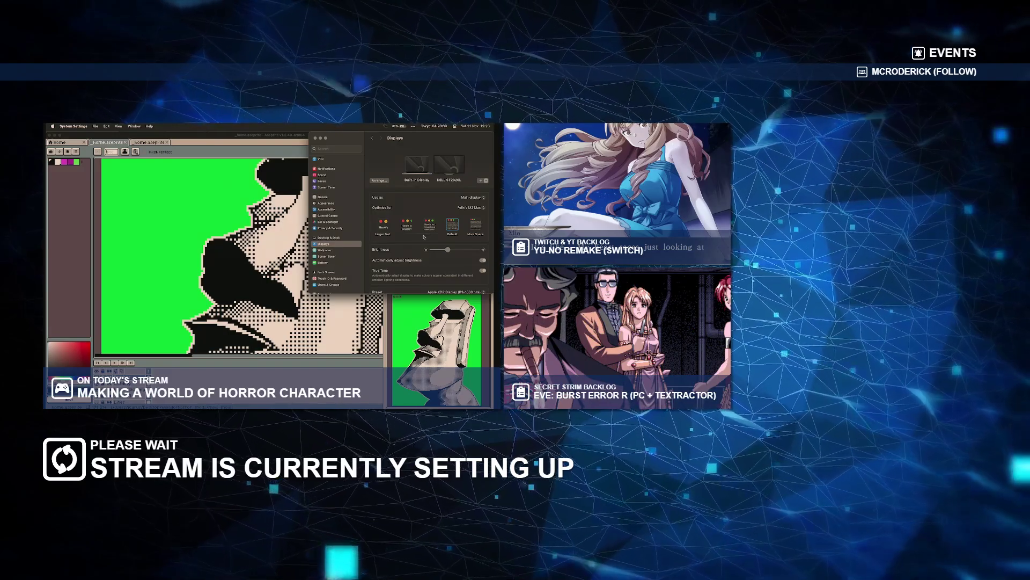
# Close the display settings window and look over the moai profile drawing in the open home sprite
pyautogui.scroll(-1, 424, 237)
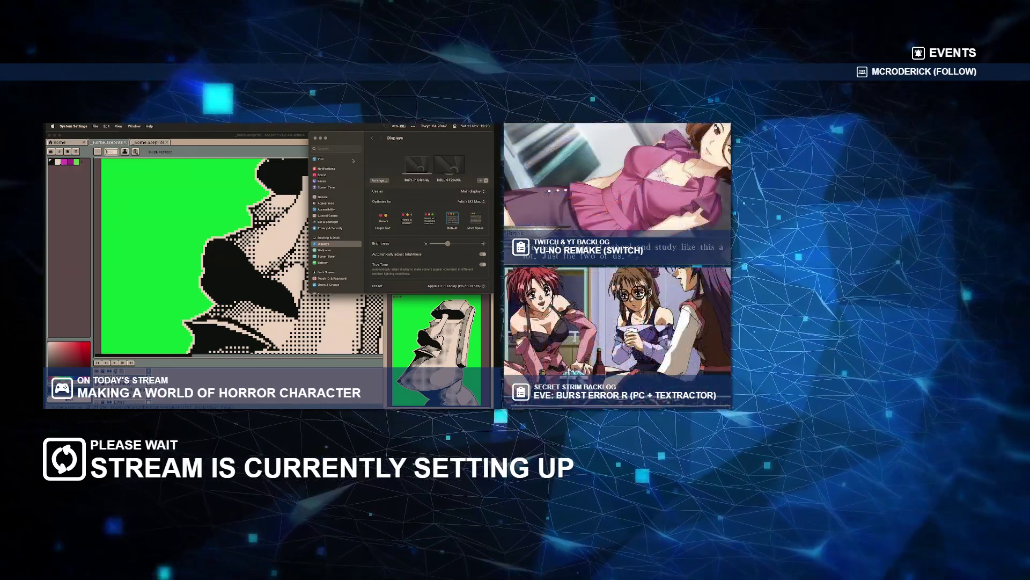
pyautogui.click(315, 138)
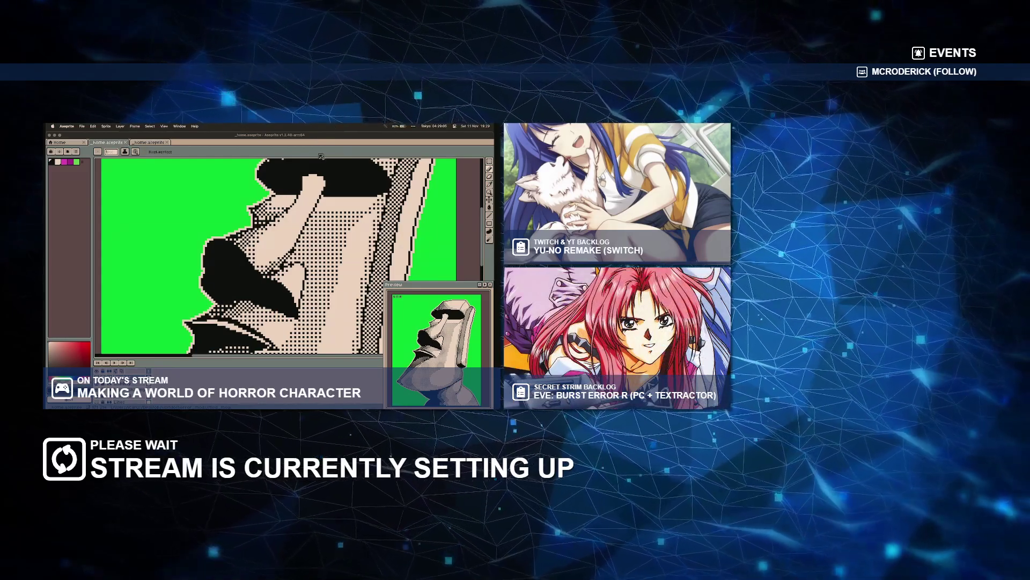
pyautogui.scroll(3, 153, 225)
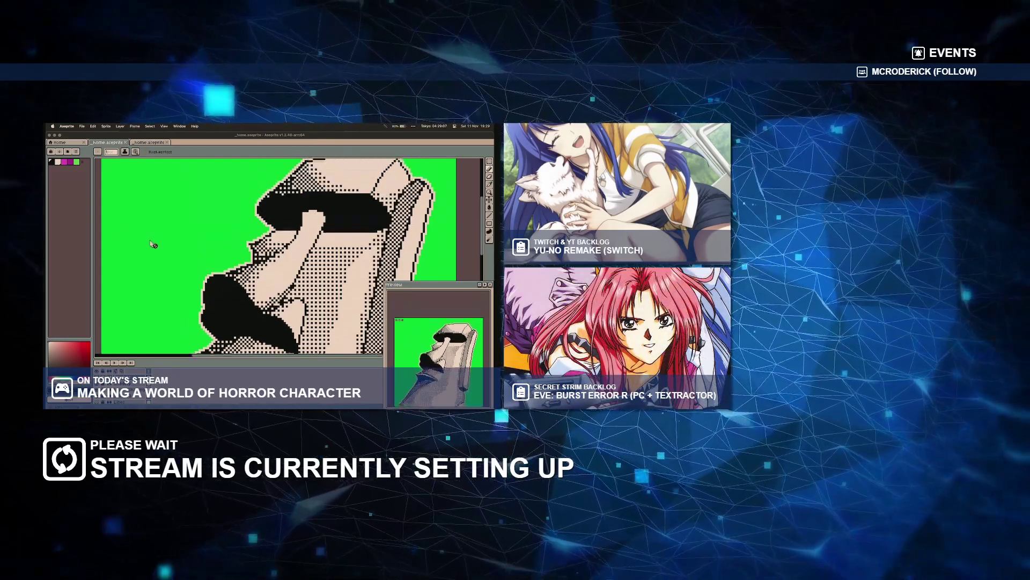
pyautogui.scroll(-1, 153, 244)
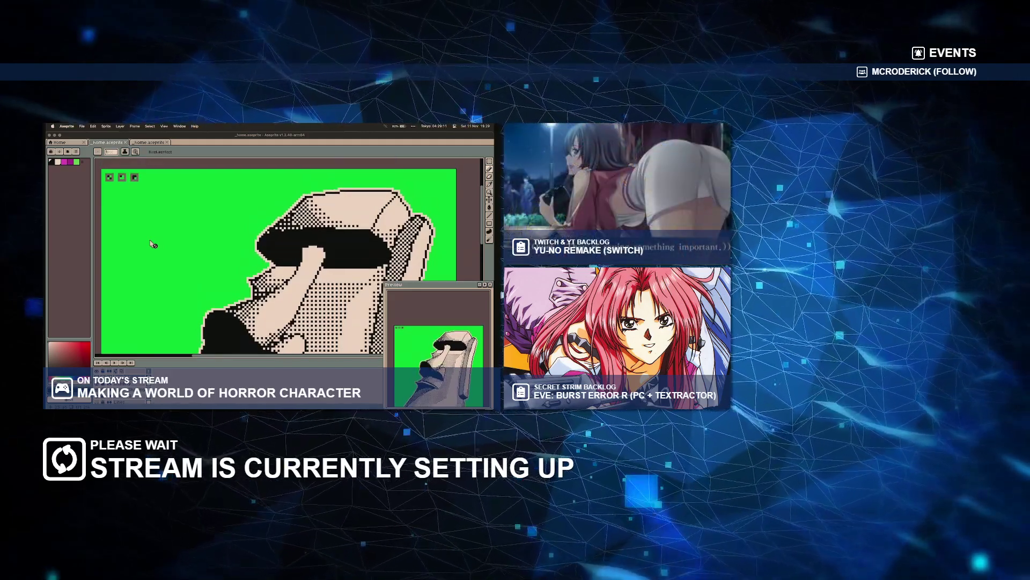
pyautogui.scroll(-1, 153, 244)
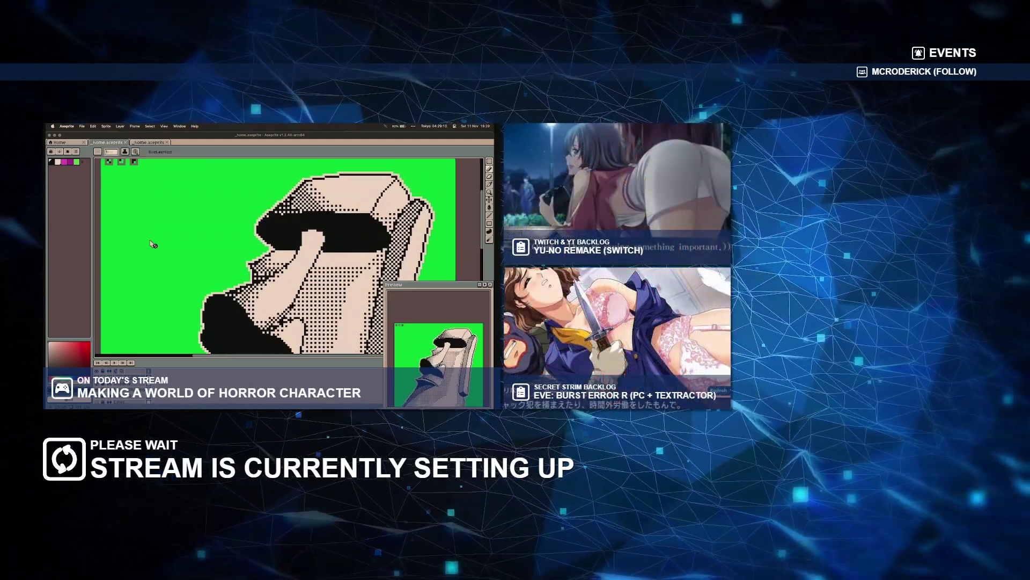
pyautogui.scroll(-2, 153, 244)
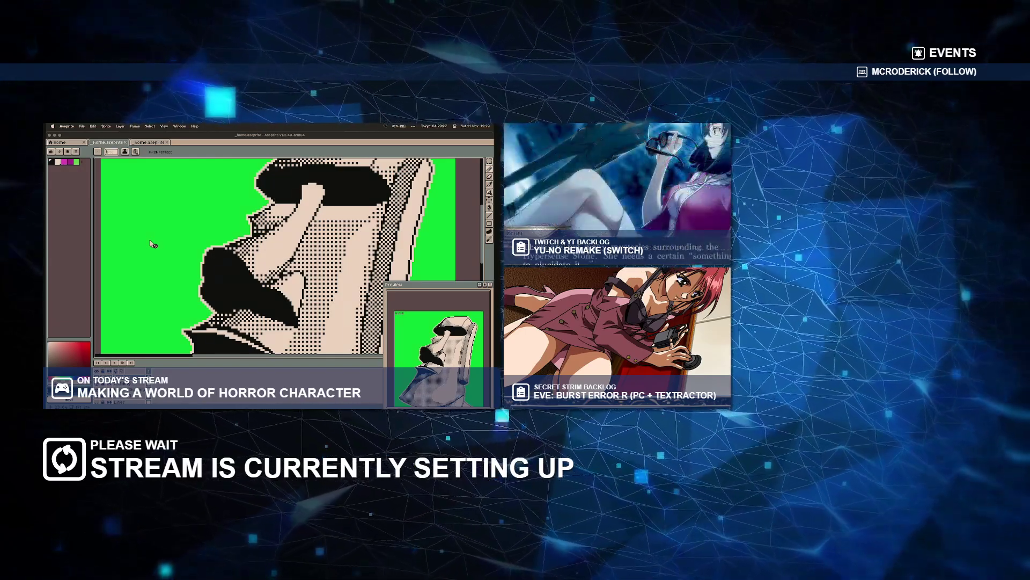
pyautogui.scroll(-1, 152, 251)
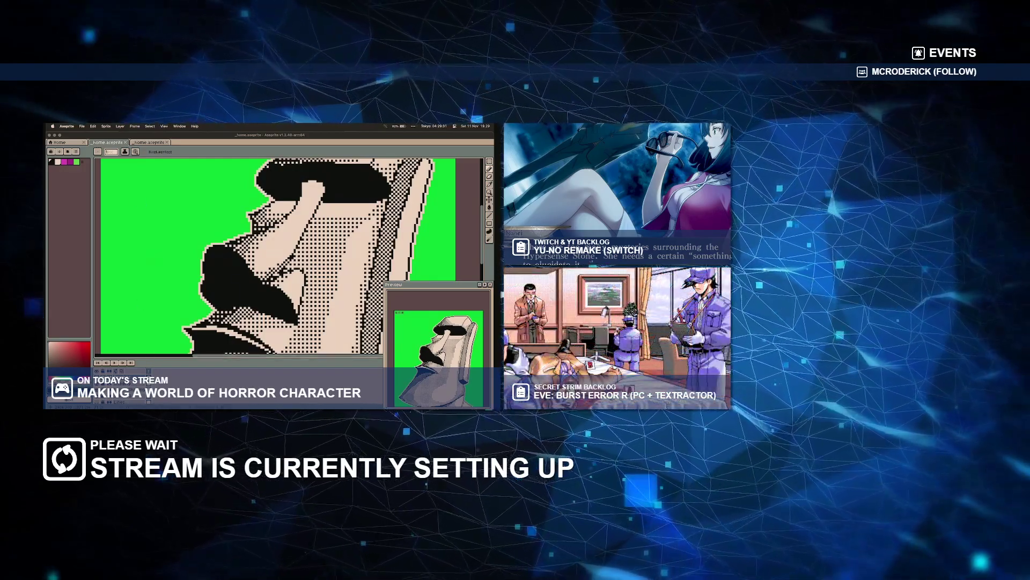
# Open _portrait.aseprite from the mod_moai folder via Finder and place its tab between the two _home.aseprite tabs
pyautogui.click(164, 403)
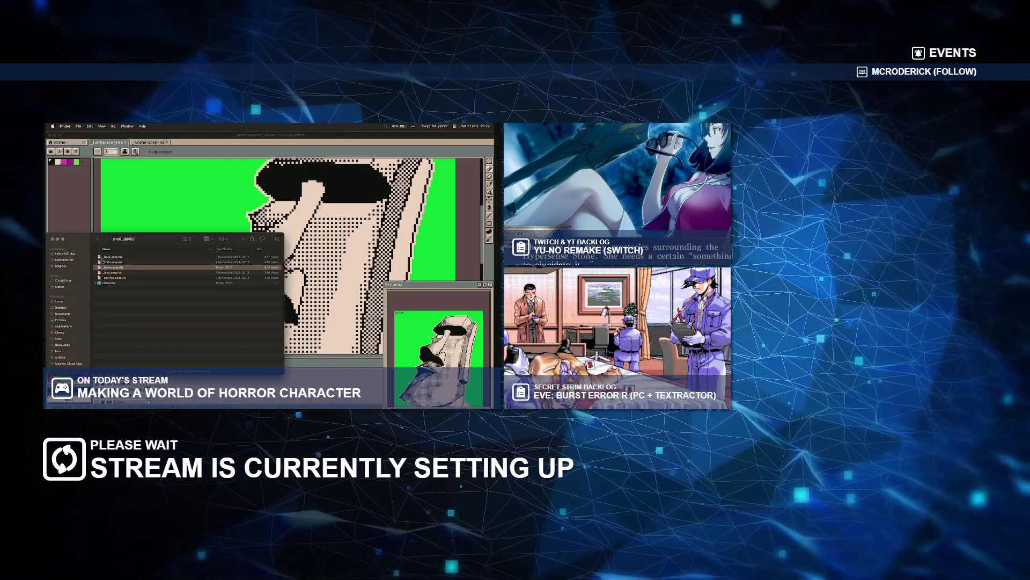
pyautogui.click(98, 239)
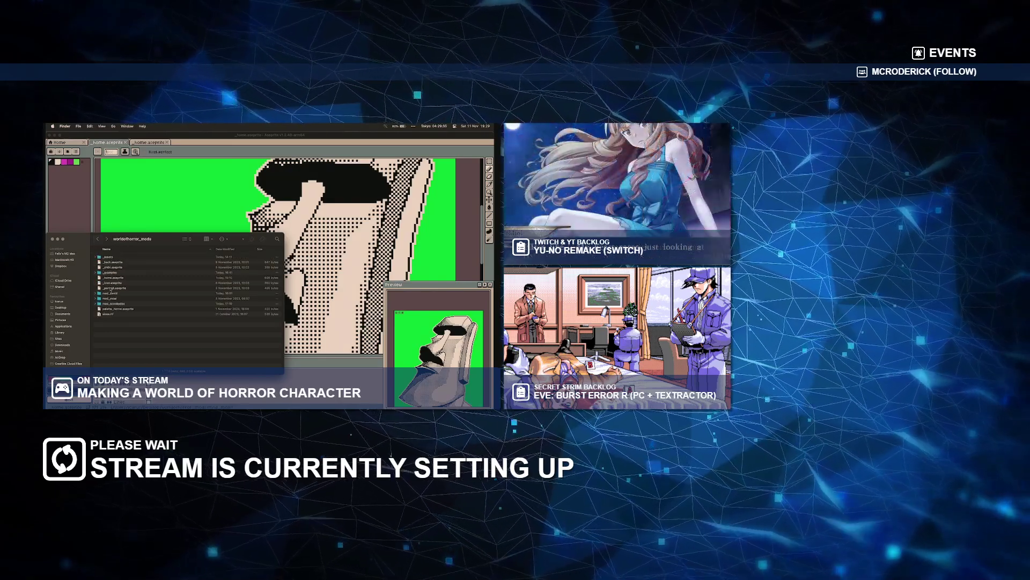
pyautogui.doubleClick(110, 298)
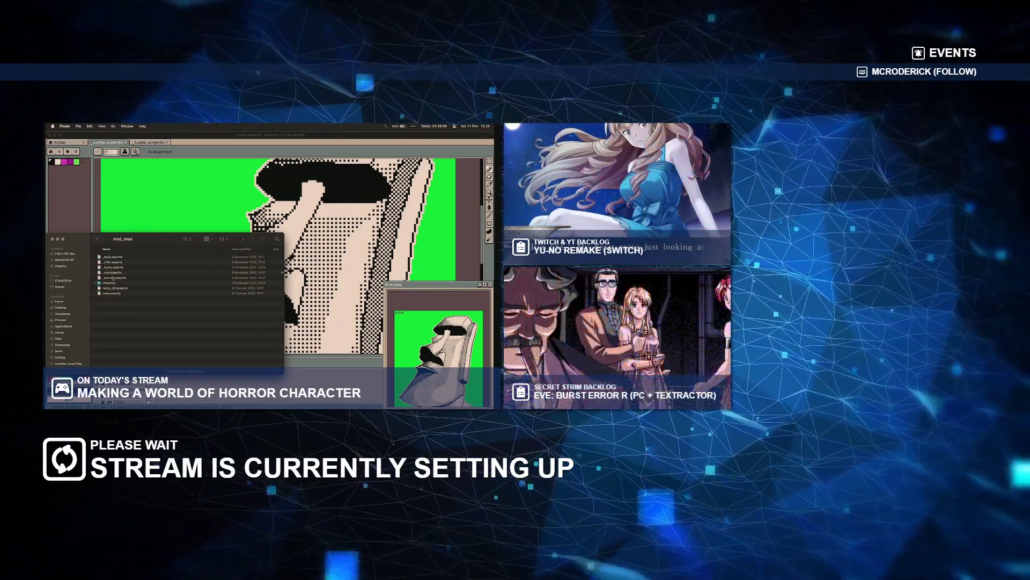
pyautogui.doubleClick(112, 278)
pyautogui.moveTo(179, 144); pyautogui.dragTo(152, 144)
pyautogui.scroll(1, 155, 163)
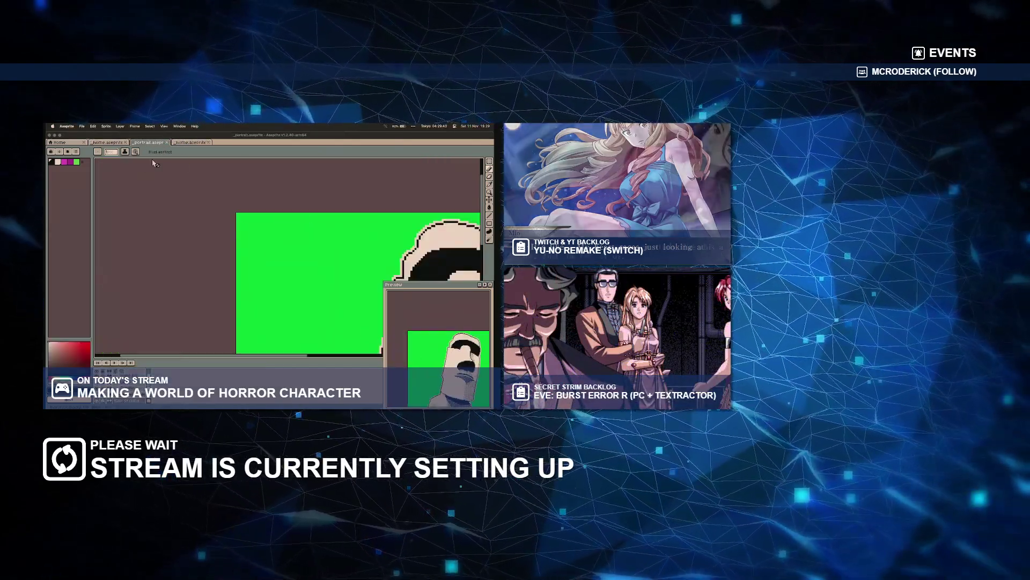
pyautogui.scroll(2, 193, 177)
pyautogui.hscroll(4, 195, 180)
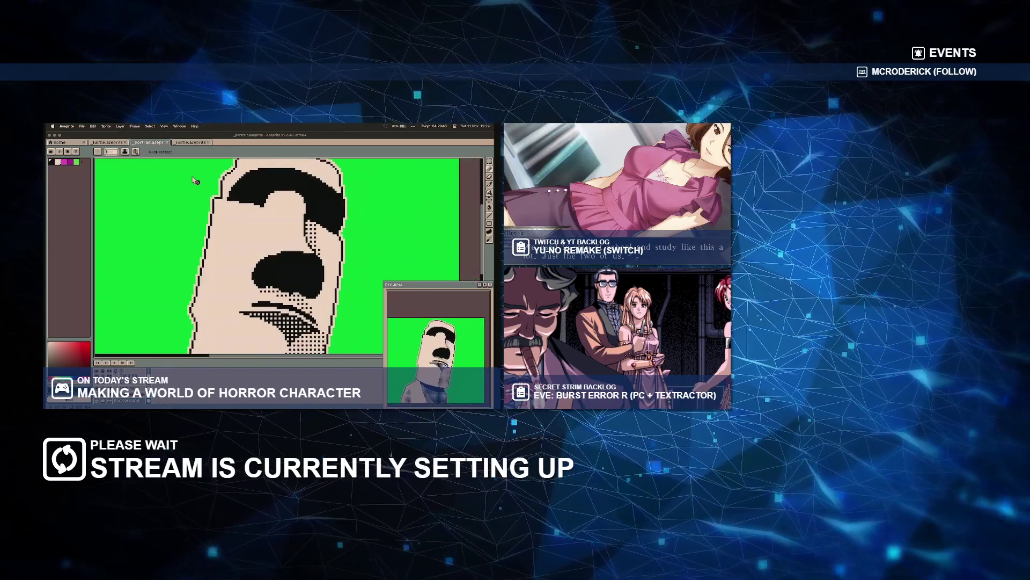
pyautogui.hscroll(-4, 194, 181)
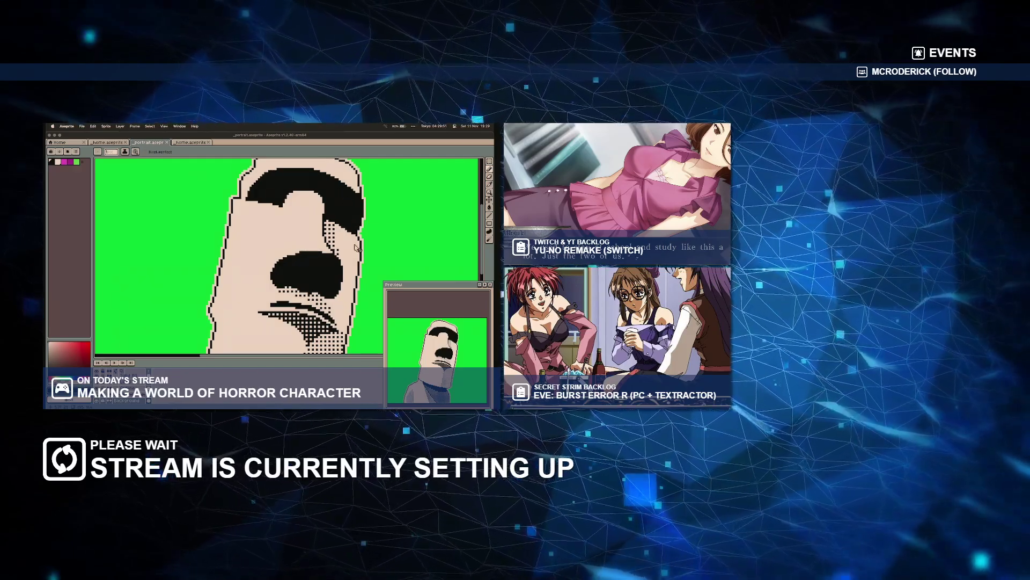
pyautogui.scroll(-2, 426, 334)
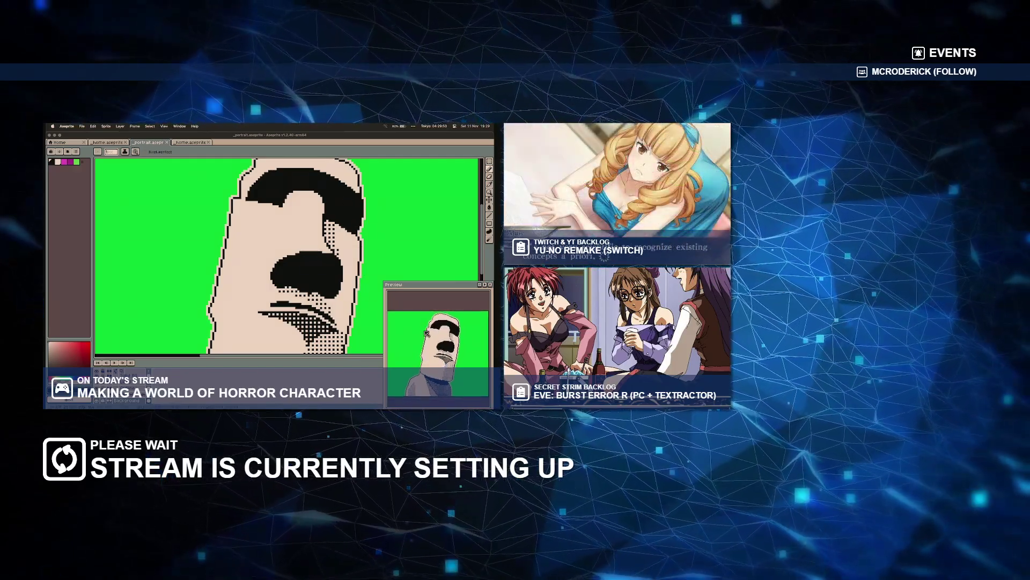
pyautogui.scroll(-1, 427, 334)
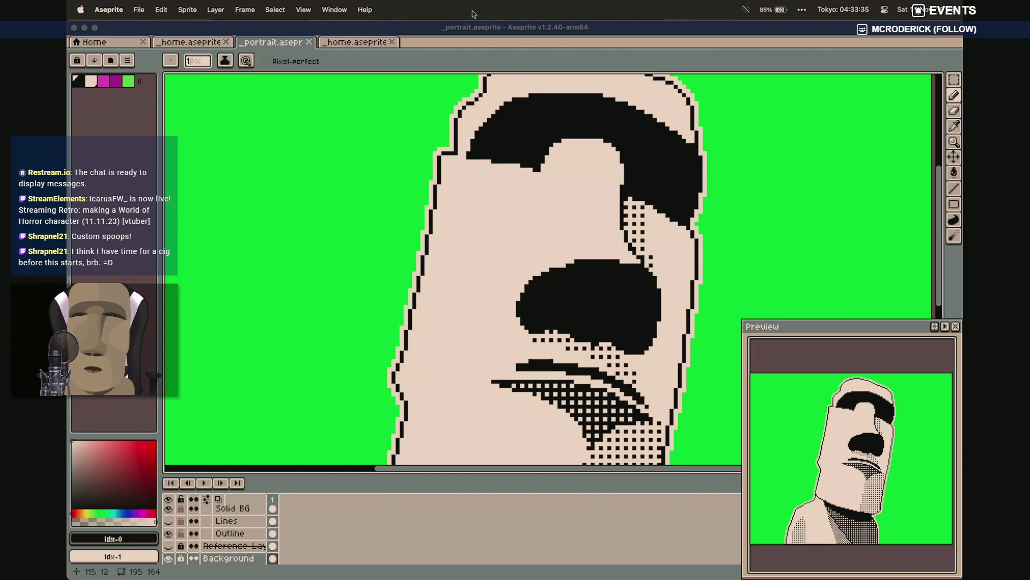
# Switch to Finder and look at the contents of the mod_david folder inside worldofhorror_mods
pyautogui.moveTo(322, 574)
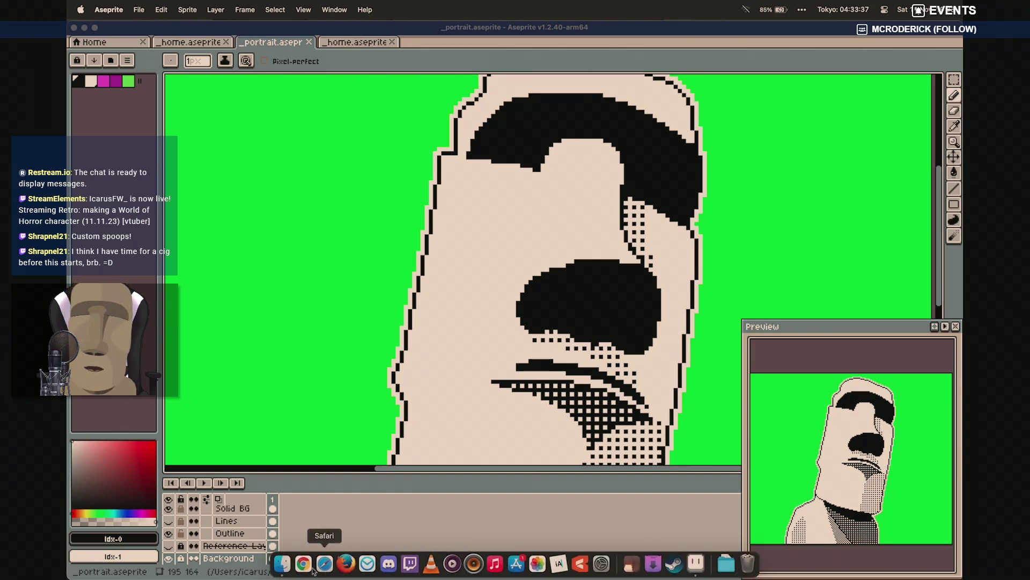
pyautogui.click(281, 564)
pyautogui.click(171, 236)
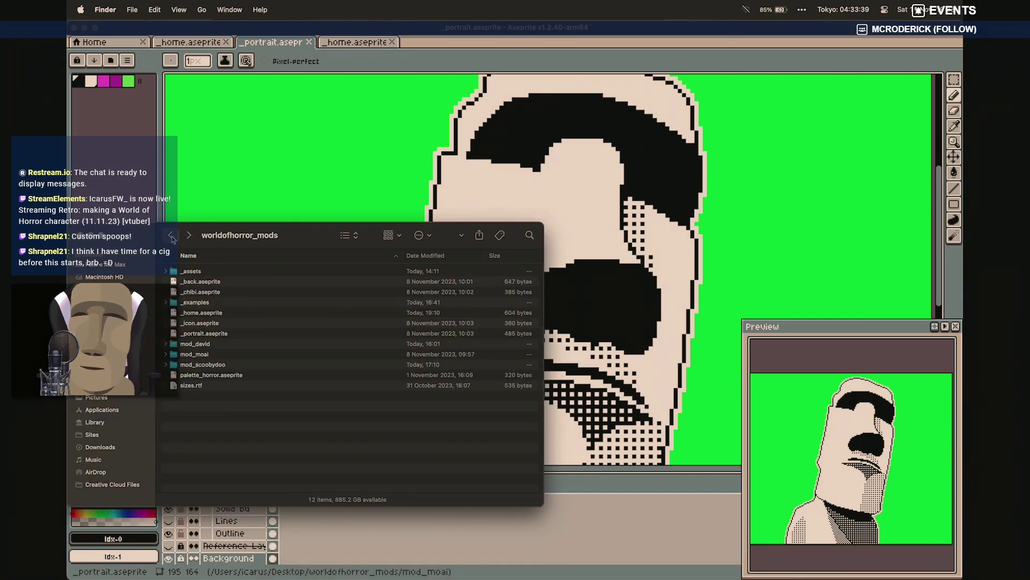
pyautogui.doubleClick(208, 344)
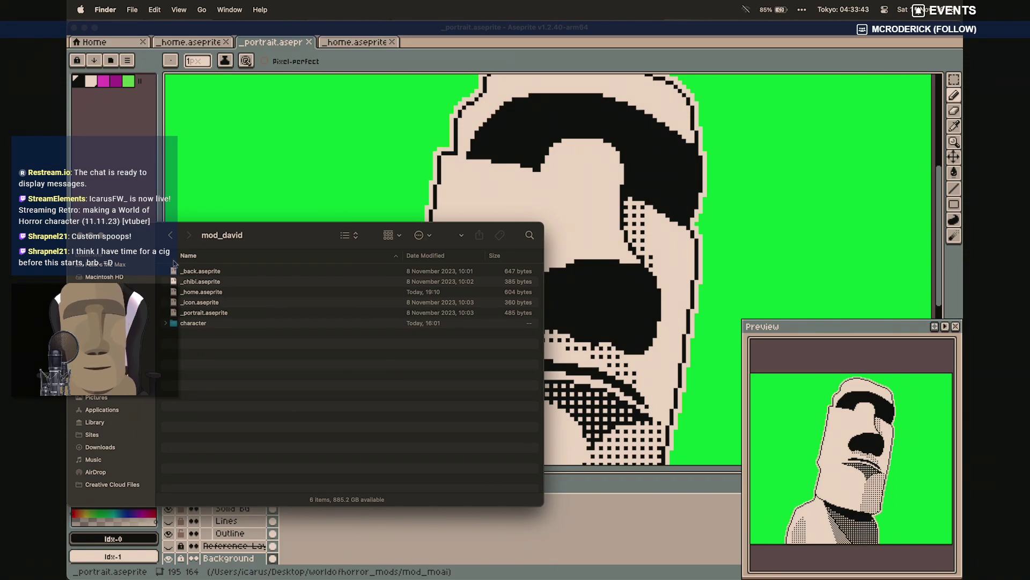
pyautogui.click(171, 237)
# Preview the Screenshot 2023-11-11 reference images in the _assets folder, then return to the portrait sprite in Aseprite
pyautogui.doubleClick(199, 273)
pyautogui.scroll(-5, 263, 419)
pyautogui.click(290, 441)
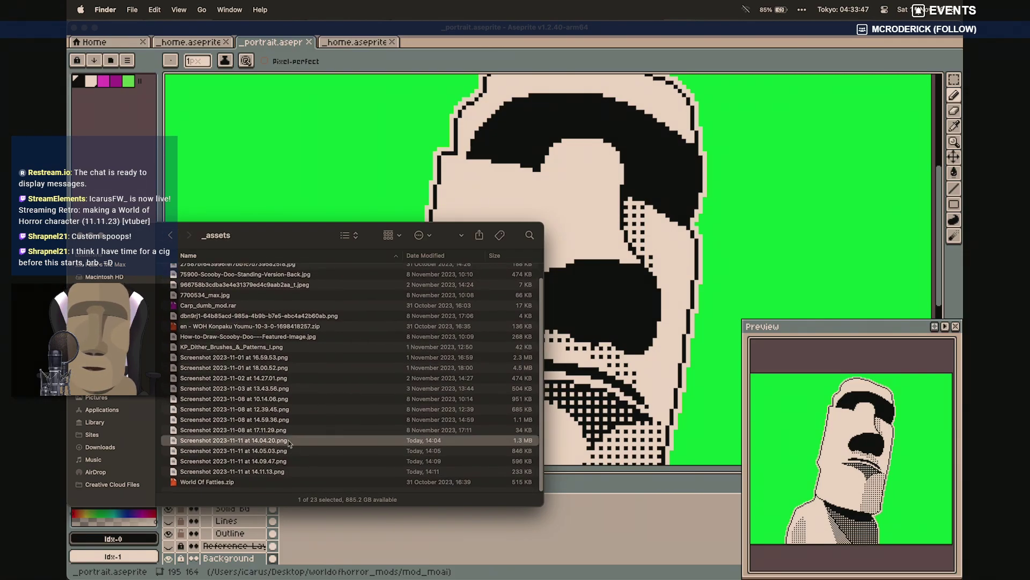
pyautogui.press('space')
pyautogui.press('Down')
pyautogui.press('Down')
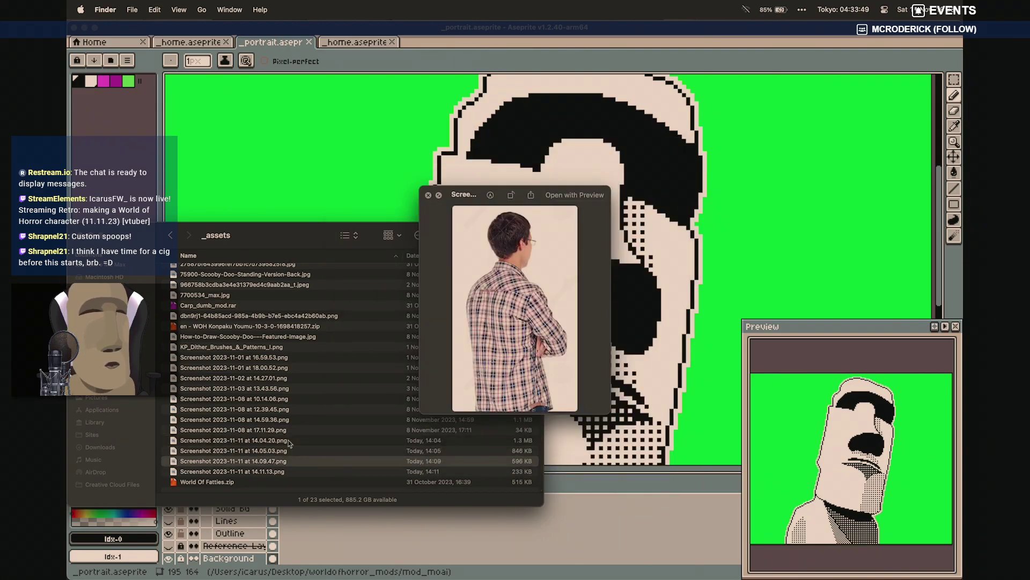
pyautogui.press('Up')
pyautogui.press('Down')
pyautogui.press('Down')
pyautogui.press('Up')
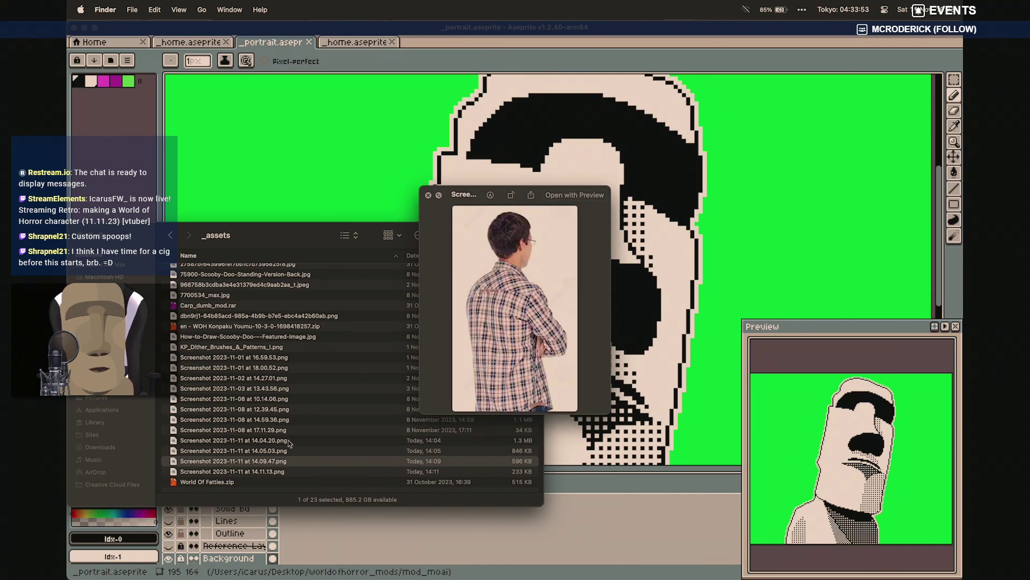
pyautogui.press('Up')
pyautogui.press('Up')
pyautogui.press('Down')
pyautogui.press('Up')
pyautogui.press('Down')
pyautogui.press('Up')
pyautogui.press('Up')
pyautogui.press('Down')
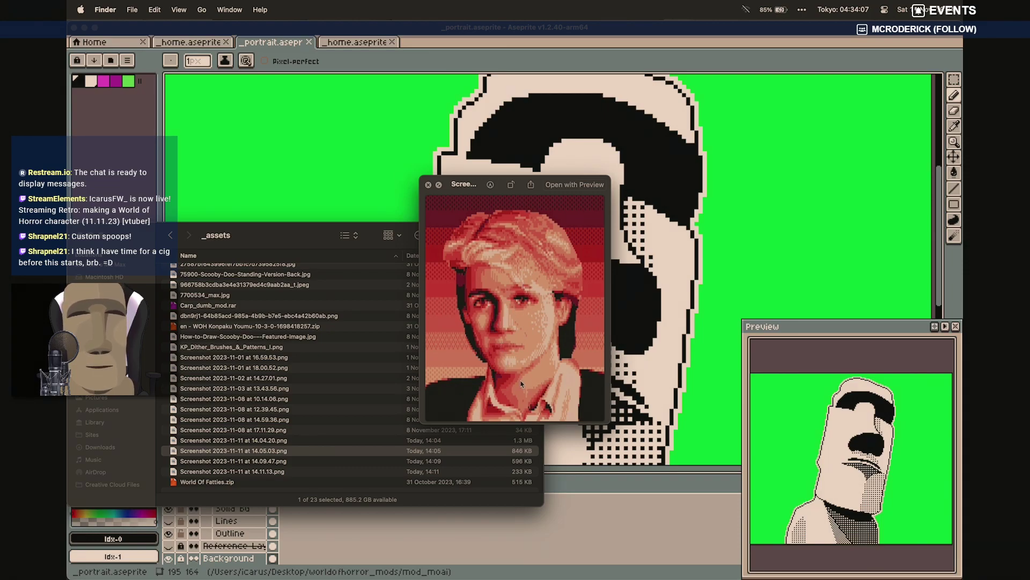
pyautogui.press('space')
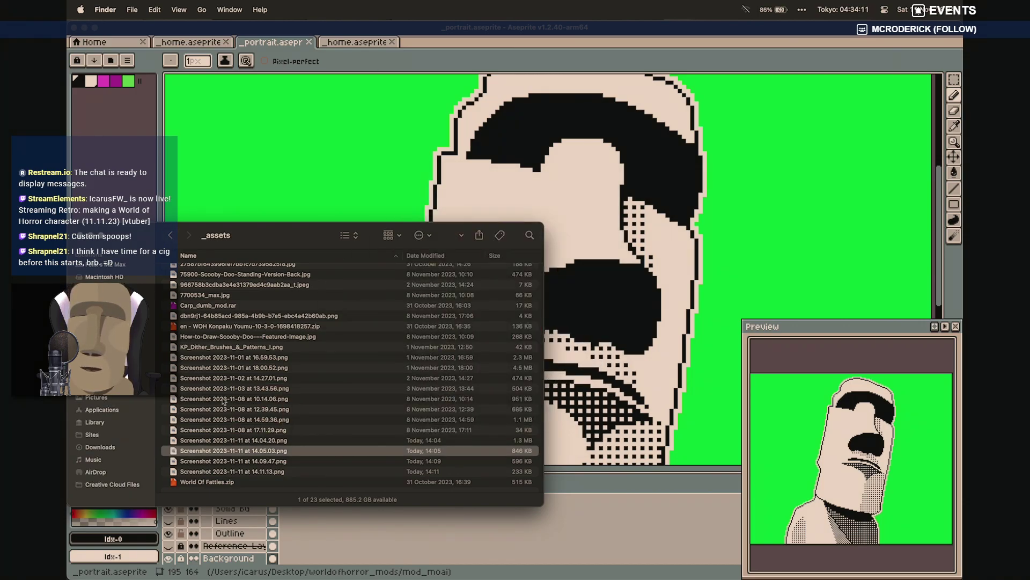
pyautogui.click(170, 235)
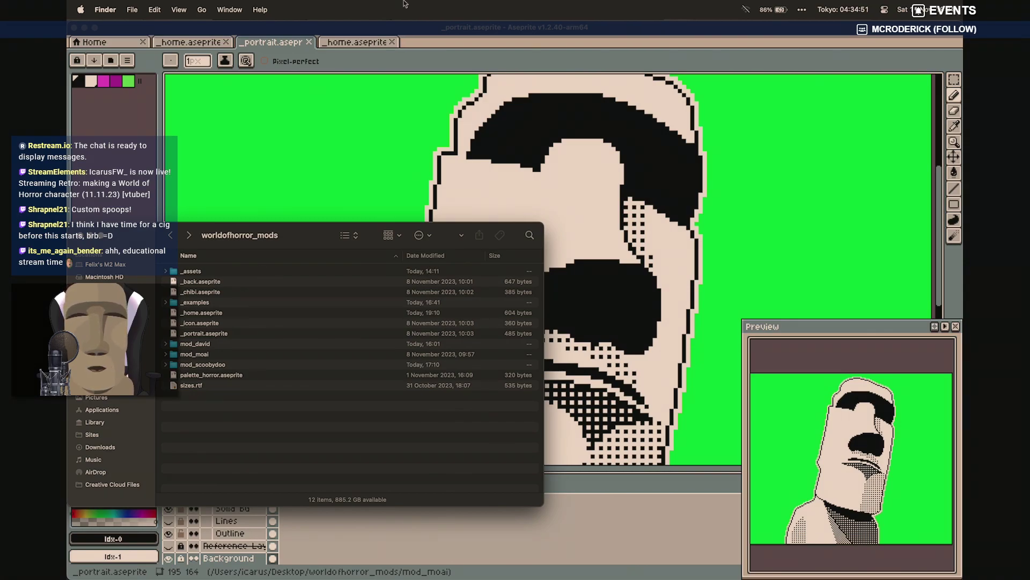
pyautogui.click(424, 28)
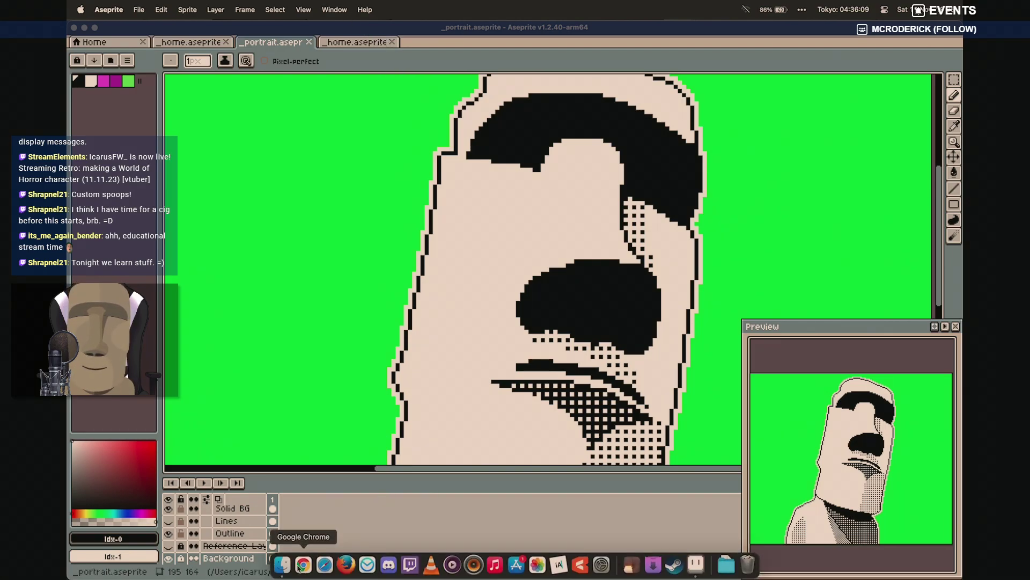
# Open sizes.rtf from the worldofhorror_mods folder, examine the listed sprite dimensions, quit TextEdit and return to Aseprite
pyautogui.click(283, 566)
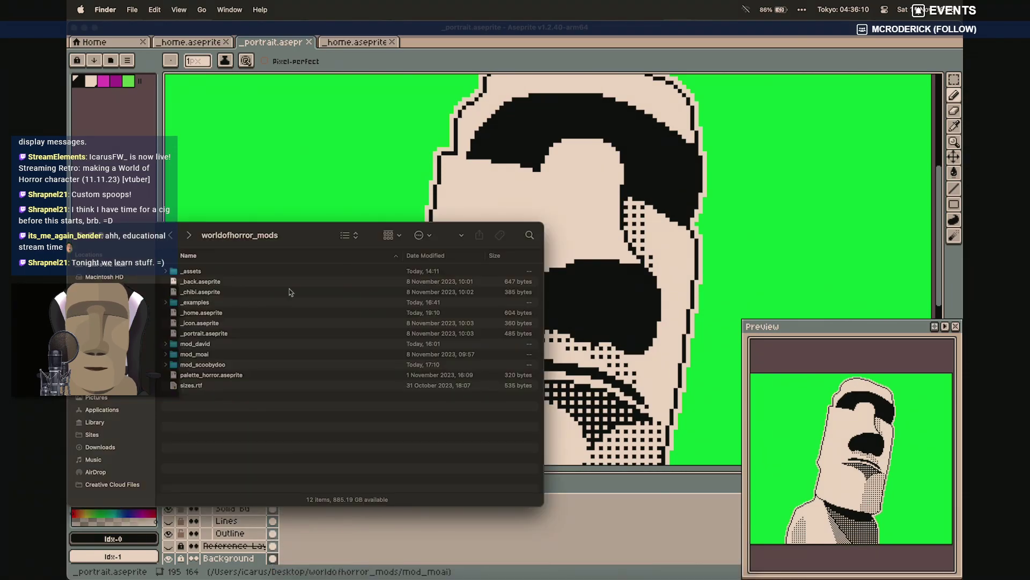
pyautogui.doubleClick(195, 386)
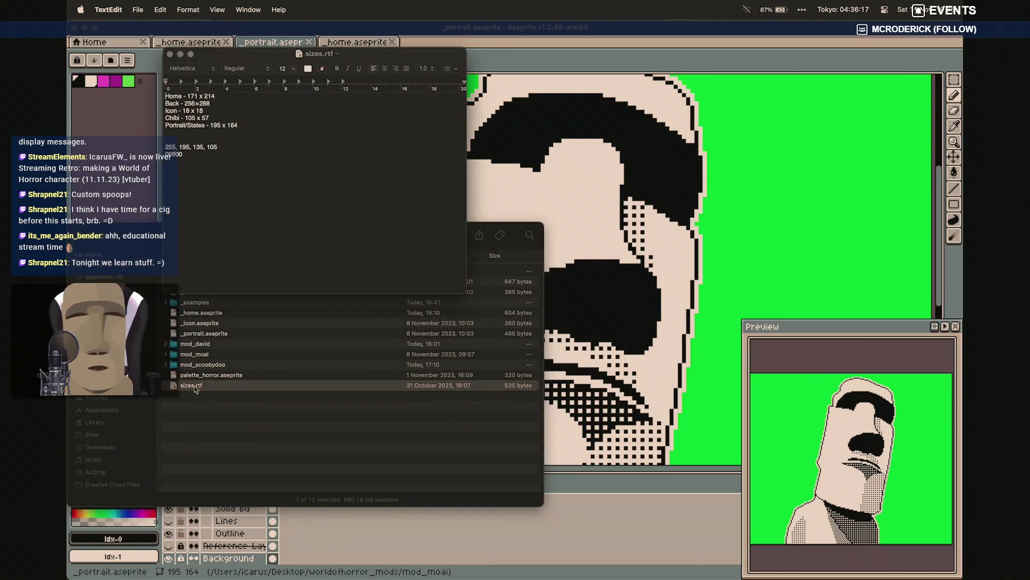
pyautogui.moveTo(249, 126); pyautogui.dragTo(139, 90)
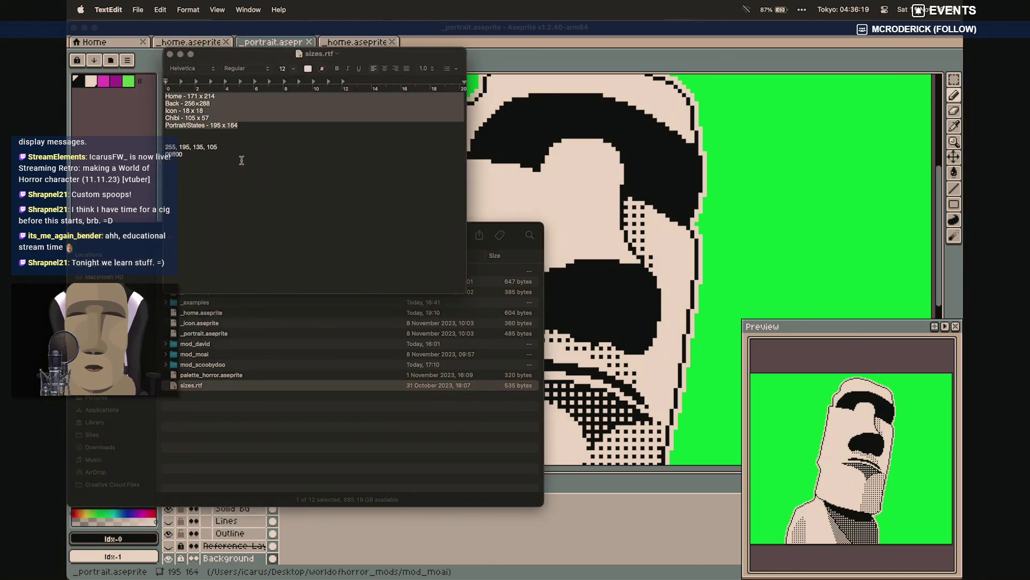
pyautogui.click(263, 167)
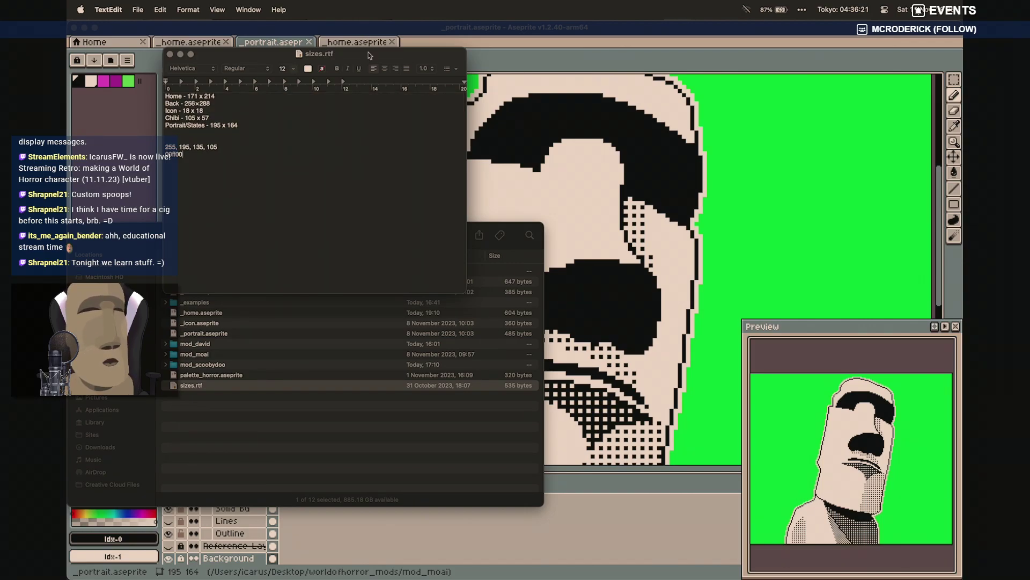
pyautogui.moveTo(370, 57); pyautogui.dragTo(442, 84)
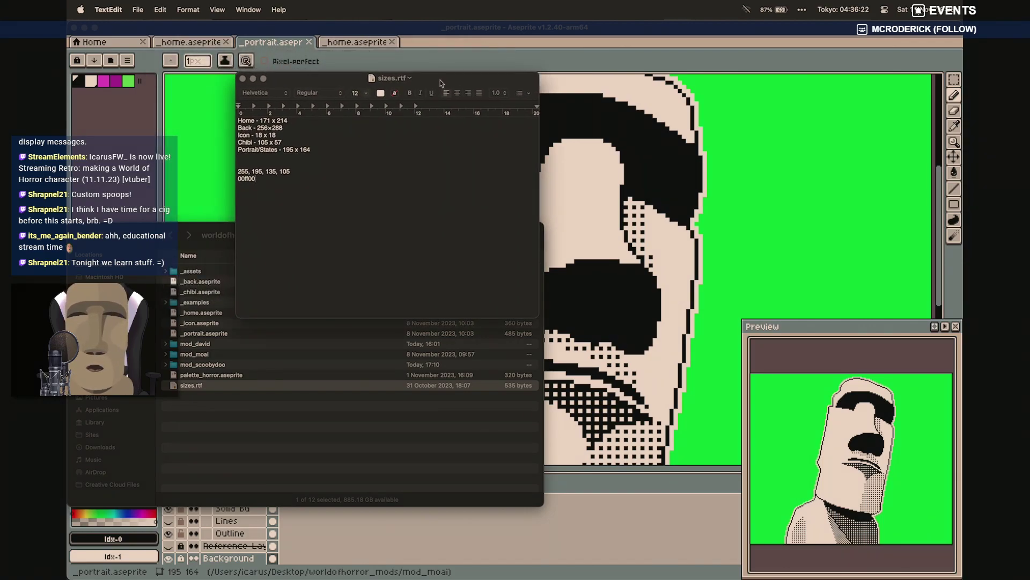
pyautogui.click(340, 146)
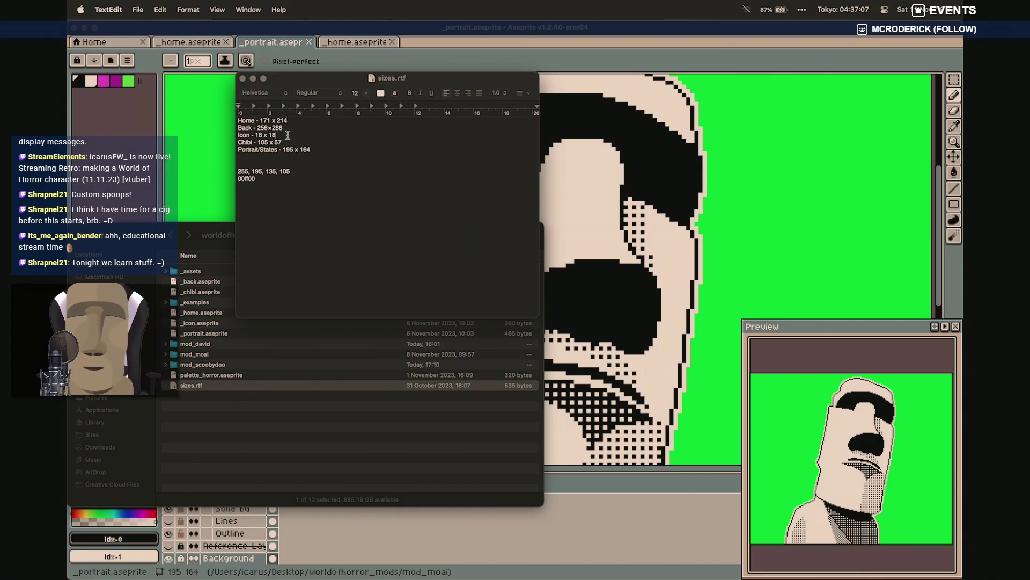
pyautogui.click(296, 141)
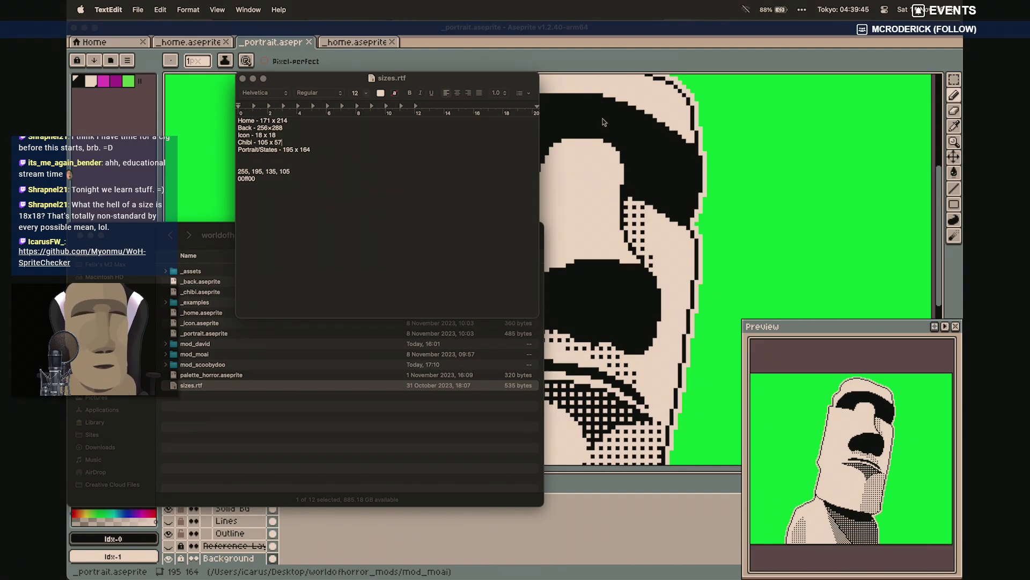
pyautogui.press('super+q')
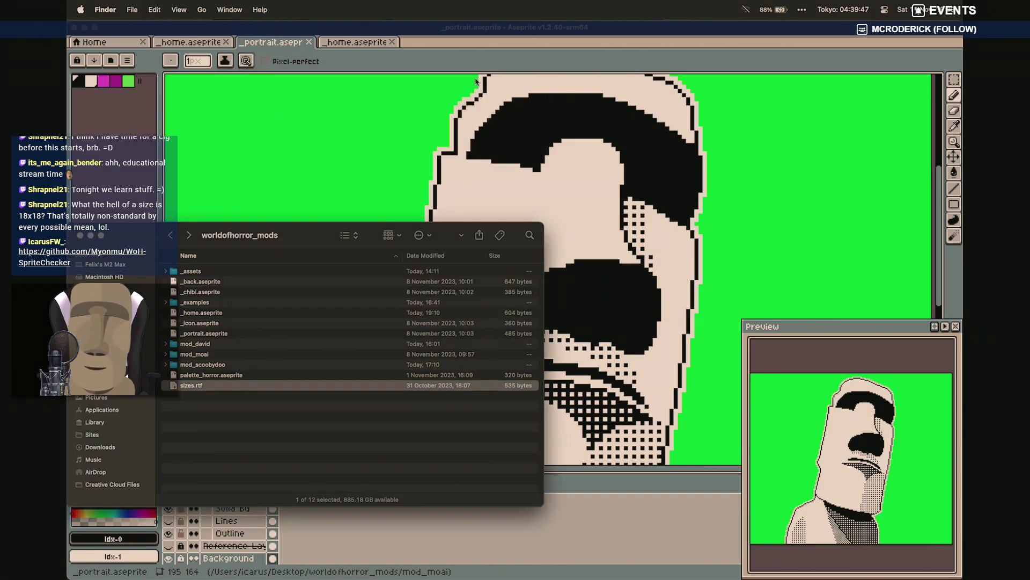
pyautogui.click(434, 30)
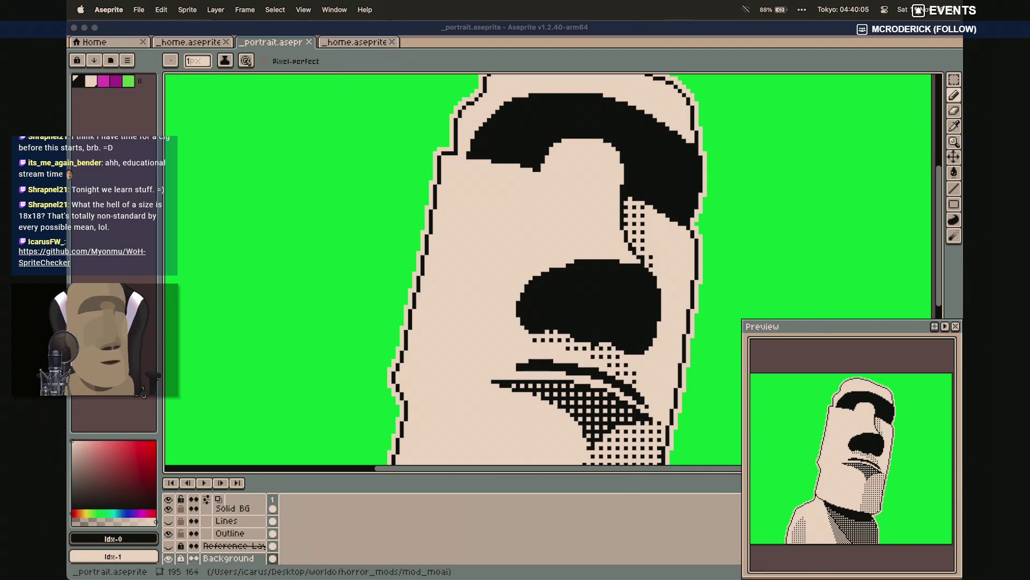
# Point out palette_horror.aseprite in the worldofhorror_mods folder in Finder, and return to Aseprite
pyautogui.click(282, 566)
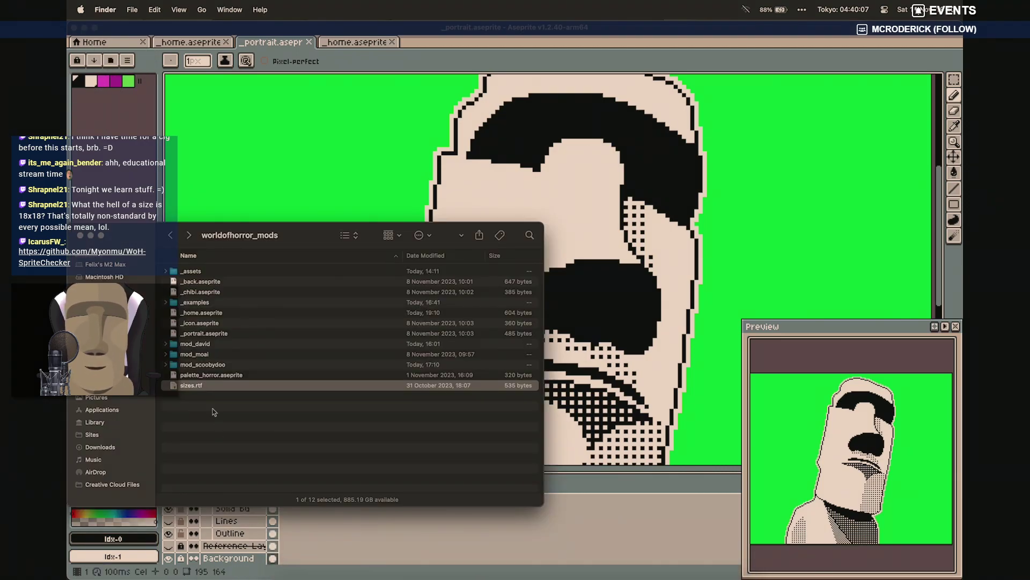
pyautogui.click(223, 375)
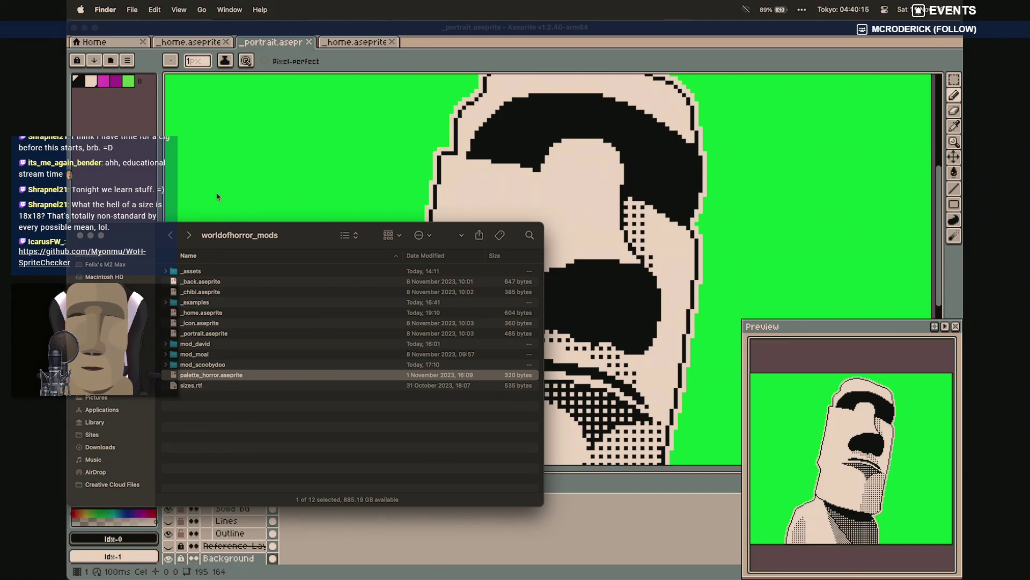
pyautogui.click(424, 31)
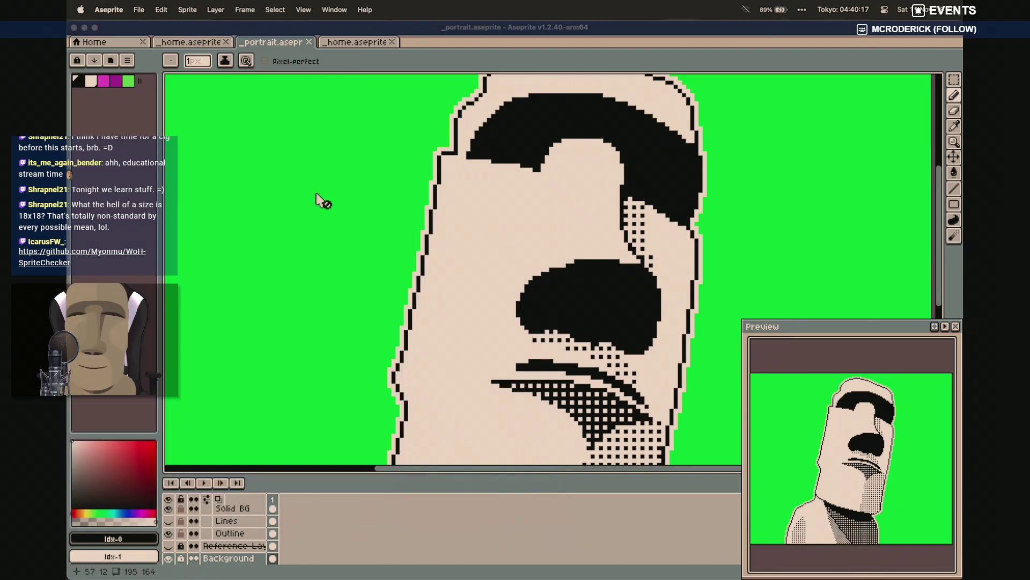
# Switch to Finder and go through the _back, _chibi, _home, _icon and _portrait template files in worldofhorror_mods
pyautogui.click(282, 566)
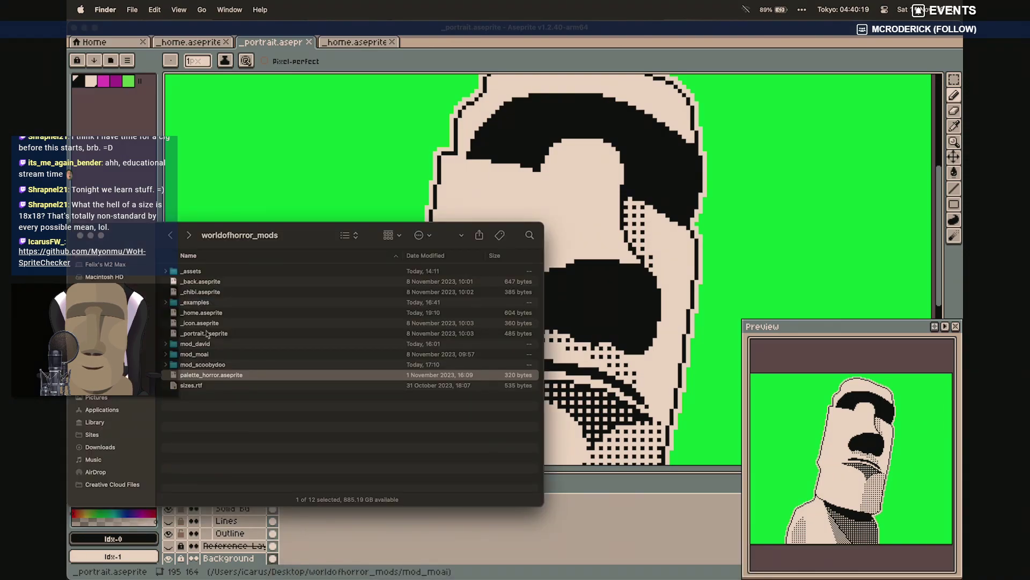
pyautogui.click(212, 282)
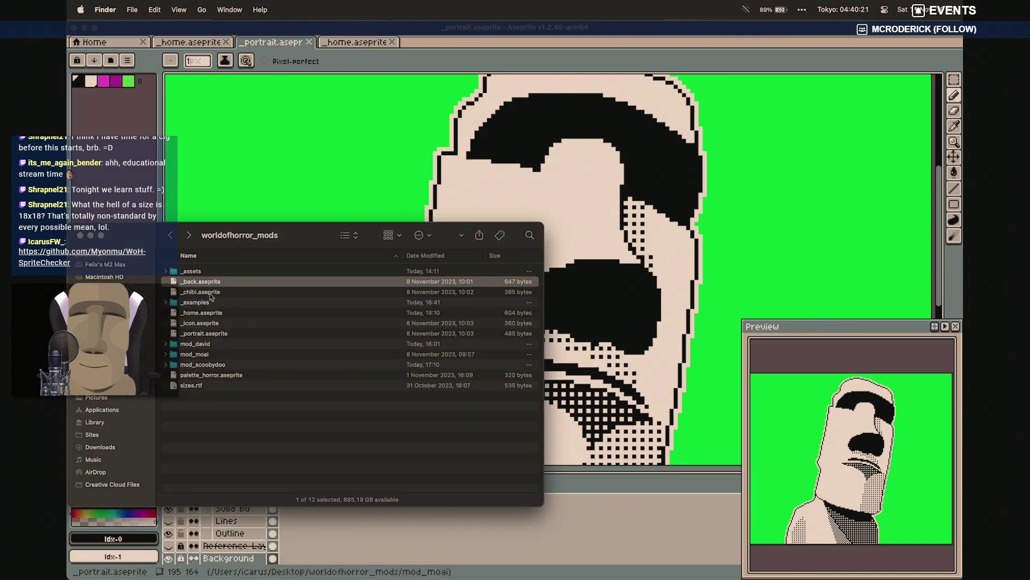
pyautogui.click(212, 292)
pyautogui.click(214, 313)
pyautogui.click(214, 324)
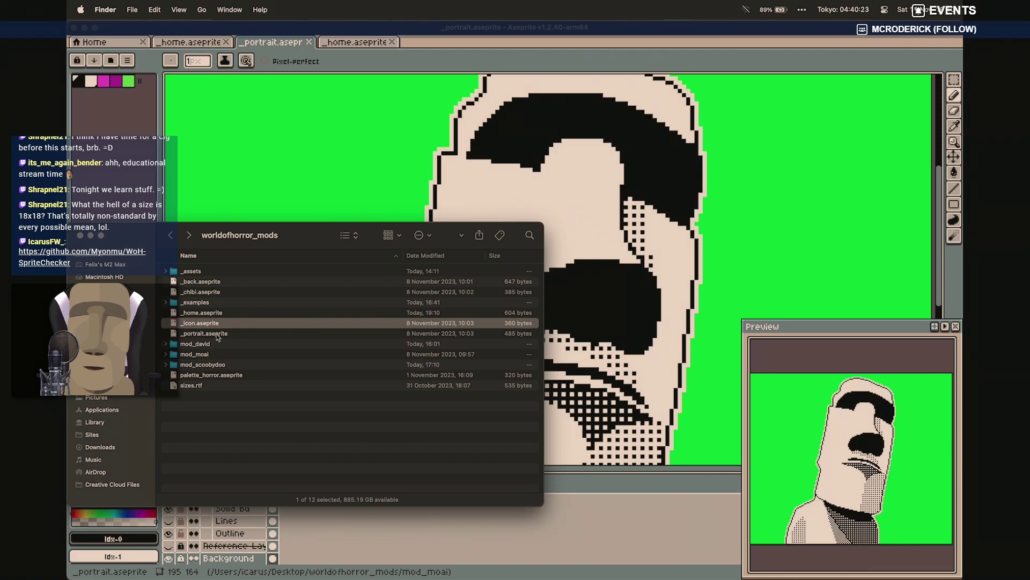
pyautogui.click(217, 334)
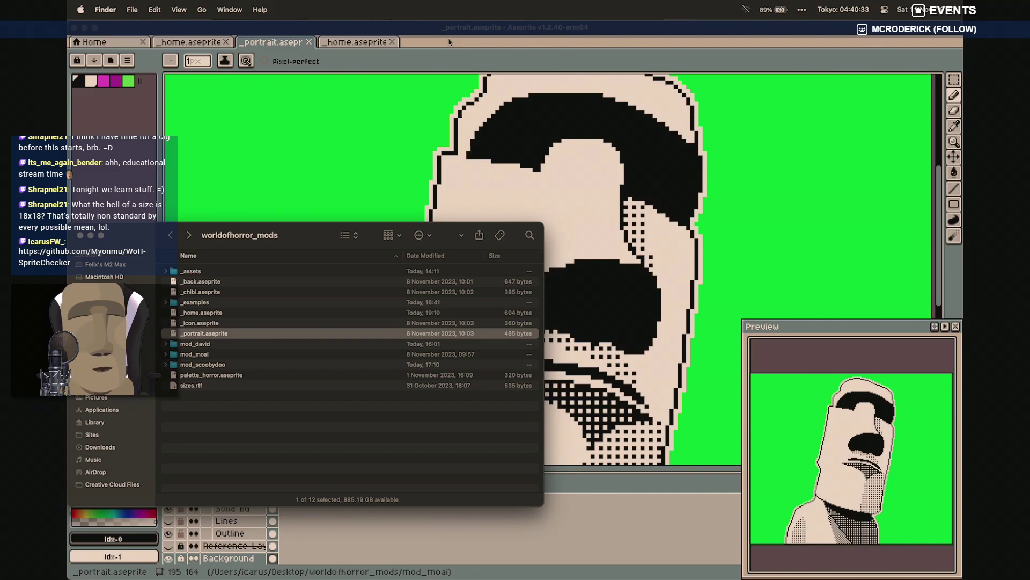
# Return to Aseprite and close the mod_moai _portrait.aseprite and _home.aseprite sprites, keeping mod_david's _home.aseprite open
pyautogui.click(378, 44)
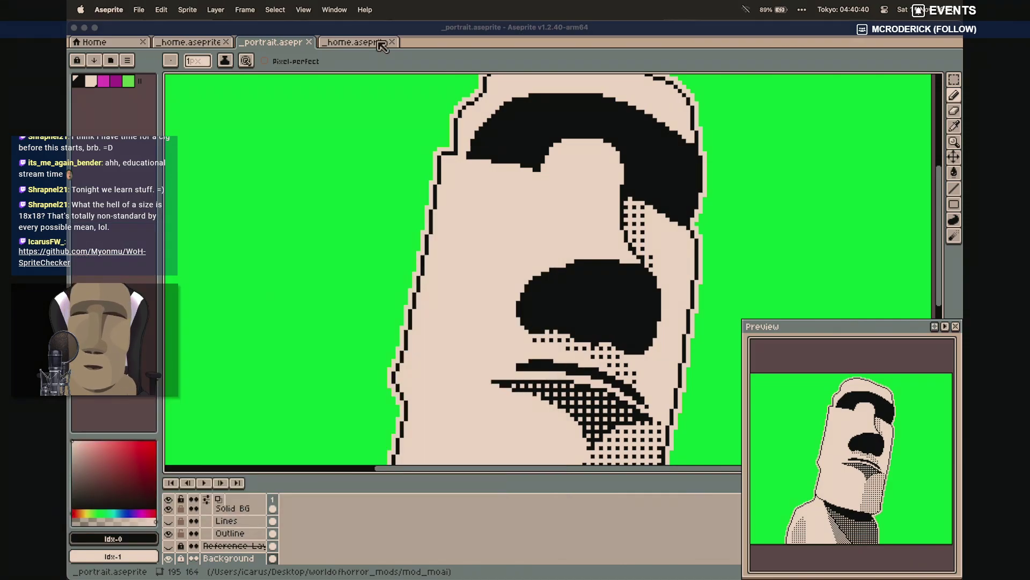
pyautogui.click(309, 42)
pyautogui.click(209, 43)
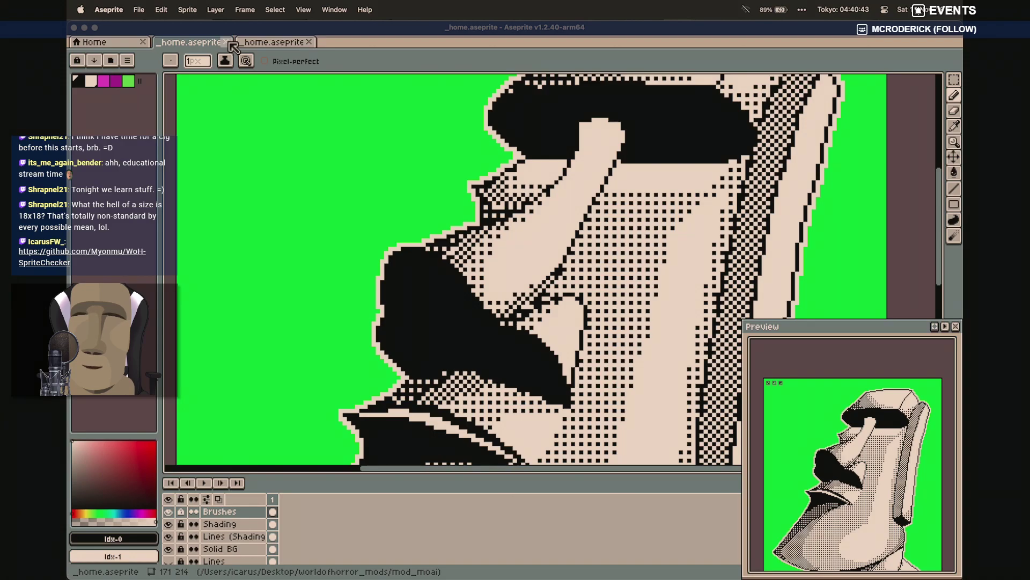
pyautogui.click(225, 42)
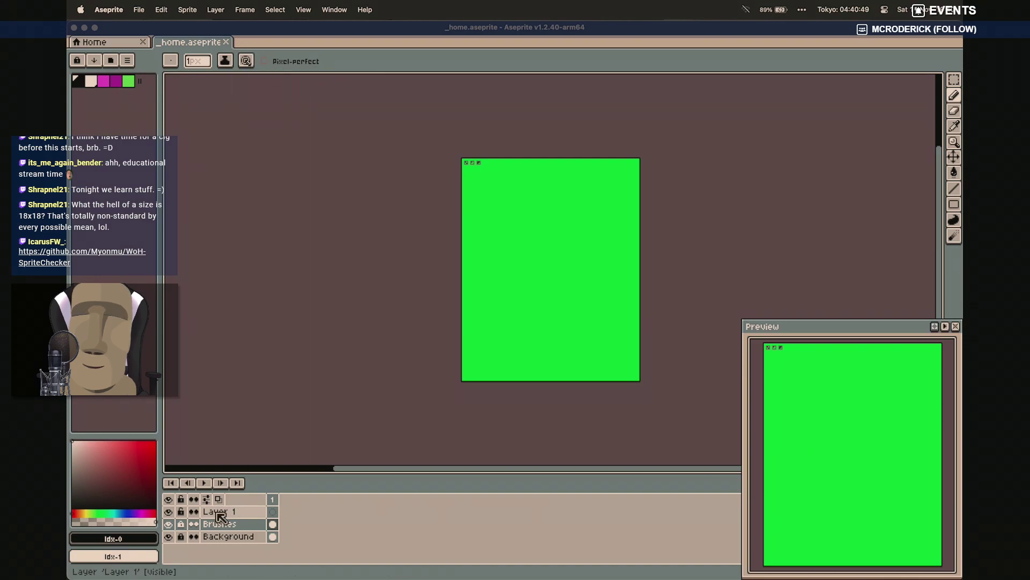
# Copy the Brushes layer of mod_david's _home.aseprite and close that sprite
pyautogui.click(159, 8)
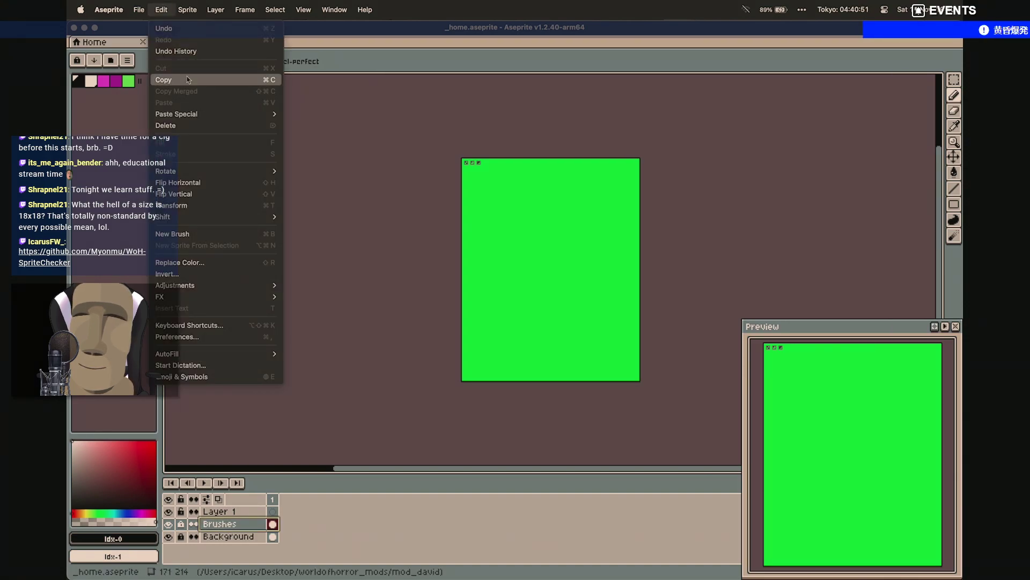
pyautogui.click(188, 86)
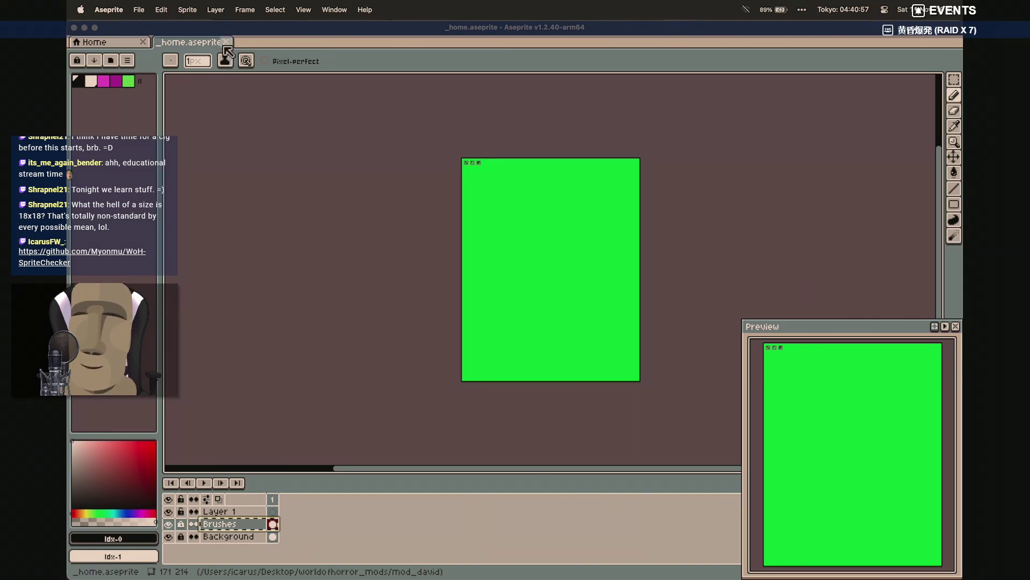
pyautogui.press('super+w')
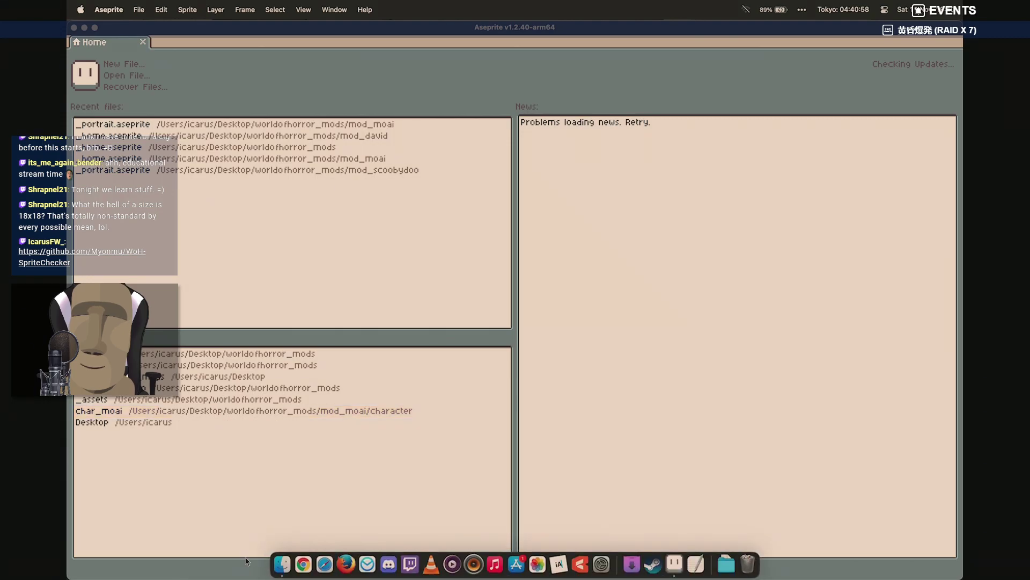
# Open _portrait.aseprite from the mod_david folder via Finder and try to paste the copied Brushes layer
pyautogui.click(282, 563)
pyautogui.doubleClick(208, 345)
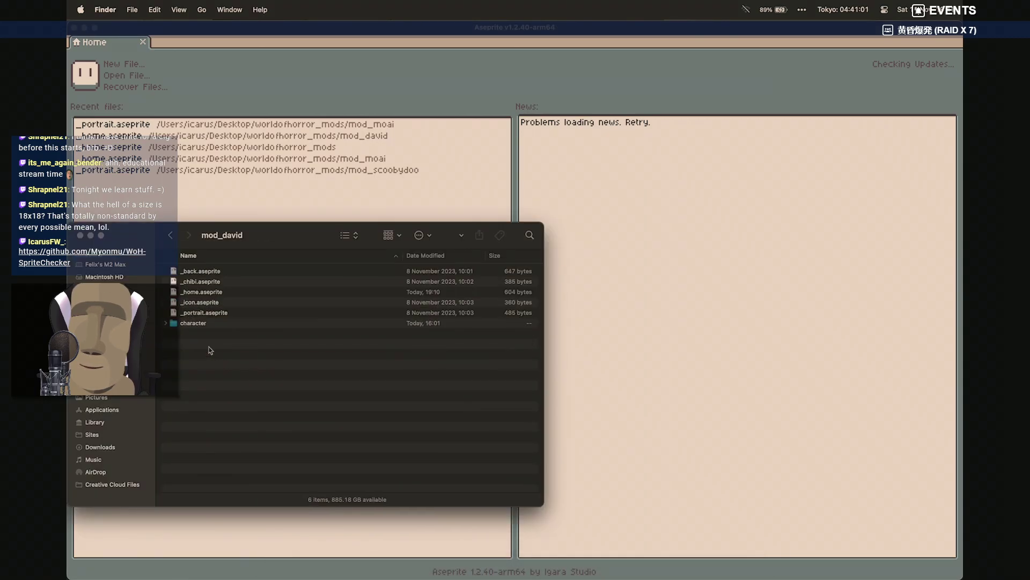
pyautogui.doubleClick(210, 314)
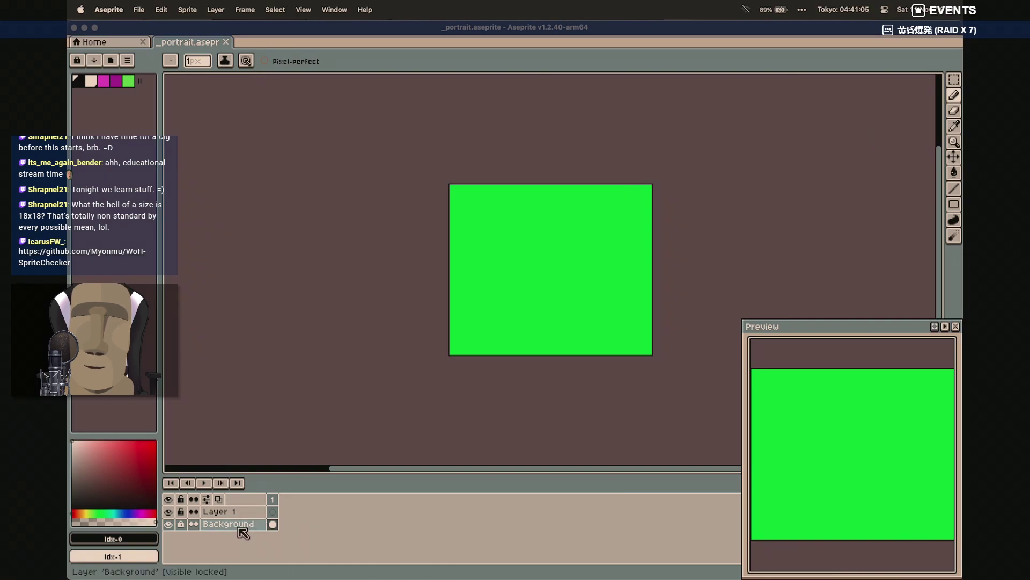
pyautogui.click(155, 9)
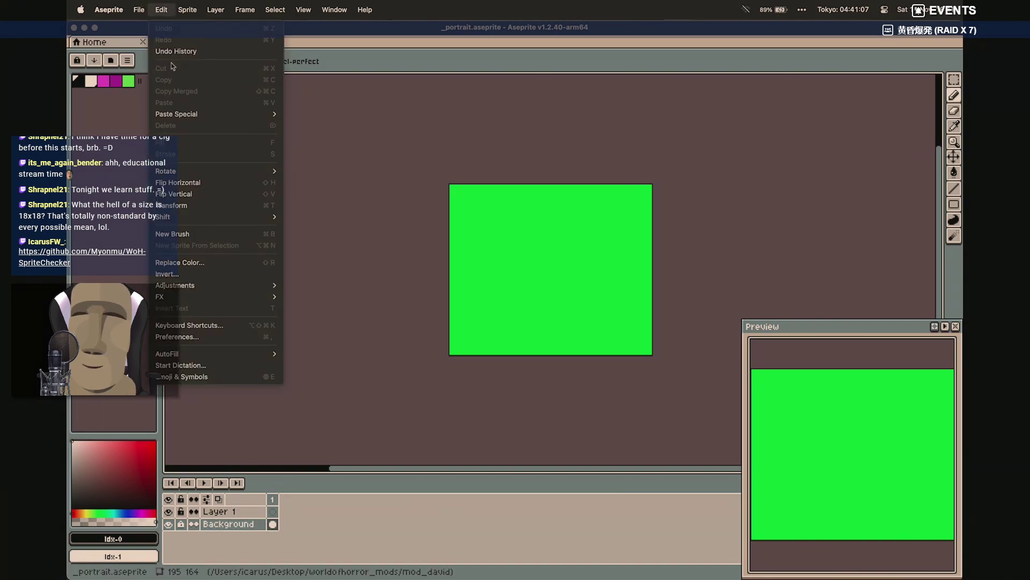
pyautogui.click(327, 121)
# Open _home.aseprite from the mod_moai folder via Finder and make its Brushes layer visible
pyautogui.moveTo(322, 571)
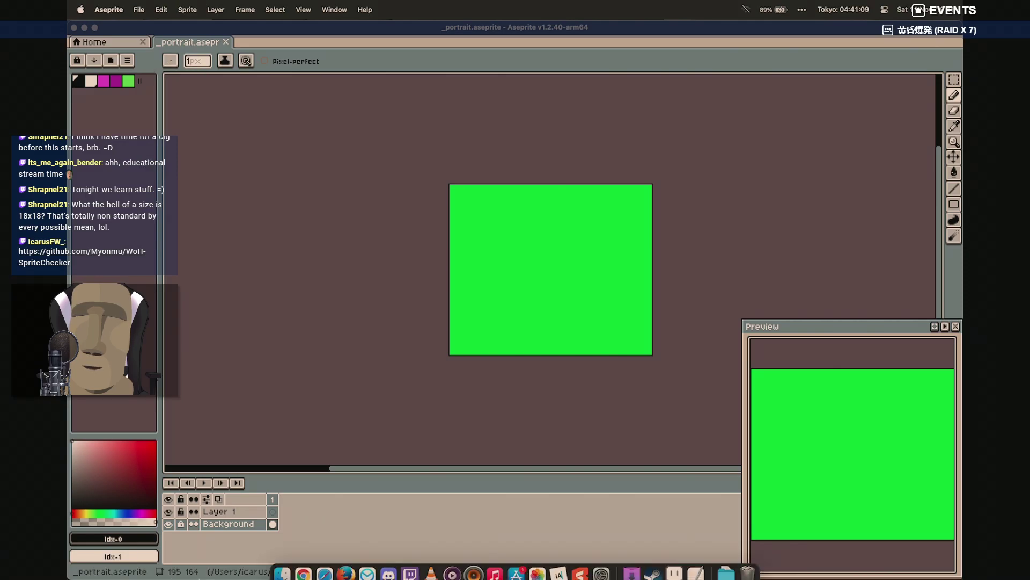
pyautogui.click(282, 563)
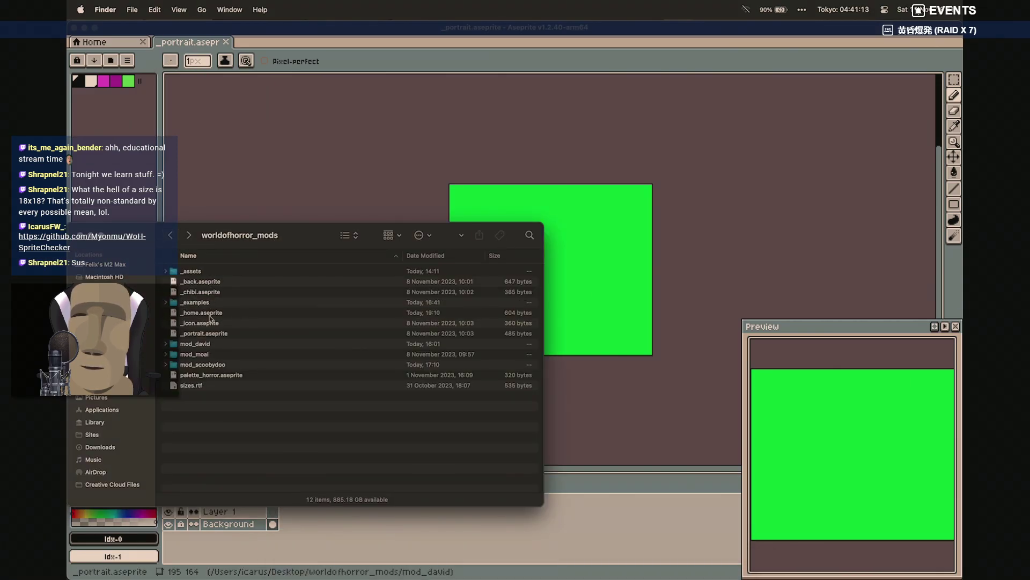
pyautogui.doubleClick(194, 354)
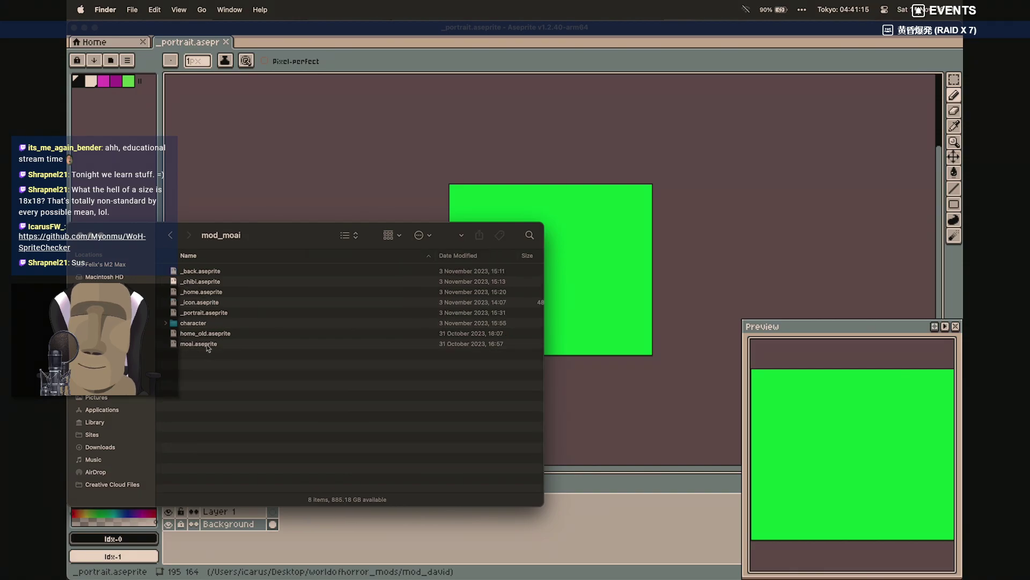
pyautogui.doubleClick(207, 292)
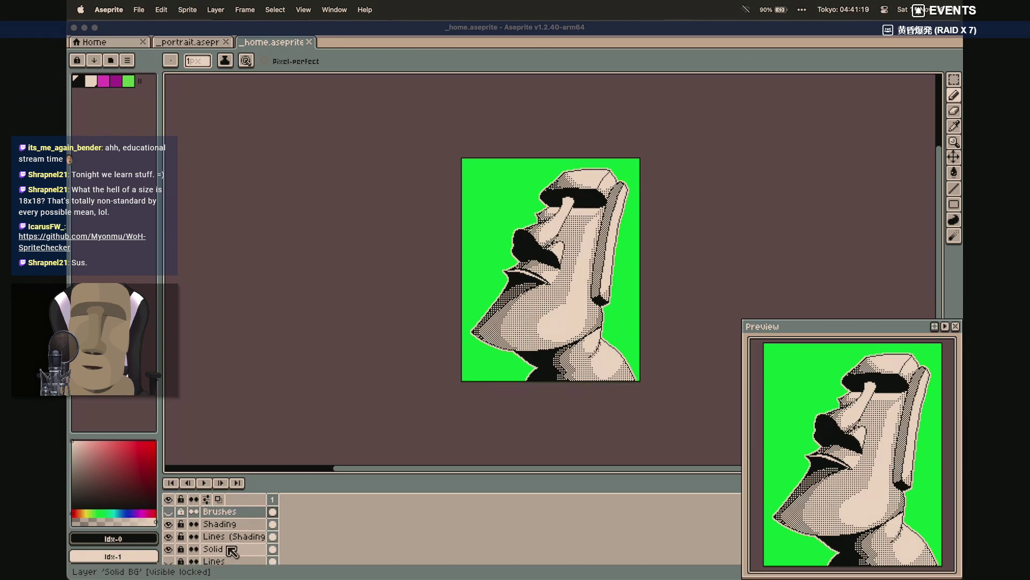
pyautogui.click(168, 512)
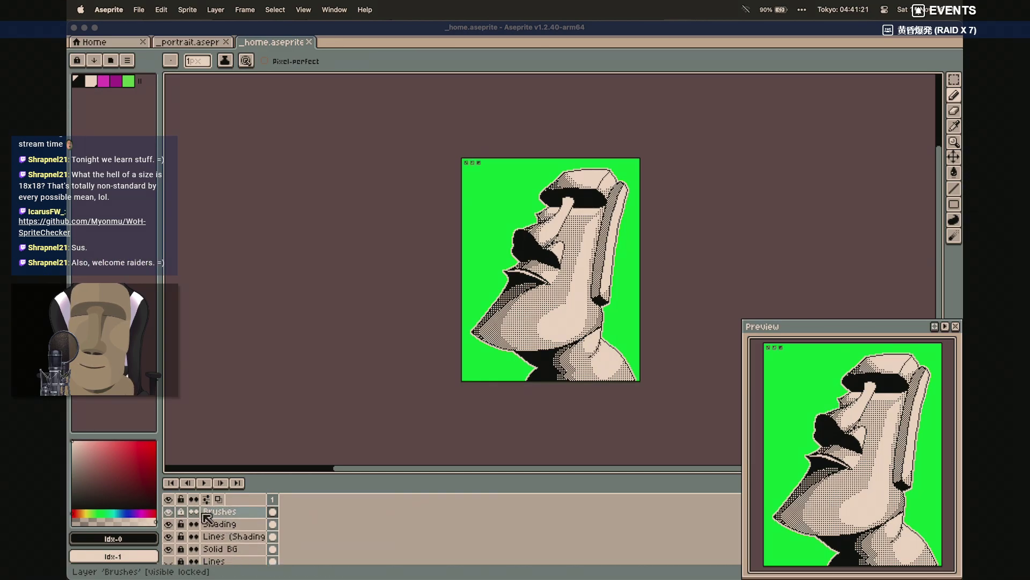
# Copy the Brushes layer from the moai _home sprite into mod_david's _portrait.aseprite and close the _home sprite
pyautogui.click(204, 512)
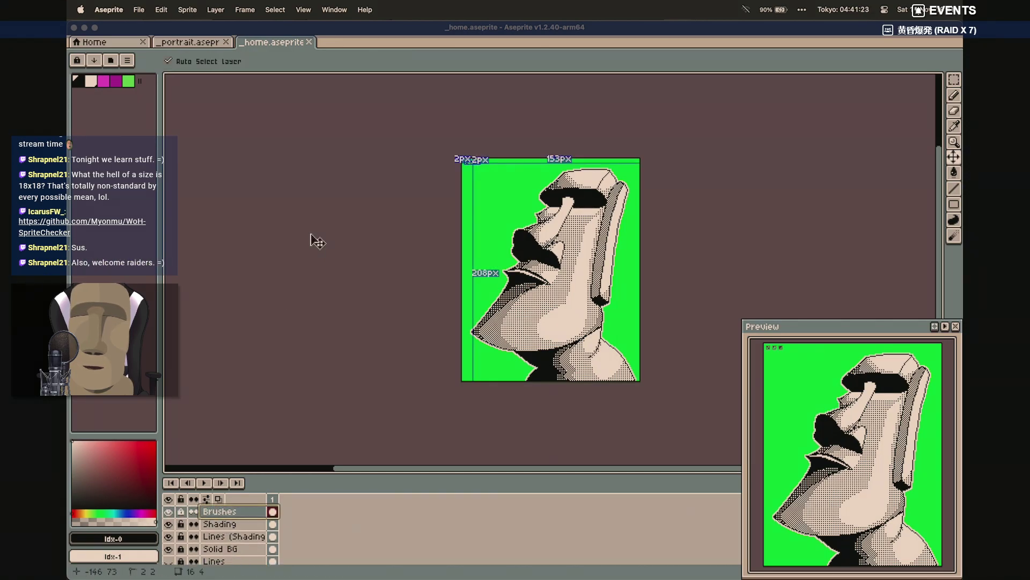
pyautogui.click(214, 42)
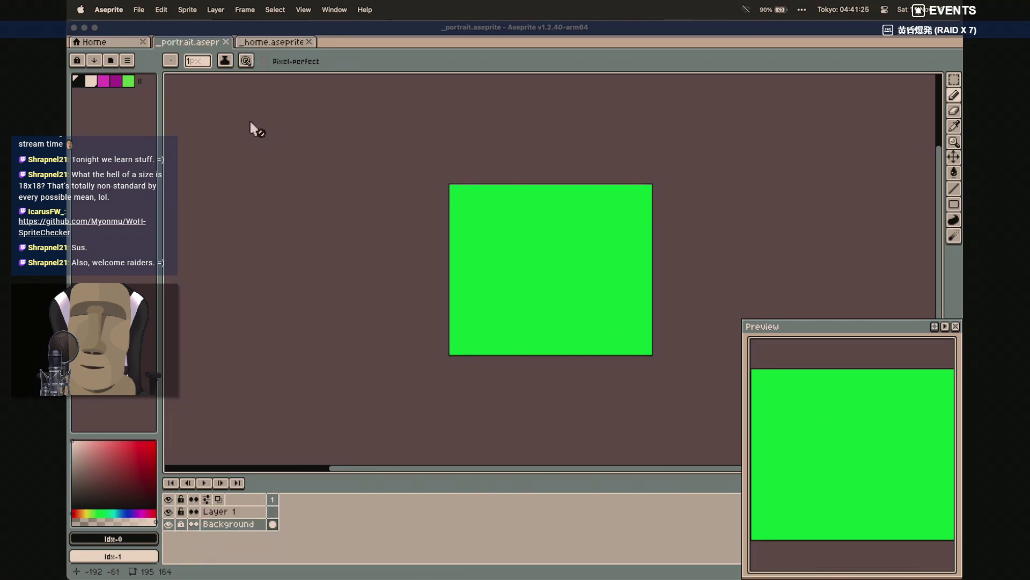
pyautogui.click(299, 47)
pyautogui.click(309, 42)
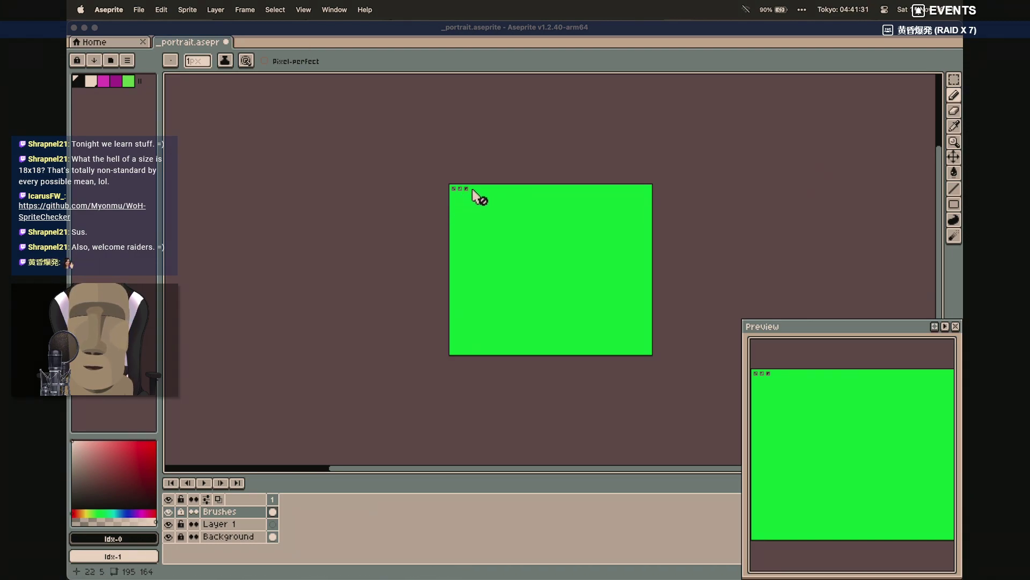
# Examine the three dither pattern swatches on the canvas and the custom brushes saved in the brush presets
pyautogui.scroll(4, 481, 192)
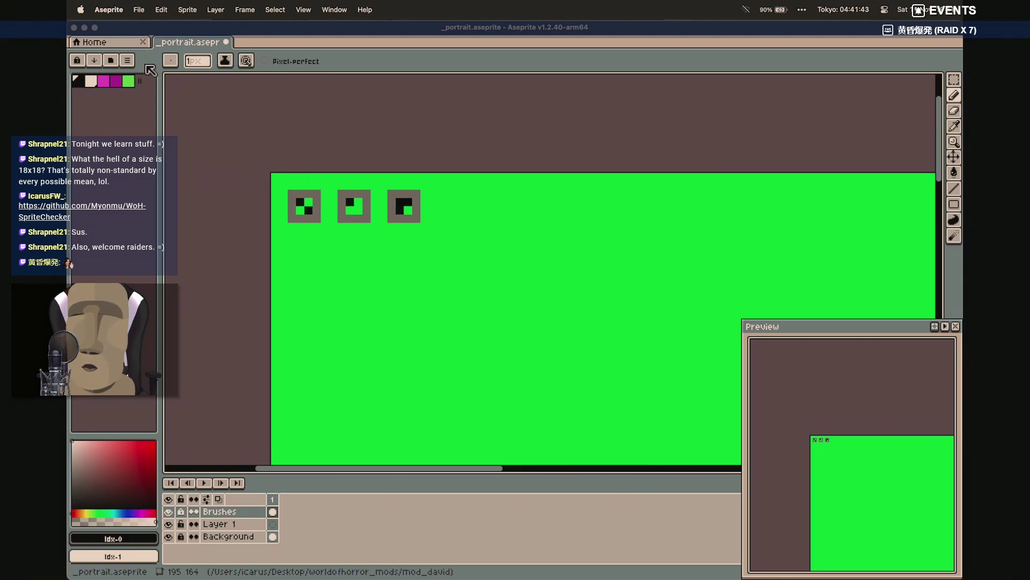
pyautogui.click(170, 60)
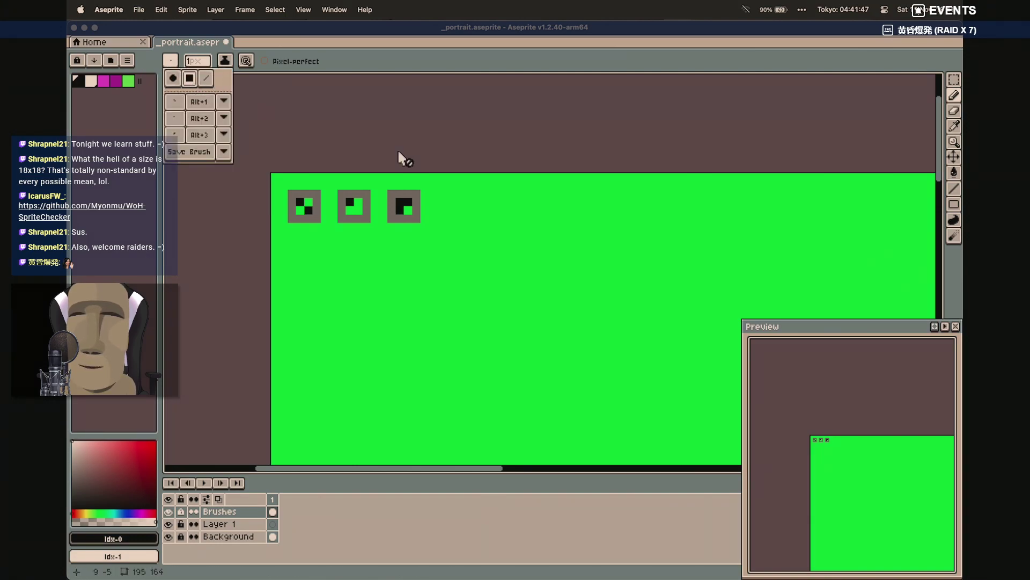
pyautogui.click(293, 88)
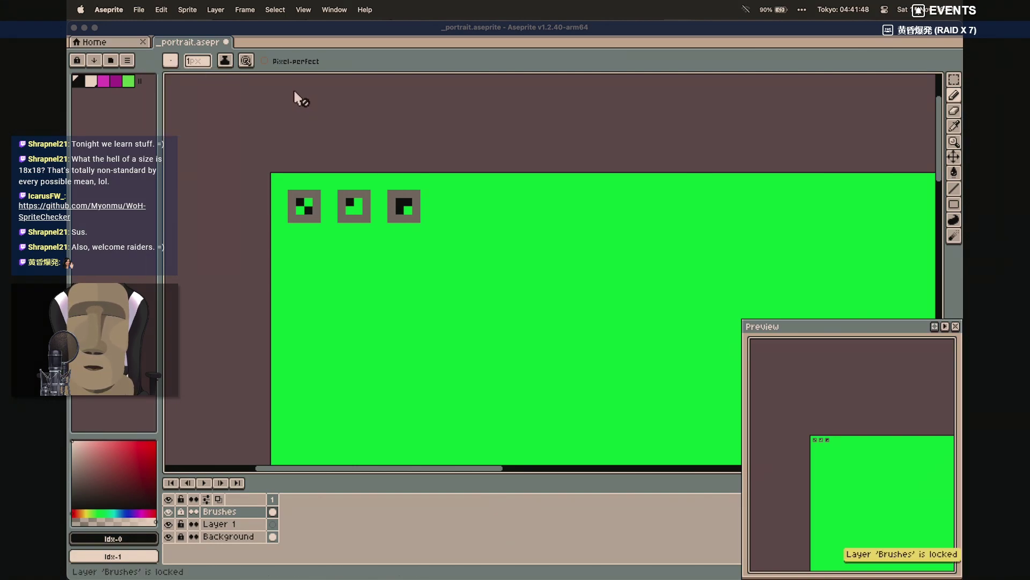
# Move the Brushes layer beneath Layer 1 and make Layer 1 the active layer
pyautogui.click(230, 513)
pyautogui.moveTo(229, 516); pyautogui.dragTo(235, 530)
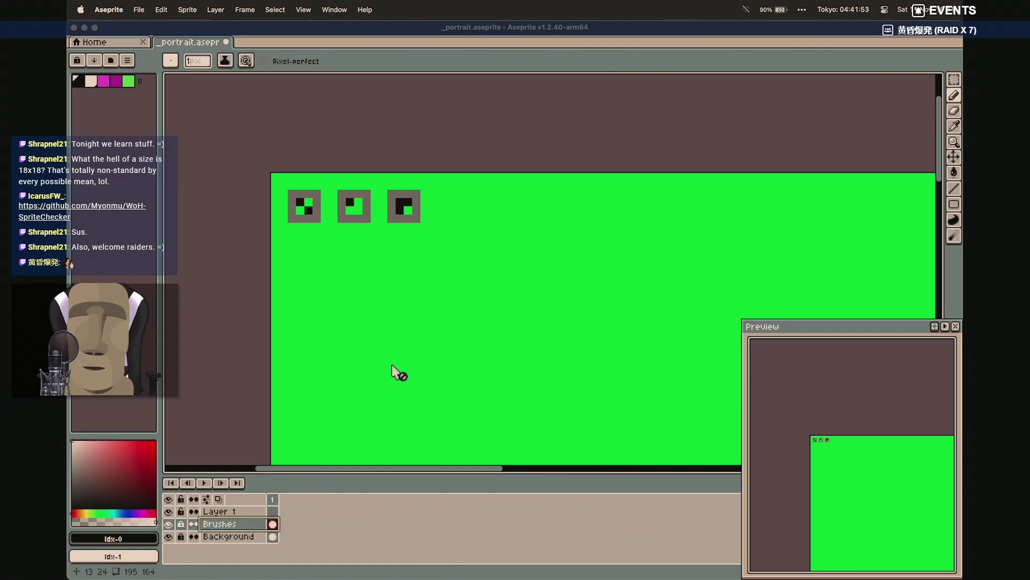
pyautogui.click(220, 511)
# Test the plain 1 px pencil and the saved checkerboard dither brush with strokes on Layer 1, undoing each
pyautogui.moveTo(449, 317)
pyautogui.mouseDown()
pyautogui.moveTo(486, 301)
pyautogui.moveTo(447, 333)
pyautogui.moveTo(481, 377)
pyautogui.moveTo(561, 278)
pyautogui.moveTo(590, 297)
pyautogui.moveTo(566, 335)
pyautogui.moveTo(518, 321)
pyautogui.moveTo(542, 334)
pyautogui.mouseUp()
pyautogui.press('super+z')
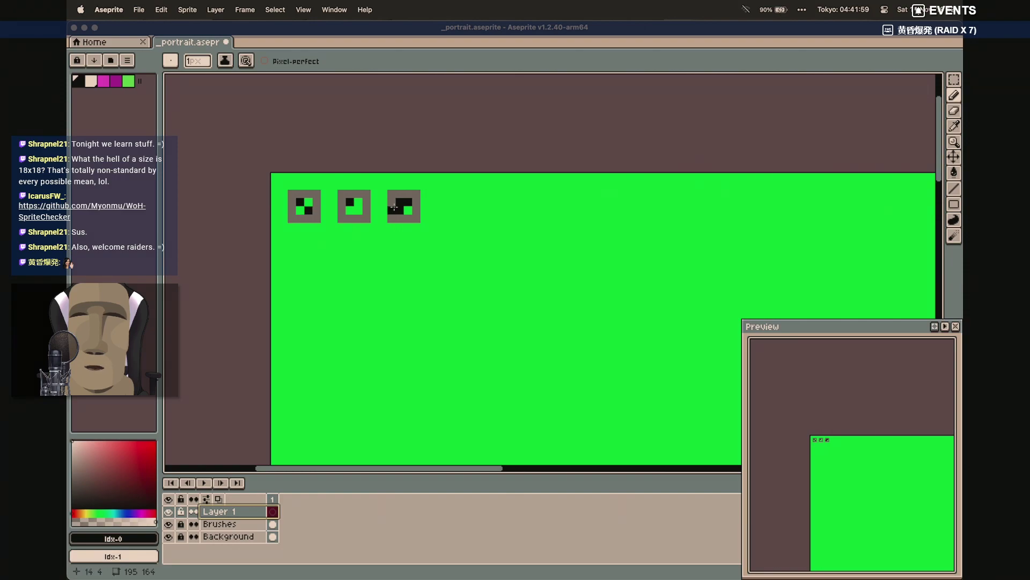
pyautogui.click(171, 60)
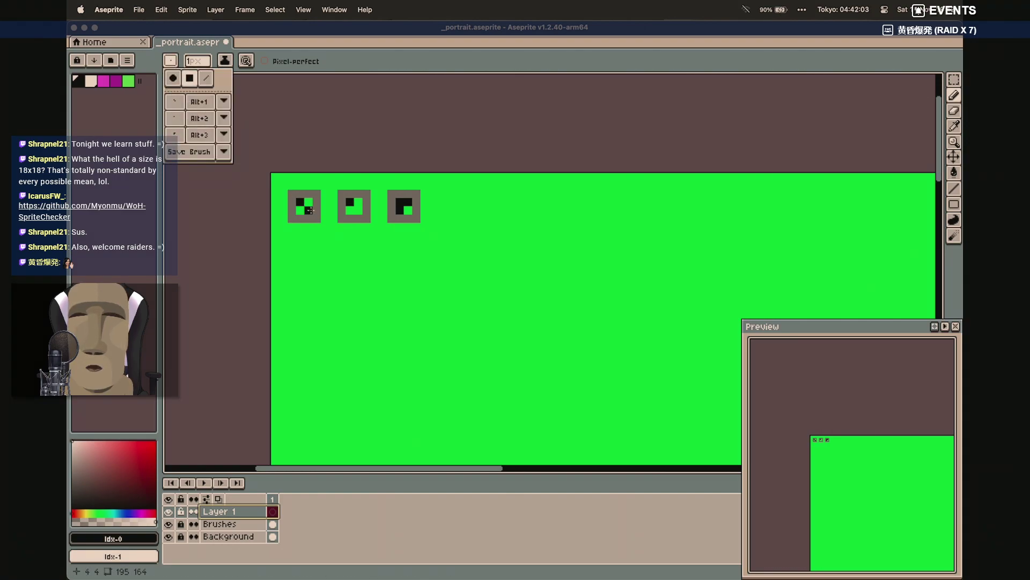
pyautogui.click(175, 101)
pyautogui.moveTo(462, 295)
pyautogui.mouseDown()
pyautogui.moveTo(482, 342)
pyautogui.moveTo(492, 317)
pyautogui.moveTo(467, 317)
pyautogui.moveTo(540, 293)
pyautogui.moveTo(509, 294)
pyautogui.moveTo(487, 318)
pyautogui.moveTo(497, 292)
pyautogui.moveTo(531, 265)
pyautogui.moveTo(547, 326)
pyautogui.moveTo(532, 301)
pyautogui.mouseUp()
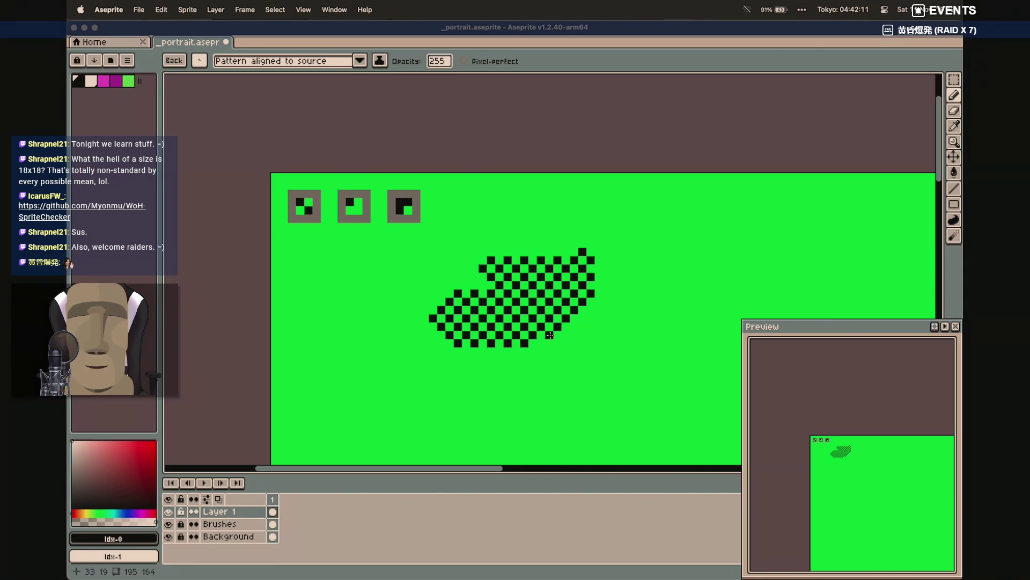
pyautogui.press('super+z')
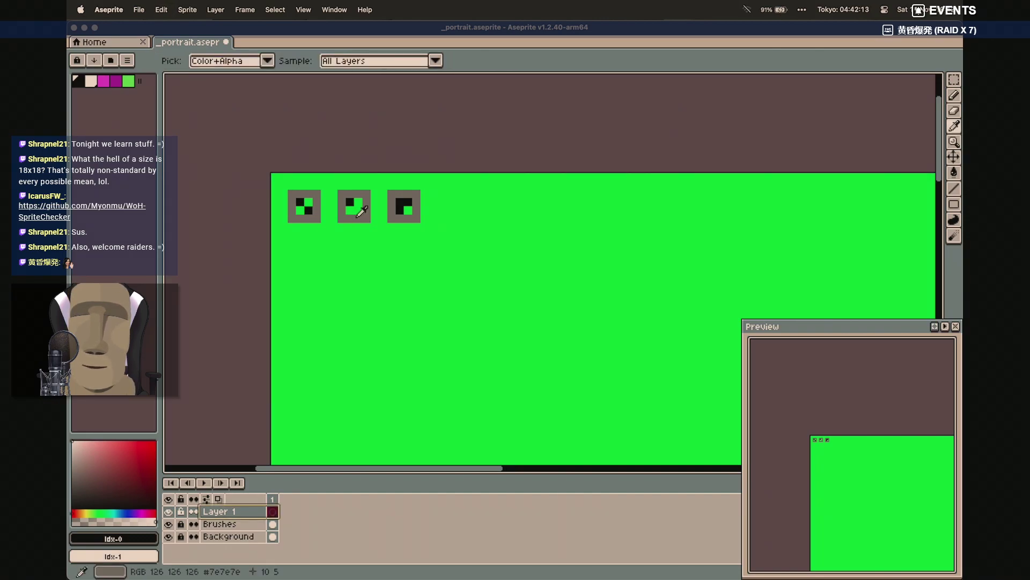
# Try the sparse dither brush from the middle swatch with a stroke on Layer 1 and undo it
pyautogui.click(350, 207)
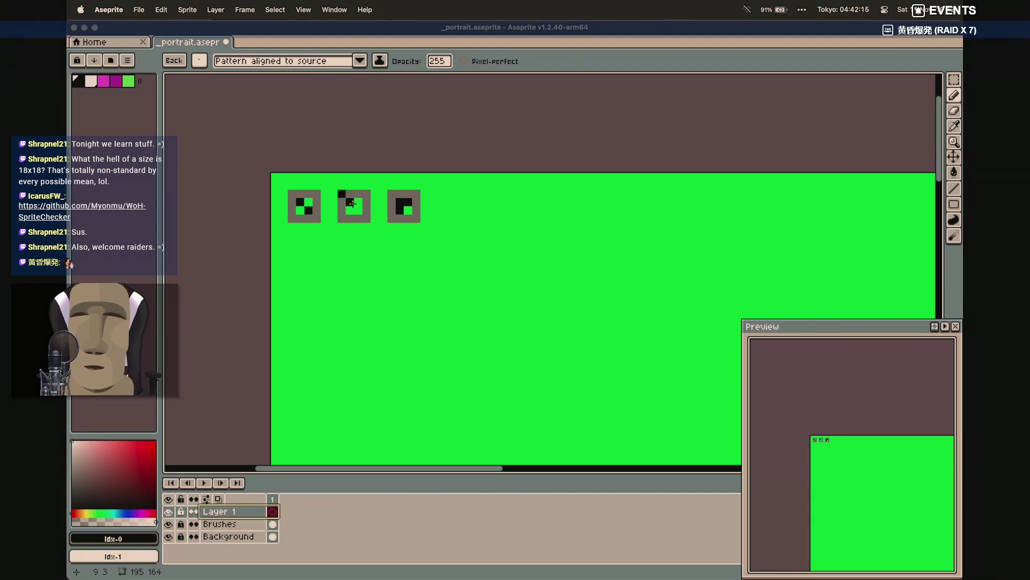
pyautogui.moveTo(375, 293)
pyautogui.mouseDown()
pyautogui.moveTo(402, 309)
pyautogui.moveTo(414, 283)
pyautogui.moveTo(394, 308)
pyautogui.moveTo(466, 285)
pyautogui.moveTo(442, 285)
pyautogui.moveTo(458, 310)
pyautogui.moveTo(529, 281)
pyautogui.moveTo(422, 344)
pyautogui.moveTo(525, 310)
pyautogui.moveTo(443, 325)
pyautogui.moveTo(487, 317)
pyautogui.moveTo(416, 310)
pyautogui.moveTo(519, 293)
pyautogui.moveTo(509, 348)
pyautogui.moveTo(501, 325)
pyautogui.moveTo(538, 324)
pyautogui.mouseUp()
pyautogui.press('super+z')
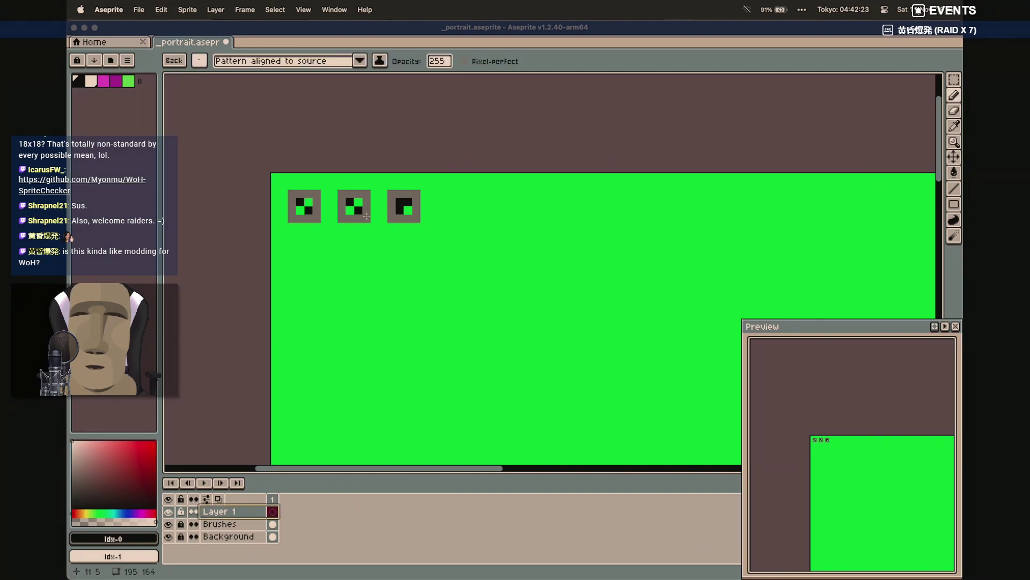
# Paint a test patch on Layer 1 with the dense dither brush, aligned to the source pattern
pyautogui.moveTo(486, 296)
pyautogui.mouseDown()
pyautogui.moveTo(534, 283)
pyautogui.moveTo(560, 290)
pyautogui.moveTo(628, 263)
pyautogui.mouseUp()
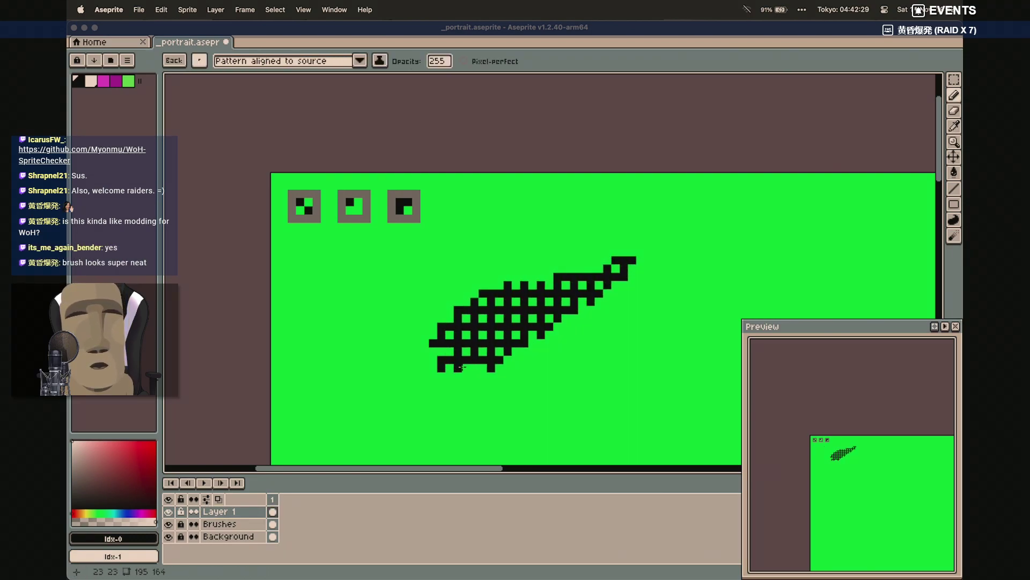
# Undo the dense dither test patch on Layer 1
pyautogui.press('super')
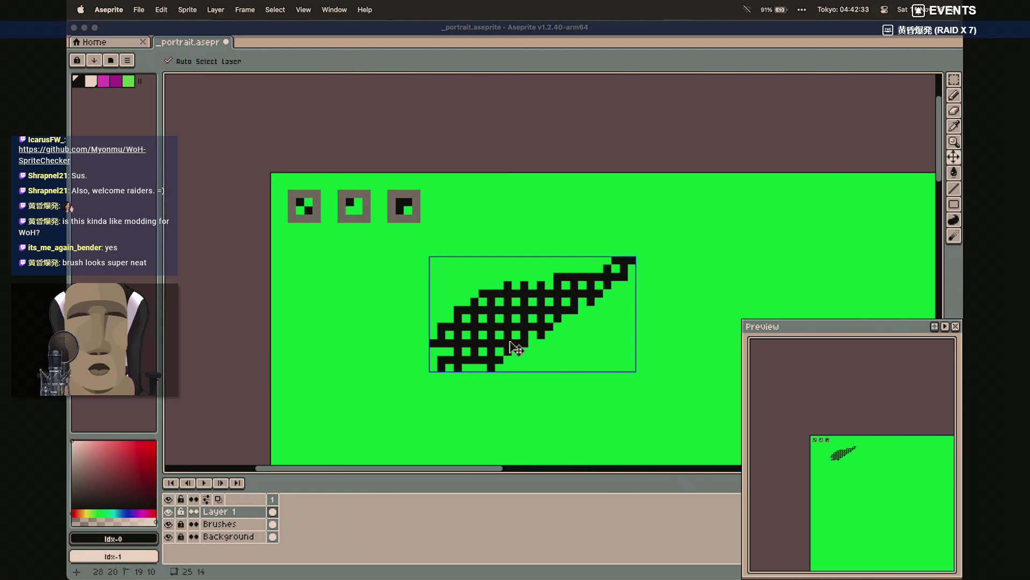
pyautogui.press('super+z')
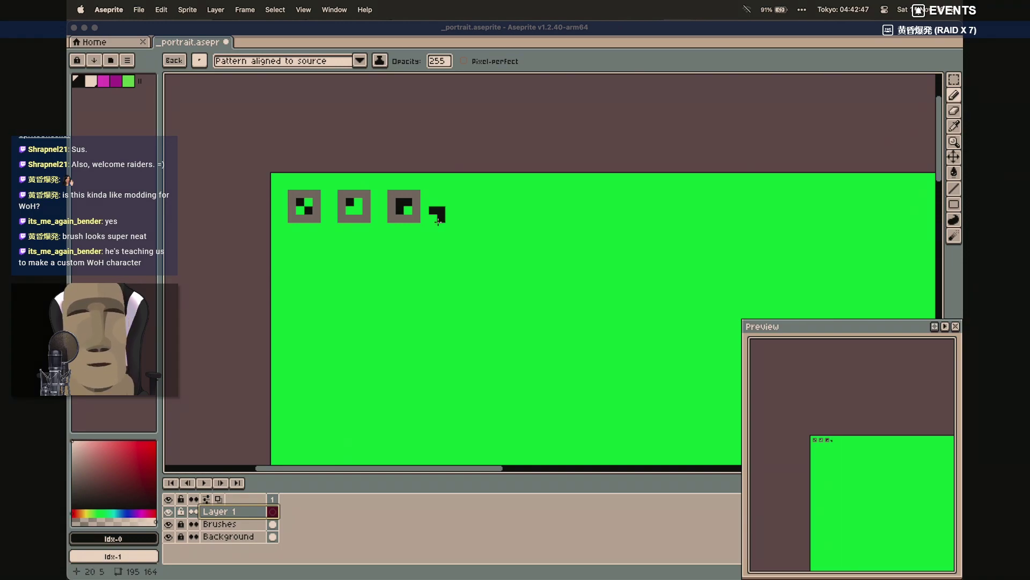
# Import Screenshot 2023-11-11 at 14.05.03.png from the Desktop folder worldofhorror_mods/_assets as a new reference layer
pyautogui.scroll(-5, 511, 218)
pyautogui.hscroll(2, 512, 217)
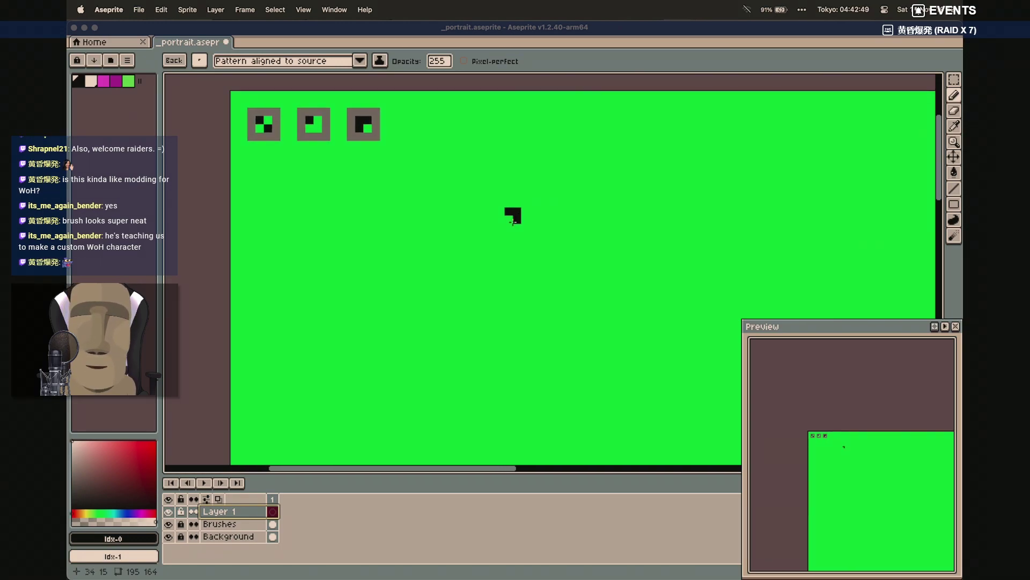
pyautogui.press('1')
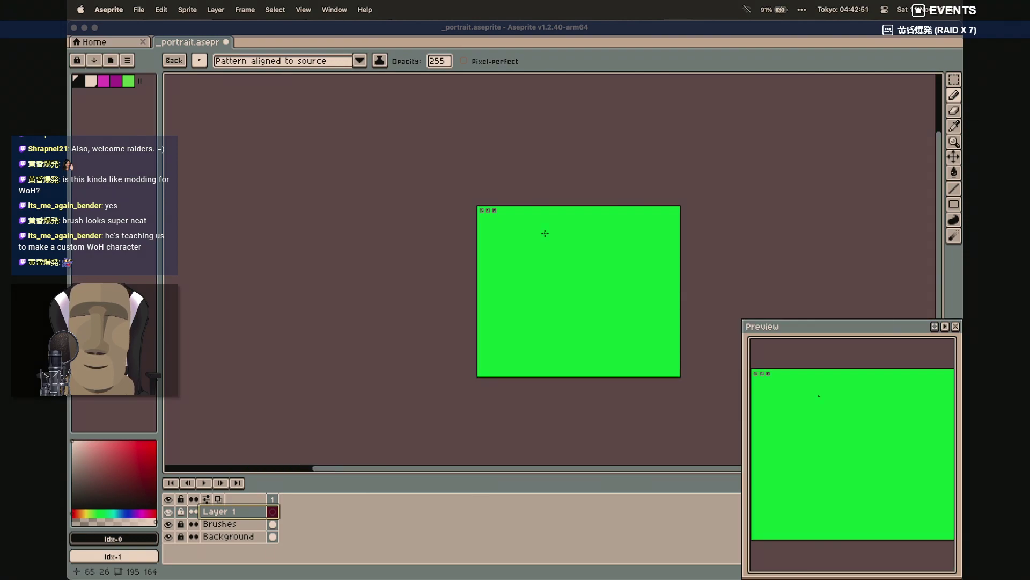
pyautogui.press('2')
pyautogui.scroll(-3, 545, 233)
pyautogui.hscroll(3, 545, 232)
pyautogui.scroll(1, 544, 233)
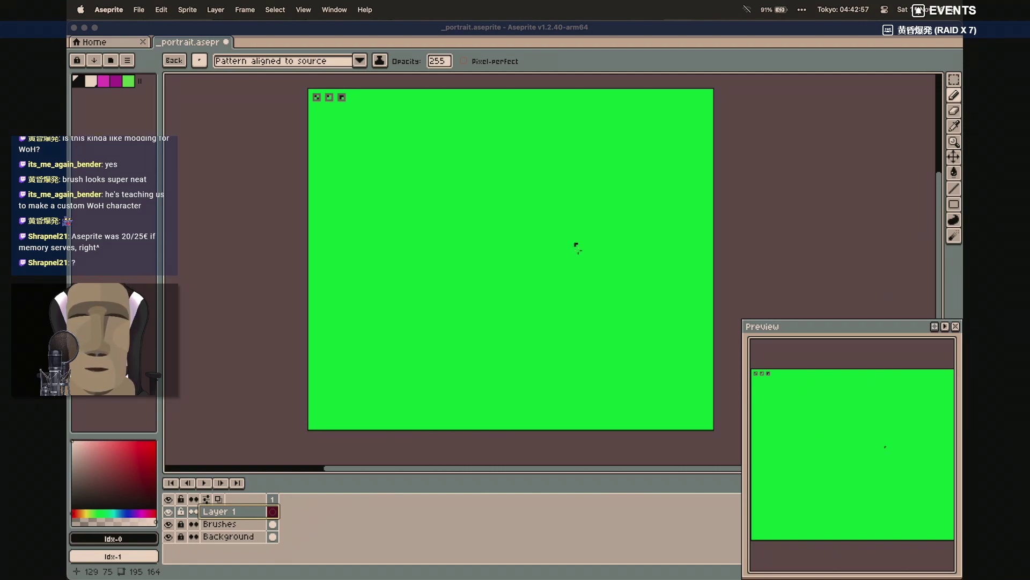
pyautogui.scroll(1, 691, 262)
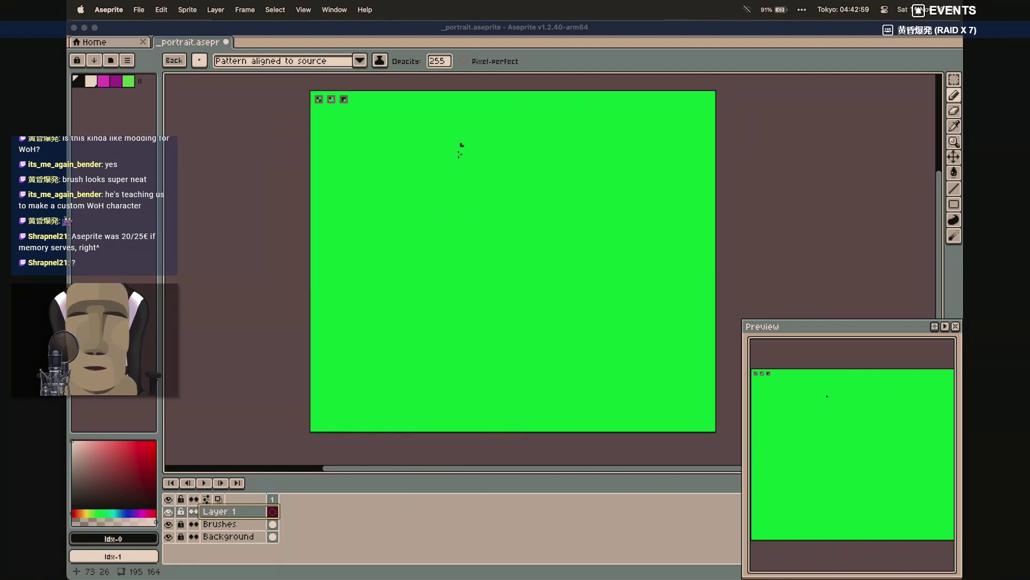
pyautogui.click(215, 9)
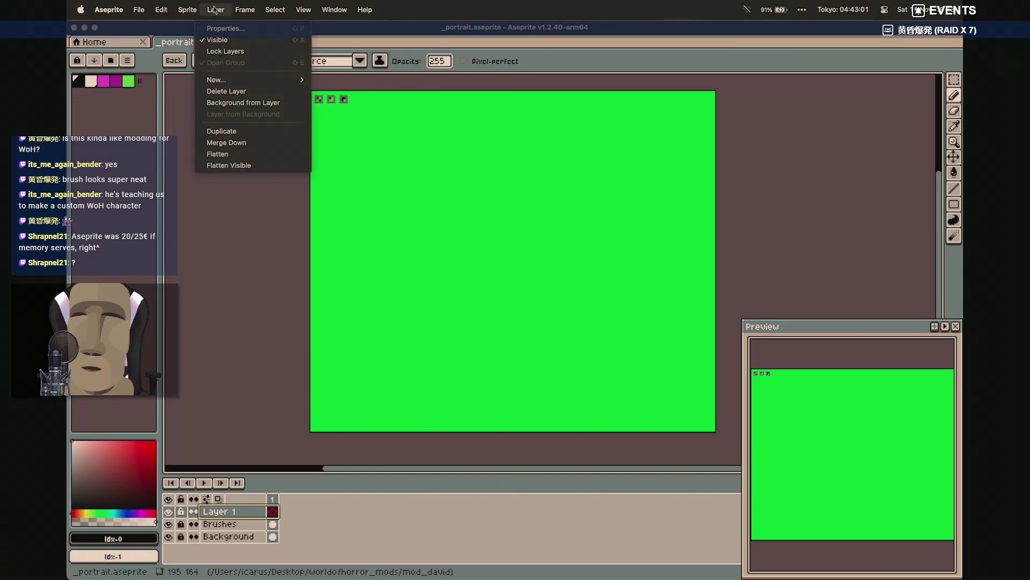
pyautogui.moveTo(252, 80)
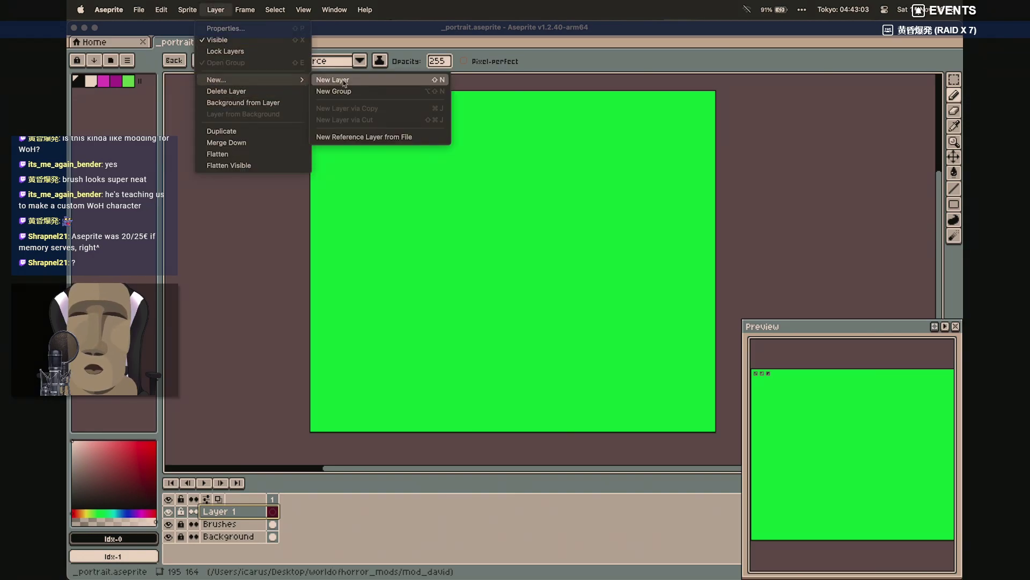
pyautogui.click(356, 137)
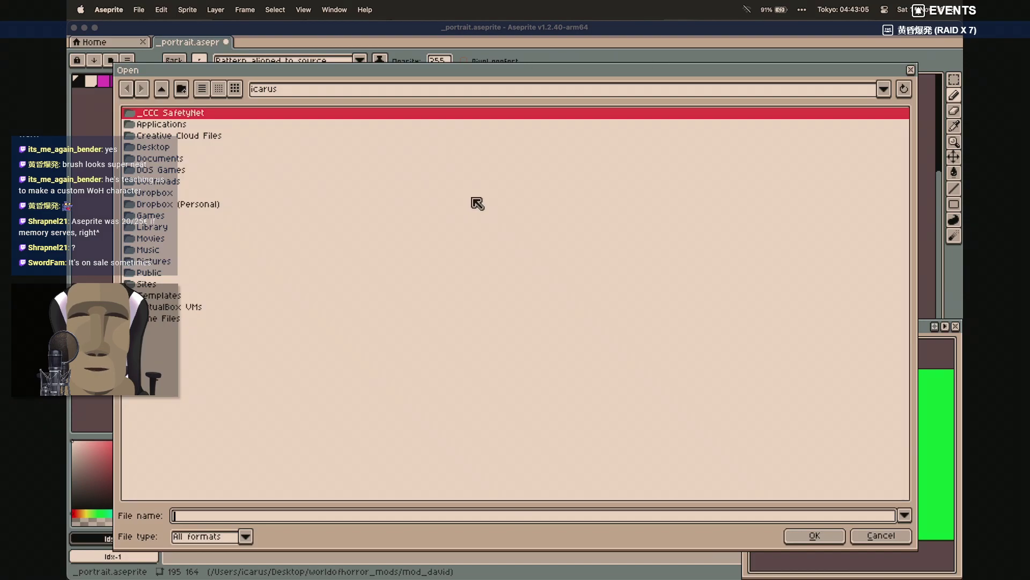
pyautogui.doubleClick(166, 146)
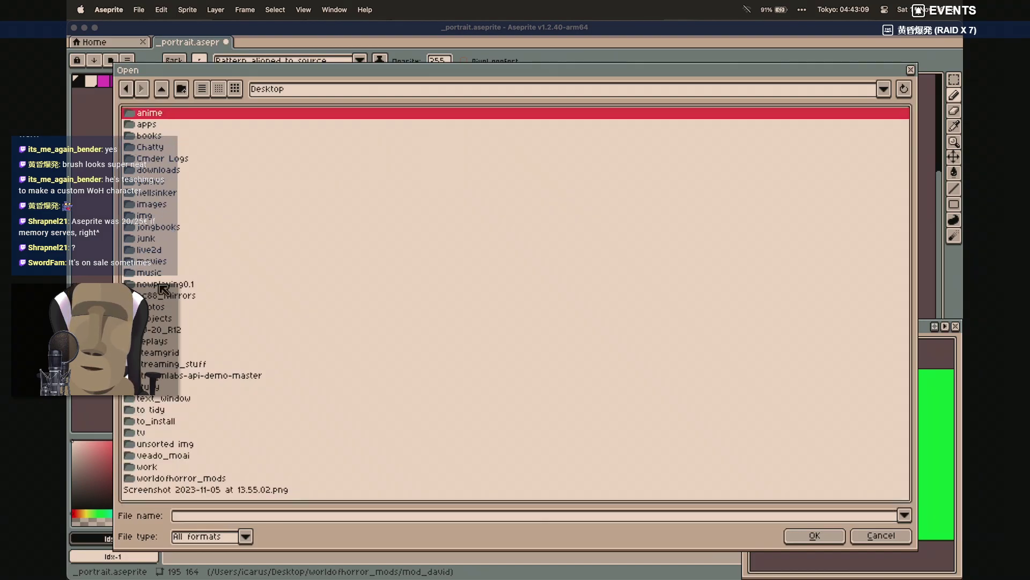
pyautogui.click(177, 481)
pyautogui.press('Return')
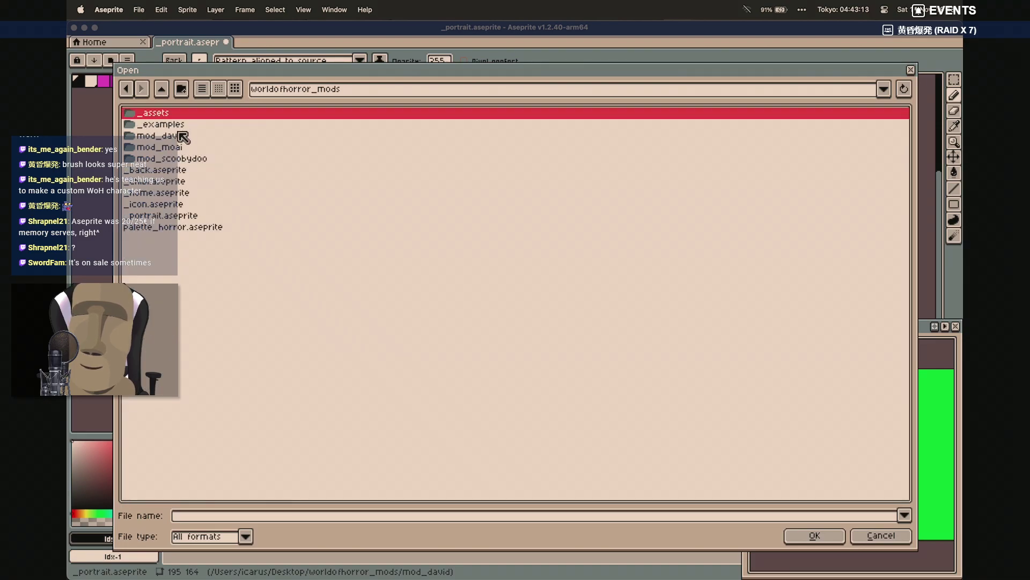
pyautogui.doubleClick(171, 115)
pyautogui.click(267, 297)
pyautogui.click(269, 306)
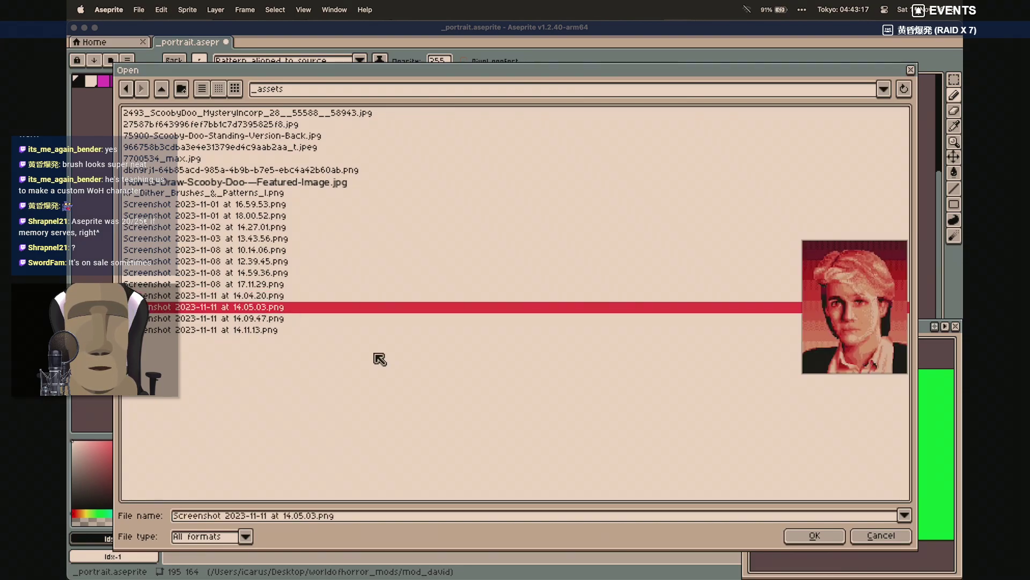
pyautogui.click(810, 535)
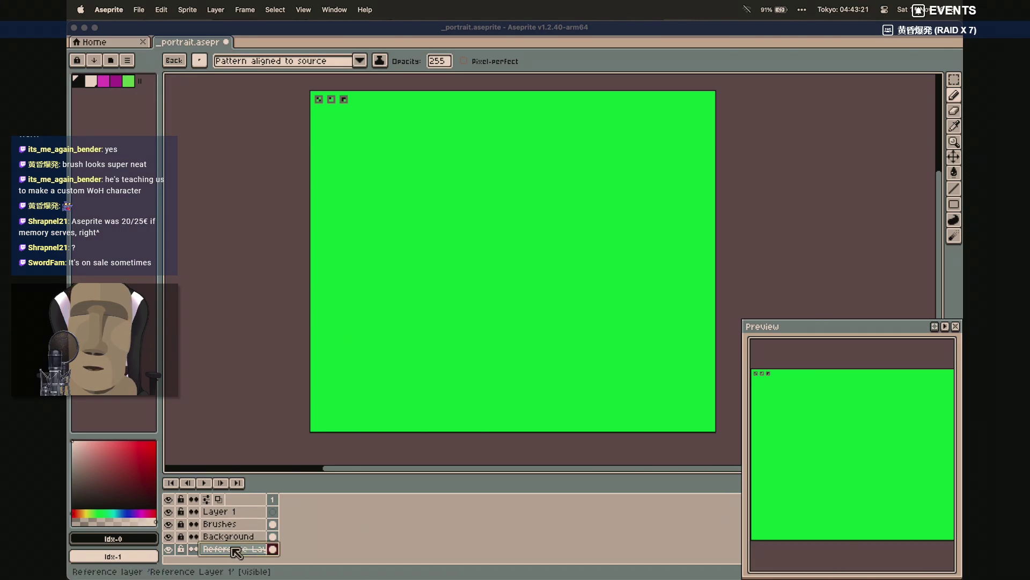
# Place the reference layer directly above Background, and make it a locked tracing guide with opacity 55
pyautogui.moveTo(236, 549); pyautogui.dragTo(237, 537)
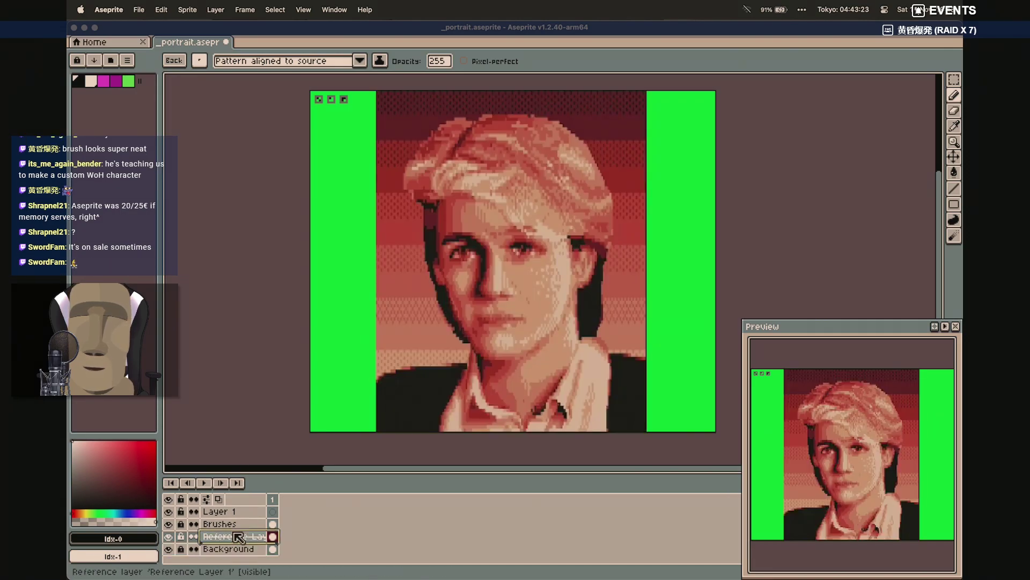
pyautogui.doubleClick(235, 536)
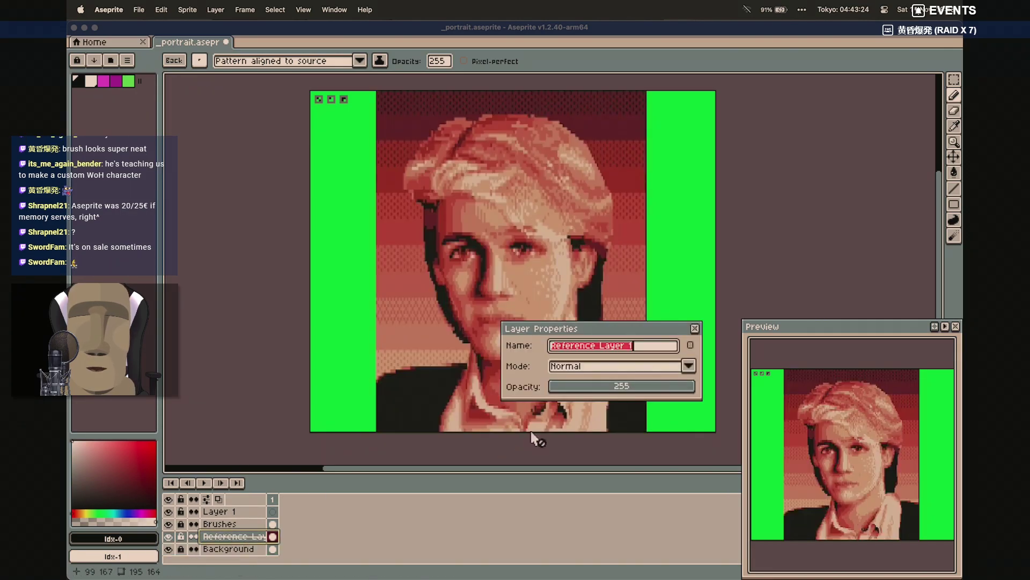
pyautogui.click(584, 388)
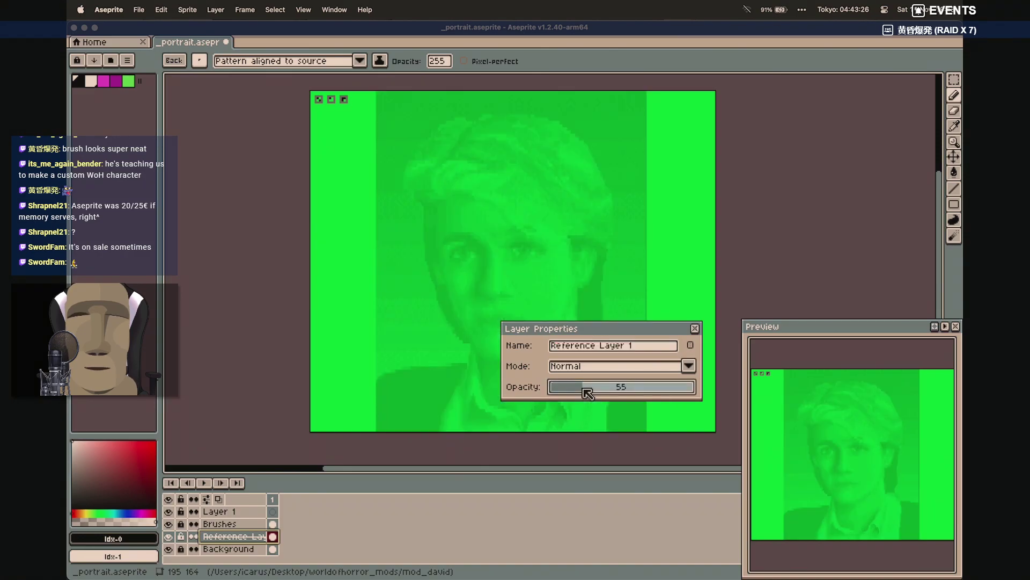
pyautogui.click(695, 328)
pyautogui.click(184, 536)
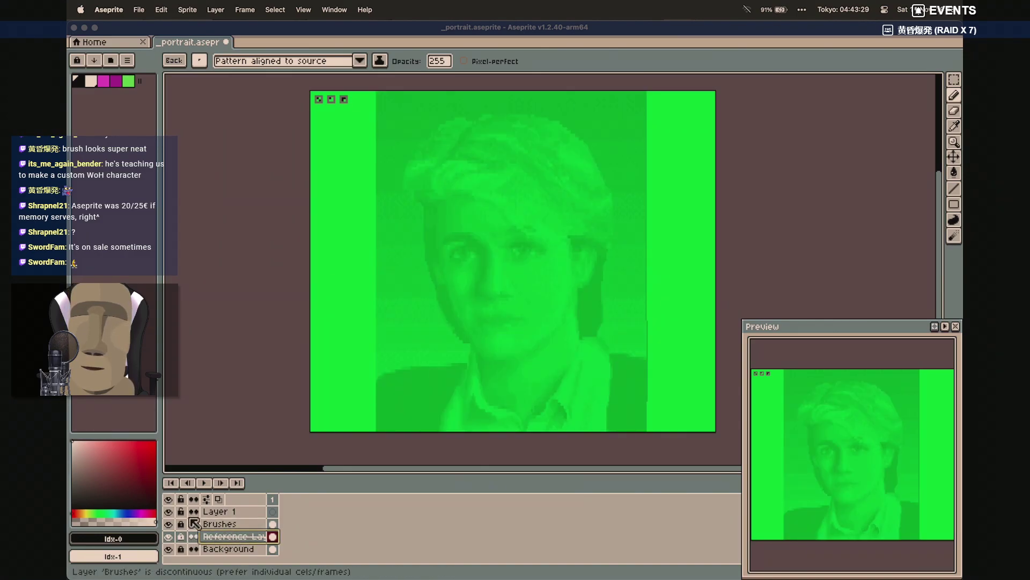
# Rename Layer 1 as Line
pyautogui.doubleClick(246, 514)
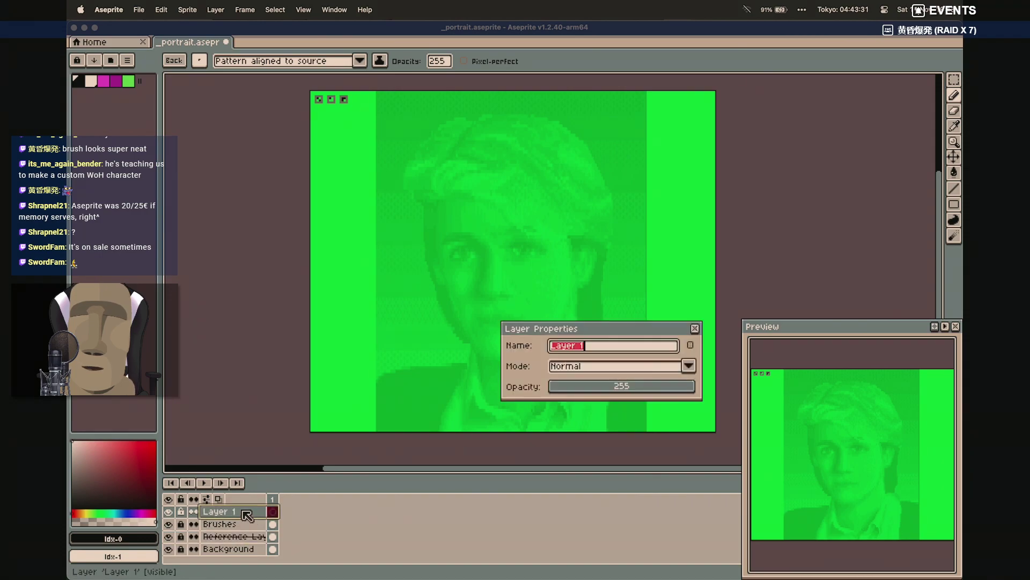
pyautogui.write('Line')
pyautogui.press('Return')
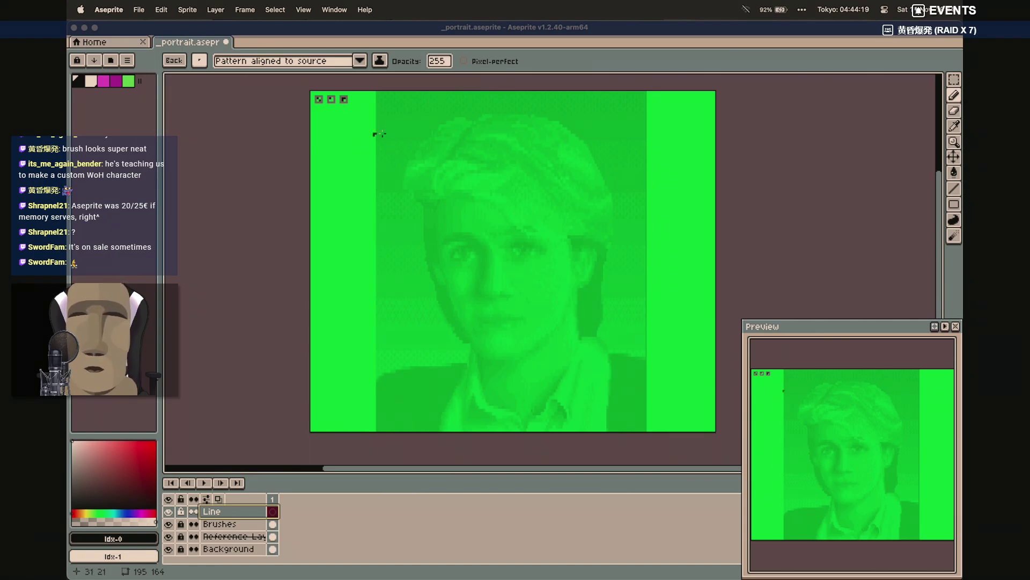
# Switch to the plain 1 px square brush, try a diagonal straight line on the Line layer with the Line tool, and undo it
pyautogui.scroll(5, 343, 113)
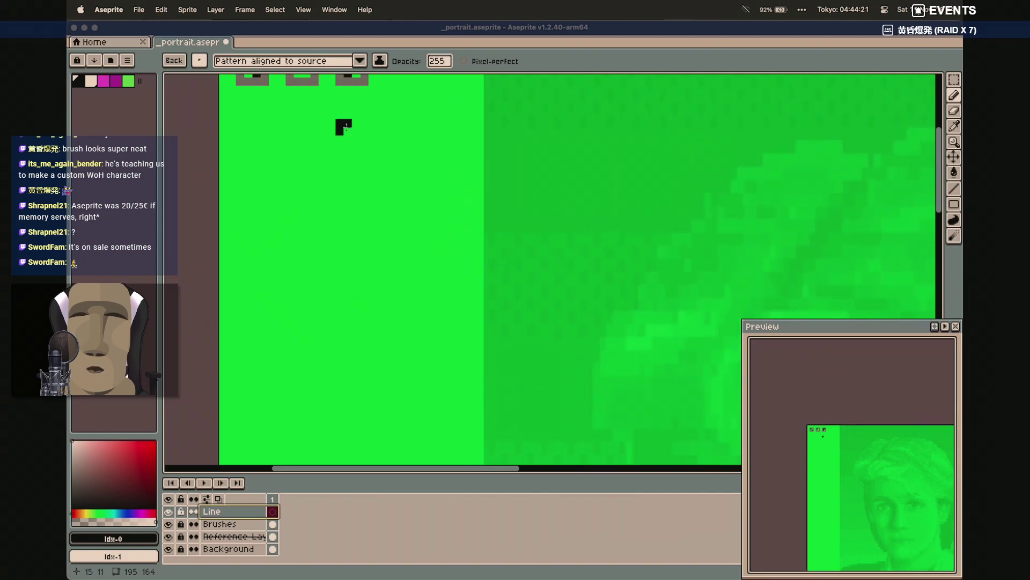
pyautogui.scroll(3, 343, 121)
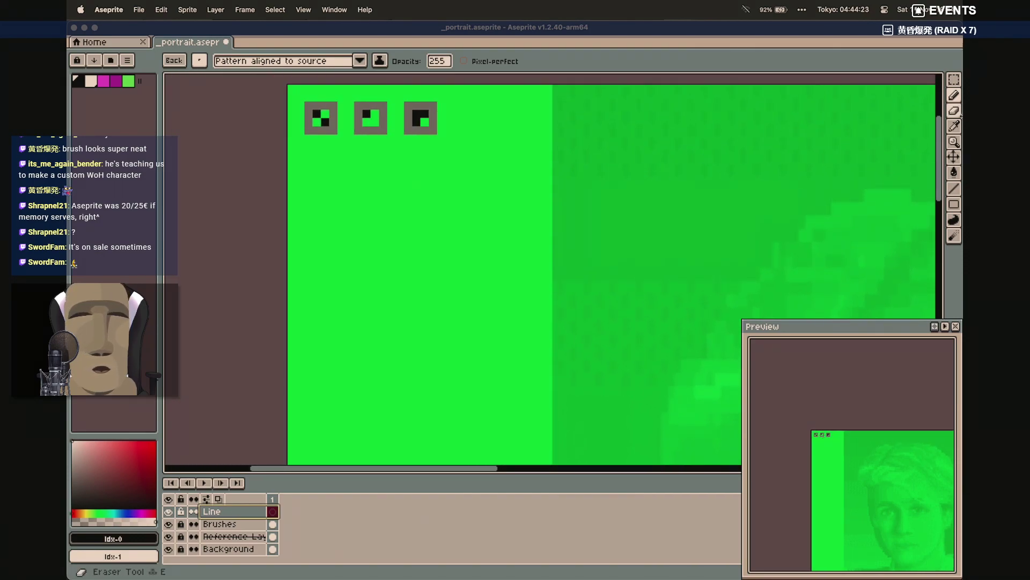
pyautogui.click(954, 189)
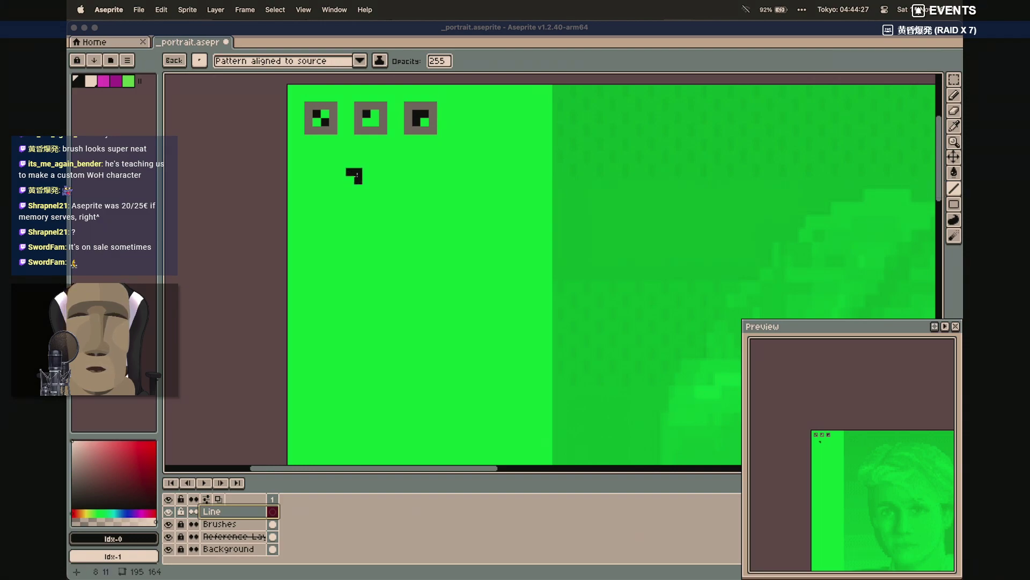
pyautogui.click(199, 60)
pyautogui.click(219, 78)
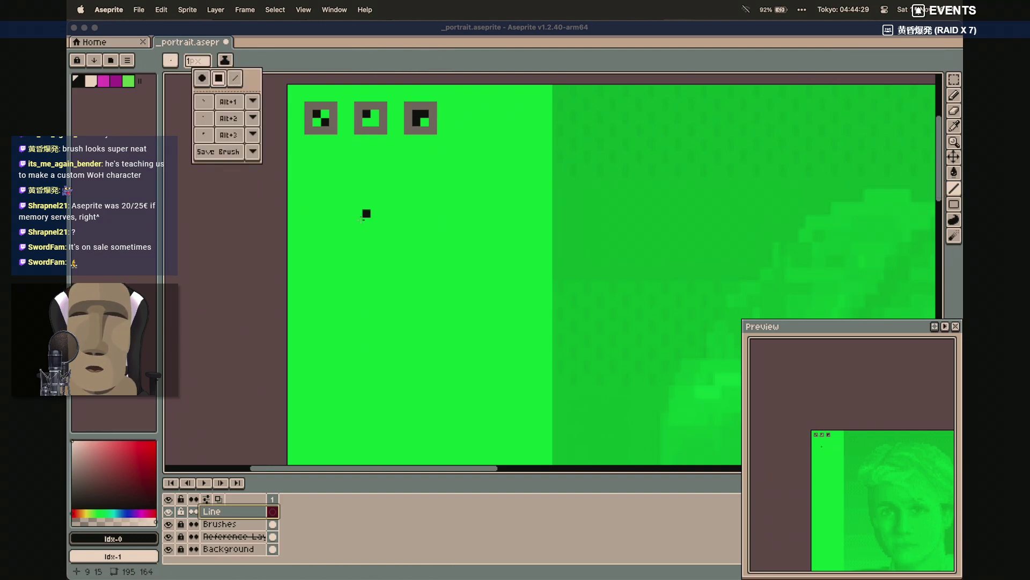
pyautogui.moveTo(358, 271); pyautogui.dragTo(595, 181)
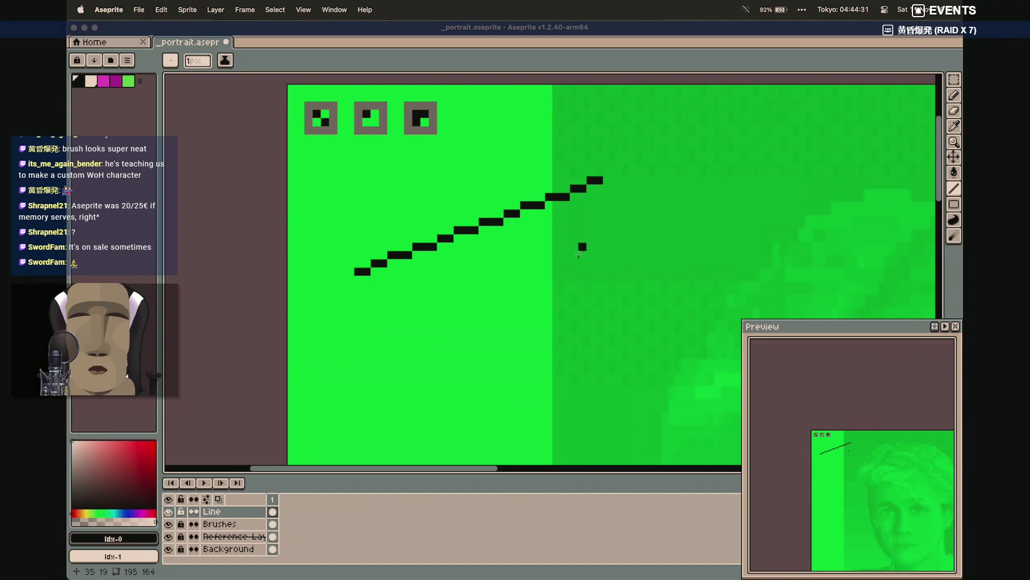
pyautogui.press('super+z')
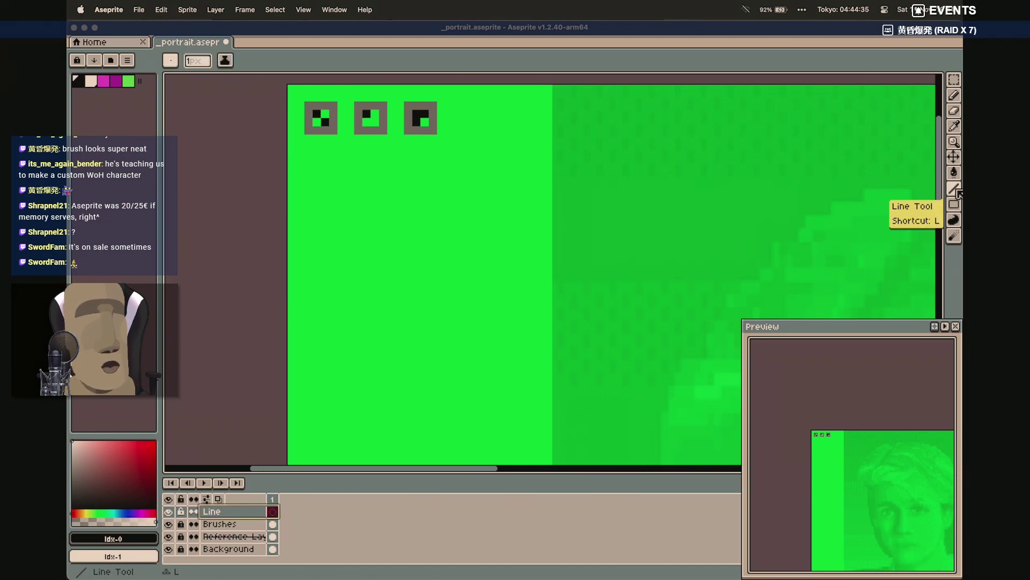
# Try the Curve tool with a rising S-shaped curve on the Line layer beneath the brush swatches, and undo it
pyautogui.click(958, 193)
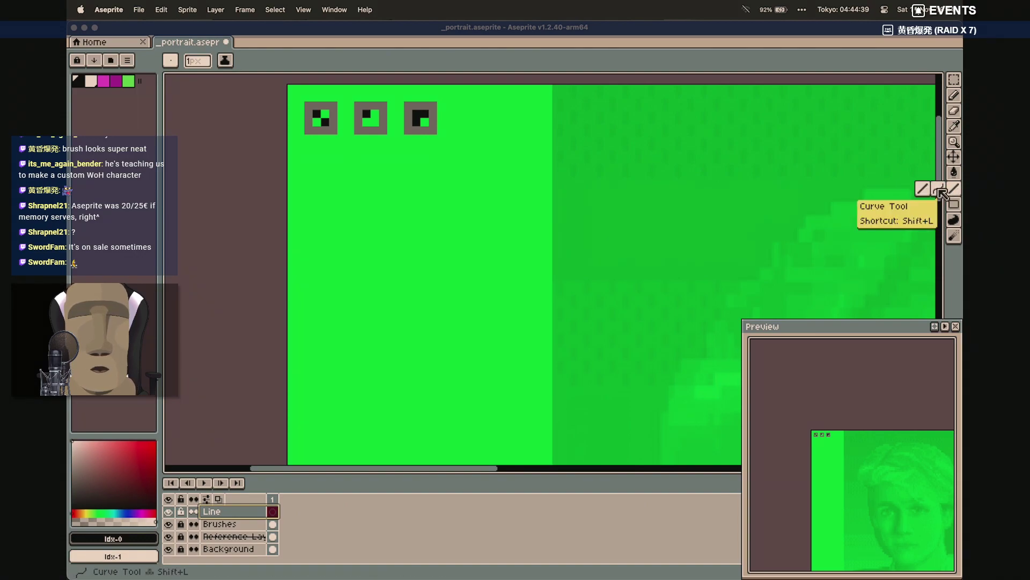
pyautogui.click(940, 192)
pyautogui.moveTo(344, 305); pyautogui.dragTo(710, 159)
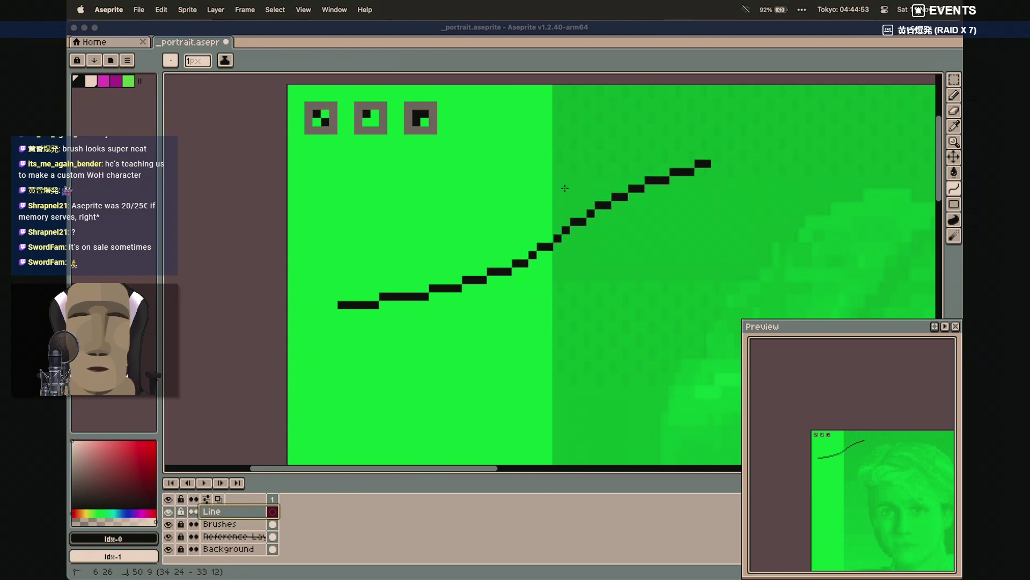
pyautogui.click(543, 189)
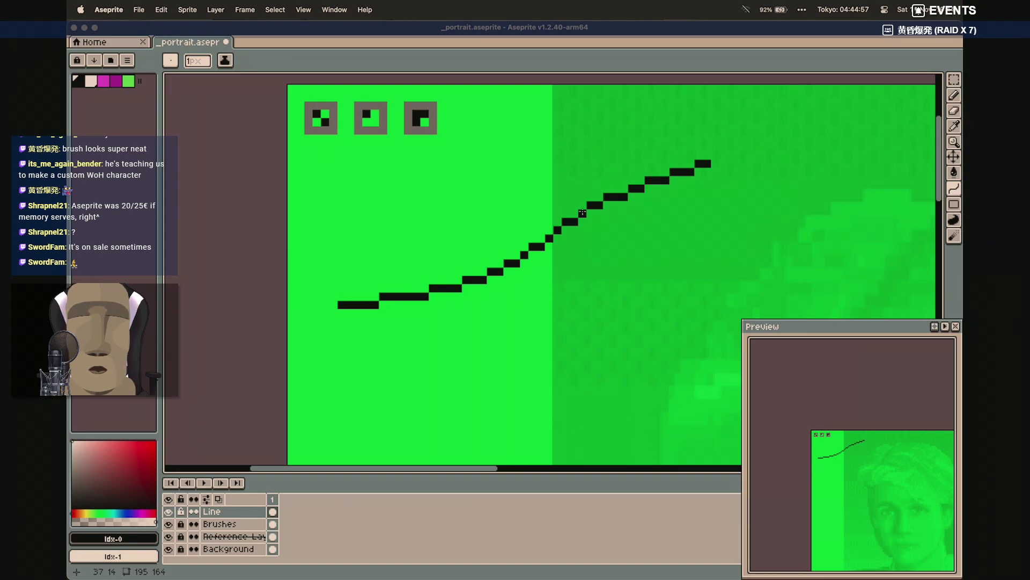
pyautogui.hotkey('ctrl', 'z')
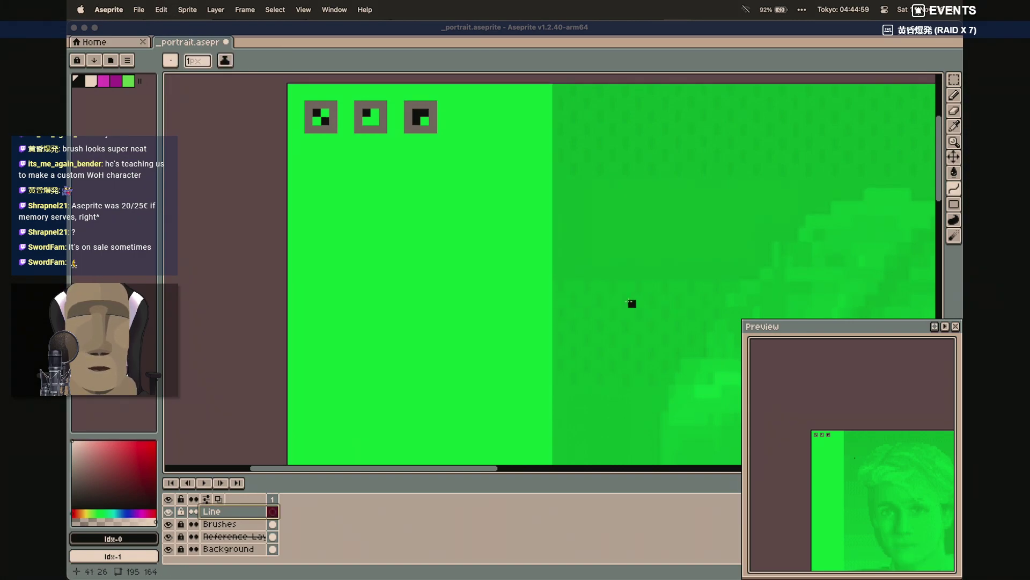
# Draw a closed freehand outline about 23 by 26 px with the Pencil on the Line layer, beneath the brush swatches
pyautogui.scroll(4, 627, 303)
pyautogui.scroll(-4, 627, 303)
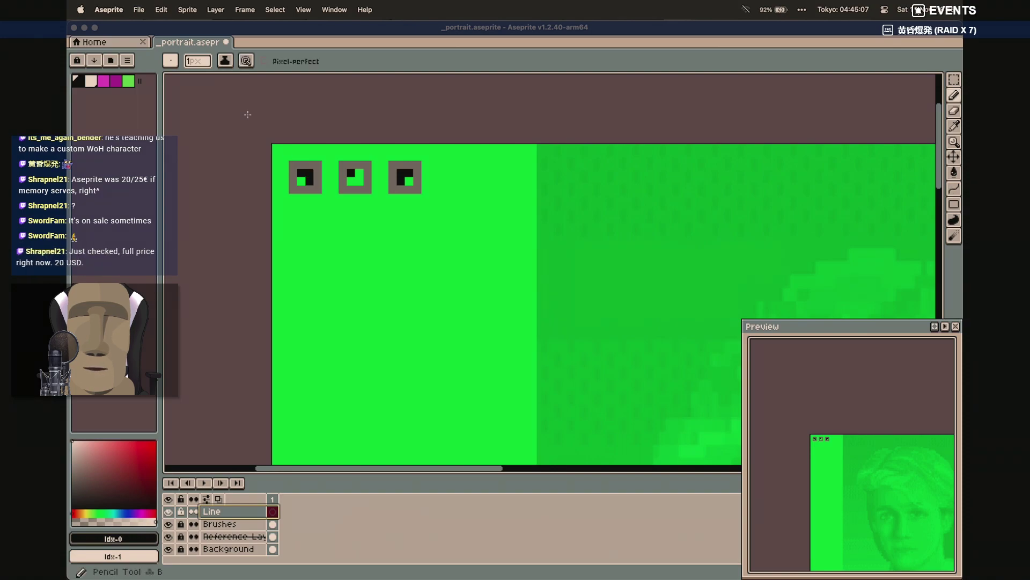
pyautogui.click(171, 62)
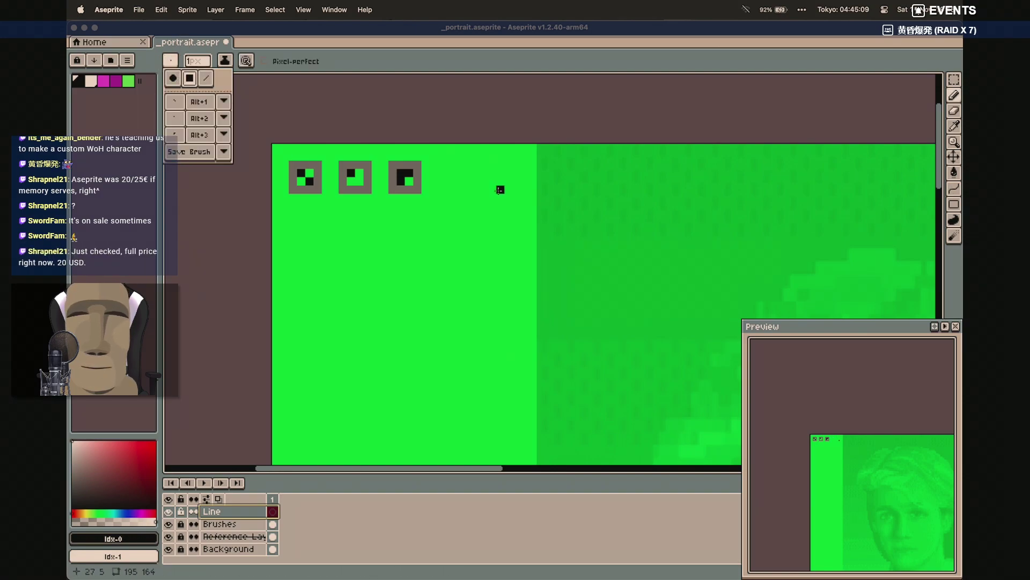
pyautogui.scroll(-3, 499, 189)
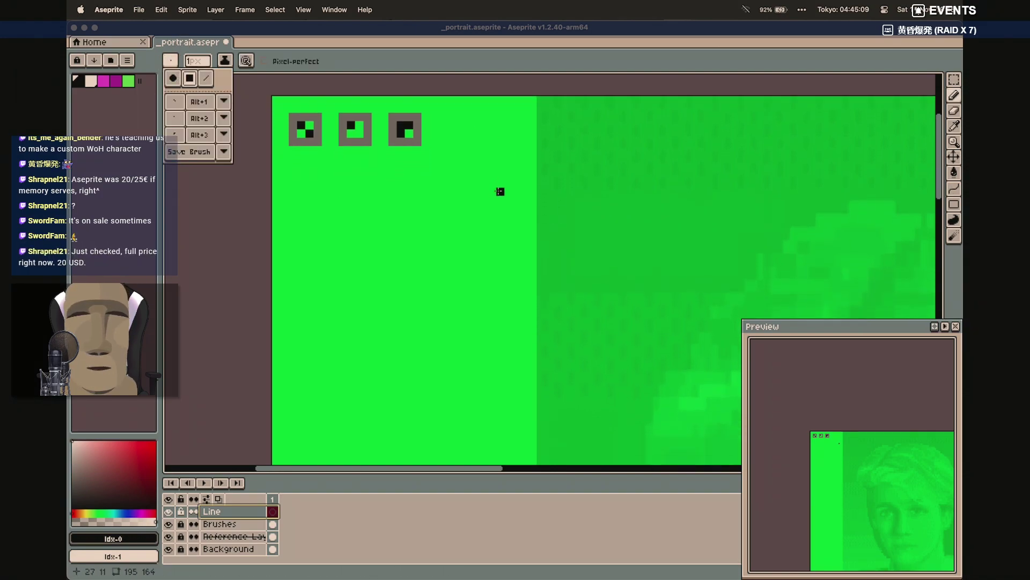
pyautogui.click(170, 60)
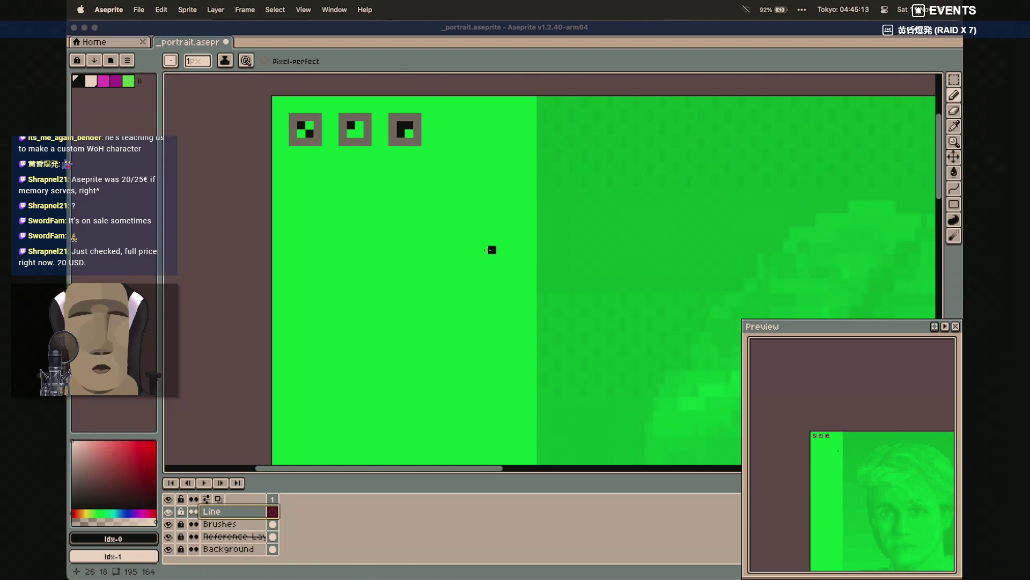
pyautogui.moveTo(489, 224)
pyautogui.mouseDown()
pyautogui.moveTo(376, 365)
pyautogui.moveTo(386, 406)
pyautogui.moveTo(498, 420)
pyautogui.moveTo(538, 373)
pyautogui.moveTo(552, 334)
pyautogui.moveTo(550, 263)
pyautogui.moveTo(494, 222)
pyautogui.mouseUp()
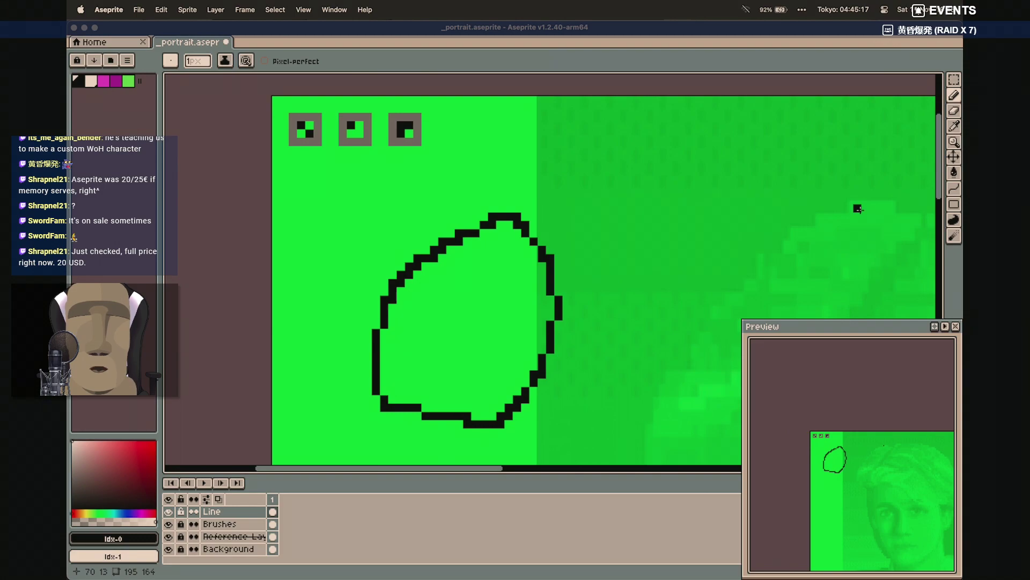
# Try filling the inside of the freehand outline with solid black using the Paint Bucket, and undo the fill
pyautogui.press('g')
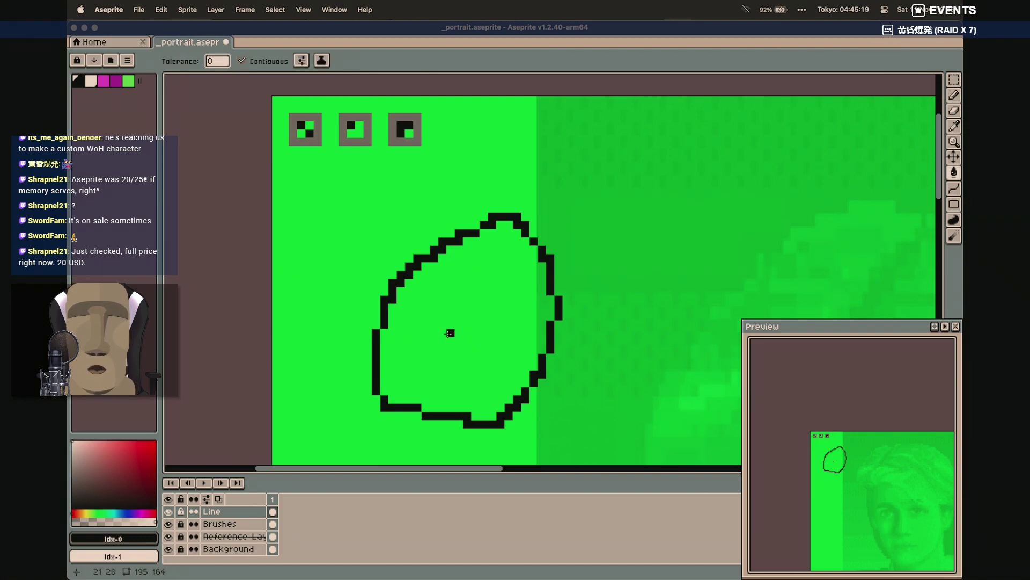
pyautogui.click(450, 332)
pyautogui.press('super+z')
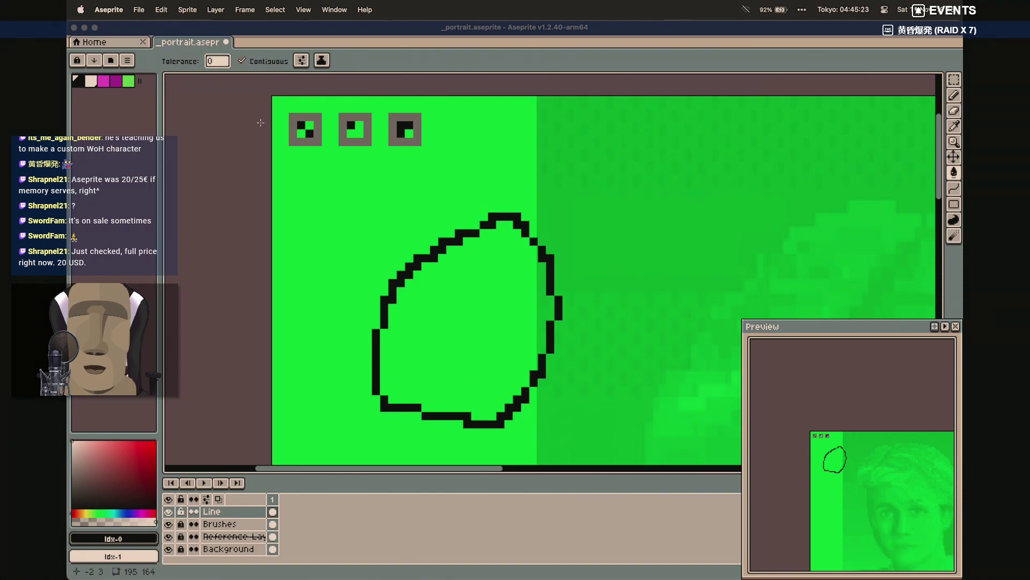
# Try a Paint Bucket fill of the outline with the first saved brush, the checkerboard pattern aligned to source, and undo it
pyautogui.press('b')
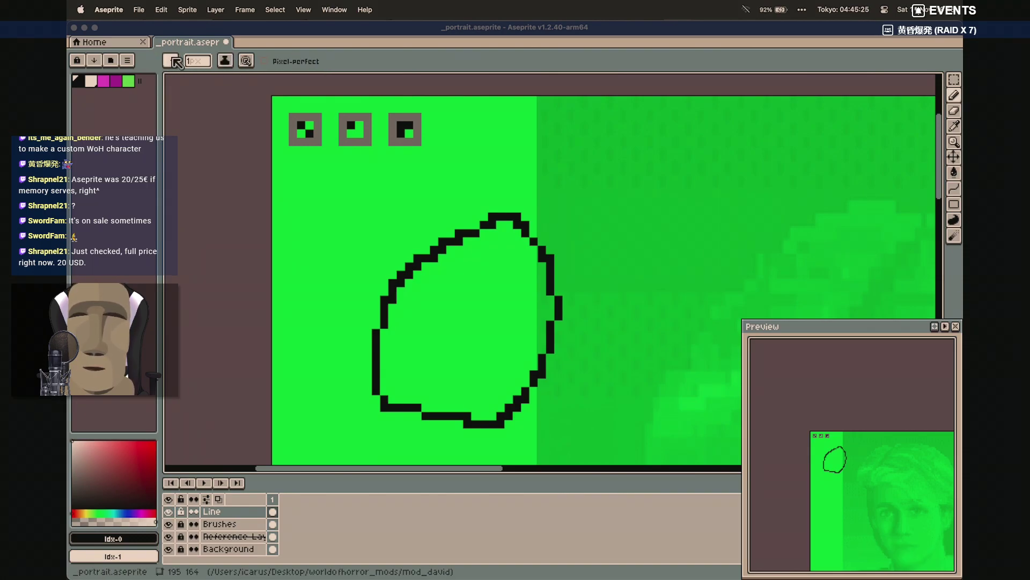
pyautogui.click(173, 60)
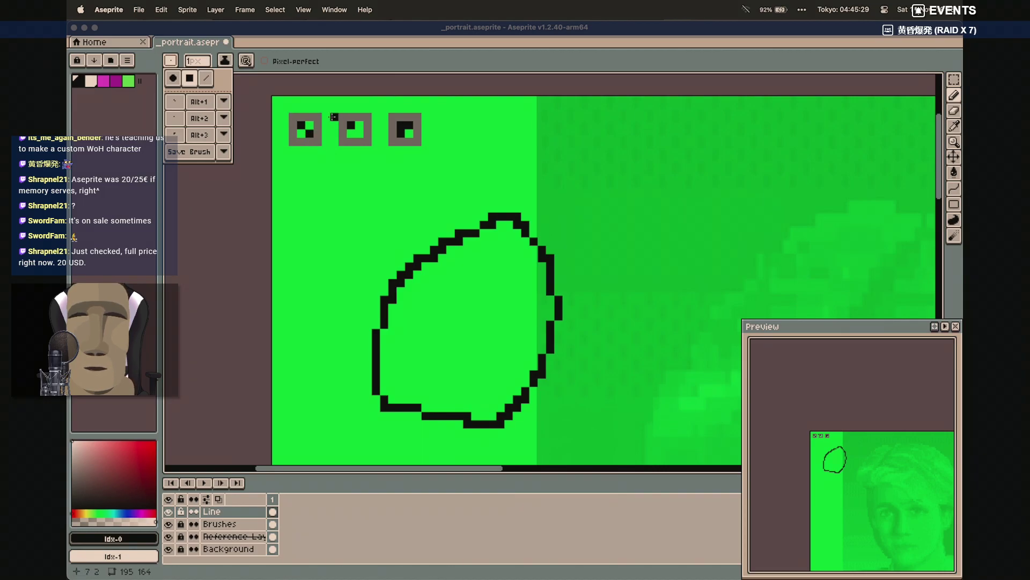
pyautogui.click(175, 101)
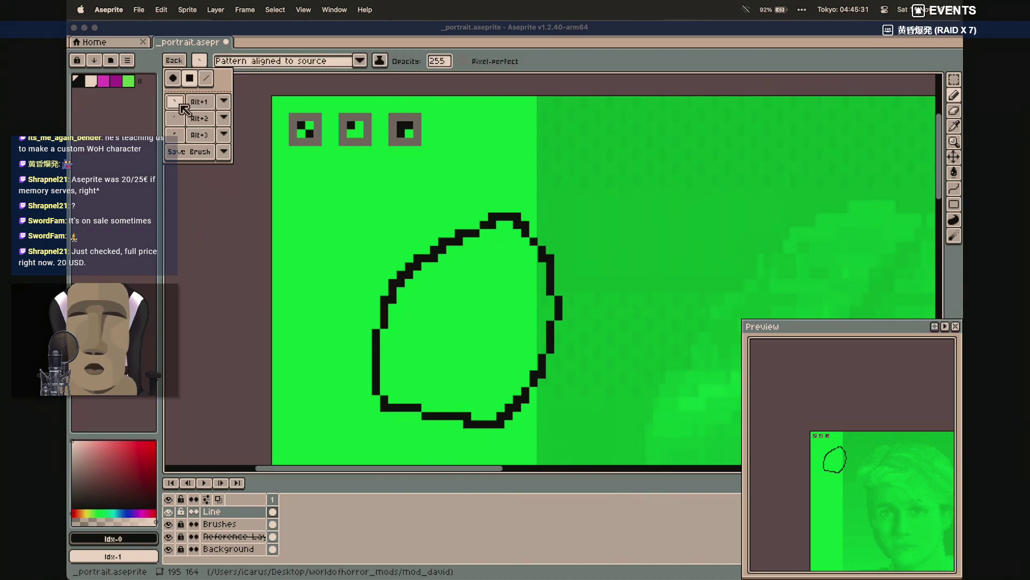
pyautogui.click(584, 64)
pyautogui.press('g')
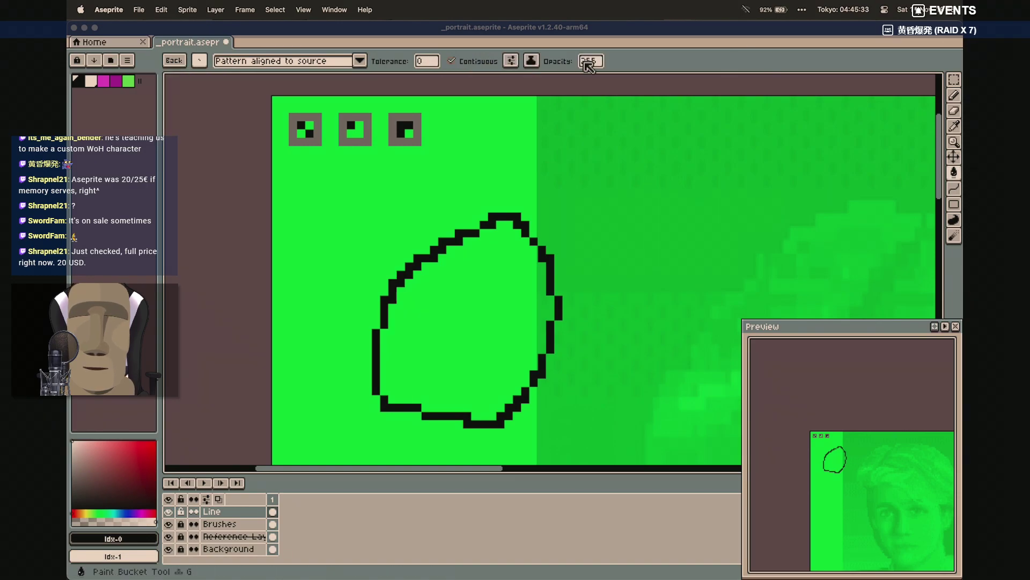
pyautogui.click(467, 324)
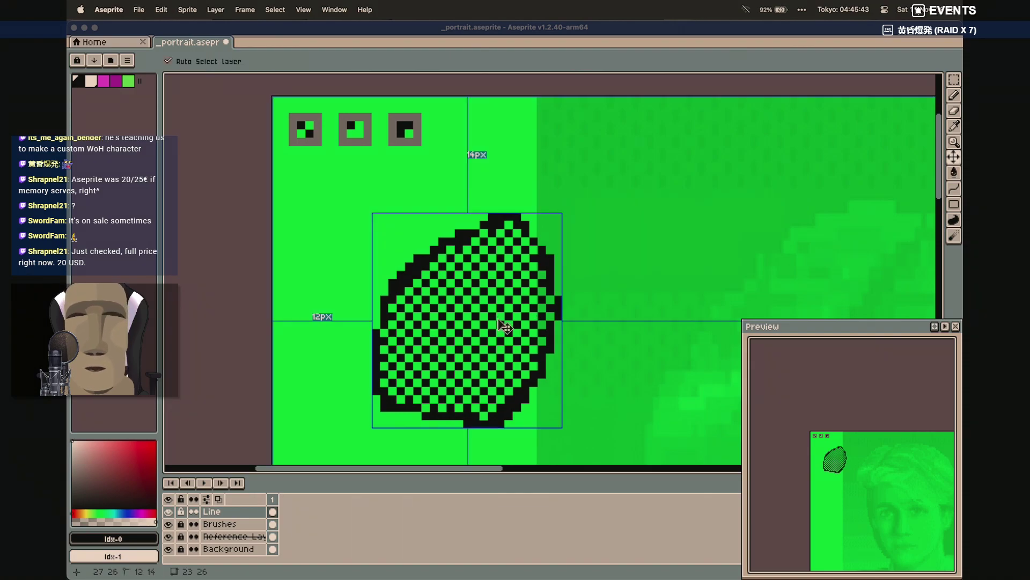
pyautogui.press('super+z')
# Try filling the outline with the second saved brush, the sparse dot pattern, and undo the fill
pyautogui.press('i')
pyautogui.press('g')
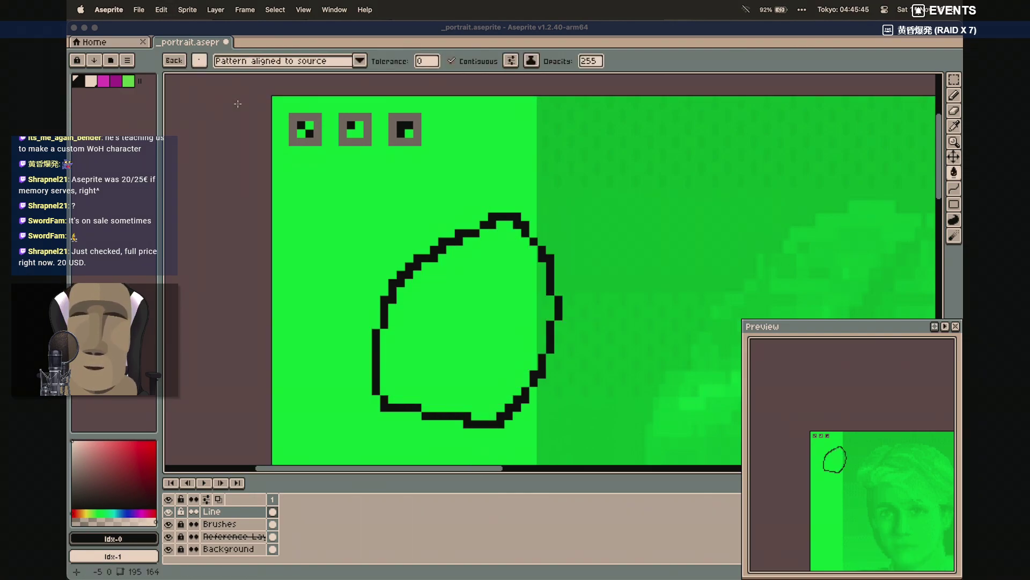
pyautogui.click(473, 322)
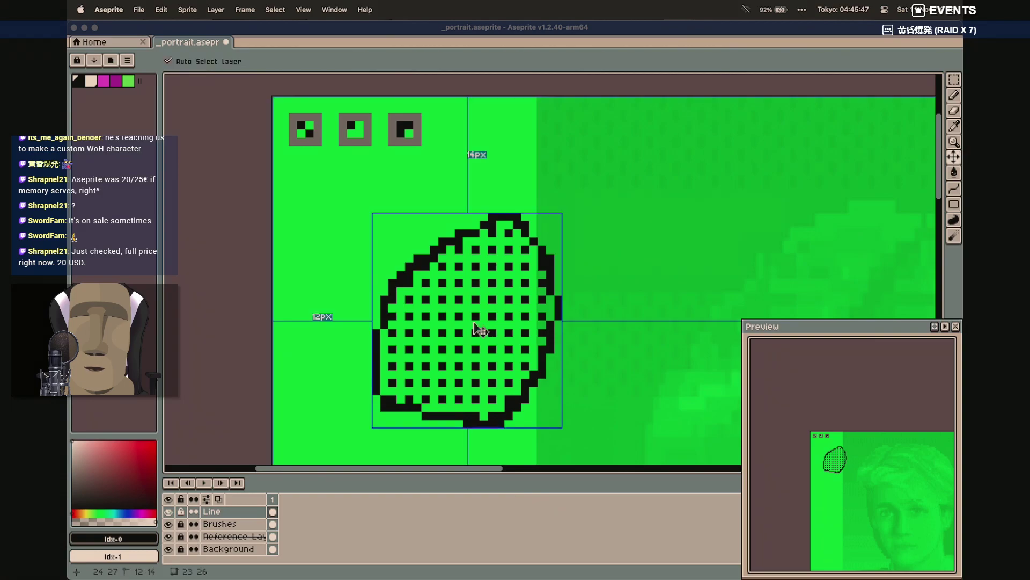
pyautogui.press('super+z')
# Try filling the outline with the third saved brush, the dense pattern, and undo both the fill and the freehand outline
pyautogui.press('i')
pyautogui.press('g')
pyautogui.click(476, 321)
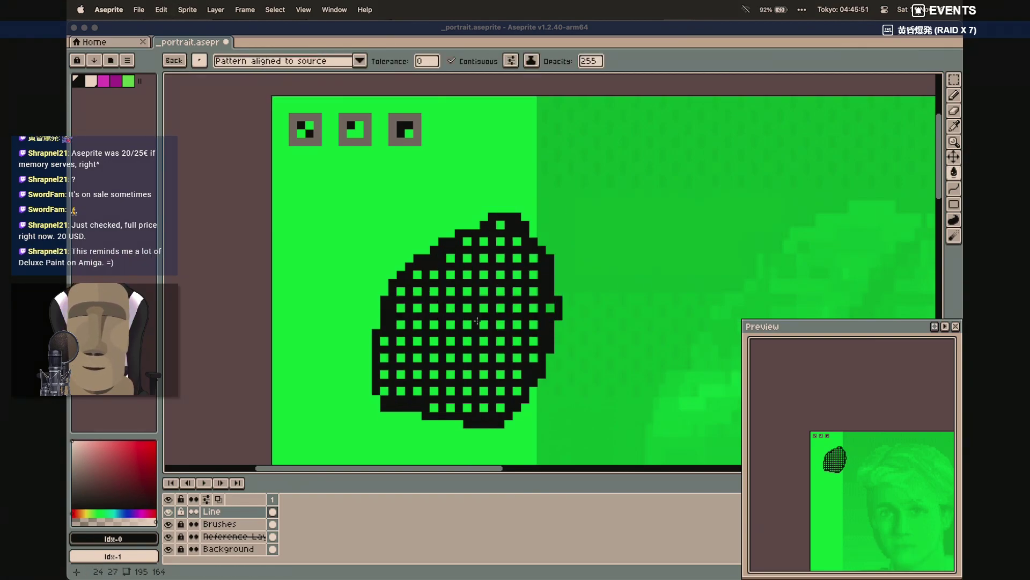
pyautogui.press('super+z')
pyautogui.press('super+z')
pyautogui.press('super+z')
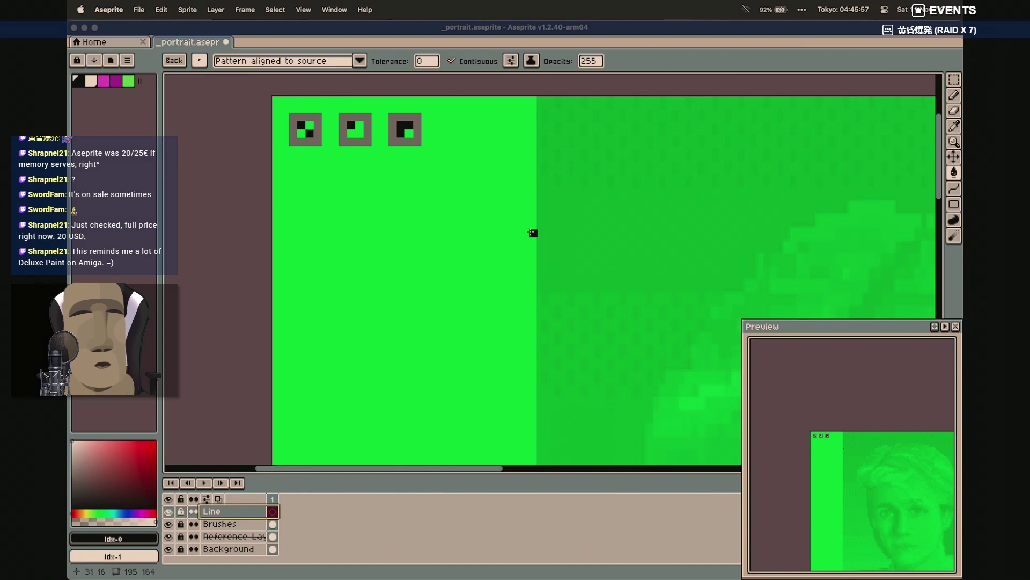
# Switch from the custom pattern brush back to the plain square brush
pyautogui.click(199, 60)
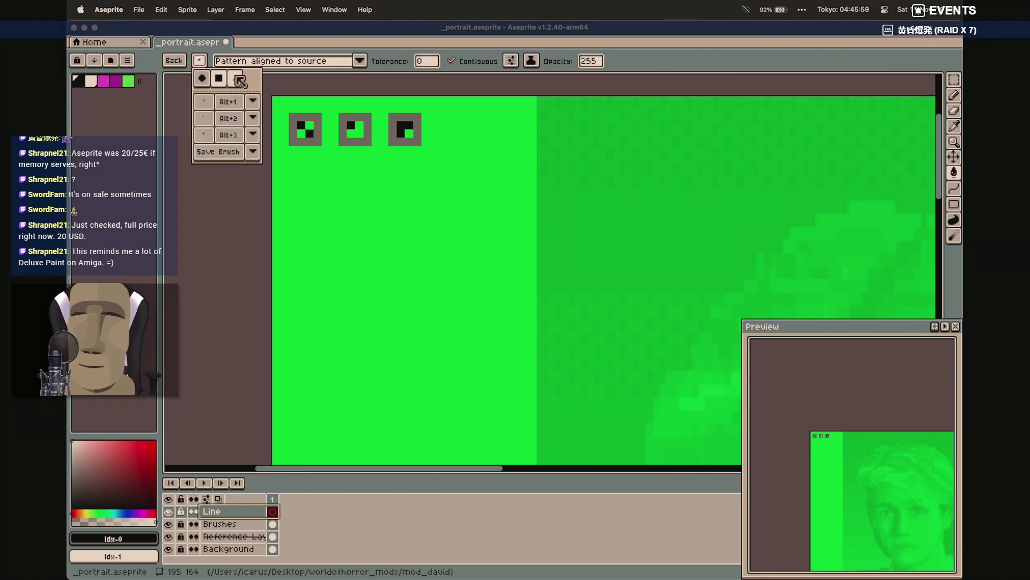
pyautogui.click(218, 79)
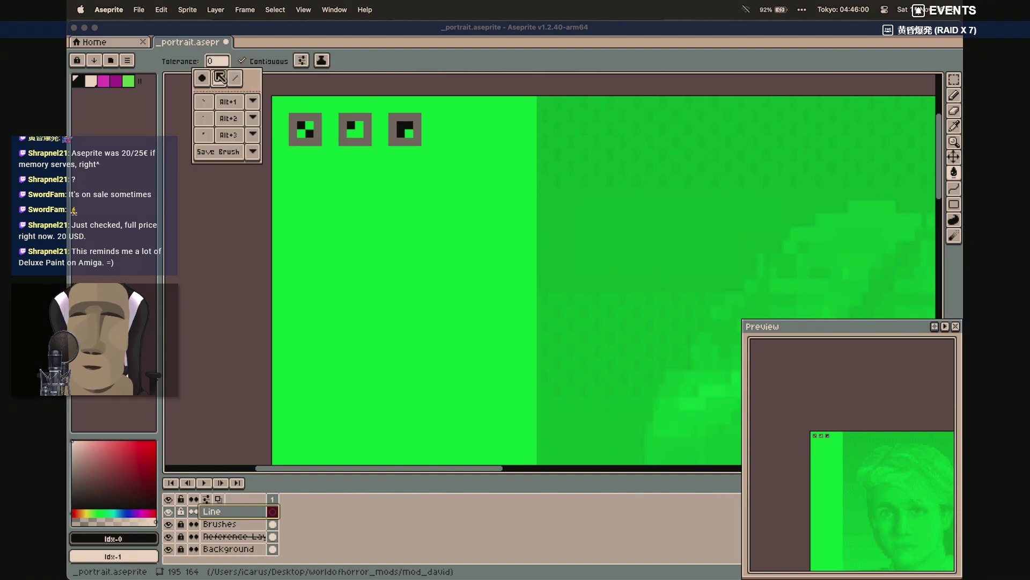
pyautogui.click(448, 59)
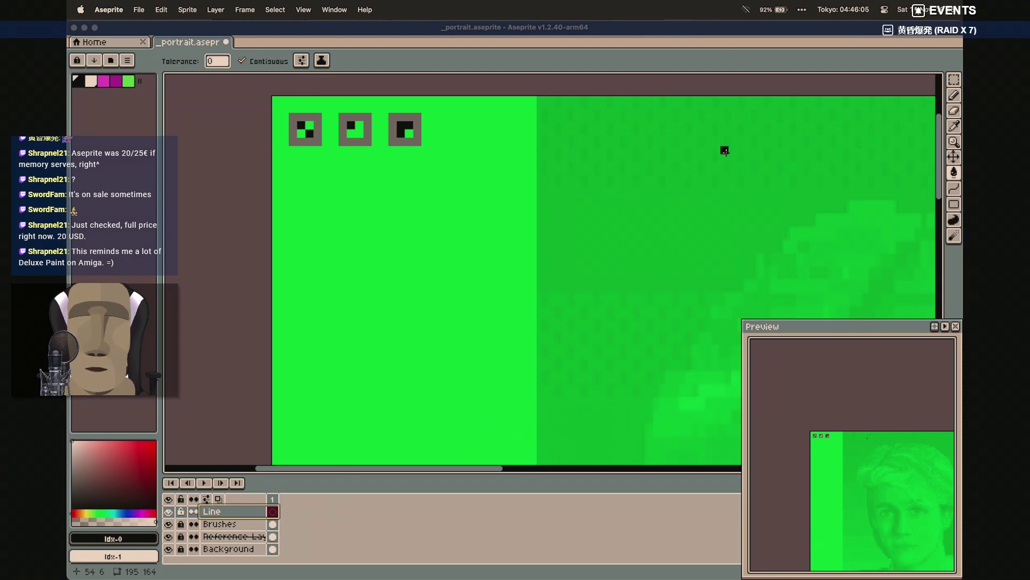
# Examine the face and hair of the dimmed reference portrait on the canvas
pyautogui.scroll(-2, 633, 157)
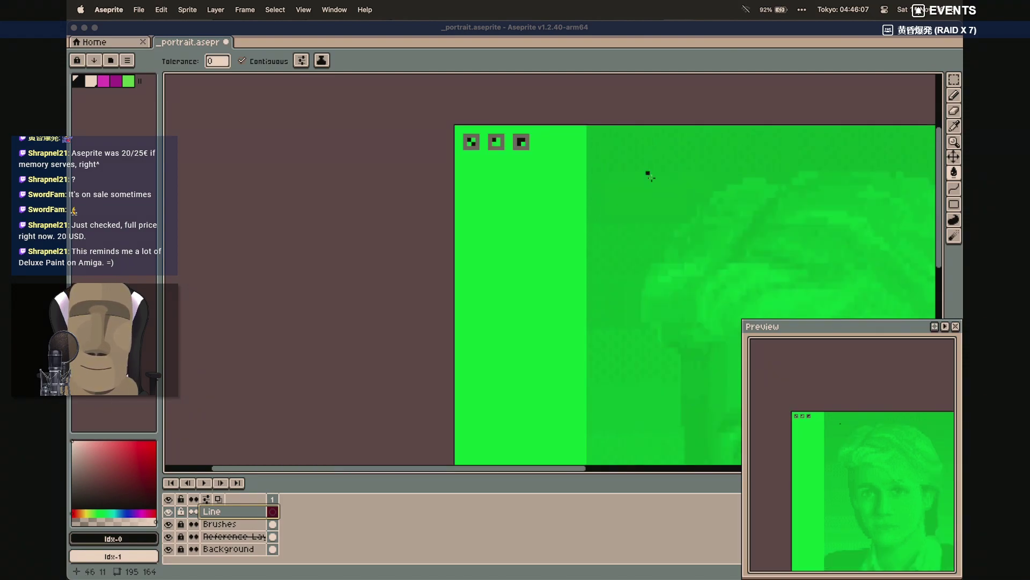
pyautogui.scroll(-5, 649, 176)
pyautogui.hscroll(5, 650, 176)
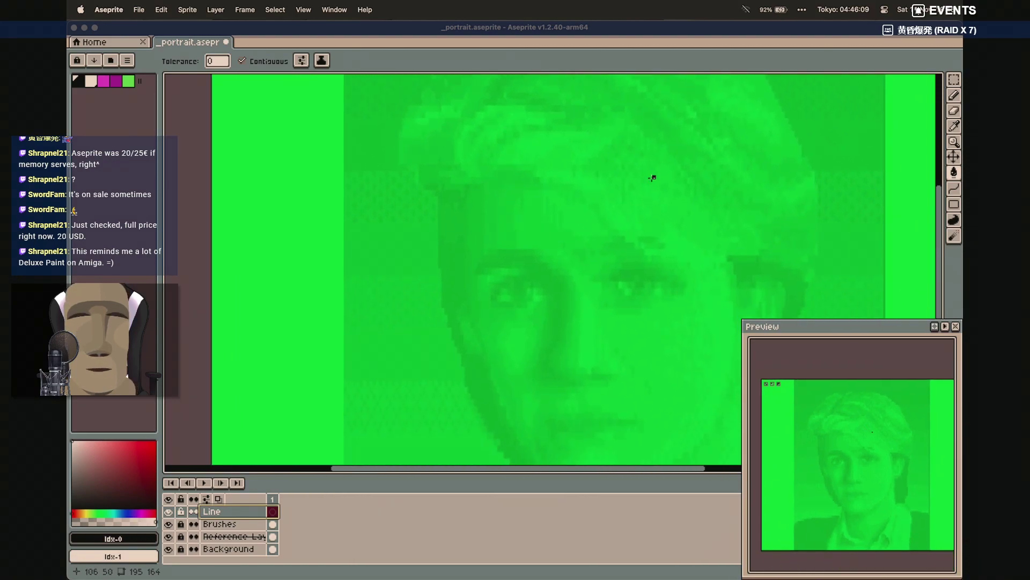
pyautogui.hscroll(3, 652, 178)
pyautogui.scroll(-3, 652, 183)
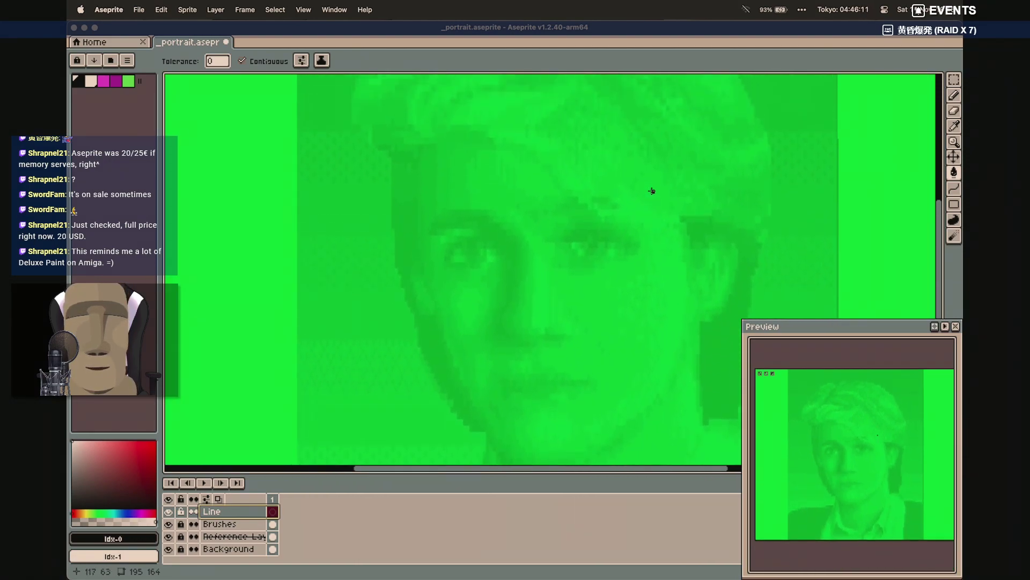
pyautogui.scroll(3, 652, 191)
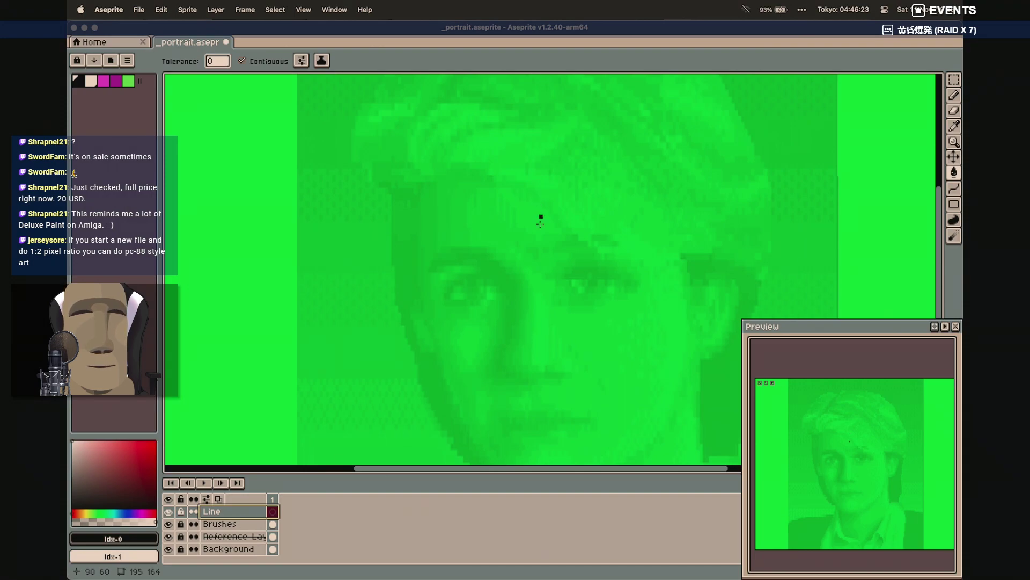
pyautogui.scroll(-5, 508, 327)
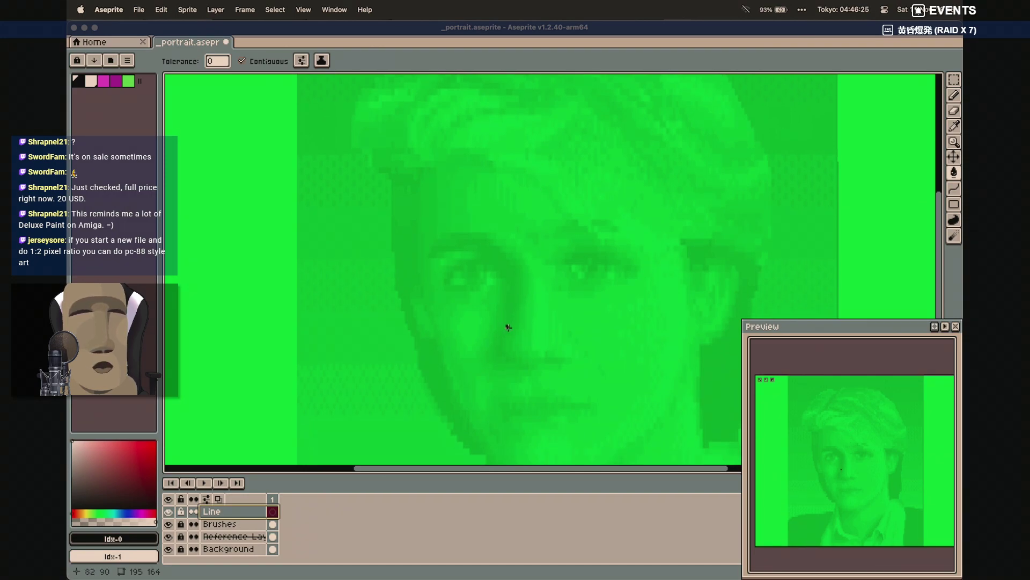
pyautogui.scroll(2, 509, 327)
pyautogui.hscroll(1, 508, 327)
pyautogui.scroll(2, 509, 327)
pyautogui.scroll(-2, 509, 327)
pyautogui.hscroll(1, 509, 327)
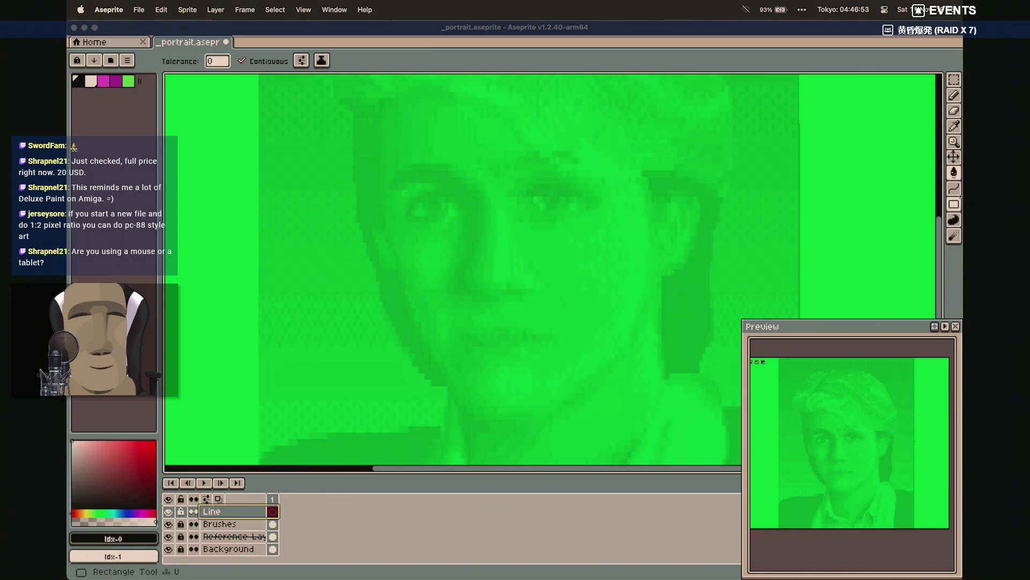
# Activate the Curve tool and rename the Line layer as Lines
pyautogui.click(954, 189)
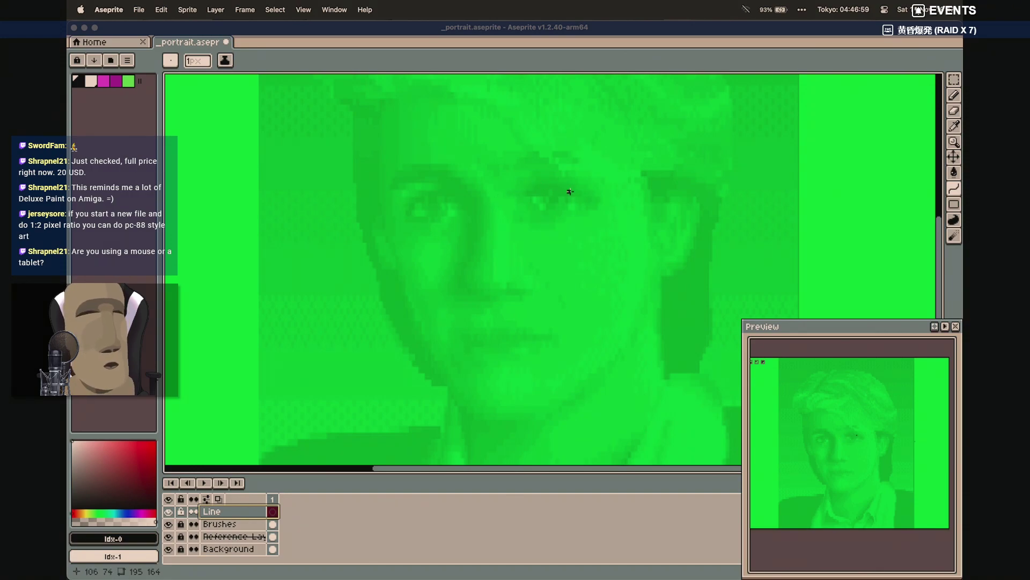
pyautogui.scroll(8, 570, 192)
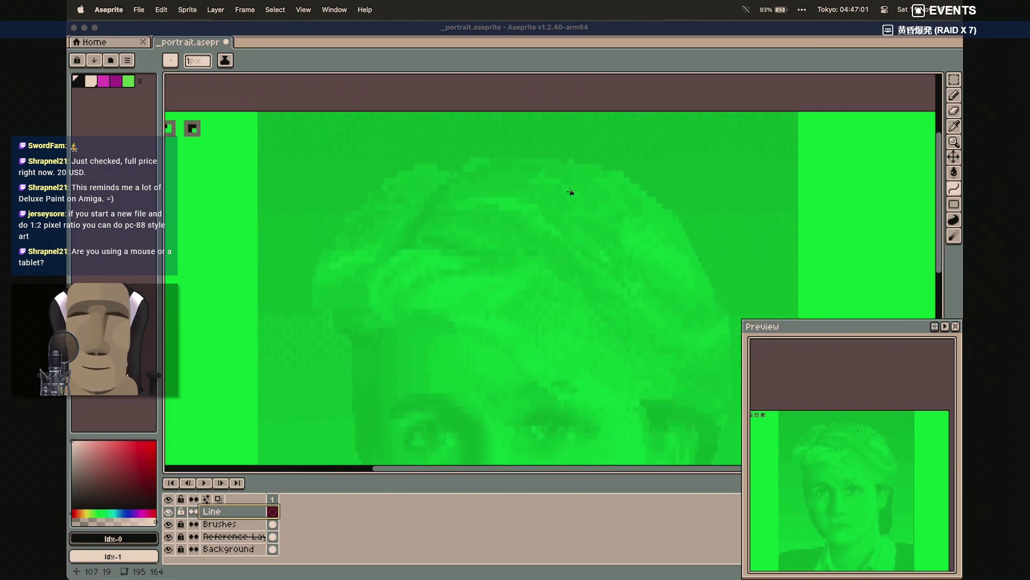
pyautogui.scroll(-5, 570, 192)
pyautogui.scroll(-1, 570, 191)
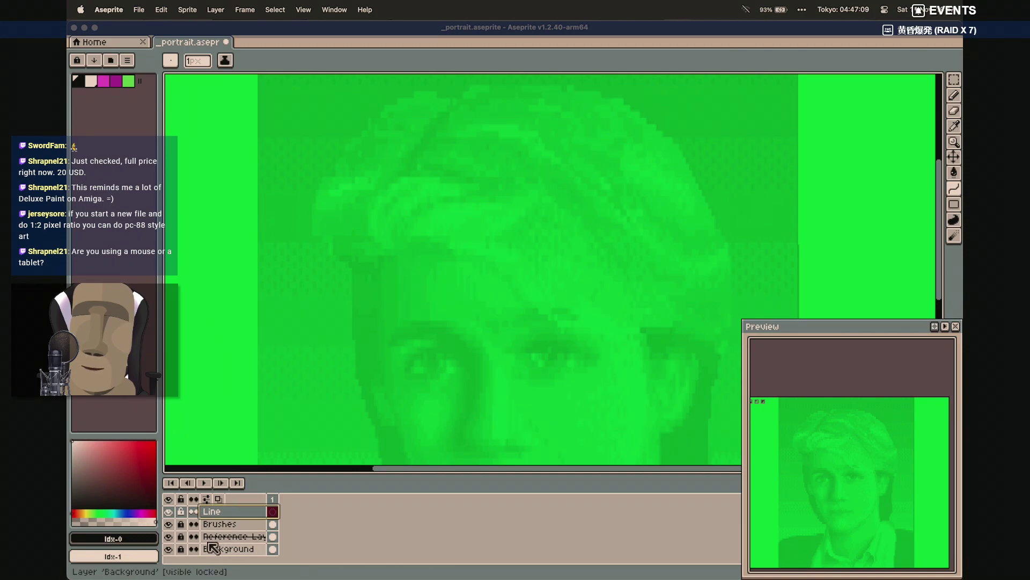
pyautogui.doubleClick(227, 514)
pyautogui.write('Lines')
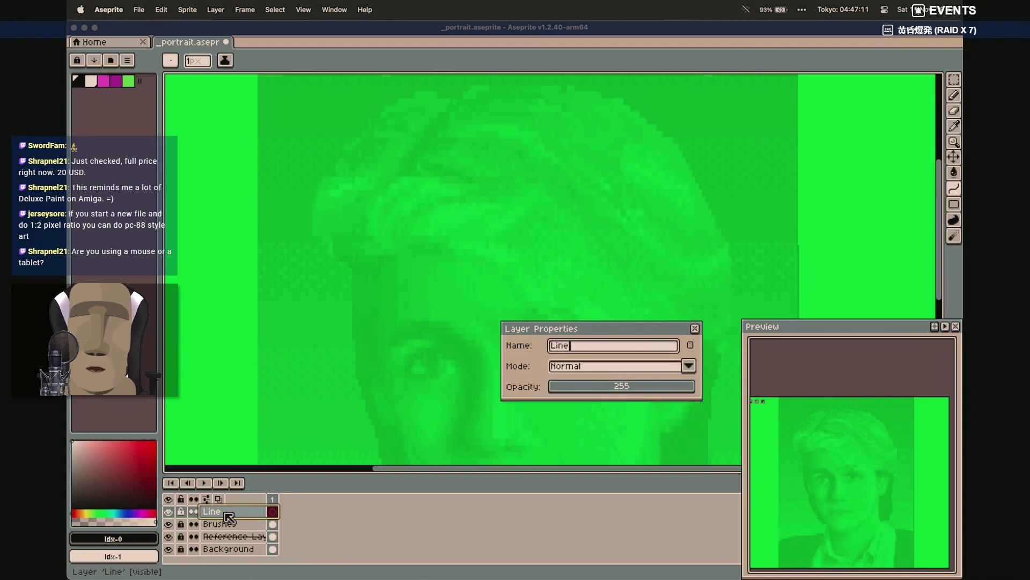
pyautogui.press('Return')
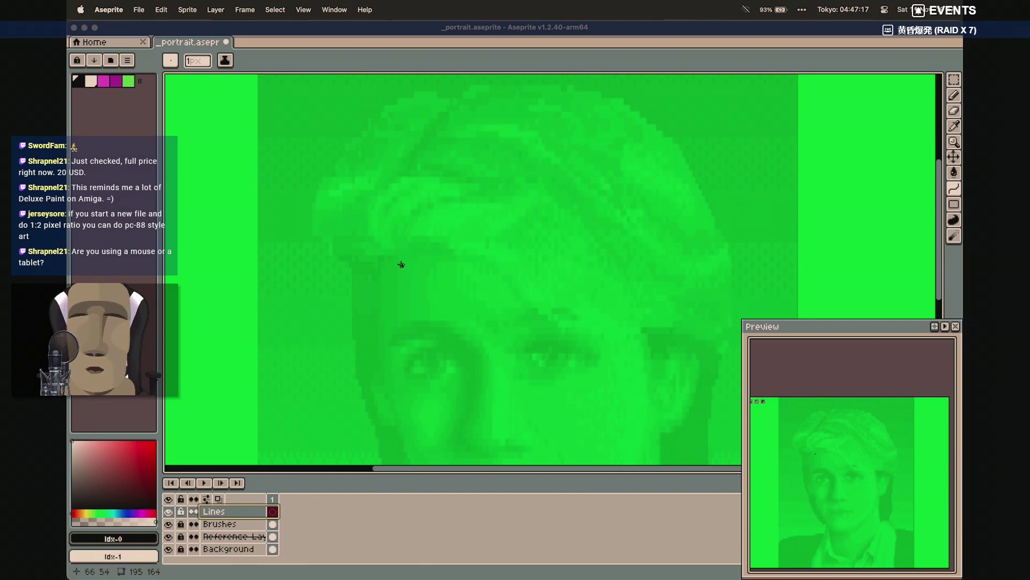
# Switch to Finder, open _portrait.aseprite from the mod_scoobydoo folder in Aseprite, and inspect the finished dog portrait's head
pyautogui.scroll(-2, 402, 265)
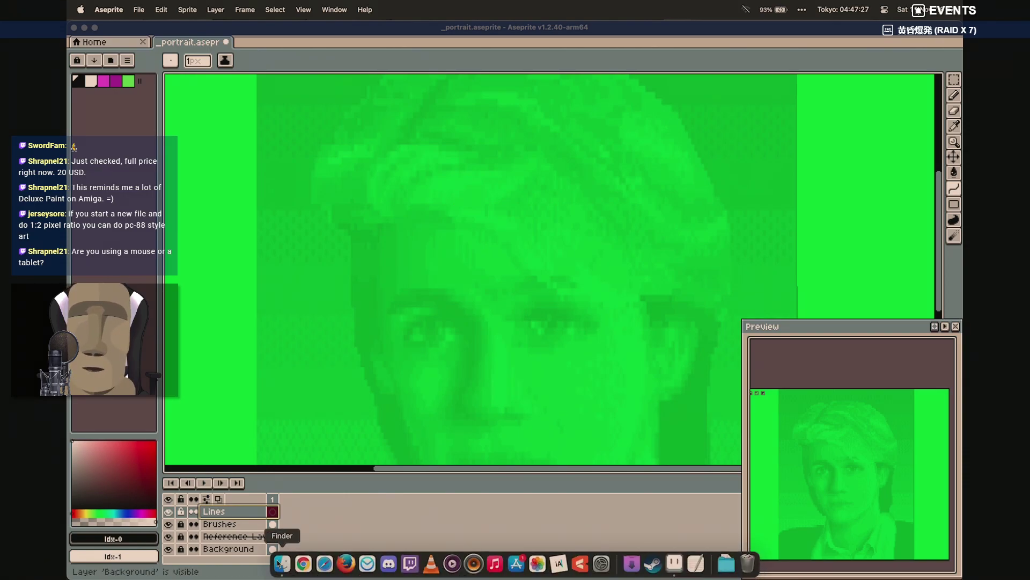
pyautogui.click(282, 575)
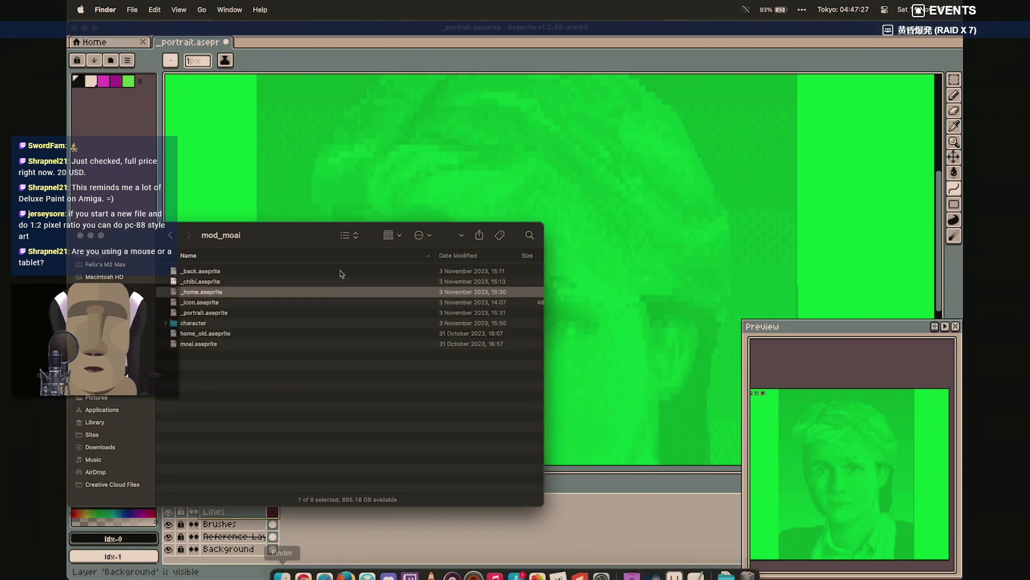
pyautogui.click(171, 236)
pyautogui.doubleClick(217, 363)
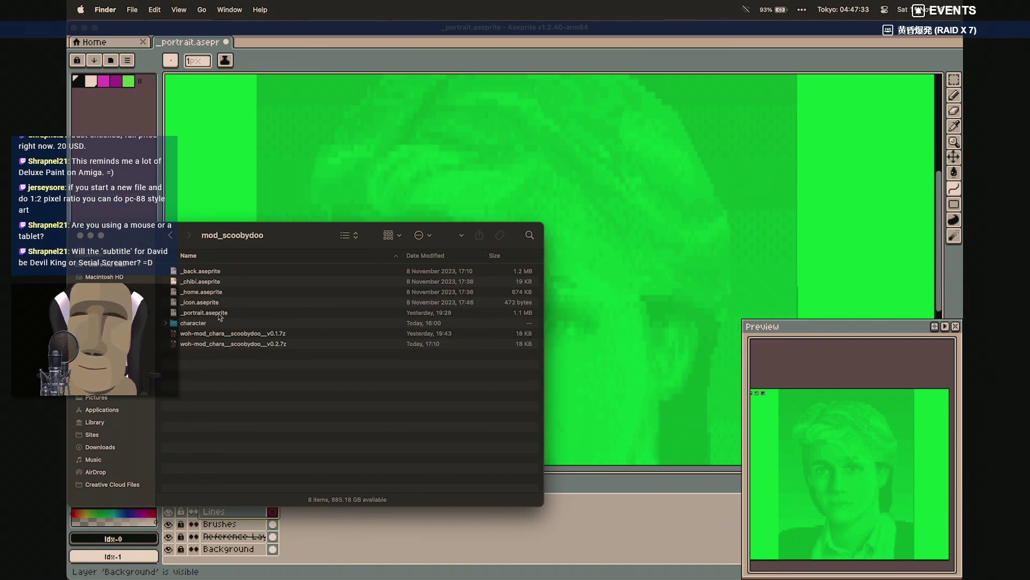
pyautogui.doubleClick(220, 313)
pyautogui.scroll(3, 428, 338)
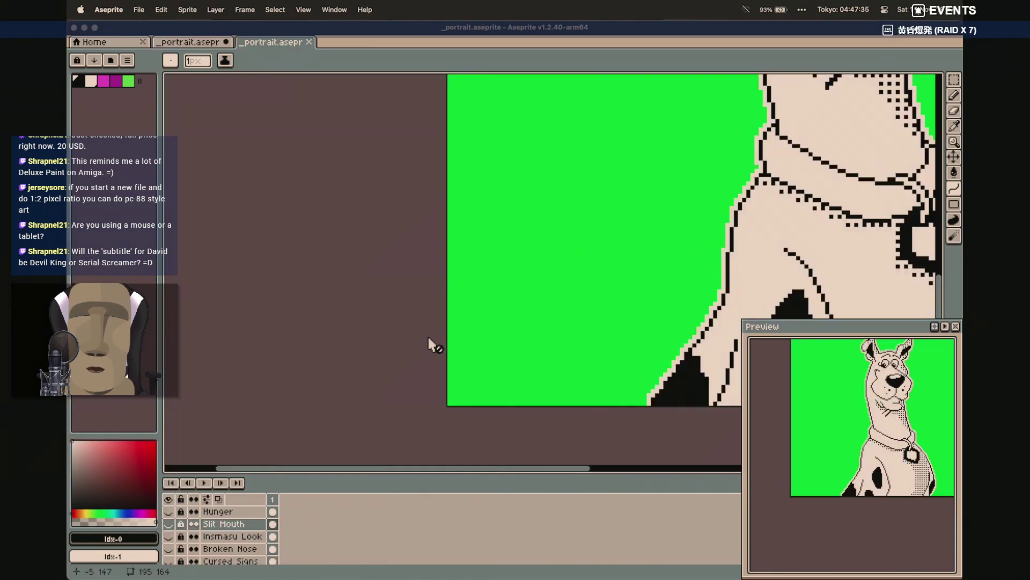
pyautogui.hscroll(5, 429, 338)
pyautogui.scroll(4, 428, 338)
pyautogui.scroll(3, 433, 345)
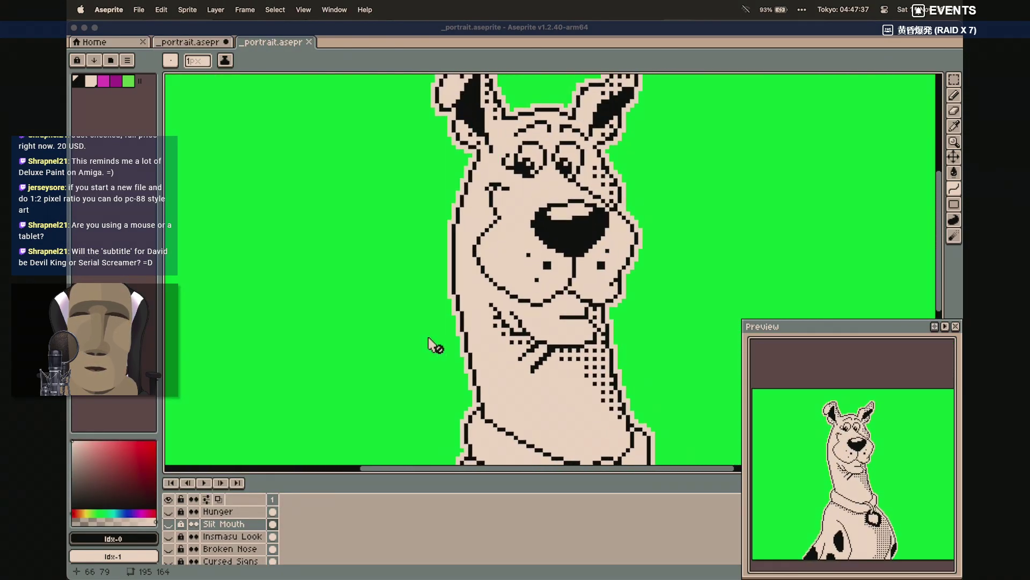
# Hide the Shading, Solid BG and Outline layers and show the Lines layer to isolate the dog's line art
pyautogui.scroll(-3, 204, 529)
pyautogui.scroll(2, 202, 531)
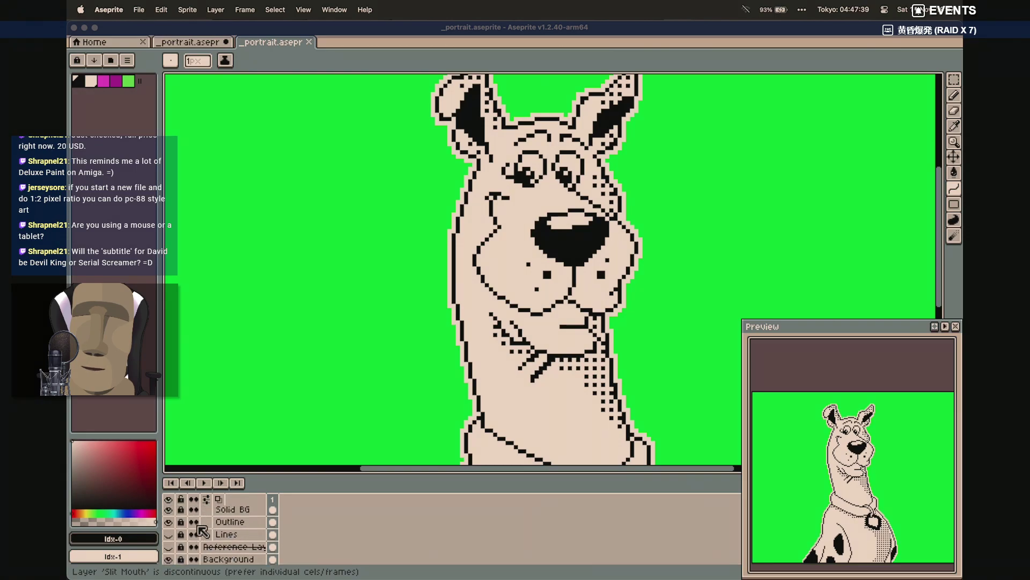
pyautogui.click(171, 525)
pyautogui.click(169, 514)
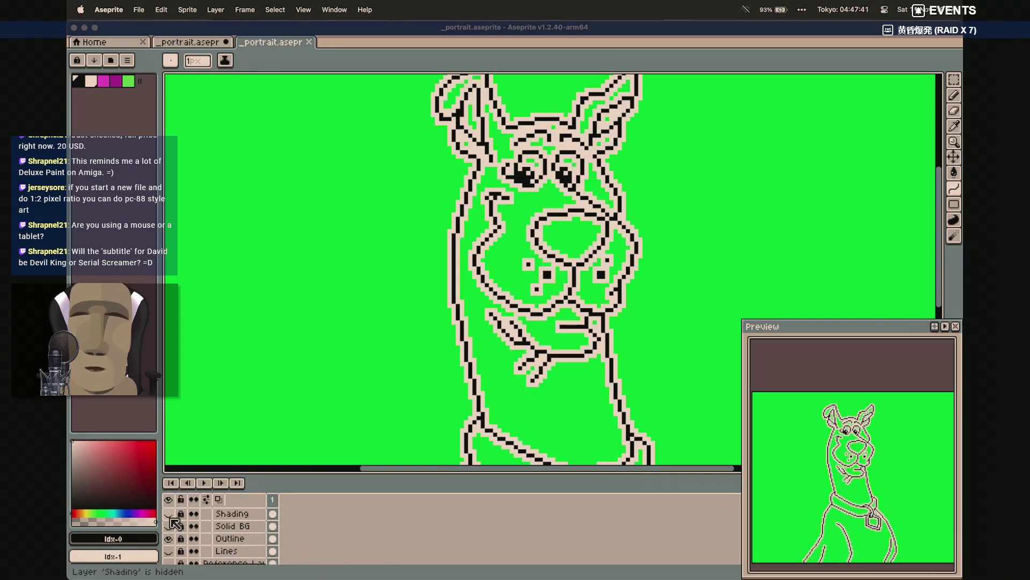
pyautogui.click(168, 551)
pyautogui.click(168, 538)
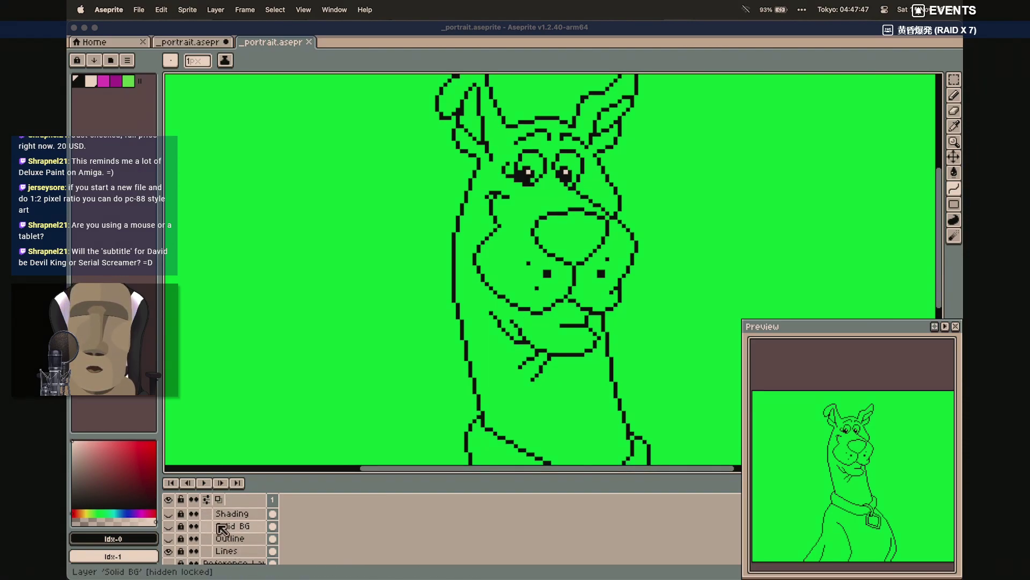
# Show the Solid BG layer without the Lines layer and inspect the flat-filled dog from head to chest
pyautogui.click(167, 526)
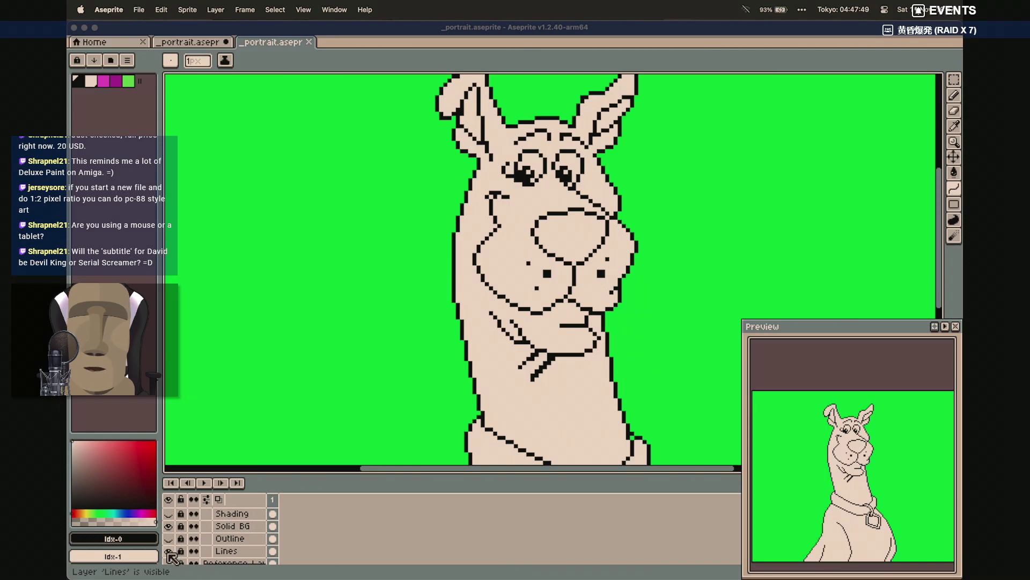
pyautogui.scroll(-5, 523, 212)
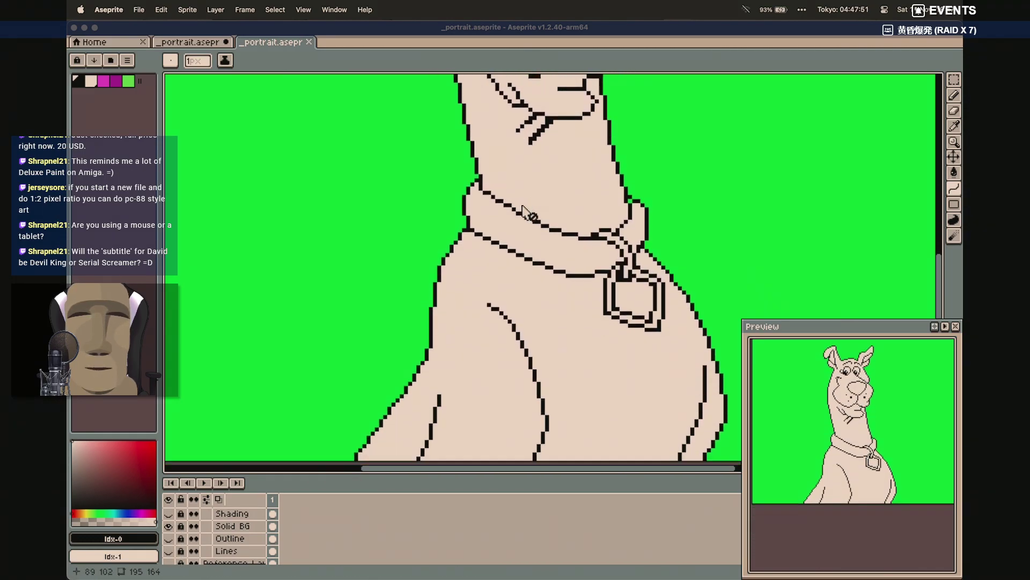
pyautogui.scroll(-3, 524, 212)
pyautogui.scroll(8, 523, 212)
pyautogui.scroll(1, 523, 212)
pyautogui.scroll(-2, 523, 212)
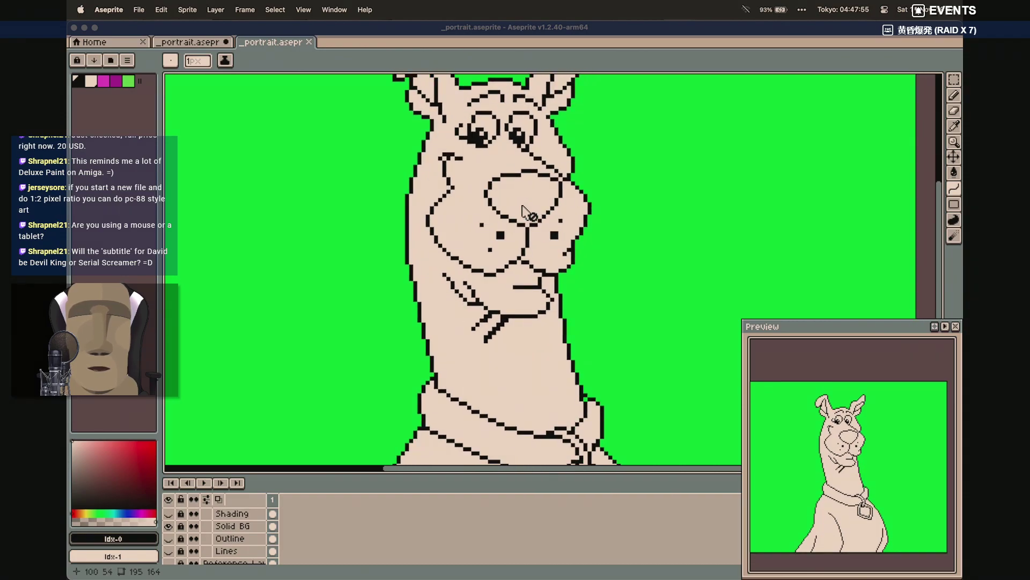
# Show the Shading layer to inspect the dithered areas, and turn the Outline layer back on
pyautogui.click(168, 513)
pyautogui.scroll(2, 485, 395)
pyautogui.scroll(-3, 485, 395)
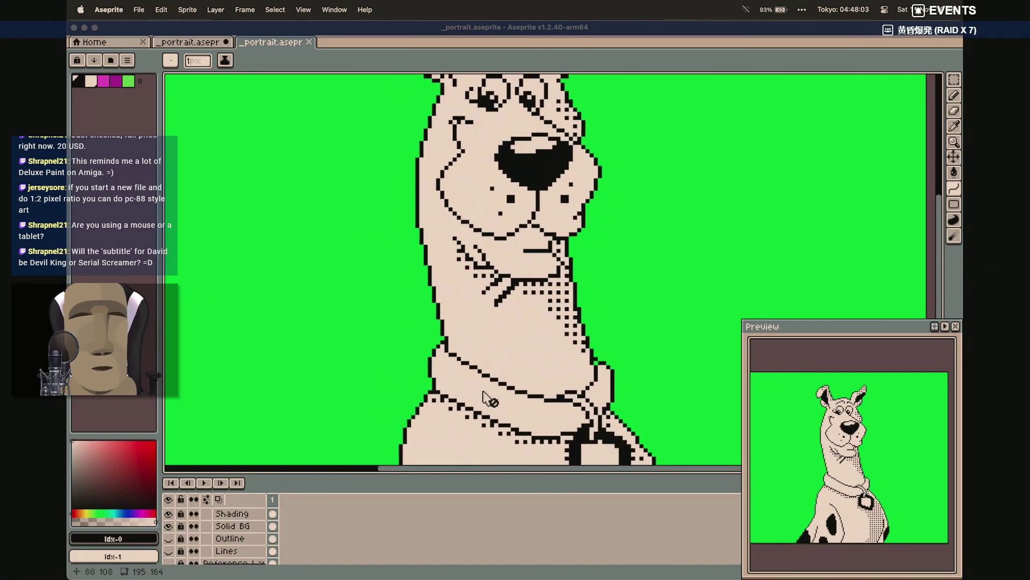
pyautogui.hscroll(-2, 484, 396)
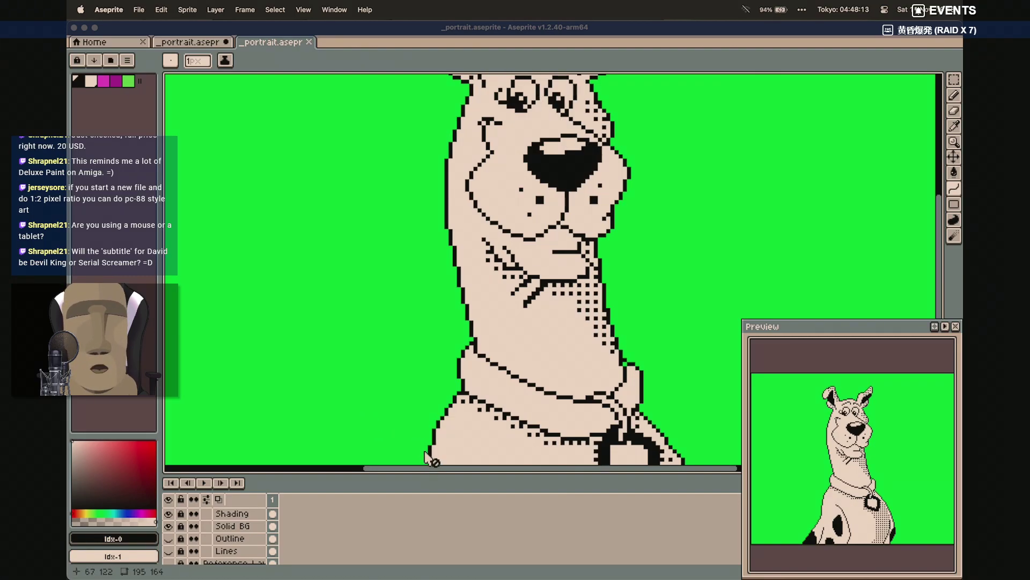
pyautogui.click(169, 538)
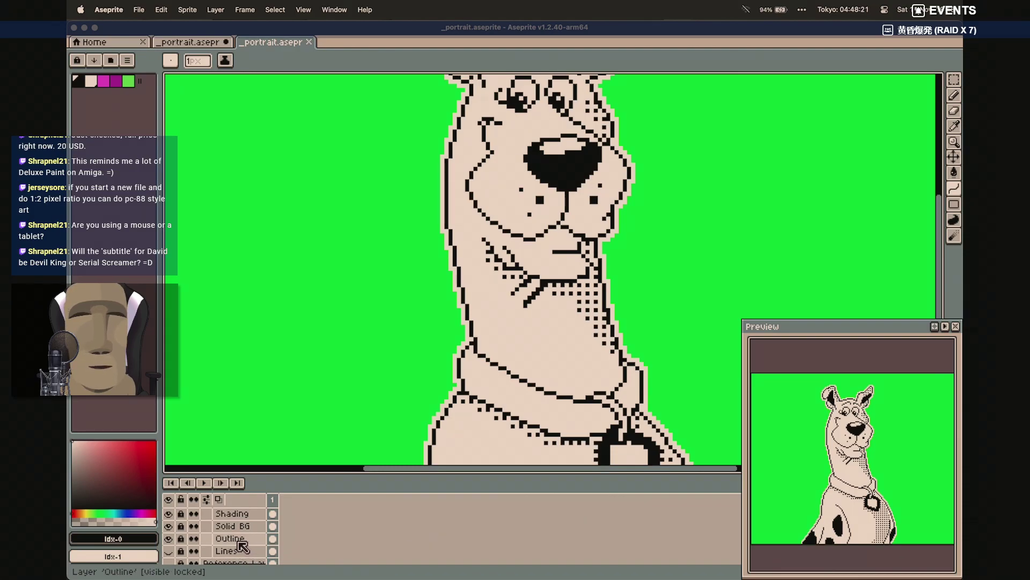
# Examine the outlined and shaded dog portrait, and review the layer stack from the Main group up to the mask layers
pyautogui.scroll(5, 490, 365)
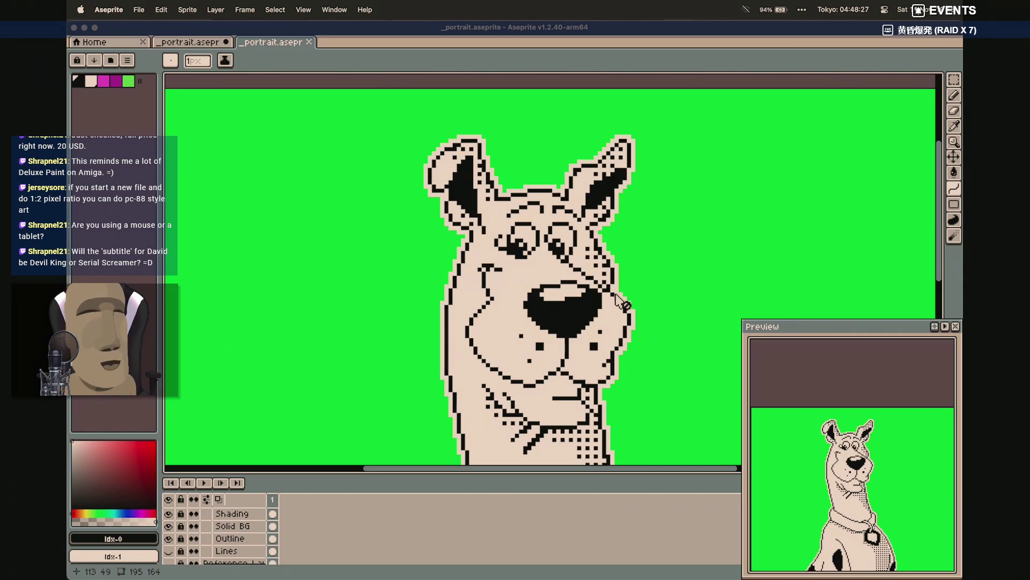
pyautogui.scroll(-1, 613, 287)
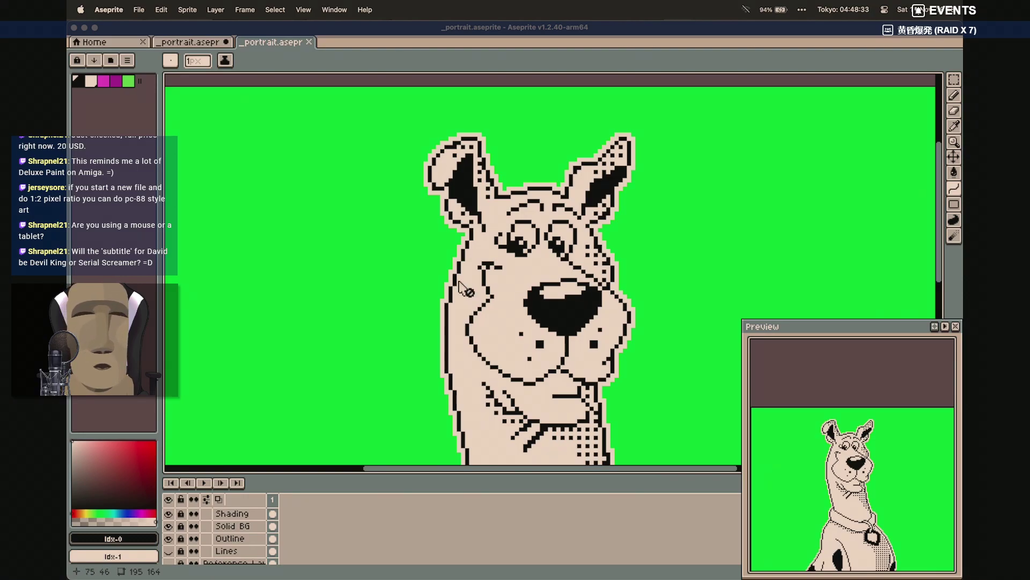
pyautogui.scroll(-2, 477, 242)
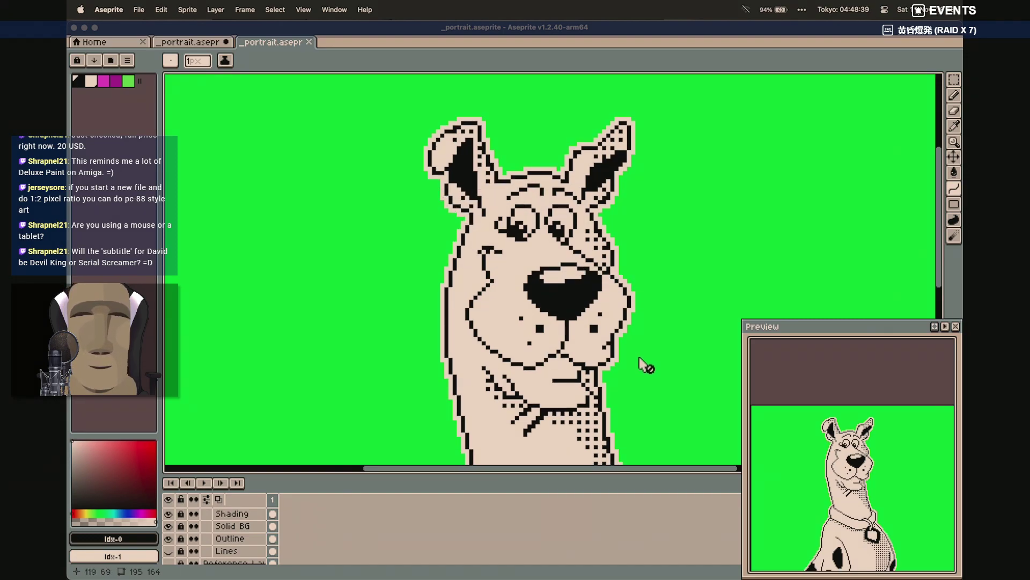
pyautogui.scroll(-8, 646, 363)
pyautogui.scroll(5, 646, 364)
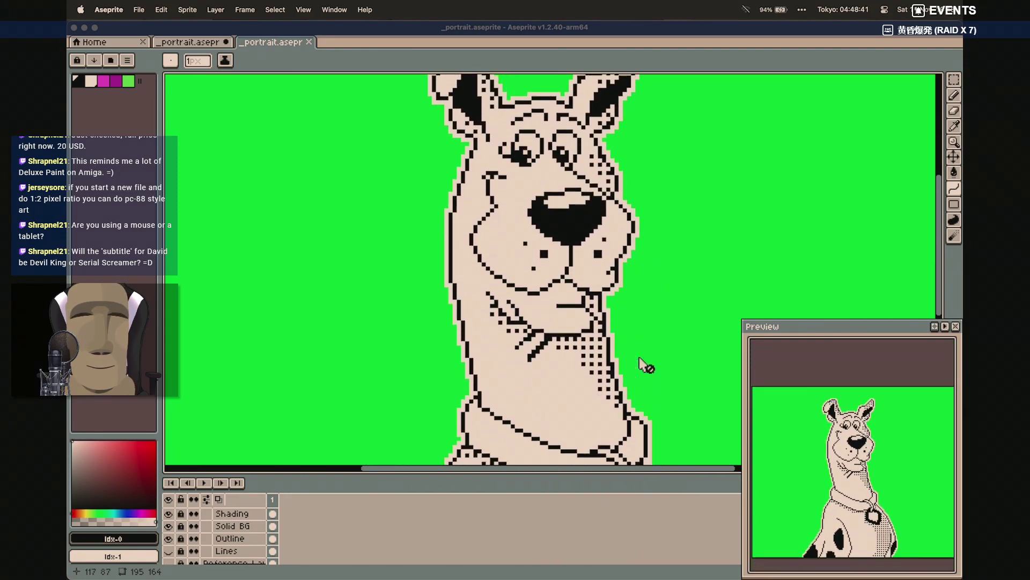
pyautogui.scroll(2, 232, 521)
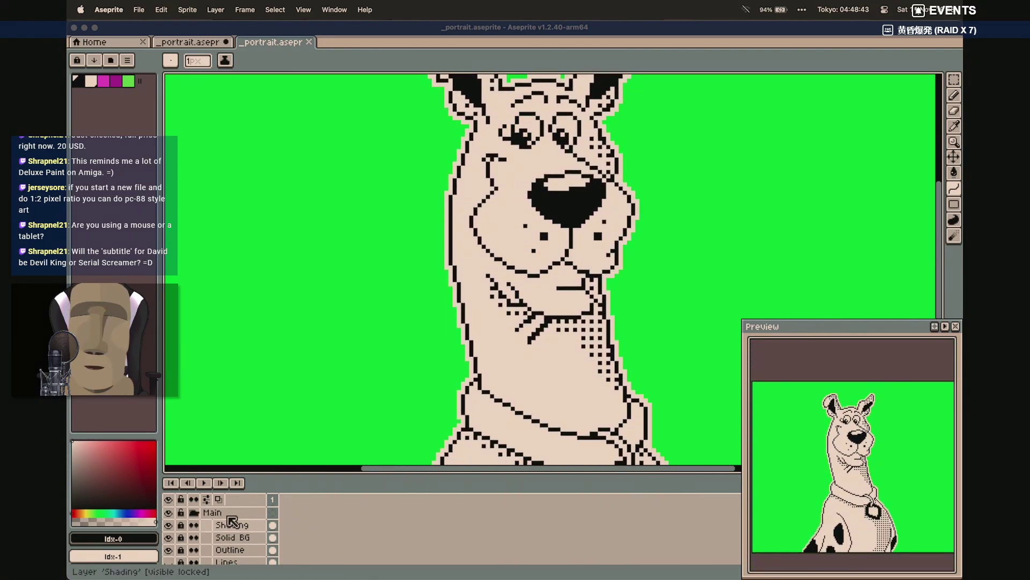
pyautogui.scroll(-1, 231, 534)
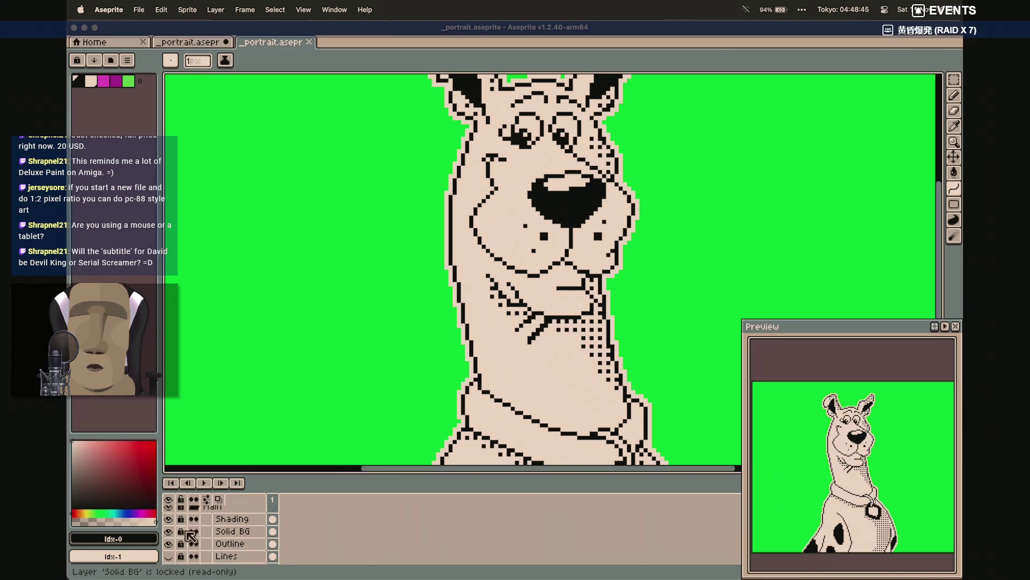
pyautogui.scroll(5, 229, 531)
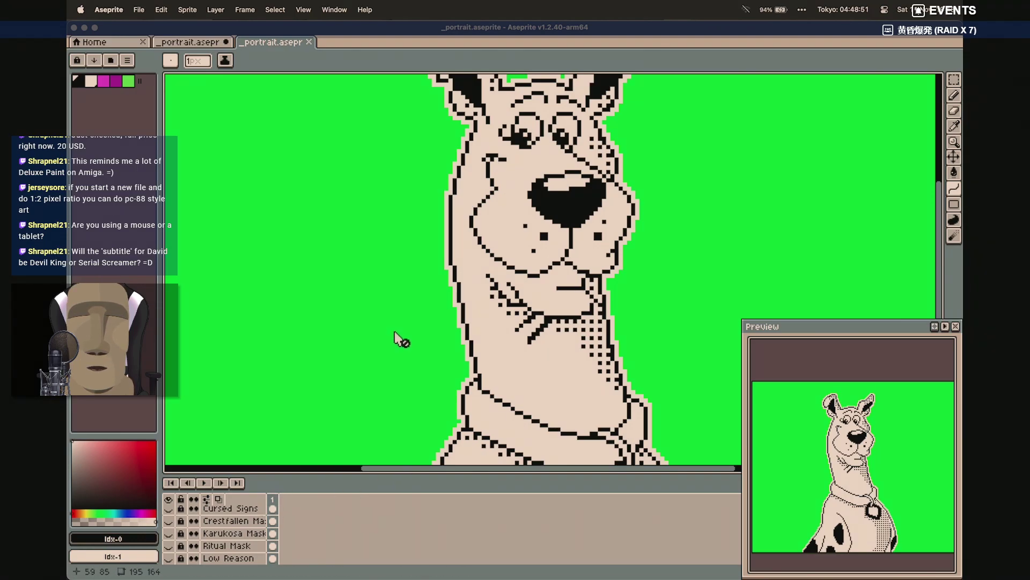
pyautogui.scroll(3, 401, 339)
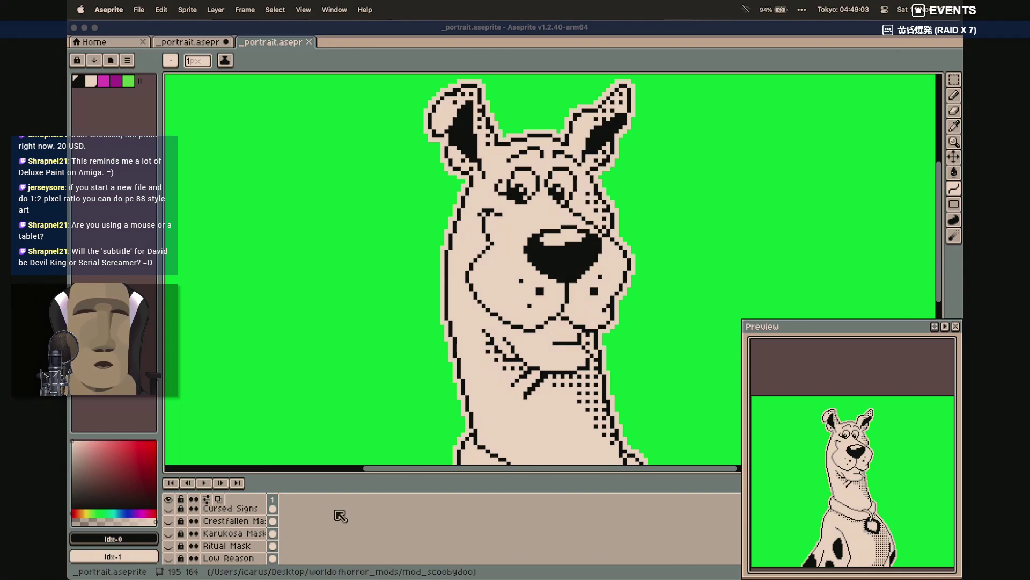
pyautogui.scroll(-2, 210, 542)
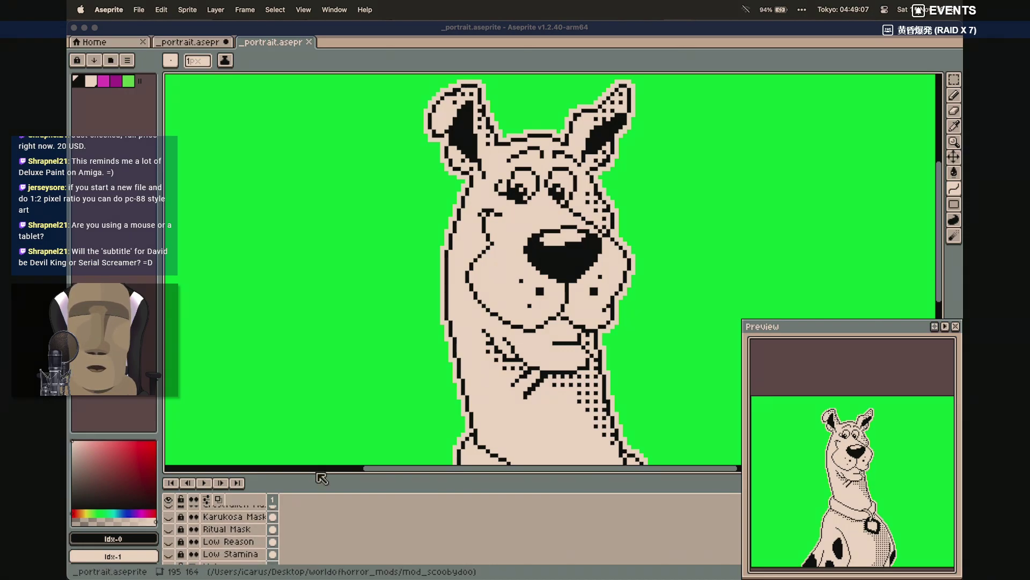
pyautogui.scroll(-3, 379, 365)
pyautogui.scroll(1, 380, 365)
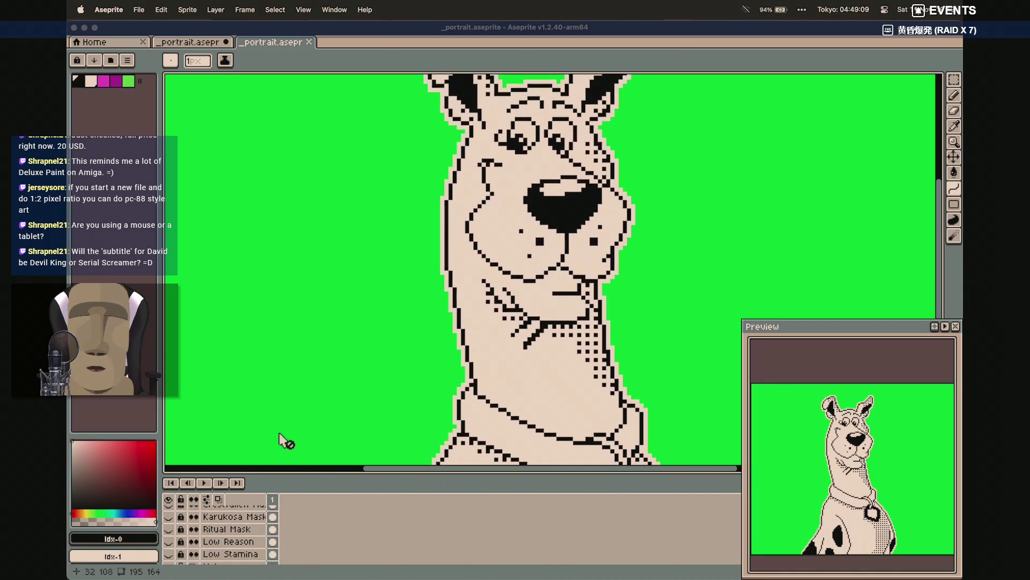
# Show the Low Stamina layer, inspect its wounds on the dog's face, neck and chest, and hide it again
pyautogui.click(169, 554)
pyautogui.click(168, 554)
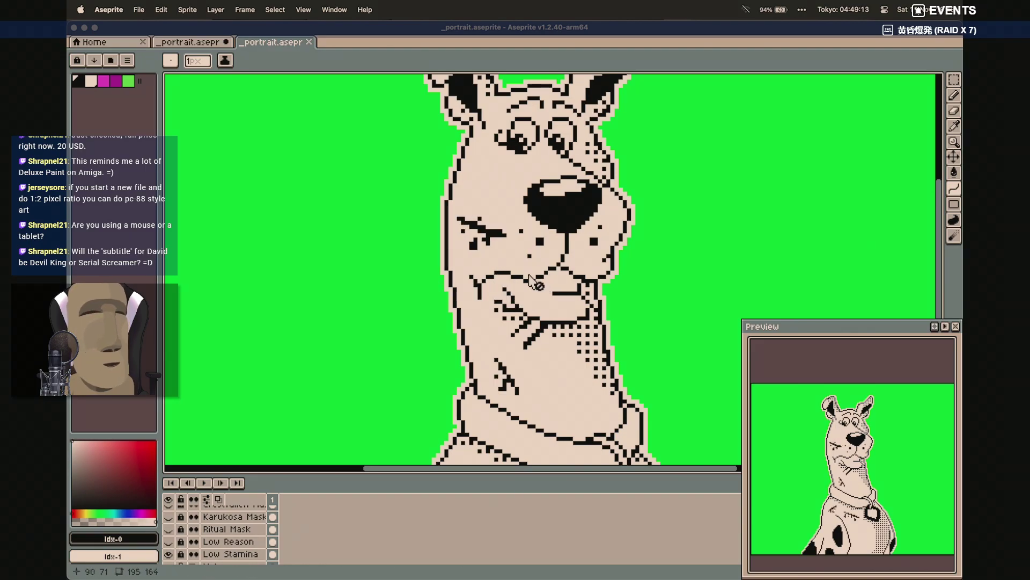
pyautogui.scroll(-4, 517, 317)
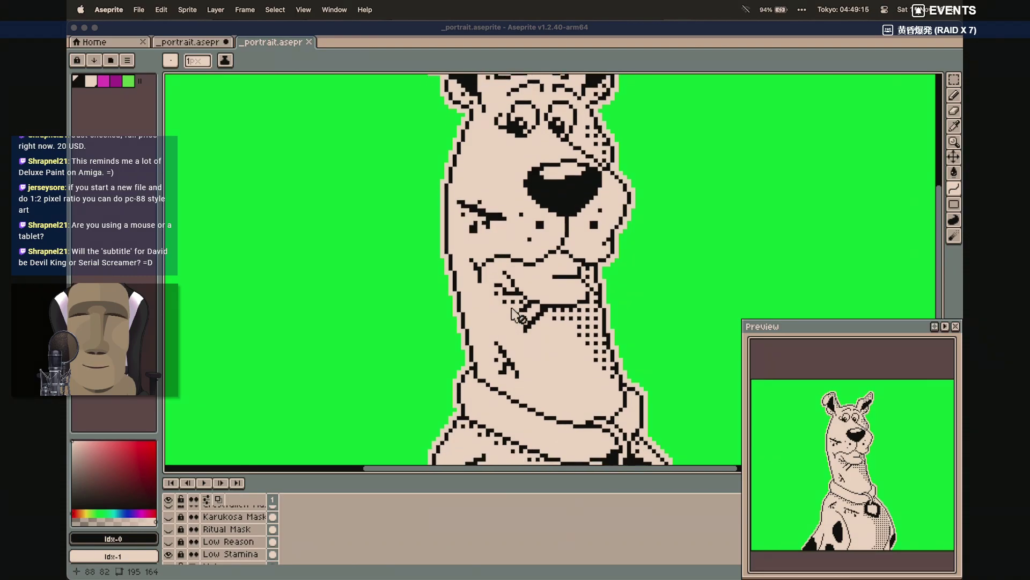
pyautogui.scroll(-4, 561, 405)
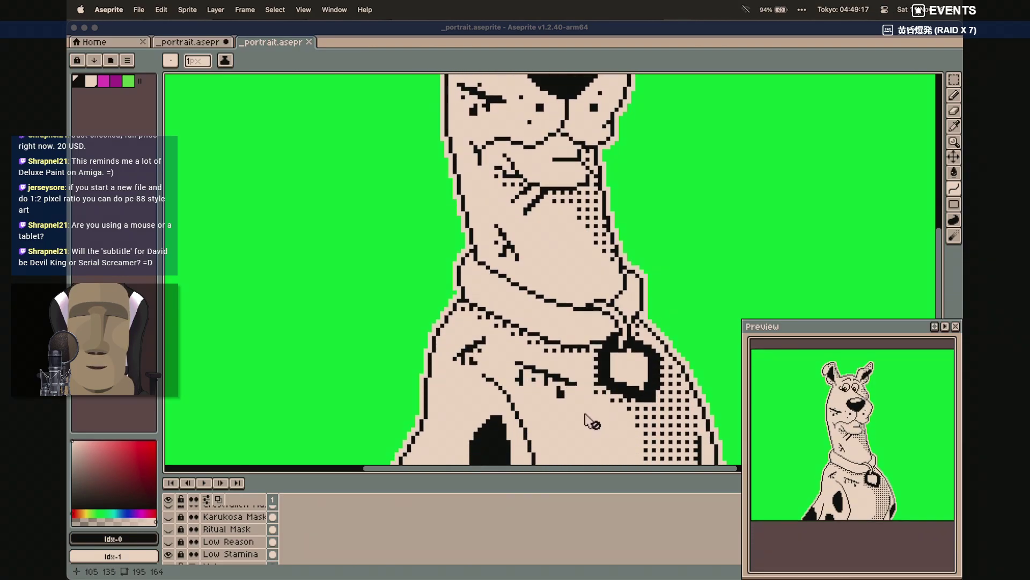
pyautogui.scroll(4, 586, 419)
pyautogui.scroll(3, 588, 420)
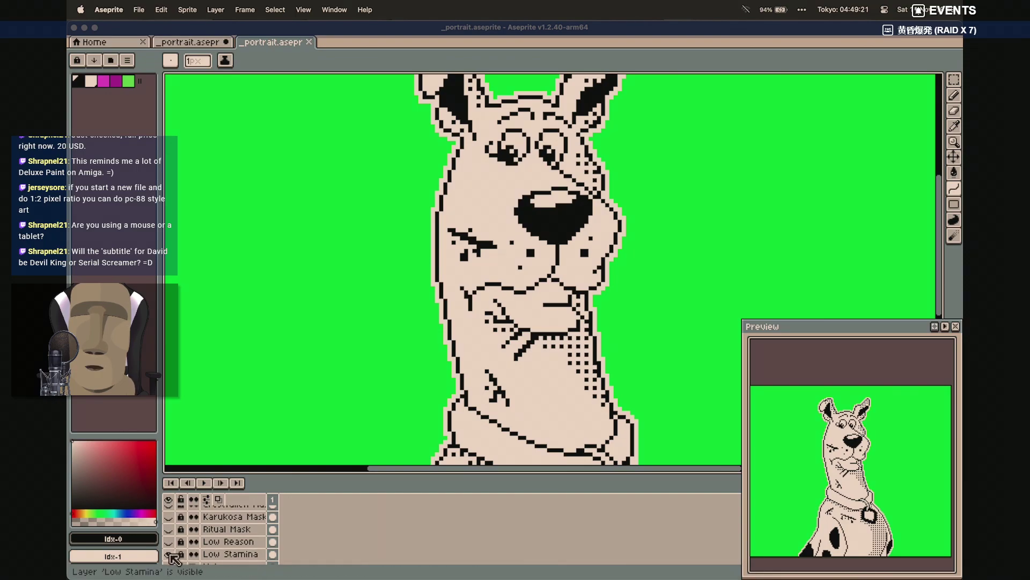
pyautogui.click(169, 555)
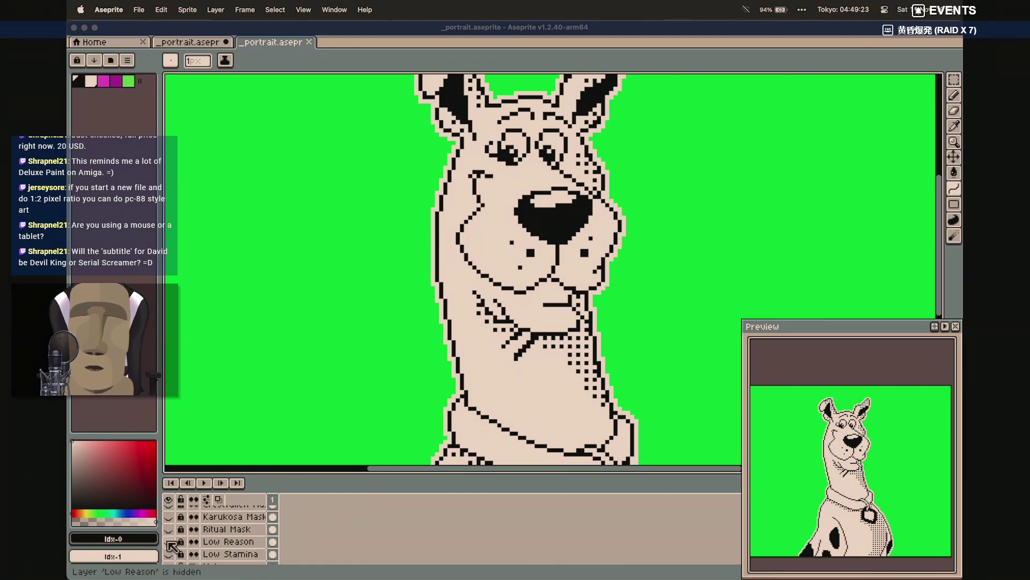
# Show the Low Reason layer to view its shaded face variant, and hide it again
pyautogui.click(170, 543)
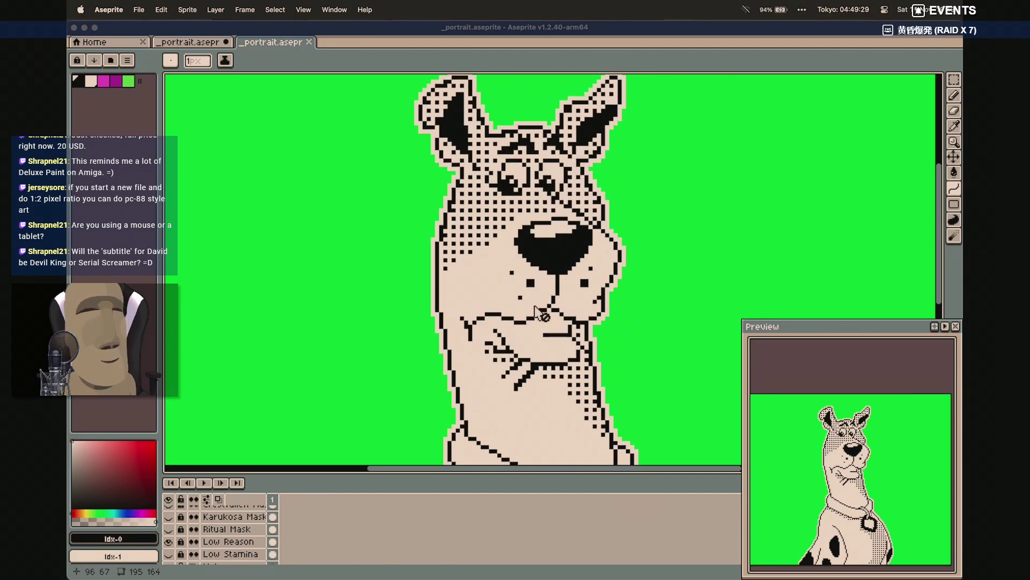
pyautogui.click(169, 542)
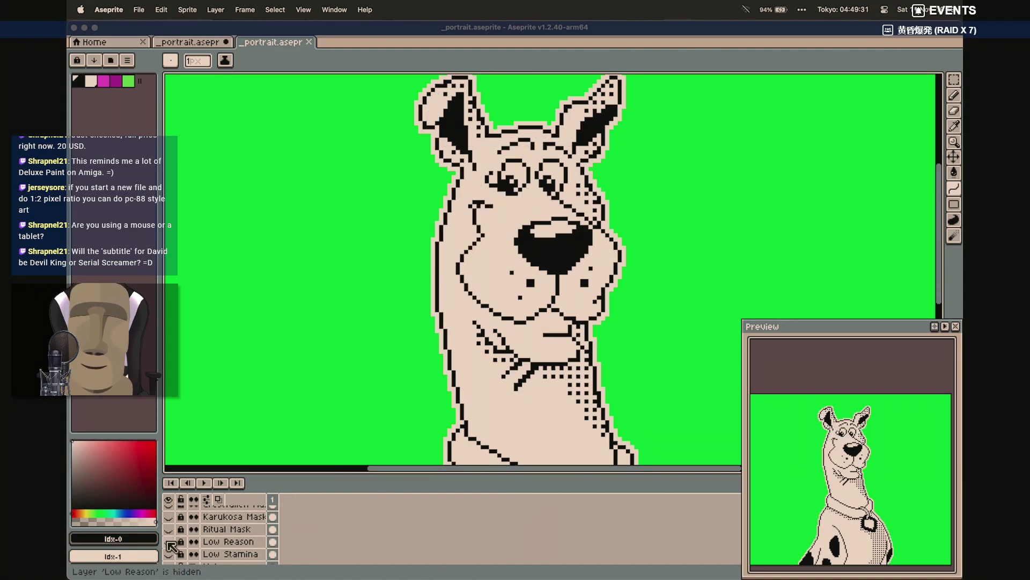
pyautogui.scroll(1, 169, 543)
# Preview the Ritual Mask layer over the dog's face with the other mask layers off, and hide it again
pyautogui.click(168, 512)
pyautogui.click(168, 524)
pyautogui.click(169, 536)
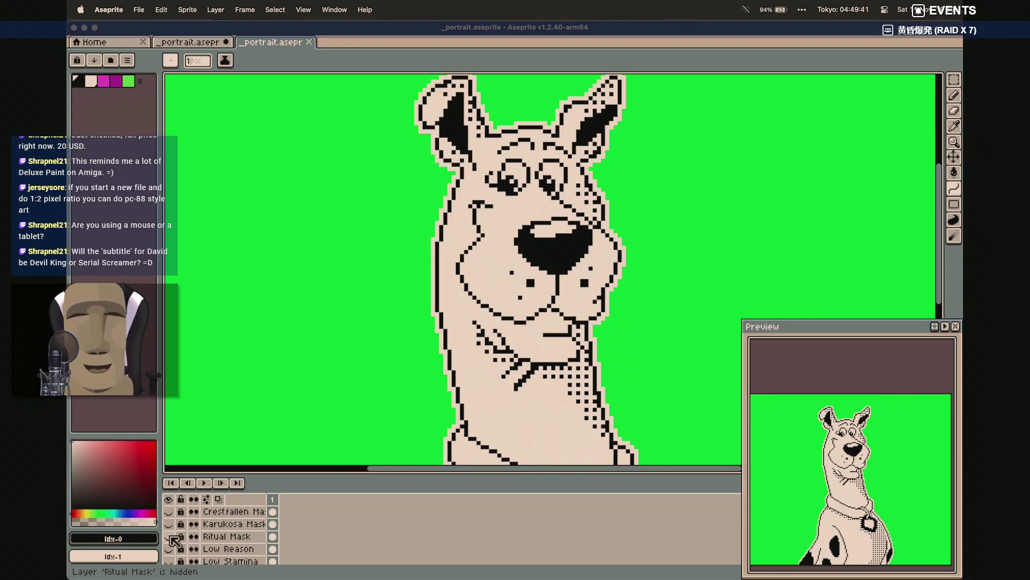
pyautogui.click(170, 537)
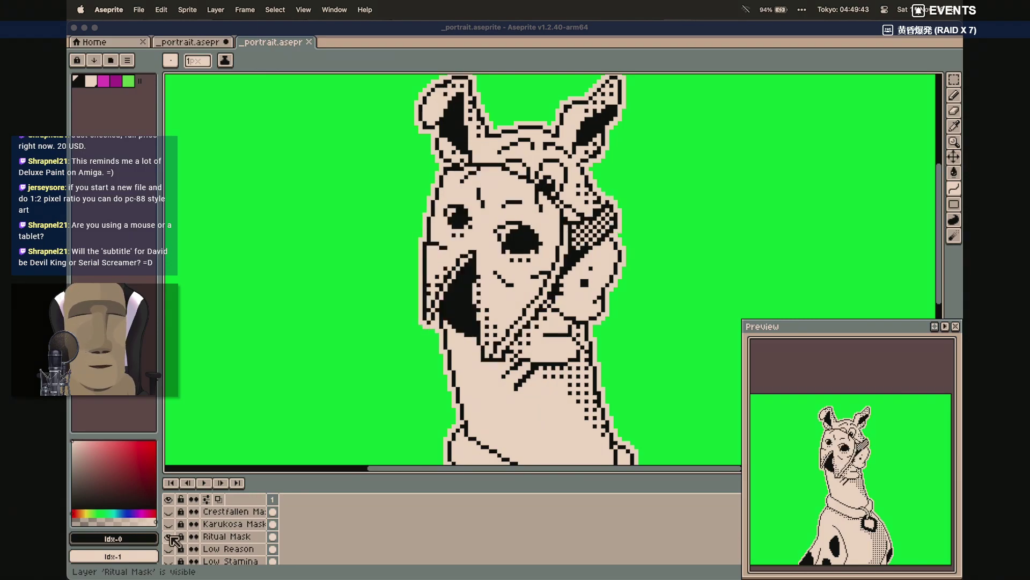
pyautogui.click(170, 536)
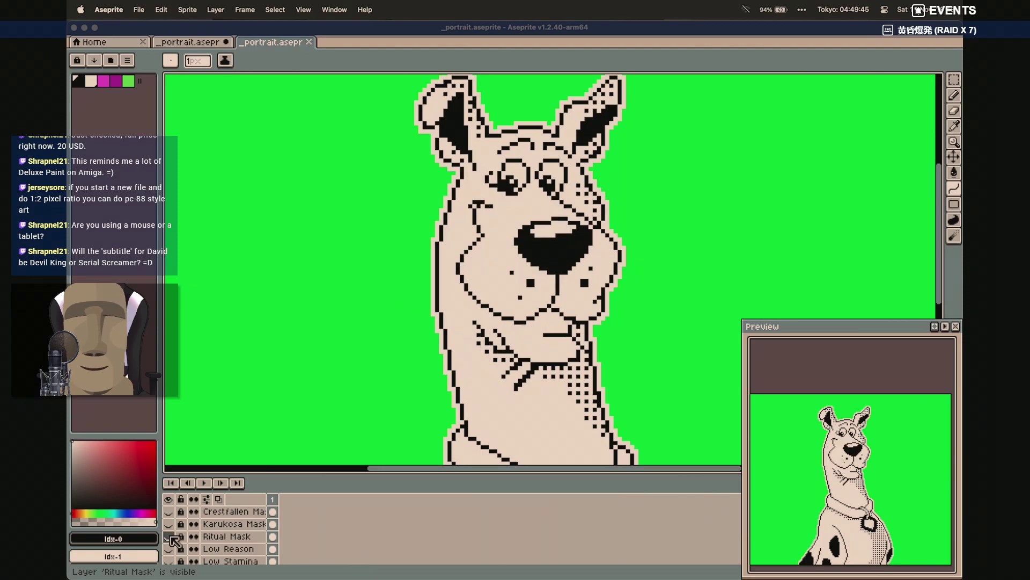
# Toggle the Ritual Mask and Karukosa Mask layers on and off to compare how each fits the dog's face
pyautogui.click(168, 524)
pyautogui.click(168, 525)
pyautogui.click(169, 536)
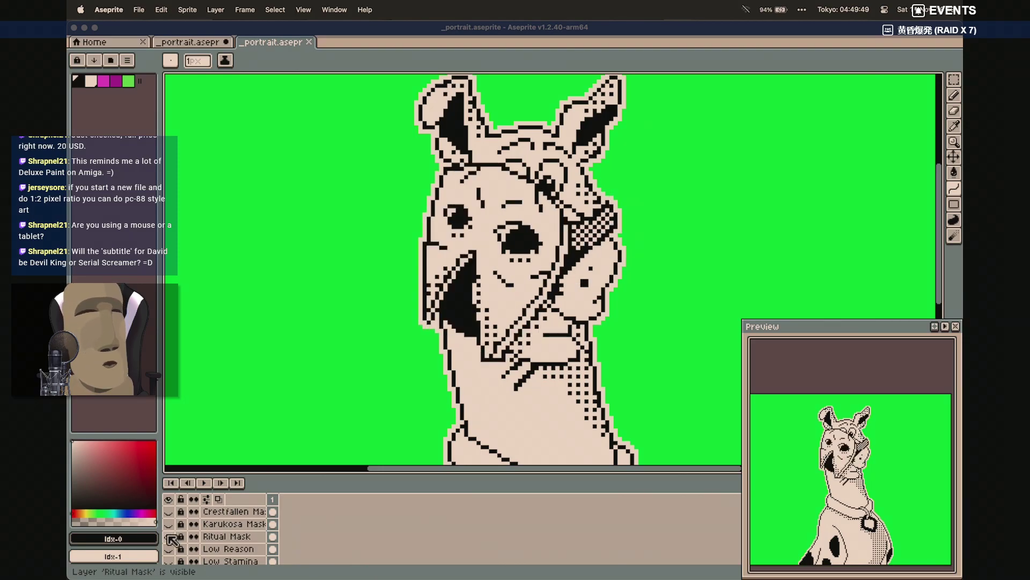
pyautogui.click(170, 536)
pyautogui.click(169, 525)
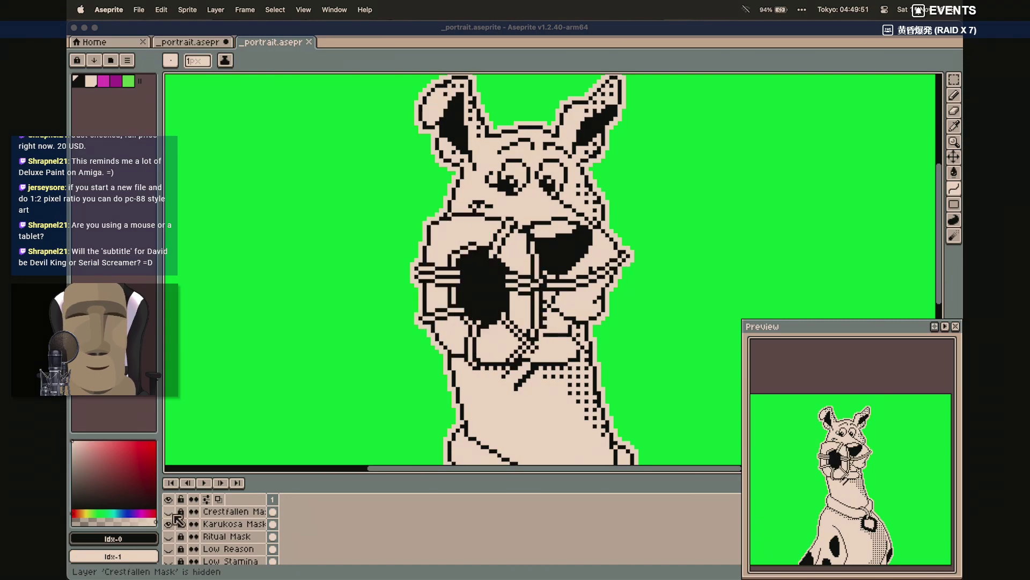
pyautogui.click(169, 524)
# Show the Crestfallen Mask layer on the dog's face, and replace it with the Cursed Signs layer
pyautogui.click(169, 512)
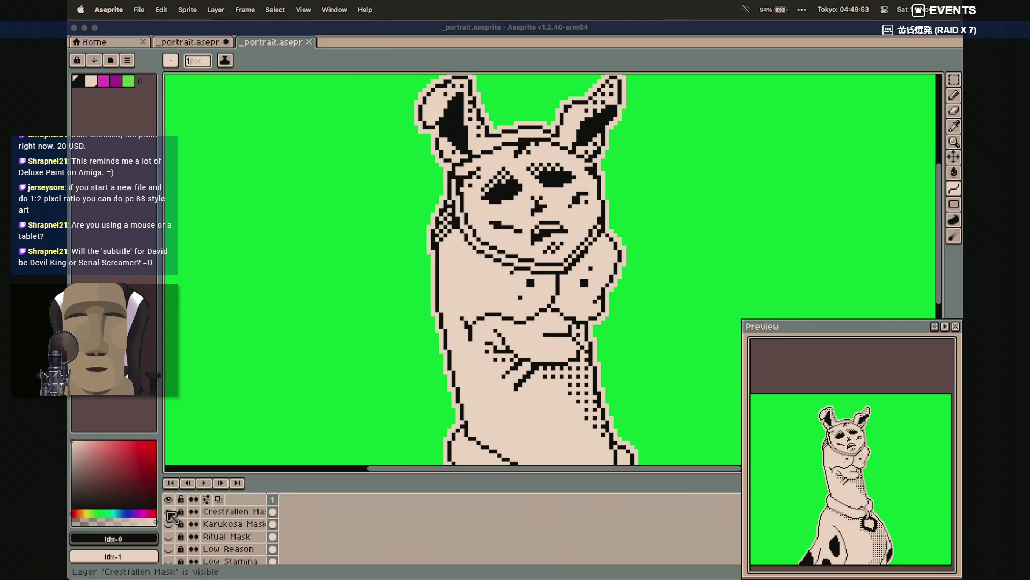
pyautogui.scroll(1, 483, 302)
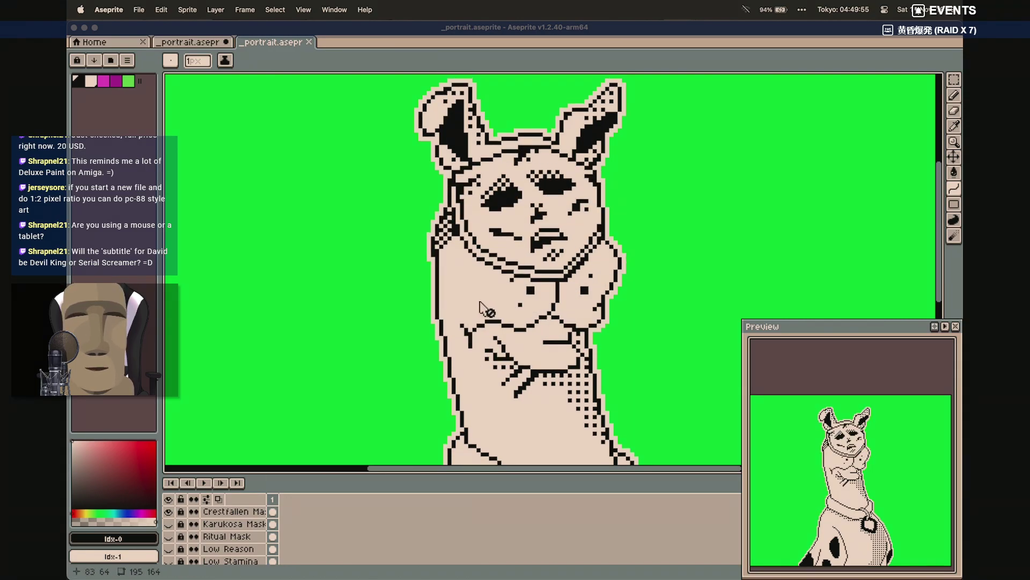
pyautogui.scroll(2, 170, 531)
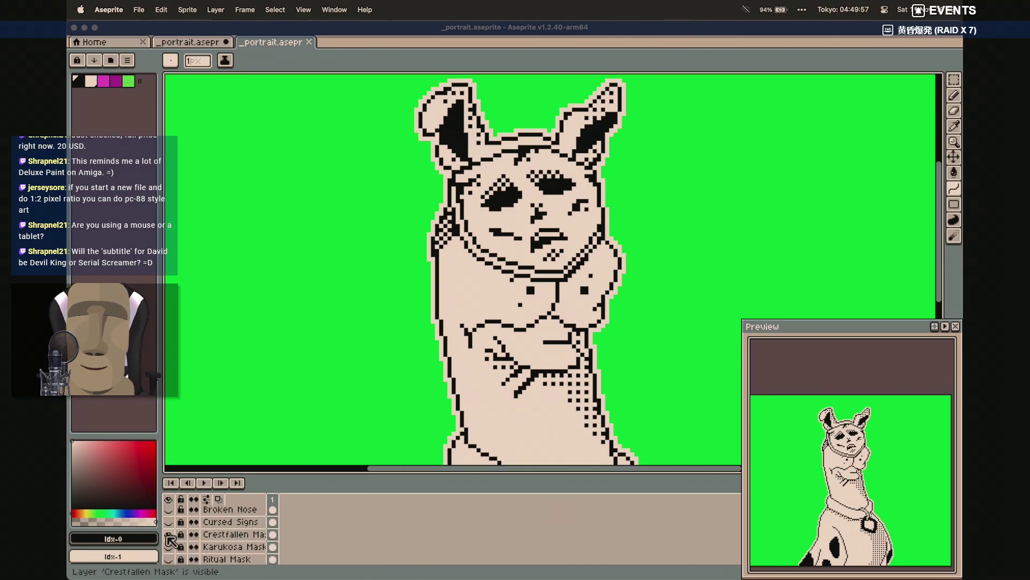
pyautogui.click(168, 534)
pyautogui.click(168, 522)
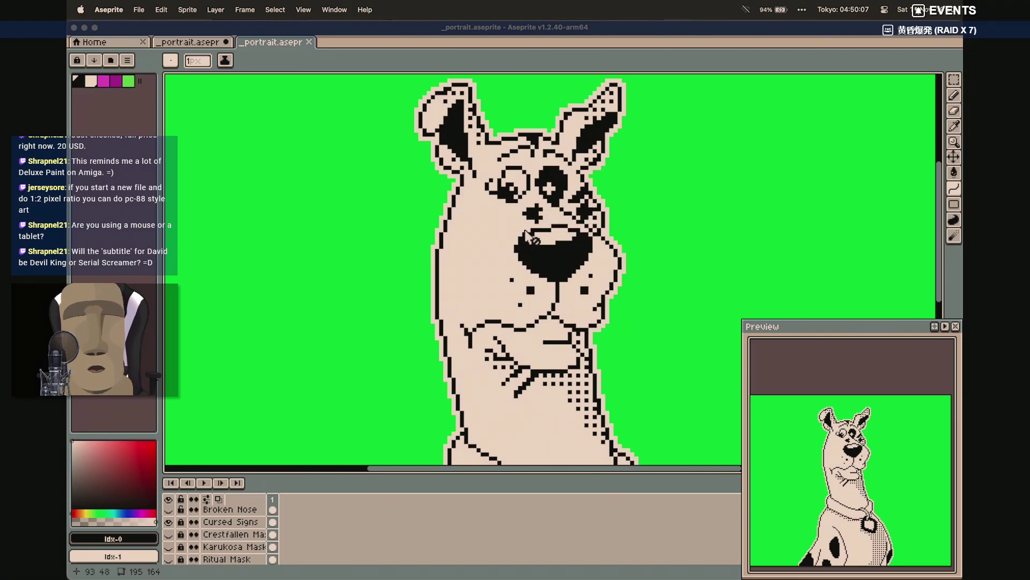
# Hide the Cursed Signs layer, preview the Broken Nose layer on the dog's face, and hide it again
pyautogui.click(169, 522)
pyautogui.scroll(1, 173, 526)
pyautogui.click(169, 523)
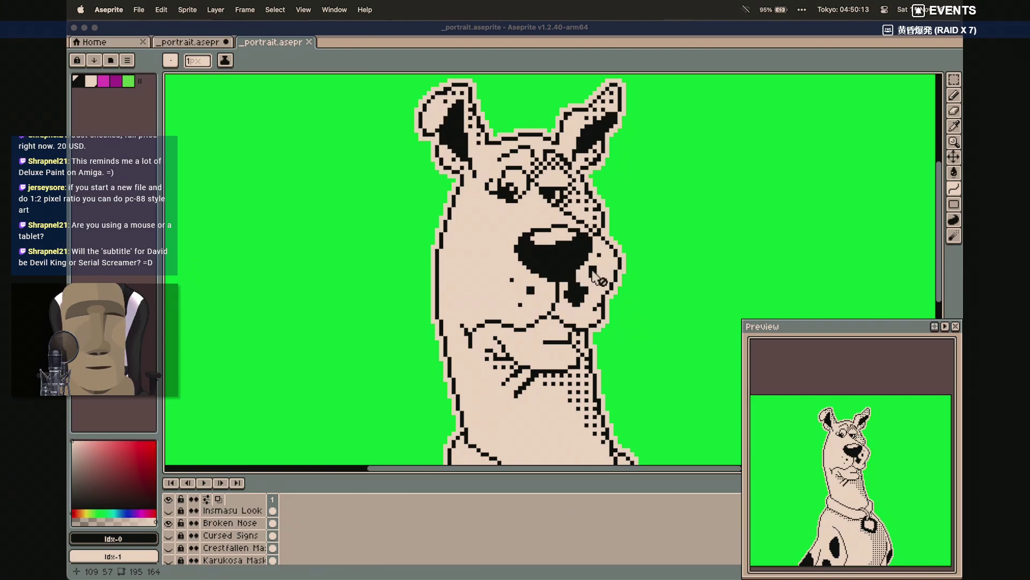
pyautogui.click(168, 511)
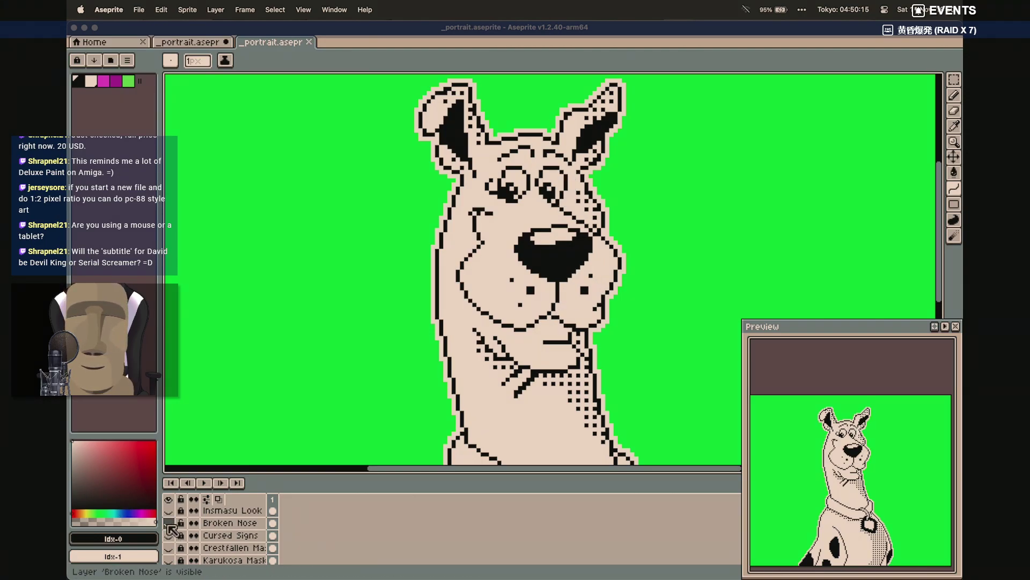
# Show the Insmasu Look layer to view its neck markings, and hide it again
pyautogui.click(168, 510)
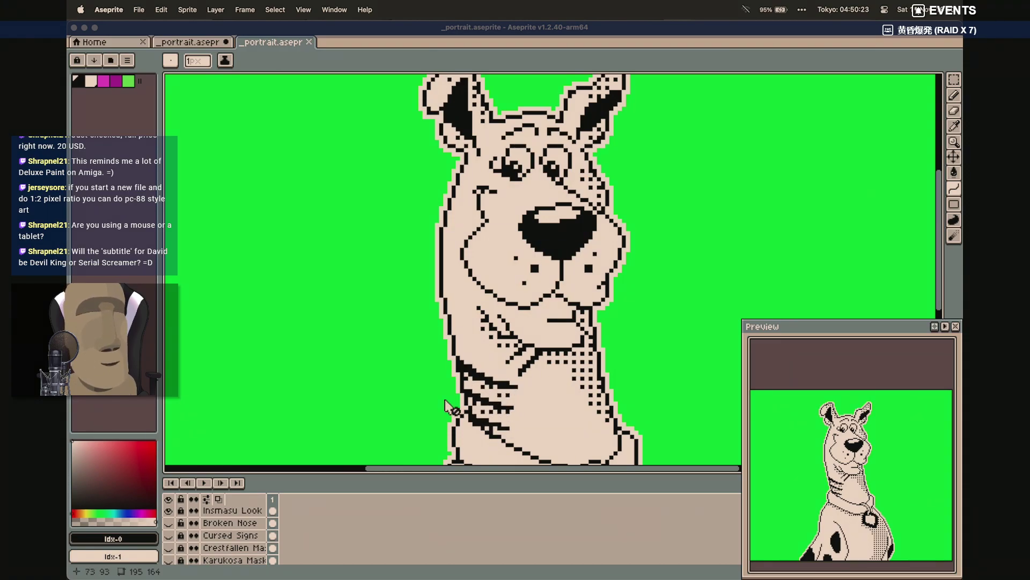
pyautogui.scroll(1, 181, 523)
pyautogui.scroll(2, 176, 519)
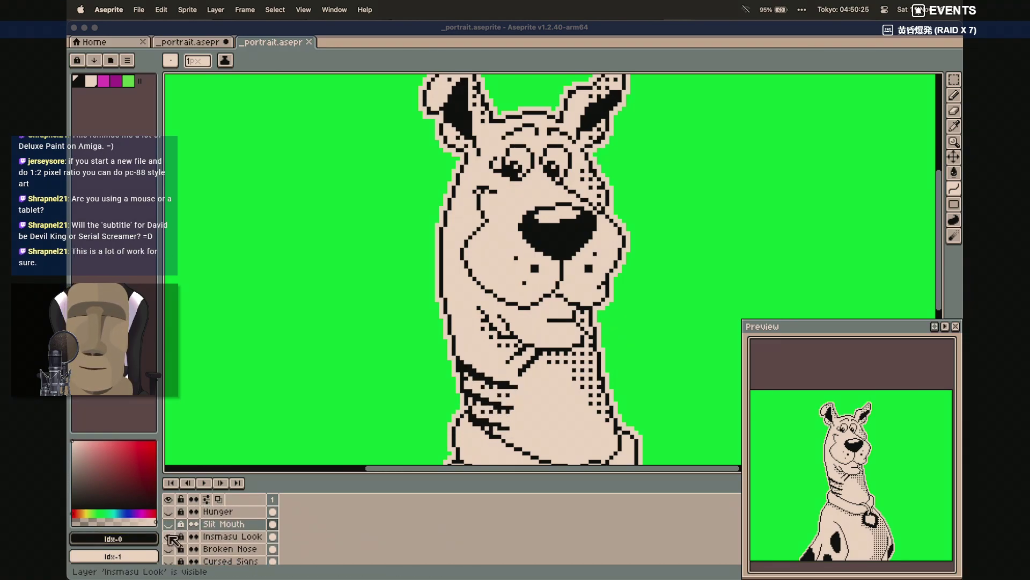
pyautogui.click(169, 537)
# Preview the Slit Mouth layer and the Hunger layer one after the other, leaving both hidden
pyautogui.click(169, 526)
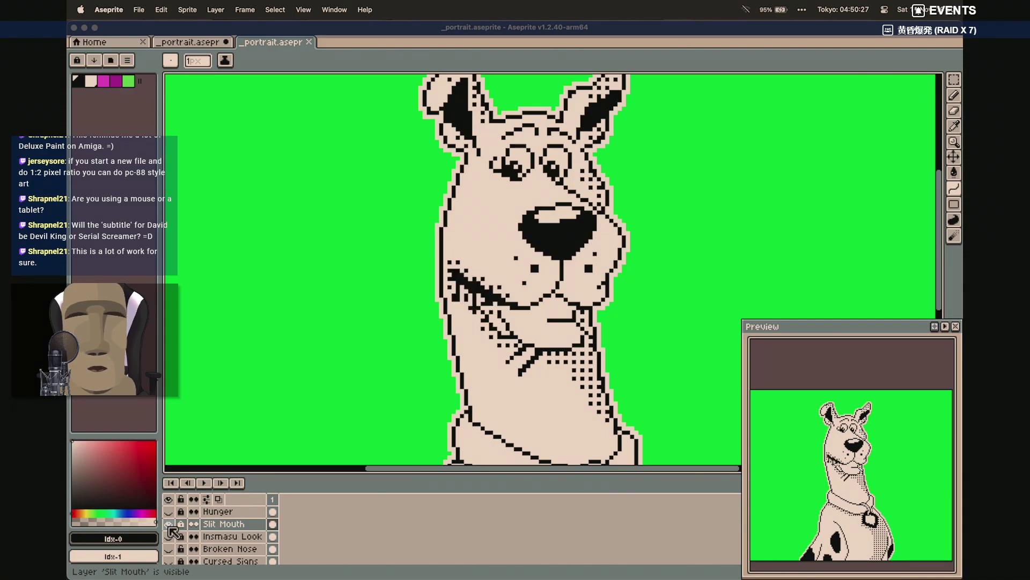
pyautogui.click(168, 525)
pyautogui.click(169, 511)
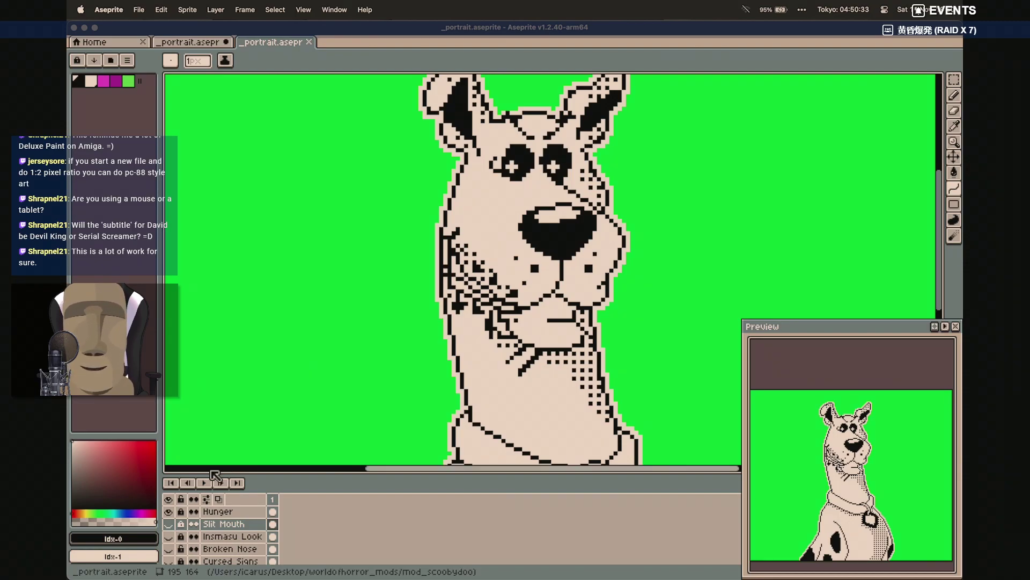
pyautogui.click(169, 512)
# Close the mod_scoobydoo portrait and look over the faded reference face in the mod_david portrait
pyautogui.scroll(-5, 209, 524)
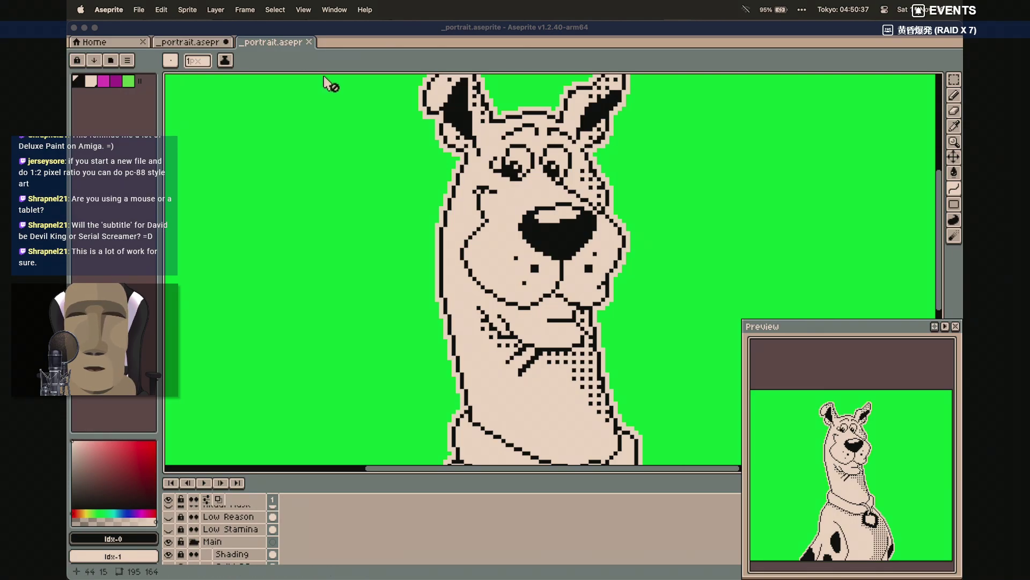
pyautogui.click(309, 42)
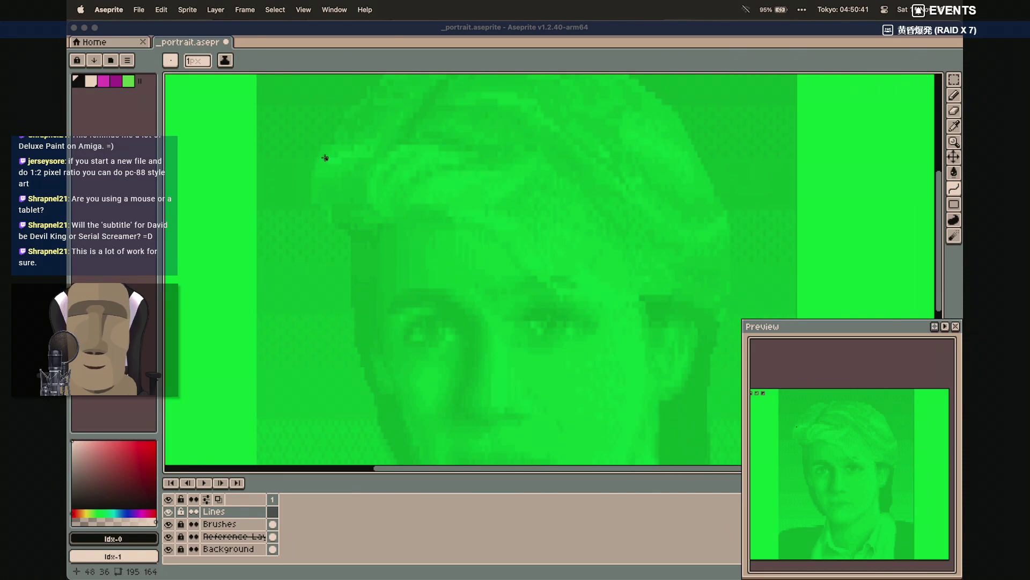
pyautogui.scroll(-2, 439, 222)
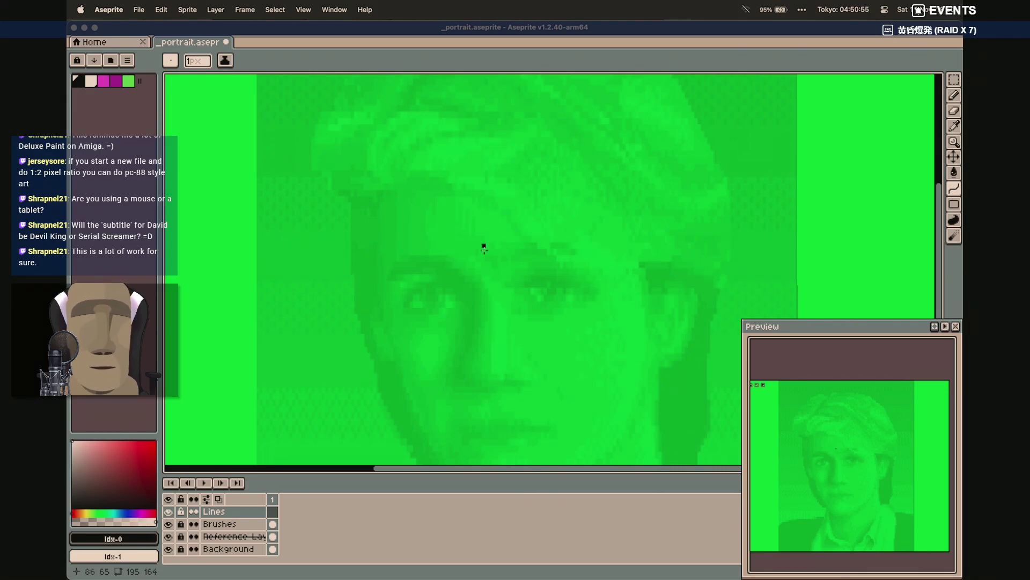
pyautogui.scroll(-3, 402, 244)
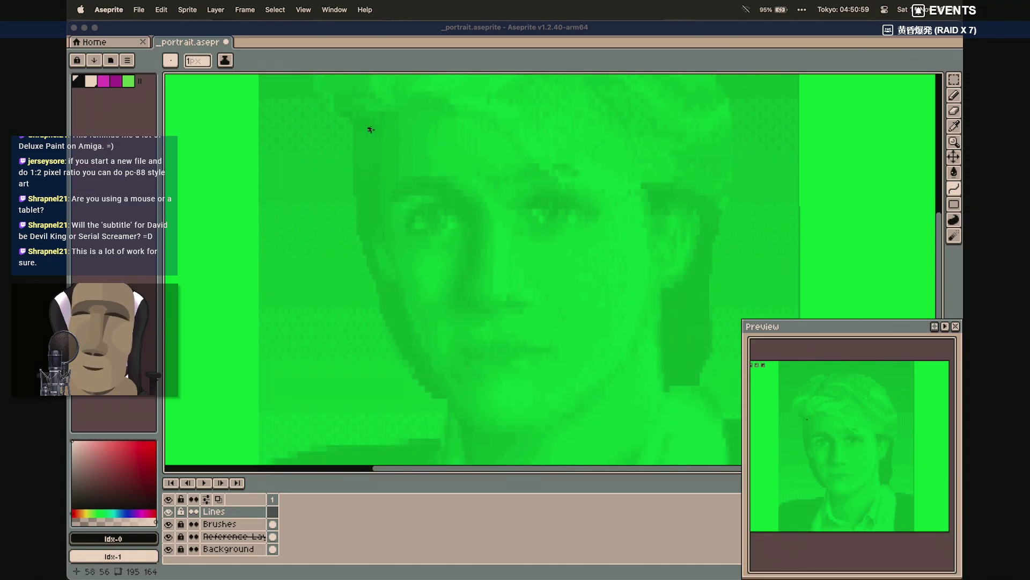
pyautogui.scroll(2, 377, 139)
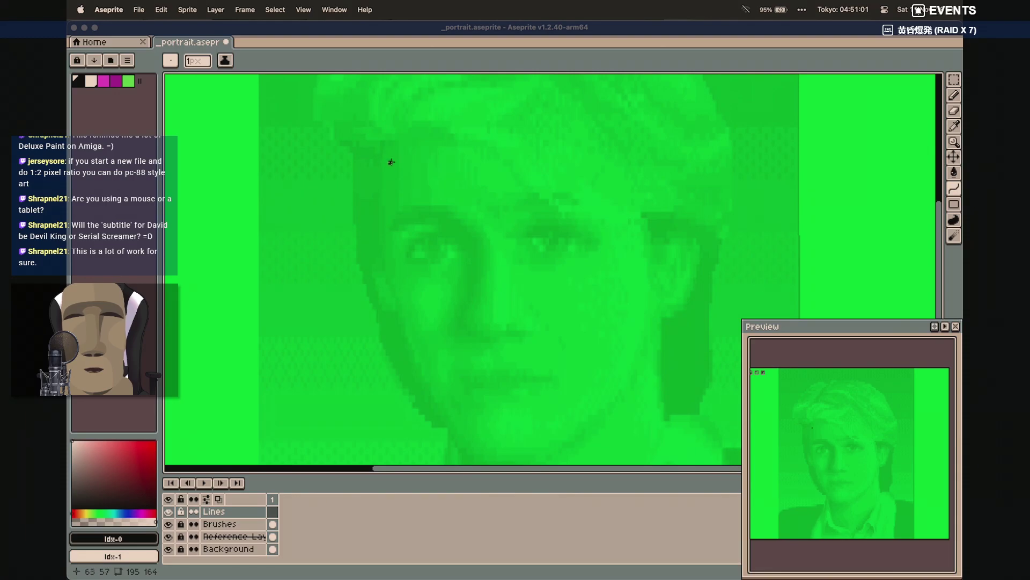
pyautogui.scroll(2, 377, 156)
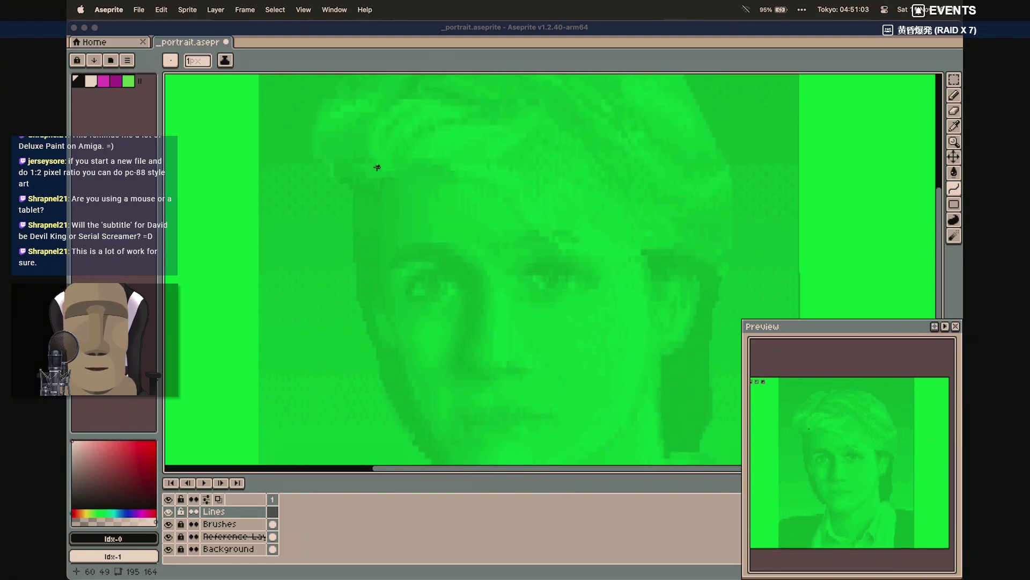
# In Finder, open the _assets folder of worldofhorror_mods and take a quick look at Screenshot 2023-11-11 at 14.05.03.png
pyautogui.click(283, 563)
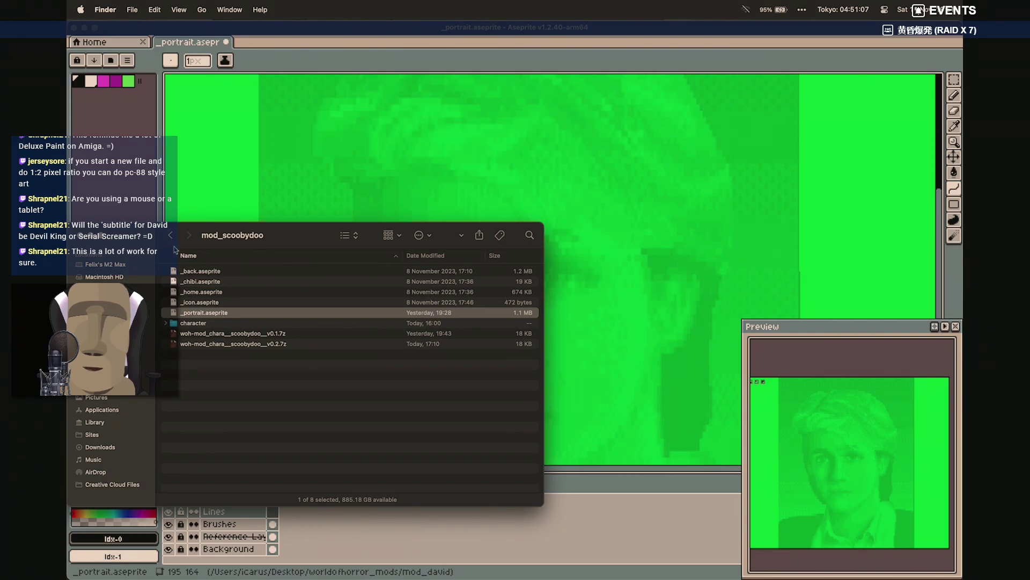
pyautogui.click(170, 235)
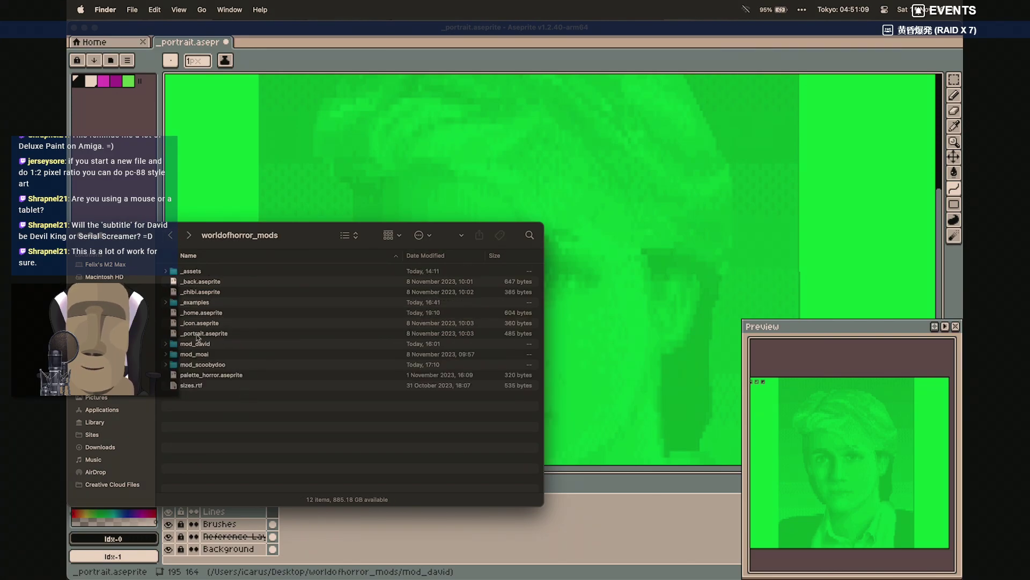
pyautogui.doubleClick(182, 272)
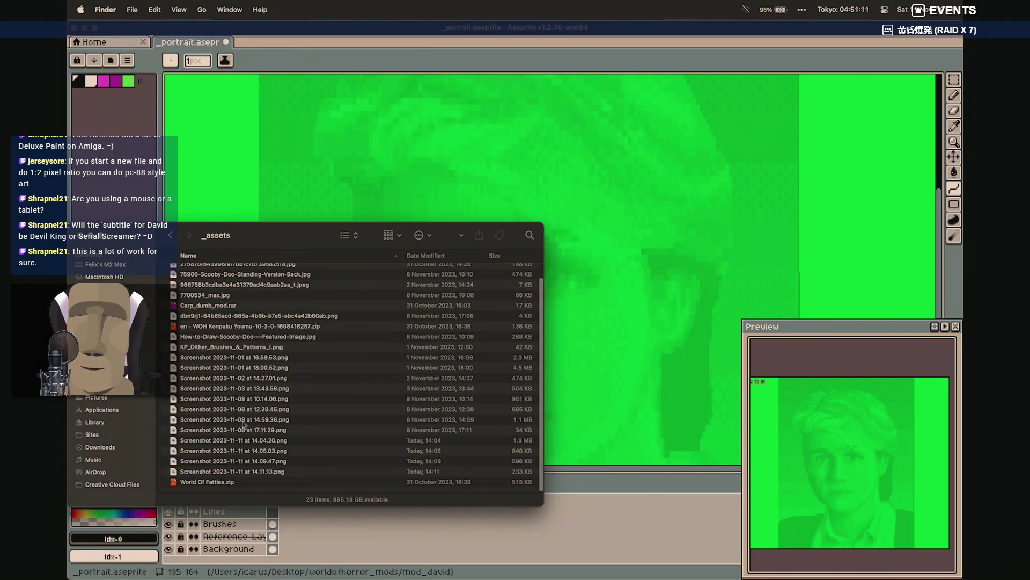
pyautogui.click(250, 451)
pyautogui.press('space')
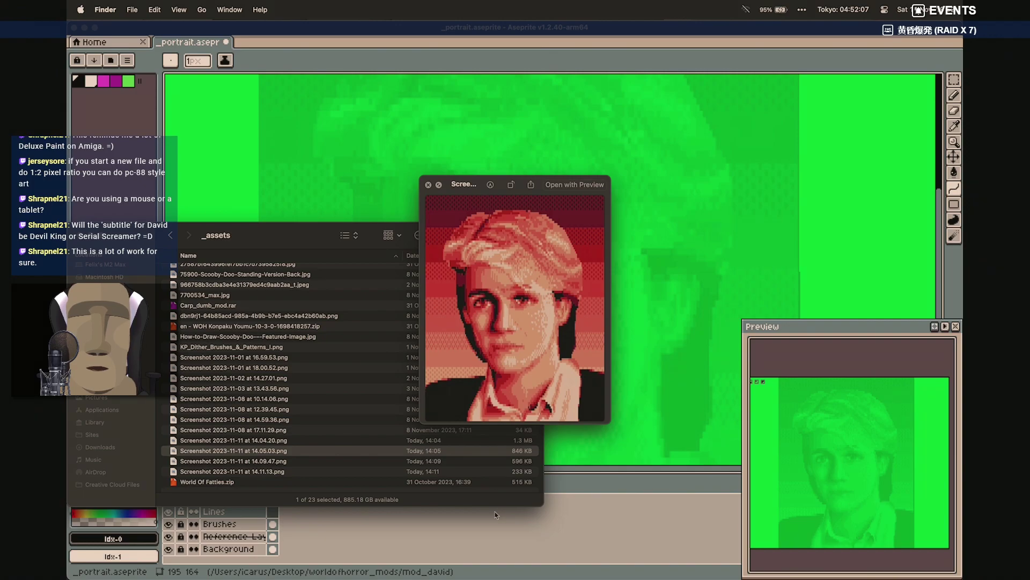
pyautogui.press('space')
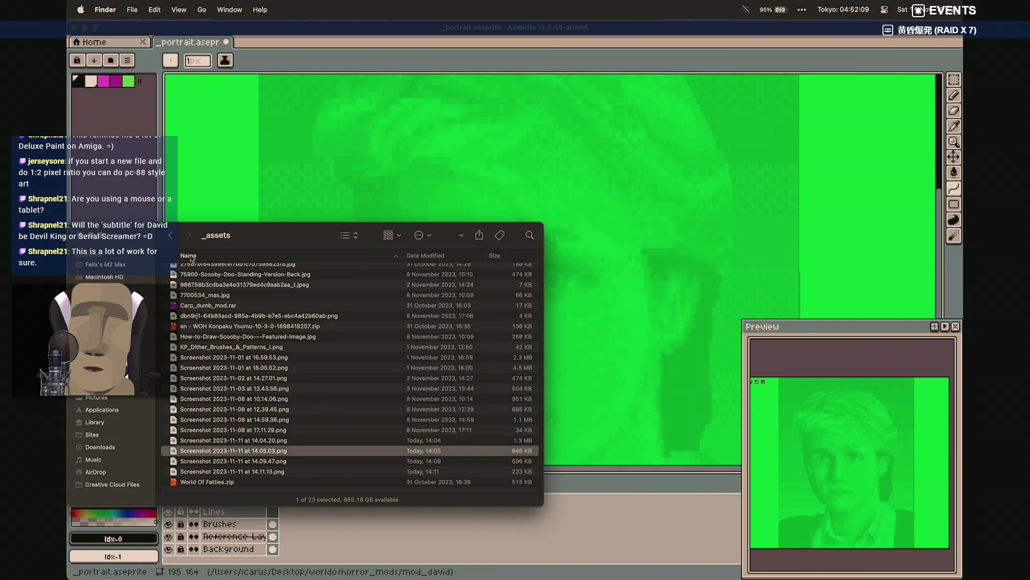
# Browse from mod_scoobydoo through its character folder to char_scooby and take a quick look at scooby_portrait.png
pyautogui.click(171, 237)
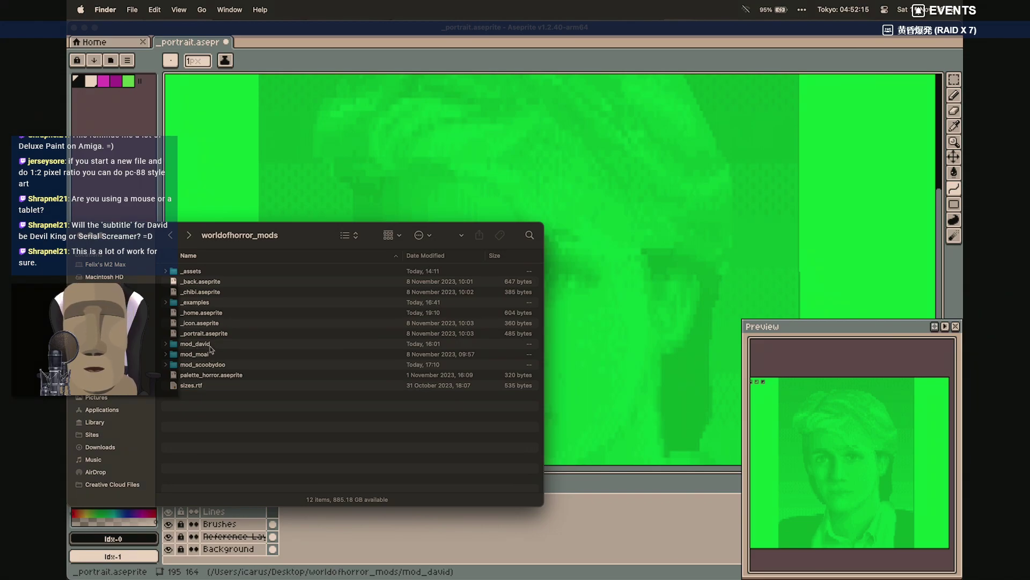
pyautogui.doubleClick(211, 364)
pyautogui.doubleClick(204, 325)
pyautogui.doubleClick(203, 272)
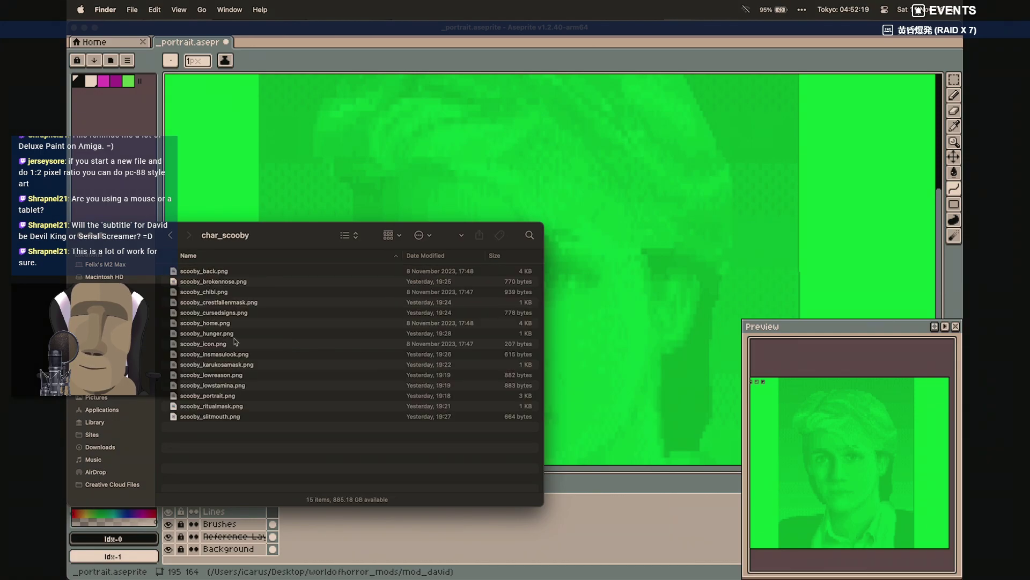
pyautogui.click(221, 396)
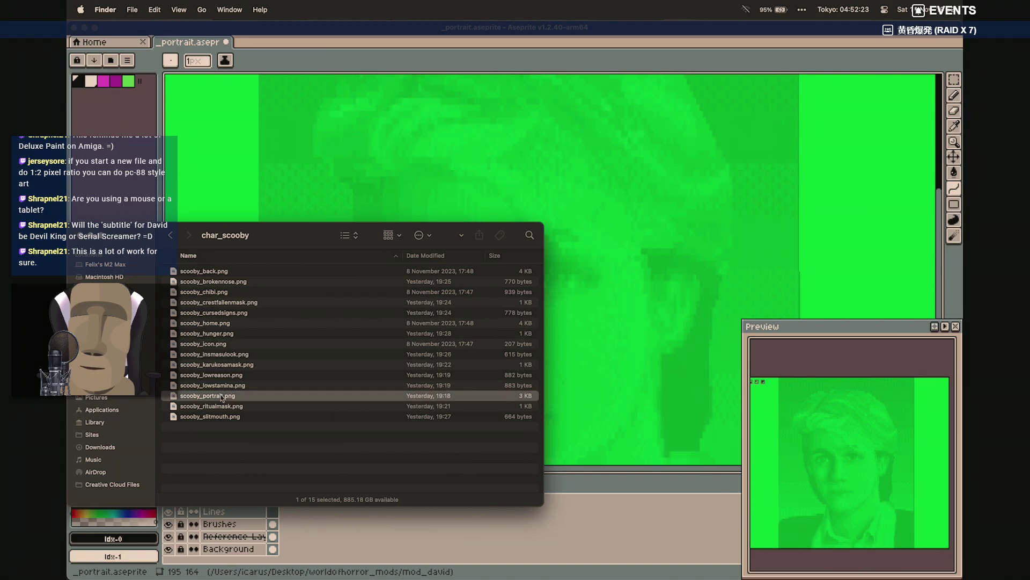
pyautogui.press('space')
pyautogui.press('space')
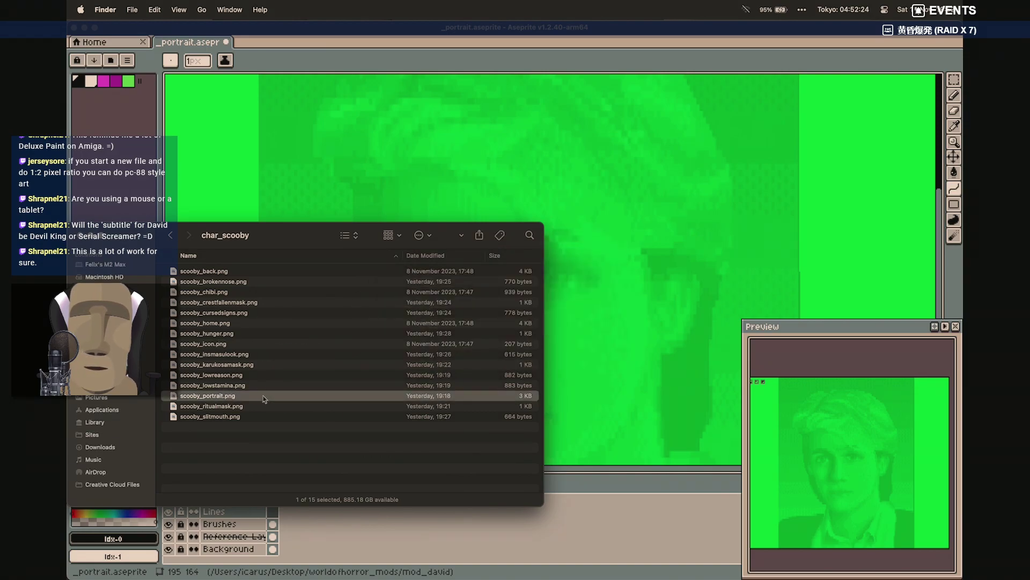
# Open scooby_portrait.png in Preview, enlarge the window and image to inspect the pixel art, and quit Preview
pyautogui.doubleClick(230, 397)
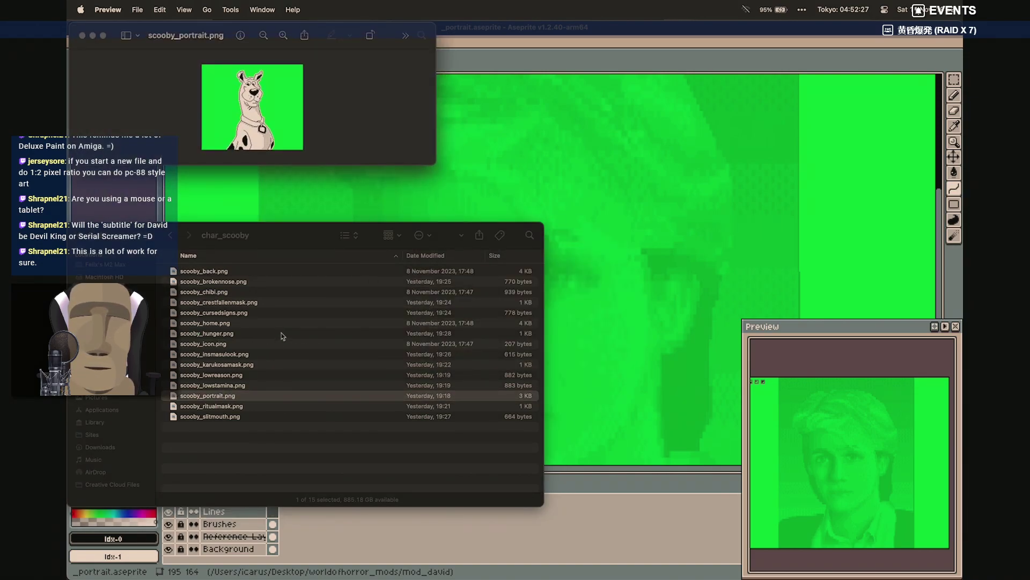
pyautogui.moveTo(434, 163); pyautogui.dragTo(602, 405)
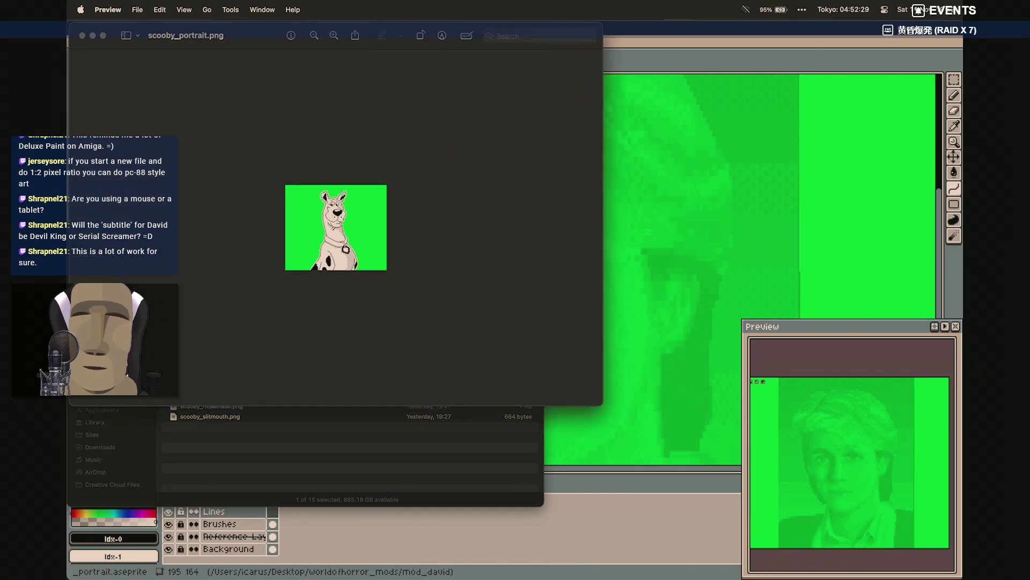
pyautogui.click(334, 35)
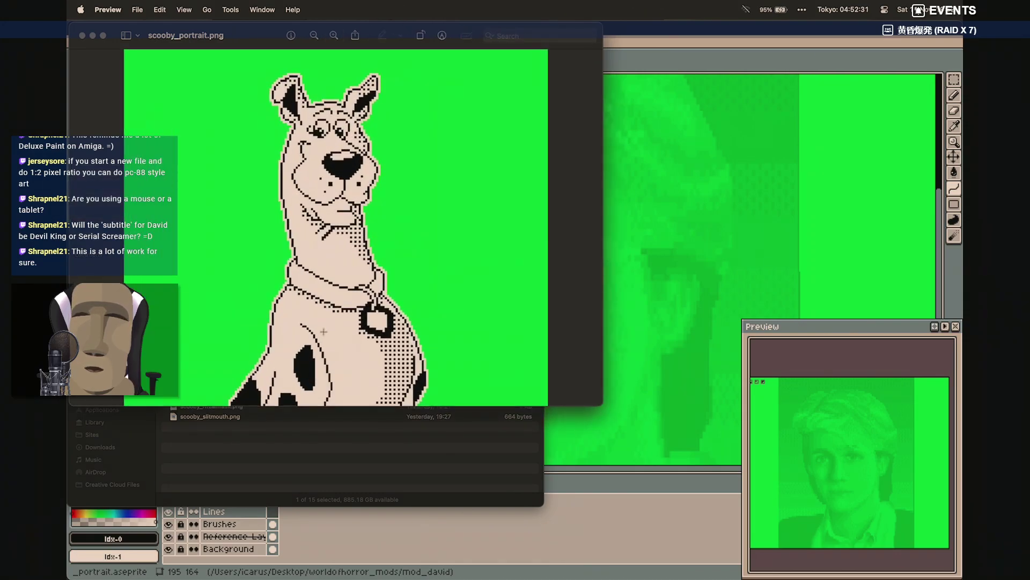
pyautogui.click(314, 35)
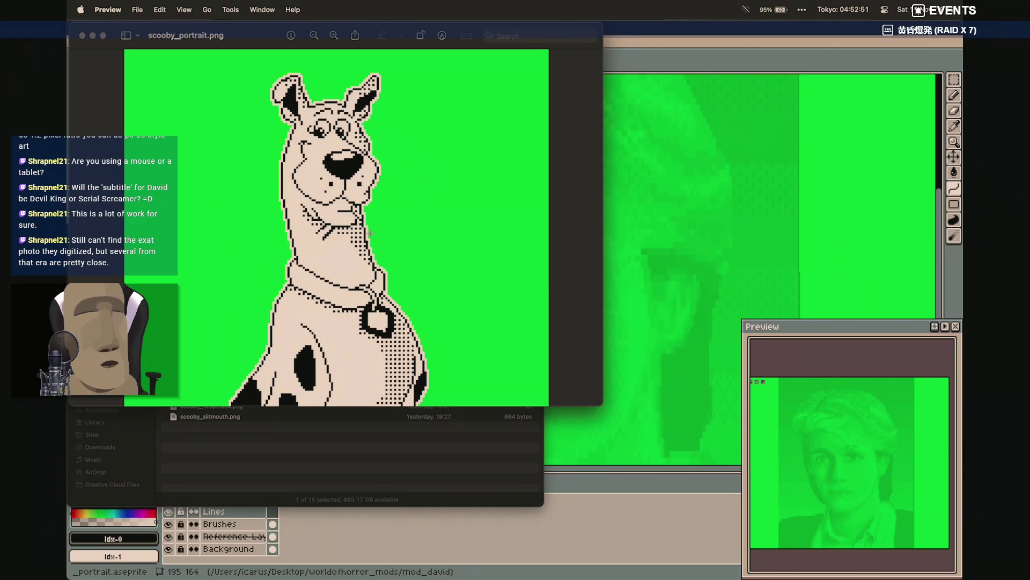
pyautogui.press('super+q')
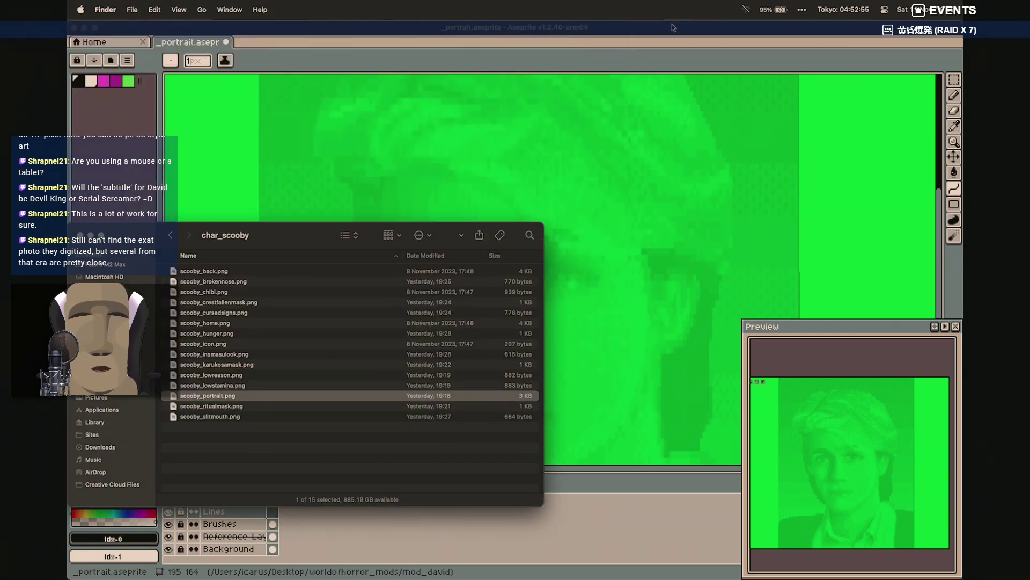
# Switch back to Aseprite and delete the reference layer from the mod_david portrait
pyautogui.click(597, 149)
pyautogui.scroll(-5, 585, 173)
pyautogui.scroll(2, 577, 192)
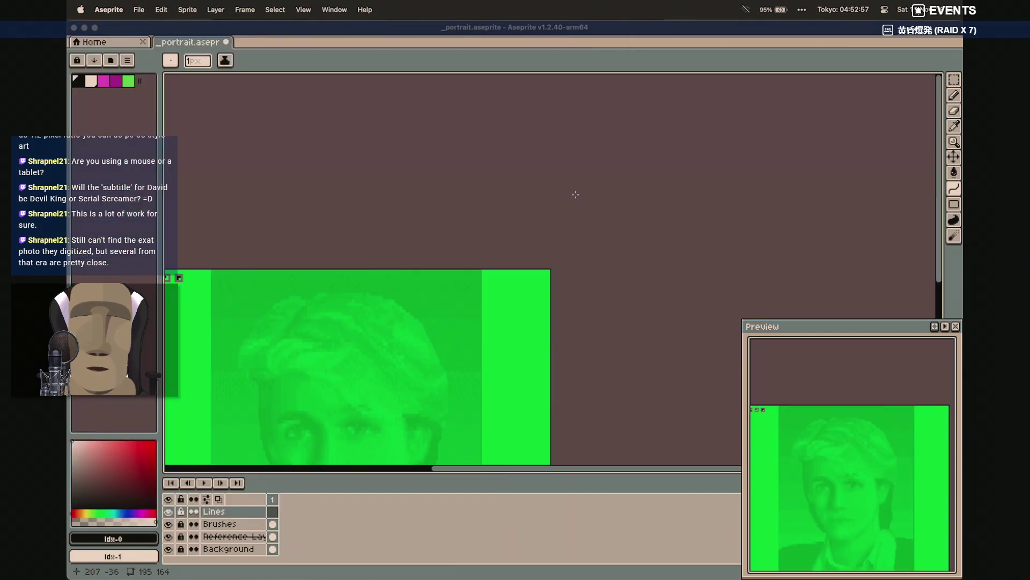
pyautogui.scroll(-4, 575, 194)
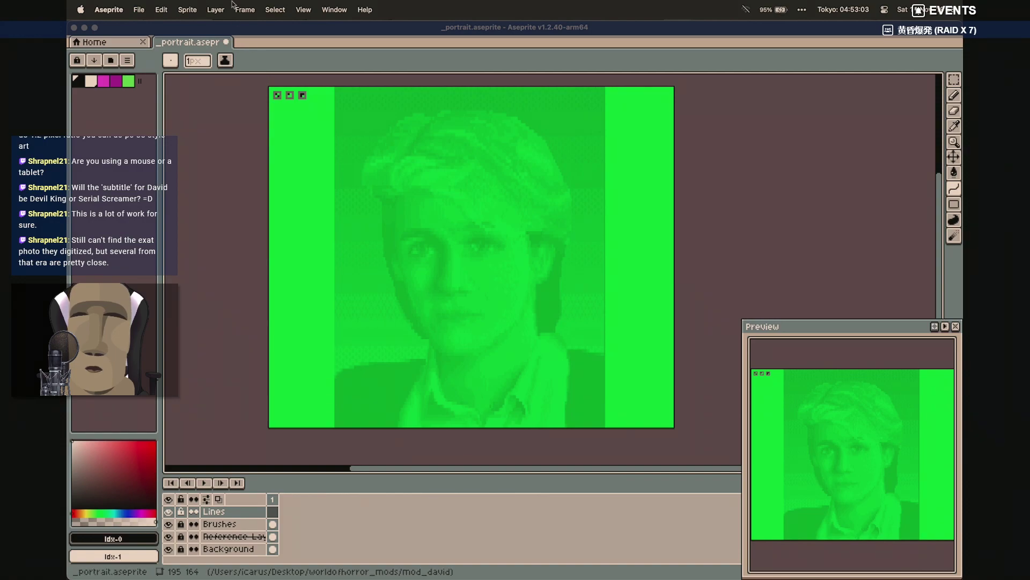
pyautogui.click(216, 10)
pyautogui.moveTo(189, 10)
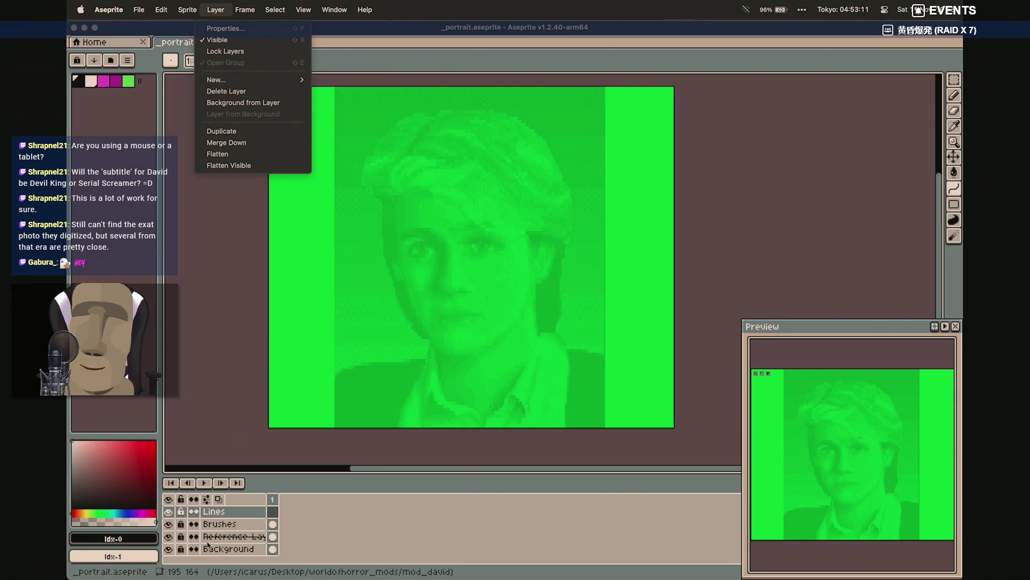
pyautogui.click(233, 541)
pyautogui.click(233, 540)
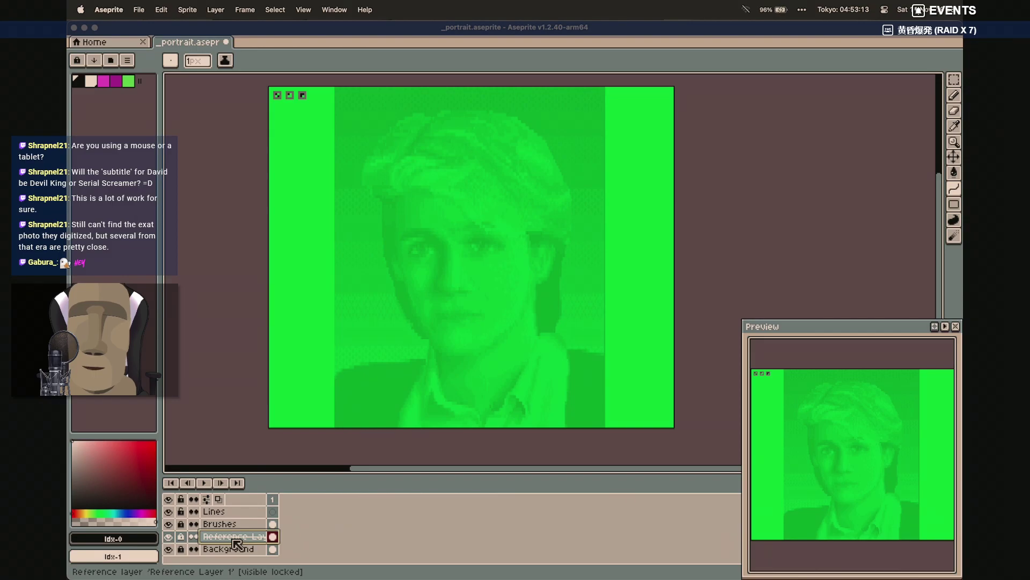
pyautogui.press('Delete')
# From Finder's _assets folder, open Screenshot 2023-11-11 at 14.05.03.png in Preview and enlarge its window
pyautogui.click(280, 568)
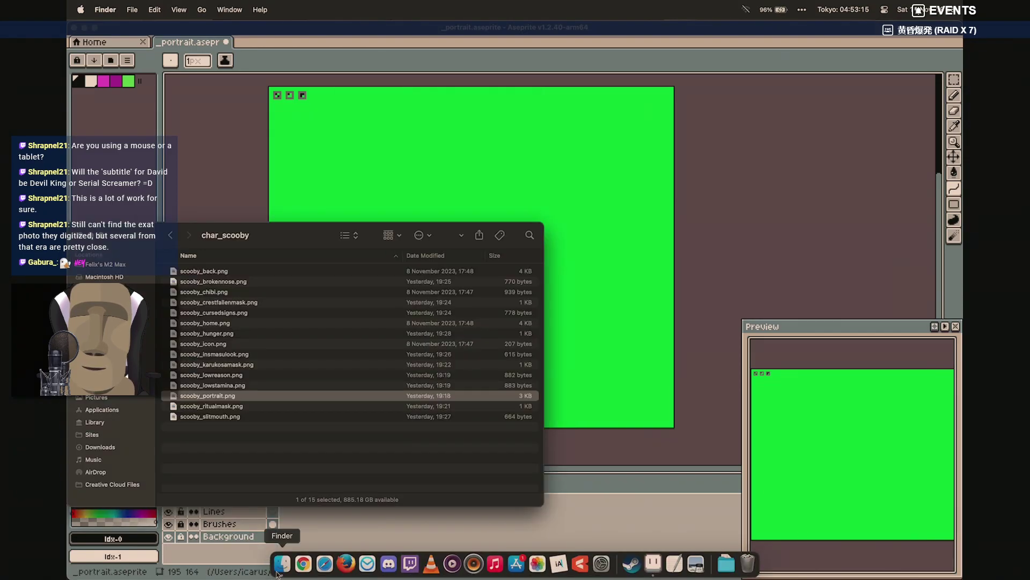
pyautogui.click(170, 235)
pyautogui.click(171, 235)
pyautogui.click(170, 235)
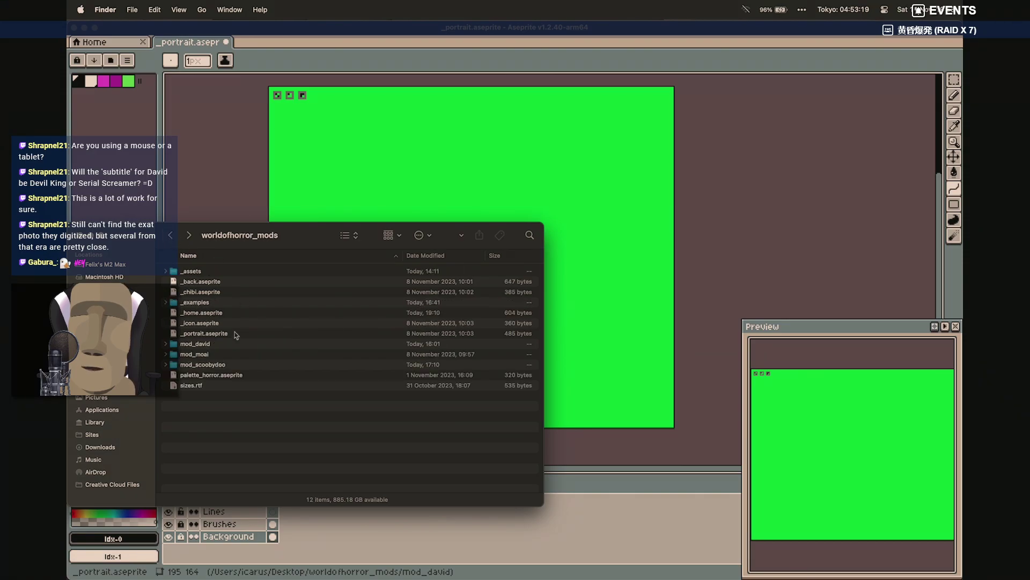
pyautogui.doubleClick(207, 272)
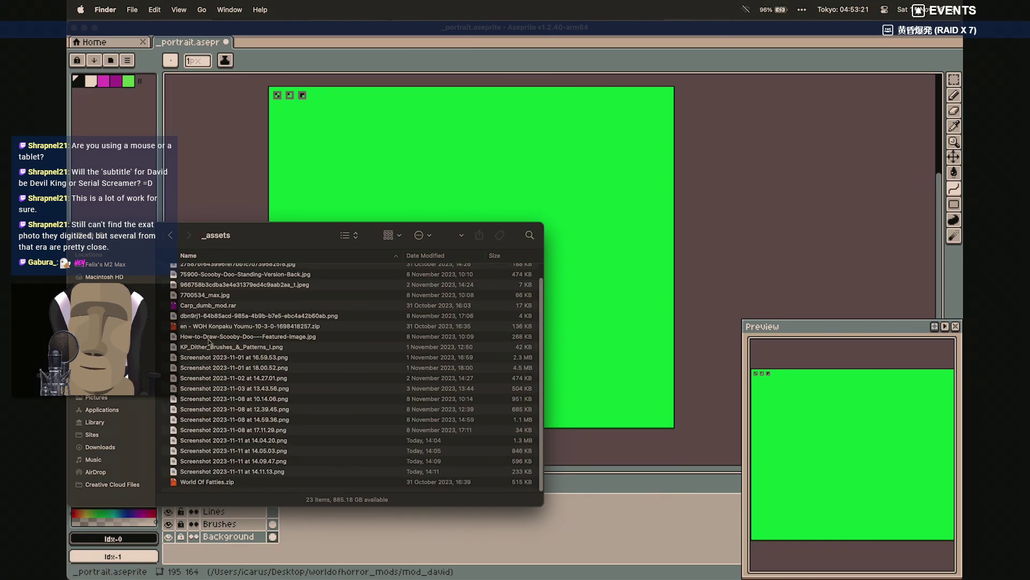
pyautogui.doubleClick(265, 450)
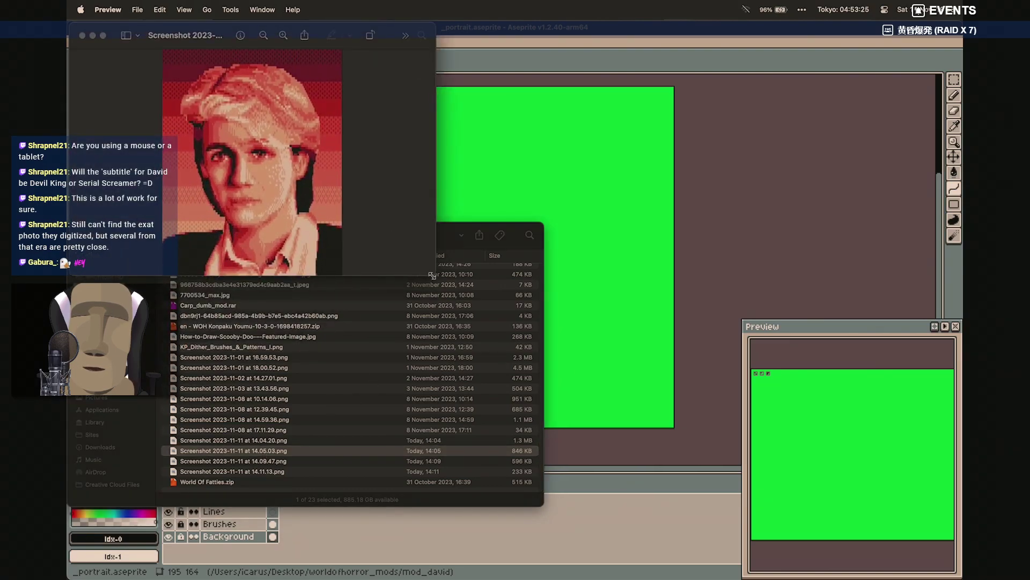
pyautogui.moveTo(432, 312); pyautogui.dragTo(438, 325)
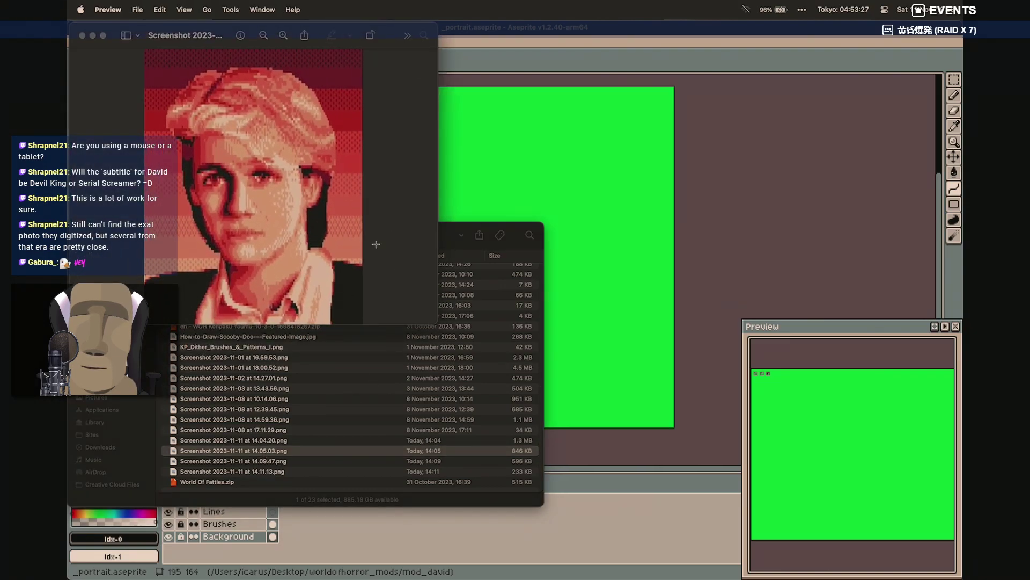
# Capture a screenshot of the red portrait in Preview, including the area below it down to portrait-canvas proportions, and quit Preview
pyautogui.press('super+shift+4')
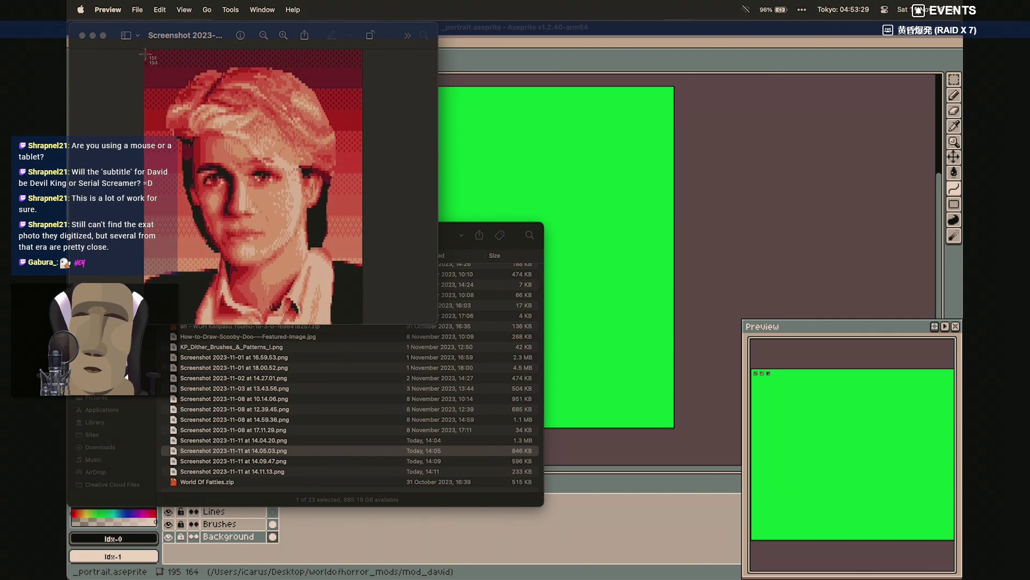
pyautogui.moveTo(144, 48); pyautogui.dragTo(362, 403)
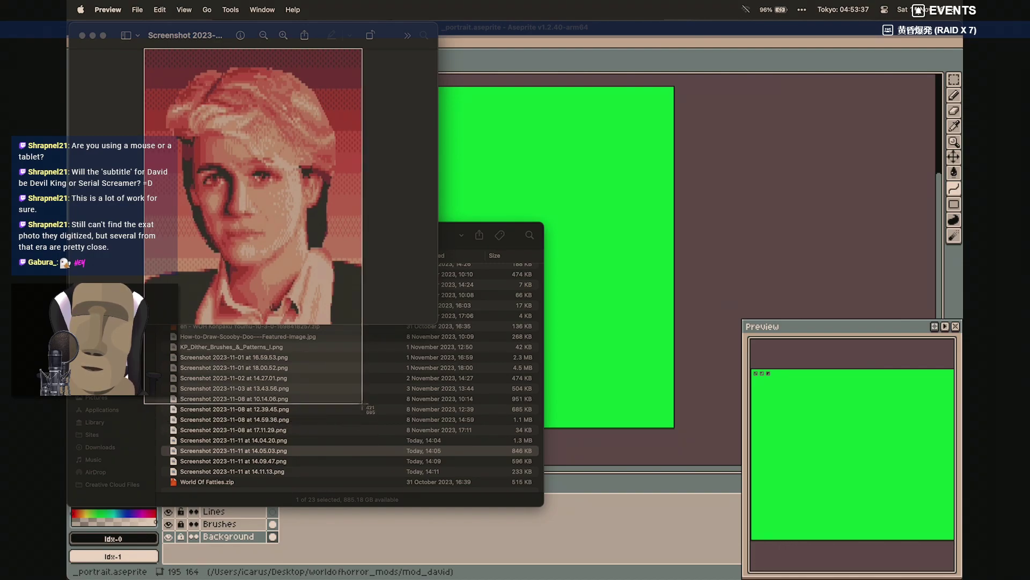
pyautogui.moveTo(362, 403); pyautogui.dragTo(363, 422)
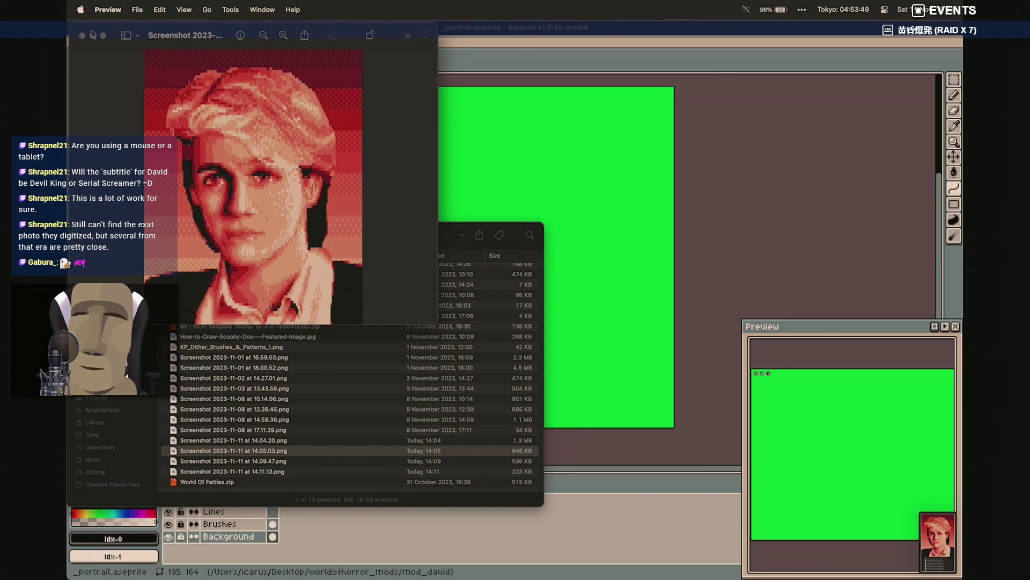
pyautogui.press('super+q')
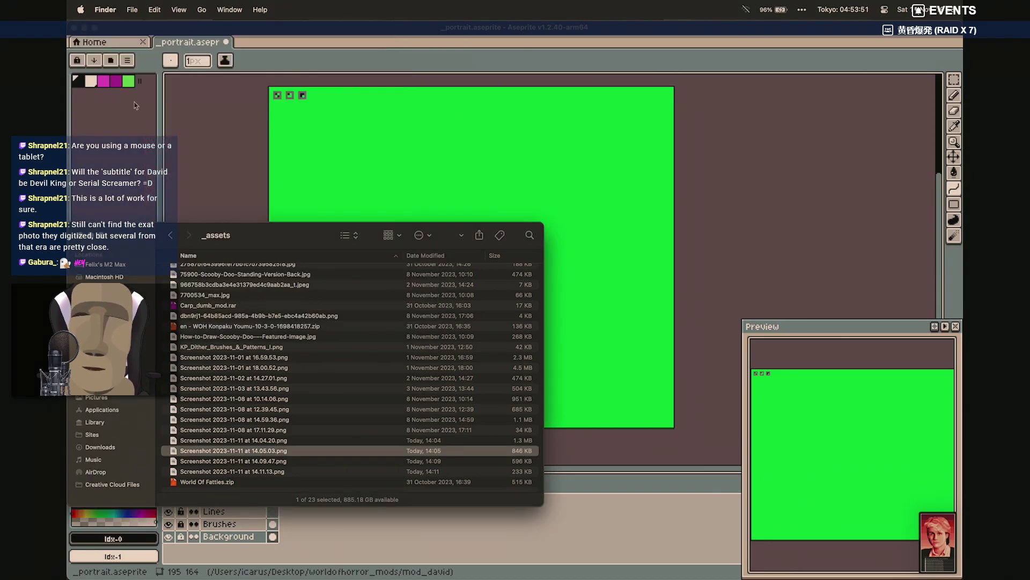
# In a second Finder window, move Screenshot 2023-11-11 at 19.53.48.png from the Desktop into _assets and close that window
pyautogui.press('super+n')
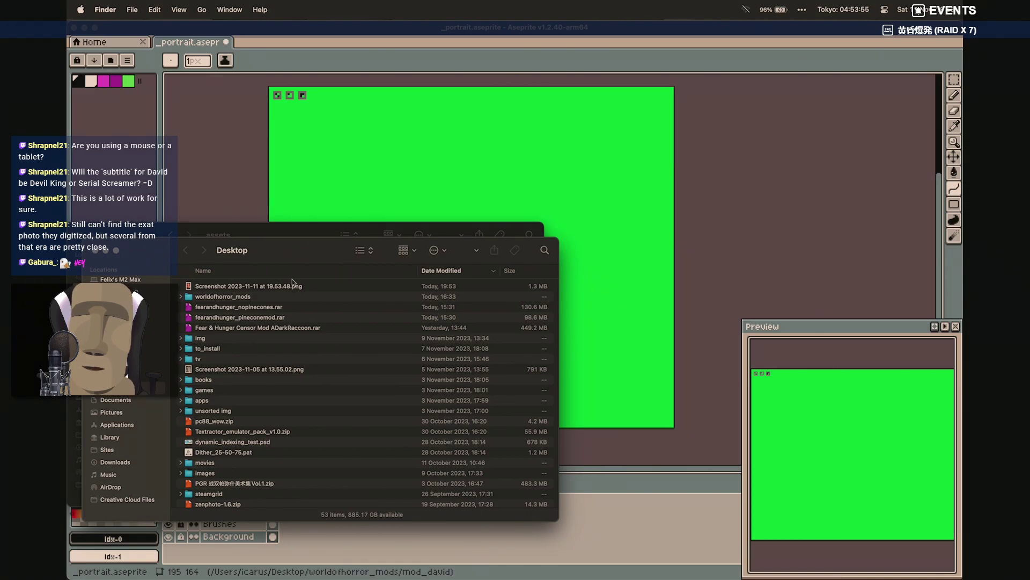
pyautogui.moveTo(294, 246); pyautogui.dragTo(614, 145)
pyautogui.click(607, 187)
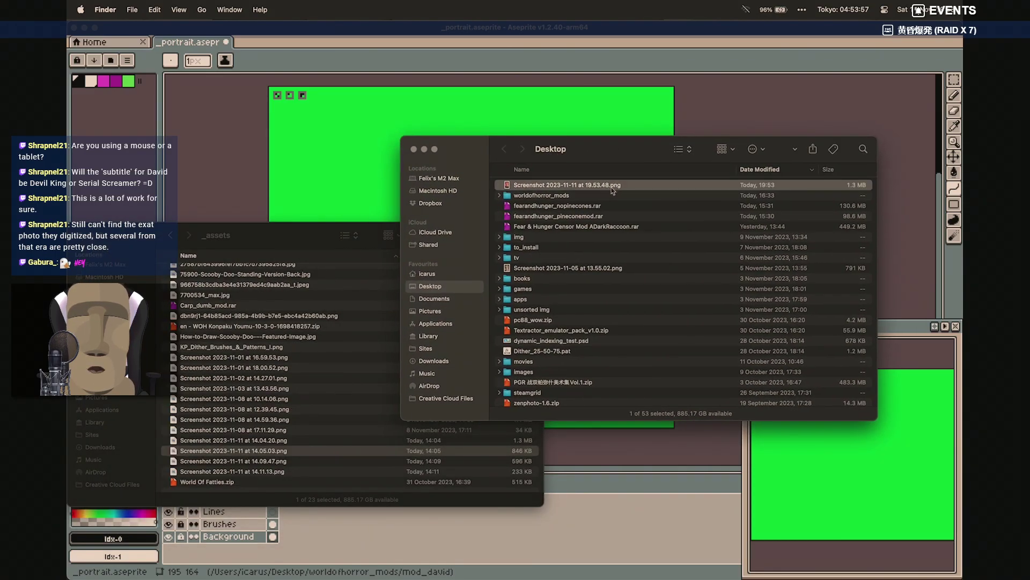
pyautogui.moveTo(611, 190); pyautogui.dragTo(332, 397)
pyautogui.click(414, 149)
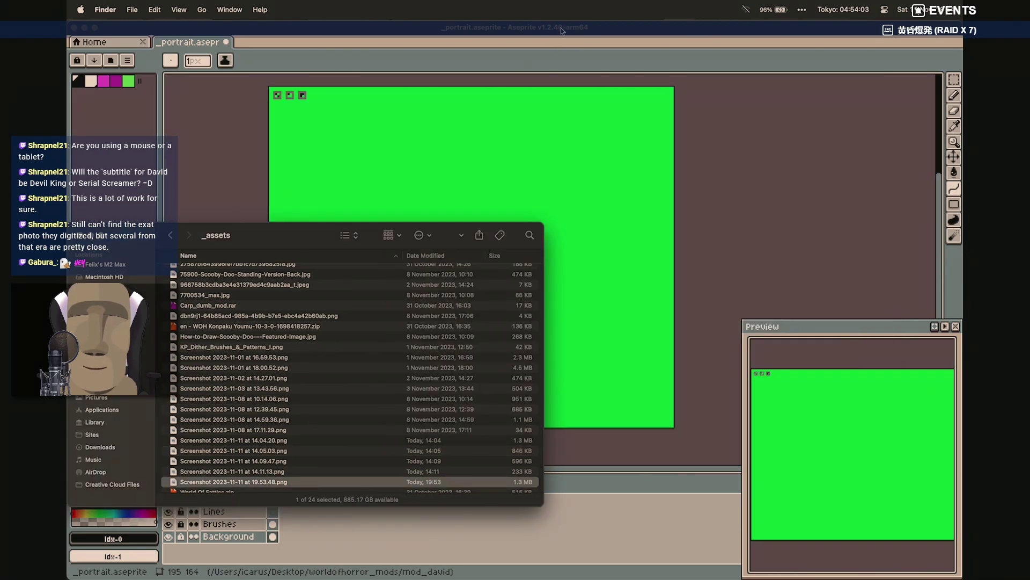
# Switch to Aseprite, load Screenshot 2023-11-11 at 19.53.48.png as a new reference layer and place it directly above Background
pyautogui.click(591, 31)
pyautogui.click(198, 9)
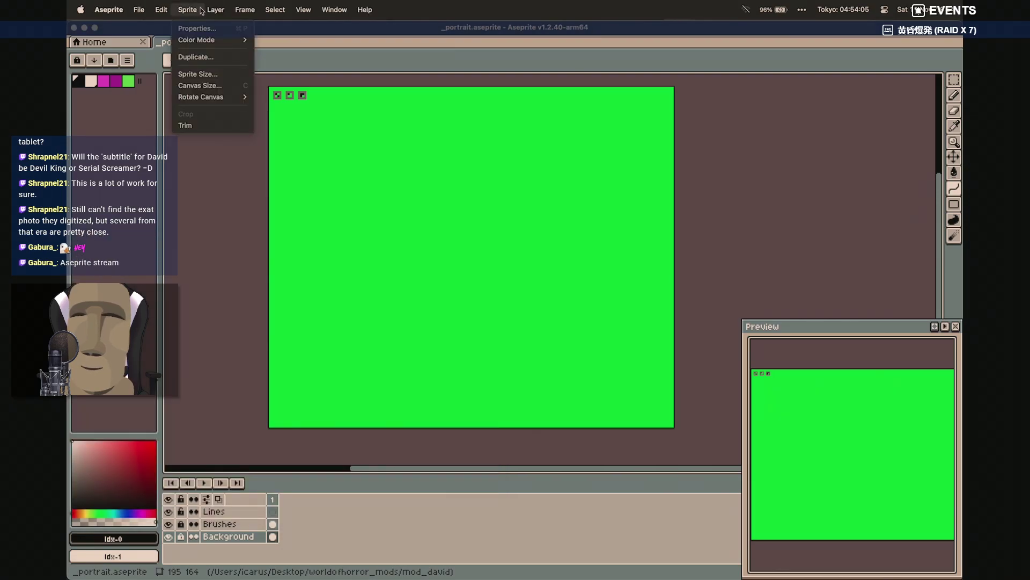
pyautogui.moveTo(215, 10)
pyautogui.moveTo(252, 79)
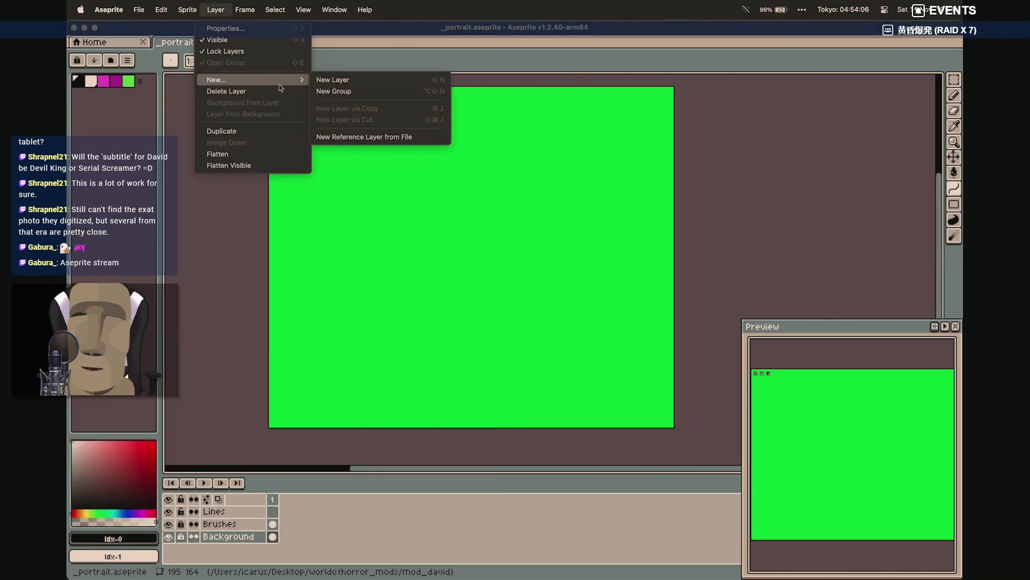
pyautogui.click(387, 137)
pyautogui.click(274, 342)
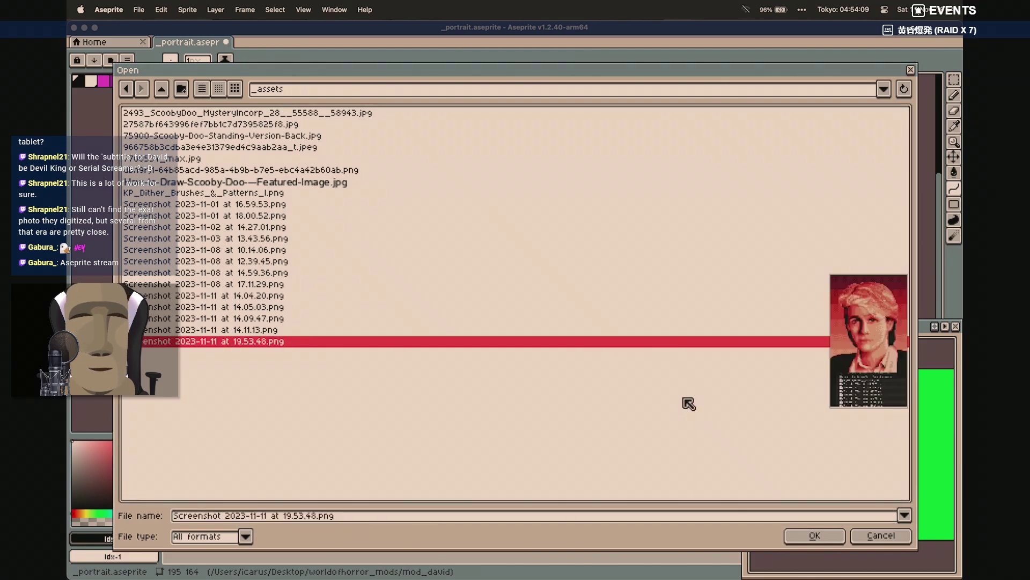
pyautogui.click(823, 539)
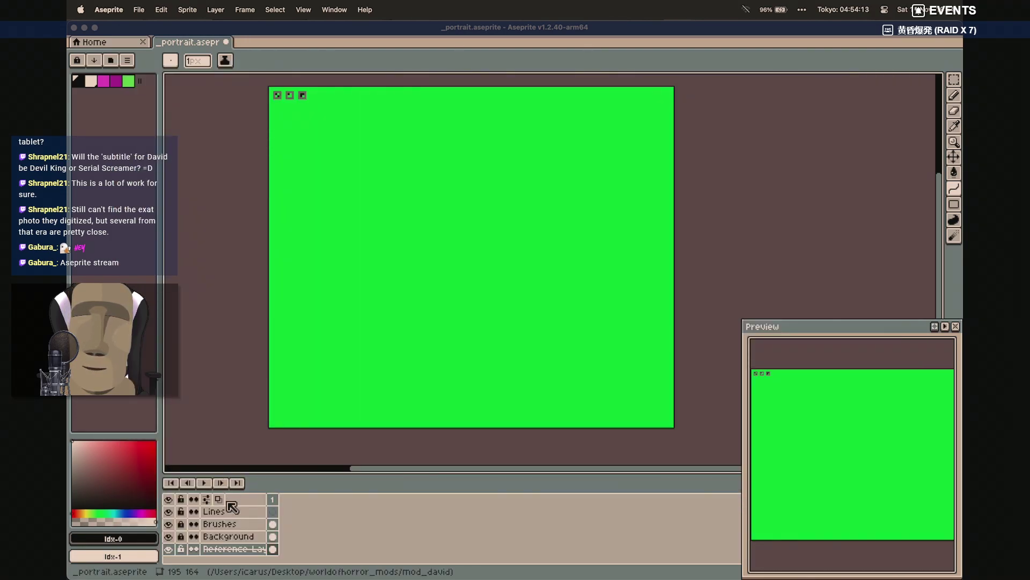
pyautogui.moveTo(237, 548); pyautogui.dragTo(245, 539)
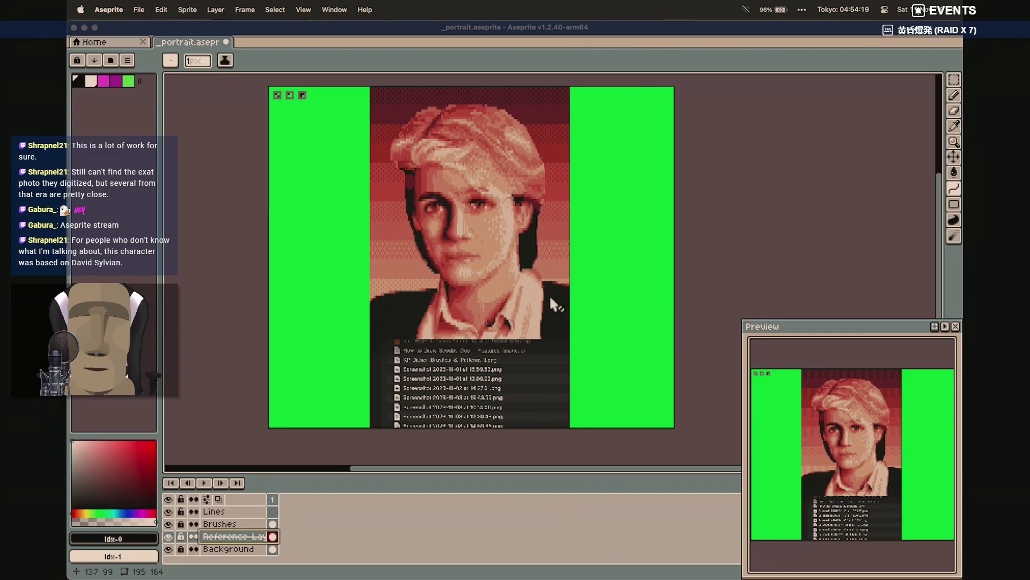
# Set the reference layer's opacity to 51 and lock the layer
pyautogui.doubleClick(234, 536)
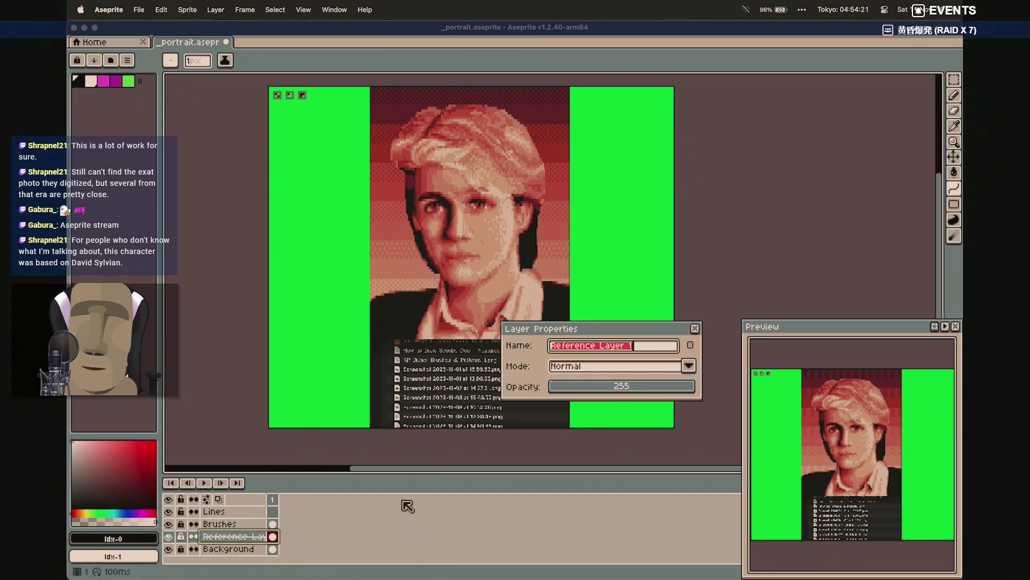
pyautogui.click(581, 387)
pyautogui.moveTo(581, 385); pyautogui.dragTo(583, 385)
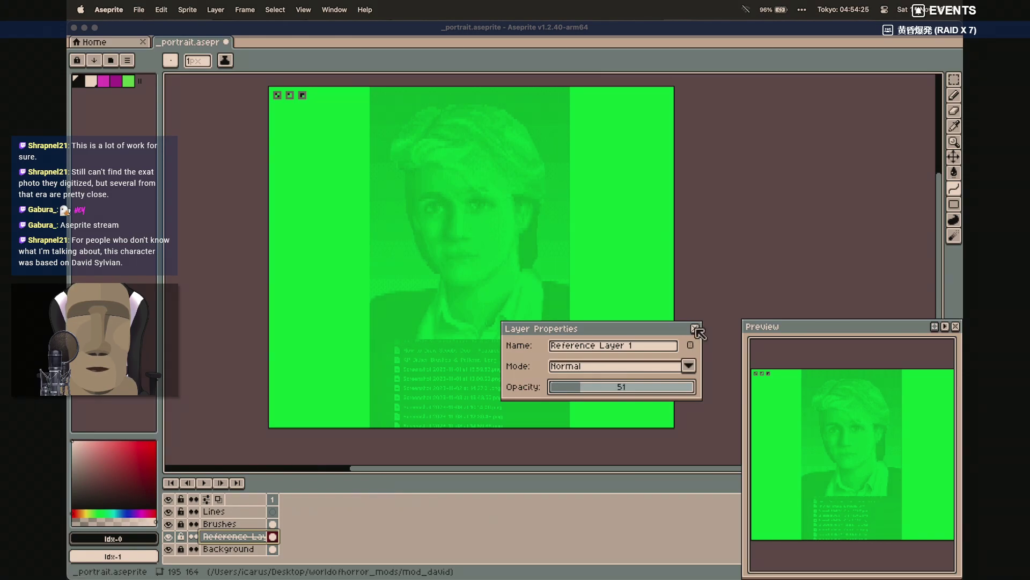
pyautogui.click(696, 328)
pyautogui.click(181, 536)
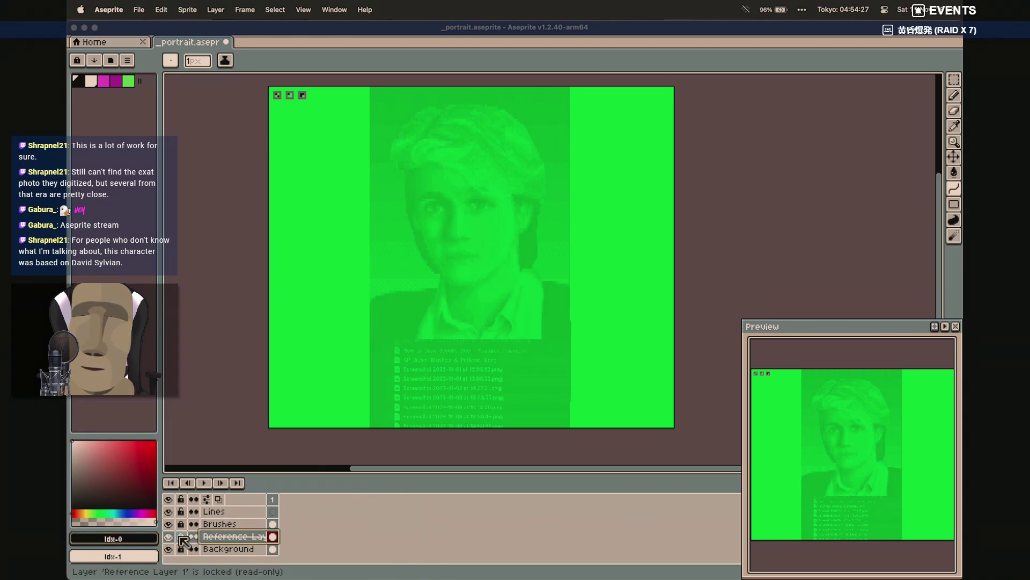
# On the Lines layer, trace the temple on the face's left side with a black curve from about (69, 40) to (73, 67)
pyautogui.click(220, 511)
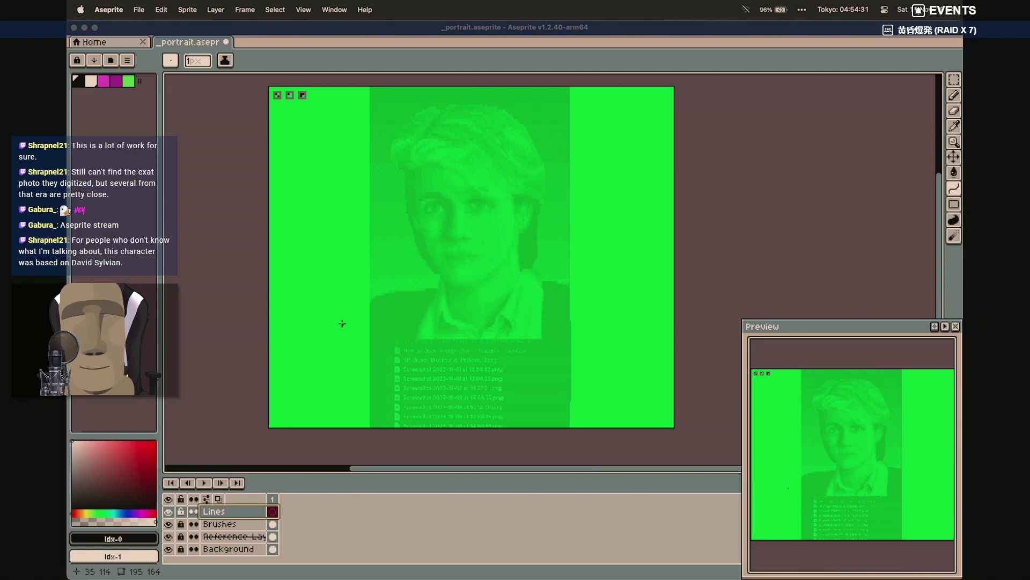
pyautogui.scroll(2, 566, 201)
pyautogui.scroll(-2, 574, 200)
pyautogui.scroll(2, 516, 220)
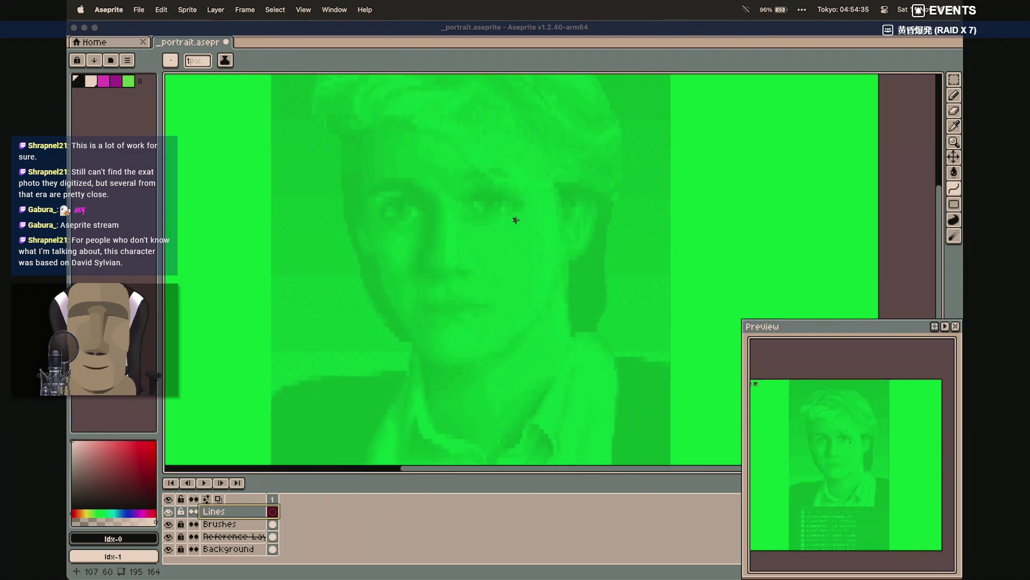
pyautogui.scroll(3, 516, 220)
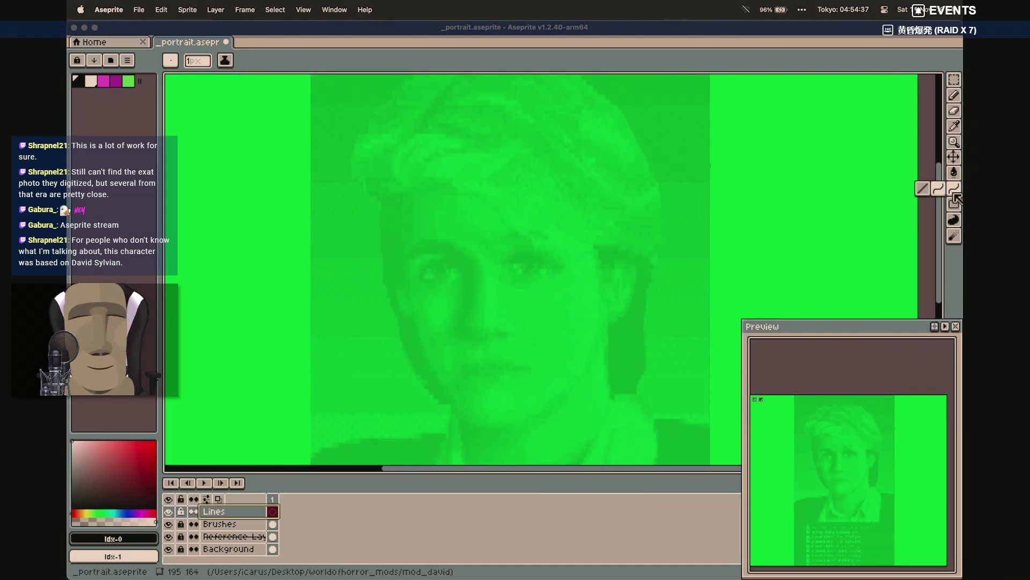
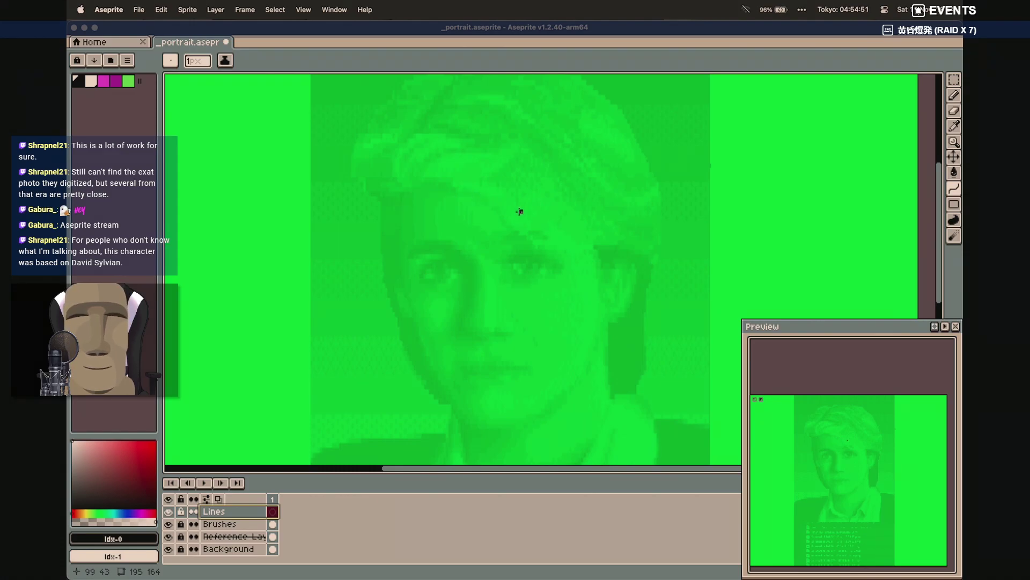
pyautogui.scroll(3, 388, 285)
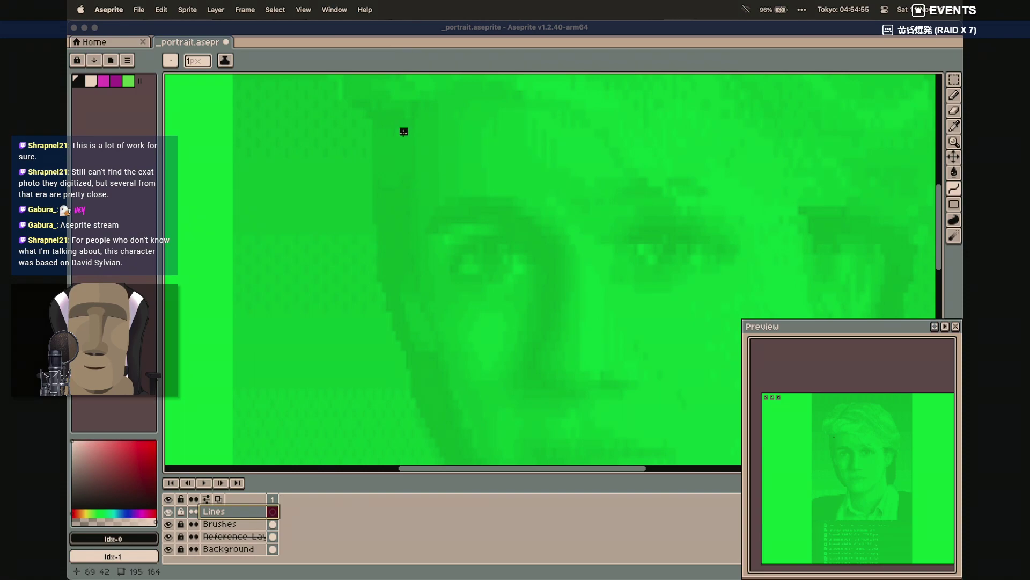
pyautogui.moveTo(403, 112)
pyautogui.mouseDown()
pyautogui.moveTo(404, 193)
pyautogui.moveTo(435, 337)
pyautogui.mouseUp()
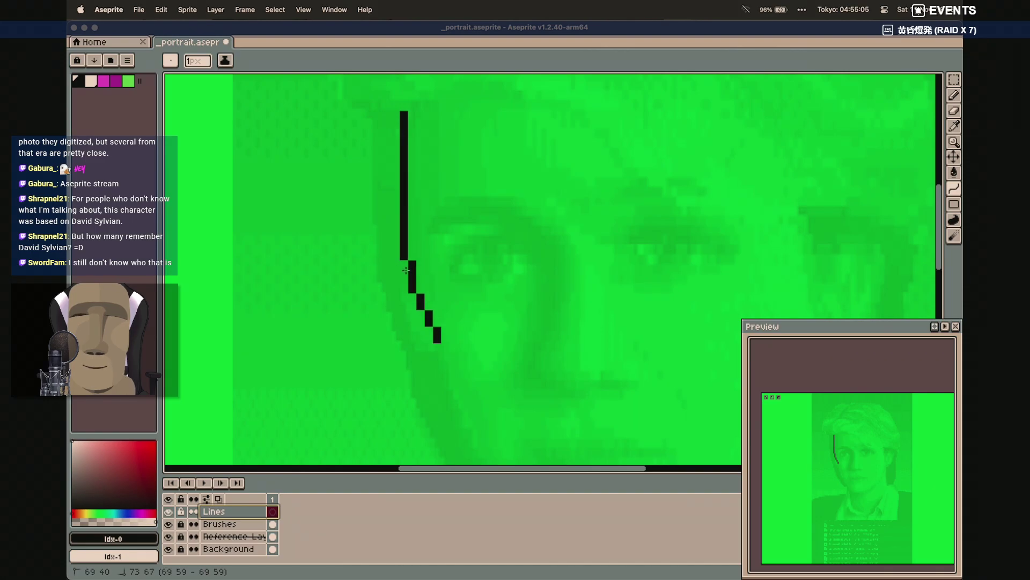
pyautogui.click(407, 270)
# Continue the face outline down the left cheek with a curve from about (74, 68) to (81, 89)
pyautogui.scroll(-5, 453, 343)
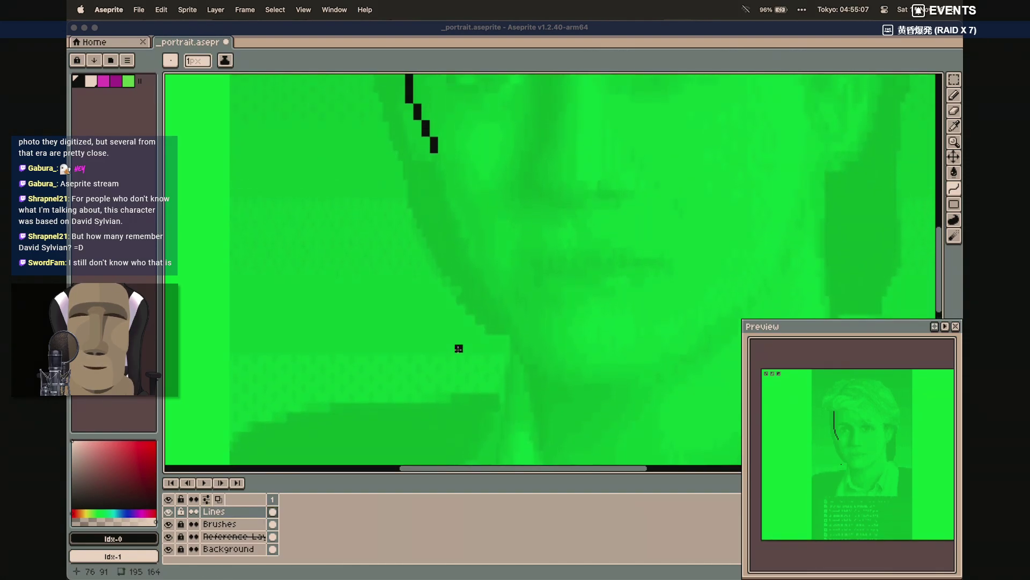
pyautogui.moveTo(437, 160)
pyautogui.mouseDown()
pyautogui.moveTo(444, 211)
pyautogui.moveTo(530, 332)
pyautogui.moveTo(503, 321)
pyautogui.moveTo(506, 339)
pyautogui.moveTo(501, 330)
pyautogui.mouseUp()
pyautogui.moveTo(454, 232); pyautogui.dragTo(441, 201)
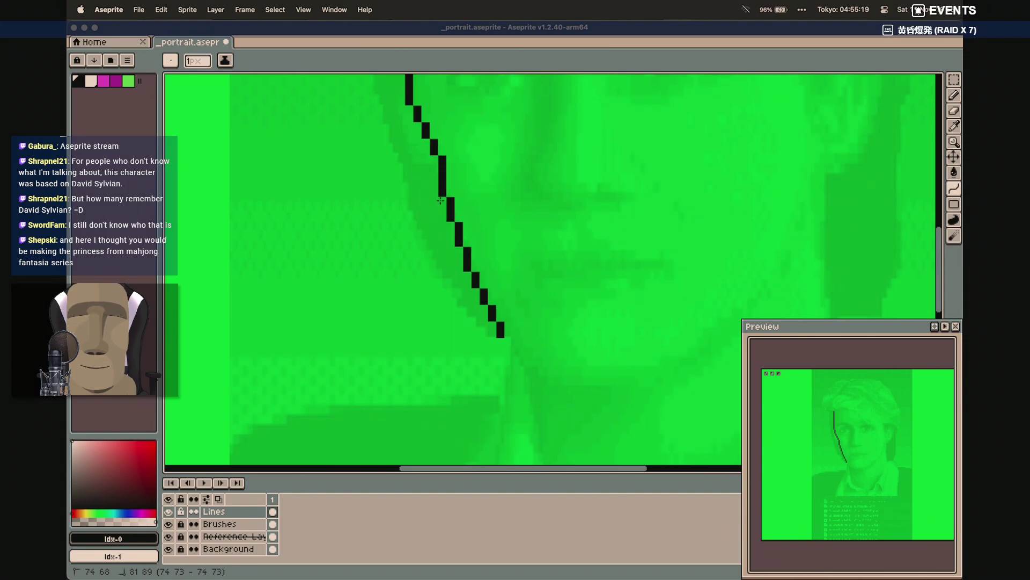
pyautogui.click(440, 201)
pyautogui.scroll(5, 439, 201)
pyautogui.scroll(-2, 440, 202)
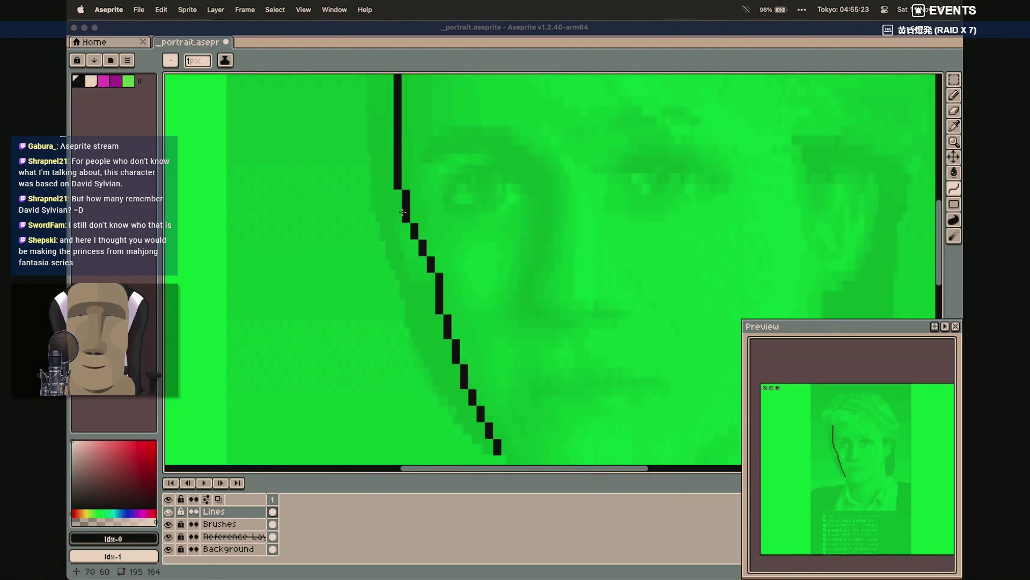
# Trace the chin with a curve from about (82, 90) to (103, 93) and extend it up the right jaw to about (115, 82)
pyautogui.scroll(-4, 413, 290)
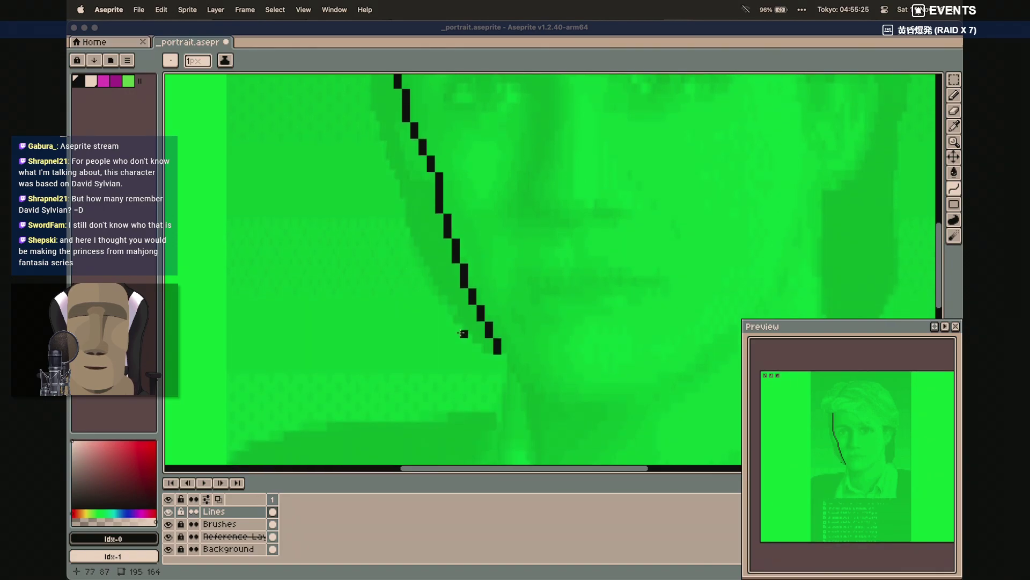
pyautogui.hscroll(2, 464, 336)
pyautogui.click(476, 337)
pyautogui.moveTo(476, 337); pyautogui.dragTo(651, 362)
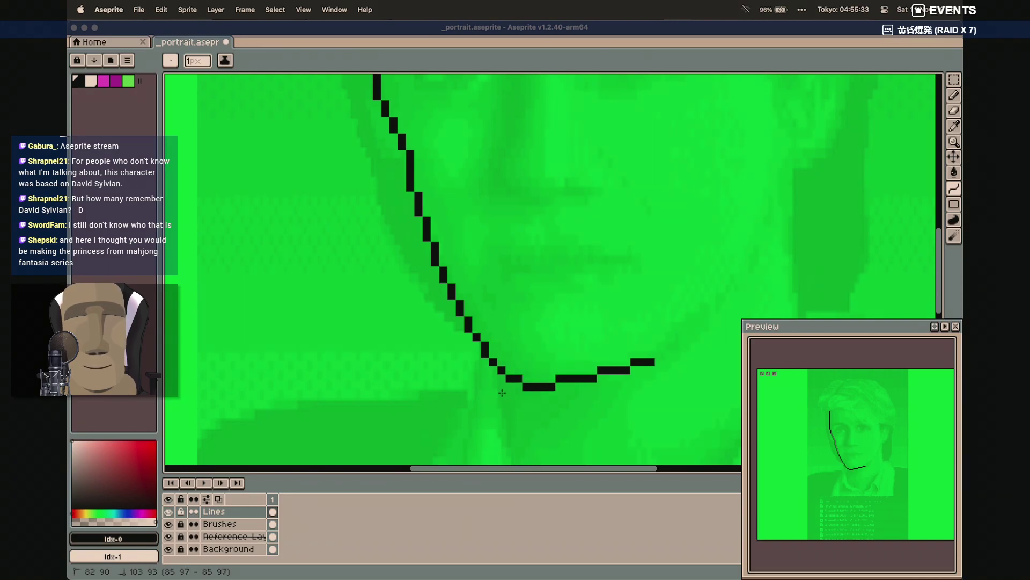
pyautogui.click(499, 388)
pyautogui.hscroll(2, 617, 368)
pyautogui.moveTo(632, 361); pyautogui.dragTo(719, 276)
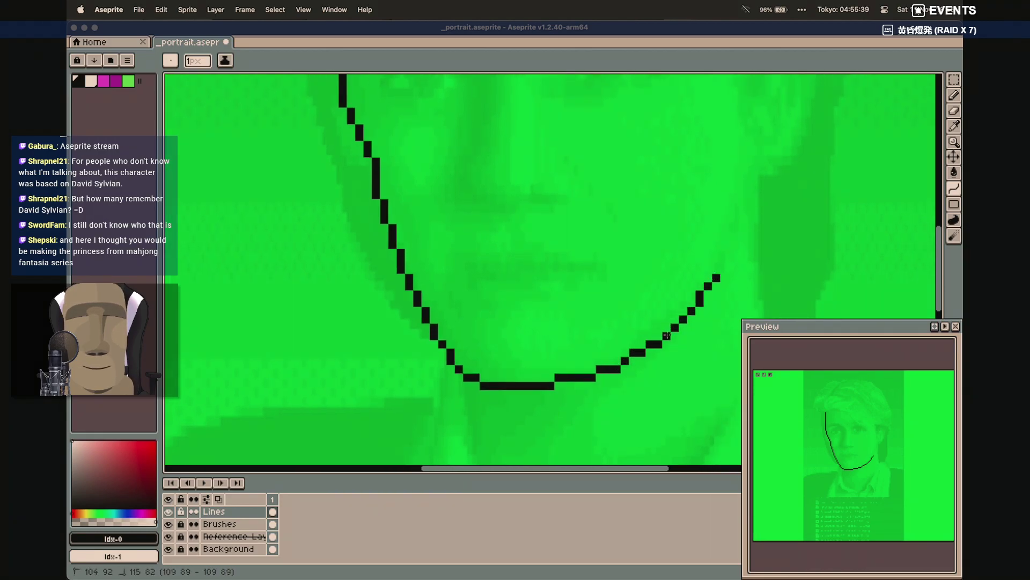
pyautogui.click(634, 359)
# Draw the right side of the face and neck beside the ear with a near-vertical curve from about (118, 52) to (121, 88)
pyautogui.hscroll(5, 706, 269)
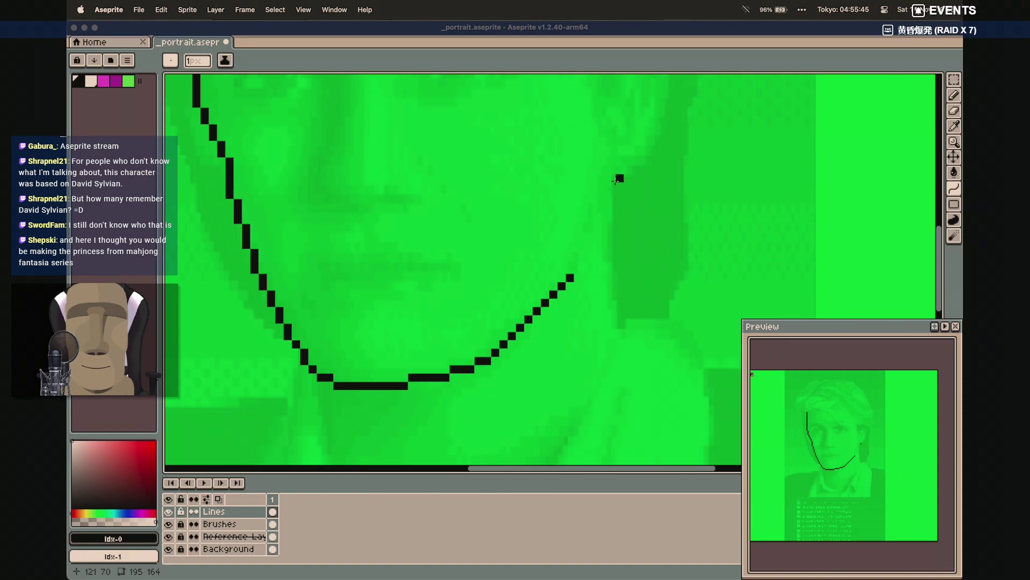
pyautogui.scroll(3, 612, 178)
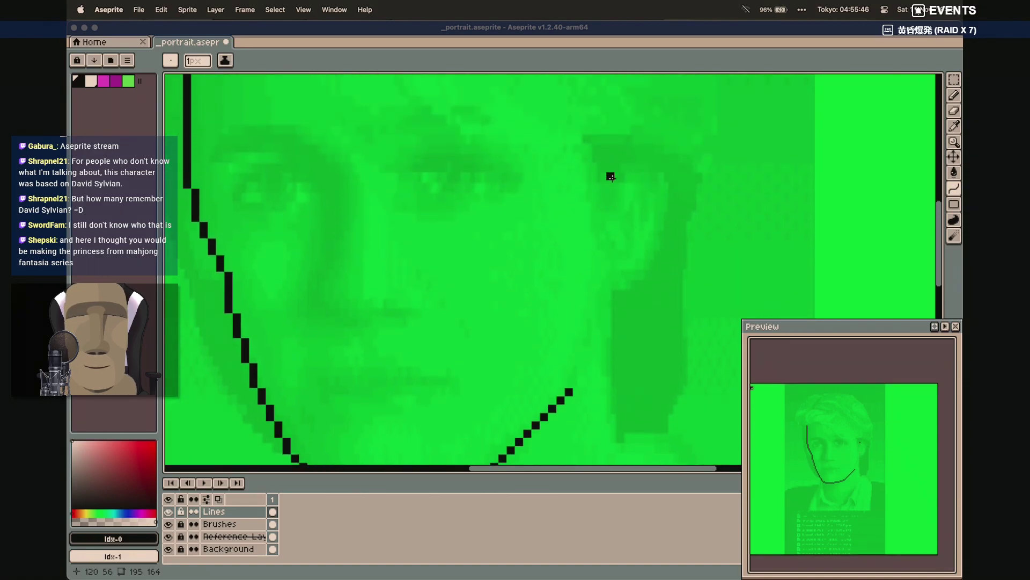
pyautogui.click(593, 142)
pyautogui.moveTo(594, 143); pyautogui.dragTo(618, 444)
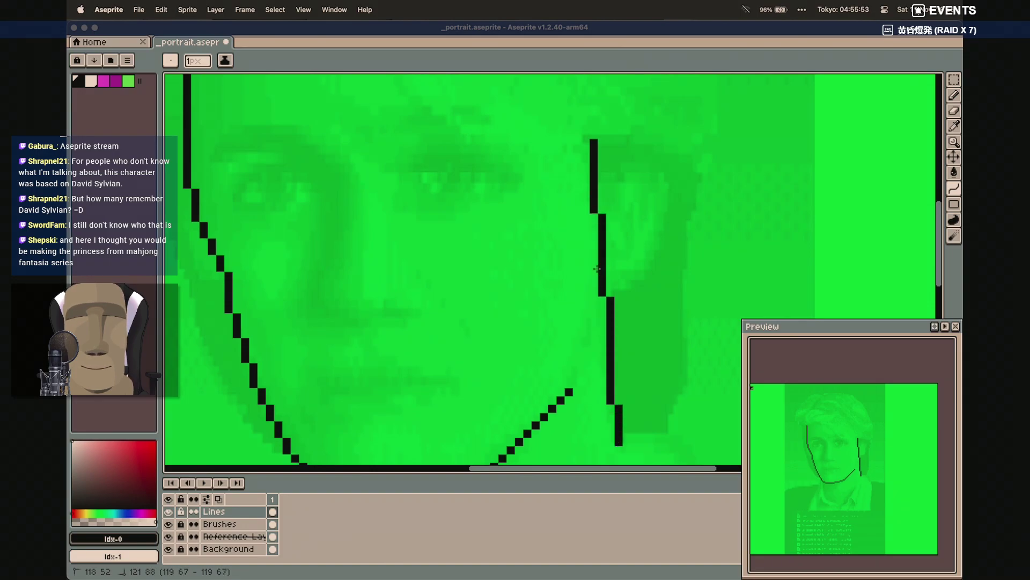
# Trace the forehead hairline as an upward arch from the left temple at about (69, 40) to (90, 40)
pyautogui.scroll(5, 483, 252)
pyautogui.hscroll(-2, 483, 252)
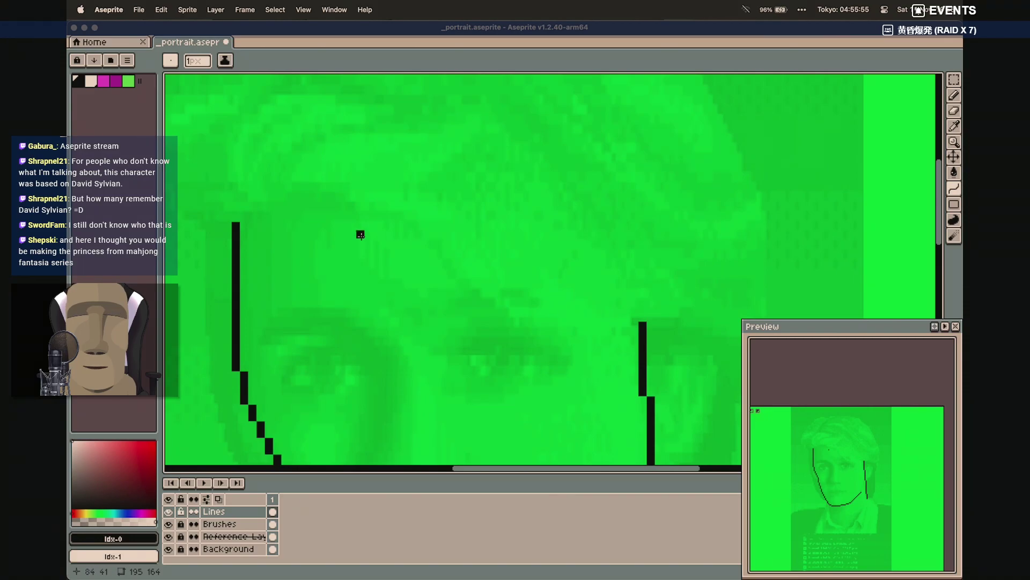
pyautogui.moveTo(240, 225); pyautogui.dragTo(414, 226)
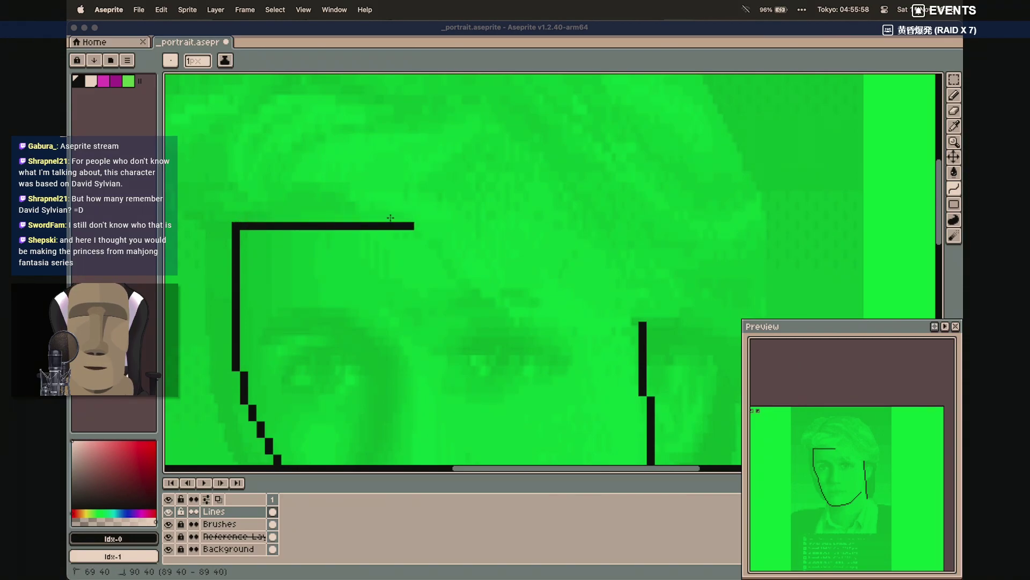
pyautogui.doubleClick(324, 184)
# Continue the hairline with a sagging curve from about (91, 41) to the top of the right face line at (117, 52)
pyautogui.moveTo(419, 233)
pyautogui.mouseDown()
pyautogui.moveTo(480, 304)
pyautogui.moveTo(577, 334)
pyautogui.moveTo(642, 323)
pyautogui.mouseUp()
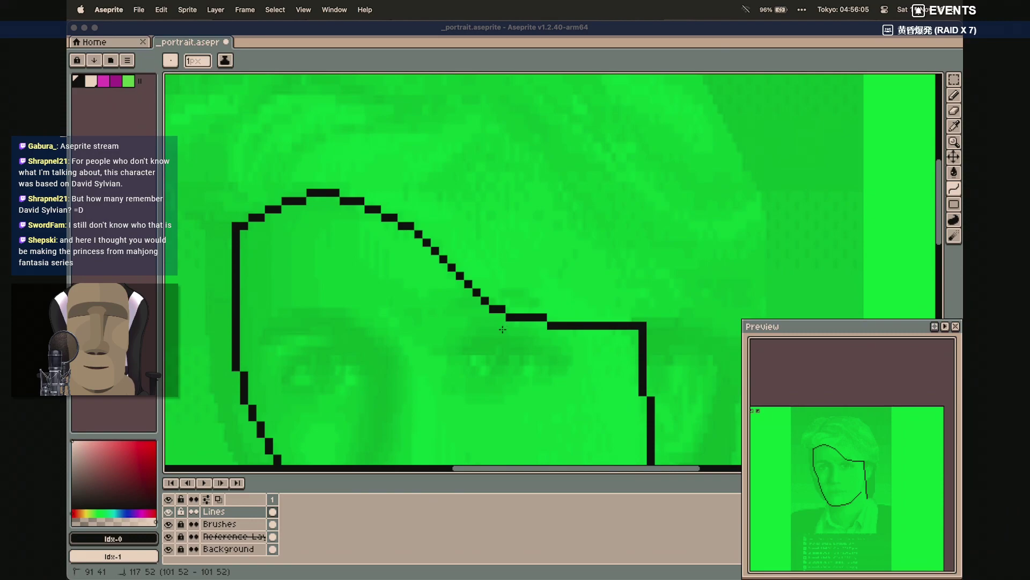
pyautogui.click(524, 338)
pyautogui.hscroll(5, 505, 325)
pyautogui.scroll(-4, 505, 325)
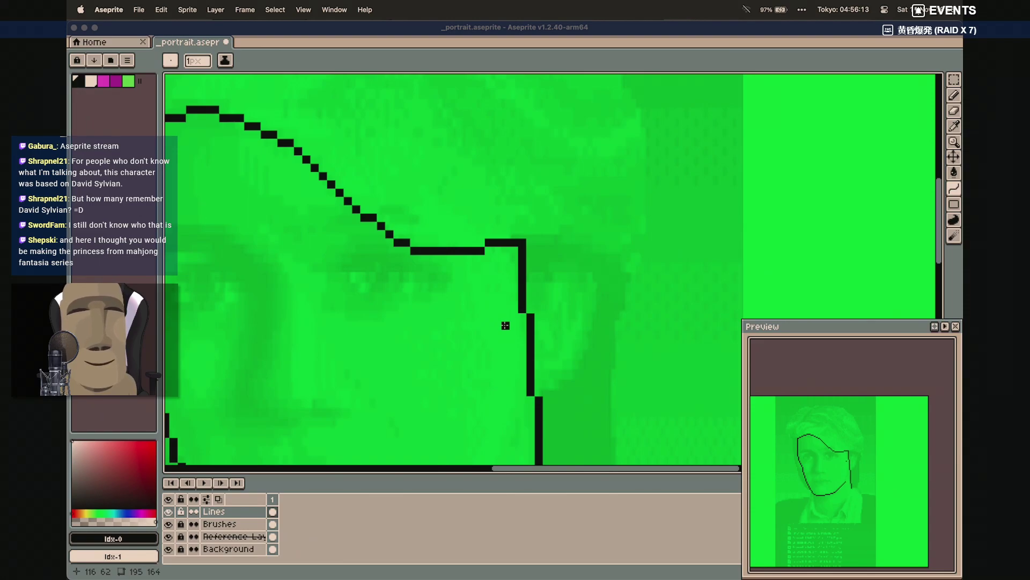
pyautogui.scroll(-7, 448, 324)
pyautogui.hscroll(-3, 448, 324)
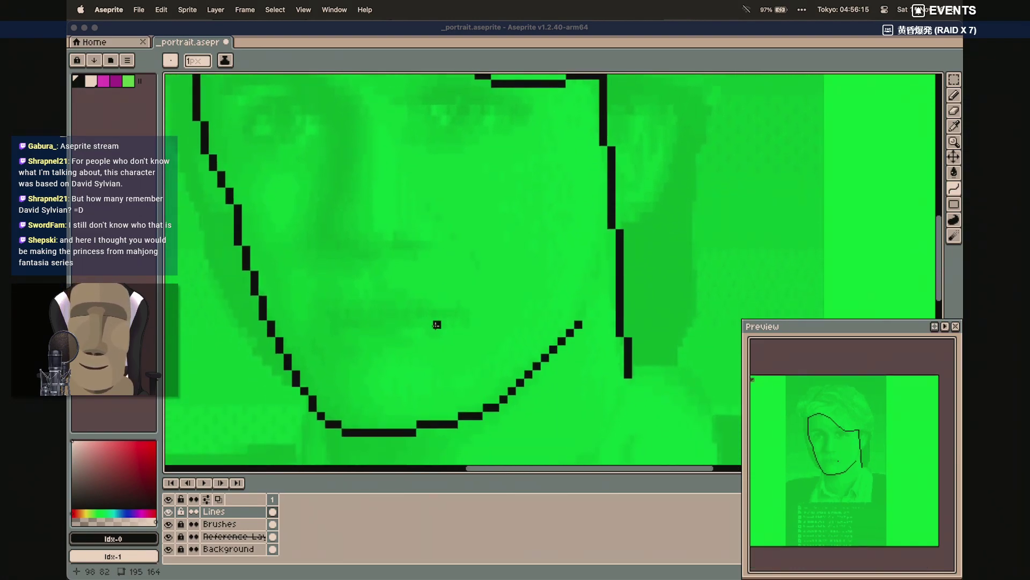
# Draw the left side of the neck with a curve from the chin's left corner at about (85, 95) to (87, 108)
pyautogui.hscroll(-2, 451, 326)
pyautogui.hscroll(-1, 434, 329)
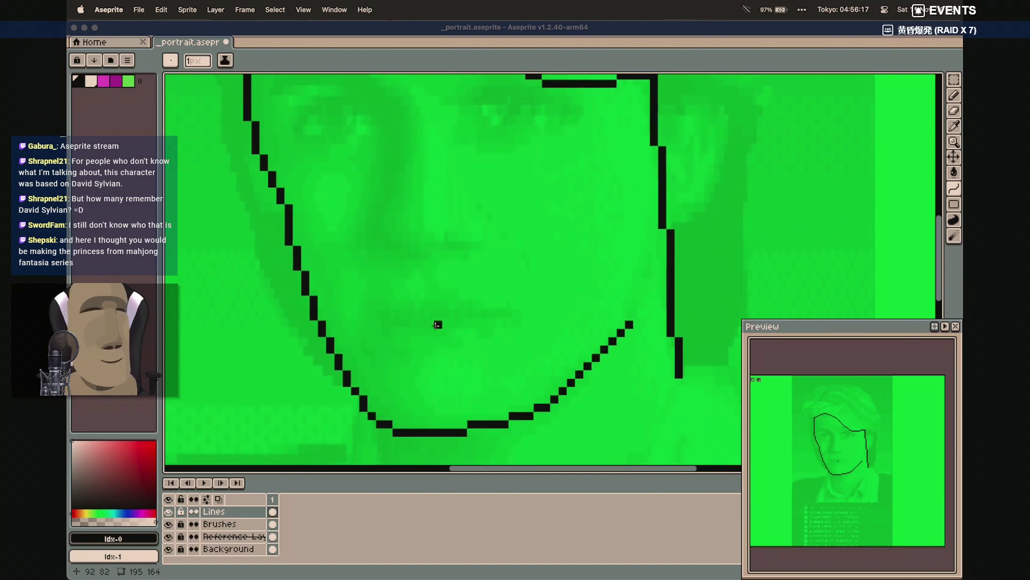
pyautogui.scroll(-4, 433, 328)
pyautogui.scroll(-2, 434, 322)
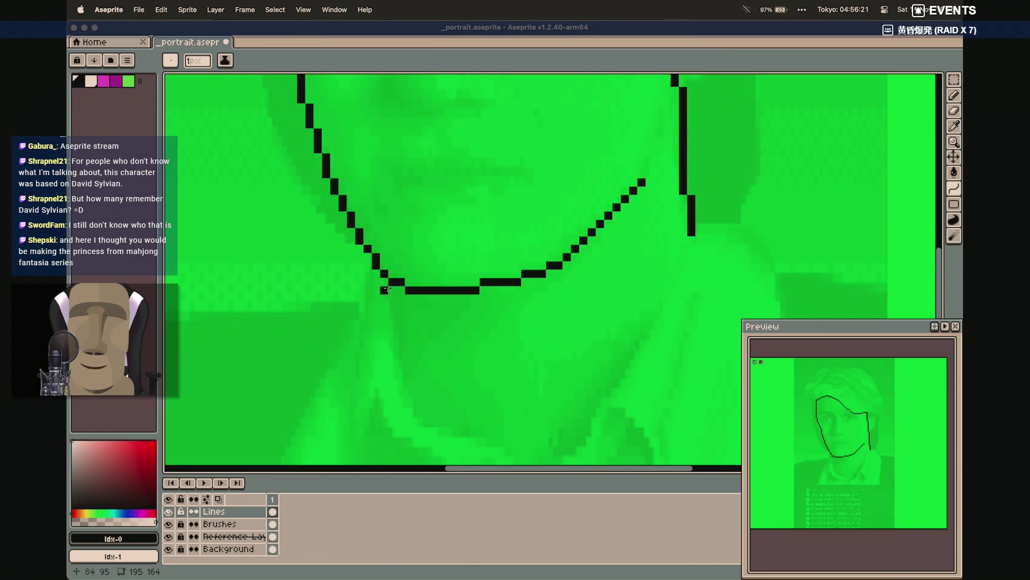
pyautogui.moveTo(389, 288)
pyautogui.mouseDown()
pyautogui.moveTo(424, 403)
pyautogui.moveTo(408, 401)
pyautogui.mouseUp()
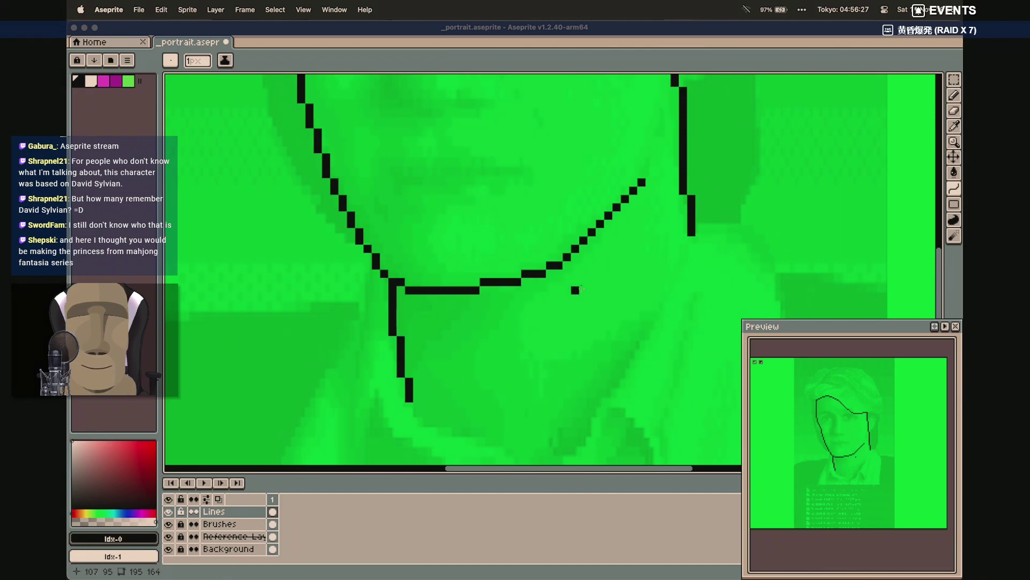
# Trace the lower left edge of the hair with a curve from the temple at about (68, 40) outward to (58, 35)
pyautogui.scroll(-4, 574, 289)
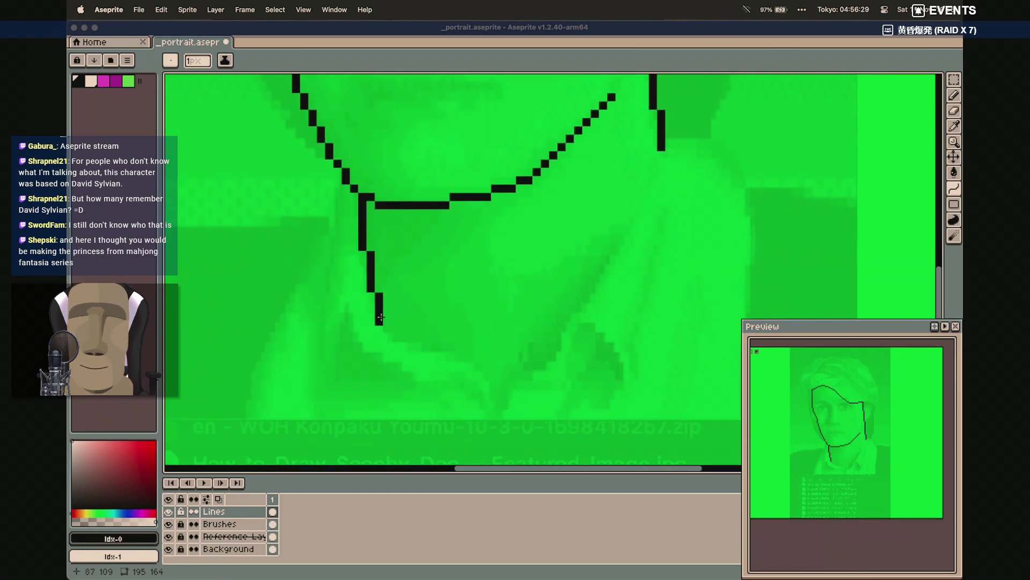
pyautogui.scroll(10, 553, 169)
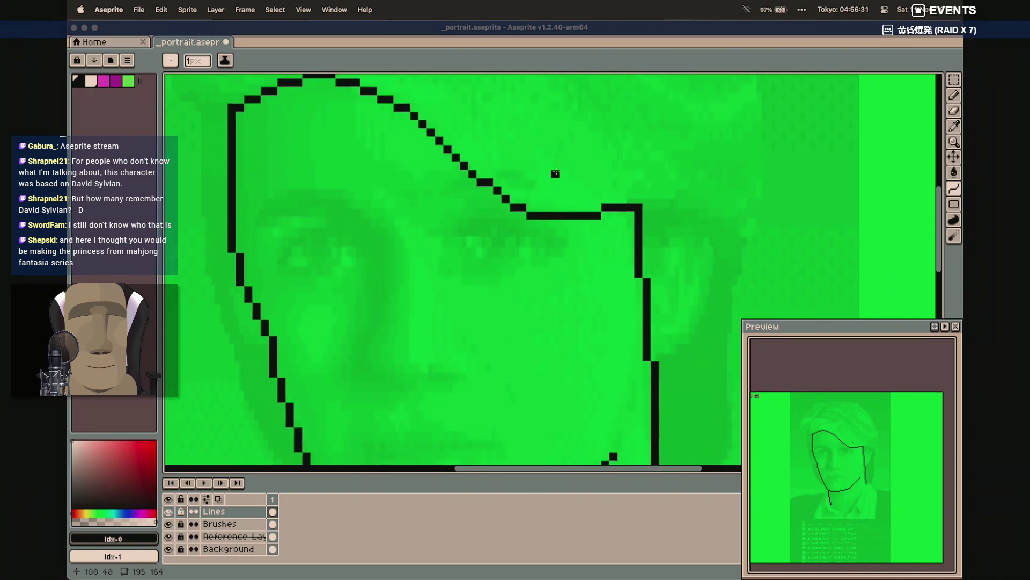
pyautogui.scroll(-5, 553, 169)
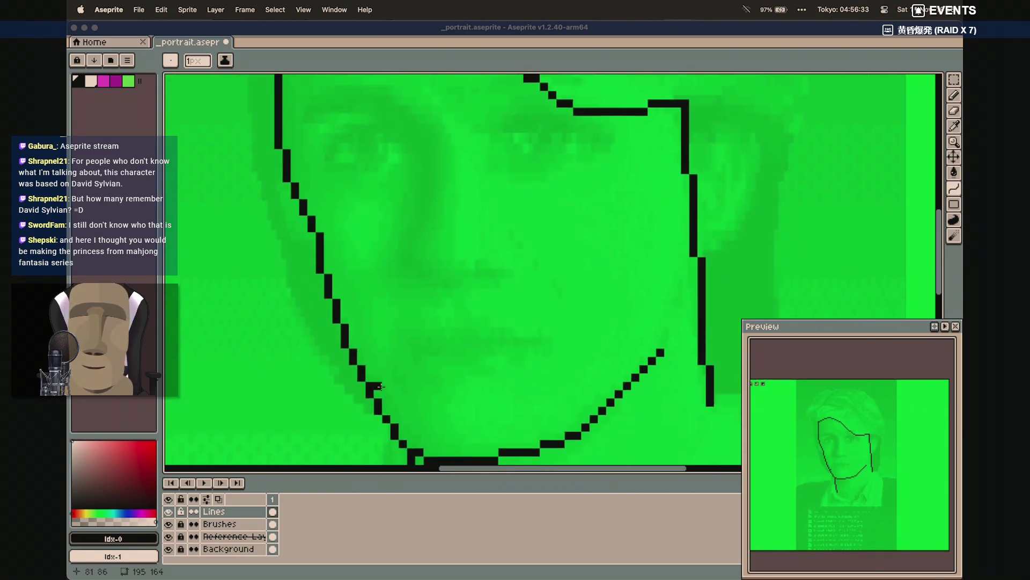
pyautogui.scroll(-1, 338, 311)
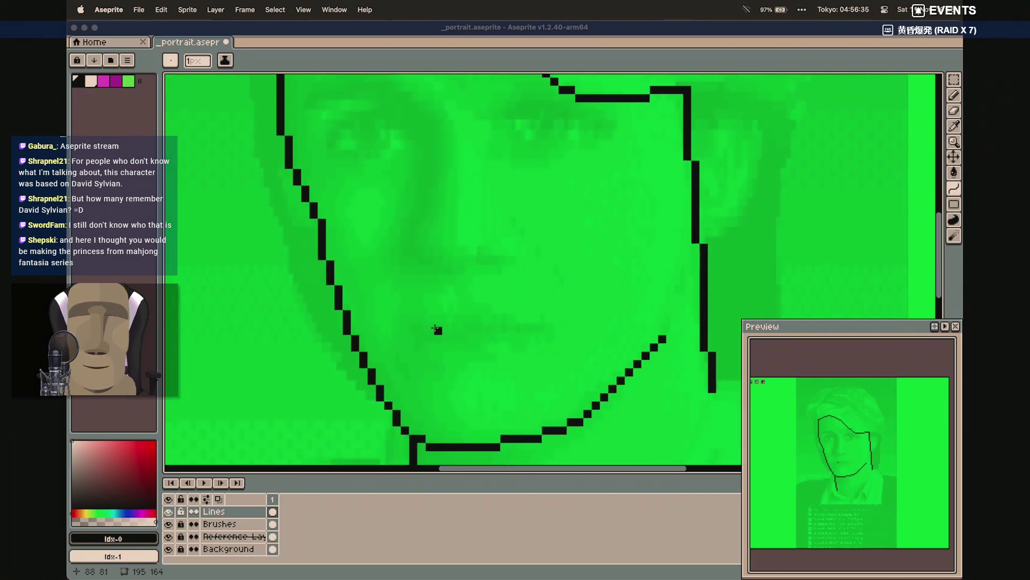
pyautogui.scroll(1, 436, 329)
pyautogui.scroll(5, 398, 325)
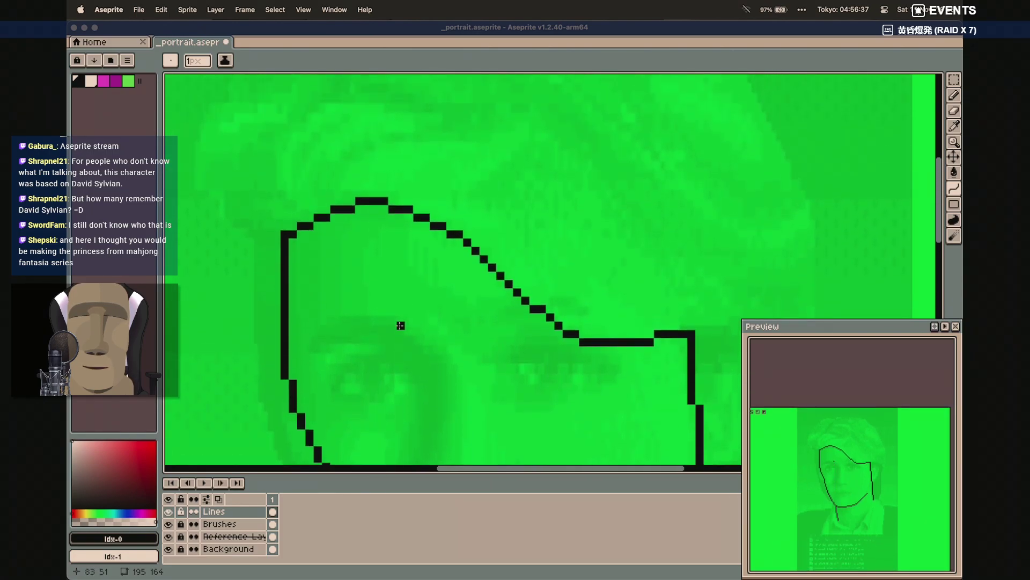
pyautogui.moveTo(277, 234); pyautogui.dragTo(193, 193)
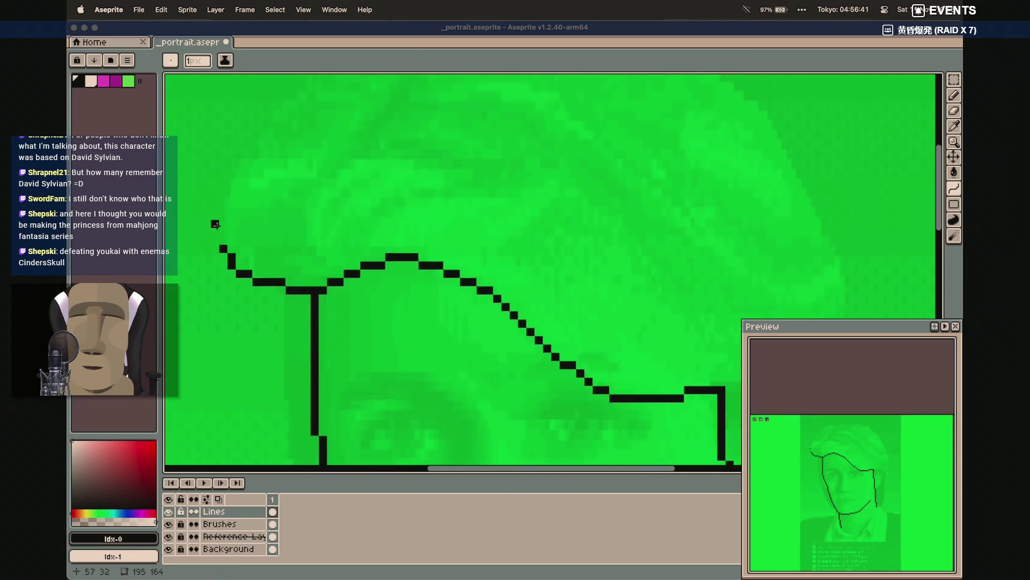
# Trace the left side of the hair upward from about (58, 35) to the top of the head at about (84, 10)
pyautogui.scroll(10, 217, 226)
pyautogui.hscroll(-5, 216, 226)
pyautogui.moveTo(258, 219); pyautogui.dragTo(334, 146)
pyautogui.moveTo(272, 194)
pyautogui.mouseDown()
pyautogui.moveTo(265, 206)
pyautogui.moveTo(259, 199)
pyautogui.mouseUp()
pyautogui.scroll(7, 260, 199)
pyautogui.moveTo(333, 207); pyautogui.dragTo(409, 157)
pyautogui.hscroll(5, 411, 157)
pyautogui.scroll(-2, 411, 157)
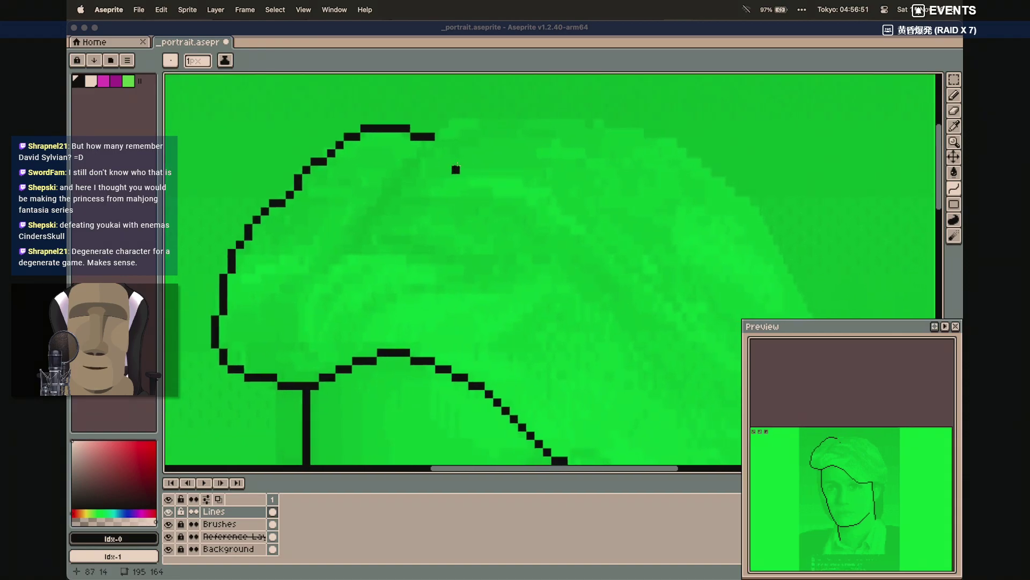
# Continue the hair outline over the crown with an arched curve from about (84, 10) to (116, 13)
pyautogui.moveTo(370, 128)
pyautogui.mouseDown()
pyautogui.moveTo(540, 128)
pyautogui.moveTo(628, 163)
pyautogui.mouseUp()
pyautogui.click(533, 111)
pyautogui.click(502, 110)
# Trace the upper right side of the hair with a curve from (117, 14) down to (132, 36)
pyautogui.hscroll(8, 617, 157)
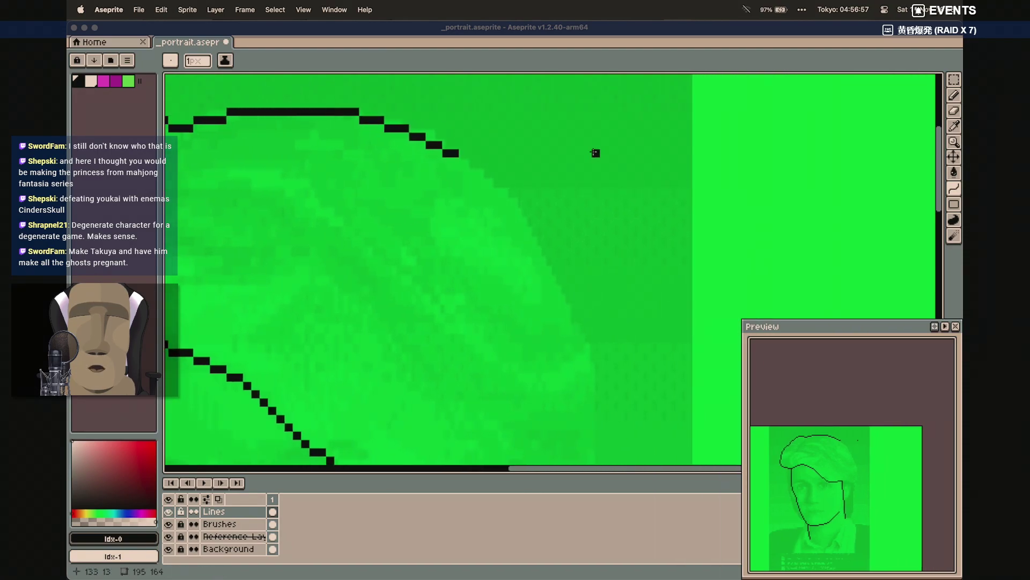
pyautogui.scroll(-4, 592, 153)
pyautogui.scroll(1, 484, 110)
pyautogui.moveTo(446, 109)
pyautogui.mouseDown()
pyautogui.moveTo(540, 177)
pyautogui.moveTo(559, 280)
pyautogui.mouseUp()
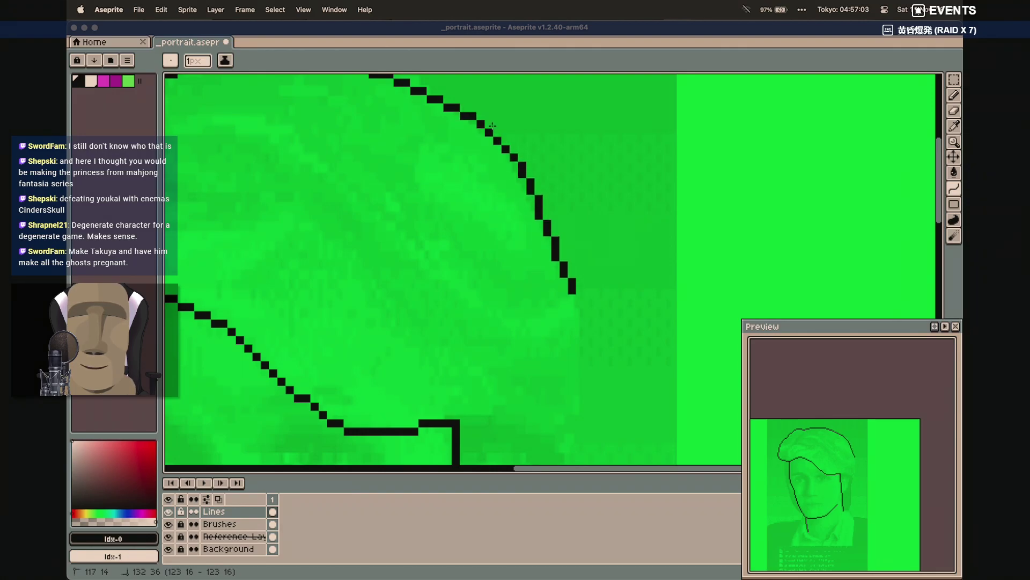
# Close the hair outline with a lower edge above the ear from about (118, 52) to (130, 55) and a right edge down from about (132, 37)
pyautogui.scroll(-5, 492, 125)
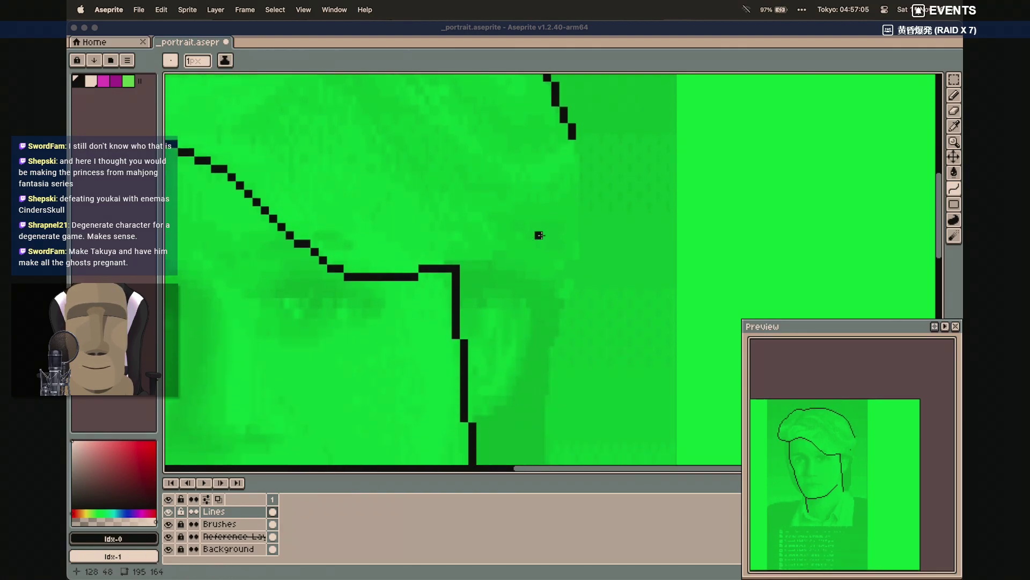
pyautogui.scroll(-5, 552, 295)
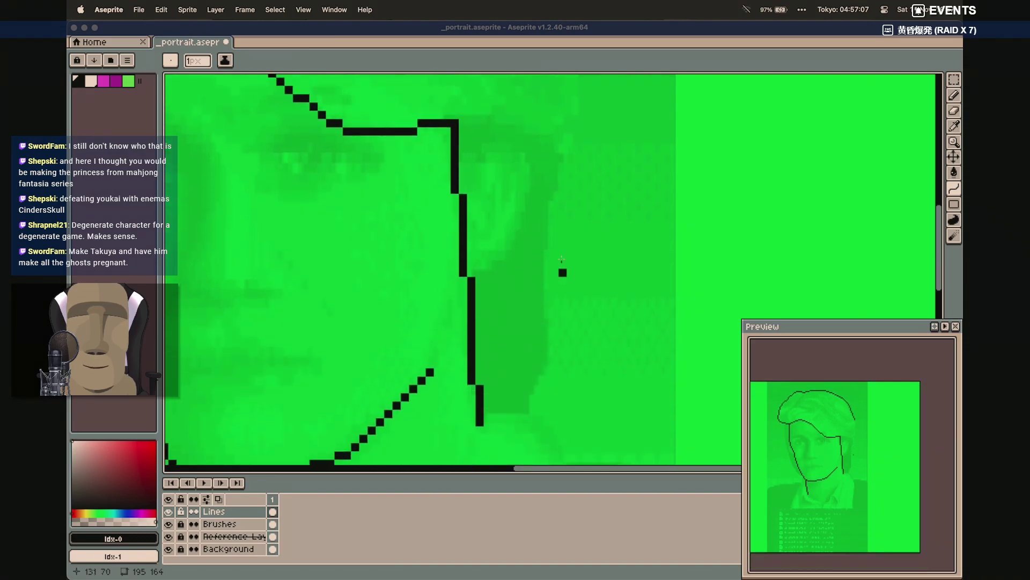
pyautogui.scroll(3, 552, 244)
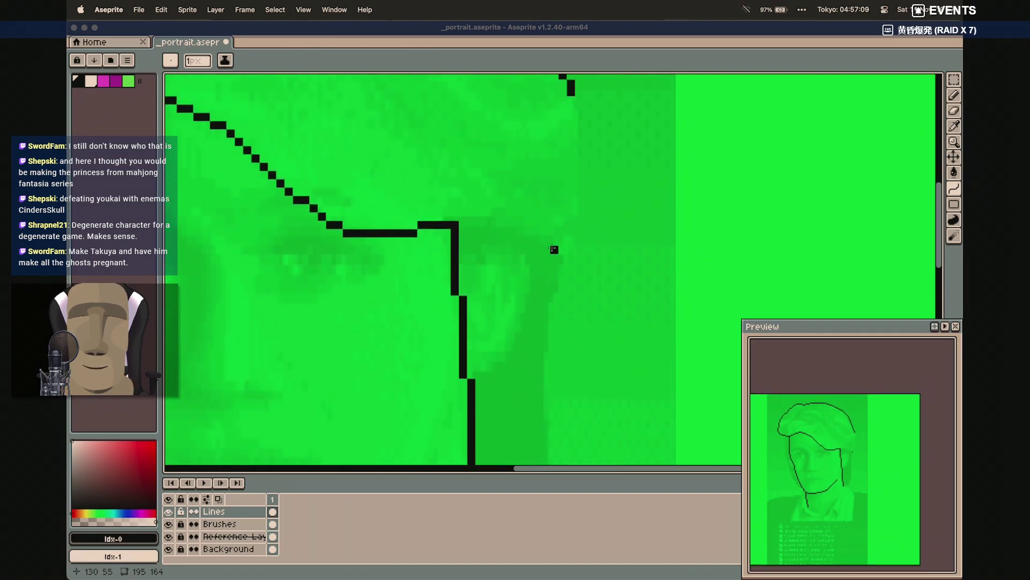
pyautogui.keyDown('shift'); pyautogui.click(584, 250); pyautogui.keyUp('shift')
pyautogui.moveTo(584, 249); pyautogui.dragTo(563, 266)
pyautogui.click(535, 233)
pyautogui.moveTo(573, 105); pyautogui.dragTo(564, 259)
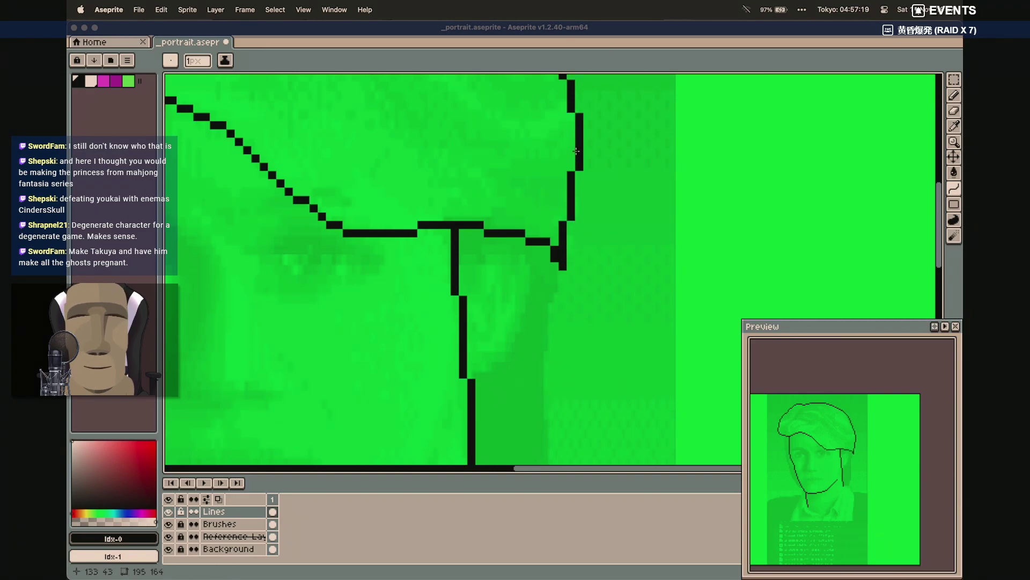
# Draw the edge of the hair behind the ear with a curve from (130, 58) down to (127, 87)
pyautogui.scroll(-5, 576, 152)
pyautogui.moveTo(558, 140); pyautogui.dragTo(529, 371)
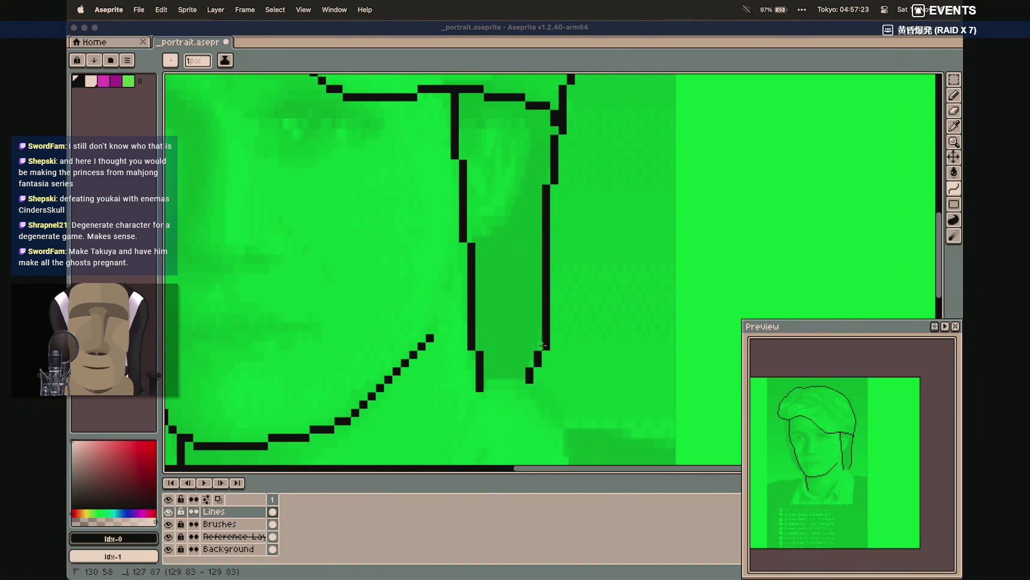
pyautogui.click(549, 315)
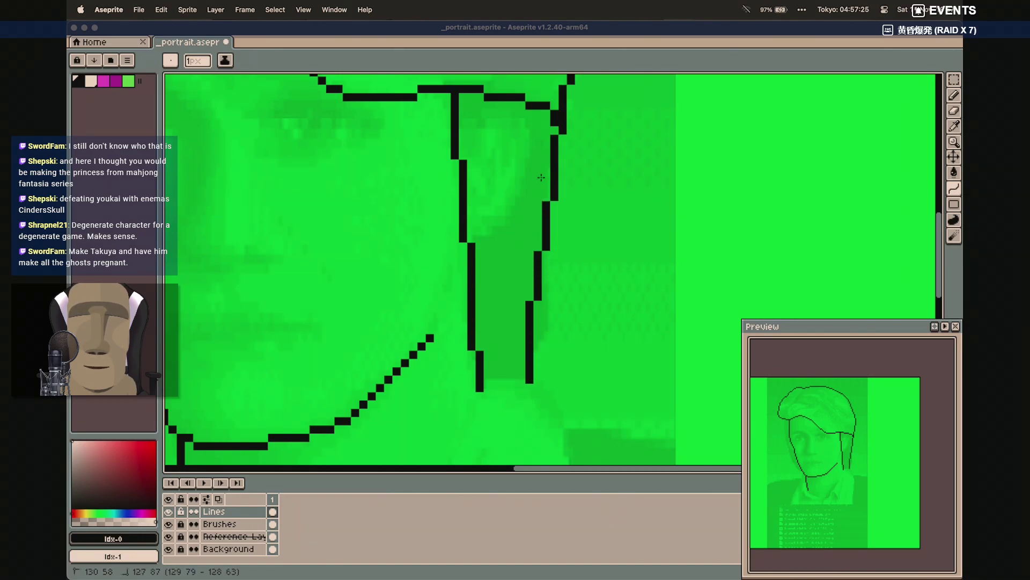
pyautogui.click(553, 288)
pyautogui.click(554, 288)
pyautogui.scroll(-5, 515, 317)
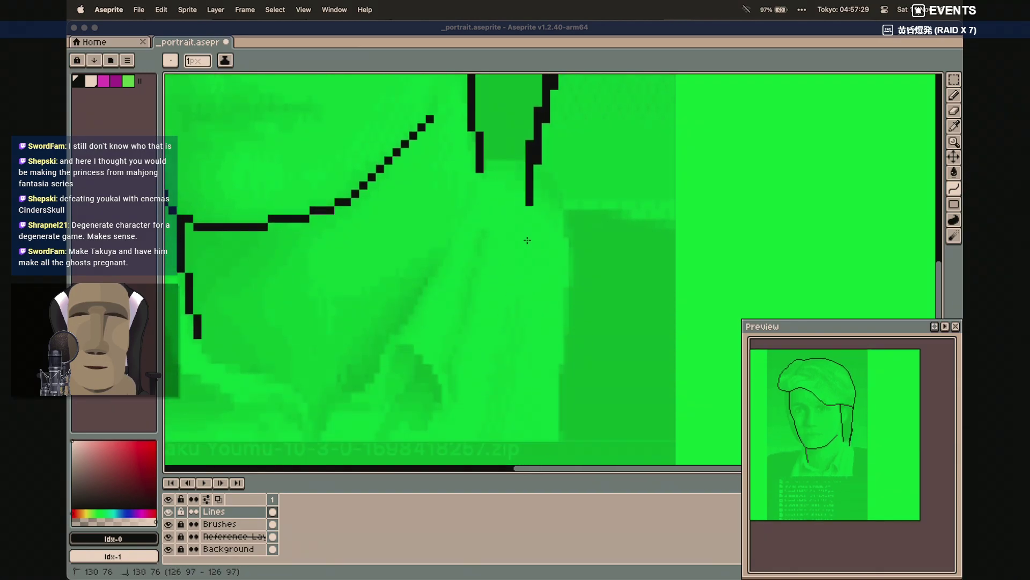
pyautogui.scroll(1, 527, 236)
pyautogui.hscroll(-1, 544, 230)
pyautogui.press('Escape')
# Trace the right collar's inner edge from about (101, 123) up to the neck at (121, 88) and bridge it to (126, 87)
pyautogui.scroll(1, 557, 230)
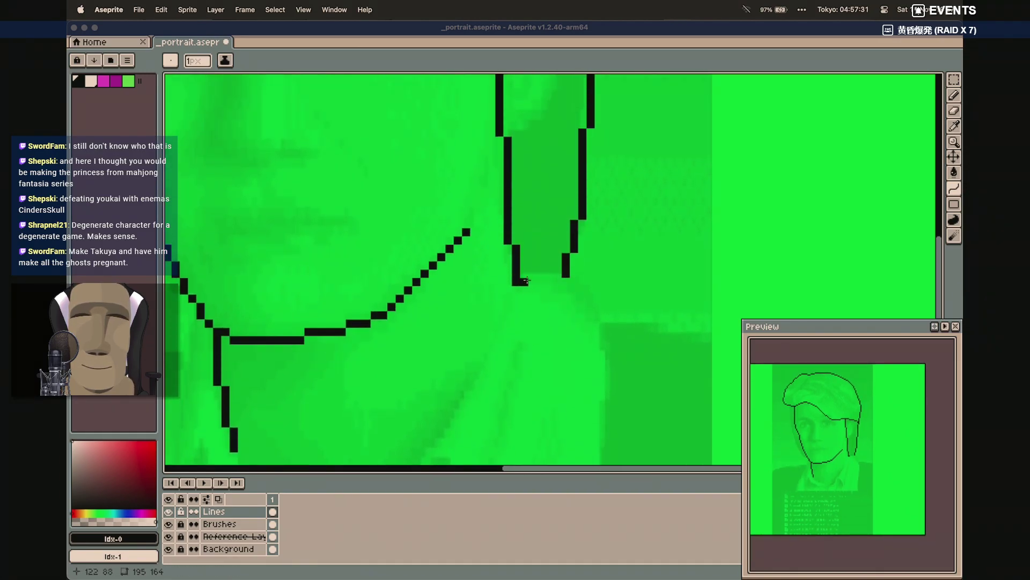
pyautogui.scroll(-2, 501, 357)
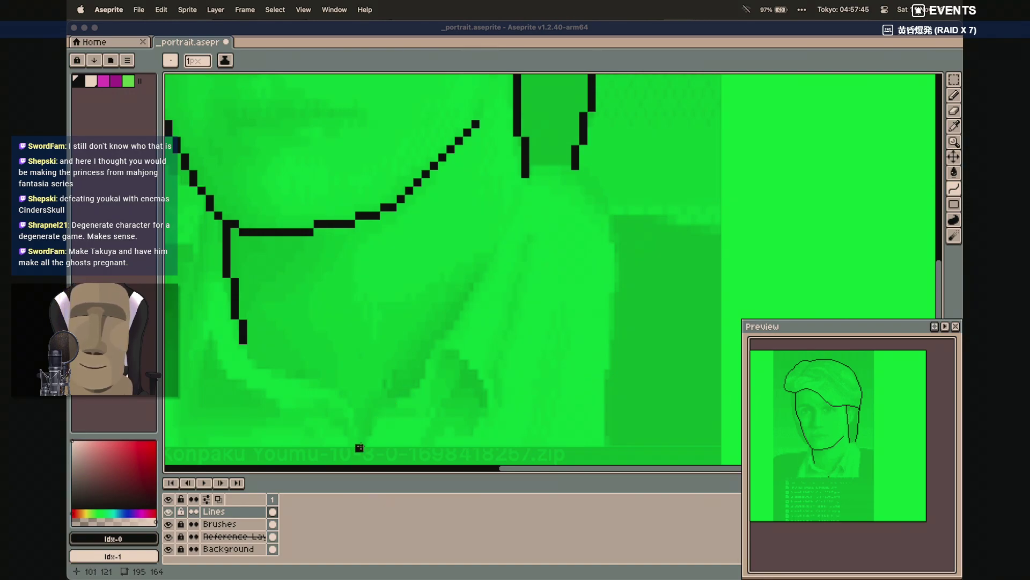
pyautogui.scroll(-5, 360, 446)
pyautogui.scroll(3, 362, 448)
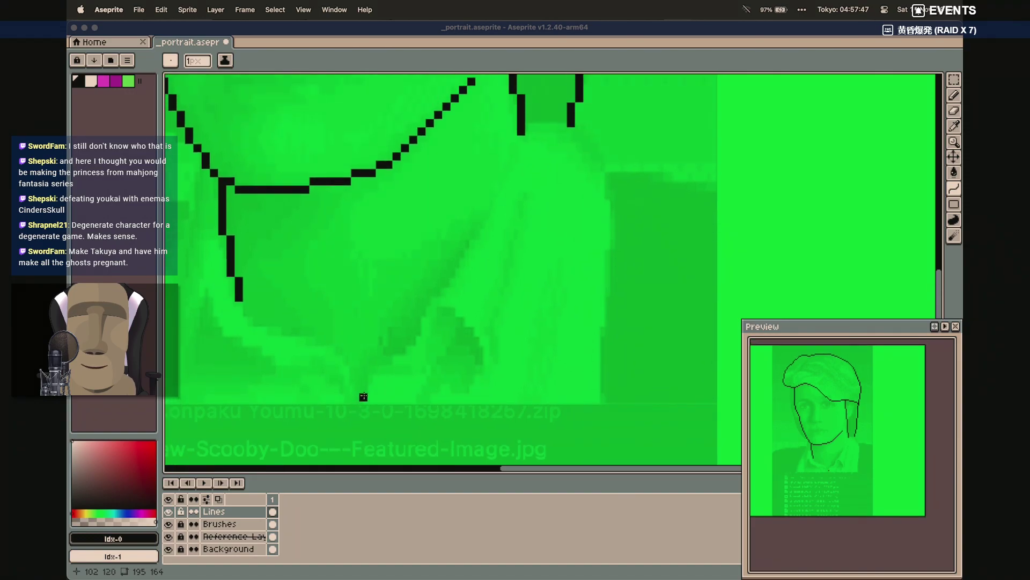
pyautogui.moveTo(355, 423)
pyautogui.mouseDown()
pyautogui.moveTo(414, 347)
pyautogui.moveTo(528, 130)
pyautogui.moveTo(514, 140)
pyautogui.moveTo(564, 121)
pyautogui.mouseUp()
pyautogui.click(366, 371)
pyautogui.click(416, 312)
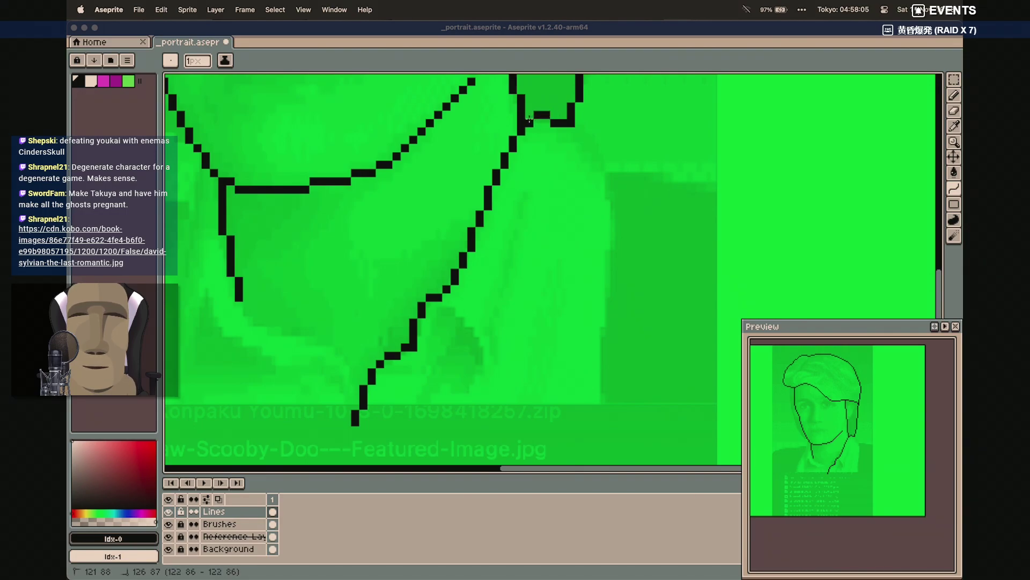
pyautogui.click(561, 115)
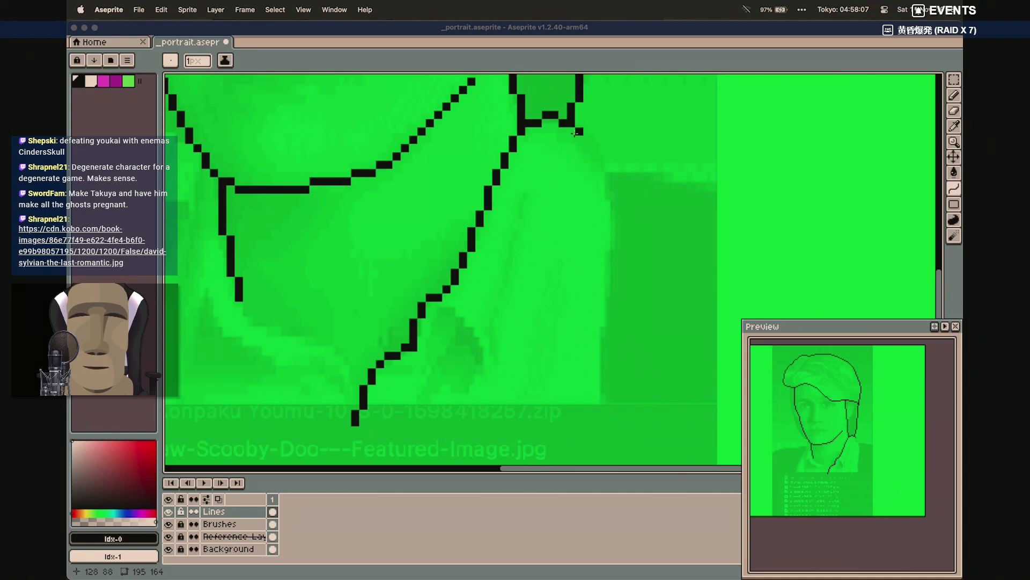
# Trace the right collar's outer edge with a bowed curve from (128, 88) to (131, 103) and extend it down to (131, 125)
pyautogui.moveTo(579, 132)
pyautogui.mouseDown()
pyautogui.moveTo(621, 220)
pyautogui.moveTo(605, 256)
pyautogui.mouseUp()
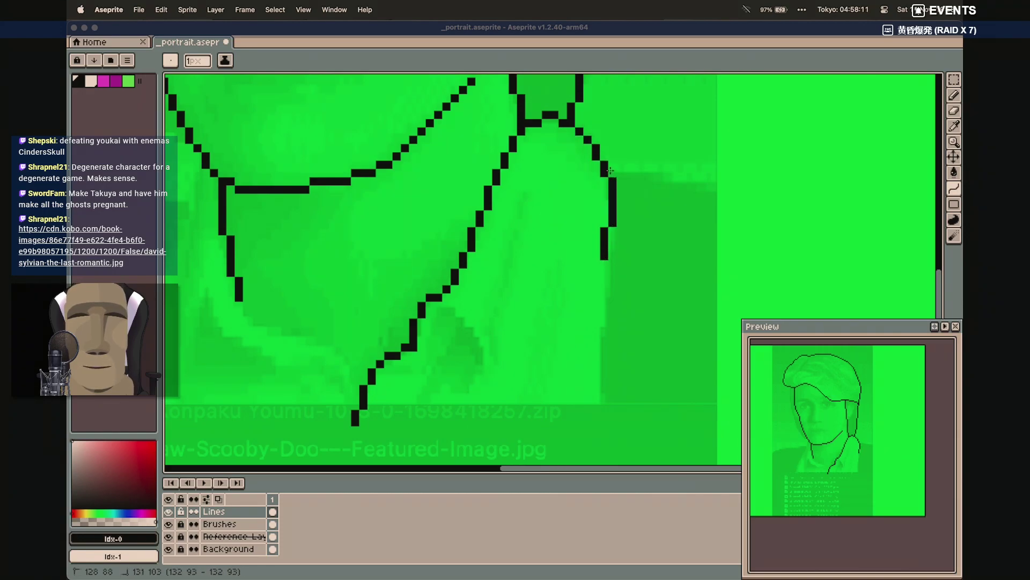
pyautogui.doubleClick(610, 171)
pyautogui.moveTo(604, 264); pyautogui.dragTo(604, 438)
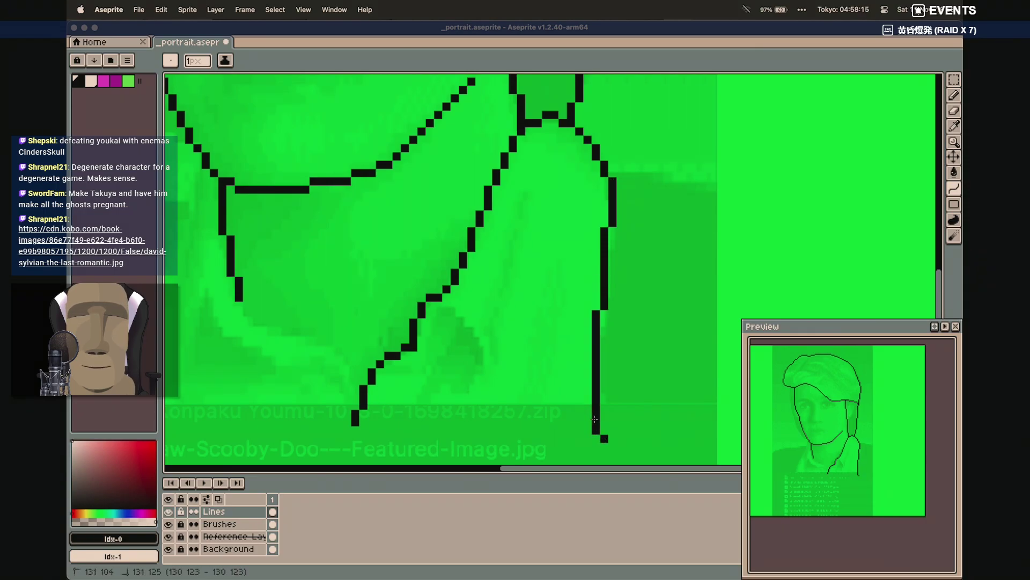
pyautogui.click(594, 418)
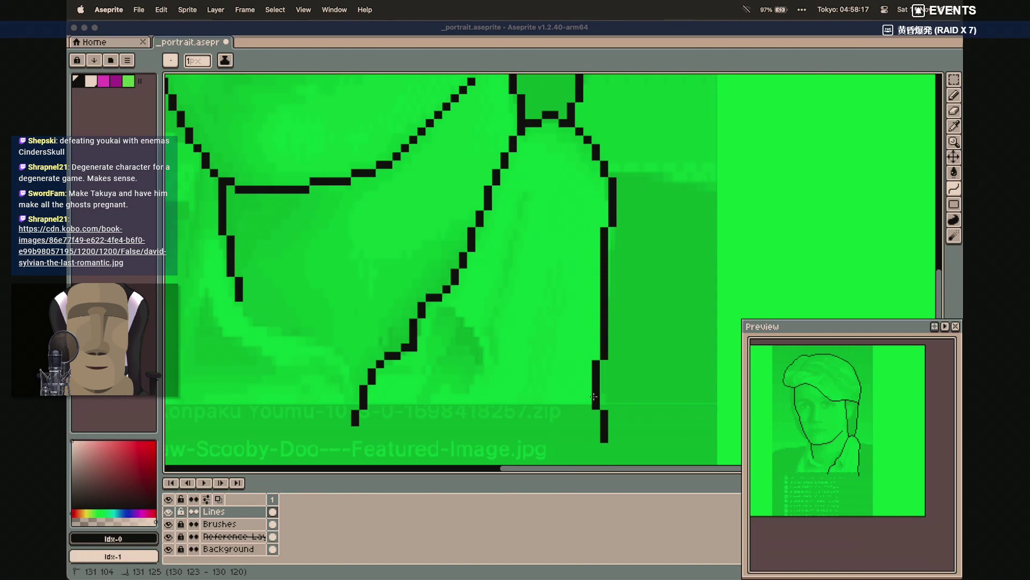
# Draw the left collar's outer edge with a curve from (82, 93) below the jaw down to (78, 121)
pyautogui.scroll(-3, 569, 413)
pyautogui.hscroll(-5, 569, 413)
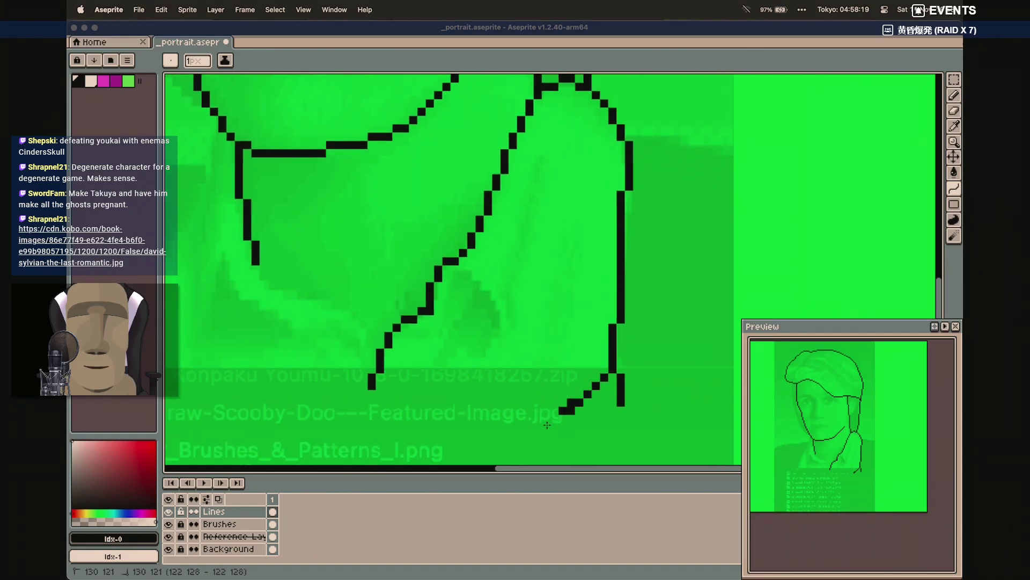
pyautogui.scroll(-5, 547, 424)
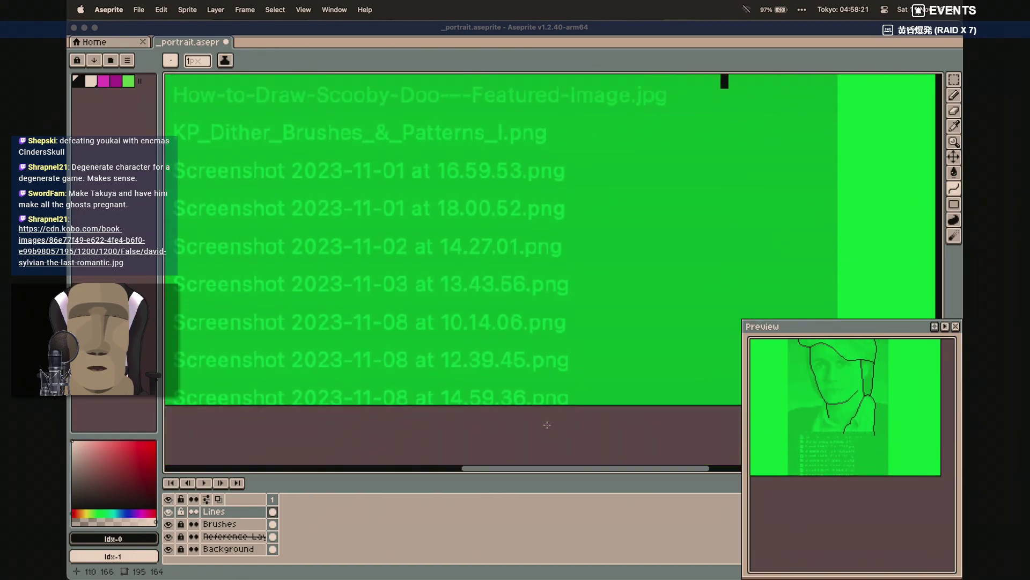
pyautogui.scroll(7, 547, 425)
pyautogui.hscroll(-2, 547, 424)
pyautogui.hscroll(-1, 547, 425)
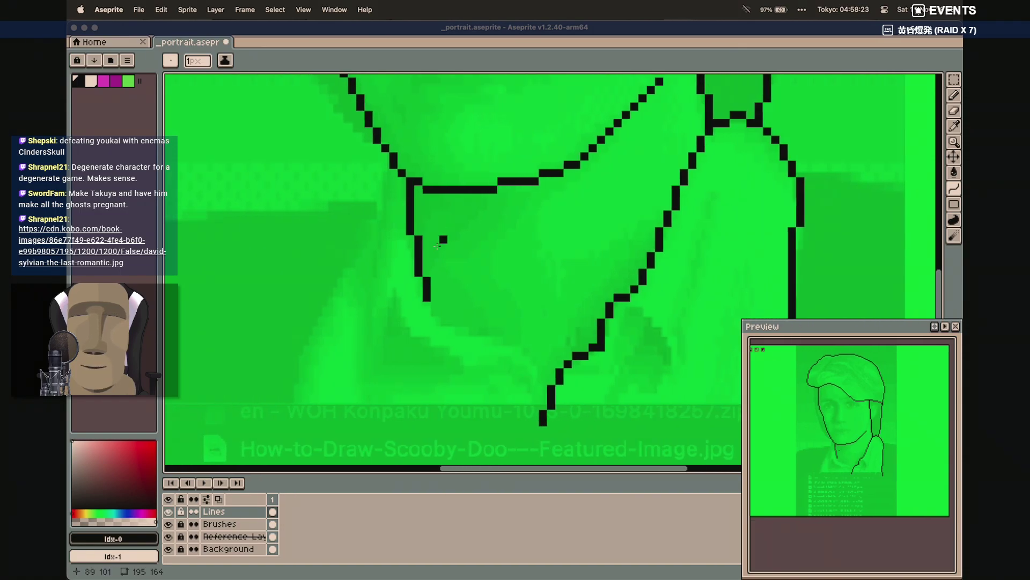
pyautogui.moveTo(391, 172); pyautogui.dragTo(353, 406)
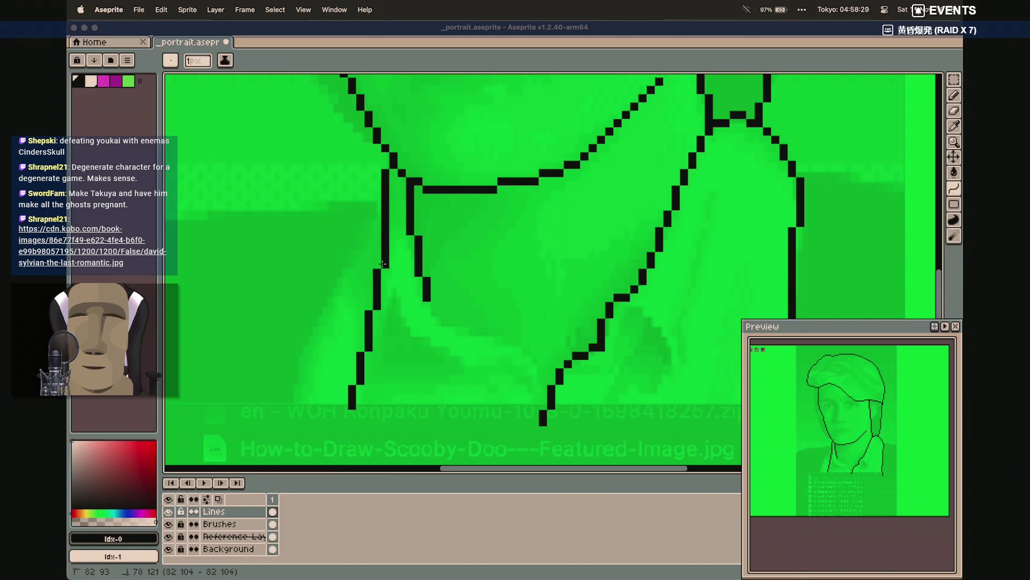
pyautogui.click(377, 264)
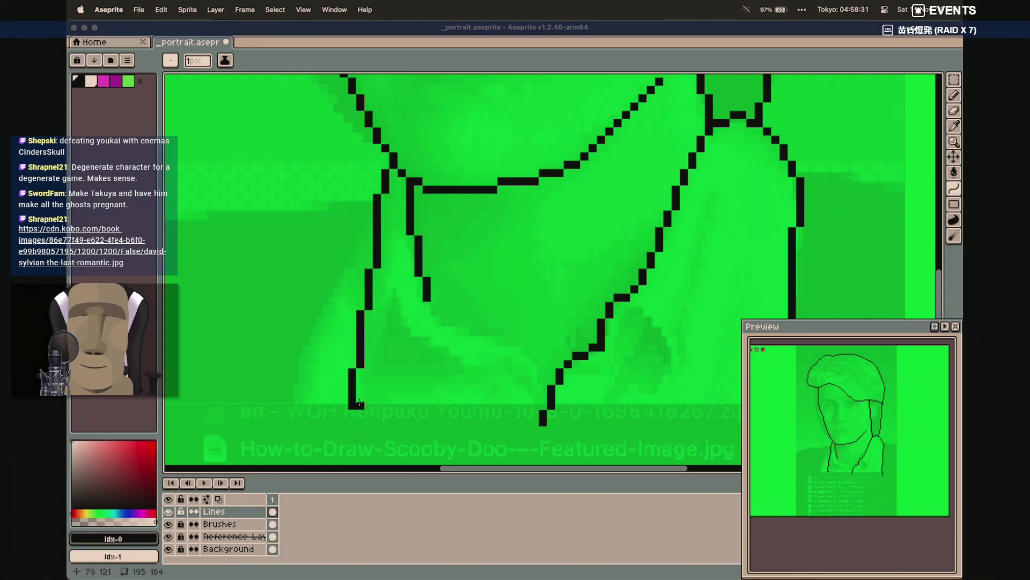
# Trace the left collar's inner edge from about (79, 121) up to (83, 109) and along the neckline down to (100, 123)
pyautogui.moveTo(359, 404)
pyautogui.mouseDown()
pyautogui.moveTo(402, 288)
pyautogui.moveTo(384, 307)
pyautogui.mouseUp()
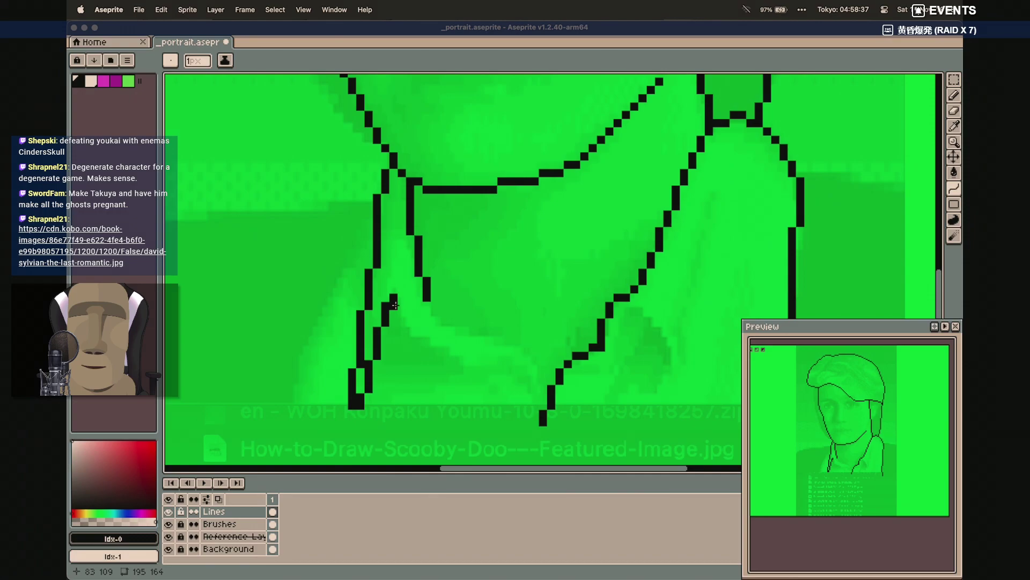
pyautogui.moveTo(395, 302); pyautogui.dragTo(410, 340)
pyautogui.click(411, 339)
pyautogui.moveTo(460, 363); pyautogui.dragTo(537, 420)
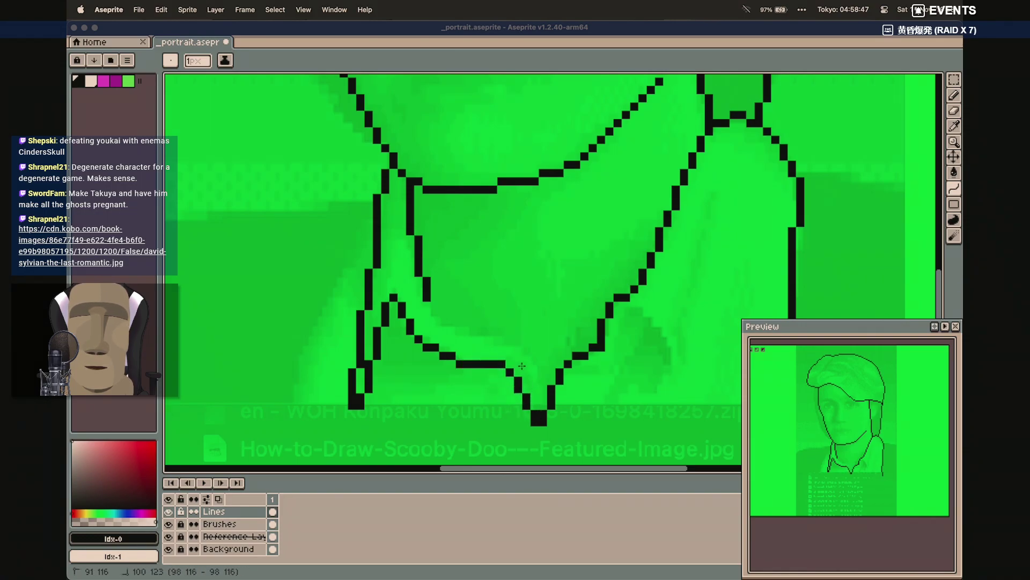
pyautogui.click(527, 368)
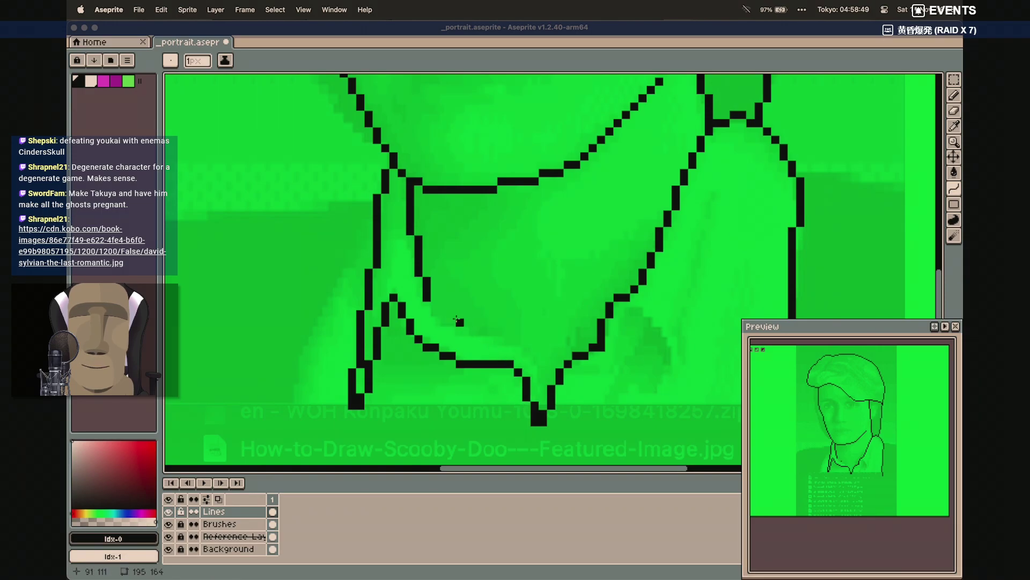
# Trace the upper edge of the left collar's neckline fold from (87, 109) to (98, 114) and down to (100, 123)
pyautogui.moveTo(429, 303); pyautogui.dragTo(514, 336)
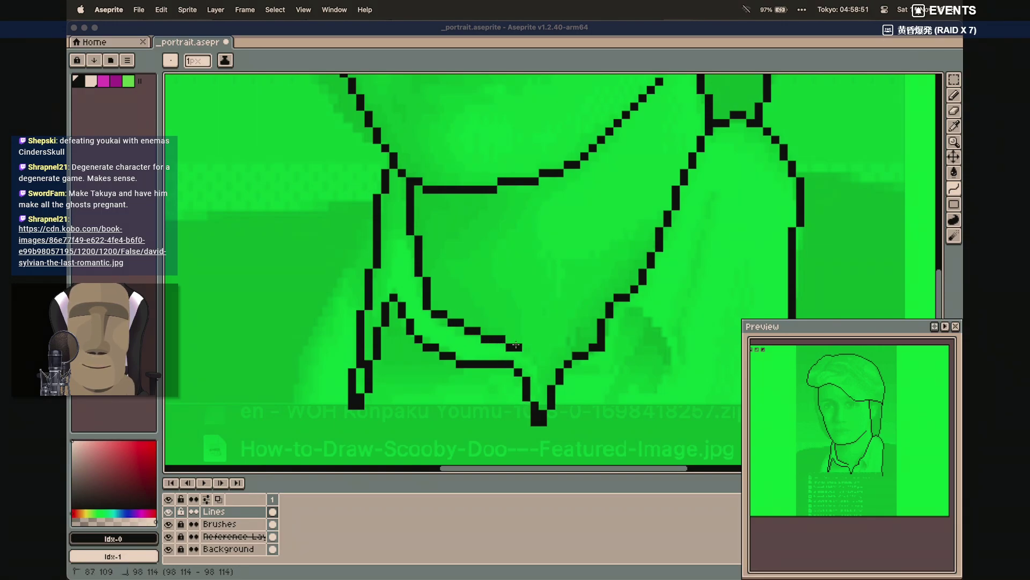
pyautogui.click(459, 331)
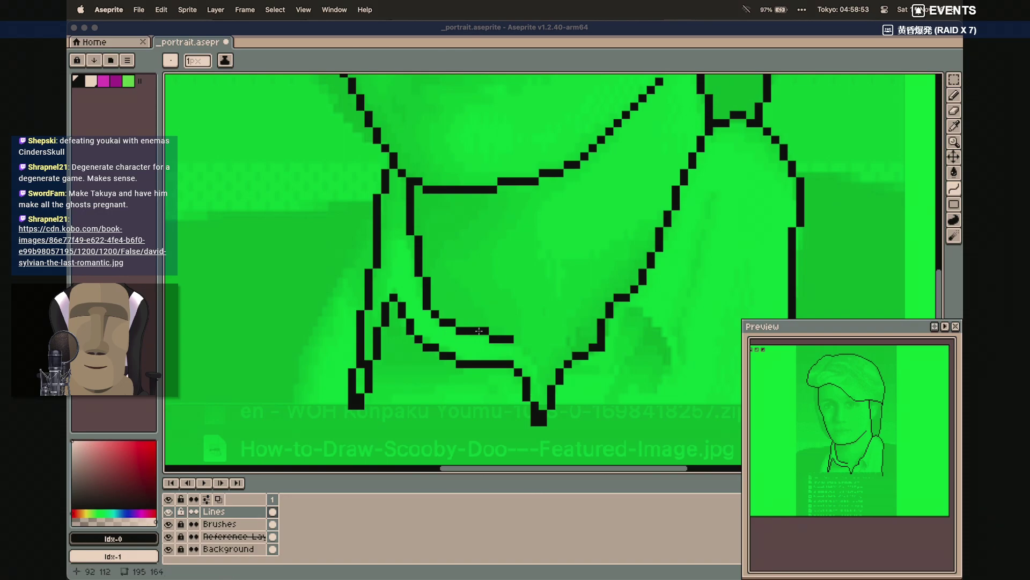
pyautogui.moveTo(518, 347); pyautogui.dragTo(535, 365)
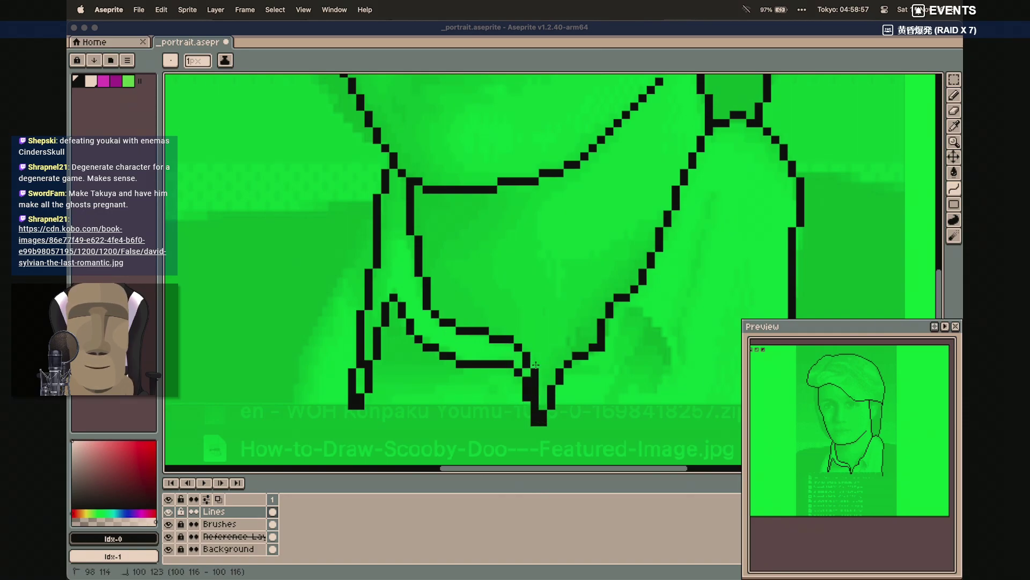
pyautogui.click(536, 363)
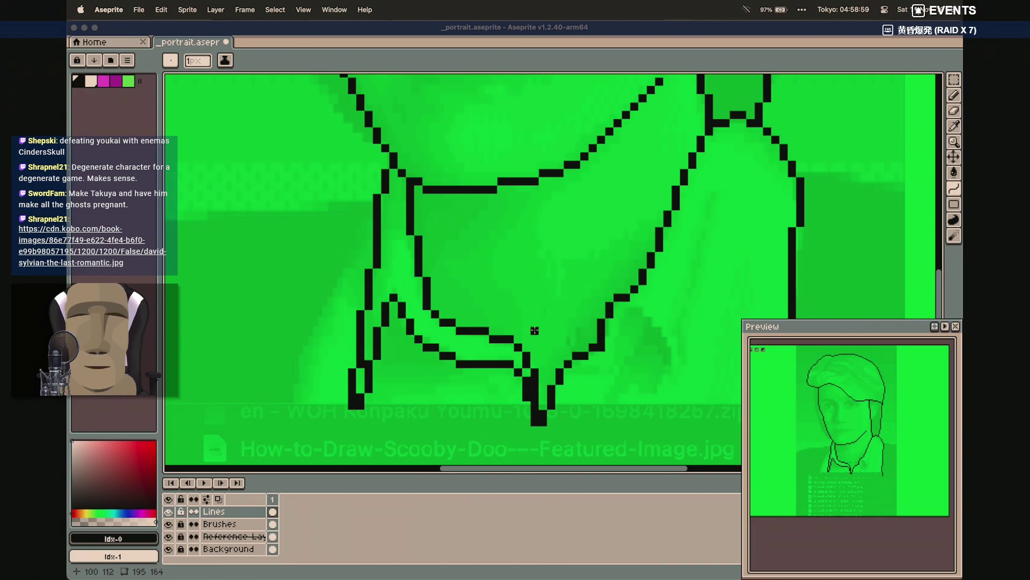
# Draw the left shoulder line from the collar's outer edge out to (55, 99), then round it down to (44, 110)
pyautogui.scroll(3, 533, 327)
pyautogui.hscroll(-5, 533, 325)
pyautogui.moveTo(514, 237)
pyautogui.mouseDown()
pyautogui.moveTo(346, 268)
pyautogui.moveTo(254, 302)
pyautogui.moveTo(343, 263)
pyautogui.moveTo(429, 249)
pyautogui.moveTo(310, 253)
pyautogui.moveTo(367, 235)
pyautogui.moveTo(287, 291)
pyautogui.moveTo(267, 349)
pyautogui.moveTo(275, 326)
pyautogui.mouseUp()
pyautogui.click(386, 243)
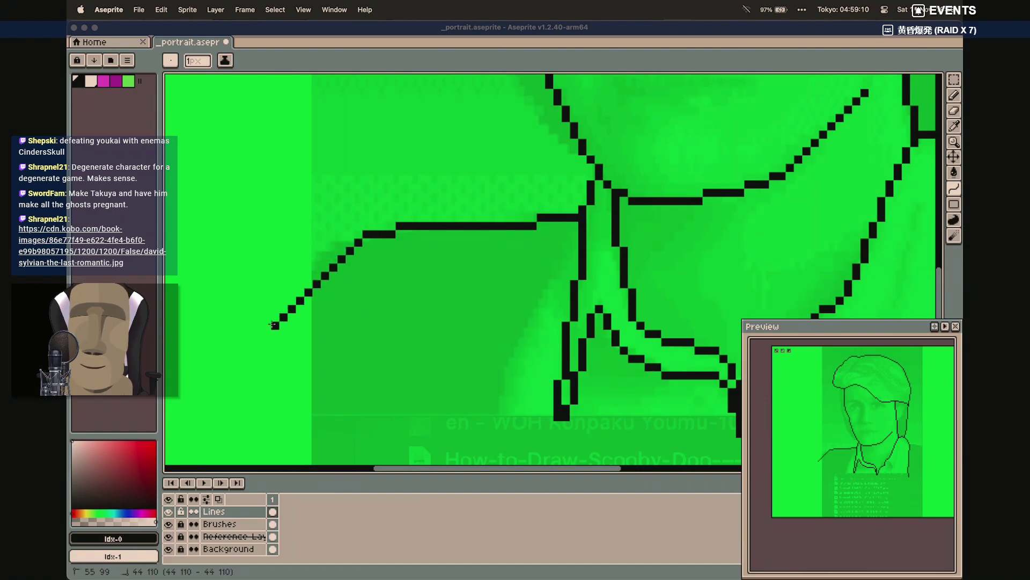
pyautogui.click(290, 258)
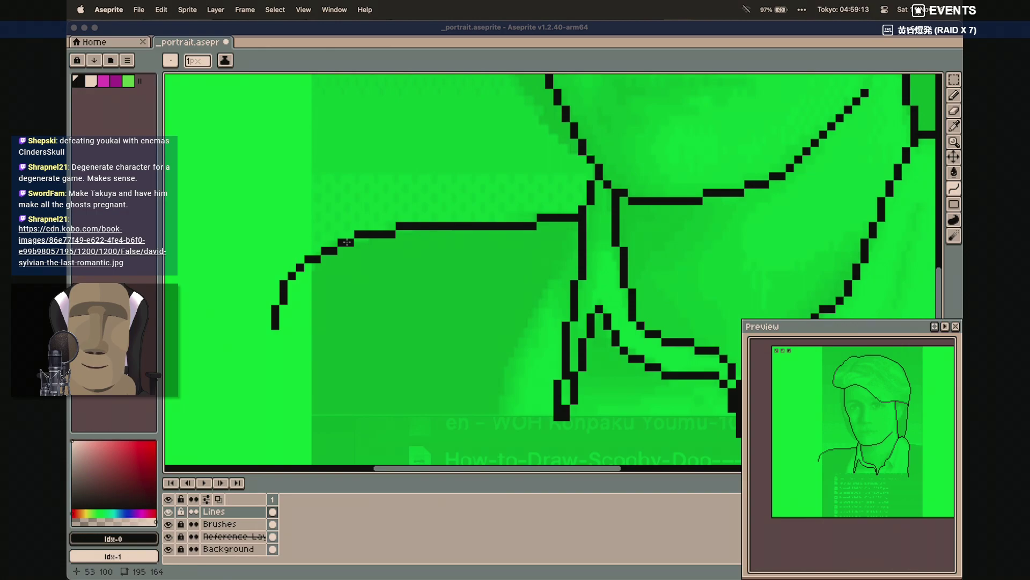
# Open Screenshot 2023-11-11 at 14.05.03.png from the _assets folder in Finder as a portrait reference, close Finder's window and return to Aseprite
pyautogui.scroll(10, 406, 240)
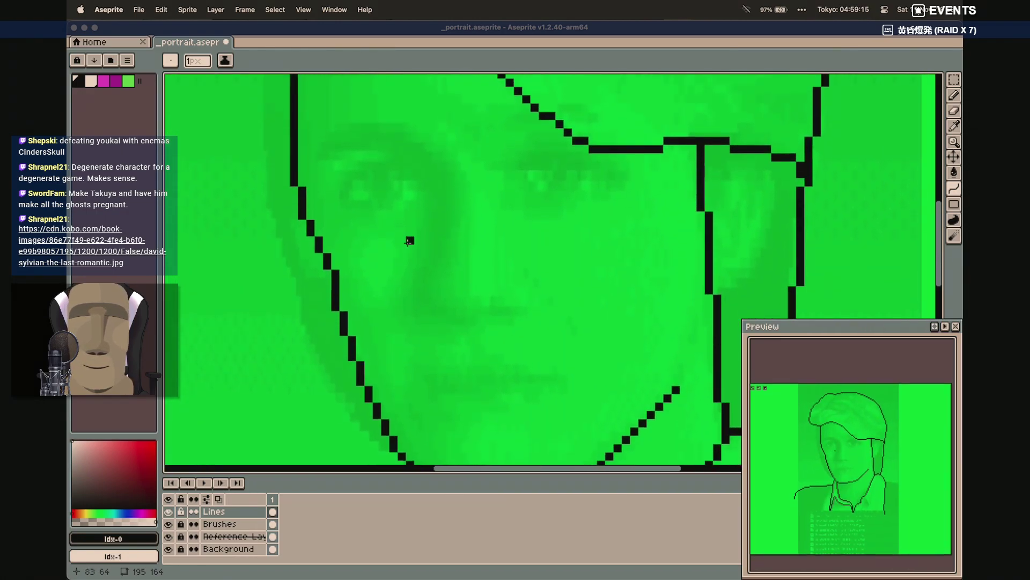
pyautogui.scroll(1, 409, 244)
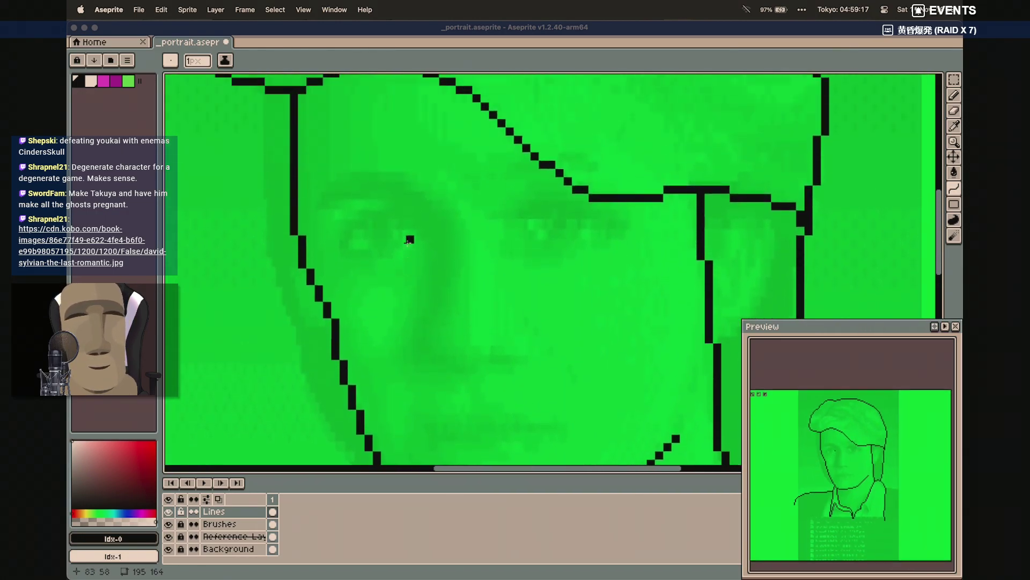
pyautogui.scroll(-5, 410, 244)
pyautogui.scroll(2, 409, 242)
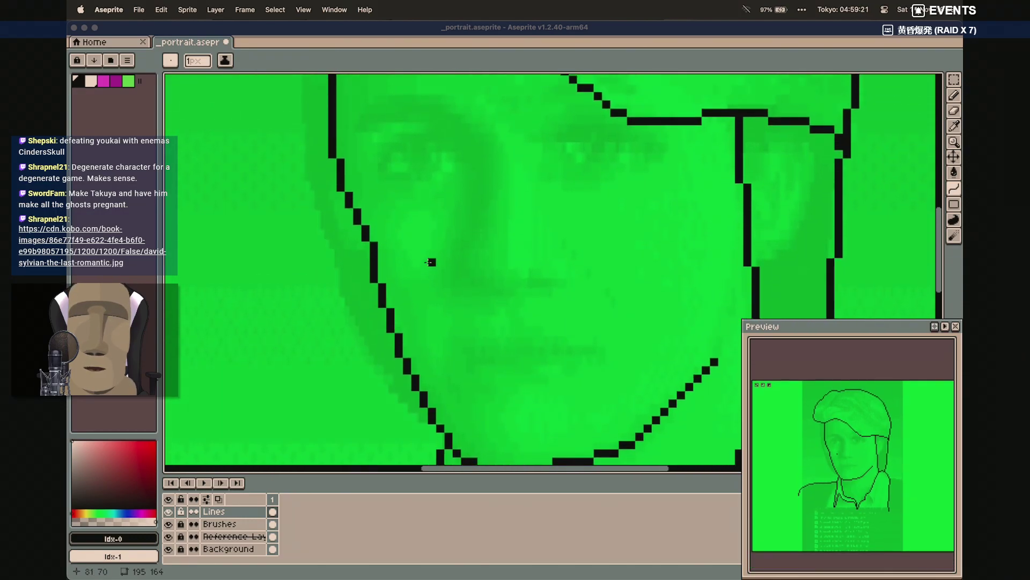
pyautogui.scroll(1, 428, 262)
pyautogui.scroll(-4, 428, 262)
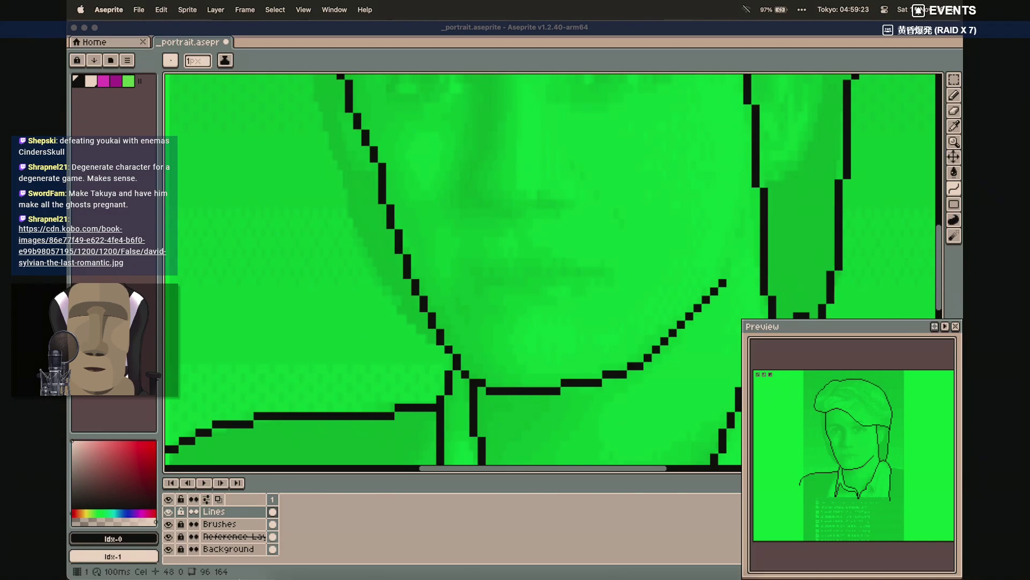
pyautogui.click(282, 565)
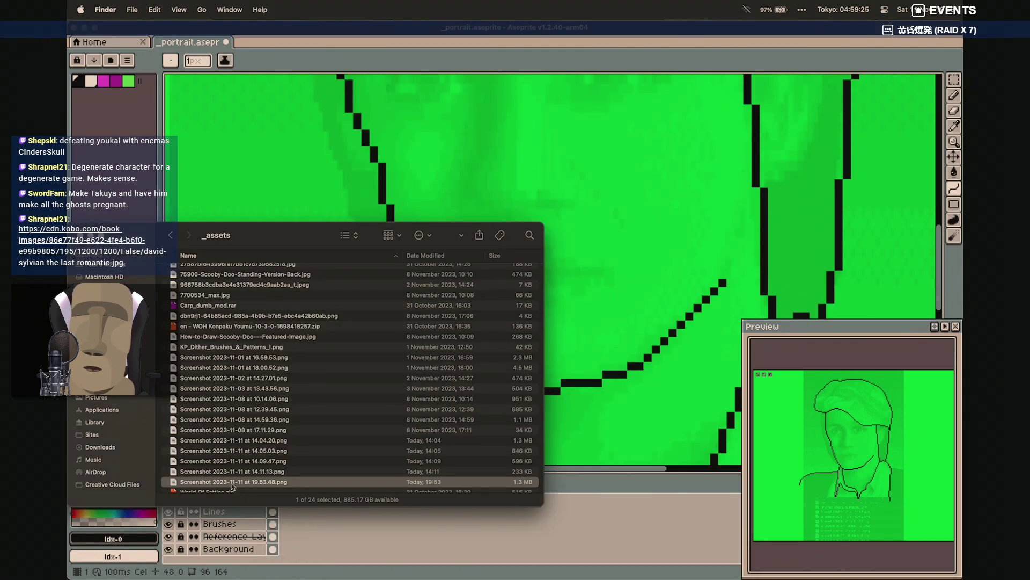
pyautogui.doubleClick(241, 451)
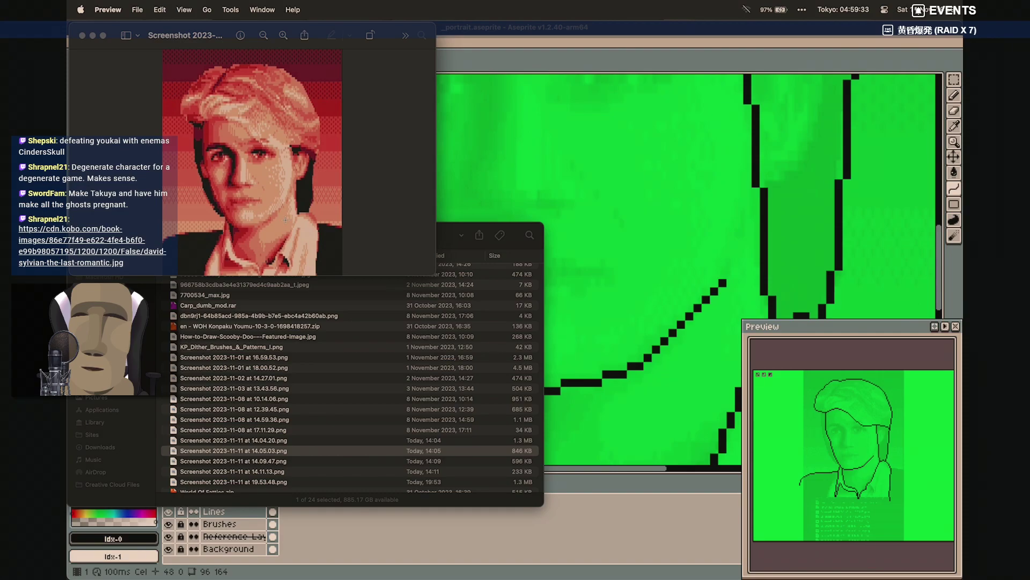
pyautogui.click(473, 230)
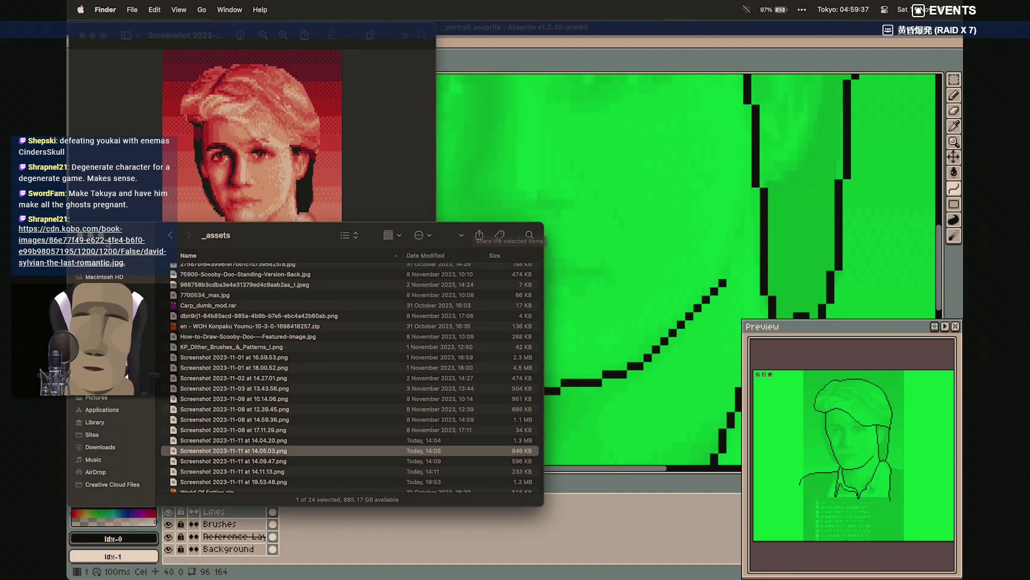
pyautogui.press('super+w')
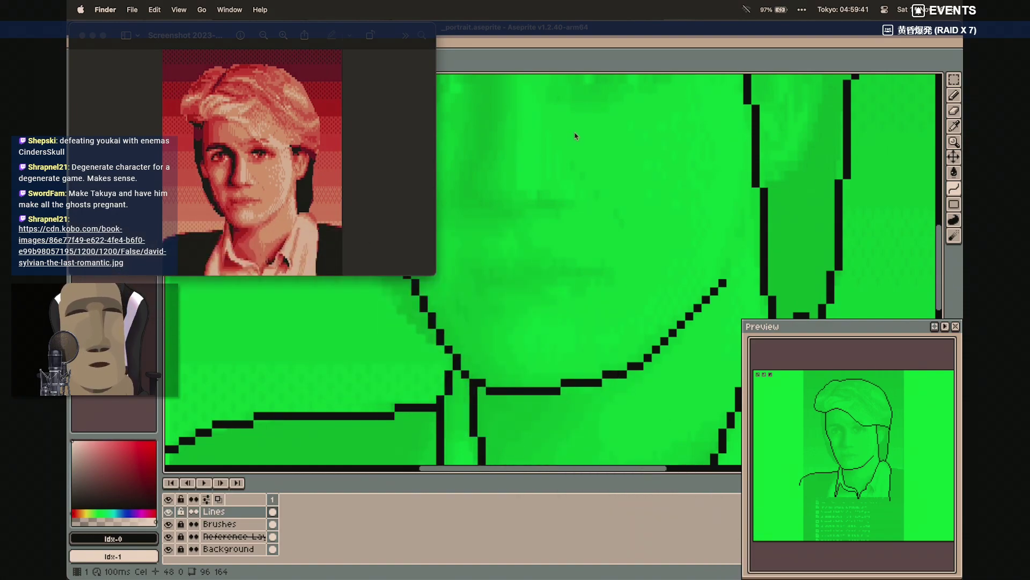
pyautogui.click(601, 40)
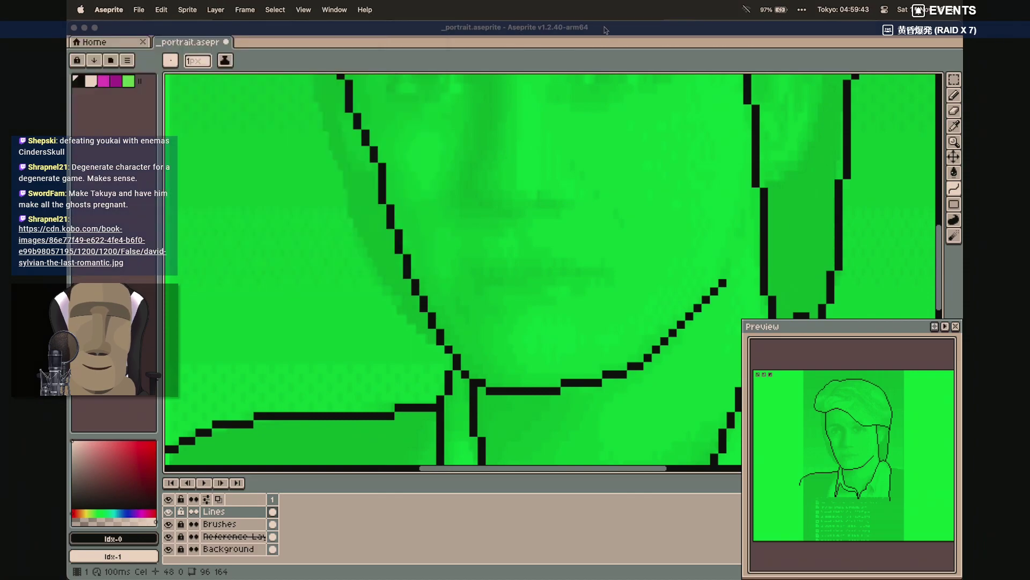
# Compare the whole traced outline with the portrait screenshot in Preview, then return to the Aseprite canvas
pyautogui.scroll(10, 582, 113)
pyautogui.scroll(-2, 584, 115)
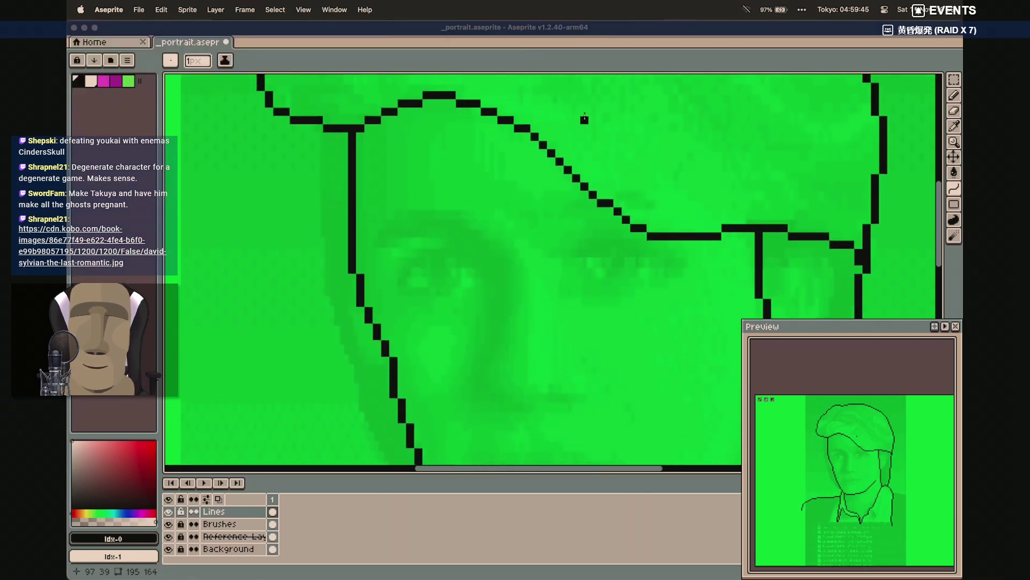
pyautogui.scroll(2, 583, 116)
pyautogui.scroll(-4, 583, 115)
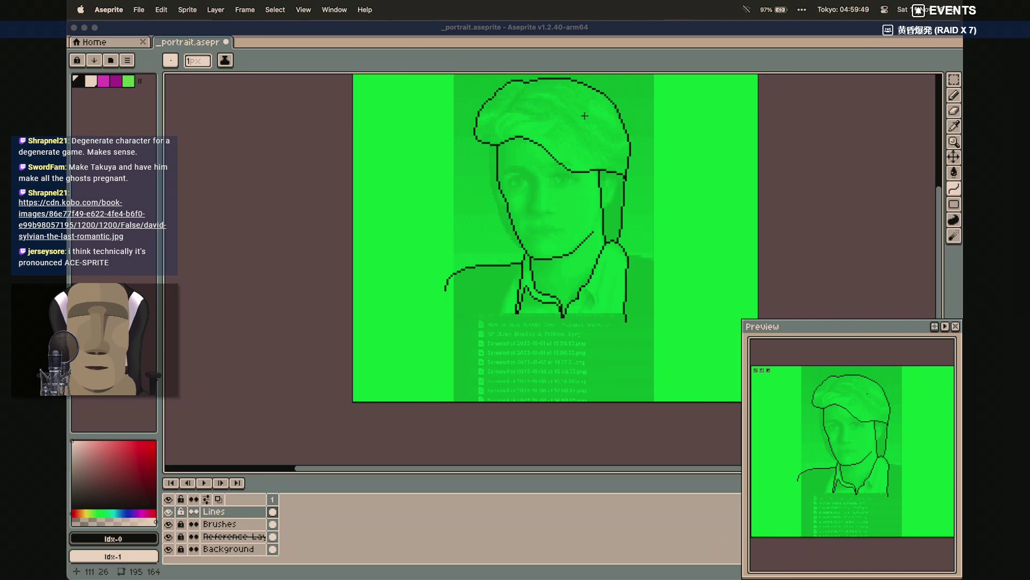
pyautogui.moveTo(460, 572)
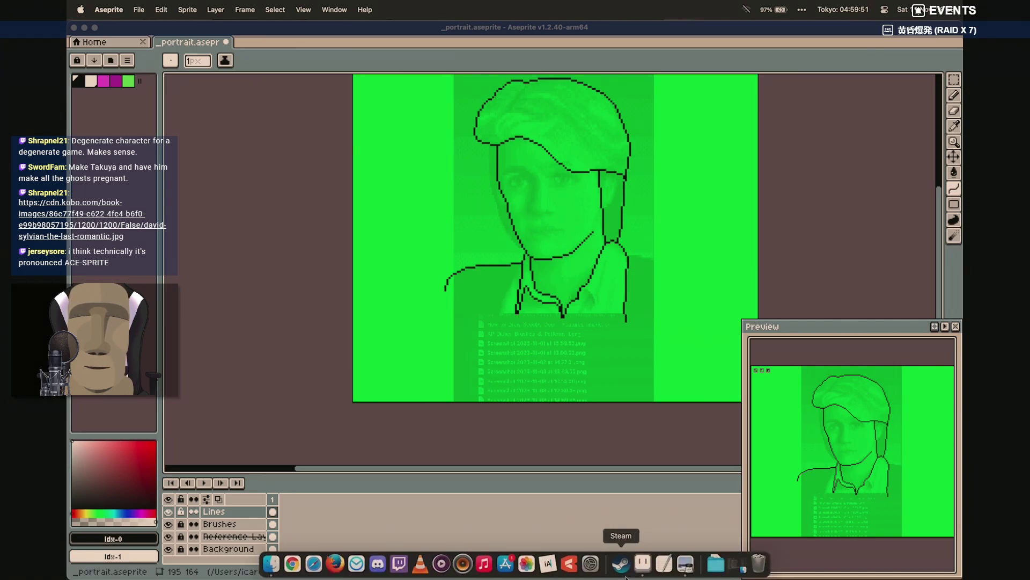
pyautogui.click(685, 564)
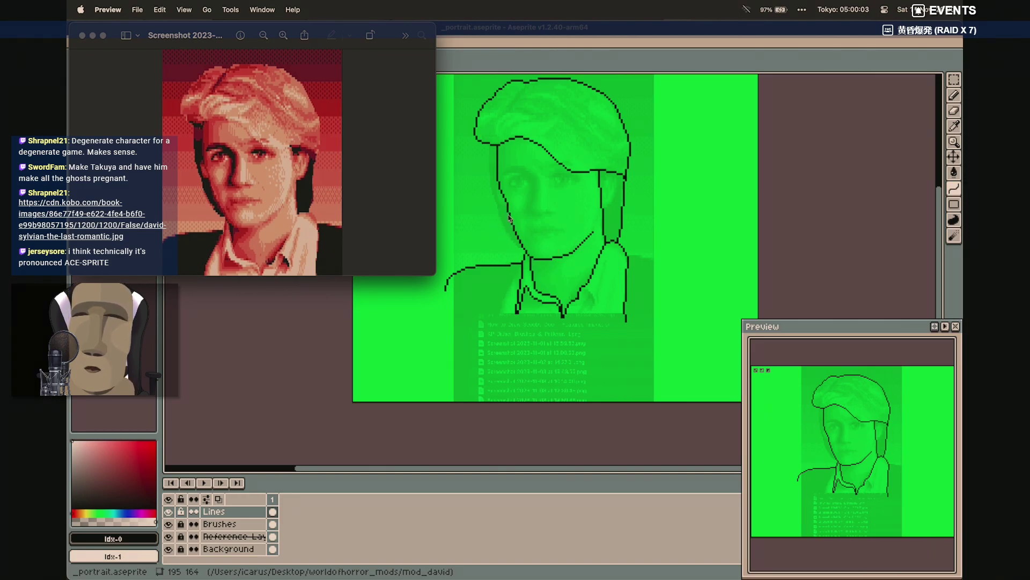
pyautogui.click(554, 250)
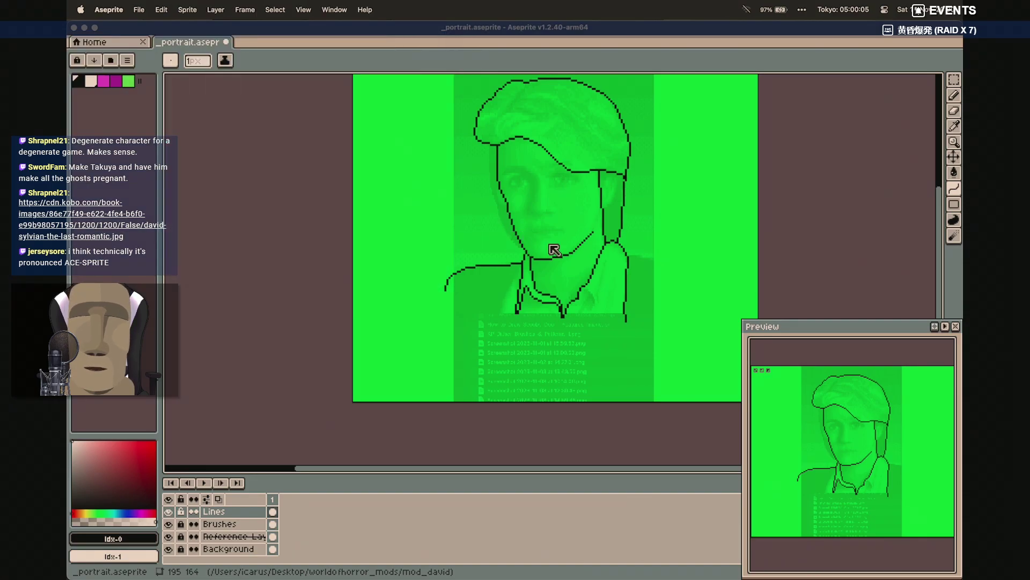
# Redraw the jawline with a curve from (87, 95) to (110, 87) bowed at (103, 93), and erase the old line's doubled pixels
pyautogui.scroll(5, 554, 250)
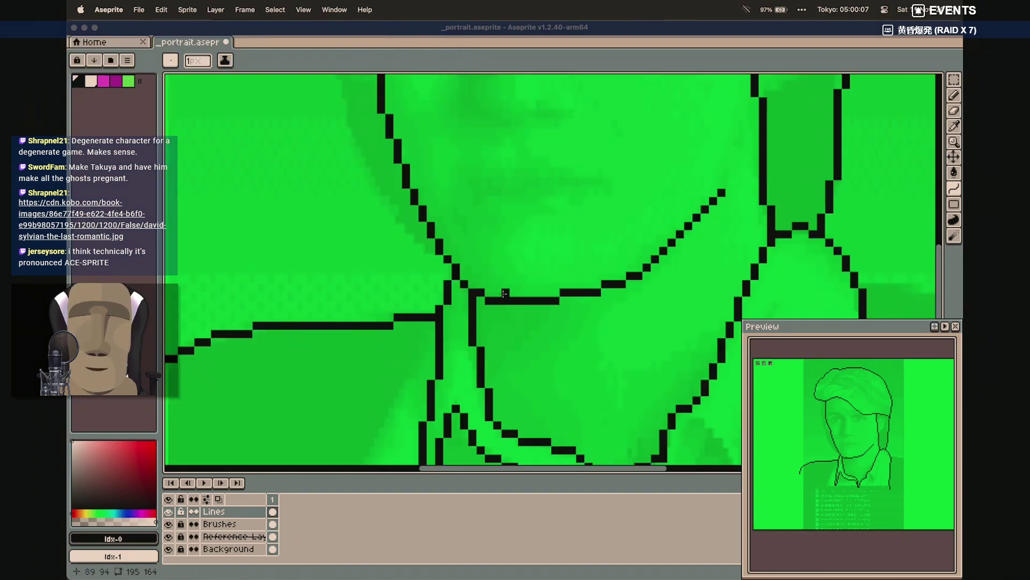
pyautogui.moveTo(492, 299)
pyautogui.mouseDown()
pyautogui.moveTo(598, 278)
pyautogui.moveTo(680, 234)
pyautogui.moveTo(628, 260)
pyautogui.mouseUp()
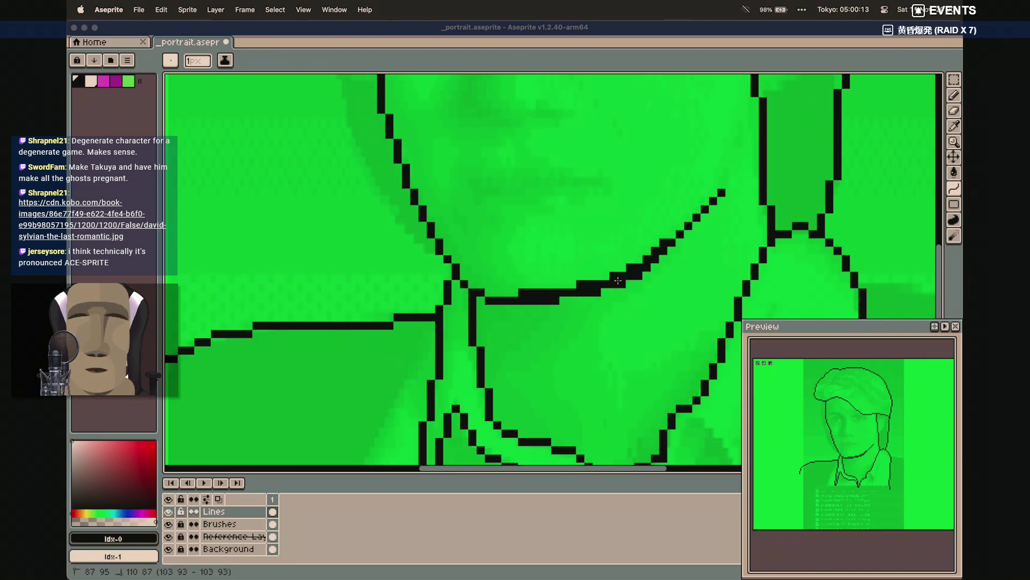
pyautogui.click(618, 280)
pyautogui.press('e')
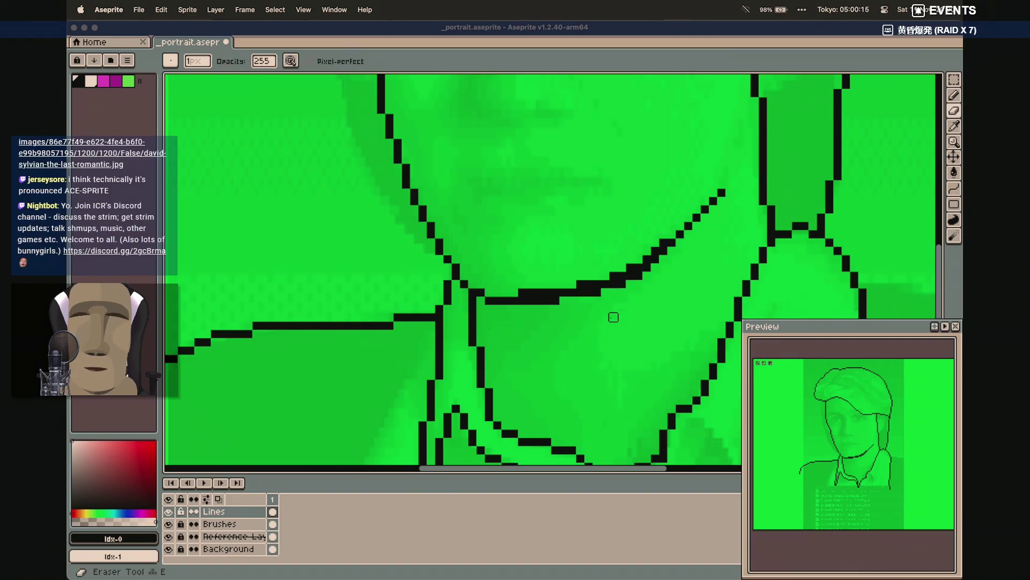
pyautogui.moveTo(520, 299)
pyautogui.mouseDown()
pyautogui.moveTo(580, 300)
pyautogui.moveTo(647, 283)
pyautogui.moveTo(627, 277)
pyautogui.moveTo(659, 256)
pyautogui.moveTo(654, 242)
pyautogui.mouseUp()
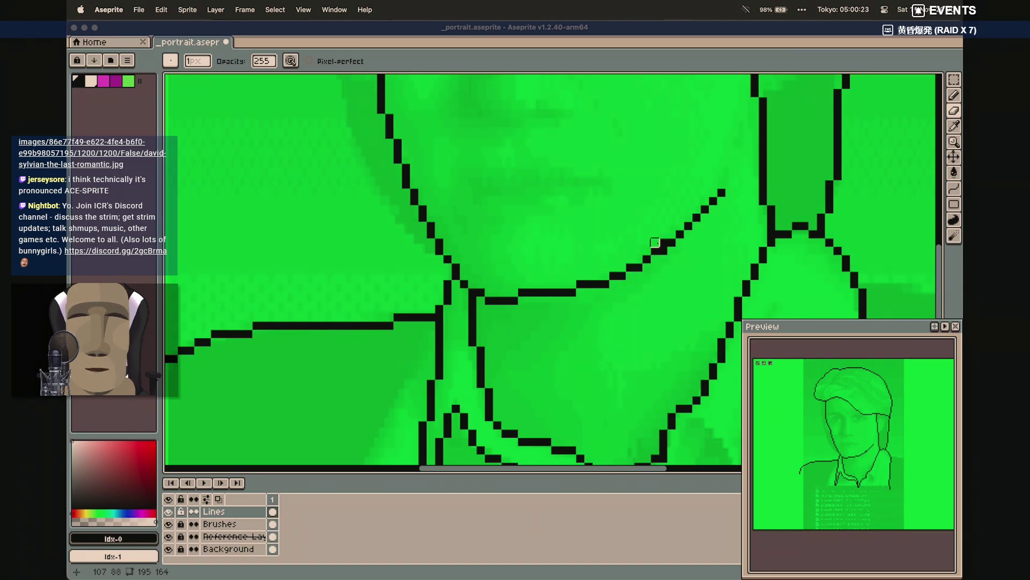
# Examine the face and hair in the Preview reference portrait against the traced lines, returning to Aseprite after each look
pyautogui.scroll(5, 637, 299)
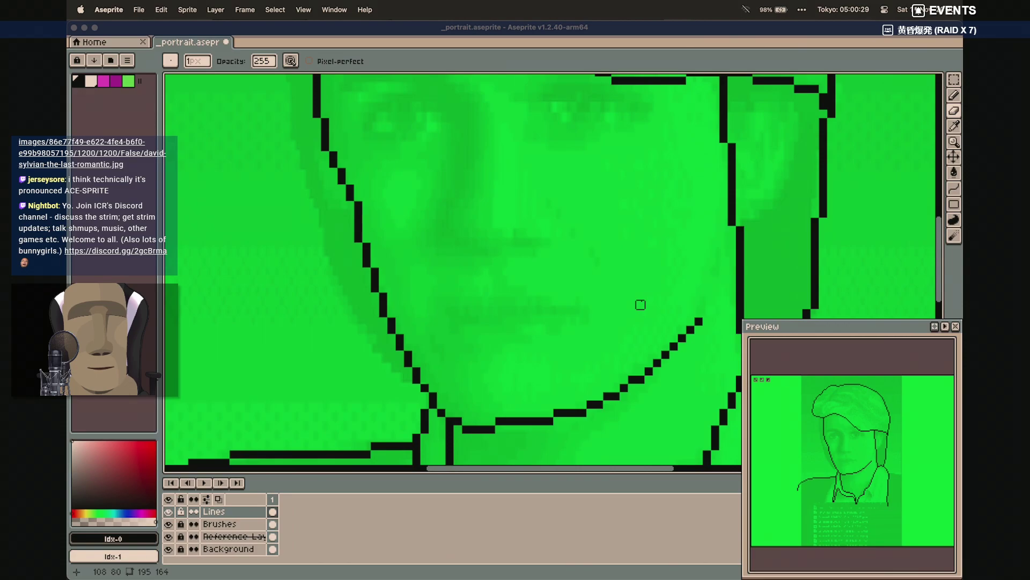
pyautogui.hscroll(1, 642, 304)
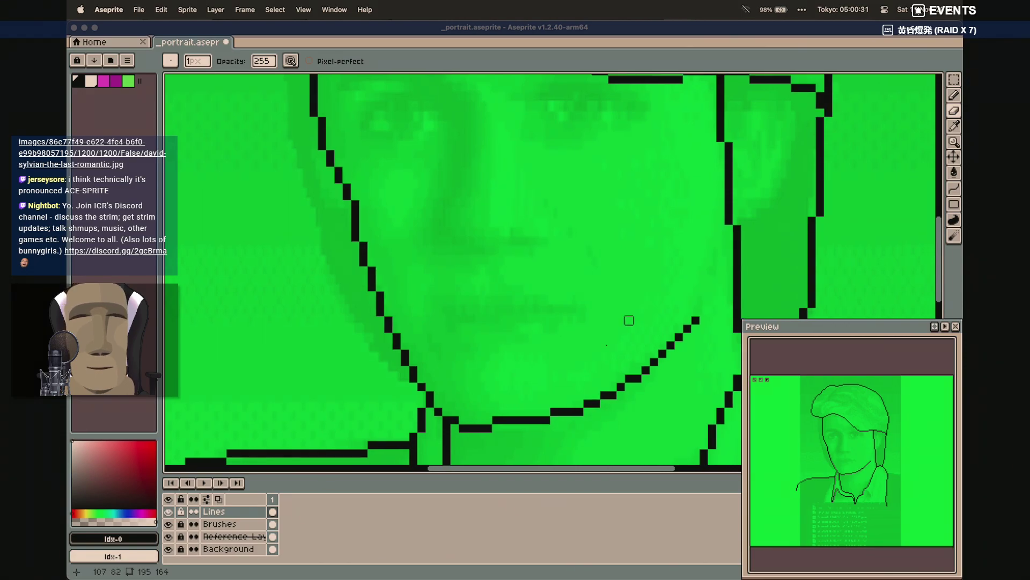
pyautogui.moveTo(547, 575)
pyautogui.click(685, 565)
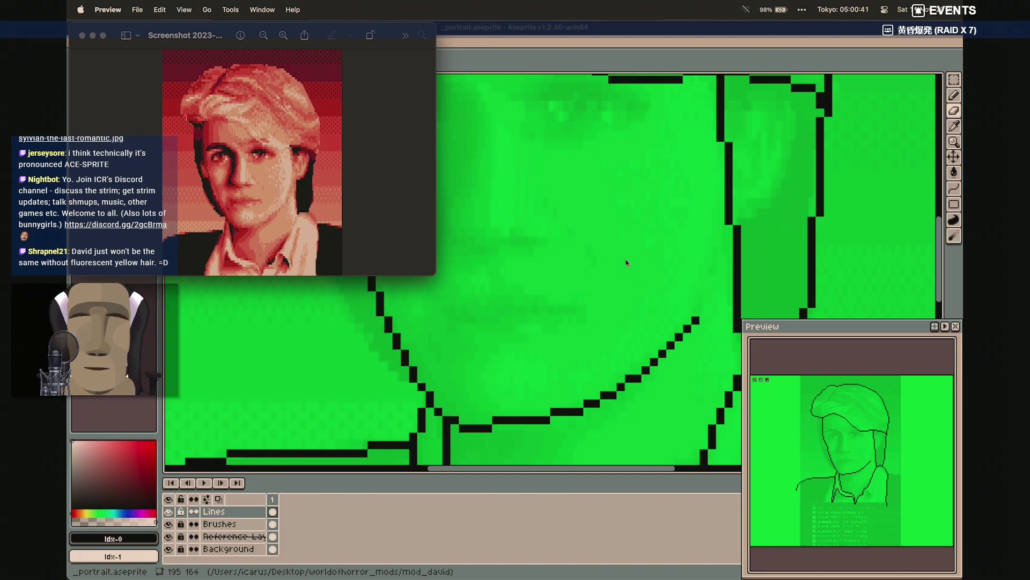
pyautogui.click(684, 30)
pyautogui.scroll(10, 671, 196)
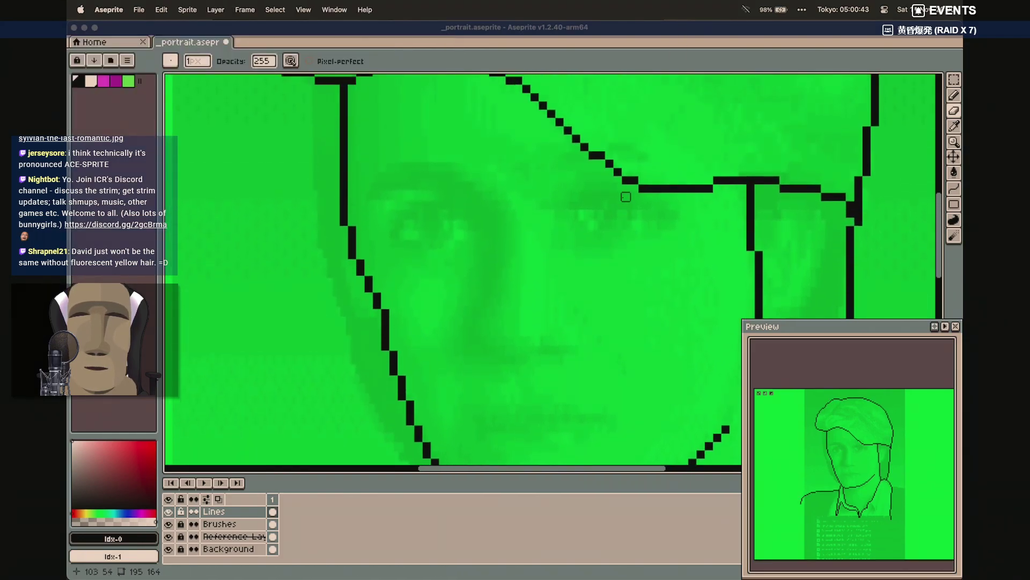
pyautogui.moveTo(641, 570)
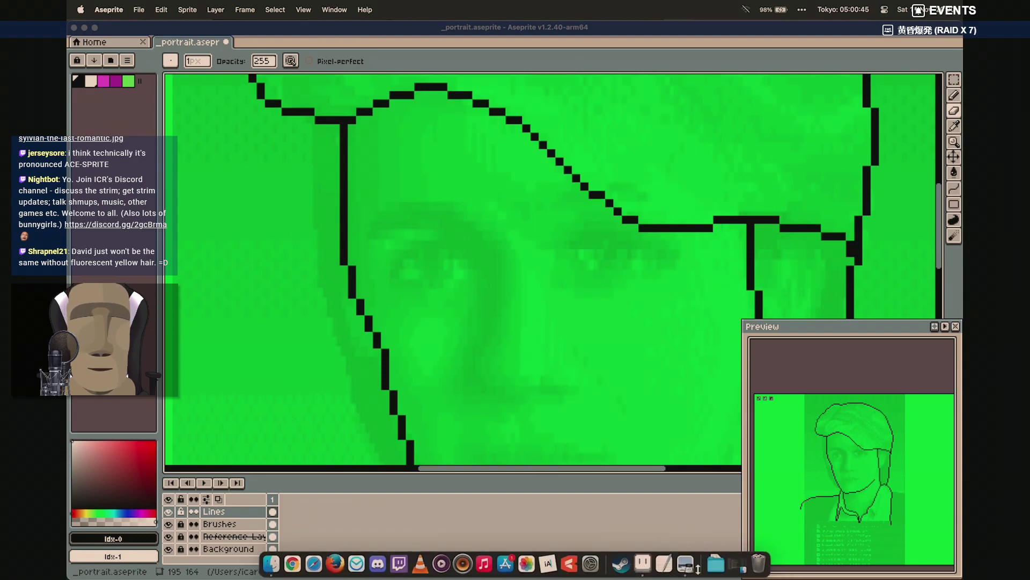
pyautogui.click(689, 566)
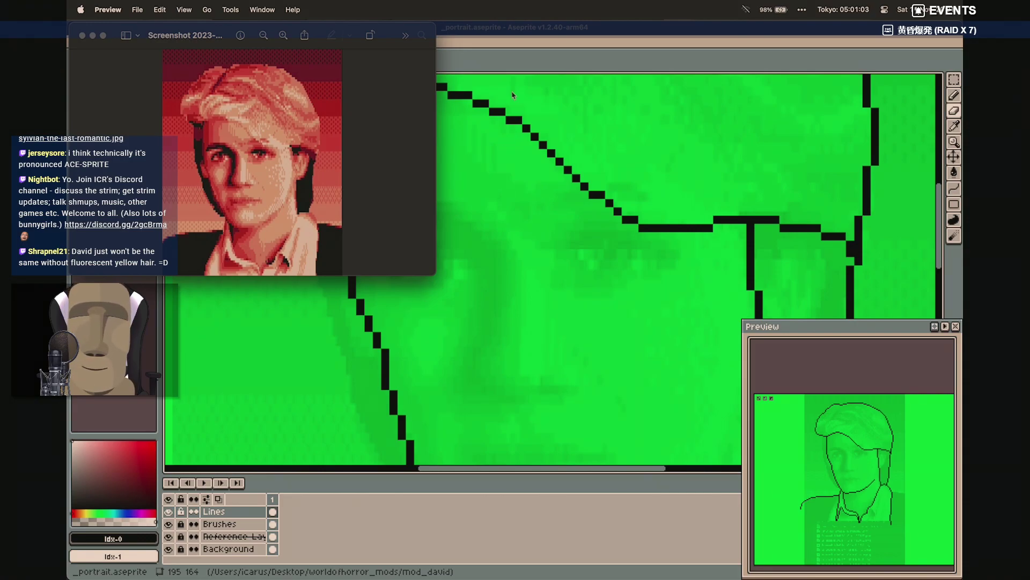
pyautogui.click(573, 29)
# Draw the fringe's front lock with a curve from (73, 38) to (70, 28) bowed at (67, 34) and an upward-bowed curve from (71, 27) to (87, 26)
pyautogui.scroll(5, 485, 193)
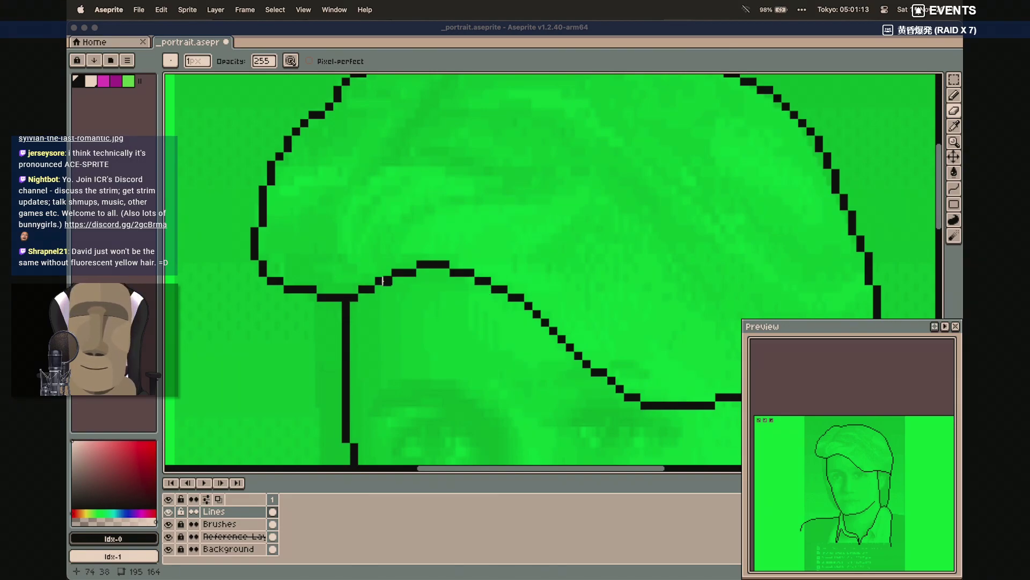
pyautogui.press('b')
pyautogui.hotkey('shift', 'l')
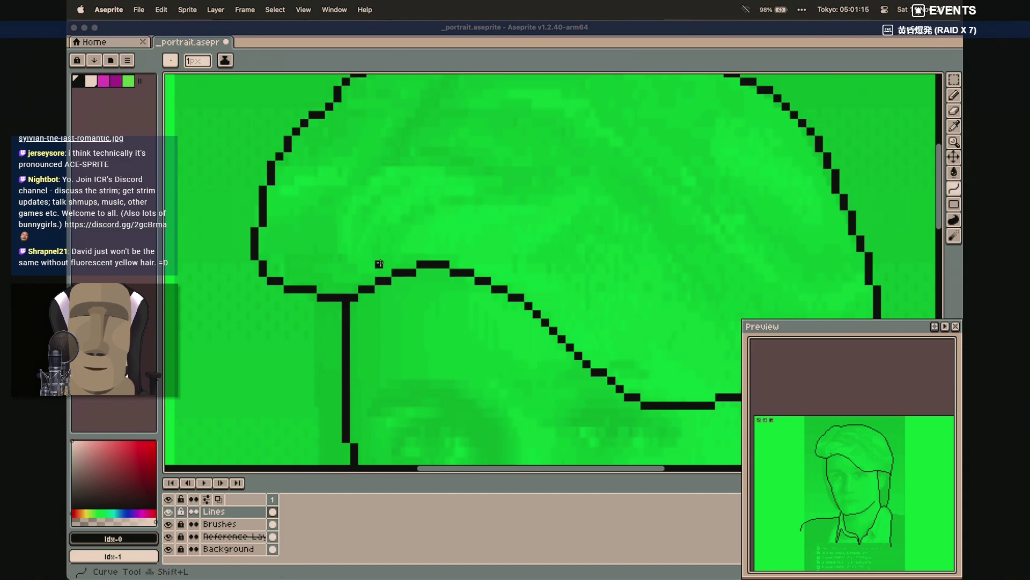
pyautogui.moveTo(376, 278); pyautogui.dragTo(354, 197)
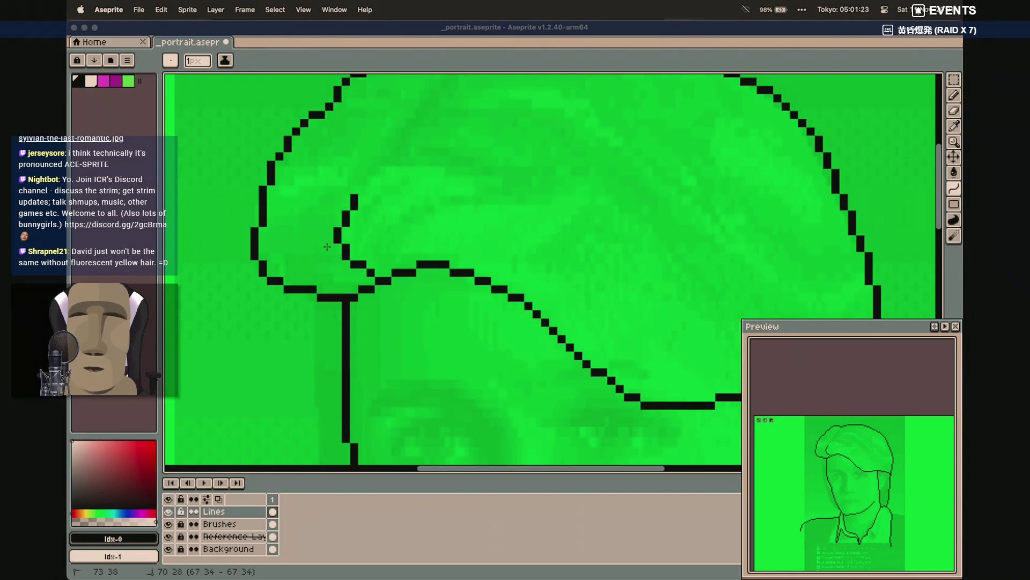
pyautogui.click(325, 246)
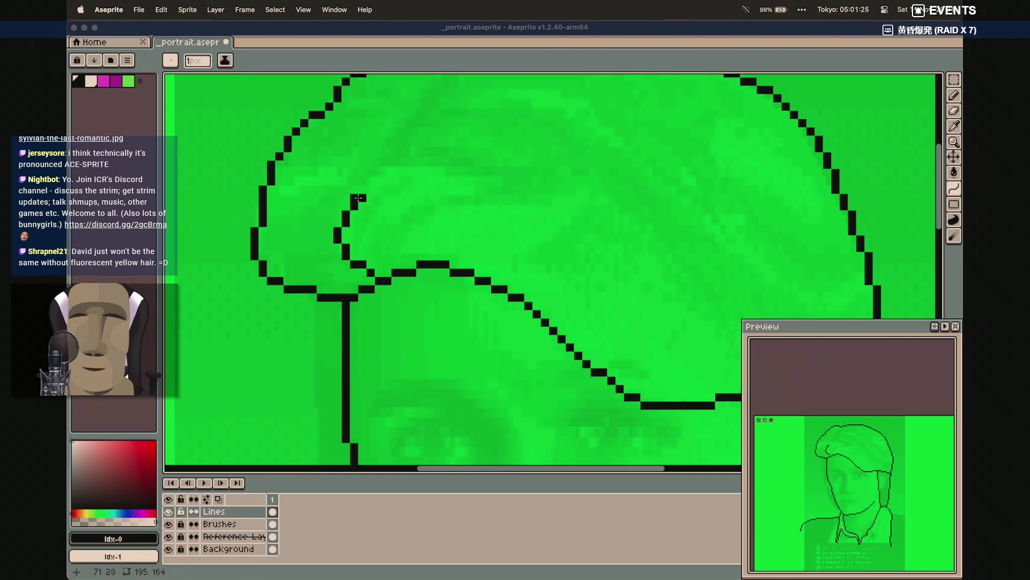
pyautogui.moveTo(358, 194); pyautogui.dragTo(499, 179)
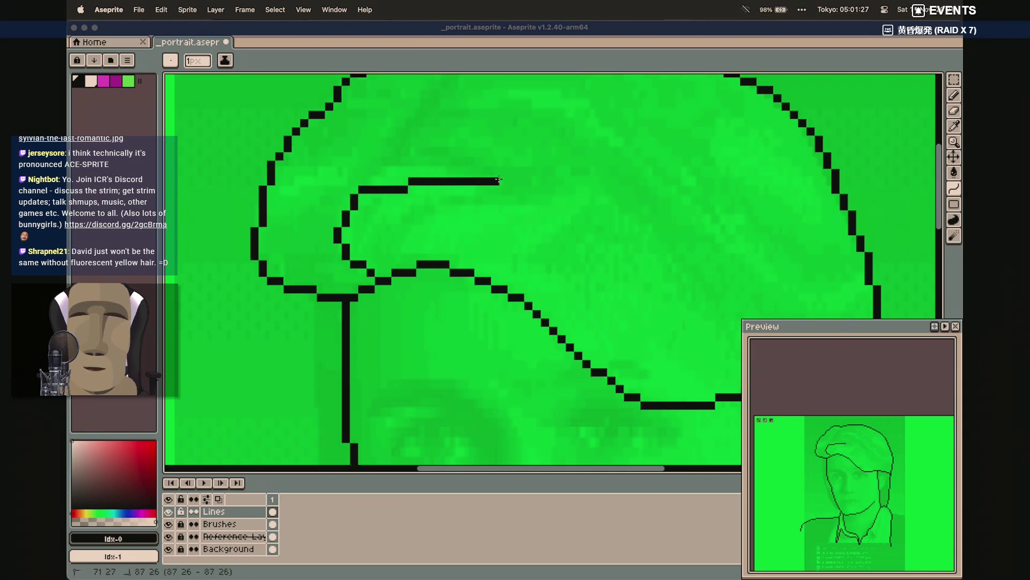
pyautogui.click(403, 156)
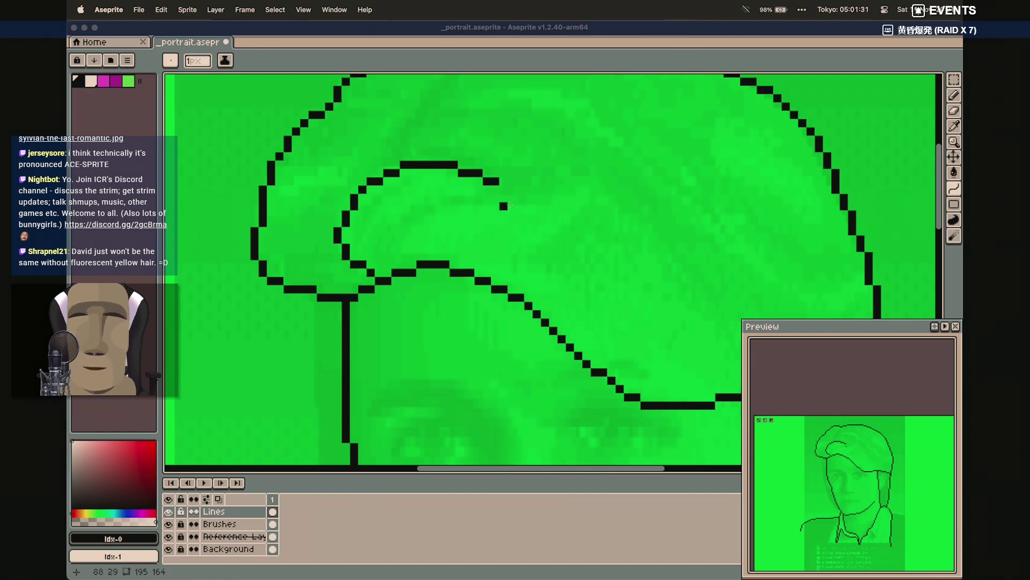
# Check the hair in the Preview reference, then draw a parting curve from (74, 24) to (84, 10) bowed at (77, 18) in Aseprite
pyautogui.hscroll(3, 454, 252)
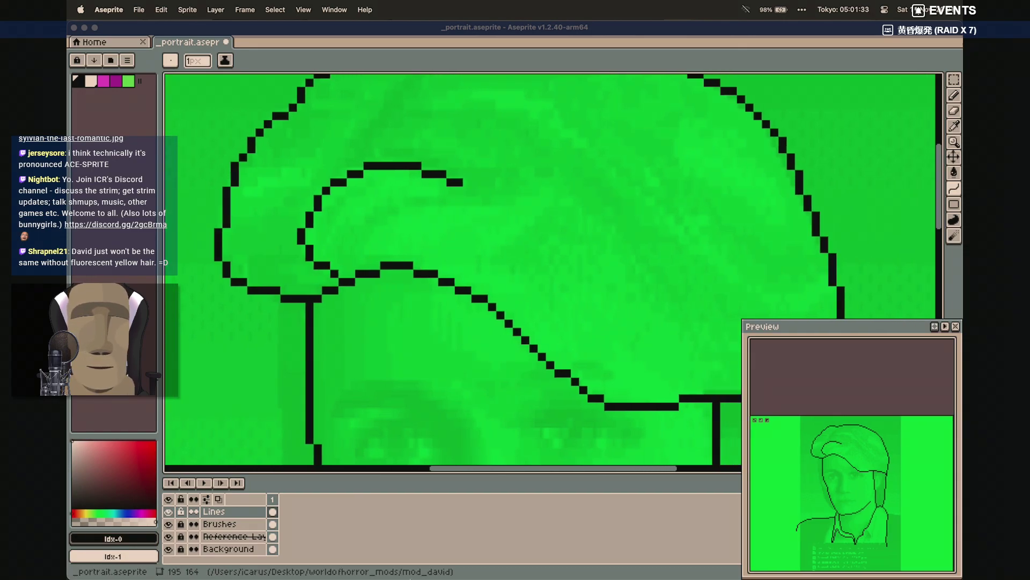
pyautogui.click(674, 564)
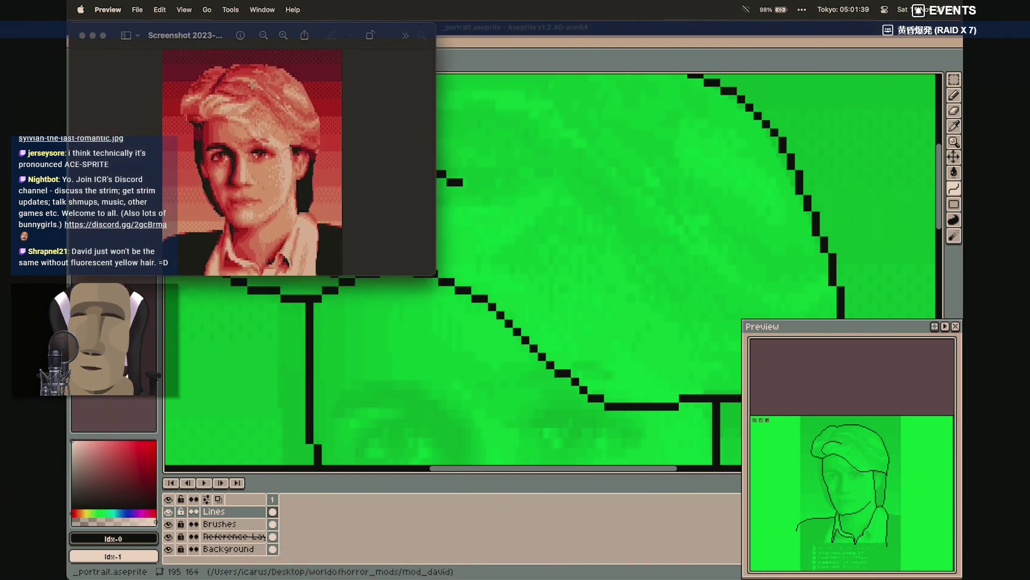
pyautogui.click(541, 45)
pyautogui.hscroll(-3, 485, 191)
pyautogui.scroll(3, 485, 191)
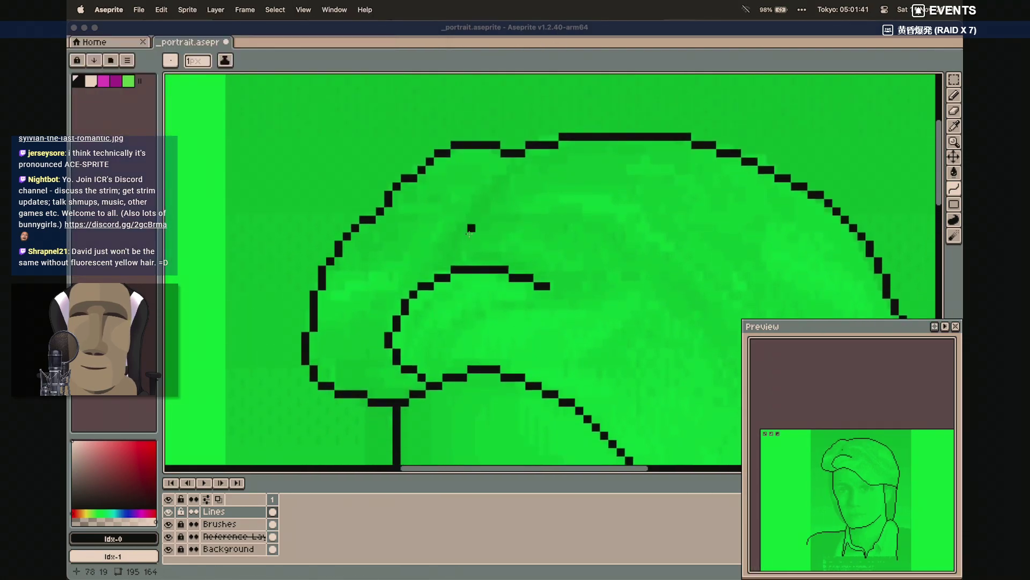
pyautogui.moveTo(437, 269)
pyautogui.mouseDown()
pyautogui.moveTo(503, 164)
pyautogui.moveTo(522, 154)
pyautogui.mouseUp()
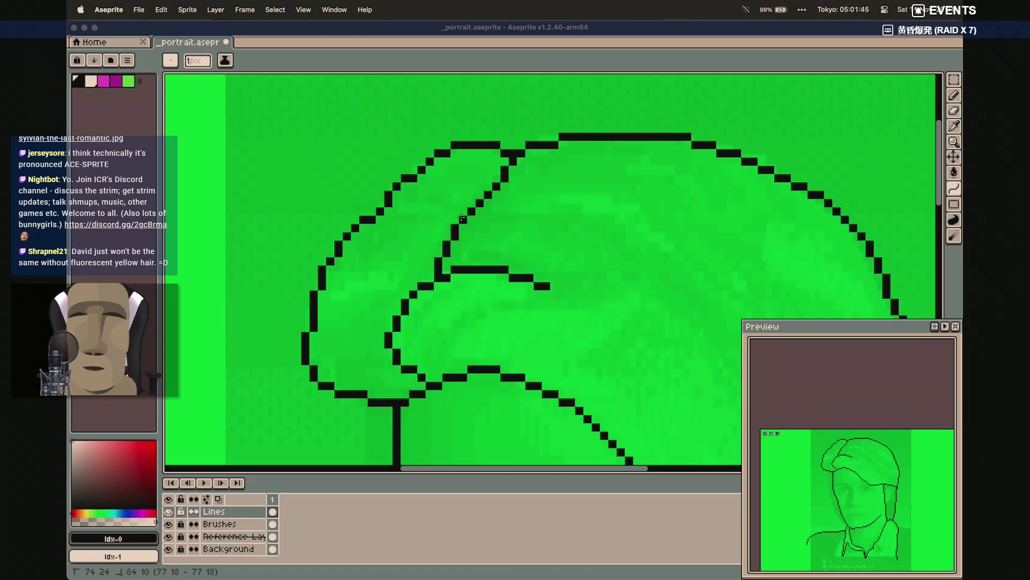
pyautogui.click(462, 218)
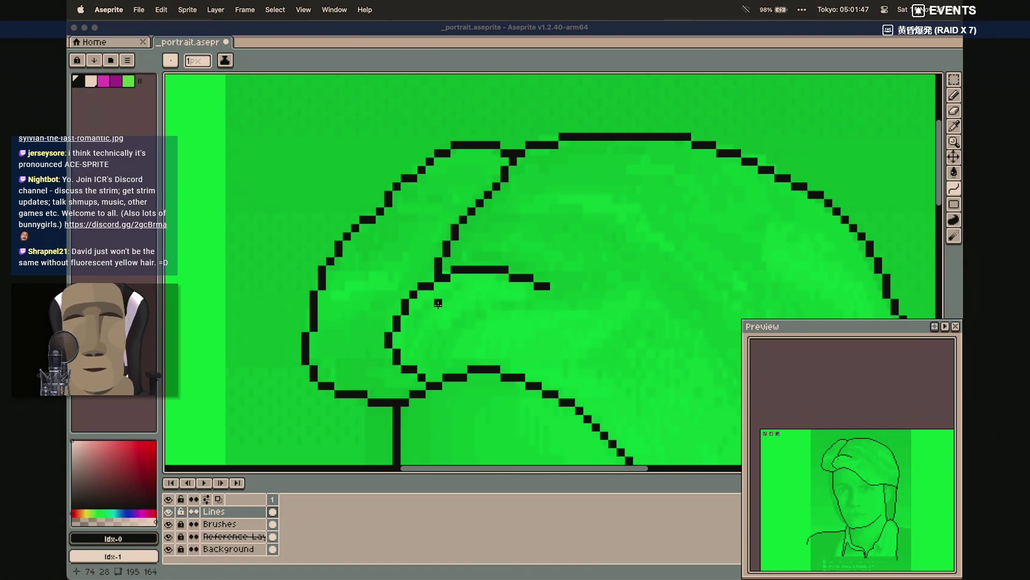
pyautogui.scroll(-3, 446, 269)
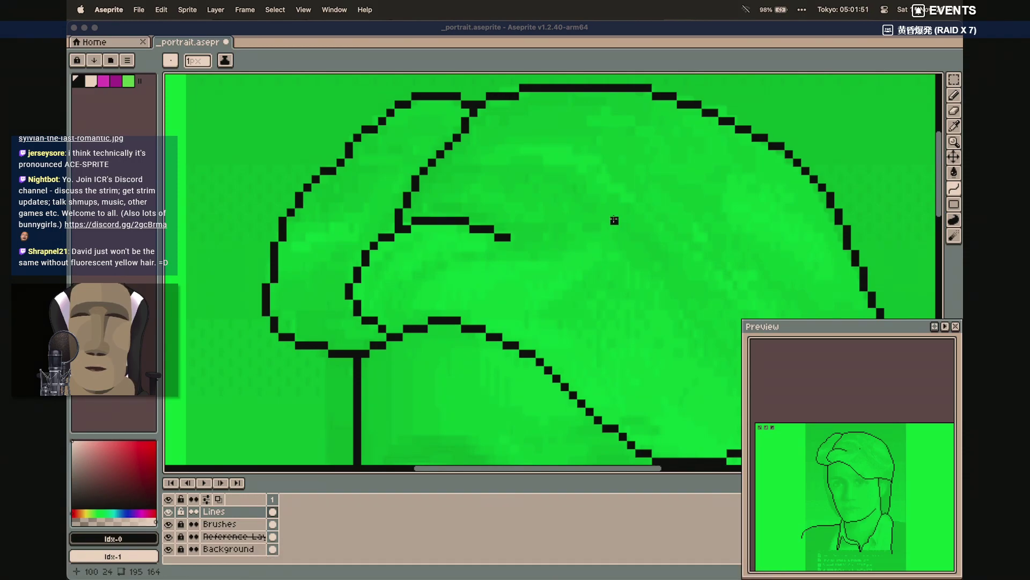
pyautogui.moveTo(430, 319)
pyautogui.mouseDown()
pyautogui.moveTo(390, 298)
pyautogui.moveTo(424, 279)
pyautogui.moveTo(379, 304)
pyautogui.mouseUp()
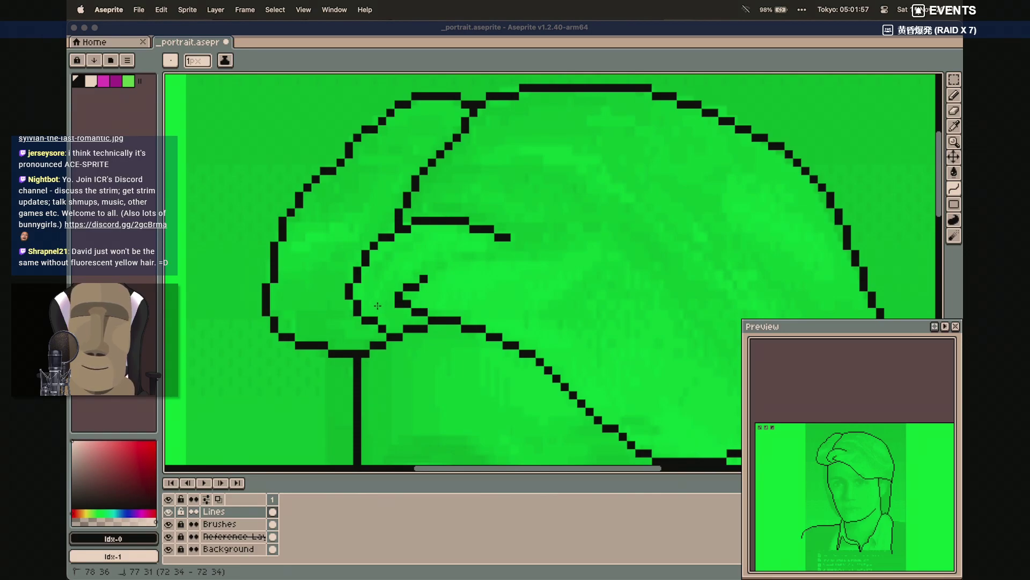
pyautogui.press('super+z')
# Draw a second, inner lock curve from the fringe's lower edge, bent around the front and up past the first lock's tip
pyautogui.moveTo(434, 317)
pyautogui.mouseDown()
pyautogui.moveTo(396, 313)
pyautogui.moveTo(407, 286)
pyautogui.moveTo(382, 303)
pyautogui.moveTo(436, 271)
pyautogui.moveTo(593, 229)
pyautogui.moveTo(489, 257)
pyautogui.moveTo(479, 246)
pyautogui.moveTo(479, 261)
pyautogui.mouseUp()
pyautogui.click(383, 303)
pyautogui.scroll(-5, 476, 301)
pyautogui.hscroll(3, 475, 300)
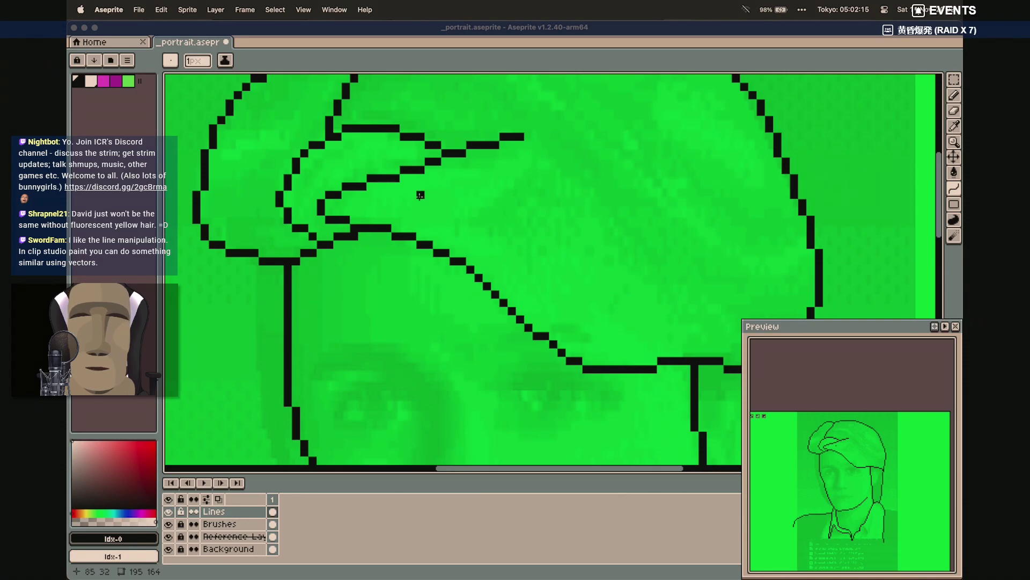
# Erase the middle of the inner lock and redraw it with a curve from (74, 32) to (79, 29), joined to the upper lock's tip
pyautogui.press('e')
pyautogui.moveTo(345, 186)
pyautogui.mouseDown()
pyautogui.moveTo(327, 194)
pyautogui.moveTo(427, 161)
pyautogui.moveTo(396, 178)
pyautogui.mouseUp()
pyautogui.press('b')
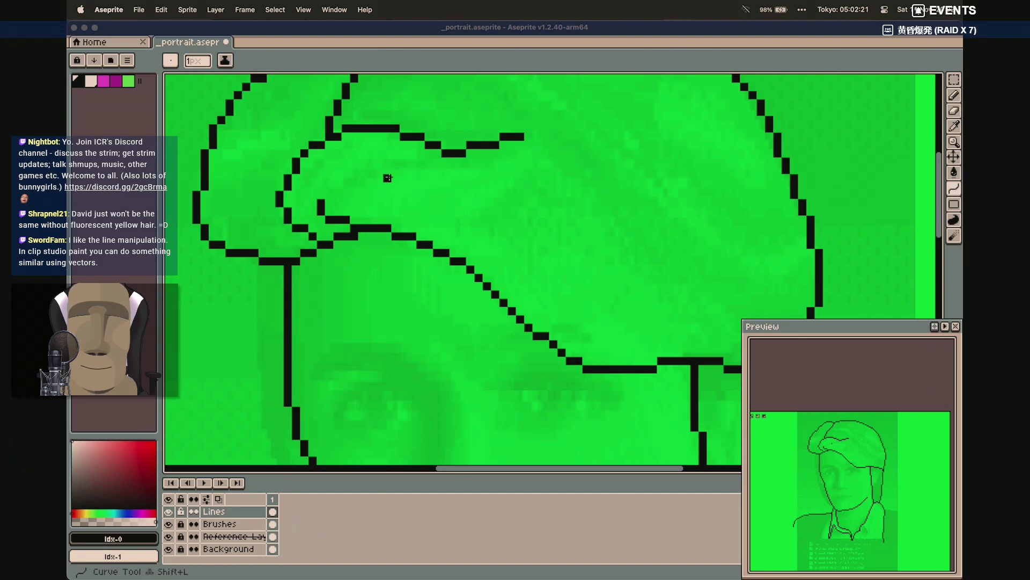
pyautogui.moveTo(330, 196); pyautogui.dragTo(364, 170)
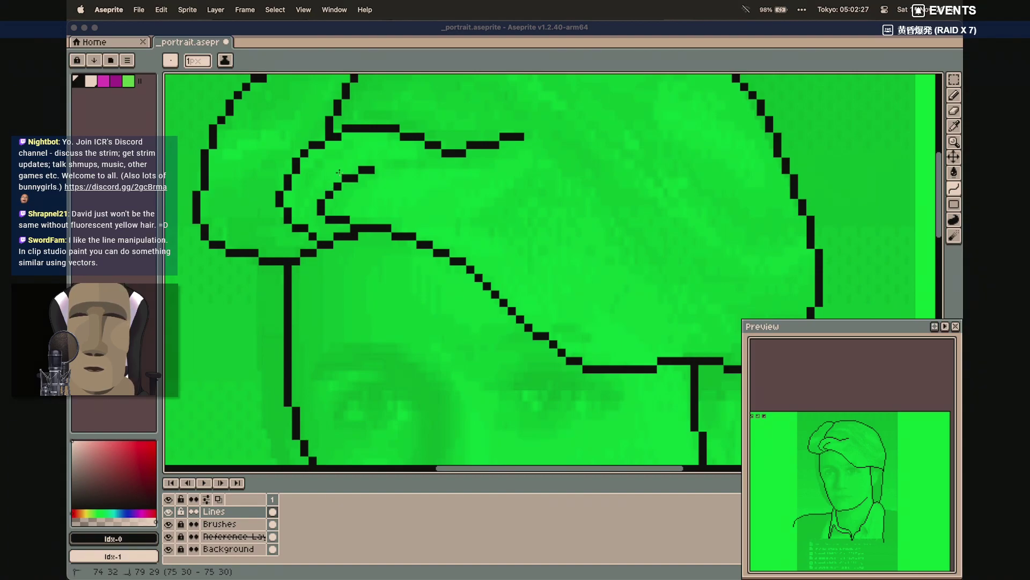
pyautogui.doubleClick(346, 170)
pyautogui.moveTo(379, 170); pyautogui.dragTo(453, 154)
pyautogui.doubleClick(454, 154)
pyautogui.scroll(1, 439, 240)
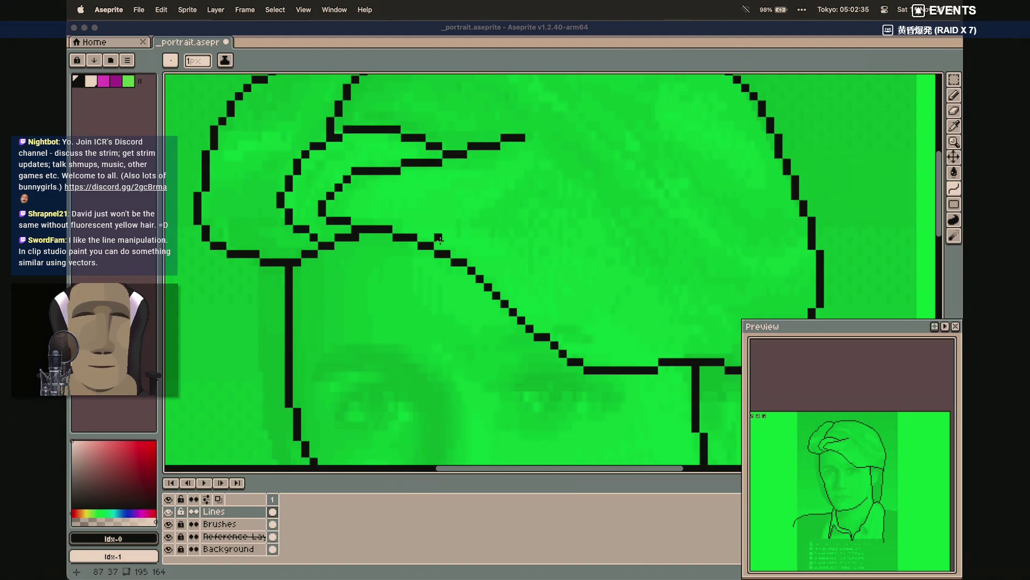
# Redraw the left cheek line slightly further outward from the jaw at (83, 92) up to the cheek, and remove the replaced pixels
pyautogui.scroll(5, 445, 233)
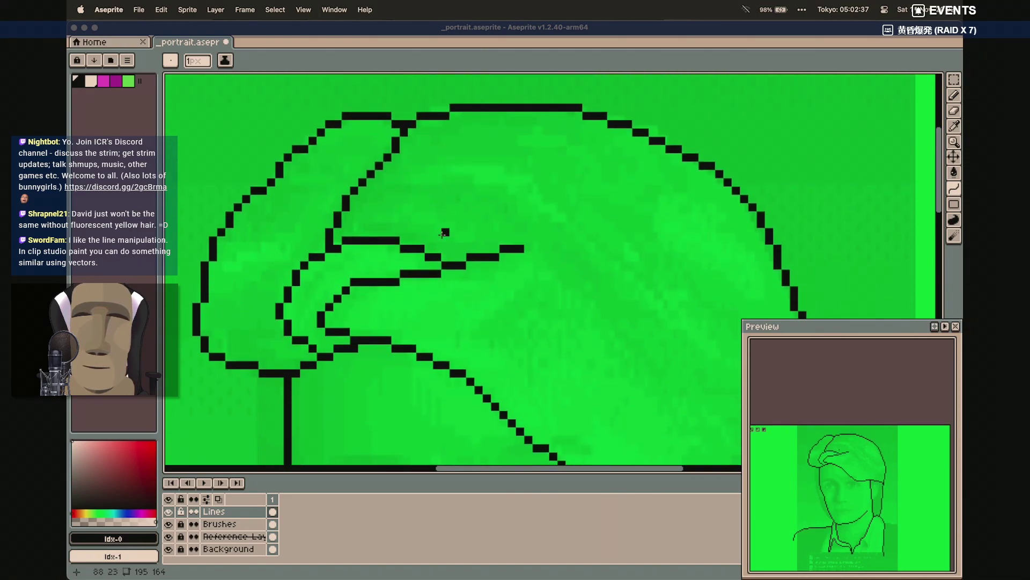
pyautogui.scroll(-1, 532, 265)
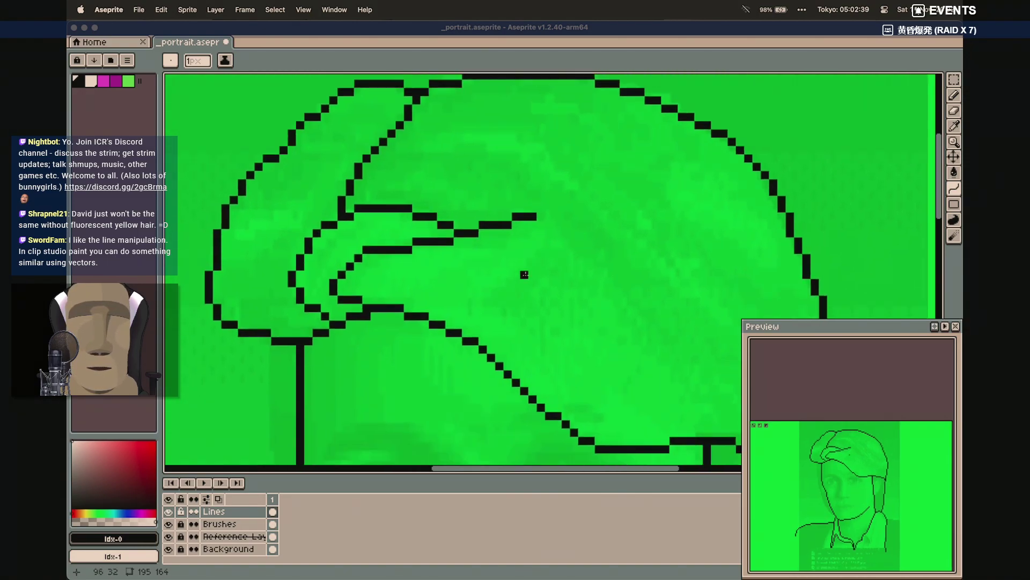
pyautogui.scroll(-6, 524, 275)
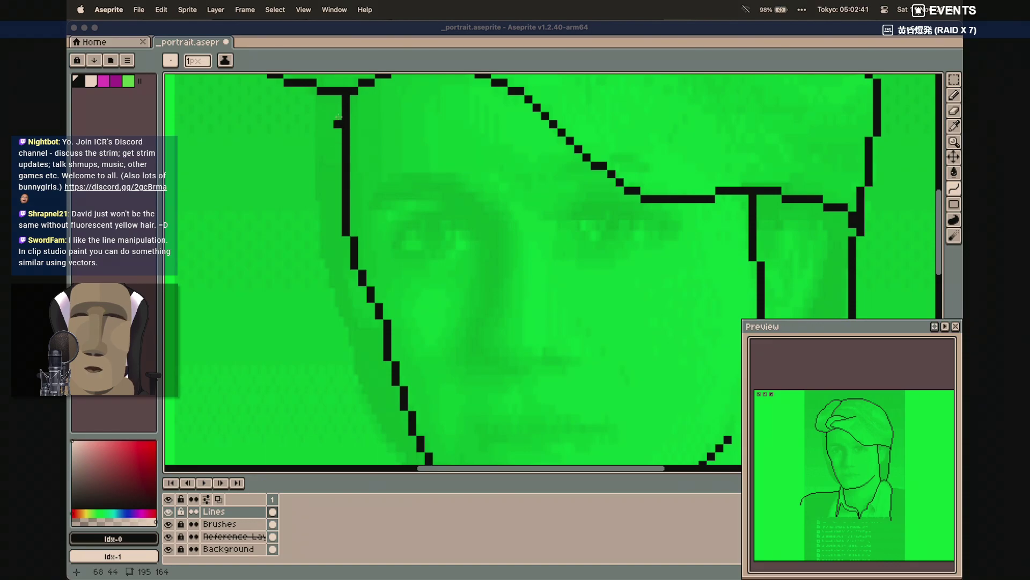
pyautogui.scroll(-3, 338, 202)
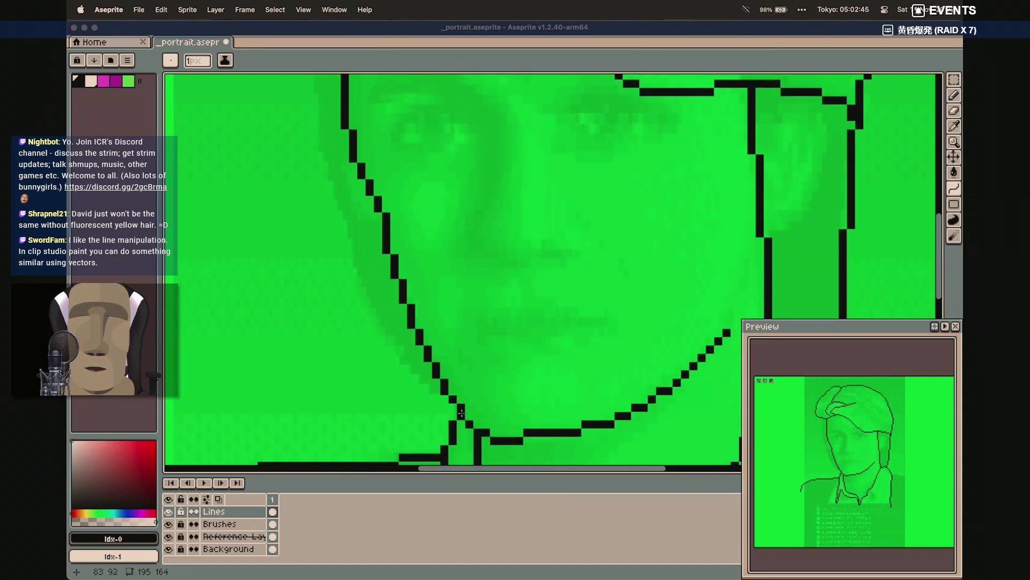
pyautogui.moveTo(459, 414); pyautogui.dragTo(370, 218)
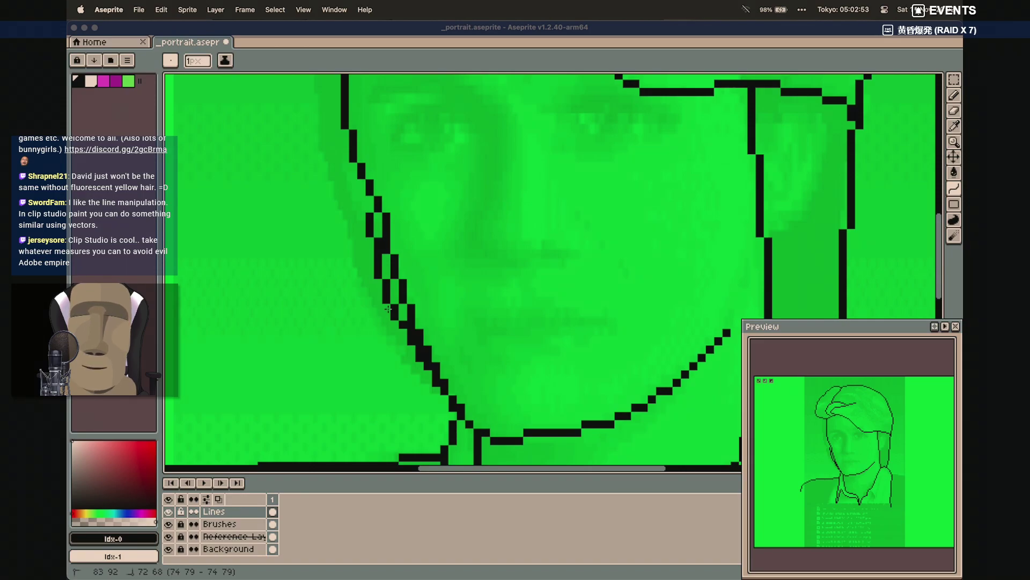
pyautogui.press('Escape')
pyautogui.moveTo(444, 390)
pyautogui.mouseDown()
pyautogui.moveTo(399, 337)
pyautogui.moveTo(376, 217)
pyautogui.moveTo(378, 249)
pyautogui.moveTo(386, 217)
pyautogui.moveTo(394, 275)
pyautogui.moveTo(444, 382)
pyautogui.mouseUp()
pyautogui.press('e')
pyautogui.scroll(3, 445, 314)
pyautogui.hscroll(1, 446, 314)
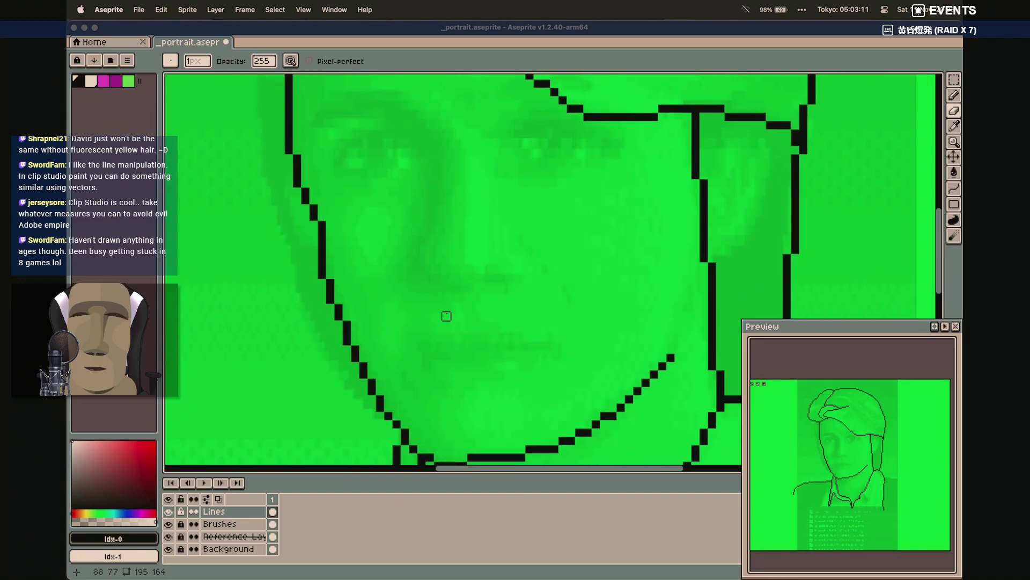
# Outline the right-hand ear with curves from about (119, 56) around to (121, 71), and erase the old vertical line between those ends
pyautogui.scroll(1, 447, 312)
pyautogui.hscroll(-1, 447, 312)
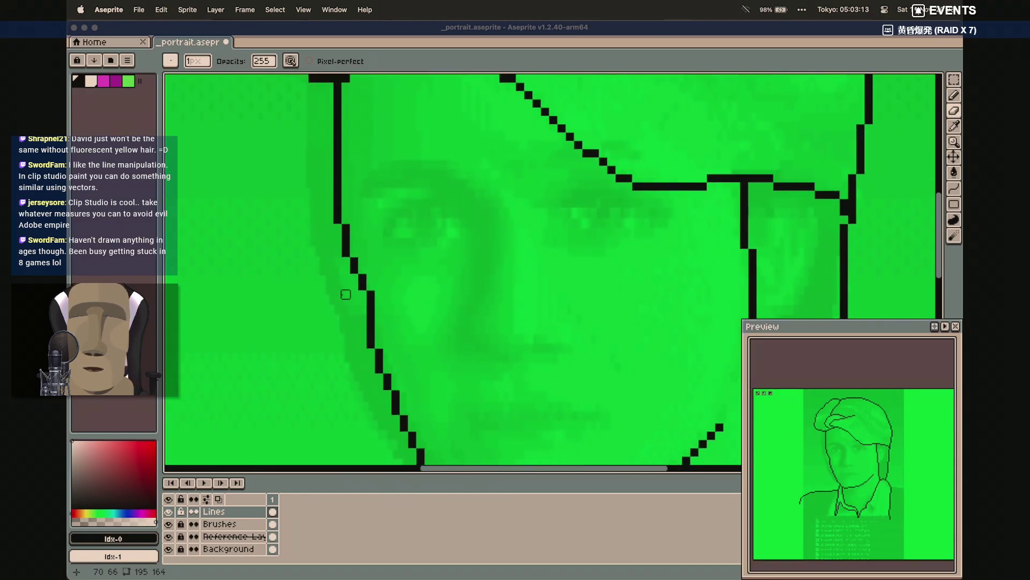
pyautogui.hotkey('shift', 'c')
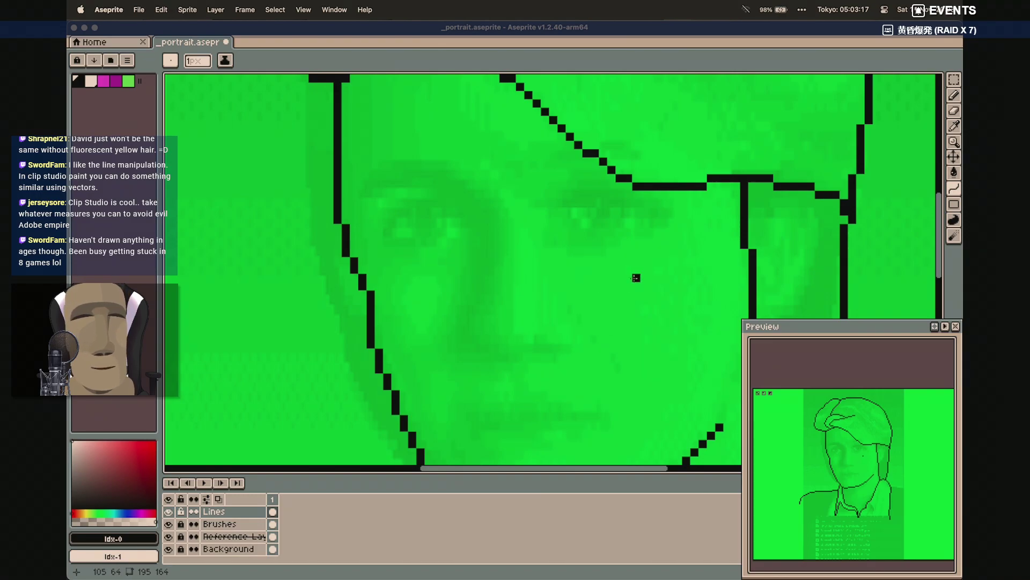
pyautogui.hscroll(5, 634, 278)
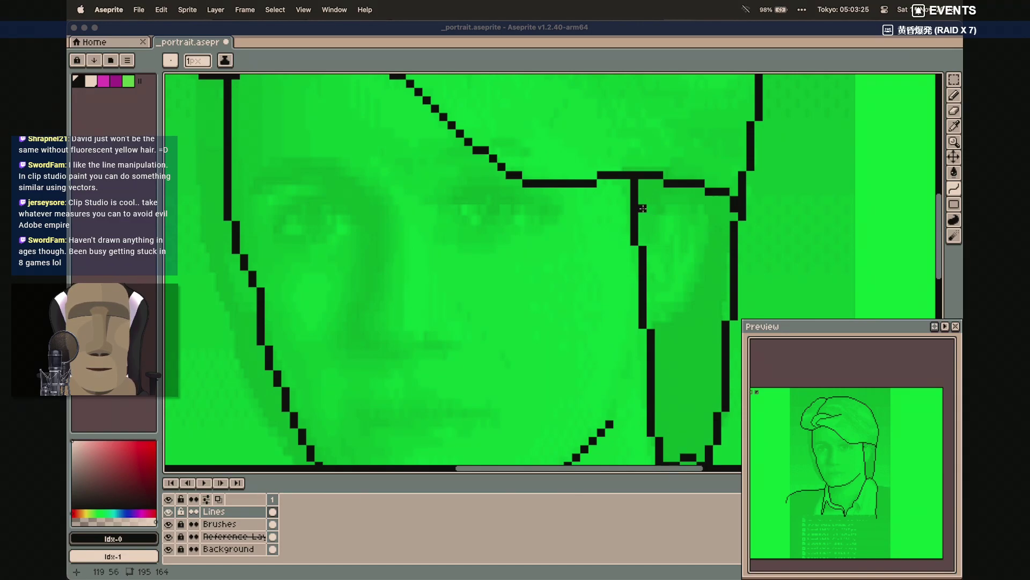
pyautogui.moveTo(638, 212)
pyautogui.mouseDown()
pyautogui.moveTo(704, 211)
pyautogui.moveTo(672, 188)
pyautogui.moveTo(706, 215)
pyautogui.moveTo(694, 291)
pyautogui.moveTo(708, 266)
pyautogui.moveTo(687, 307)
pyautogui.moveTo(653, 329)
pyautogui.mouseUp()
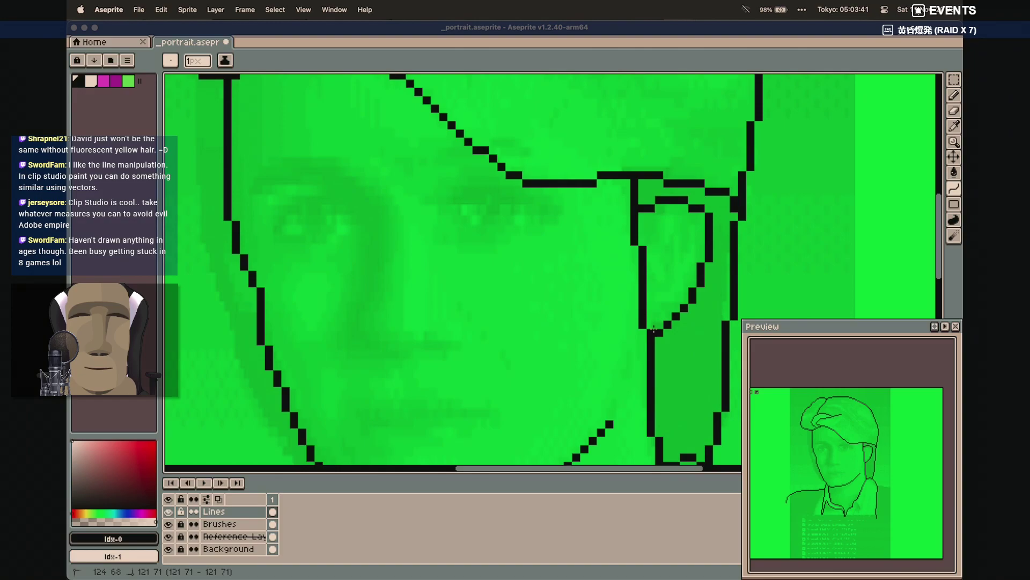
pyautogui.press('b')
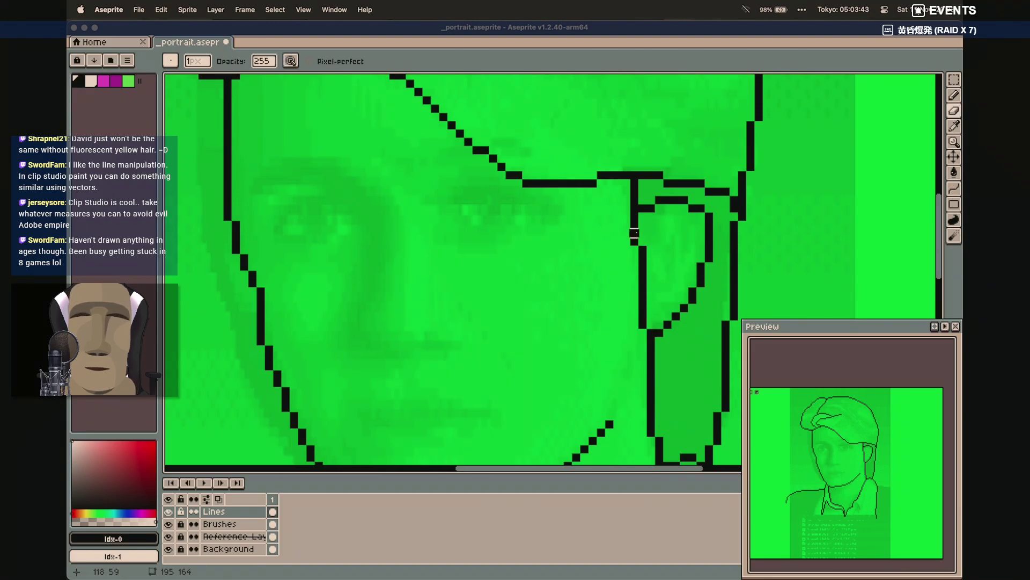
pyautogui.moveTo(634, 216); pyautogui.dragTo(642, 324)
pyautogui.scroll(-2, 643, 324)
pyautogui.scroll(2, 607, 308)
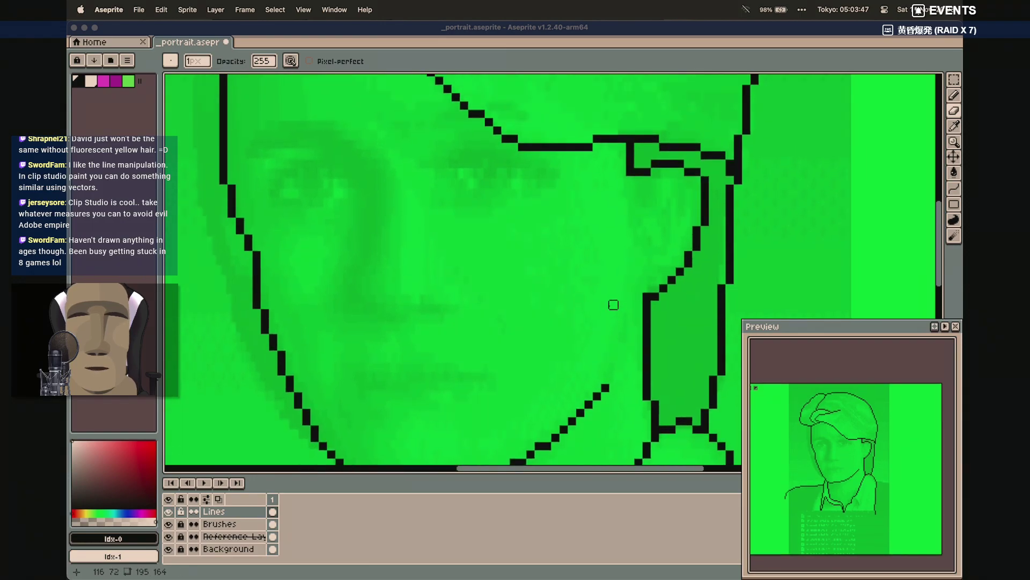
# Outline the small ear beside the left cheek with a curve from (70, 61) to (69, 64) and a second one back to the cheek line
pyautogui.hscroll(-3, 613, 308)
pyautogui.hscroll(-2, 612, 308)
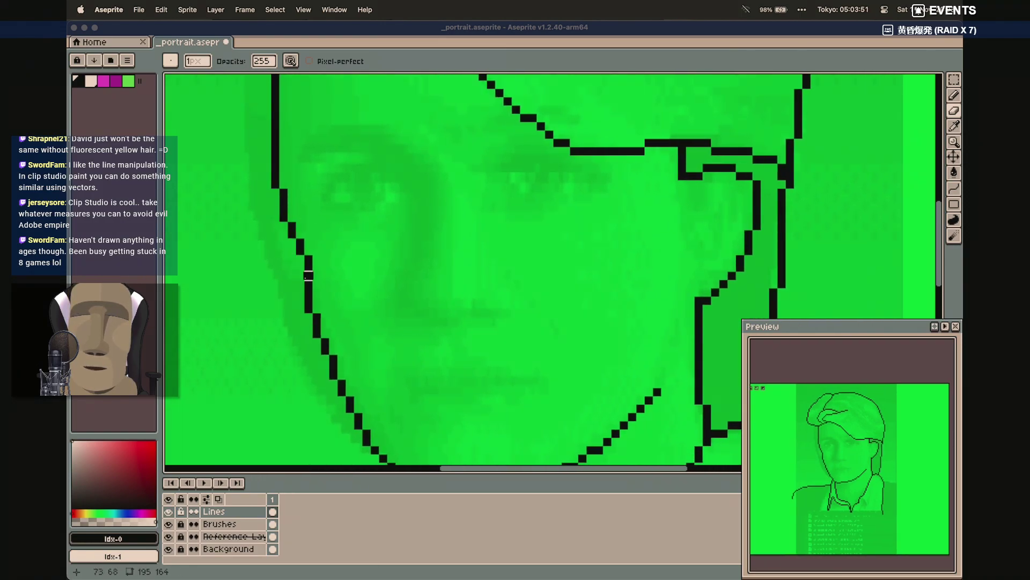
pyautogui.hotkey('shift', 'l')
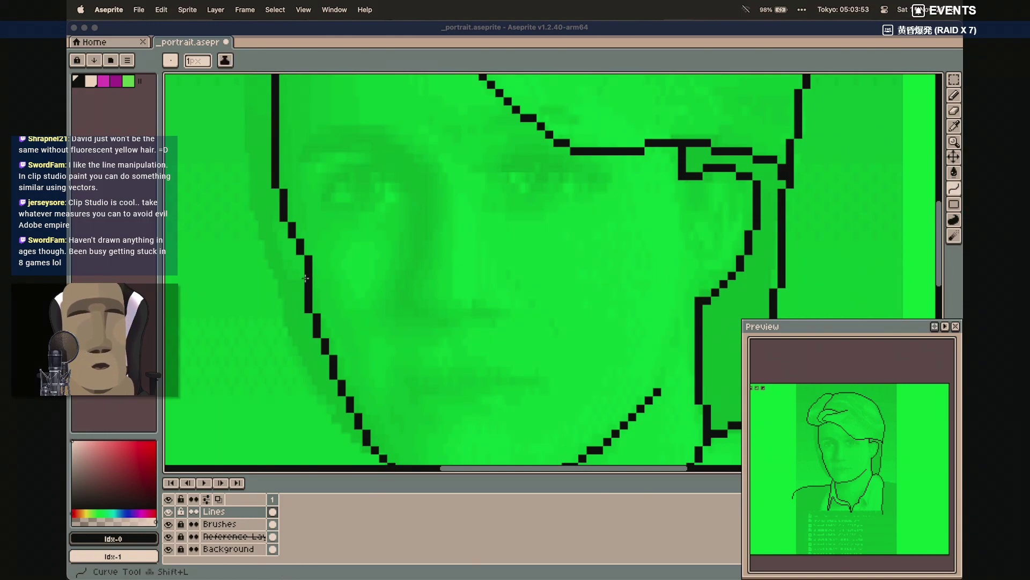
pyautogui.moveTo(281, 216); pyautogui.dragTo(275, 238)
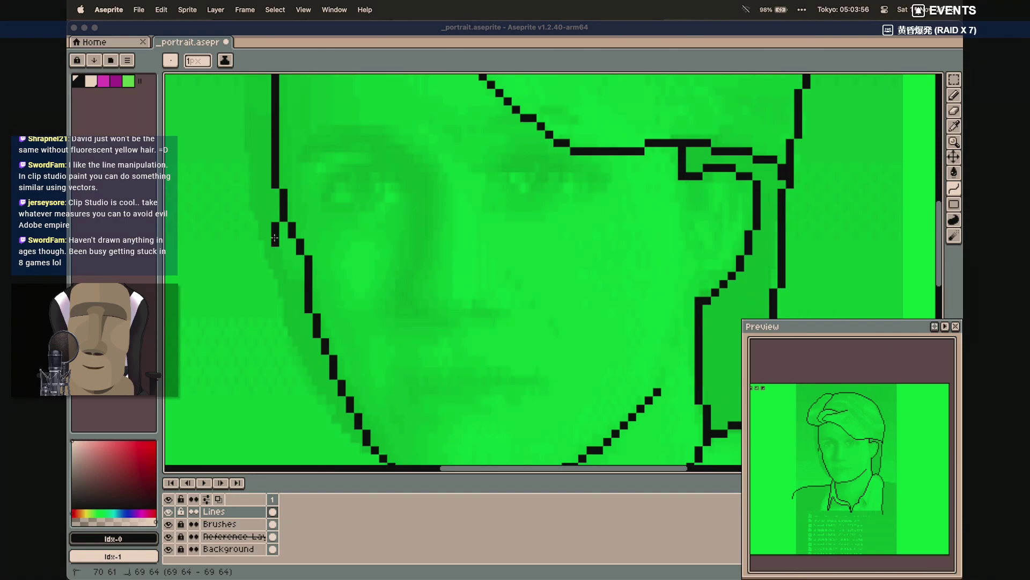
pyautogui.click(268, 211)
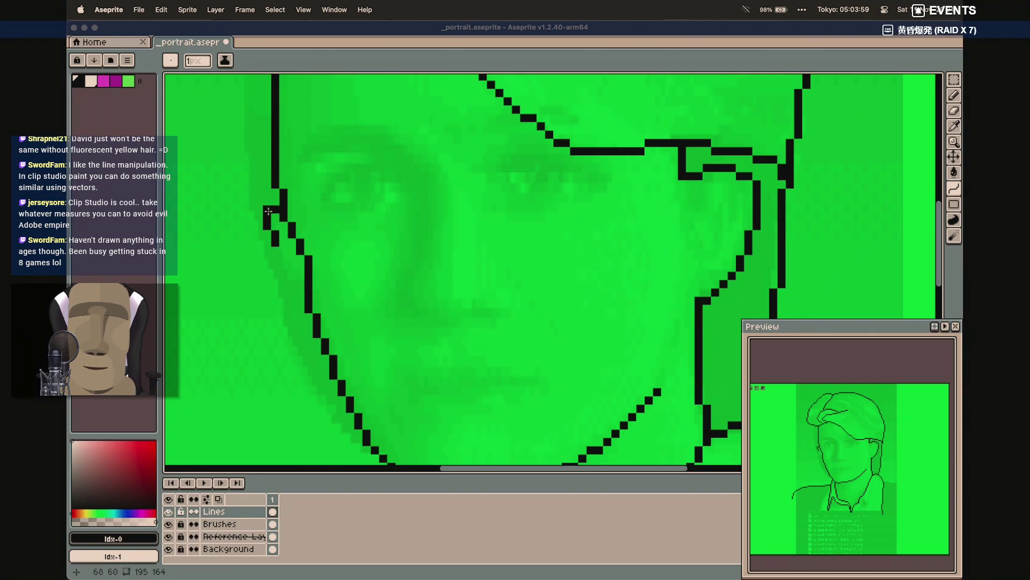
pyautogui.moveTo(276, 250)
pyautogui.mouseDown()
pyautogui.moveTo(285, 285)
pyautogui.moveTo(283, 277)
pyautogui.moveTo(309, 281)
pyautogui.mouseUp()
pyautogui.doubleClick(283, 277)
pyautogui.scroll(-3, 392, 284)
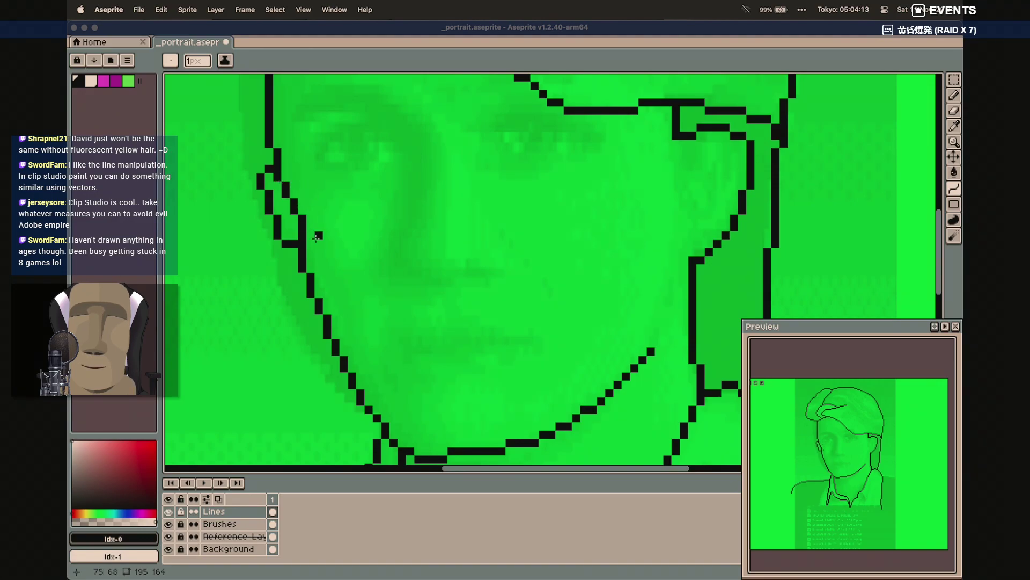
pyautogui.scroll(3, 317, 236)
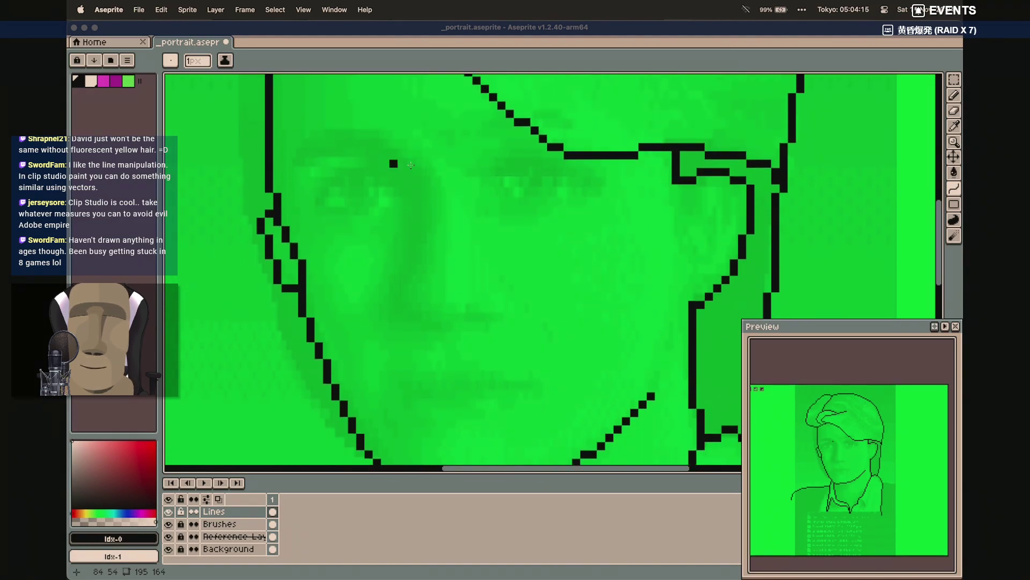
# Review the outline from hair to collar, and check the original portrait screenshot in Preview before returning to Aseprite
pyautogui.scroll(5, 402, 164)
pyautogui.scroll(-2, 411, 164)
pyautogui.scroll(-1, 411, 164)
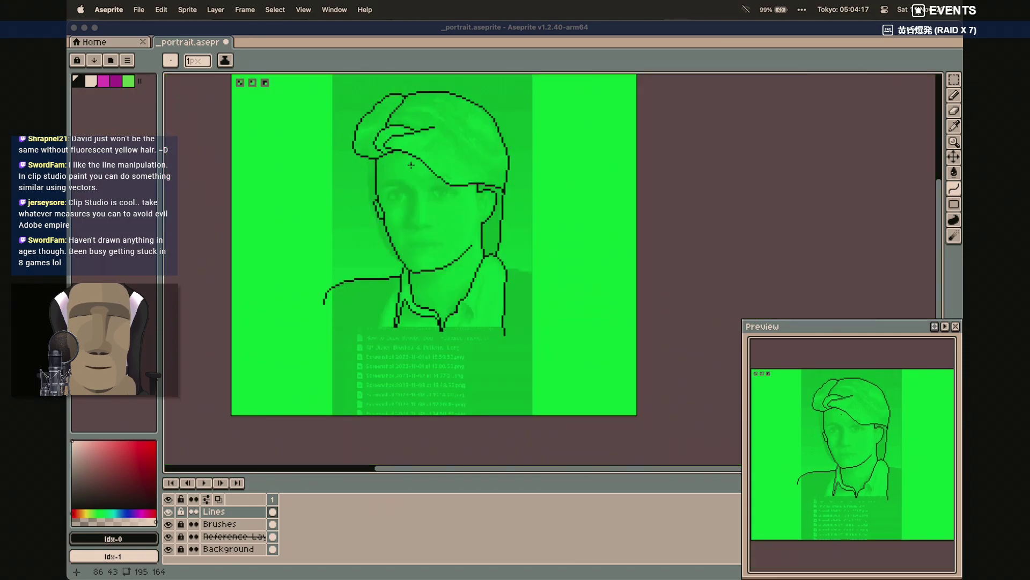
pyautogui.scroll(1, 542, 281)
pyautogui.scroll(-1, 516, 287)
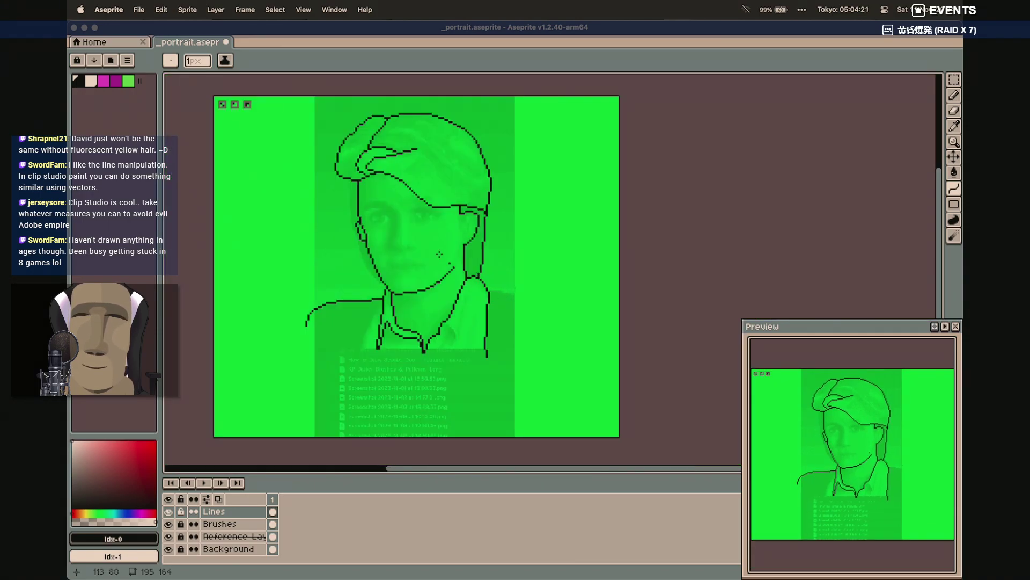
pyautogui.scroll(1, 385, 264)
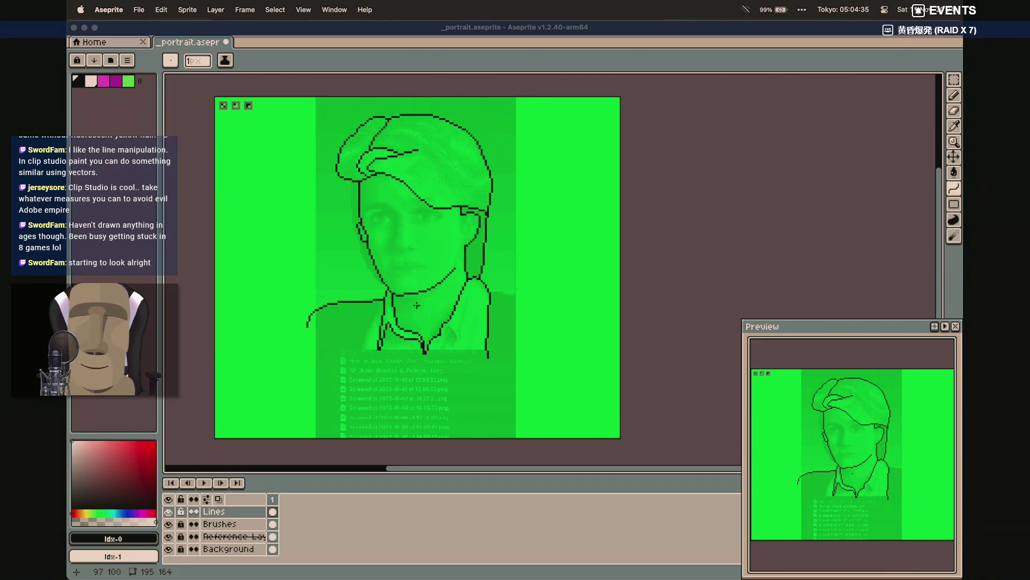
pyautogui.scroll(4, 417, 304)
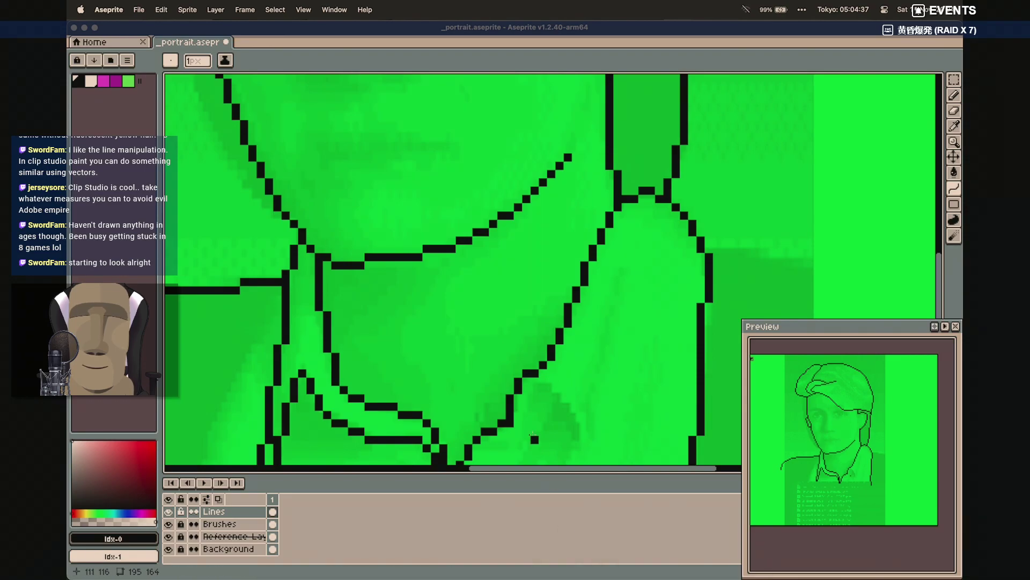
pyautogui.click(687, 568)
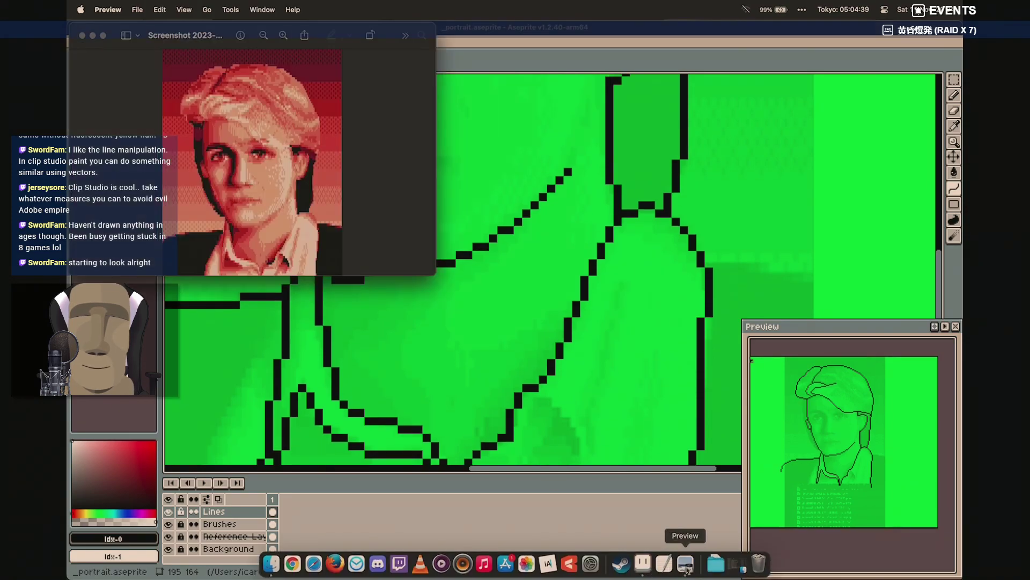
pyautogui.click(671, 437)
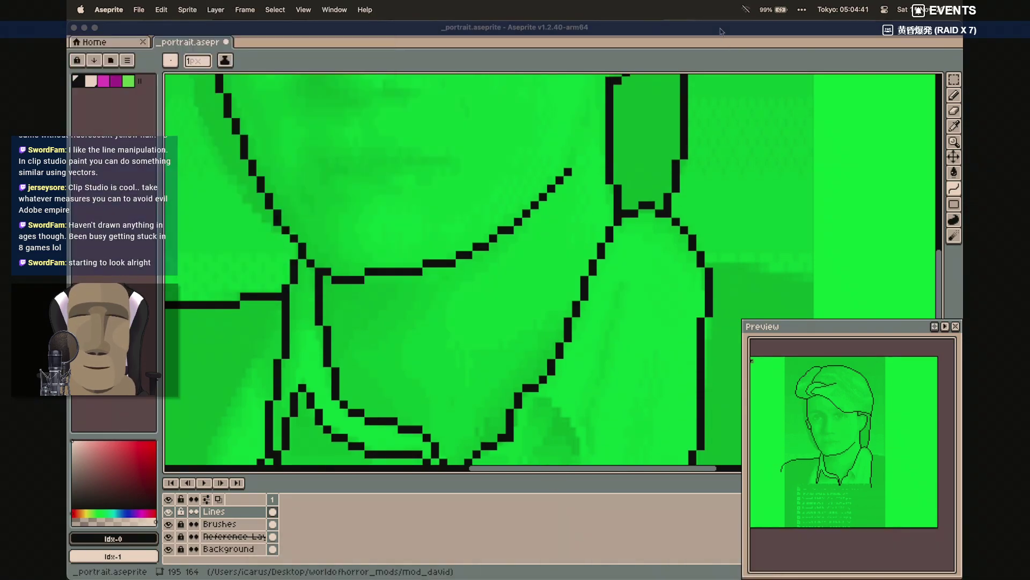
# Redraw the chin line slightly lower with a curve from (88, 96) to (105, 91), and erase the replaced pixels above it
pyautogui.moveTo(341, 285)
pyautogui.mouseDown()
pyautogui.moveTo(444, 287)
pyautogui.moveTo(484, 255)
pyautogui.mouseUp()
pyautogui.press('super+z')
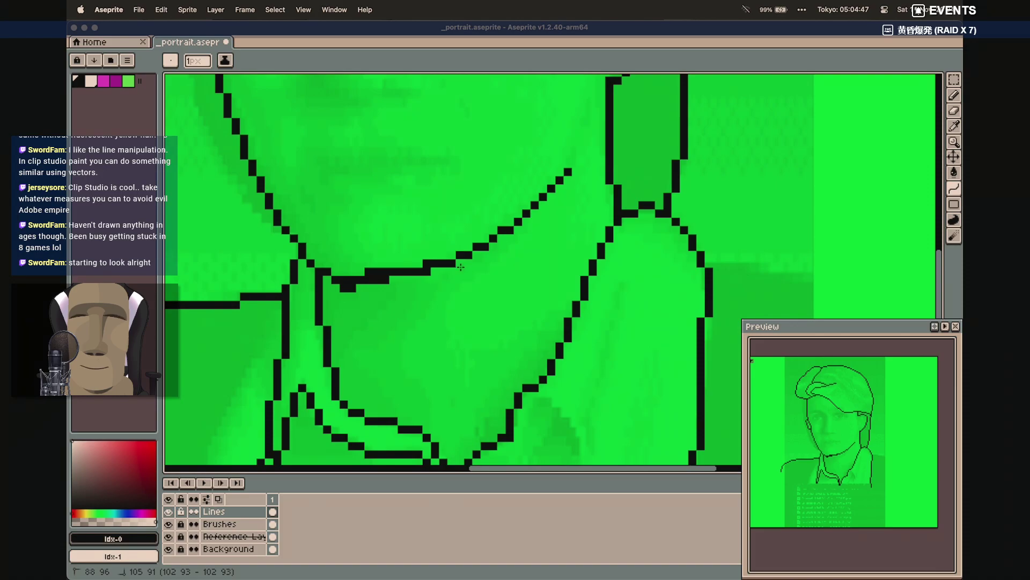
pyautogui.press('super+shift+z')
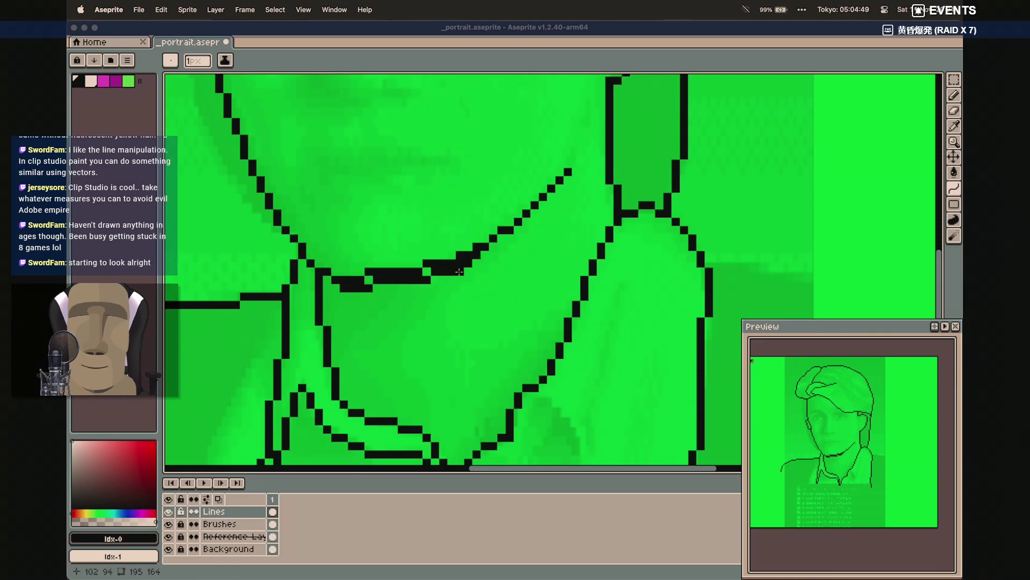
pyautogui.press('b')
pyautogui.moveTo(344, 280)
pyautogui.mouseDown()
pyautogui.moveTo(418, 272)
pyautogui.moveTo(417, 263)
pyautogui.moveTo(477, 246)
pyautogui.mouseUp()
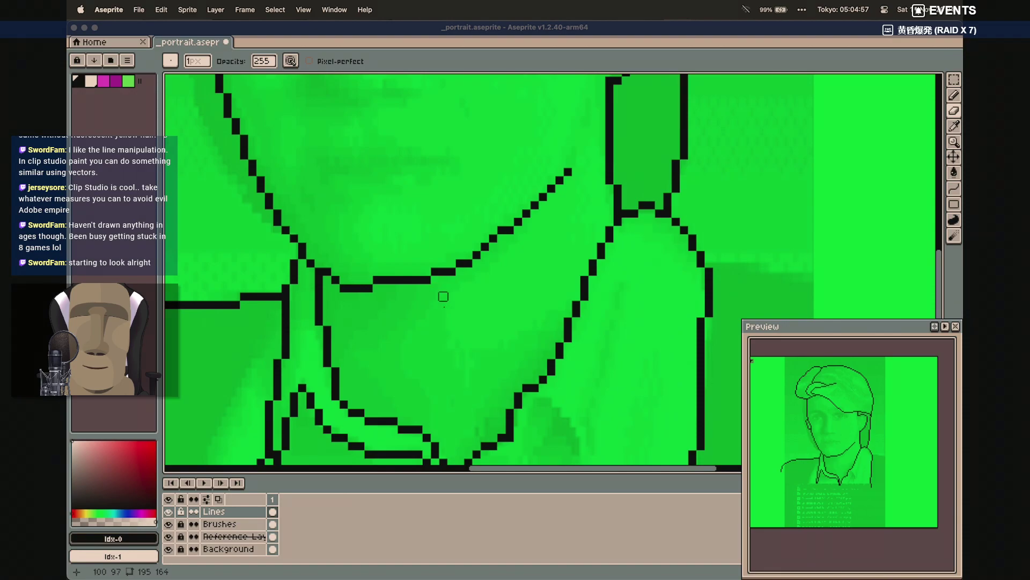
# Smooth the right part of the chin line with a curve from (92, 96) to (108, 89), and erase the doubled pixels along it
pyautogui.scroll(10, 442, 299)
pyautogui.hscroll(-3, 442, 298)
pyautogui.scroll(-3, 438, 302)
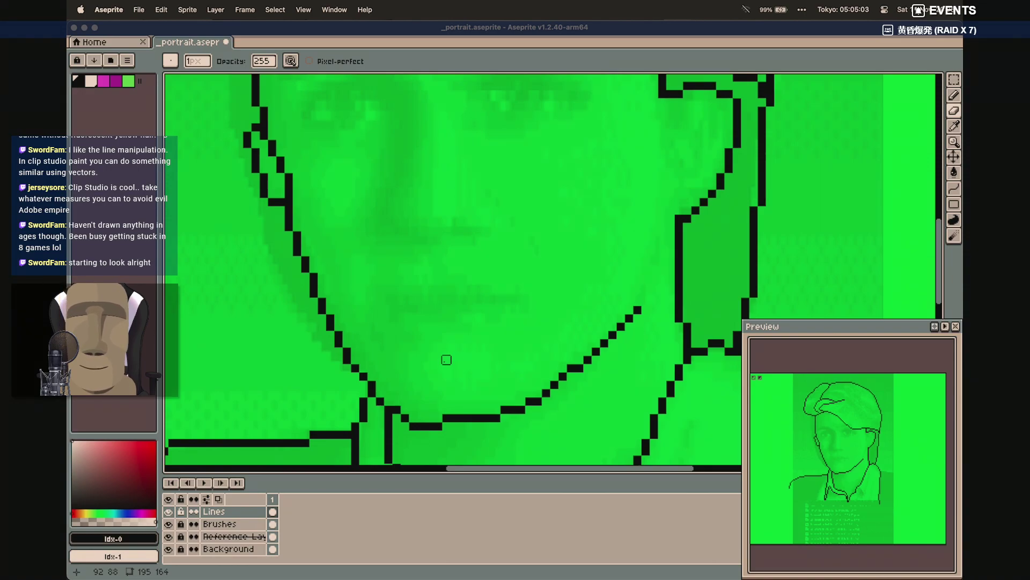
pyautogui.scroll(-2, 446, 360)
pyautogui.scroll(-4, 470, 323)
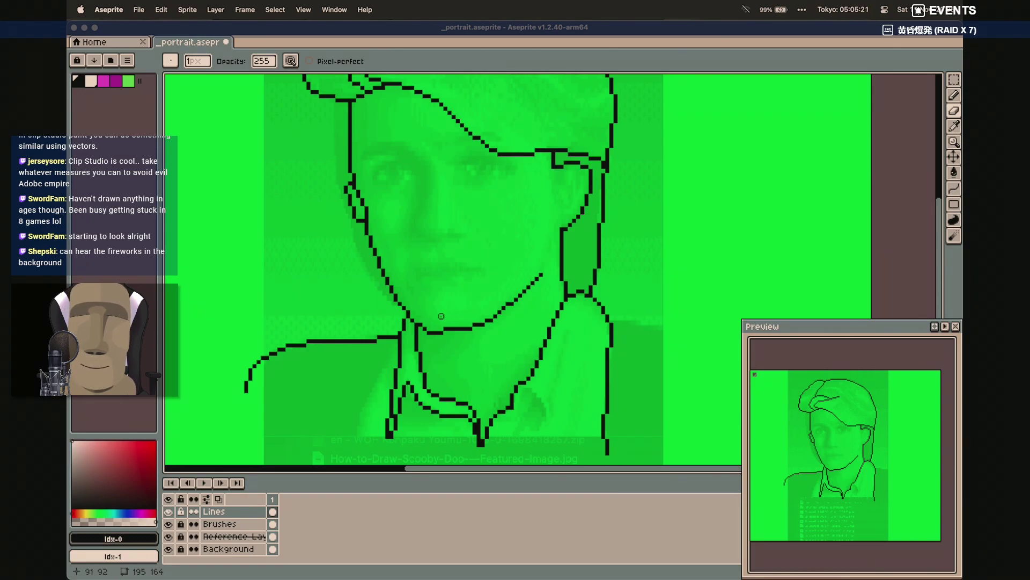
pyautogui.scroll(1, 441, 316)
pyautogui.hscroll(1, 487, 357)
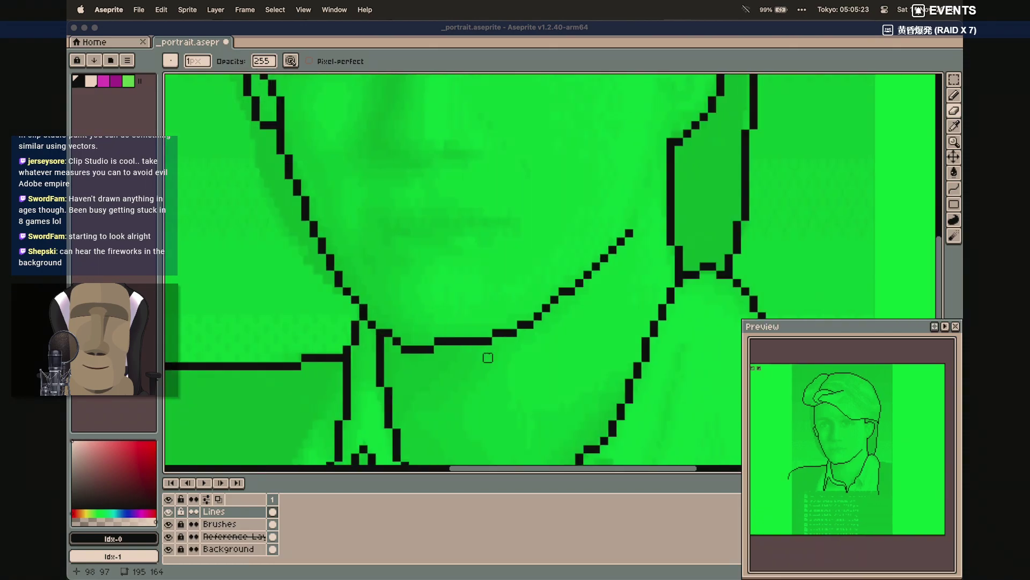
pyautogui.hotkey('shift', 'l')
pyautogui.moveTo(439, 347)
pyautogui.mouseDown()
pyautogui.moveTo(557, 316)
pyautogui.moveTo(569, 293)
pyautogui.moveTo(525, 331)
pyautogui.mouseUp()
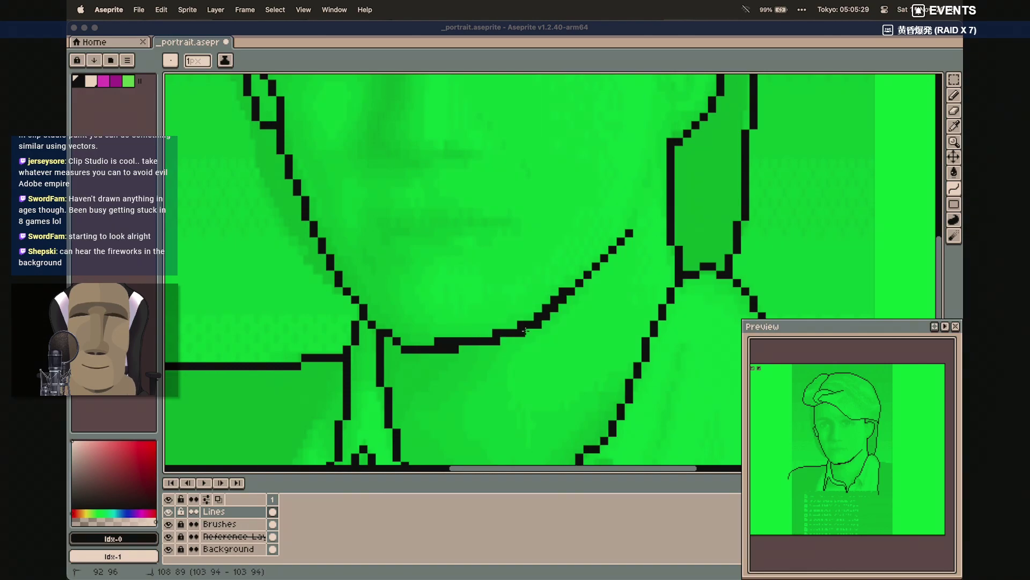
pyautogui.press('b')
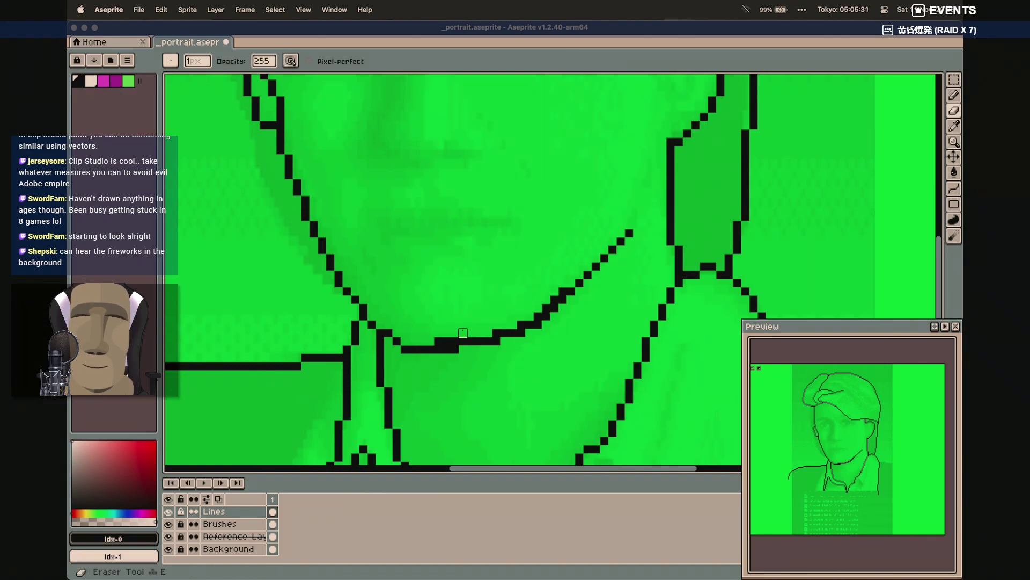
pyautogui.moveTo(438, 332); pyautogui.dragTo(456, 339)
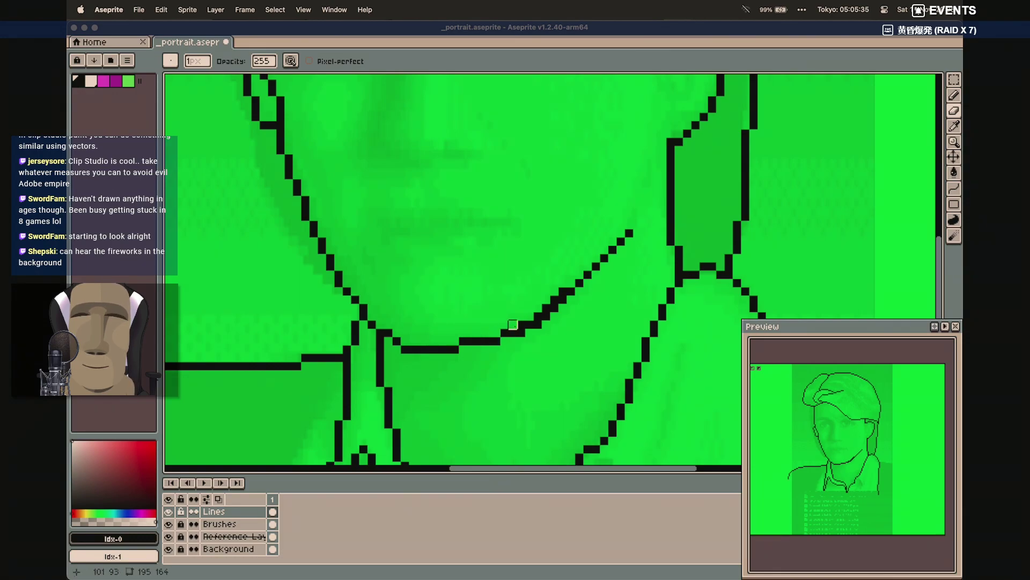
pyautogui.moveTo(529, 316); pyautogui.dragTo(554, 299)
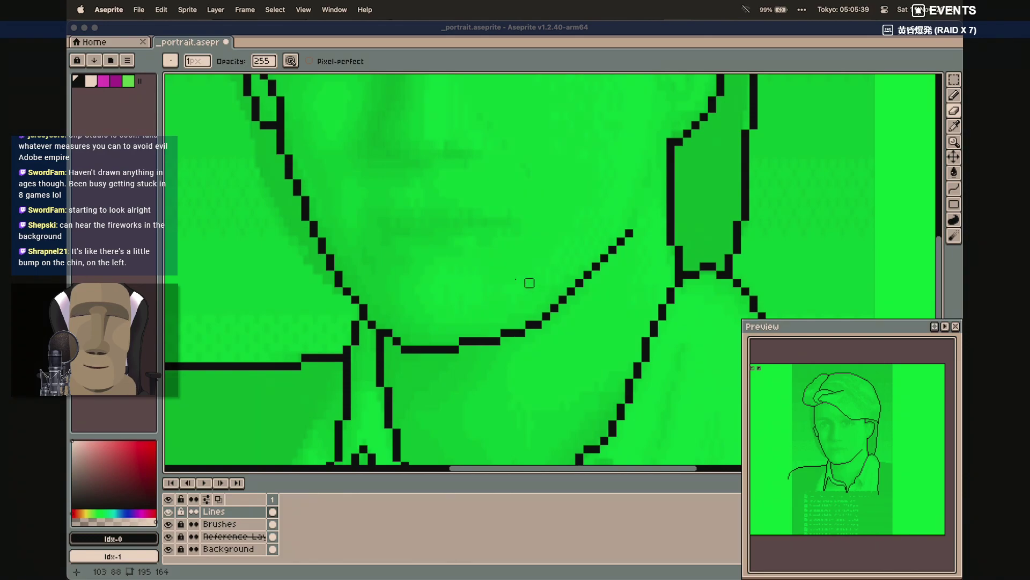
# Examine the complete line art, from the hair locks and face down to the collar and shoulders, on the canvas and in the preview
pyautogui.scroll(-2, 431, 272)
pyautogui.scroll(3, 430, 273)
pyautogui.hscroll(-3, 431, 273)
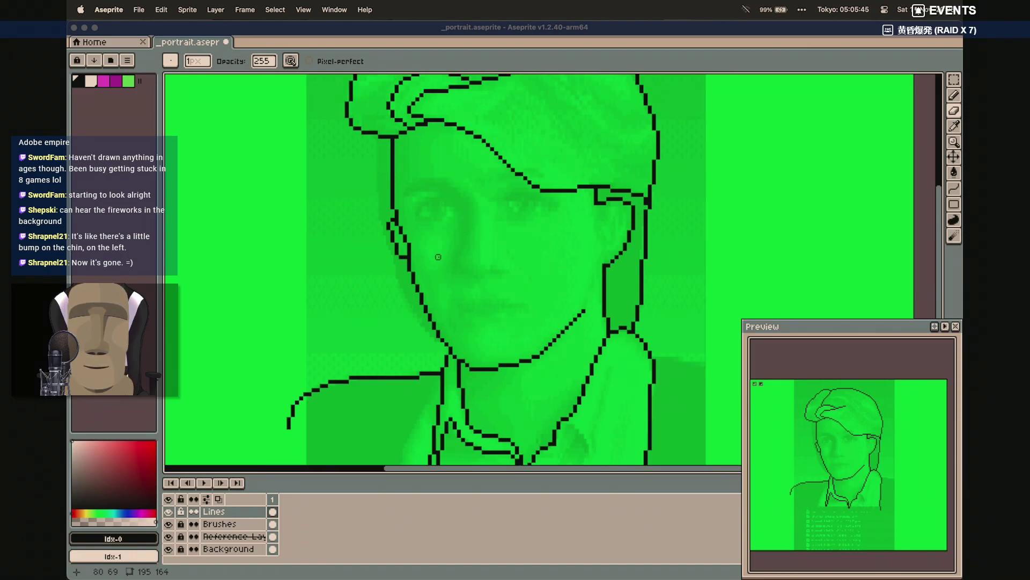
pyautogui.scroll(-5, 497, 253)
pyautogui.hscroll(1, 497, 253)
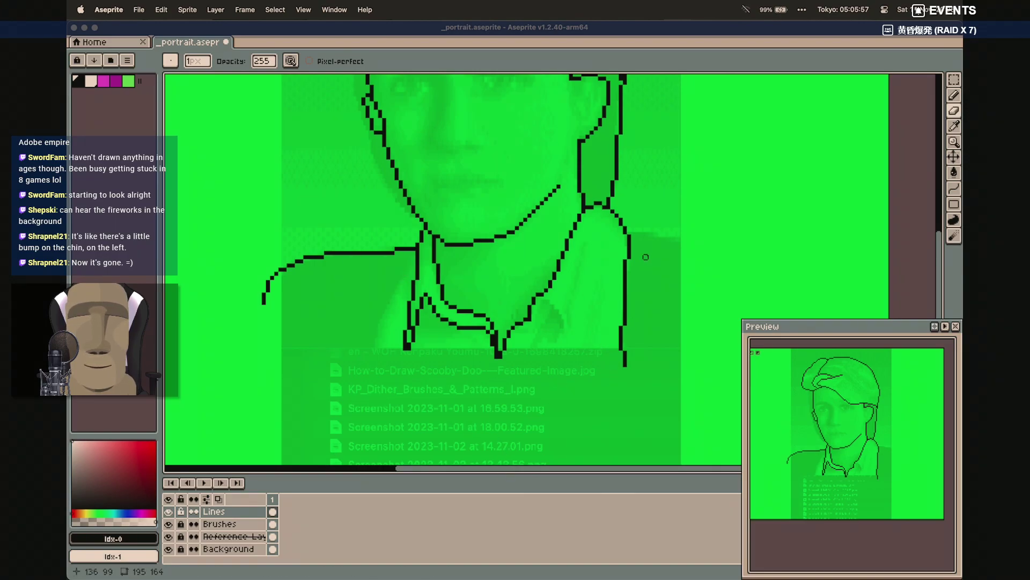
pyautogui.hscroll(3, 679, 252)
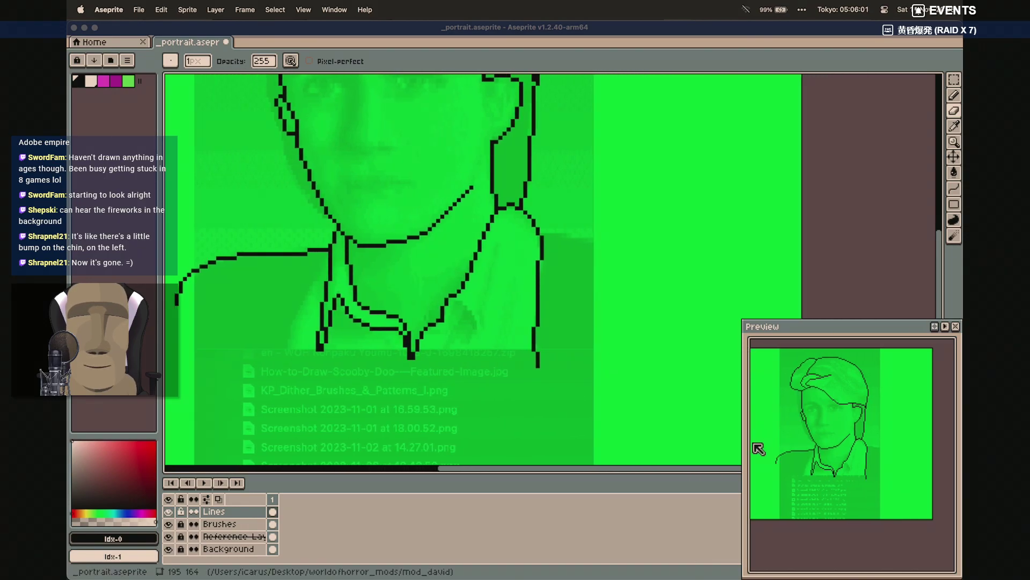
pyautogui.scroll(1, 591, 392)
pyautogui.hscroll(1, 591, 392)
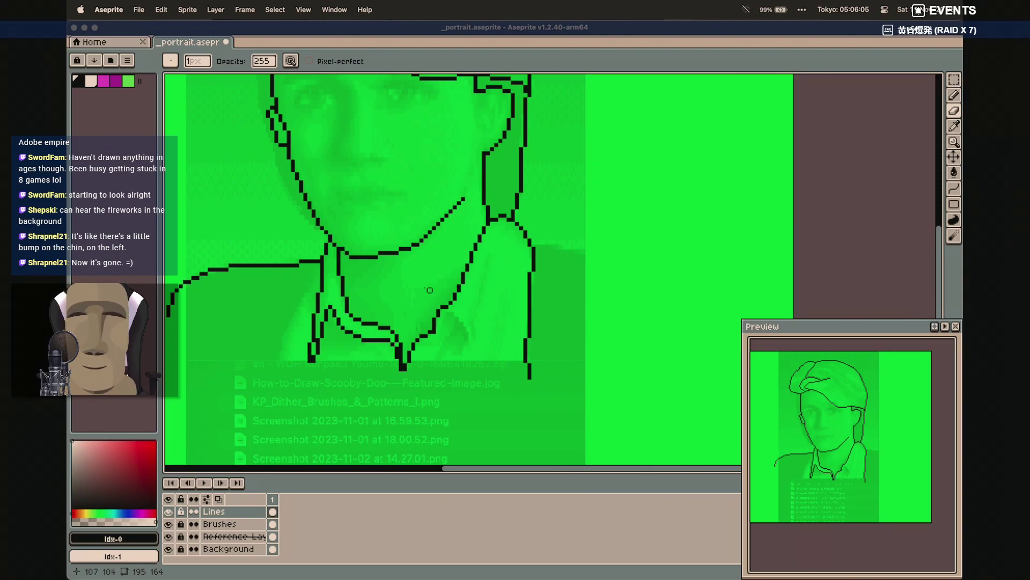
pyautogui.scroll(5, 429, 343)
pyautogui.hscroll(-5, 429, 343)
pyautogui.scroll(1, 409, 254)
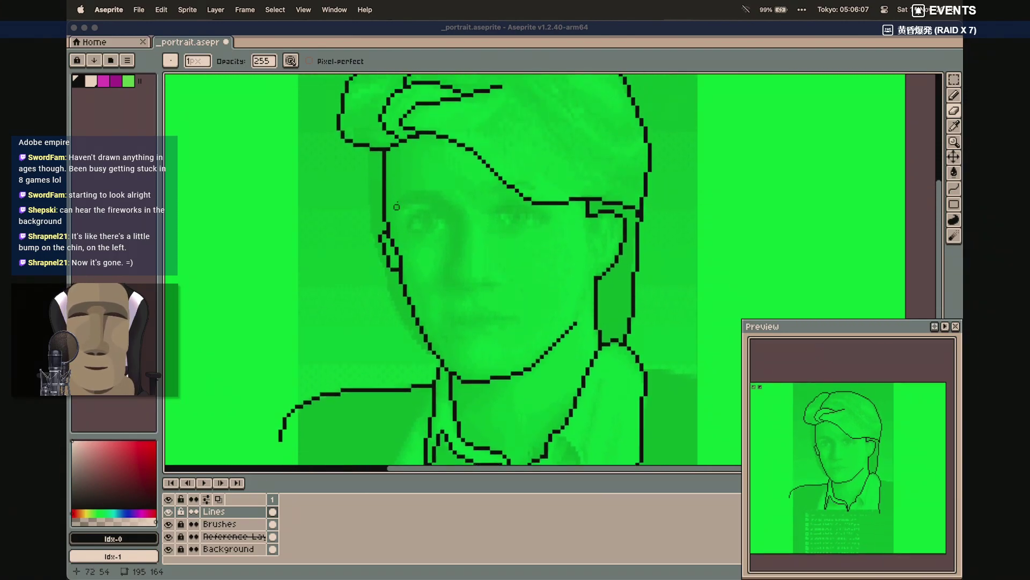
pyautogui.scroll(3, 480, 203)
pyautogui.scroll(3, 478, 202)
pyautogui.hscroll(-3, 478, 203)
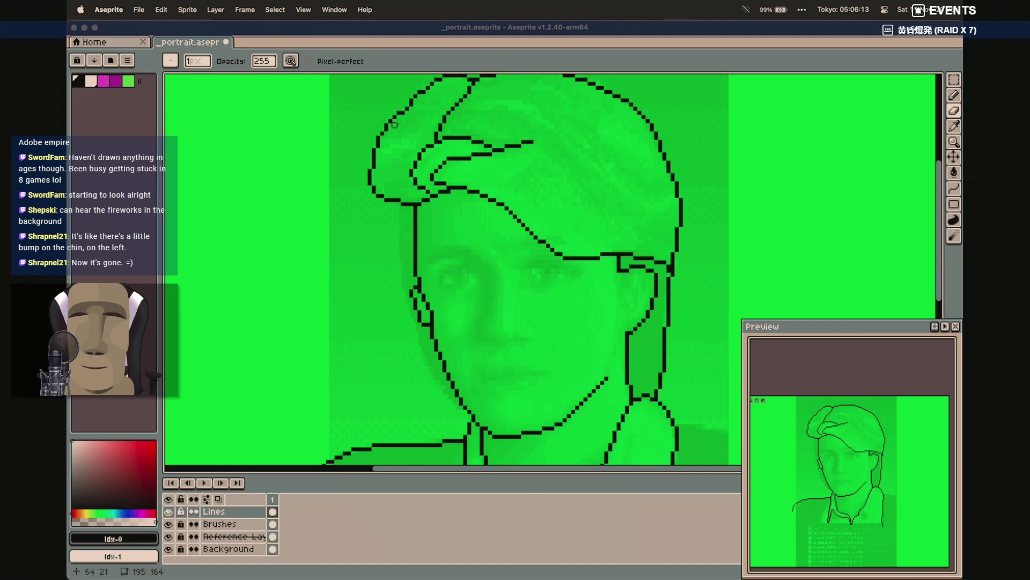
pyautogui.scroll(1, 548, 143)
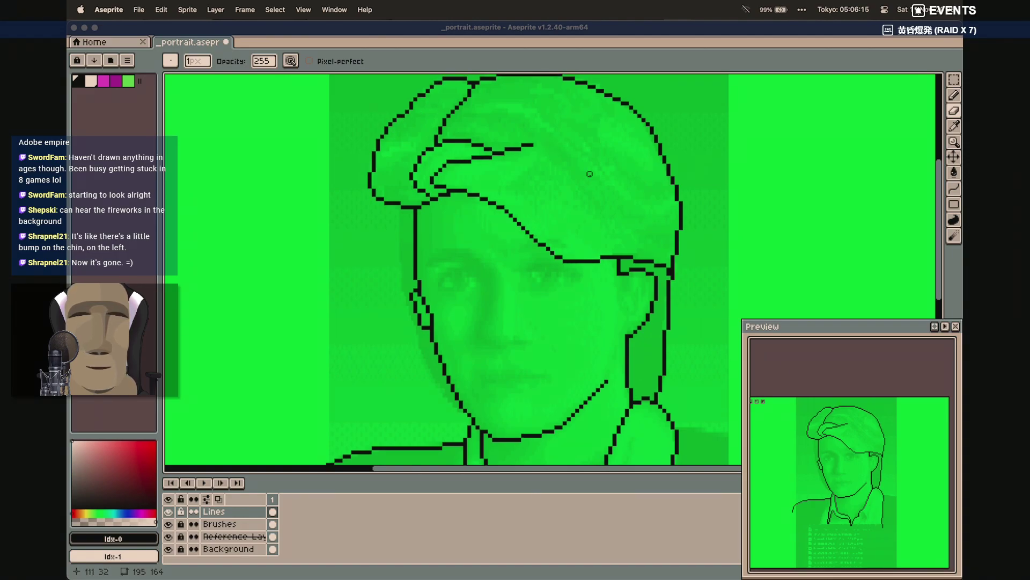
pyautogui.scroll(-10, 615, 240)
pyautogui.scroll(-2, 677, 328)
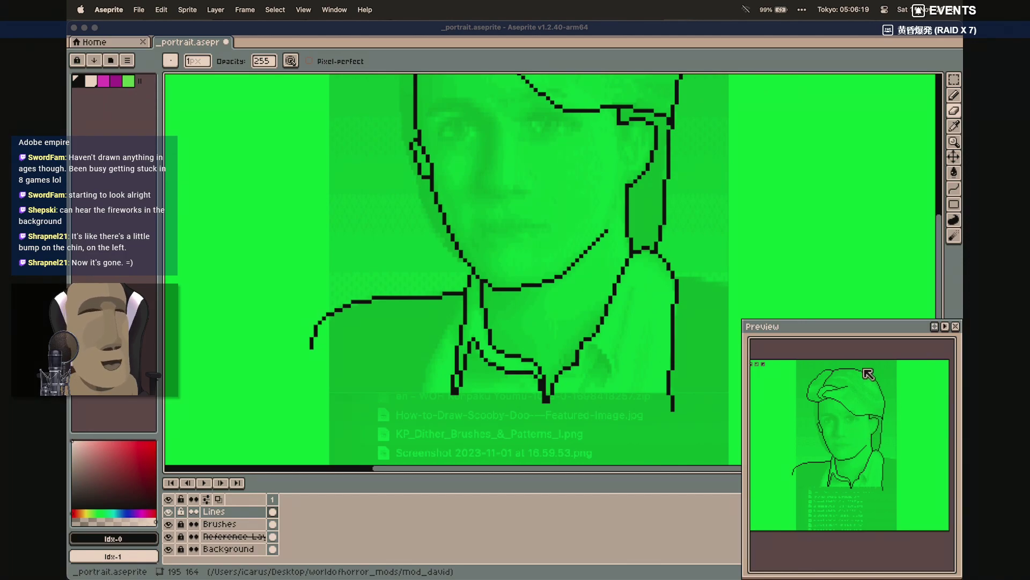
pyautogui.scroll(1, 858, 422)
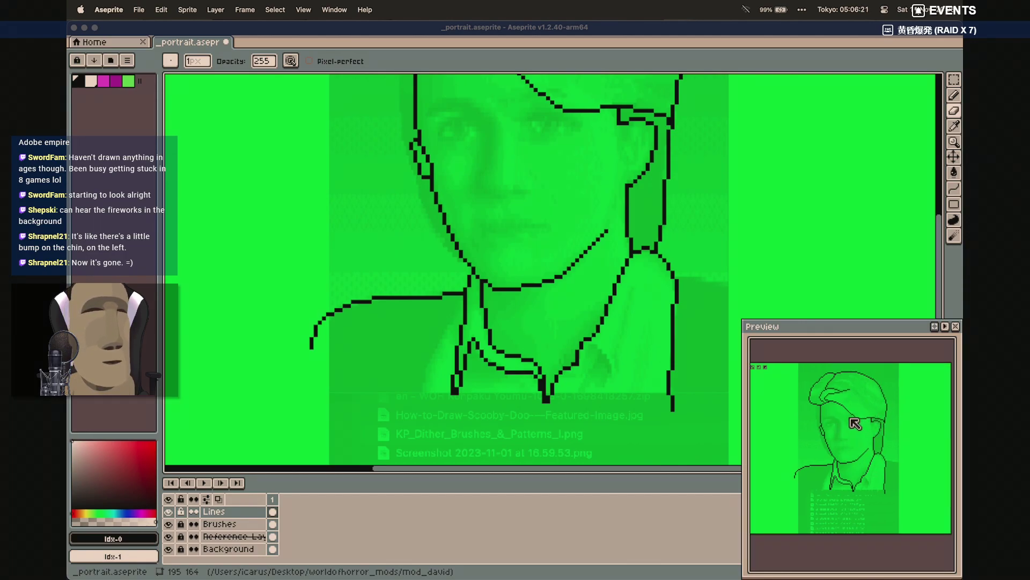
pyautogui.scroll(1, 850, 419)
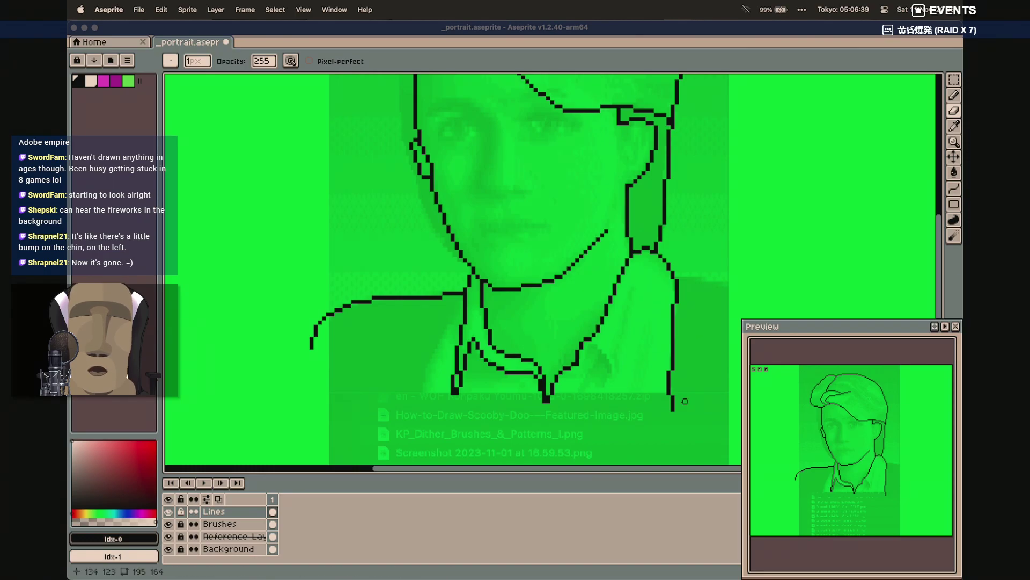
# Outline the right-hand collar point with curves from the neckline down to (117, 116) and back up to (121, 96)
pyautogui.hscroll(4, 681, 402)
pyautogui.scroll(-2, 680, 403)
pyautogui.scroll(-2, 681, 402)
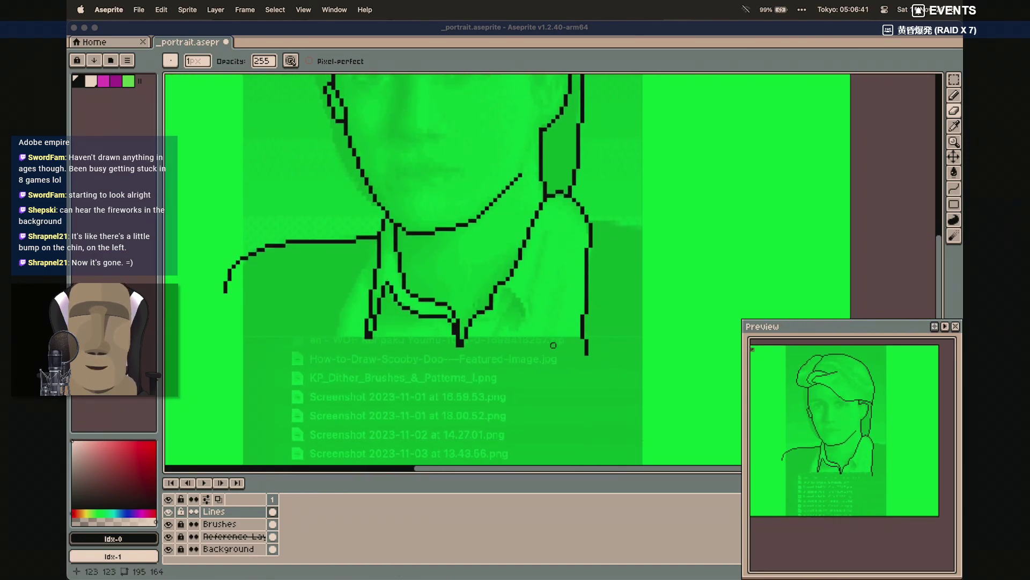
pyautogui.hotkey('shift', 'l')
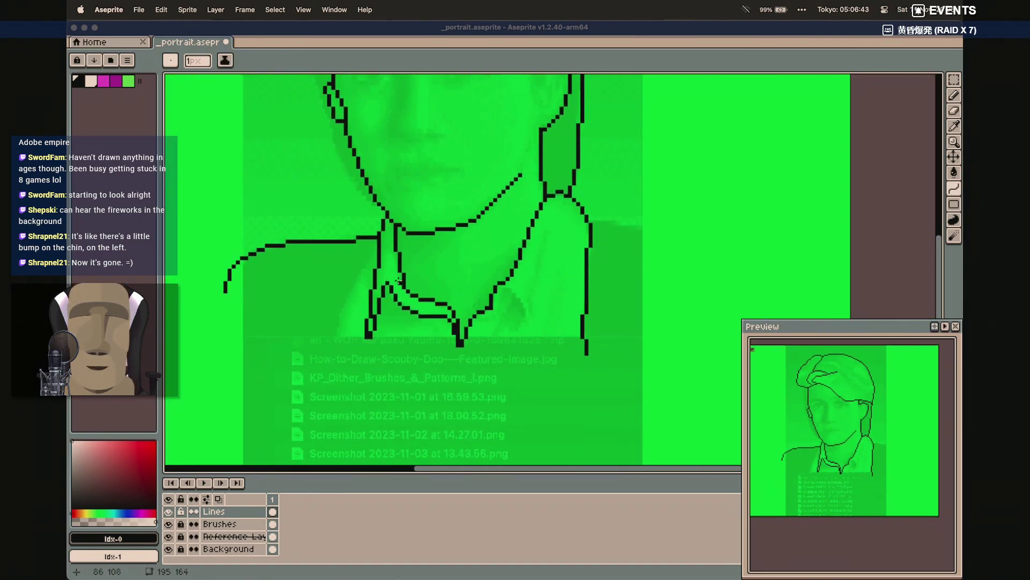
pyautogui.moveTo(502, 290)
pyautogui.mouseDown()
pyautogui.moveTo(528, 325)
pyautogui.moveTo(520, 297)
pyautogui.moveTo(531, 312)
pyautogui.moveTo(544, 231)
pyautogui.mouseUp()
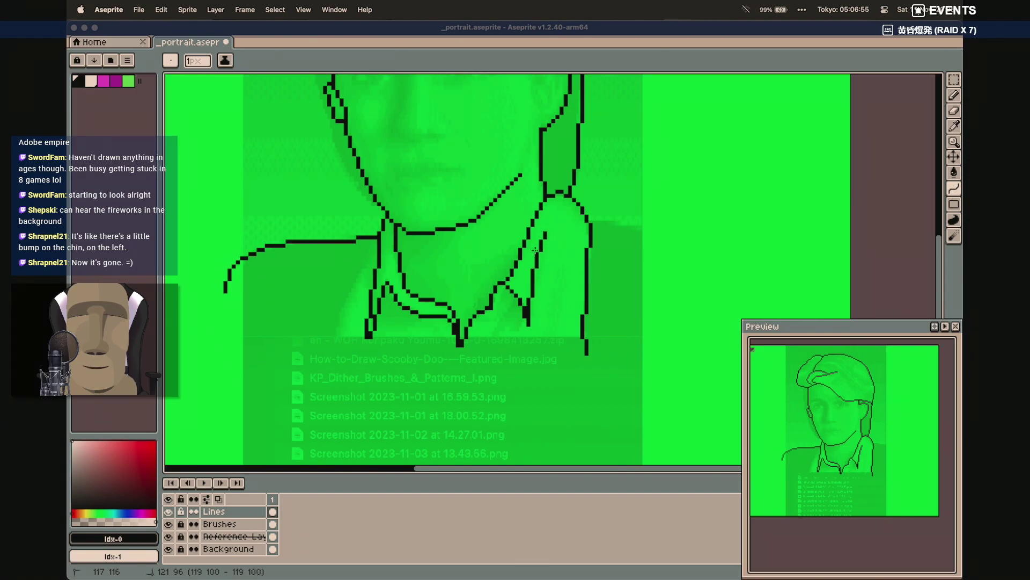
pyautogui.click(535, 251)
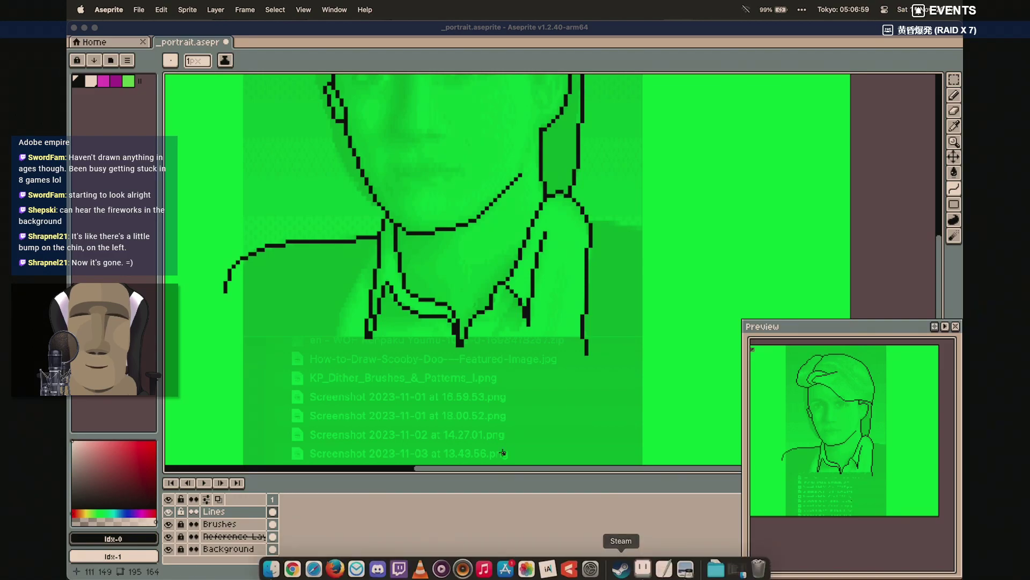
# Check the reference portrait image and draw a shoulder curve about 36 px wide outward from the collar on the portrait's right side
pyautogui.click(686, 562)
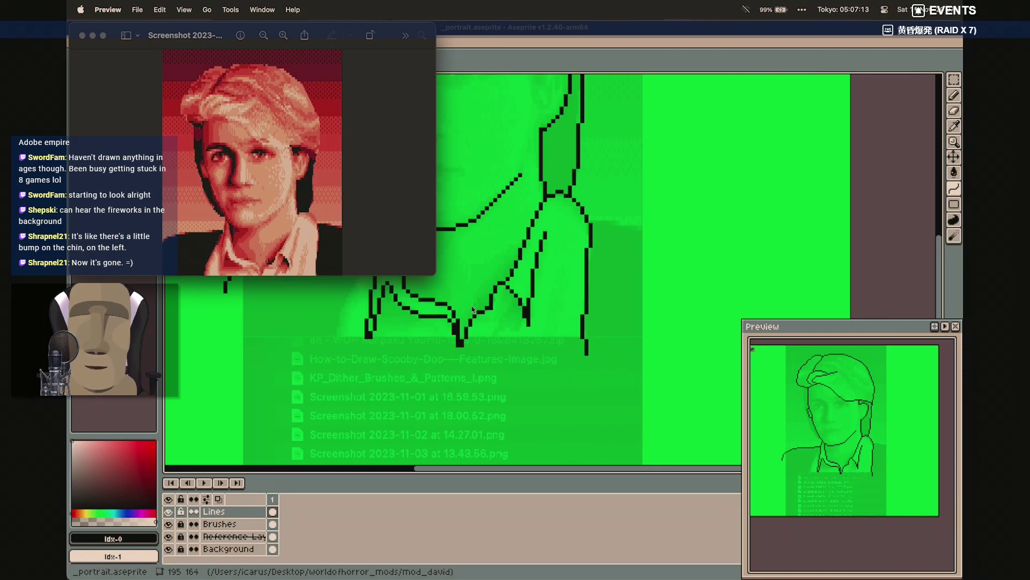
pyautogui.click(623, 27)
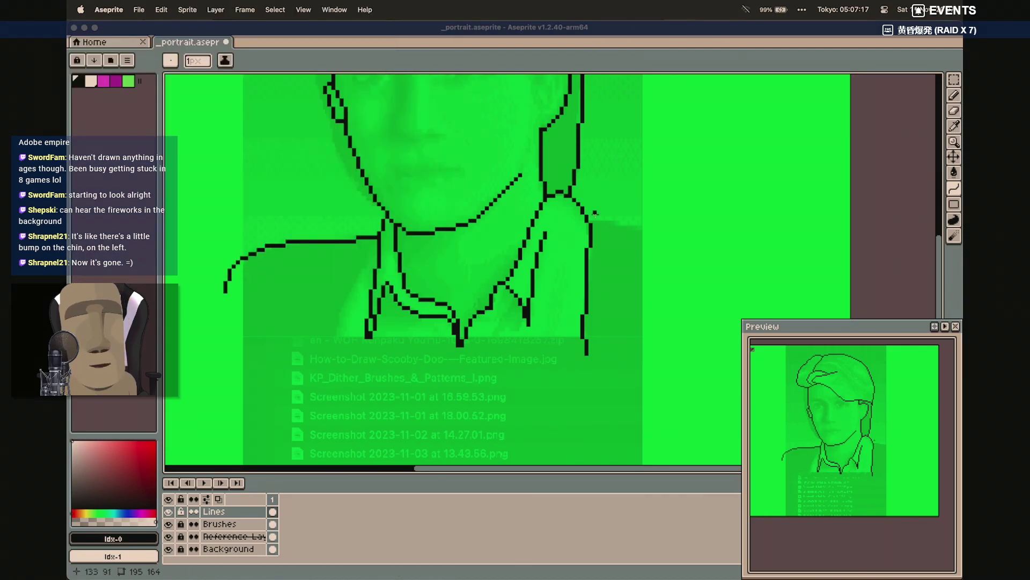
pyautogui.moveTo(591, 221)
pyautogui.mouseDown()
pyautogui.moveTo(745, 248)
pyautogui.moveTo(727, 236)
pyautogui.mouseUp()
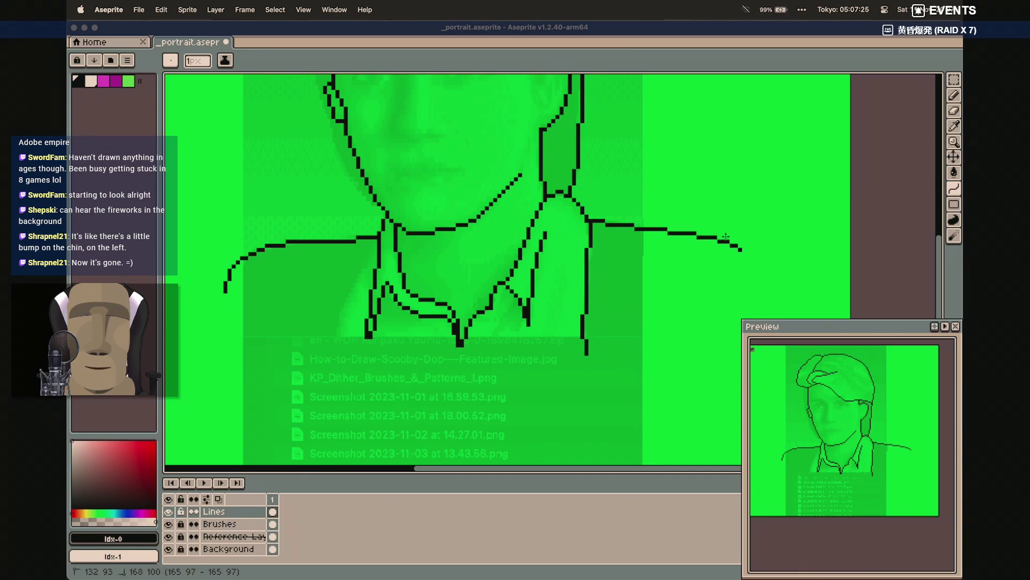
pyautogui.moveTo(725, 236); pyautogui.dragTo(721, 232)
pyautogui.scroll(-2, 705, 225)
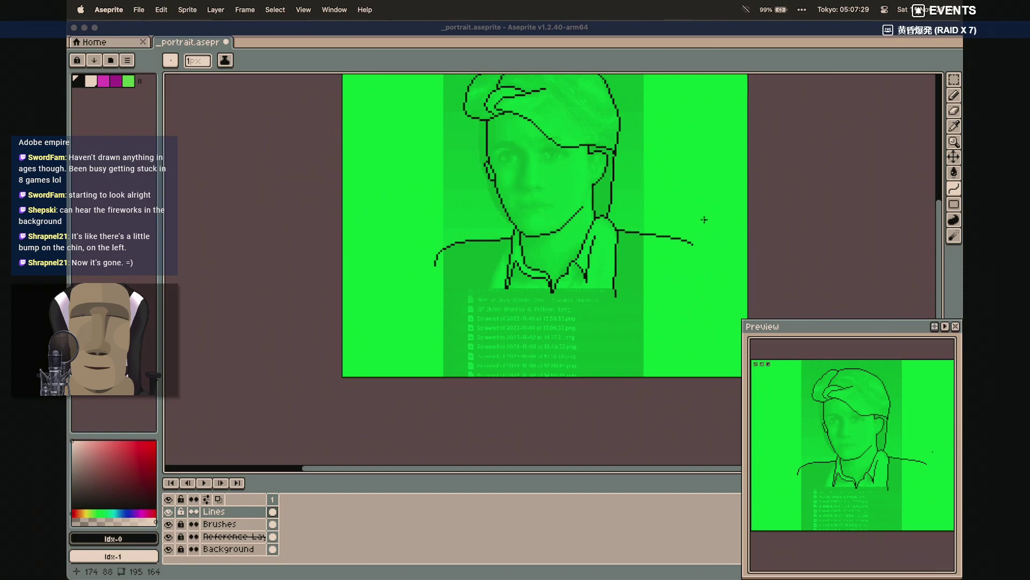
pyautogui.scroll(2, 704, 220)
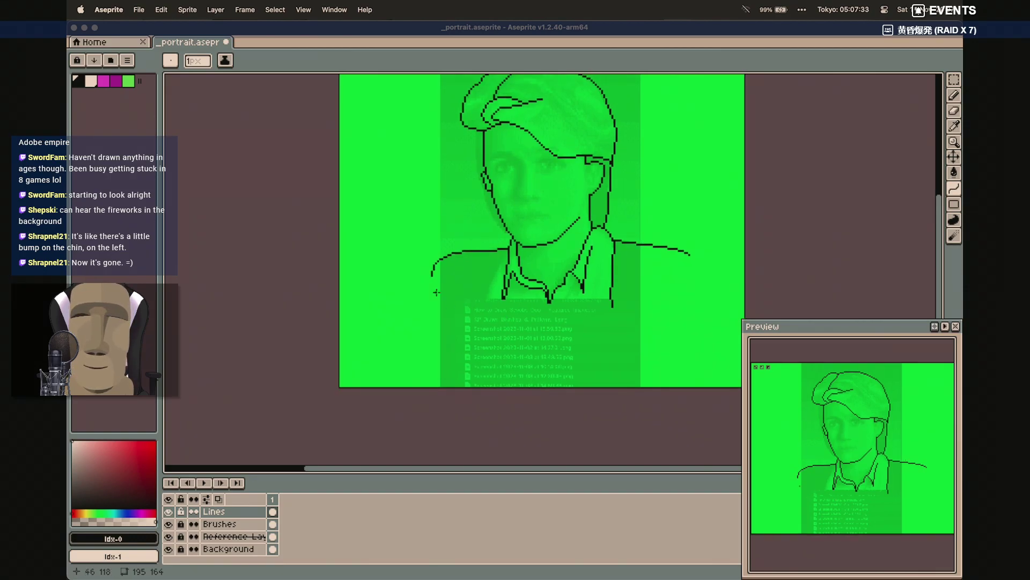
pyautogui.moveTo(430, 277); pyautogui.dragTo(411, 391)
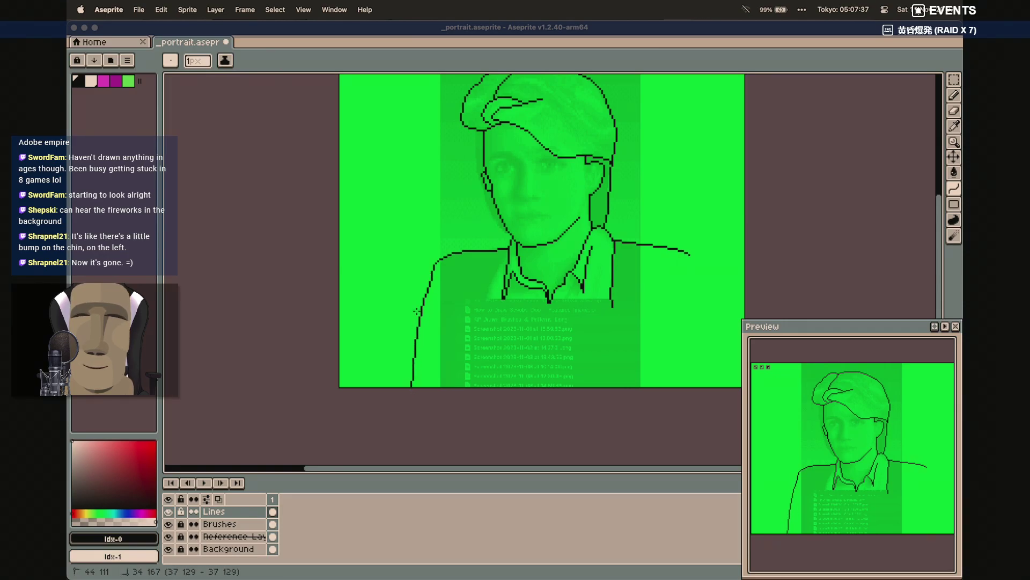
pyautogui.click(431, 293)
pyautogui.click(431, 293)
pyautogui.press('super+z')
pyautogui.moveTo(430, 277); pyautogui.dragTo(414, 390)
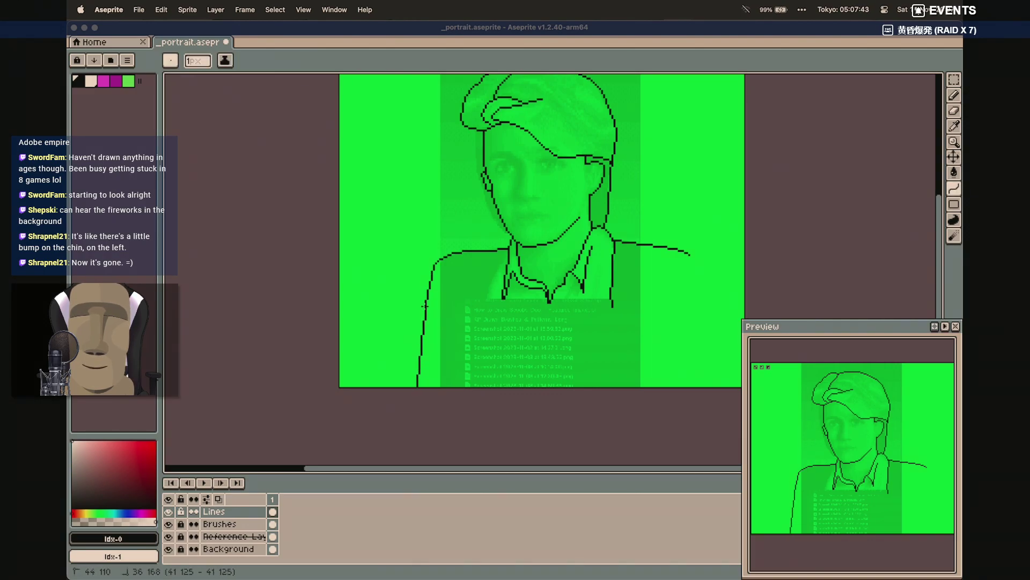
pyautogui.press('Escape')
# Erase the downward-curving outer end of the shoulder line on the portrait's left side
pyautogui.scroll(2, 448, 294)
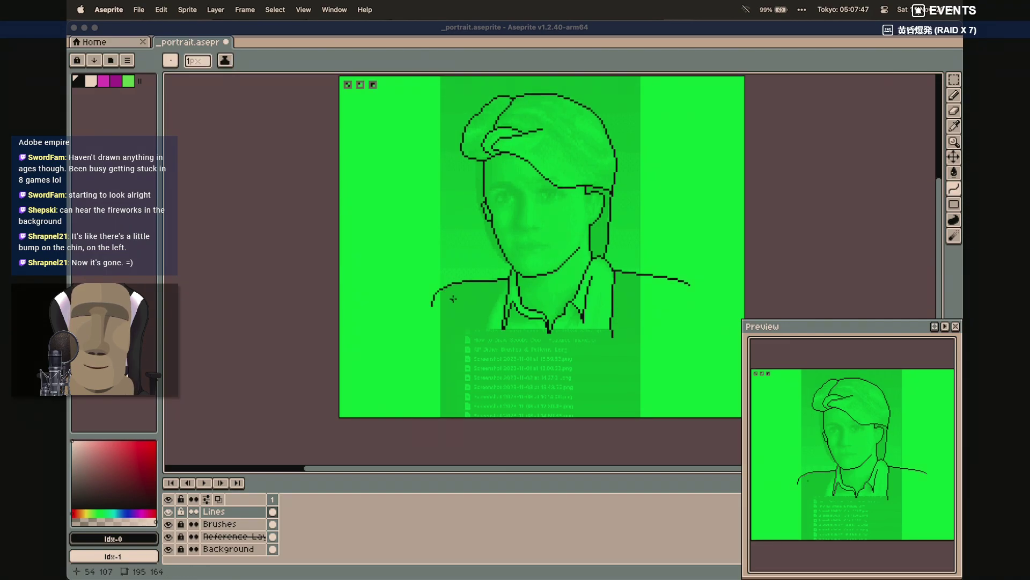
pyautogui.scroll(3, 455, 301)
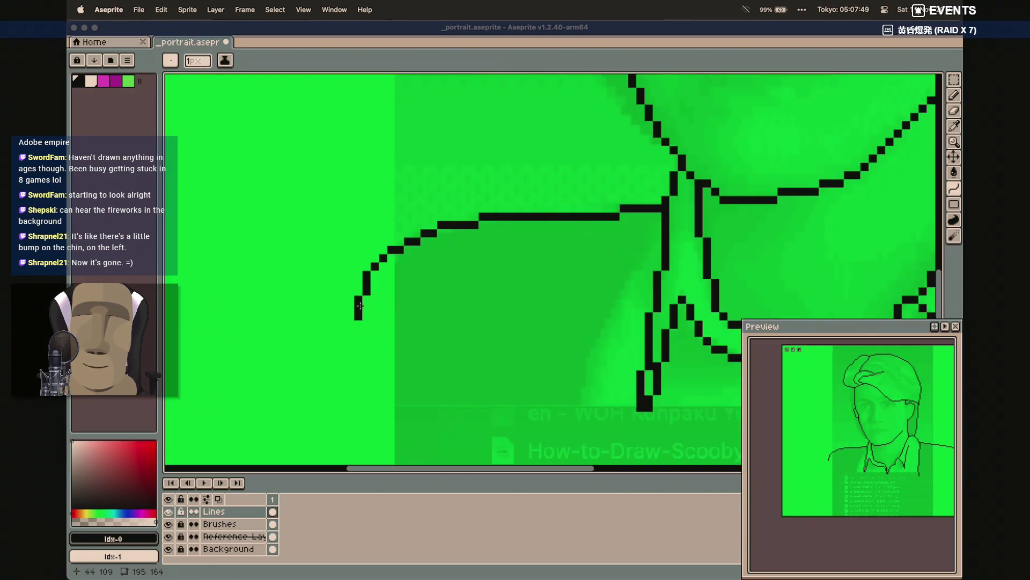
pyautogui.press('e')
pyautogui.moveTo(366, 276)
pyautogui.mouseDown()
pyautogui.moveTo(350, 316)
pyautogui.moveTo(366, 299)
pyautogui.moveTo(359, 324)
pyautogui.mouseUp()
# Draw a curved arm outline from the left shoulder's outer end down to the canvas's lower edge with the Curve tool
pyautogui.hotkey('shift', 'l')
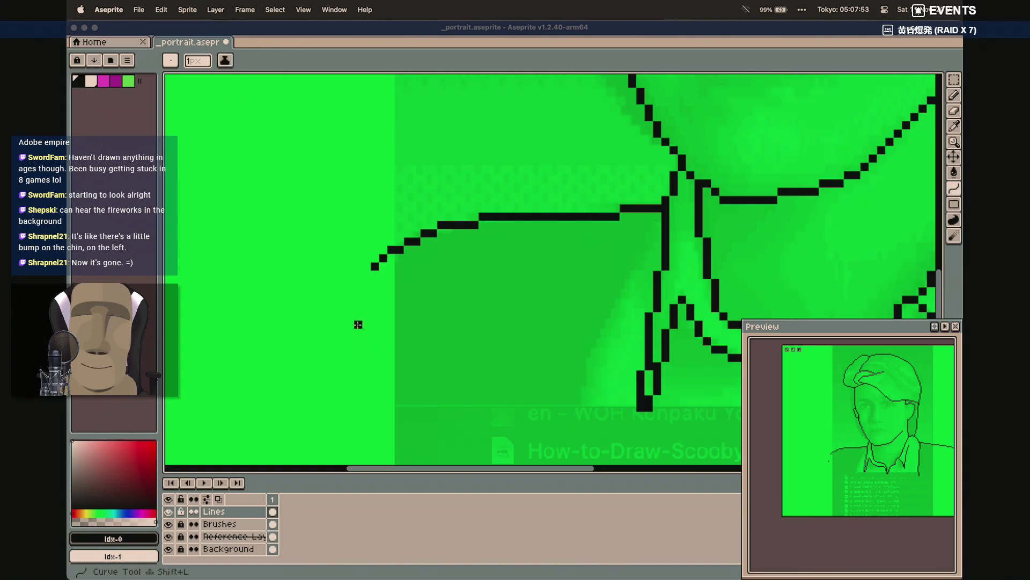
pyautogui.scroll(-2, 365, 315)
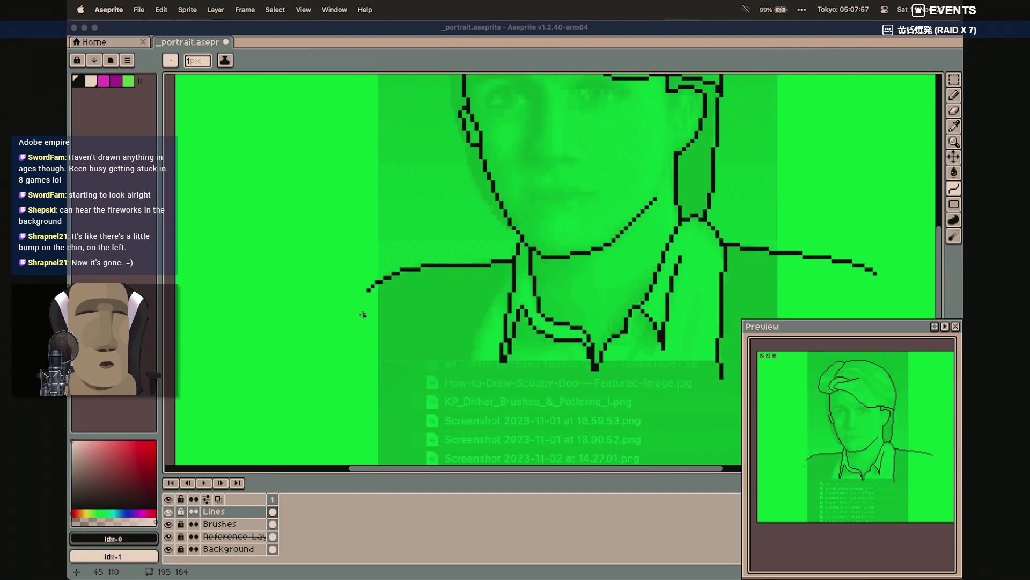
pyautogui.scroll(-3, 362, 314)
pyautogui.scroll(5, 363, 314)
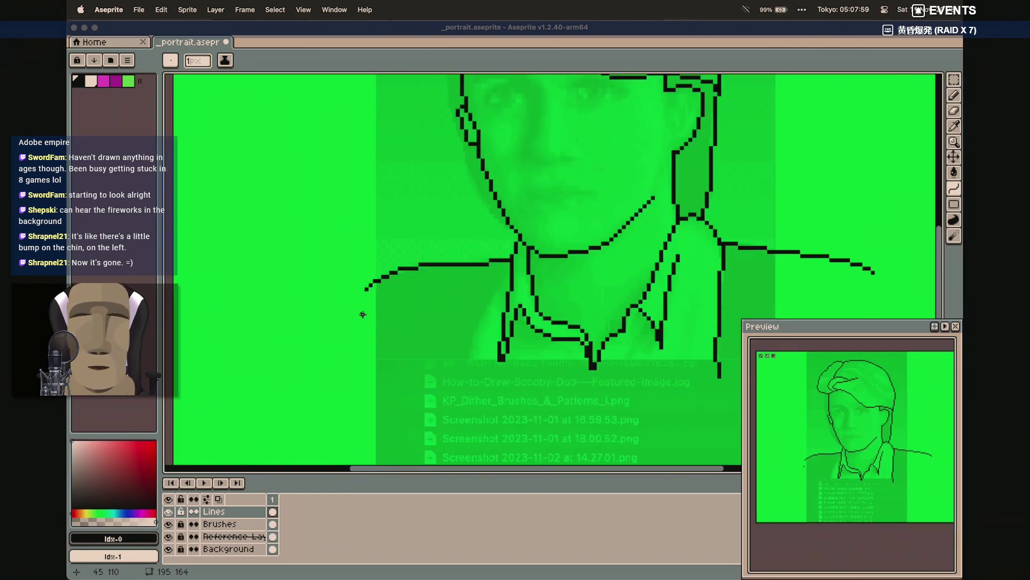
pyautogui.scroll(-2, 363, 315)
pyautogui.scroll(2, 363, 314)
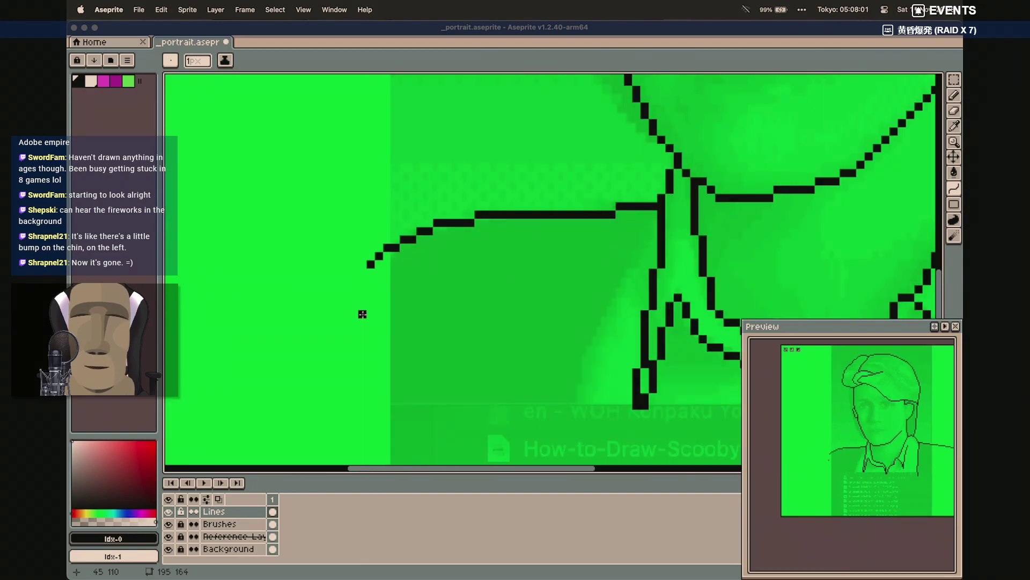
pyautogui.scroll(-3, 363, 315)
pyautogui.hscroll(-3, 375, 312)
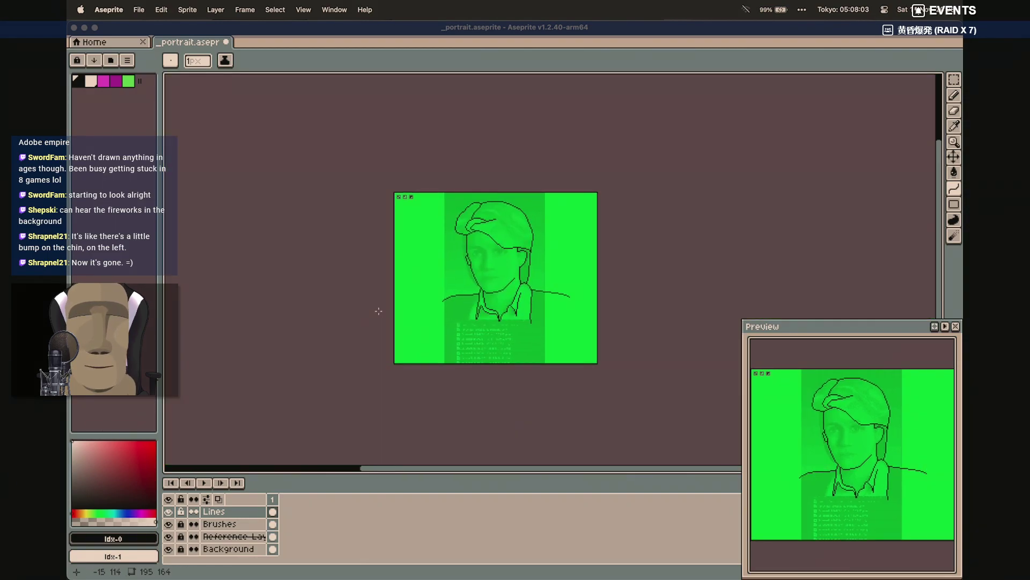
pyautogui.scroll(5, 378, 311)
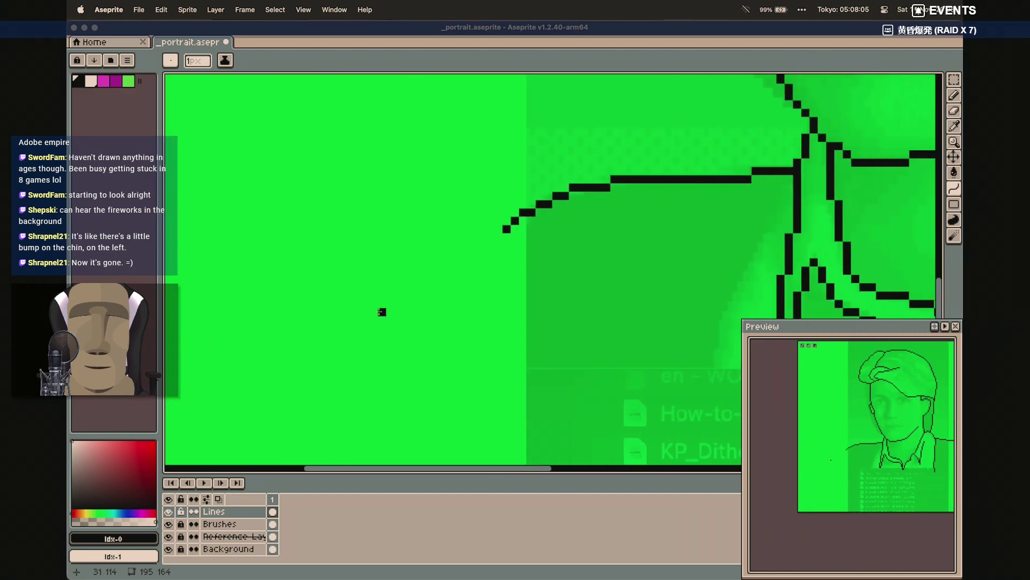
pyautogui.hscroll(3, 382, 312)
pyautogui.scroll(-1, 376, 313)
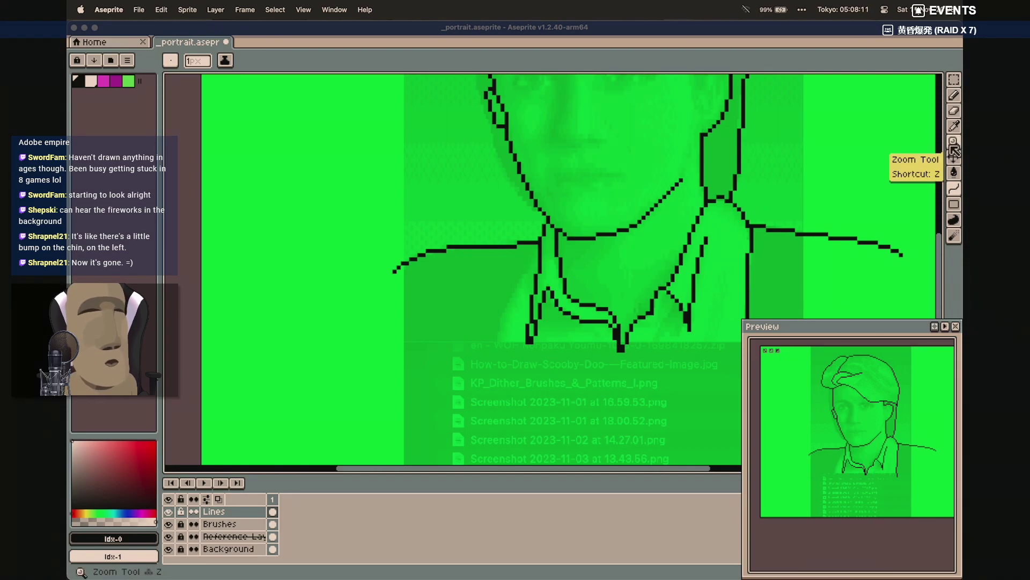
pyautogui.scroll(-3, 364, 338)
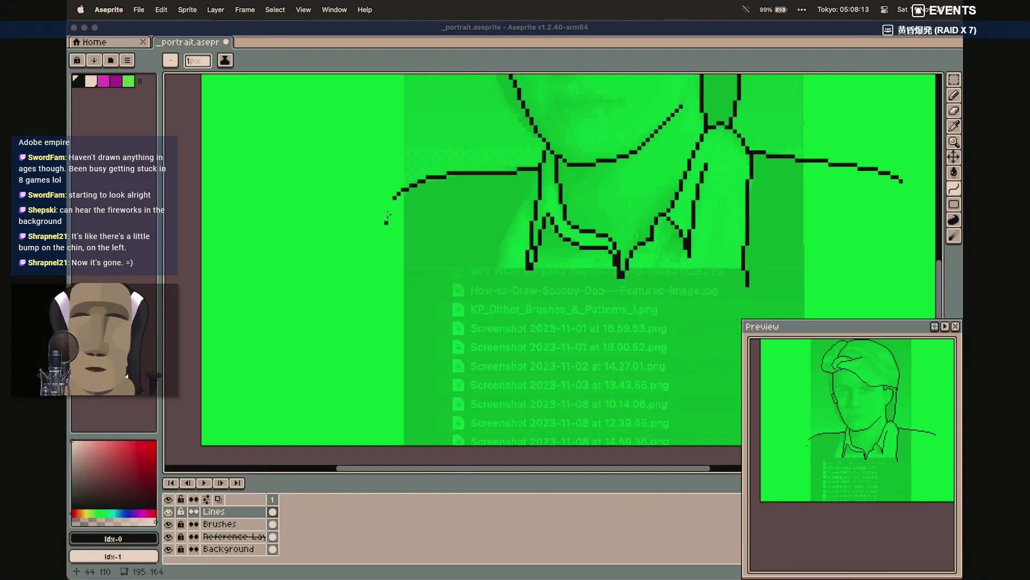
pyautogui.moveTo(394, 192)
pyautogui.mouseDown()
pyautogui.moveTo(329, 349)
pyautogui.moveTo(328, 438)
pyautogui.mouseUp()
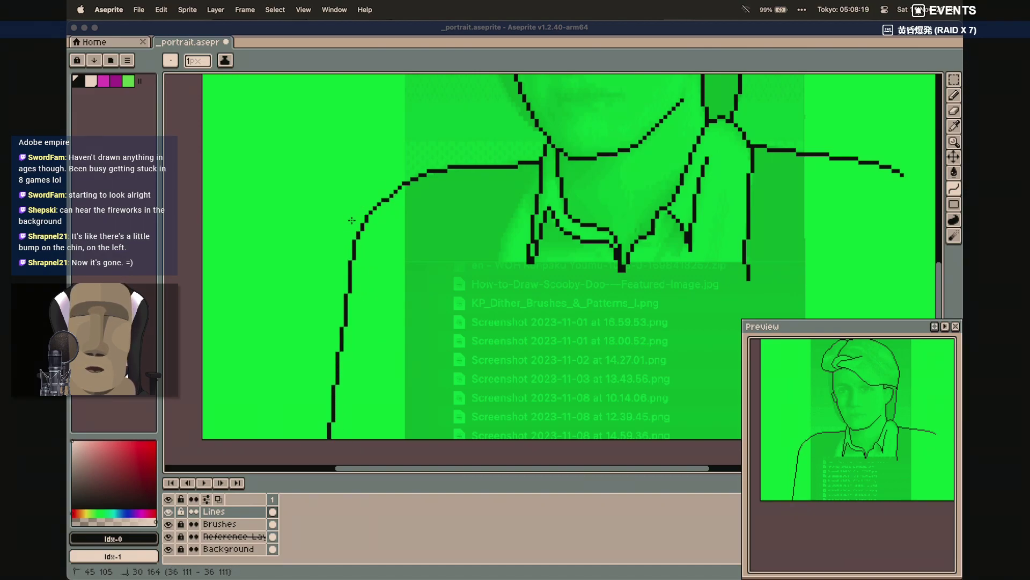
pyautogui.doubleClick(351, 263)
# Draw the matching arm outline curving from the right shoulder's outer end down to the canvas's lower edge
pyautogui.hscroll(5, 380, 290)
pyautogui.scroll(1, 379, 291)
pyautogui.scroll(-2, 379, 290)
pyautogui.hscroll(-1, 379, 291)
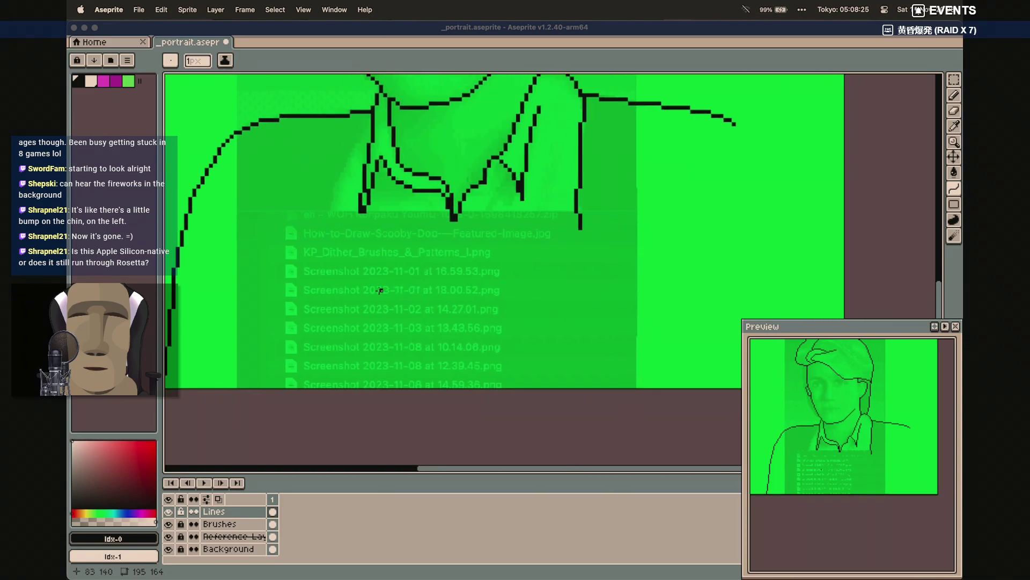
pyautogui.hscroll(5, 380, 290)
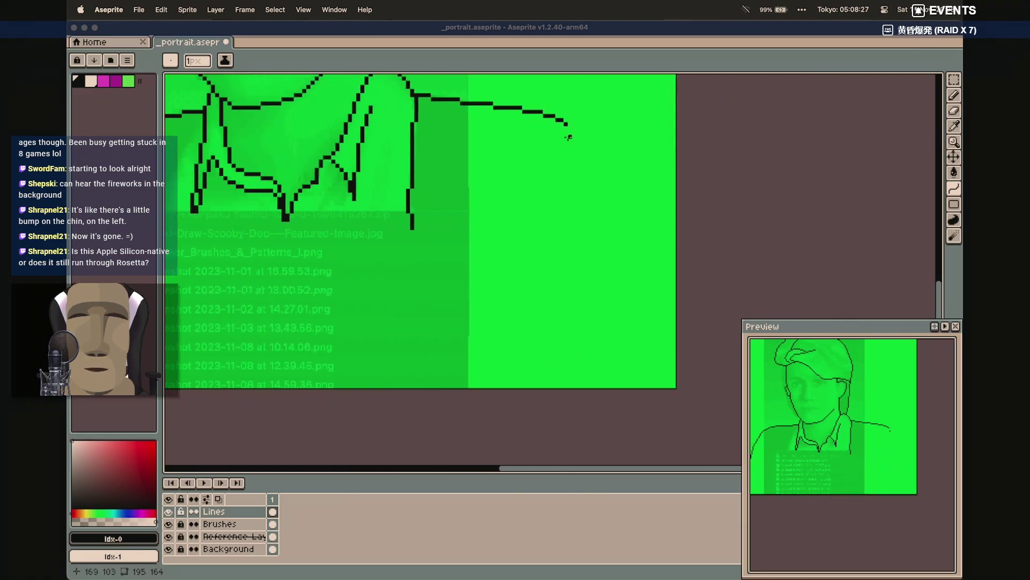
pyautogui.moveTo(568, 129); pyautogui.dragTo(615, 402)
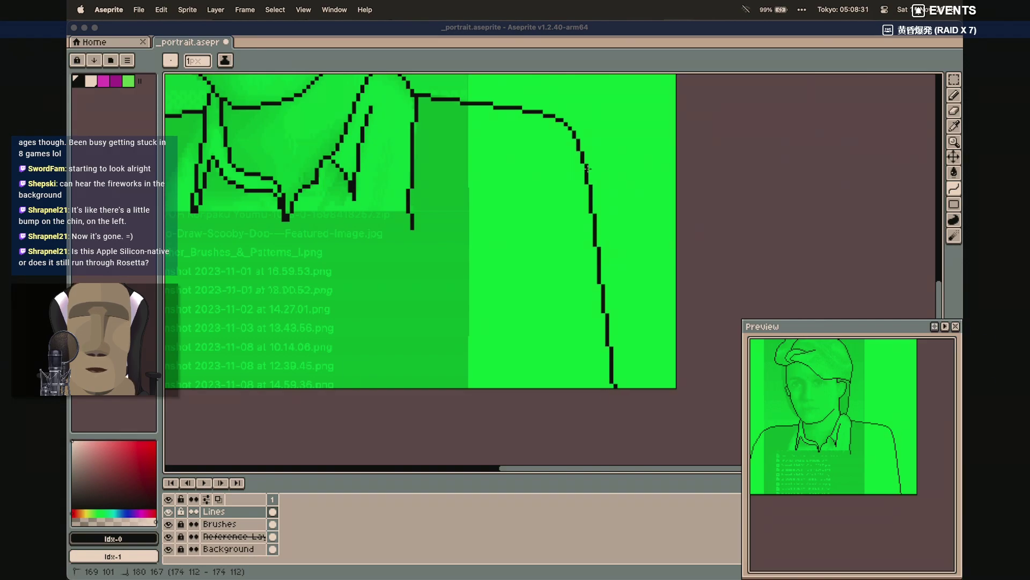
pyautogui.click(593, 161)
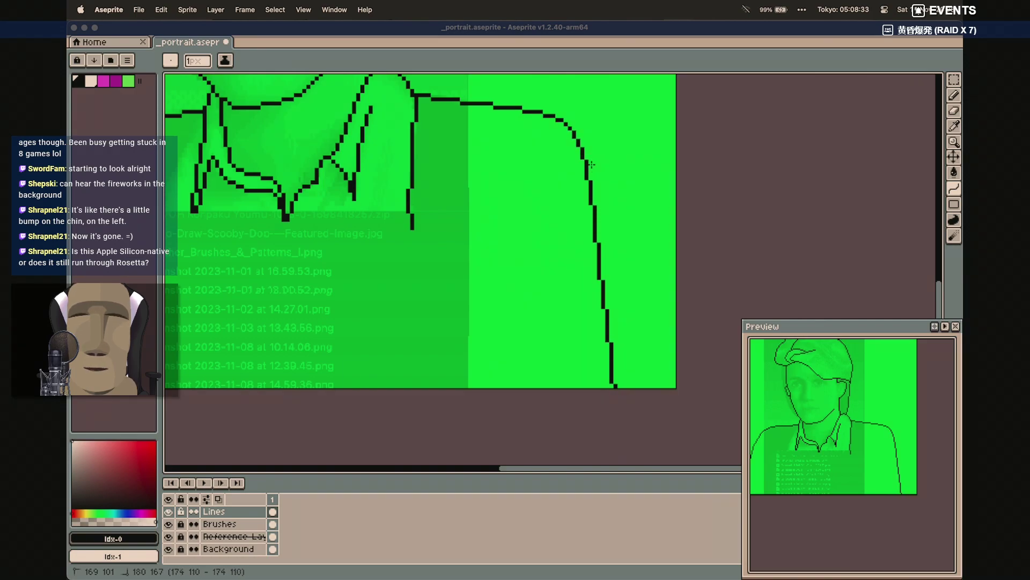
pyautogui.click(591, 163)
# Draw the left jacket opening as an outward-bowed curve from beside the collar down to the canvas's lower edge
pyautogui.hscroll(-2, 447, 216)
pyautogui.hscroll(-4, 449, 217)
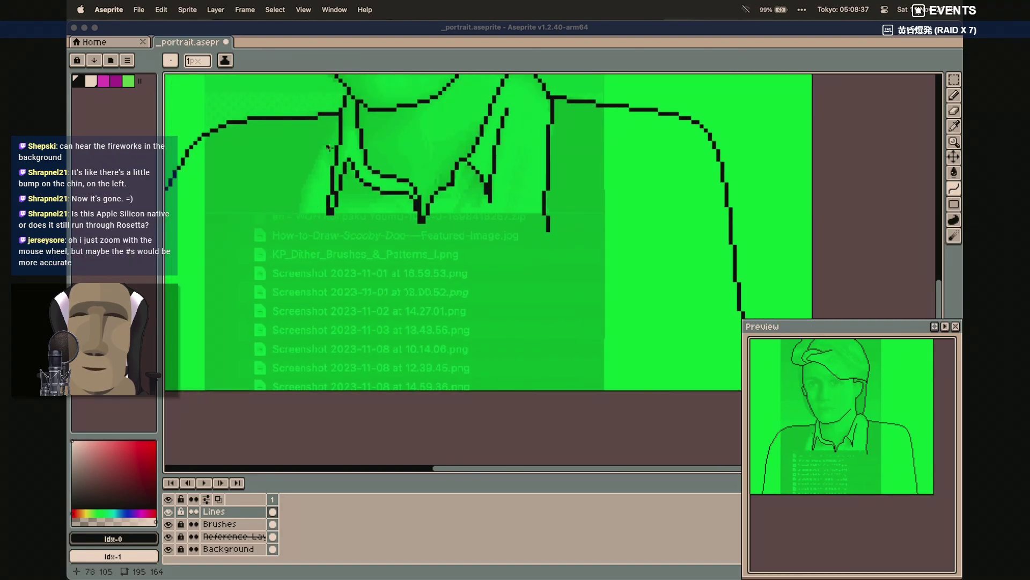
pyautogui.moveTo(337, 133); pyautogui.dragTo(277, 391)
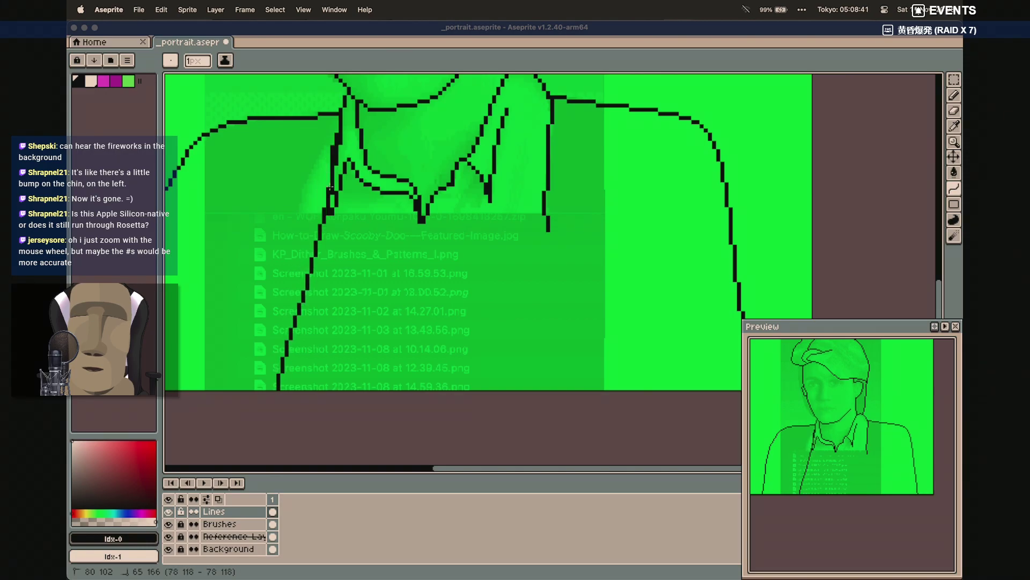
pyautogui.click(296, 183)
pyautogui.click(296, 183)
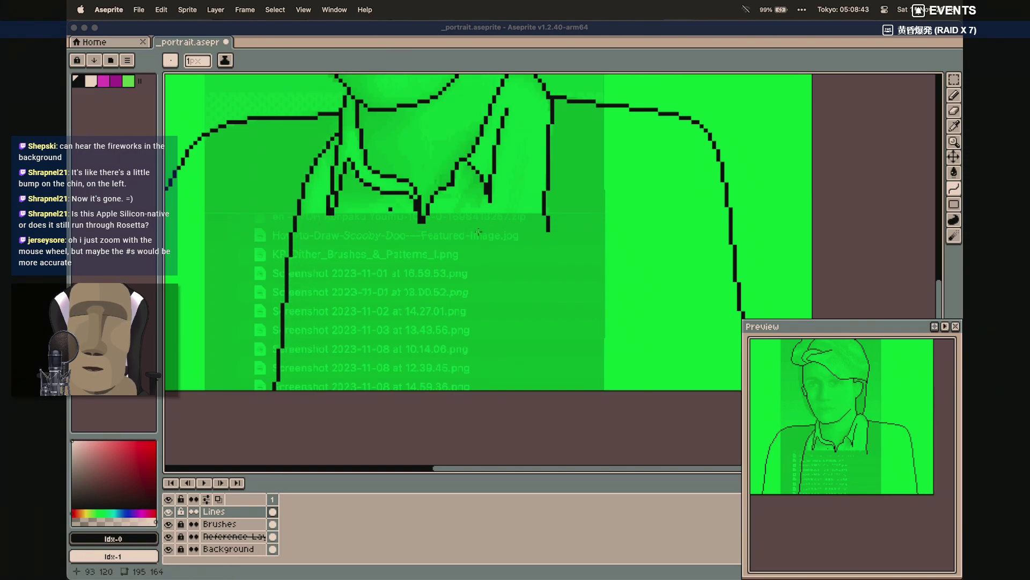
# Extend the right jacket opening down to the canvas's lower edge and draw a shirt centre line about 22 px long below the collar point
pyautogui.moveTo(548, 234); pyautogui.dragTo(563, 389)
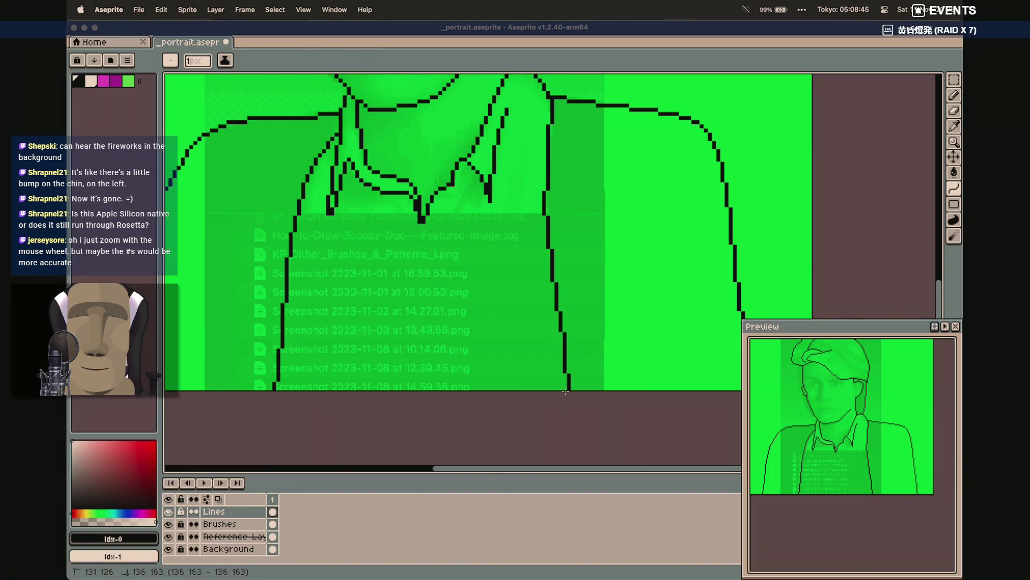
pyautogui.click(559, 312)
pyautogui.click(560, 313)
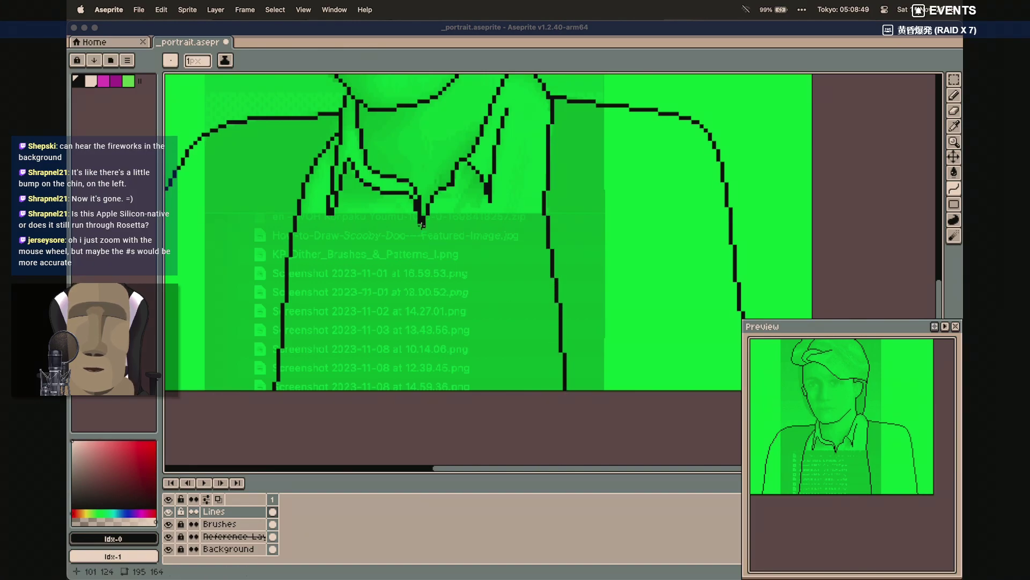
pyautogui.moveTo(421, 224); pyautogui.dragTo(427, 316)
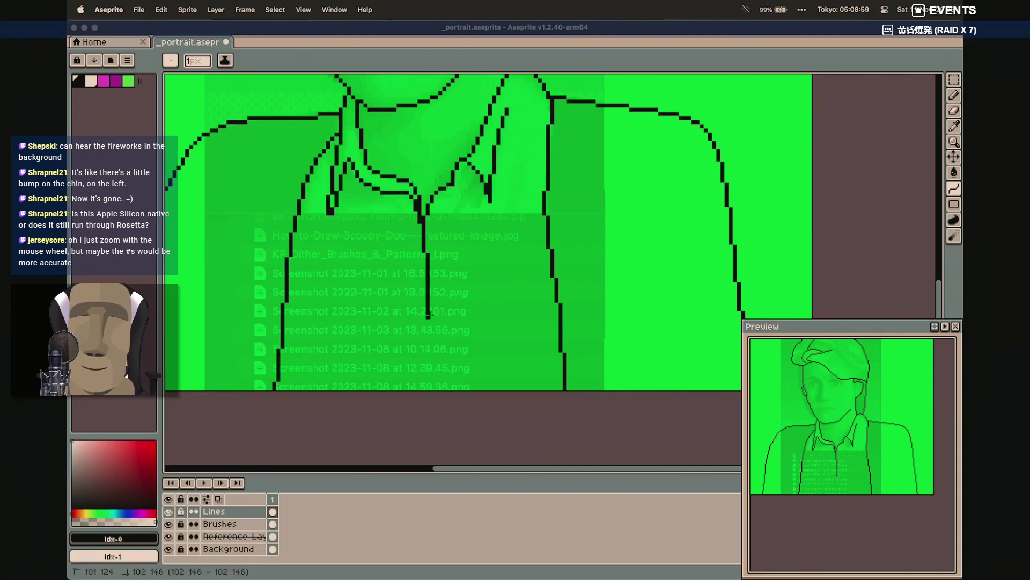
# Hide the reference layer, look over the bare line art, and hide the Brushes layer
pyautogui.scroll(10, 468, 300)
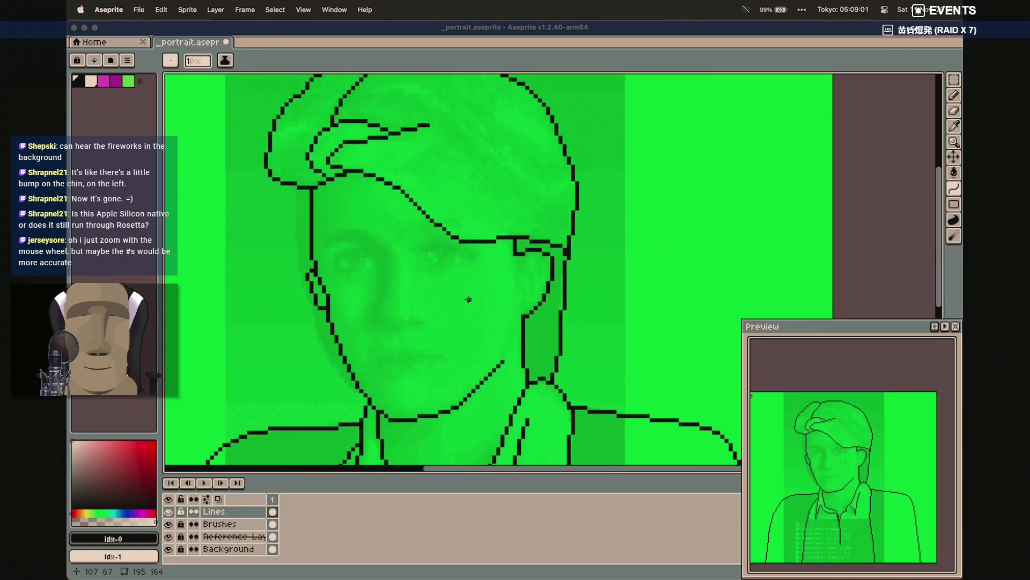
pyautogui.scroll(-2, 467, 300)
pyautogui.click(168, 536)
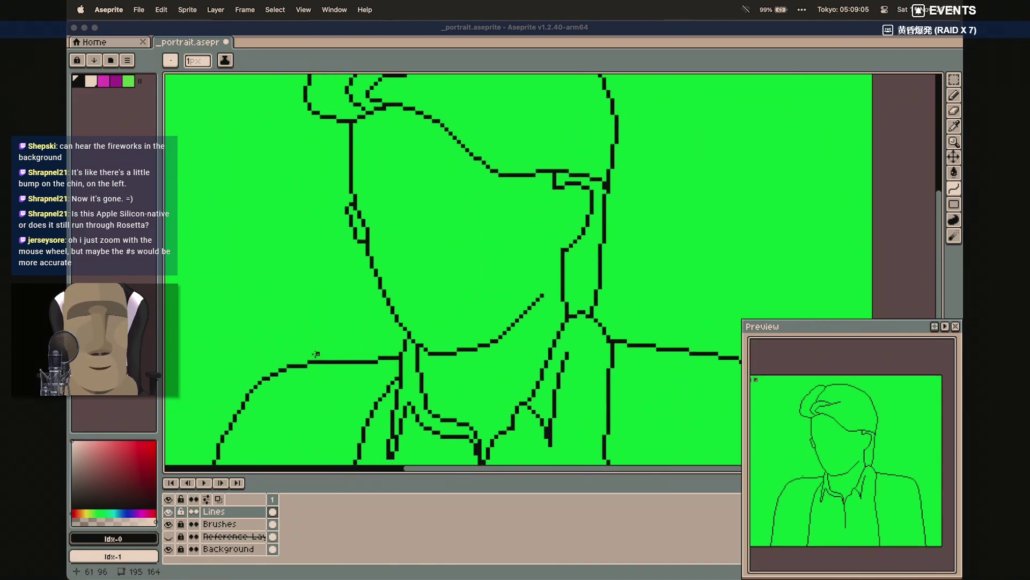
pyautogui.hscroll(-5, 315, 352)
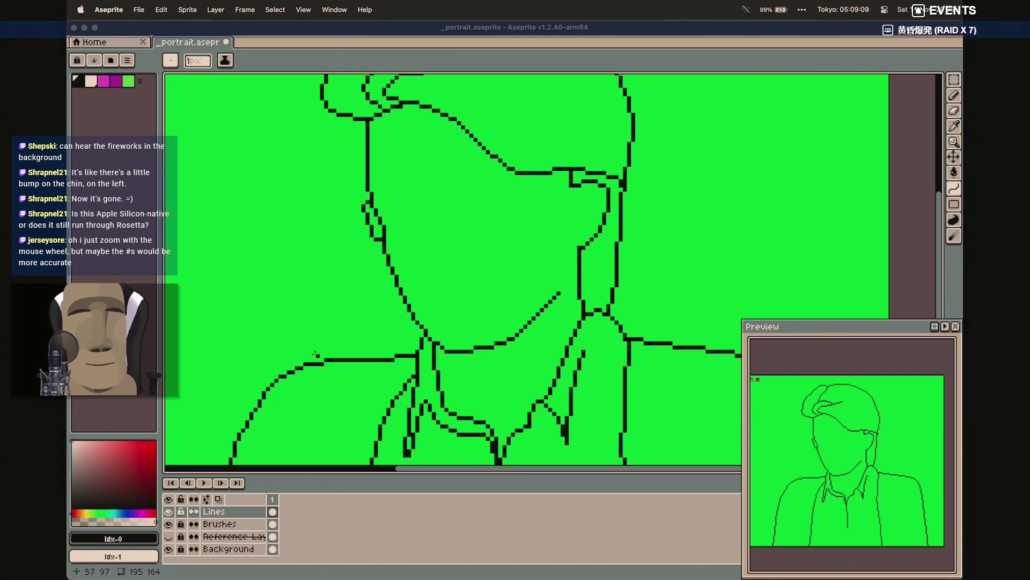
pyautogui.scroll(-2, 315, 354)
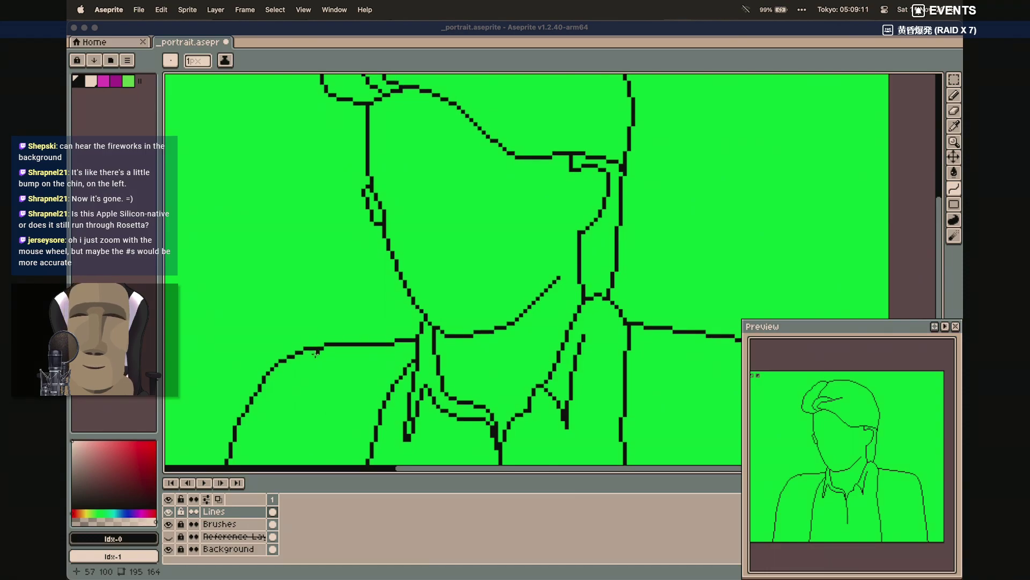
pyautogui.scroll(-3, 316, 353)
pyautogui.scroll(-3, 315, 353)
pyautogui.scroll(5, 315, 353)
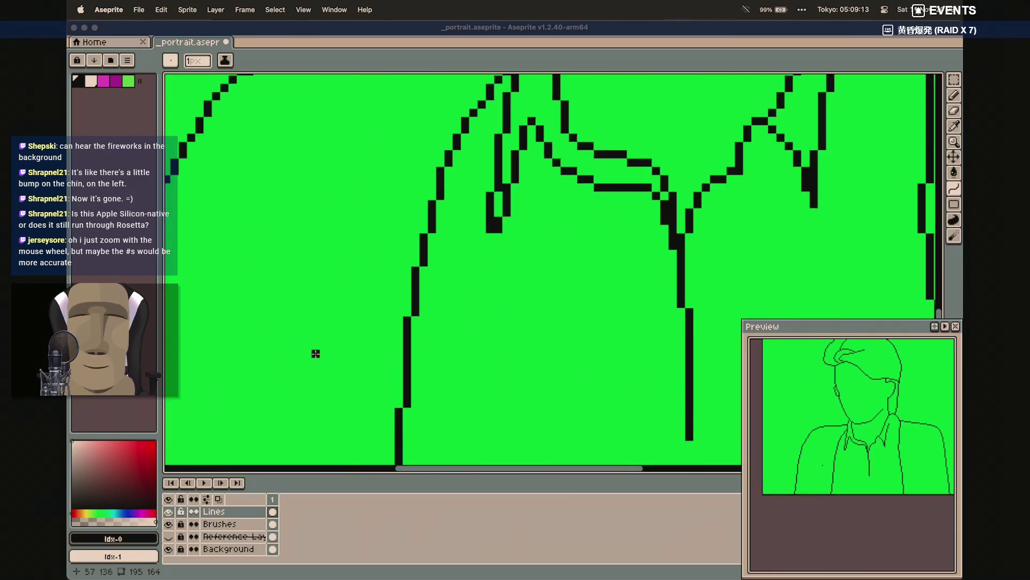
pyautogui.scroll(-5, 316, 353)
pyautogui.hscroll(-5, 316, 353)
pyautogui.scroll(2, 316, 353)
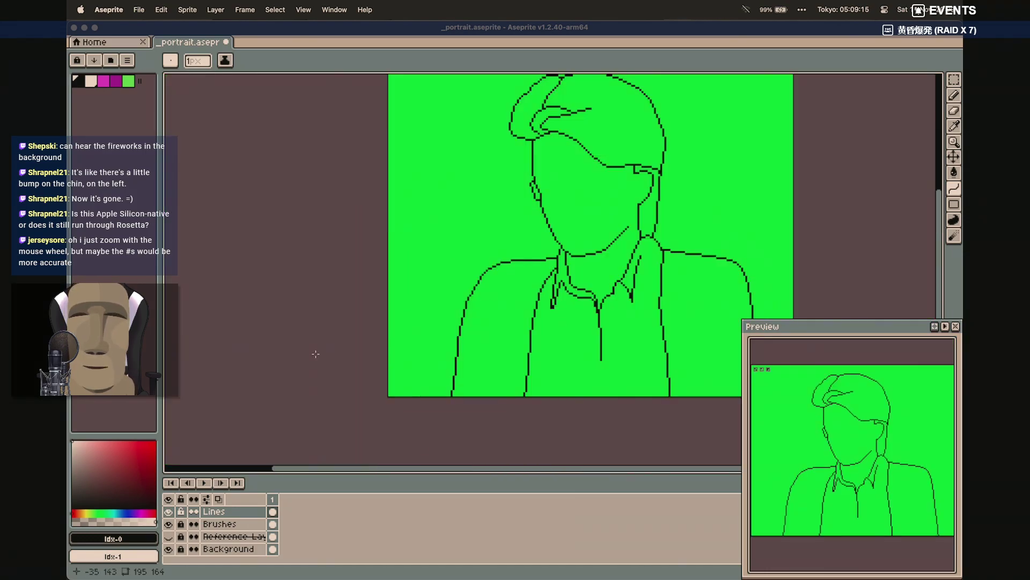
pyautogui.click(168, 524)
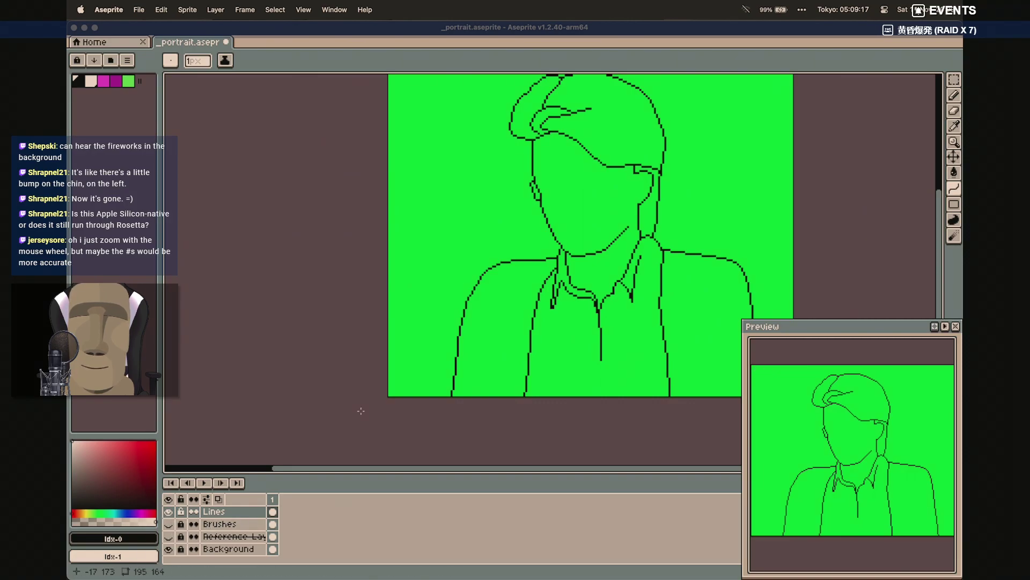
# Show the reference layer again beneath the portrait's line art
pyautogui.scroll(3, 388, 343)
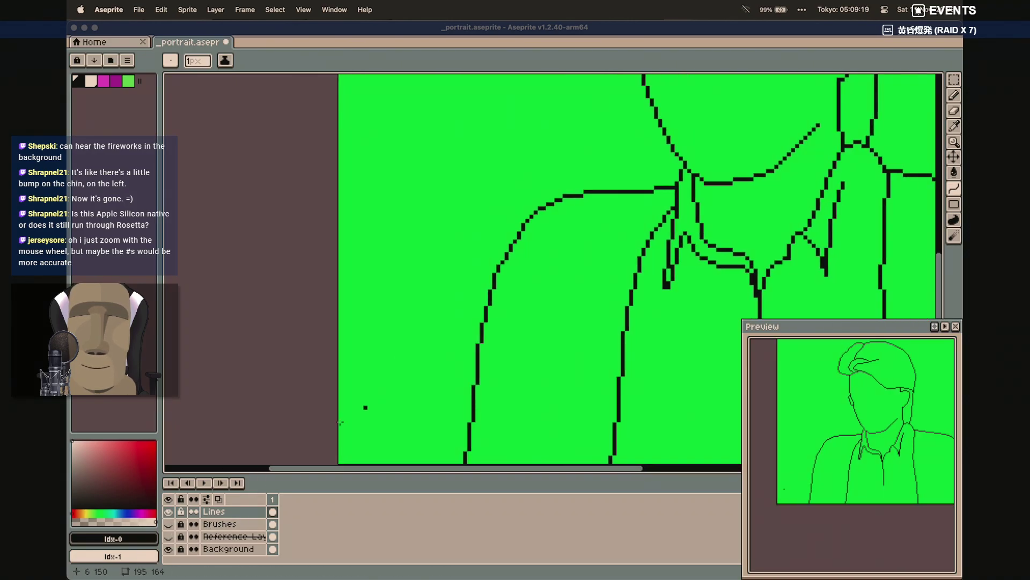
pyautogui.click(168, 537)
pyautogui.hscroll(5, 378, 420)
pyautogui.scroll(2, 379, 421)
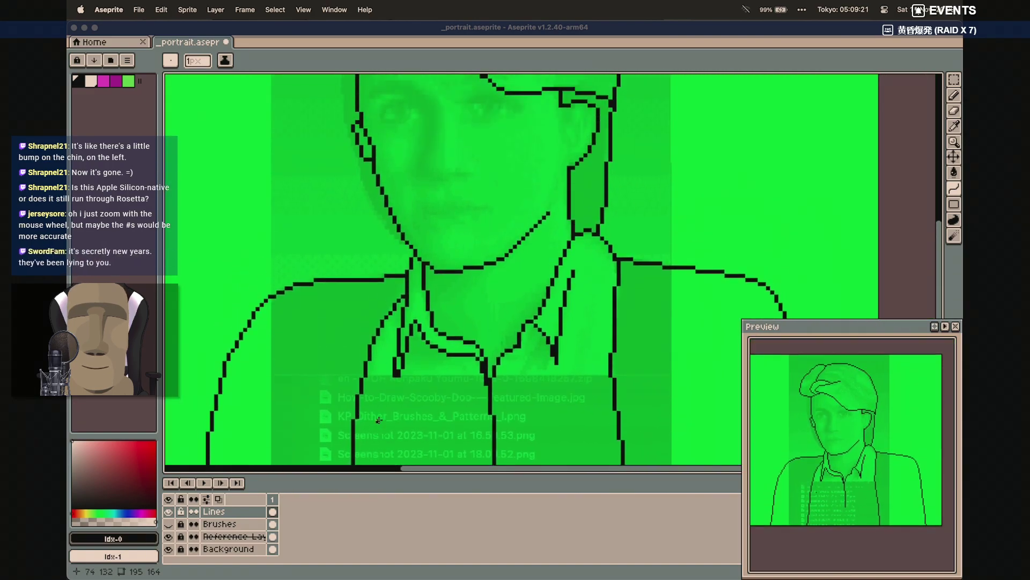
# Draw the left eyebrow over the reference as an arched curve about 11 px wide, thickened along its middle
pyautogui.scroll(-5, 378, 420)
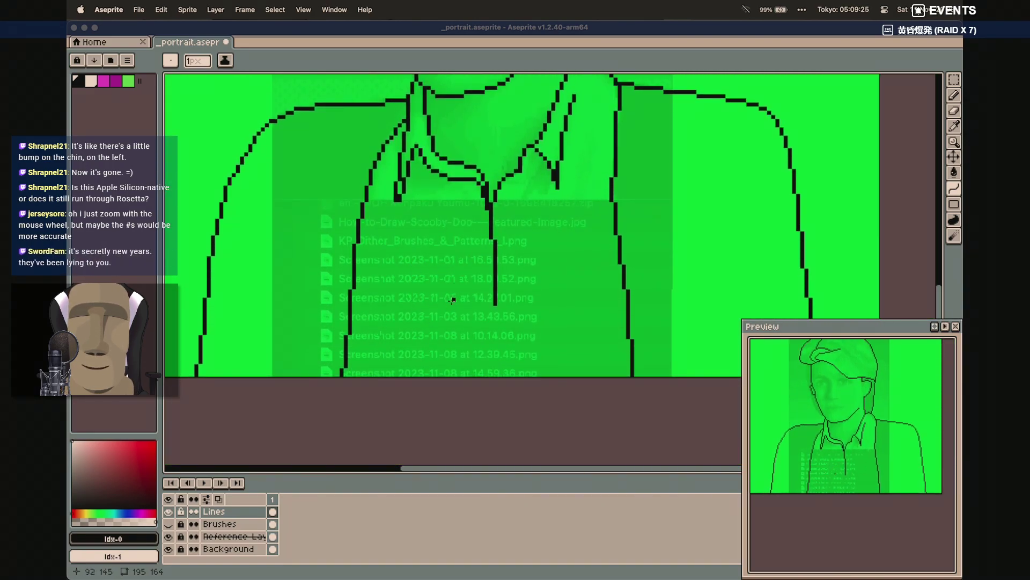
pyautogui.scroll(3, 457, 261)
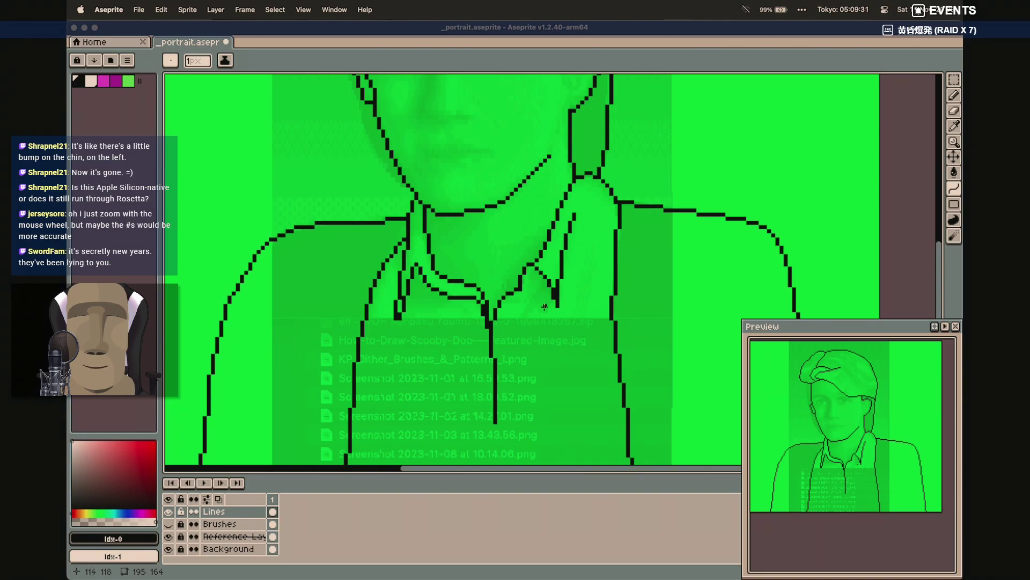
pyautogui.scroll(4, 574, 292)
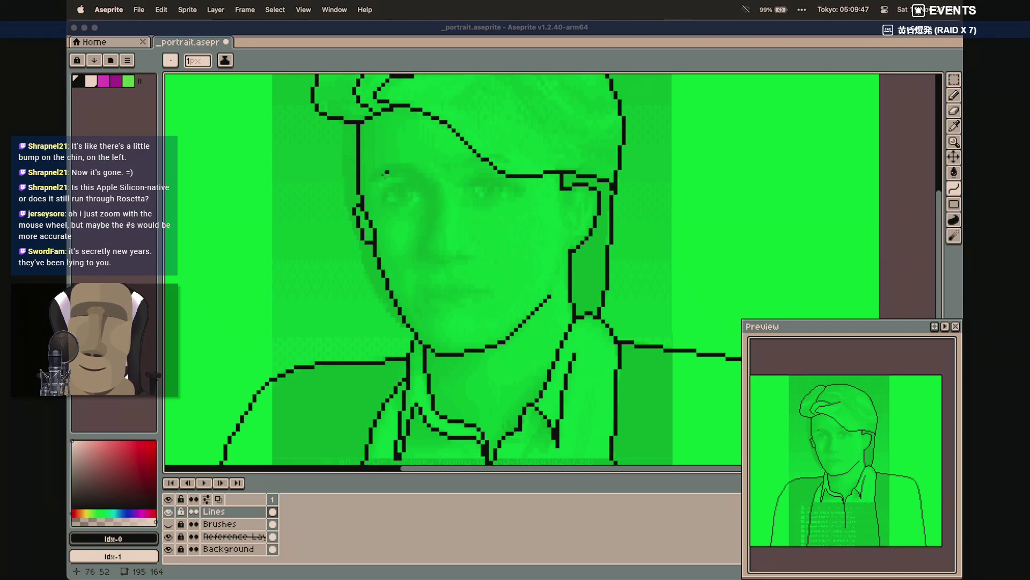
pyautogui.scroll(1, 405, 198)
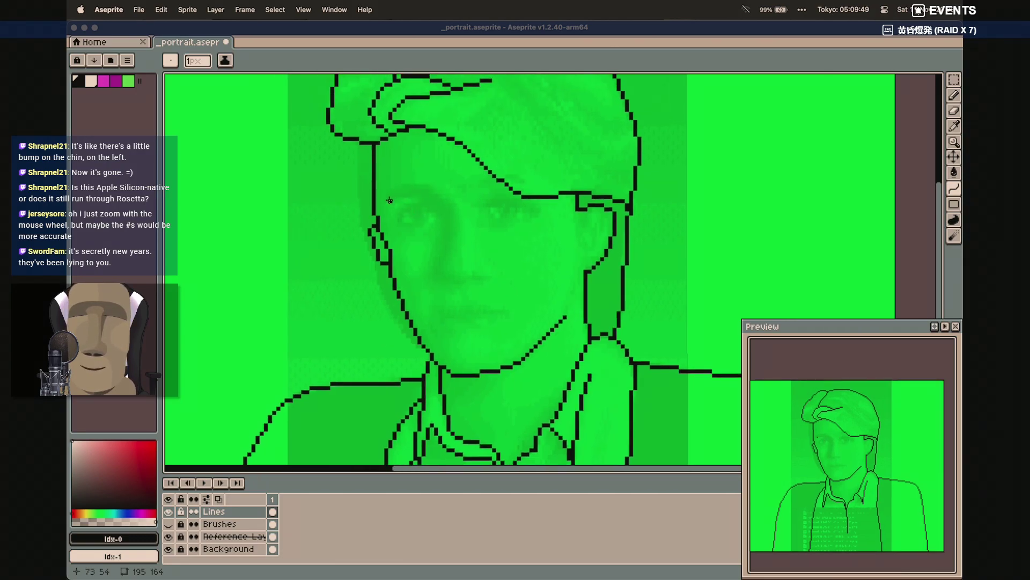
pyautogui.scroll(2, 390, 200)
pyautogui.scroll(2, 471, 221)
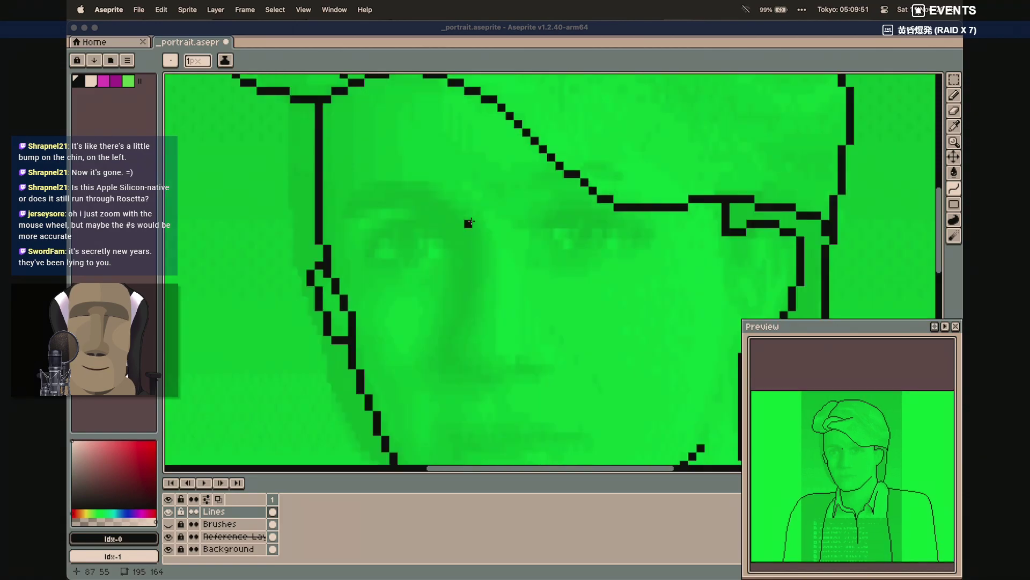
pyautogui.click(346, 214)
pyautogui.keyDown('shift'); pyautogui.click(427, 190); pyautogui.keyUp('shift')
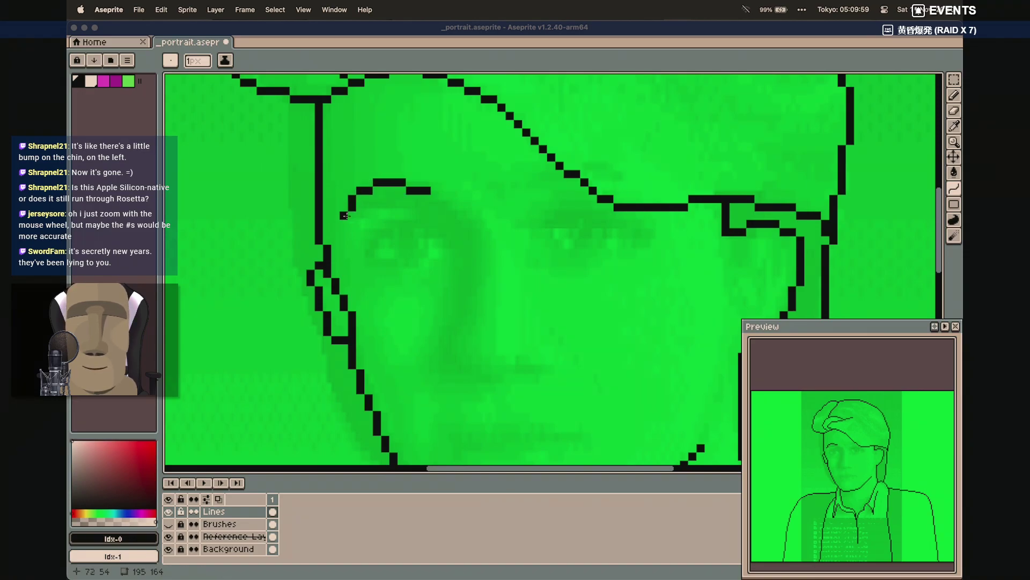
pyautogui.click(369, 194)
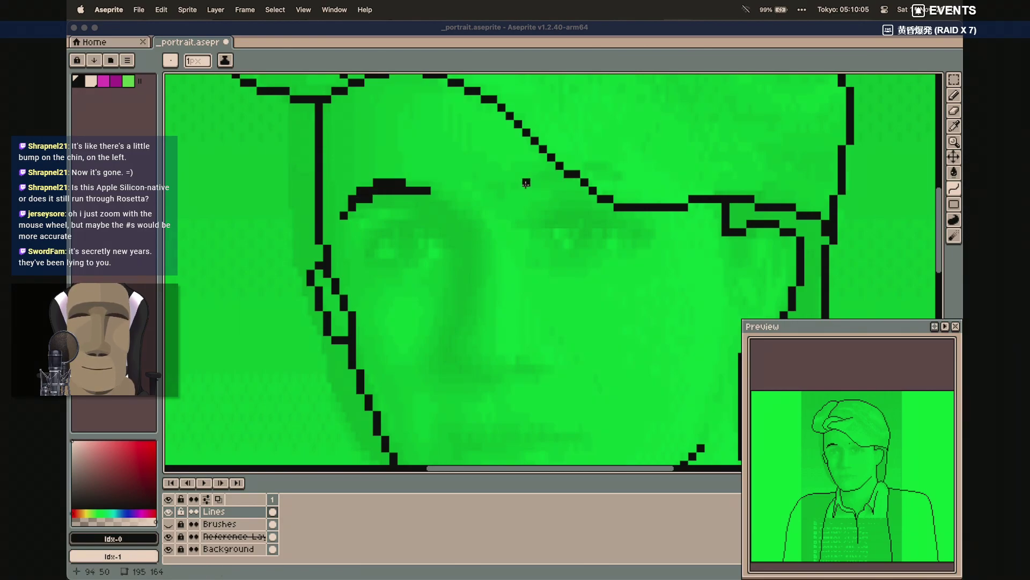
# Draw the right eyebrow as an arched curve about 11 px wide overlapping the hairline, and thicken it with a second curve
pyautogui.moveTo(523, 190); pyautogui.dragTo(538, 169)
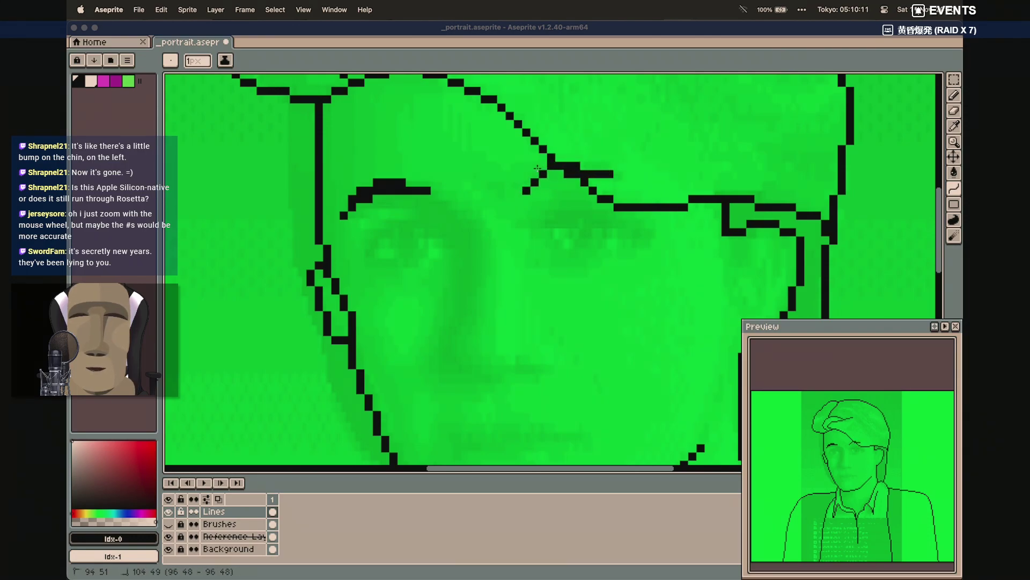
pyautogui.press('Escape')
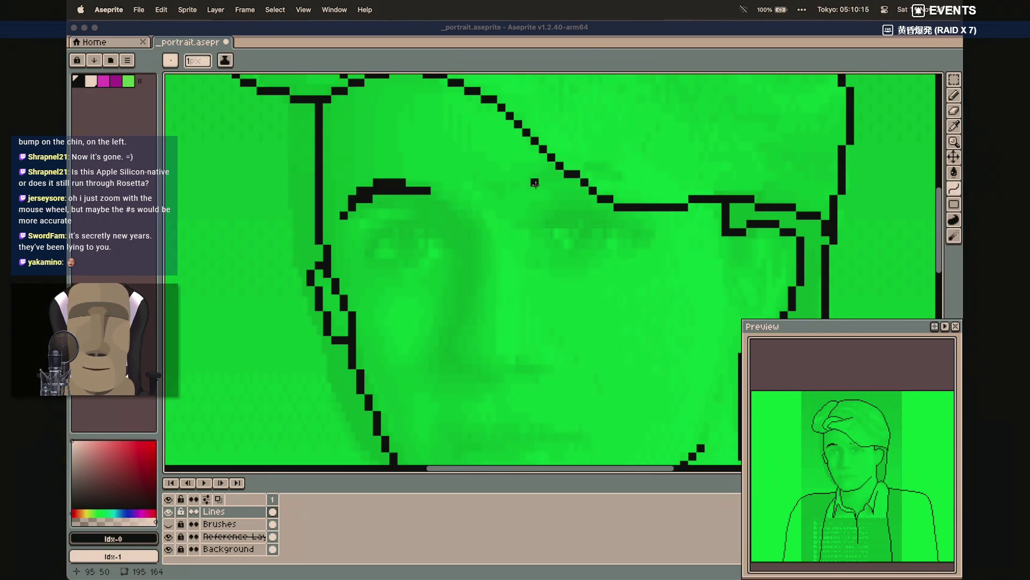
pyautogui.moveTo(535, 183); pyautogui.dragTo(584, 155)
pyautogui.click(583, 155)
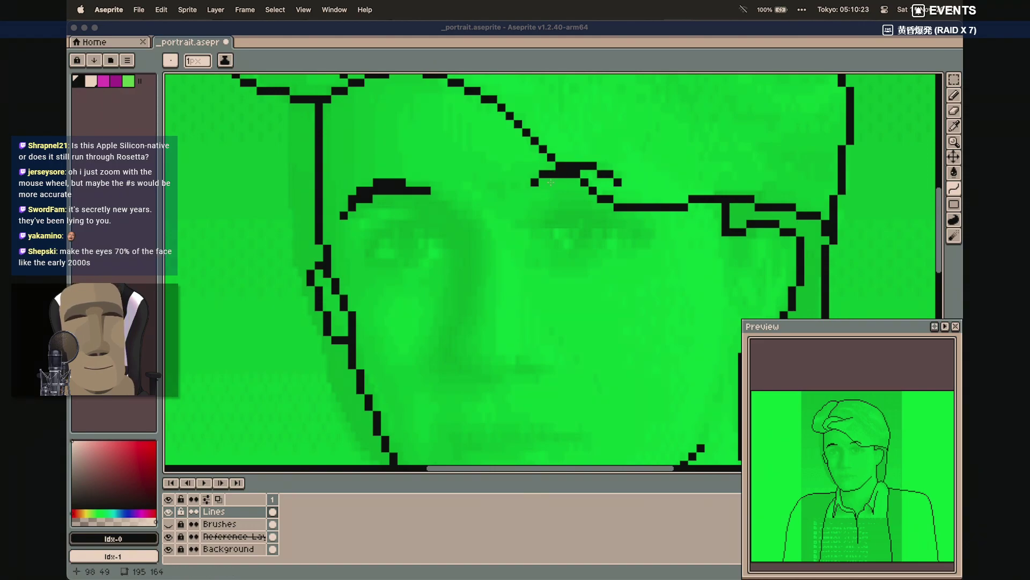
pyautogui.moveTo(535, 183); pyautogui.dragTo(580, 172)
pyautogui.click(580, 172)
# Draw the nose's profile as a curve down from the brow, bowing right along the bridge and rounding left at the tip
pyautogui.scroll(-3, 530, 213)
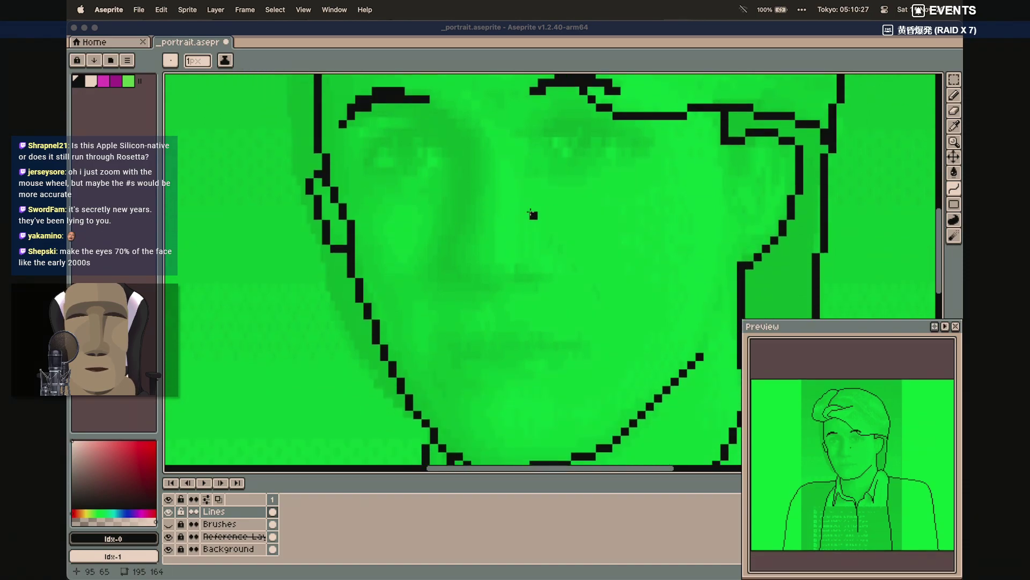
pyautogui.scroll(2, 531, 213)
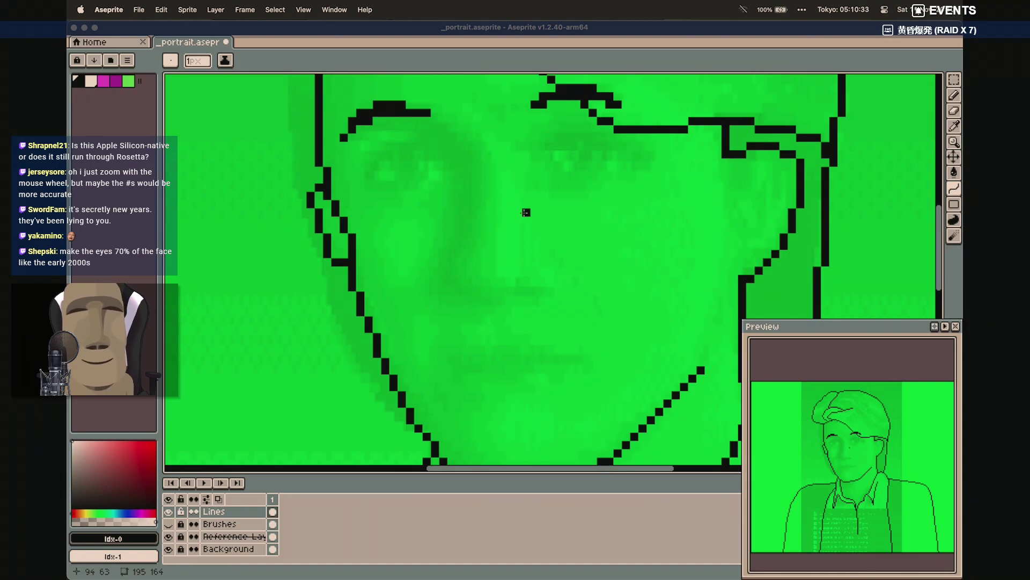
pyautogui.scroll(2, 526, 213)
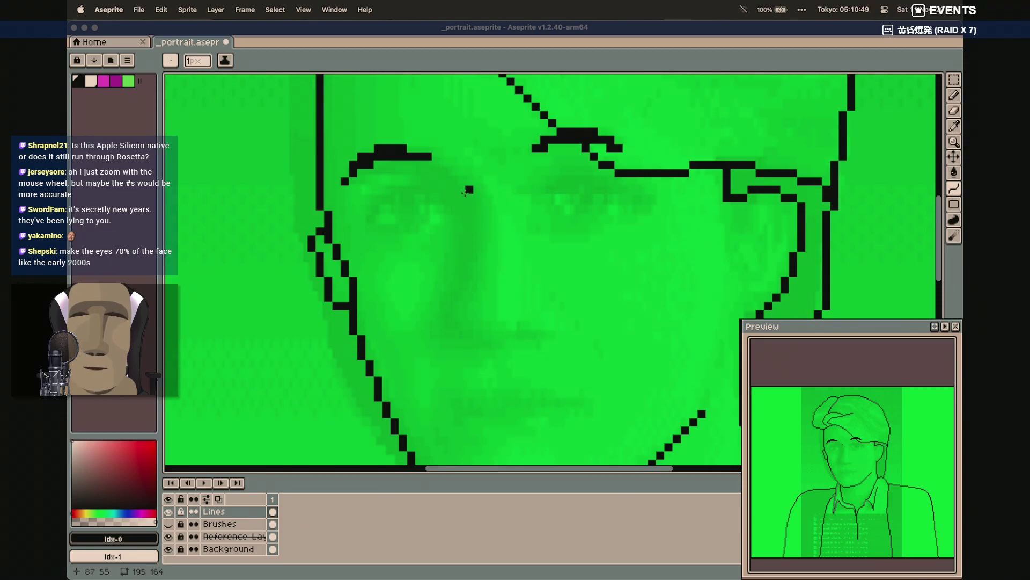
pyautogui.moveTo(469, 197)
pyautogui.mouseDown()
pyautogui.moveTo(458, 335)
pyautogui.moveTo(469, 336)
pyautogui.moveTo(461, 290)
pyautogui.mouseUp()
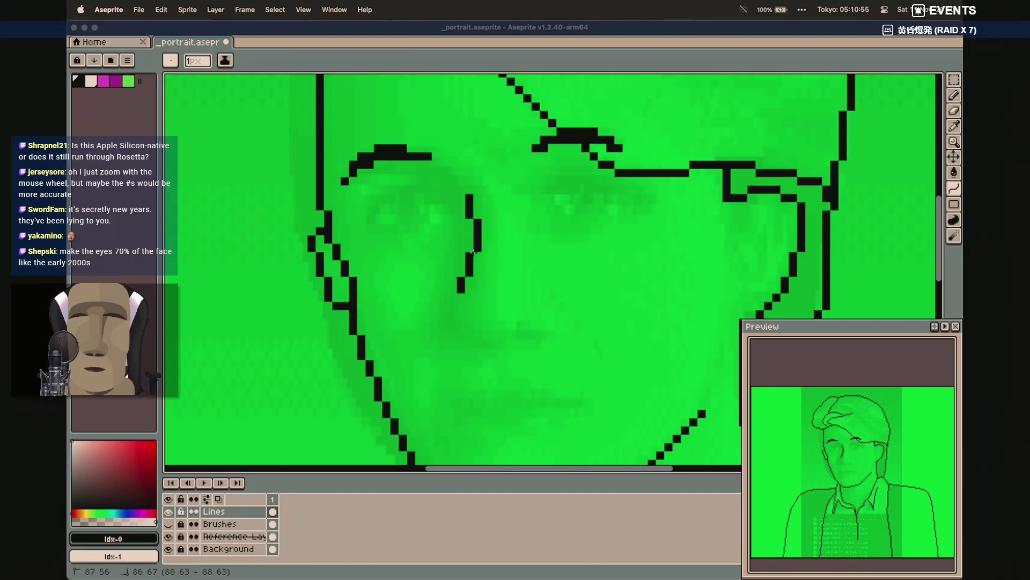
pyautogui.doubleClick(474, 255)
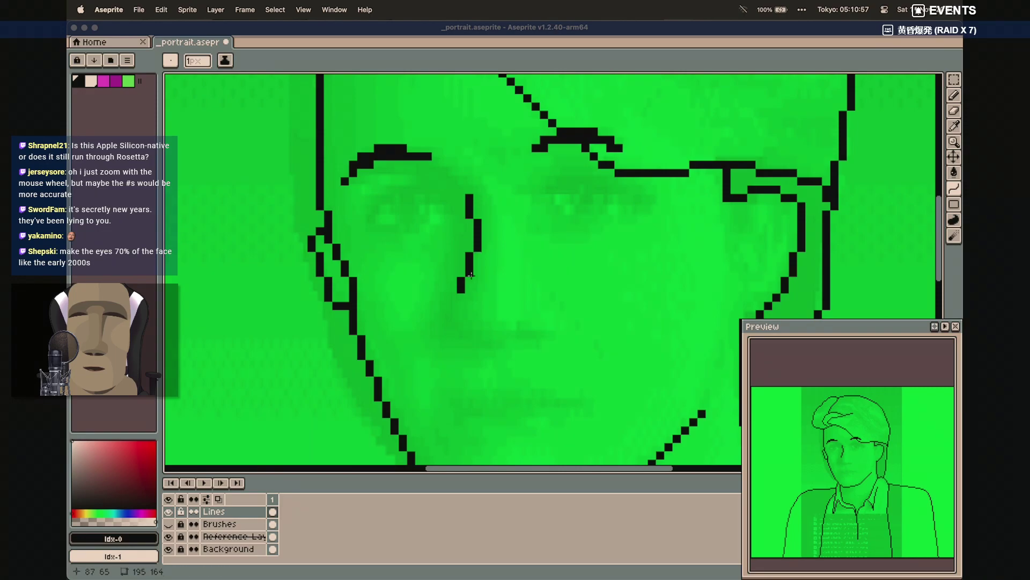
pyautogui.moveTo(456, 296); pyautogui.dragTo(470, 339)
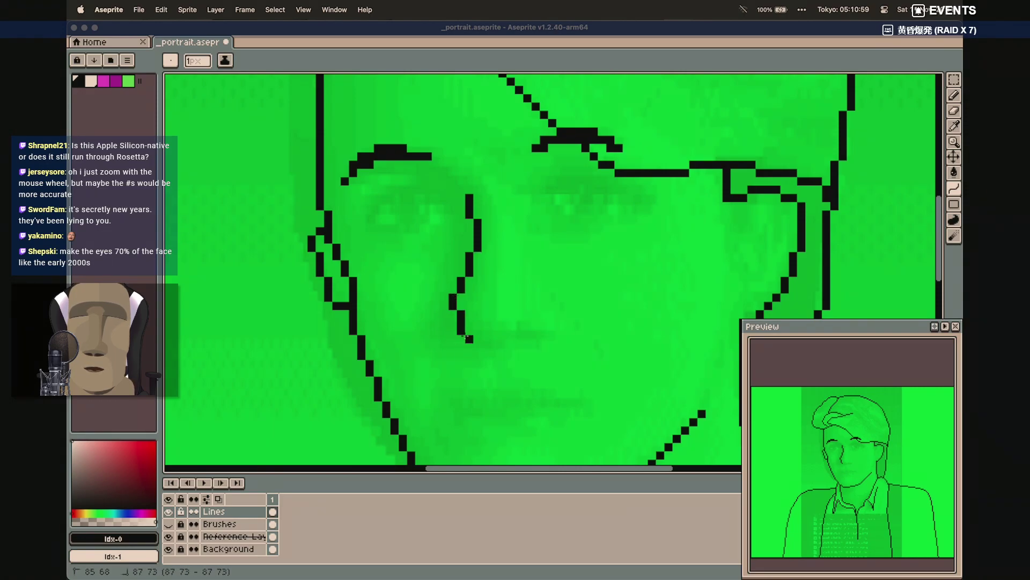
pyautogui.doubleClick(446, 328)
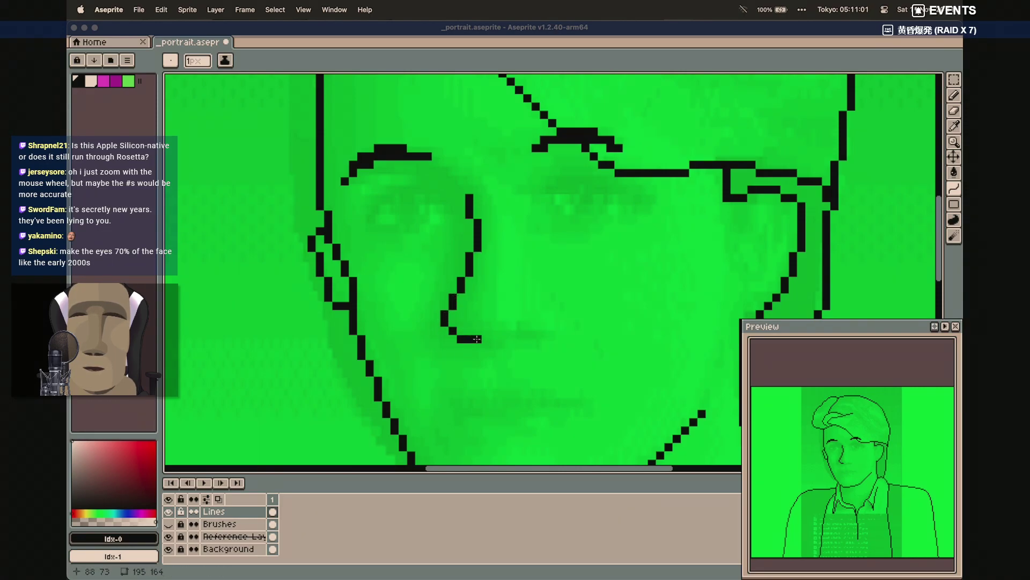
# Draw the underside of the nose with two short curves running from the tip to about (96, 72)
pyautogui.moveTo(479, 344); pyautogui.dragTo(511, 339)
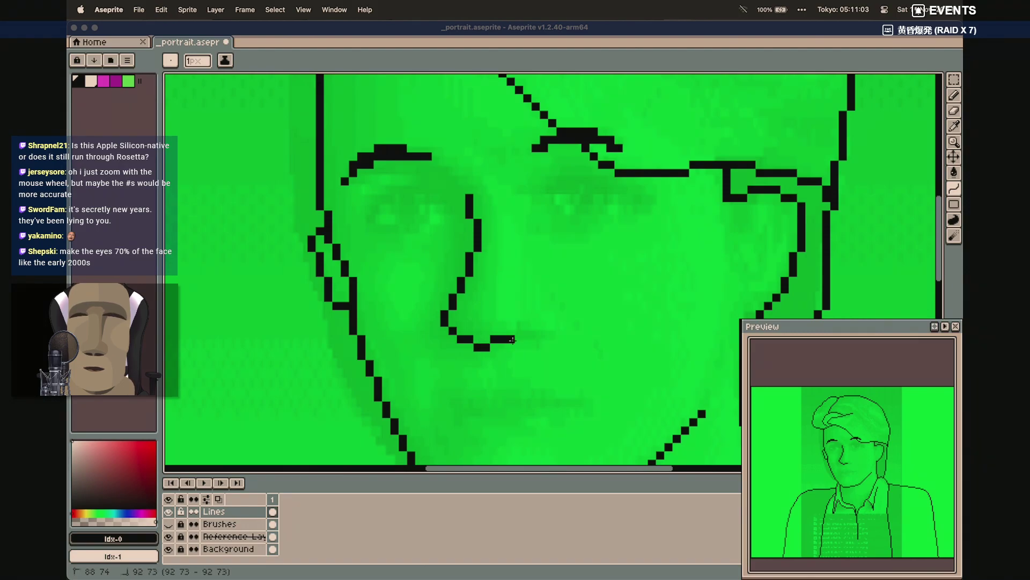
pyautogui.doubleClick(501, 349)
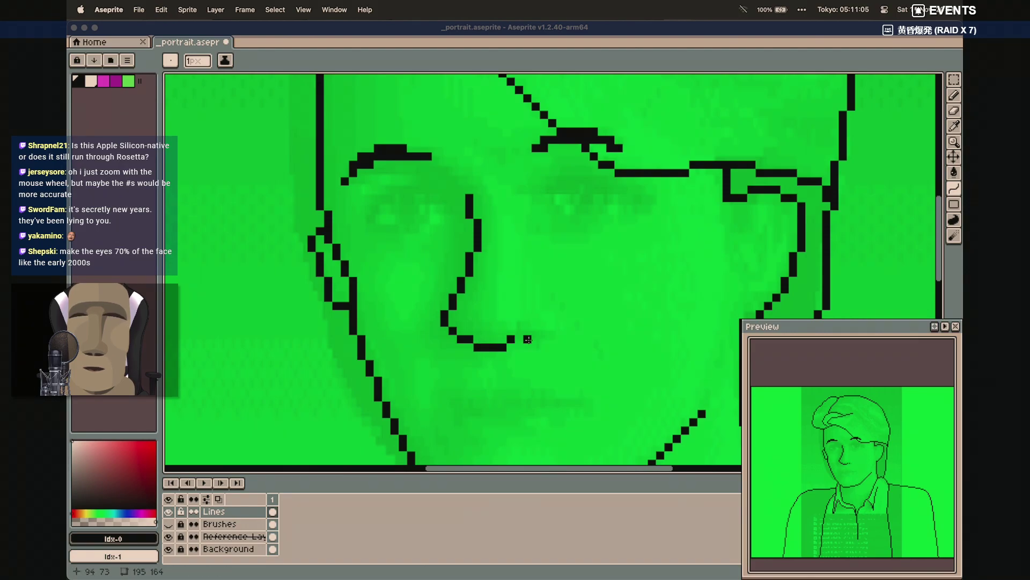
pyautogui.moveTo(519, 339); pyautogui.dragTo(543, 331)
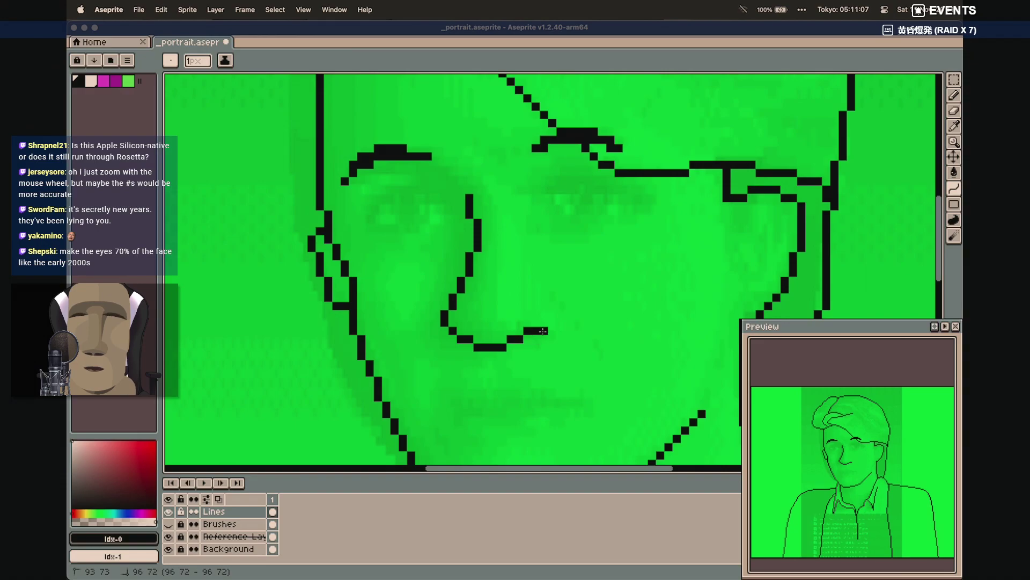
pyautogui.doubleClick(534, 337)
# Draw a short stepped curve down inside the right ear's front edge, hooking back toward the cheek at its lower end
pyautogui.scroll(-1, 527, 292)
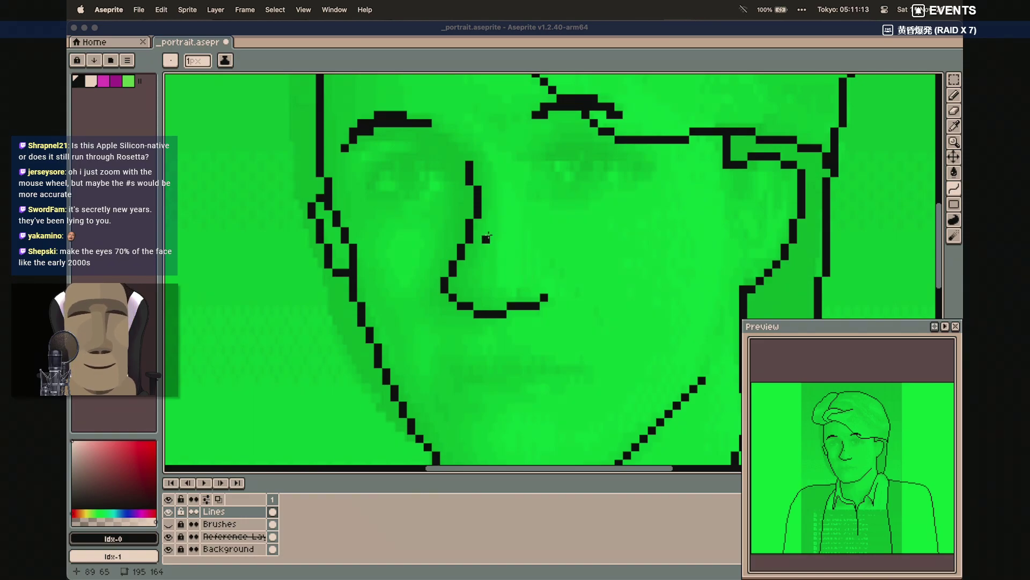
pyautogui.hscroll(2, 502, 347)
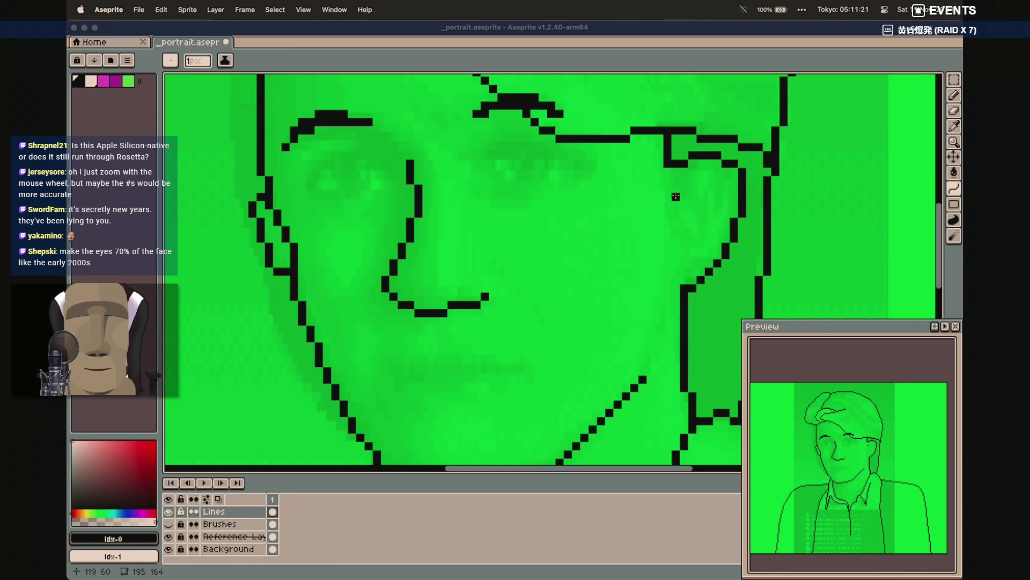
pyautogui.moveTo(675, 195); pyautogui.dragTo(686, 224)
pyautogui.click(694, 232)
pyautogui.click(677, 239)
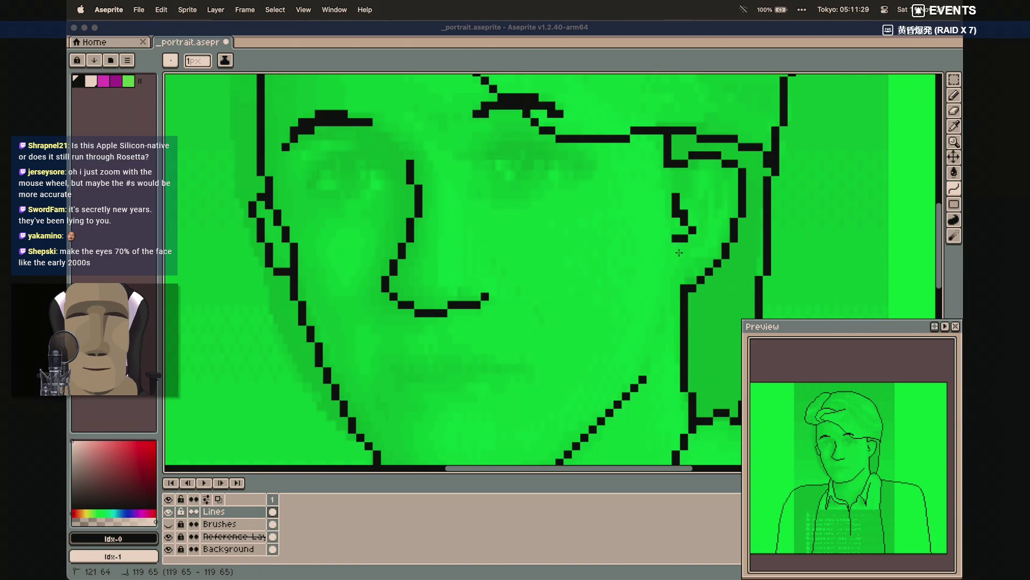
# Extend the ear's inner front line a few pixels diagonally downward, discarding the surplus strokes
pyautogui.moveTo(686, 261); pyautogui.dragTo(675, 262)
pyautogui.press('super+z')
pyautogui.moveTo(676, 246); pyautogui.dragTo(678, 254)
pyautogui.click(681, 254)
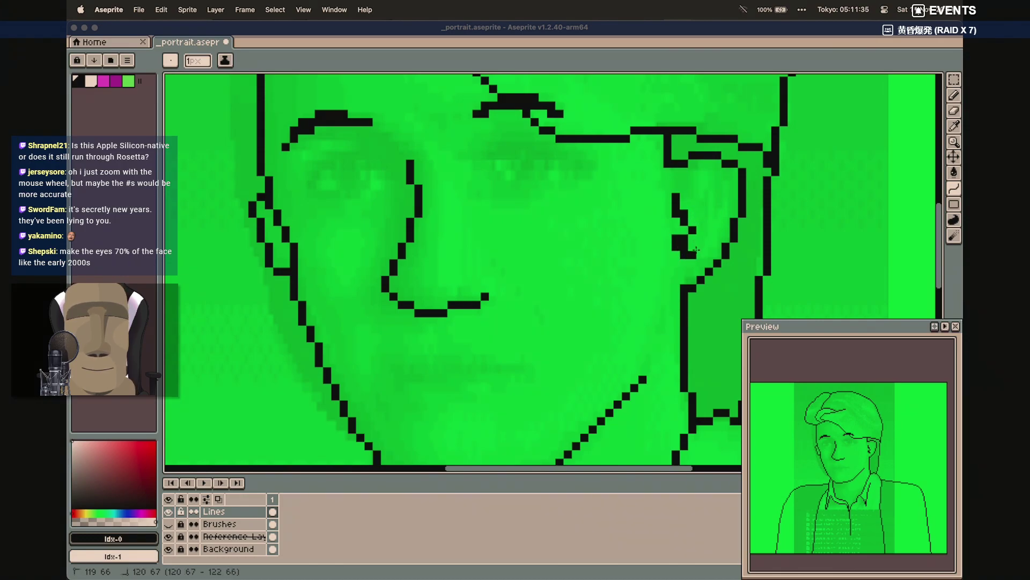
pyautogui.click(689, 255)
pyautogui.press('super+z')
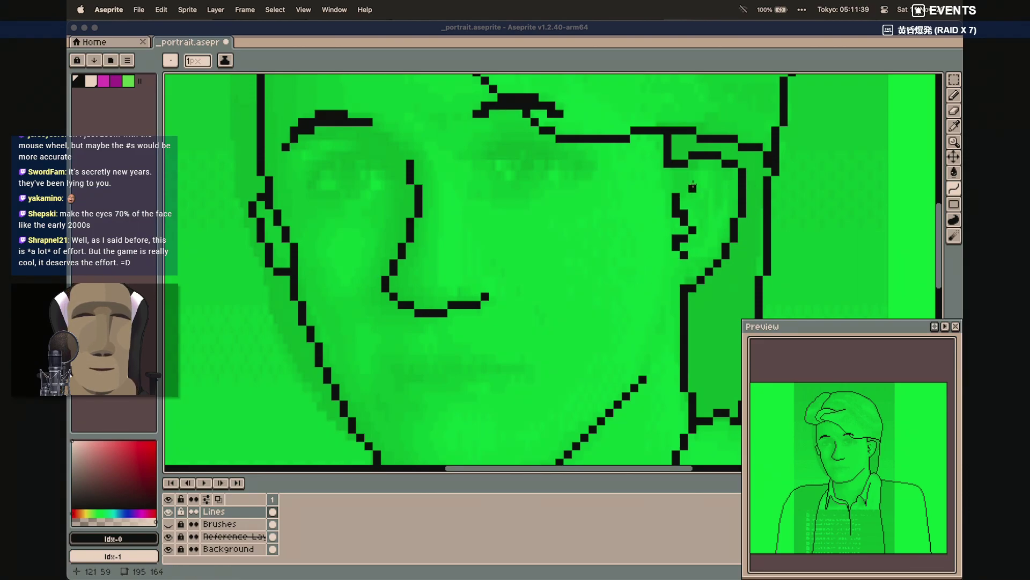
# Draw the right ear's inner fold as an outward-bowed curve about 7 px tall, parallel to the outer rim
pyautogui.moveTo(693, 182)
pyautogui.mouseDown()
pyautogui.moveTo(726, 207)
pyautogui.moveTo(709, 230)
pyautogui.mouseUp()
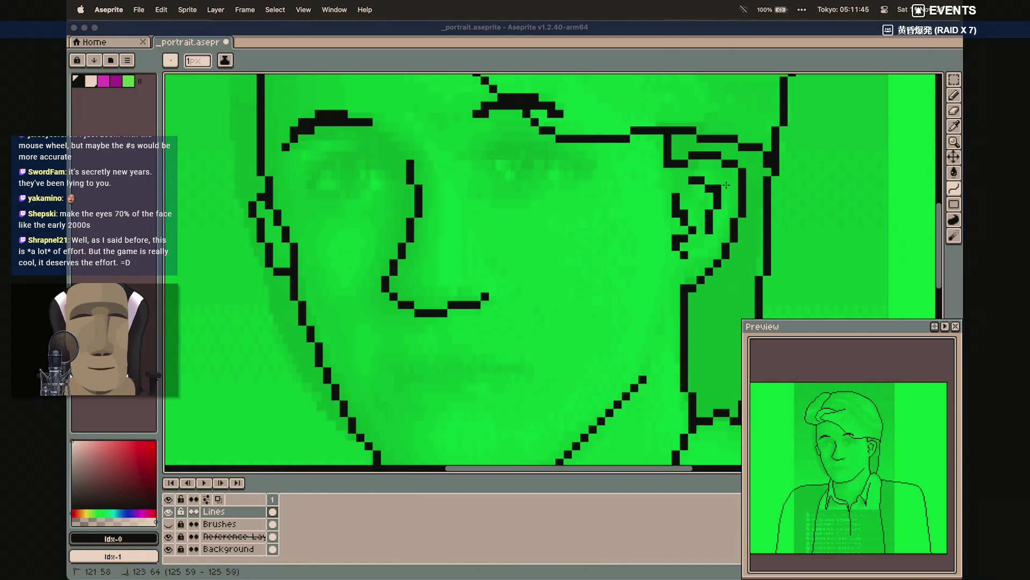
pyautogui.click(726, 185)
pyautogui.click(715, 199)
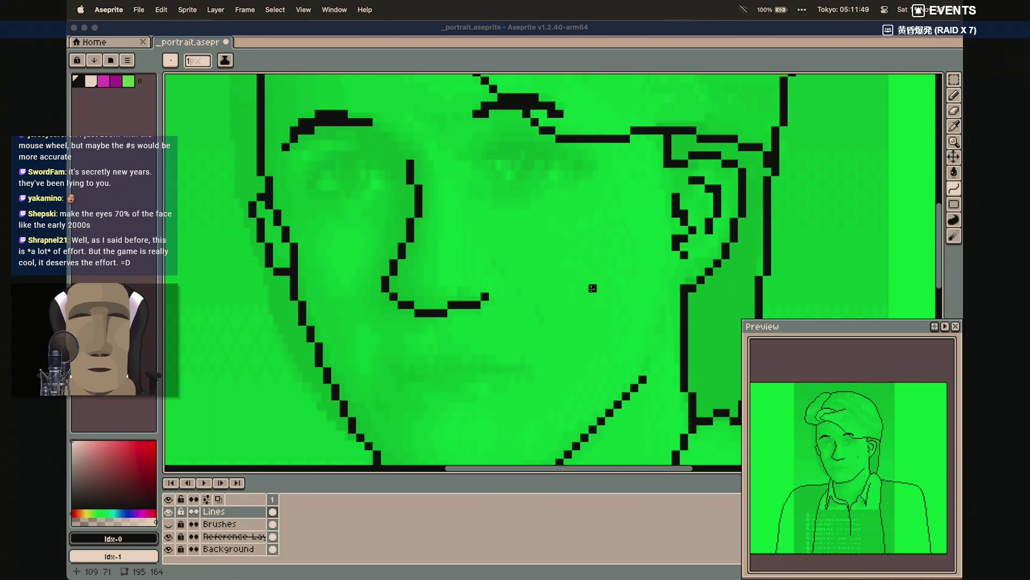
# Hide the reference layer to check the bare line art of the whole portrait
pyautogui.scroll(1, 476, 279)
pyautogui.scroll(-4, 477, 279)
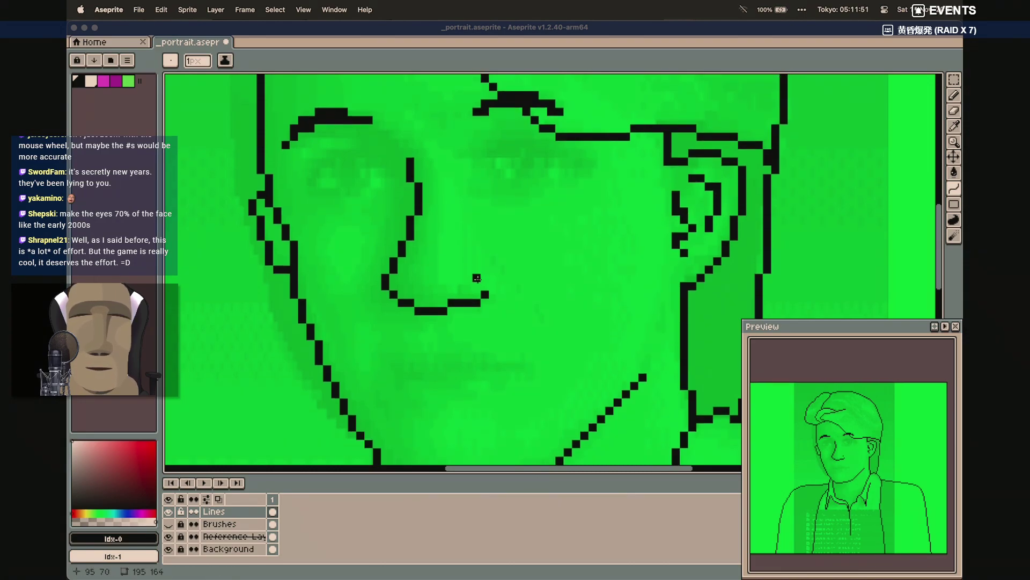
pyautogui.press('super+0')
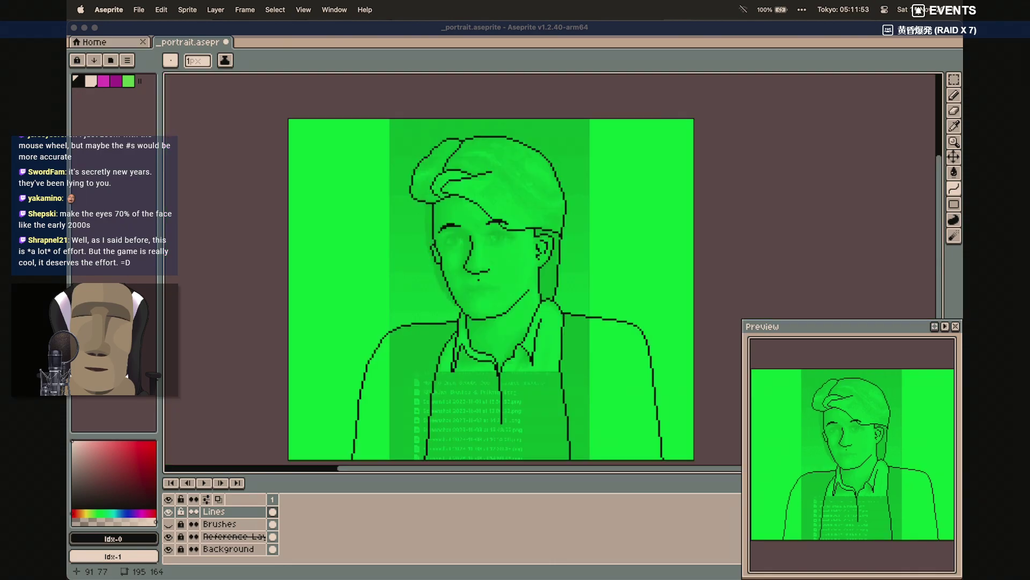
pyautogui.click(169, 536)
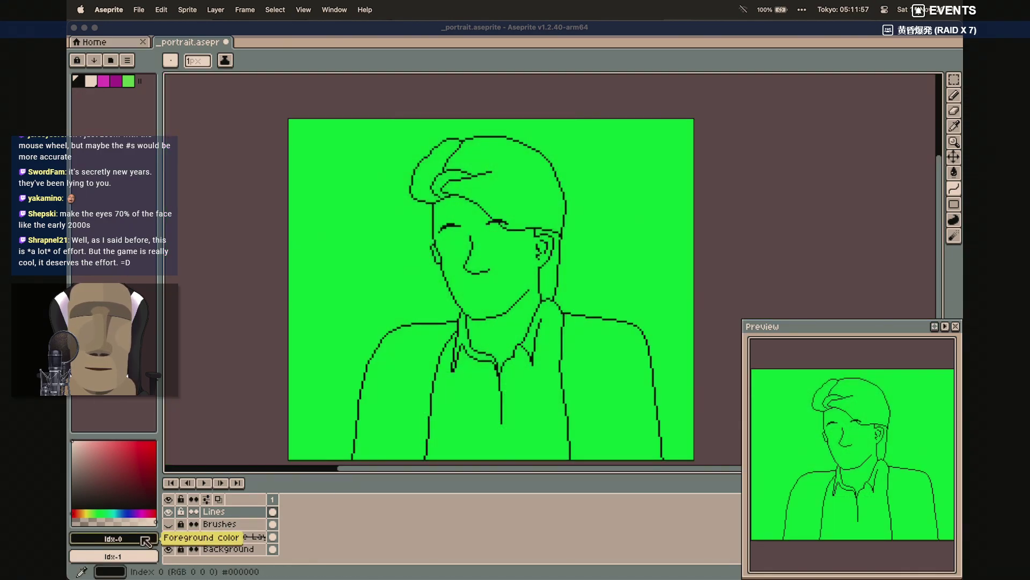
pyautogui.click(144, 539)
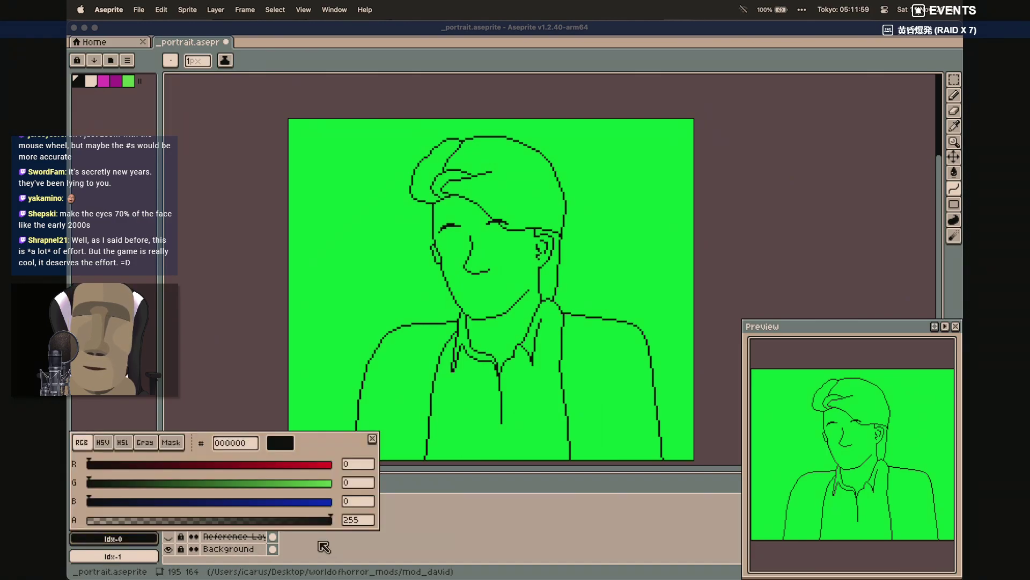
pyautogui.click(141, 540)
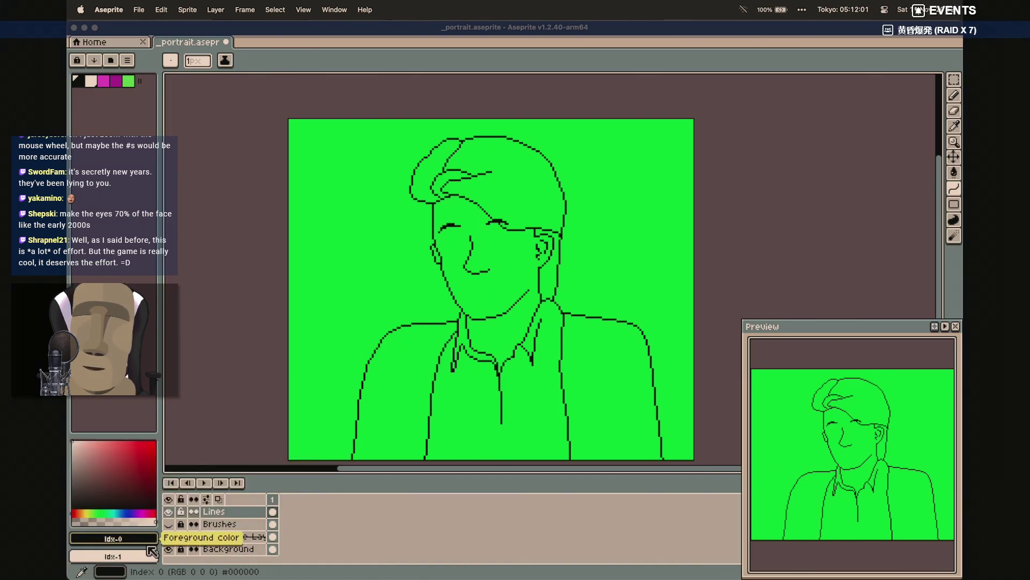
# Toggle the reference layer's visibility repeatedly to compare the line art with the photo, leaving the layer hidden
pyautogui.click(170, 537)
pyautogui.click(170, 537)
pyautogui.click(169, 537)
pyautogui.click(169, 538)
pyautogui.click(169, 537)
pyautogui.click(169, 537)
pyautogui.click(170, 537)
pyautogui.click(169, 538)
pyautogui.click(170, 537)
pyautogui.click(170, 537)
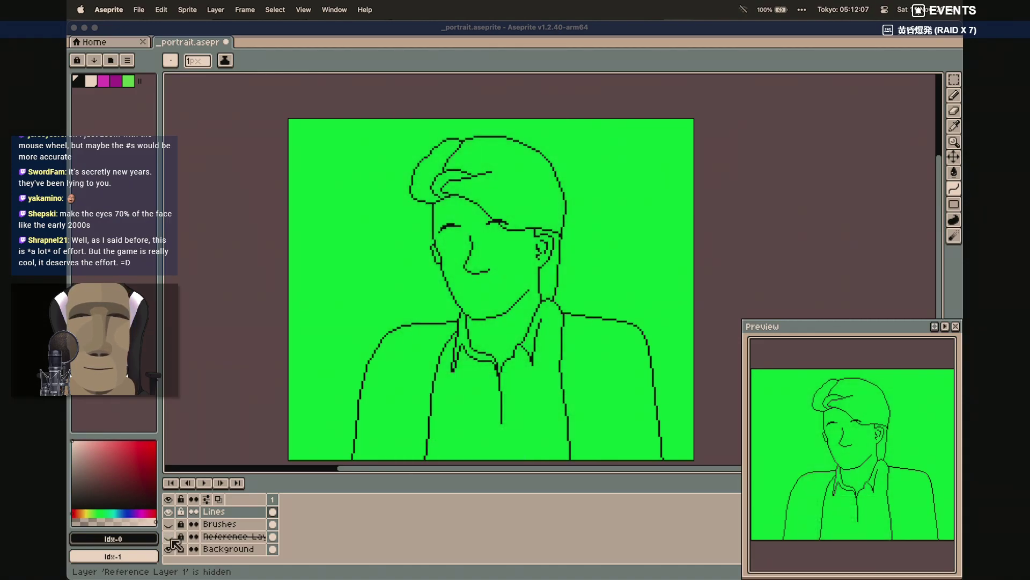
# Show the reference layer and draw the mouth line along the photo's lips as a shallow downward curve about 19 px wide
pyautogui.click(169, 537)
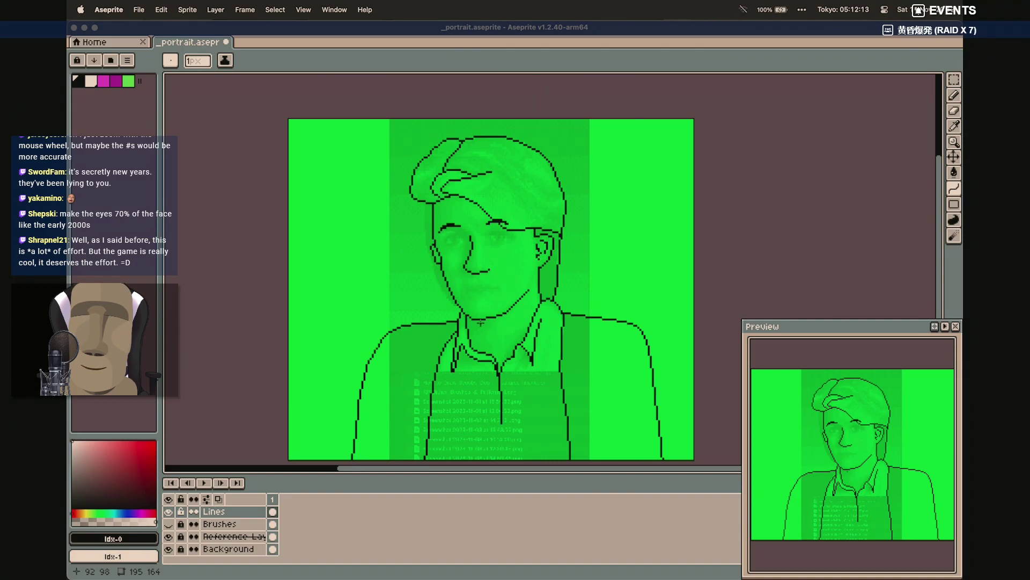
pyautogui.scroll(4, 489, 316)
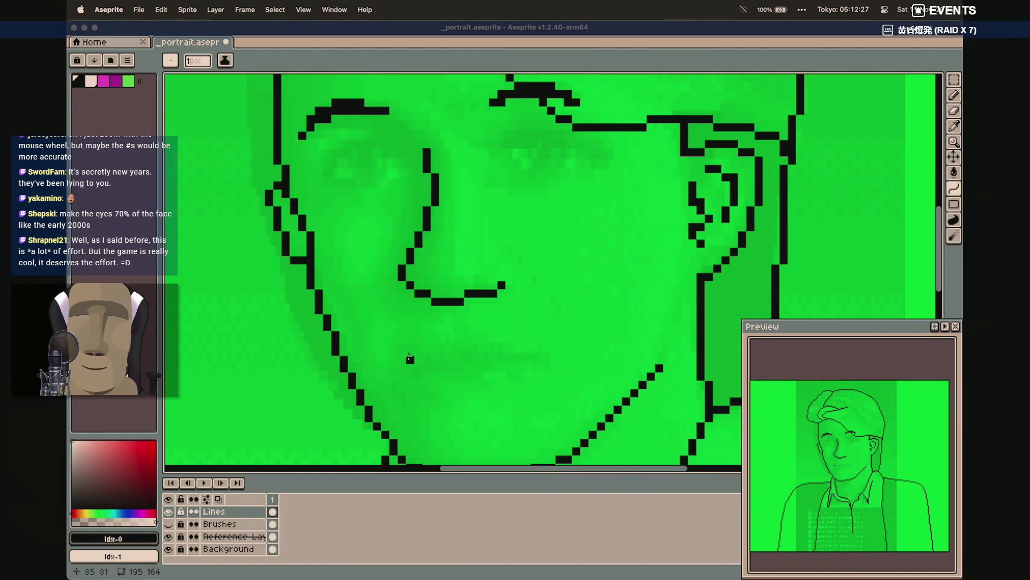
pyautogui.moveTo(394, 359)
pyautogui.mouseDown()
pyautogui.moveTo(547, 360)
pyautogui.moveTo(465, 371)
pyautogui.mouseUp()
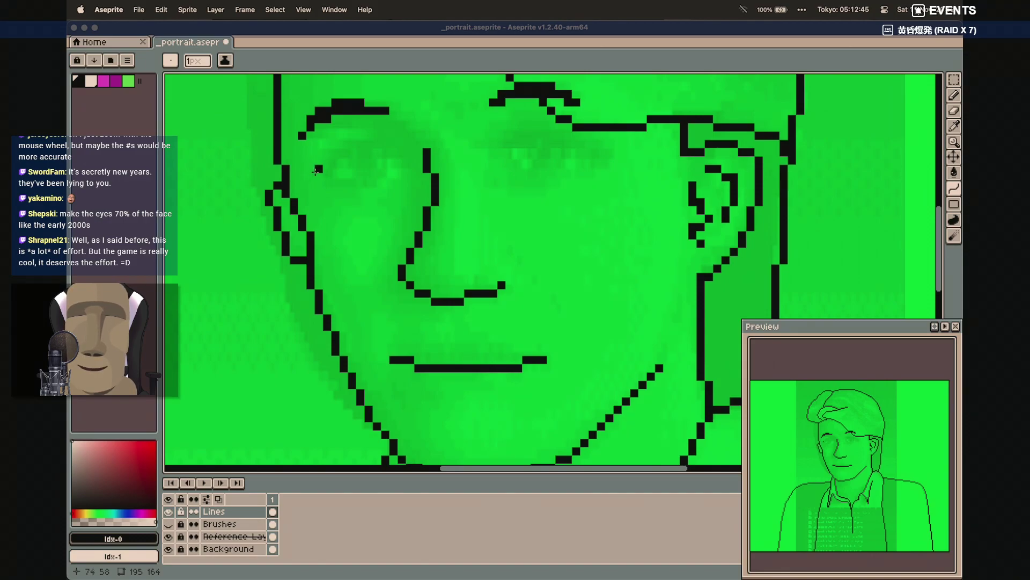
# Outline the left eye over the photo with an arched upper lid and a curved lower lid, about 11 px wide
pyautogui.moveTo(316, 176)
pyautogui.mouseDown()
pyautogui.moveTo(406, 160)
pyautogui.moveTo(343, 139)
pyautogui.mouseUp()
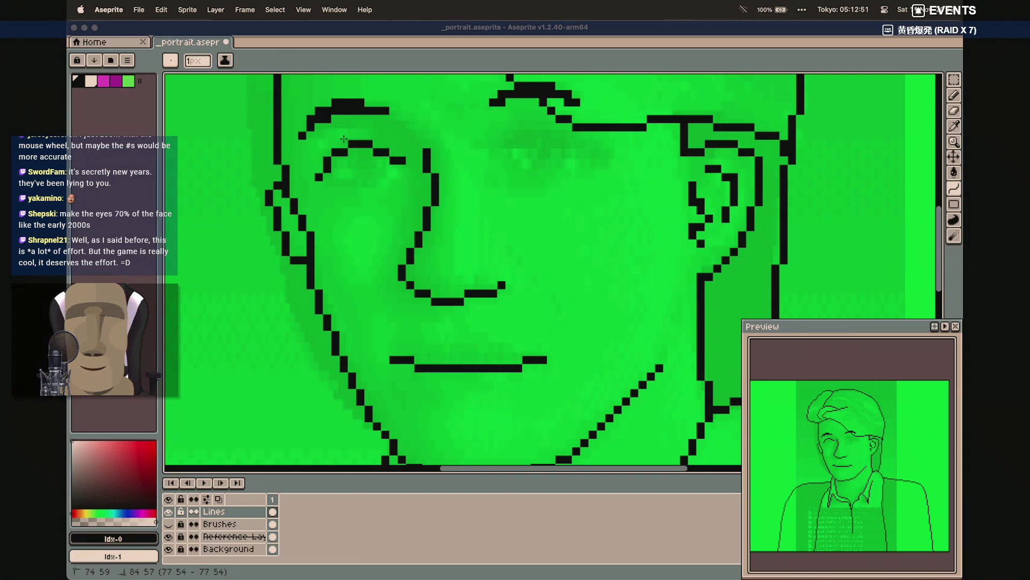
pyautogui.click(344, 139)
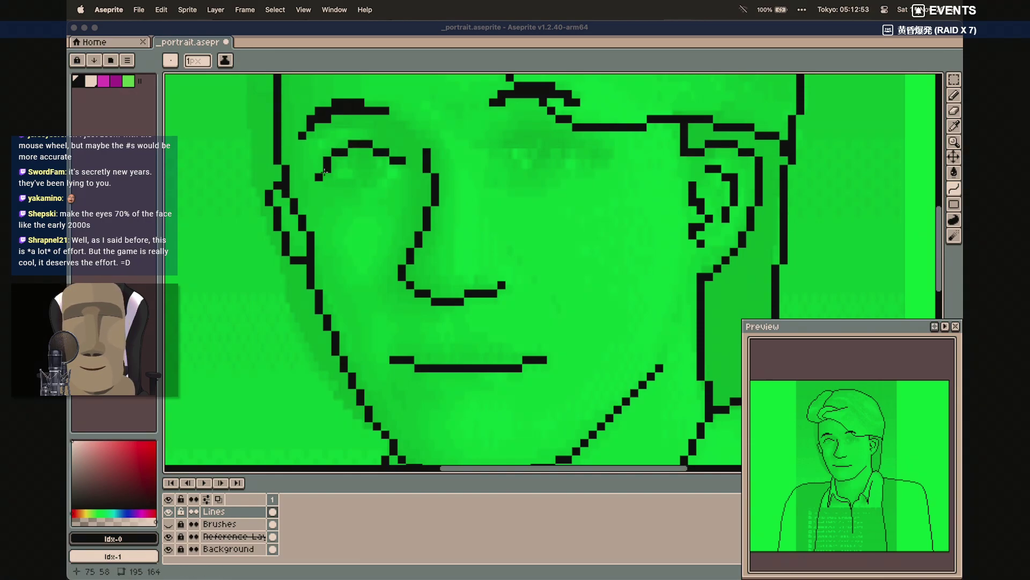
pyautogui.moveTo(318, 177); pyautogui.dragTo(358, 197)
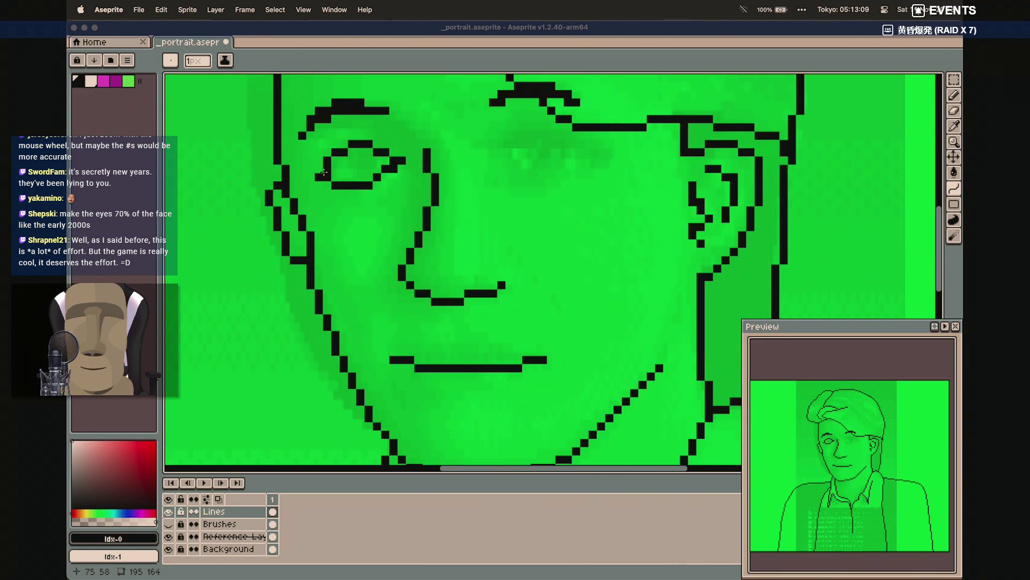
# Sharpen the left eye's outer corner by erasing the surplus inner pixel and adding one black pixel outward
pyautogui.press('b')
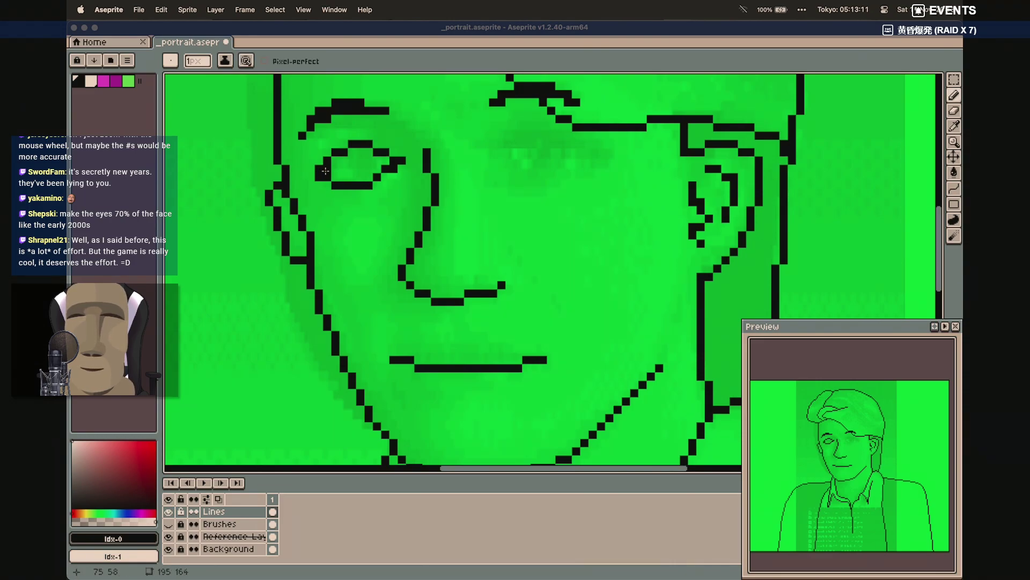
pyautogui.press('e')
pyautogui.click(325, 170)
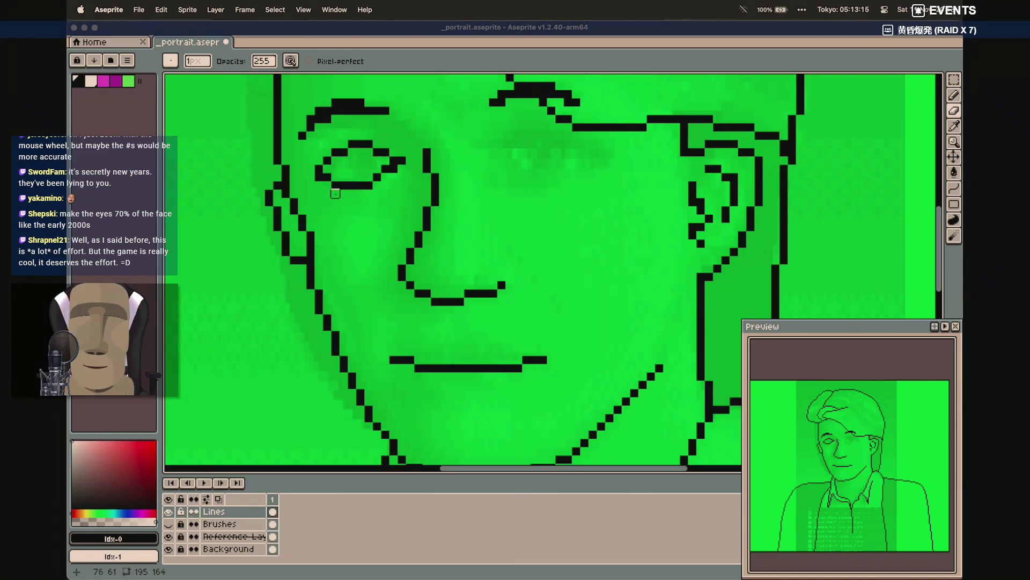
pyautogui.press('b')
pyautogui.click(311, 177)
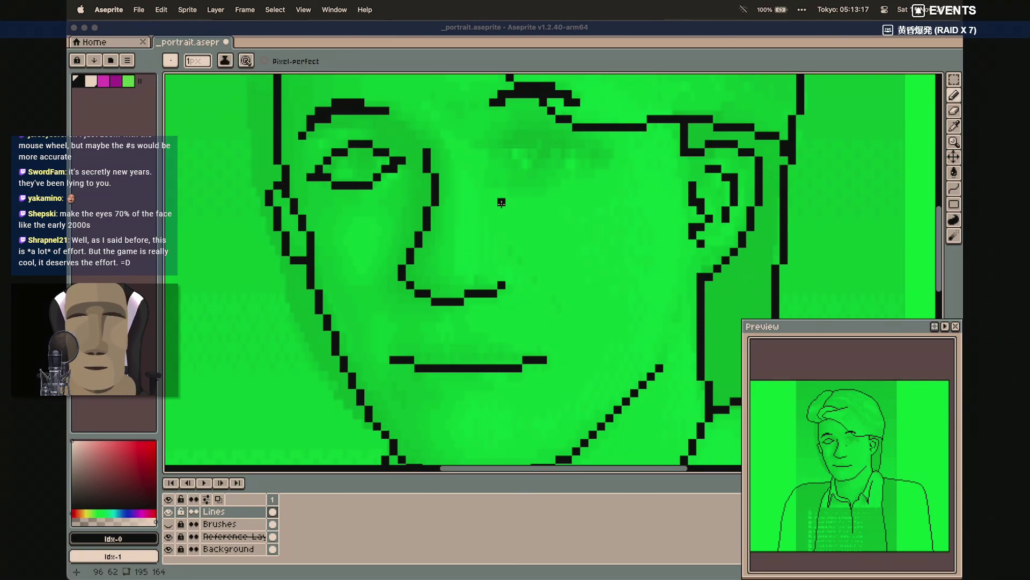
# Outline the right eye with upper and lower lid curves about 11 px wide, and extend both corners by one pixel
pyautogui.hotkey('shift', 'l')
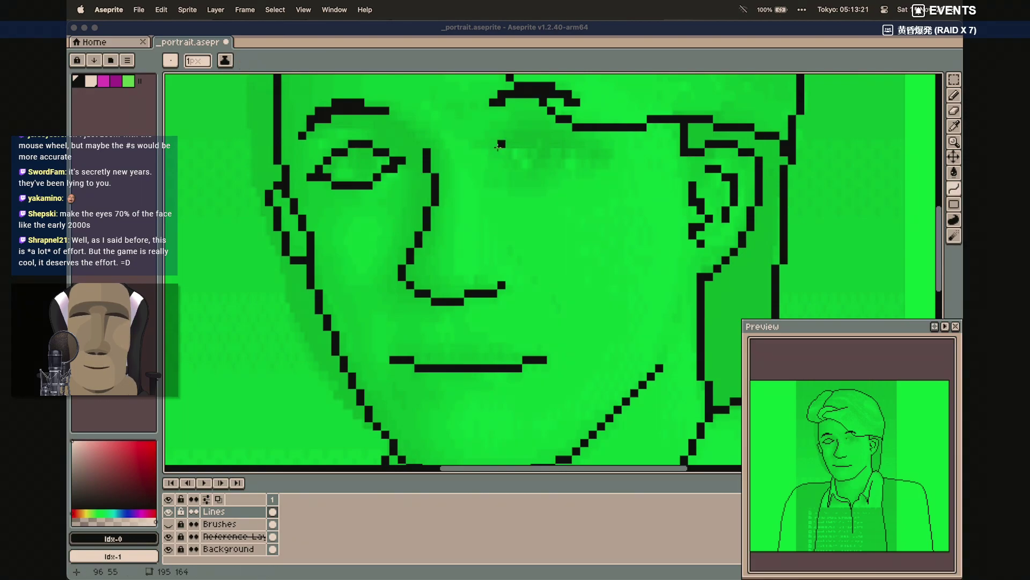
pyautogui.moveTo(494, 152); pyautogui.dragTo(545, 124)
pyautogui.doubleClick(545, 125)
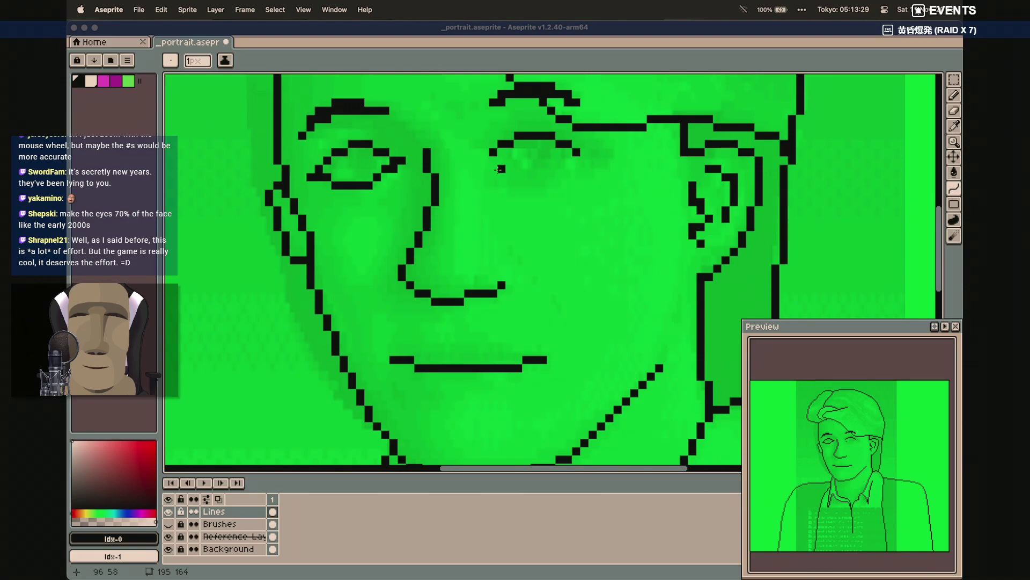
pyautogui.moveTo(493, 163); pyautogui.dragTo(535, 187)
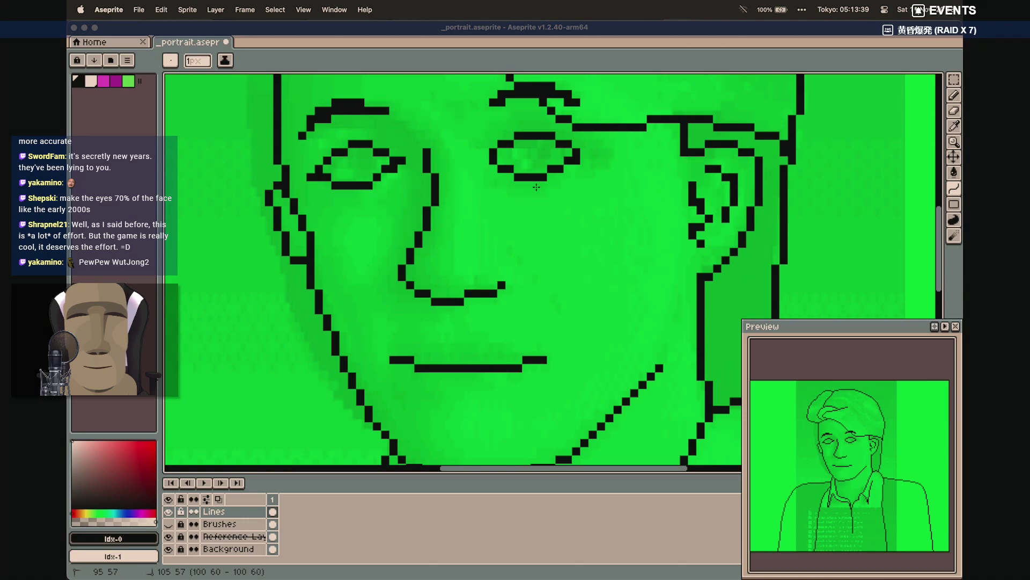
pyautogui.press('b')
pyautogui.click(484, 160)
pyautogui.click(583, 154)
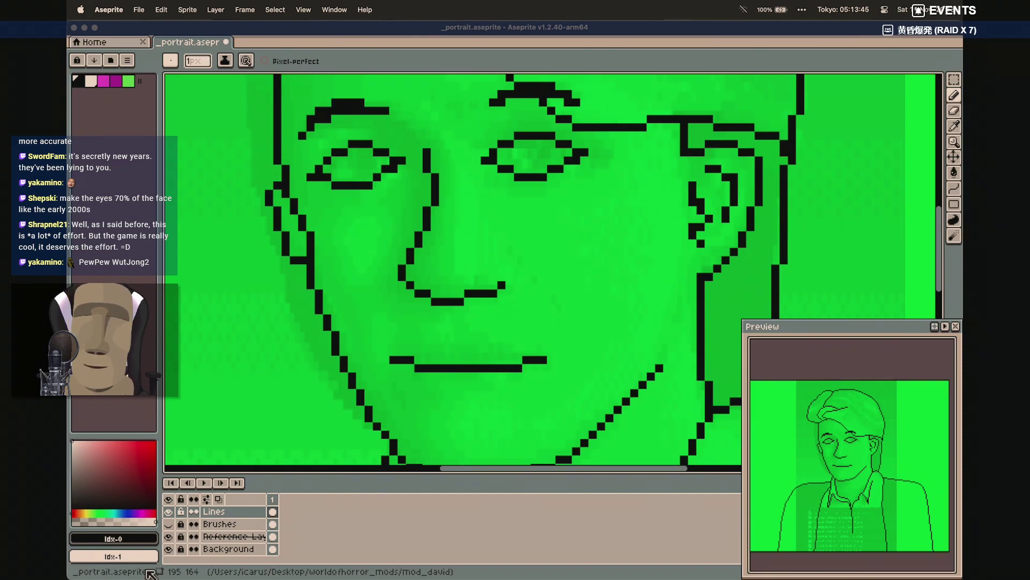
# Hide the reference layer and round off the left eye's outer corner by erasing its protruding pixels and reconnecting the lower lid
pyautogui.click(168, 537)
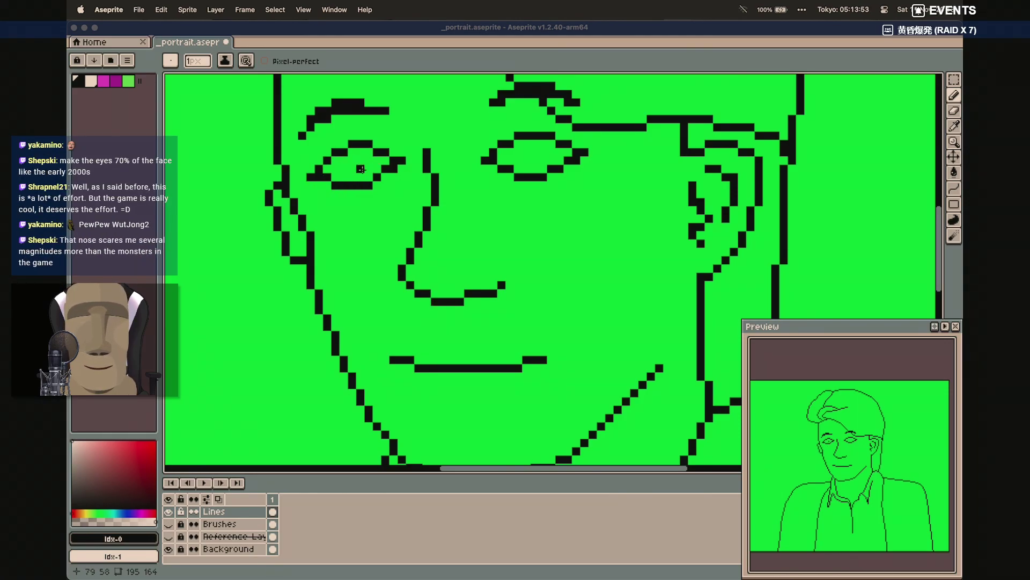
pyautogui.press('e')
pyautogui.click(312, 177)
pyautogui.click(320, 178)
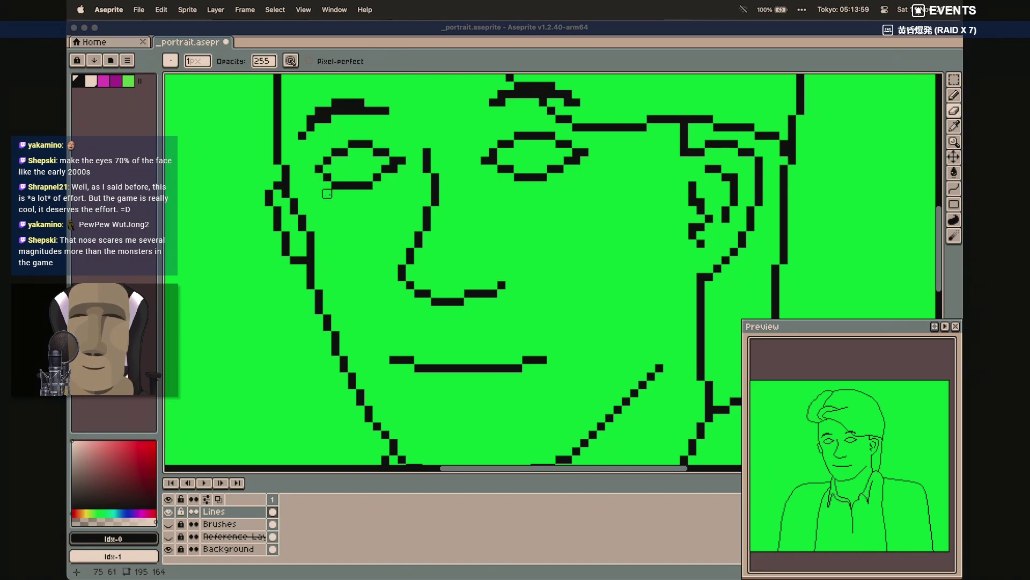
pyautogui.click(335, 185)
pyautogui.press('b')
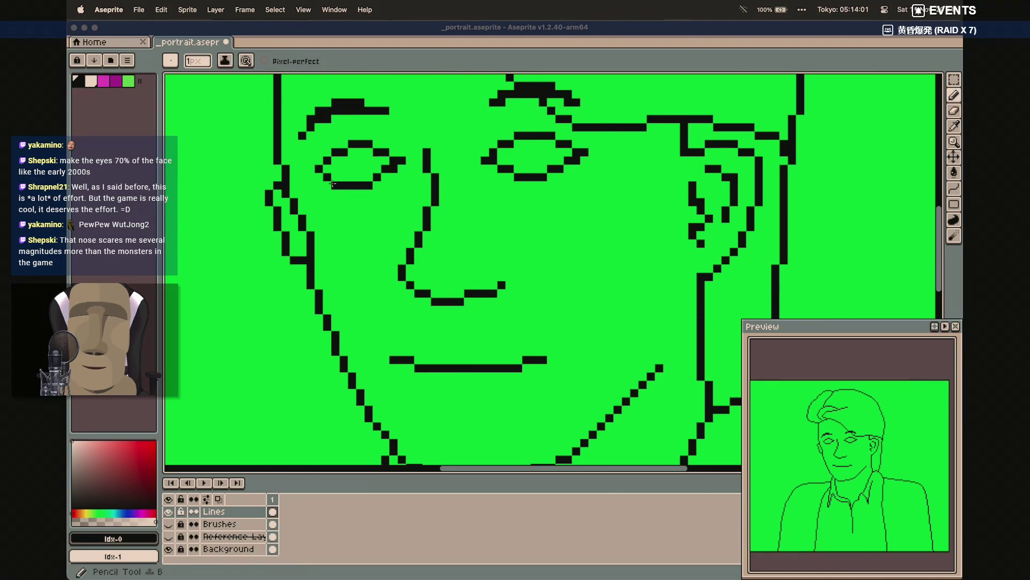
pyautogui.click(335, 176)
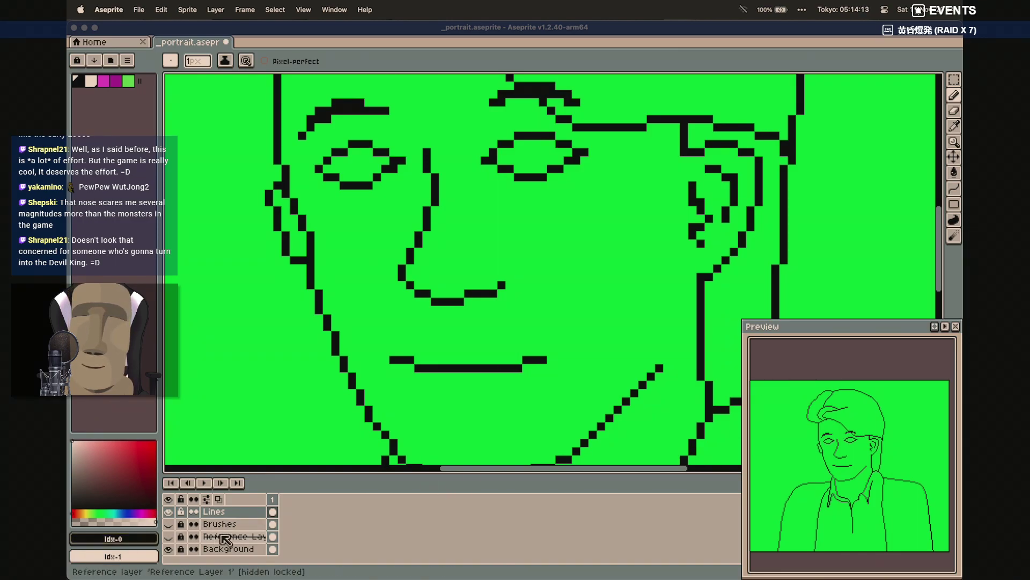
# Show the reference layer and draw the left eye's iris as a filled black ellipse between the lids
pyautogui.click(168, 536)
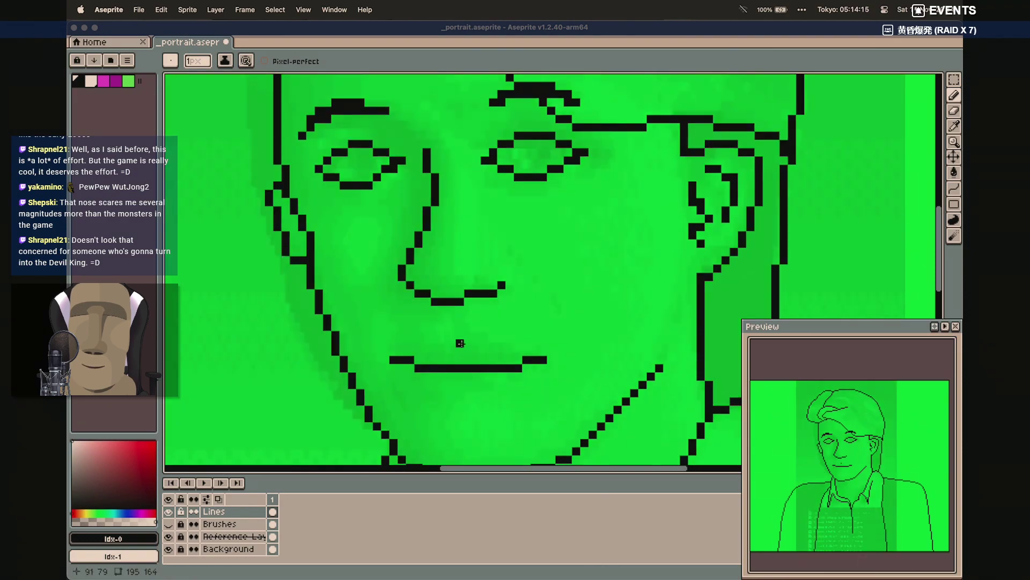
pyautogui.scroll(8, 460, 343)
pyautogui.scroll(-5, 499, 325)
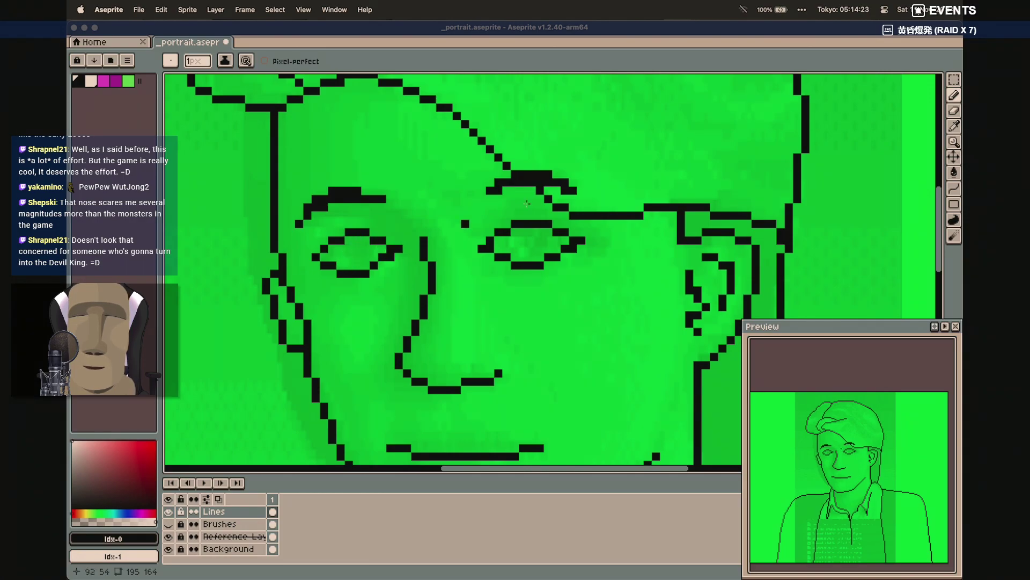
pyautogui.click(954, 204)
pyautogui.click(937, 204)
pyautogui.moveTo(370, 240); pyautogui.dragTo(342, 265)
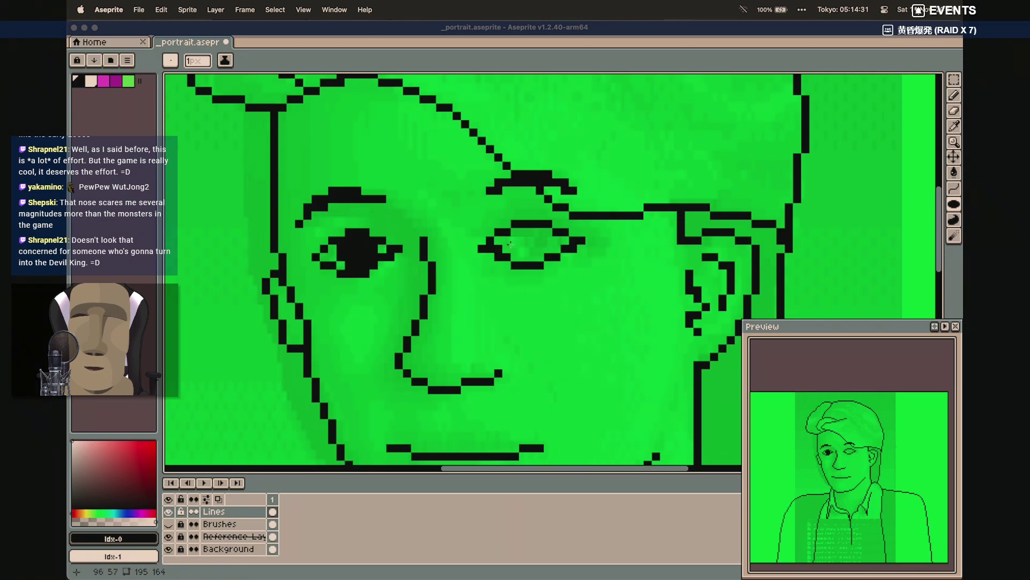
# Draw the right eye's iris as a filled black ellipse, undoing ill-fitting attempts and redrawing it
pyautogui.moveTo(550, 231); pyautogui.dragTo(517, 259)
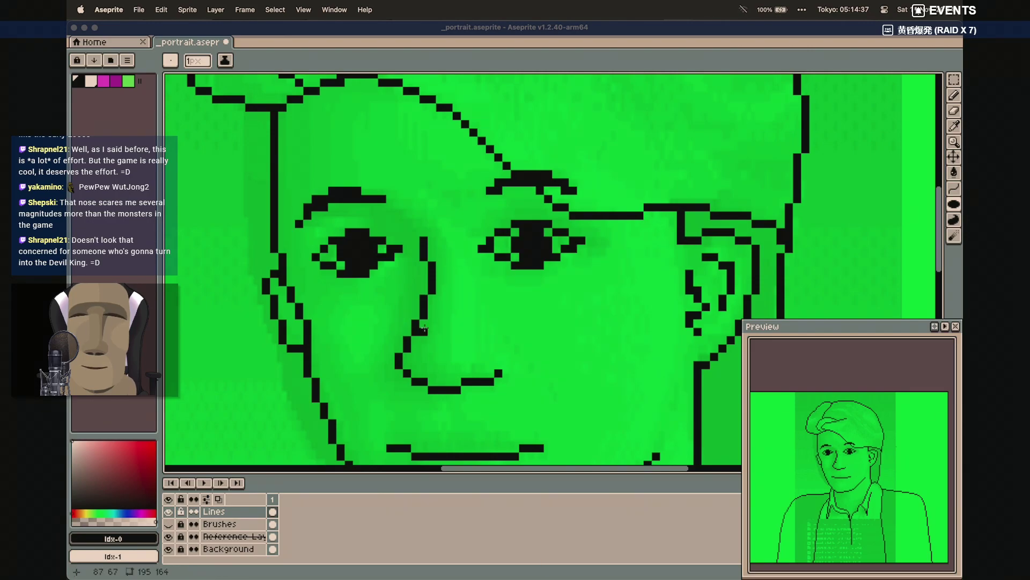
pyautogui.hotkey('ctrl', 'z')
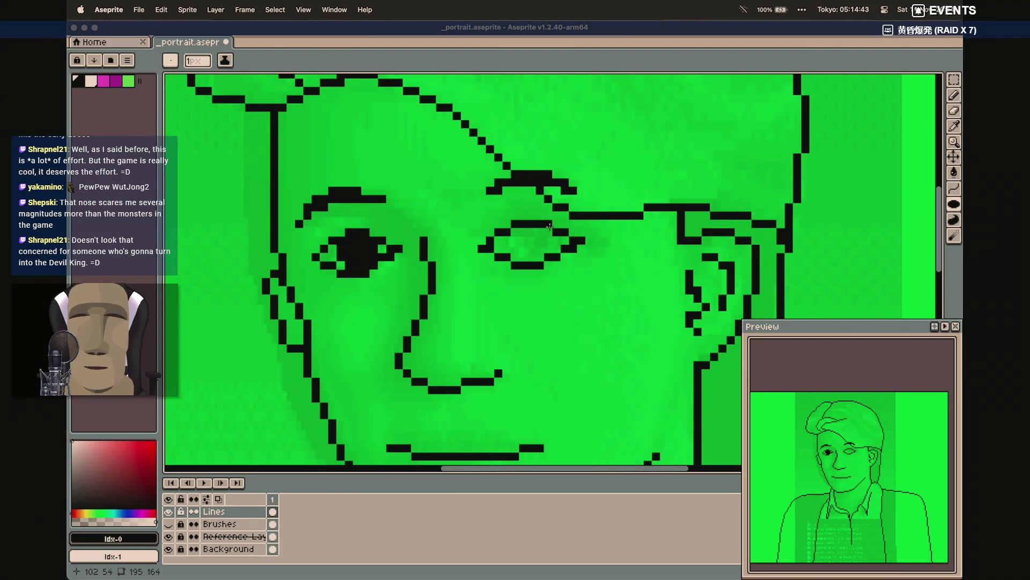
pyautogui.moveTo(549, 225); pyautogui.dragTo(522, 265)
pyautogui.press('super+z')
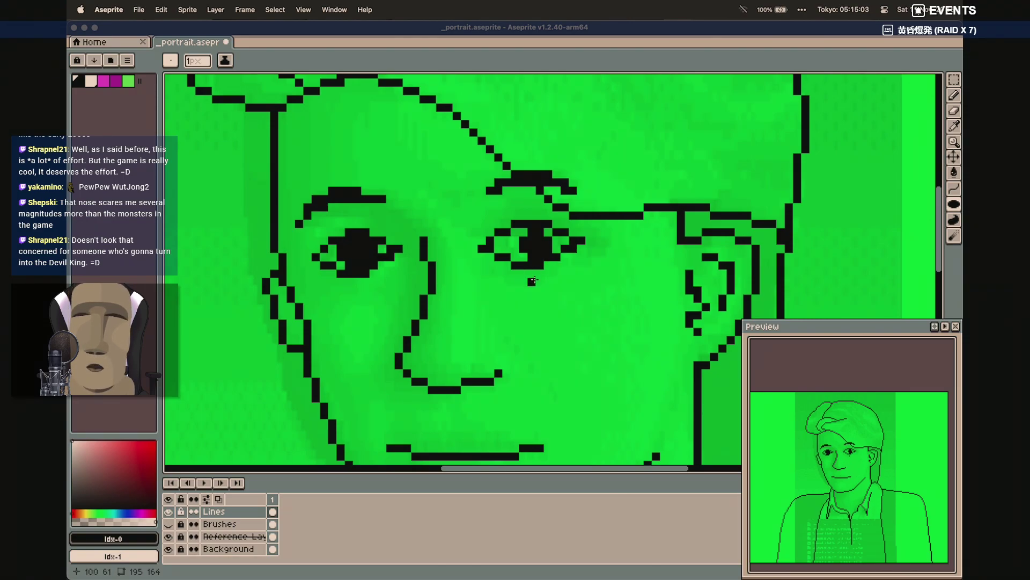
# Fill in single black pixels along the right iris's outer edge to widen it
pyautogui.press('b')
pyautogui.click(547, 240)
pyautogui.click(548, 233)
pyautogui.click(556, 240)
pyautogui.click(531, 274)
pyautogui.click(497, 308)
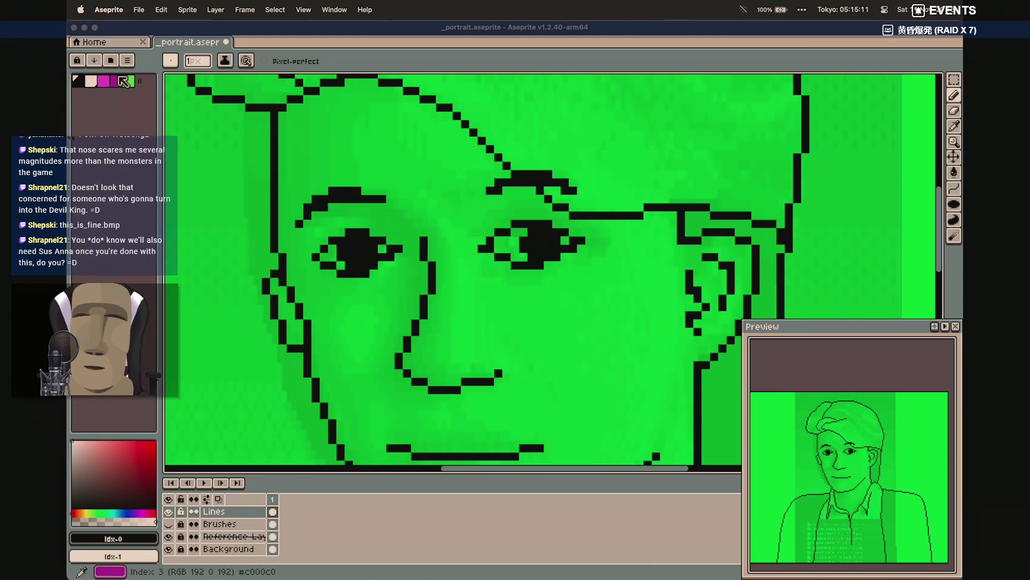
# Check the photo, and paint a one-pixel highlight in each iris with the pale palette colour Idx-1
pyautogui.click(93, 81)
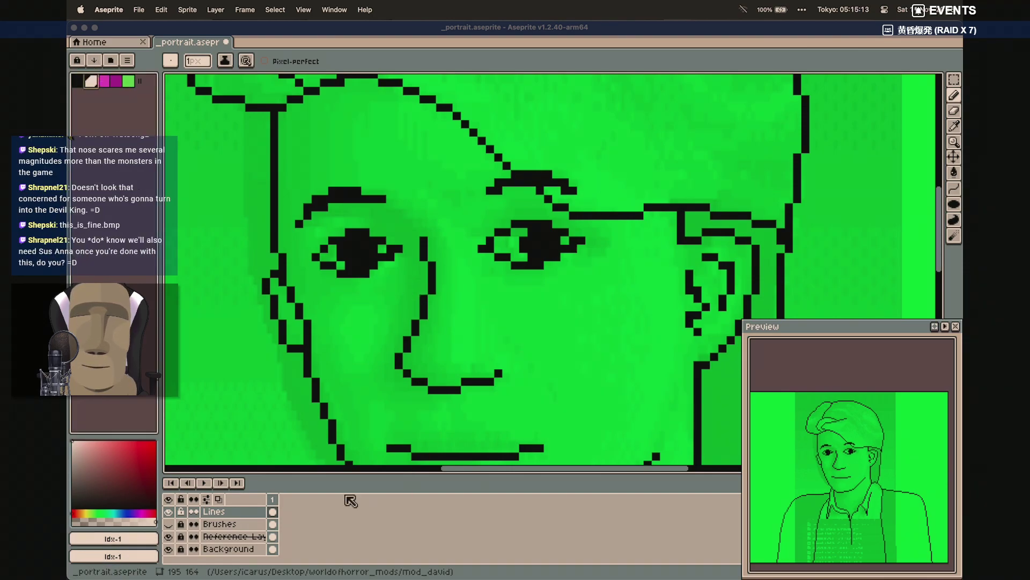
pyautogui.click(169, 512)
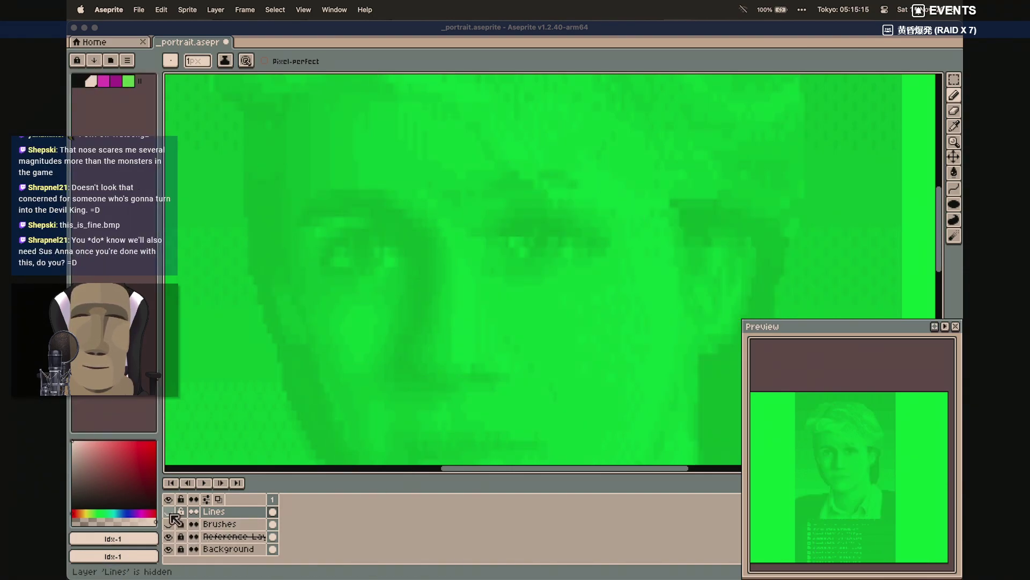
pyautogui.click(170, 512)
pyautogui.click(684, 572)
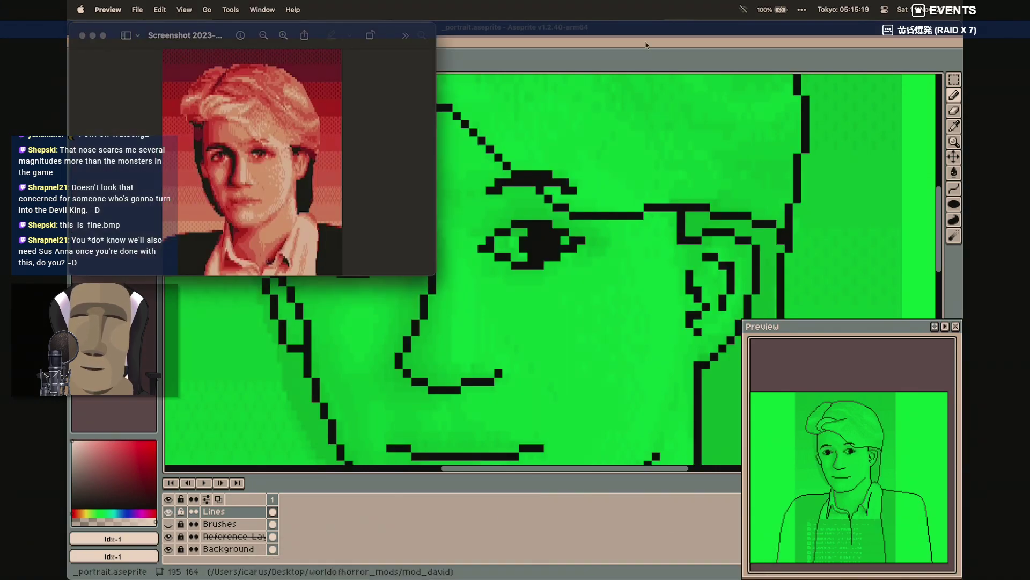
pyautogui.click(647, 45)
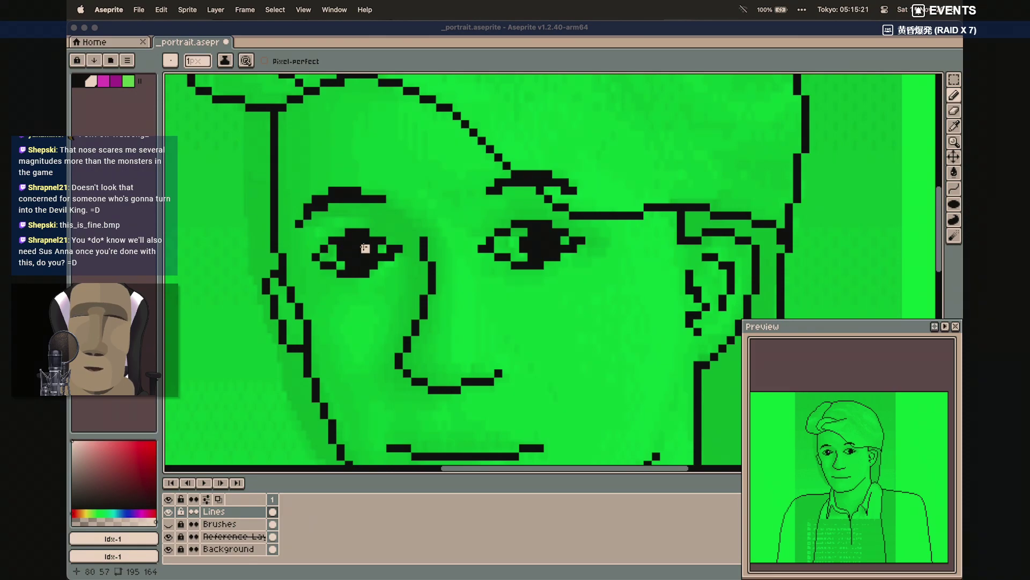
pyautogui.moveTo(548, 240); pyautogui.dragTo(548, 248)
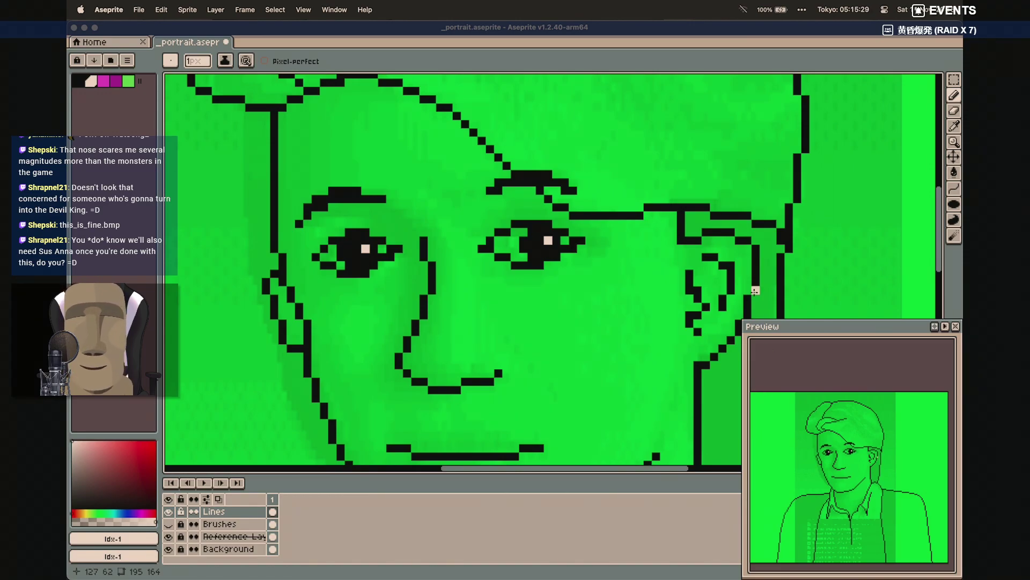
# Examine the whole portrait and the collar area, and switch to Preview to compare them with the original screenshot
pyautogui.press('2')
pyautogui.hscroll(5, 613, 294)
pyautogui.scroll(-2, 612, 293)
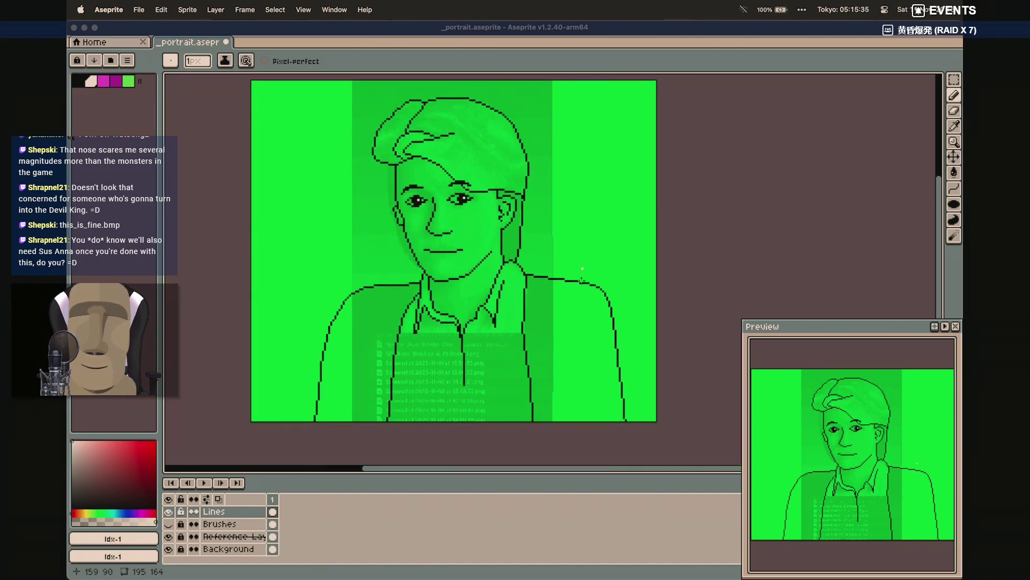
pyautogui.scroll(-1, 527, 354)
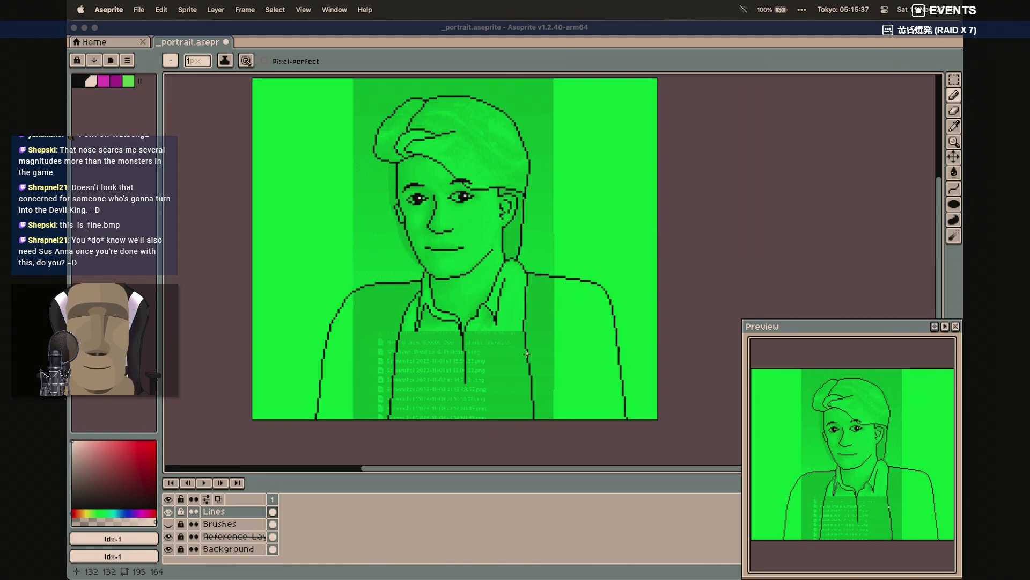
pyautogui.scroll(2, 527, 354)
pyautogui.scroll(-2, 527, 353)
pyautogui.scroll(2, 527, 354)
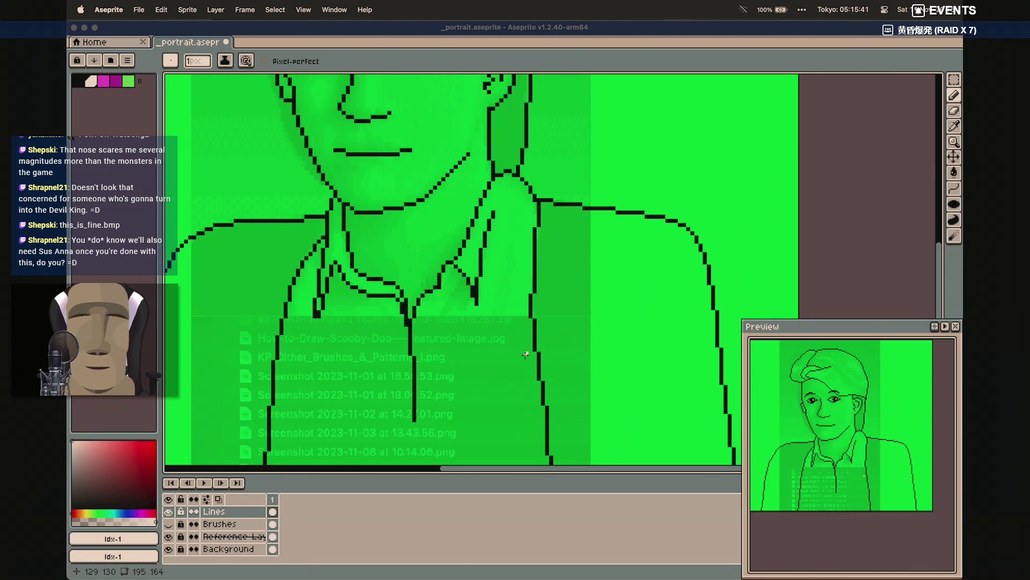
pyautogui.scroll(1, 525, 354)
pyautogui.scroll(-3, 525, 354)
pyautogui.hscroll(-5, 525, 355)
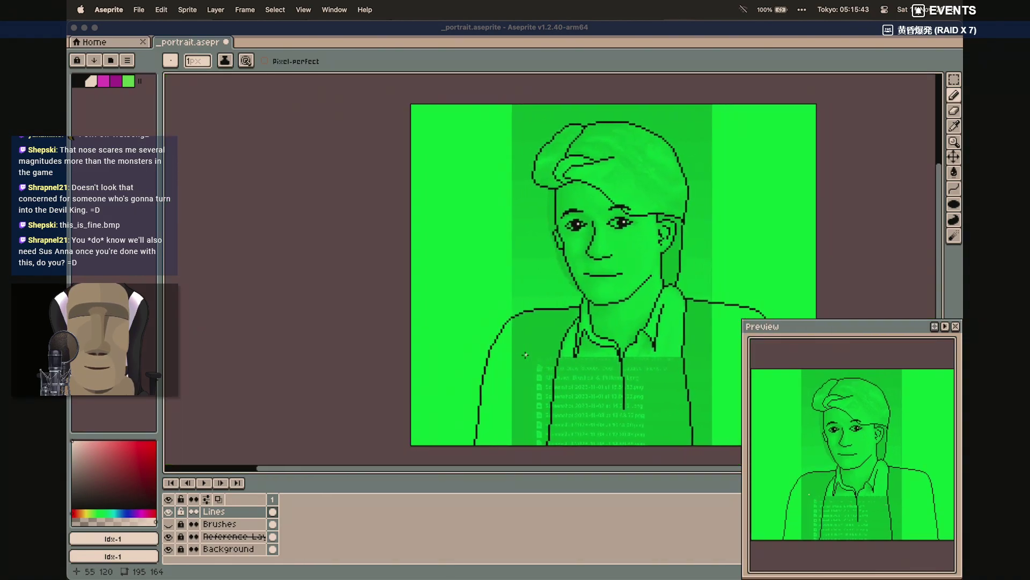
pyautogui.hscroll(2, 525, 354)
pyautogui.moveTo(568, 577)
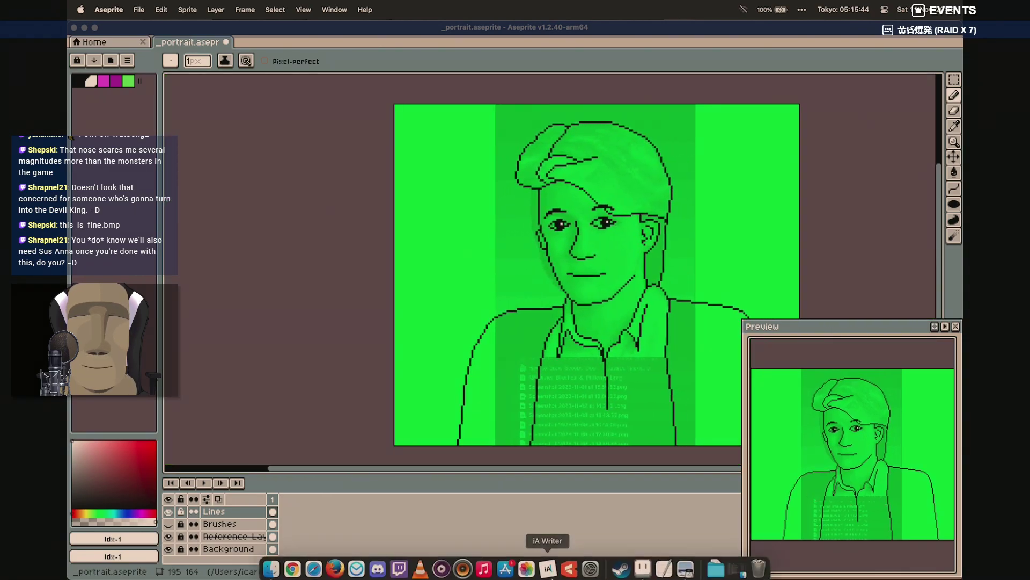
pyautogui.click(685, 572)
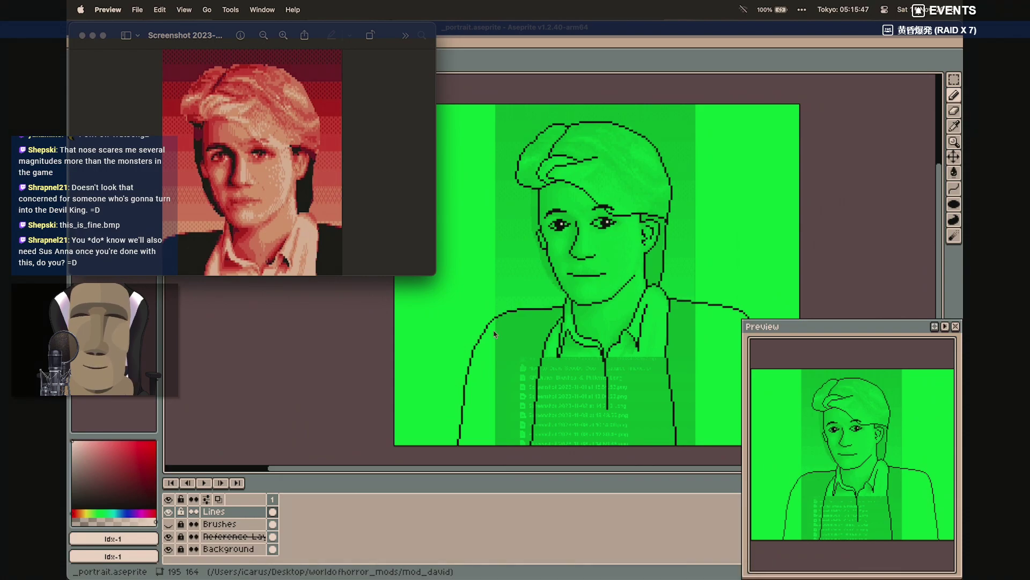
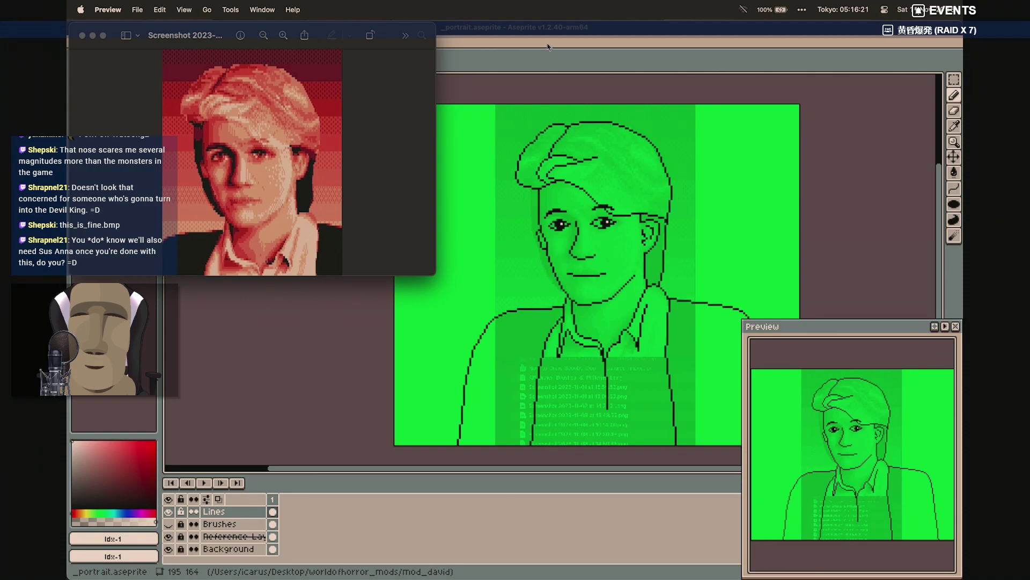
# Switch back to Aseprite and curve a black Idx-0 outer hair line from the fringe down beside the left ear, redrawing the ill-fitting first attempt
pyautogui.click(578, 30)
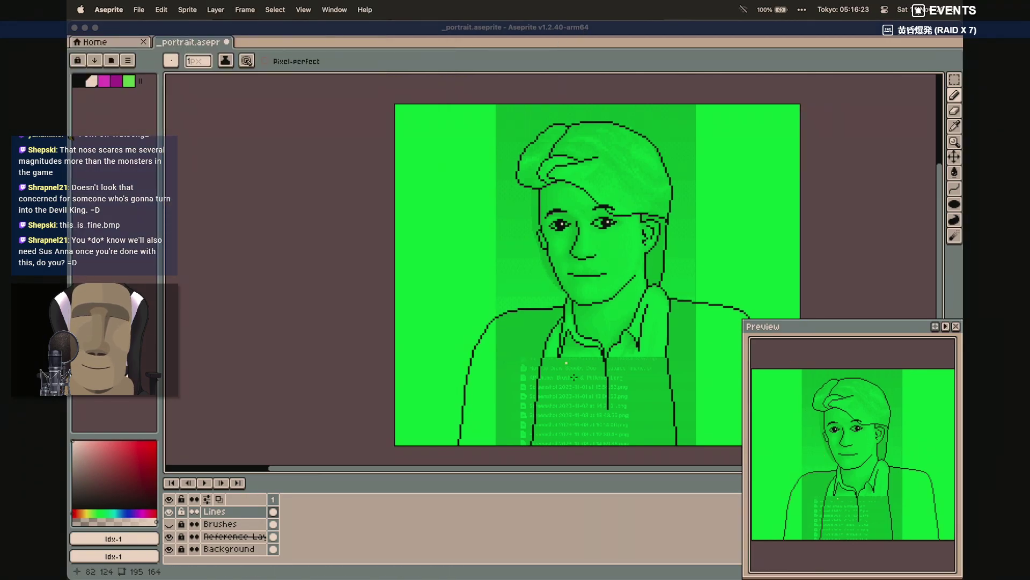
pyautogui.scroll(5, 554, 366)
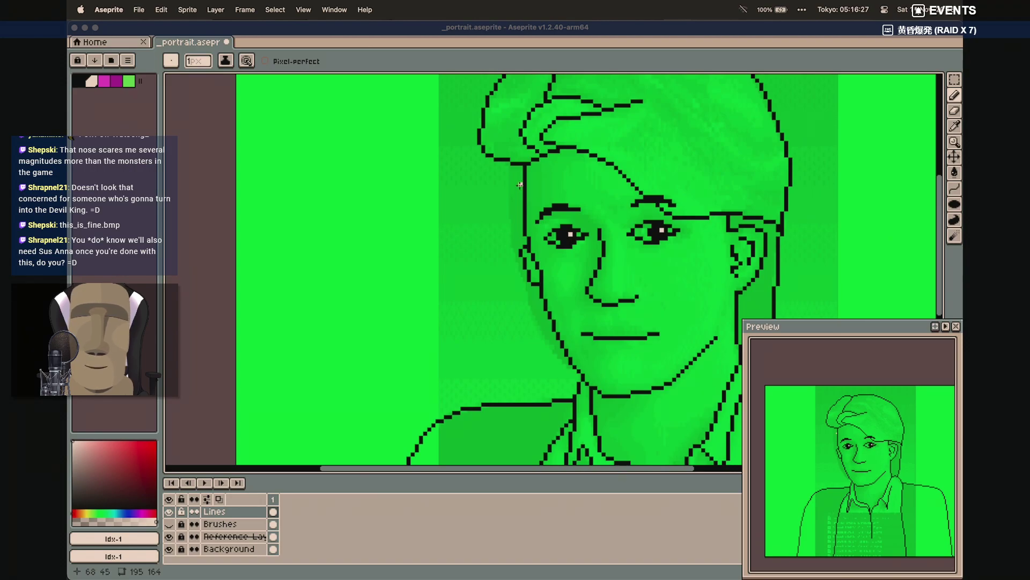
pyautogui.click(77, 81)
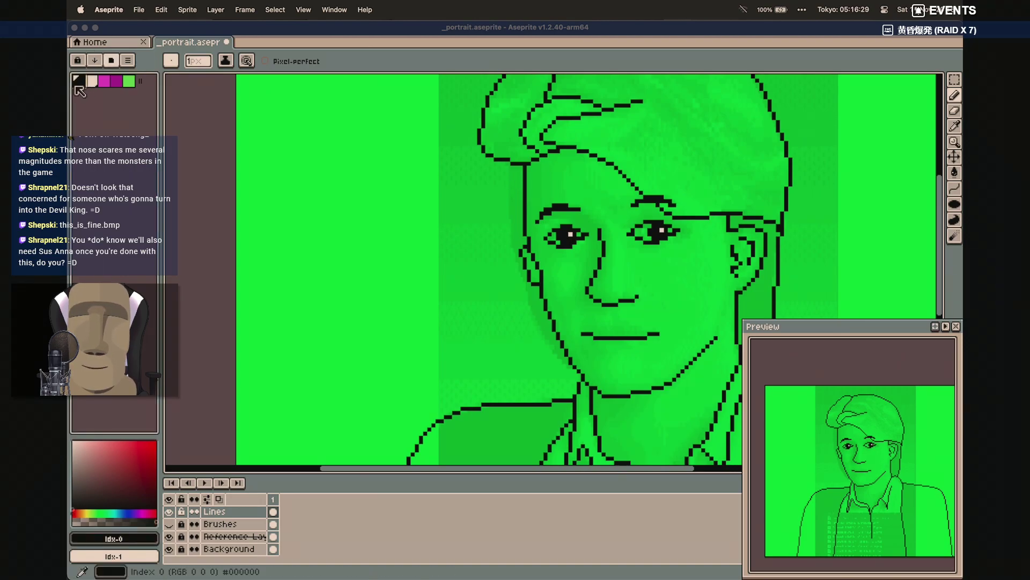
pyautogui.hotkey('shift', 'l')
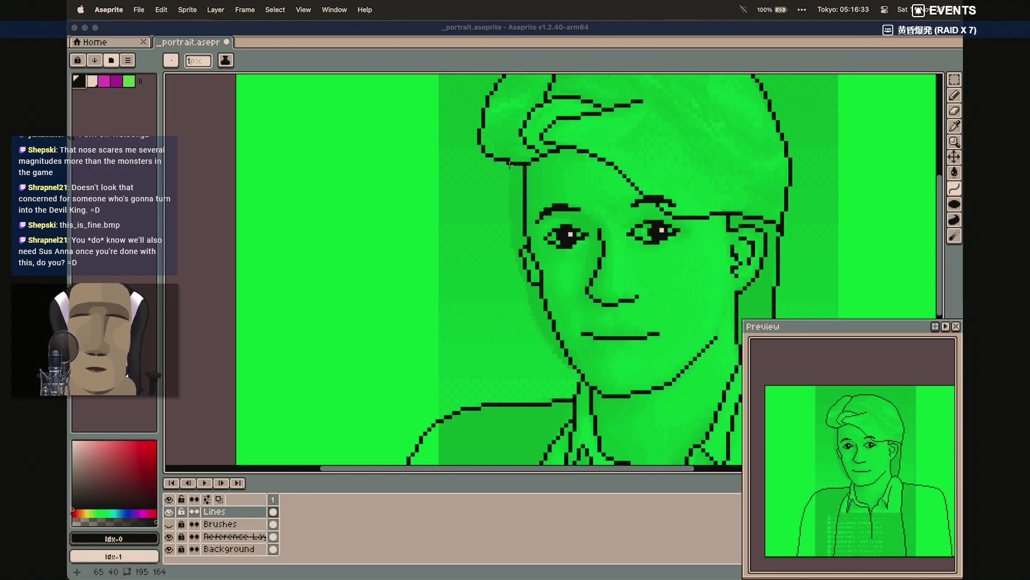
pyautogui.moveTo(510, 164); pyautogui.dragTo(520, 272)
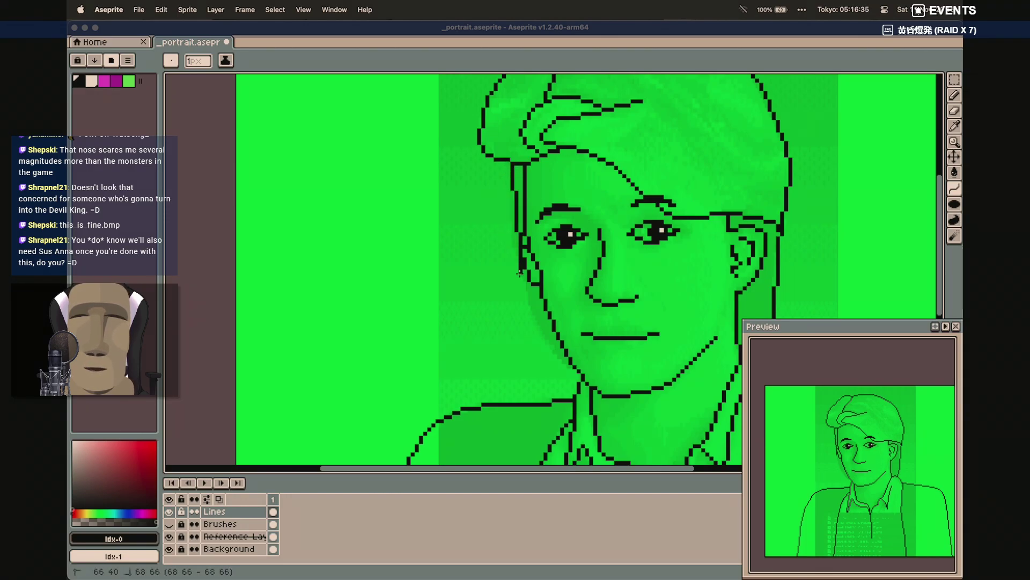
pyautogui.click(510, 243)
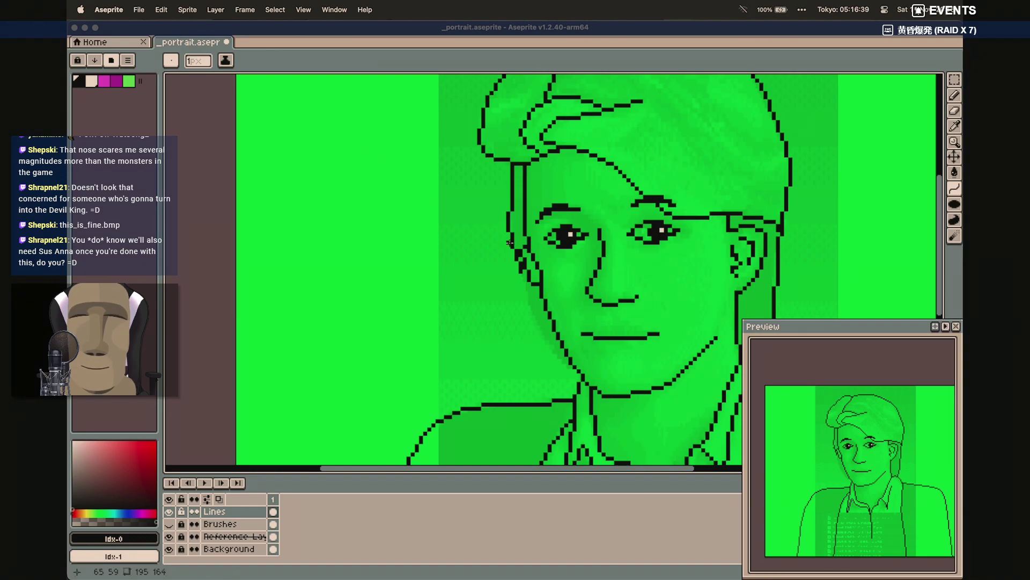
pyautogui.hotkey('ctrl', 'z')
pyautogui.moveTo(511, 164); pyautogui.dragTo(518, 268)
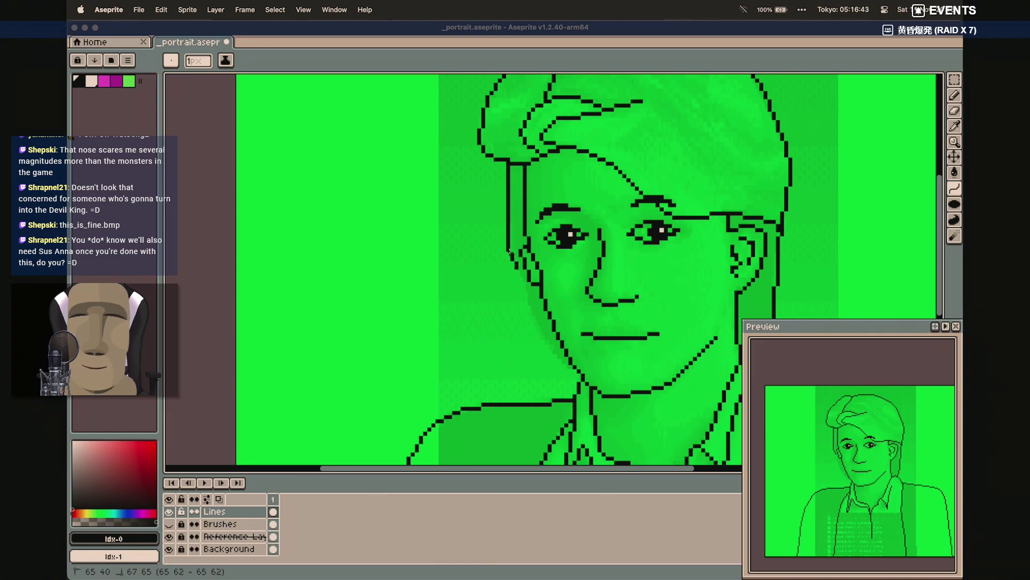
pyautogui.click(510, 248)
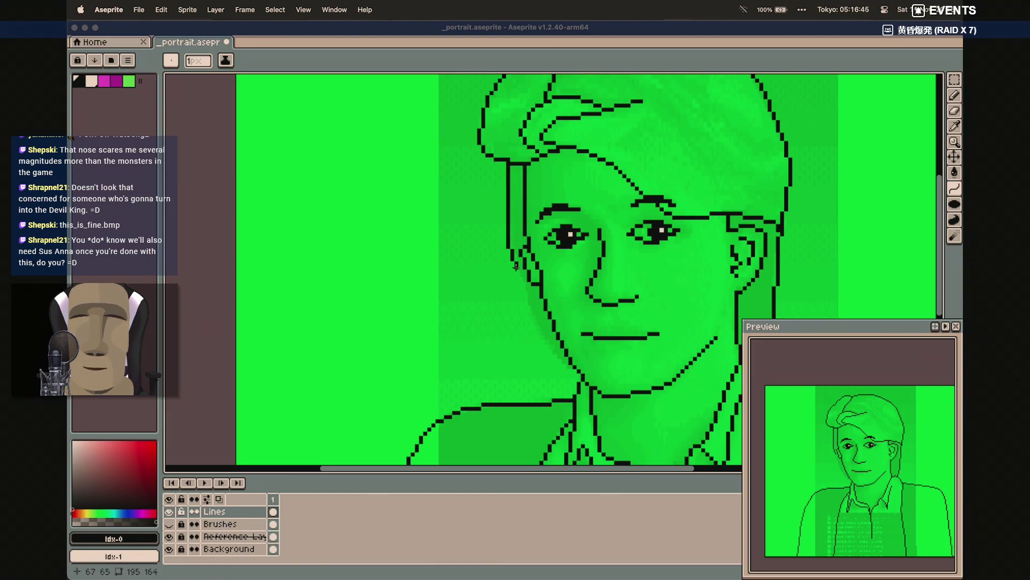
# Continue the outer hair line with curved segments down outside the left cheek and join it to the jawline
pyautogui.moveTo(517, 273); pyautogui.dragTo(532, 316)
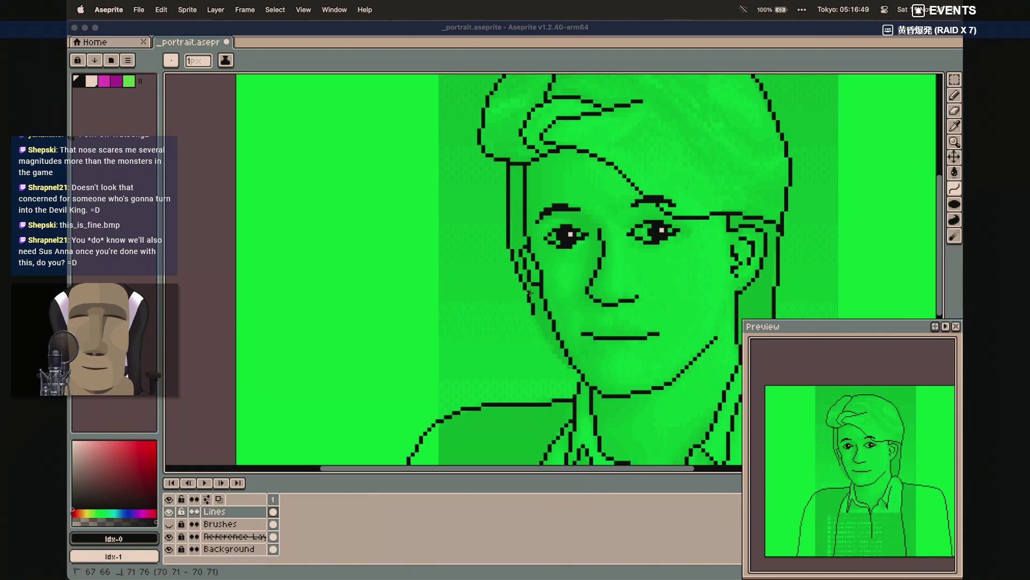
pyautogui.click(529, 293)
pyautogui.moveTo(533, 318); pyautogui.dragTo(574, 367)
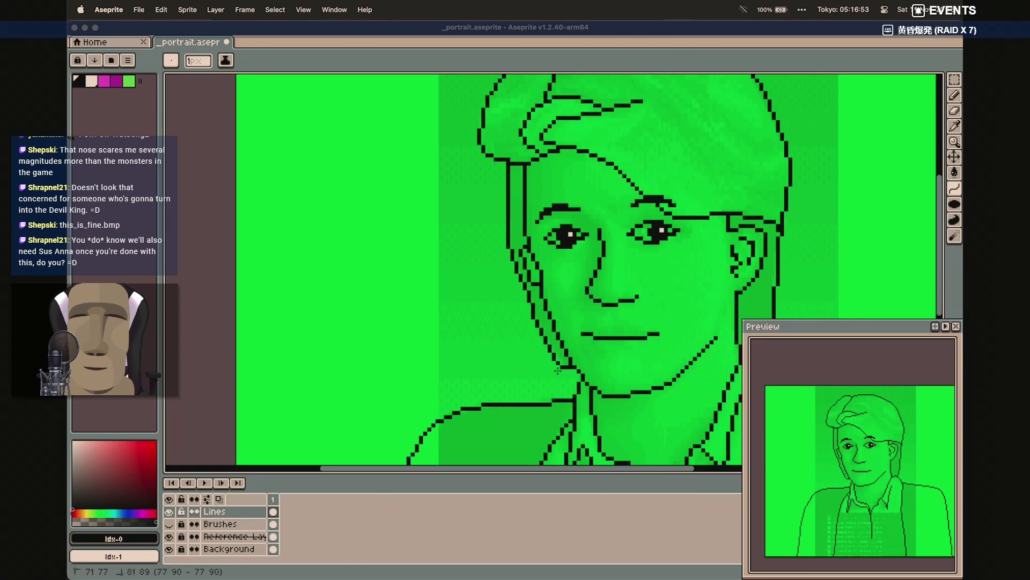
pyautogui.click(552, 348)
pyautogui.hscroll(3, 492, 353)
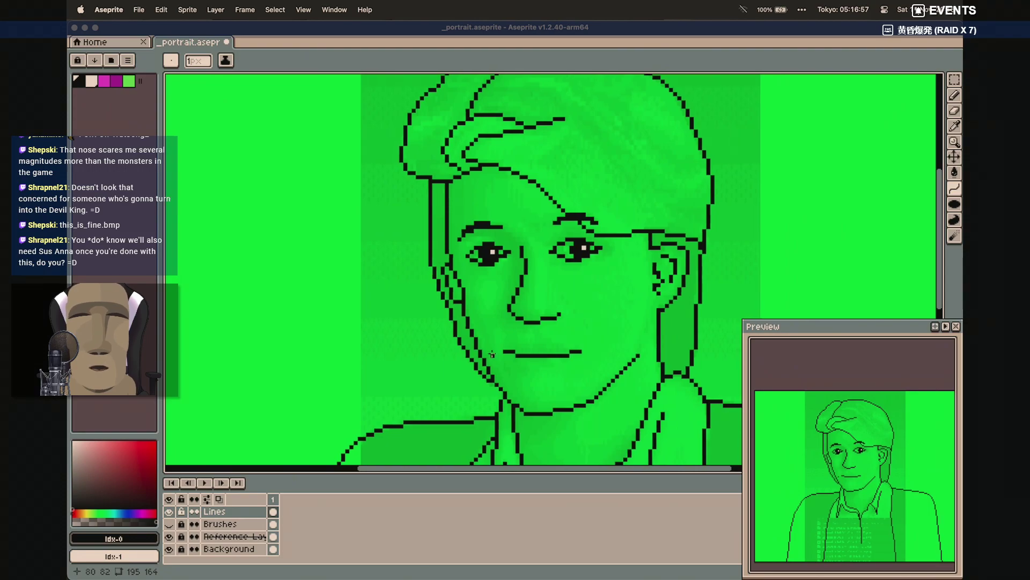
pyautogui.hscroll(1, 493, 354)
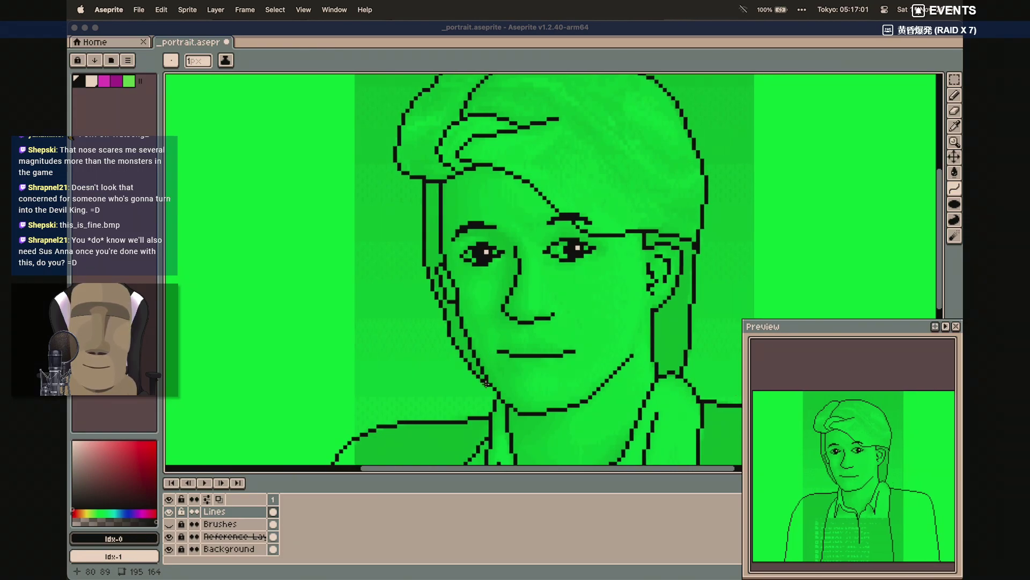
pyautogui.scroll(3, 474, 383)
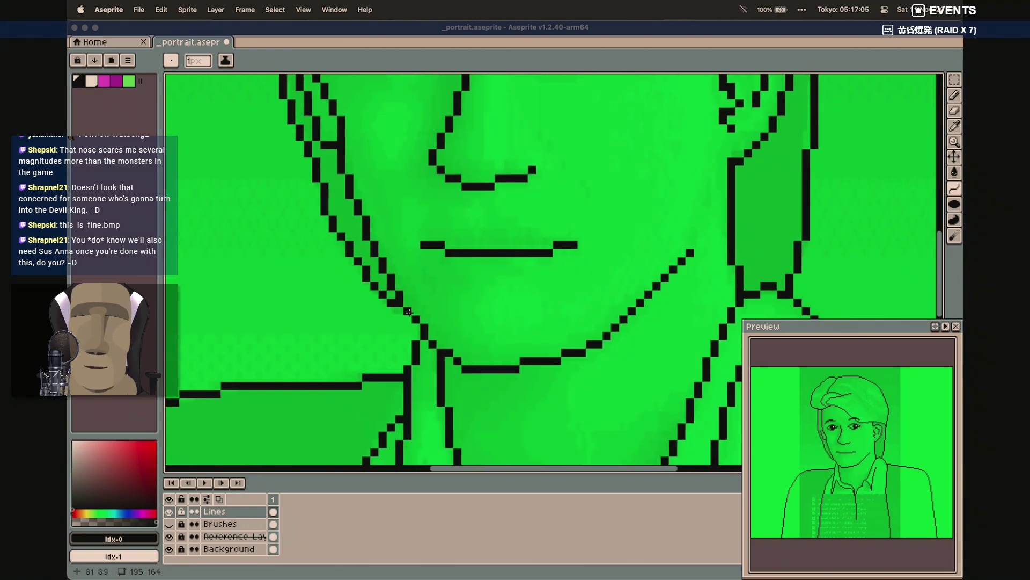
pyautogui.moveTo(401, 311); pyautogui.dragTo(364, 277)
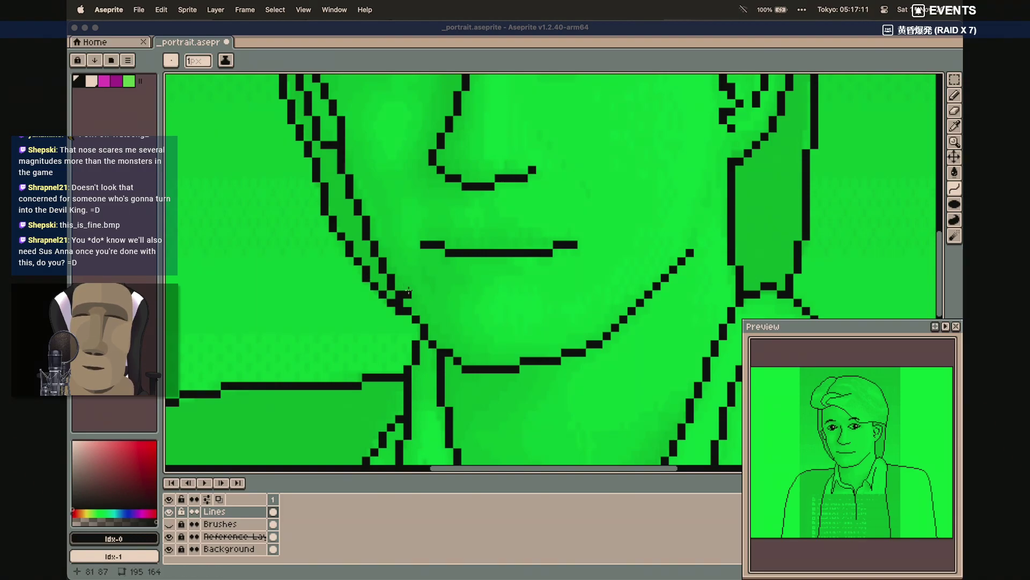
# Examine the whole portrait and the facial features, and compare them with the original screenshot in Preview
pyautogui.scroll(-2, 408, 291)
pyautogui.scroll(-2, 409, 290)
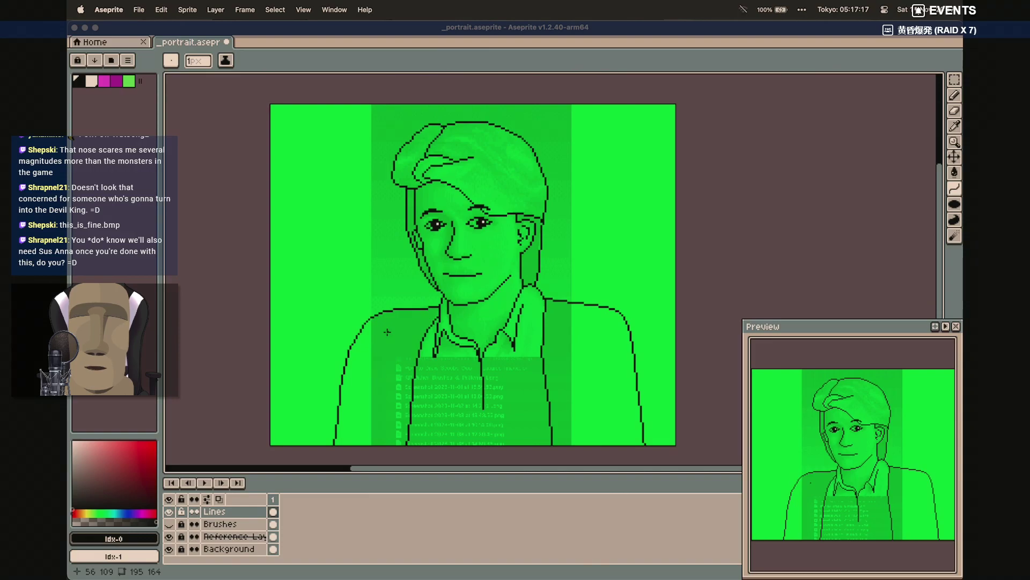
pyautogui.hscroll(-1, 388, 331)
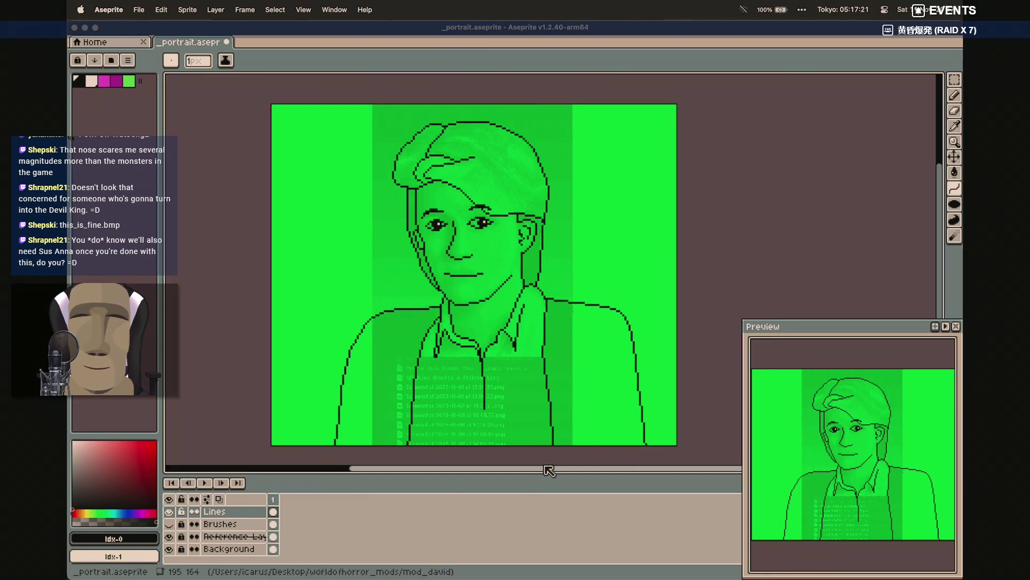
pyautogui.hscroll(-3, 526, 415)
pyautogui.hscroll(1, 526, 415)
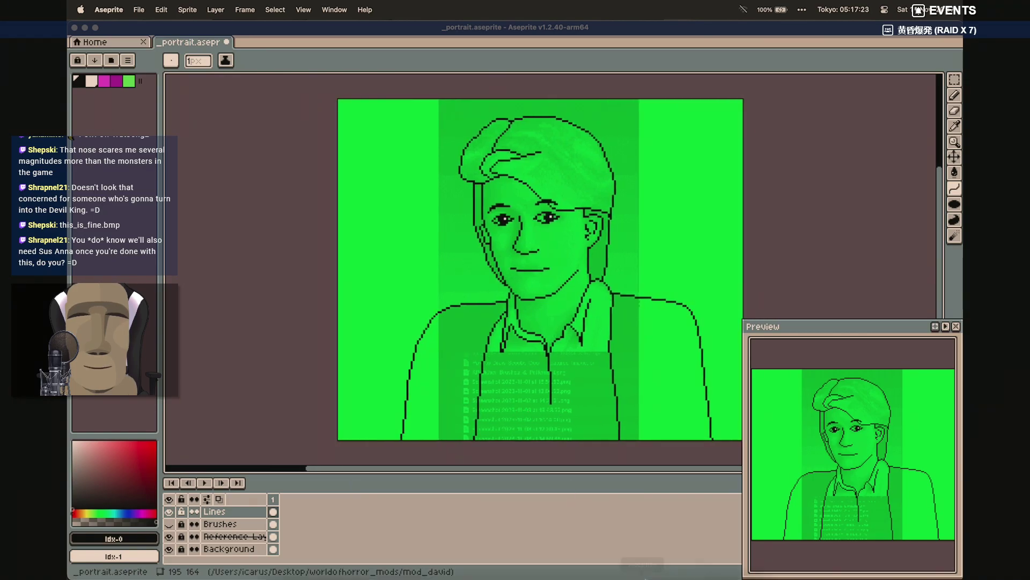
pyautogui.moveTo(644, 566)
pyautogui.click(685, 563)
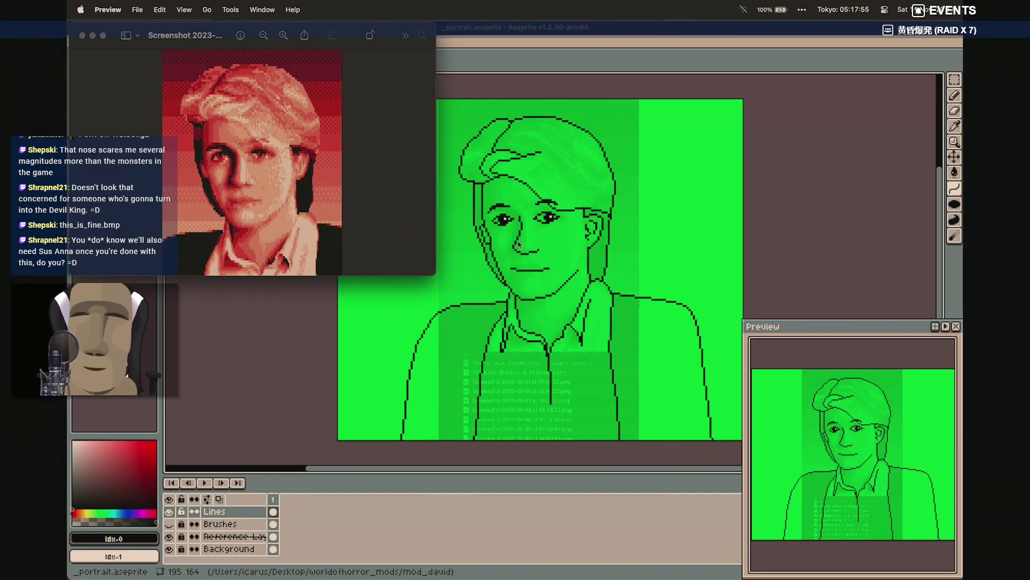
pyautogui.click(592, 29)
pyautogui.scroll(5, 519, 189)
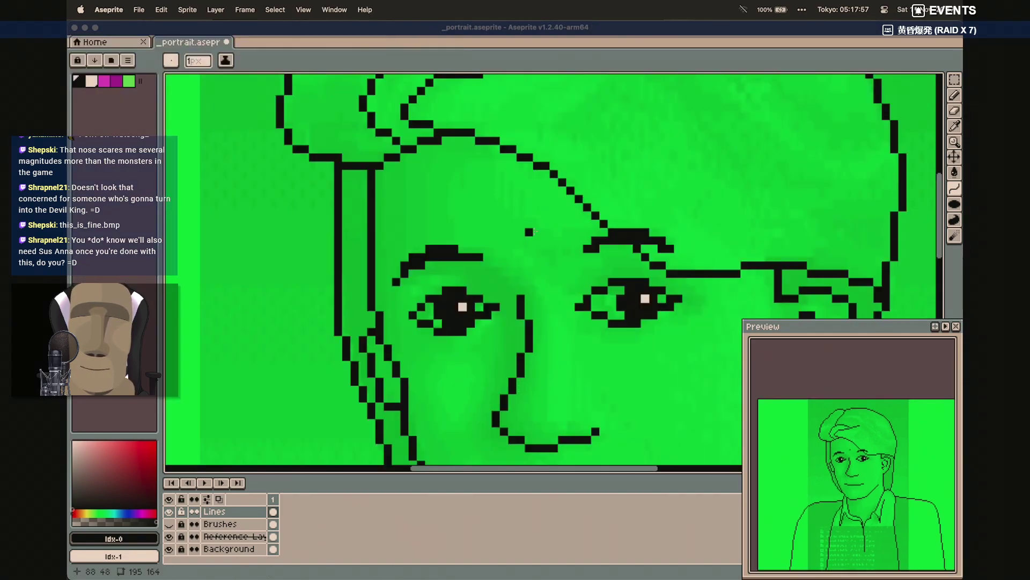
pyautogui.scroll(-5, 480, 288)
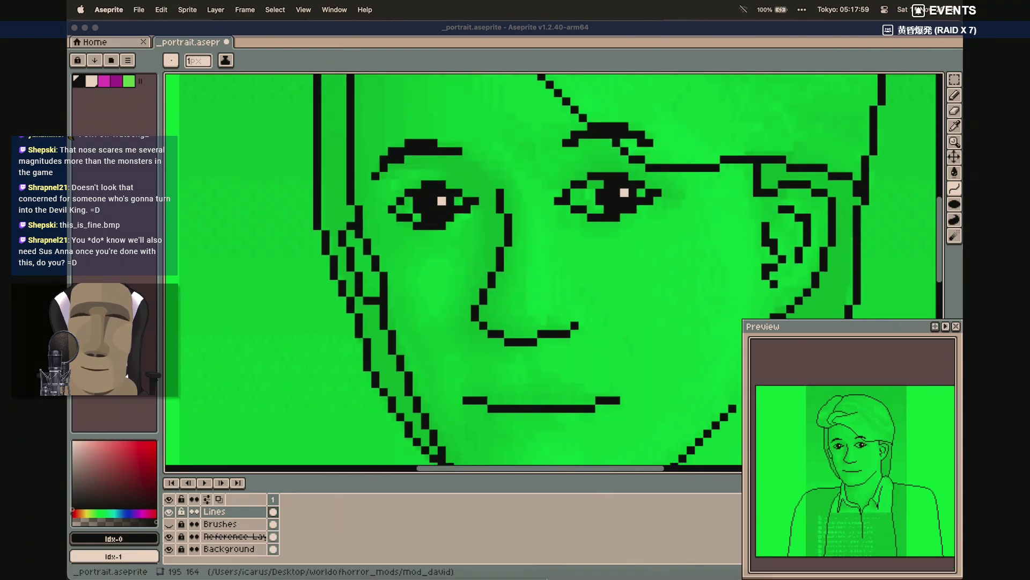
pyautogui.hscroll(-3, 617, 467)
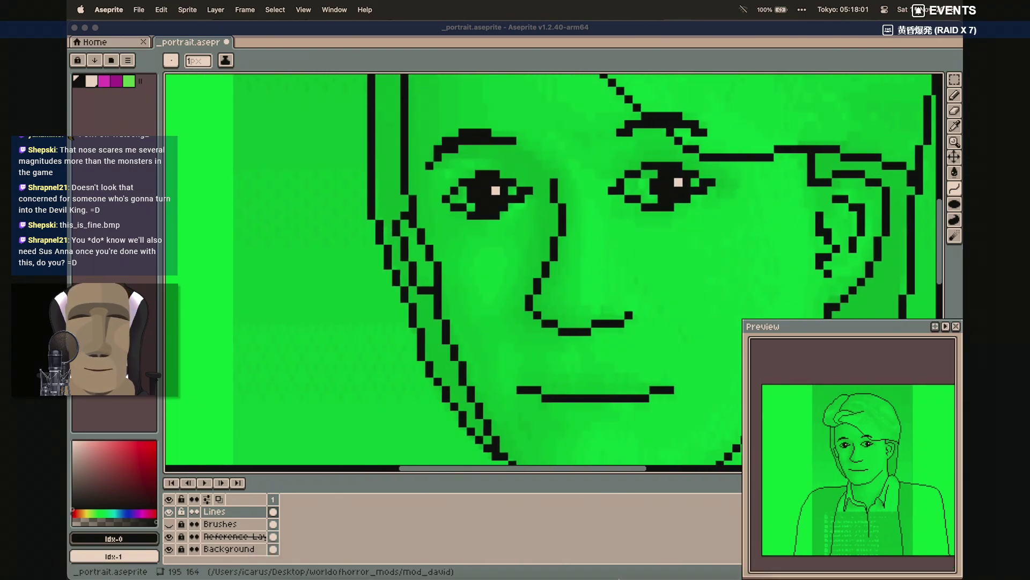
pyautogui.click(683, 561)
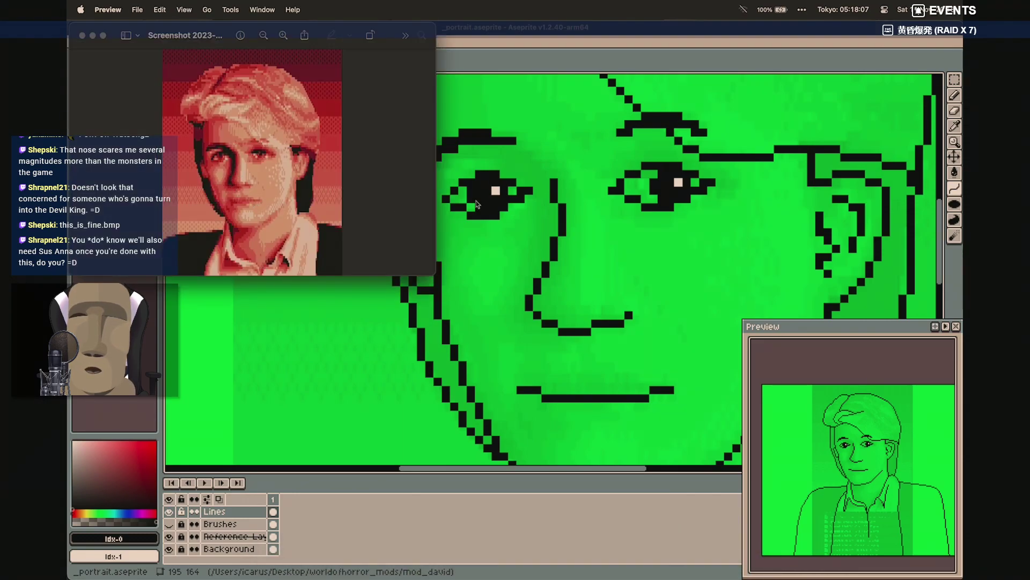
pyautogui.click(544, 300)
pyautogui.click(553, 298)
pyautogui.press('super+z')
pyautogui.press('l')
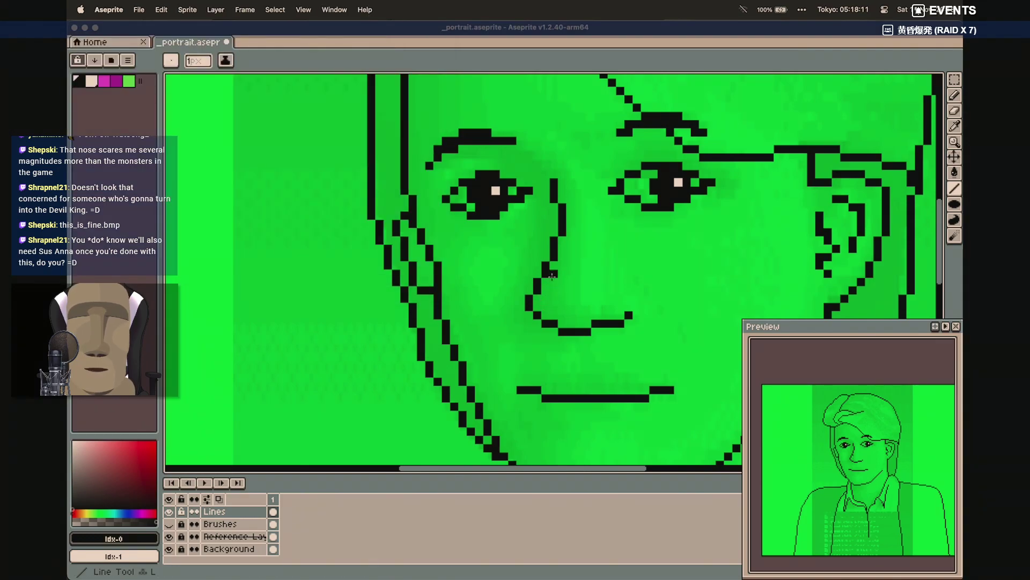
pyautogui.click(556, 235)
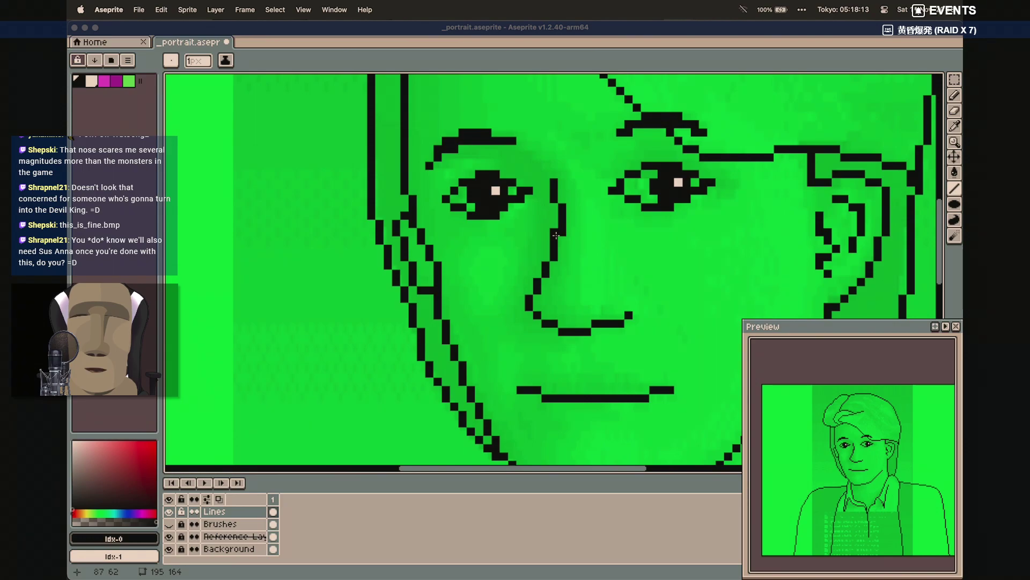
pyautogui.press('super+z')
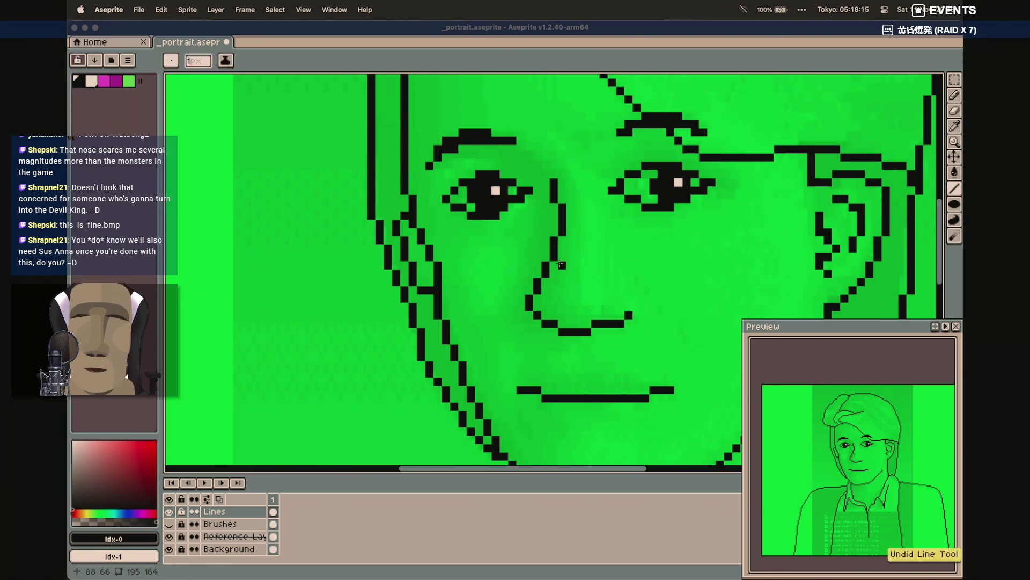
pyautogui.moveTo(553, 240); pyautogui.dragTo(537, 313)
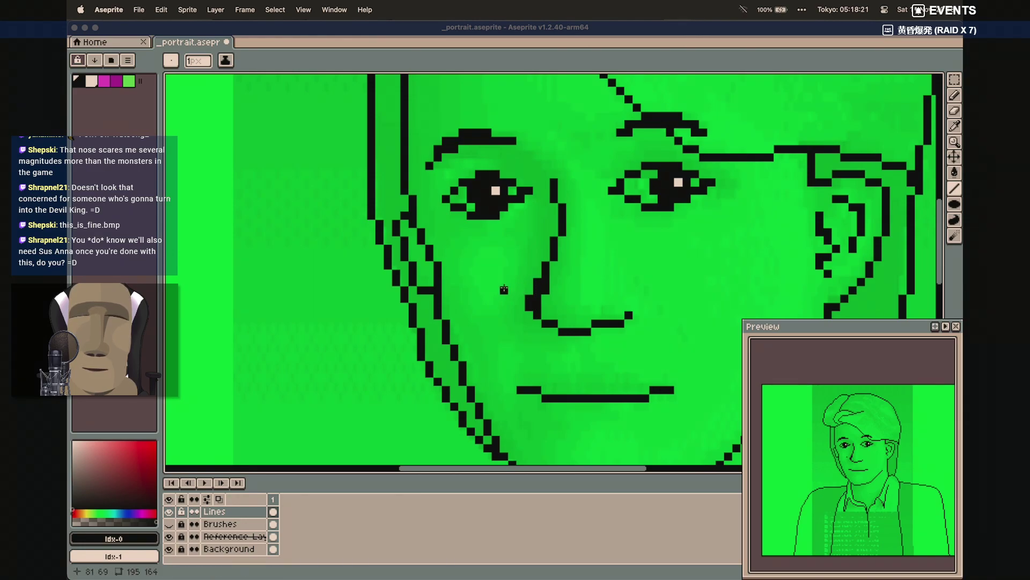
# Redraw the lower left side of the nose slightly further inward with the Curve tool and erase the old outer pixels
pyautogui.hotkey('shift', 'l')
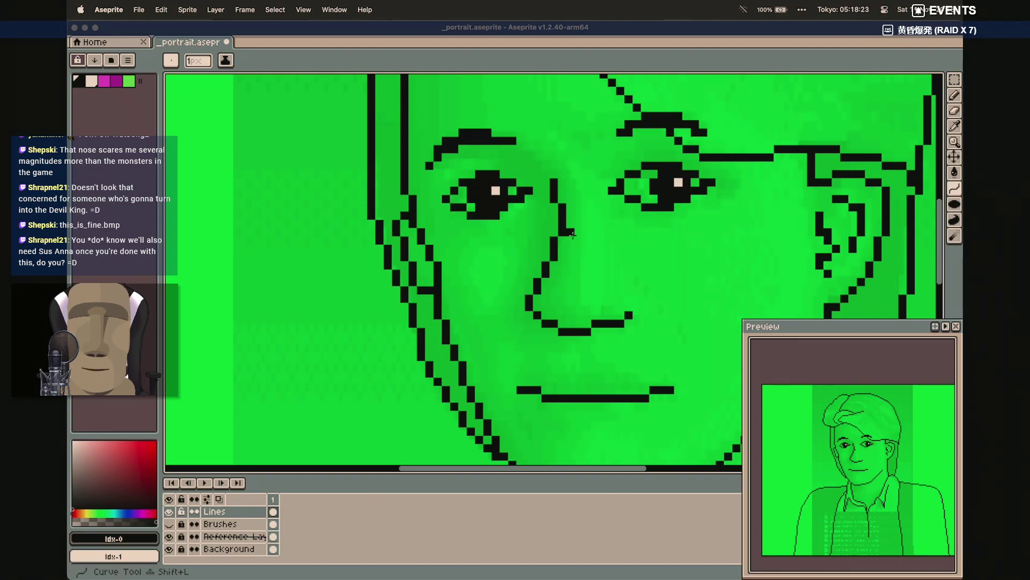
pyautogui.moveTo(556, 242); pyautogui.dragTo(539, 297)
pyautogui.press('e')
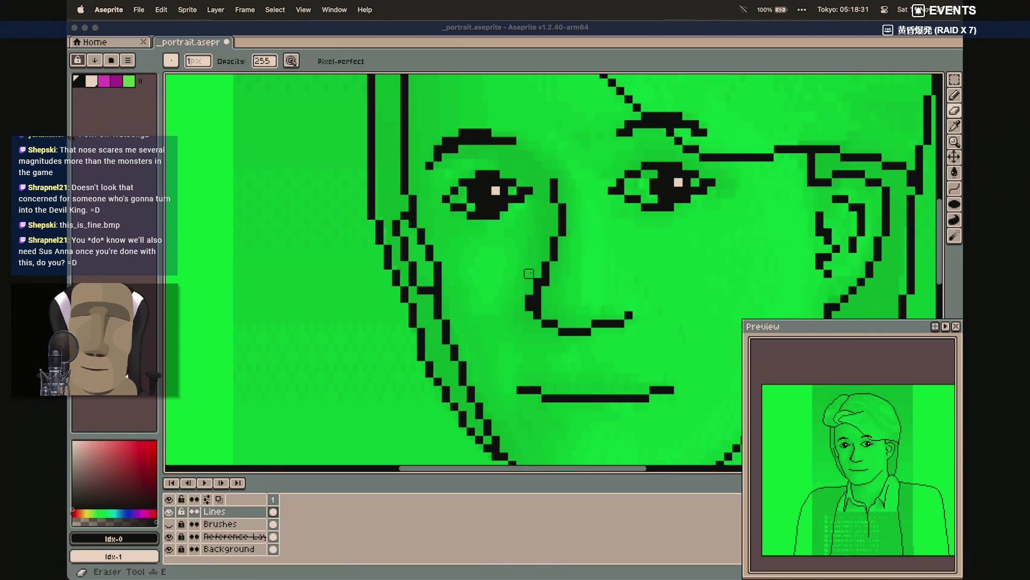
pyautogui.click(529, 299)
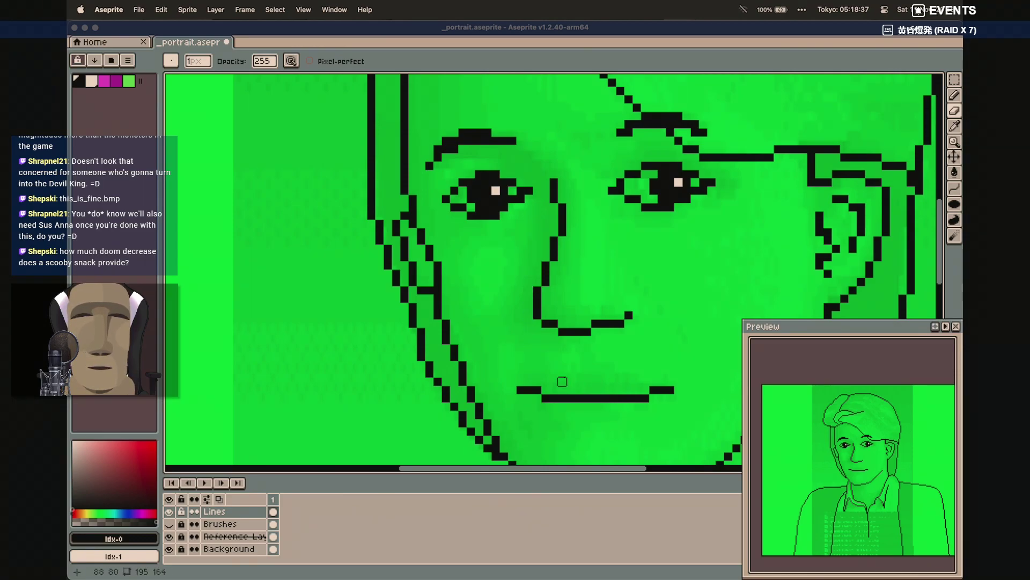
# Check the original screenshot, straighten the middle of the nose line by redrawing it further right and erasing the old pixels, and compare again
pyautogui.click(682, 573)
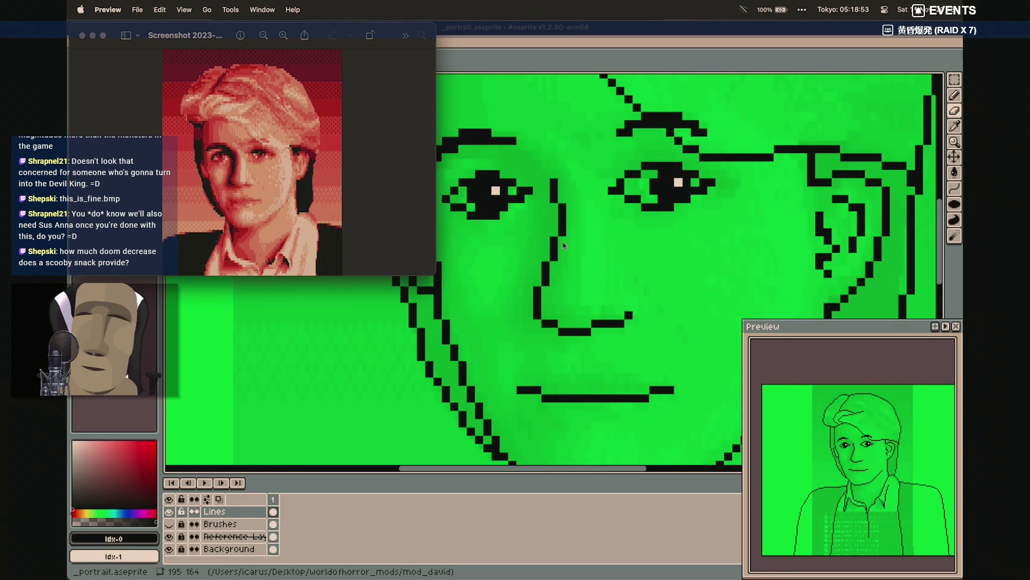
pyautogui.click(551, 274)
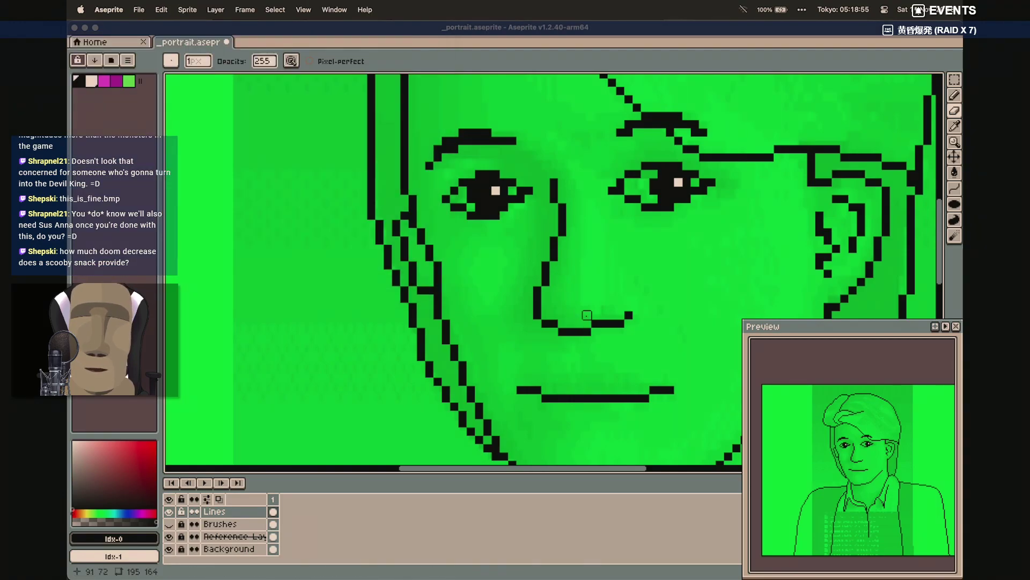
pyautogui.press('e')
pyautogui.moveTo(558, 242); pyautogui.dragTo(544, 289)
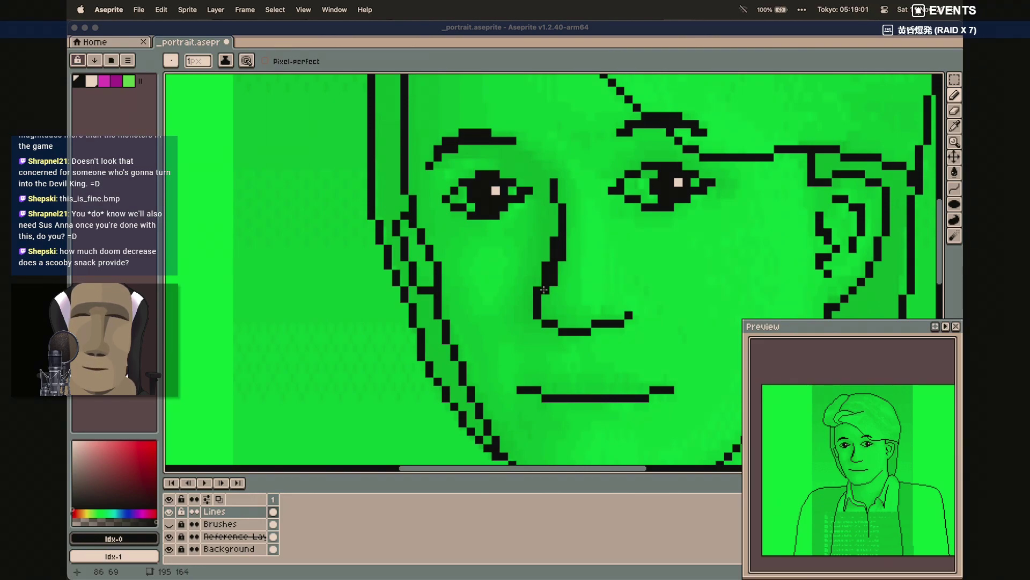
pyautogui.press('b')
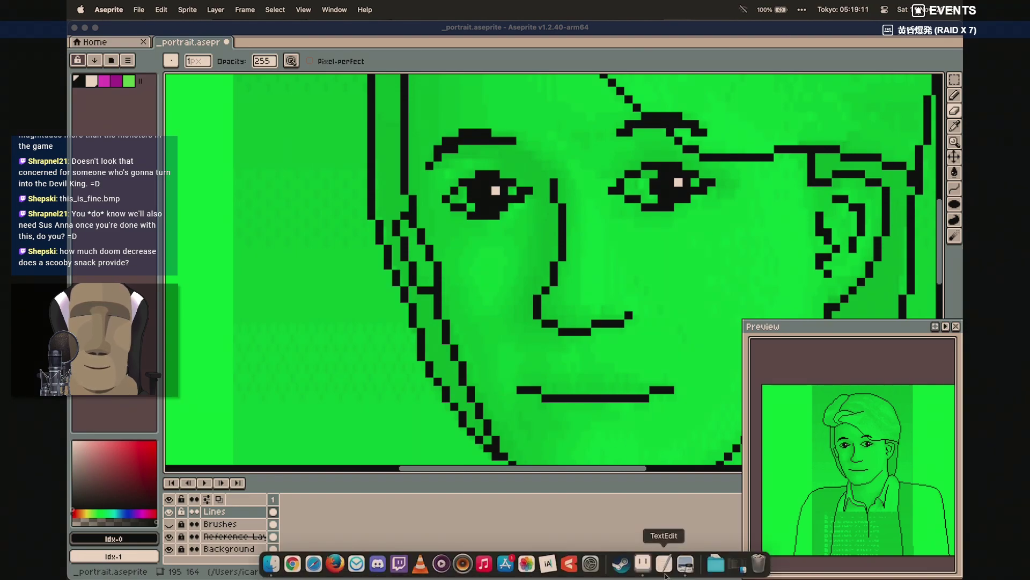
pyautogui.click(685, 565)
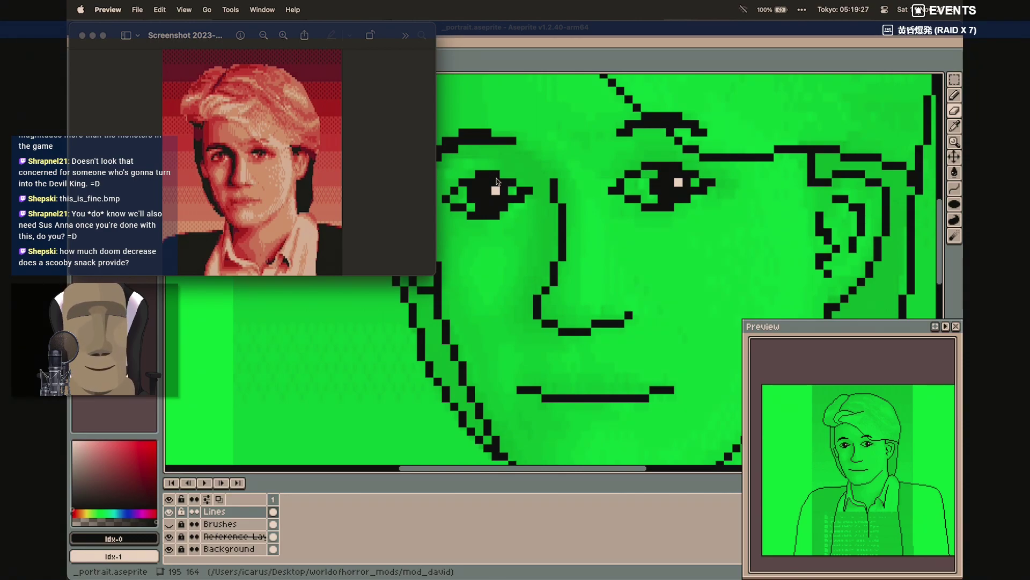
# Return to Aseprite, hide the reference layer and review the portrait line art against the plain green background
pyautogui.click(712, 30)
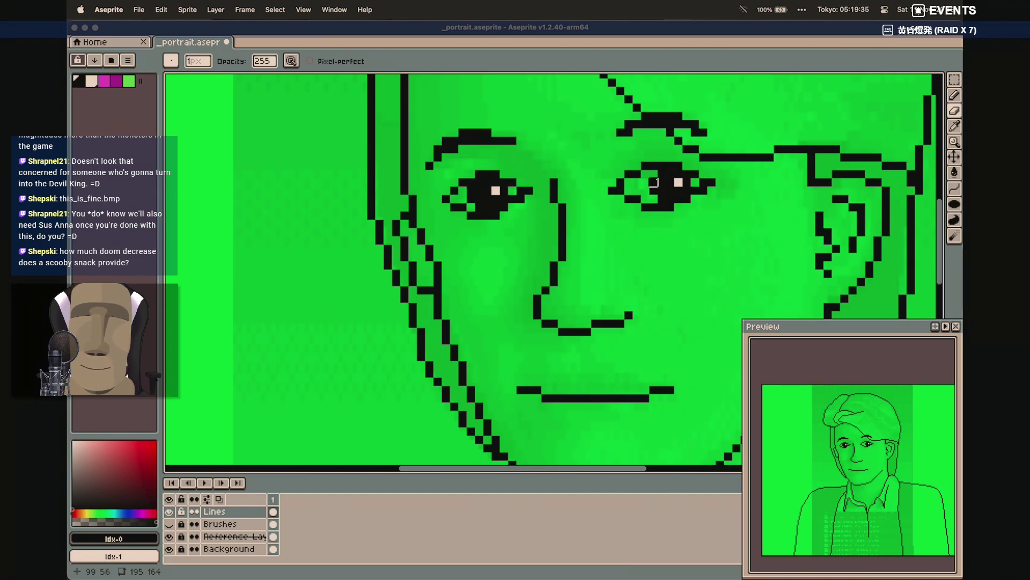
pyautogui.scroll(-2, 695, 207)
pyautogui.hscroll(5, 695, 207)
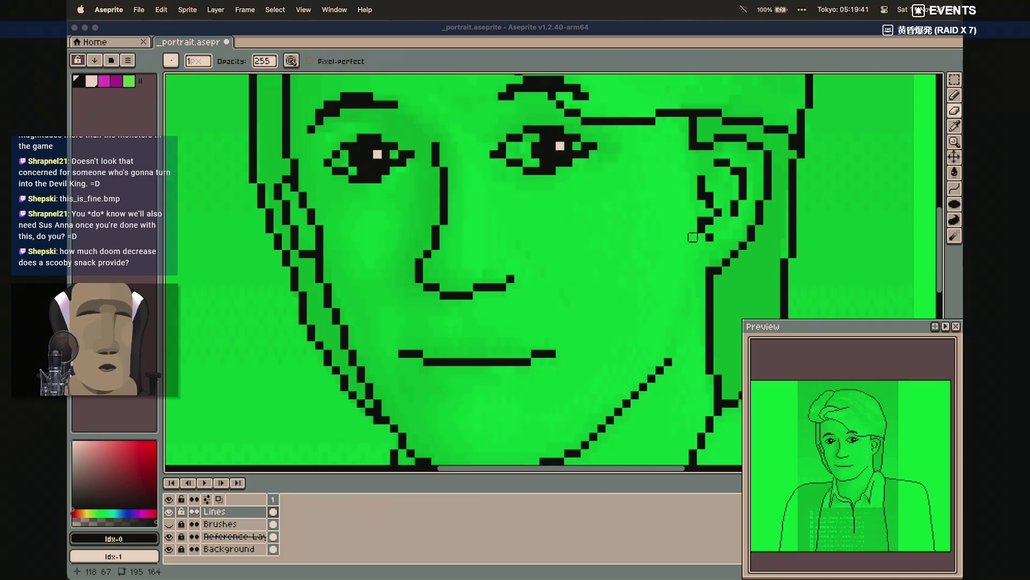
pyautogui.scroll(-3, 692, 236)
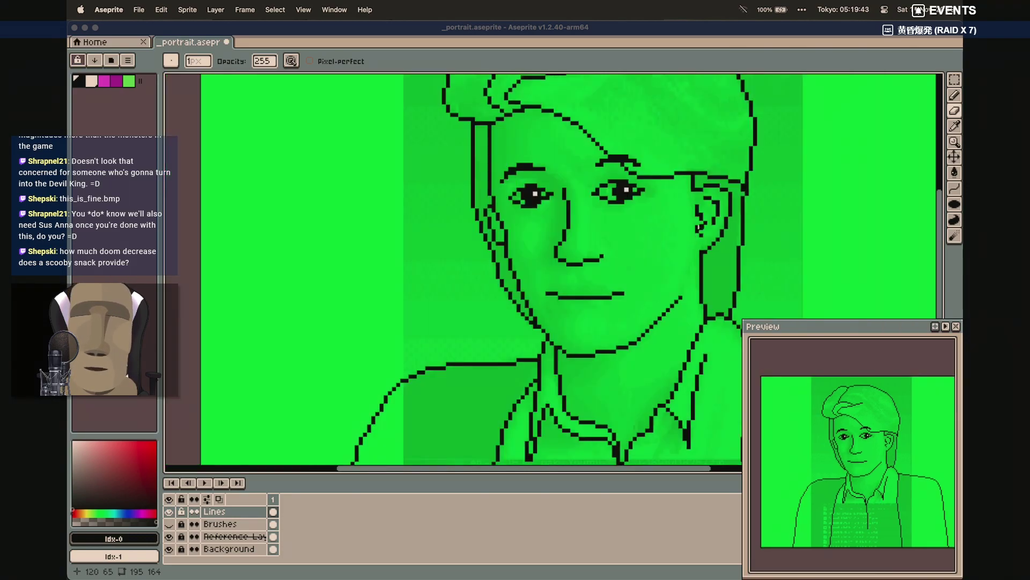
pyautogui.scroll(3, 674, 258)
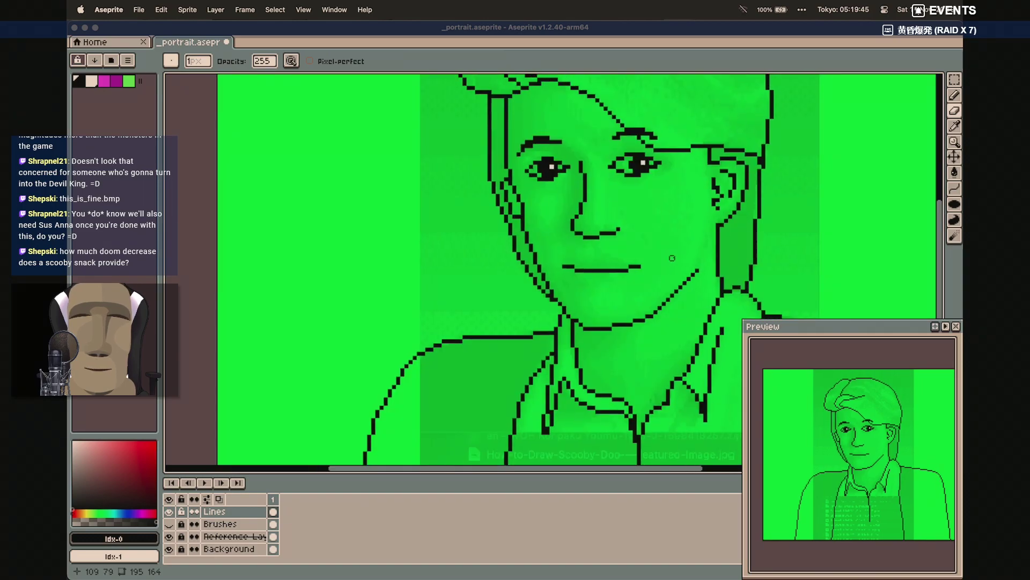
pyautogui.scroll(-5, 675, 258)
pyautogui.hscroll(5, 675, 258)
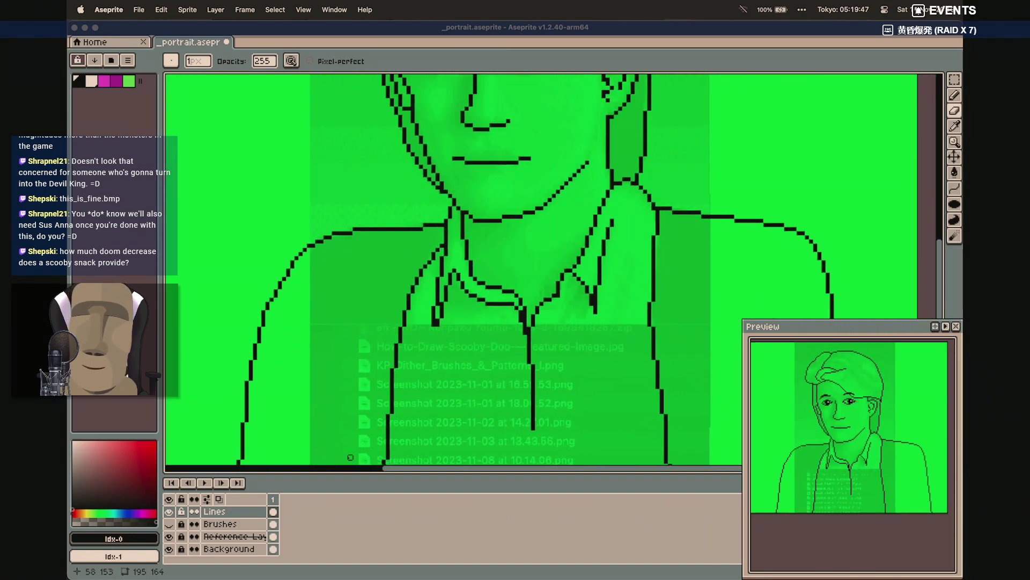
pyautogui.click(170, 536)
pyautogui.scroll(5, 330, 338)
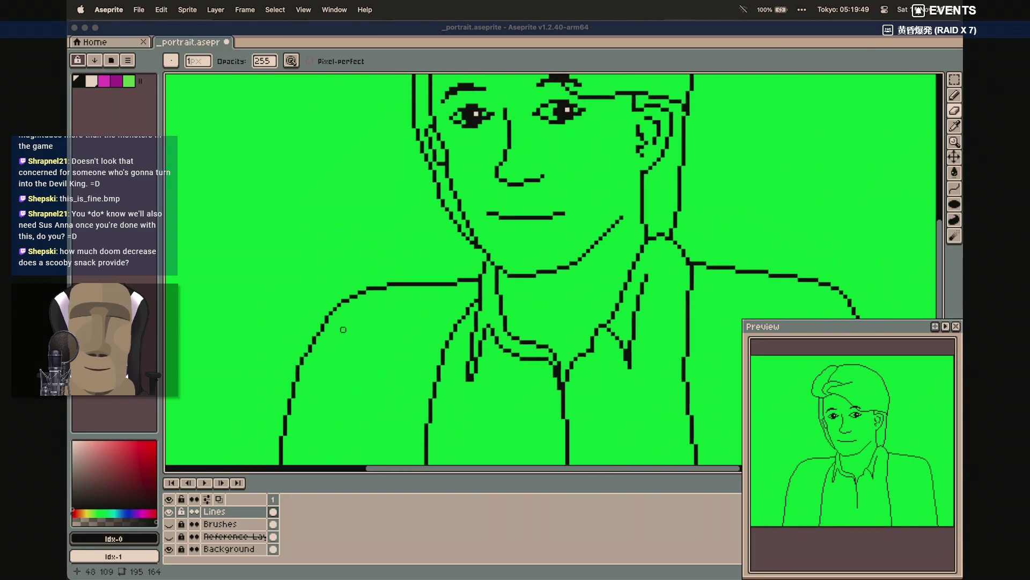
pyautogui.hscroll(-1, 540, 207)
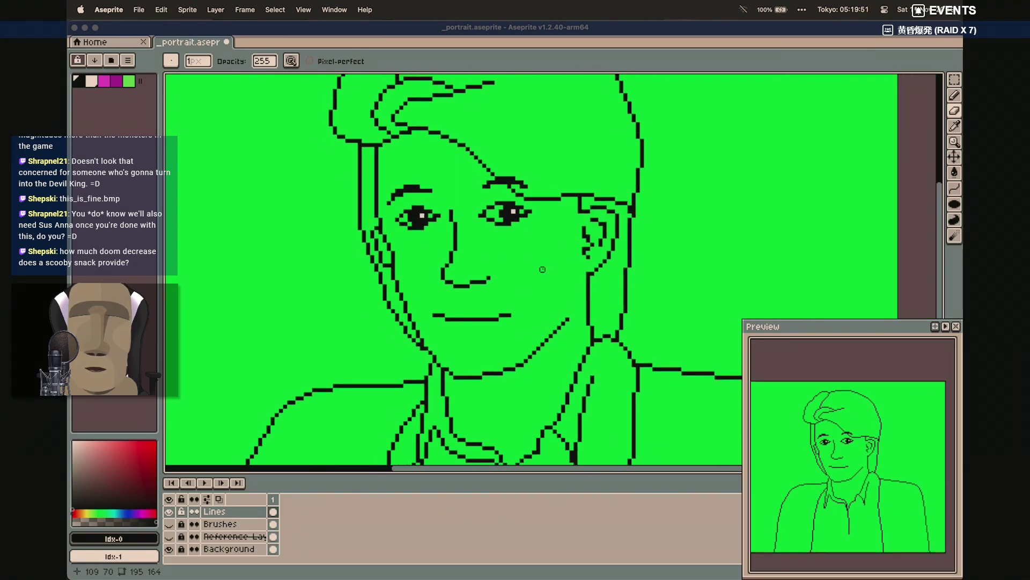
pyautogui.scroll(-3, 542, 270)
pyautogui.scroll(-1, 542, 269)
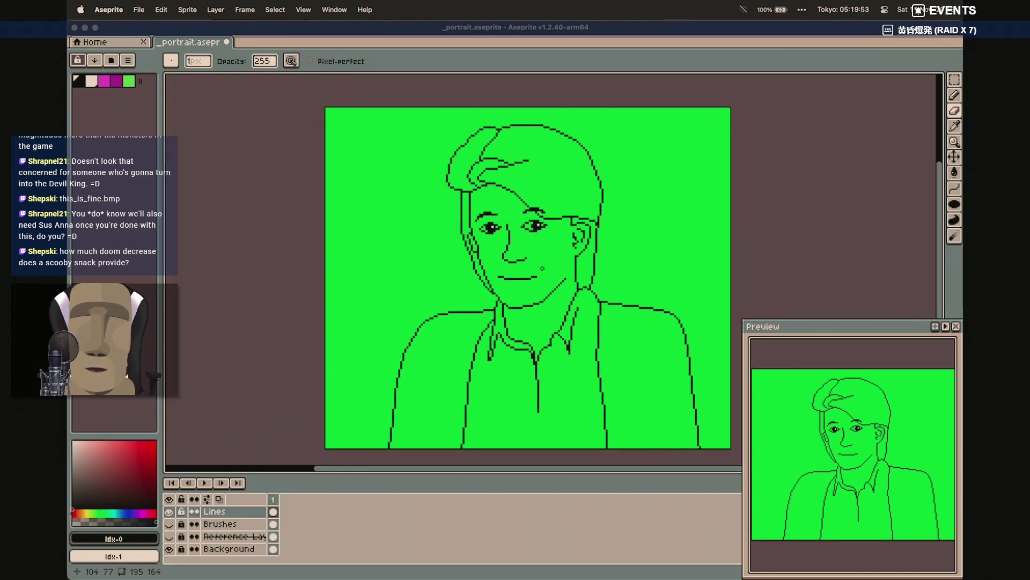
# Compare the full line art with the original screenshot in Preview, return to Aseprite and save the portrait file
pyautogui.moveTo(610, 579)
pyautogui.click(677, 572)
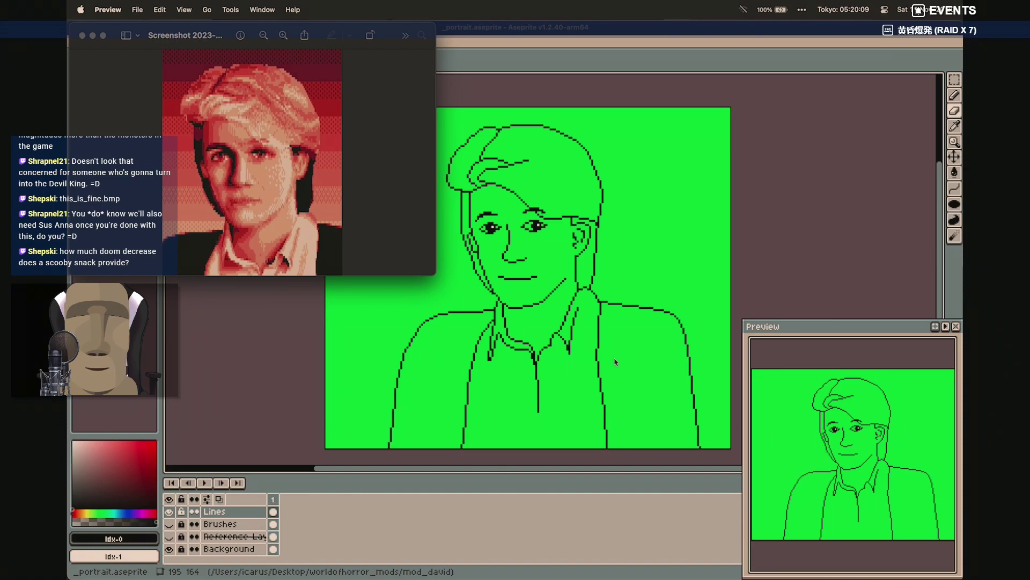
pyautogui.click(781, 27)
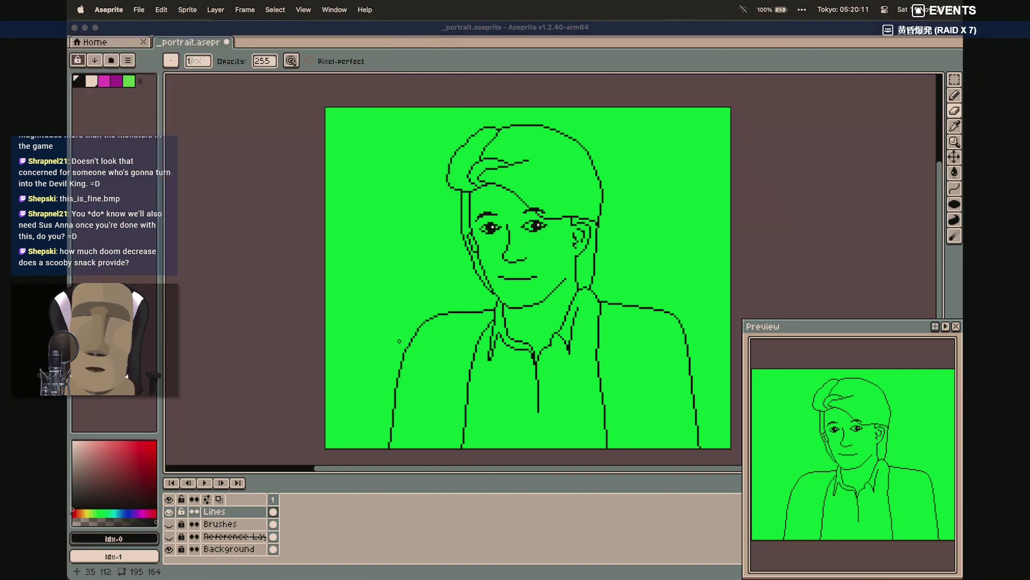
pyautogui.press('super+s')
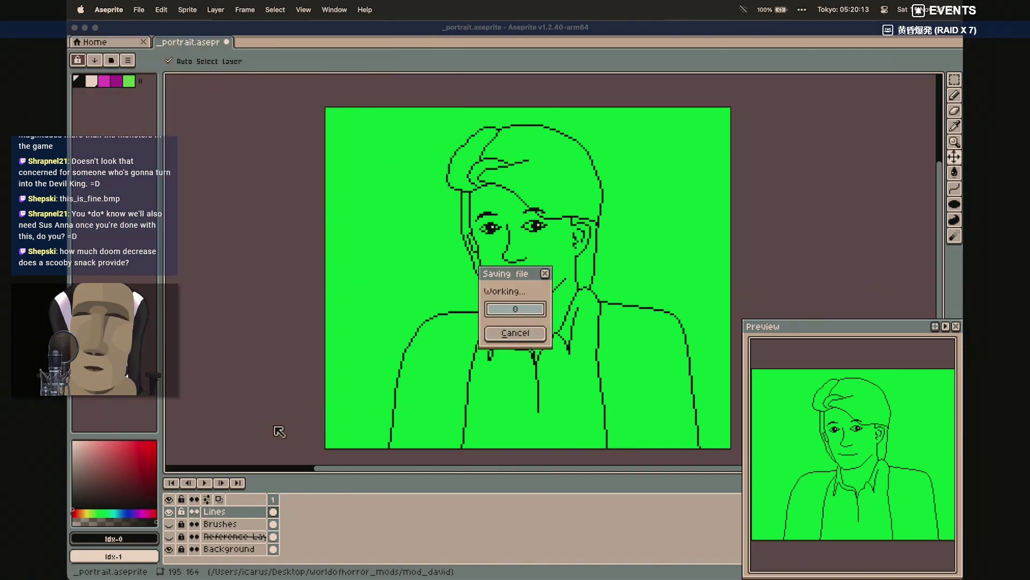
# Duplicate the Lines layer, hide the original and rename the copy "Solid BG"
pyautogui.rightClick(217, 510)
pyautogui.click(277, 535)
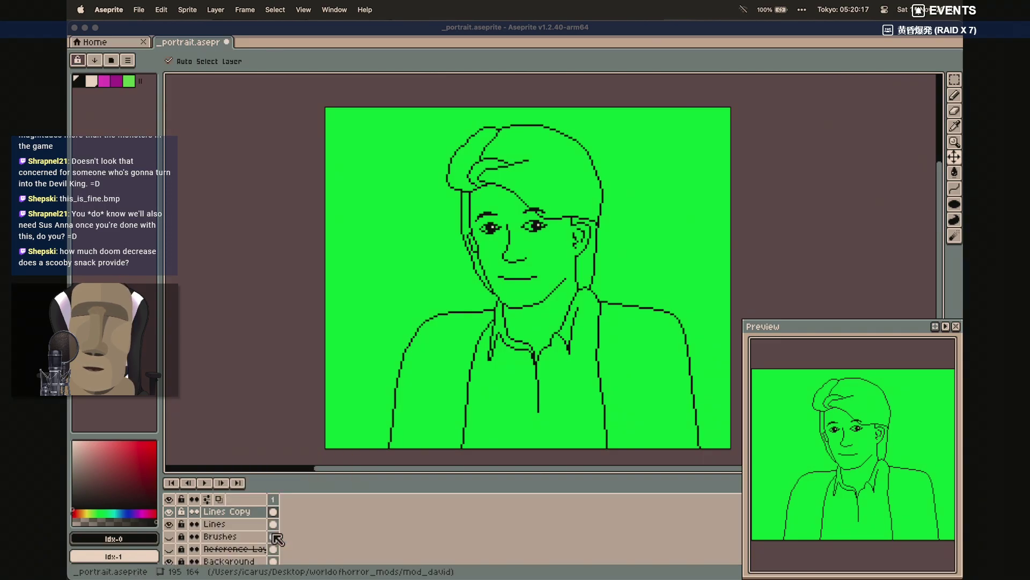
pyautogui.click(168, 524)
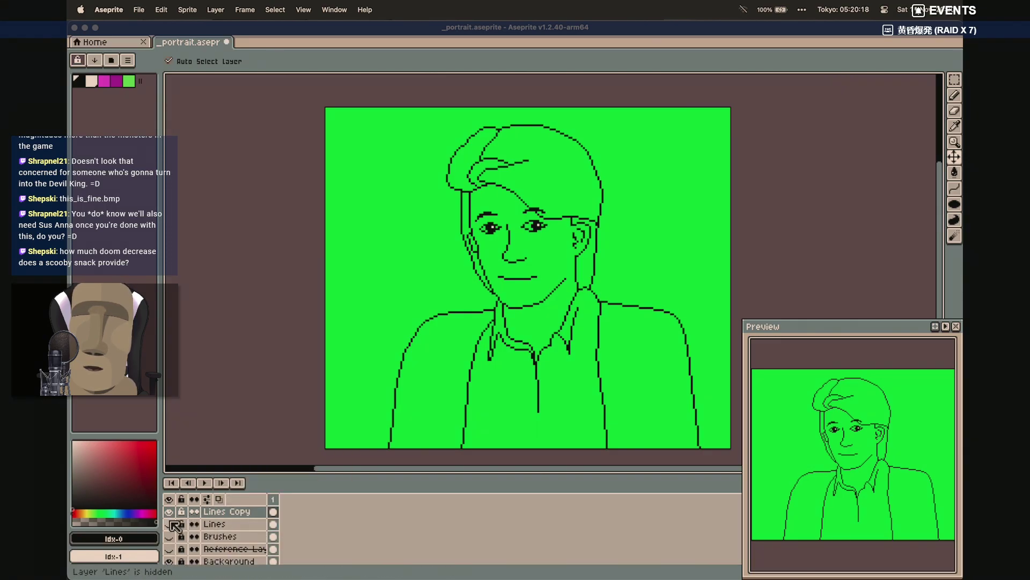
pyautogui.doubleClick(229, 514)
pyautogui.write('Solid BG')
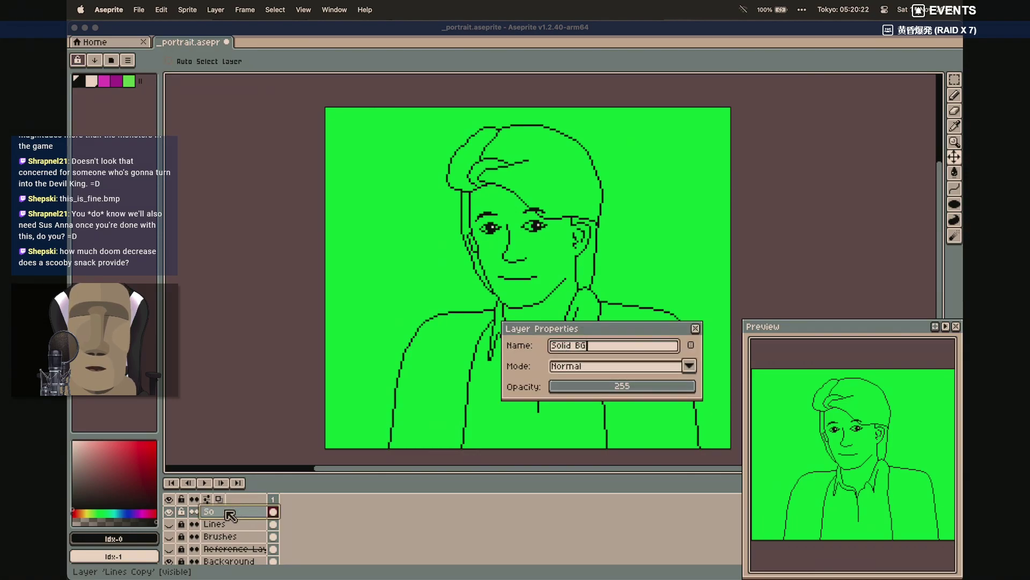
pyautogui.press('Return')
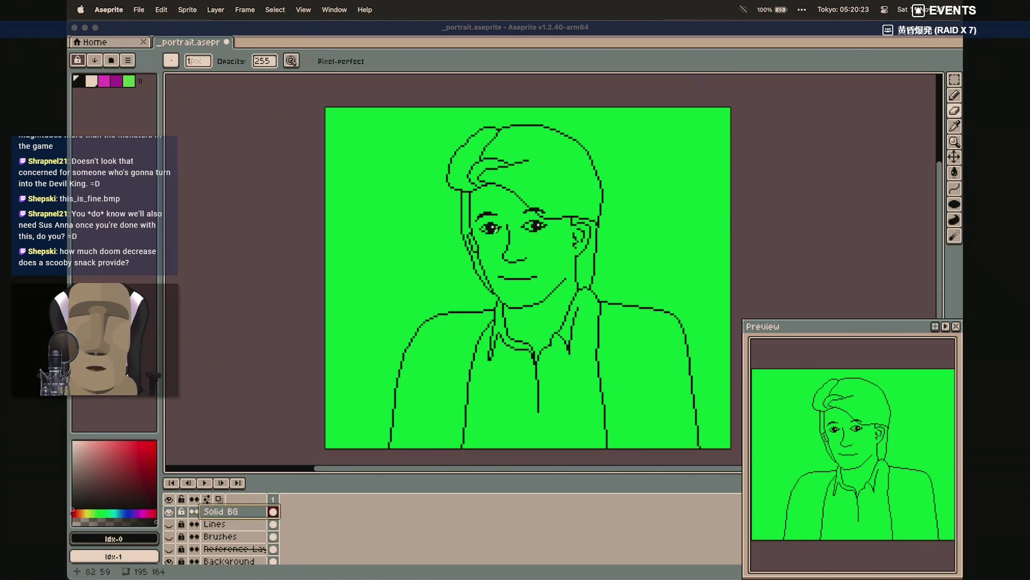
# Fill the side hair areas on both sides of the face with solid black using the Paint Bucket
pyautogui.press('g')
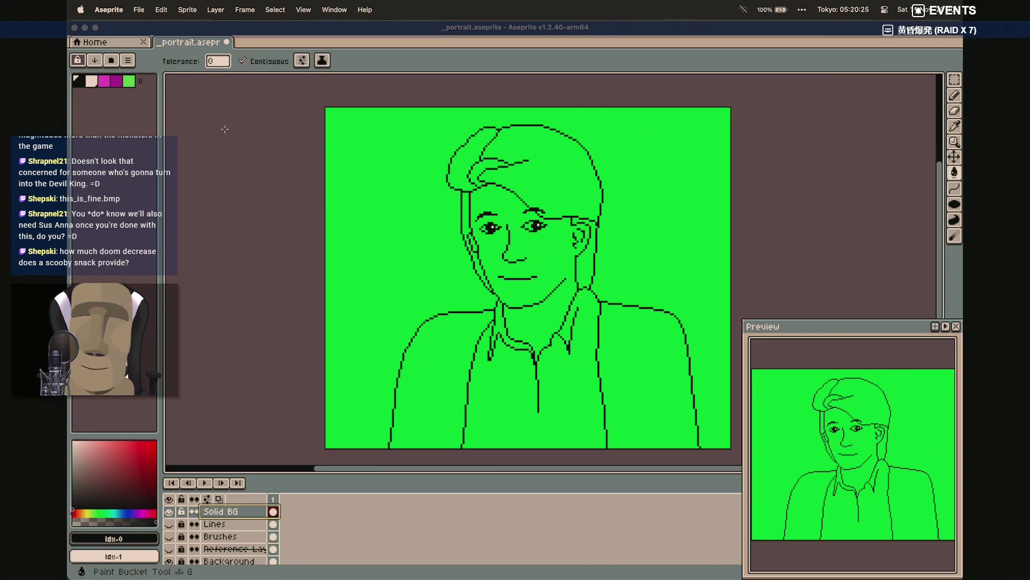
pyautogui.click(466, 212)
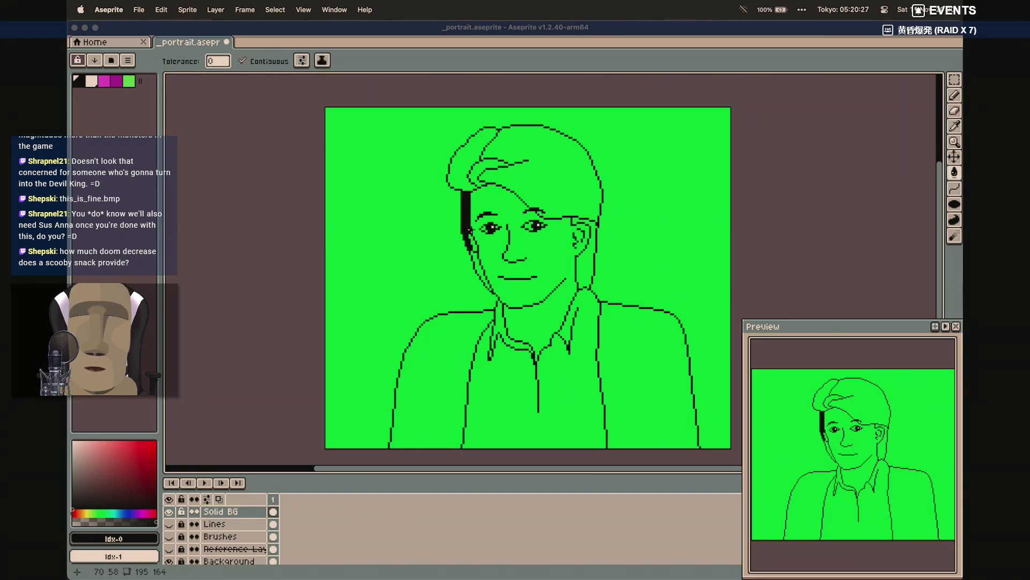
pyautogui.click(476, 258)
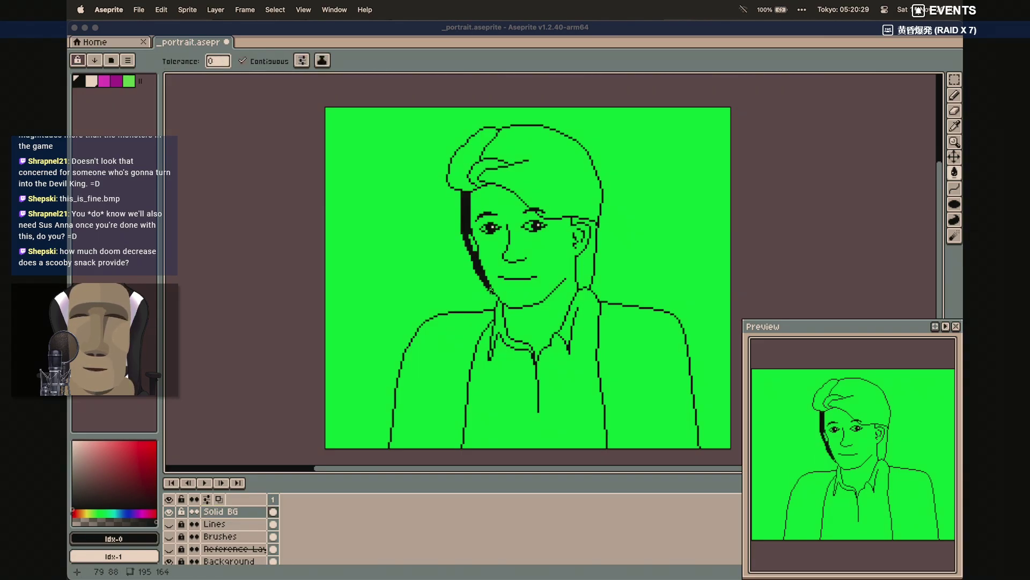
pyautogui.click(587, 261)
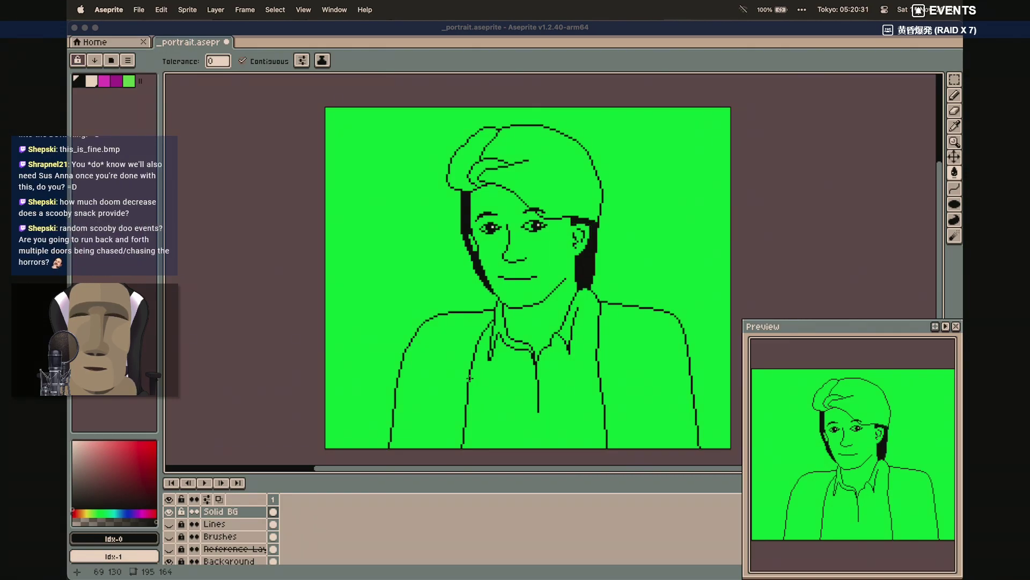
# Try filling both sides of the jacket with solid black and undo the fills
pyautogui.click(417, 406)
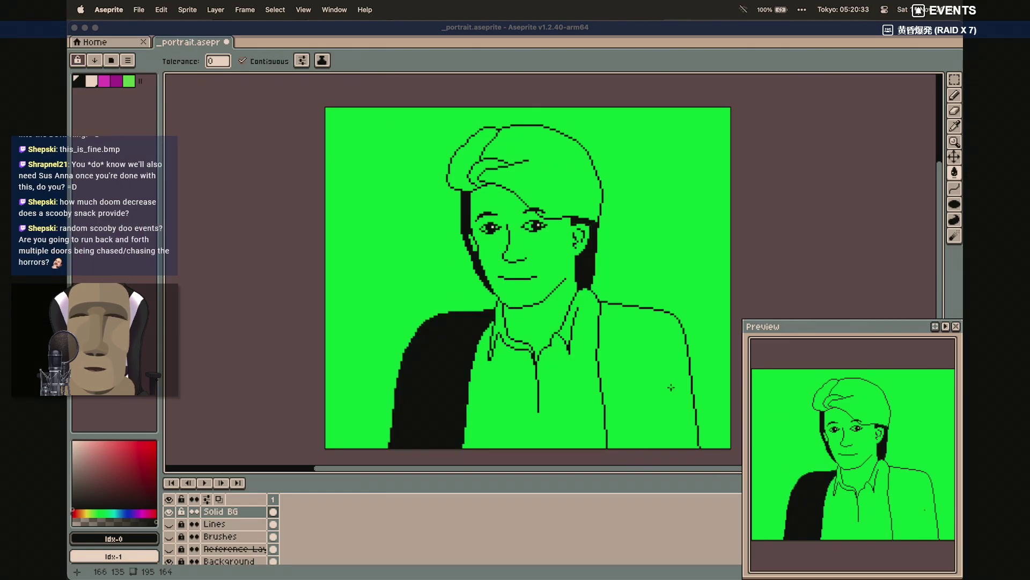
pyautogui.click(667, 387)
pyautogui.press('super+z')
pyautogui.press('super+z')
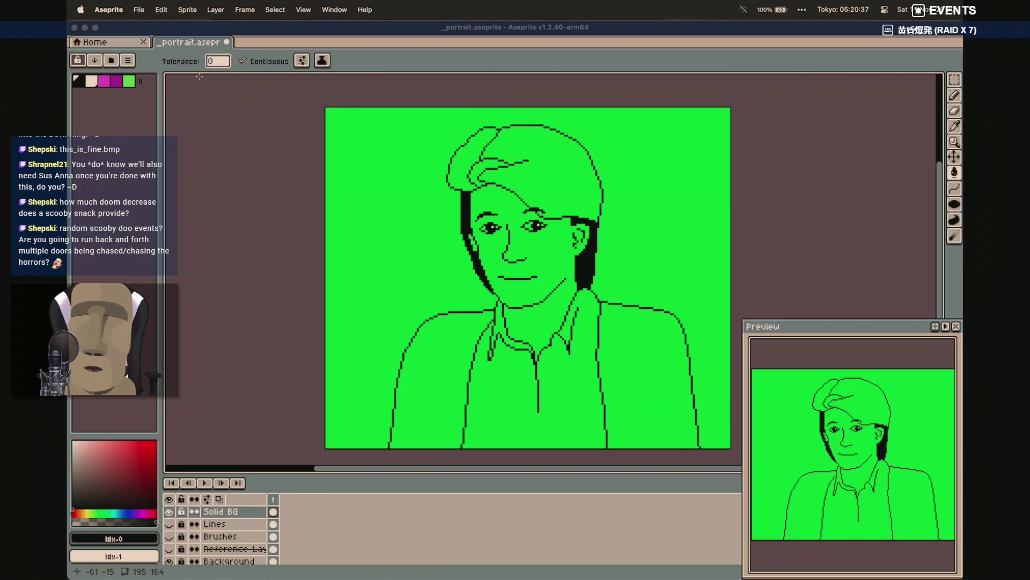
# Try filling both sides of the jacket with a black dither pattern brush and undo the fills
pyautogui.press('i')
pyautogui.press('g')
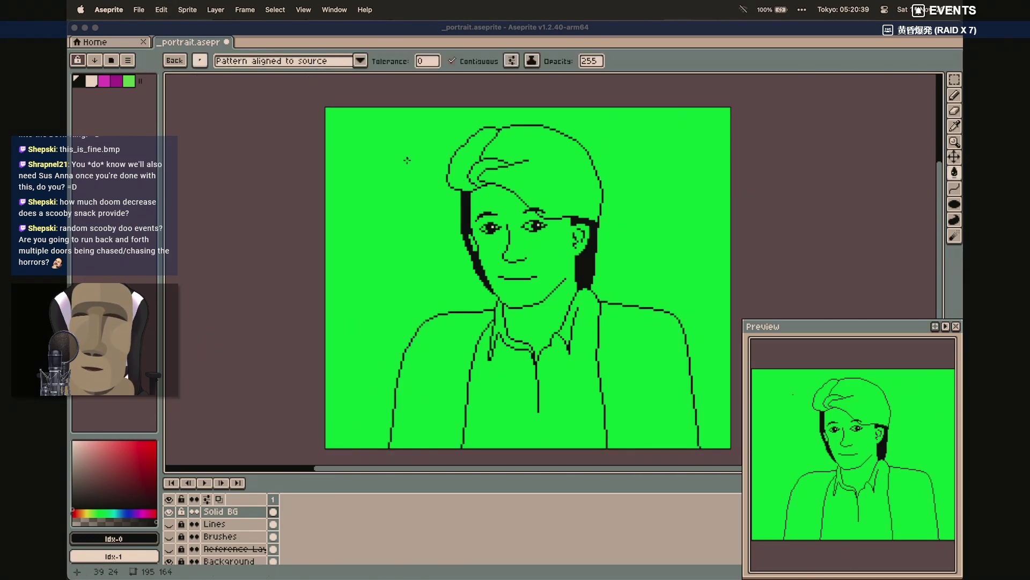
pyautogui.click(375, 198)
pyautogui.press('super+z')
pyautogui.click(445, 376)
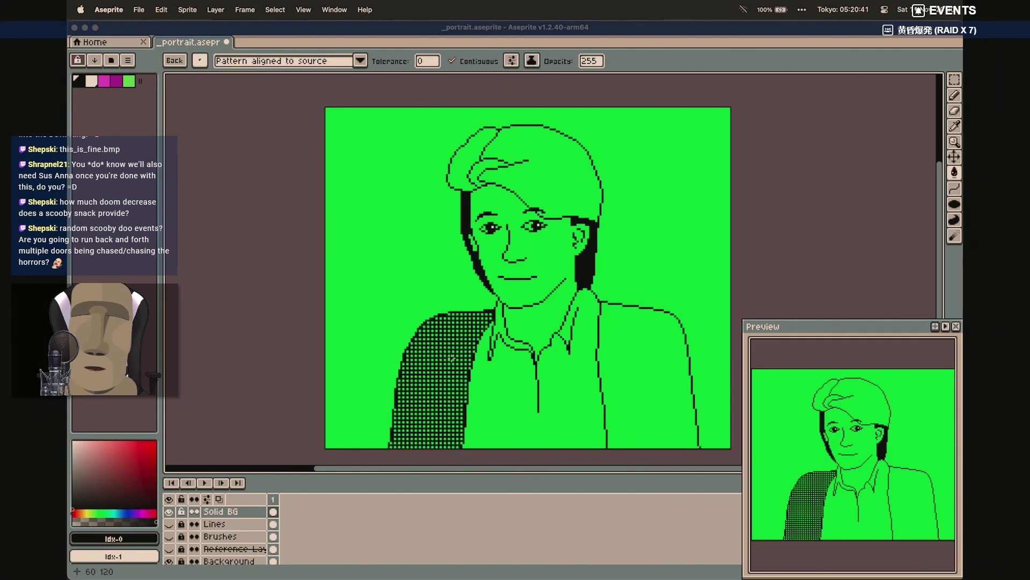
pyautogui.click(668, 386)
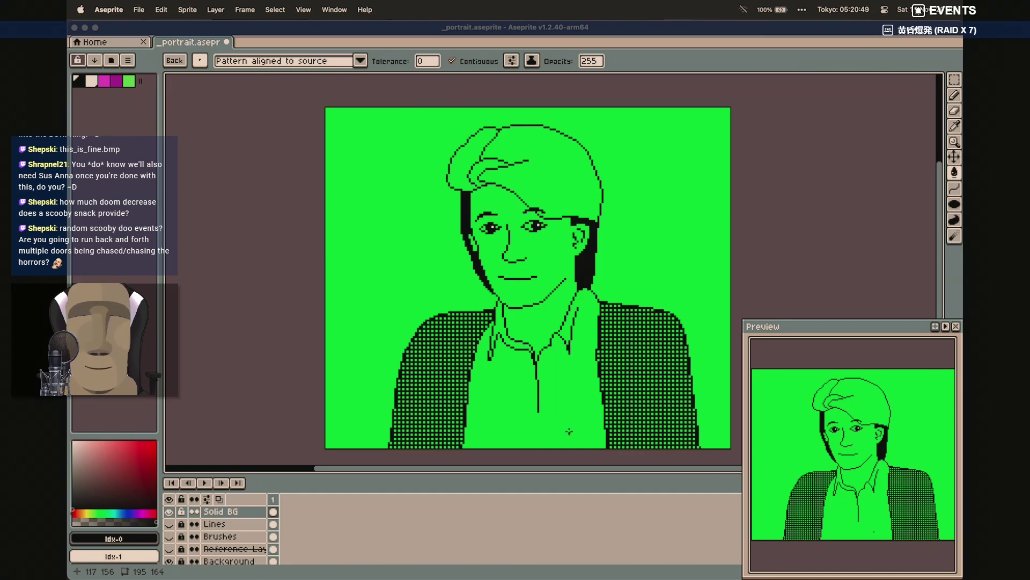
pyautogui.press('super')
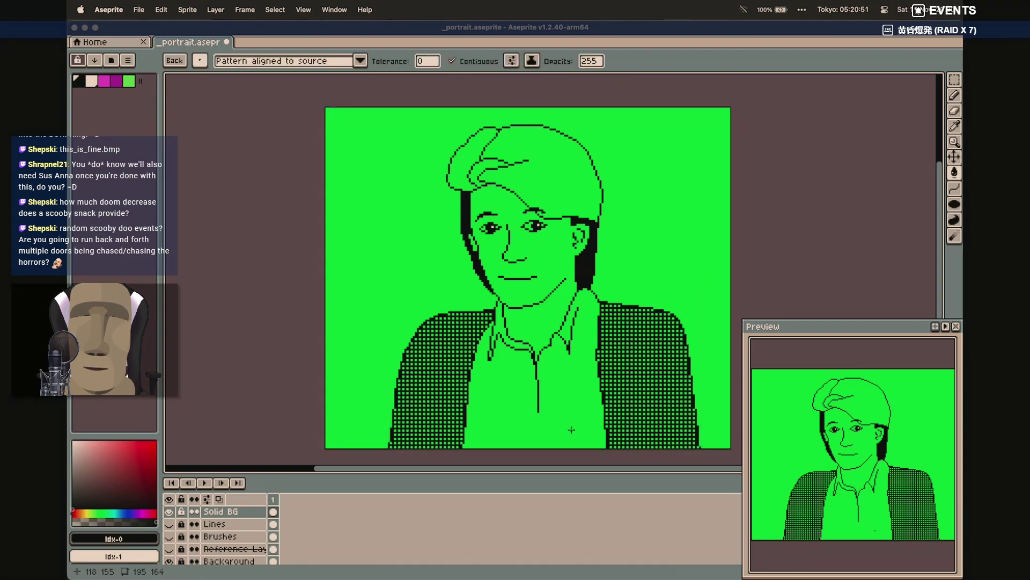
pyautogui.press('super+z')
pyautogui.press('super+z')
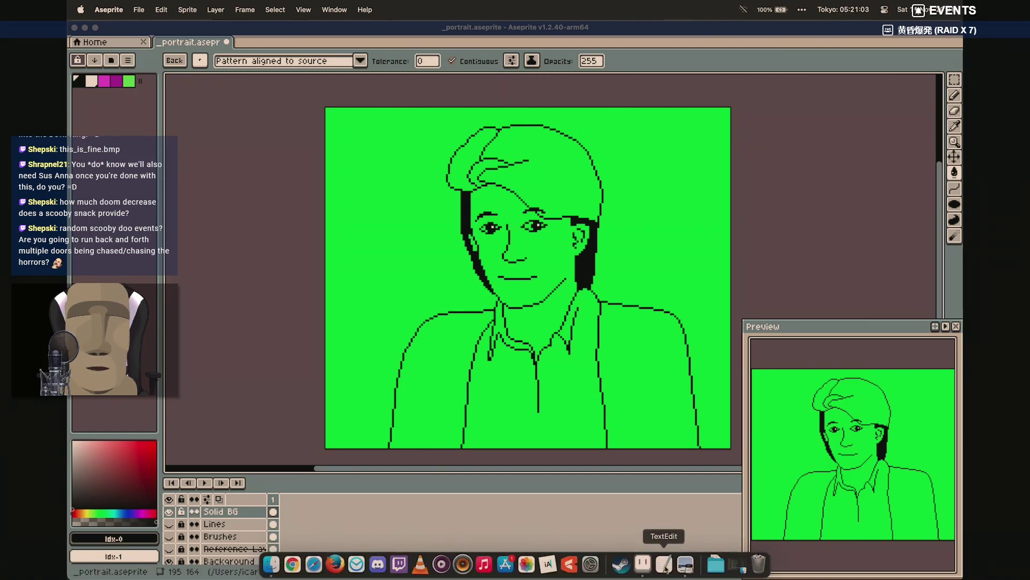
# Check the original screenshot in Preview, replace the pattern brush with a plain 1 px square brush and undo the stray pencil marks
pyautogui.click(686, 565)
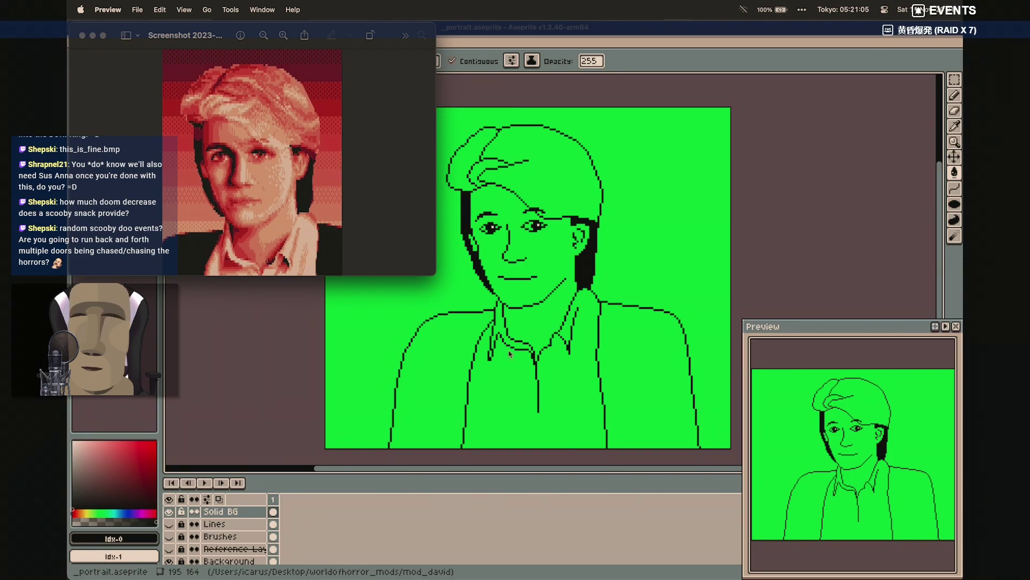
pyautogui.click(607, 24)
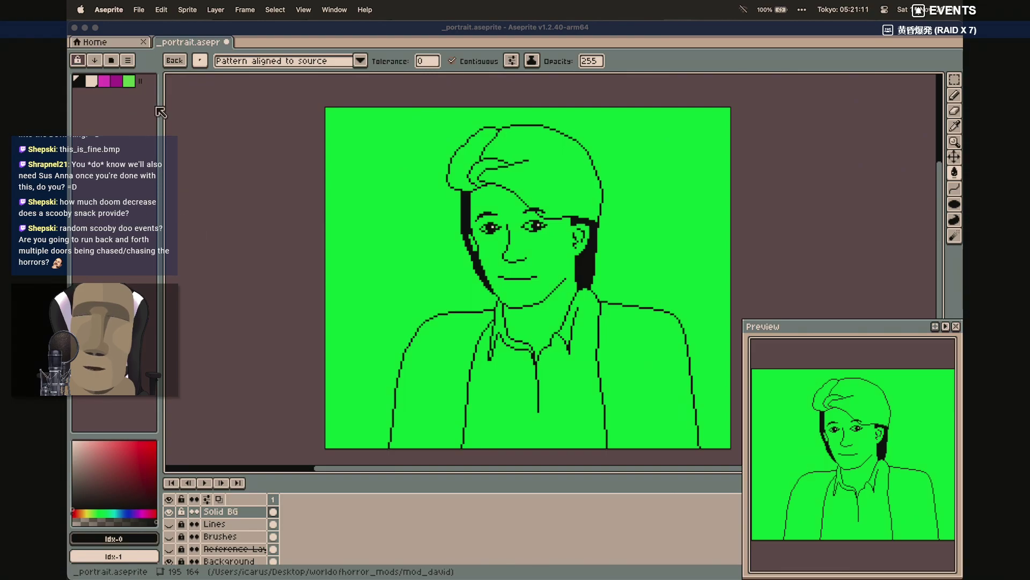
pyautogui.press('b')
pyautogui.click(204, 62)
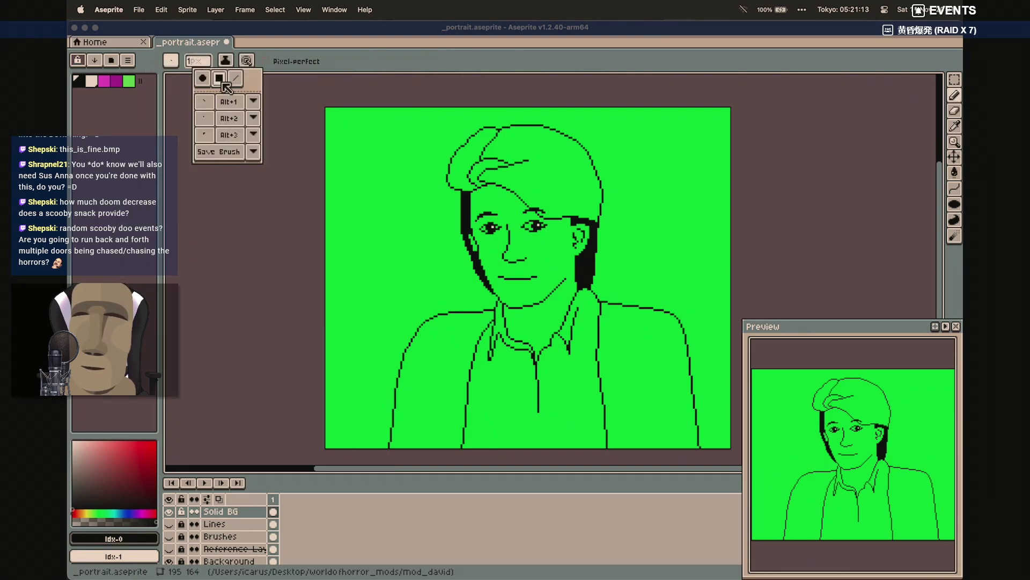
pyautogui.click(174, 62)
pyautogui.click(187, 79)
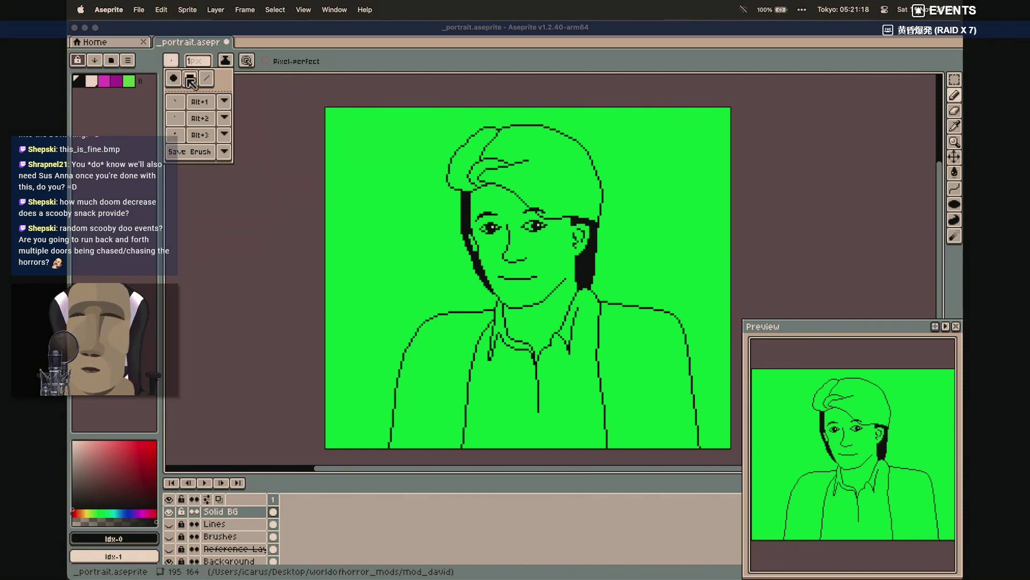
pyautogui.click(397, 56)
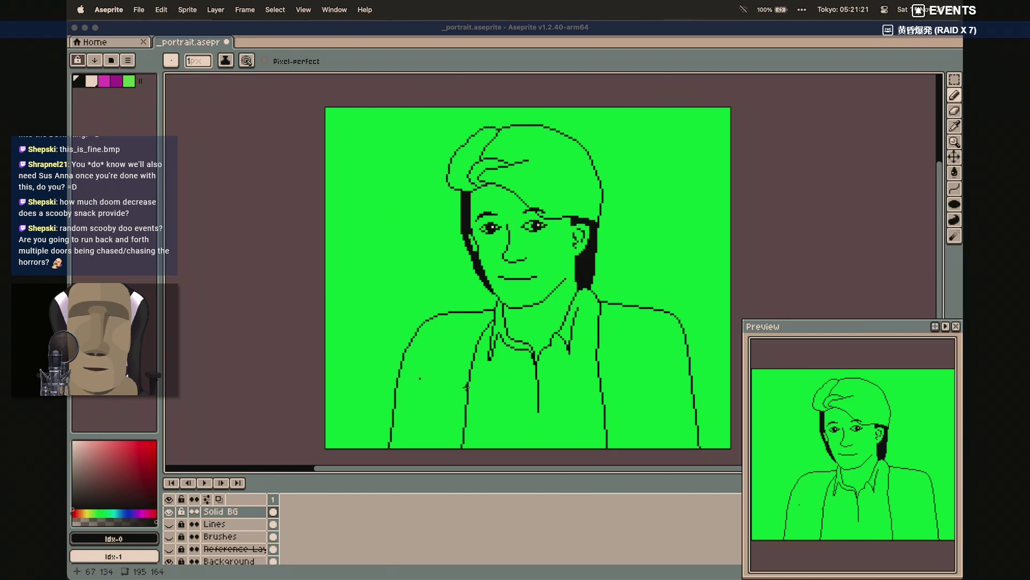
pyautogui.press('super+z')
# Fill both sides of the jacket with solid black and the shirt with the pale palette colour at index 1
pyautogui.press('g')
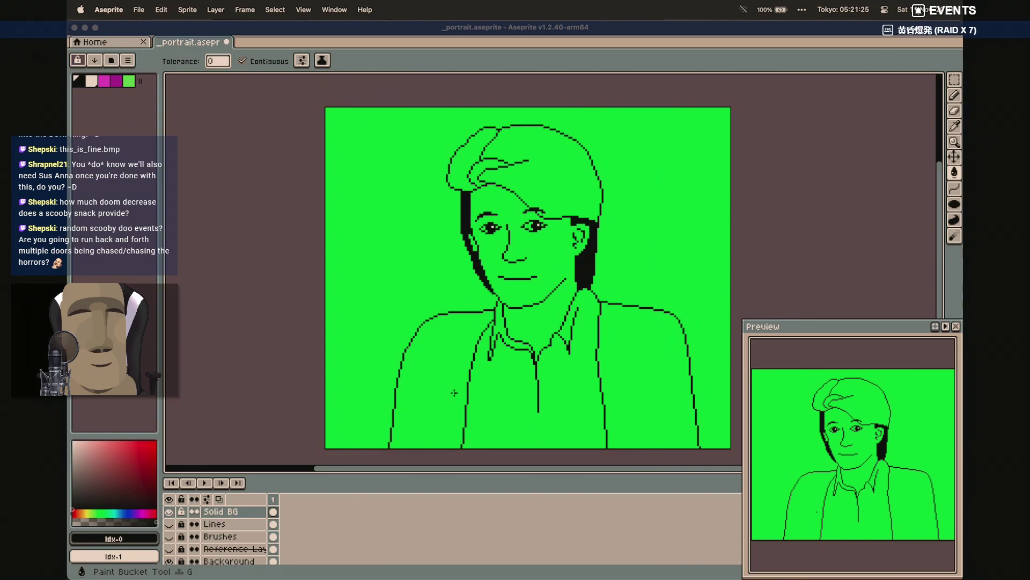
pyautogui.click(450, 394)
pyautogui.click(631, 395)
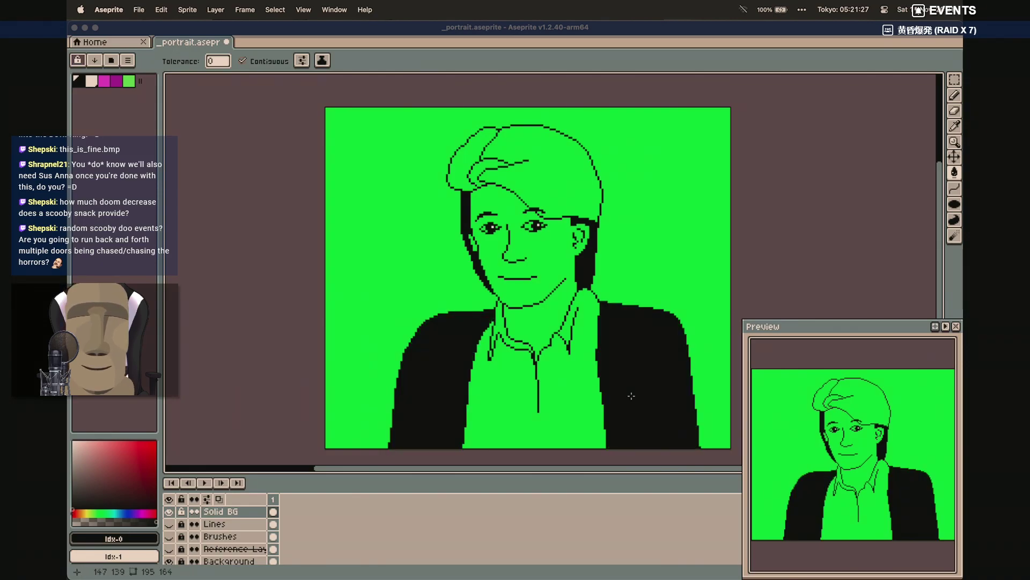
pyautogui.press(']')
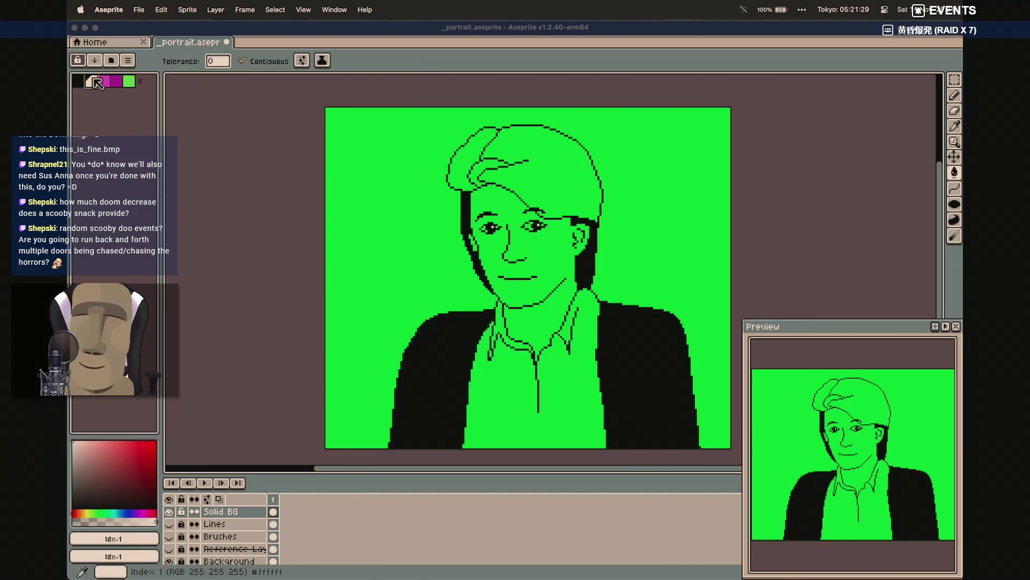
pyautogui.click(505, 427)
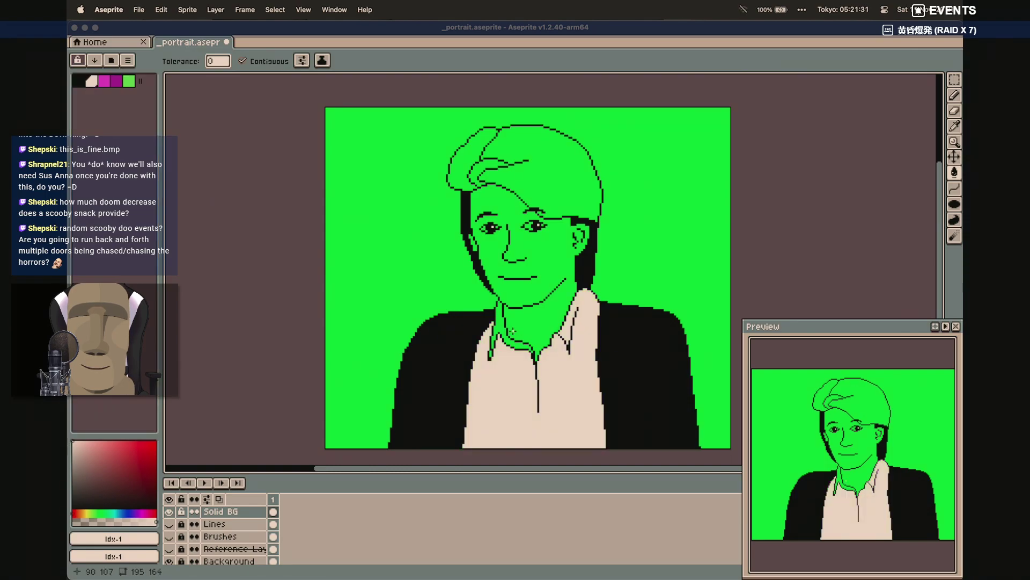
# Fill the neck, collar, face and all sections of the hair with the pale palette colour at index 1
pyautogui.click(502, 328)
pyautogui.click(535, 324)
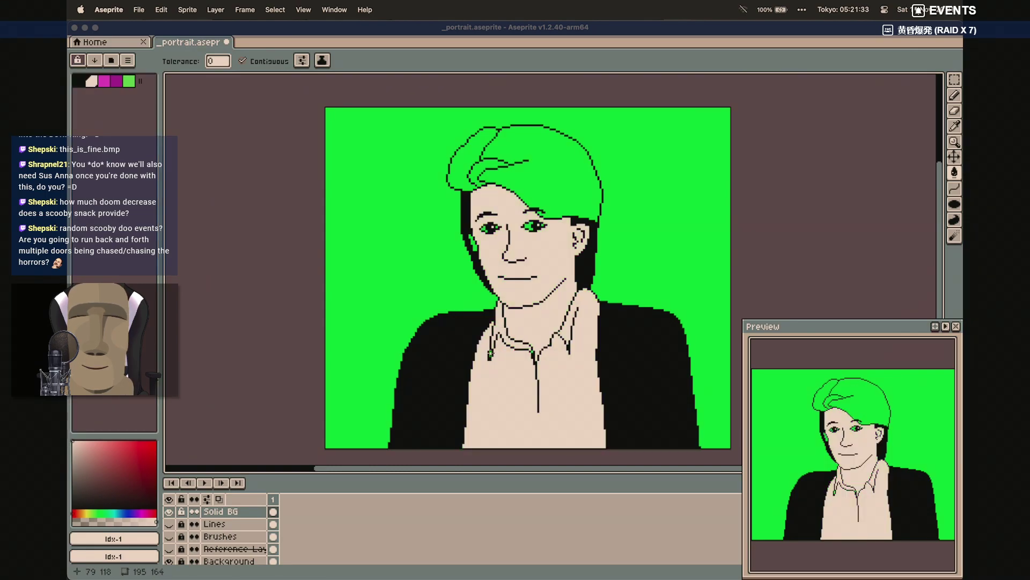
pyautogui.scroll(3, 519, 374)
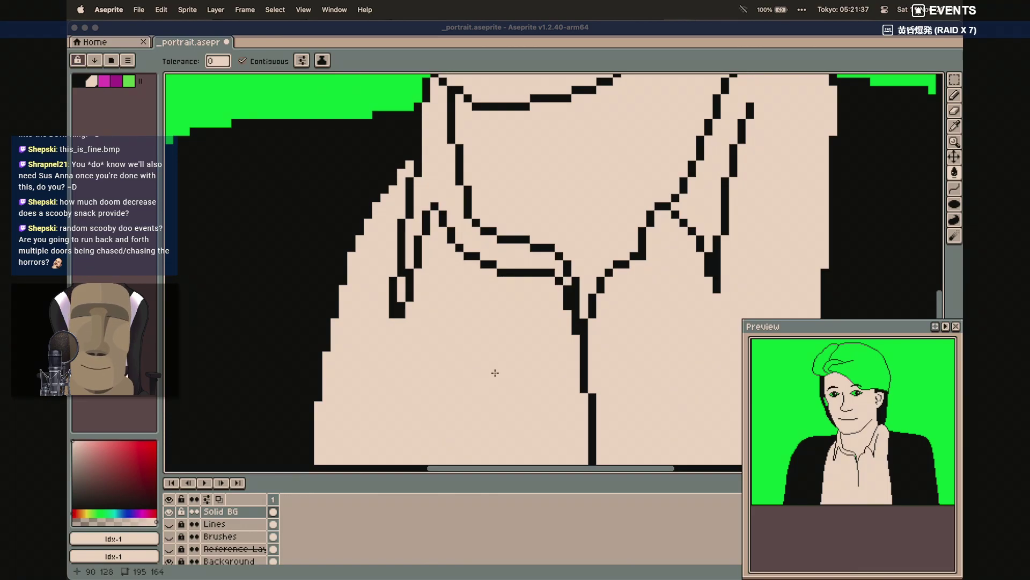
pyautogui.scroll(-3, 494, 372)
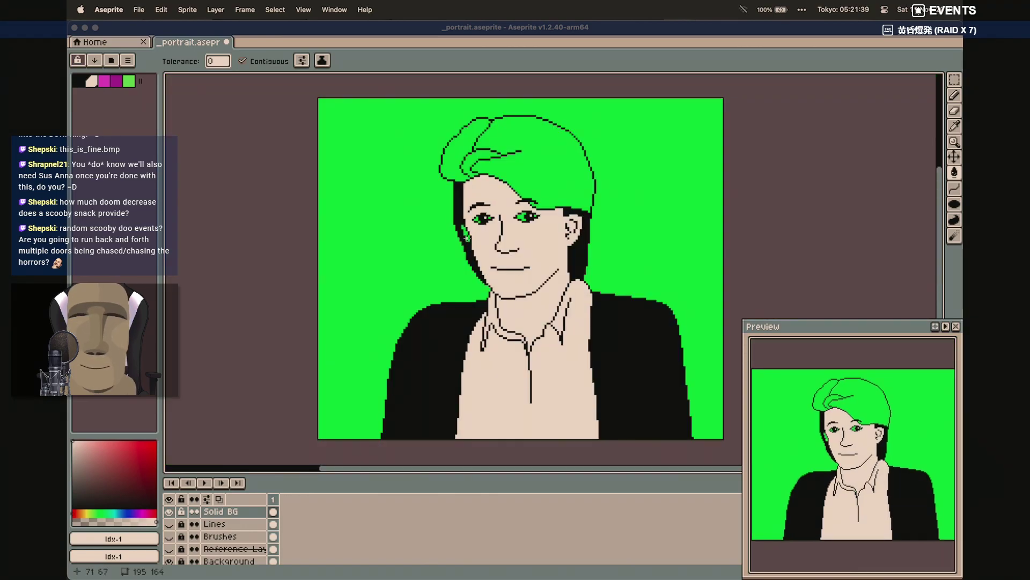
pyautogui.click(541, 179)
pyautogui.click(479, 154)
pyautogui.click(456, 146)
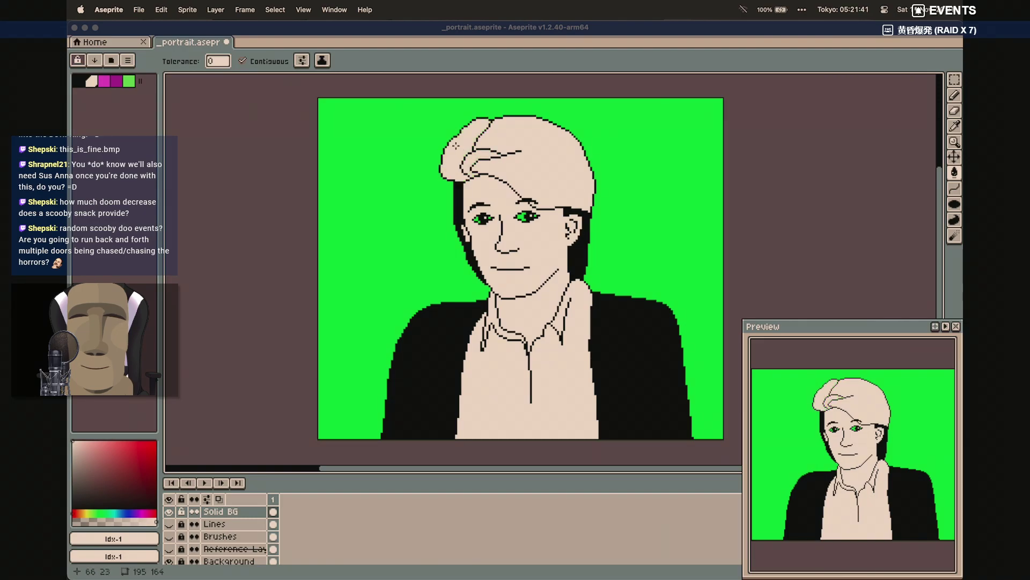
# Fill the remaining green areas inside both eyes with the same pale colour
pyautogui.scroll(3, 498, 190)
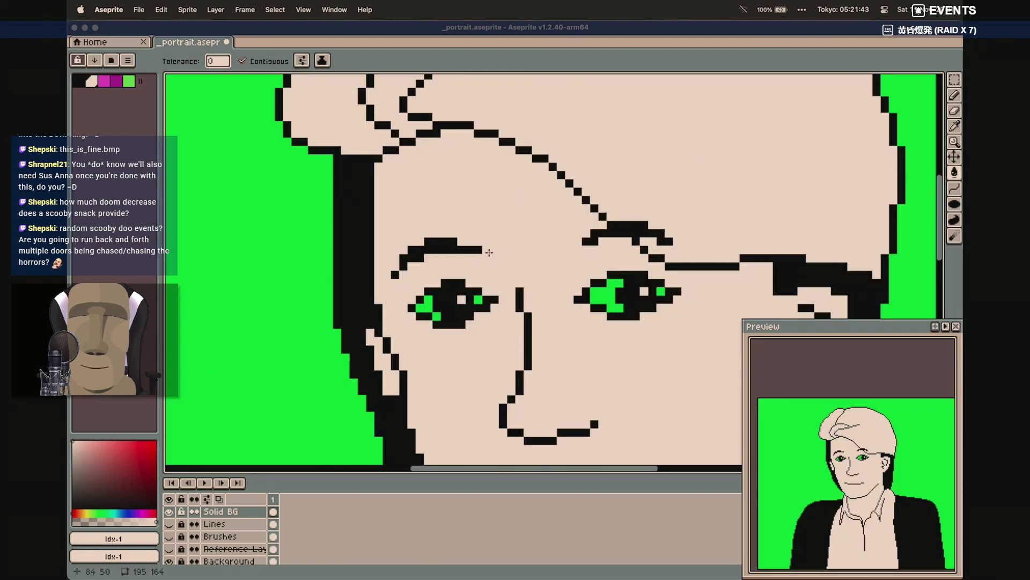
pyautogui.click(424, 304)
pyautogui.click(436, 317)
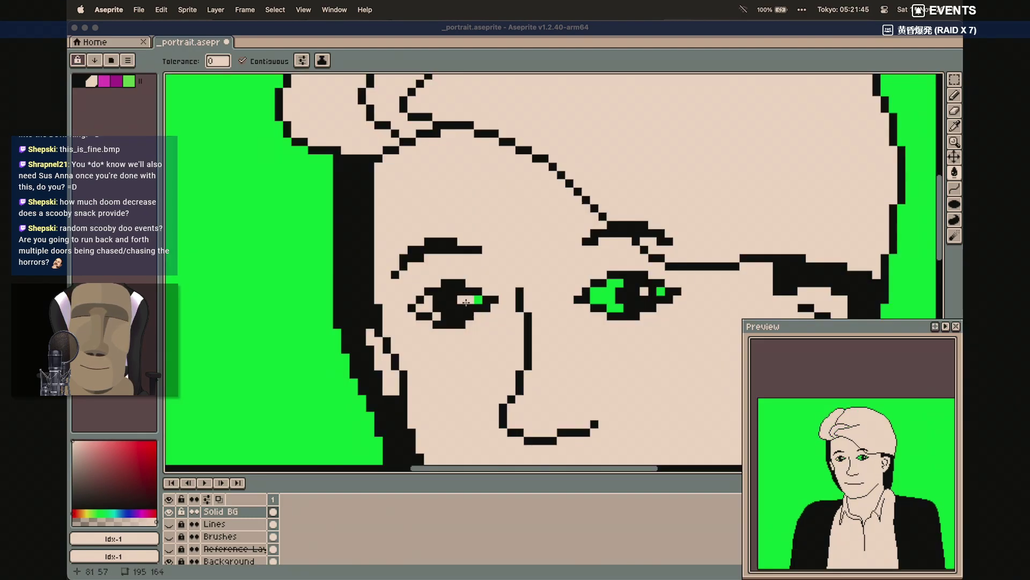
pyautogui.click(478, 301)
pyautogui.click(609, 297)
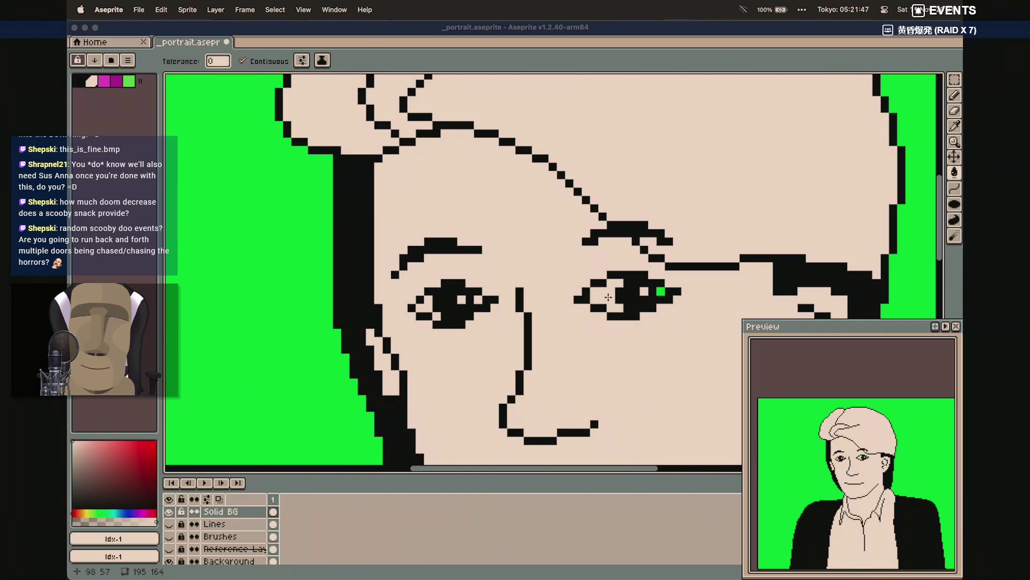
pyautogui.click(658, 292)
pyautogui.press('3')
pyautogui.press('2')
pyautogui.scroll(-5, 586, 350)
pyautogui.hscroll(1, 586, 349)
pyautogui.hscroll(1, 586, 349)
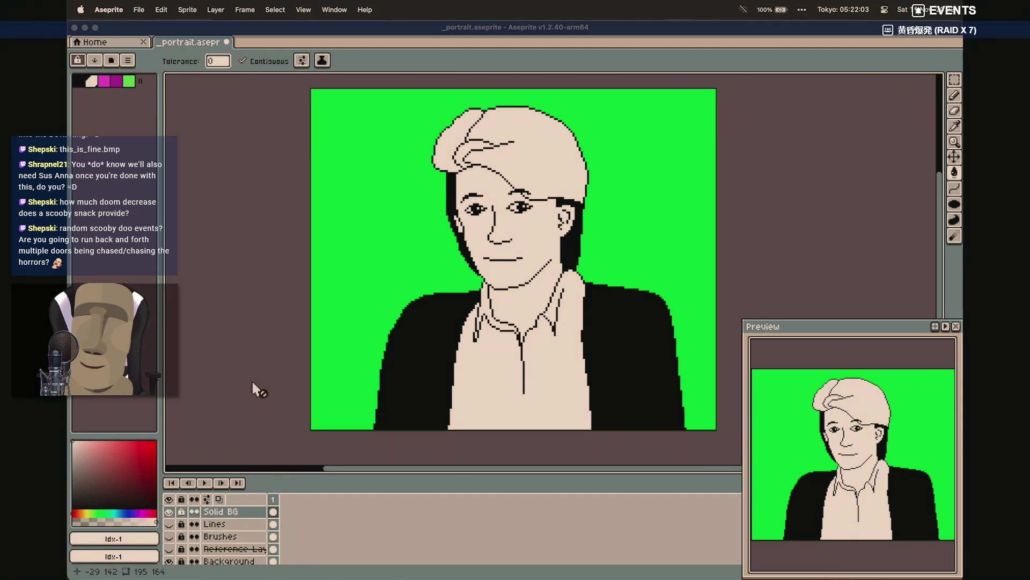
# Add a new layer above Solid BG and name it Shading
pyautogui.click(215, 9)
pyautogui.moveTo(284, 79)
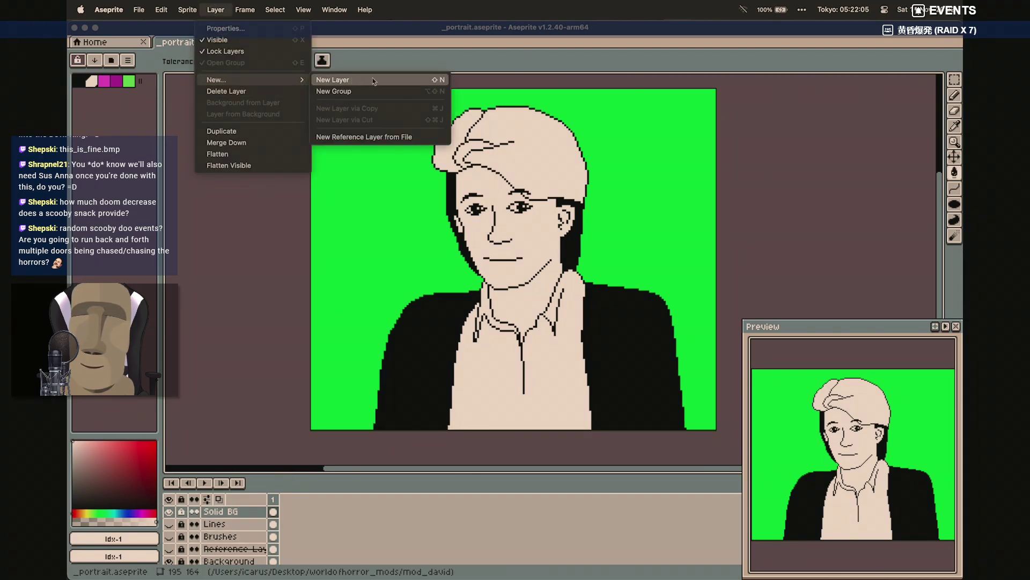
pyautogui.click(336, 80)
pyautogui.doubleClick(232, 511)
pyautogui.write('Shading')
pyautogui.press('Return')
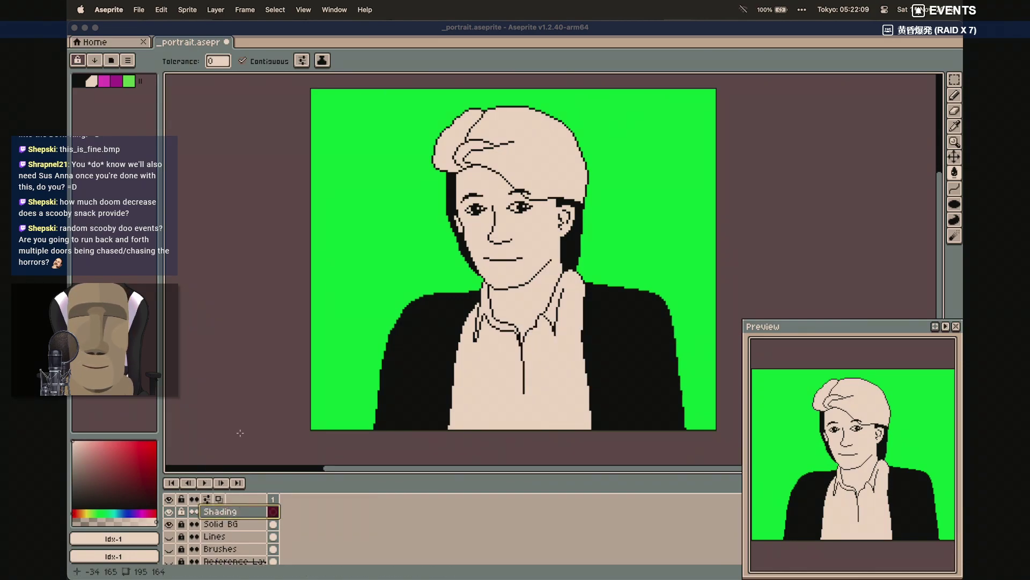
# Examine the shading of the shirt and collar in the original screenshot in Preview with the Pencil tool ready
pyautogui.press('b')
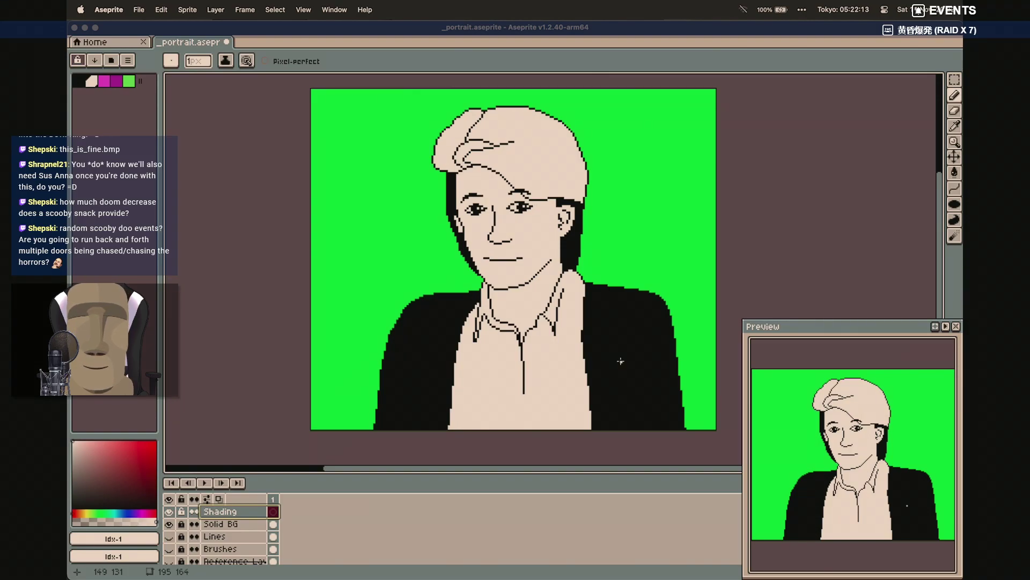
pyautogui.moveTo(635, 571)
pyautogui.click(686, 564)
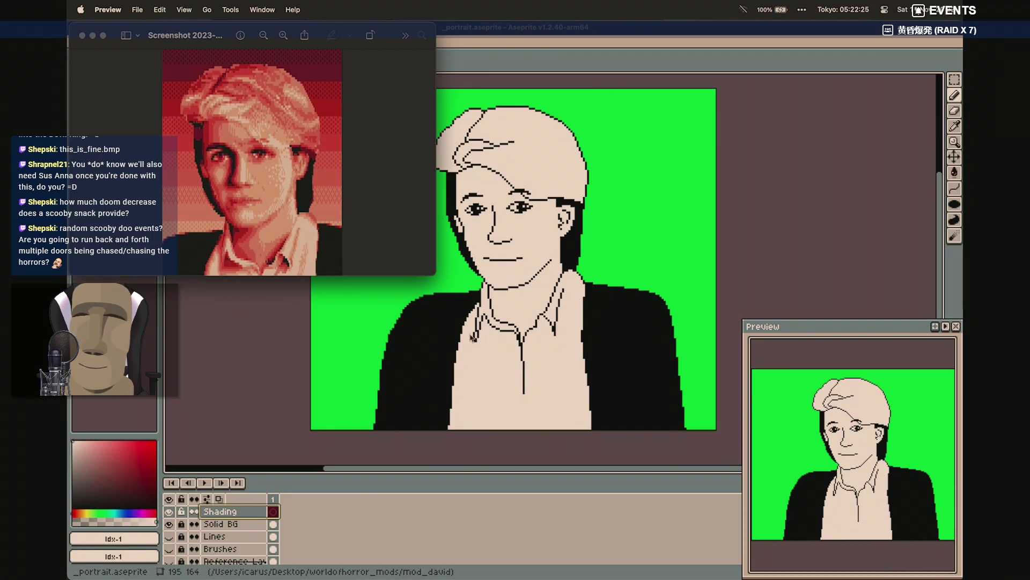
pyautogui.click(563, 37)
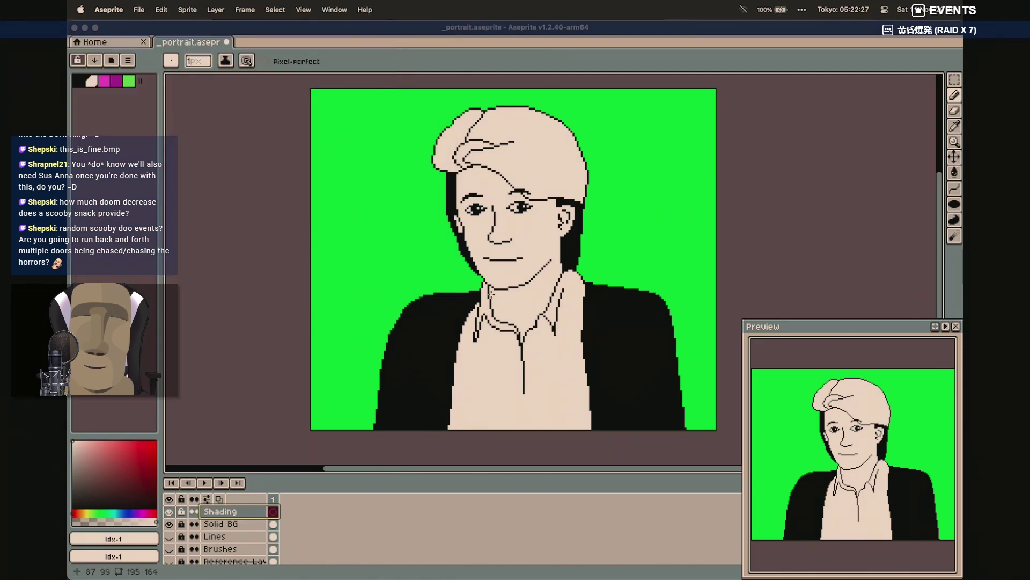
pyautogui.scroll(4, 498, 360)
pyautogui.hscroll(-8, 500, 340)
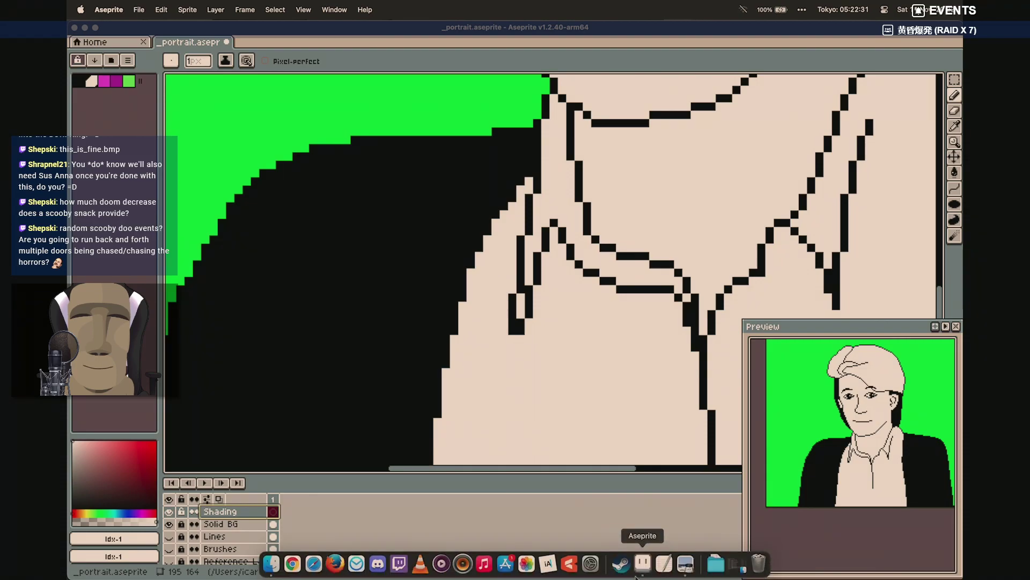
pyautogui.click(685, 563)
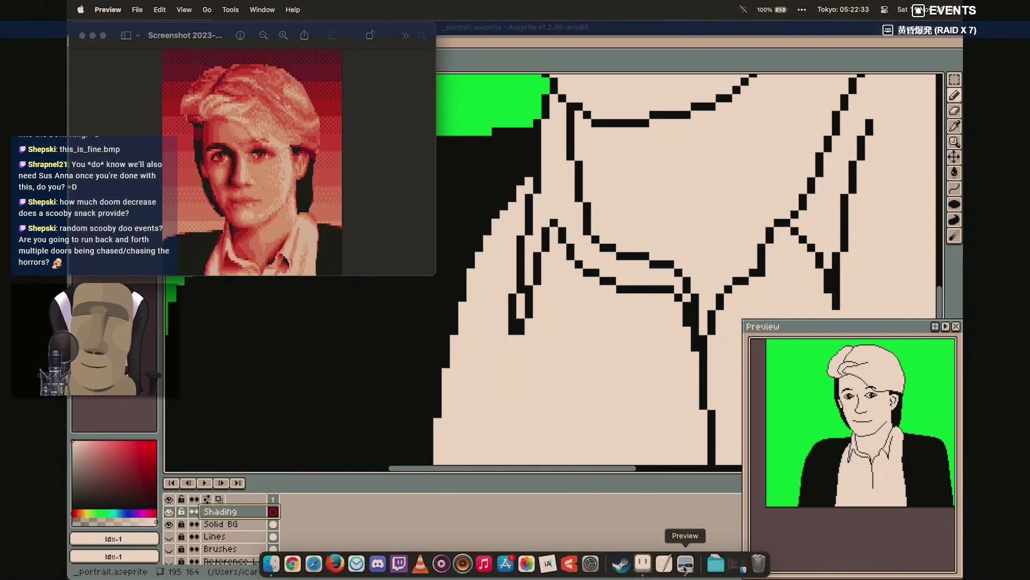
pyautogui.click(472, 239)
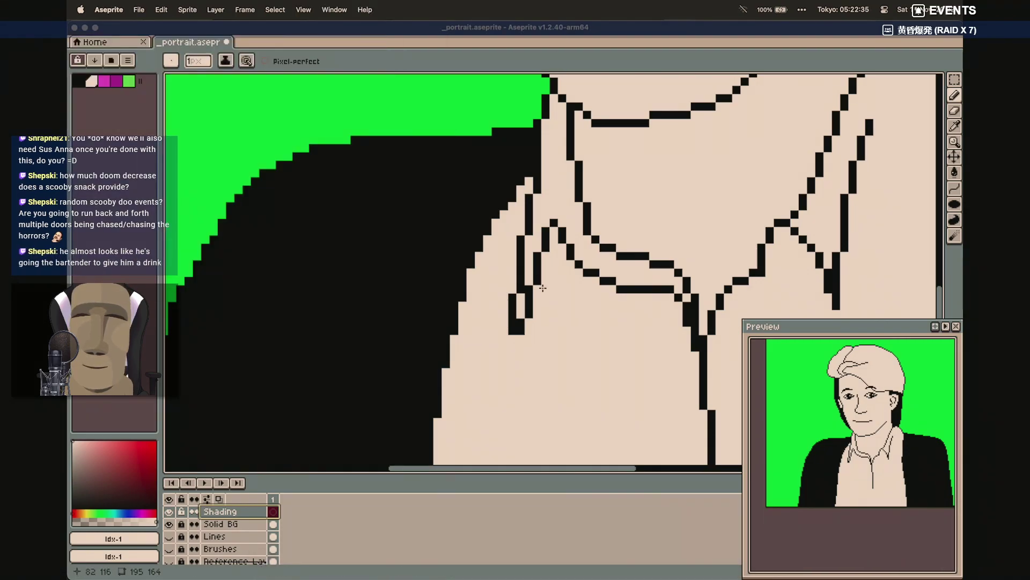
# Shade the shirt beneath the portrait's left collar point with a black checkerboard pattern brush, using the Preview screenshot as reference
pyautogui.click(79, 82)
pyautogui.press('i')
pyautogui.press('b')
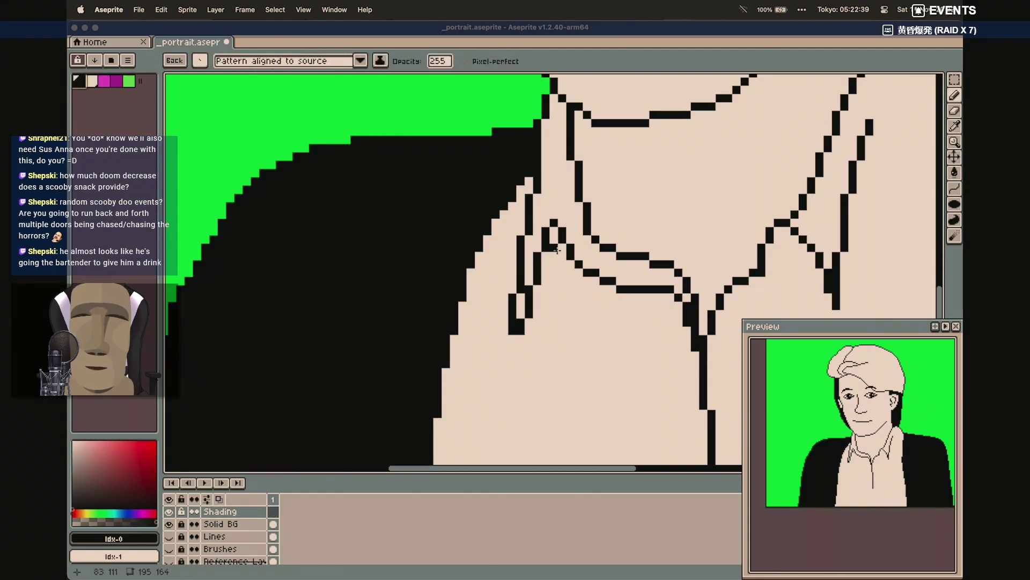
pyautogui.moveTo(643, 577)
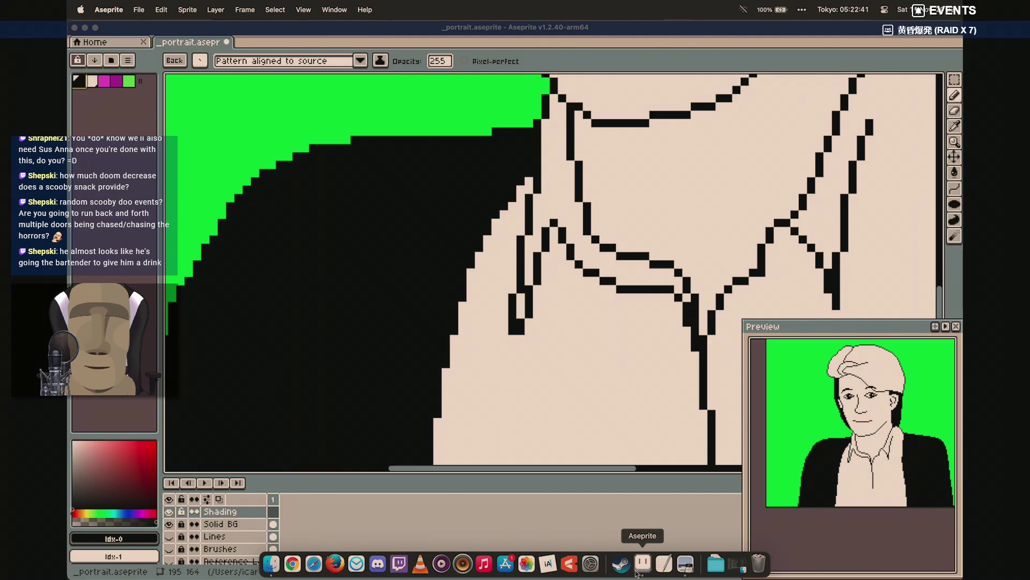
pyautogui.click(685, 570)
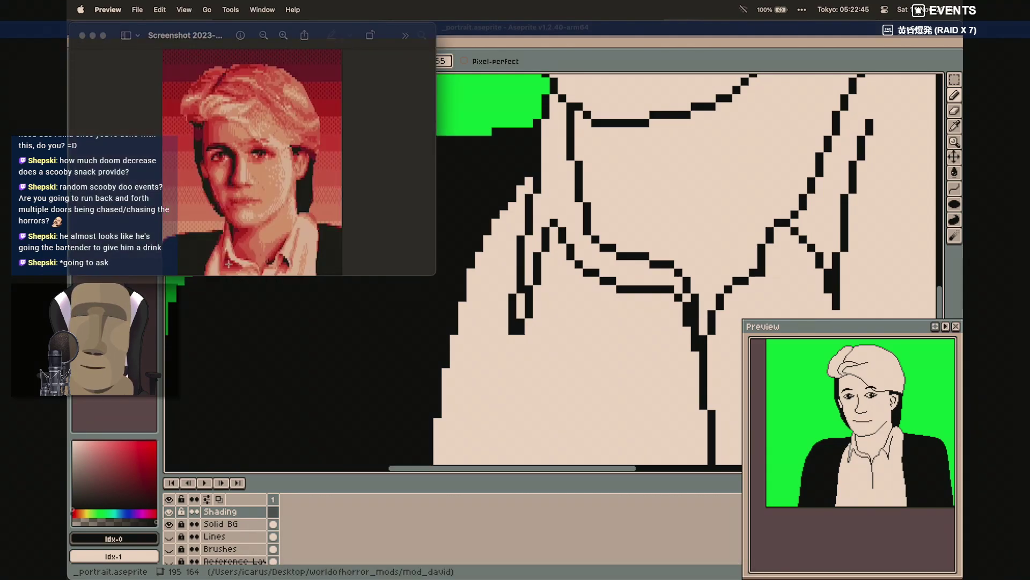
pyautogui.click(650, 30)
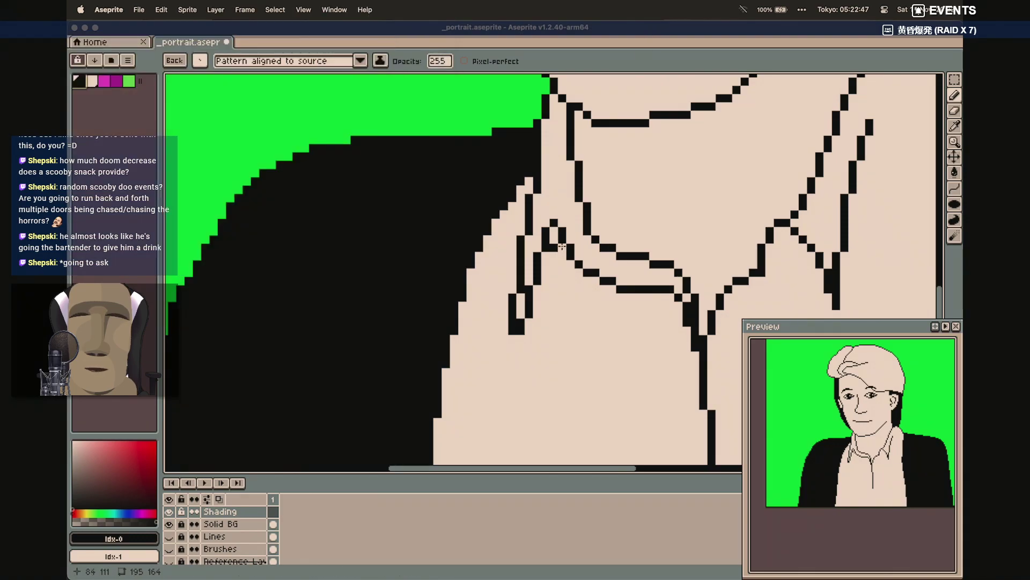
pyautogui.moveTo(554, 239)
pyautogui.mouseDown()
pyautogui.moveTo(561, 254)
pyautogui.moveTo(542, 287)
pyautogui.moveTo(569, 264)
pyautogui.moveTo(579, 271)
pyautogui.moveTo(563, 288)
pyautogui.moveTo(594, 282)
pyautogui.mouseUp()
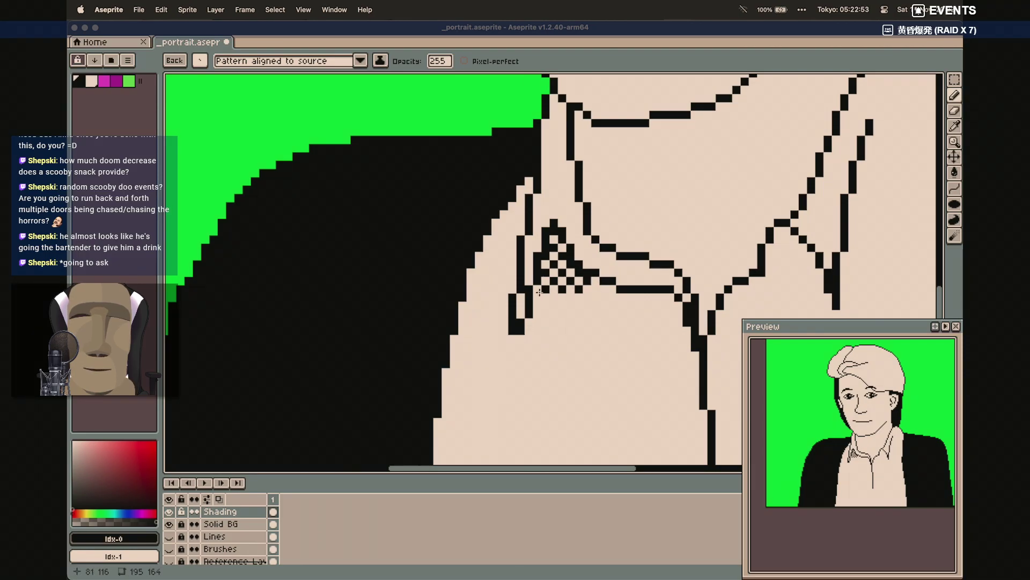
# Undo the stray pattern strokes and extend the left collar shadow downward with a sparser black dot pattern
pyautogui.hotkey('ctrl', 'z')
pyautogui.click(536, 313)
pyautogui.hotkey('ctrl', 'z')
pyautogui.moveTo(538, 311)
pyautogui.mouseDown()
pyautogui.moveTo(583, 285)
pyautogui.moveTo(526, 325)
pyautogui.moveTo(611, 295)
pyautogui.moveTo(567, 280)
pyautogui.mouseUp()
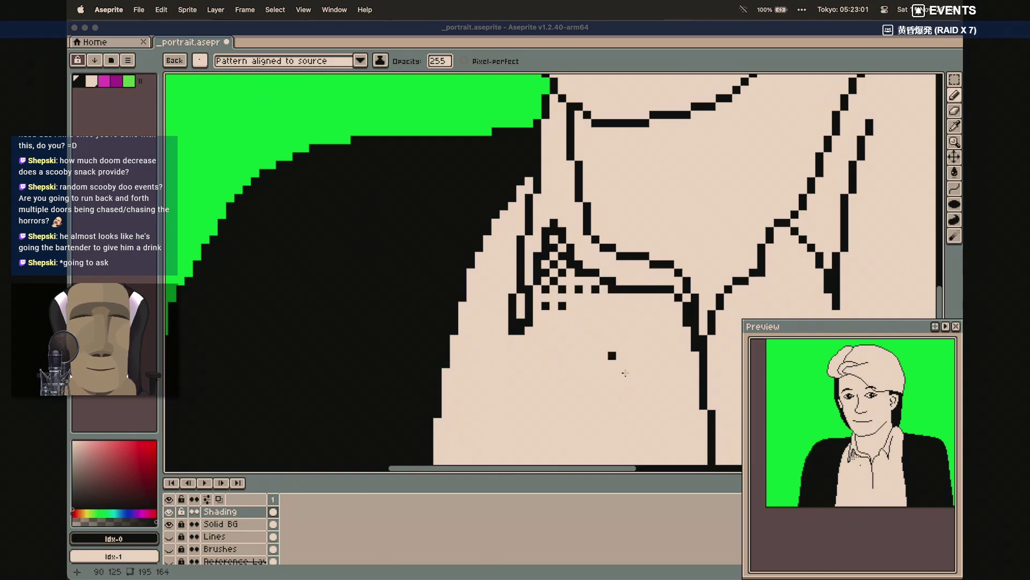
pyautogui.moveTo(529, 330); pyautogui.dragTo(599, 299)
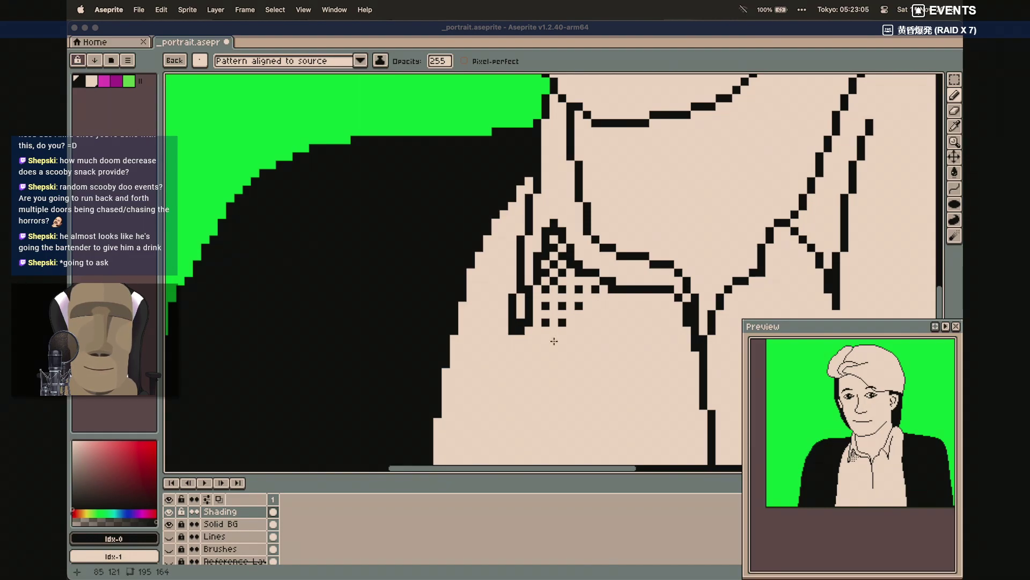
# Check the reference in Preview, try shading beneath the portrait's right collar point with the black pattern brush and undo the stroke
pyautogui.hscroll(10, 478, 449)
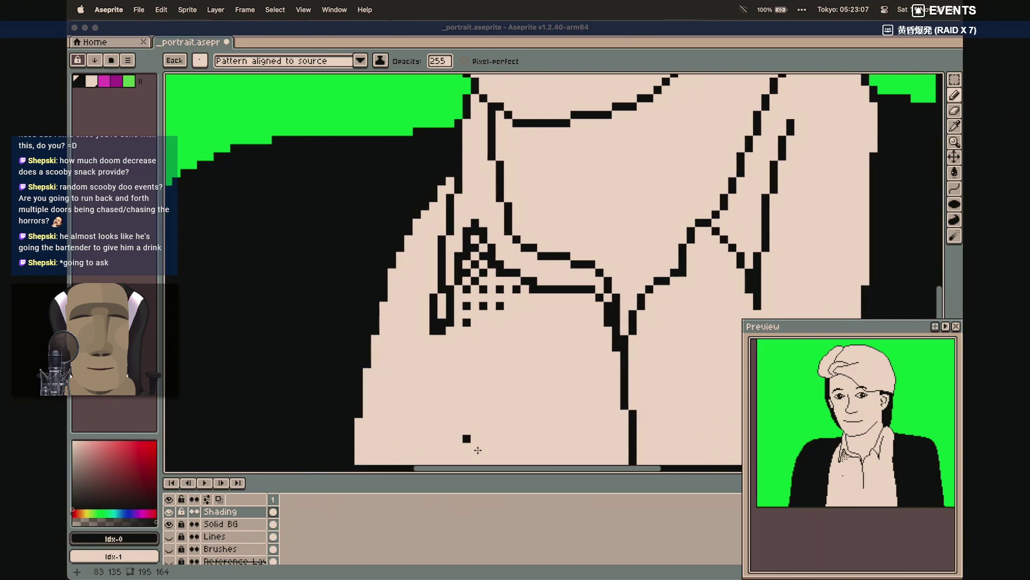
pyautogui.click(682, 573)
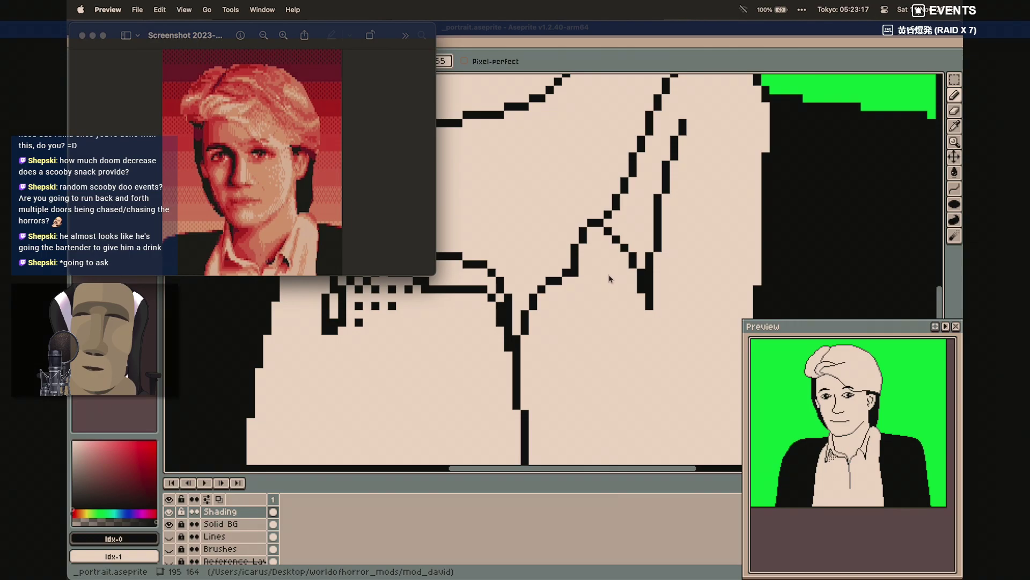
pyautogui.click(639, 34)
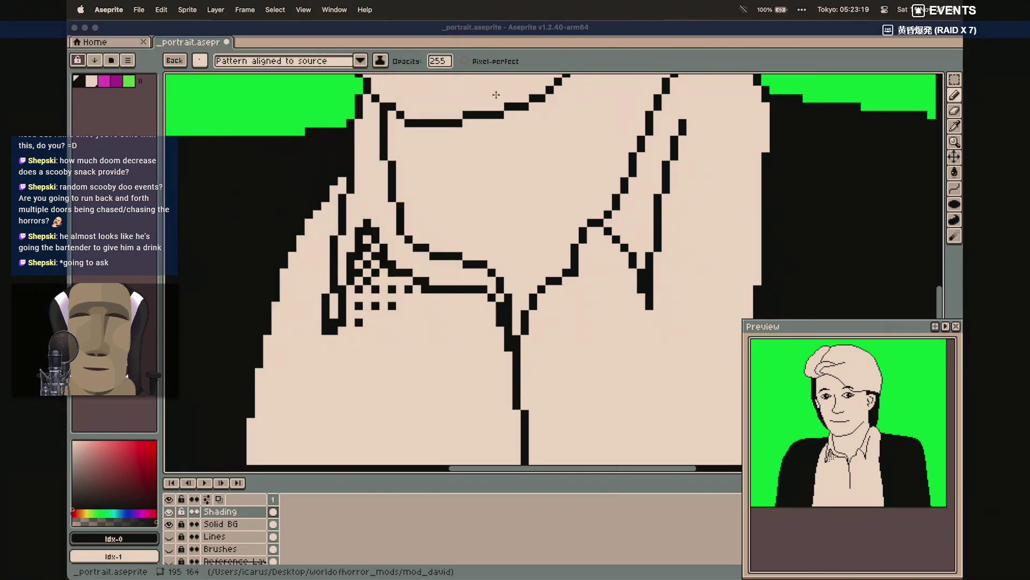
pyautogui.press('i')
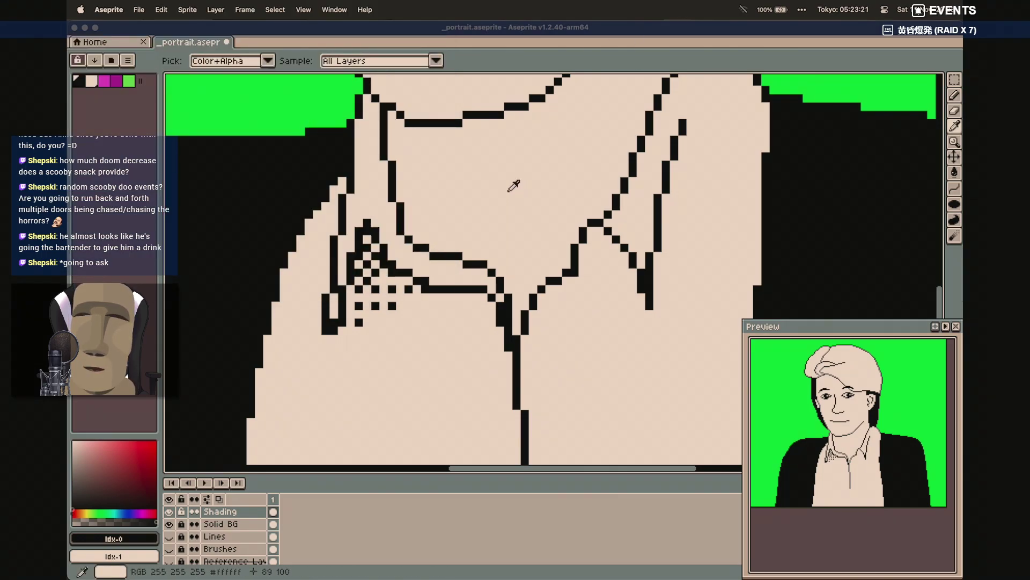
pyautogui.press('b')
pyautogui.moveTo(622, 250)
pyautogui.mouseDown()
pyautogui.moveTo(610, 304)
pyautogui.moveTo(641, 301)
pyautogui.moveTo(625, 303)
pyautogui.mouseUp()
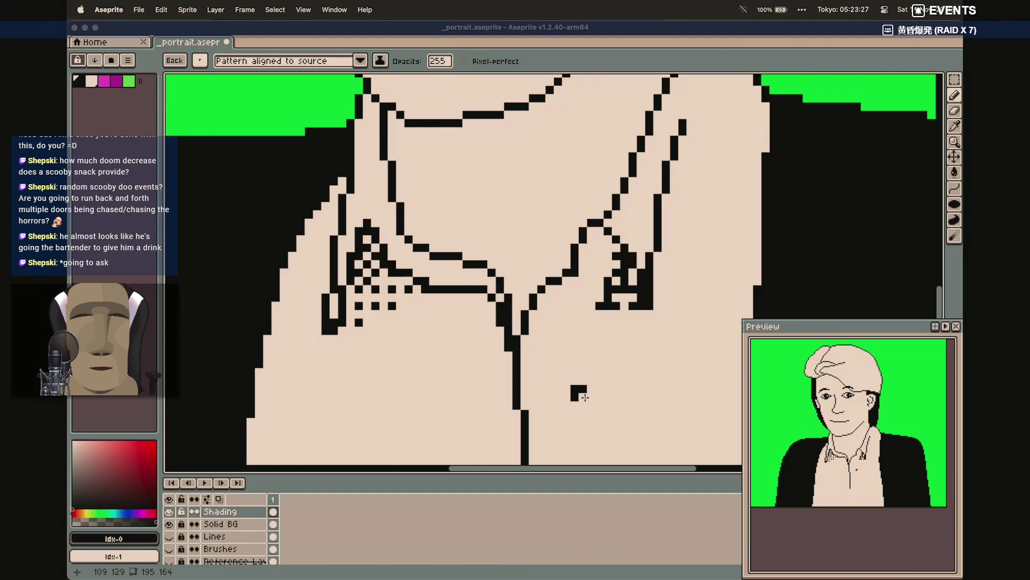
pyautogui.press('super+z')
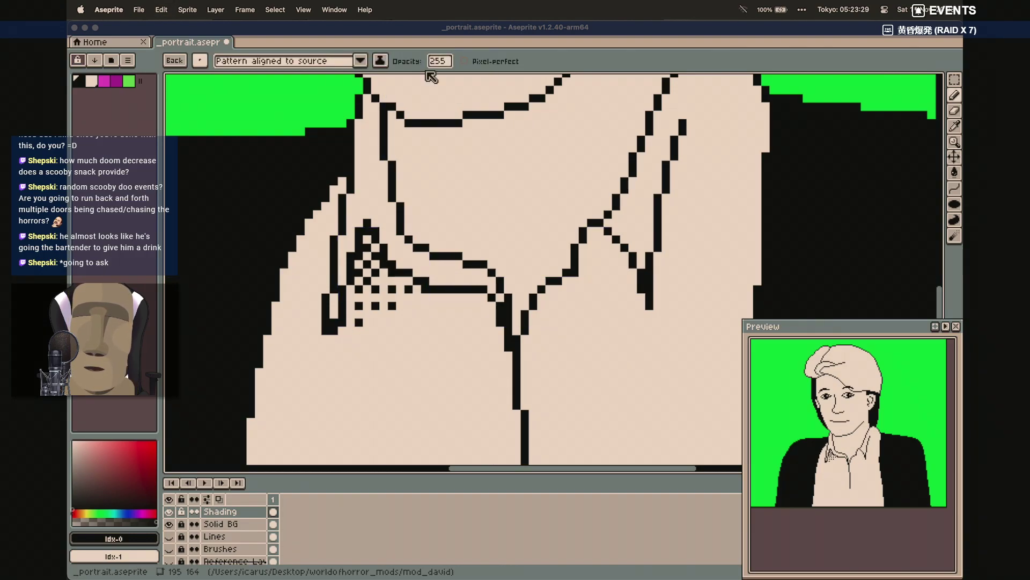
# Switch to the plain 1 px square brush and paint a solid black shadow beneath the right collar point
pyautogui.click(199, 60)
pyautogui.click(221, 79)
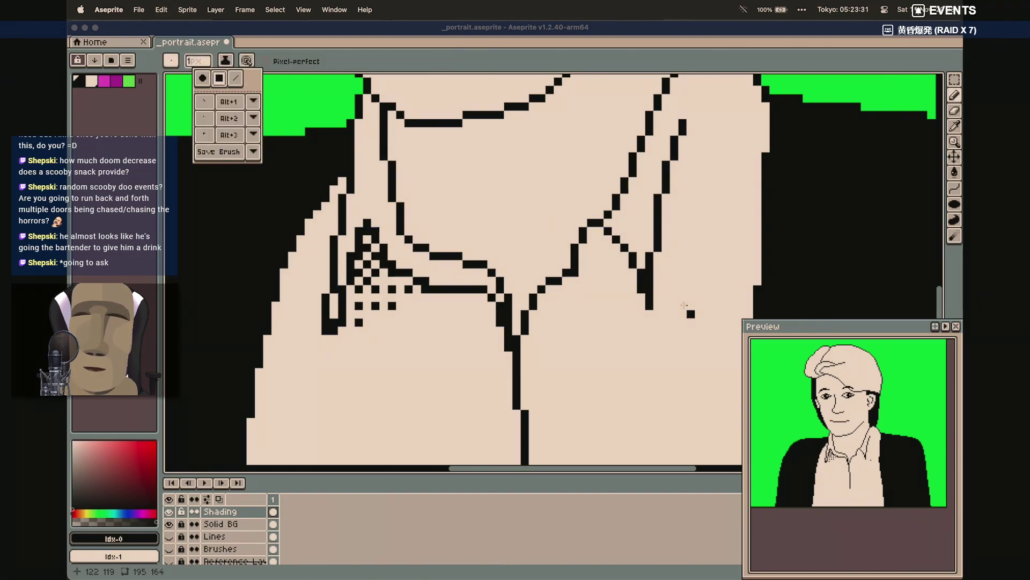
pyautogui.moveTo(641, 289)
pyautogui.mouseDown()
pyautogui.moveTo(628, 287)
pyautogui.moveTo(605, 317)
pyautogui.mouseUp()
pyautogui.click(624, 260)
pyautogui.moveTo(624, 260)
pyautogui.mouseDown()
pyautogui.moveTo(610, 299)
pyautogui.moveTo(629, 290)
pyautogui.mouseUp()
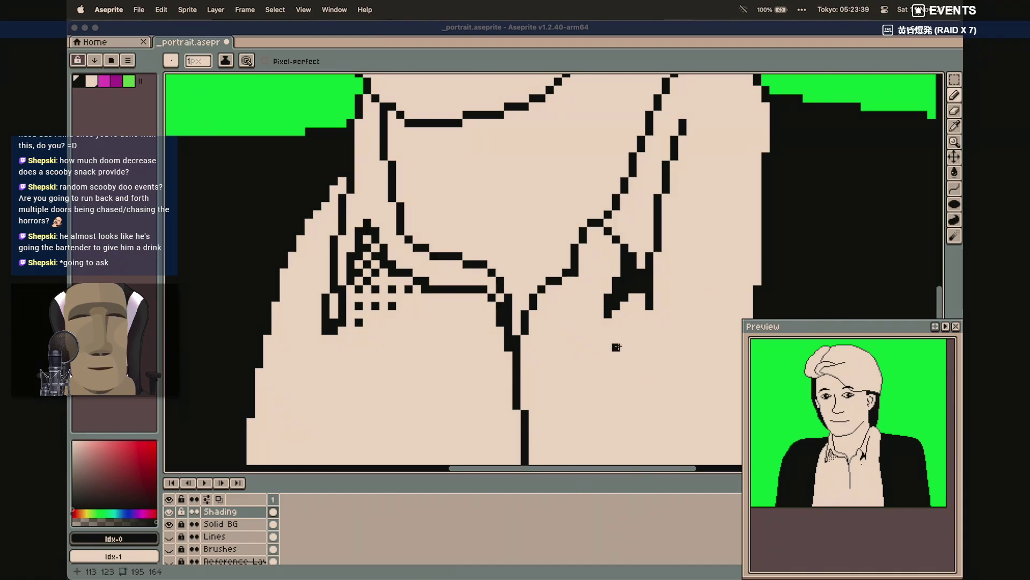
# Compare with the Preview reference, then erase part of the solid shadow beneath the right collar point and repaint it as a smaller black patch
pyautogui.moveTo(570, 576)
pyautogui.click(682, 573)
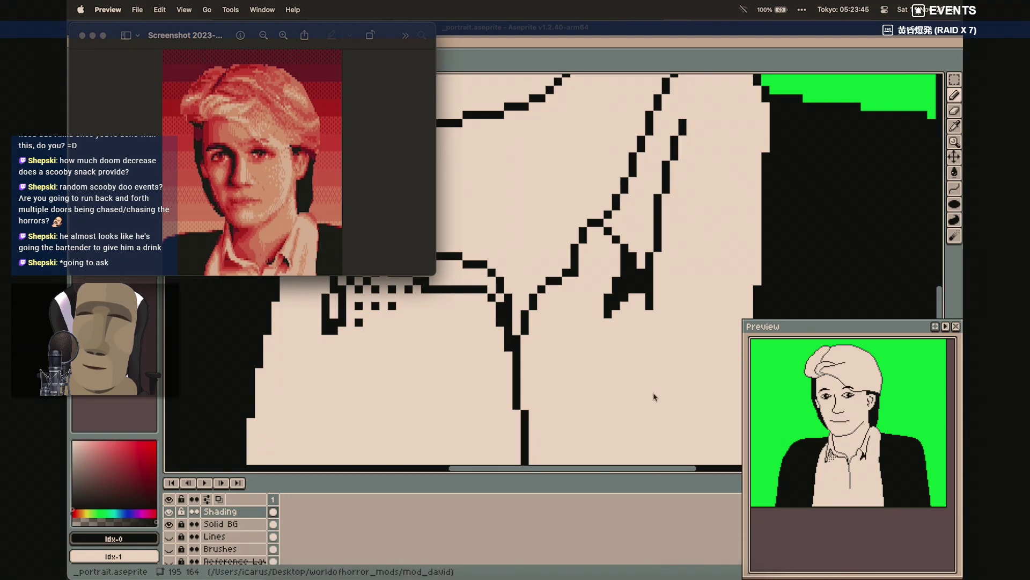
pyautogui.click(621, 280)
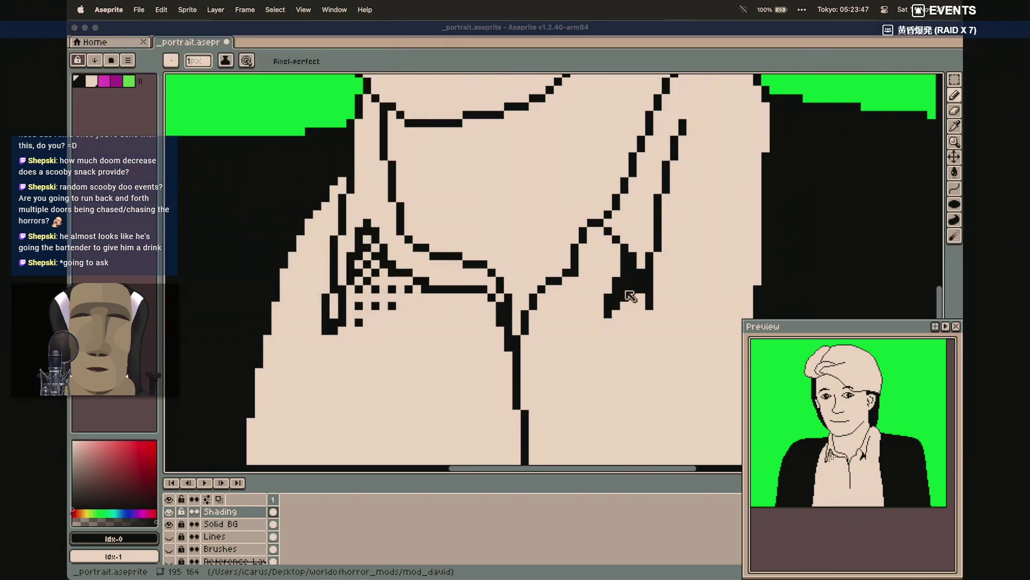
pyautogui.moveTo(633, 288)
pyautogui.mouseDown()
pyautogui.moveTo(600, 306)
pyautogui.moveTo(621, 299)
pyautogui.moveTo(607, 314)
pyautogui.mouseUp()
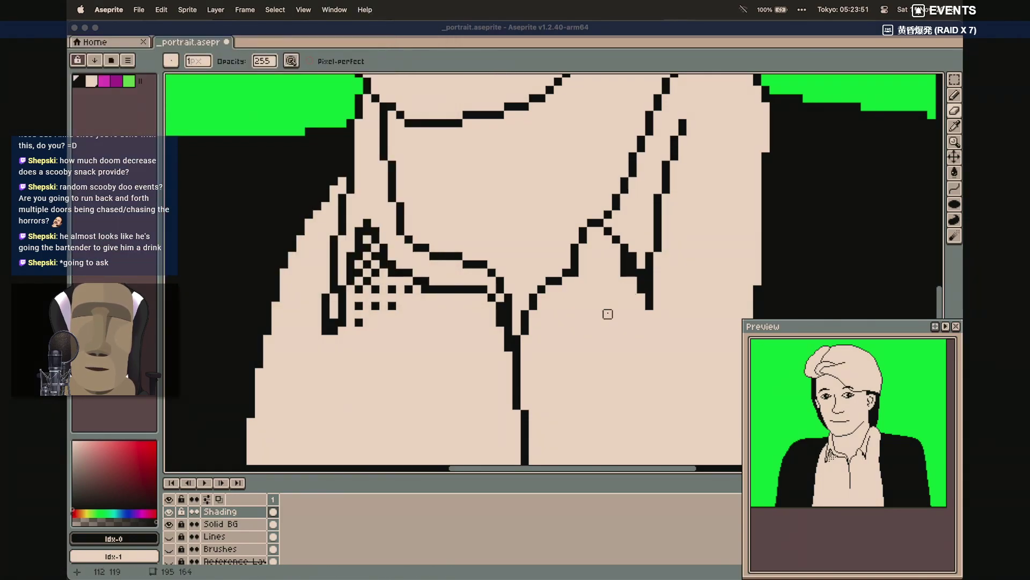
pyautogui.press('b')
pyautogui.click(618, 275)
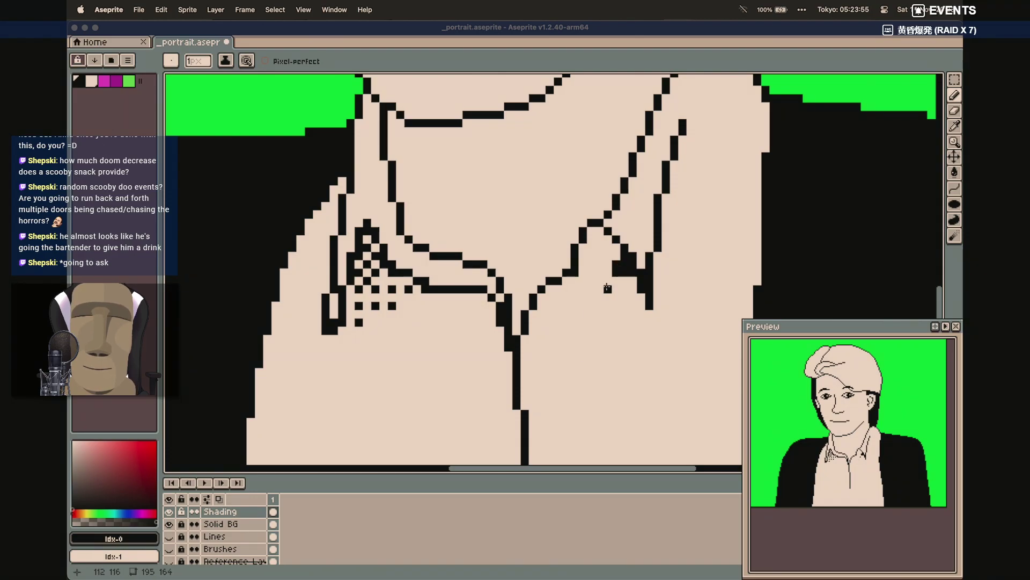
# Check the Preview reference and thicken the inner lower edge of the right collar with solid black pixels
pyautogui.moveTo(548, 578)
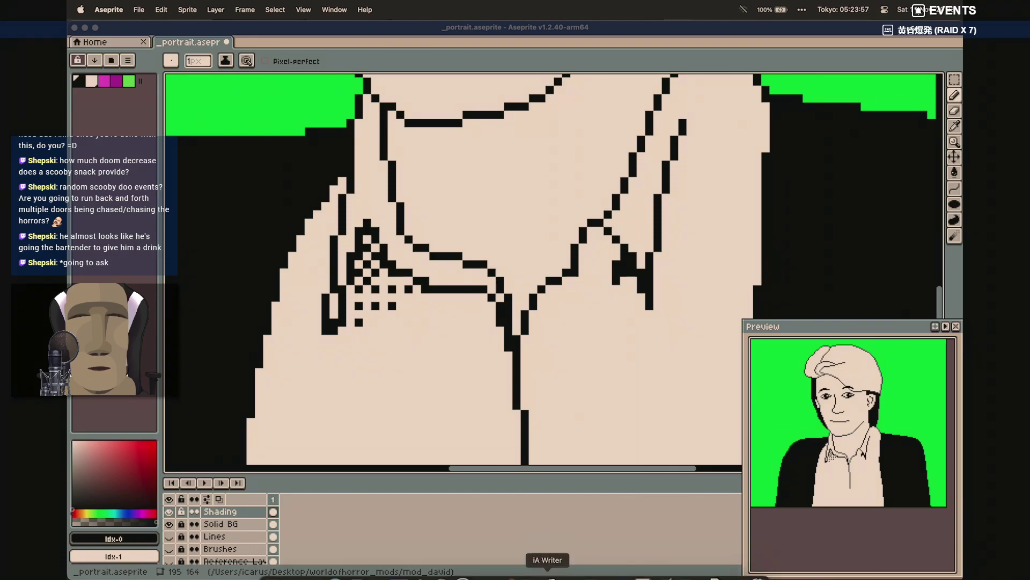
pyautogui.click(686, 563)
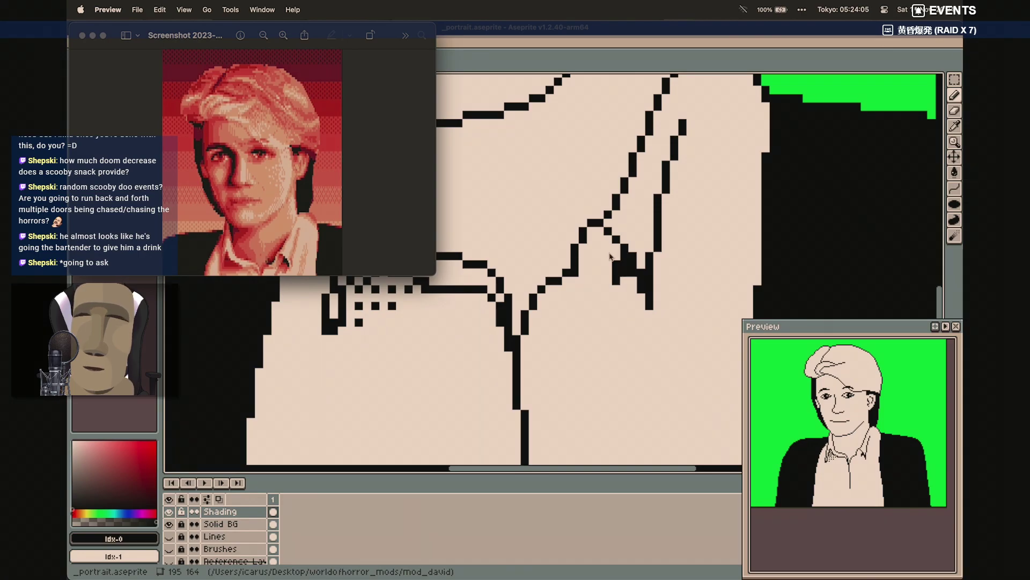
pyautogui.click(572, 270)
pyautogui.moveTo(551, 274); pyautogui.dragTo(561, 267)
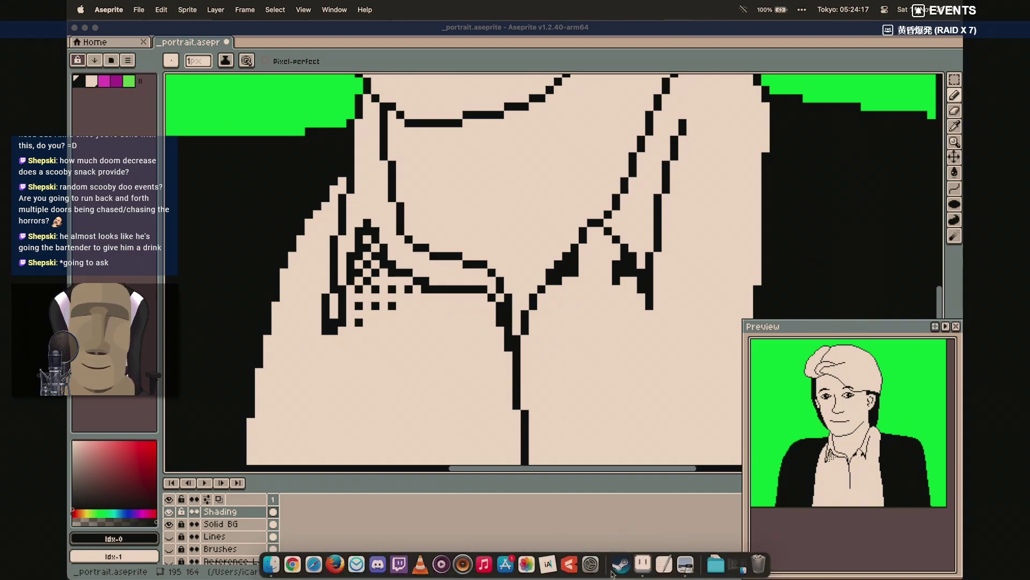
# Check the Preview reference and shade from the solid shadow up to the right collar's peak with a black checkerboard pattern brush
pyautogui.click(686, 564)
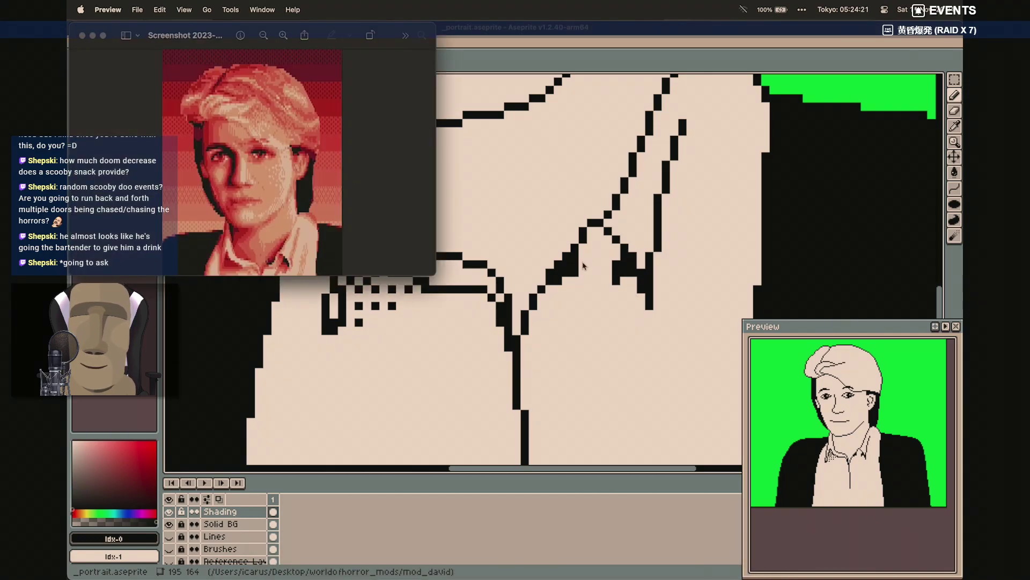
pyautogui.click(658, 33)
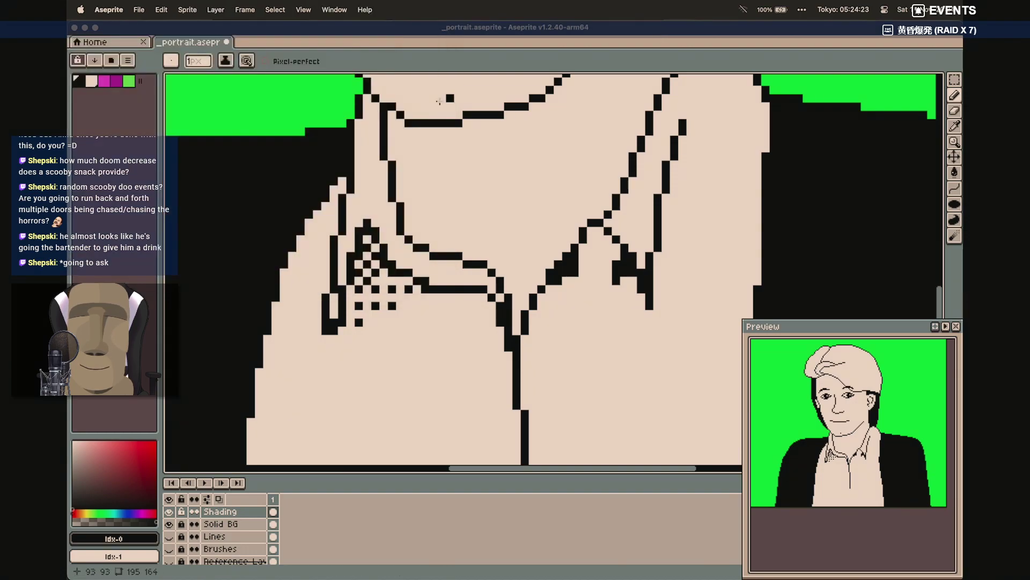
pyautogui.press('i')
pyautogui.press('b')
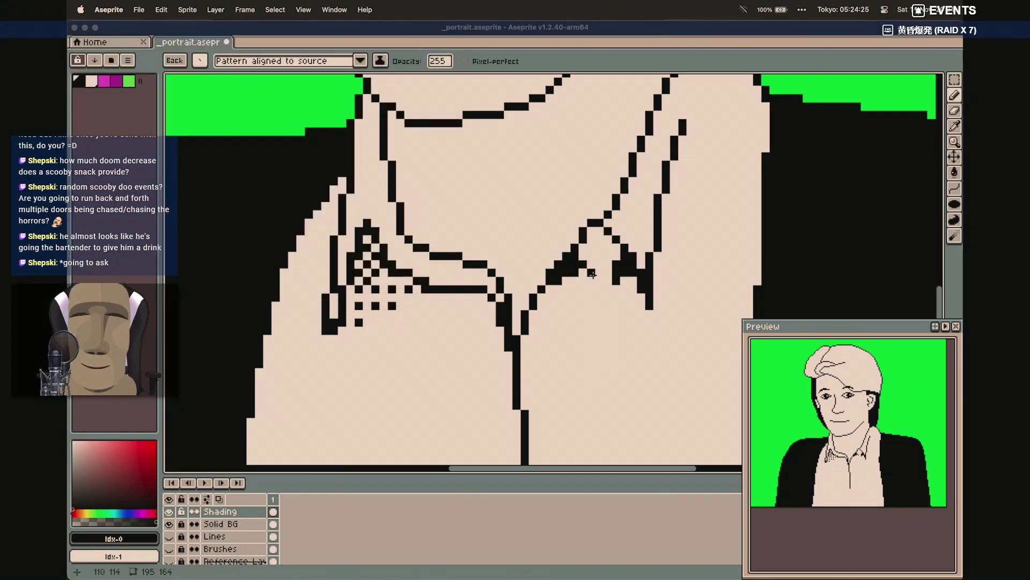
pyautogui.moveTo(588, 266)
pyautogui.mouseDown()
pyautogui.moveTo(592, 246)
pyautogui.moveTo(604, 240)
pyautogui.mouseUp()
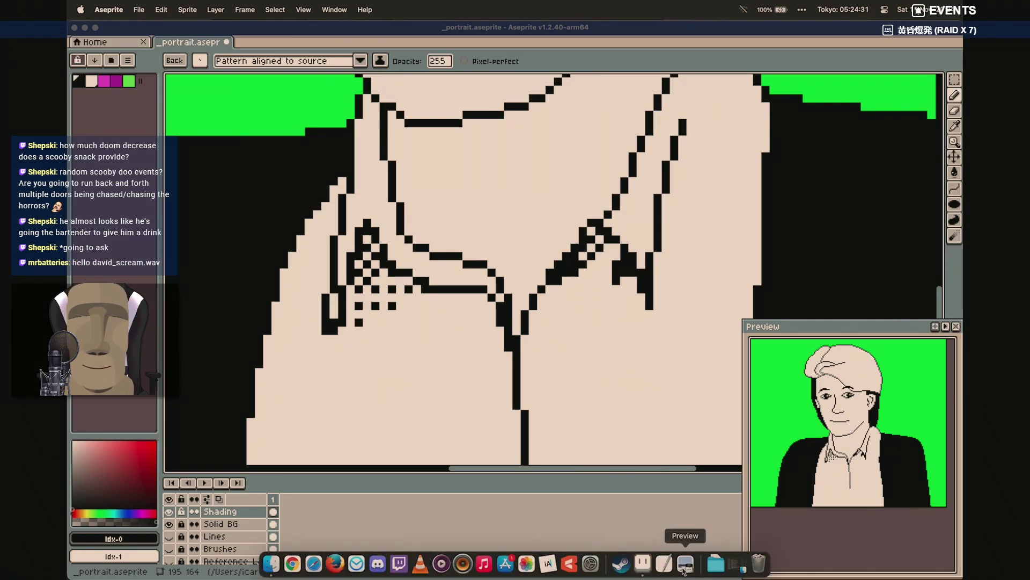
# Using the Preview reference, extend the sparse black dot pattern in a row beneath the left collar toward the shirt's centre line
pyautogui.click(684, 565)
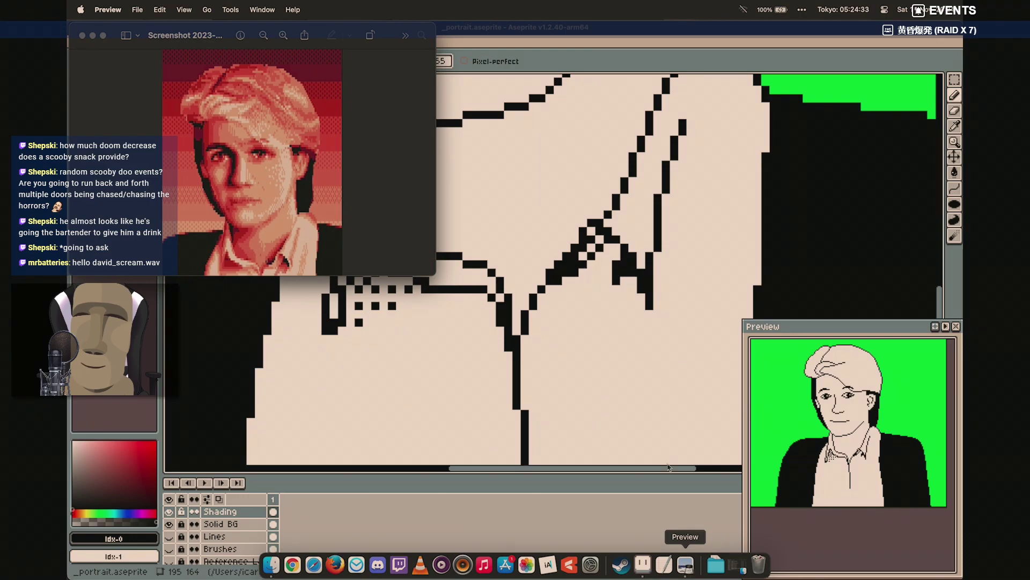
pyautogui.click(683, 40)
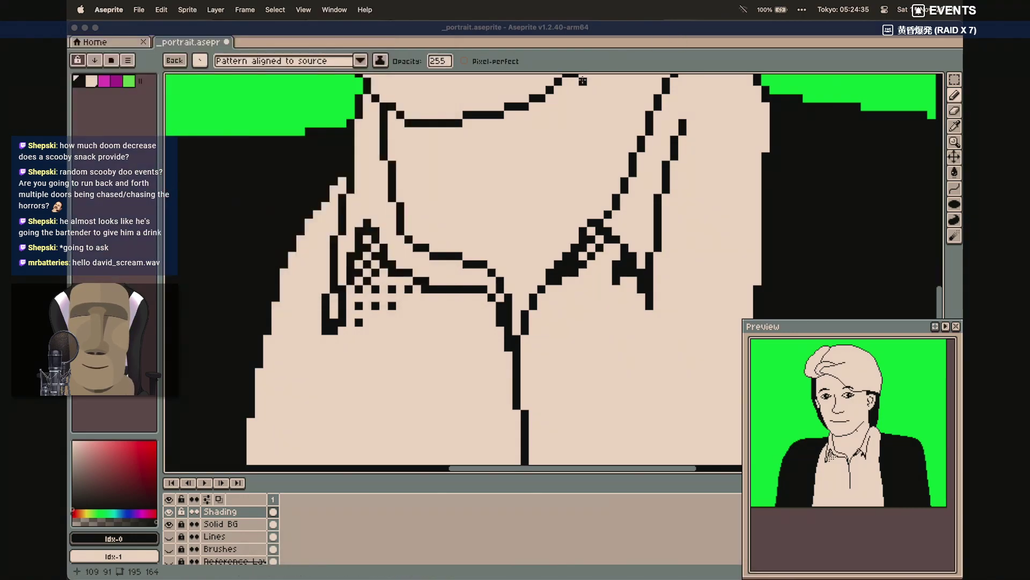
pyautogui.click(658, 422)
pyautogui.click(687, 570)
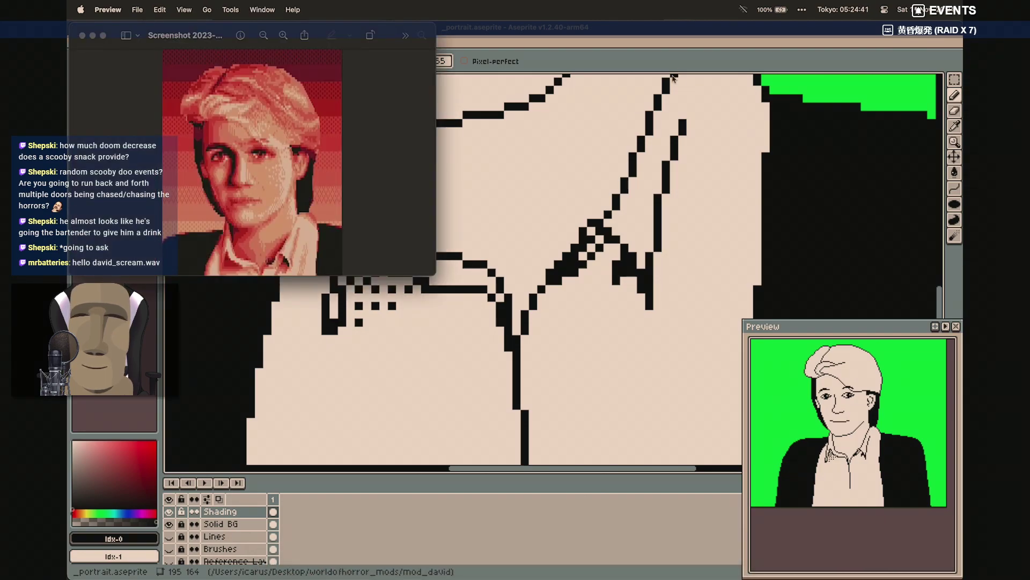
pyautogui.click(643, 35)
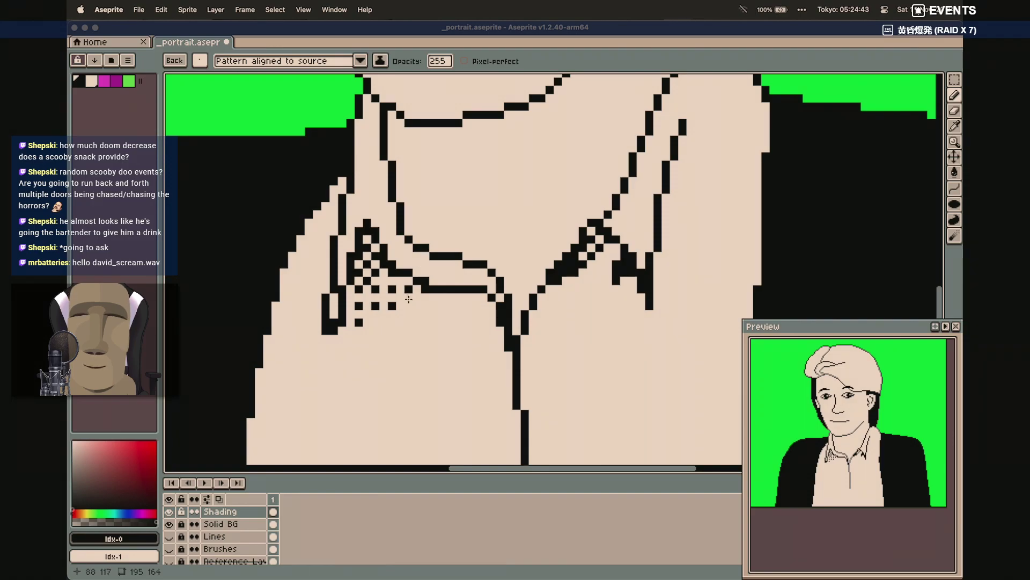
pyautogui.moveTo(408, 305)
pyautogui.mouseDown()
pyautogui.moveTo(477, 306)
pyautogui.moveTo(499, 337)
pyautogui.mouseUp()
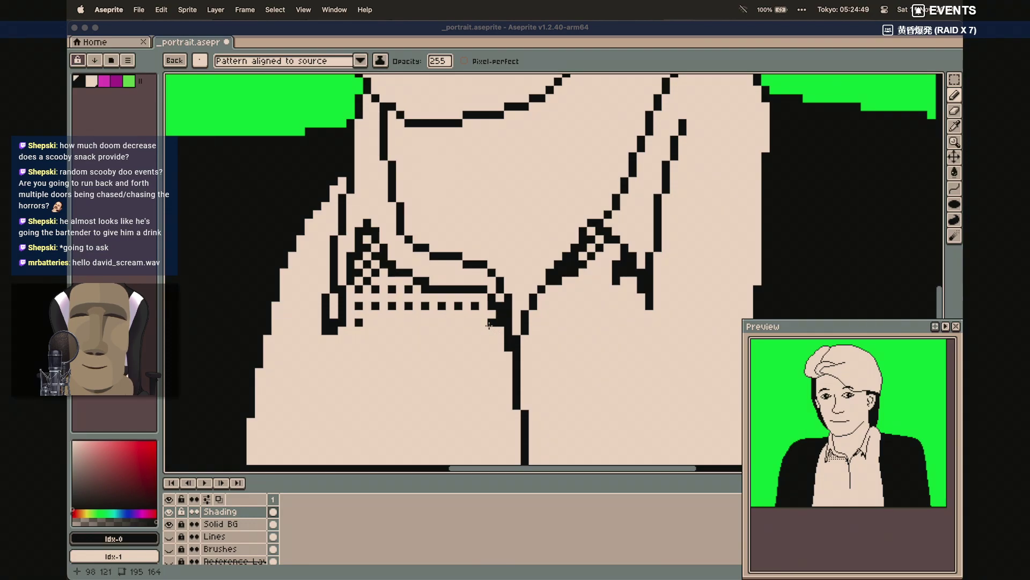
pyautogui.click(475, 322)
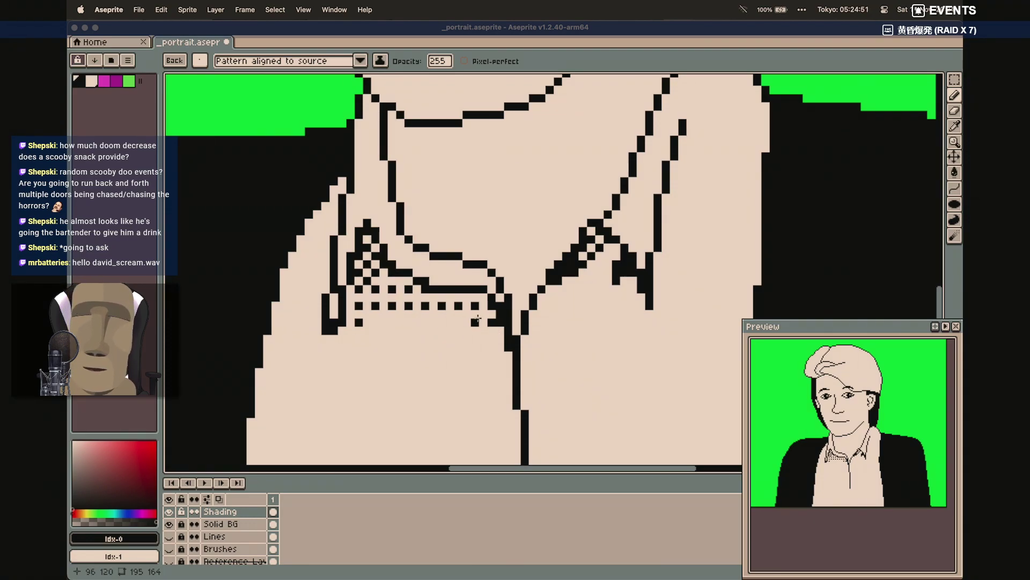
# Study the Preview reference and add sparse black pattern dots on the shirt beneath the right collar
pyautogui.moveTo(603, 573)
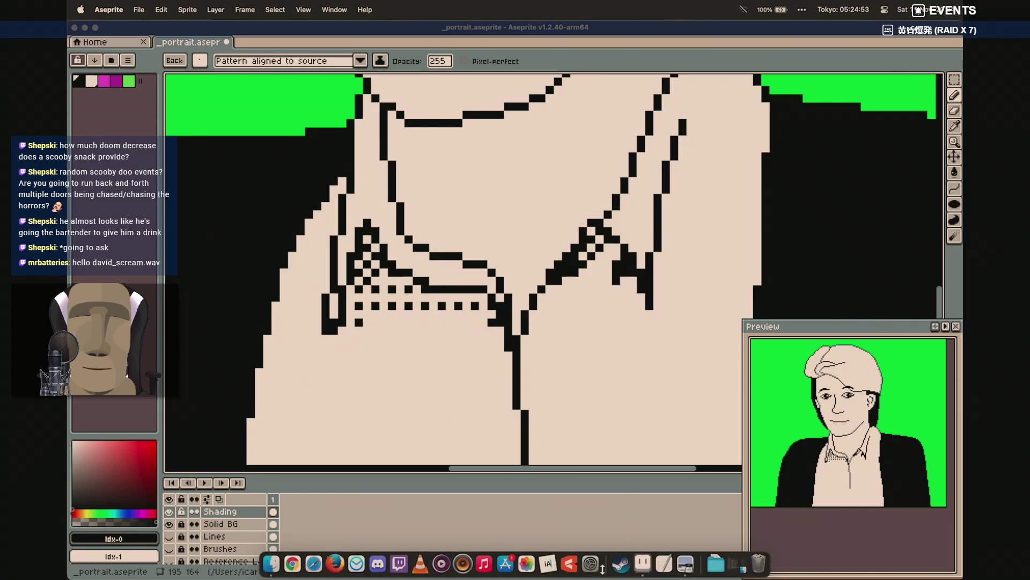
pyautogui.click(686, 562)
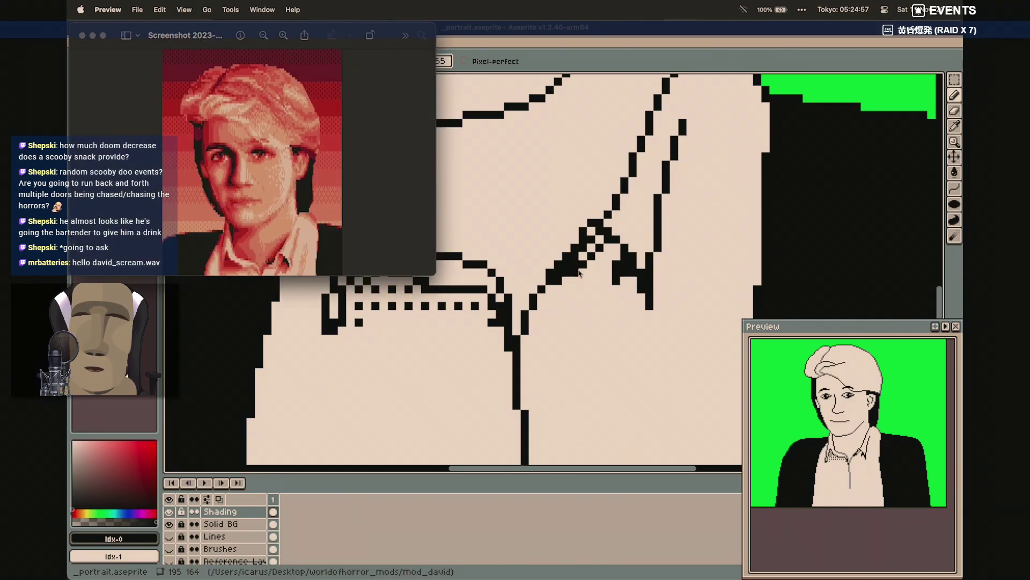
pyautogui.click(654, 34)
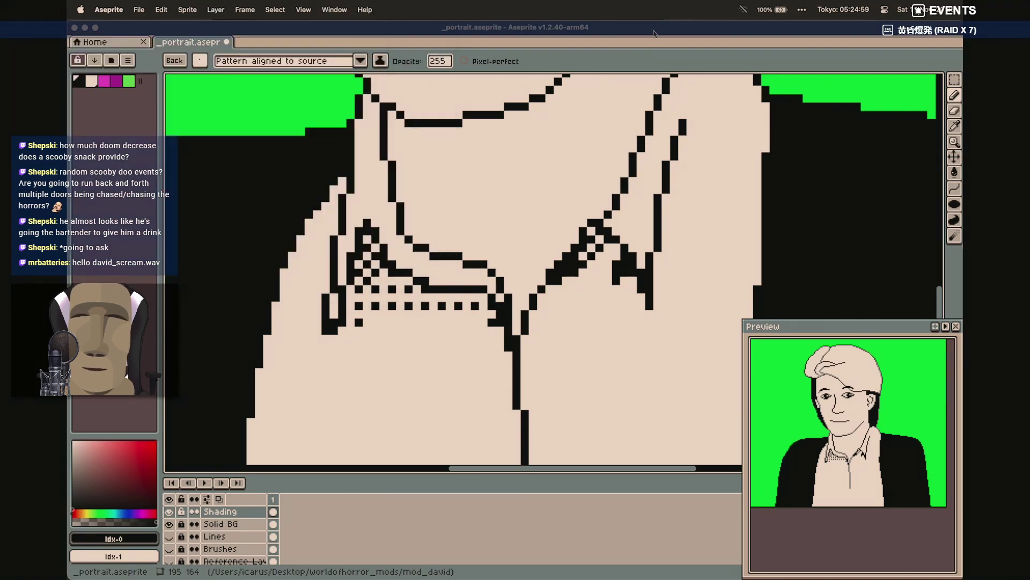
pyautogui.moveTo(549, 578)
pyautogui.click(684, 576)
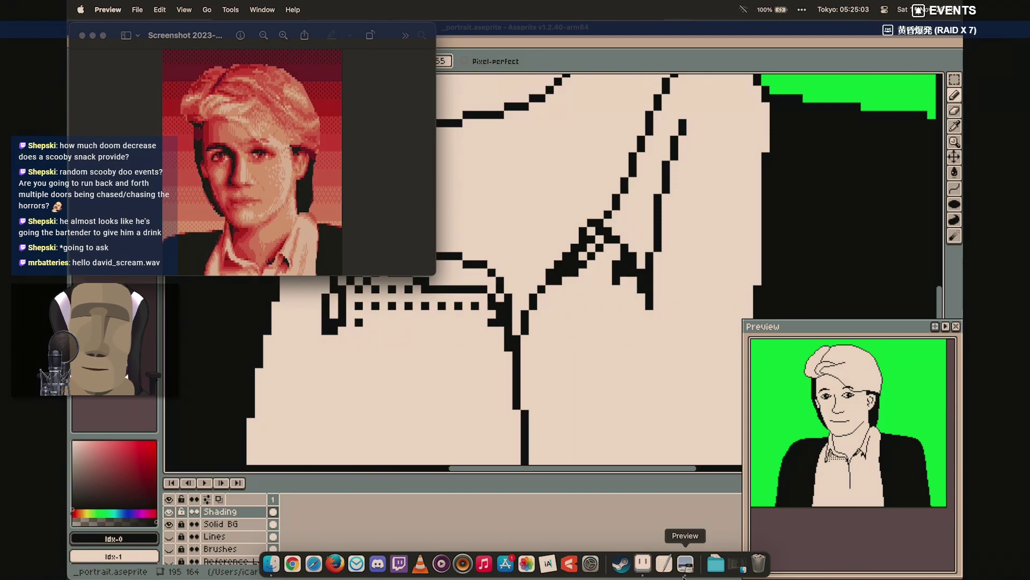
pyautogui.click(697, 130)
pyautogui.moveTo(611, 256)
pyautogui.mouseDown()
pyautogui.moveTo(567, 337)
pyautogui.moveTo(610, 286)
pyautogui.mouseUp()
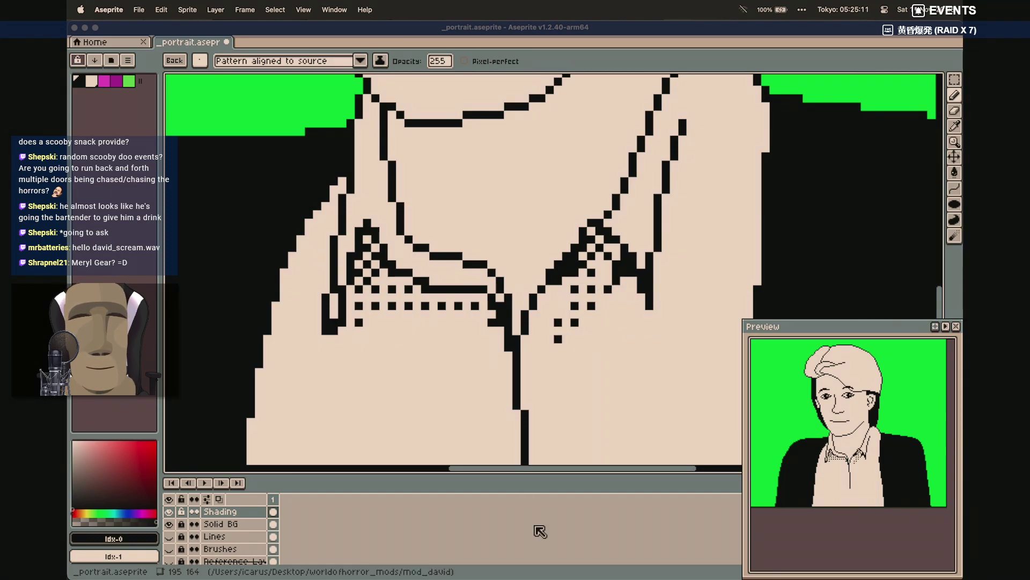
# Check the Preview reference, undo a first dotted outline on the neck and fill the neck shadow below the chin with sparse black dots
pyautogui.moveTo(644, 577)
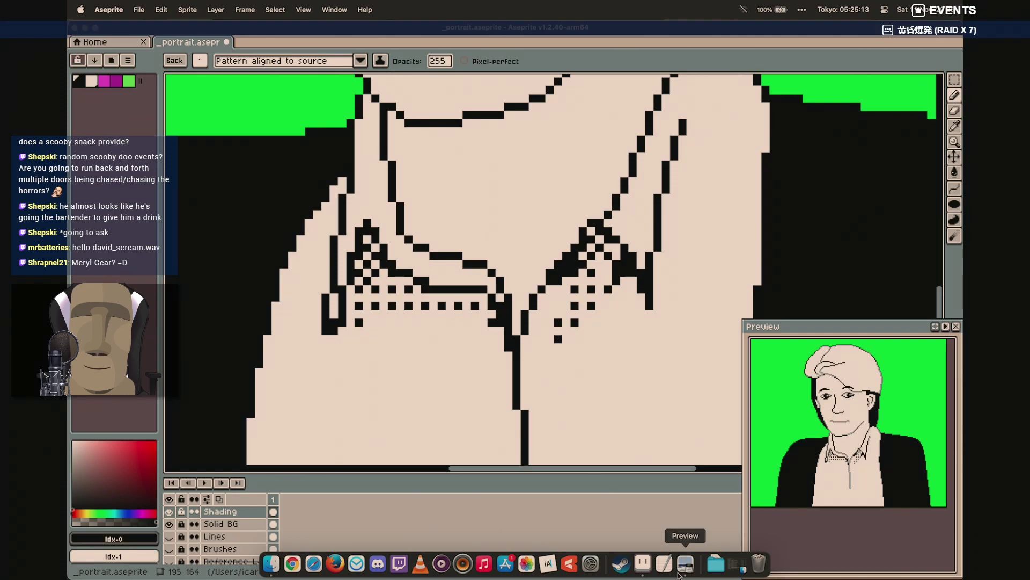
pyautogui.click(679, 572)
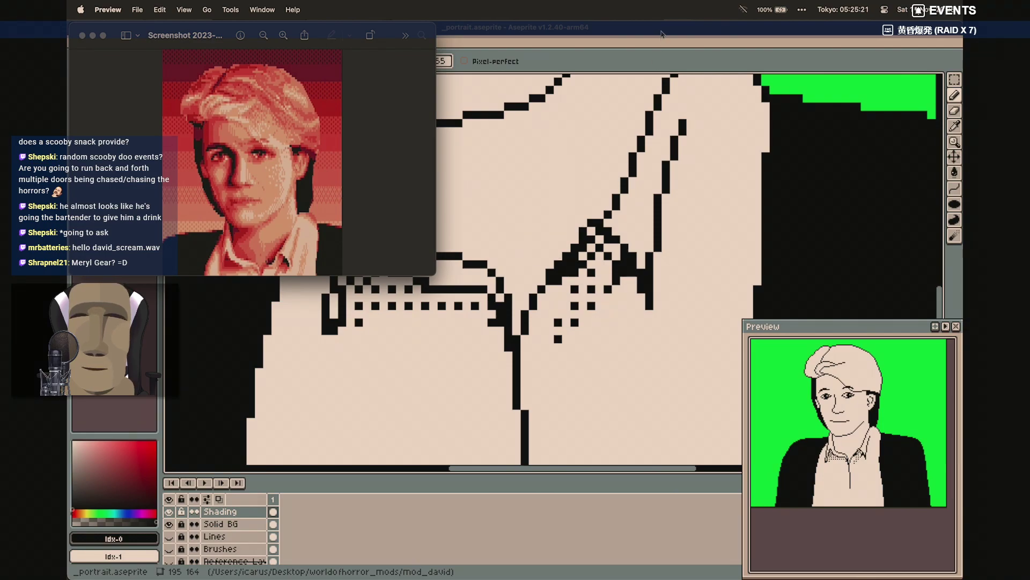
pyautogui.click(663, 28)
pyautogui.scroll(5, 542, 134)
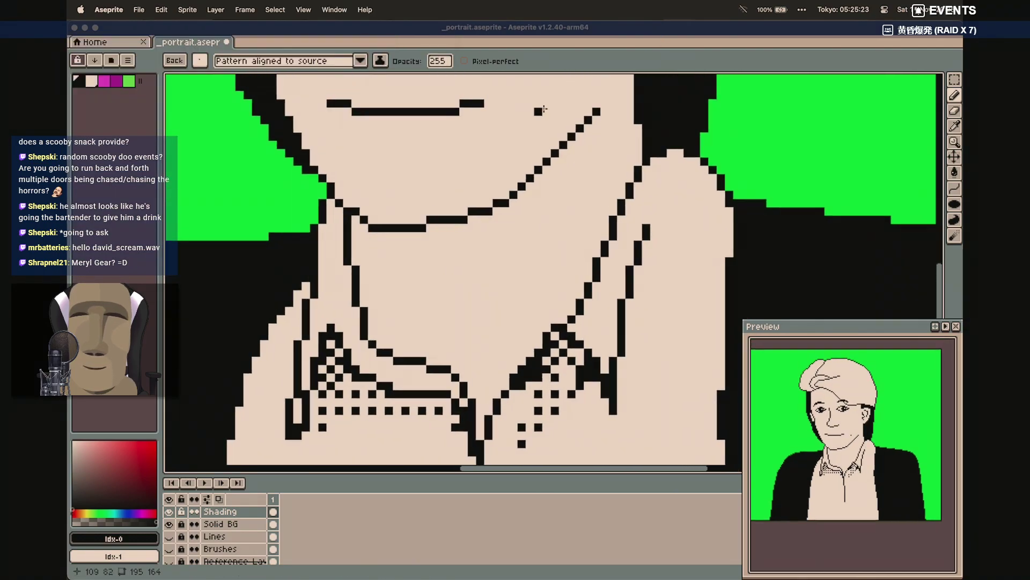
pyautogui.moveTo(535, 186); pyautogui.dragTo(464, 327)
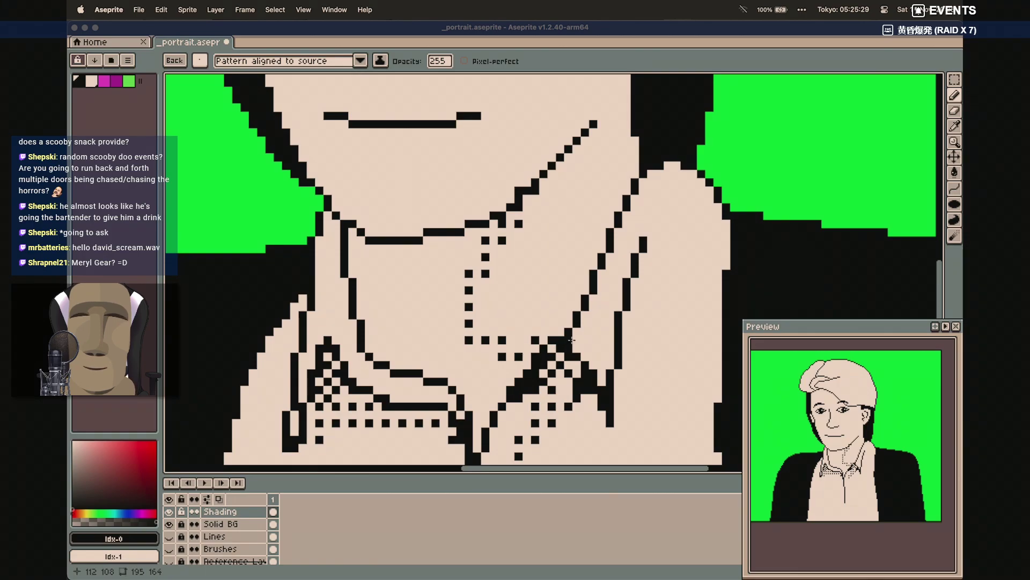
pyautogui.press('super+z')
pyautogui.moveTo(518, 210)
pyautogui.mouseDown()
pyautogui.moveTo(468, 322)
pyautogui.moveTo(481, 342)
pyautogui.moveTo(527, 337)
pyautogui.moveTo(584, 290)
pyautogui.moveTo(543, 337)
pyautogui.moveTo(564, 324)
pyautogui.moveTo(489, 355)
pyautogui.moveTo(473, 402)
pyautogui.moveTo(520, 365)
pyautogui.moveTo(480, 427)
pyautogui.moveTo(482, 341)
pyautogui.moveTo(466, 359)
pyautogui.moveTo(449, 309)
pyautogui.moveTo(468, 249)
pyautogui.moveTo(441, 273)
pyautogui.moveTo(454, 243)
pyautogui.moveTo(413, 261)
pyautogui.moveTo(358, 246)
pyautogui.moveTo(415, 260)
pyautogui.moveTo(361, 270)
pyautogui.moveTo(371, 272)
pyautogui.moveTo(364, 261)
pyautogui.moveTo(436, 272)
pyautogui.moveTo(380, 282)
pyautogui.moveTo(368, 312)
pyautogui.moveTo(395, 284)
pyautogui.moveTo(437, 291)
pyautogui.moveTo(386, 320)
pyautogui.moveTo(372, 342)
pyautogui.moveTo(399, 335)
pyautogui.moveTo(420, 307)
pyautogui.moveTo(437, 312)
pyautogui.moveTo(403, 337)
pyautogui.moveTo(419, 357)
pyautogui.mouseUp()
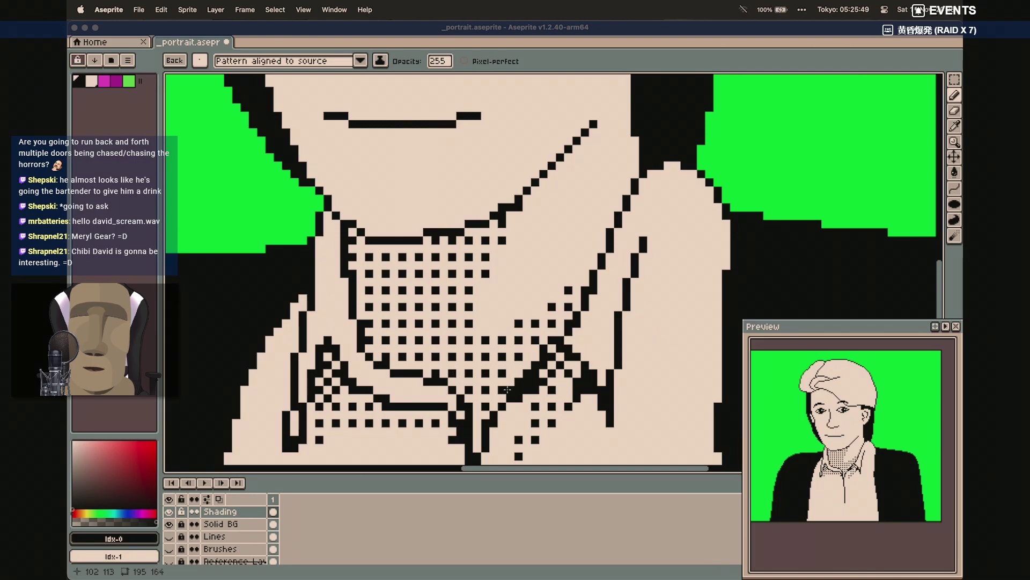
# Recheck the Preview reference and paint a solid black shadow at the neck's upper left edge, just under the jaw
pyautogui.scroll(2, 507, 389)
pyautogui.scroll(3, 507, 389)
pyautogui.scroll(-4, 507, 388)
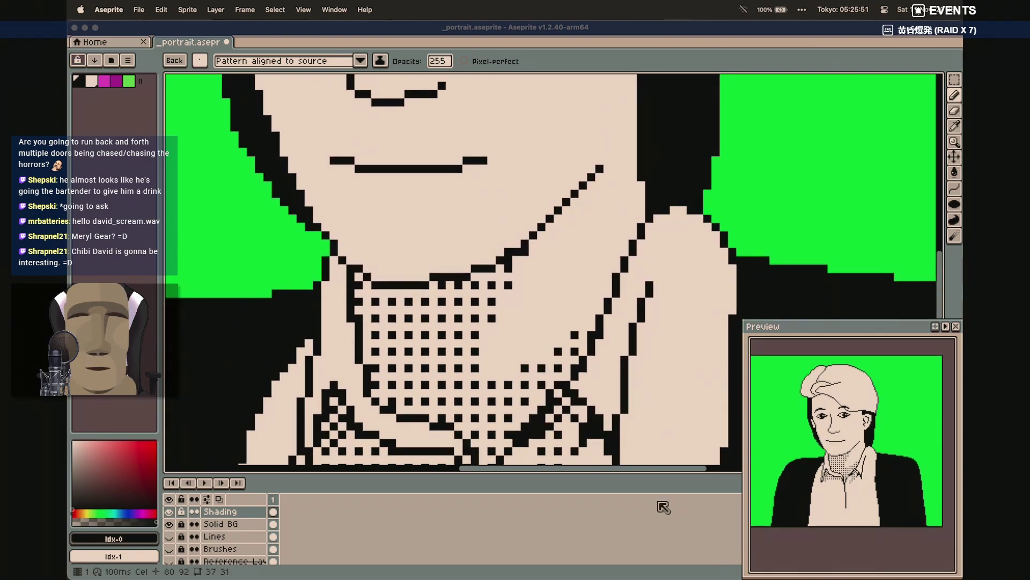
pyautogui.click(687, 564)
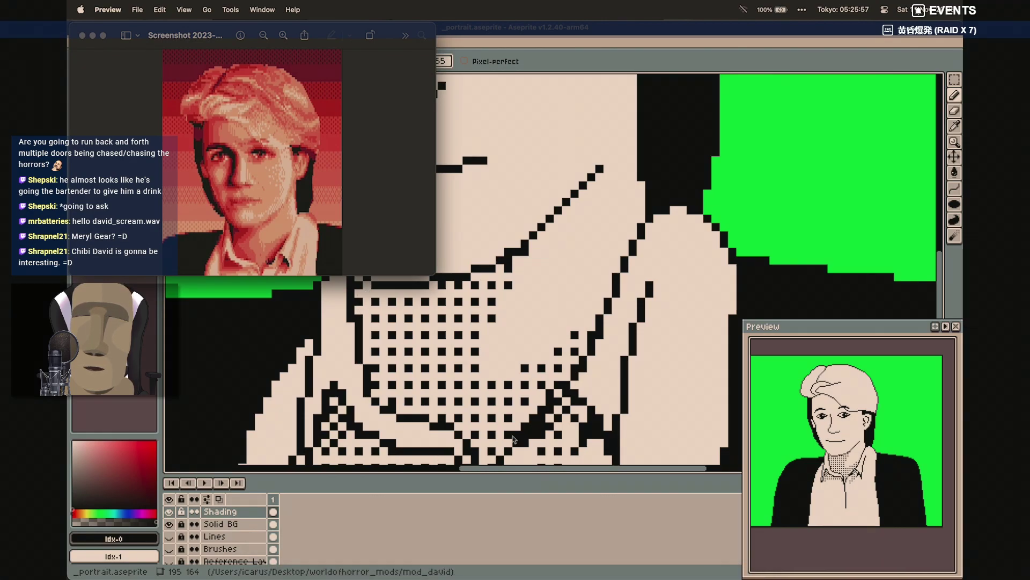
pyautogui.click(667, 27)
pyautogui.press('ctrl')
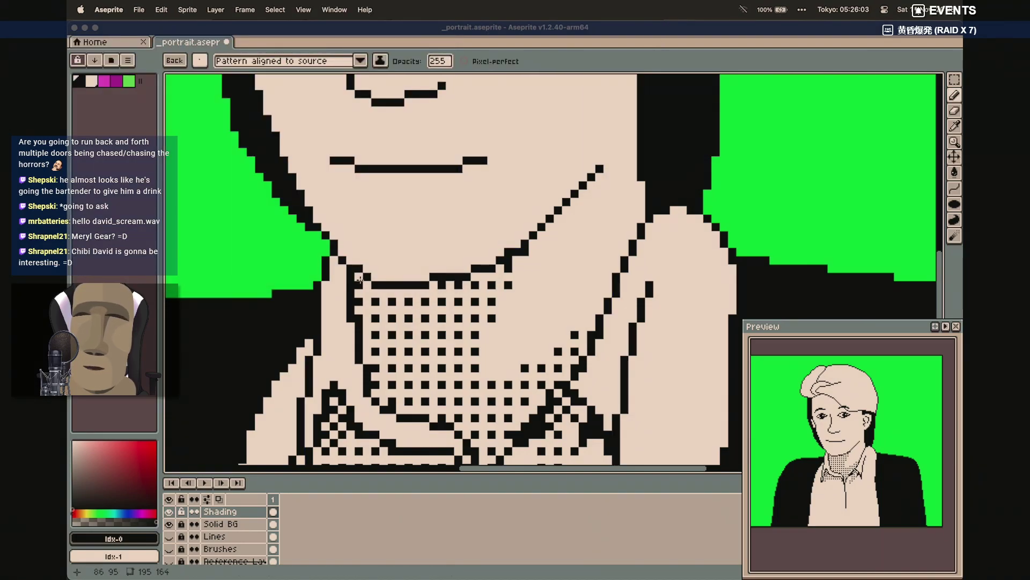
pyautogui.keyDown('alt'); pyautogui.click(371, 301); pyautogui.keyUp('alt')
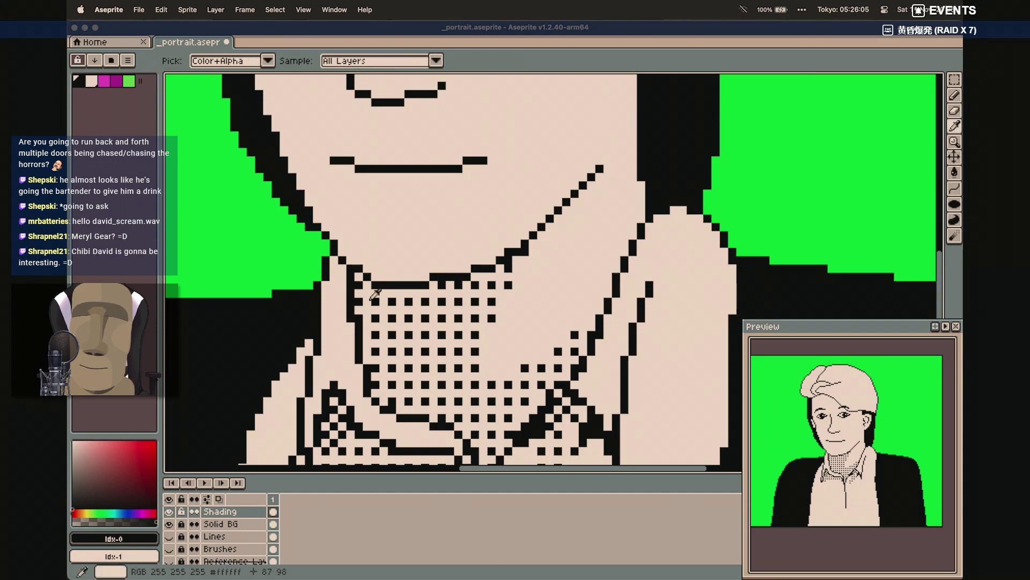
pyautogui.click(363, 286)
pyautogui.moveTo(362, 287); pyautogui.dragTo(363, 311)
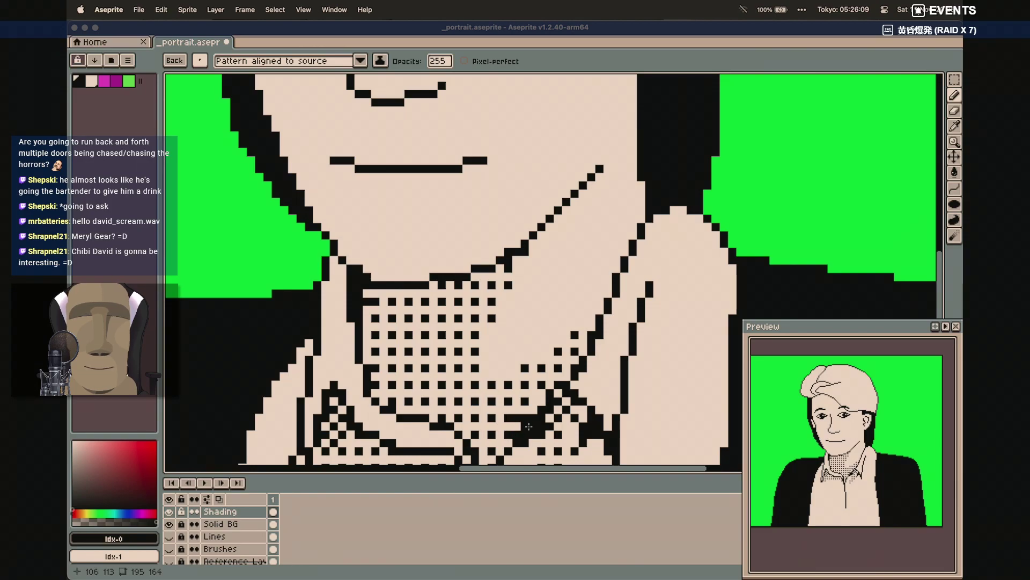
# Check the Preview reference and paint a solid black shadow on the neck along the inner edge of the right collar
pyautogui.scroll(-3, 524, 429)
pyautogui.moveTo(569, 569)
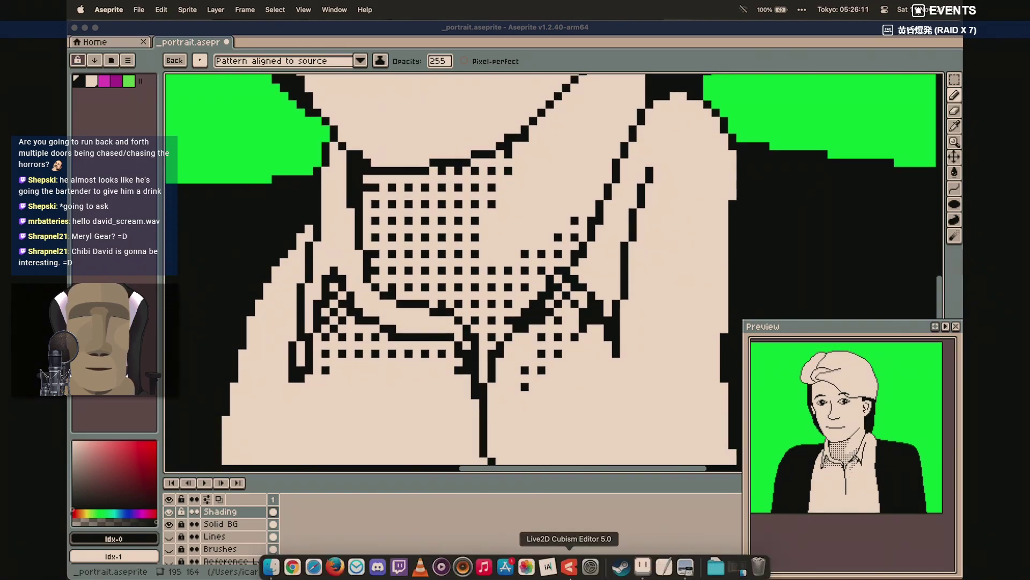
pyautogui.click(686, 568)
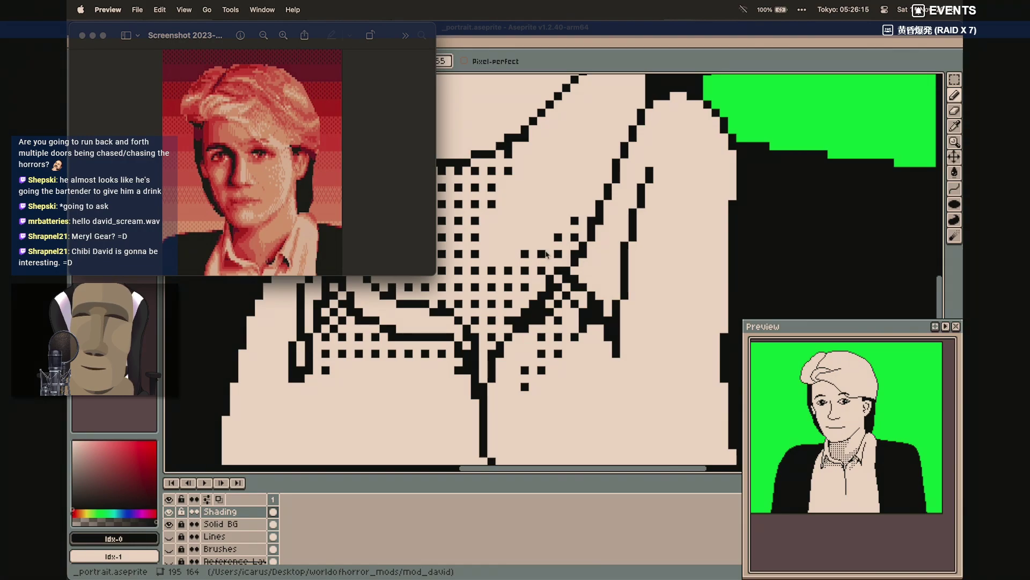
pyautogui.click(666, 28)
pyautogui.moveTo(577, 258)
pyautogui.mouseDown()
pyautogui.moveTo(531, 290)
pyautogui.moveTo(517, 321)
pyautogui.mouseUp()
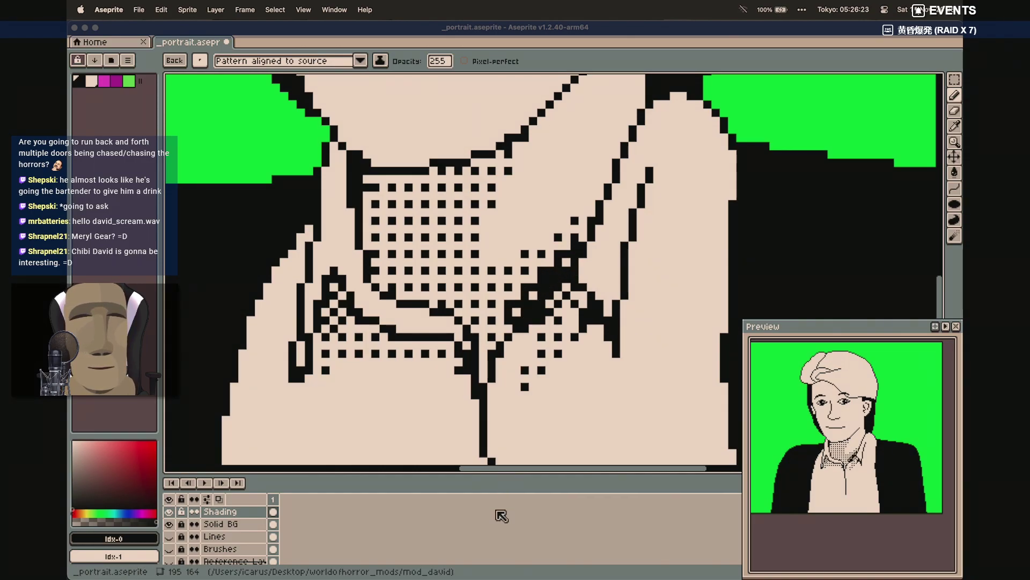
# Undo the last solid shadow strokes on the neck and repaint a thinner solid black shadow along the right collar's inner edge with the 1px square brush
pyautogui.click(510, 338)
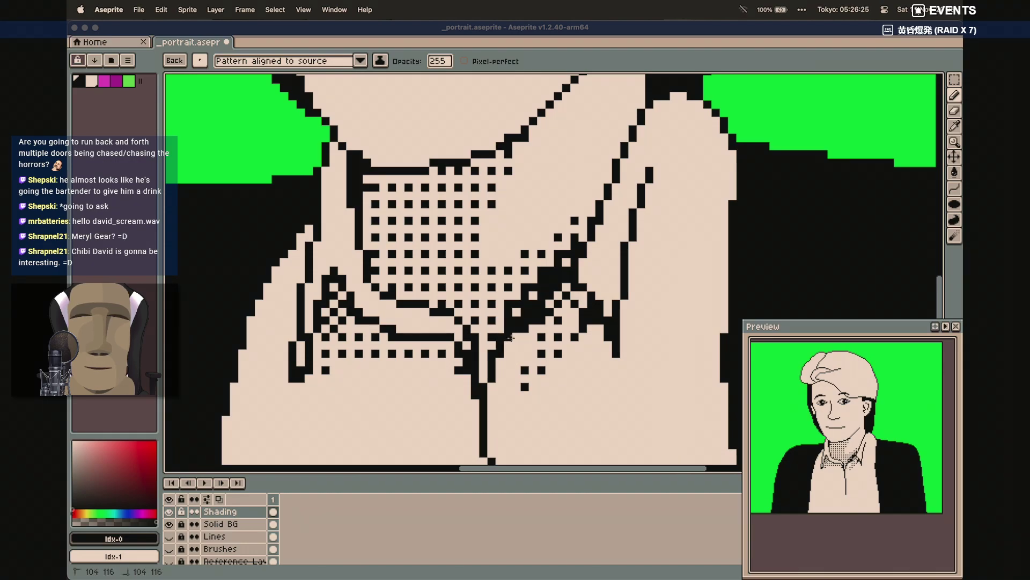
pyautogui.press('super+z')
pyautogui.press('super+z')
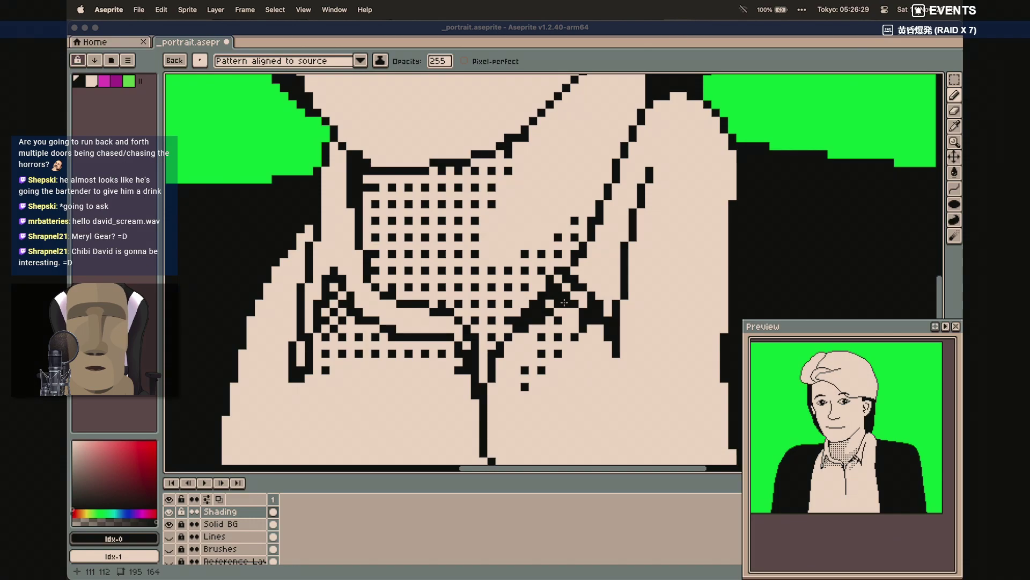
pyautogui.click(200, 60)
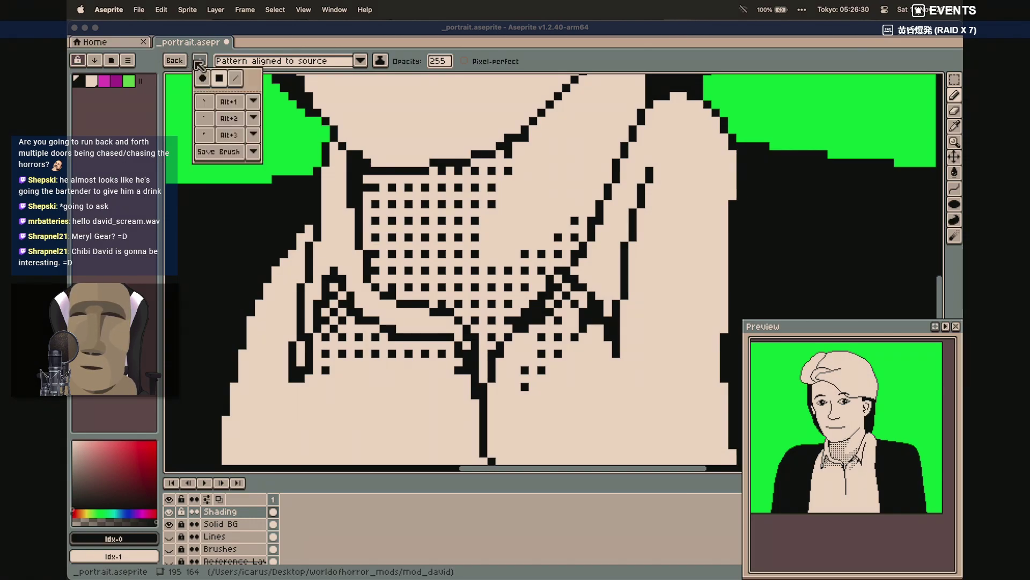
pyautogui.click(220, 79)
pyautogui.moveTo(500, 337); pyautogui.dragTo(561, 273)
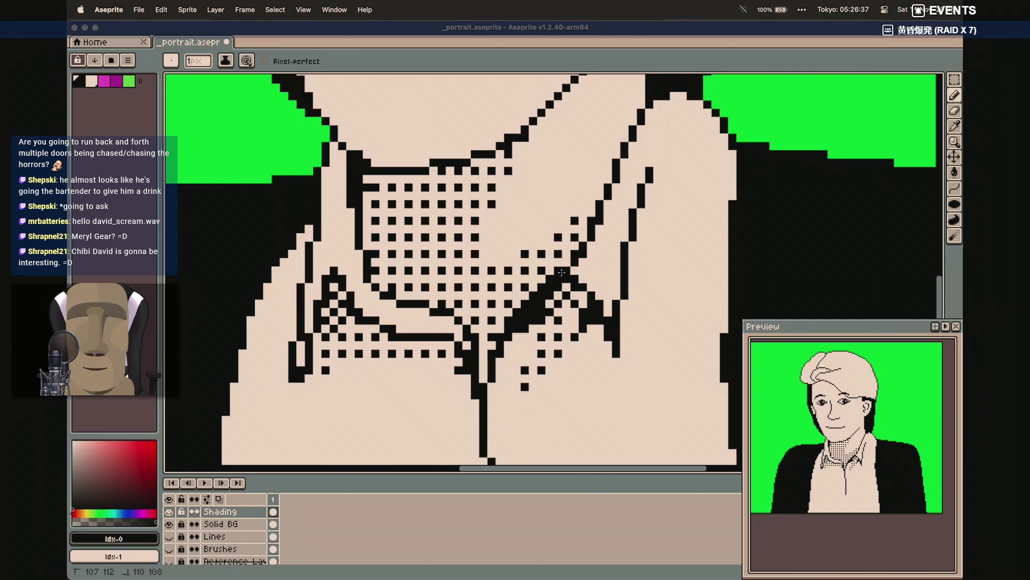
pyautogui.click(566, 263)
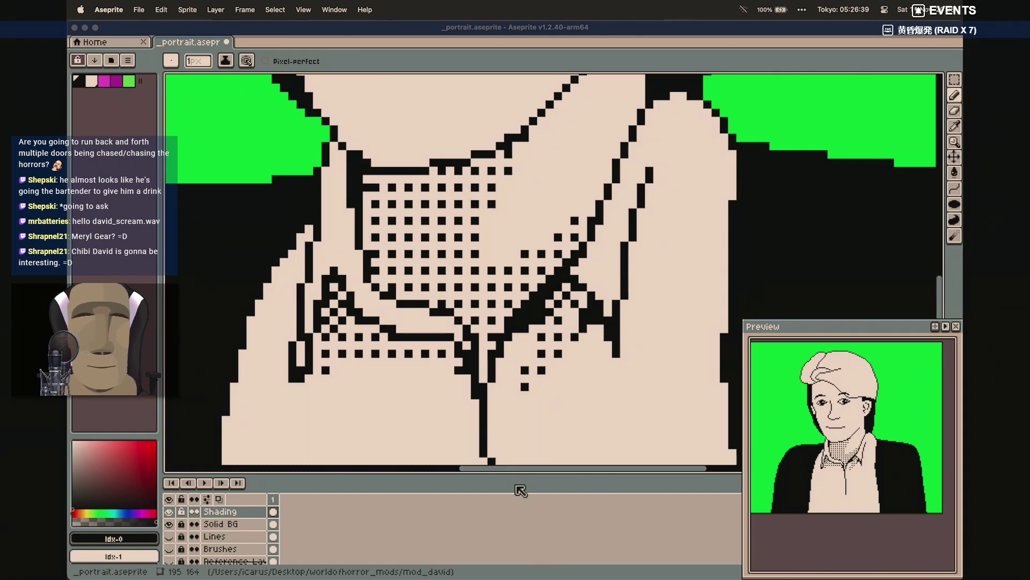
pyautogui.scroll(2, 480, 366)
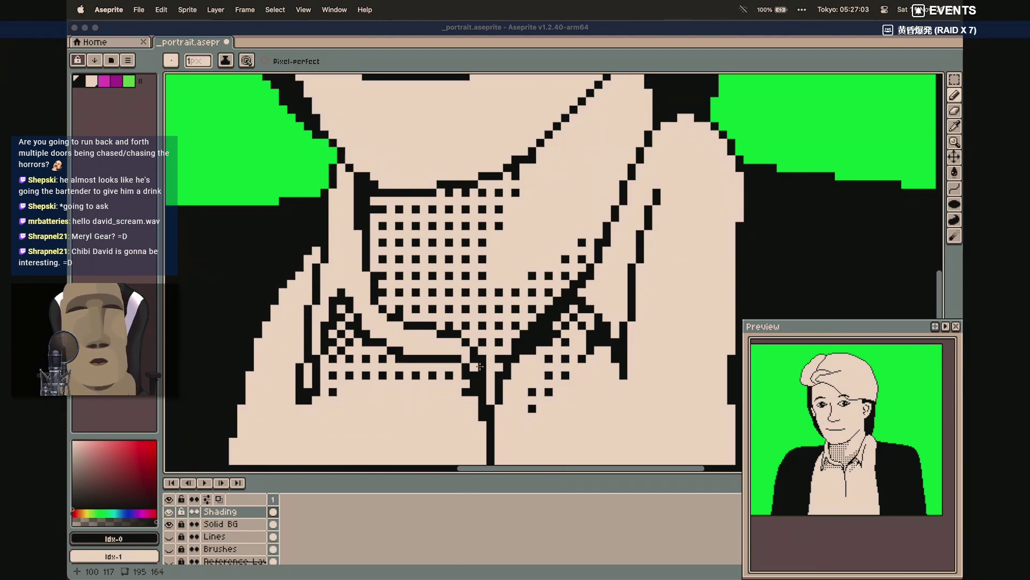
pyautogui.click(599, 292)
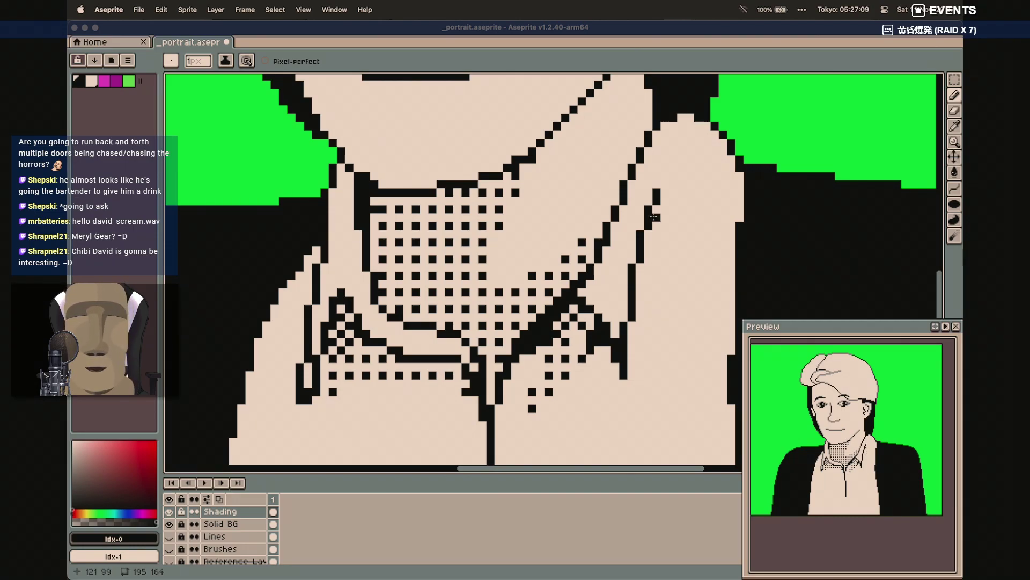
# Check the Preview reference, switch to the first saved pattern brush and add sparse black dots down the left collar's outer edge
pyautogui.scroll(2, 627, 269)
pyautogui.scroll(-5, 628, 347)
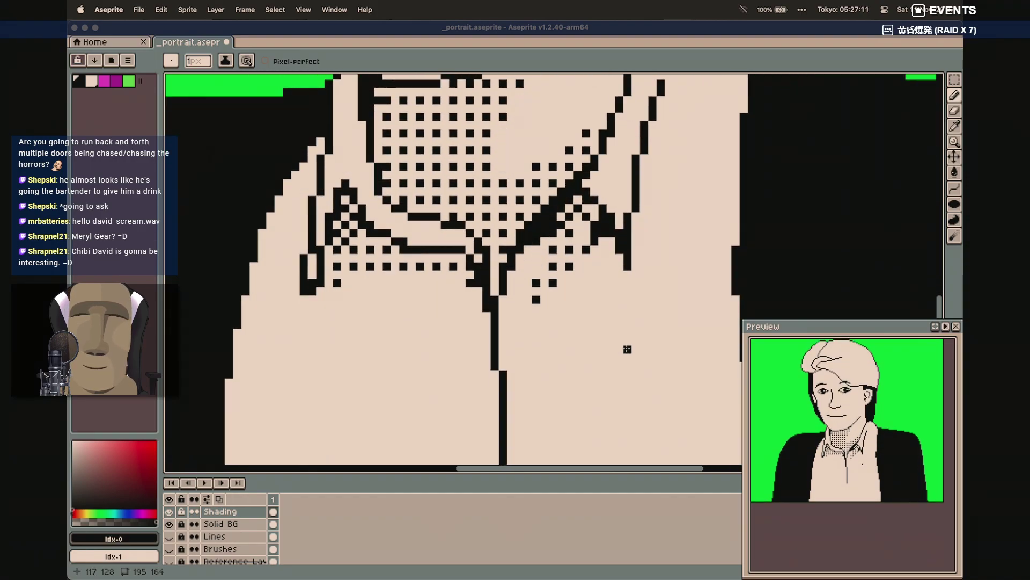
pyautogui.scroll(8, 628, 348)
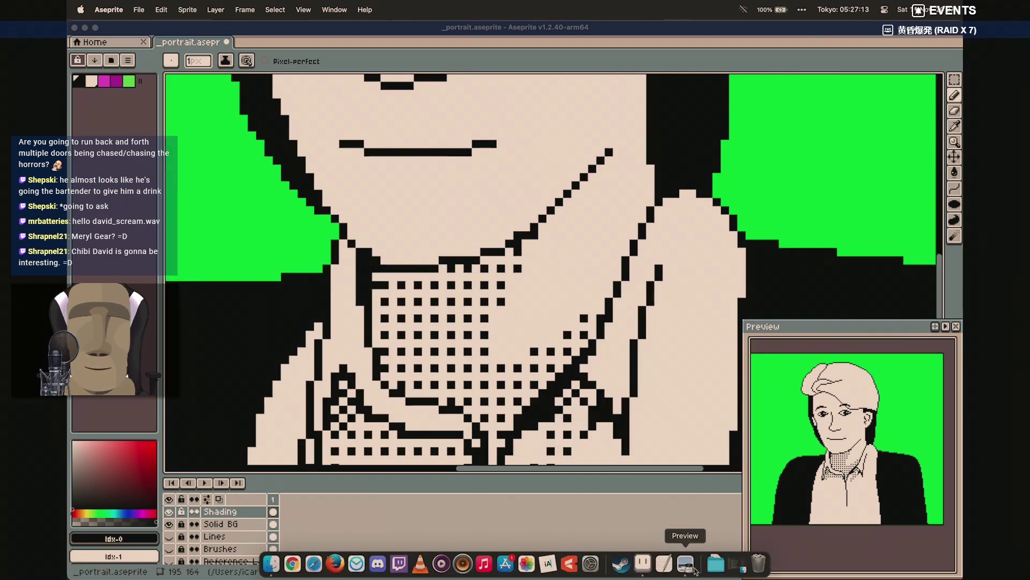
pyautogui.click(687, 564)
pyautogui.click(688, 563)
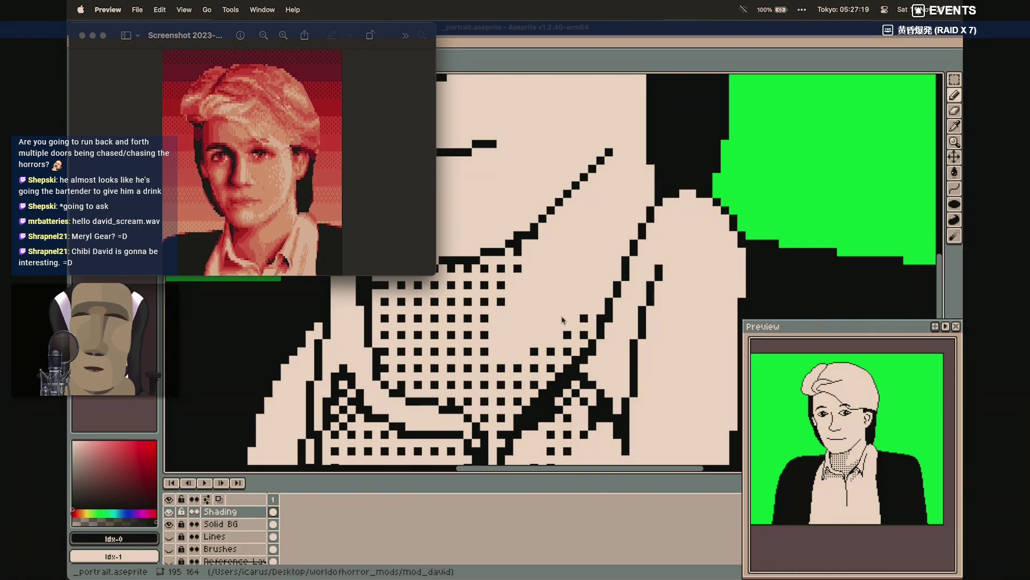
pyautogui.click(561, 27)
pyautogui.hscroll(-5, 507, 366)
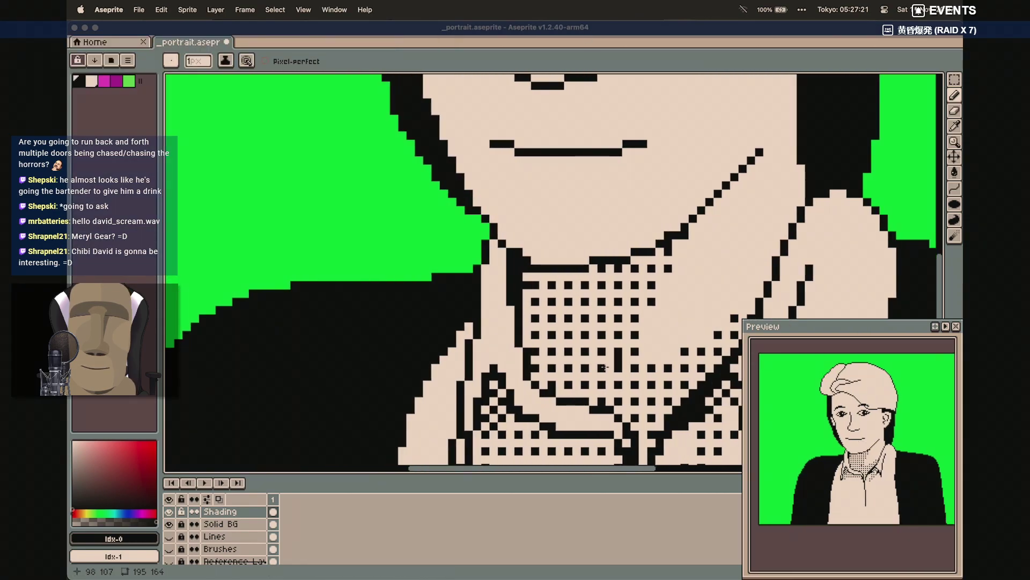
pyautogui.hotkey('alt', '1')
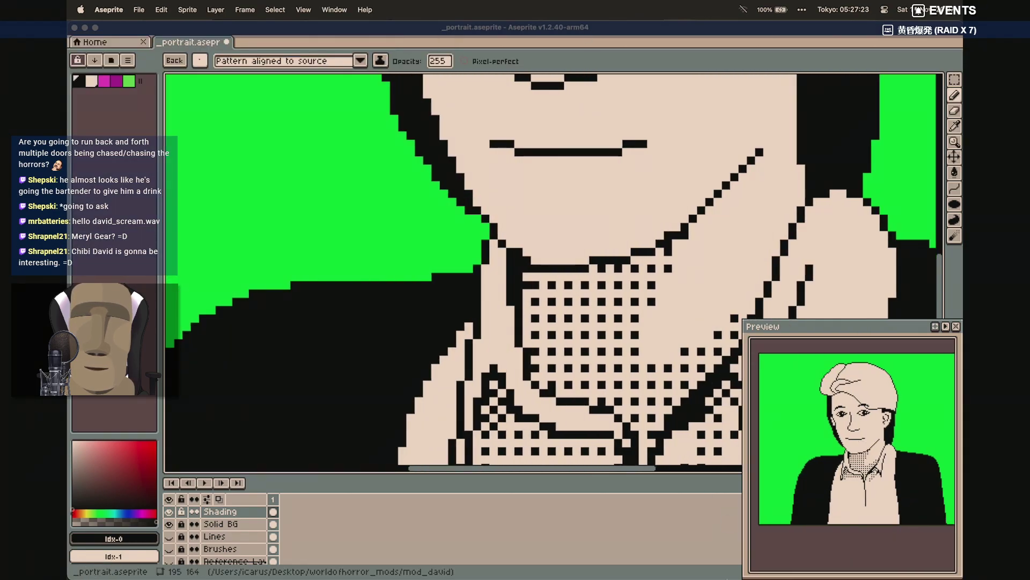
pyautogui.click(685, 563)
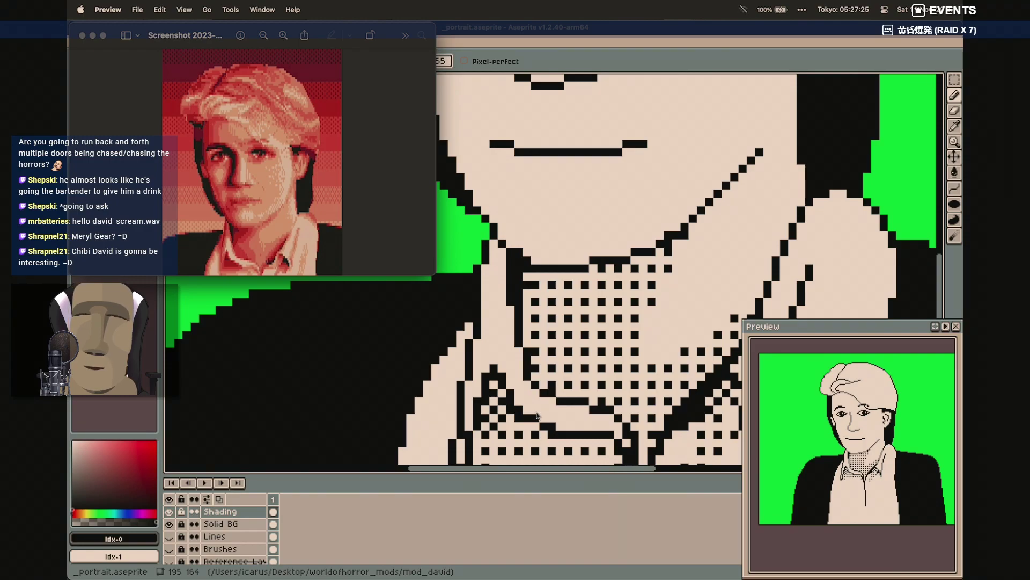
pyautogui.click(547, 241)
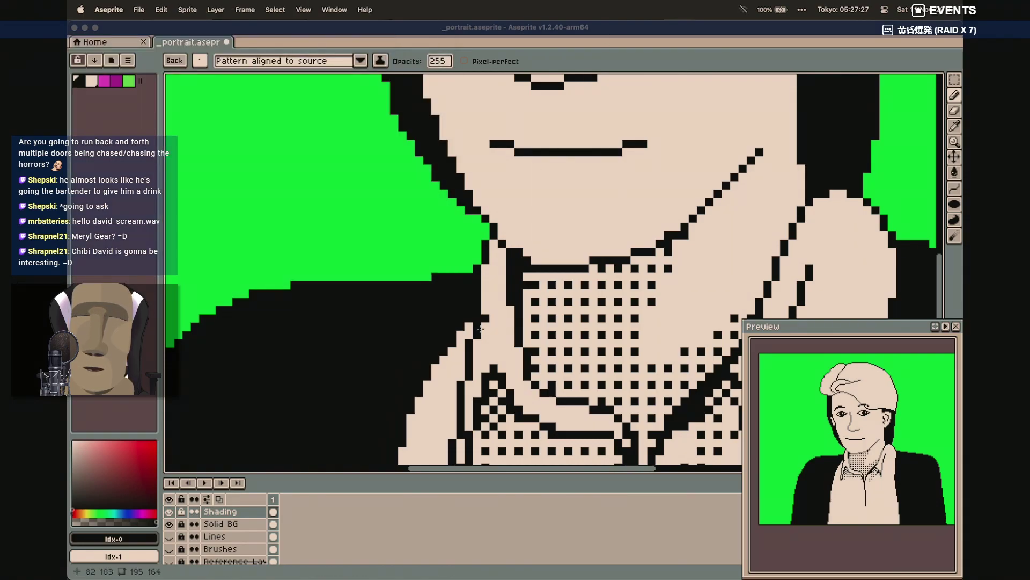
pyautogui.scroll(-5, 479, 328)
pyautogui.scroll(1, 479, 328)
pyautogui.moveTo(531, 103); pyautogui.dragTo(514, 196)
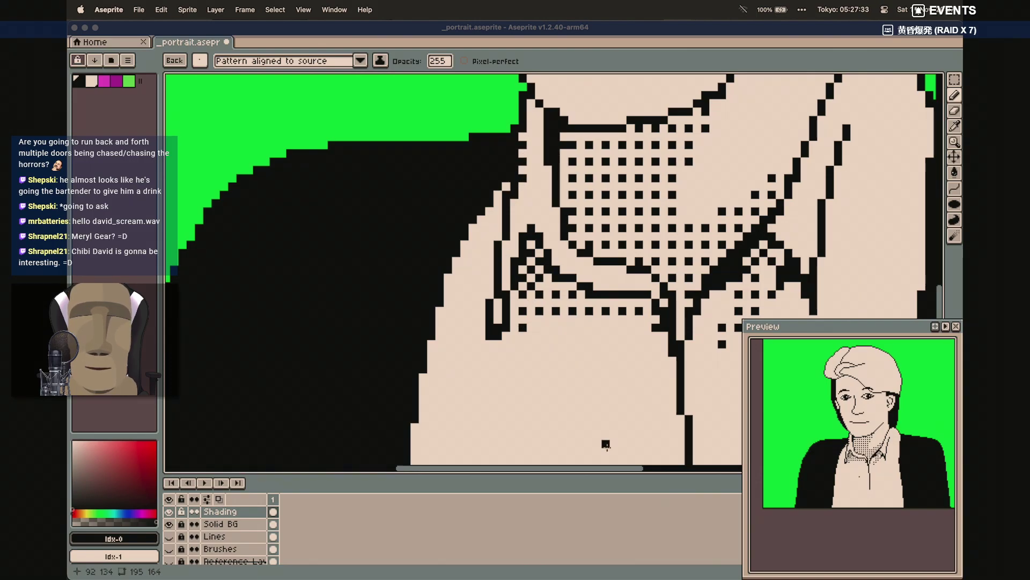
# Recheck the Preview reference and add sparse black dots down the shirt's left edge where it meets the jacket
pyautogui.moveTo(686, 572)
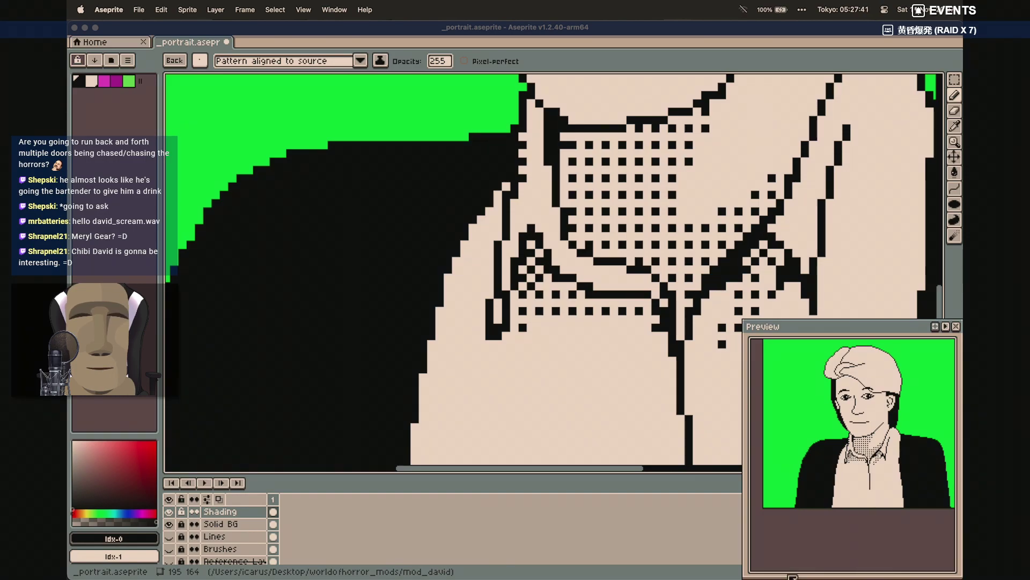
pyautogui.moveTo(780, 579)
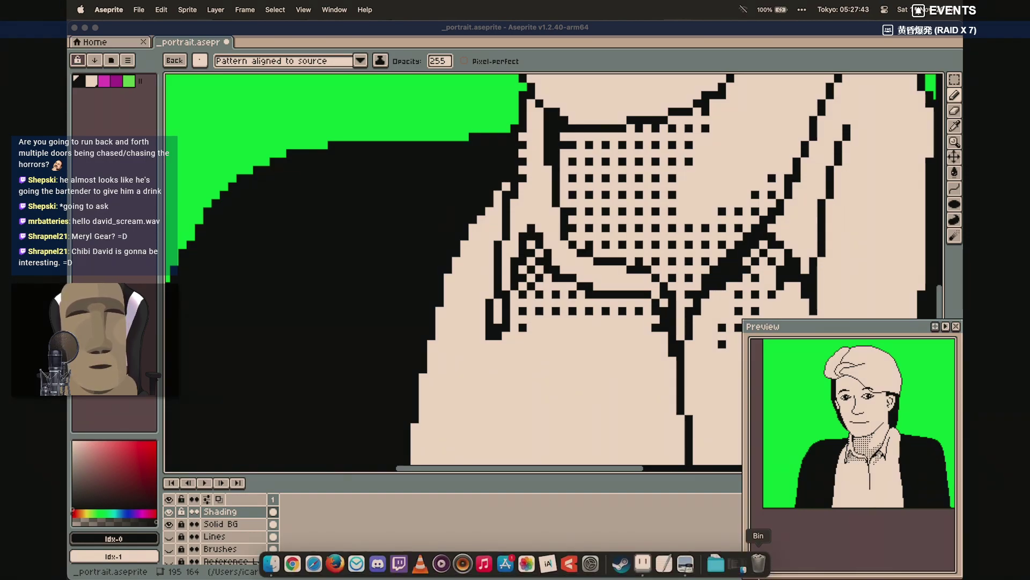
pyautogui.click(686, 564)
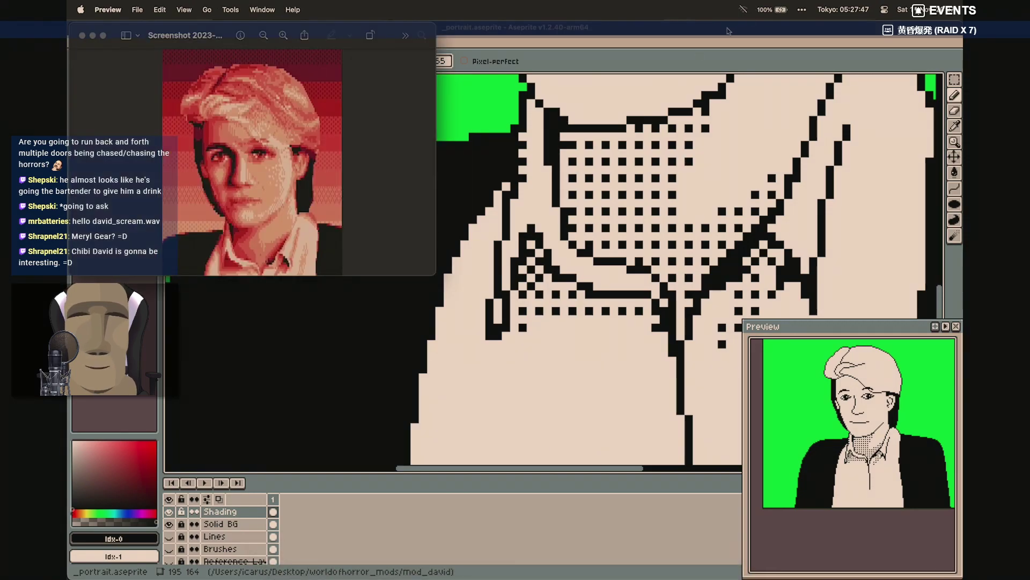
pyautogui.click(484, 189)
pyautogui.moveTo(487, 211)
pyautogui.mouseDown()
pyautogui.moveTo(422, 381)
pyautogui.moveTo(432, 367)
pyautogui.moveTo(421, 399)
pyautogui.moveTo(433, 363)
pyautogui.moveTo(416, 467)
pyautogui.mouseUp()
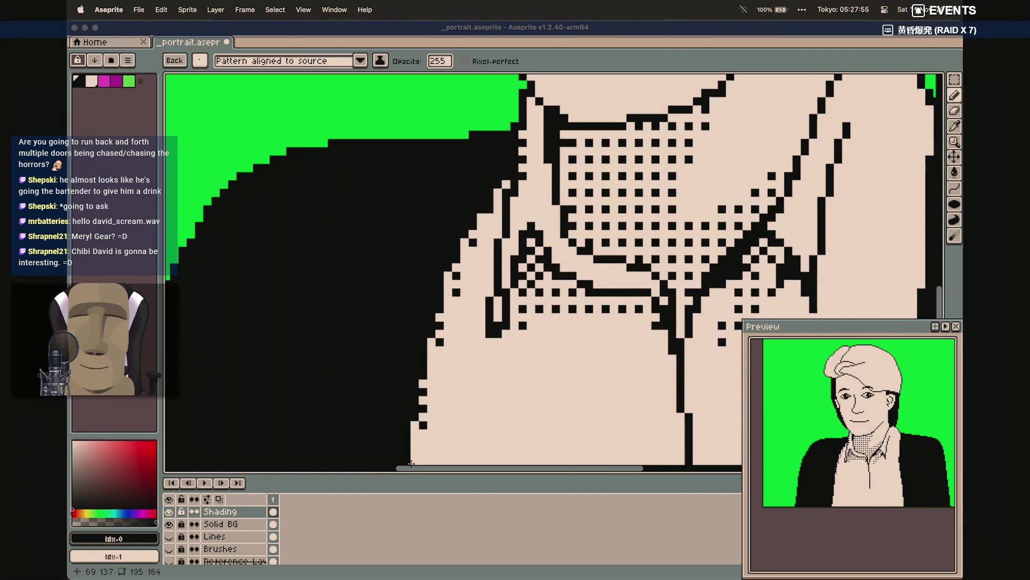
pyautogui.scroll(-4, 418, 442)
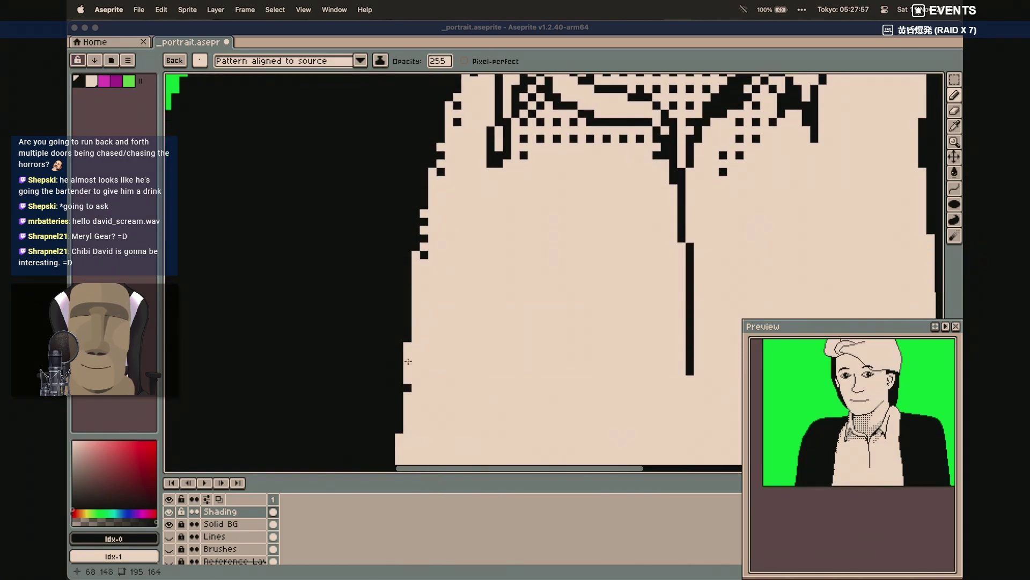
# Check the Preview reference, dot the top and outer edge of the right collar with the black pattern, and undo the last stroke
pyautogui.scroll(3, 409, 347)
pyautogui.hscroll(1, 408, 346)
pyautogui.scroll(2, 406, 346)
pyautogui.hscroll(1, 407, 347)
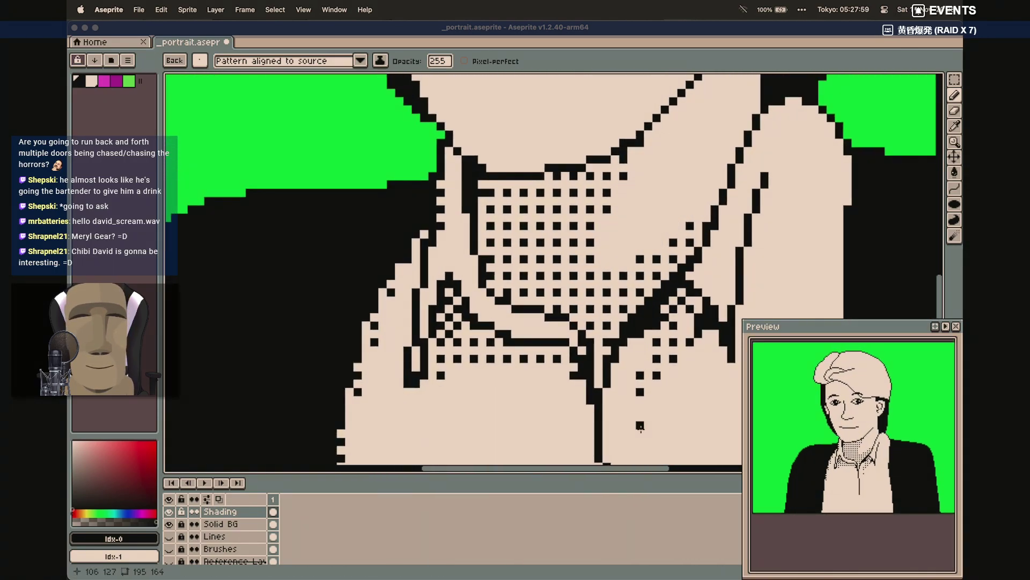
pyautogui.moveTo(685, 532)
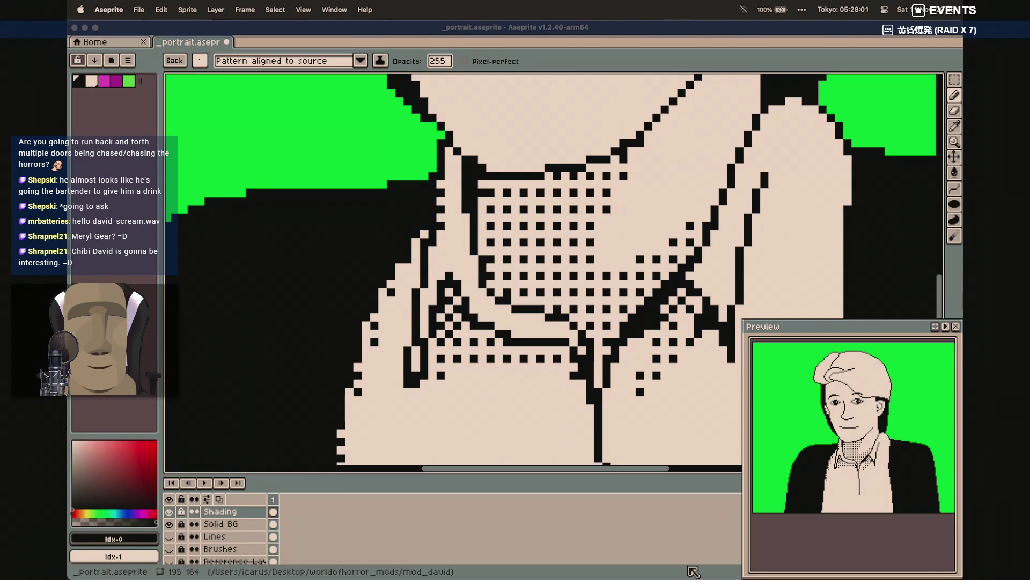
pyautogui.click(686, 564)
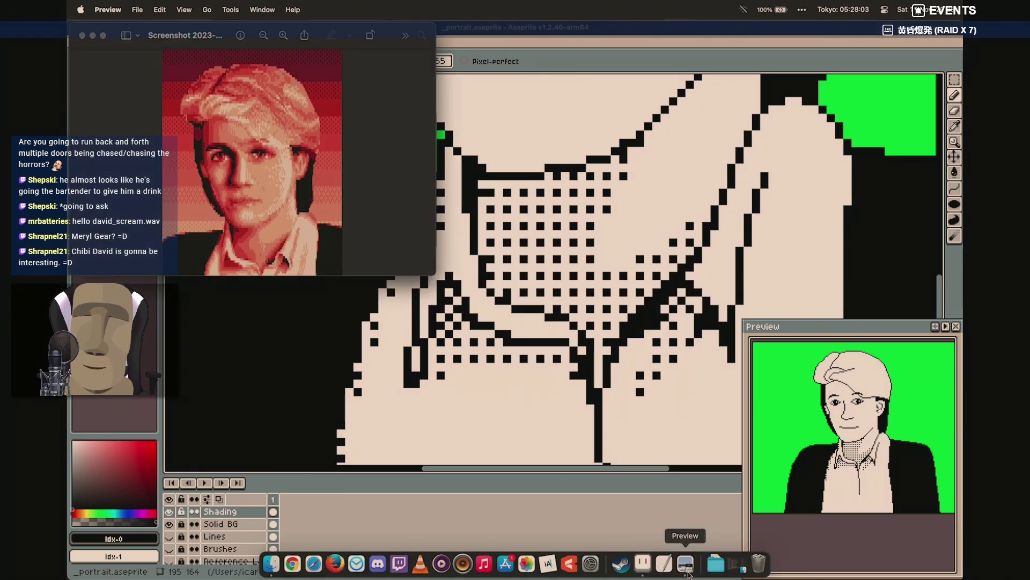
pyautogui.click(878, 32)
pyautogui.scroll(1, 797, 147)
pyautogui.moveTo(798, 148); pyautogui.dragTo(838, 204)
pyautogui.moveTo(780, 140); pyautogui.dragTo(750, 142)
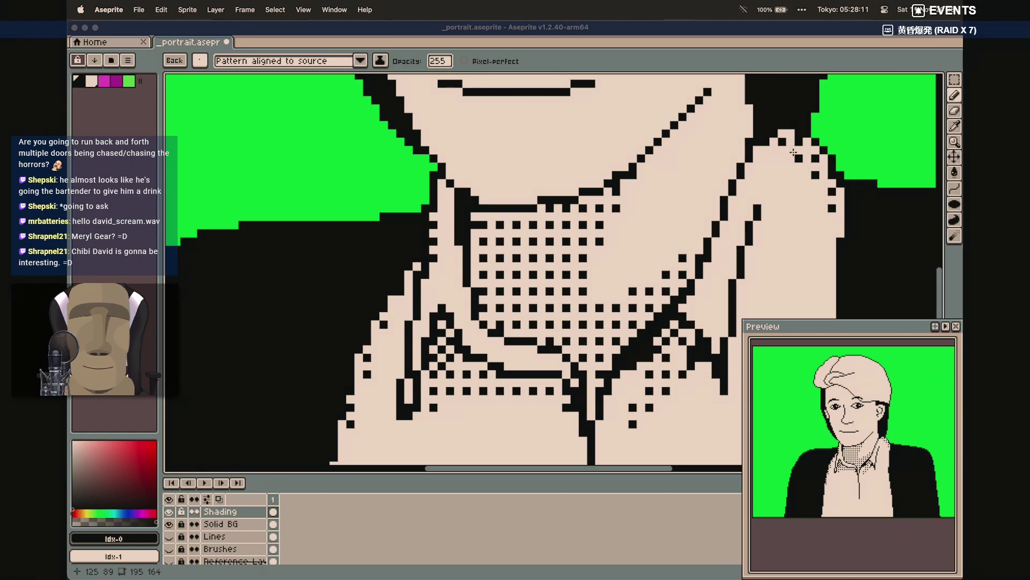
pyautogui.press('super+z')
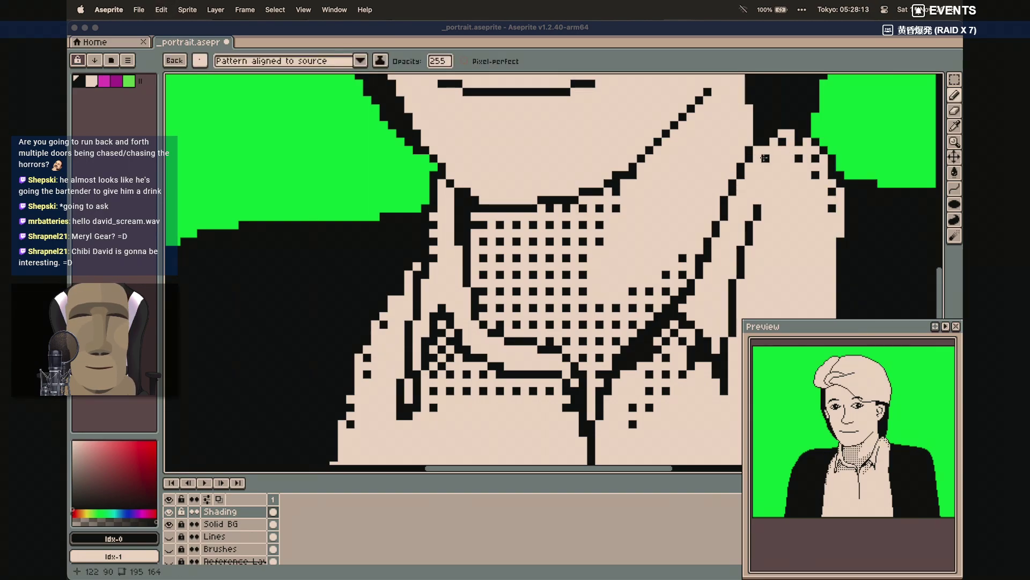
# Study the face in the Preview reference and add sparse black dots from the left eyebrow's inner end down the left side of the nose
pyautogui.scroll(5, 899, 284)
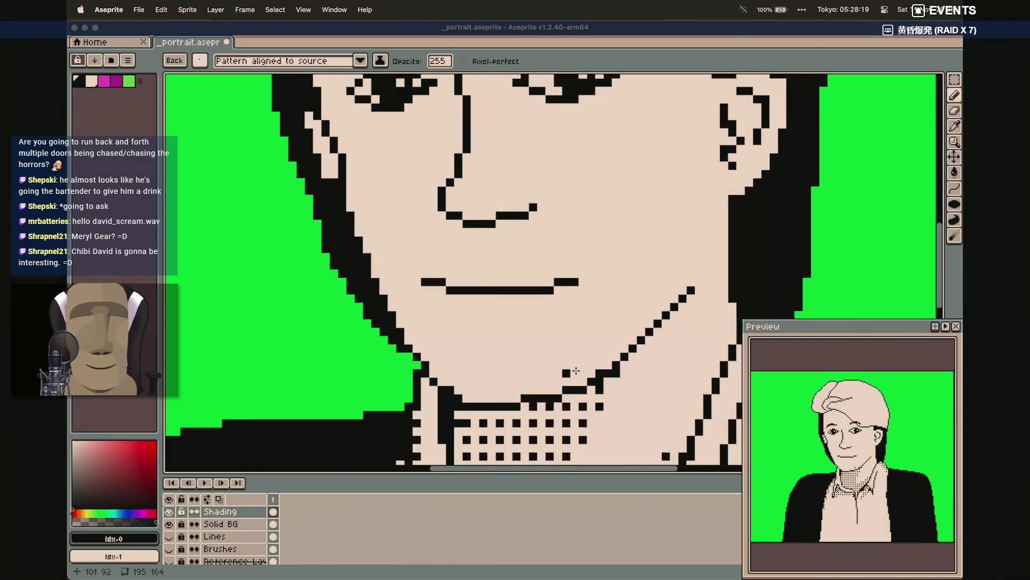
pyautogui.scroll(2, 576, 370)
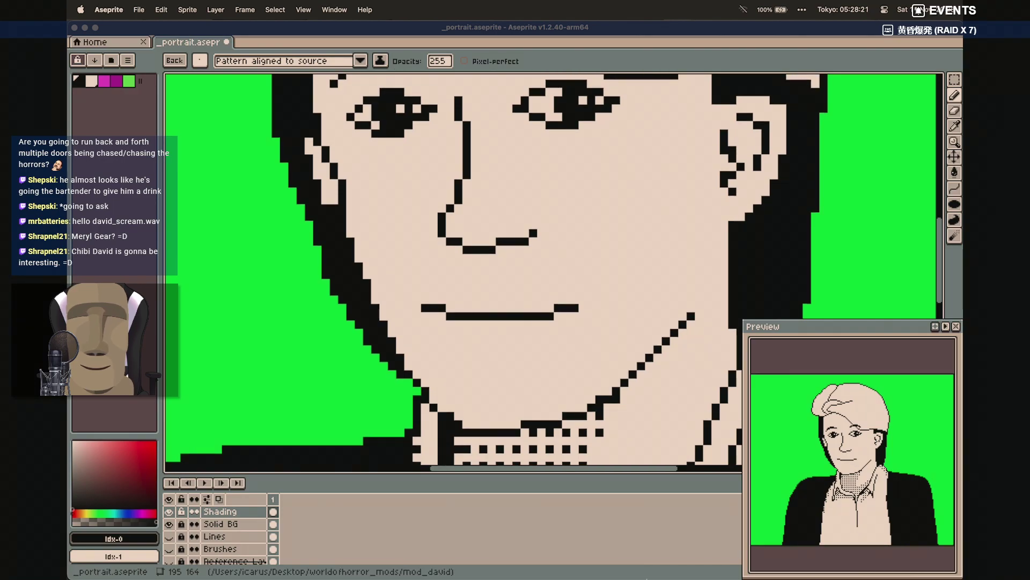
pyautogui.click(686, 564)
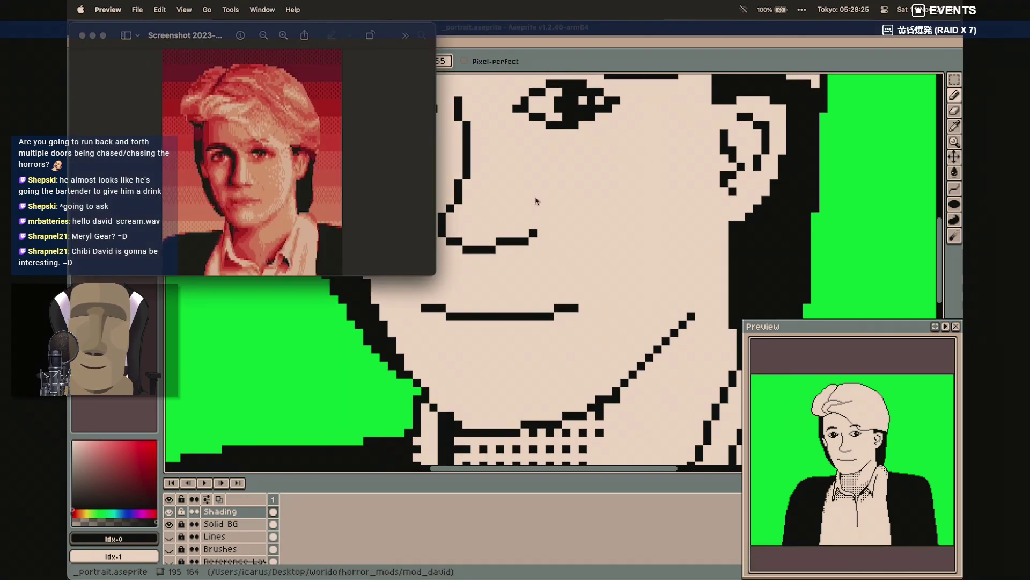
pyautogui.click(569, 47)
pyautogui.scroll(3, 529, 243)
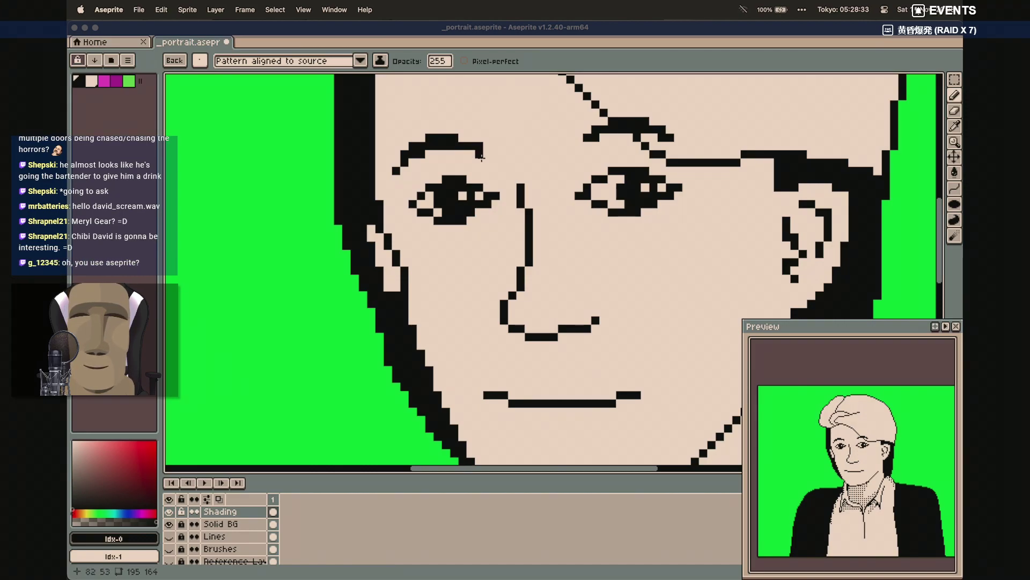
pyautogui.moveTo(496, 165)
pyautogui.mouseDown()
pyautogui.moveTo(501, 258)
pyautogui.moveTo(498, 218)
pyautogui.moveTo(509, 202)
pyautogui.moveTo(515, 257)
pyautogui.mouseUp()
pyautogui.click(530, 355)
pyautogui.press('super+z')
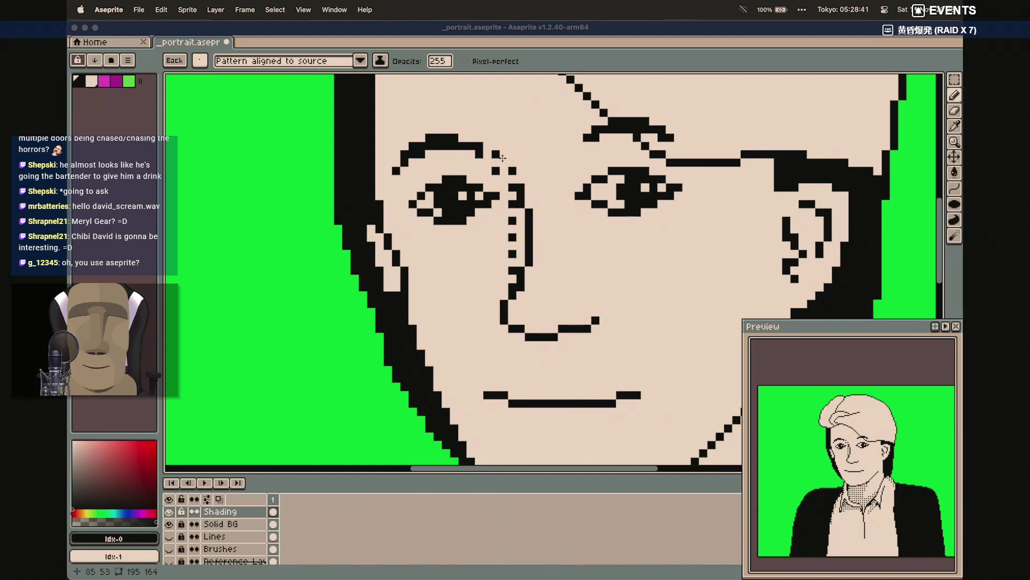
pyautogui.click(496, 287)
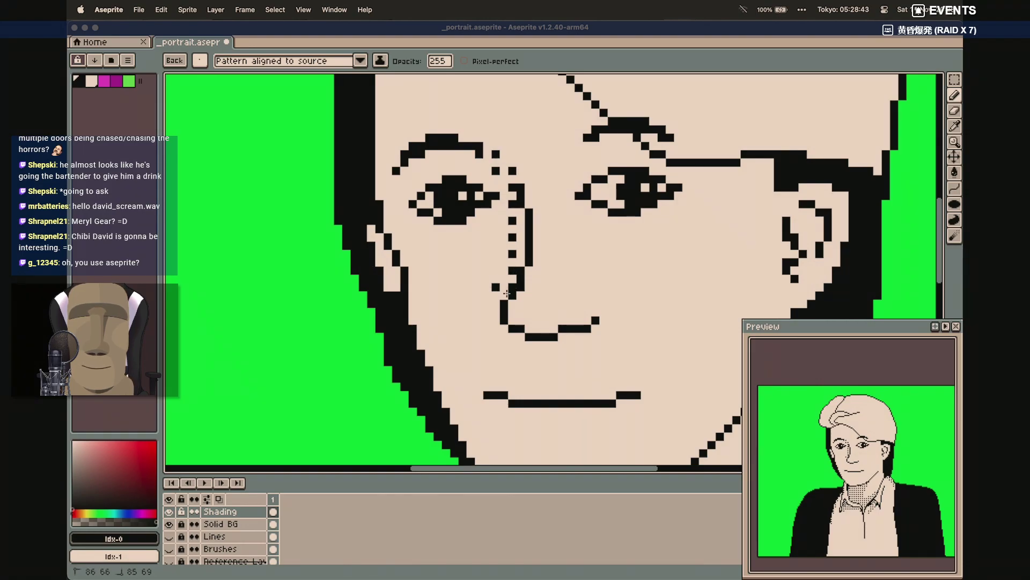
pyautogui.click(496, 304)
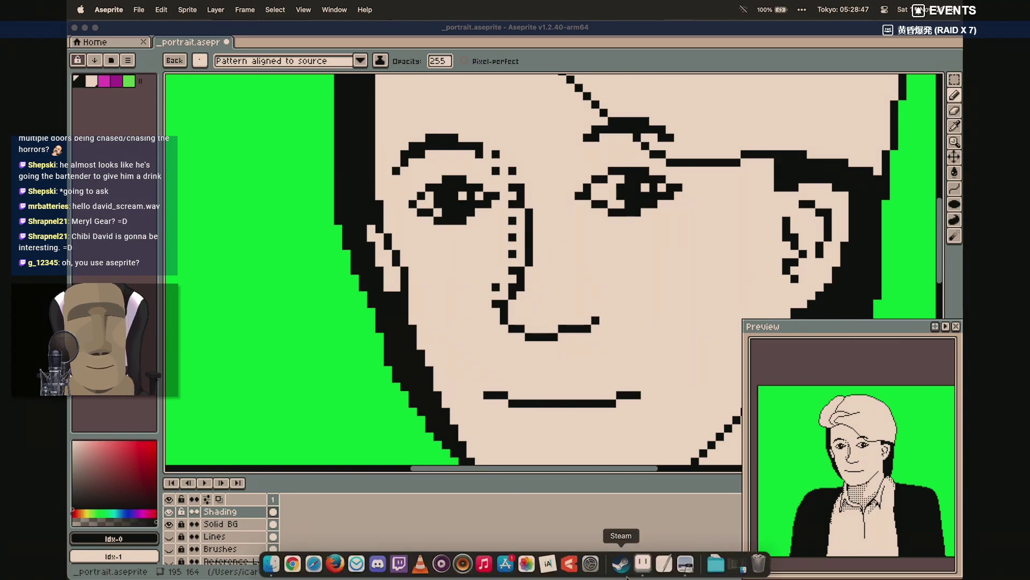
# Check the Preview reference and add sparse black dots down the left cheek along the edge of the dark hair
pyautogui.click(686, 573)
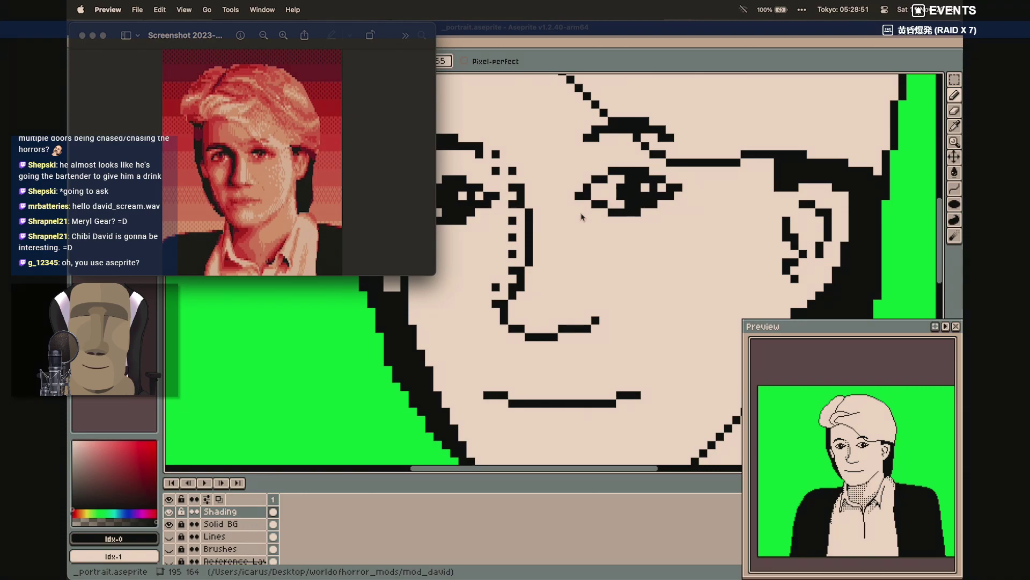
pyautogui.click(618, 25)
pyautogui.scroll(-2, 427, 354)
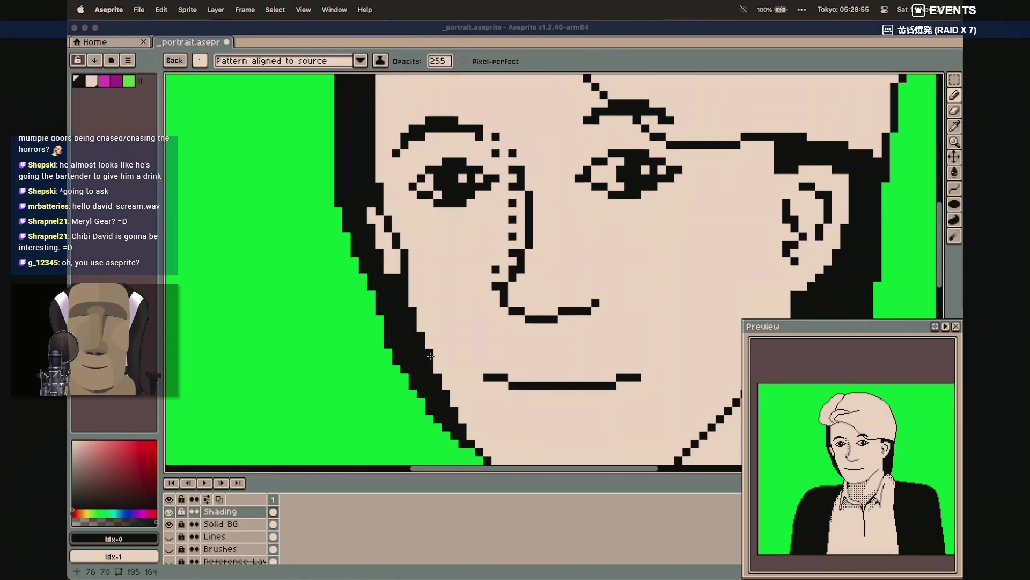
pyautogui.moveTo(421, 304); pyautogui.dragTo(457, 392)
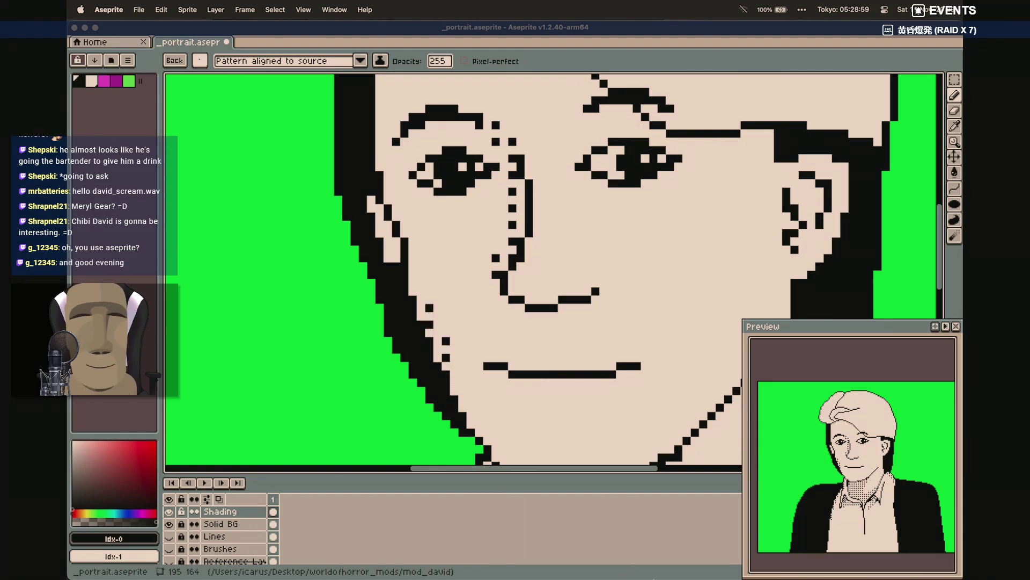
# Check the Preview reference and add sparse black dots down the forehead's left edge along the dark hair
pyautogui.click(689, 570)
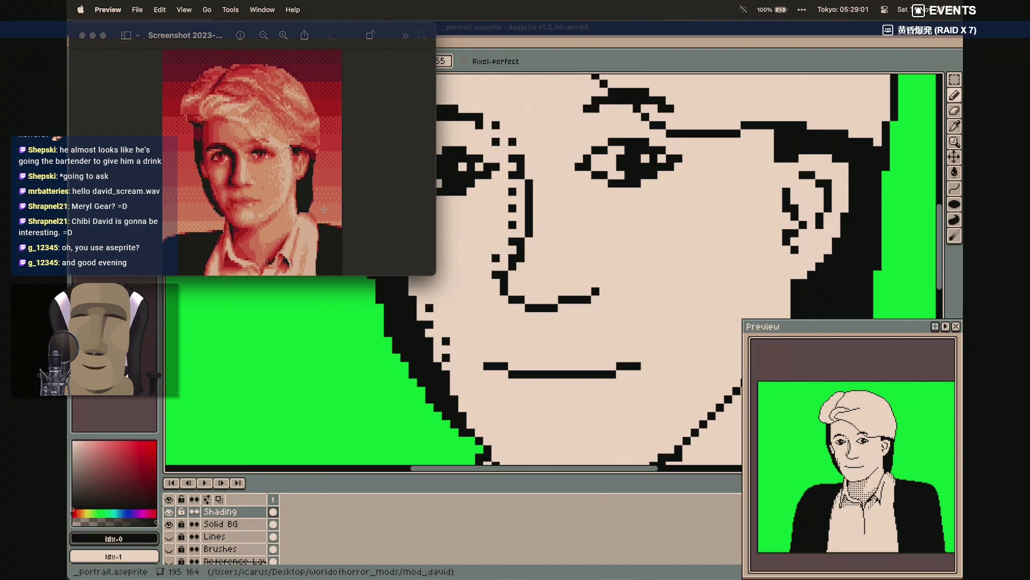
pyautogui.click(483, 31)
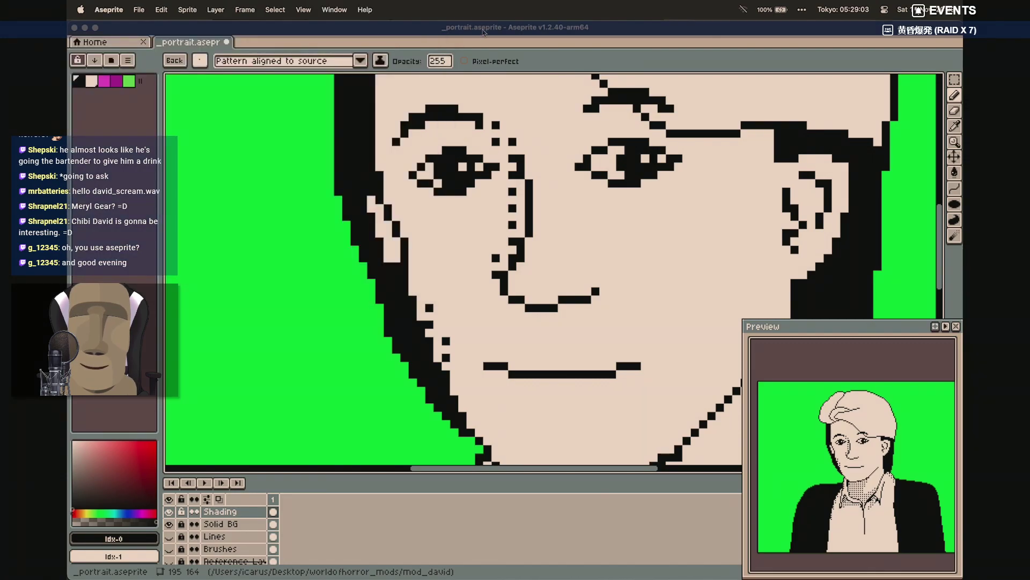
pyautogui.scroll(5, 385, 164)
pyautogui.moveTo(385, 163); pyautogui.dragTo(383, 255)
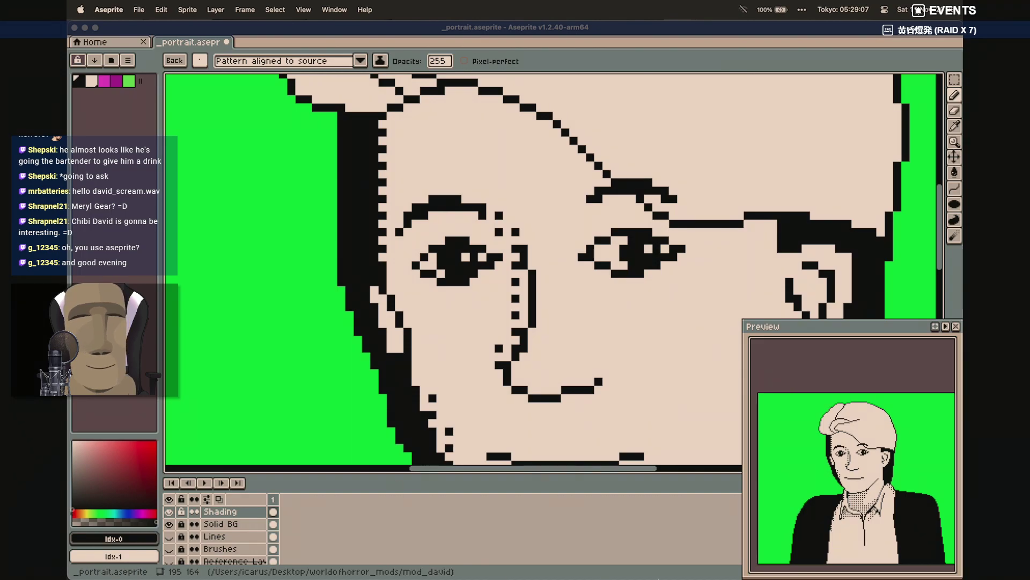
pyautogui.click(686, 563)
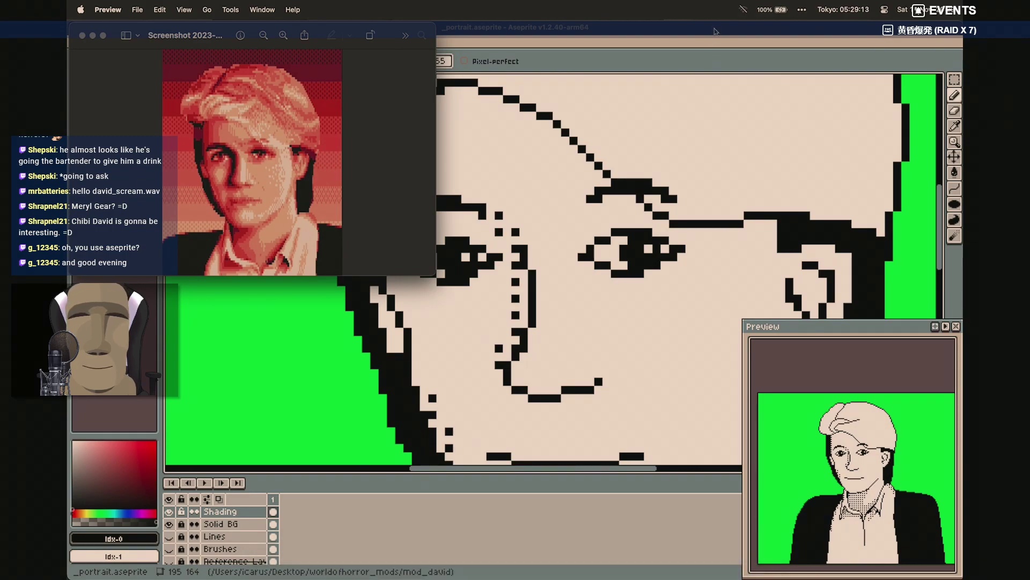
pyautogui.click(738, 30)
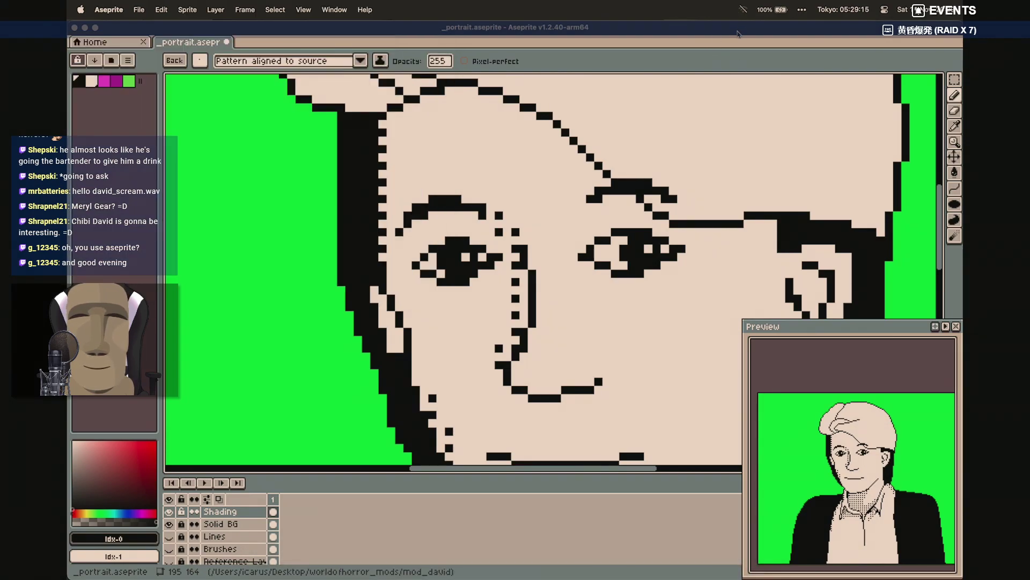
pyautogui.scroll(-5, 716, 268)
pyautogui.scroll(-5, 716, 268)
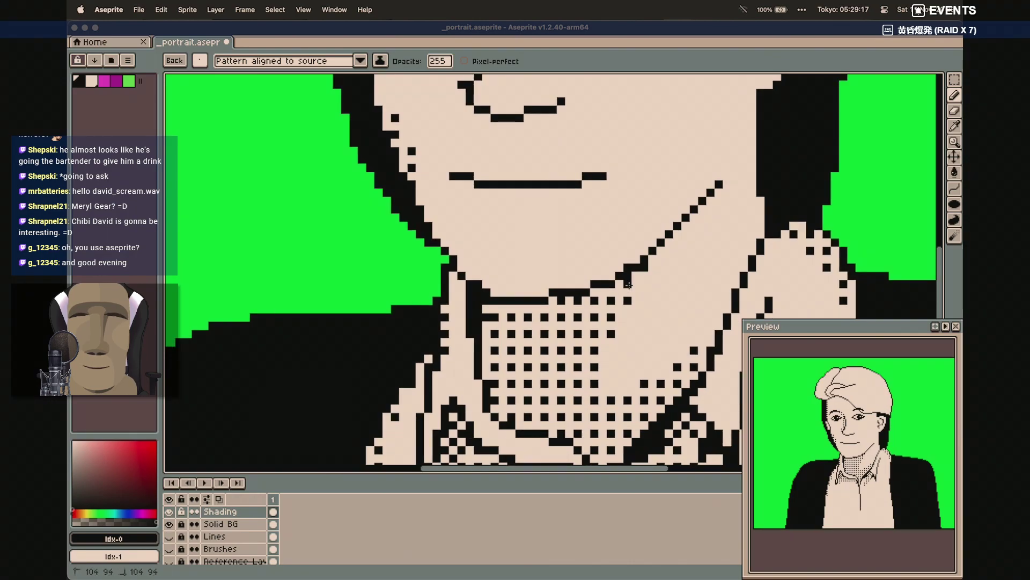
pyautogui.moveTo(651, 268)
pyautogui.mouseDown()
pyautogui.moveTo(665, 237)
pyautogui.moveTo(677, 237)
pyautogui.mouseUp()
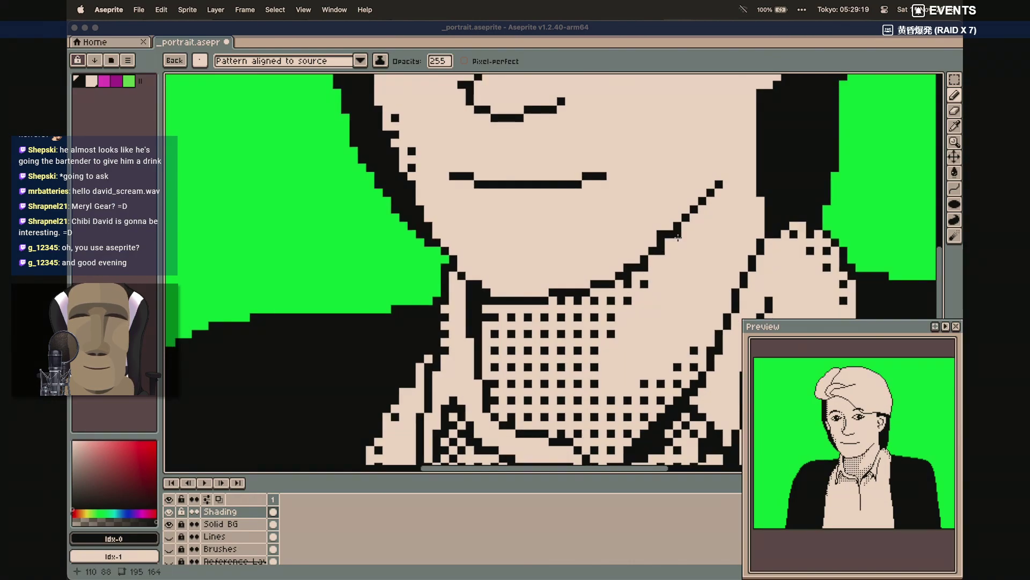
pyautogui.click(660, 267)
pyautogui.click(677, 251)
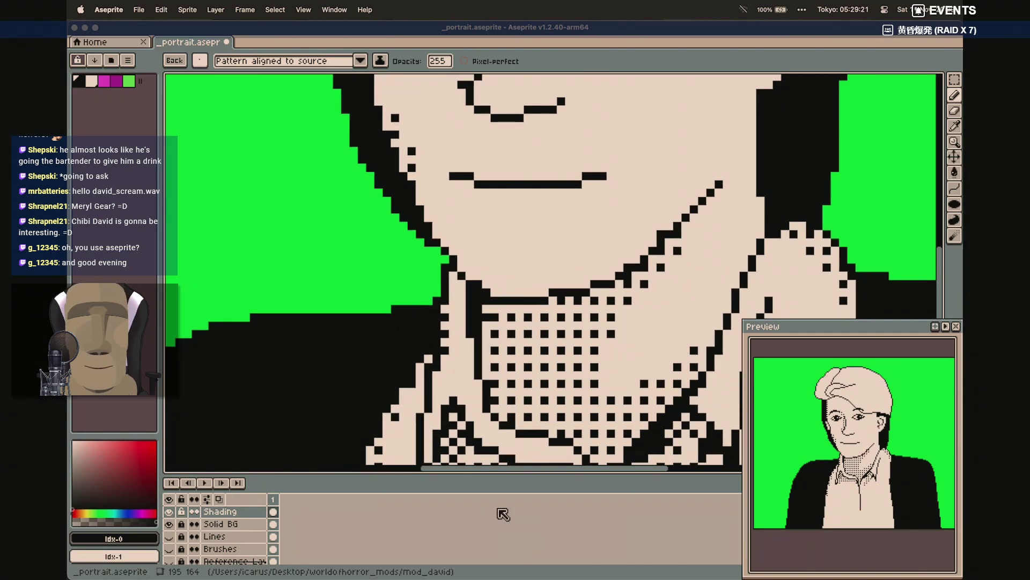
pyautogui.press('super+z')
pyautogui.press('super+z')
pyautogui.press('super+z')
pyautogui.press('super+z')
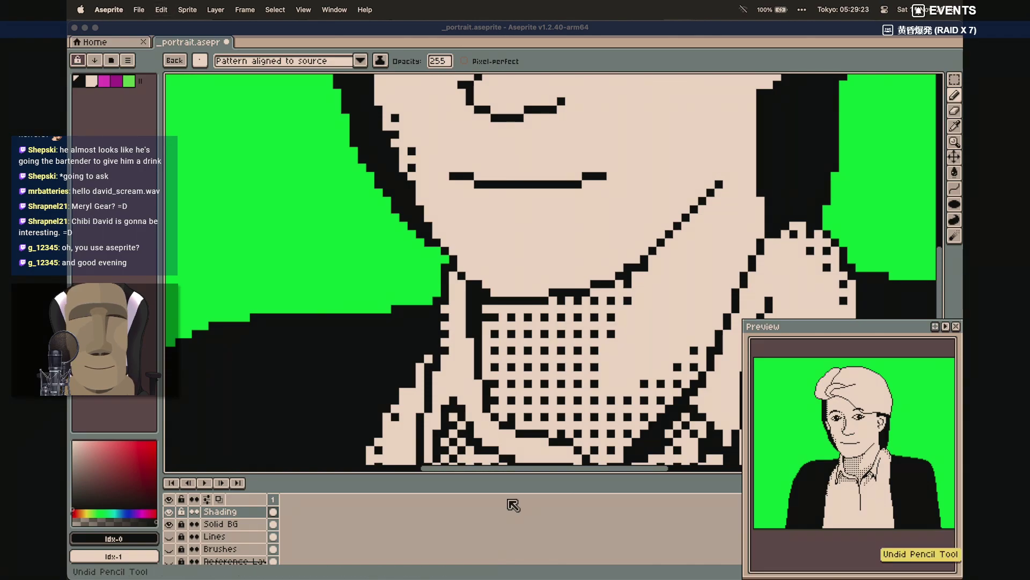
# Add sparse black dots beneath the right side of the jawline and review them against the face and the whole portrait
pyautogui.moveTo(644, 283); pyautogui.dragTo(694, 233)
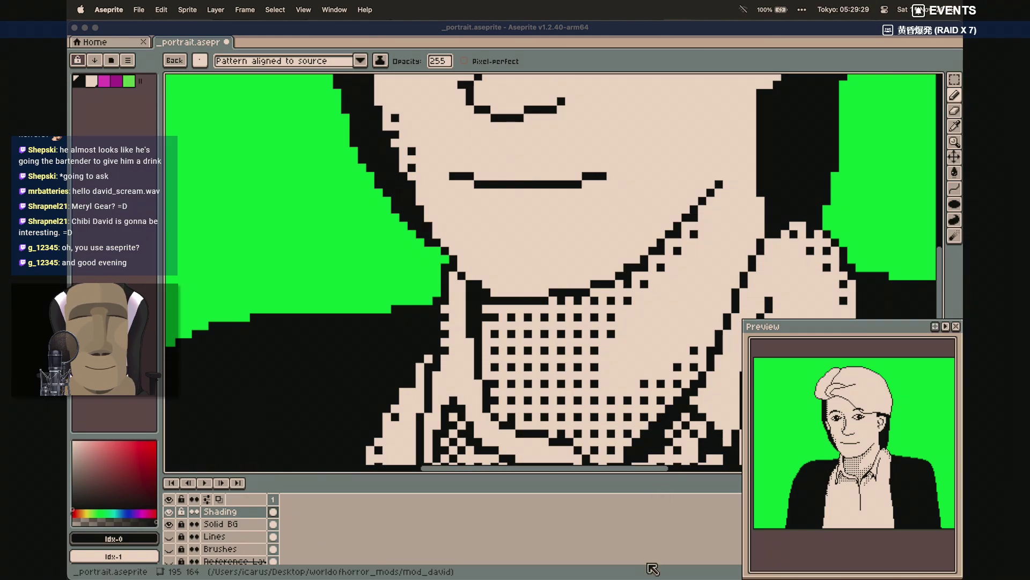
pyautogui.moveTo(621, 577)
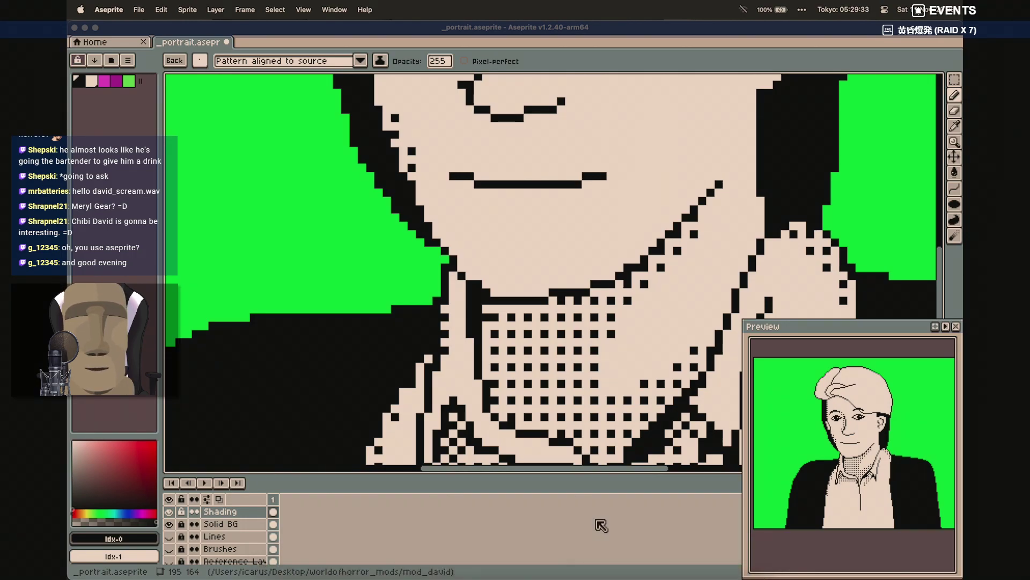
pyautogui.scroll(3, 569, 428)
pyautogui.scroll(5, 568, 428)
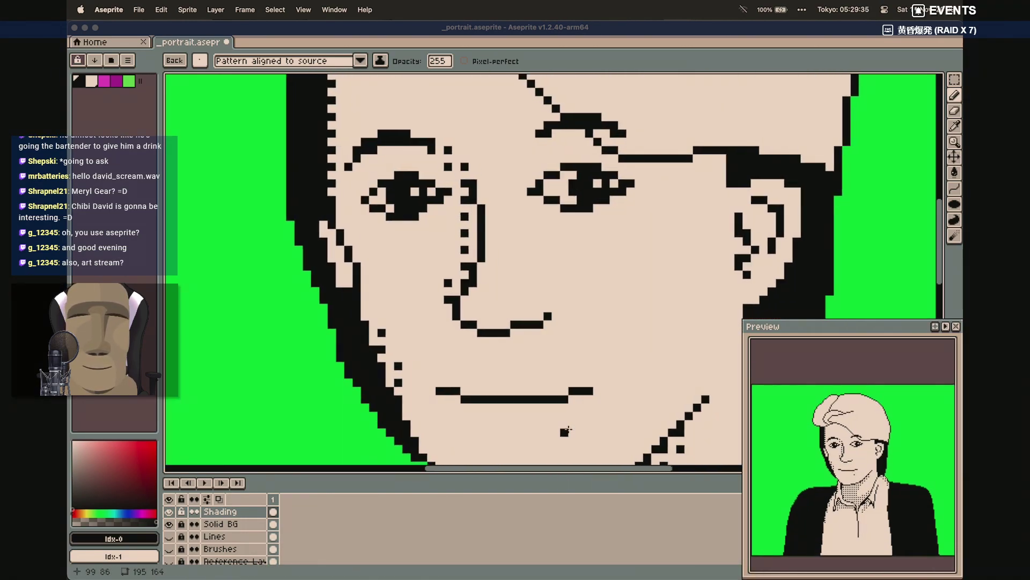
pyautogui.scroll(-7, 566, 429)
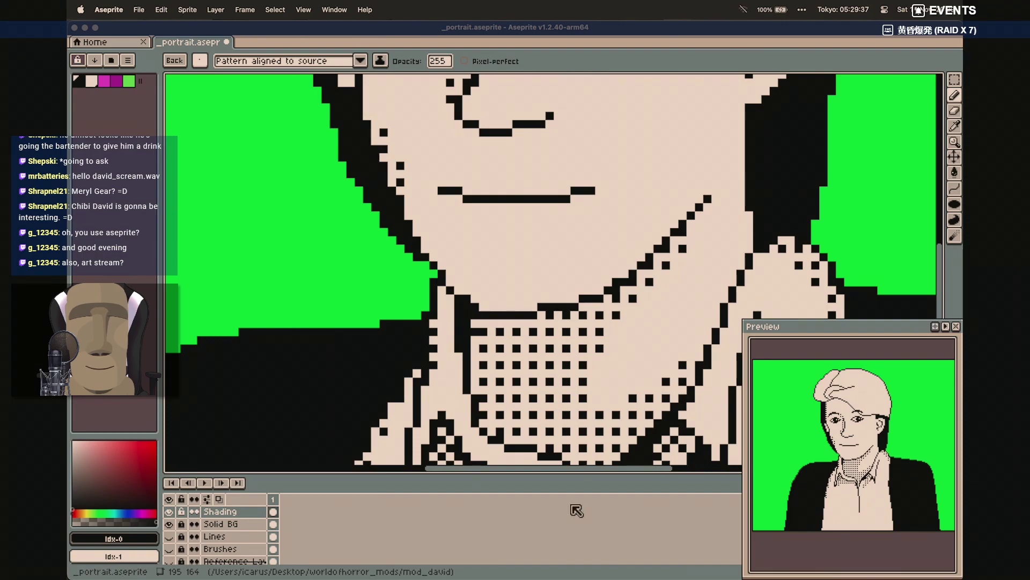
pyautogui.scroll(9, 554, 333)
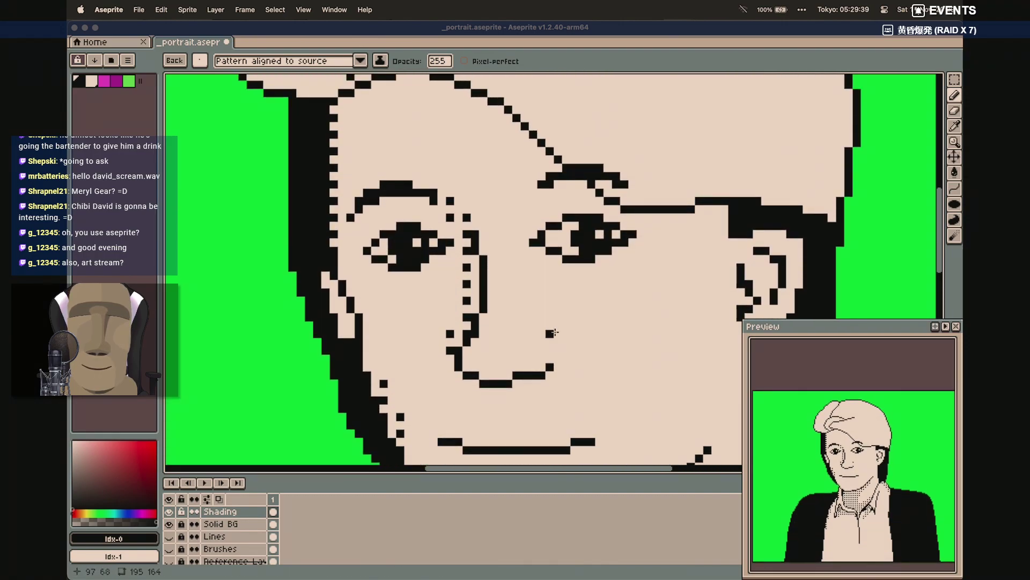
pyautogui.scroll(-7, 555, 332)
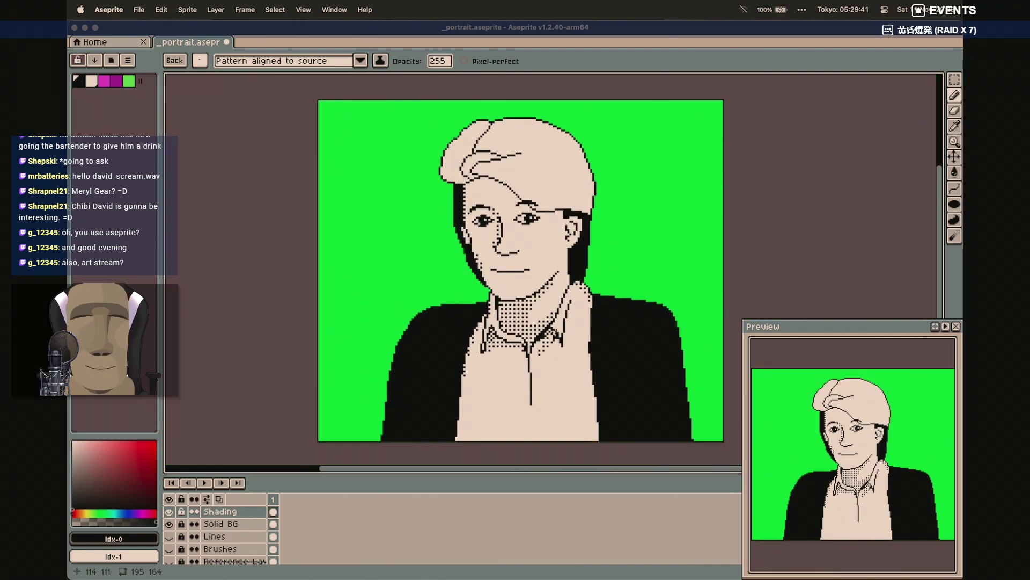
pyautogui.scroll(4, 554, 332)
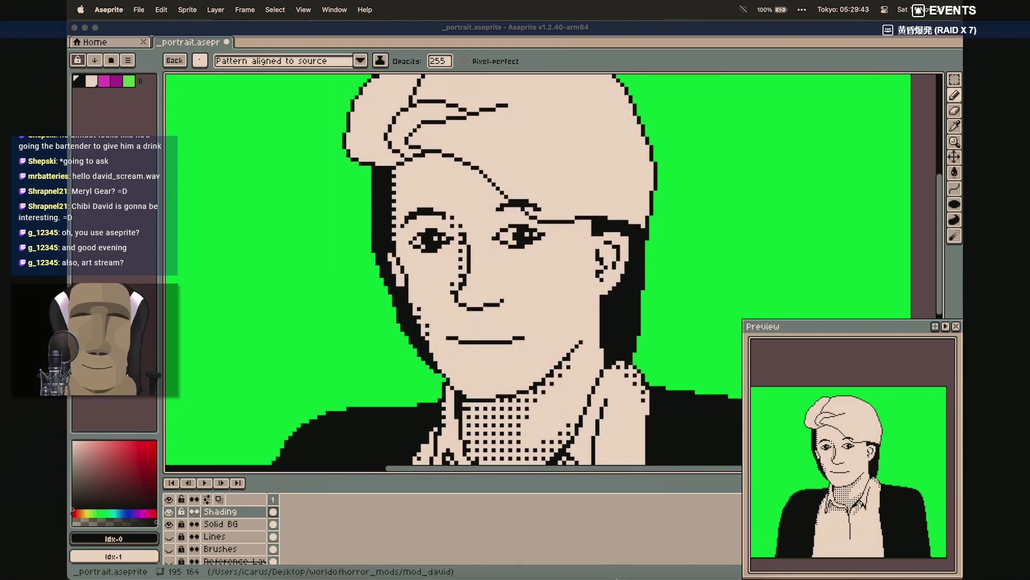
# Check the Preview reference, add a row of black dots beneath the mouth line, and undo the row tried above it
pyautogui.click(691, 575)
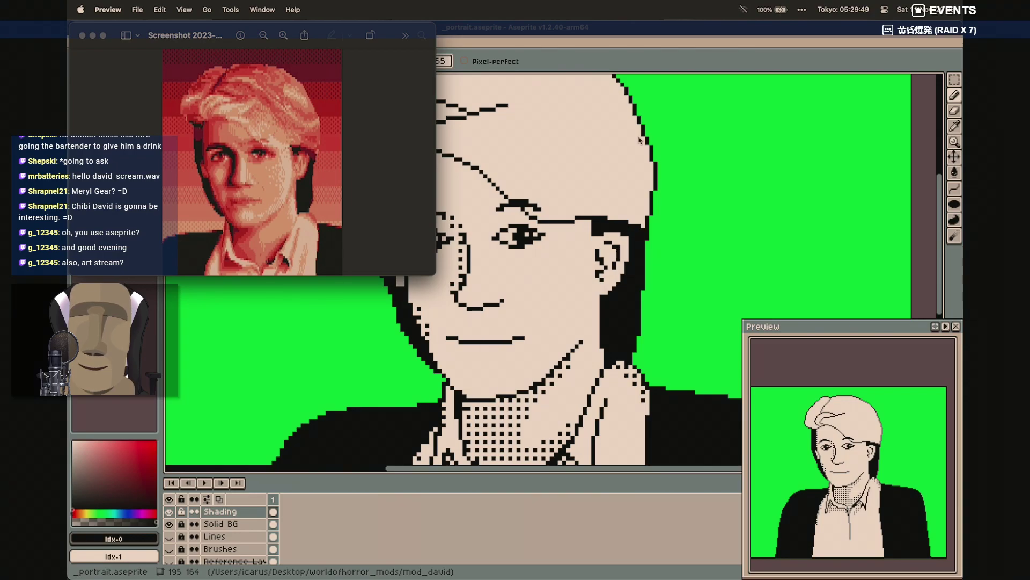
pyautogui.click(674, 33)
pyautogui.click(455, 343)
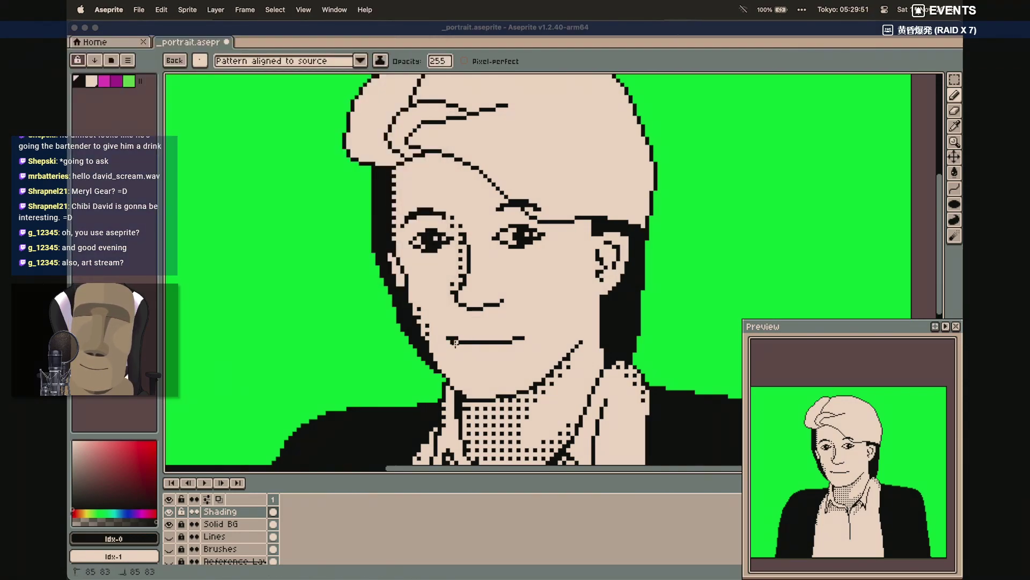
pyautogui.keyDown('shift'); pyautogui.click(499, 349); pyautogui.keyUp('shift')
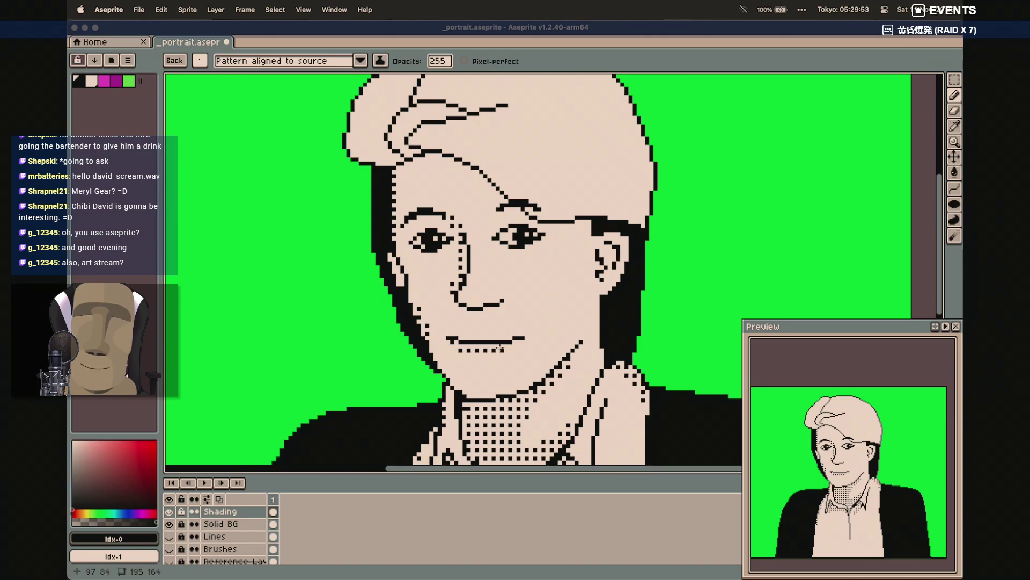
pyautogui.moveTo(452, 337); pyautogui.dragTo(512, 335)
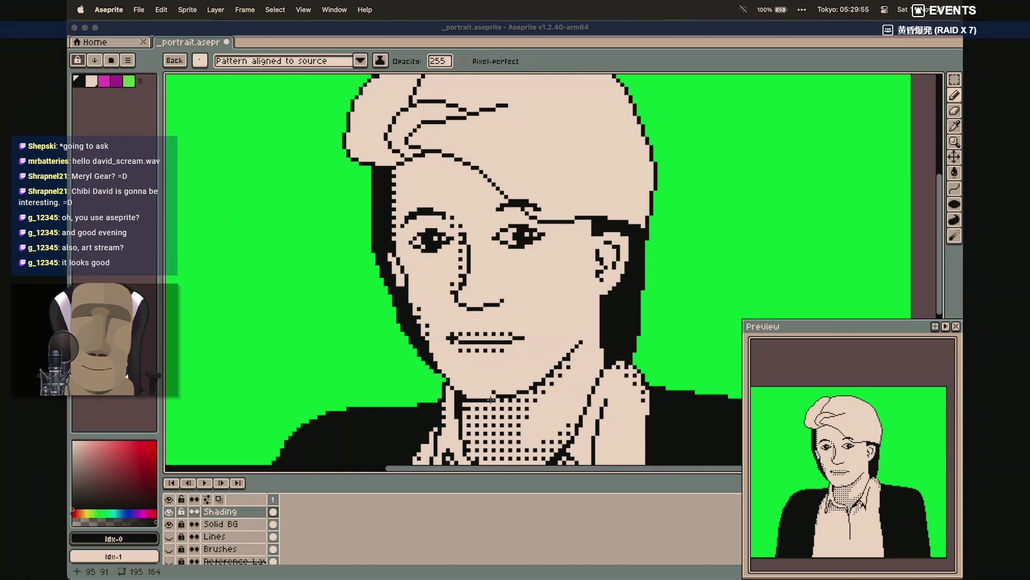
pyautogui.hotkey('ctrl', 'z')
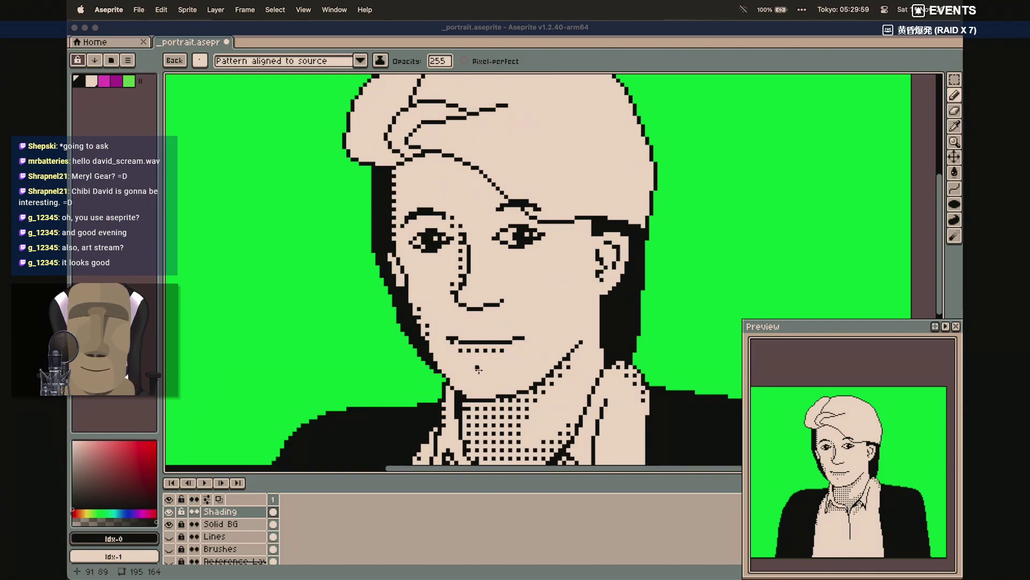
pyautogui.moveTo(478, 369); pyautogui.dragTo(484, 388)
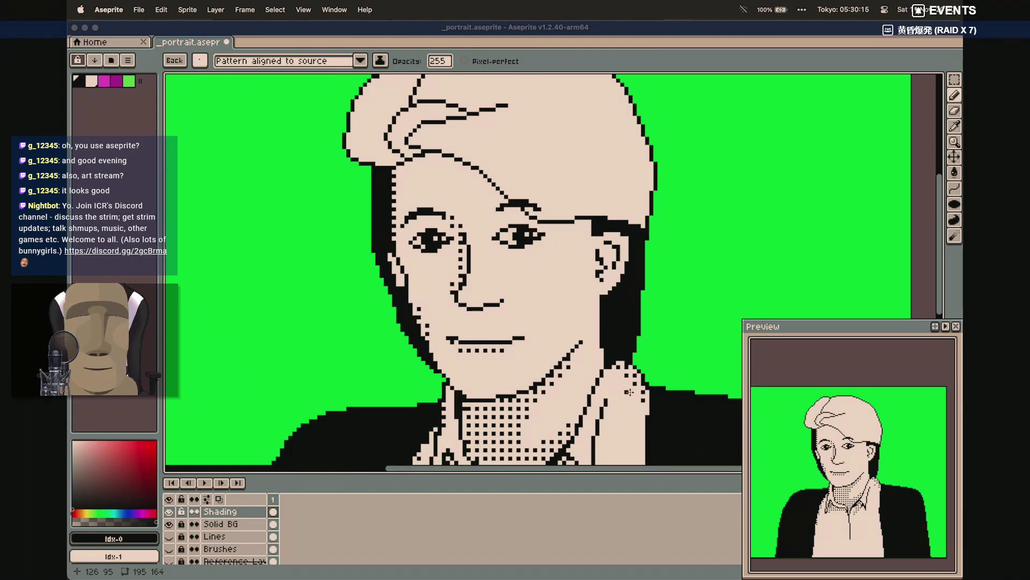
# Review the shading on the shirt, face and hair, comparing the portrait with the reference image in Preview
pyautogui.scroll(-5, 660, 358)
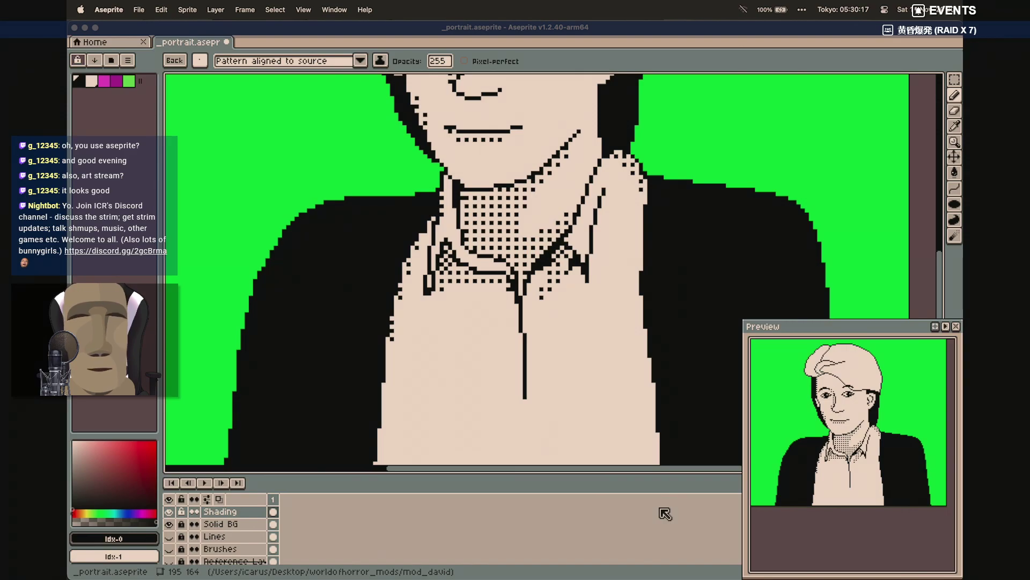
pyautogui.scroll(-3, 646, 444)
pyautogui.scroll(3, 646, 441)
pyautogui.scroll(5, 646, 441)
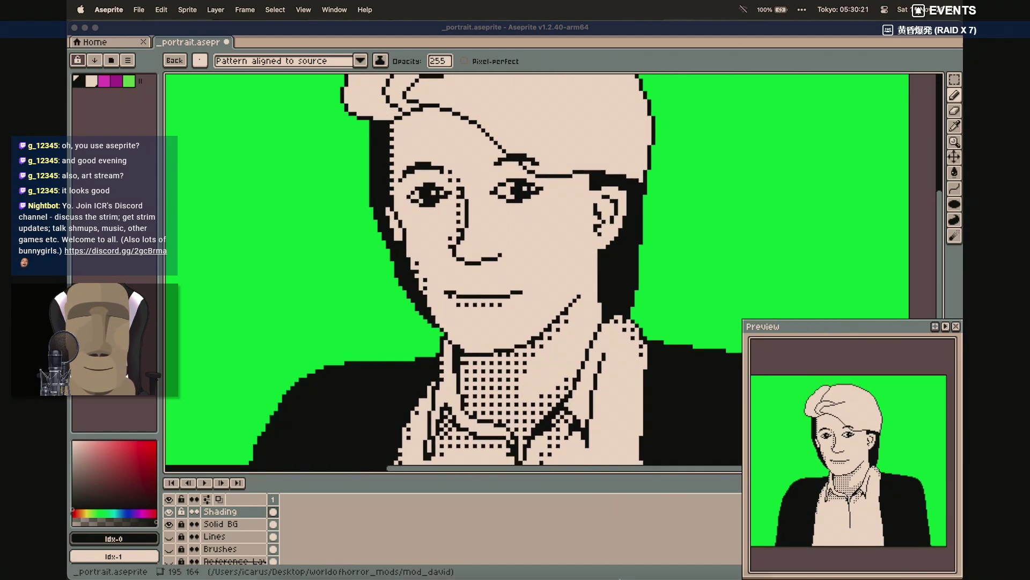
pyautogui.click(681, 568)
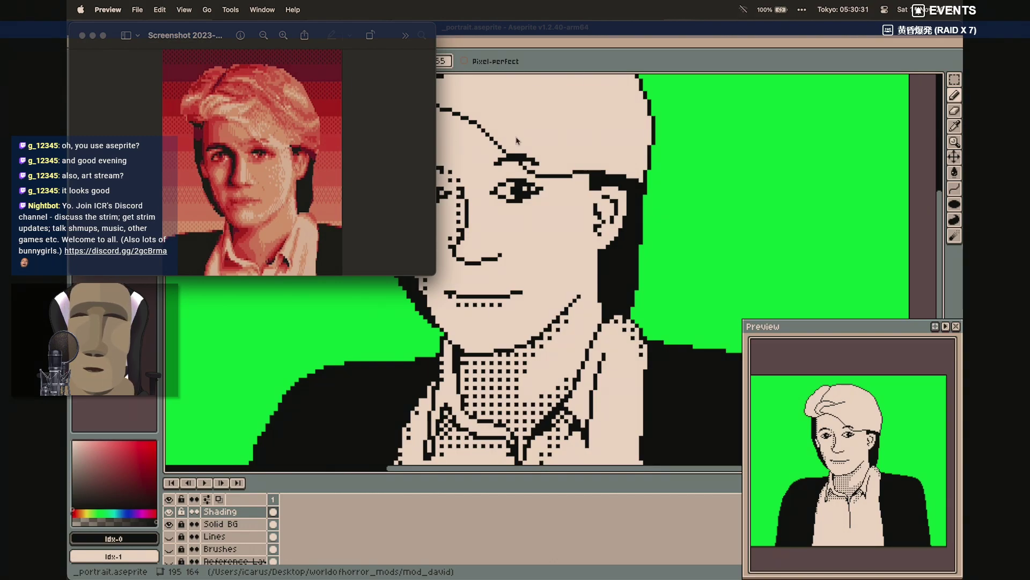
pyautogui.click(515, 134)
pyautogui.scroll(5, 512, 123)
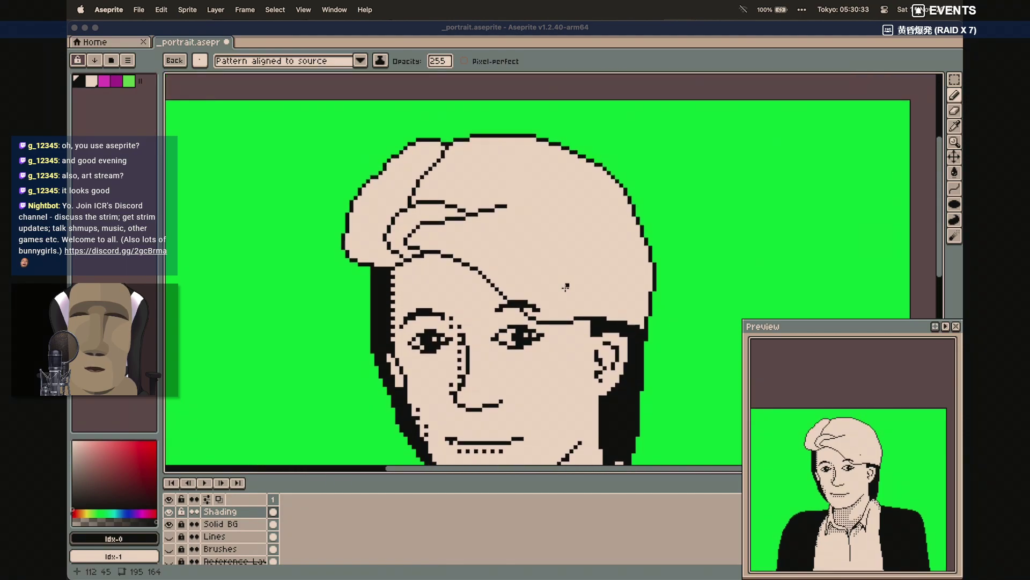
pyautogui.moveTo(696, 577)
pyautogui.click(687, 573)
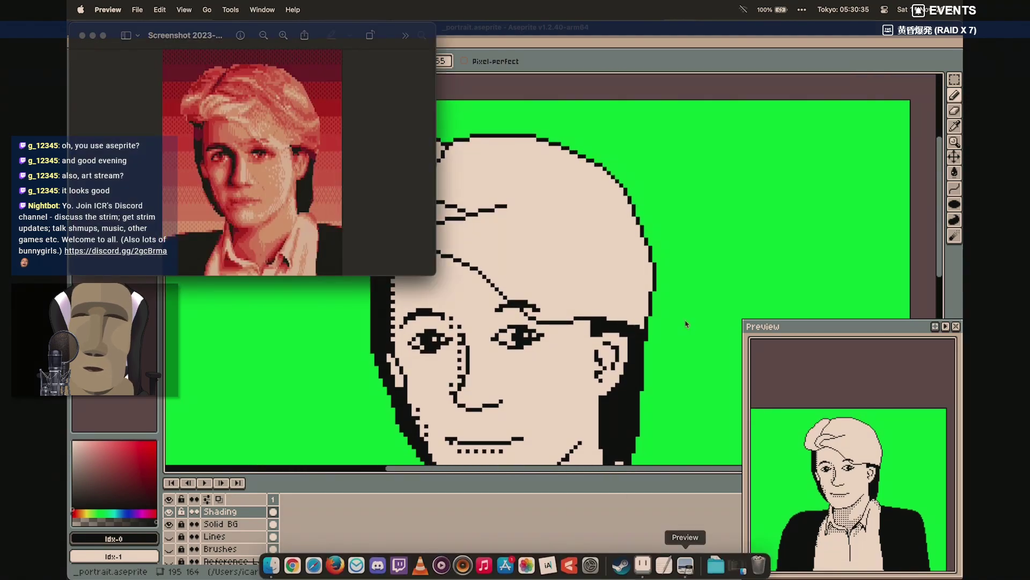
pyautogui.click(633, 29)
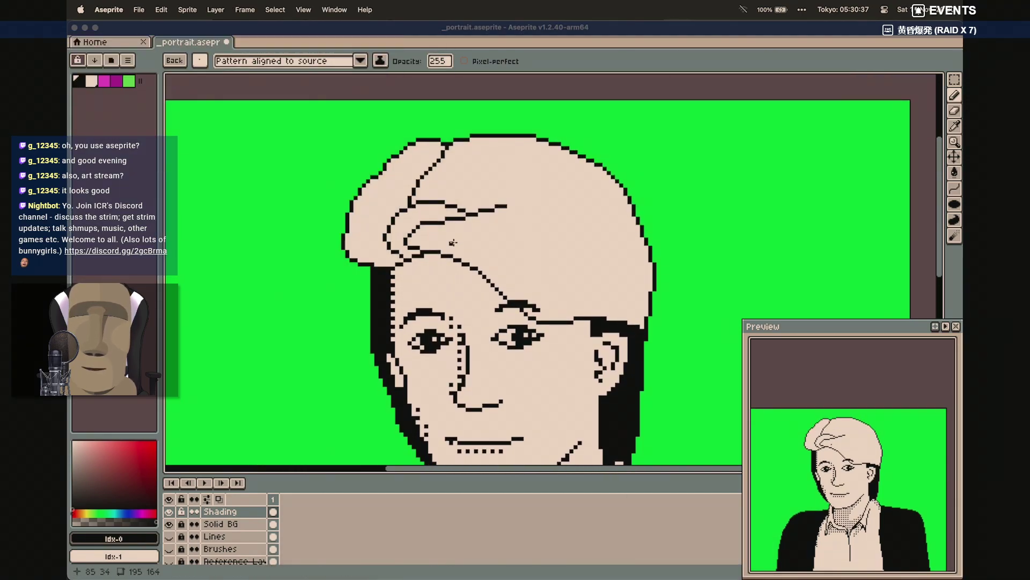
# Add black dithering along the hair line running from the top of the head down to the left fringe strands
pyautogui.press('alt')
pyautogui.click(414, 200)
pyautogui.moveTo(418, 184)
pyautogui.mouseDown()
pyautogui.moveTo(447, 150)
pyautogui.moveTo(401, 207)
pyautogui.mouseUp()
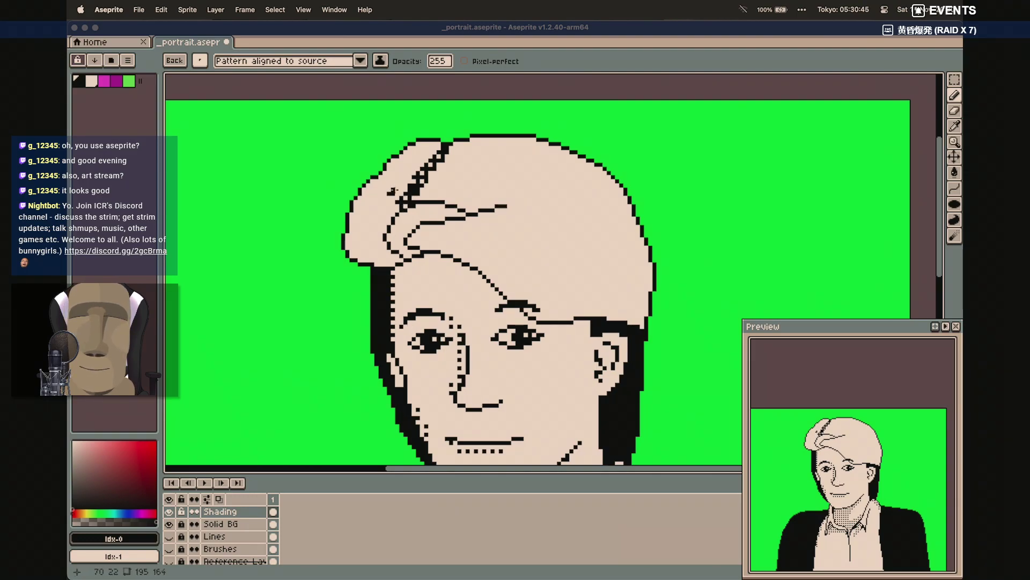
pyautogui.moveTo(400, 208); pyautogui.dragTo(396, 210)
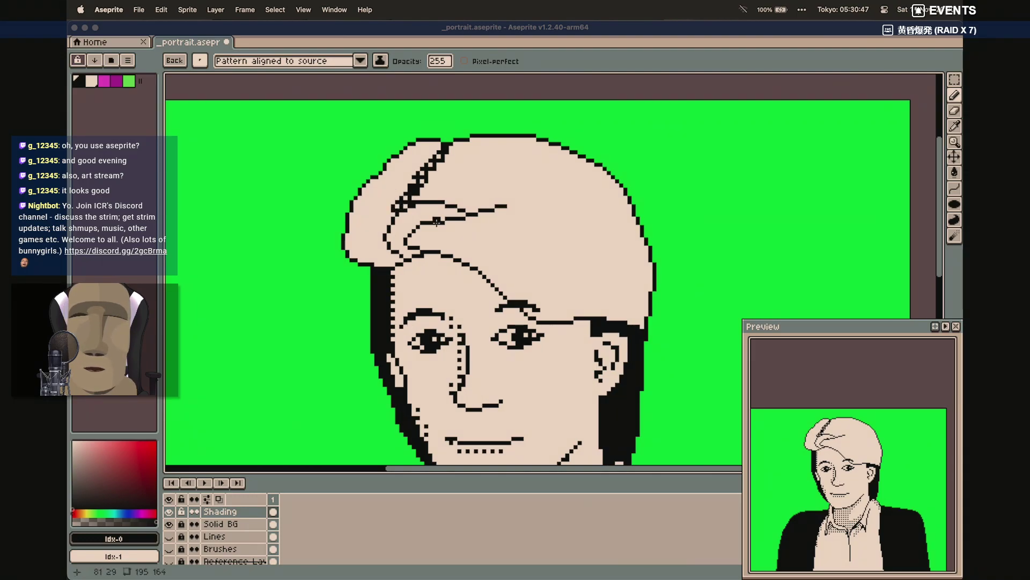
# Check the hair in the Preview reference, add sparse black dots above the upper fringe strand, and recheck the reference
pyautogui.moveTo(617, 572)
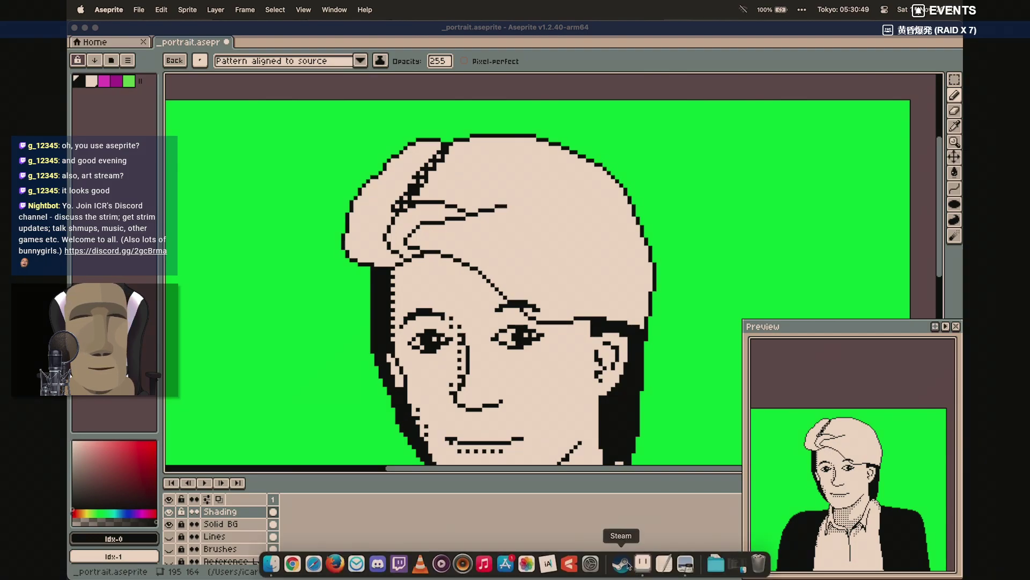
pyautogui.click(685, 563)
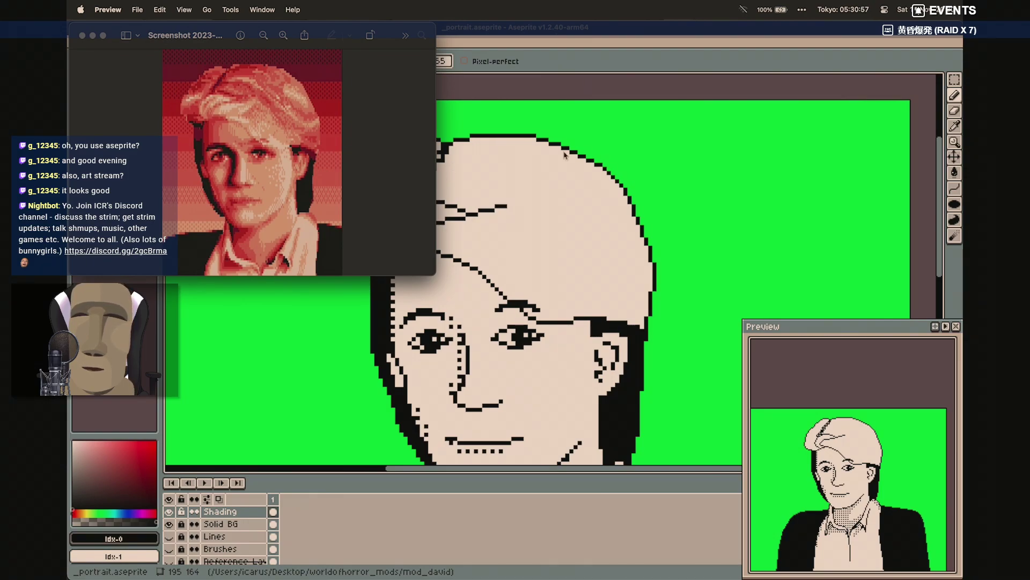
pyautogui.click(562, 36)
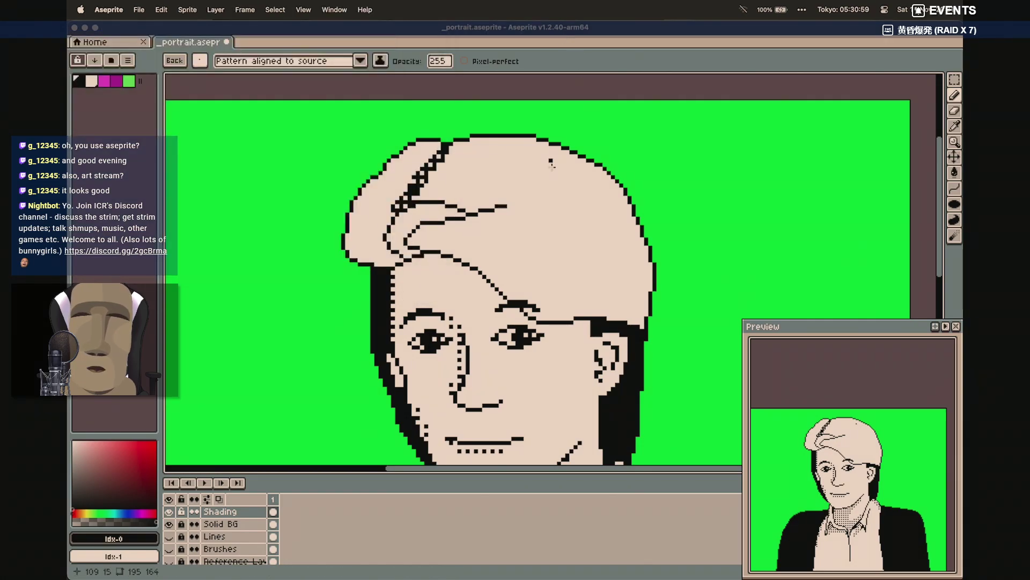
pyautogui.moveTo(418, 194); pyautogui.dragTo(460, 203)
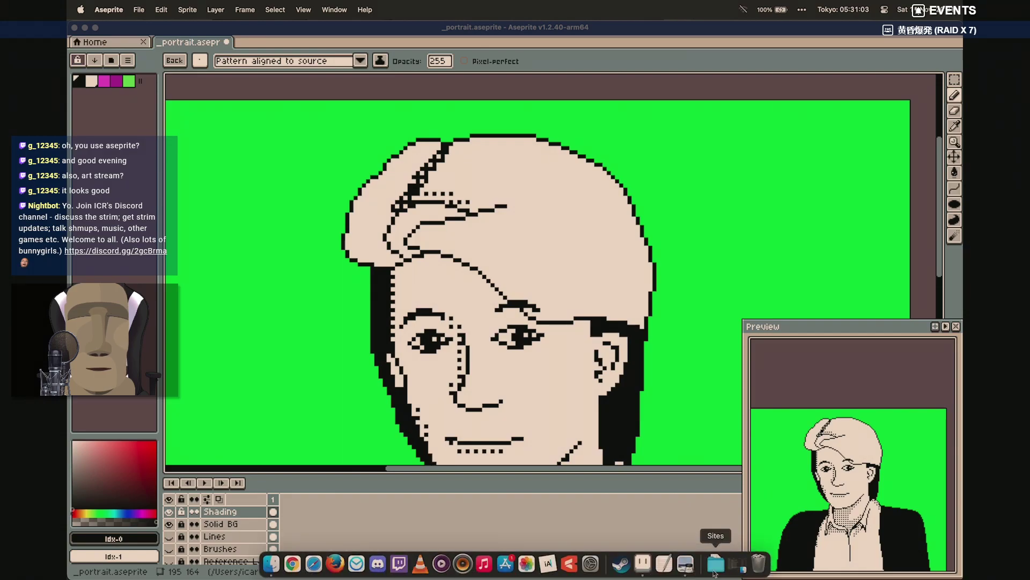
pyautogui.click(689, 574)
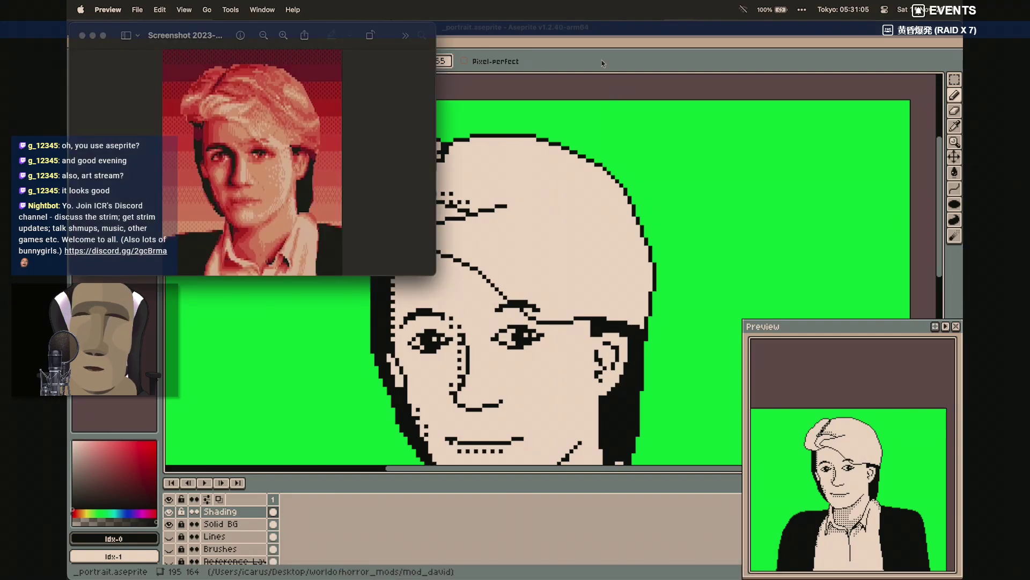
# Add a black dithered band through the hair from above the upper fringe strand diagonally down to the hairline over the ear
pyautogui.click(612, 30)
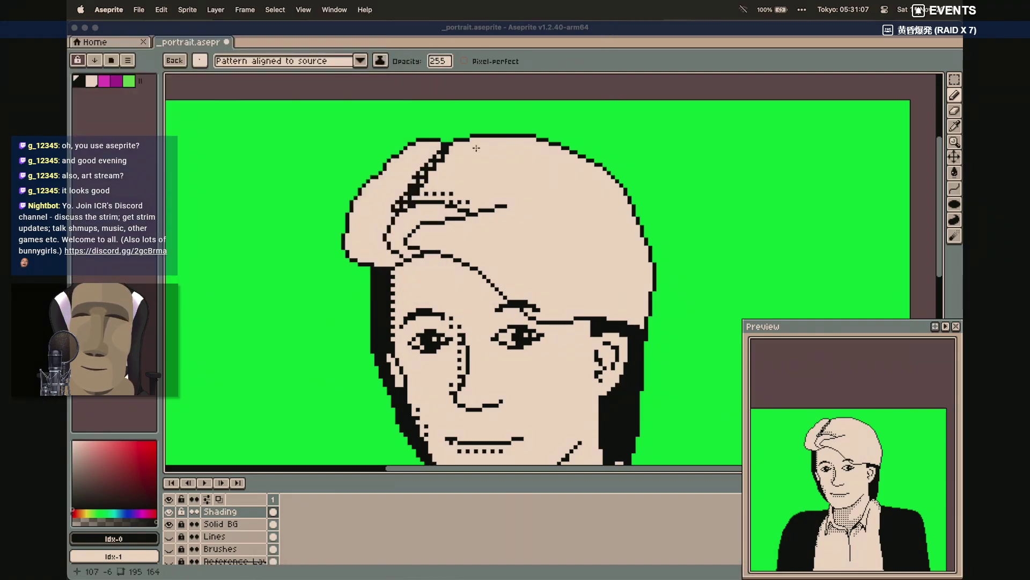
pyautogui.moveTo(434, 182)
pyautogui.mouseDown()
pyautogui.moveTo(511, 210)
pyautogui.moveTo(593, 294)
pyautogui.moveTo(646, 326)
pyautogui.mouseUp()
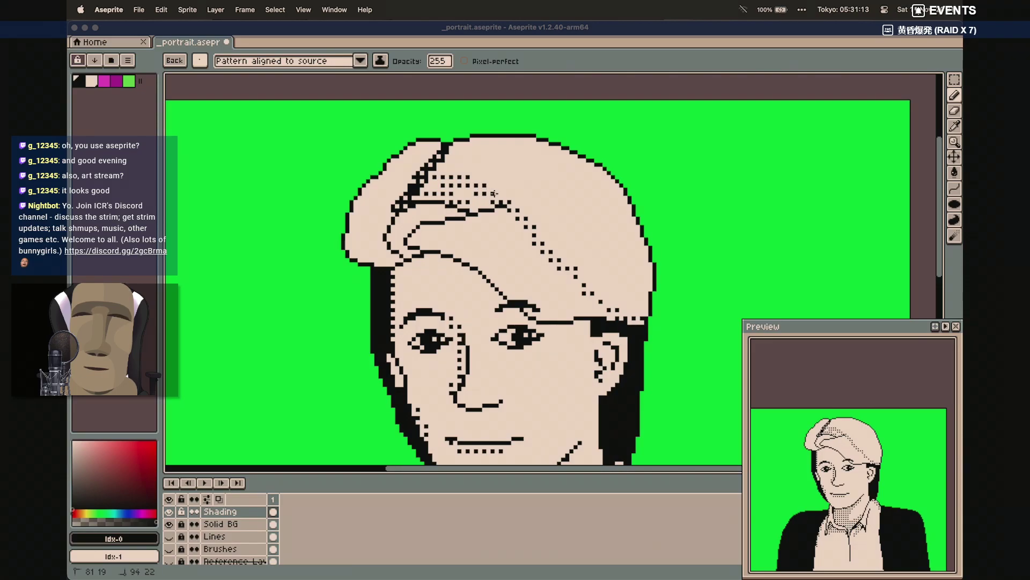
pyautogui.moveTo(539, 228); pyautogui.dragTo(563, 257)
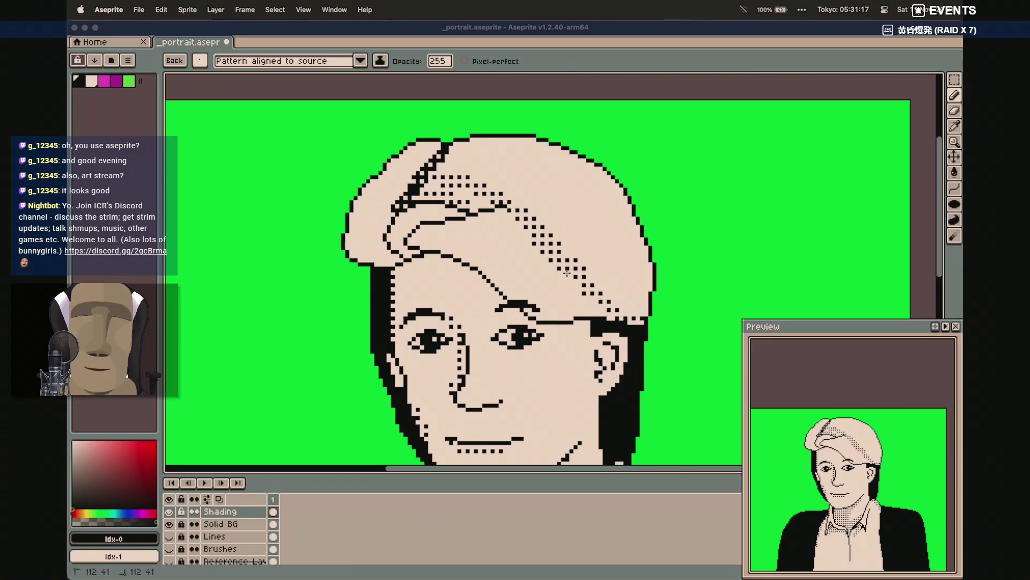
pyautogui.moveTo(590, 295); pyautogui.dragTo(609, 310)
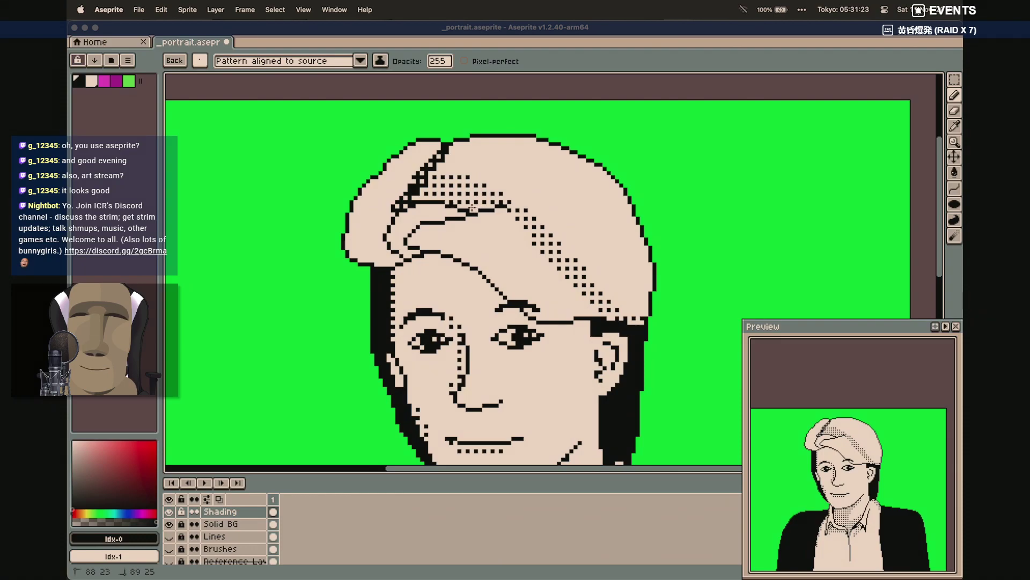
pyautogui.moveTo(501, 209); pyautogui.dragTo(520, 227)
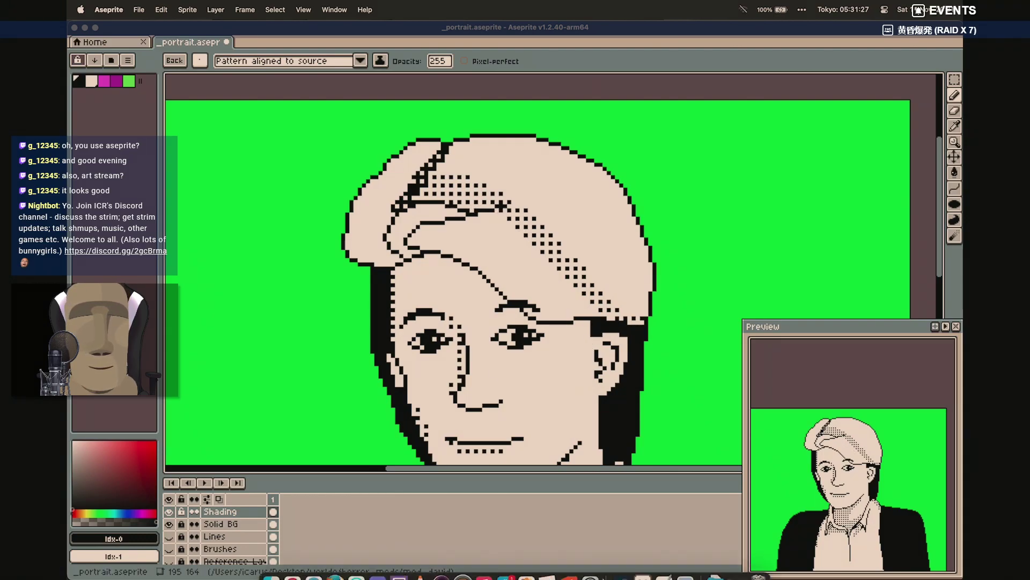
# Check the hair in the Preview reference and widen the dithered band with more black dots along its upper and outer edge
pyautogui.scroll(-2, 615, 506)
pyautogui.moveTo(621, 578)
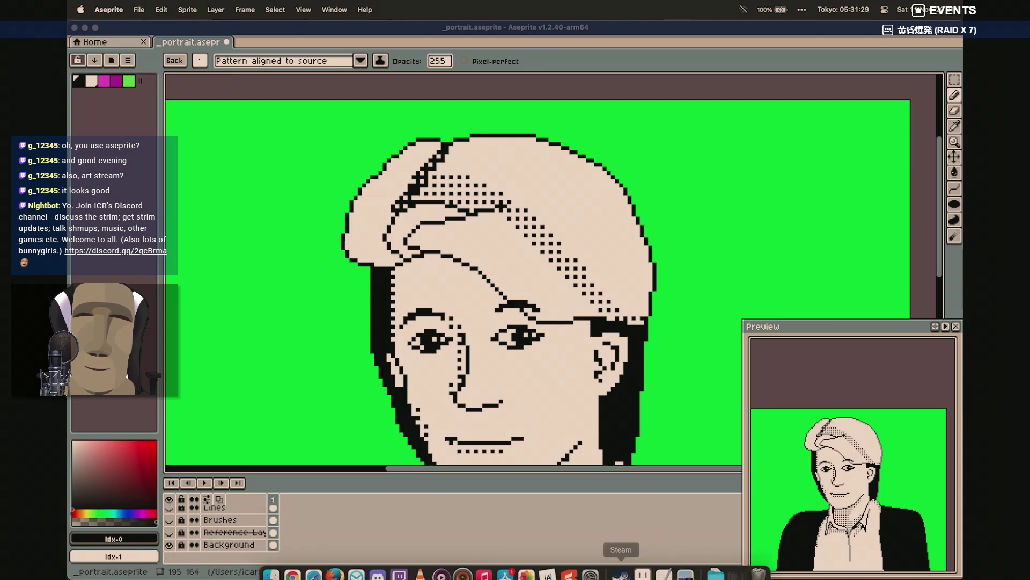
pyautogui.click(689, 576)
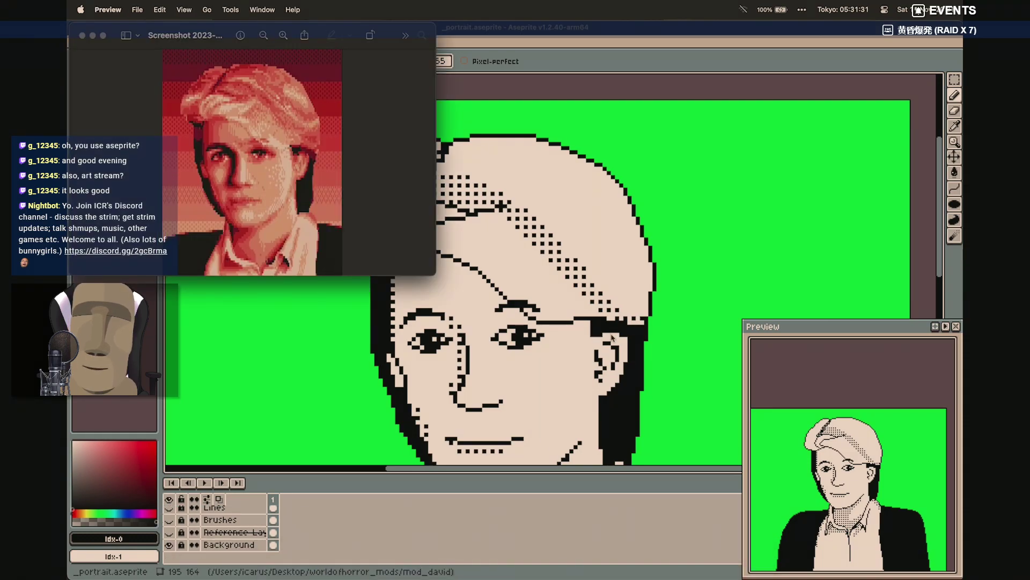
pyautogui.click(699, 25)
pyautogui.hscroll(-2, 623, 258)
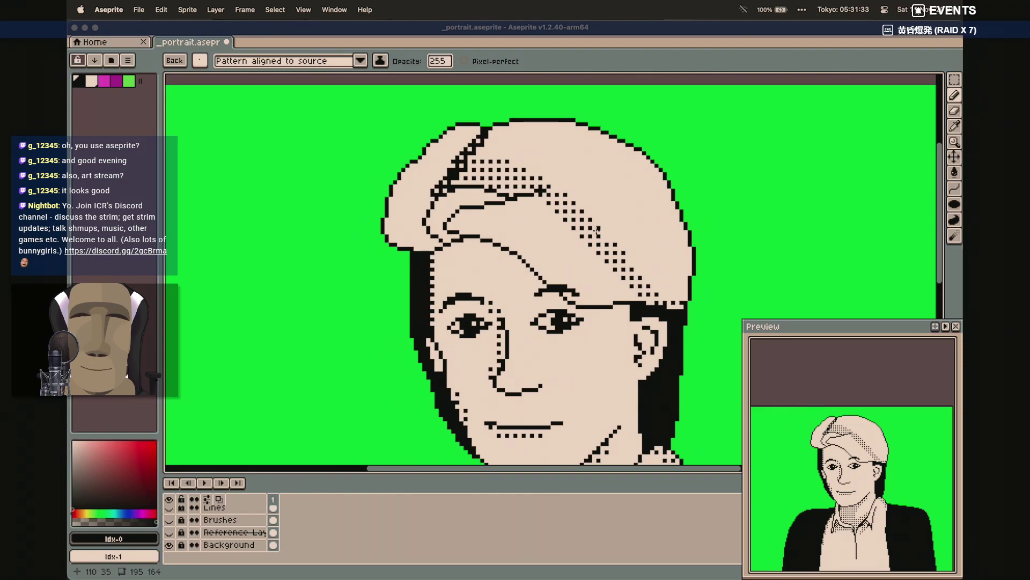
pyautogui.moveTo(722, 574)
pyautogui.click(686, 569)
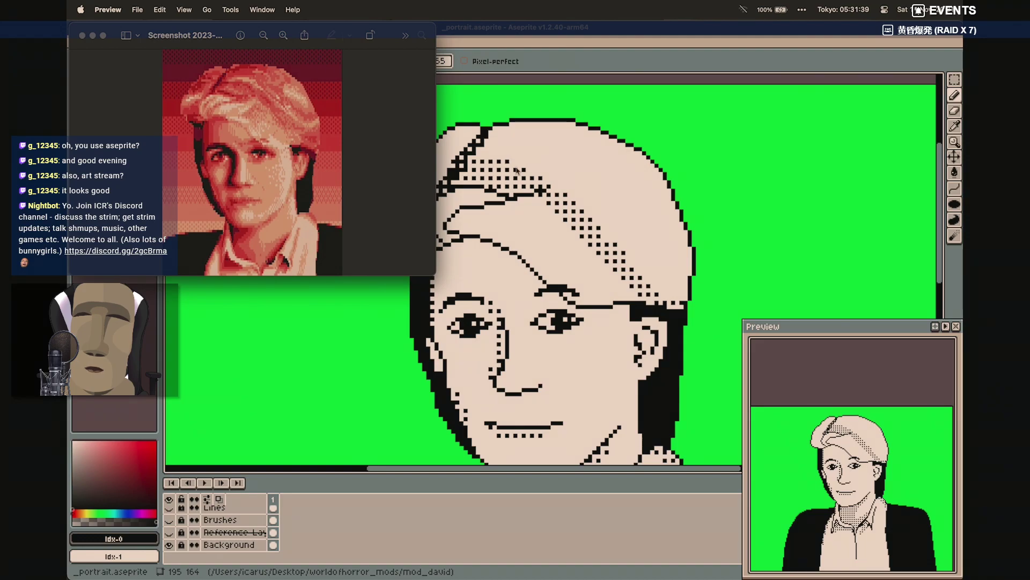
pyautogui.click(573, 38)
pyautogui.moveTo(514, 162); pyautogui.dragTo(562, 166)
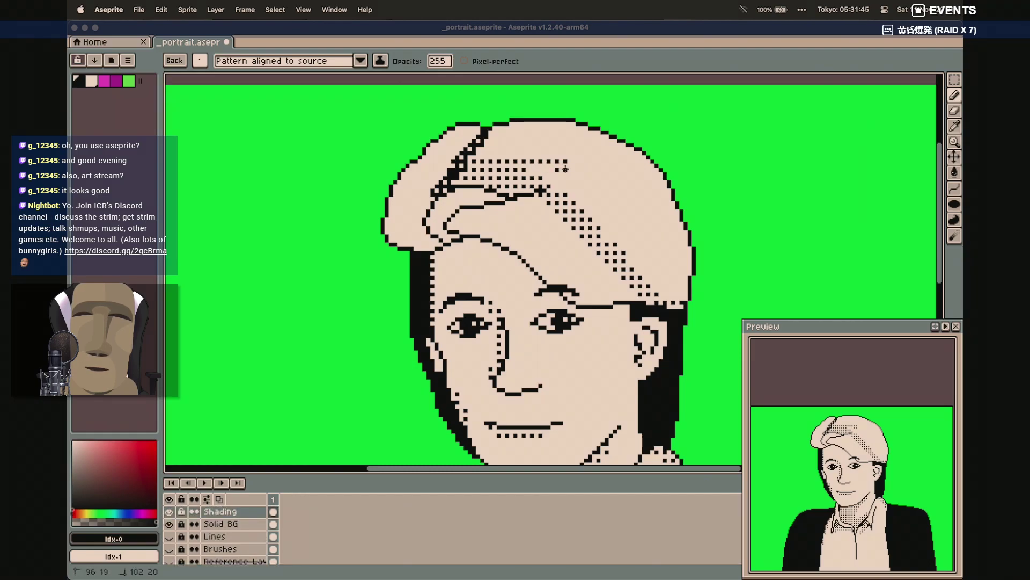
pyautogui.moveTo(581, 185); pyautogui.dragTo(609, 231)
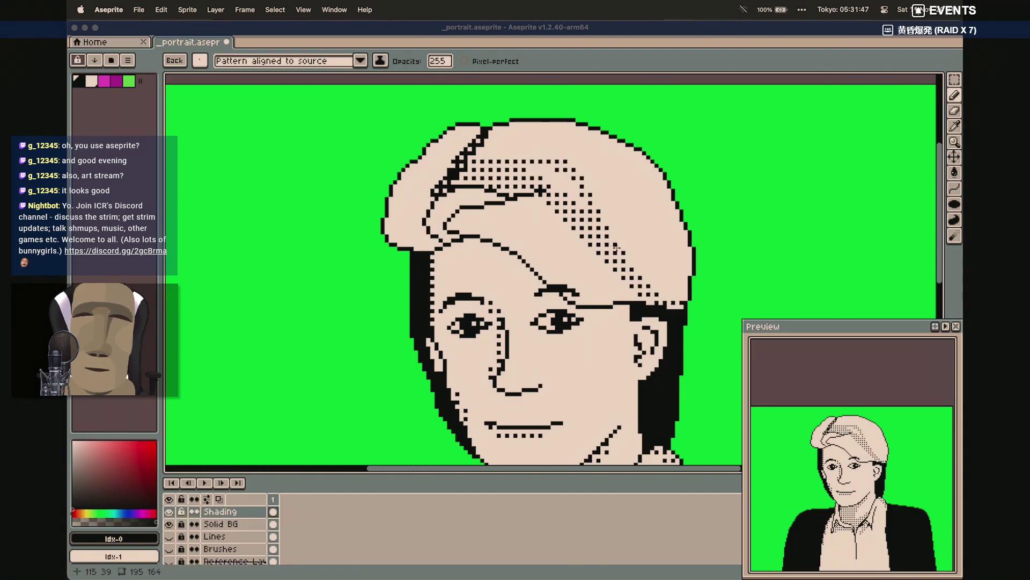
pyautogui.moveTo(539, 172)
pyautogui.mouseDown()
pyautogui.moveTo(577, 202)
pyautogui.moveTo(553, 170)
pyautogui.mouseUp()
pyautogui.moveTo(588, 211); pyautogui.dragTo(589, 215)
# Erase the stray dots at the dithered band's upper corner and along its lower edge beside the fringe strand
pyautogui.press('e')
pyautogui.moveTo(563, 151)
pyautogui.mouseDown()
pyautogui.moveTo(592, 176)
pyautogui.moveTo(568, 159)
pyautogui.mouseUp()
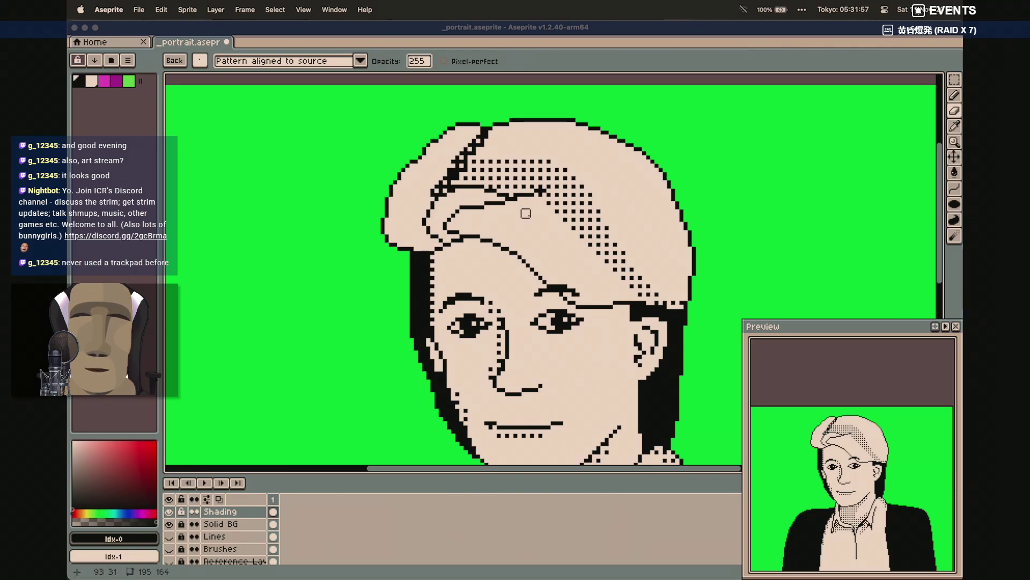
pyautogui.moveTo(501, 193)
pyautogui.mouseDown()
pyautogui.moveTo(526, 193)
pyautogui.moveTo(564, 217)
pyautogui.moveTo(550, 200)
pyautogui.moveTo(588, 243)
pyautogui.mouseUp()
pyautogui.click(596, 255)
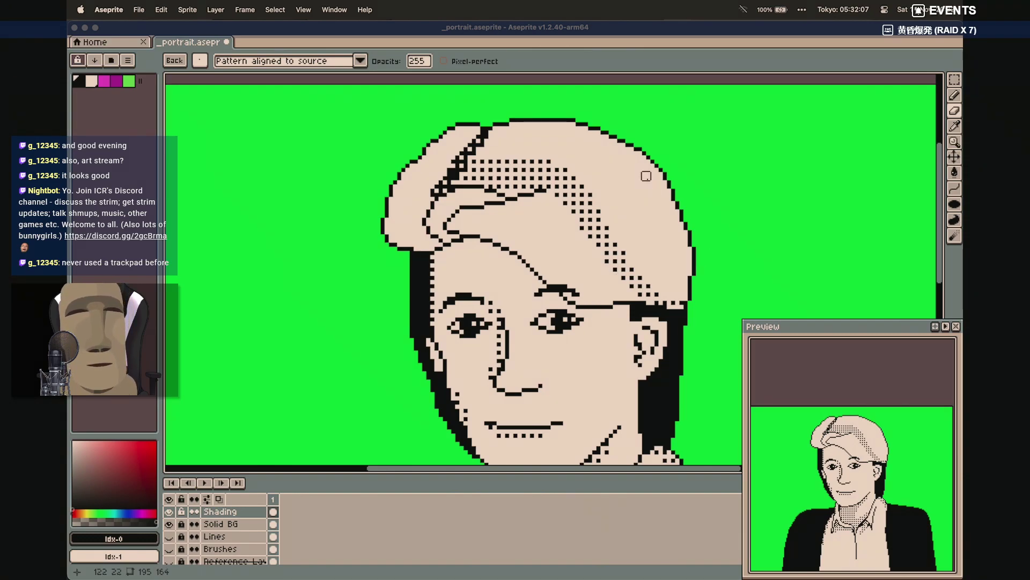
# Recheck the Preview reference, extend the hair dithering across to the back outline, and erase the dots running down toward the ear
pyautogui.moveTo(692, 577)
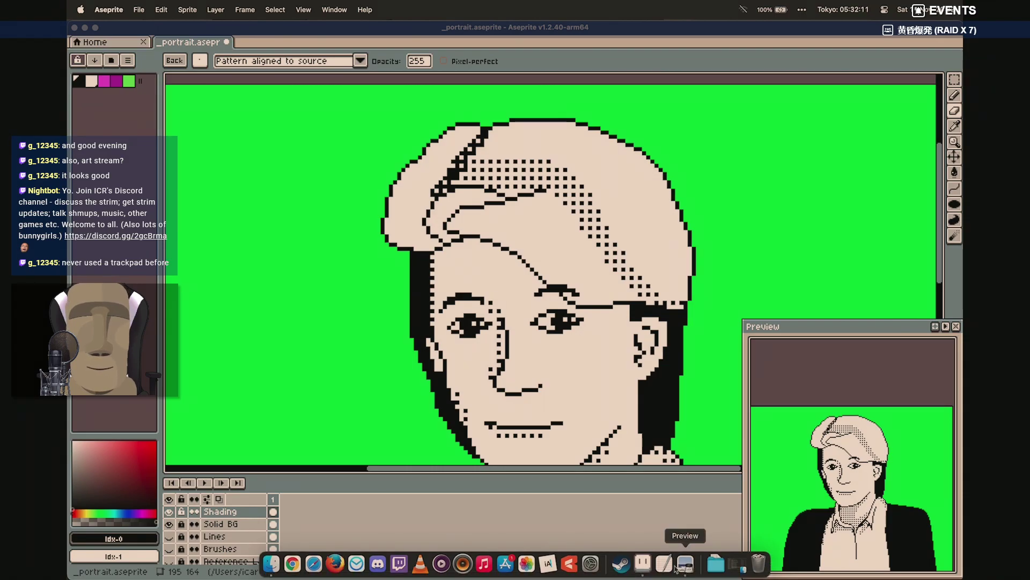
pyautogui.press('b')
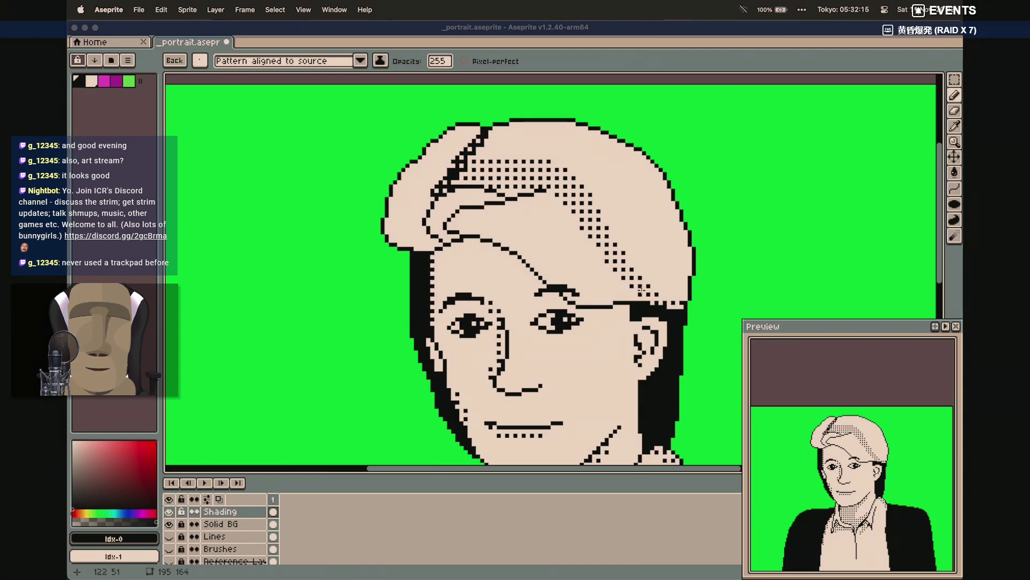
pyautogui.moveTo(590, 576)
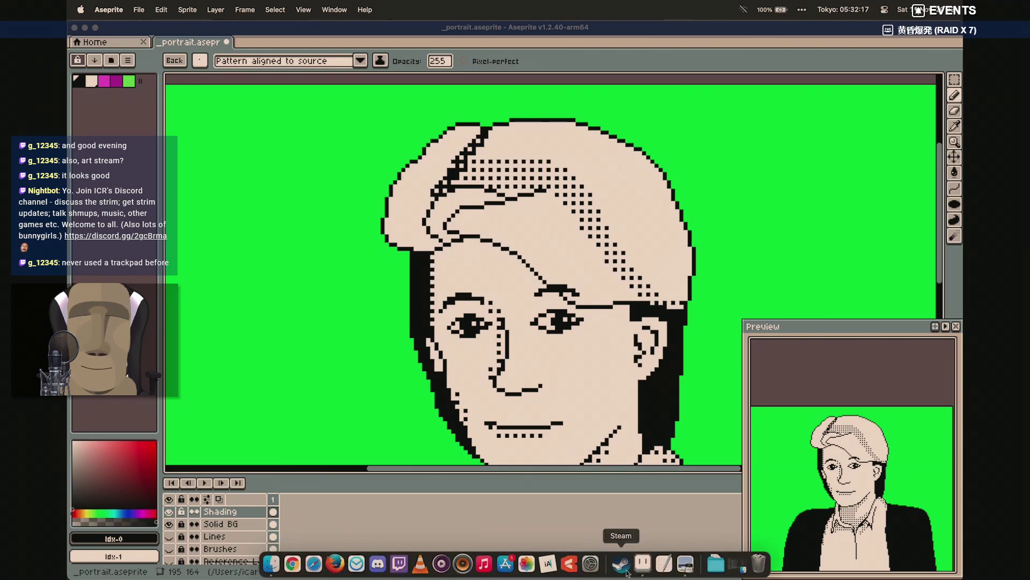
pyautogui.click(685, 564)
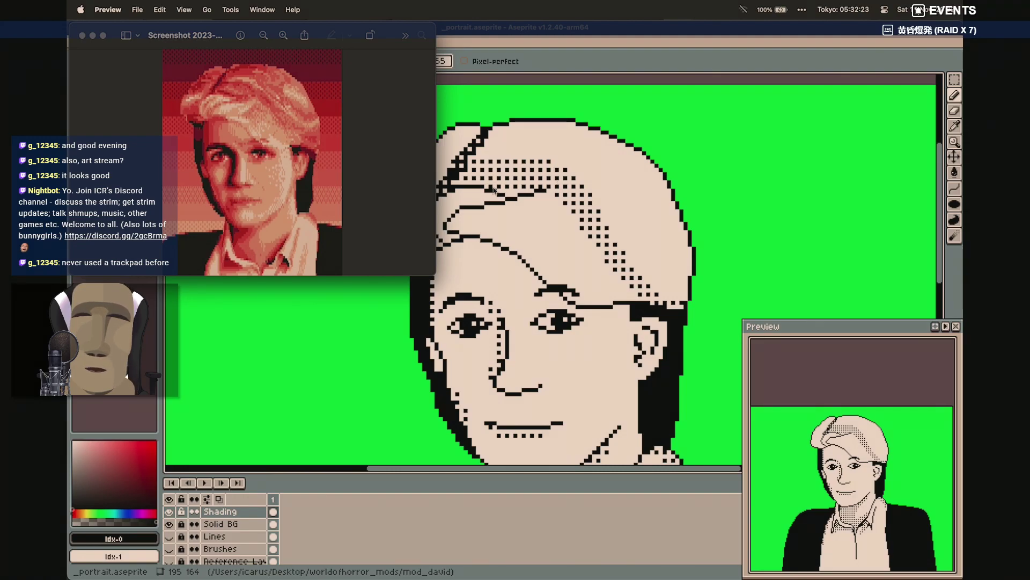
pyautogui.click(669, 31)
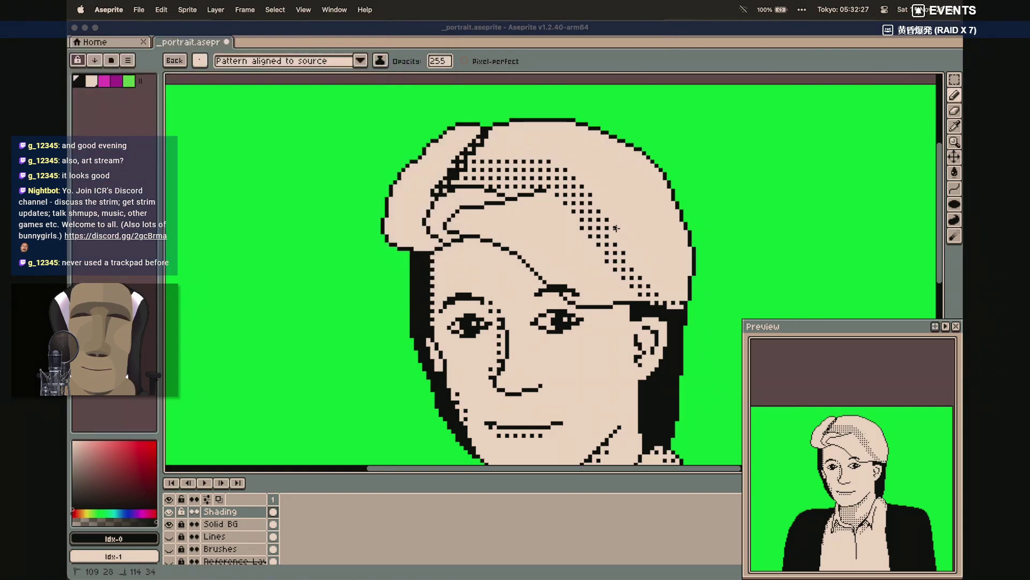
pyautogui.moveTo(628, 237)
pyautogui.mouseDown()
pyautogui.moveTo(688, 245)
pyautogui.moveTo(653, 258)
pyautogui.moveTo(612, 244)
pyautogui.moveTo(641, 258)
pyautogui.moveTo(674, 253)
pyautogui.moveTo(629, 260)
pyautogui.mouseUp()
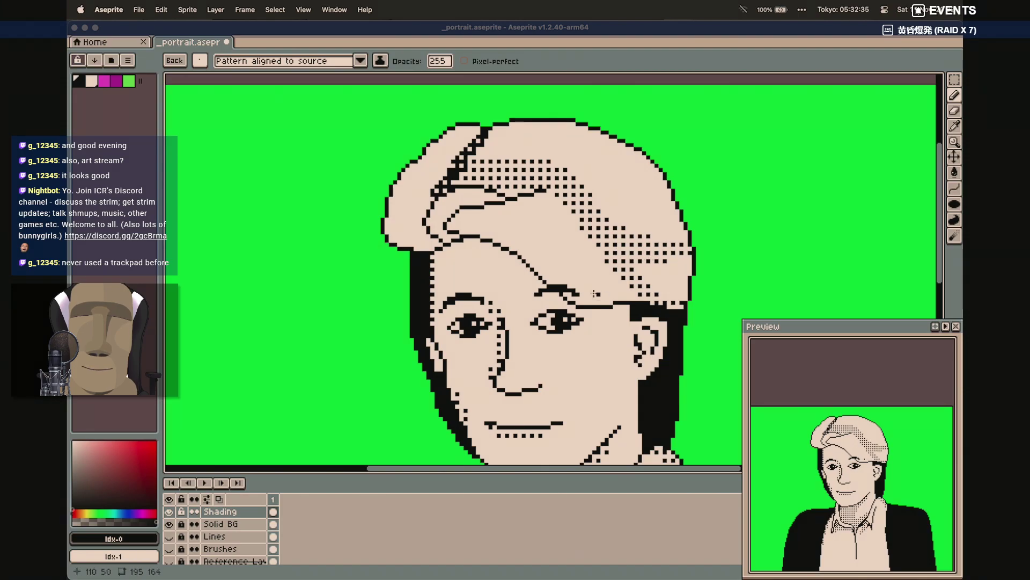
pyautogui.press('e')
pyautogui.moveTo(633, 273)
pyautogui.mouseDown()
pyautogui.moveTo(591, 255)
pyautogui.moveTo(621, 267)
pyautogui.moveTo(609, 263)
pyautogui.moveTo(622, 301)
pyautogui.mouseUp()
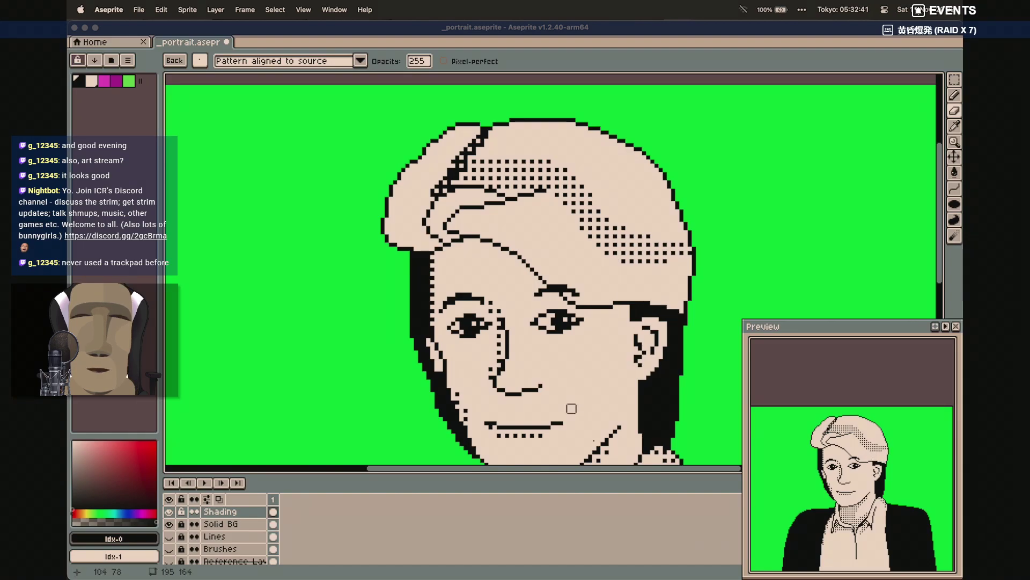
# Compare the hair dithering with the Preview reference, and review the shading on the face, neck, shirt and jacket
pyautogui.click(683, 564)
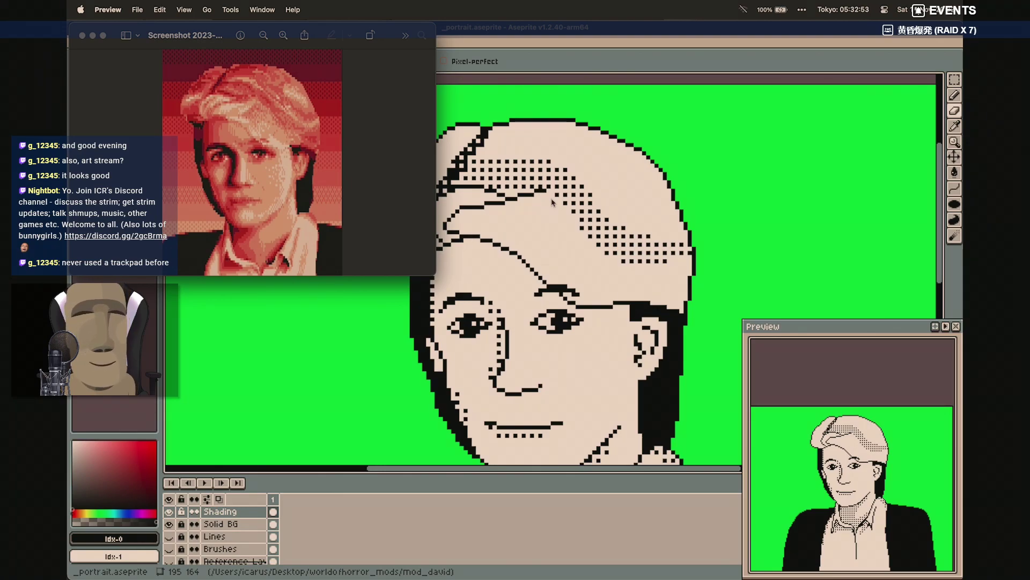
pyautogui.click(634, 25)
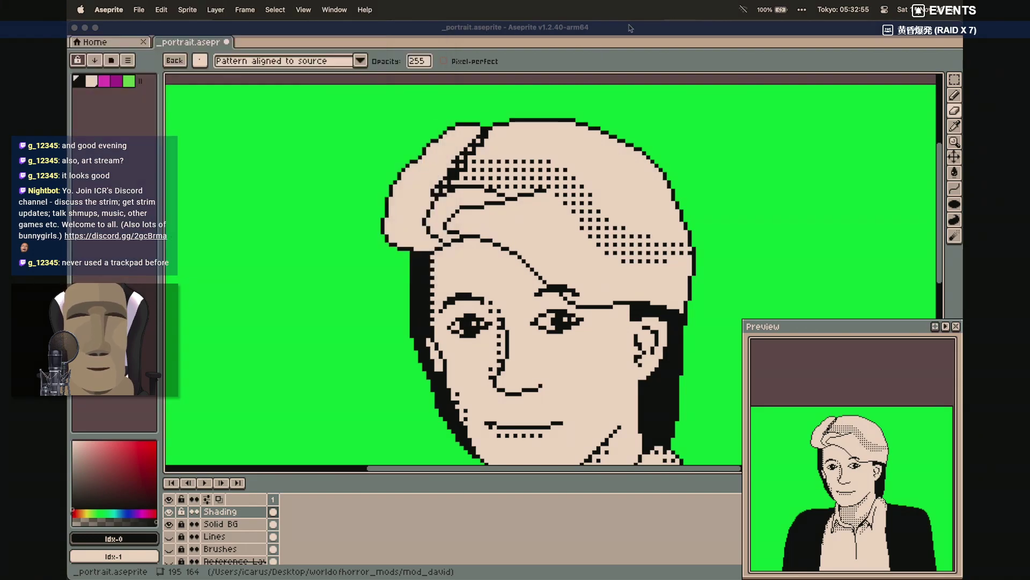
pyautogui.scroll(-5, 615, 196)
pyautogui.scroll(-2, 616, 199)
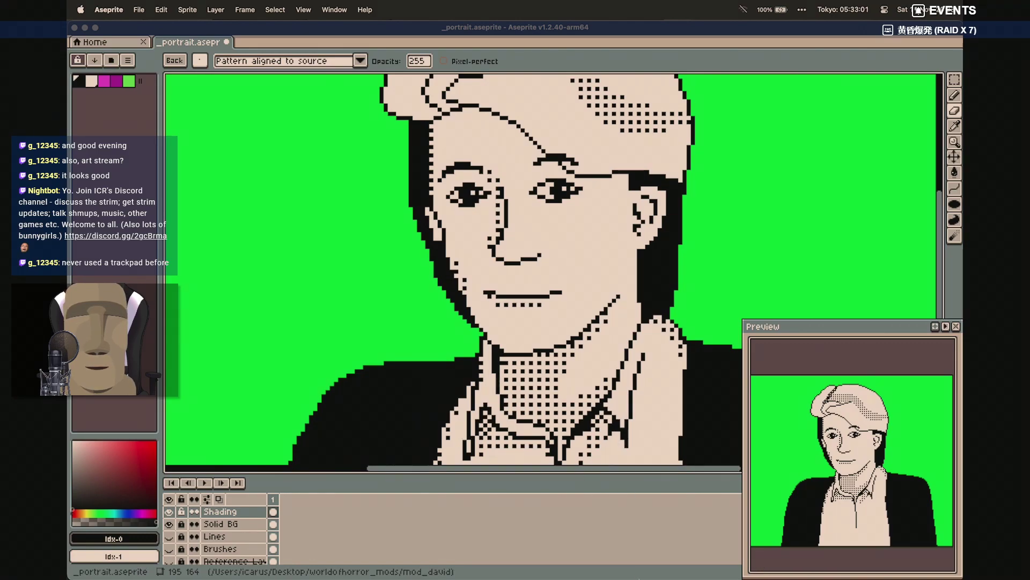
pyautogui.scroll(-3, 425, 537)
pyautogui.scroll(3, 356, 531)
pyautogui.scroll(5, 653, 323)
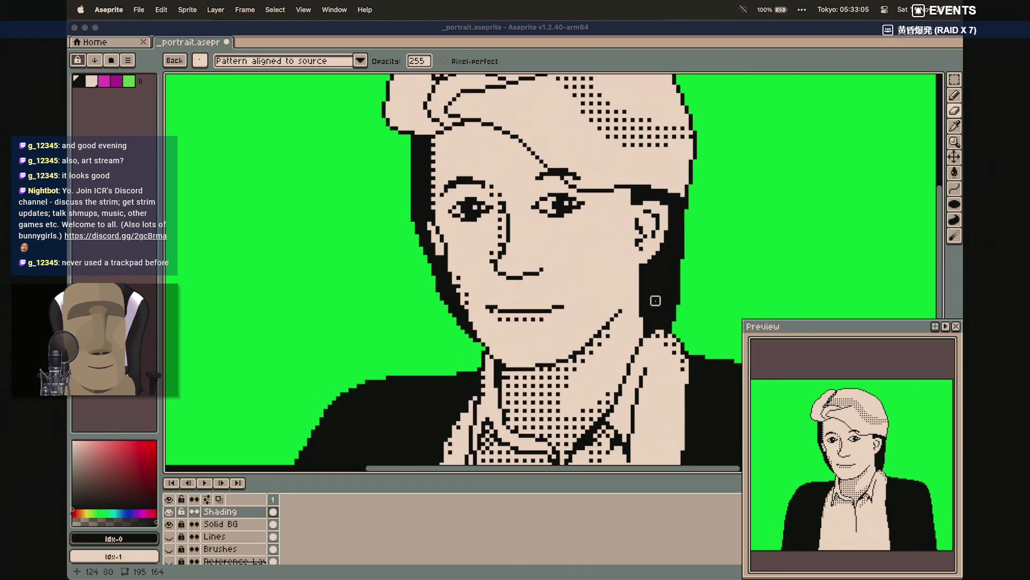
pyautogui.scroll(-4, 656, 297)
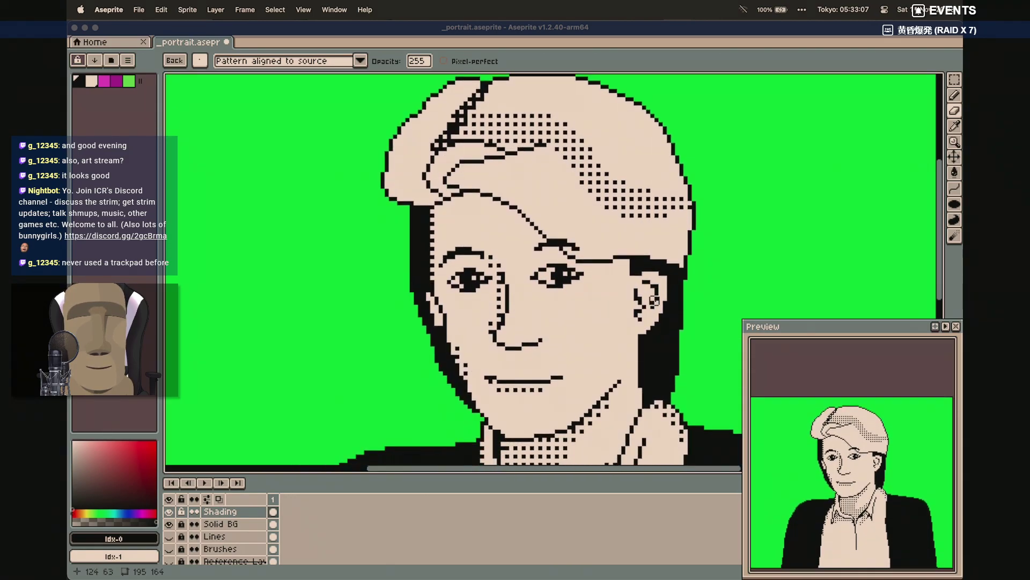
pyautogui.scroll(-7, 654, 299)
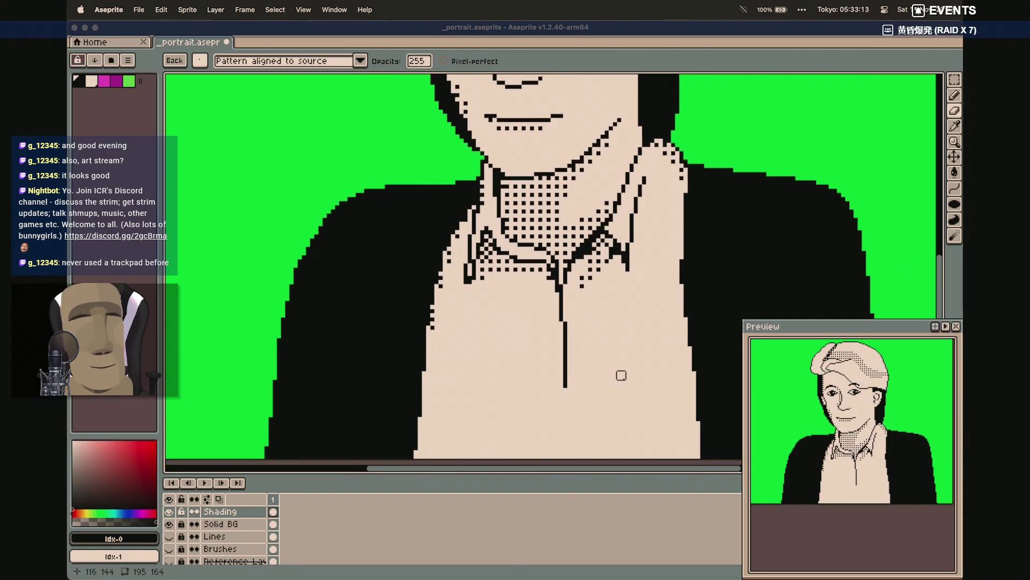
pyautogui.scroll(7, 623, 375)
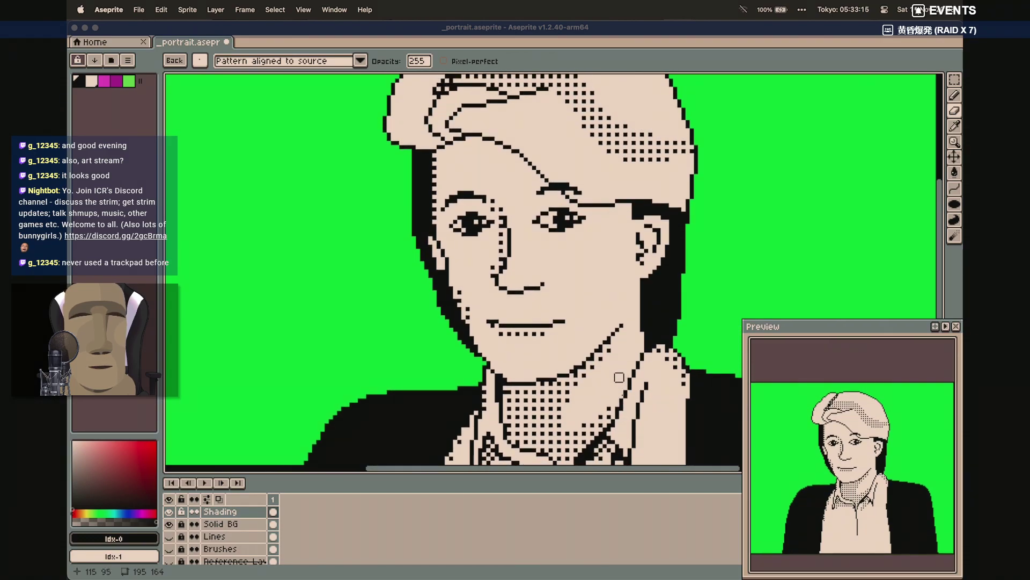
pyautogui.moveTo(681, 573)
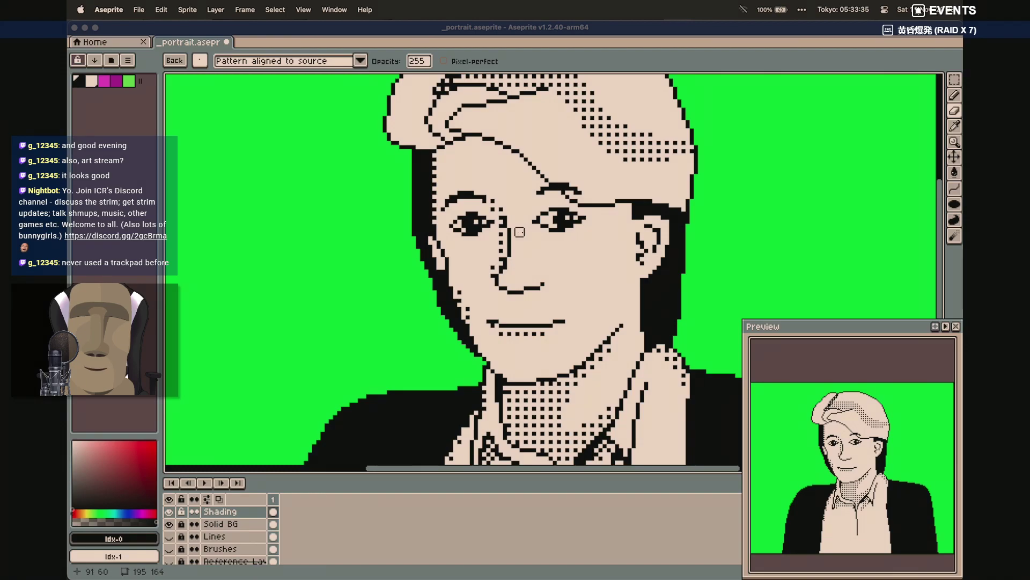
# On the Solid BG layer, paint over the bottom edge of the left eye in the skin colour with a 1 px square brush and reselect black
pyautogui.scroll(2, 517, 231)
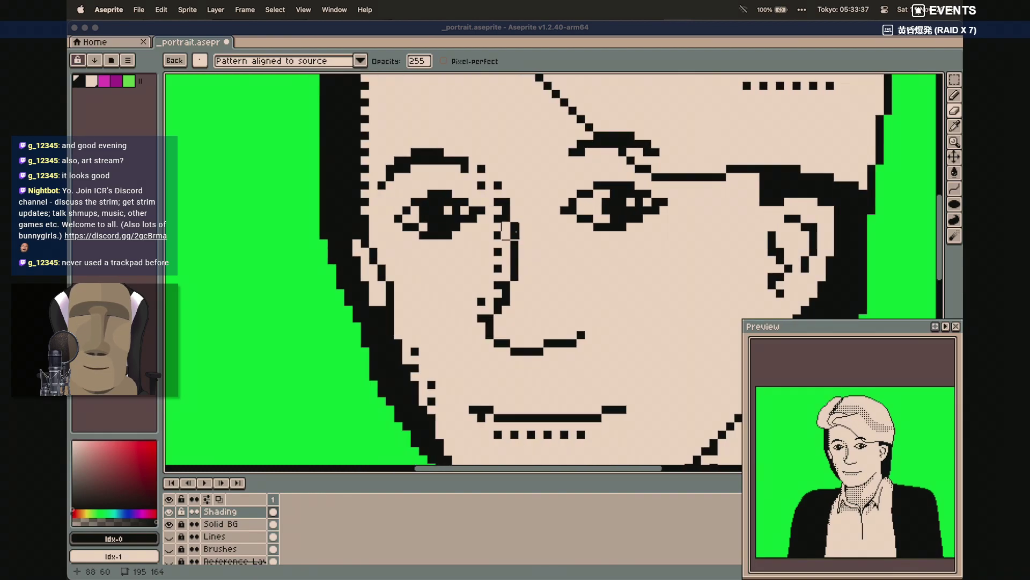
pyautogui.click(200, 60)
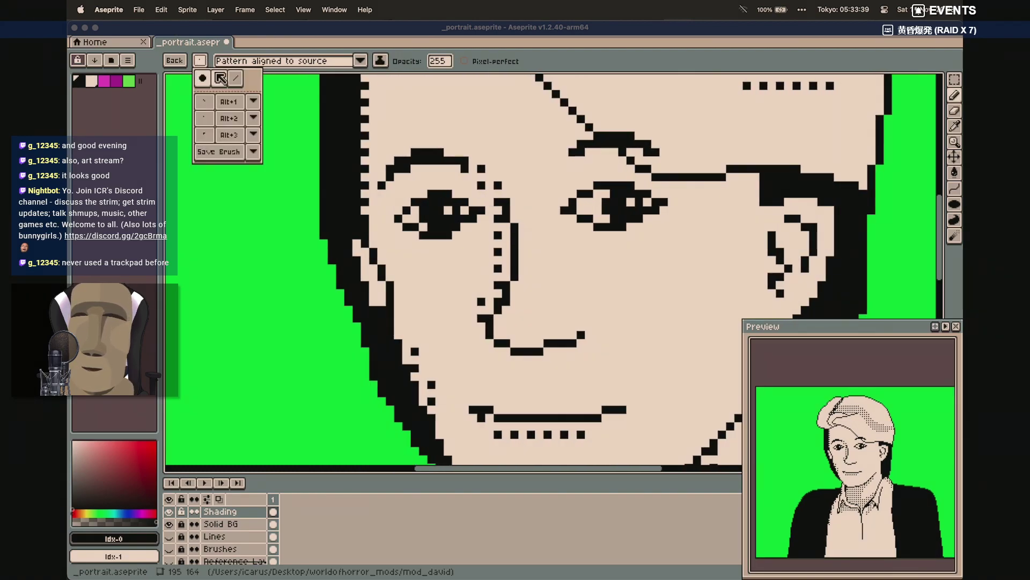
pyautogui.click(220, 77)
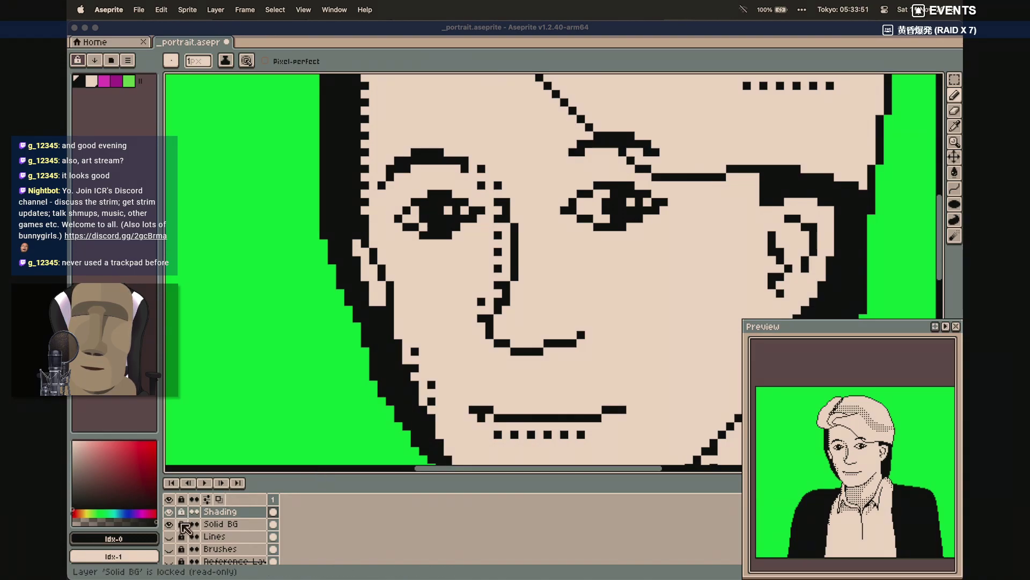
pyautogui.click(215, 523)
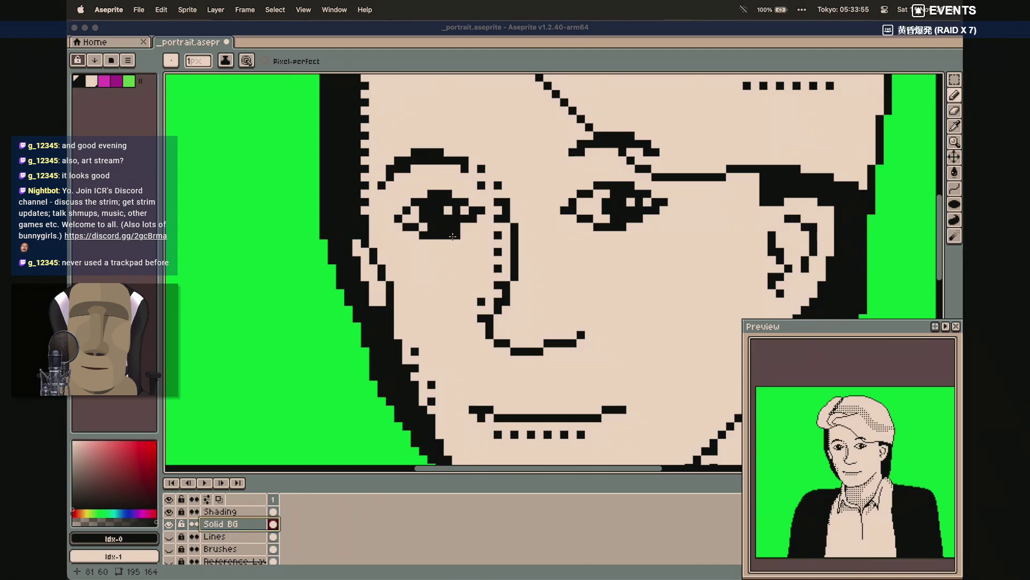
pyautogui.press(']')
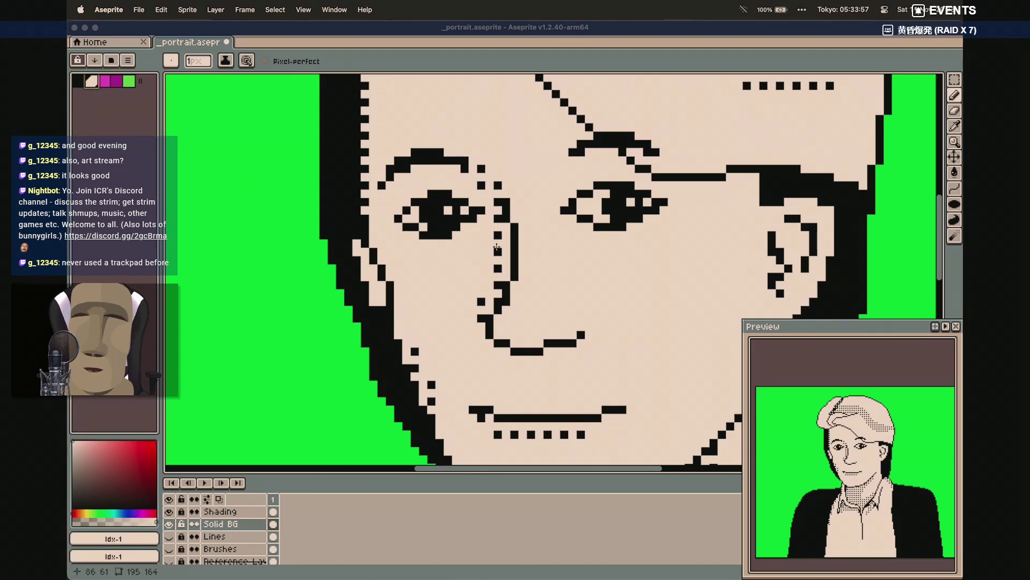
pyautogui.moveTo(455, 238); pyautogui.dragTo(414, 236)
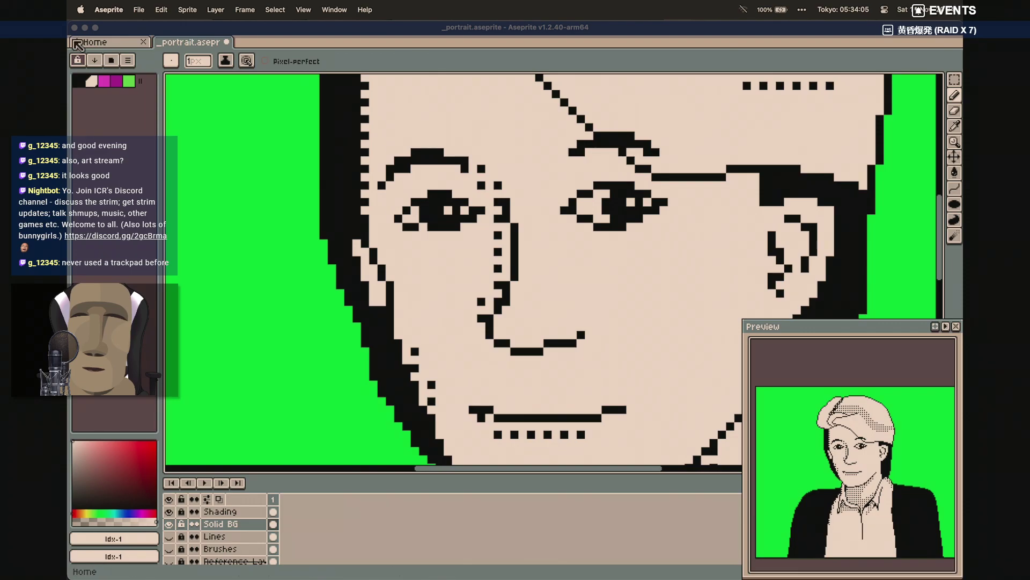
pyautogui.click(79, 82)
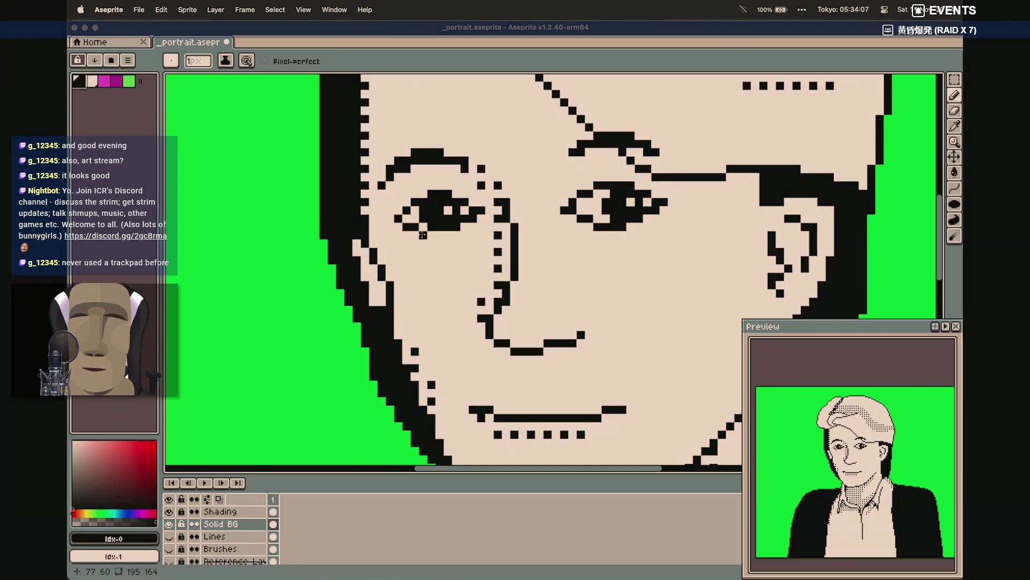
# Try a short row of black pixels under the left eye's iris and check its effect on the whole portrait
pyautogui.moveTo(423, 235); pyautogui.dragTo(431, 235)
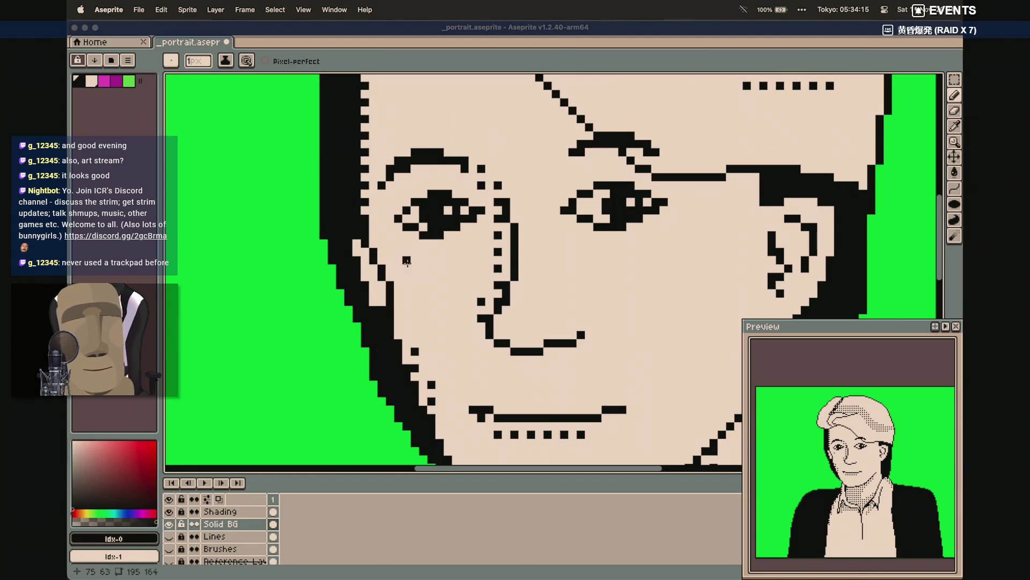
pyautogui.scroll(-2, 483, 333)
pyautogui.hscroll(3, 483, 333)
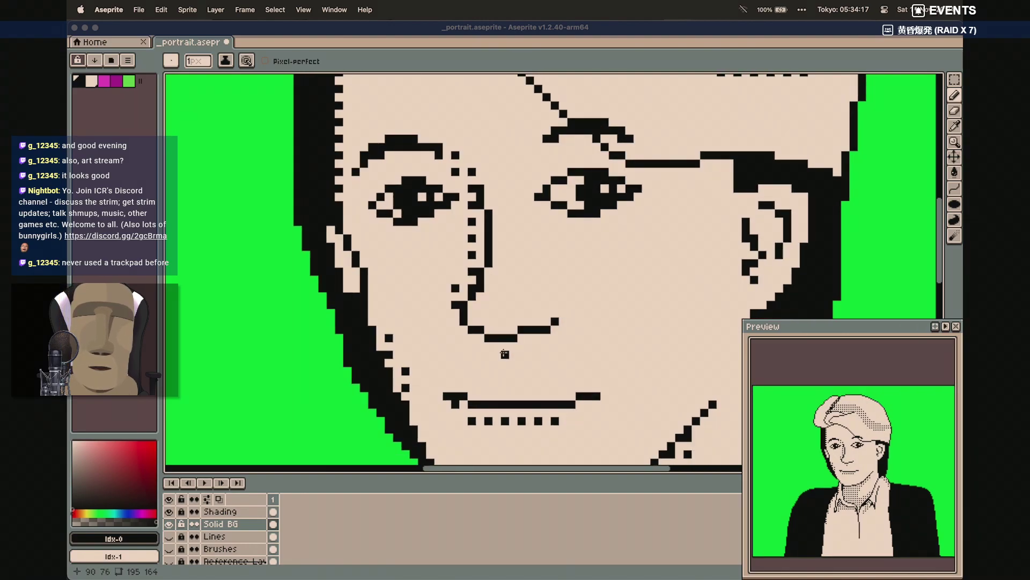
pyautogui.scroll(-3, 505, 354)
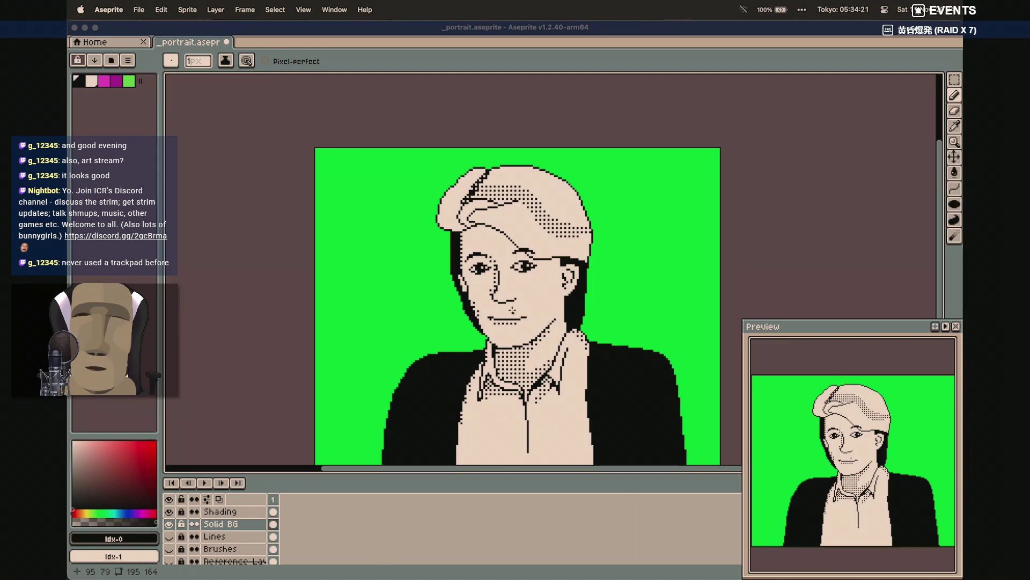
pyautogui.scroll(2, 475, 272)
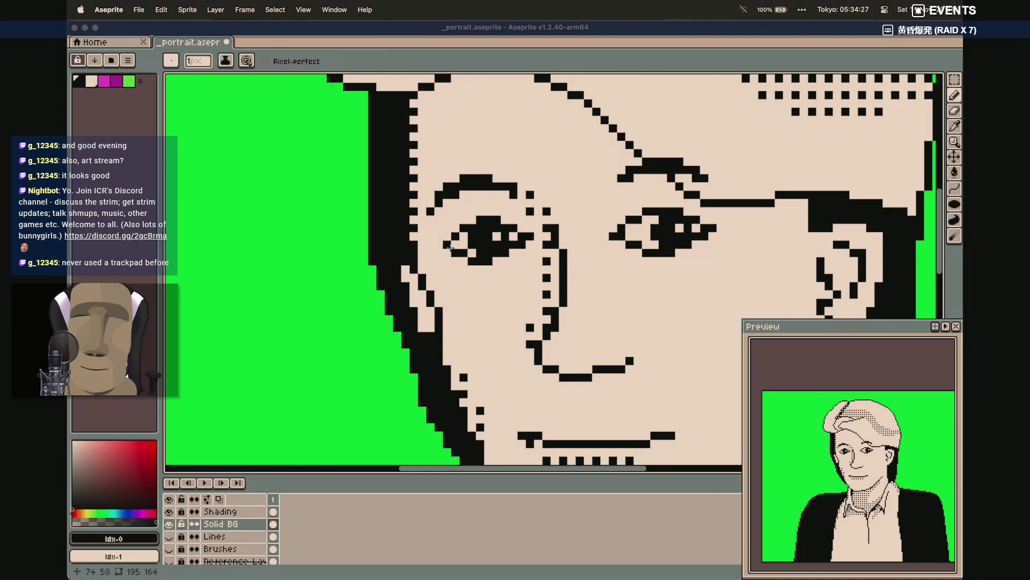
# Paint over the left eye's outer corner and the stray pixels along its lower edge in the skin colour
pyautogui.click(92, 82)
pyautogui.click(446, 245)
pyautogui.moveTo(456, 253); pyautogui.dragTo(470, 262)
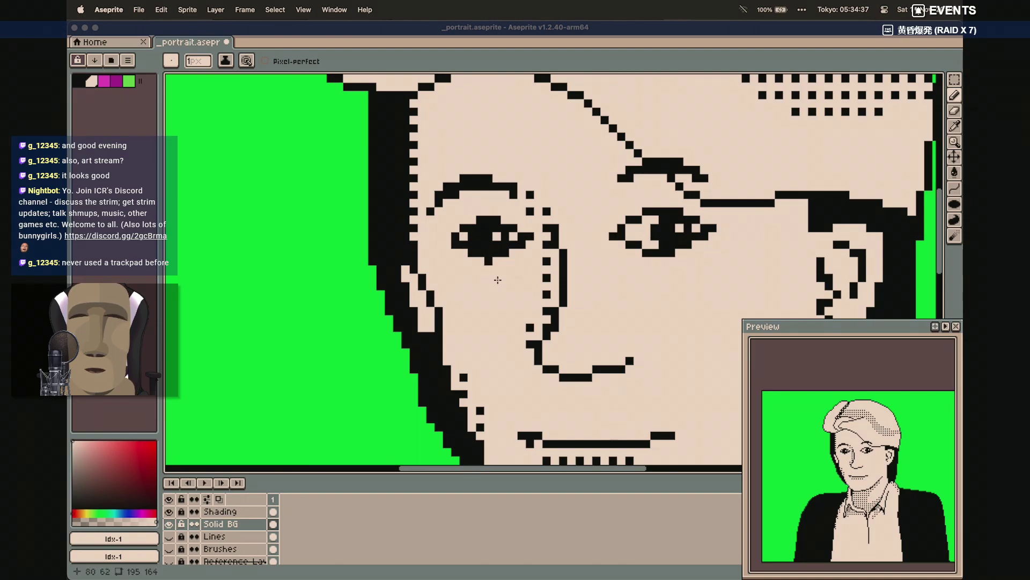
pyautogui.click(489, 261)
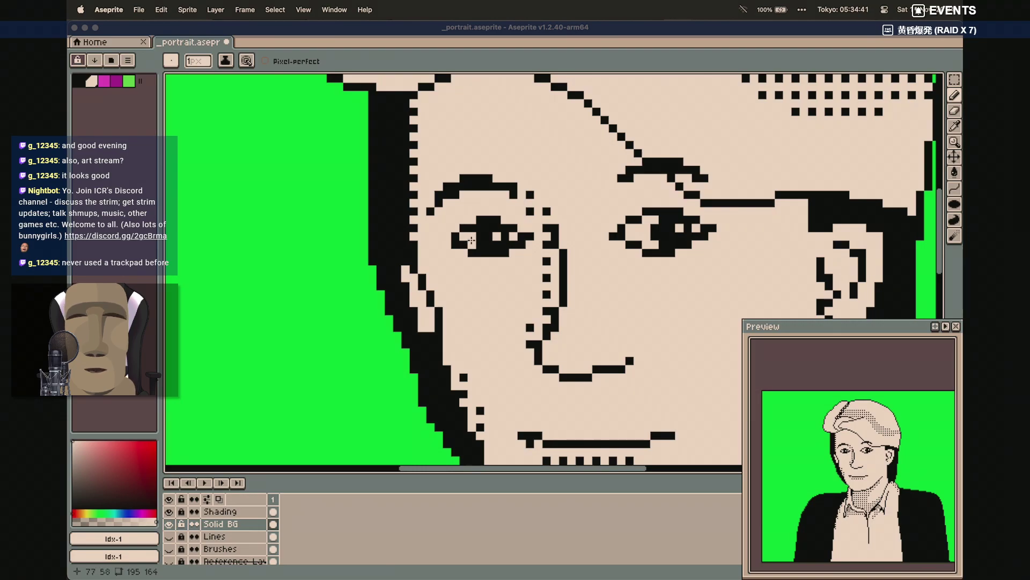
# Compare the eyes with the Preview reference and extend the left eye's outer corner with a black pixel
pyautogui.hscroll(5, 460, 321)
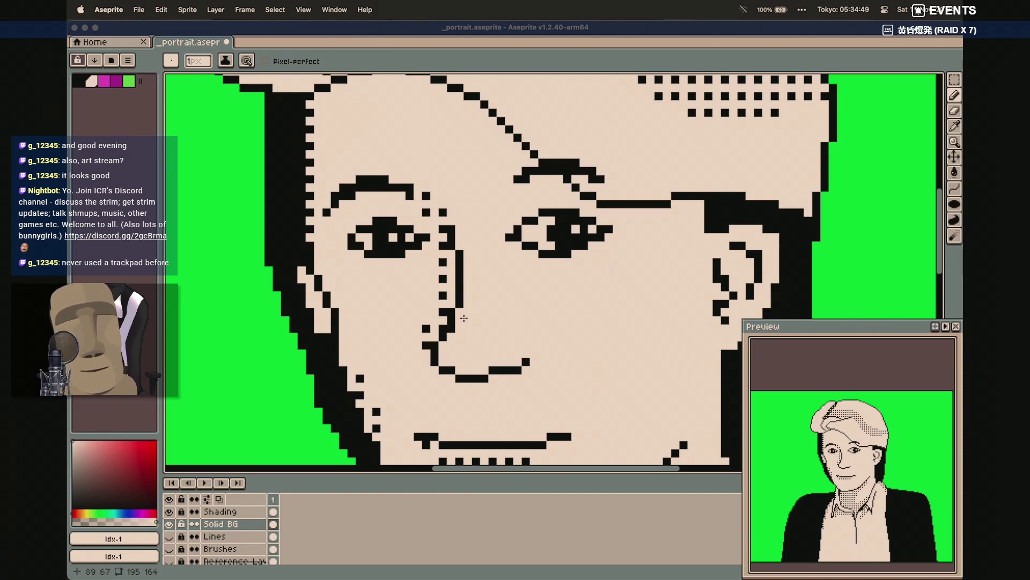
pyautogui.hscroll(-7, 464, 318)
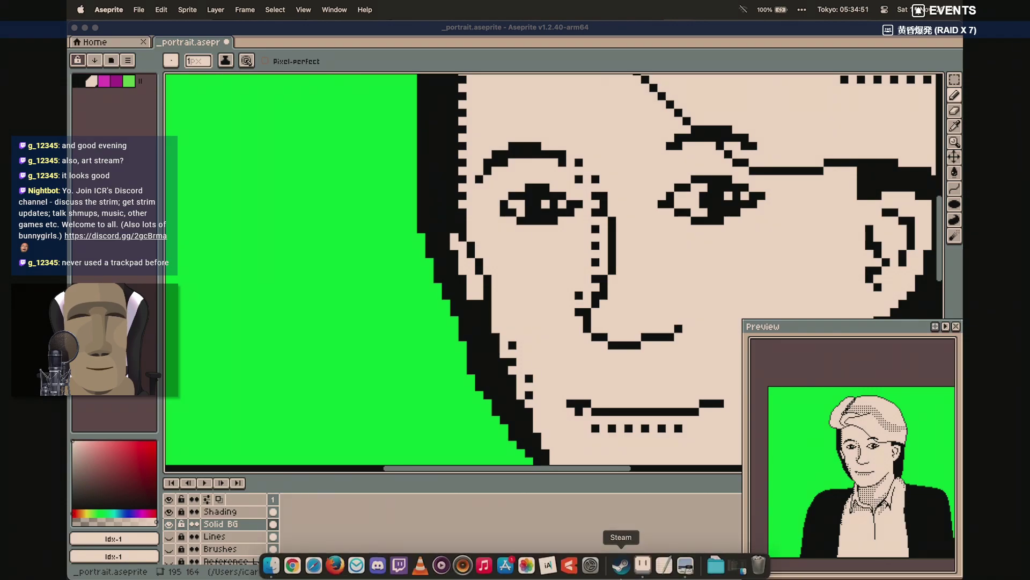
pyautogui.click(686, 563)
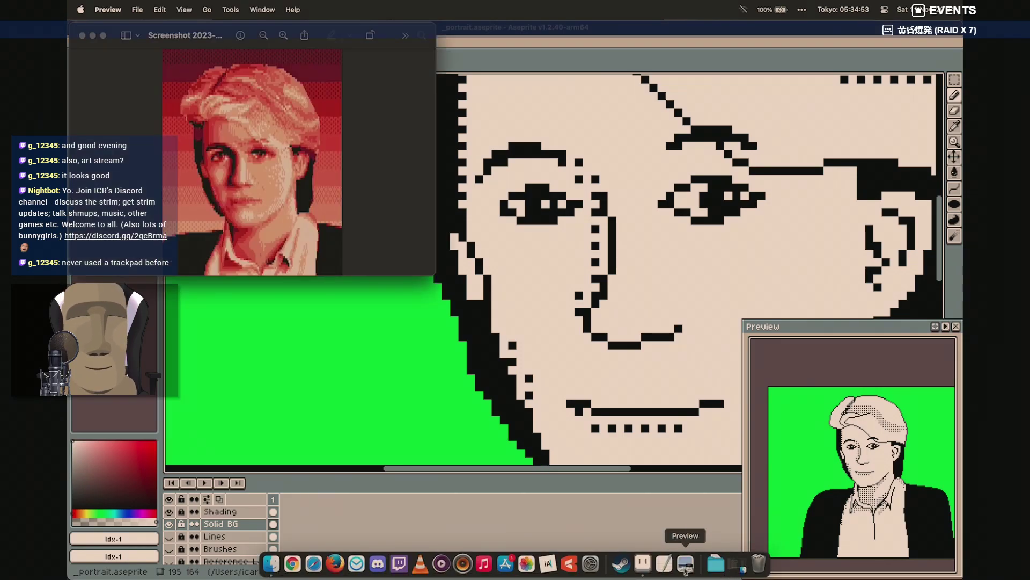
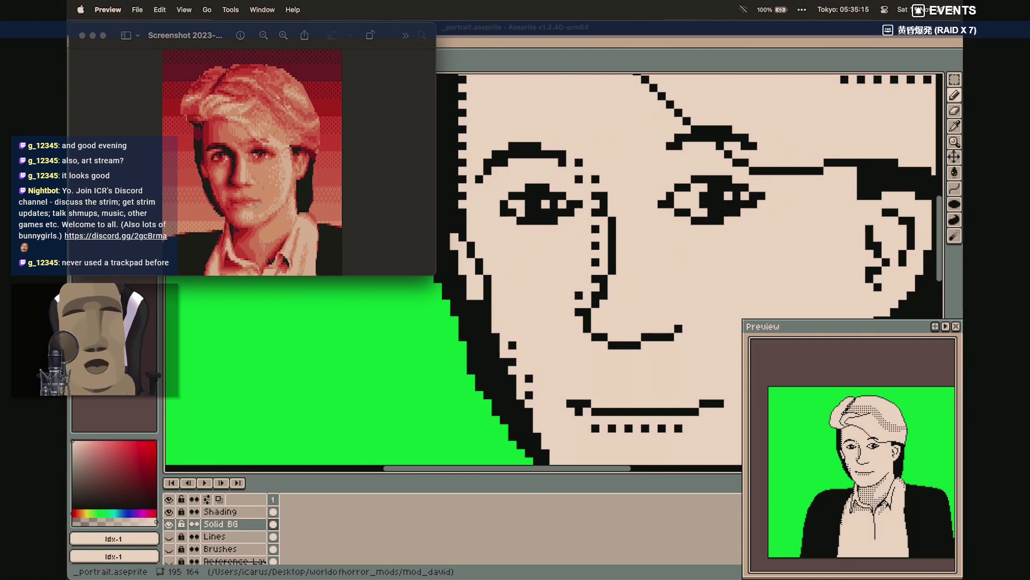
pyautogui.click(588, 48)
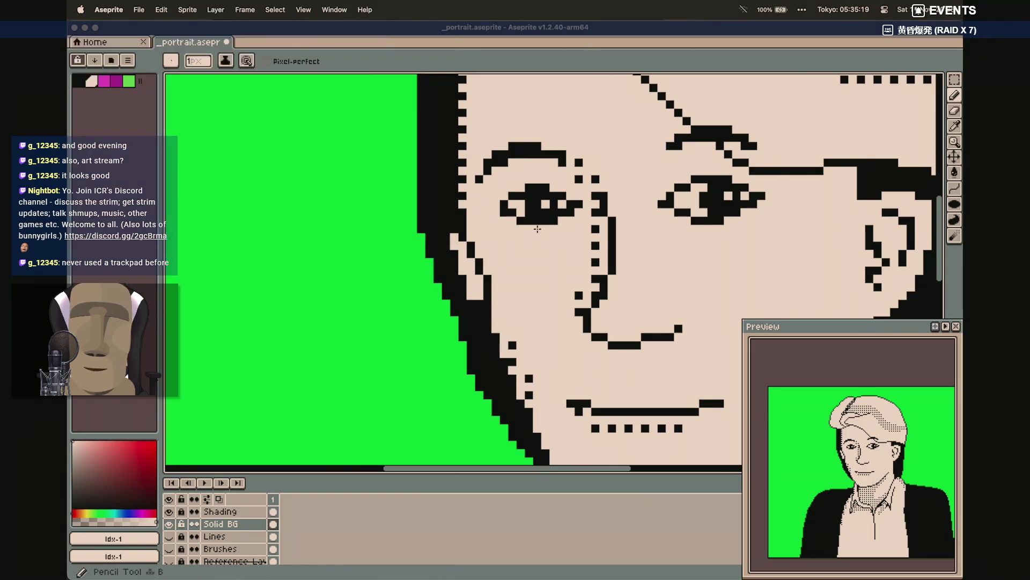
pyautogui.scroll(1, 533, 224)
pyautogui.click(80, 81)
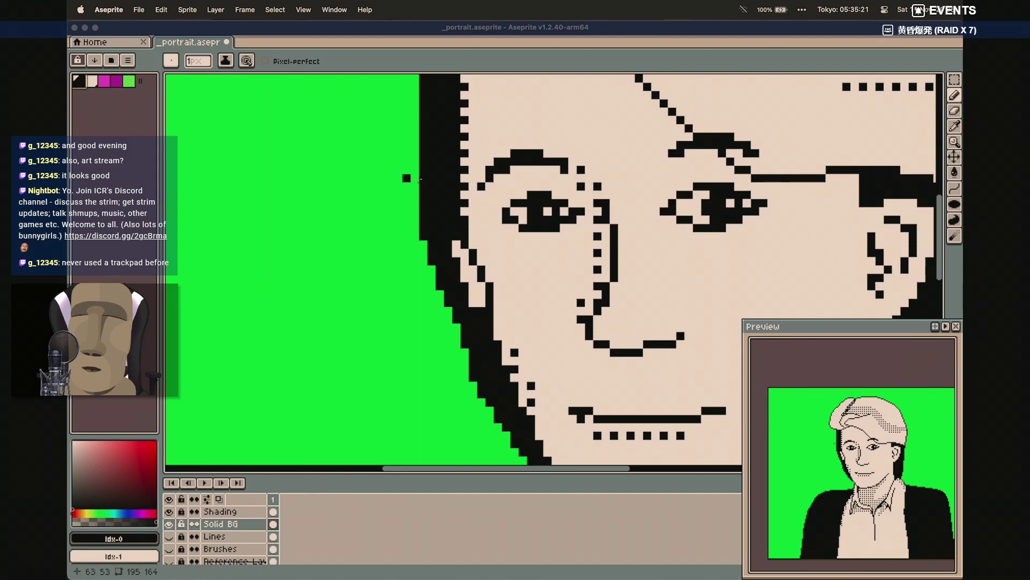
pyautogui.click(498, 219)
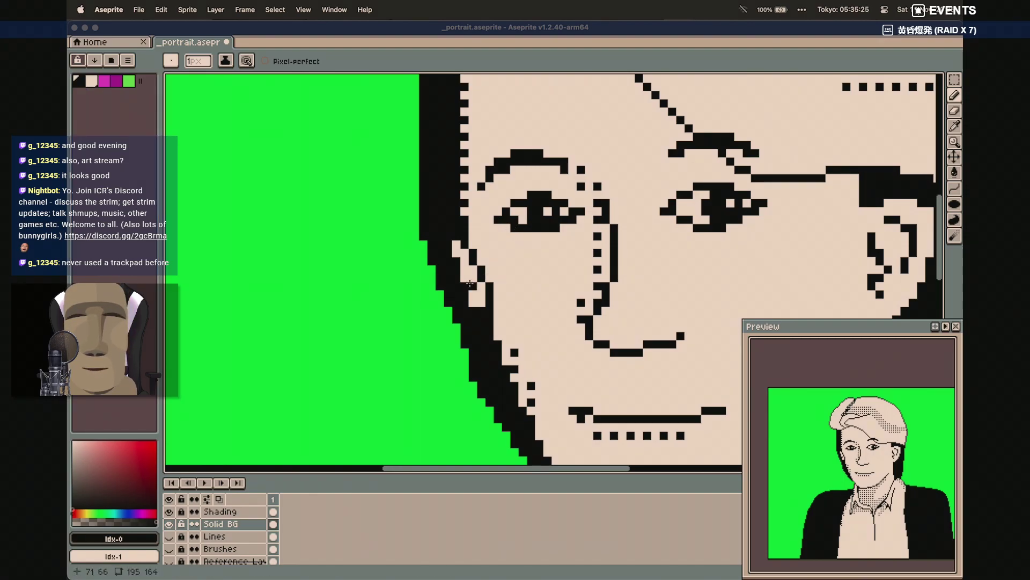
# Review the left eye's shape within the full portrait and draw a short black row beneath its iris
pyautogui.click(95, 82)
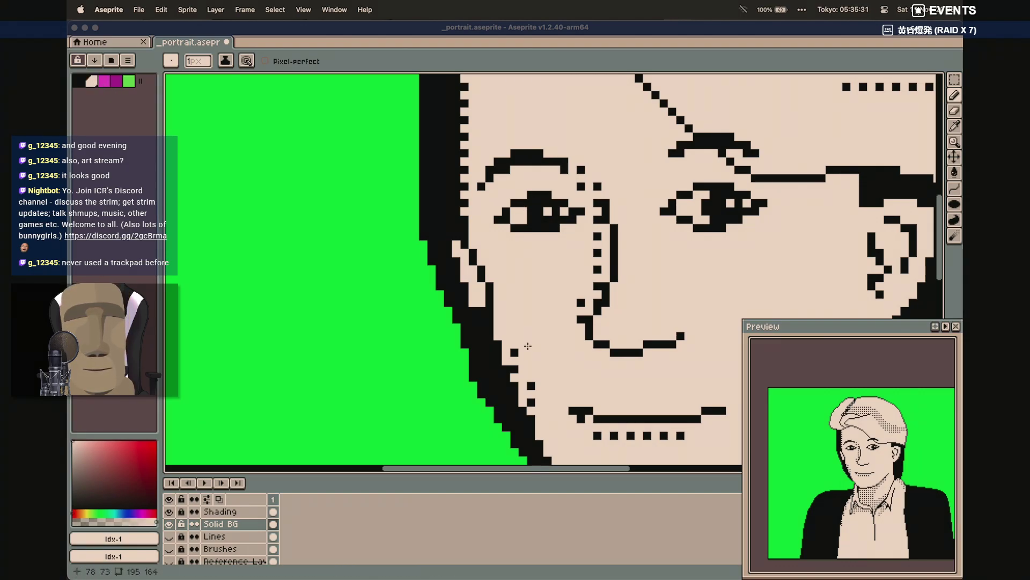
pyautogui.hscroll(3, 528, 346)
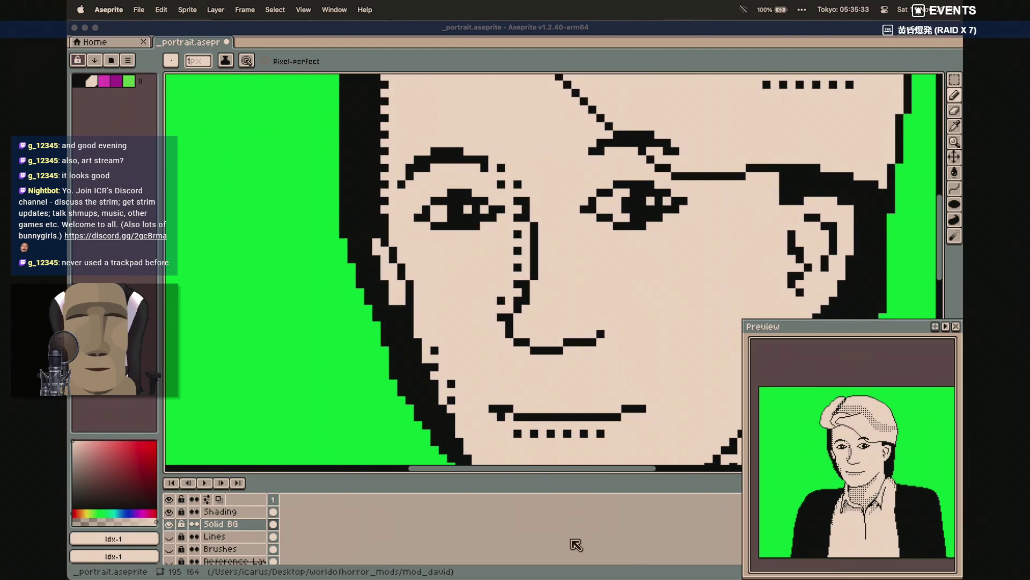
pyautogui.scroll(-5, 558, 357)
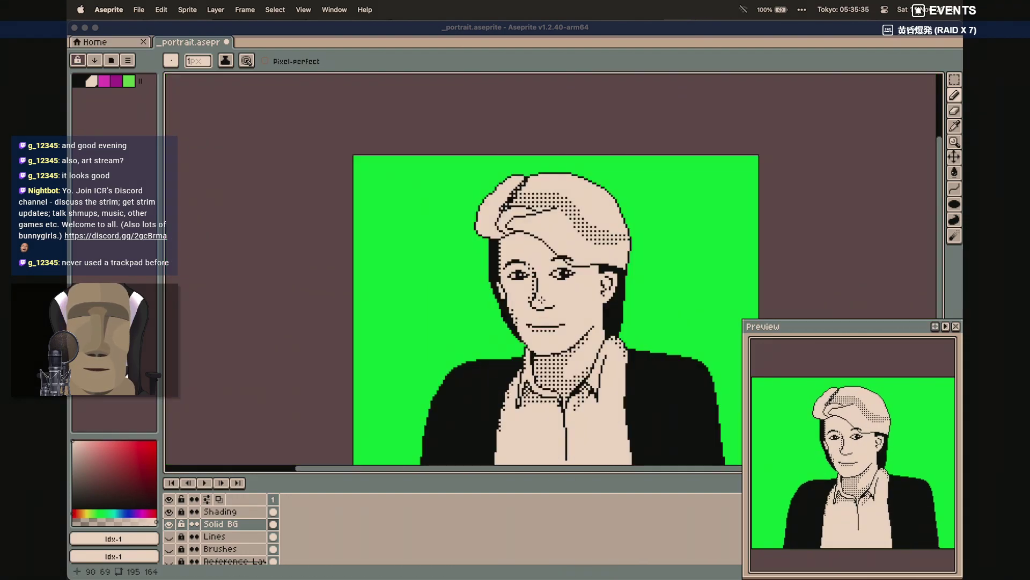
pyautogui.scroll(-1, 614, 416)
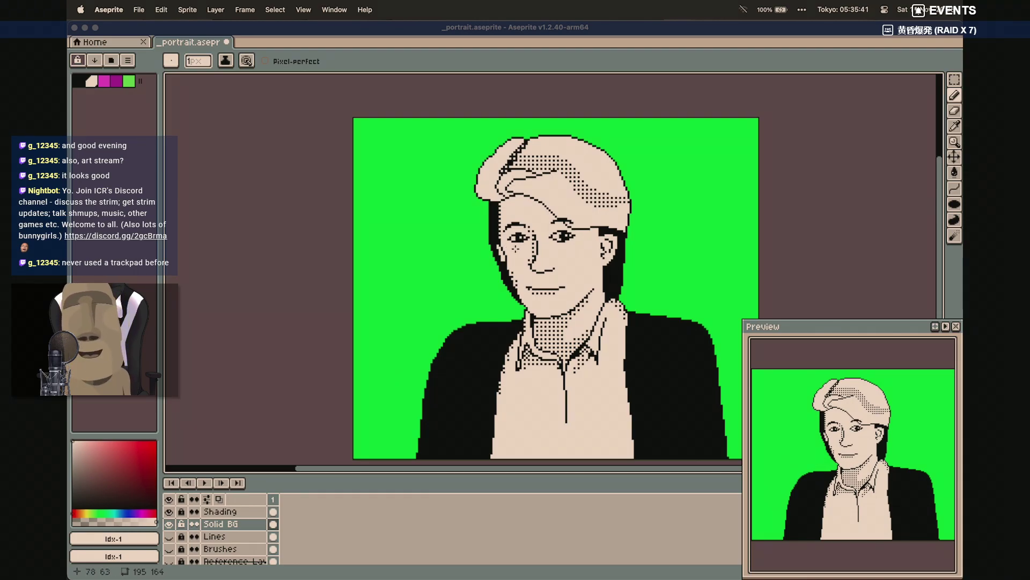
pyautogui.scroll(3, 515, 248)
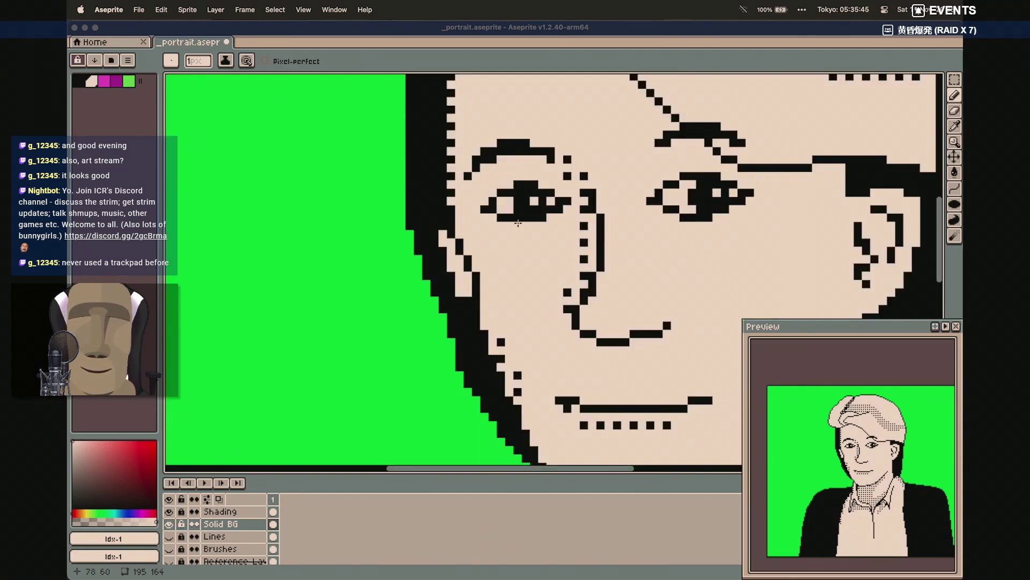
pyautogui.press('b')
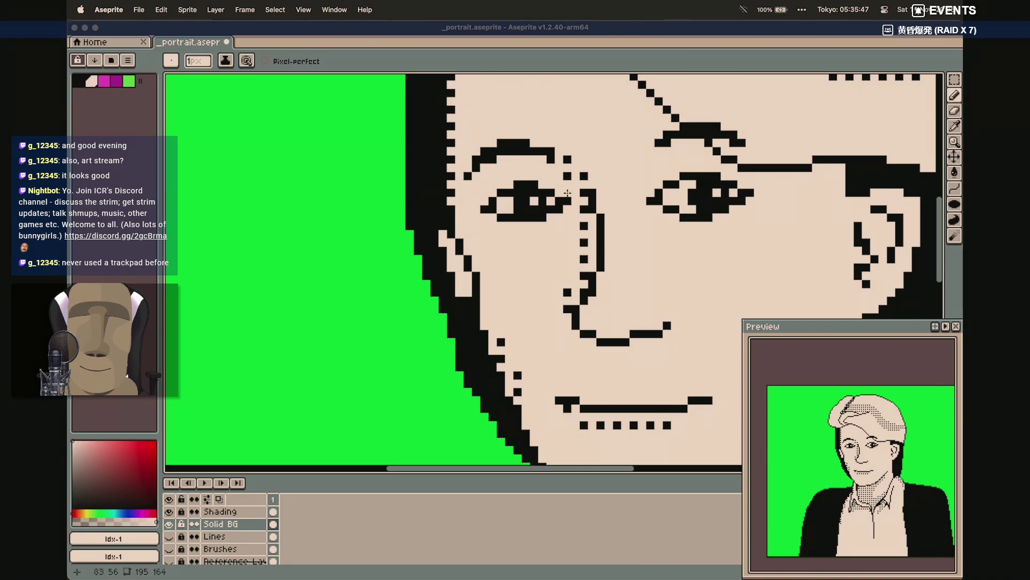
pyautogui.click(78, 80)
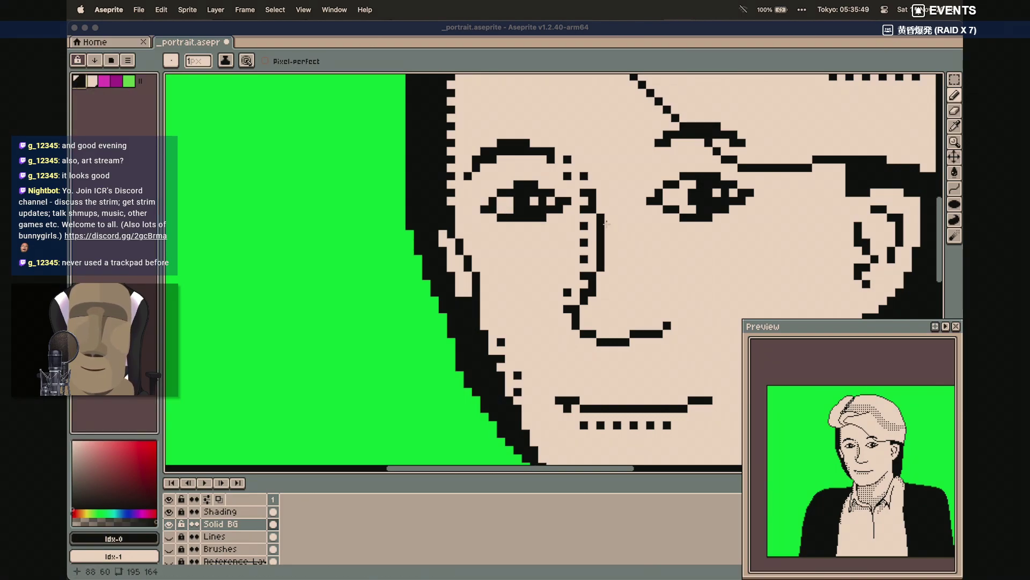
pyautogui.moveTo(514, 227); pyautogui.dragTo(533, 226)
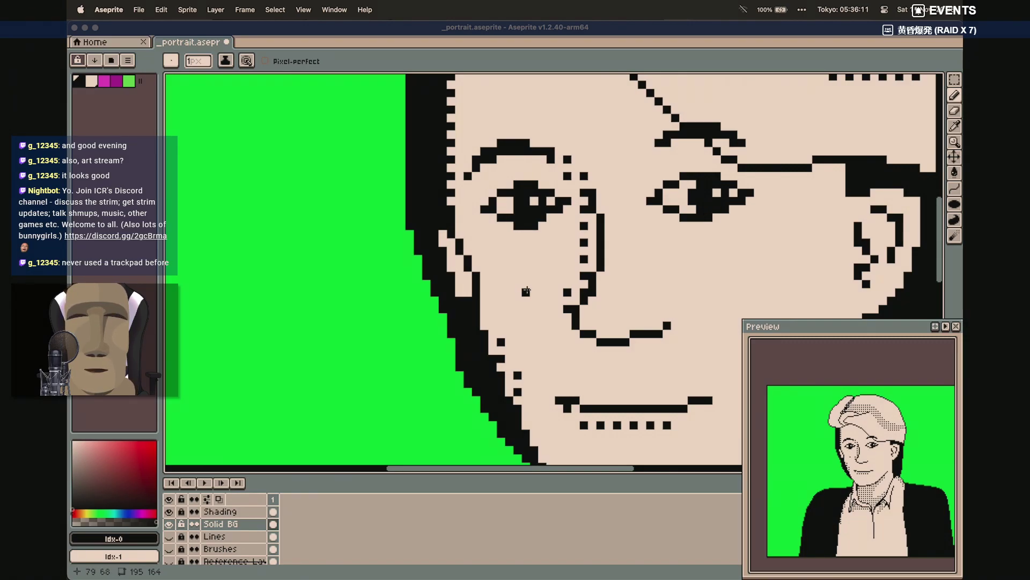
# Examine the whole portrait at different magnifications to judge the reworked left eye against the rest of the face
pyautogui.scroll(-5, 526, 291)
pyautogui.scroll(2, 525, 291)
pyautogui.scroll(-3, 526, 291)
pyautogui.scroll(1, 527, 289)
pyautogui.scroll(-2, 527, 289)
pyautogui.hscroll(3, 527, 289)
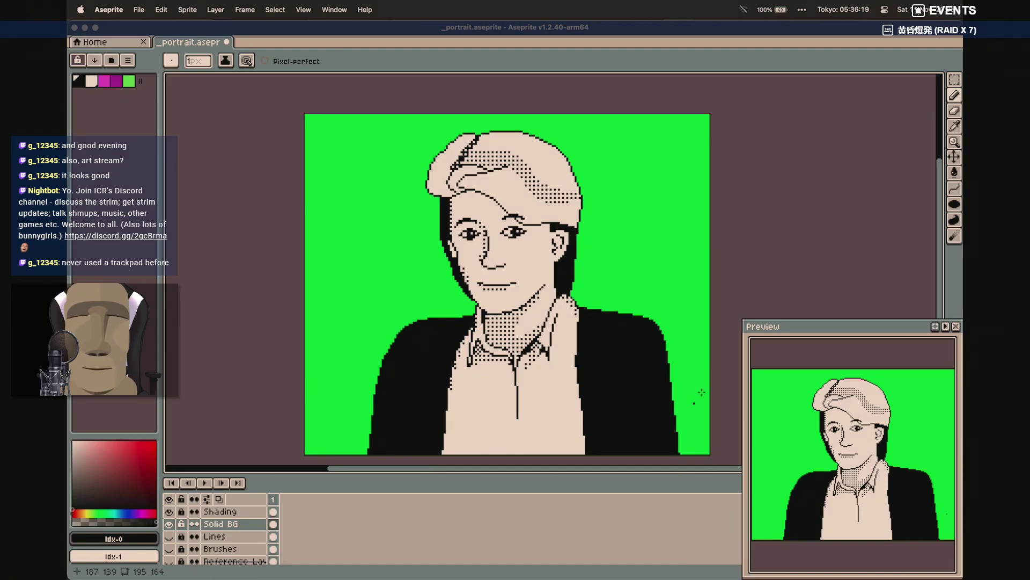
# Check the reference screenshot in Preview, and return to Aseprite with the Pencil set to the saved dither brush, pattern aligned to source
pyautogui.hscroll(-3, 701, 392)
pyautogui.scroll(-2, 700, 392)
pyautogui.click(679, 573)
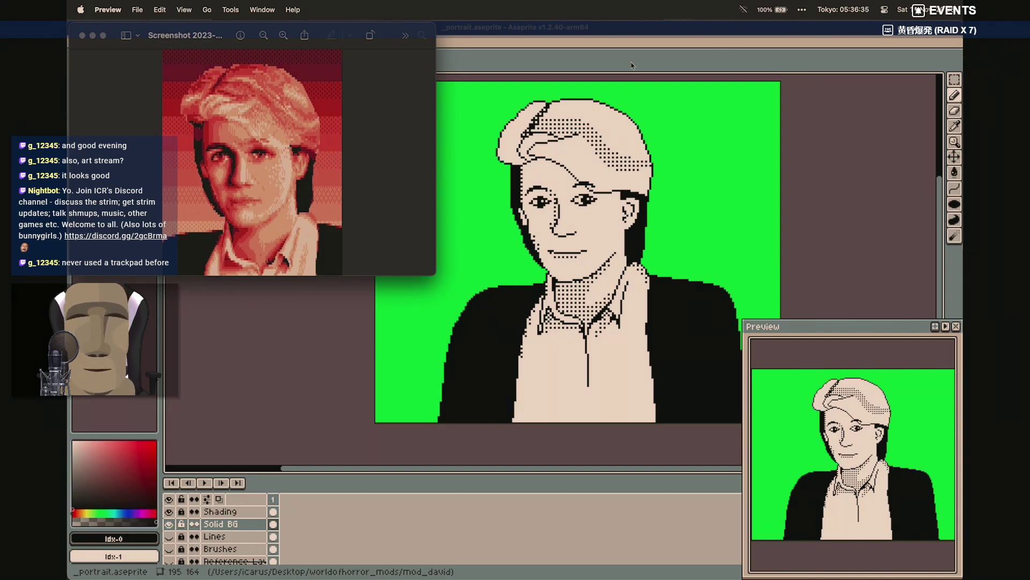
pyautogui.click(636, 38)
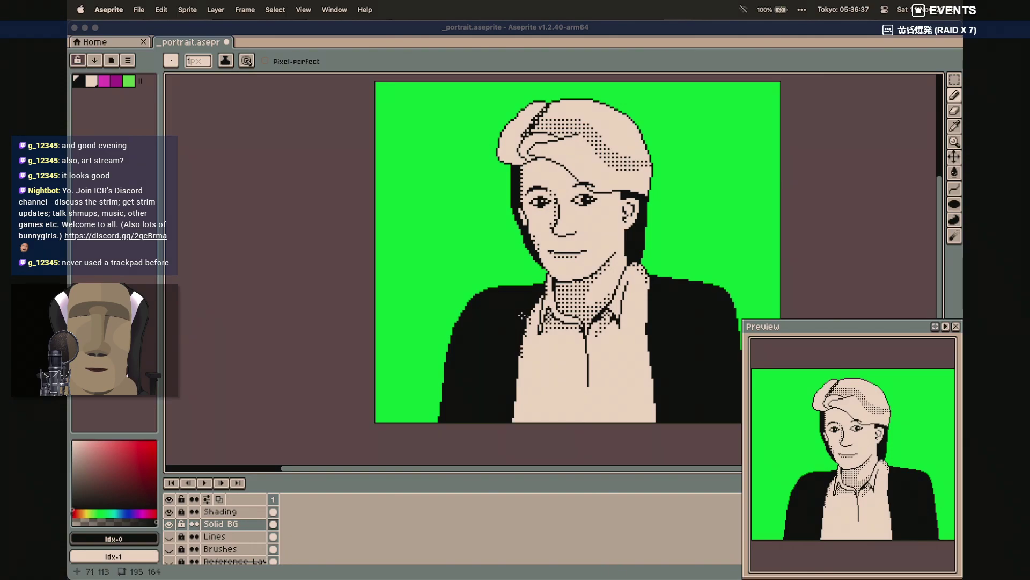
pyautogui.press('b')
pyautogui.hotkey('alt', '1')
pyautogui.press('4')
pyautogui.press('3')
# Add dithered shading dots on the forehead just beneath the left part of the hairline, following the reference screenshot in Preview
pyautogui.scroll(5, 635, 235)
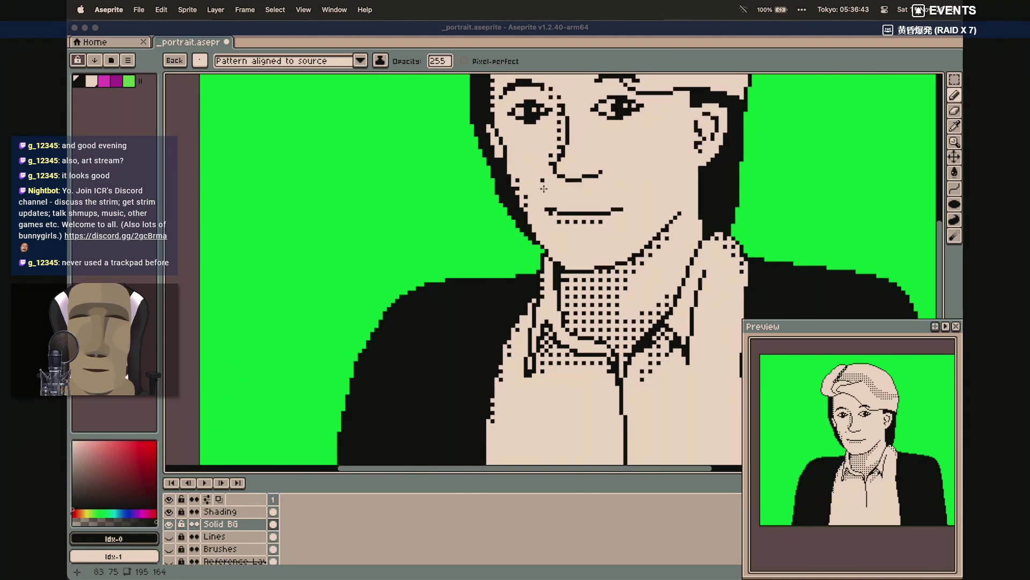
pyautogui.scroll(5, 555, 213)
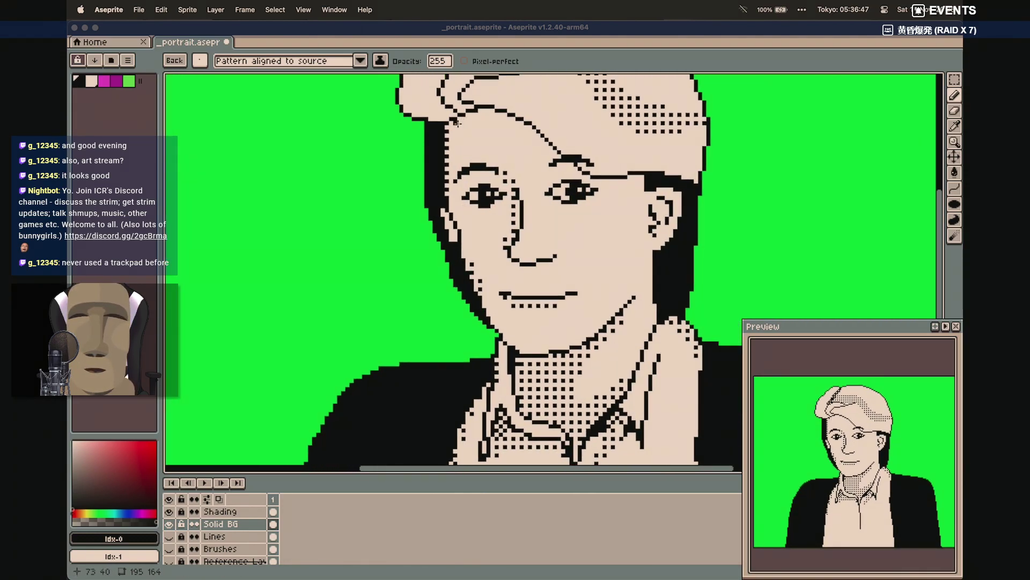
pyautogui.click(686, 563)
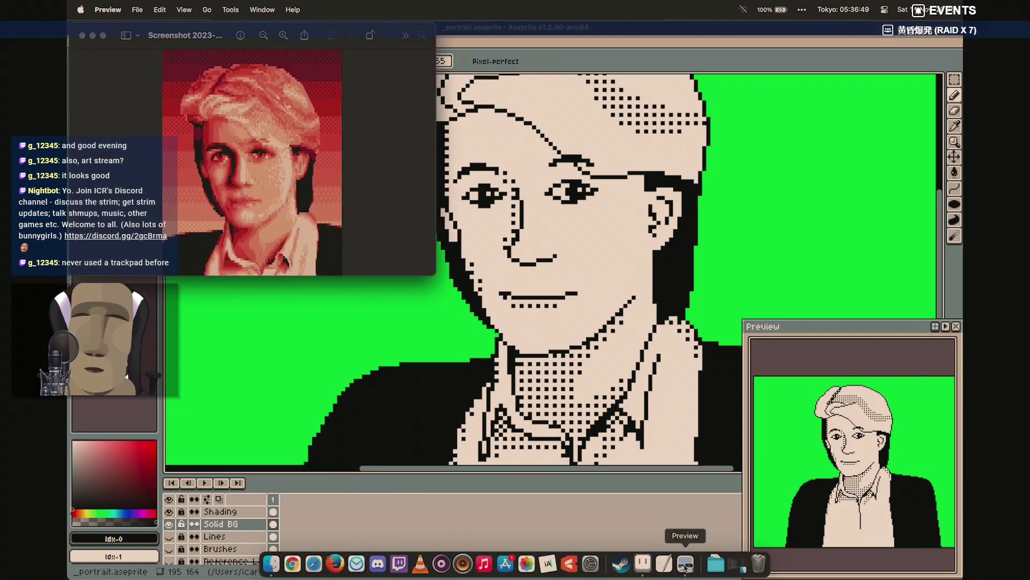
pyautogui.click(597, 28)
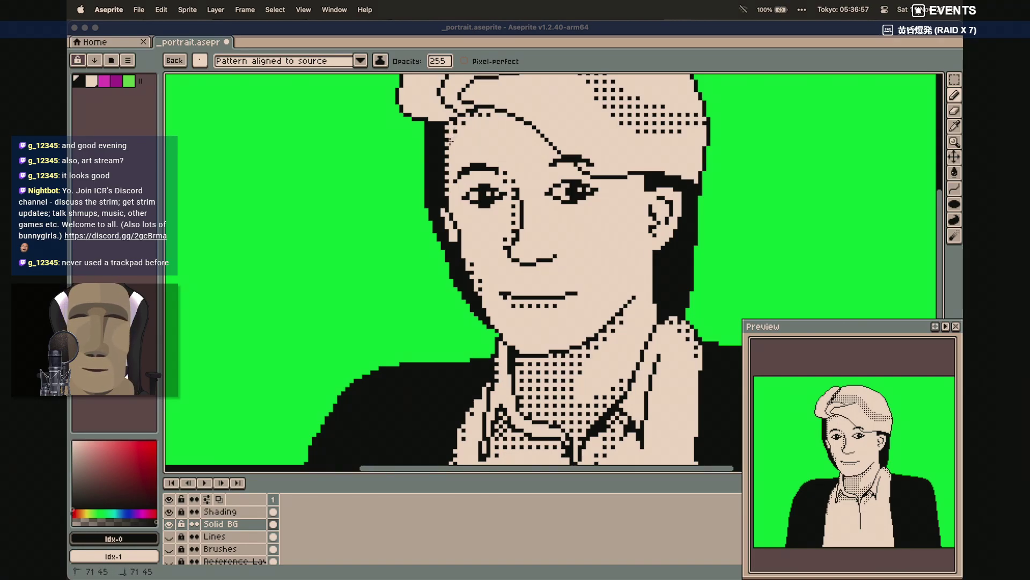
pyautogui.click(497, 119)
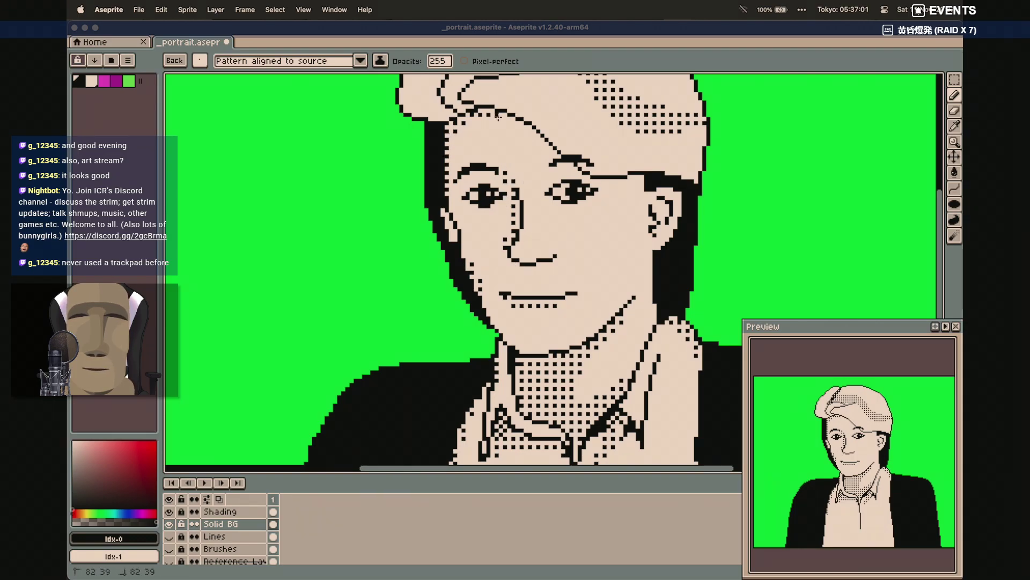
pyautogui.click(506, 119)
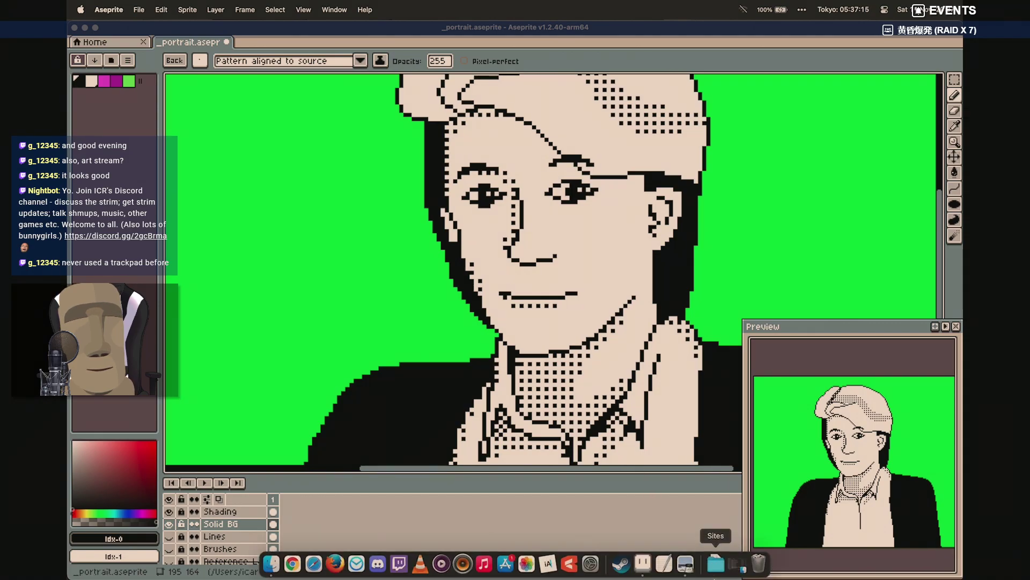
# Extend the lower line of the mouth towards both corners in black with the 1px square Pencil, after checking the reference in Preview
pyautogui.click(692, 573)
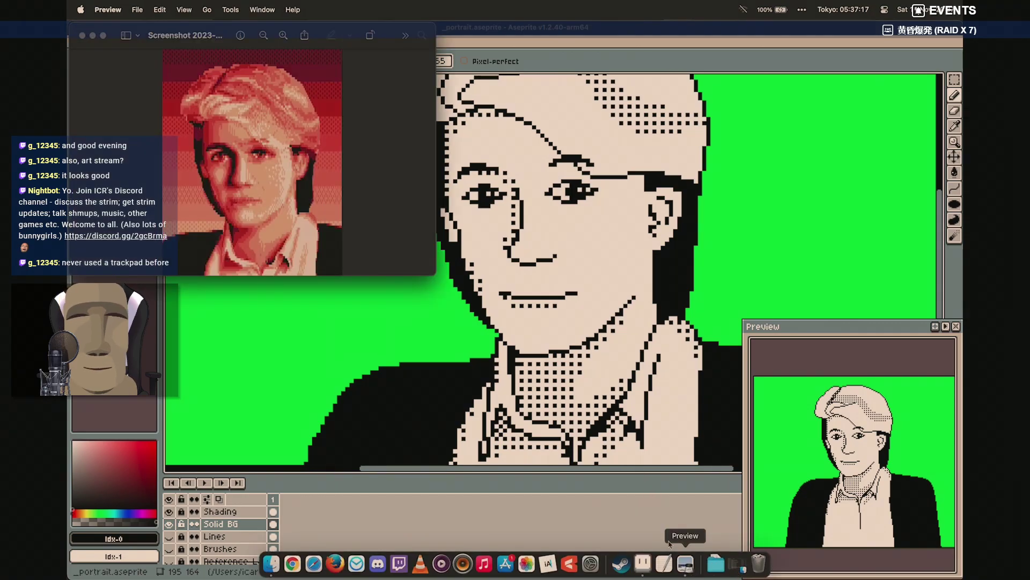
pyautogui.click(504, 298)
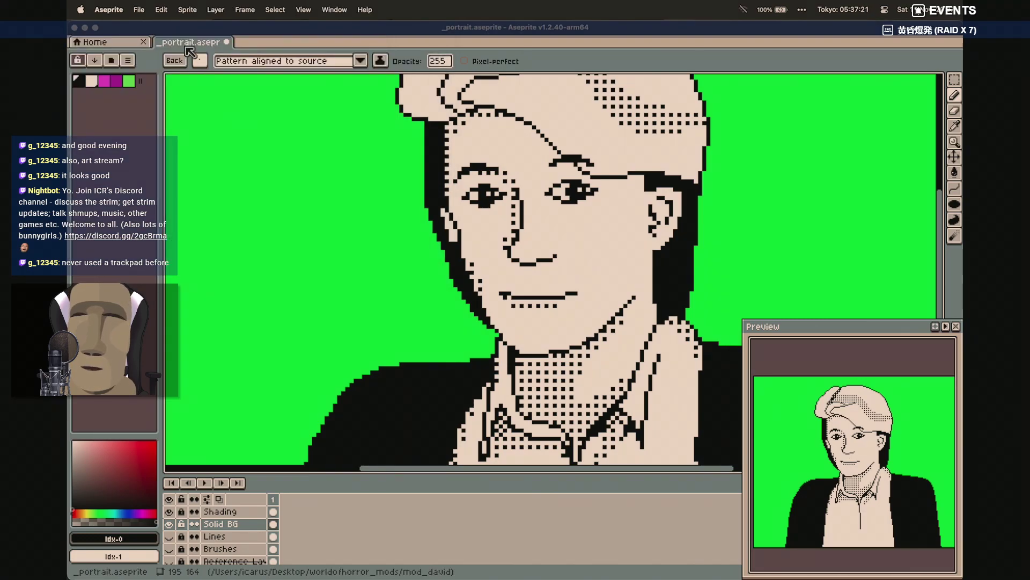
pyautogui.click(200, 60)
pyautogui.click(219, 79)
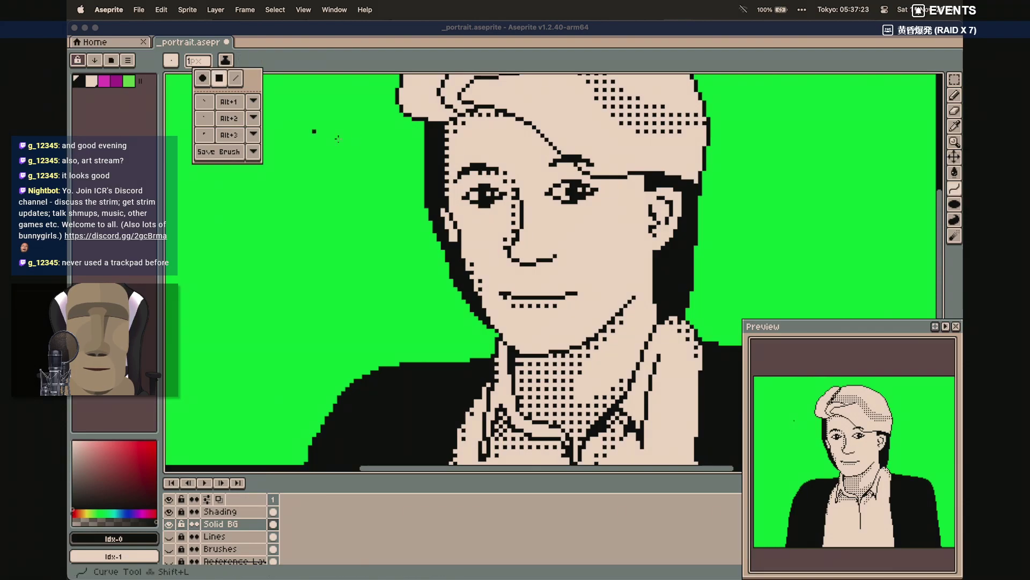
pyautogui.scroll(1, 503, 309)
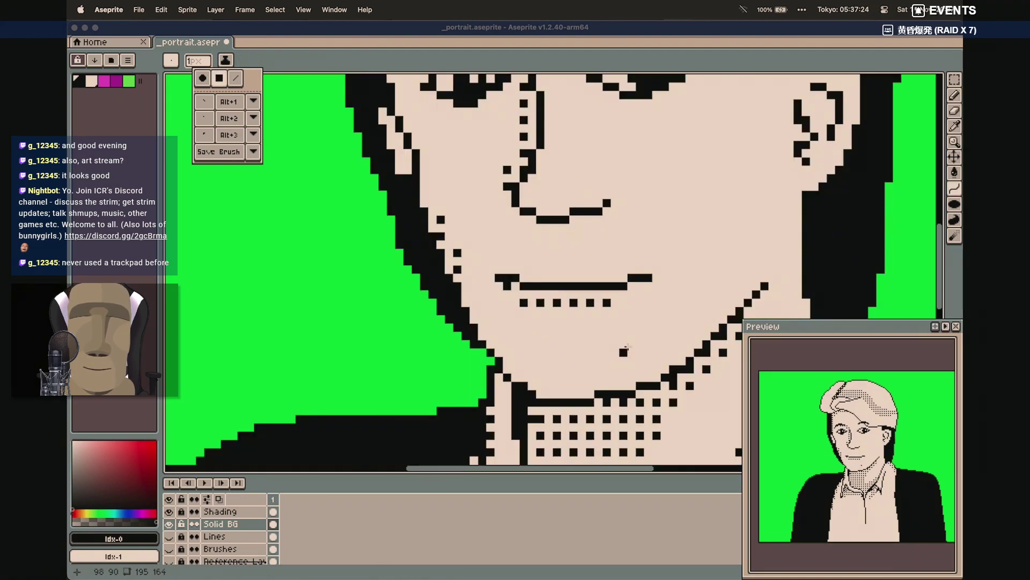
pyautogui.click(502, 280)
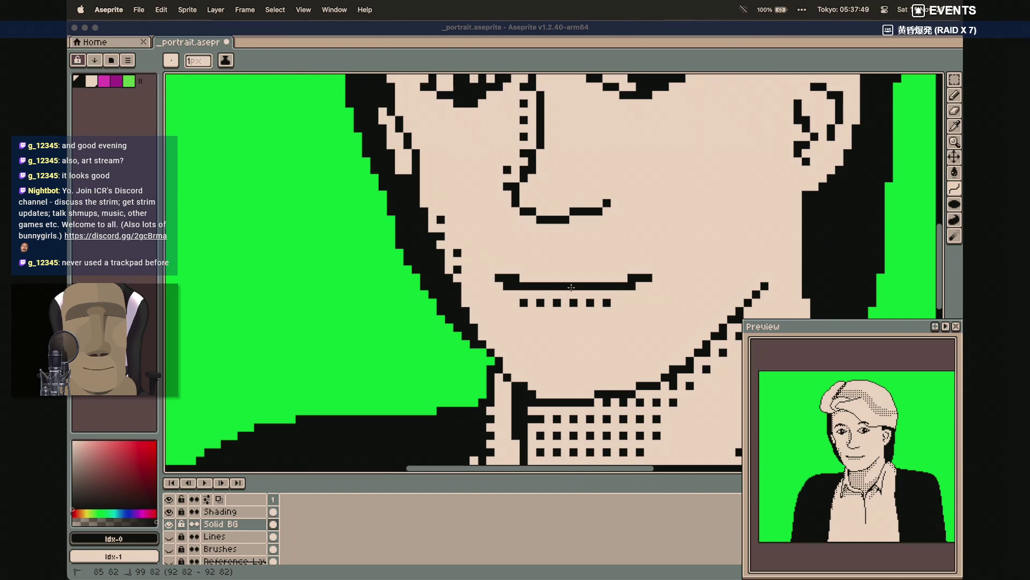
pyautogui.press('Escape')
pyautogui.press('b')
pyautogui.click(515, 286)
pyautogui.click(632, 287)
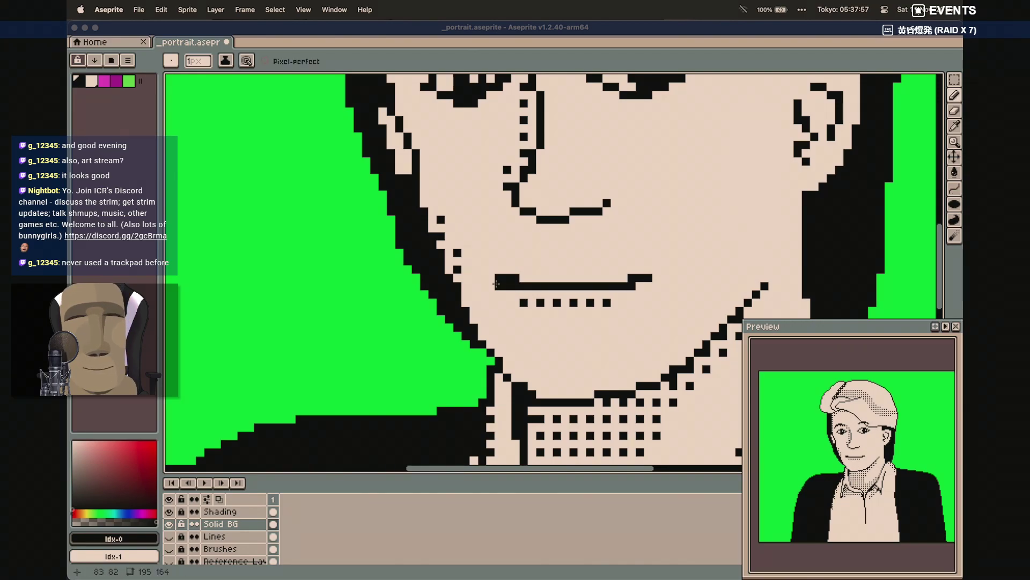
# Lock the Solid BG layer, unlock the Shading layer, and erase the extra black pixel under the mouth's left corner
pyautogui.press('e')
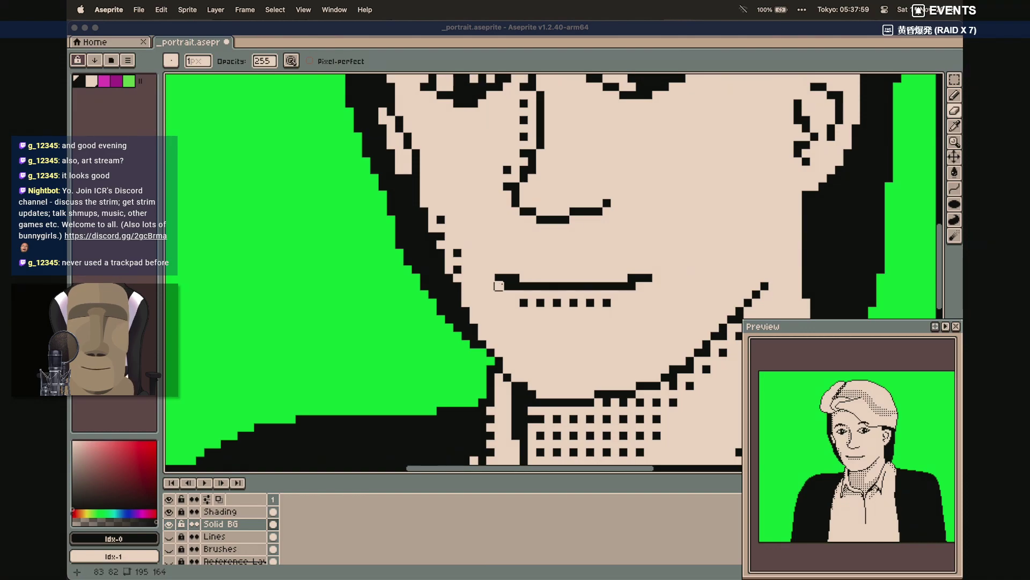
pyautogui.press('b')
pyautogui.click(93, 82)
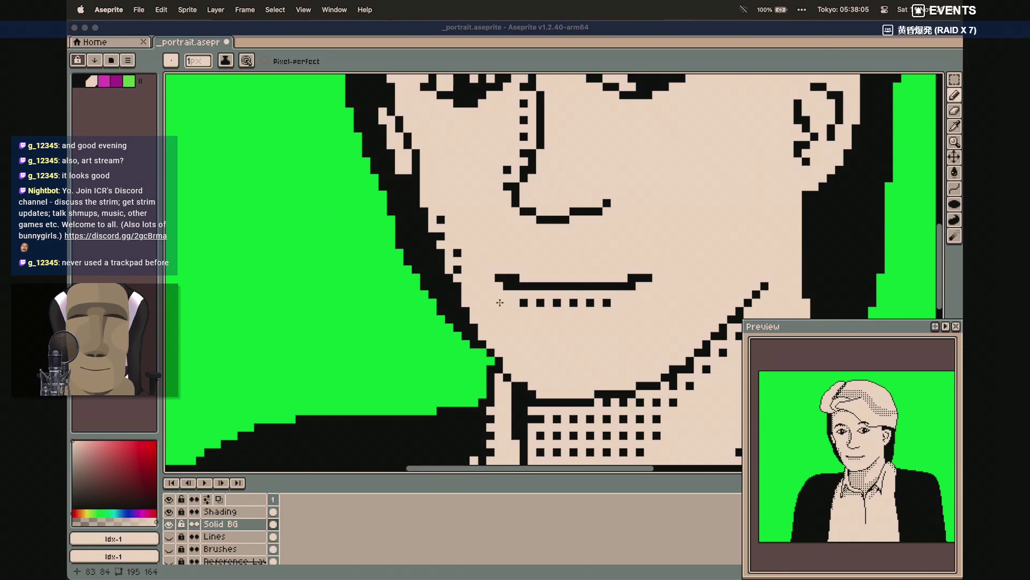
pyautogui.click(181, 523)
pyautogui.click(181, 511)
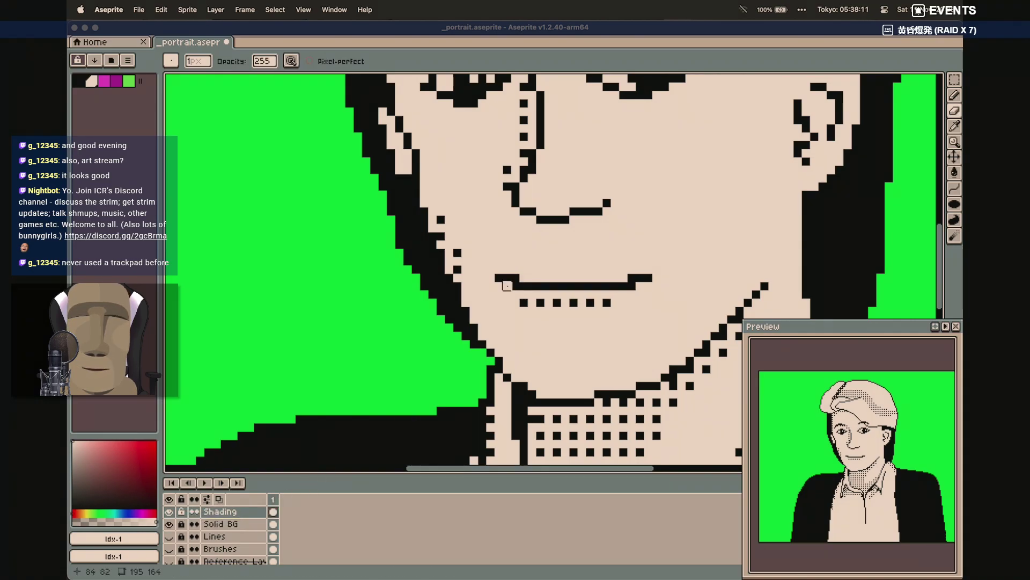
pyautogui.scroll(1, 536, 369)
pyautogui.scroll(2, 536, 368)
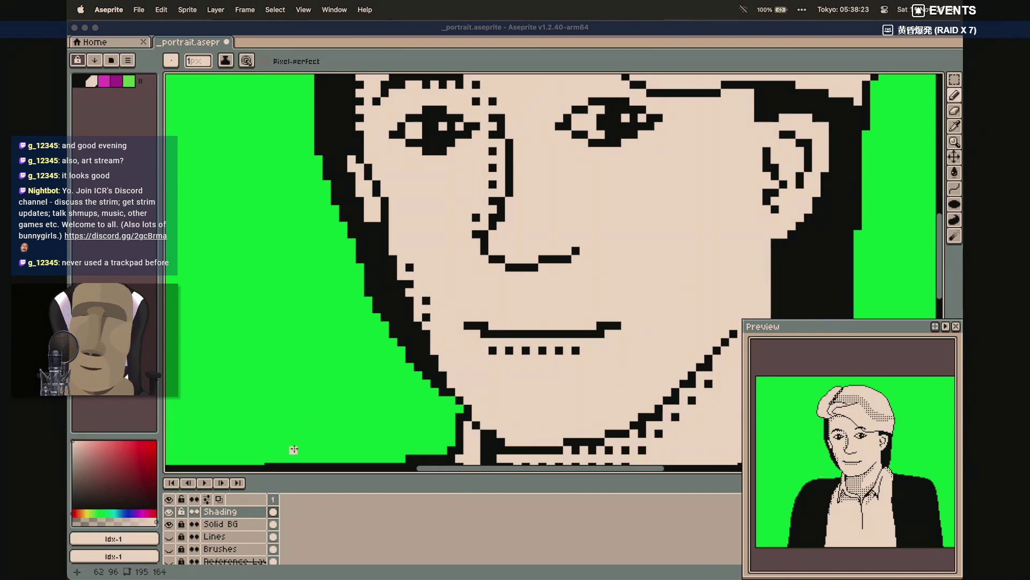
# Add dithered shading dots beside the left side of the nose and under its base on the Shading layer, following the Preview reference
pyautogui.press('i')
pyautogui.press('b')
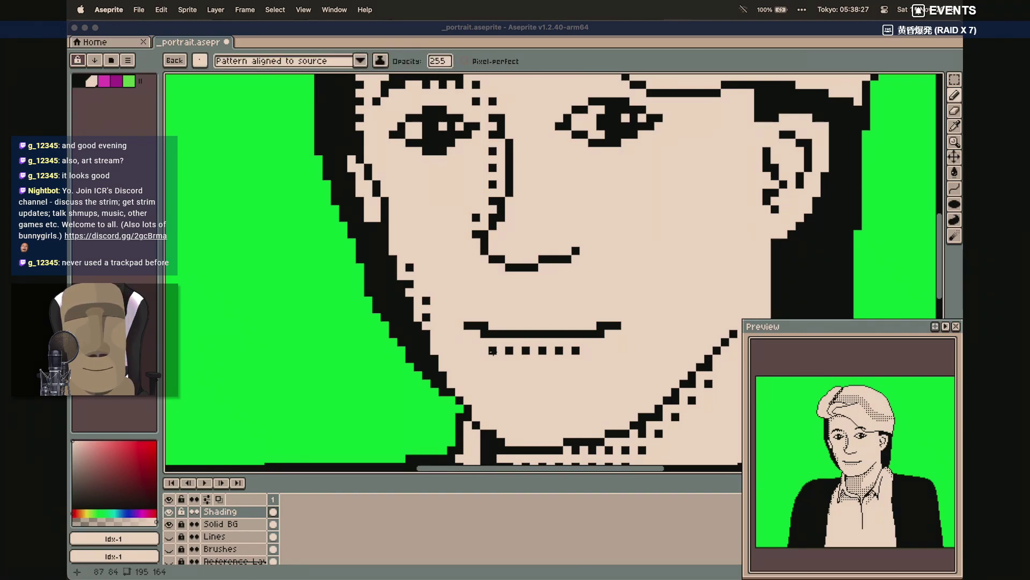
pyautogui.click(474, 349)
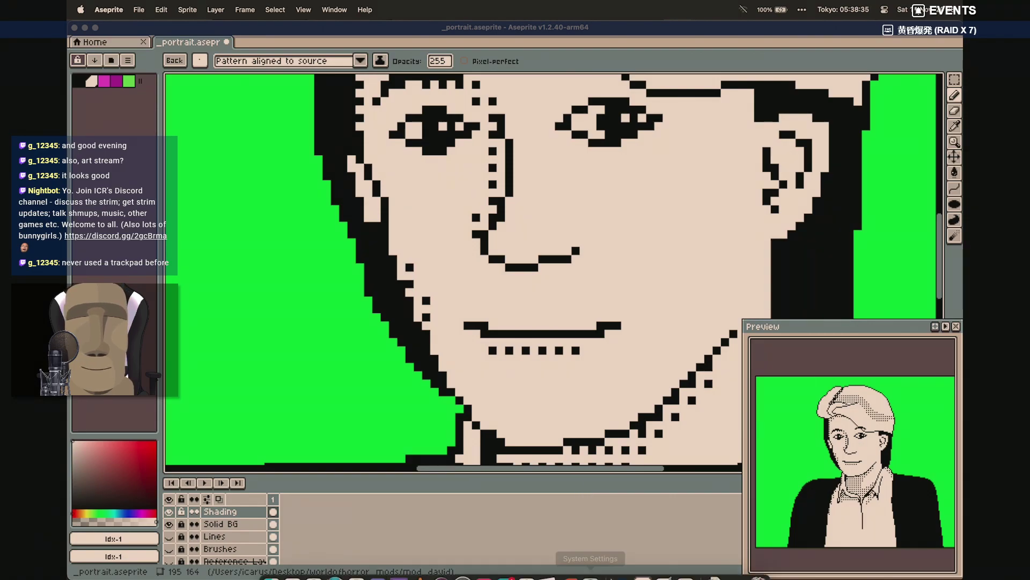
pyautogui.click(687, 564)
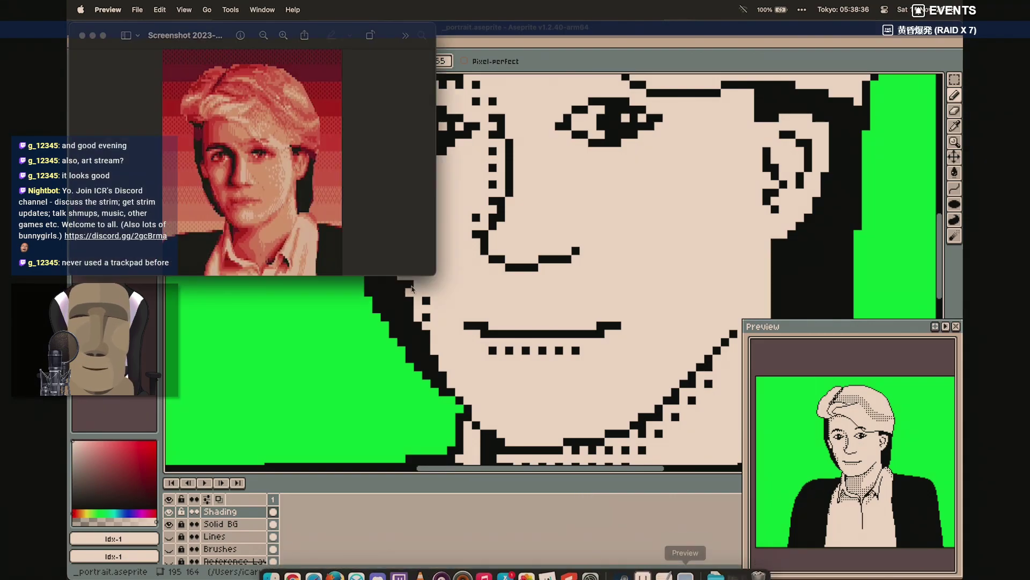
pyautogui.click(584, 51)
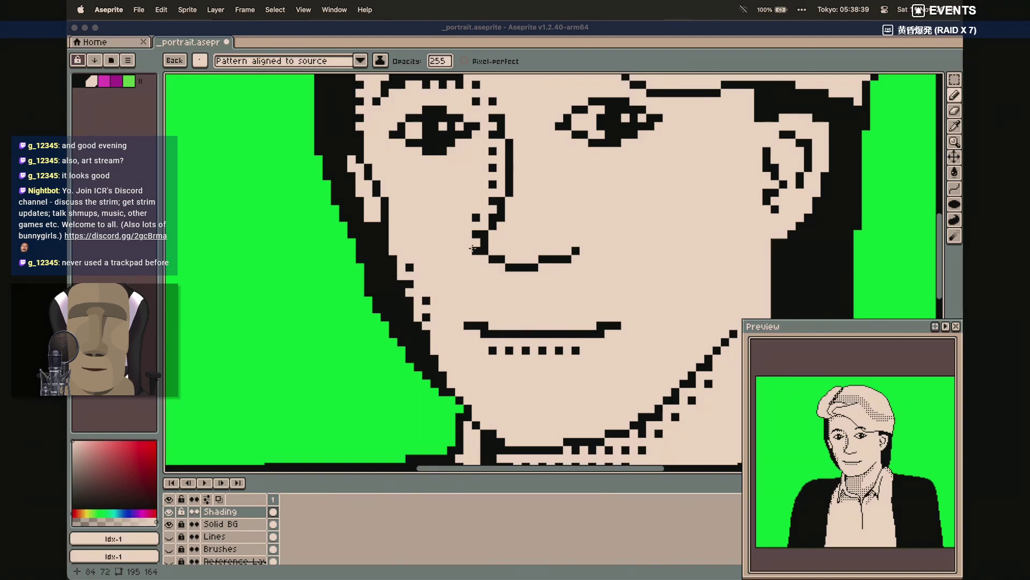
pyautogui.click(476, 267)
pyautogui.click(460, 266)
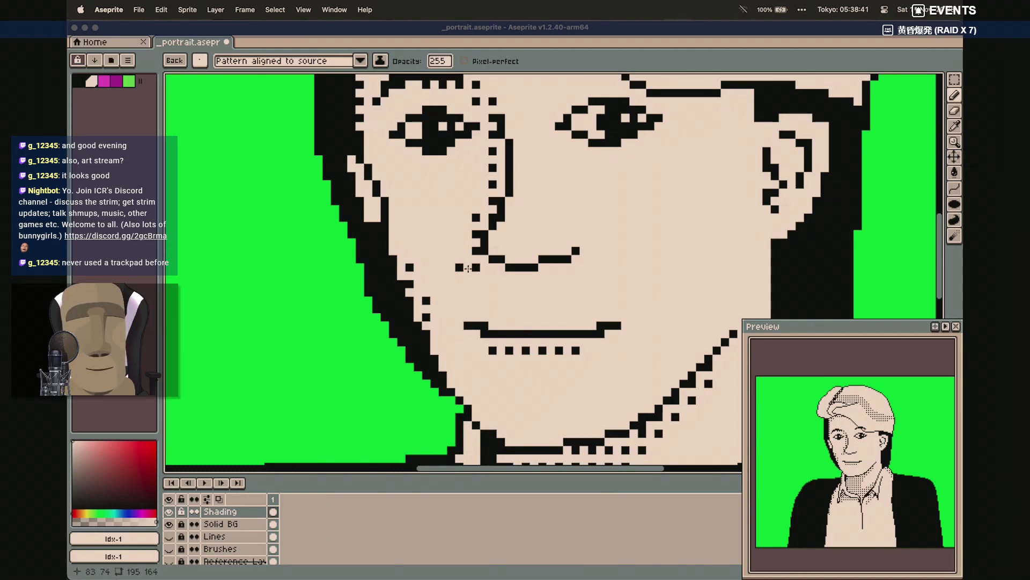
pyautogui.moveTo(467, 236); pyautogui.dragTo(467, 252)
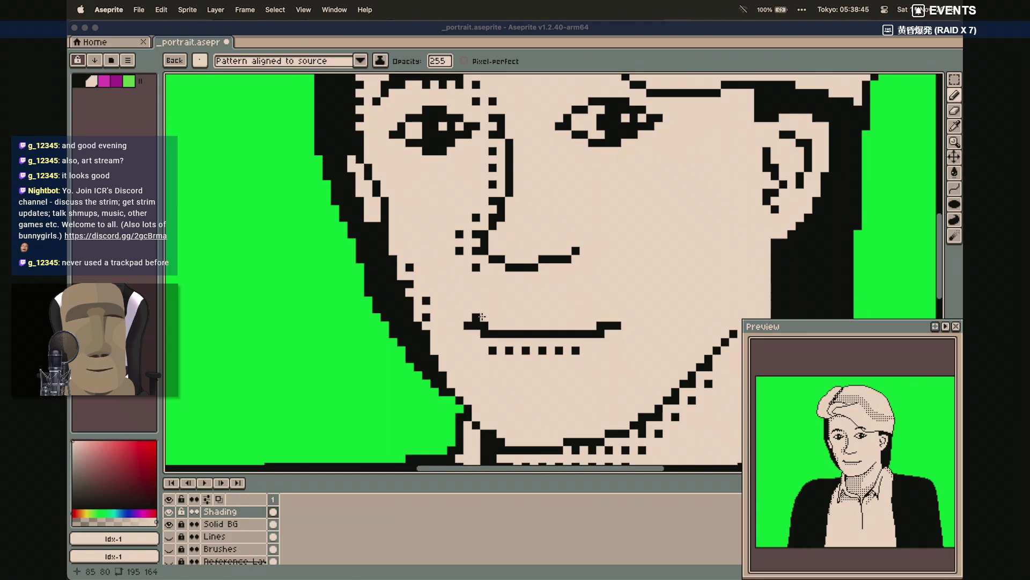
pyautogui.click(493, 266)
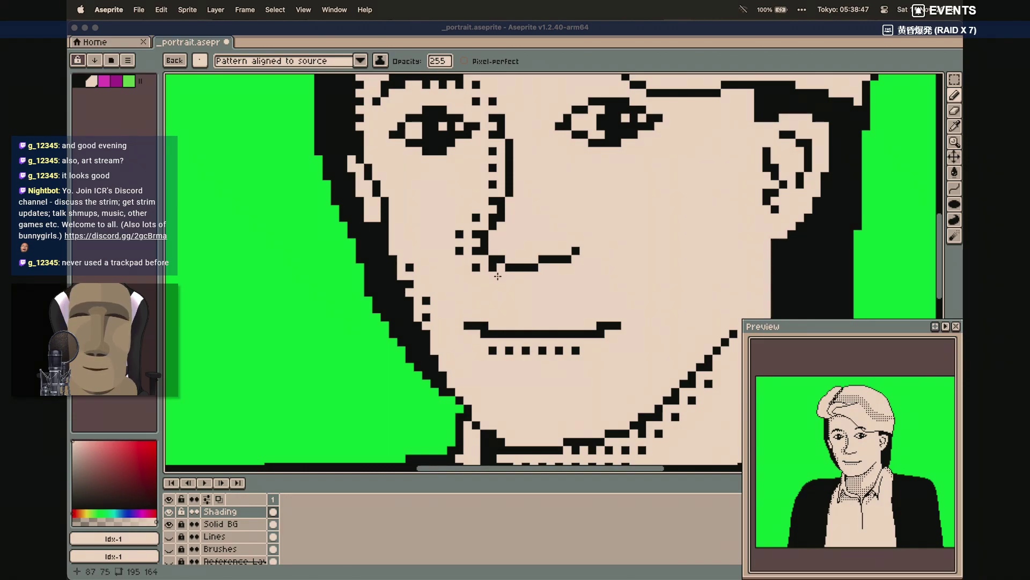
pyautogui.click(477, 383)
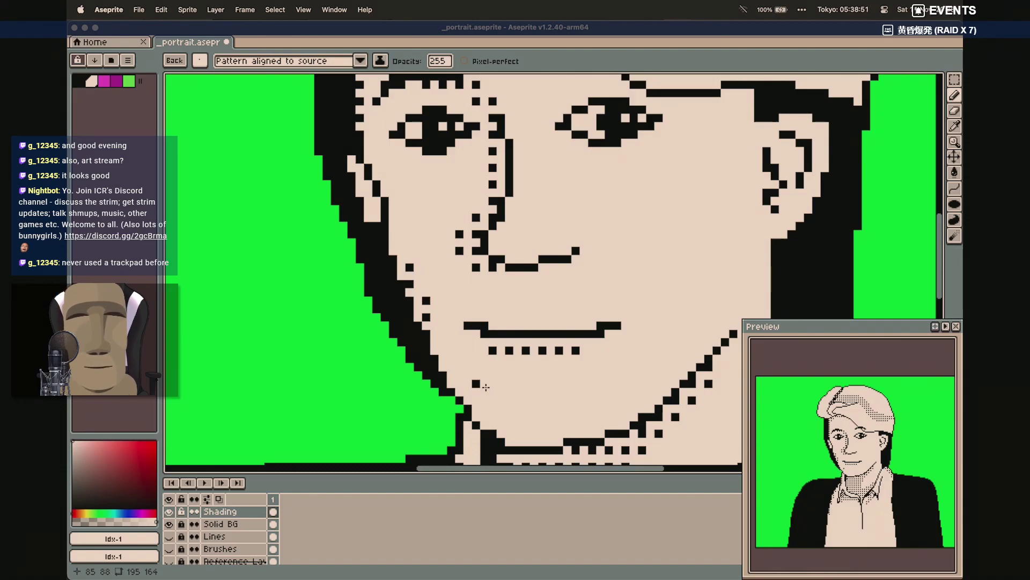
# Compare the face shading with the reference screenshot in Preview and save the portrait file in Aseprite
pyautogui.scroll(5, 442, 243)
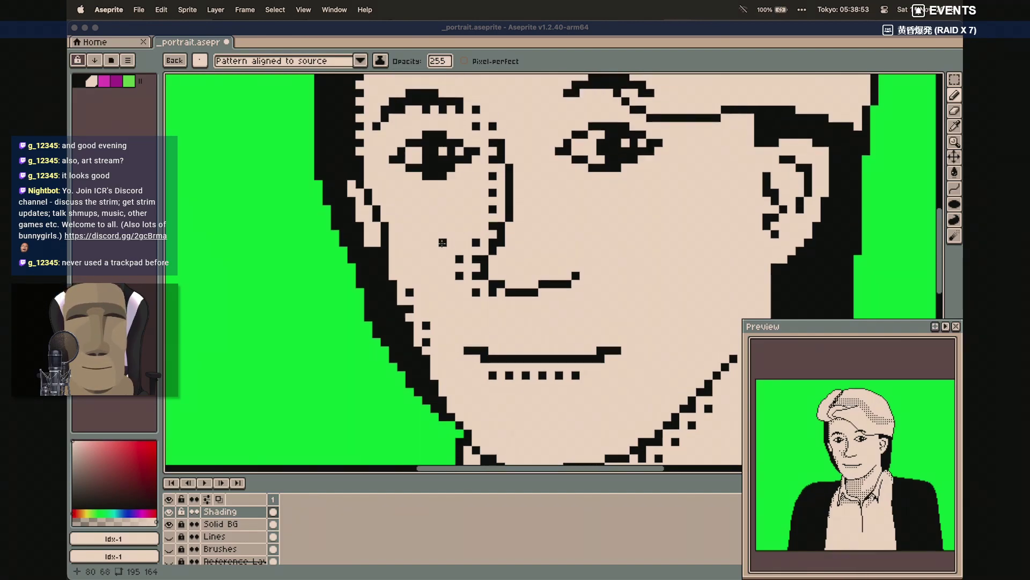
pyautogui.scroll(-5, 442, 243)
pyautogui.scroll(-2, 614, 540)
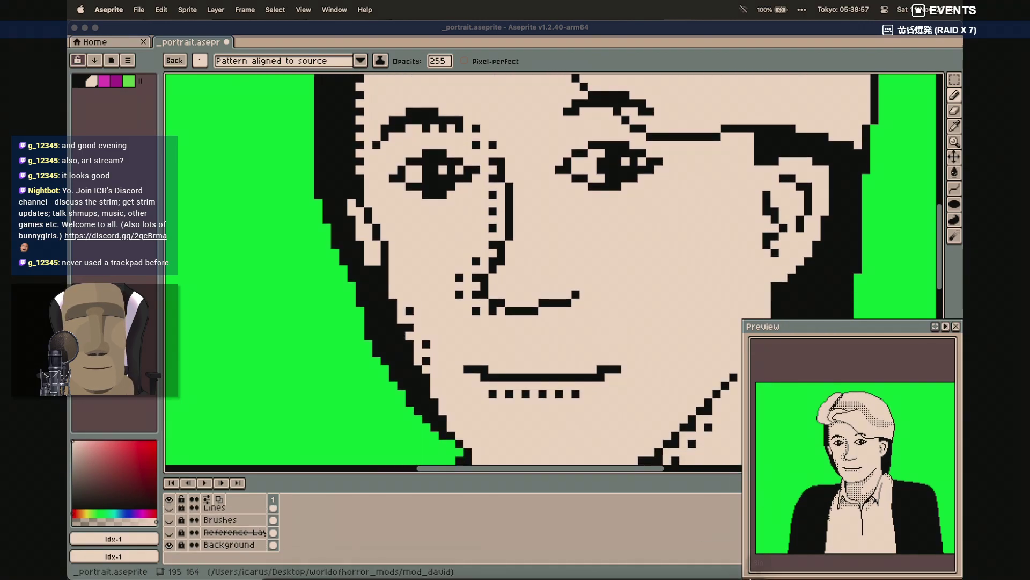
pyautogui.click(685, 563)
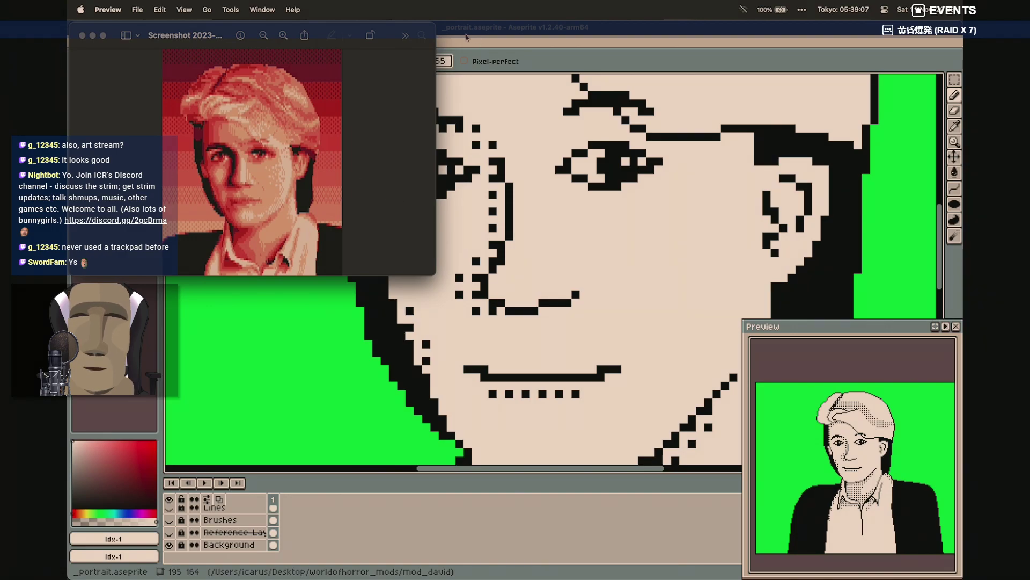
pyautogui.click(643, 29)
pyautogui.press('super+s')
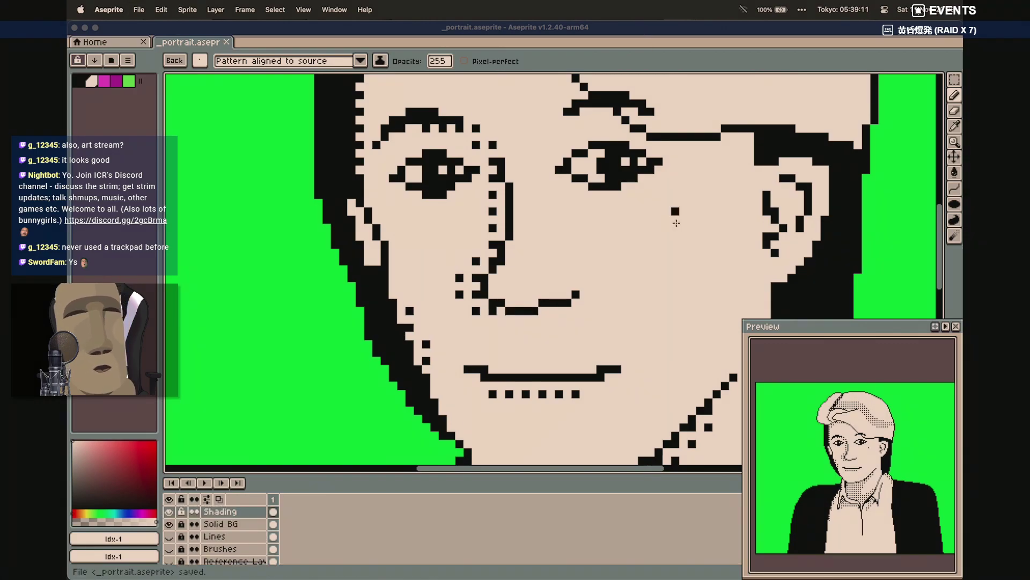
# Fill the left lock of hair on the Solid BG layer with the dither pattern using the Paint Bucket
pyautogui.scroll(-5, 676, 223)
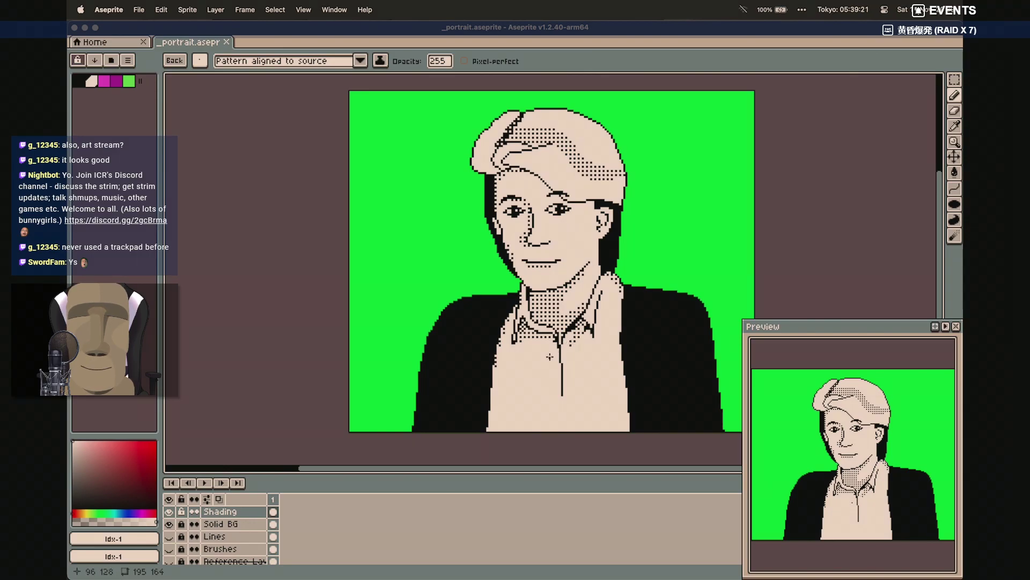
pyautogui.hscroll(3, 549, 357)
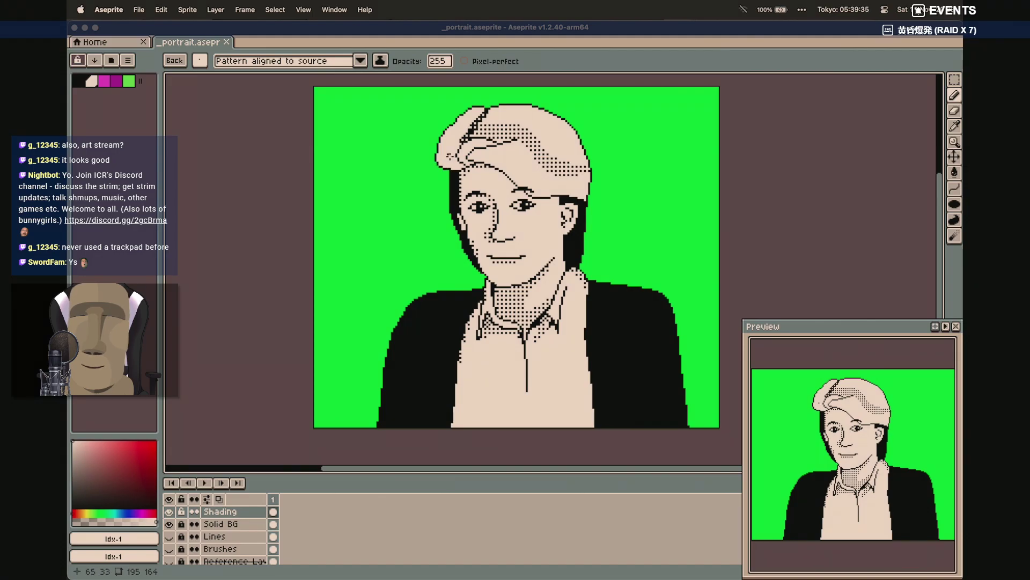
pyautogui.press('alt')
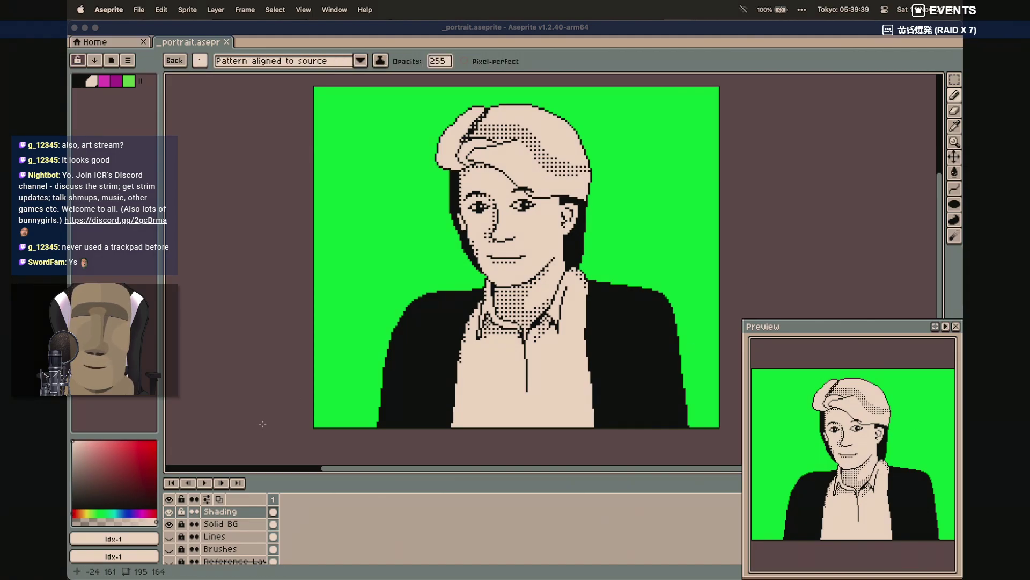
pyautogui.click(223, 525)
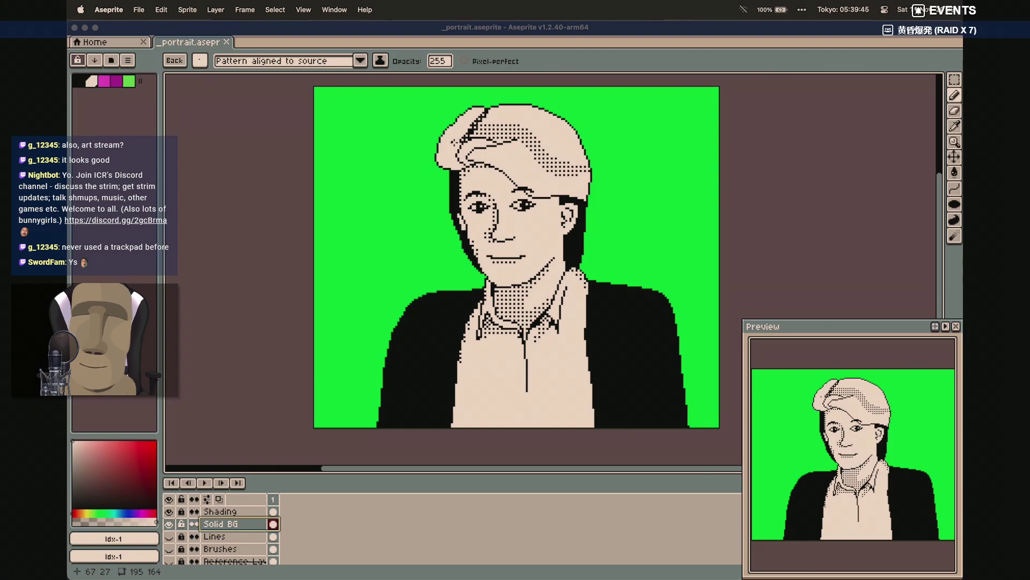
pyautogui.press('g')
pyautogui.click(449, 142)
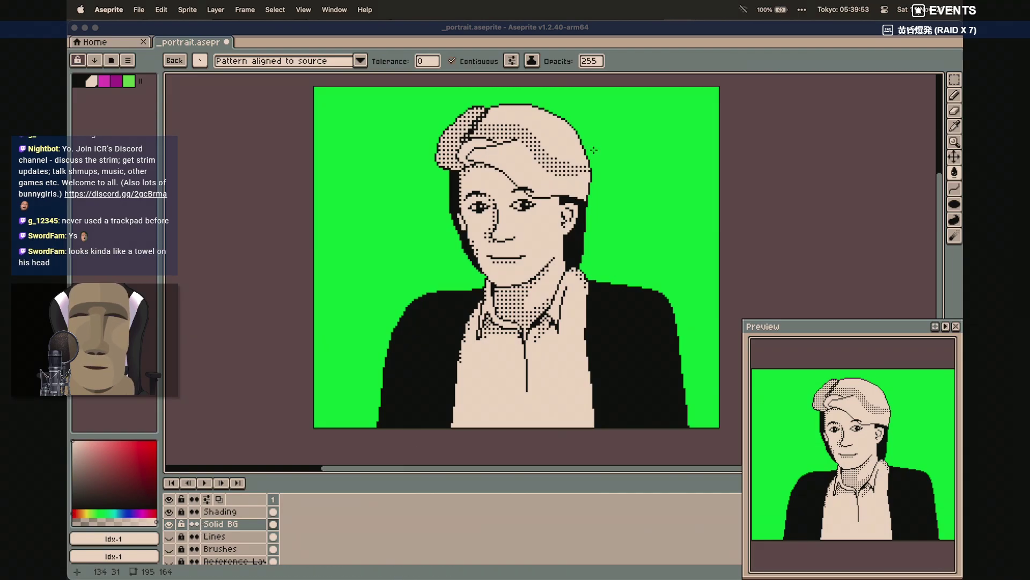
# Try the checkerboard and the denser dither patterns as fills on the main hair area of the Solid BG layer
pyautogui.click(570, 152)
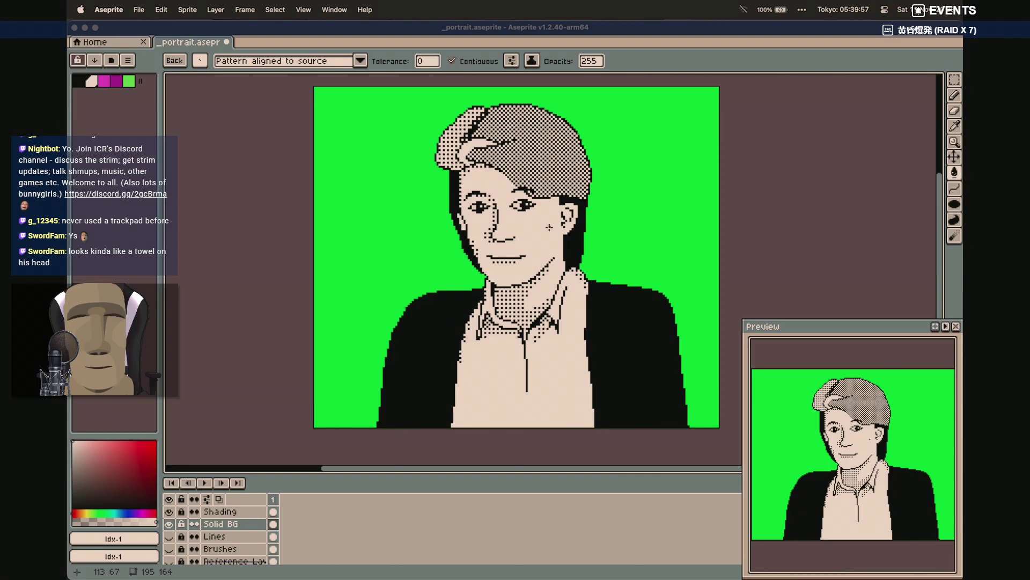
pyautogui.press('super+z')
pyautogui.press('i')
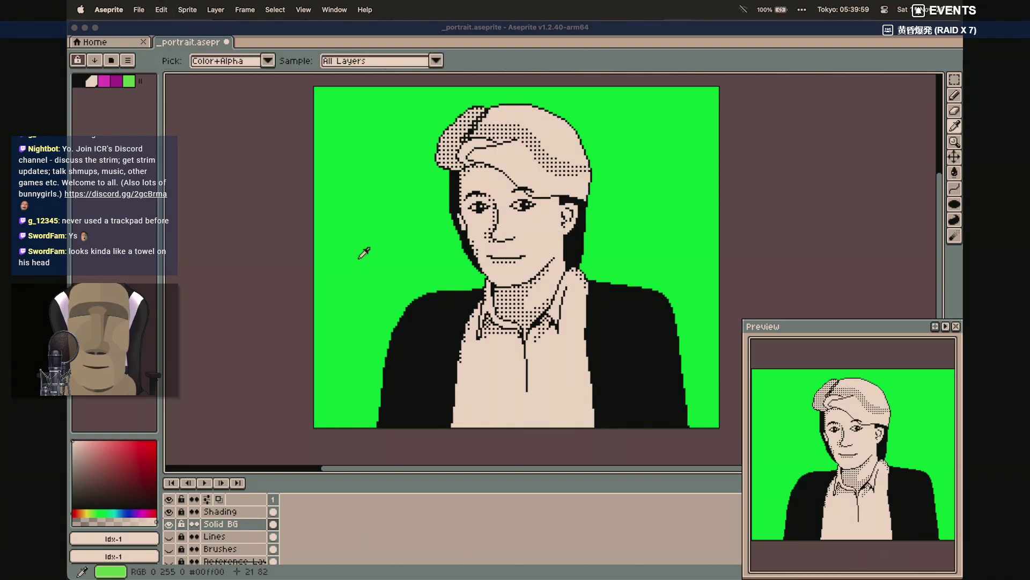
pyautogui.press('g')
pyautogui.click(543, 196)
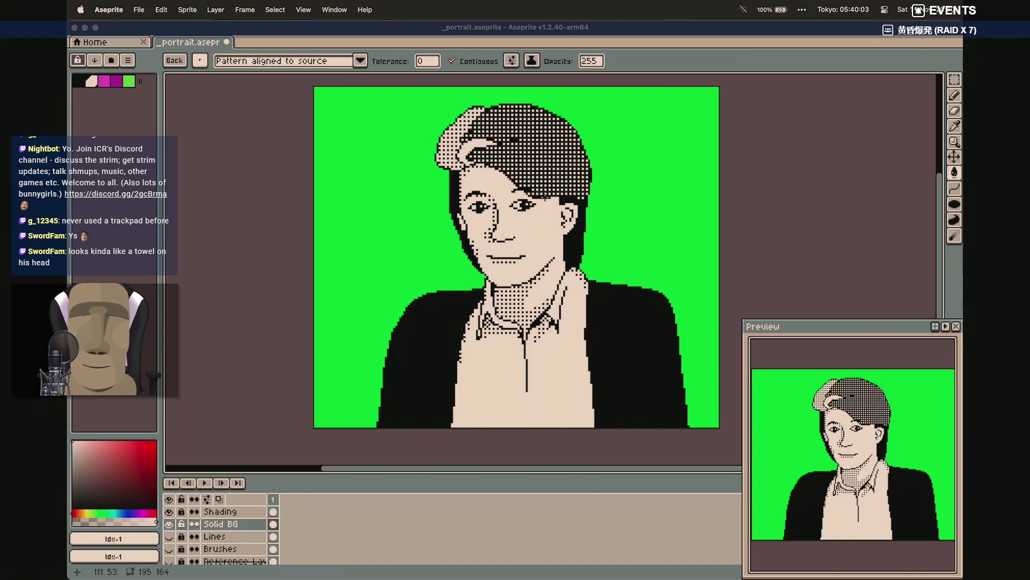
pyautogui.press('super+z')
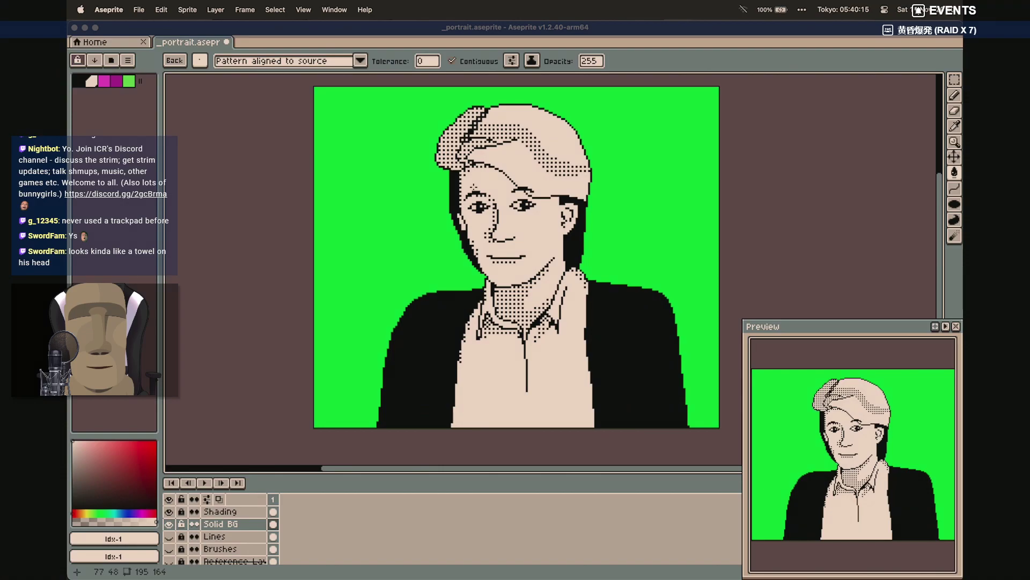
# Save the portrait file
pyautogui.press('cmd+s')
pyautogui.hscroll(1, 473, 185)
pyautogui.scroll(1, 473, 185)
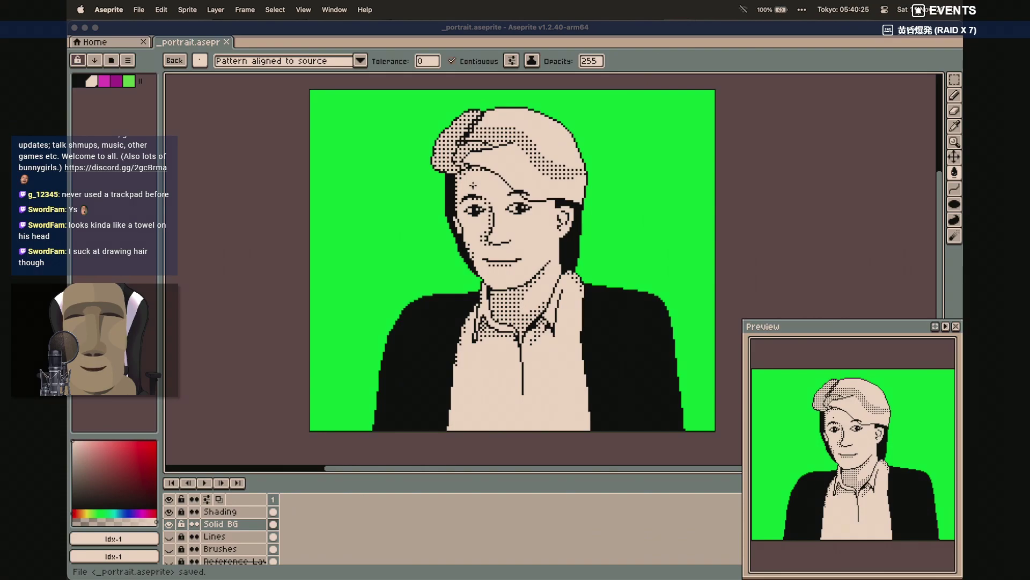
pyautogui.moveTo(643, 567)
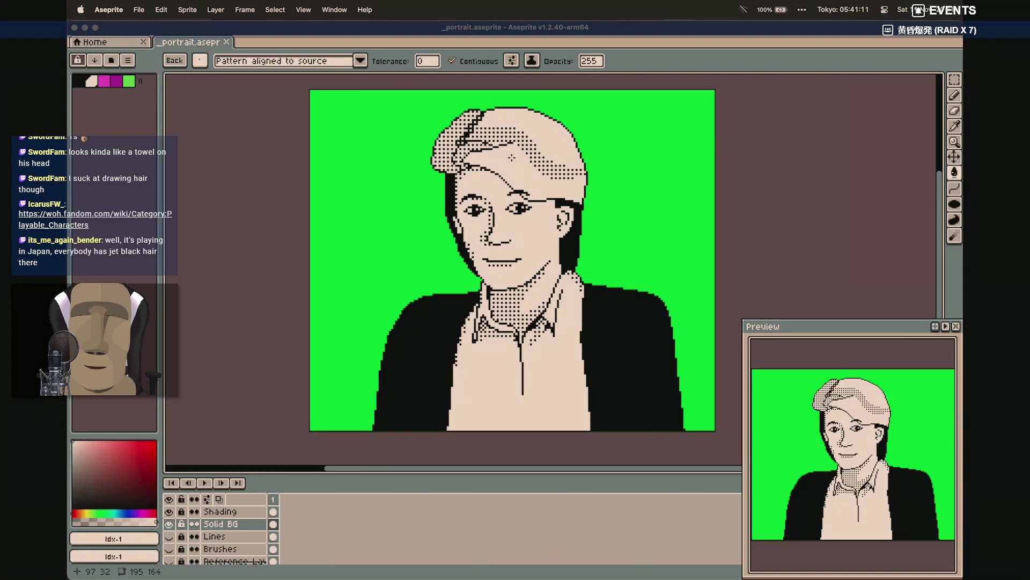
# Remove the dither from the left lock of hair, restoring it to plain beige
pyautogui.press('v')
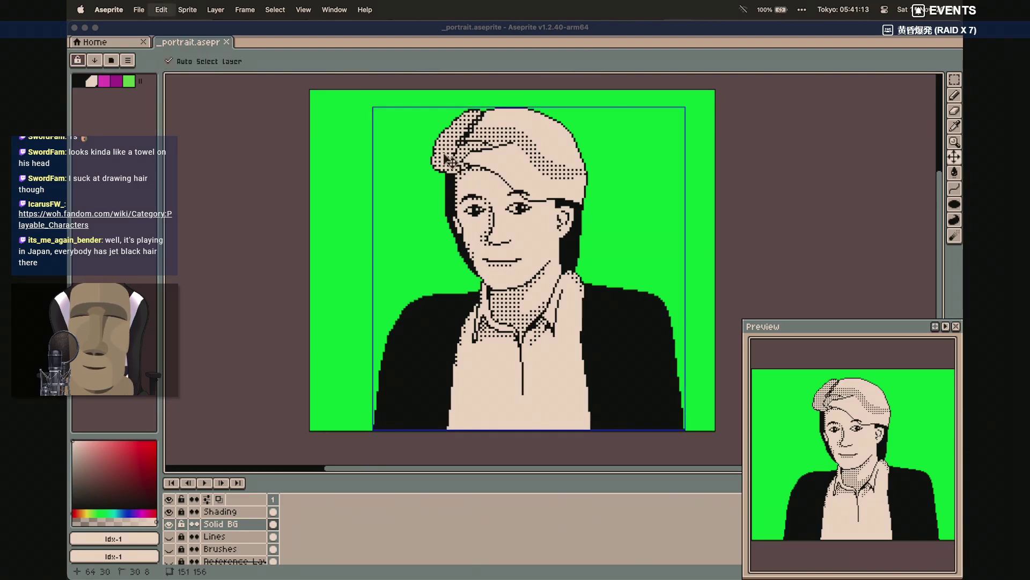
pyautogui.press('g')
pyautogui.click(451, 161)
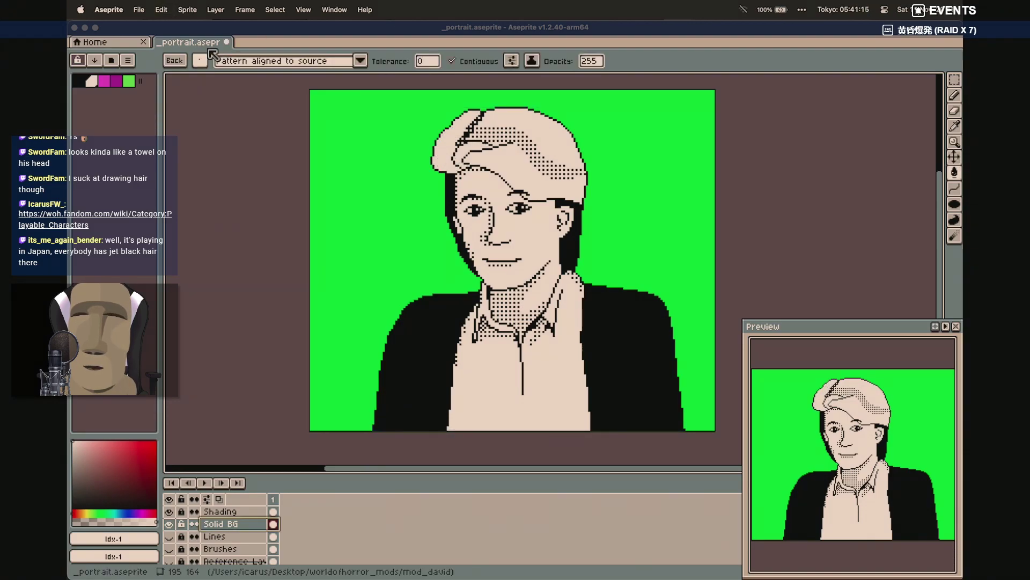
# Try filling the left lock, front strand and main hair with solid black using the plain square brush
pyautogui.click(199, 60)
pyautogui.click(219, 78)
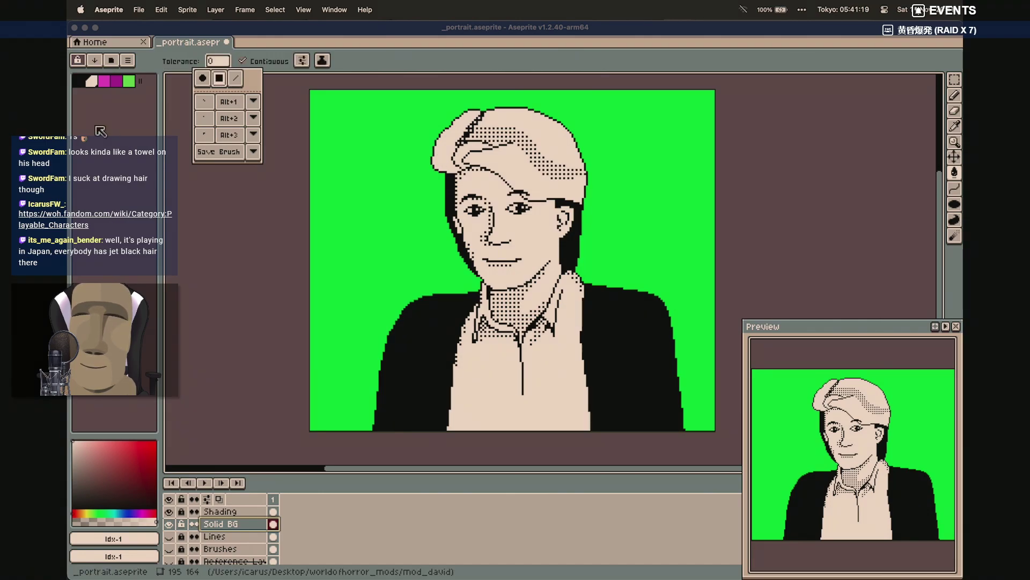
pyautogui.click(79, 82)
pyautogui.click(449, 160)
pyautogui.click(458, 160)
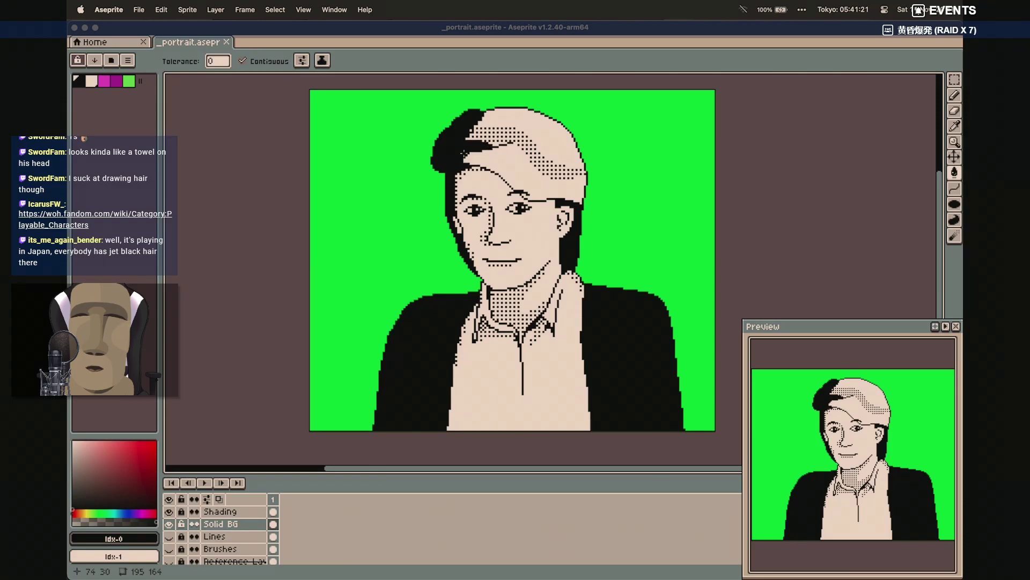
pyautogui.click(502, 130)
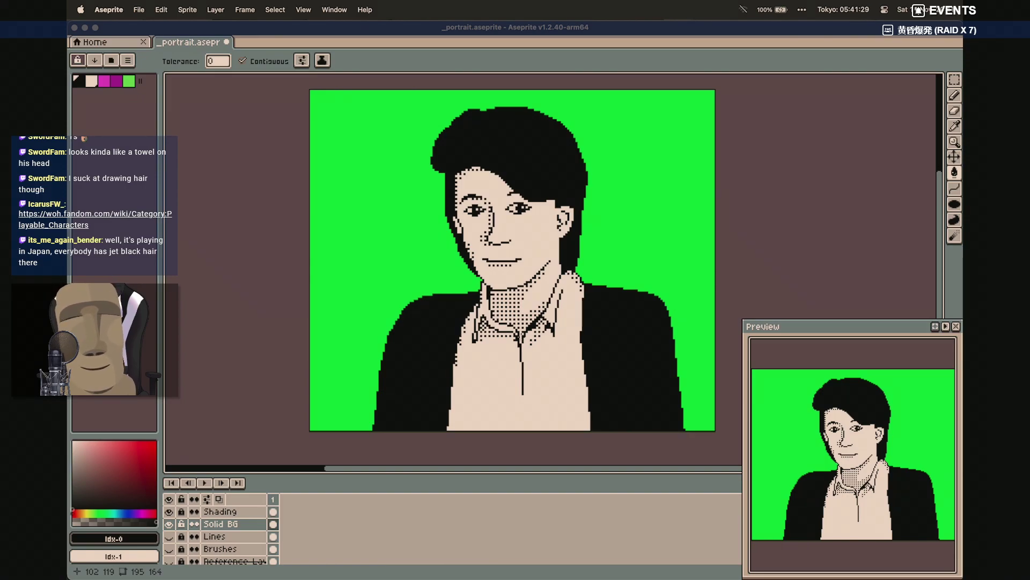
pyautogui.press('super+z')
pyautogui.press('super+z')
pyautogui.press('super+z')
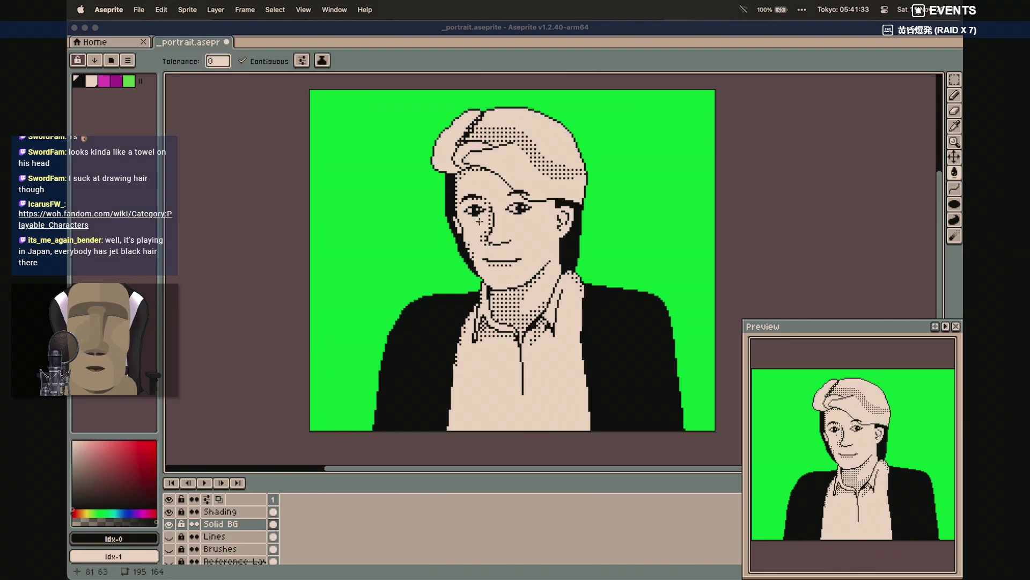
# Try a dithered fill and a plain beige fill on the black hair beside the left edge of the face
pyautogui.press('super+b')
pyautogui.click(451, 192)
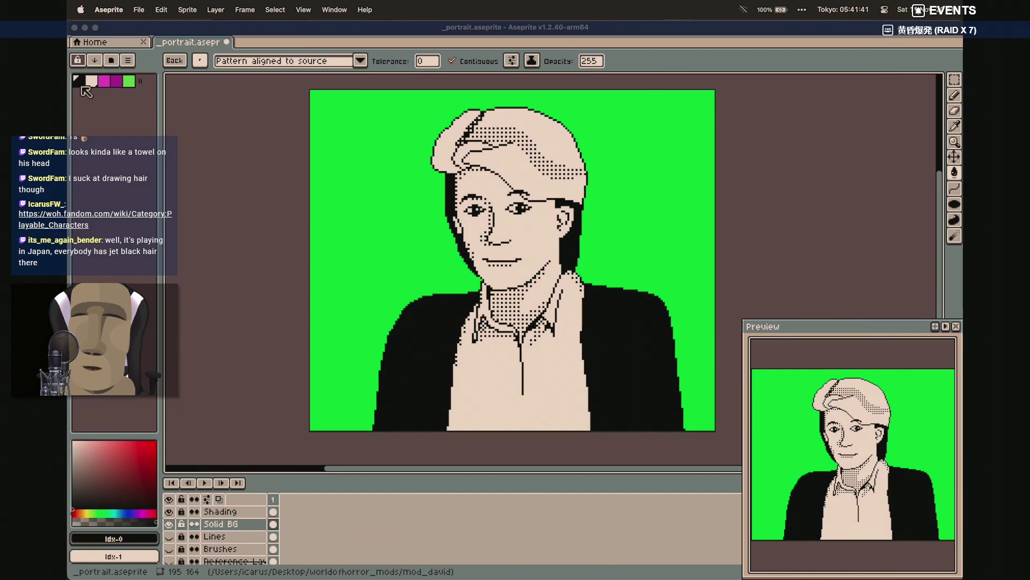
pyautogui.click(91, 82)
pyautogui.click(457, 227)
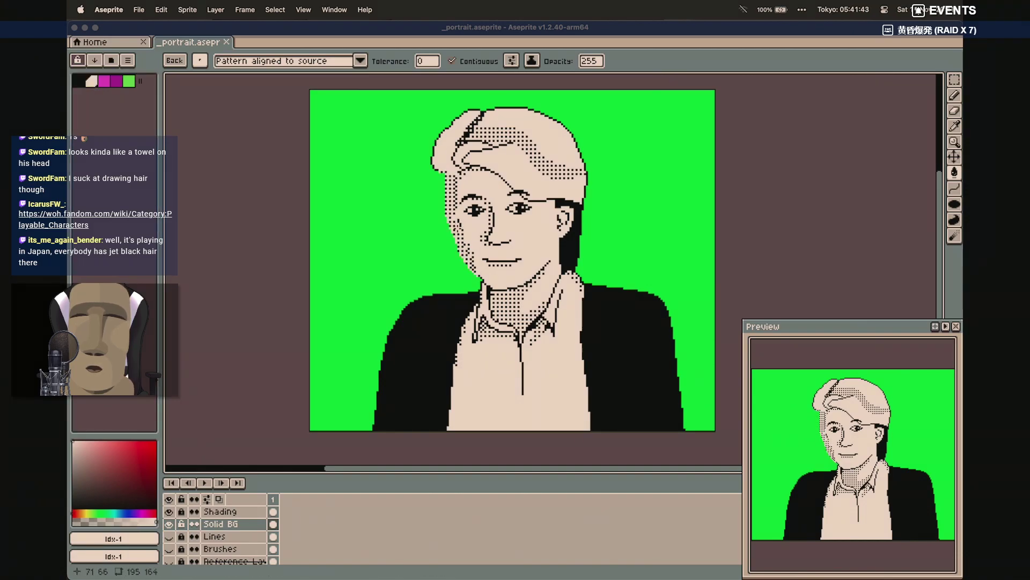
pyautogui.press('super+z')
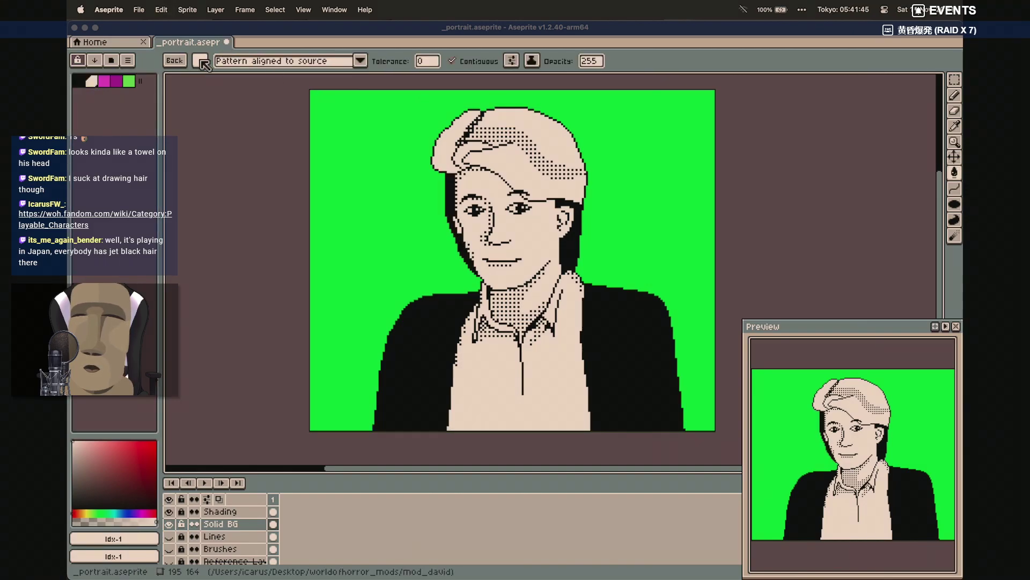
pyautogui.click(201, 61)
pyautogui.click(219, 78)
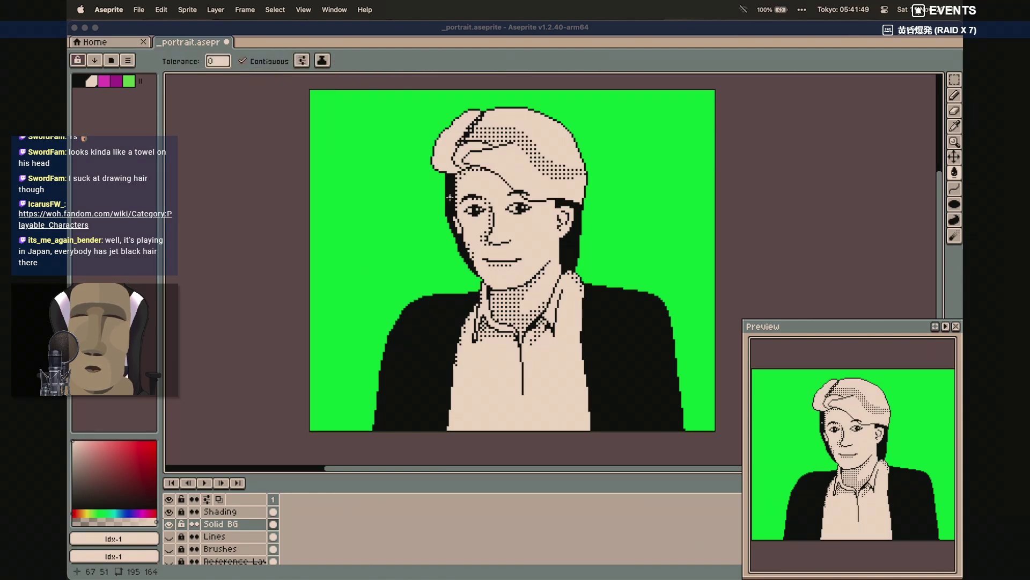
pyautogui.click(449, 196)
pyautogui.press('super+z')
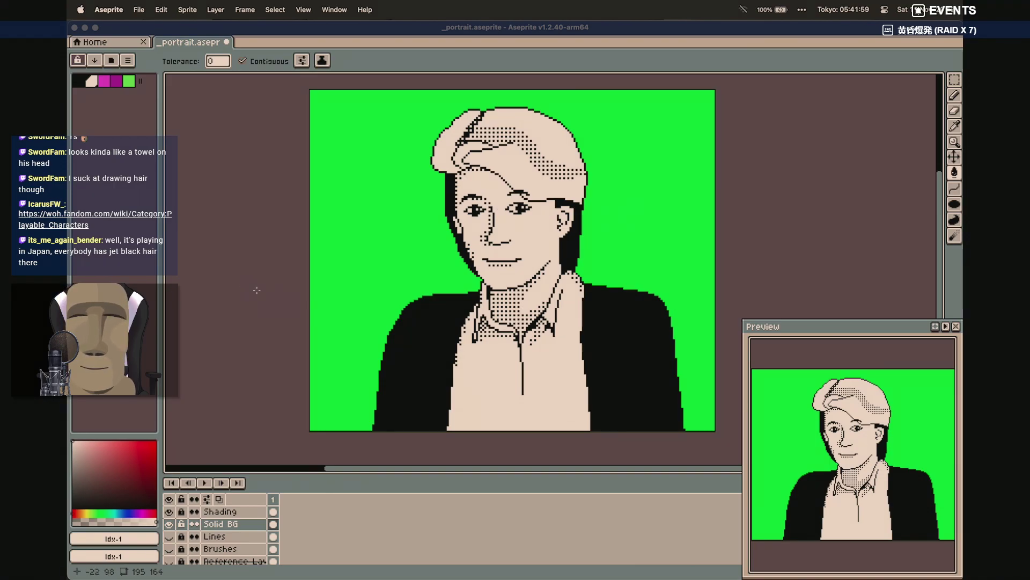
# Set the drawing colour to black and save the portrait file
pyautogui.click(79, 81)
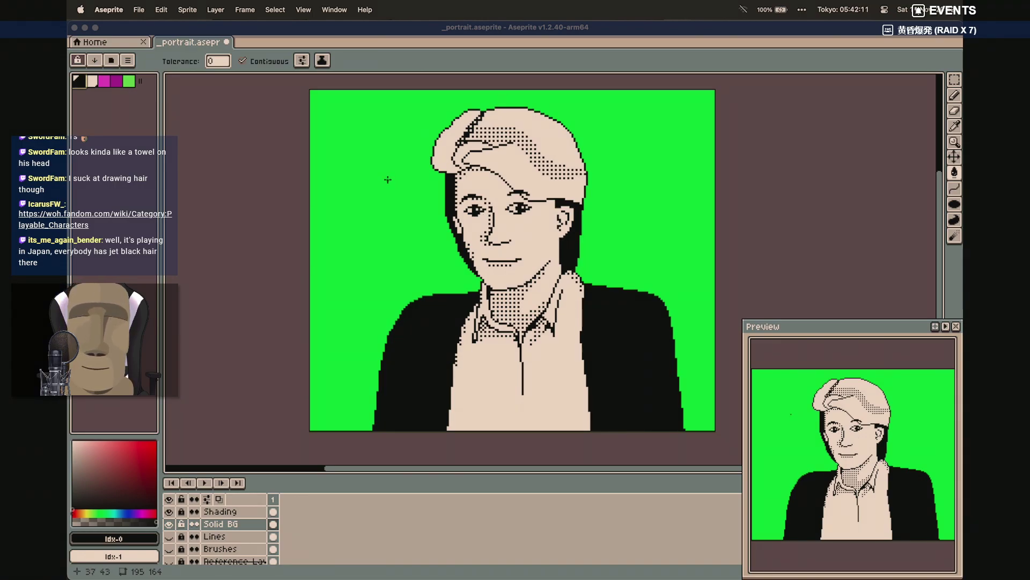
pyautogui.scroll(3, 387, 179)
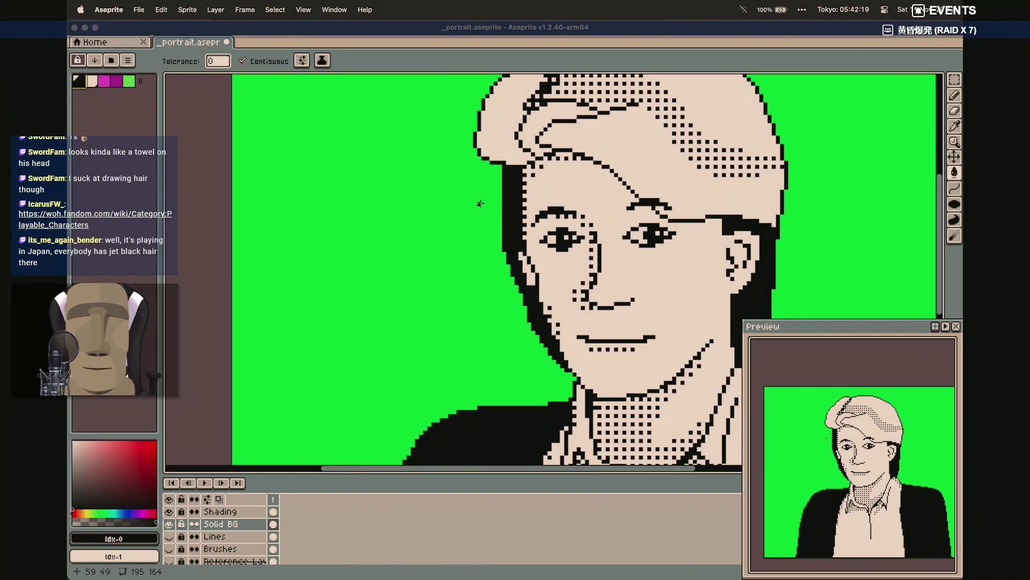
pyautogui.scroll(-10, 480, 203)
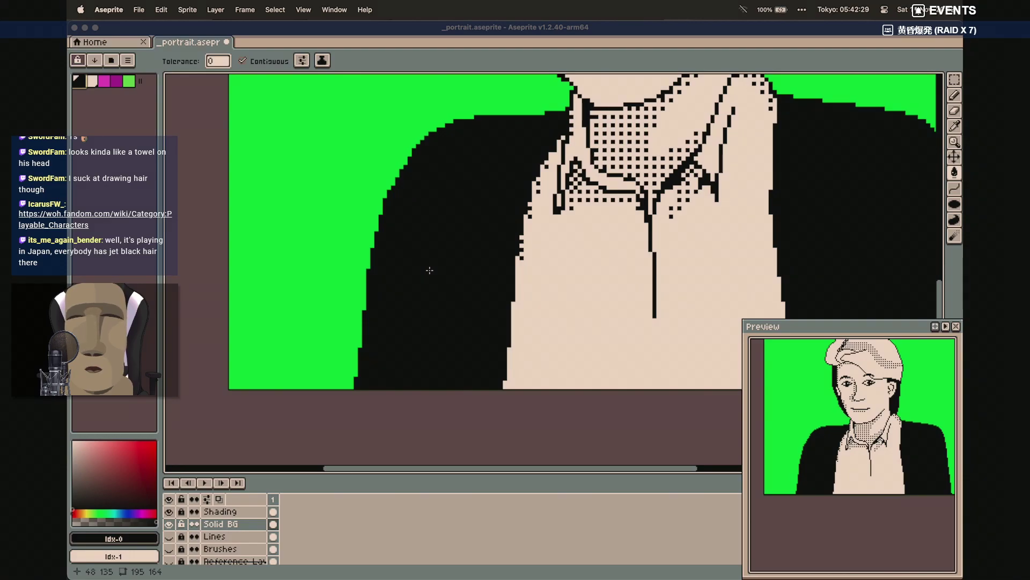
pyautogui.scroll(10, 443, 221)
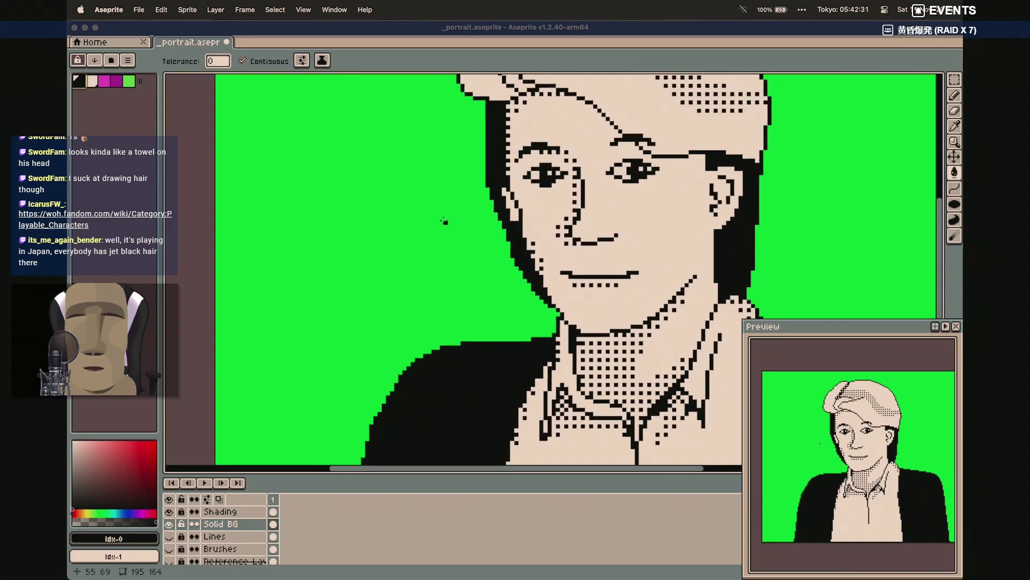
pyautogui.hscroll(3, 443, 221)
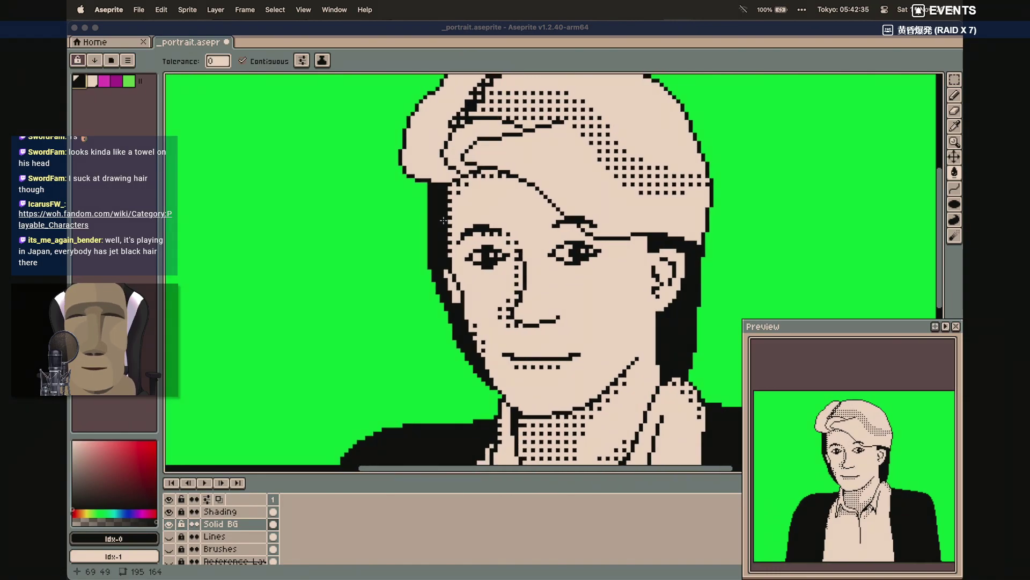
pyautogui.press('-')
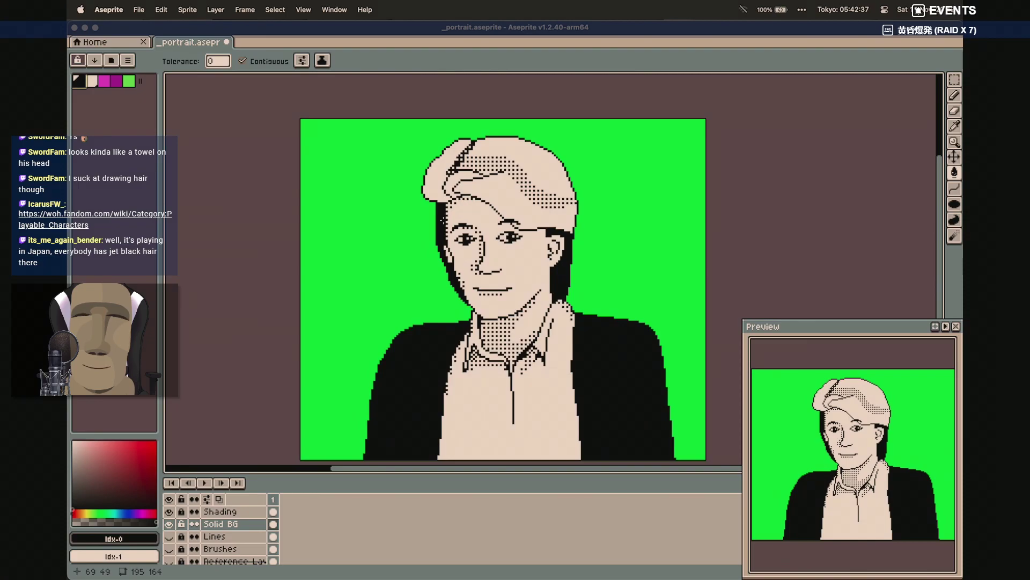
pyautogui.press('super+s')
pyautogui.scroll(-2, 502, 278)
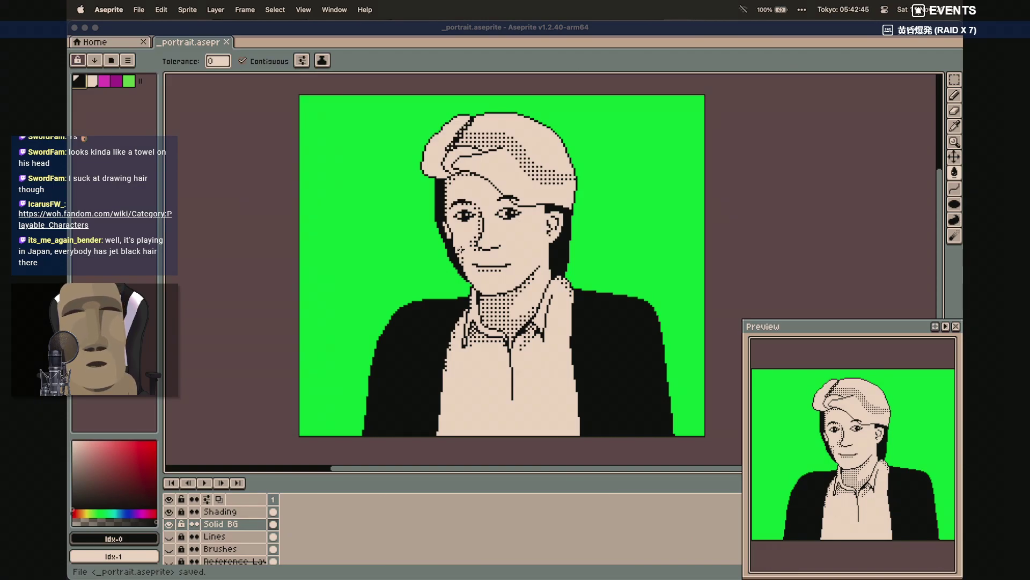
# Try a solid black fill on the main hair, and the sparse dot dither on the main hair, left lock and front strand
pyautogui.click(510, 165)
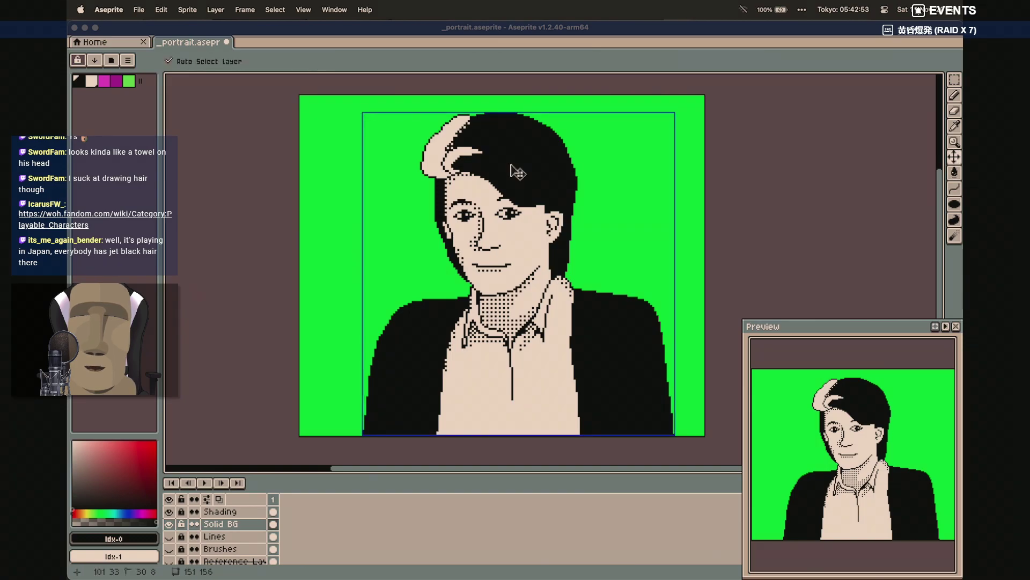
pyautogui.press('super+z')
pyautogui.click(517, 176)
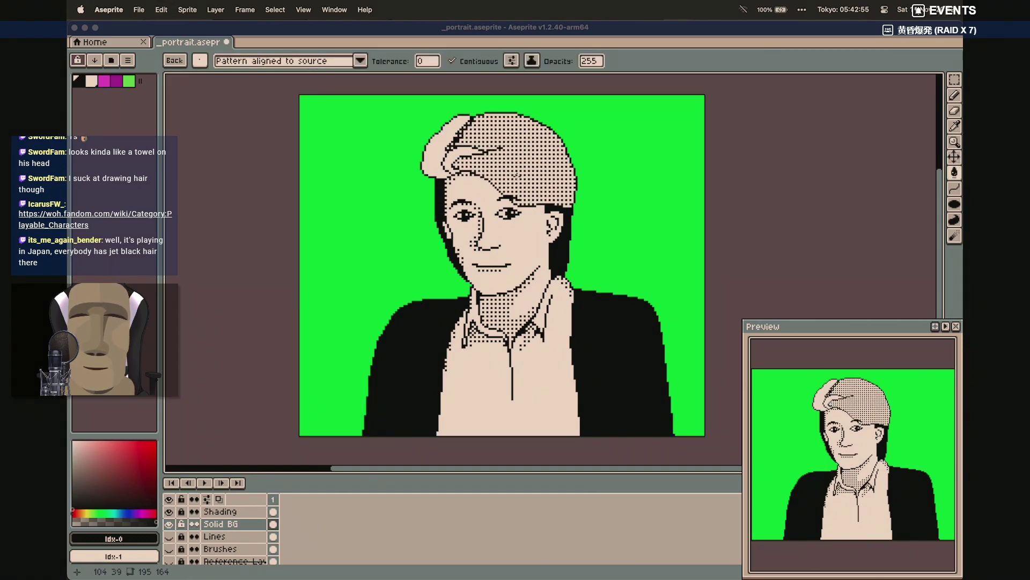
pyautogui.click(430, 166)
pyautogui.click(452, 156)
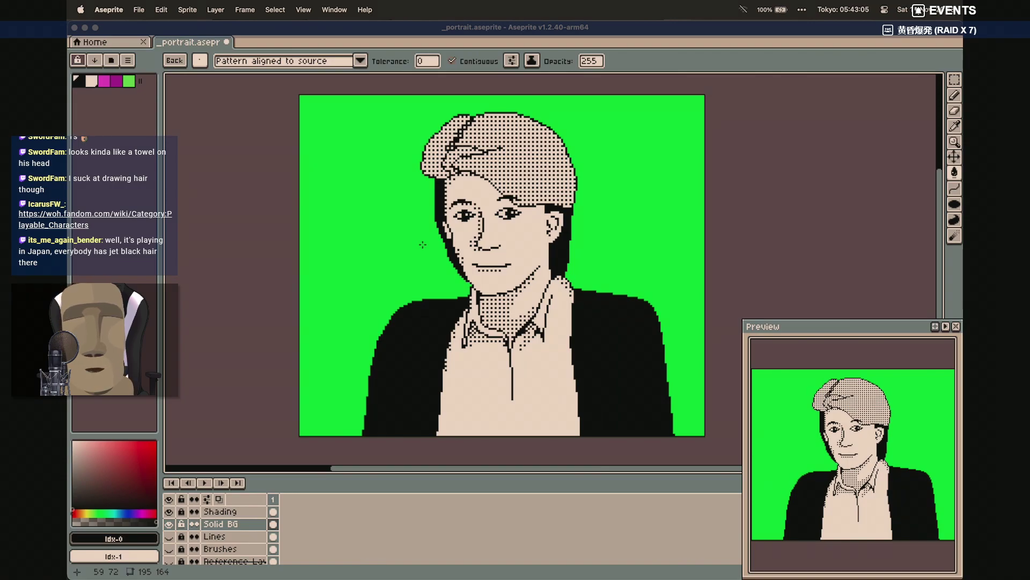
pyautogui.press('super+z')
# Try the checkerboard dither pattern across the main hair, left lock and front strand
pyautogui.press('g')
pyautogui.click(498, 161)
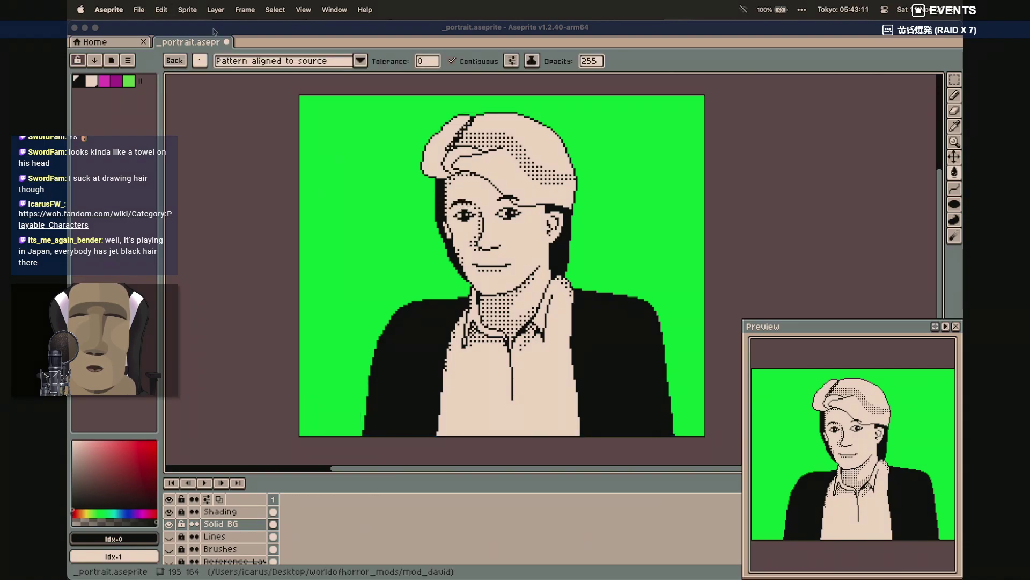
pyautogui.click(510, 134)
pyautogui.click(445, 137)
pyautogui.click(455, 154)
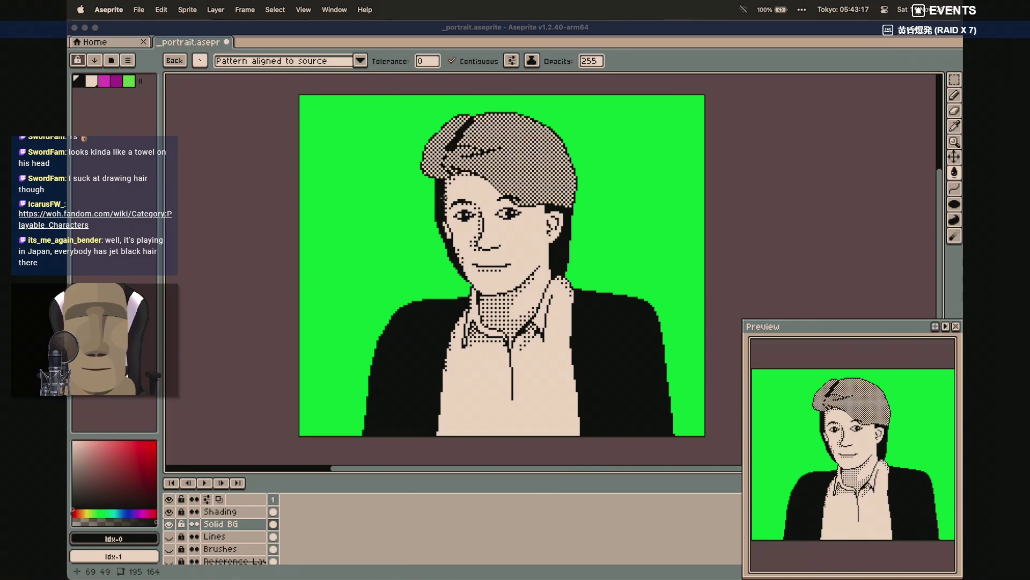
pyautogui.press('super+z')
pyautogui.press('super+z')
pyautogui.press('super+z')
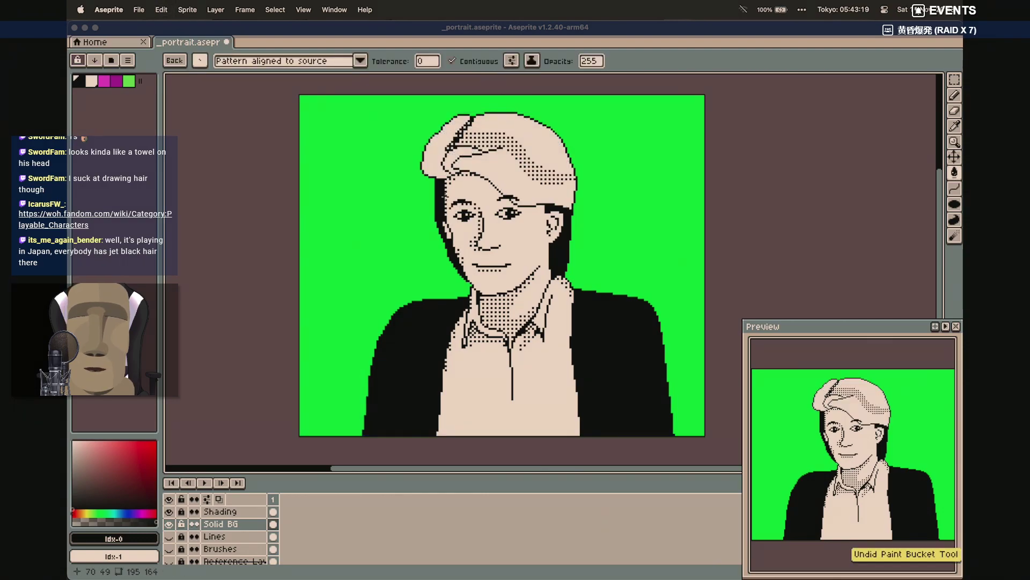
# Try the dense, mostly black dither pattern on the main hair, front strand and left lock
pyautogui.click(469, 156)
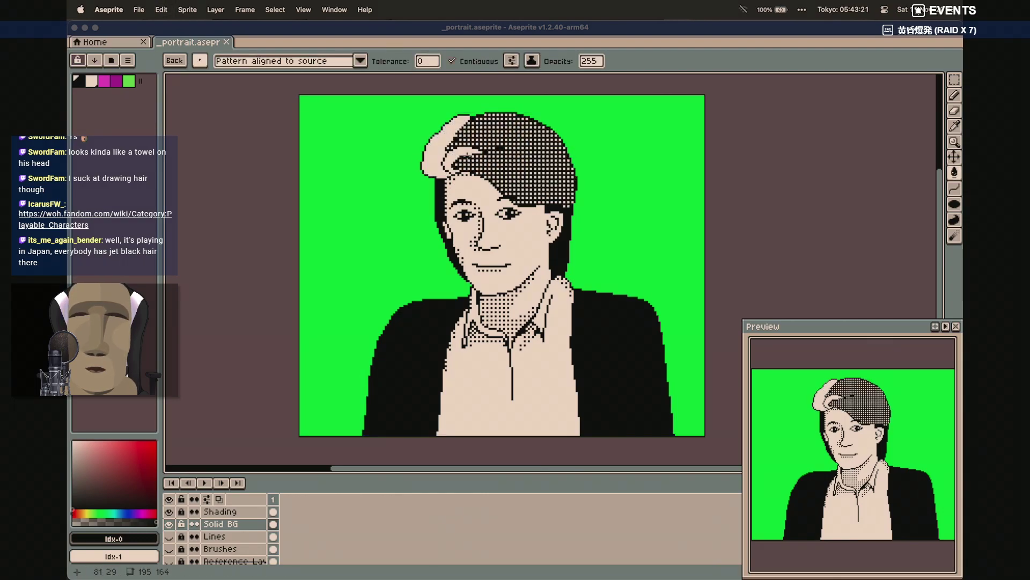
pyautogui.click(457, 160)
pyautogui.click(428, 168)
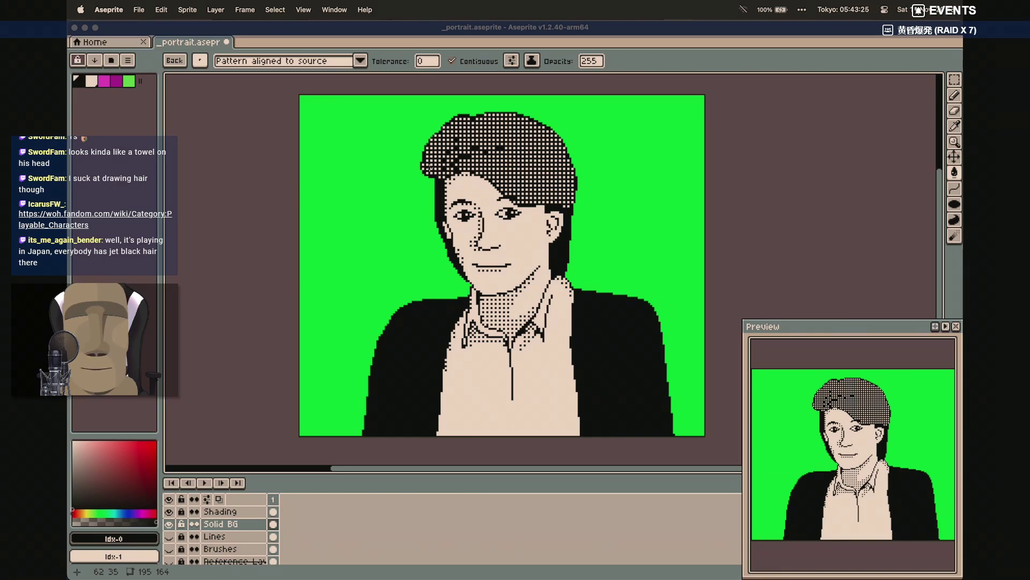
pyautogui.press('super+z')
pyautogui.press('super+z')
pyautogui.press('super+z')
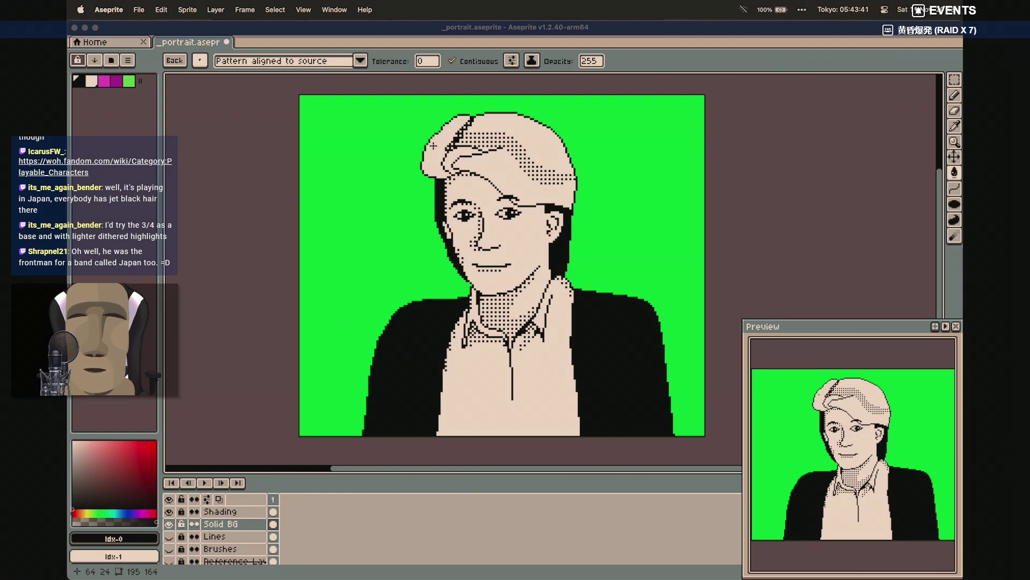
# Fill the main hair, left lock and front strand on the Solid BG layer with the dense, mostly black dither pattern
pyautogui.click(483, 134)
pyautogui.click(441, 140)
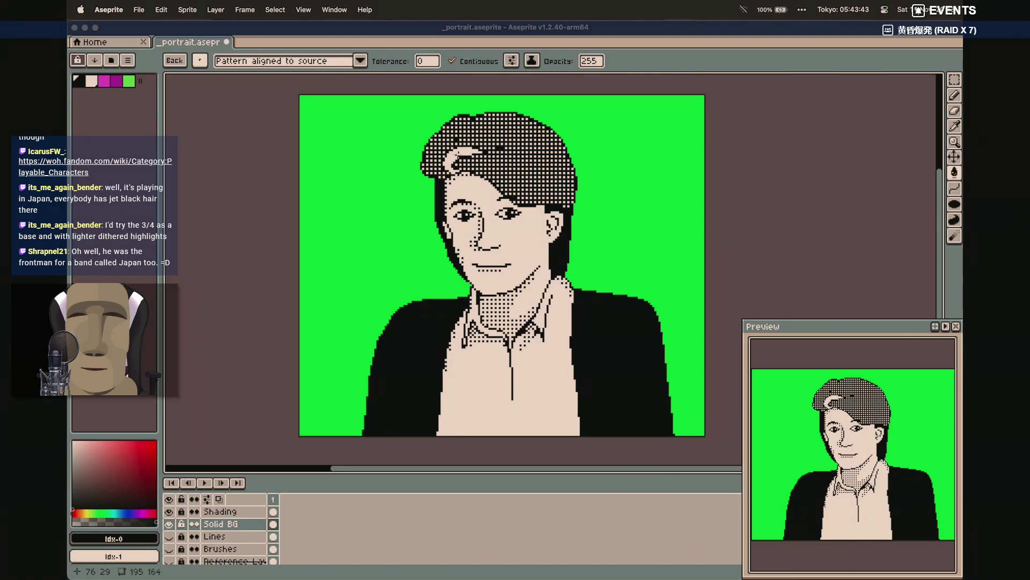
pyautogui.click(459, 154)
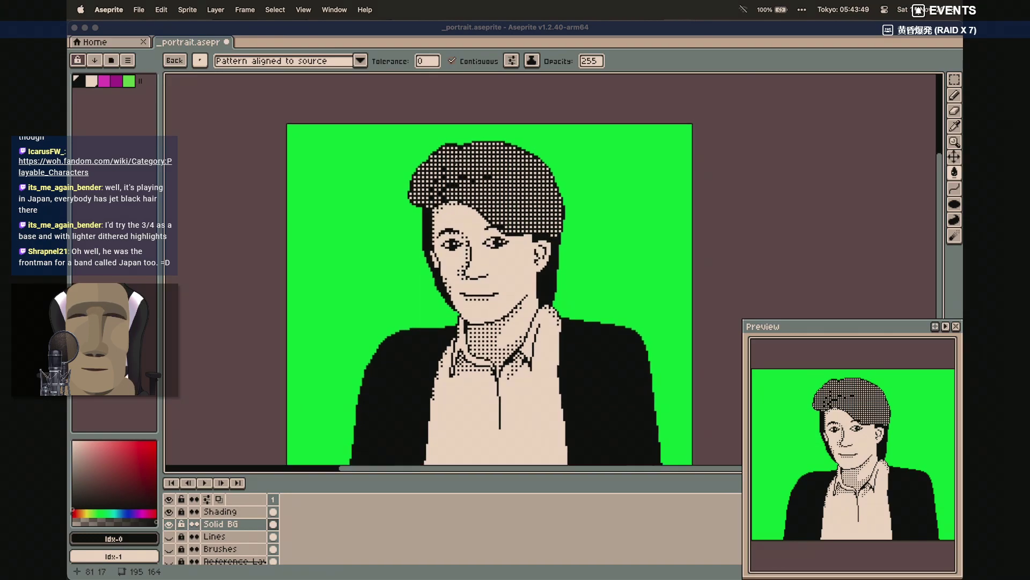
# Set a plain beige 1 px brush and try a highlight curve along the hair parting on the Solid BG layer with the Curve tool
pyautogui.scroll(4, 483, 156)
pyautogui.scroll(-2, 495, 161)
pyautogui.hscroll(1, 495, 161)
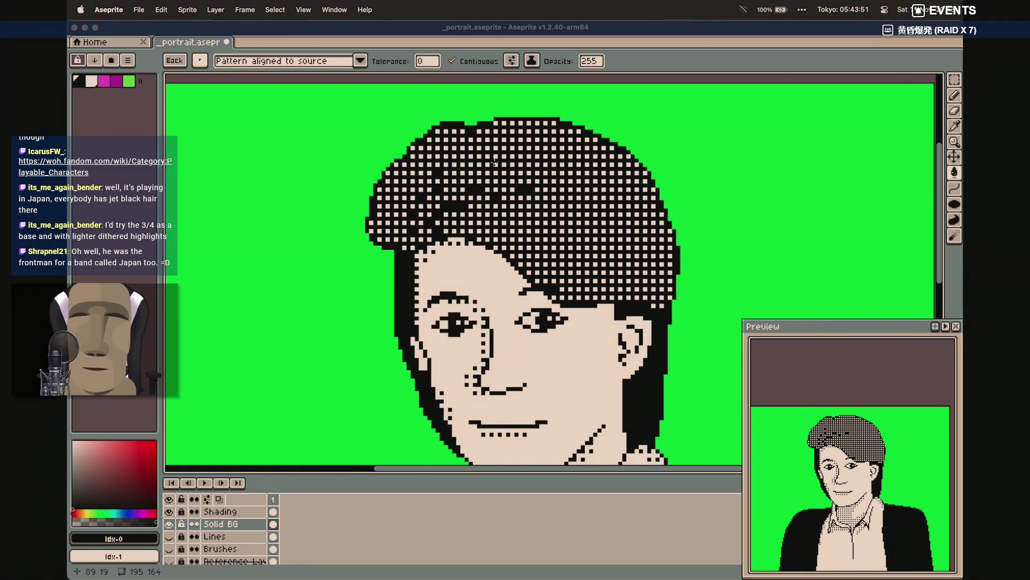
pyautogui.scroll(-1, 495, 161)
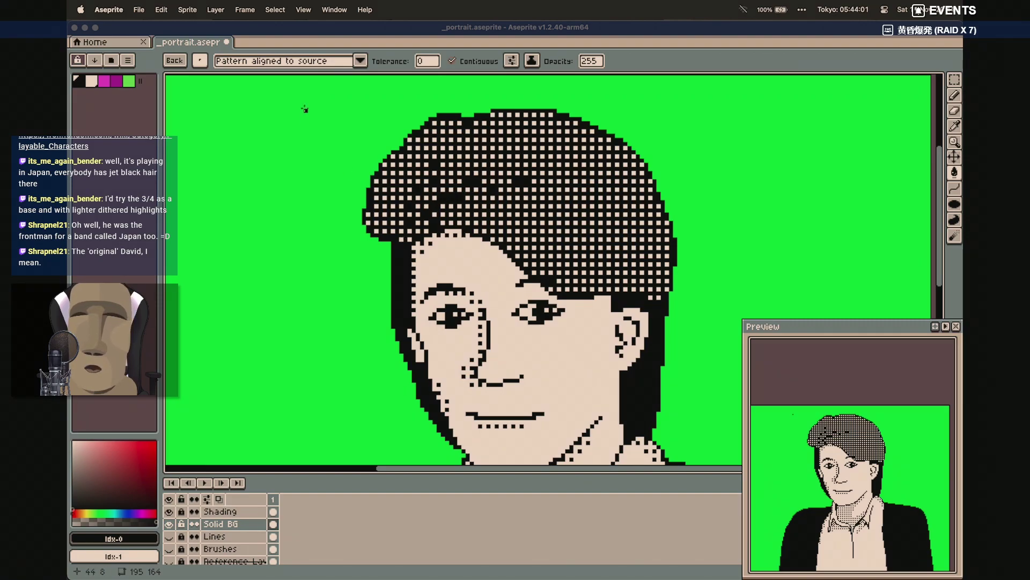
pyautogui.click(200, 60)
pyautogui.click(203, 76)
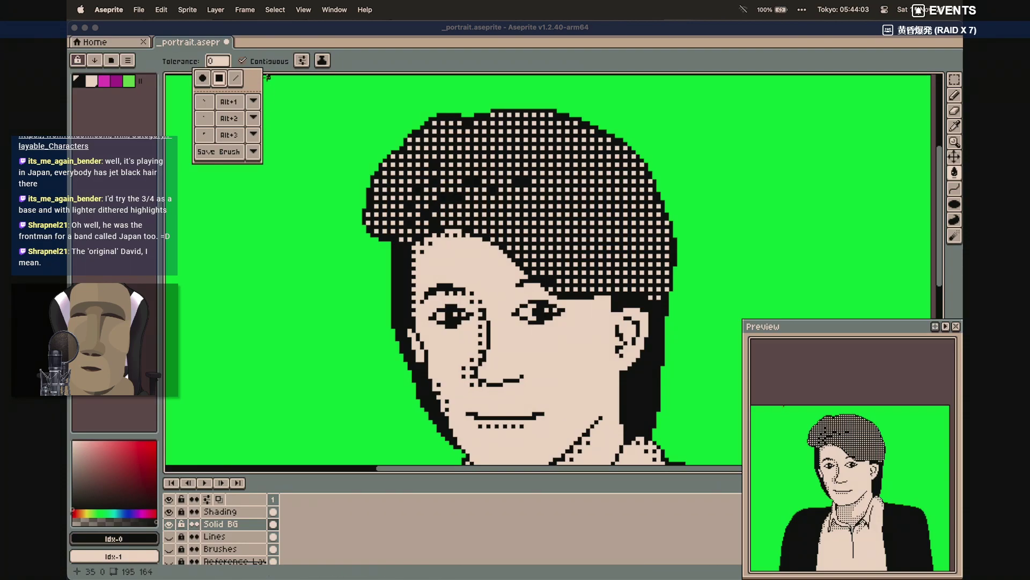
pyautogui.click(92, 81)
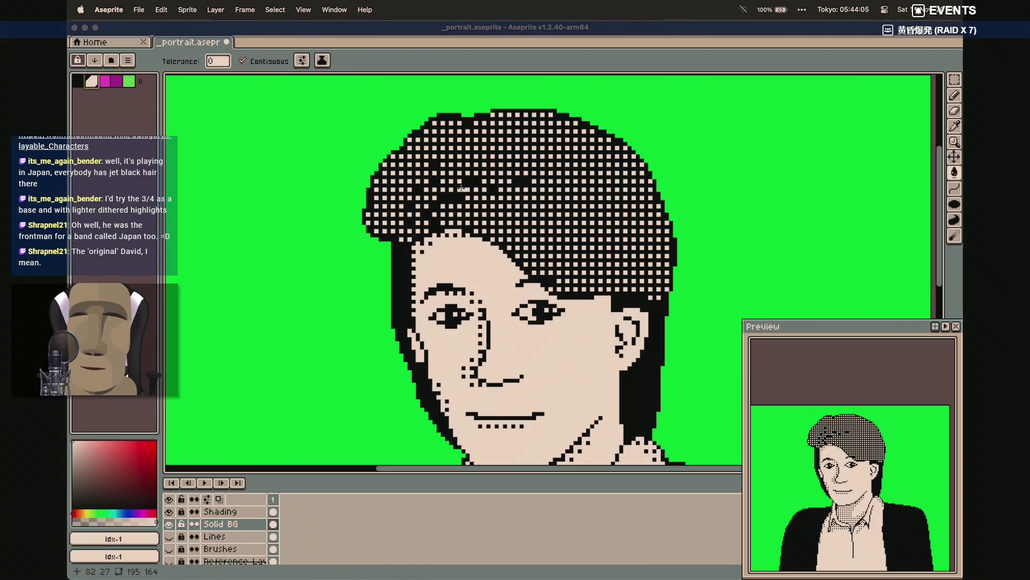
pyautogui.hotkey('shift', 'l')
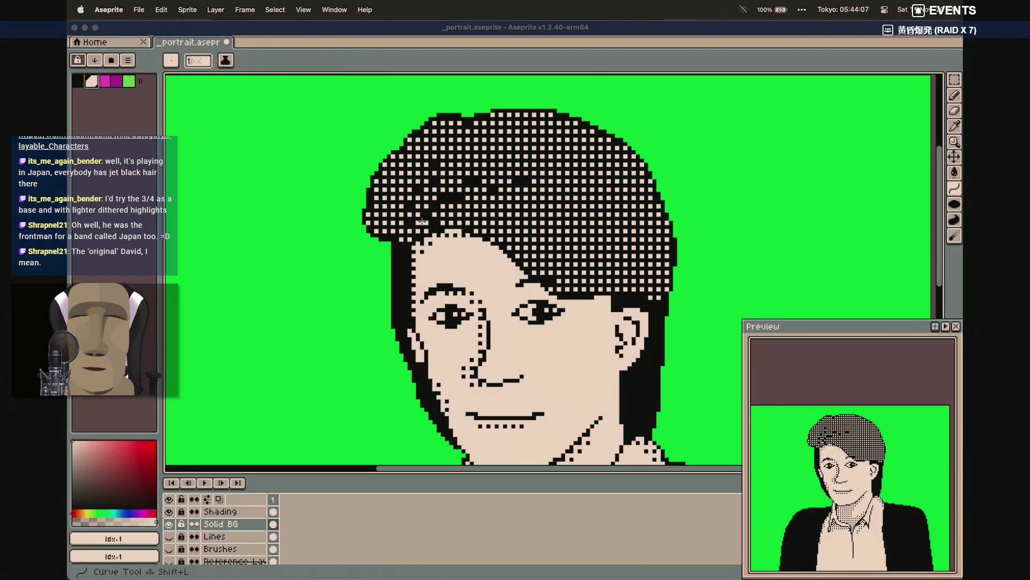
pyautogui.moveTo(422, 232); pyautogui.dragTo(470, 121)
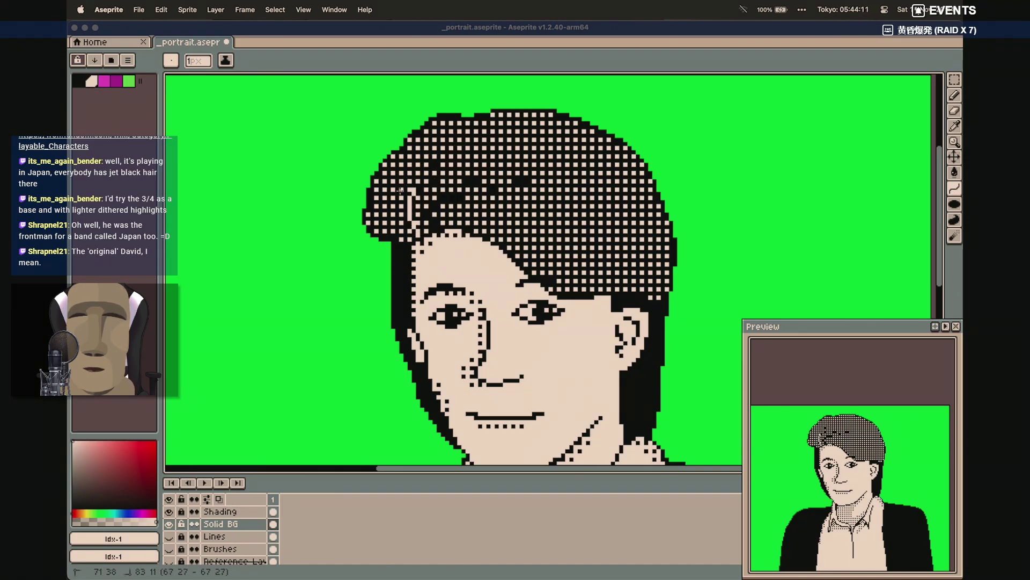
pyautogui.press('Escape')
# Lock Solid BG, unlock Shading, and draw a beige highlight curve along the hair parting on the Shading layer
pyautogui.click(183, 523)
pyautogui.click(182, 511)
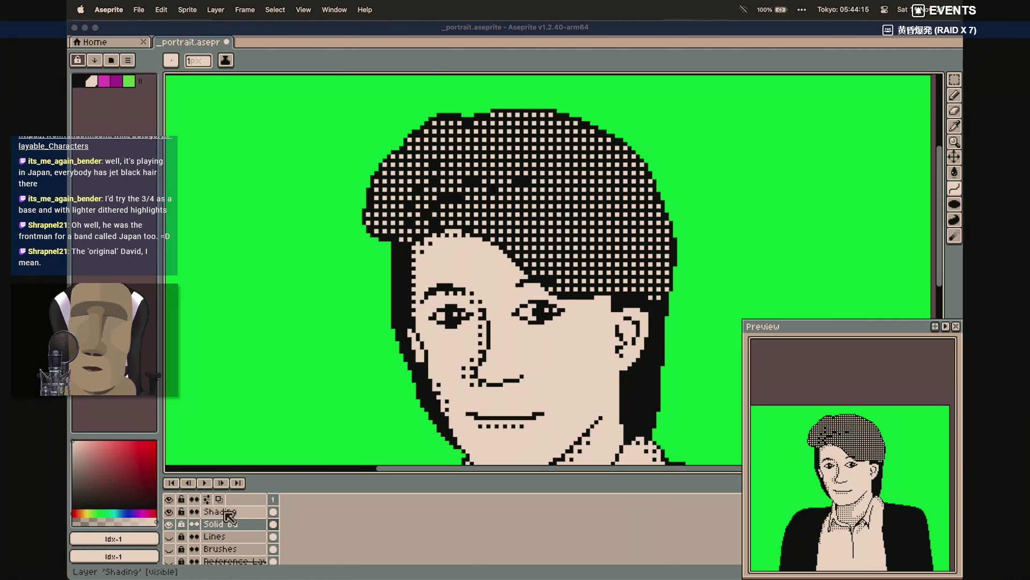
pyautogui.click(225, 513)
pyautogui.moveTo(418, 235); pyautogui.dragTo(467, 123)
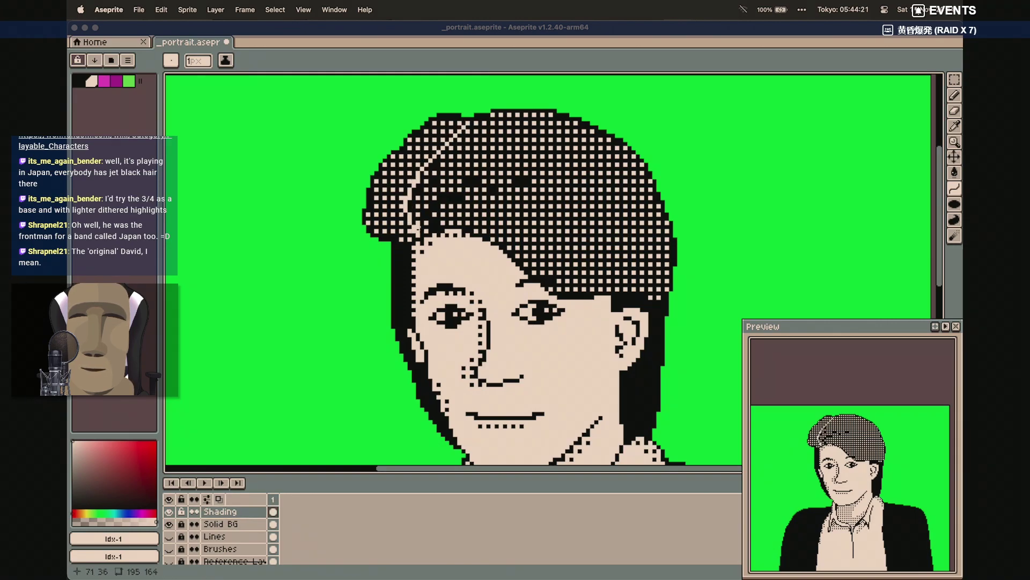
pyautogui.click(398, 191)
pyautogui.click(398, 191)
# Trace the front strand above the forehead with beige highlight curves on the Shading layer
pyautogui.moveTo(428, 226); pyautogui.dragTo(529, 189)
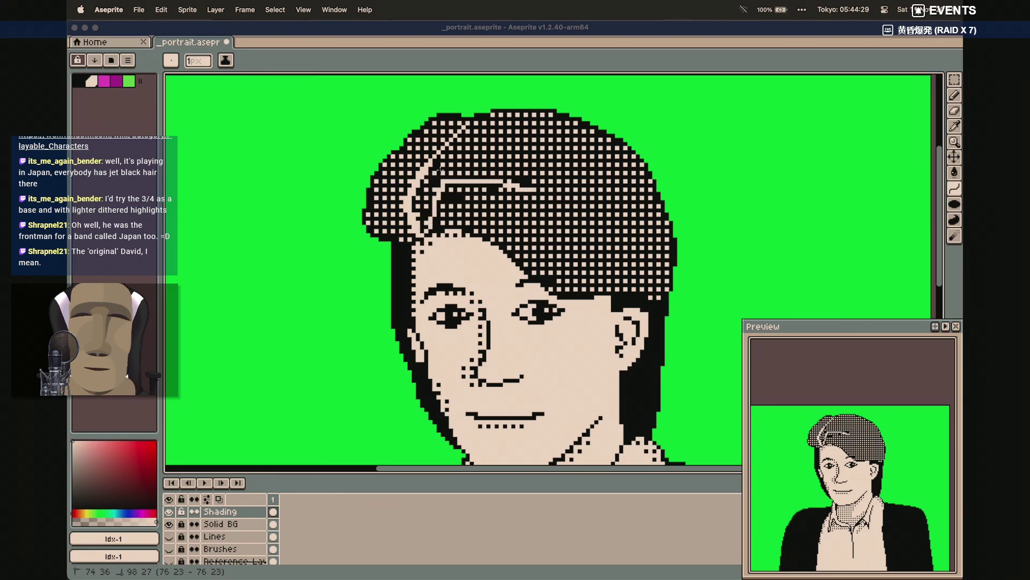
pyautogui.press('Escape')
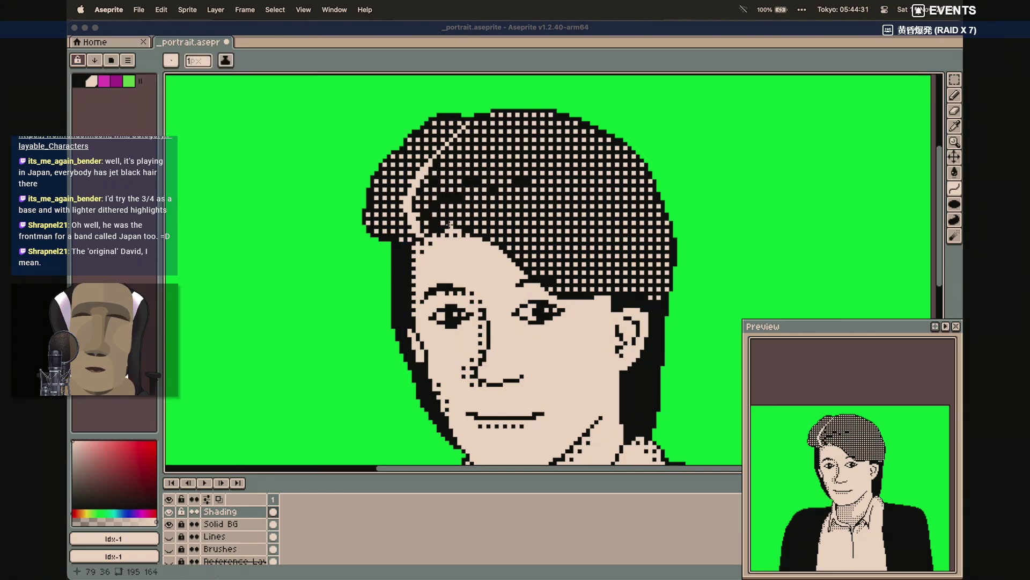
pyautogui.moveTo(440, 227); pyautogui.dragTo(435, 201)
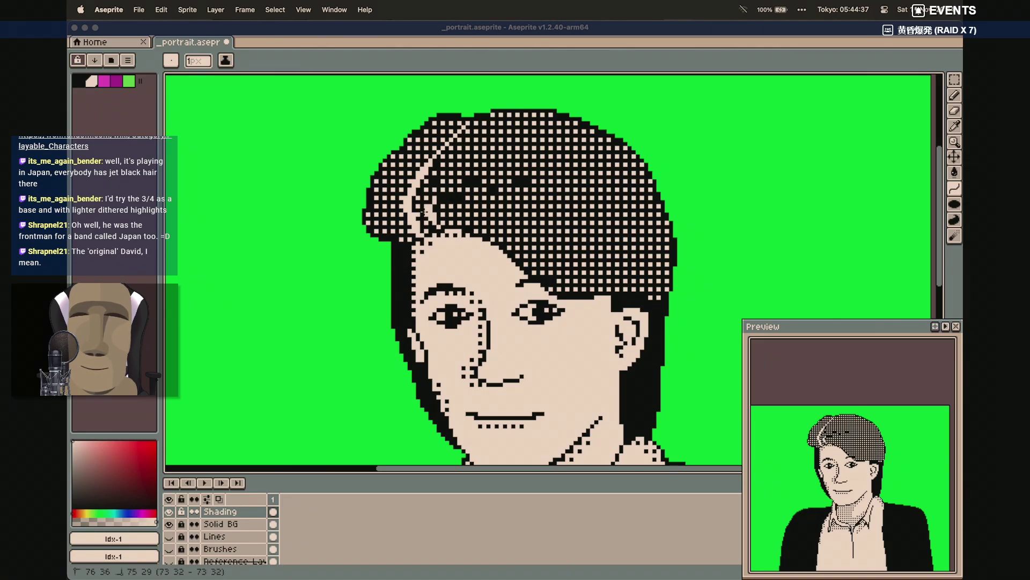
pyautogui.doubleClick(423, 213)
pyautogui.moveTo(434, 199)
pyautogui.mouseDown()
pyautogui.moveTo(540, 168)
pyautogui.moveTo(557, 186)
pyautogui.mouseUp()
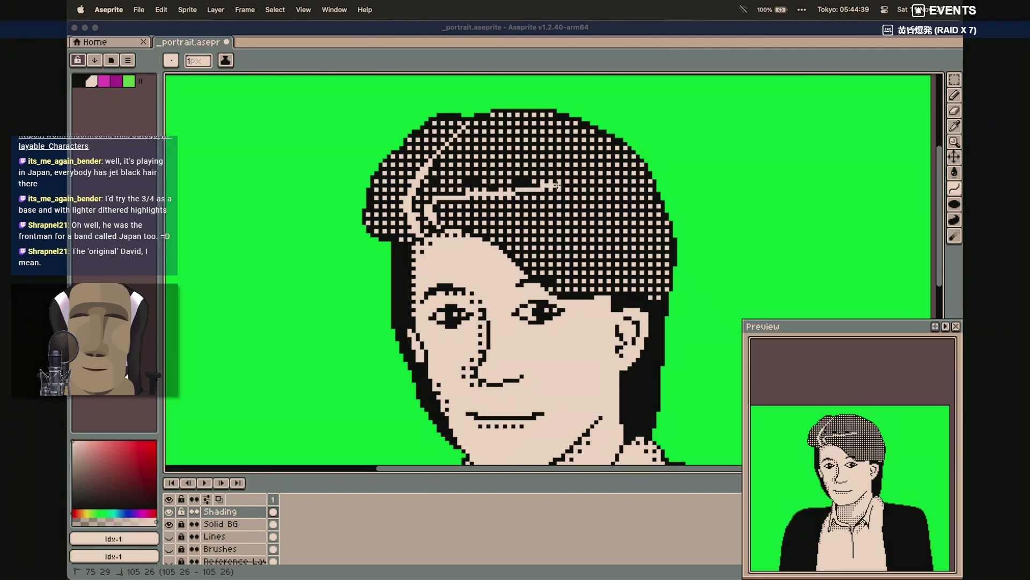
pyautogui.click(441, 191)
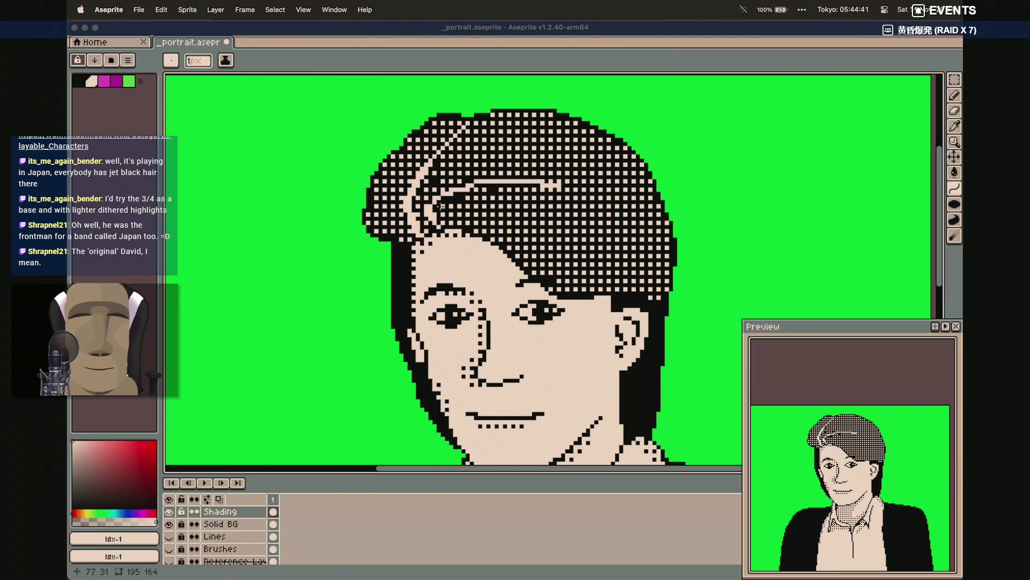
pyautogui.moveTo(433, 200); pyautogui.dragTo(554, 184)
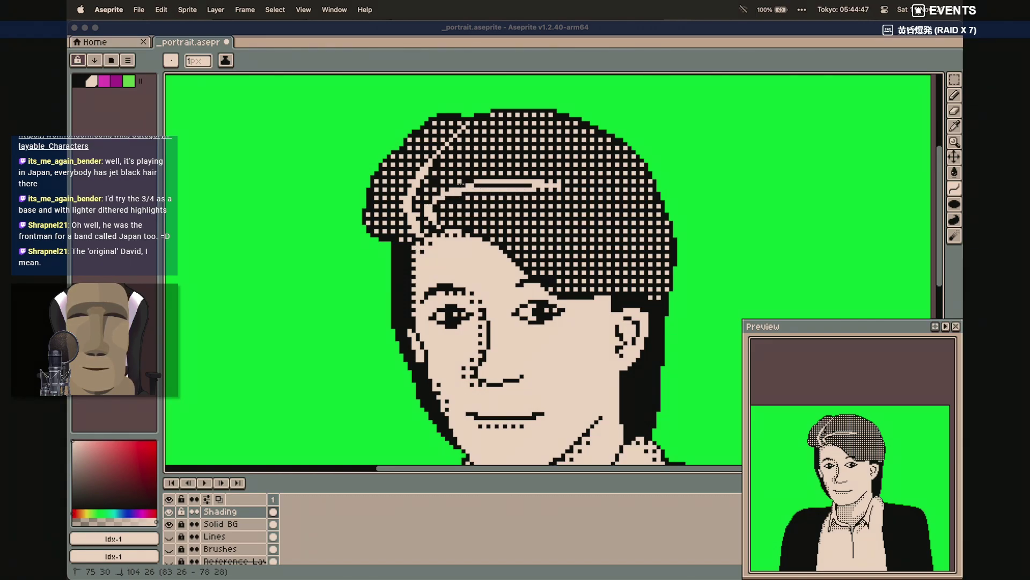
pyautogui.click(475, 185)
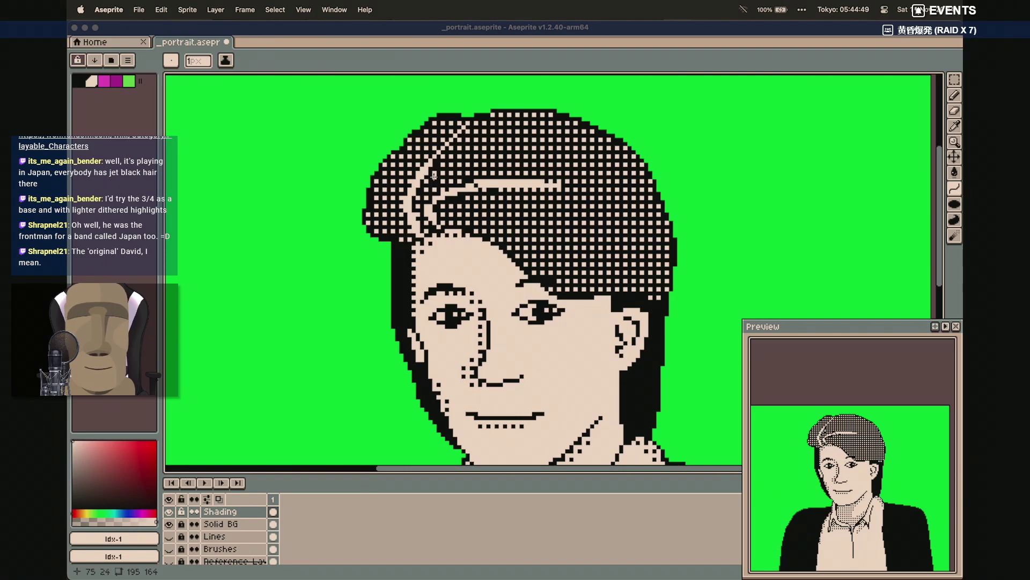
# Undo the beige highlight curves and the dense dither fills on the hair
pyautogui.press('super+z')
pyautogui.press('super+z')
pyautogui.press('super+z')
pyautogui.press('super+z')
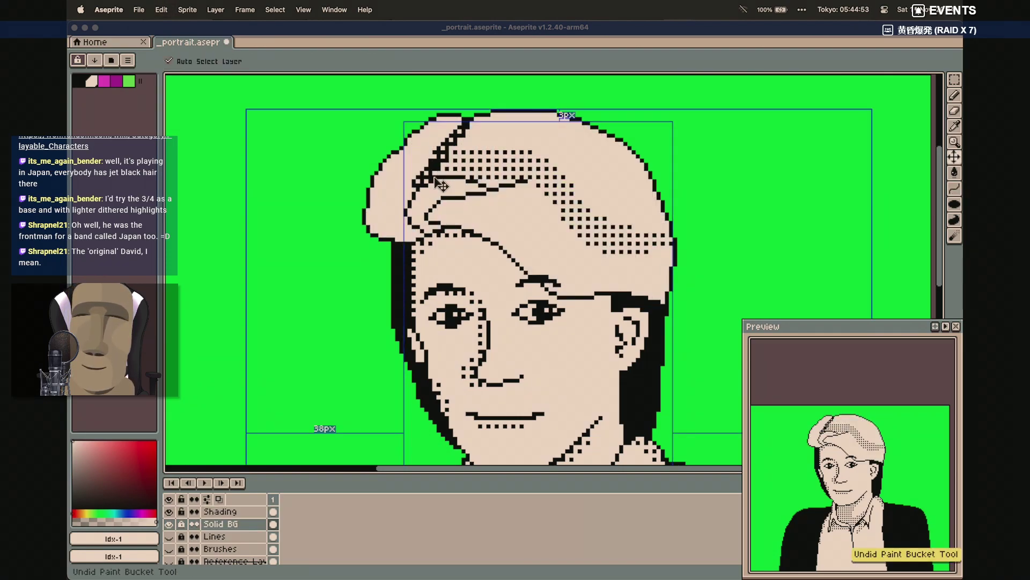
pyautogui.press('b')
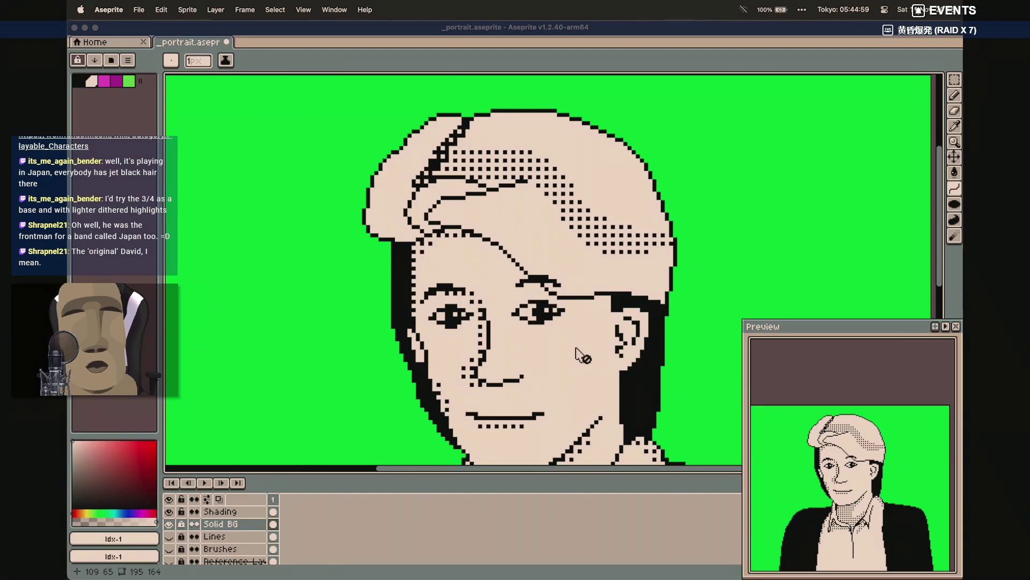
# Bring up the reference portrait in Preview, return to Aseprite, and compare its hair shading with the pixel-art portrait
pyautogui.moveTo(570, 577)
pyautogui.click(686, 564)
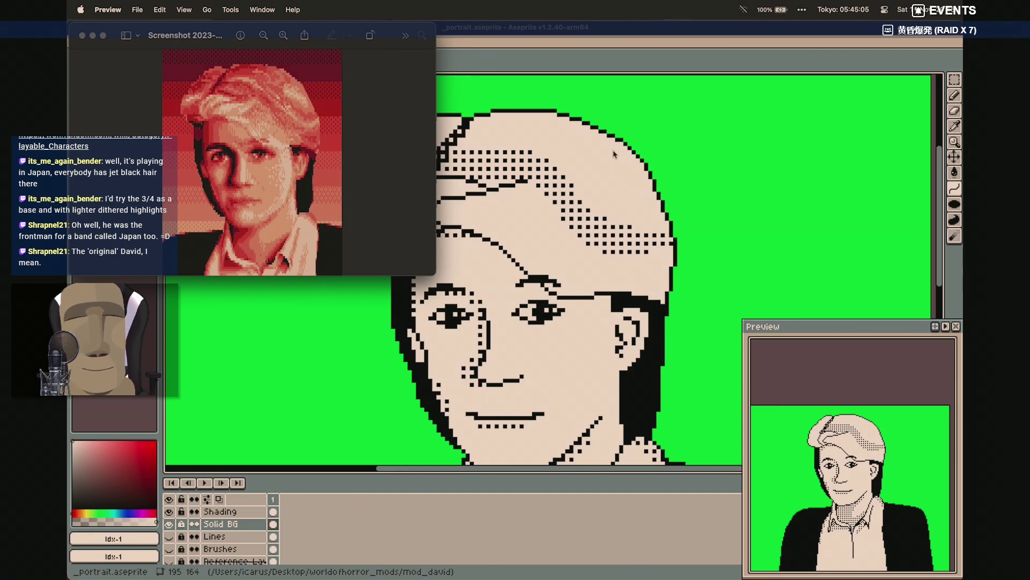
pyautogui.click(660, 34)
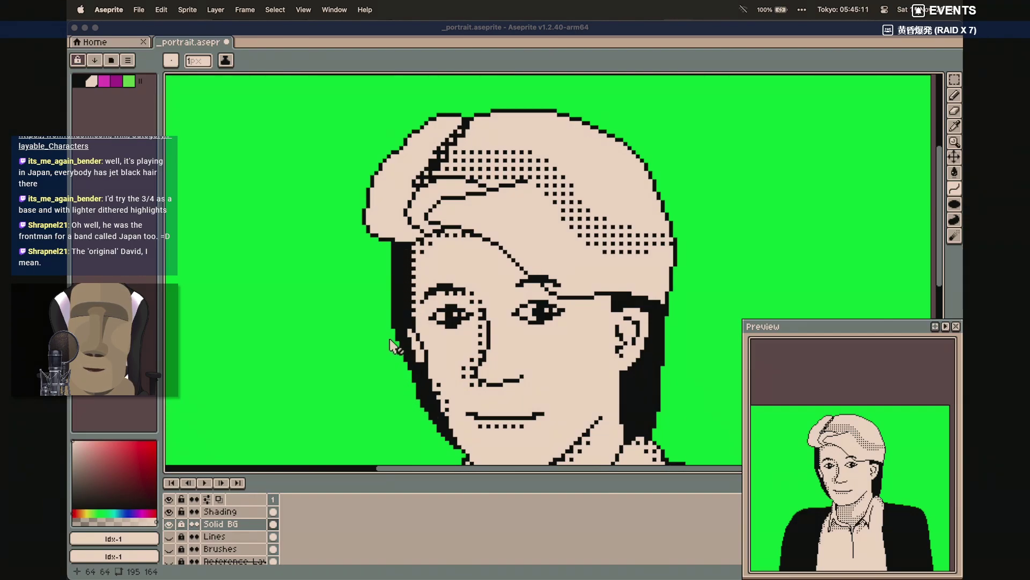
pyautogui.scroll(-5, 641, 408)
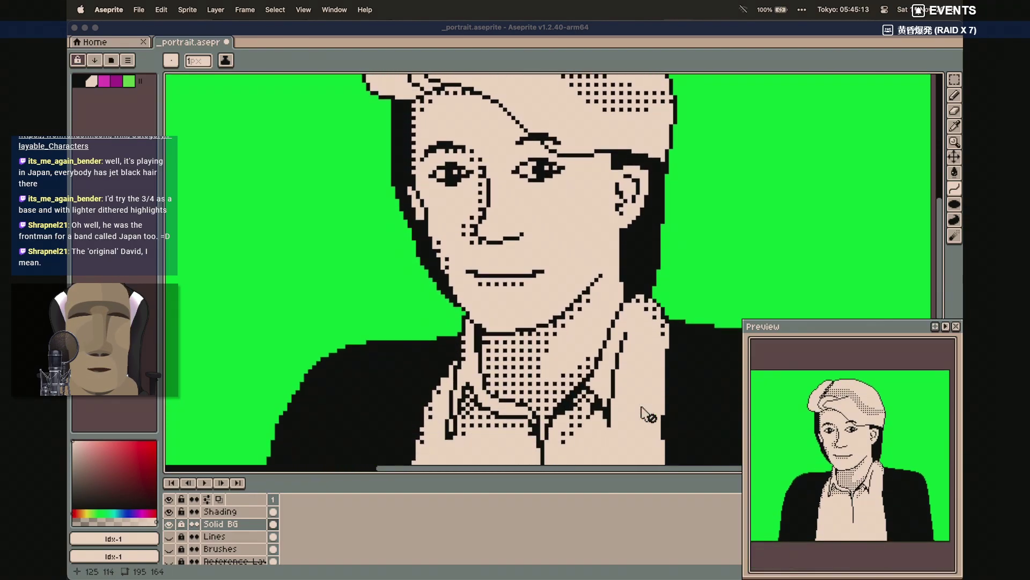
pyautogui.scroll(3, 642, 408)
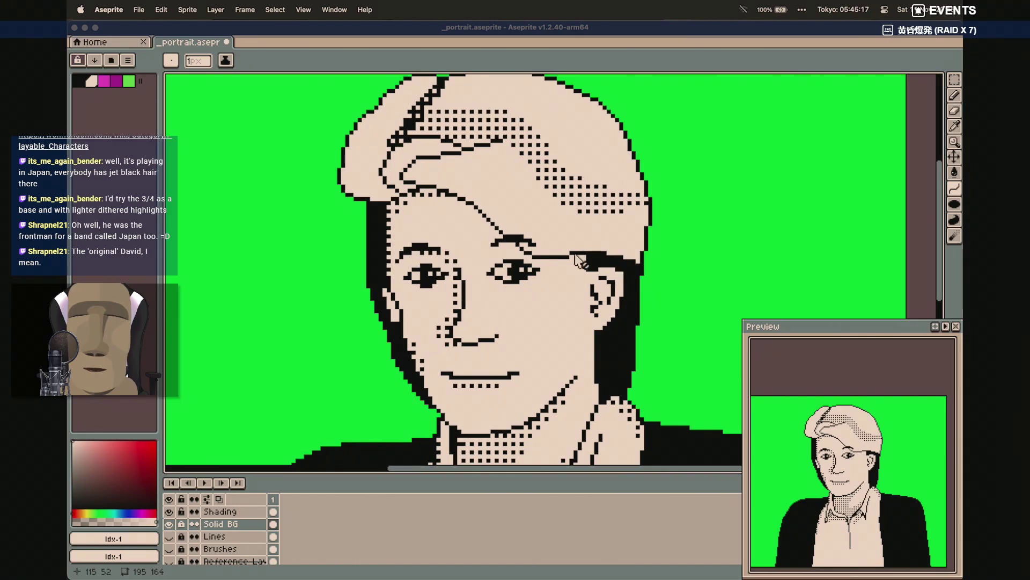
pyautogui.scroll(-5, 578, 260)
pyautogui.scroll(2, 579, 262)
pyautogui.hscroll(-2, 582, 263)
pyautogui.scroll(2, 582, 263)
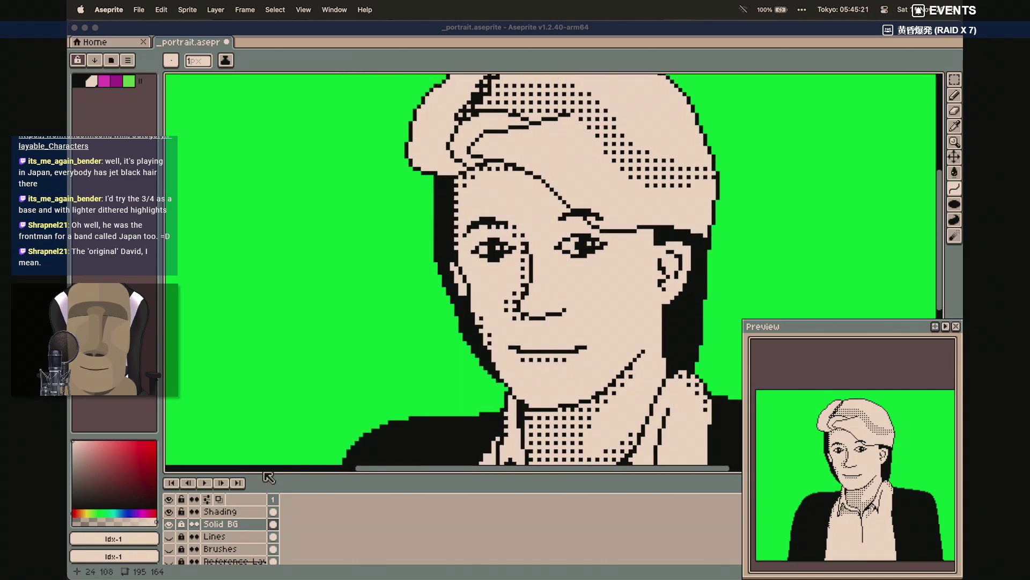
# Unlock the Solid BG layer and make it the active layer for drawing
pyautogui.click(223, 511)
pyautogui.click(186, 523)
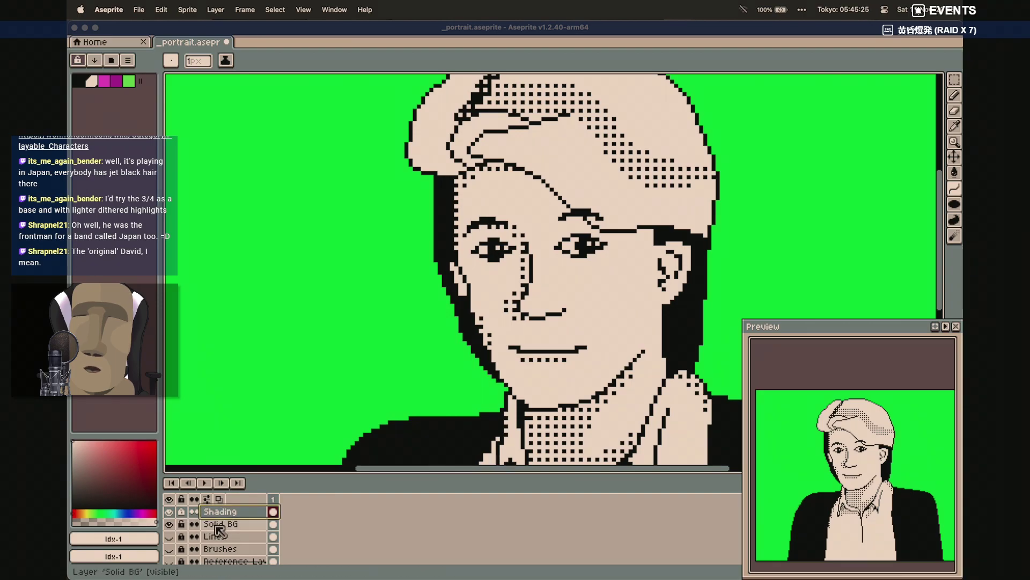
pyautogui.press('e')
pyautogui.press('r')
pyautogui.press('e')
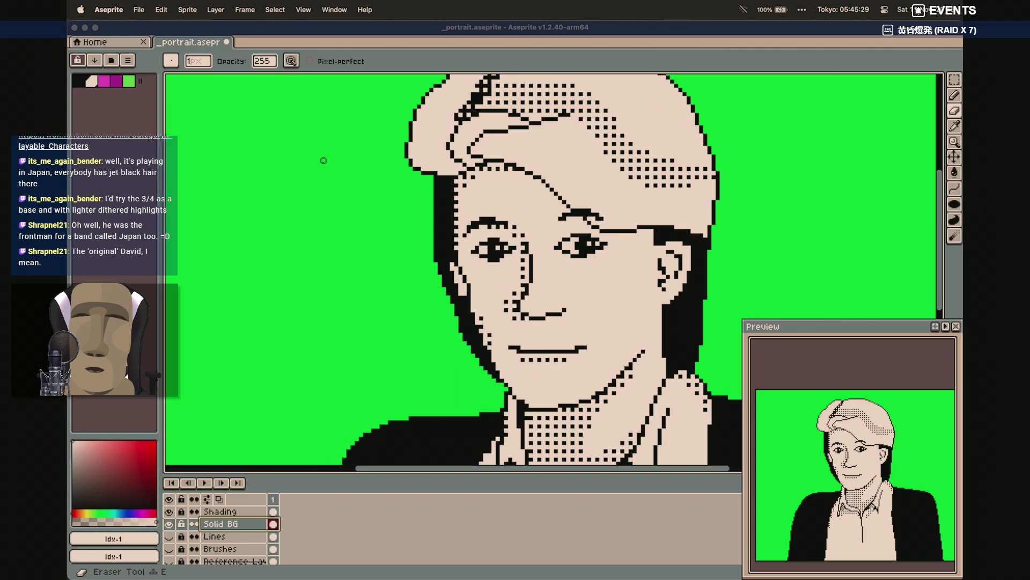
pyautogui.press('b')
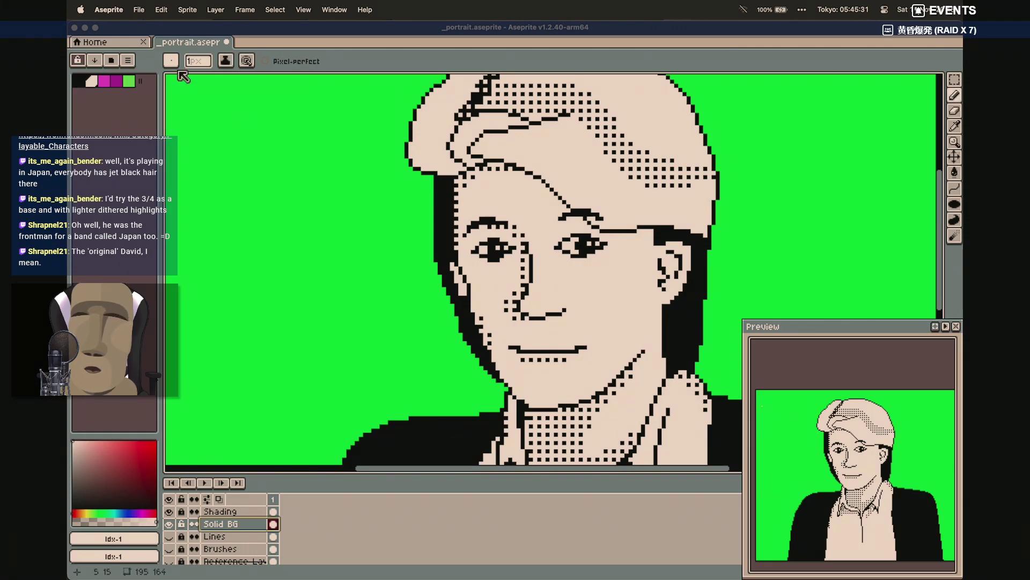
# Load the saved checkerboard dither brush in beige for the Paint Bucket and save the portrait file
pyautogui.click(92, 81)
pyautogui.click(170, 62)
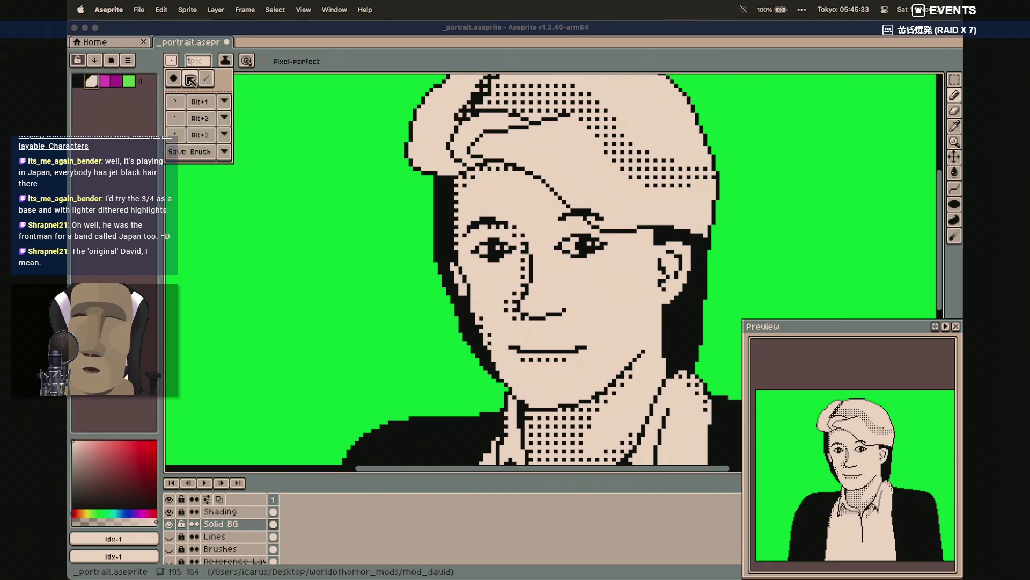
pyautogui.click(175, 101)
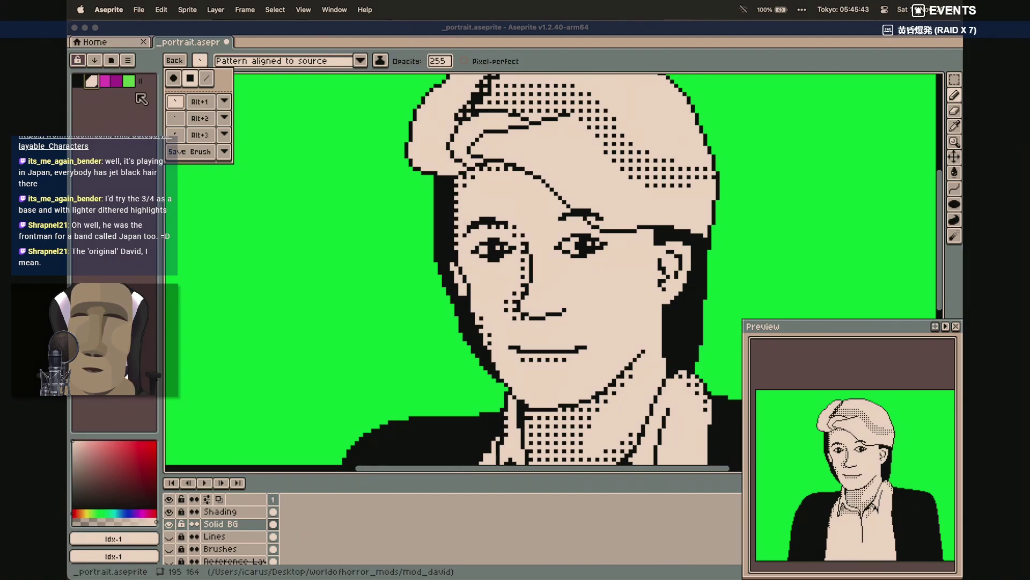
pyautogui.click(190, 79)
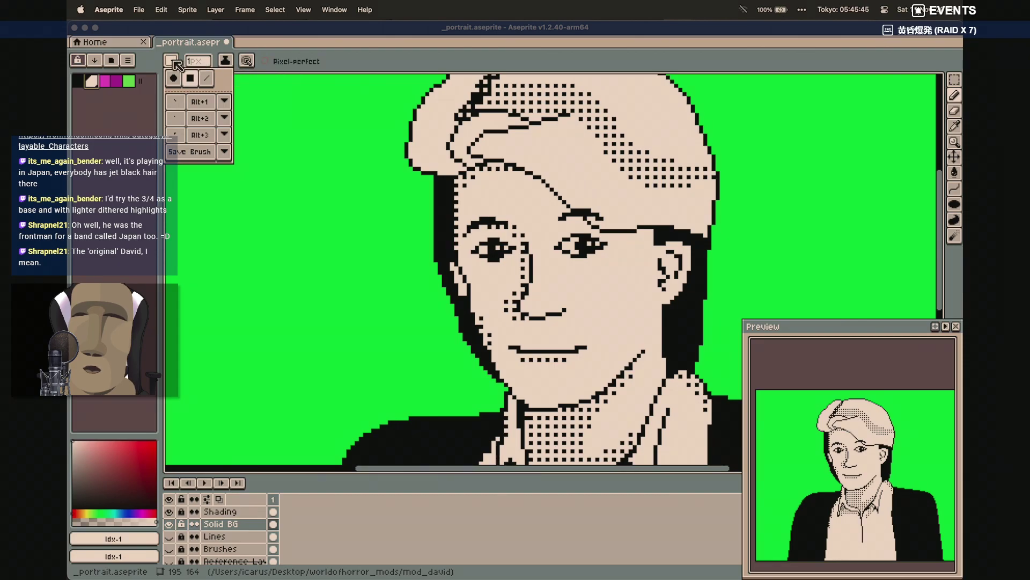
pyautogui.click(183, 117)
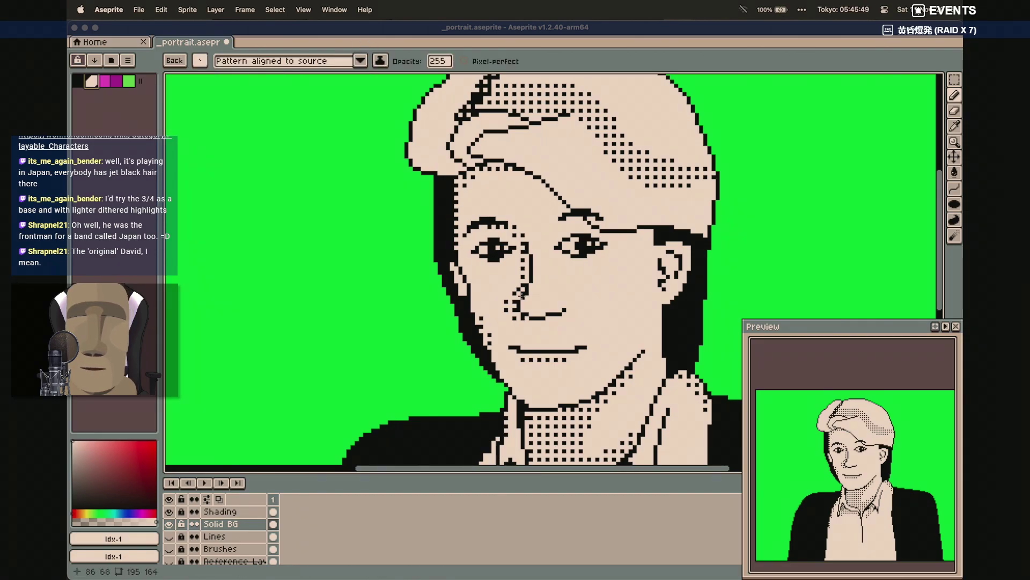
pyautogui.press('g')
pyautogui.press('super+s')
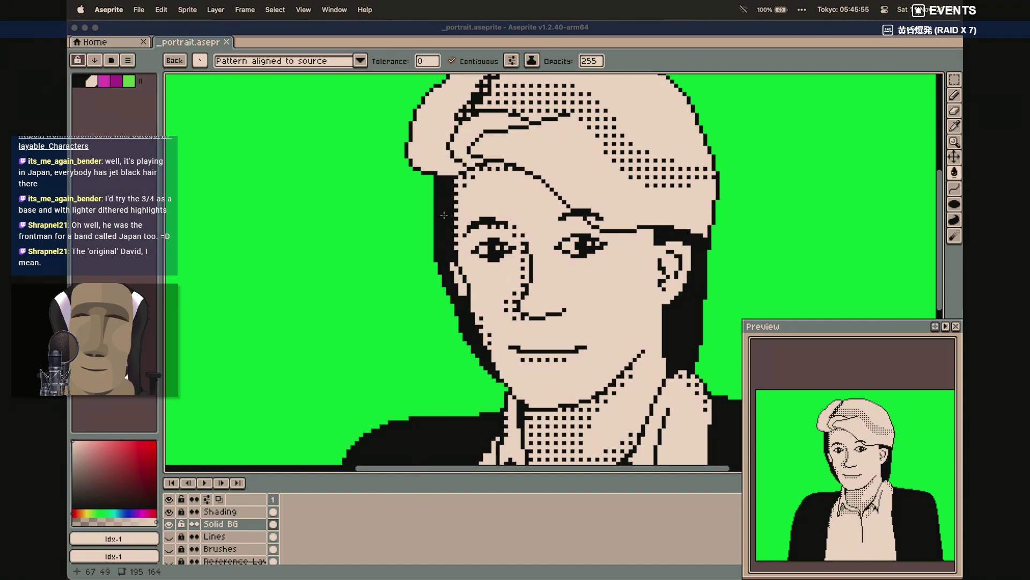
# Try the checkerboard dither fill on the left lock of hair
pyautogui.click(416, 274)
pyautogui.press('super+z')
pyautogui.press('super+s')
pyautogui.click(459, 155)
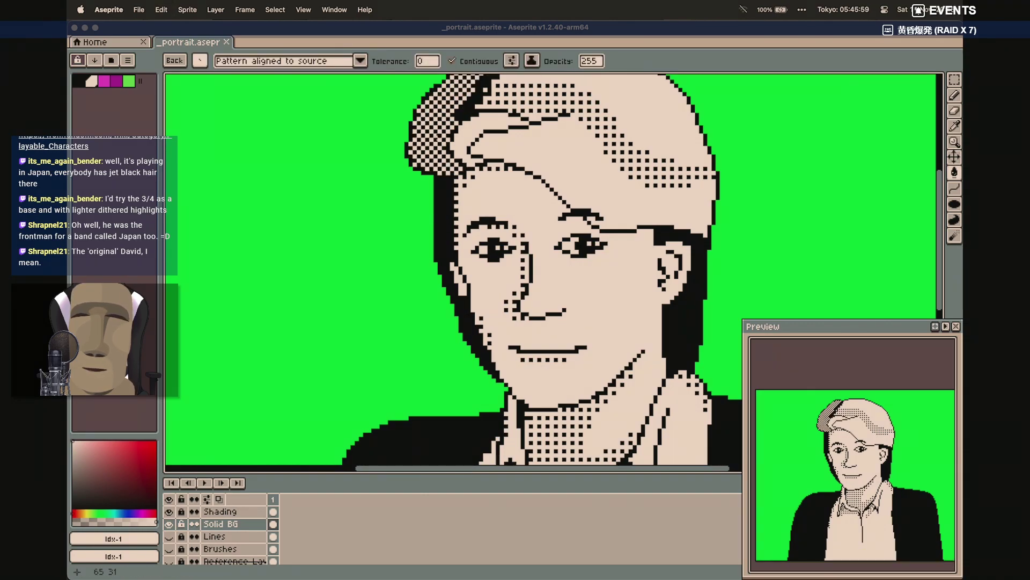
pyautogui.press('super+z')
pyautogui.press('v')
pyautogui.press('g')
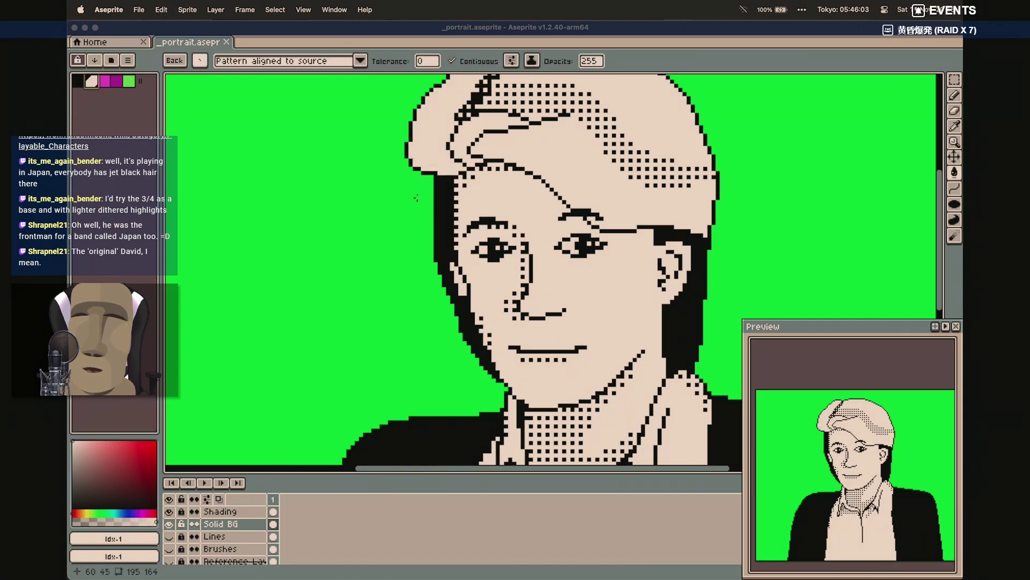
# Undo the last paint bucket fill and switch back to the plain square brush
pyautogui.press('super+z')
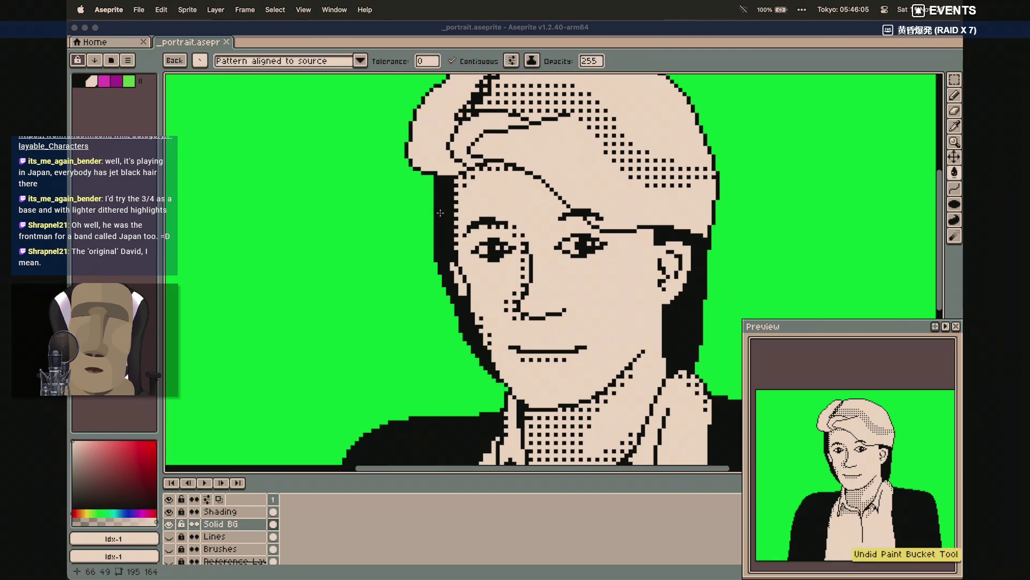
pyautogui.press('super+b')
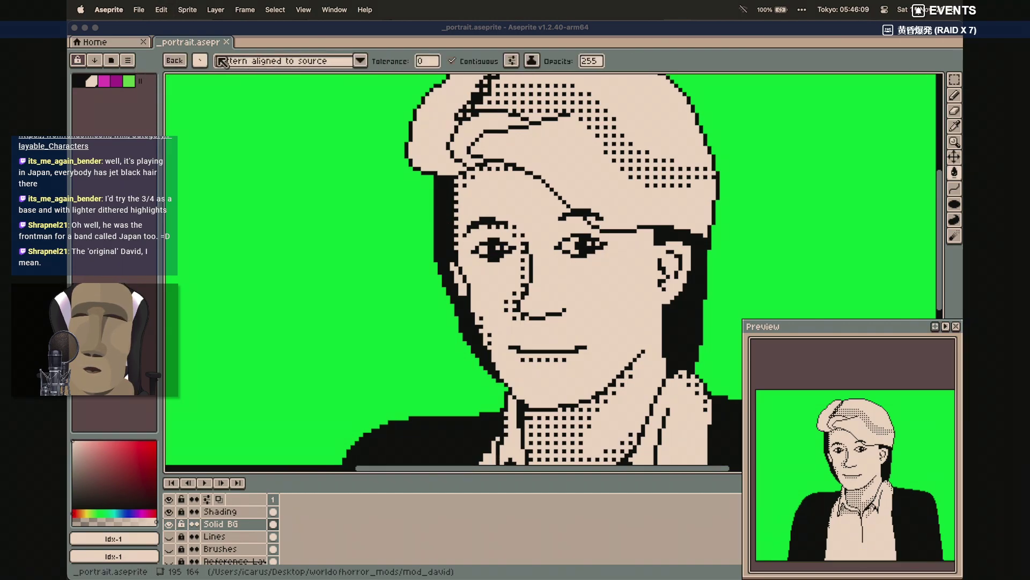
pyautogui.click(200, 60)
pyautogui.click(220, 79)
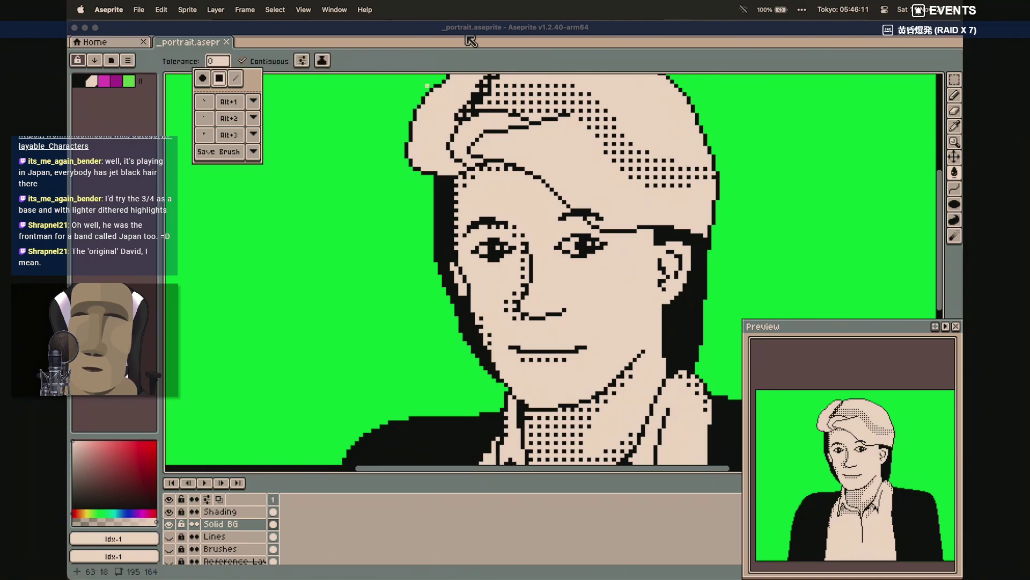
# Try filling the black hair strip beside the left cheek with beige and the hair with black, and undo the fills
pyautogui.click(91, 78)
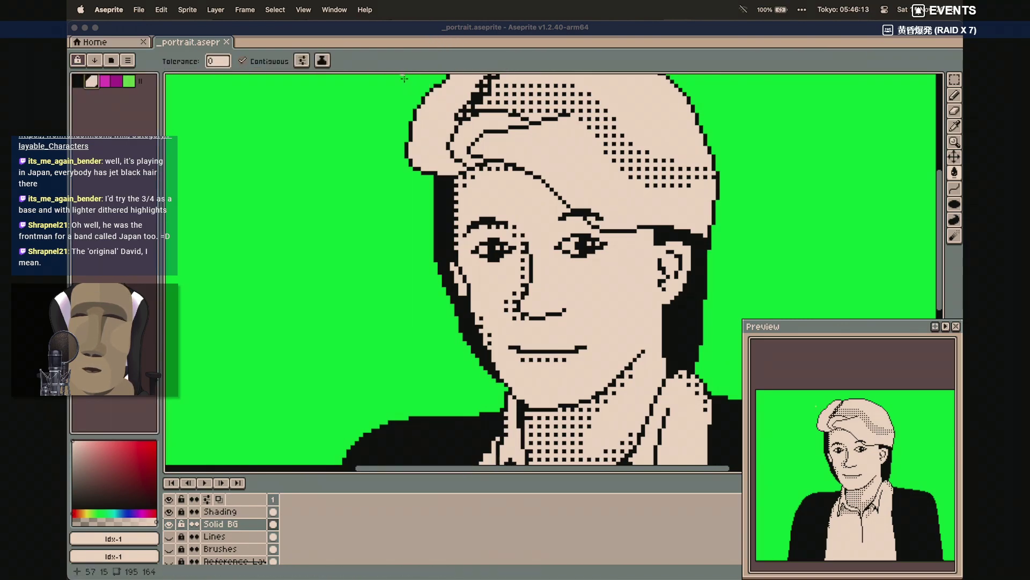
pyautogui.click(442, 193)
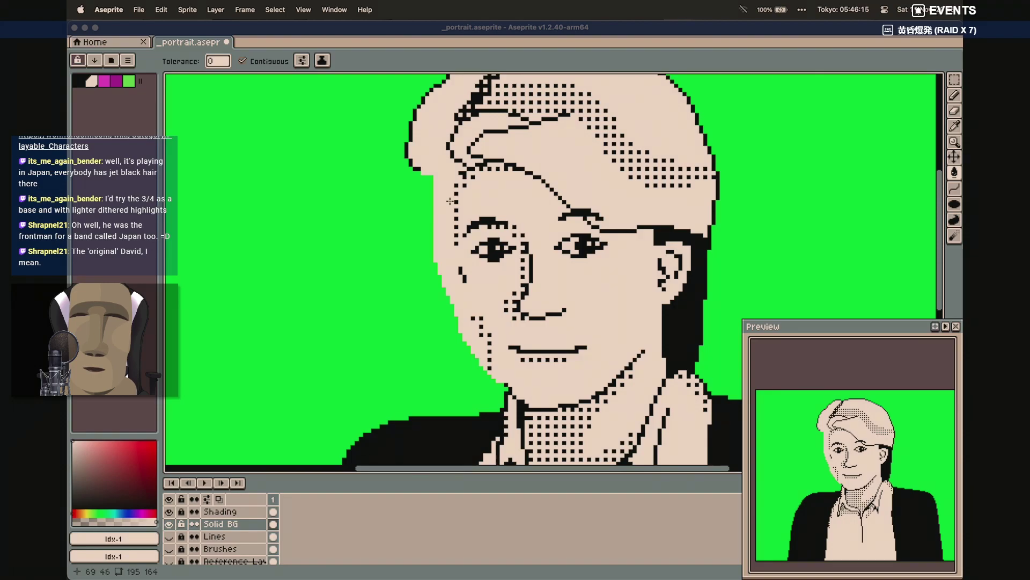
pyautogui.scroll(1, 432, 181)
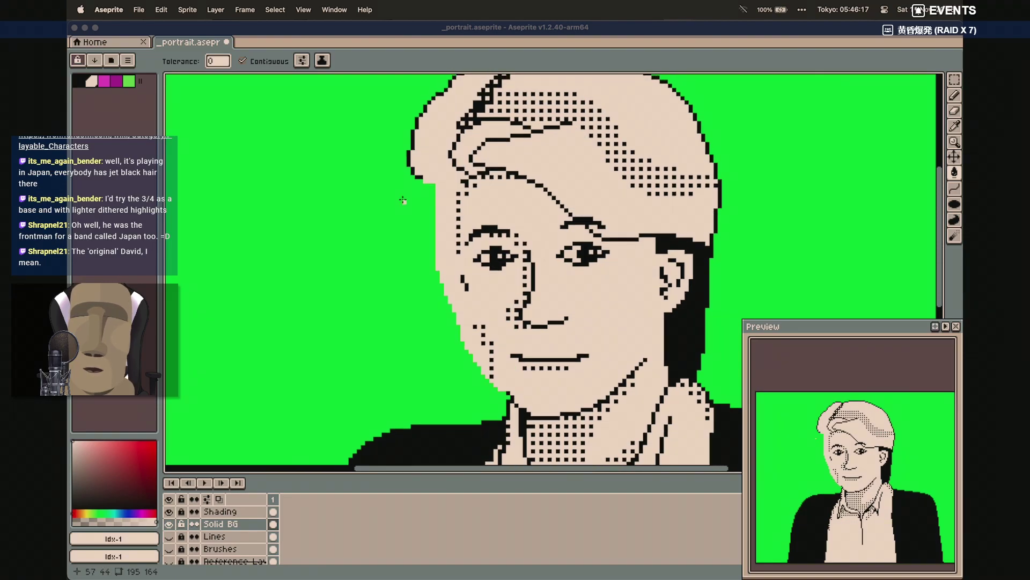
pyautogui.press('[')
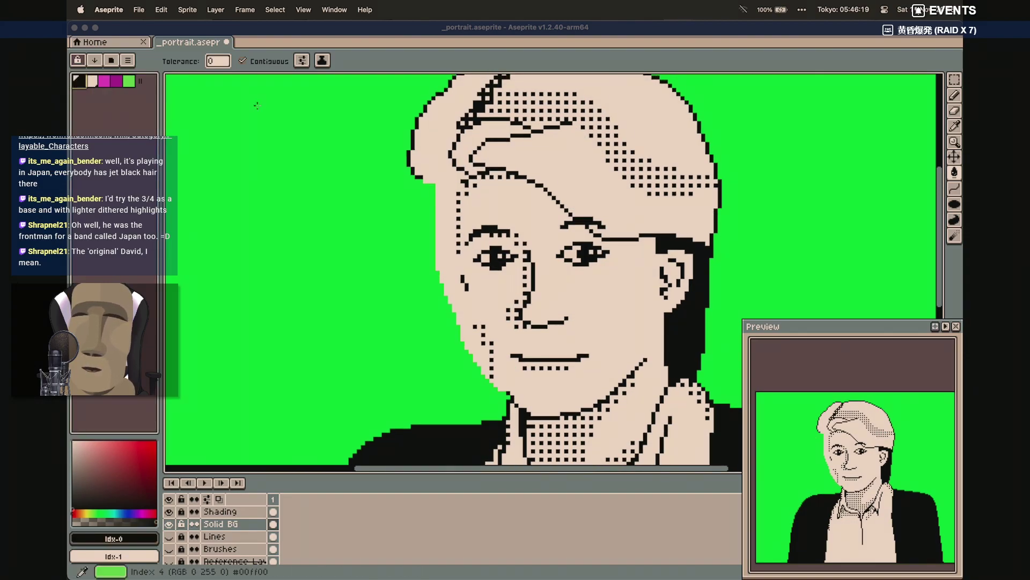
pyautogui.click(427, 179)
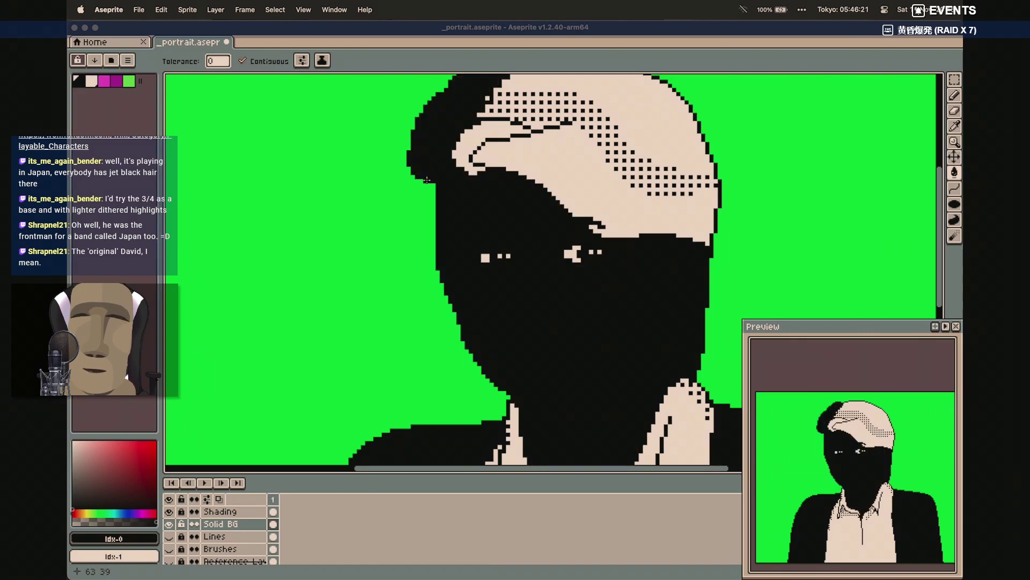
pyautogui.press('super+z')
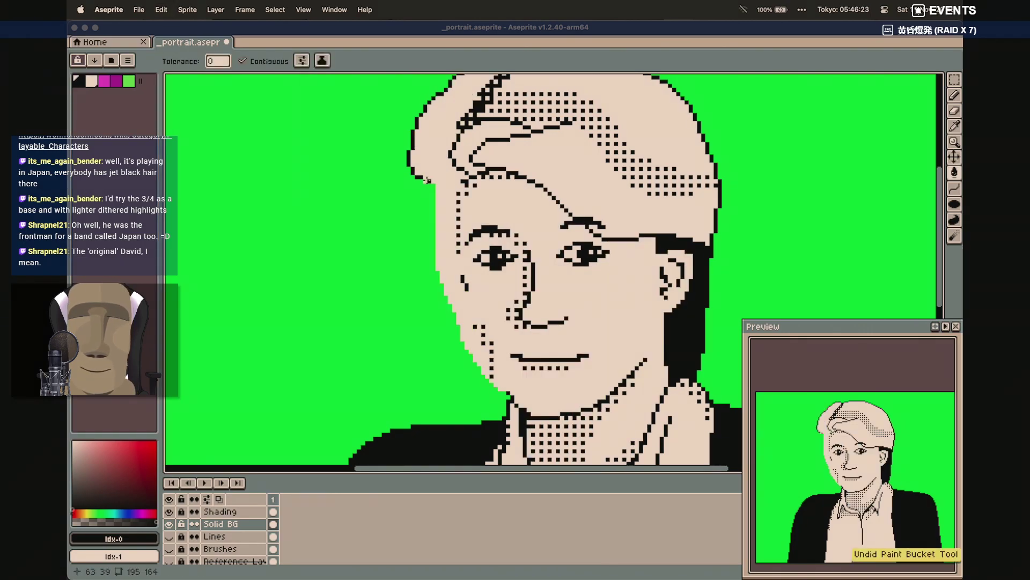
pyautogui.click(427, 237)
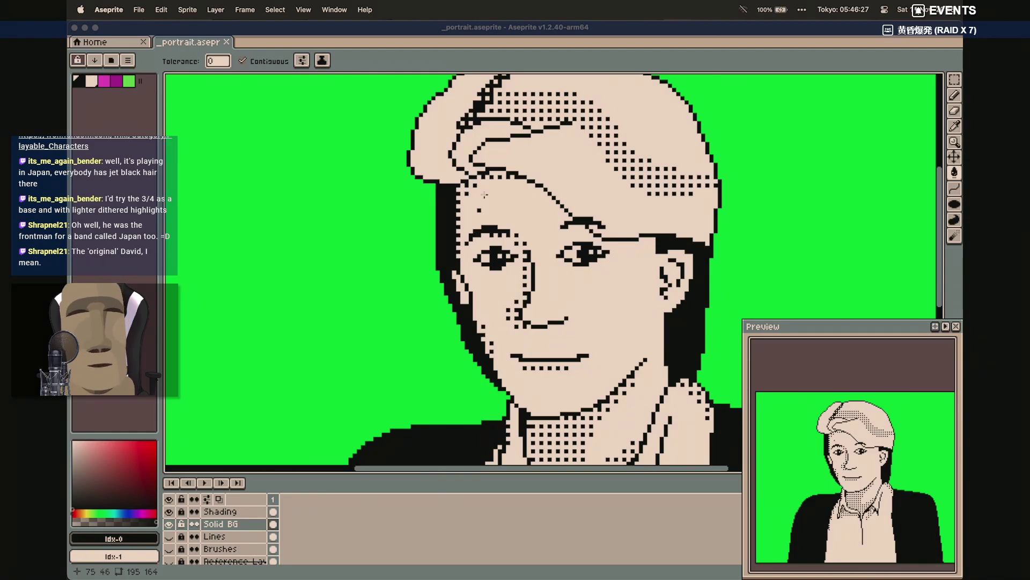
# Choose beige with the 1 px Pencil, undoing the trial fill and first stroke on the black hair strip beside the left temple
pyautogui.scroll(2, 468, 141)
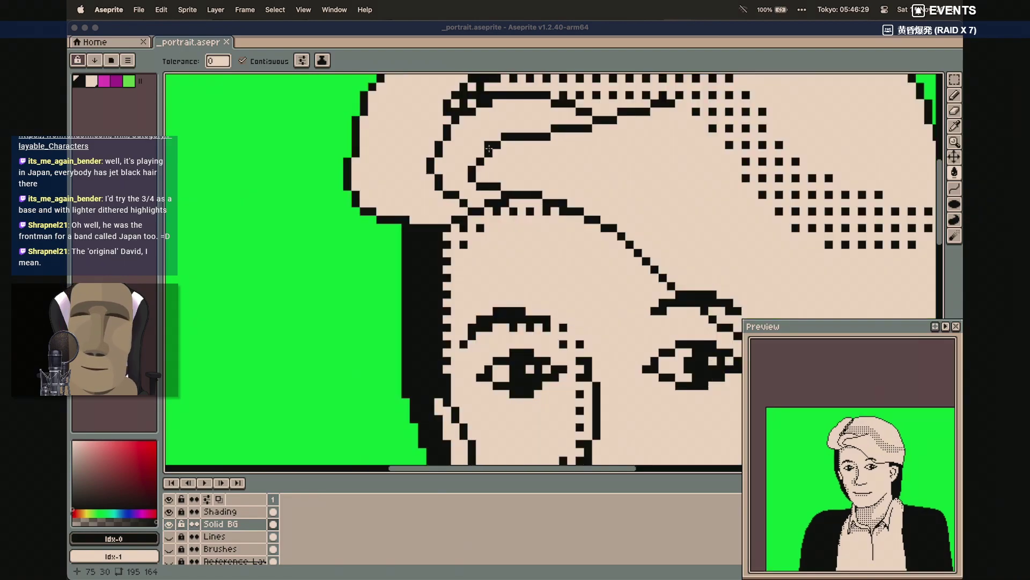
pyautogui.click(98, 83)
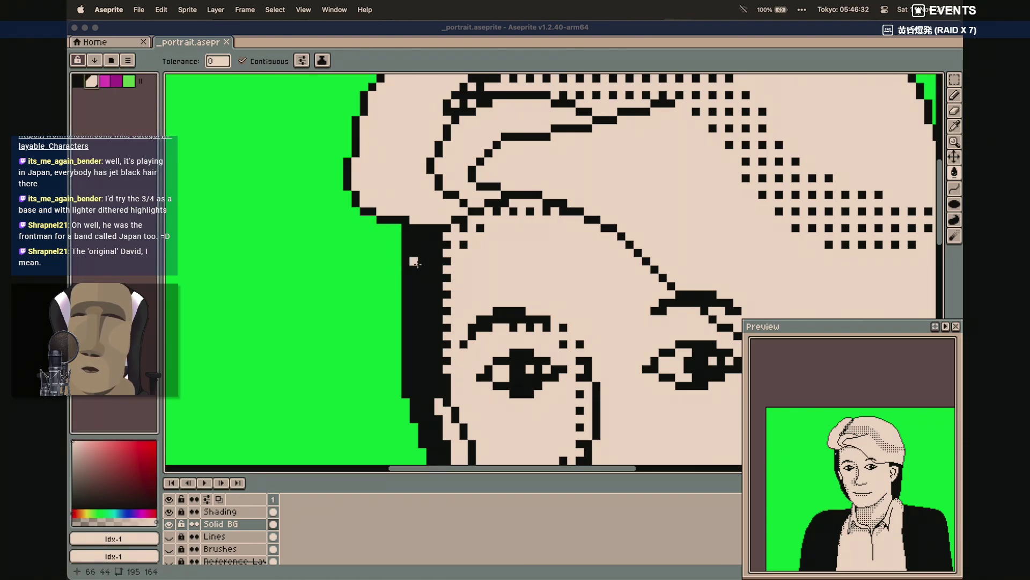
pyautogui.click(418, 236)
pyautogui.press('super+z')
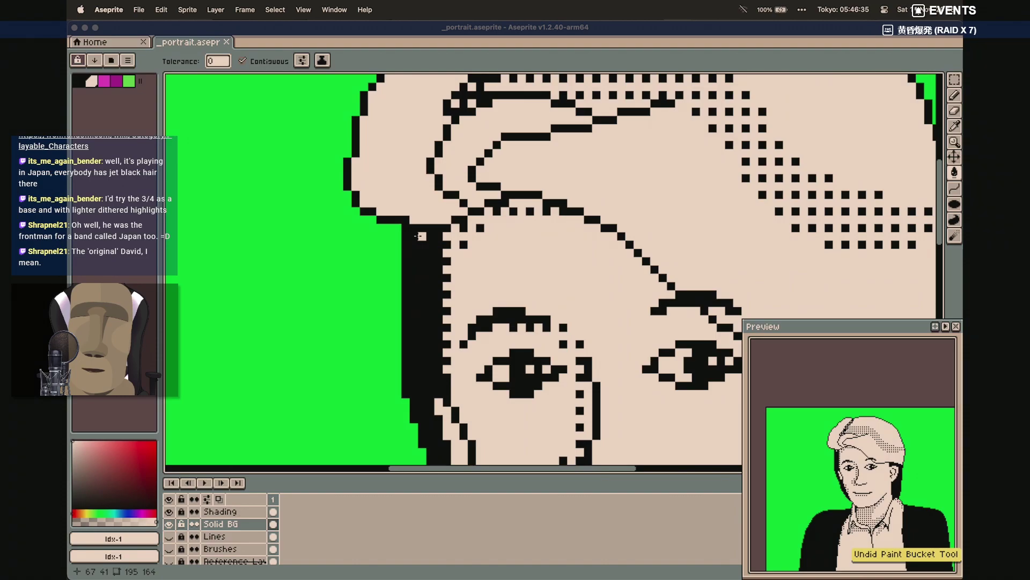
pyautogui.press('b')
pyautogui.moveTo(413, 236)
pyautogui.mouseDown()
pyautogui.moveTo(414, 270)
pyautogui.moveTo(418, 244)
pyautogui.moveTo(424, 258)
pyautogui.moveTo(427, 245)
pyautogui.moveTo(437, 295)
pyautogui.mouseUp()
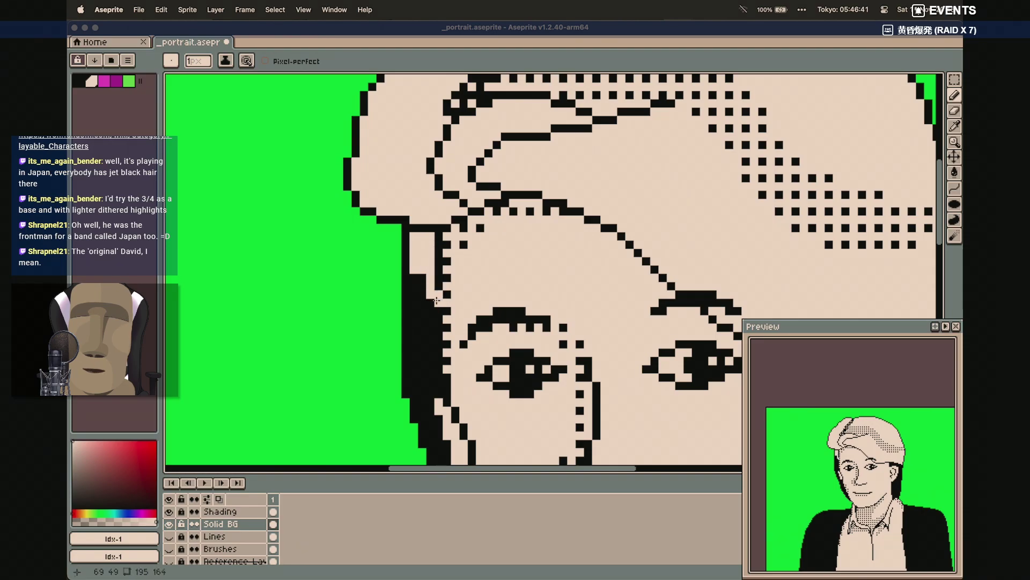
pyautogui.press('super+z')
# Paint the inside of the black hair strip beside the left temple beige down to the ear, keeping a thin black outline
pyautogui.moveTo(424, 242); pyautogui.dragTo(424, 322)
pyautogui.click(416, 254)
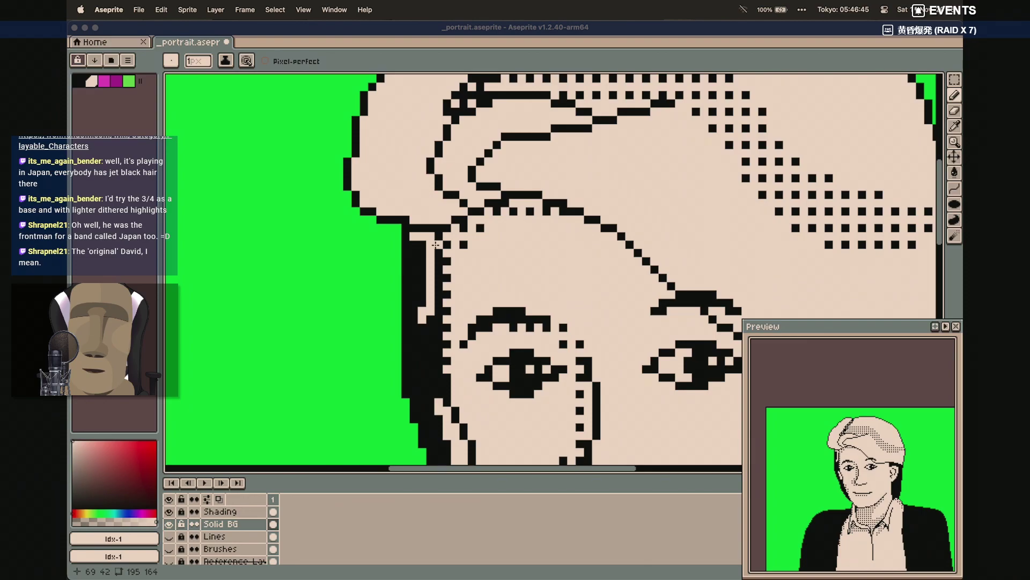
pyautogui.moveTo(421, 242)
pyautogui.mouseDown()
pyautogui.moveTo(411, 304)
pyautogui.moveTo(418, 270)
pyautogui.moveTo(422, 305)
pyautogui.moveTo(417, 330)
pyautogui.moveTo(418, 271)
pyautogui.moveTo(411, 355)
pyautogui.mouseUp()
pyautogui.scroll(-2, 418, 329)
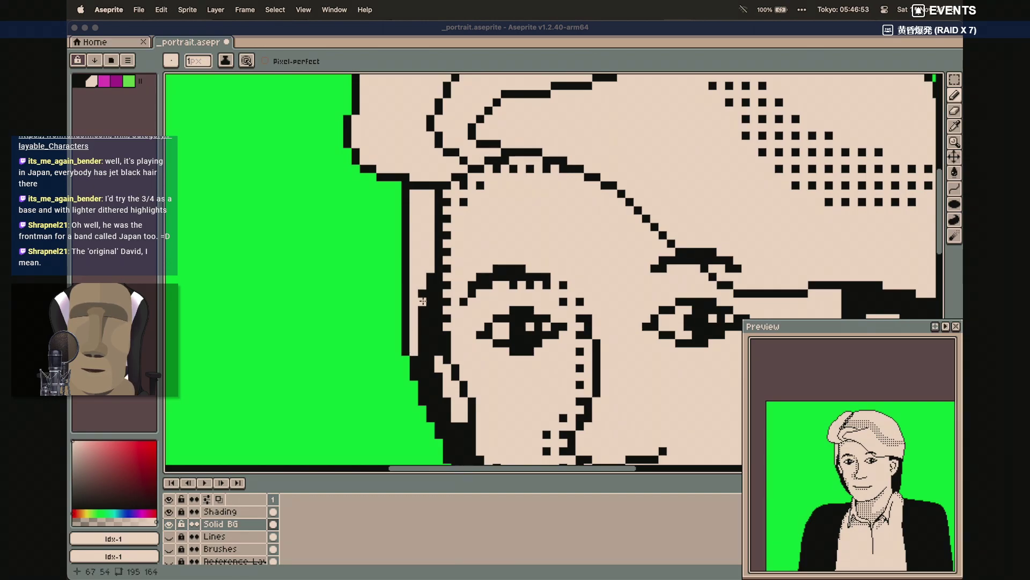
pyautogui.moveTo(428, 277); pyautogui.dragTo(425, 340)
pyautogui.moveTo(422, 293); pyautogui.dragTo(421, 357)
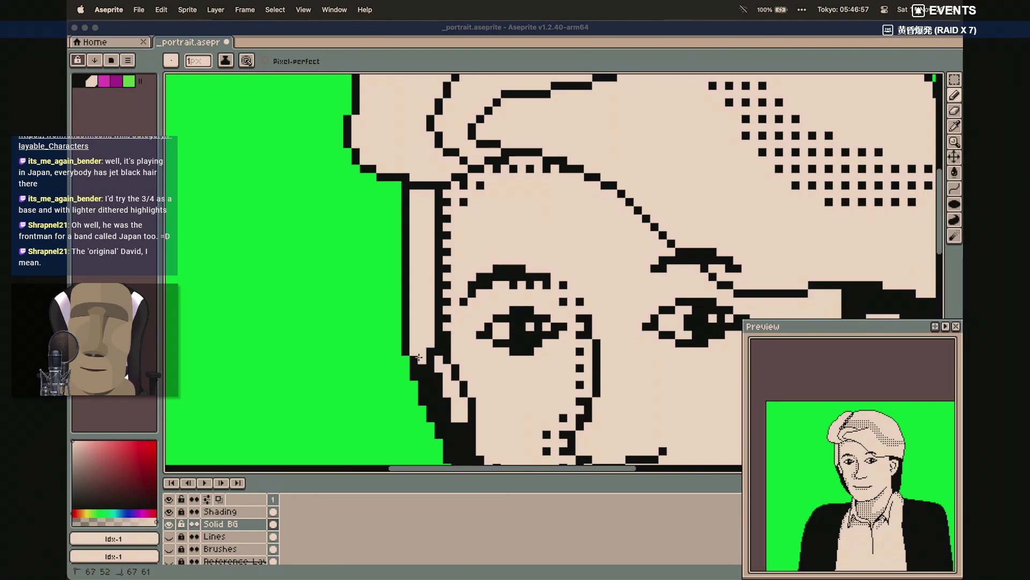
# Hollow out the black hair alongside the left ear with beige pixels, keeping the ear and outer hair edge as one-pixel lines
pyautogui.scroll(-3, 420, 354)
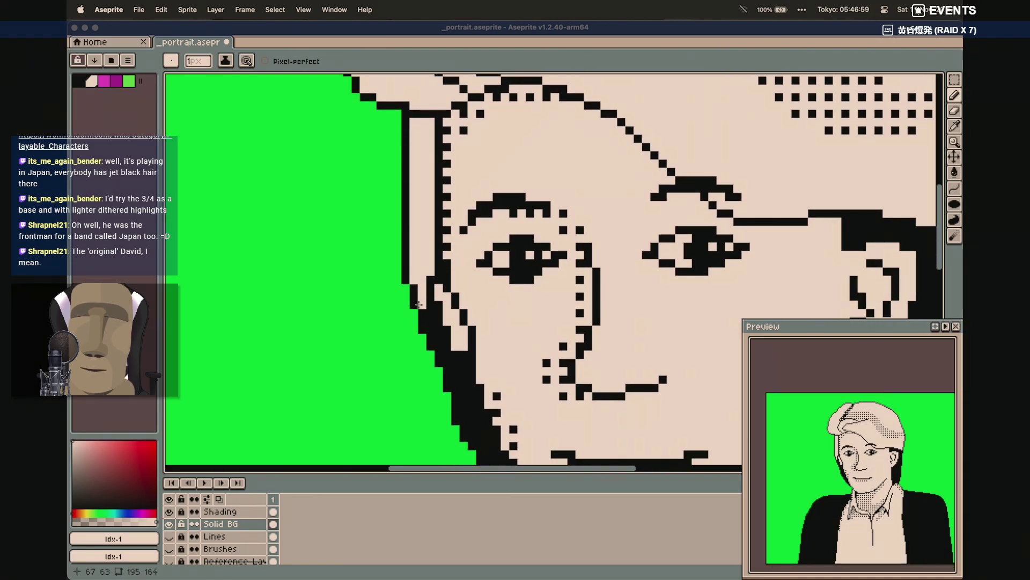
pyautogui.click(429, 312)
pyautogui.click(436, 333)
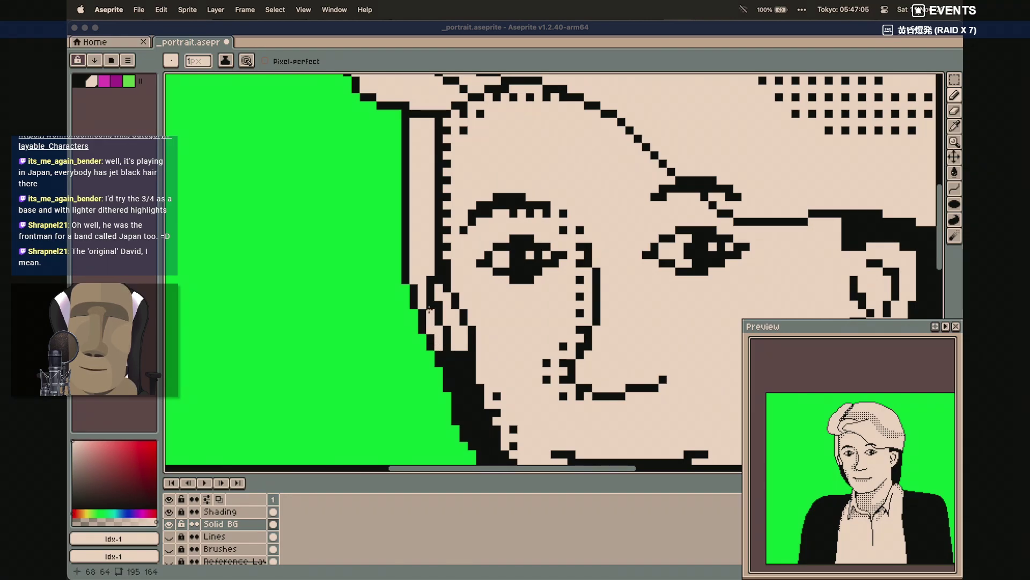
pyautogui.scroll(-1, 428, 306)
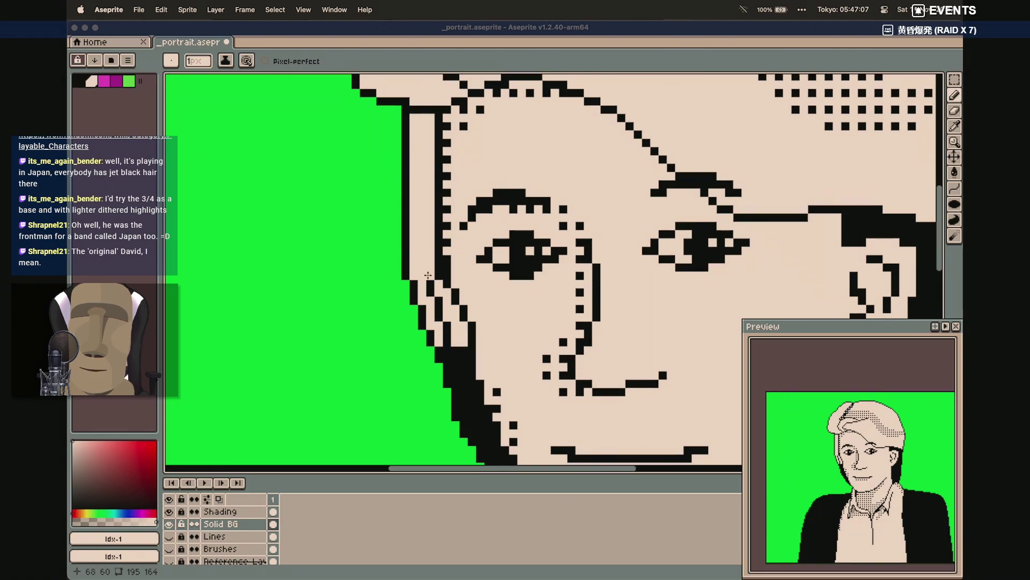
pyautogui.scroll(-3, 443, 324)
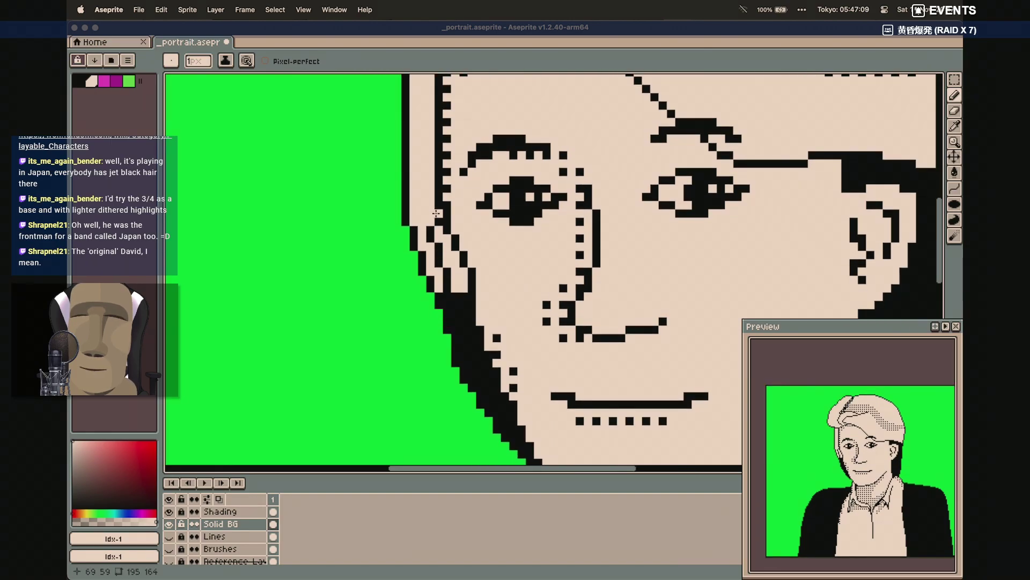
pyautogui.click(440, 259)
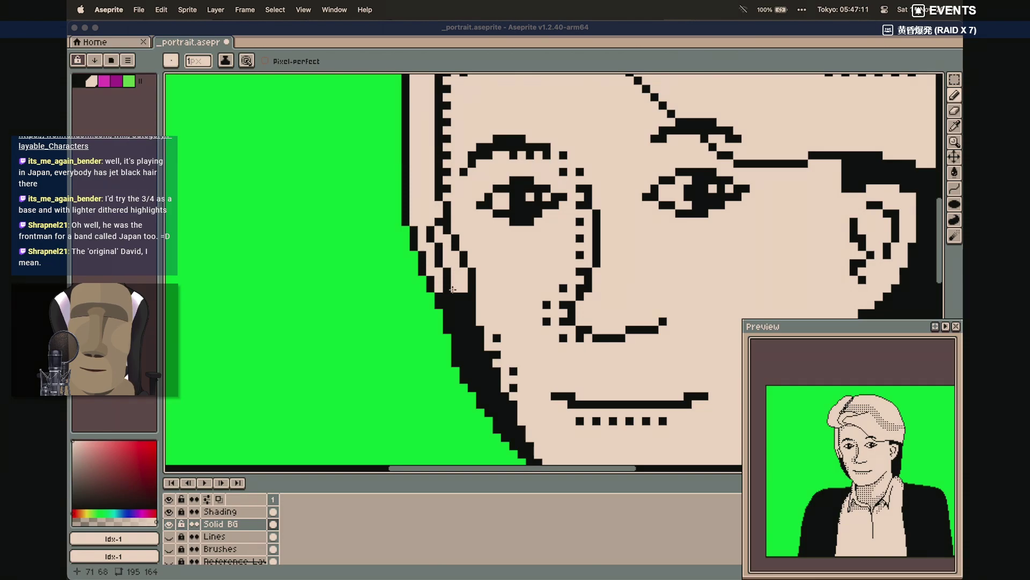
pyautogui.click(445, 298)
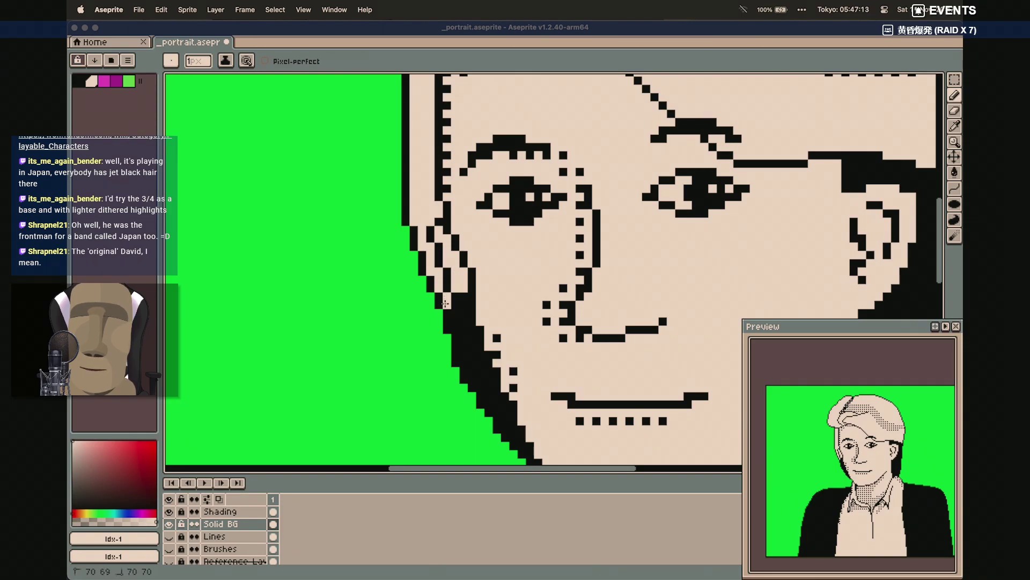
# Paint beige inside the black hair along the left jaw toward the chin, keeping thin outlines for the hair edge and jaw
pyautogui.scroll(-3, 461, 305)
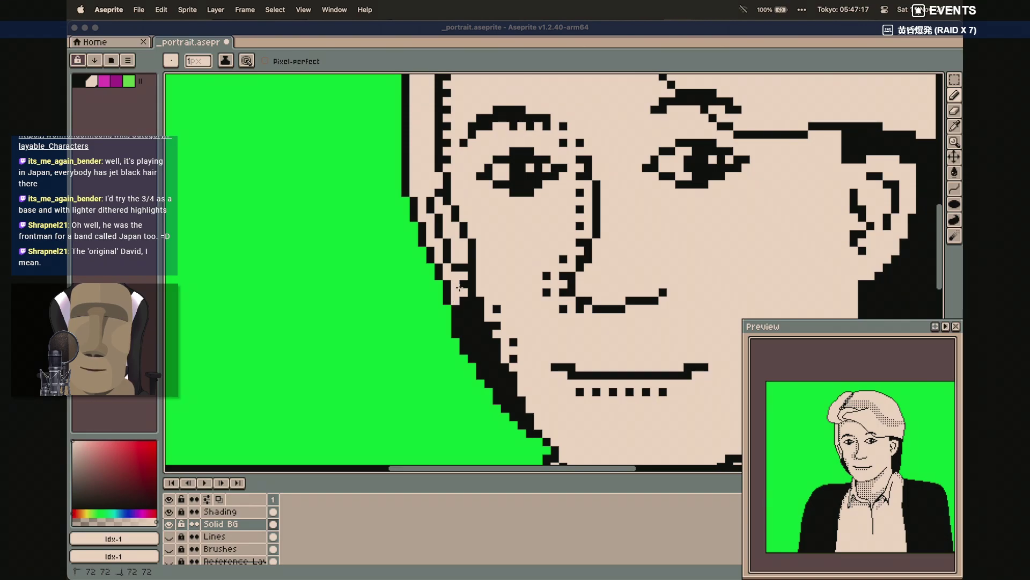
pyautogui.scroll(-5, 467, 276)
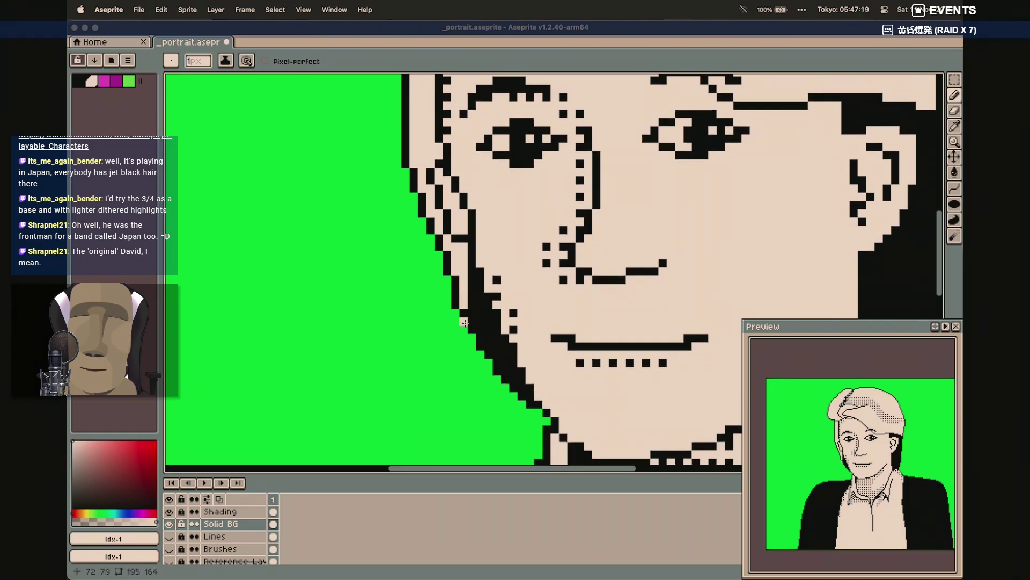
pyautogui.moveTo(470, 253); pyautogui.dragTo(479, 314)
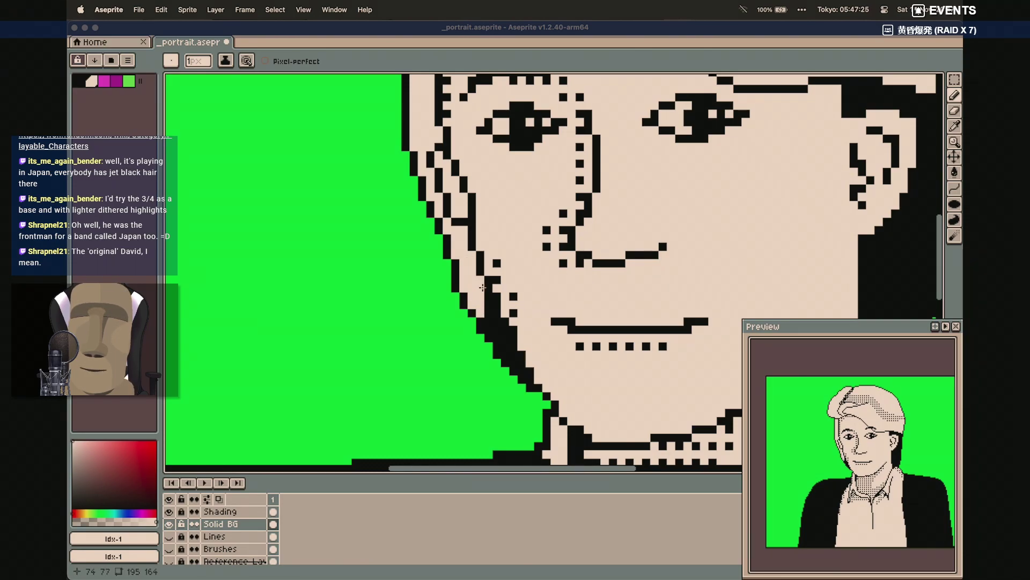
pyautogui.click(487, 297)
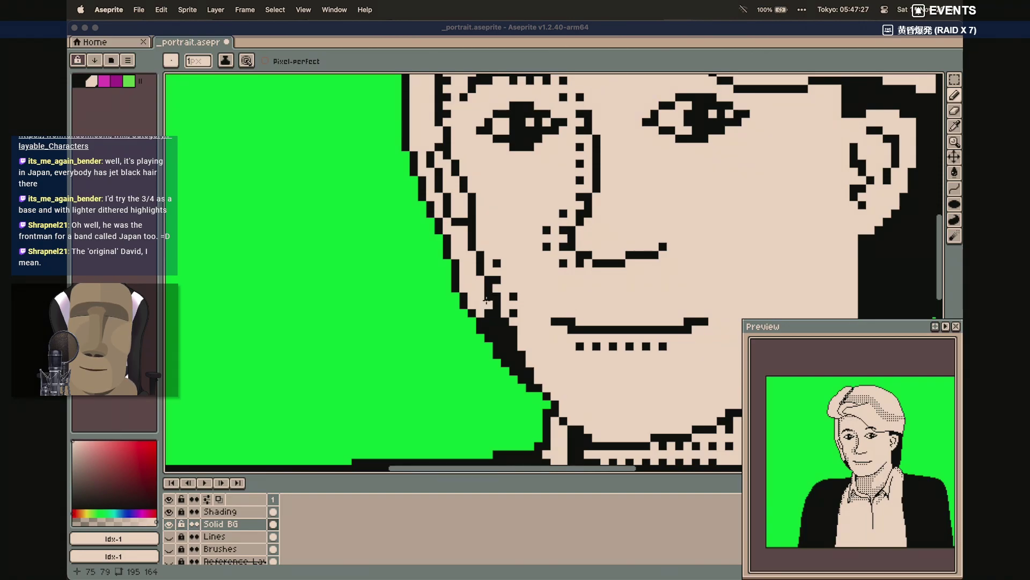
pyautogui.moveTo(486, 300); pyautogui.dragTo(488, 330)
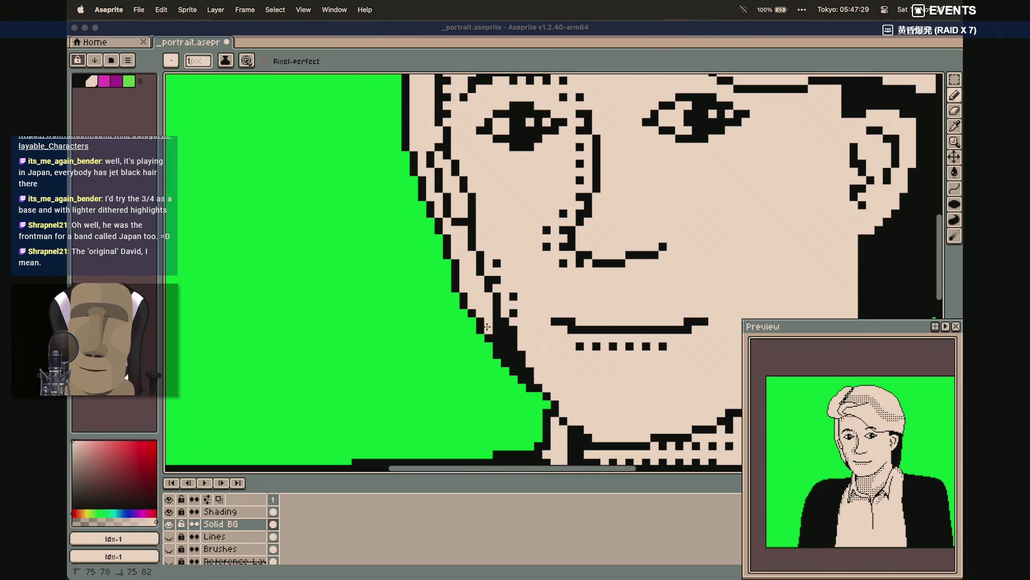
pyautogui.scroll(-3, 488, 325)
pyautogui.click(494, 266)
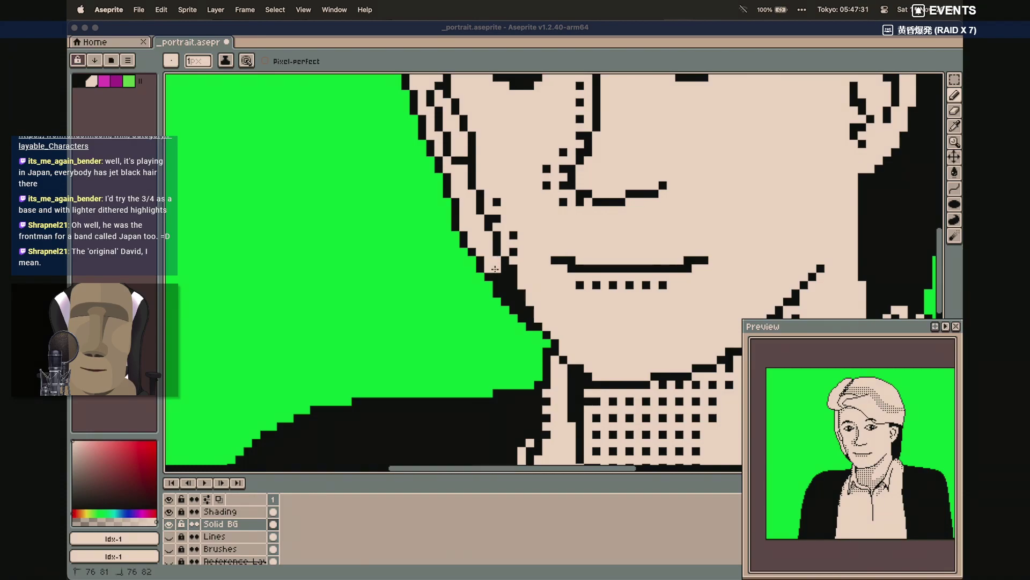
pyautogui.moveTo(499, 268); pyautogui.dragTo(515, 306)
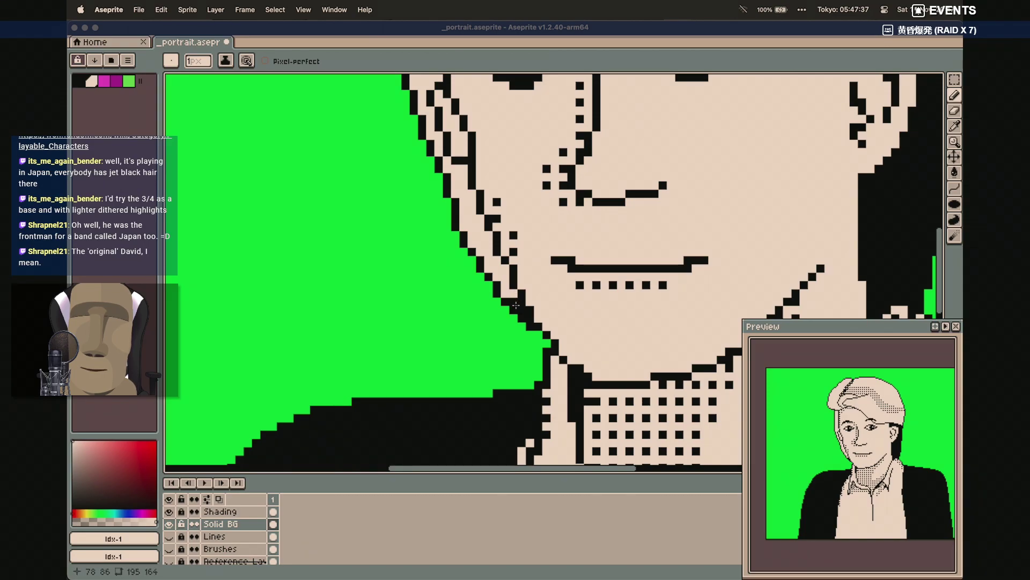
# Clear the black hair above and behind the right ear with beige, leaving one-pixel outlines for the ear and outer hair edge
pyautogui.scroll(4, 485, 280)
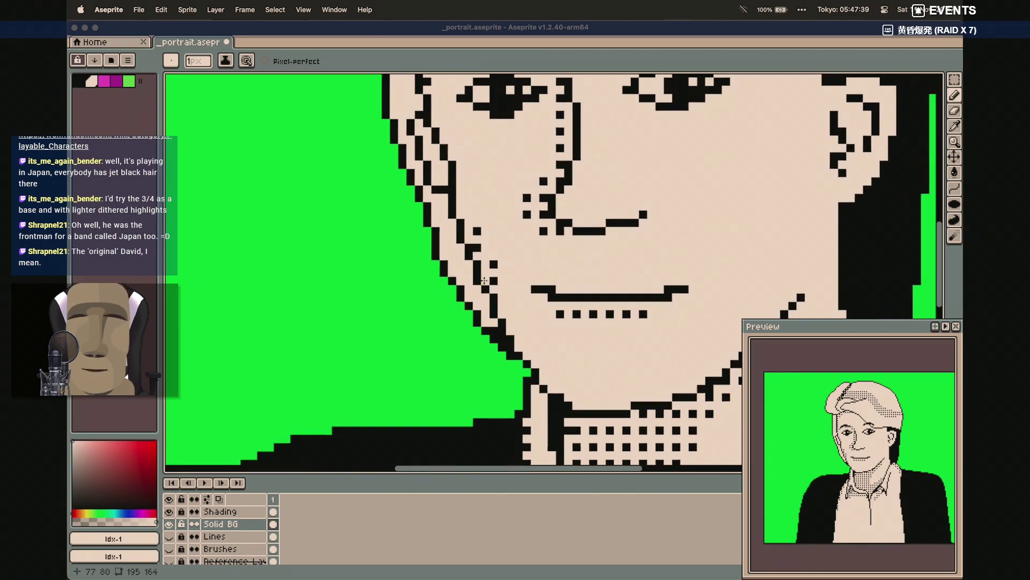
pyautogui.scroll(1, 485, 280)
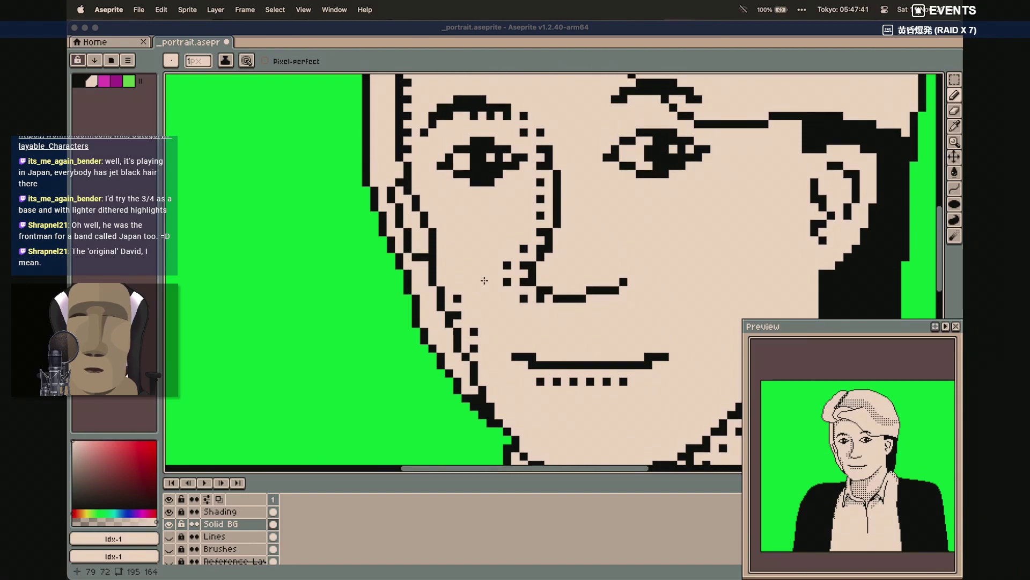
pyautogui.hscroll(5, 477, 279)
pyautogui.hscroll(4, 470, 277)
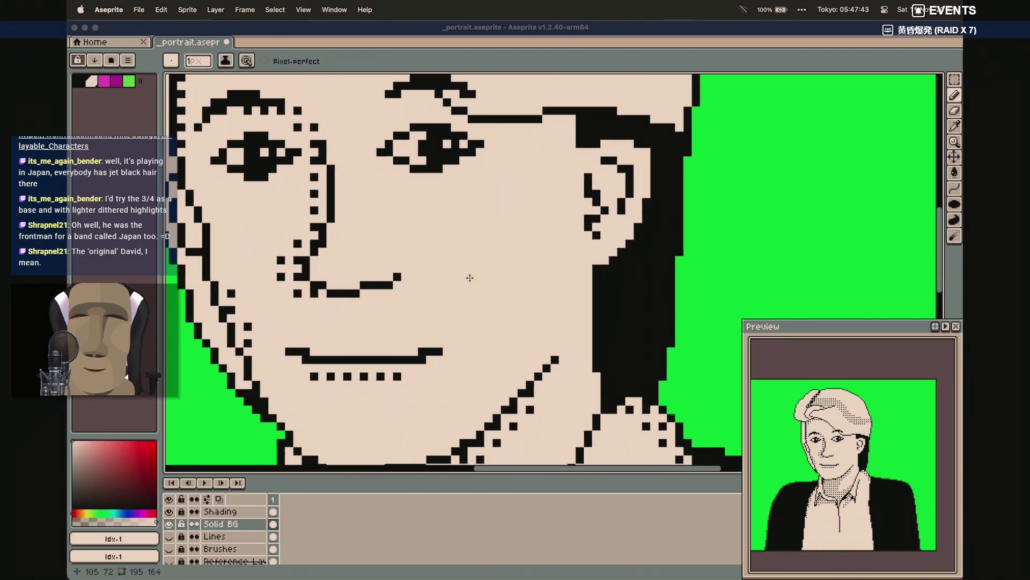
pyautogui.moveTo(565, 118); pyautogui.dragTo(650, 132)
pyautogui.moveTo(565, 135)
pyautogui.mouseDown()
pyautogui.moveTo(582, 128)
pyautogui.moveTo(641, 145)
pyautogui.moveTo(645, 252)
pyautogui.mouseUp()
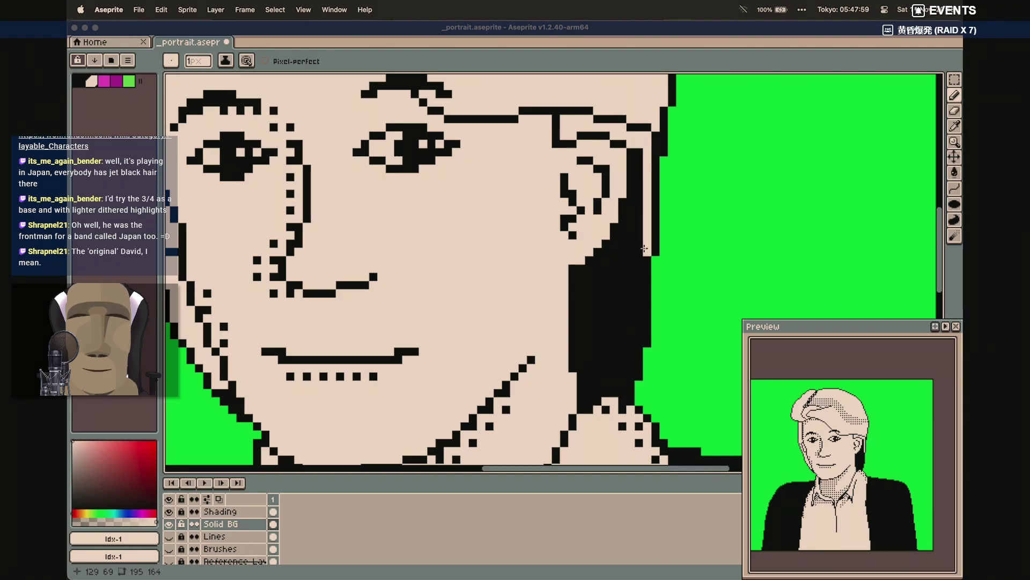
pyautogui.moveTo(639, 151); pyautogui.dragTo(630, 260)
pyautogui.moveTo(637, 219); pyautogui.dragTo(637, 325)
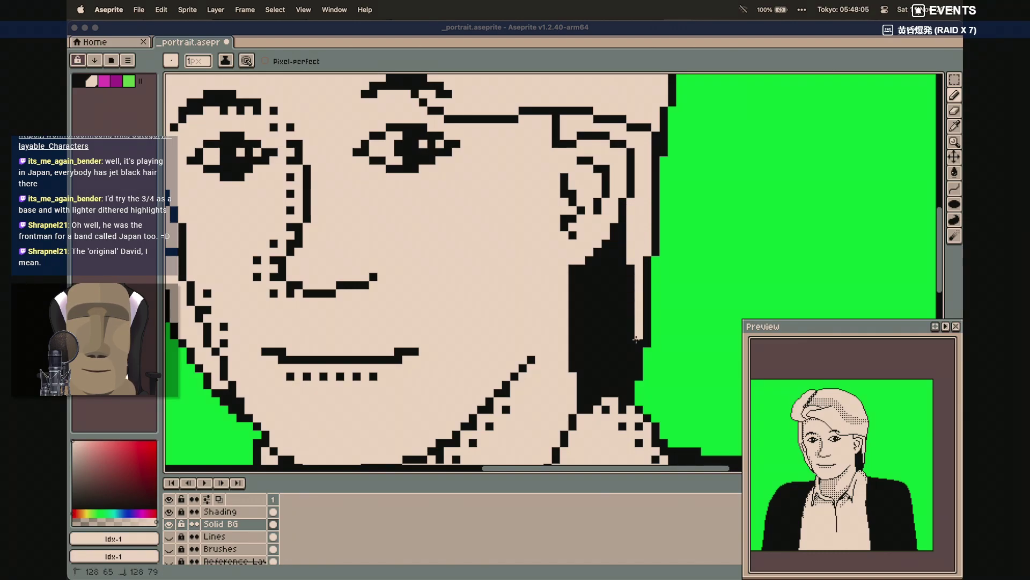
# Paint the remaining black hair below the right ear beige down to the collar, keeping the earlobe, neck and hair outlines black
pyautogui.moveTo(623, 224)
pyautogui.mouseDown()
pyautogui.moveTo(622, 281)
pyautogui.moveTo(589, 277)
pyautogui.moveTo(615, 252)
pyautogui.mouseUp()
pyautogui.click(597, 260)
pyautogui.click(589, 268)
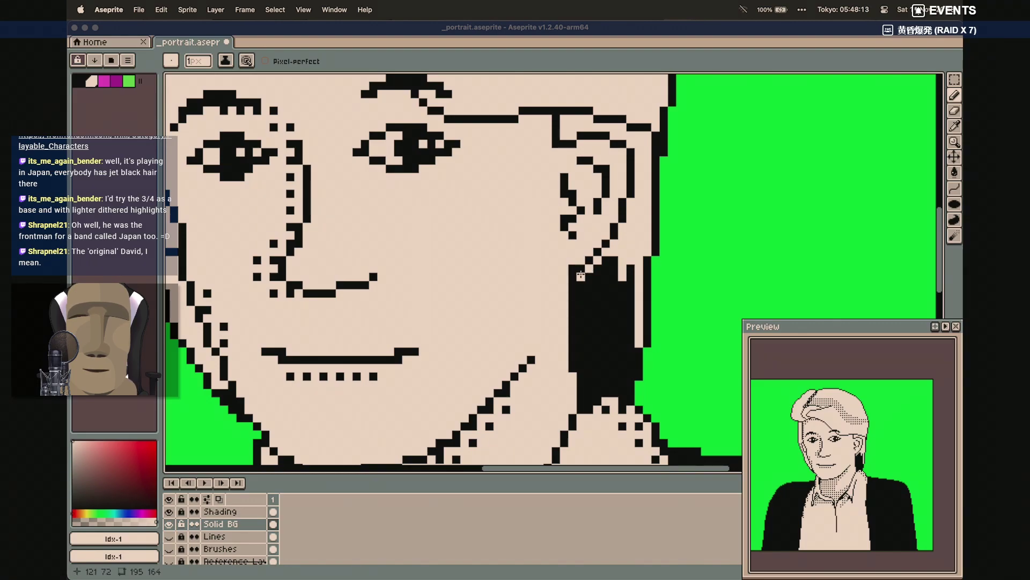
pyautogui.moveTo(580, 277)
pyautogui.mouseDown()
pyautogui.moveTo(575, 364)
pyautogui.moveTo(587, 399)
pyautogui.moveTo(606, 386)
pyautogui.moveTo(624, 394)
pyautogui.moveTo(631, 335)
pyautogui.mouseUp()
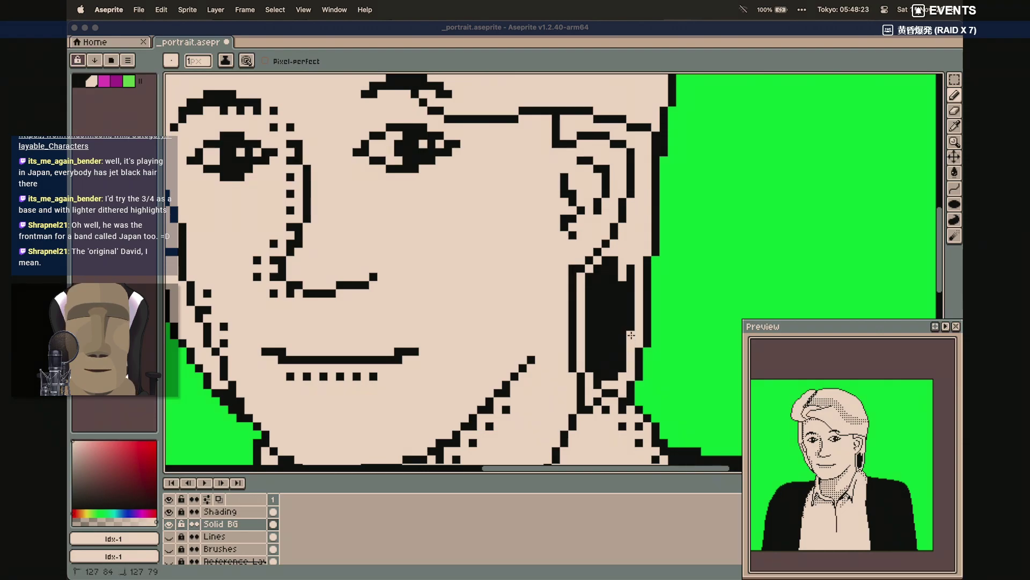
pyautogui.moveTo(606, 384)
pyautogui.mouseDown()
pyautogui.moveTo(620, 376)
pyautogui.moveTo(595, 367)
pyautogui.moveTo(590, 283)
pyautogui.moveTo(607, 263)
pyautogui.moveTo(629, 278)
pyautogui.moveTo(627, 333)
pyautogui.moveTo(613, 361)
pyautogui.moveTo(614, 306)
pyautogui.moveTo(603, 362)
pyautogui.moveTo(598, 276)
pyautogui.moveTo(595, 291)
pyautogui.mouseUp()
pyautogui.scroll(5, 595, 291)
pyautogui.hscroll(-8, 595, 292)
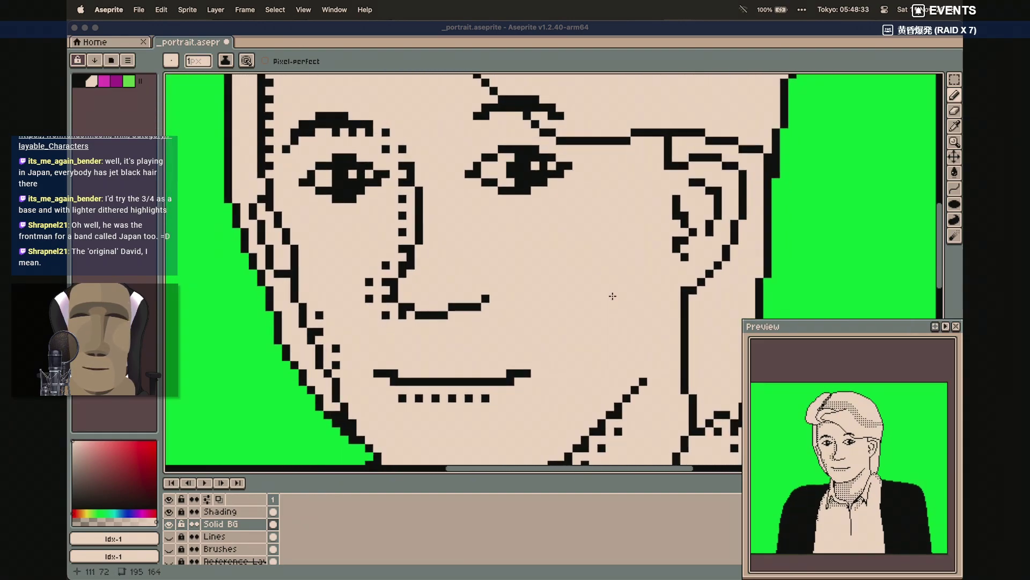
# Fill the hair strip beside the left temple with a black checkerboard using the first saved pattern brush
pyautogui.click(170, 61)
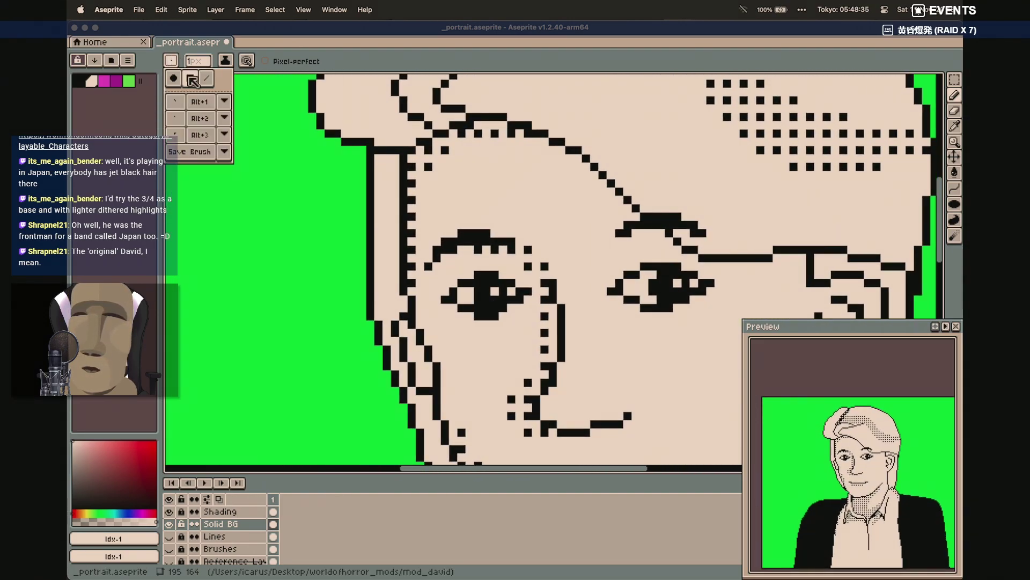
pyautogui.click(189, 97)
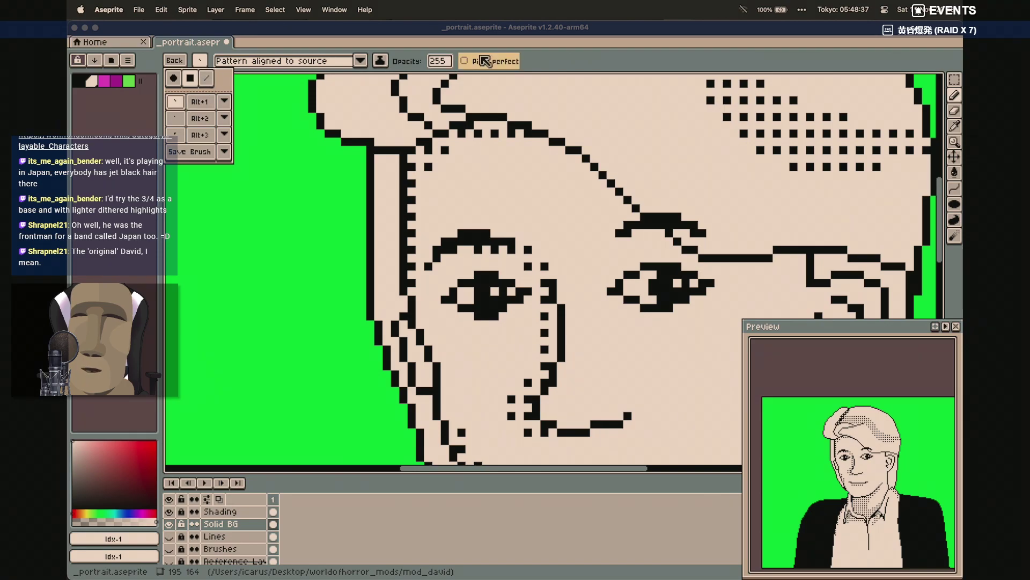
pyautogui.click(78, 81)
pyautogui.press('g')
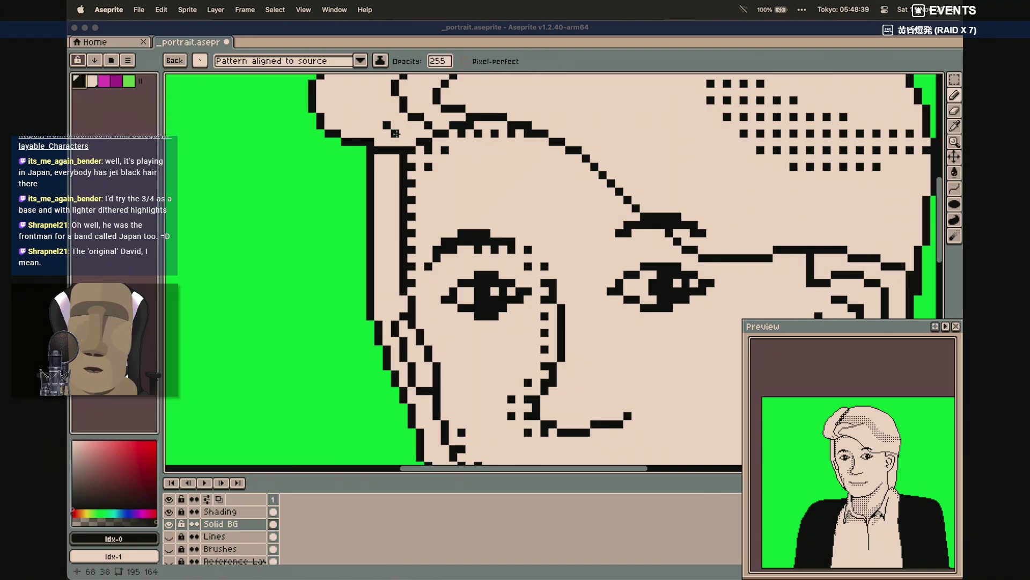
pyautogui.click(389, 192)
pyautogui.scroll(-3, 474, 244)
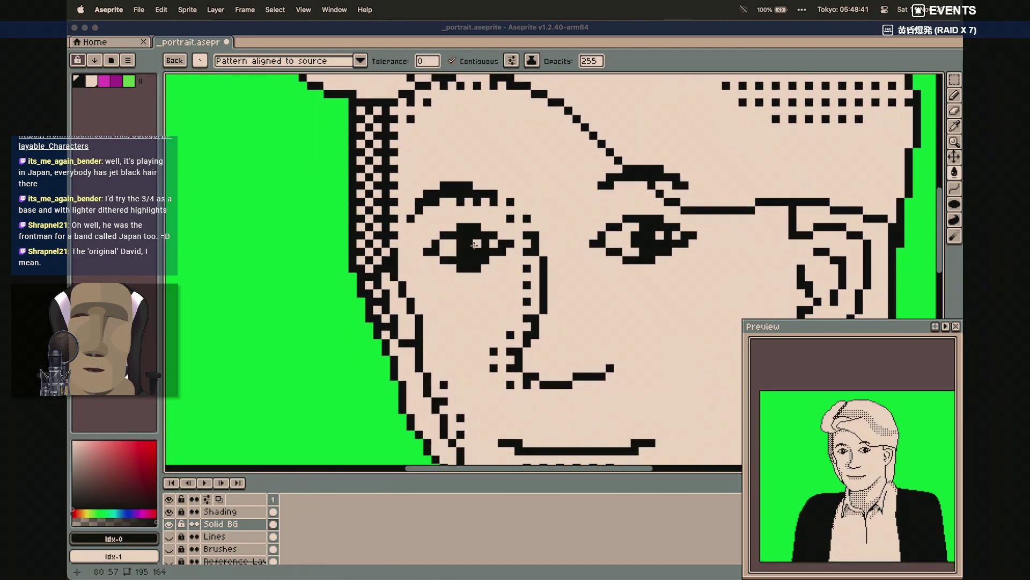
# Try filling the hair along the left jaw and below the right ear with the checkerboard pattern, undoing each fill
pyautogui.click(406, 368)
pyautogui.press('super+z')
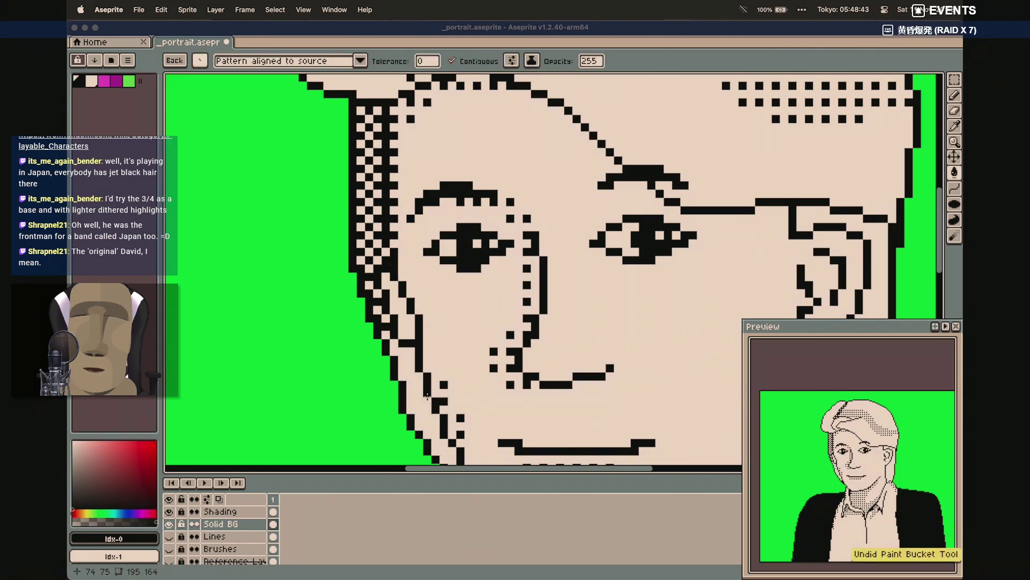
pyautogui.scroll(-3, 402, 357)
pyautogui.hscroll(5, 401, 346)
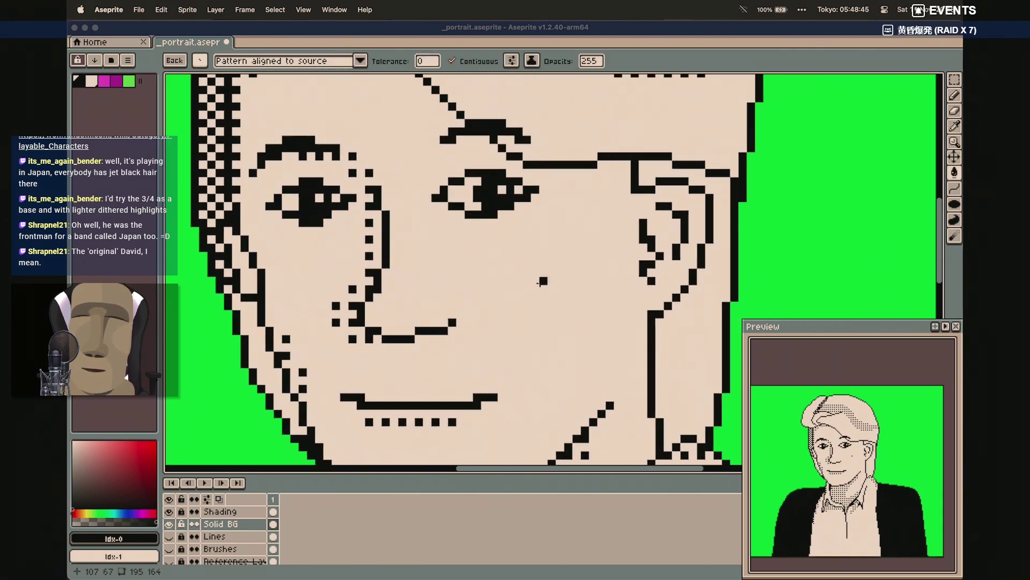
pyautogui.click(593, 356)
pyautogui.press('super+z')
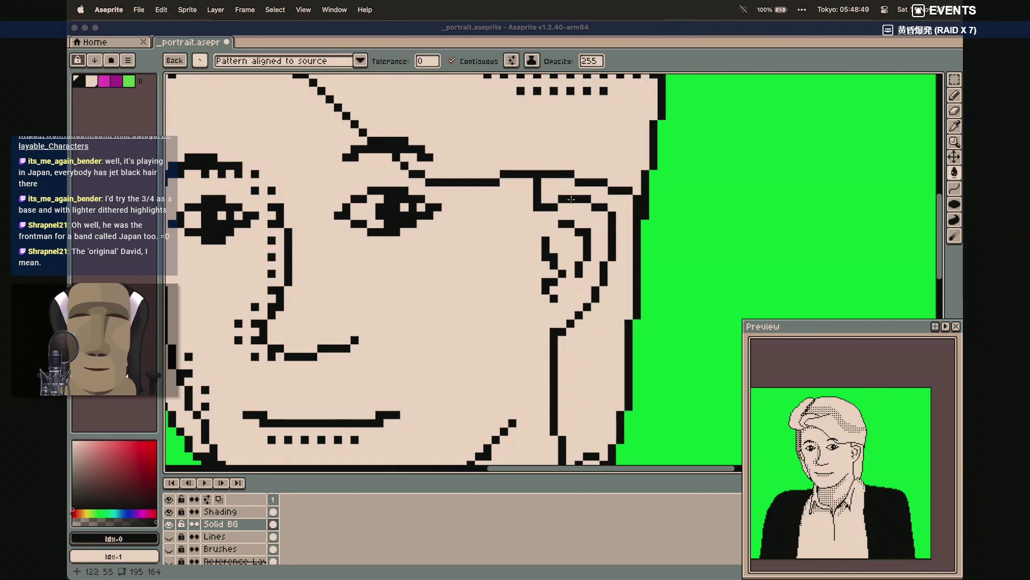
pyautogui.hscroll(-1, 573, 225)
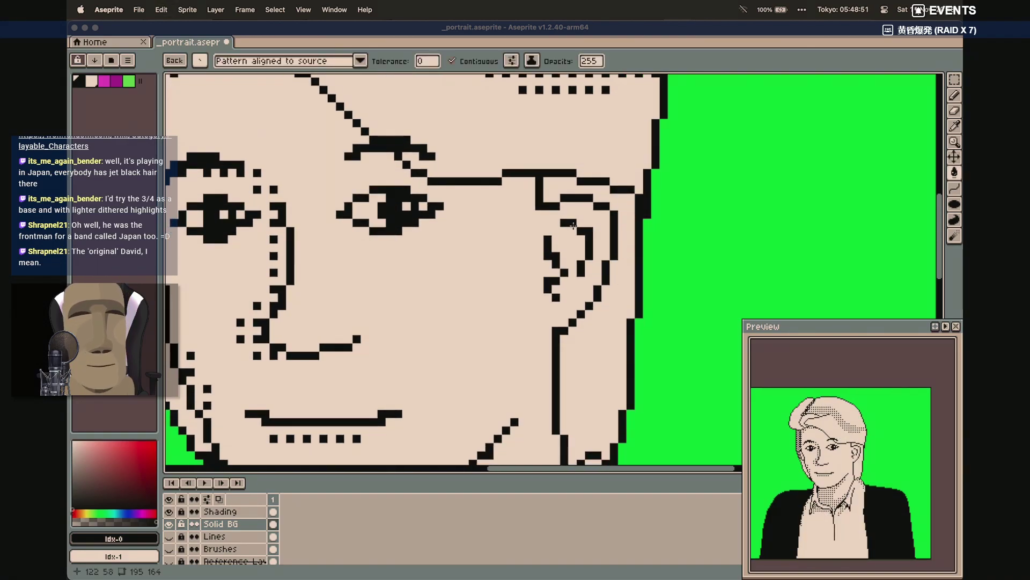
pyautogui.hscroll(-3, 583, 219)
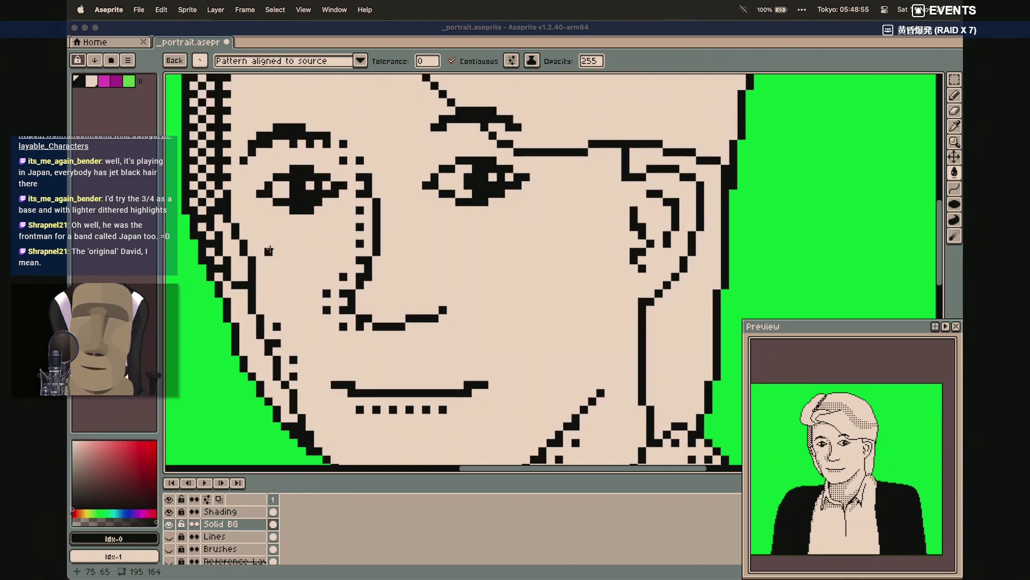
# Pencil the checkerboard pattern into the hair along the left jaw, and undo it together with the temple strip fill
pyautogui.press('b')
pyautogui.moveTo(248, 250)
pyautogui.mouseDown()
pyautogui.moveTo(235, 269)
pyautogui.moveTo(233, 293)
pyautogui.moveTo(268, 375)
pyautogui.mouseUp()
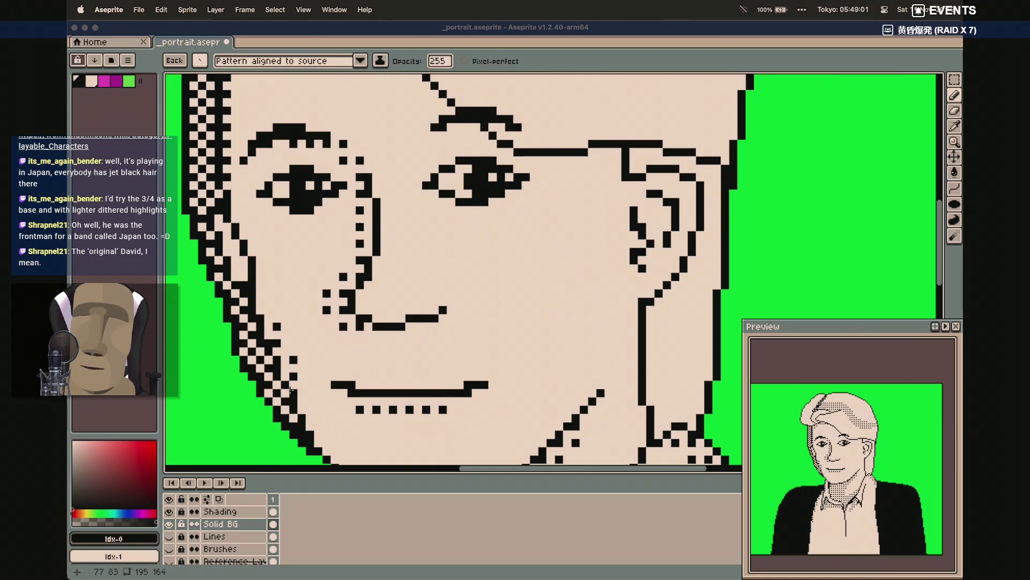
pyautogui.scroll(3, 297, 369)
pyautogui.hscroll(4, 298, 369)
pyautogui.hscroll(-4, 297, 369)
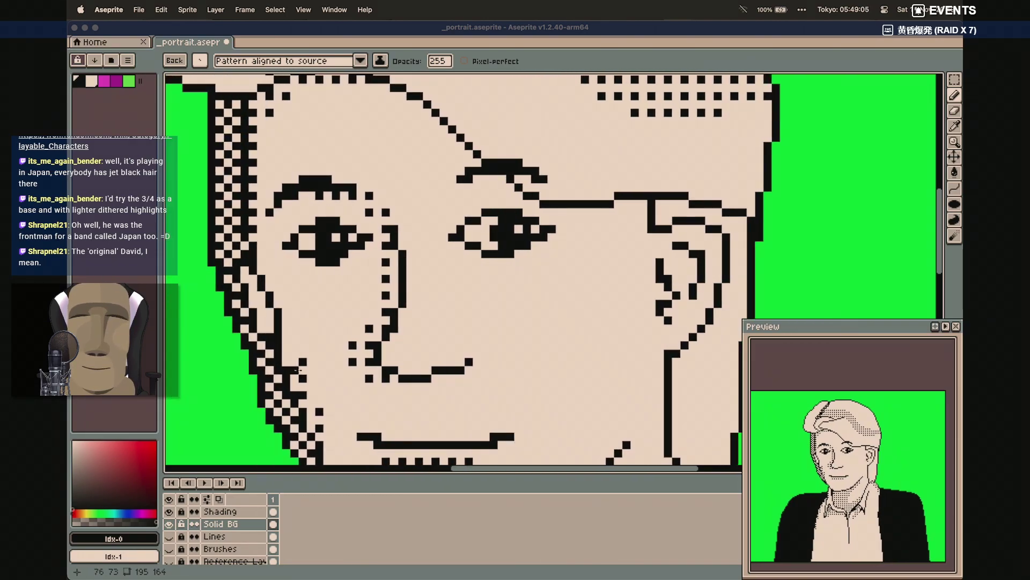
pyautogui.press('super+z')
pyautogui.press('super+z')
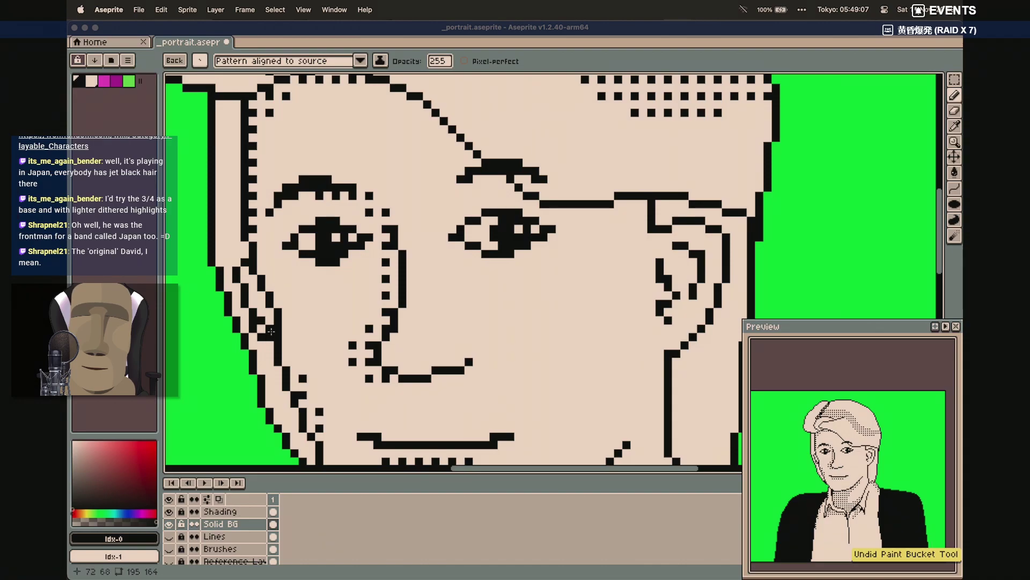
# Try a denser black dither in the left side hair from the temple to the chin using the third saved brush
pyautogui.hotkey('alt', '3')
pyautogui.moveTo(224, 113)
pyautogui.mouseDown()
pyautogui.moveTo(225, 141)
pyautogui.moveTo(237, 147)
pyautogui.moveTo(228, 172)
pyautogui.moveTo(236, 184)
pyautogui.moveTo(230, 196)
pyautogui.moveTo(234, 168)
pyautogui.moveTo(226, 207)
pyautogui.moveTo(236, 224)
pyautogui.moveTo(228, 242)
pyautogui.moveTo(241, 255)
pyautogui.moveTo(229, 270)
pyautogui.moveTo(247, 331)
pyautogui.moveTo(267, 352)
pyautogui.moveTo(269, 385)
pyautogui.moveTo(309, 454)
pyautogui.moveTo(303, 414)
pyautogui.moveTo(312, 424)
pyautogui.moveTo(322, 460)
pyautogui.mouseUp()
pyautogui.scroll(-3, 309, 451)
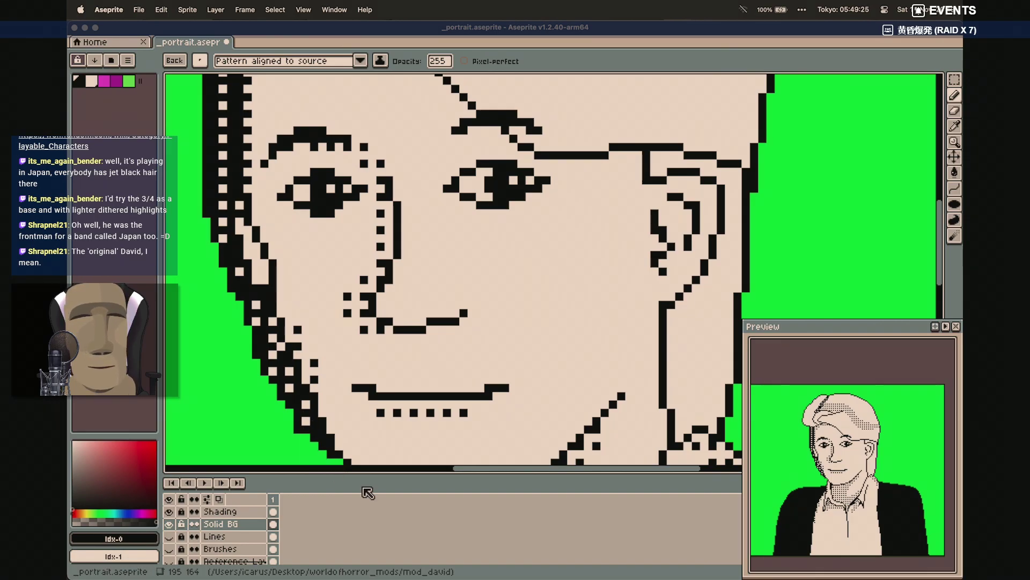
# Undo the dense dither and all the beige hollowing of the side hair, back to the solid black areas
pyautogui.press('super+z')
pyautogui.press('super+z')
pyautogui.press('super+z')
pyautogui.press('super+z')
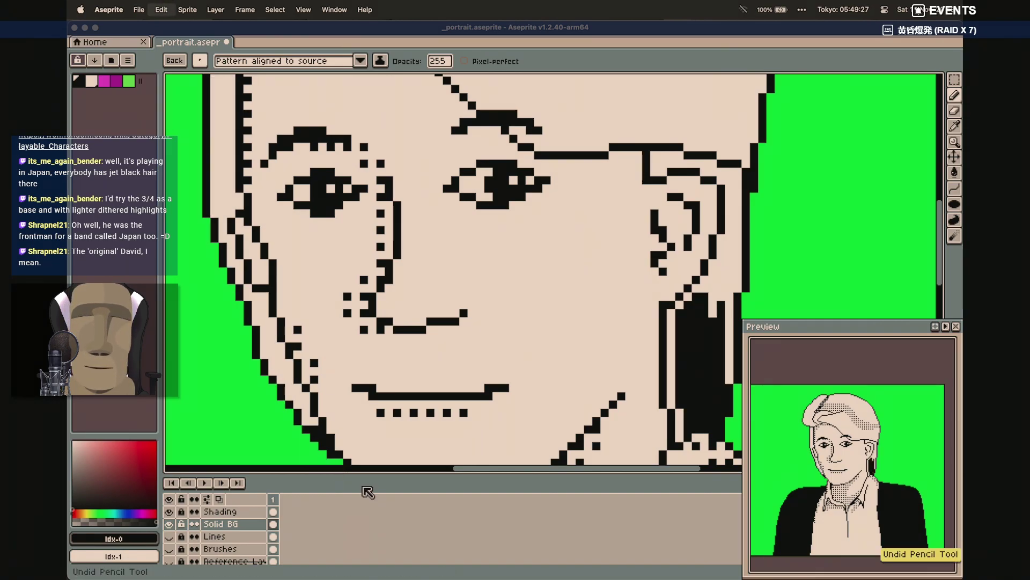
pyautogui.press('super+z')
pyautogui.press('super+z')
pyautogui.press('super+z')
pyautogui.press('super+z')
pyautogui.press('super+z')
pyautogui.press('super+z')
pyautogui.press('super+z')
pyautogui.press('super+z')
pyautogui.press('super+z')
pyautogui.press('super+z')
pyautogui.press('super+z')
pyautogui.press('super+z')
pyautogui.press('super+z')
pyautogui.press('super+z')
pyautogui.press('super+z')
pyautogui.press('super+z')
pyautogui.press('super+z')
pyautogui.press('super+z')
pyautogui.press('super+z')
pyautogui.press('super+z')
pyautogui.press('super+z')
pyautogui.press('super+z')
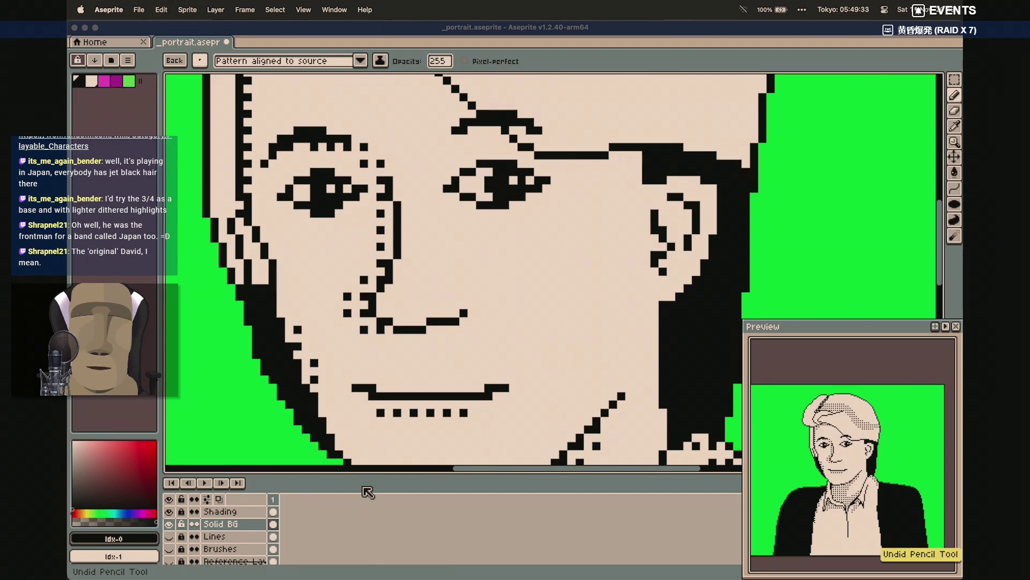
pyautogui.scroll(4, 322, 303)
pyautogui.hscroll(-5, 322, 302)
pyautogui.press('super+z')
pyautogui.press('super+z')
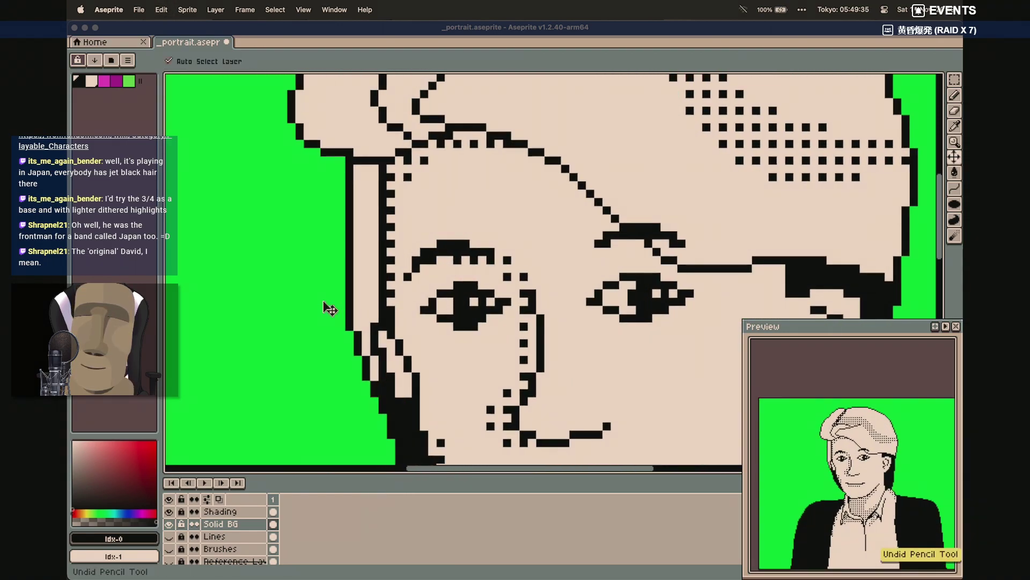
pyautogui.press('super+z')
pyautogui.press('super+z')
pyautogui.press('super+z')
pyautogui.press('super+z')
pyautogui.press('super+z')
pyautogui.press('super+z')
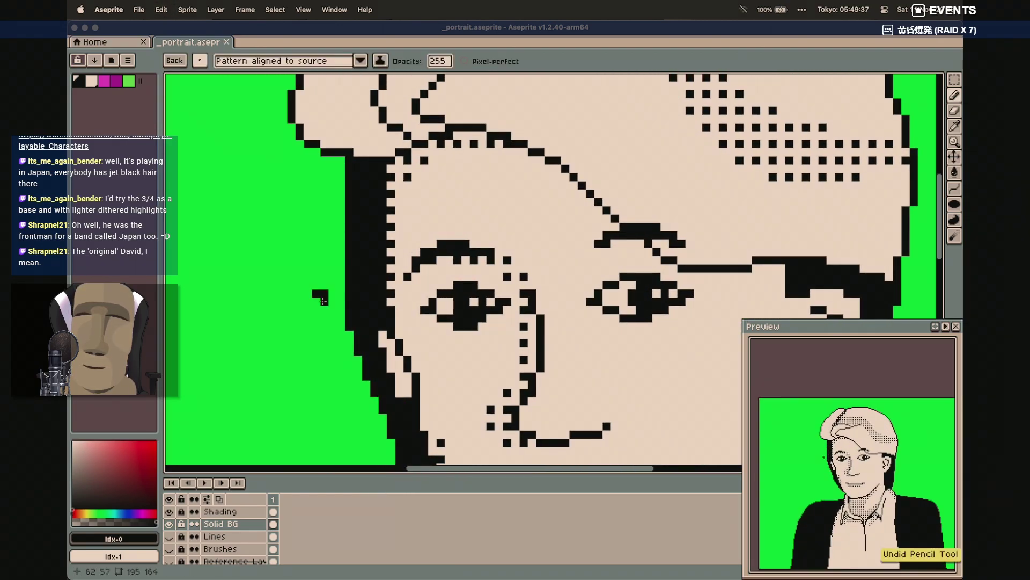
# Save the portrait file with the whole figure in view
pyautogui.scroll(-5, 322, 300)
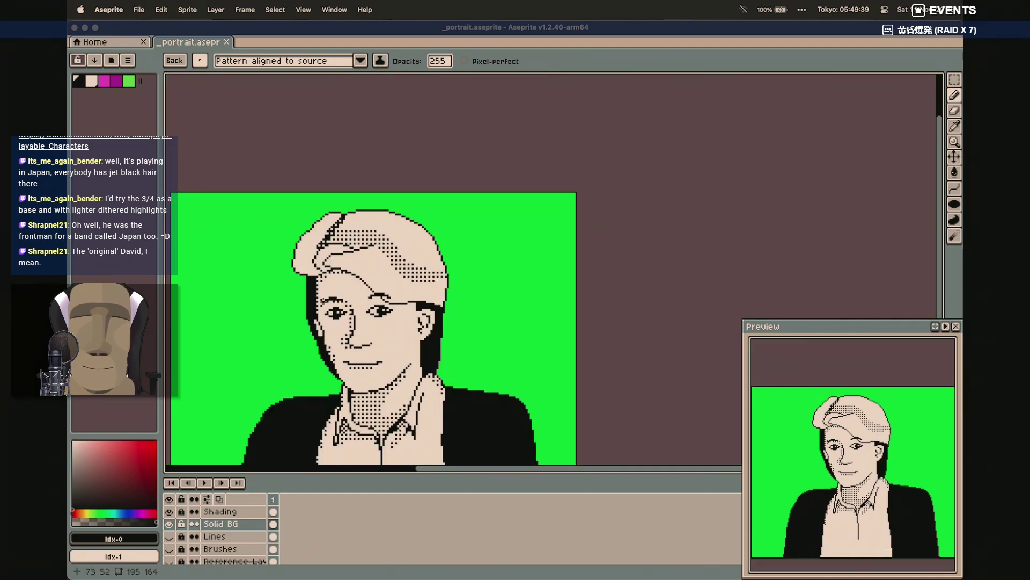
pyautogui.scroll(-3, 323, 300)
pyautogui.hscroll(-4, 323, 301)
pyautogui.press('super+s')
pyautogui.scroll(-2, 323, 300)
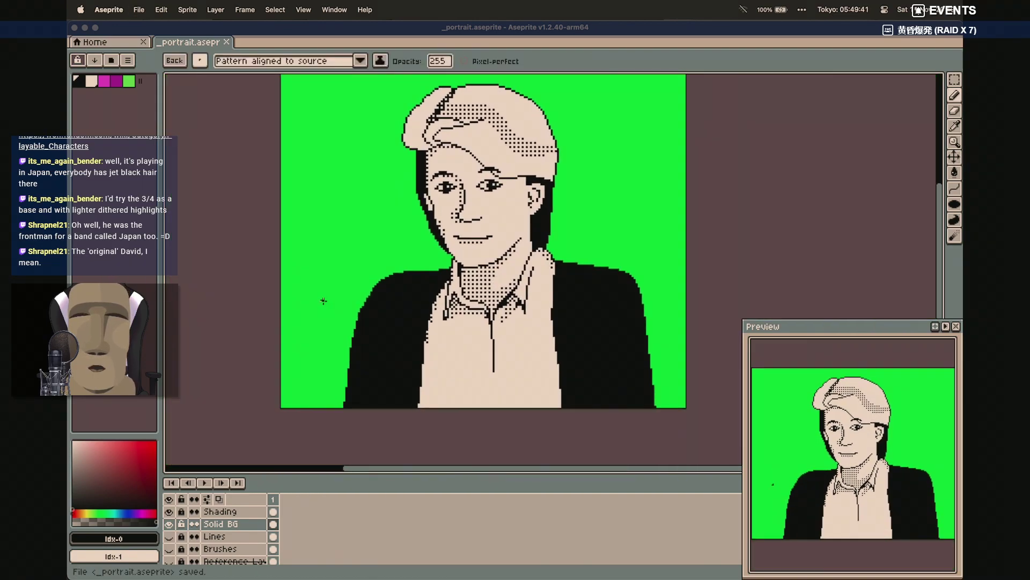
# Switch to Preview to compare the reference portrait's hair and face shading with the drawing, and return to Aseprite
pyautogui.scroll(2, 323, 300)
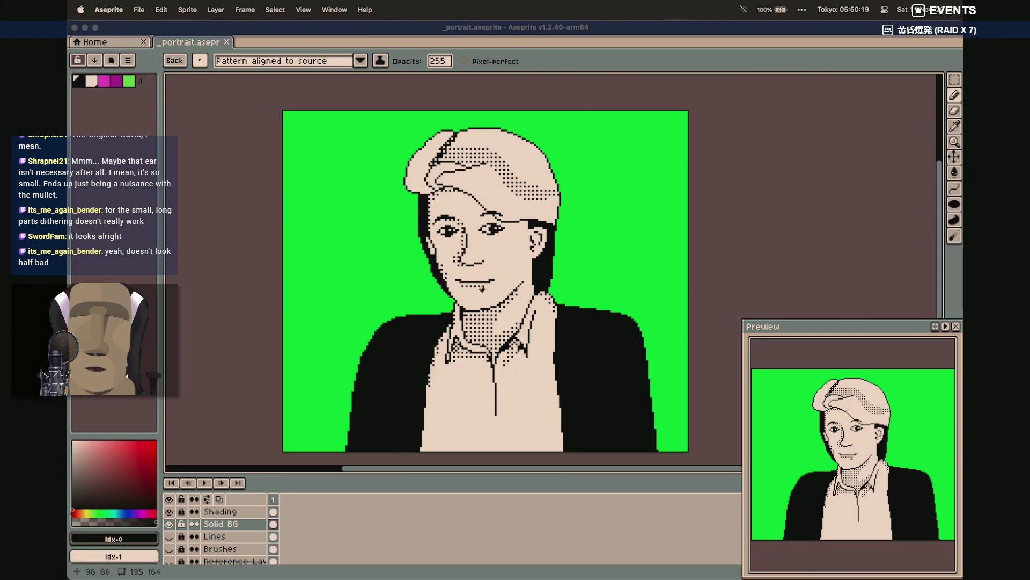
pyautogui.scroll(-2, 483, 290)
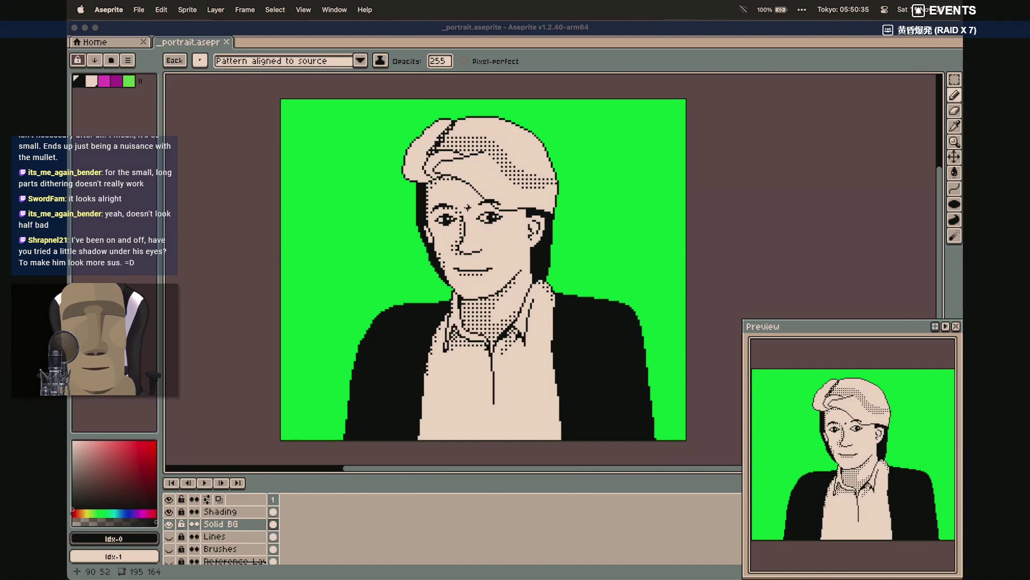
pyautogui.hscroll(-3, 467, 208)
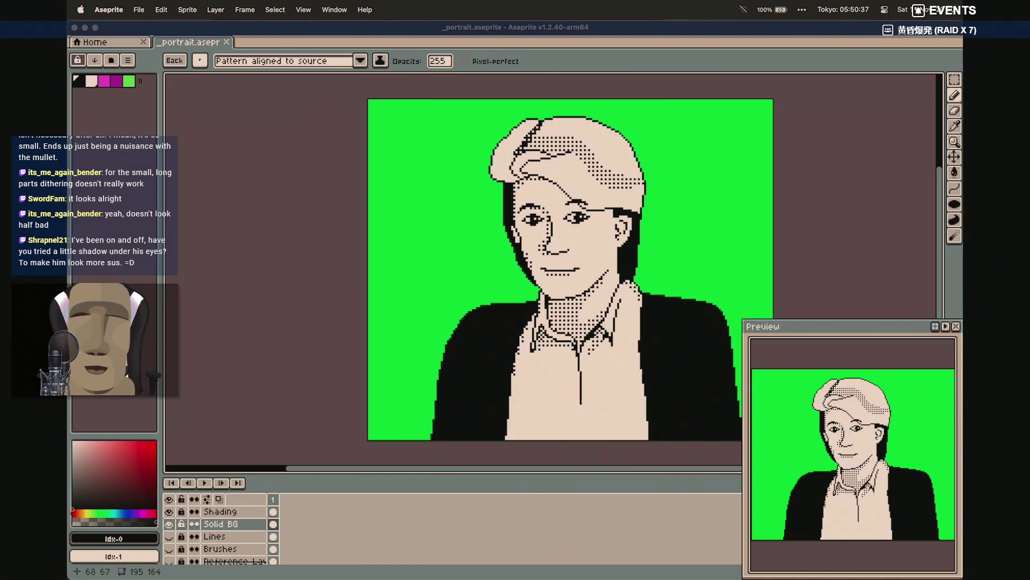
pyautogui.click(683, 564)
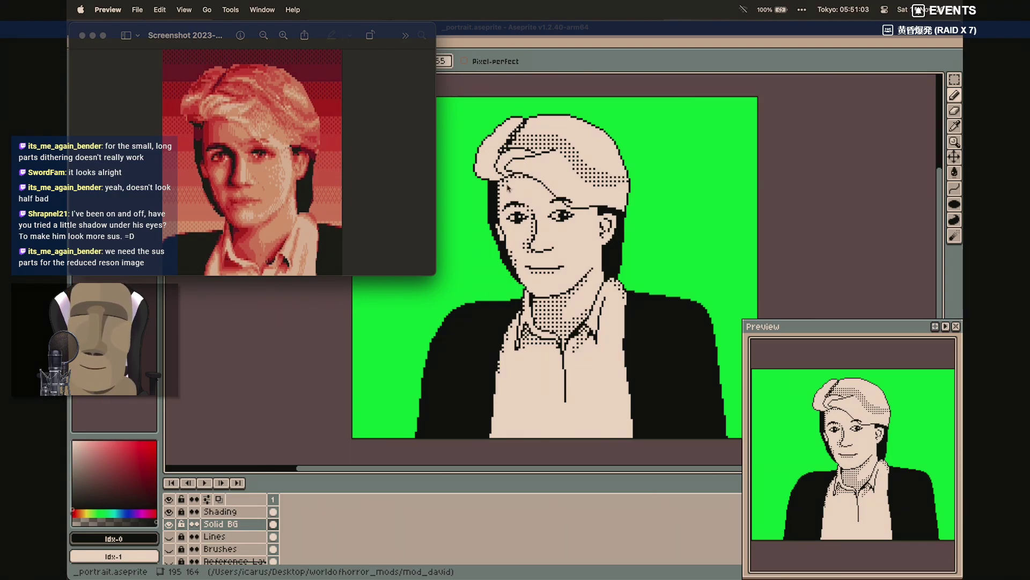
pyautogui.click(570, 30)
# Lock the Solid BG layer and, on the unlocked Shading layer, dither the lower part of the left hair tuft with the second saved brush
pyautogui.click(182, 523)
pyautogui.click(182, 511)
pyautogui.click(220, 511)
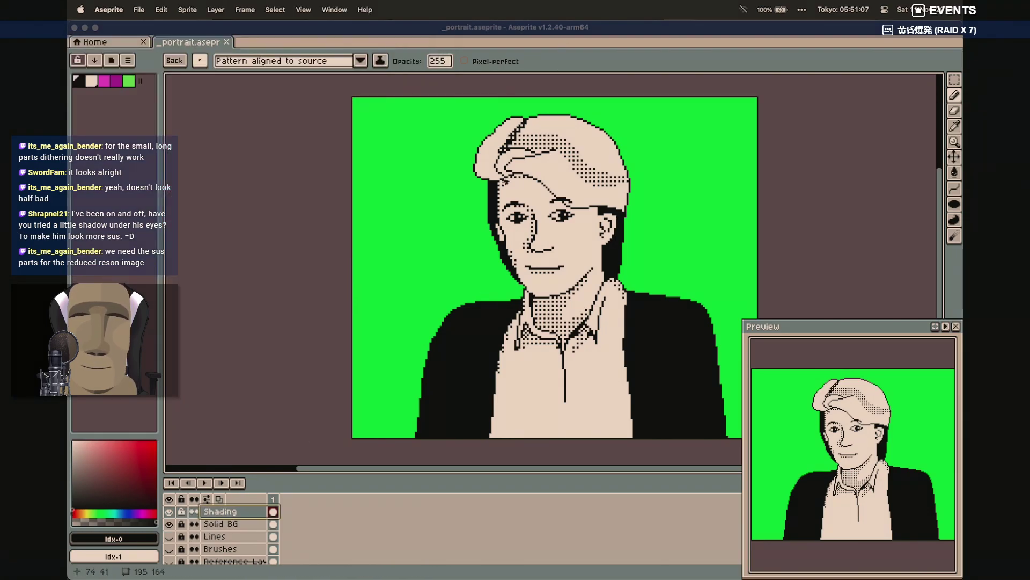
pyautogui.hotkey('alt', '2')
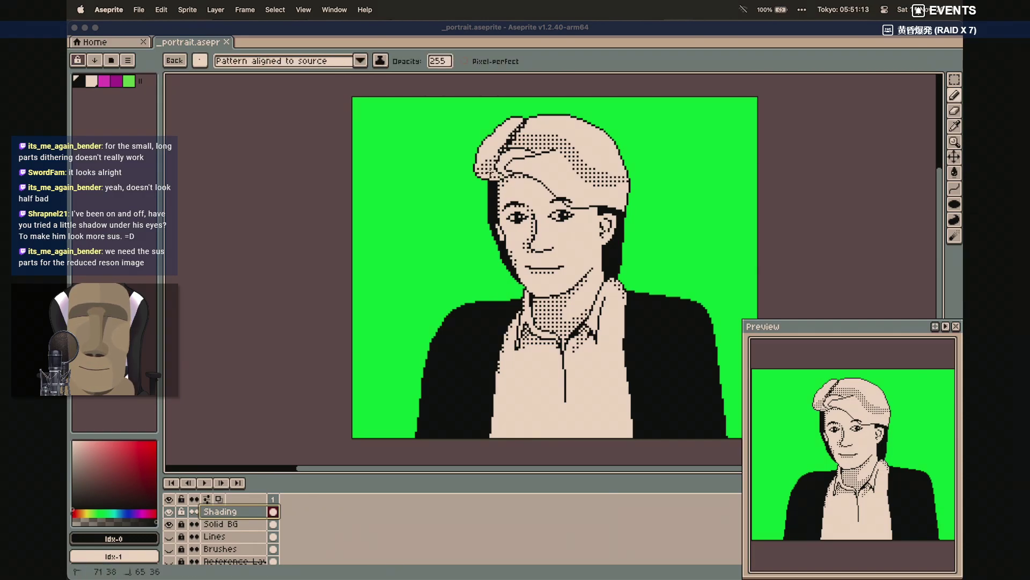
pyautogui.moveTo(484, 177)
pyautogui.mouseDown()
pyautogui.moveTo(496, 172)
pyautogui.moveTo(484, 164)
pyautogui.mouseUp()
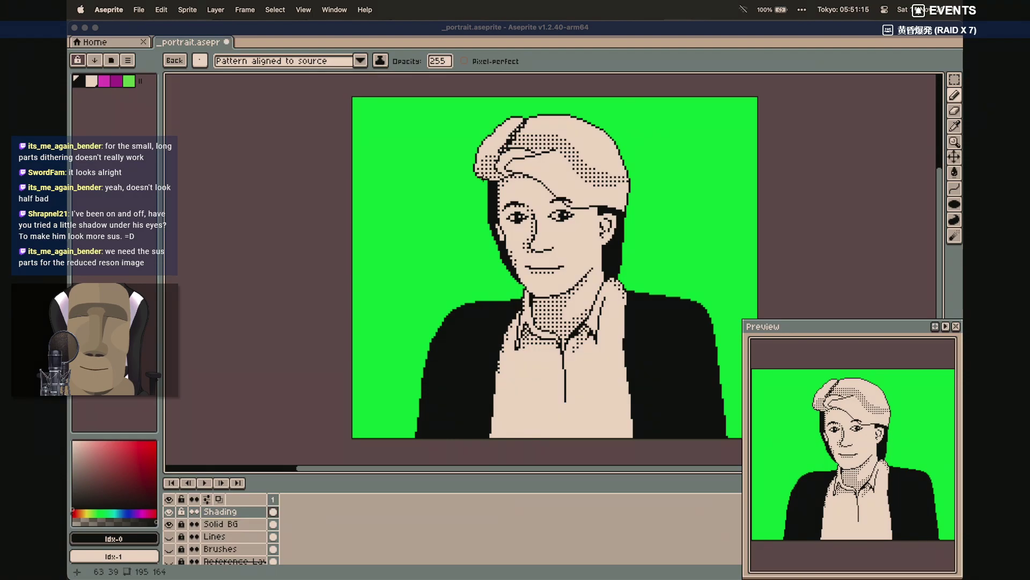
# Check the reference portrait in Preview and extend the black dither in the hair just right of the parting
pyautogui.click(673, 569)
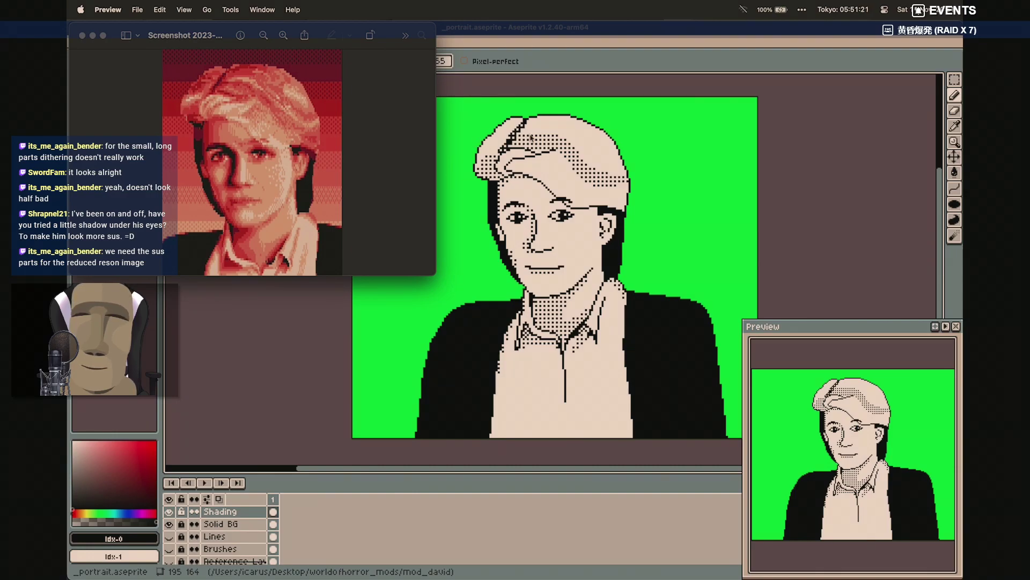
pyautogui.click(591, 33)
pyautogui.moveTo(520, 135); pyautogui.dragTo(534, 132)
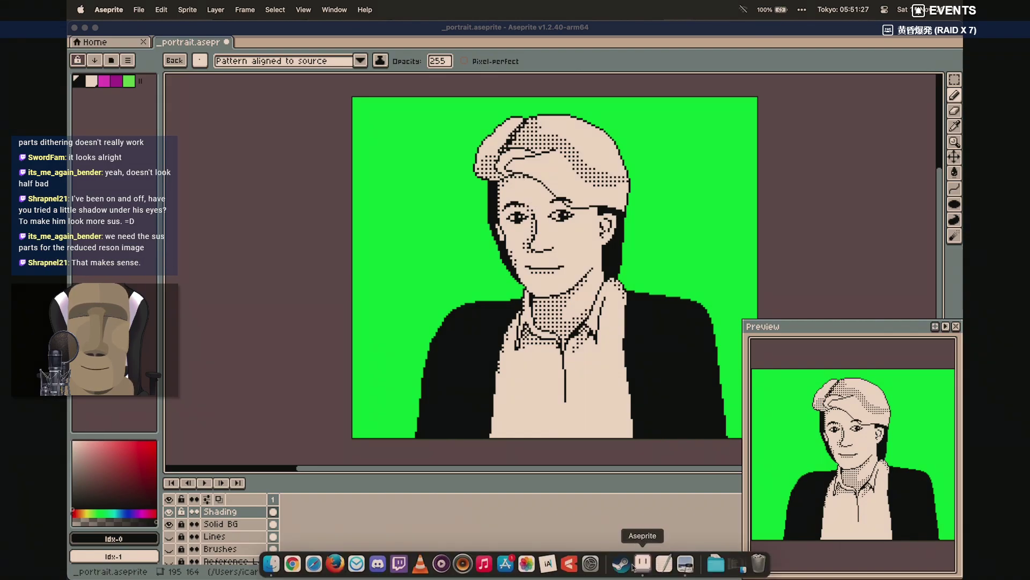
# Consult the reference portrait in Preview and dither the hair near its right outer edge above the ear
pyautogui.click(681, 573)
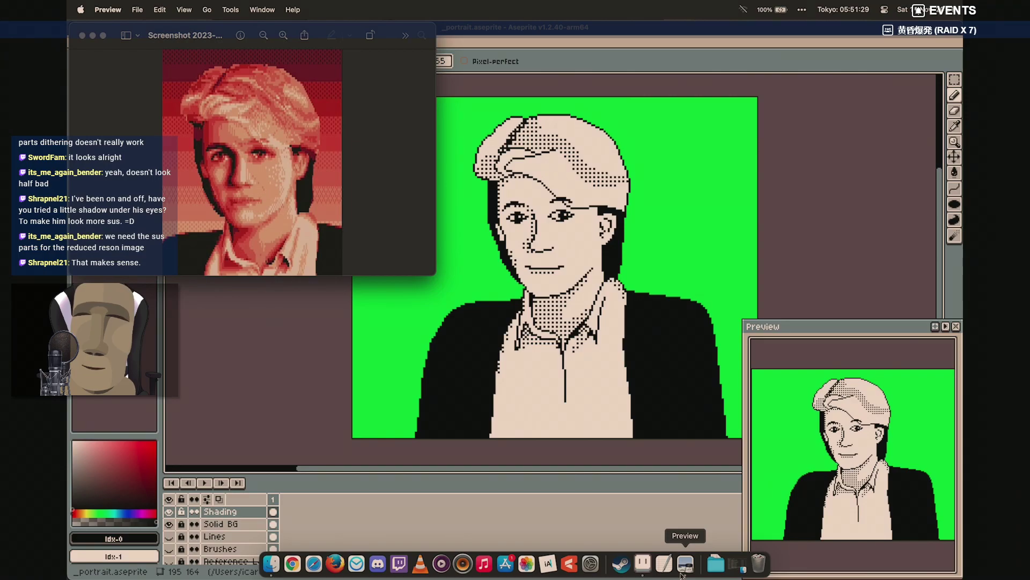
pyautogui.click(665, 33)
pyautogui.moveTo(629, 187)
pyautogui.mouseDown()
pyautogui.moveTo(620, 205)
pyautogui.moveTo(627, 188)
pyautogui.mouseUp()
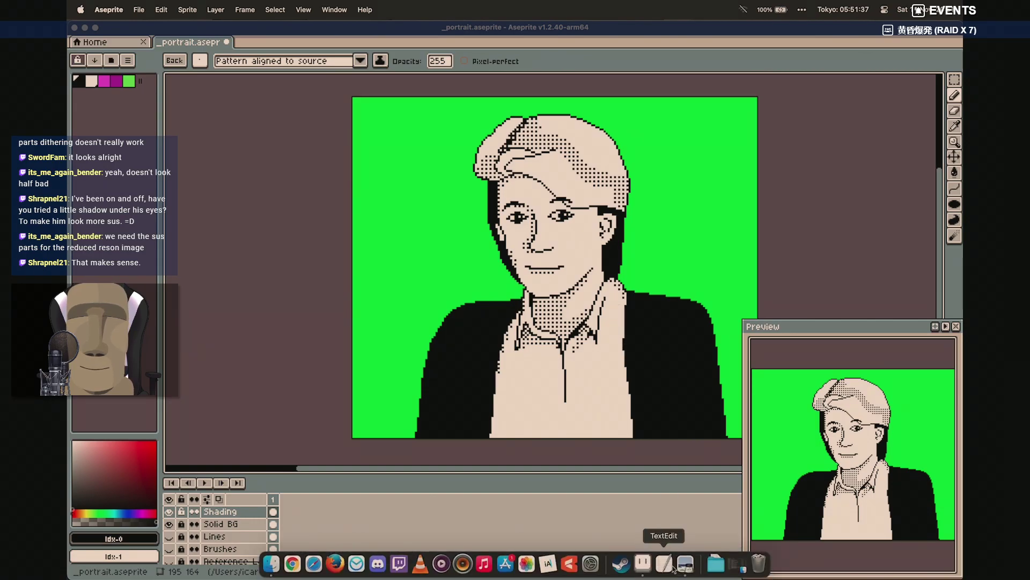
# Consult the reference portrait in Preview and fill the upper outer part of the left hair tuft with a dense checkered dither
pyautogui.click(684, 570)
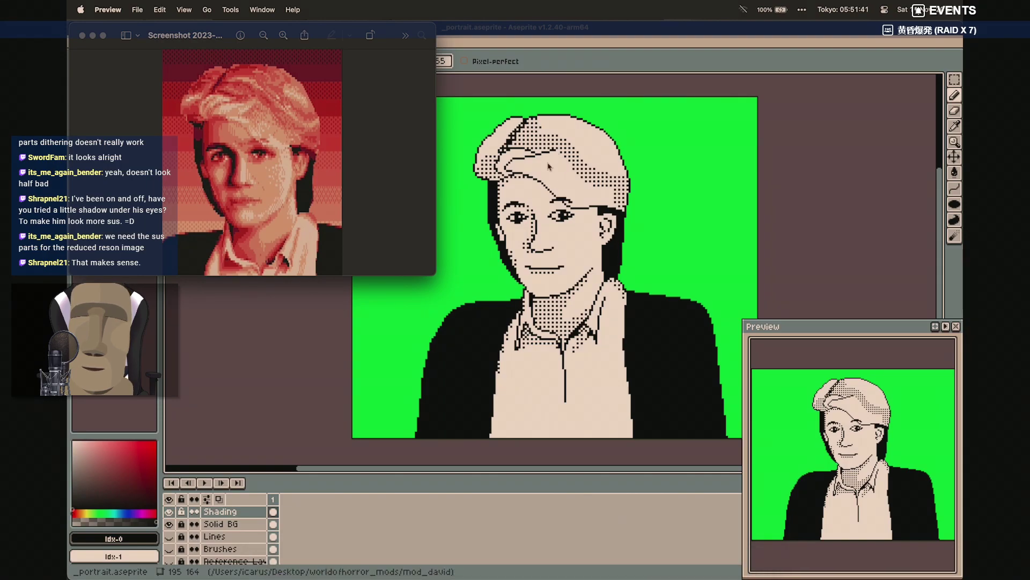
pyautogui.click(616, 54)
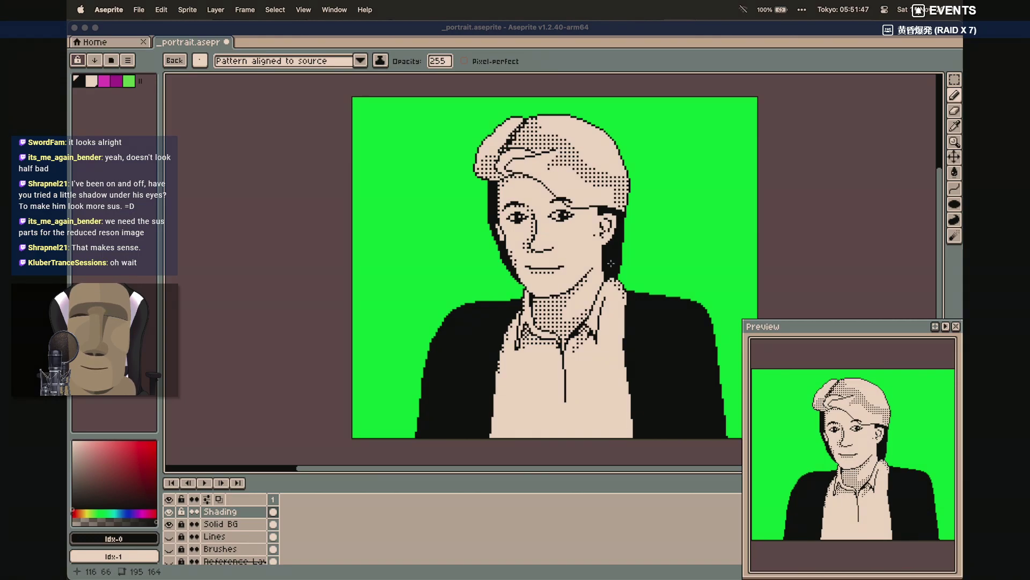
pyautogui.moveTo(716, 564)
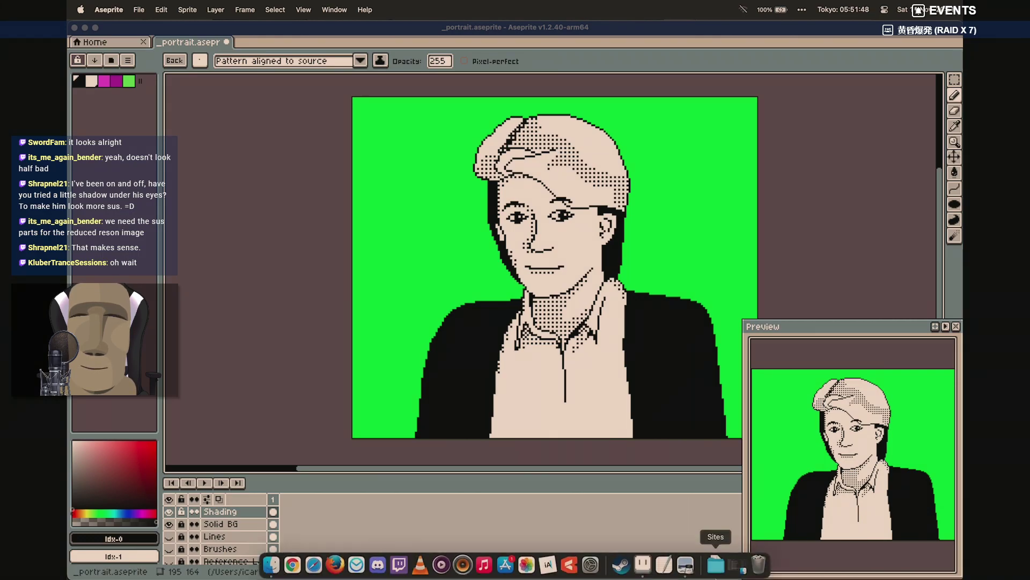
pyautogui.click(690, 571)
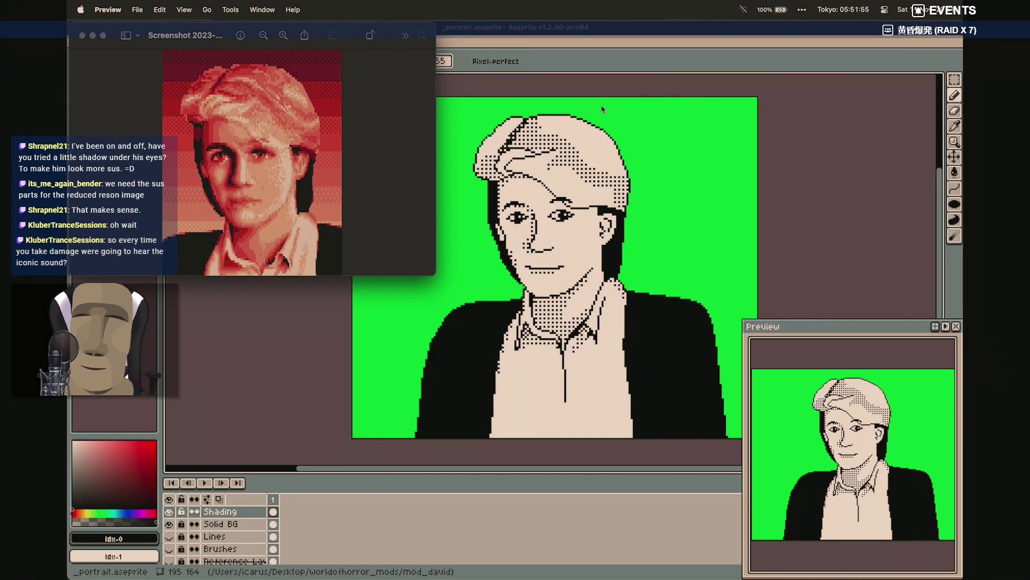
pyautogui.click(620, 34)
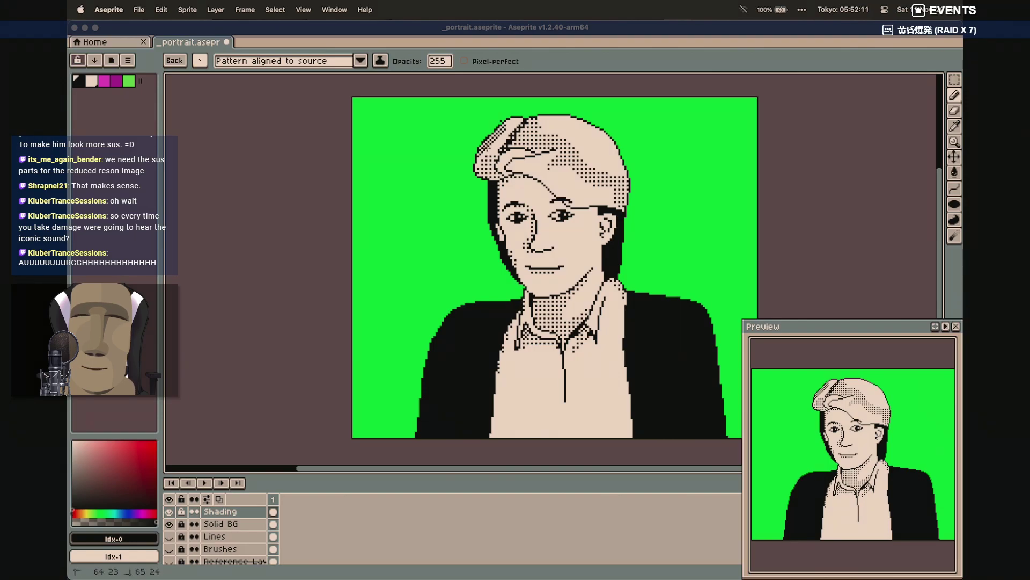
pyautogui.press('v')
pyautogui.press('super+z')
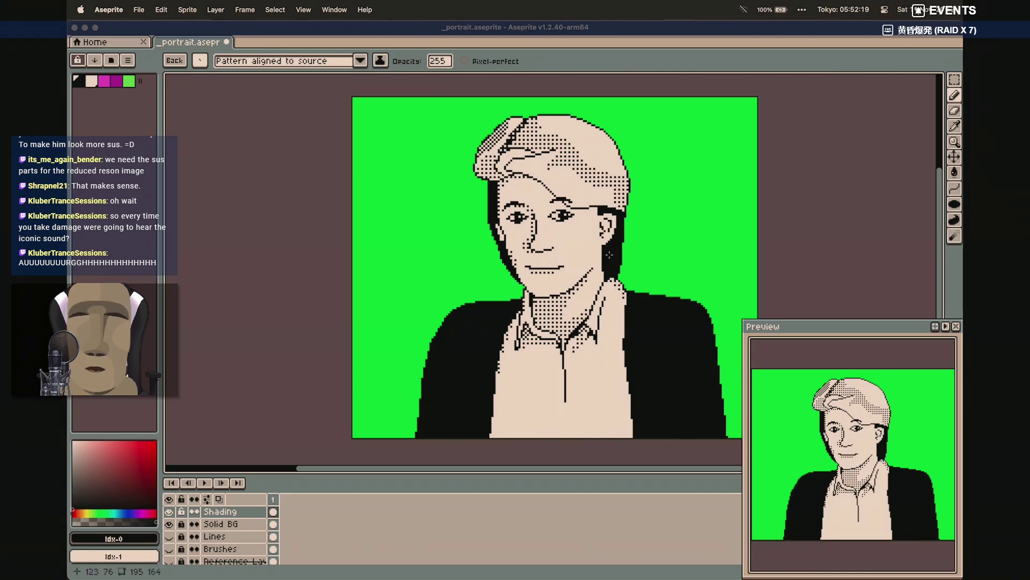
# Make Solid BG the active layer, return to the plain 1 px brush, and check the hair in the Preview reference portrait
pyautogui.click(220, 525)
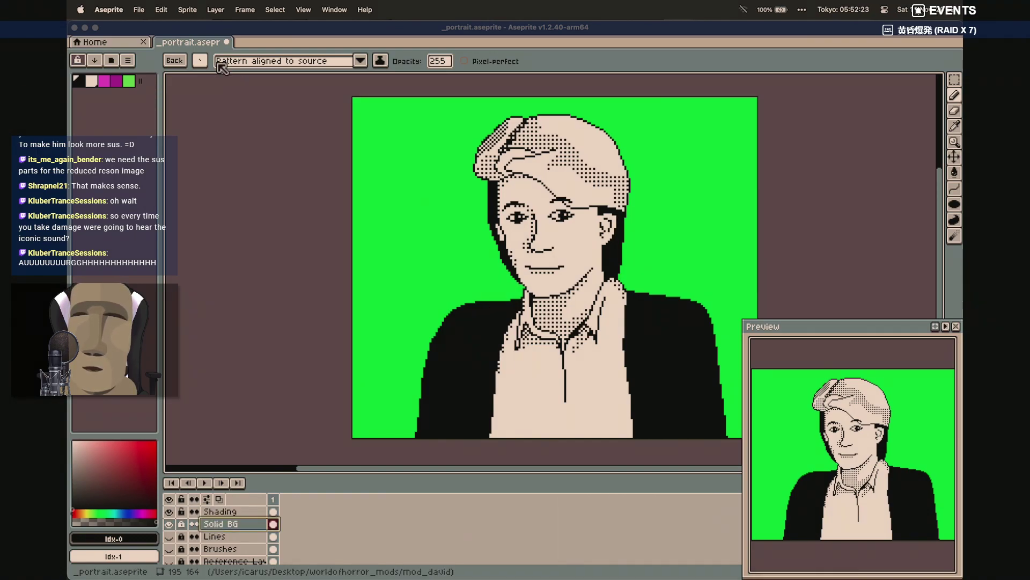
pyautogui.click(200, 61)
pyautogui.click(229, 80)
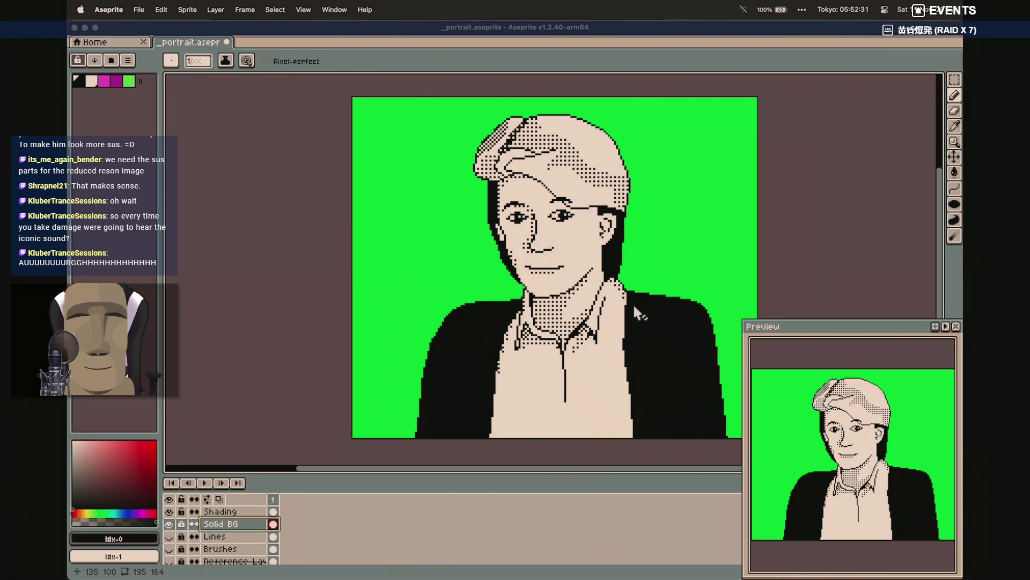
pyautogui.click(686, 566)
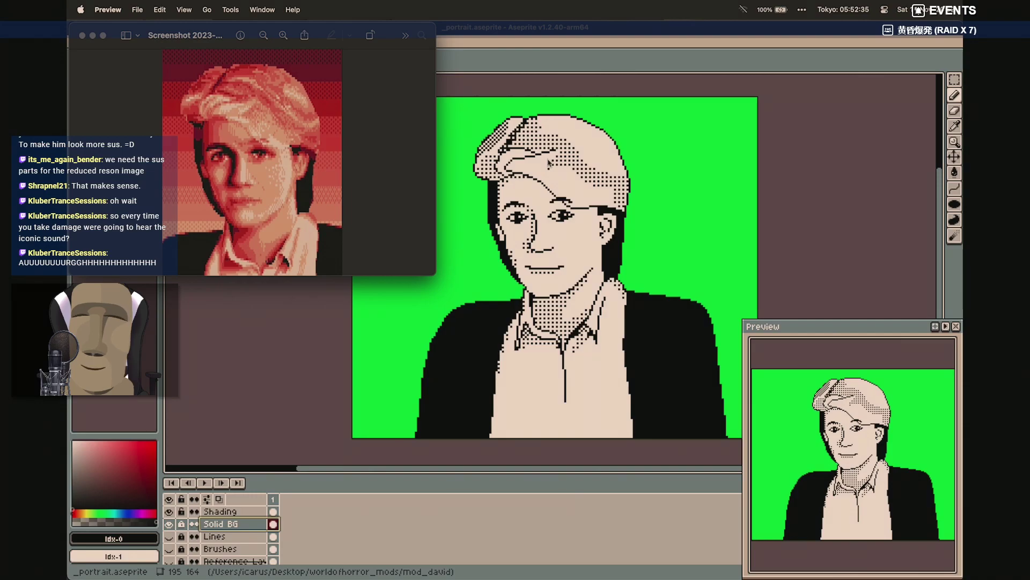
pyautogui.click(618, 36)
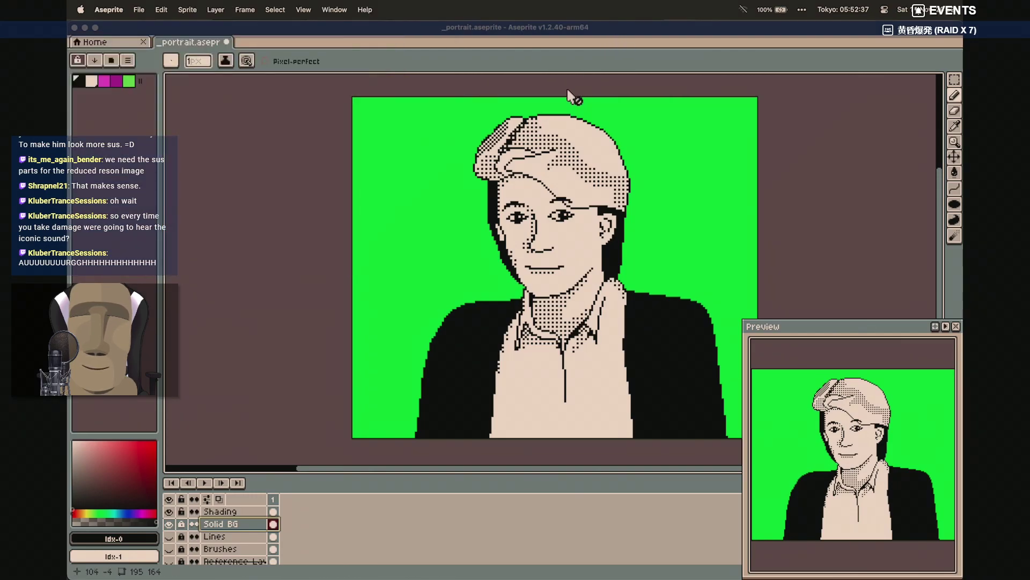
# Unlock the Solid BG layer and draw a black curved strand with the Curve tool from the forelock's tip back toward the forehead
pyautogui.scroll(4, 579, 112)
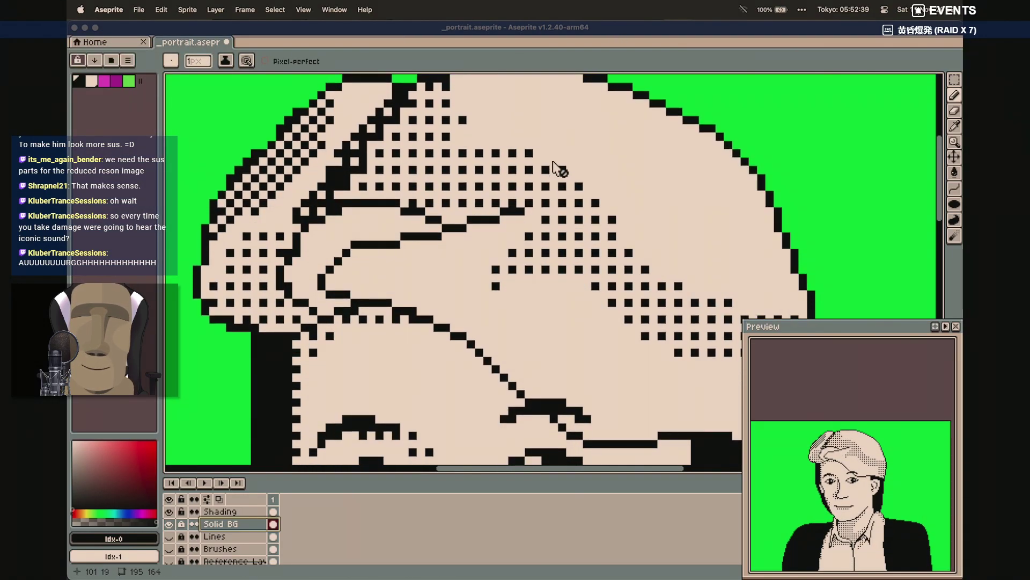
pyautogui.click(217, 510)
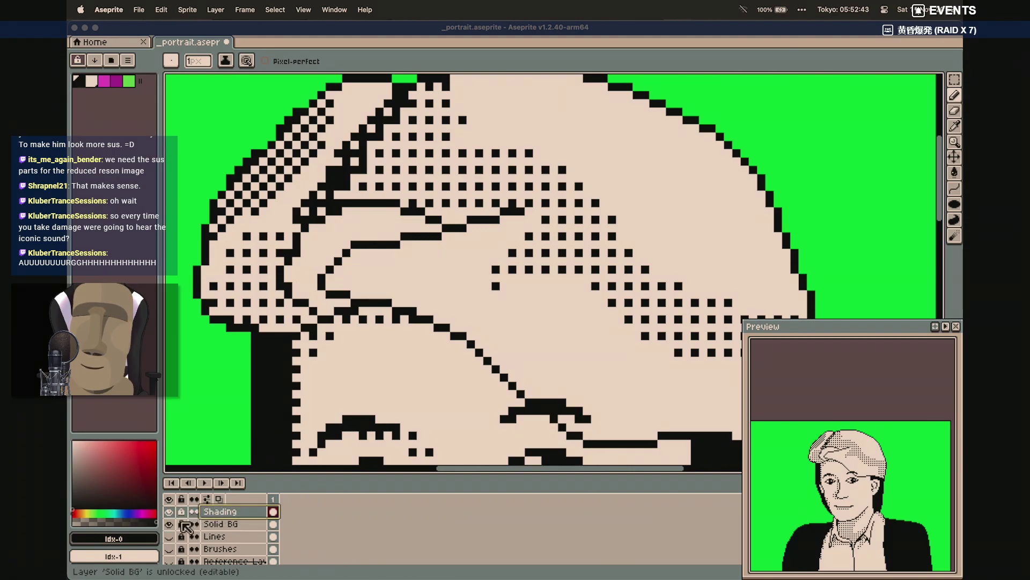
pyautogui.click(220, 524)
pyautogui.hotkey('shift', 'l')
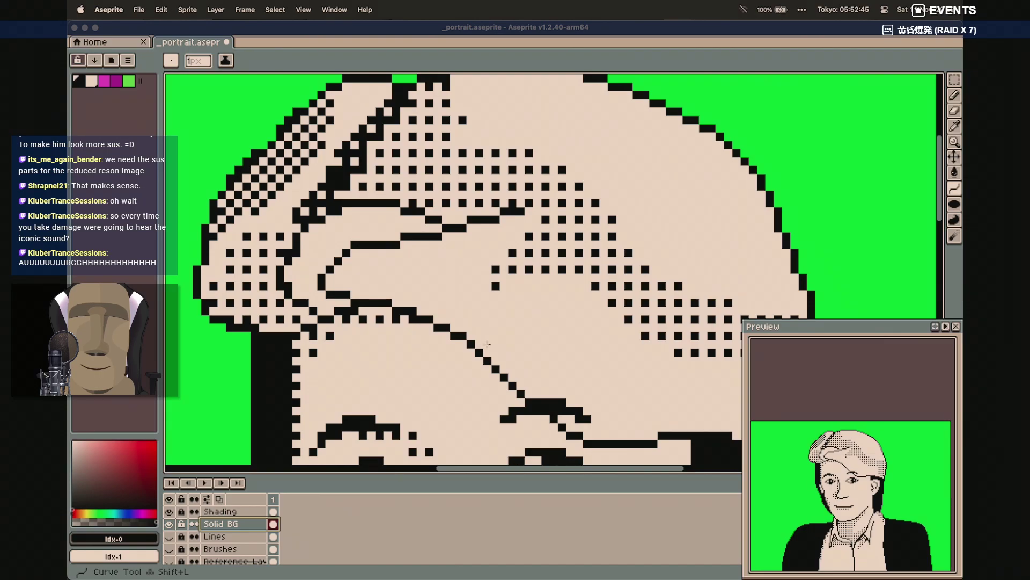
pyautogui.moveTo(532, 213); pyautogui.dragTo(404, 277)
pyautogui.doubleClick(540, 214)
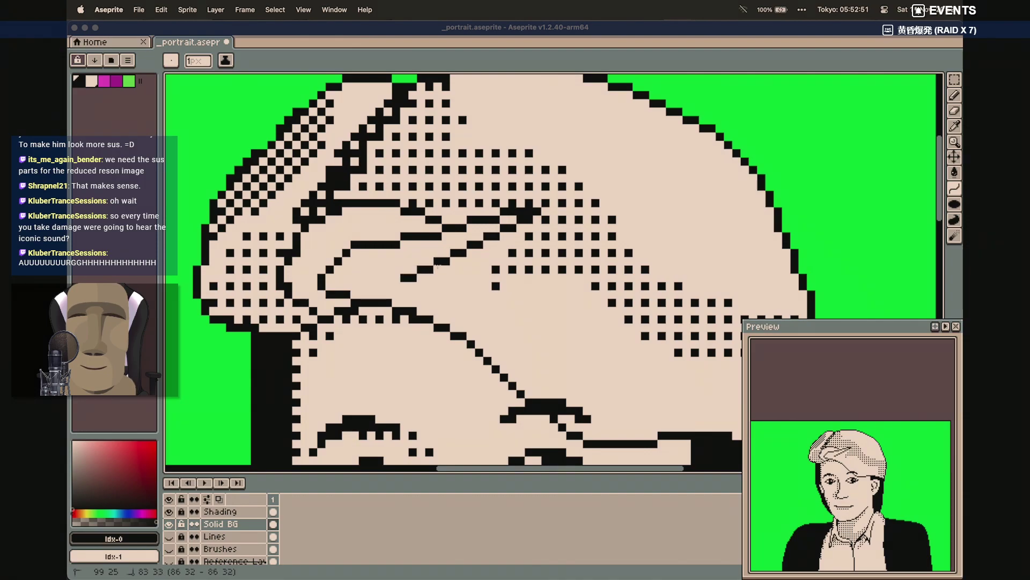
pyautogui.moveTo(473, 256); pyautogui.dragTo(491, 260)
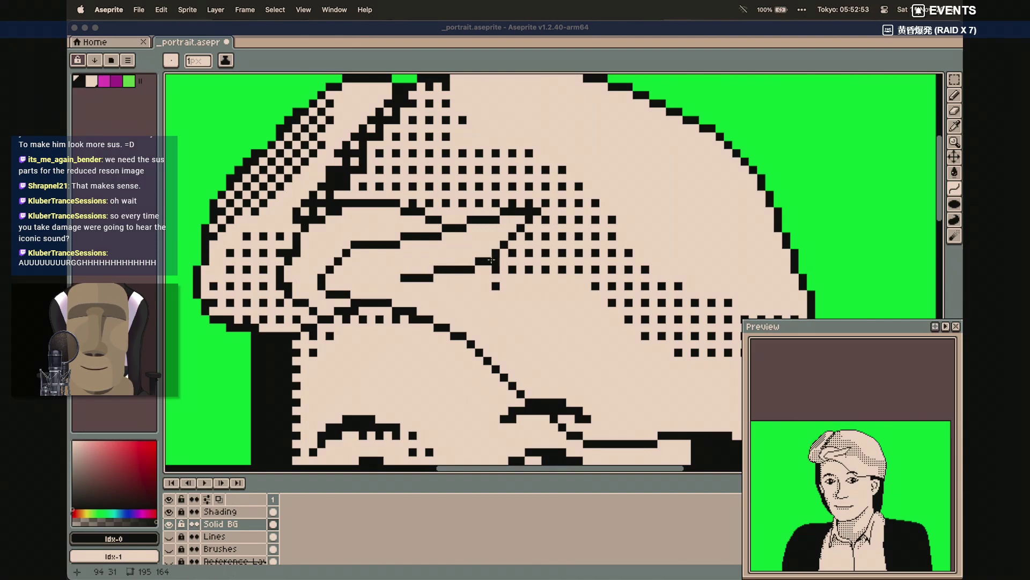
# Check the reference portrait in Preview and draw a second curved strand just below the first, sweeping across the hair above the forehead
pyautogui.moveTo(657, 576)
pyautogui.click(685, 563)
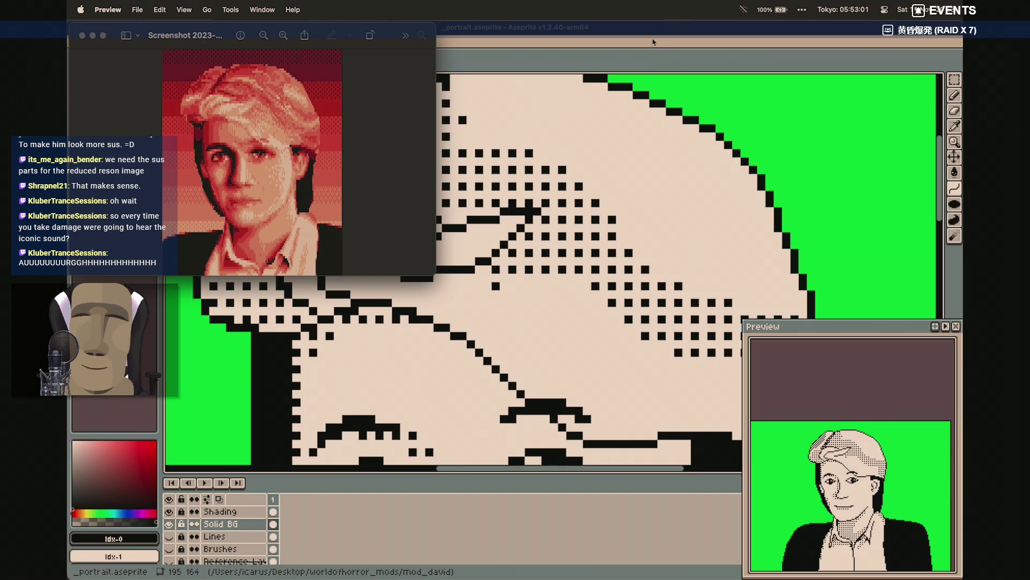
pyautogui.click(684, 68)
pyautogui.scroll(-3, 628, 164)
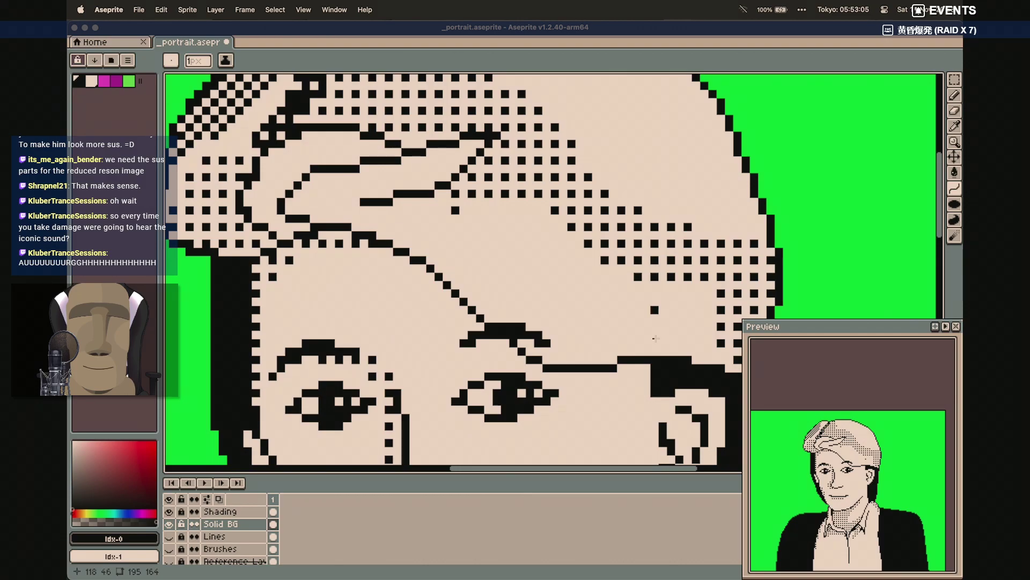
pyautogui.click(692, 569)
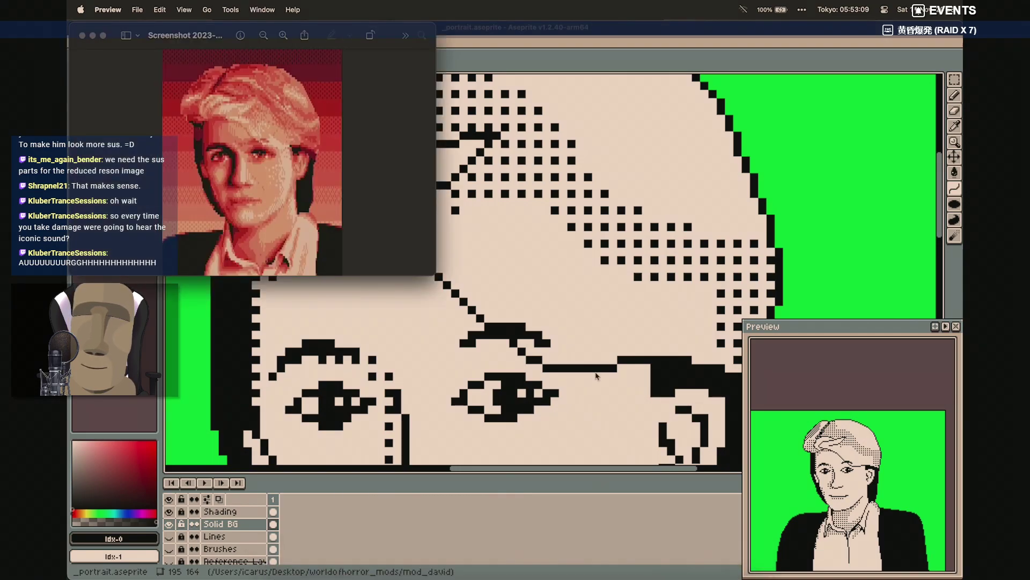
pyautogui.click(674, 30)
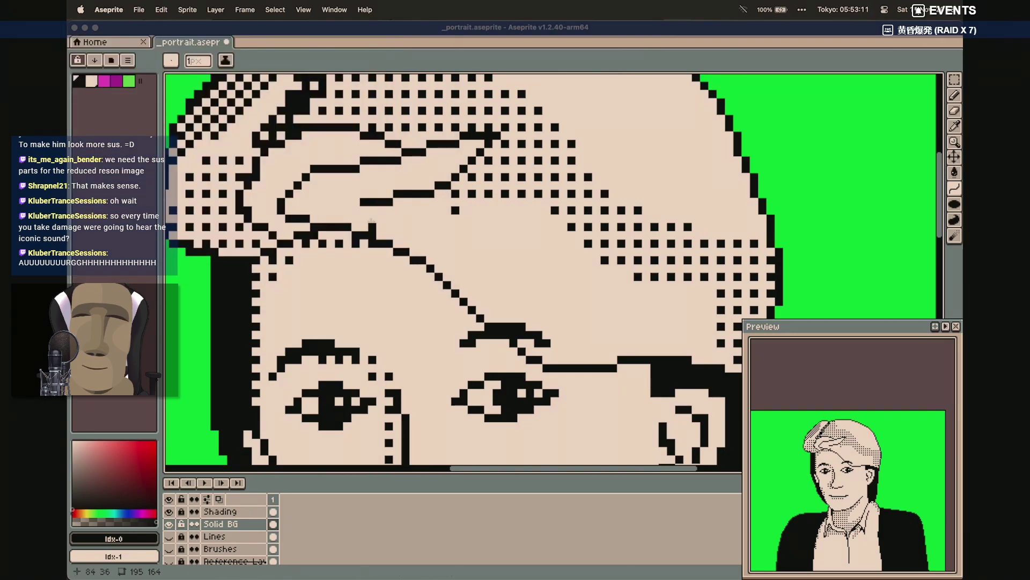
pyautogui.moveTo(346, 209)
pyautogui.mouseDown()
pyautogui.moveTo(481, 235)
pyautogui.moveTo(446, 209)
pyautogui.moveTo(486, 243)
pyautogui.moveTo(552, 262)
pyautogui.moveTo(530, 262)
pyautogui.mouseUp()
pyautogui.moveTo(547, 563)
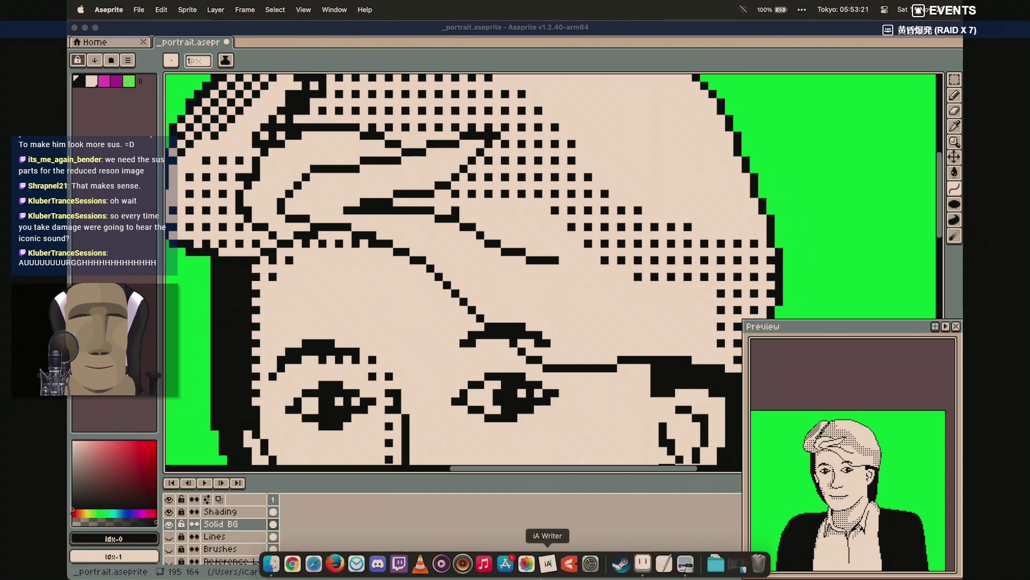
# Connect the left end of the lower strand to the hairline with a short curve, undoing the first attempt and redrawing it
pyautogui.moveTo(341, 212); pyautogui.dragTo(318, 227)
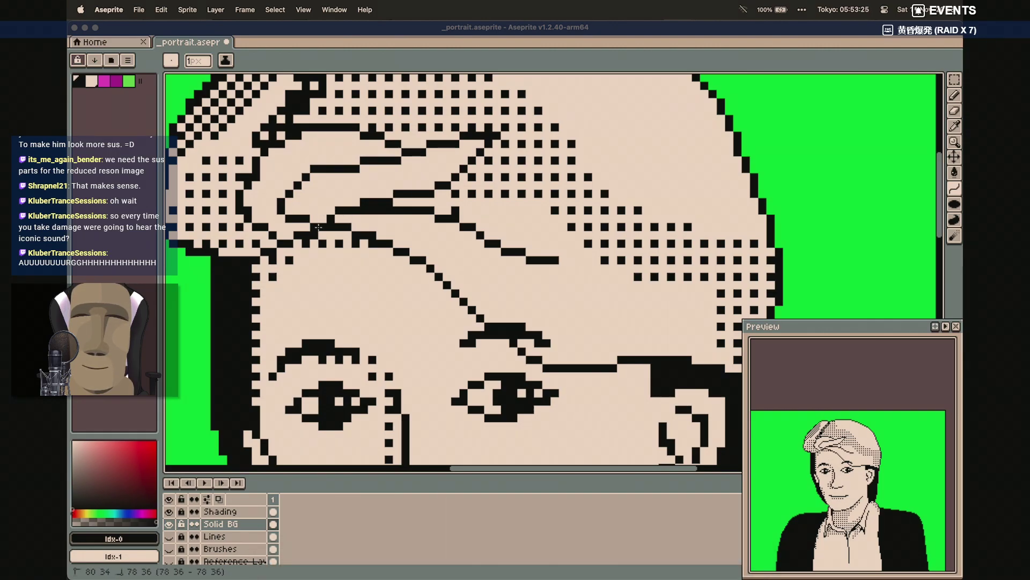
pyautogui.press('super+z')
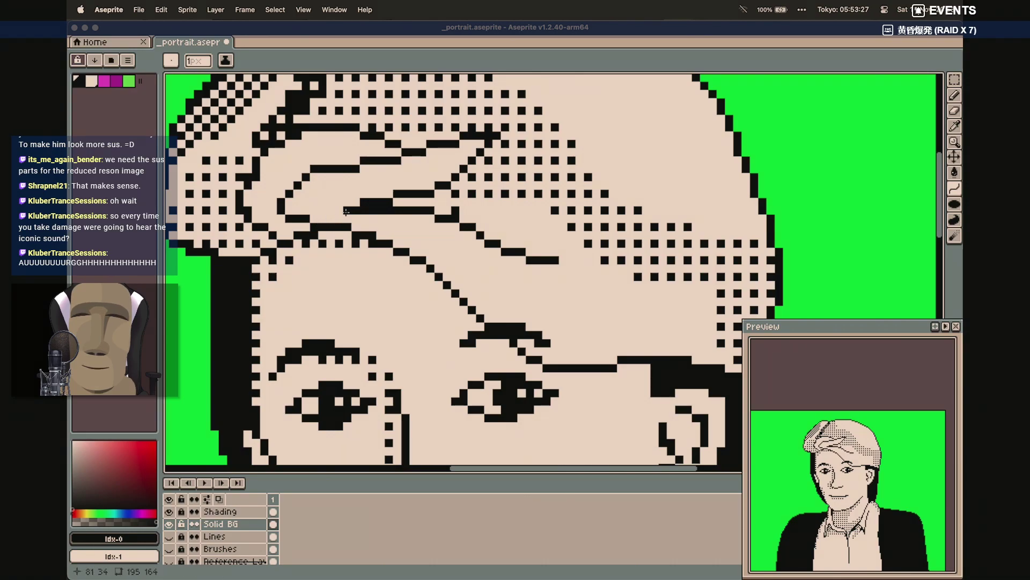
pyautogui.moveTo(342, 217); pyautogui.dragTo(319, 222)
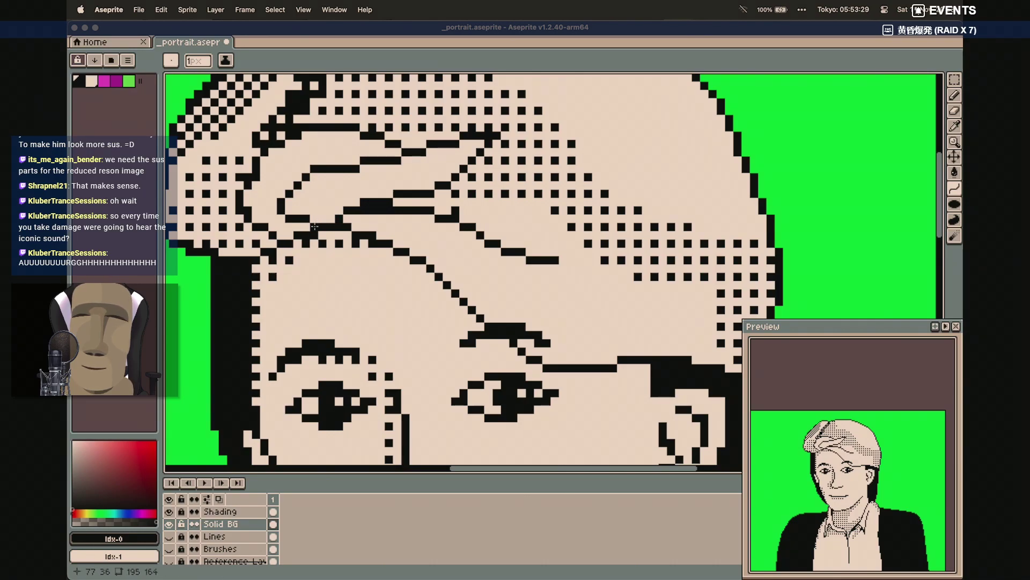
pyautogui.scroll(-2, 506, 386)
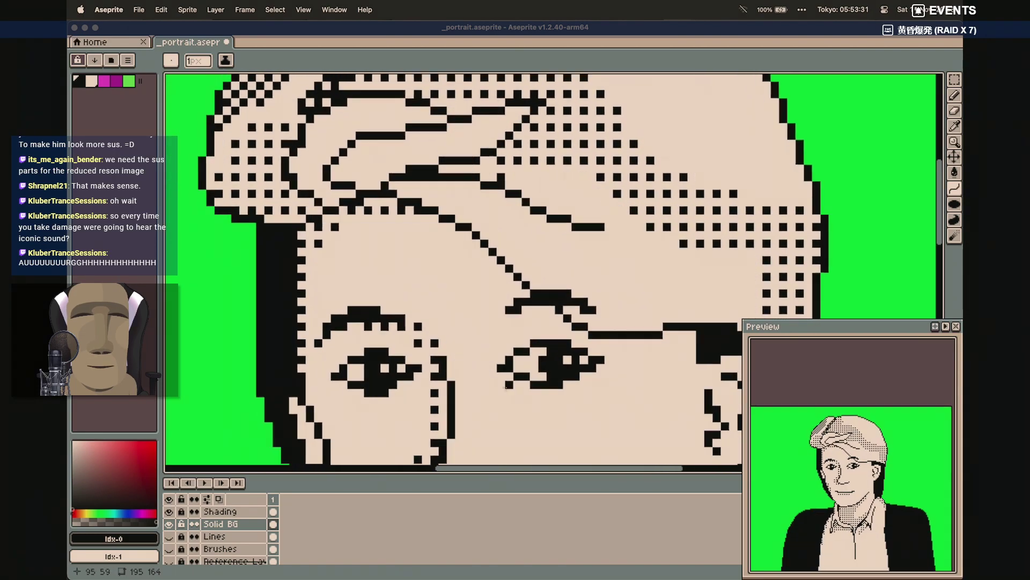
pyautogui.scroll(2, 506, 387)
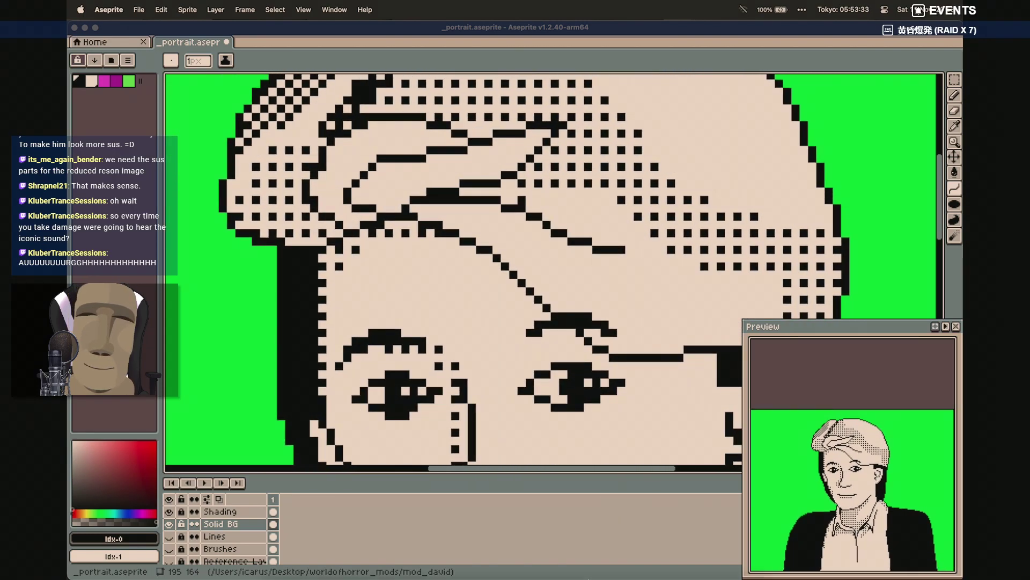
# Compare the new hair strands and the whole face with the reference portrait in Preview, and return to Aseprite
pyautogui.moveTo(602, 571)
pyautogui.click(691, 569)
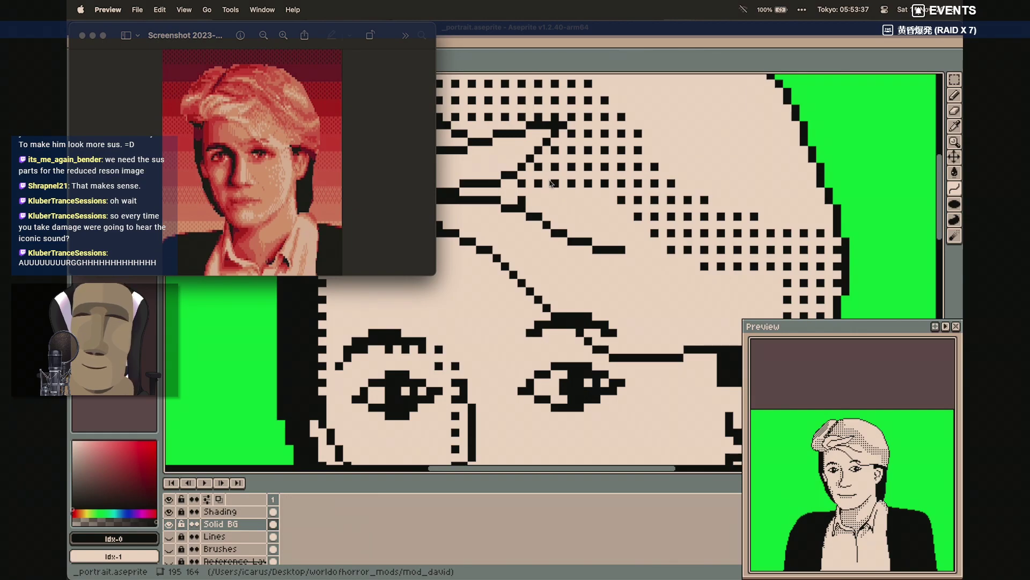
pyautogui.click(637, 31)
pyautogui.hscroll(-3, 537, 269)
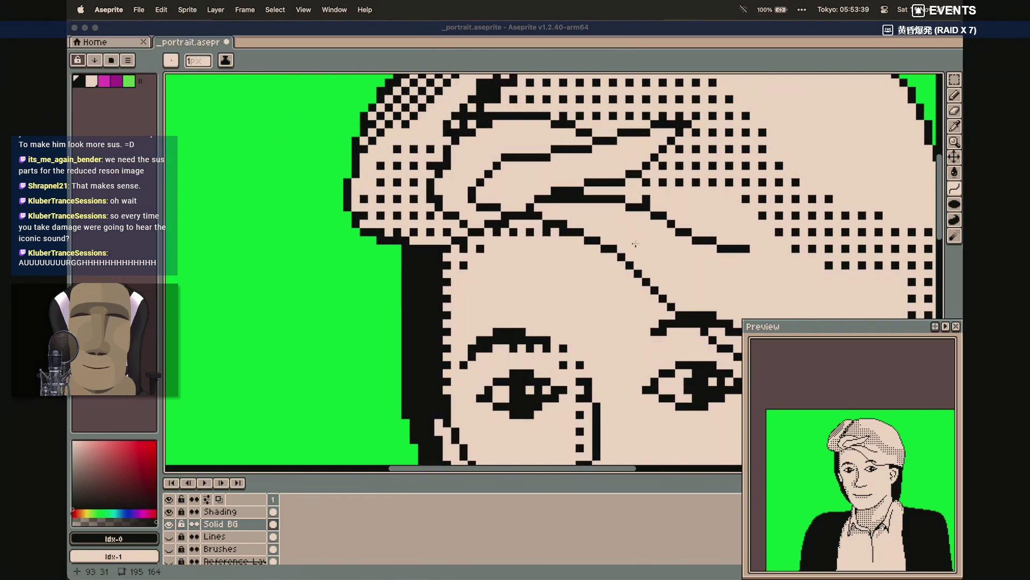
pyautogui.click(685, 565)
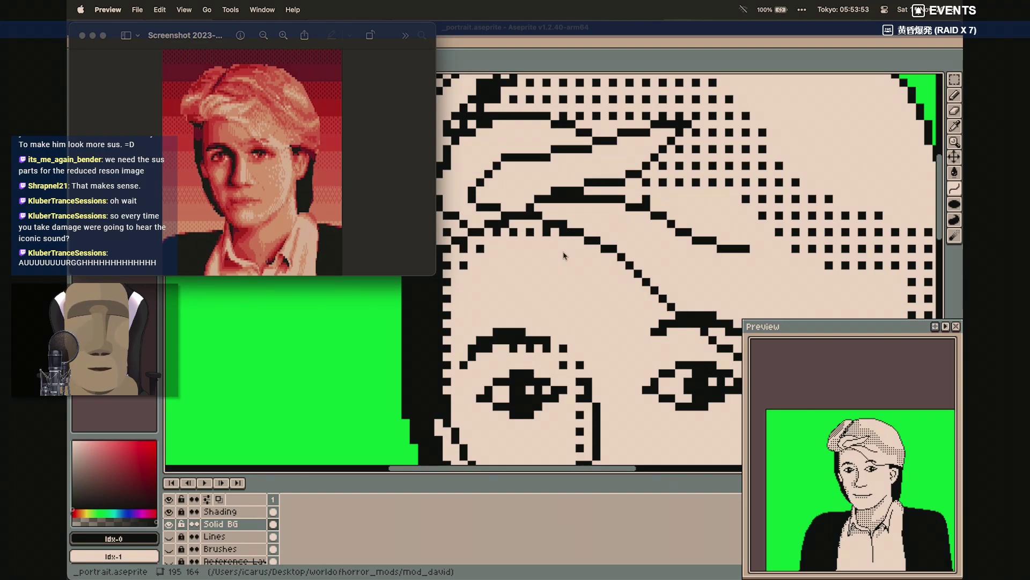
pyautogui.scroll(-2, 596, 257)
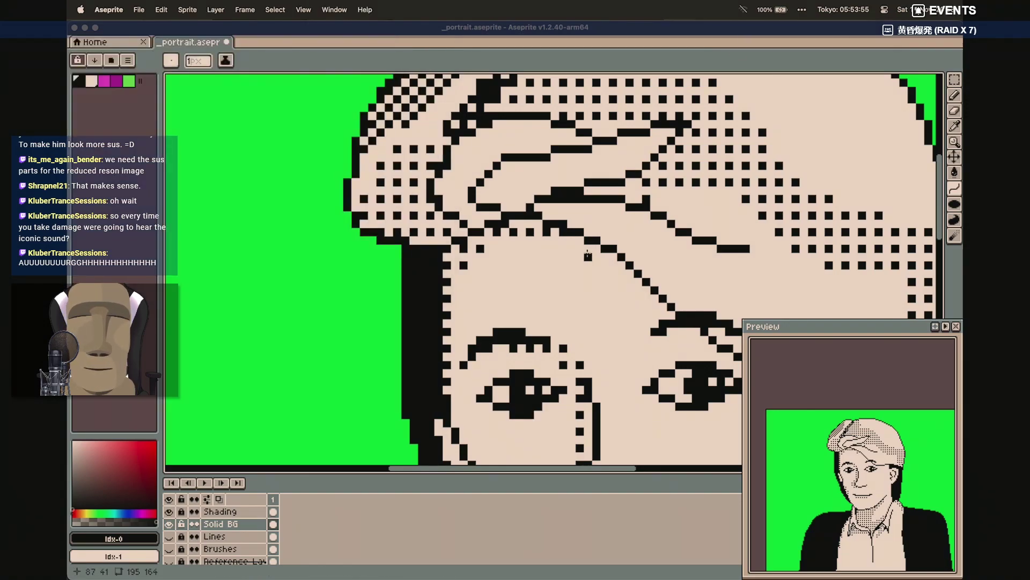
pyautogui.scroll(-2, 579, 288)
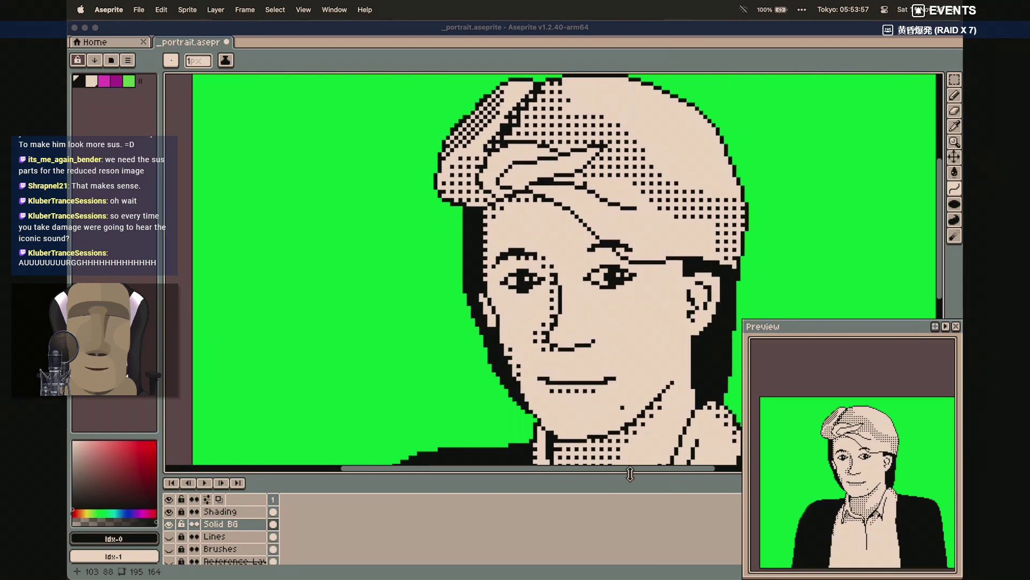
pyautogui.click(692, 569)
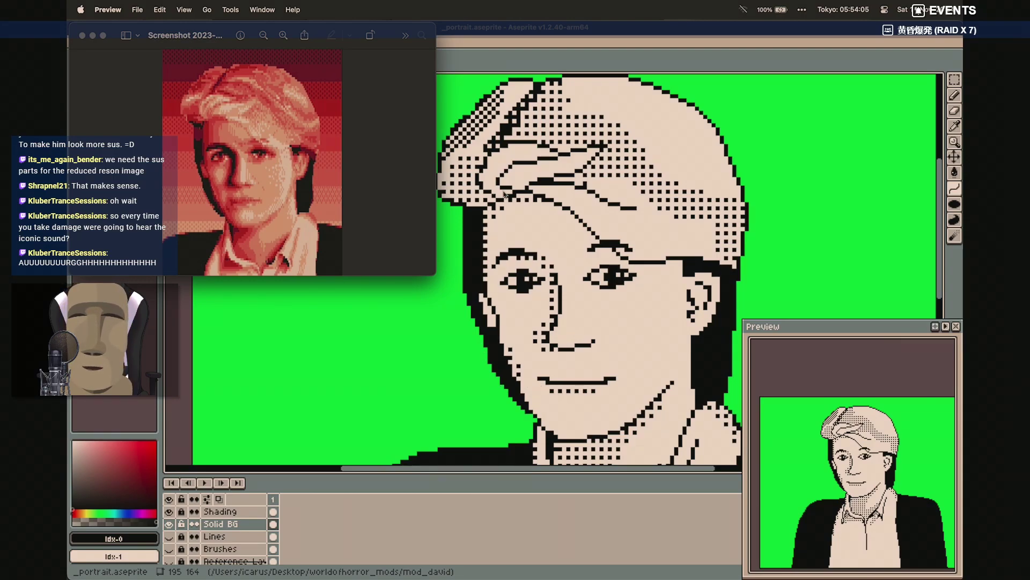
pyautogui.click(571, 55)
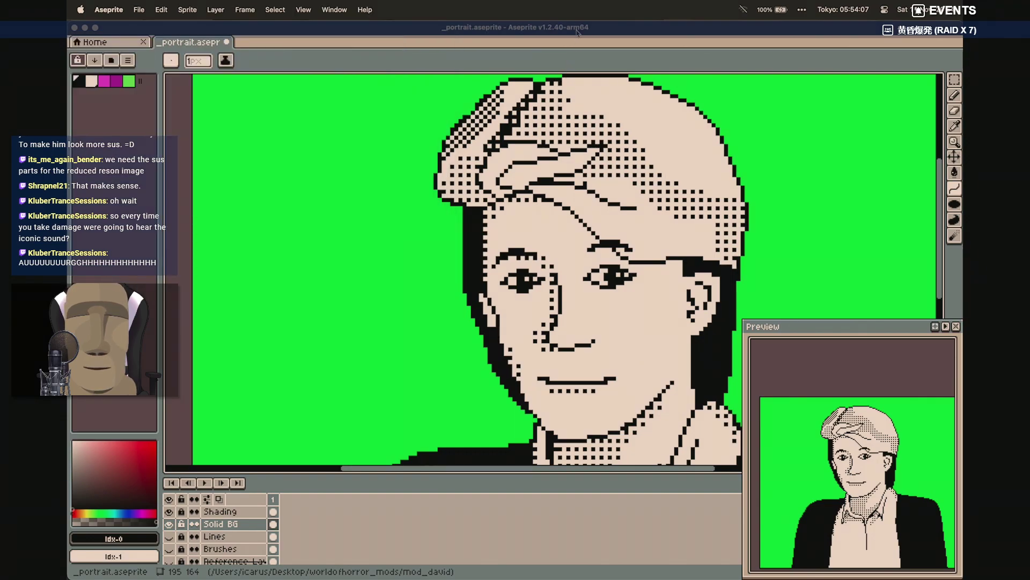
# Dot dithered shading along the cheek edge beside the dark side hair using the second saved brush
pyautogui.click(165, 63)
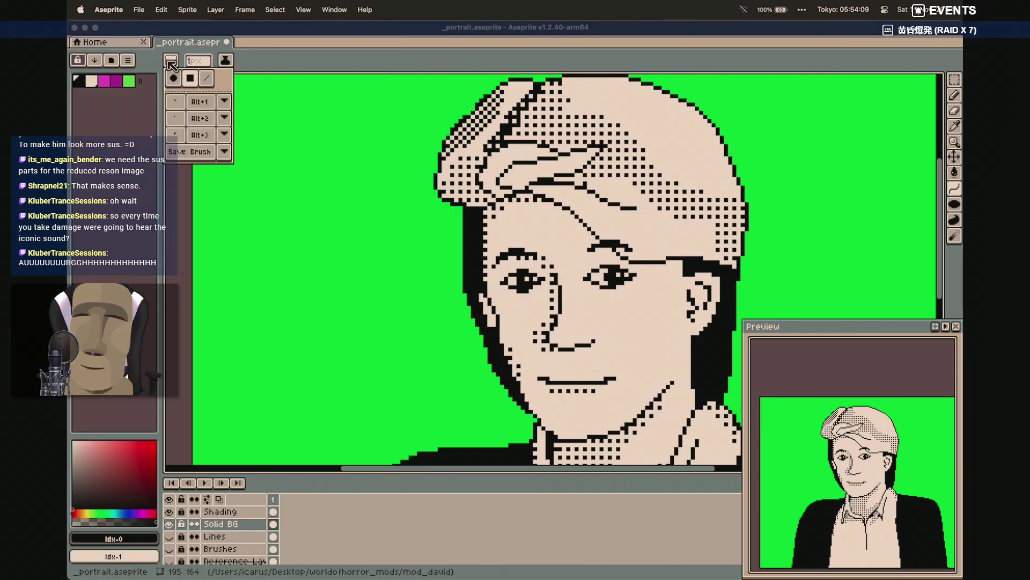
pyautogui.click(176, 118)
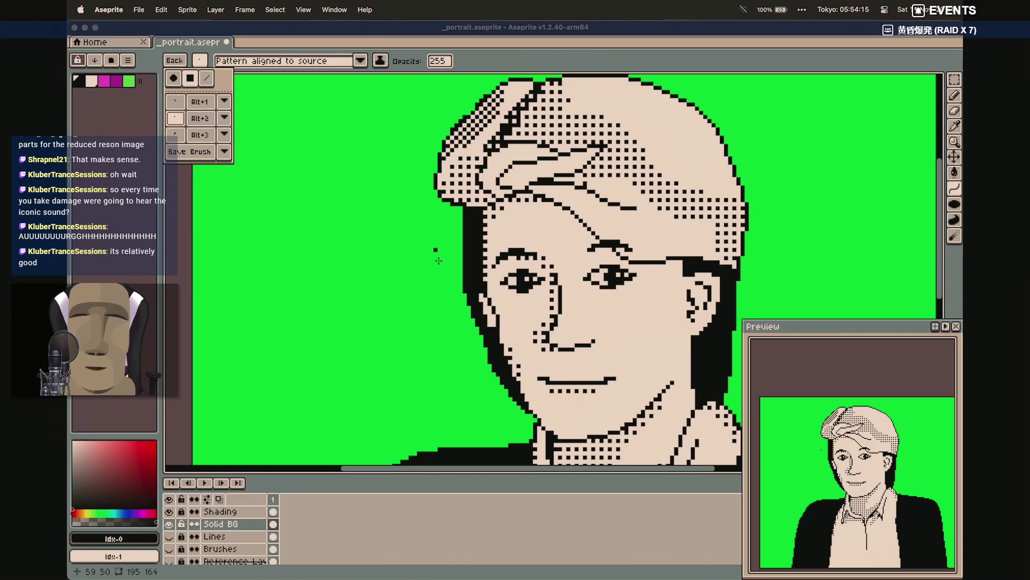
pyautogui.click(481, 69)
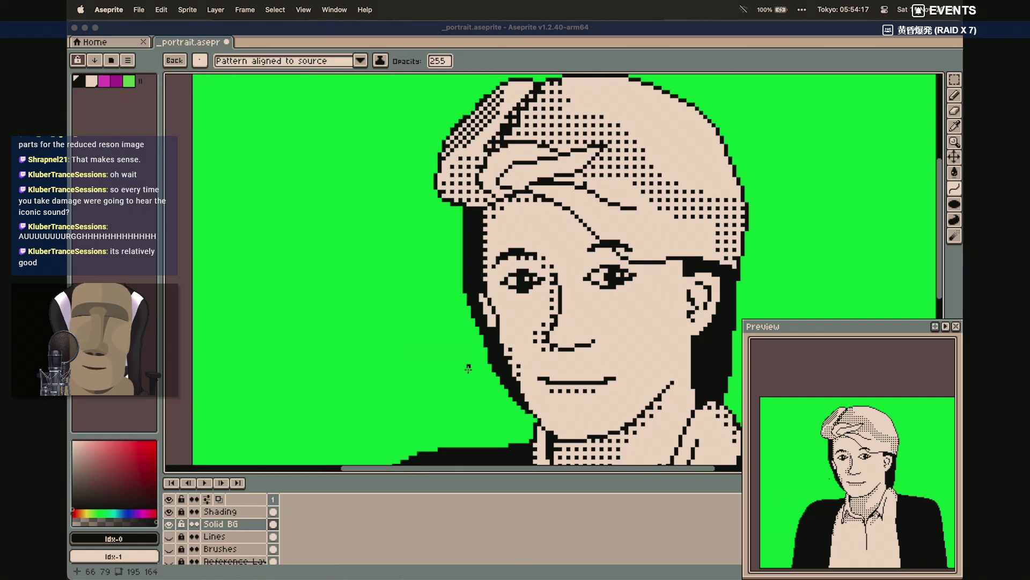
pyautogui.click(506, 342)
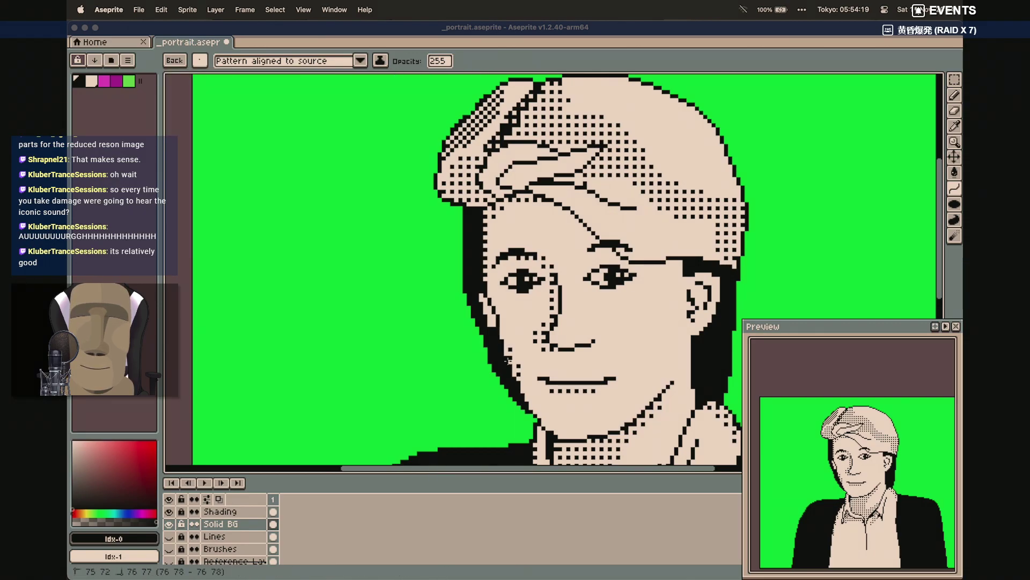
pyautogui.click(503, 333)
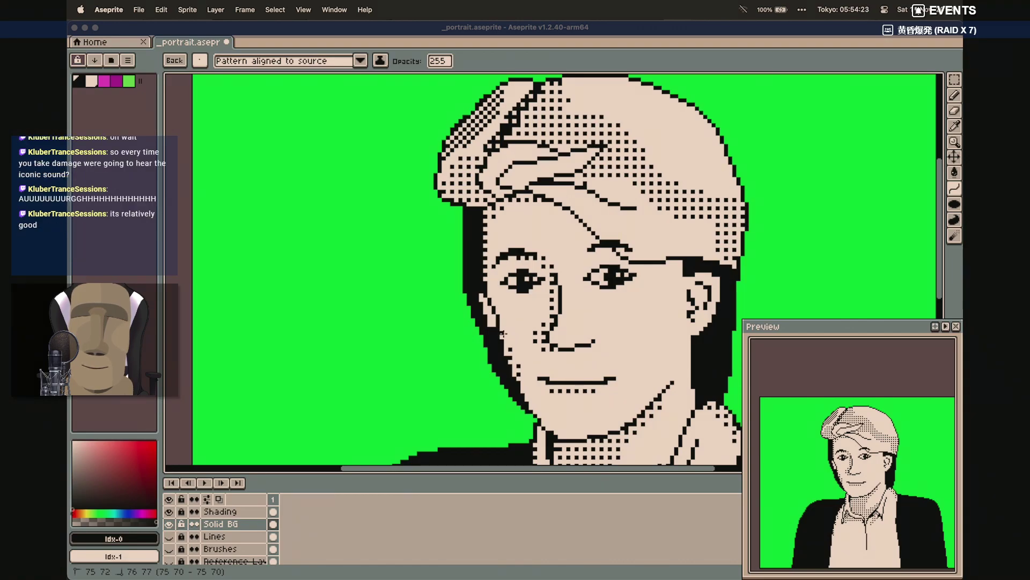
pyautogui.click(514, 339)
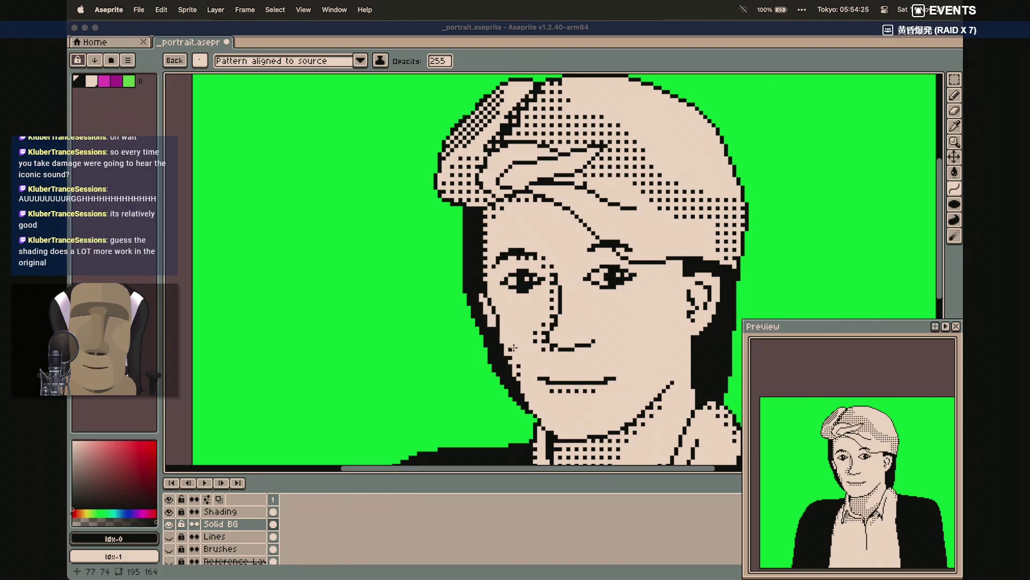
pyautogui.click(508, 345)
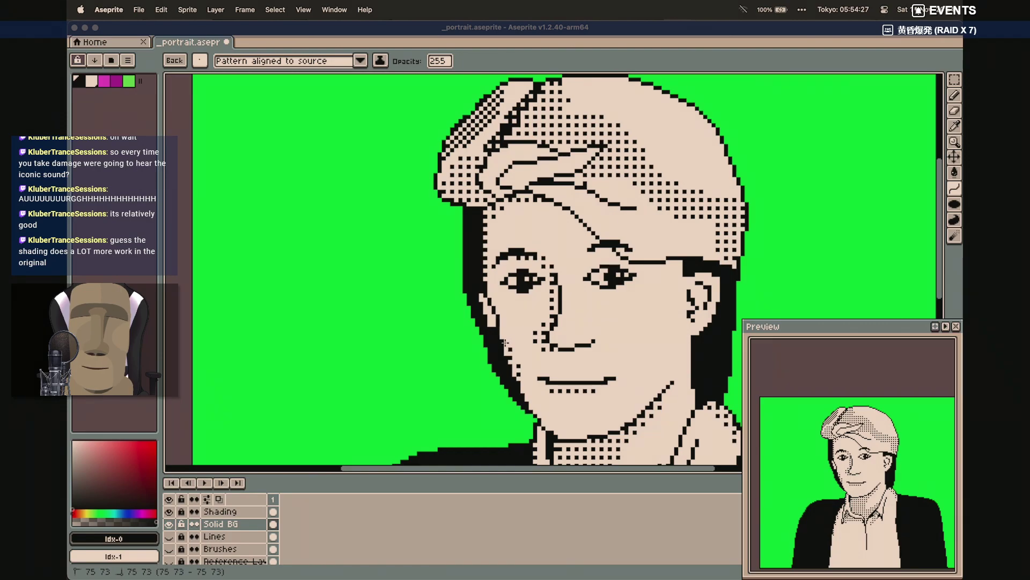
pyautogui.rightClick(530, 336)
pyautogui.rightClick(532, 339)
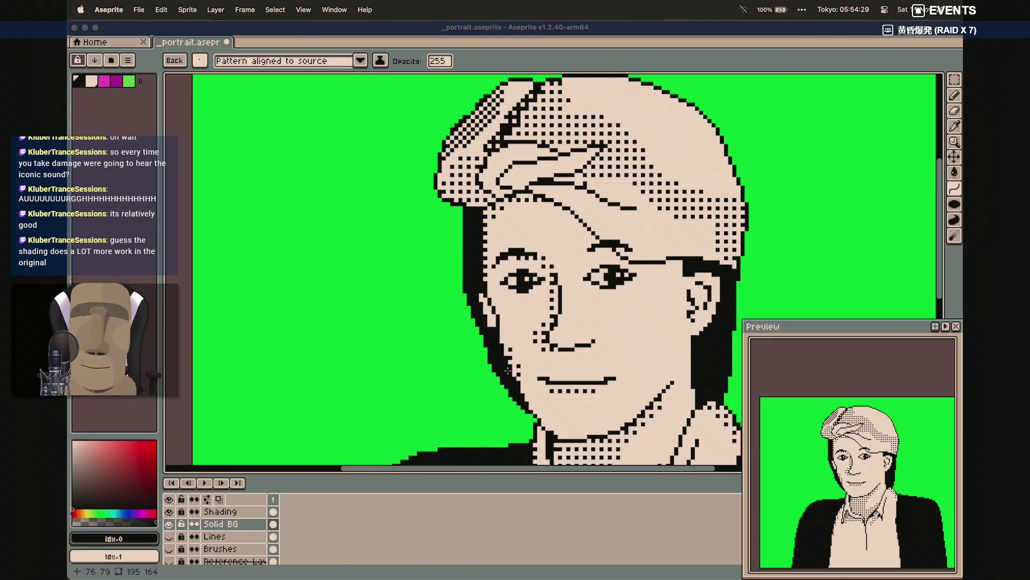
pyautogui.press('b')
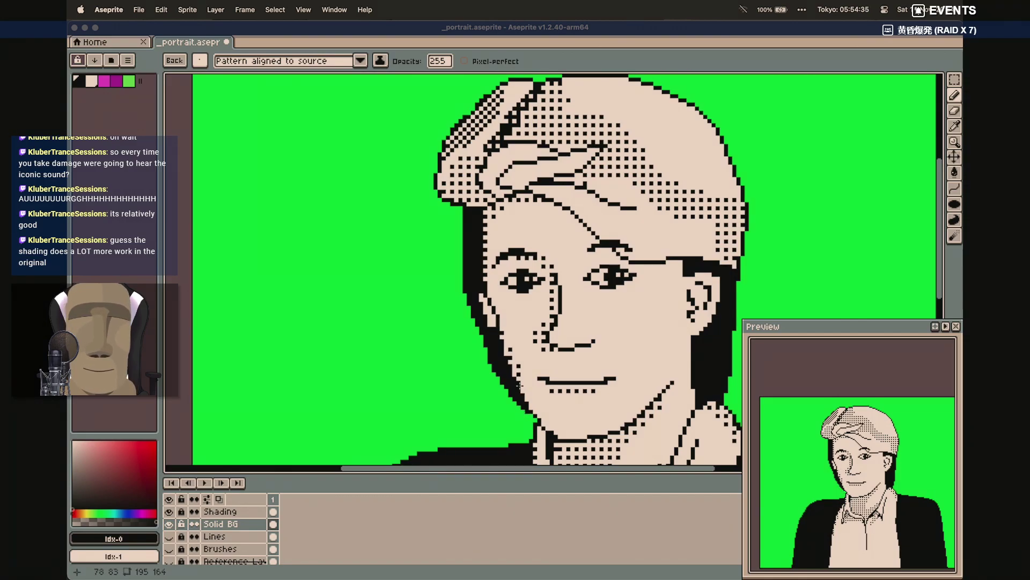
# Check the reference portrait in Preview, and darken the pupil of the eye nearer the ear with the 1 px square brush in Aseprite
pyautogui.moveTo(544, 572)
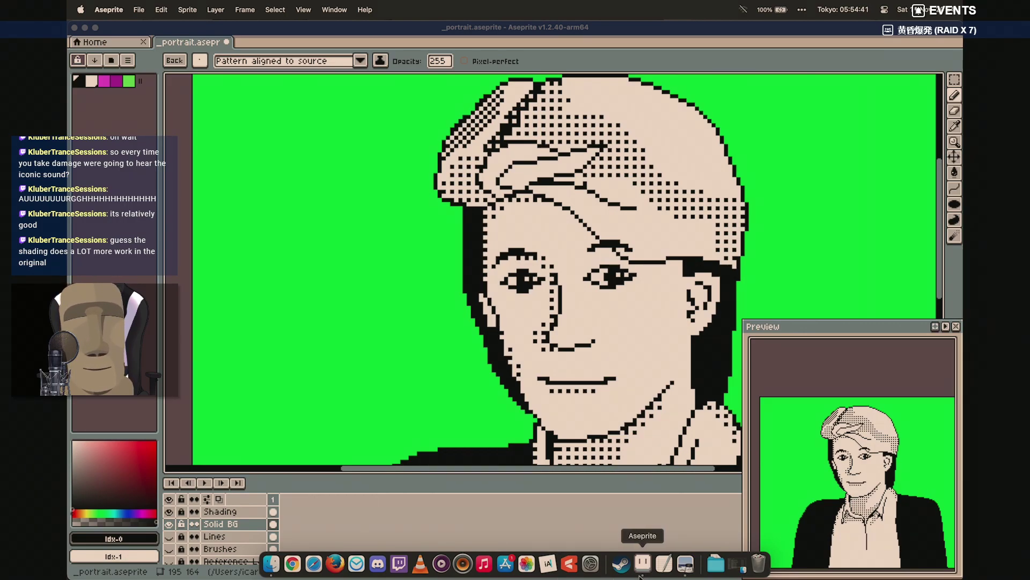
pyautogui.click(686, 565)
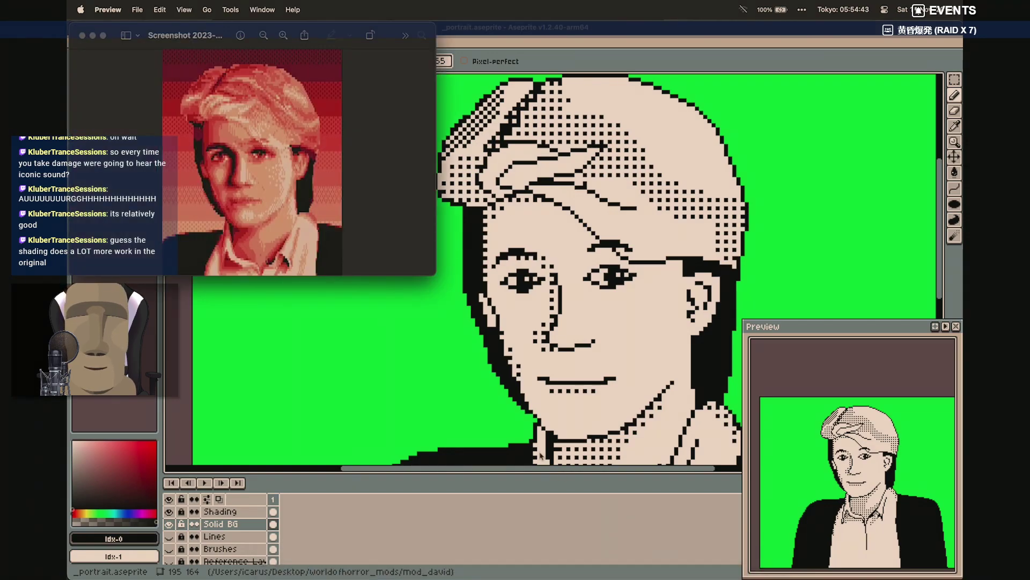
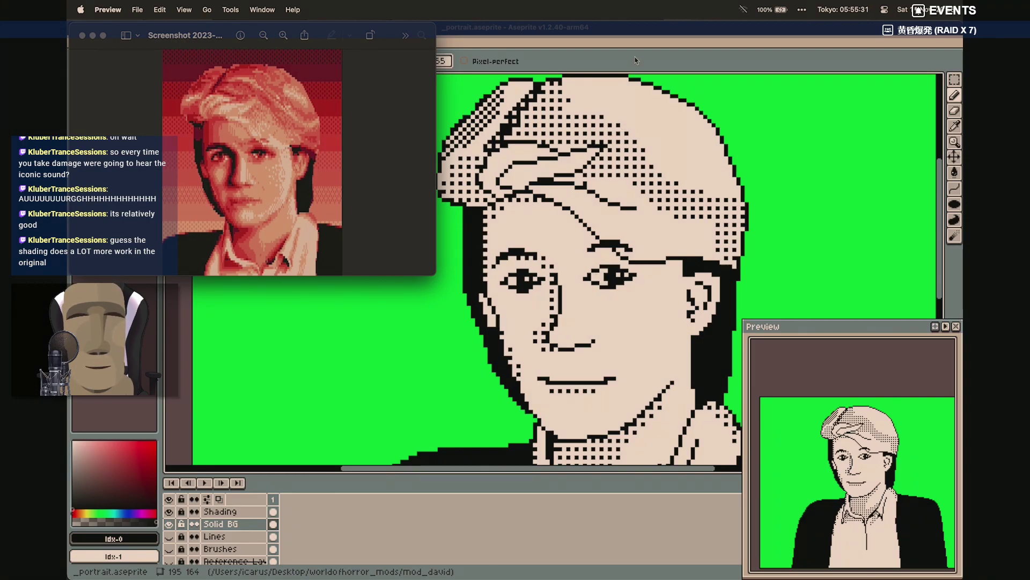
pyautogui.click(642, 33)
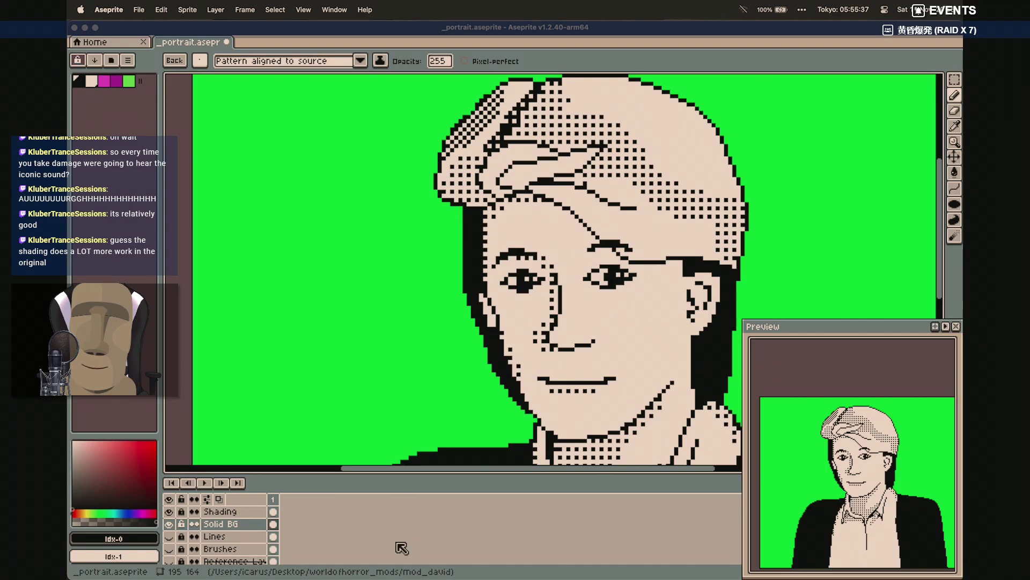
pyautogui.click(200, 60)
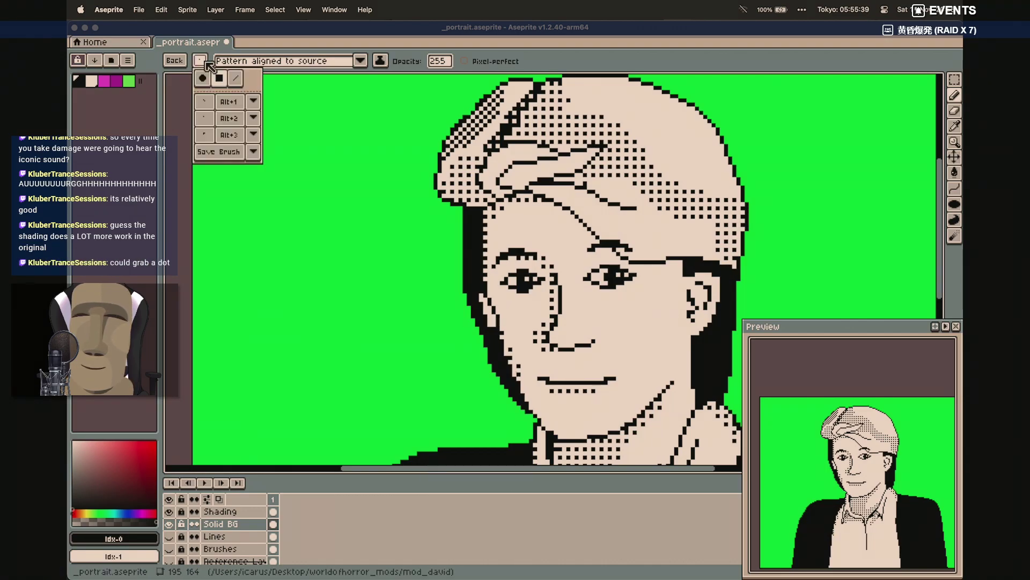
pyautogui.click(220, 79)
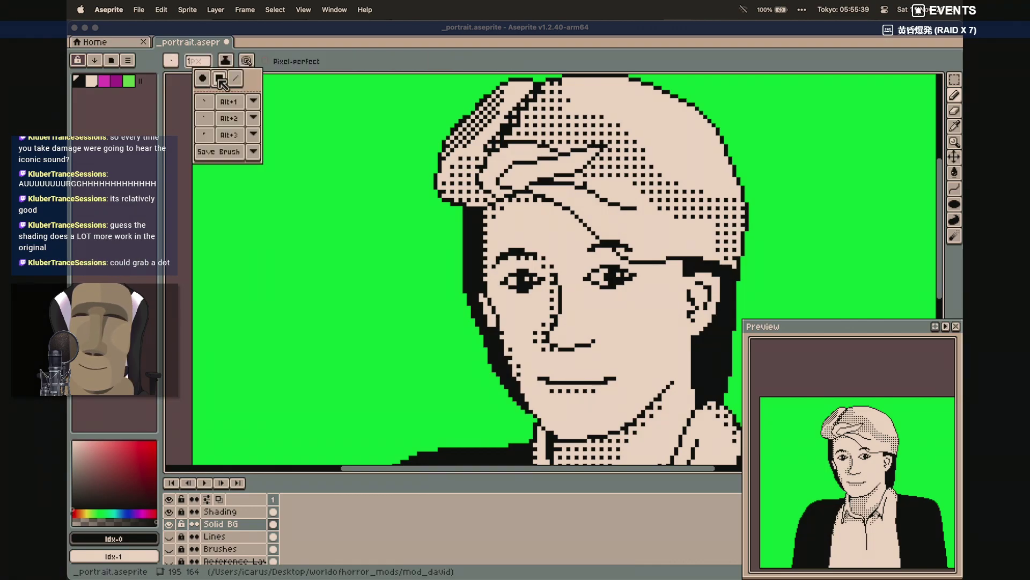
pyautogui.click(607, 273)
pyautogui.click(606, 281)
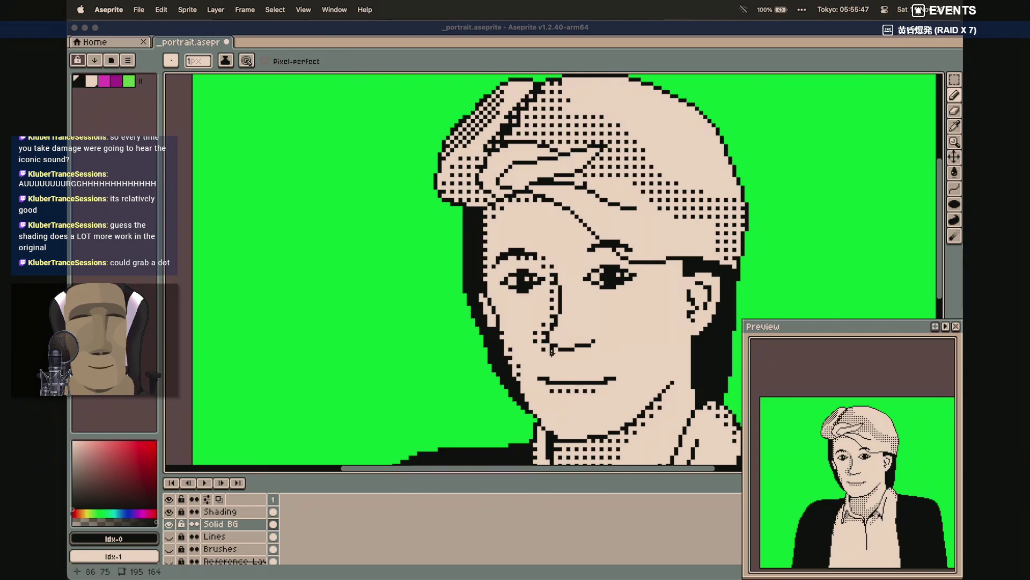
# Save the portrait file and lock the Solid BG layer
pyautogui.scroll(-3, 551, 352)
pyautogui.hscroll(2, 551, 353)
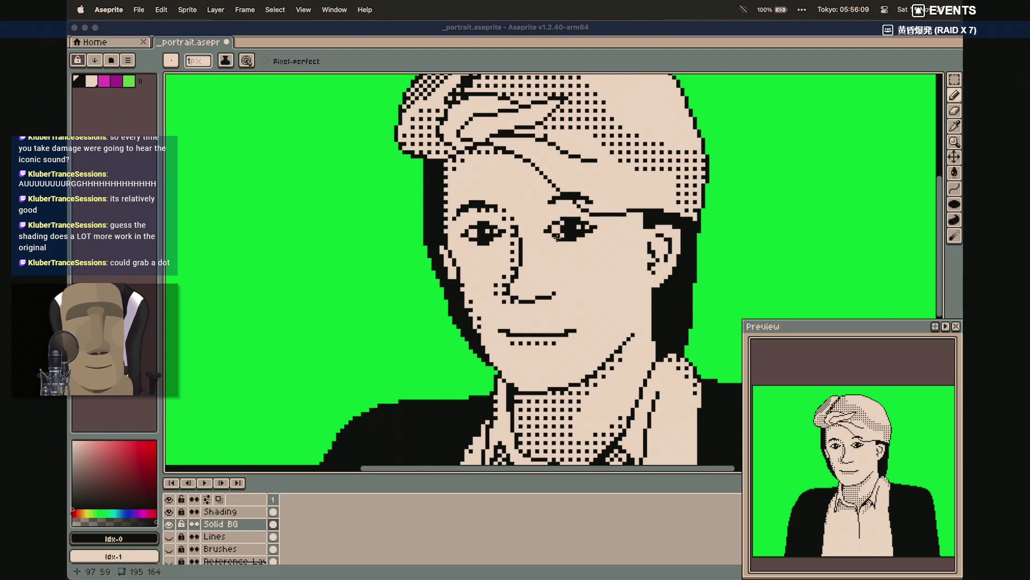
pyautogui.scroll(2, 583, 162)
pyautogui.press('super+s')
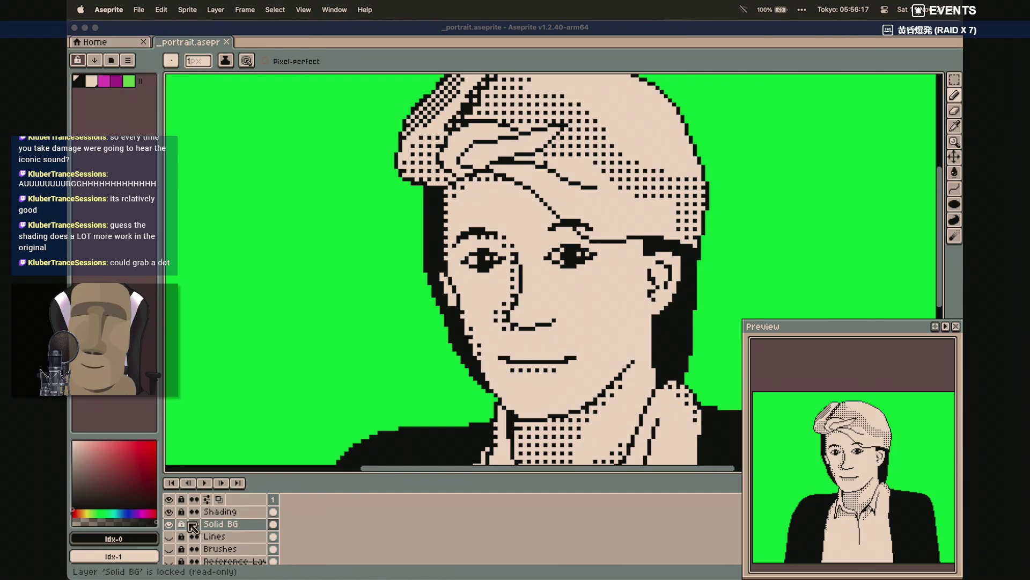
# Duplicate the Lines layer and rename the copy as Outlines
pyautogui.scroll(-1, 249, 530)
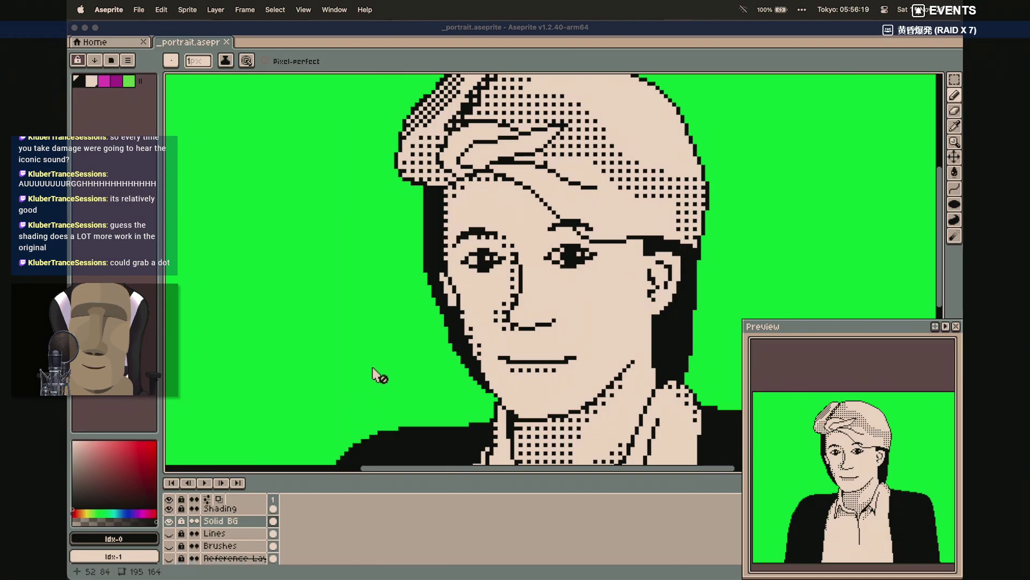
pyautogui.click(228, 533)
pyautogui.rightClick(230, 537)
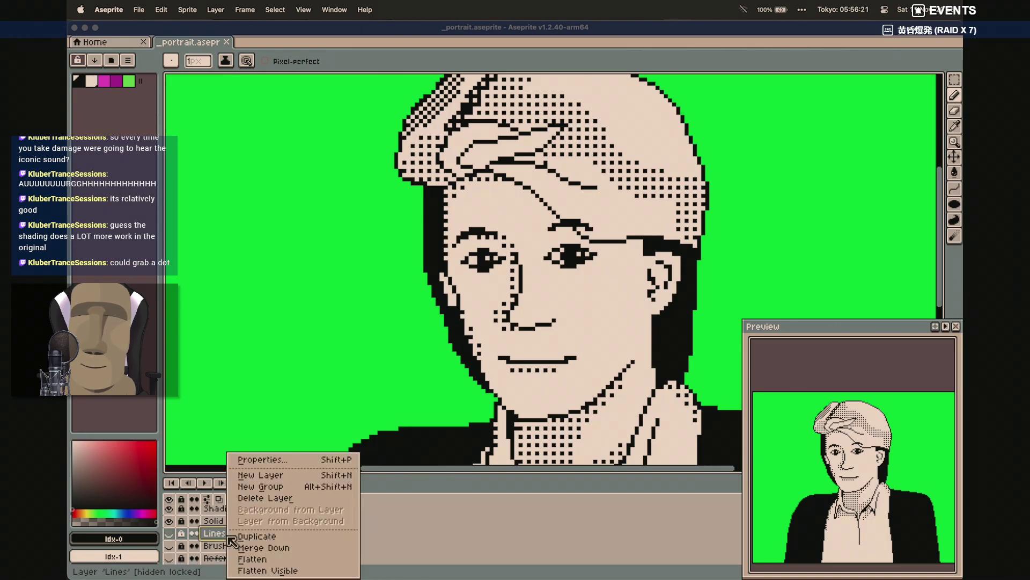
pyautogui.click(284, 534)
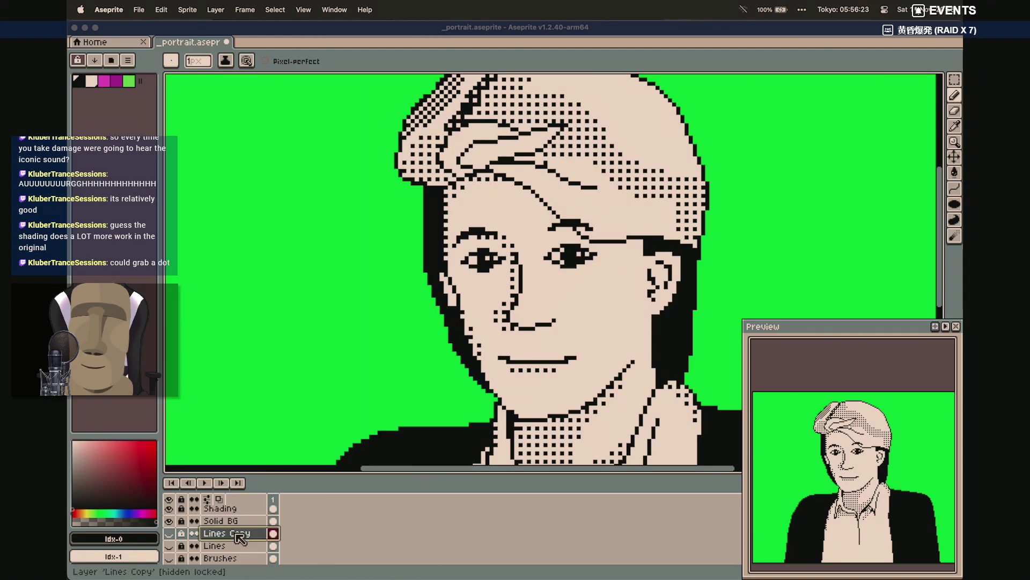
pyautogui.doubleClick(238, 534)
pyautogui.write('Outlines')
pyautogui.press('Return')
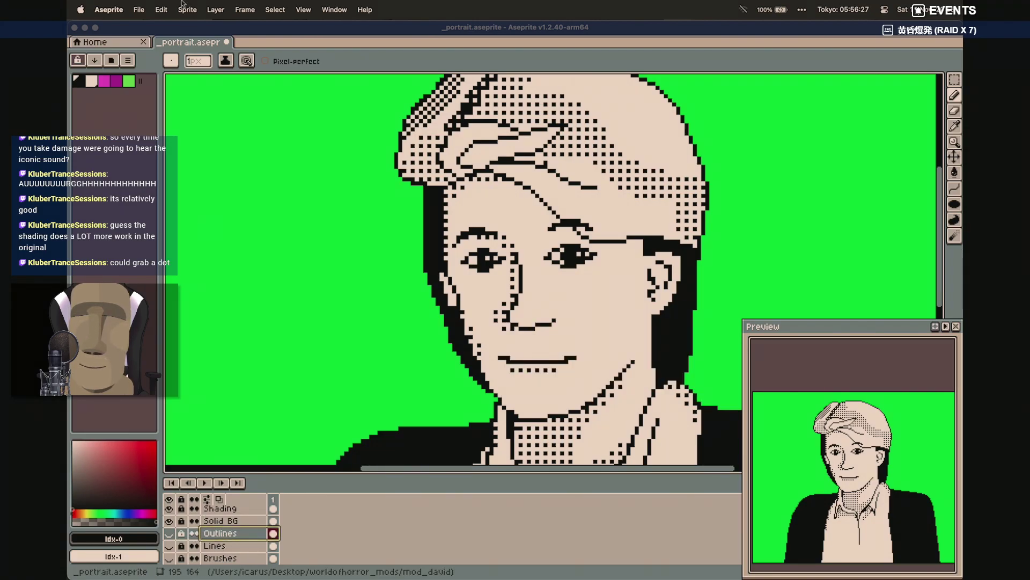
pyautogui.click(162, 9)
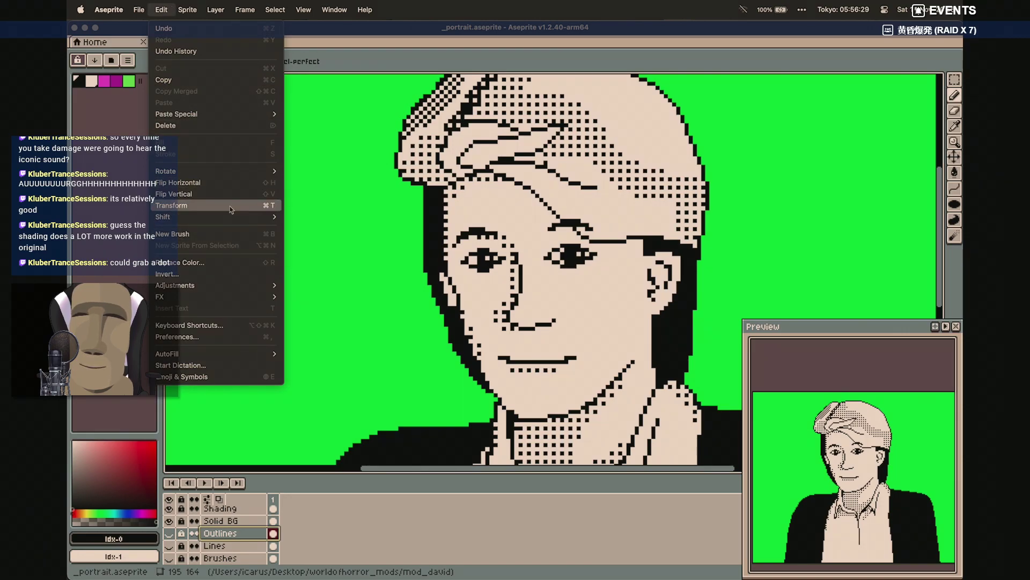
pyautogui.moveTo(234, 297)
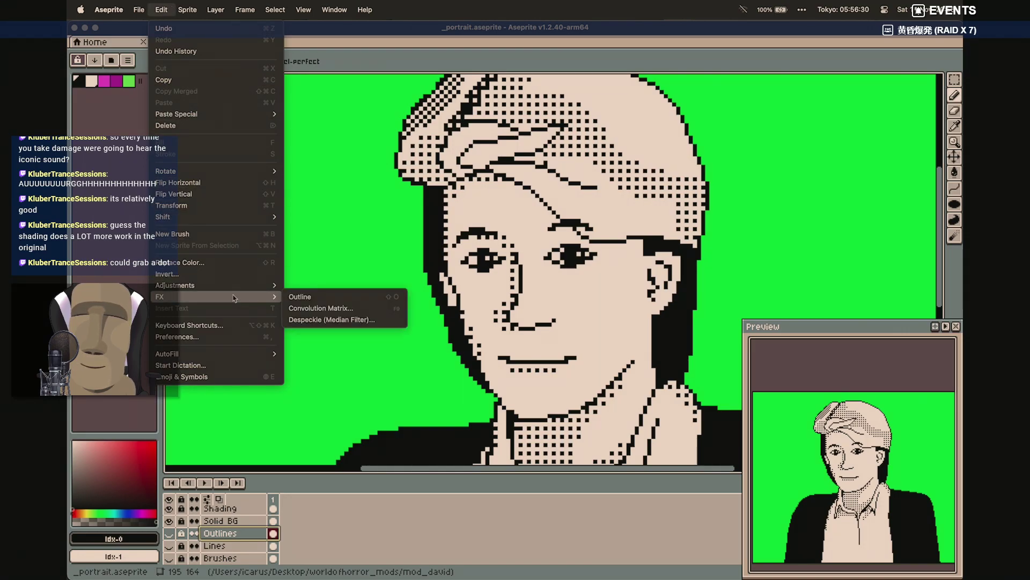
pyautogui.click(302, 296)
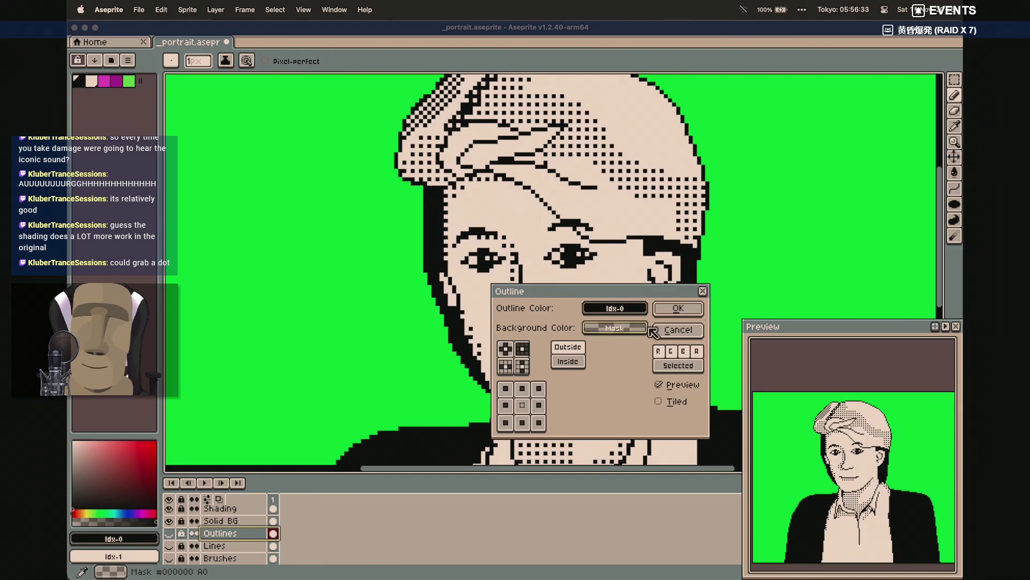
pyautogui.click(665, 338)
# Make the Outlines layer visible and try to add an outside outline to it in the beige palette color Idx-1
pyautogui.click(168, 533)
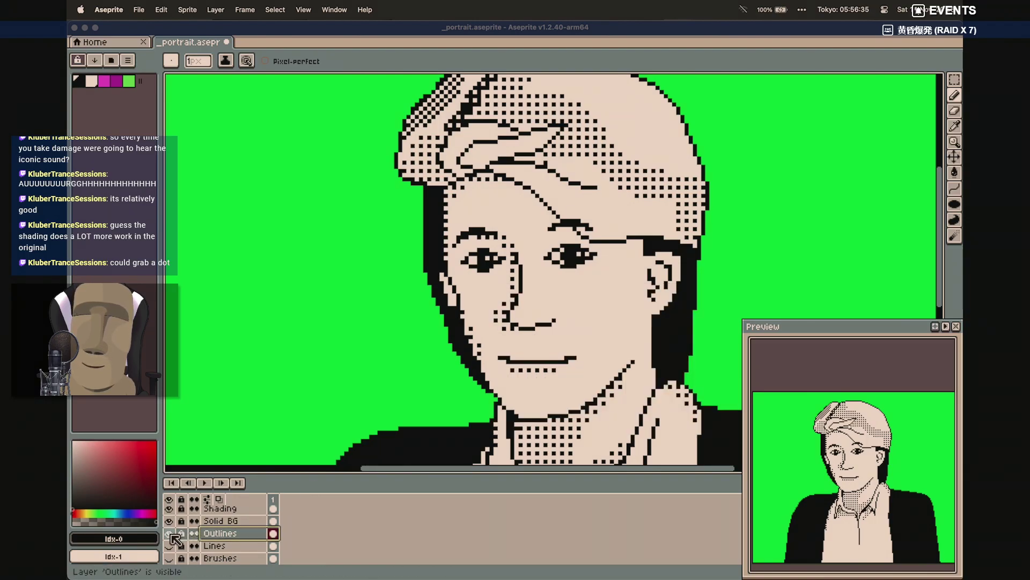
pyautogui.click(164, 8)
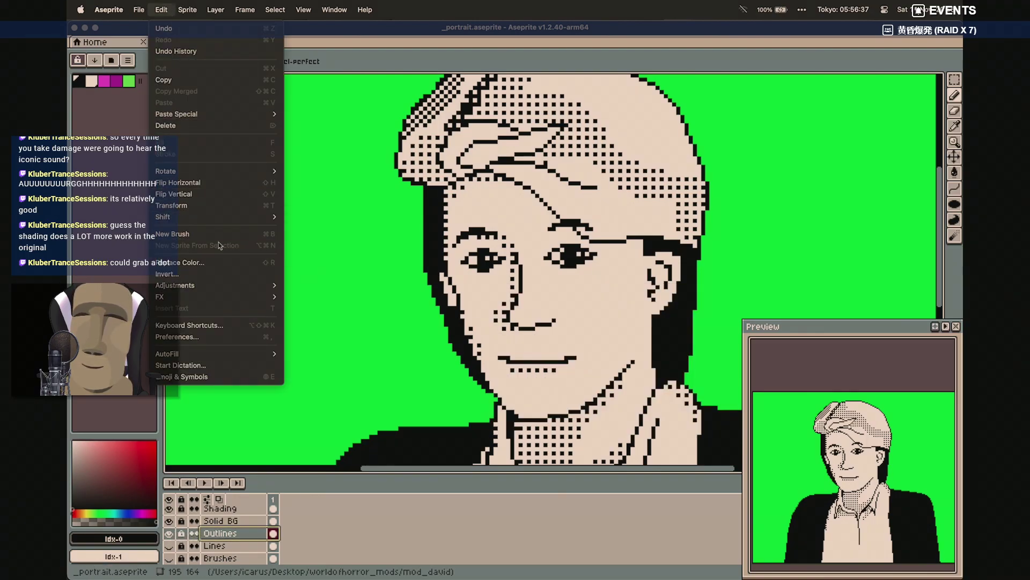
pyautogui.moveTo(251, 300)
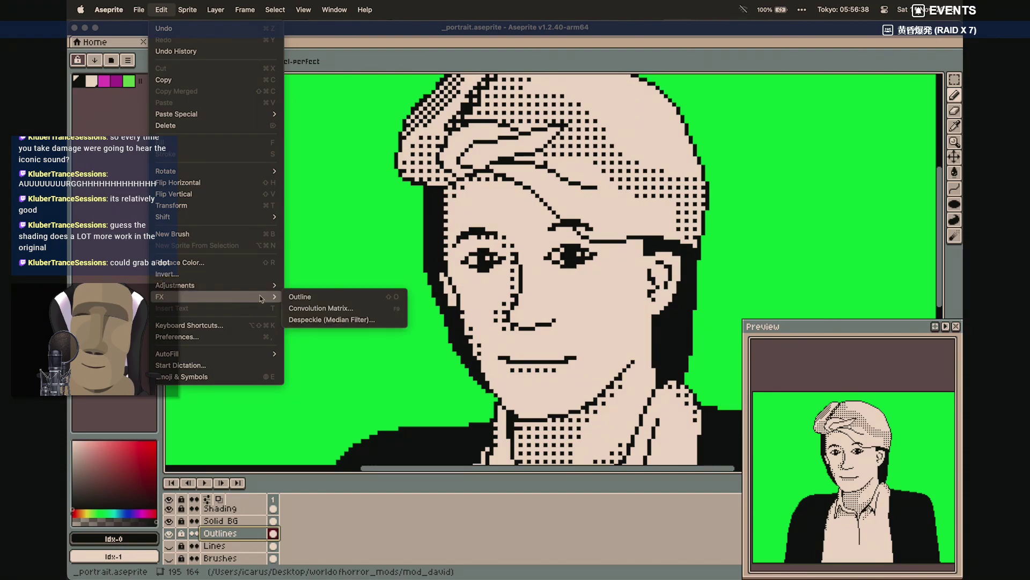
pyautogui.click(310, 297)
pyautogui.click(609, 310)
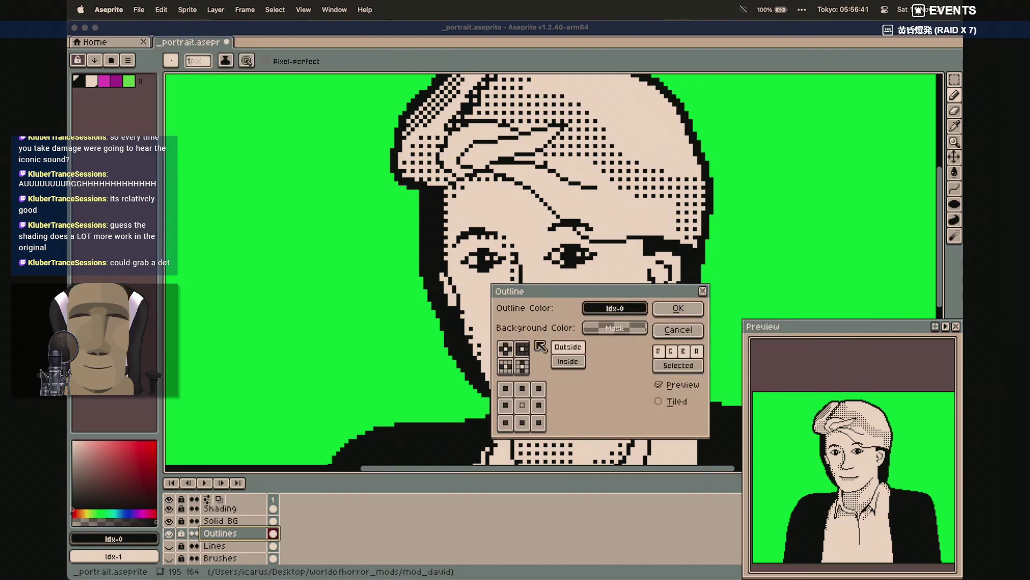
pyautogui.click(616, 301)
pyautogui.click(602, 351)
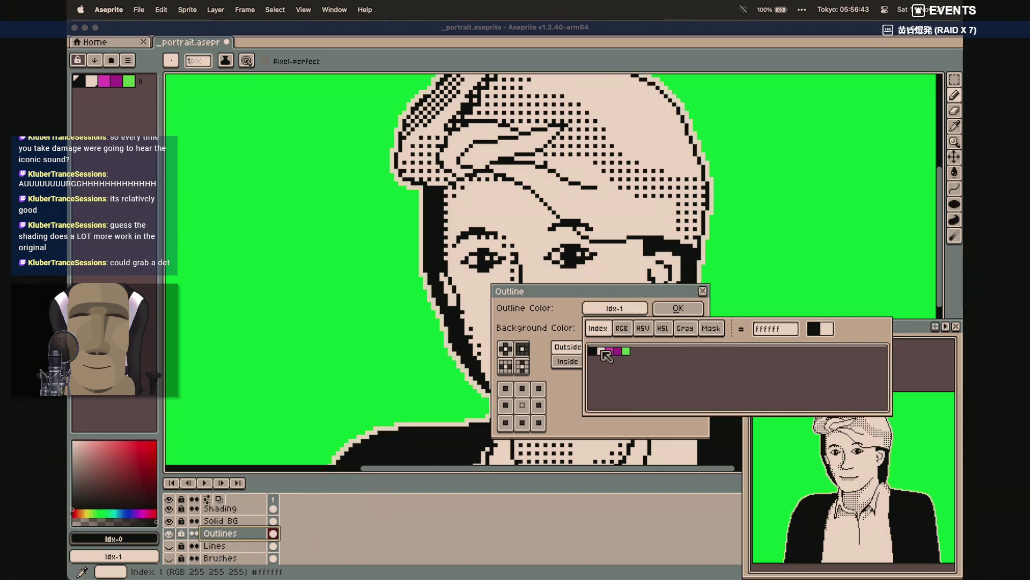
pyautogui.click(710, 328)
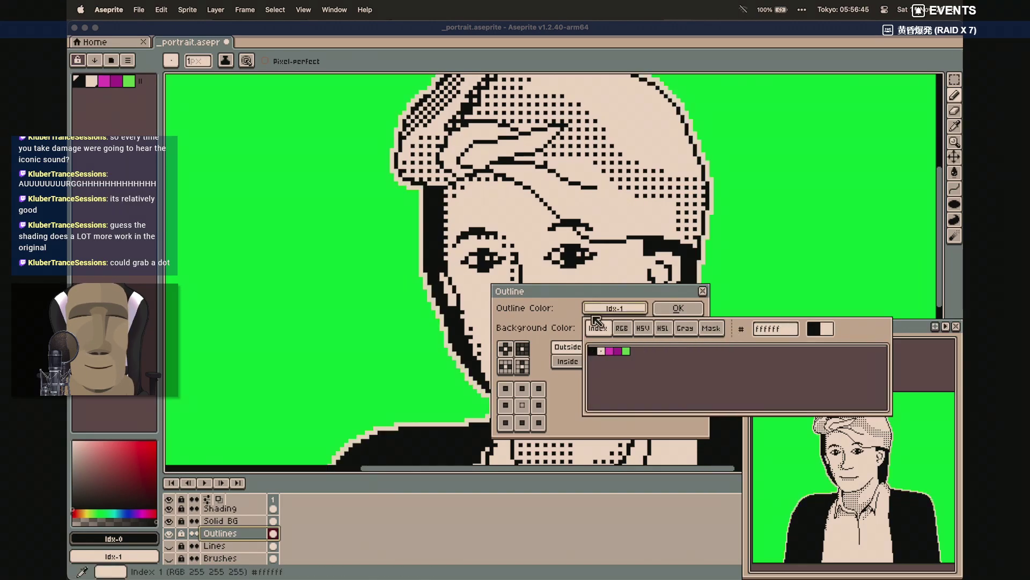
pyautogui.click(675, 307)
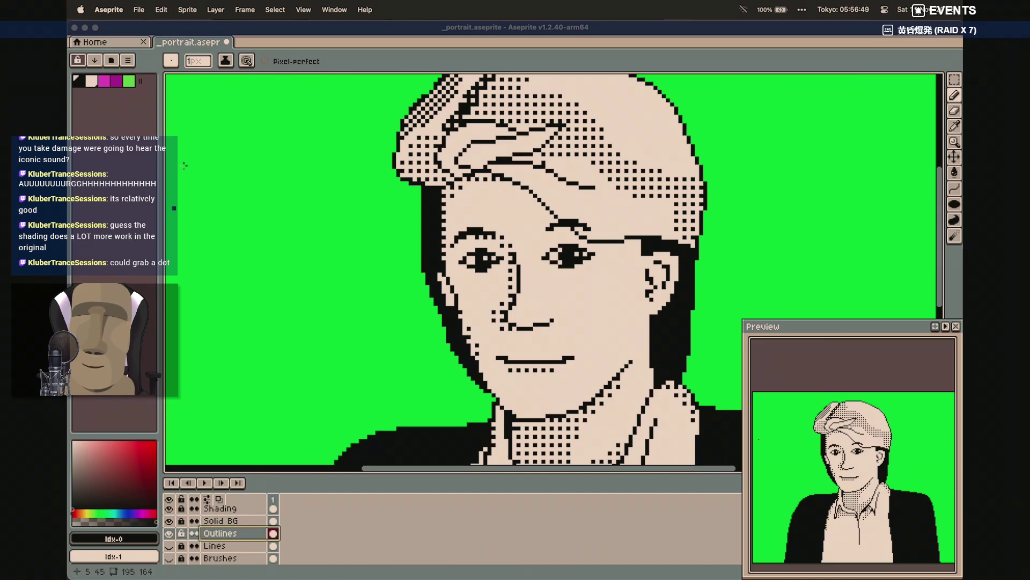
# Apply an outside Outline effect to the unlocked Outlines layer in the beige palette color Idx-1, and inspect it around the whole figure
pyautogui.click(160, 9)
pyautogui.moveTo(257, 296)
pyautogui.click(298, 297)
pyautogui.click(614, 327)
pyautogui.click(604, 333)
pyautogui.click(613, 310)
pyautogui.click(602, 351)
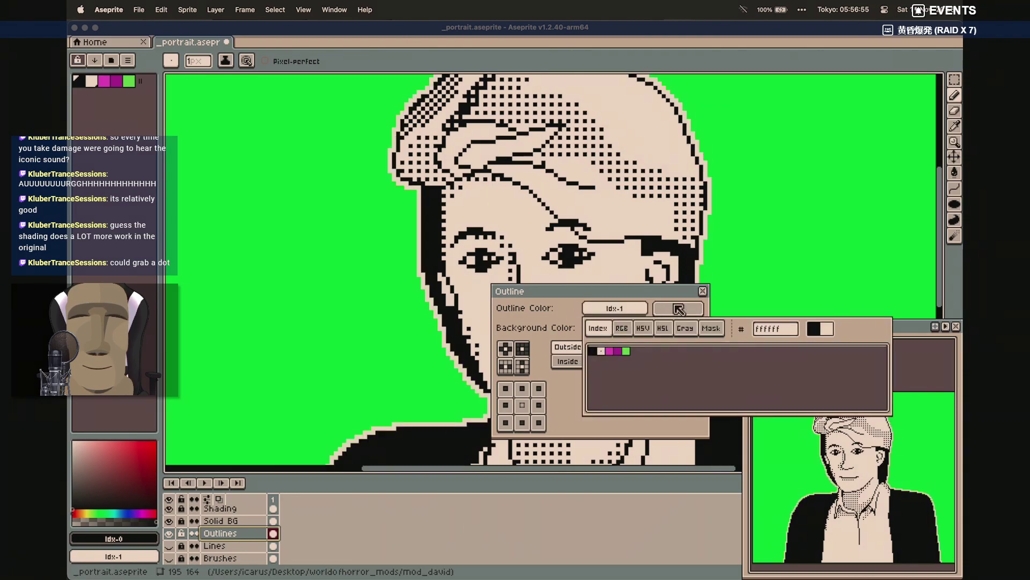
pyautogui.press('Return')
pyautogui.scroll(-5, 503, 333)
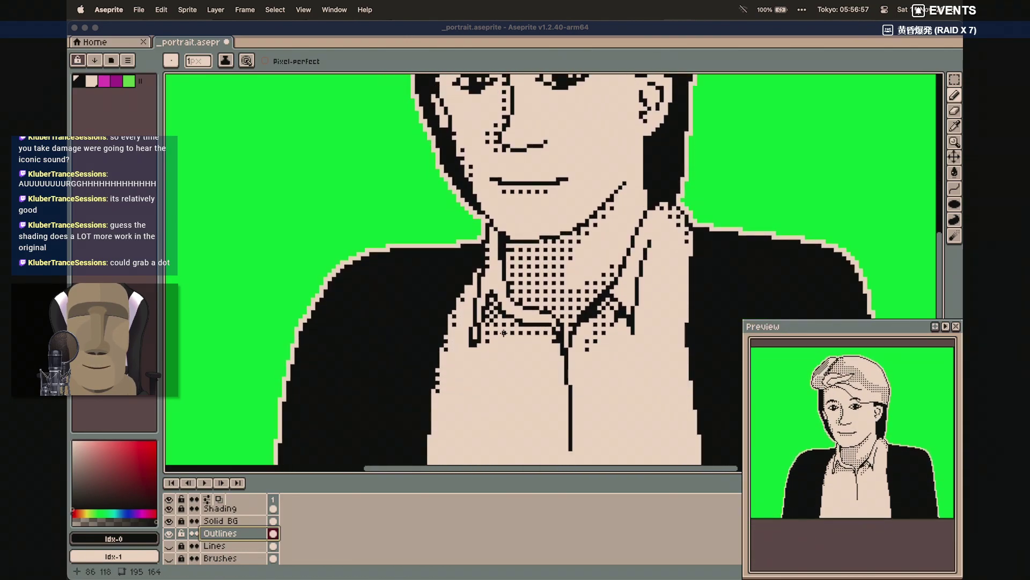
pyautogui.scroll(-5, 504, 333)
pyautogui.hscroll(3, 504, 332)
pyautogui.scroll(10, 503, 333)
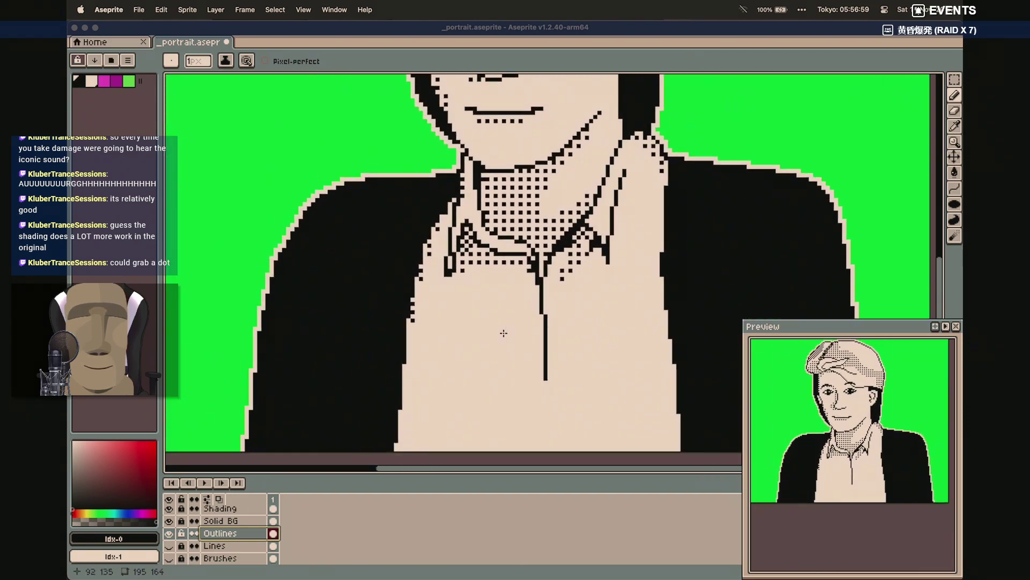
# Save the portrait file with its finished beige outline
pyautogui.scroll(3, 504, 333)
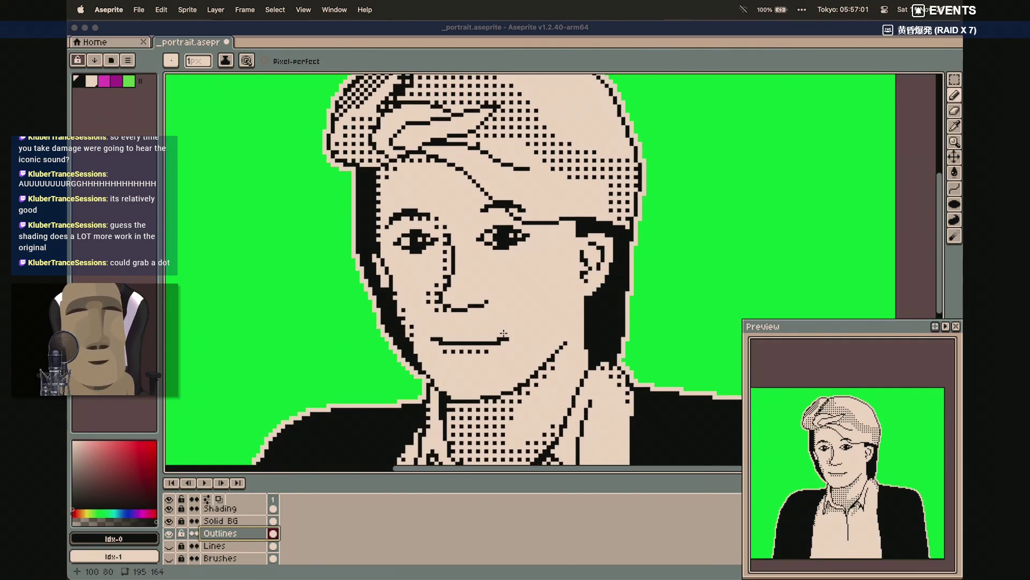
pyautogui.press('super+s')
pyautogui.scroll(1, 227, 525)
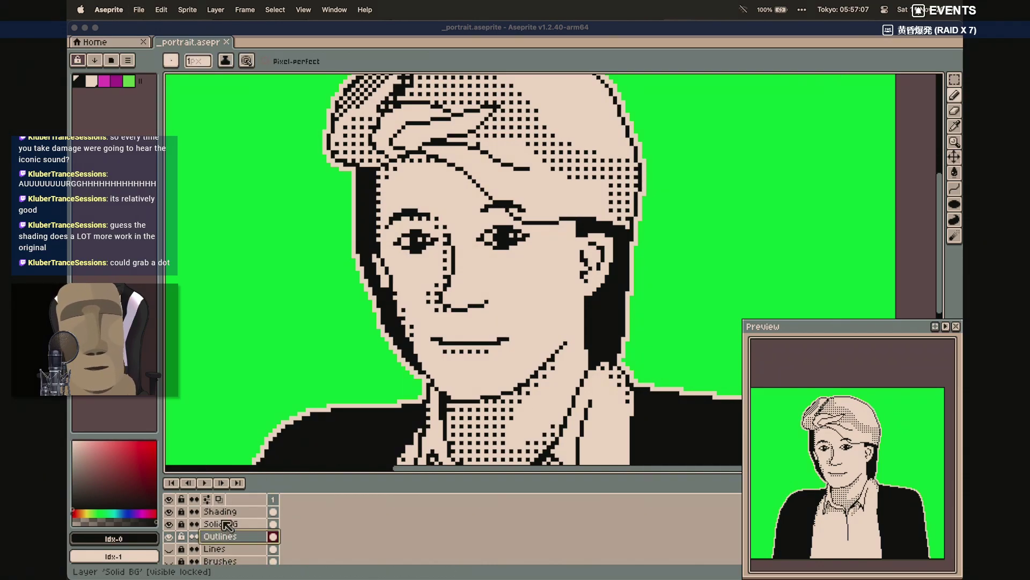
# Put the Shading, Solid BG, Outlines and Lines layers together into a new layer group
pyautogui.scroll(-3, 232, 523)
pyautogui.scroll(3, 232, 523)
pyautogui.scroll(-2, 231, 524)
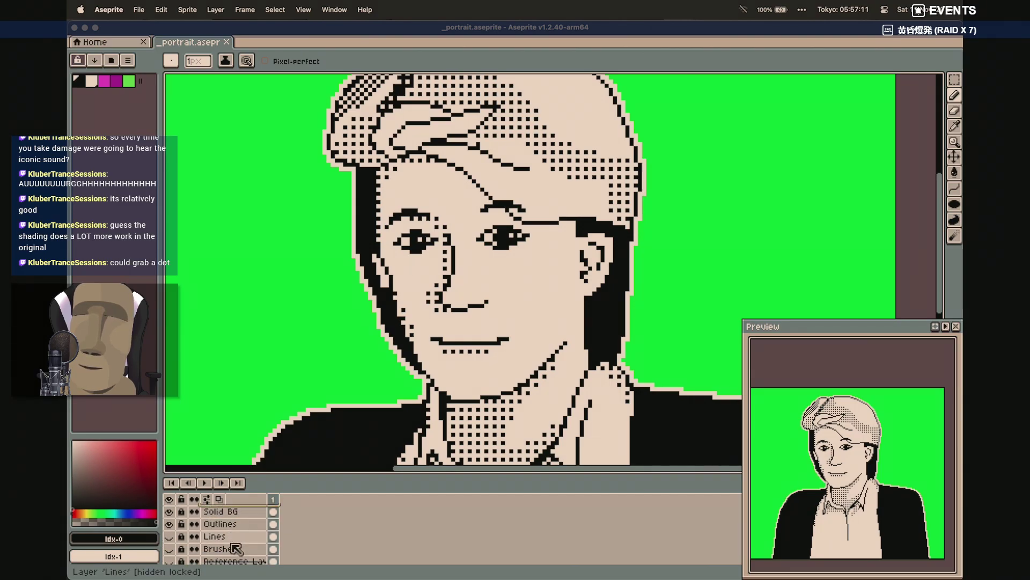
pyautogui.keyDown('super'); pyautogui.click(231, 540); pyautogui.keyUp('super')
pyautogui.scroll(1, 231, 533)
pyautogui.click(236, 524)
pyautogui.moveTo(238, 521); pyautogui.dragTo(226, 548)
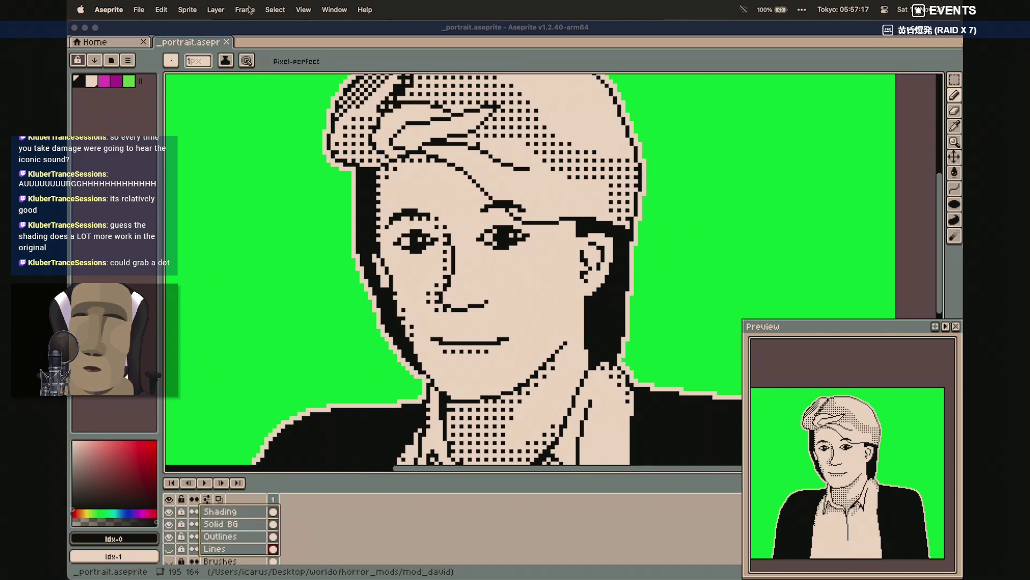
pyautogui.click(217, 10)
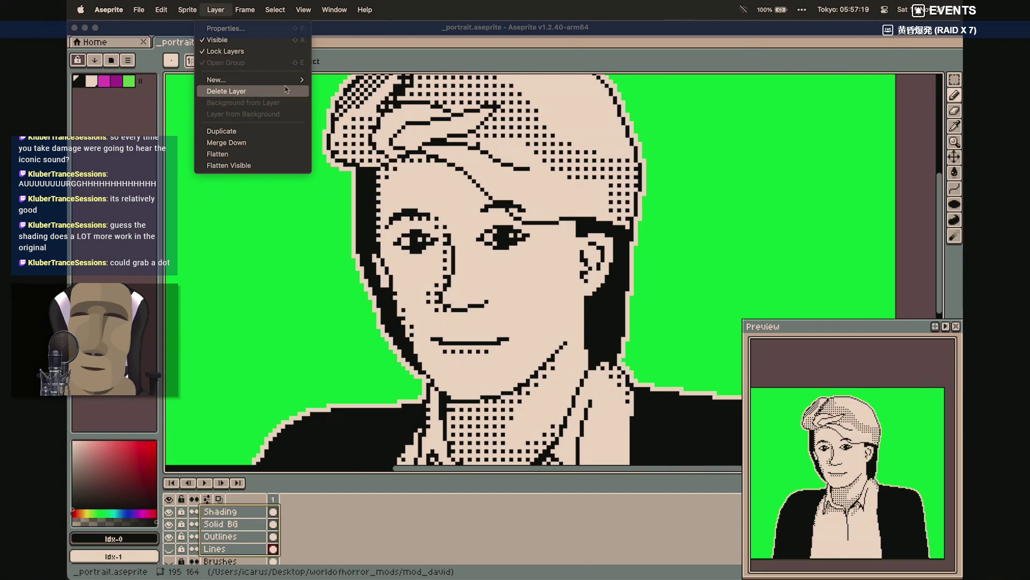
pyautogui.moveTo(289, 81)
pyautogui.click(343, 91)
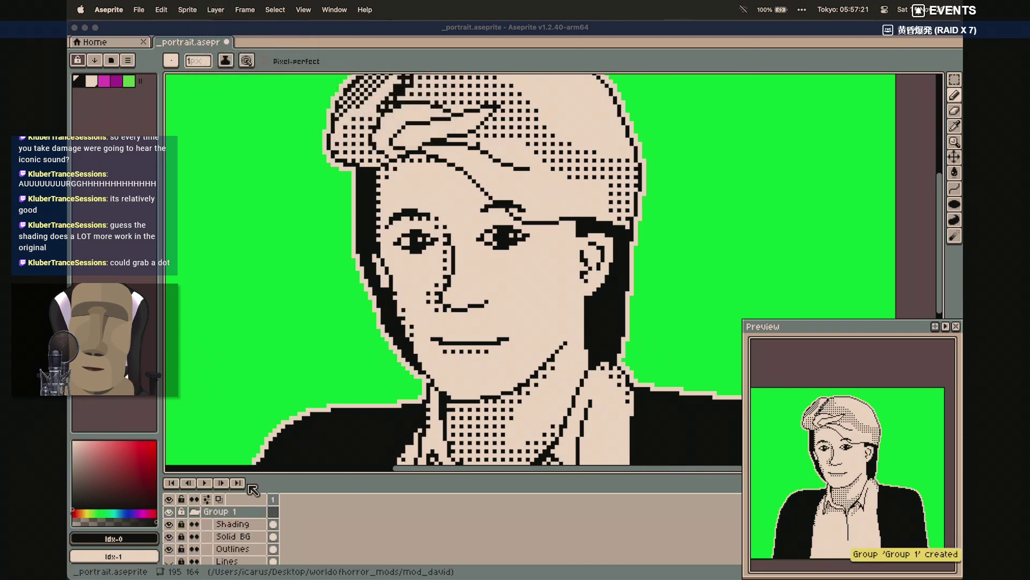
# Rename the new layer group as Main and collapse it in the layer list
pyautogui.doubleClick(234, 511)
pyautogui.write('Main')
pyautogui.press('Return')
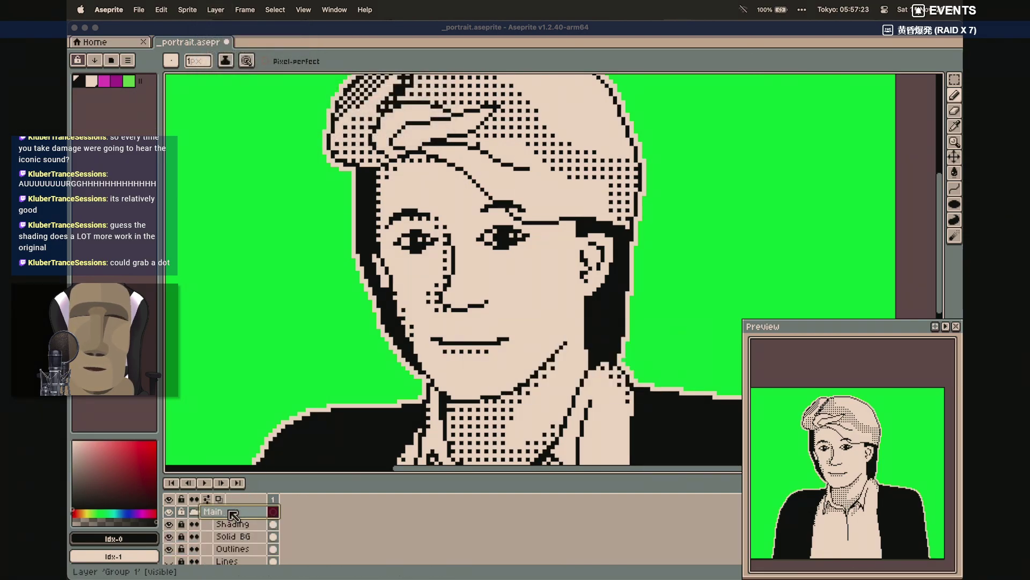
pyautogui.click(194, 512)
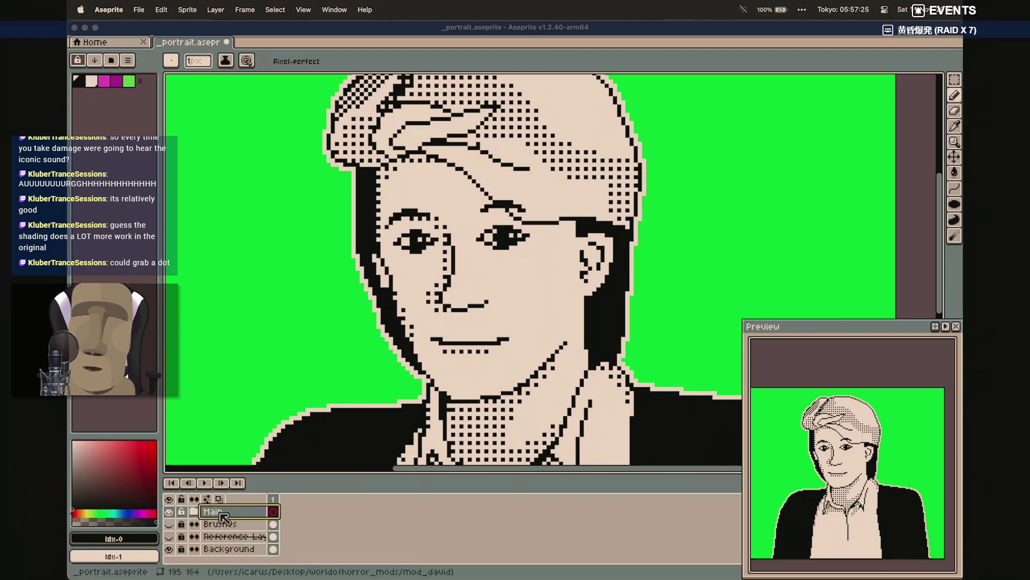
# Check the Main group by switching its visibility off and on and viewing its layer properties
pyautogui.click(169, 512)
pyautogui.click(169, 512)
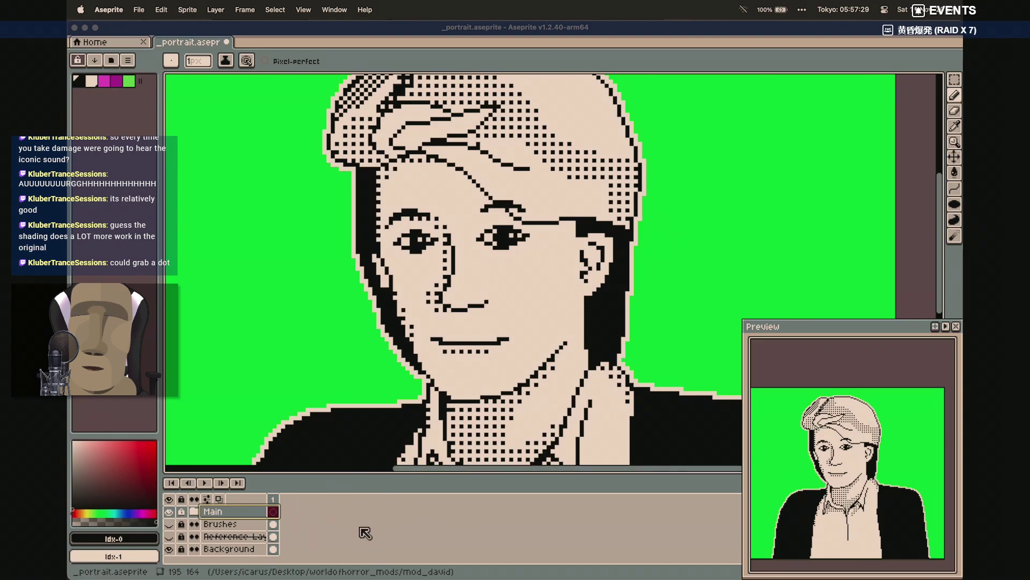
pyautogui.doubleClick(216, 513)
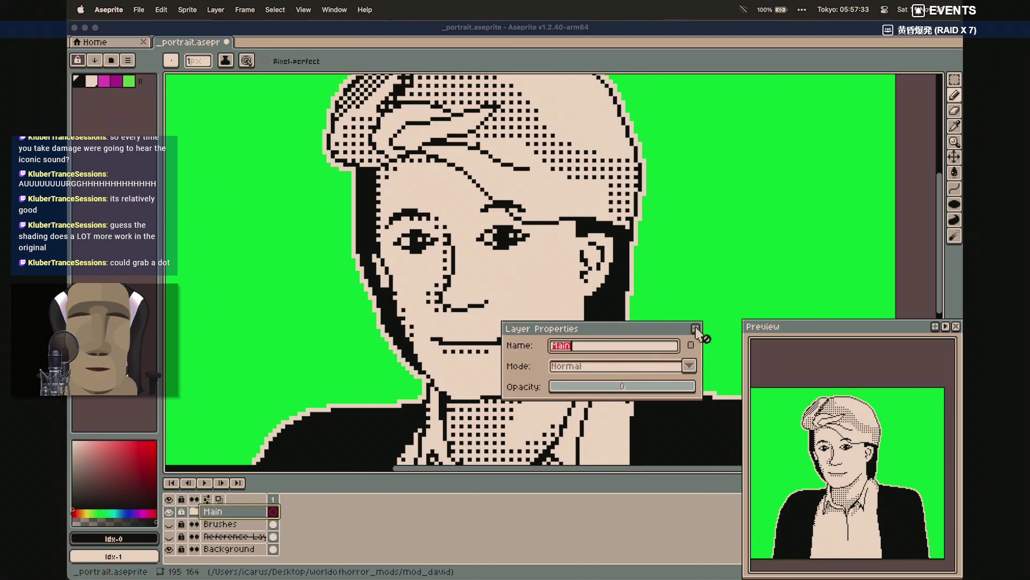
pyautogui.click(696, 329)
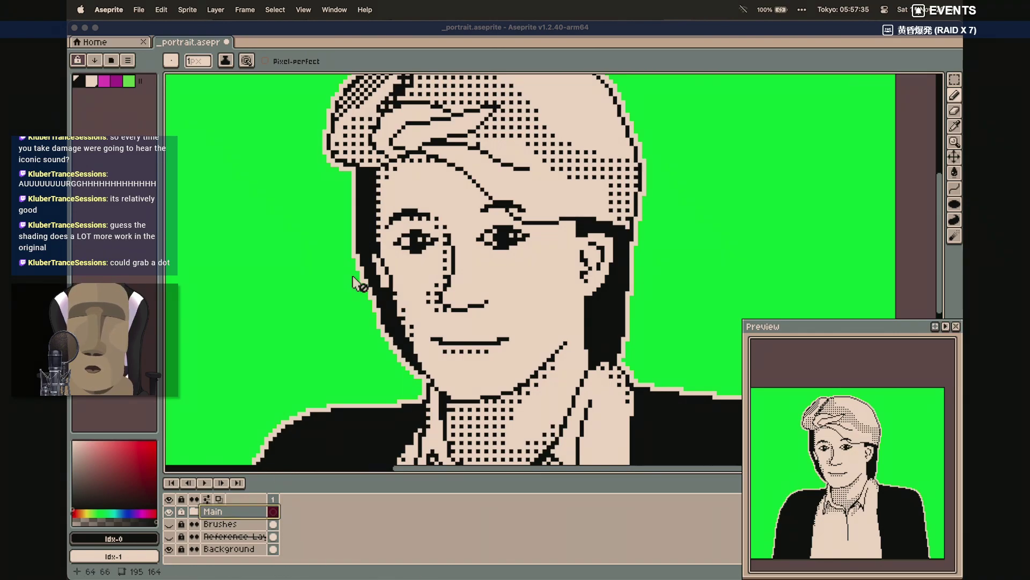
# Add a new layer above the Main group and name it Low Reason
pyautogui.click(216, 10)
pyautogui.moveTo(248, 80)
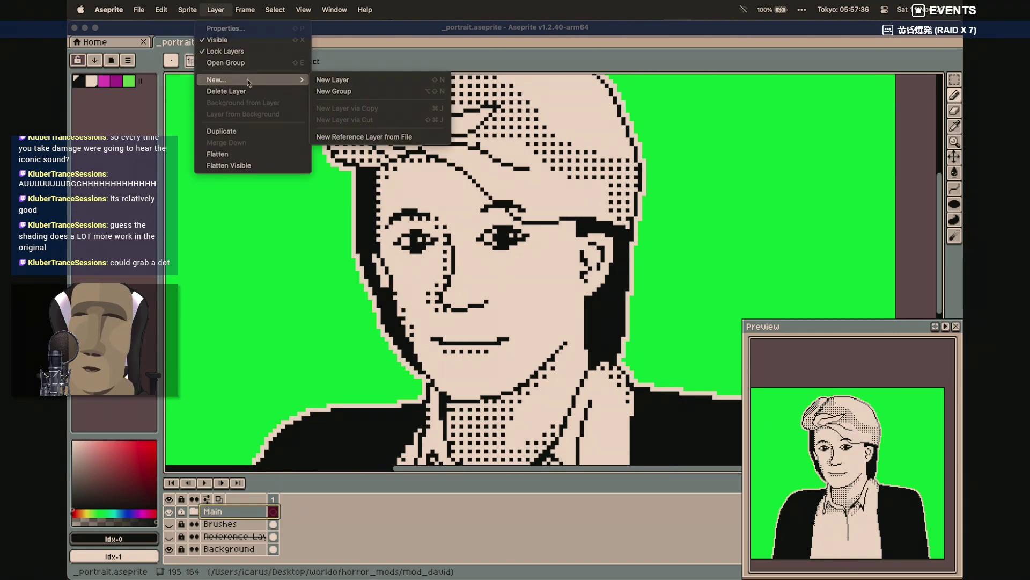
pyautogui.click(340, 81)
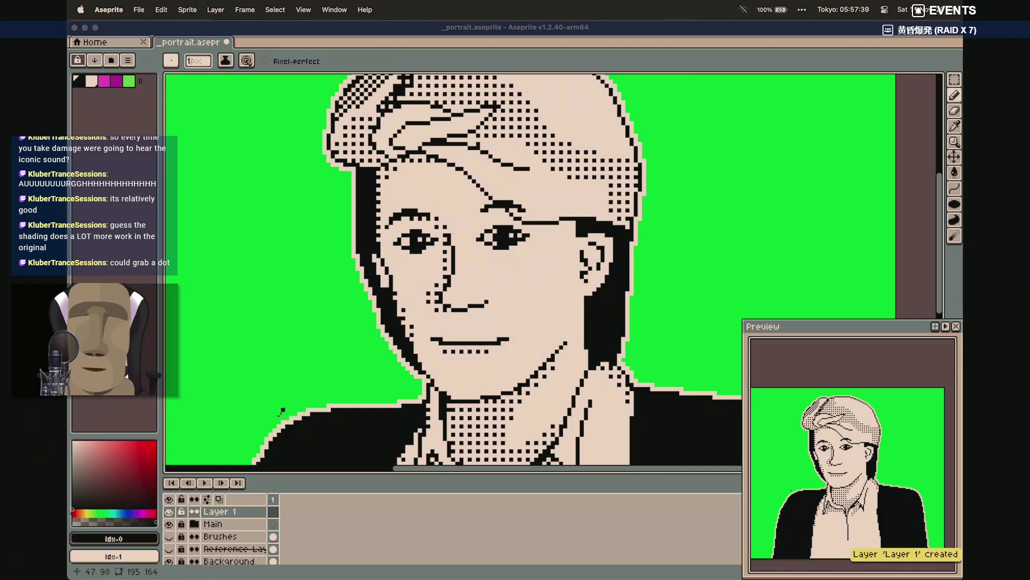
pyautogui.doubleClick(231, 514)
pyautogui.write('Low ')
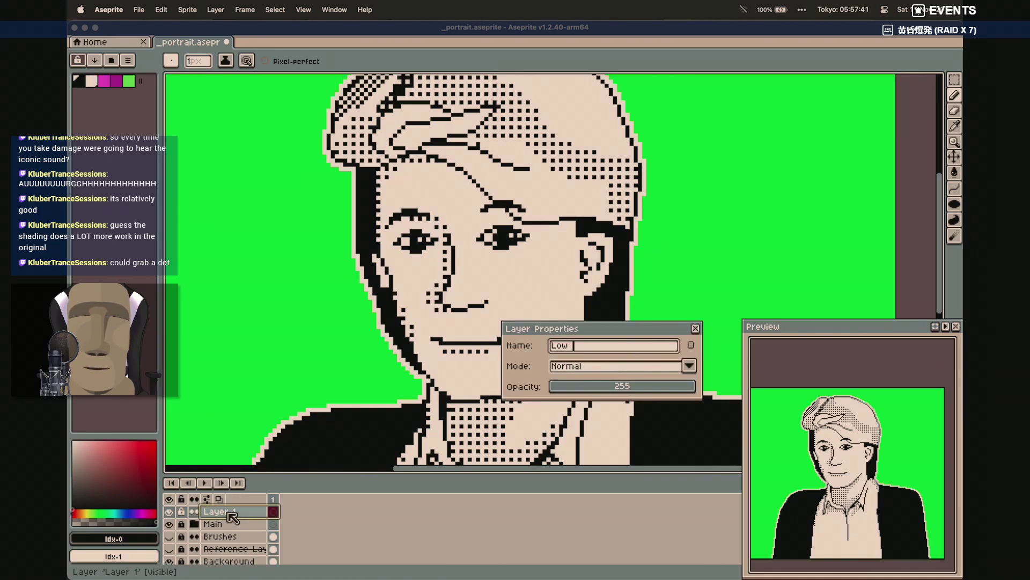
pyautogui.write('reasason')
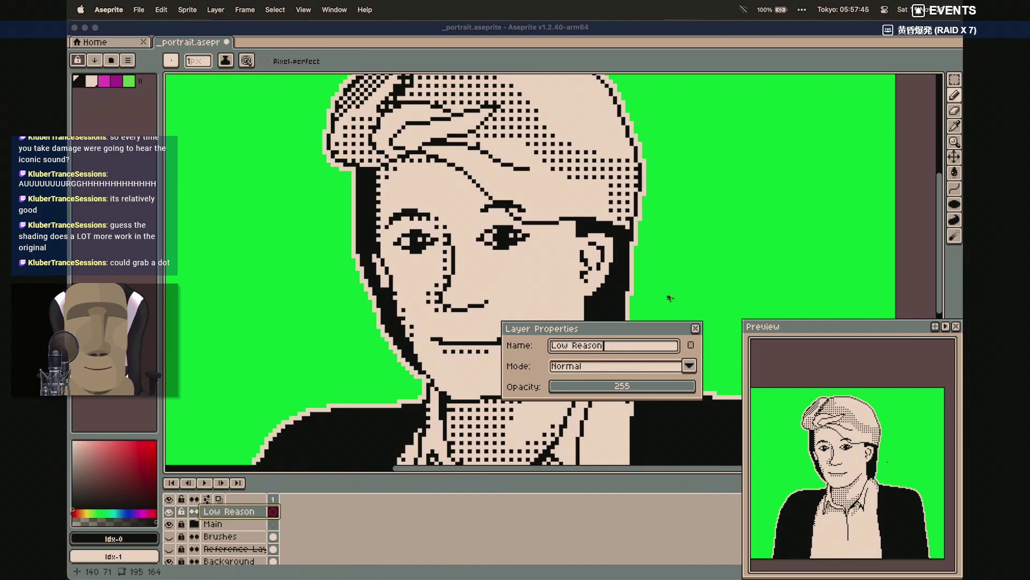
pyautogui.click(696, 328)
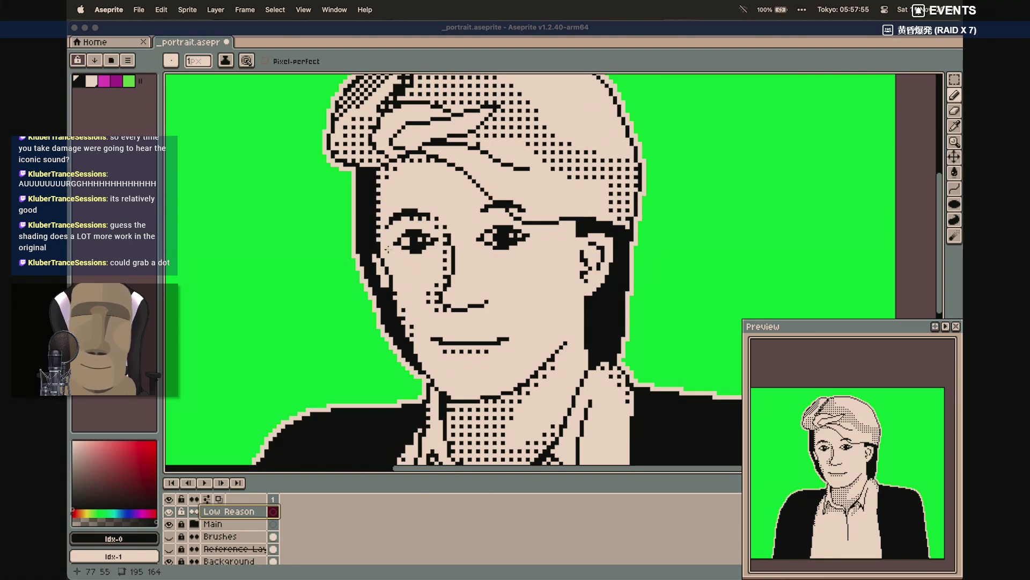
# Choose the second saved custom brush and dither black shading beside the eye nearest the dark hair edge
pyautogui.click(171, 61)
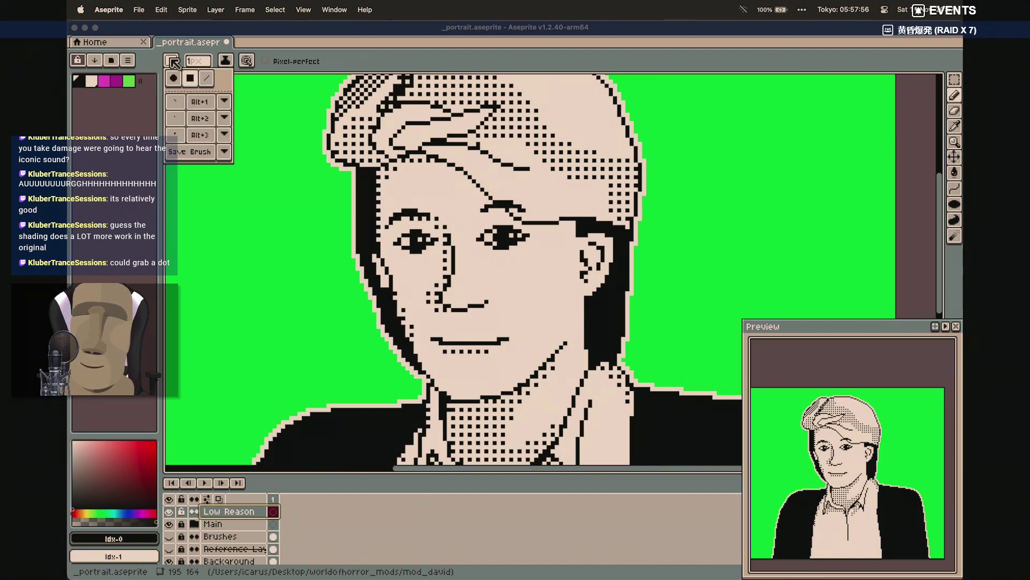
pyautogui.click(175, 118)
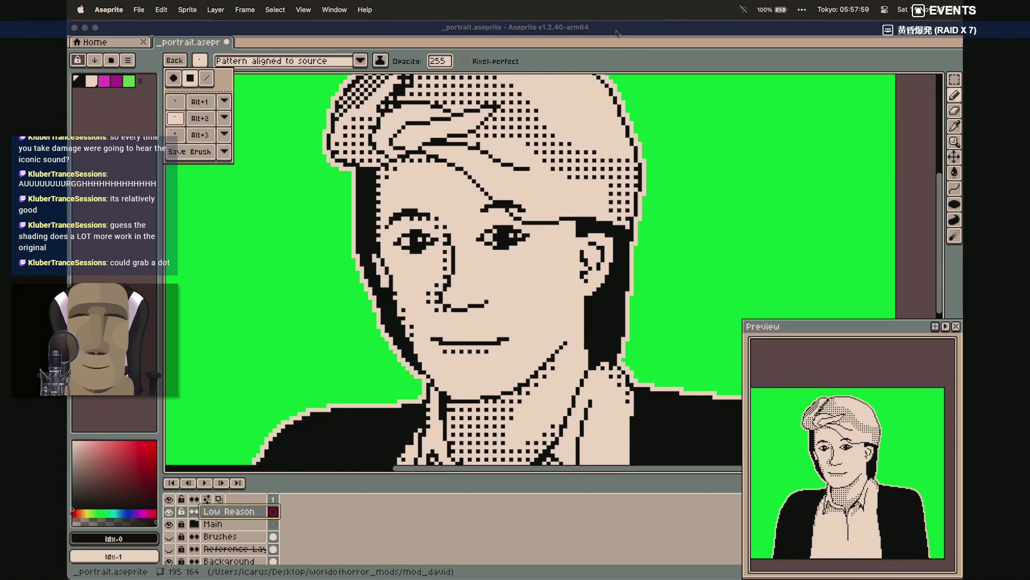
pyautogui.click(207, 58)
pyautogui.click(208, 60)
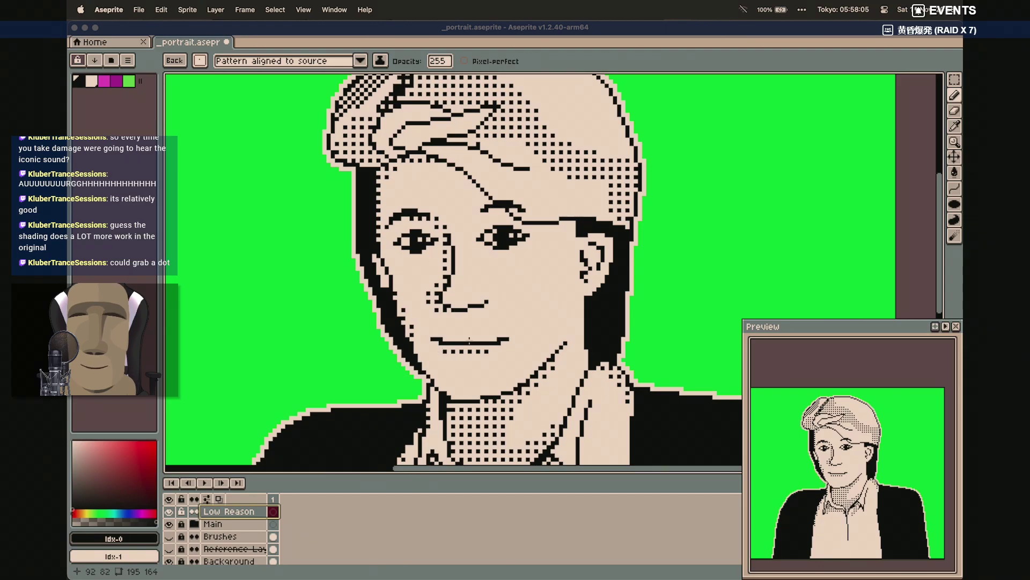
pyautogui.click(392, 269)
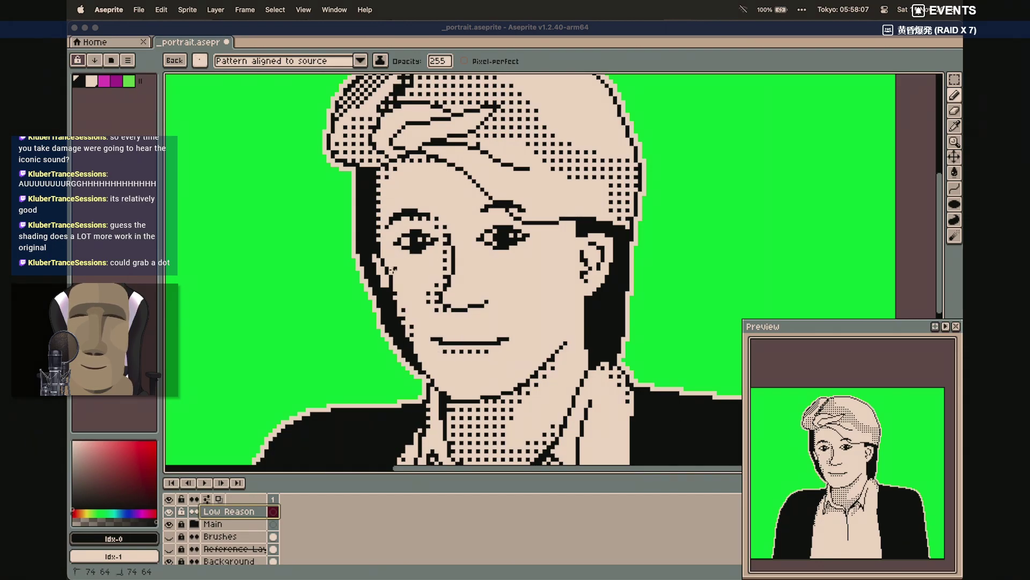
pyautogui.moveTo(387, 239); pyautogui.dragTo(394, 233)
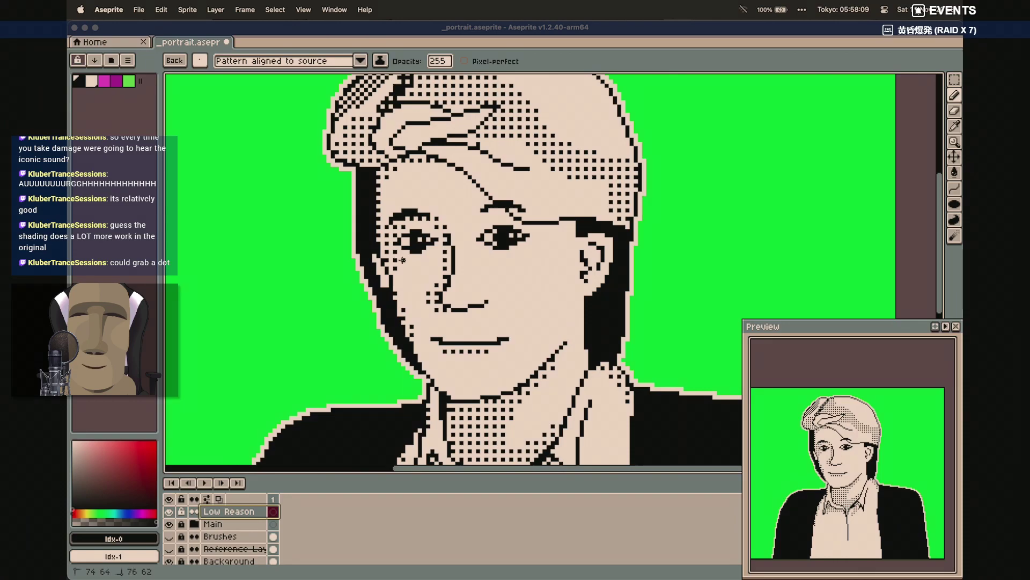
# Extend the black dithered shading over the forehead, around both eyes and across to the ear, undoing stray strokes
pyautogui.moveTo(464, 262); pyautogui.dragTo(559, 262)
pyautogui.moveTo(461, 244)
pyautogui.mouseDown()
pyautogui.moveTo(435, 251)
pyautogui.moveTo(460, 238)
pyautogui.moveTo(453, 220)
pyautogui.moveTo(414, 223)
pyautogui.moveTo(442, 226)
pyautogui.moveTo(426, 198)
pyautogui.moveTo(391, 211)
pyautogui.moveTo(447, 206)
pyautogui.moveTo(384, 188)
pyautogui.moveTo(385, 200)
pyautogui.moveTo(413, 168)
pyautogui.moveTo(420, 190)
pyautogui.moveTo(436, 171)
pyautogui.moveTo(421, 206)
pyautogui.moveTo(450, 190)
pyautogui.moveTo(453, 198)
pyautogui.moveTo(444, 171)
pyautogui.moveTo(393, 189)
pyautogui.moveTo(390, 220)
pyautogui.moveTo(408, 168)
pyautogui.moveTo(381, 193)
pyautogui.moveTo(397, 165)
pyautogui.moveTo(394, 212)
pyautogui.moveTo(436, 205)
pyautogui.moveTo(399, 190)
pyautogui.moveTo(430, 198)
pyautogui.moveTo(412, 184)
pyautogui.moveTo(415, 172)
pyautogui.moveTo(425, 187)
pyautogui.moveTo(420, 164)
pyautogui.moveTo(436, 194)
pyautogui.moveTo(431, 163)
pyautogui.moveTo(444, 208)
pyautogui.mouseUp()
pyautogui.press('super+z')
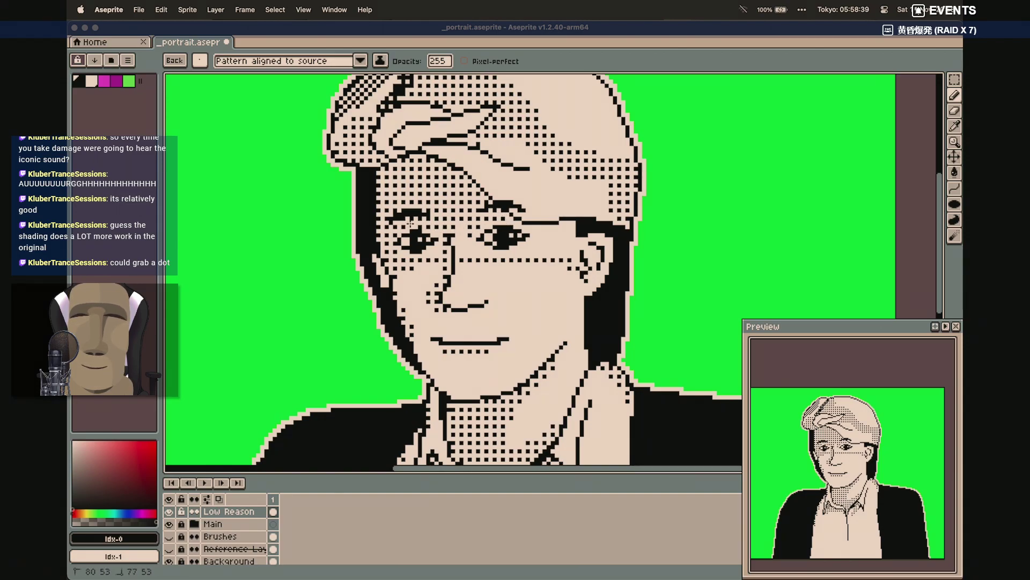
pyautogui.moveTo(434, 227)
pyautogui.mouseDown()
pyautogui.moveTo(459, 231)
pyautogui.moveTo(433, 255)
pyautogui.moveTo(534, 251)
pyautogui.moveTo(540, 239)
pyautogui.mouseUp()
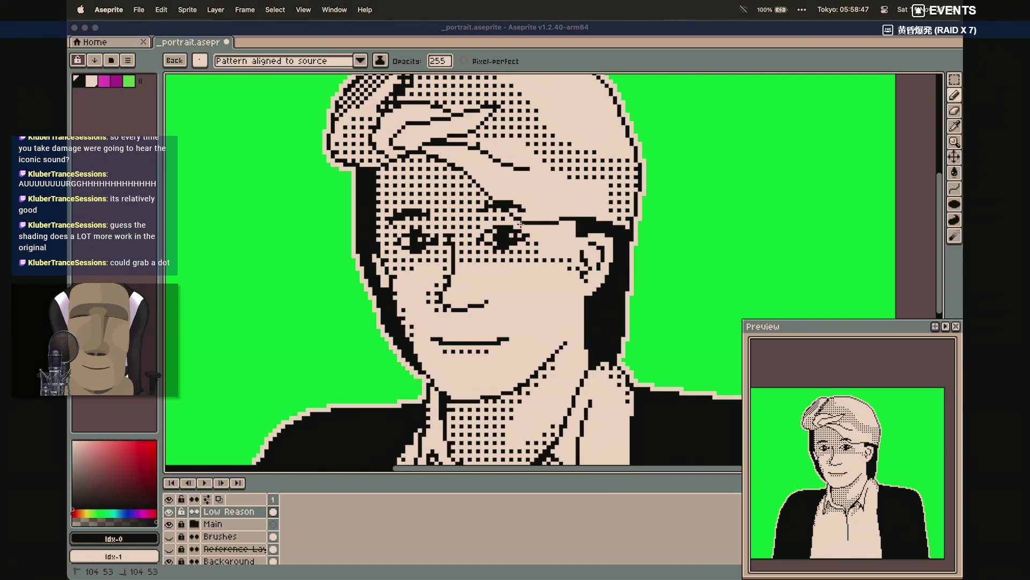
pyautogui.press('ctrl')
pyautogui.press('super+z')
pyautogui.moveTo(531, 226)
pyautogui.mouseDown()
pyautogui.moveTo(570, 254)
pyautogui.moveTo(572, 236)
pyautogui.moveTo(577, 256)
pyautogui.moveTo(594, 246)
pyautogui.moveTo(592, 258)
pyautogui.moveTo(610, 268)
pyautogui.moveTo(598, 277)
pyautogui.moveTo(609, 263)
pyautogui.moveTo(597, 239)
pyautogui.moveTo(612, 257)
pyautogui.mouseUp()
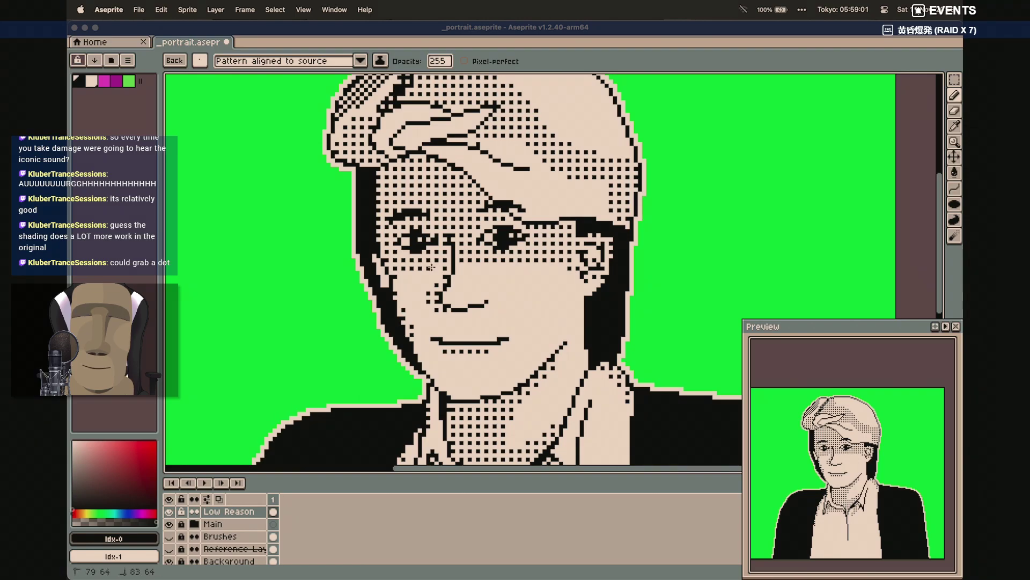
pyautogui.moveTo(464, 267); pyautogui.dragTo(498, 265)
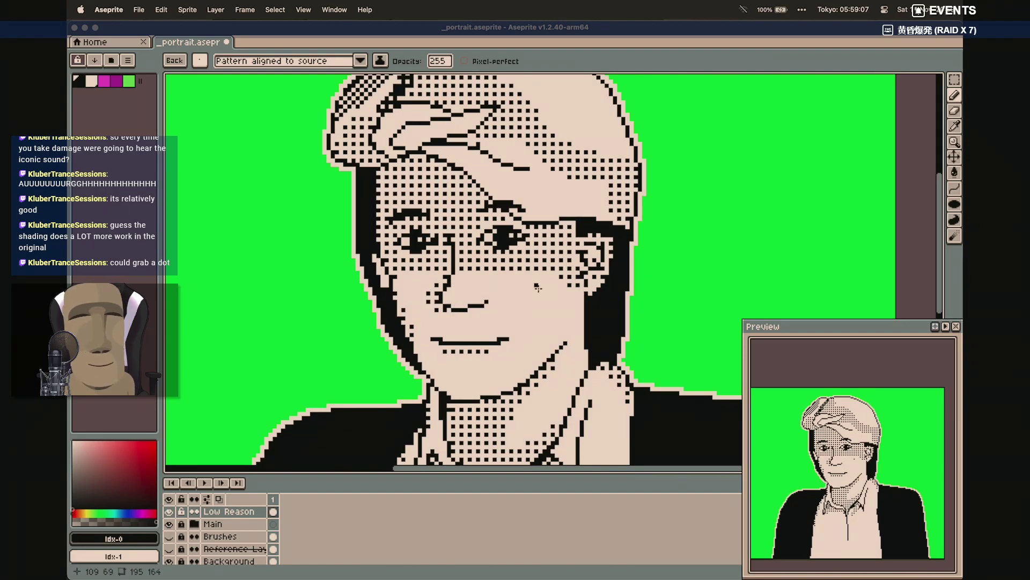
# Paint over the upturned mouth corners in beige Idx-1 with the plain square 1px brush
pyautogui.scroll(-5, 548, 344)
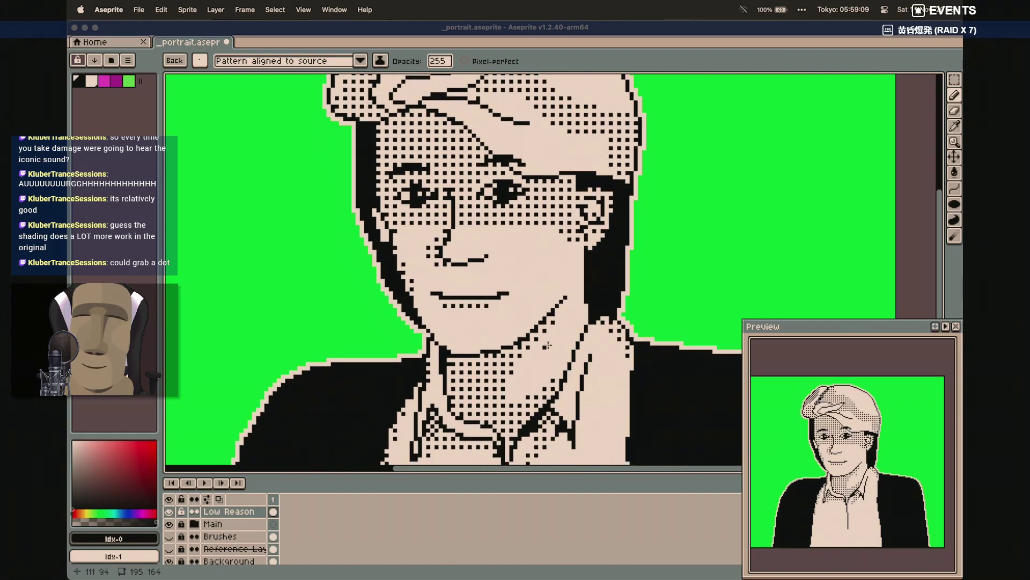
pyautogui.click(96, 80)
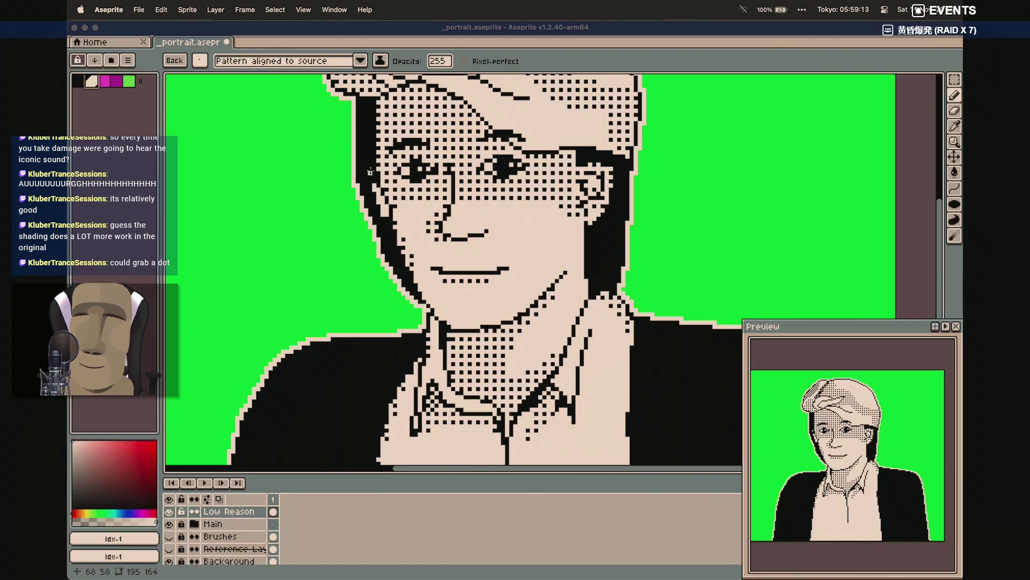
pyautogui.click(282, 231)
pyautogui.click(201, 61)
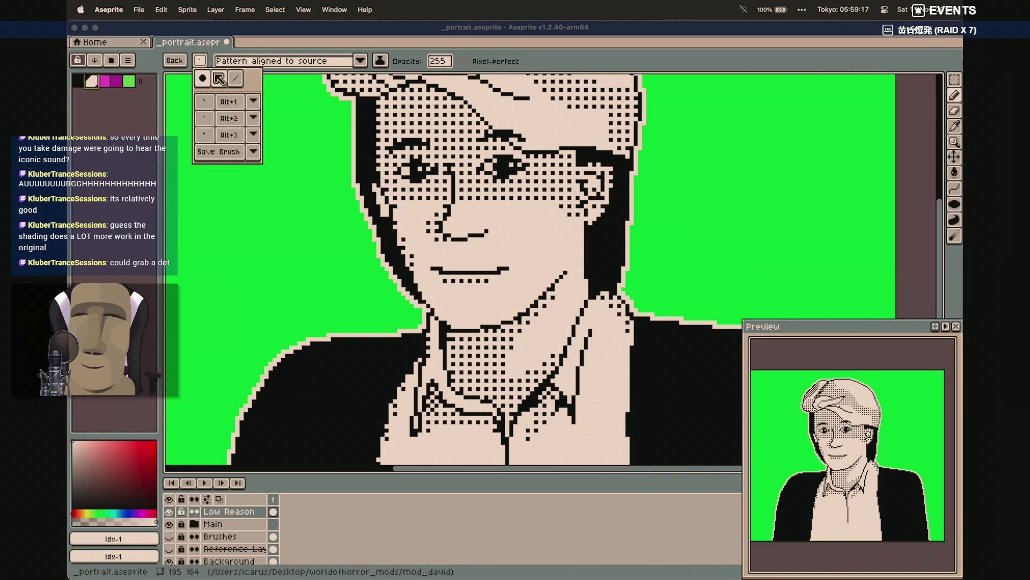
pyautogui.click(219, 79)
pyautogui.moveTo(435, 269); pyautogui.dragTo(513, 269)
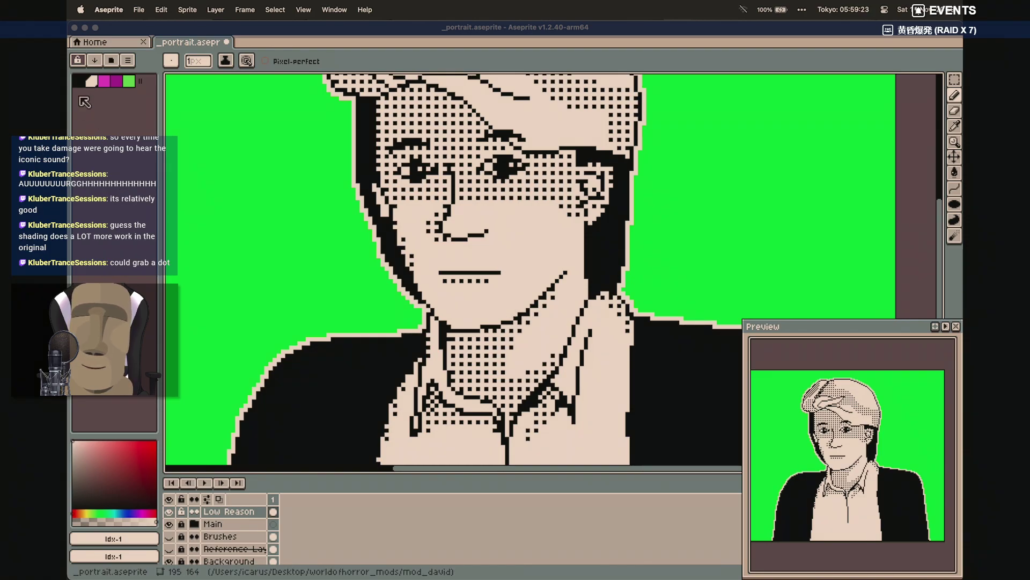
# Draw downturned mouth corners in black Idx-0 to turn the smile into a frown
pyautogui.click(79, 81)
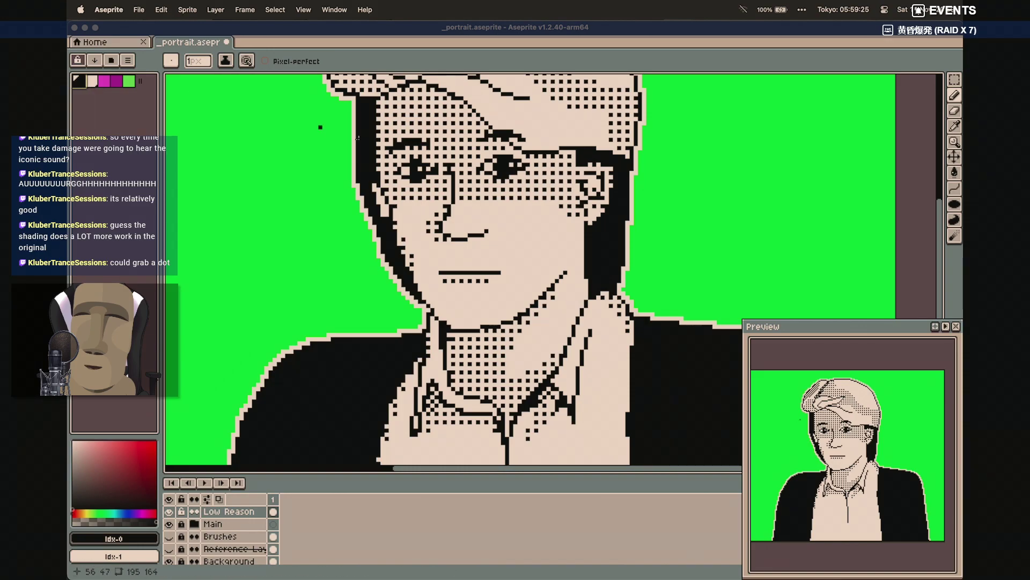
pyautogui.click(502, 276)
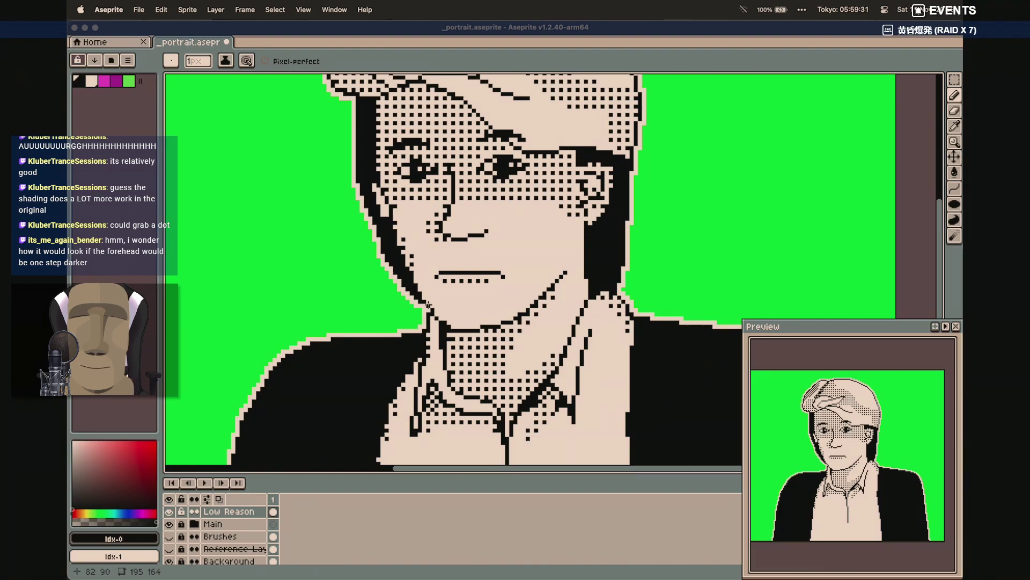
pyautogui.click(506, 280)
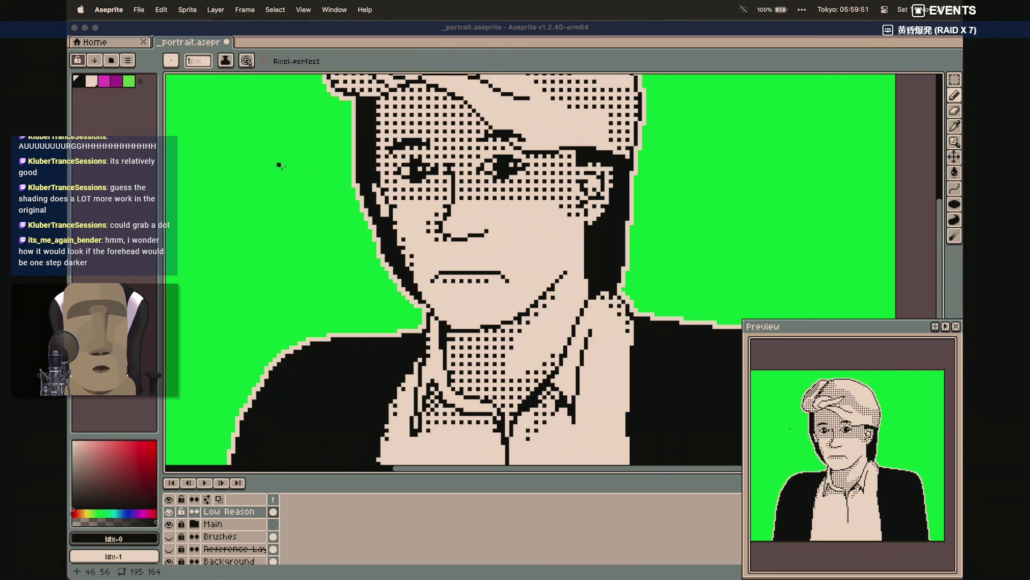
# Select the Brushes layer and make it visible to show the dither pattern samples
pyautogui.scroll(10, 386, 175)
pyautogui.hscroll(-5, 387, 175)
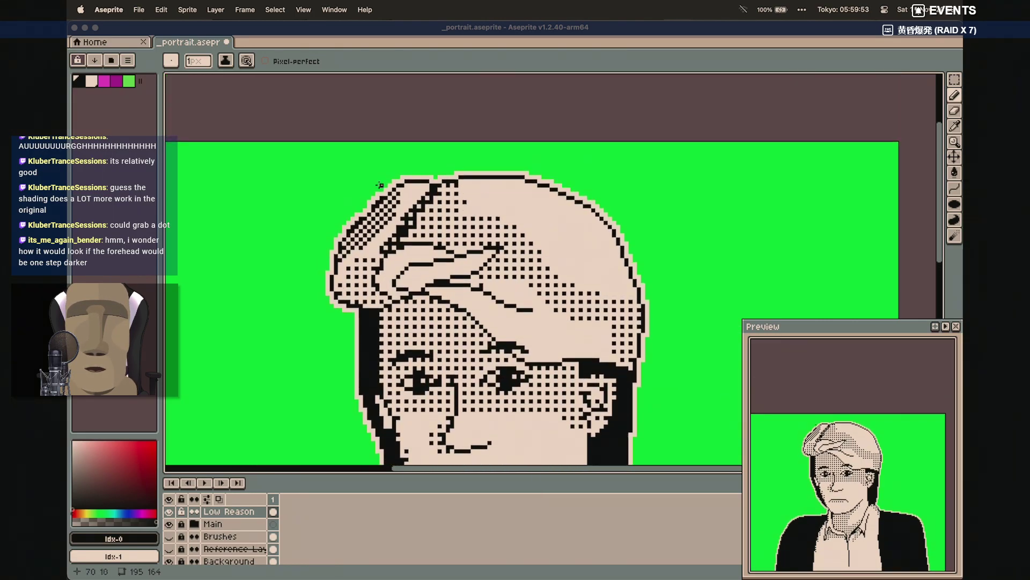
pyautogui.scroll(-3, 380, 185)
pyautogui.hscroll(-5, 380, 185)
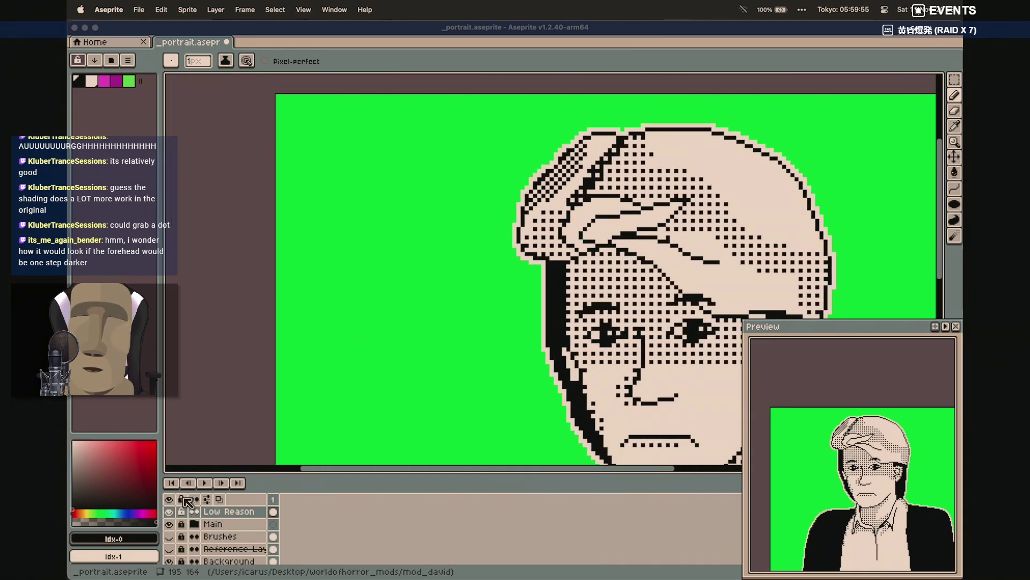
pyautogui.click(217, 536)
pyautogui.click(169, 536)
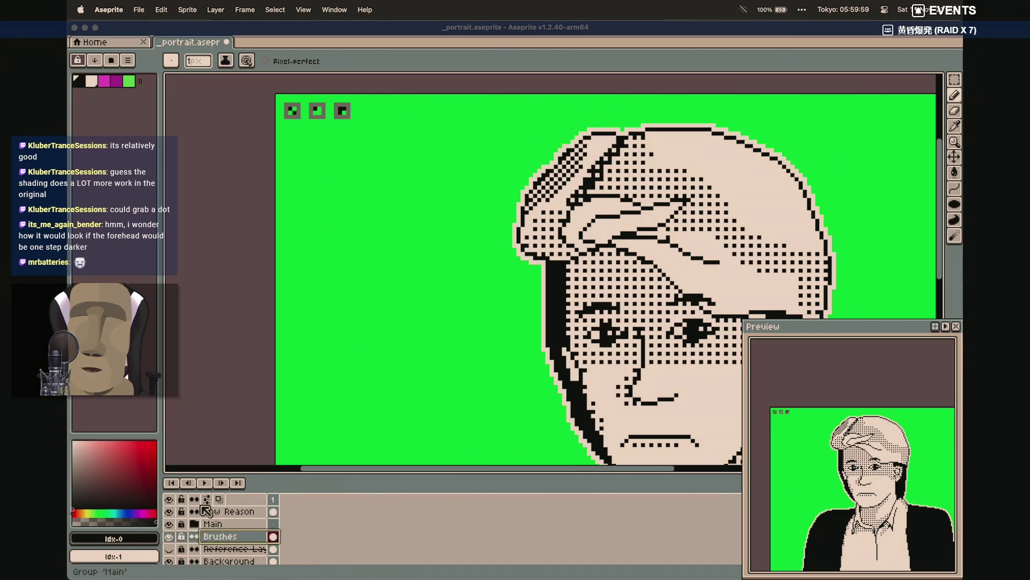
# Try to draw a new black dither pattern sample beside the three existing samples on the Brushes layer, undoing the pixels
pyautogui.scroll(3, 314, 314)
pyautogui.scroll(1, 314, 314)
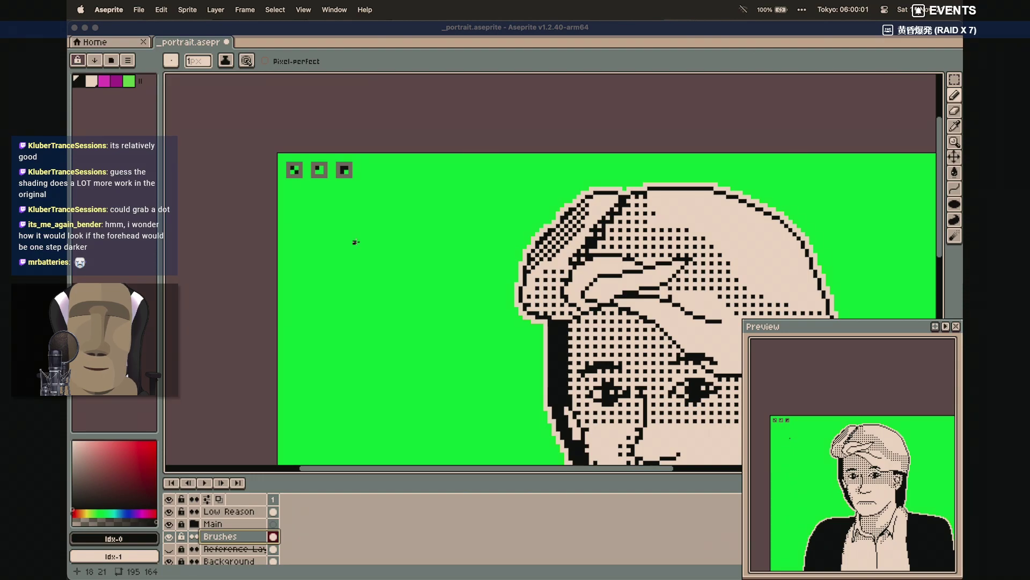
pyautogui.scroll(2, 355, 242)
pyautogui.hscroll(-3, 353, 167)
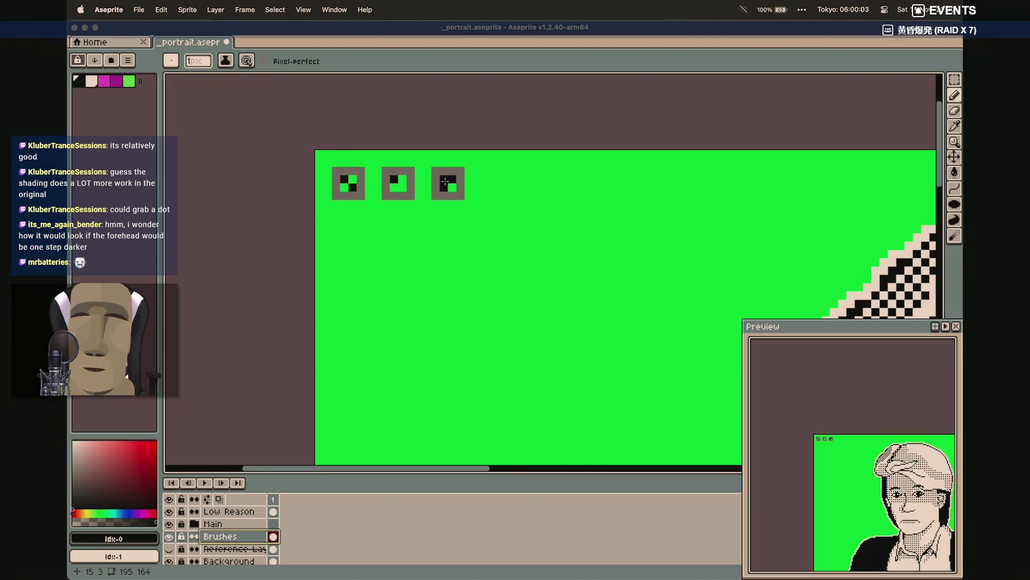
pyautogui.click(169, 63)
pyautogui.click(174, 77)
pyautogui.moveTo(494, 179); pyautogui.dragTo(494, 195)
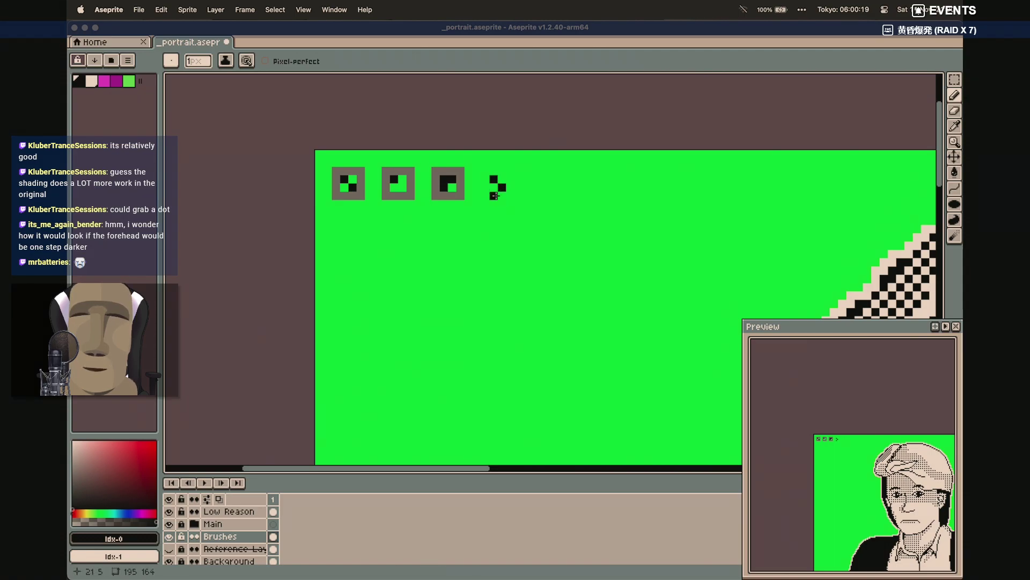
pyautogui.moveTo(494, 196); pyautogui.dragTo(500, 202)
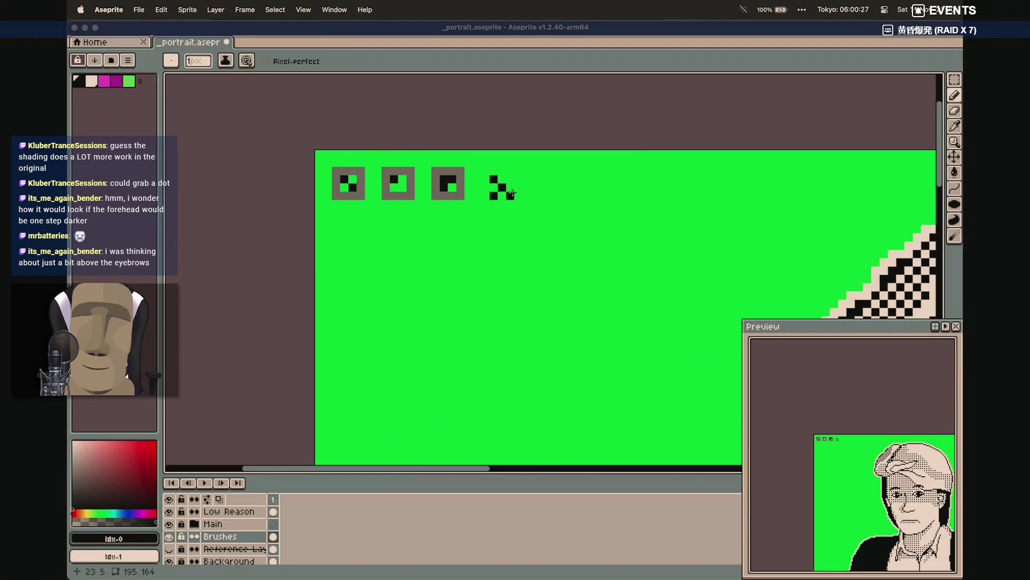
pyautogui.press('super+z')
pyautogui.press('super+z')
pyautogui.press('super+z')
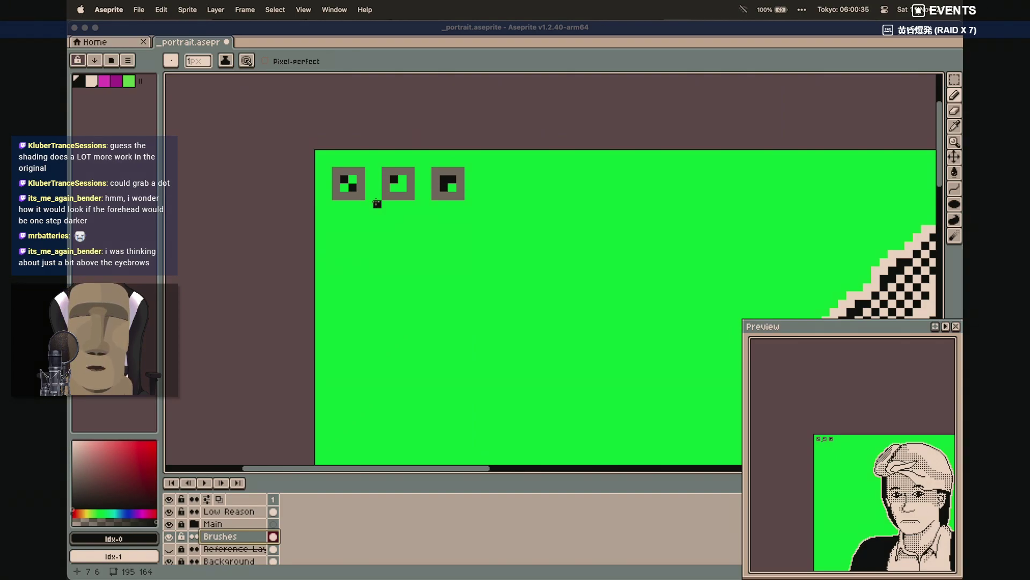
# Hide and lock the Brushes layer and make Low Reason the active layer
pyautogui.scroll(-3, 502, 177)
pyautogui.hscroll(2, 501, 177)
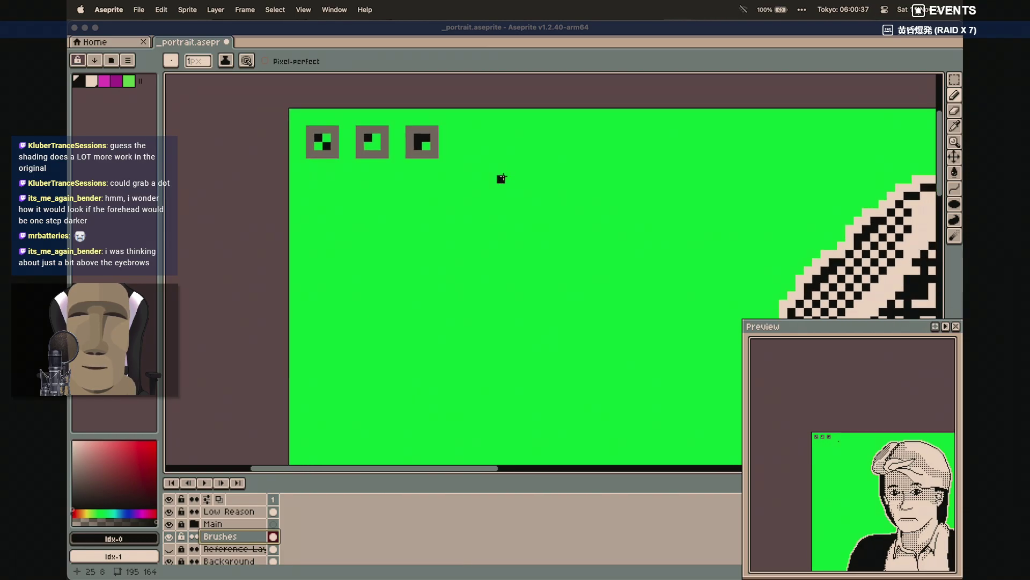
pyautogui.click(169, 536)
pyautogui.scroll(-5, 557, 391)
pyautogui.hscroll(4, 557, 391)
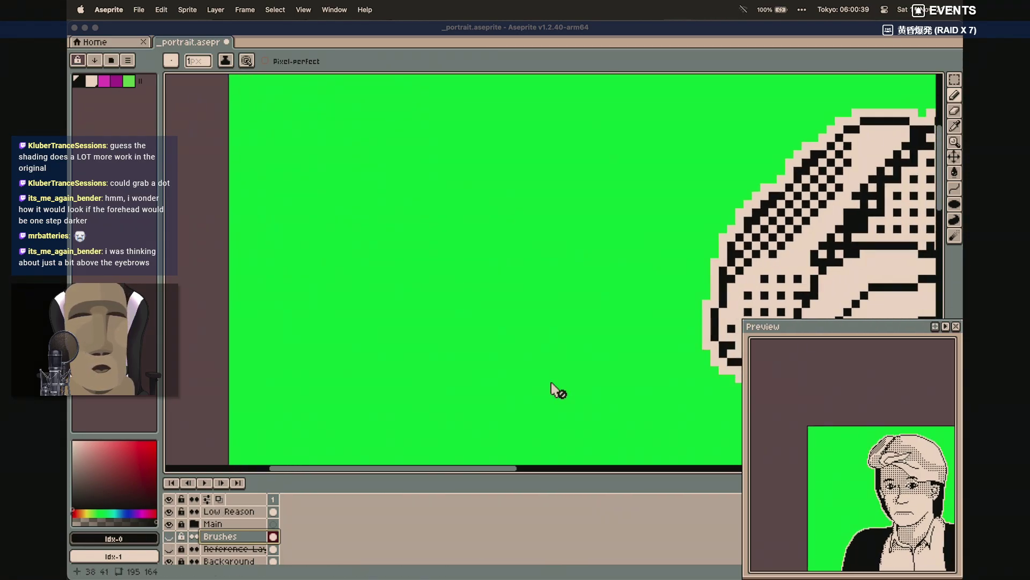
pyautogui.scroll(-5, 558, 391)
pyautogui.hscroll(8, 558, 392)
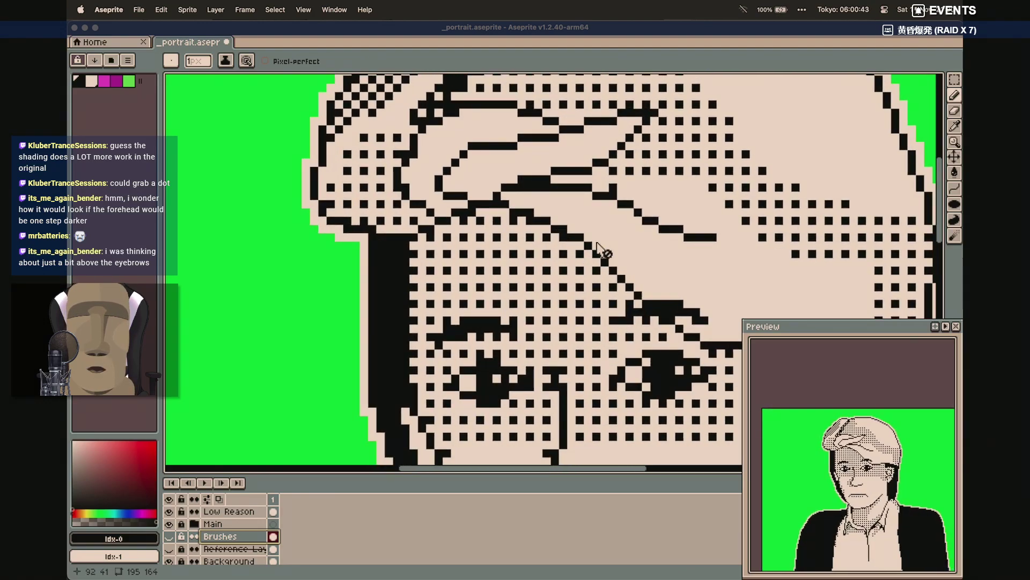
pyautogui.scroll(-4, 596, 252)
pyautogui.scroll(2, 586, 257)
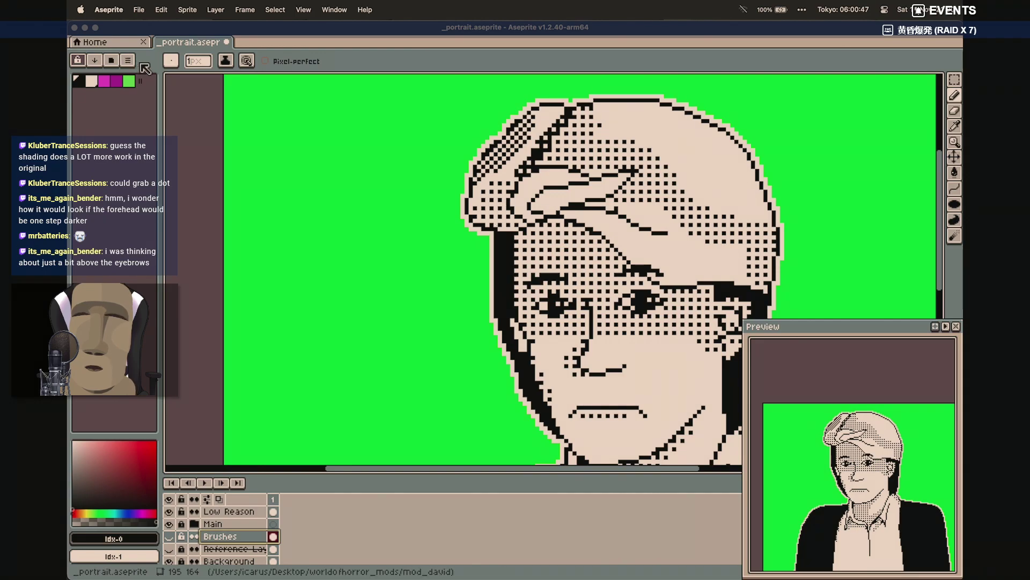
pyautogui.click(181, 537)
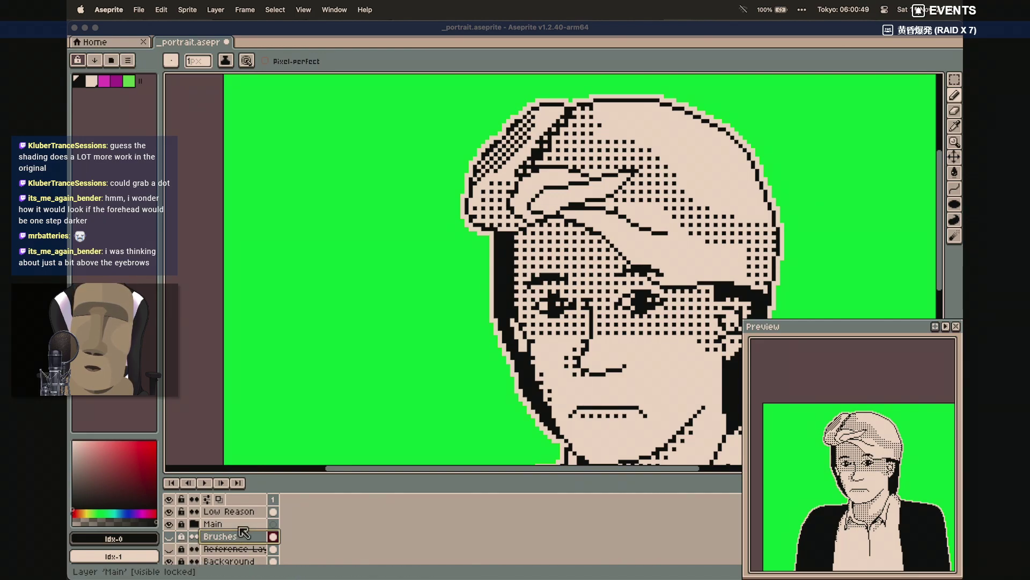
pyautogui.click(228, 511)
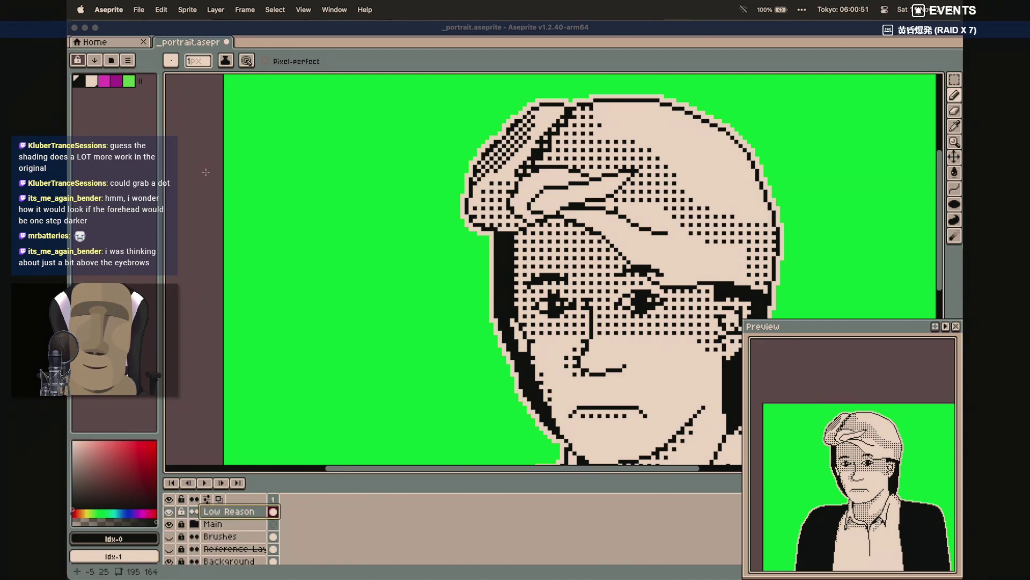
# Try a denser black checkered dither across the upper forehead below the hairline, using the pattern brush aligned to source
pyautogui.click(80, 82)
pyautogui.press('alt')
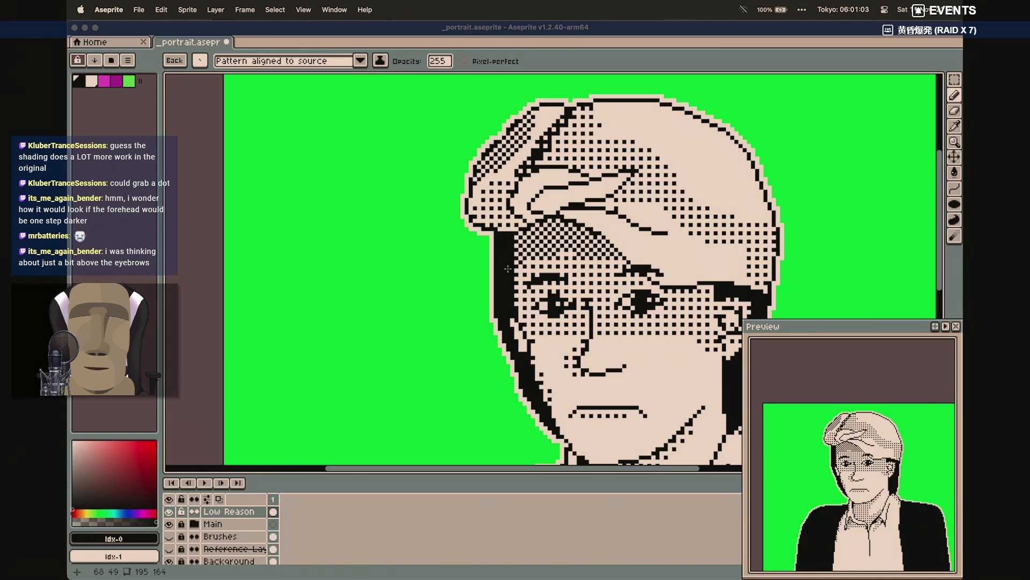
pyautogui.moveTo(570, 255); pyautogui.dragTo(516, 268)
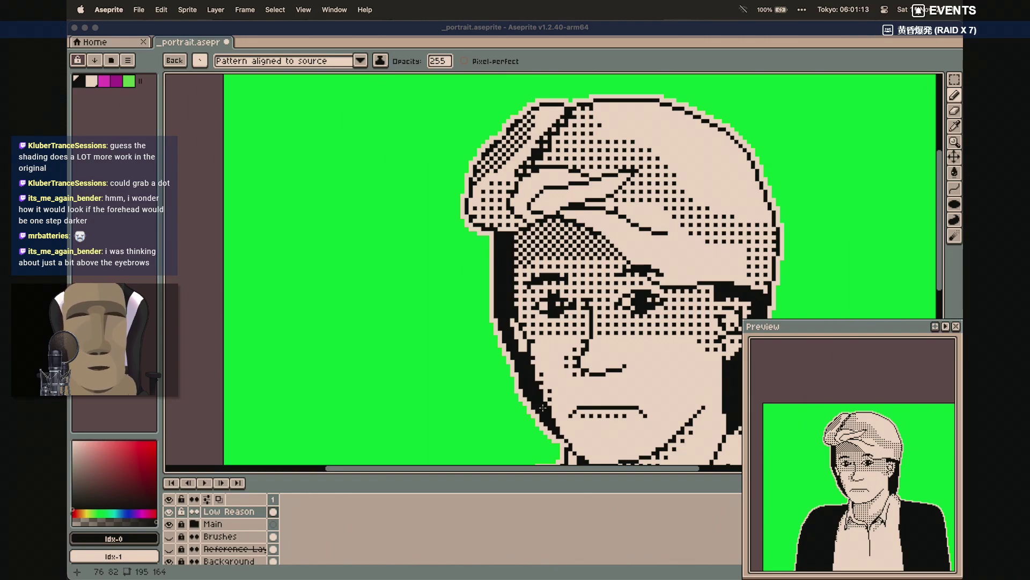
pyautogui.press('super+z')
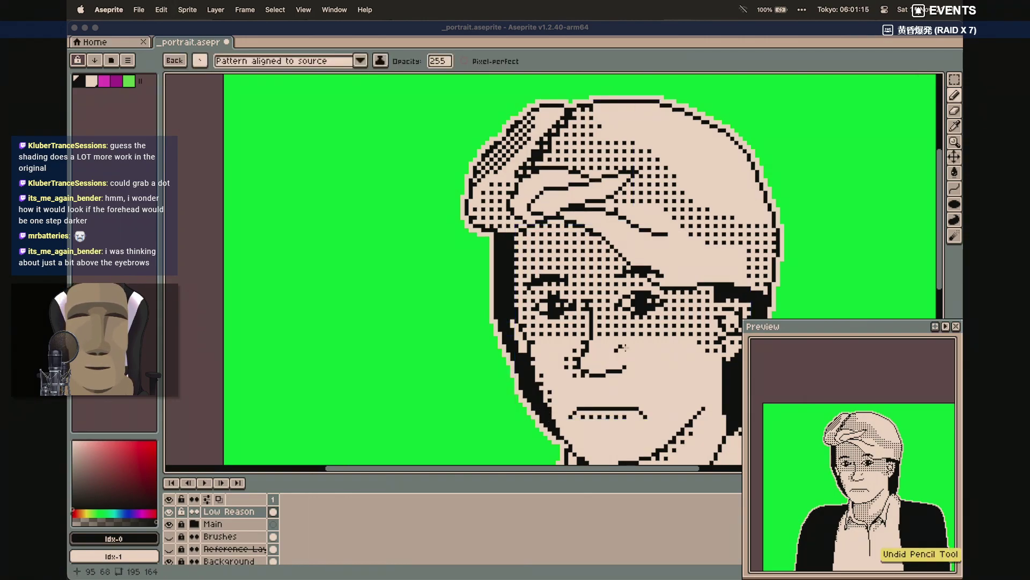
pyautogui.moveTo(612, 248)
pyautogui.mouseDown()
pyautogui.moveTo(516, 259)
pyautogui.moveTo(536, 241)
pyautogui.moveTo(517, 247)
pyautogui.moveTo(521, 239)
pyautogui.moveTo(558, 234)
pyautogui.mouseUp()
pyautogui.click(519, 256)
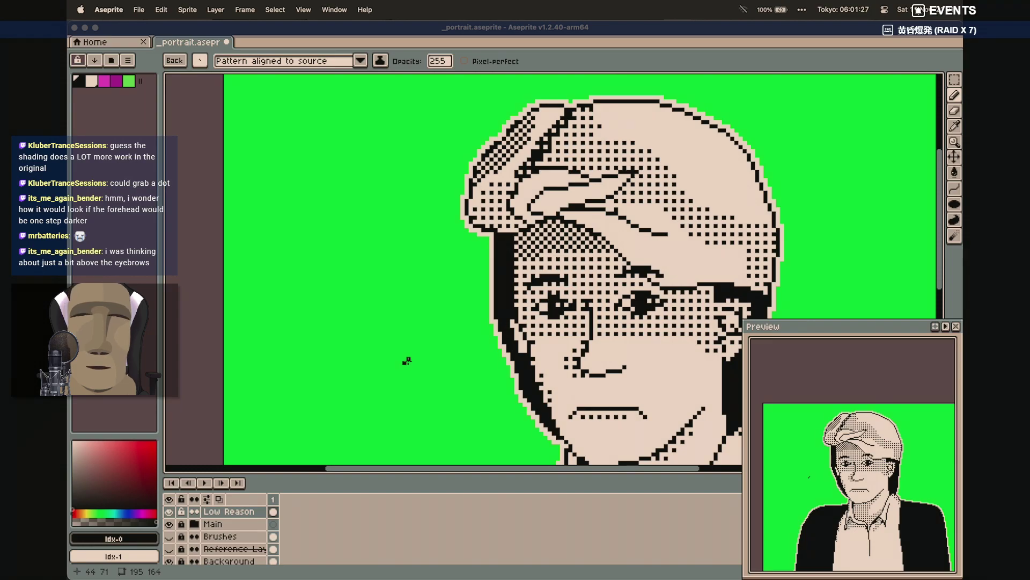
pyautogui.press('super+z')
pyautogui.press('super+z')
pyautogui.moveTo(520, 256); pyautogui.dragTo(565, 241)
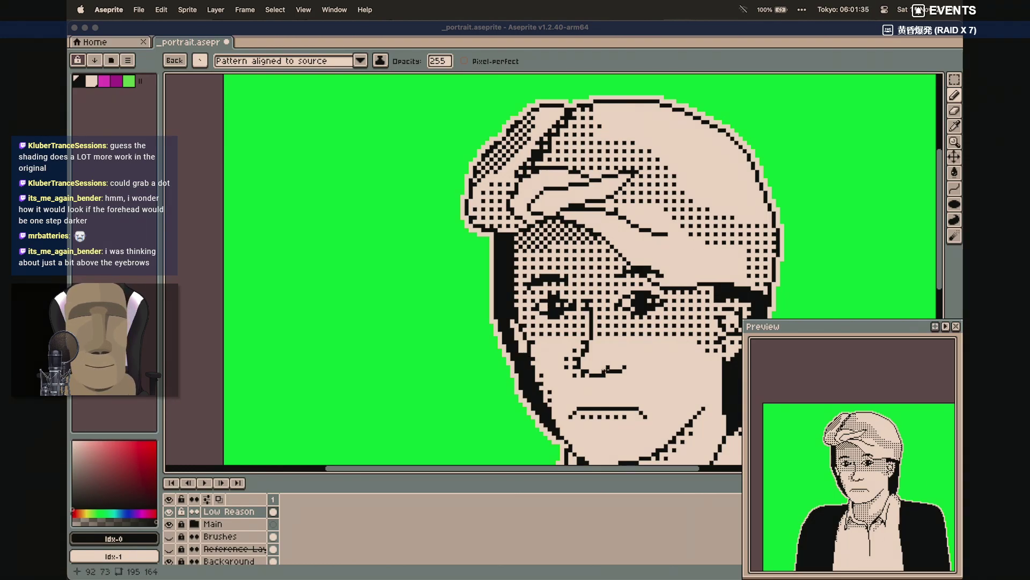
pyautogui.click(523, 252)
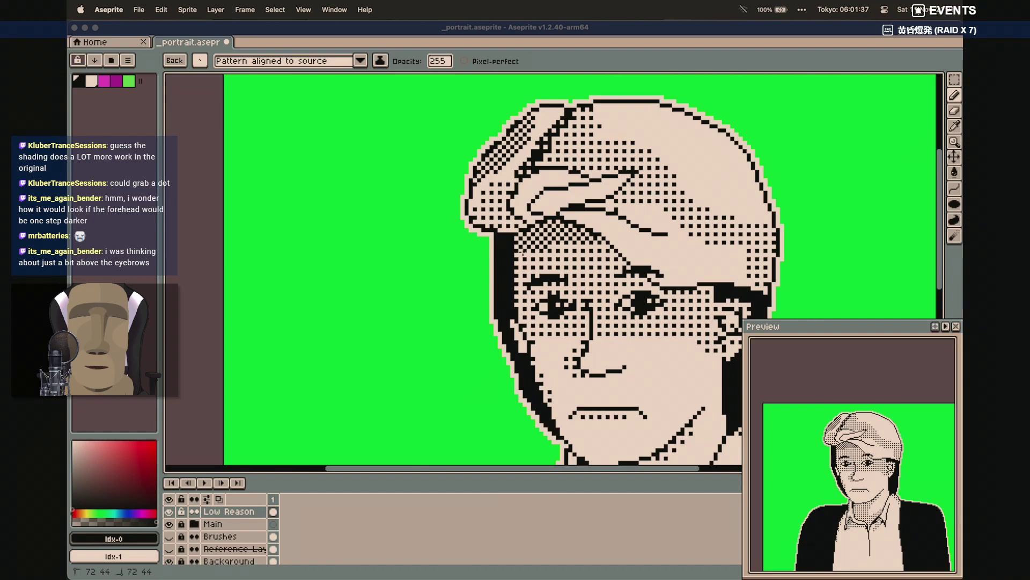
pyautogui.moveTo(519, 254); pyautogui.dragTo(588, 239)
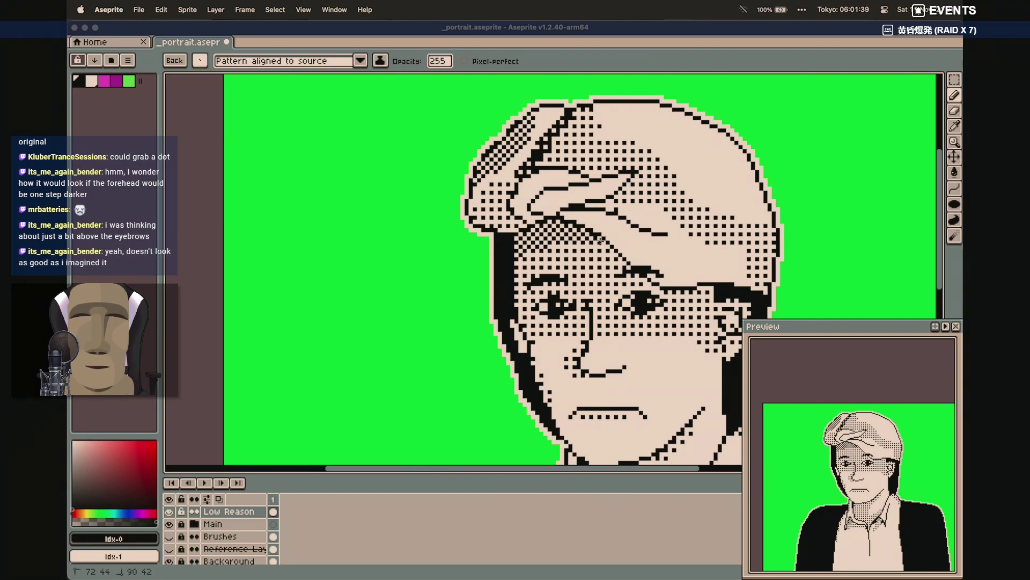
# Toggle the Low Reason layer's visibility repeatedly to compare the darker, frowning variant with the main portrait
pyautogui.hscroll(3, 423, 385)
pyautogui.scroll(-1, 424, 384)
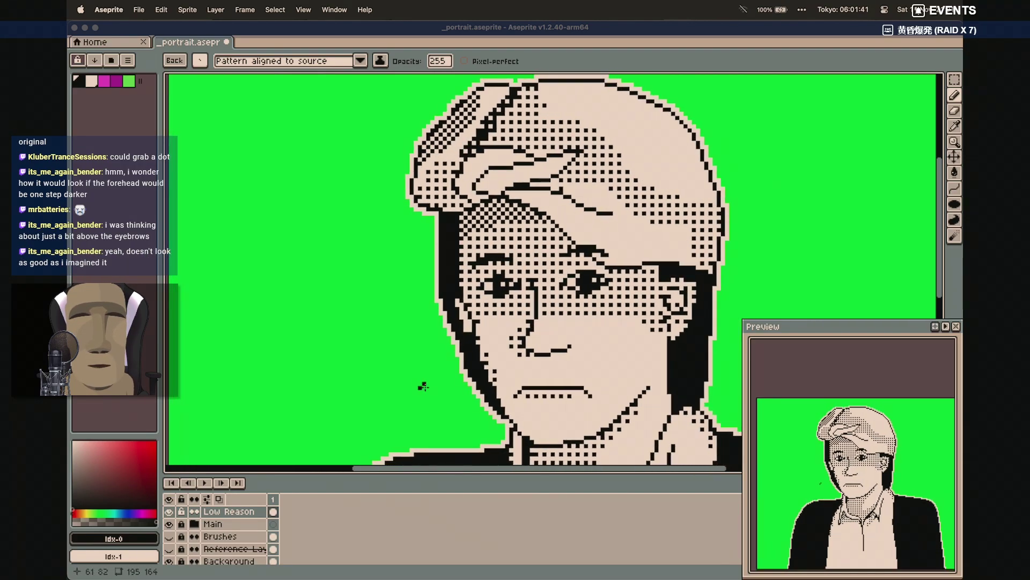
pyautogui.click(170, 512)
pyautogui.click(170, 512)
pyautogui.click(170, 512)
pyautogui.click(170, 511)
pyautogui.click(170, 512)
pyautogui.click(170, 512)
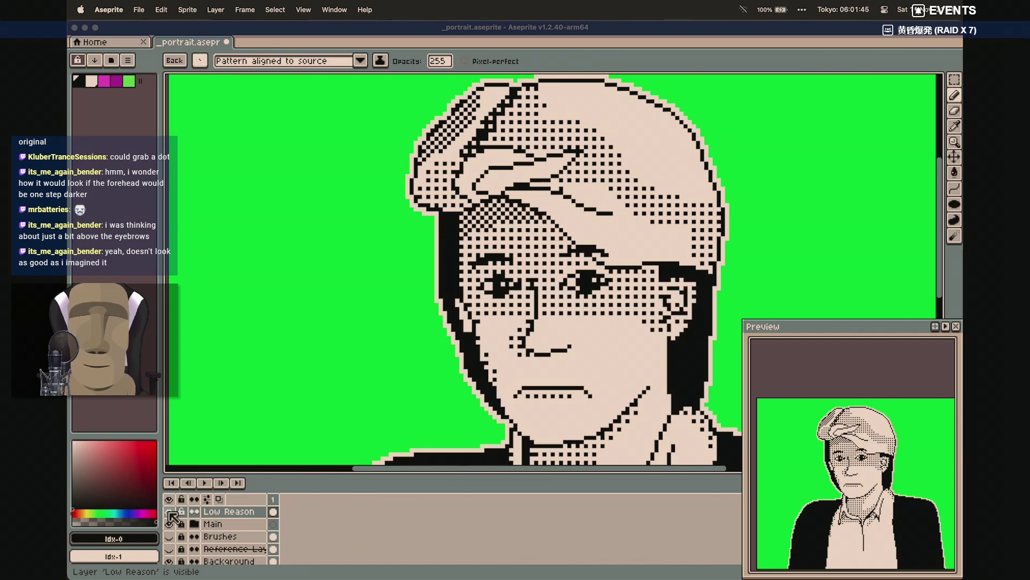
pyautogui.click(169, 512)
pyautogui.click(170, 512)
pyautogui.click(169, 513)
pyautogui.click(169, 512)
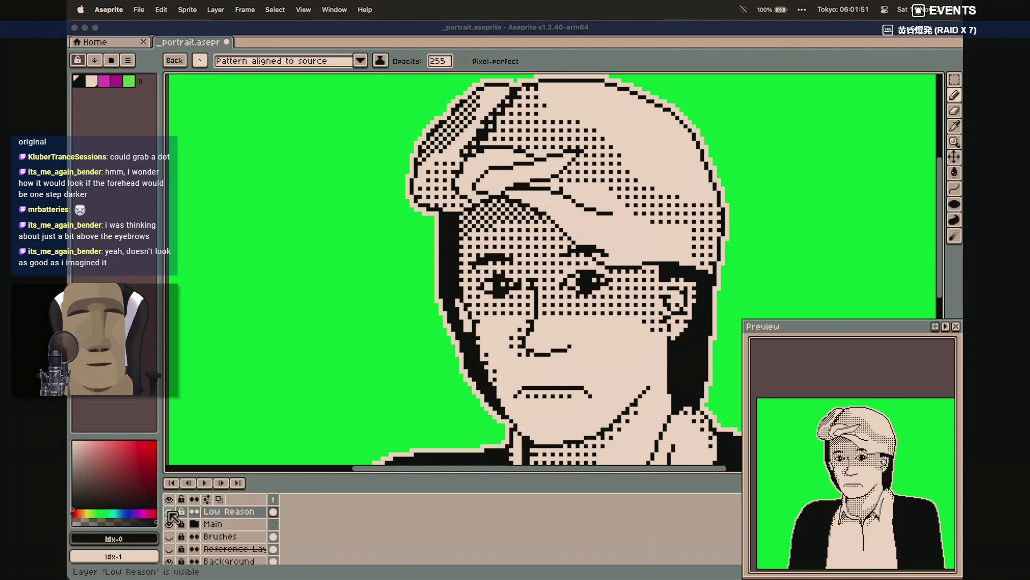
pyautogui.click(169, 512)
pyautogui.click(169, 512)
pyautogui.click(169, 512)
pyautogui.click(170, 512)
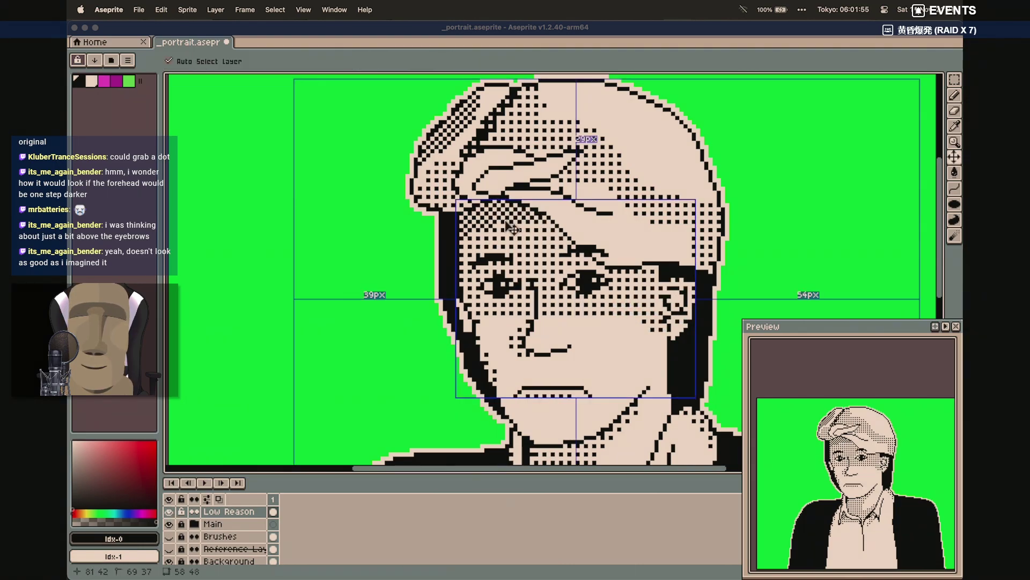
# Undo the denser forehead dither and redraw the frown's missing corner pixel in black Idx-0 with the plain 1px brush
pyautogui.hotkey('ctrl', 'z')
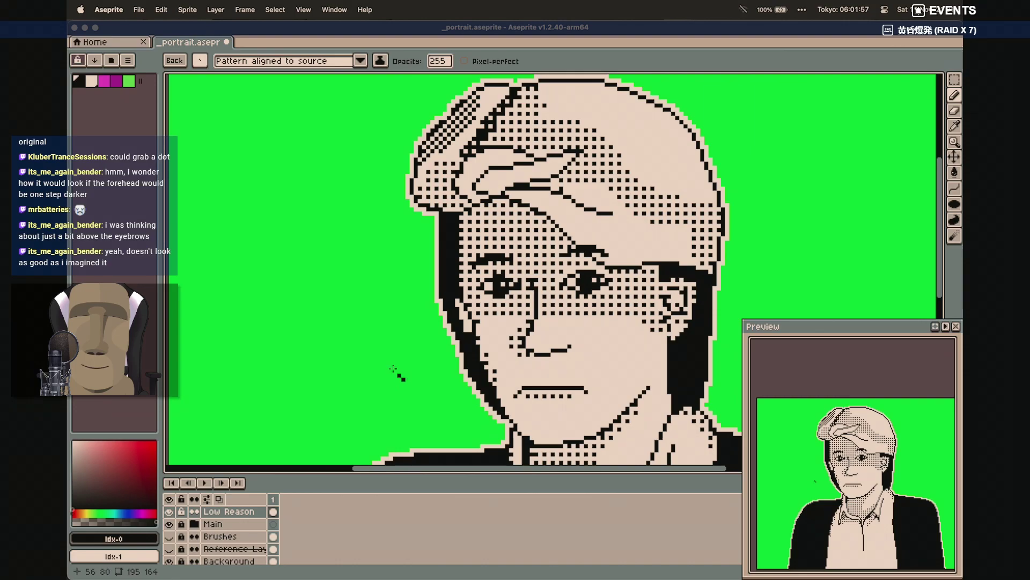
pyautogui.click(200, 60)
pyautogui.click(219, 81)
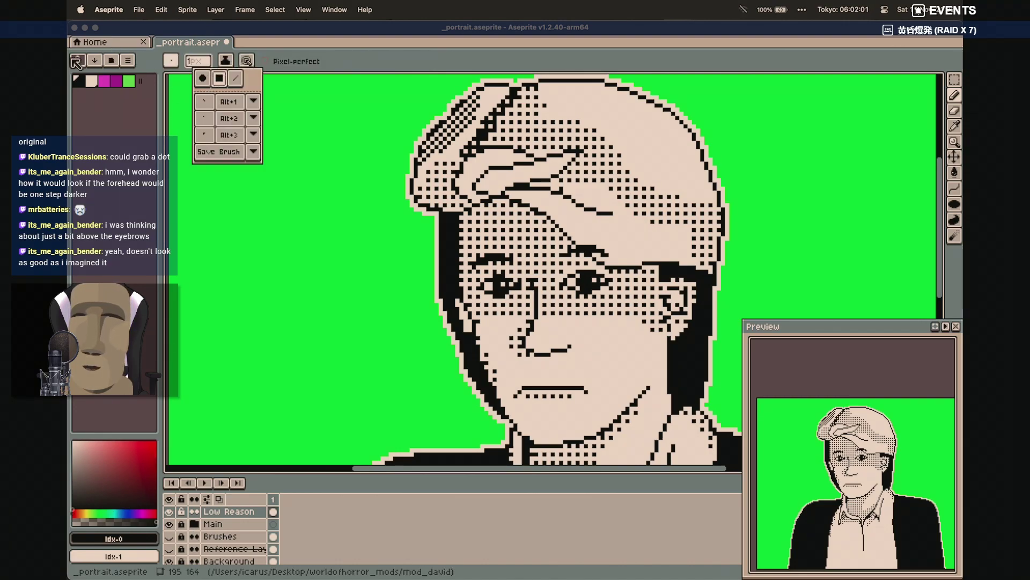
pyautogui.click(171, 60)
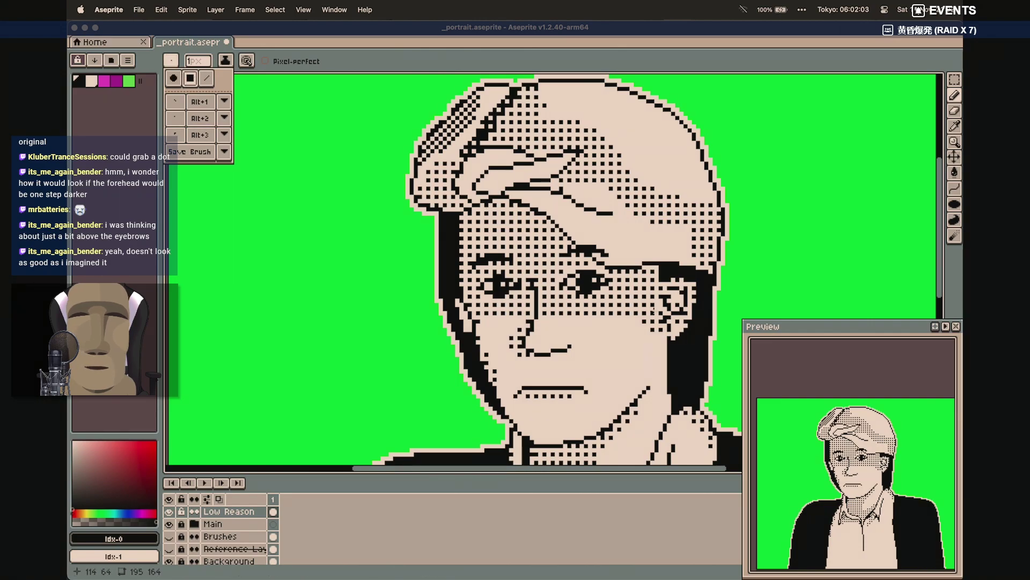
pyautogui.click(589, 397)
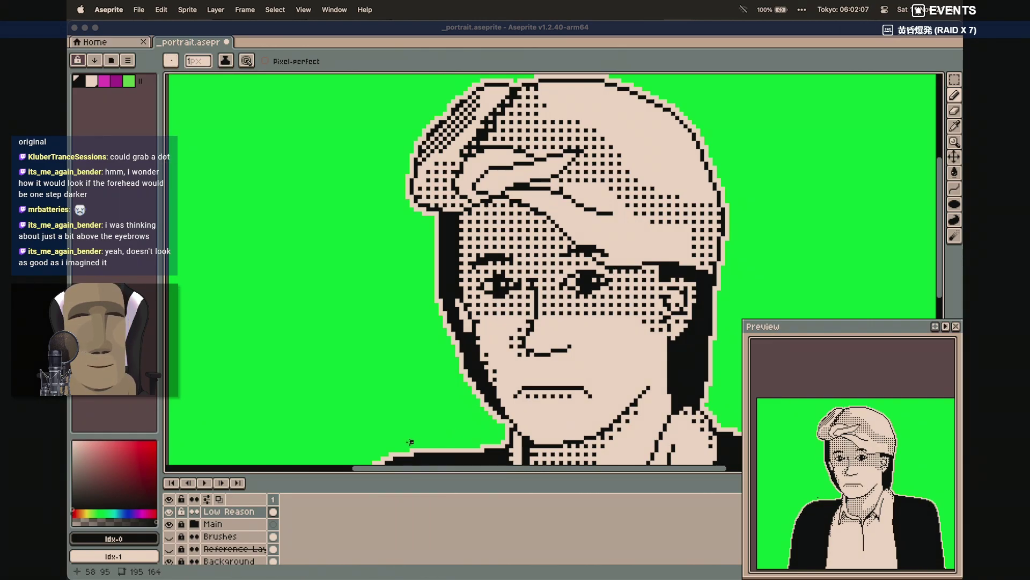
# Save the portrait file and look over the face, neck and shoulders
pyautogui.press('super+s')
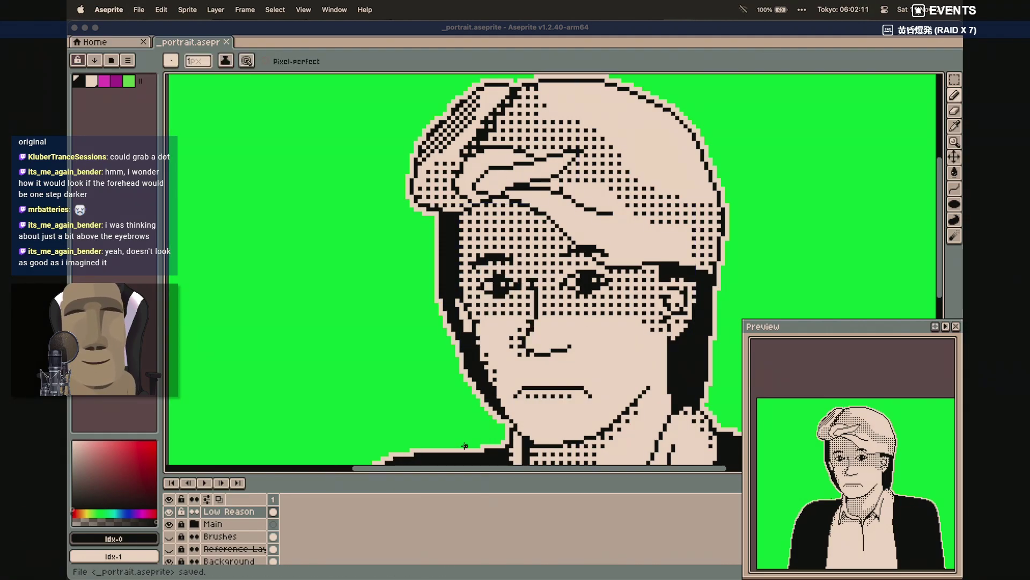
pyautogui.scroll(-6, 502, 402)
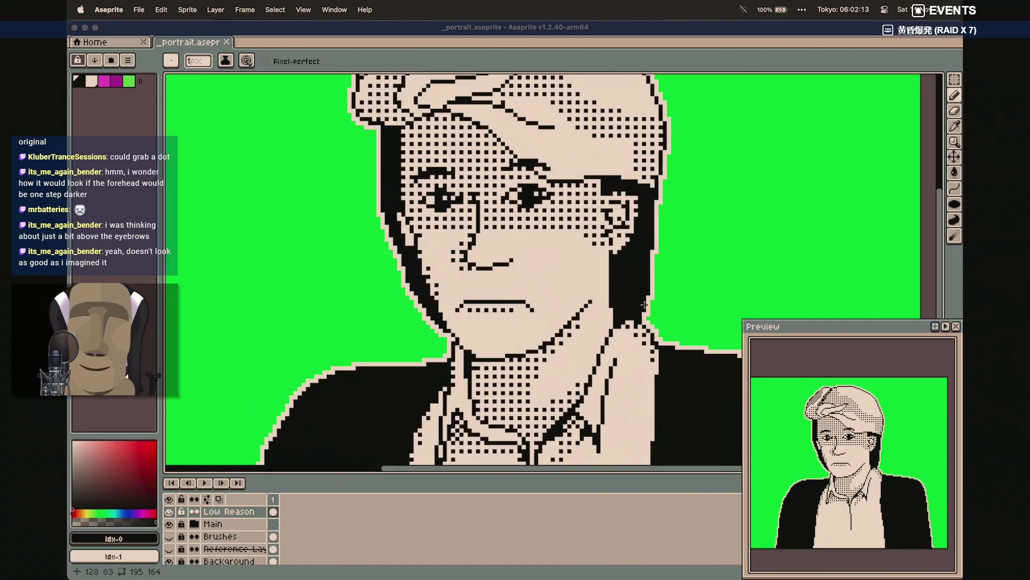
pyautogui.scroll(3, 645, 304)
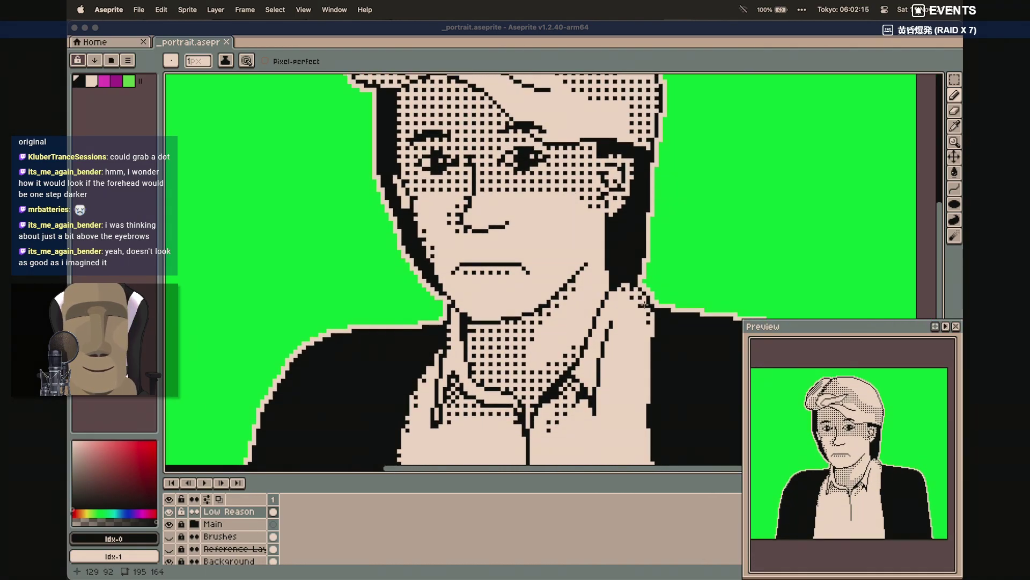
pyautogui.scroll(3, 645, 304)
pyautogui.hscroll(5, 644, 305)
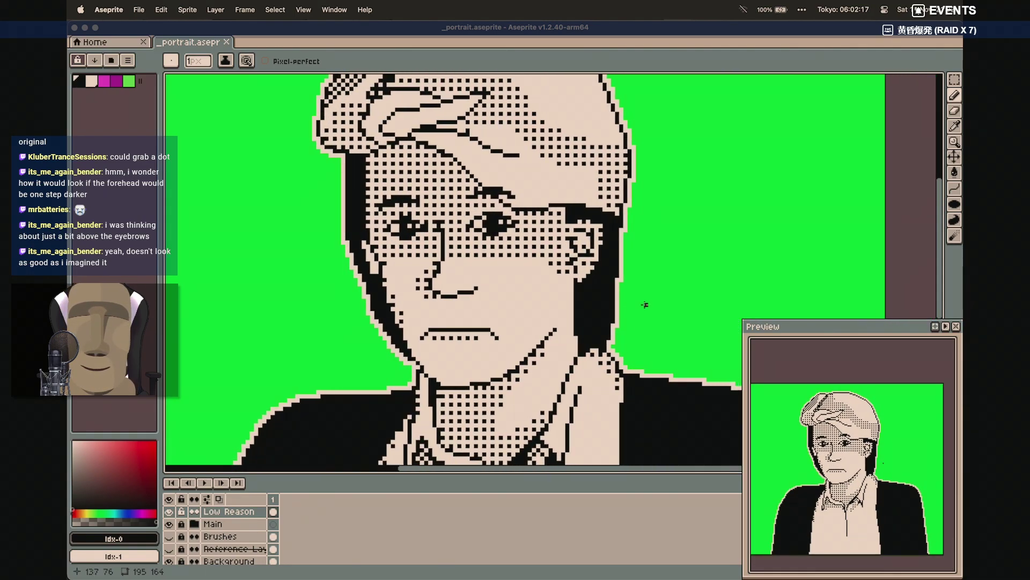
pyautogui.scroll(2, 645, 304)
pyautogui.hscroll(-2, 536, 230)
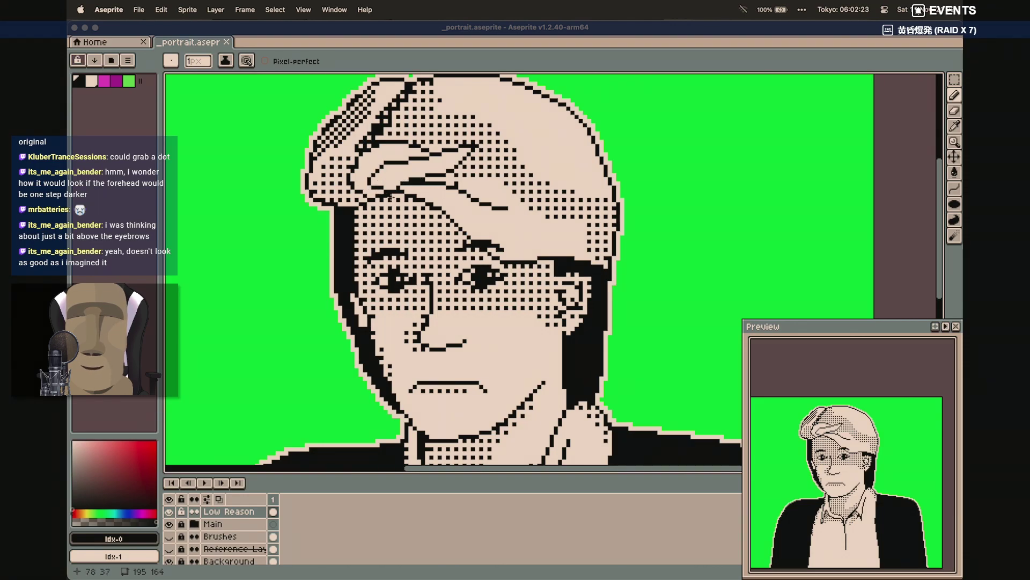
# Expand the Main group and make its Solid BG layer unlocked and active for editing
pyautogui.scroll(-1, 198, 531)
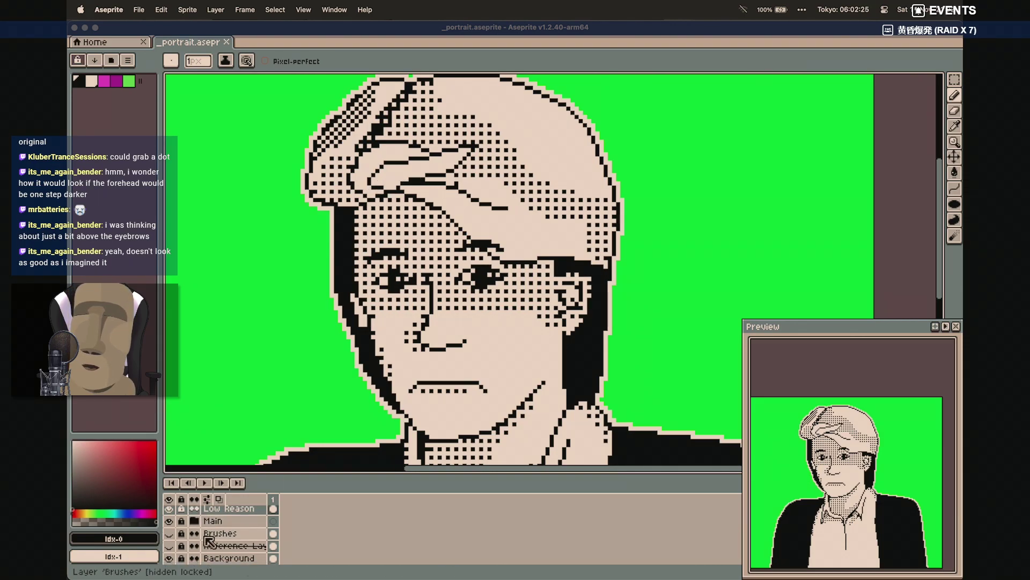
pyautogui.click(197, 518)
pyautogui.scroll(-1, 236, 532)
pyautogui.click(184, 538)
pyautogui.click(182, 513)
pyautogui.click(182, 514)
pyautogui.click(222, 540)
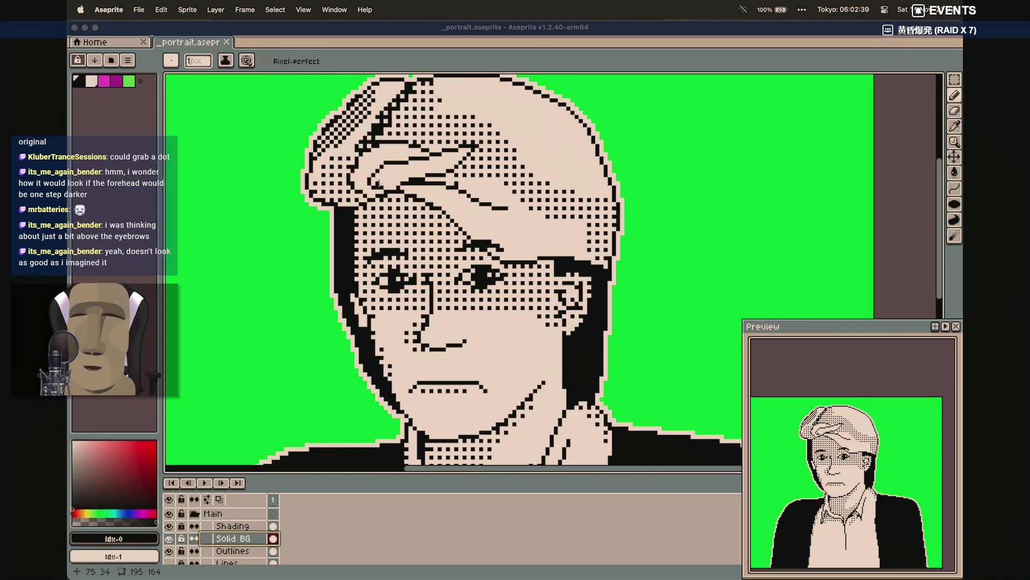
# Paint over the inner strand lines of the front hair lock in beige Idx-1 on the Solid BG layer
pyautogui.click(92, 80)
pyautogui.moveTo(385, 188)
pyautogui.mouseDown()
pyautogui.moveTo(472, 157)
pyautogui.moveTo(444, 150)
pyautogui.moveTo(476, 145)
pyautogui.mouseUp()
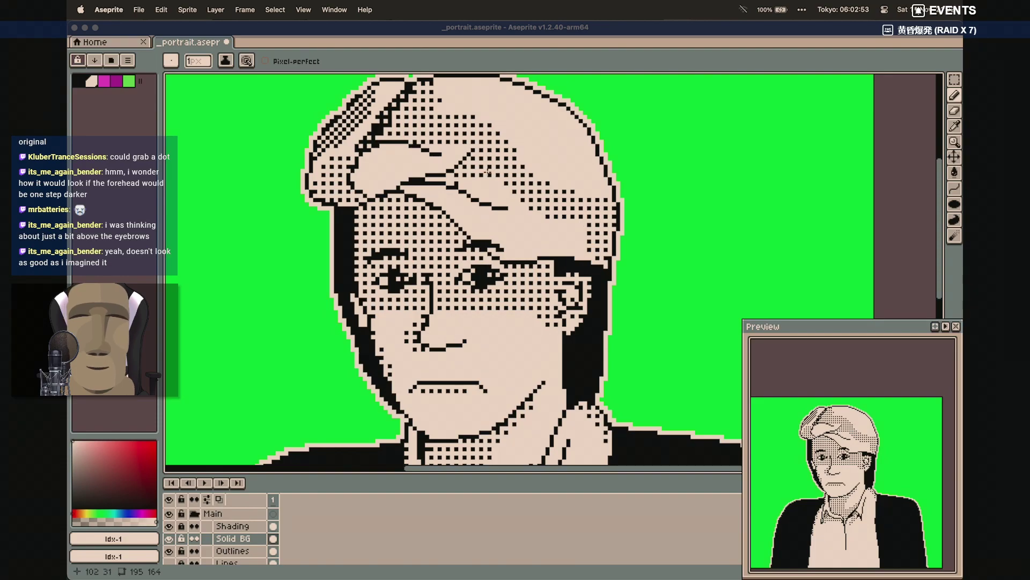
pyautogui.click(470, 154)
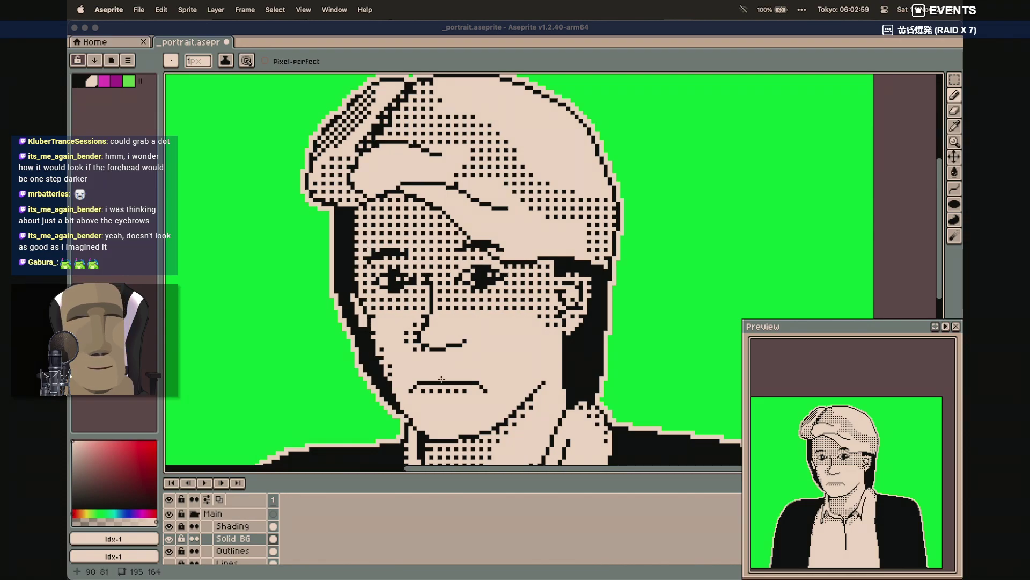
# Undo and restore the last beige strokes on the front hair lock to compare the two versions of its strand lines
pyautogui.press('super+z')
pyautogui.press('super+z')
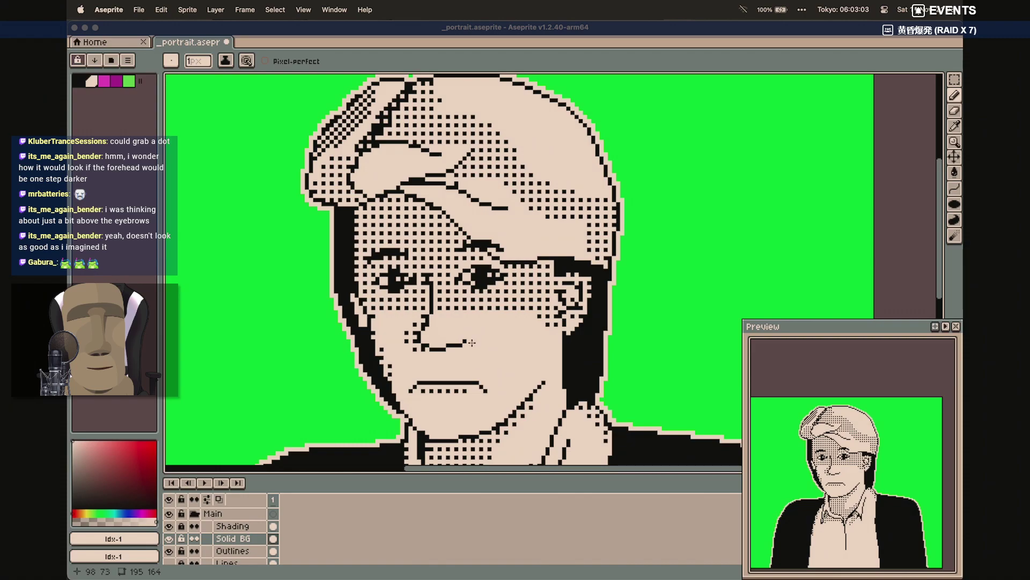
pyautogui.press('super+z')
pyautogui.press('v')
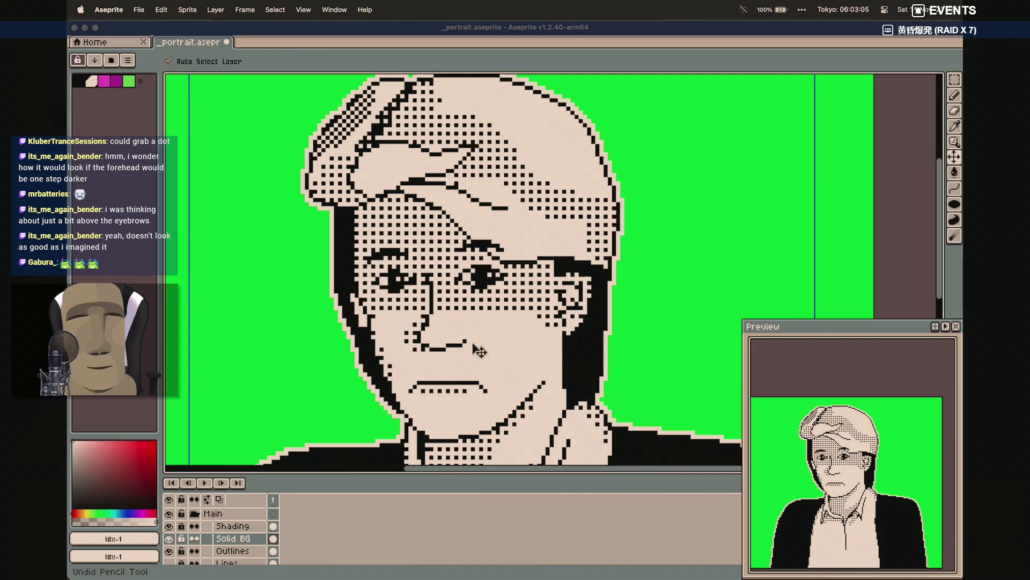
pyautogui.press('b')
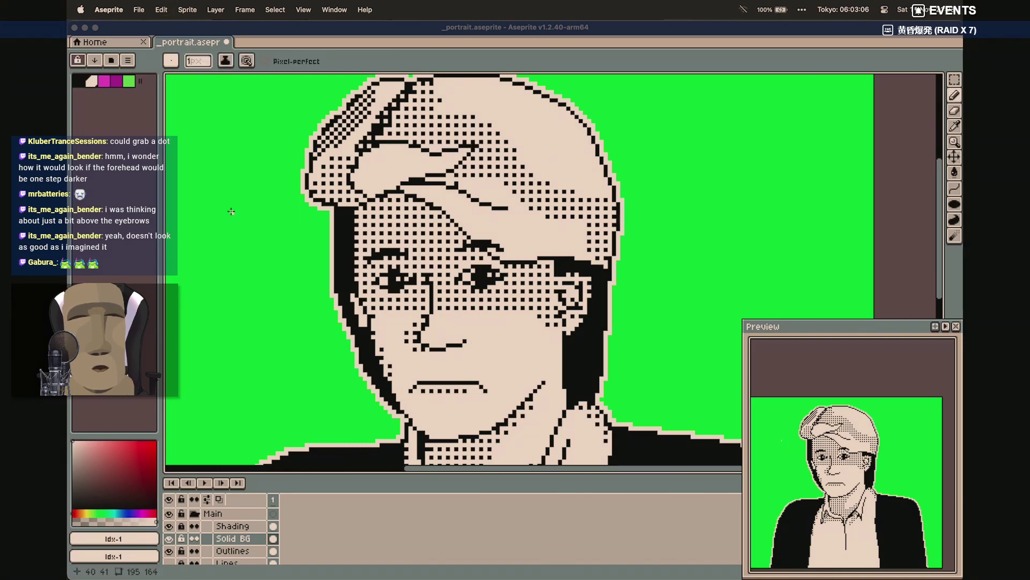
pyautogui.click(139, 10)
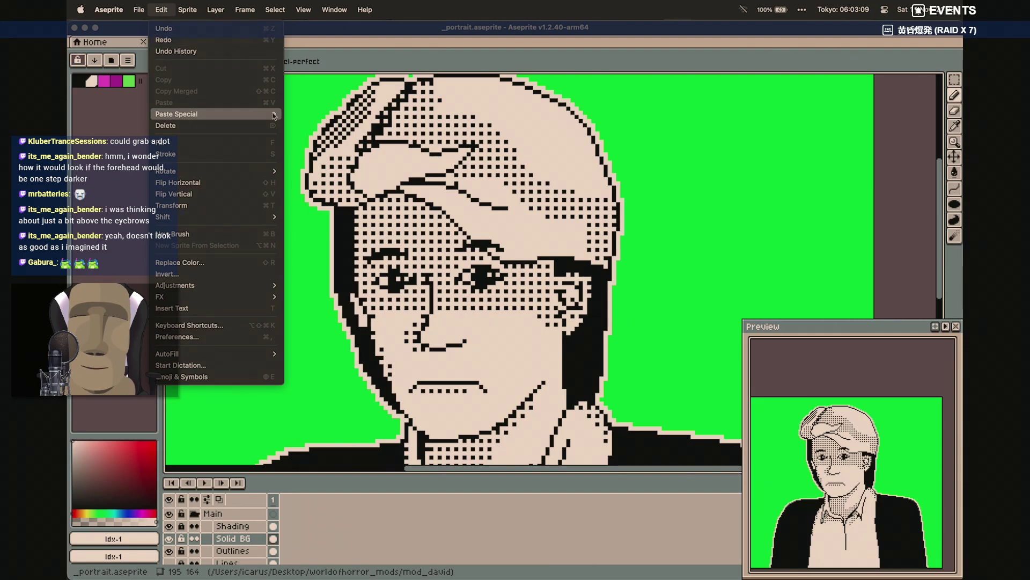
pyautogui.click(641, 13)
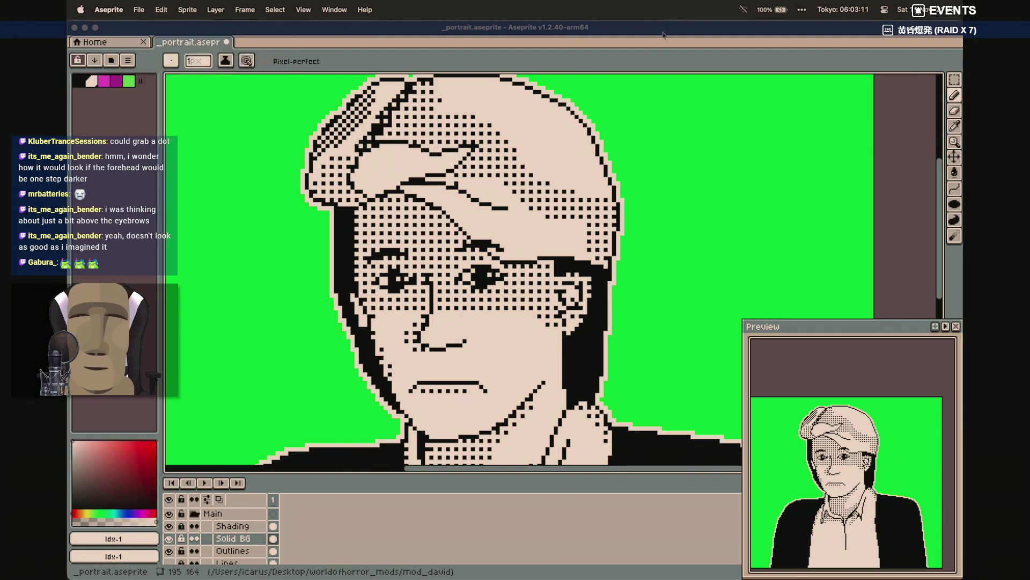
pyautogui.press('super+shift+z')
pyautogui.press('super+shift+z')
pyautogui.press('super+shift+z')
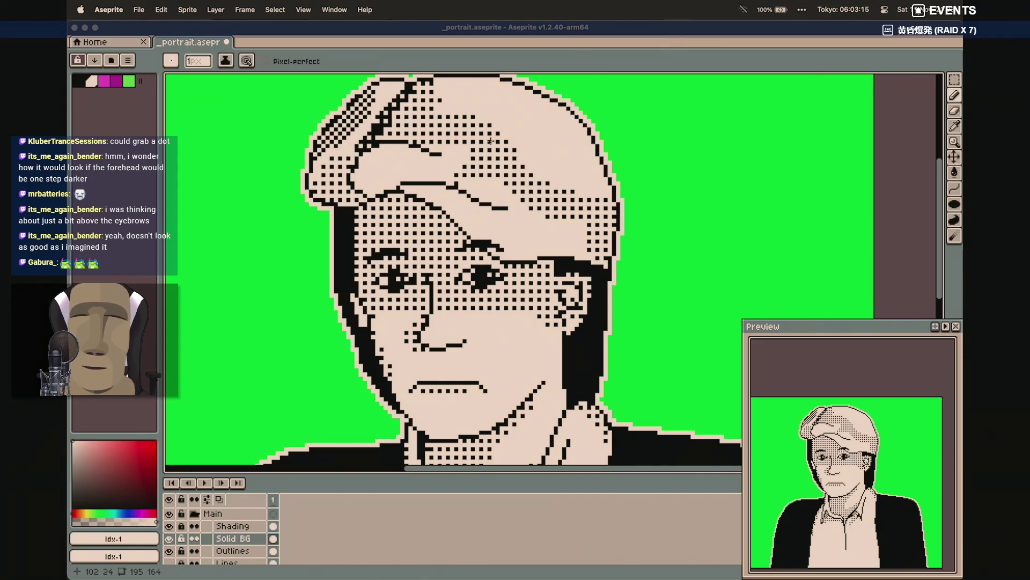
# Undo all the beige overpainting of the front hair lock's strand lines on the Solid BG layer and save the portrait file
pyautogui.press('super+z')
pyautogui.press('super+z')
pyautogui.press('super+z')
pyautogui.press('super+z')
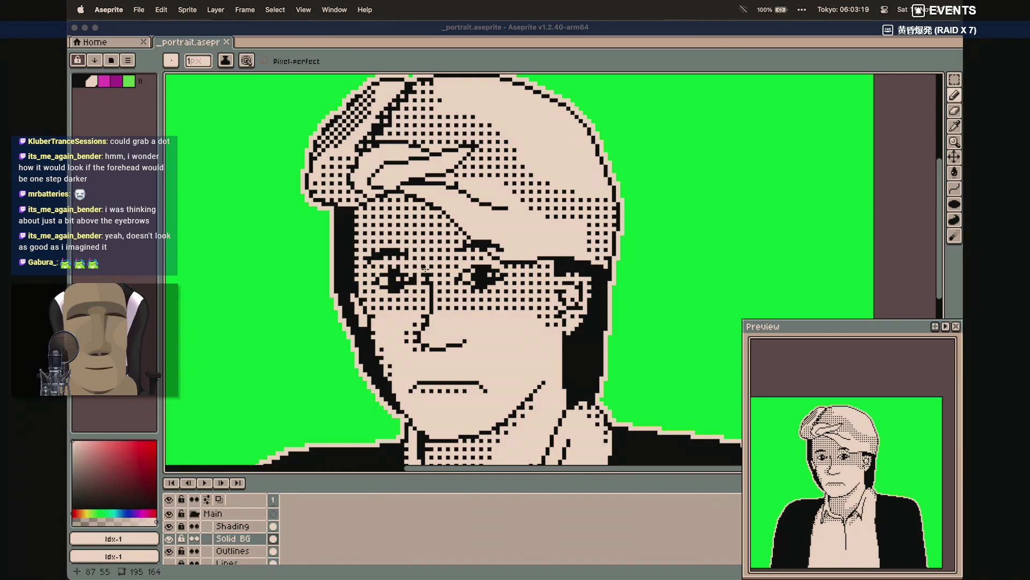
pyautogui.press('super+s')
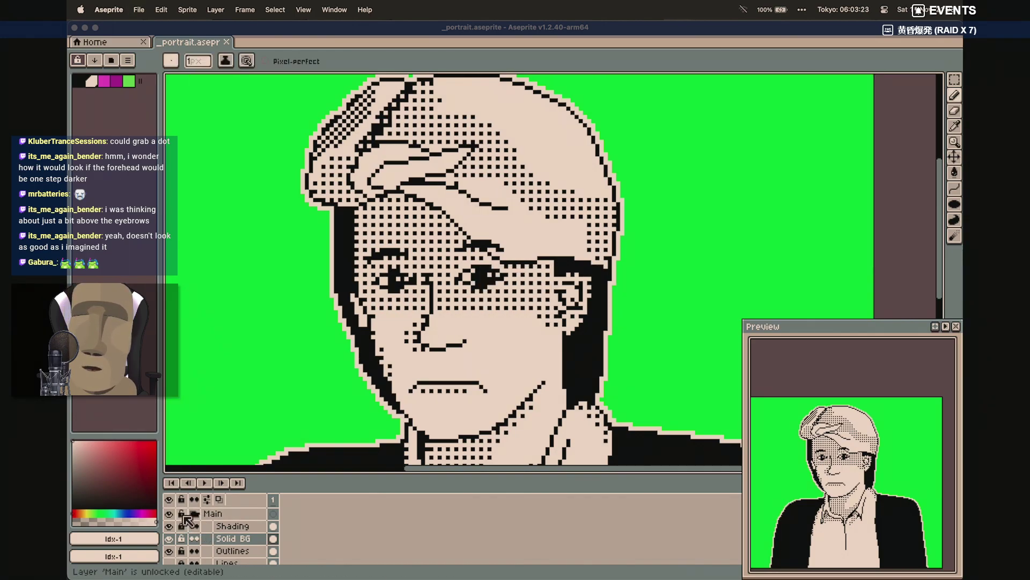
# Collapse the Main group, hide the Low Reason layer and make Low Reason the active layer
pyautogui.click(193, 514)
pyautogui.scroll(1, 225, 528)
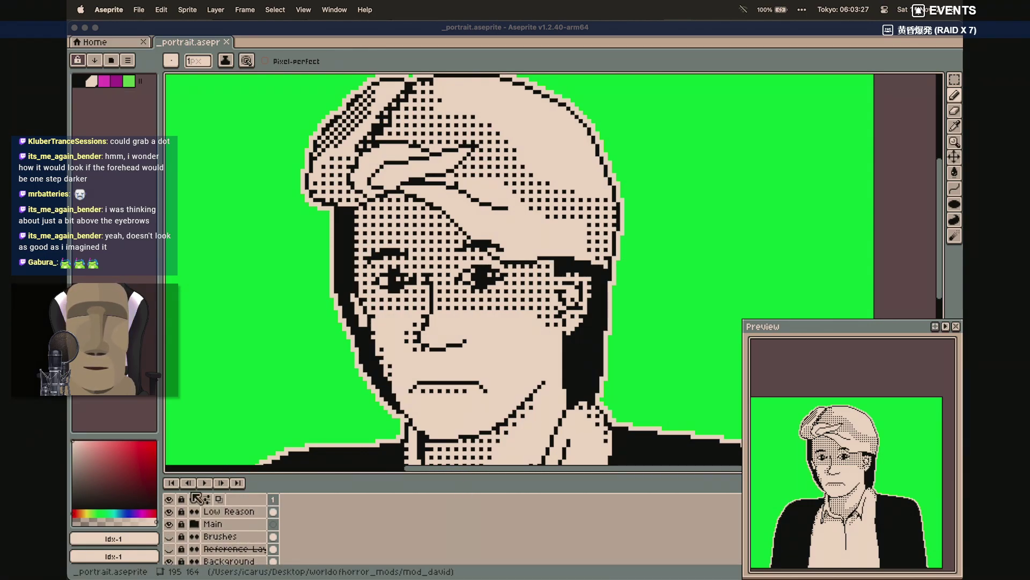
pyautogui.click(169, 511)
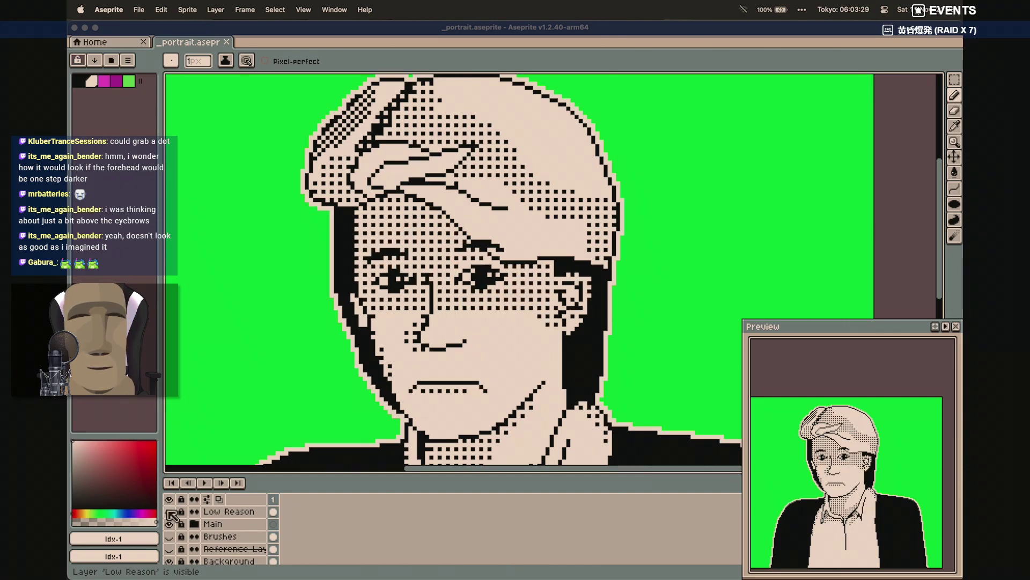
pyautogui.click(169, 511)
pyautogui.click(236, 511)
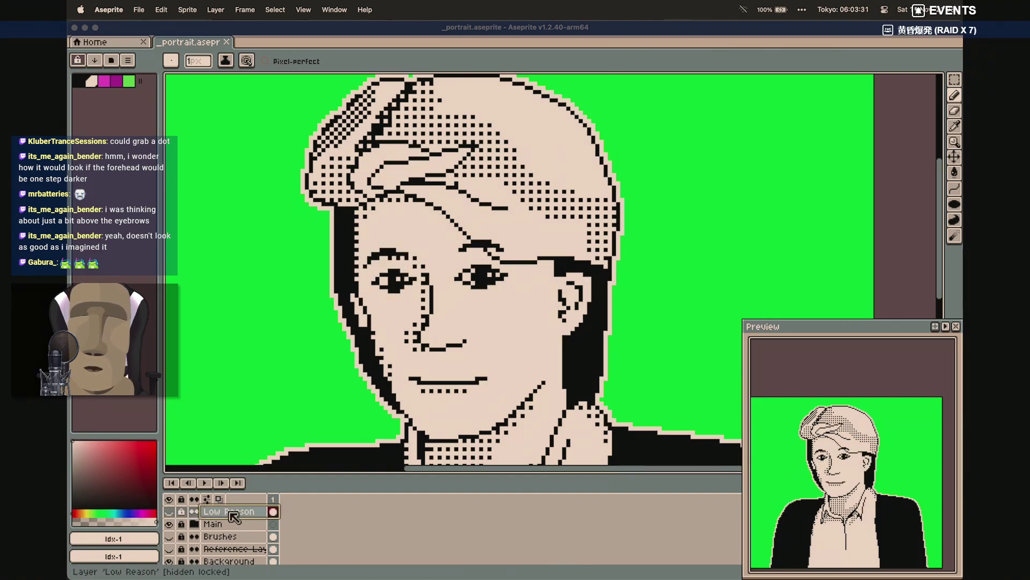
# Add a new empty layer above Low Reason and name it Low Stamina
pyautogui.click(215, 10)
pyautogui.moveTo(268, 79)
pyautogui.click(338, 80)
pyautogui.doubleClick(245, 512)
pyautogui.write('Low Stamina')
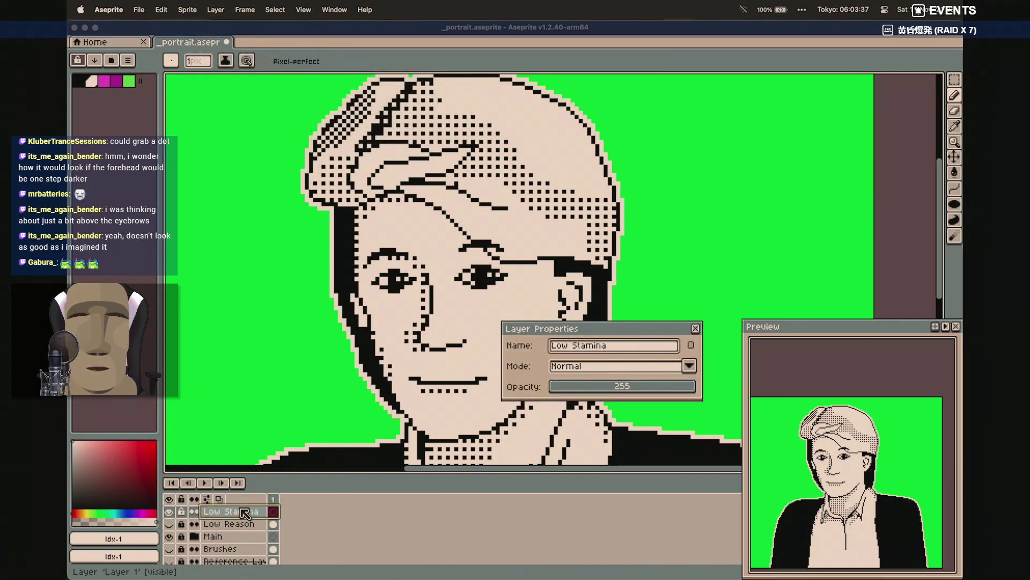
pyautogui.click(697, 328)
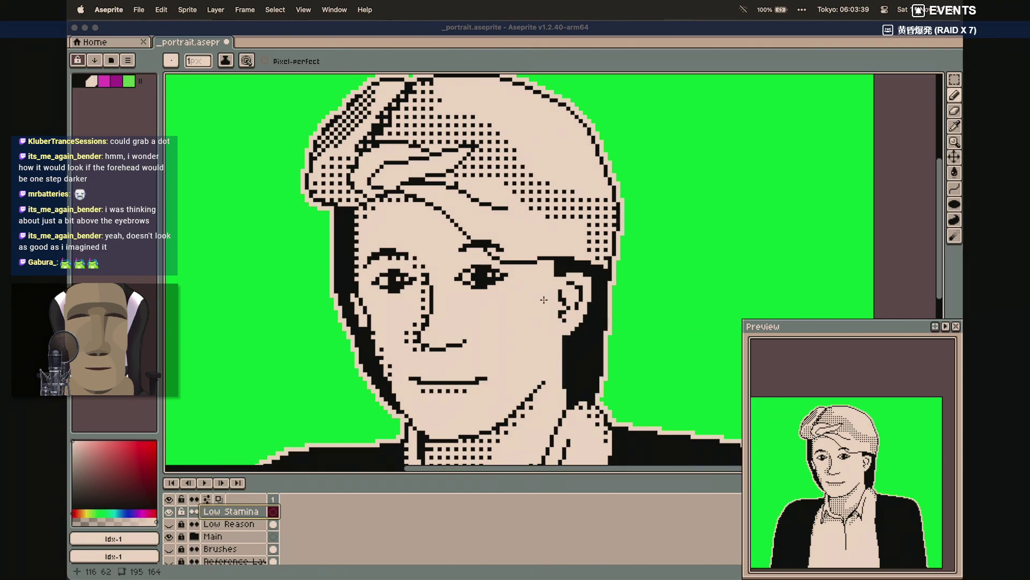
# Set the foreground color to black Idx-0 for drawing over the face
pyautogui.scroll(-3, 536, 302)
pyautogui.hscroll(3, 536, 301)
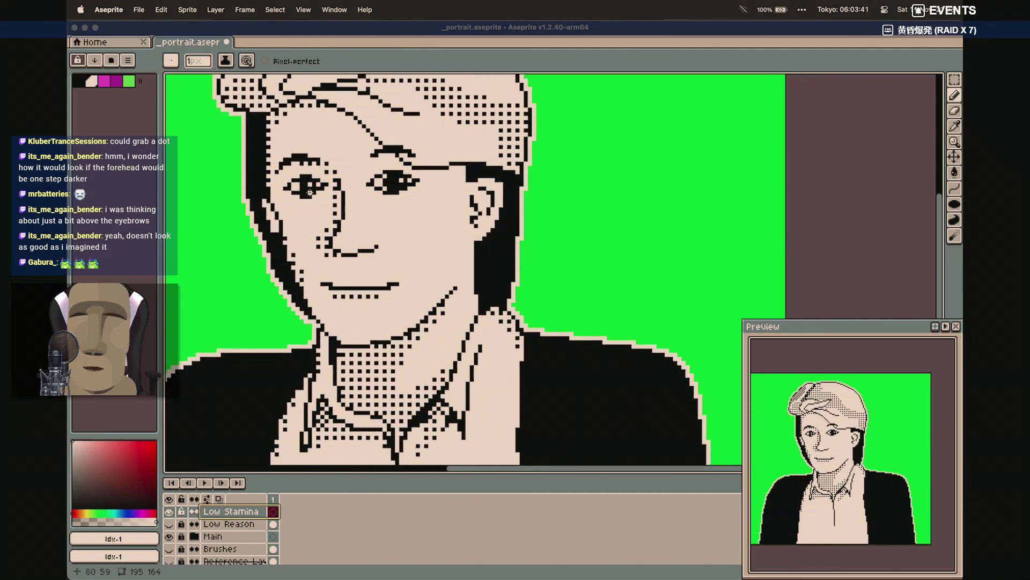
pyautogui.click(79, 81)
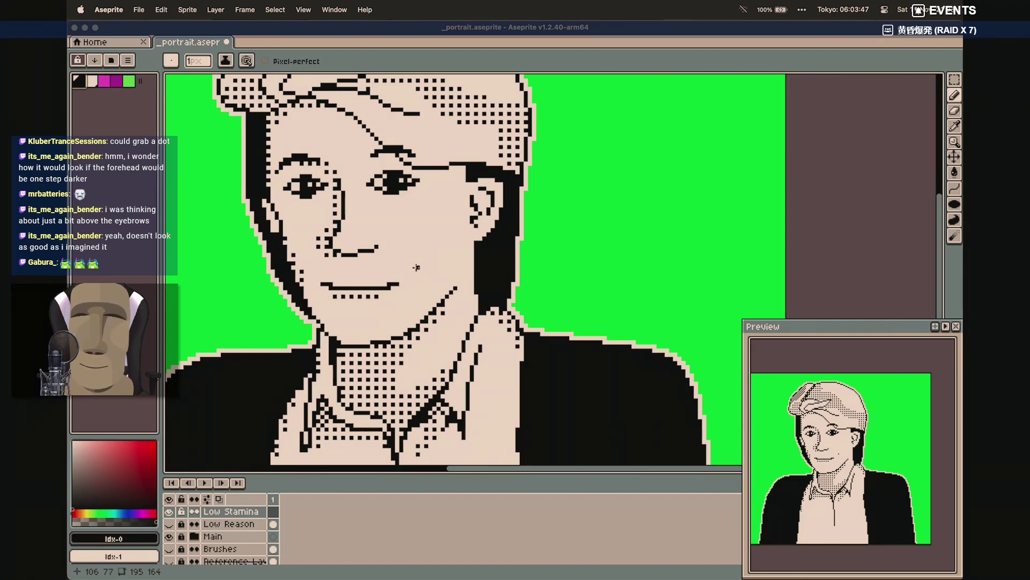
# Delete the empty Low Stamina layer
pyautogui.doubleClick(235, 513)
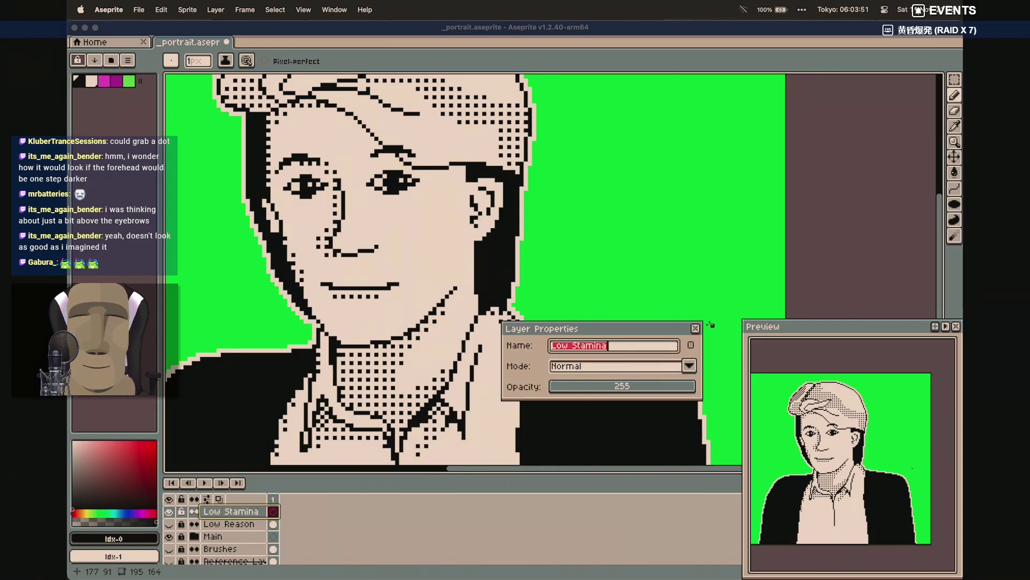
pyautogui.click(696, 328)
pyautogui.rightClick(220, 511)
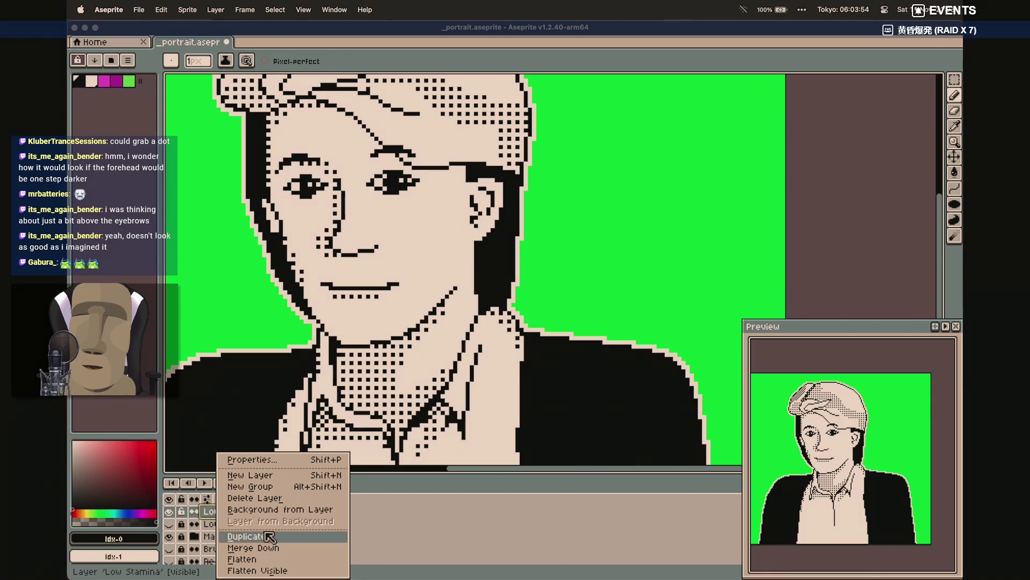
pyautogui.click(274, 498)
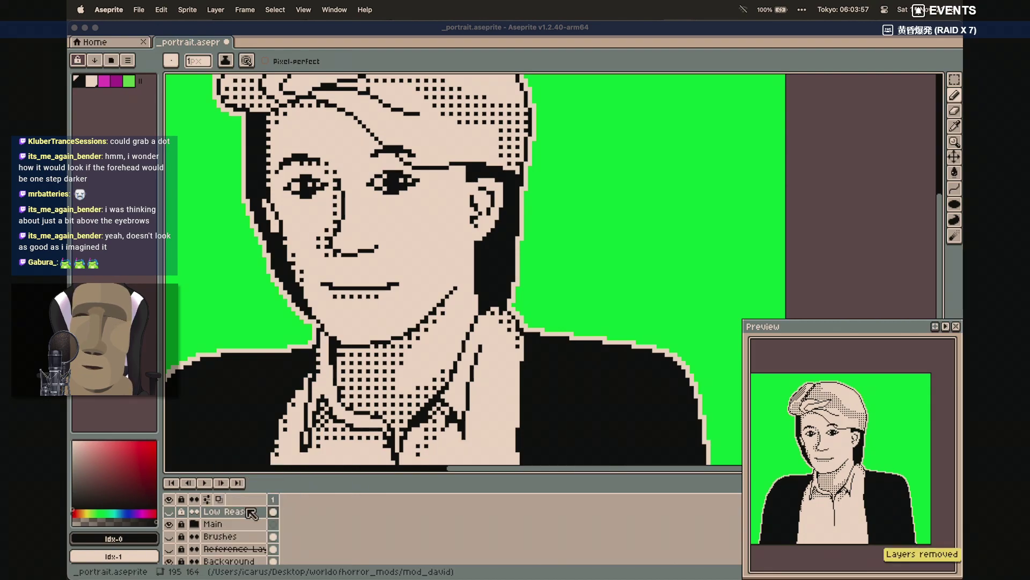
# Duplicate the Low Reason layer and make the copy visible
pyautogui.rightClick(256, 512)
pyautogui.click(275, 537)
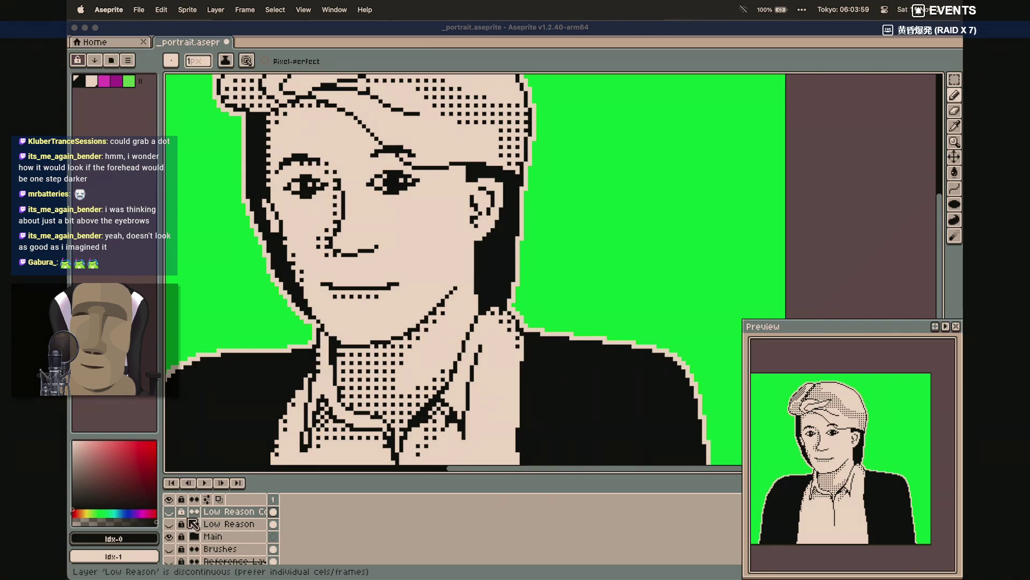
pyautogui.click(168, 512)
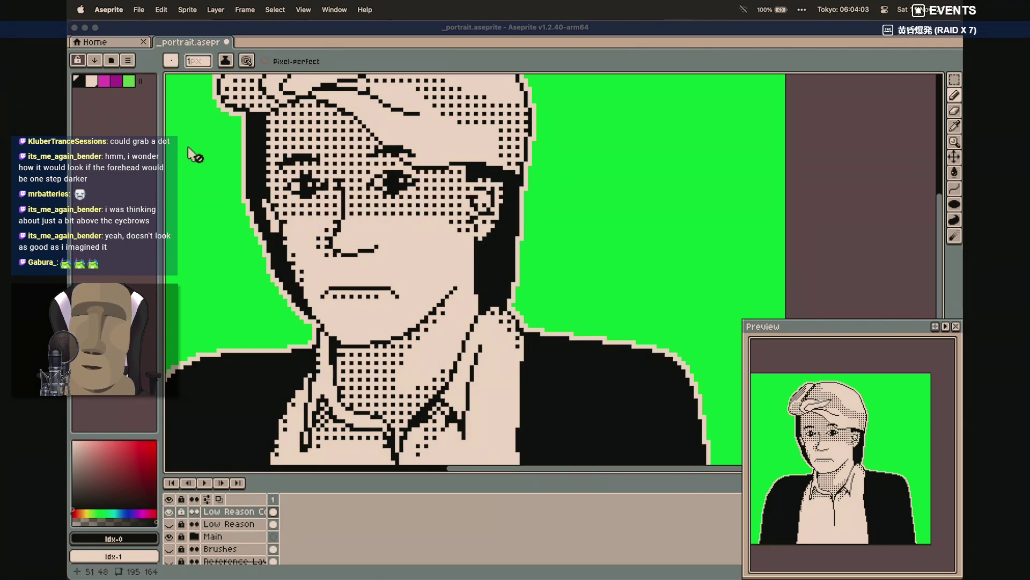
# Set the eraser to a 6px square brush and unlock the Low Reason Copy layer for editing
pyautogui.press('b')
pyautogui.click(171, 60)
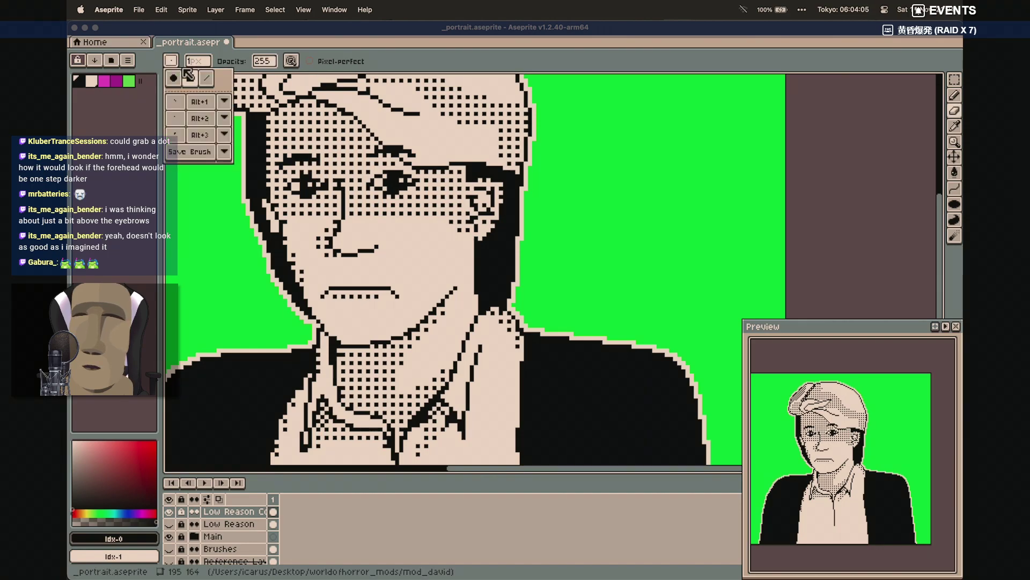
pyautogui.click(189, 77)
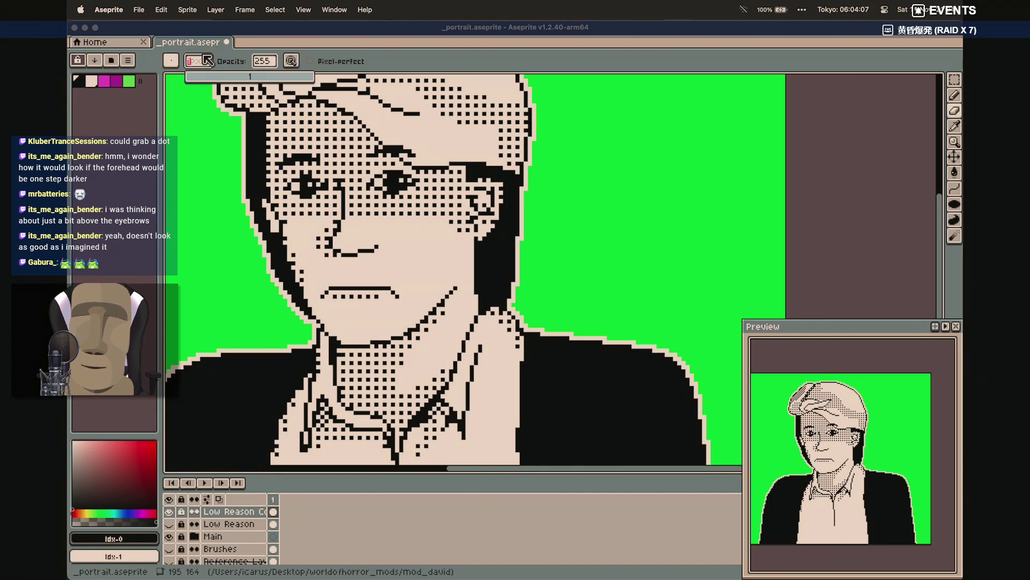
pyautogui.click(207, 60)
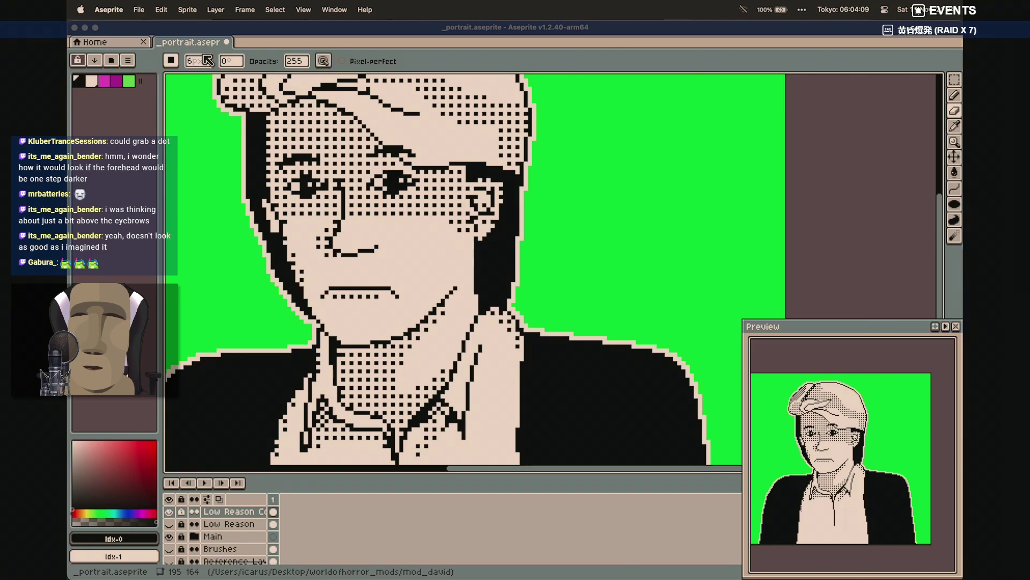
pyautogui.click(181, 512)
pyautogui.doubleClick(243, 519)
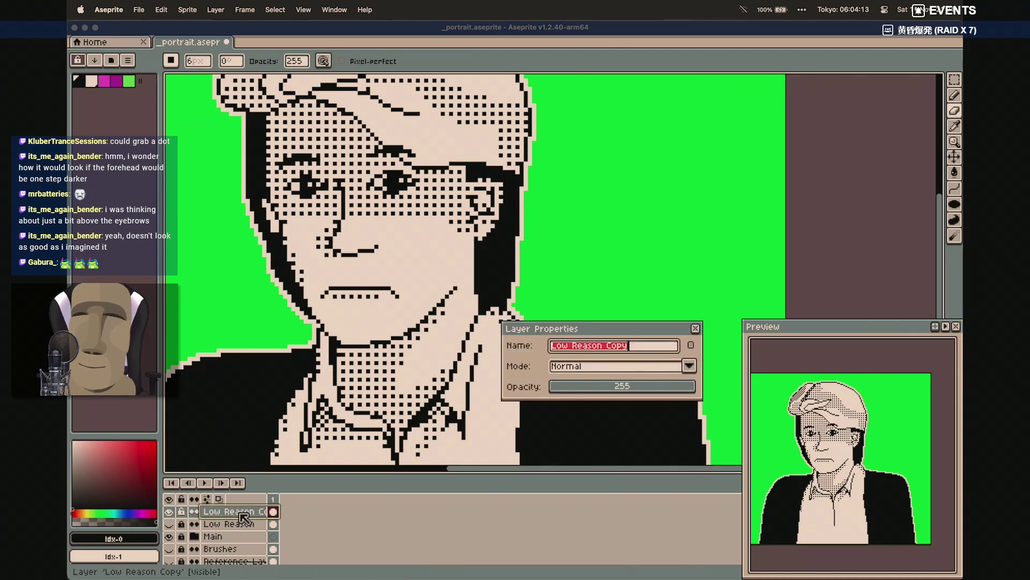
pyautogui.press('BackSpace')
pyautogui.press('Escape')
pyautogui.press('BackSpace')
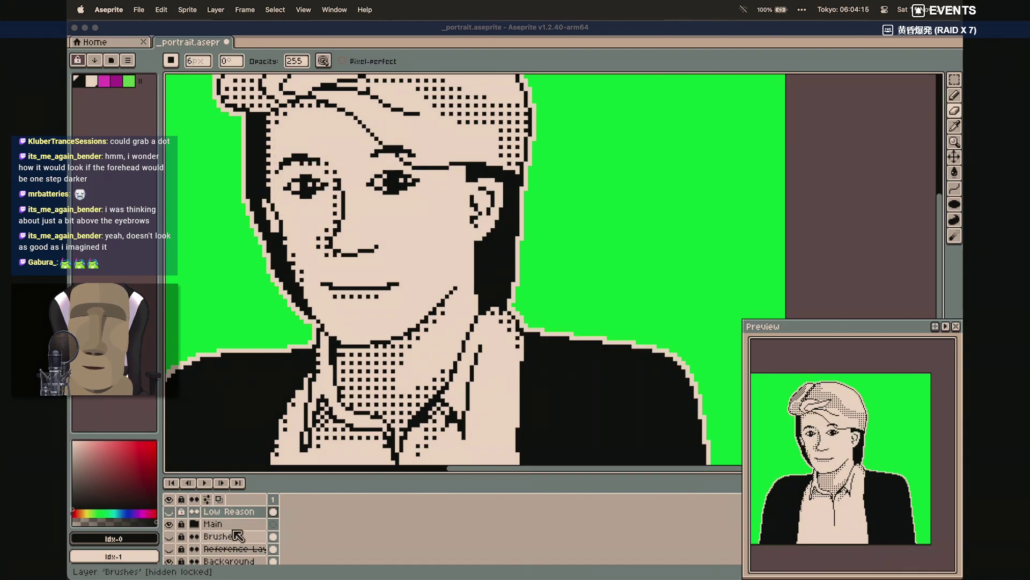
pyautogui.press('super+z')
# Rename the Low Reason Copy layer as Low Stamina
pyautogui.doubleClick(244, 510)
pyautogui.press('End')
pyautogui.hotkey('shift', 'Left')
pyautogui.hotkey('shift', 'Left')
pyautogui.hotkey('shift', 'Left')
pyautogui.hotkey('shift', 'Left')
pyautogui.write('Sta')
pyautogui.press('Return')
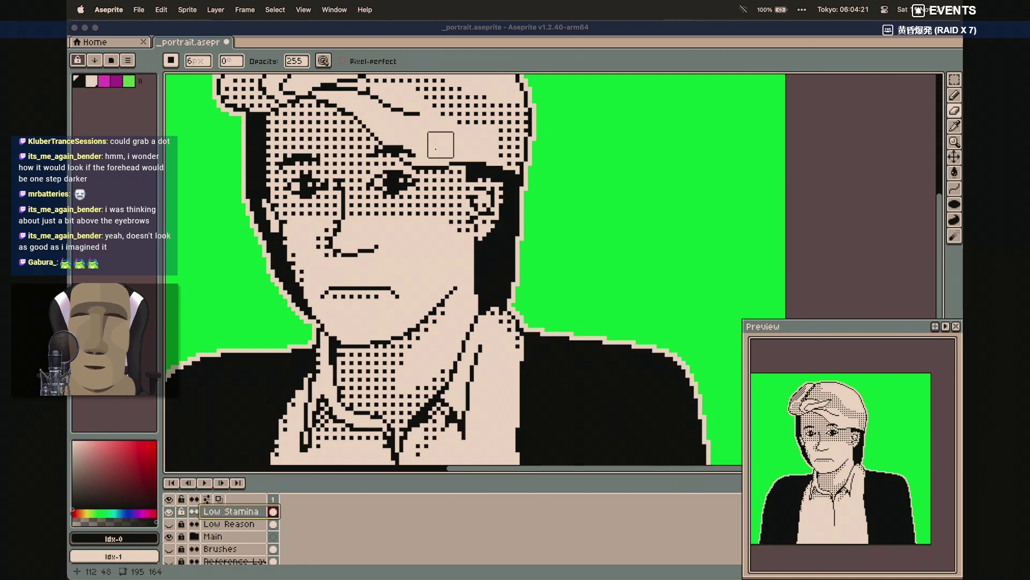
# Erase the dither shading over the forehead, eyes and ear on Low Stamina, keeping the frown, and reset the eraser size to 1px
pyautogui.moveTo(337, 179)
pyautogui.mouseDown()
pyautogui.moveTo(352, 142)
pyautogui.moveTo(330, 140)
pyautogui.moveTo(255, 196)
pyautogui.moveTo(328, 127)
pyautogui.moveTo(275, 137)
pyautogui.moveTo(328, 99)
pyautogui.moveTo(263, 140)
pyautogui.moveTo(266, 207)
pyautogui.moveTo(510, 175)
pyautogui.moveTo(421, 228)
pyautogui.moveTo(413, 218)
pyautogui.moveTo(482, 183)
pyautogui.moveTo(407, 191)
pyautogui.mouseUp()
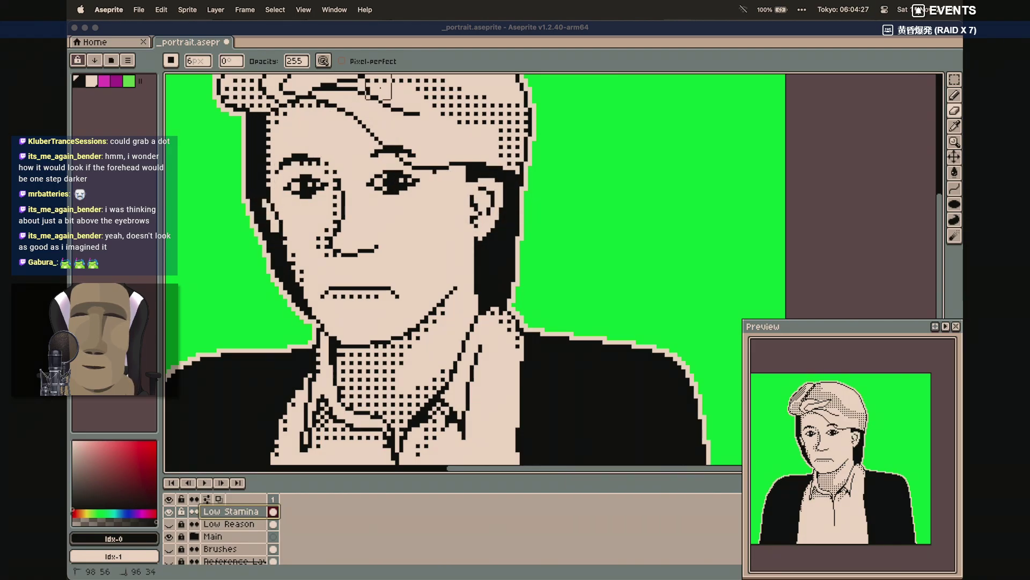
pyautogui.scroll(2, 328, 118)
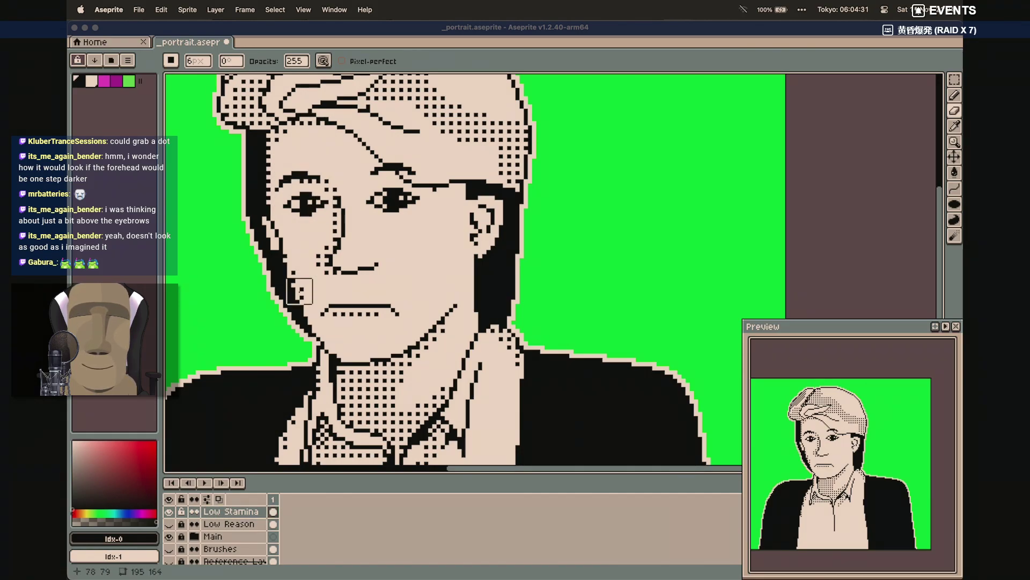
pyautogui.hscroll(-3, 281, 379)
pyautogui.hscroll(-1, 280, 379)
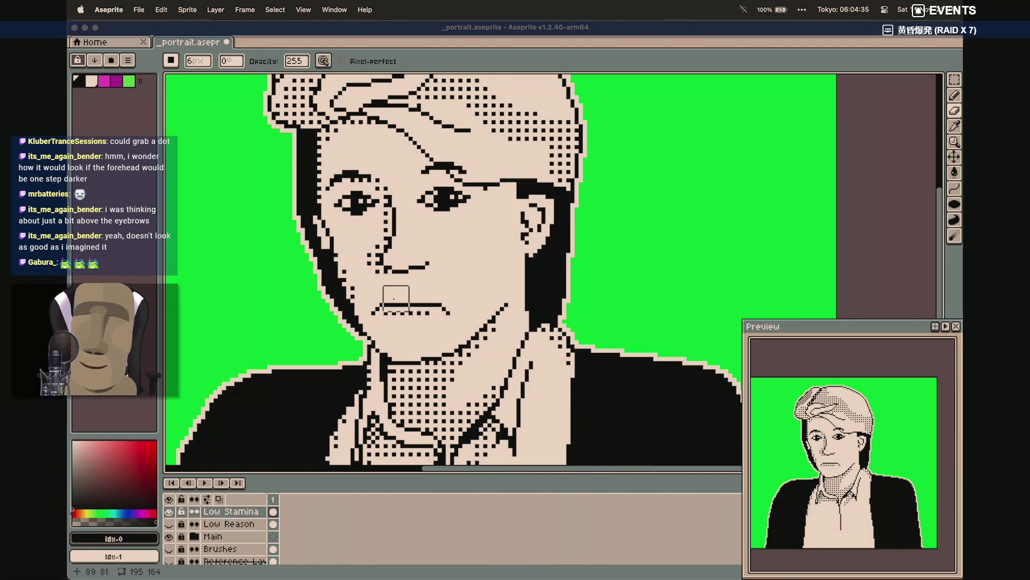
pyautogui.click(193, 64)
pyautogui.write('1')
pyautogui.press('Return')
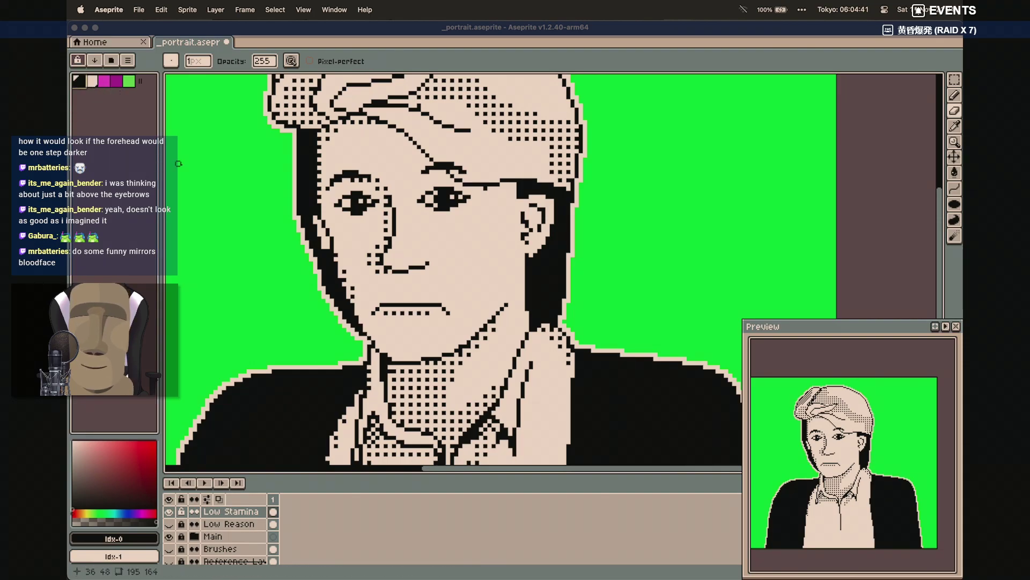
# Draw a curved black crease diagonally across the cheek, from beside the nose up toward the ear, with the Curve tool
pyautogui.hotkey('shift', 'l')
pyautogui.moveTo(453, 268); pyautogui.dragTo(499, 224)
pyautogui.moveTo(470, 256)
pyautogui.mouseDown()
pyautogui.moveTo(497, 226)
pyautogui.moveTo(476, 252)
pyautogui.mouseUp()
pyautogui.click(462, 262)
pyautogui.click(474, 254)
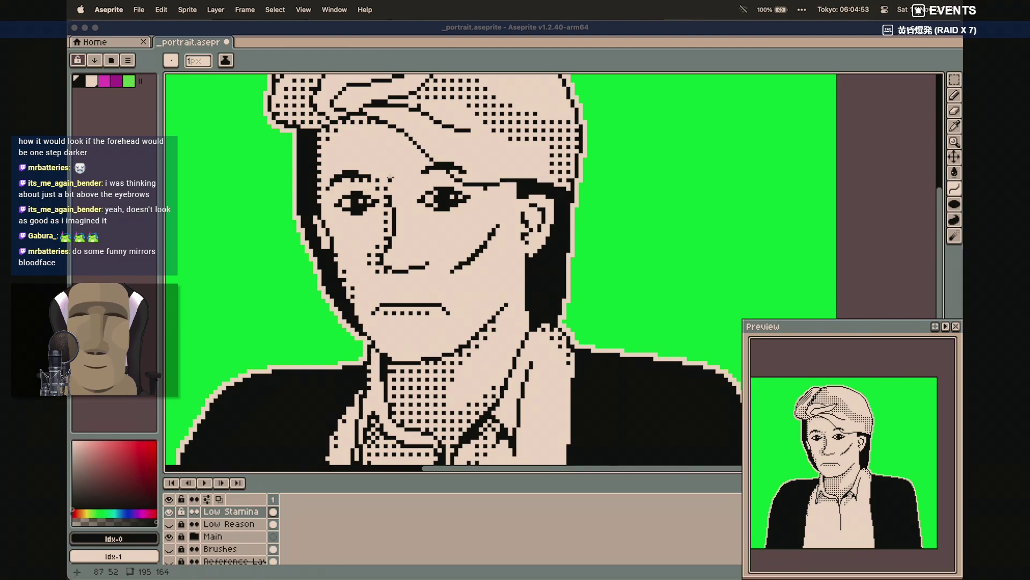
# Draw a short, nearly horizontal black wrinkle line on the forehead above the eyebrow over the nose-side eye
pyautogui.moveTo(343, 146); pyautogui.dragTo(395, 156)
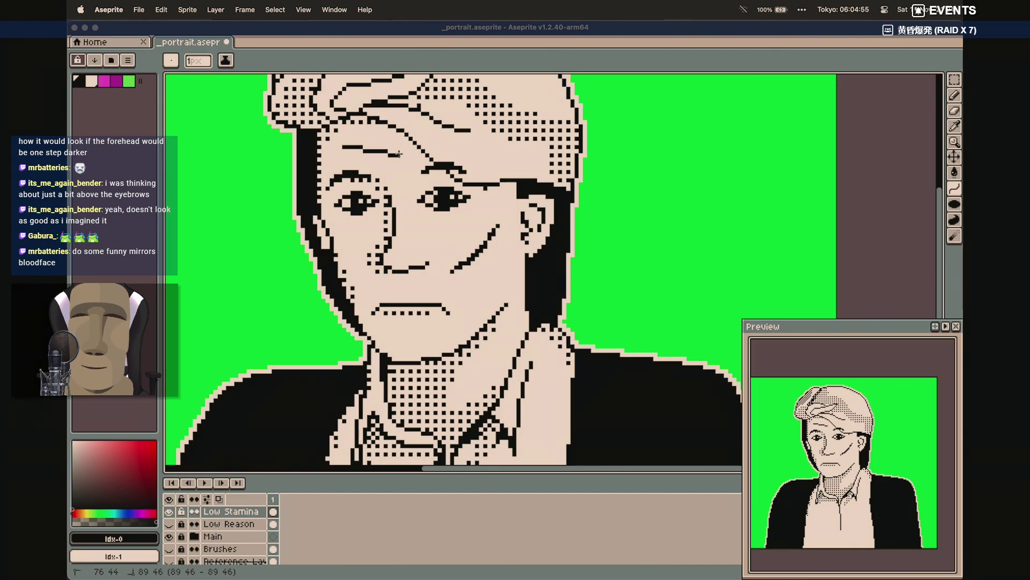
pyautogui.click(402, 153)
pyautogui.moveTo(345, 147); pyautogui.dragTo(395, 149)
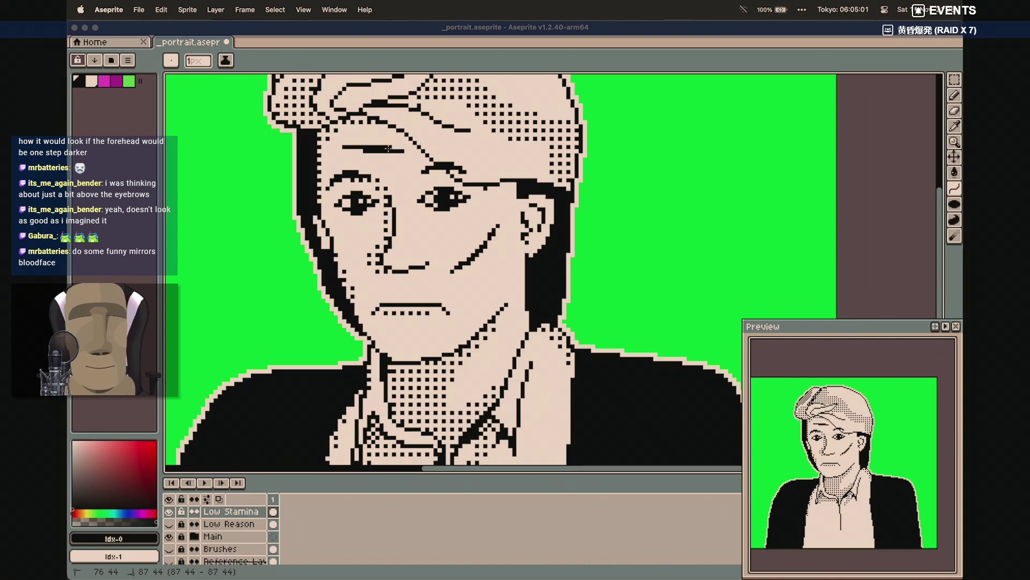
pyautogui.click(388, 148)
# Draw a second, shorter black crease on the cheek below the first one, rising from near the mouth corner
pyautogui.scroll(-2, 440, 231)
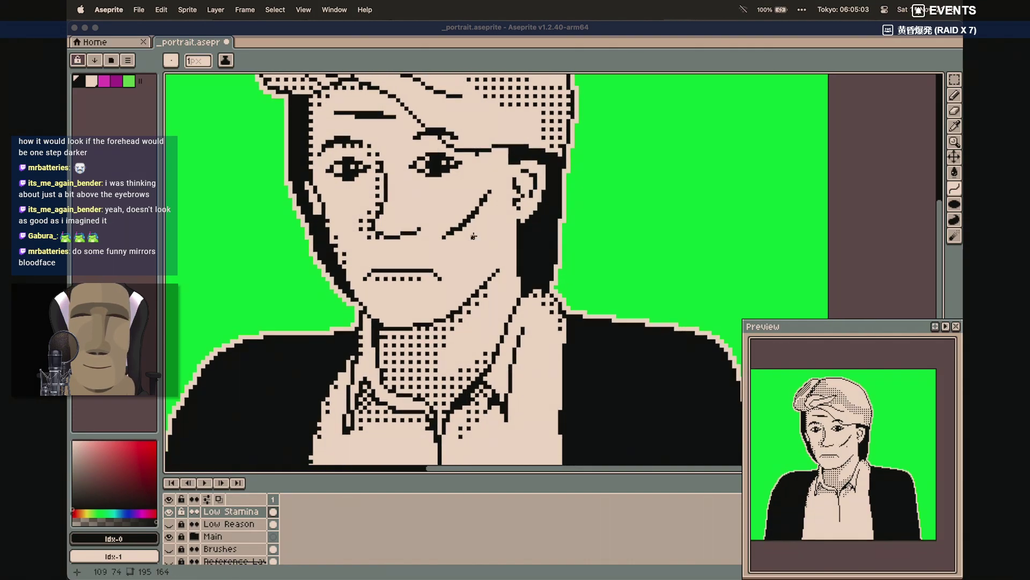
pyautogui.moveTo(461, 254)
pyautogui.mouseDown()
pyautogui.moveTo(498, 252)
pyautogui.moveTo(479, 246)
pyautogui.mouseUp()
pyautogui.doubleClick(484, 245)
pyautogui.doubleClick(479, 246)
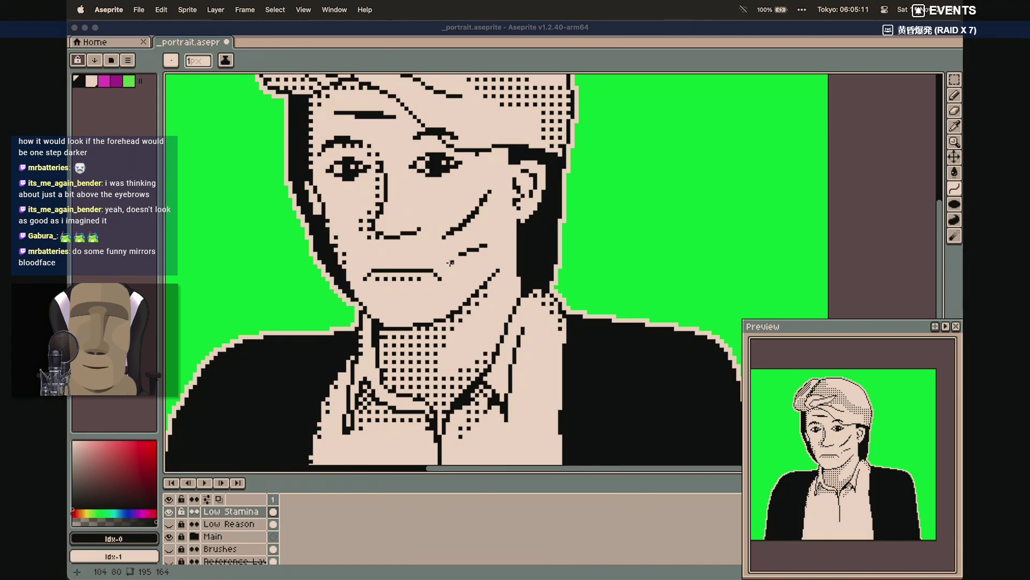
# Undo the second cheek crease, redraw it as a short, nearly horizontal line beside the mouth, and tidy it with the Eraser
pyautogui.press('super+z')
pyautogui.press('super+z')
pyautogui.moveTo(464, 258)
pyautogui.mouseDown()
pyautogui.moveTo(481, 235)
pyautogui.moveTo(491, 254)
pyautogui.moveTo(470, 257)
pyautogui.moveTo(491, 252)
pyautogui.mouseUp()
pyautogui.scroll(-5, 408, 369)
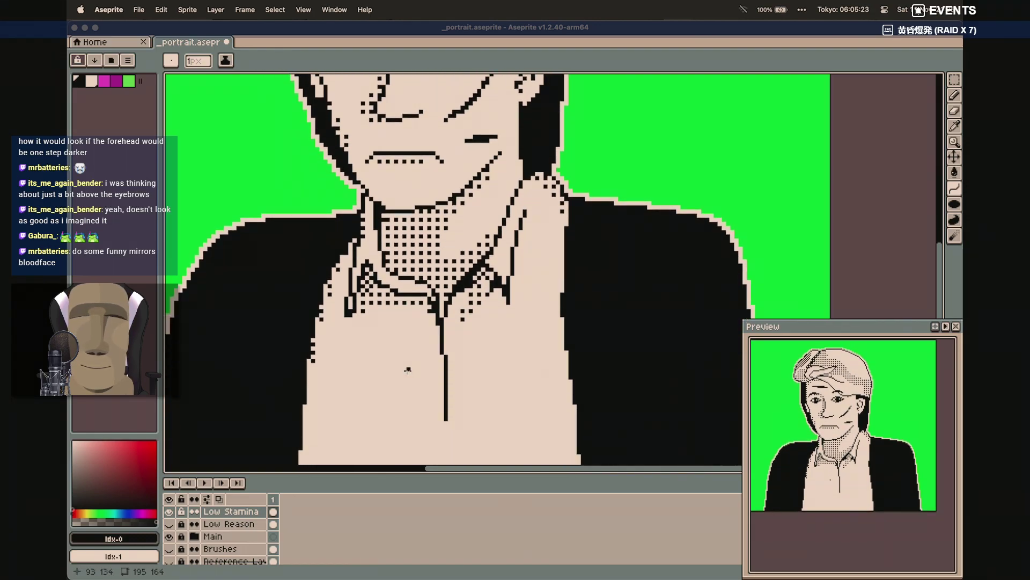
pyautogui.scroll(5, 408, 369)
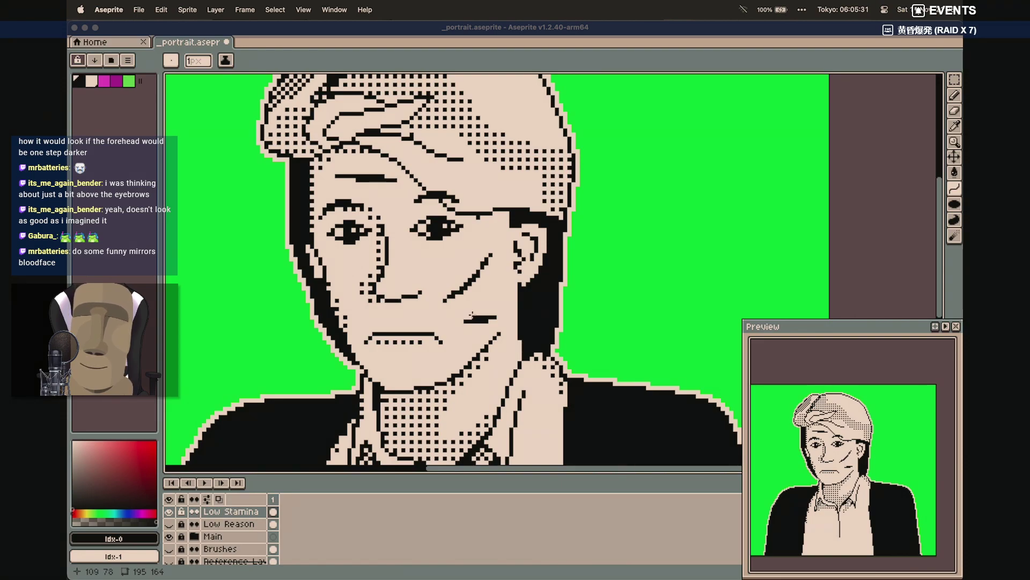
pyautogui.press('b')
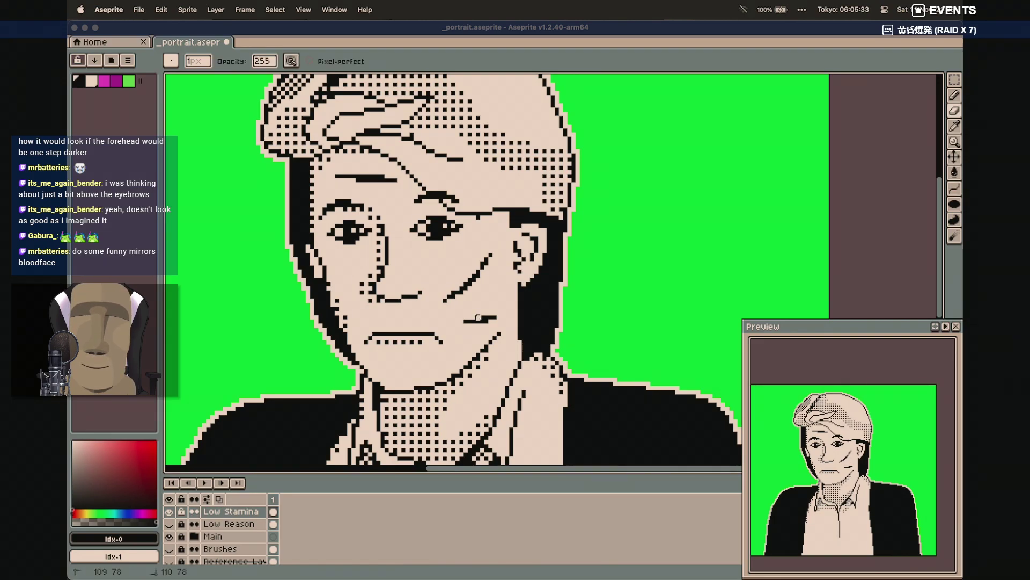
pyautogui.moveTo(428, 338); pyautogui.dragTo(428, 336)
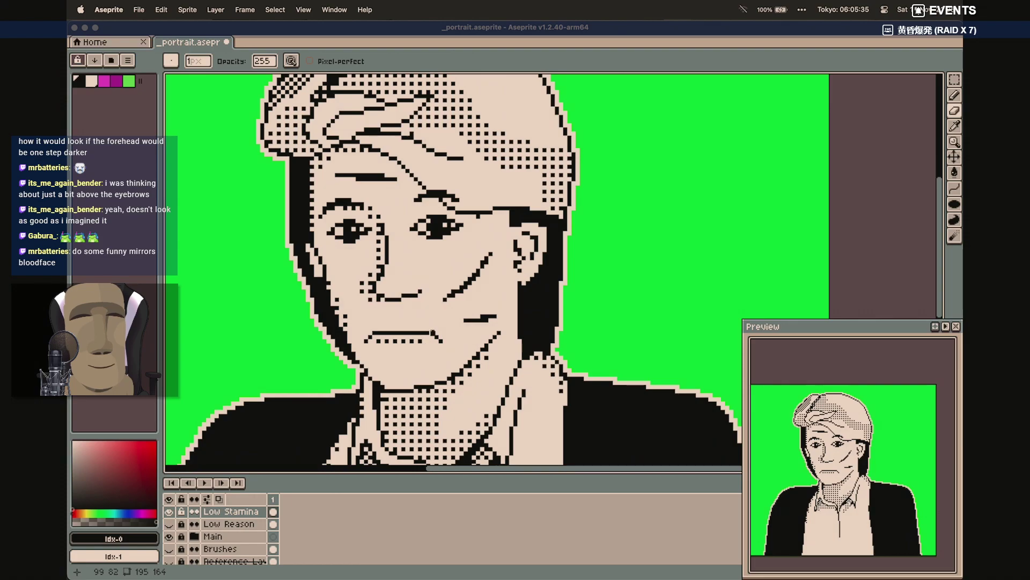
pyautogui.scroll(-3, 432, 331)
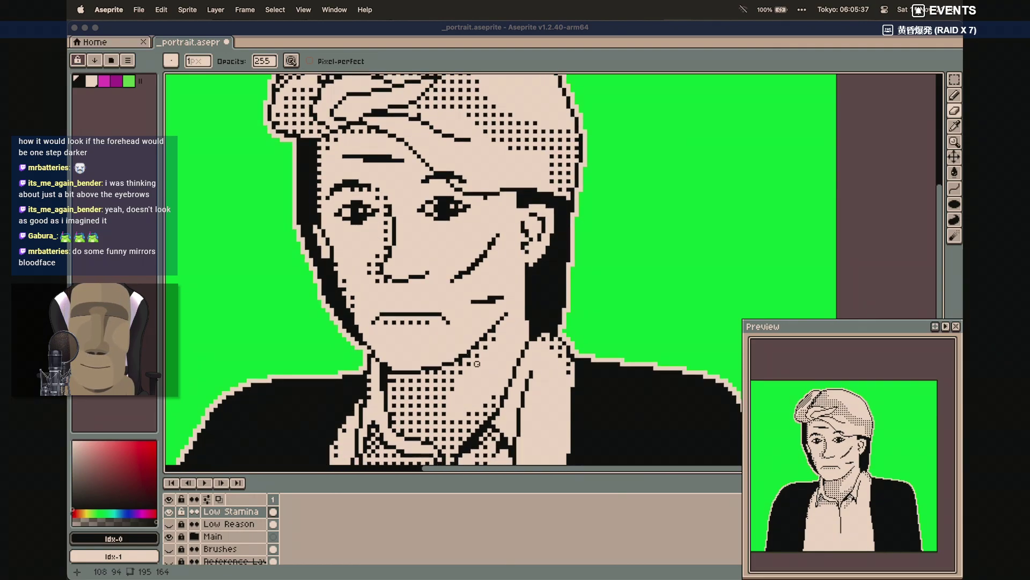
# Draw a thickened diagonal black crease on the shaded neck just below the jawline with two overlapping Curve strokes
pyautogui.press('v')
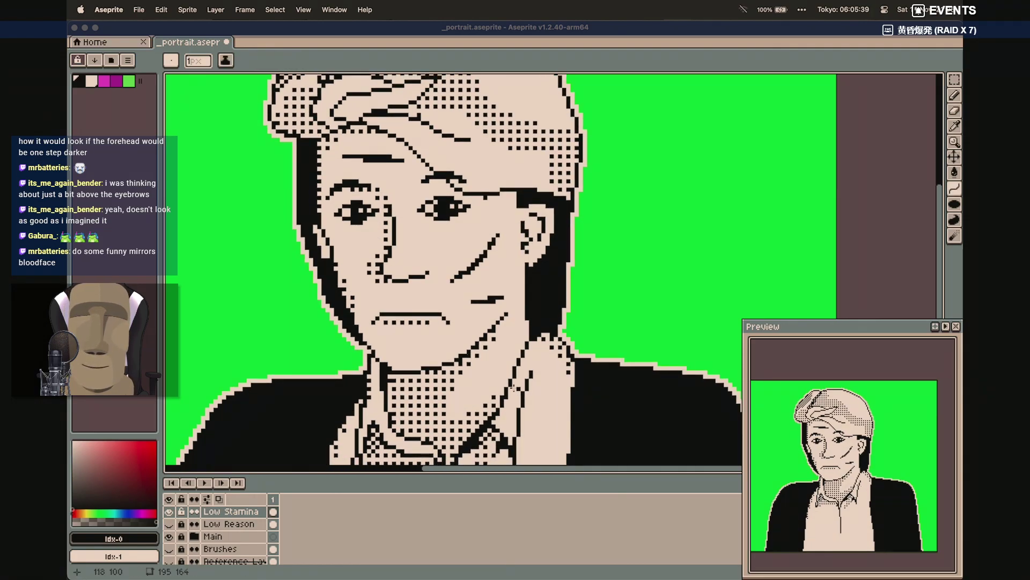
pyautogui.moveTo(488, 355); pyautogui.dragTo(465, 397)
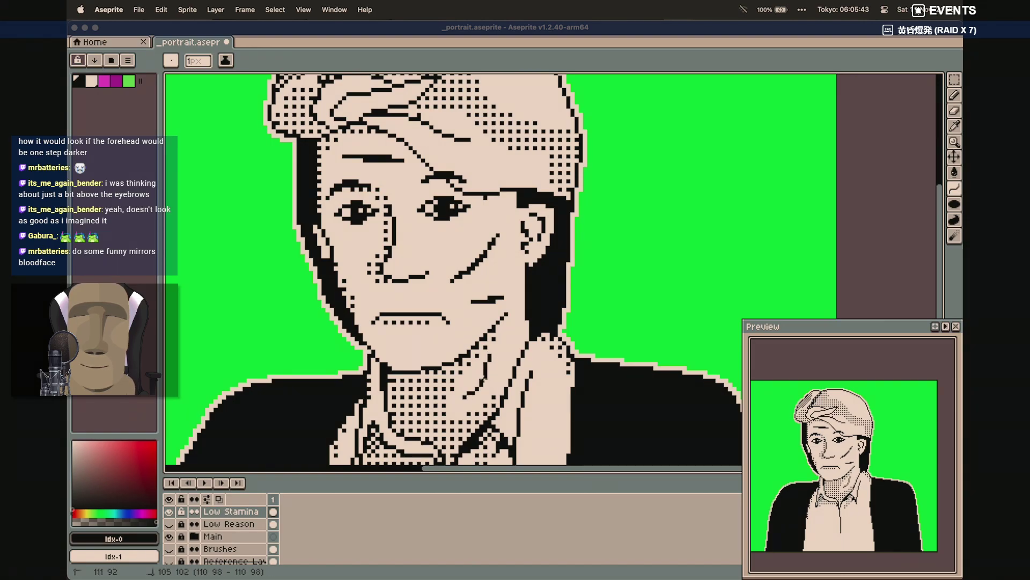
pyautogui.click(486, 373)
pyautogui.click(486, 373)
pyautogui.moveTo(466, 393); pyautogui.dragTo(489, 356)
pyautogui.doubleClick(488, 358)
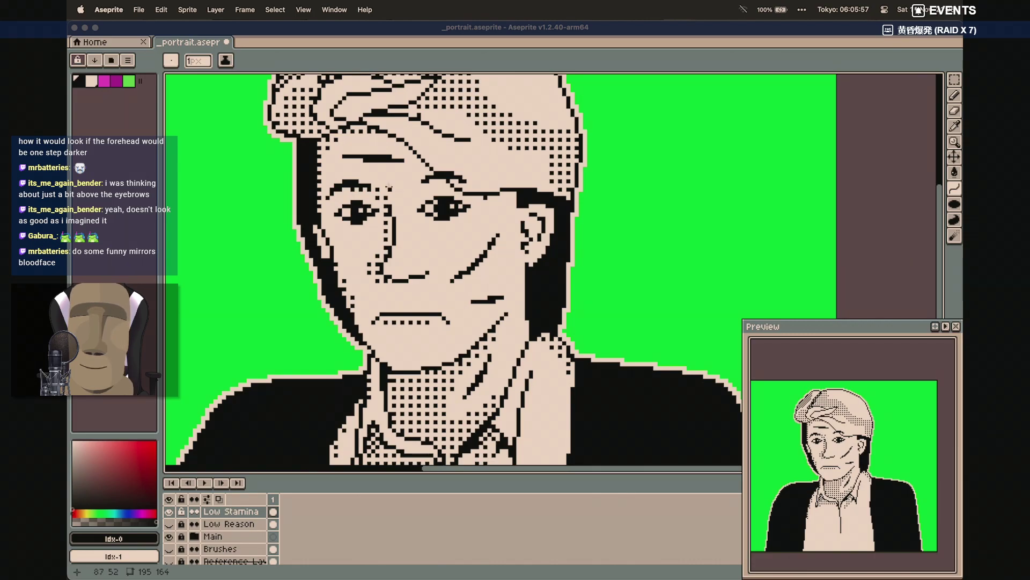
# Add short black pencil offshoots below the forehead line and to the two cheek creases and the neck crease
pyautogui.press('b')
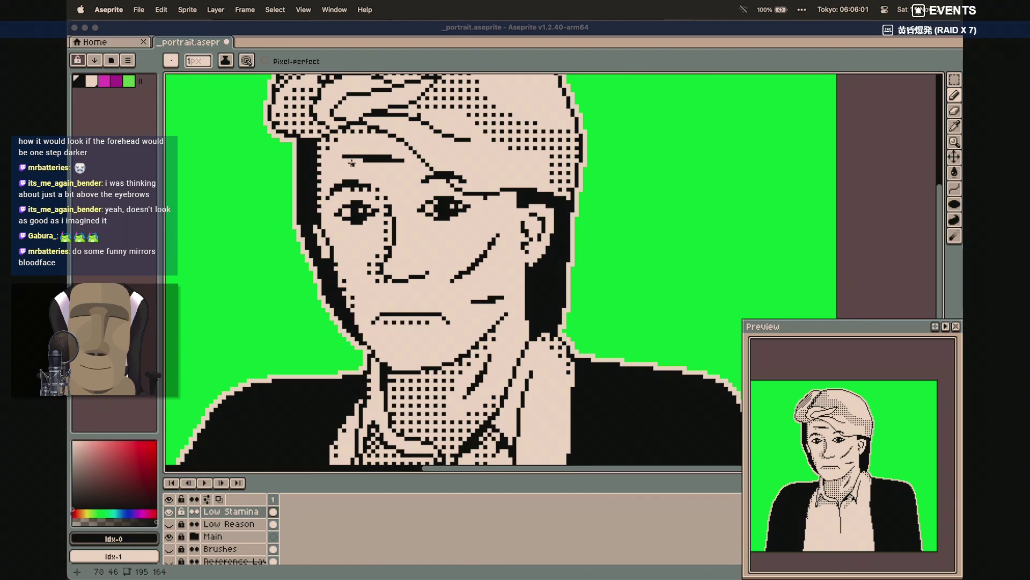
pyautogui.click(370, 162)
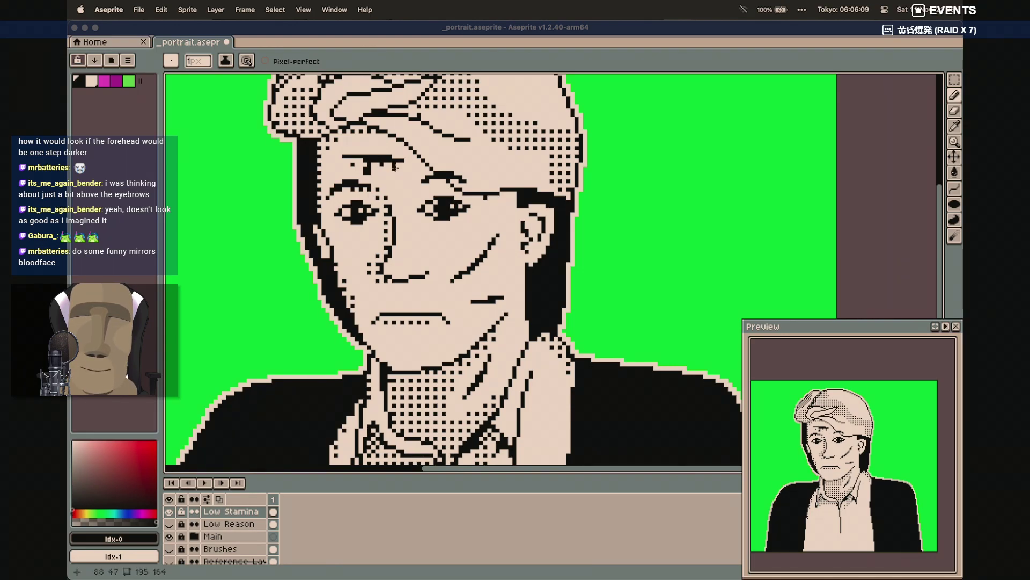
pyautogui.moveTo(492, 253); pyautogui.dragTo(492, 270)
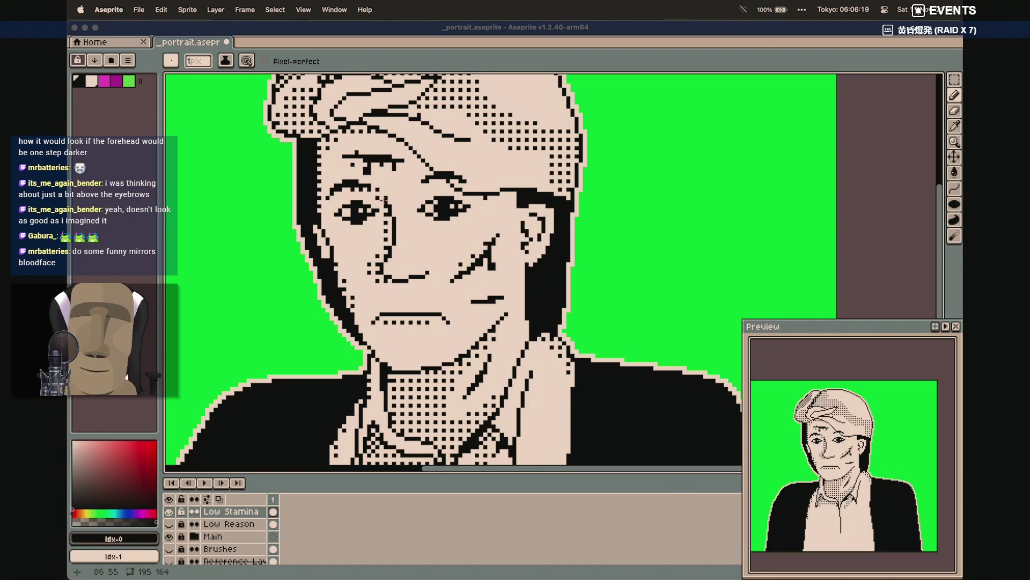
pyautogui.click(480, 307)
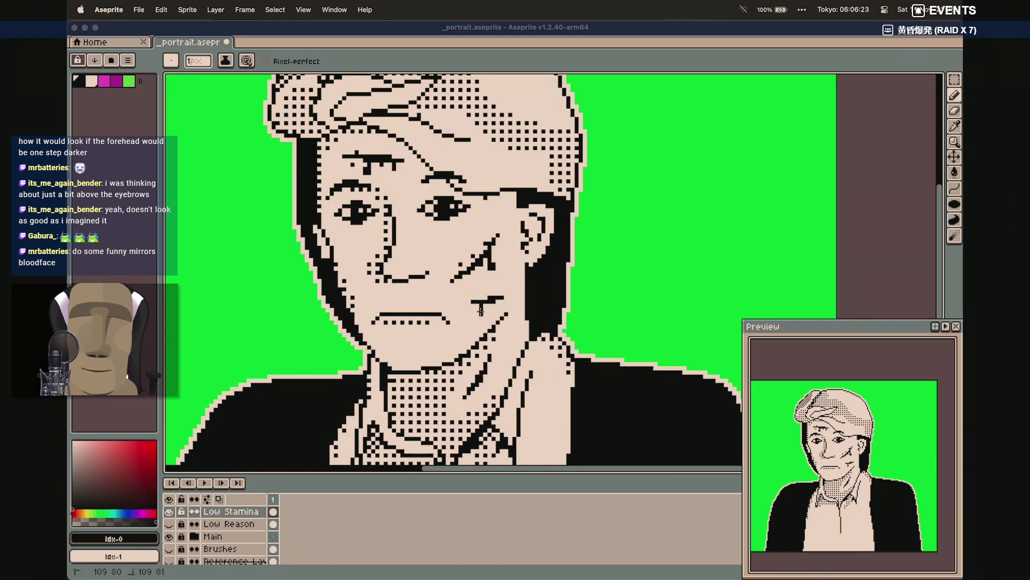
pyautogui.click(482, 315)
pyautogui.click(478, 312)
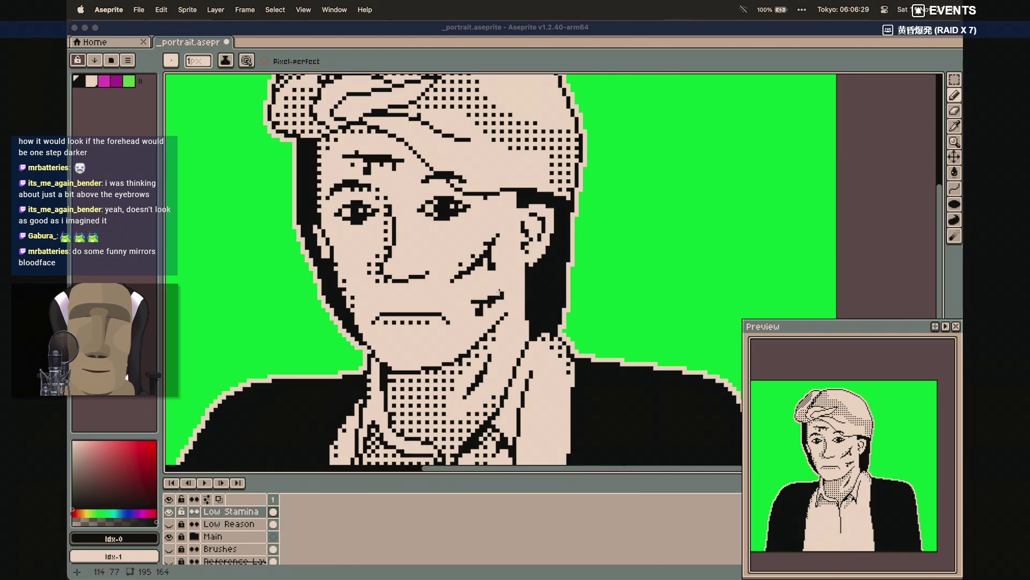
pyautogui.moveTo(489, 378); pyautogui.dragTo(486, 386)
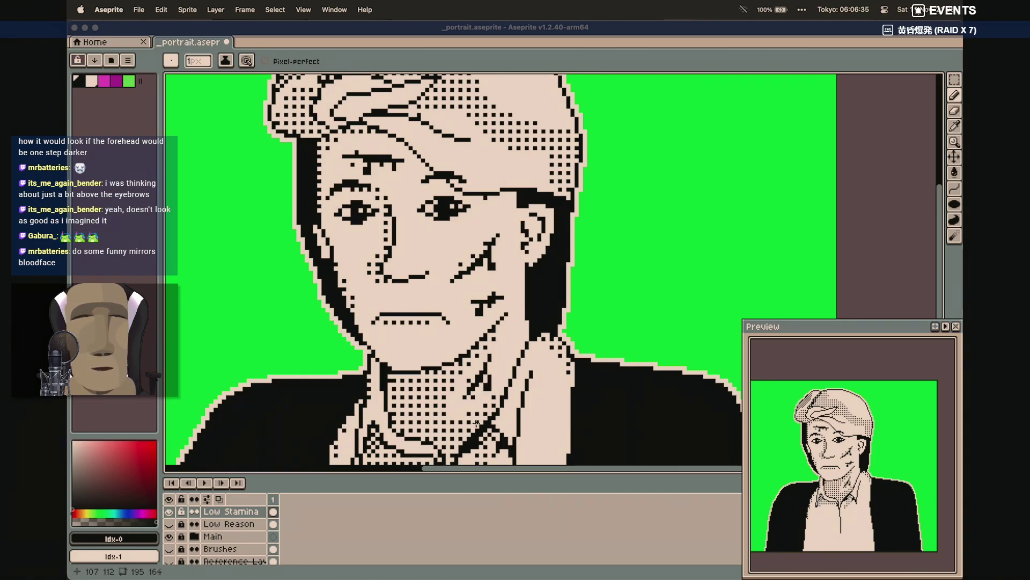
# Hide the Low Stamina layer and move the Low Reason layer above it in the layer stack
pyautogui.click(168, 512)
pyautogui.click(168, 512)
pyautogui.click(169, 512)
pyautogui.click(168, 514)
pyautogui.click(168, 514)
pyautogui.click(236, 524)
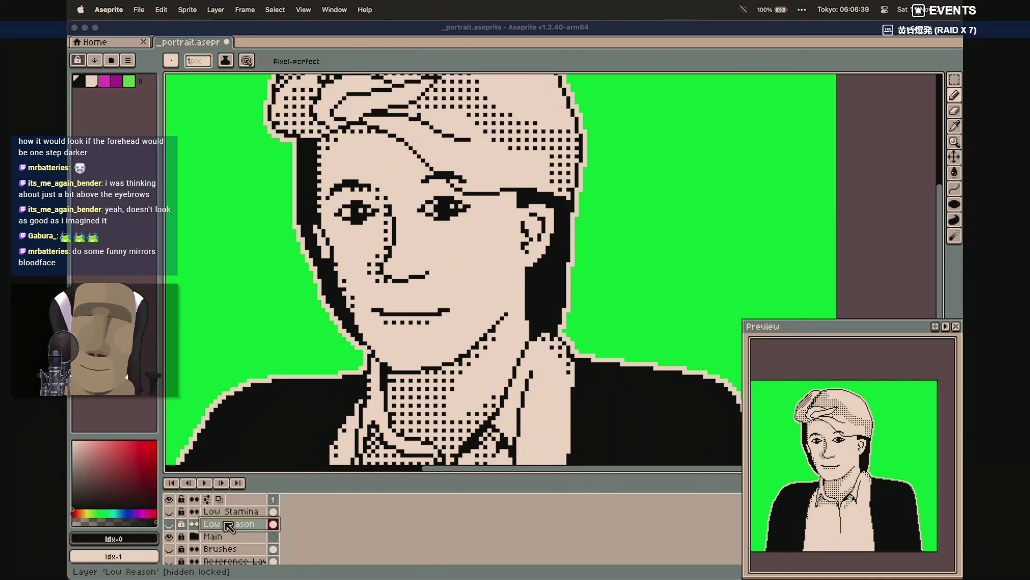
pyautogui.moveTo(240, 525); pyautogui.dragTo(237, 510)
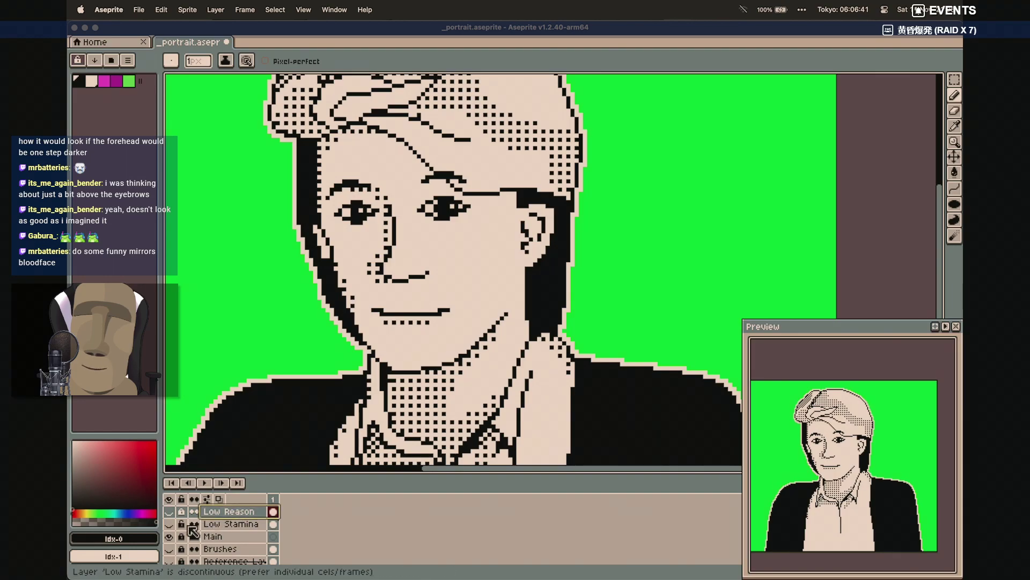
# Show Low Stamina and Low Reason together to check the combined face, and leave Low Reason hidden
pyautogui.click(169, 524)
pyautogui.click(169, 512)
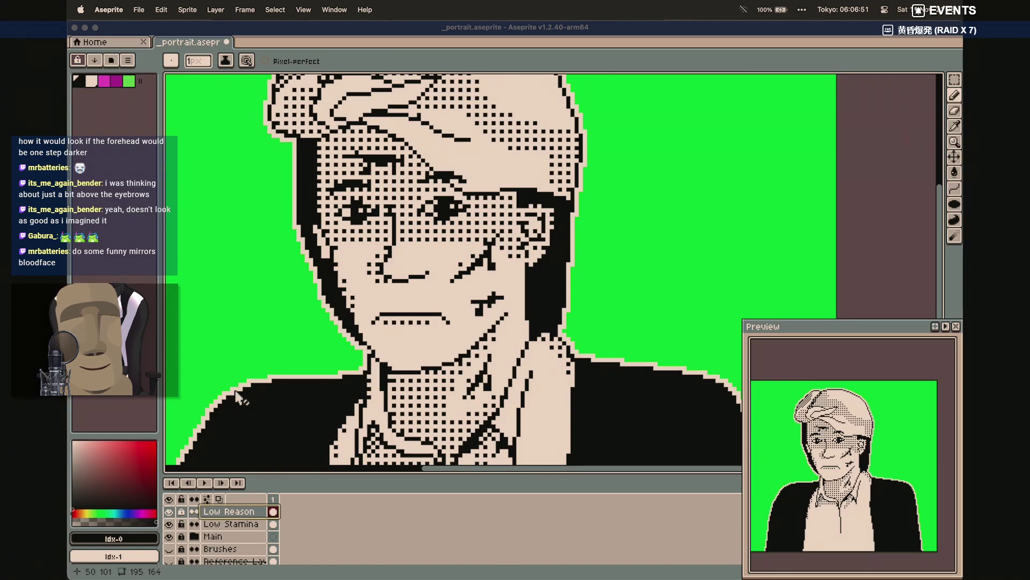
pyautogui.hscroll(-5, 239, 396)
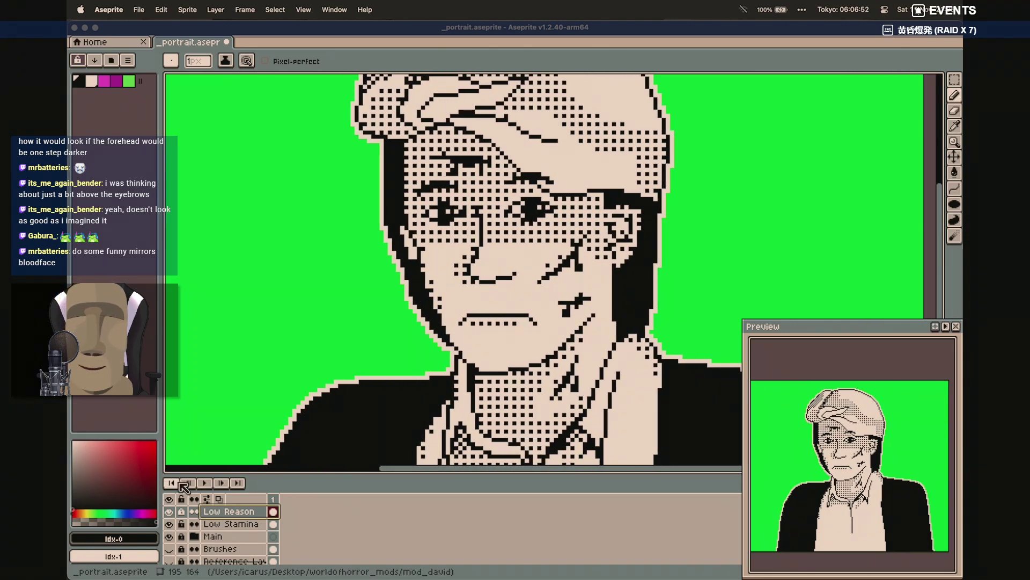
pyautogui.click(170, 512)
pyautogui.click(170, 511)
pyautogui.click(170, 512)
# Compare the portrait with and without the Low Stamina layer, and view it in a larger canvas area
pyautogui.click(169, 524)
pyautogui.click(169, 524)
pyautogui.click(169, 524)
pyautogui.click(169, 524)
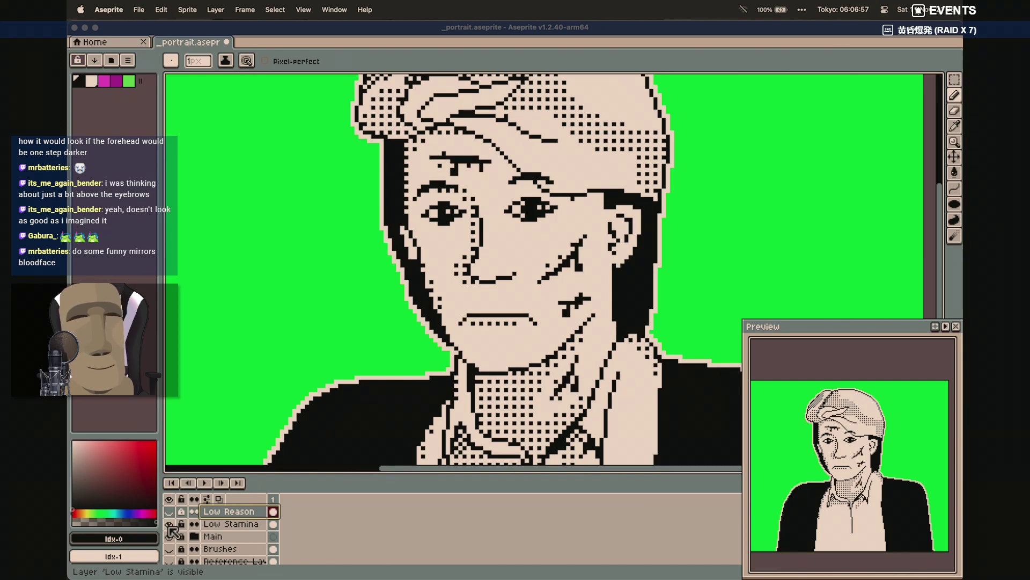
pyautogui.click(169, 524)
pyautogui.click(169, 524)
pyautogui.click(170, 524)
pyautogui.click(169, 524)
pyautogui.press('Tab')
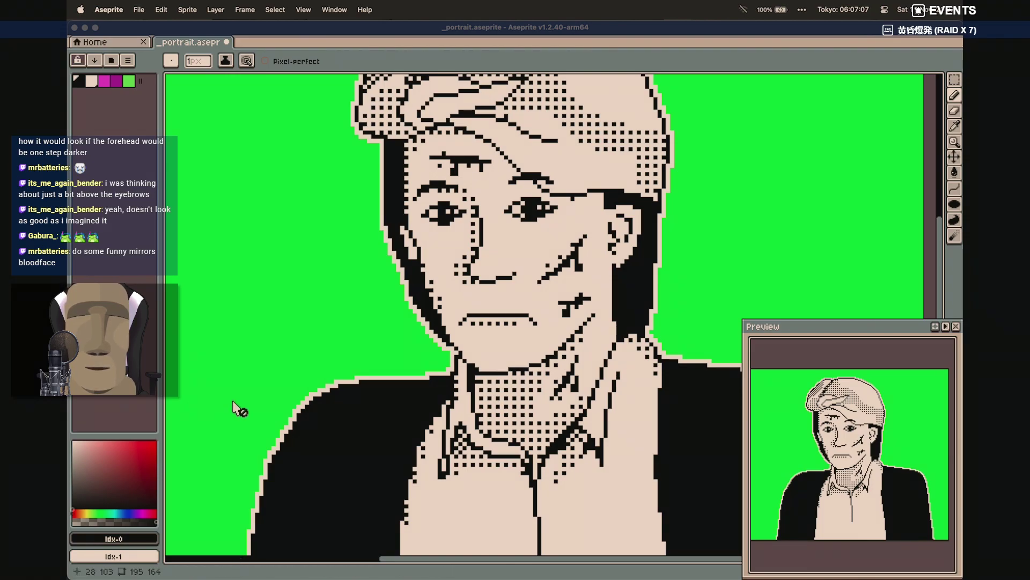
pyautogui.press('Tab')
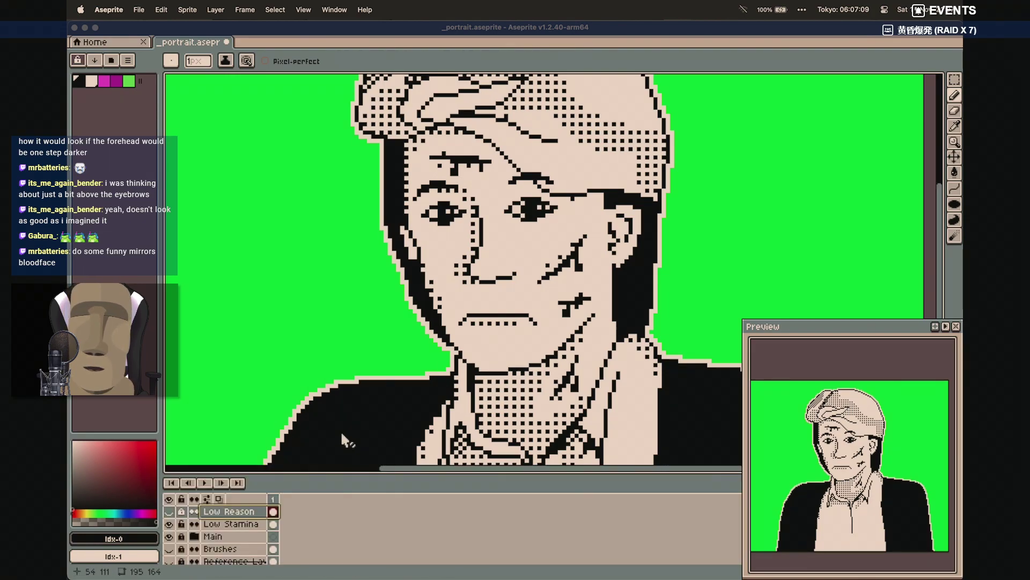
# Compare the base portrait with Low Reason alone and Low Stamina alone, ending with only the Low Stamina variant shown
pyautogui.press('v')
pyautogui.click(168, 524)
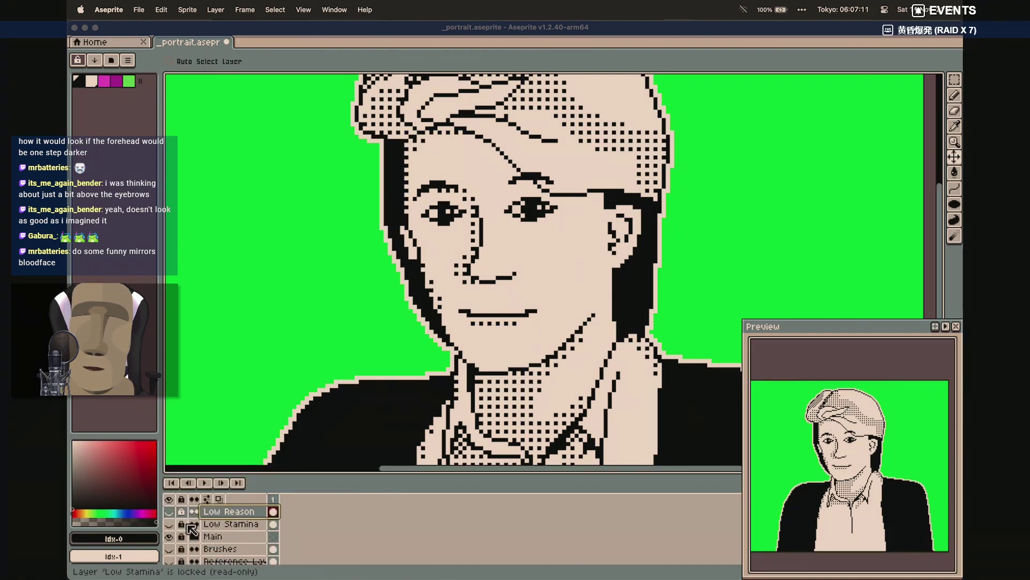
pyautogui.click(172, 511)
pyautogui.click(172, 512)
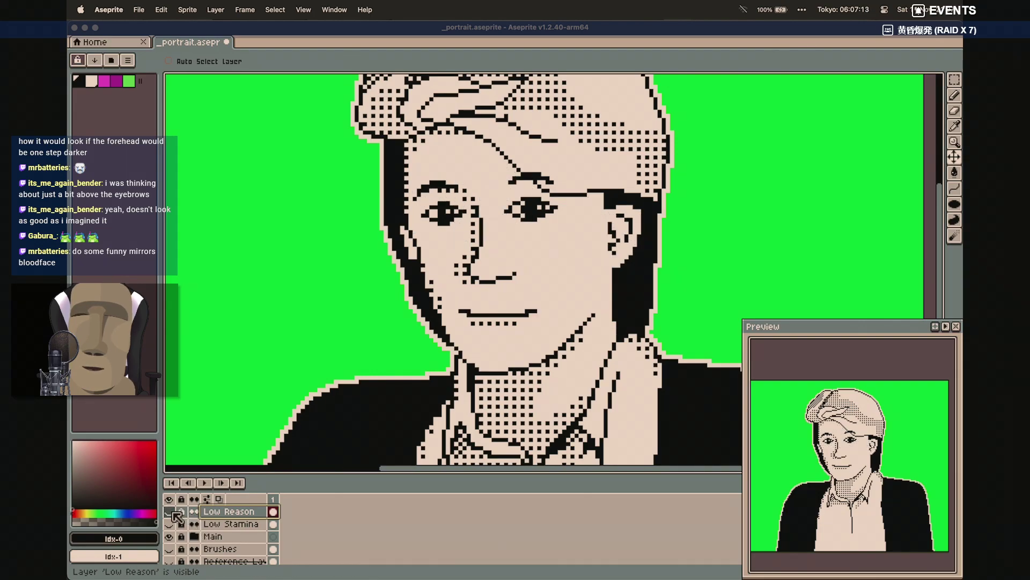
pyautogui.click(172, 512)
pyautogui.click(173, 512)
pyautogui.click(173, 512)
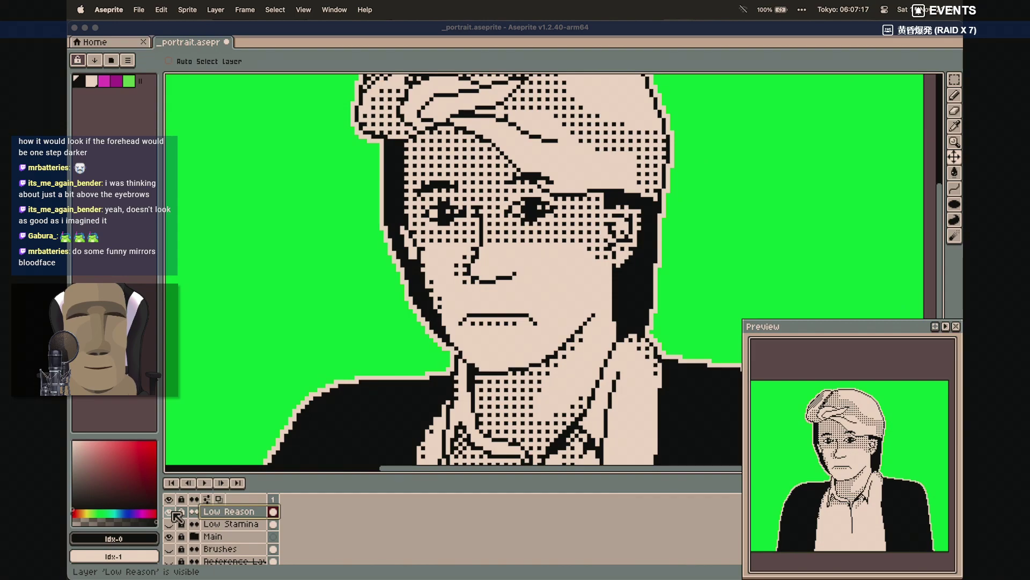
pyautogui.click(170, 513)
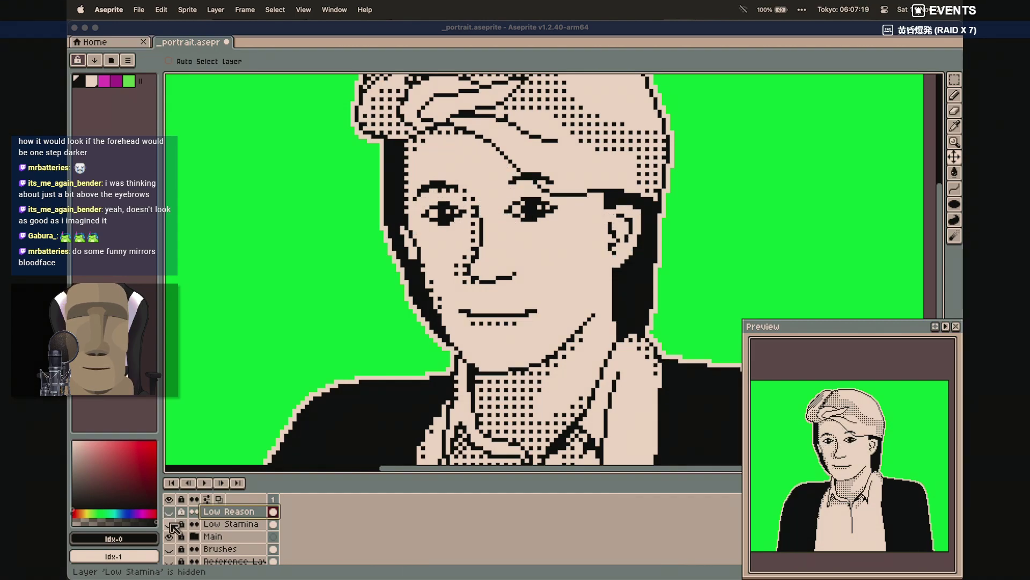
pyautogui.click(170, 524)
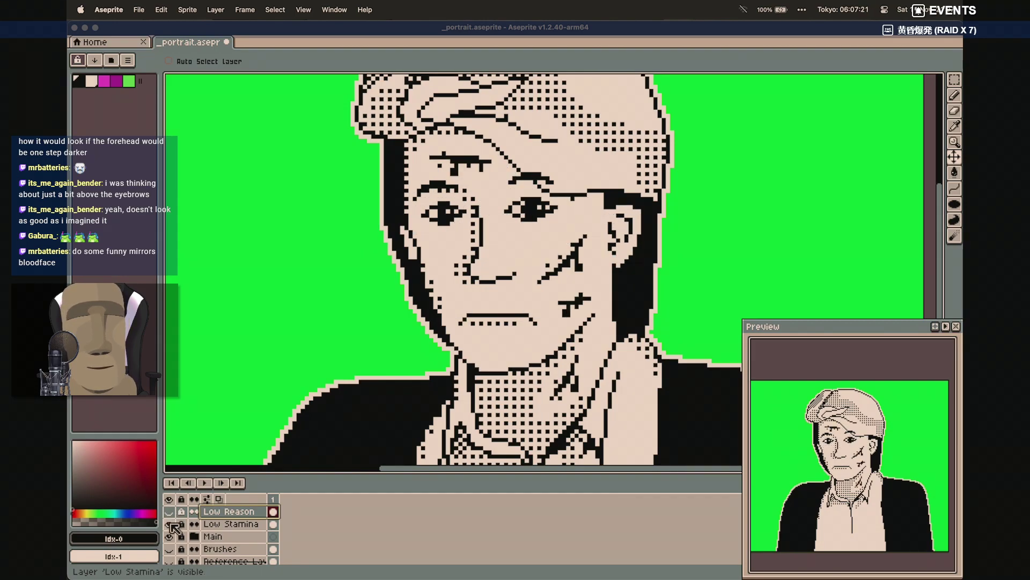
# Hide the Low Stamina layer and save the portrait file
pyautogui.click(171, 524)
pyautogui.press('super+s')
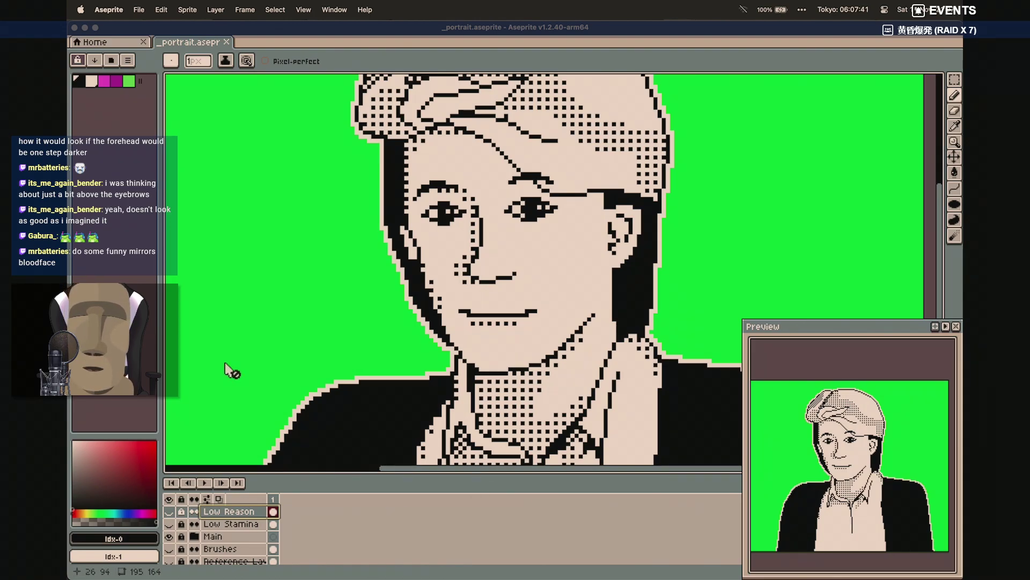
# Create a new layer above Low Reason and name it Cursed Signs
pyautogui.click(217, 6)
pyautogui.moveTo(252, 80)
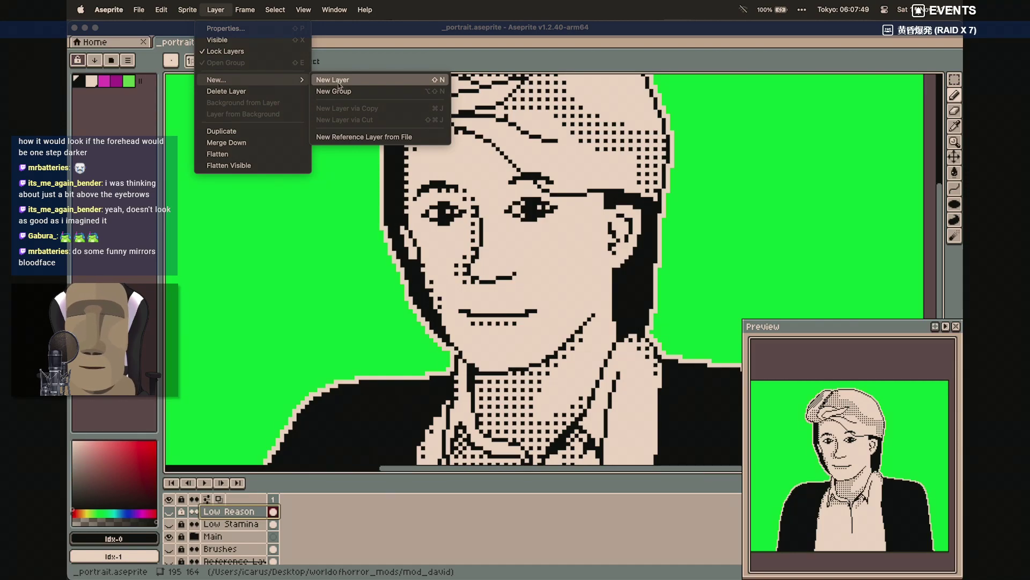
pyautogui.click(339, 85)
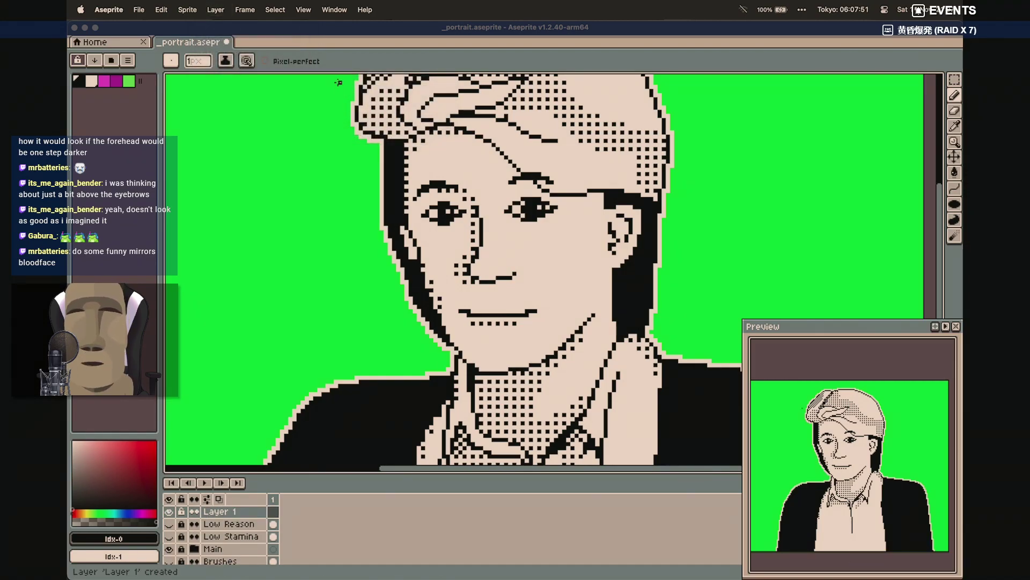
pyautogui.doubleClick(230, 513)
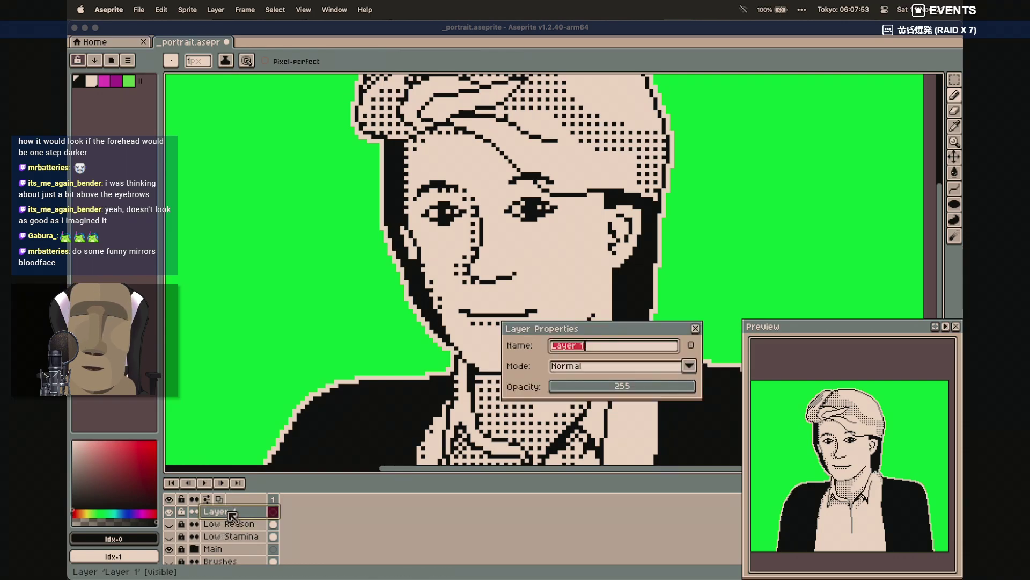
pyautogui.write('Cursed Signs')
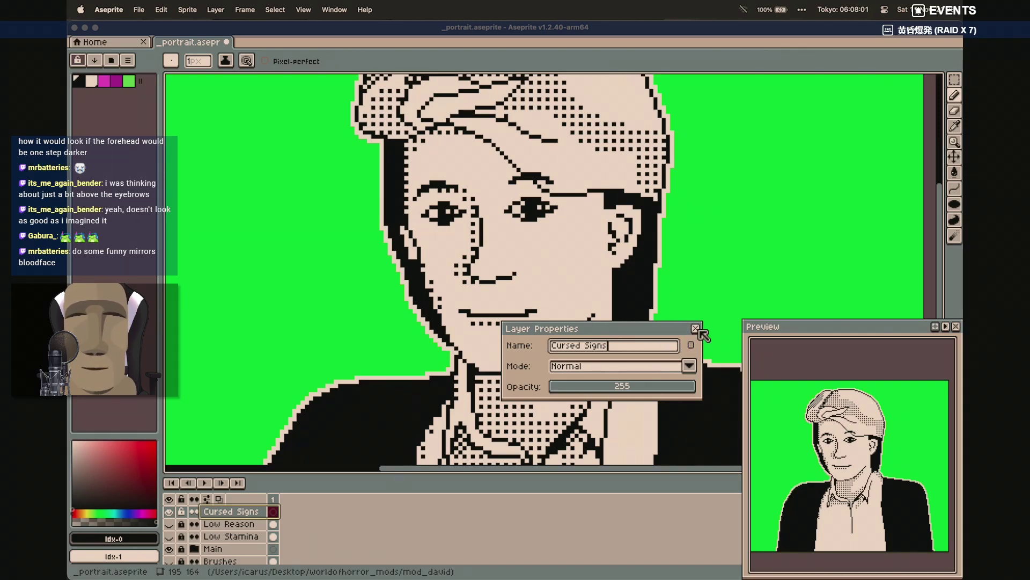
pyautogui.click(696, 329)
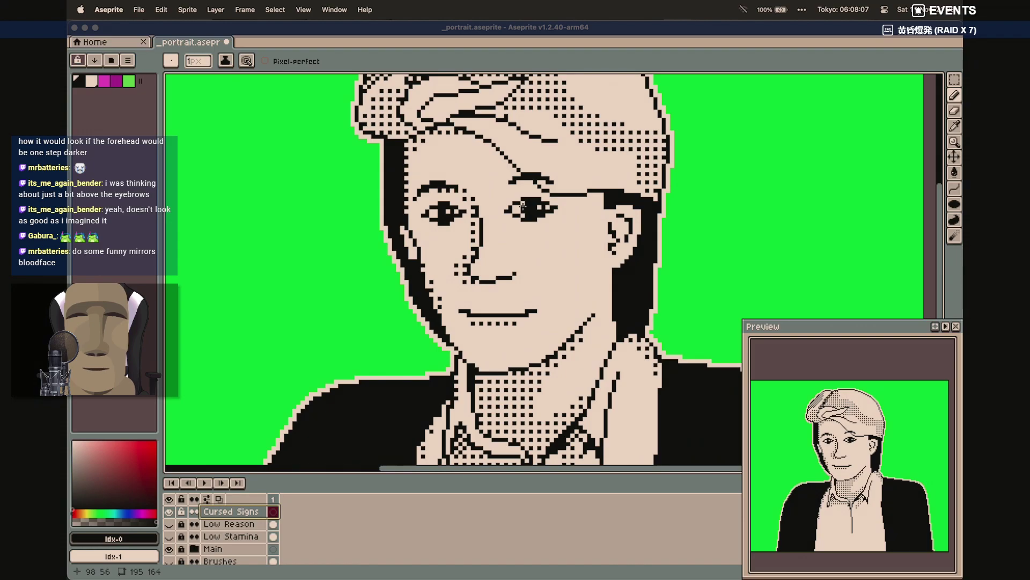
# Hide the timeline and fill the interior of the portrait's right-hand eye solid black
pyautogui.press('Tab')
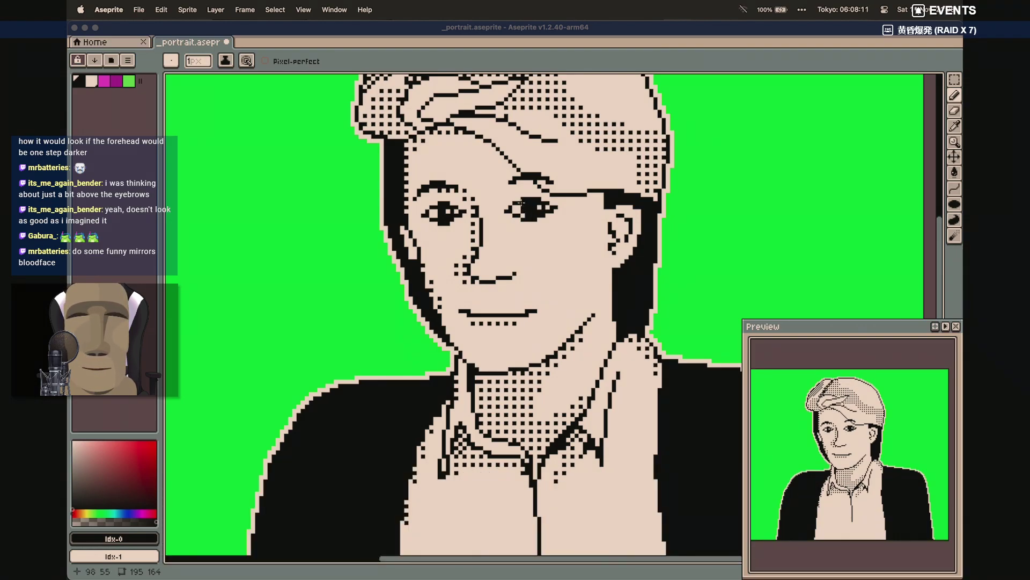
pyautogui.scroll(2, 507, 222)
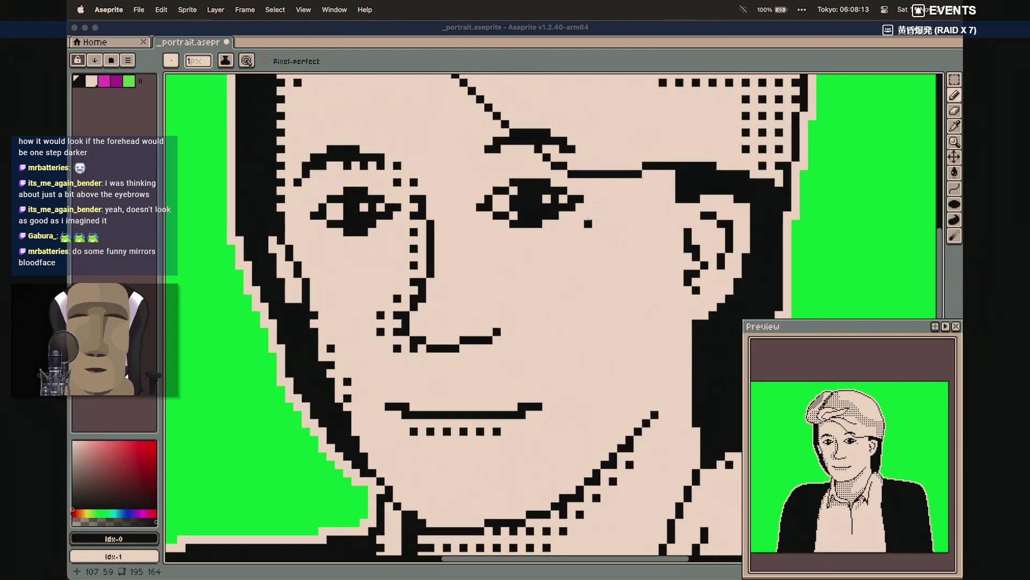
pyautogui.moveTo(507, 222)
pyautogui.mouseDown()
pyautogui.moveTo(475, 229)
pyautogui.moveTo(496, 240)
pyautogui.moveTo(541, 222)
pyautogui.mouseUp()
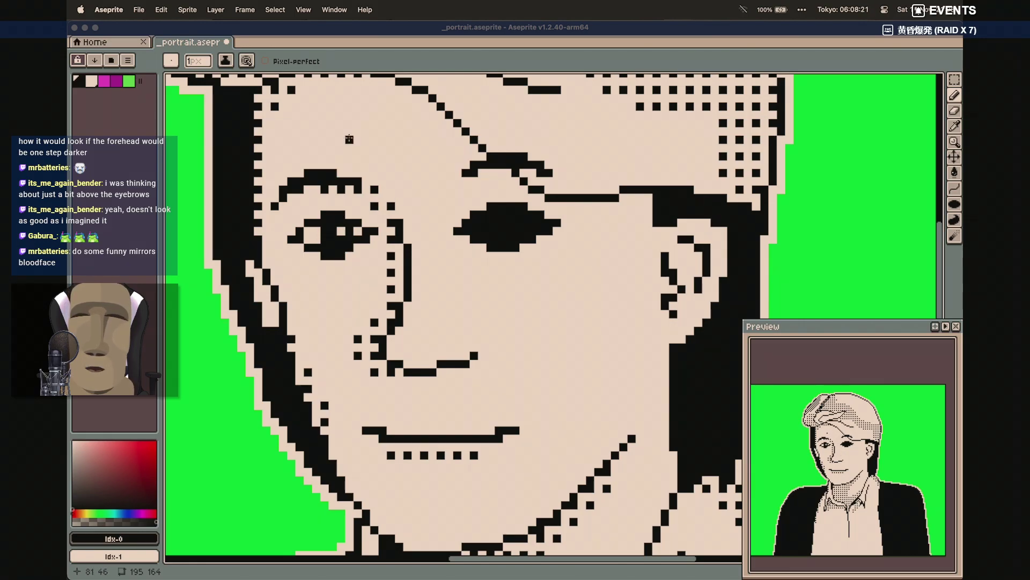
# Draw a small cross-shaped highlight inside the blackened eye with the light skin colour, Idx-1
pyautogui.click(91, 81)
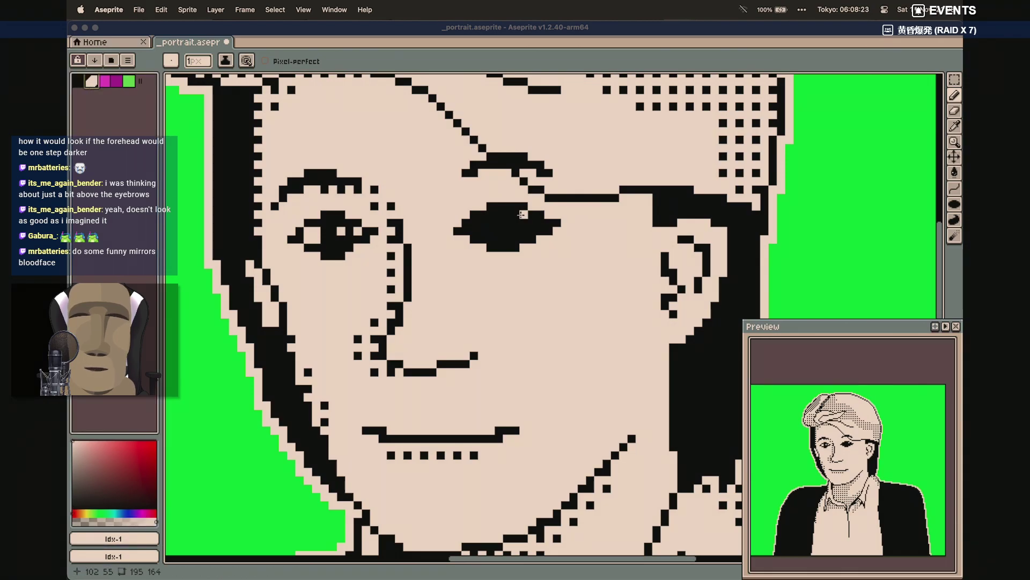
pyautogui.moveTo(515, 214); pyautogui.dragTo(513, 226)
pyautogui.click(507, 222)
pyautogui.click(524, 222)
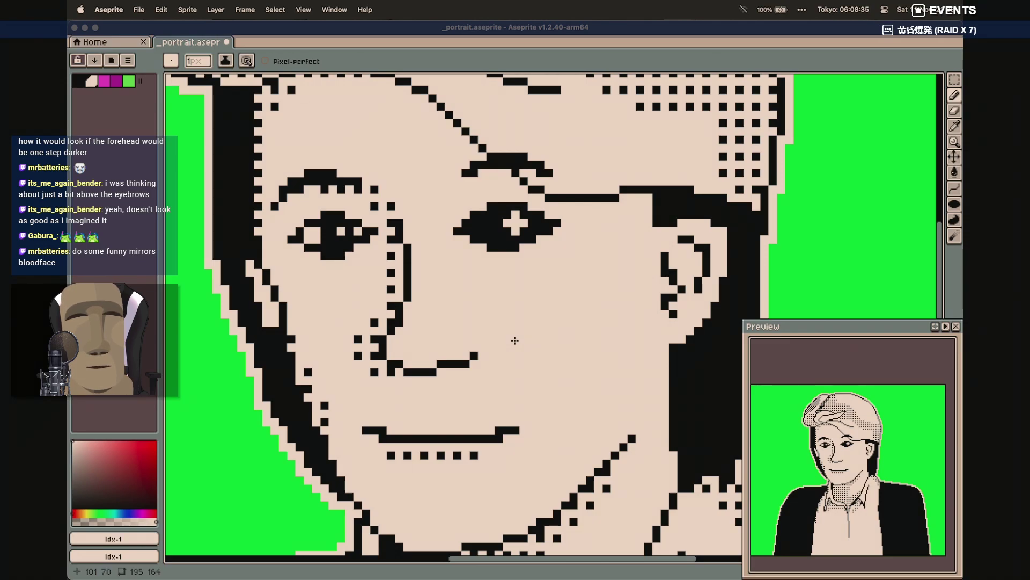
pyautogui.scroll(-5, 515, 340)
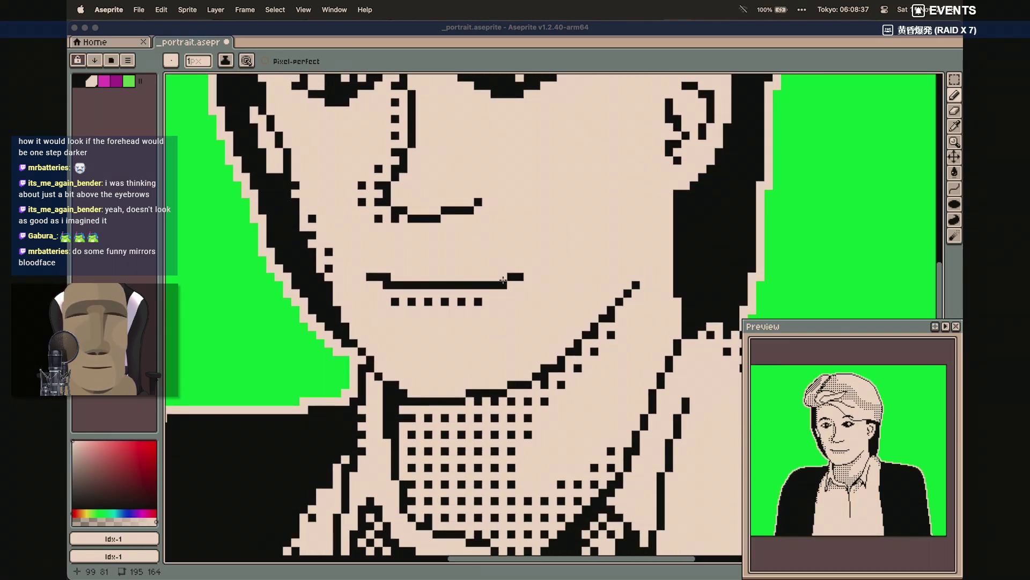
pyautogui.click(520, 277)
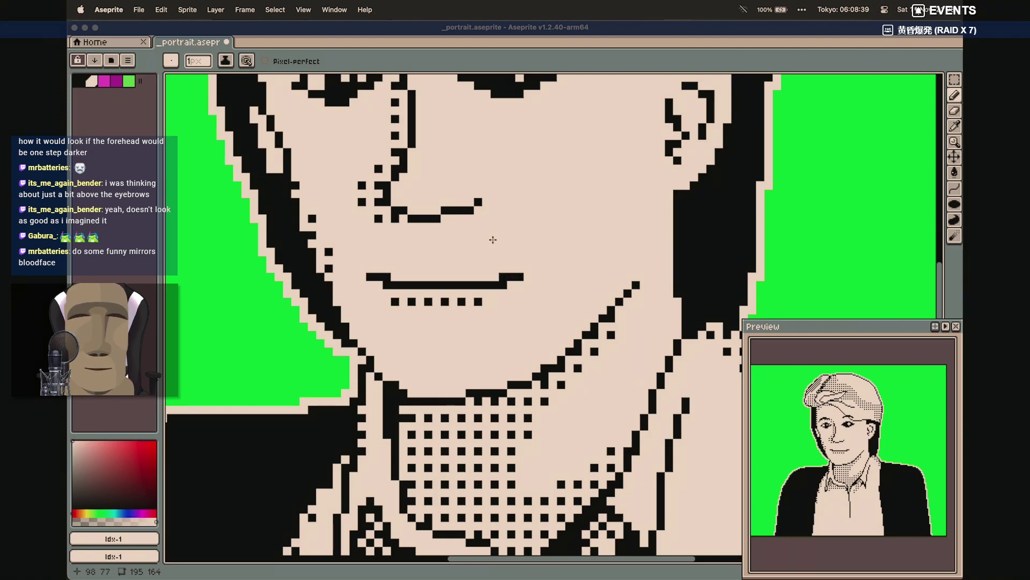
pyautogui.scroll(1, 492, 237)
pyautogui.scroll(2, 493, 239)
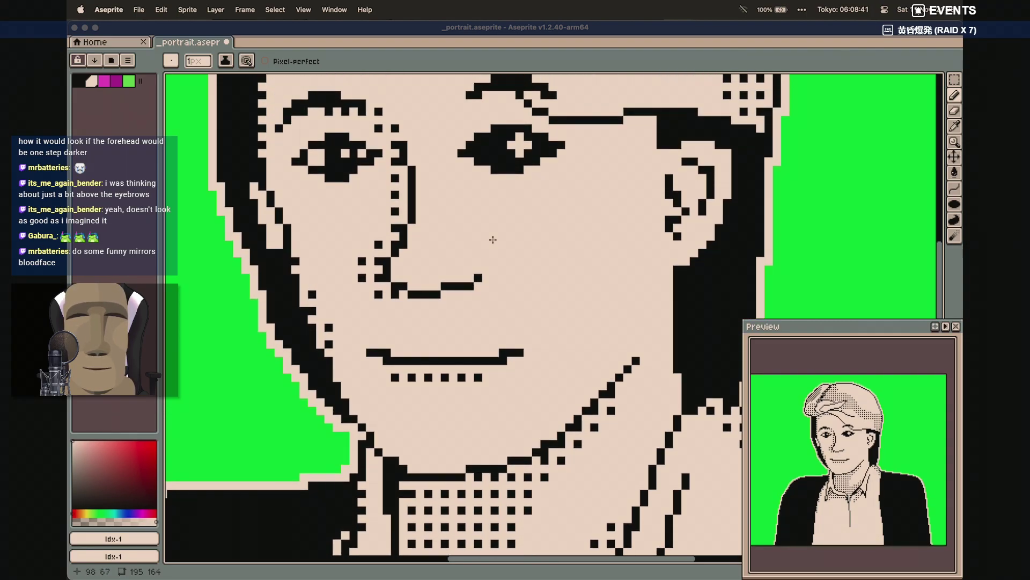
pyautogui.scroll(2, 493, 239)
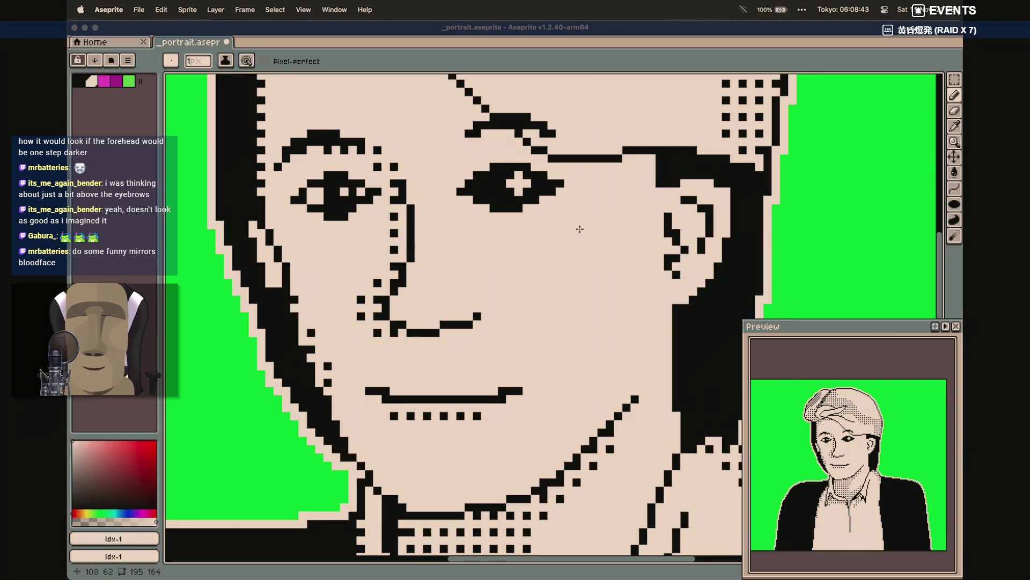
pyautogui.scroll(1, 560, 230)
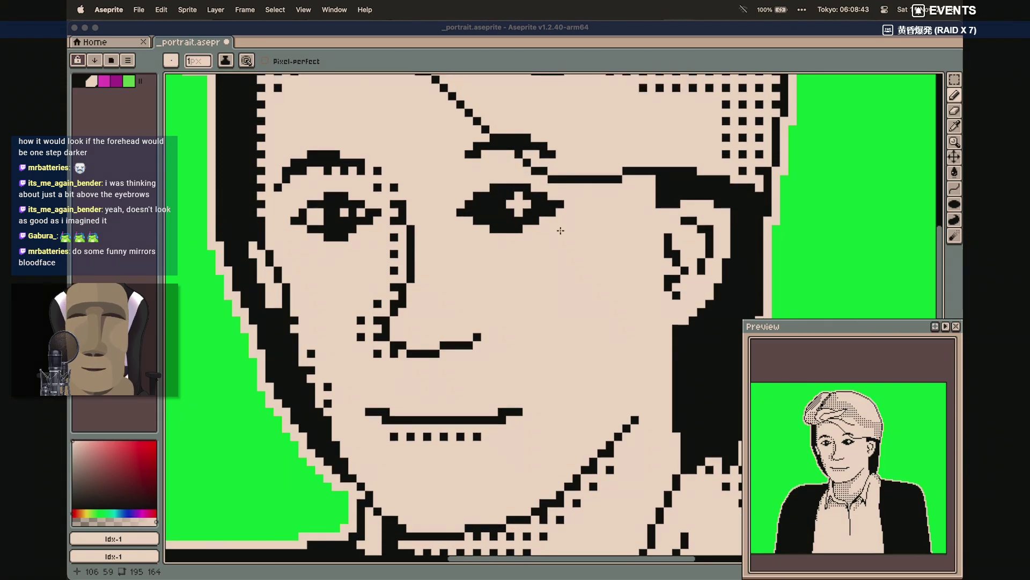
# Paint rows of black dither dots over and around the right-hand eye with the first saved pattern brush
pyautogui.click(81, 82)
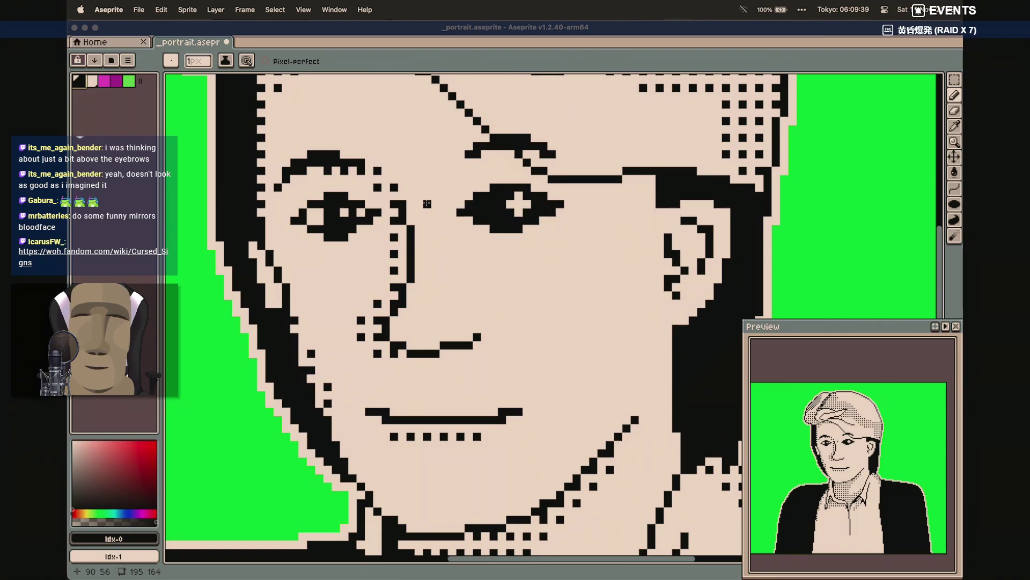
pyautogui.hotkey('alt', '1')
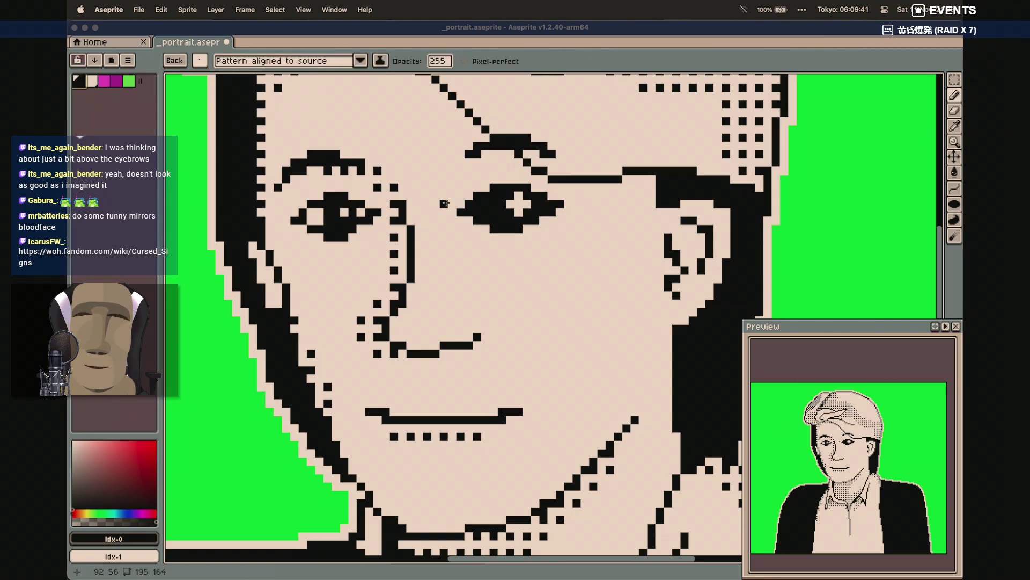
pyautogui.moveTo(461, 204)
pyautogui.mouseDown()
pyautogui.moveTo(493, 172)
pyautogui.moveTo(528, 172)
pyautogui.moveTo(572, 200)
pyautogui.mouseUp()
pyautogui.moveTo(460, 236)
pyautogui.mouseDown()
pyautogui.moveTo(503, 253)
pyautogui.moveTo(559, 223)
pyautogui.mouseUp()
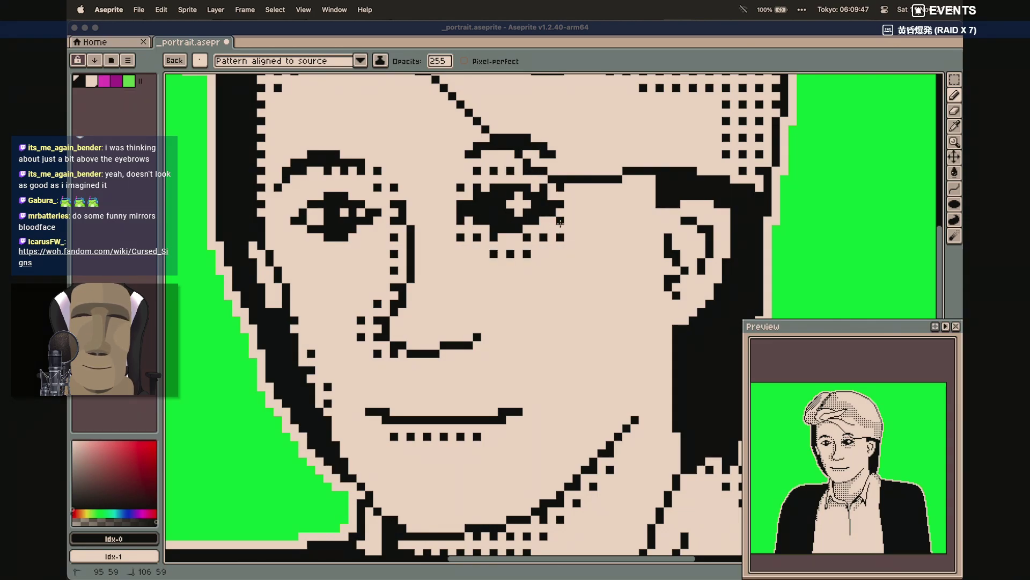
pyautogui.moveTo(476, 250)
pyautogui.mouseDown()
pyautogui.moveTo(512, 239)
pyautogui.moveTo(546, 251)
pyautogui.mouseUp()
pyautogui.moveTo(491, 164); pyautogui.dragTo(540, 168)
# Extend the dithered ring with single black dots at both corners and the upper lid of the right-hand eye
pyautogui.click(471, 173)
pyautogui.click(445, 205)
pyautogui.click(446, 220)
pyautogui.click(577, 188)
pyautogui.click(577, 204)
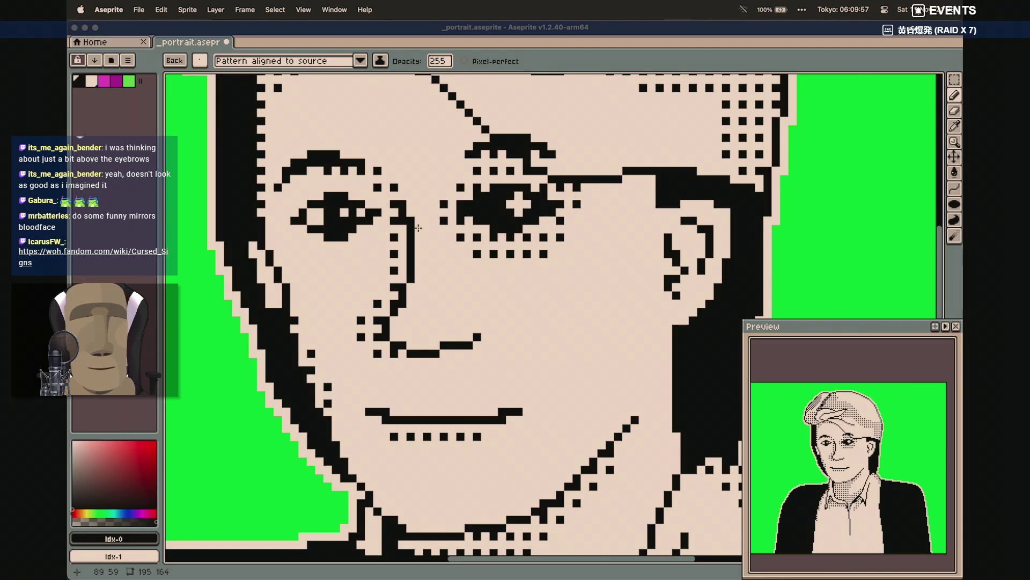
pyautogui.click(576, 220)
pyautogui.click(444, 188)
pyautogui.click(461, 170)
pyautogui.click(527, 270)
pyautogui.press('super+z')
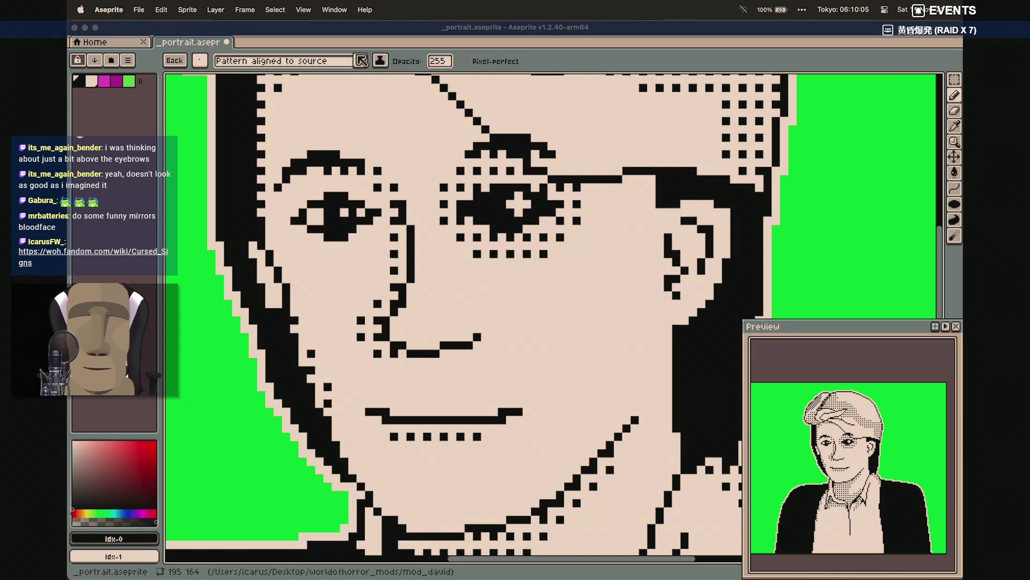
pyautogui.click(427, 221)
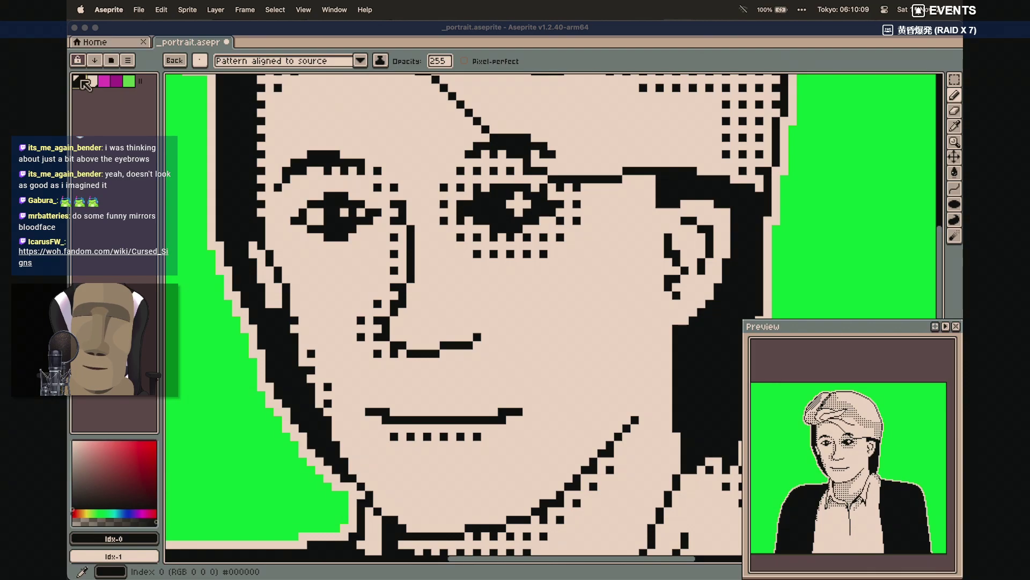
pyautogui.click(527, 287)
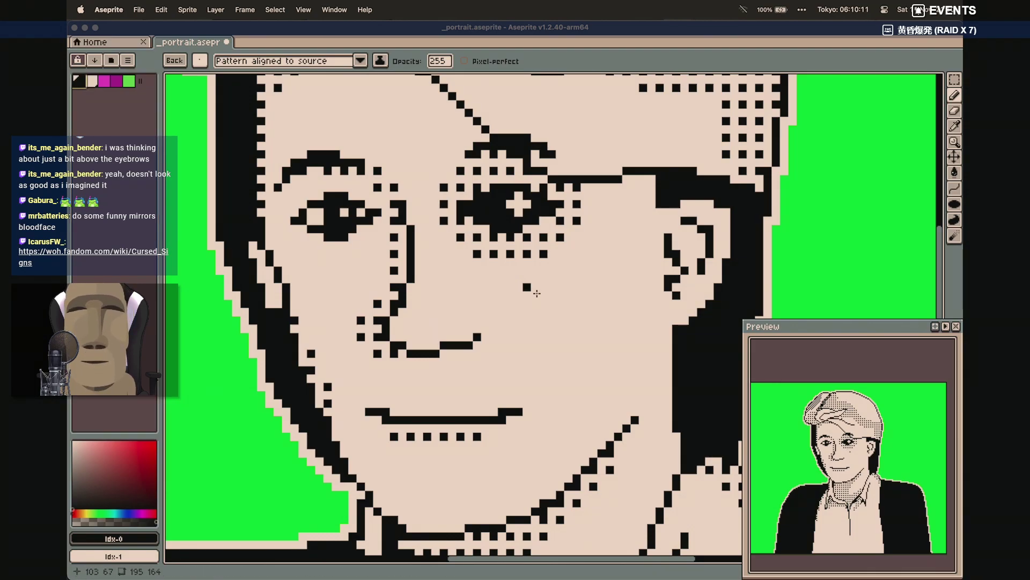
pyautogui.press('super+z')
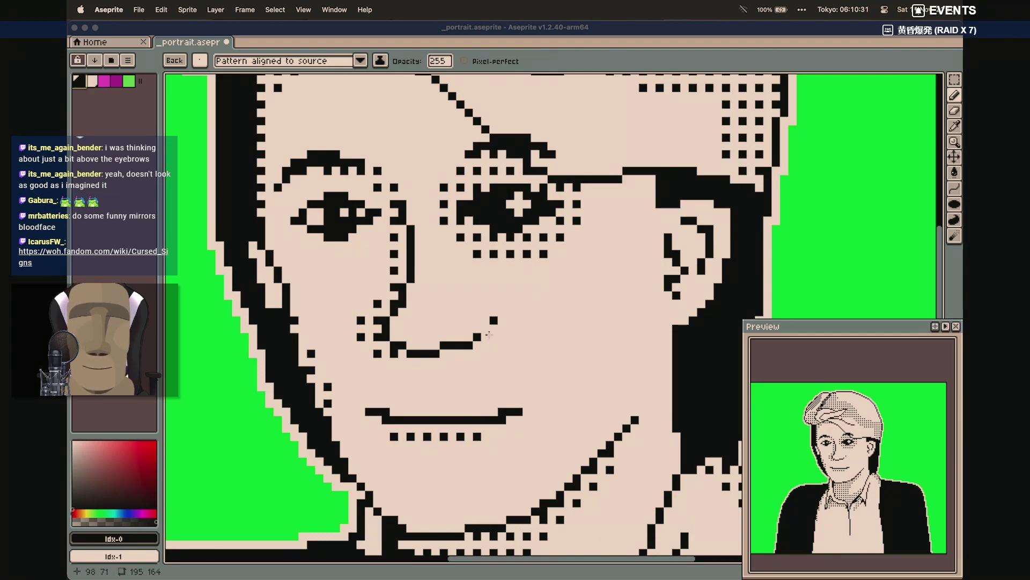
# Draw a thick black crack from beneath the right-hand eye down the cheek, using the Curve tool with a plain 1 px brush
pyautogui.press('l')
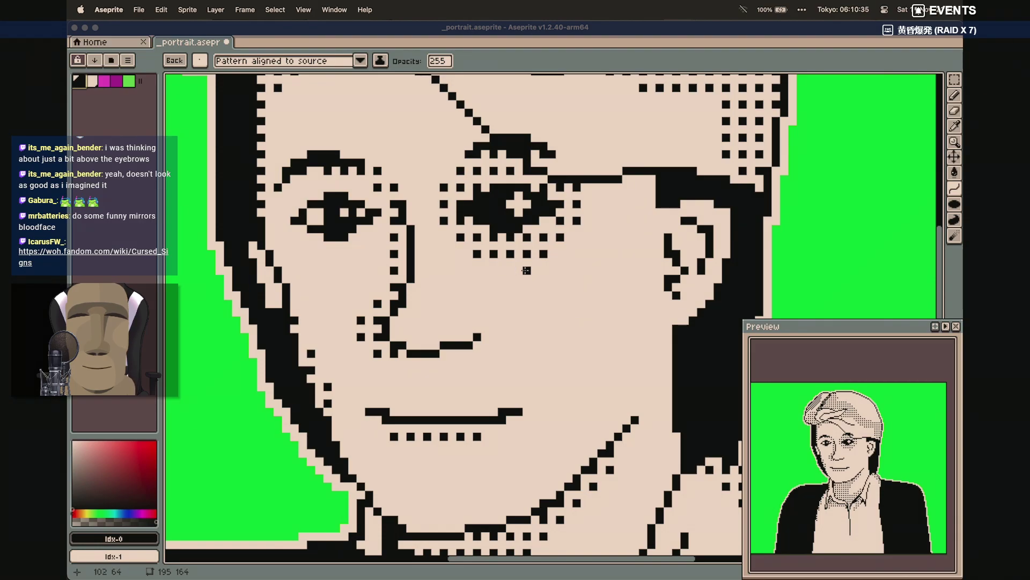
pyautogui.click(200, 60)
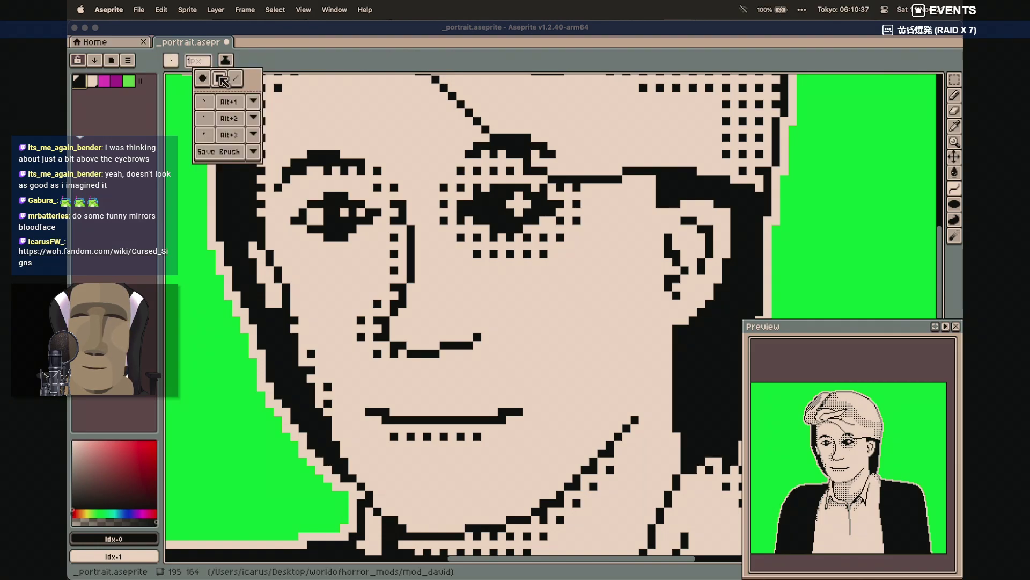
pyautogui.moveTo(522, 258); pyautogui.dragTo(559, 360)
pyautogui.click(526, 294)
pyautogui.moveTo(519, 261); pyautogui.dragTo(559, 361)
pyautogui.click(519, 291)
pyautogui.scroll(5, 518, 288)
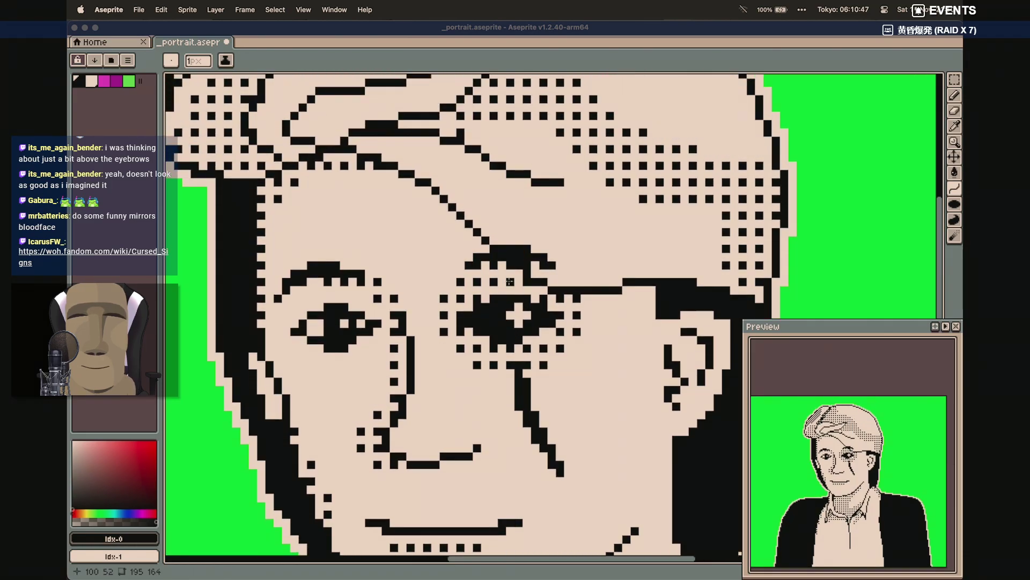
pyautogui.moveTo(511, 282); pyautogui.dragTo(511, 265)
pyautogui.click(511, 265)
pyautogui.scroll(-3, 510, 419)
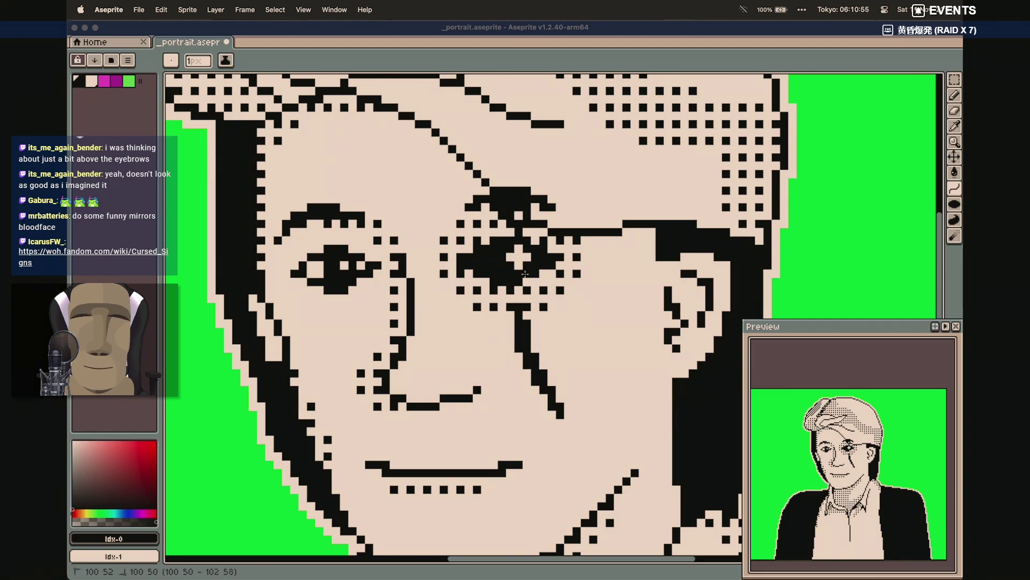
pyautogui.press('Escape')
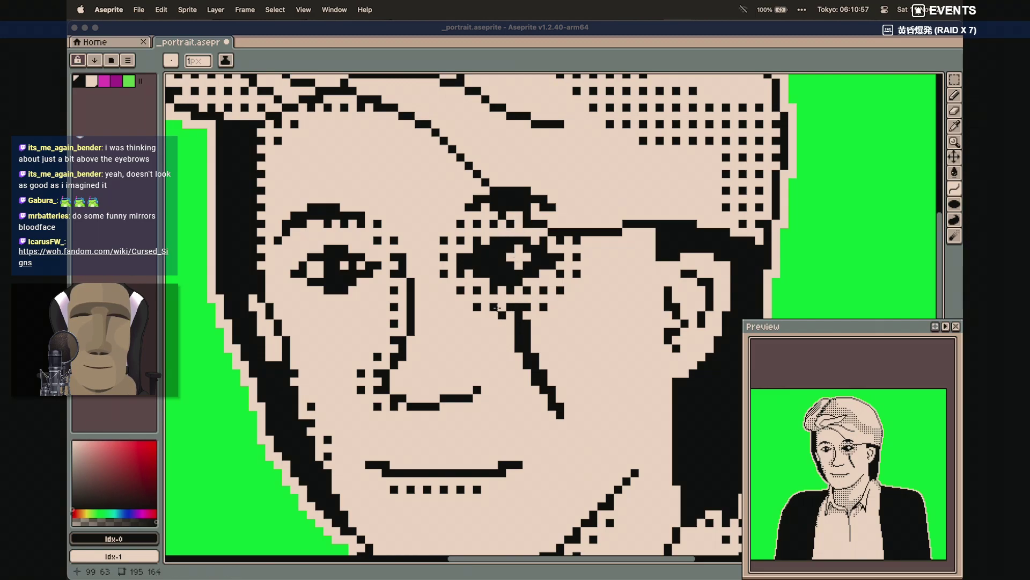
pyautogui.hotkey('ctrl', 'z')
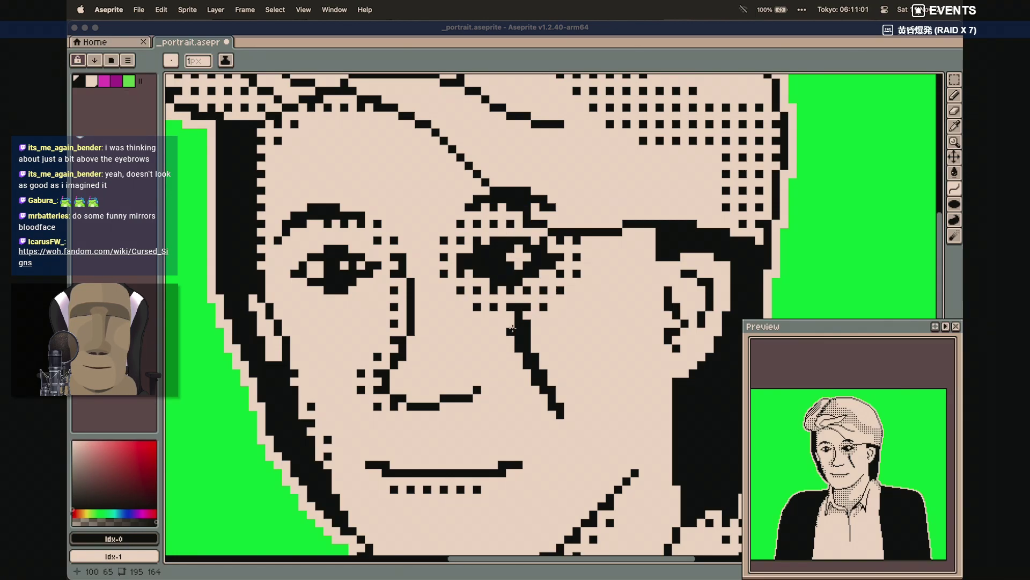
# Thicken the top of the cheek crack and draw a black branch from it across the cheek toward the ear
pyautogui.moveTo(510, 315); pyautogui.dragTo(512, 321)
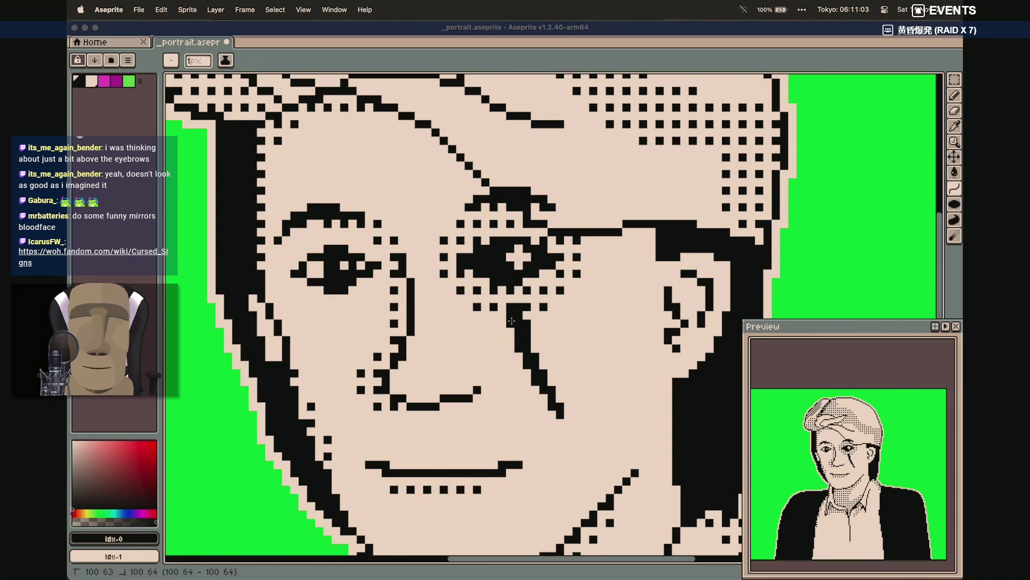
pyautogui.click(511, 320)
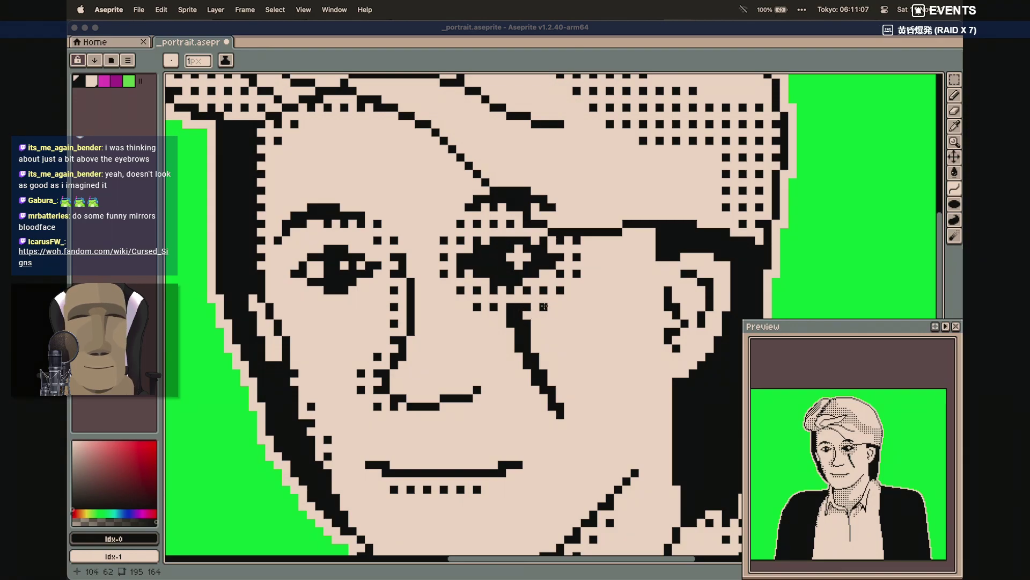
pyautogui.moveTo(528, 304)
pyautogui.mouseDown()
pyautogui.moveTo(598, 339)
pyautogui.moveTo(519, 316)
pyautogui.moveTo(610, 339)
pyautogui.moveTo(530, 321)
pyautogui.mouseUp()
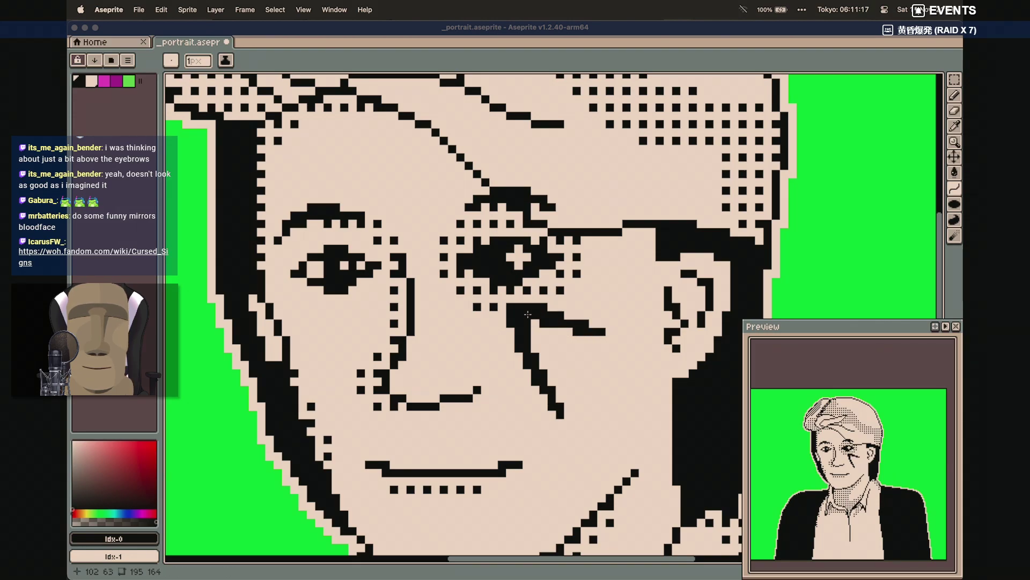
pyautogui.click(427, 414)
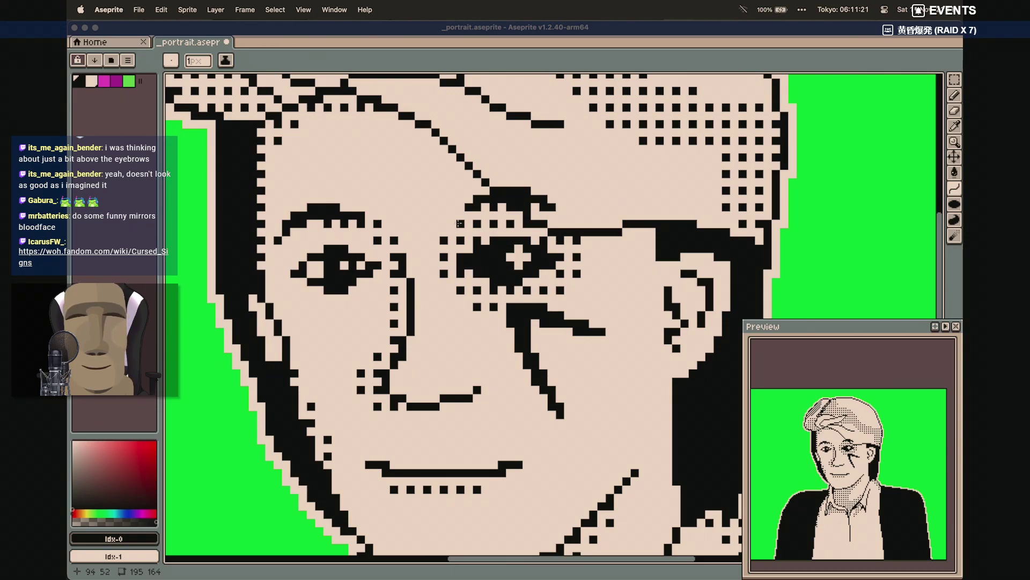
pyautogui.scroll(1, 448, 206)
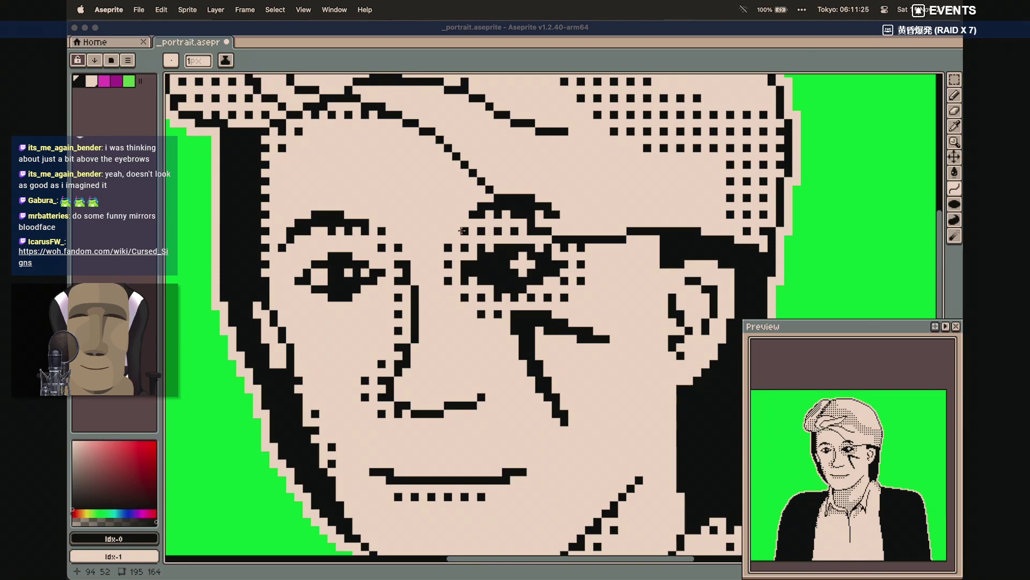
# Draw a thick black crack from the inner end of the right-hand eyebrow diagonally up across the forehead with two overlapping curves
pyautogui.moveTo(464, 231); pyautogui.dragTo(372, 182)
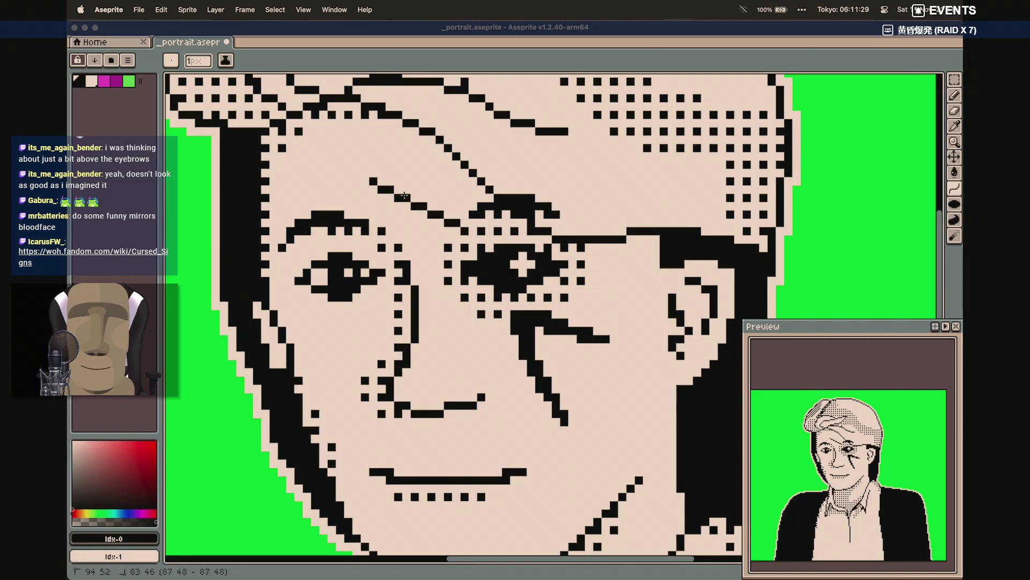
pyautogui.click(374, 183)
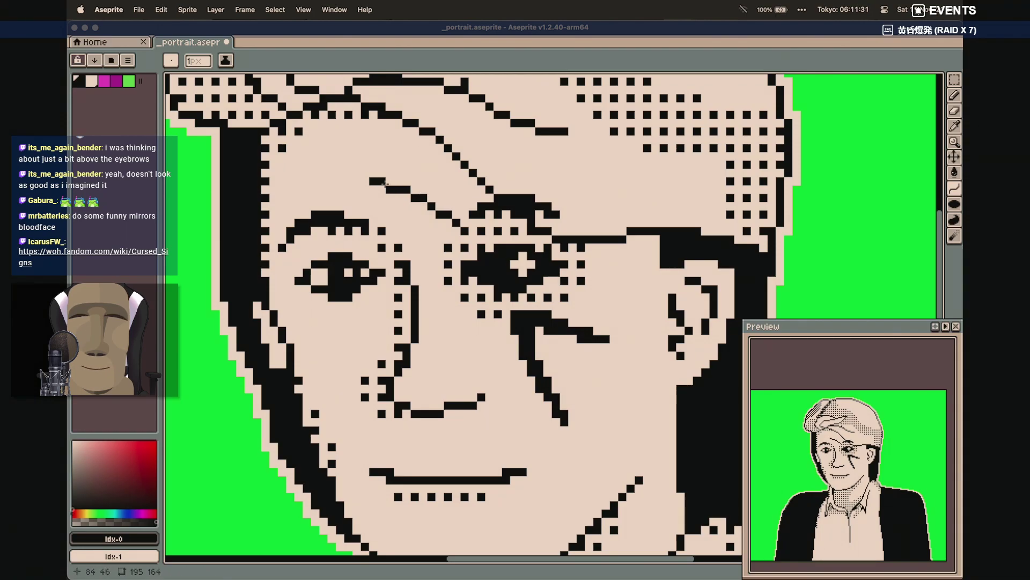
pyautogui.moveTo(374, 183); pyautogui.dragTo(460, 227)
pyautogui.click(460, 227)
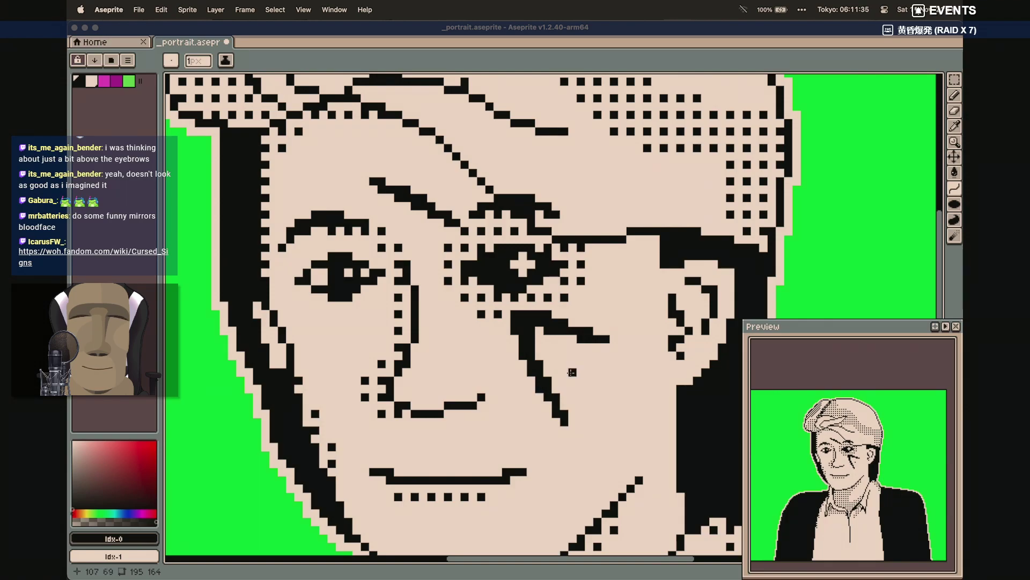
# Draw a small black ring with the outline Ellipse tool on the cheek, between the two branches of the crack
pyautogui.press('b')
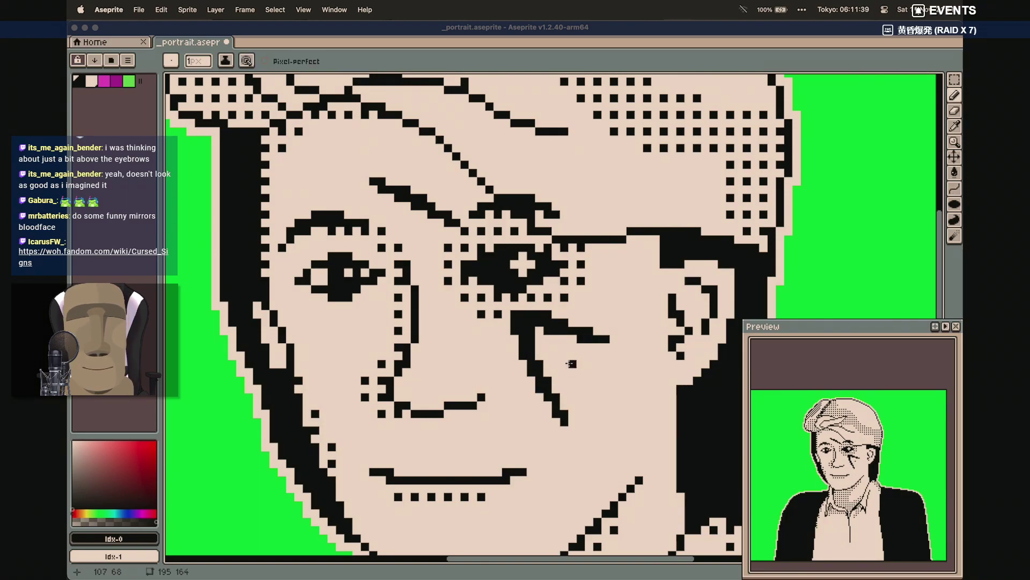
pyautogui.click(954, 204)
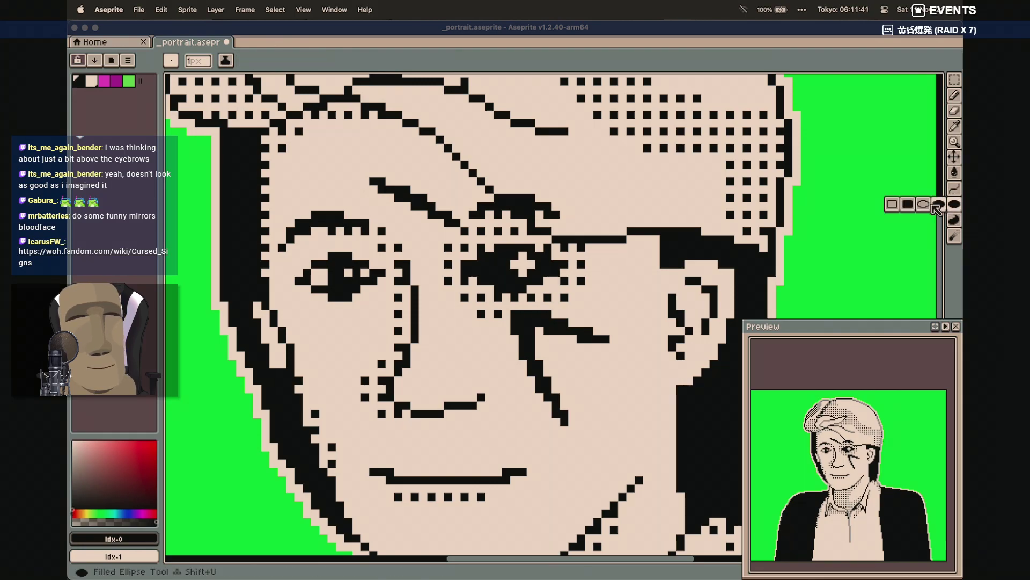
pyautogui.click(923, 205)
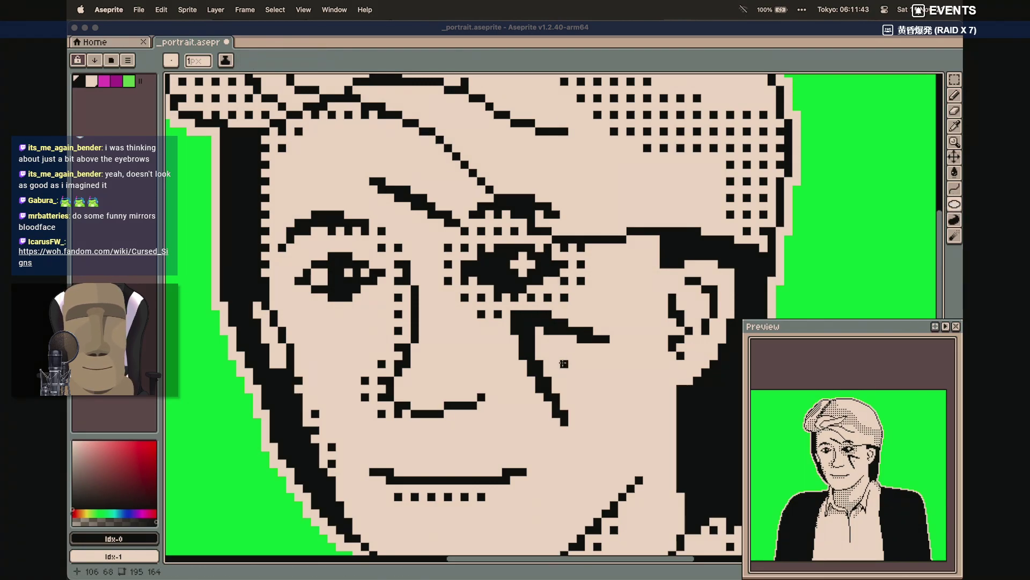
pyautogui.moveTo(561, 357); pyautogui.dragTo(587, 381)
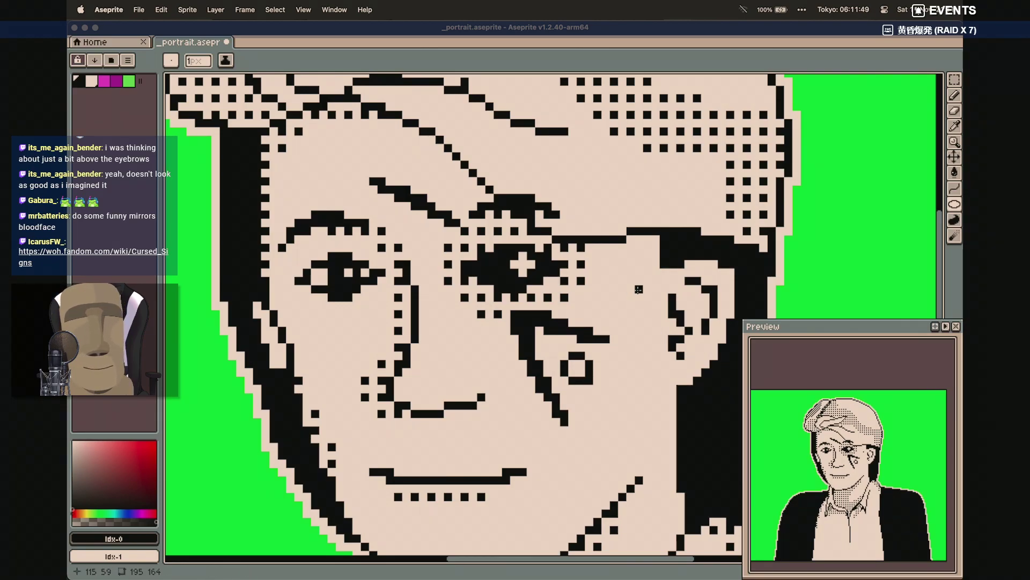
pyautogui.press('super+z')
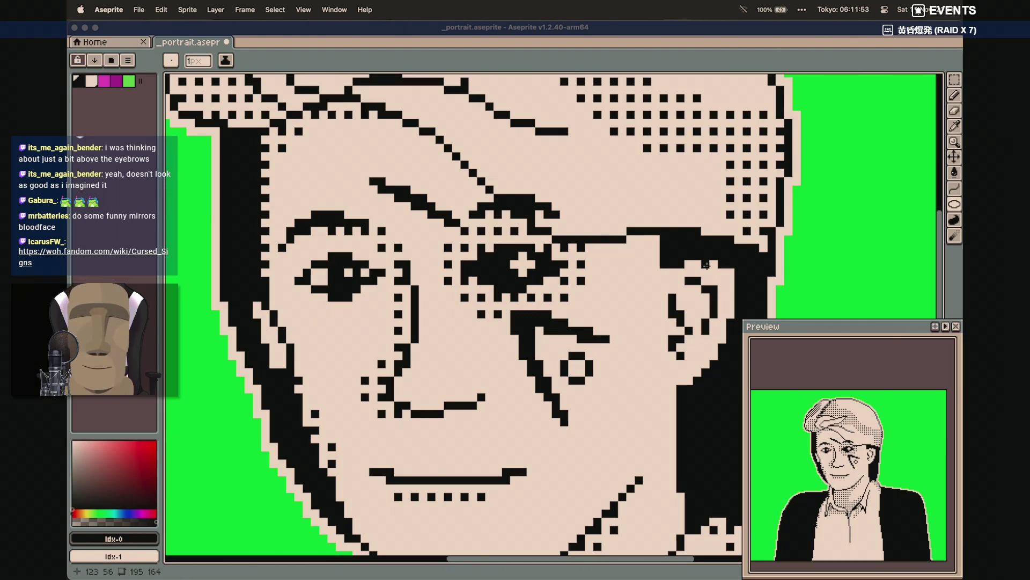
pyautogui.hotkey('shift', 'l')
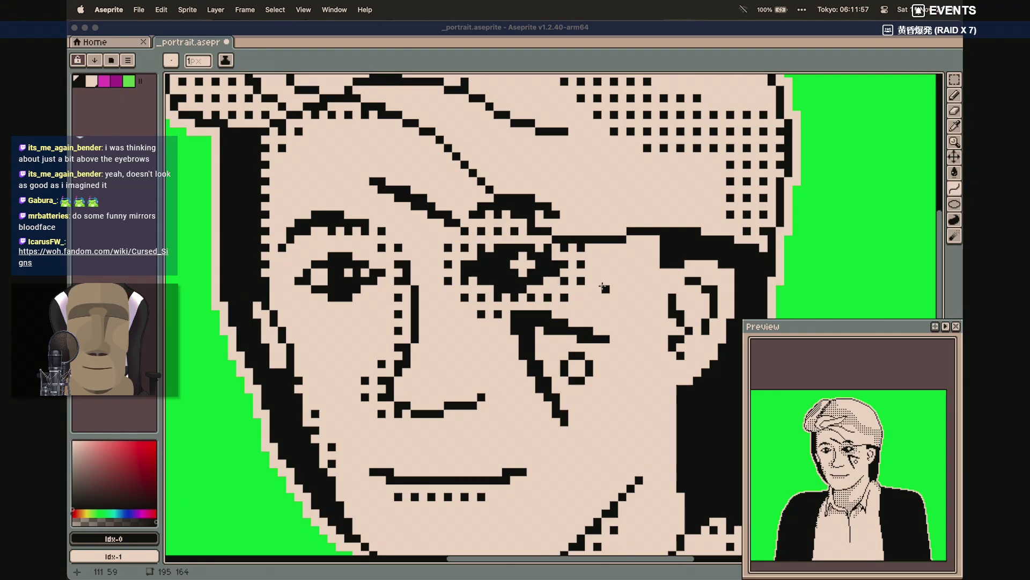
pyautogui.moveTo(597, 289); pyautogui.dragTo(590, 309)
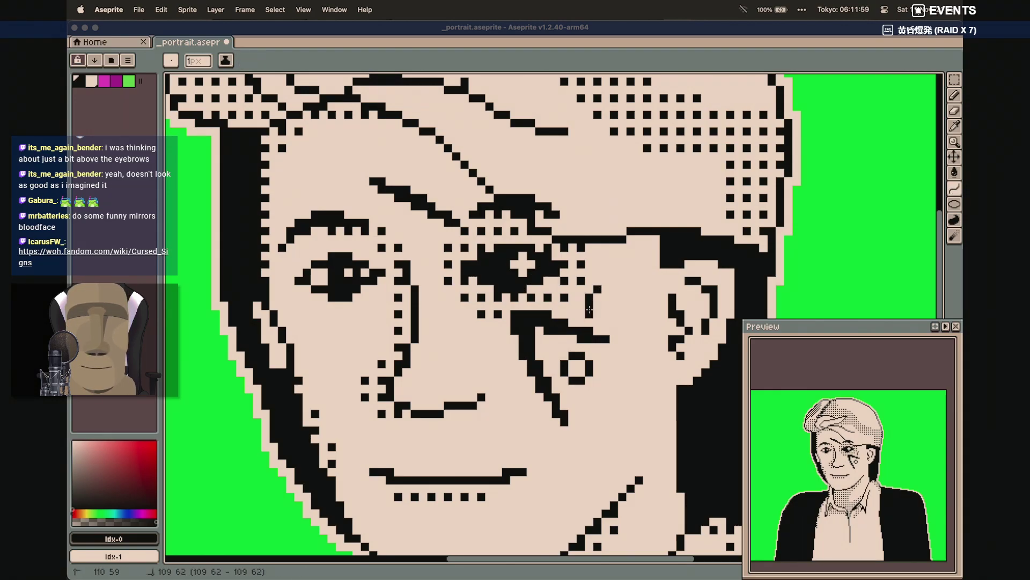
pyautogui.click(613, 298)
pyautogui.click(615, 304)
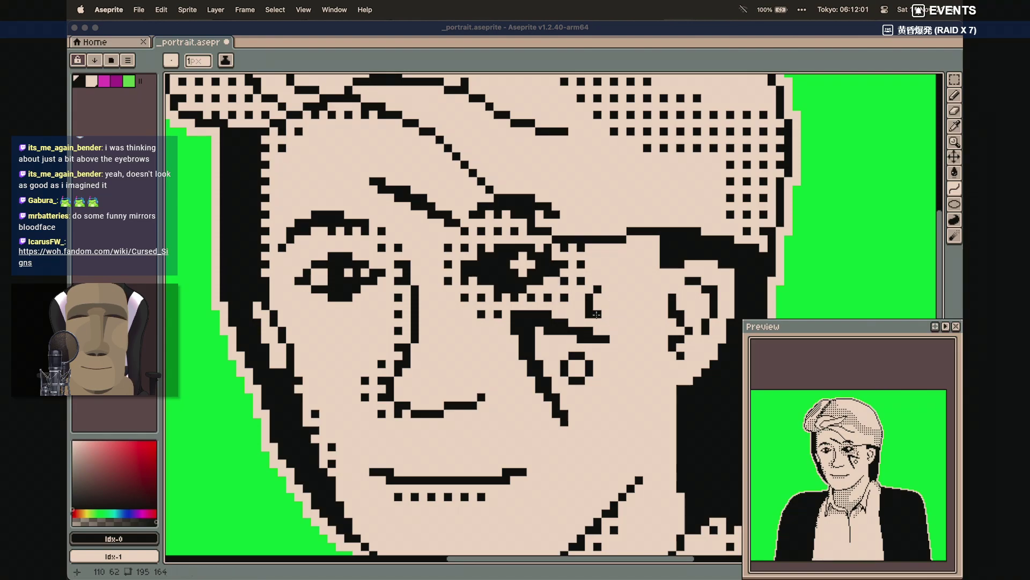
pyautogui.moveTo(590, 315)
pyautogui.mouseDown()
pyautogui.moveTo(614, 298)
pyautogui.moveTo(597, 289)
pyautogui.mouseUp()
pyautogui.click(613, 298)
pyautogui.click(598, 288)
pyautogui.click(597, 289)
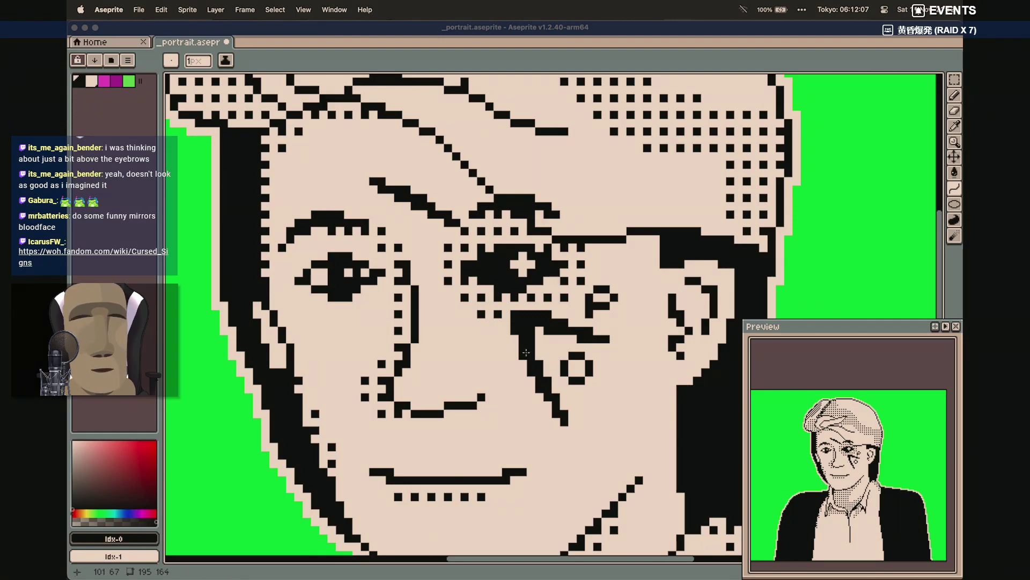
pyautogui.press('super+z')
pyautogui.press('super+z')
pyautogui.press('super+z')
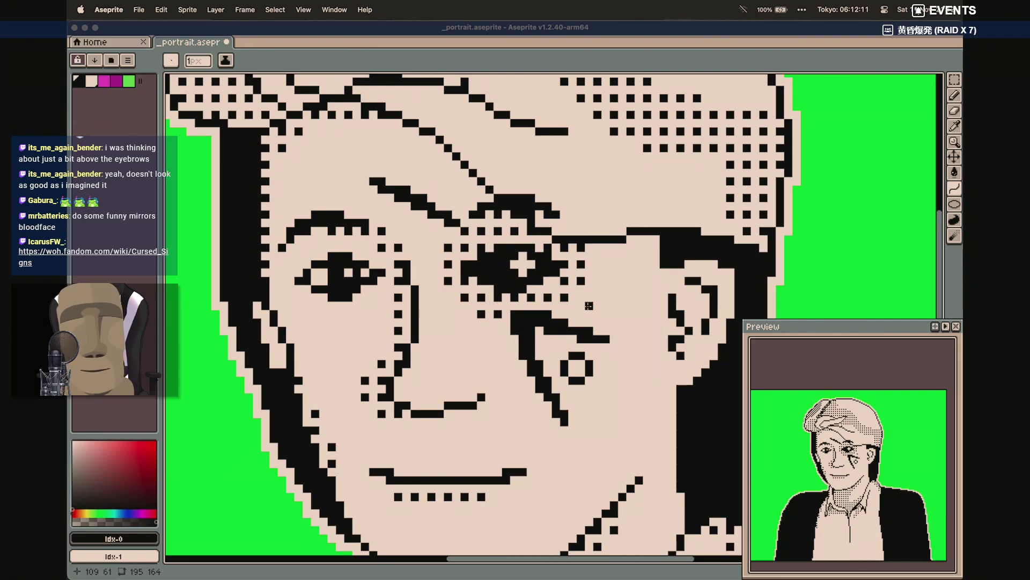
# Draw a small black wedge-shaped sign with the Curve tool on the forehead, just above the diagonal crack
pyautogui.scroll(-3, 588, 306)
pyautogui.hscroll(3, 588, 306)
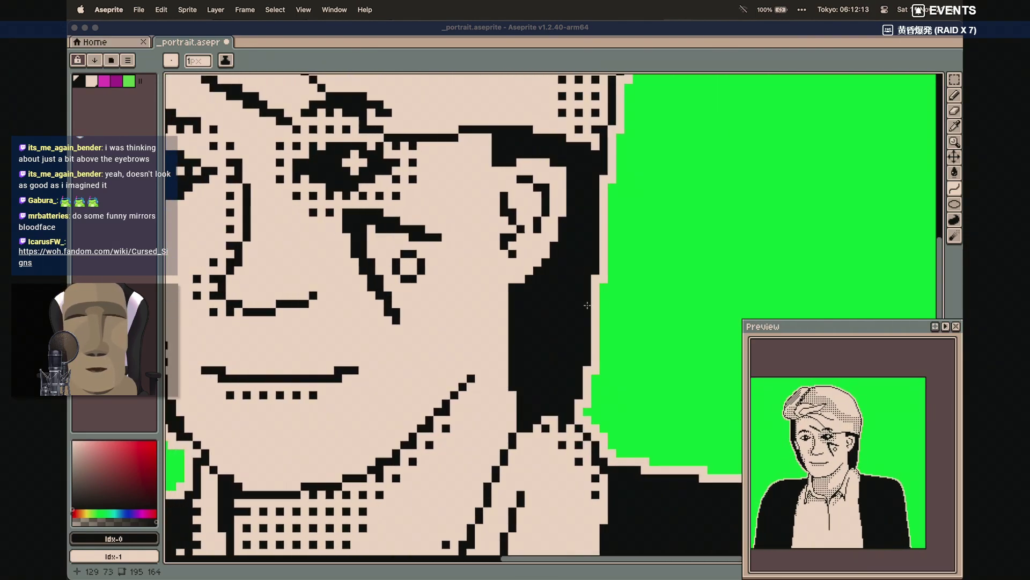
pyautogui.scroll(1, 588, 304)
pyautogui.hscroll(-1, 587, 305)
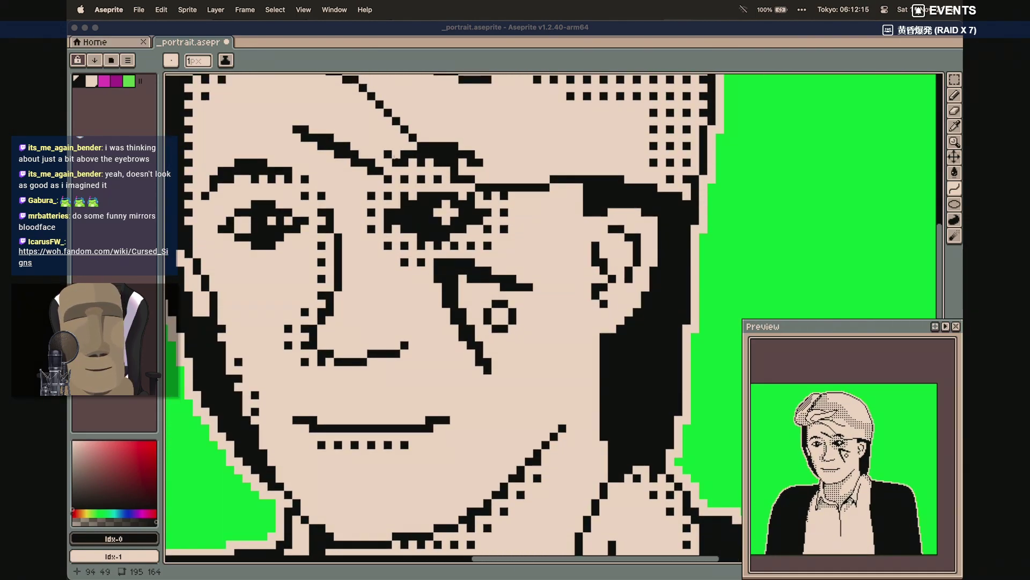
pyautogui.scroll(1, 370, 141)
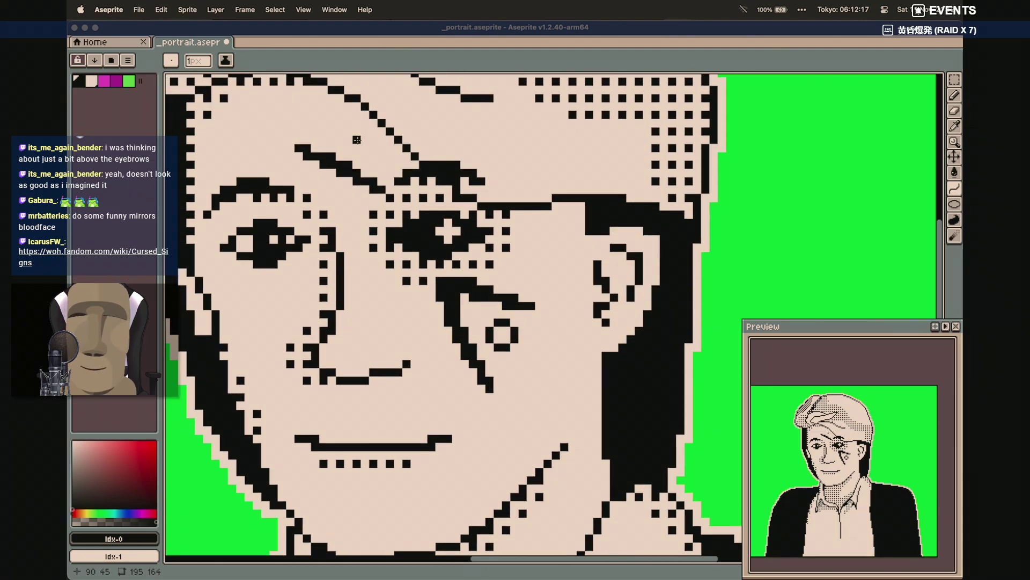
pyautogui.moveTo(356, 139)
pyautogui.mouseDown()
pyautogui.moveTo(374, 154)
pyautogui.moveTo(374, 133)
pyautogui.mouseUp()
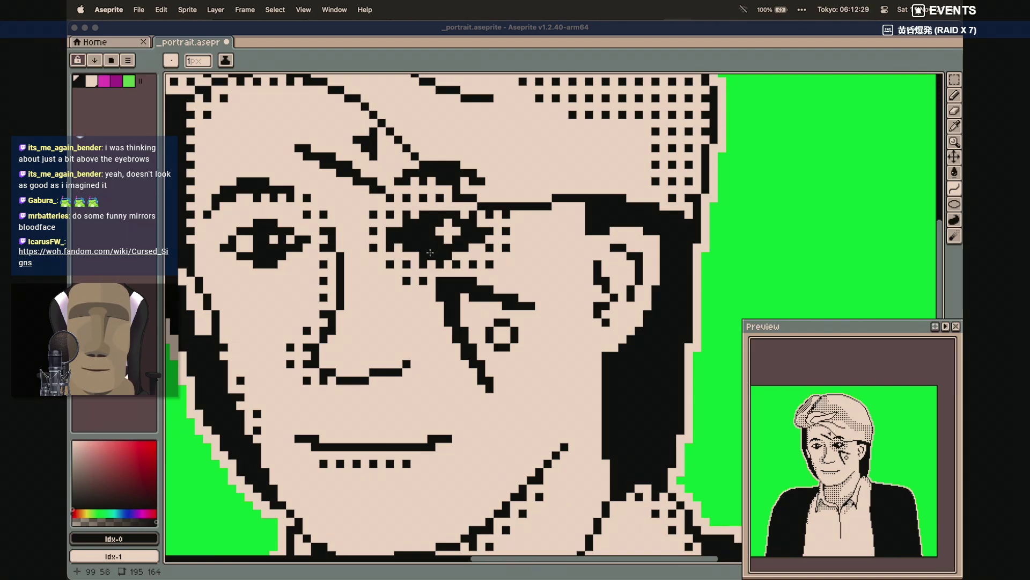
# Round out the upper part of the black right-hand eye around its light cross with the Pencil tool
pyautogui.press('b')
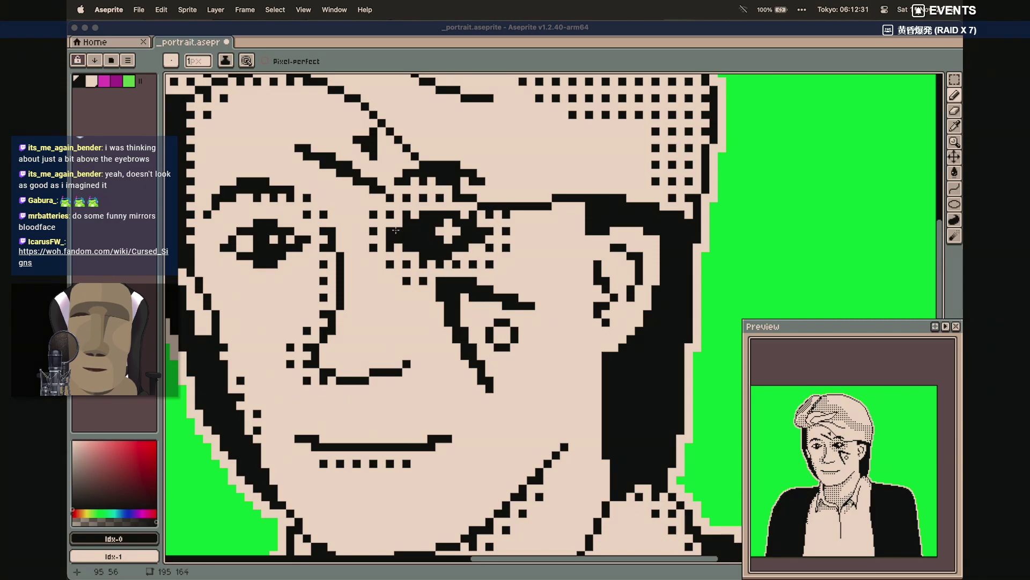
pyautogui.moveTo(398, 223); pyautogui.dragTo(440, 208)
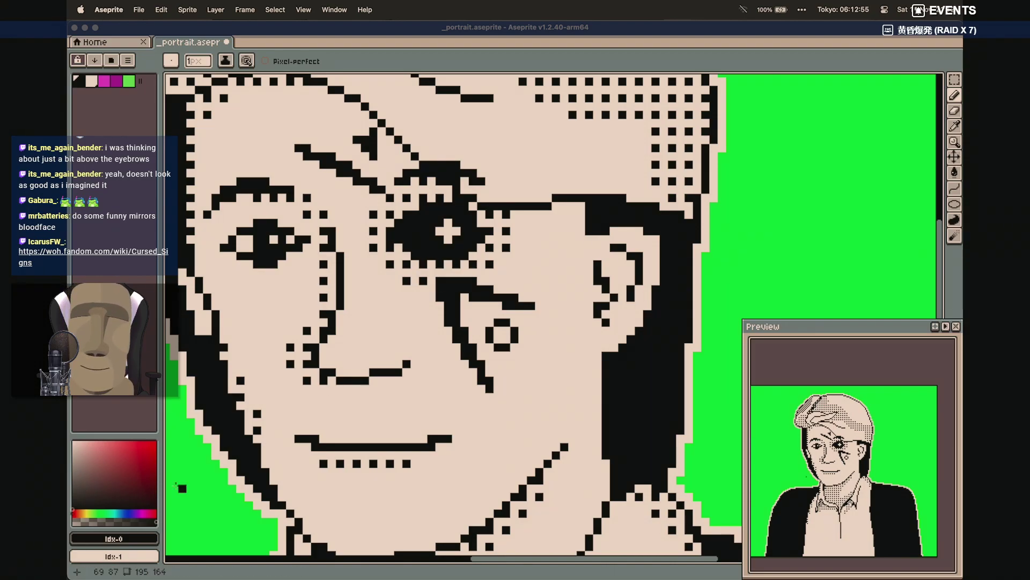
# Show the timeline and toggle the Cursed Signs layer's visibility repeatedly to compare the portrait with and without the signs
pyautogui.press('Tab')
pyautogui.click(169, 512)
pyautogui.click(170, 512)
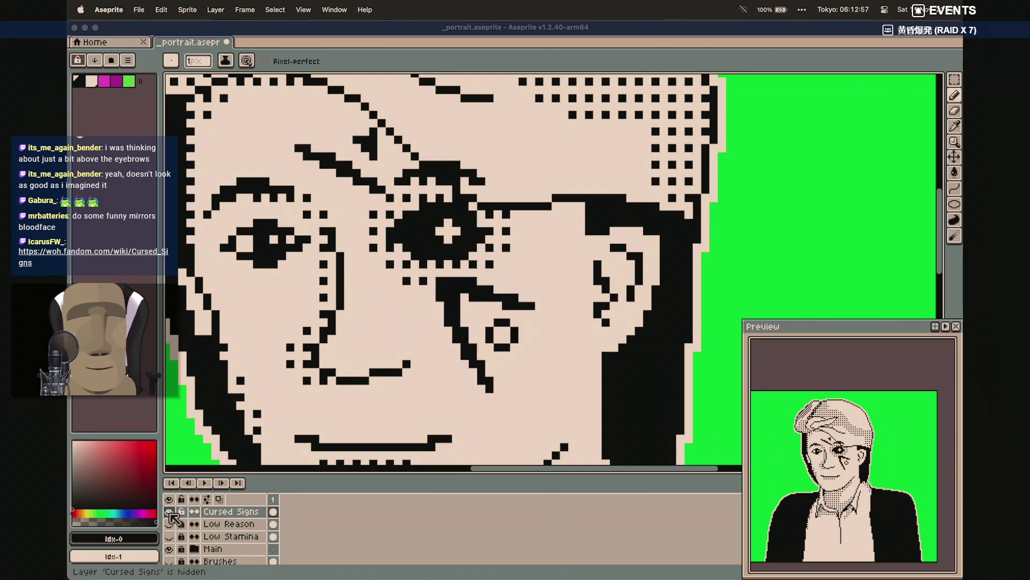
pyautogui.click(170, 512)
pyautogui.click(170, 512)
pyautogui.click(170, 512)
pyautogui.click(169, 512)
pyautogui.click(169, 512)
pyautogui.click(170, 512)
pyautogui.click(169, 512)
pyautogui.click(170, 514)
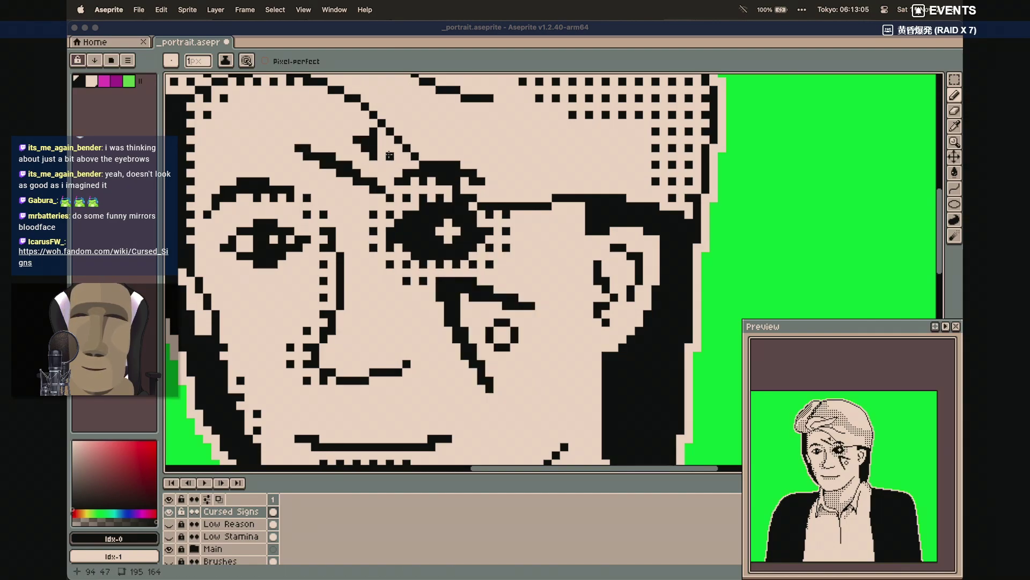
pyautogui.press('e')
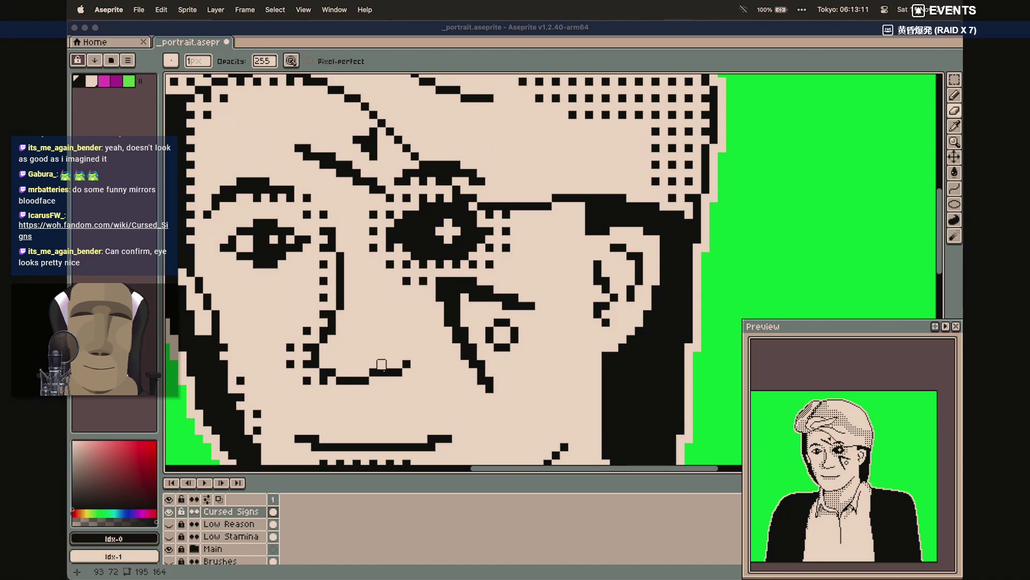
pyautogui.press('b')
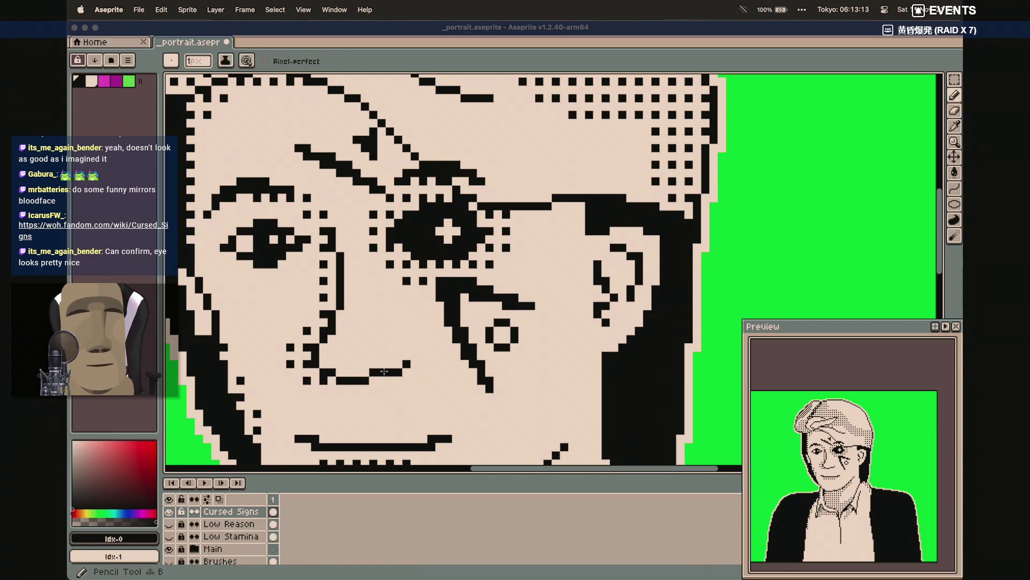
pyautogui.scroll(-3, 384, 370)
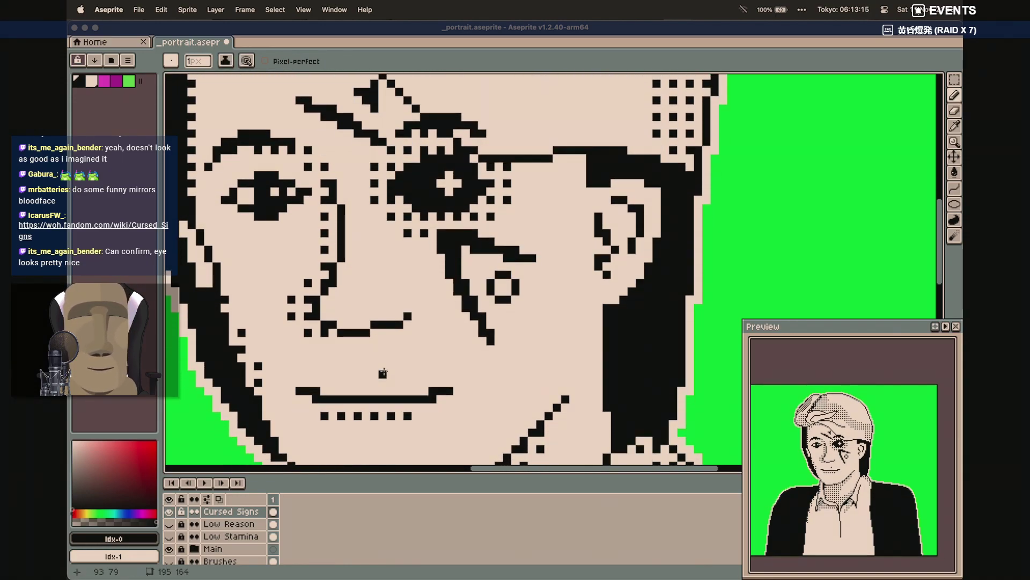
pyautogui.hscroll(-2, 383, 373)
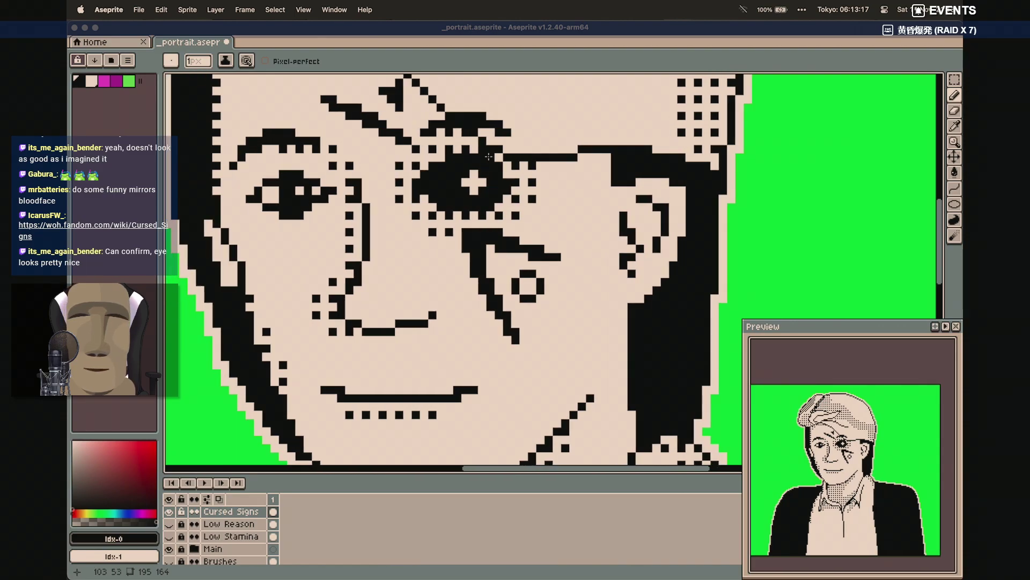
pyautogui.click(462, 178)
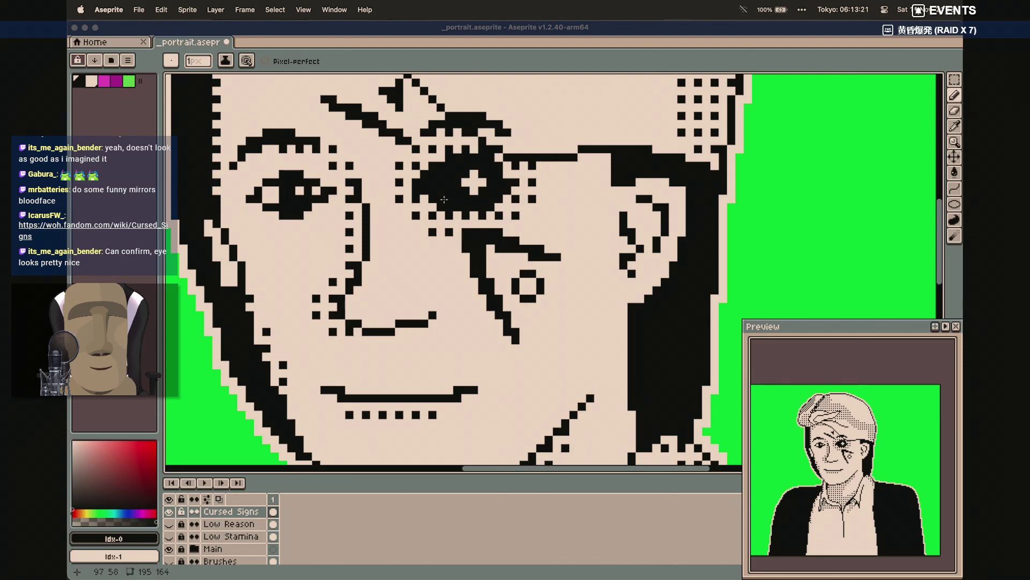
pyautogui.click(480, 179)
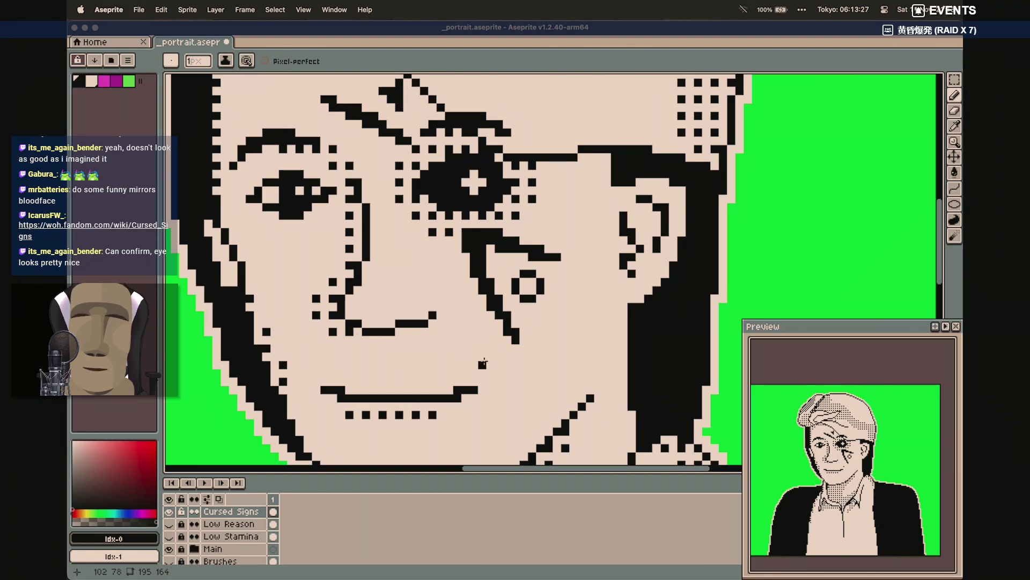
# Draw two small black signs with the Curve tool: a sideways T beside the cheek crack's lower tip and an upright mark above its branch
pyautogui.press('b')
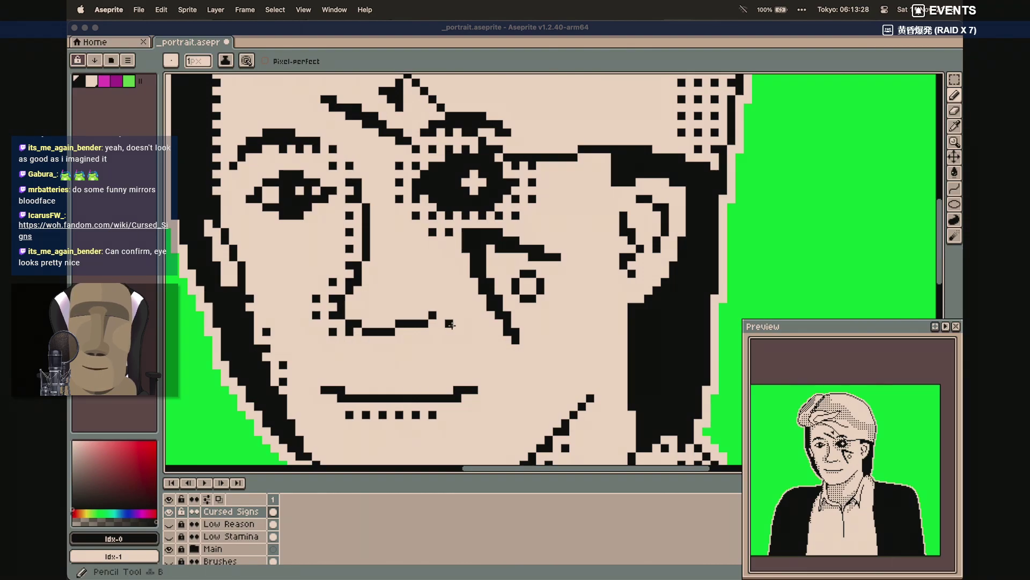
pyautogui.hotkey('shift', 'l')
pyautogui.moveTo(465, 324)
pyautogui.mouseDown()
pyautogui.moveTo(481, 328)
pyautogui.moveTo(465, 344)
pyautogui.mouseUp()
pyautogui.click(484, 327)
pyautogui.click(465, 348)
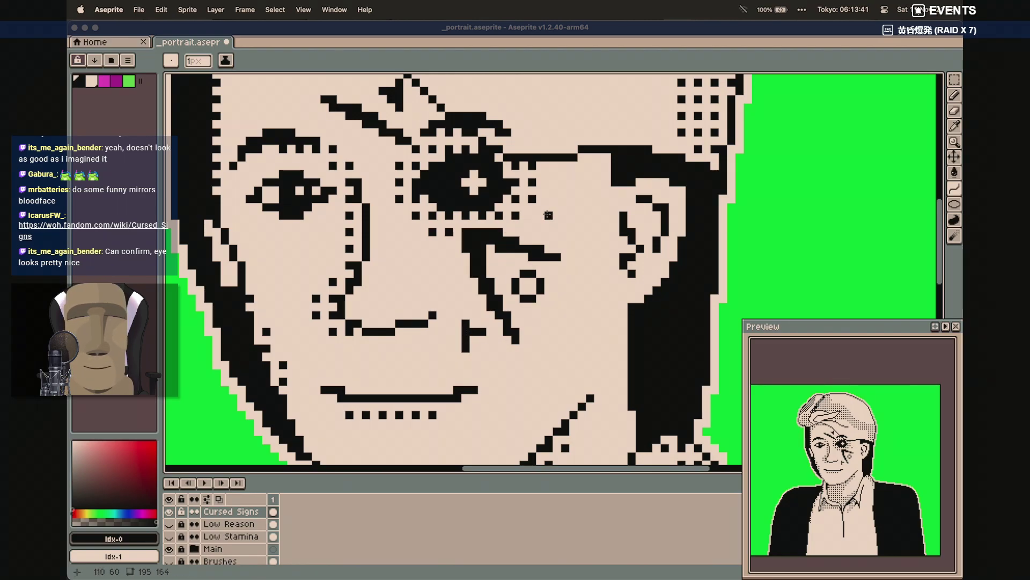
pyautogui.moveTo(540, 223)
pyautogui.mouseDown()
pyautogui.moveTo(565, 231)
pyautogui.moveTo(554, 213)
pyautogui.mouseUp()
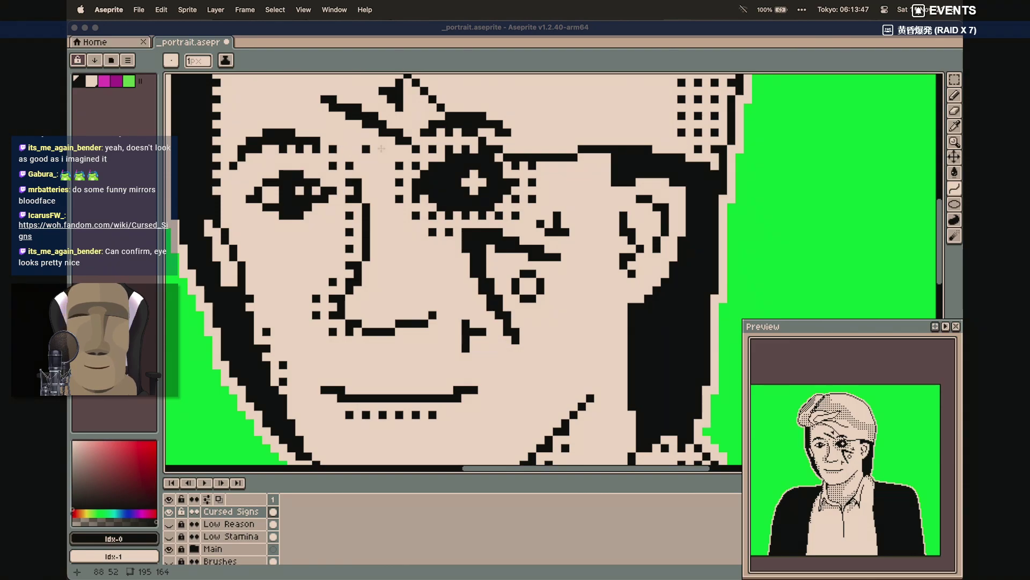
# Draw a small angular black sign on the forehead near the hairline, above the start of the diagonal crack
pyautogui.scroll(2, 366, 150)
pyautogui.moveTo(350, 134)
pyautogui.mouseDown()
pyautogui.moveTo(375, 119)
pyautogui.moveTo(358, 125)
pyautogui.moveTo(351, 105)
pyautogui.mouseUp()
pyautogui.doubleClick(374, 118)
pyautogui.doubleClick(351, 105)
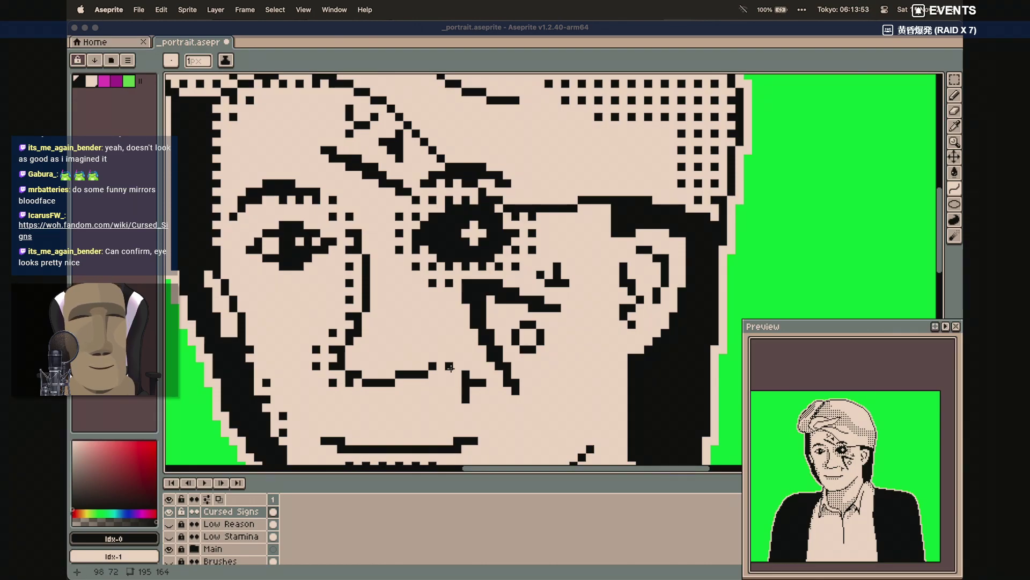
pyautogui.scroll(-1, 461, 393)
pyautogui.hscroll(-2, 461, 392)
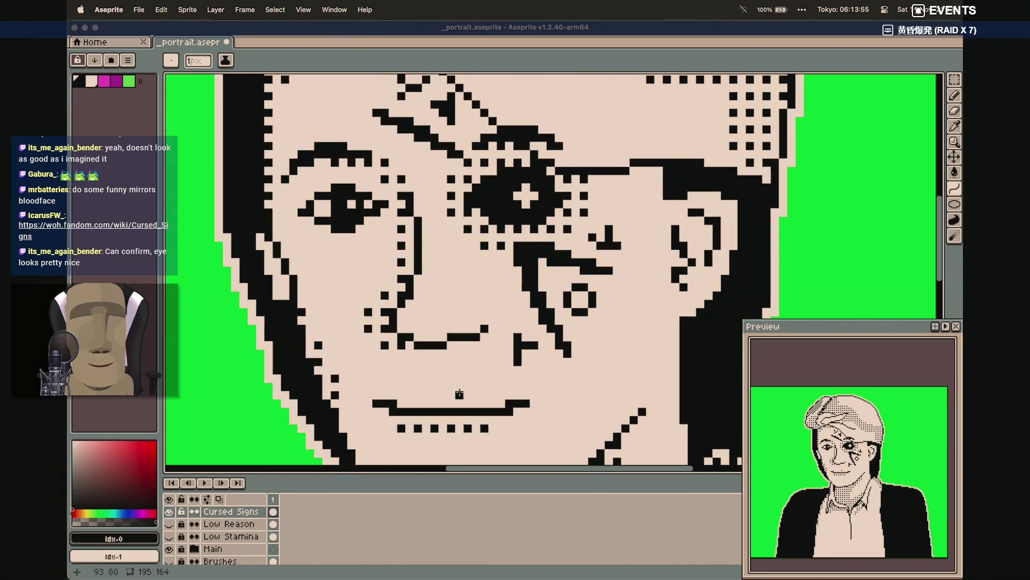
pyautogui.scroll(-5, 460, 395)
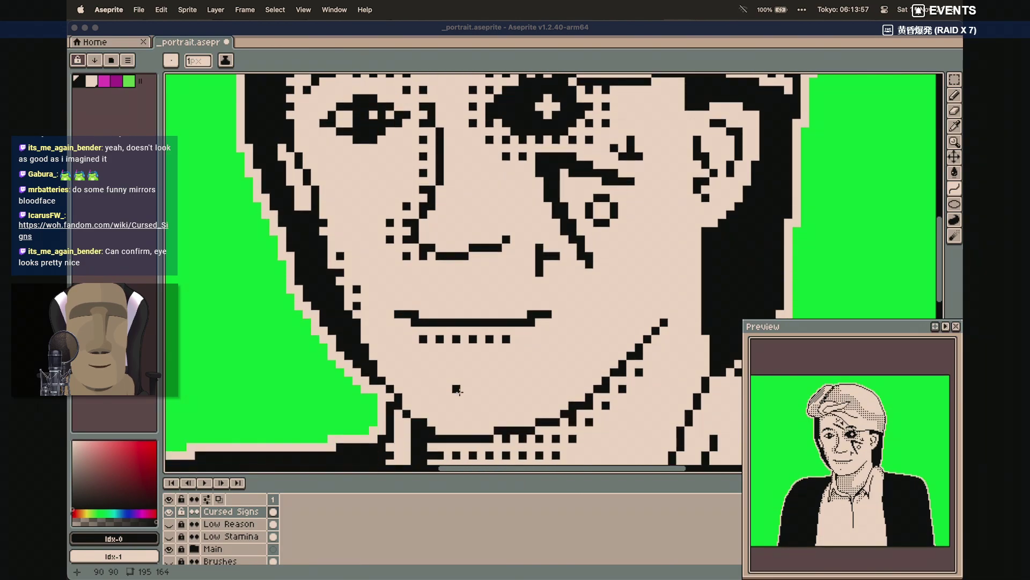
pyautogui.hscroll(-3, 457, 393)
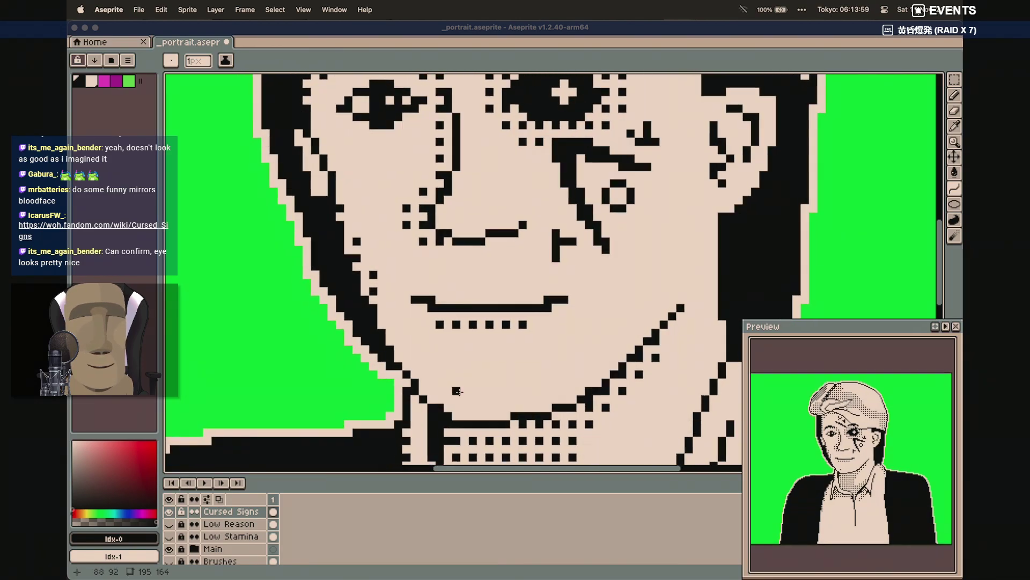
pyautogui.scroll(-1, 460, 393)
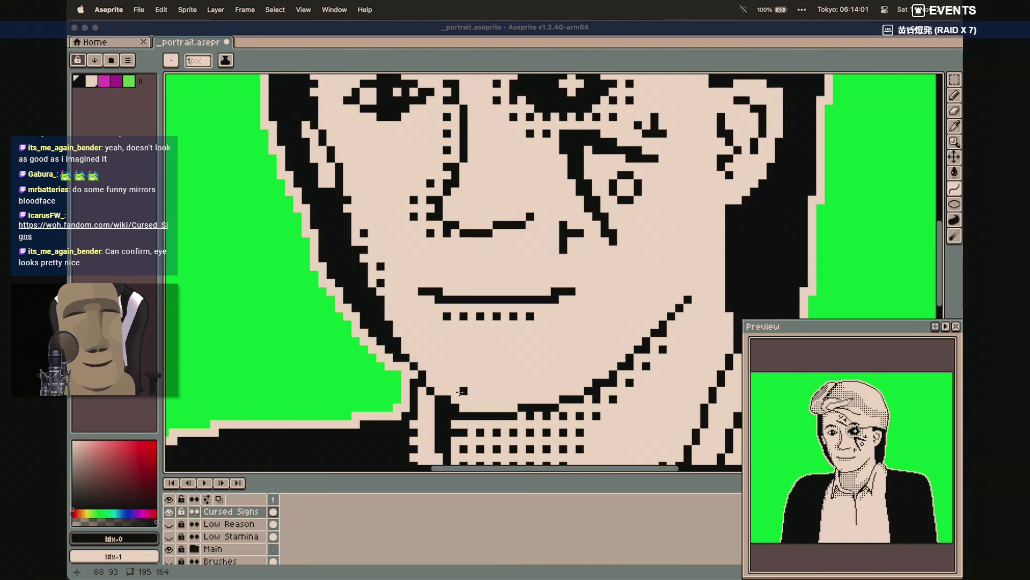
# Lock the Cursed Signs layer, save the portrait file, and hide that layer
pyautogui.scroll(-1, 460, 392)
pyautogui.scroll(5, 460, 394)
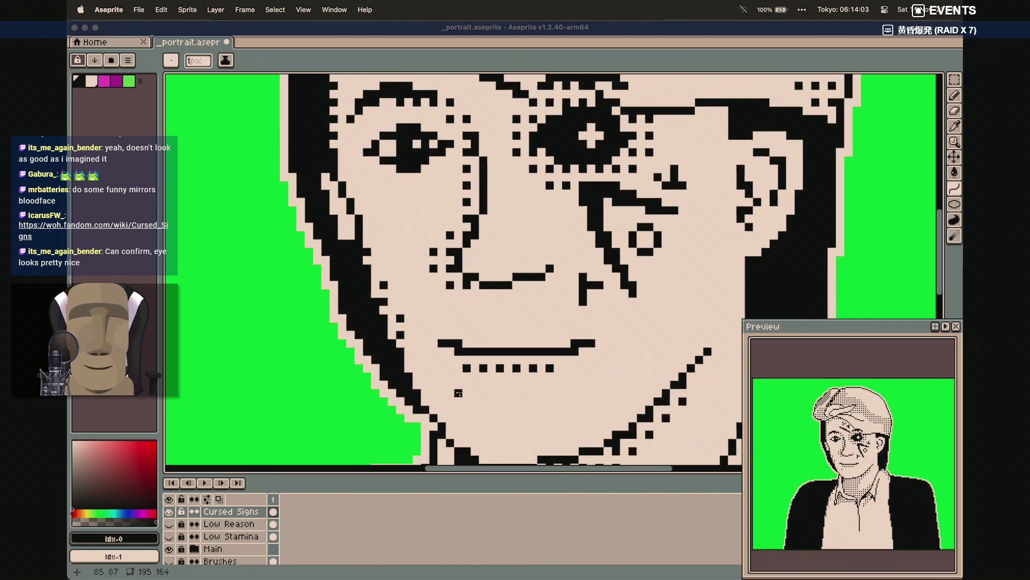
pyautogui.click(181, 511)
pyautogui.press('super+s')
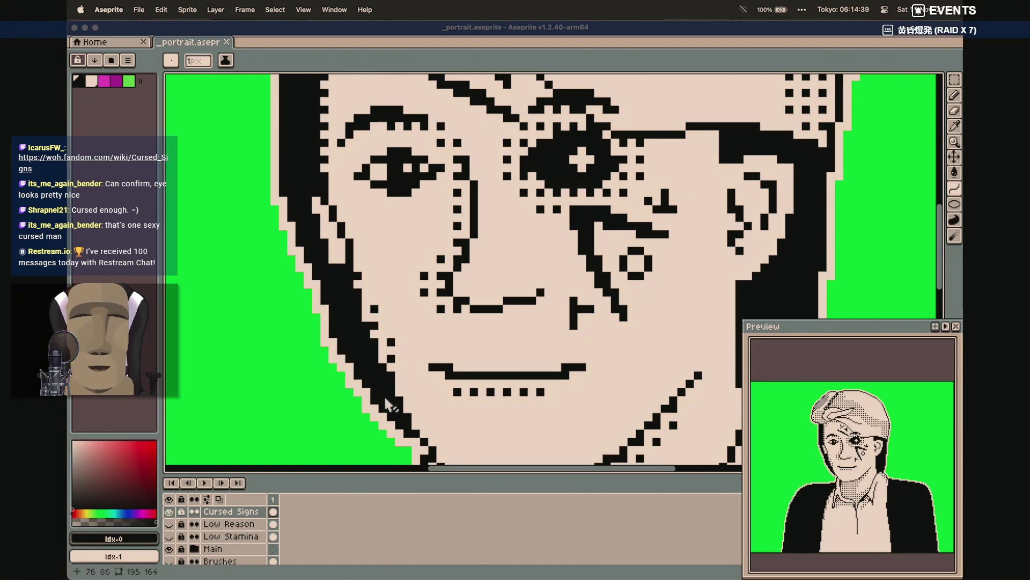
pyautogui.click(169, 513)
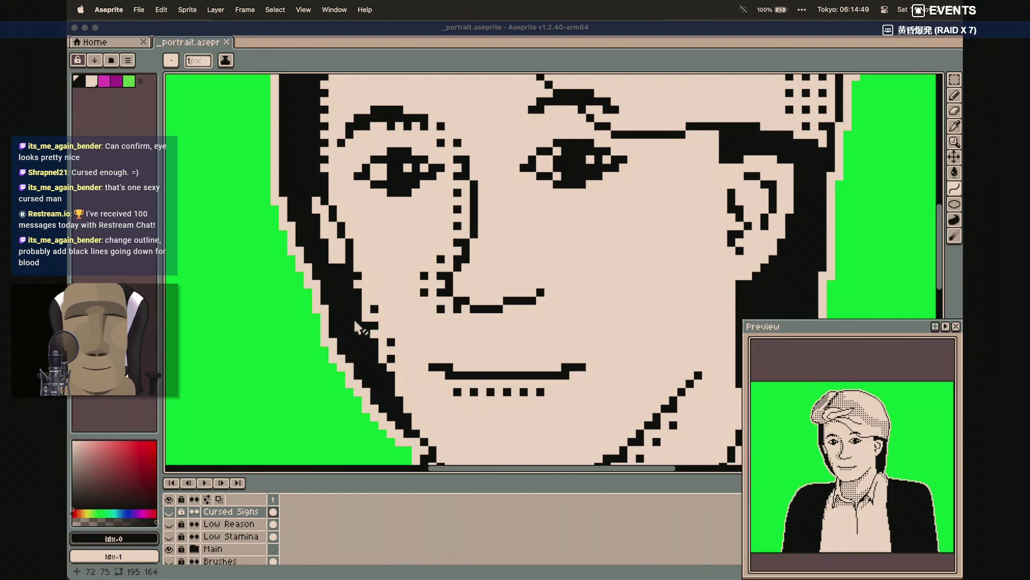
# Add a new layer named Broken Nose above Cursed Signs and pick the light skin colour for drawing
pyautogui.click(334, 10)
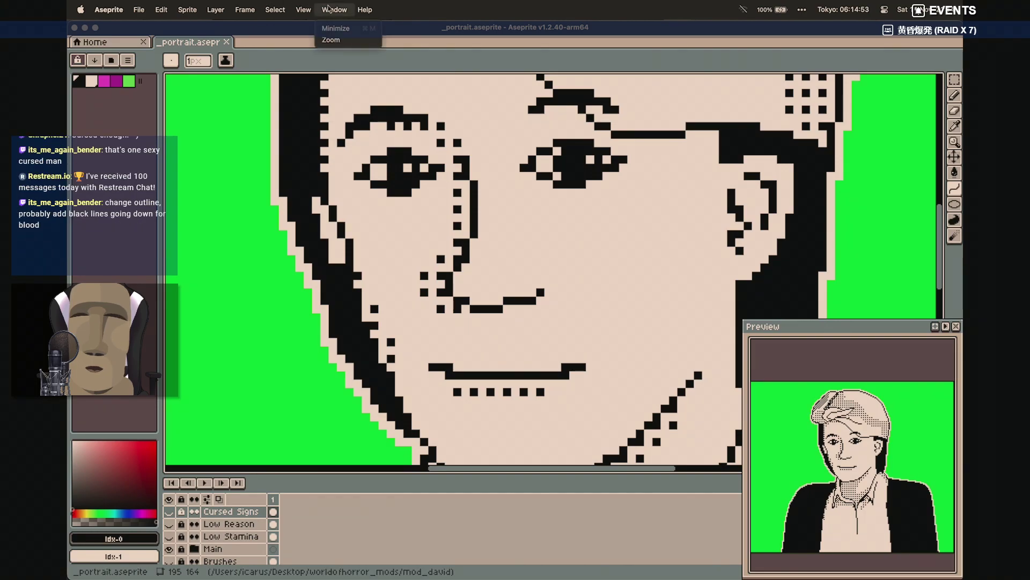
pyautogui.moveTo(297, 7)
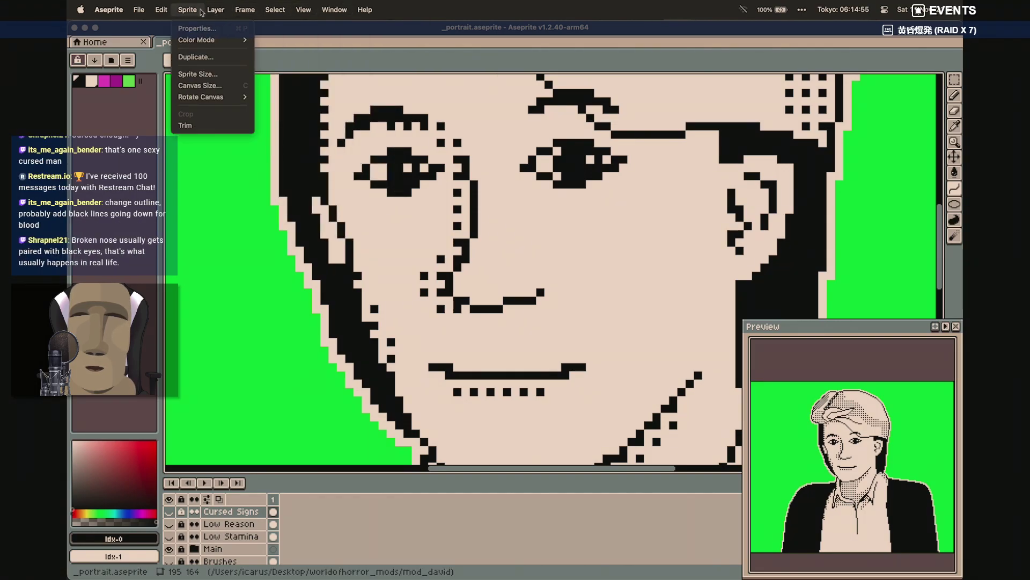
pyautogui.moveTo(215, 10)
pyautogui.moveTo(271, 82)
pyautogui.click(335, 80)
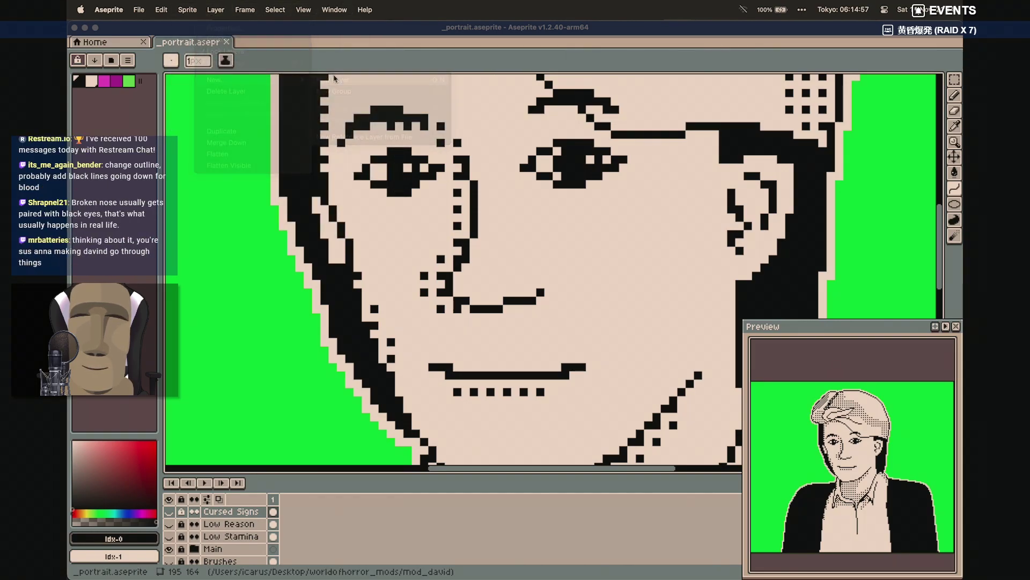
pyautogui.doubleClick(233, 512)
pyautogui.write('B')
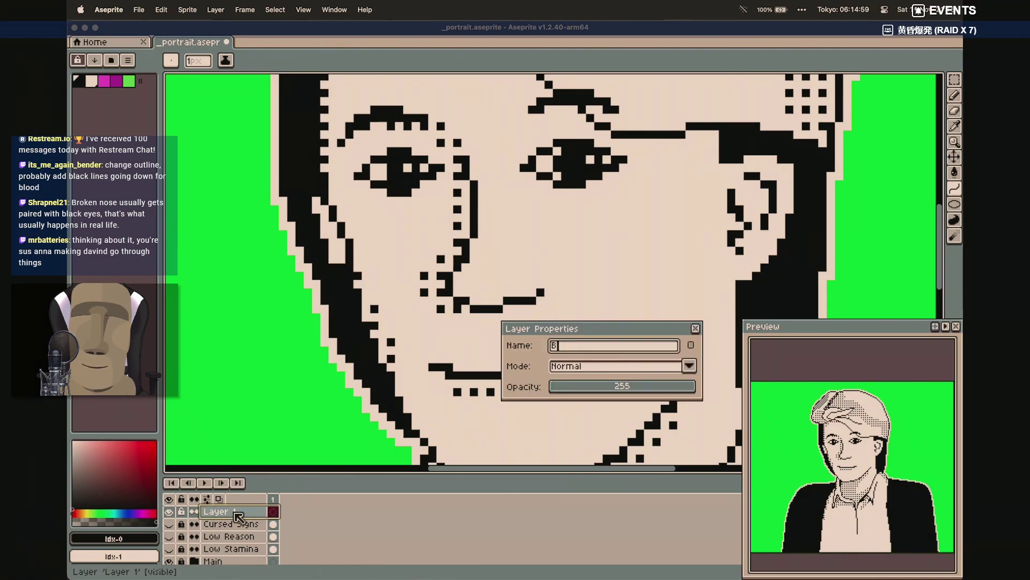
pyautogui.write('roken Nose')
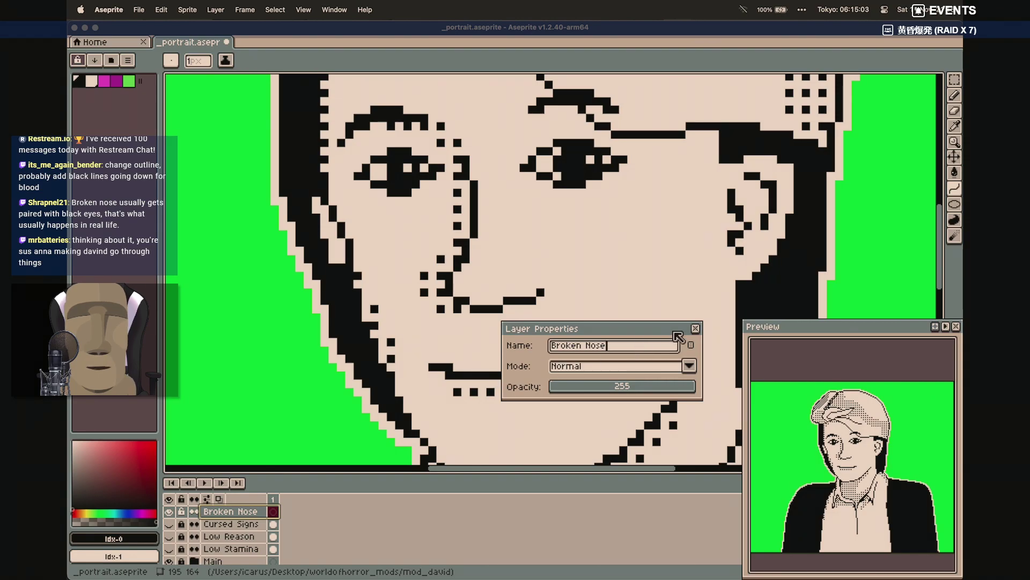
pyautogui.click(695, 328)
pyautogui.click(489, 350)
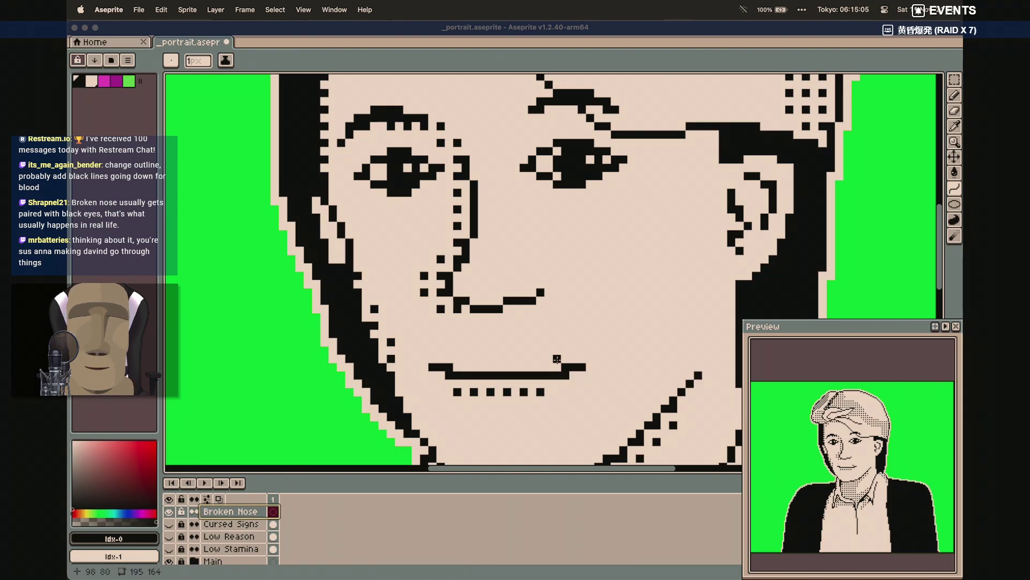
pyautogui.scroll(-5, 557, 359)
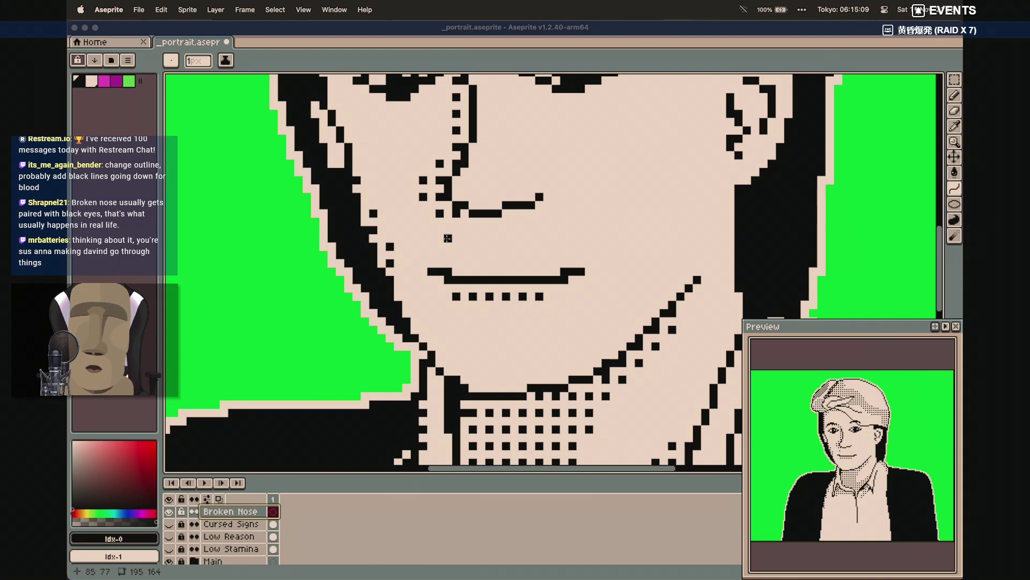
pyautogui.click(92, 80)
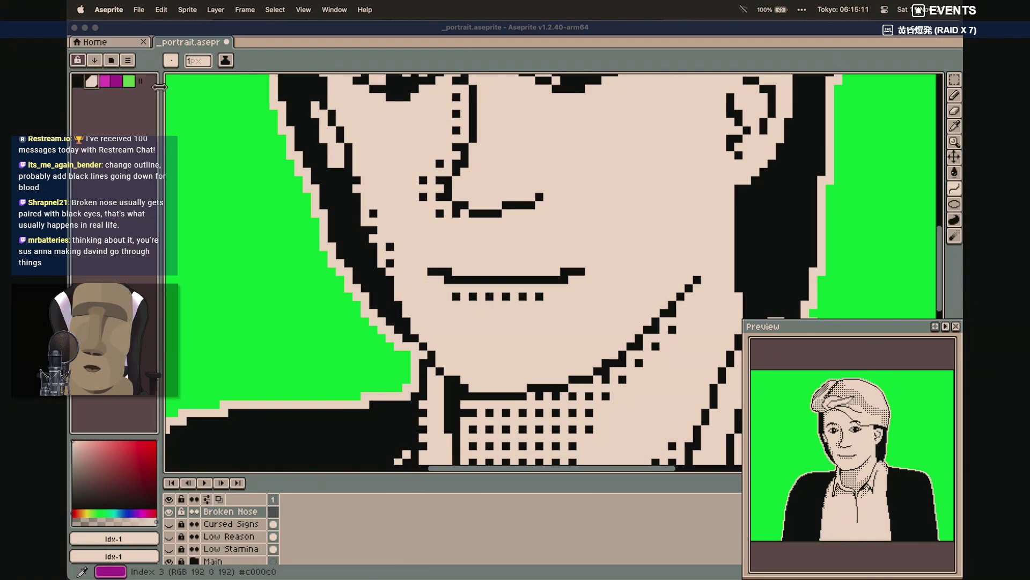
pyautogui.moveTo(451, 267); pyautogui.dragTo(430, 272)
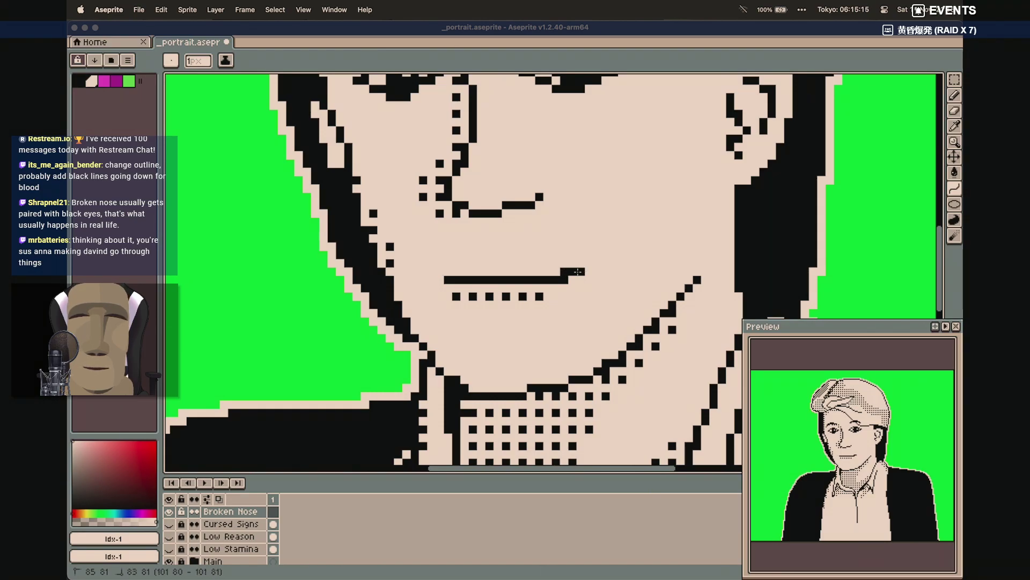
pyautogui.click(440, 272)
pyautogui.scroll(2, 408, 199)
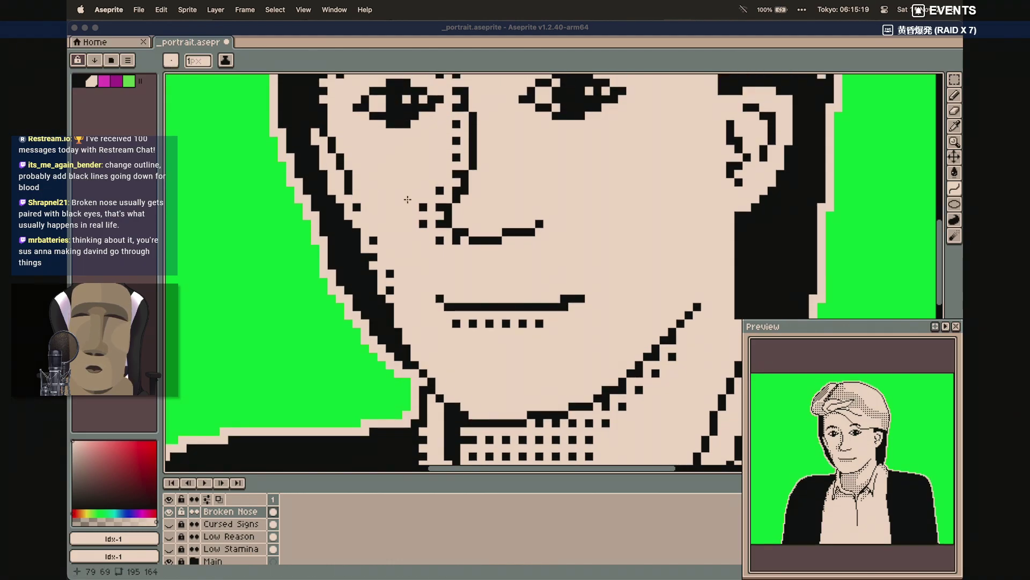
pyautogui.press('super+z')
pyautogui.press('super+z')
pyautogui.press('super+z')
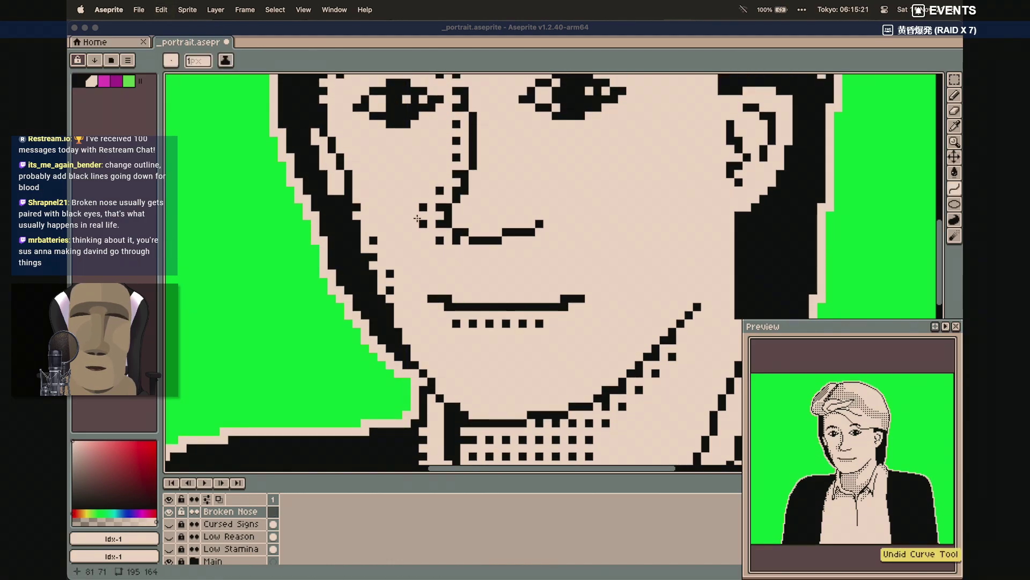
# Paint over the mouth's two upturned corners in the light skin colour with the Pencil tool
pyautogui.press('b')
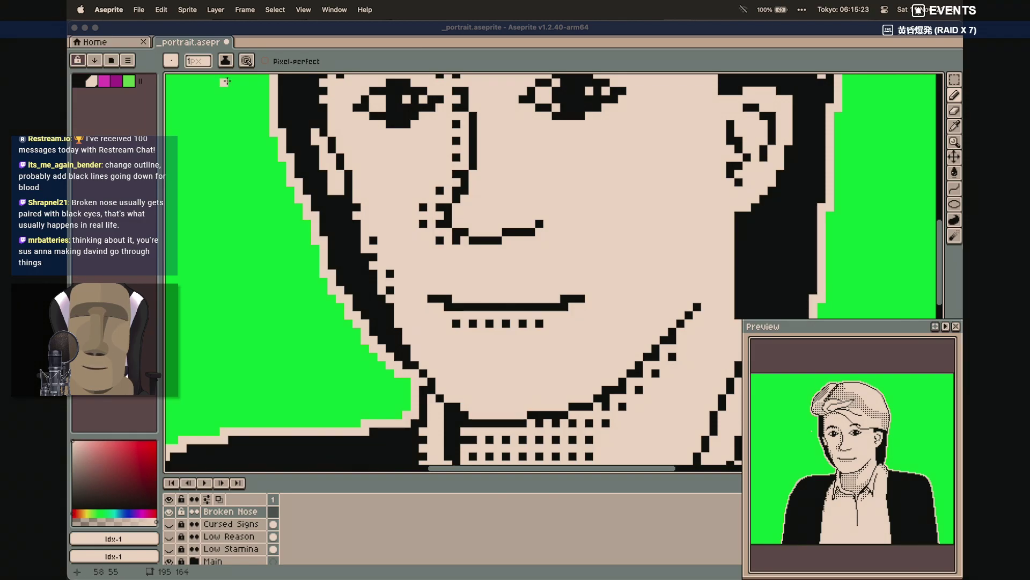
pyautogui.click(172, 61)
pyautogui.click(196, 77)
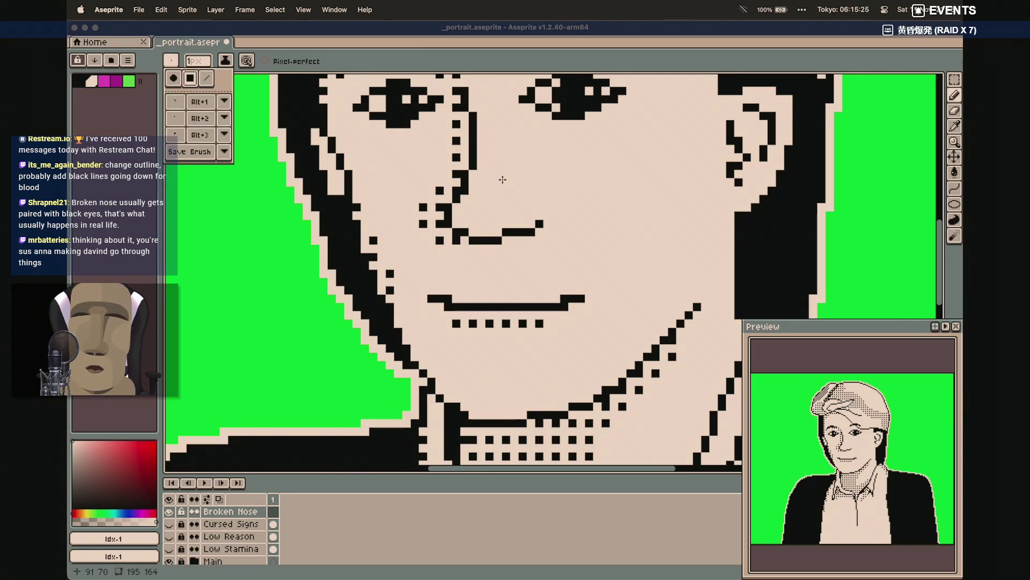
pyautogui.click(601, 40)
pyautogui.moveTo(452, 299); pyautogui.dragTo(427, 295)
pyautogui.click(581, 298)
pyautogui.moveTo(565, 298); pyautogui.dragTo(582, 298)
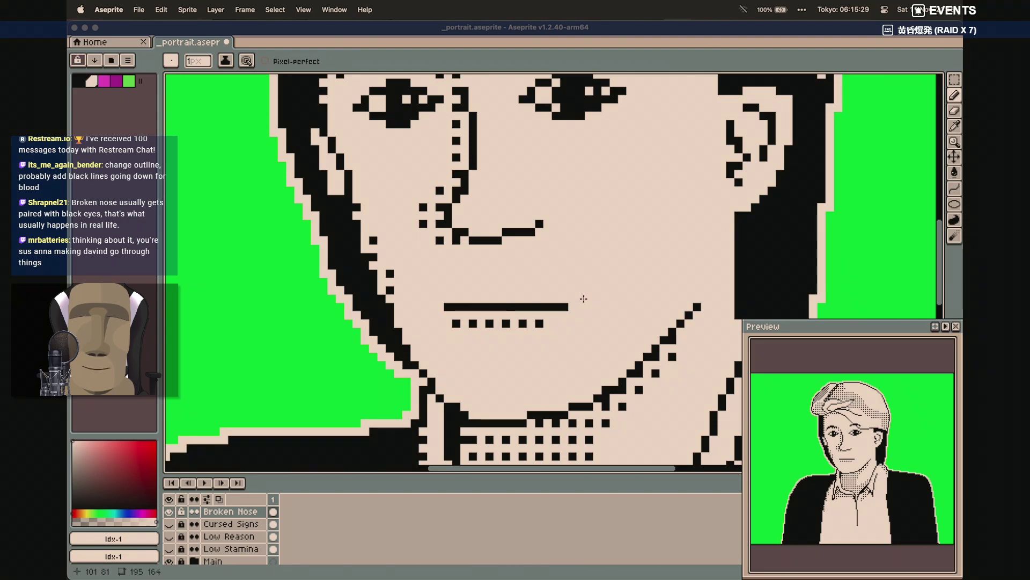
# Draw black downturned corners at both ends of the mouth line with single pixels
pyautogui.scroll(2, 500, 366)
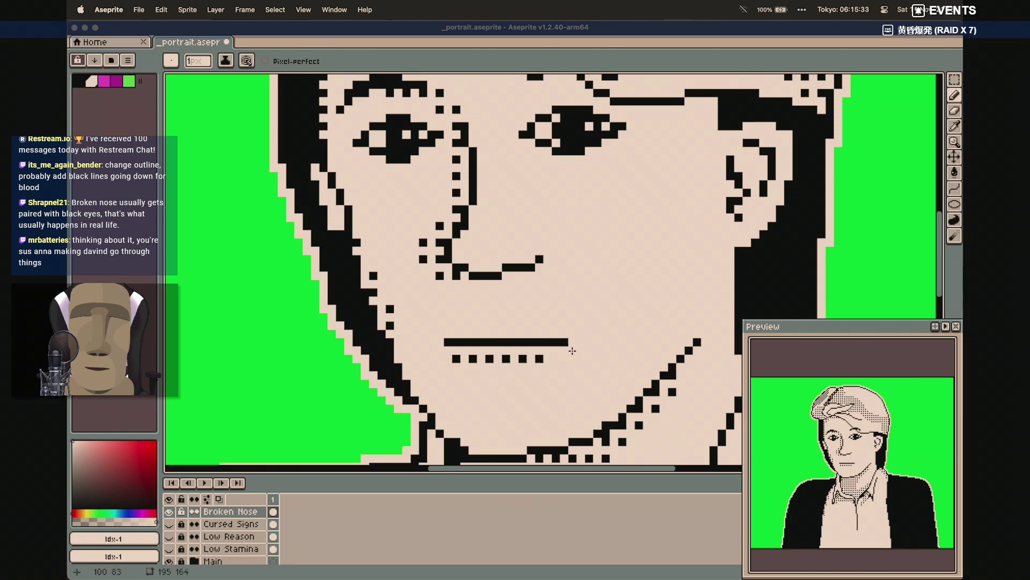
pyautogui.click(85, 83)
pyautogui.click(577, 350)
pyautogui.click(581, 359)
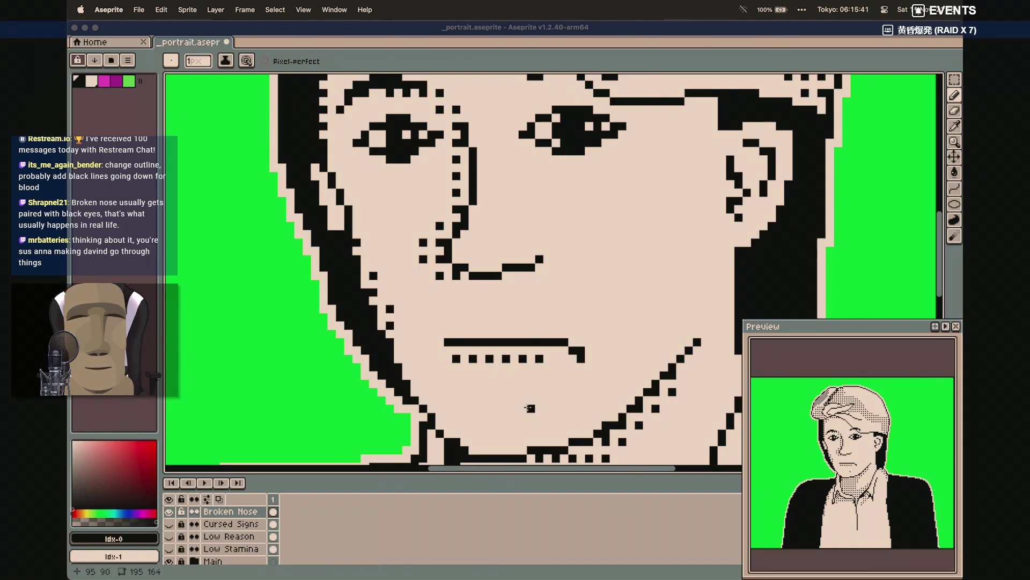
pyautogui.click(431, 359)
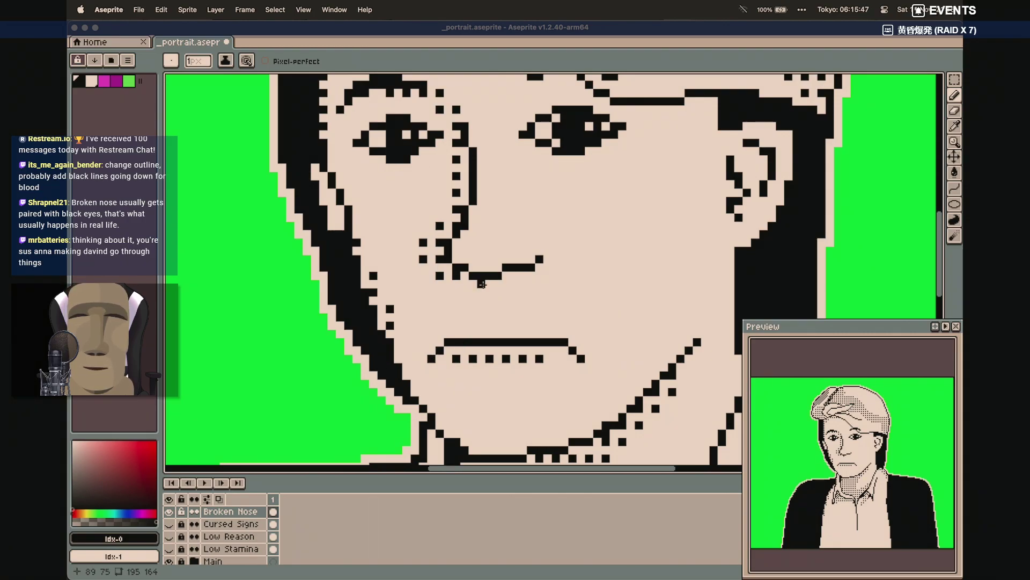
# Draw black blood under the nose, with drips running from both nostrils towards the mouth and a stray drop
pyautogui.moveTo(481, 283)
pyautogui.mouseDown()
pyautogui.moveTo(507, 323)
pyautogui.moveTo(498, 285)
pyautogui.moveTo(507, 310)
pyautogui.moveTo(515, 278)
pyautogui.moveTo(505, 279)
pyautogui.moveTo(520, 280)
pyautogui.moveTo(526, 317)
pyautogui.moveTo(537, 315)
pyautogui.moveTo(530, 290)
pyautogui.mouseUp()
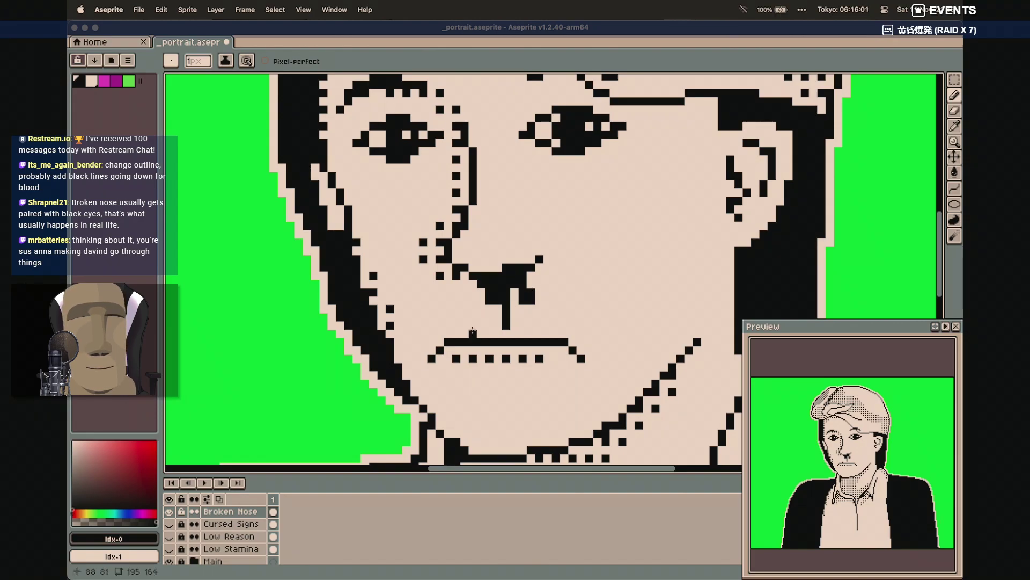
pyautogui.click(466, 277)
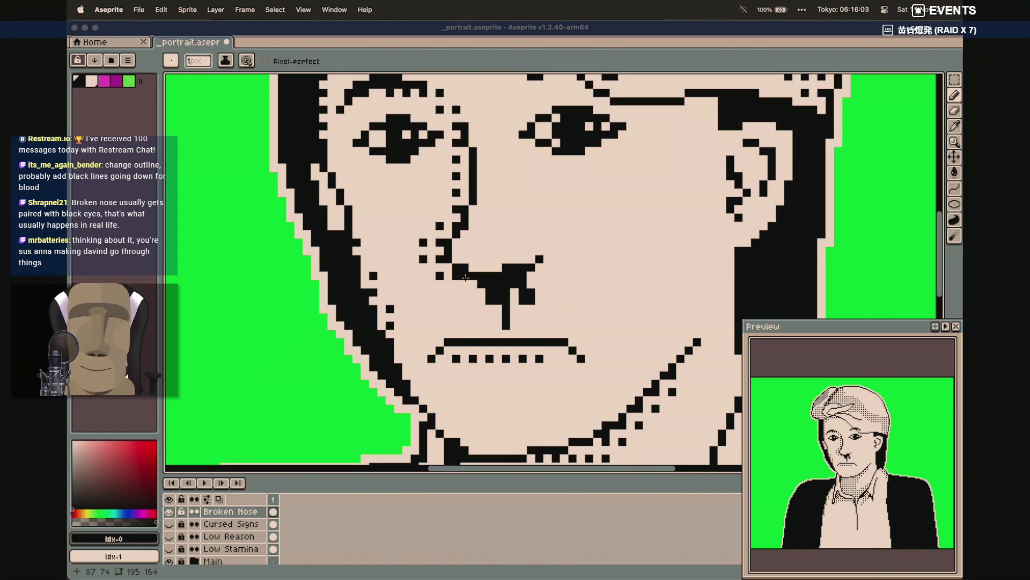
pyautogui.moveTo(468, 277); pyautogui.dragTo(467, 298)
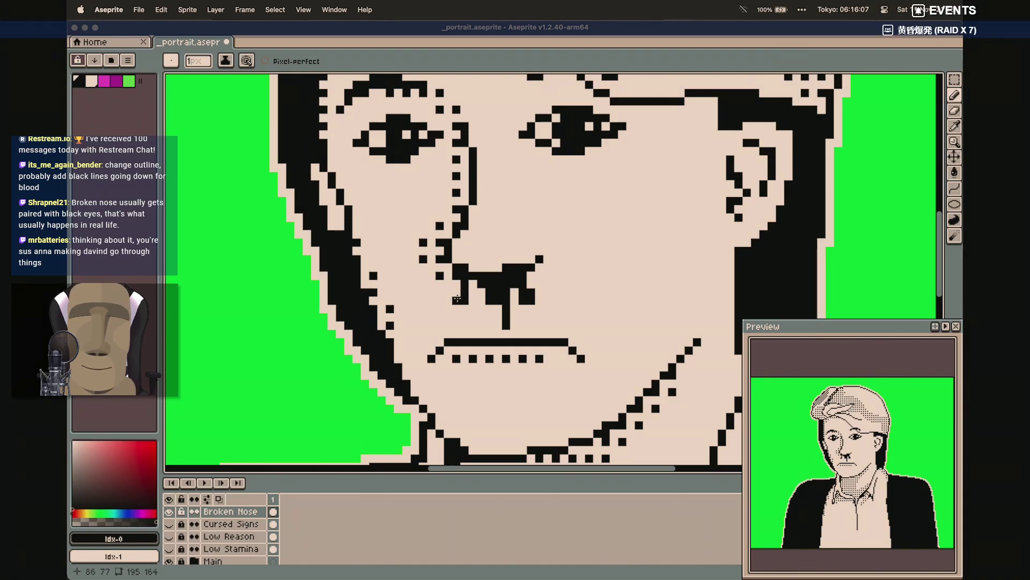
pyautogui.click(454, 324)
pyautogui.click(472, 317)
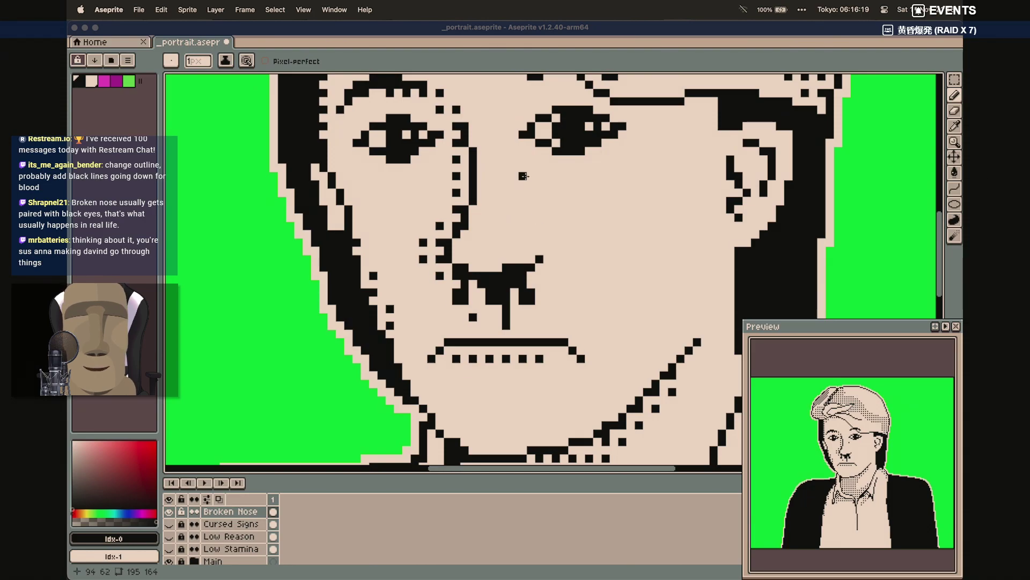
# Scatter a few single black pixels over the tip and side of the nose as bruising
pyautogui.scroll(2, 529, 209)
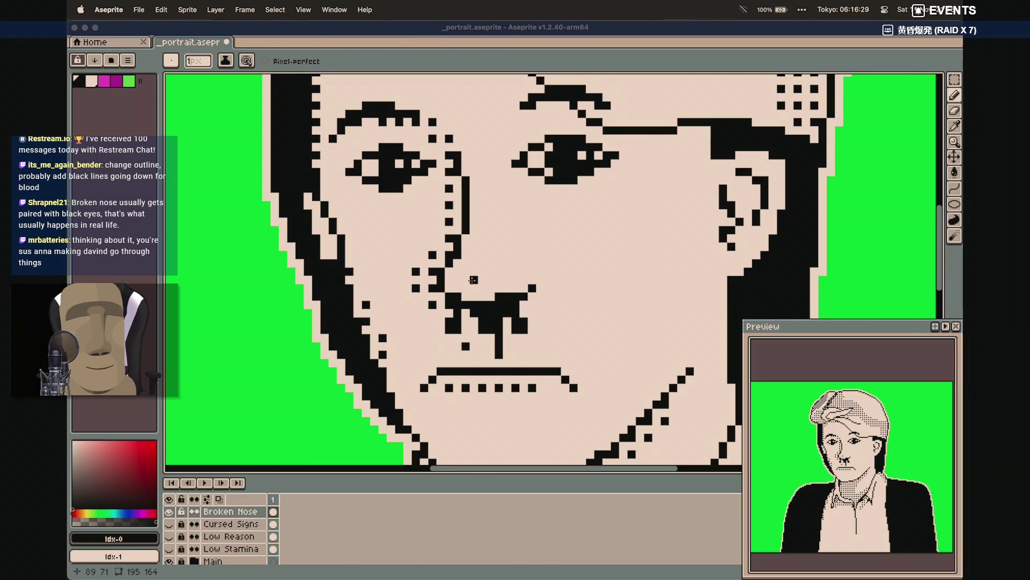
pyautogui.click(466, 287)
pyautogui.click(515, 279)
pyautogui.click(507, 262)
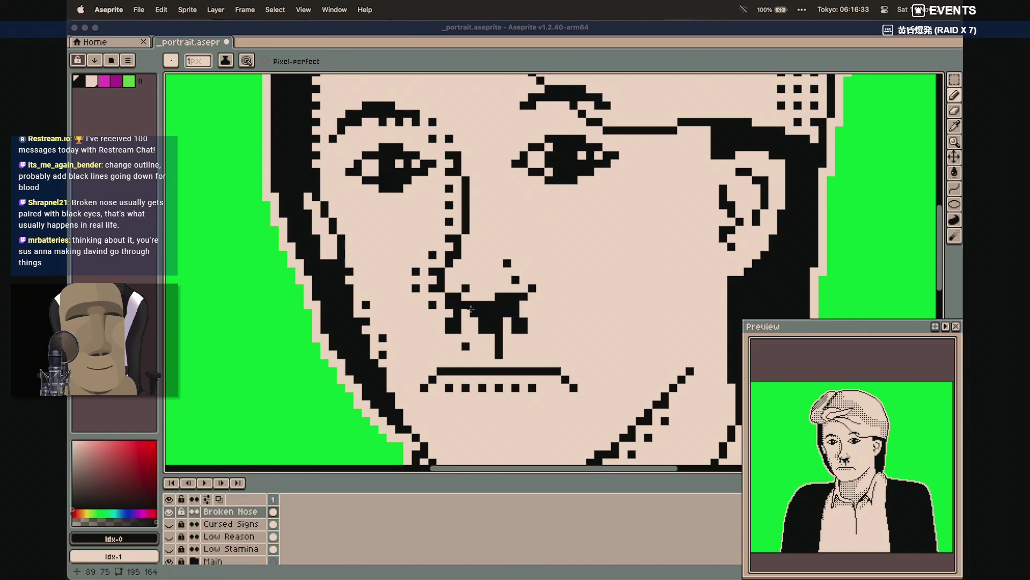
pyautogui.click(490, 271)
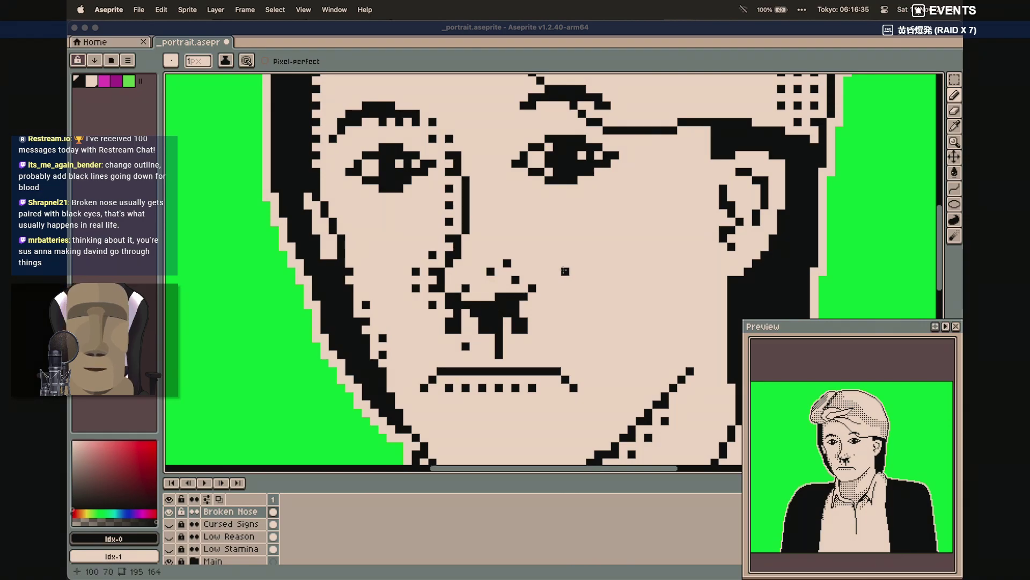
# Paint a checkerboard-dithered black bruise beneath and around the lower half of the right-hand eye with the pattern brush
pyautogui.press('i')
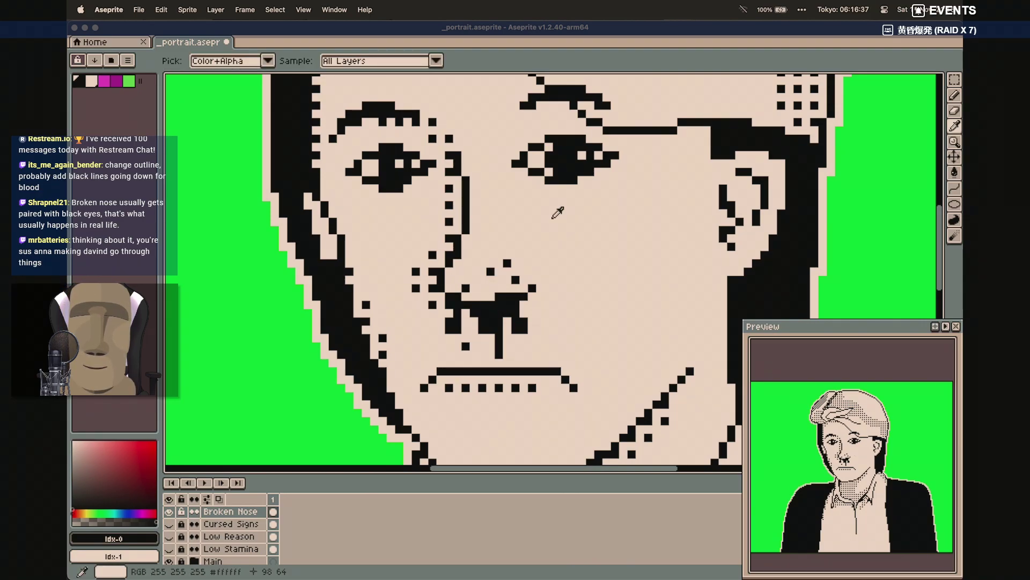
pyautogui.press('b')
pyautogui.moveTo(532, 188)
pyautogui.mouseDown()
pyautogui.moveTo(566, 197)
pyautogui.moveTo(607, 177)
pyautogui.mouseUp()
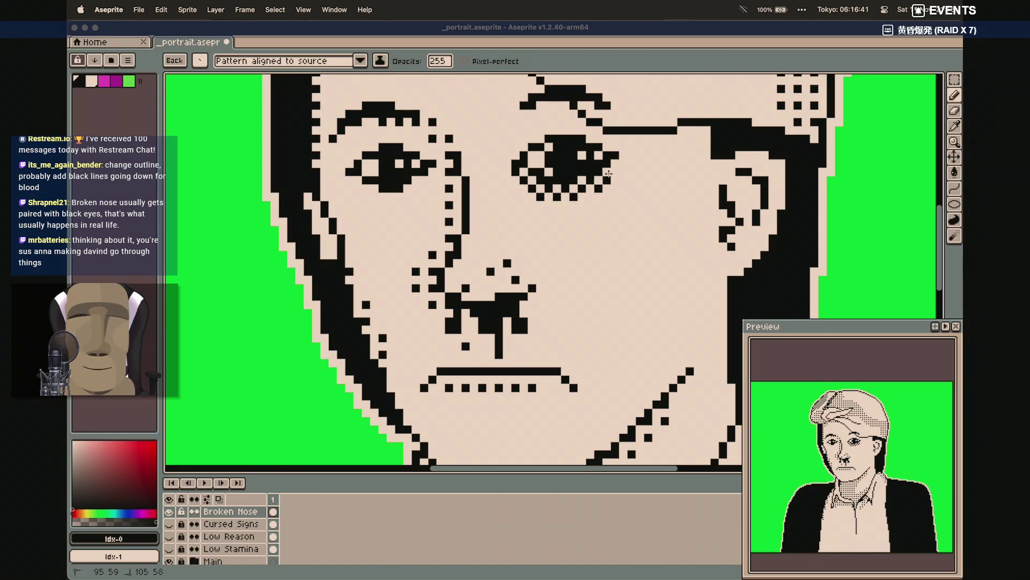
pyautogui.moveTo(591, 188)
pyautogui.mouseDown()
pyautogui.moveTo(550, 204)
pyautogui.moveTo(589, 197)
pyautogui.moveTo(581, 205)
pyautogui.mouseUp()
pyautogui.moveTo(499, 238); pyautogui.dragTo(505, 245)
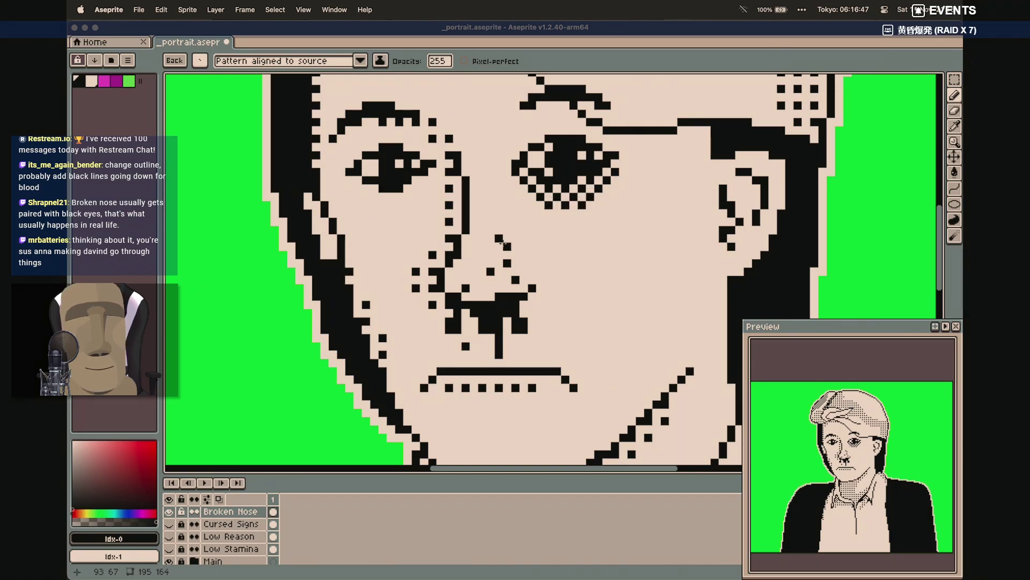
pyautogui.moveTo(520, 188)
pyautogui.mouseDown()
pyautogui.moveTo(609, 197)
pyautogui.moveTo(614, 186)
pyautogui.moveTo(597, 203)
pyautogui.moveTo(623, 181)
pyautogui.mouseUp()
pyautogui.click(606, 188)
pyautogui.moveTo(532, 221); pyautogui.dragTo(542, 231)
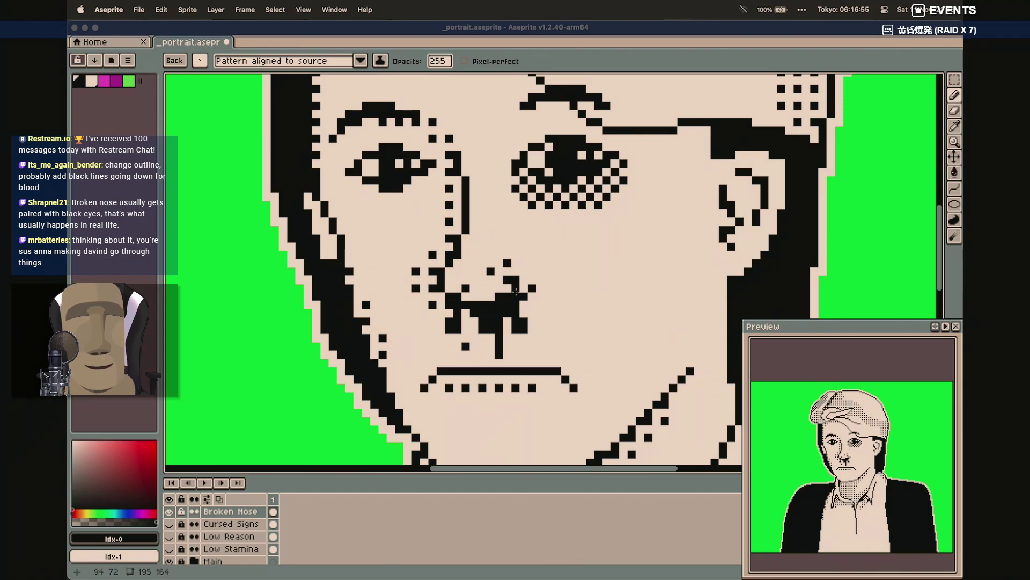
pyautogui.scroll(1, 515, 290)
pyautogui.hscroll(1, 515, 291)
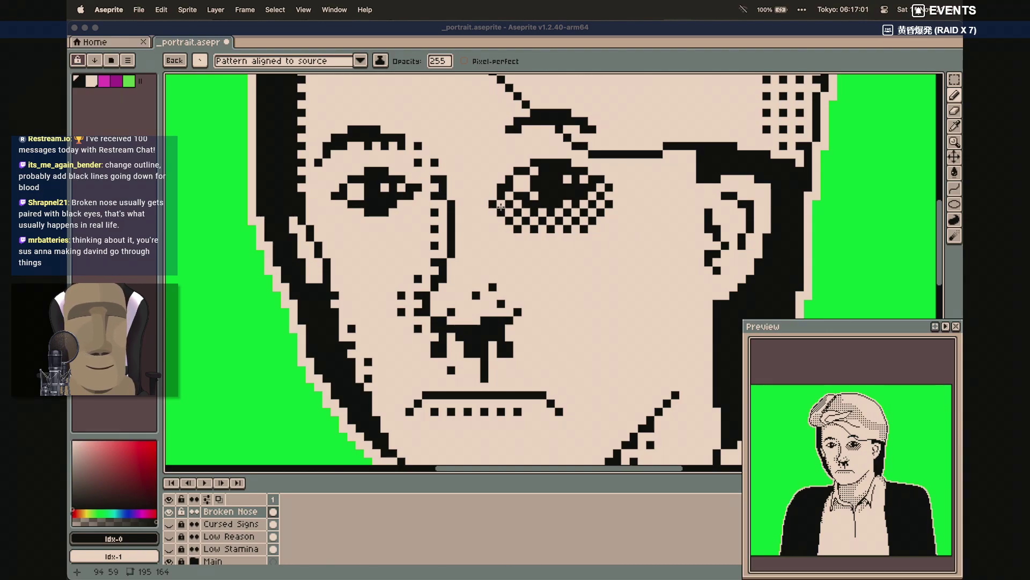
pyautogui.moveTo(502, 302); pyautogui.dragTo(507, 321)
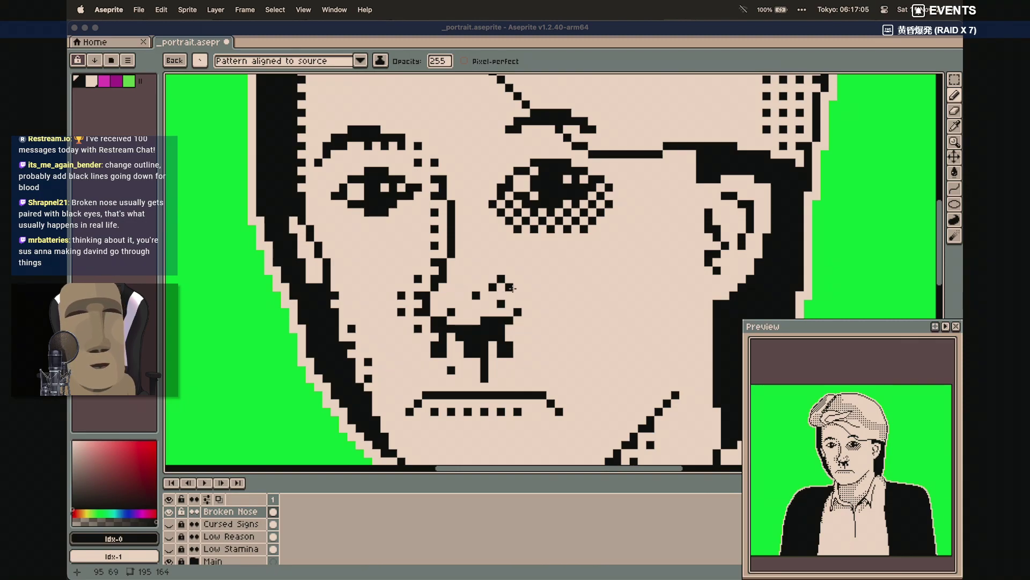
# Add sparse black dither dots between the right-hand eye and its eyebrow and near the inner eye corner, using the second saved brush
pyautogui.hotkey('alt', '2')
pyautogui.click(508, 164)
pyautogui.moveTo(508, 164); pyautogui.dragTo(533, 137)
pyautogui.click(534, 145)
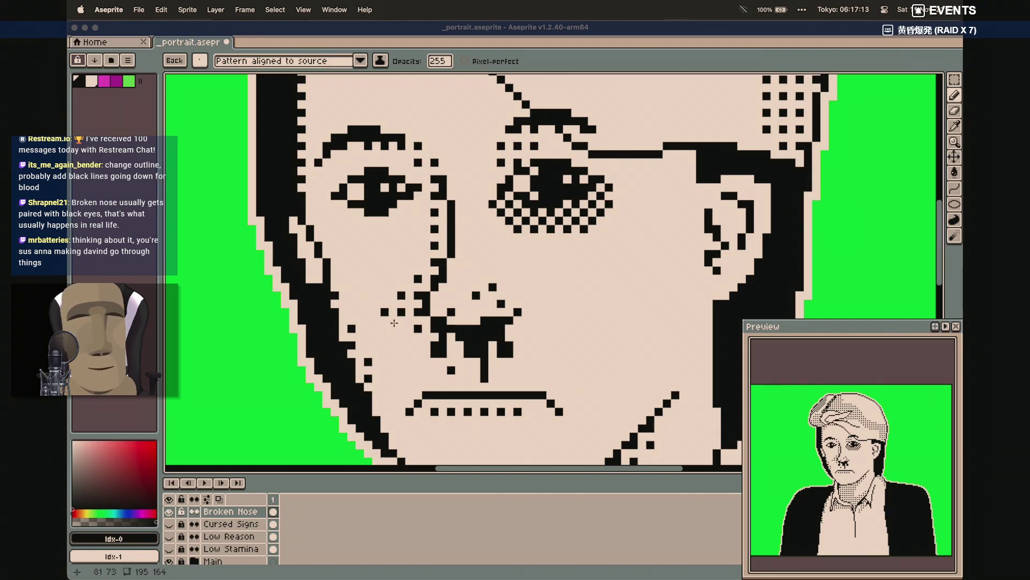
pyautogui.click(484, 179)
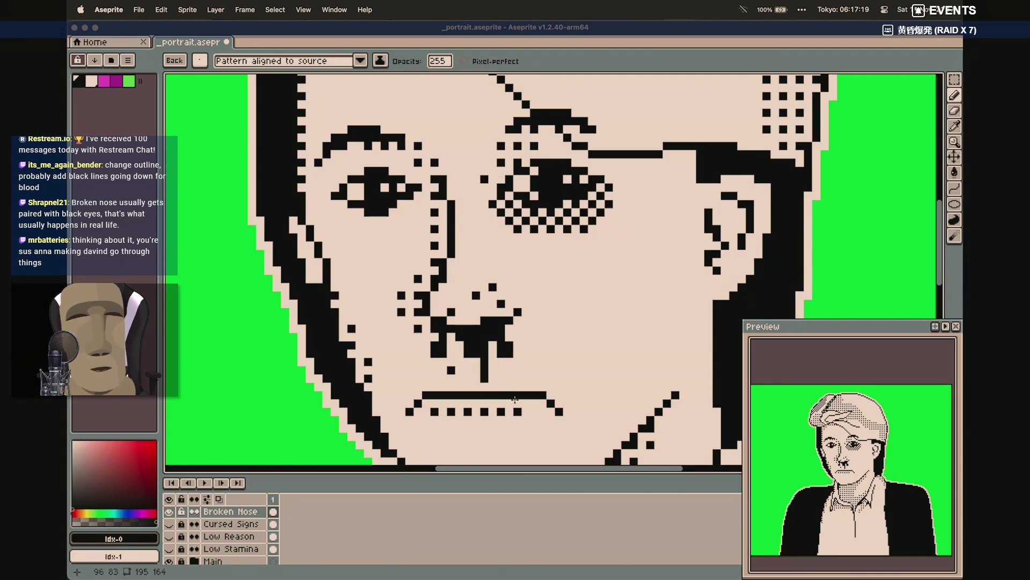
# Toggle the visibility of the Broken Nose layer repeatedly to compare the injured and normal faces, leaving the layer hidden
pyautogui.click(502, 296)
pyautogui.scroll(-3, 456, 333)
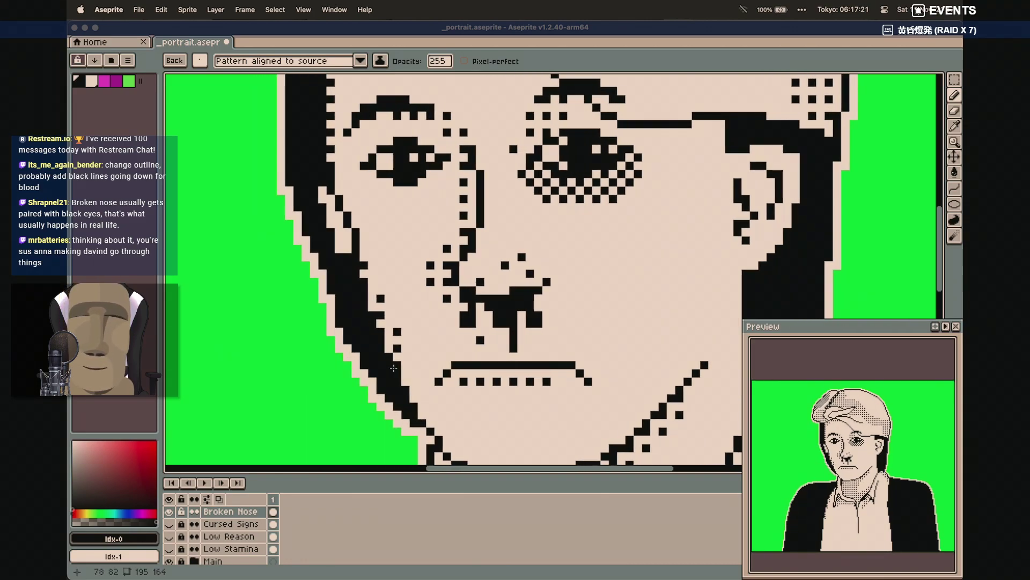
pyautogui.scroll(-2, 394, 368)
pyautogui.hscroll(2, 394, 368)
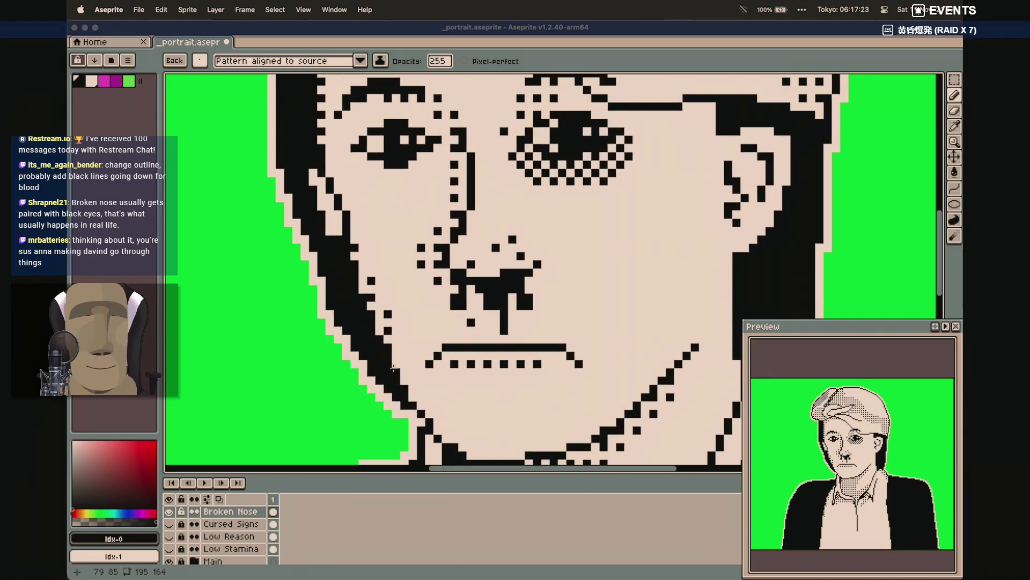
pyautogui.click(169, 511)
pyautogui.click(169, 512)
pyautogui.click(169, 512)
pyautogui.click(169, 512)
pyautogui.click(169, 511)
pyautogui.click(169, 511)
pyautogui.click(169, 511)
pyautogui.click(169, 511)
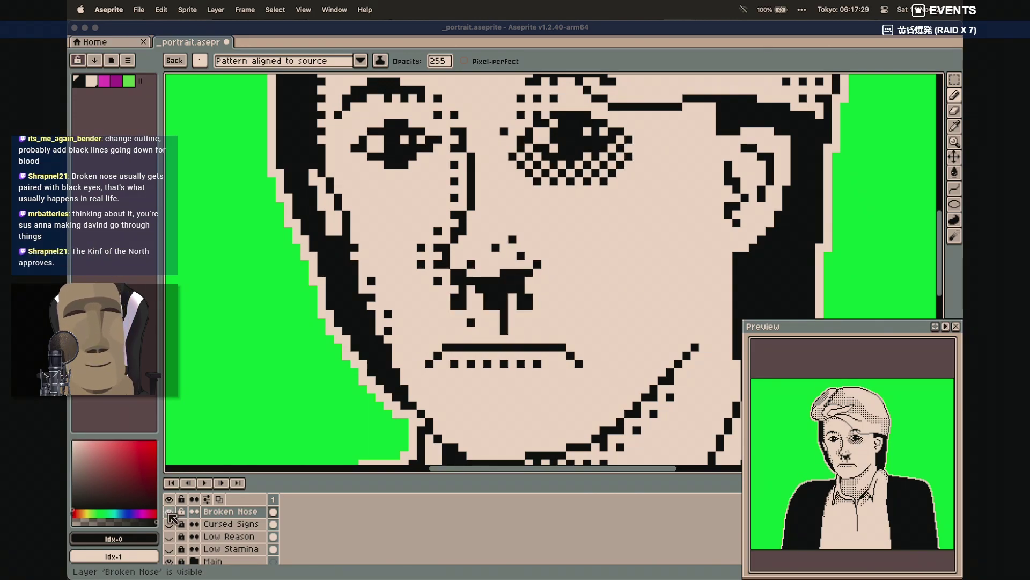
pyautogui.click(169, 513)
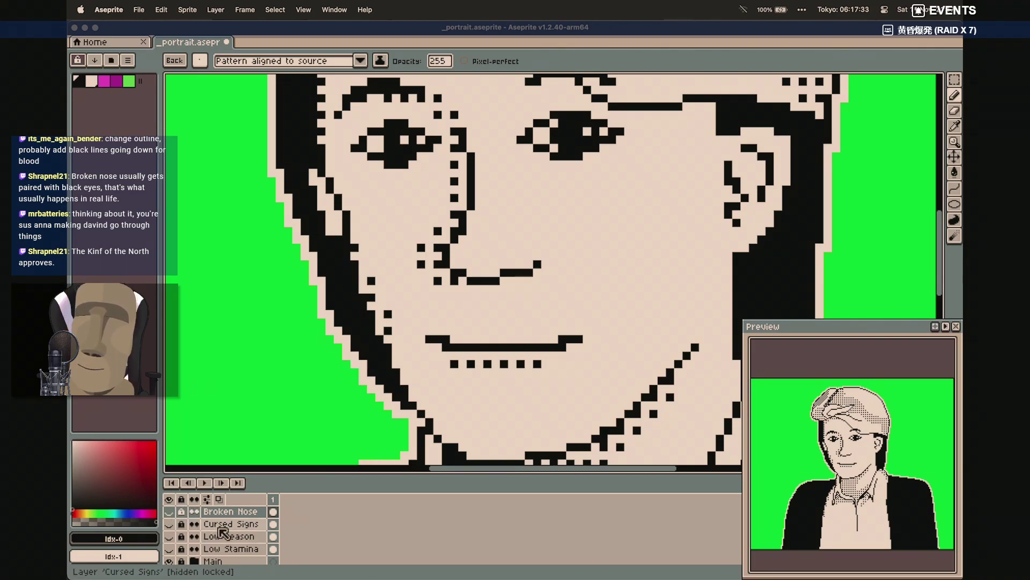
pyautogui.click(169, 511)
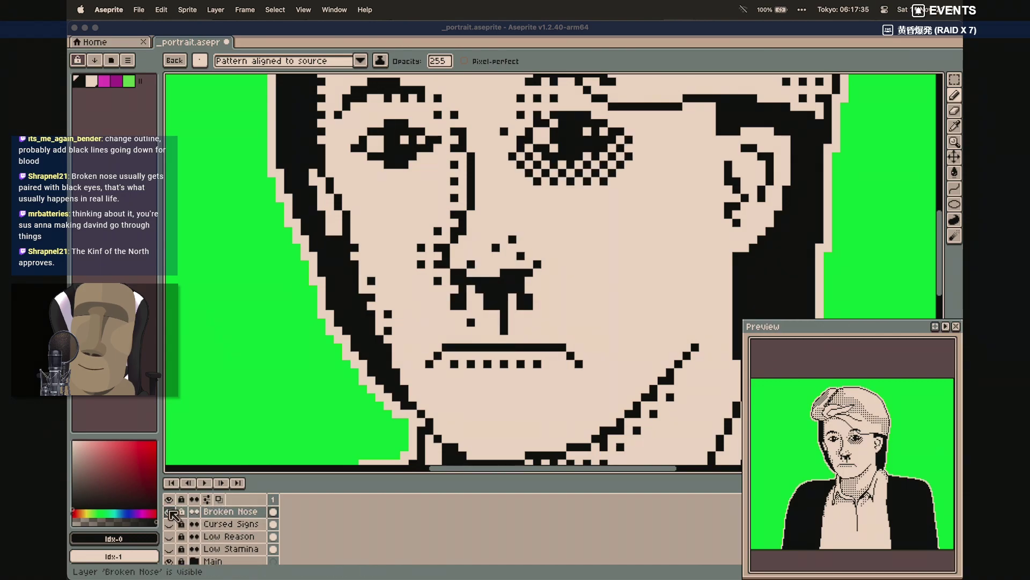
pyautogui.click(169, 512)
pyautogui.click(169, 512)
pyautogui.click(169, 512)
pyautogui.click(170, 512)
pyautogui.click(169, 511)
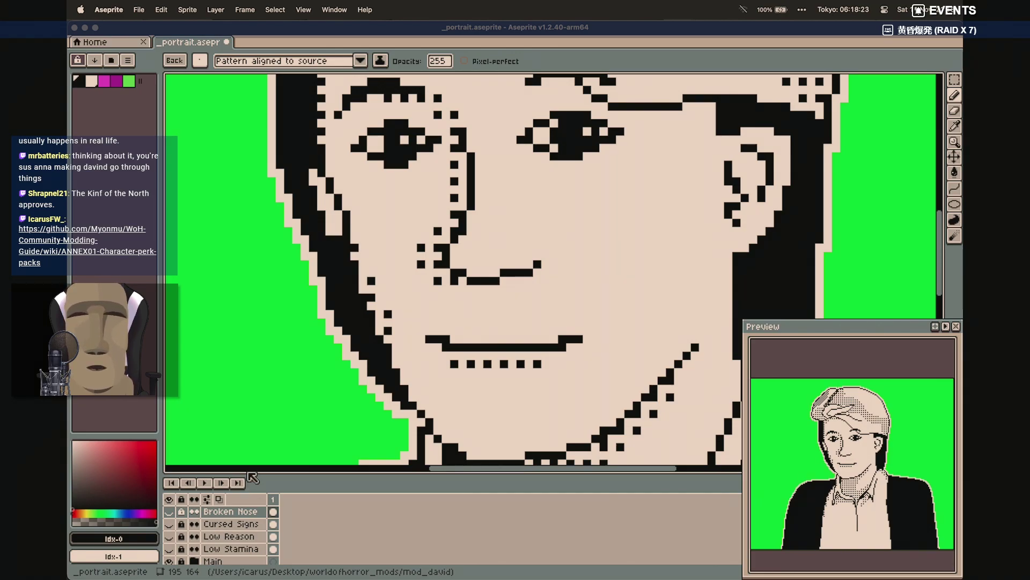
# Create a new layer above Broken Nose and name it "Insmasu Look"
pyautogui.scroll(-5, 475, 282)
pyautogui.hscroll(5, 476, 283)
pyautogui.scroll(-1, 475, 282)
pyautogui.hscroll(1, 475, 283)
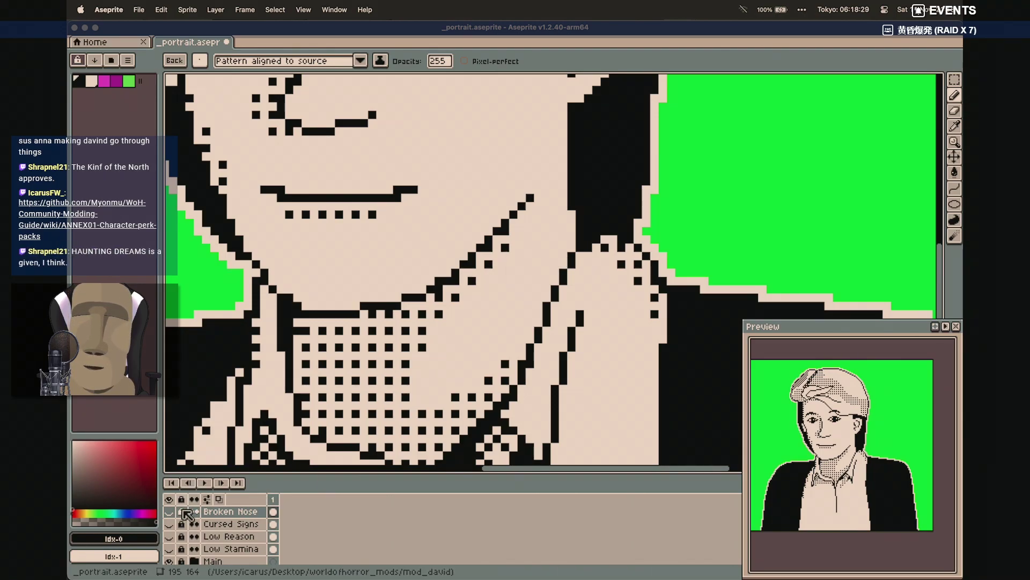
pyautogui.click(210, 5)
pyautogui.moveTo(252, 79)
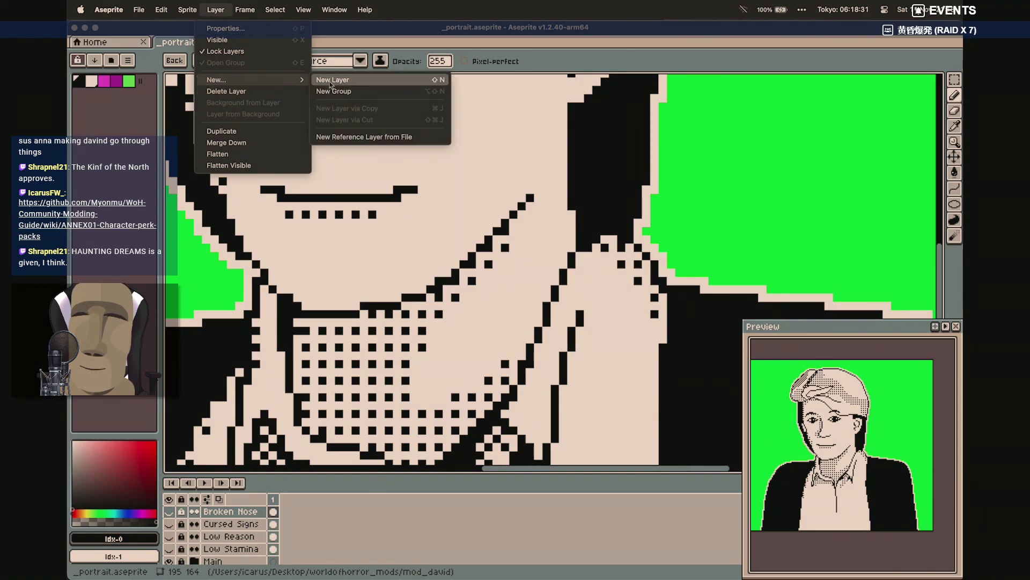
pyautogui.click(335, 79)
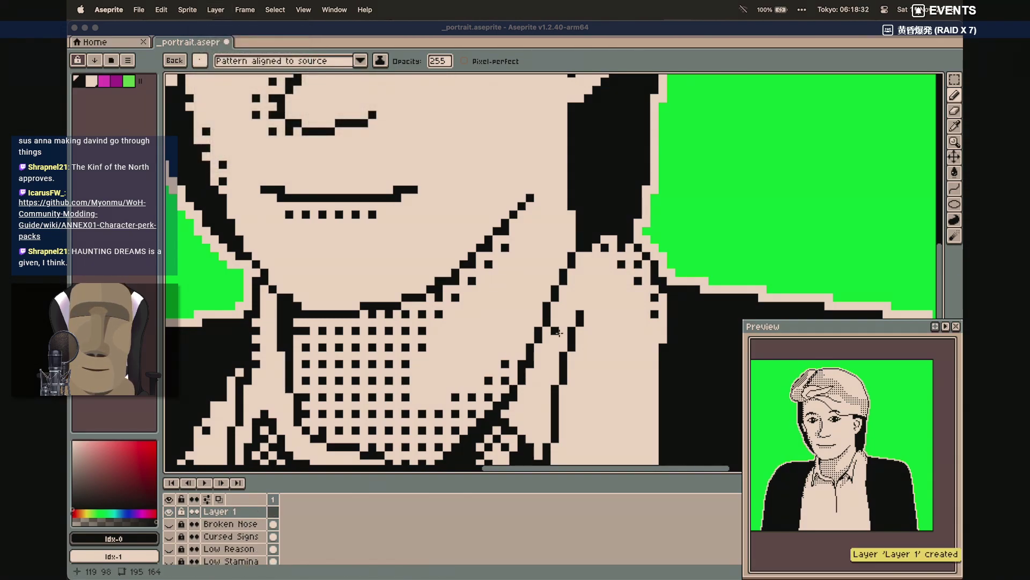
pyautogui.doubleClick(243, 512)
pyautogui.write('Insmasu Look')
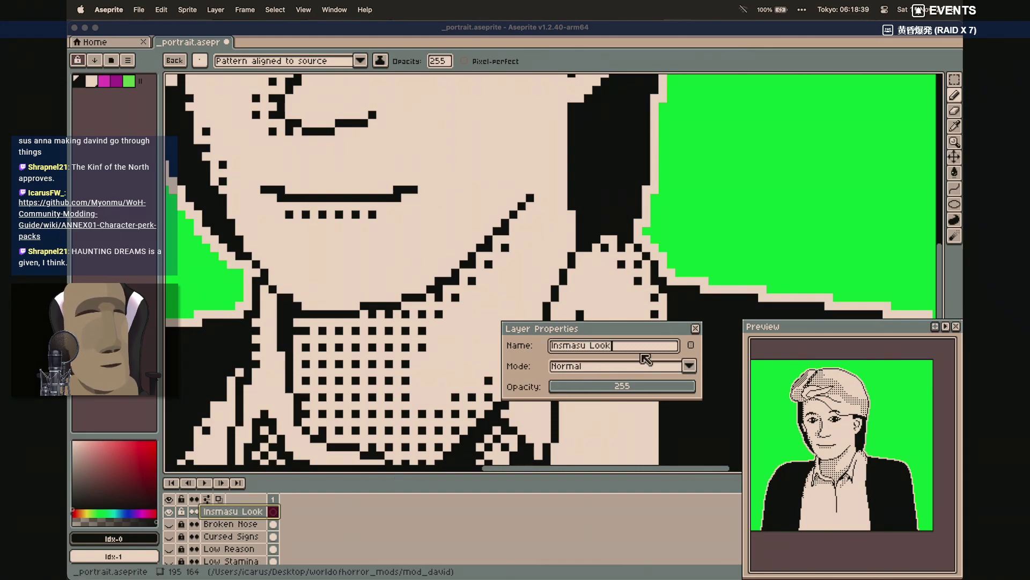
pyautogui.click(696, 329)
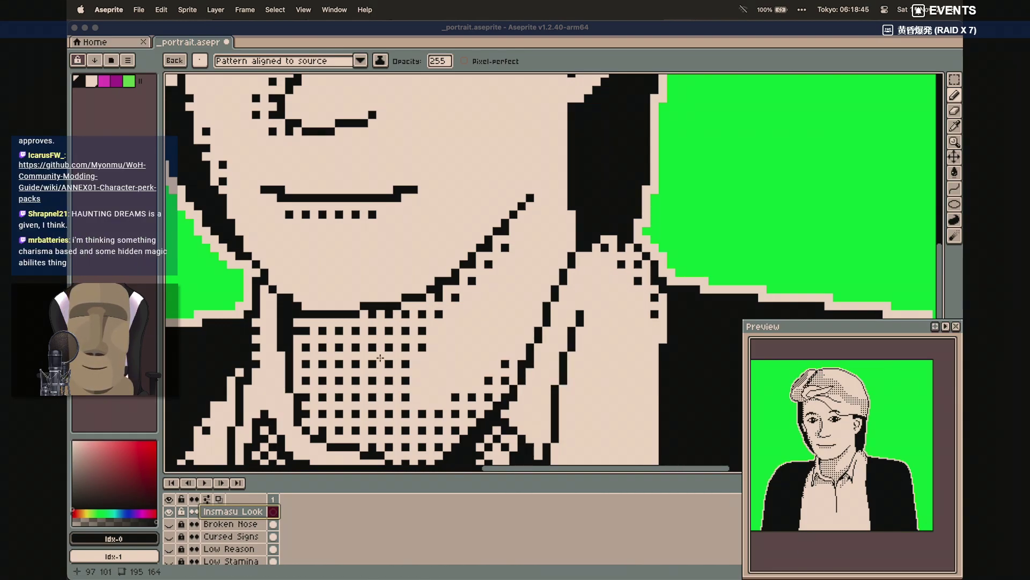
# Replace the saved pattern brush with the plain 1 px square brush
pyautogui.click(199, 61)
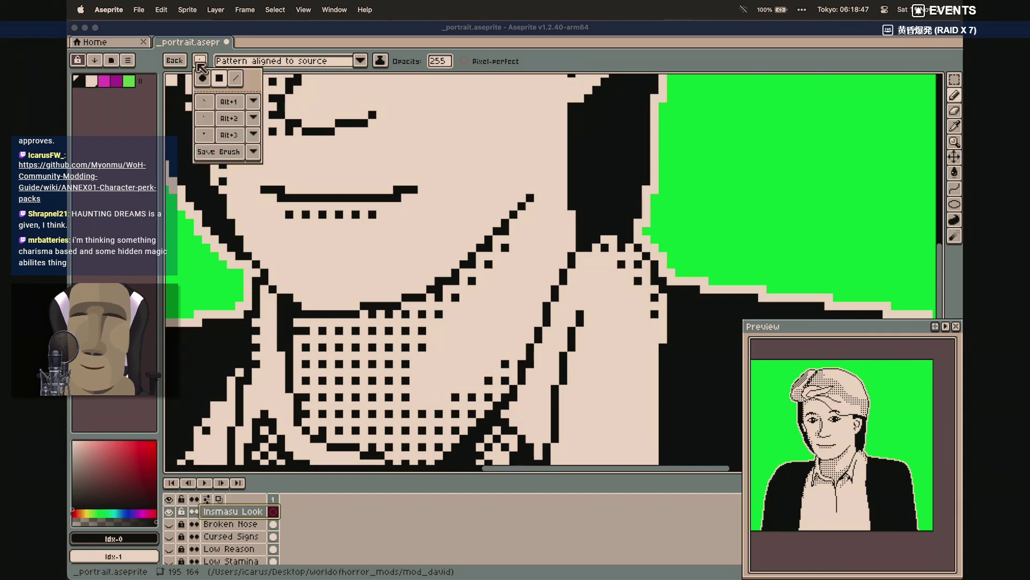
pyautogui.click(222, 80)
pyautogui.click(339, 45)
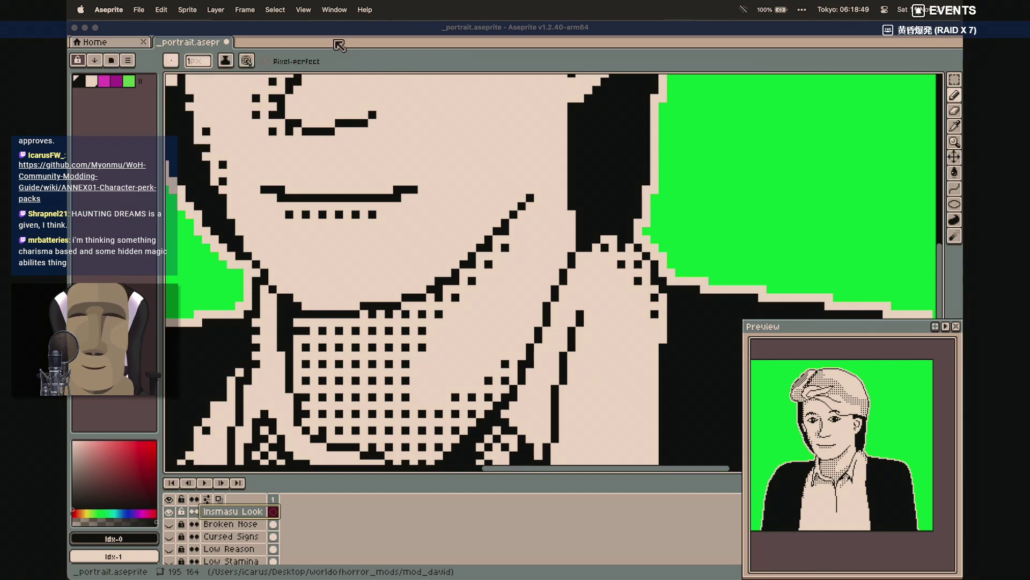
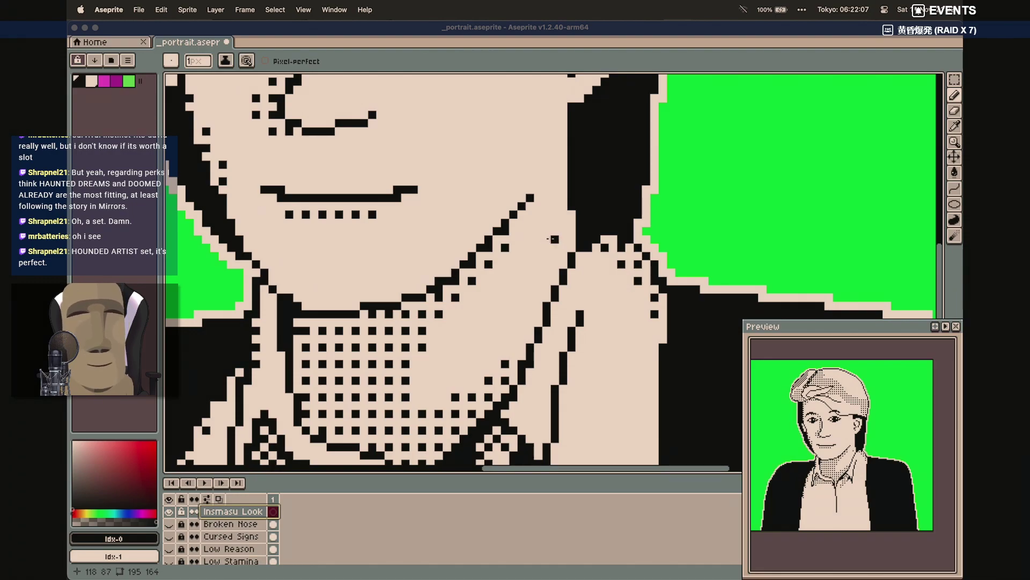
# Try drawing slanted black gill lines across the neck below the right-hand jaw, first freehand and with the Curve tool
pyautogui.moveTo(567, 236); pyautogui.dragTo(497, 304)
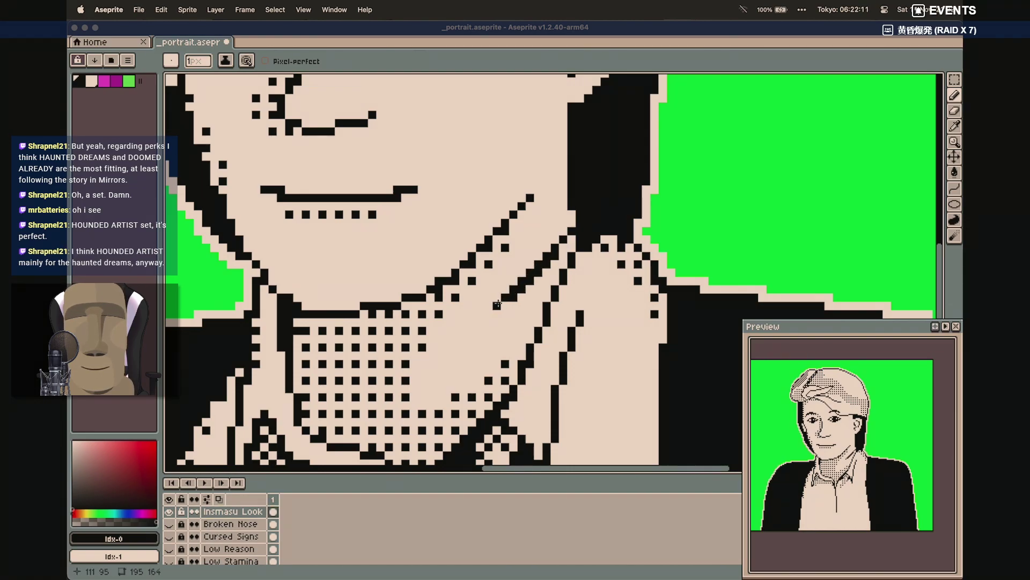
pyautogui.moveTo(564, 198)
pyautogui.mouseDown()
pyautogui.moveTo(511, 250)
pyautogui.moveTo(483, 260)
pyautogui.mouseUp()
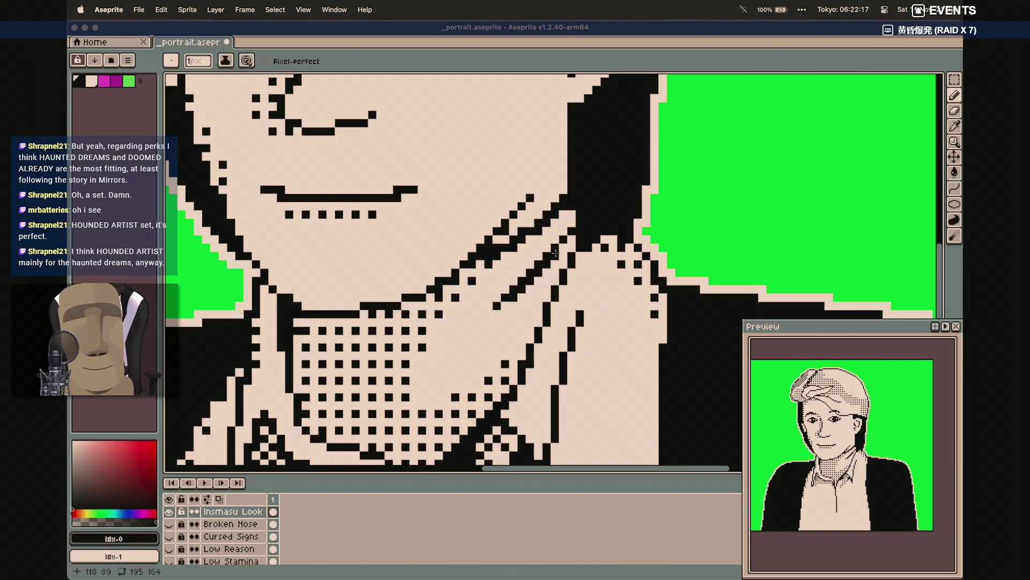
pyautogui.hotkey('ctrl', 'z')
pyautogui.click(565, 204)
pyautogui.moveTo(565, 204); pyautogui.dragTo(496, 267)
pyautogui.press('super+z')
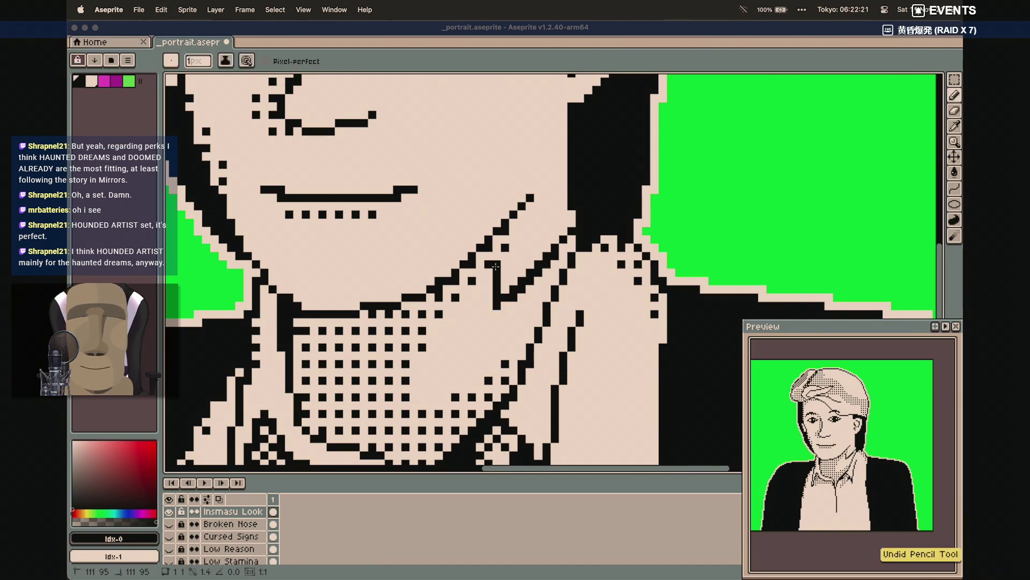
pyautogui.hotkey('shift', 'l')
pyautogui.moveTo(565, 202); pyautogui.dragTo(488, 279)
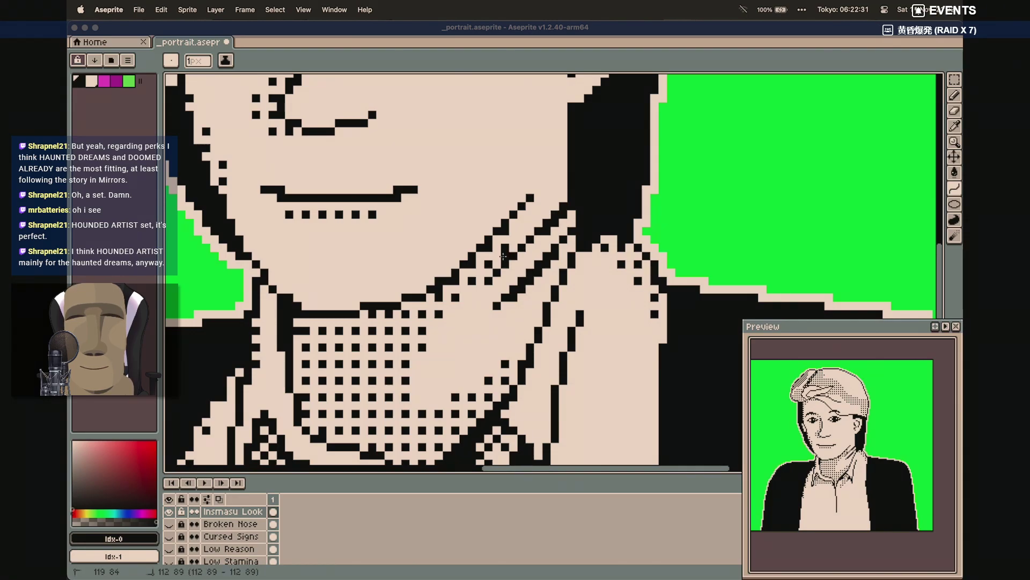
pyautogui.moveTo(488, 280); pyautogui.dragTo(487, 289)
pyautogui.doubleClick(483, 289)
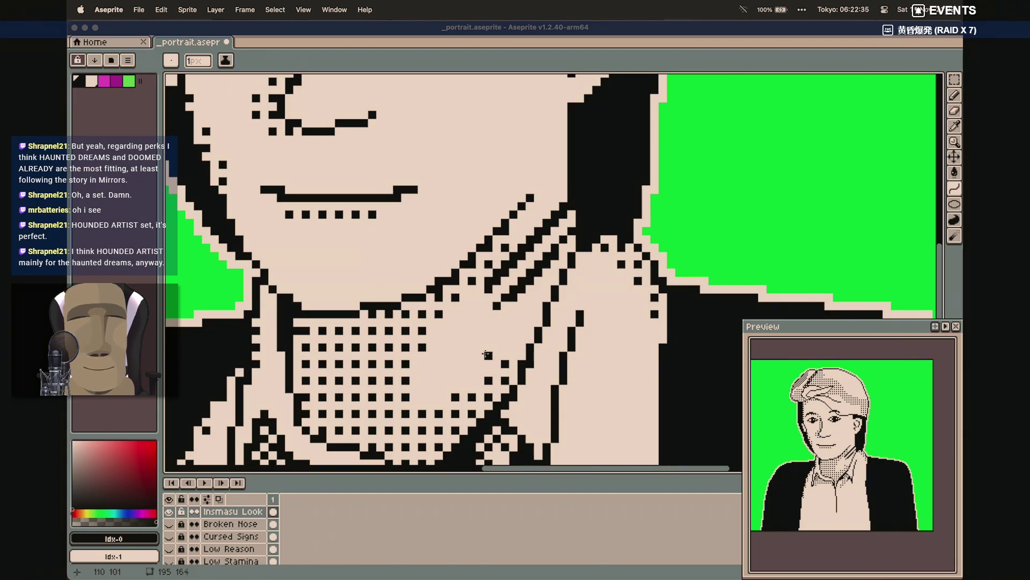
pyautogui.hotkey('ctrl', 'z')
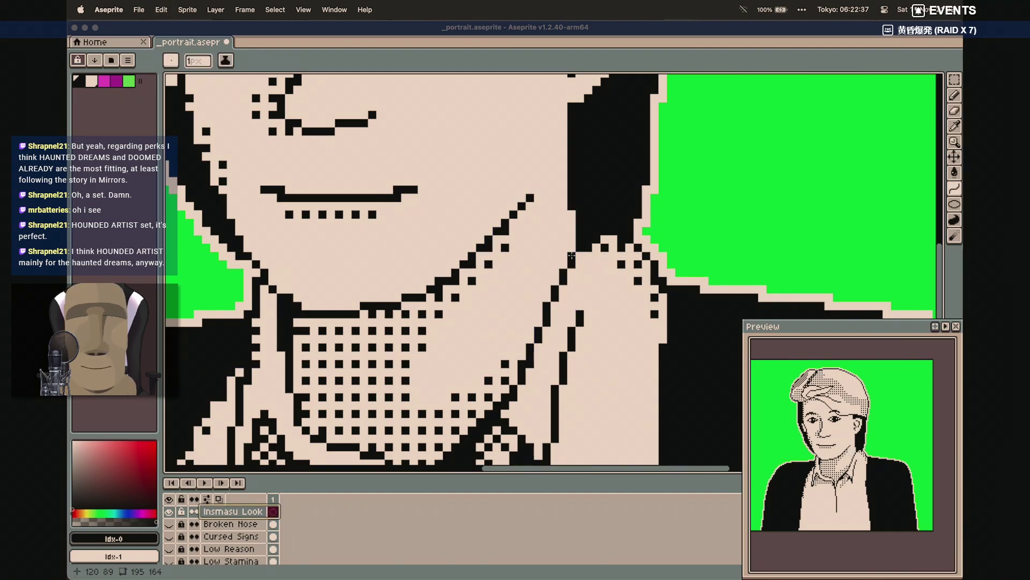
# Draw two thick, slanted black gill slits on the right-hand side of the neck with the Curve tool, tapering towards the throat
pyautogui.moveTo(571, 256)
pyautogui.mouseDown()
pyautogui.moveTo(507, 320)
pyautogui.moveTo(513, 313)
pyautogui.mouseUp()
pyautogui.click(514, 313)
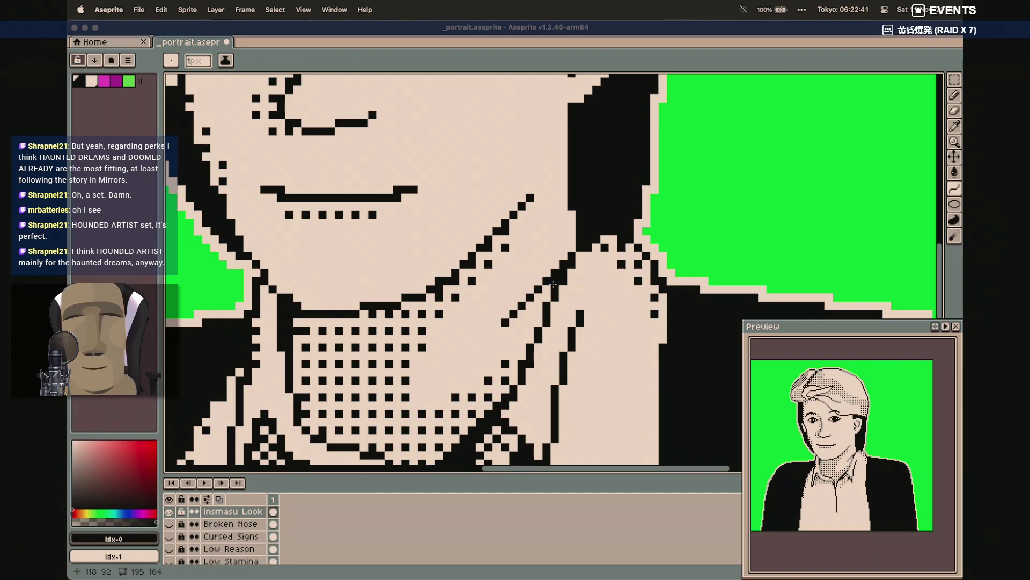
pyautogui.moveTo(557, 277); pyautogui.dragTo(516, 312)
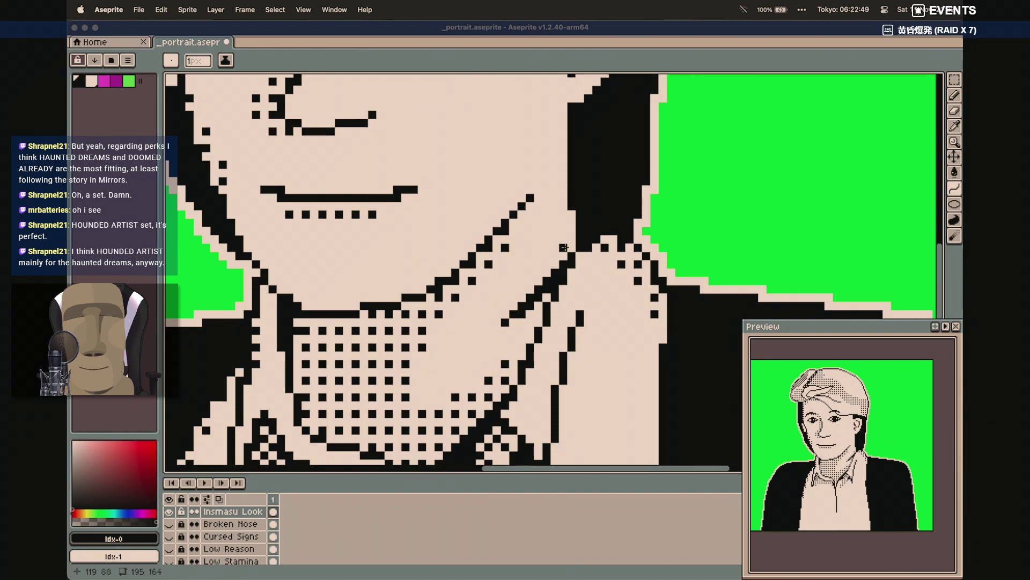
pyautogui.moveTo(570, 213)
pyautogui.mouseDown()
pyautogui.moveTo(506, 266)
pyautogui.moveTo(516, 263)
pyautogui.moveTo(505, 279)
pyautogui.moveTo(571, 225)
pyautogui.mouseUp()
pyautogui.click(506, 278)
pyautogui.click(506, 279)
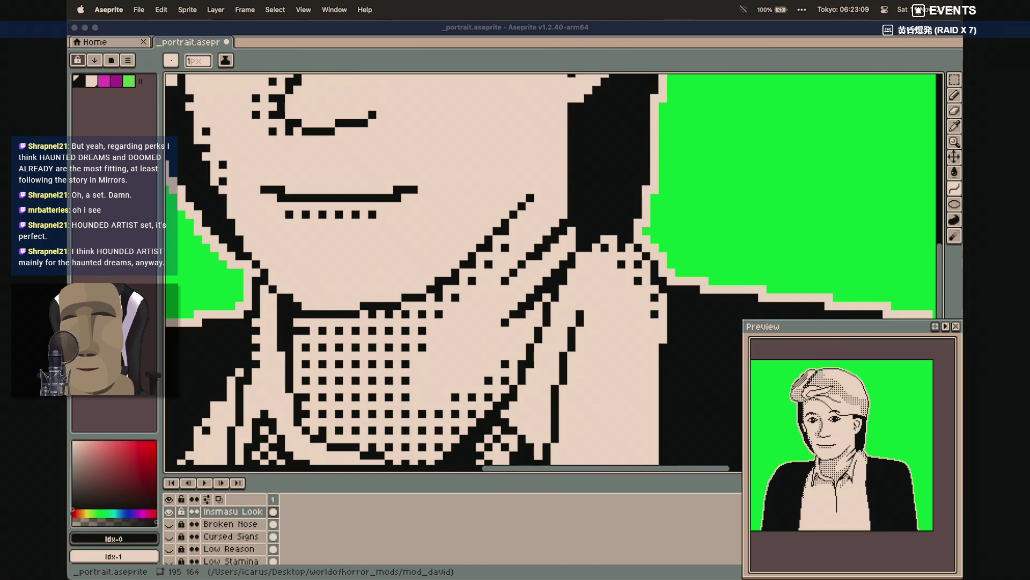
# Load the second saved brush for sparse dither shading
pyautogui.click(171, 60)
pyautogui.click(175, 118)
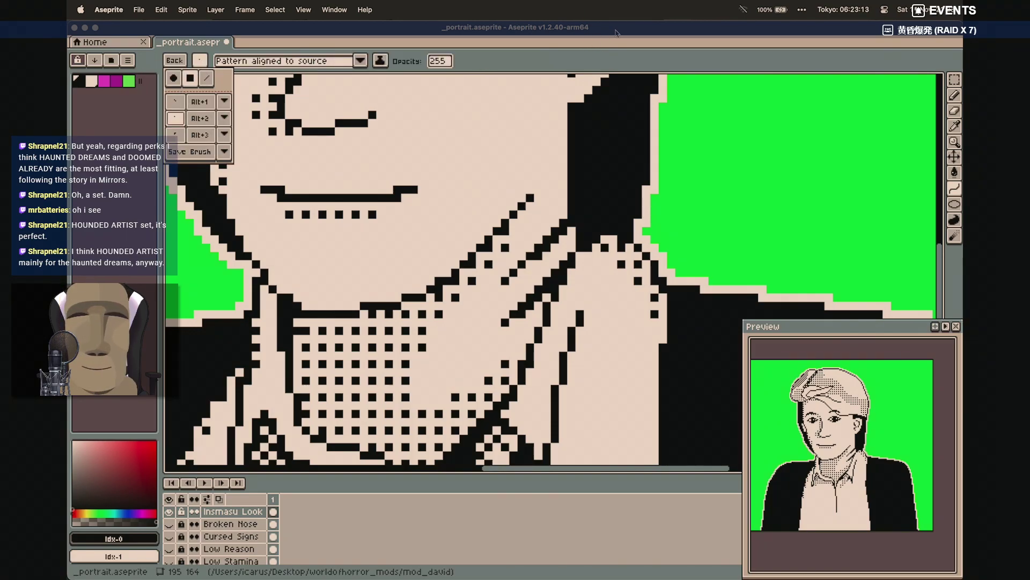
pyautogui.click(581, 52)
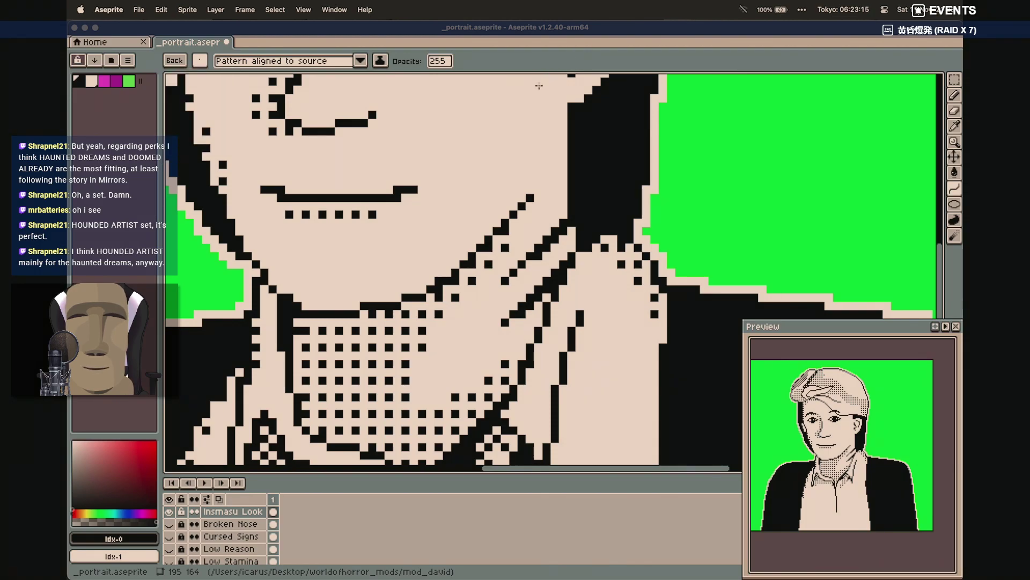
# Try shading around the gill slits with sparse black dither dots, using the Curve tool and the Pencil
pyautogui.click(514, 284)
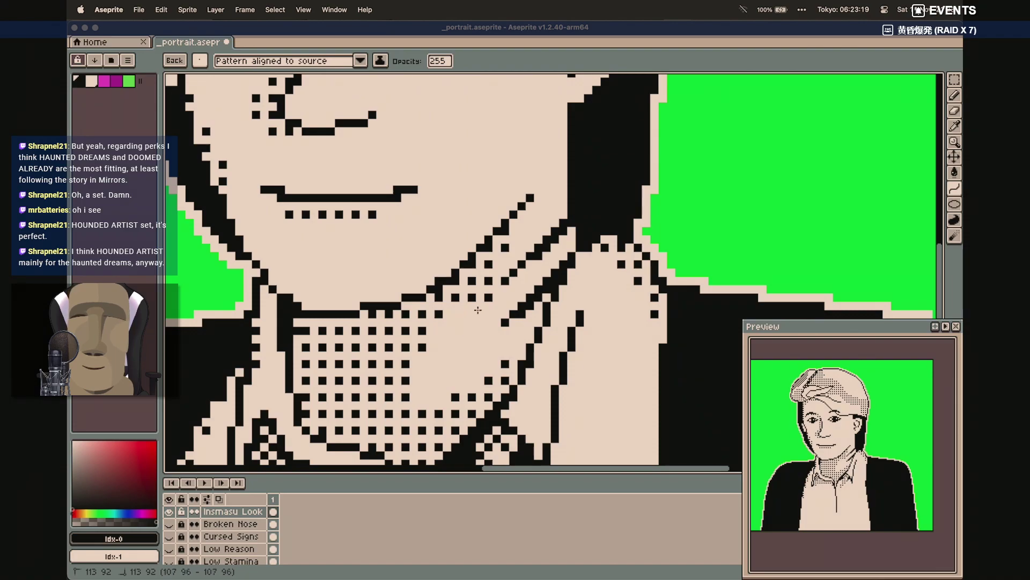
pyautogui.click(474, 318)
pyautogui.press('super+z')
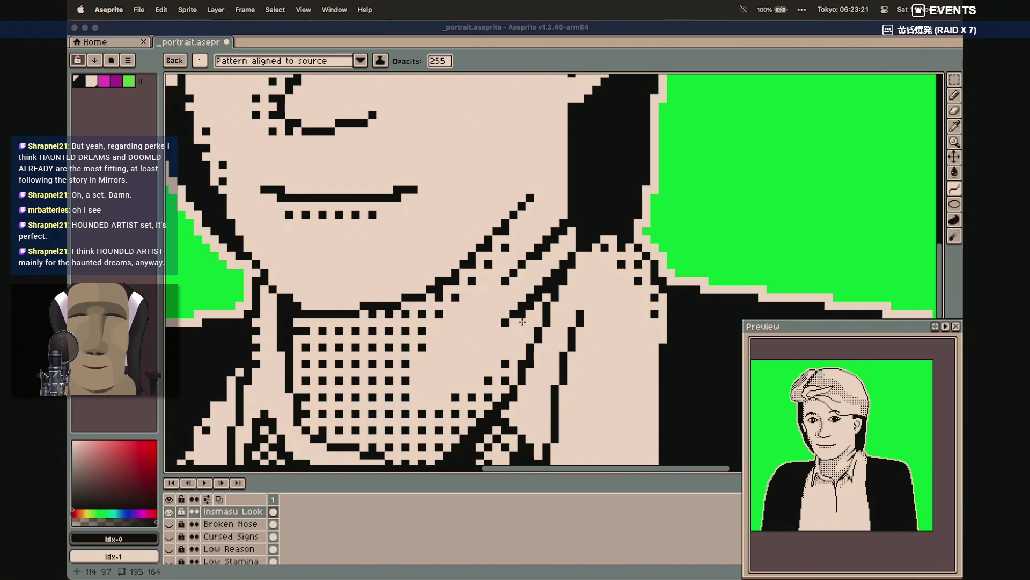
pyautogui.press('b')
pyautogui.rightClick(521, 298)
pyautogui.click(505, 297)
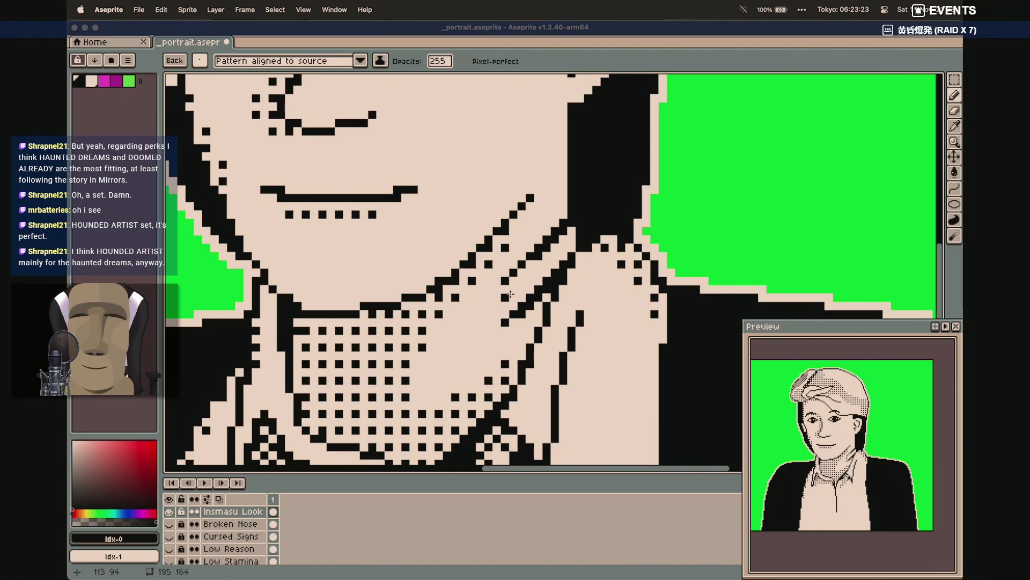
pyautogui.moveTo(516, 288); pyautogui.dragTo(572, 237)
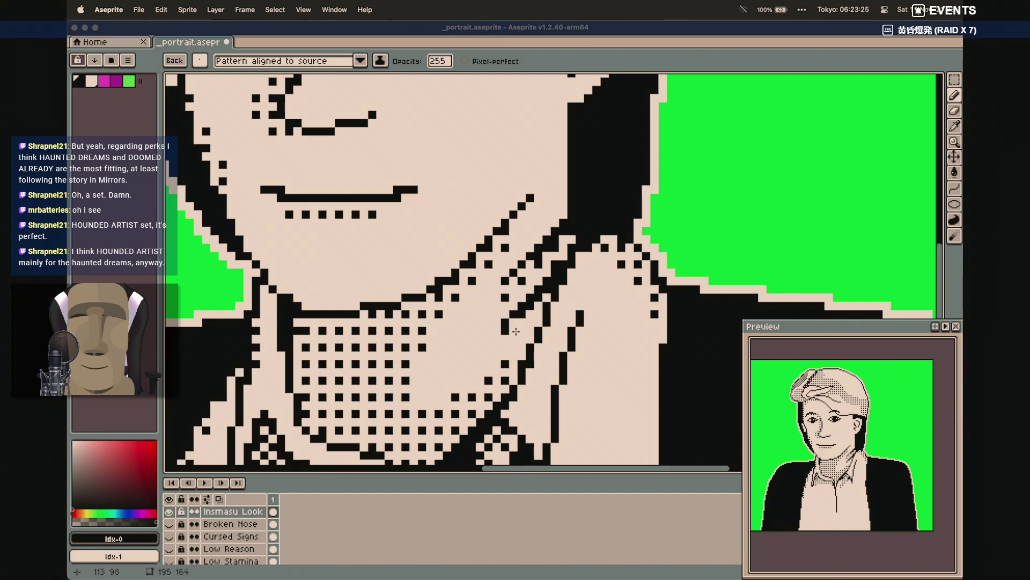
pyautogui.moveTo(518, 336); pyautogui.dragTo(541, 312)
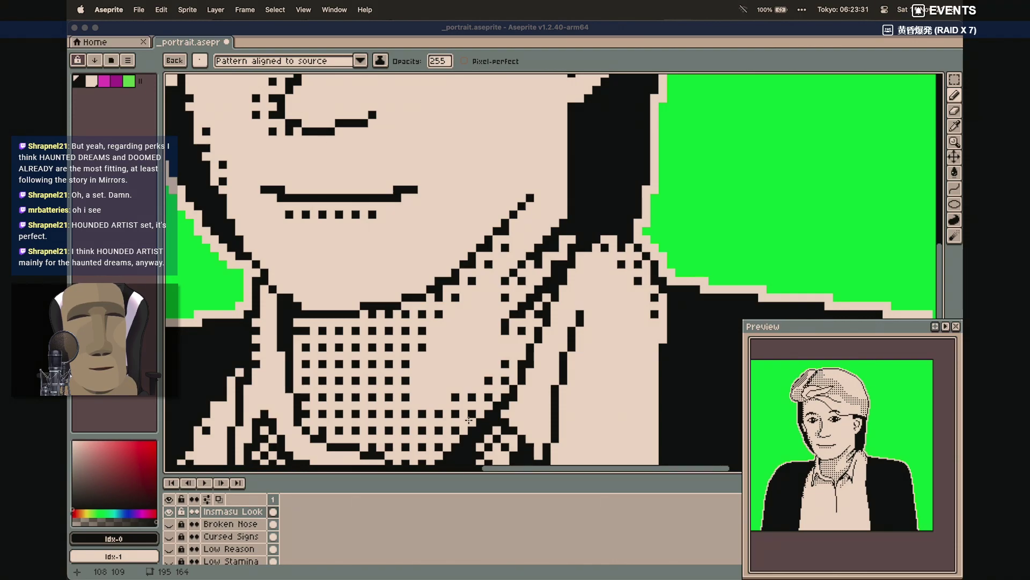
pyautogui.hotkey('ctrl', 'z')
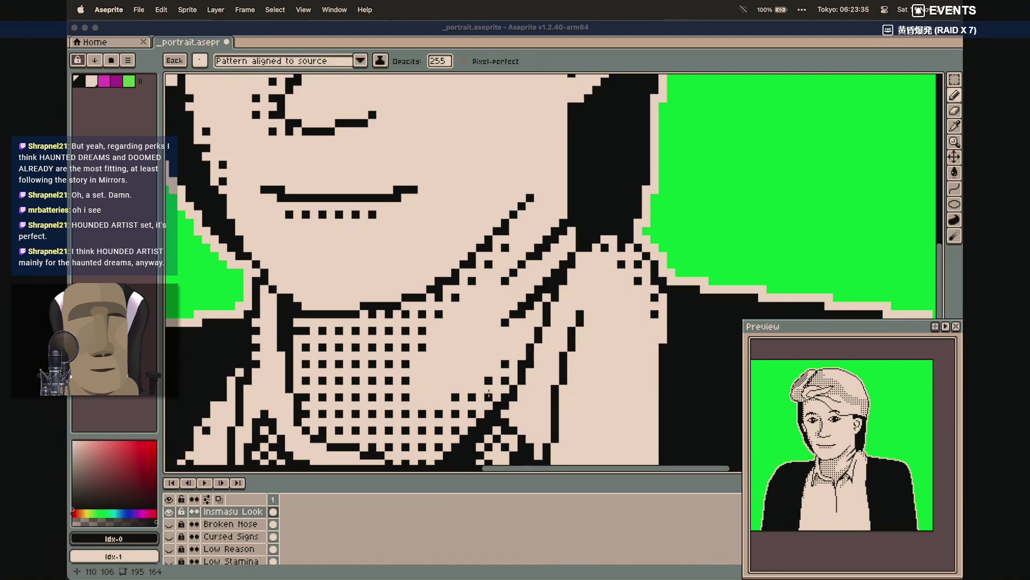
pyautogui.press('super+z')
# Try placing single black dither dots between the two gill slits and just below the lower one
pyautogui.click(506, 297)
pyautogui.click(522, 281)
pyautogui.click(538, 265)
pyautogui.click(522, 330)
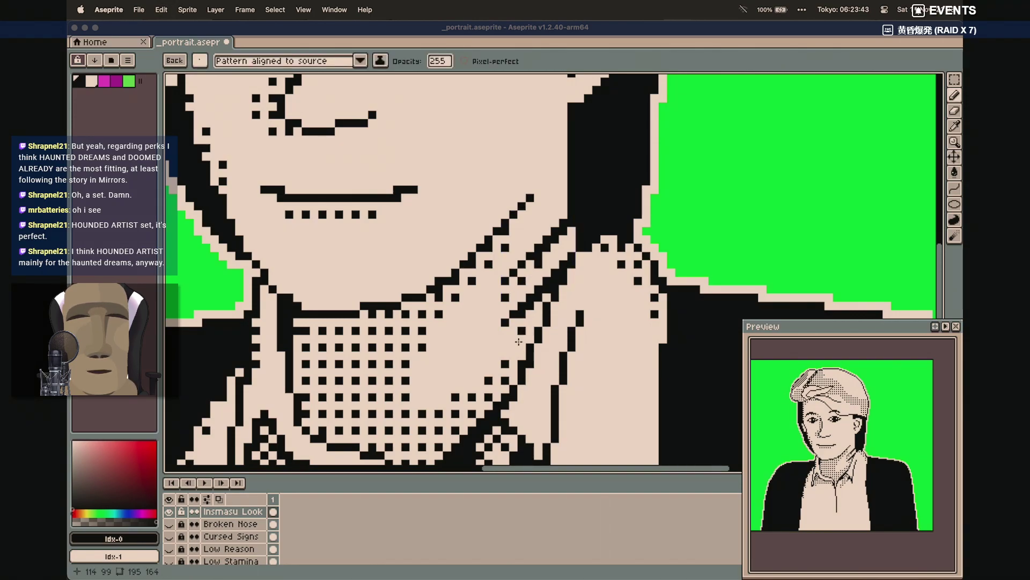
pyautogui.press('super+z')
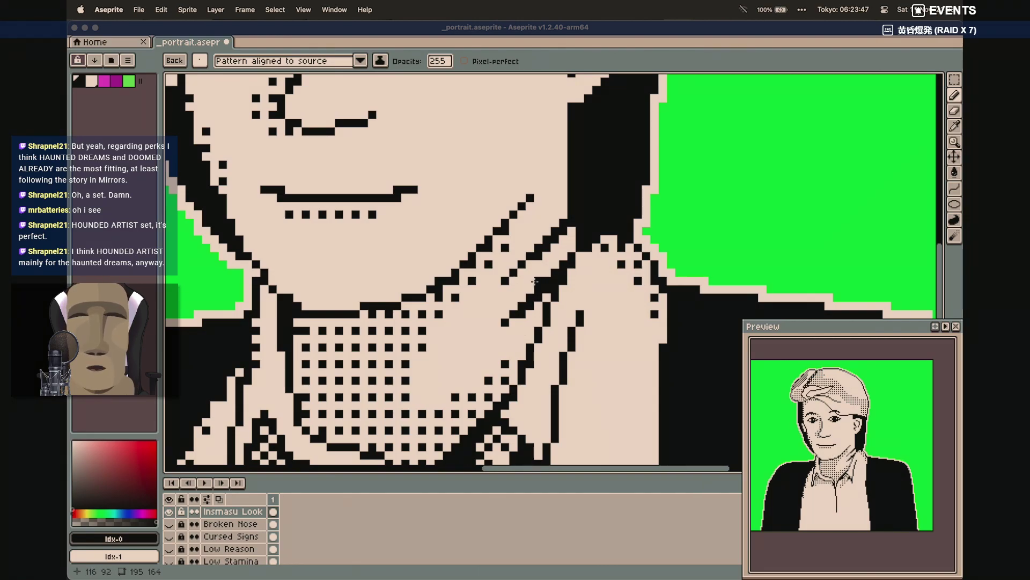
pyautogui.scroll(-4, 544, 283)
pyautogui.hscroll(-5, 544, 282)
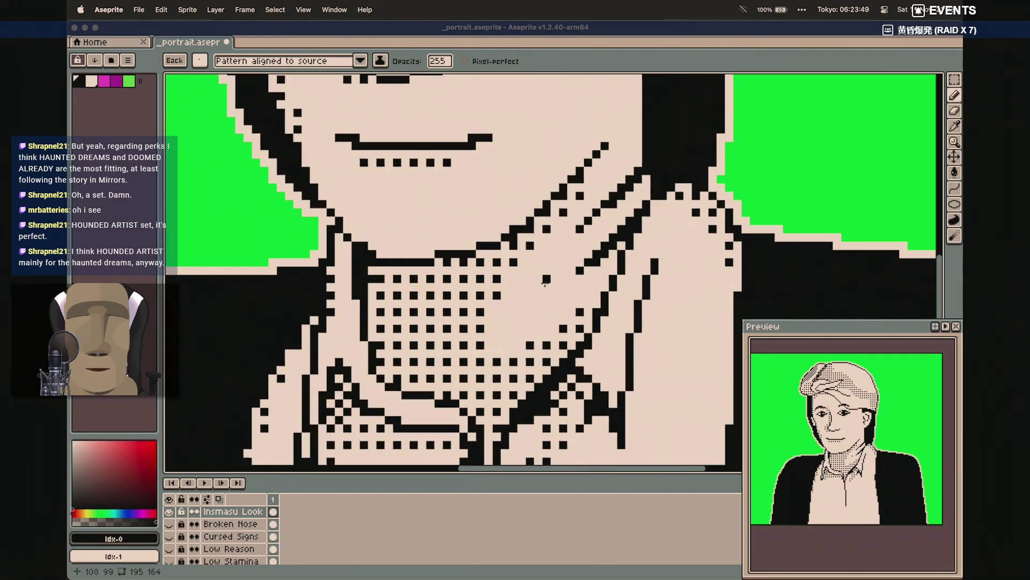
pyautogui.scroll(-3, 545, 283)
pyautogui.scroll(4, 545, 283)
pyautogui.hscroll(1, 545, 283)
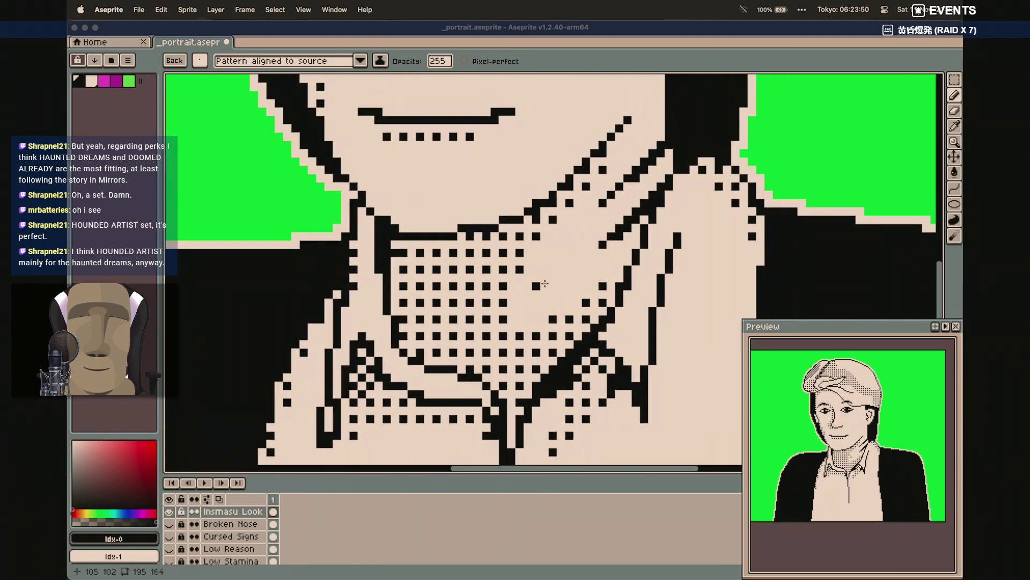
# Try placing single black dither dots between the jawline and the upper gill slit
pyautogui.click(653, 136)
pyautogui.click(636, 137)
pyautogui.click(636, 153)
pyautogui.click(619, 152)
pyautogui.click(586, 203)
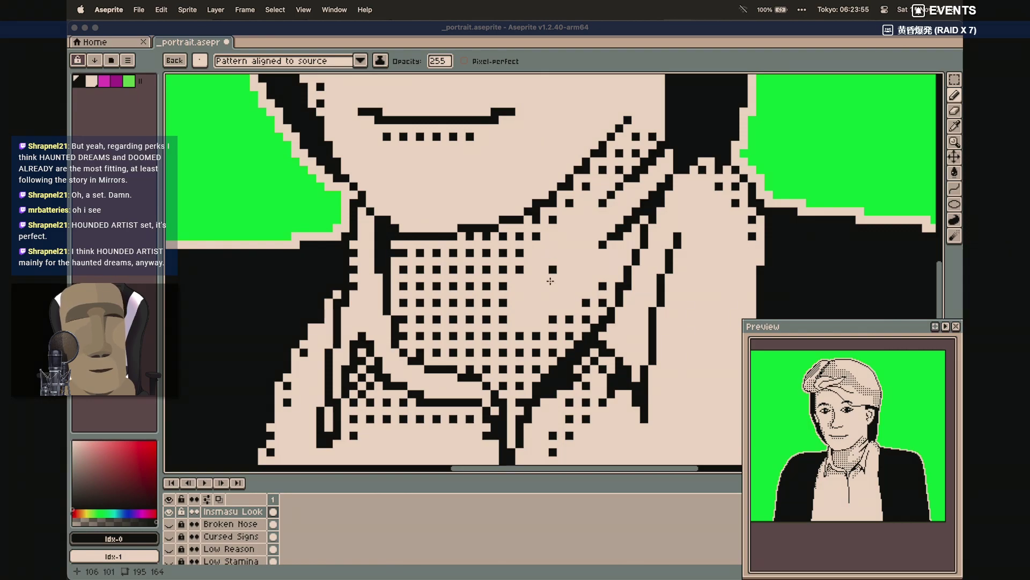
pyautogui.press('super+z')
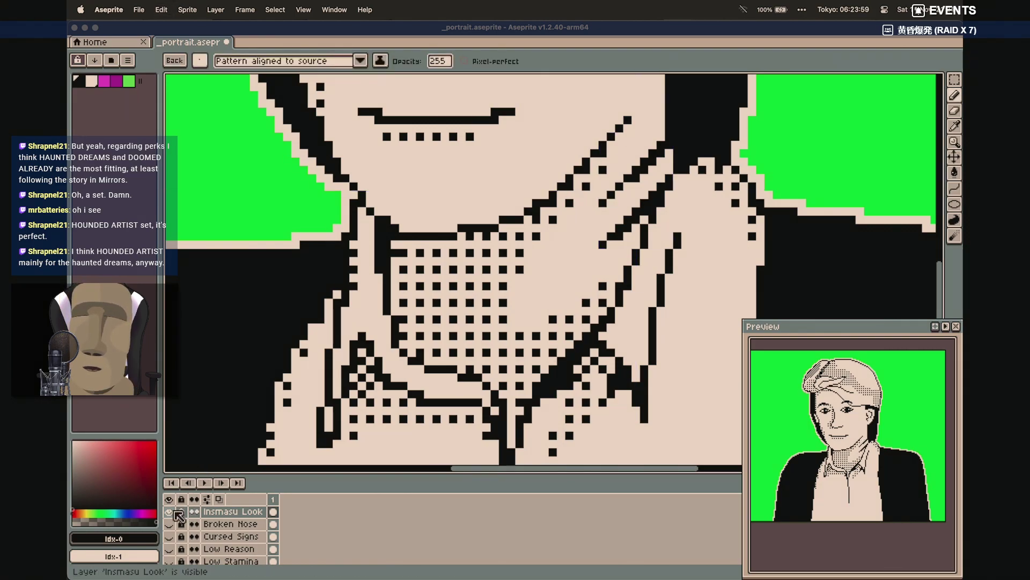
# Save the portrait file with the Insmasu Look layer
pyautogui.scroll(-2, 382, 361)
pyautogui.scroll(-2, 376, 354)
pyautogui.scroll(3, 382, 361)
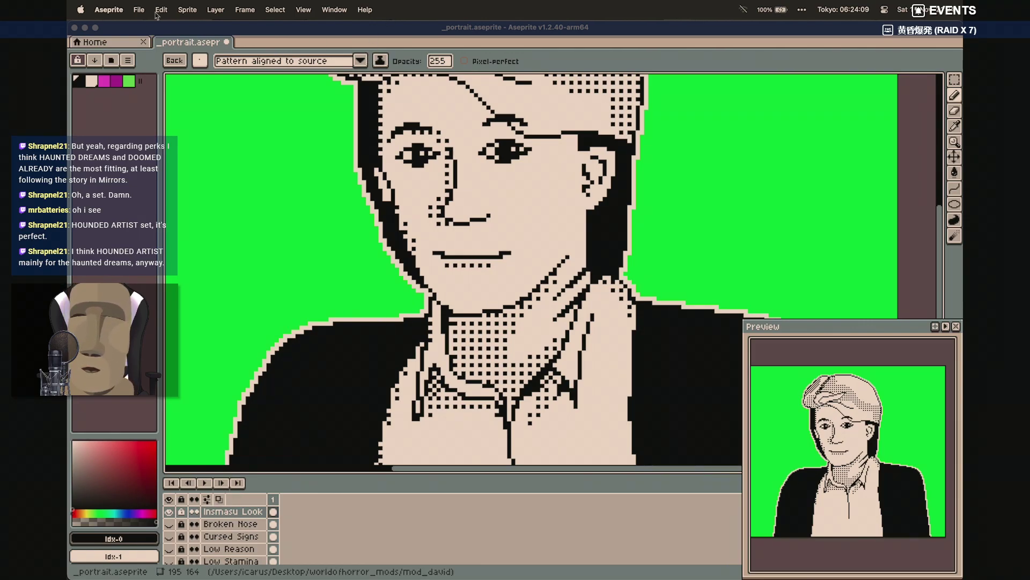
pyautogui.press('super+s')
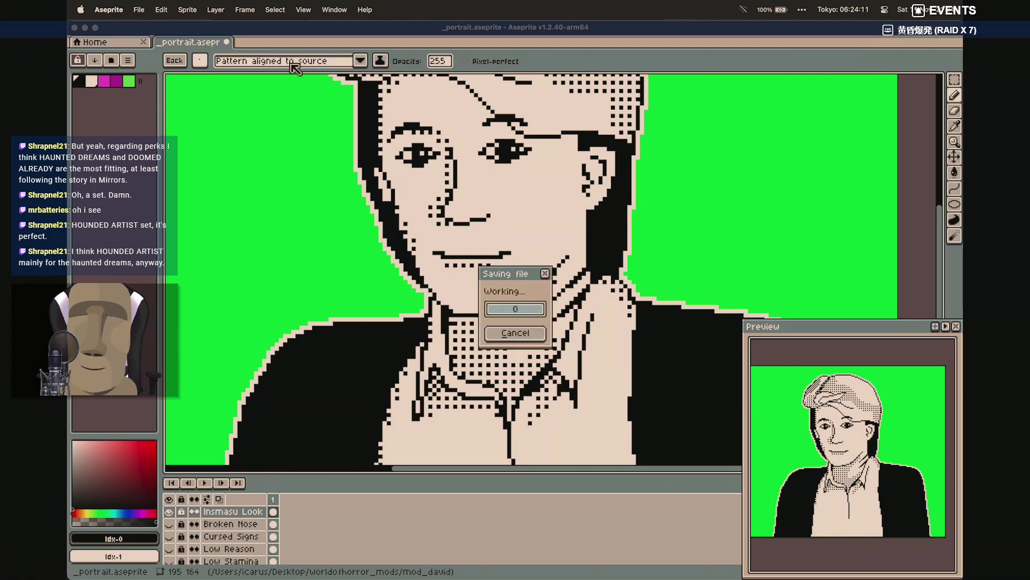
# Create a new layer above Insmasu Look and name it "Slit Mouth"
pyautogui.click(216, 10)
pyautogui.moveTo(250, 86)
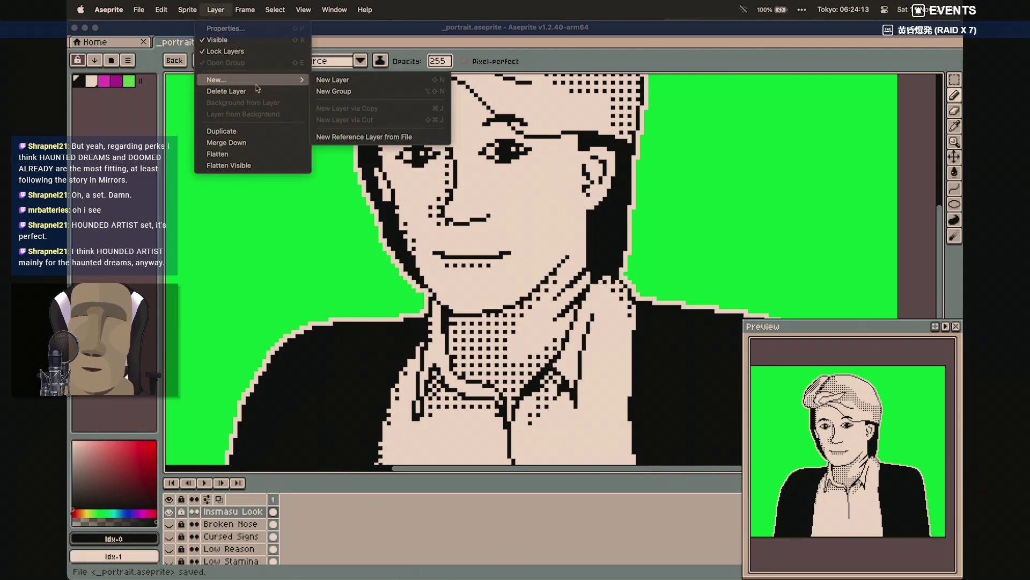
pyautogui.click(327, 83)
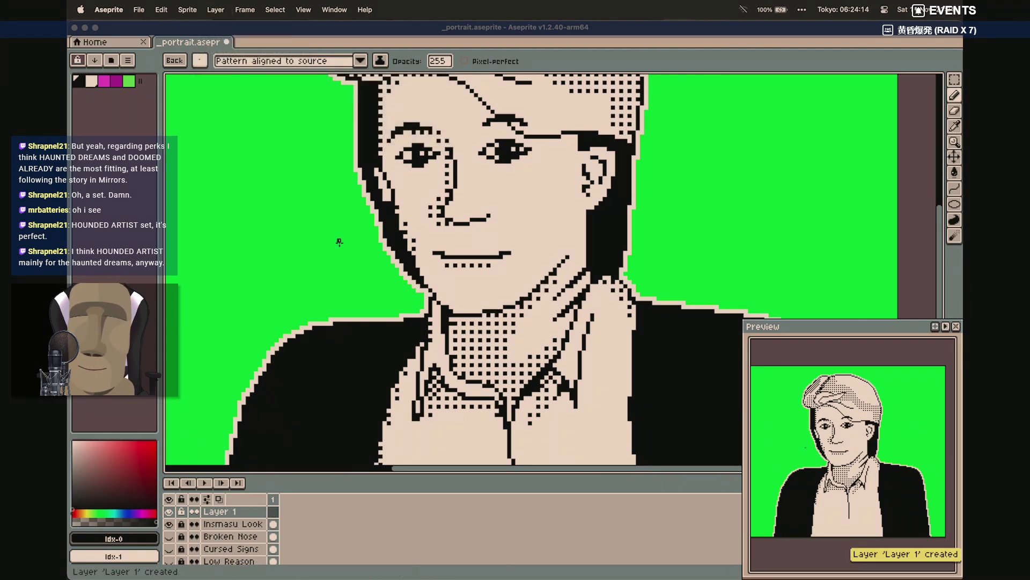
pyautogui.doubleClick(230, 512)
pyautogui.write('Slit Mouth')
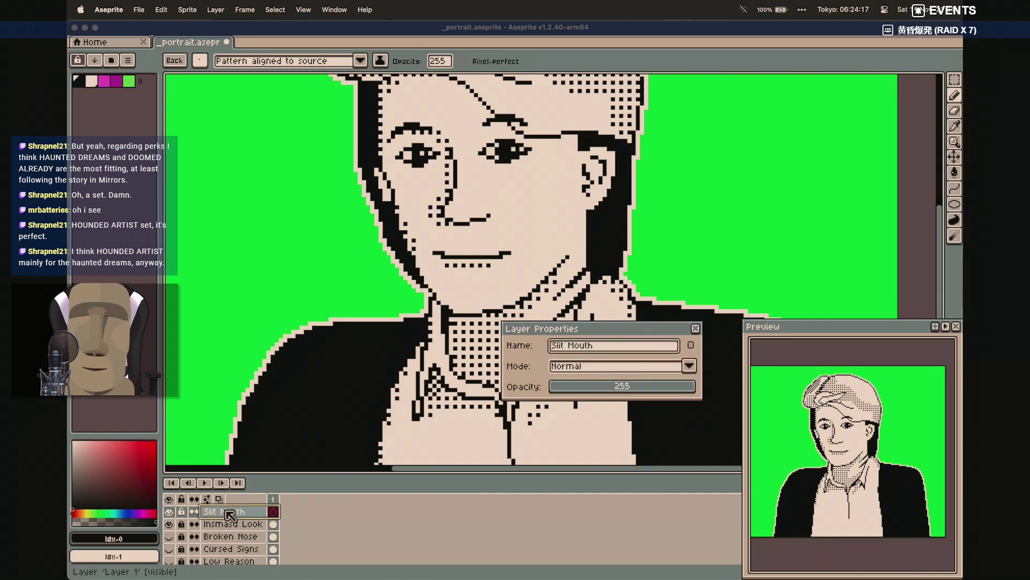
pyautogui.click(696, 328)
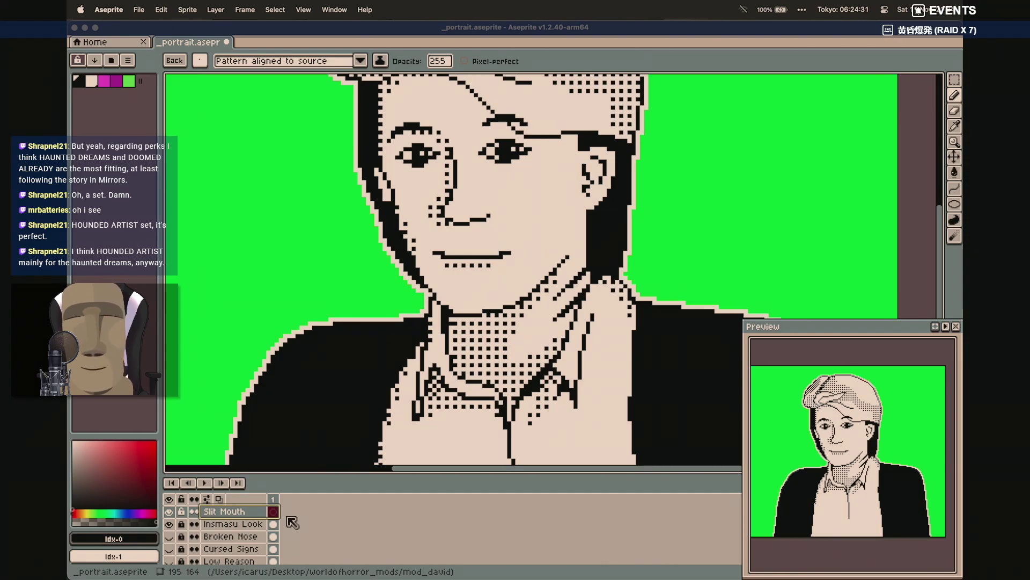
# Hide the Insmasu Look layer and show the Main group so only the base portrait lies beneath the Slit Mouth layer
pyautogui.scroll(-5, 231, 531)
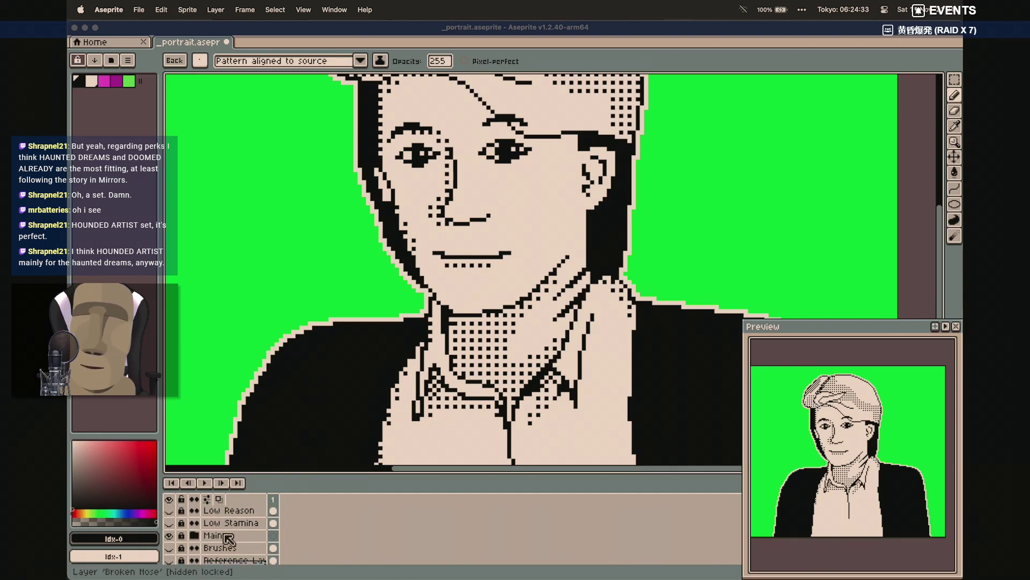
pyautogui.click(170, 523)
pyautogui.click(170, 523)
pyautogui.click(170, 523)
pyautogui.scroll(2, 171, 525)
pyautogui.scroll(3, 175, 529)
pyautogui.click(170, 523)
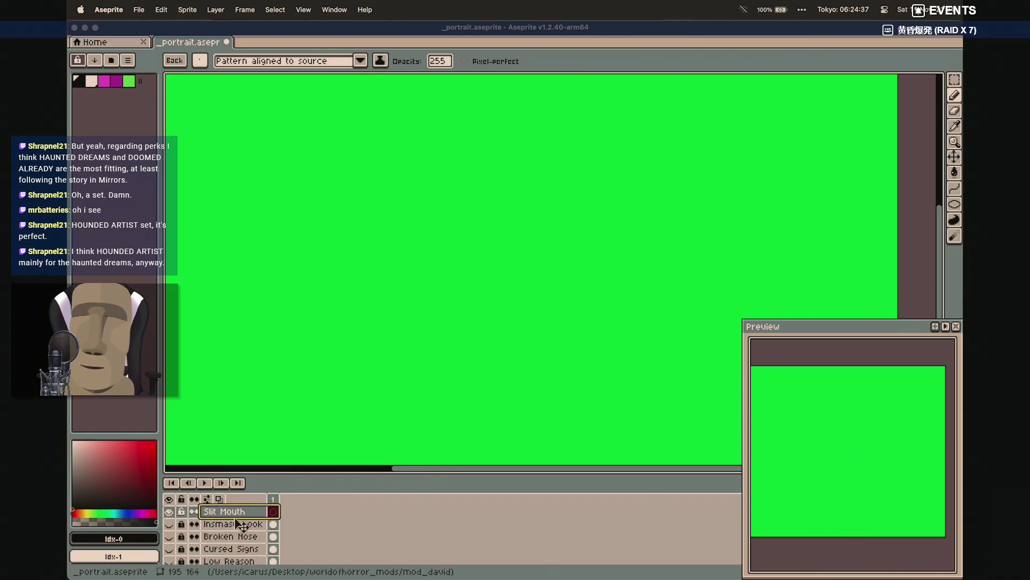
pyautogui.scroll(-2, 204, 523)
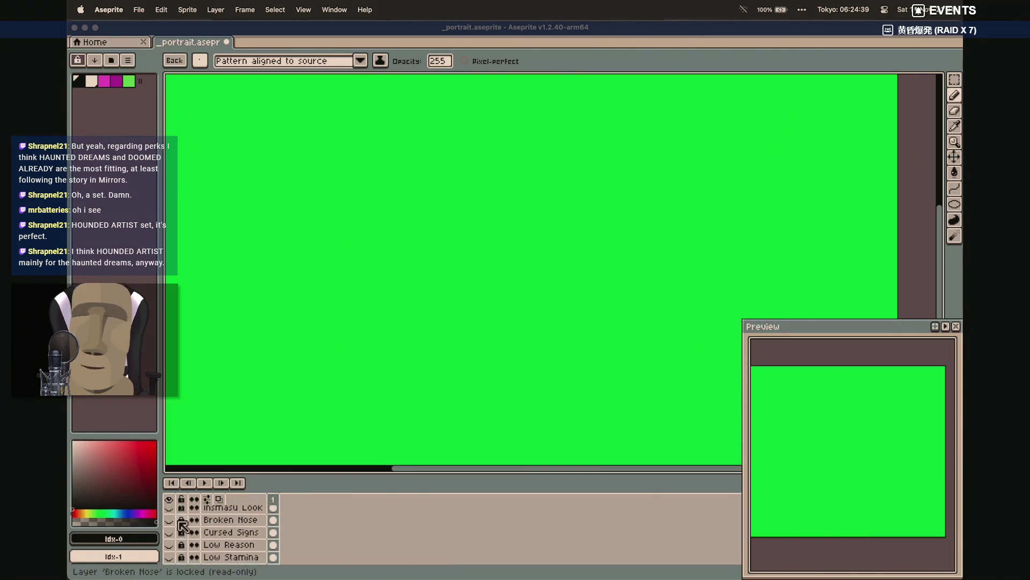
pyautogui.scroll(-1, 177, 537)
pyautogui.click(169, 551)
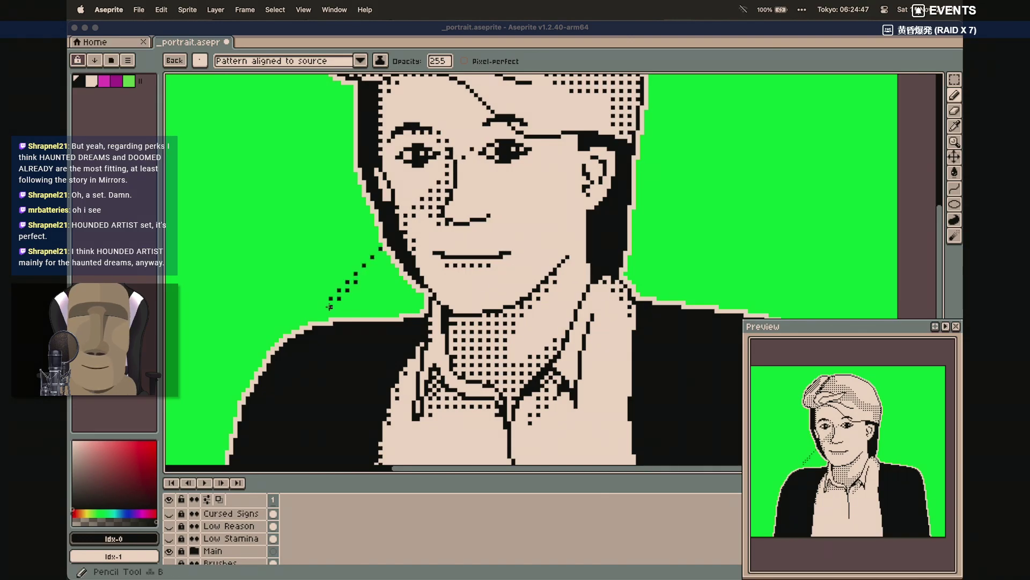
# Extend the mouth from its right-hand corner up to the ear with a black Curve tool line, using a plain 1 px brush
pyautogui.click(205, 60)
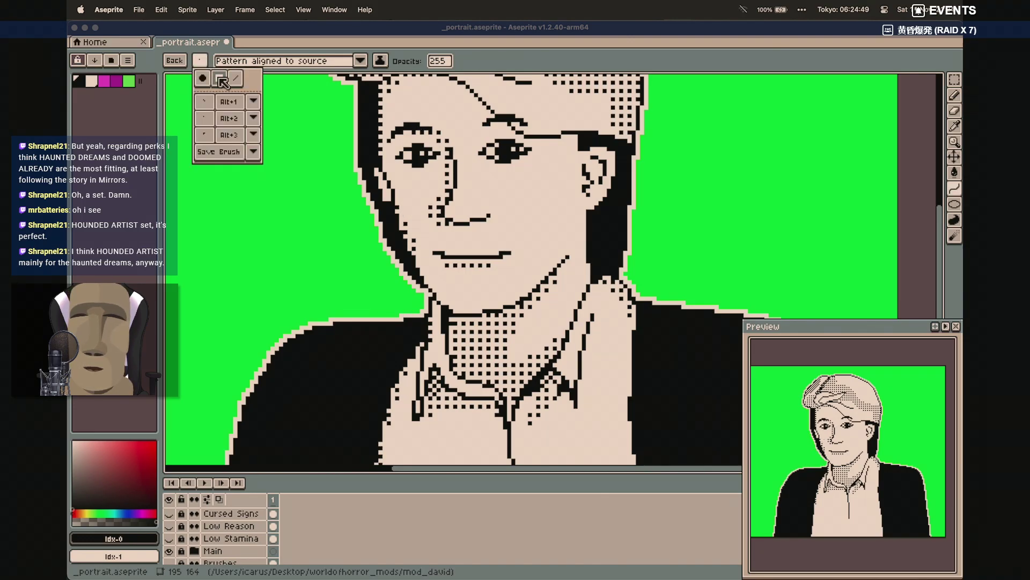
pyautogui.hotkey('shift', 'l')
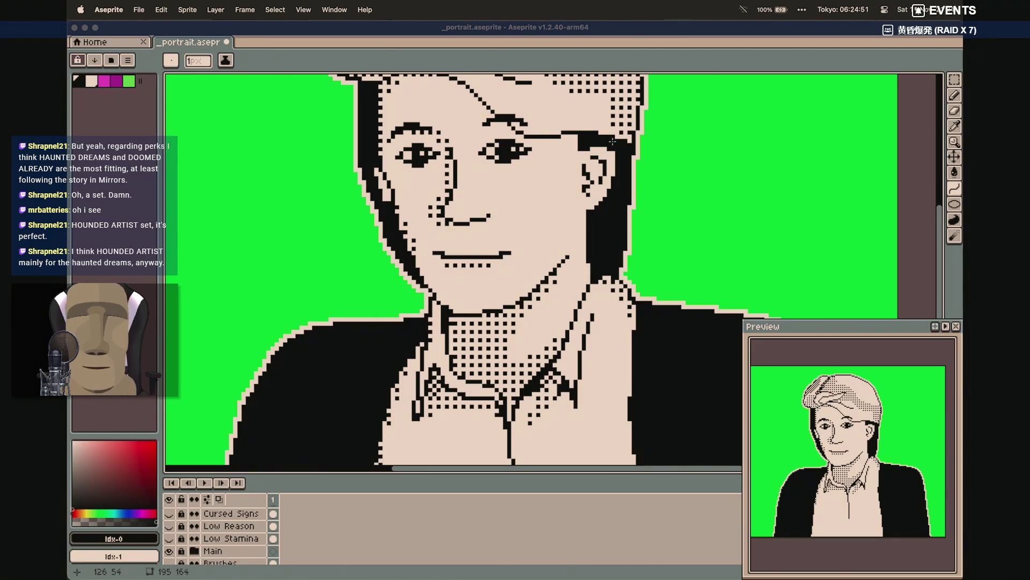
pyautogui.moveTo(514, 251)
pyautogui.mouseDown()
pyautogui.moveTo(561, 222)
pyautogui.moveTo(576, 198)
pyautogui.moveTo(553, 230)
pyautogui.mouseUp()
pyautogui.click(553, 230)
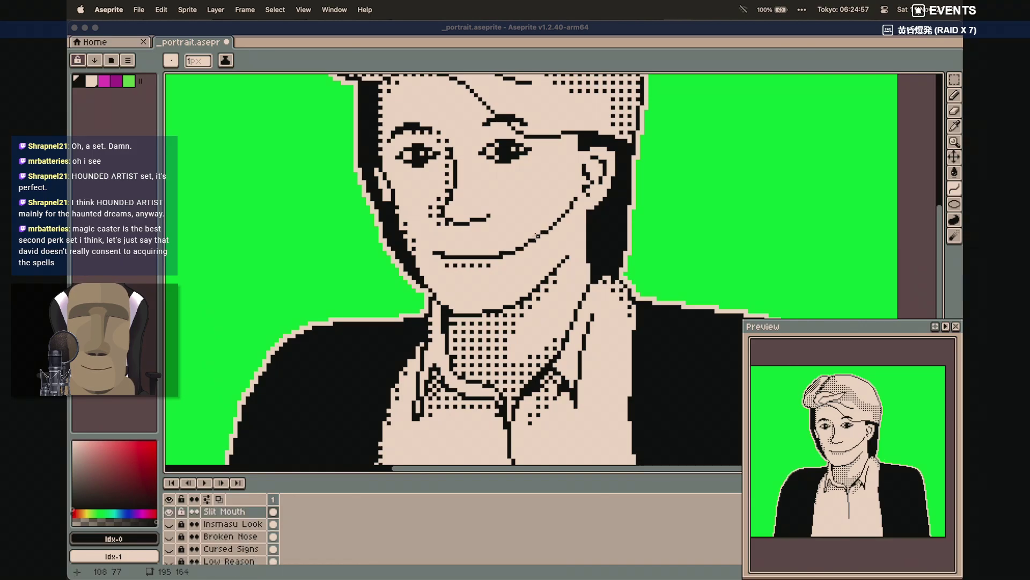
# Thicken the slit across the cheek with further black curves, tapering it towards the ear
pyautogui.moveTo(575, 202); pyautogui.dragTo(505, 251)
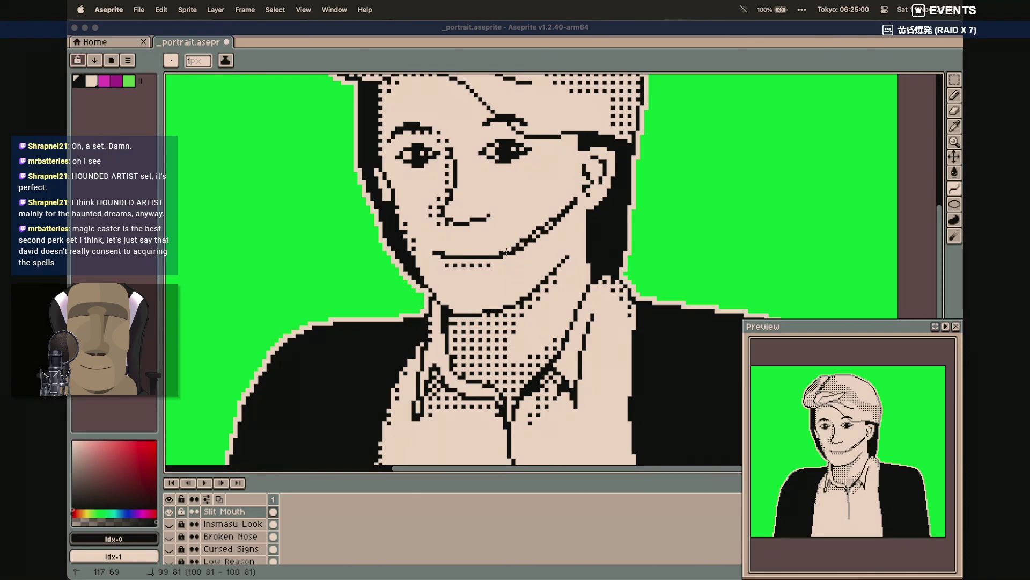
pyautogui.click(542, 231)
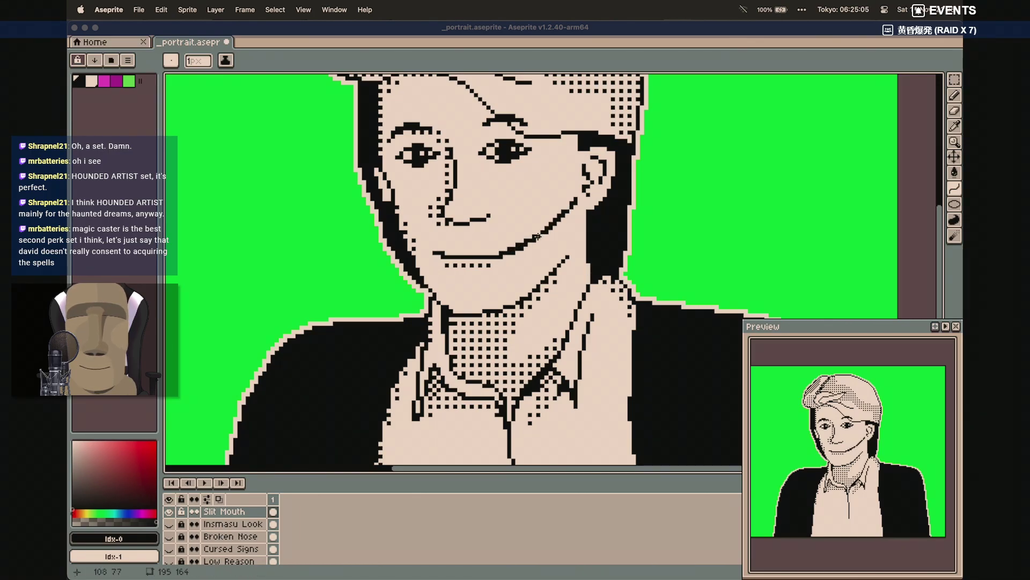
pyautogui.moveTo(534, 239)
pyautogui.mouseDown()
pyautogui.moveTo(576, 211)
pyautogui.moveTo(550, 229)
pyautogui.mouseUp()
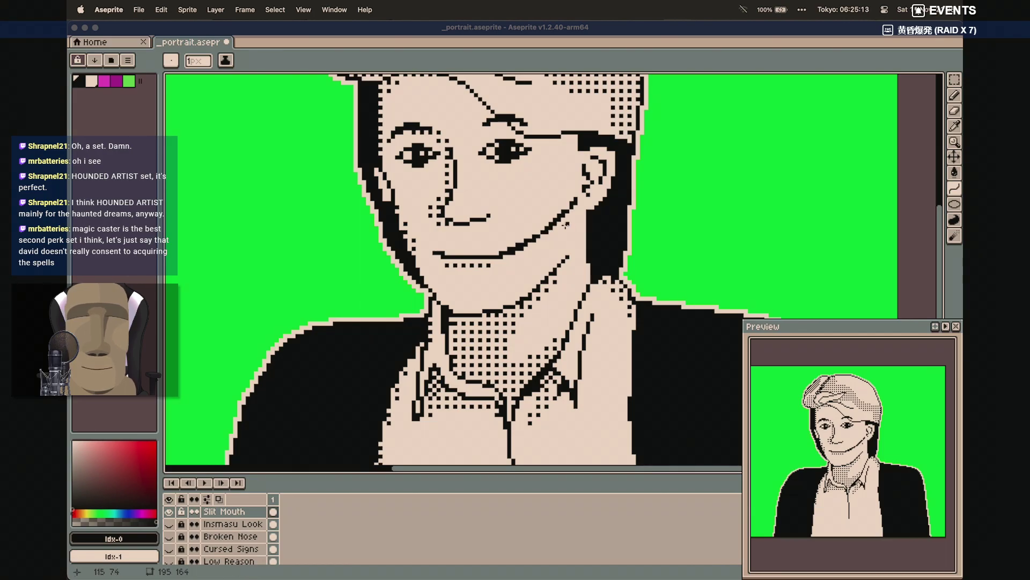
pyautogui.moveTo(507, 256); pyautogui.dragTo(569, 213)
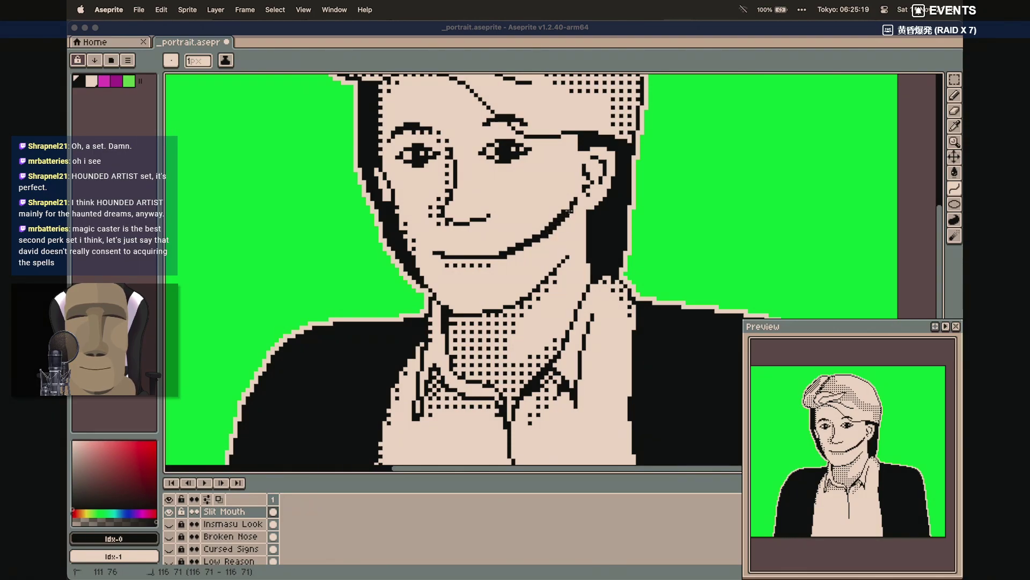
pyautogui.click(569, 212)
pyautogui.click(569, 213)
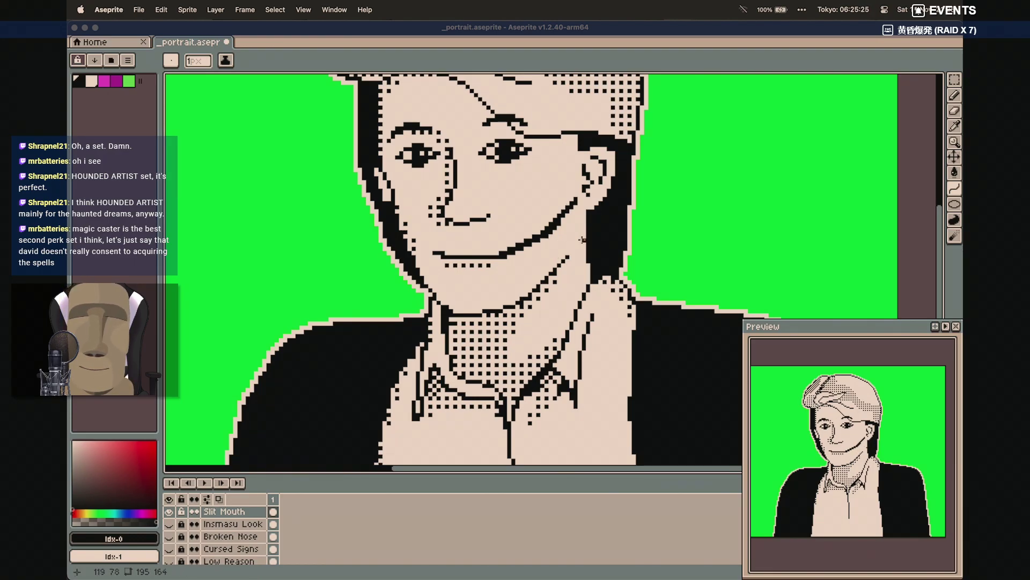
# Cover the mouth's upturned left-hand end in the skin colour and redraw it in black so it turns downwards
pyautogui.press('b')
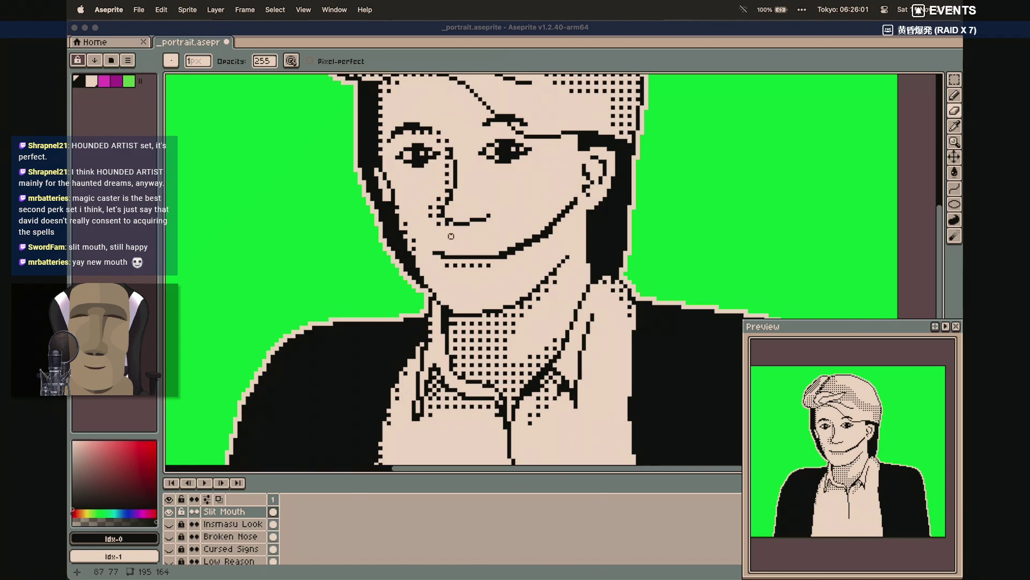
pyautogui.scroll(2, 439, 252)
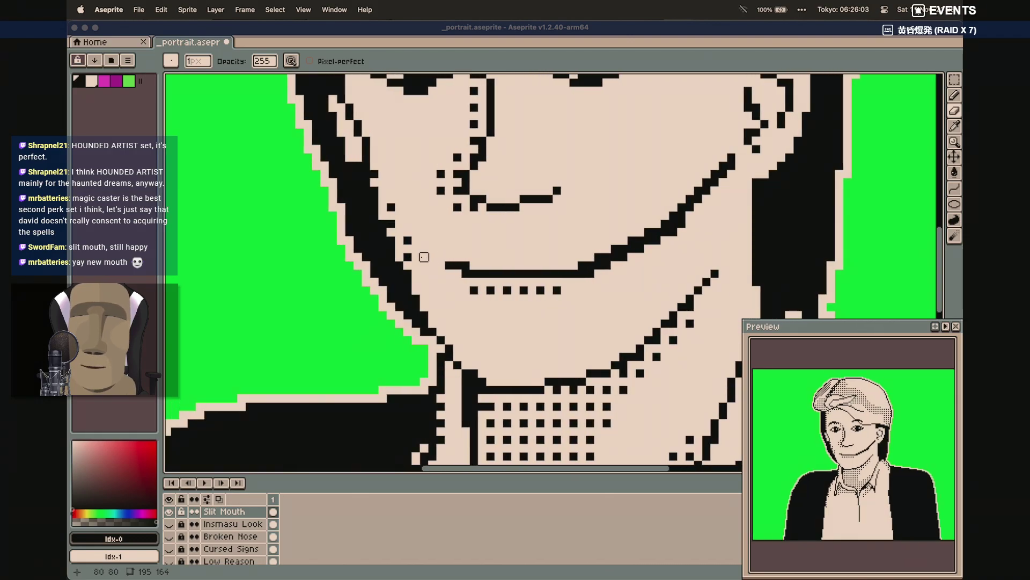
pyautogui.press('b')
pyautogui.click(173, 61)
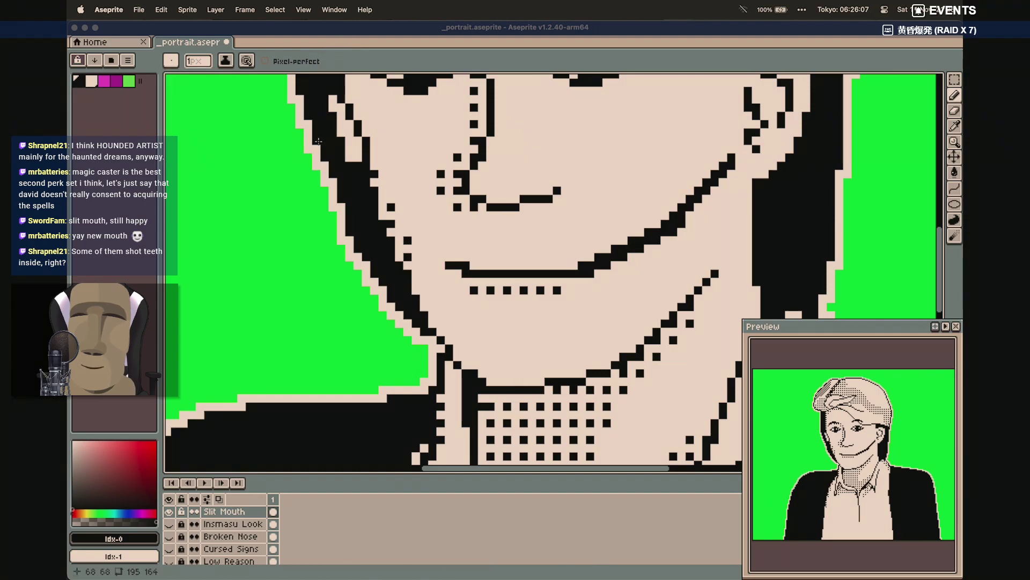
pyautogui.click(92, 81)
pyautogui.moveTo(465, 265); pyautogui.dragTo(447, 264)
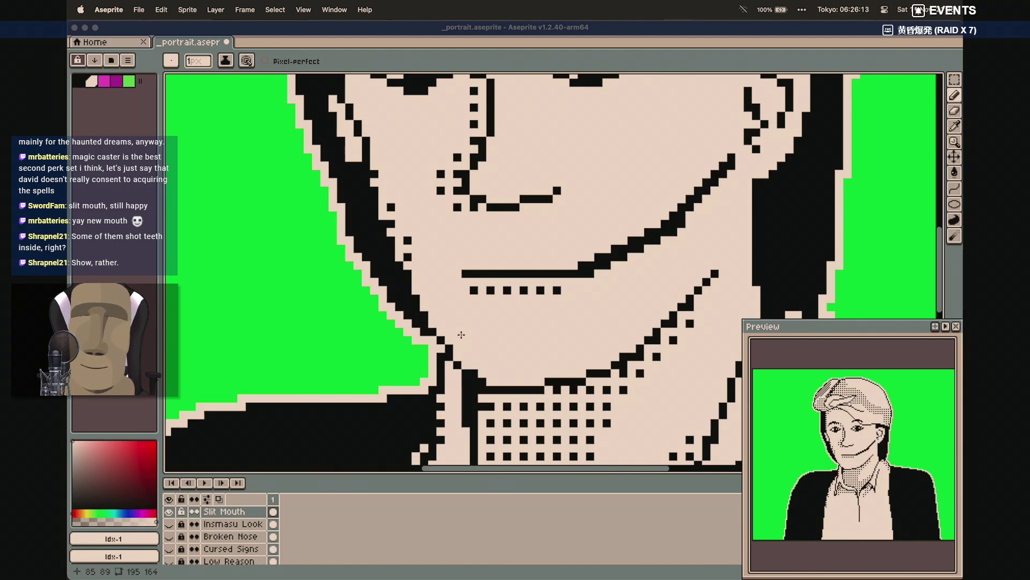
pyautogui.click(80, 82)
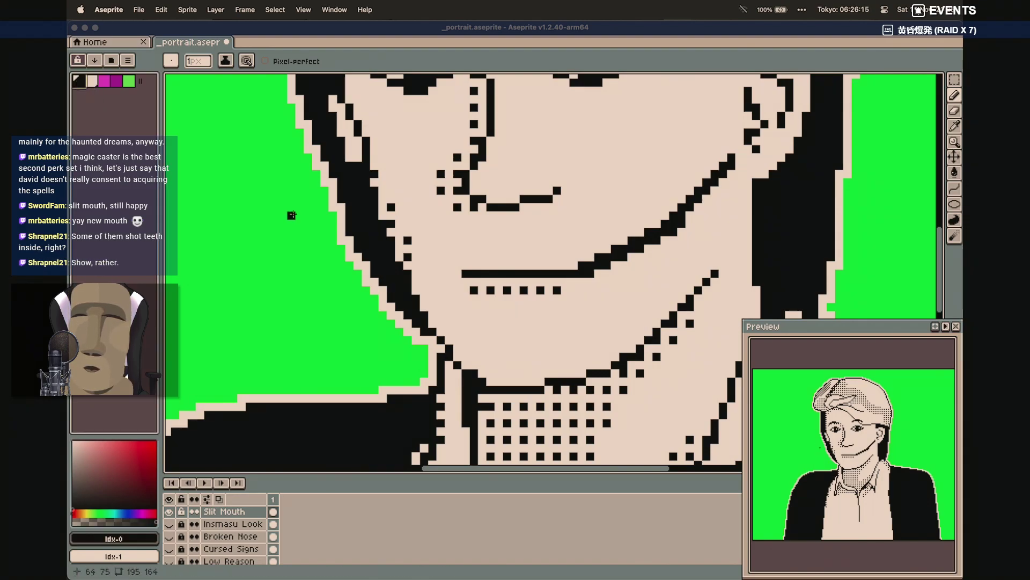
pyautogui.moveTo(458, 282); pyautogui.dragTo(452, 283)
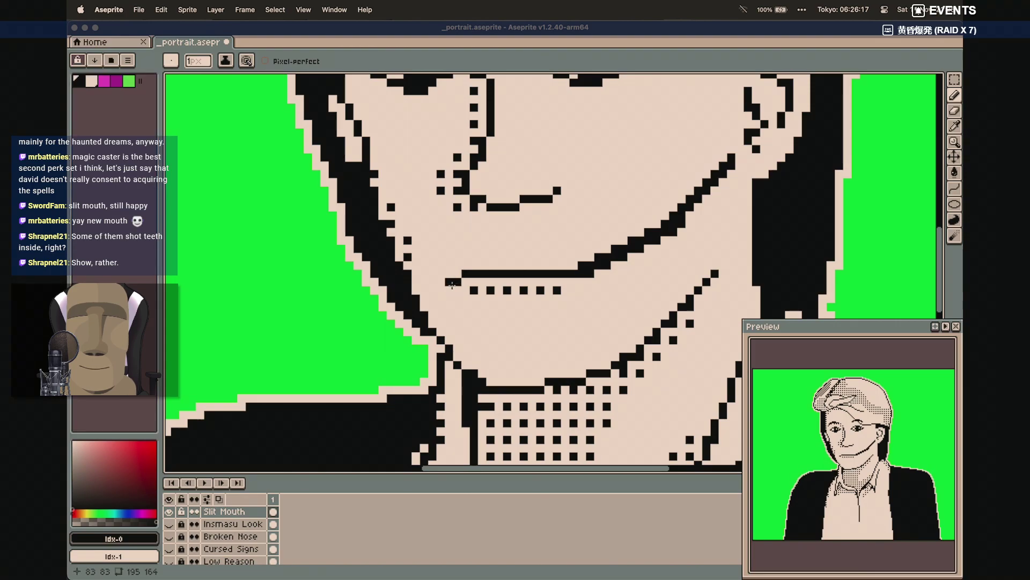
# Widen the middle of the cheek slit with black curves along its edges and trim excess pixels from its upper edge with the Eraser
pyautogui.hscroll(10, 452, 284)
pyautogui.scroll(5, 452, 285)
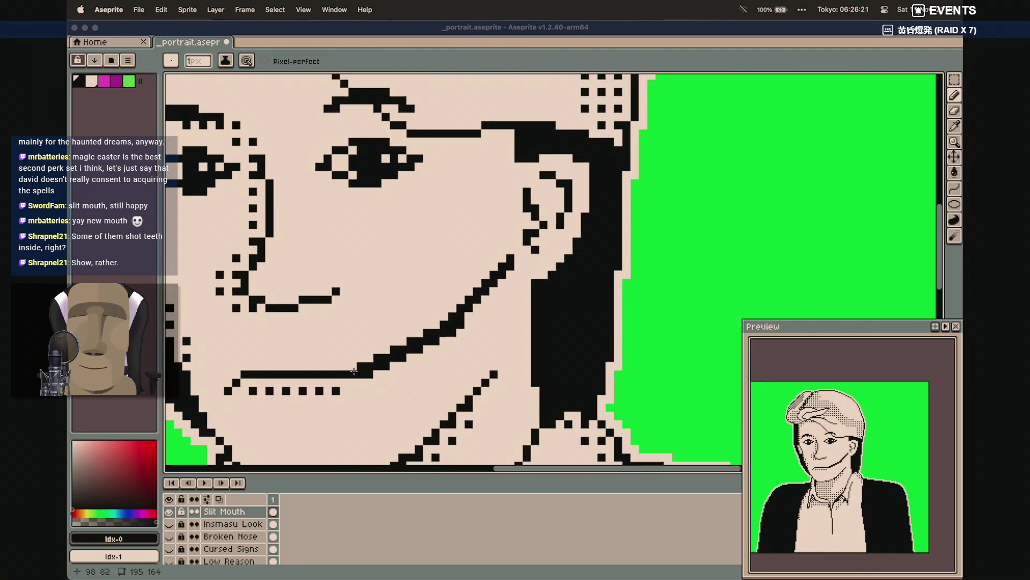
pyautogui.hotkey('shift', 'l')
pyautogui.moveTo(344, 367); pyautogui.dragTo(435, 325)
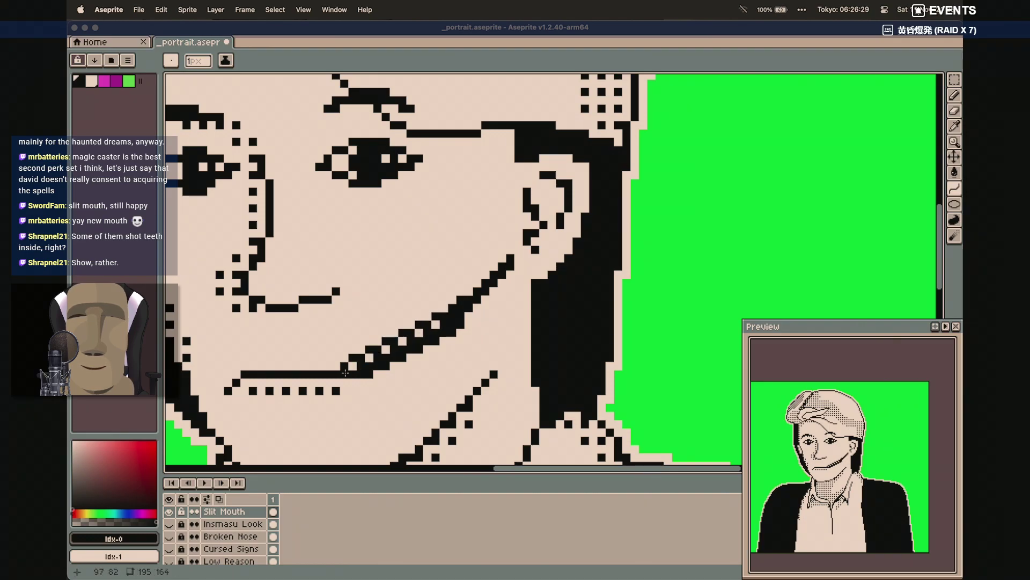
pyautogui.moveTo(379, 366); pyautogui.dragTo(438, 326)
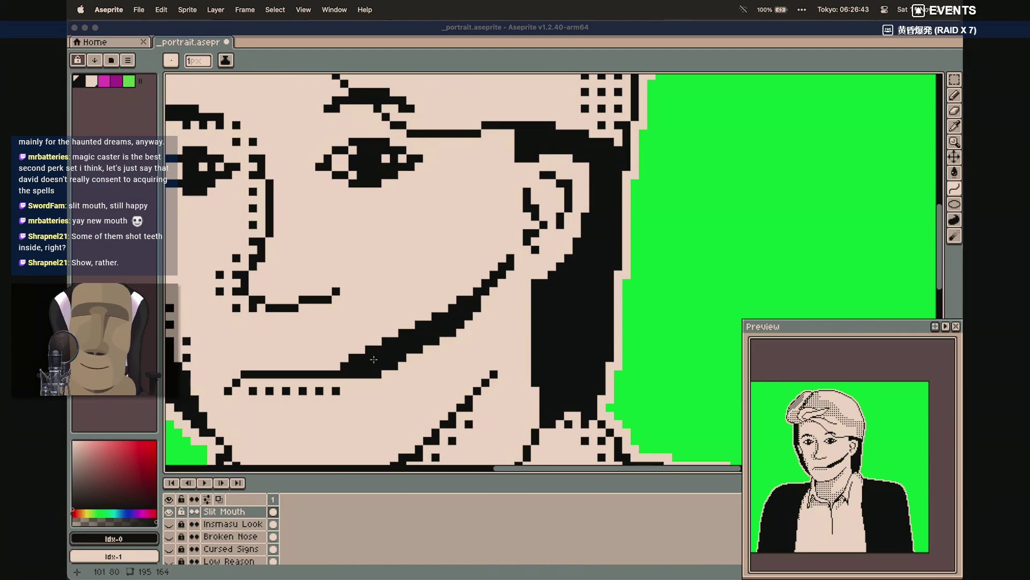
pyautogui.press('b')
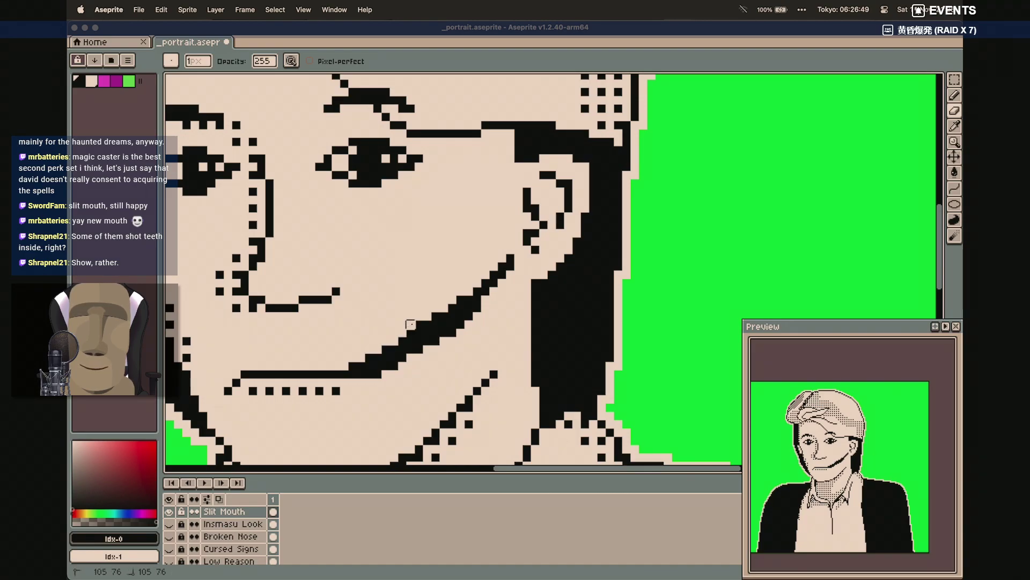
pyautogui.click(411, 324)
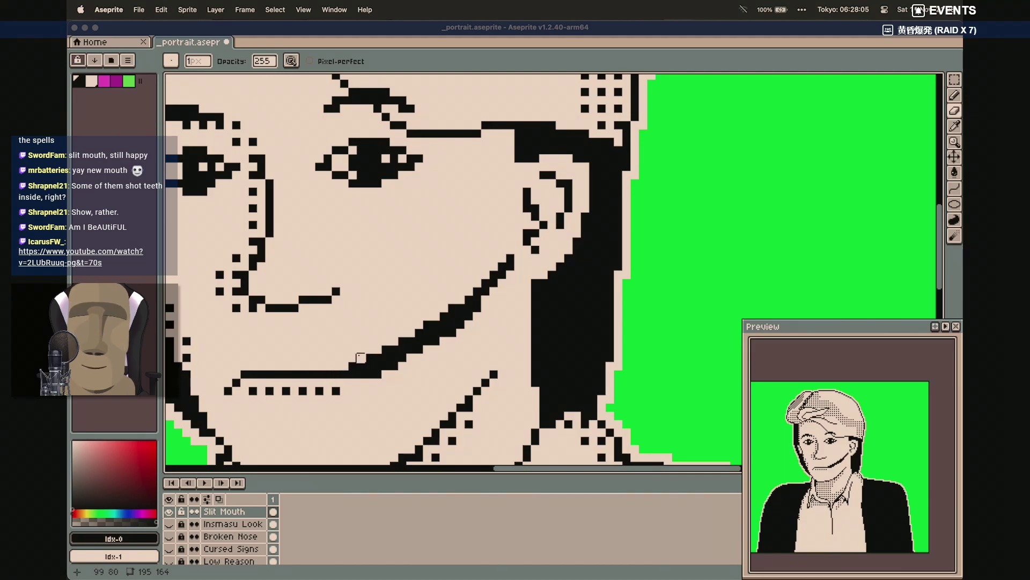
# Add a black Curve tool line along the slit's upper edge, keeping small skin-coloured gaps between it and the existing cut
pyautogui.press('b')
pyautogui.hotkey('shift', 'l')
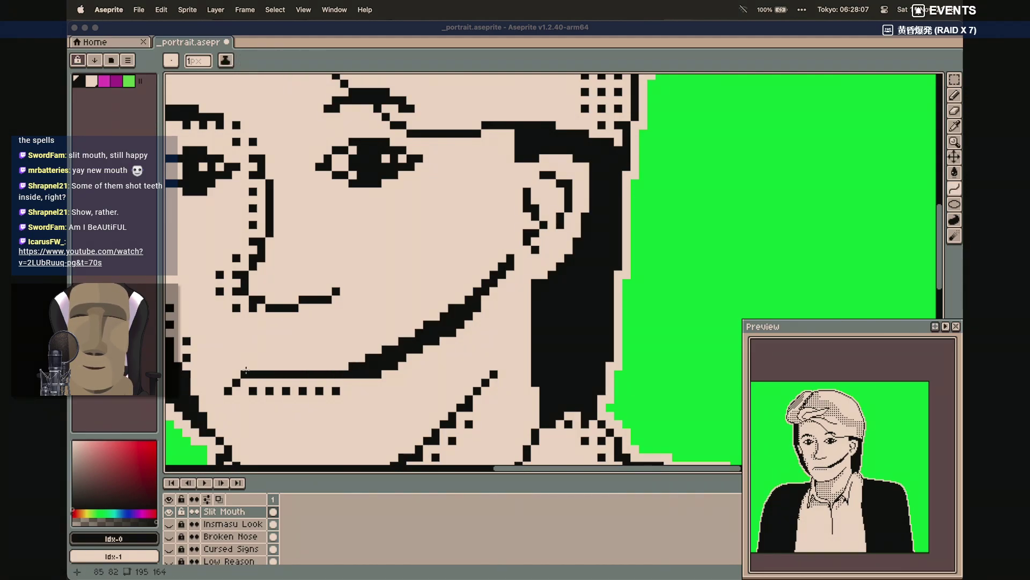
pyautogui.moveTo(314, 372)
pyautogui.mouseDown()
pyautogui.moveTo(452, 314)
pyautogui.moveTo(467, 297)
pyautogui.mouseUp()
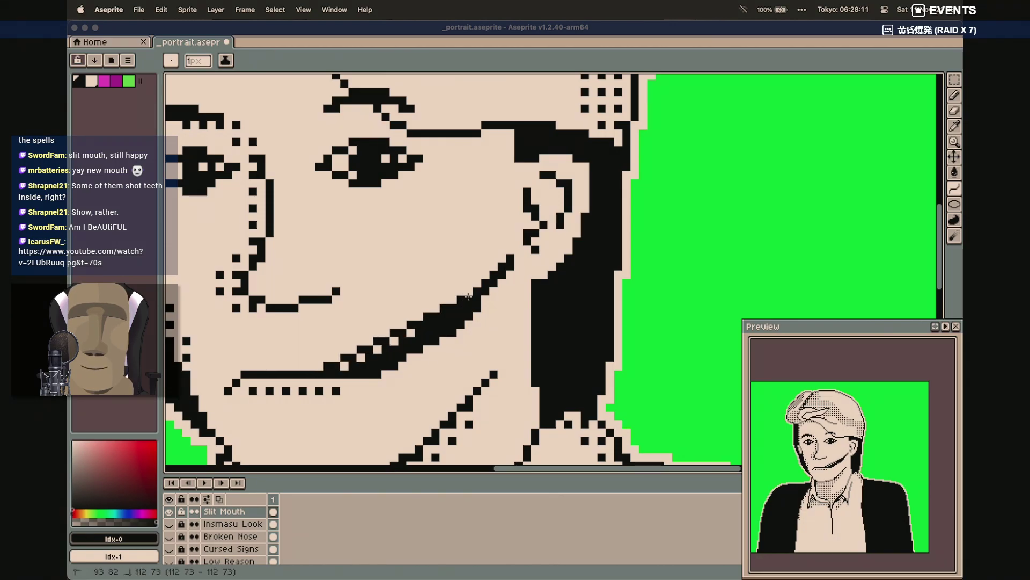
pyautogui.click(362, 355)
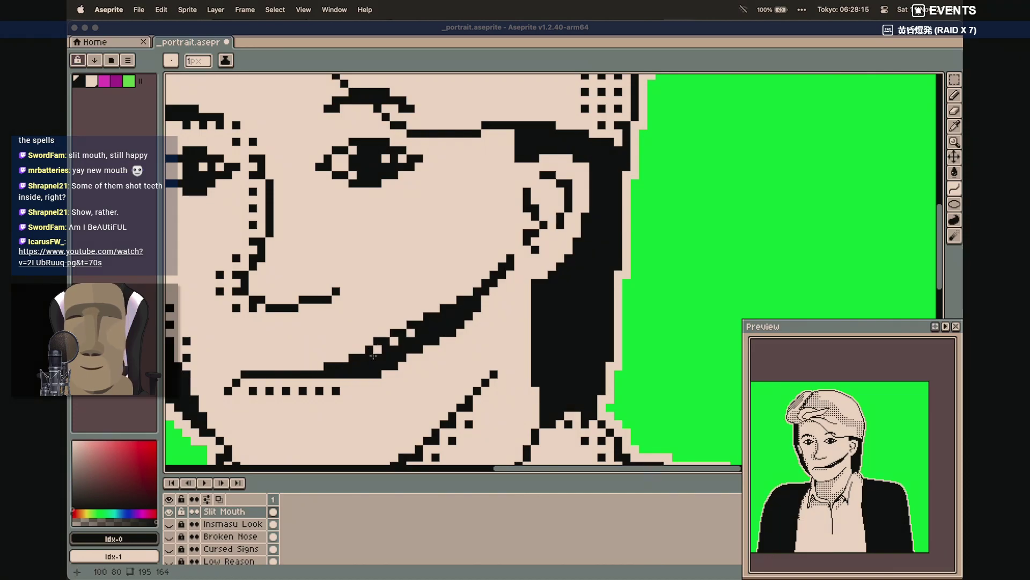
pyautogui.hscroll(-5, 426, 363)
pyautogui.hscroll(-4, 427, 364)
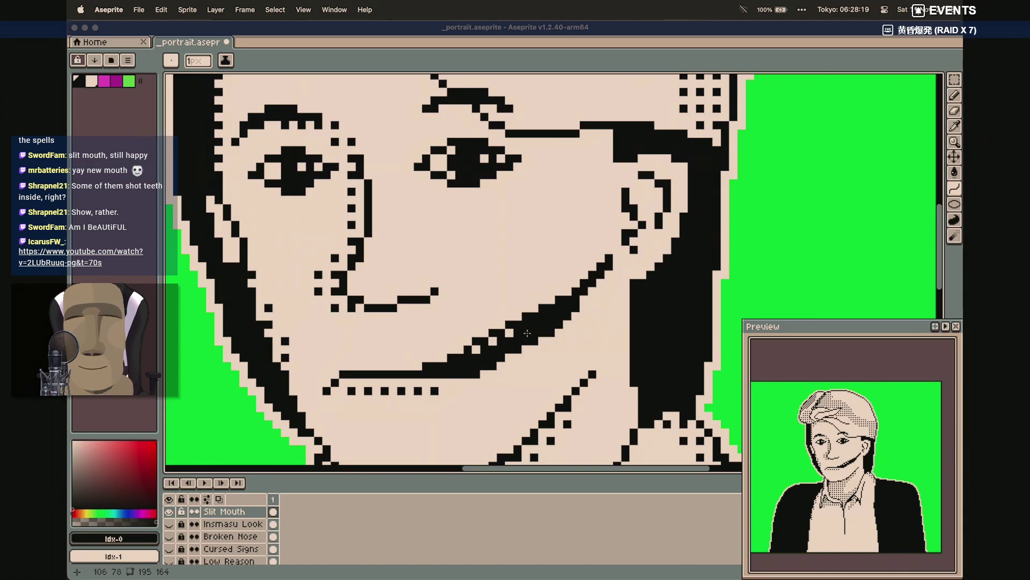
# Touch up the narrow part of the slit below the ear with short black curves and undo the last stroke
pyautogui.moveTo(567, 300); pyautogui.dragTo(582, 285)
pyautogui.click(582, 285)
pyautogui.click(582, 285)
pyautogui.click(569, 293)
pyautogui.click(569, 293)
pyautogui.click(569, 293)
pyautogui.moveTo(576, 286); pyautogui.dragTo(577, 286)
pyautogui.press('super+z')
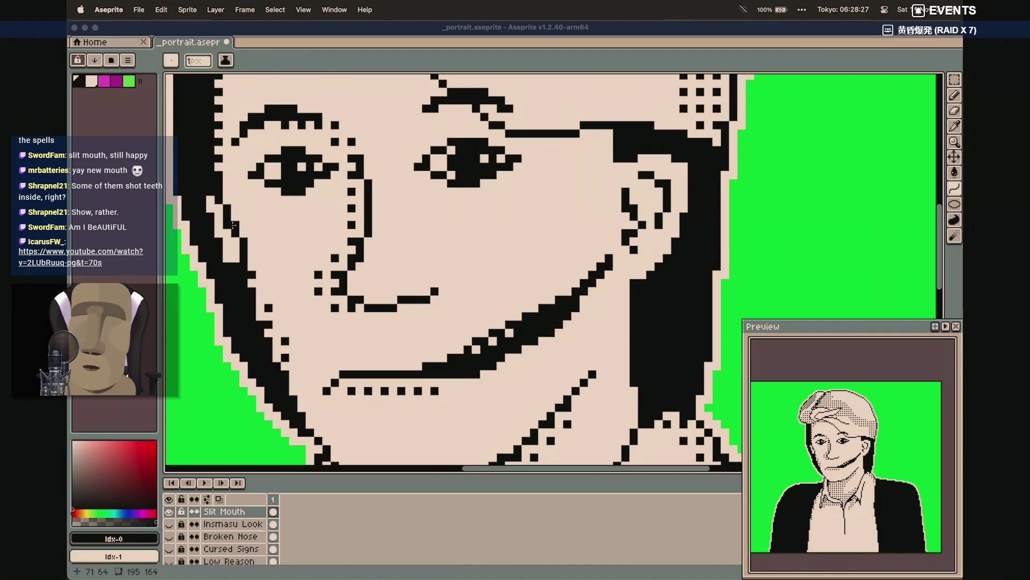
# Paint a row of small teeth inside the cheek slit with the Pencil in the skin colour
pyautogui.press('b')
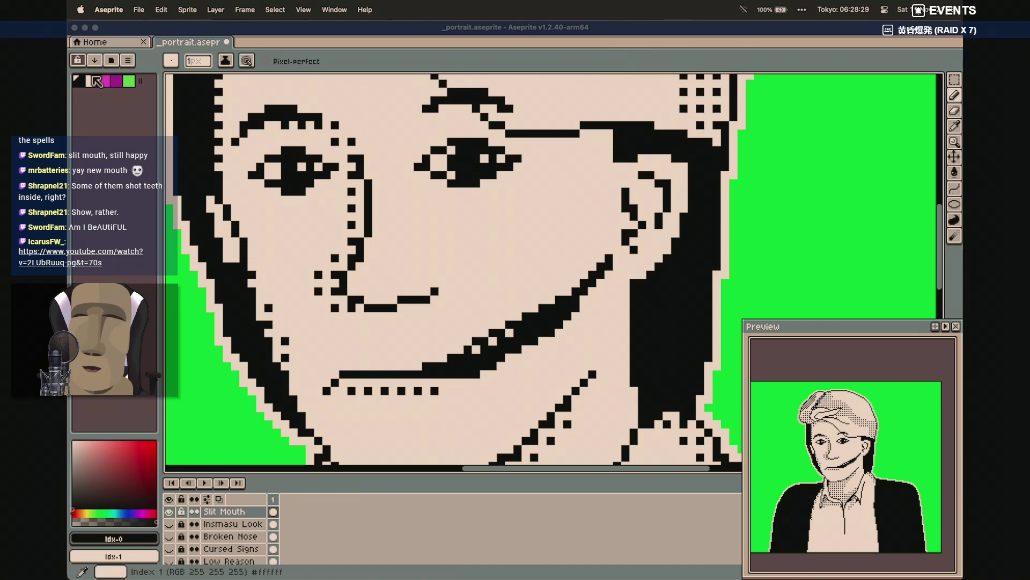
pyautogui.click(93, 82)
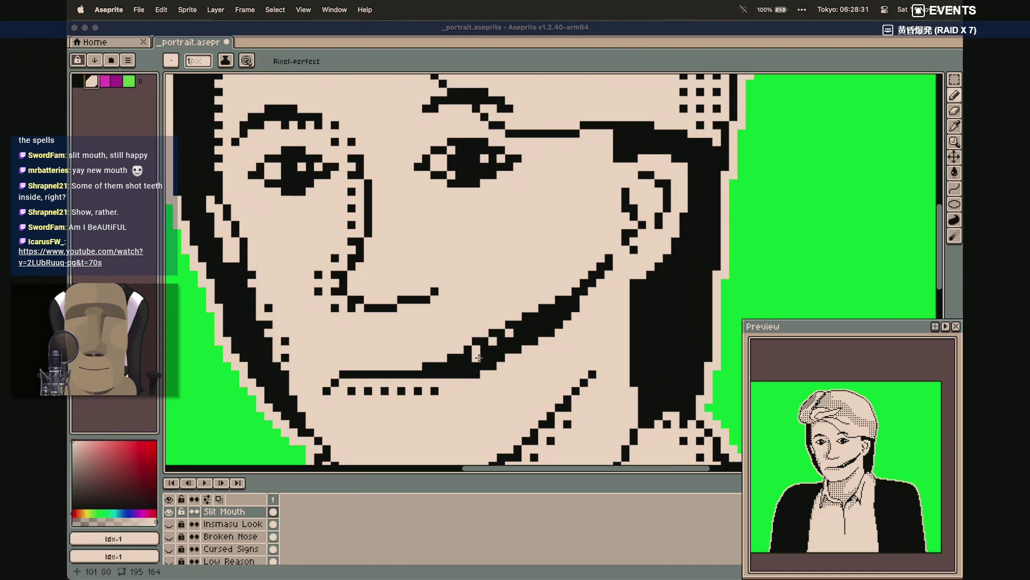
pyautogui.moveTo(477, 357); pyautogui.dragTo(490, 349)
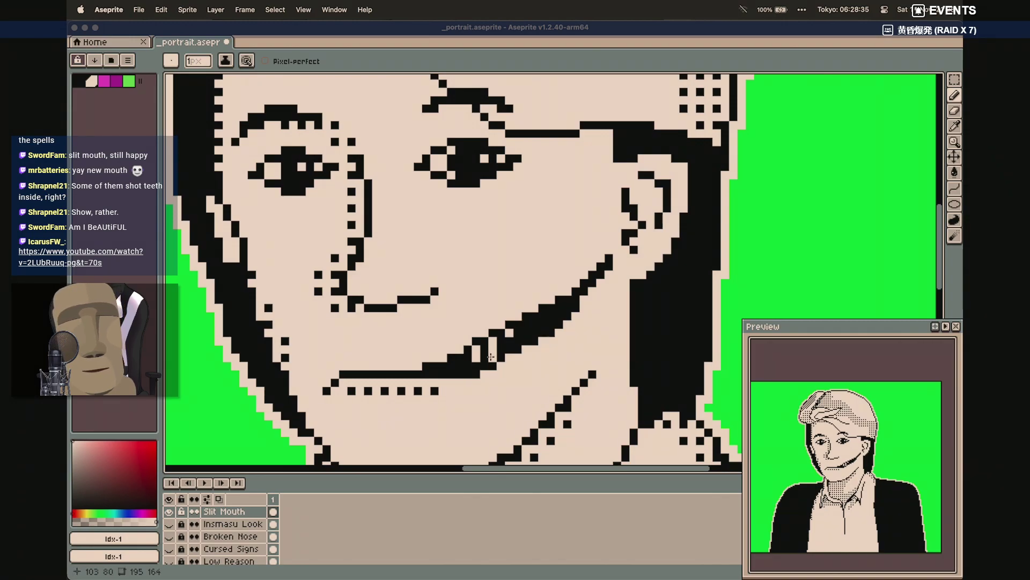
pyautogui.click(509, 341)
pyautogui.click(459, 365)
pyautogui.click(525, 330)
pyautogui.click(540, 321)
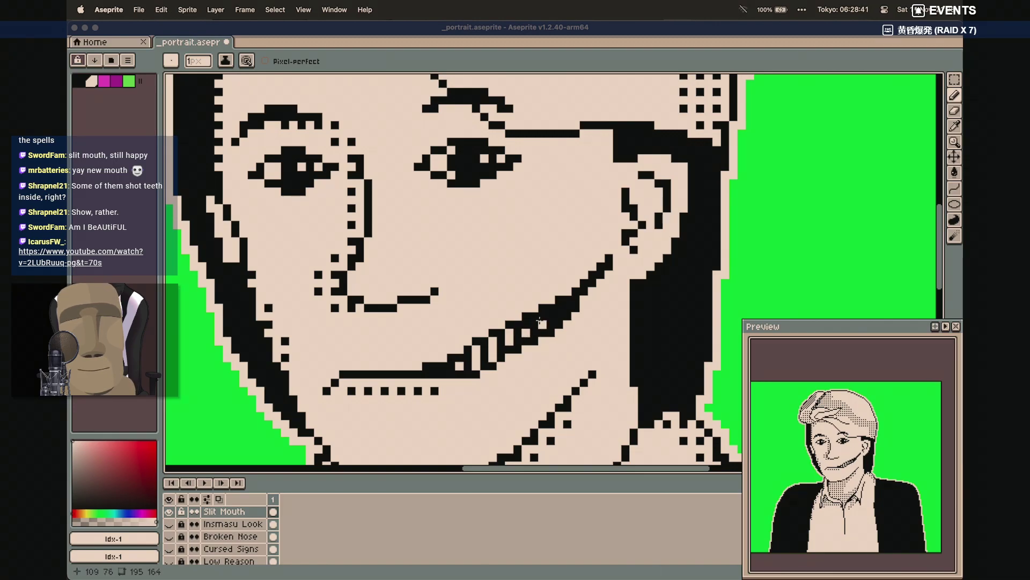
pyautogui.click(551, 316)
pyautogui.click(567, 309)
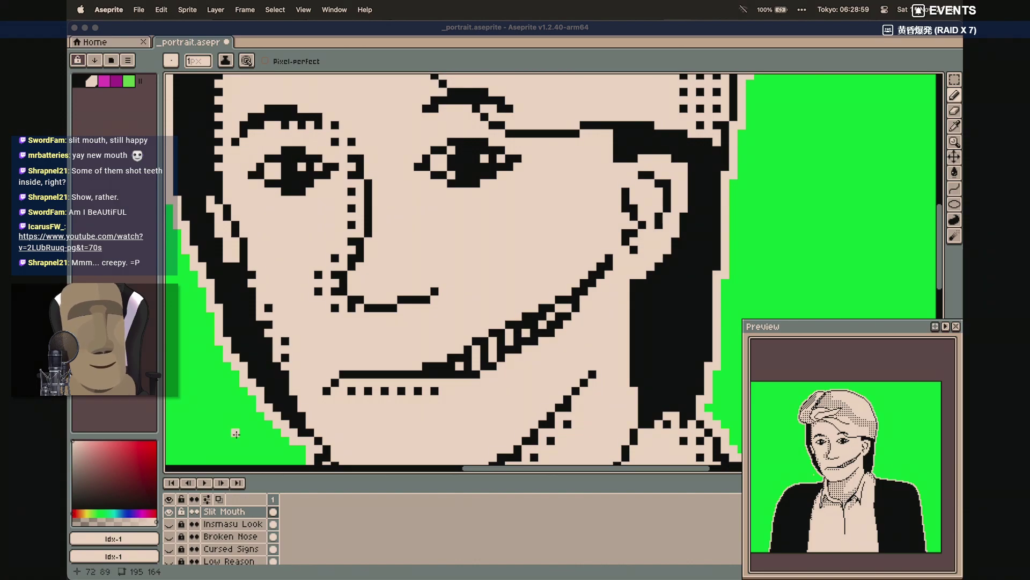
# Compare the portrait with and without the Slit Mouth layer by toggling its visibility
pyautogui.click(172, 511)
pyautogui.click(172, 511)
pyautogui.click(173, 511)
pyautogui.click(172, 511)
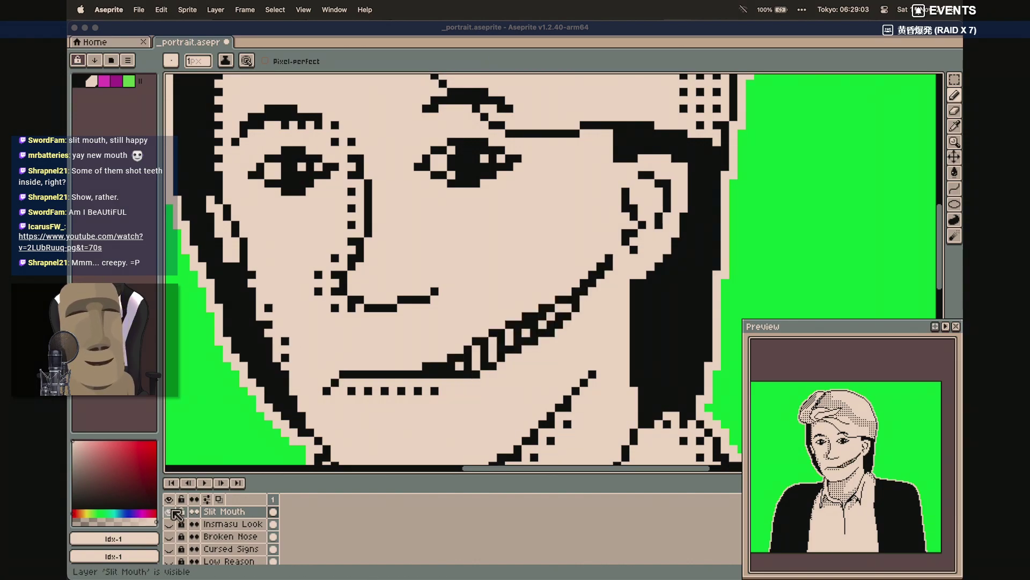
# Draw short black blood drips hanging from the slit's lower edge, undoing strokes that do not fit
pyautogui.click(78, 81)
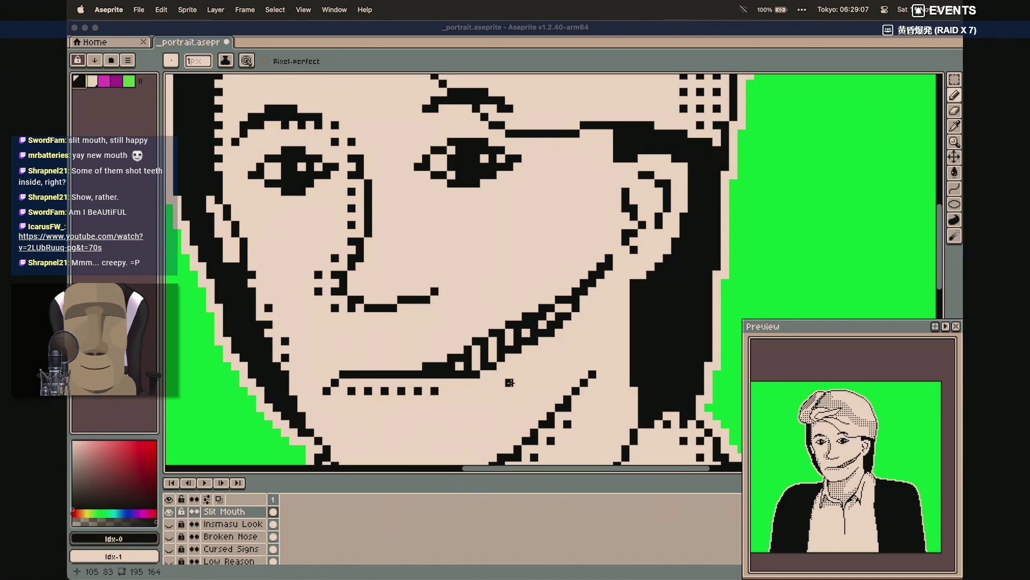
pyautogui.moveTo(476, 378)
pyautogui.mouseDown()
pyautogui.moveTo(469, 397)
pyautogui.moveTo(503, 374)
pyautogui.mouseUp()
pyautogui.click(500, 390)
pyautogui.click(493, 382)
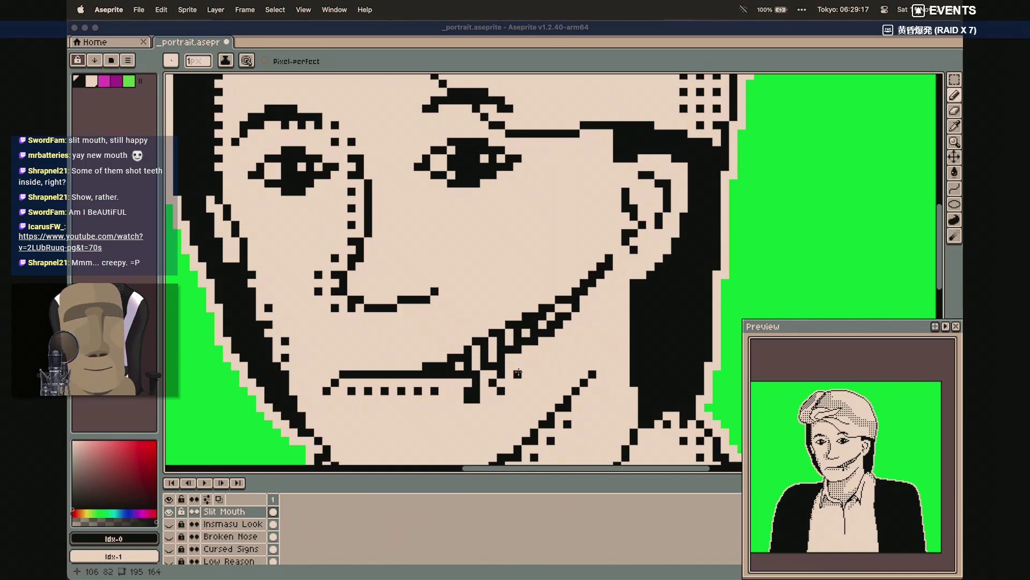
pyautogui.press('super+z')
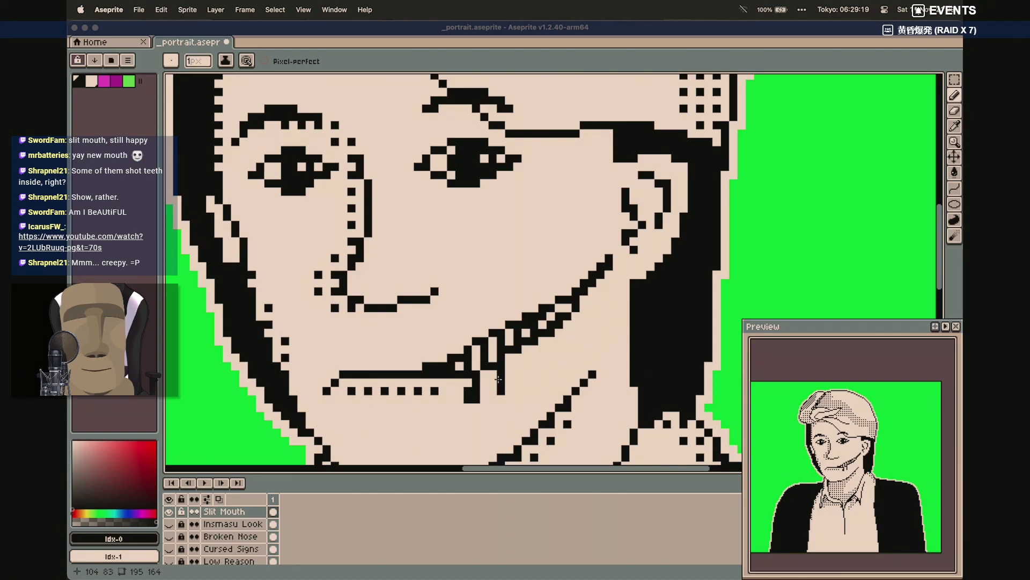
pyautogui.click(493, 374)
pyautogui.click(509, 407)
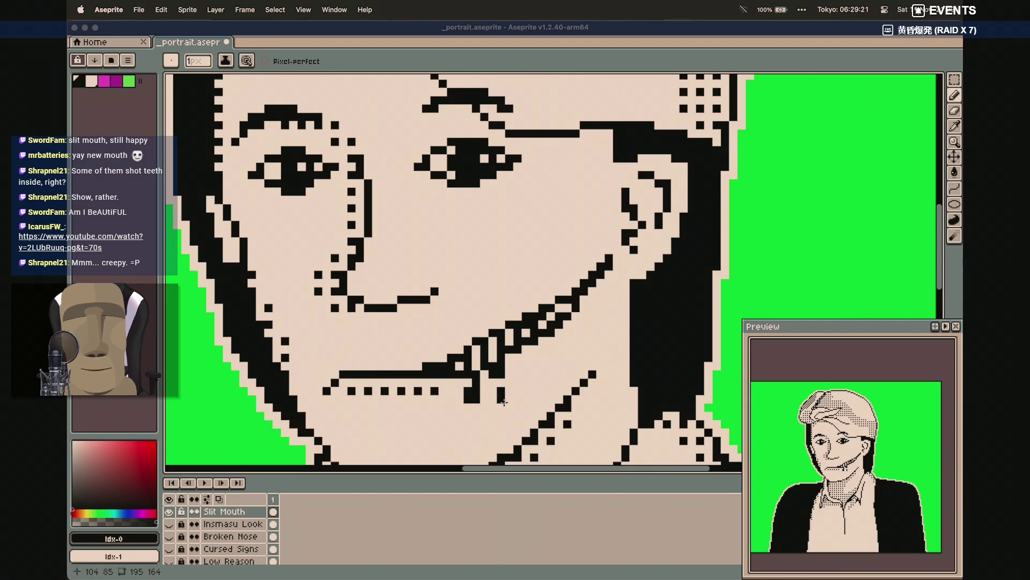
pyautogui.moveTo(526, 358); pyautogui.dragTo(520, 372)
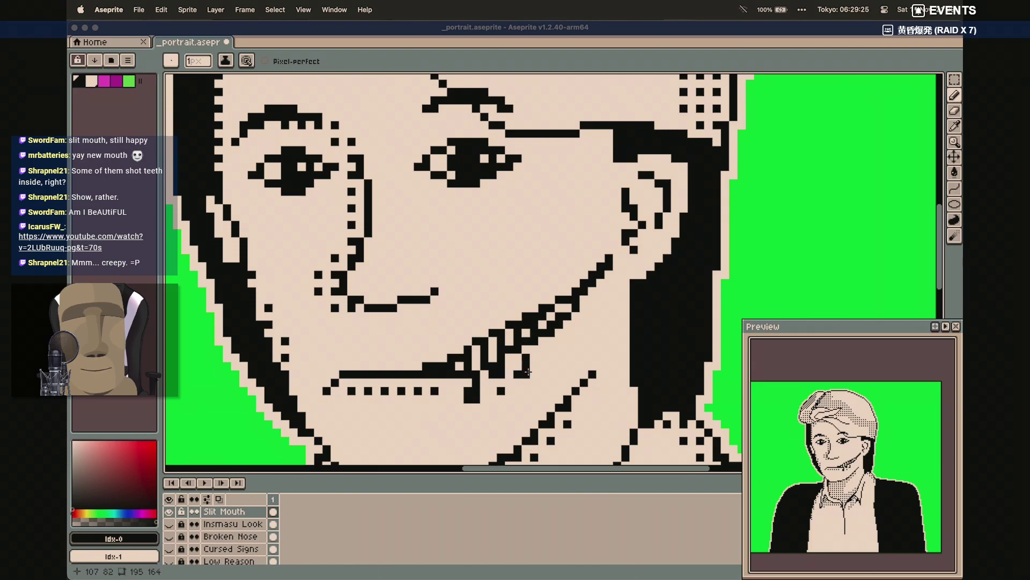
pyautogui.press('super+z')
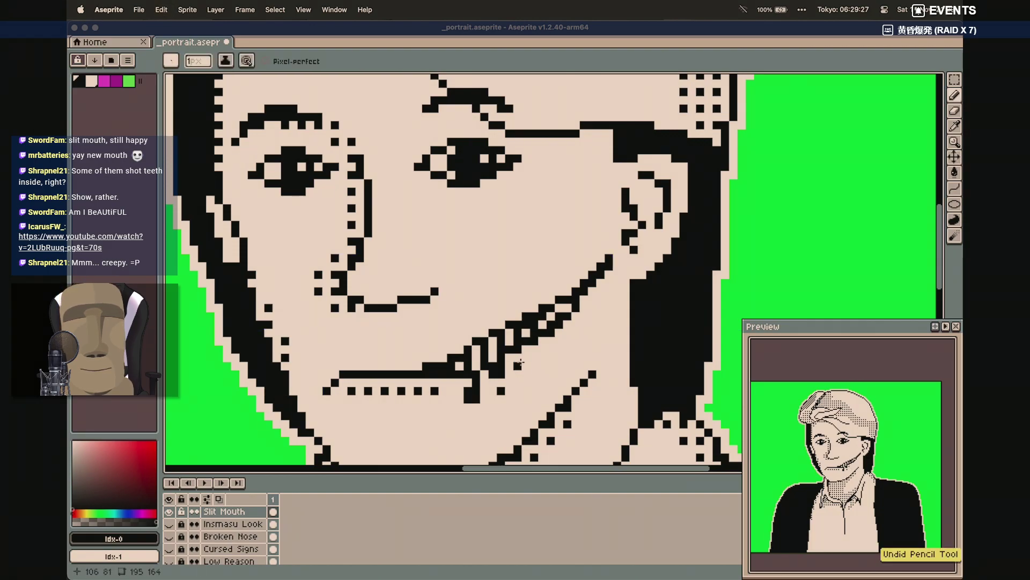
pyautogui.moveTo(517, 366)
pyautogui.mouseDown()
pyautogui.moveTo(525, 374)
pyautogui.moveTo(559, 332)
pyautogui.moveTo(565, 356)
pyautogui.mouseUp()
# Scatter single black pixels above and below the cheek slit as blood spatter
pyautogui.click(584, 324)
pyautogui.click(567, 283)
pyautogui.click(469, 331)
pyautogui.click(459, 333)
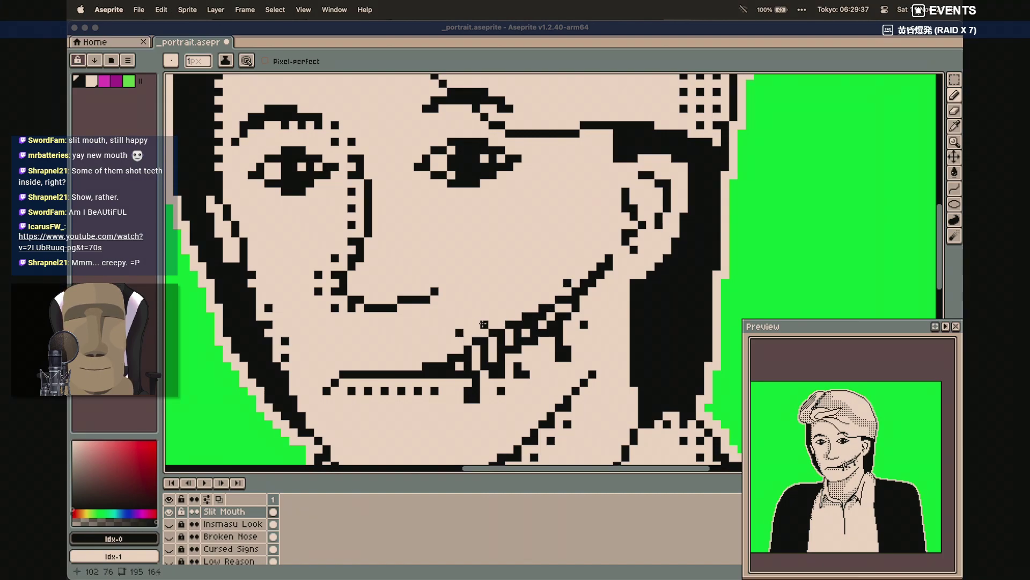
pyautogui.click(516, 307)
pyautogui.click(533, 299)
pyautogui.click(633, 241)
pyautogui.click(651, 241)
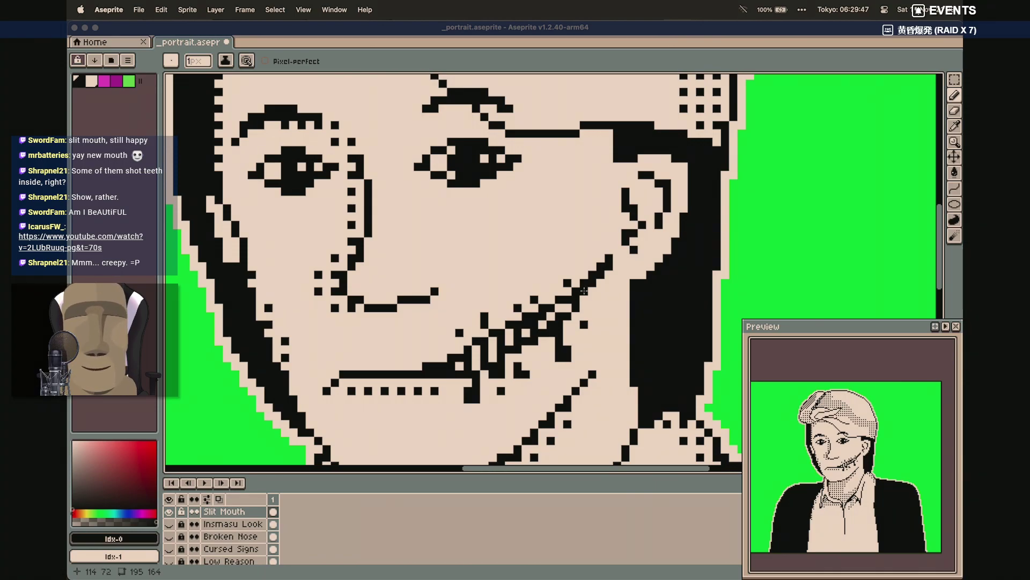
# Thicken the mouth line where the slit begins in black, add small skin-coloured teeth there, and save the file
pyautogui.scroll(-3, 592, 416)
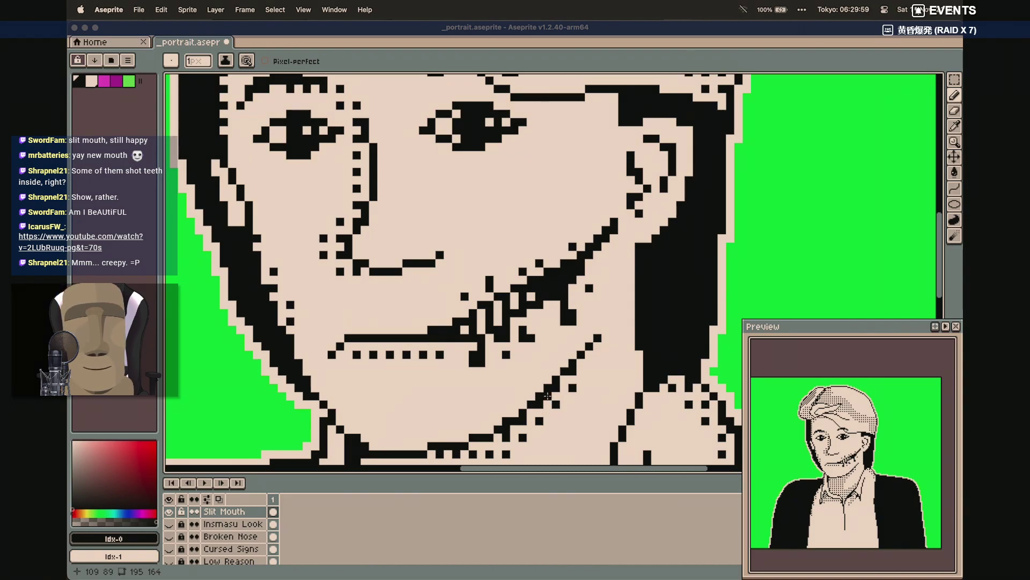
pyautogui.hscroll(-1, 606, 295)
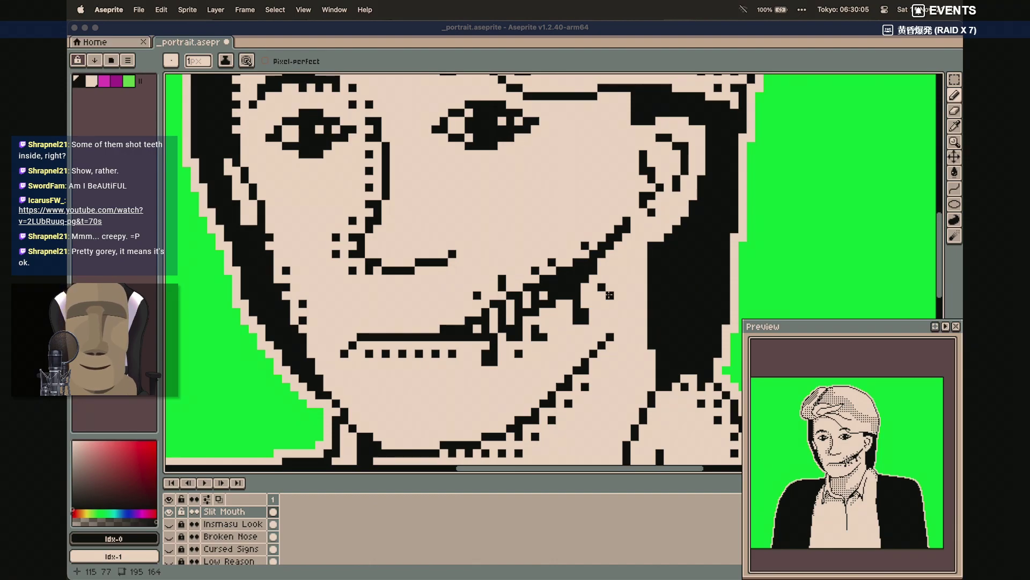
pyautogui.click(462, 322)
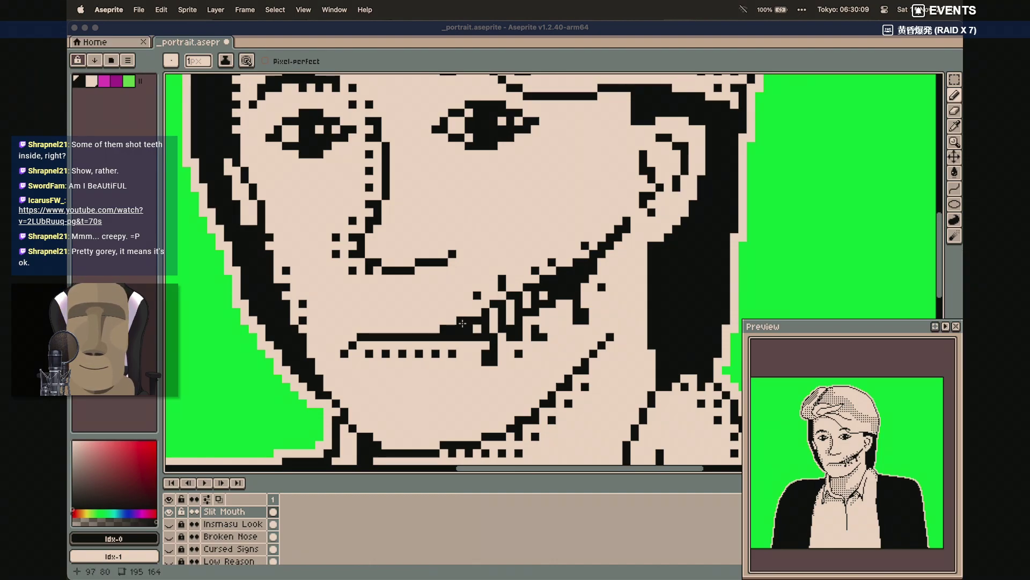
pyautogui.click(436, 333)
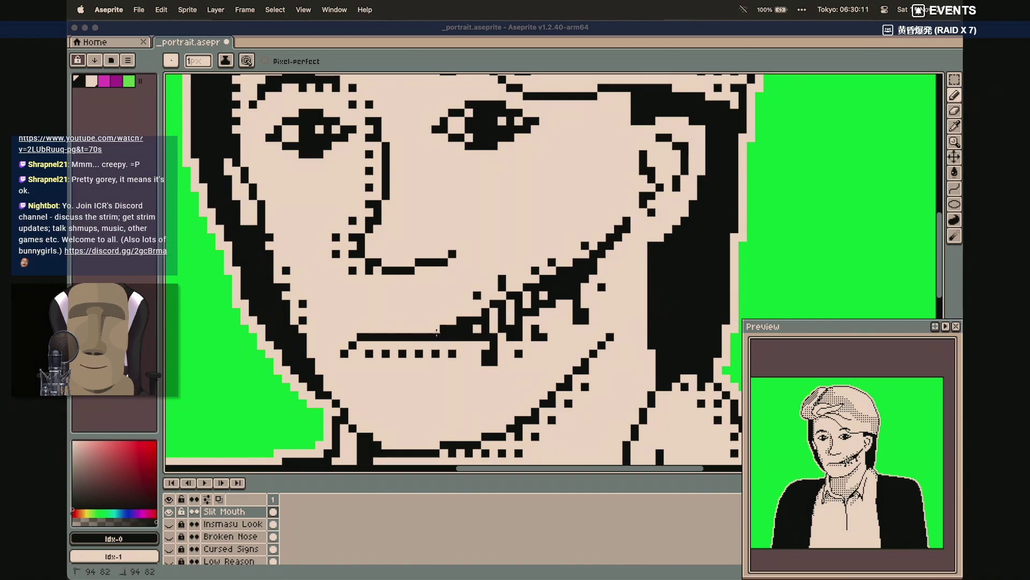
pyautogui.click(451, 323)
pyautogui.click(92, 82)
pyautogui.click(461, 328)
pyautogui.click(477, 327)
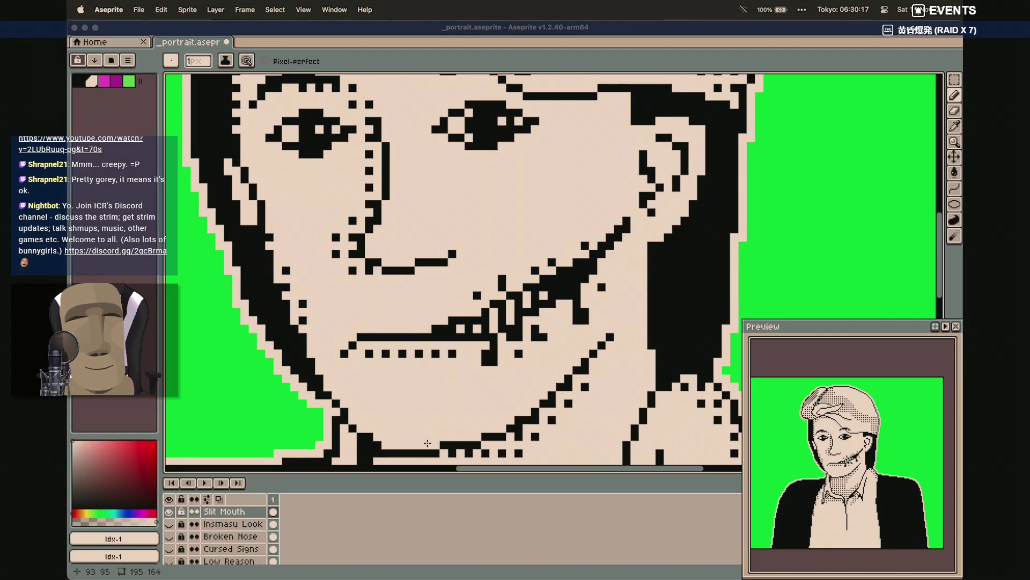
pyautogui.click(79, 81)
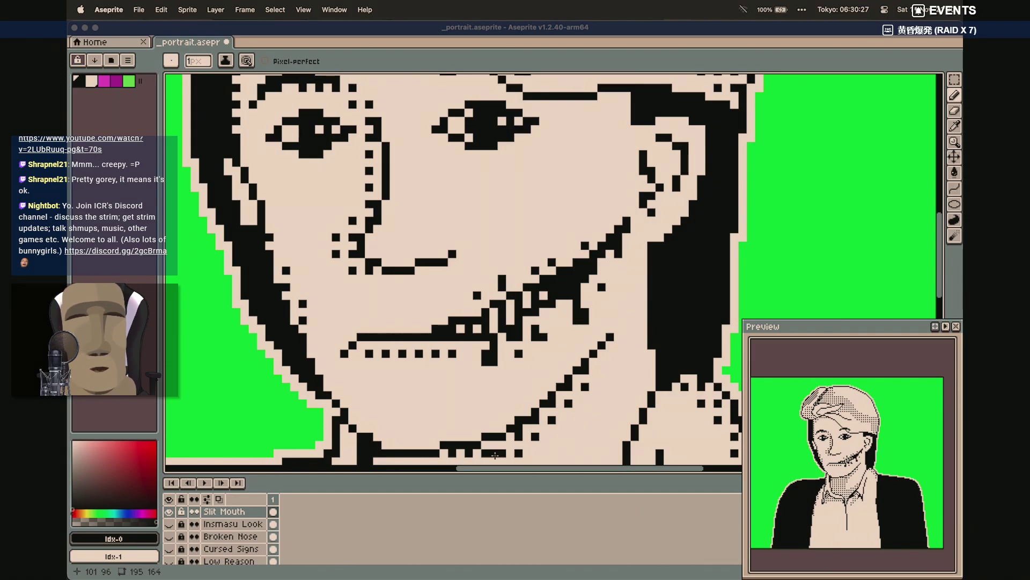
pyautogui.press('super+s')
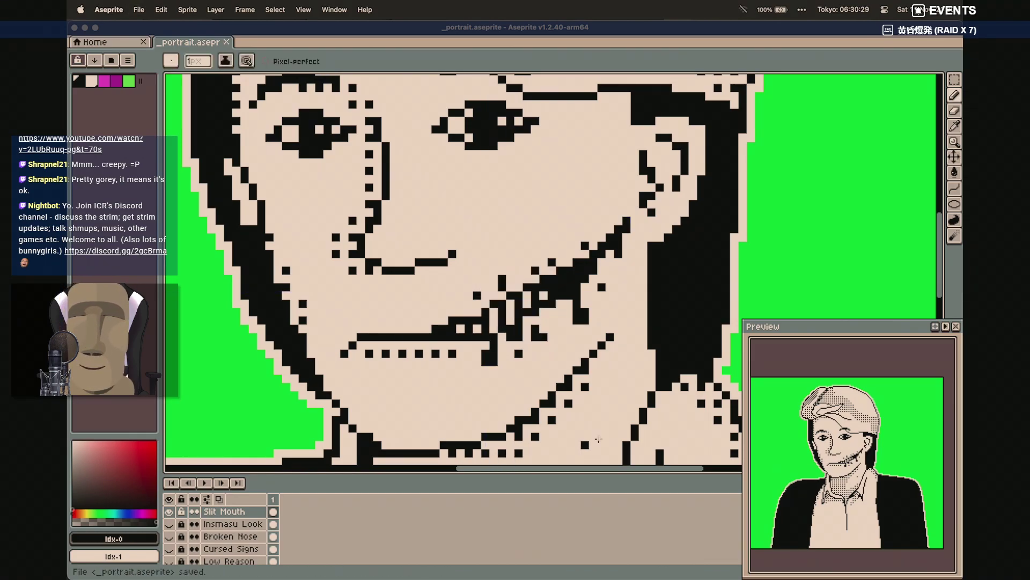
# Toggle the Slit Mouth layer repeatedly to compare it with the original mouth, leave it hidden, and save the file
pyautogui.hscroll(-3, 599, 437)
pyautogui.scroll(-2, 599, 437)
pyautogui.scroll(3, 599, 437)
pyautogui.hscroll(2, 599, 437)
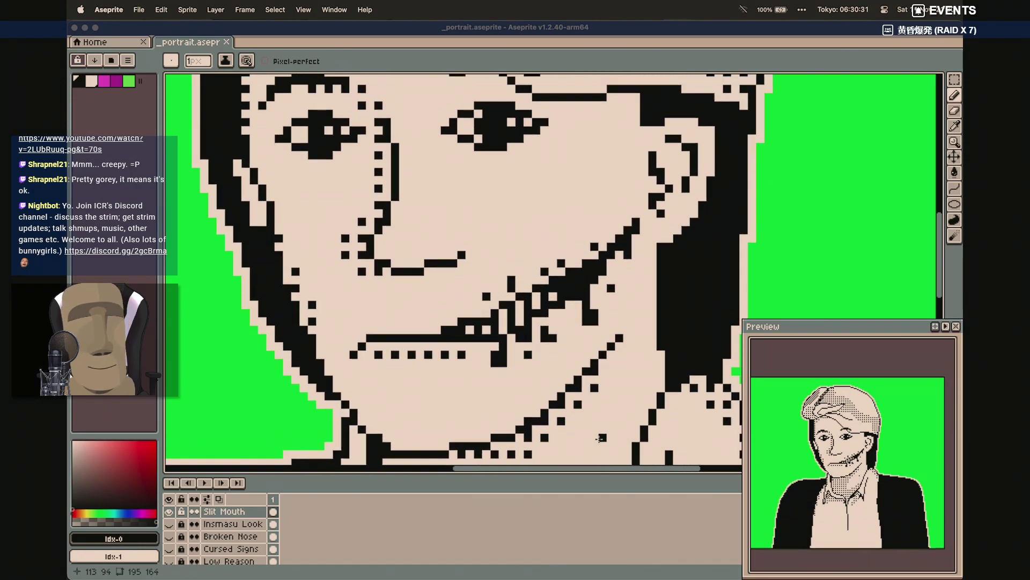
pyautogui.click(169, 512)
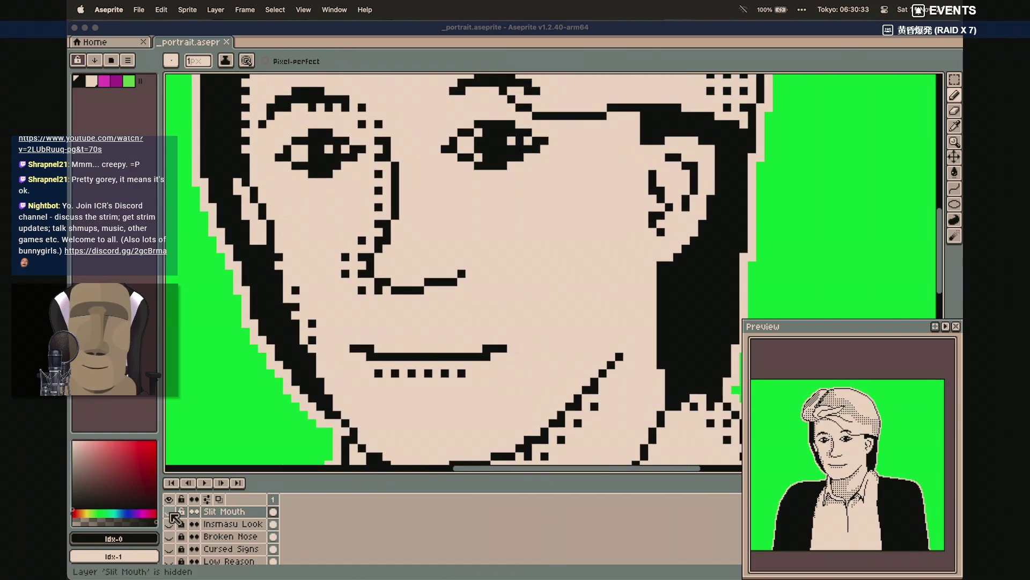
pyautogui.click(170, 512)
pyautogui.click(169, 512)
pyautogui.click(169, 512)
pyautogui.click(170, 512)
pyautogui.click(170, 512)
pyautogui.click(170, 512)
pyautogui.click(169, 512)
pyautogui.click(170, 512)
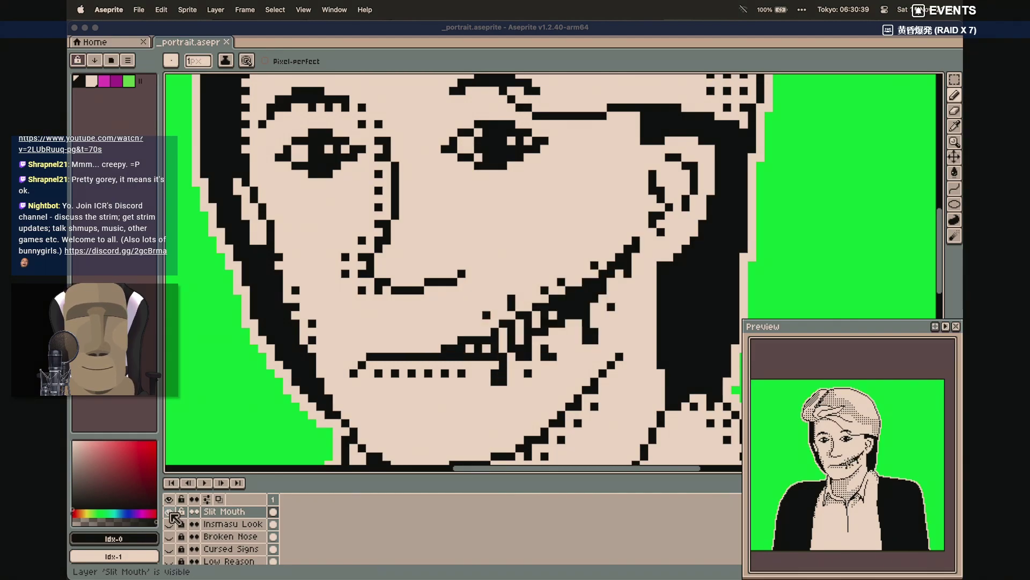
pyautogui.click(170, 512)
pyautogui.click(169, 512)
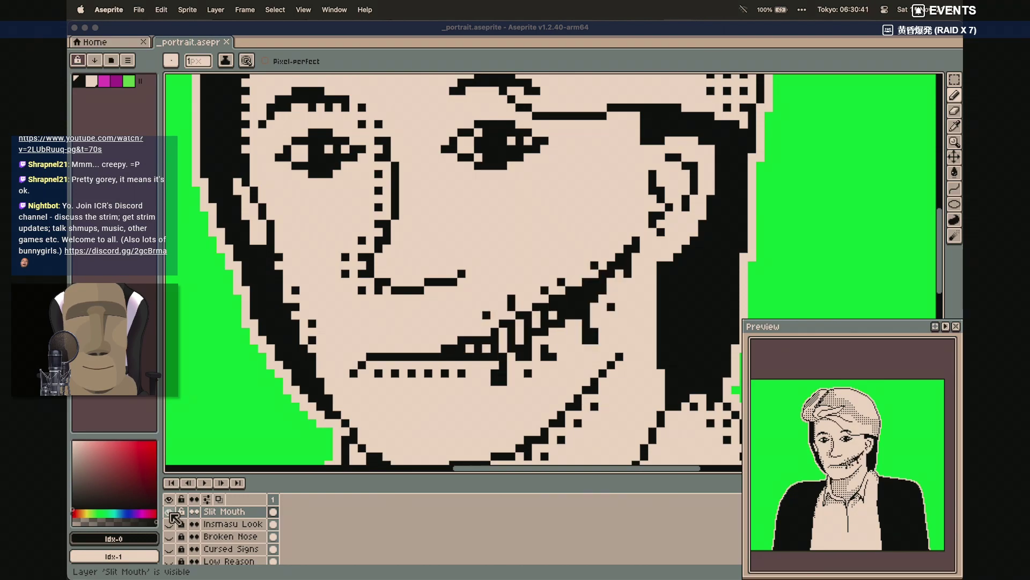
pyautogui.click(170, 512)
pyautogui.click(170, 511)
pyautogui.click(170, 512)
pyautogui.click(169, 512)
pyautogui.click(170, 512)
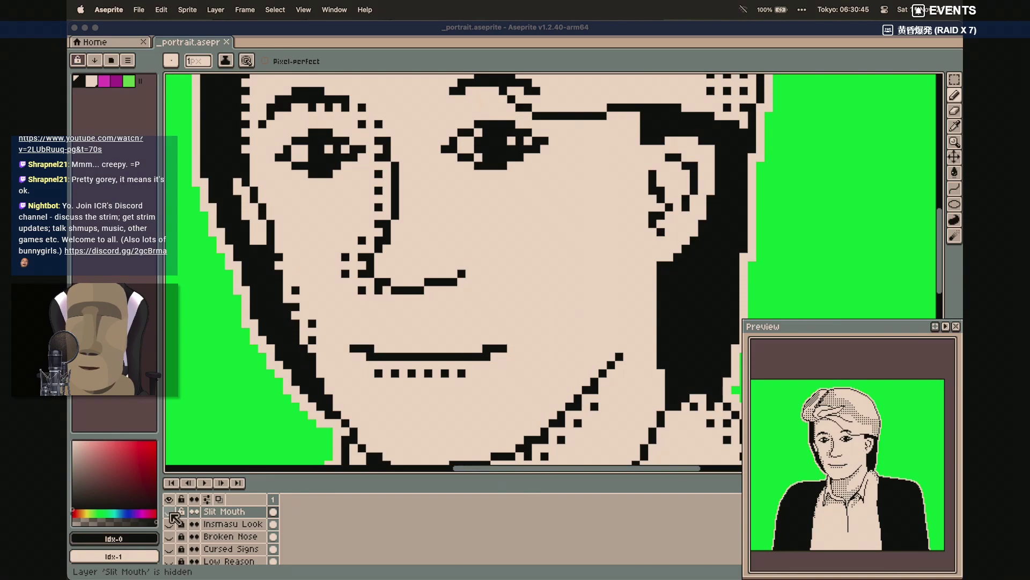
pyautogui.press('super+s')
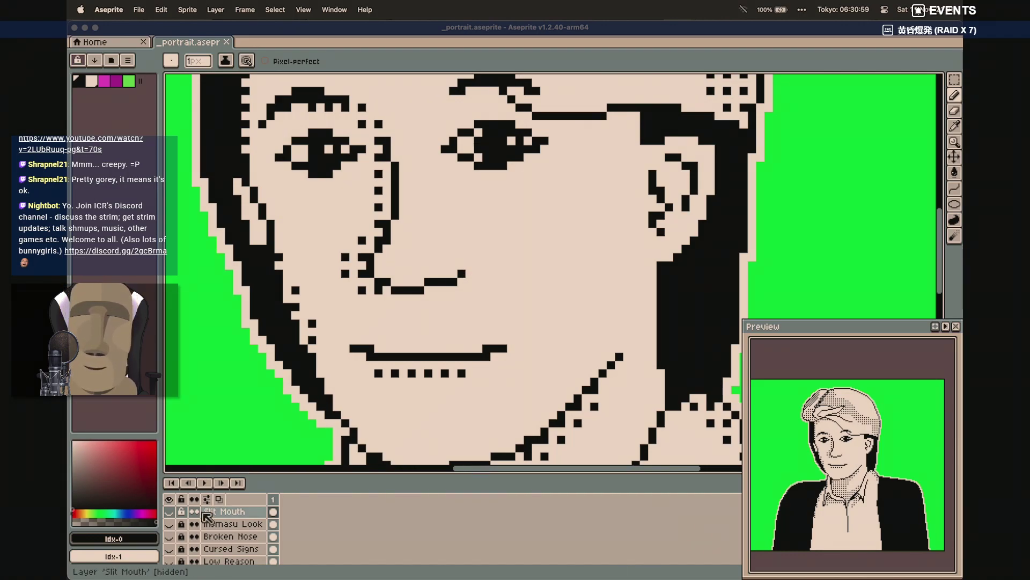
# Create a new layer above Slit Mouth and name it Hunger
pyautogui.click(215, 10)
pyautogui.moveTo(263, 82)
pyautogui.click(332, 80)
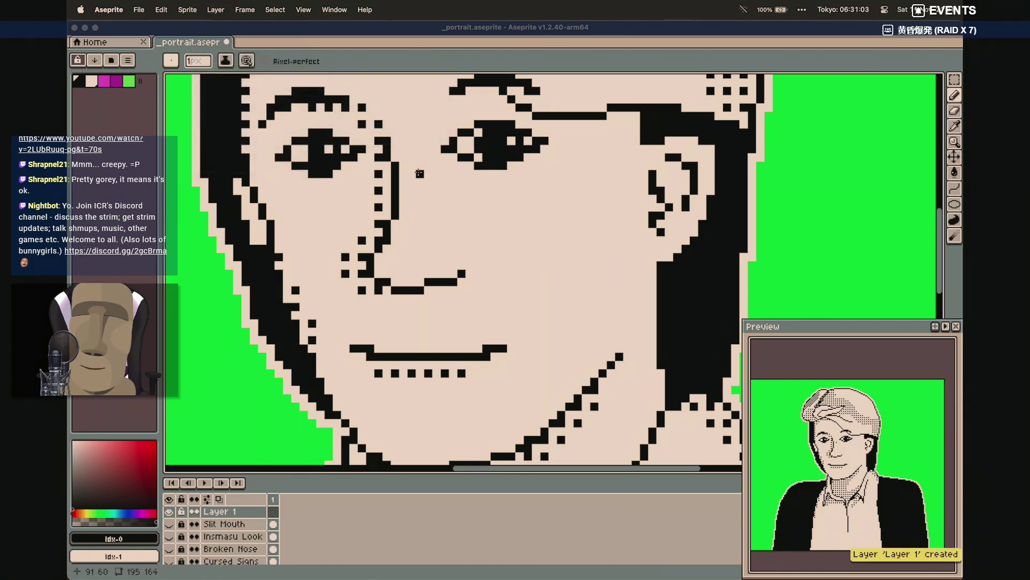
pyautogui.doubleClick(221, 514)
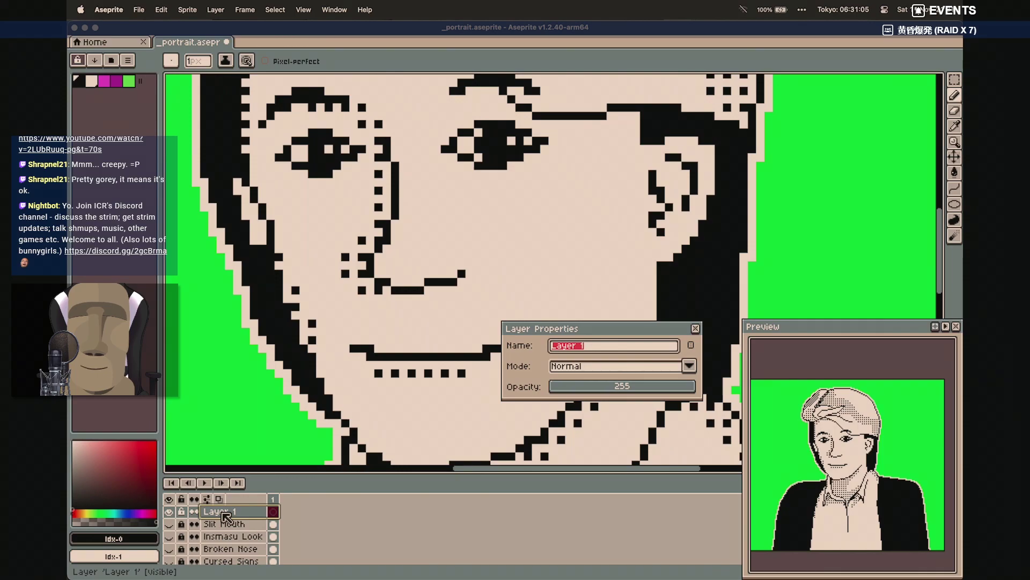
pyautogui.write('Hunger')
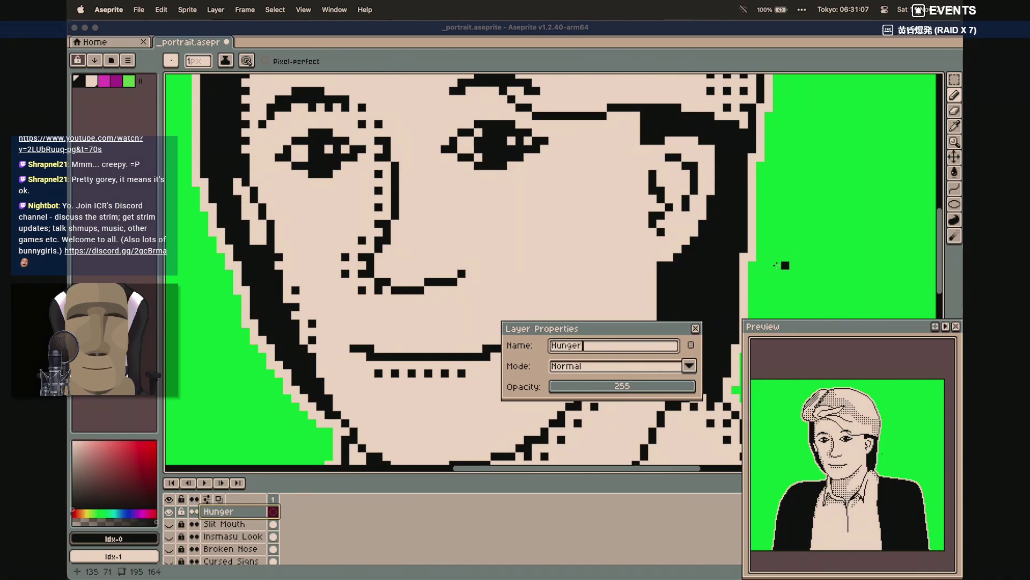
# Confirm the Hunger layer name, fill both eyes solid black, and enlarge the portrait's right-hand eye along its upper edge and inner corner
pyautogui.press('Return')
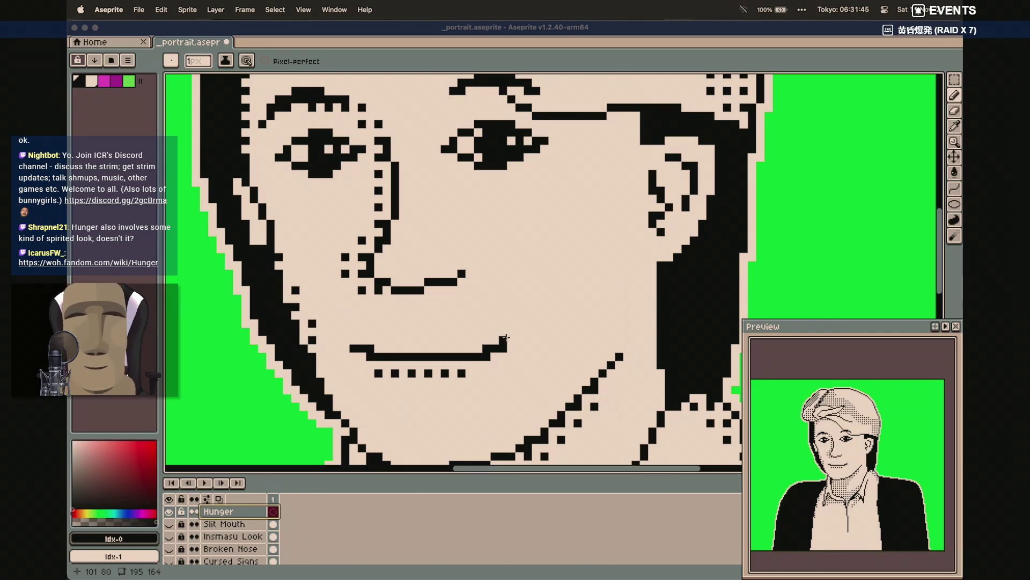
pyautogui.scroll(5, 456, 215)
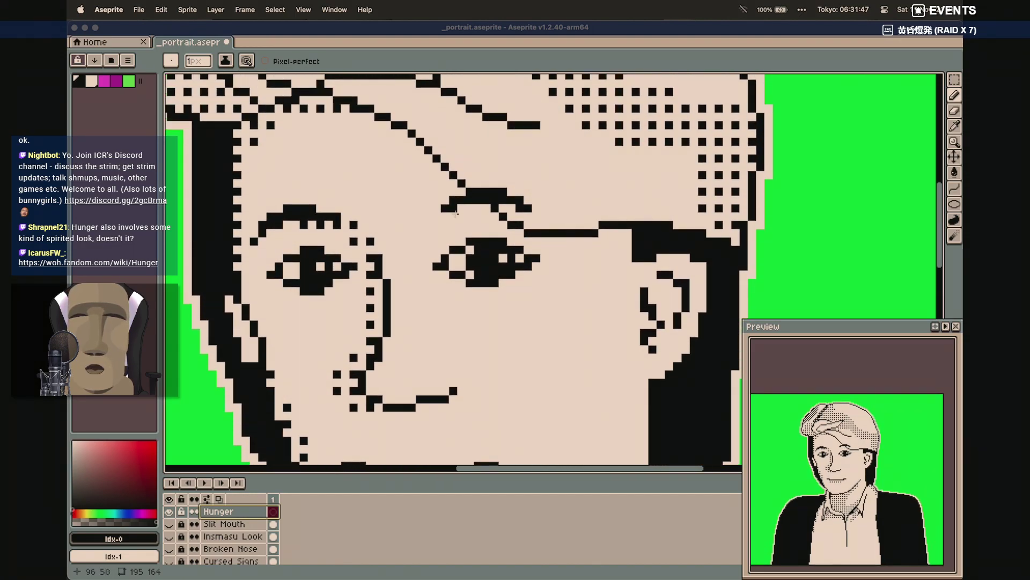
pyautogui.scroll(-4, 476, 264)
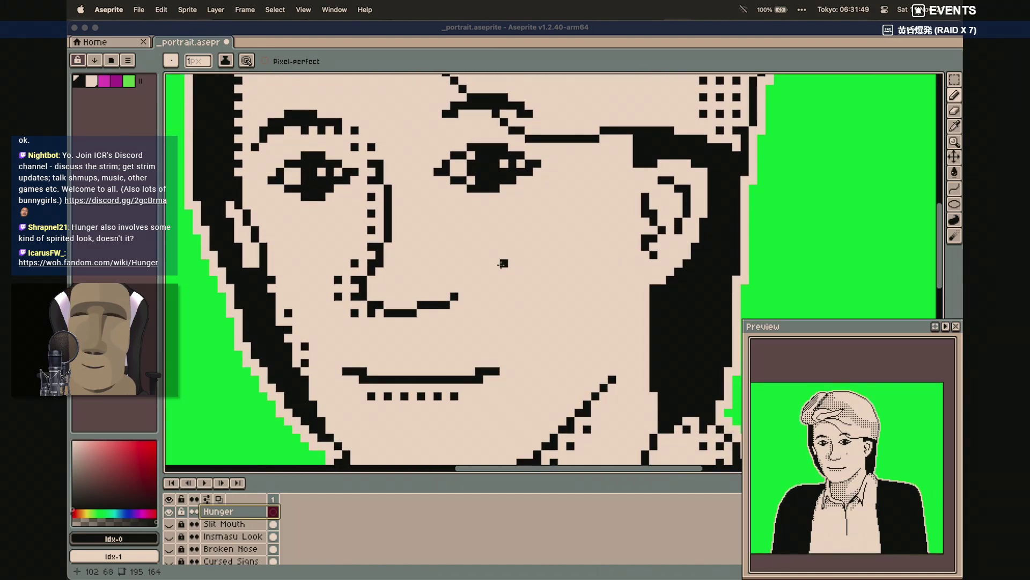
pyautogui.moveTo(474, 159)
pyautogui.mouseDown()
pyautogui.moveTo(451, 169)
pyautogui.moveTo(473, 179)
pyautogui.moveTo(524, 163)
pyautogui.mouseUp()
pyautogui.moveTo(330, 175); pyautogui.dragTo(290, 182)
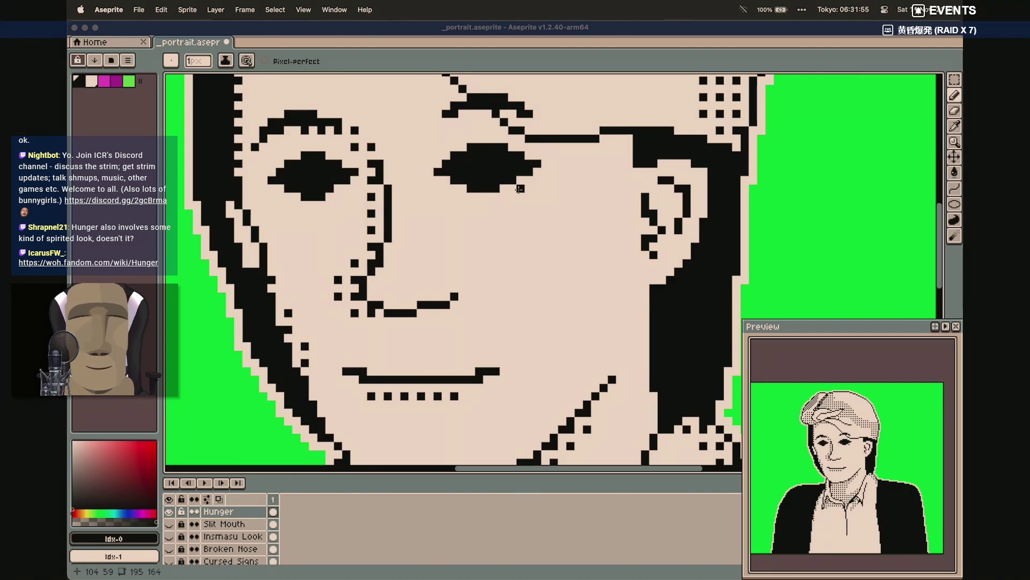
pyautogui.click(436, 162)
pyautogui.moveTo(437, 161)
pyautogui.mouseDown()
pyautogui.moveTo(476, 140)
pyautogui.moveTo(510, 137)
pyautogui.moveTo(528, 156)
pyautogui.mouseUp()
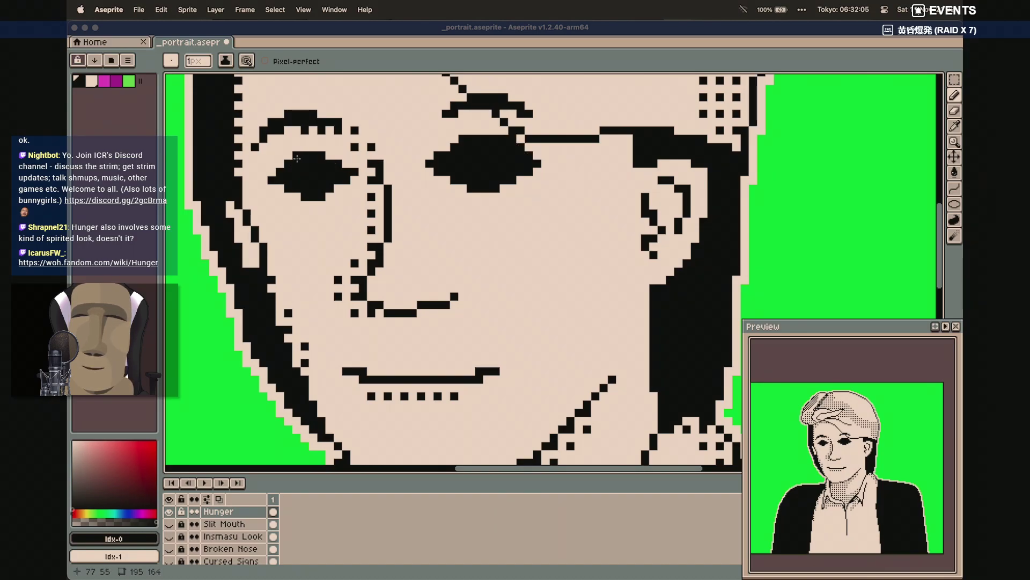
# Try enlarging the portrait's left-hand eye with extra black pixels along its upper and lower edges
pyautogui.moveTo(331, 158)
pyautogui.mouseDown()
pyautogui.moveTo(294, 161)
pyautogui.moveTo(324, 146)
pyautogui.mouseUp()
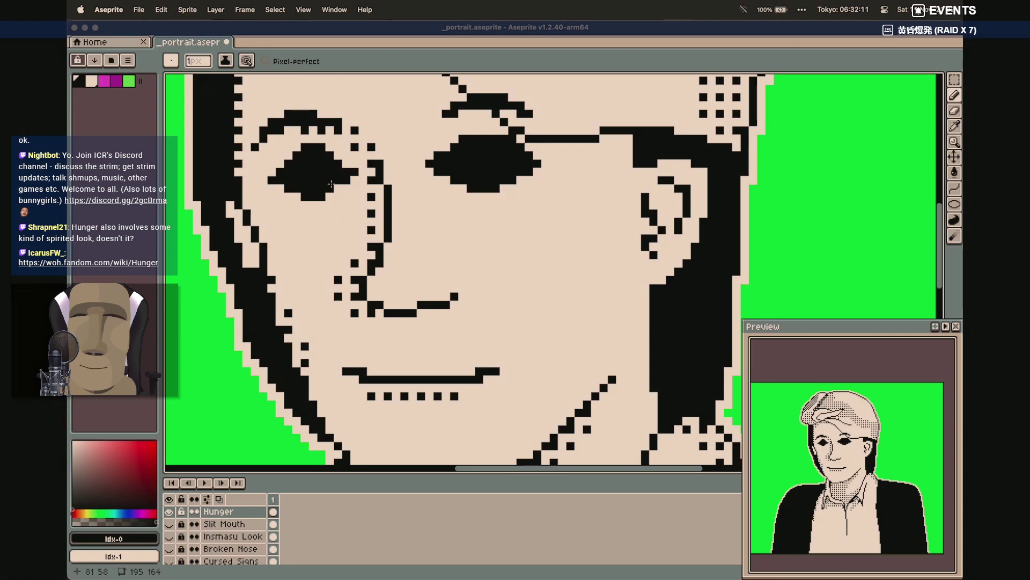
pyautogui.press('super+z')
pyautogui.click(312, 148)
pyautogui.click(305, 148)
pyautogui.click(279, 262)
pyautogui.rightClick(277, 259)
pyautogui.press('super+z')
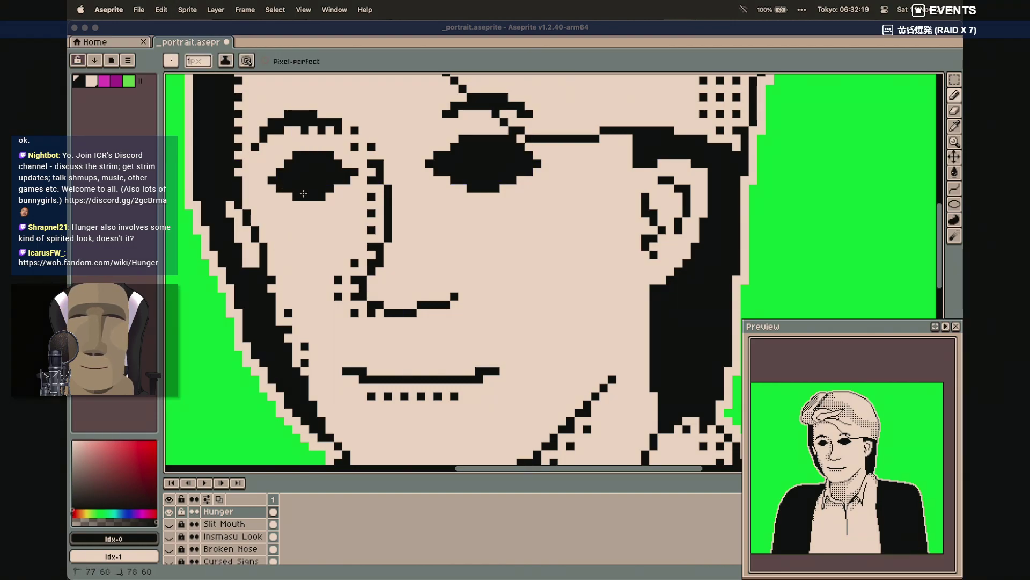
pyautogui.click(337, 188)
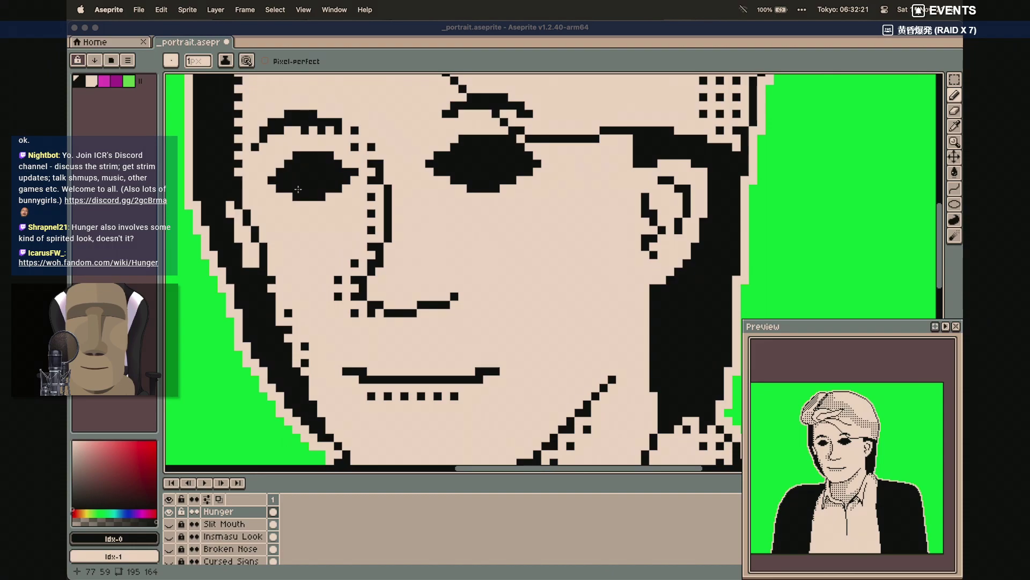
pyautogui.click(326, 194)
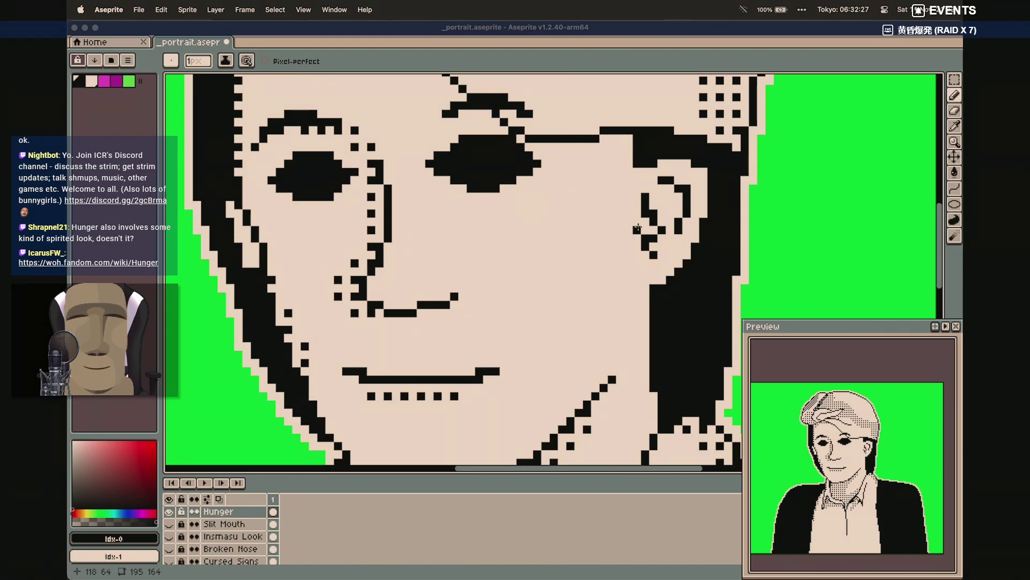
# Draw a small skin-coloured pupil in the middle of each blackened eye with the Filled Ellipse tool
pyautogui.click(98, 83)
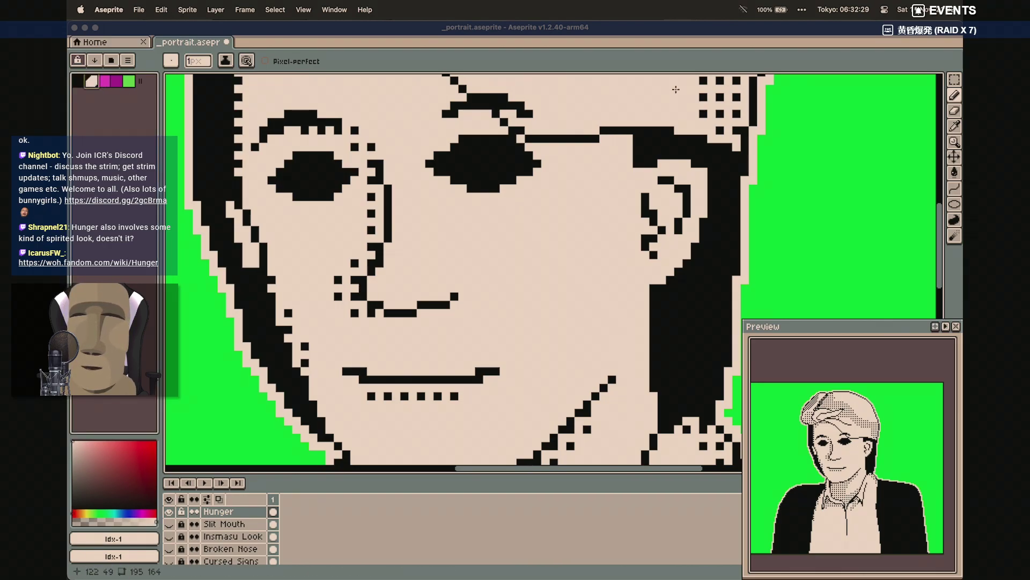
pyautogui.click(958, 208)
pyautogui.click(939, 204)
pyautogui.moveTo(304, 164); pyautogui.dragTo(329, 189)
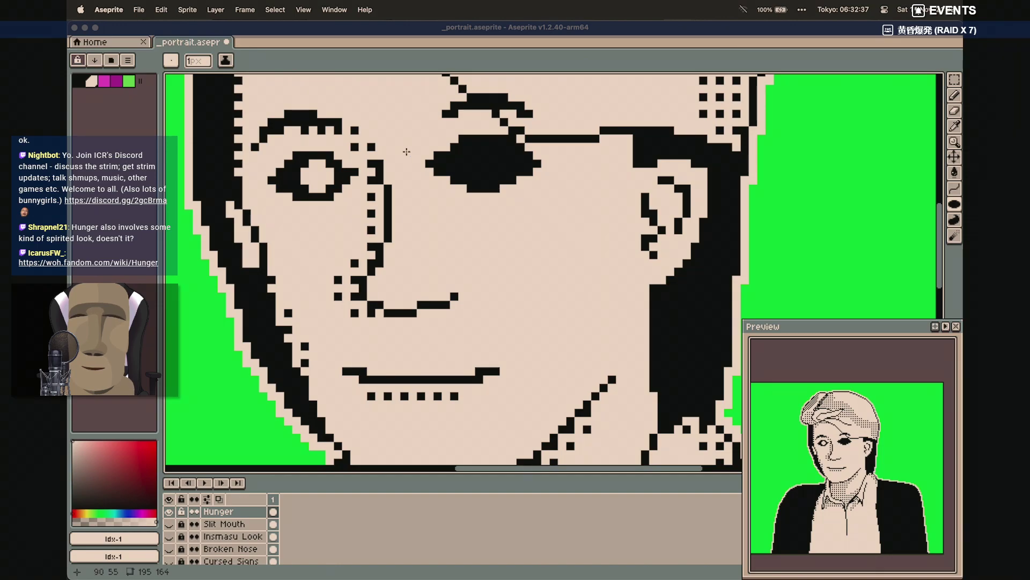
pyautogui.press('super+z')
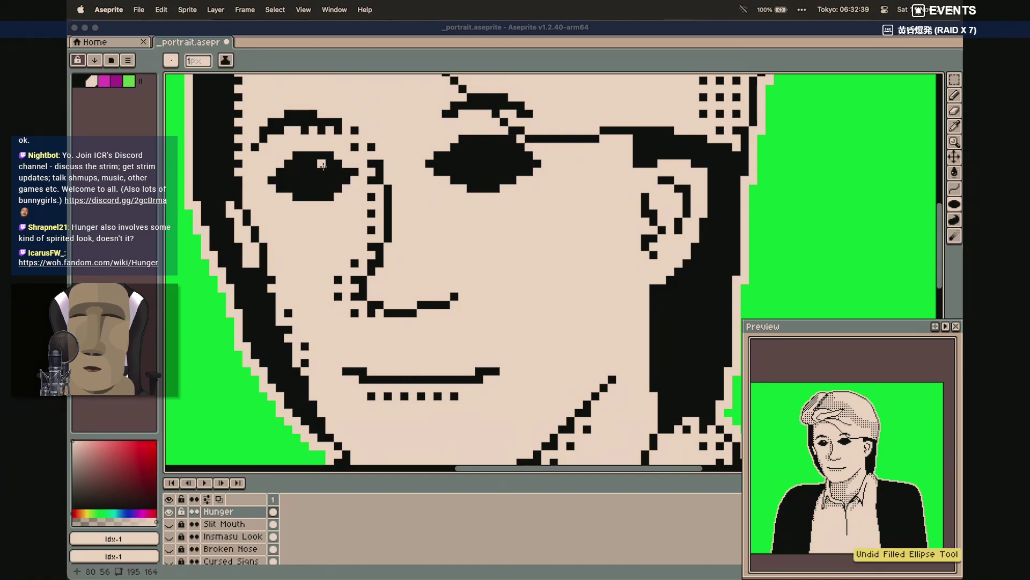
pyautogui.moveTo(321, 164); pyautogui.dragTo(304, 180)
pyautogui.moveTo(506, 144); pyautogui.dragTo(475, 172)
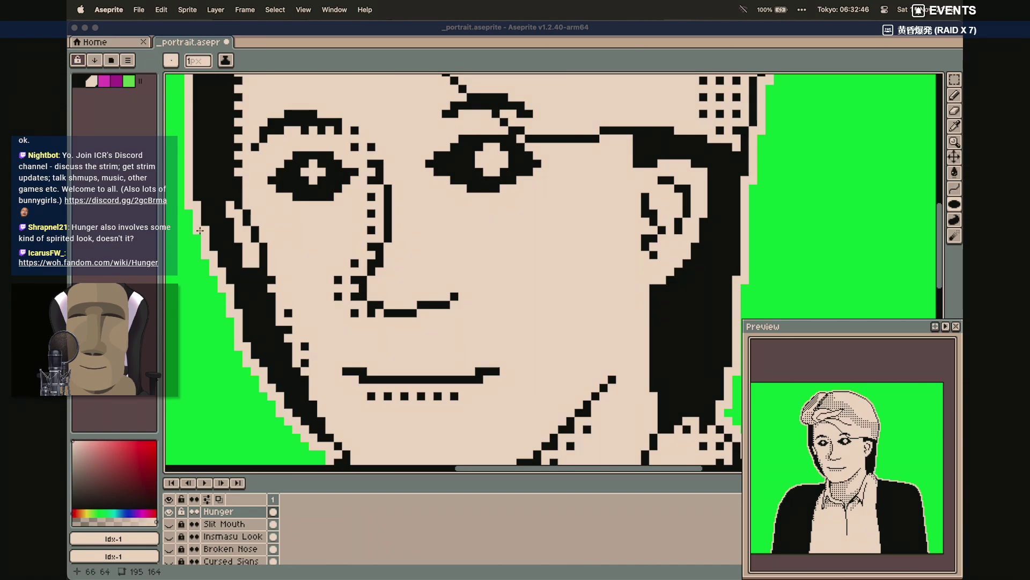
# Place a single black pixel inside the right-hand eye's skin-coloured pupil with the Pencil tool
pyautogui.click(78, 81)
pyautogui.press('b')
pyautogui.click(495, 155)
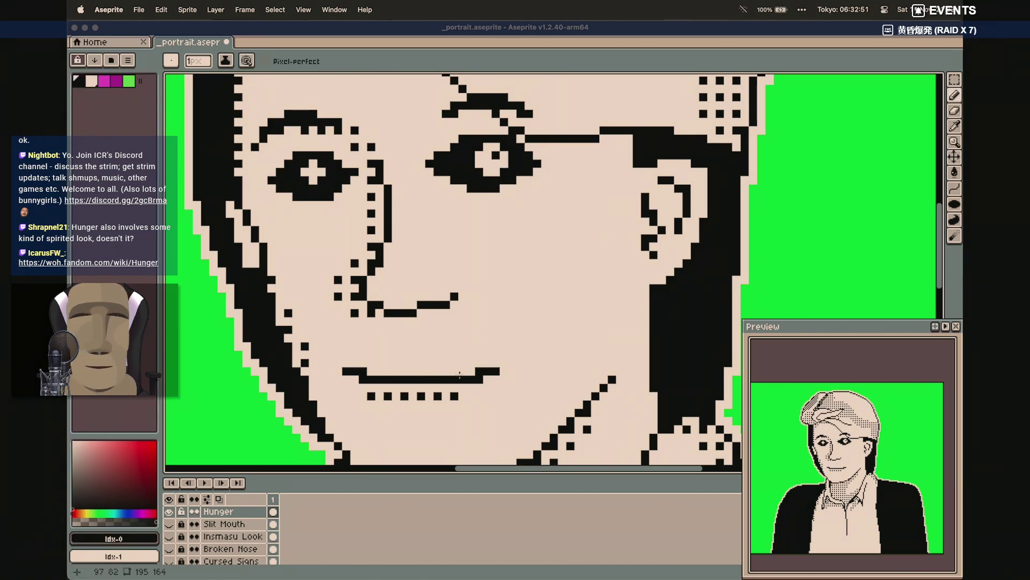
pyautogui.click(421, 179)
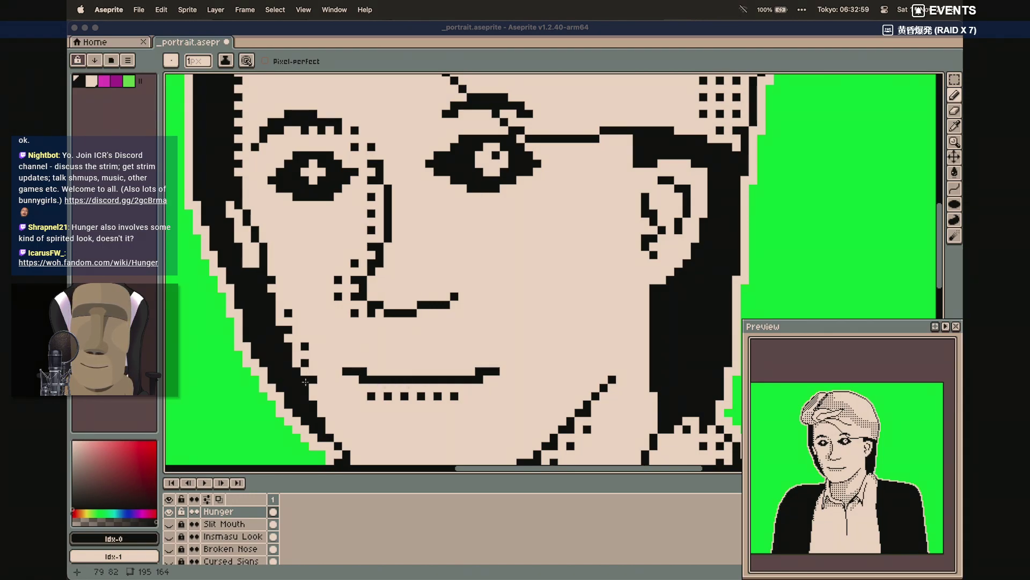
# Extend both mouth corners upward in black with the Curve tool and add an upper lip line to form a wide, open grin
pyautogui.hotkey('shift', 'l')
pyautogui.moveTo(338, 370); pyautogui.dragTo(319, 352)
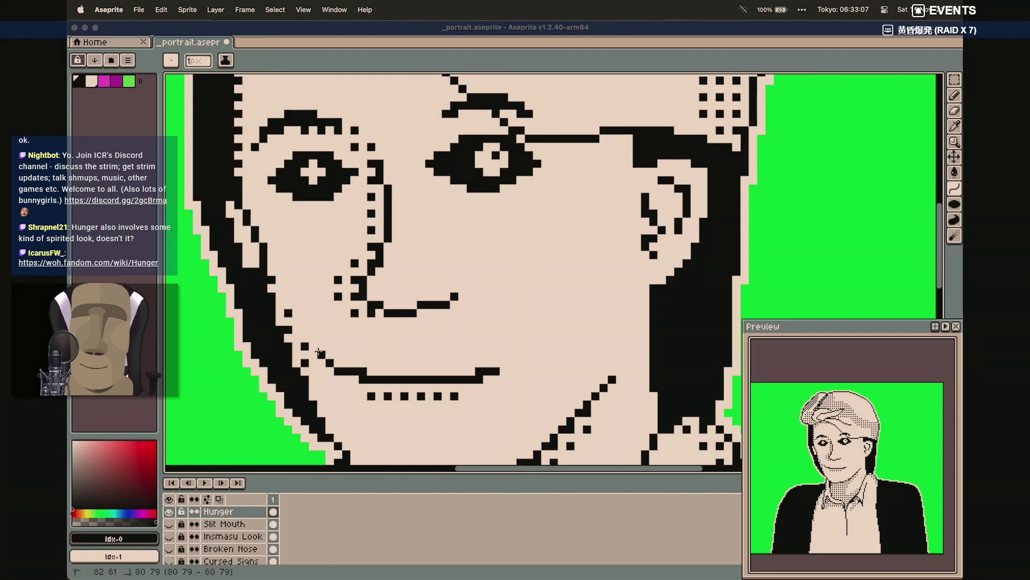
pyautogui.moveTo(495, 370); pyautogui.dragTo(532, 359)
pyautogui.click(532, 358)
pyautogui.moveTo(321, 354); pyautogui.dragTo(438, 368)
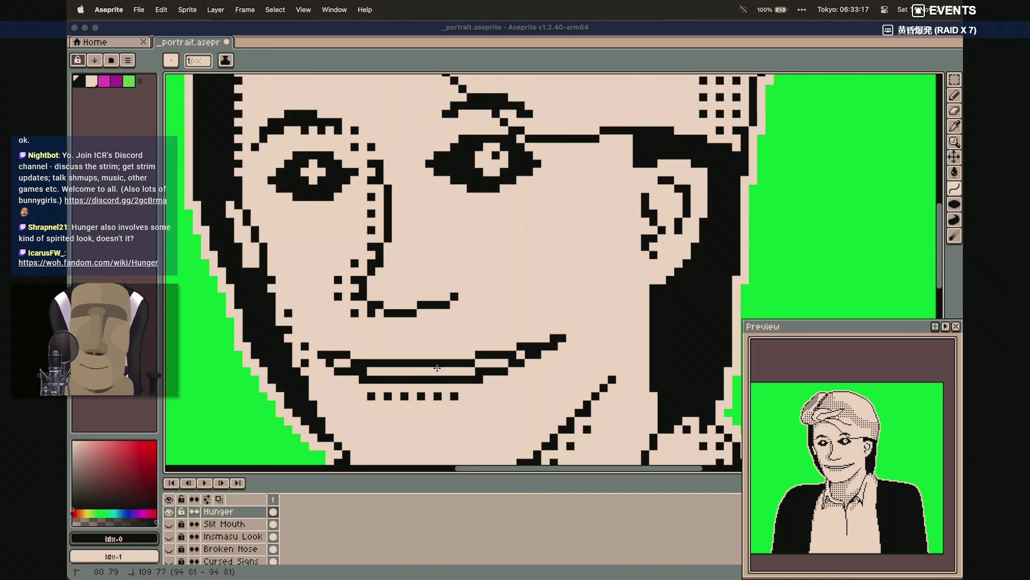
pyautogui.click(437, 368)
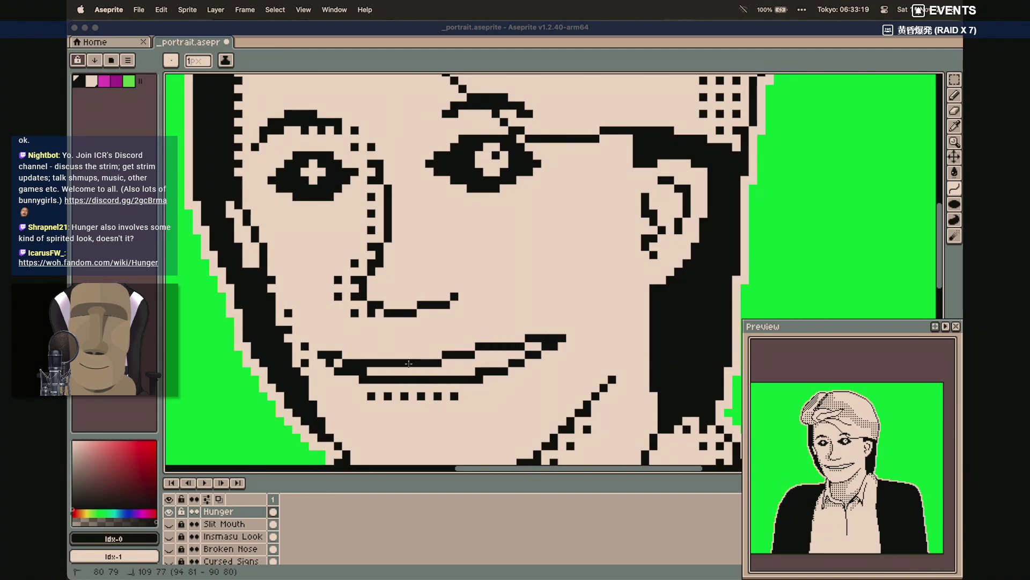
pyautogui.click(415, 369)
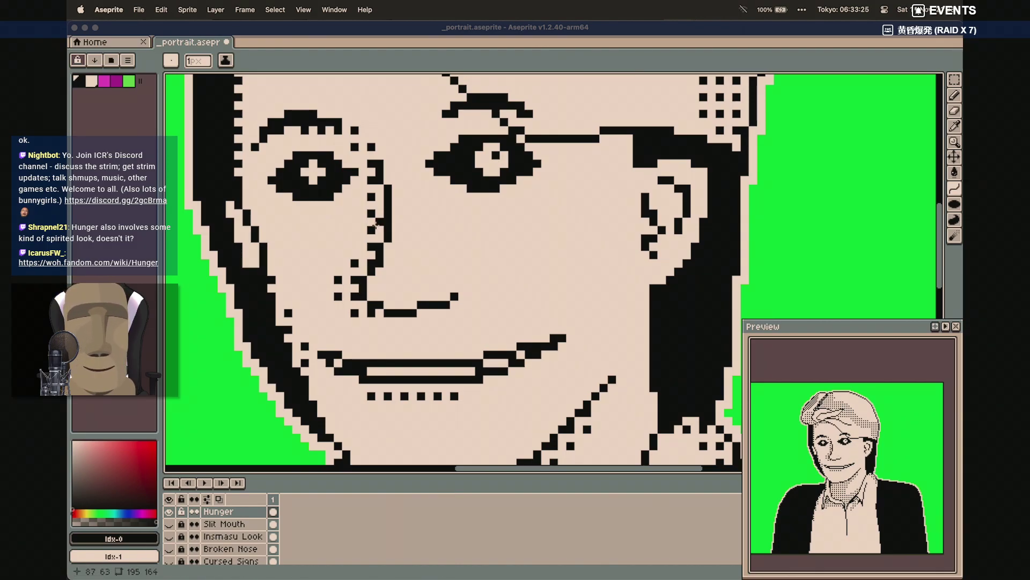
# Paint over the black pixel in the right-hand eye's pupil with the skin colour
pyautogui.press('b')
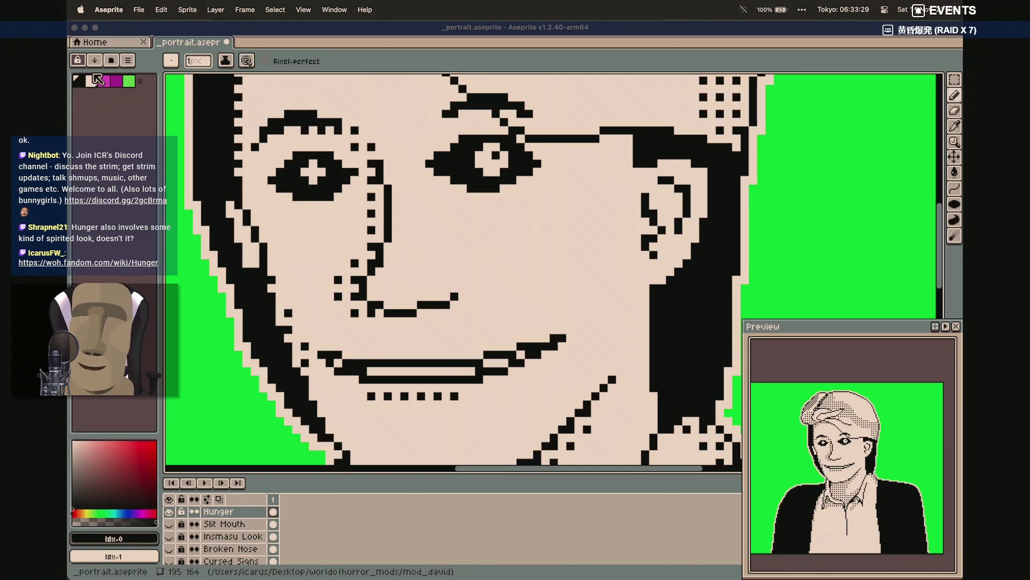
pyautogui.click(92, 80)
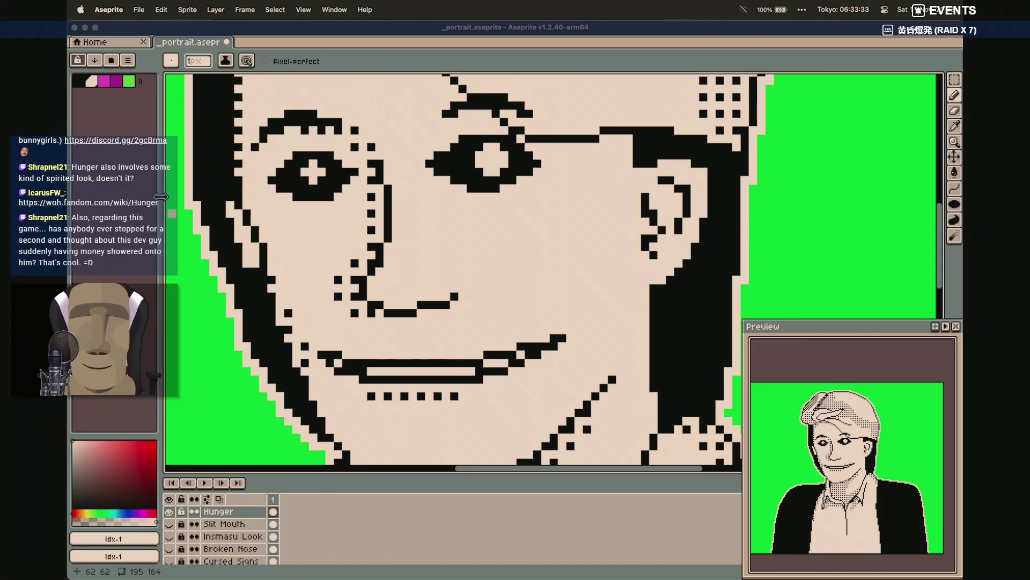
# Divide the mouth opening into individual teeth with evenly spaced black pixels
pyautogui.click(82, 84)
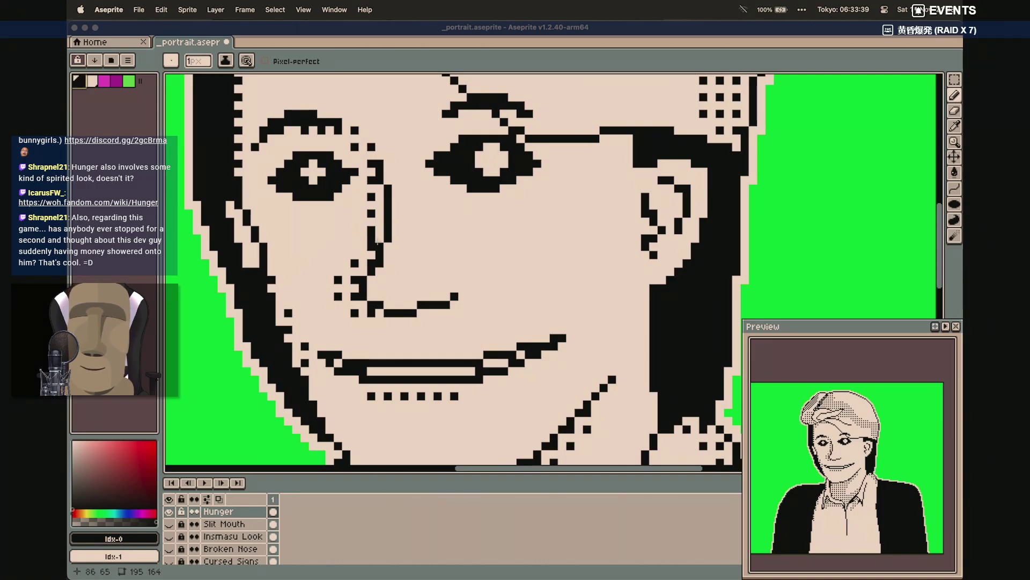
pyautogui.click(380, 371)
pyautogui.click(397, 370)
pyautogui.click(421, 371)
pyautogui.click(447, 371)
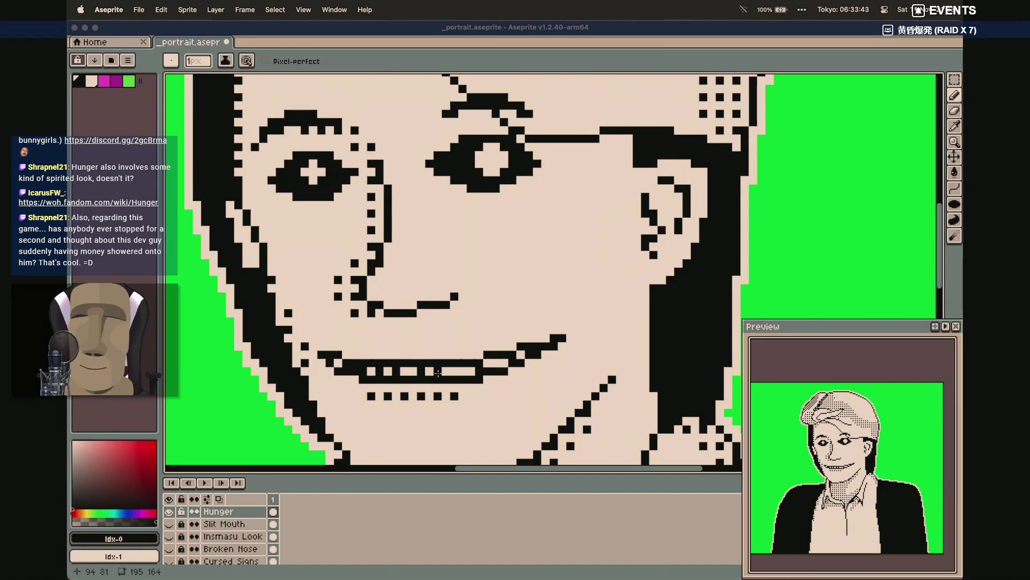
pyautogui.click(463, 371)
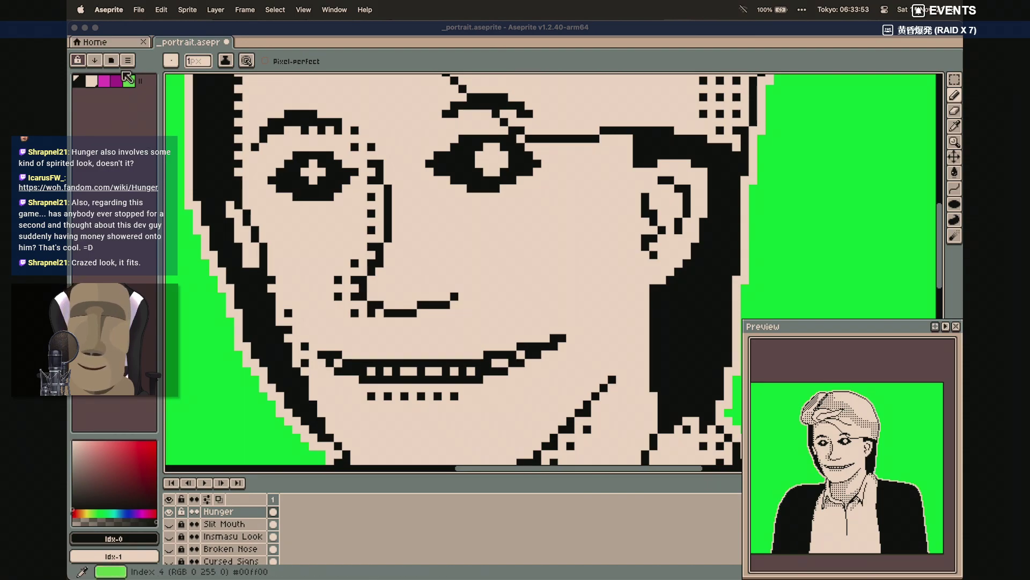
# Stipple the skin around the portrait's right-hand eye with a black dot-pattern brush set to Pattern aligned to source
pyautogui.press('i')
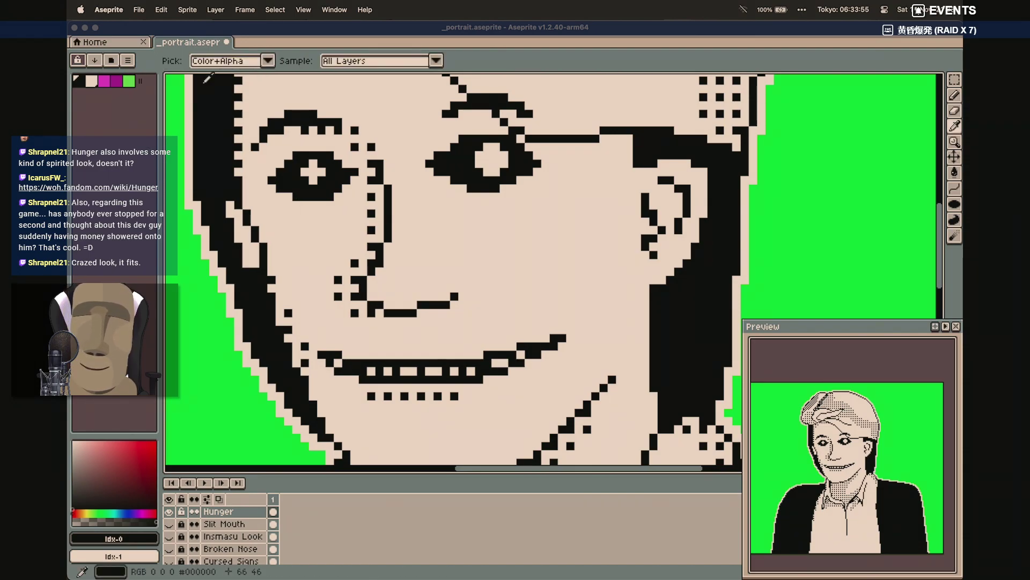
pyautogui.press('b')
pyautogui.click(422, 179)
pyautogui.click(429, 176)
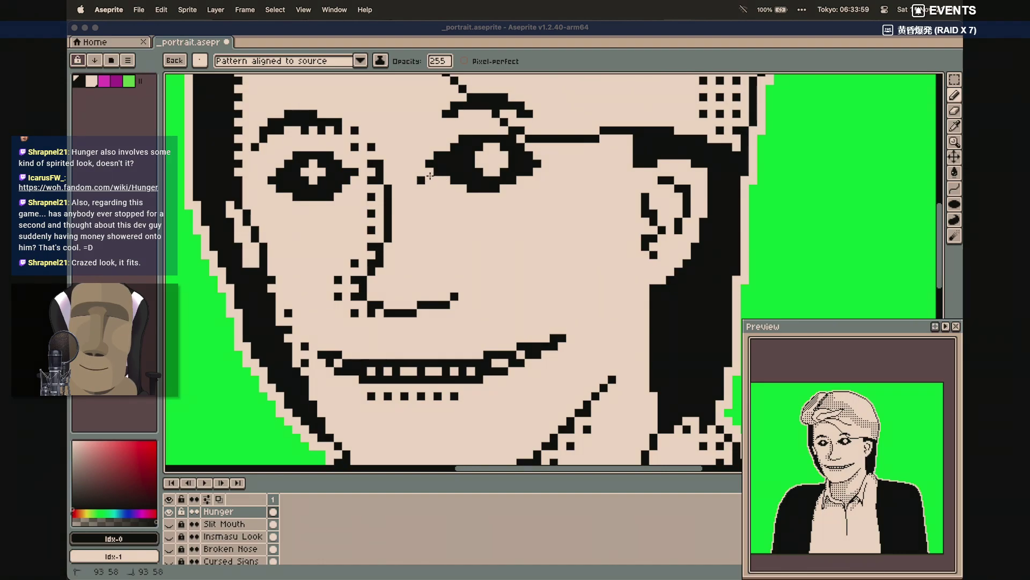
pyautogui.moveTo(444, 190)
pyautogui.mouseDown()
pyautogui.moveTo(514, 196)
pyautogui.moveTo(539, 178)
pyautogui.moveTo(515, 199)
pyautogui.moveTo(461, 209)
pyautogui.moveTo(500, 209)
pyautogui.moveTo(553, 164)
pyautogui.mouseUp()
pyautogui.moveTo(430, 142)
pyautogui.mouseDown()
pyautogui.moveTo(465, 122)
pyautogui.moveTo(497, 118)
pyautogui.moveTo(462, 127)
pyautogui.mouseUp()
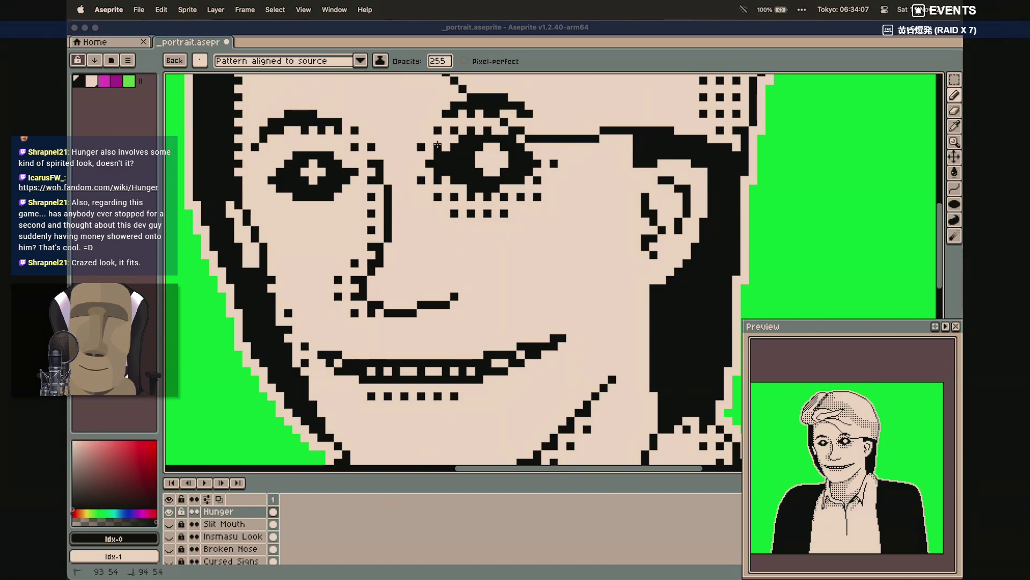
# Stipple around the portrait's left-hand eye with the same dot pattern, adding a short extra row beneath it as a dark circle
pyautogui.moveTo(289, 154)
pyautogui.mouseDown()
pyautogui.moveTo(304, 139)
pyautogui.moveTo(334, 144)
pyautogui.mouseUp()
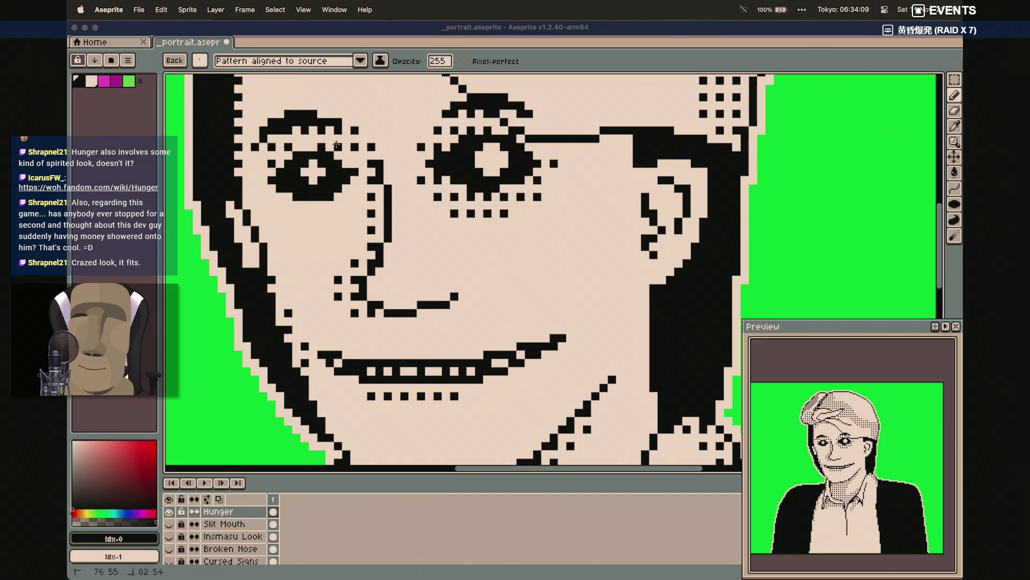
pyautogui.click(261, 181)
pyautogui.click(261, 164)
pyautogui.moveTo(263, 210)
pyautogui.mouseDown()
pyautogui.moveTo(329, 220)
pyautogui.moveTo(361, 200)
pyautogui.mouseUp()
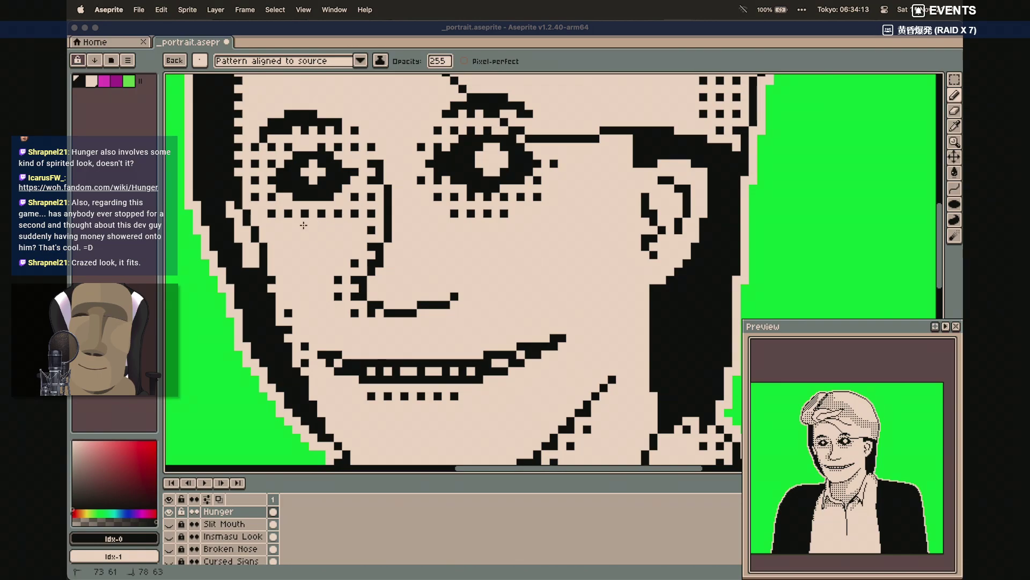
pyautogui.click(307, 229)
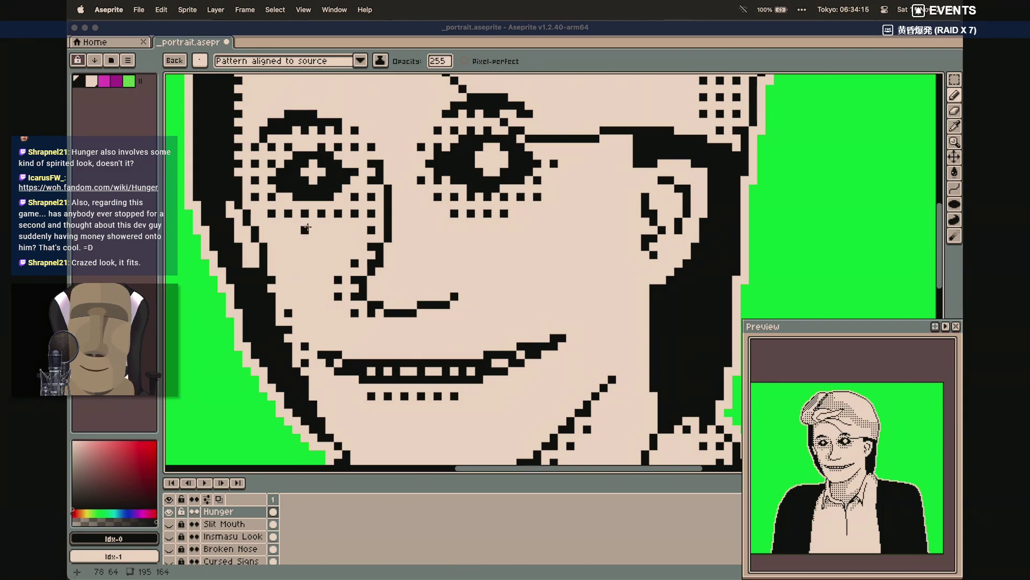
pyautogui.click(291, 227)
pyautogui.moveTo(291, 227); pyautogui.dragTo(324, 231)
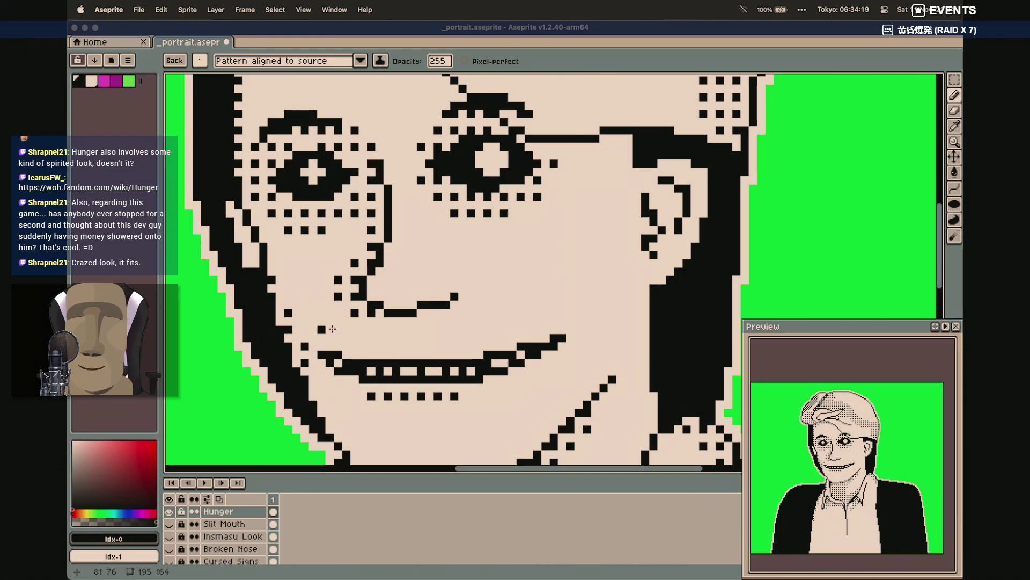
pyautogui.click(521, 380)
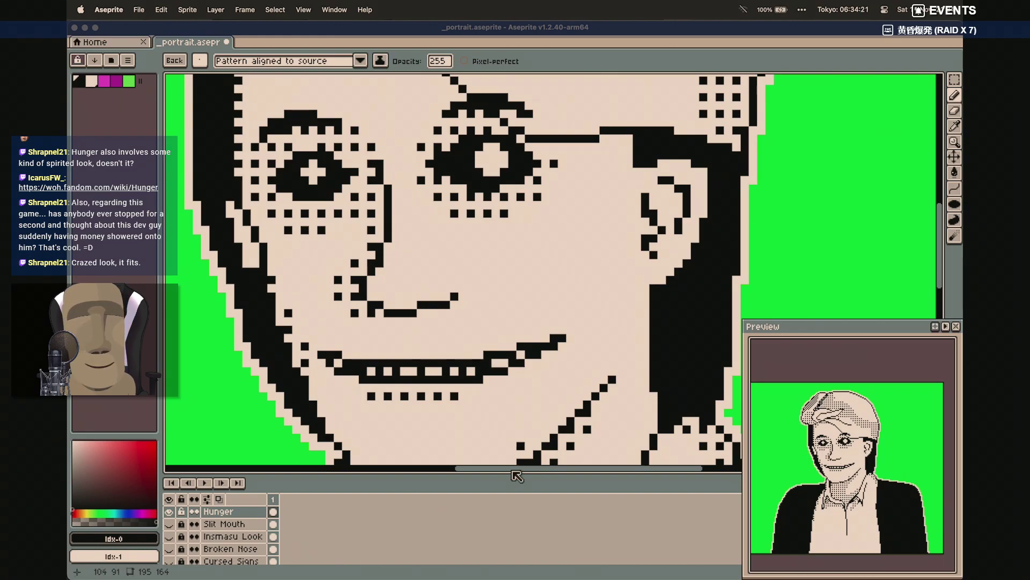
# Toggle the Hunger layer's visibility repeatedly to compare it with the original face, leaving it visible
pyautogui.click(170, 512)
pyautogui.click(169, 512)
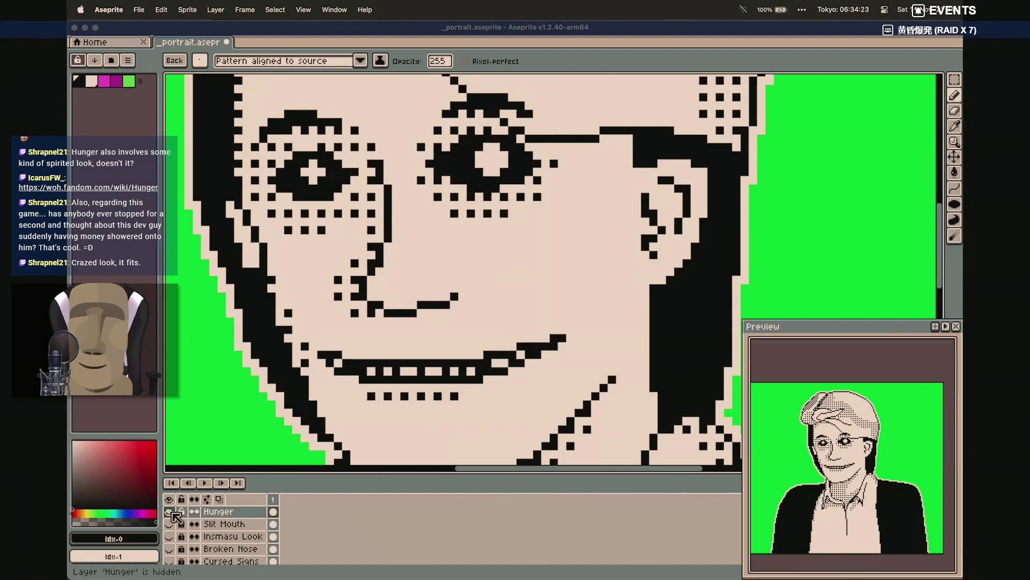
pyautogui.click(172, 513)
pyautogui.click(172, 513)
pyautogui.click(171, 513)
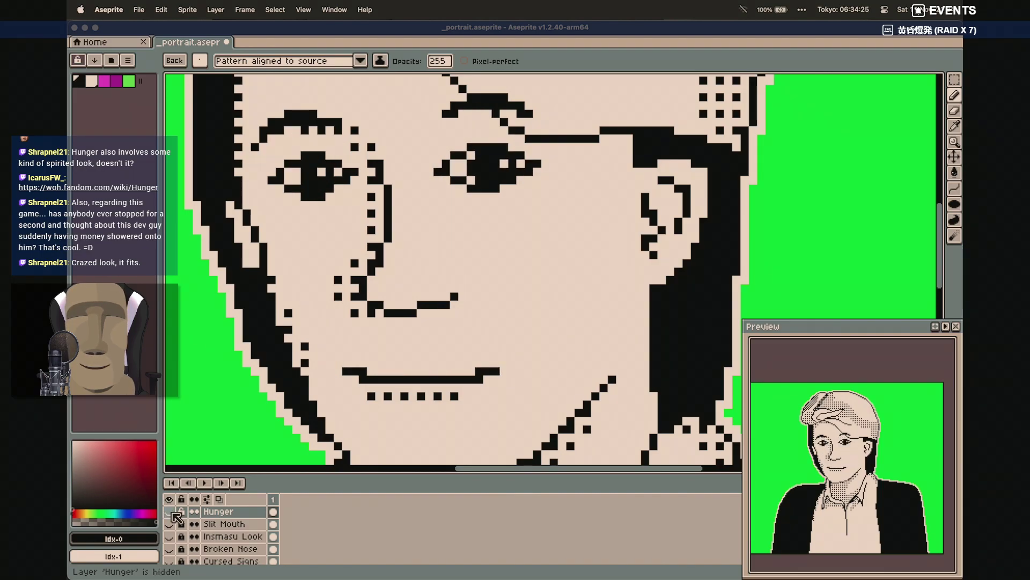
pyautogui.click(172, 513)
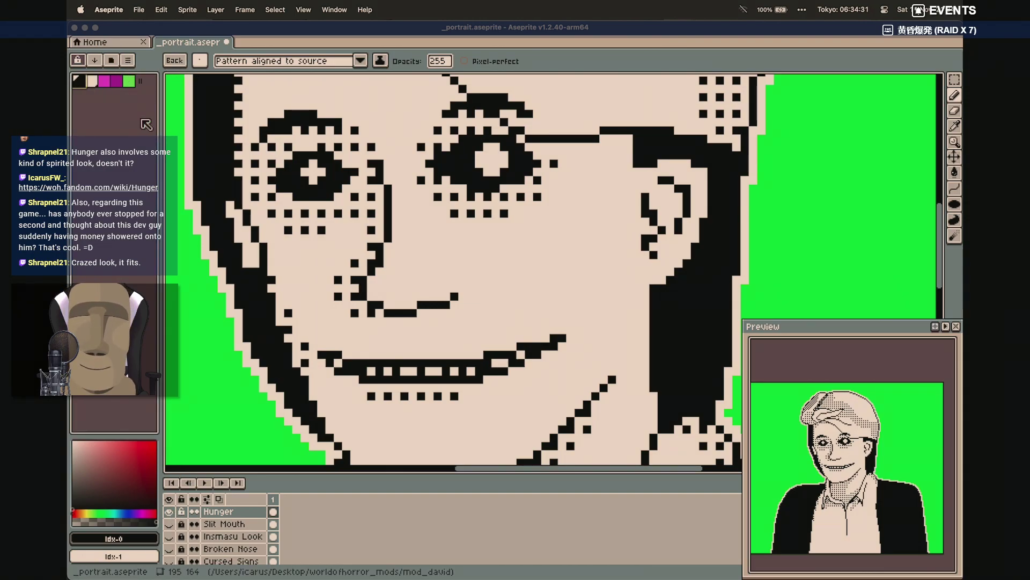
# Paint black blood drips of varying length below the teeth and the mouth's right-hand corner using a 1 px square brush
pyautogui.click(207, 61)
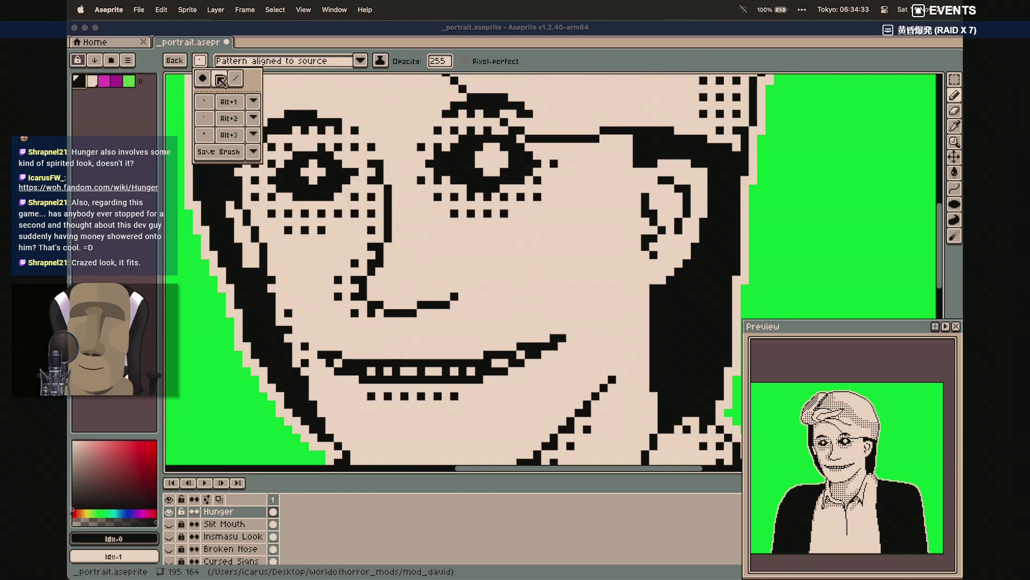
pyautogui.click(219, 78)
pyautogui.scroll(-3, 512, 289)
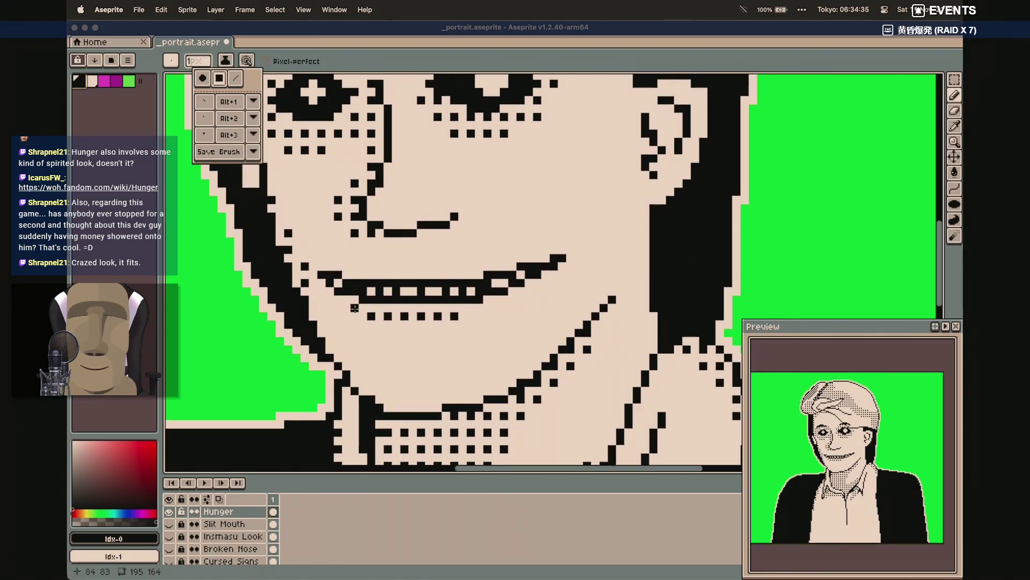
pyautogui.click(350, 68)
pyautogui.moveTo(379, 309)
pyautogui.mouseDown()
pyautogui.moveTo(467, 312)
pyautogui.moveTo(385, 325)
pyautogui.moveTo(385, 339)
pyautogui.moveTo(405, 318)
pyautogui.moveTo(404, 330)
pyautogui.moveTo(427, 319)
pyautogui.moveTo(447, 343)
pyautogui.mouseUp()
pyautogui.click(506, 299)
pyautogui.click(496, 314)
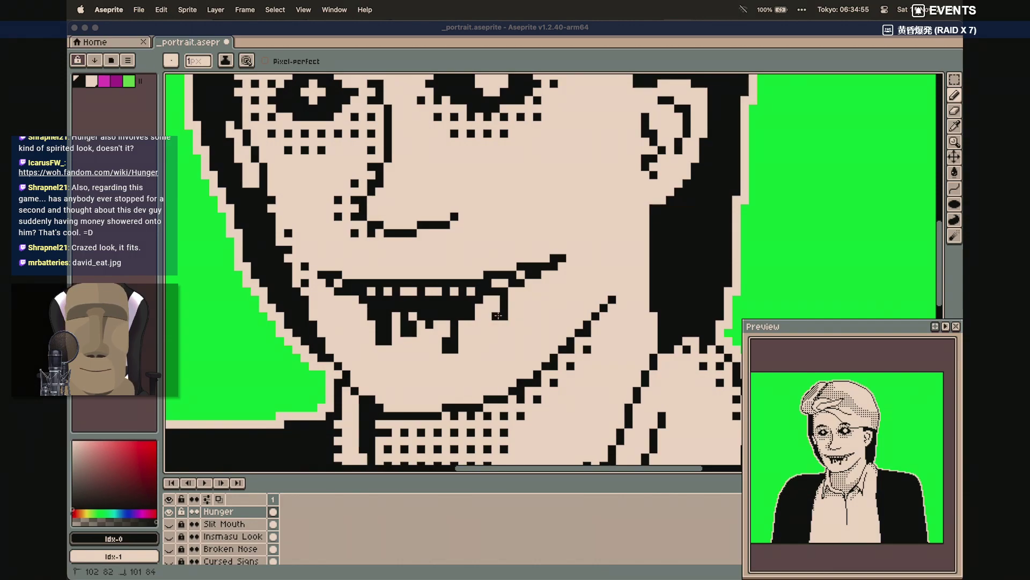
pyautogui.click(496, 332)
pyautogui.click(527, 292)
pyautogui.moveTo(528, 298)
pyautogui.mouseDown()
pyautogui.moveTo(549, 311)
pyautogui.moveTo(525, 306)
pyautogui.mouseUp()
pyautogui.hotkey('ctrl', 'z')
pyautogui.click(545, 283)
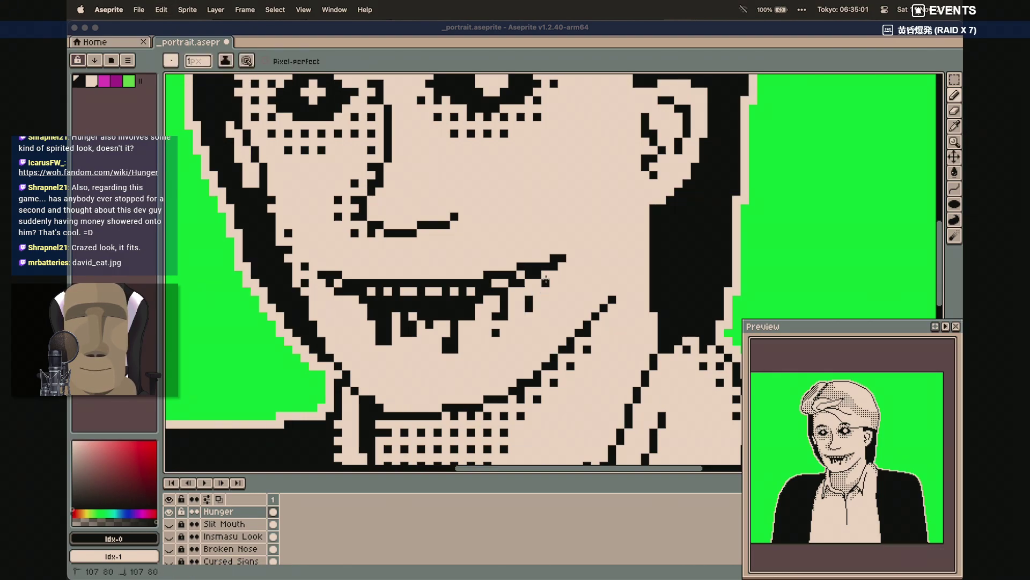
# Add black blood specks above the upper lip and a small drip below the mouth's left-hand corner
pyautogui.click(537, 249)
pyautogui.click(470, 266)
pyautogui.moveTo(404, 265); pyautogui.dragTo(354, 267)
pyautogui.click(363, 258)
pyautogui.click(346, 259)
pyautogui.click(352, 334)
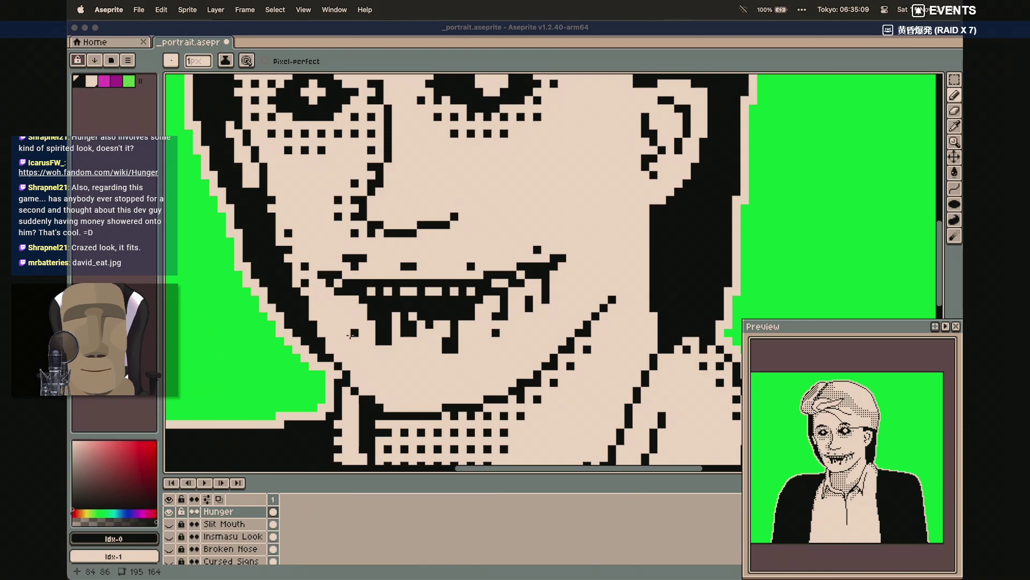
pyautogui.click(338, 307)
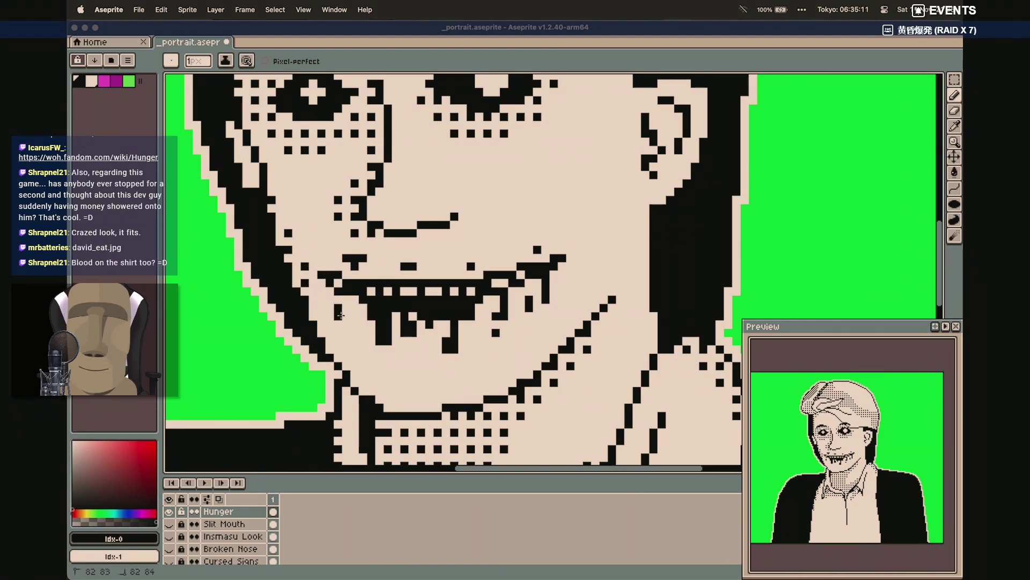
# Examine the neck and shirt together with the bloodied face at different magnifications
pyautogui.scroll(3, 357, 347)
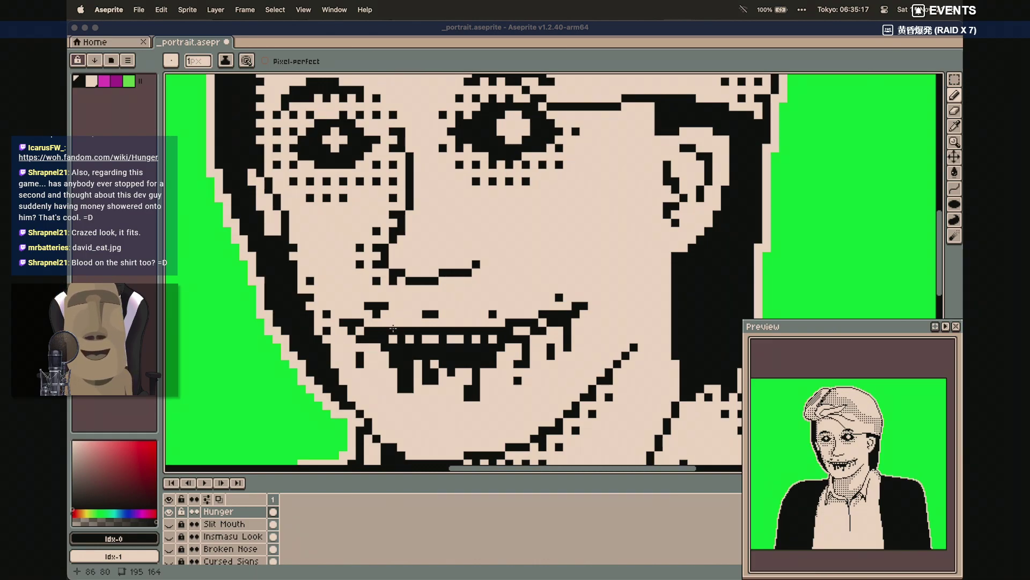
pyautogui.scroll(-10, 469, 309)
pyautogui.scroll(-3, 468, 308)
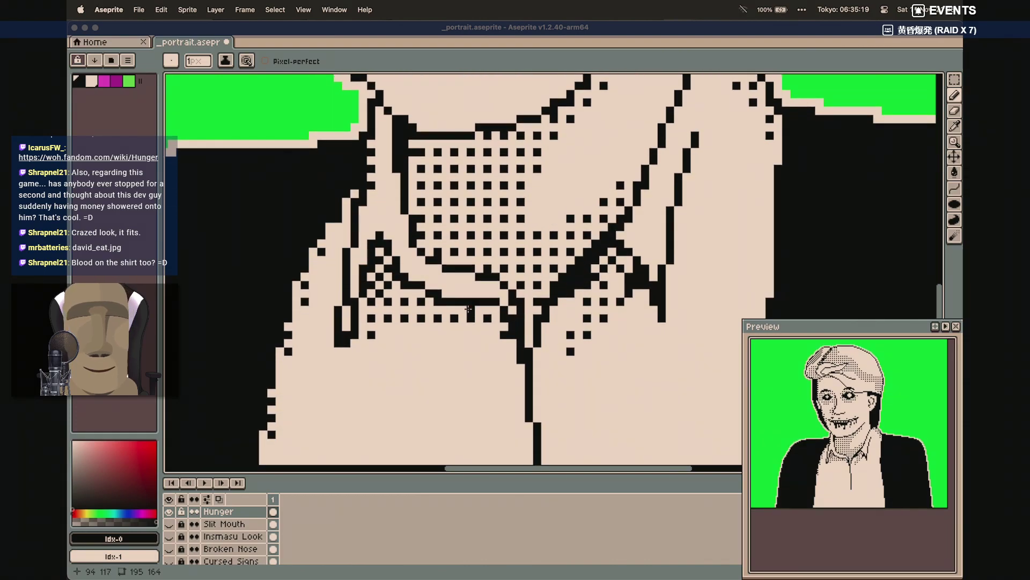
pyautogui.scroll(4, 469, 309)
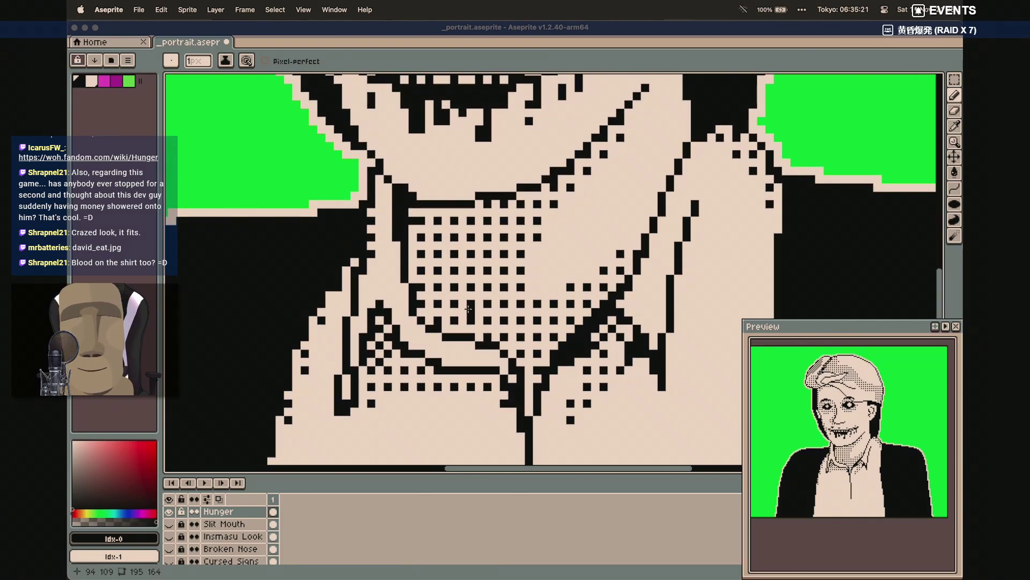
pyautogui.press('2')
pyautogui.press('3')
pyautogui.scroll(-1, 500, 398)
pyautogui.click(442, 432)
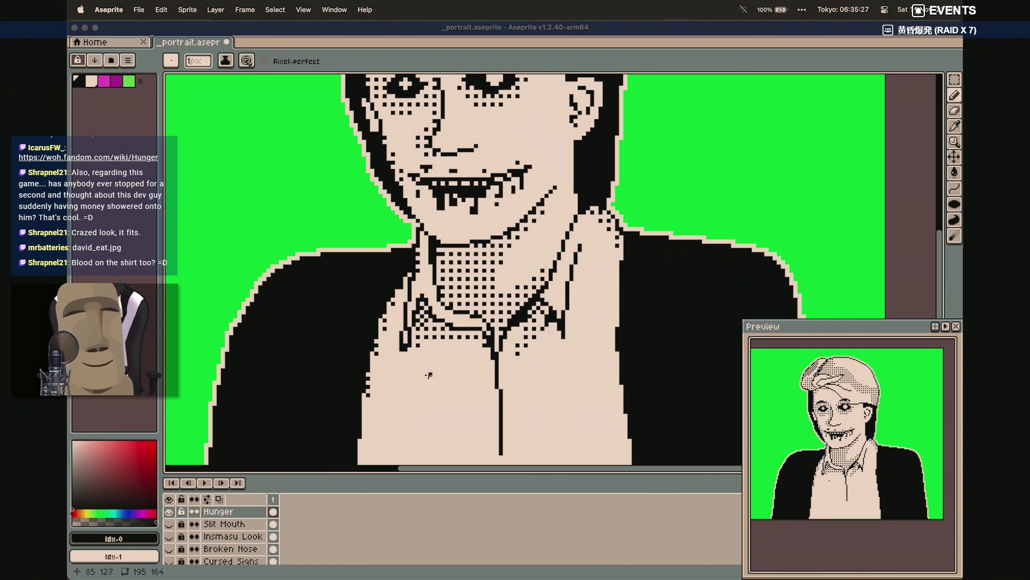
pyautogui.scroll(-1, 429, 375)
pyautogui.scroll(5, 429, 333)
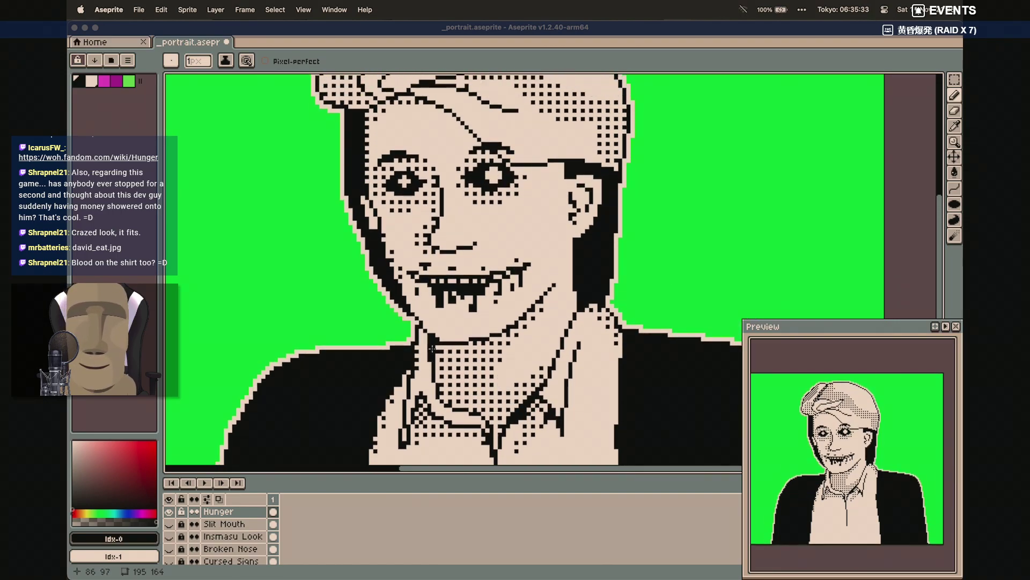
# Toggle the Hunger layer on and off to compare the blood-dripping mouth with the original portrait
pyautogui.click(170, 513)
pyautogui.click(170, 512)
pyautogui.click(169, 514)
pyautogui.click(170, 514)
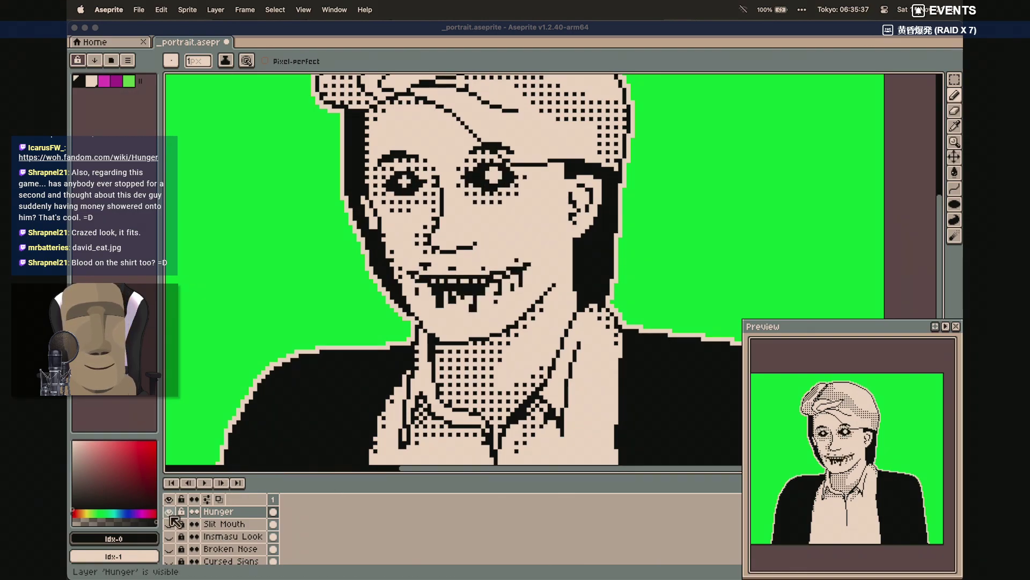
pyautogui.click(169, 515)
pyautogui.click(170, 515)
pyautogui.click(170, 514)
pyautogui.click(169, 514)
pyautogui.click(170, 515)
pyautogui.click(170, 514)
pyautogui.click(170, 515)
pyautogui.click(169, 515)
pyautogui.click(170, 514)
pyautogui.click(169, 515)
pyautogui.click(170, 515)
pyautogui.click(169, 514)
pyautogui.click(169, 514)
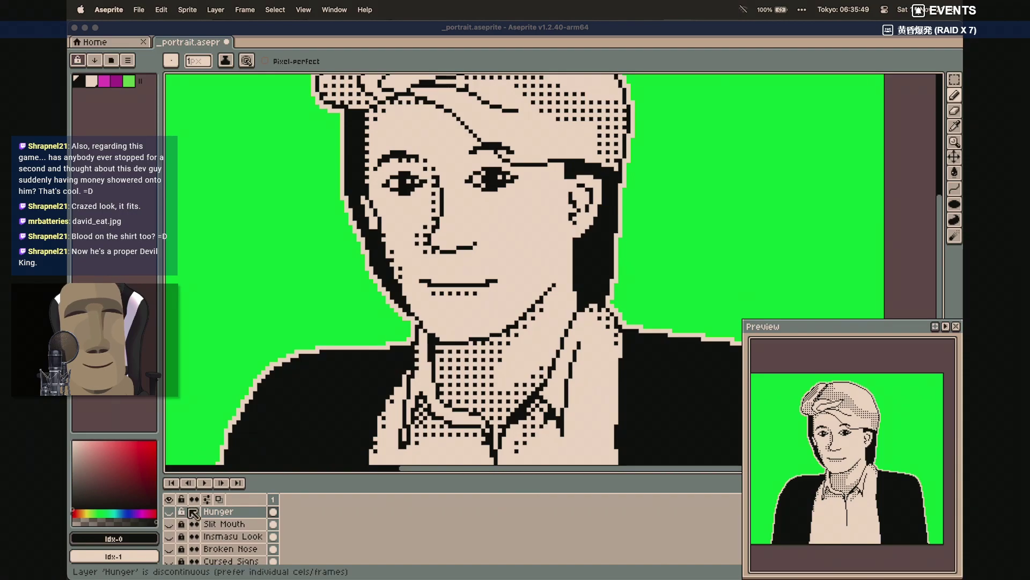
# Show the Hunger layer and paint black blood drops on the shirt on both sides of its center line
pyautogui.scroll(-5, 193, 513)
pyautogui.scroll(-5, 375, 396)
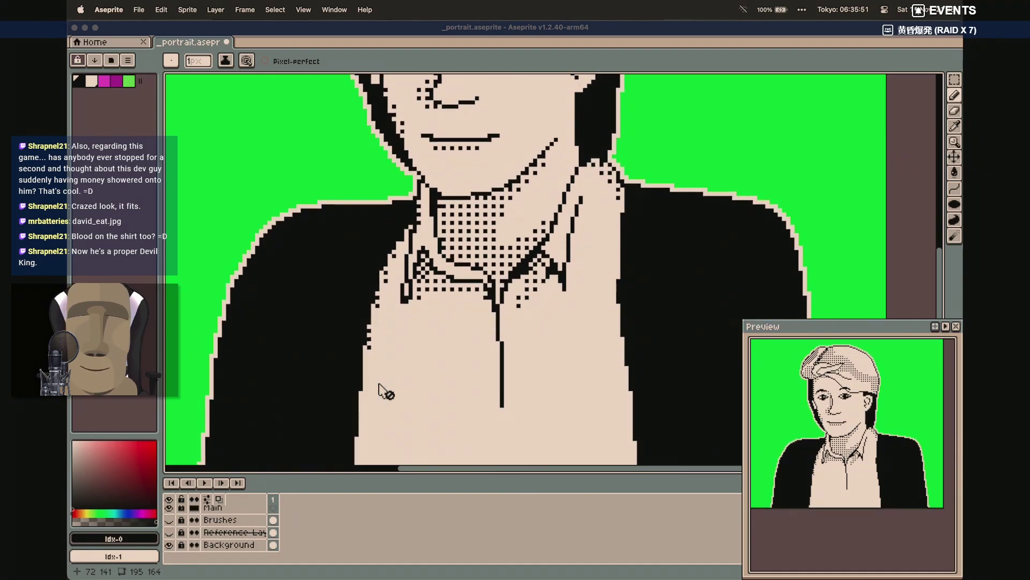
pyautogui.scroll(5, 242, 524)
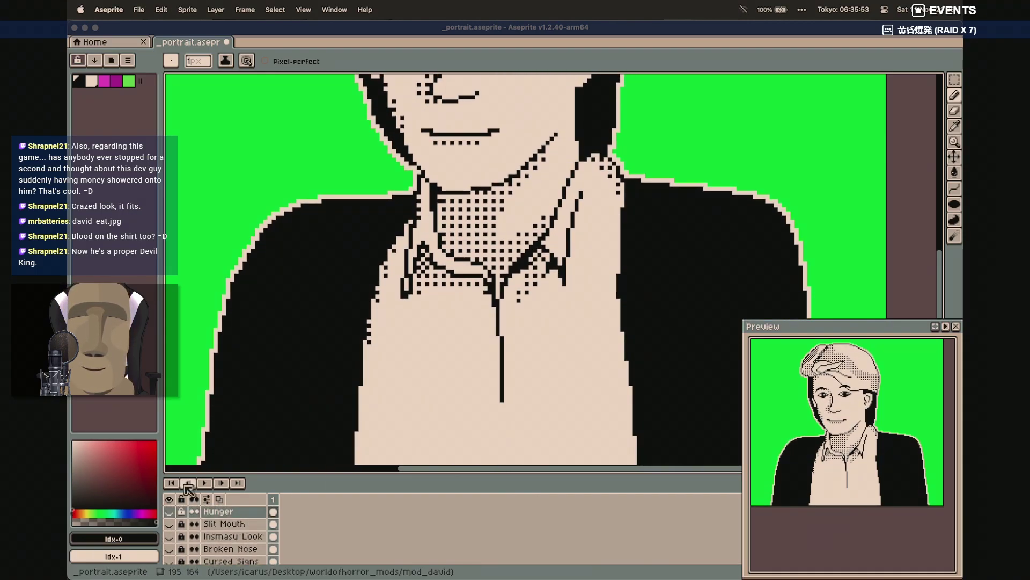
pyautogui.click(216, 516)
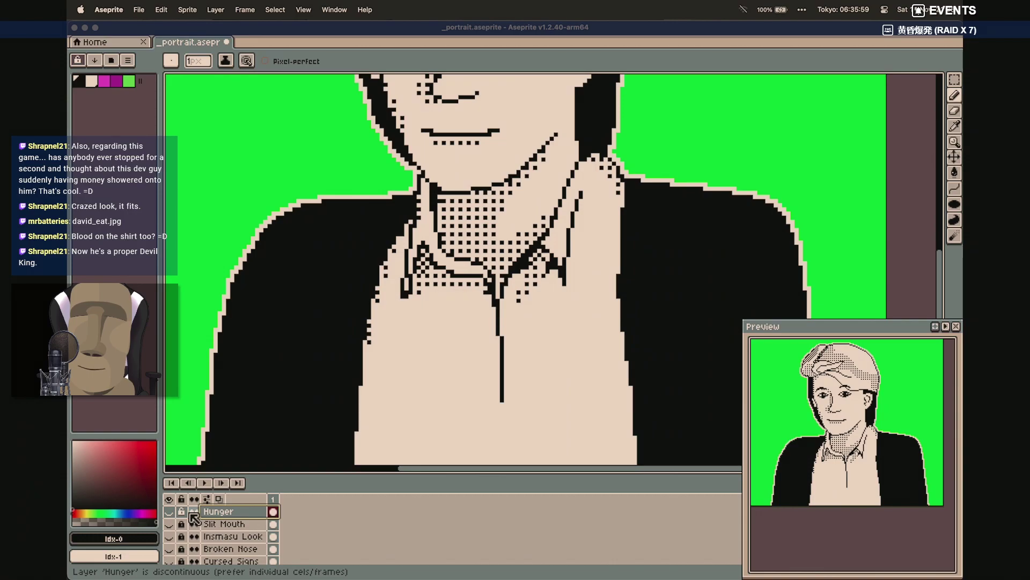
pyautogui.click(169, 512)
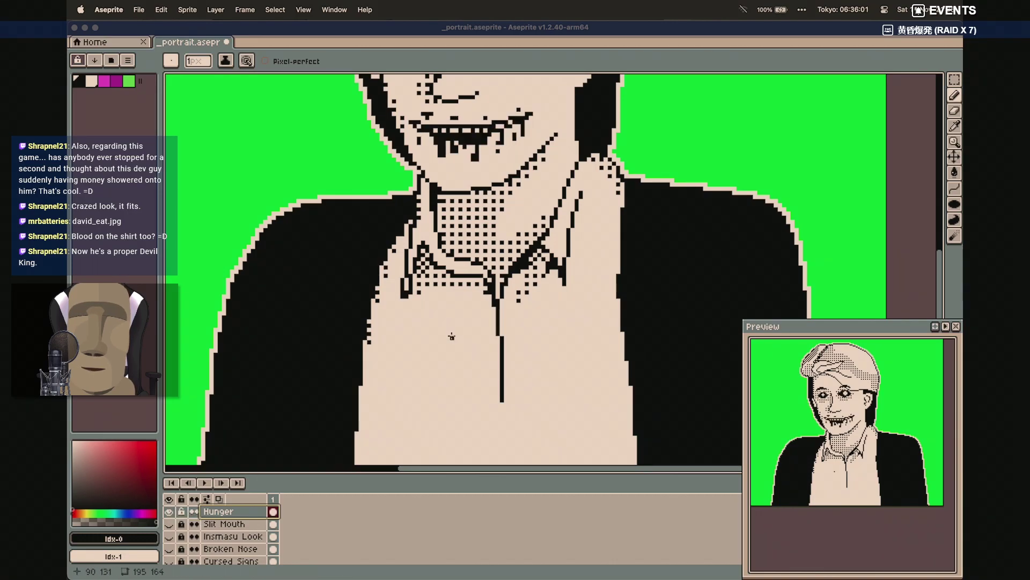
pyautogui.moveTo(455, 337)
pyautogui.mouseDown()
pyautogui.moveTo(445, 358)
pyautogui.moveTo(455, 376)
pyautogui.mouseUp()
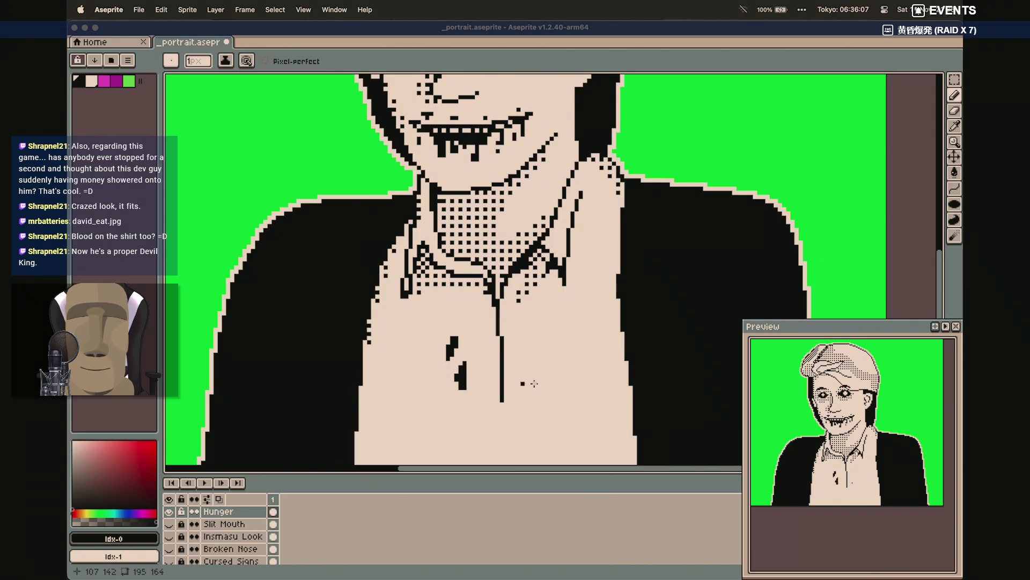
pyautogui.moveTo(540, 385); pyautogui.dragTo(538, 406)
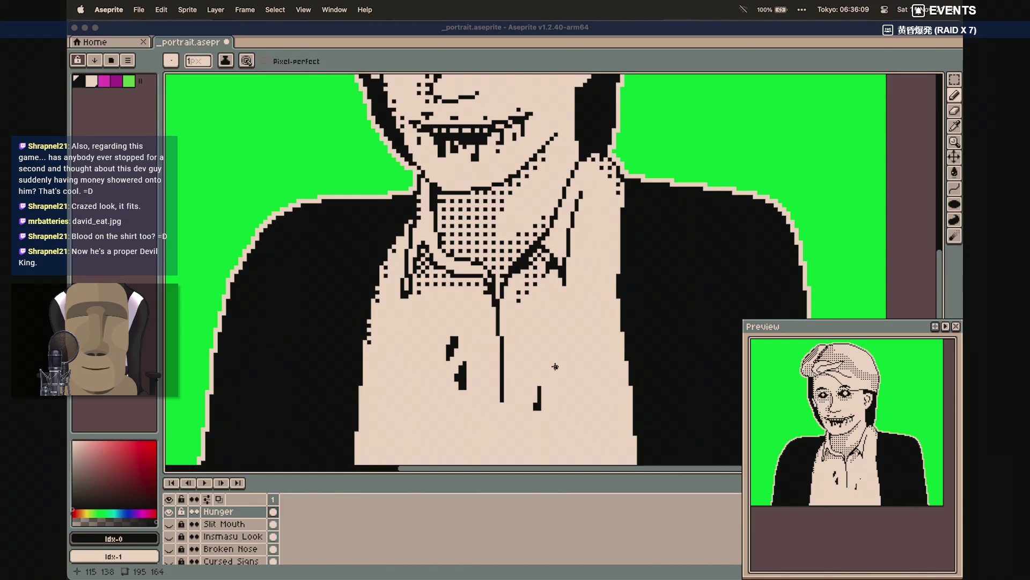
pyautogui.moveTo(535, 347); pyautogui.dragTo(538, 363)
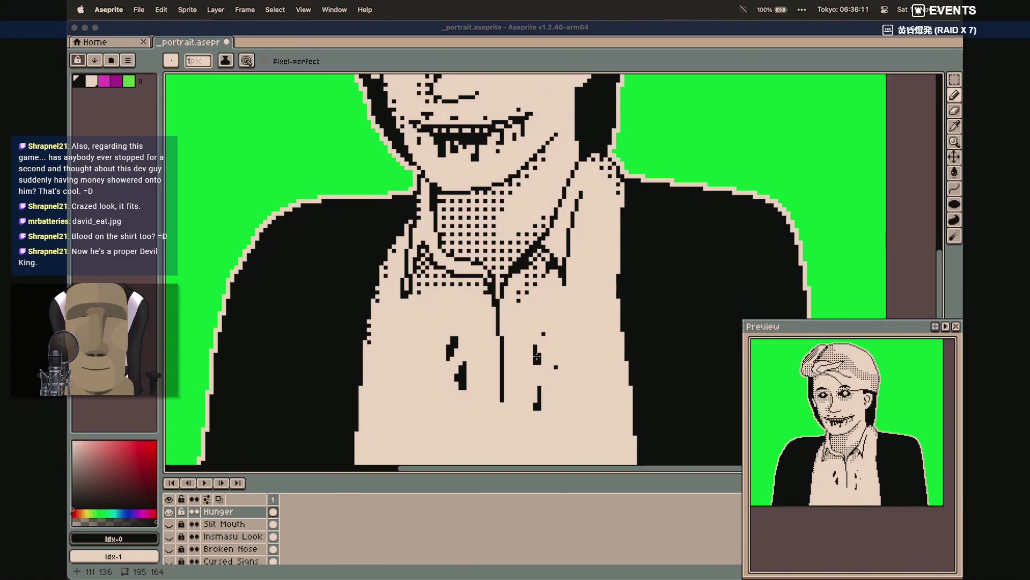
pyautogui.moveTo(486, 380); pyautogui.dragTo(475, 406)
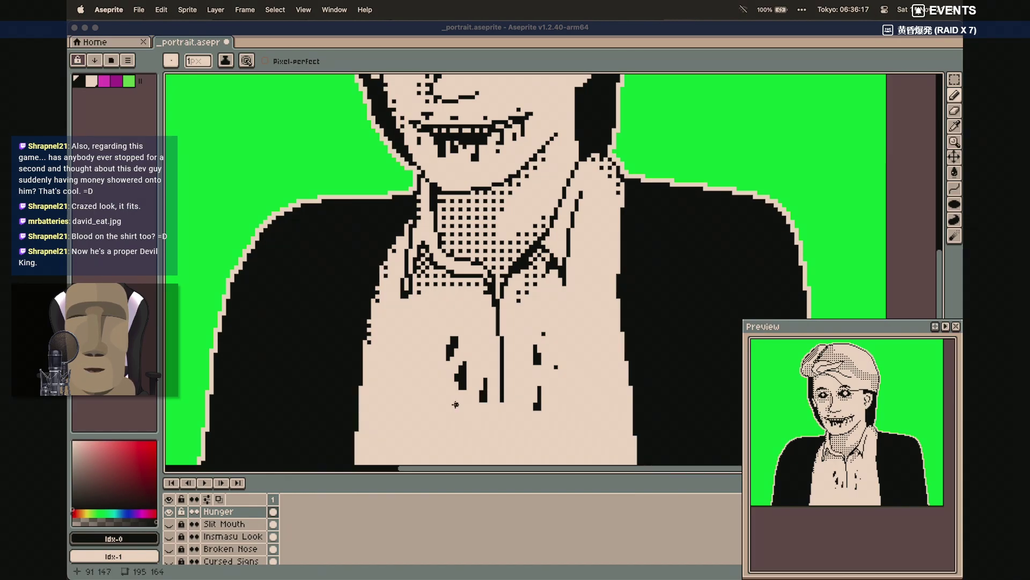
# Add small blood specks and a longer drip to the shirt's left-hand half, and save the file
pyautogui.click(465, 318)
pyautogui.click(485, 351)
pyautogui.click(423, 328)
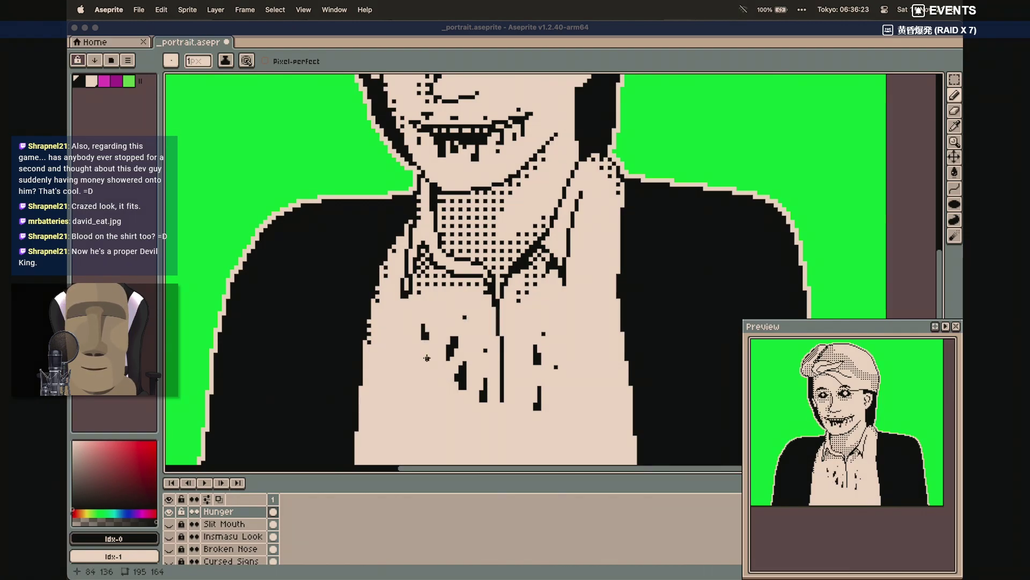
pyautogui.moveTo(436, 378); pyautogui.dragTo(430, 415)
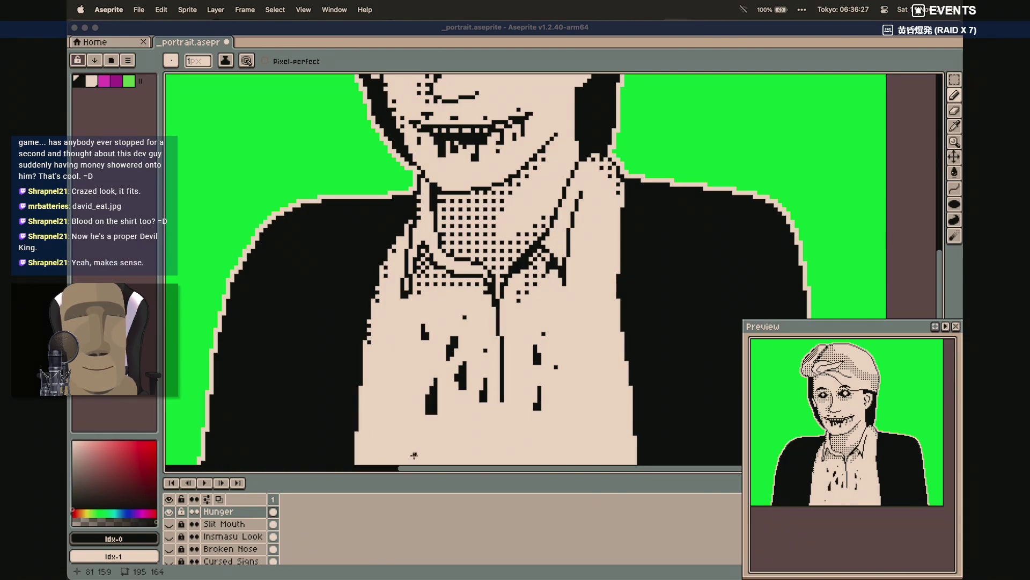
pyautogui.scroll(5, 414, 455)
pyautogui.hscroll(-1, 413, 455)
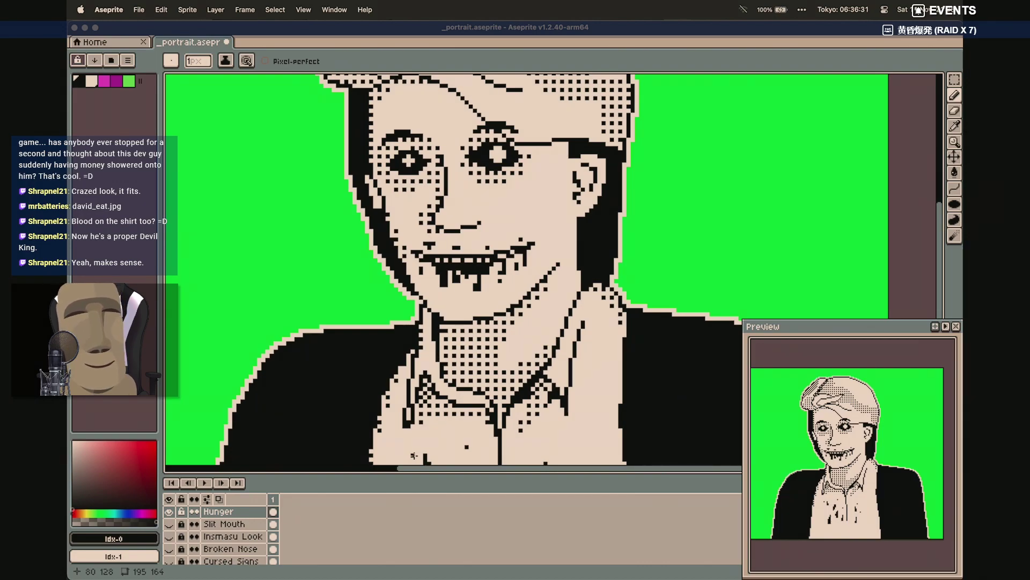
pyautogui.press('super+s')
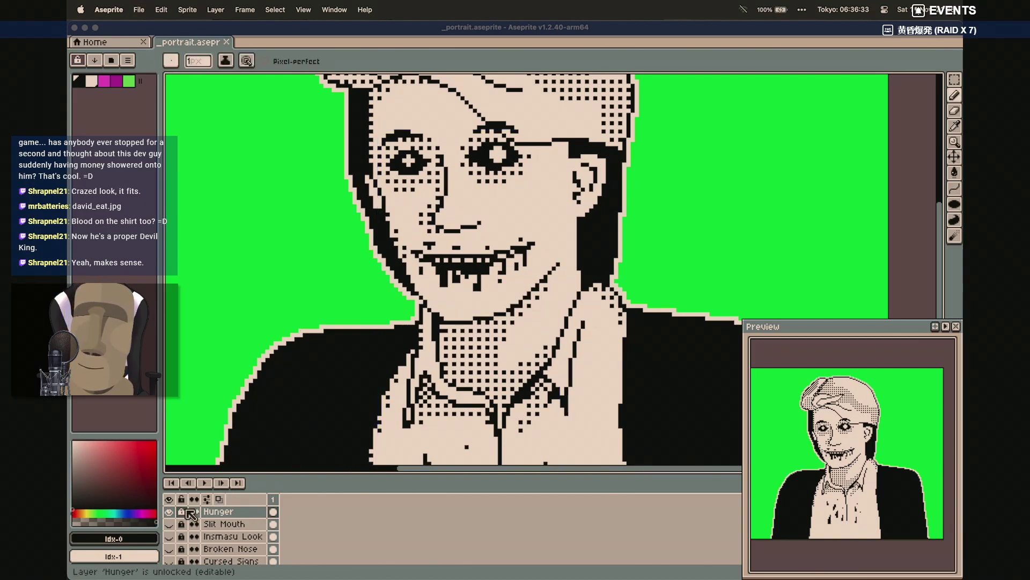
# Hide the Hunger layer, show the Broken Nose layer, and make it the active, unlocked layer
pyautogui.click(169, 512)
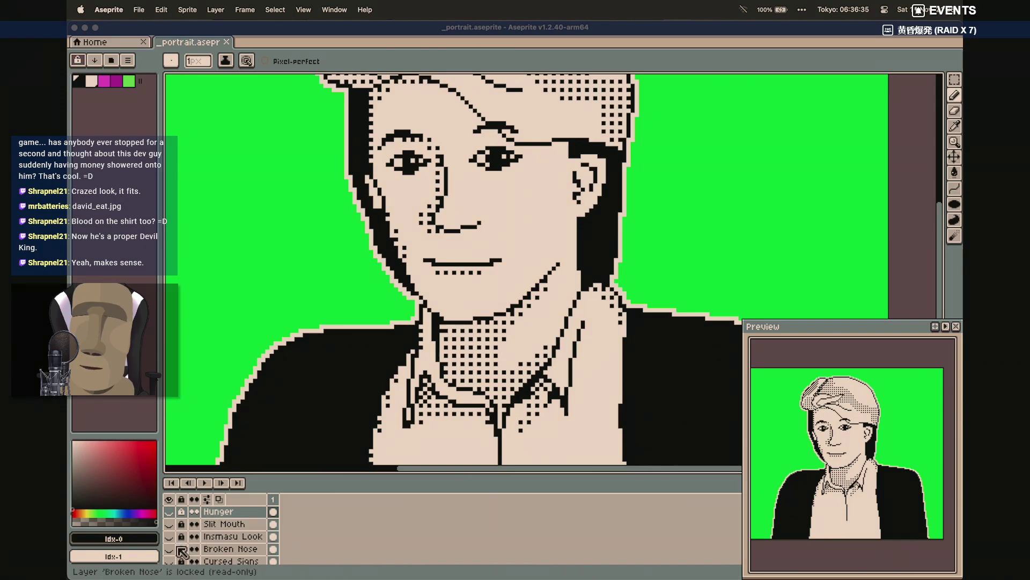
pyautogui.click(169, 549)
pyautogui.scroll(-5, 467, 351)
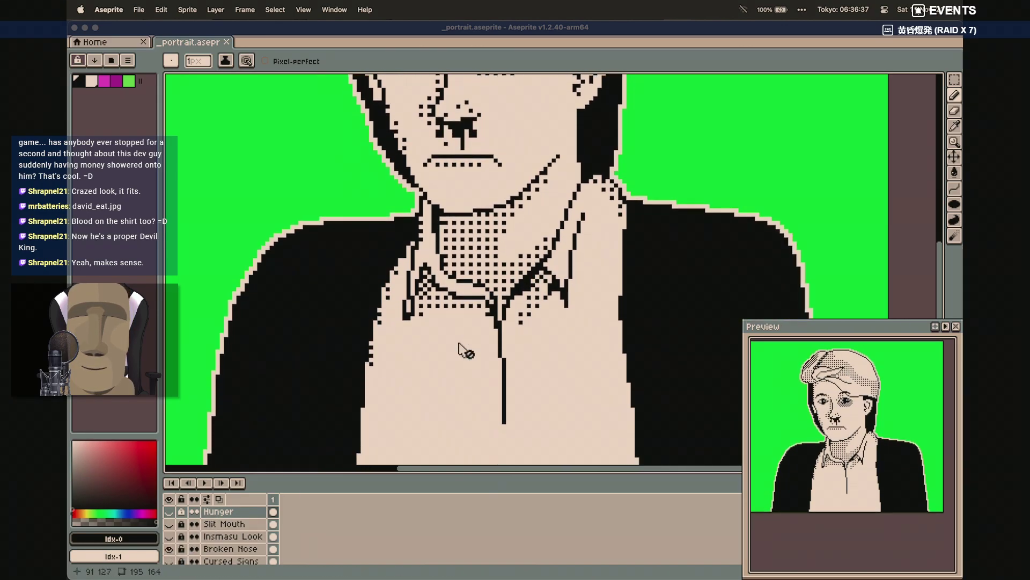
pyautogui.click(246, 549)
# Paint black blood drips and scattered specks on both halves of the shirt in the Broken Nose layer, and save the file
pyautogui.moveTo(463, 376)
pyautogui.mouseDown()
pyautogui.moveTo(453, 414)
pyautogui.moveTo(463, 376)
pyautogui.moveTo(454, 410)
pyautogui.moveTo(460, 386)
pyautogui.mouseUp()
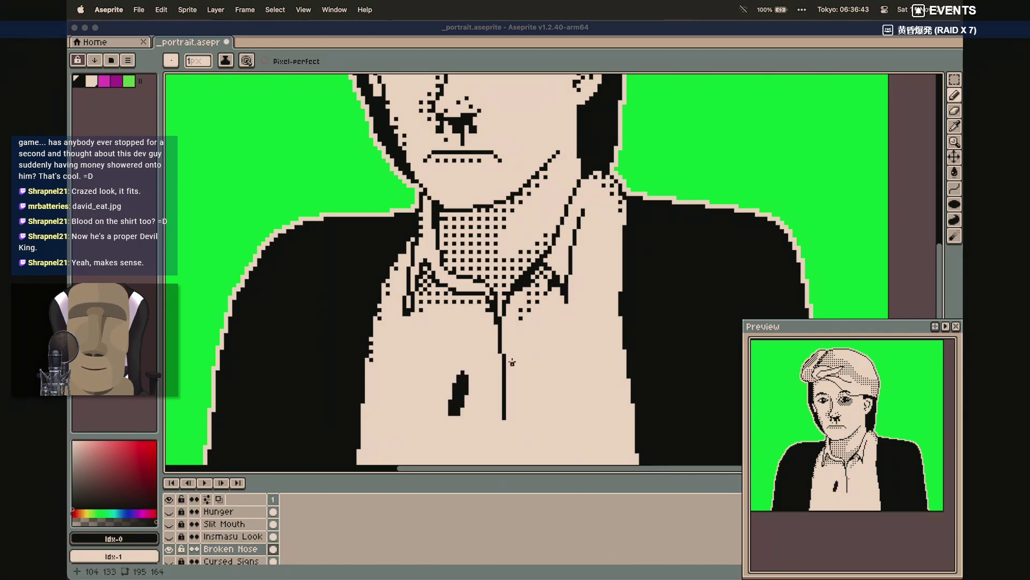
pyautogui.press('super+z')
pyautogui.moveTo(466, 366); pyautogui.dragTo(460, 408)
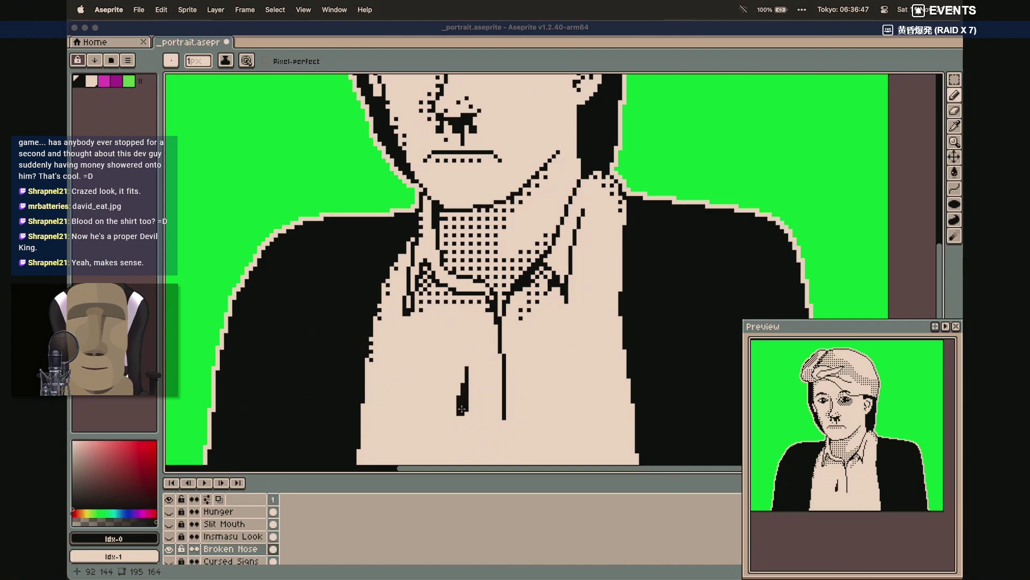
pyautogui.moveTo(452, 360)
pyautogui.mouseDown()
pyautogui.moveTo(449, 345)
pyautogui.moveTo(445, 356)
pyautogui.mouseUp()
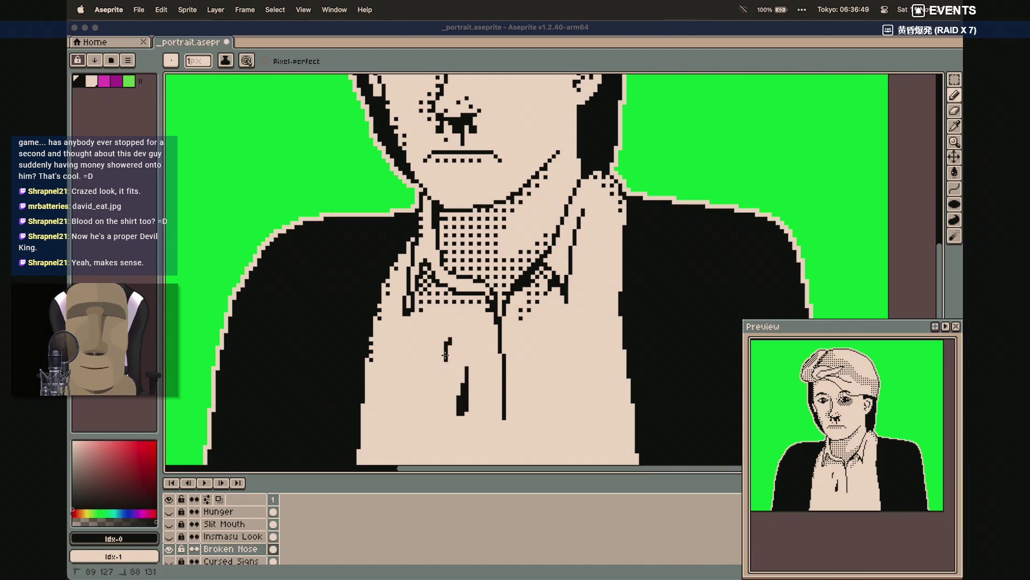
pyautogui.moveTo(528, 350); pyautogui.dragTo(524, 361)
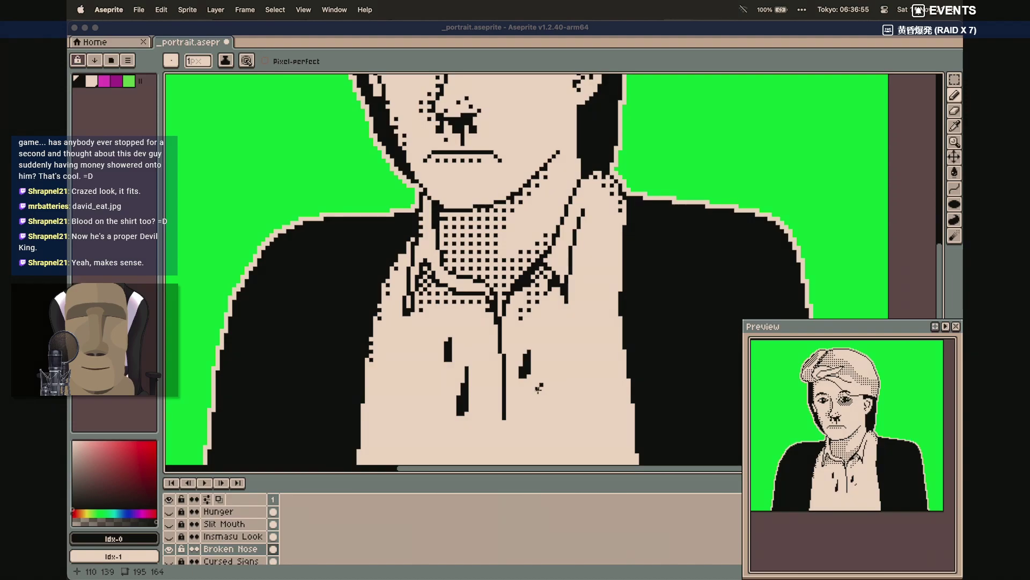
pyautogui.moveTo(529, 400); pyautogui.dragTo(529, 408)
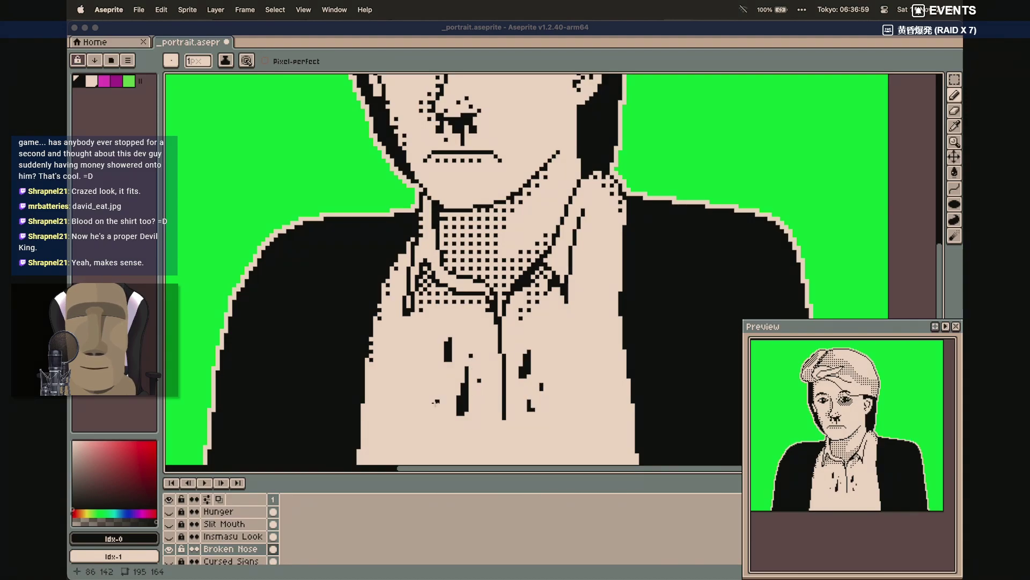
pyautogui.hscroll(-3, 382, 427)
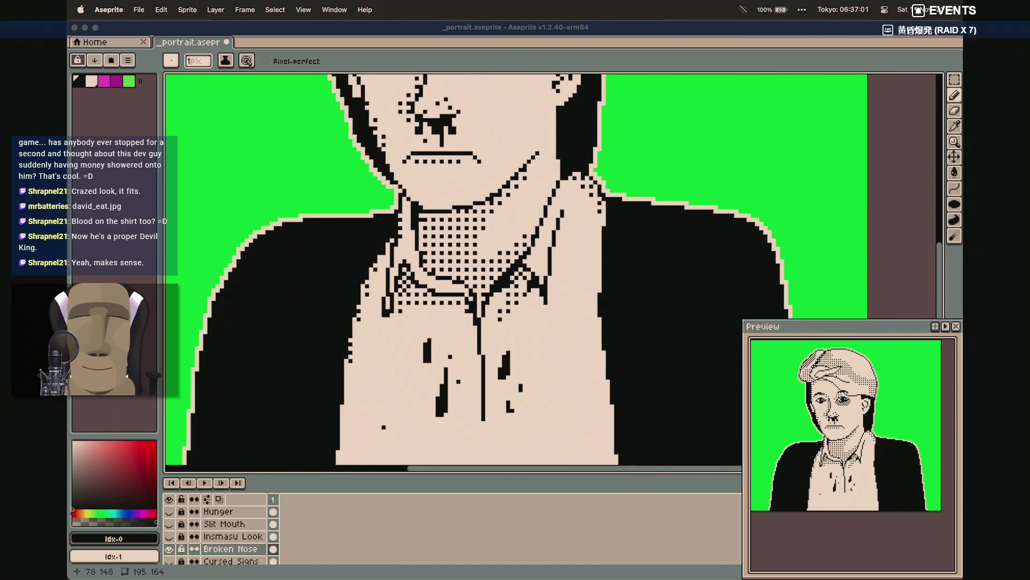
pyautogui.press('super+s')
# Hide the Broken Nose layer, and select and show the Hunger layer
pyautogui.click(169, 549)
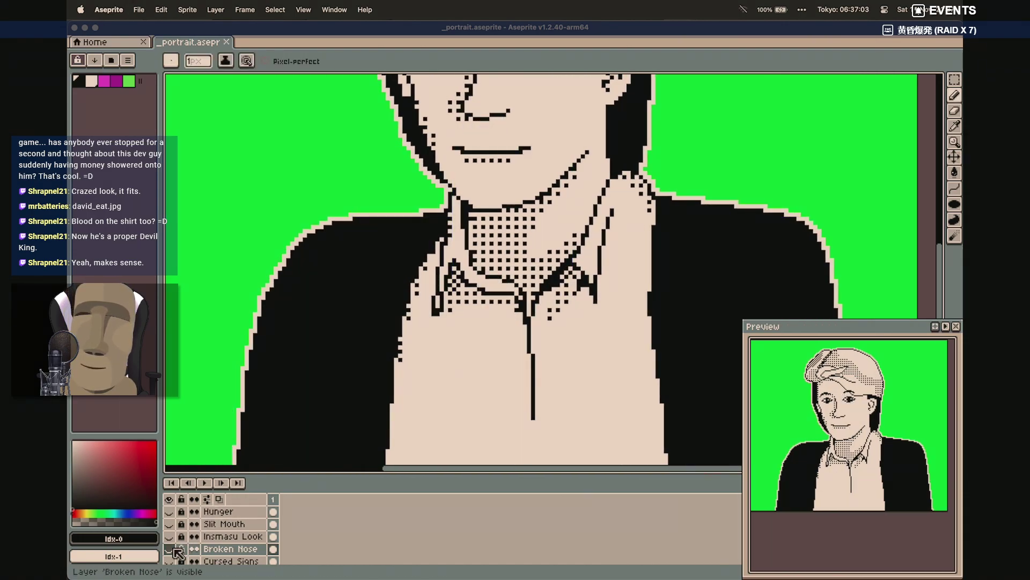
pyautogui.click(183, 514)
pyautogui.click(169, 511)
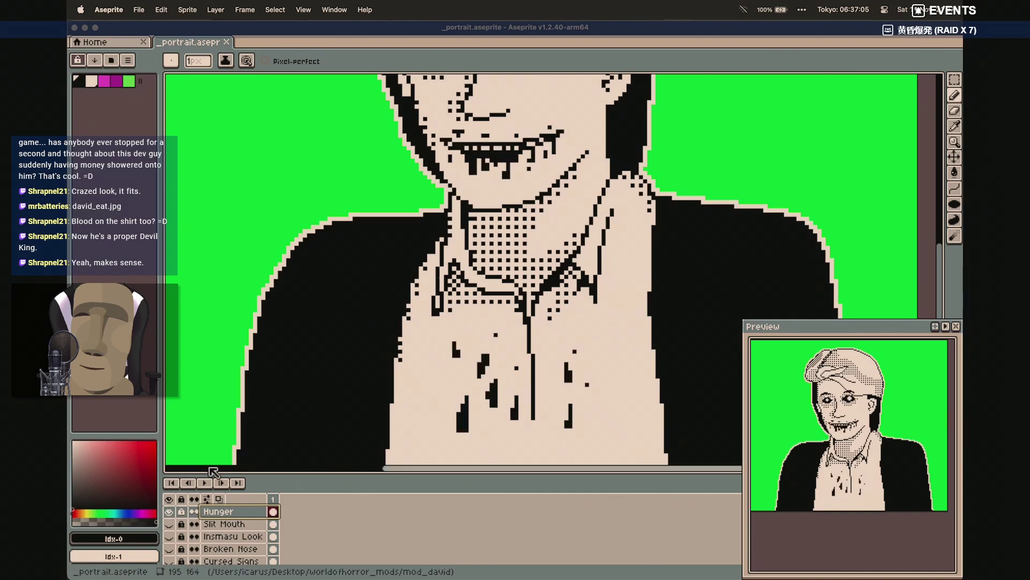
# Examine the Hunger version of the portrait from face to shirt, and look through the list of variation layers
pyautogui.scroll(5, 305, 337)
pyautogui.scroll(1, 307, 340)
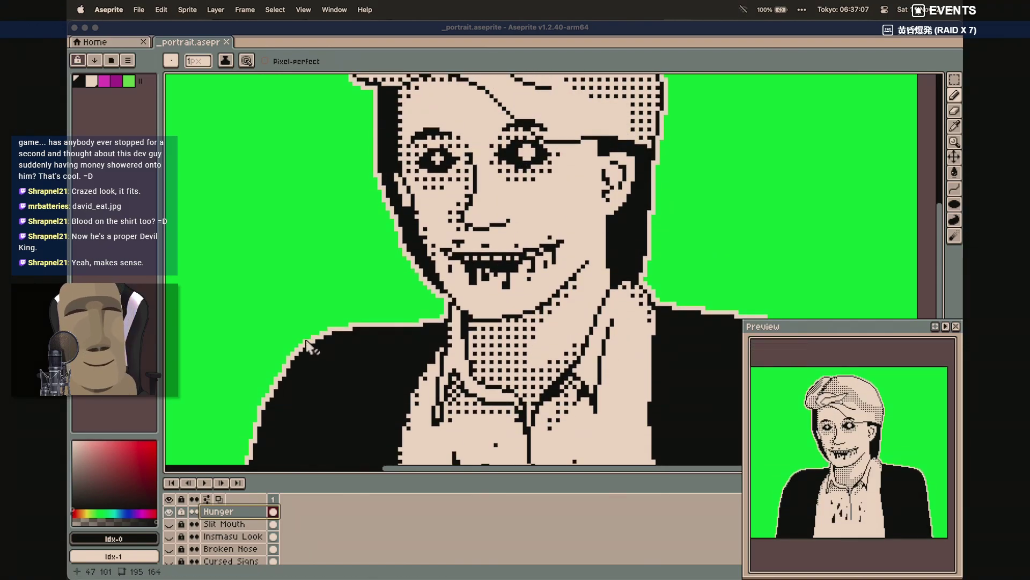
pyautogui.scroll(-5, 306, 340)
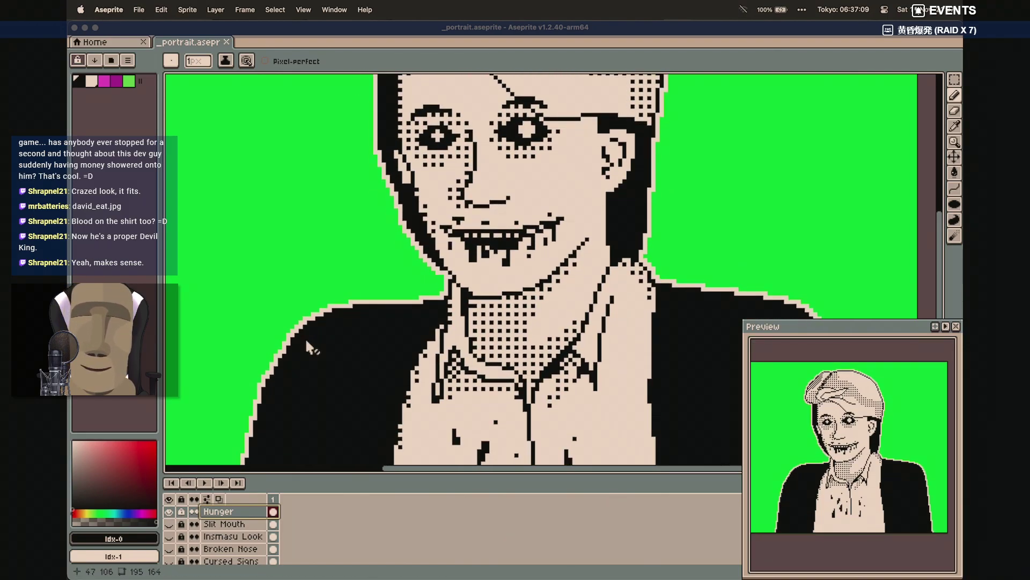
pyautogui.hscroll(-2, 306, 345)
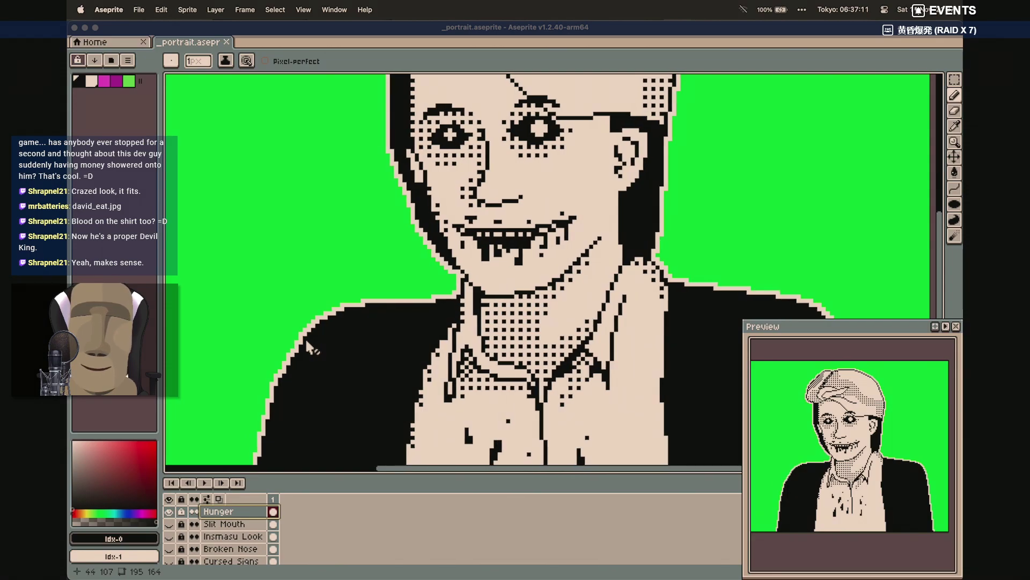
pyautogui.click(305, 344)
pyautogui.press('super+shift+3')
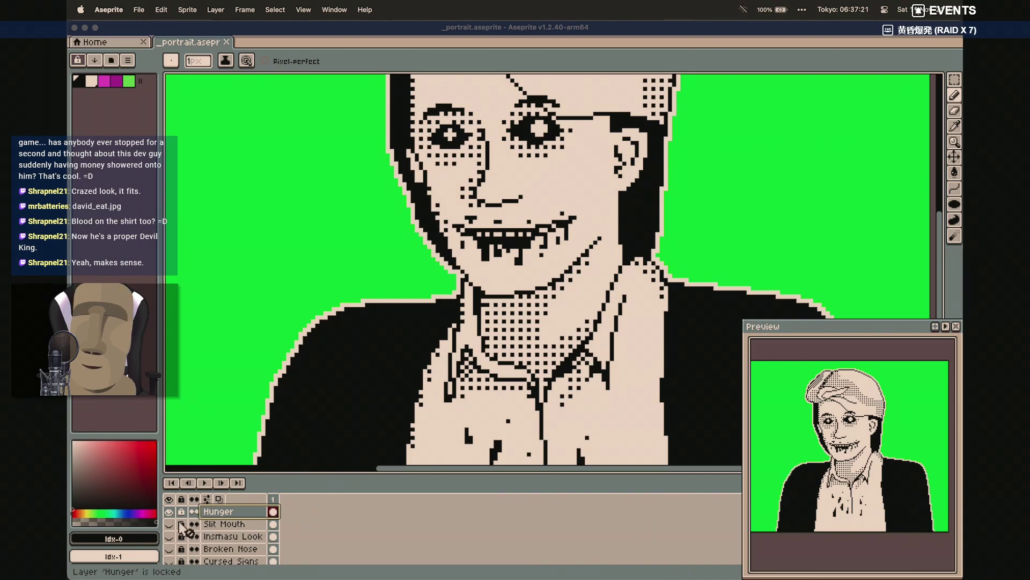
pyautogui.scroll(-3, 179, 523)
pyautogui.scroll(2, 237, 535)
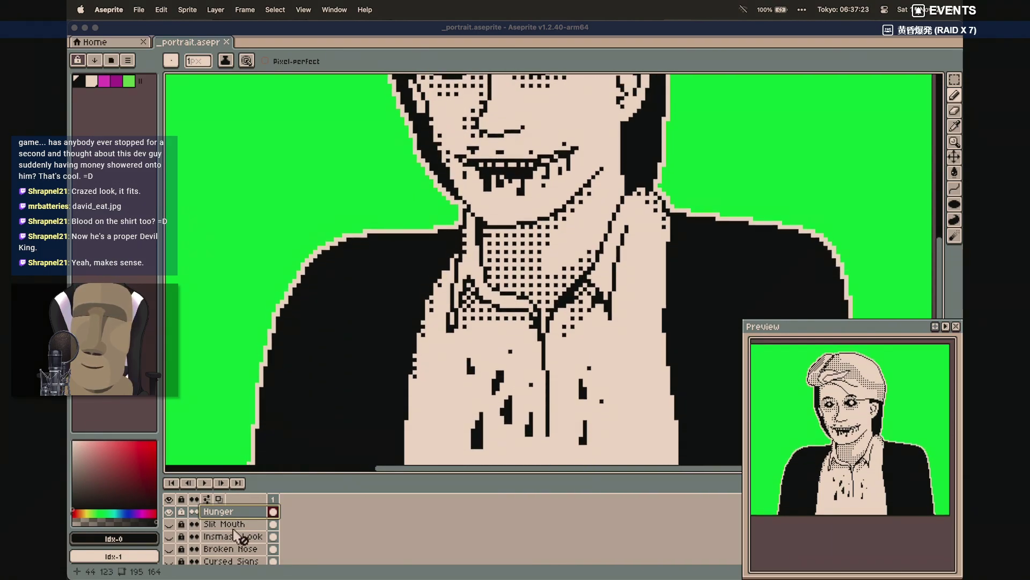
pyautogui.scroll(-1, 340, 545)
pyautogui.scroll(-3, 341, 545)
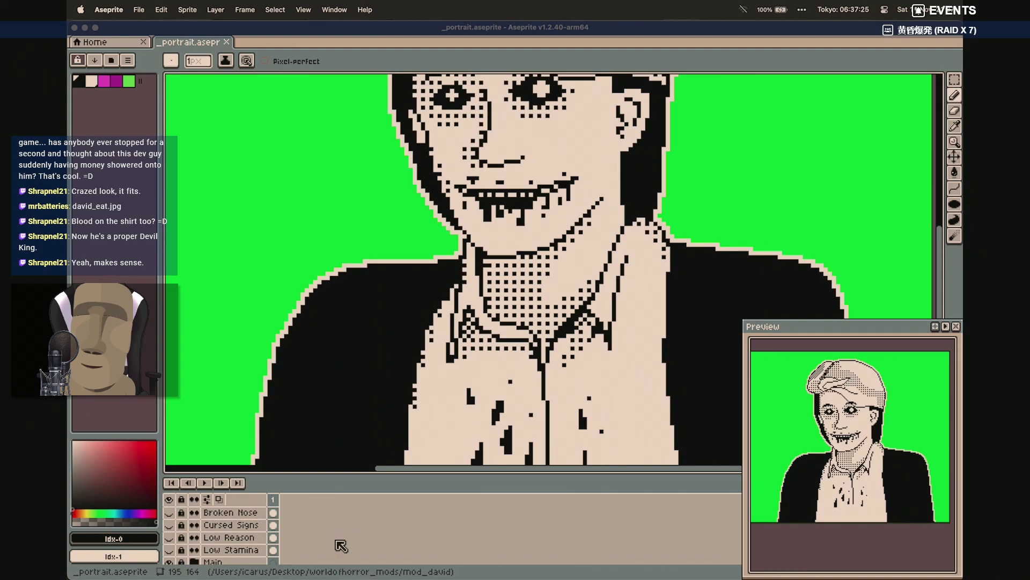
pyautogui.scroll(3, 241, 558)
# Toggle the Hunger layer's visibility and leave the layer hidden
pyautogui.click(170, 511)
pyautogui.click(169, 511)
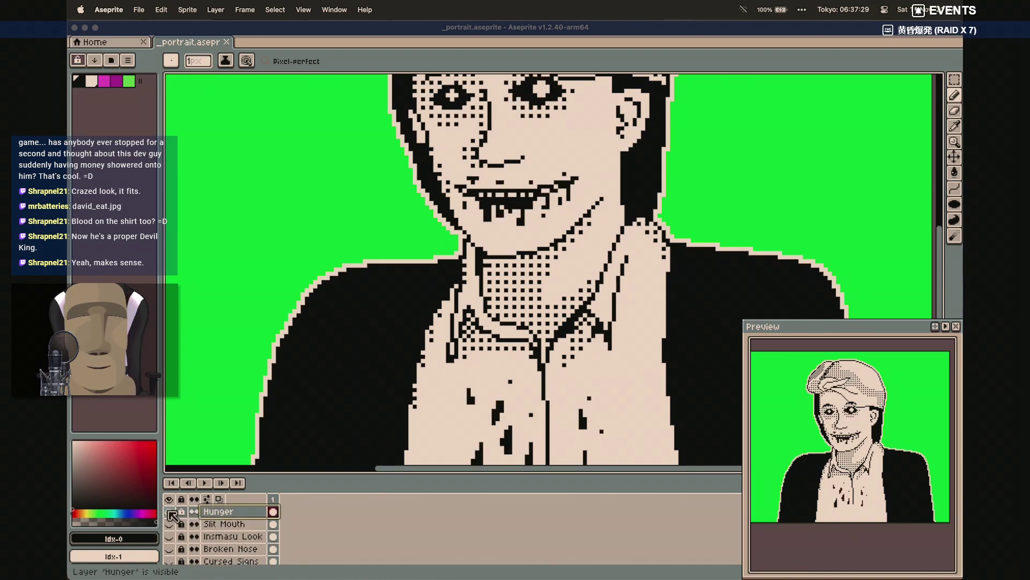
pyautogui.click(171, 513)
# Review the Slit Mouth, Insmasu Look, Broken Nose, Cursed Signs, Low Reason and Low Stamina variations by showing and hiding each layer individually
pyautogui.click(171, 525)
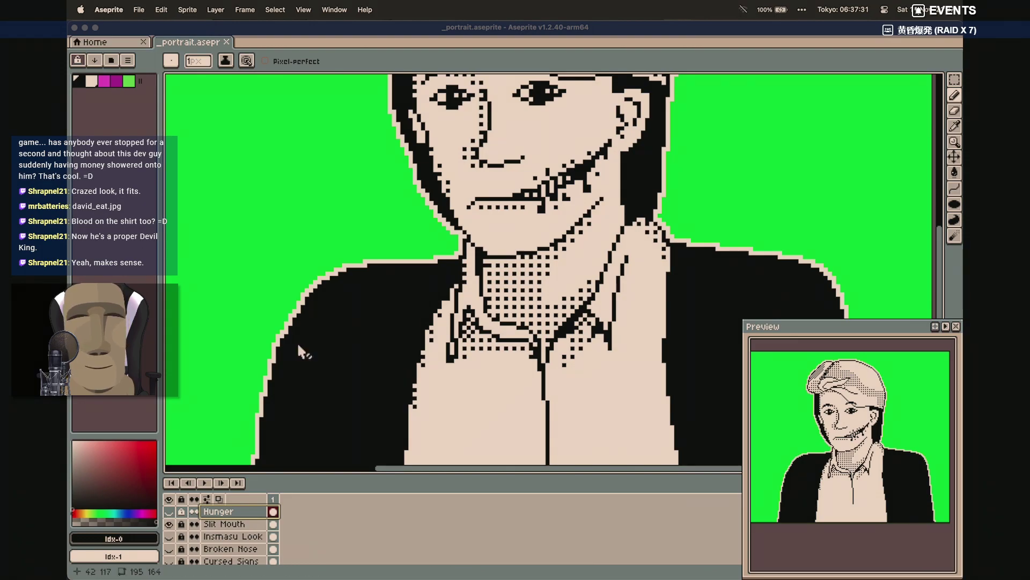
pyautogui.scroll(3, 296, 349)
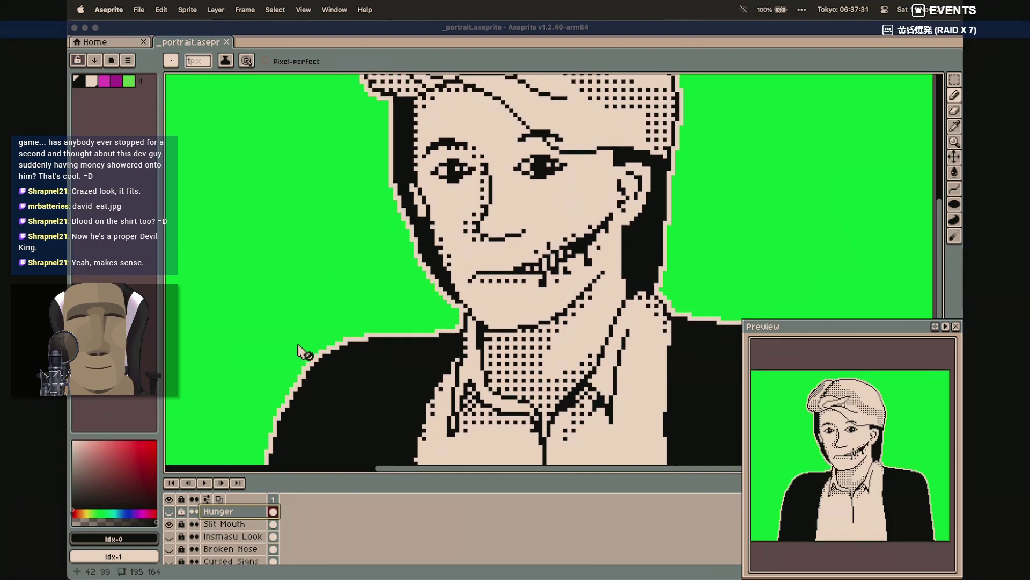
pyautogui.click(170, 524)
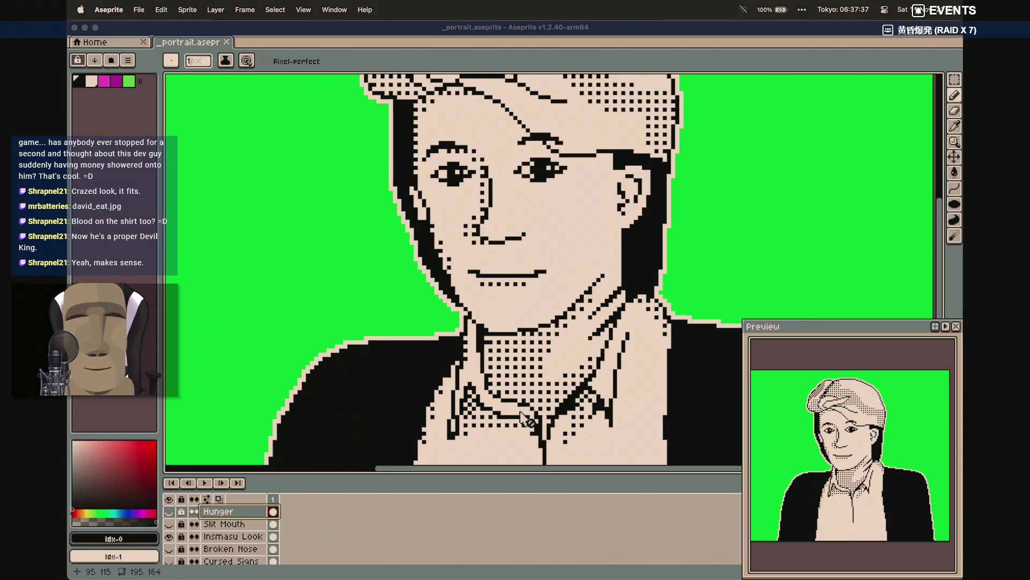
pyautogui.click(170, 548)
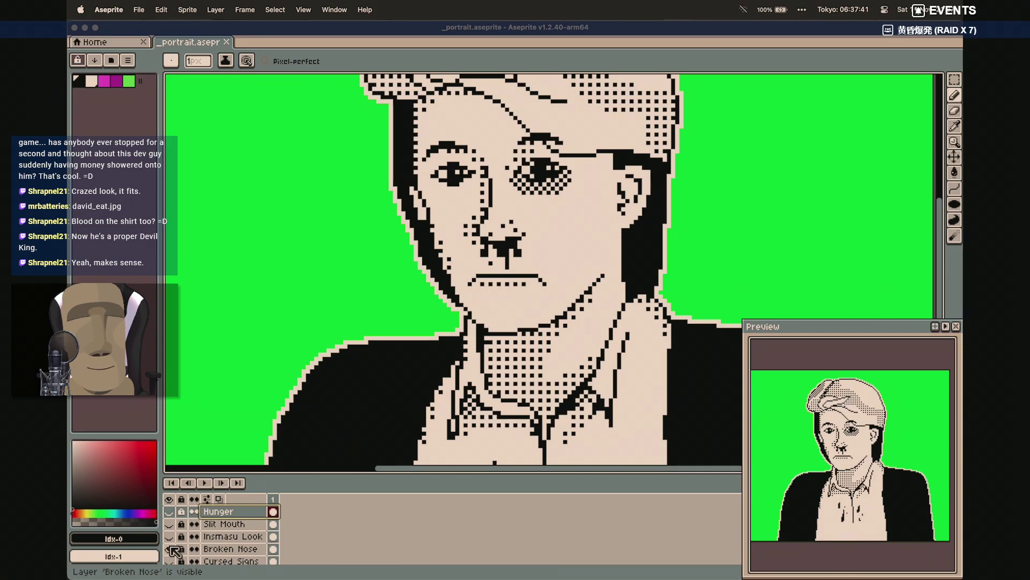
pyautogui.click(170, 548)
pyautogui.scroll(-2, 177, 544)
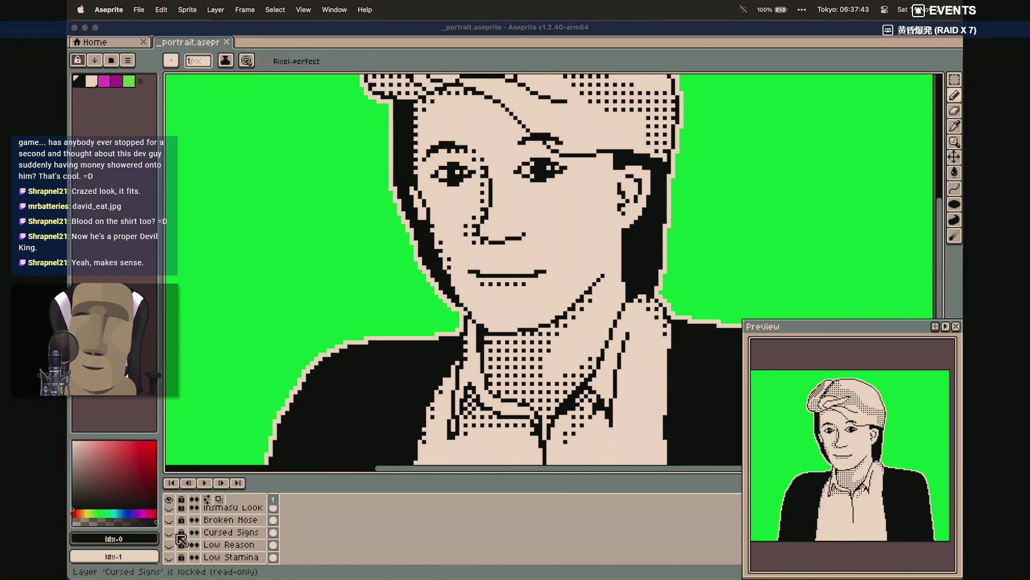
pyautogui.click(170, 532)
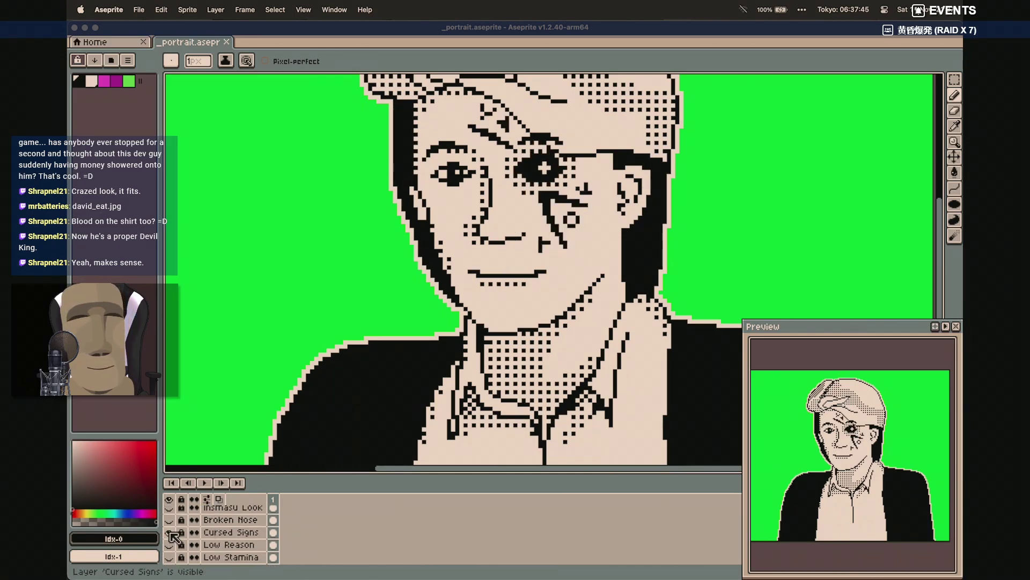
pyautogui.click(171, 533)
pyautogui.click(170, 544)
pyautogui.click(171, 544)
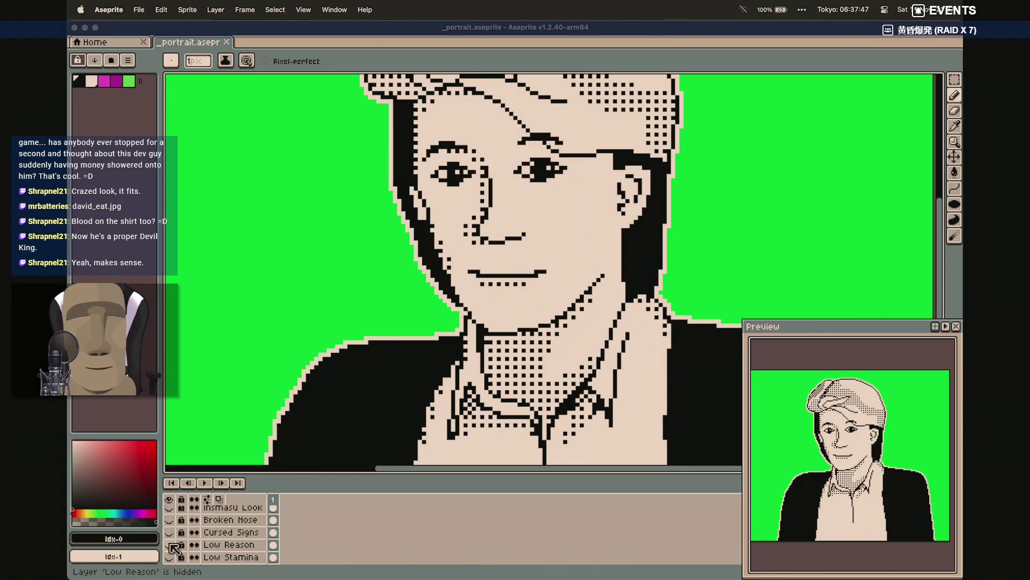
pyautogui.click(170, 557)
pyautogui.click(169, 558)
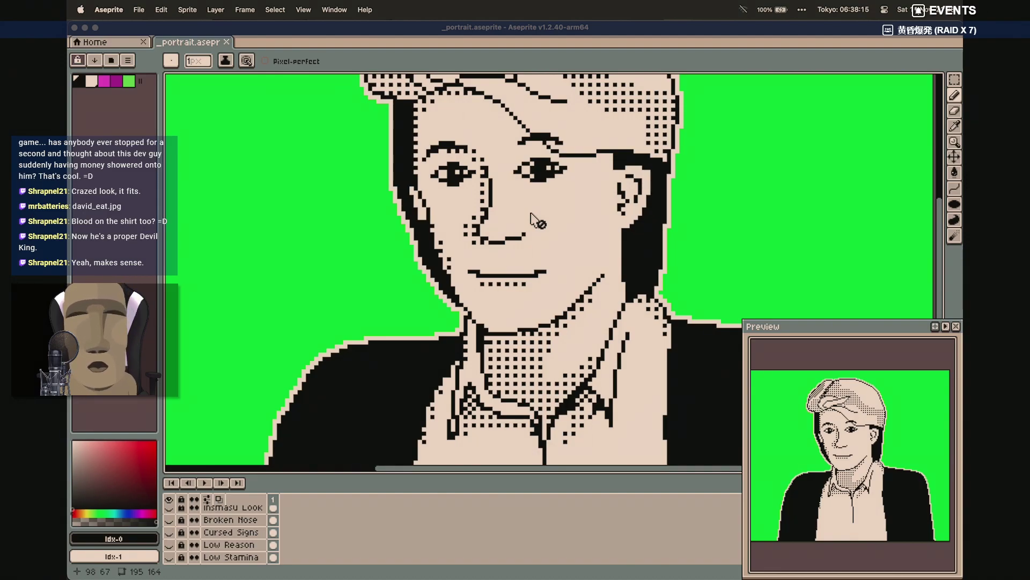
# Add a new layer directly above the Hunger layer and name it Ritual Mask
pyautogui.scroll(2, 226, 531)
pyautogui.doubleClick(221, 512)
pyautogui.press('Return')
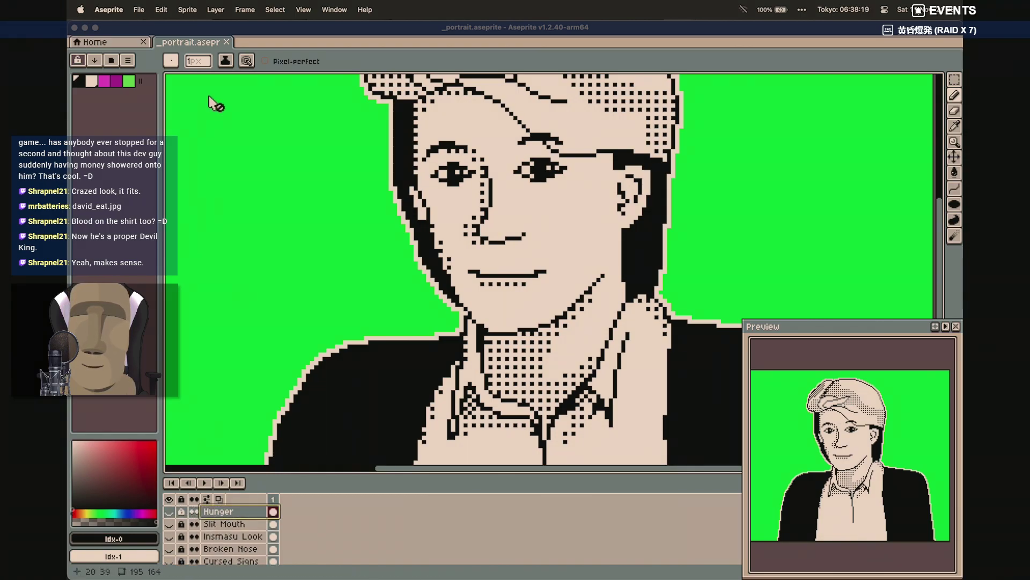
pyautogui.click(185, 3)
pyautogui.moveTo(225, 44)
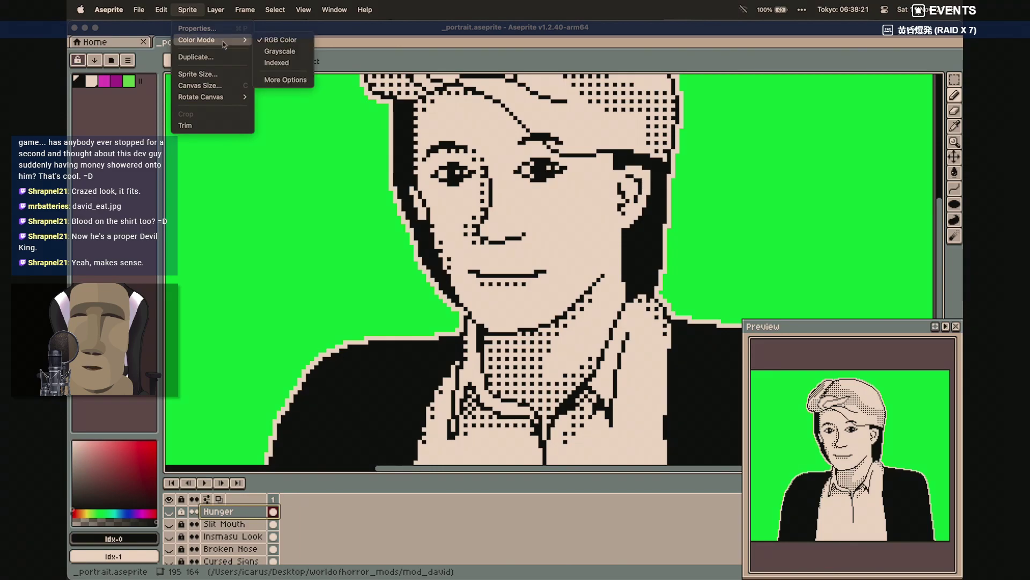
pyautogui.moveTo(216, 10)
pyautogui.moveTo(252, 79)
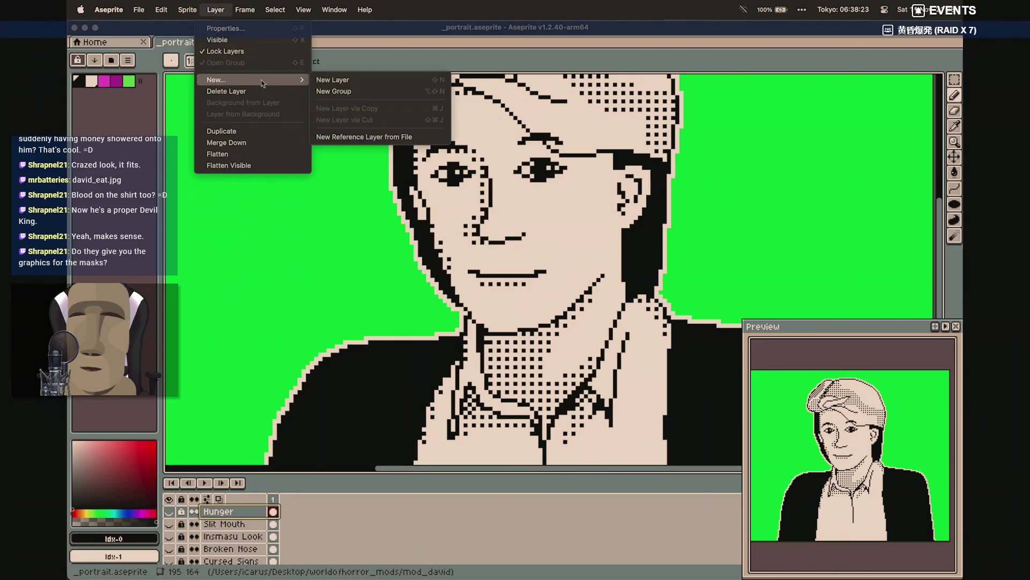
pyautogui.click(333, 80)
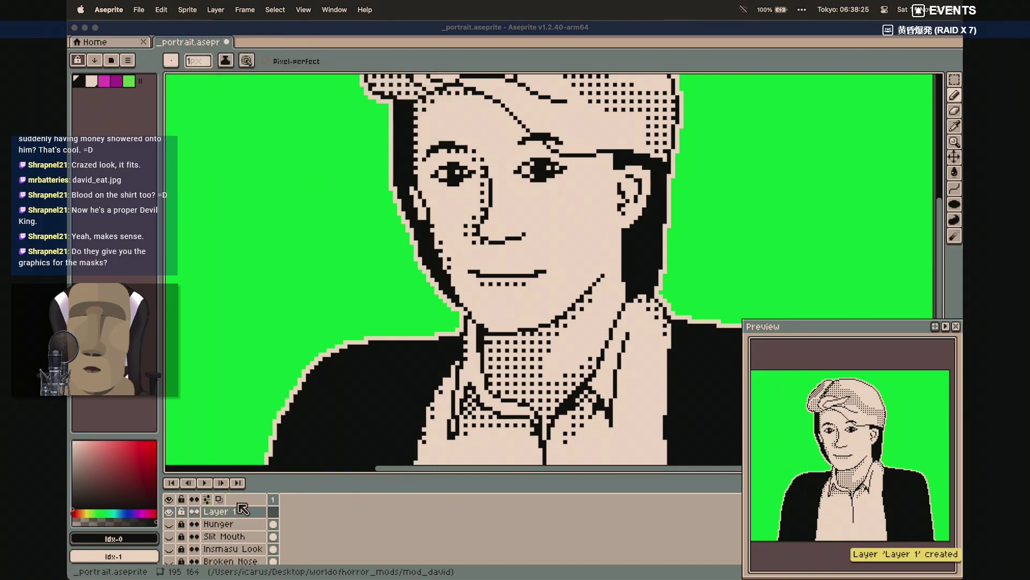
pyautogui.doubleClick(244, 513)
pyautogui.write('Ritual Mask')
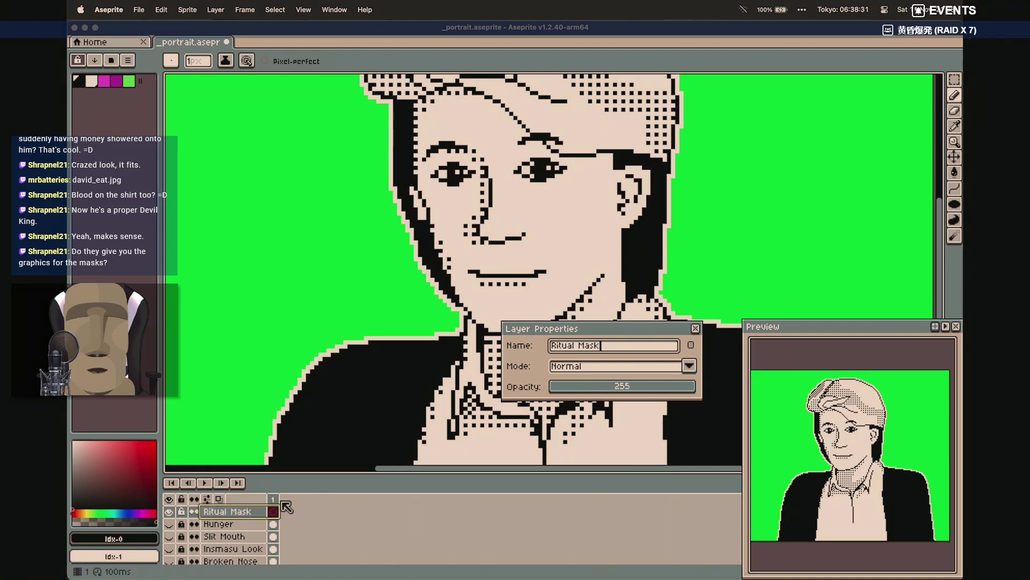
pyautogui.click(696, 328)
# Find the Main group in the layer list, check its visibility, and expand it while keeping it shown
pyautogui.scroll(2, 638, 212)
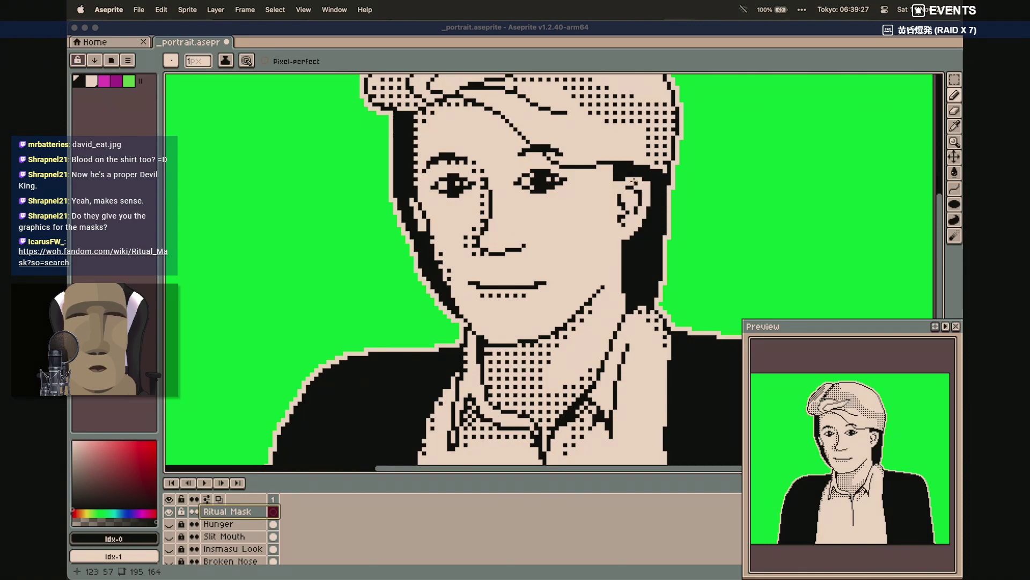
pyautogui.scroll(2, 561, 139)
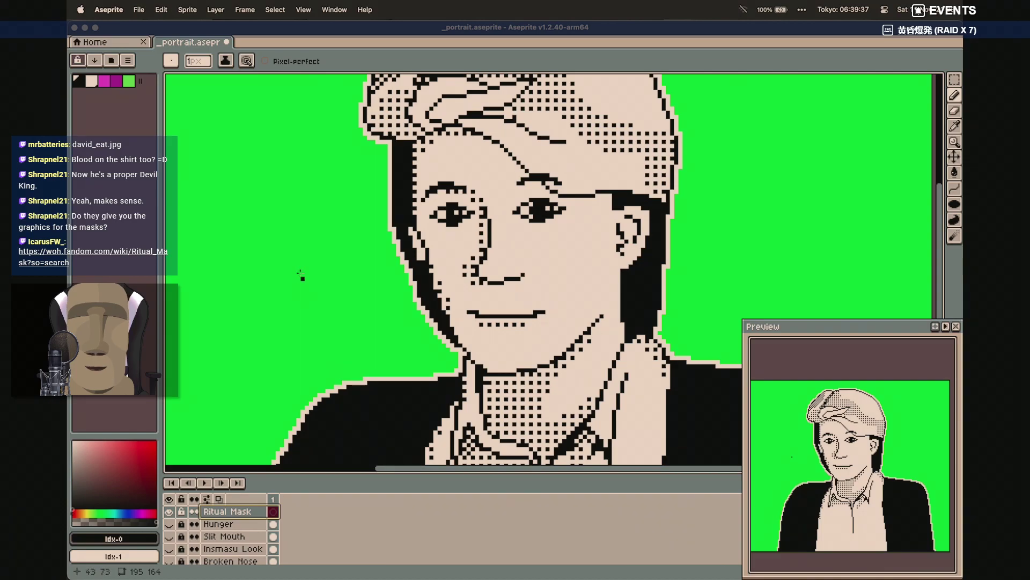
pyautogui.click(177, 62)
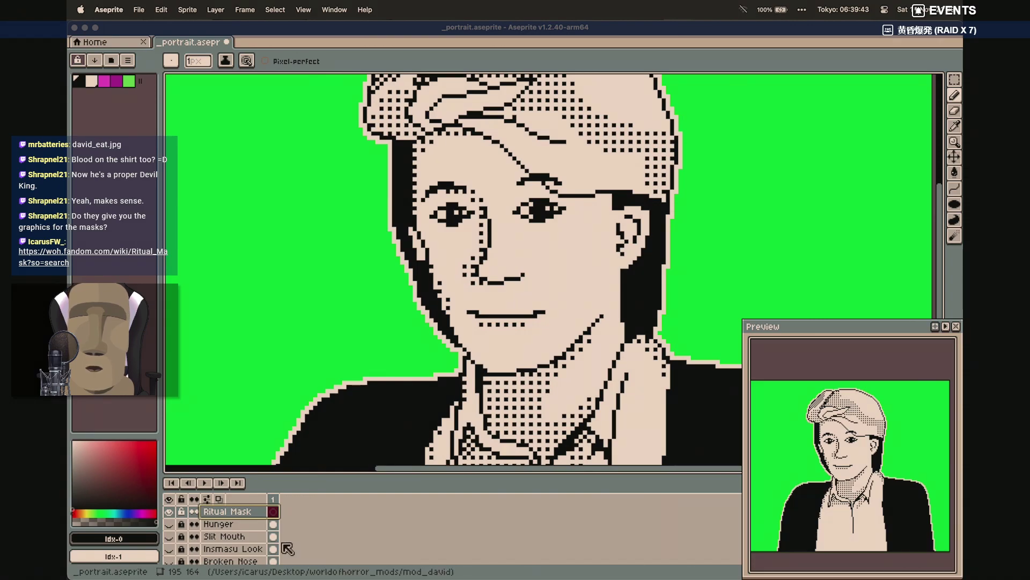
pyautogui.scroll(-5, 213, 546)
pyautogui.scroll(2, 214, 546)
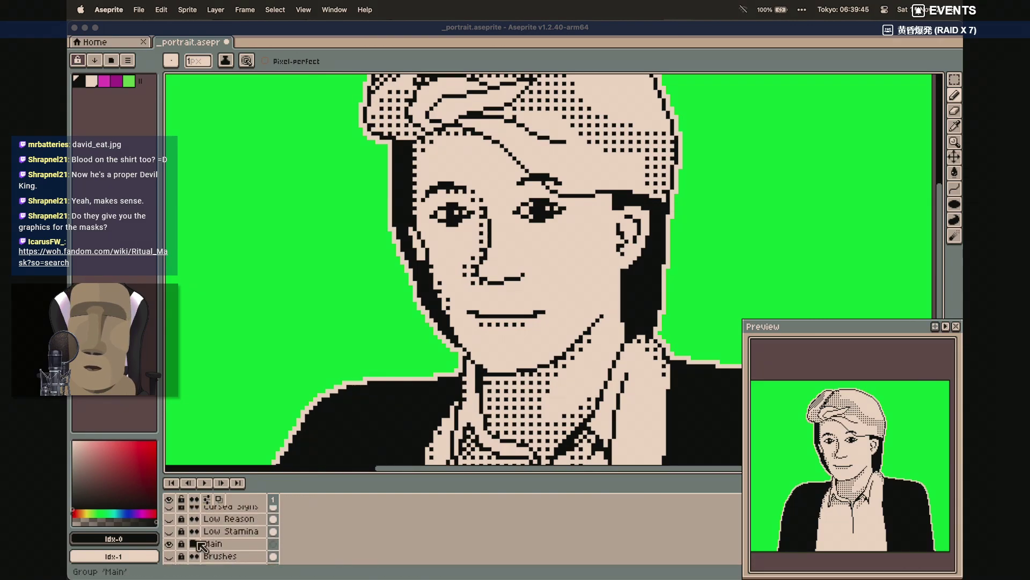
pyautogui.scroll(-2, 206, 531)
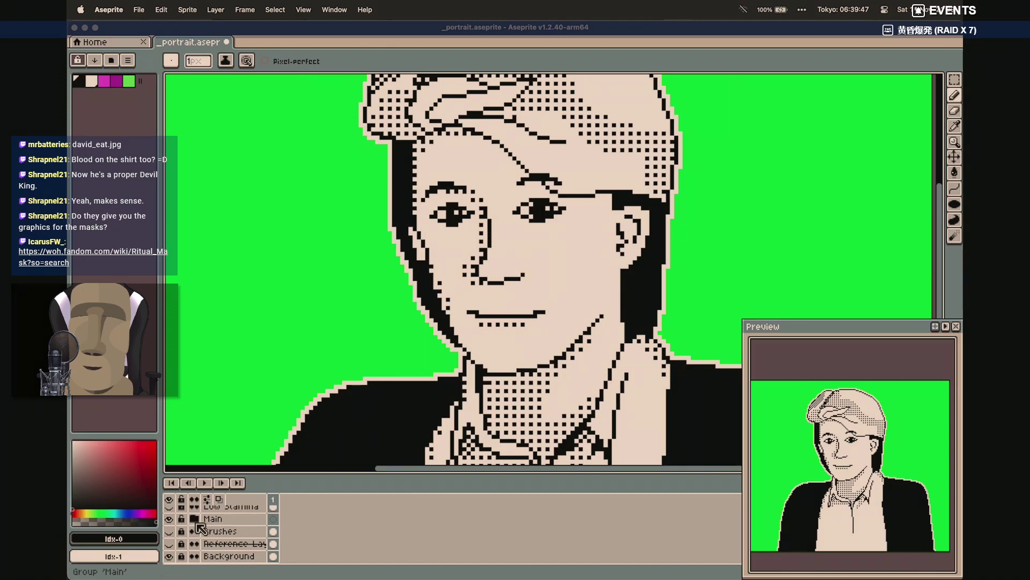
pyautogui.click(170, 519)
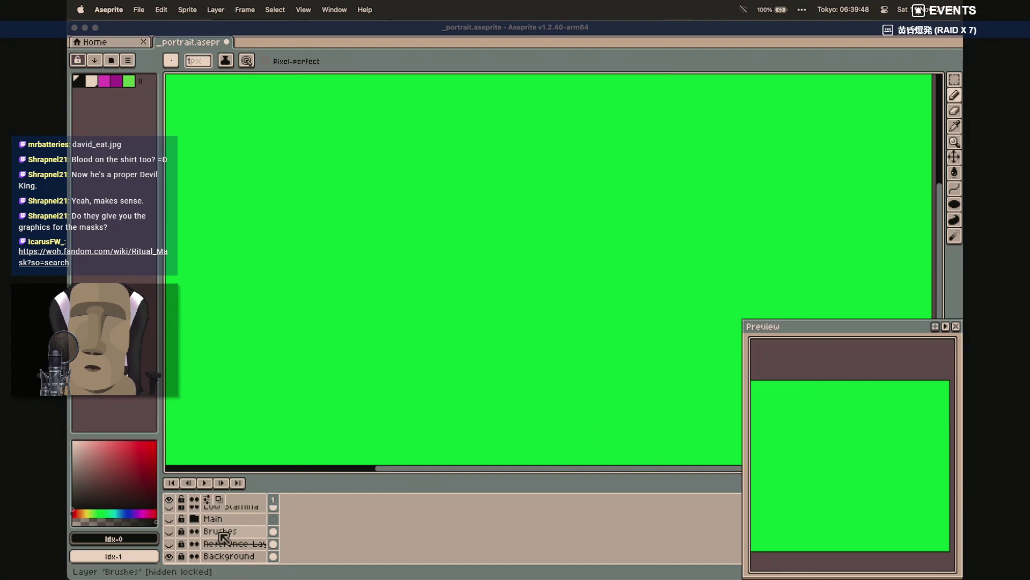
pyautogui.click(170, 520)
pyautogui.click(193, 519)
# Set the opacity of the Shading layer in the Main group to 42
pyautogui.scroll(-2, 231, 519)
pyautogui.doubleClick(248, 516)
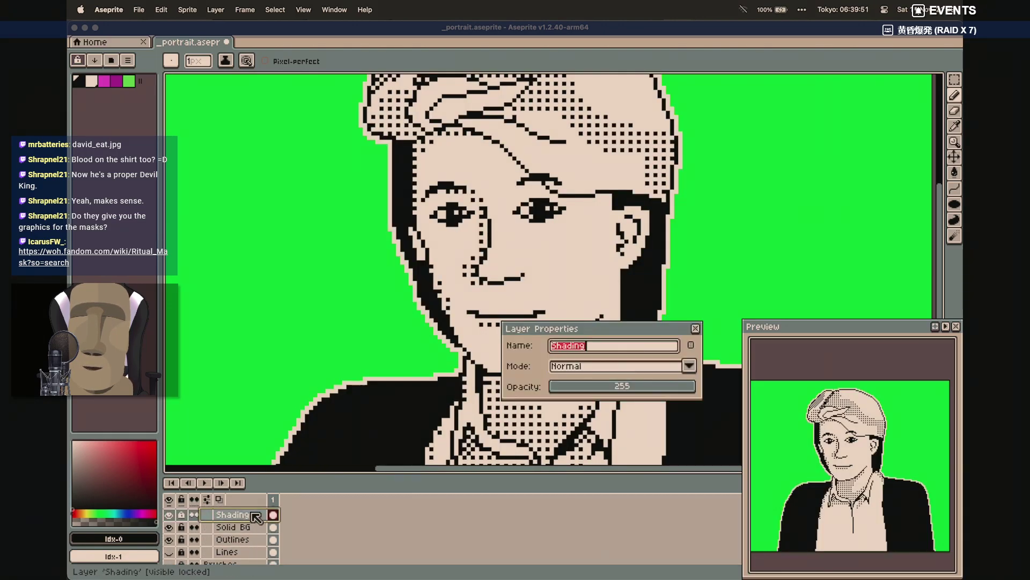
pyautogui.click(581, 390)
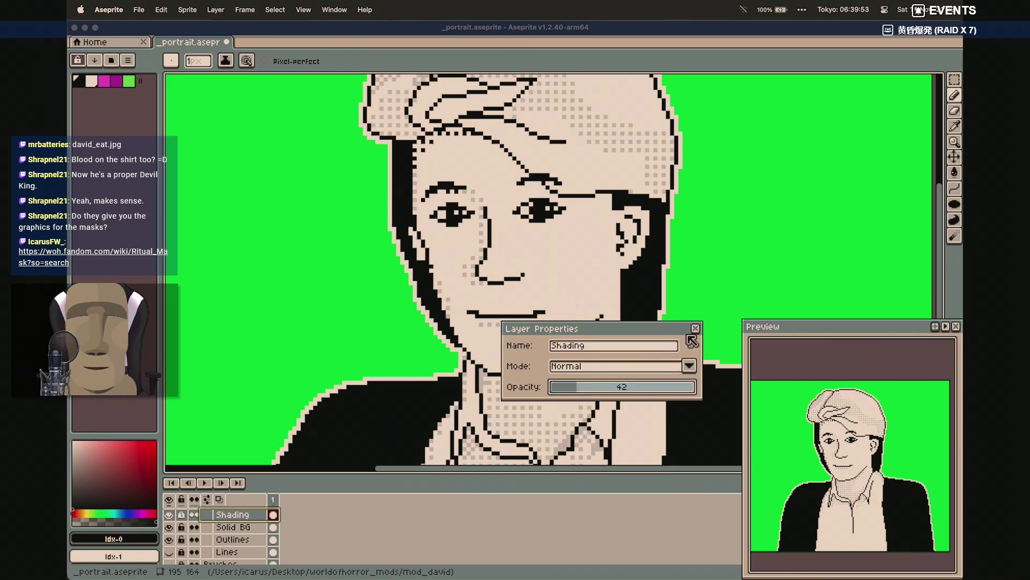
pyautogui.click(696, 328)
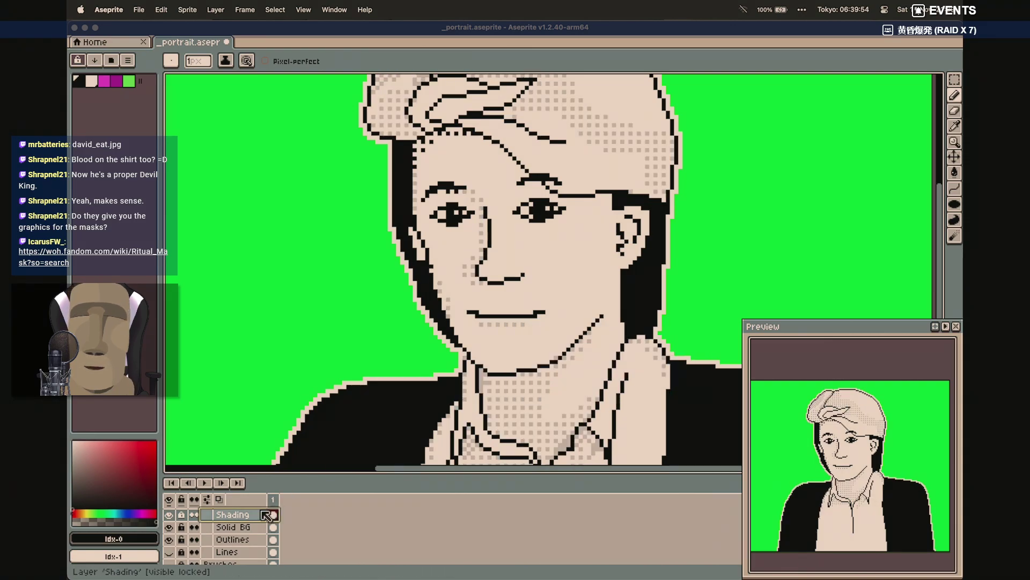
# Set the opacity of the Solid BG layer in the Main group to 47
pyautogui.doubleClick(233, 527)
pyautogui.click(579, 390)
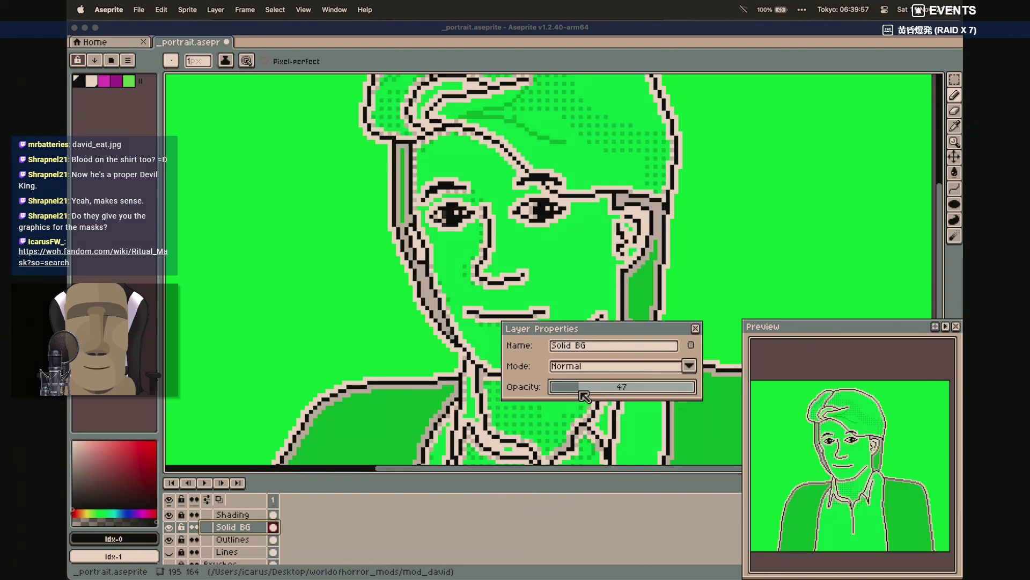
pyautogui.click(696, 327)
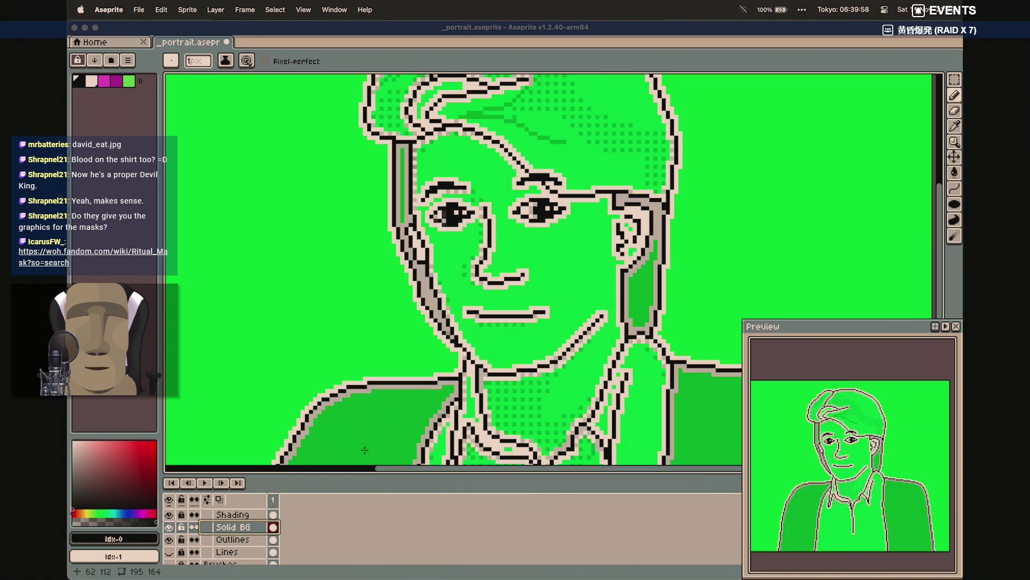
# Lower the Outlines layer's opacity to a faint level similar to the Solid BG layer's
pyautogui.doubleClick(241, 540)
pyautogui.click(583, 385)
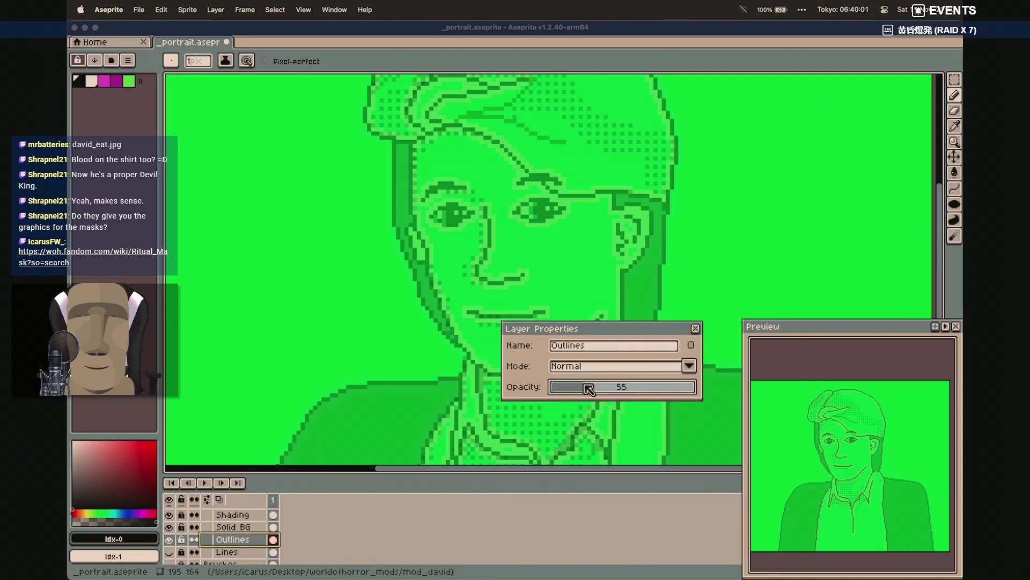
pyautogui.click(577, 387)
pyautogui.click(695, 328)
# Bring the whole face into view and make the Ritual Mask layer active for drawing
pyautogui.scroll(2, 606, 140)
pyautogui.hscroll(1, 607, 141)
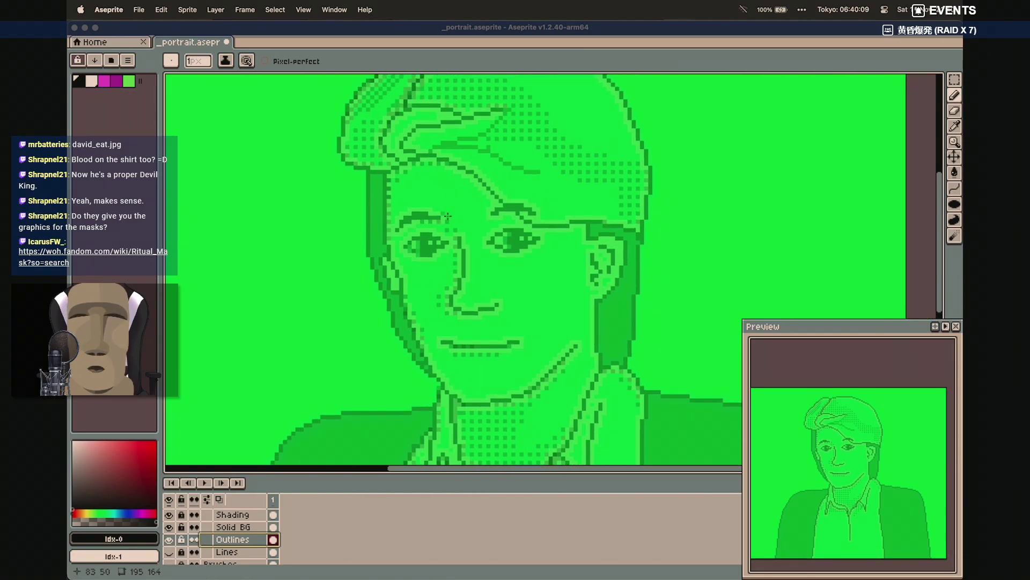
pyautogui.scroll(1, 192, 523)
pyautogui.scroll(5, 242, 525)
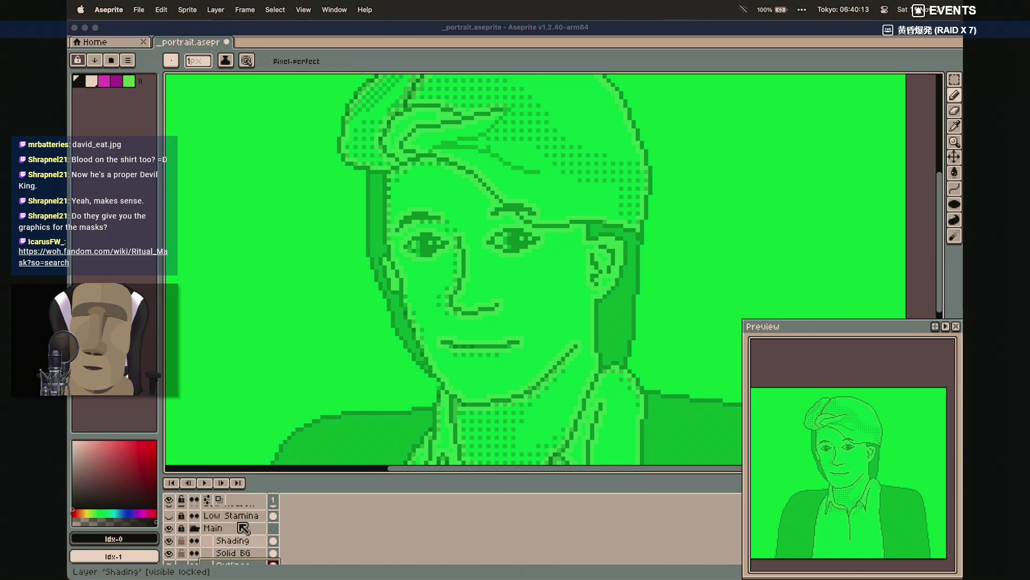
pyautogui.click(236, 513)
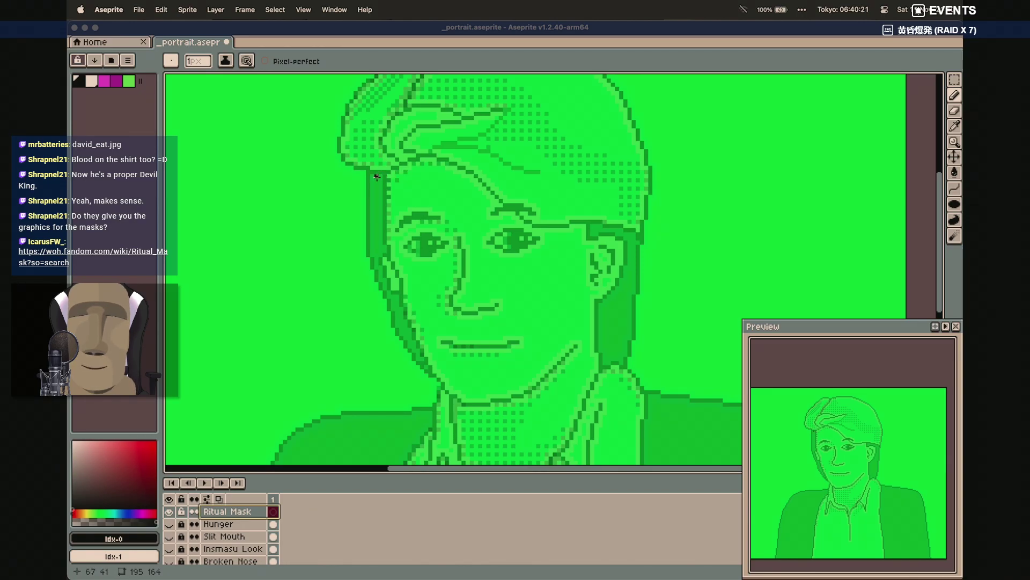
pyautogui.moveTo(376, 177)
pyautogui.mouseDown()
pyautogui.moveTo(513, 143)
pyautogui.moveTo(543, 165)
pyautogui.mouseUp()
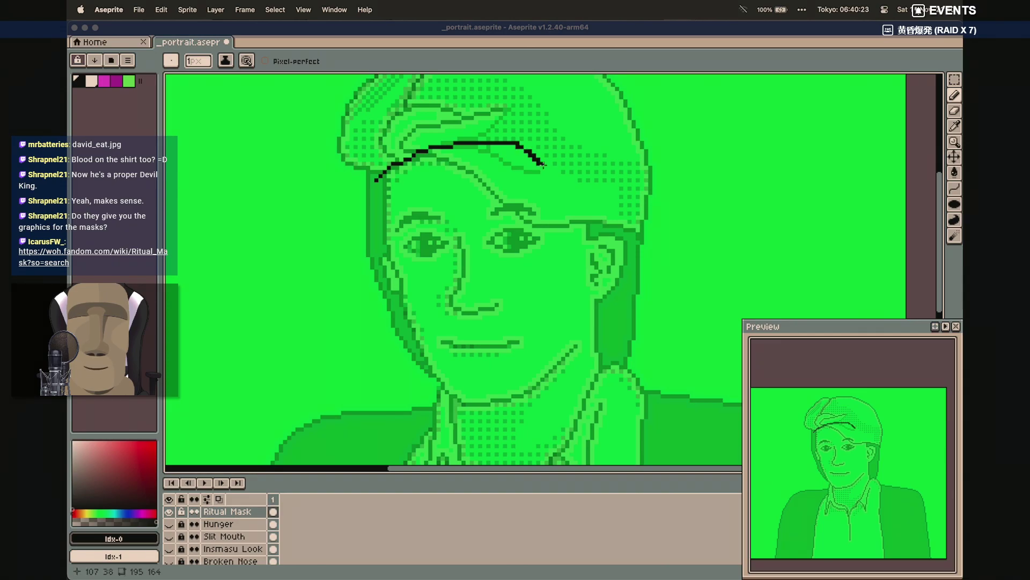
pyautogui.press('super+z')
pyautogui.moveTo(451, 236); pyautogui.dragTo(451, 235)
# Draw the mask's arched top edge across the forehead and its left edge down to the jaw with the Curve tool in black
pyautogui.hotkey('shift', 'l')
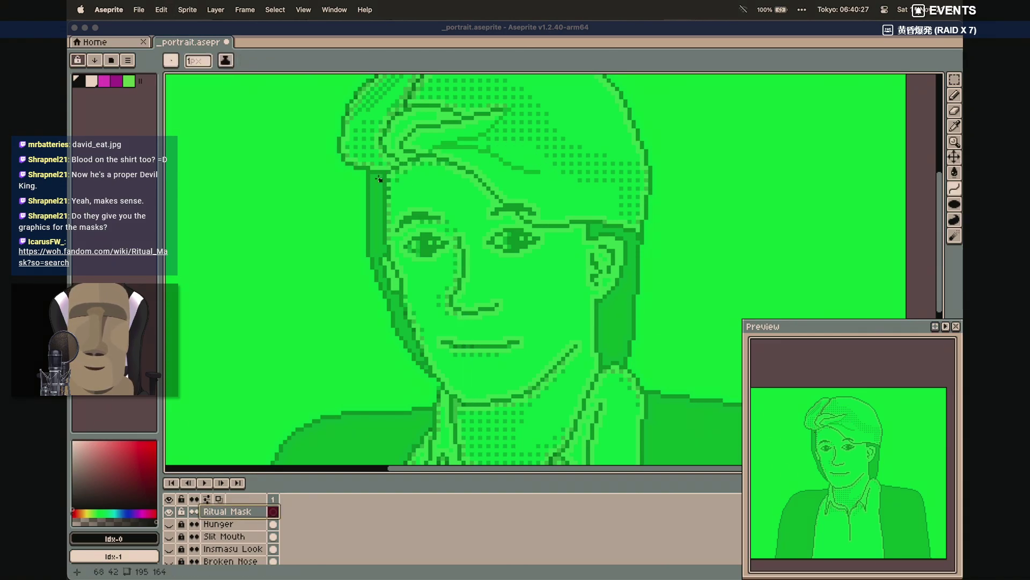
pyautogui.moveTo(379, 178); pyautogui.dragTo(554, 171)
pyautogui.moveTo(460, 161); pyautogui.dragTo(450, 147)
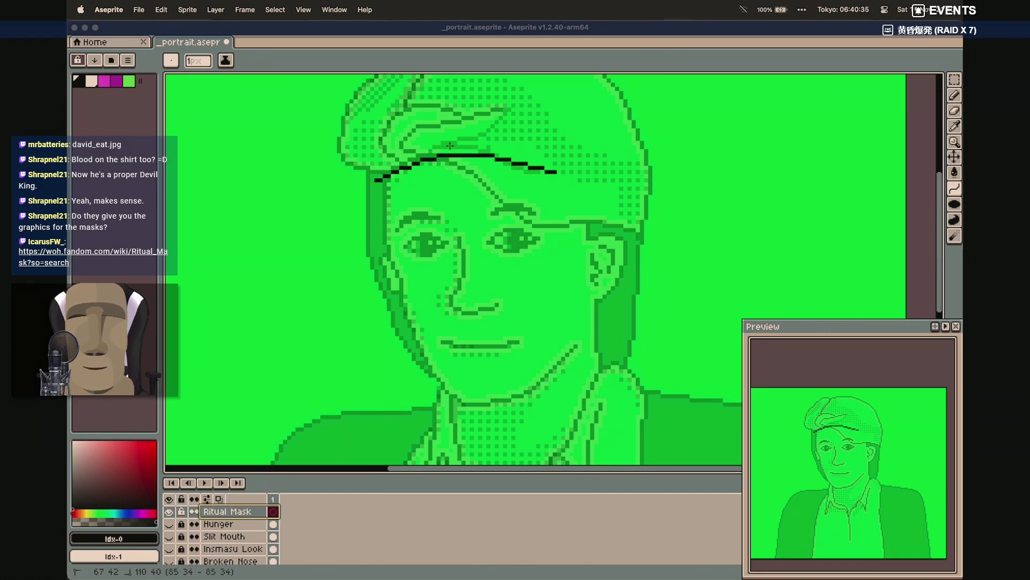
pyautogui.moveTo(376, 187); pyautogui.dragTo(439, 404)
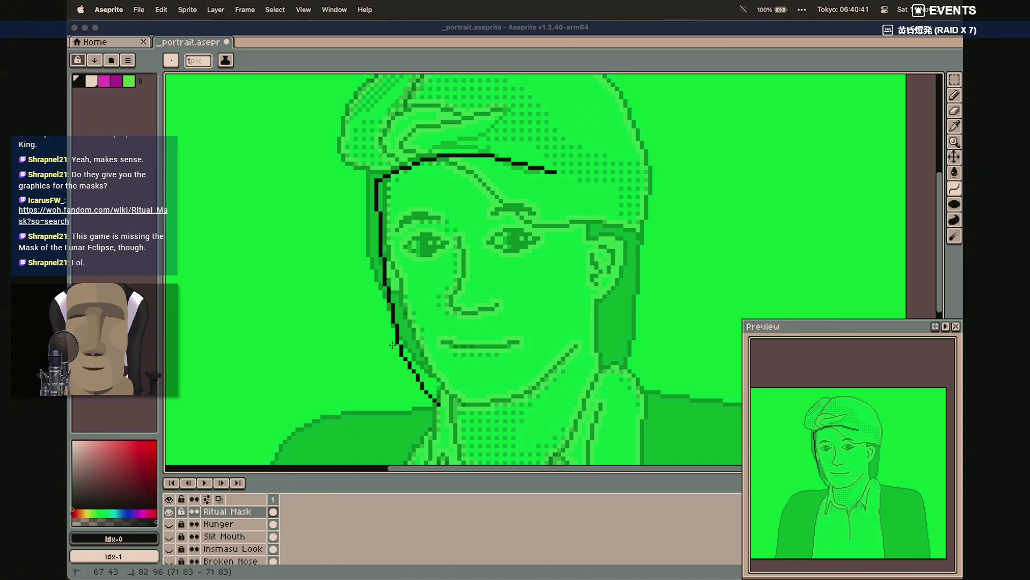
pyautogui.click(379, 287)
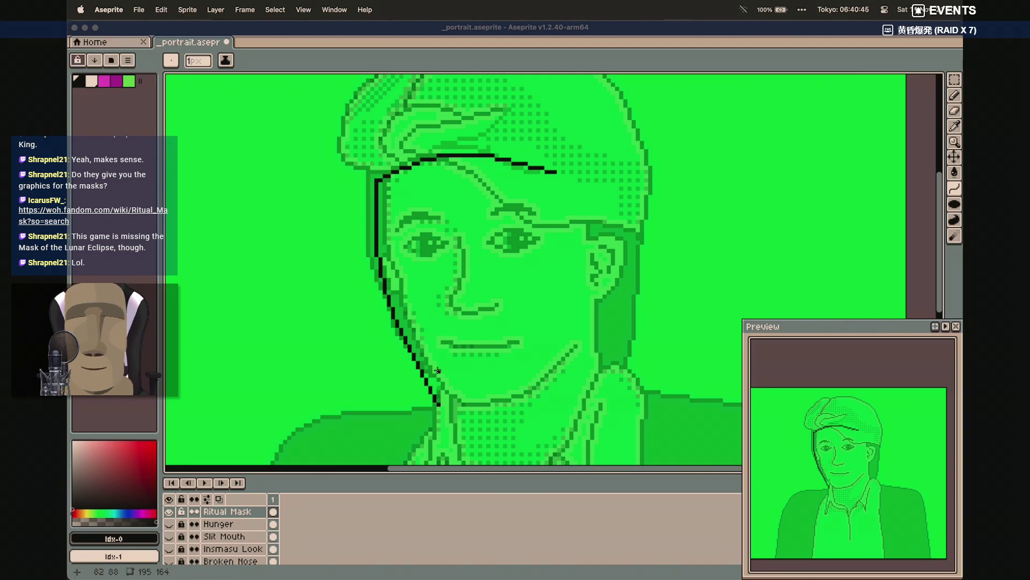
# Outline the pointed notch rising to the nose, and draw the mask's right side from the lower tip up to the forehead
pyautogui.moveTo(443, 409); pyautogui.dragTo(463, 269)
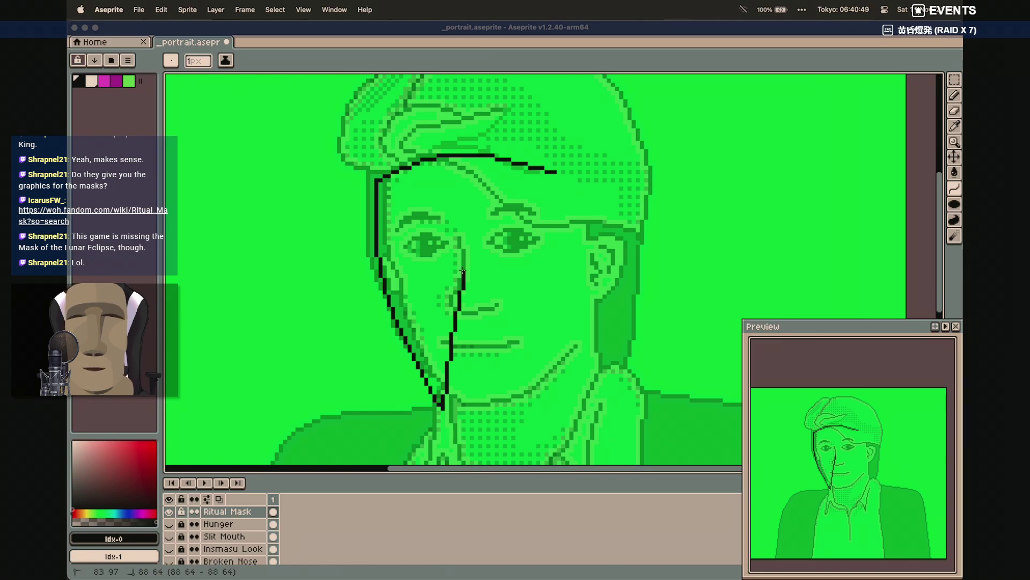
pyautogui.click(451, 296)
pyautogui.moveTo(464, 273); pyautogui.dragTo(500, 418)
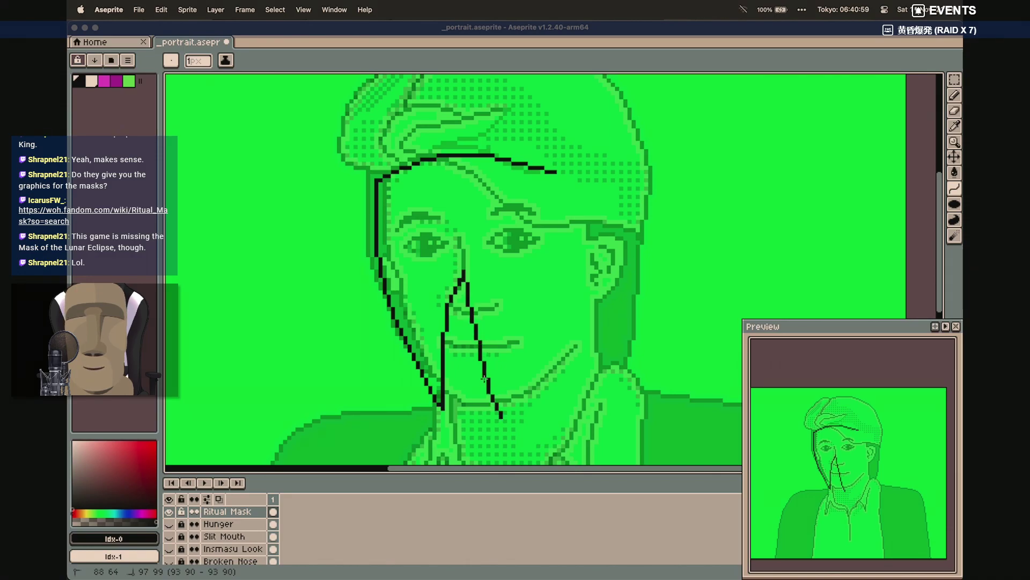
pyautogui.click(482, 378)
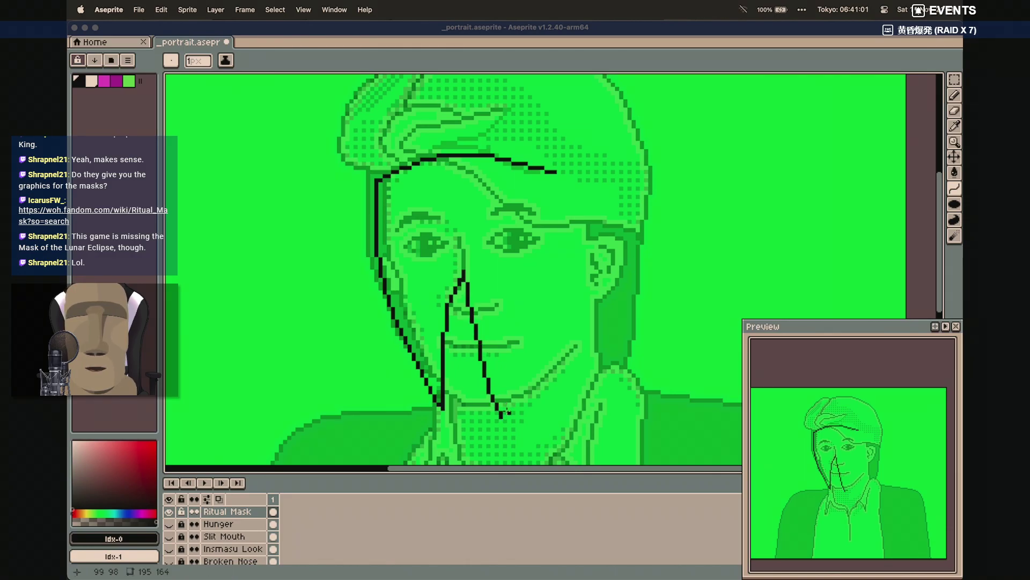
pyautogui.moveTo(505, 420); pyautogui.dragTo(568, 330)
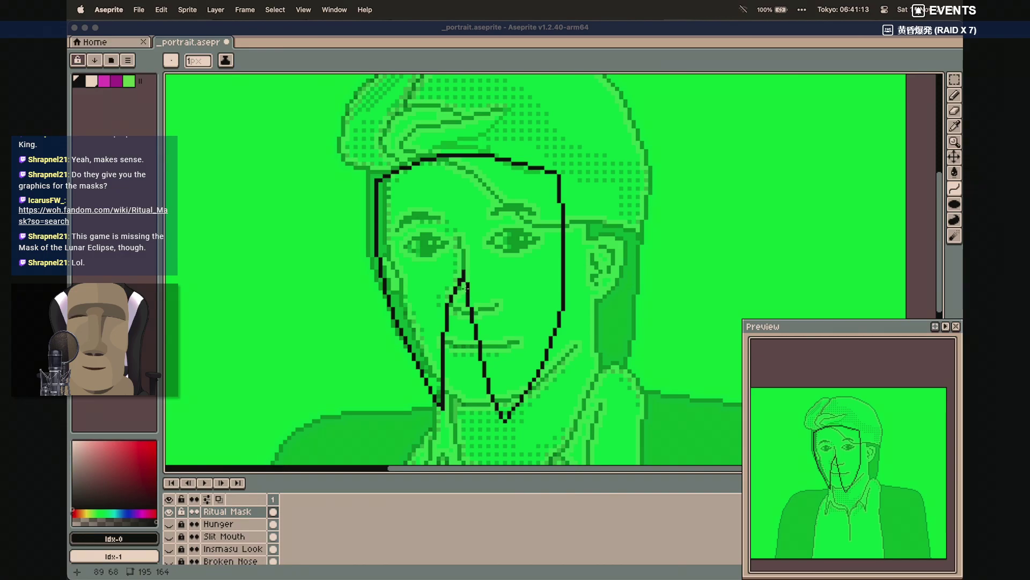
# Draw a second line parallel to the notch's left edge, from the lower left tip upward, to give the mask thickness
pyautogui.moveTo(442, 411)
pyautogui.mouseDown()
pyautogui.moveTo(450, 417)
pyautogui.moveTo(467, 292)
pyautogui.moveTo(455, 303)
pyautogui.moveTo(455, 290)
pyautogui.mouseUp()
pyautogui.click(450, 417)
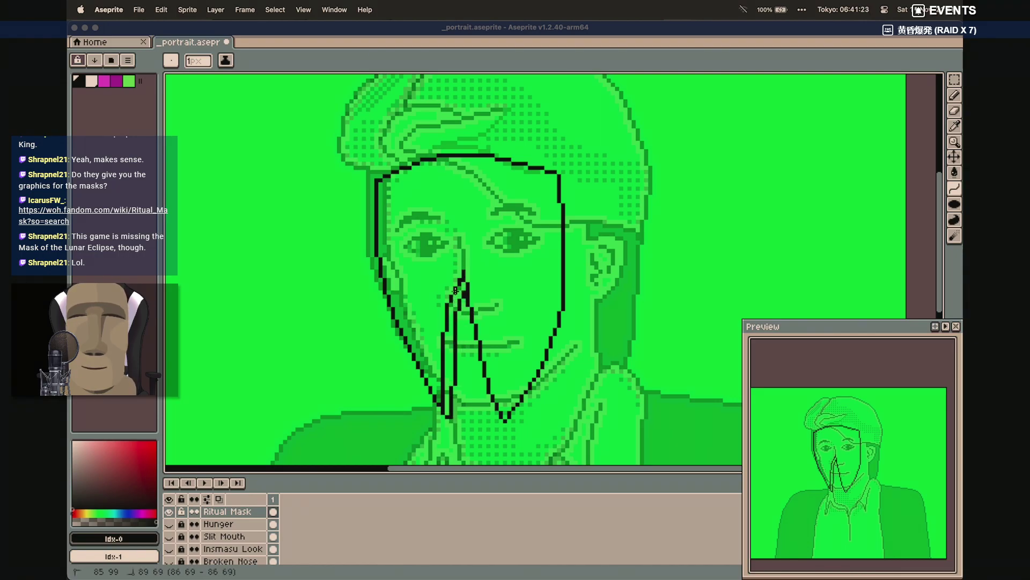
pyautogui.click(455, 290)
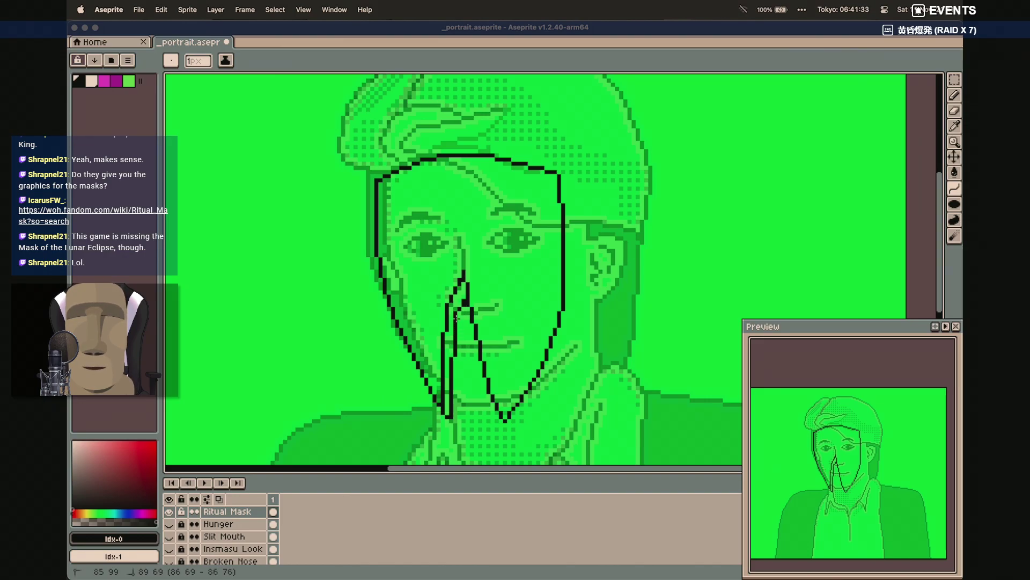
pyautogui.click(456, 318)
pyautogui.click(456, 319)
pyautogui.press('Escape')
# Draw a parallel thickness line outside the mask's lower right edge, from the chin tip up to the cheek
pyautogui.click(513, 427)
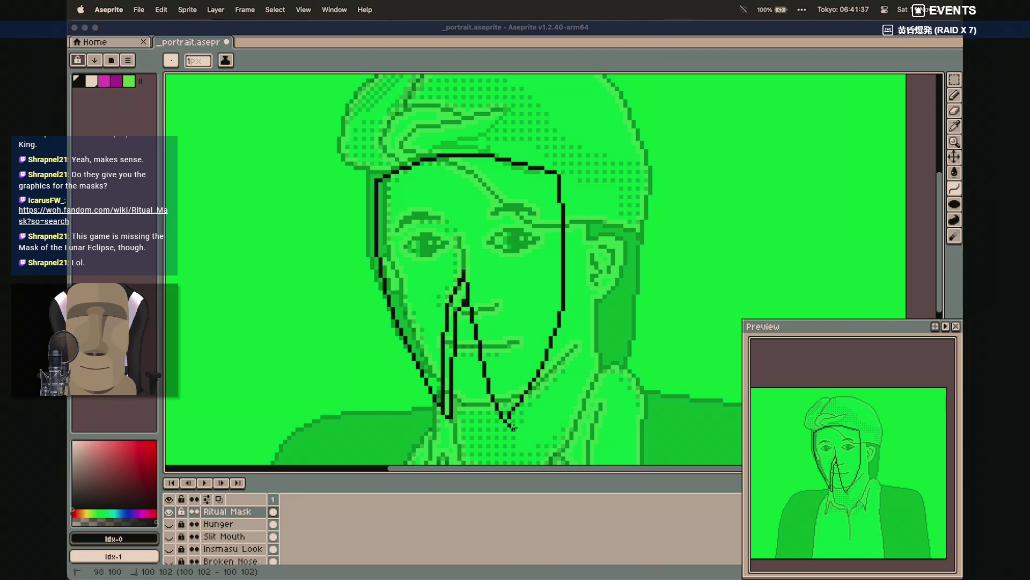
pyautogui.click(513, 427)
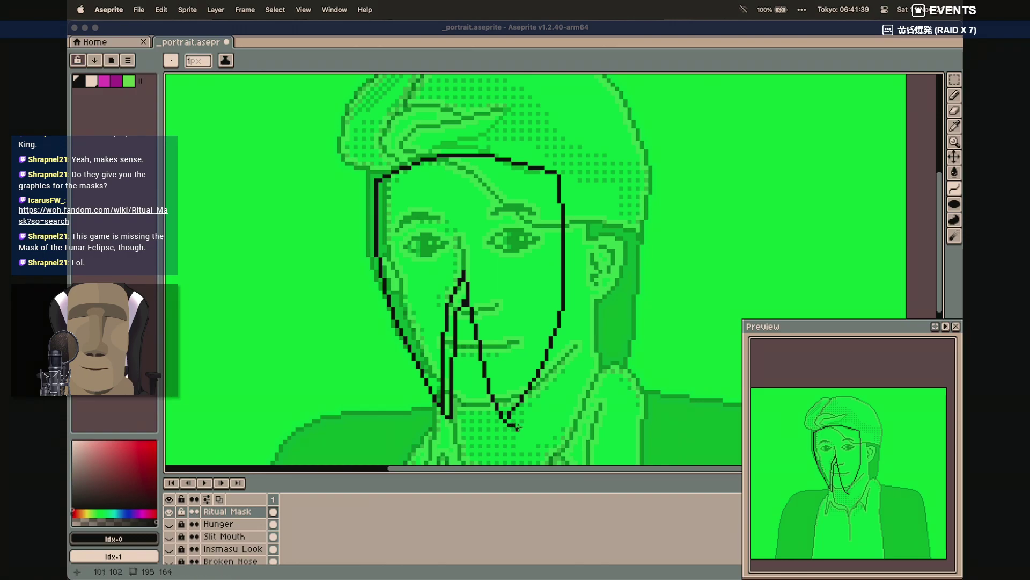
pyautogui.moveTo(514, 429); pyautogui.dragTo(574, 348)
pyautogui.press('Escape')
pyautogui.click(517, 420)
pyautogui.moveTo(517, 421); pyautogui.dragTo(576, 304)
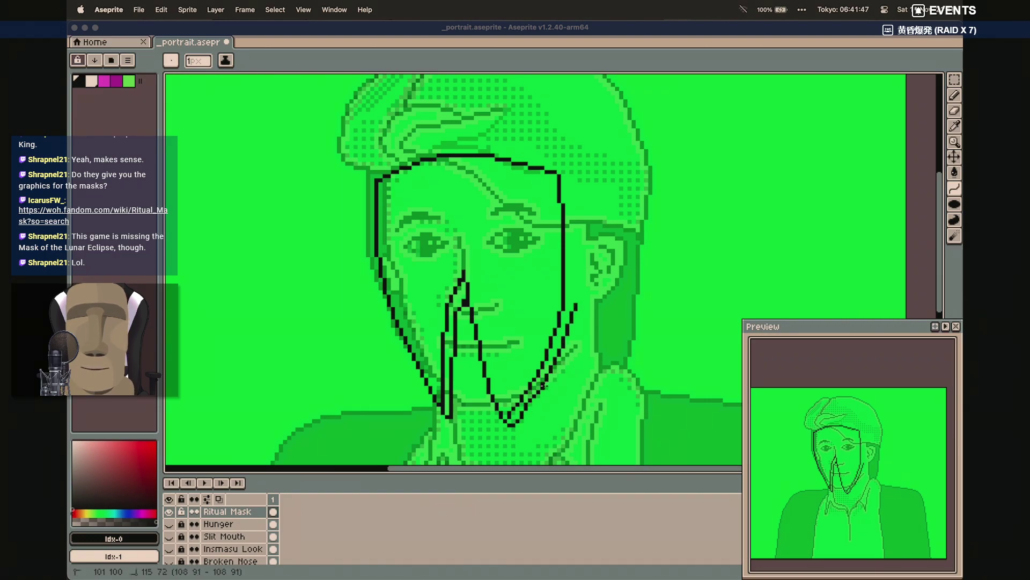
pyautogui.doubleClick(543, 385)
# Extend the outer thickness line up past the temple and join it to the mask's upper right corner
pyautogui.moveTo(576, 301); pyautogui.dragTo(570, 188)
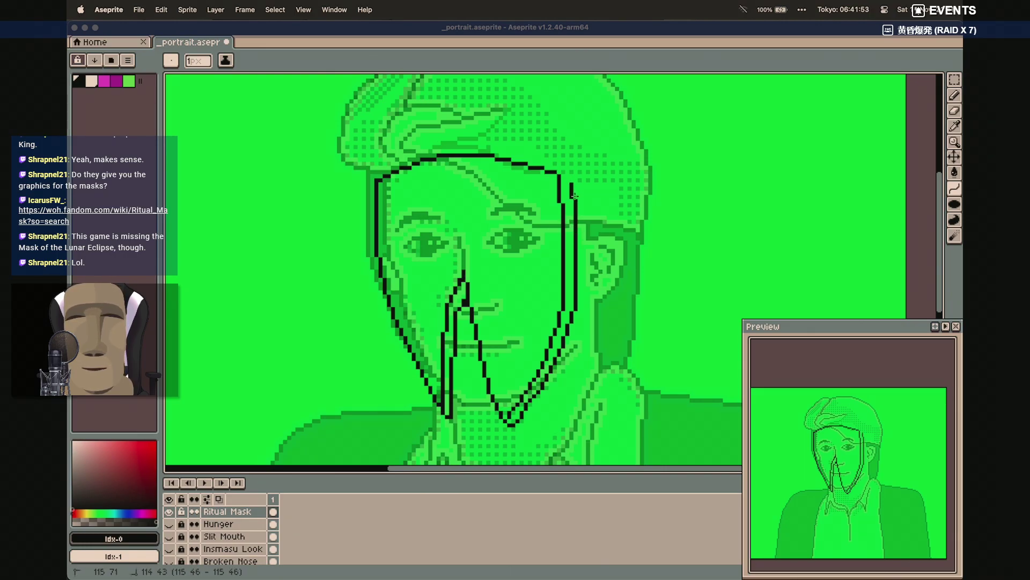
pyautogui.click(573, 207)
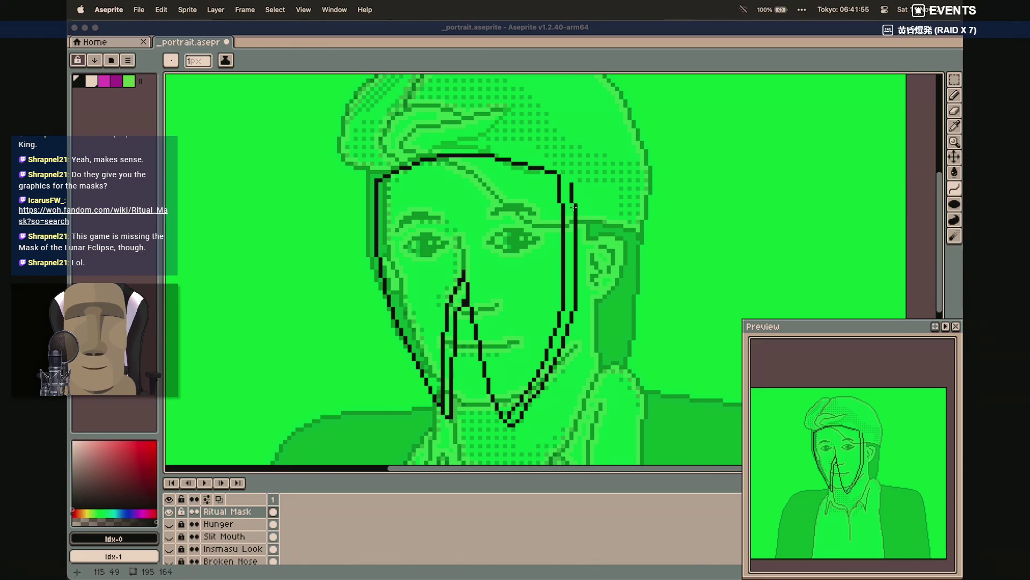
pyautogui.click(559, 177)
pyautogui.click(559, 177)
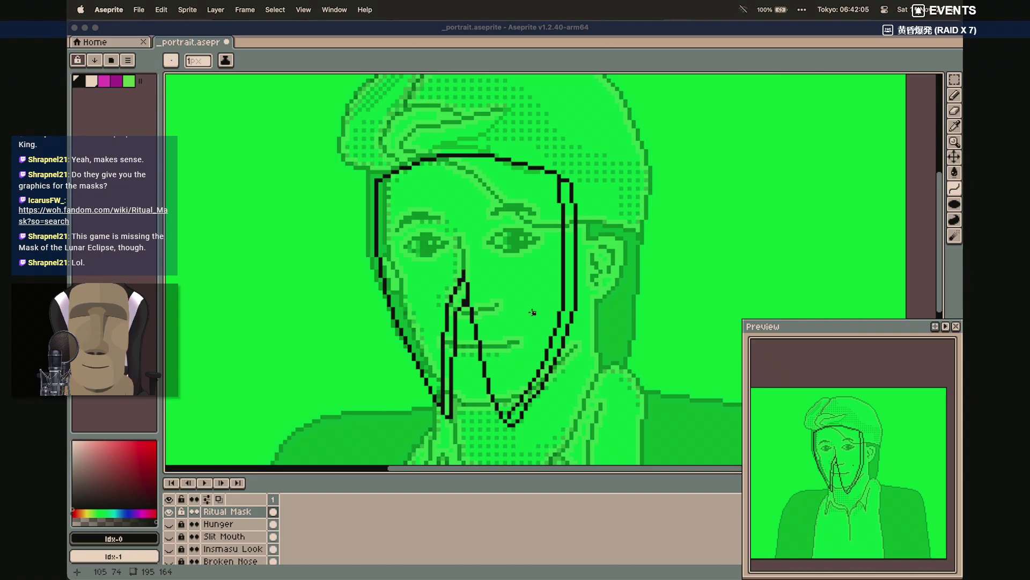
# Fill the mask's face, the notch rim and the right side rim with the light palette colour Idx-1
pyautogui.press('g')
pyautogui.press(']')
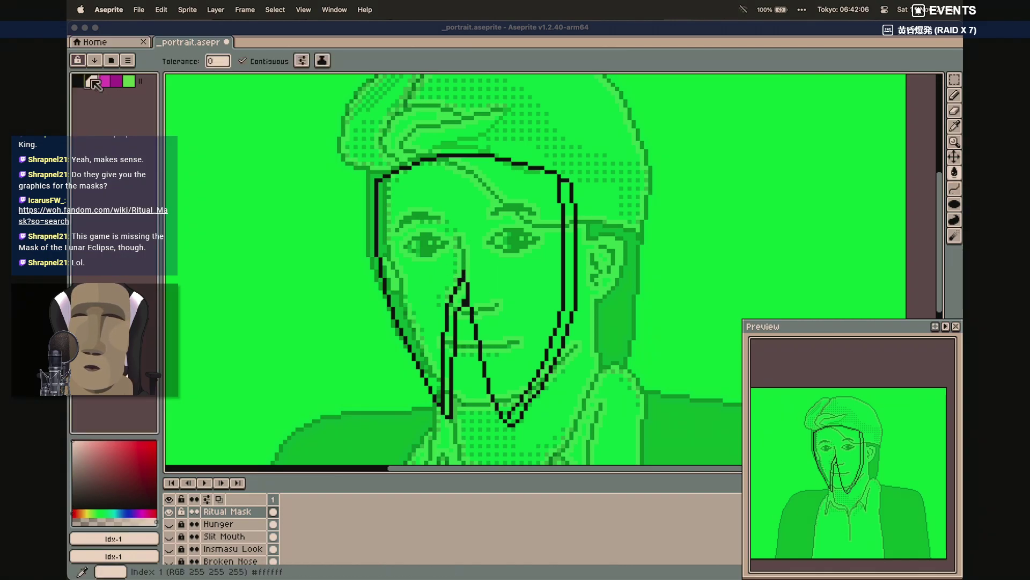
pyautogui.click(502, 218)
pyautogui.click(454, 300)
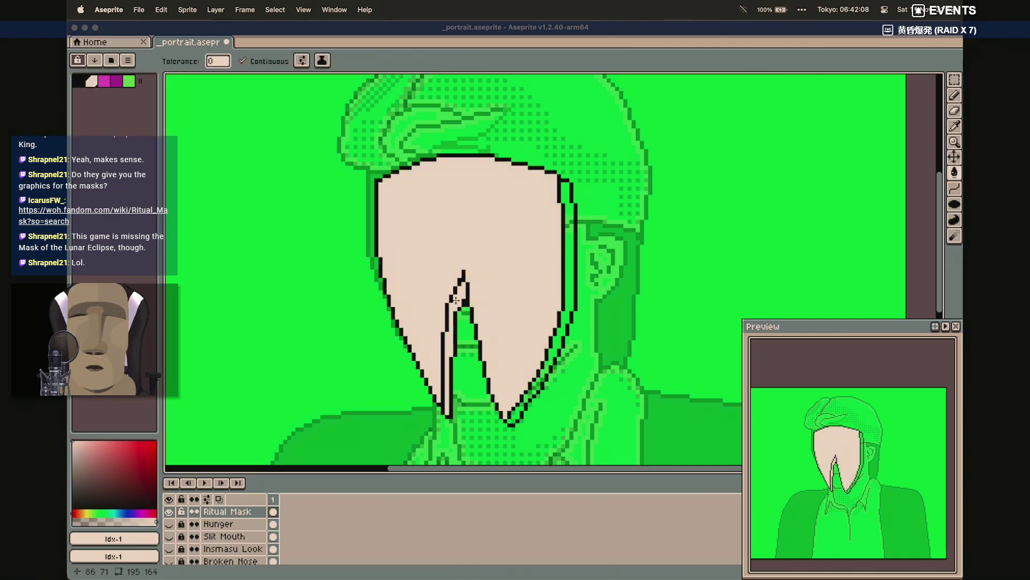
pyautogui.click(569, 293)
# Outline a strap in black (Idx-0) running from the mask's right edge over the ear to the back of the head
pyautogui.scroll(-3, 509, 444)
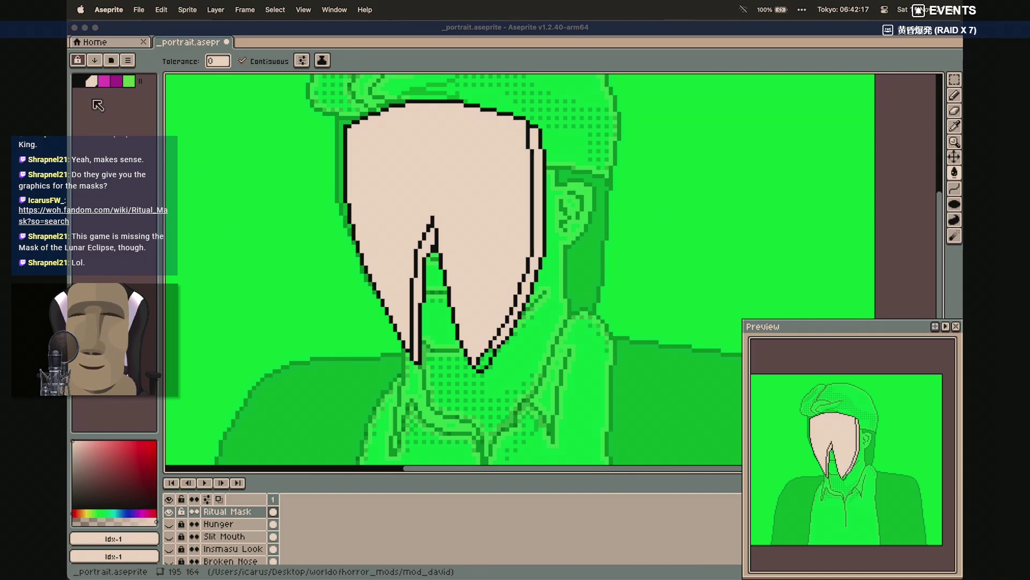
pyautogui.click(80, 80)
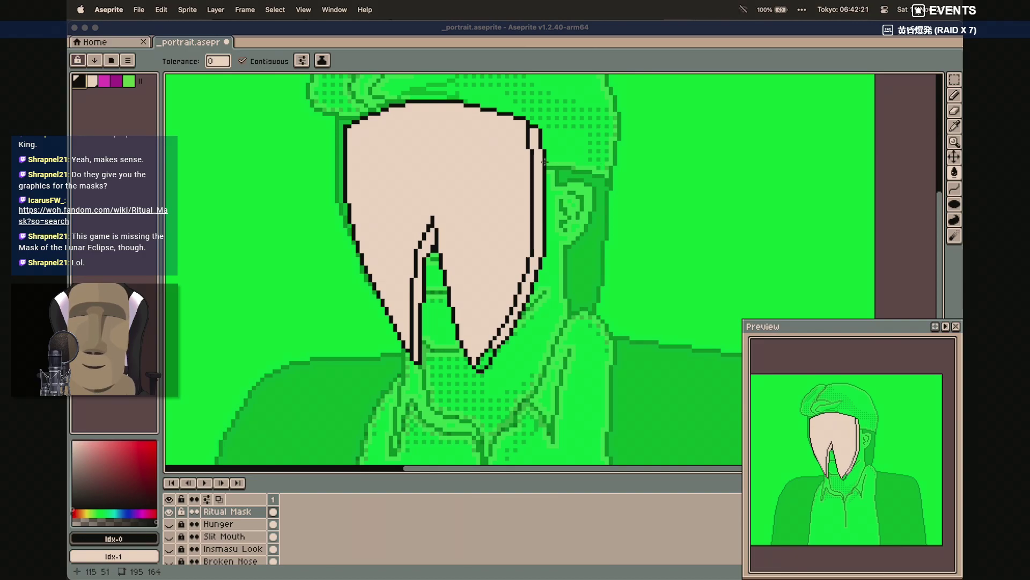
pyautogui.press('b')
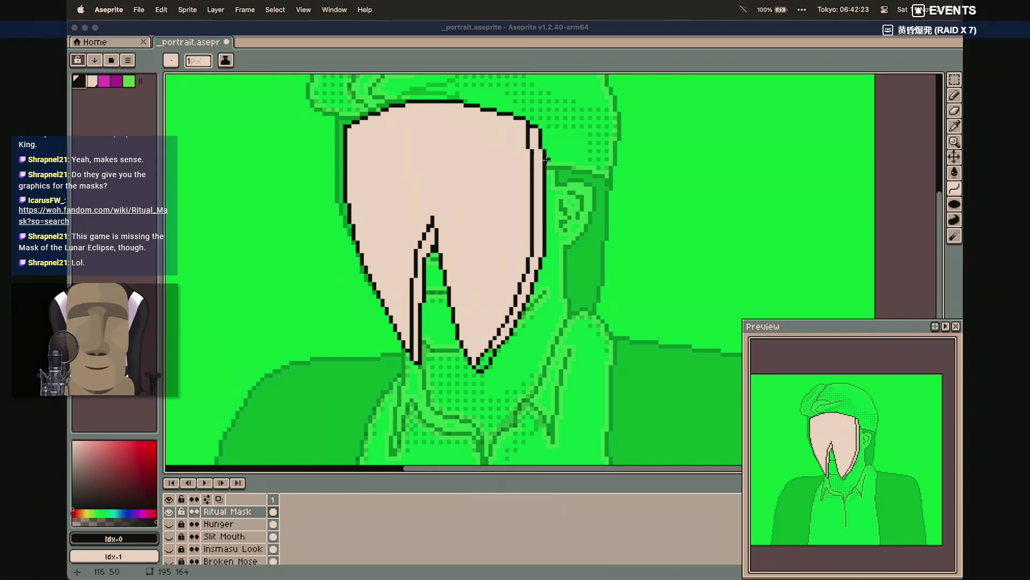
pyautogui.moveTo(543, 160); pyautogui.dragTo(616, 175)
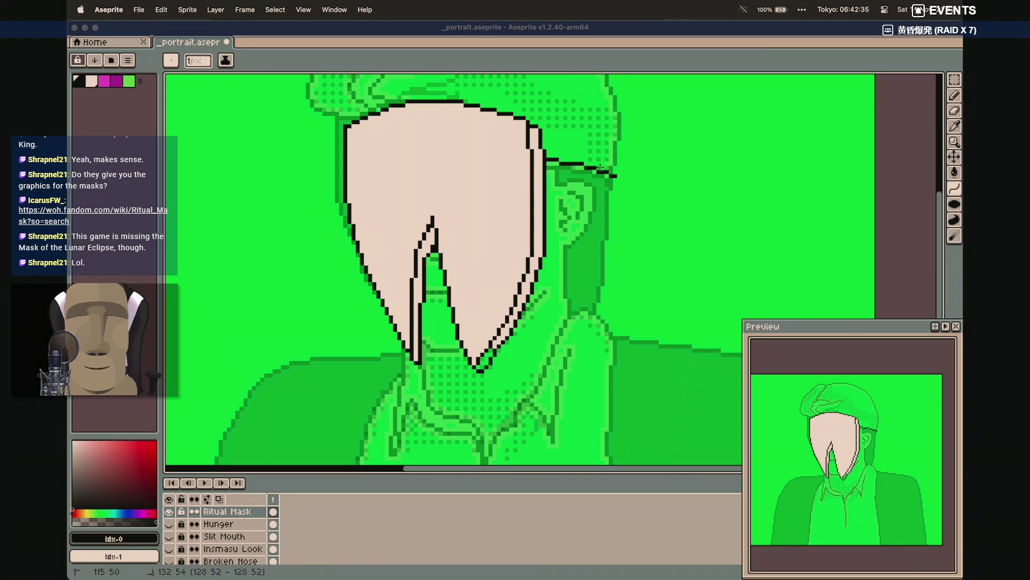
pyautogui.click(591, 168)
pyautogui.moveTo(615, 179)
pyautogui.mouseDown()
pyautogui.moveTo(611, 208)
pyautogui.moveTo(545, 201)
pyautogui.mouseUp()
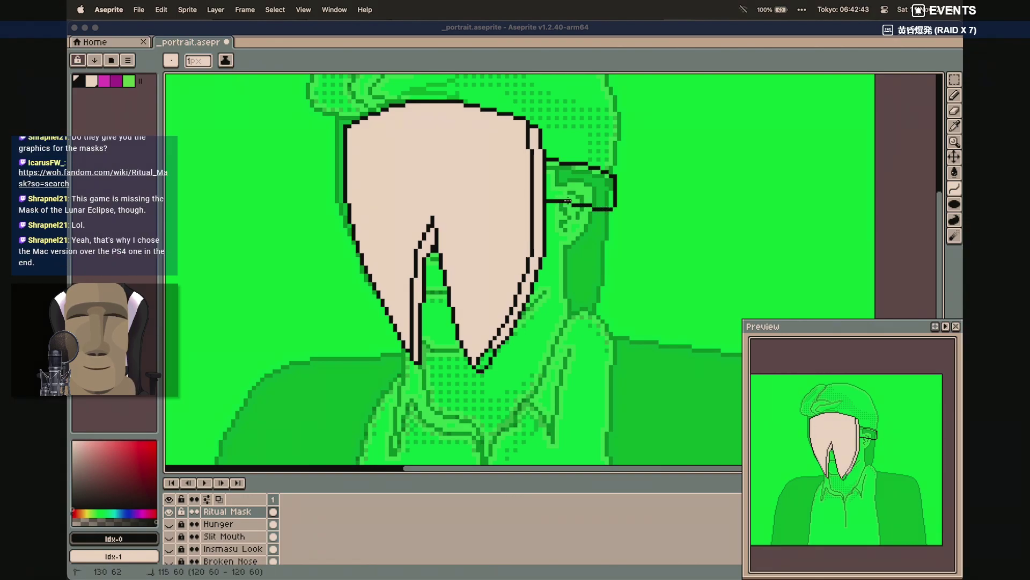
pyautogui.click(572, 201)
pyautogui.click(572, 201)
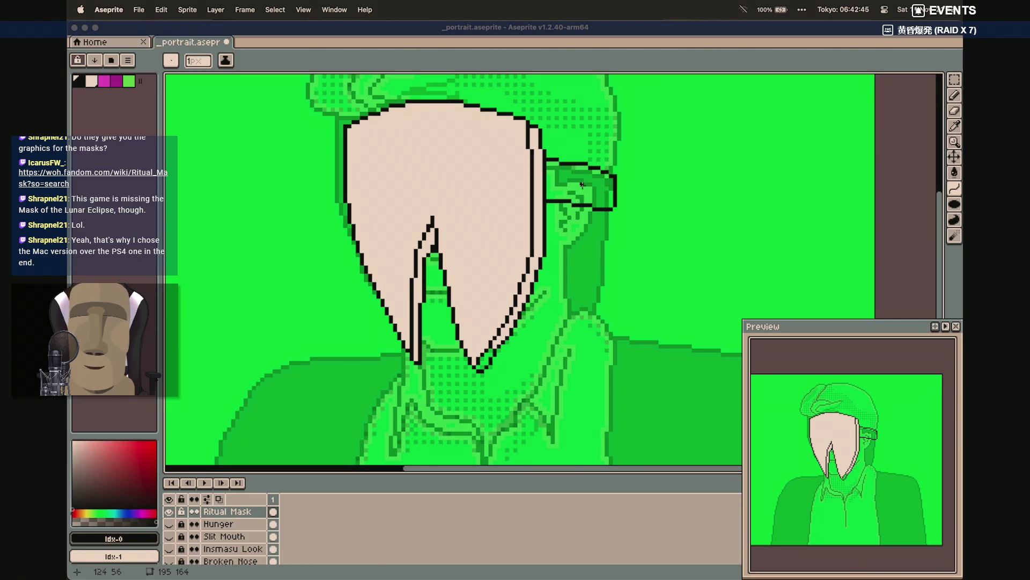
# Fill the strap with the light palette colour Idx-1
pyautogui.click(91, 81)
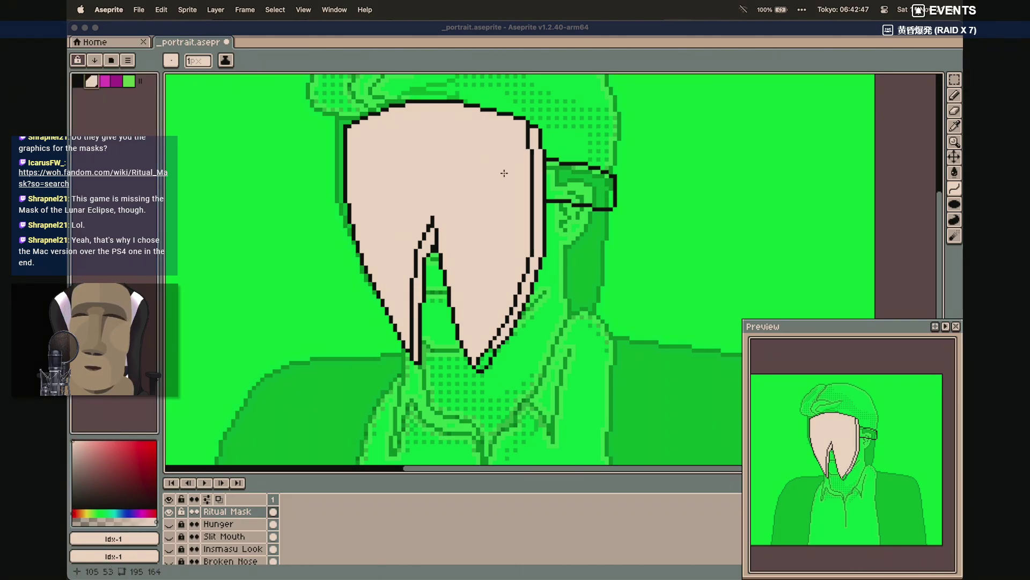
pyautogui.moveTo(569, 176)
pyautogui.mouseDown()
pyautogui.moveTo(575, 201)
pyautogui.moveTo(594, 199)
pyautogui.mouseUp()
pyautogui.press('super+z')
pyautogui.press('g')
pyautogui.click(584, 187)
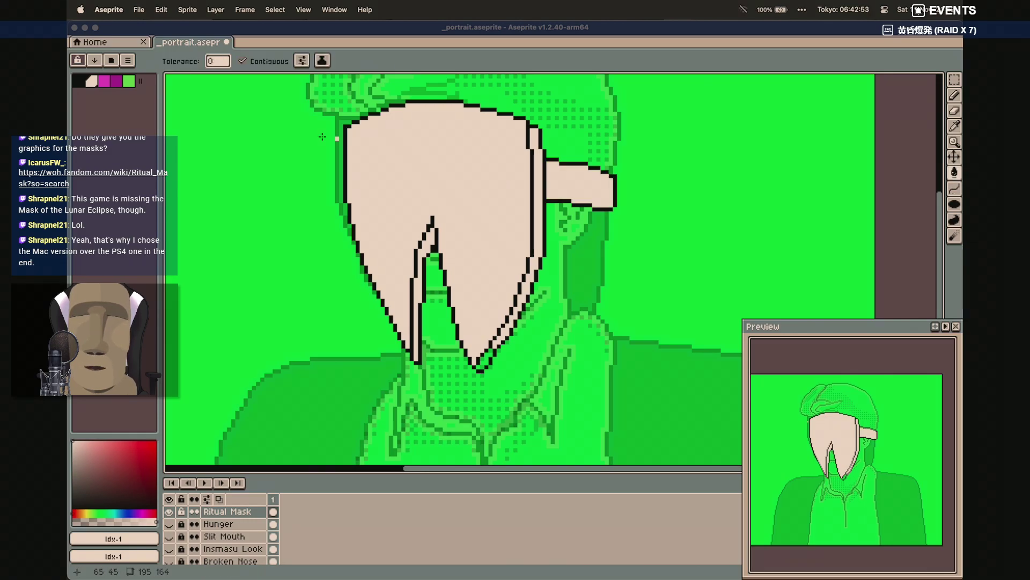
# Fill the strap with a black checkerboard dither using the first saved pattern brush, and restore the plain square brush
pyautogui.click(79, 81)
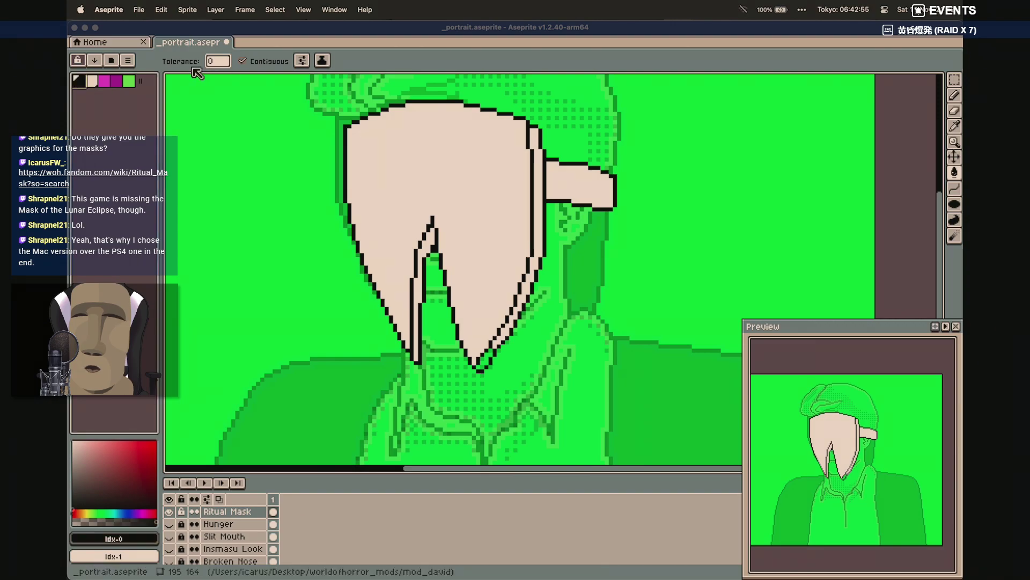
pyautogui.press('b')
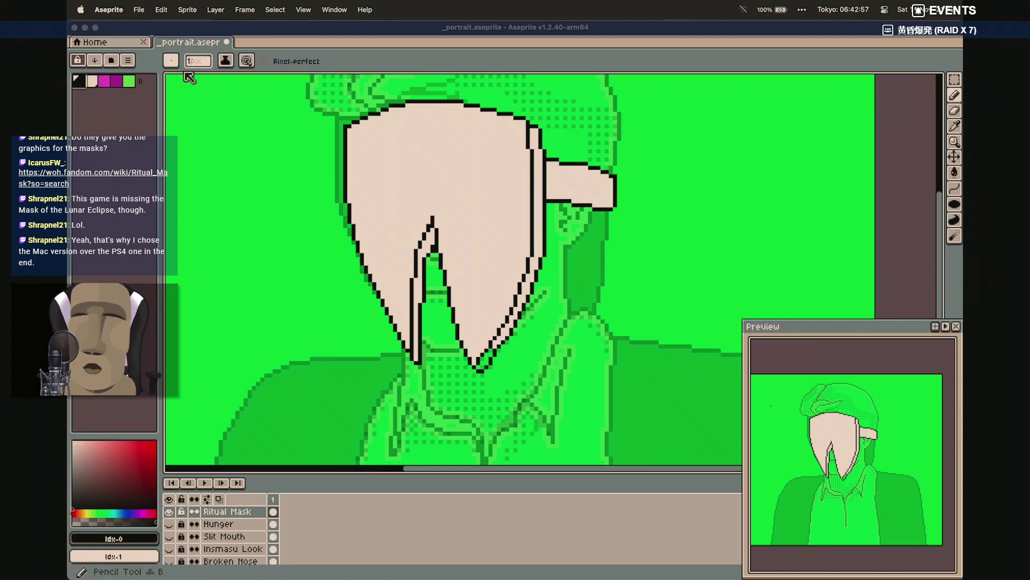
pyautogui.click(171, 60)
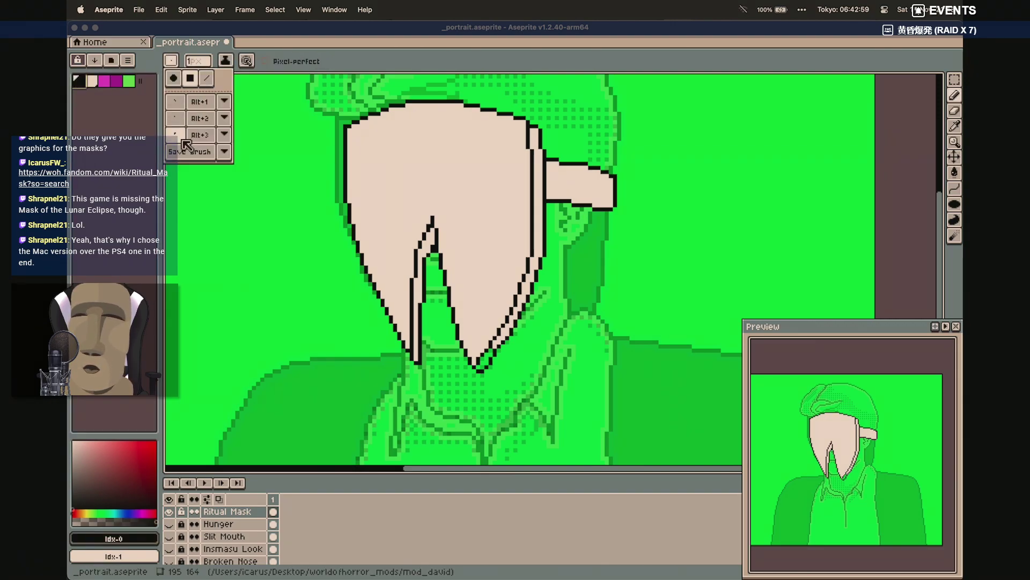
pyautogui.click(174, 102)
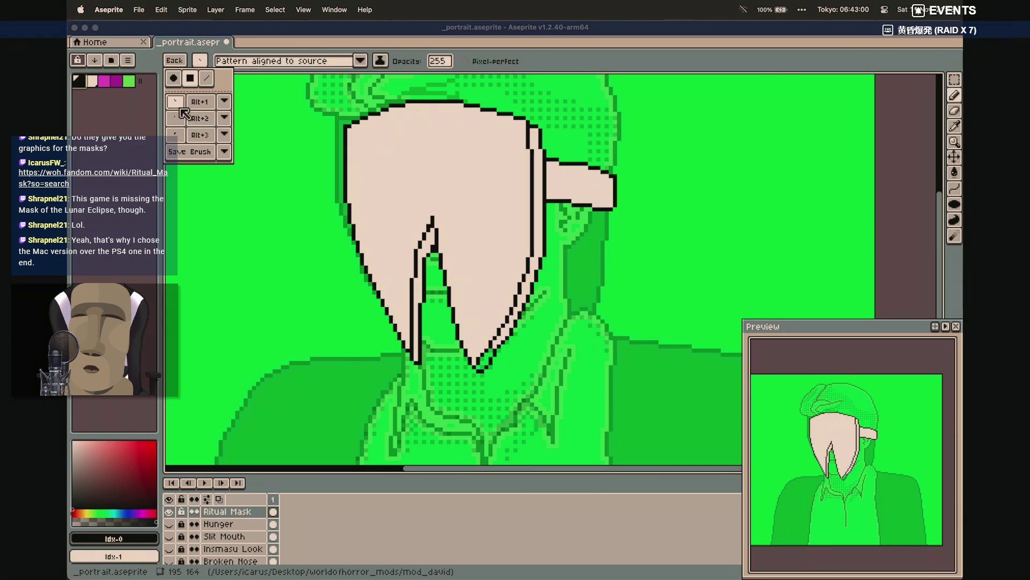
pyautogui.press('g')
pyautogui.click(578, 187)
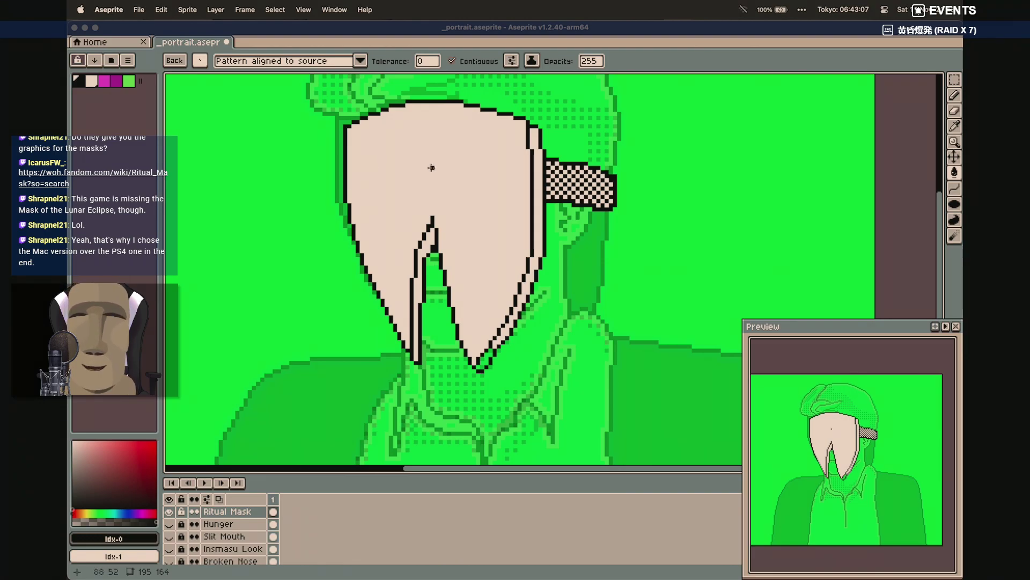
pyautogui.click(199, 60)
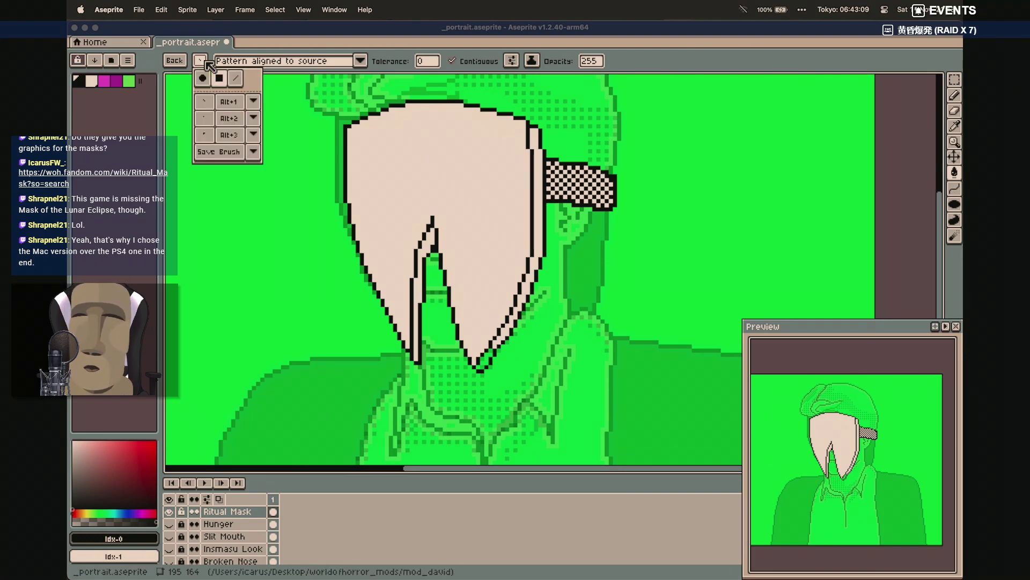
pyautogui.click(219, 78)
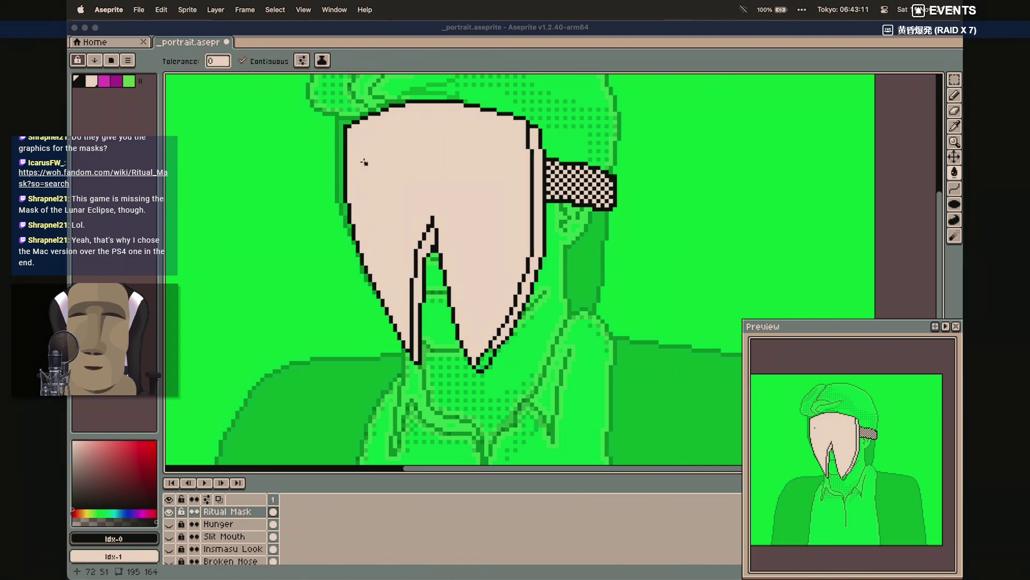
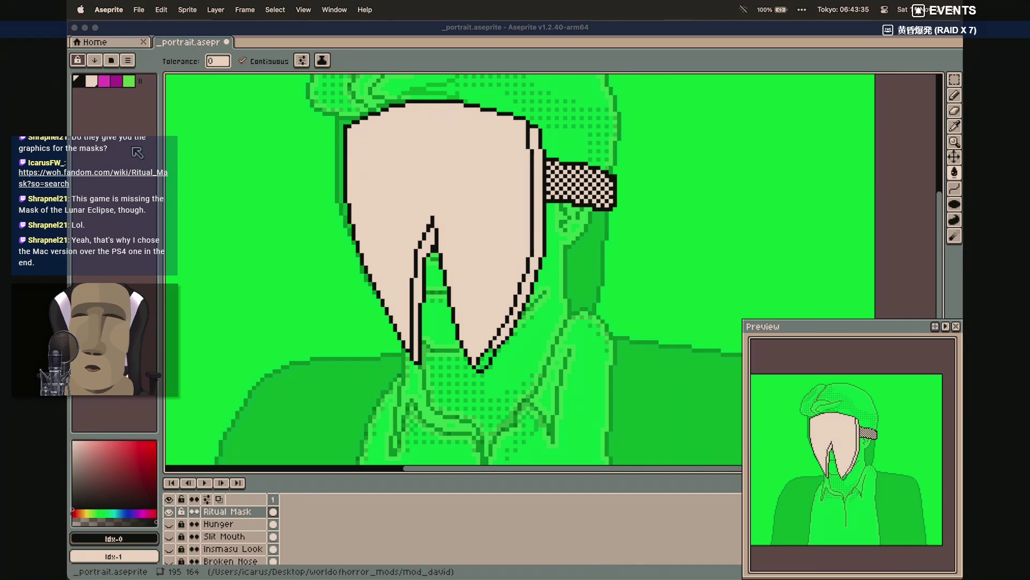
# Draw a curved chin line in black (Idx-0) across the bottom of the mask's notch using the Curve tool
pyautogui.click(92, 81)
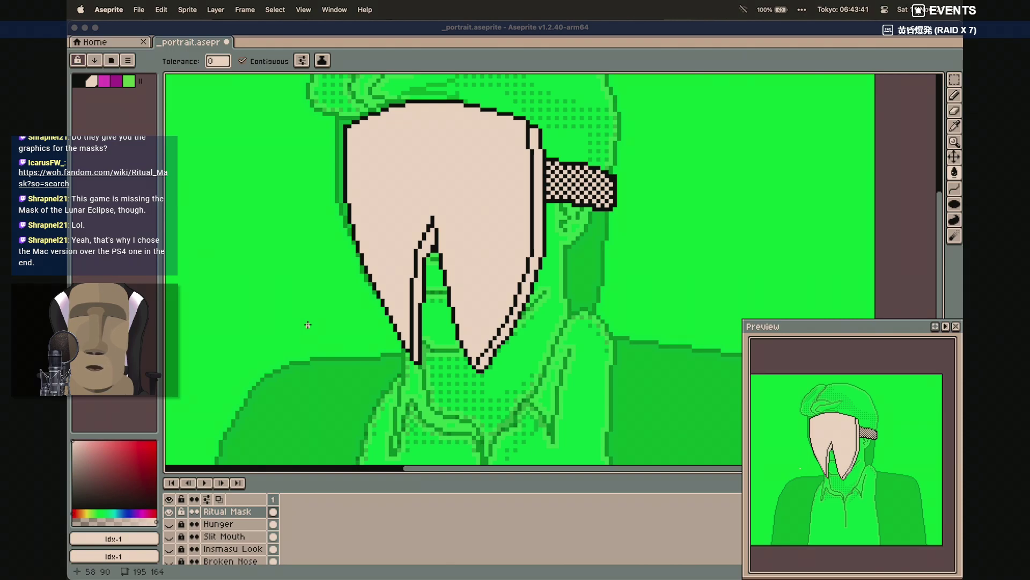
pyautogui.press('b')
pyautogui.click(171, 60)
pyautogui.click(188, 75)
pyautogui.hotkey('shift', 'l')
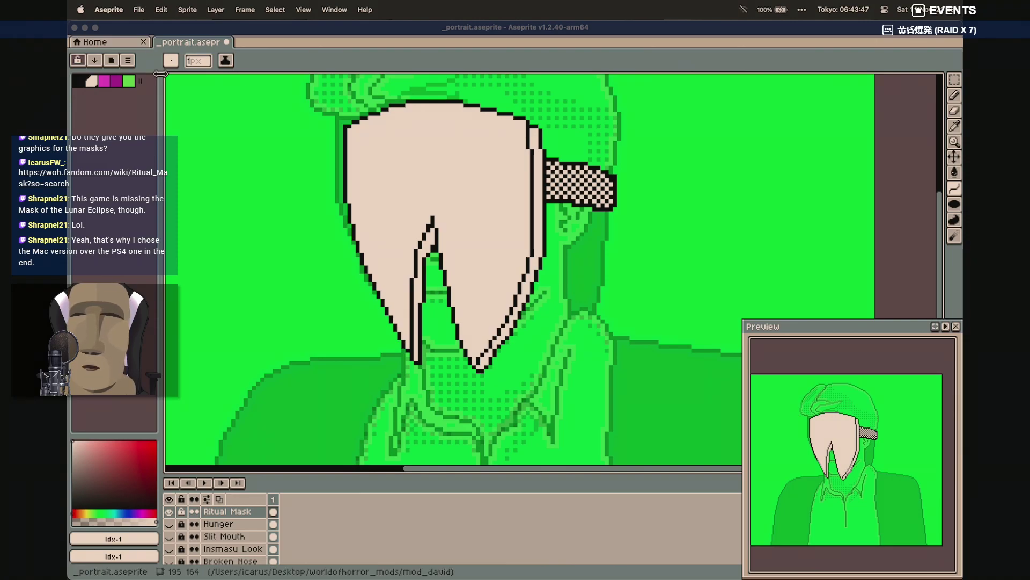
pyautogui.press('[')
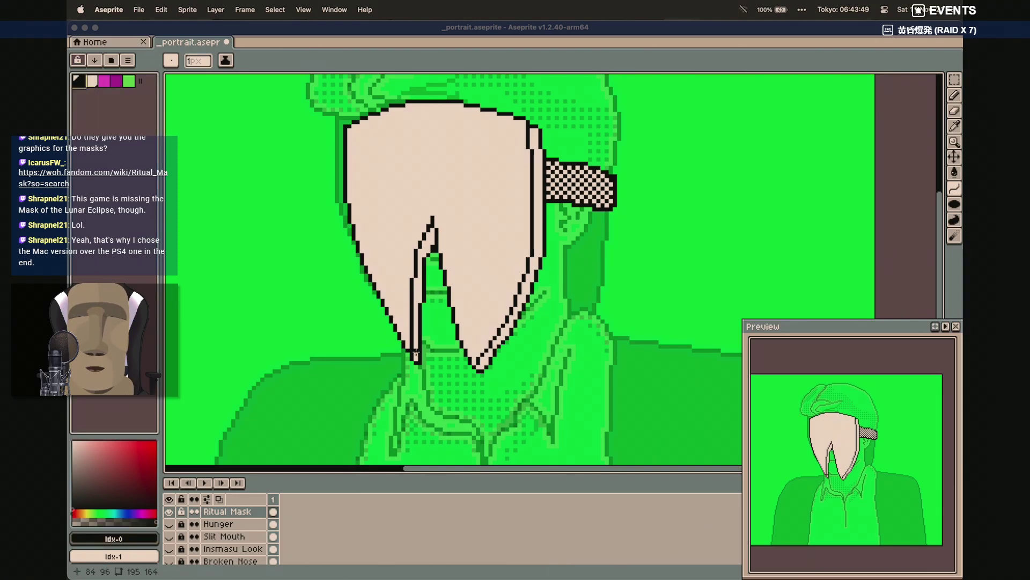
pyautogui.moveTo(418, 346); pyautogui.dragTo(437, 356)
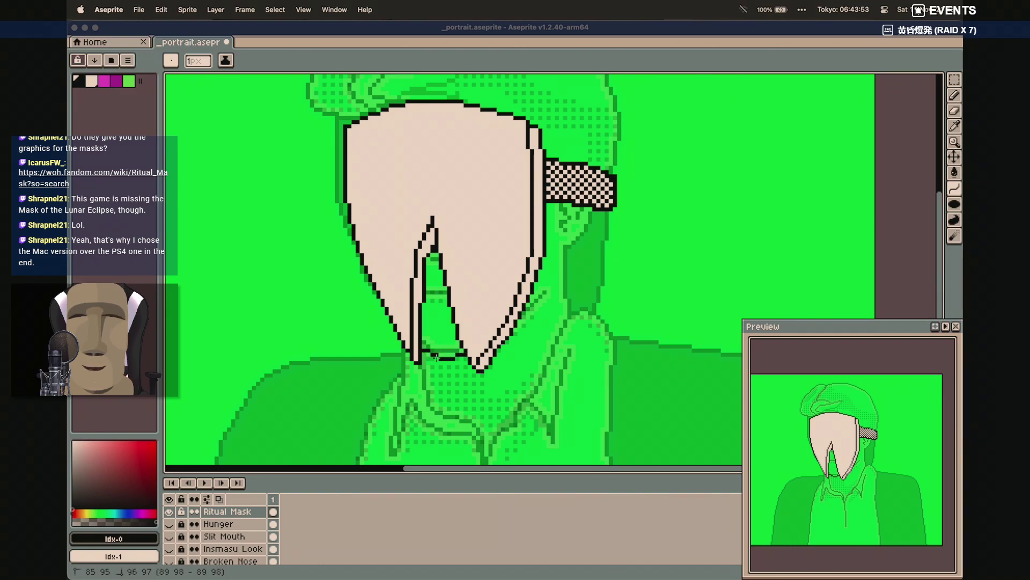
pyautogui.click(437, 357)
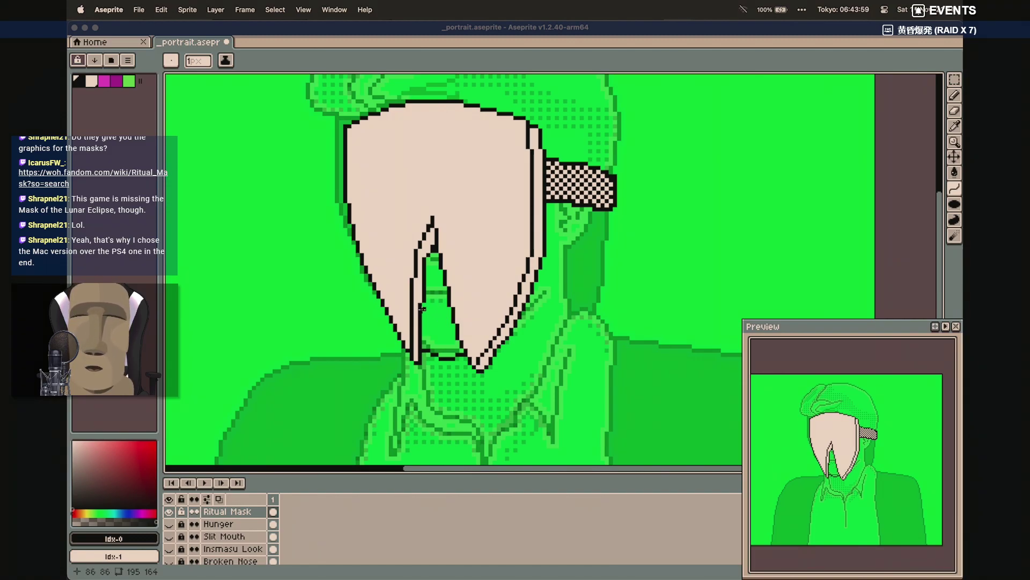
# Draw a black curve across the notch just above the chin line and fill the opening above it black
pyautogui.moveTo(419, 316); pyautogui.dragTo(453, 323)
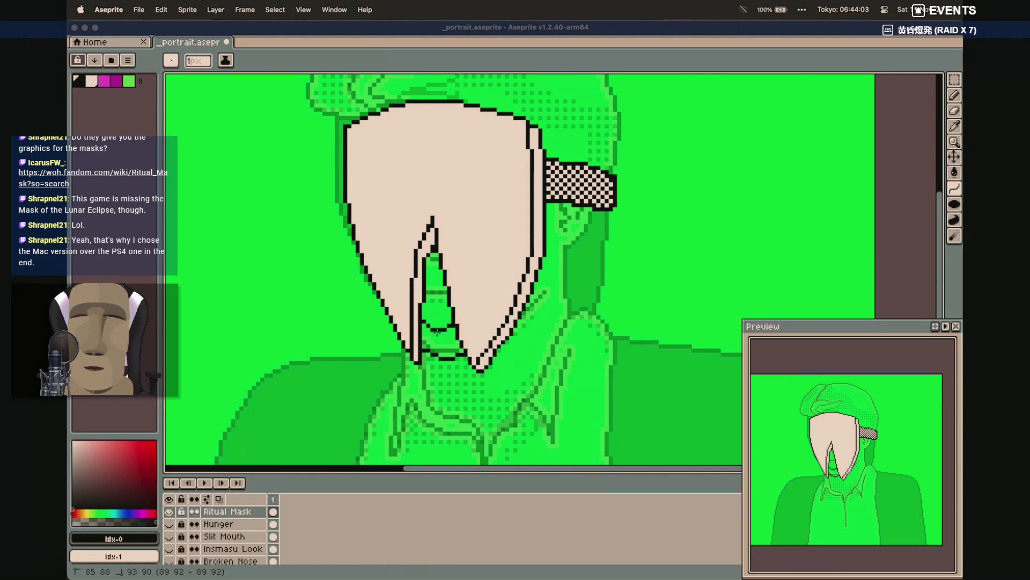
pyautogui.click(436, 330)
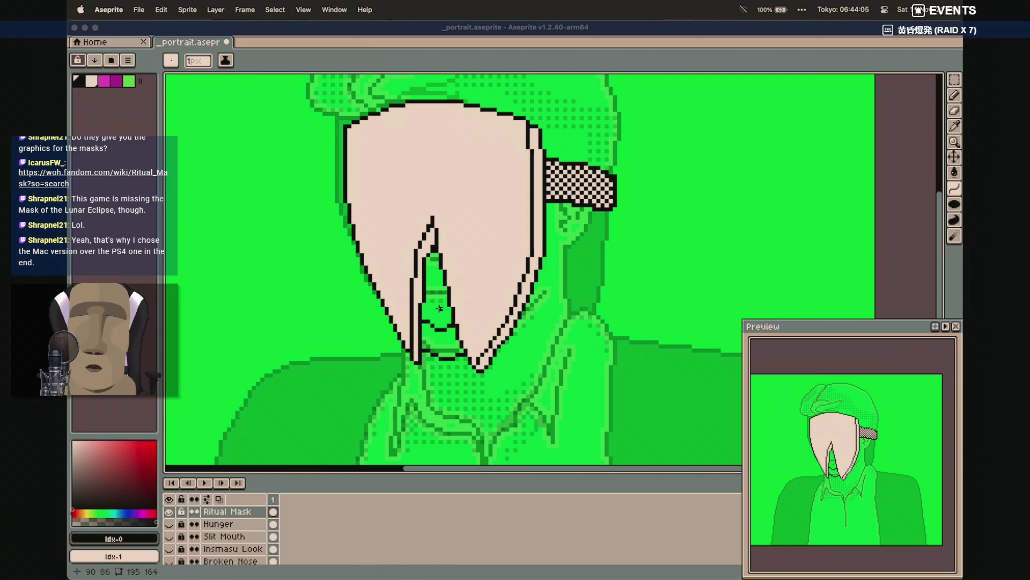
pyautogui.press('g')
pyautogui.click(438, 308)
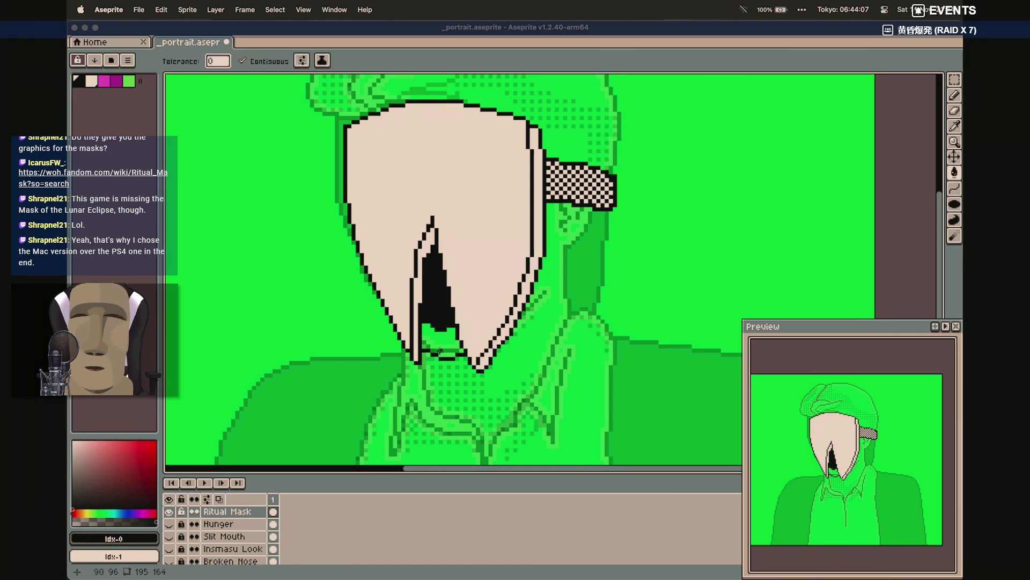
# Fill the chin area with the light palette colour Idx-1 and dither its upper edge using the second saved pattern brush
pyautogui.click(91, 81)
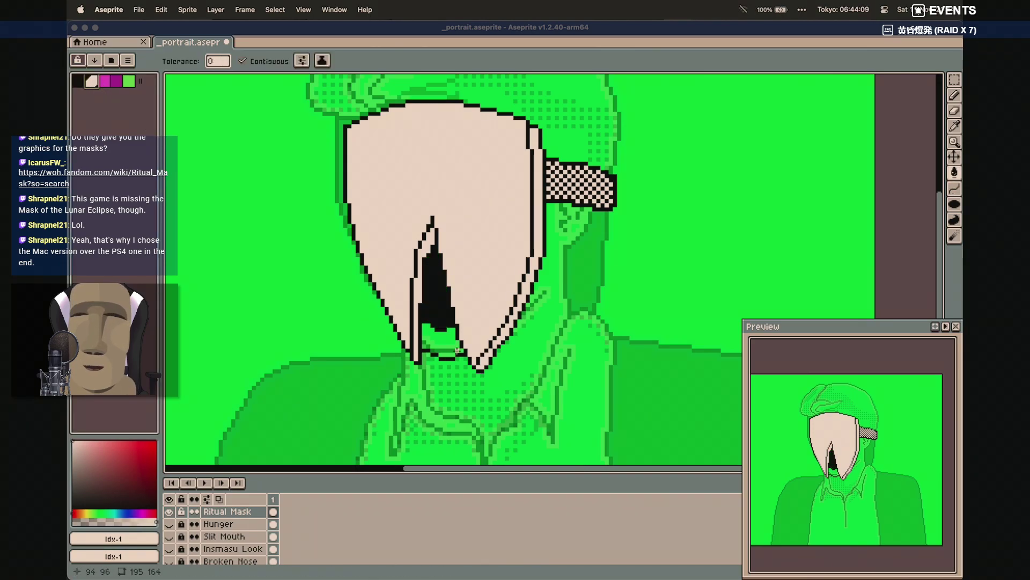
pyautogui.click(441, 337)
pyautogui.press('b')
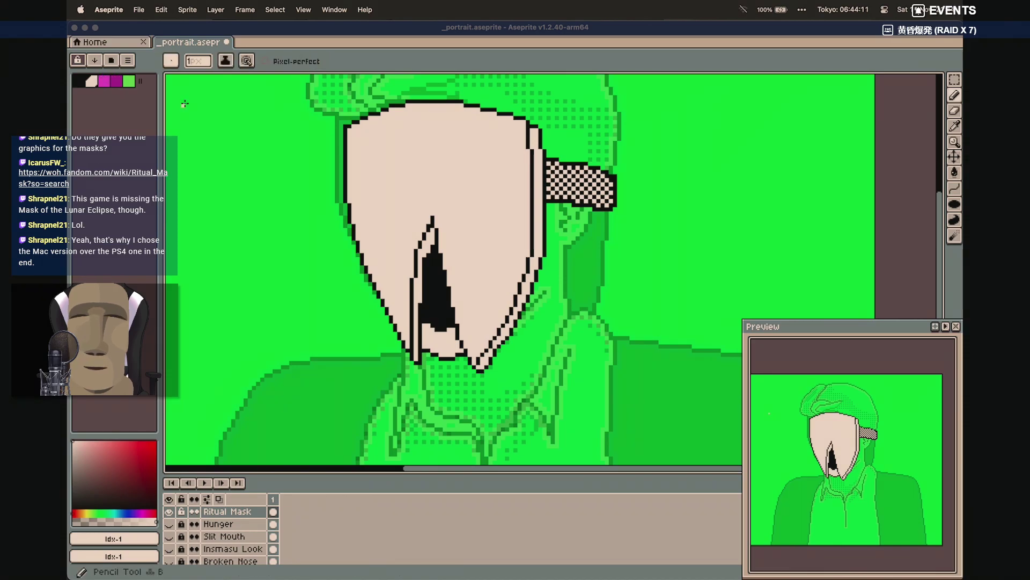
pyautogui.click(171, 61)
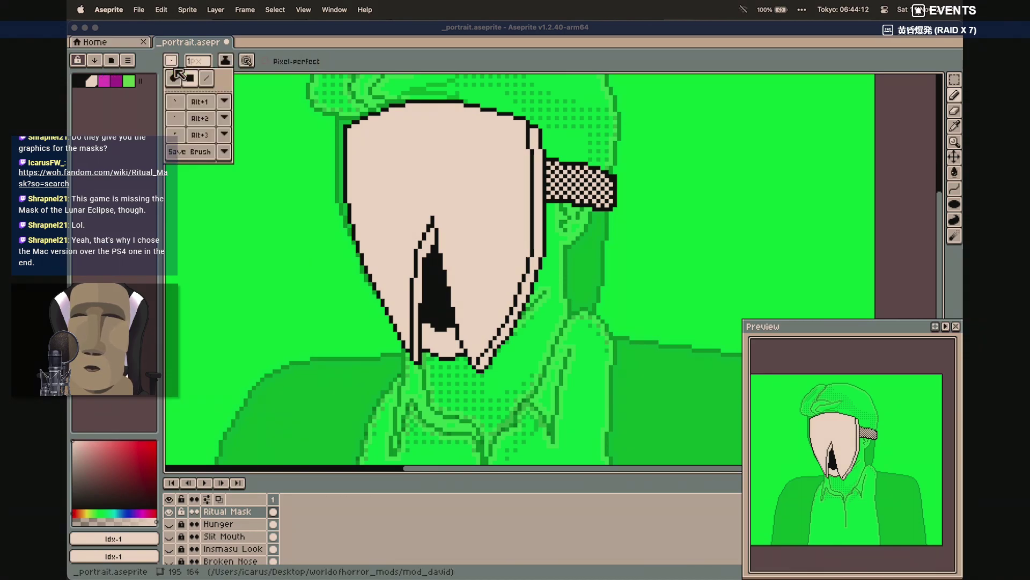
pyautogui.click(176, 118)
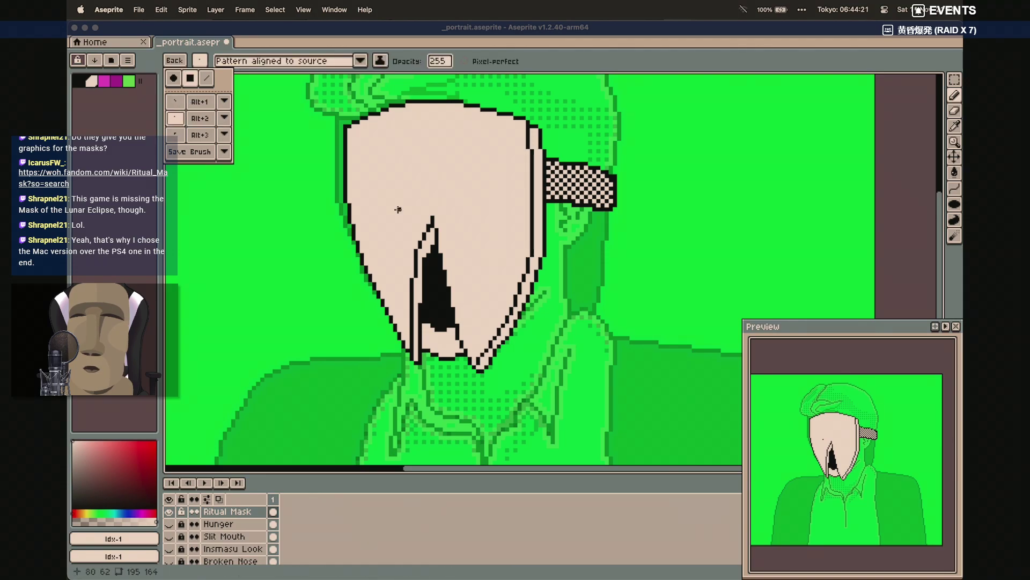
pyautogui.moveTo(428, 329)
pyautogui.mouseDown()
pyautogui.moveTo(457, 339)
pyautogui.moveTo(433, 339)
pyautogui.moveTo(445, 340)
pyautogui.mouseUp()
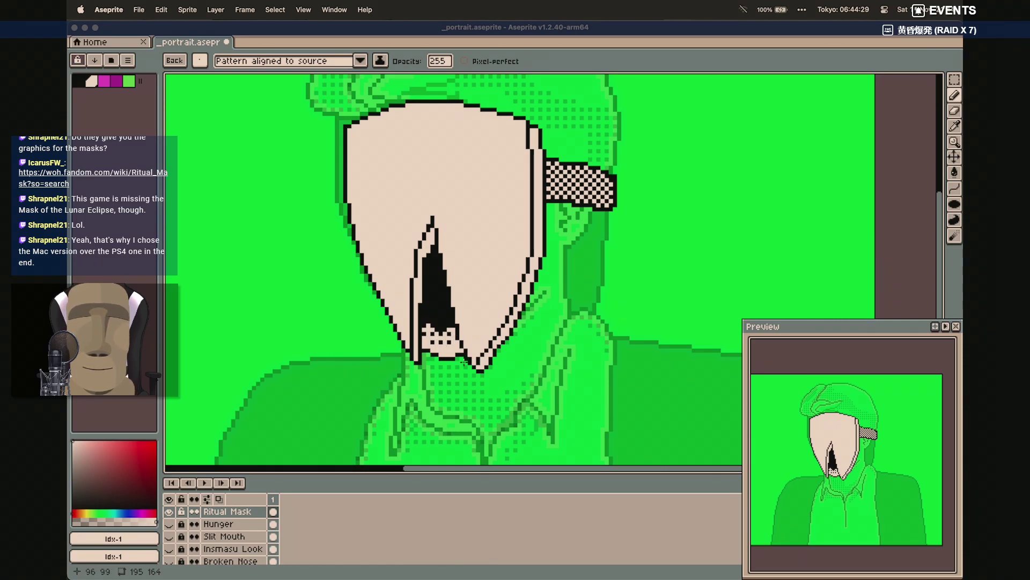
# Undo the chin dither, the light and black fills, and the curve above the chin line
pyautogui.press('super+z')
pyautogui.press('super+z')
pyautogui.press('super+z')
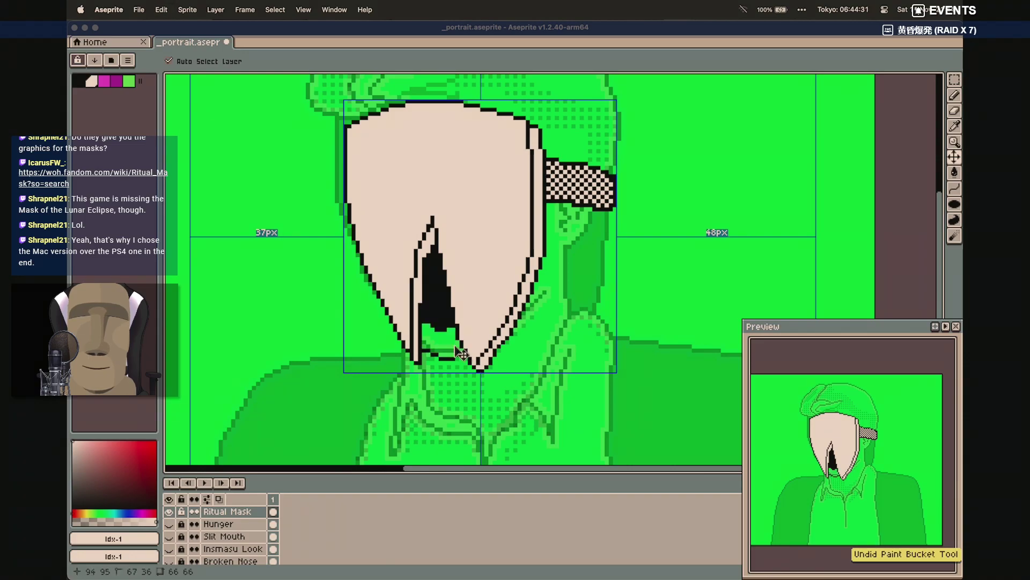
pyautogui.press('super+z')
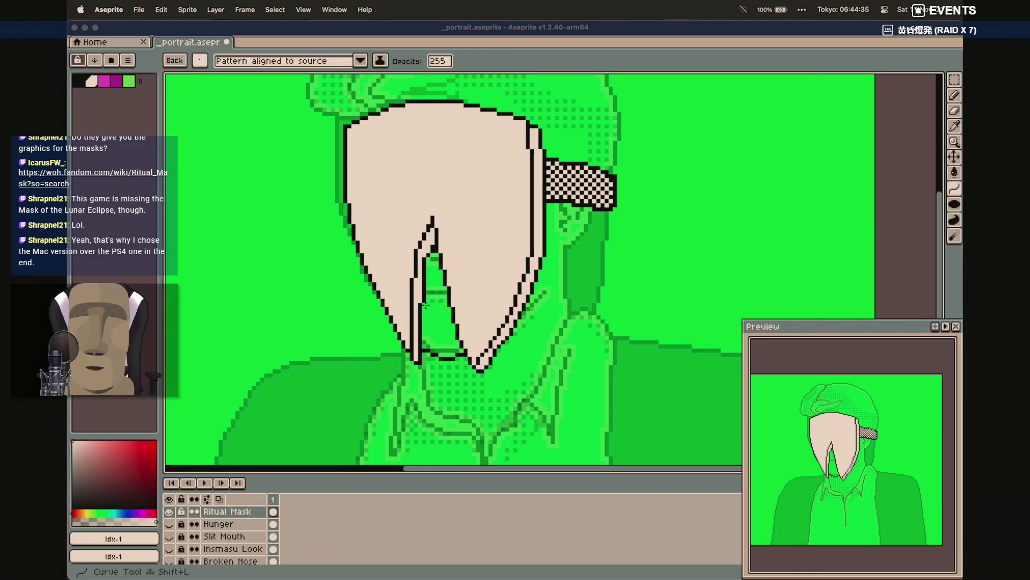
# Restore the plain square brush and draw a black (Idx-0) curve across the notch about halfway up the opening
pyautogui.click(199, 60)
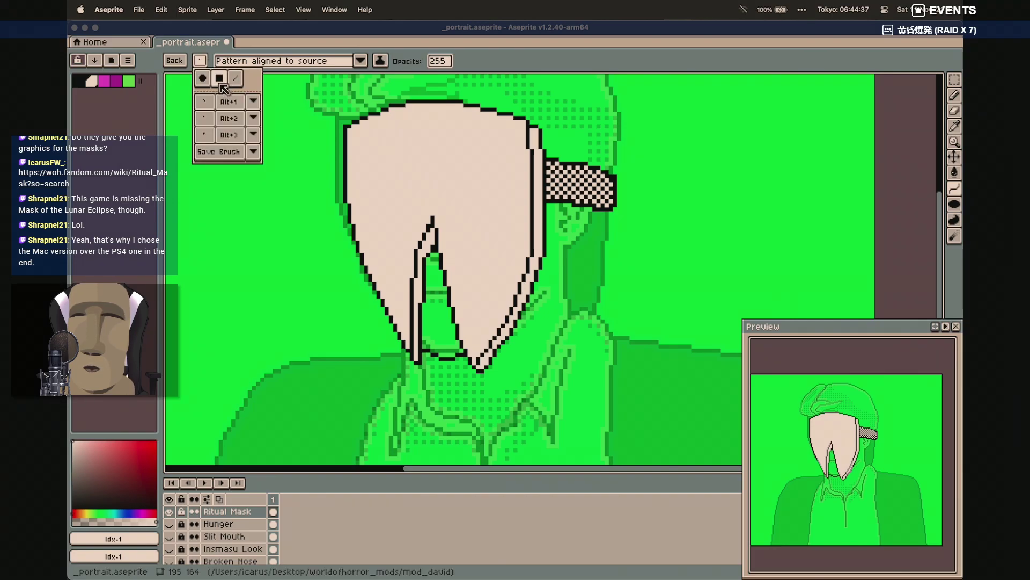
pyautogui.hotkey('shift', 'l')
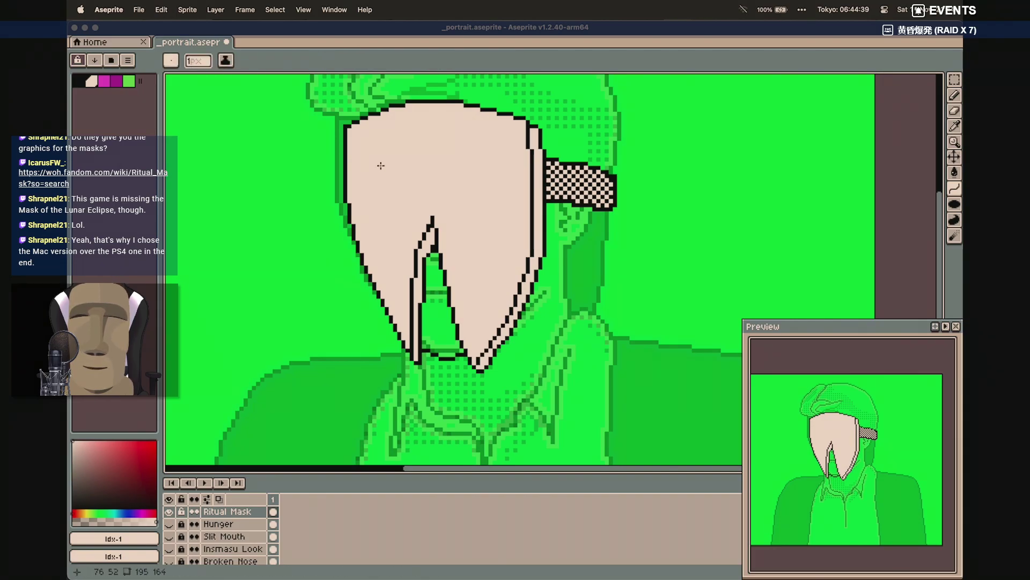
pyautogui.click(79, 81)
pyautogui.hscroll(-1, 376, 269)
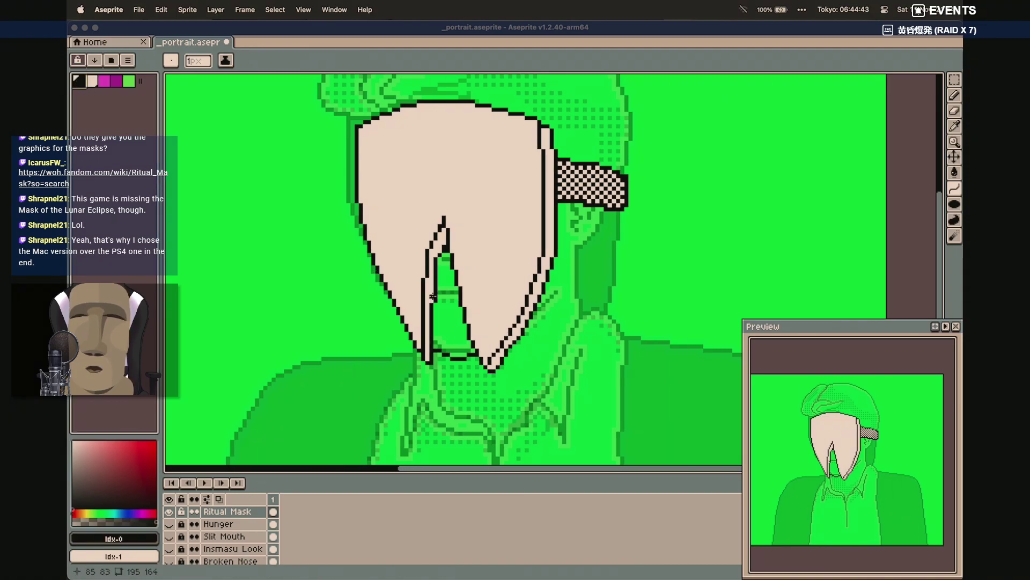
pyautogui.moveTo(433, 297); pyautogui.dragTo(460, 303)
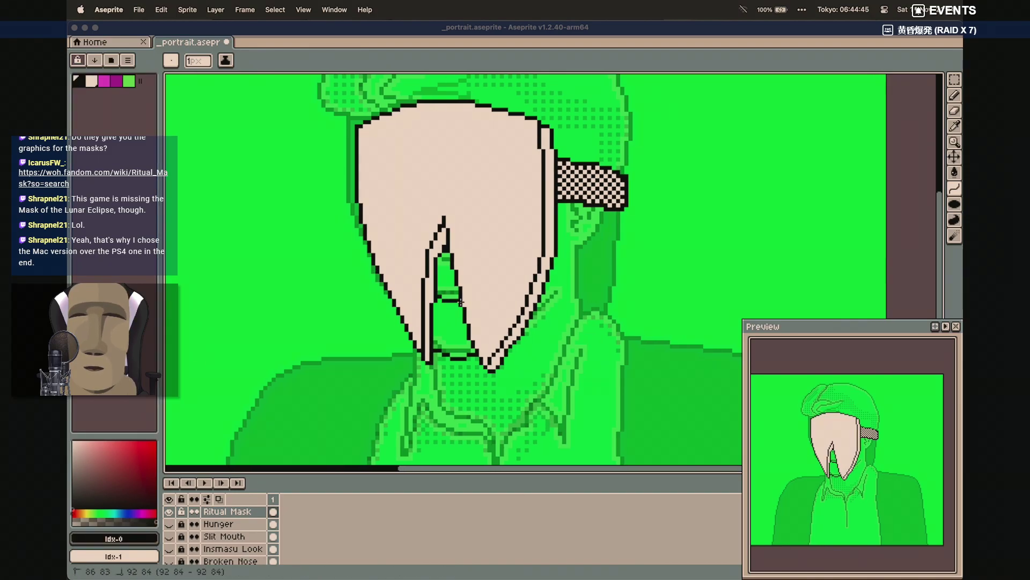
pyautogui.click(447, 307)
pyautogui.click(448, 307)
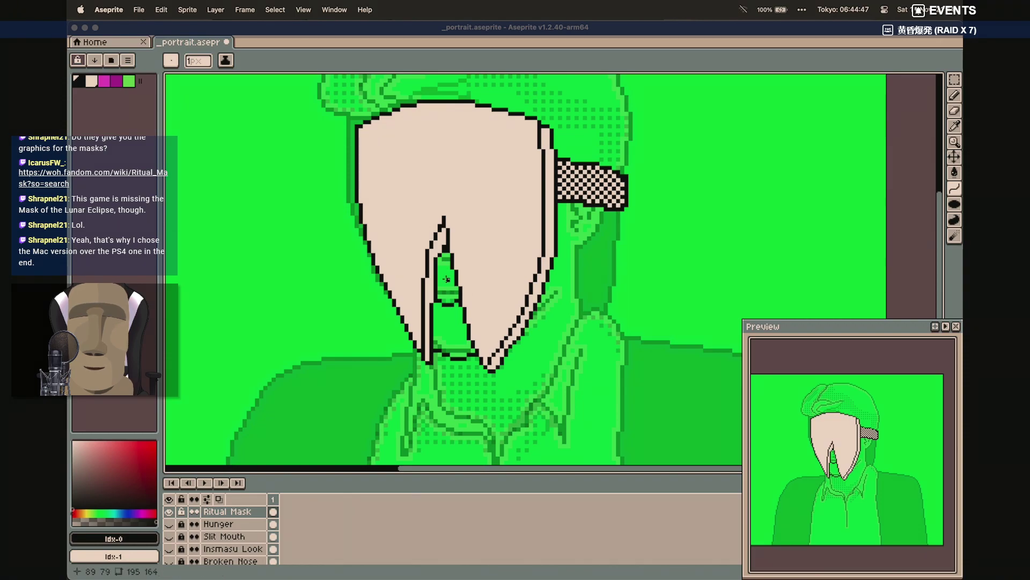
# Fill the notch opening above the curve with black and the chin area below it with the light palette colour Idx-1
pyautogui.press('g')
pyautogui.click(447, 279)
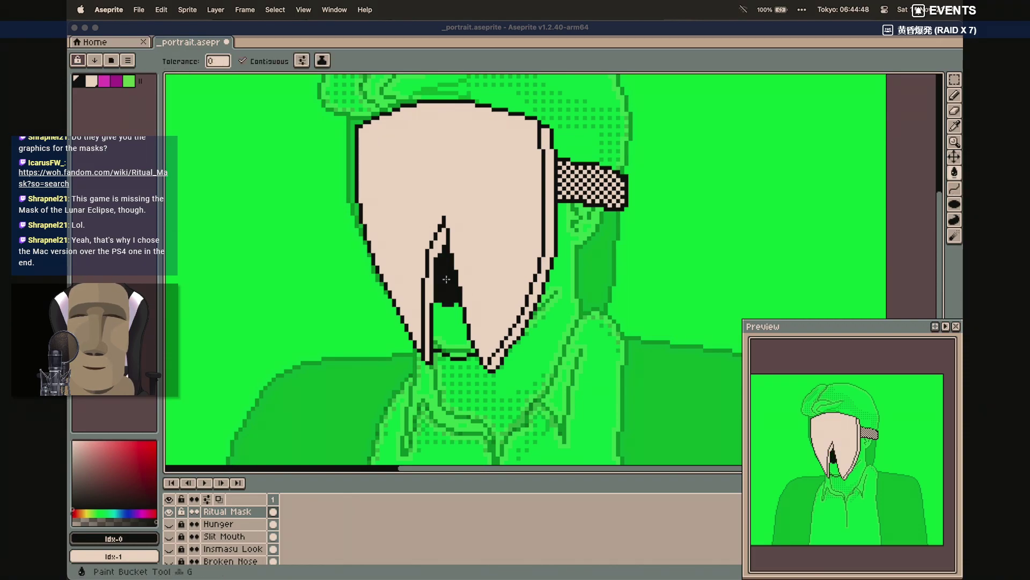
pyautogui.click(92, 83)
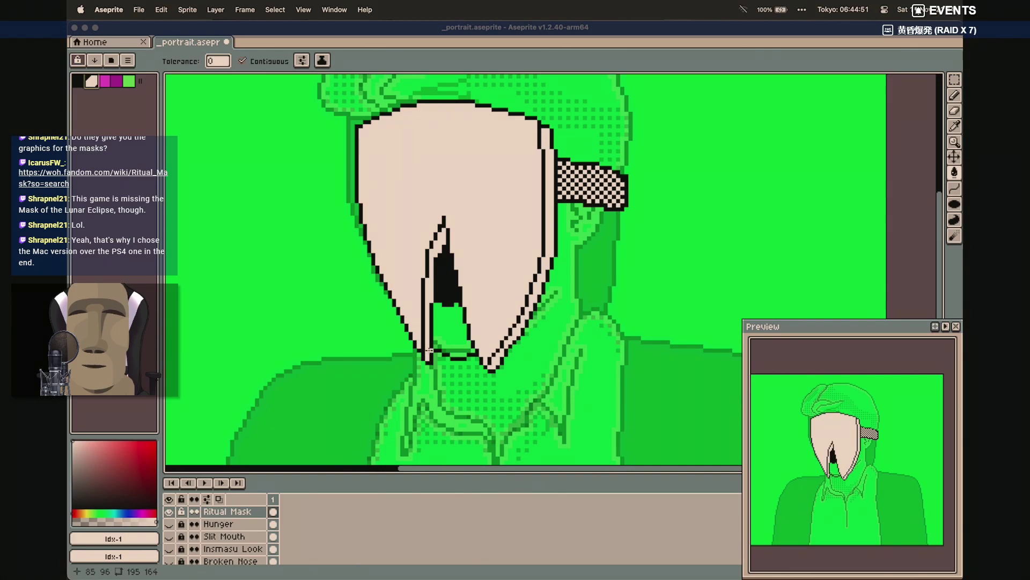
pyautogui.click(448, 327)
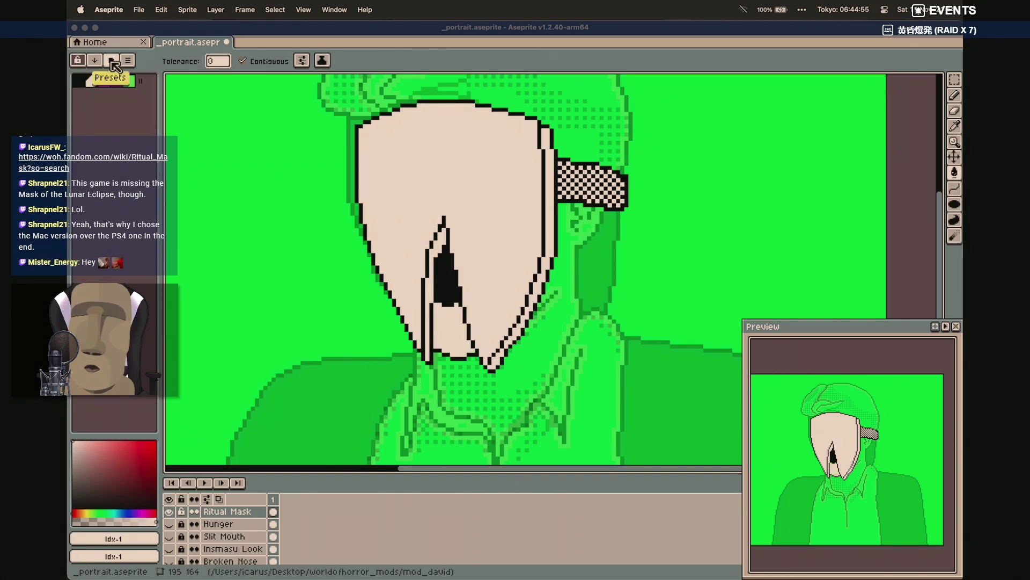
# Dither the mask area just below the black opening with black dots, using the first saved brush aligned to source
pyautogui.press('b')
pyautogui.hotkey('alt', '1')
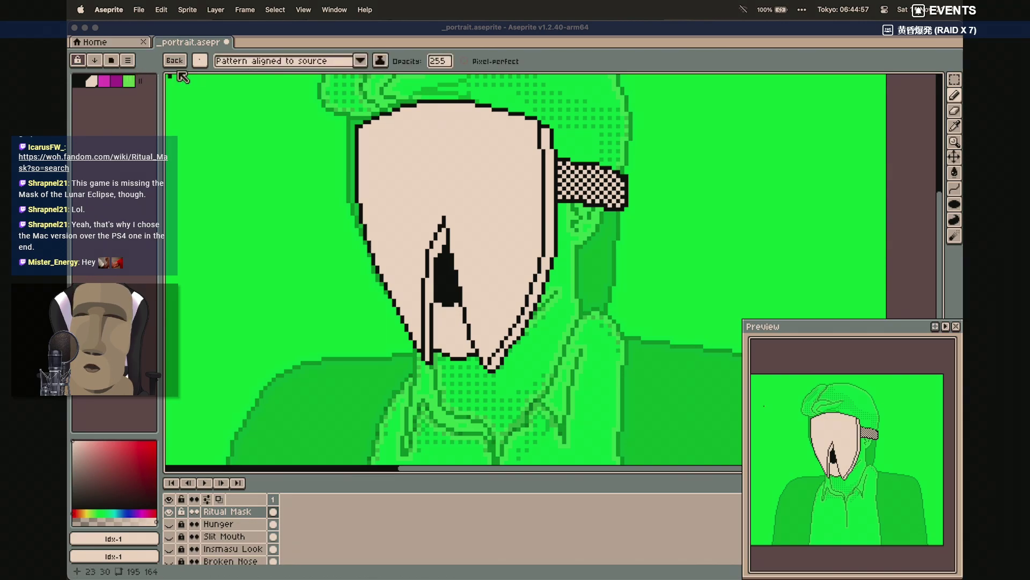
pyautogui.click(79, 81)
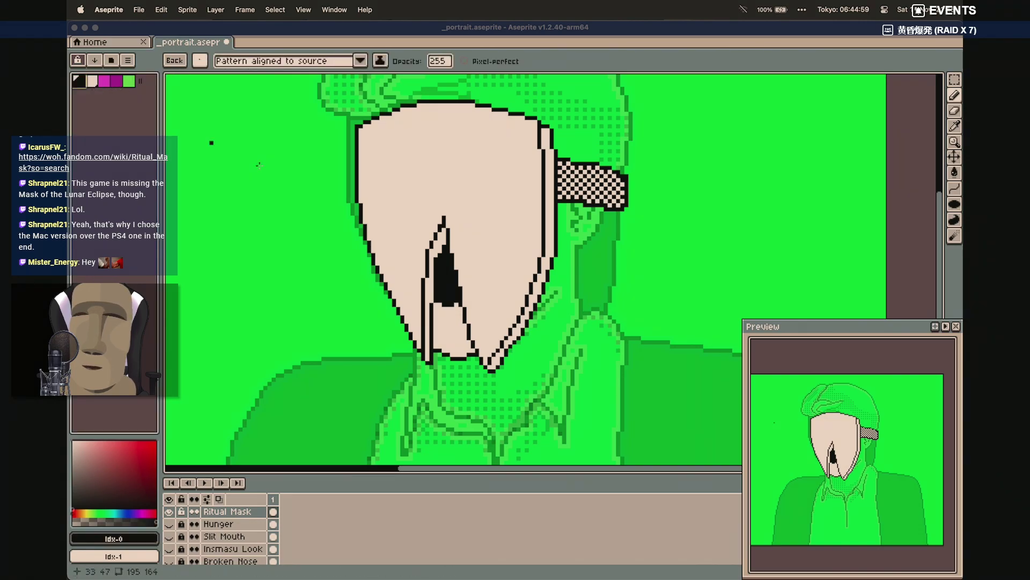
pyautogui.moveTo(439, 309)
pyautogui.mouseDown()
pyautogui.moveTo(459, 313)
pyautogui.moveTo(435, 316)
pyautogui.moveTo(461, 312)
pyautogui.moveTo(456, 326)
pyautogui.moveTo(463, 321)
pyautogui.mouseUp()
pyautogui.press('super+z')
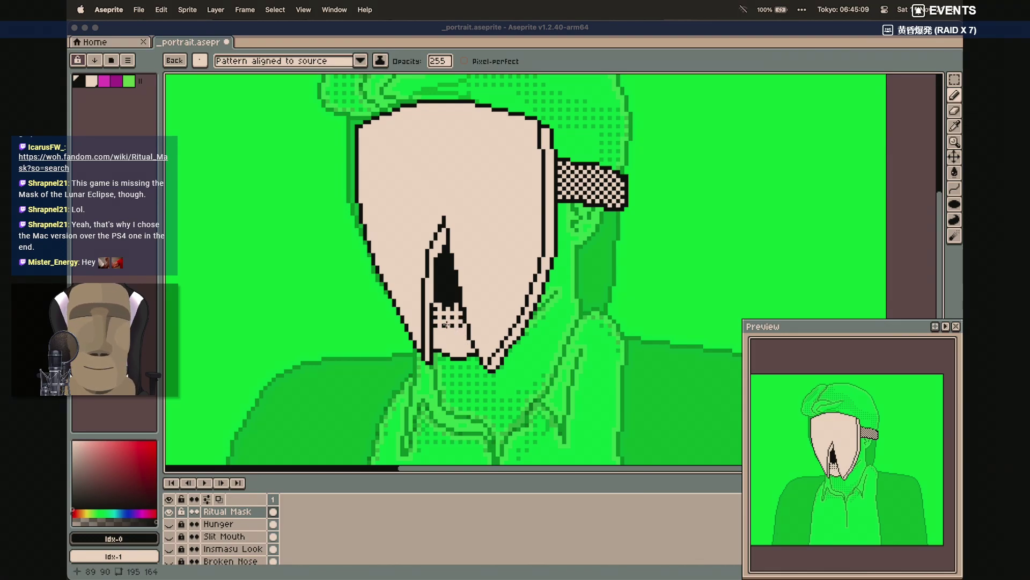
pyautogui.click(443, 332)
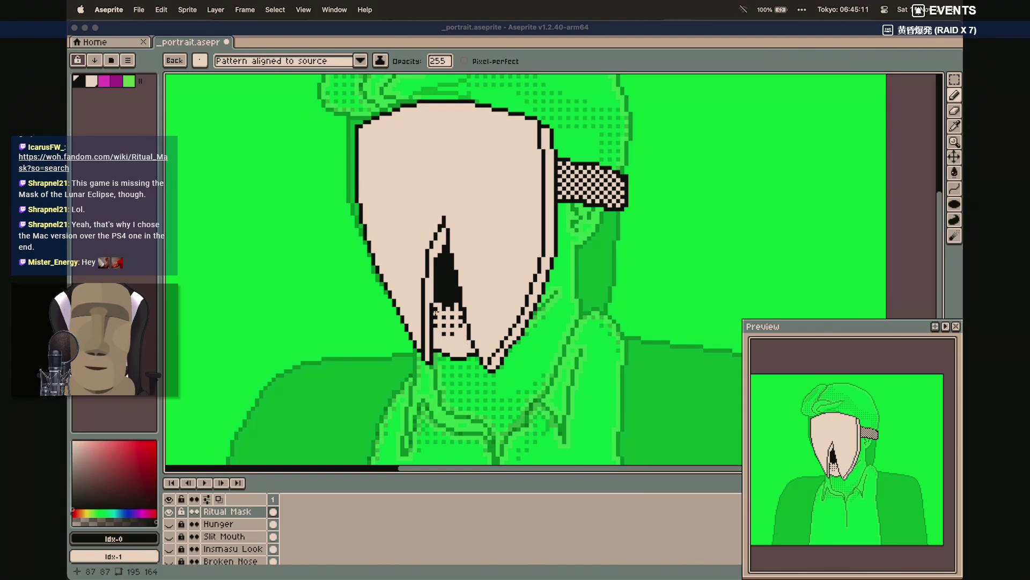
# Add denser black checkered dithering directly beneath the black opening to grade it into the dots
pyautogui.press('i')
pyautogui.press('b')
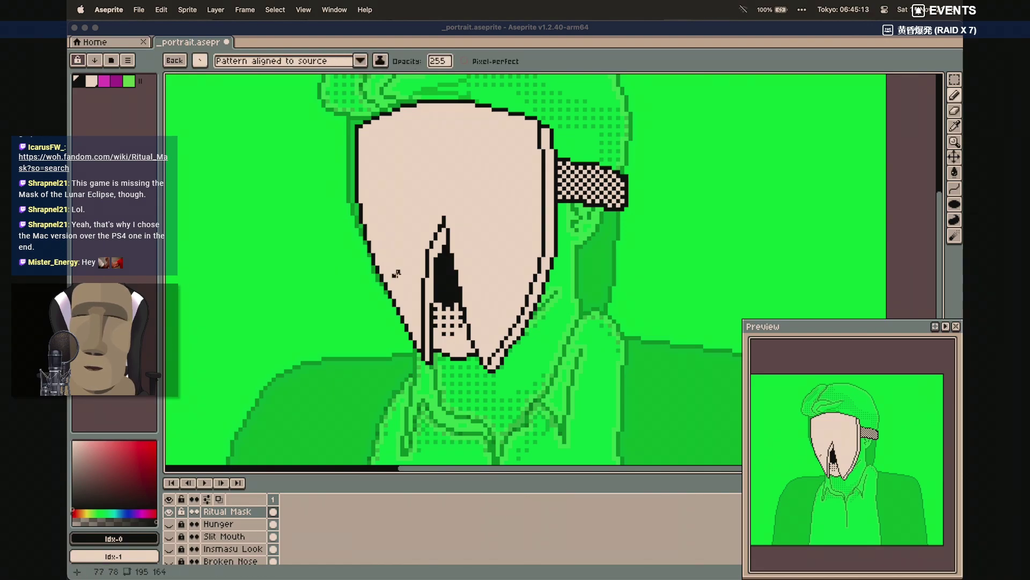
pyautogui.click(439, 309)
pyautogui.moveTo(454, 309); pyautogui.dragTo(437, 322)
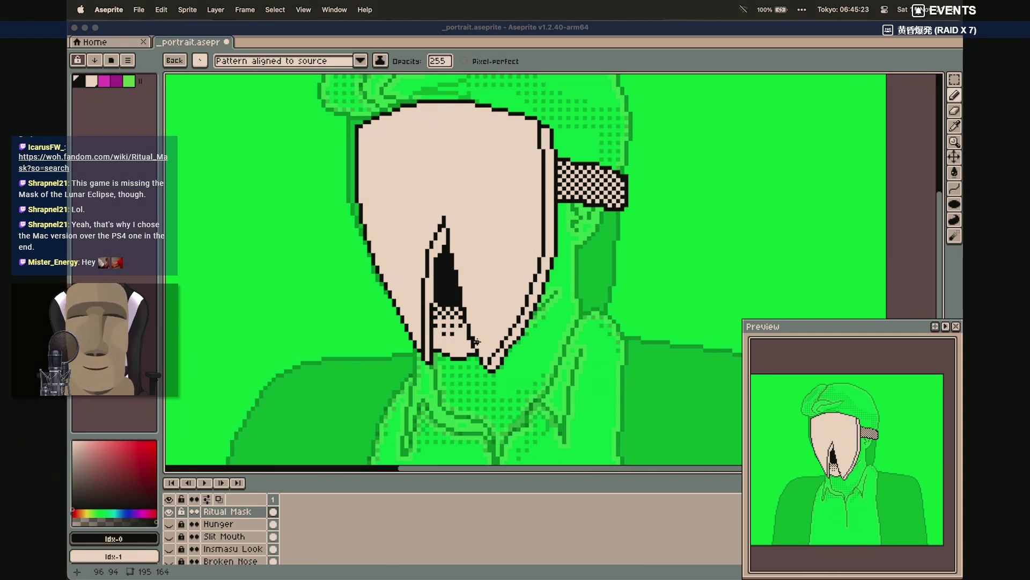
# Outline a short strap end in black on the mask's left edge at eye height with the 1 px square brush
pyautogui.scroll(-5, 476, 341)
pyautogui.scroll(7, 490, 341)
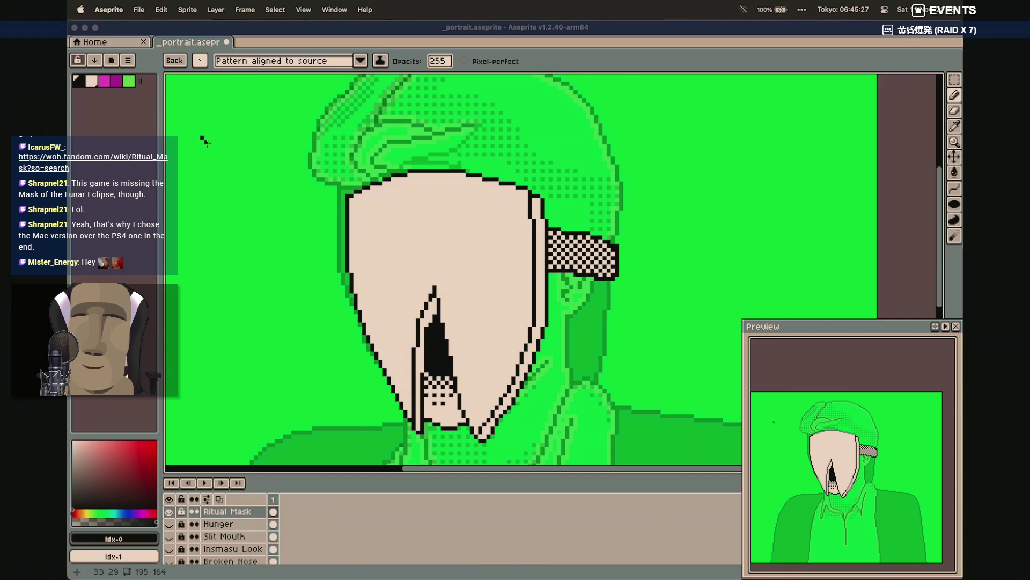
pyautogui.click(82, 80)
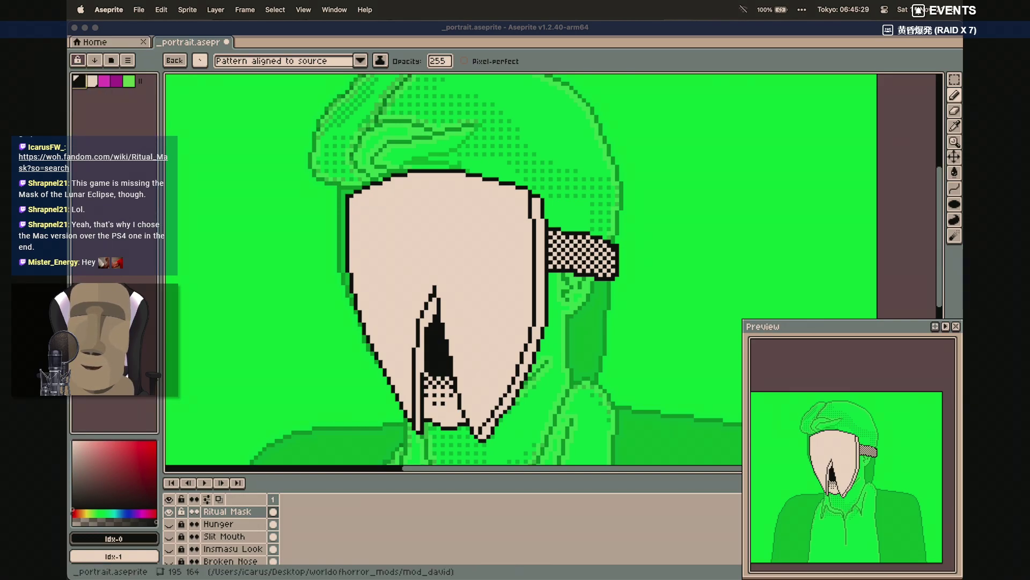
pyautogui.click(204, 62)
pyautogui.click(225, 78)
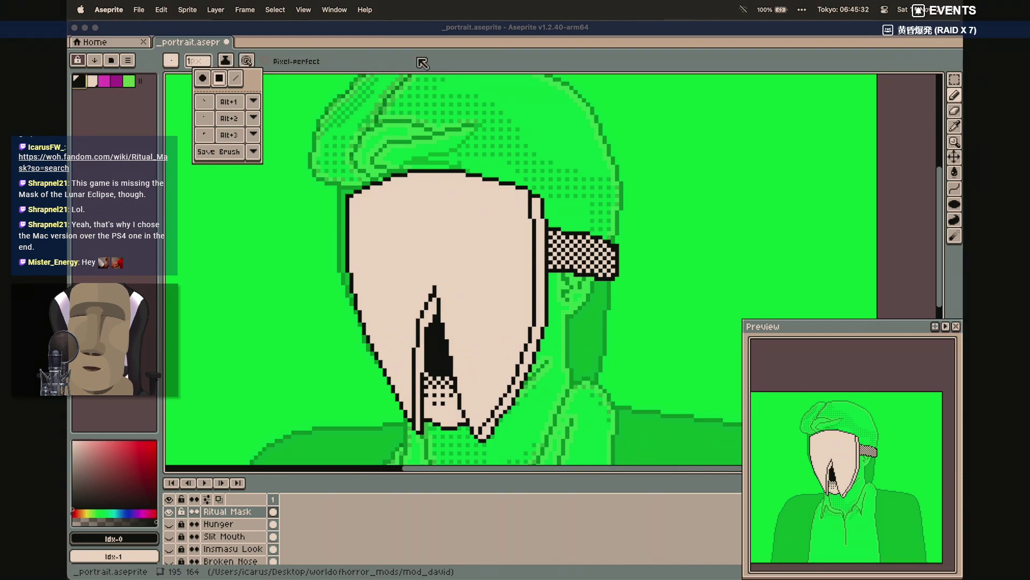
pyautogui.click(346, 231)
pyautogui.moveTo(338, 234); pyautogui.dragTo(332, 258)
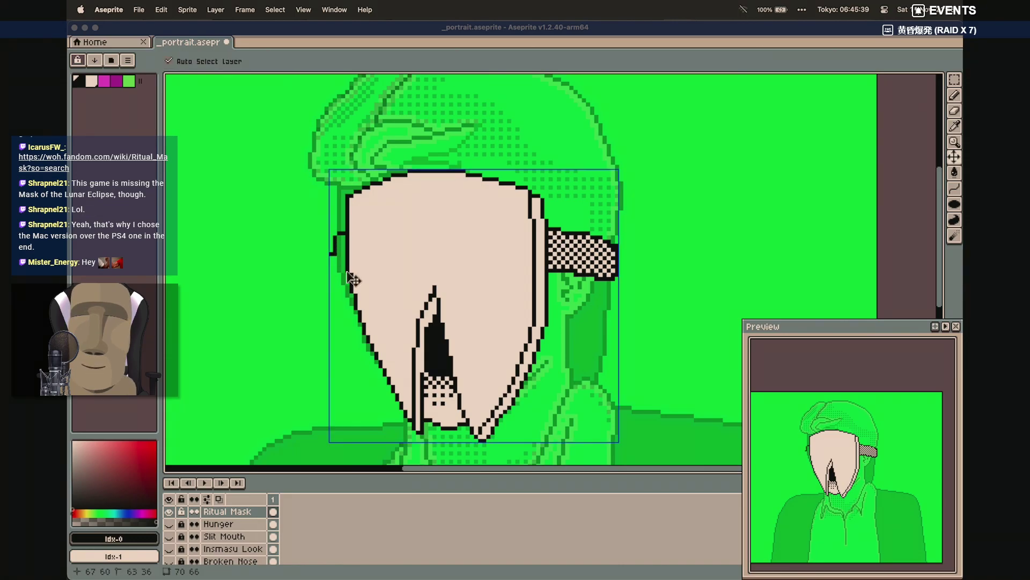
pyautogui.press('super+z')
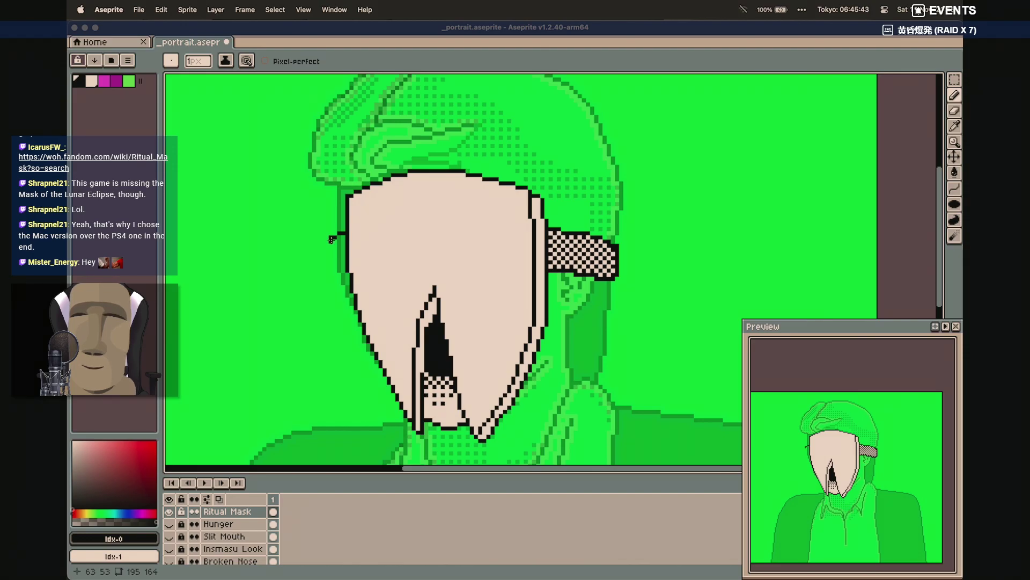
pyautogui.press('super+z')
pyautogui.moveTo(330, 242)
pyautogui.mouseDown()
pyautogui.moveTo(331, 274)
pyautogui.moveTo(348, 270)
pyautogui.mouseUp()
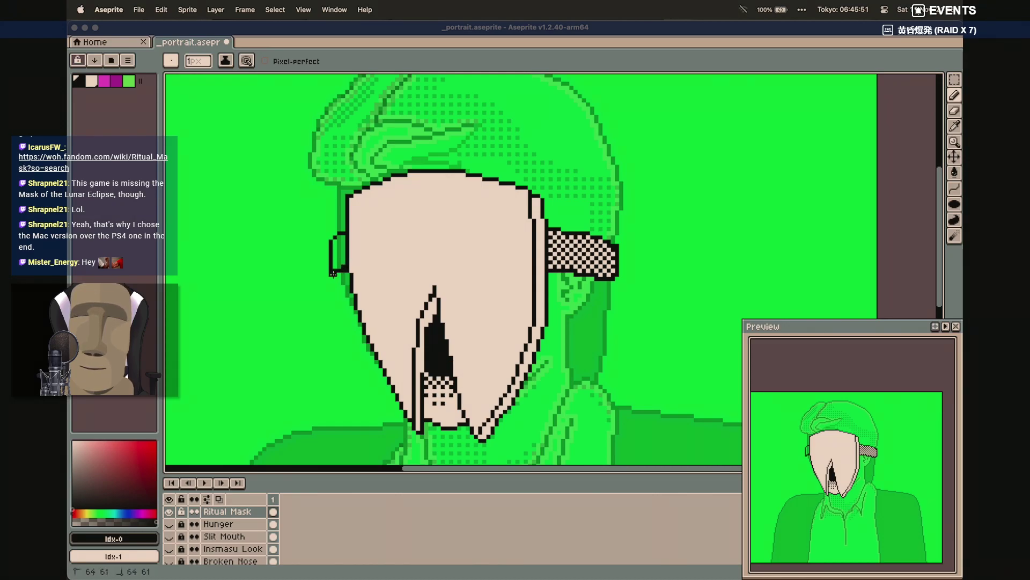
pyautogui.press('e')
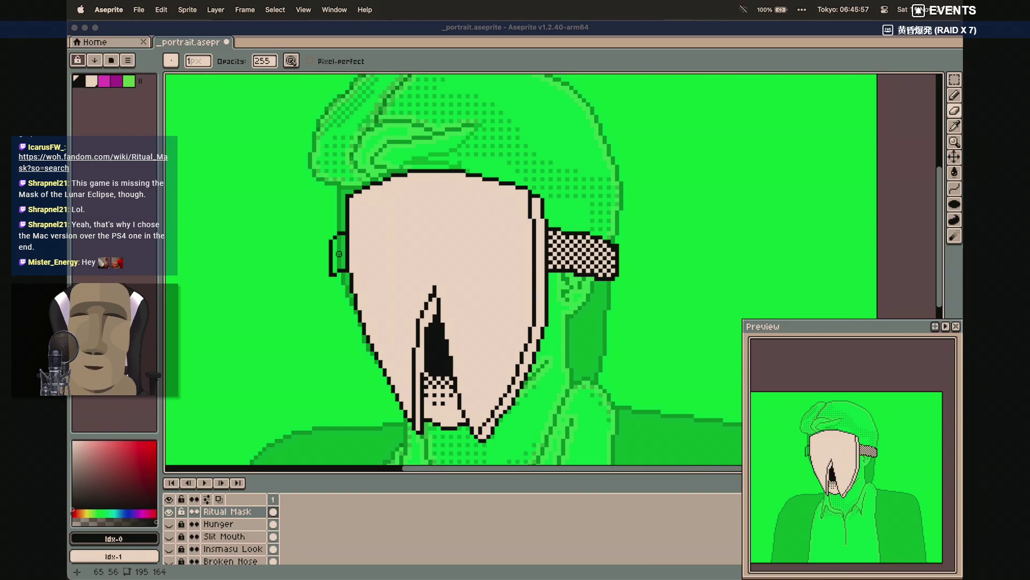
pyautogui.press('b')
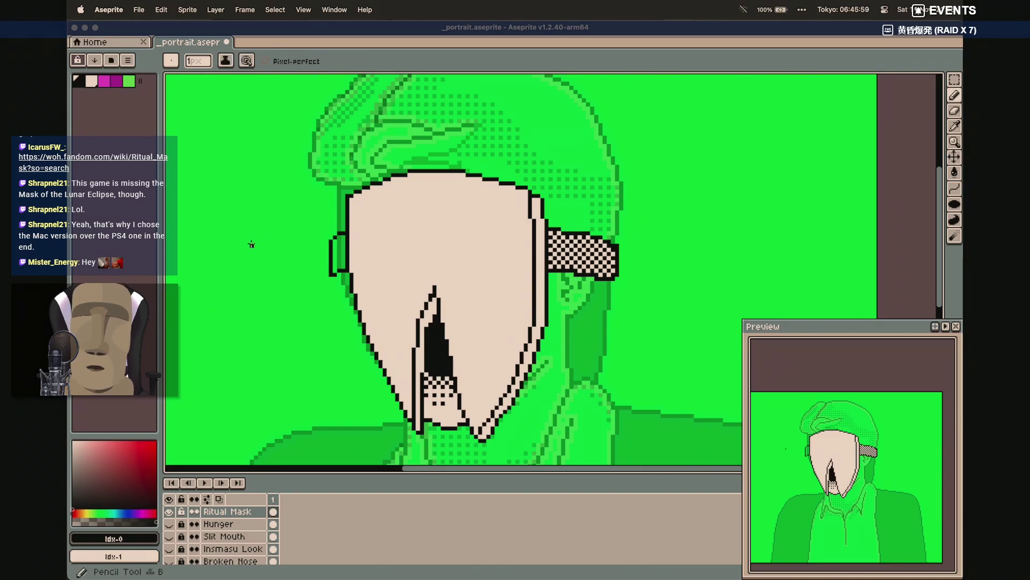
# Fill the left strap end with the cream mask colour and cover it with the black checkered pattern
pyautogui.press('g')
pyautogui.click(92, 81)
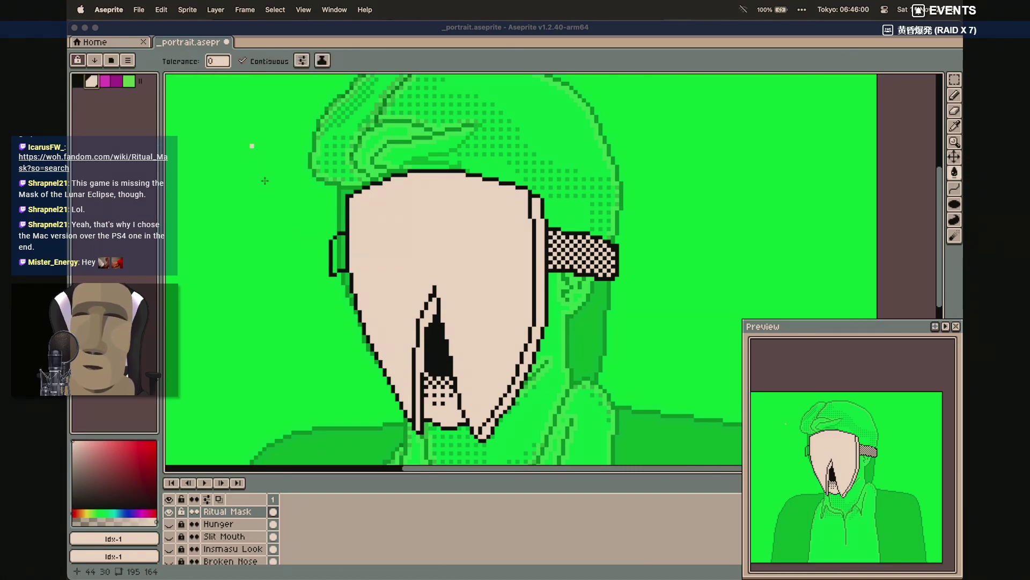
pyautogui.click(331, 248)
pyautogui.press('i')
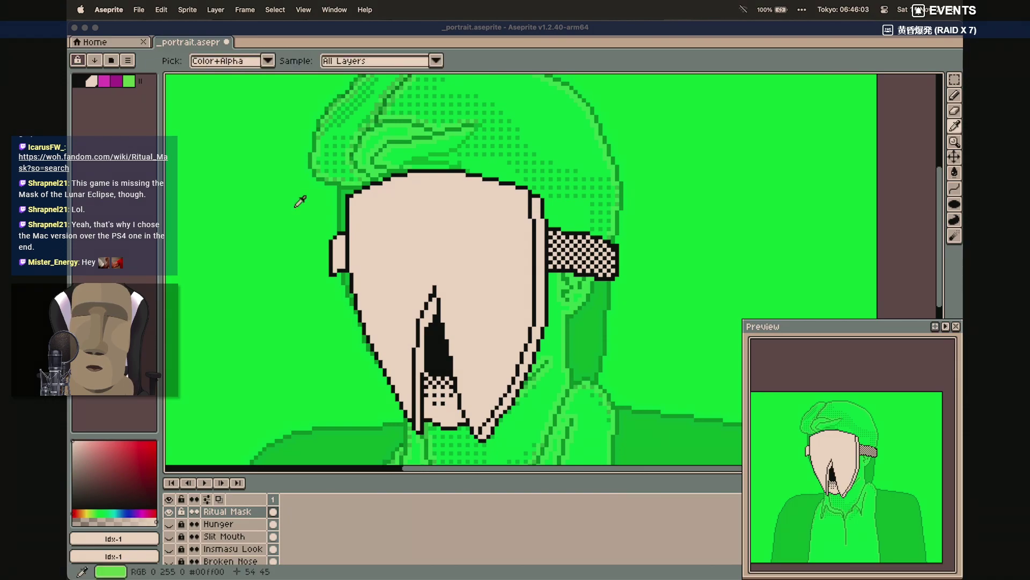
pyautogui.press('g')
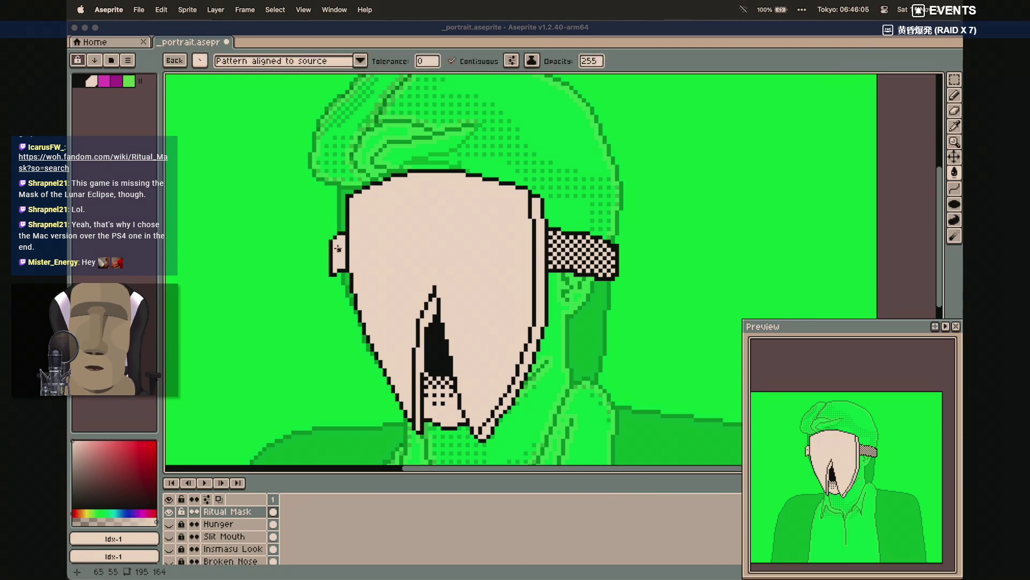
pyautogui.click(338, 248)
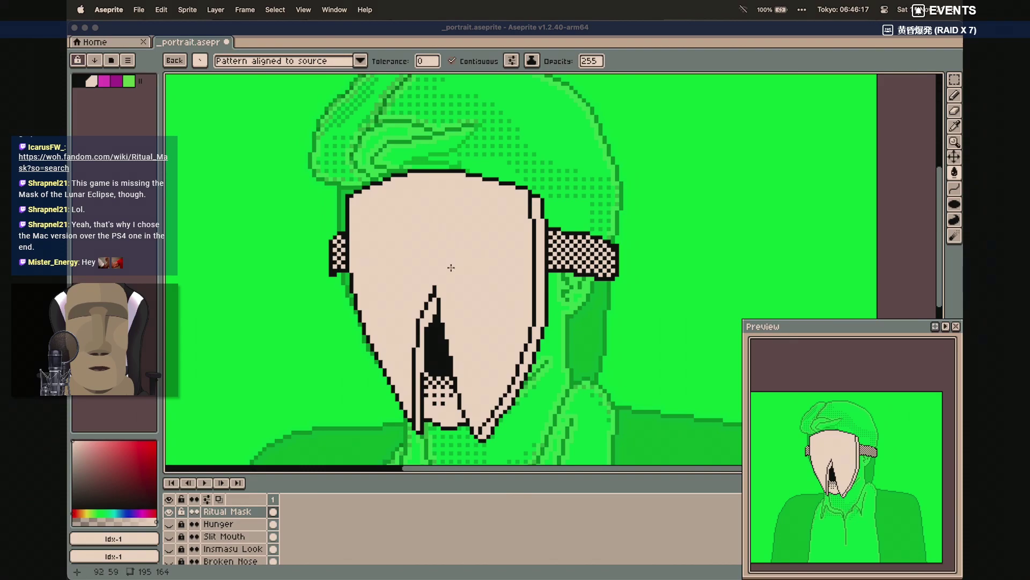
# Switch back to the plain square brush in black and redraw the mask's lower right tip slightly shorter, erasing the excess pixels
pyautogui.click(79, 81)
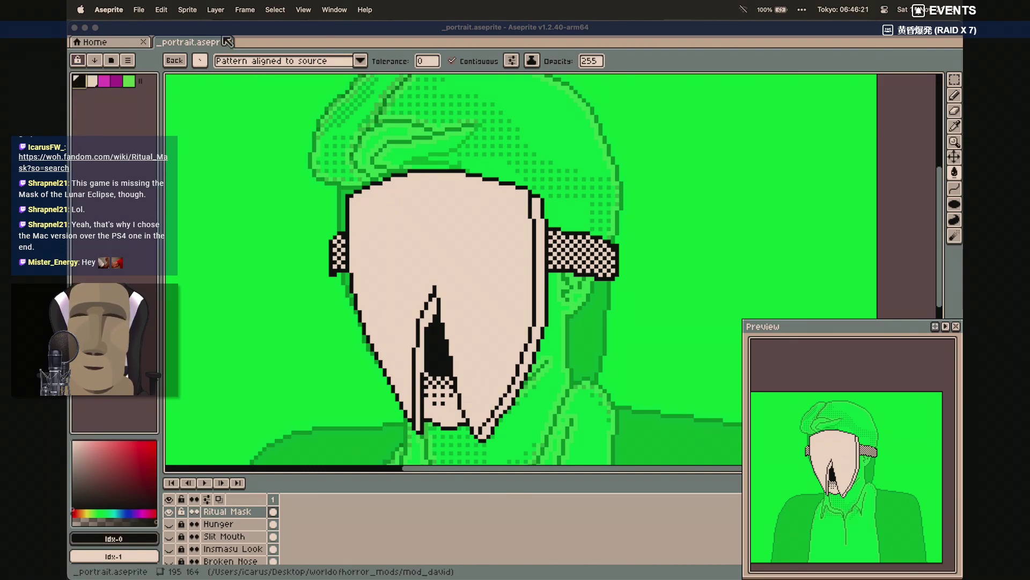
pyautogui.click(200, 60)
pyautogui.click(220, 79)
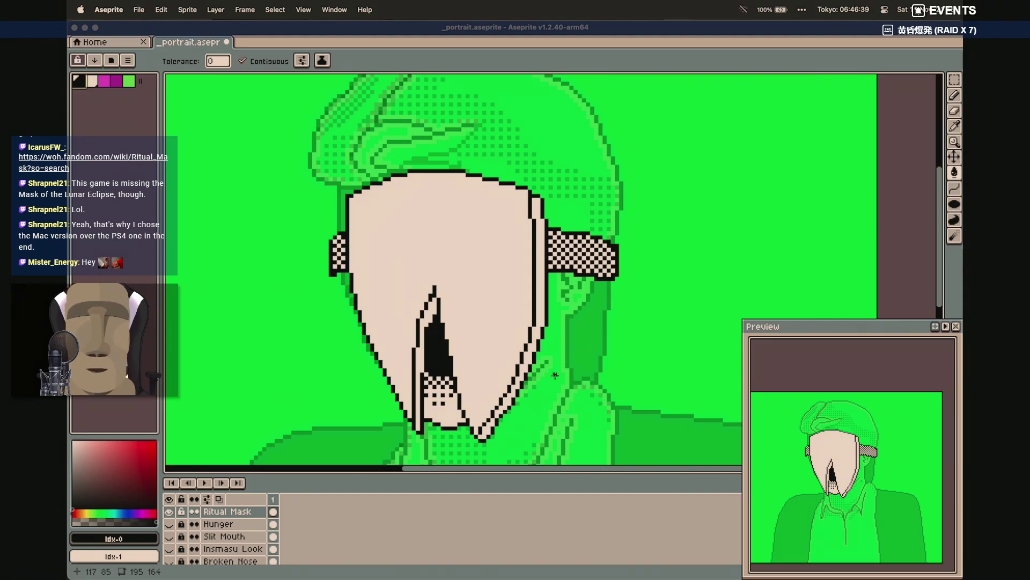
pyautogui.scroll(-1, 509, 431)
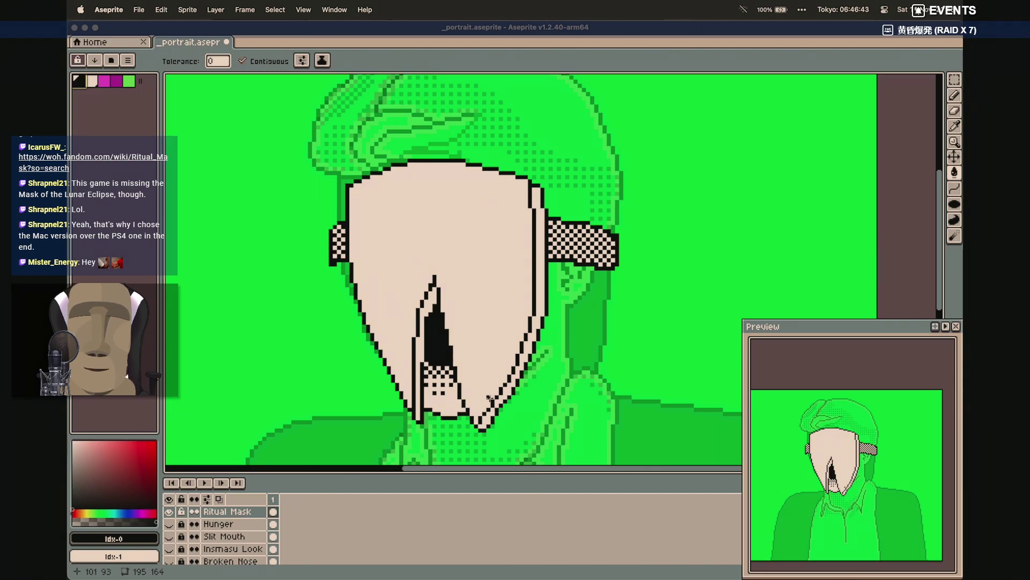
pyautogui.scroll(2, 490, 400)
pyautogui.scroll(-2, 486, 394)
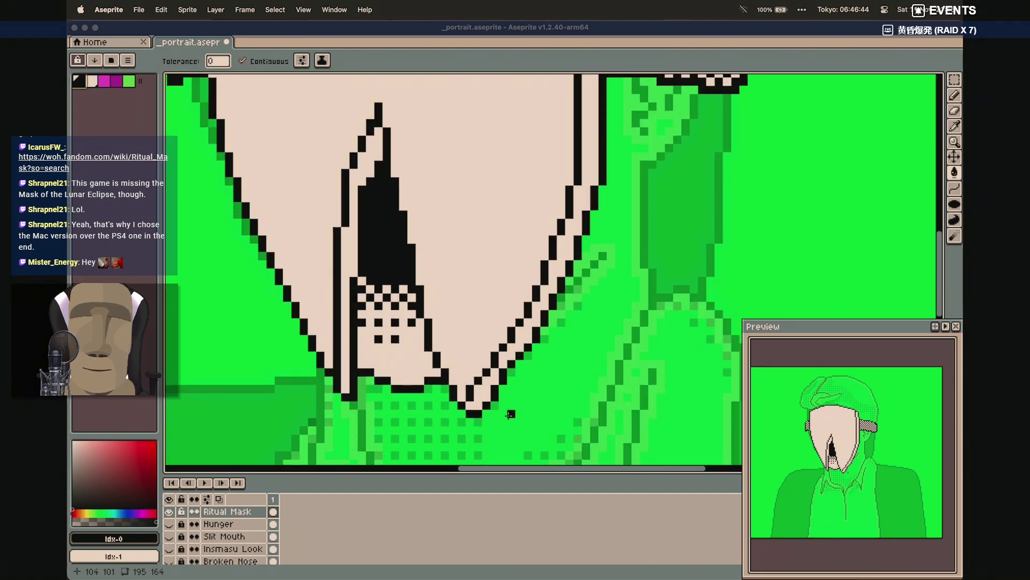
pyautogui.click(483, 395)
pyautogui.press('super+z')
pyautogui.press('b')
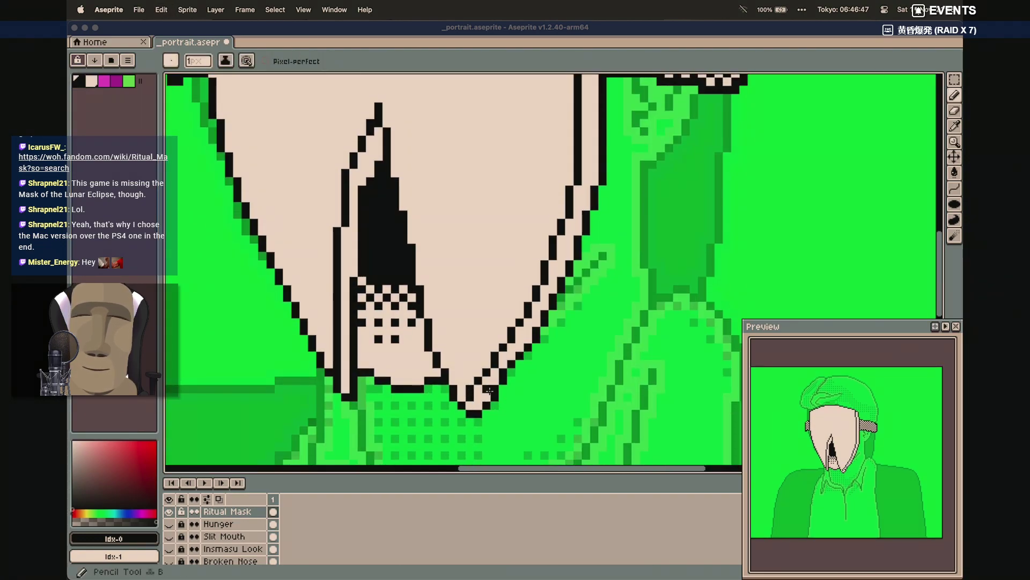
pyautogui.moveTo(495, 395)
pyautogui.mouseDown()
pyautogui.moveTo(470, 403)
pyautogui.moveTo(469, 422)
pyautogui.moveTo(494, 405)
pyautogui.mouseUp()
pyautogui.press('e')
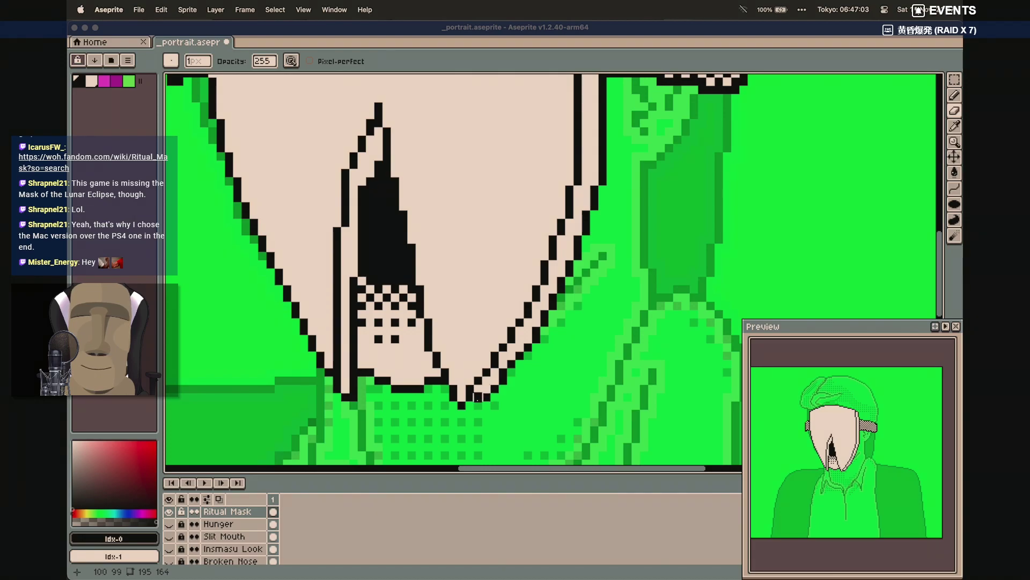
pyautogui.press('b')
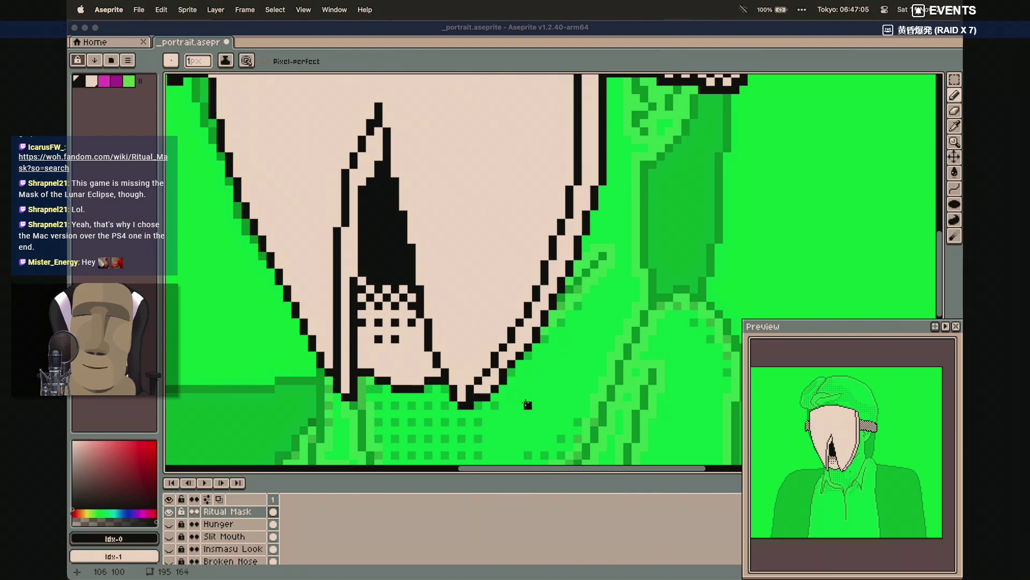
# Outline the mask's right eye hole in black, about 15 px wide, with an upper and a lower curve from the Curve tool
pyautogui.scroll(5, 472, 311)
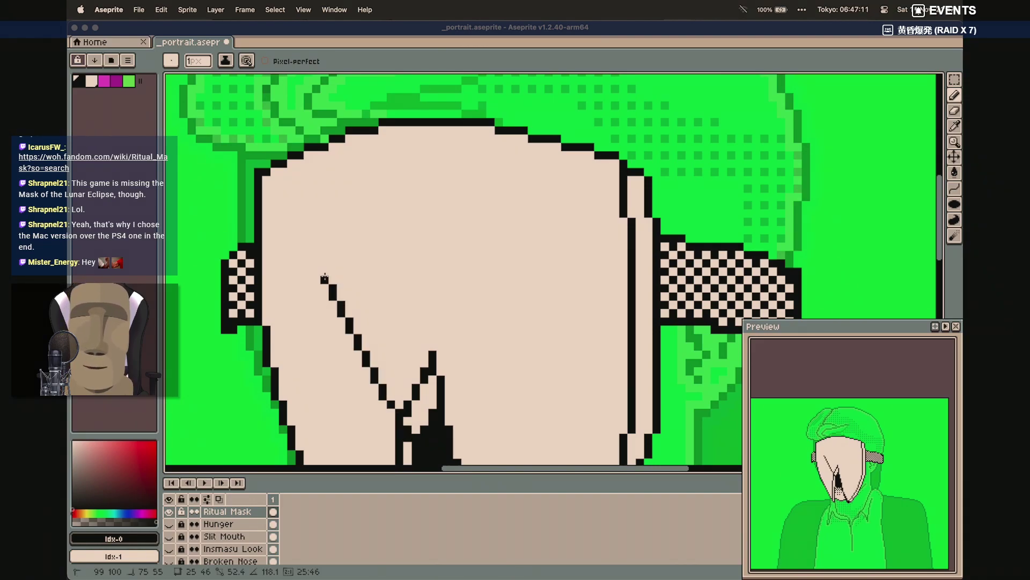
pyautogui.hotkey('shift', 'l')
pyautogui.scroll(-2, 415, 288)
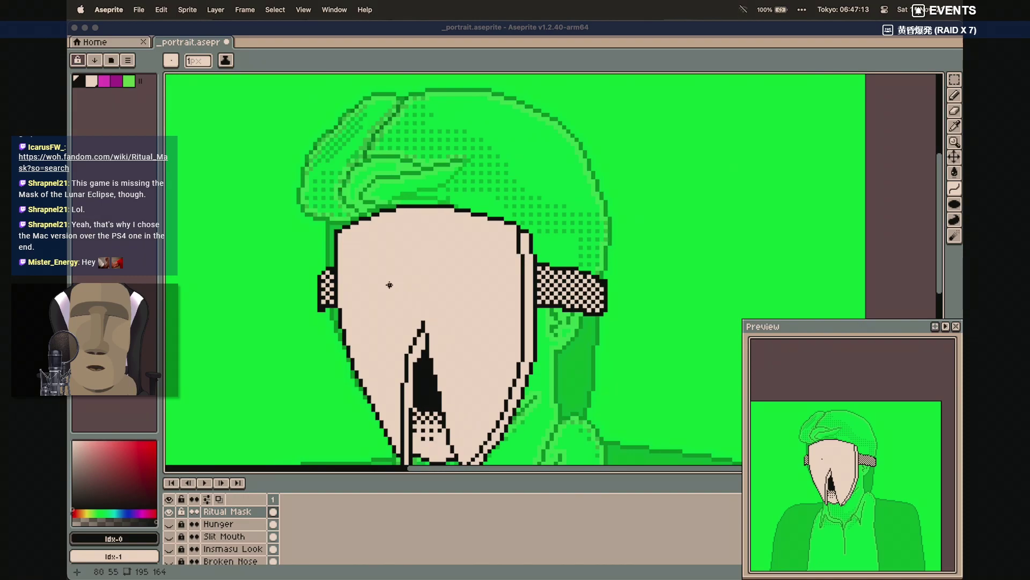
pyautogui.moveTo(441, 277)
pyautogui.mouseDown()
pyautogui.moveTo(500, 277)
pyautogui.moveTo(500, 290)
pyautogui.moveTo(480, 263)
pyautogui.moveTo(440, 280)
pyautogui.moveTo(500, 301)
pyautogui.moveTo(498, 291)
pyautogui.mouseUp()
pyautogui.click(482, 264)
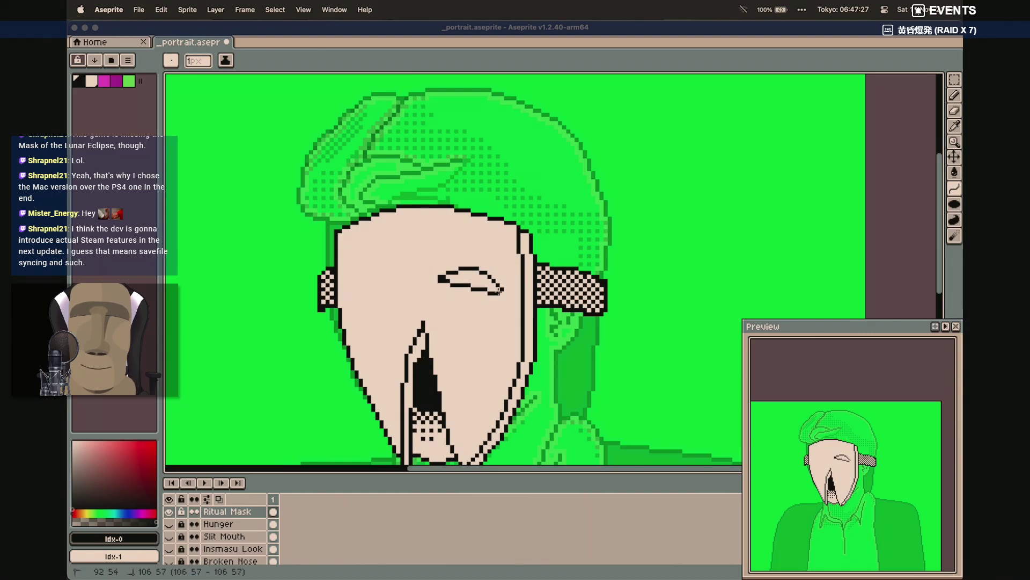
pyautogui.click(455, 303)
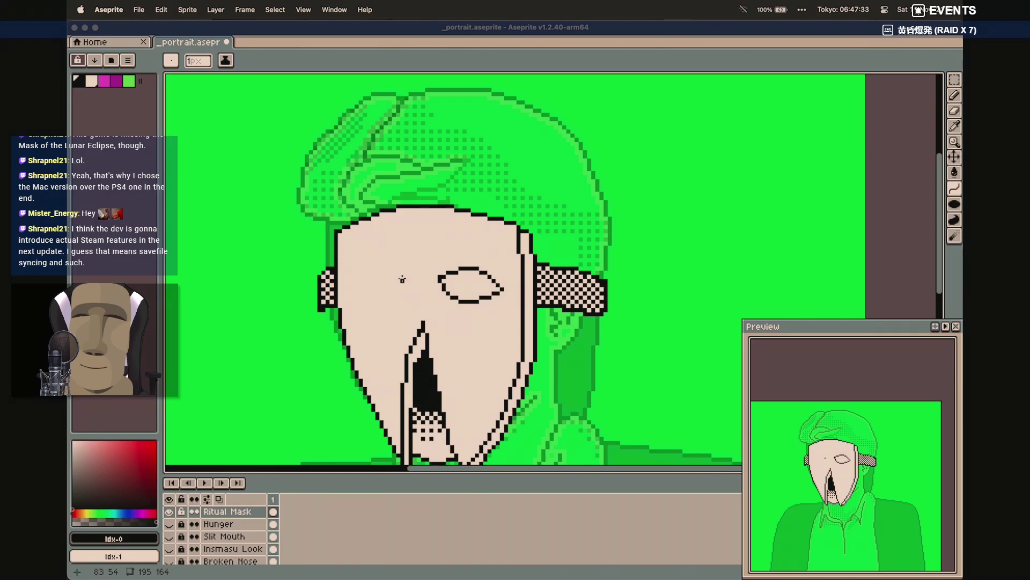
# Outline the smaller left eye hole, about 11 px wide, with matching upper and lower curves
pyautogui.moveTo(398, 279); pyautogui.dragTo(356, 290)
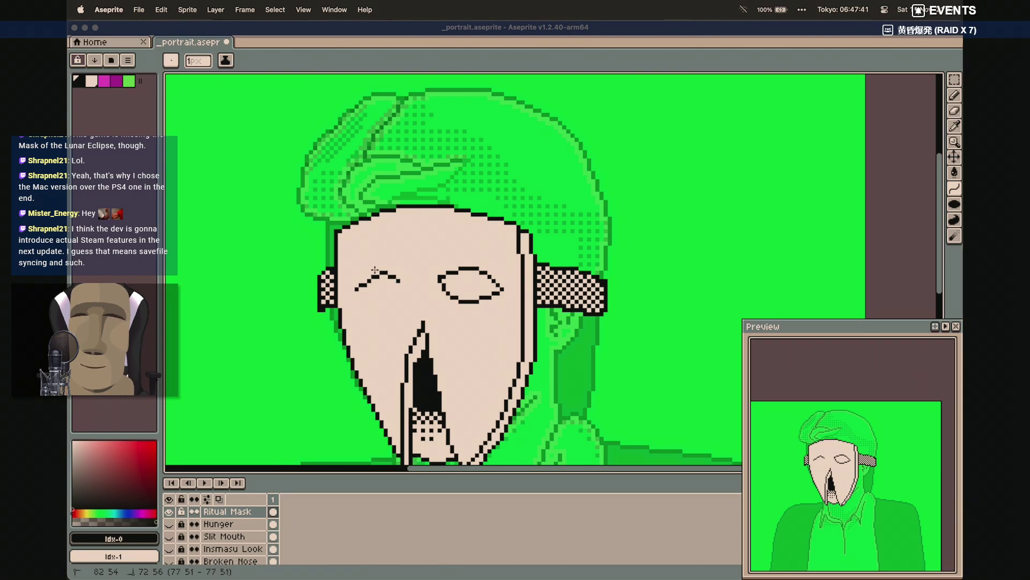
pyautogui.click(375, 270)
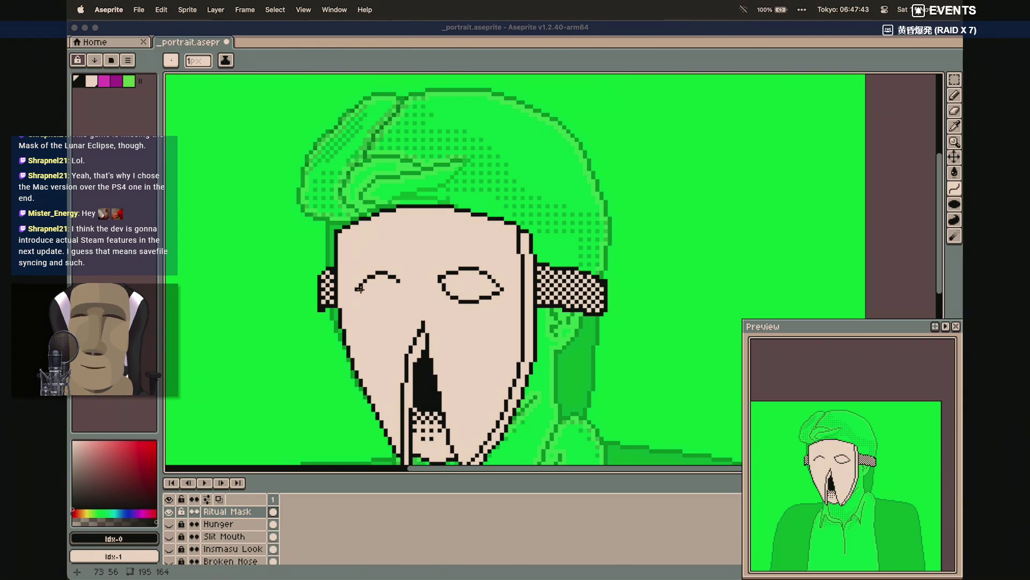
pyautogui.moveTo(355, 293); pyautogui.dragTo(397, 287)
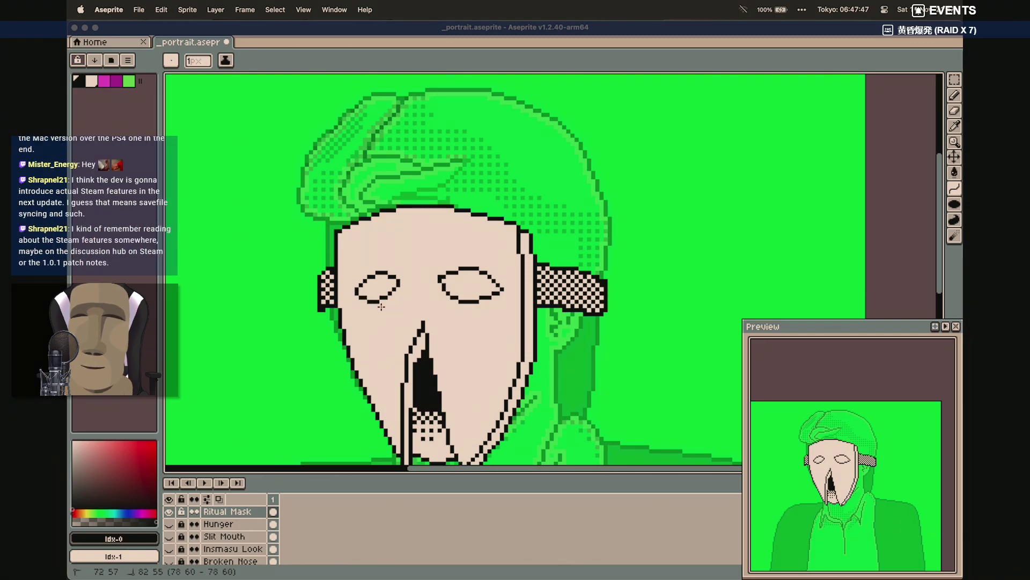
pyautogui.click(382, 309)
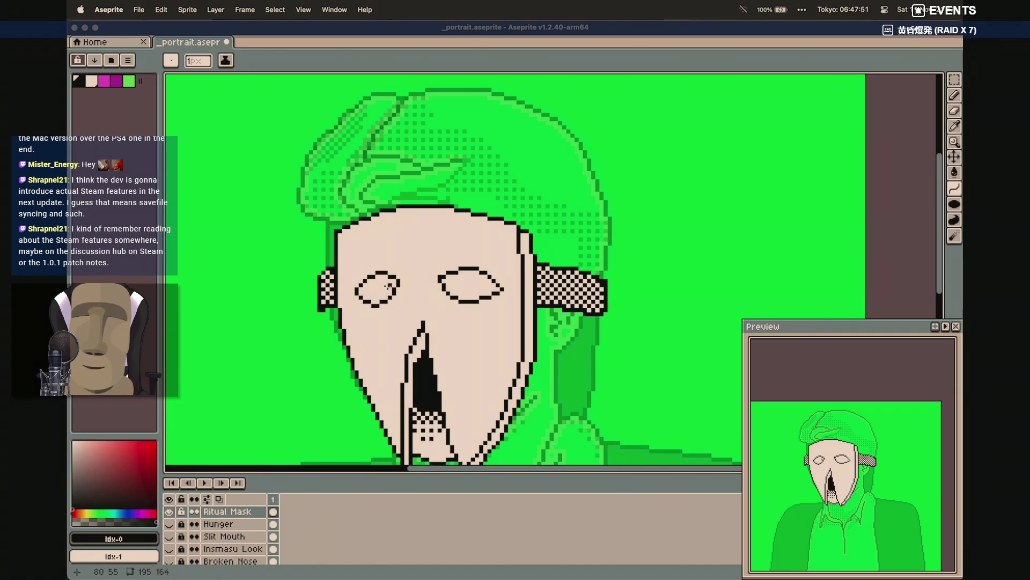
# Fill both eye holes of the mask with black
pyautogui.press('g')
pyautogui.click(382, 287)
pyautogui.click(470, 283)
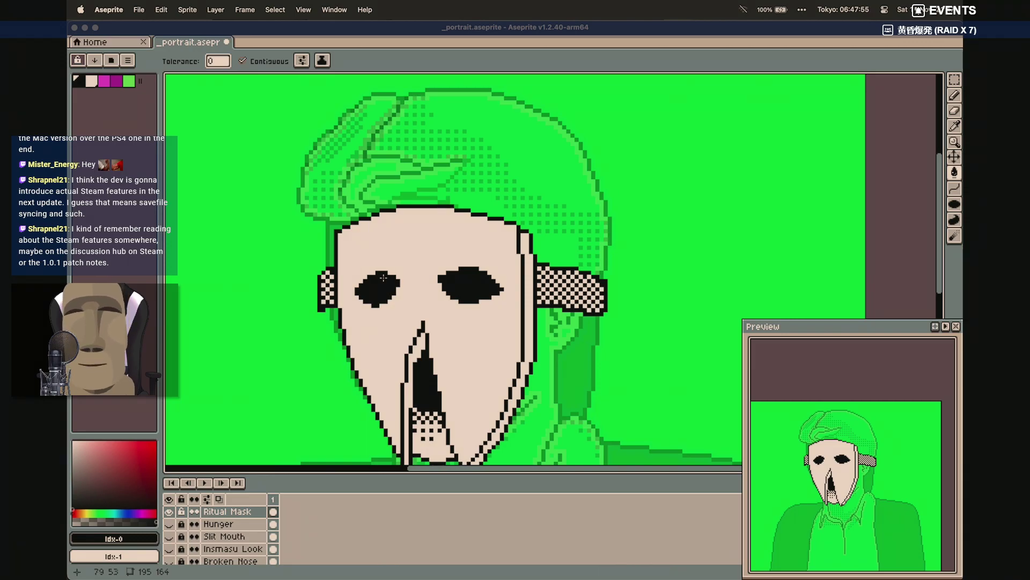
pyautogui.scroll(1, 383, 277)
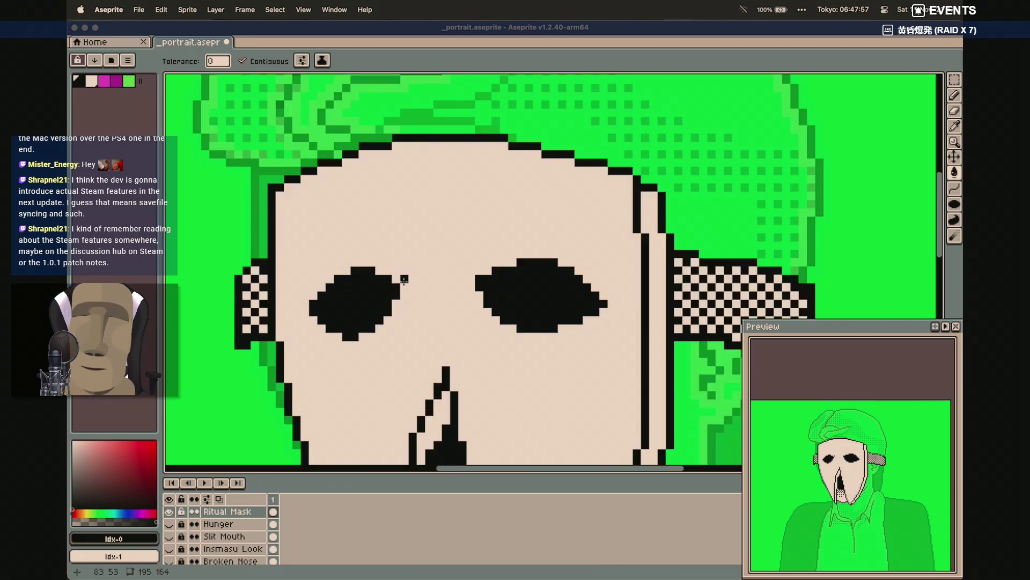
# Pencil a light beige inner rim along the left and upper edges of the mask's left eye hole, keeping its black outline
pyautogui.press('b')
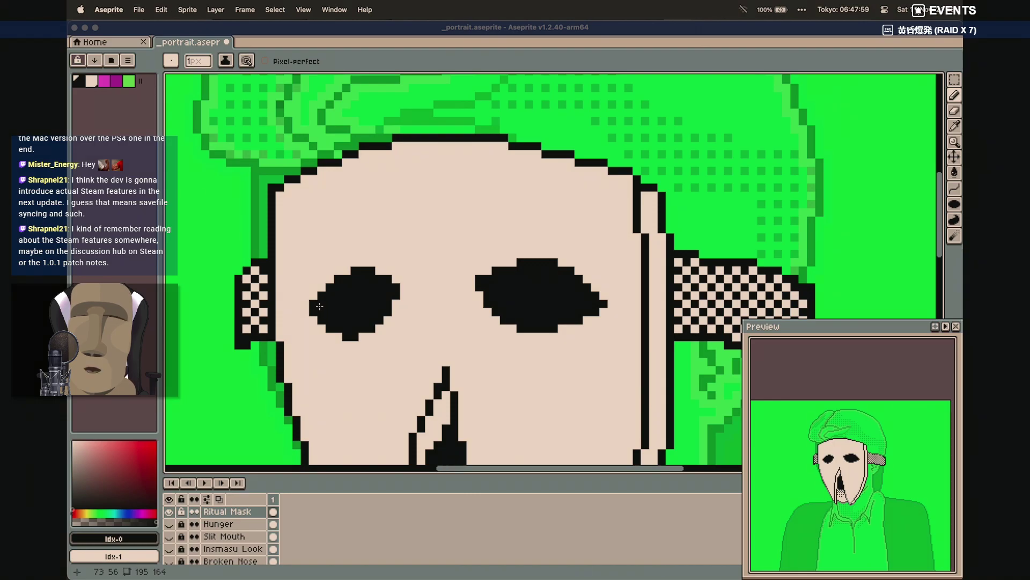
pyautogui.press('0')
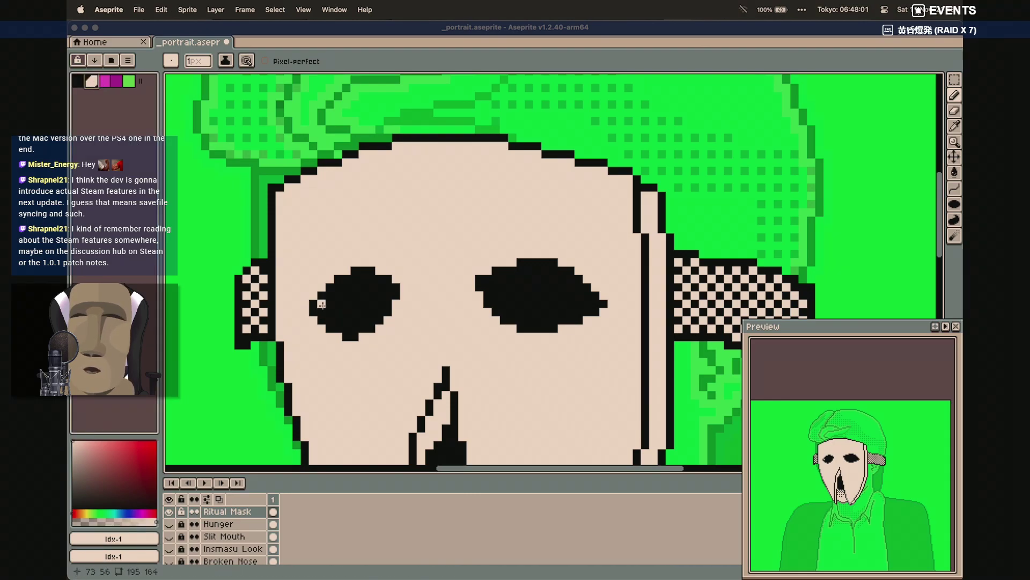
pyautogui.moveTo(322, 304); pyautogui.dragTo(323, 310)
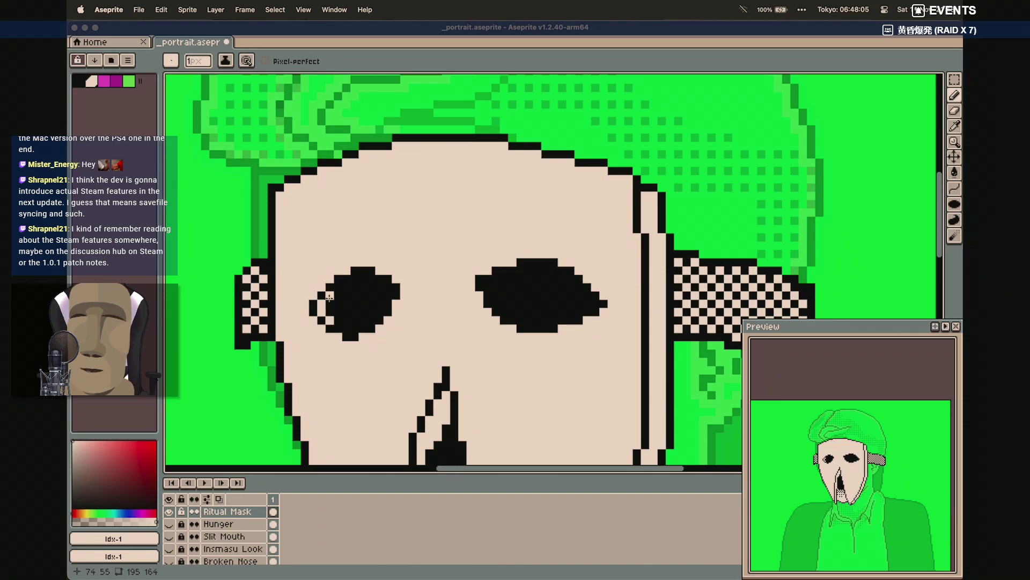
pyautogui.click(338, 288)
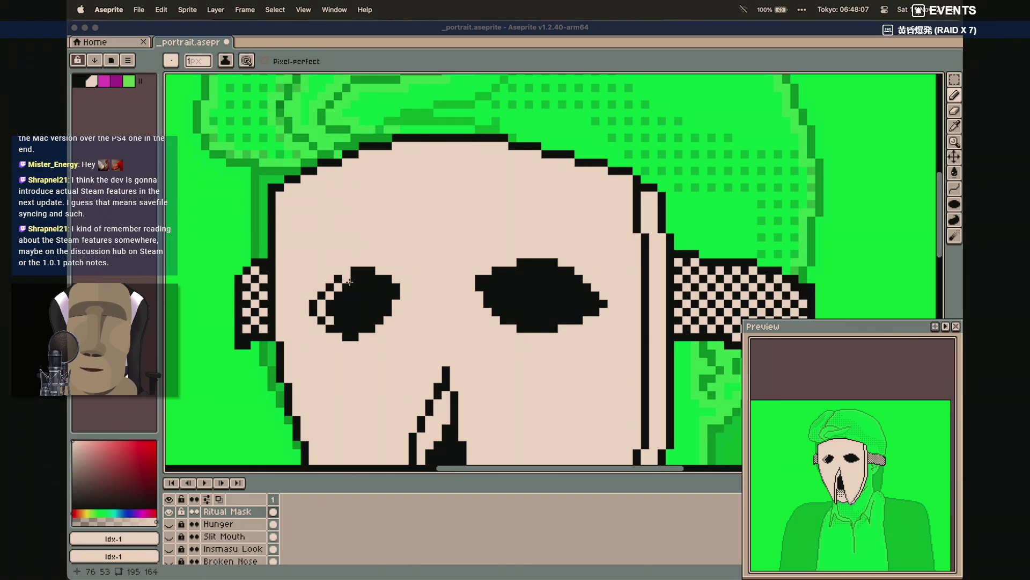
pyautogui.click(355, 279)
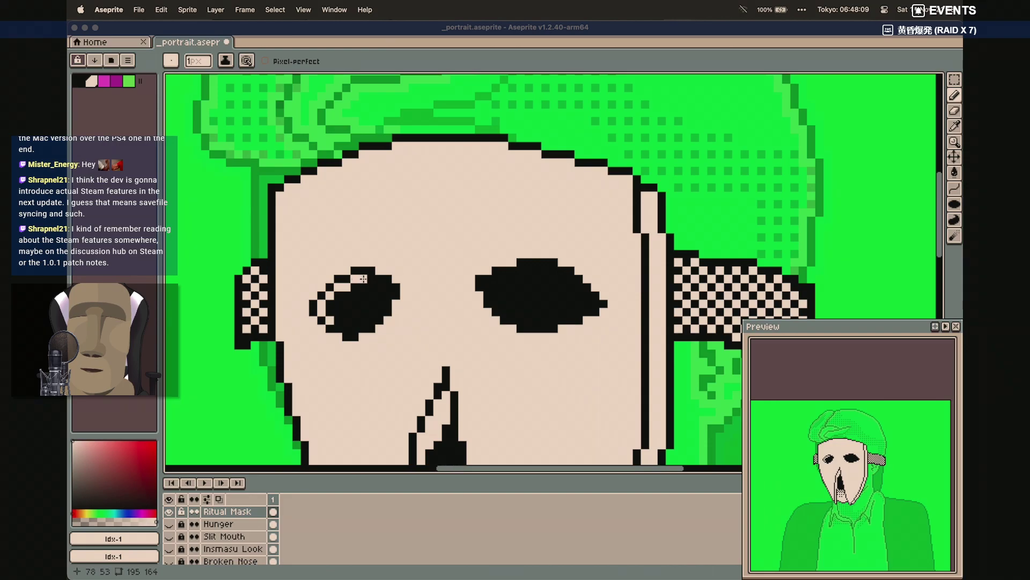
pyautogui.moveTo(372, 279); pyautogui.dragTo(363, 279)
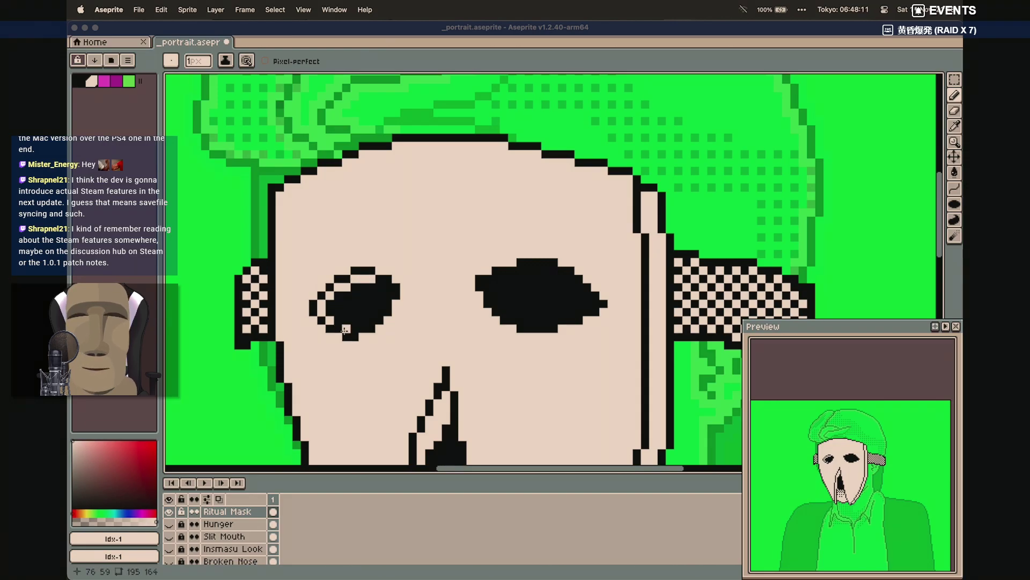
# Pencil a matching beige inner rim along the left and upper edges of the larger right eye hole
pyautogui.click(490, 288)
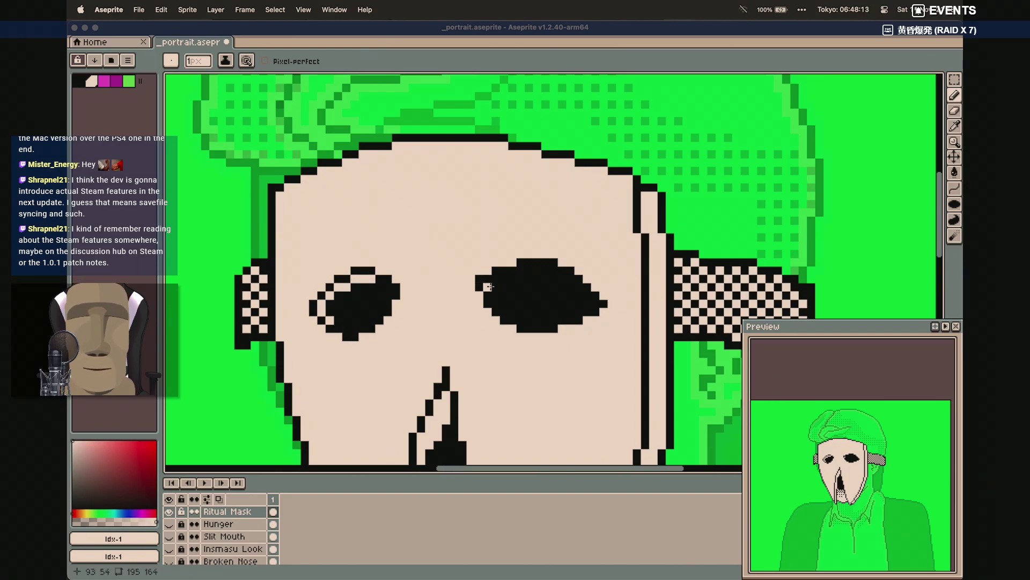
pyautogui.click(497, 294)
pyautogui.click(503, 310)
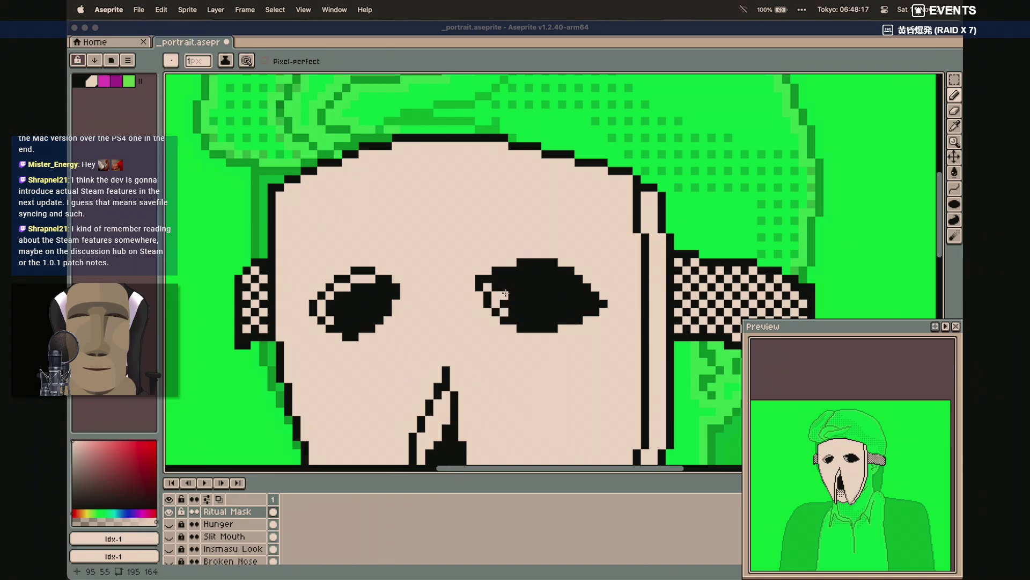
pyautogui.moveTo(497, 280); pyautogui.dragTo(543, 275)
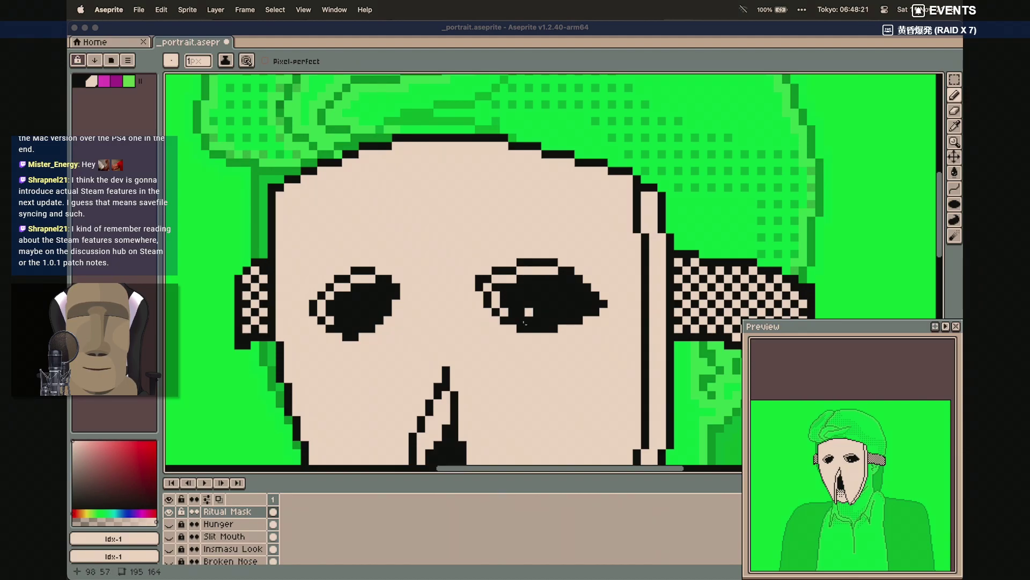
# Shade the brow area above both eye holes with the sparse dither pattern brush in black
pyautogui.scroll(-2, 517, 349)
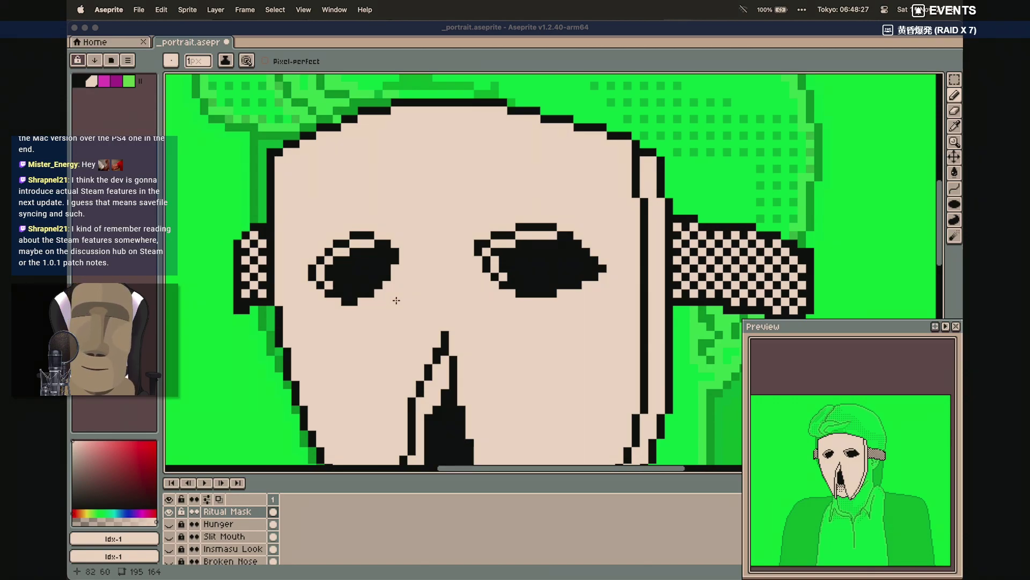
pyautogui.press('super+b')
pyautogui.click(339, 271)
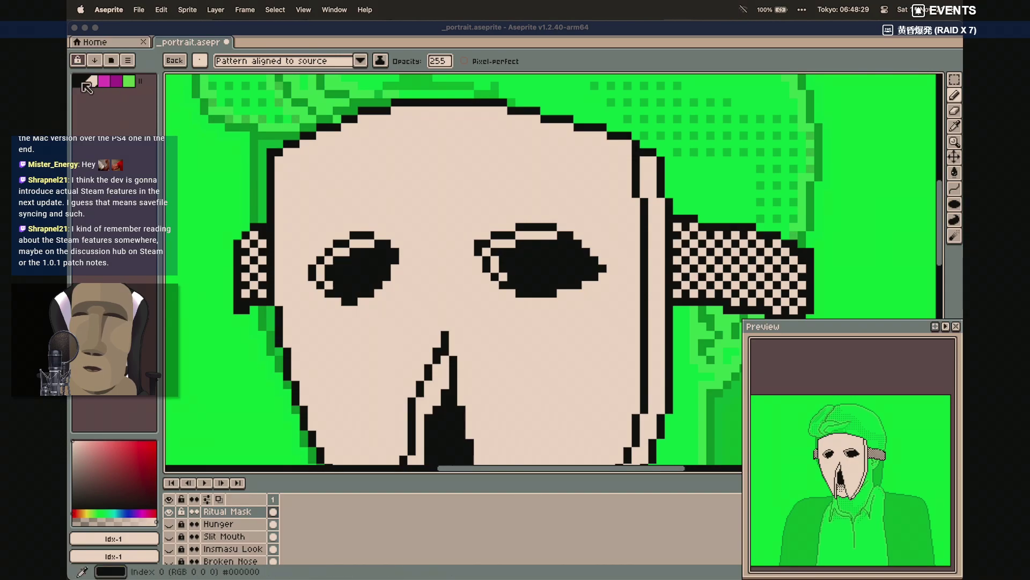
pyautogui.click(81, 81)
pyautogui.click(328, 236)
pyautogui.moveTo(328, 236)
pyautogui.mouseDown()
pyautogui.moveTo(377, 220)
pyautogui.moveTo(391, 241)
pyautogui.moveTo(382, 209)
pyautogui.mouseUp()
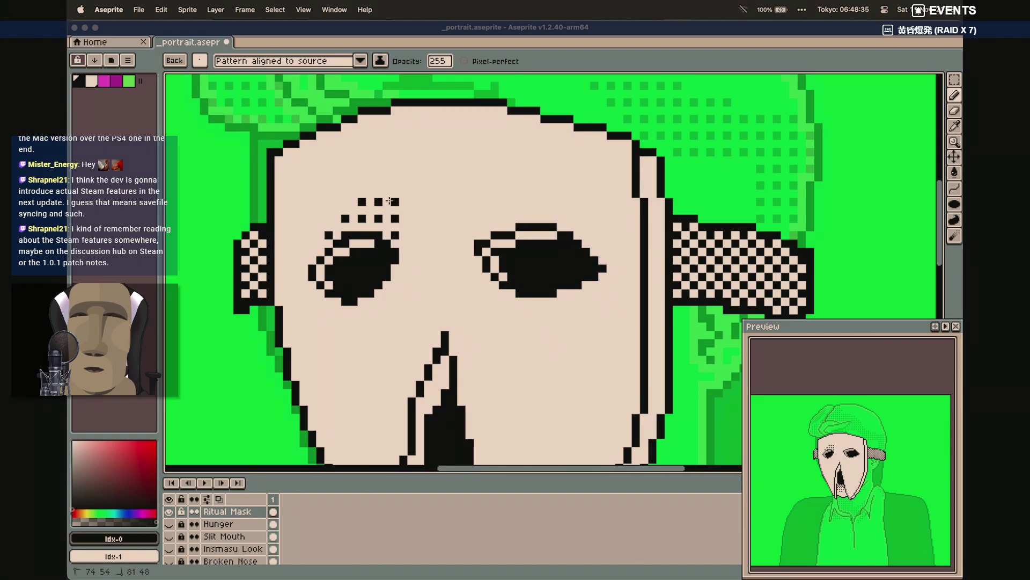
pyautogui.moveTo(511, 232)
pyautogui.mouseDown()
pyautogui.moveTo(486, 233)
pyautogui.moveTo(491, 199)
pyautogui.moveTo(533, 213)
pyautogui.mouseUp()
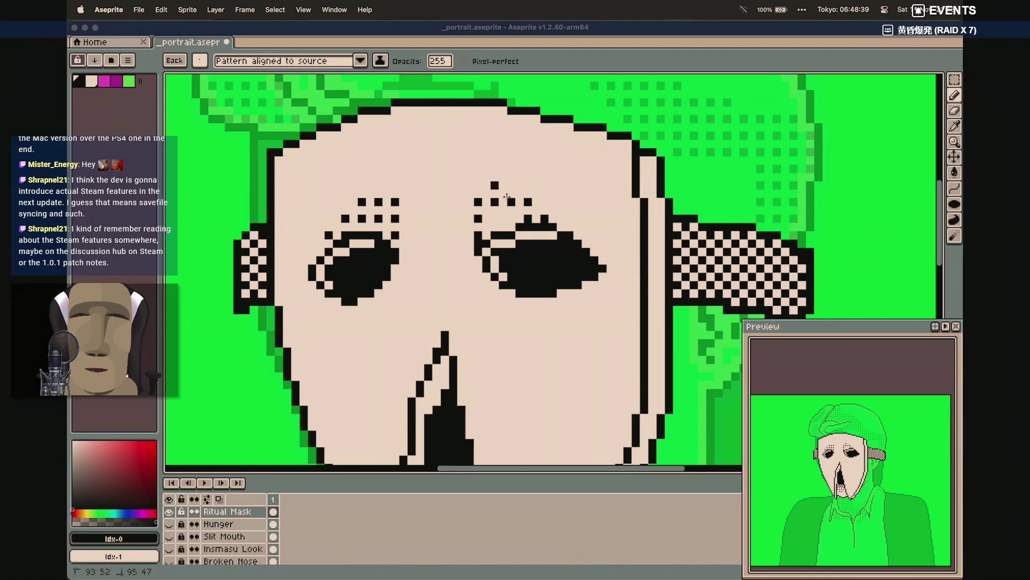
pyautogui.moveTo(535, 208); pyautogui.dragTo(581, 234)
pyautogui.click(587, 239)
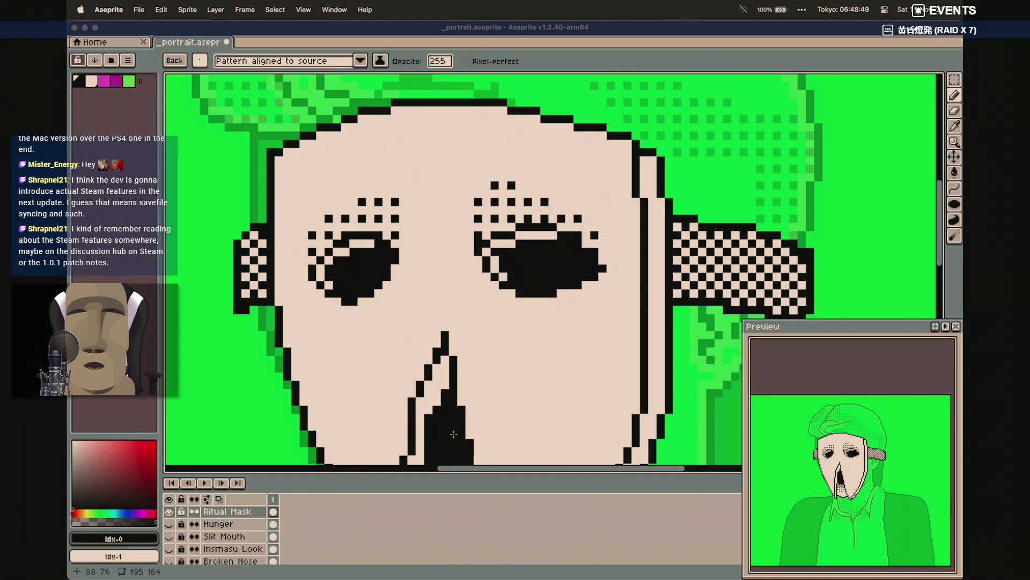
# Dither black shading onto the mask's lower tips on both sides of the central opening
pyautogui.scroll(-5, 499, 378)
pyautogui.scroll(-2, 501, 379)
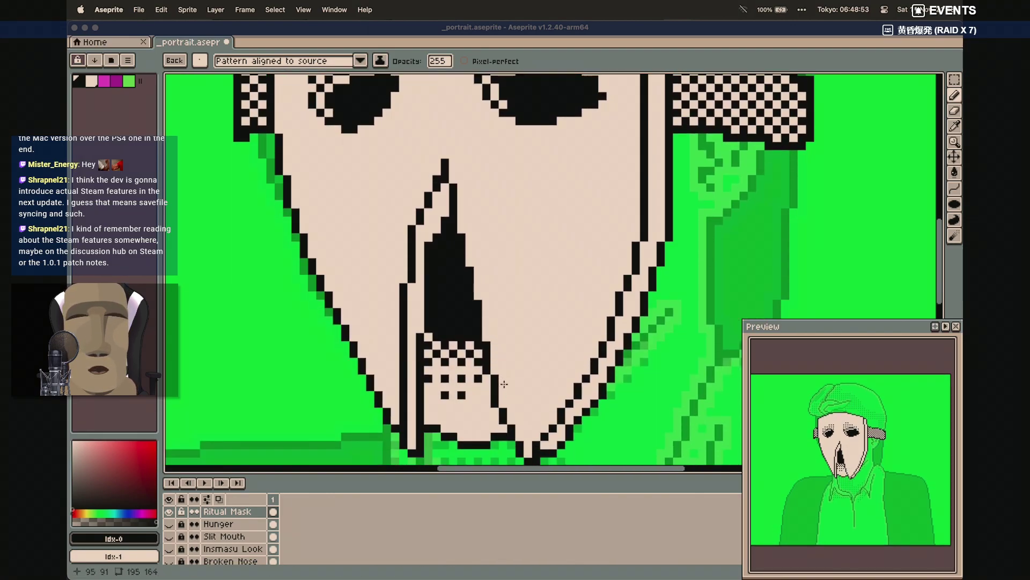
pyautogui.moveTo(494, 362)
pyautogui.mouseDown()
pyautogui.moveTo(538, 424)
pyautogui.moveTo(508, 395)
pyautogui.moveTo(533, 393)
pyautogui.moveTo(547, 408)
pyautogui.mouseUp()
pyautogui.moveTo(408, 362)
pyautogui.mouseDown()
pyautogui.moveTo(396, 354)
pyautogui.moveTo(385, 391)
pyautogui.moveTo(395, 372)
pyautogui.moveTo(394, 415)
pyautogui.mouseUp()
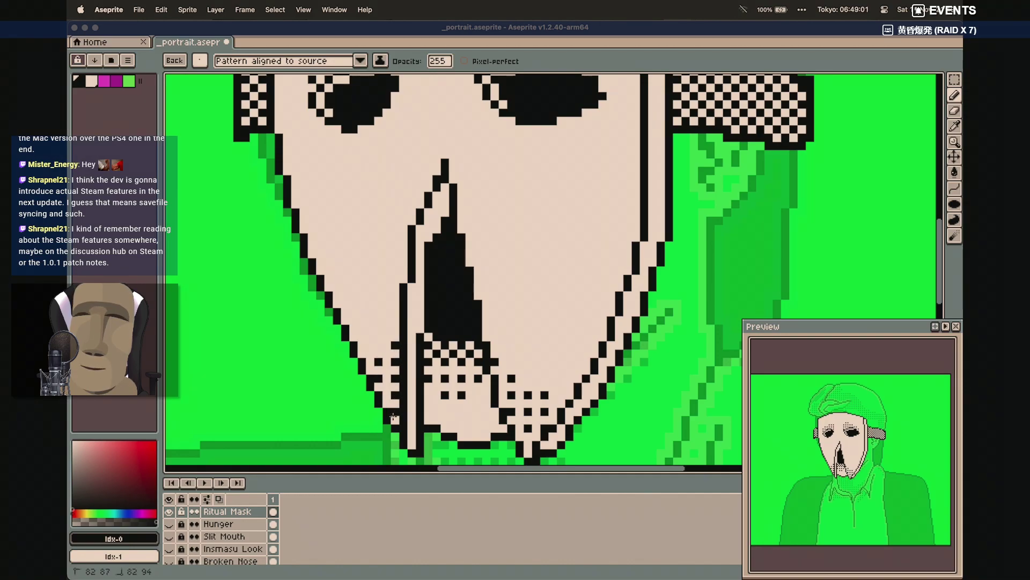
pyautogui.moveTo(518, 368); pyautogui.dragTo(559, 395)
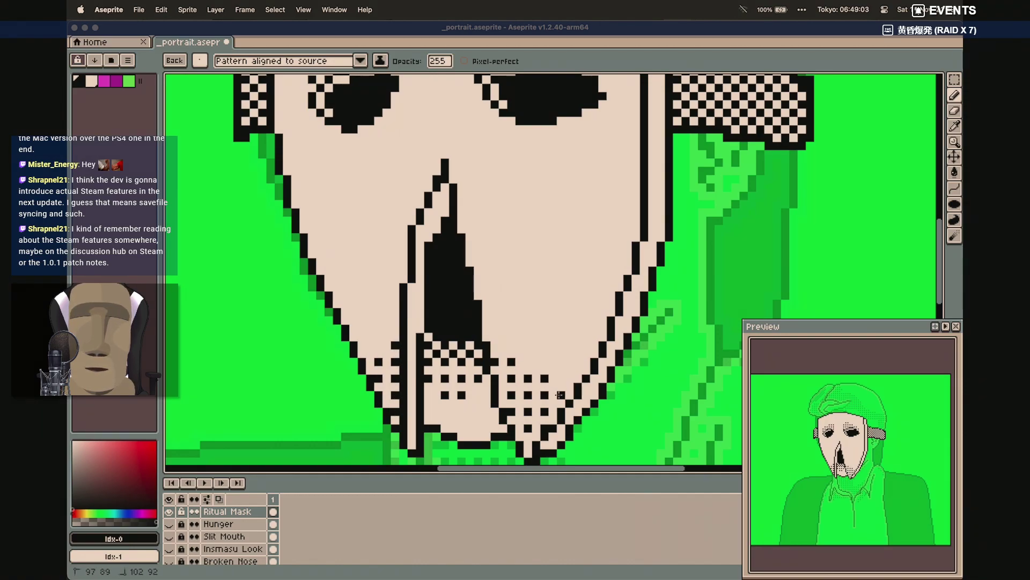
# Dither a black cast shadow beneath the mask's bottom edge and up along its lower right contour
pyautogui.scroll(5, 332, 352)
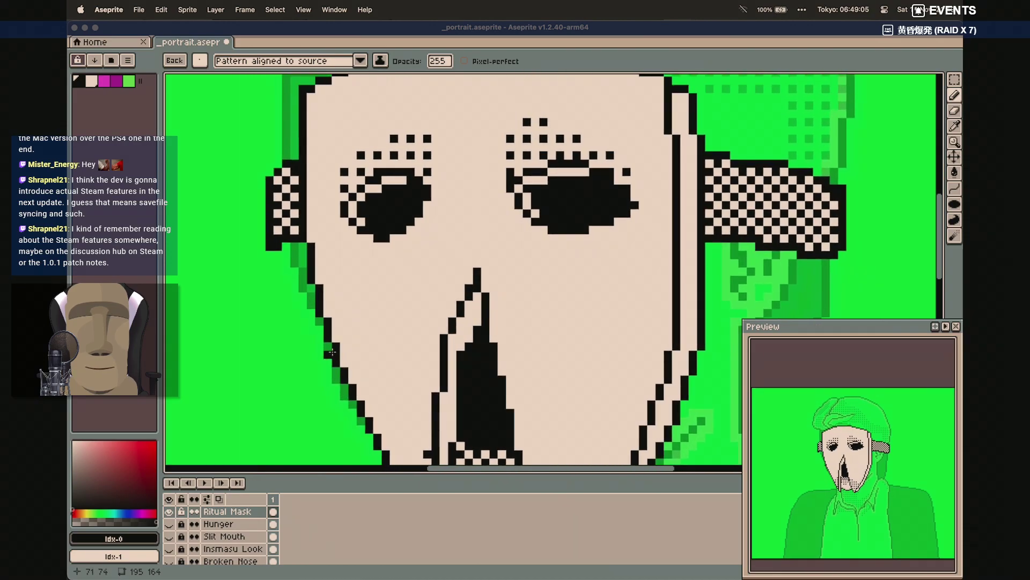
pyautogui.press('q')
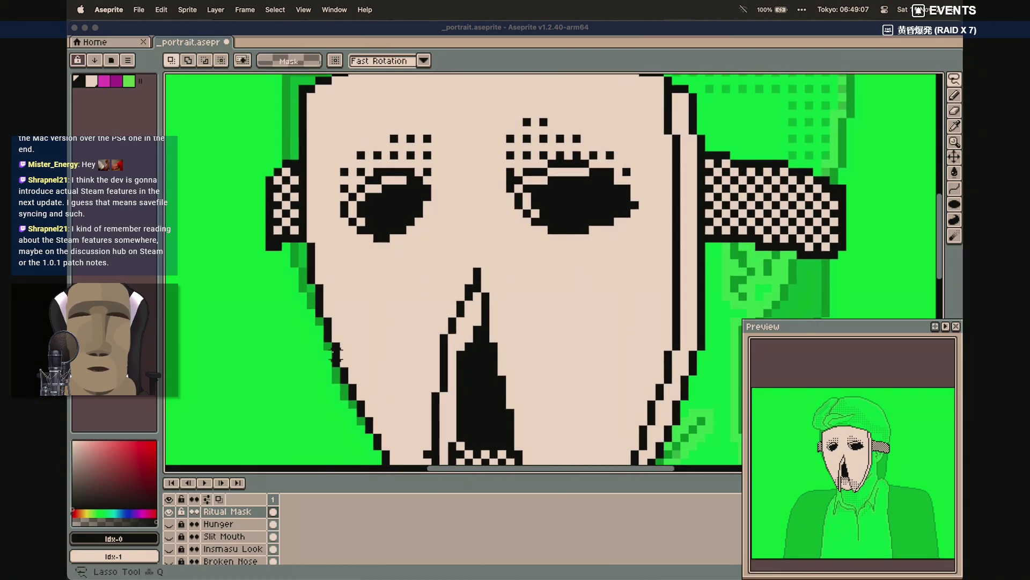
pyautogui.scroll(-8, 336, 354)
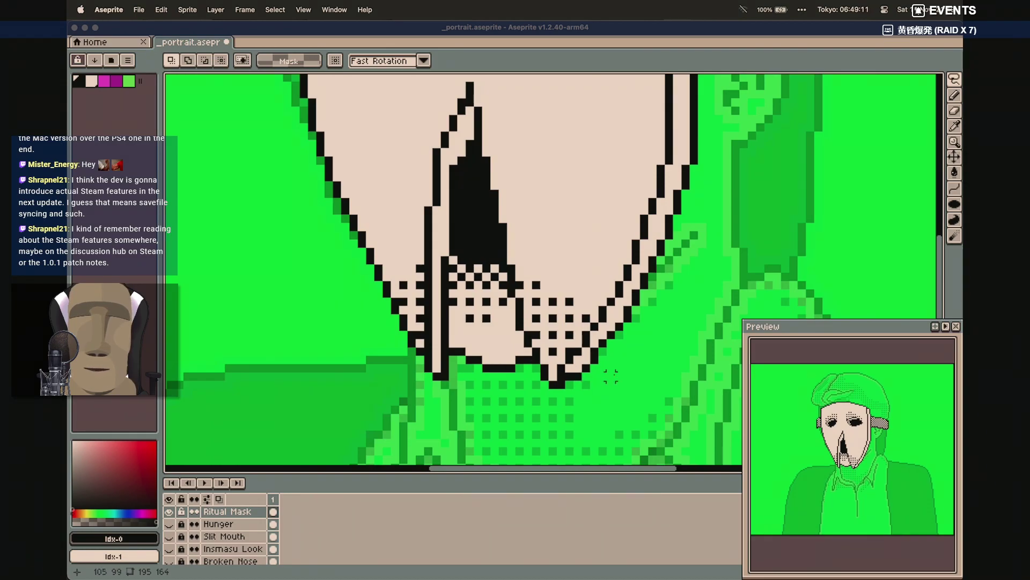
pyautogui.press('b')
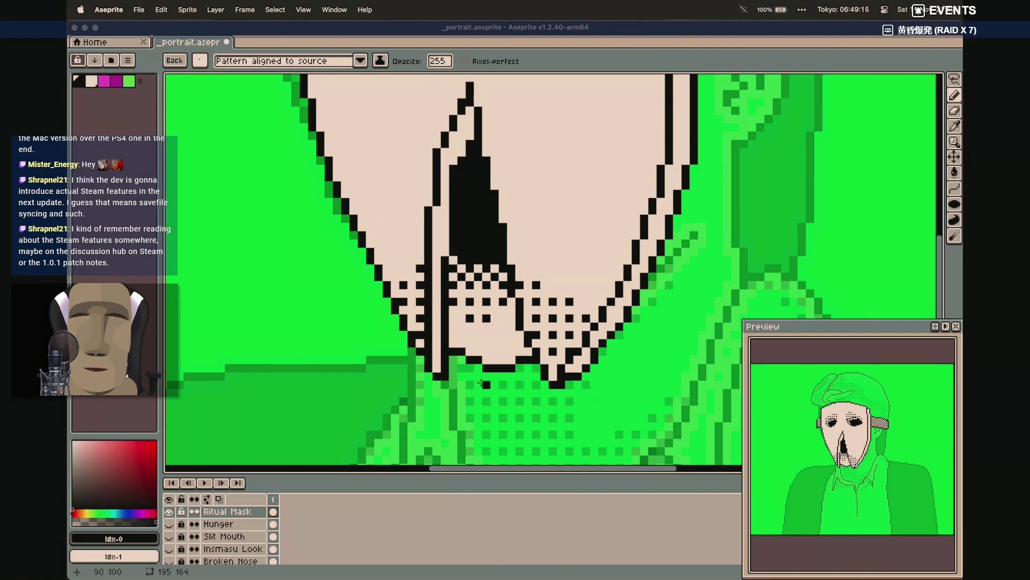
pyautogui.hscroll(3, 537, 376)
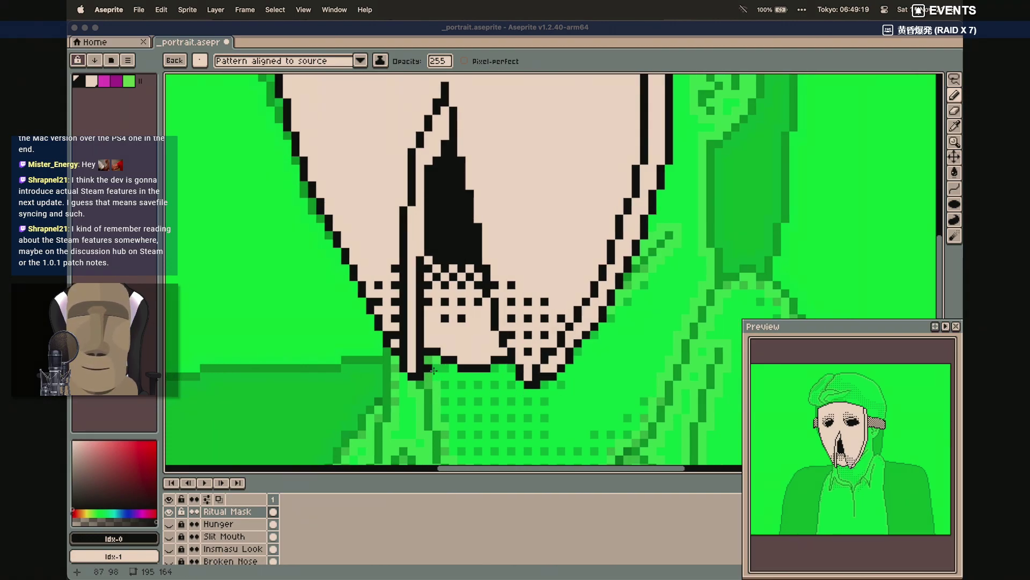
pyautogui.moveTo(432, 365)
pyautogui.mouseDown()
pyautogui.moveTo(467, 385)
pyautogui.moveTo(431, 378)
pyautogui.moveTo(498, 374)
pyautogui.moveTo(496, 383)
pyautogui.moveTo(559, 396)
pyautogui.moveTo(529, 400)
pyautogui.moveTo(544, 401)
pyautogui.moveTo(606, 333)
pyautogui.moveTo(556, 395)
pyautogui.moveTo(583, 364)
pyautogui.mouseUp()
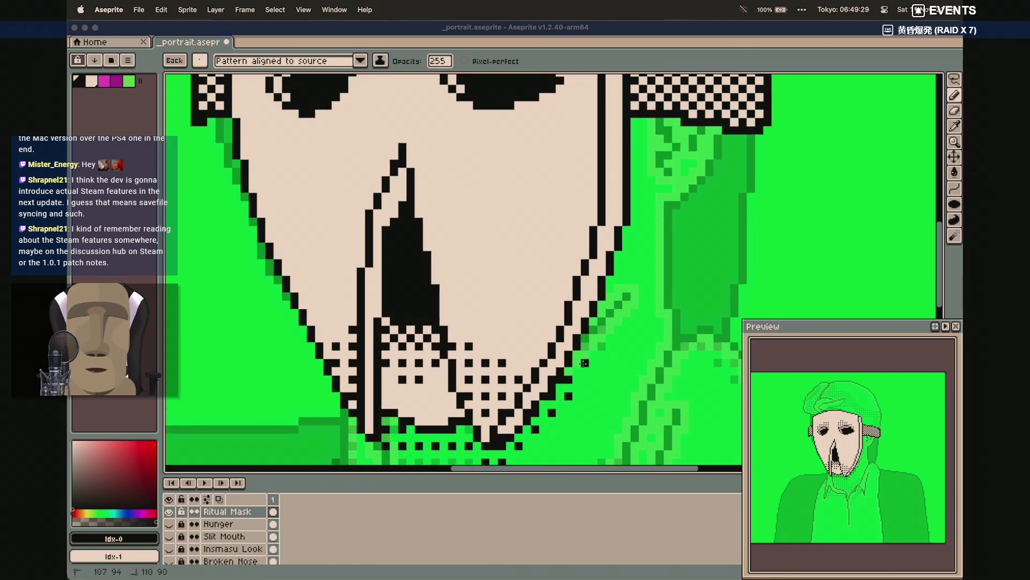
pyautogui.click(601, 331)
pyautogui.click(618, 297)
pyautogui.click(624, 279)
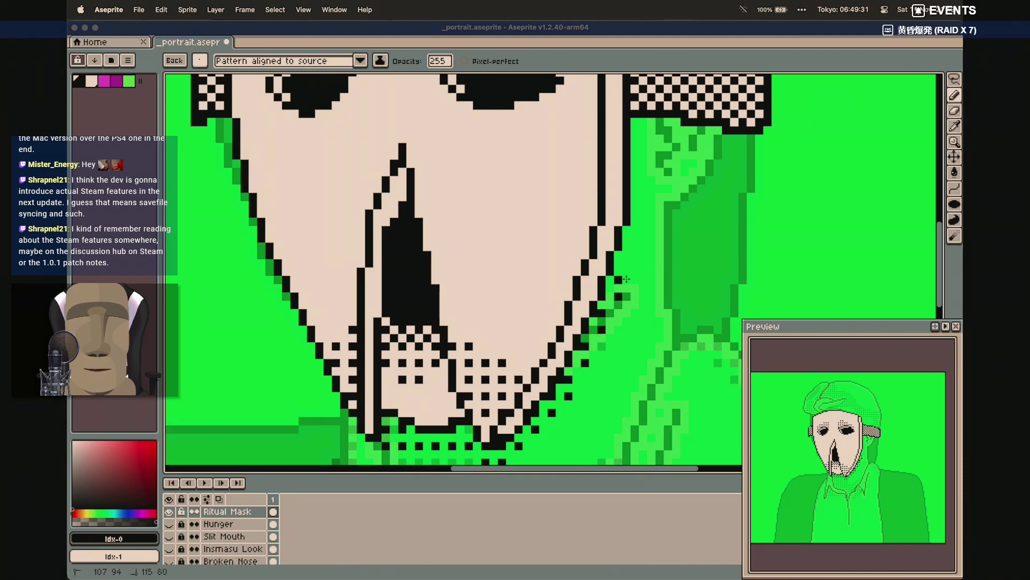
# Extend the dithered cast shadow up the mask's right side and beneath the straps
pyautogui.scroll(3, 631, 250)
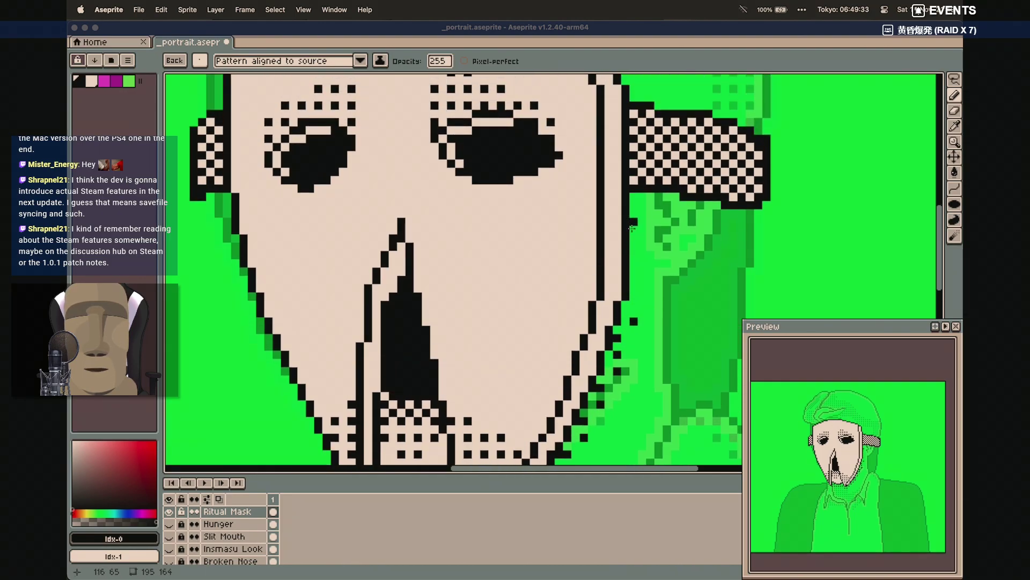
pyautogui.moveTo(639, 208); pyautogui.dragTo(637, 292)
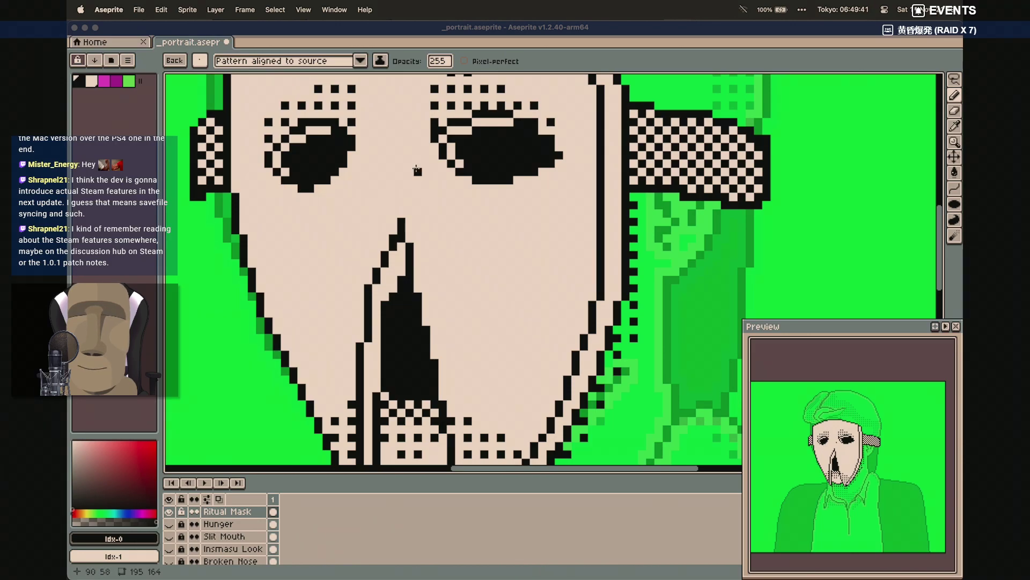
pyautogui.moveTo(662, 204); pyautogui.dragTo(704, 213)
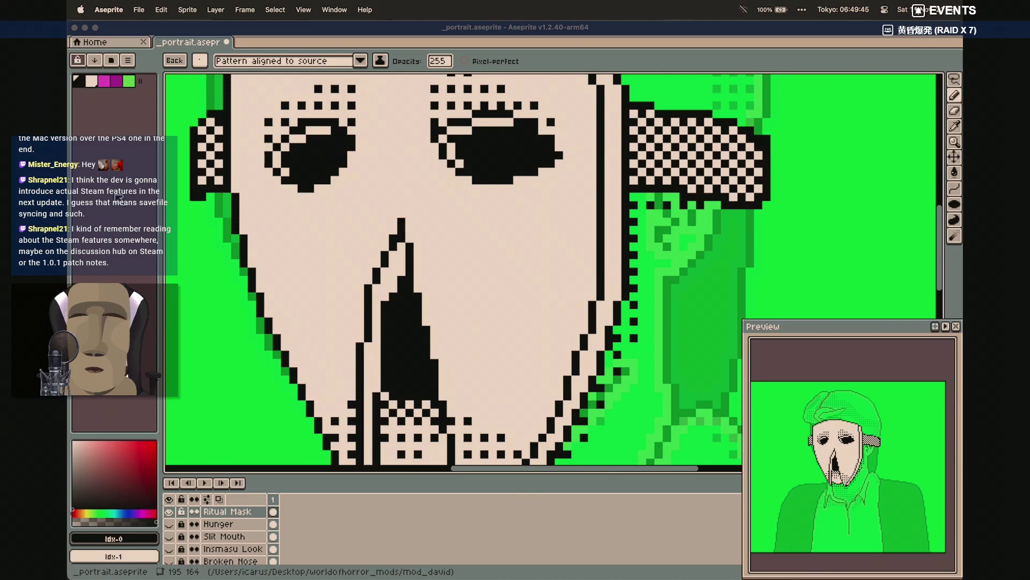
pyautogui.moveTo(721, 192)
pyautogui.mouseDown()
pyautogui.moveTo(704, 256)
pyautogui.moveTo(739, 272)
pyautogui.moveTo(739, 215)
pyautogui.moveTo(801, 249)
pyautogui.mouseUp()
# With the Curve tool and plain square brush, draw a tapered black crack about 10 px wide from the mask's left edge across the cheek
pyautogui.hotkey('shift', 'l')
pyautogui.click(200, 60)
pyautogui.click(219, 78)
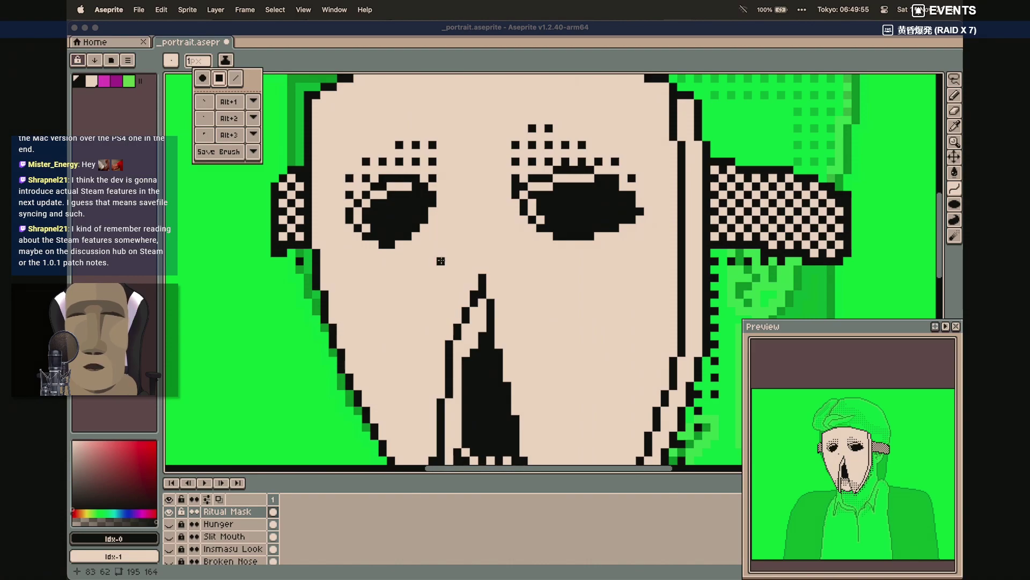
pyautogui.scroll(2, 557, 252)
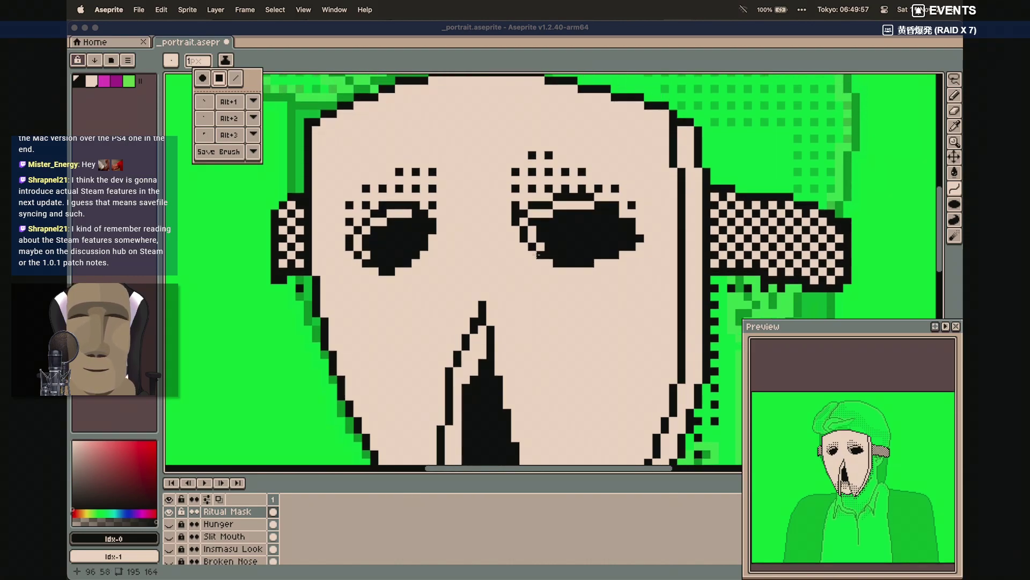
pyautogui.click(332, 367)
pyautogui.moveTo(332, 367); pyautogui.dragTo(408, 342)
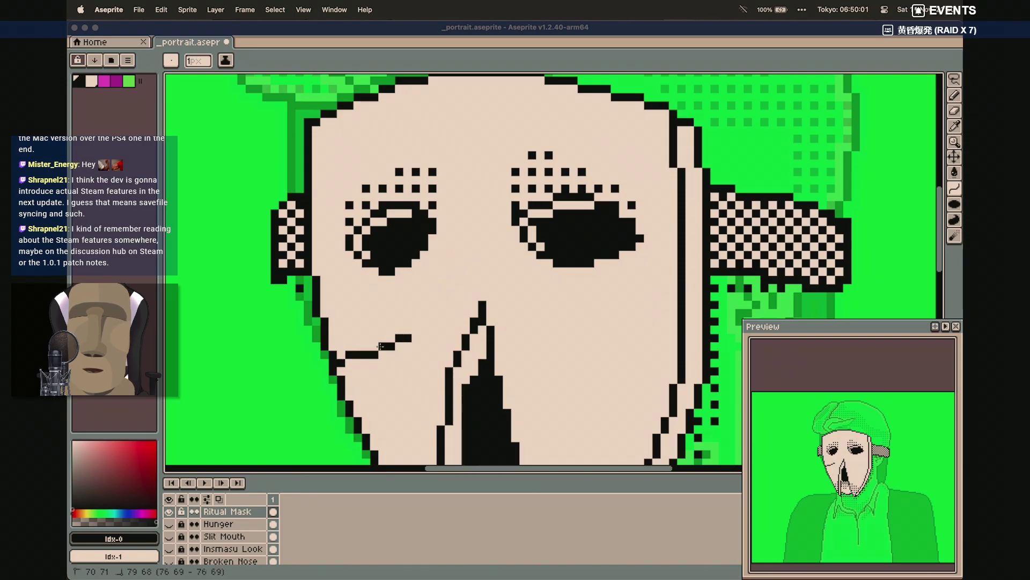
pyautogui.click(373, 347)
pyautogui.click(373, 346)
pyautogui.moveTo(407, 339); pyautogui.dragTo(335, 370)
pyautogui.click(334, 370)
# Draw a slanted black crack about 9 px wide on the right cheek, thickened with a second curve
pyautogui.moveTo(640, 288)
pyautogui.mouseDown()
pyautogui.moveTo(573, 337)
pyautogui.moveTo(640, 296)
pyautogui.mouseUp()
pyautogui.click(606, 319)
pyautogui.click(598, 327)
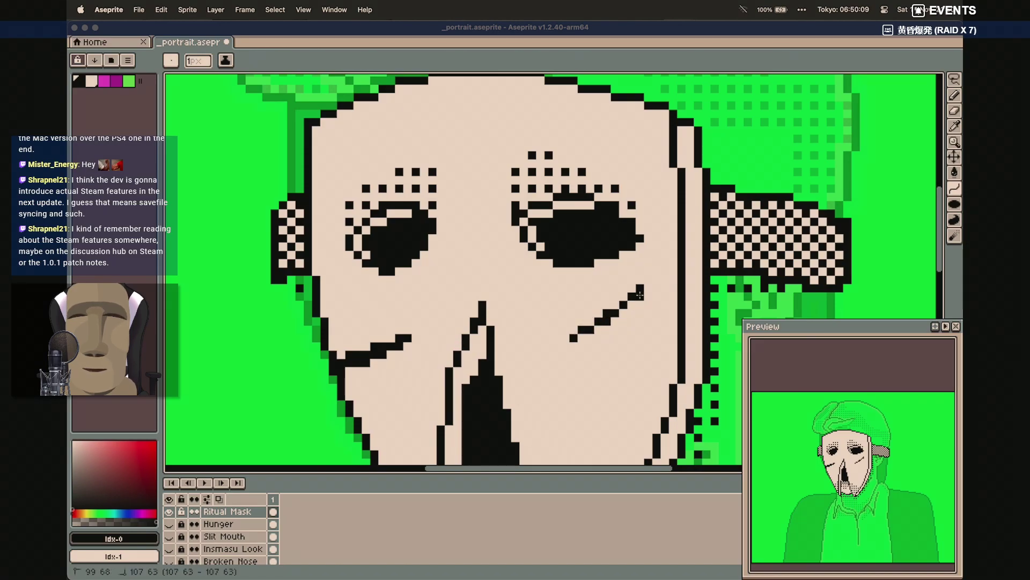
pyautogui.click(598, 333)
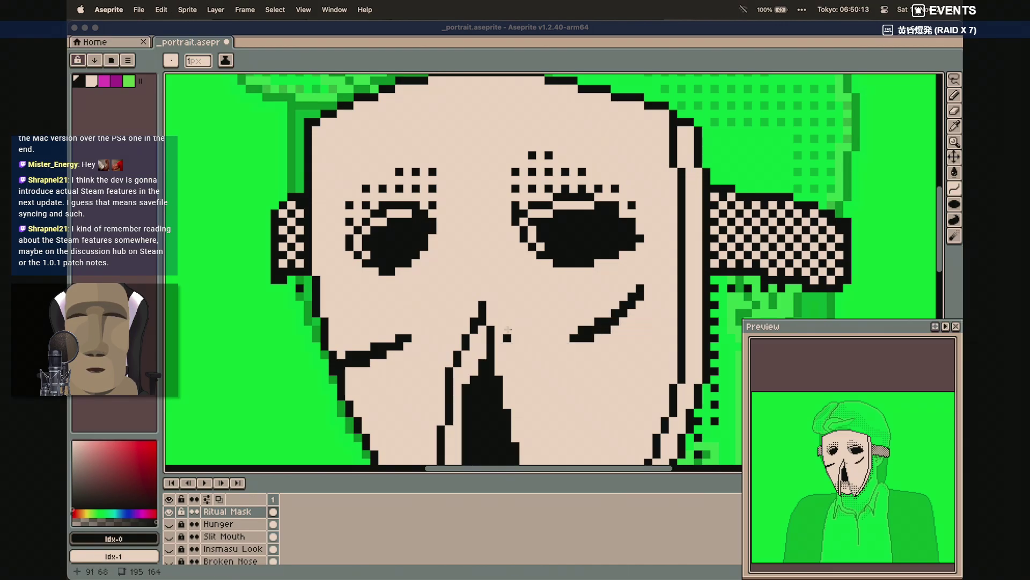
# Draw a short black crack running from the mask's upper left edge down into the forehead, thickened where it meets the edge
pyautogui.scroll(3, 524, 105)
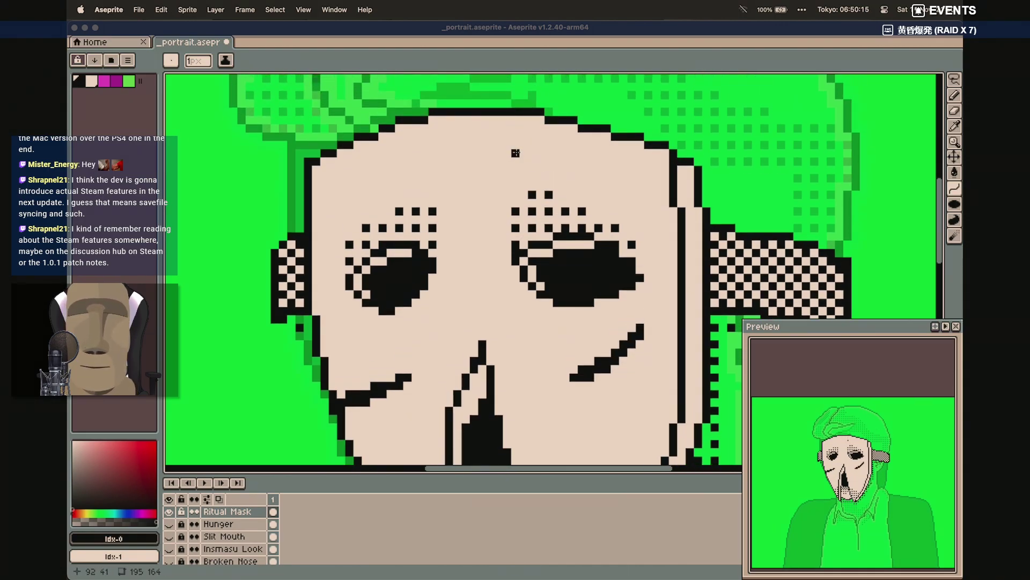
pyautogui.moveTo(401, 128); pyautogui.dragTo(432, 162)
pyautogui.click(425, 141)
pyautogui.click(425, 141)
pyautogui.moveTo(408, 129)
pyautogui.mouseDown()
pyautogui.moveTo(437, 149)
pyautogui.moveTo(418, 152)
pyautogui.moveTo(413, 135)
pyautogui.mouseUp()
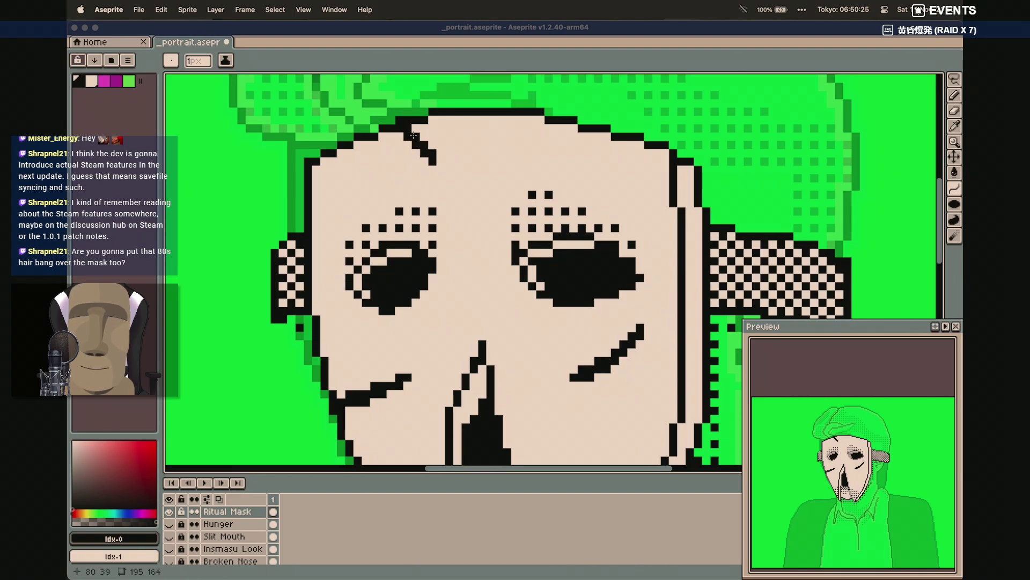
pyautogui.press('b')
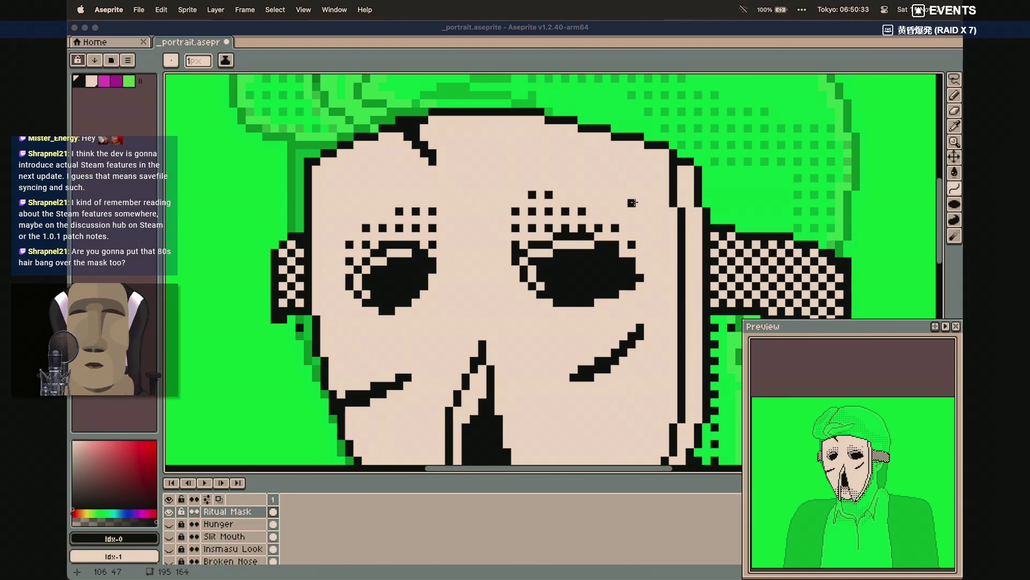
# Draw a curved black crack about 7 px wide from the mask's lower right edge into the cheek, thickened with a second curve
pyautogui.scroll(-4, 589, 216)
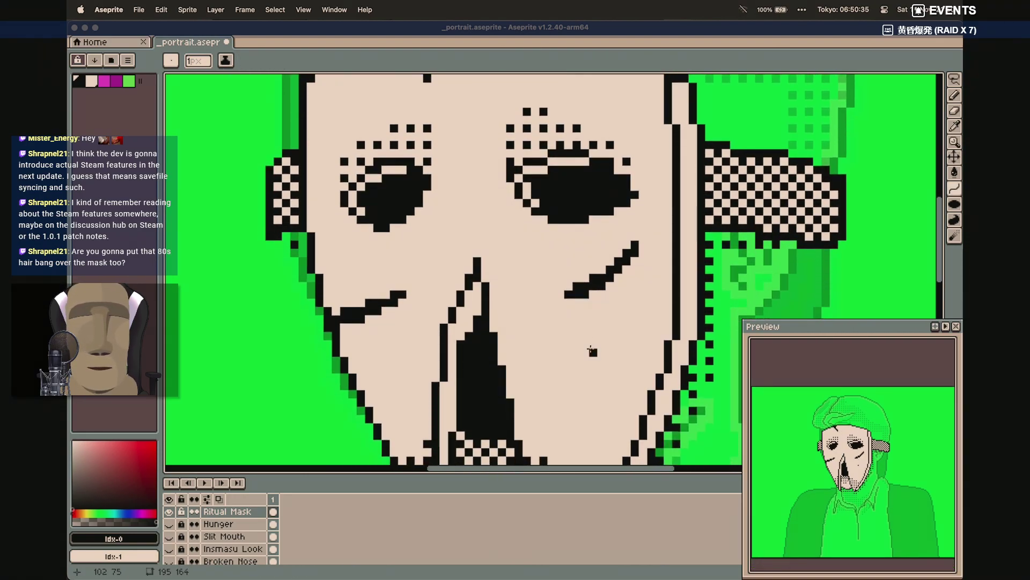
pyautogui.moveTo(626, 402)
pyautogui.mouseDown()
pyautogui.moveTo(588, 333)
pyautogui.moveTo(610, 353)
pyautogui.moveTo(578, 342)
pyautogui.moveTo(628, 393)
pyautogui.mouseUp()
pyautogui.click(610, 352)
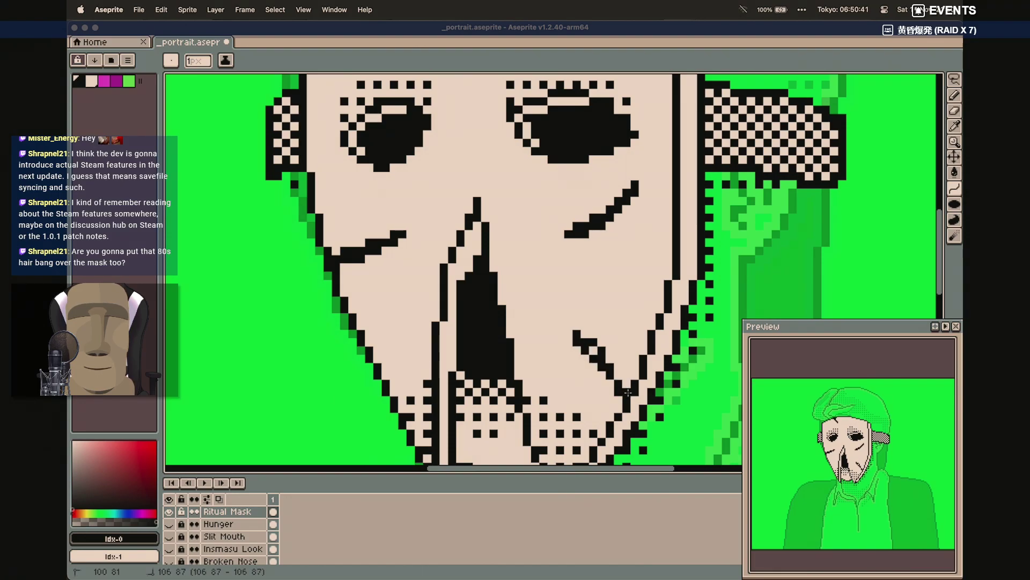
pyautogui.click(610, 354)
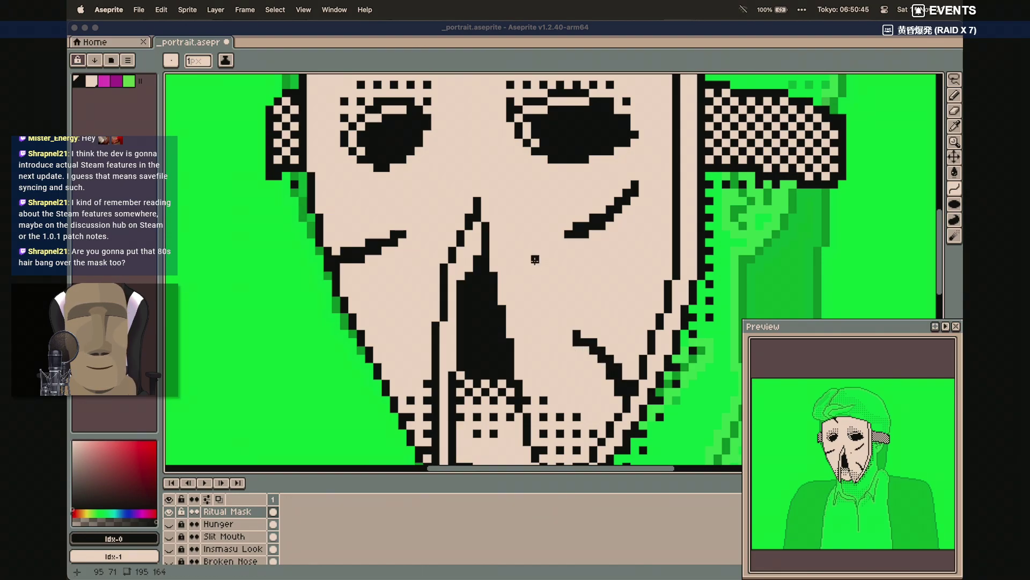
# With the Pencil tool, draw a short slanted black crack about 5 px wide on the mask's right forehead
pyautogui.scroll(1, 561, 277)
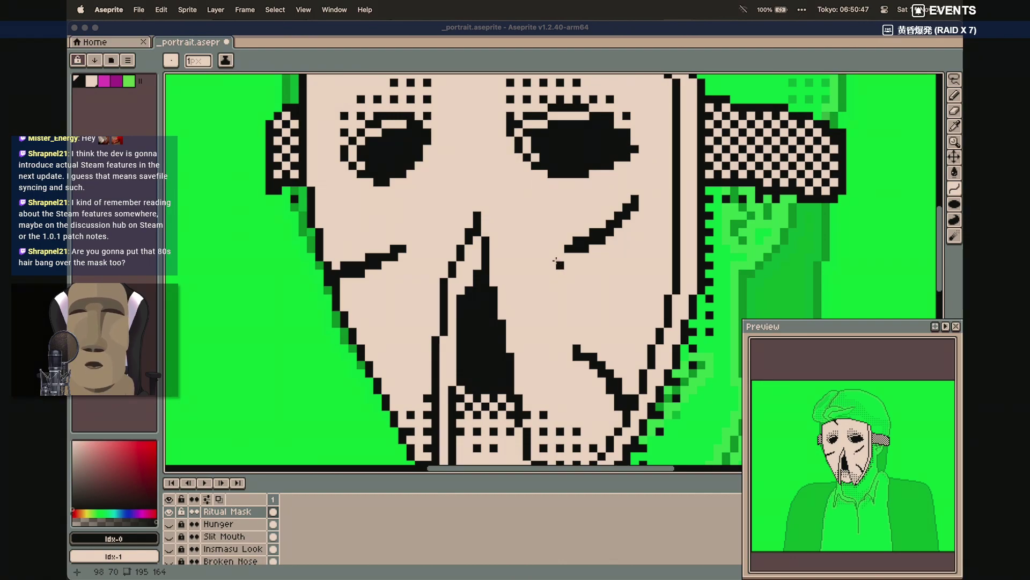
pyautogui.scroll(6, 518, 215)
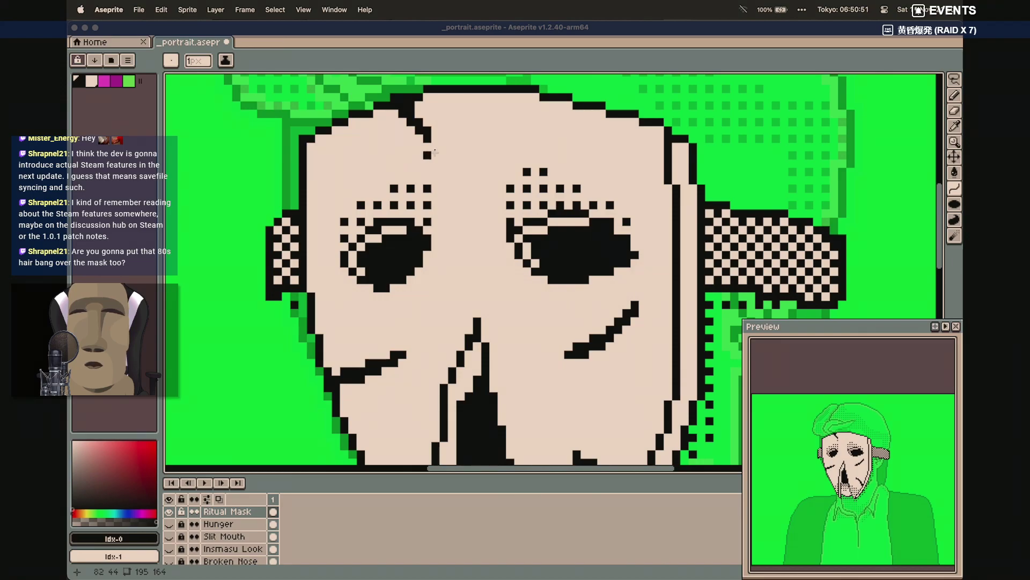
pyautogui.press('b')
pyautogui.moveTo(516, 119); pyautogui.dragTo(558, 138)
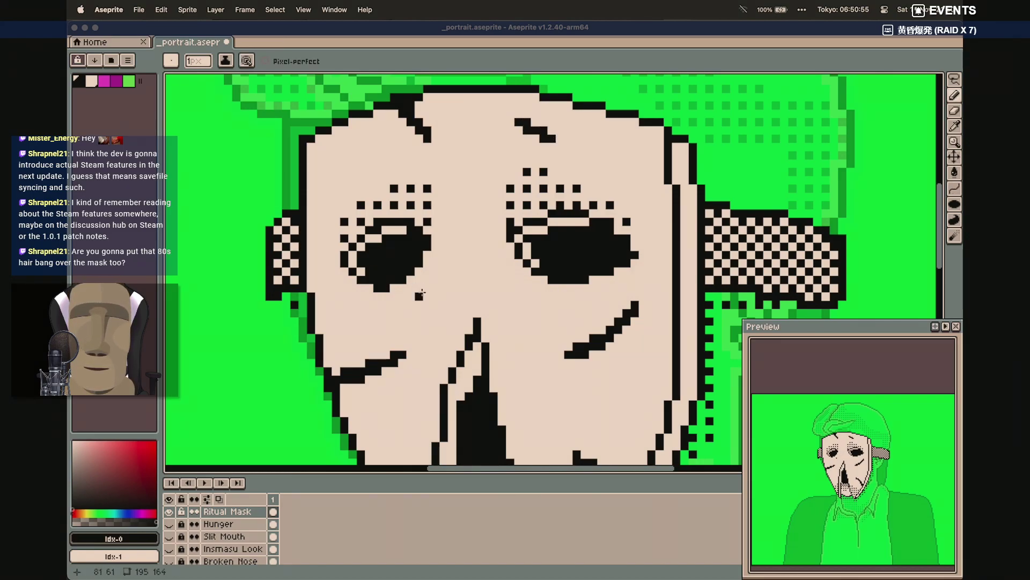
# Draw a small black nick on the mask's upper left edge and a short crack inward from its lower right rim
pyautogui.scroll(-2, 419, 312)
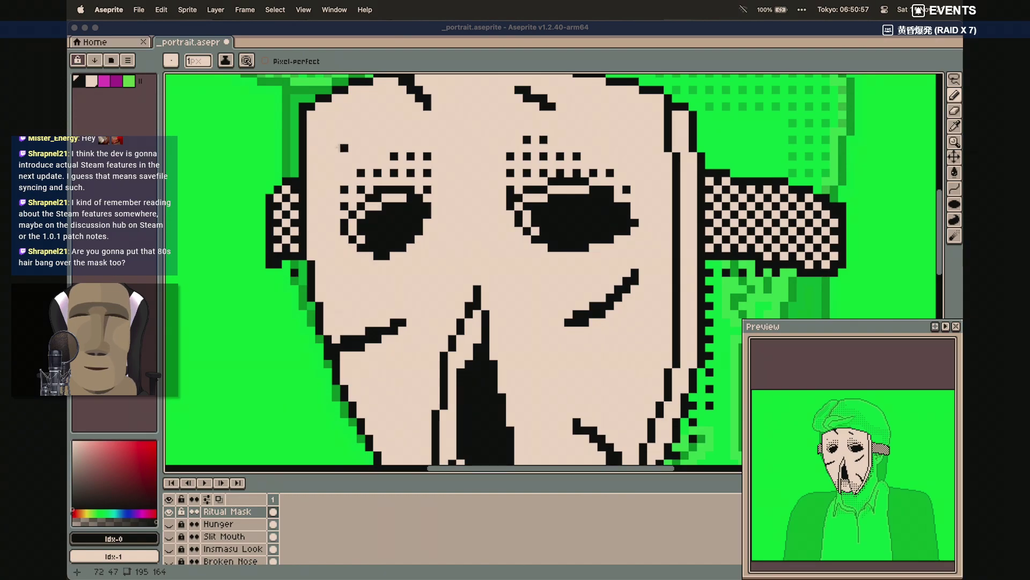
pyautogui.moveTo(310, 139); pyautogui.dragTo(317, 142)
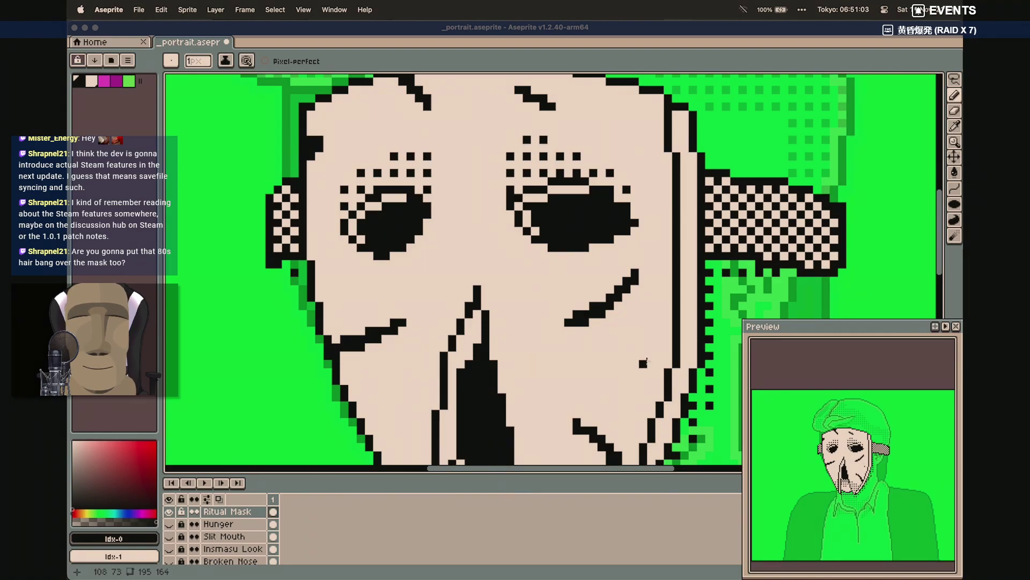
pyautogui.moveTo(656, 367); pyautogui.dragTo(643, 366)
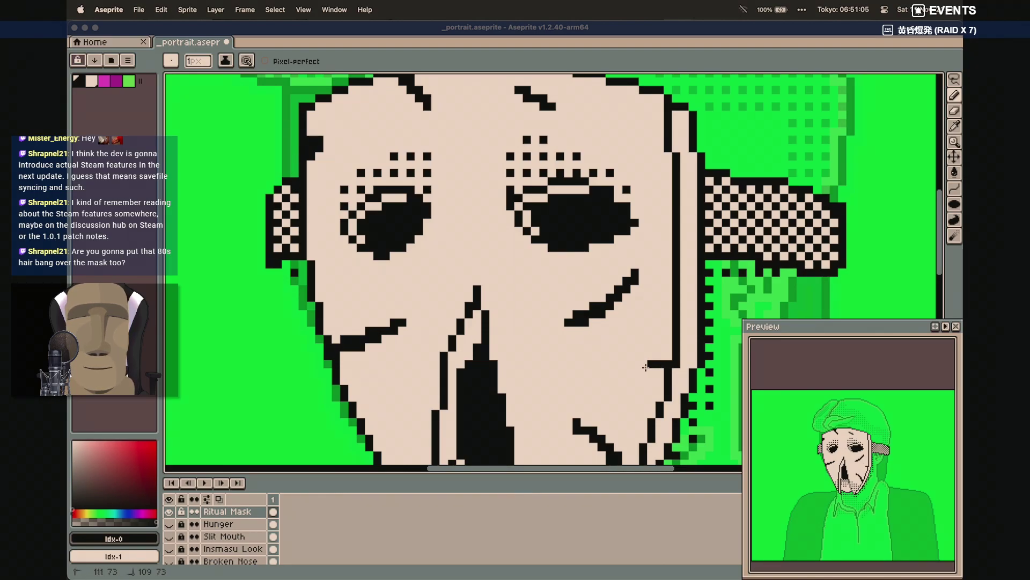
pyautogui.scroll(-3, 488, 385)
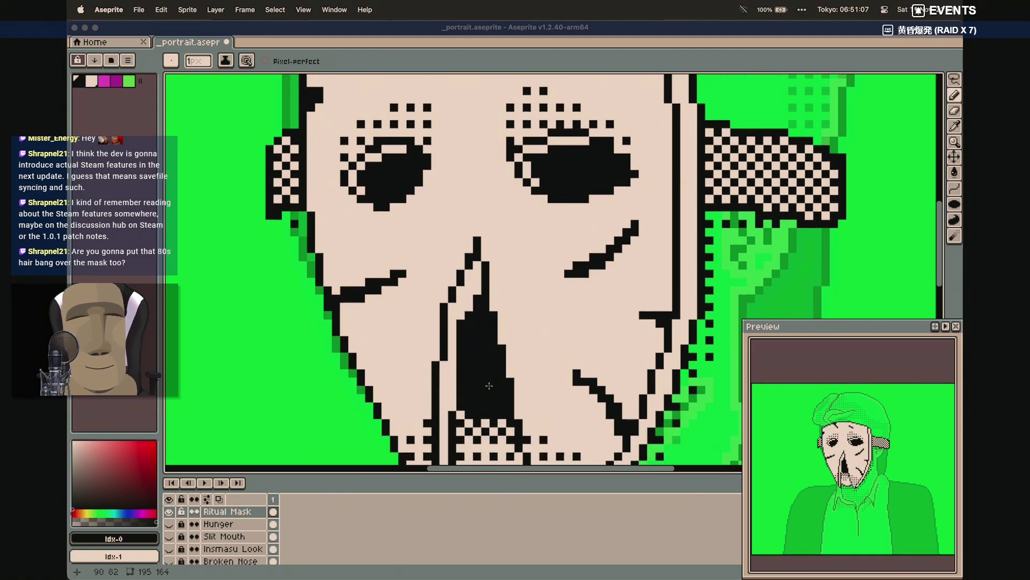
# With the dither pattern brush, set to Pattern aligned to source, shade beneath the left cheek crack
pyautogui.scroll(2, 489, 385)
pyautogui.hscroll(-2, 489, 386)
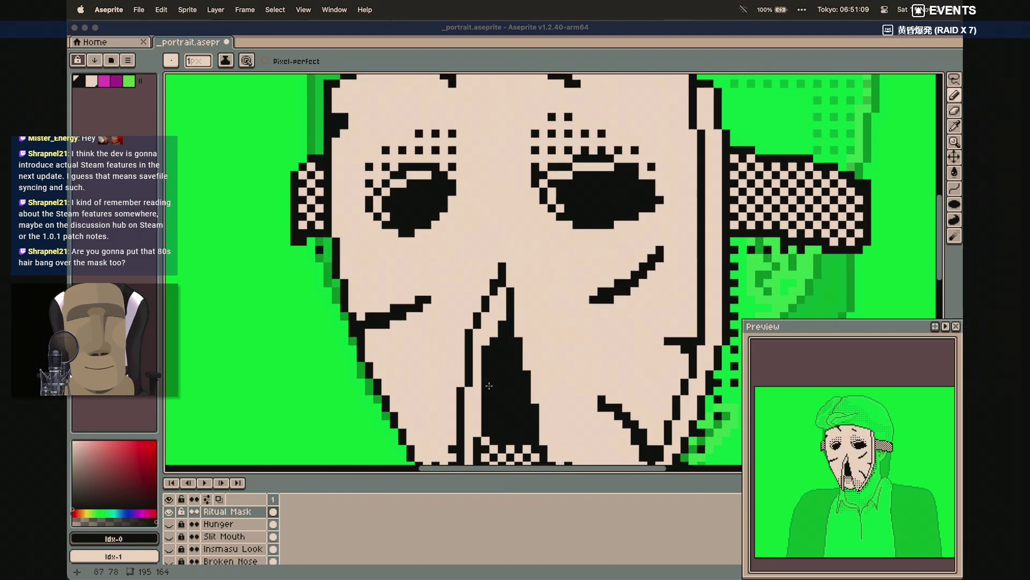
pyautogui.hotkey('alt', '1')
pyautogui.moveTo(428, 318); pyautogui.dragTo(376, 351)
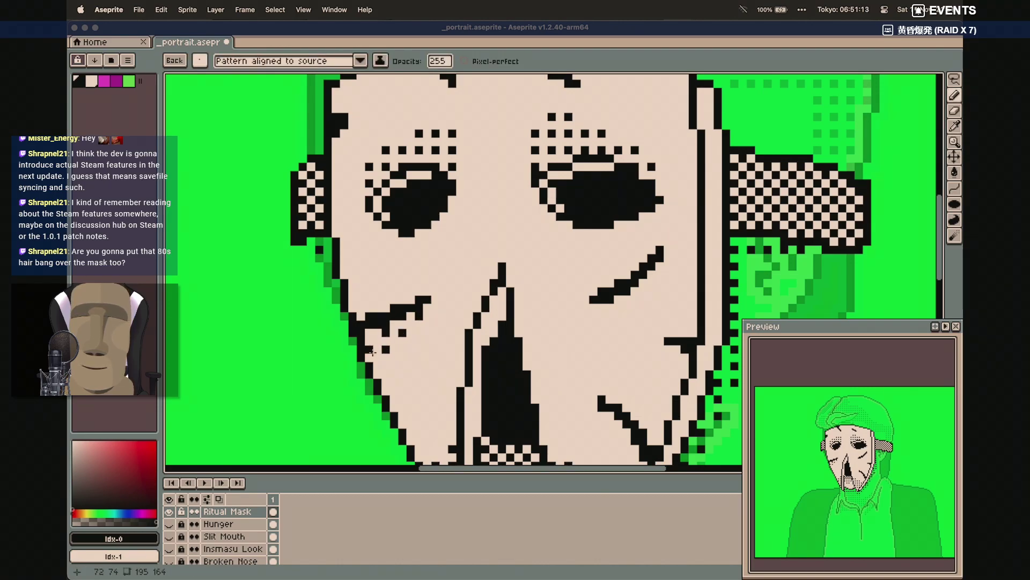
# Add dithered shading beneath the two forehead cracks
pyautogui.hscroll(1, 581, 341)
pyautogui.scroll(1, 581, 340)
pyautogui.hscroll(1, 581, 340)
pyautogui.scroll(1, 581, 341)
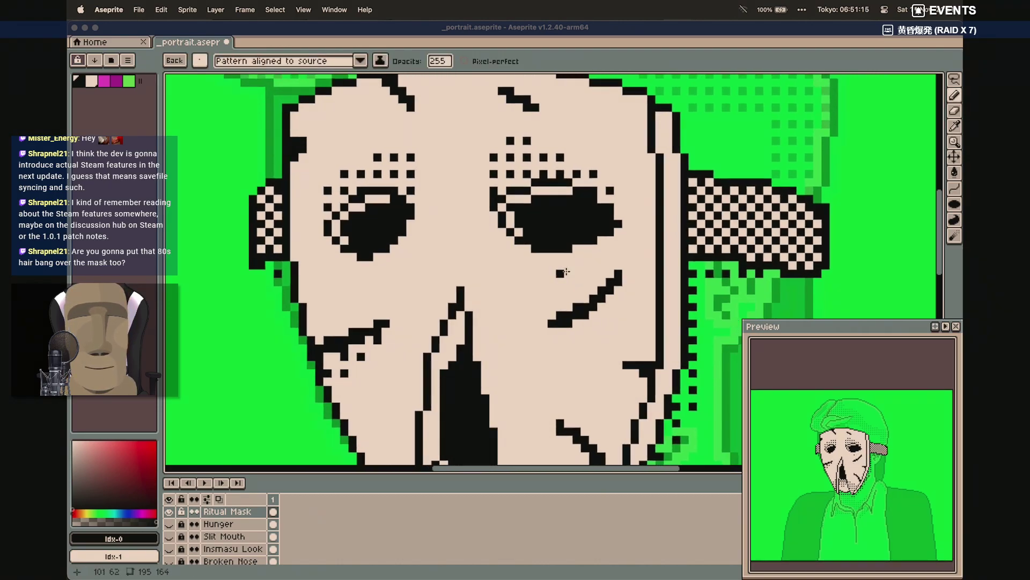
pyautogui.moveTo(365, 89); pyautogui.dragTo(396, 107)
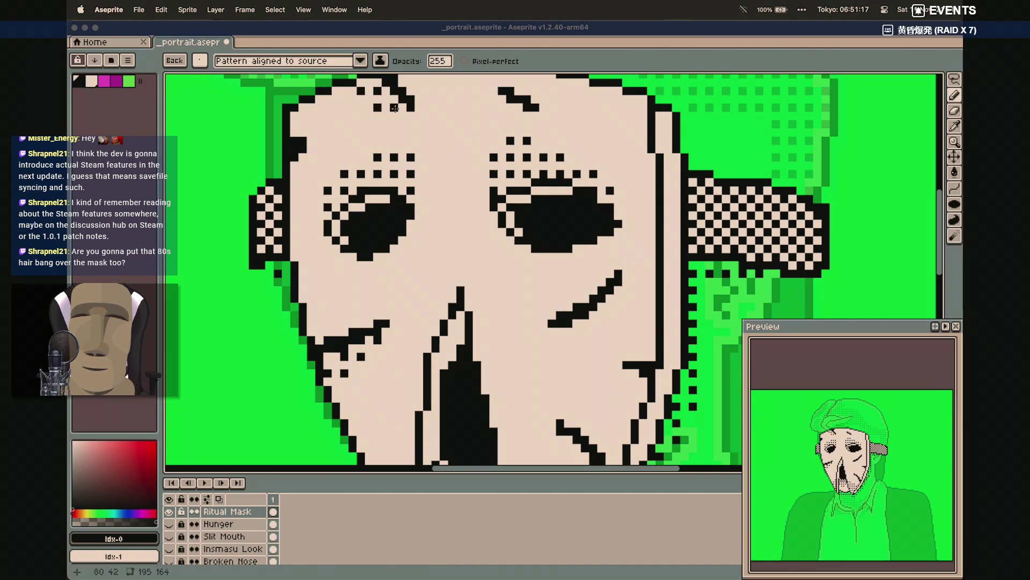
pyautogui.click(545, 126)
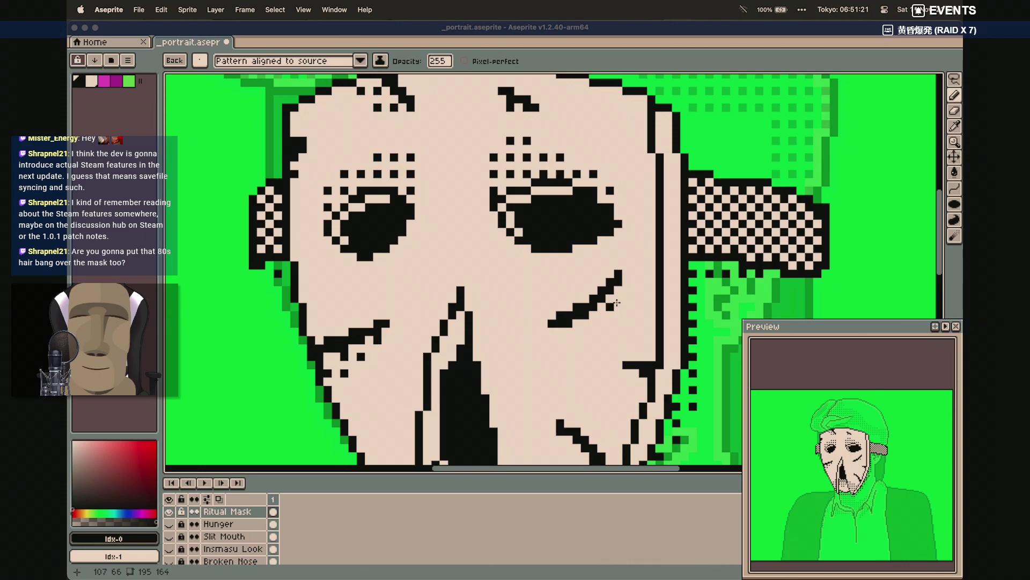
# Add dithered shading beneath the right cheek crack, the curved lower right crack and the short crack at the right rim
pyautogui.scroll(-6, 544, 390)
pyautogui.click(577, 366)
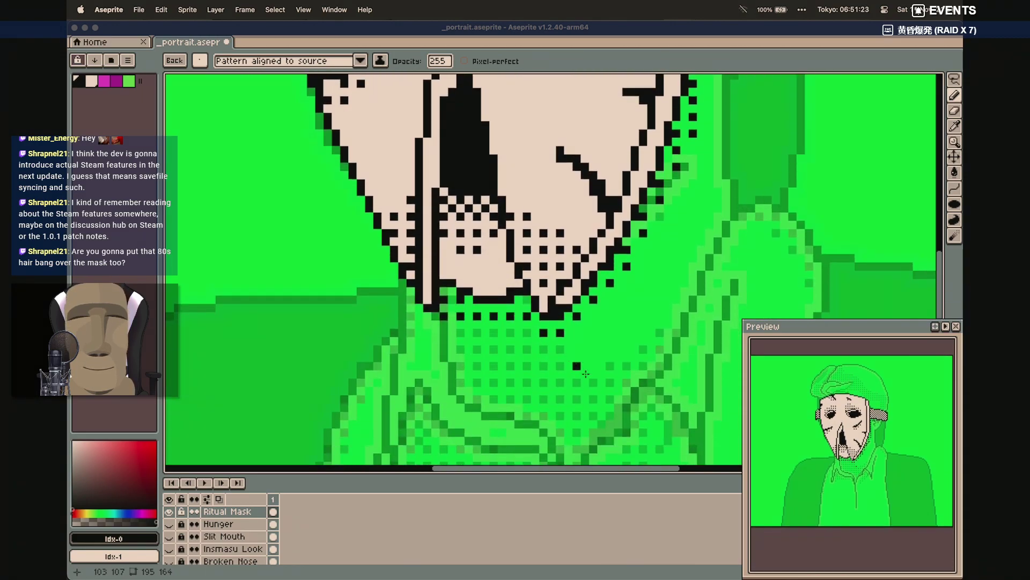
pyautogui.moveTo(560, 183); pyautogui.dragTo(593, 217)
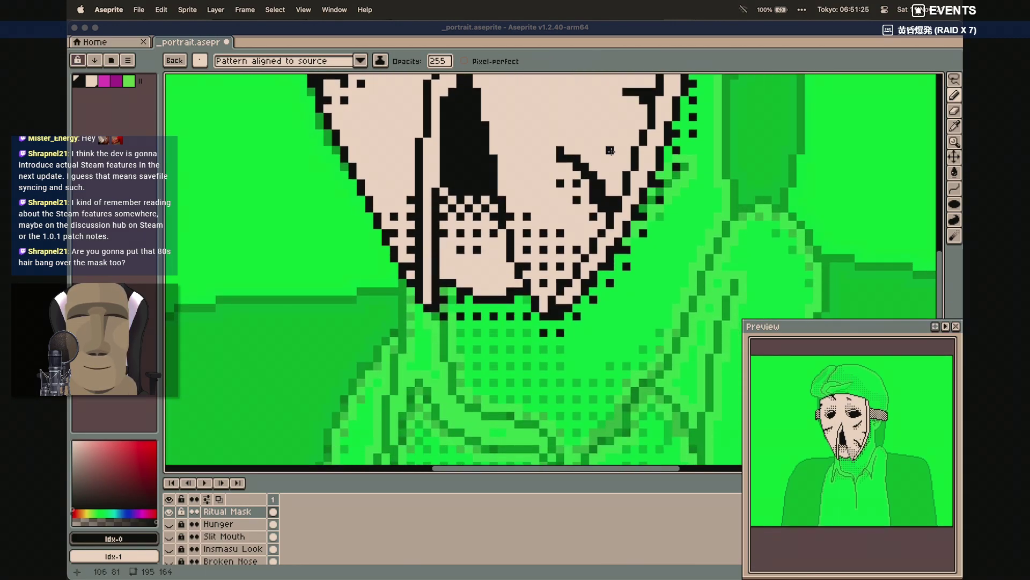
pyautogui.moveTo(626, 101); pyautogui.dragTo(643, 132)
# Dither slanted bags of shading beneath both eye holes of the mask
pyautogui.scroll(7, 578, 162)
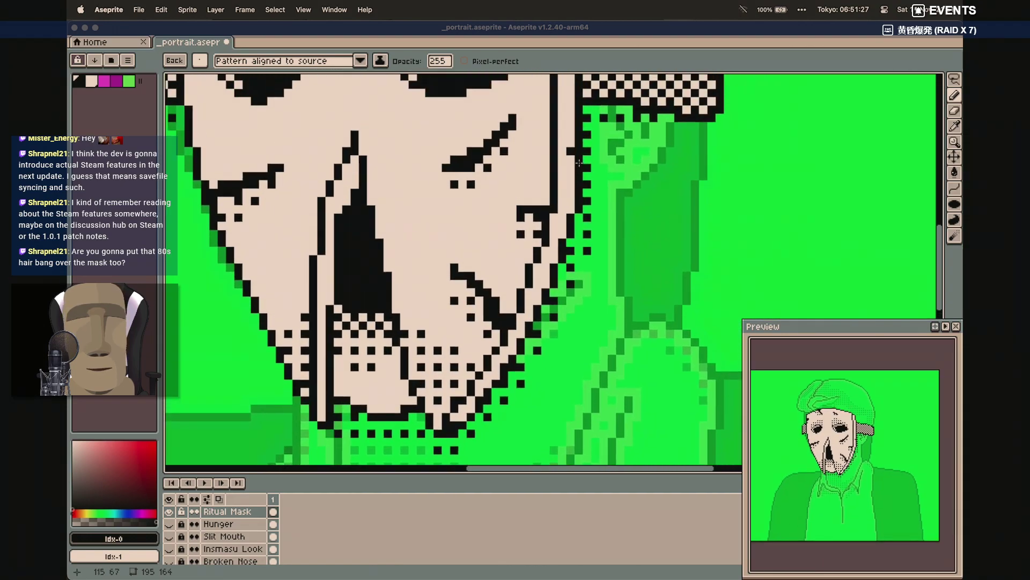
pyautogui.click(383, 234)
pyautogui.moveTo(282, 267)
pyautogui.mouseDown()
pyautogui.moveTo(322, 252)
pyautogui.moveTo(332, 234)
pyautogui.mouseUp()
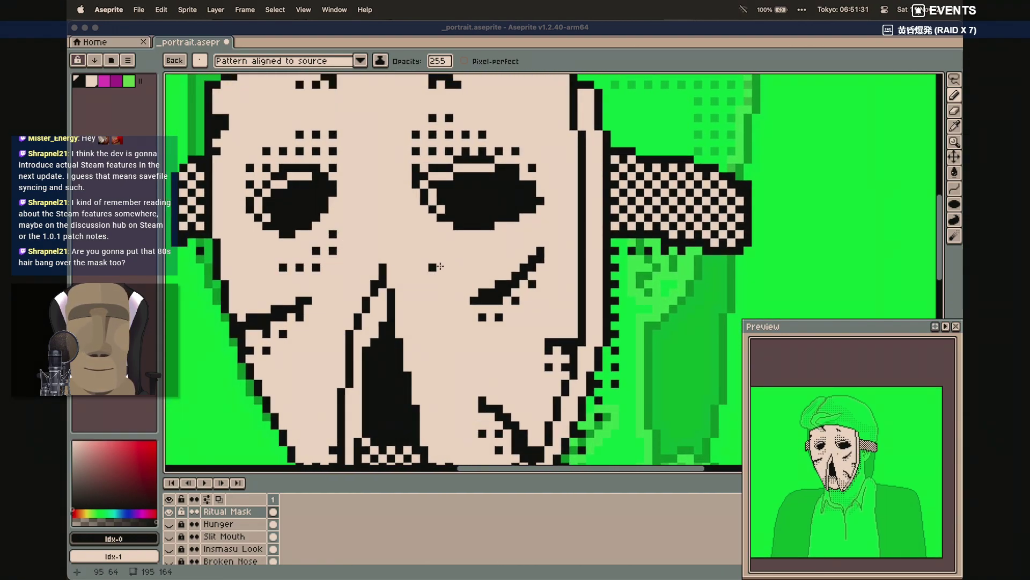
pyautogui.moveTo(425, 243); pyautogui.dragTo(462, 263)
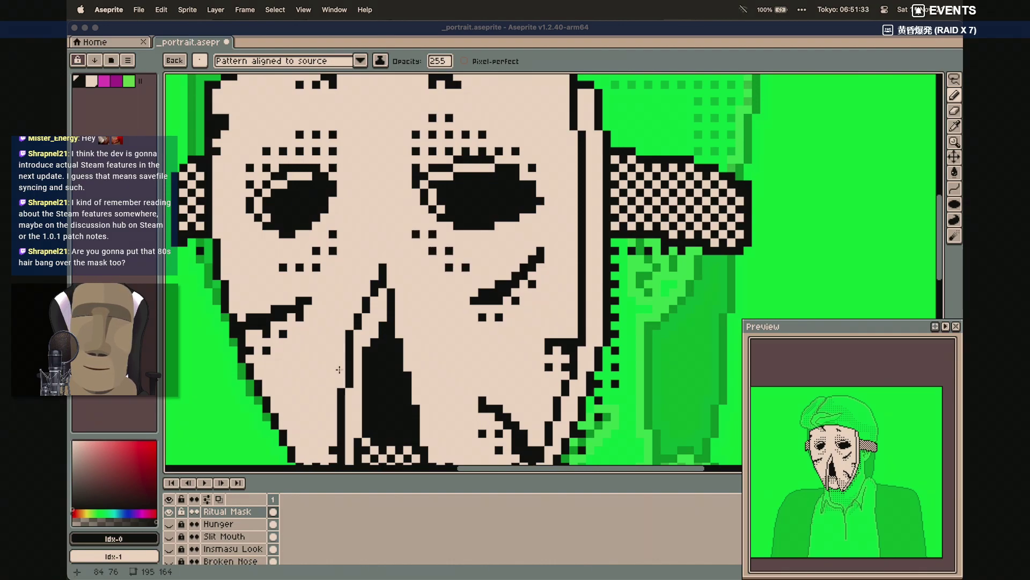
# Examine the mask's cracks and dithered shading up close and against the whole portrait
pyautogui.hscroll(-6, 321, 387)
pyautogui.scroll(-3, 321, 387)
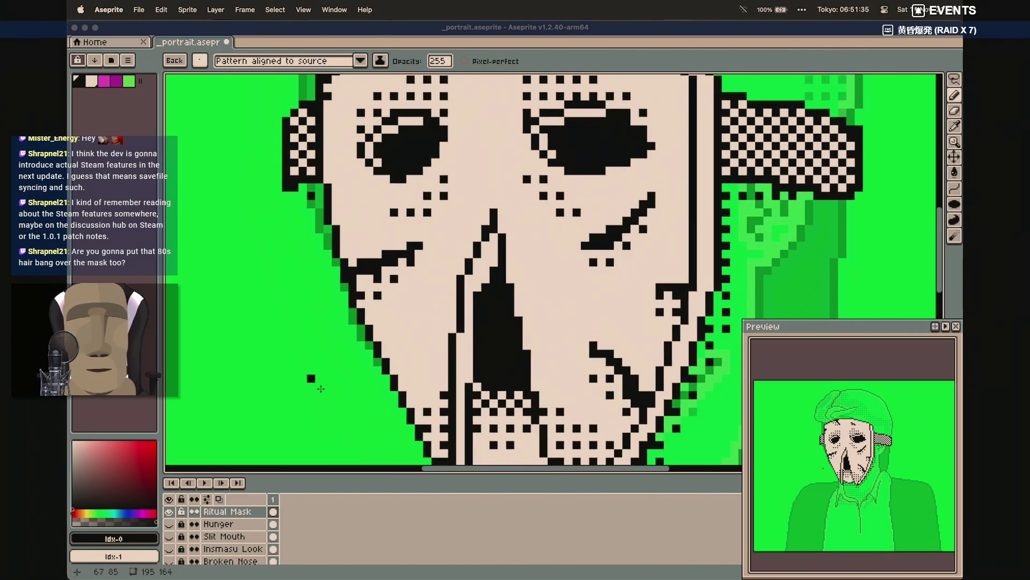
pyautogui.scroll(-2, 321, 389)
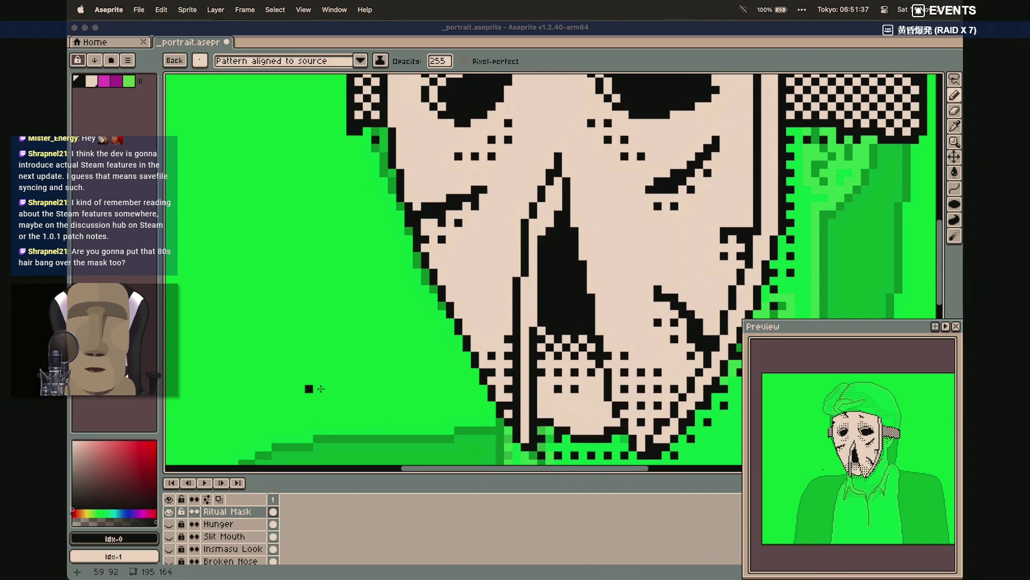
pyautogui.scroll(5, 321, 389)
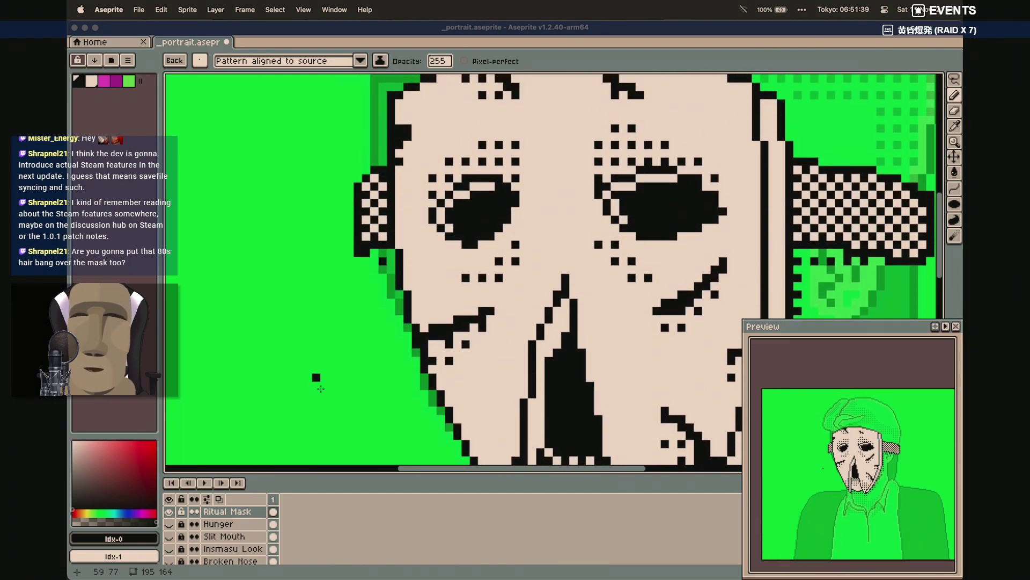
pyautogui.scroll(1, 321, 388)
pyautogui.scroll(-1, 320, 388)
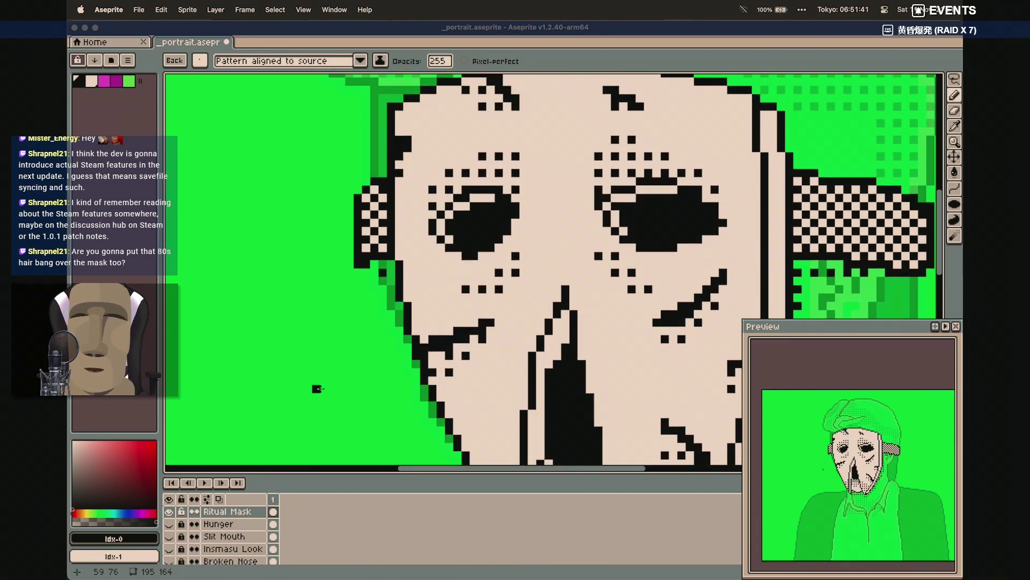
pyautogui.scroll(-6, 465, 352)
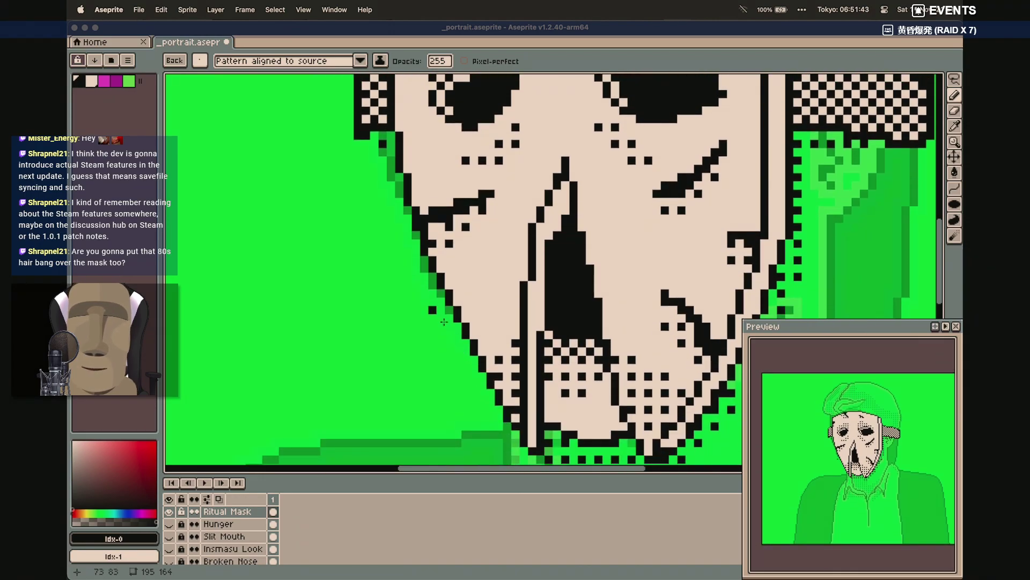
pyautogui.hscroll(2, 497, 335)
pyautogui.scroll(-3, 497, 338)
pyautogui.hscroll(5, 497, 339)
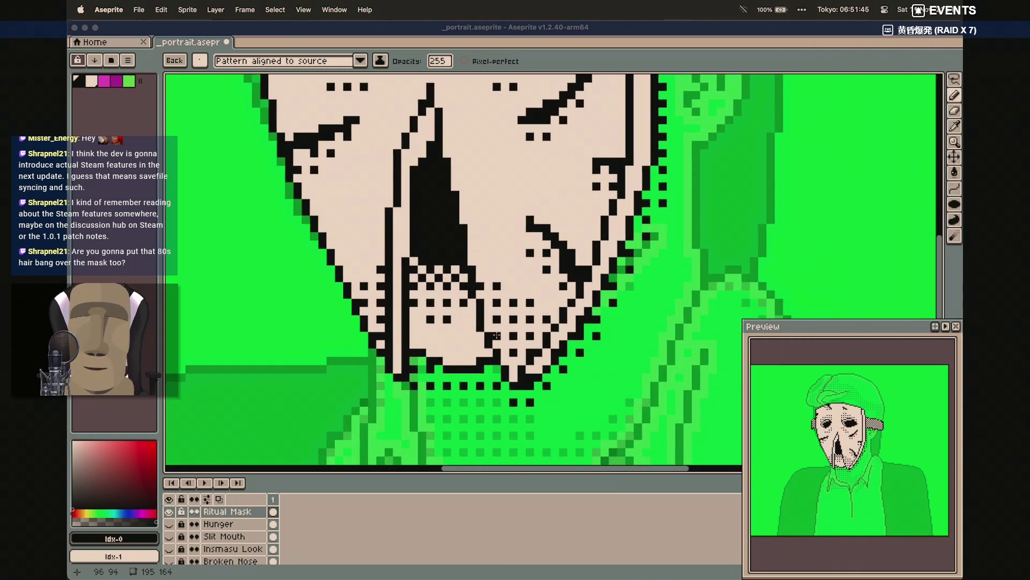
pyautogui.scroll(3, 250, 170)
pyautogui.hscroll(-2, 253, 174)
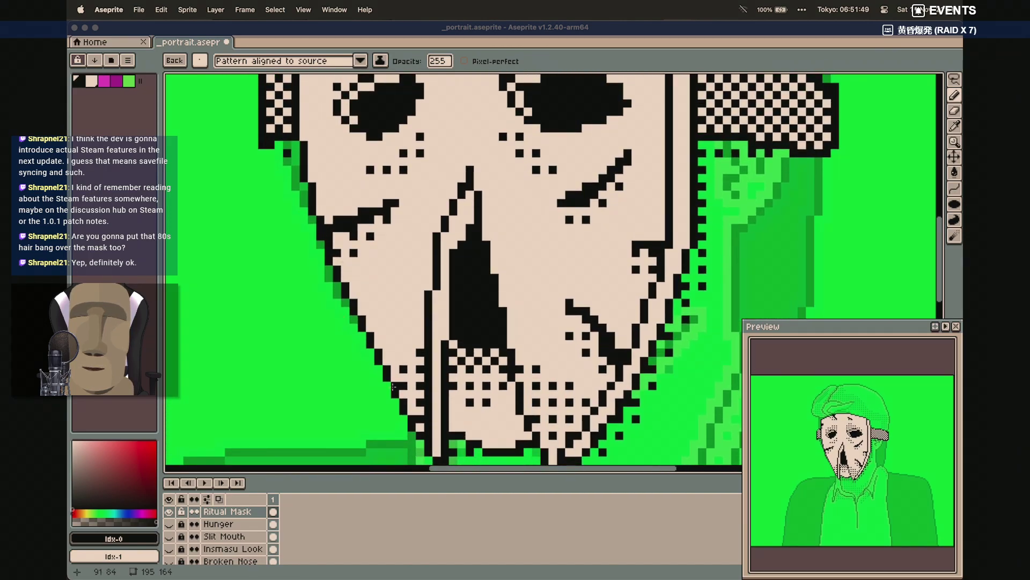
pyautogui.scroll(1, 391, 368)
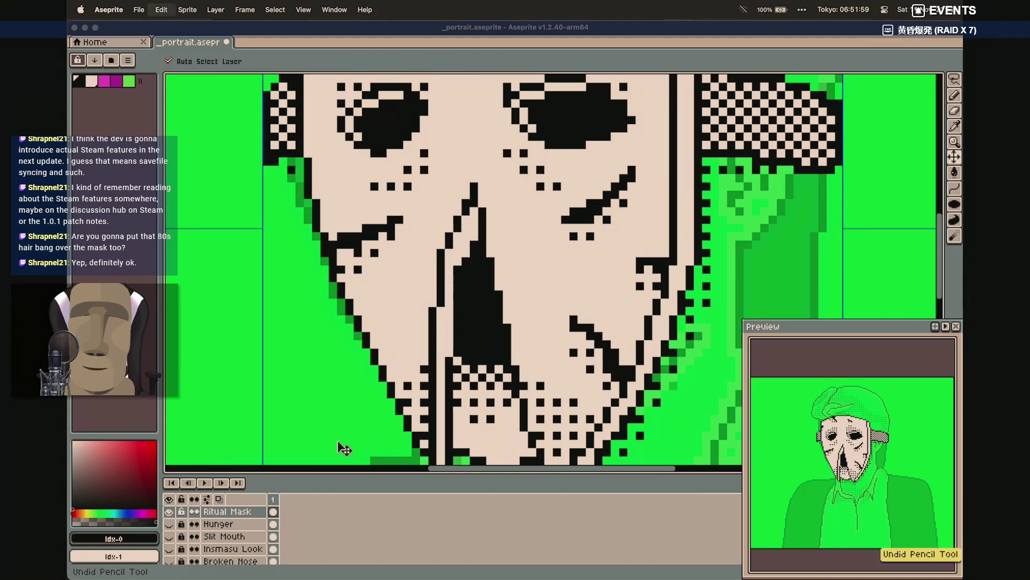
pyautogui.scroll(-5, 341, 408)
pyautogui.scroll(-5, 340, 407)
pyautogui.hscroll(-3, 340, 407)
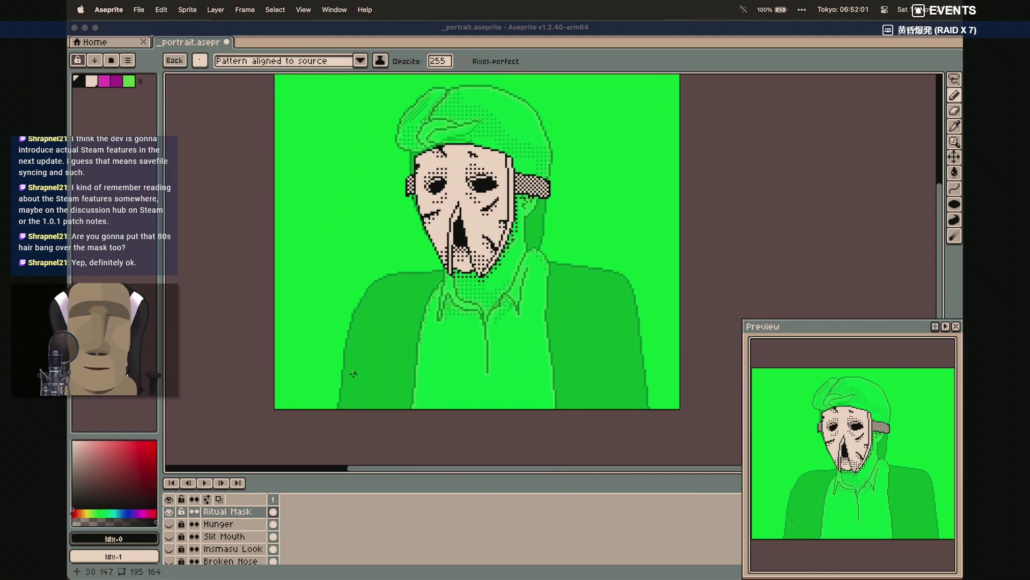
pyautogui.scroll(2, 353, 373)
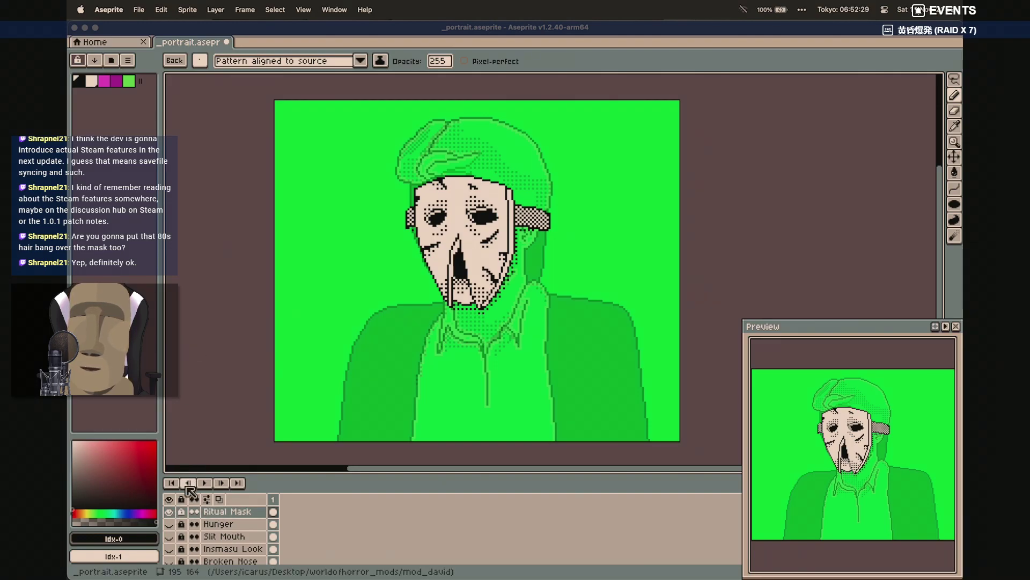
# Hide the Ritual Mask layer and add a new layer above it, returning to the plain brush
pyautogui.click(169, 512)
pyautogui.click(216, 10)
pyautogui.moveTo(241, 79)
pyautogui.click(360, 140)
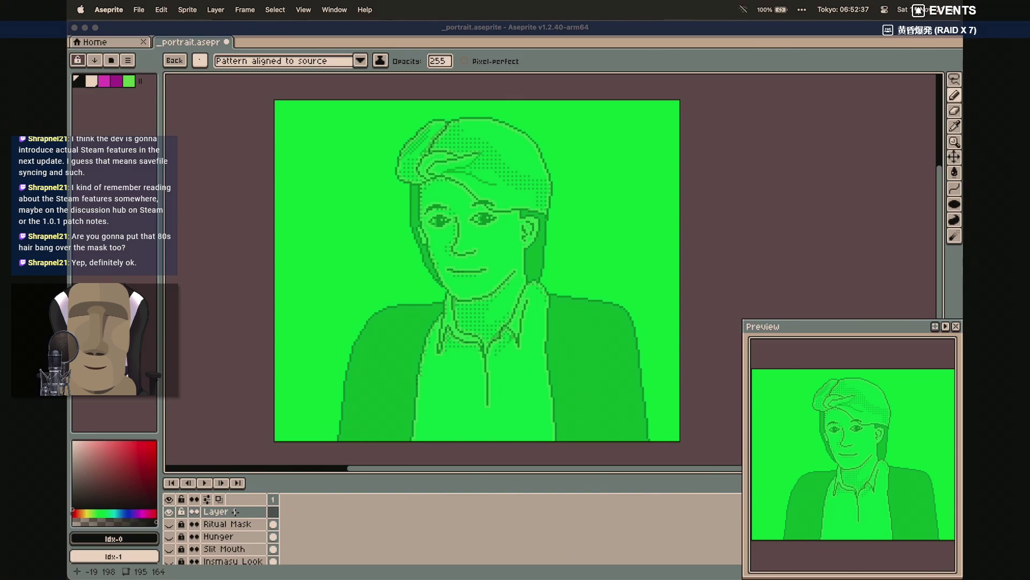
pyautogui.press('Escape')
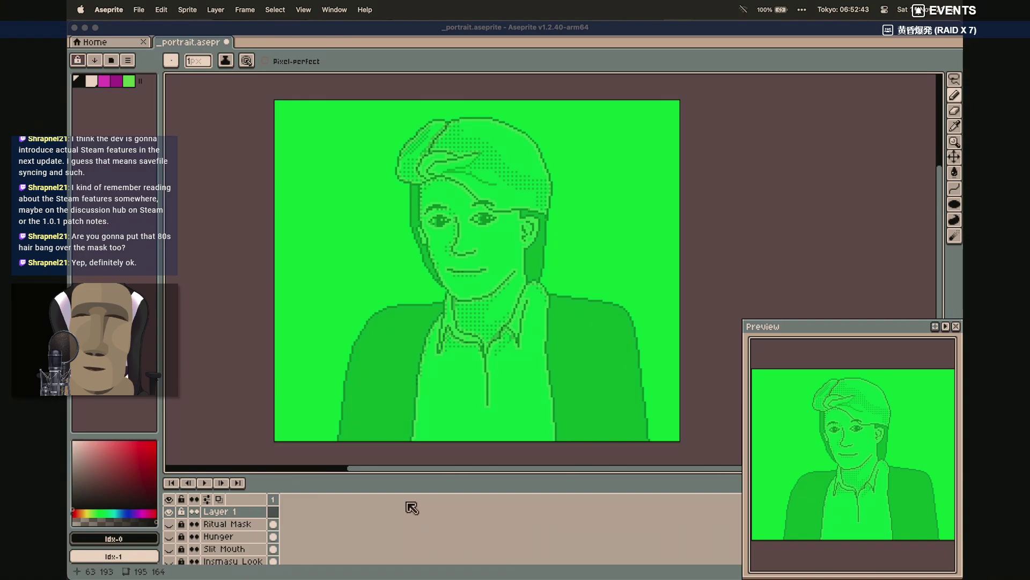
# Save the portrait file
pyautogui.click(333, 7)
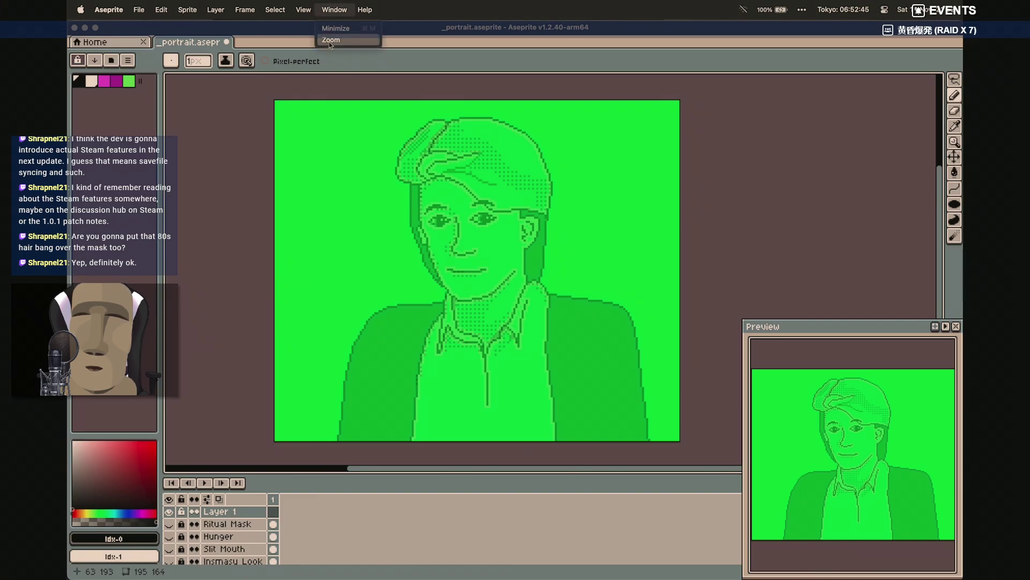
pyautogui.click(347, 553)
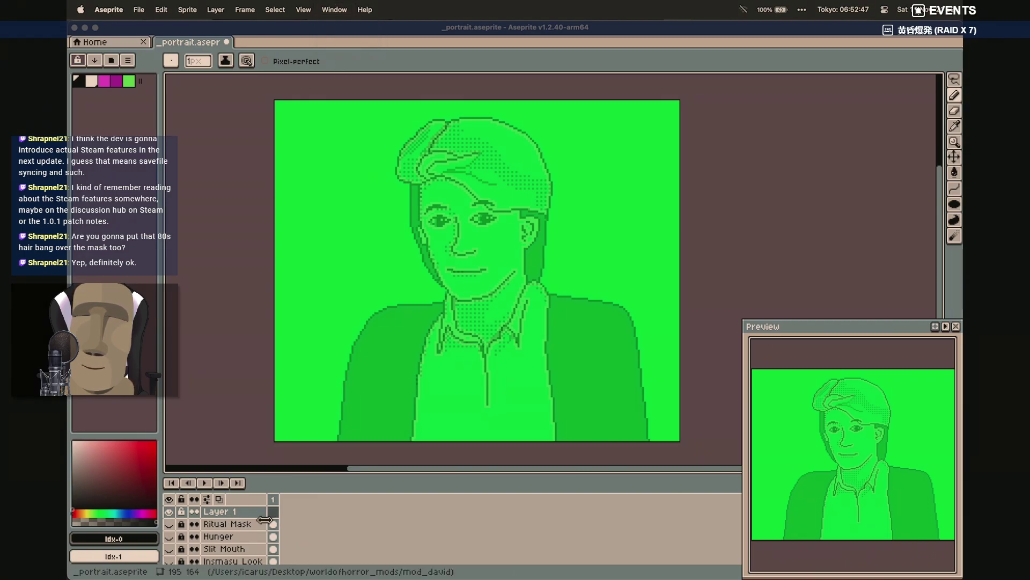
pyautogui.press('super+s')
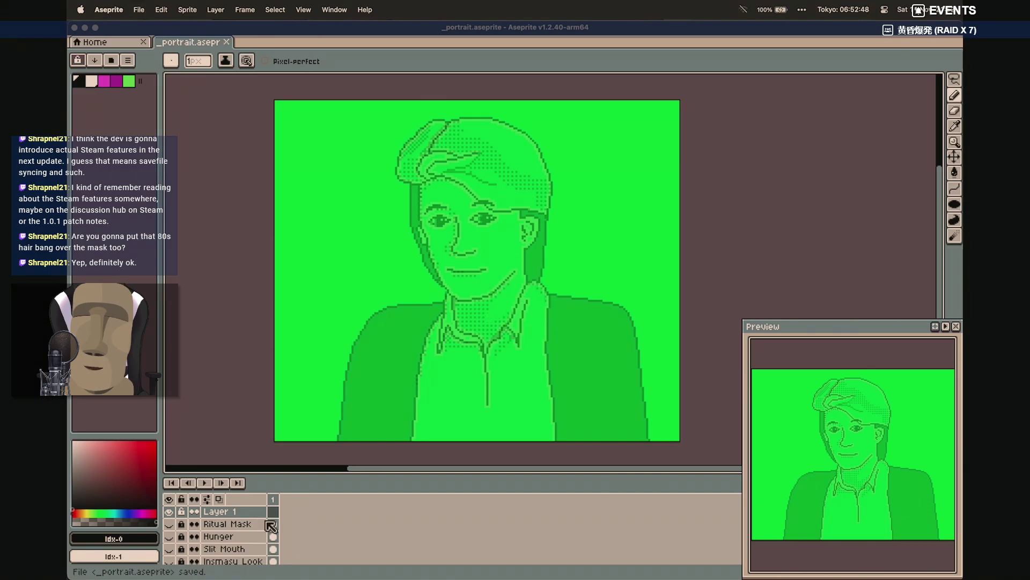
# Rename the new layer above Ritual Mask as "Karukosa Mask"
pyautogui.rightClick(221, 516)
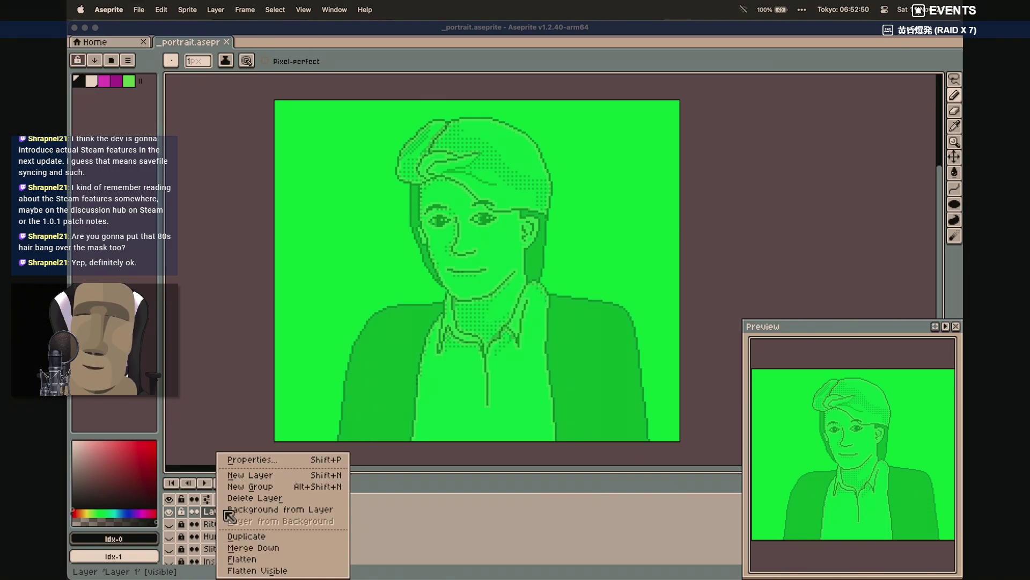
pyautogui.click(257, 461)
pyautogui.click(594, 346)
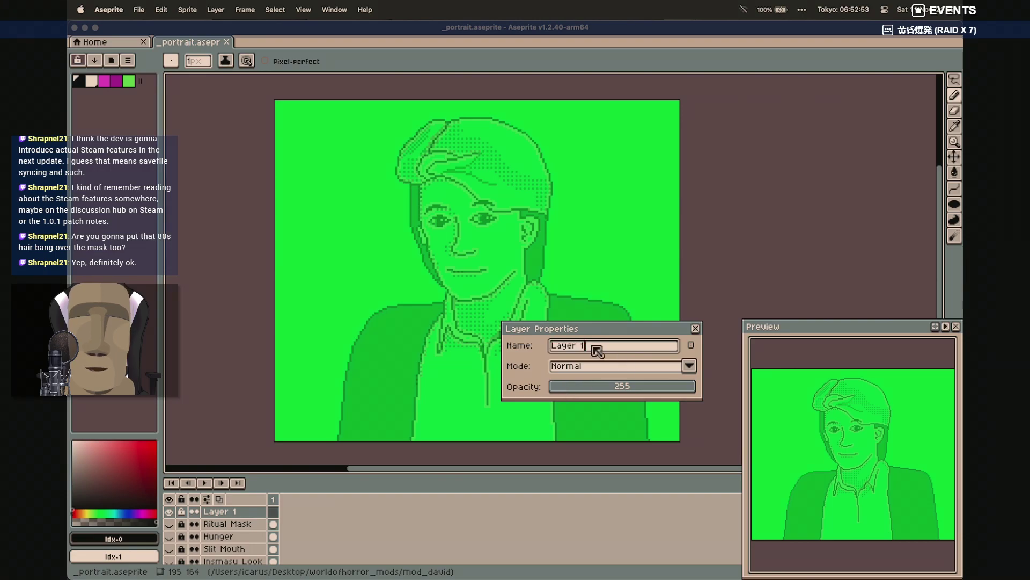
pyautogui.press('BackSpace')
pyautogui.press('BackSpace')
pyautogui.press('BackSpace')
pyautogui.press('BackSpace')
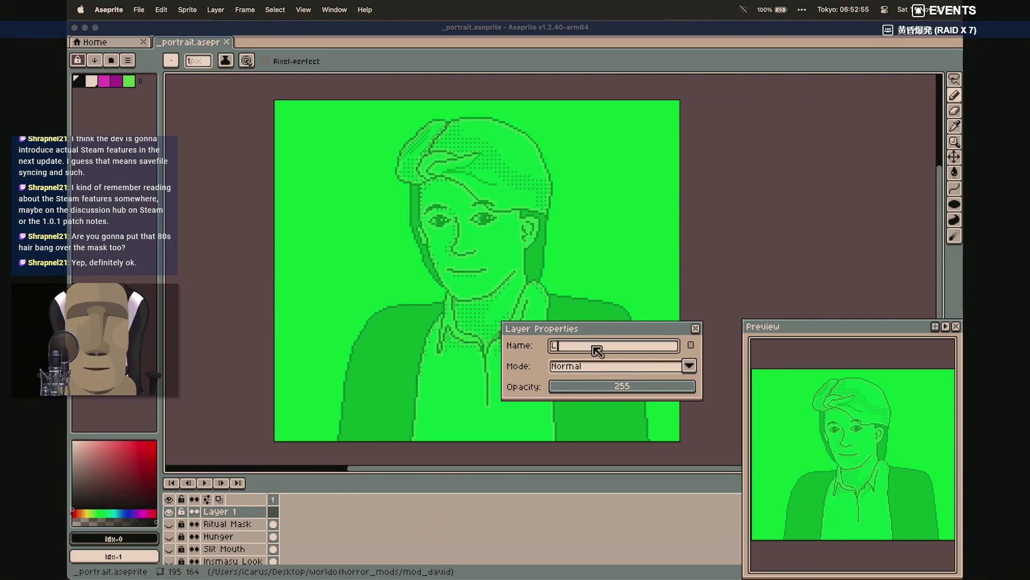
pyautogui.write('Karukosa Mask')
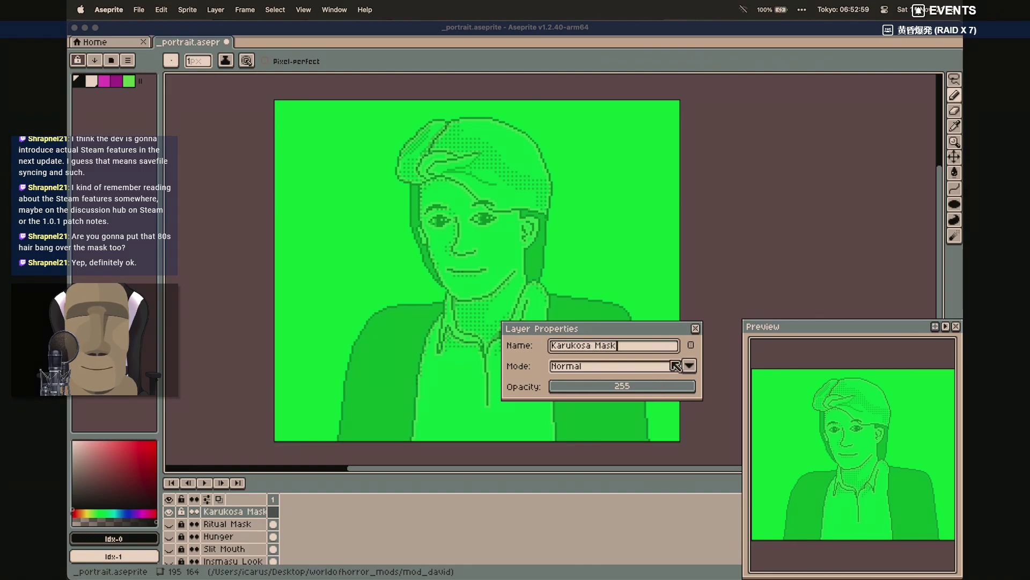
pyautogui.click(695, 329)
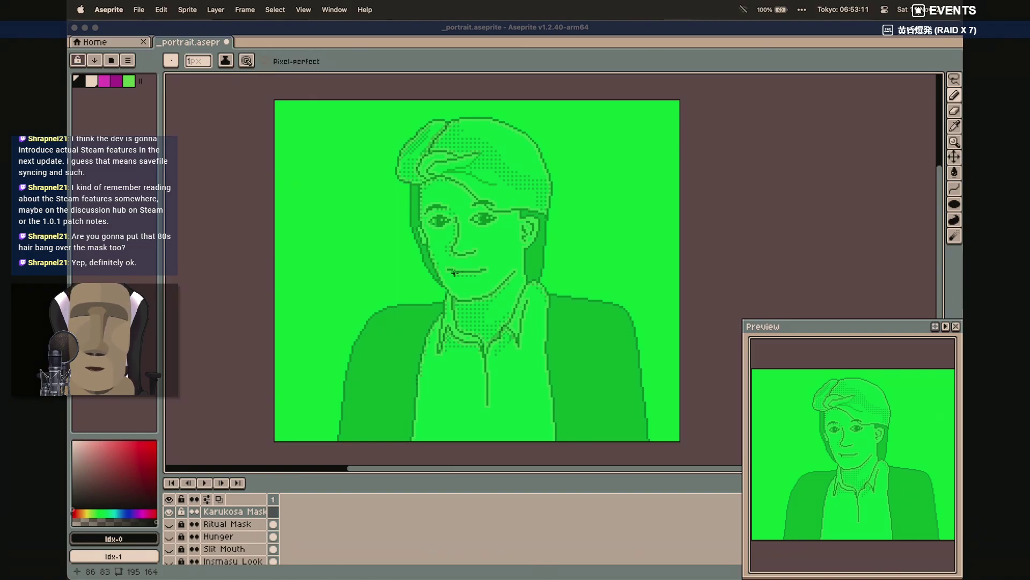
# With the Curve tool, draw a black arch across the forehead and hair as the mask's upper edge, ending above the visible ear
pyautogui.hotkey('shift', 'l')
pyautogui.scroll(2, 443, 226)
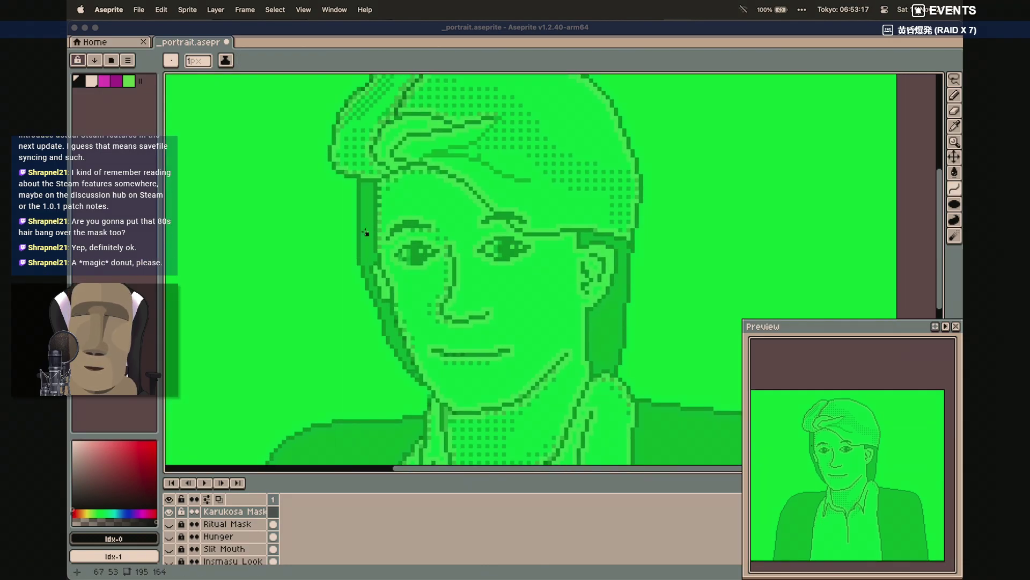
pyautogui.moveTo(359, 230)
pyautogui.mouseDown()
pyautogui.moveTo(400, 171)
pyautogui.moveTo(453, 145)
pyautogui.moveTo(369, 149)
pyautogui.moveTo(375, 164)
pyautogui.mouseUp()
pyautogui.moveTo(458, 145); pyautogui.dragTo(574, 217)
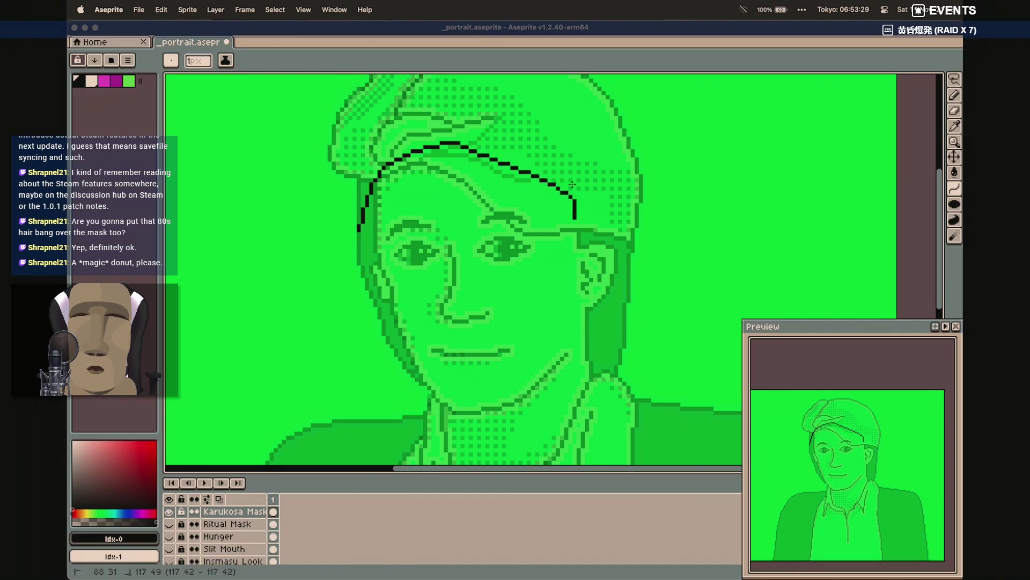
pyautogui.click(543, 150)
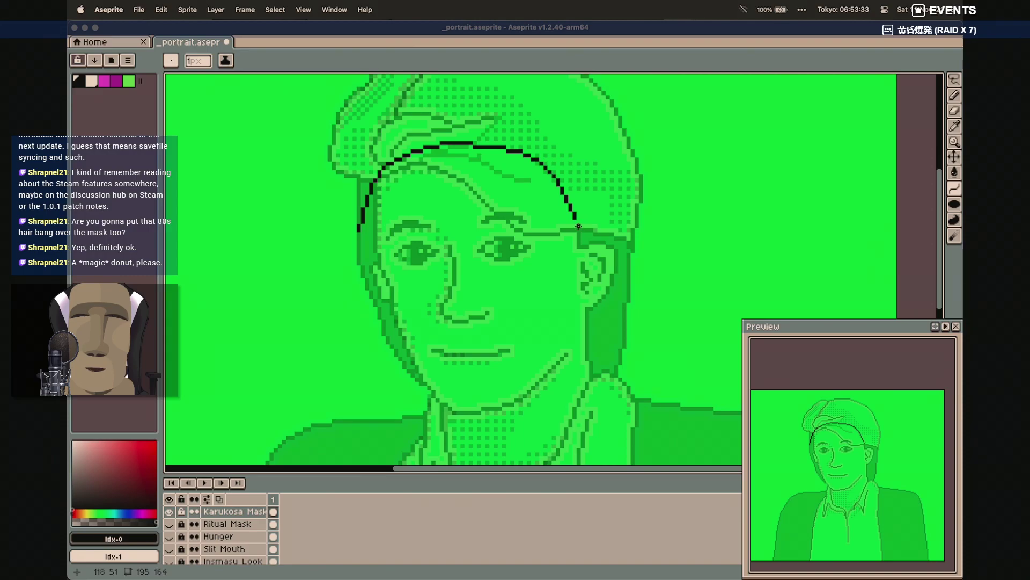
# Continue the mask outline with curves down the far cheek, under the chin and up beside the ear, closing the oval
pyautogui.moveTo(358, 234); pyautogui.dragTo(387, 384)
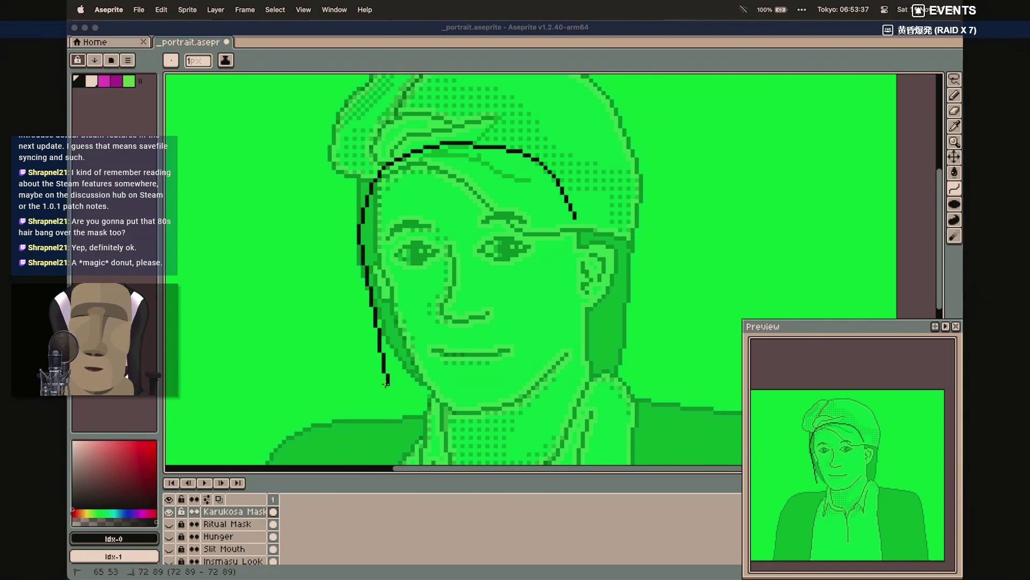
pyautogui.click(360, 333)
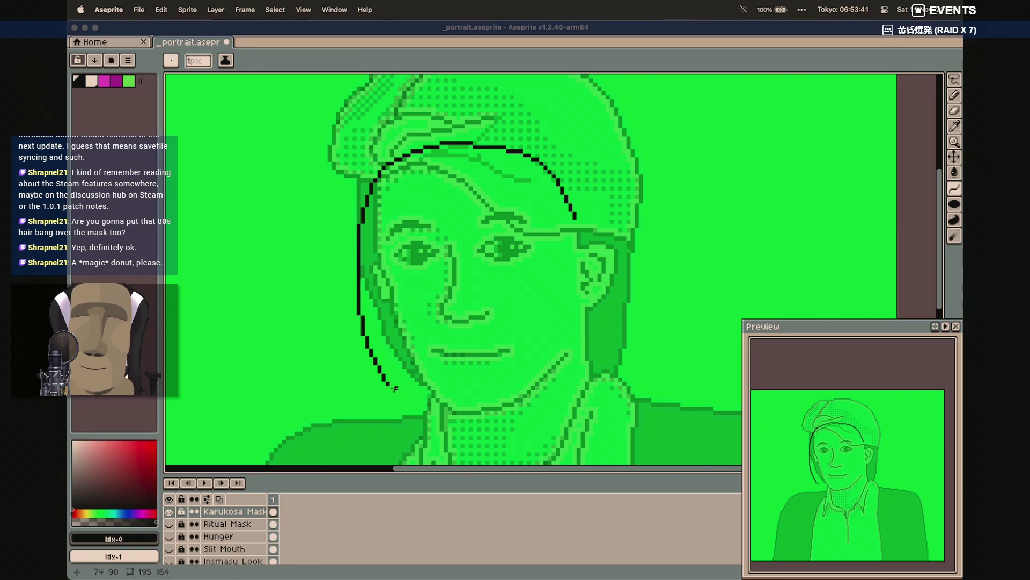
pyautogui.moveTo(393, 388)
pyautogui.mouseDown()
pyautogui.moveTo(427, 421)
pyautogui.moveTo(525, 427)
pyautogui.moveTo(425, 417)
pyautogui.moveTo(484, 425)
pyautogui.moveTo(563, 396)
pyautogui.moveTo(569, 378)
pyautogui.mouseUp()
pyautogui.doubleClick(425, 417)
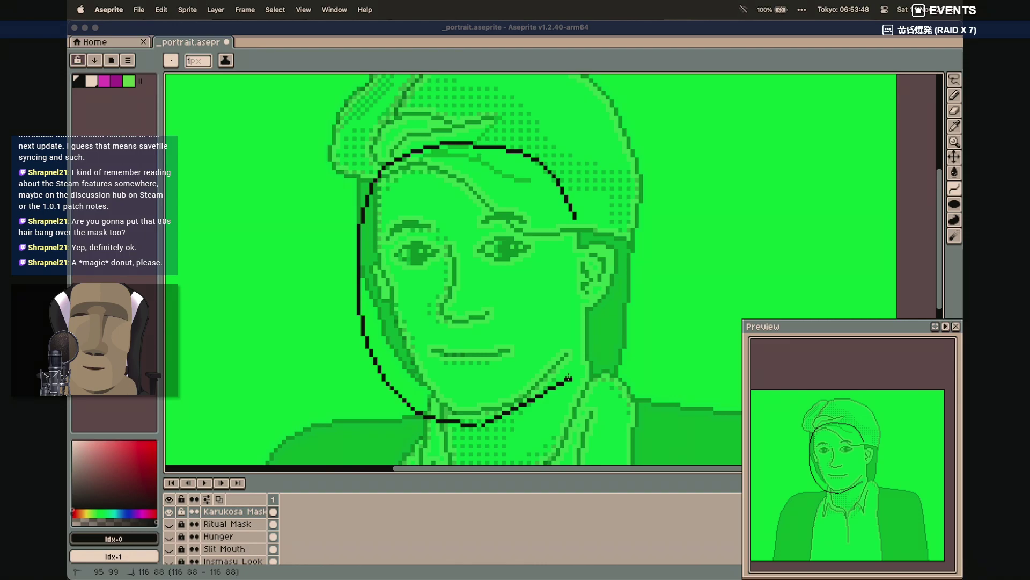
pyautogui.doubleClick(541, 409)
pyautogui.moveTo(573, 374); pyautogui.dragTo(579, 224)
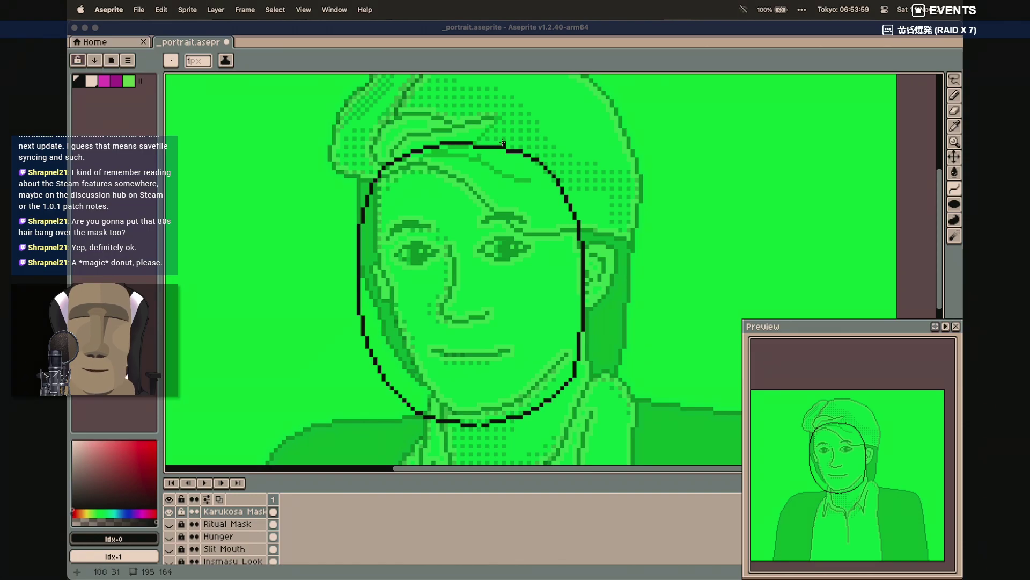
# Add a second curved line just outside the oval on the ear side, from the hair down to the jaw, as the mask's rim
pyautogui.hscroll(2, 540, 159)
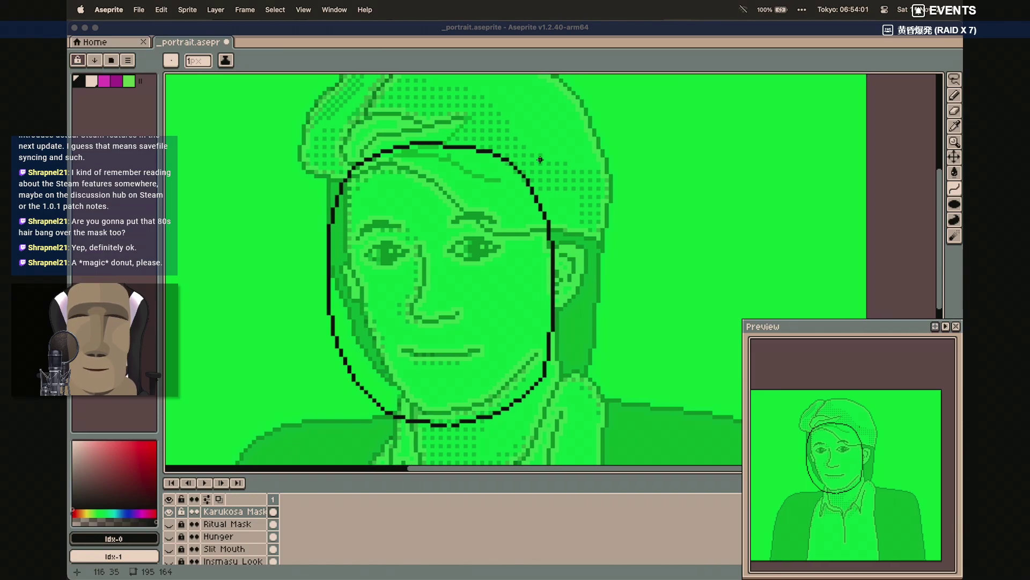
pyautogui.hscroll(2, 540, 159)
pyautogui.scroll(3, 537, 159)
pyautogui.scroll(-3, 537, 159)
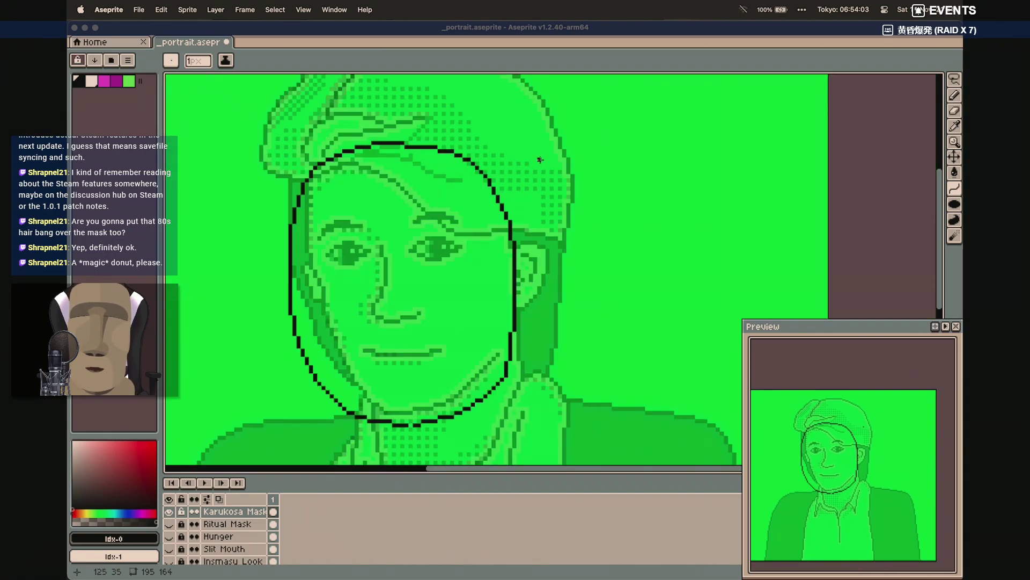
pyautogui.moveTo(463, 157); pyautogui.dragTo(506, 188)
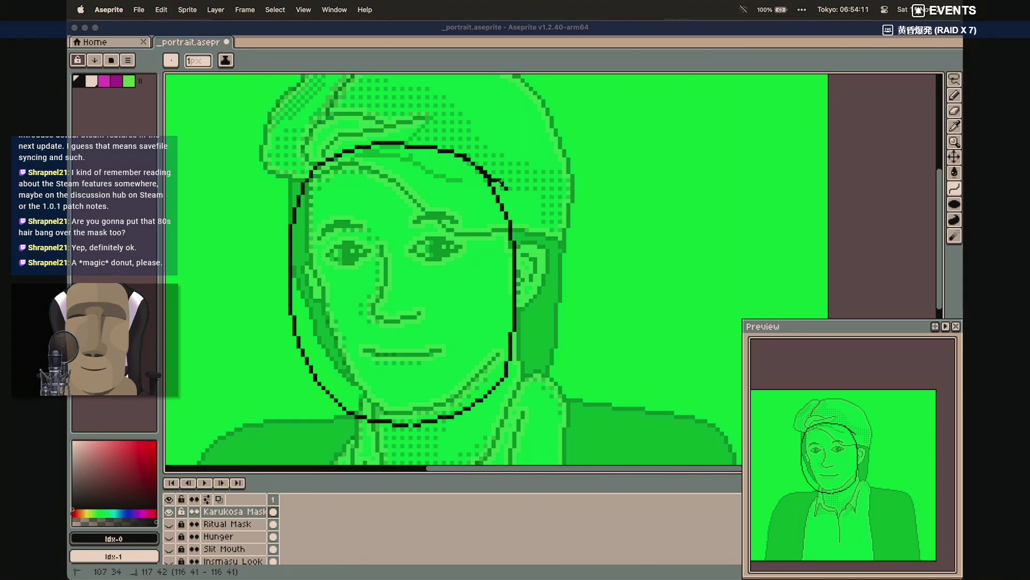
pyautogui.click(497, 178)
pyautogui.moveTo(508, 193); pyautogui.dragTo(516, 373)
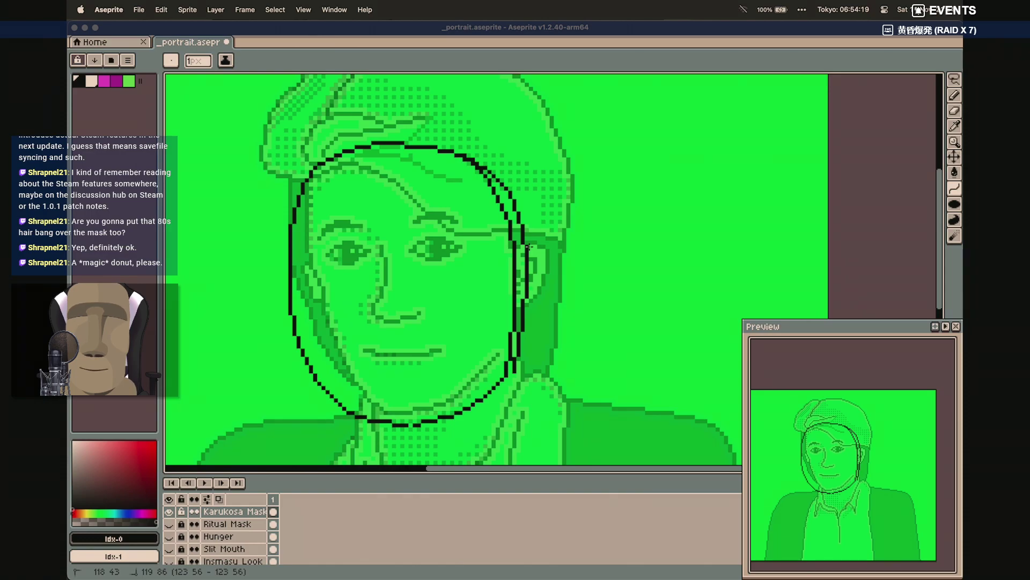
pyautogui.click(528, 275)
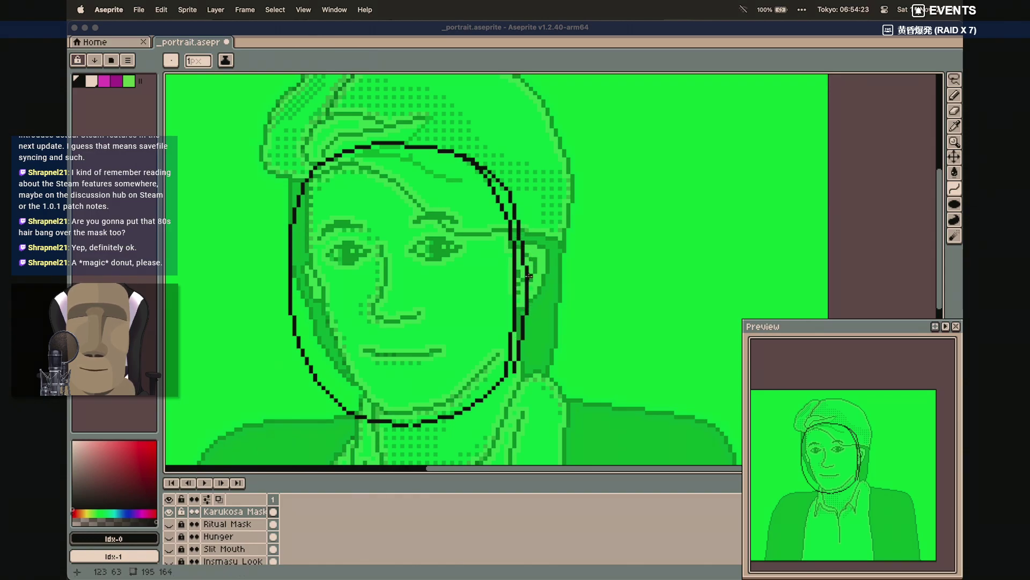
pyautogui.moveTo(514, 374)
pyautogui.mouseDown()
pyautogui.moveTo(427, 421)
pyautogui.moveTo(484, 411)
pyautogui.mouseUp()
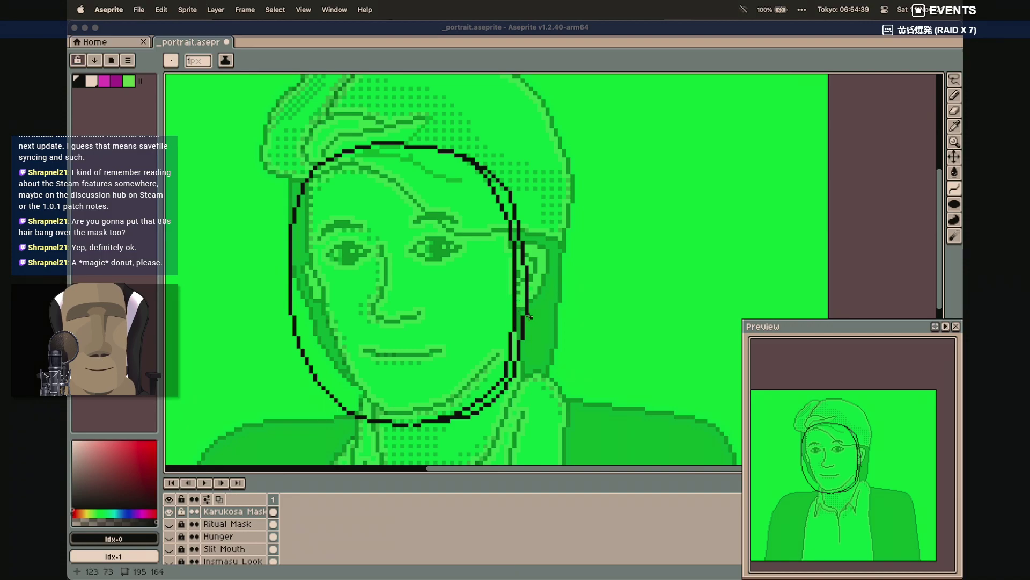
# Straighten the outer rim line beside the ear by redrawing its bulging stretch one pixel inward and erasing the old pixels
pyautogui.scroll(3, 527, 296)
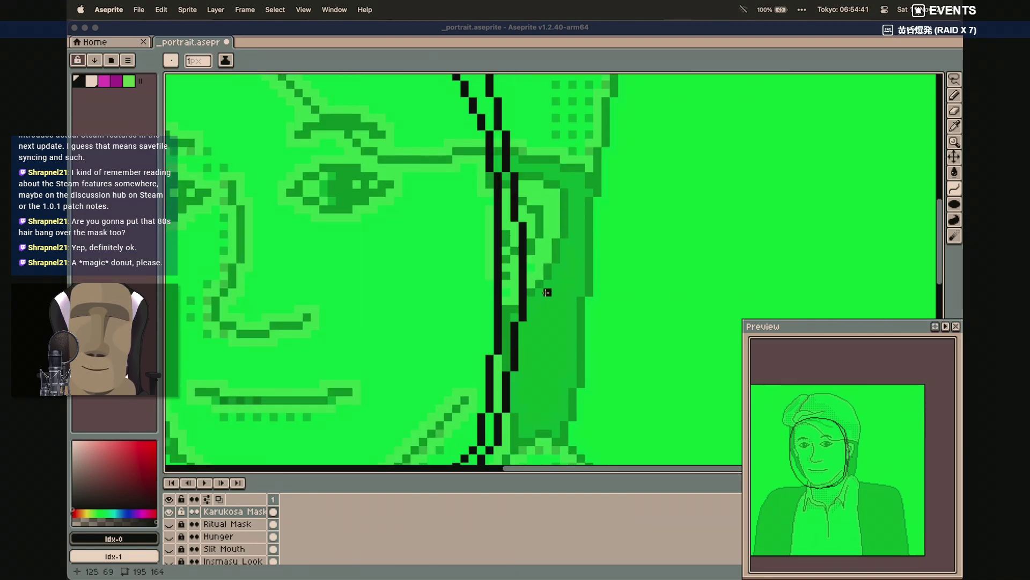
pyautogui.press('b')
pyautogui.moveTo(516, 225)
pyautogui.mouseDown()
pyautogui.moveTo(517, 318)
pyautogui.moveTo(515, 276)
pyautogui.mouseUp()
pyautogui.press('e')
pyautogui.moveTo(522, 234); pyautogui.dragTo(531, 325)
pyautogui.scroll(-5, 558, 375)
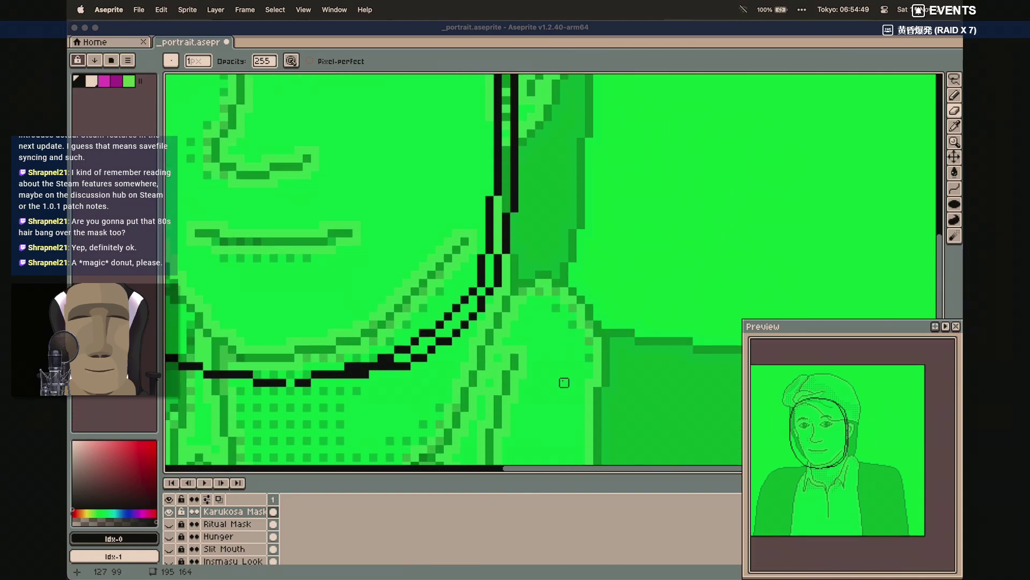
# Smooth the rim's upper bend over the hair by redrawing it closer to the inner line and erasing the protruding pixels
pyautogui.scroll(8, 514, 318)
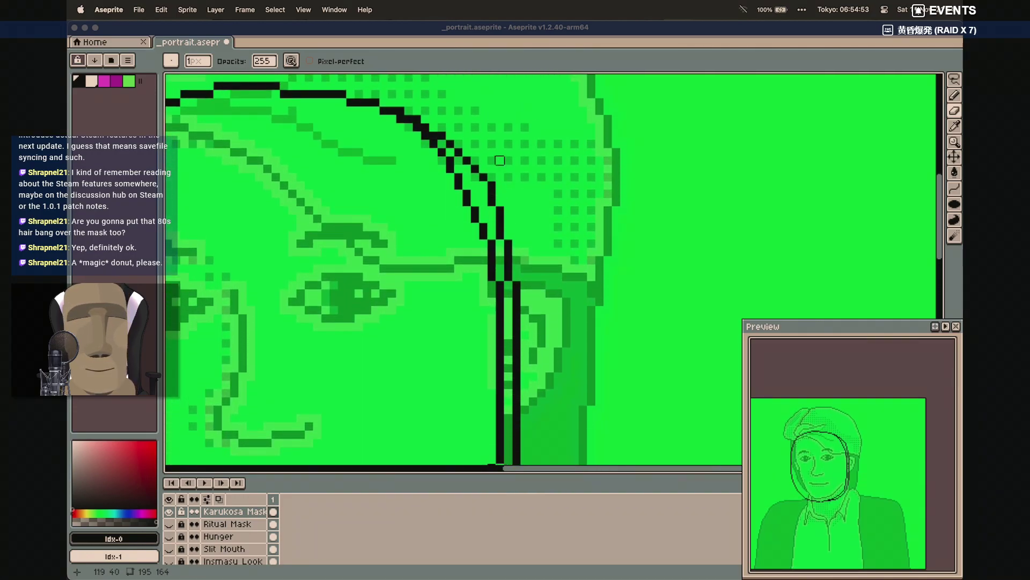
pyautogui.moveTo(484, 169); pyautogui.dragTo(492, 185)
pyautogui.click(492, 193)
pyautogui.press('b')
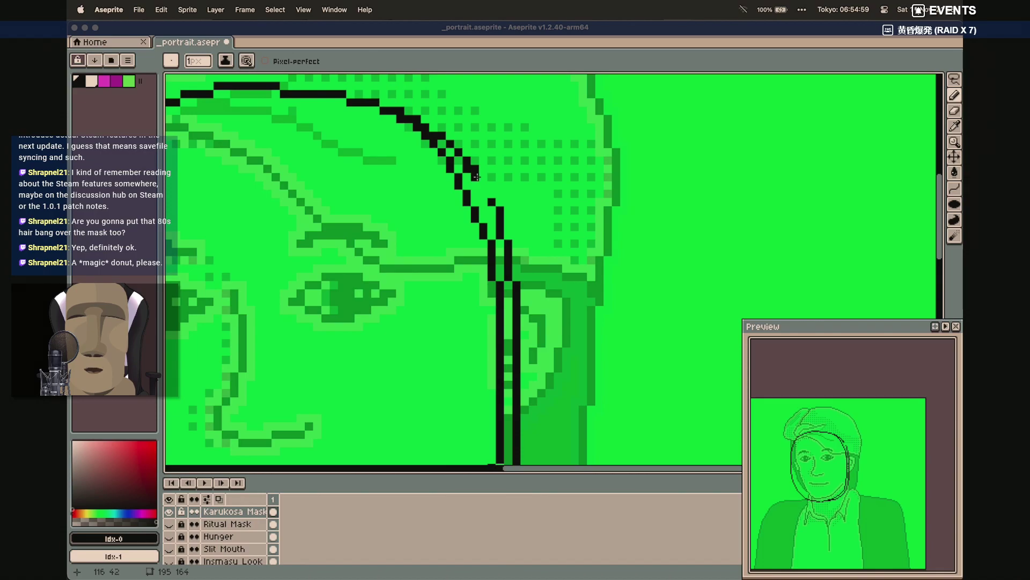
pyautogui.click(476, 185)
pyautogui.click(482, 193)
pyautogui.click(484, 201)
pyautogui.click(489, 210)
pyautogui.click(489, 219)
pyautogui.press('e')
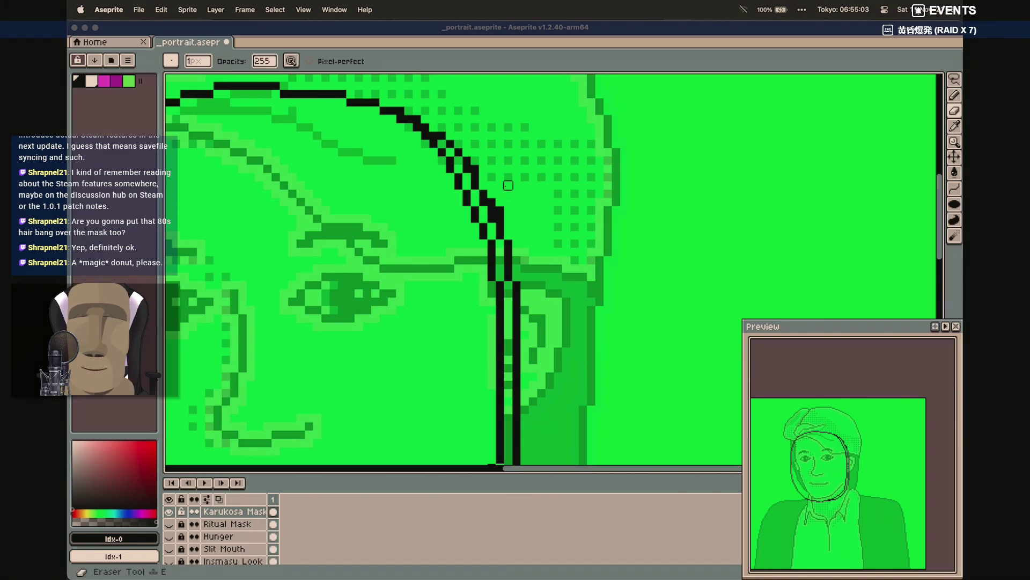
pyautogui.moveTo(483, 169); pyautogui.dragTo(508, 202)
pyautogui.click(499, 210)
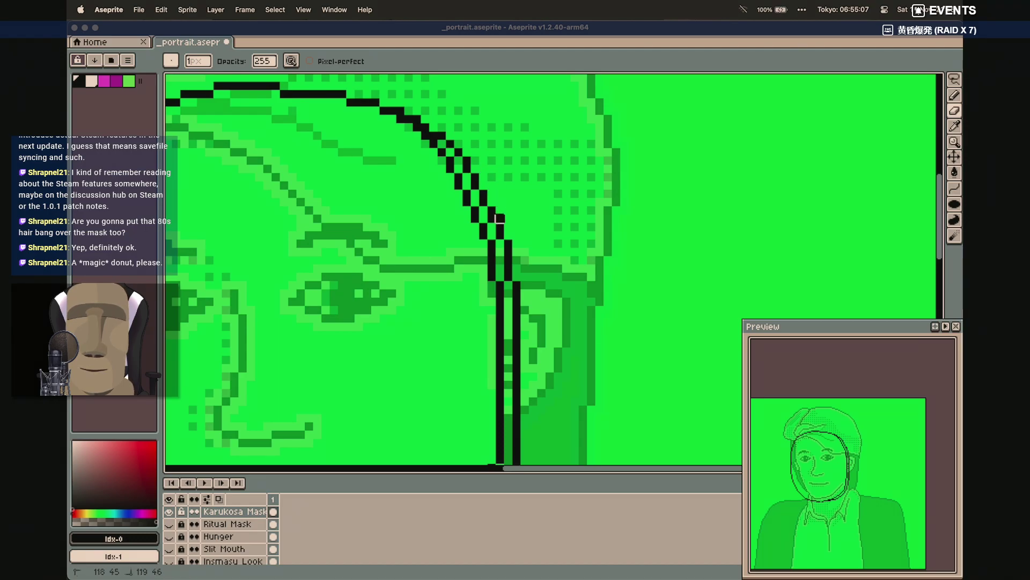
# Start a spiral inside the mask with curves from mid-forehead past the ear-side eye and down to the mouth corner
pyautogui.scroll(-5, 533, 218)
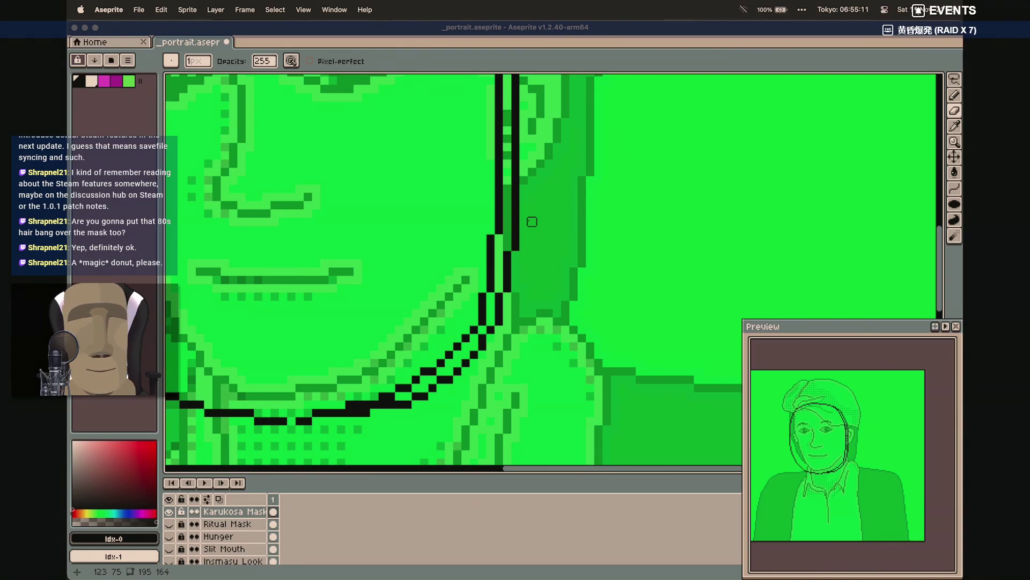
pyautogui.scroll(4, 532, 222)
pyautogui.hscroll(-4, 531, 222)
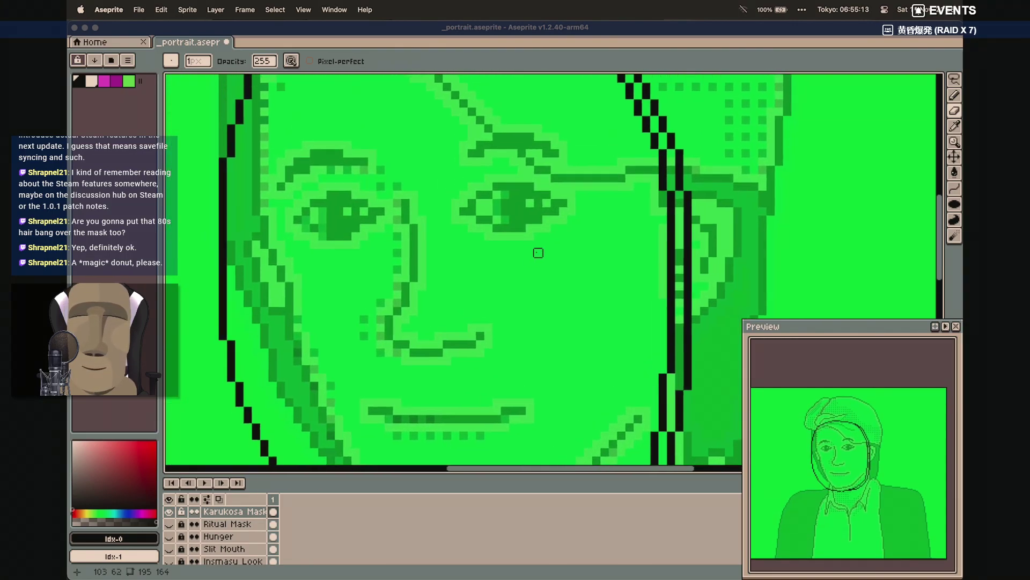
pyautogui.scroll(-2, 540, 255)
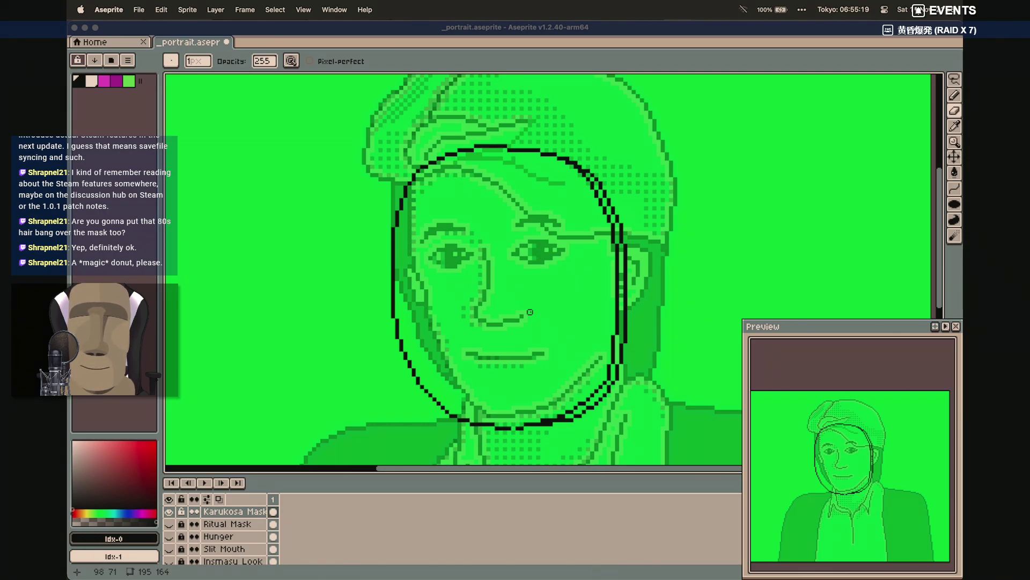
pyautogui.press('e')
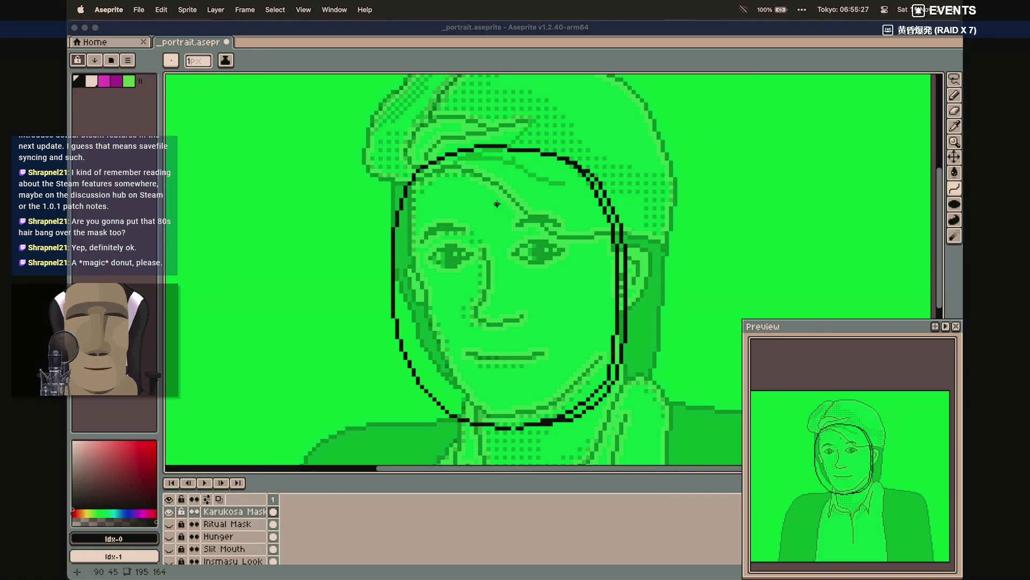
pyautogui.moveTo(496, 207); pyautogui.dragTo(567, 262)
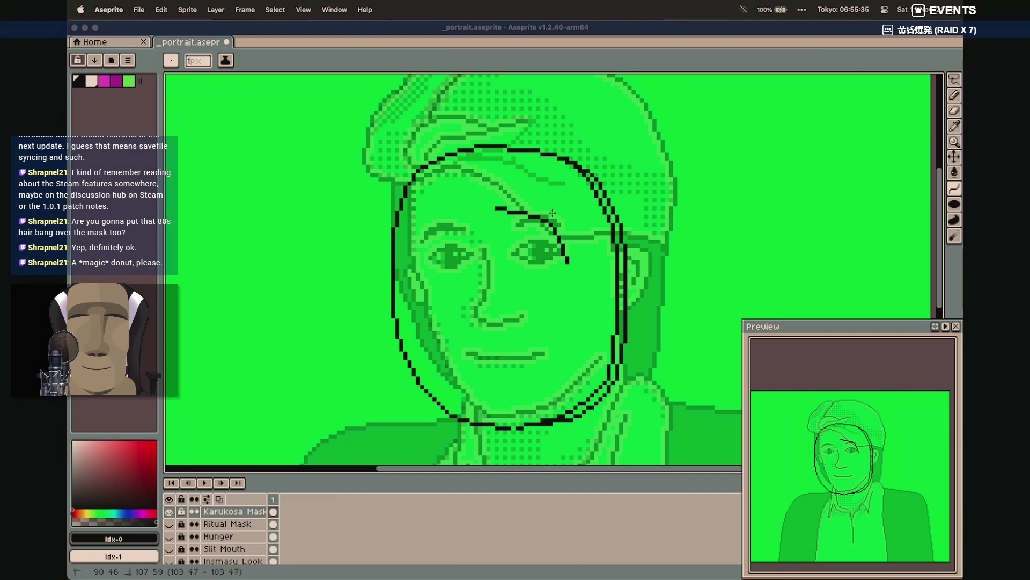
pyautogui.click(554, 213)
pyautogui.moveTo(567, 263); pyautogui.dragTo(542, 370)
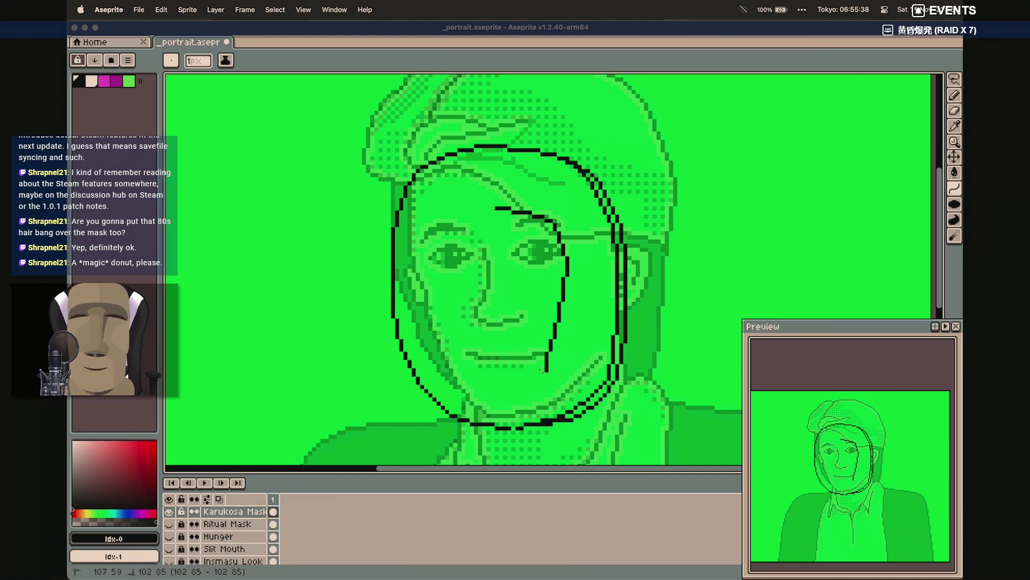
pyautogui.click(568, 347)
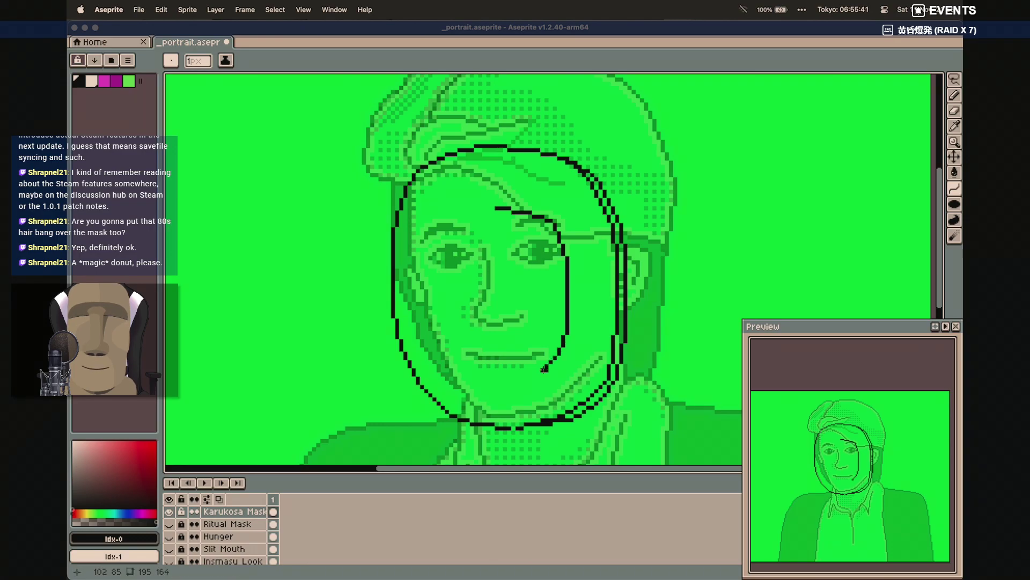
# Extend the spiral with curves beneath the mouth and up the far cheek to the other eye
pyautogui.moveTo(542, 370); pyautogui.dragTo(462, 366)
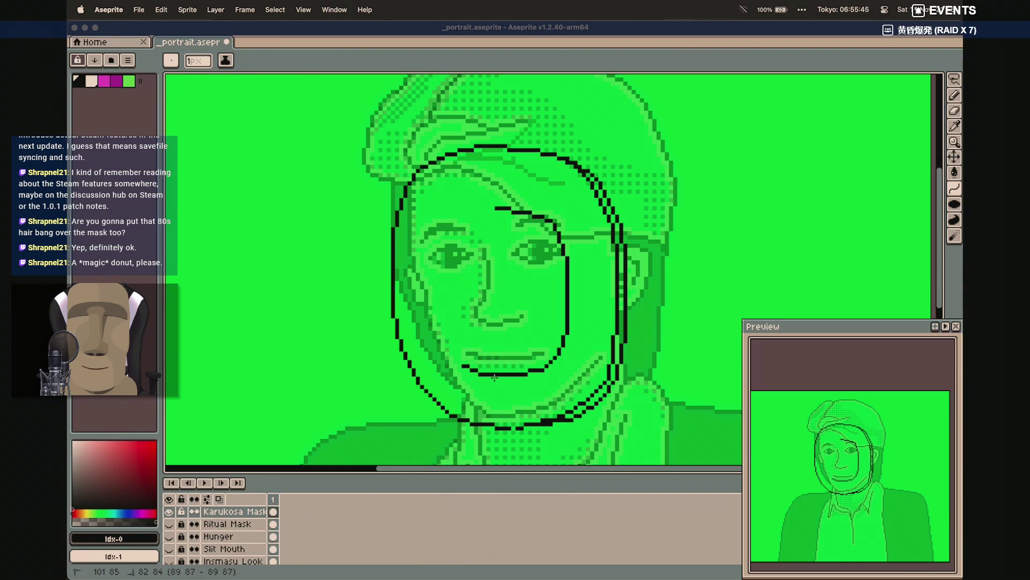
pyautogui.click(505, 381)
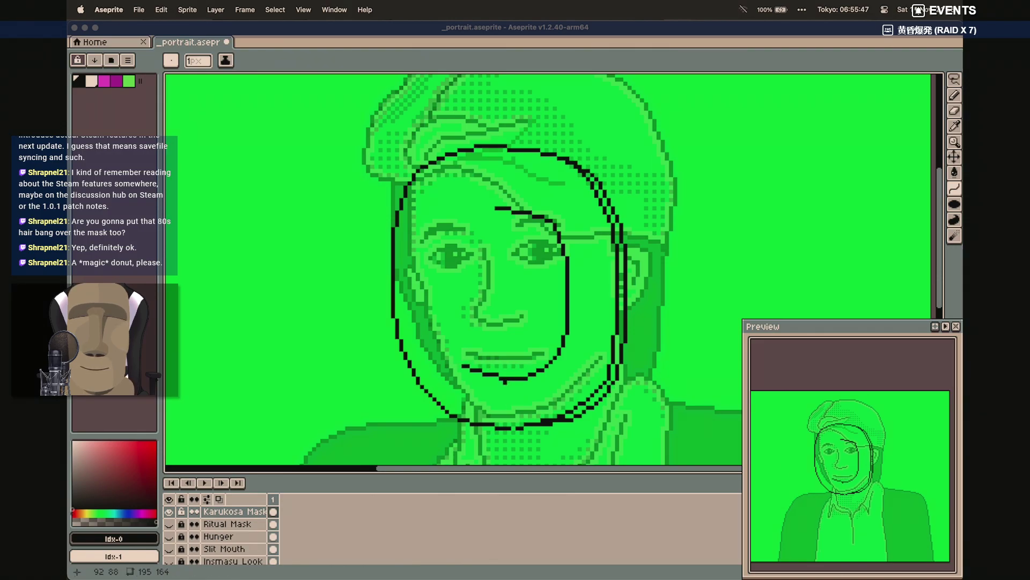
pyautogui.moveTo(463, 361); pyautogui.dragTo(451, 235)
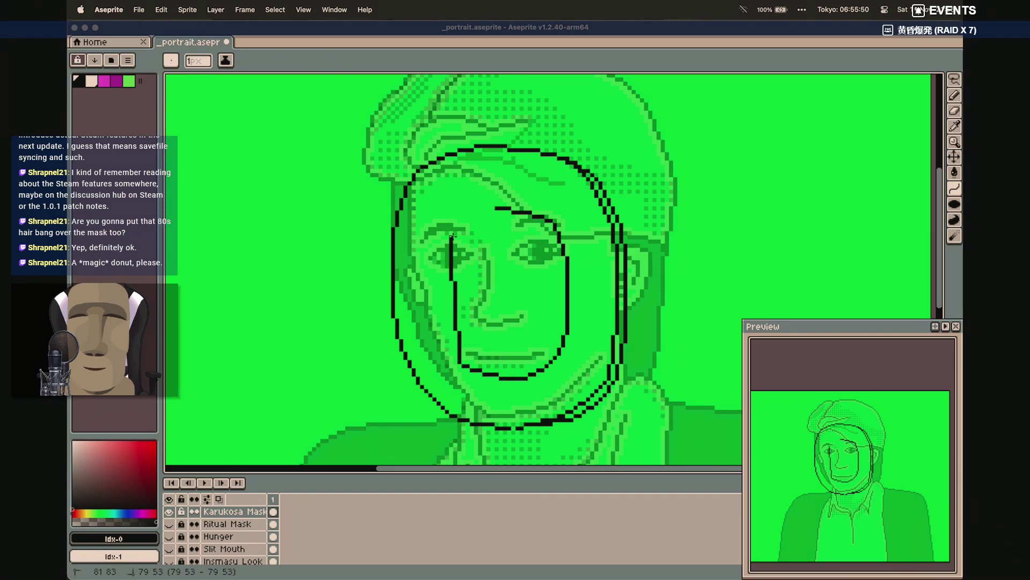
pyautogui.click(434, 290)
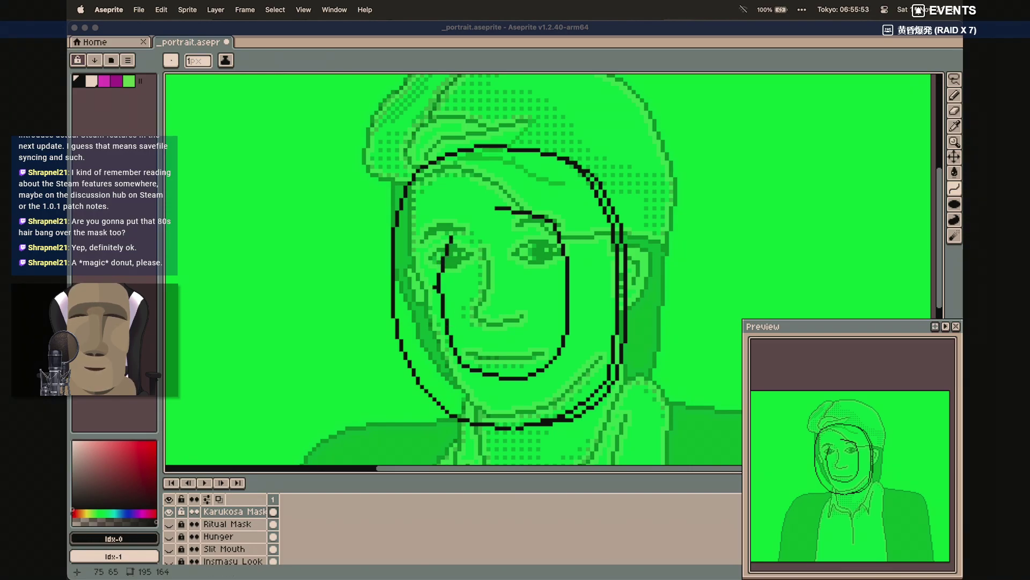
# Close the inner oval with a curve over the far eye and forehead, and fill its interior with black
pyautogui.moveTo(451, 236)
pyautogui.mouseDown()
pyautogui.moveTo(494, 208)
pyautogui.moveTo(462, 220)
pyautogui.mouseUp()
pyautogui.click(462, 220)
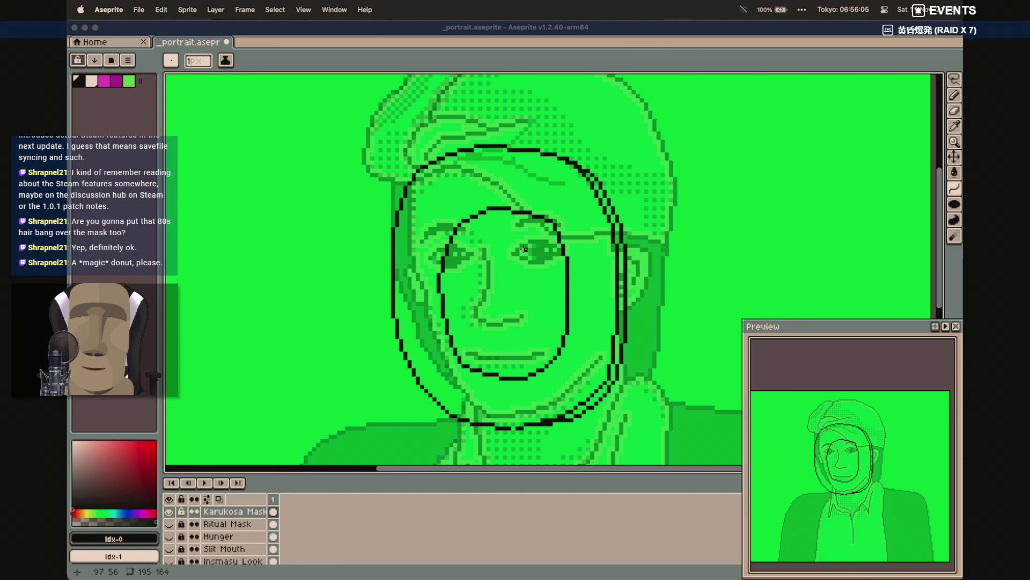
pyautogui.press('g')
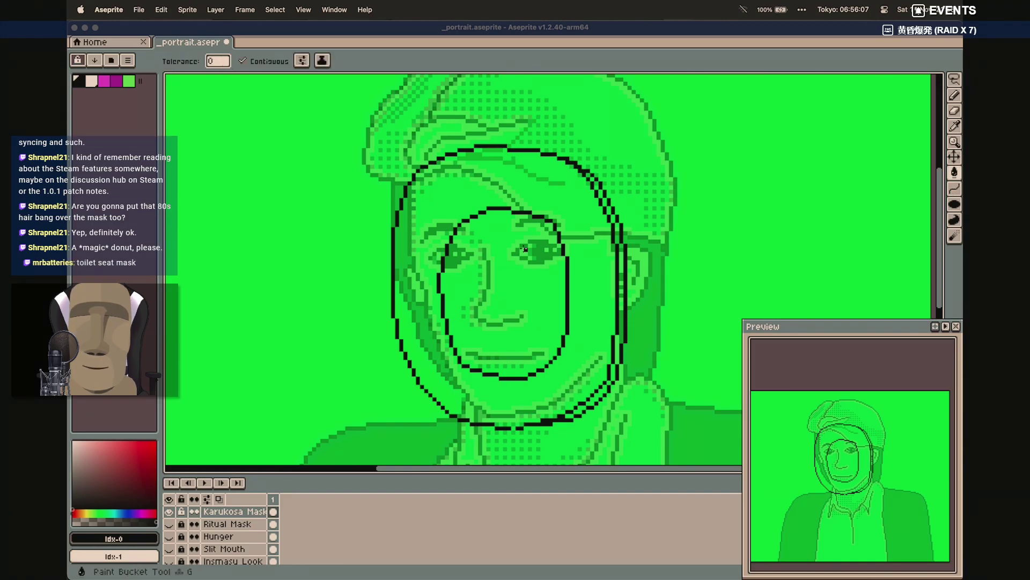
pyautogui.click(517, 264)
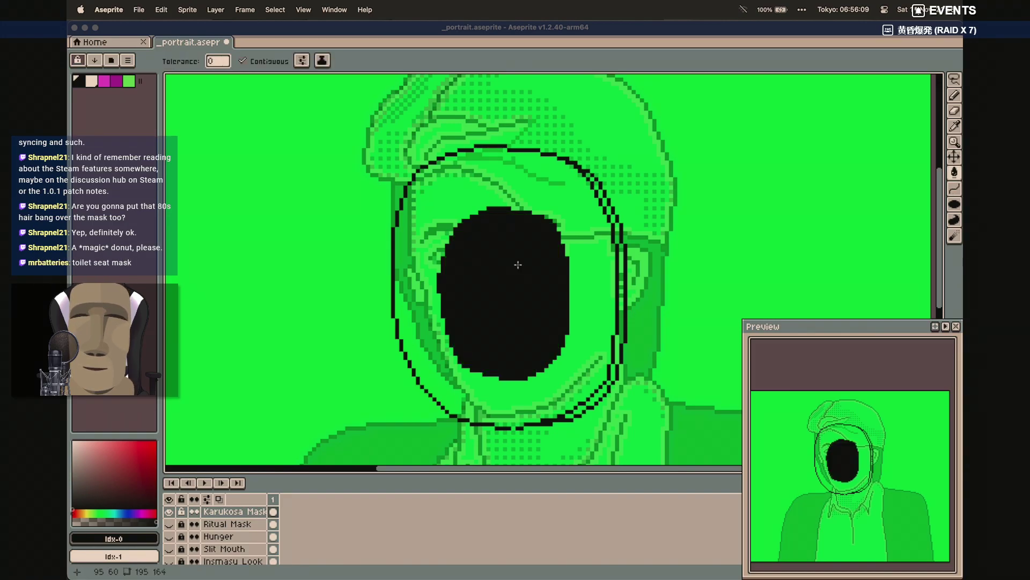
pyautogui.click(91, 81)
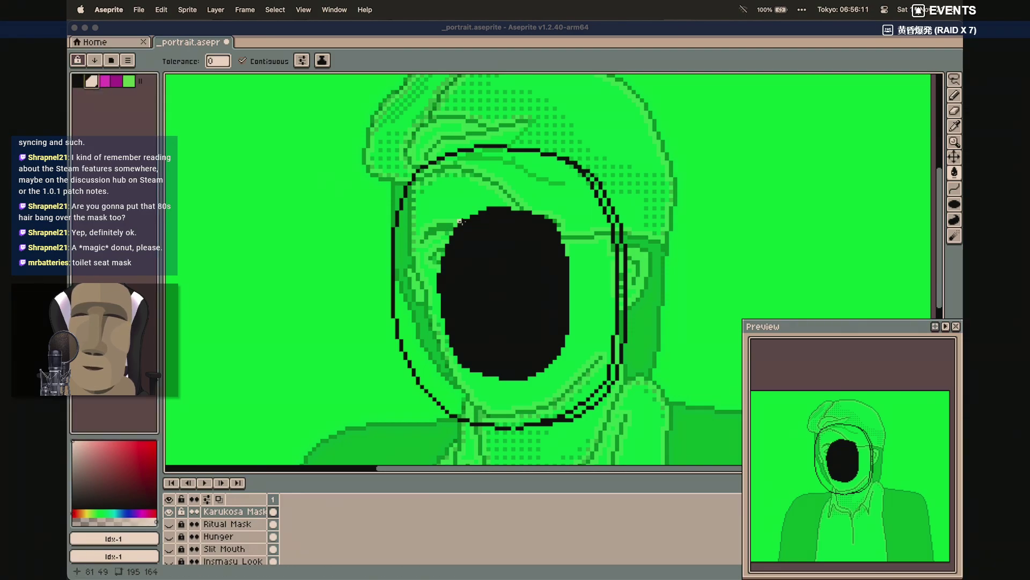
pyautogui.click(460, 214)
pyautogui.press('super+z')
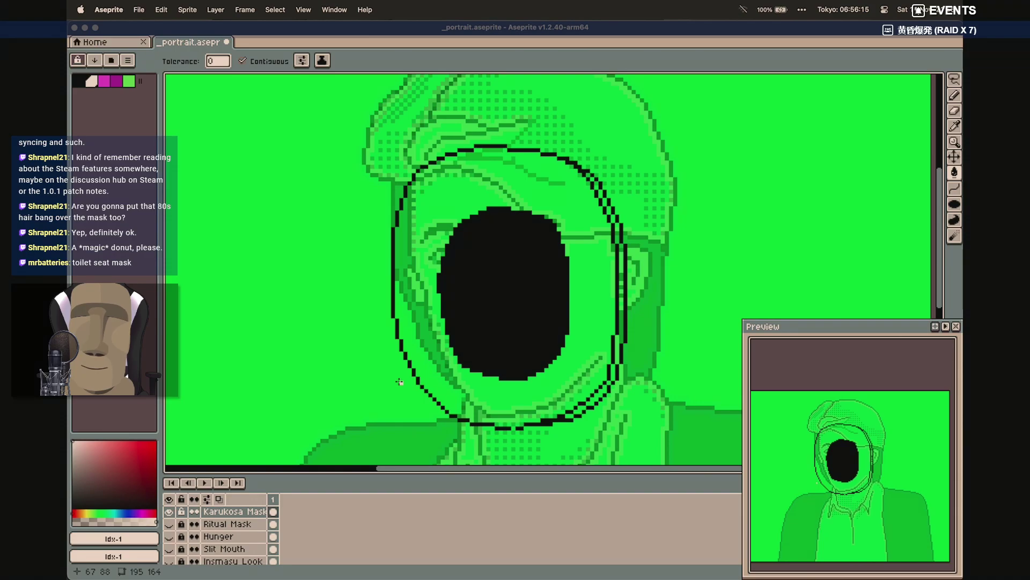
# Close the gaps in the outline beneath the chin with black pixels, and fill the mask face and its side rim with cream
pyautogui.press('b')
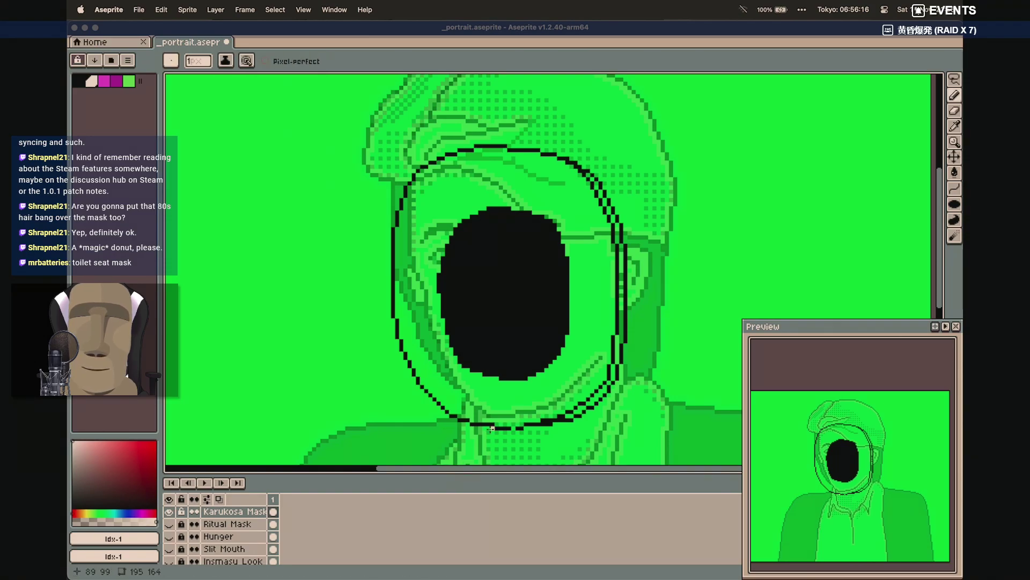
pyautogui.click(79, 81)
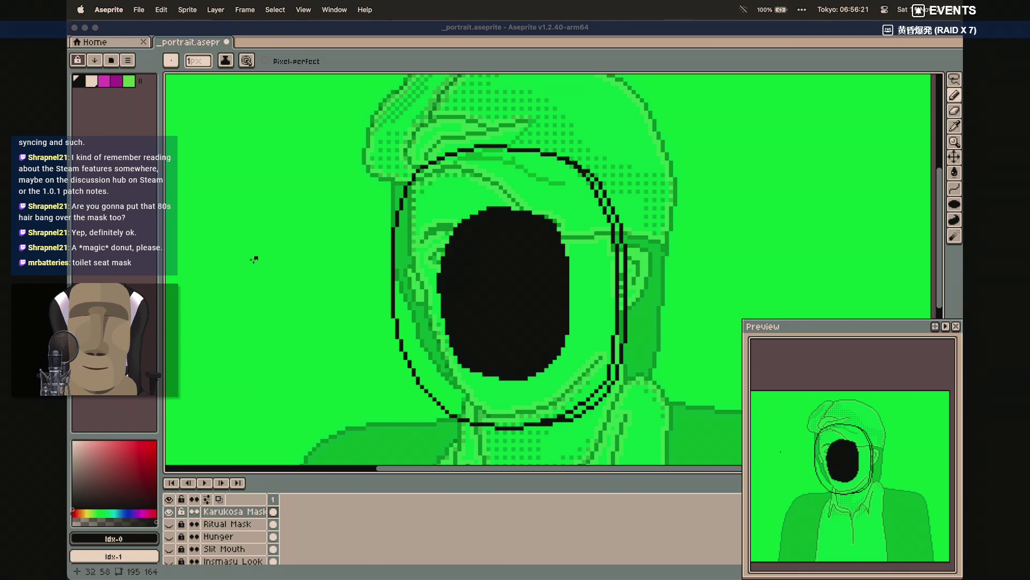
pyautogui.press('g')
pyautogui.click(92, 81)
pyautogui.click(423, 209)
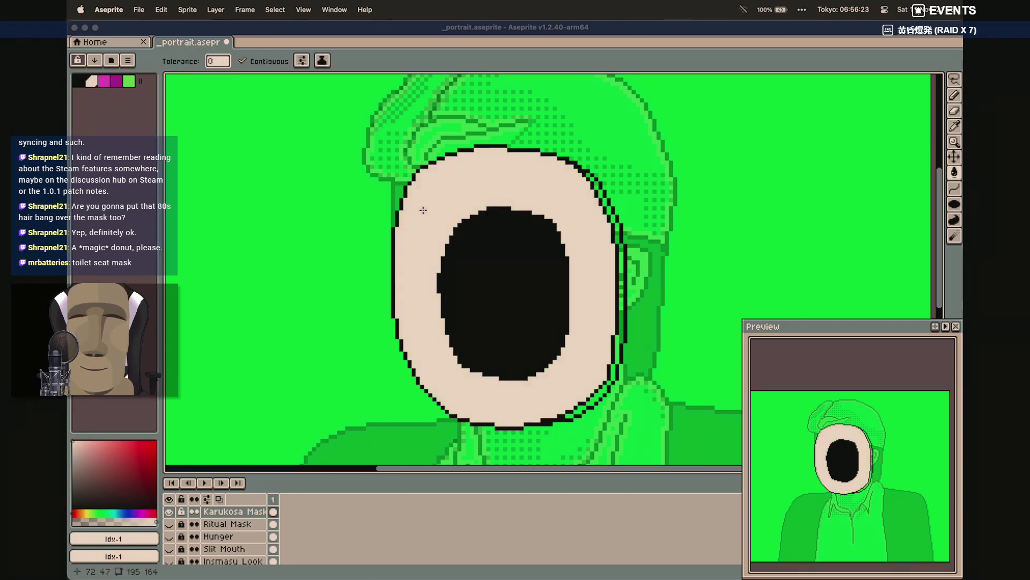
pyautogui.click(621, 271)
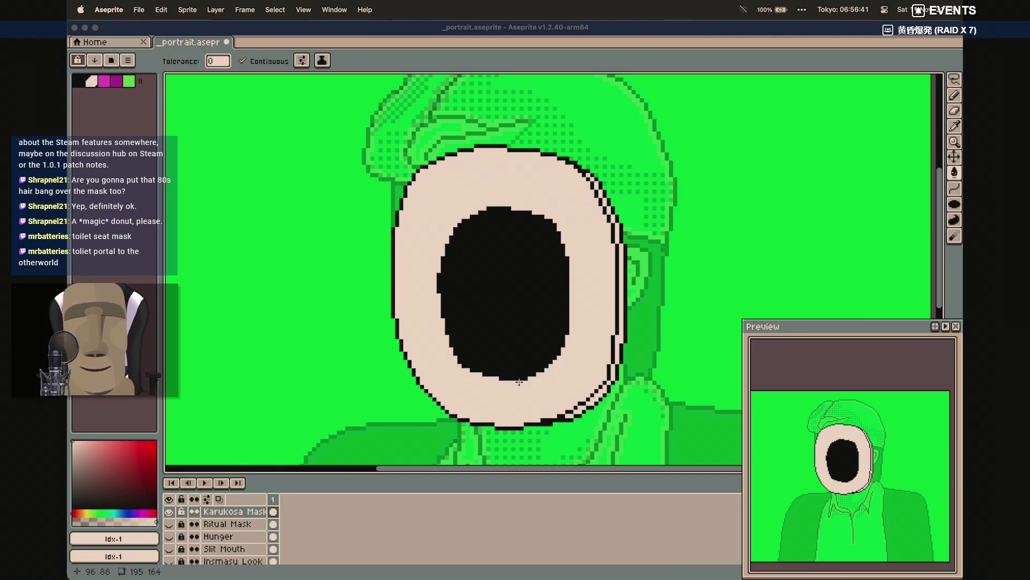
pyautogui.scroll(-2, 560, 287)
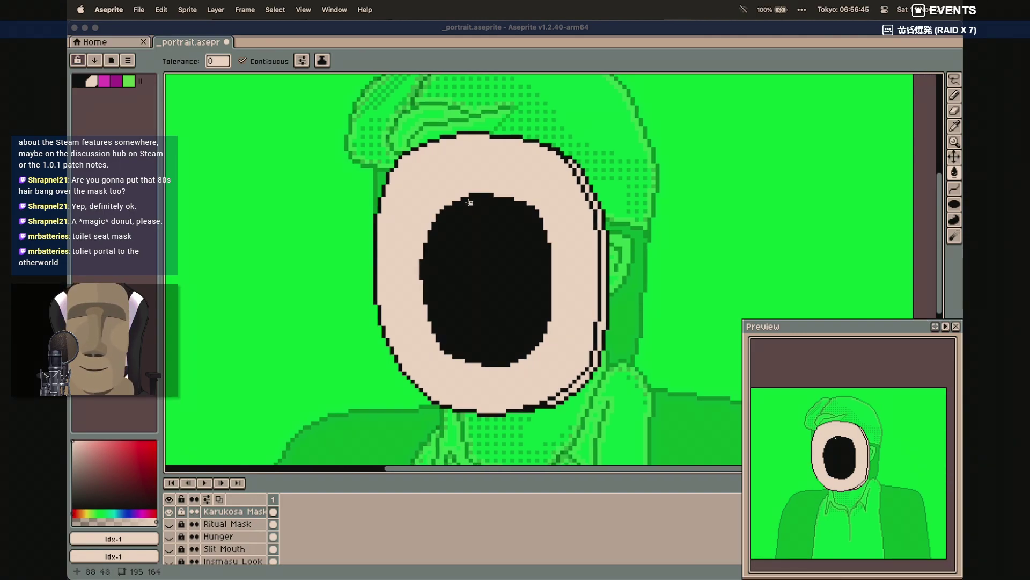
pyautogui.press(']')
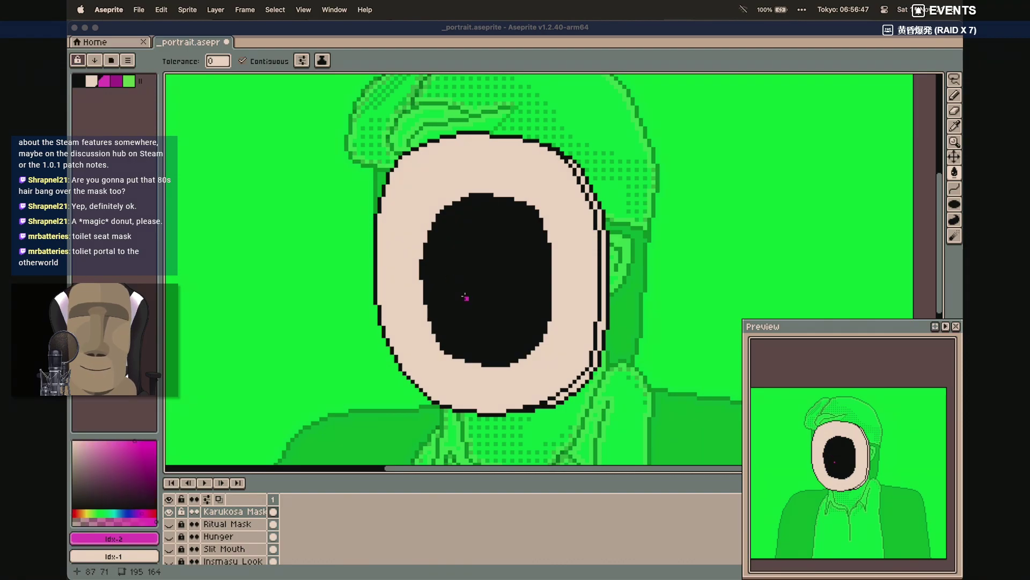
pyautogui.scroll(2, 465, 295)
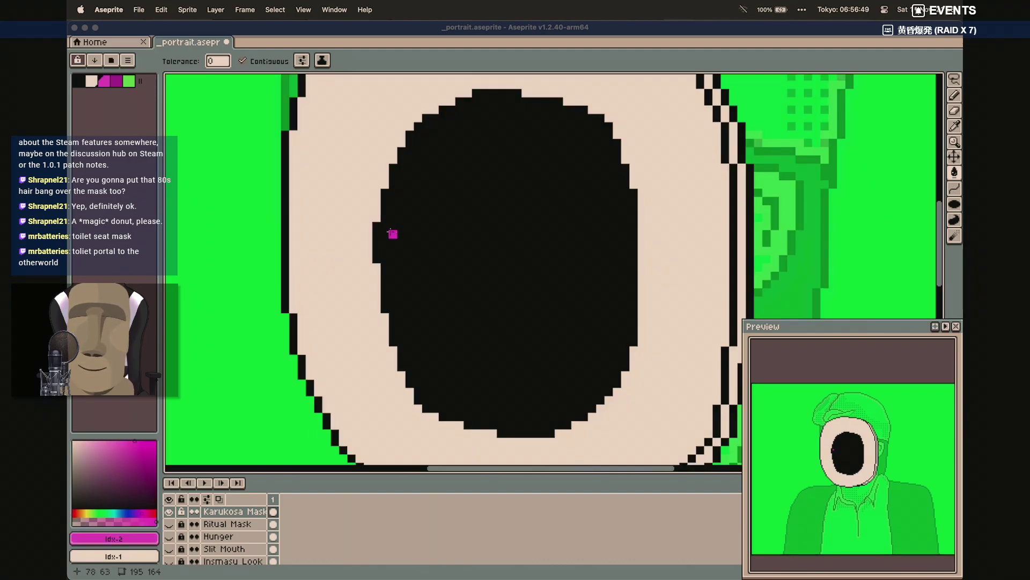
pyautogui.click(384, 226)
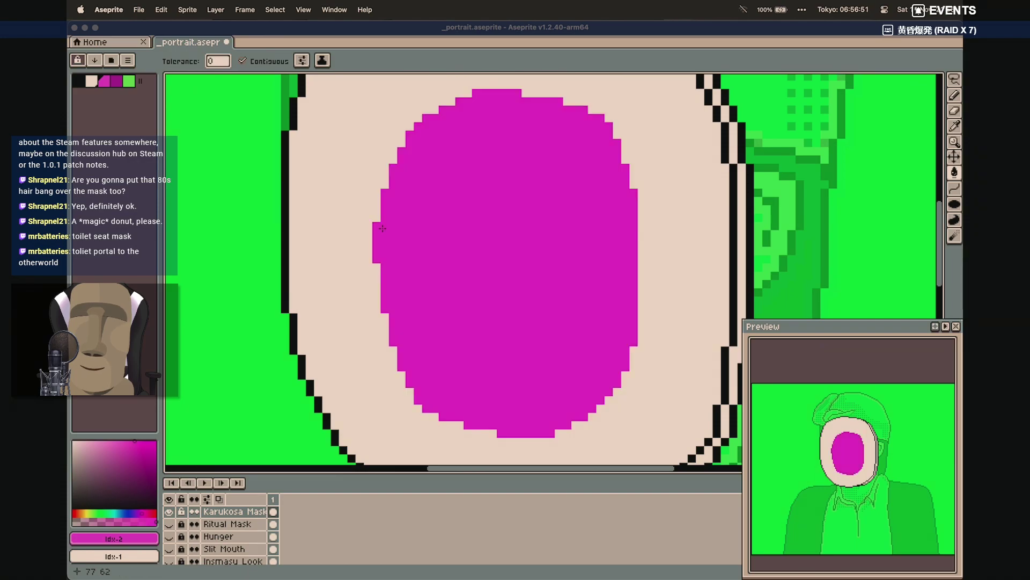
pyautogui.press('super+z')
pyautogui.click(91, 82)
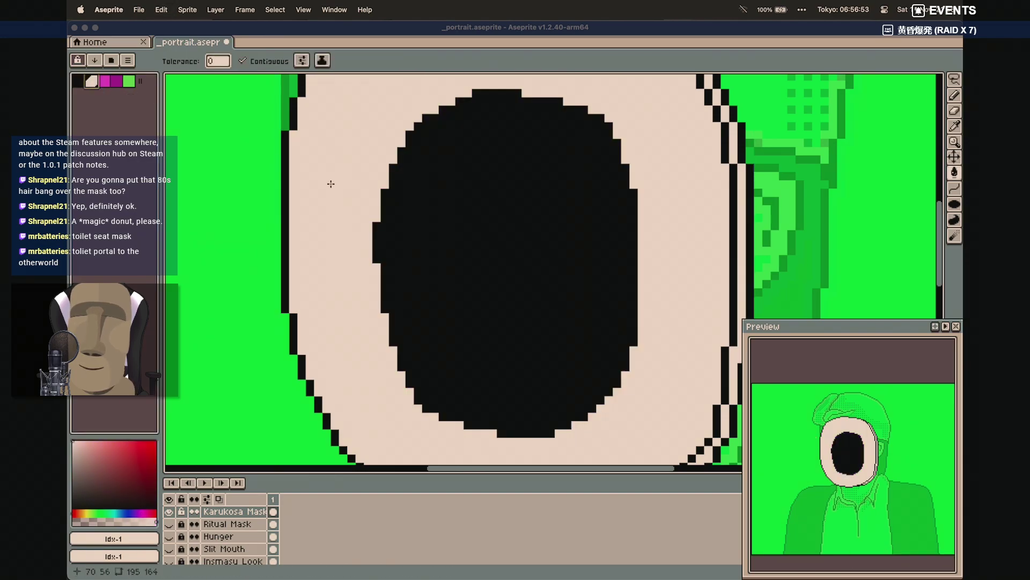
pyautogui.click(383, 226)
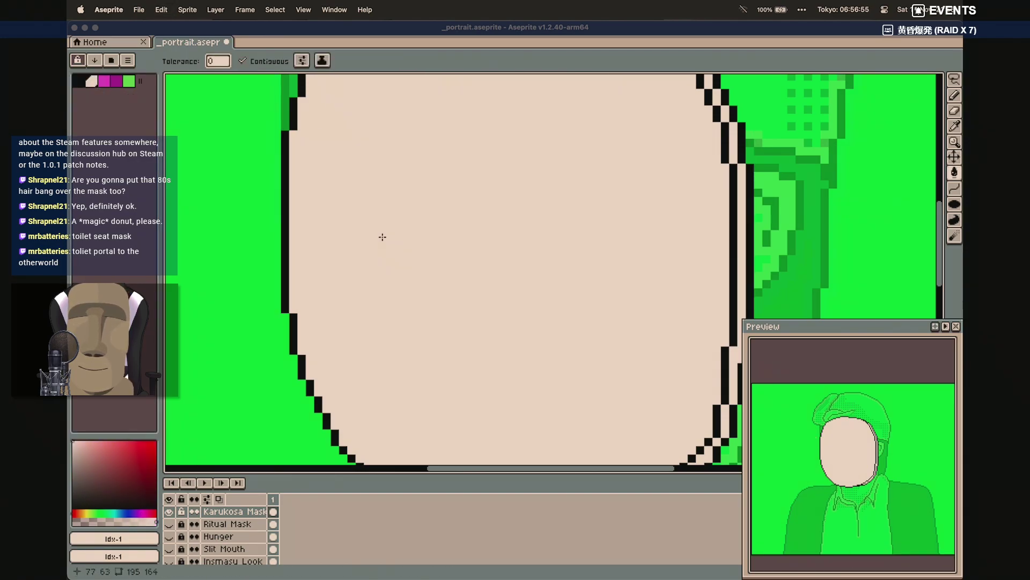
pyautogui.press('super+z')
# Draw a one-pixel cream line just inside the black opening's edge, from its top around the far side to its bottom
pyautogui.press('b')
pyautogui.moveTo(382, 228); pyautogui.dragTo(382, 248)
pyautogui.moveTo(393, 201); pyautogui.dragTo(392, 210)
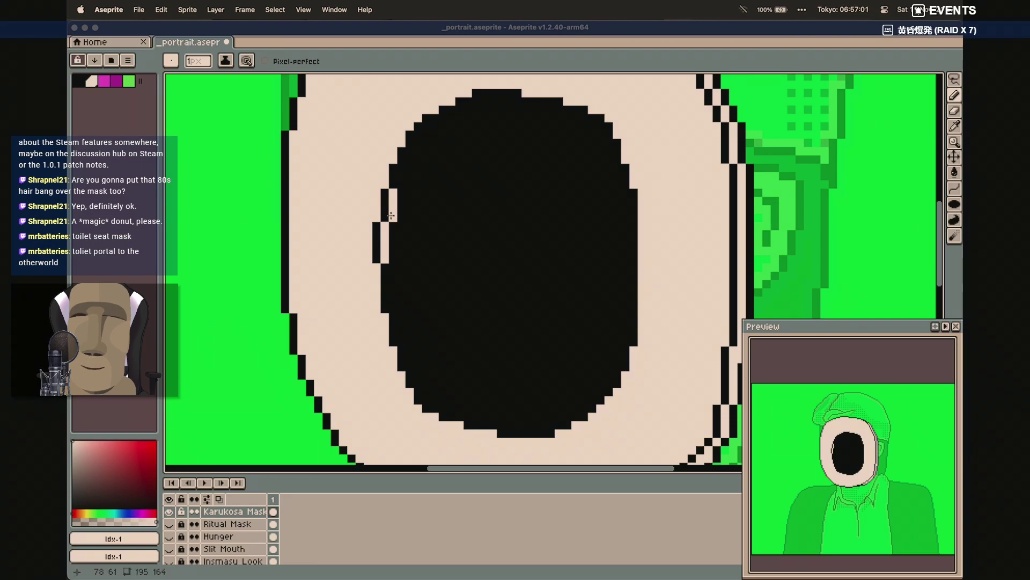
pyautogui.moveTo(401, 166)
pyautogui.mouseDown()
pyautogui.moveTo(401, 188)
pyautogui.moveTo(409, 149)
pyautogui.moveTo(451, 118)
pyautogui.mouseUp()
pyautogui.click(426, 127)
pyautogui.click(458, 111)
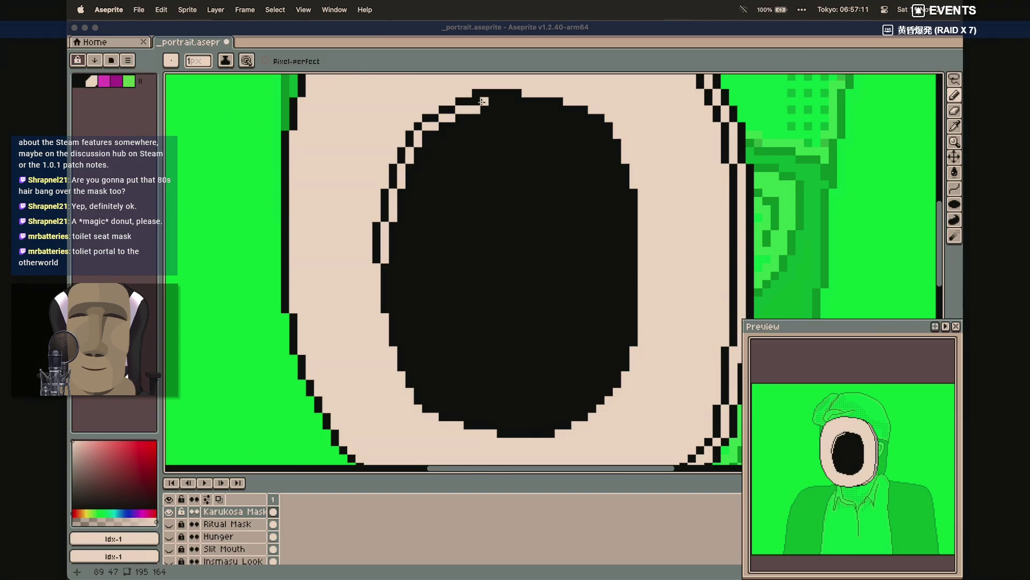
pyautogui.hotkey('ctrl', 'z')
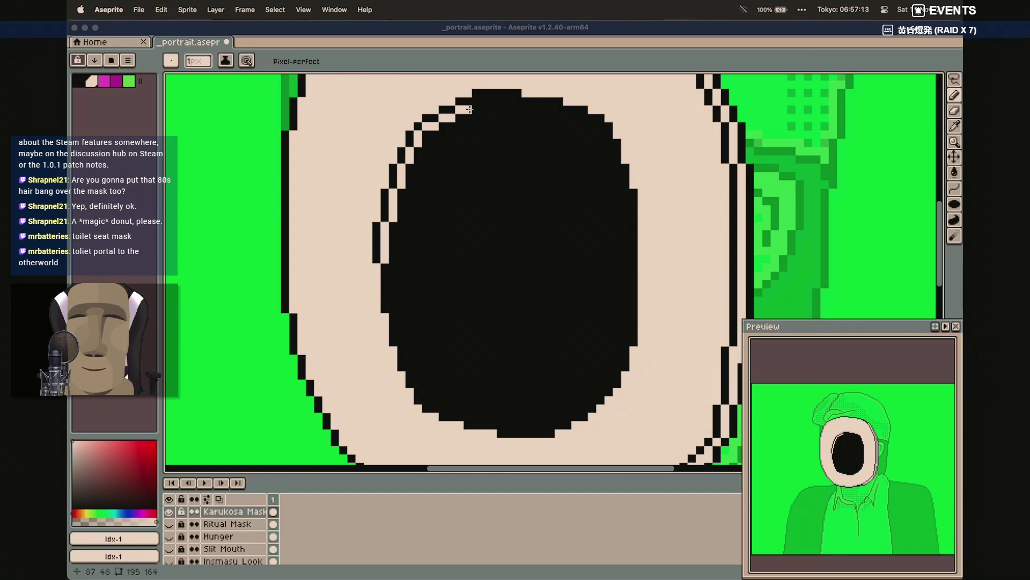
pyautogui.click(476, 101)
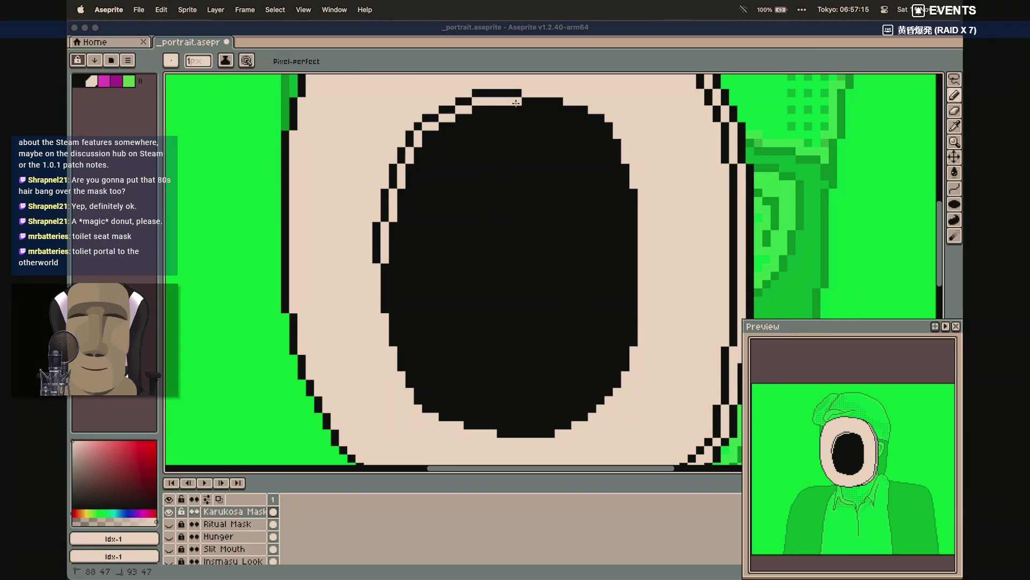
pyautogui.moveTo(393, 267)
pyautogui.mouseDown()
pyautogui.moveTo(401, 340)
pyautogui.moveTo(426, 398)
pyautogui.moveTo(501, 425)
pyautogui.moveTo(553, 429)
pyautogui.moveTo(553, 414)
pyautogui.moveTo(518, 425)
pyautogui.mouseUp()
pyautogui.press('super+z')
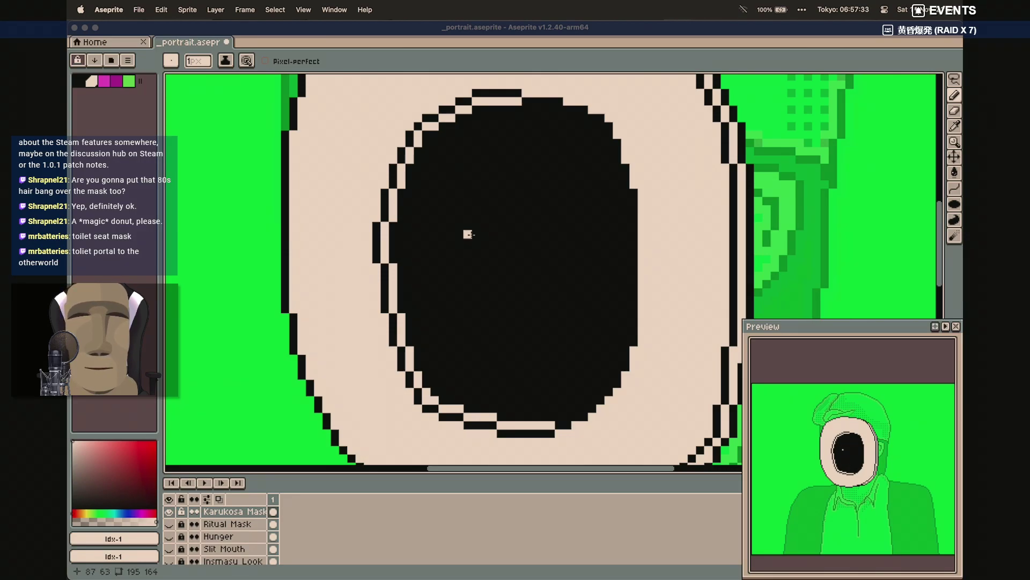
# Examine the mask's rim and central opening up close, from the forehead down to the chin
pyautogui.scroll(1, 468, 234)
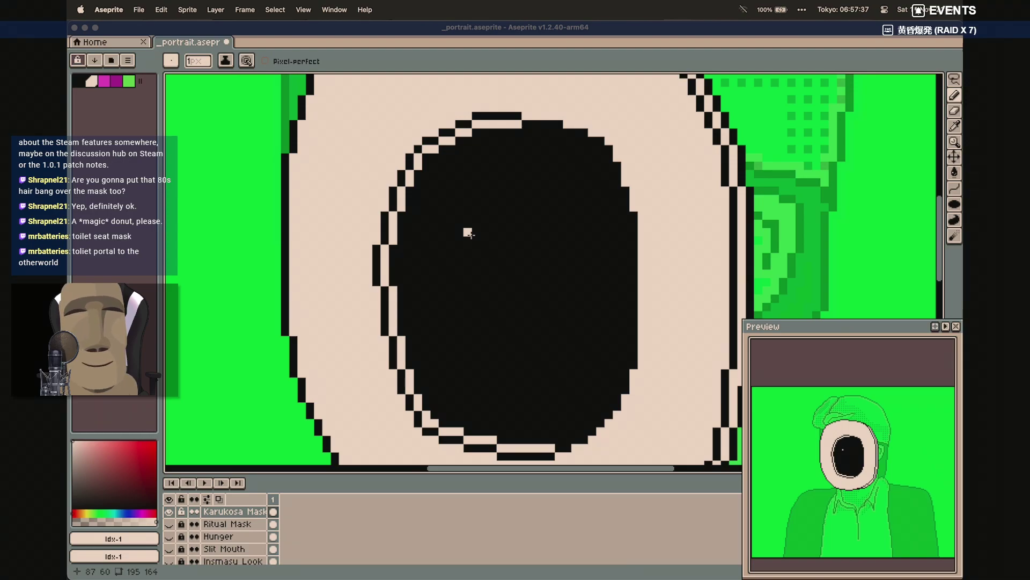
pyautogui.scroll(3, 482, 180)
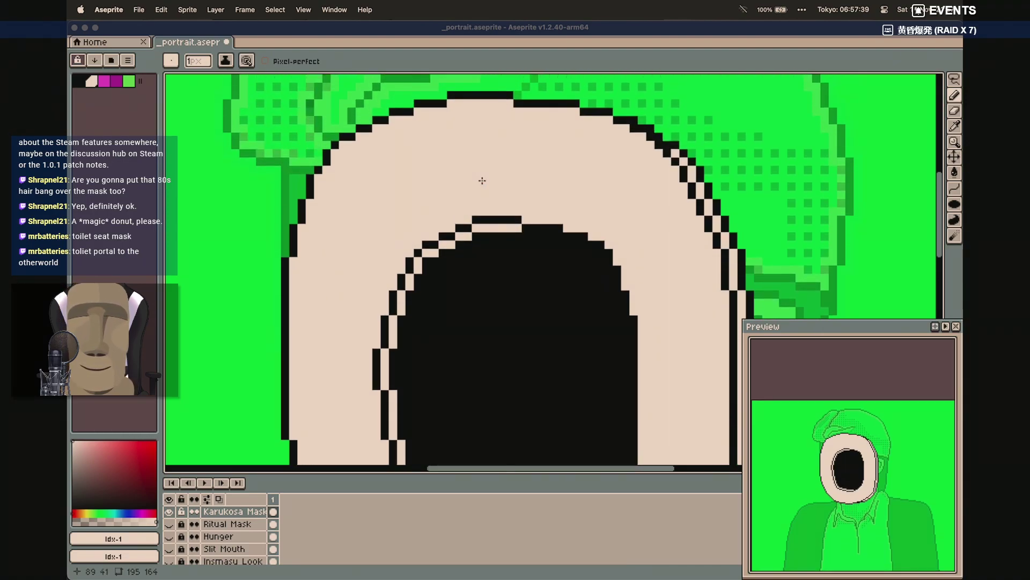
pyautogui.scroll(-8, 482, 180)
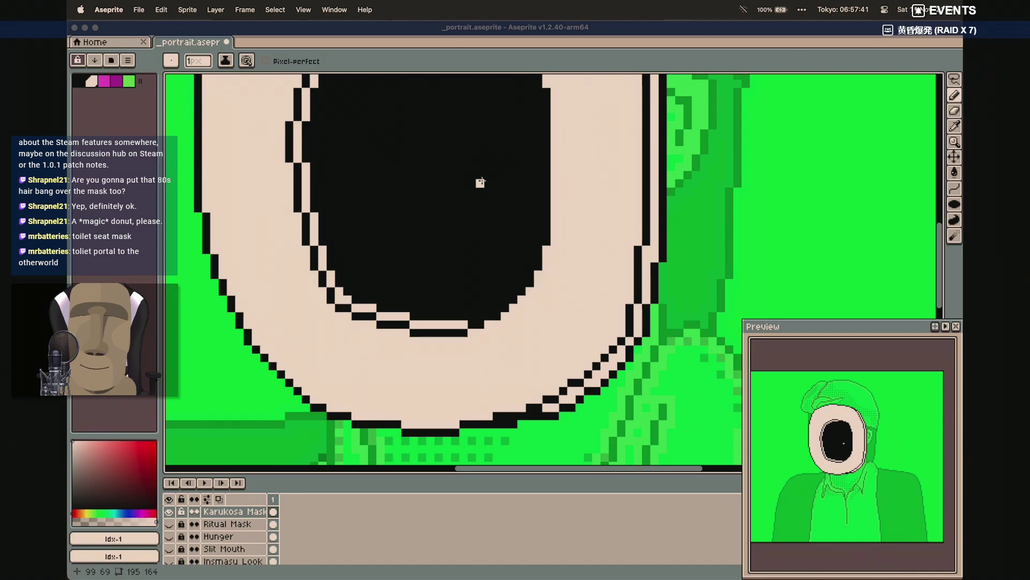
pyautogui.scroll(2, 480, 182)
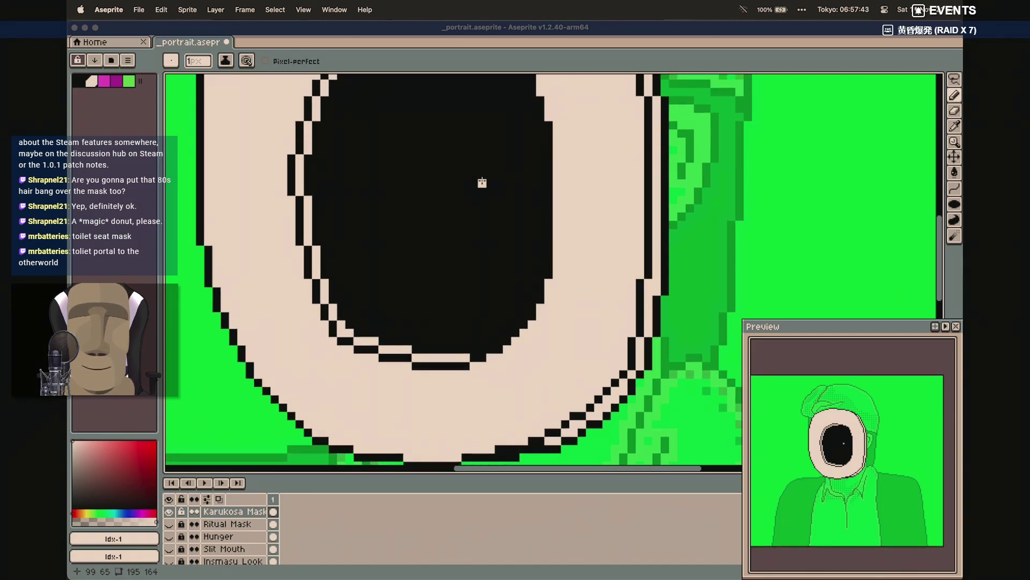
pyautogui.scroll(4, 552, 213)
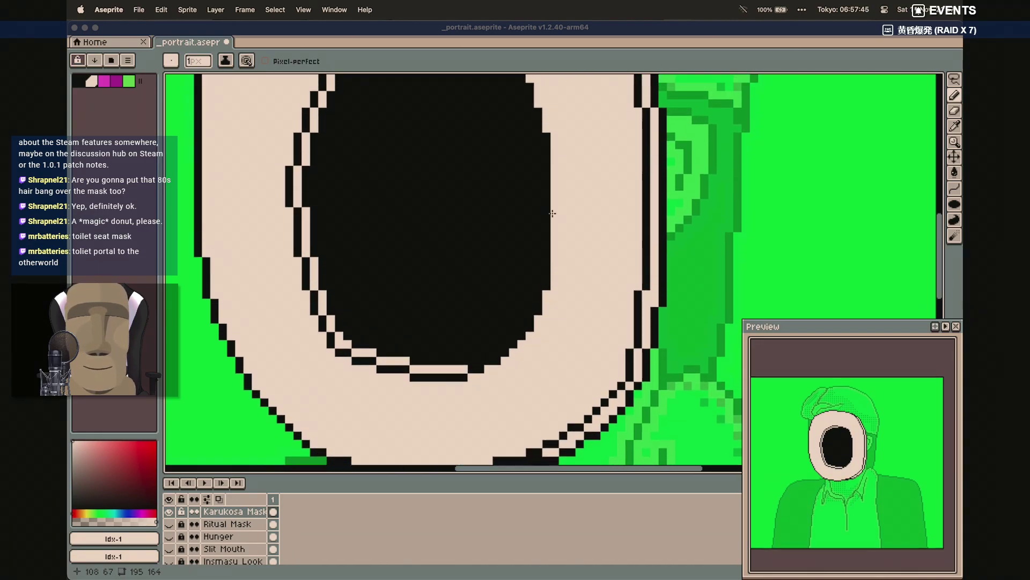
pyautogui.hscroll(-2, 553, 213)
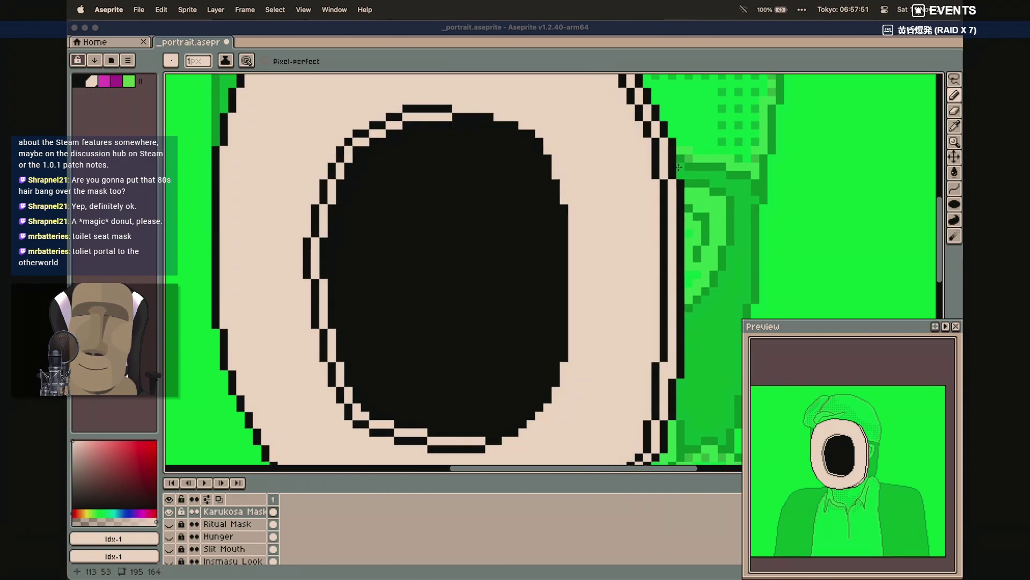
pyautogui.hscroll(3, 855, 179)
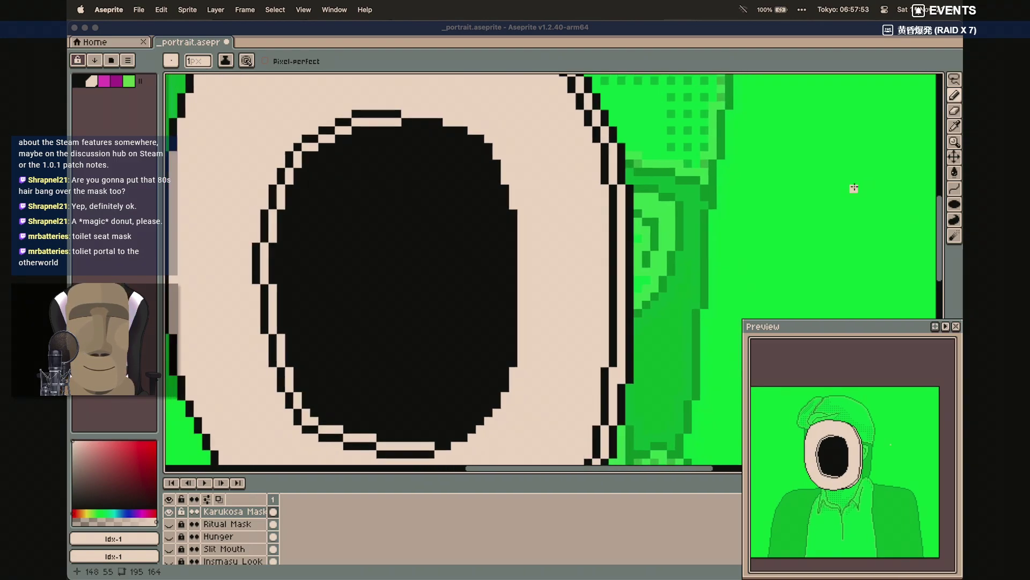
pyautogui.hscroll(-3, 855, 186)
pyautogui.scroll(2, 855, 186)
pyautogui.hscroll(1, 854, 186)
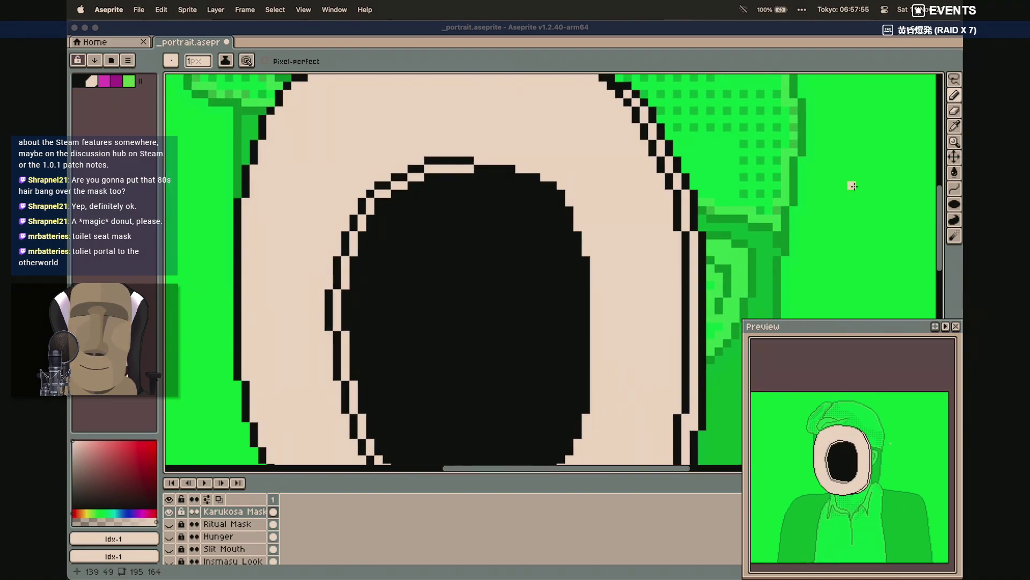
# Draw two parallel black curves from the opening's ear-side edge across the mask face to the outer rim above the ear
pyautogui.click(80, 82)
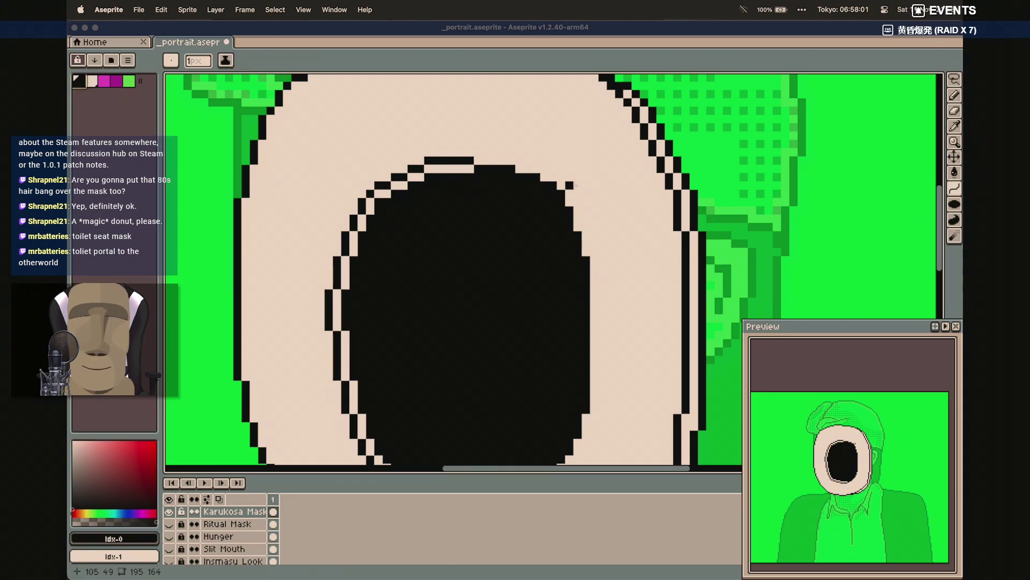
pyautogui.hscroll(3, 586, 223)
pyautogui.scroll(-1, 586, 224)
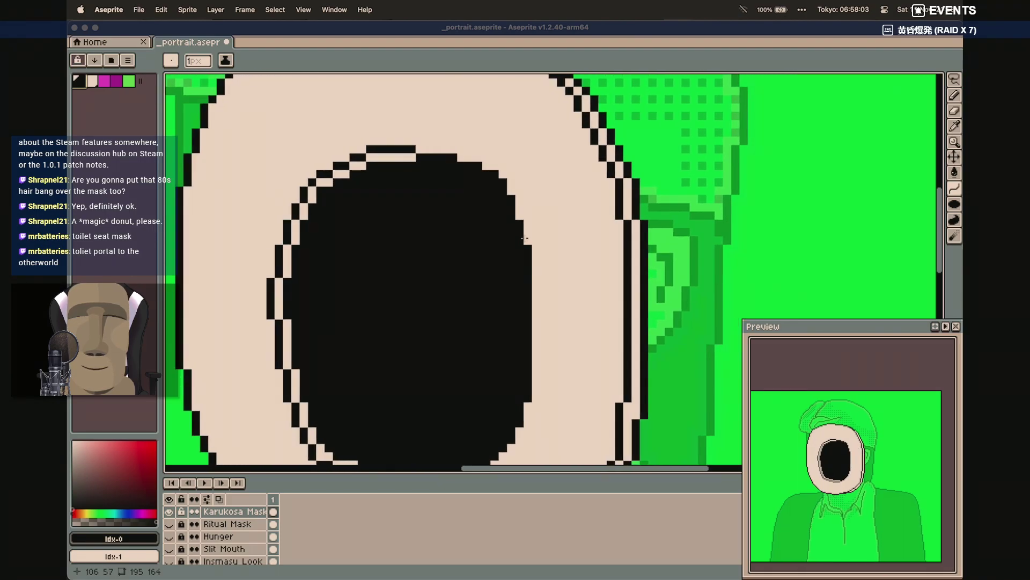
pyautogui.moveTo(519, 241); pyautogui.dragTo(581, 208)
pyautogui.moveTo(535, 256)
pyautogui.mouseDown()
pyautogui.moveTo(548, 237)
pyautogui.moveTo(641, 224)
pyautogui.moveTo(568, 223)
pyautogui.mouseUp()
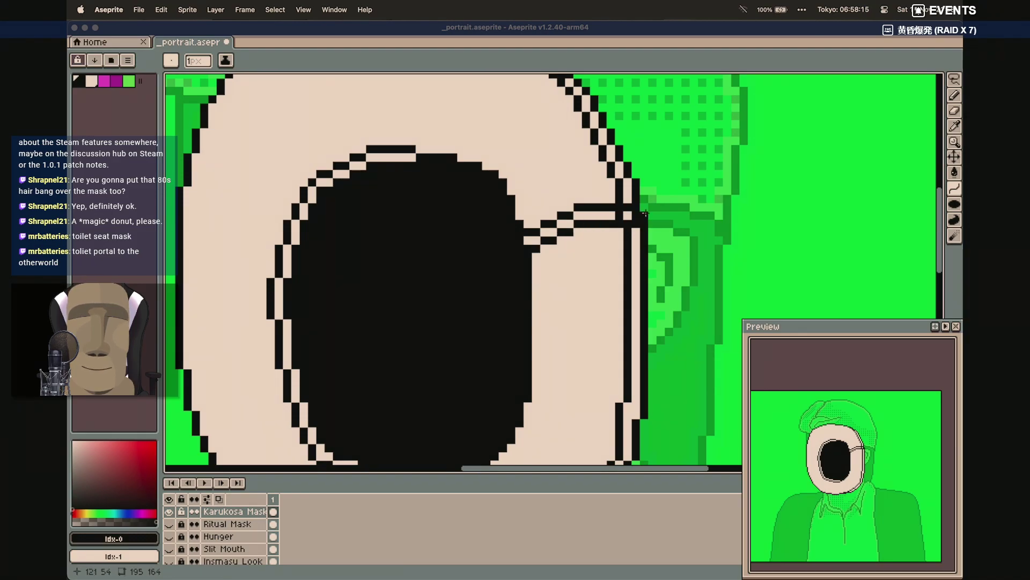
# Extend the cream band between the two curves across the opening's edge and the rim lines, and cap its ear end with a black pixel
pyautogui.press('b')
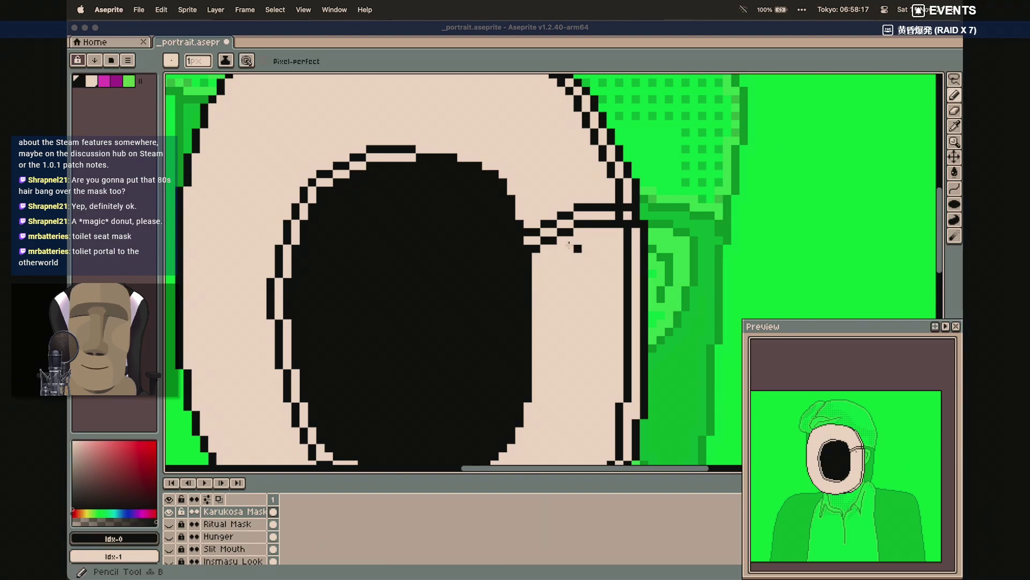
pyautogui.click(92, 81)
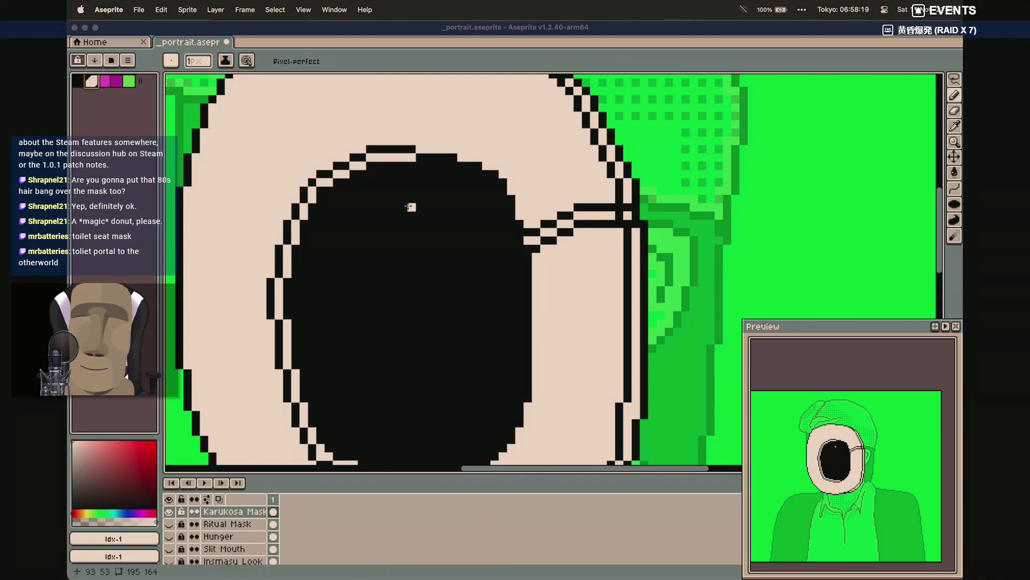
pyautogui.click(520, 240)
pyautogui.moveTo(616, 215); pyautogui.dragTo(643, 216)
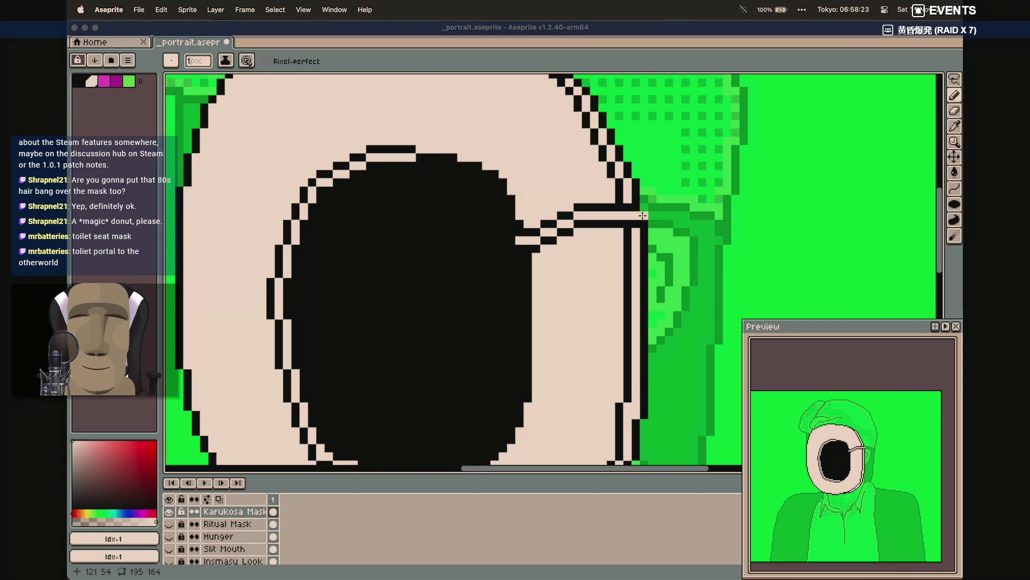
pyautogui.click(80, 82)
pyautogui.click(652, 215)
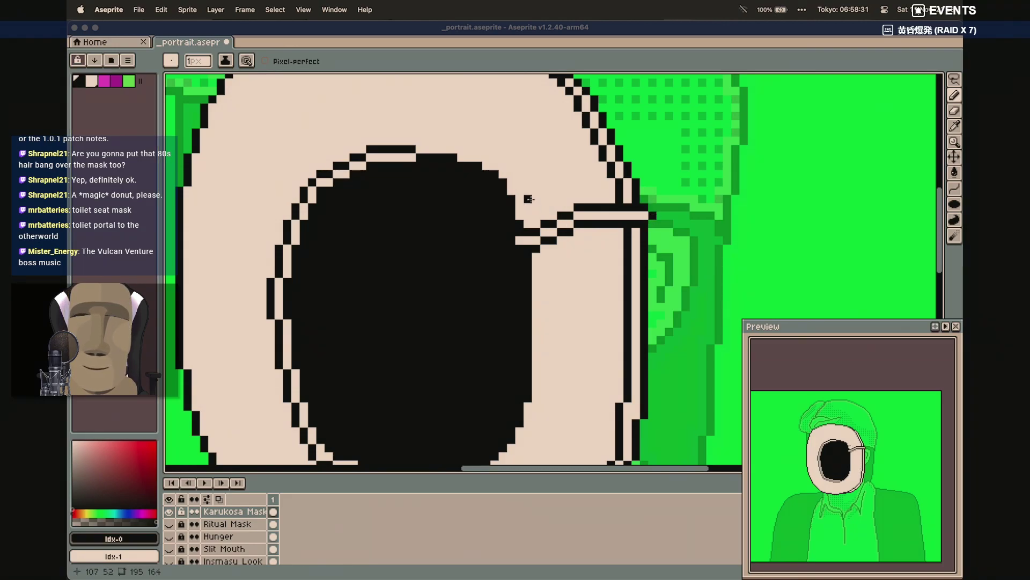
# Draw short black pixel lines from the opening's ear-side edge to the existing band's bend, outlining a second band that crosses it
pyautogui.click(517, 205)
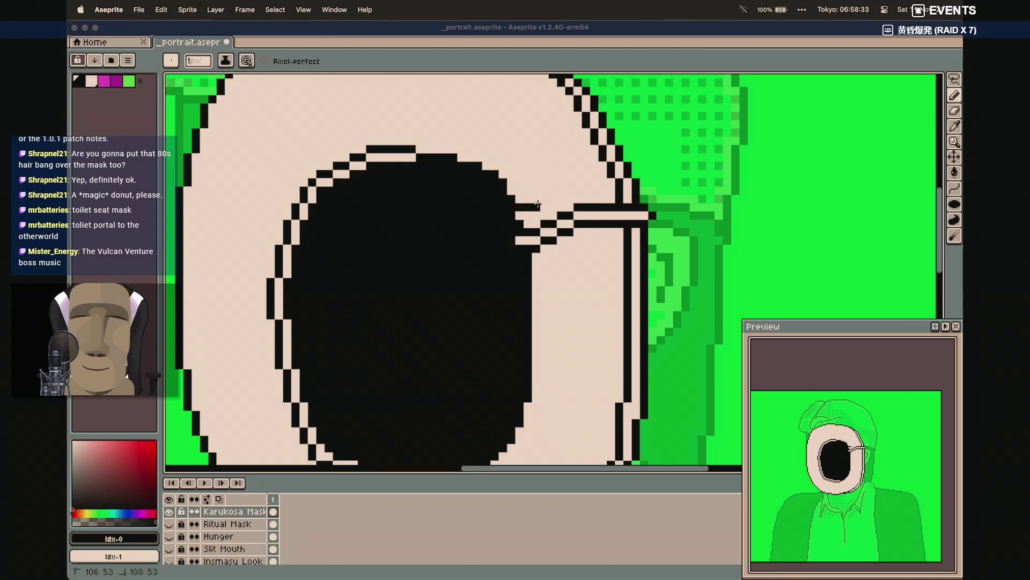
pyautogui.moveTo(540, 204); pyautogui.dragTo(541, 208)
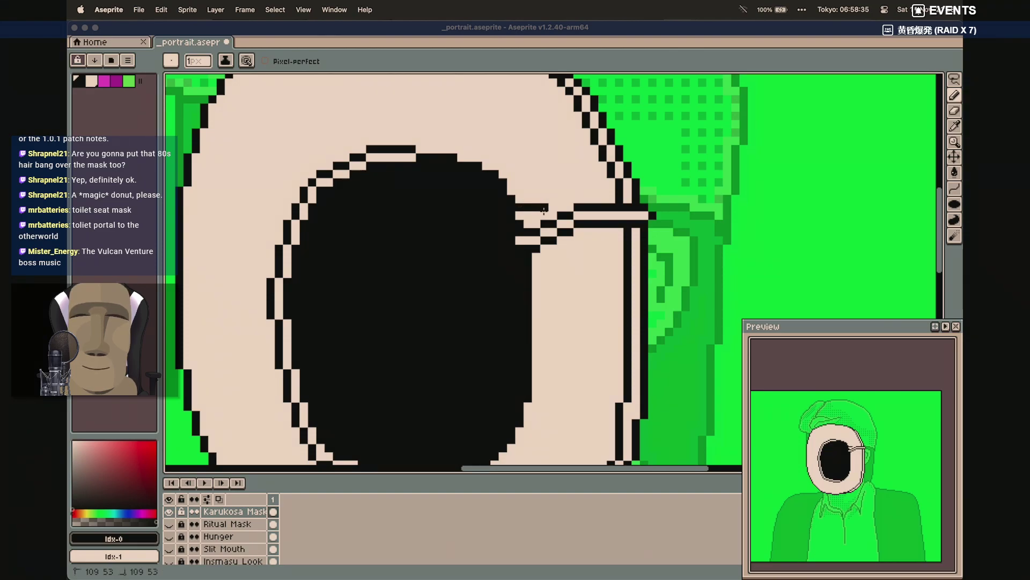
pyautogui.press('super+z')
pyautogui.click(550, 215)
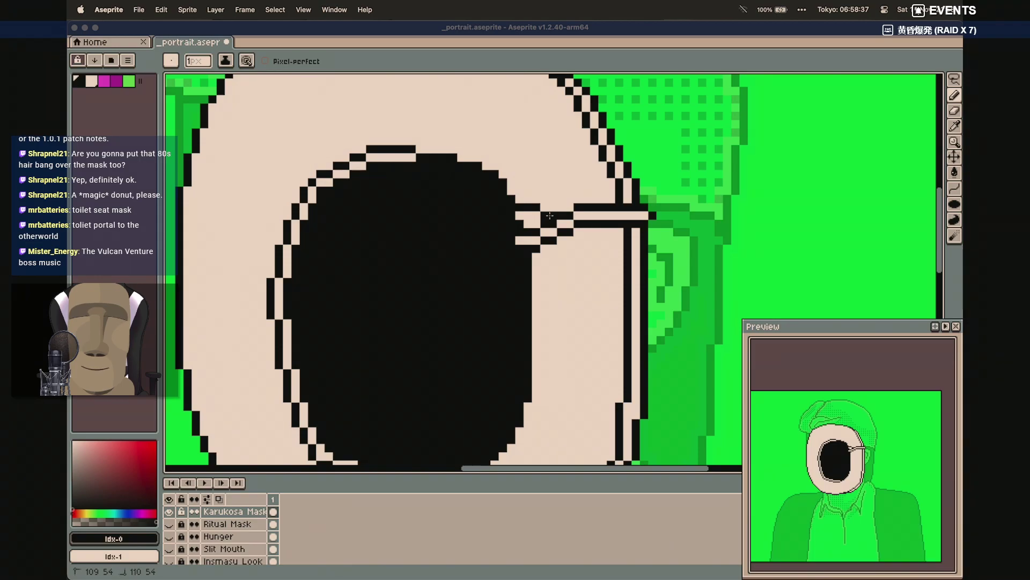
pyautogui.press('super+z')
pyautogui.click(552, 207)
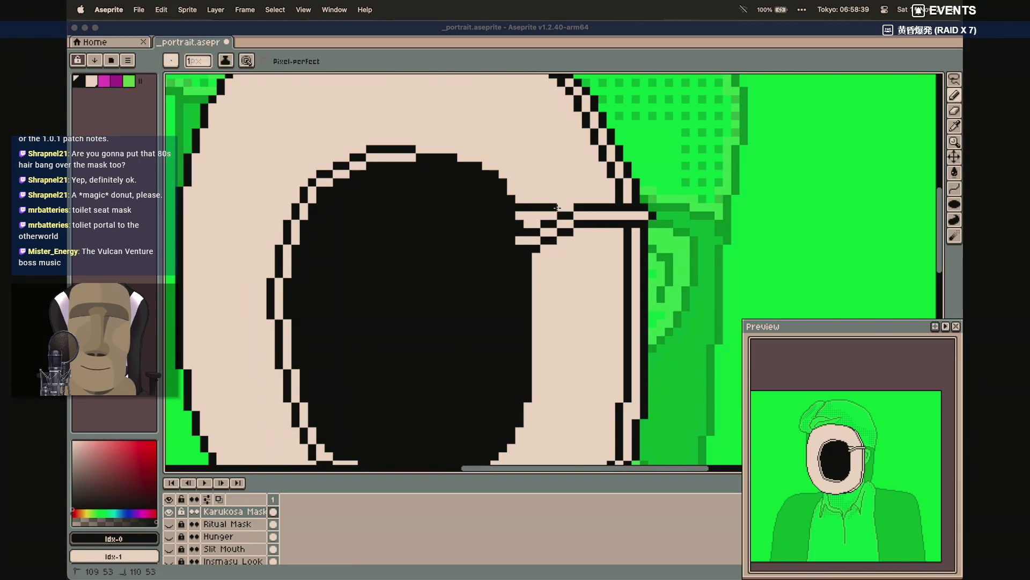
pyautogui.moveTo(528, 224); pyautogui.dragTo(536, 224)
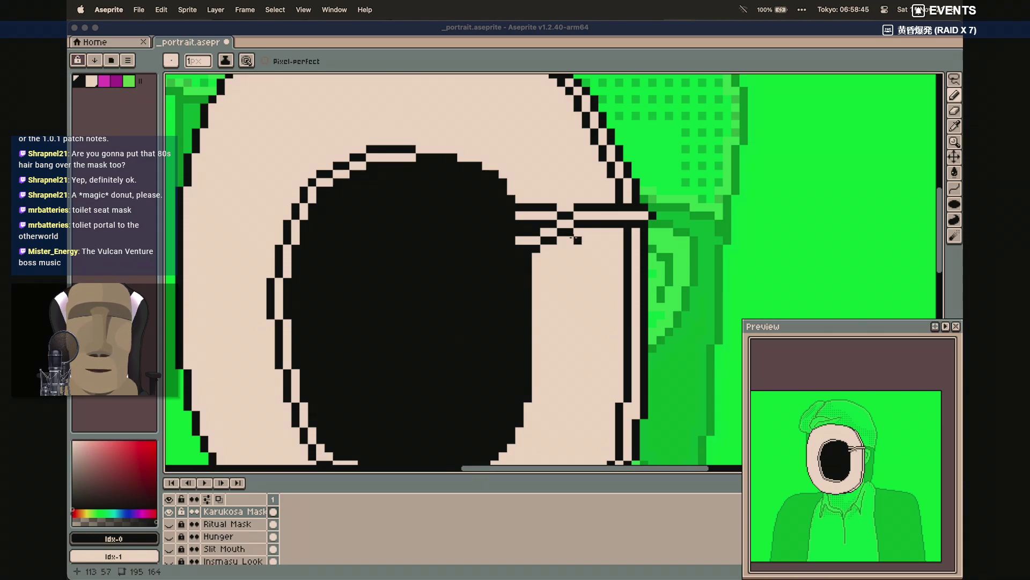
# Draw a black line from the crossing to the outer rim below the first band, and carry the cream strip above it across the rim lines
pyautogui.moveTo(574, 237); pyautogui.dragTo(643, 235)
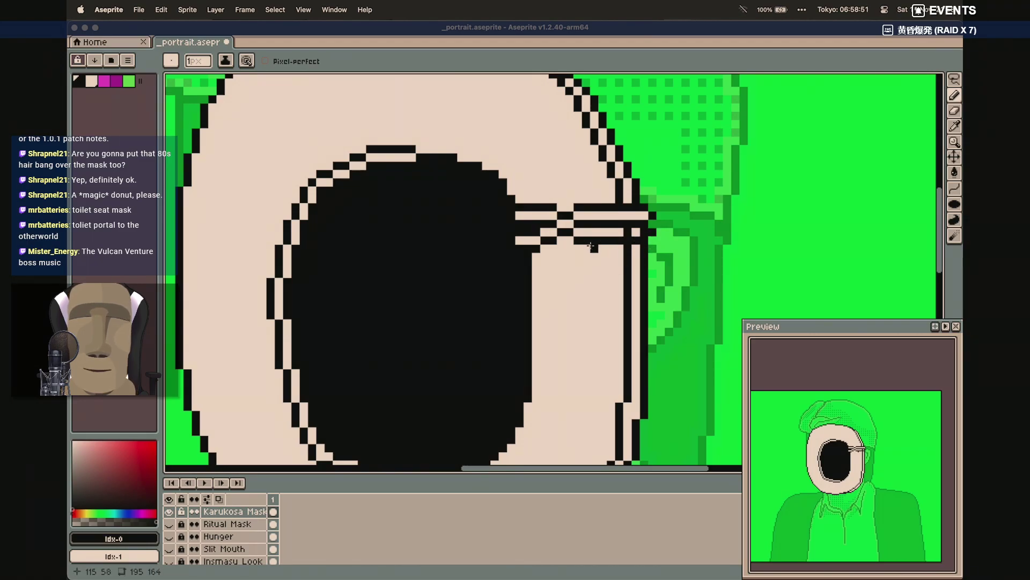
pyautogui.click(91, 81)
pyautogui.moveTo(628, 231); pyautogui.dragTo(640, 231)
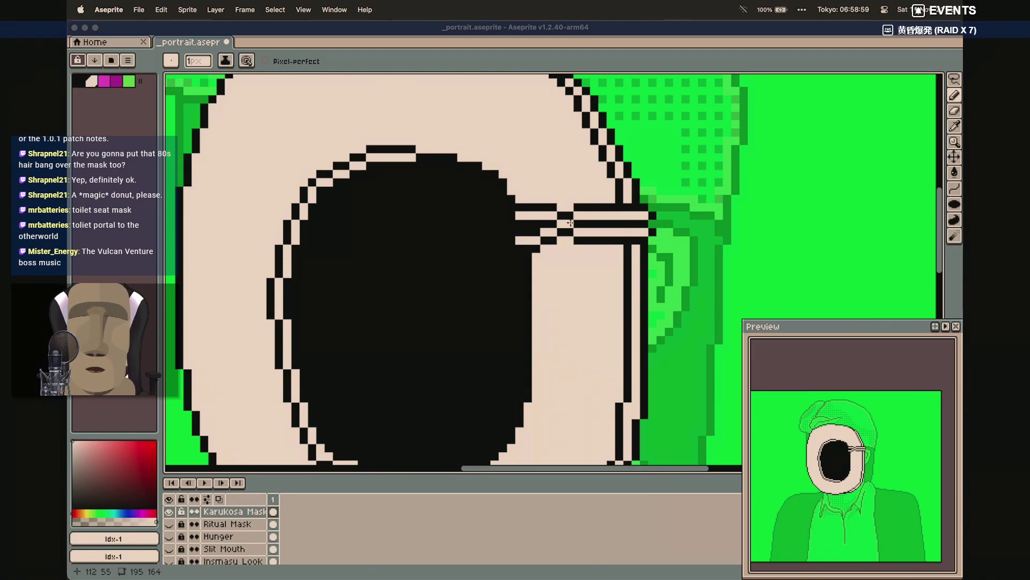
# Extend the band from the rim over the ear to the back of the head with two black curves, a black end pixel and cream fill
pyautogui.click(79, 83)
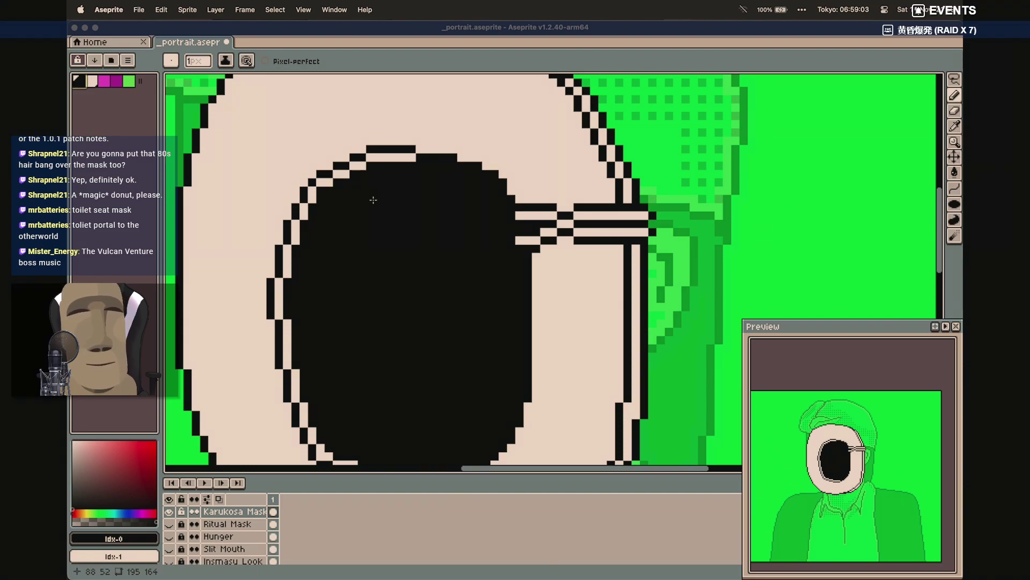
pyautogui.hotkey('shift', 'l')
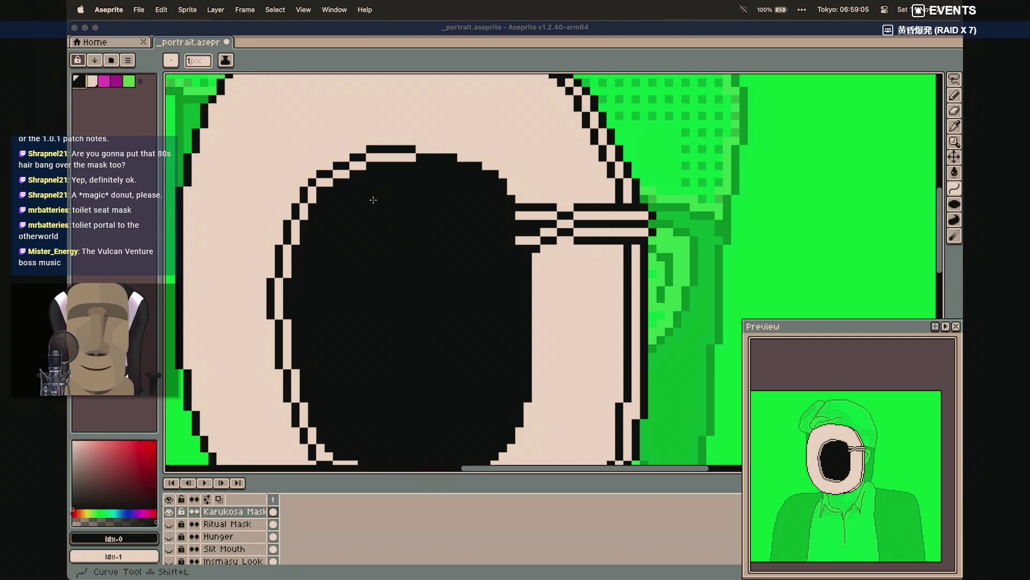
pyautogui.moveTo(659, 215); pyautogui.dragTo(735, 216)
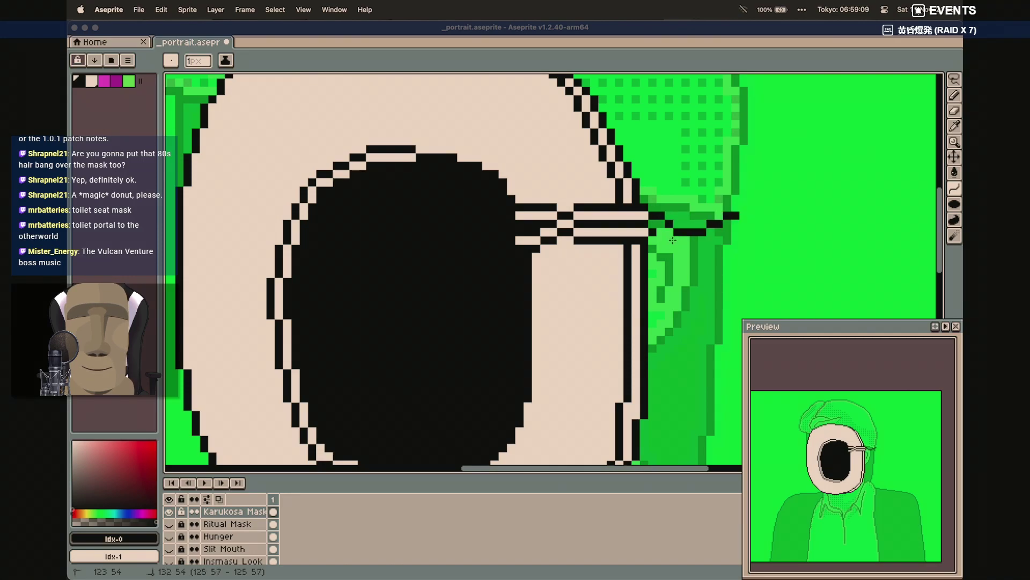
pyautogui.click(726, 208)
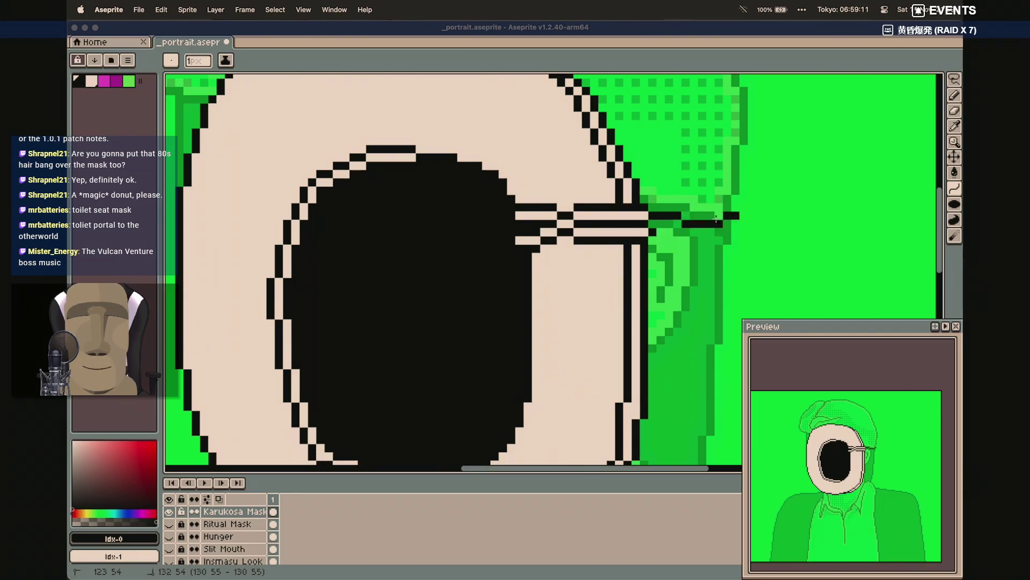
pyautogui.press('super+z')
pyautogui.moveTo(660, 216)
pyautogui.mouseDown()
pyautogui.moveTo(734, 199)
pyautogui.moveTo(722, 207)
pyautogui.mouseUp()
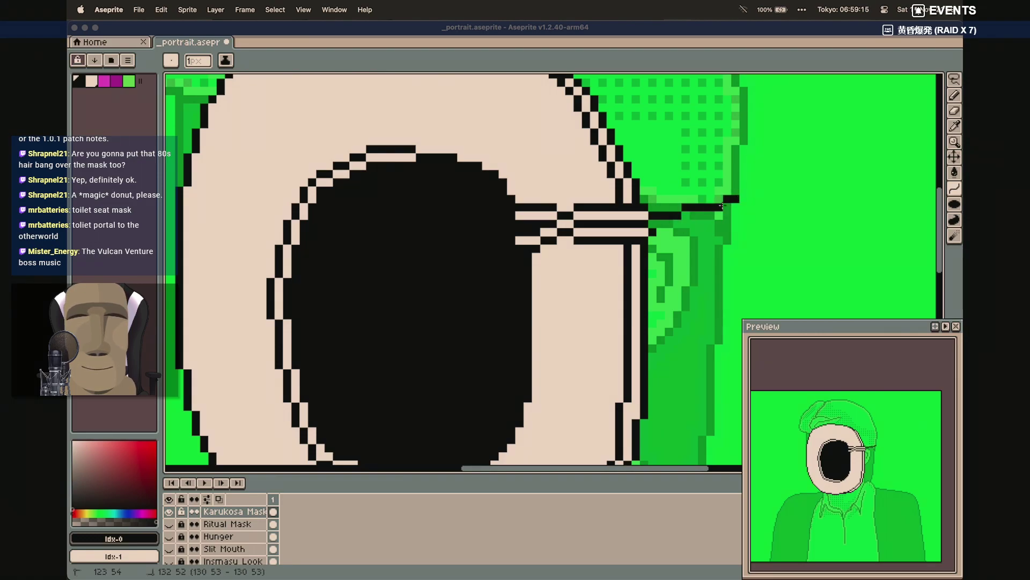
pyautogui.click(722, 206)
pyautogui.moveTo(661, 231)
pyautogui.mouseDown()
pyautogui.moveTo(740, 224)
pyautogui.moveTo(748, 207)
pyautogui.moveTo(735, 216)
pyautogui.mouseUp()
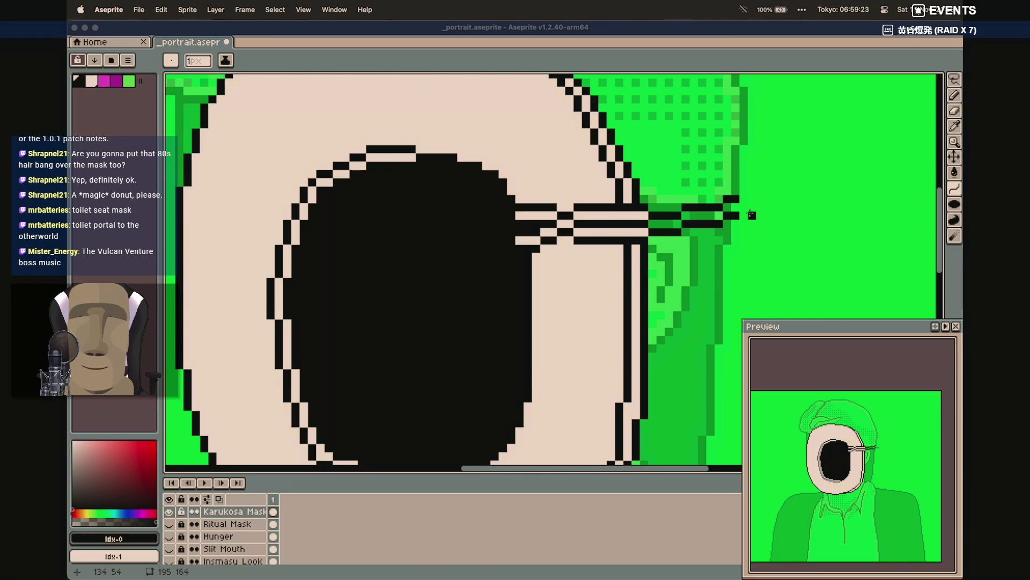
pyautogui.press('b')
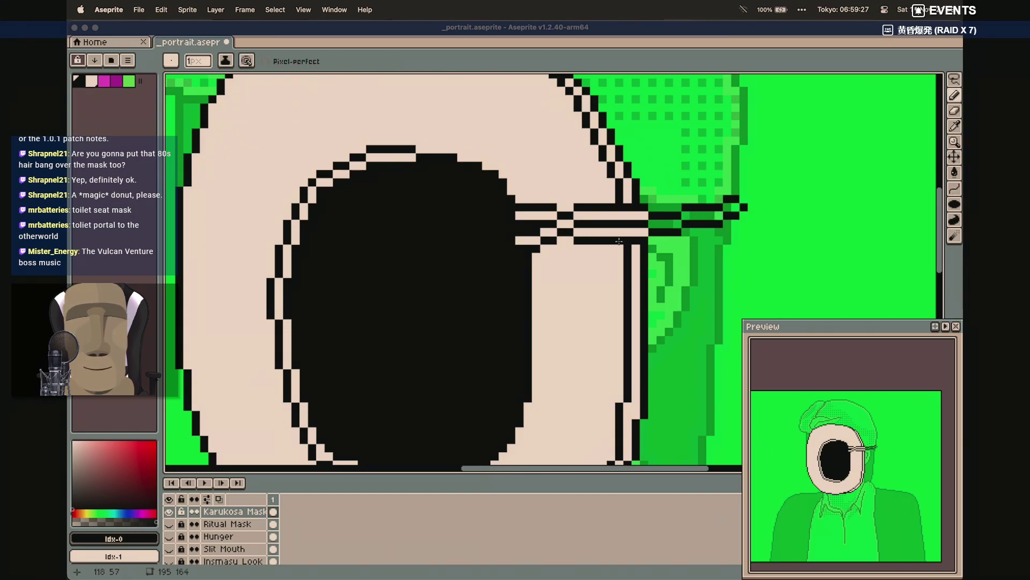
pyautogui.click(95, 81)
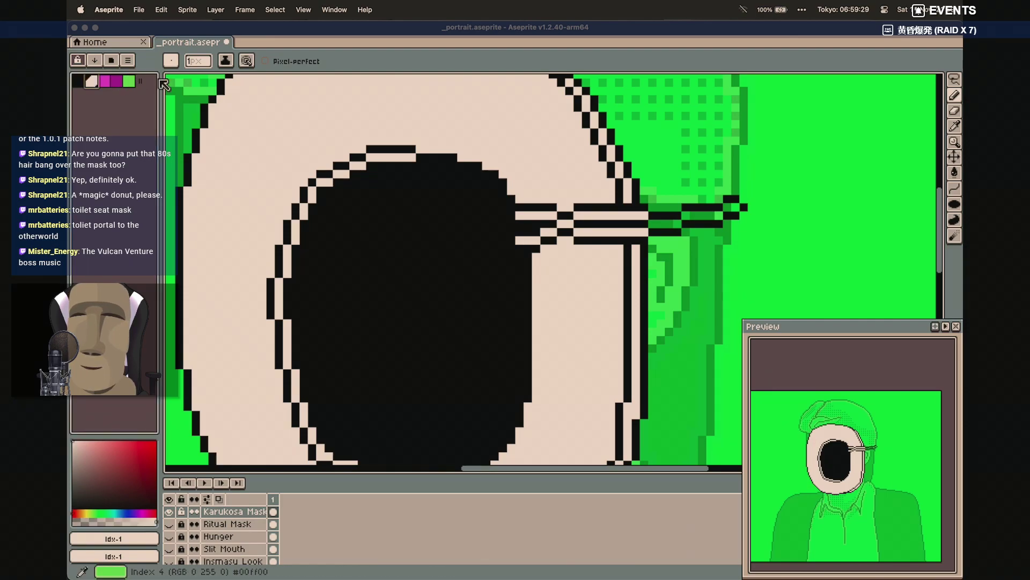
pyautogui.moveTo(677, 223)
pyautogui.mouseDown()
pyautogui.moveTo(655, 222)
pyautogui.moveTo(727, 208)
pyautogui.mouseUp()
# Draw two parallel black curves from the opening's far-side edge past the mask's outer rim, and cap their outer end with a black pixel
pyautogui.scroll(-5, 642, 282)
pyautogui.hscroll(-6, 642, 282)
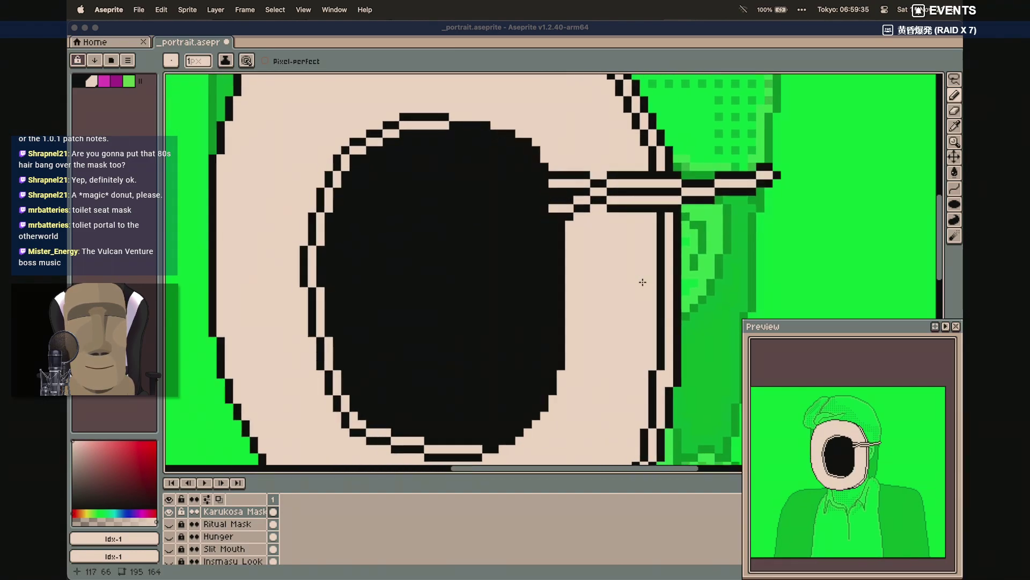
pyautogui.scroll(2, 642, 282)
pyautogui.hscroll(3, 643, 282)
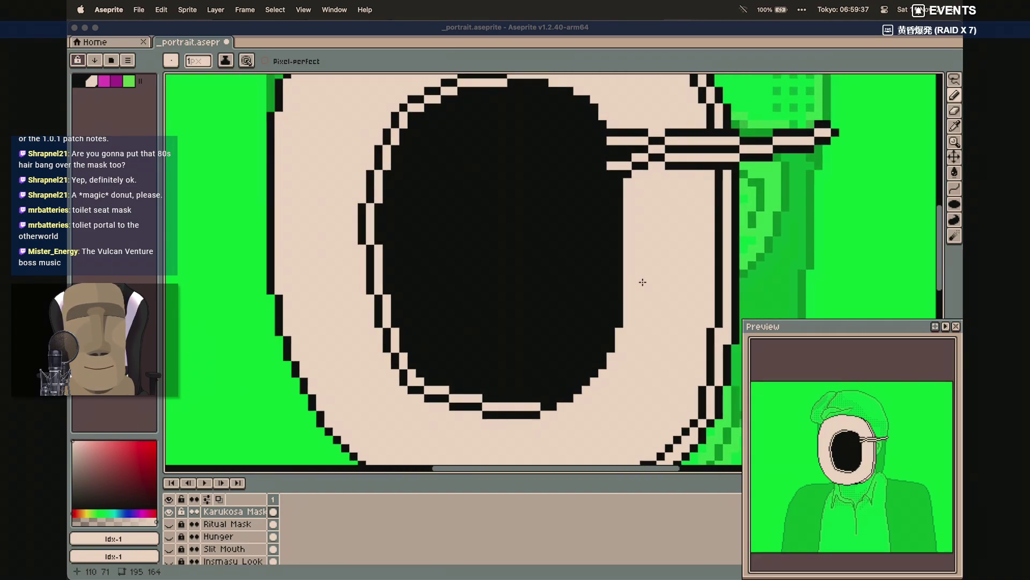
pyautogui.scroll(3, 642, 282)
pyautogui.hscroll(1, 643, 281)
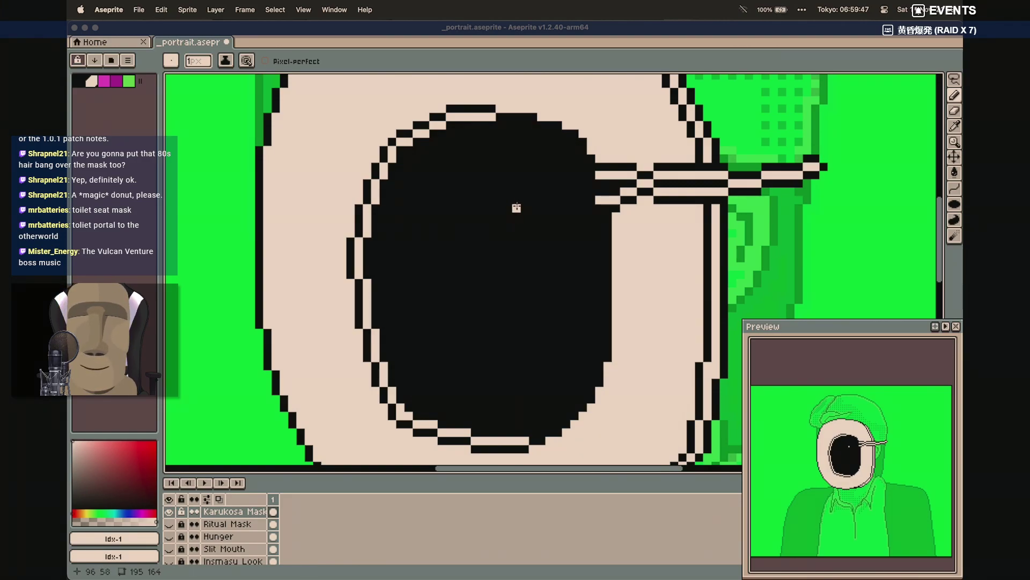
pyautogui.click(81, 84)
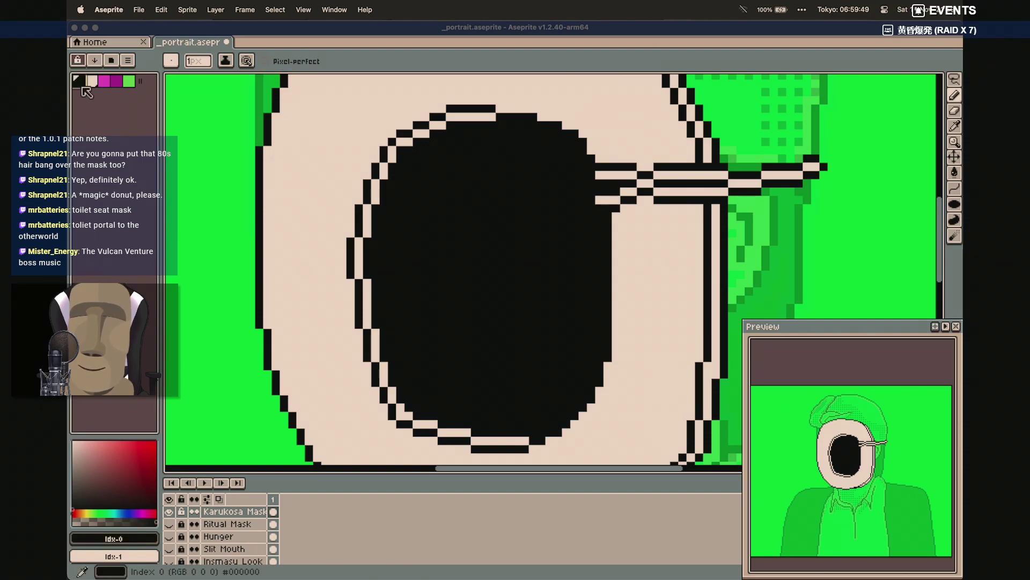
pyautogui.scroll(3, 210, 140)
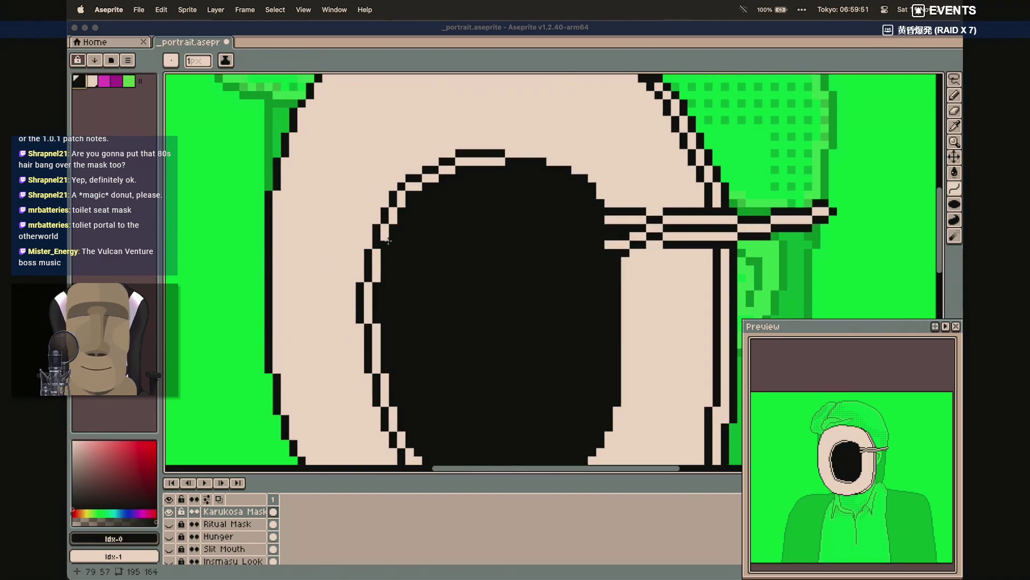
pyautogui.moveTo(393, 228); pyautogui.dragTo(267, 186)
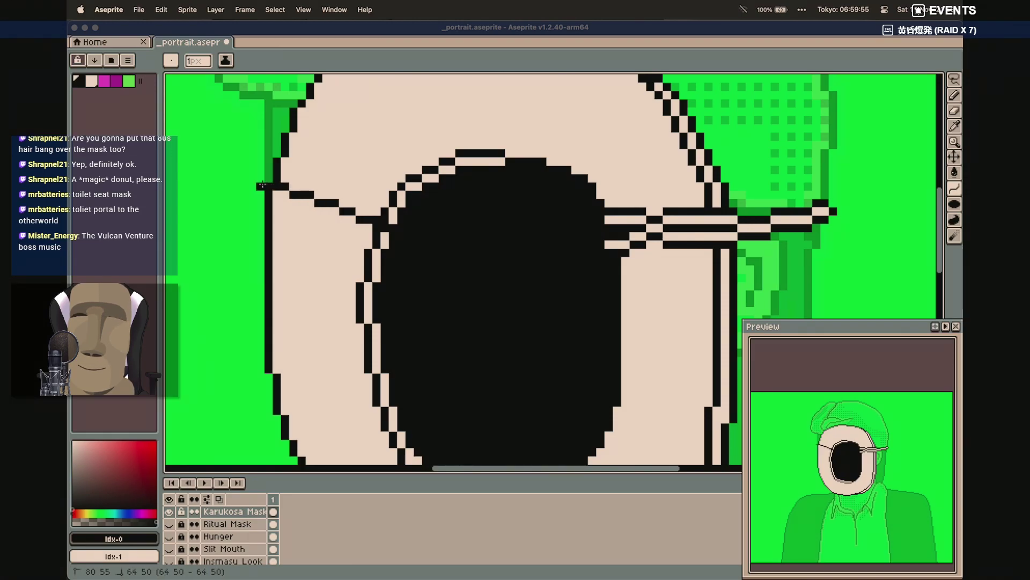
pyautogui.moveTo(261, 185); pyautogui.dragTo(262, 186)
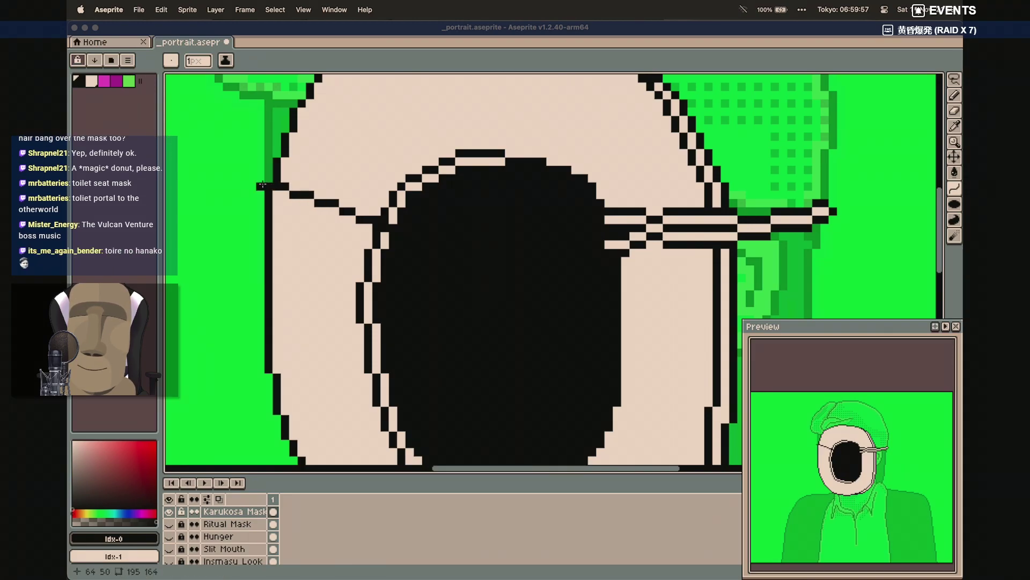
pyautogui.moveTo(385, 237); pyautogui.dragTo(260, 202)
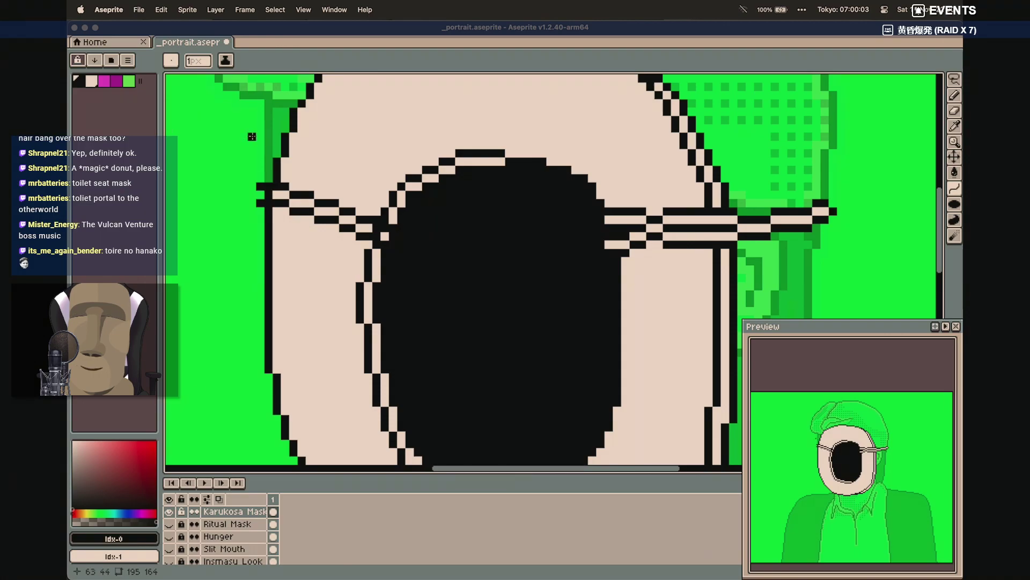
pyautogui.press('b')
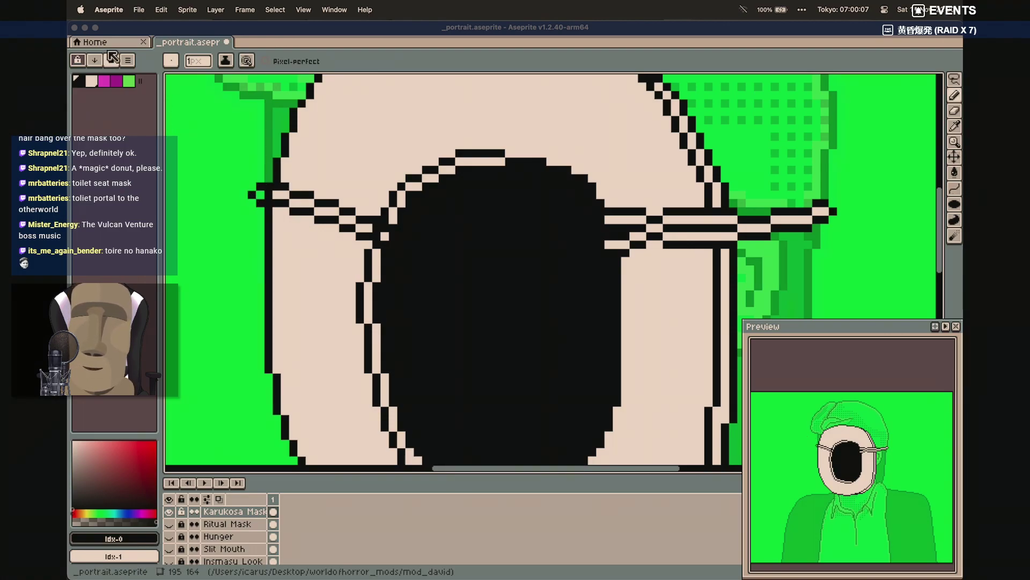
# Fill the new far-side band with cream where it crosses the rim outline, and extend it a few pixels into the black opening
pyautogui.click(91, 81)
pyautogui.click(272, 192)
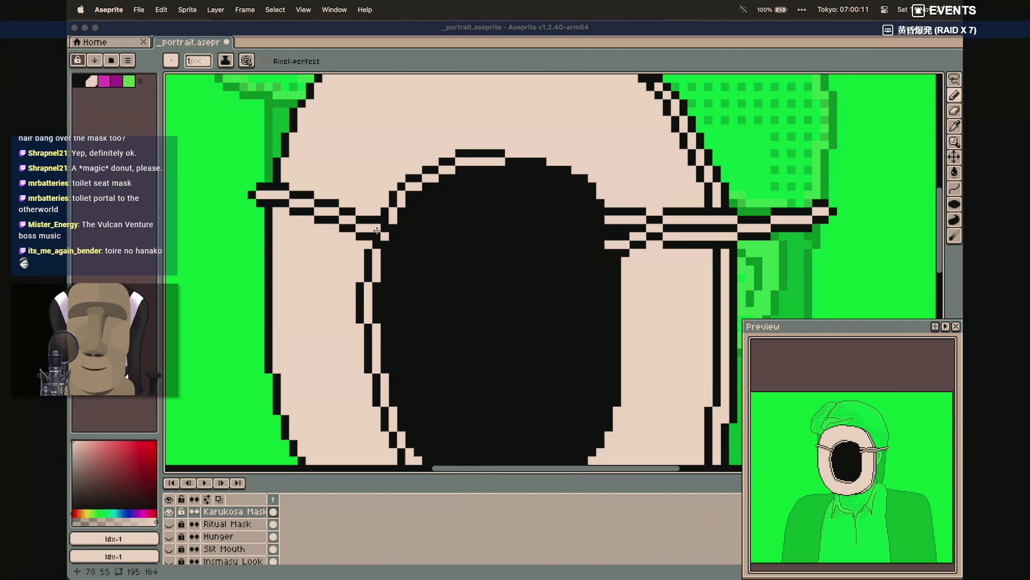
pyautogui.moveTo(386, 236); pyautogui.dragTo(394, 236)
pyautogui.click(401, 235)
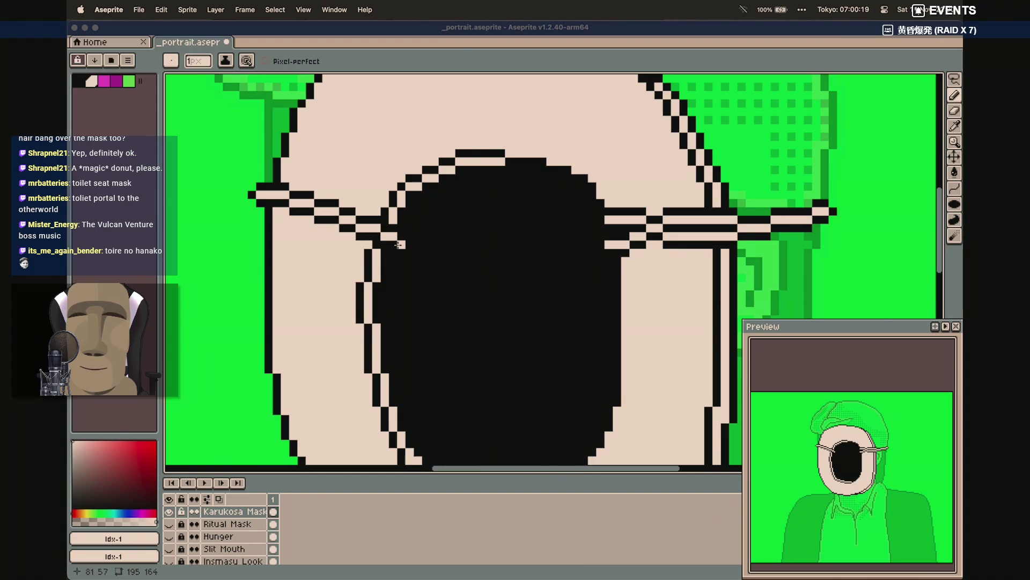
pyautogui.click(398, 245)
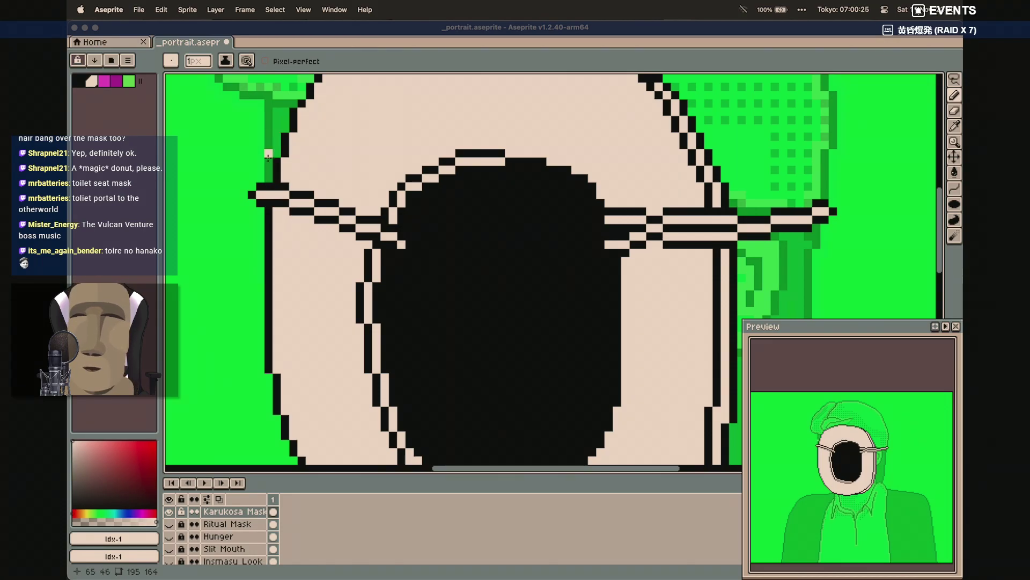
# Add a short black line above the far-side band near the opening, and draw a second cream strip below it into the black opening
pyautogui.click(81, 82)
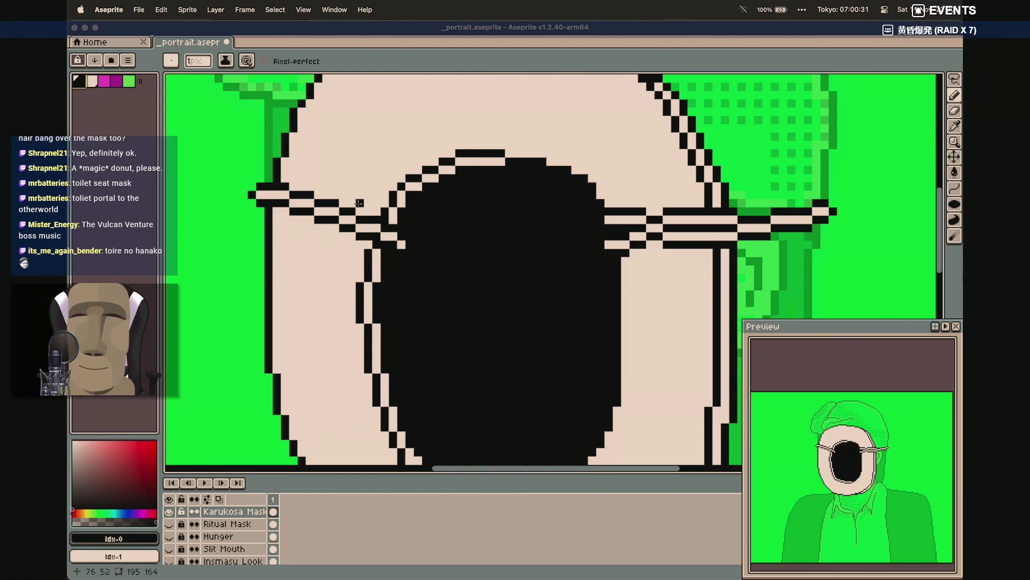
pyautogui.moveTo(360, 203); pyautogui.dragTo(400, 208)
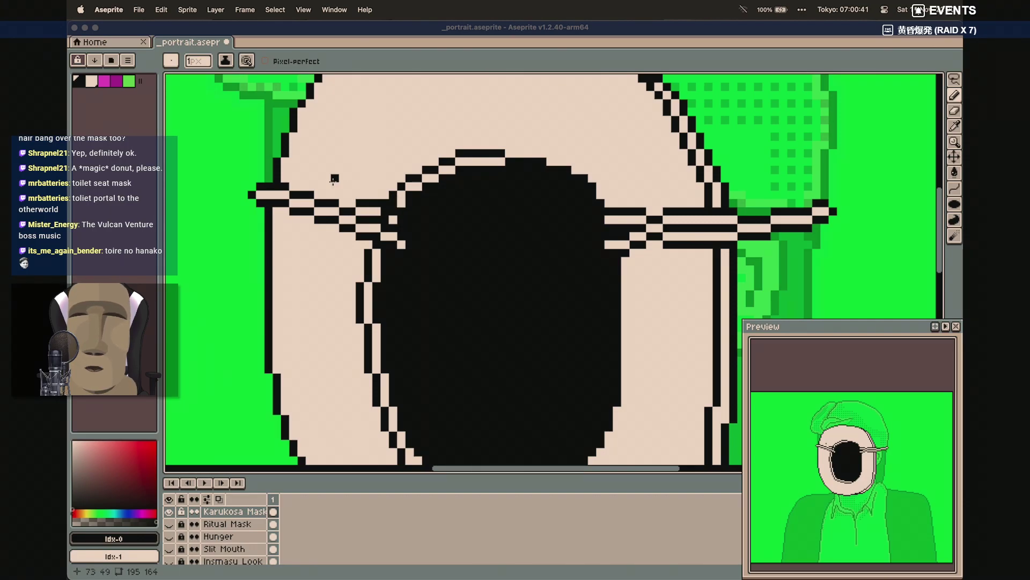
pyautogui.click(91, 81)
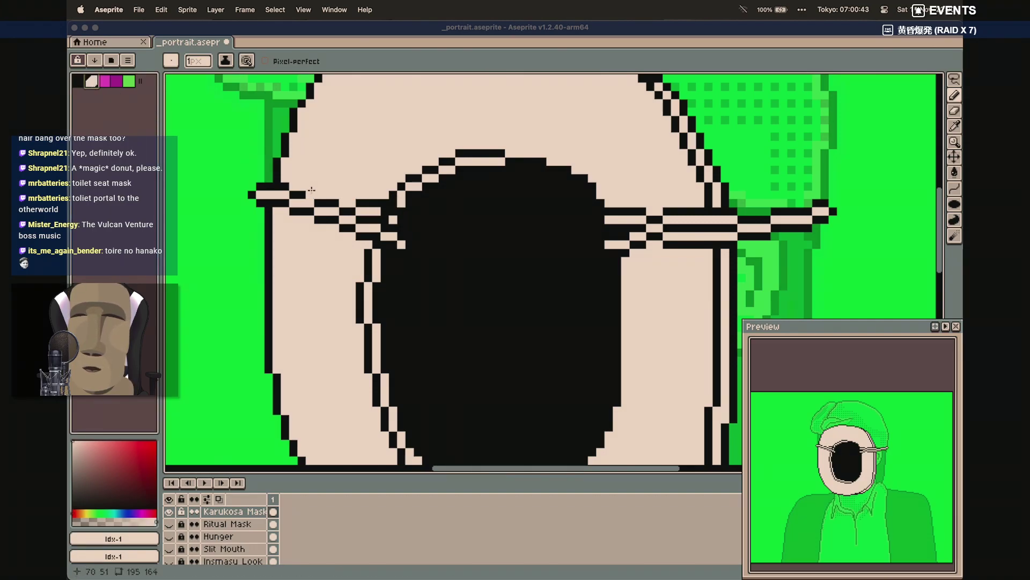
pyautogui.click(382, 212)
pyautogui.moveTo(401, 219); pyautogui.dragTo(410, 219)
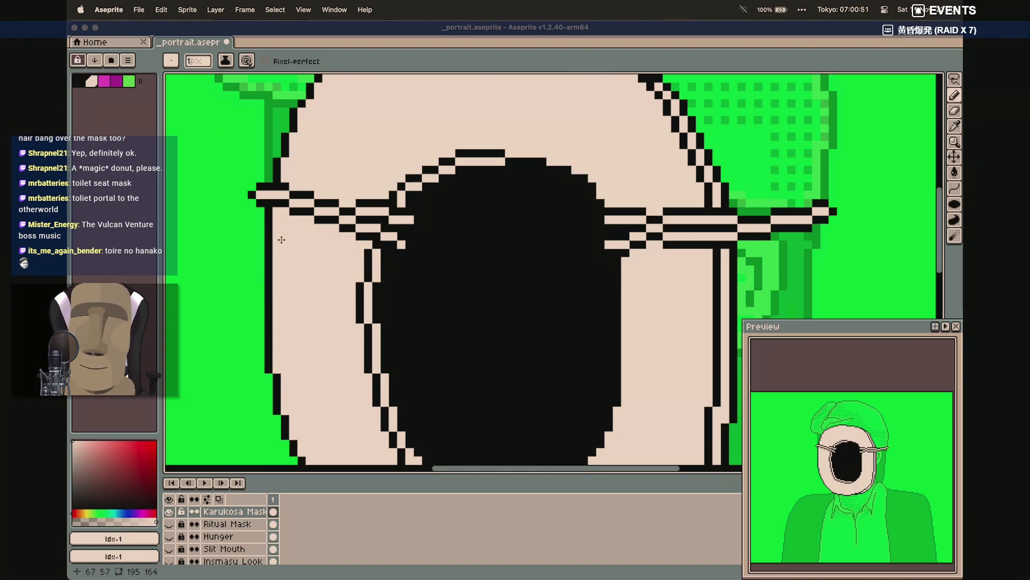
# Extend the lower far-side strip past the outer rim with a black lower curve, black end pixels and cream fill across the rim outline
pyautogui.click(81, 82)
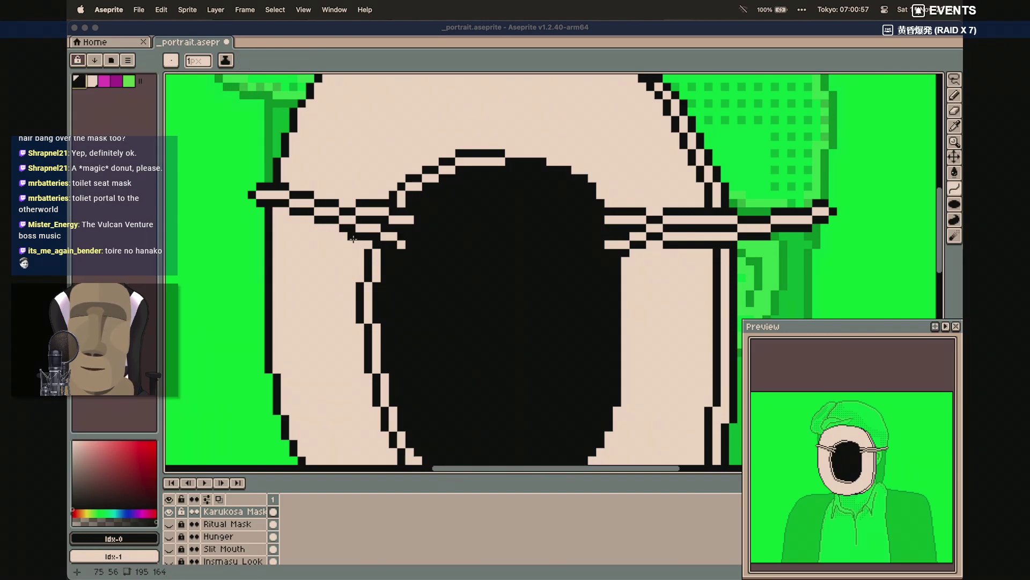
pyautogui.moveTo(351, 238); pyautogui.dragTo(251, 221)
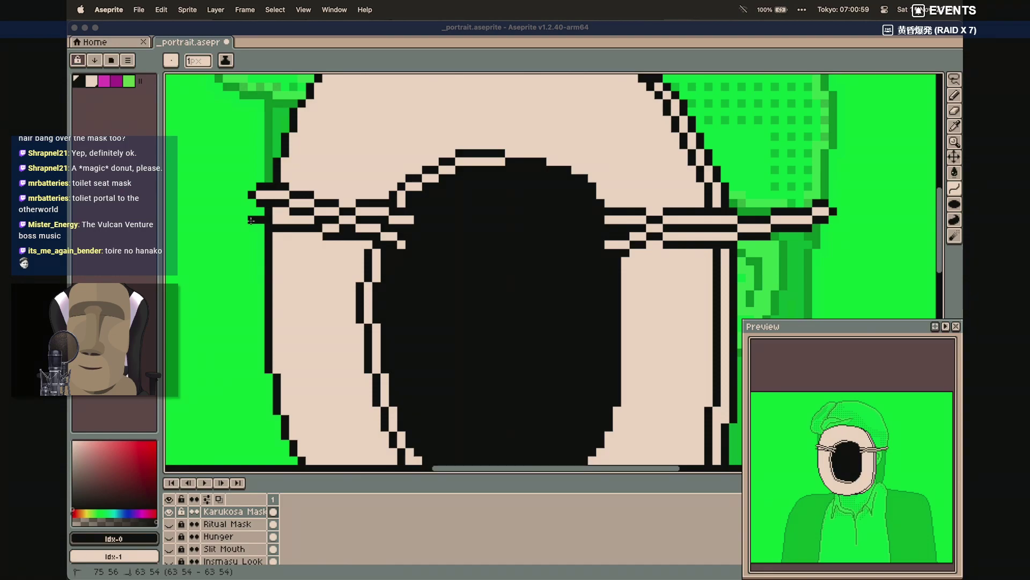
pyautogui.click(259, 228)
pyautogui.click(258, 228)
pyautogui.click(259, 212)
pyautogui.click(290, 213)
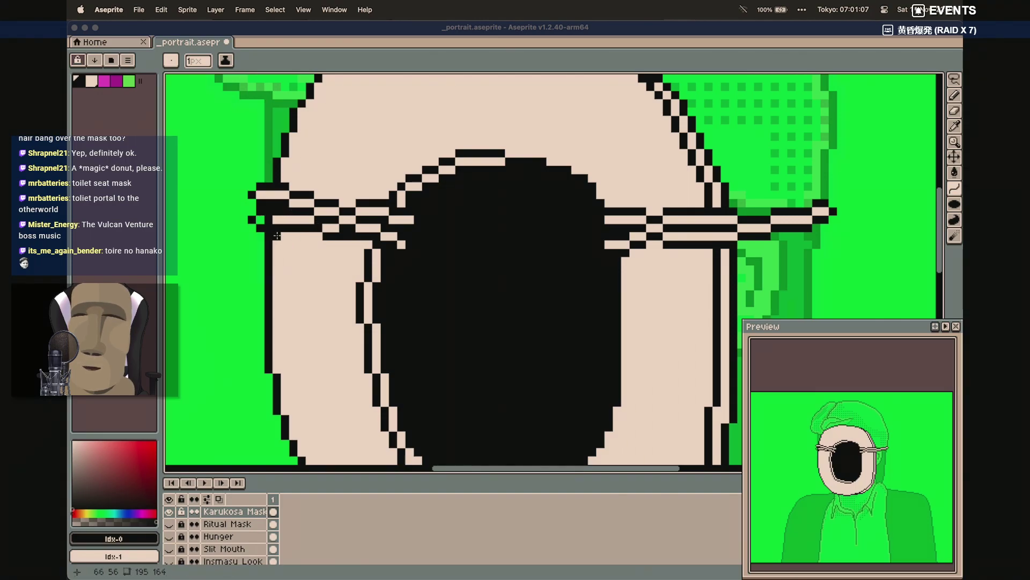
pyautogui.press('b')
pyautogui.press('0')
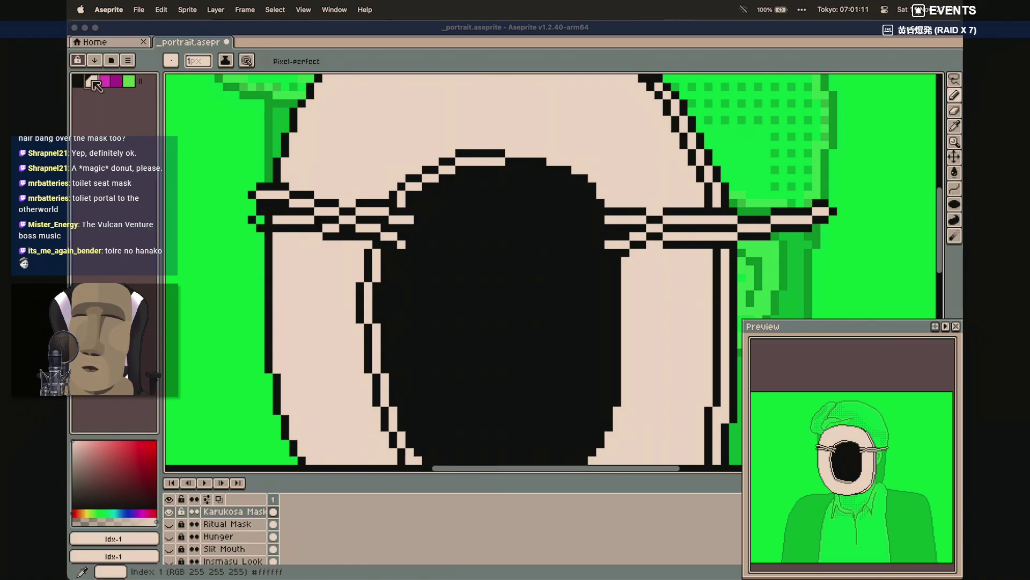
pyautogui.moveTo(260, 220); pyautogui.dragTo(269, 220)
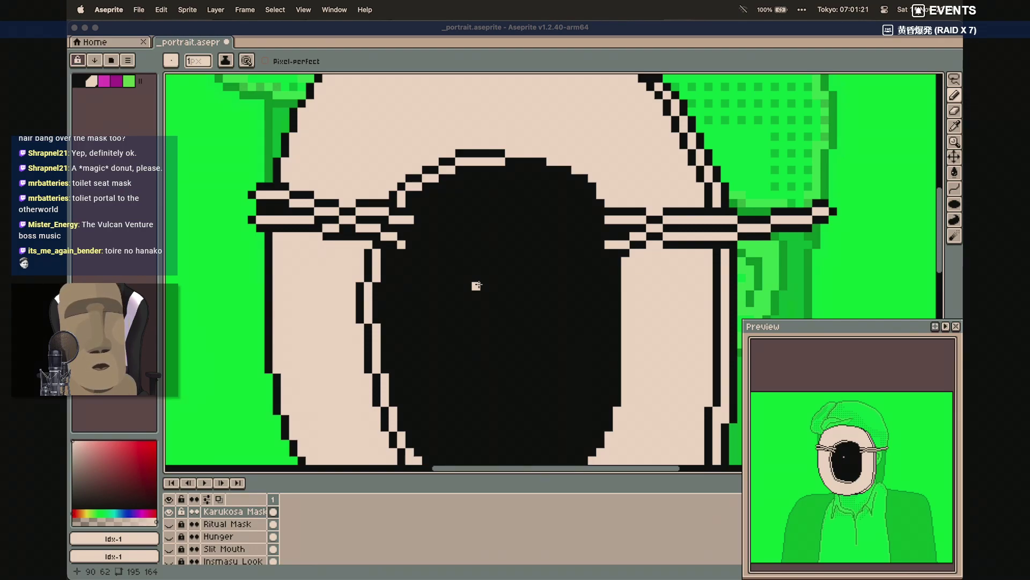
# Draw two parallel black curves from the opening's upper edge across the forehead of the mask to its outer rim
pyautogui.scroll(-4, 479, 284)
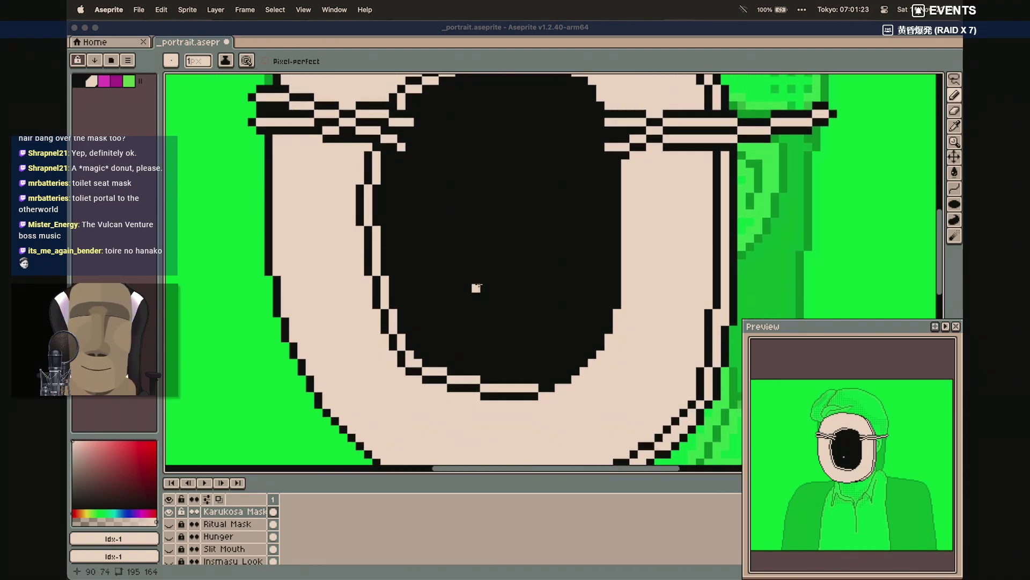
pyautogui.scroll(5, 478, 285)
pyautogui.scroll(1, 481, 285)
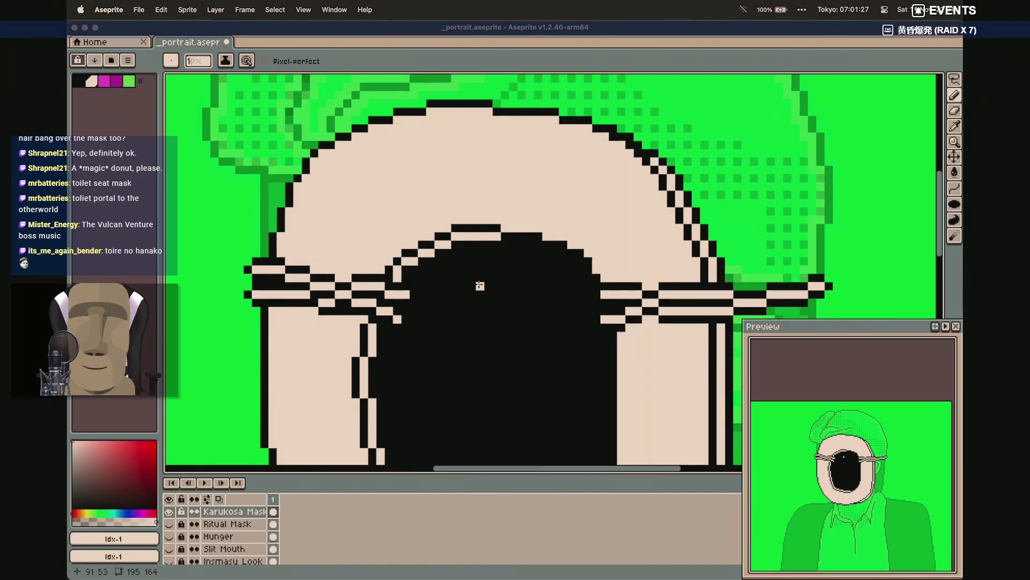
pyautogui.click(79, 81)
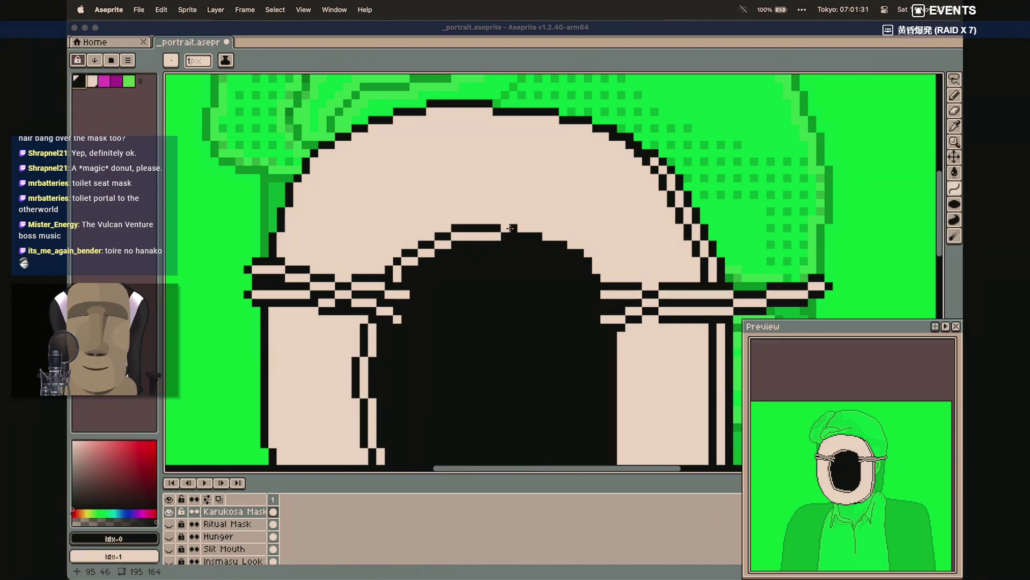
pyautogui.moveTo(508, 234)
pyautogui.mouseDown()
pyautogui.moveTo(567, 109)
pyautogui.moveTo(531, 138)
pyautogui.moveTo(554, 136)
pyautogui.mouseUp()
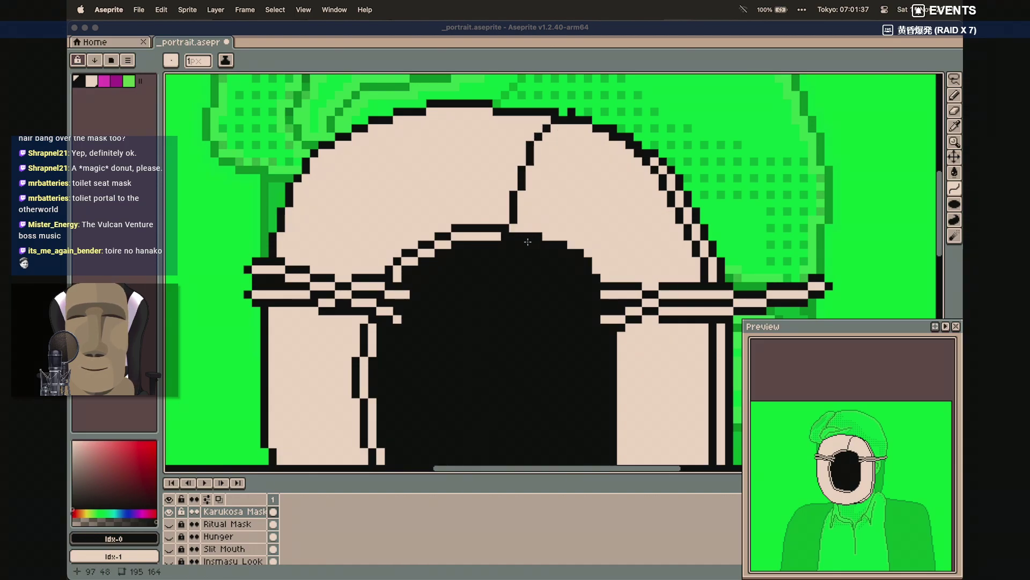
pyautogui.moveTo(524, 242); pyautogui.dragTo(547, 135)
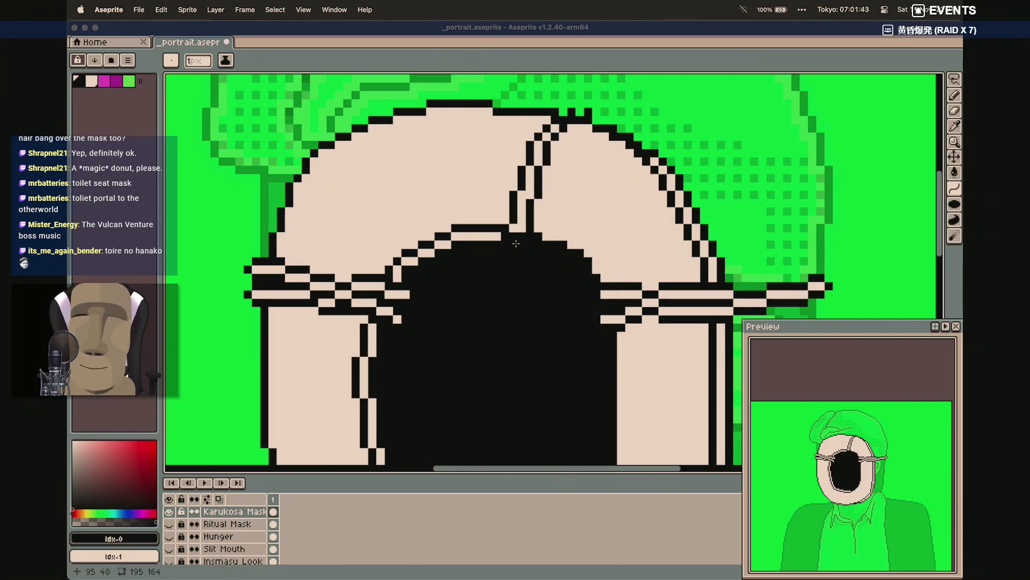
pyautogui.moveTo(510, 230); pyautogui.dragTo(505, 232)
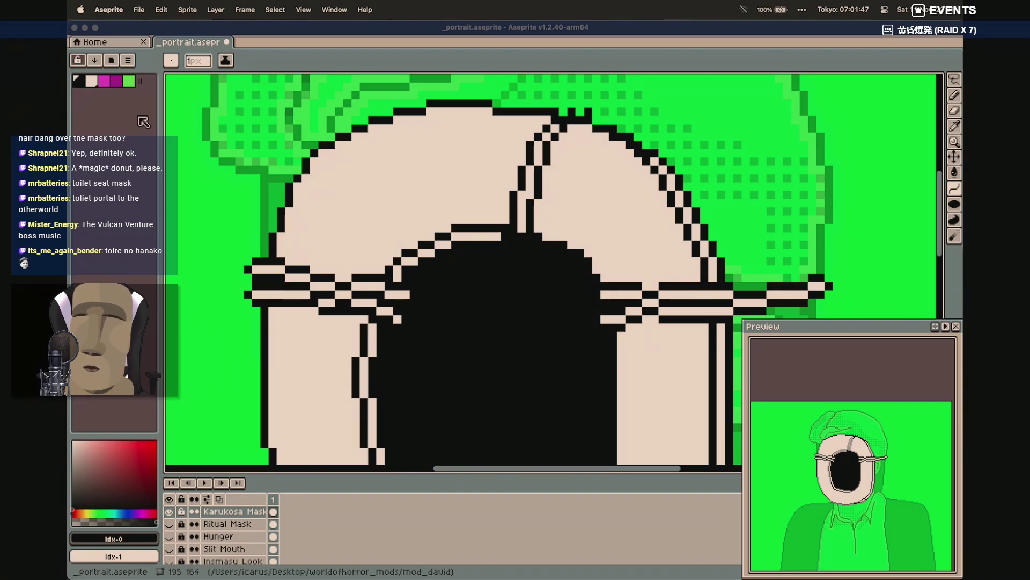
# Fill the forehead strap with cream across both rim outlines, erase the stray black pixels above the rim, and cap the strap in black
pyautogui.press('b')
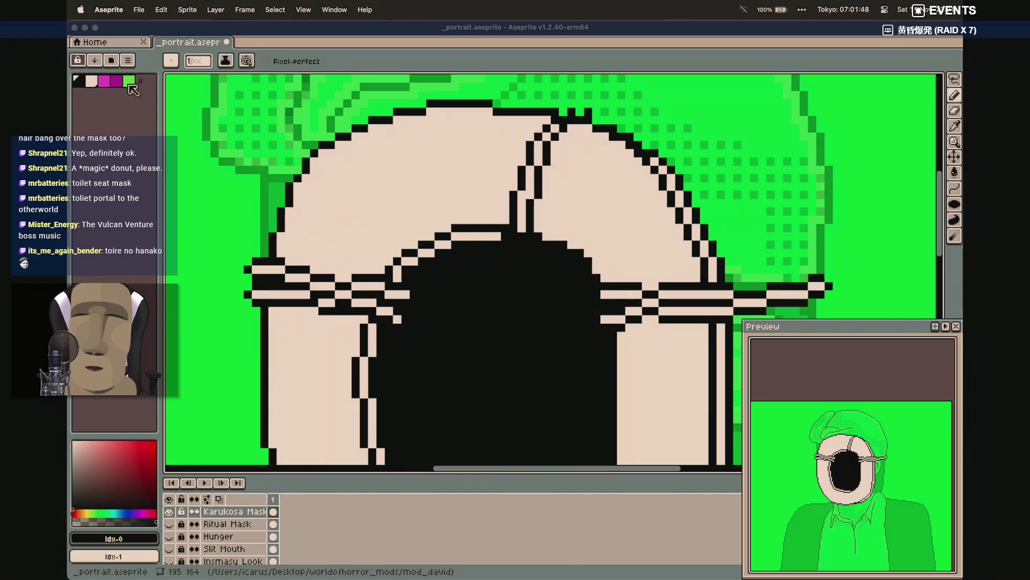
pyautogui.click(91, 83)
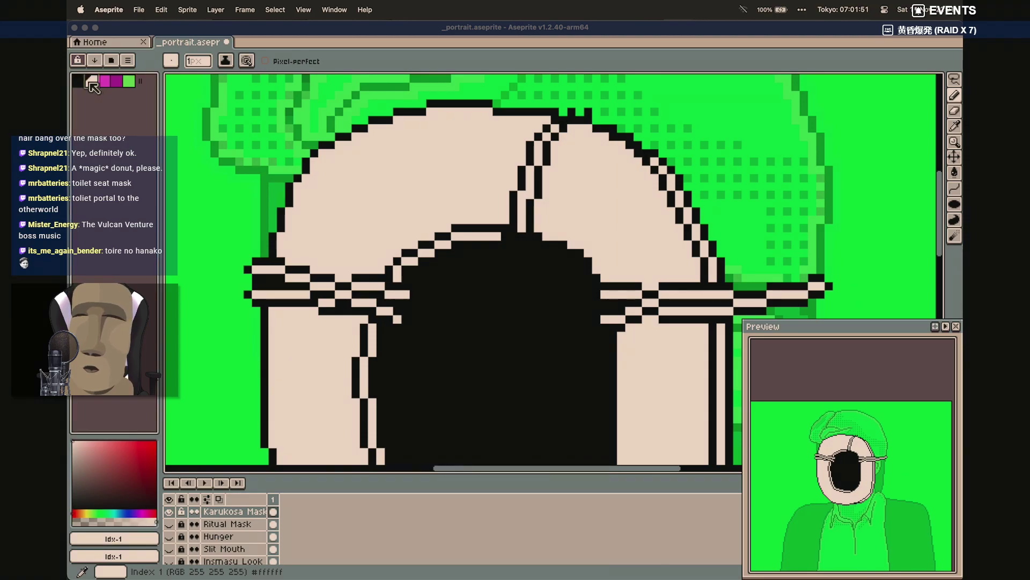
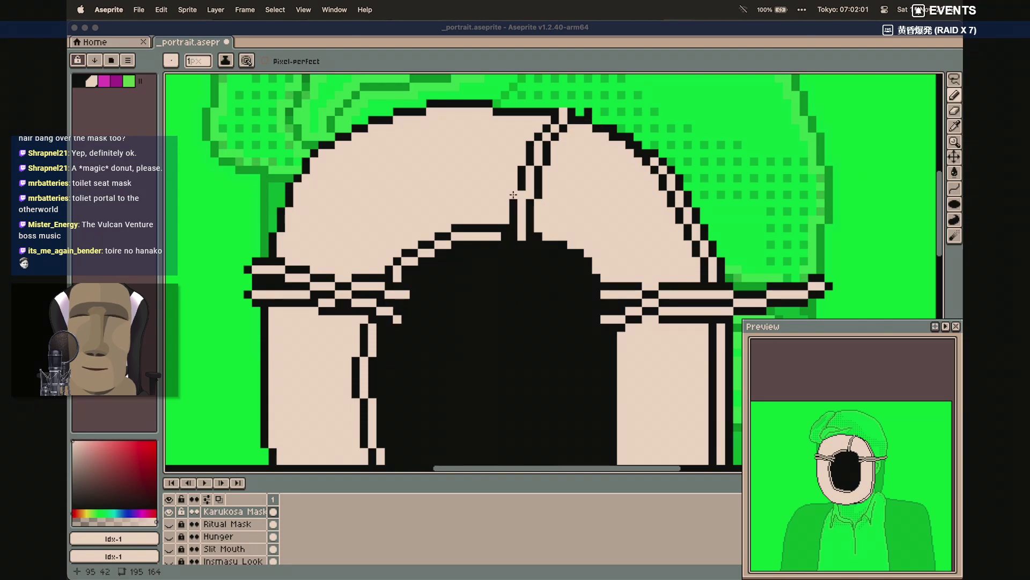
pyautogui.scroll(2, 513, 195)
pyautogui.press('b')
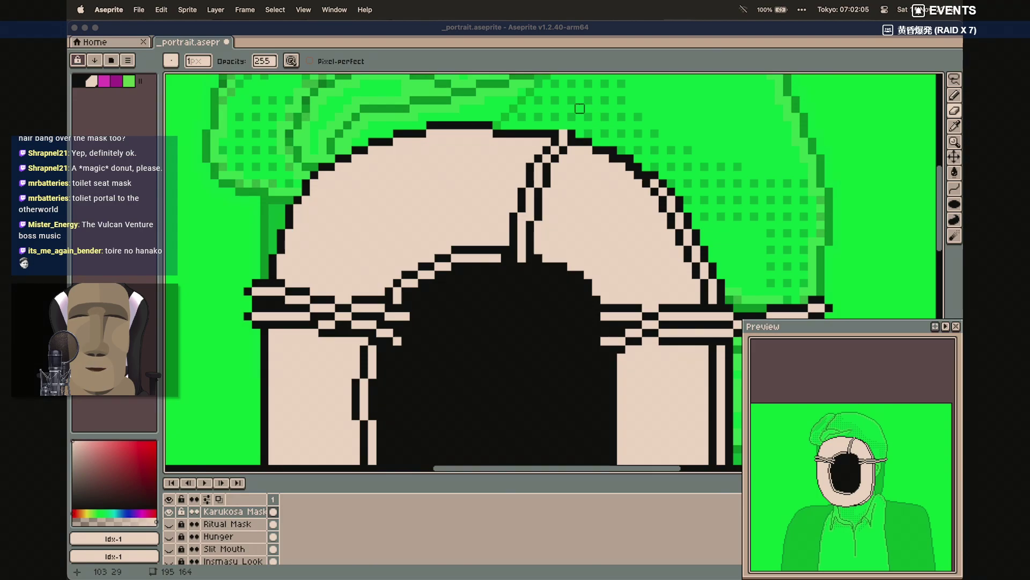
pyautogui.press('e')
pyautogui.click(78, 80)
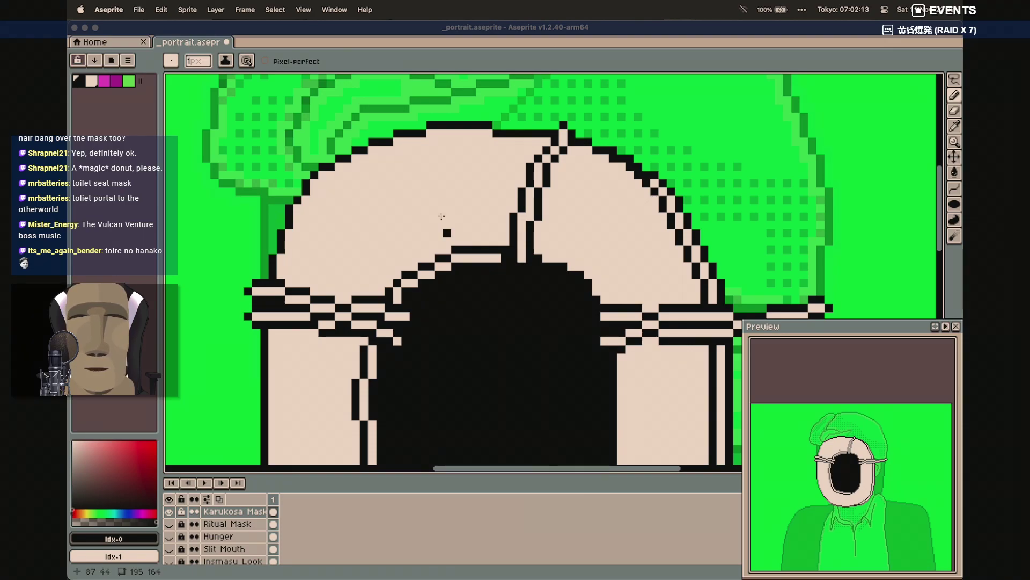
pyautogui.click(522, 215)
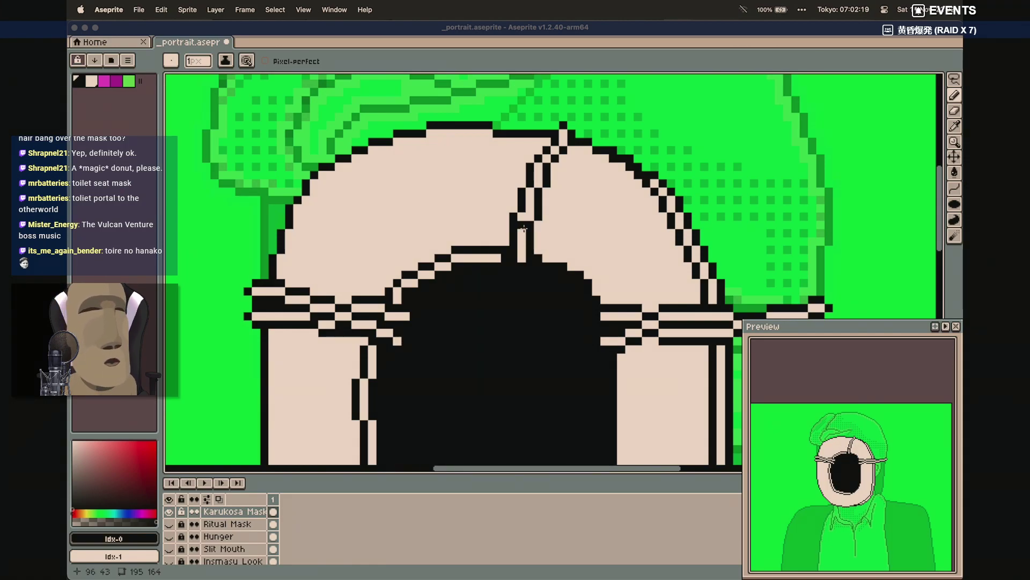
# Draw a bowed black curve from the opening's upper far-side edge to the mask's outer rim
pyautogui.scroll(-3, 590, 290)
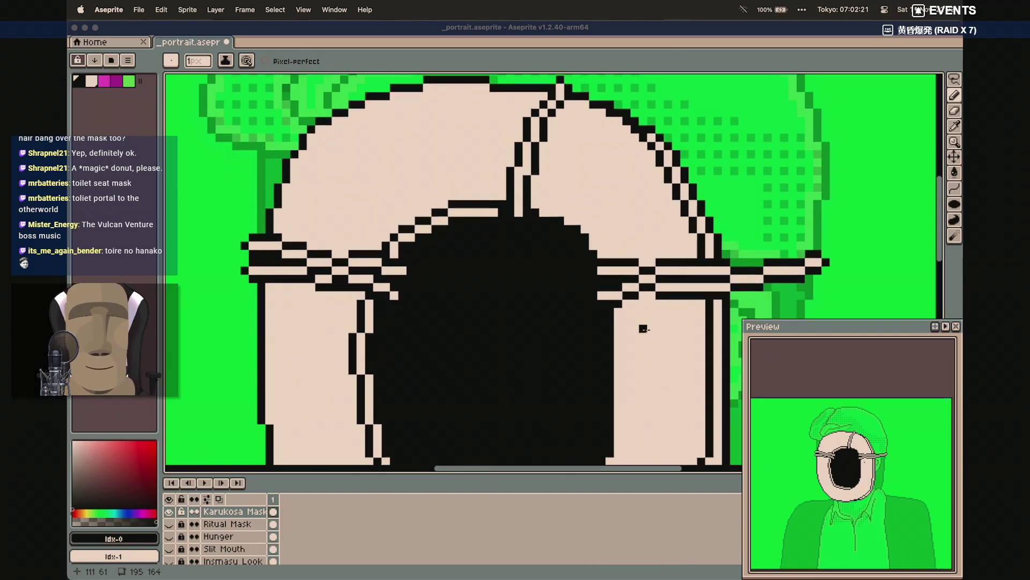
pyautogui.hscroll(1, 649, 331)
pyautogui.scroll(3, 687, 359)
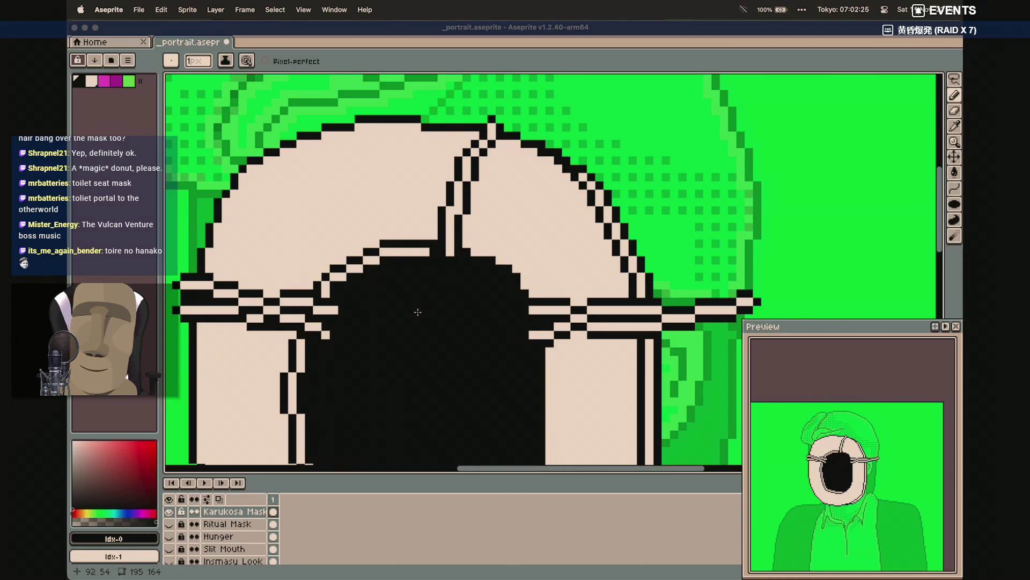
pyautogui.hotkey('shift', 'l')
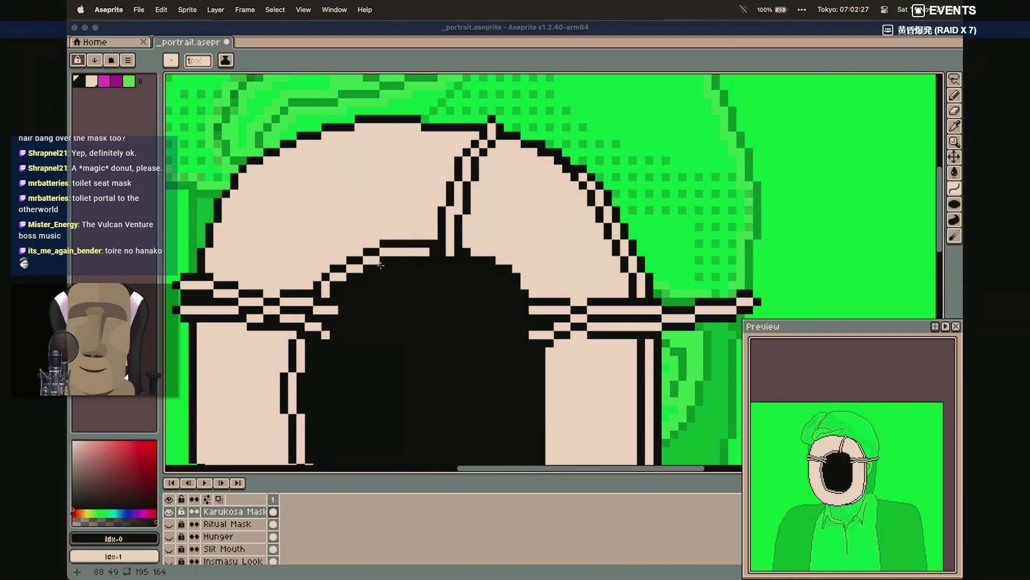
pyautogui.moveTo(380, 263); pyautogui.dragTo(260, 153)
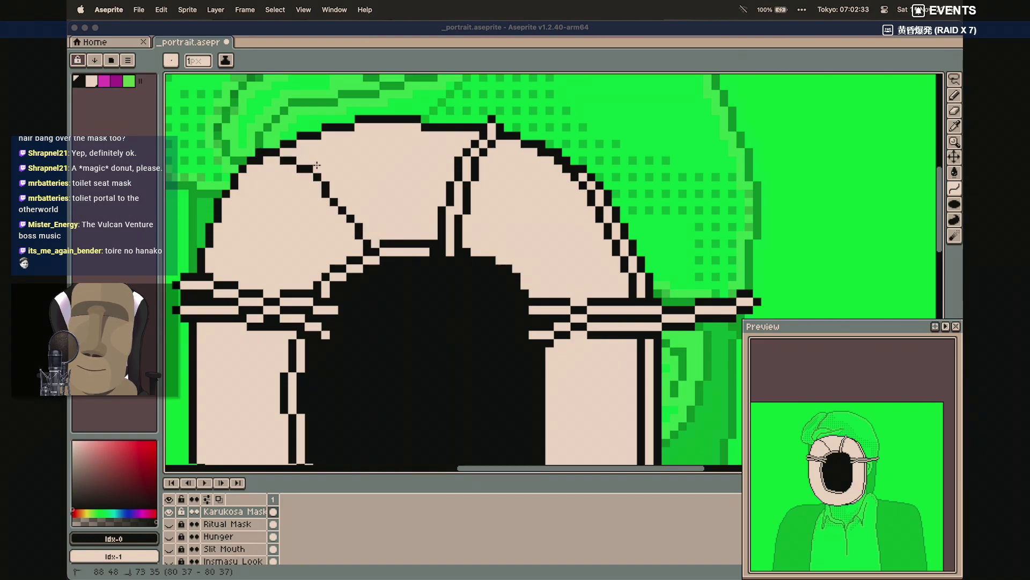
pyautogui.click(325, 168)
pyautogui.click(325, 168)
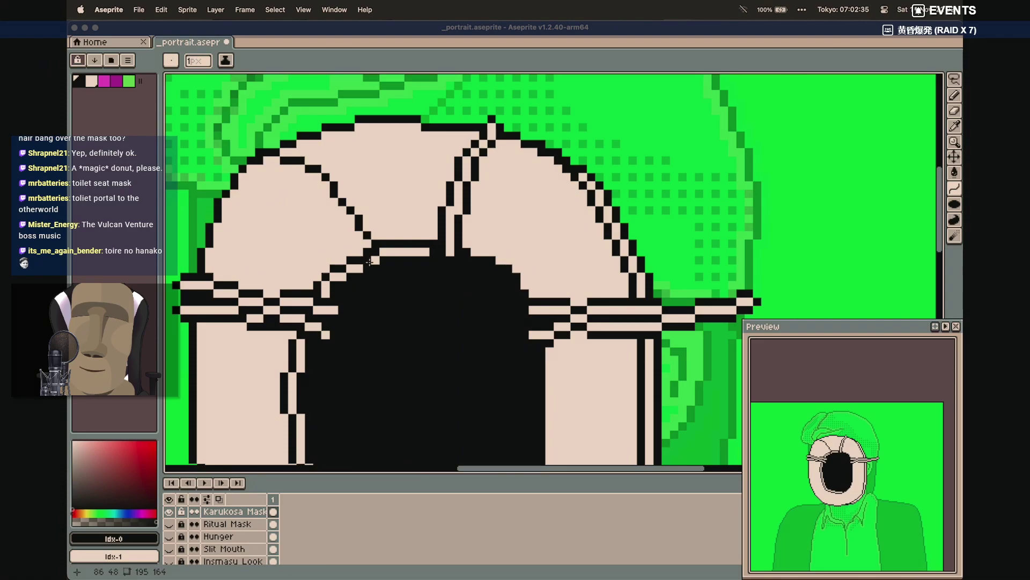
# Draw a second black line pixel by pixel alongside the upper far-side curve, from the opening to the outer rim
pyautogui.moveTo(371, 267); pyautogui.dragTo(240, 160)
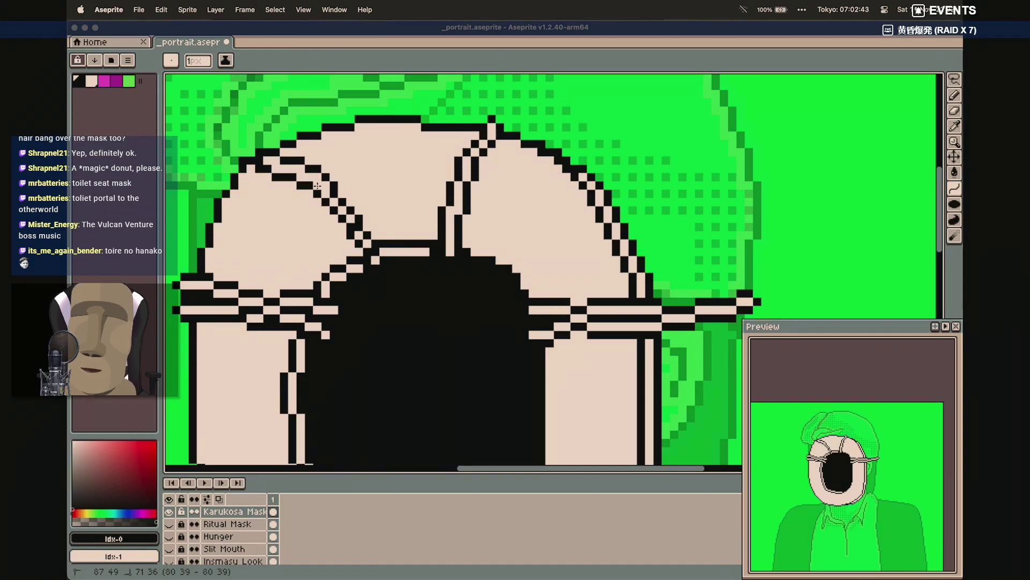
pyautogui.press('Escape')
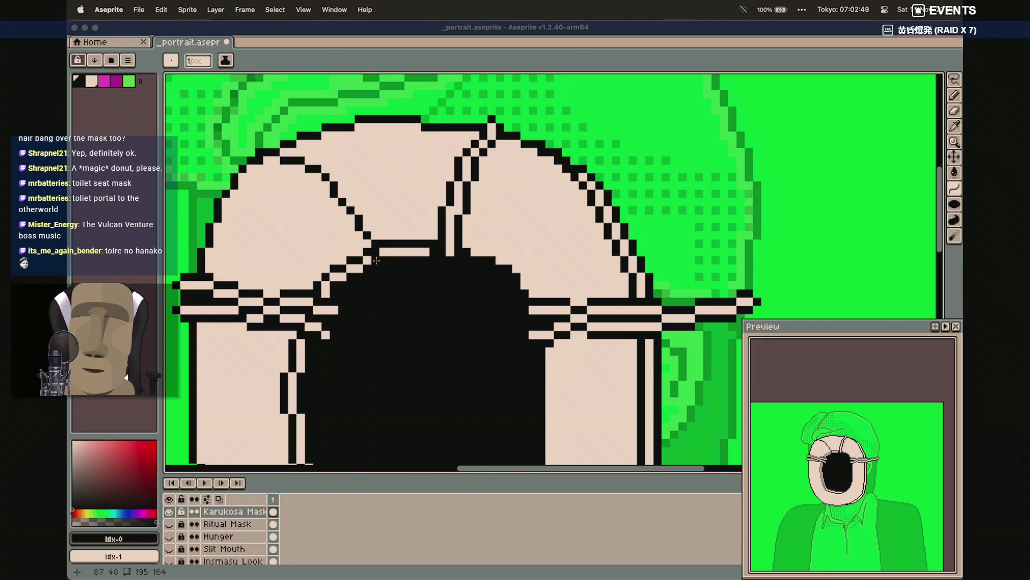
pyautogui.press('b')
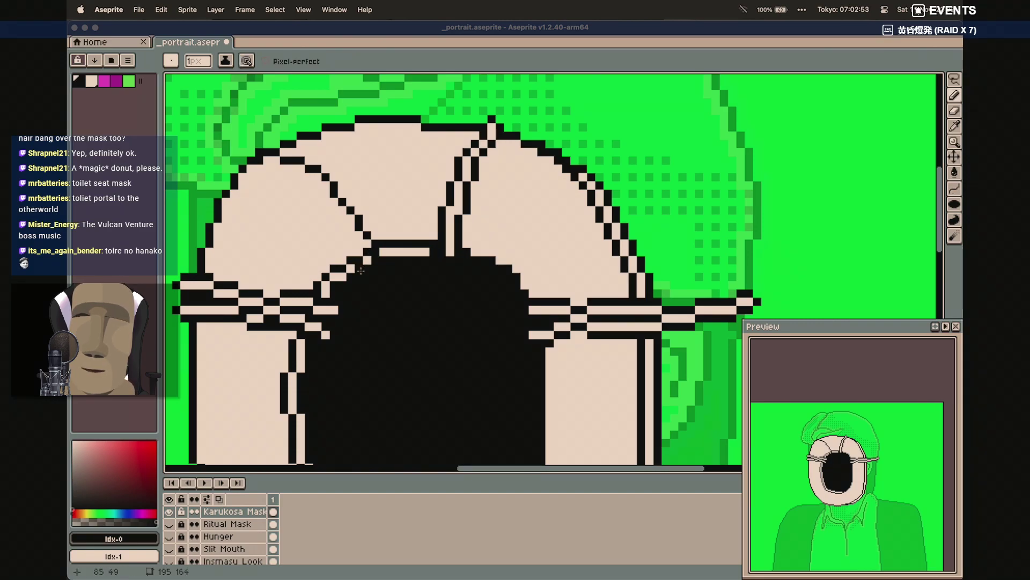
pyautogui.click(361, 269)
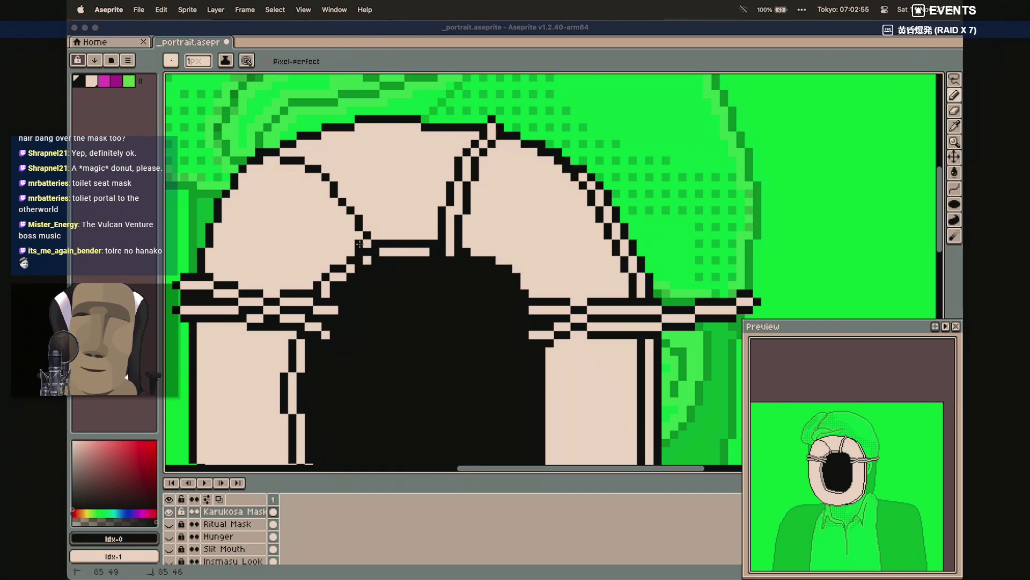
pyautogui.click(341, 226)
pyautogui.click(342, 219)
pyautogui.click(333, 210)
pyautogui.click(325, 201)
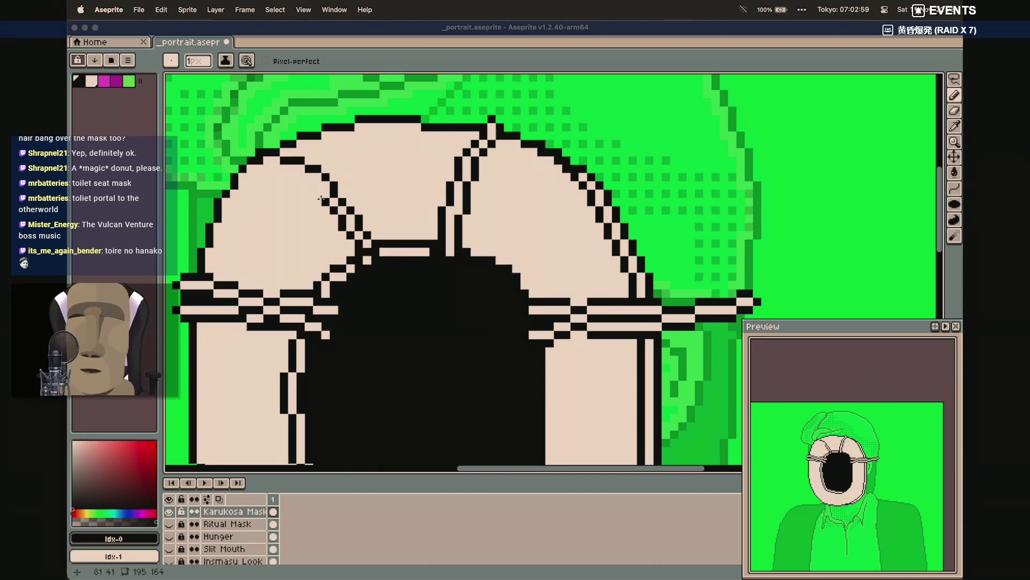
pyautogui.click(317, 192)
pyautogui.click(309, 185)
pyautogui.click(300, 177)
pyautogui.click(293, 177)
pyautogui.click(284, 177)
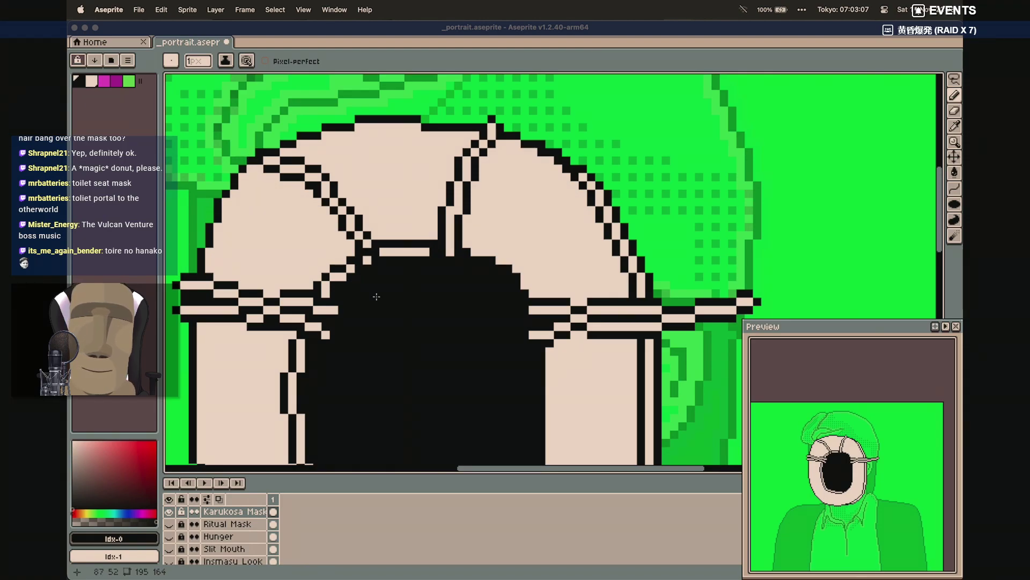
# Fill the upper far-side strap with cream at the opening and across the outer rim, and cap its outer end with black pixels
pyautogui.click(91, 81)
pyautogui.moveTo(363, 251); pyautogui.dragTo(367, 268)
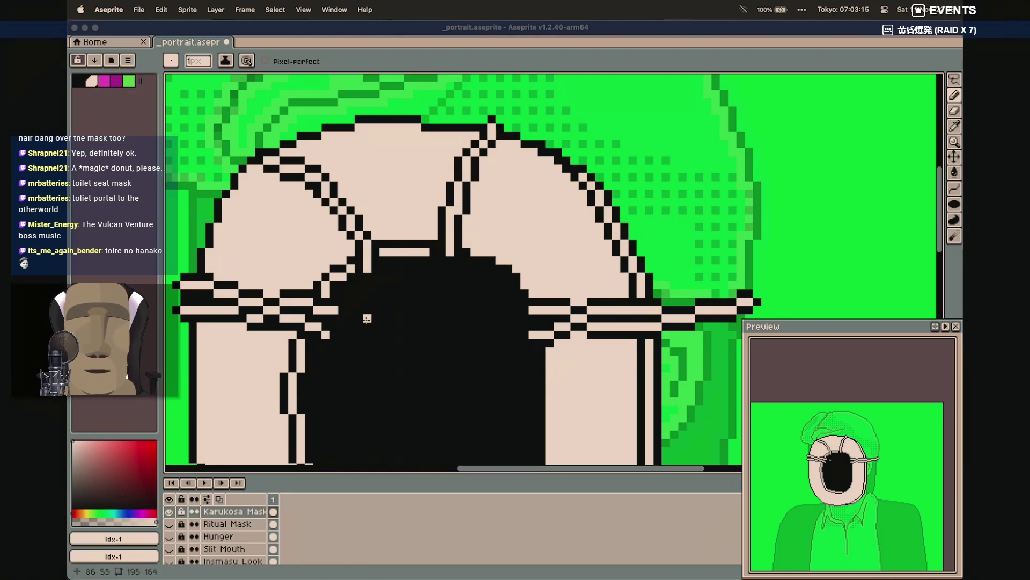
pyautogui.click(259, 153)
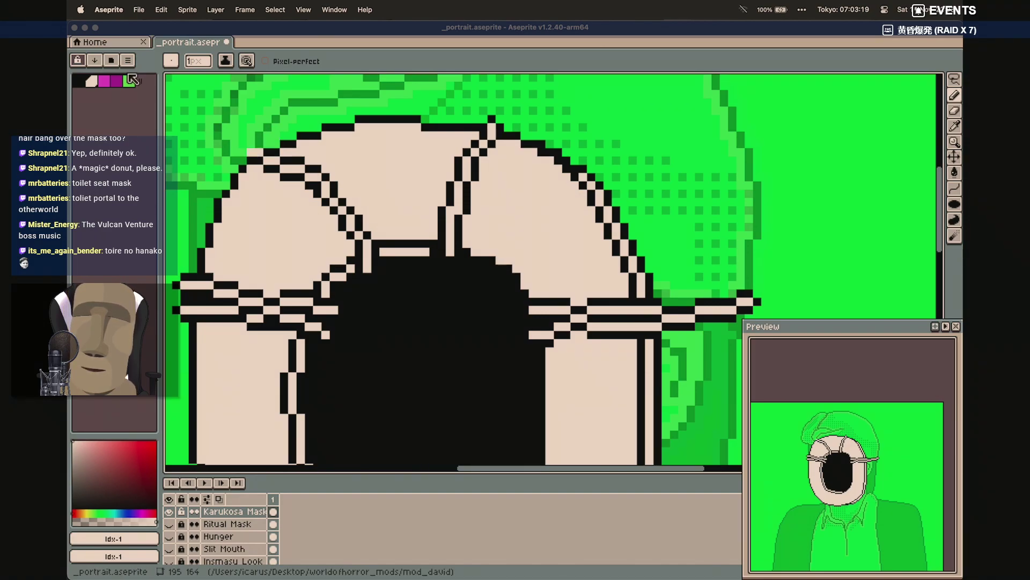
pyautogui.keyDown('alt'); pyautogui.click(251, 155); pyautogui.keyUp('alt')
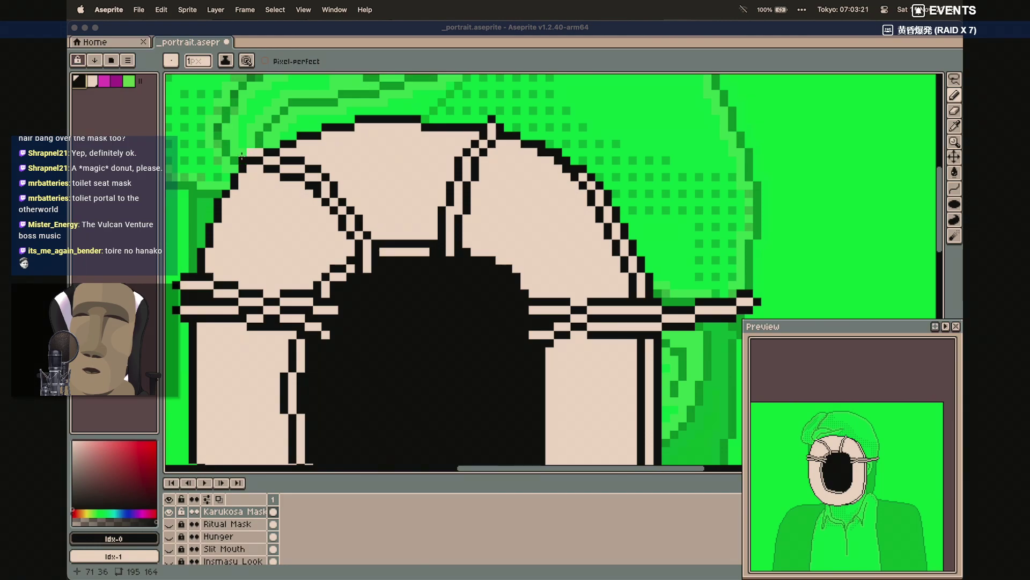
pyautogui.moveTo(251, 145); pyautogui.dragTo(257, 145)
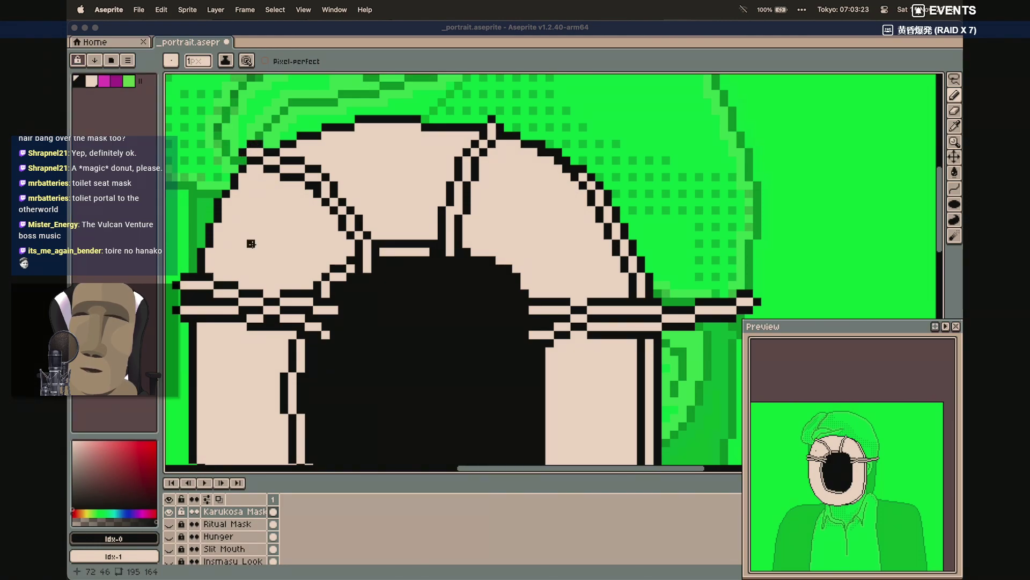
# Draw a black curve from the opening's lower ear-side edge up across the mask and just past its outer rim
pyautogui.scroll(-2, 289, 320)
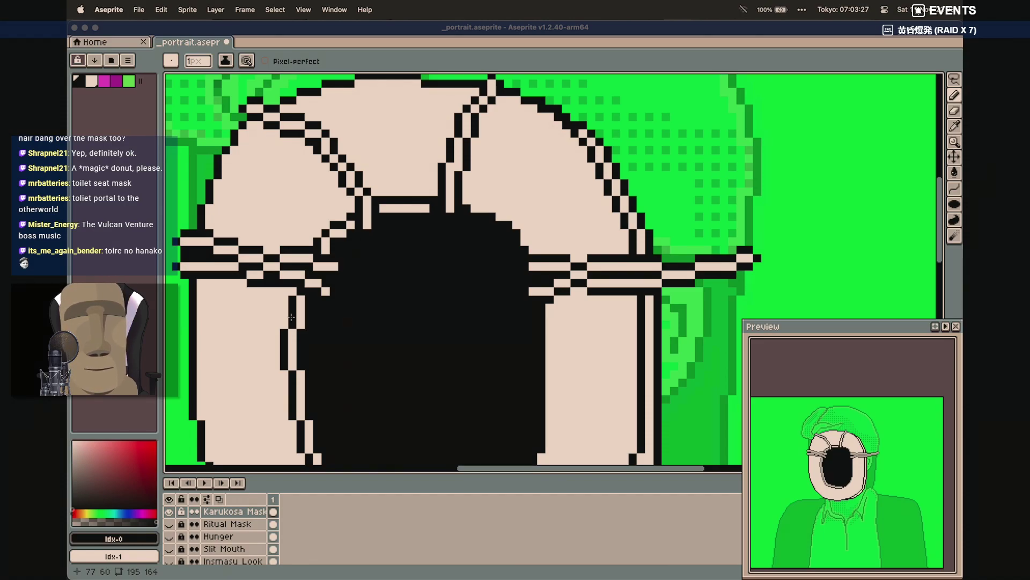
pyautogui.scroll(-8, 289, 319)
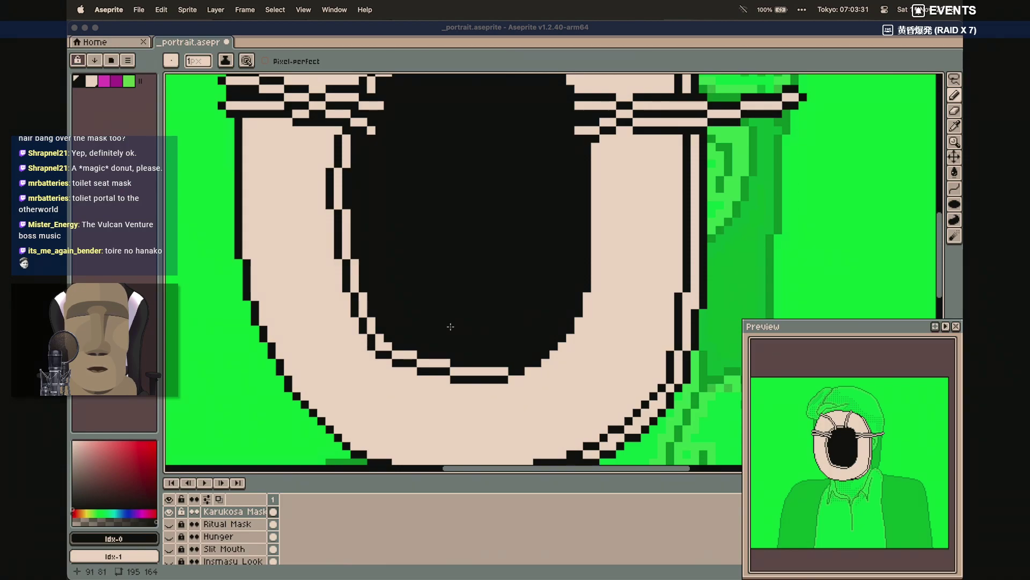
pyautogui.hotkey('shift', 'l')
pyautogui.scroll(1, 504, 330)
pyautogui.scroll(3, 504, 330)
pyautogui.hscroll(2, 505, 330)
pyautogui.moveTo(539, 363)
pyautogui.mouseDown()
pyautogui.moveTo(649, 248)
pyautogui.moveTo(644, 376)
pyautogui.moveTo(657, 273)
pyautogui.moveTo(626, 285)
pyautogui.mouseUp()
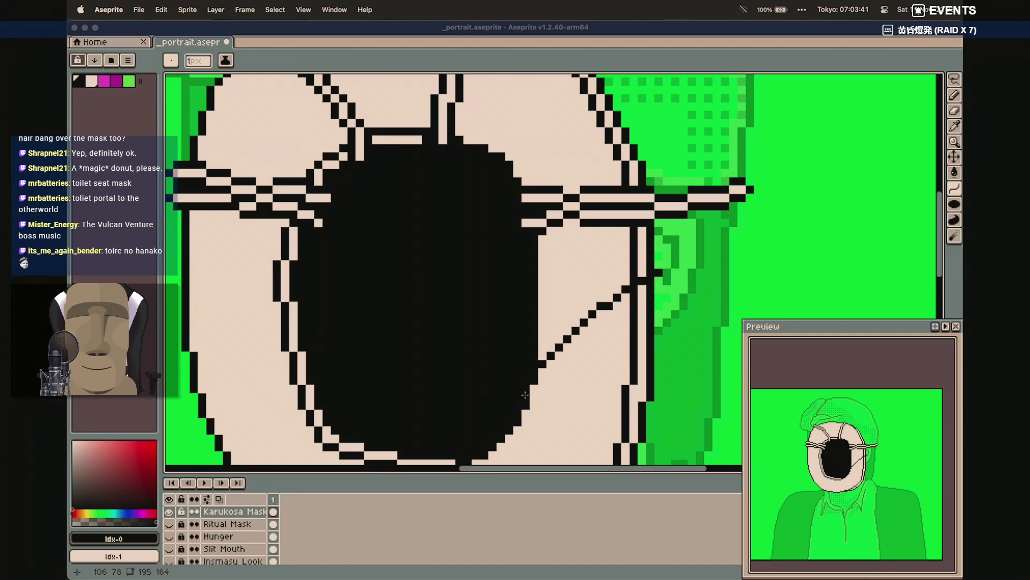
# Draw a second black curve beside the lower ear-side curve and paint the strap cream where it crosses the outer rim and the opening
pyautogui.moveTo(536, 384); pyautogui.dragTo(624, 307)
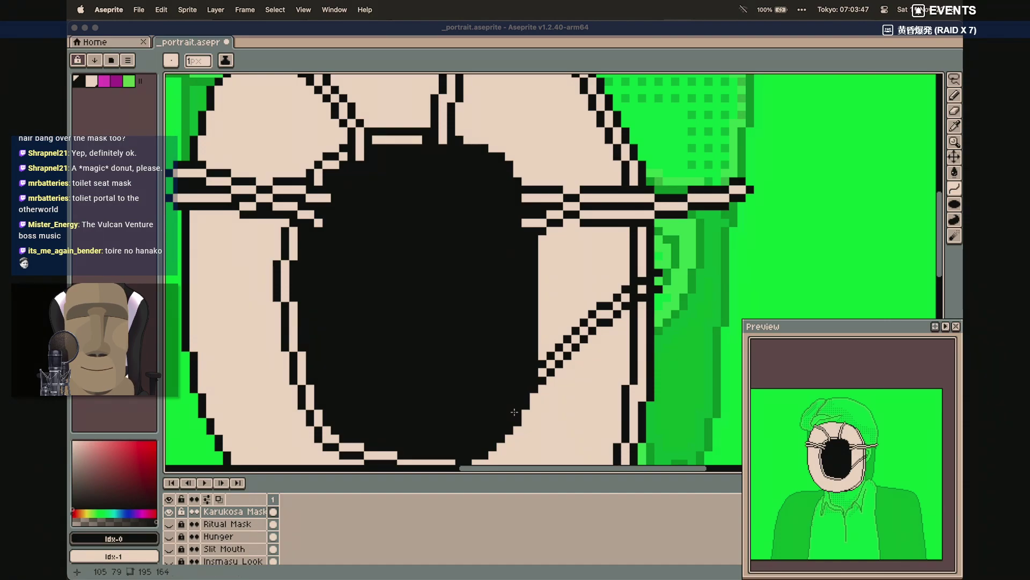
pyautogui.scroll(-5, 536, 296)
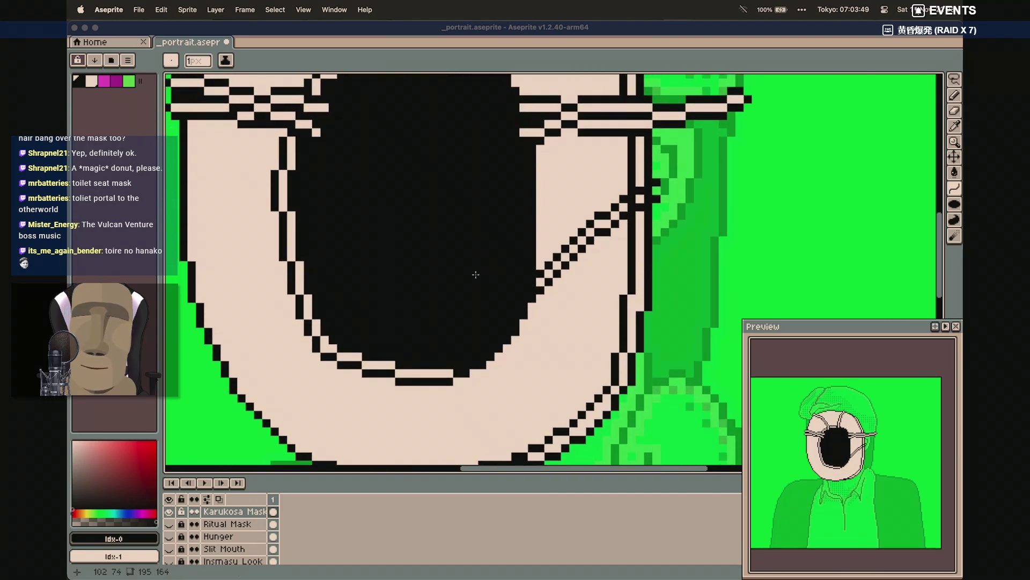
pyautogui.press('b')
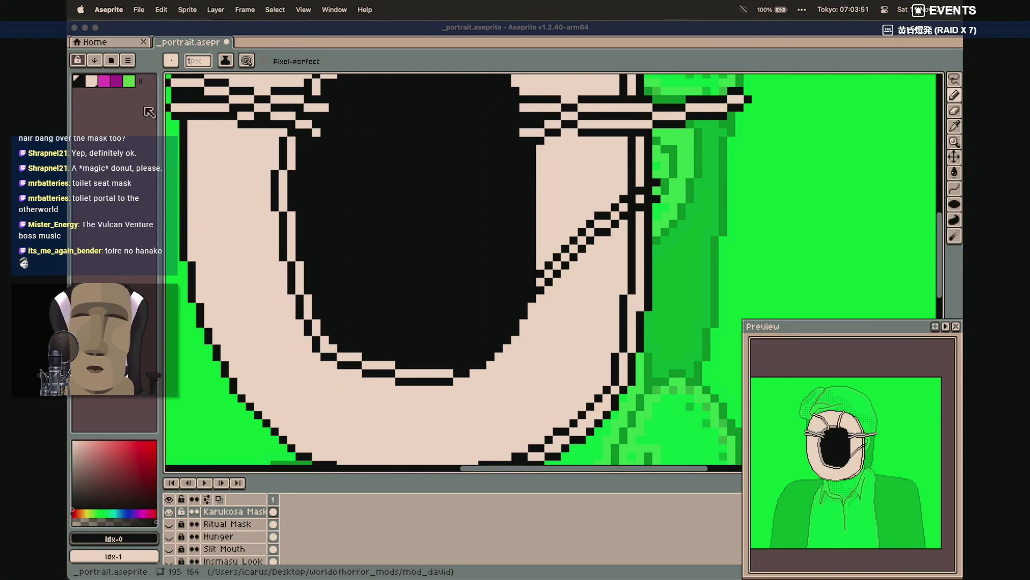
pyautogui.click(91, 82)
pyautogui.click(632, 207)
pyautogui.click(652, 191)
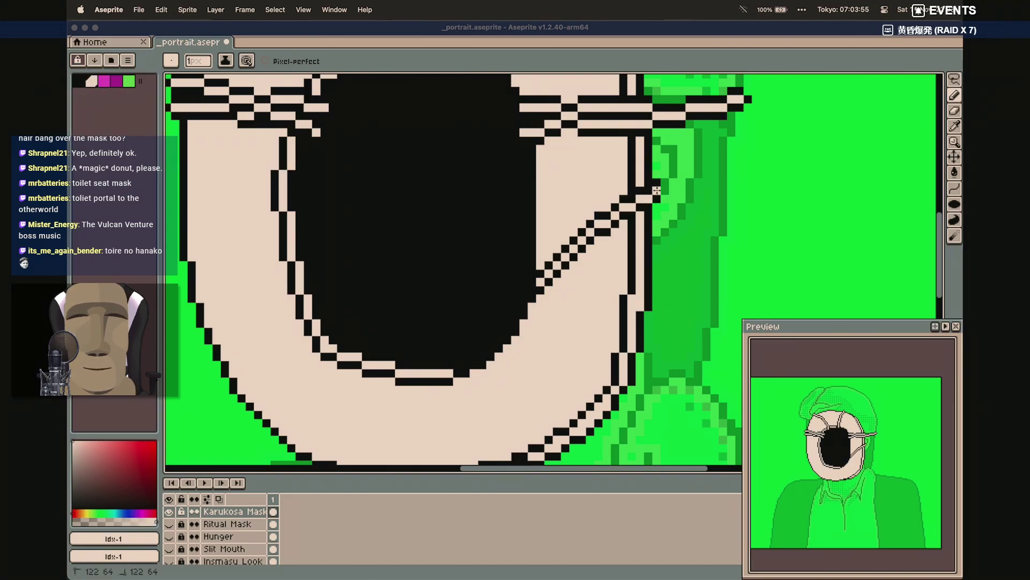
pyautogui.moveTo(524, 283); pyautogui.dragTo(533, 283)
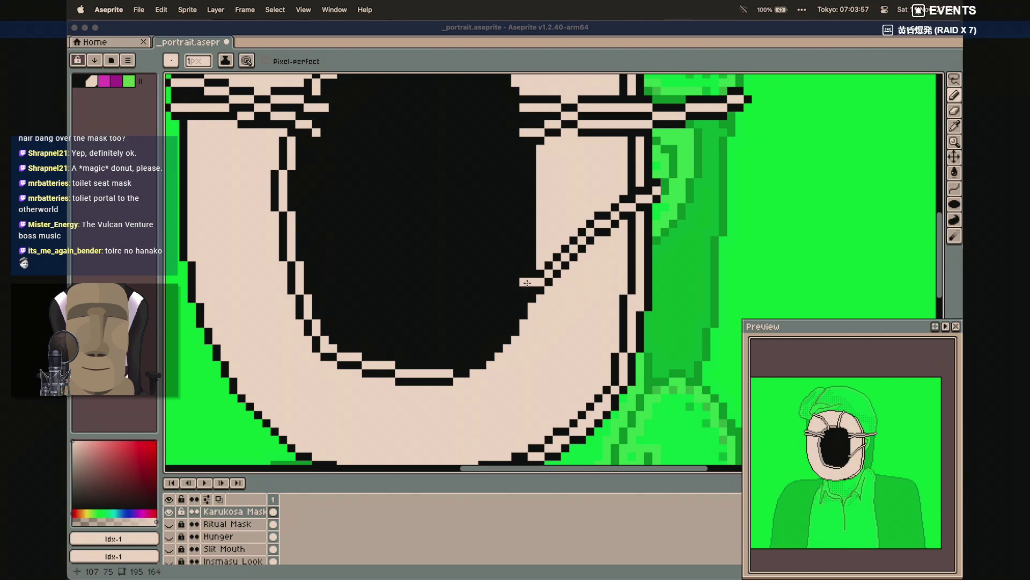
# Cap the outer end of the lower ear-side strap with a black pixel just past the mask's rim
pyautogui.click(78, 80)
pyautogui.click(672, 190)
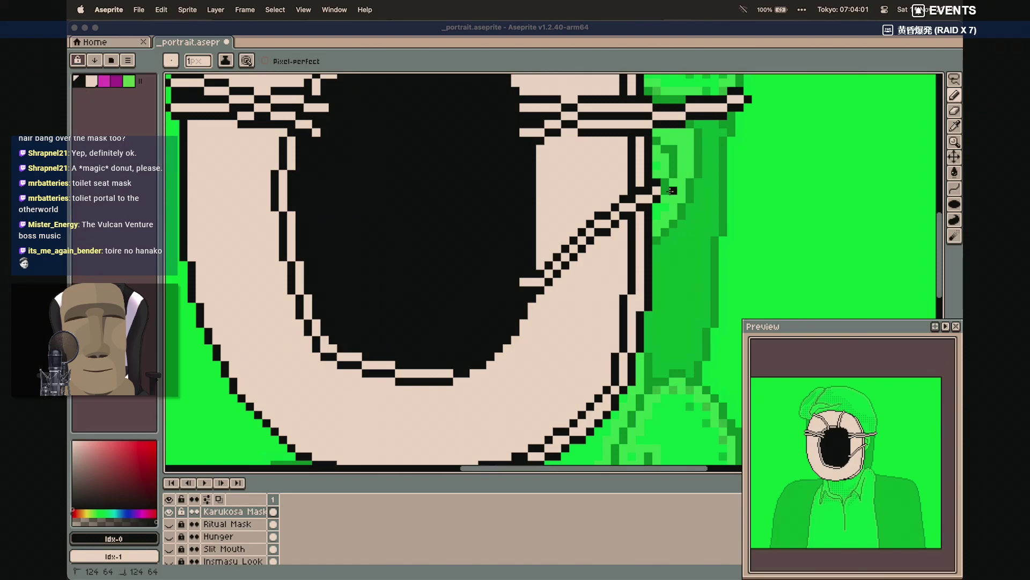
pyautogui.press('super+z')
pyautogui.click(665, 191)
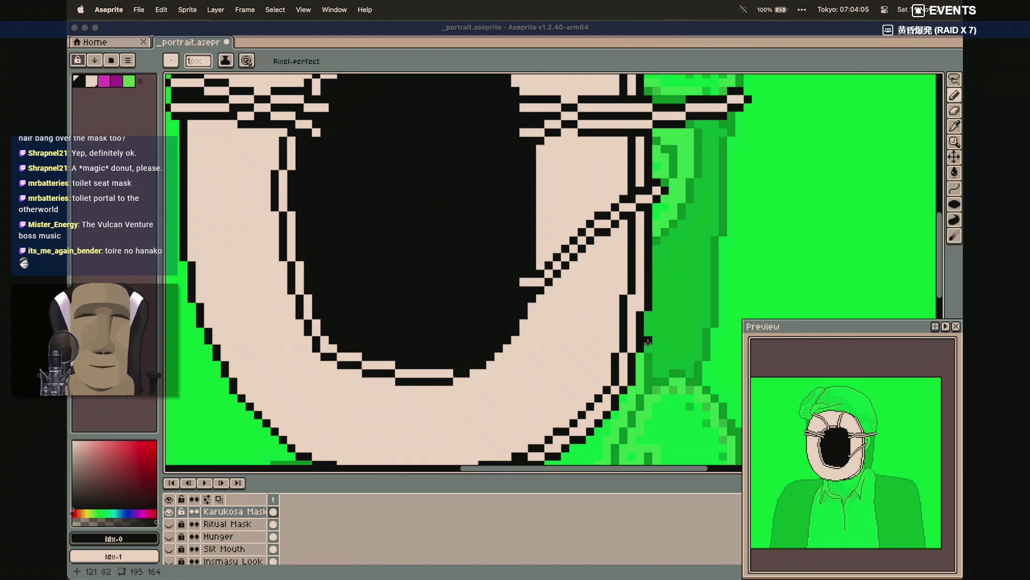
# Draw a bowed black curve from the opening's lower ear-side edge, just below the finished strap, down to the mask's outer rim
pyautogui.scroll(-3, 647, 341)
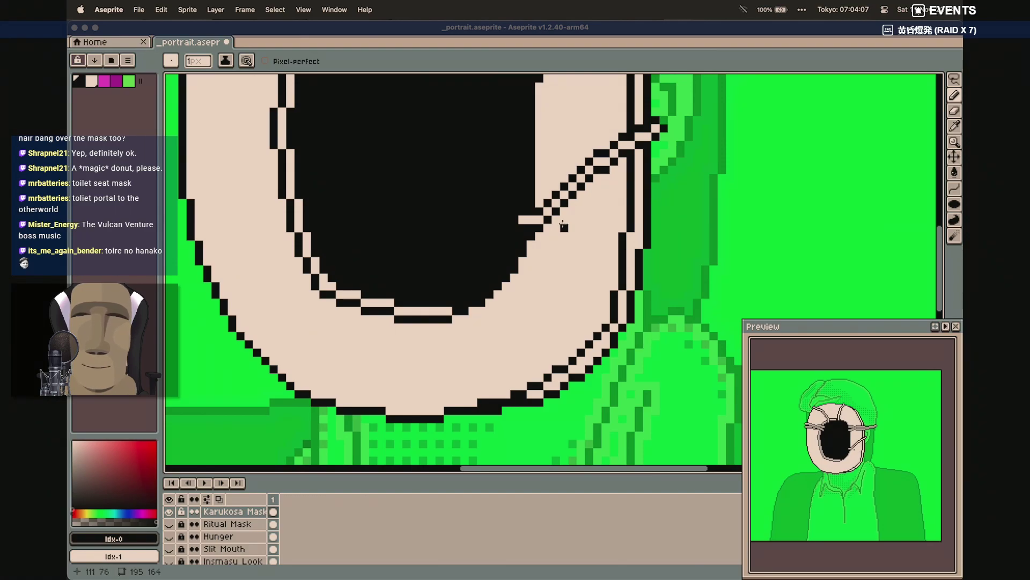
pyautogui.hotkey('shift', 'l')
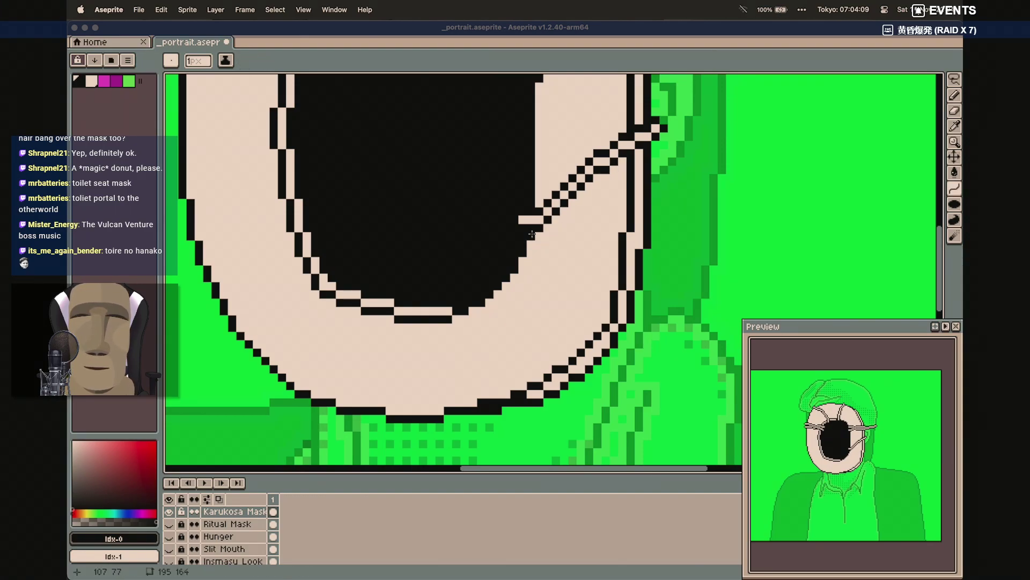
pyautogui.moveTo(531, 231); pyautogui.dragTo(579, 270)
pyautogui.click(580, 269)
# Draw a second black line pixel by pixel below the new ear-side curve, and paint the strap's ends cream at the opening and rim
pyautogui.press('b')
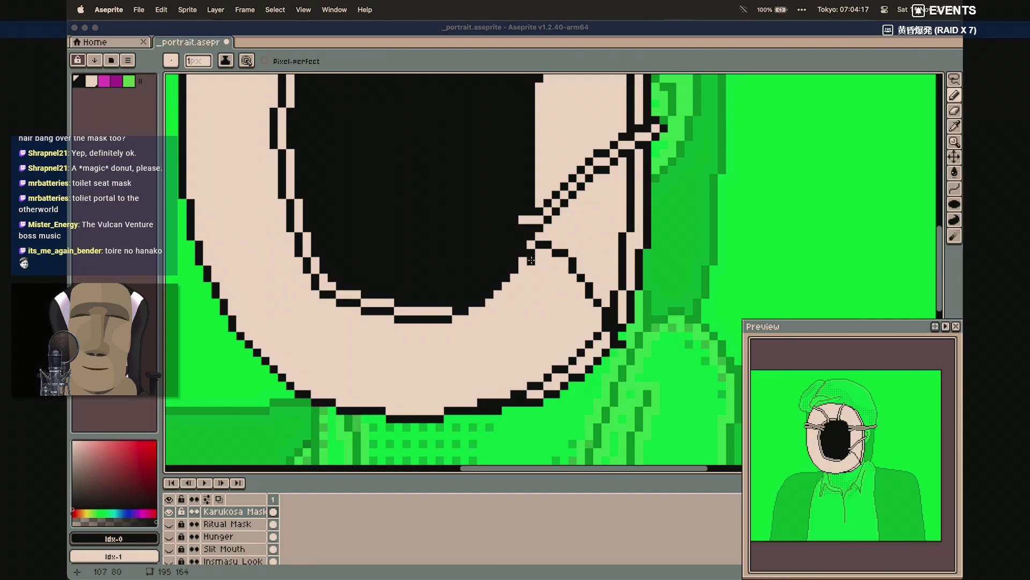
pyautogui.moveTo(539, 261); pyautogui.dragTo(548, 262)
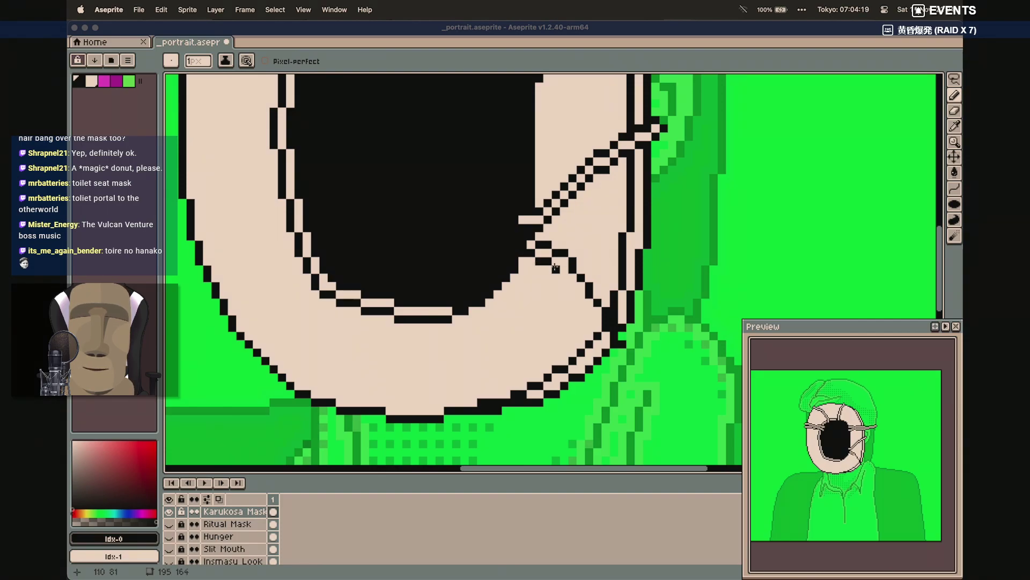
pyautogui.click(556, 268)
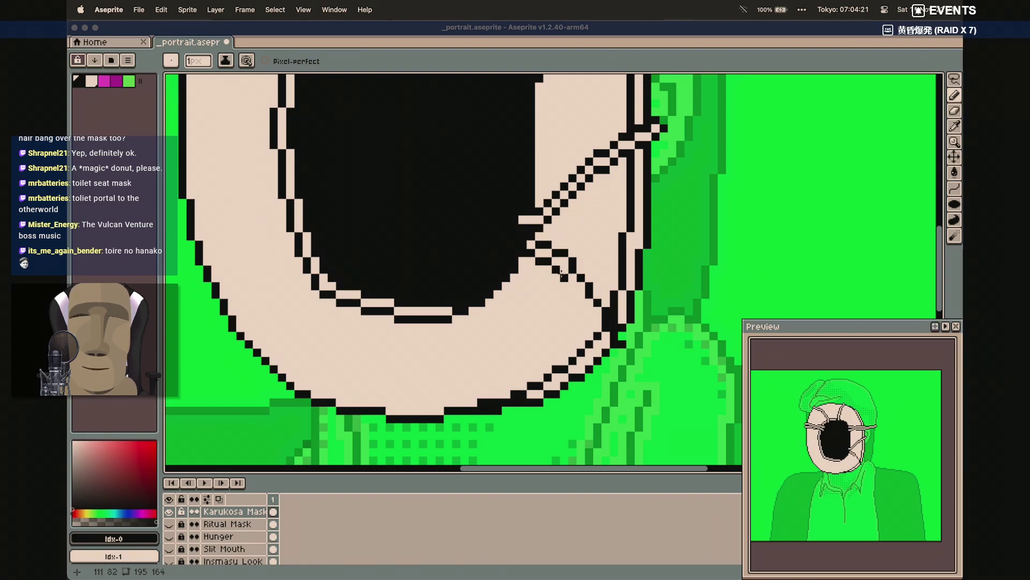
pyautogui.click(565, 279)
pyautogui.click(573, 286)
pyautogui.click(573, 295)
pyautogui.click(579, 303)
pyautogui.click(589, 316)
pyautogui.click(597, 343)
pyautogui.click(605, 356)
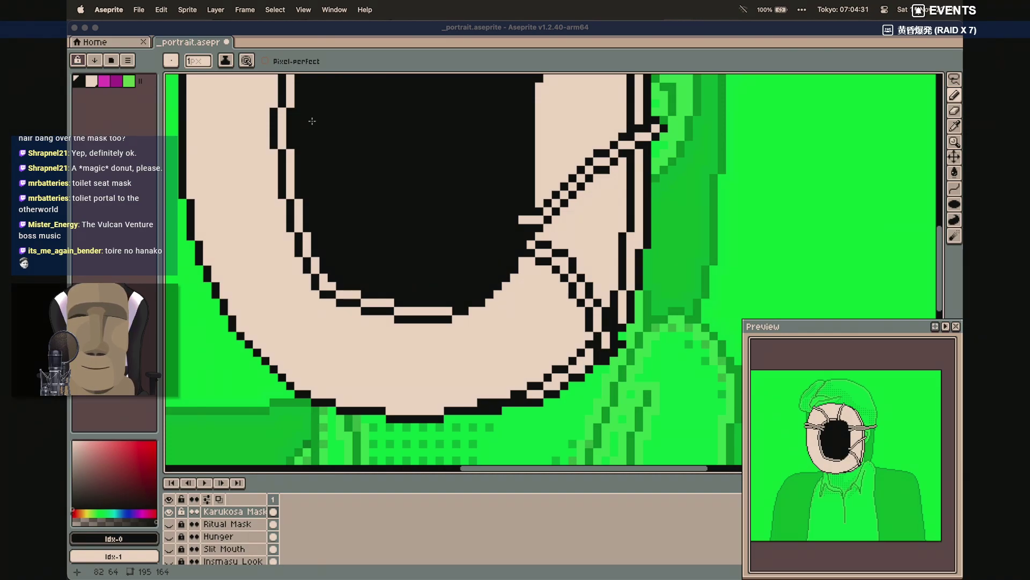
pyautogui.click(91, 81)
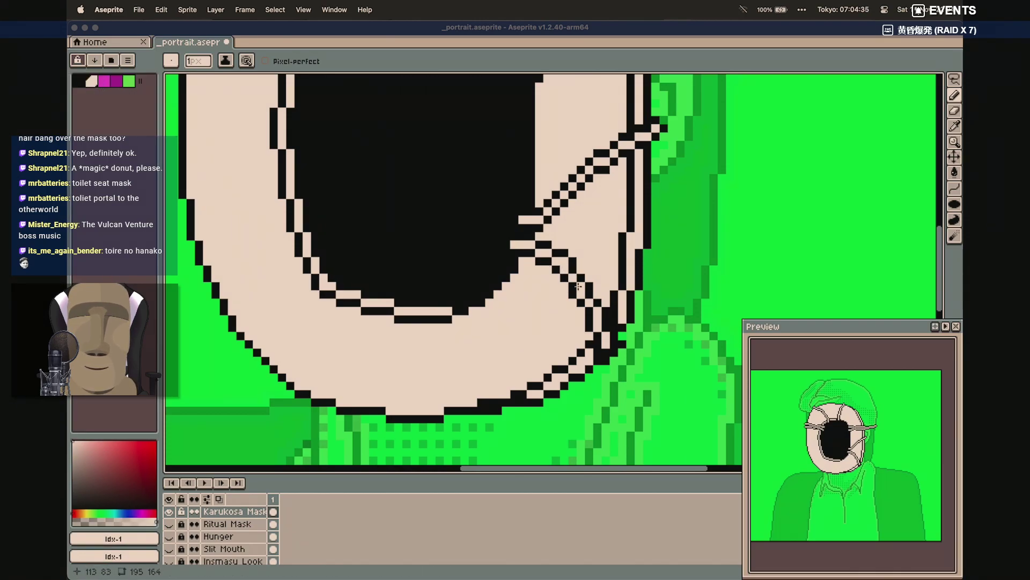
pyautogui.moveTo(602, 341); pyautogui.dragTo(606, 351)
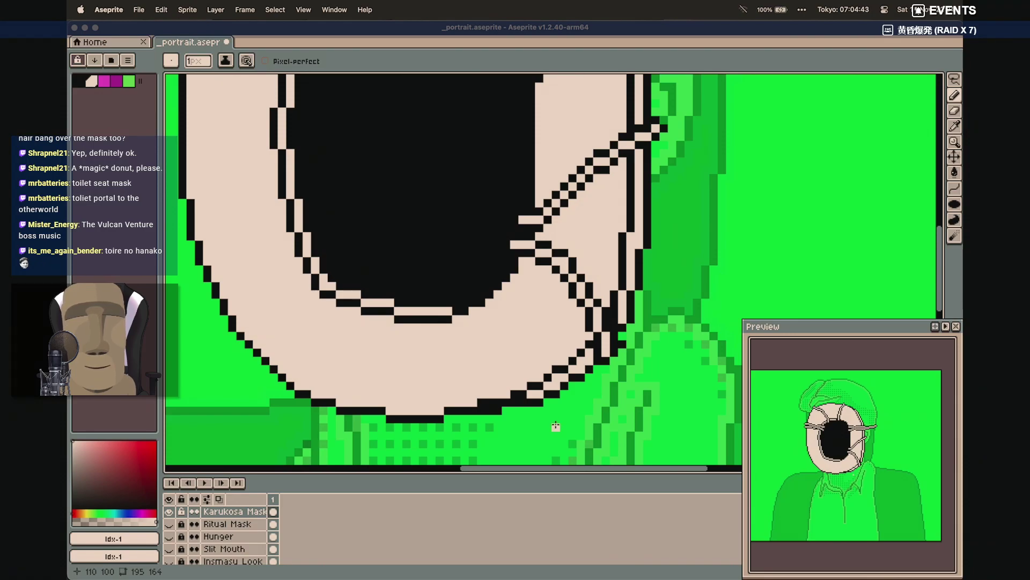
# Draw two parallel bowed black curves from the opening's far-side edge to the mask's outer rim, below the horizontal strap
pyautogui.hscroll(-3, 454, 301)
pyautogui.scroll(2, 454, 300)
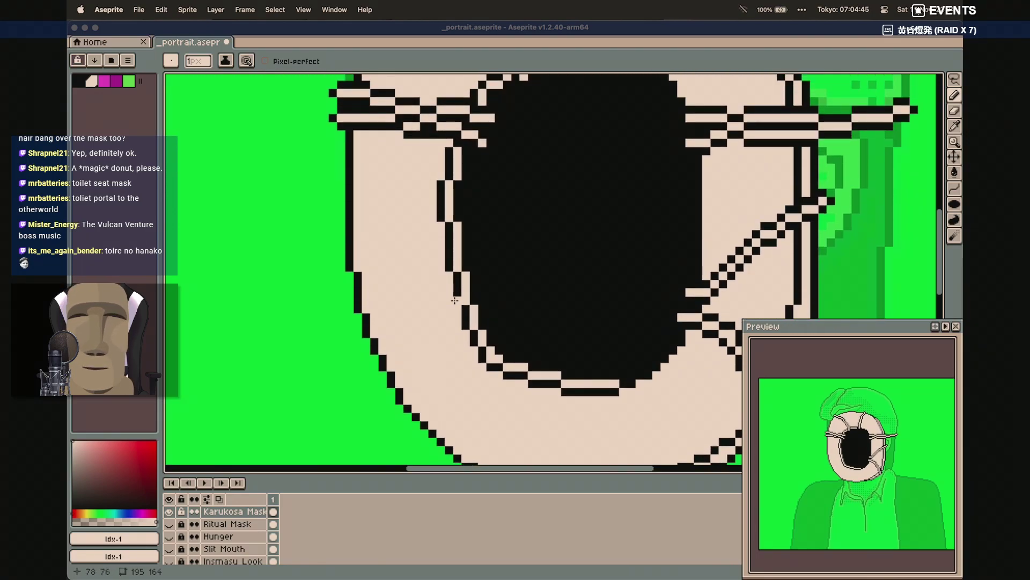
pyautogui.click(79, 80)
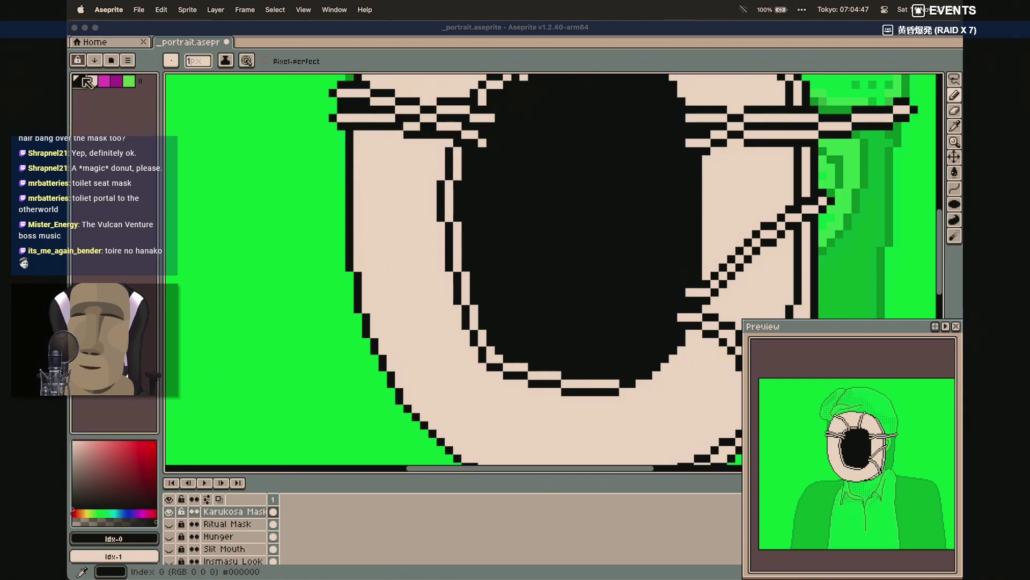
pyautogui.click(200, 117)
pyautogui.hotkey('ctrl', 'z')
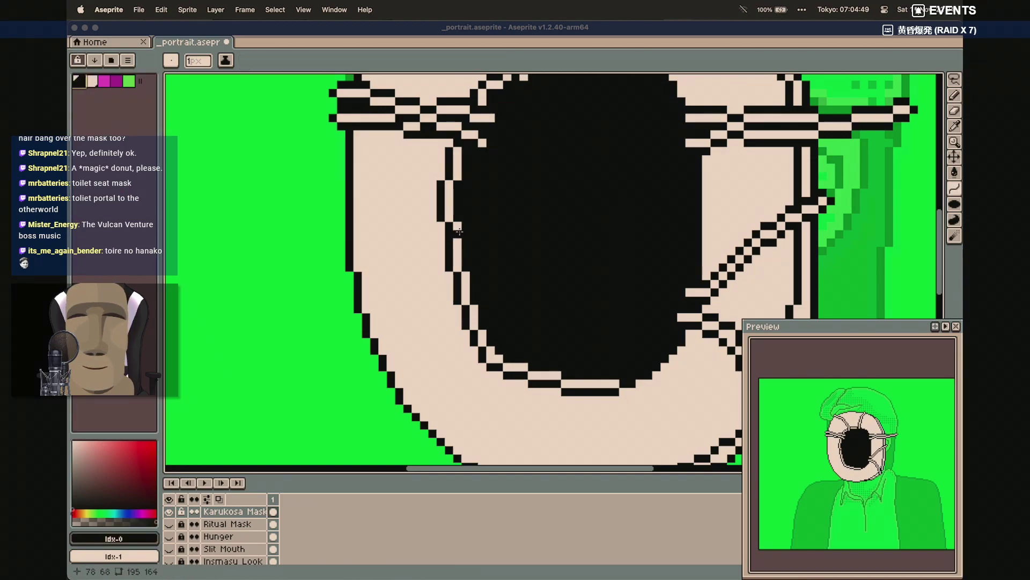
pyautogui.moveTo(465, 231); pyautogui.dragTo(349, 275)
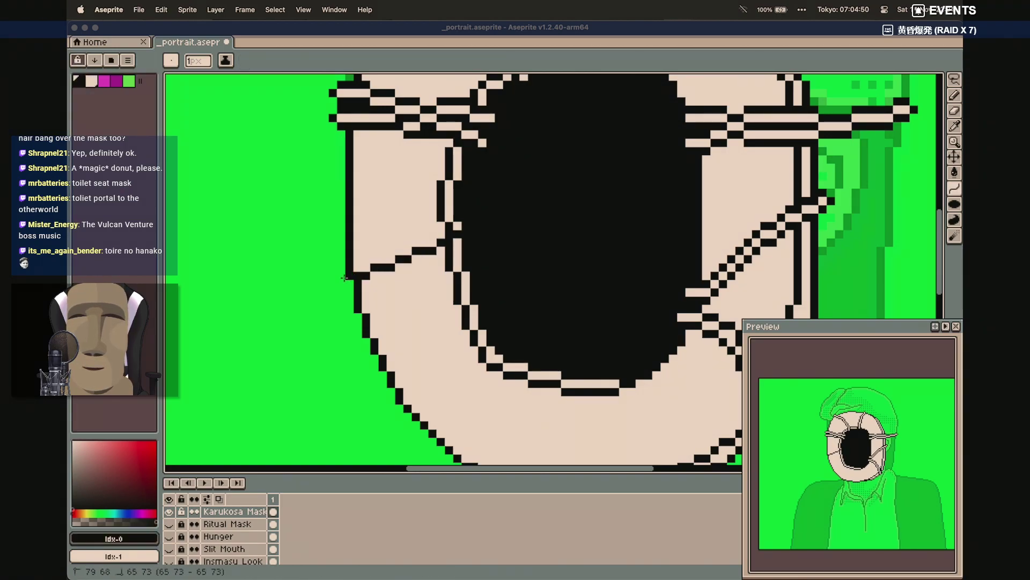
pyautogui.click(393, 253)
pyautogui.moveTo(461, 252); pyautogui.dragTo(357, 283)
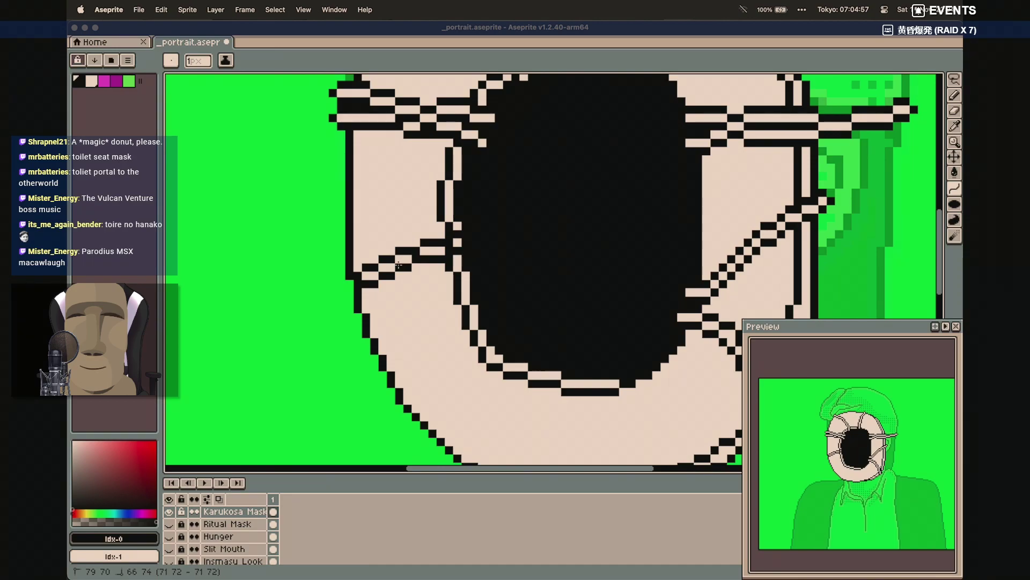
pyautogui.doubleClick(398, 265)
# Paint the lower far-side strap cream into the opening and across the outer rim, and cap its outer end with a black pixel
pyautogui.press('b')
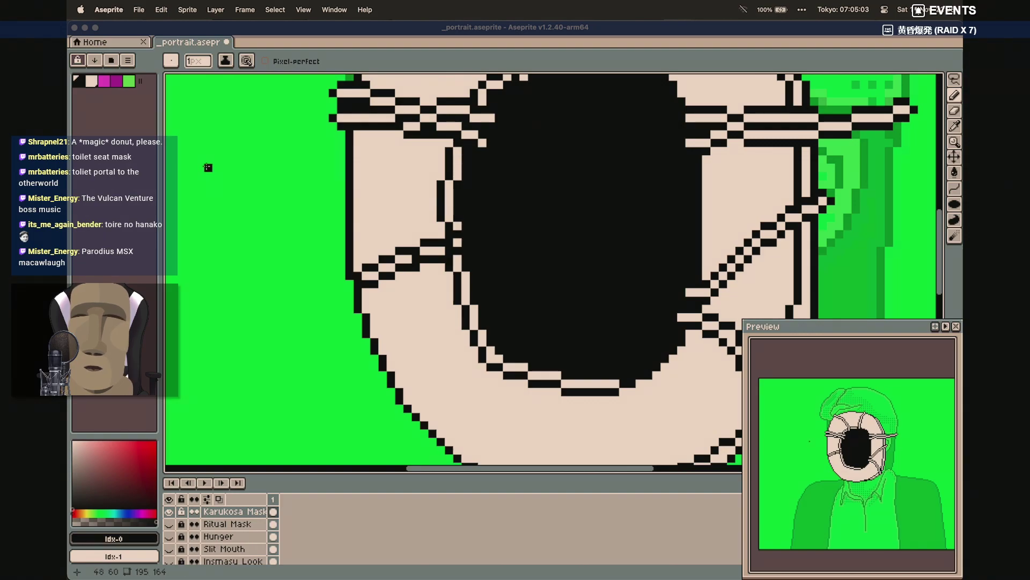
pyautogui.click(91, 81)
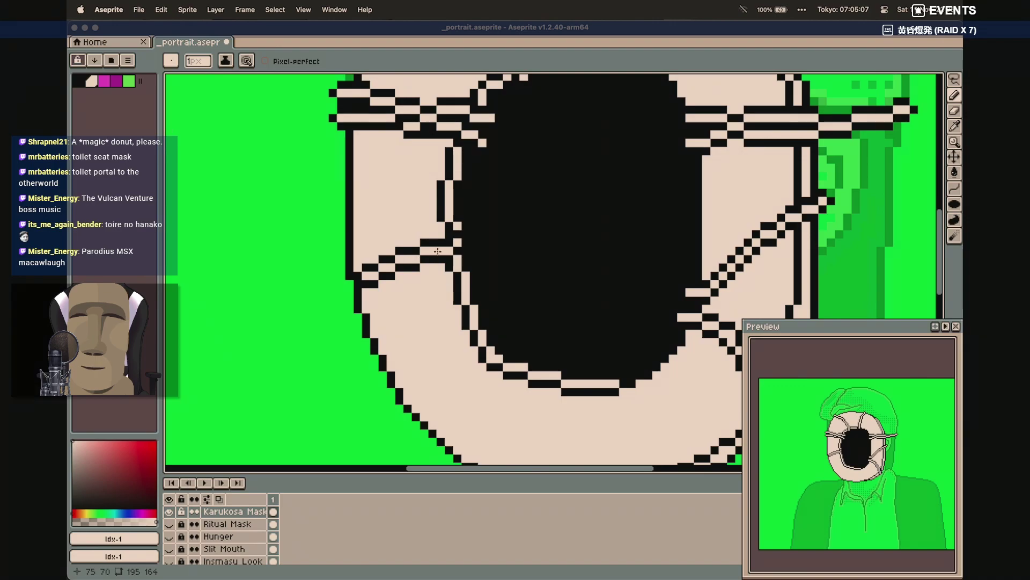
pyautogui.moveTo(465, 242); pyautogui.dragTo(475, 243)
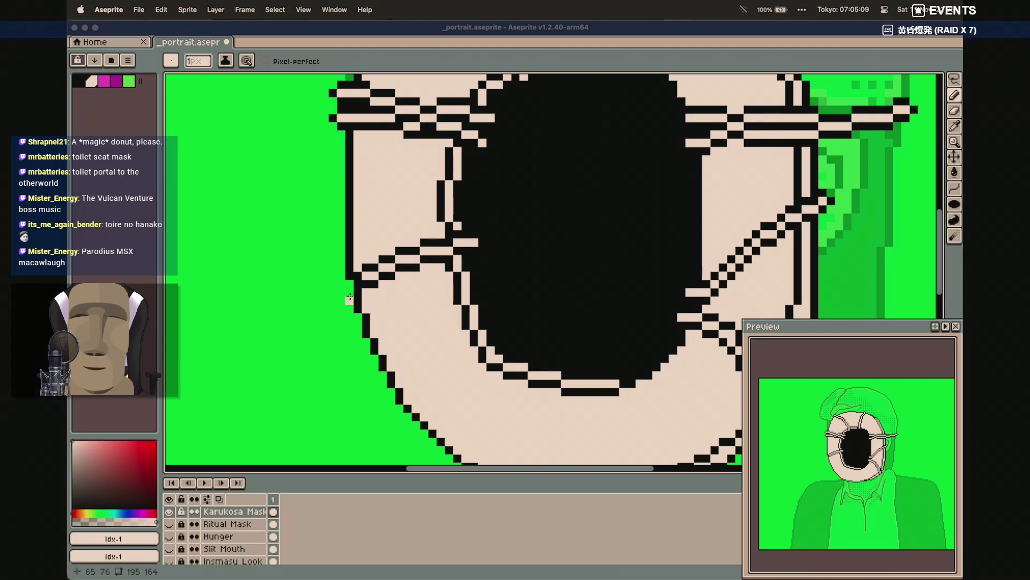
pyautogui.moveTo(358, 285); pyautogui.dragTo(349, 286)
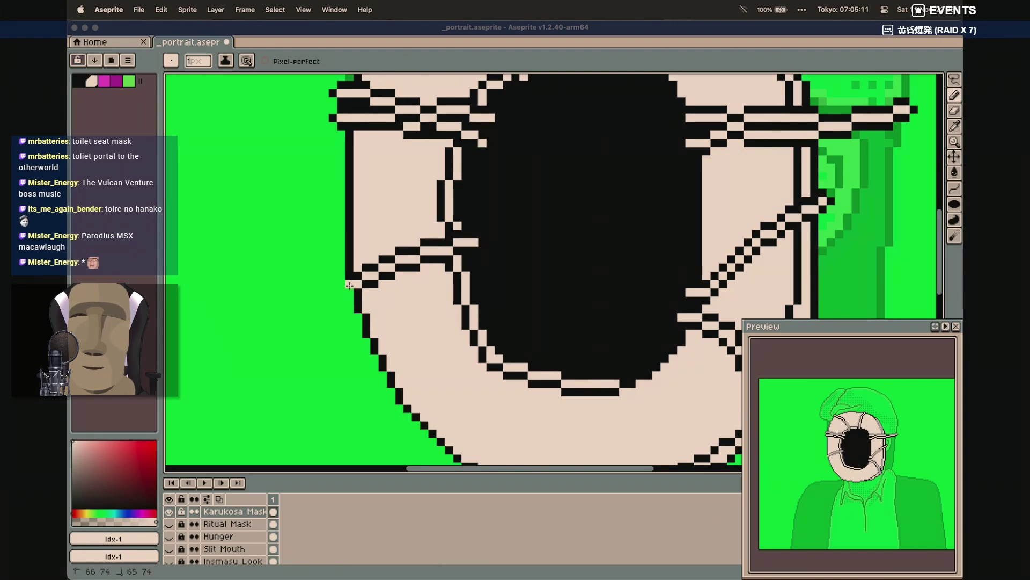
pyautogui.click(81, 82)
pyautogui.click(341, 284)
pyautogui.click(316, 309)
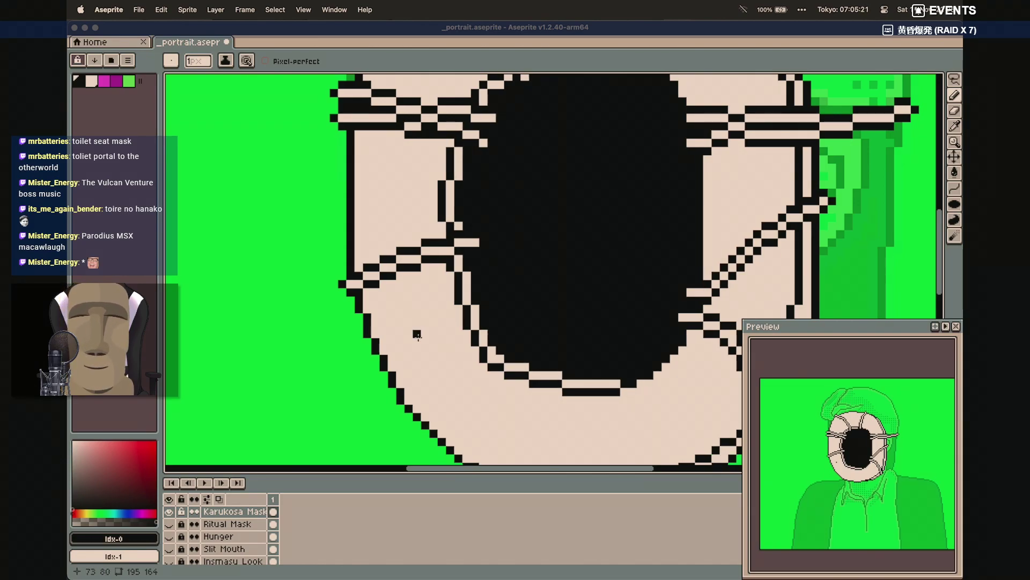
# Draw two parallel bowed black curves from the opening's bottom edge down past the mask's lower rim, and add a black pixel below their ends
pyautogui.scroll(-5, 414, 335)
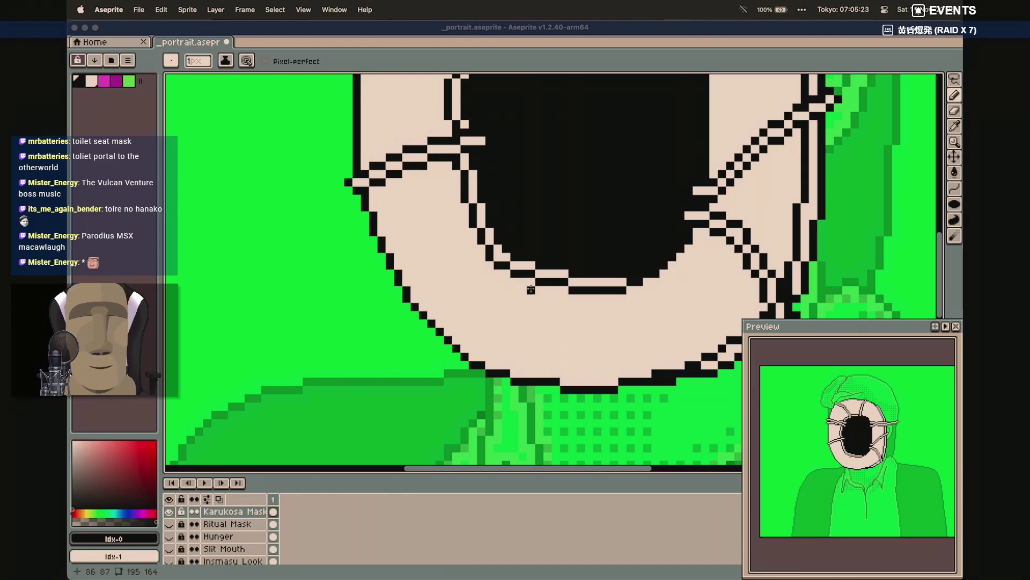
pyautogui.scroll(4, 531, 288)
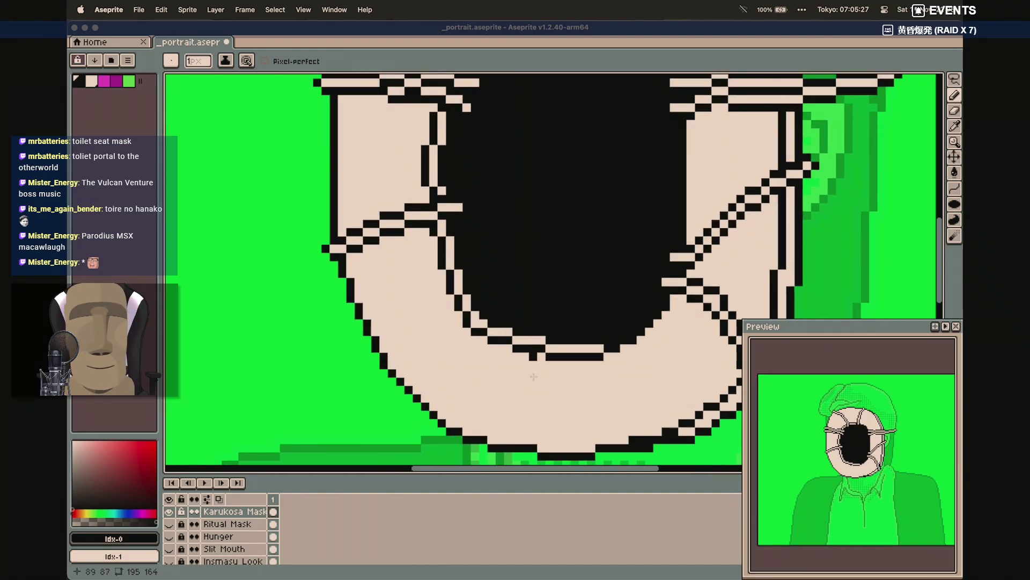
pyautogui.scroll(3, 552, 292)
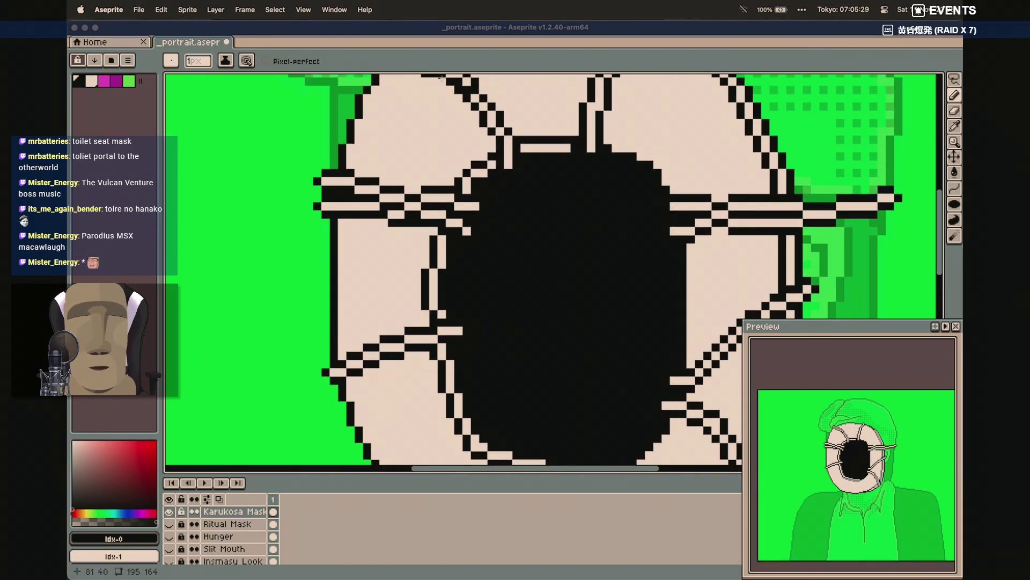
pyautogui.hscroll(1, 483, 183)
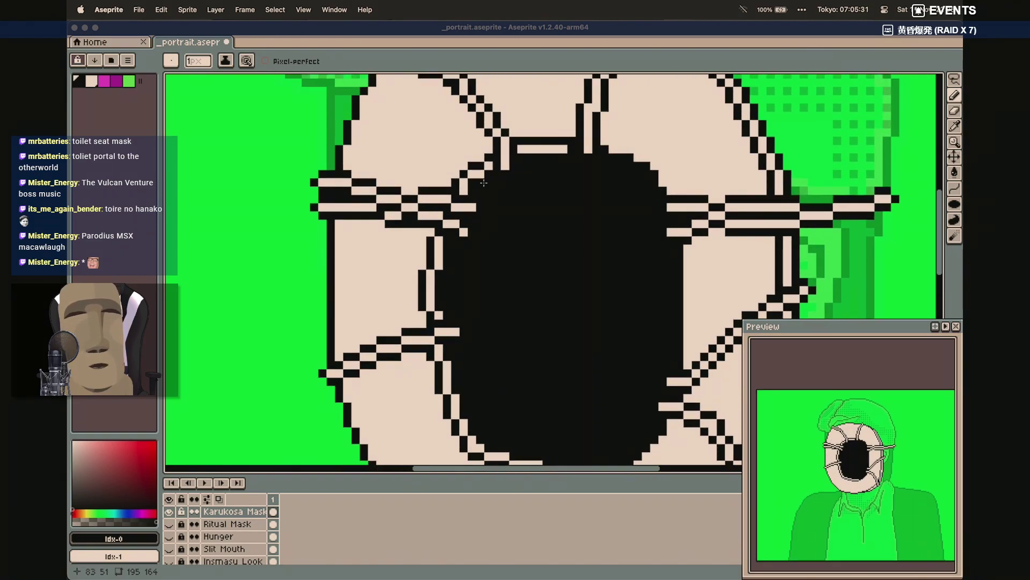
pyautogui.scroll(-4, 483, 183)
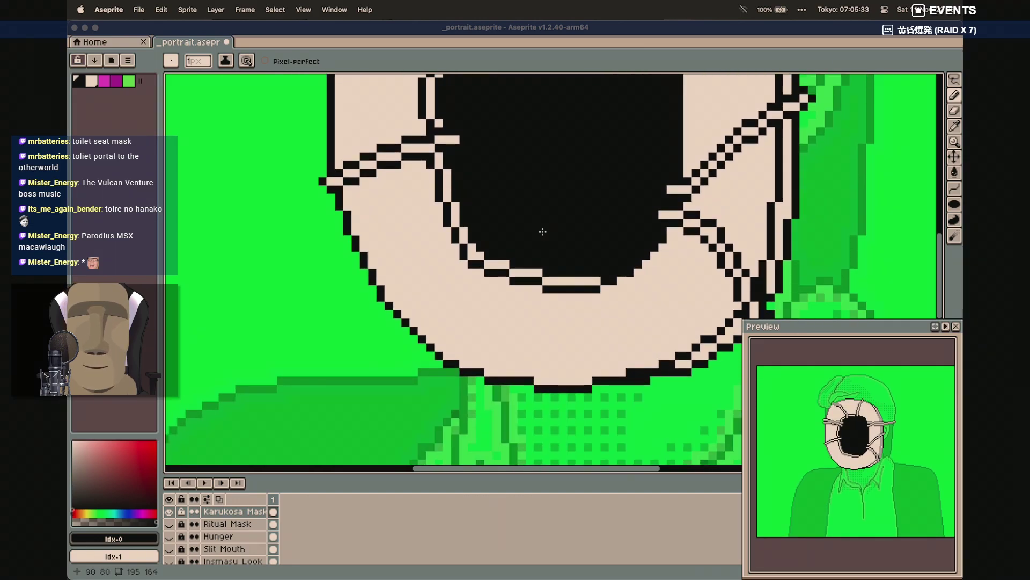
pyautogui.click(555, 279)
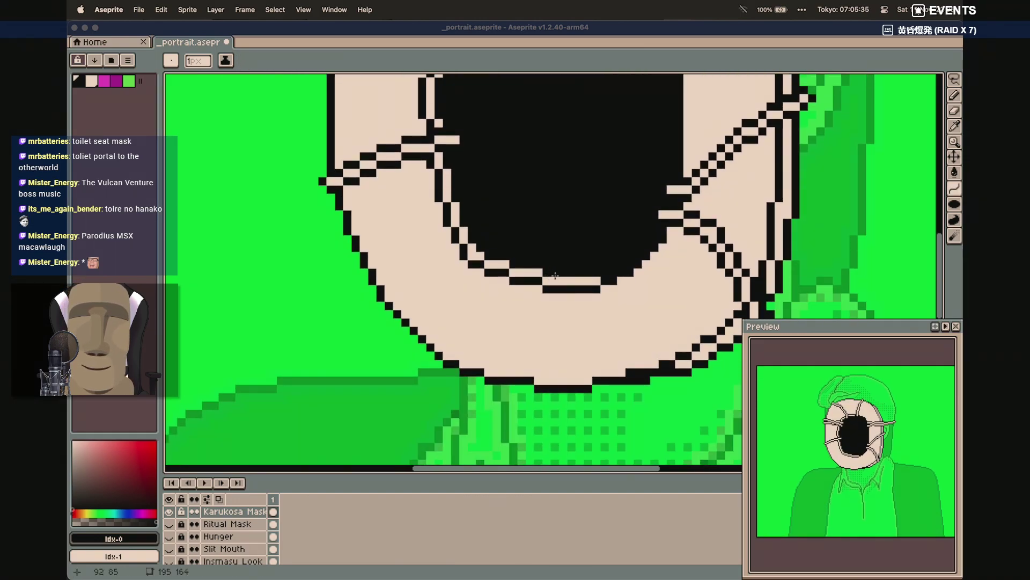
pyautogui.moveTo(552, 290); pyautogui.dragTo(547, 398)
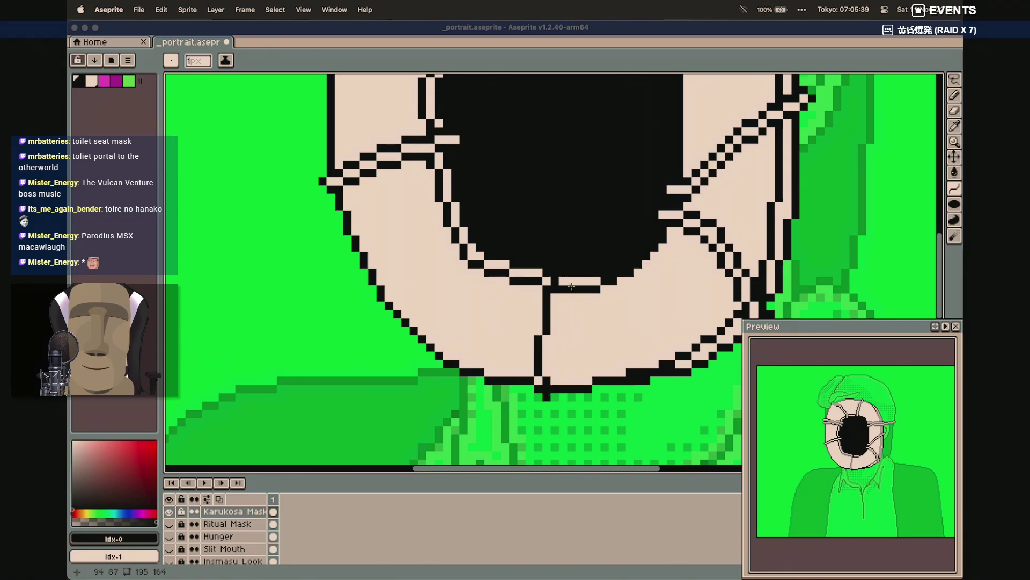
pyautogui.moveTo(567, 280); pyautogui.dragTo(558, 394)
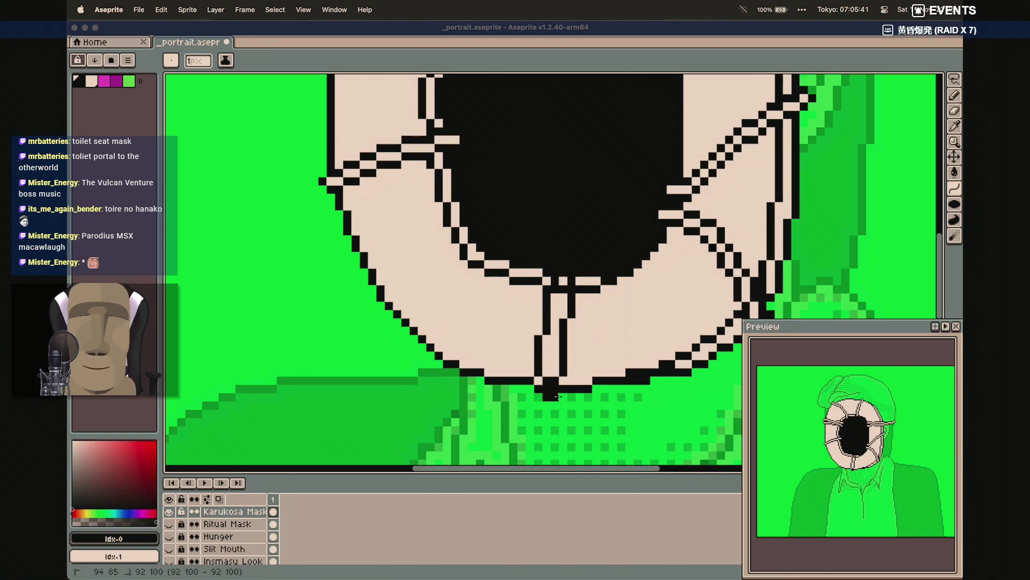
pyautogui.doubleClick(554, 339)
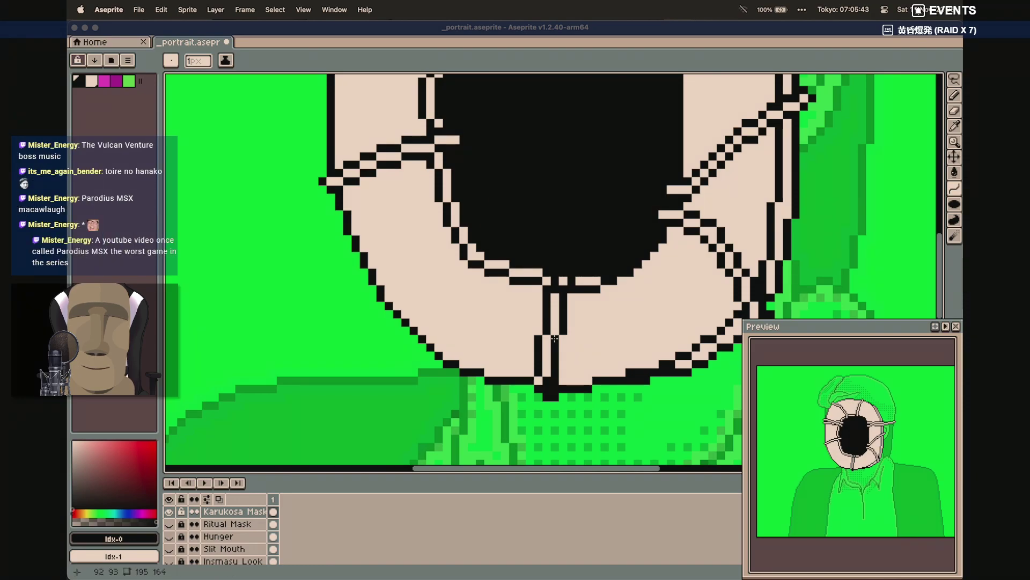
pyautogui.press('b')
pyautogui.click(556, 400)
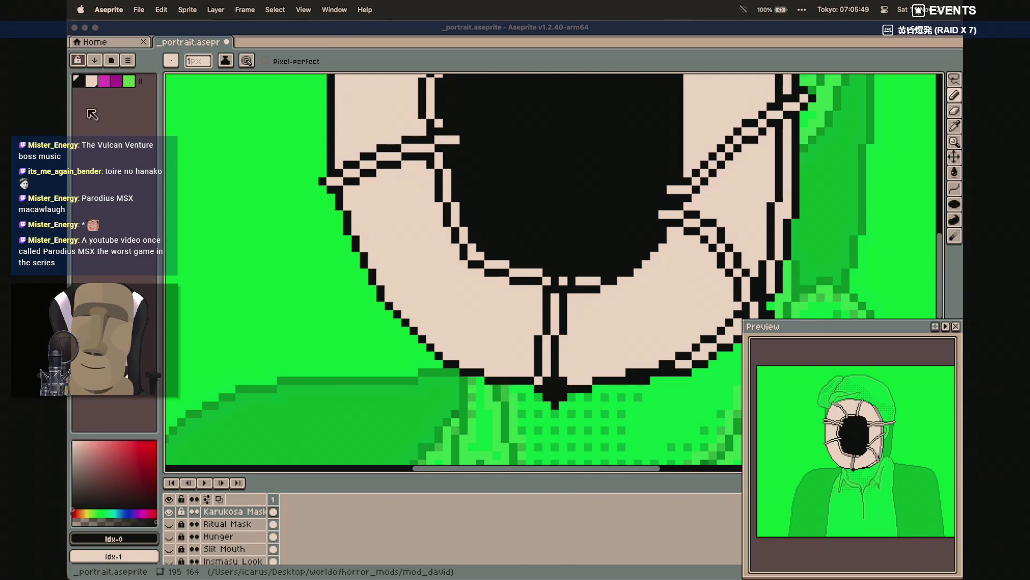
# Paint the bottom strap's ends cream, extending it into the opening and across the mask's lower rim
pyautogui.click(92, 82)
pyautogui.moveTo(554, 381); pyautogui.dragTo(554, 396)
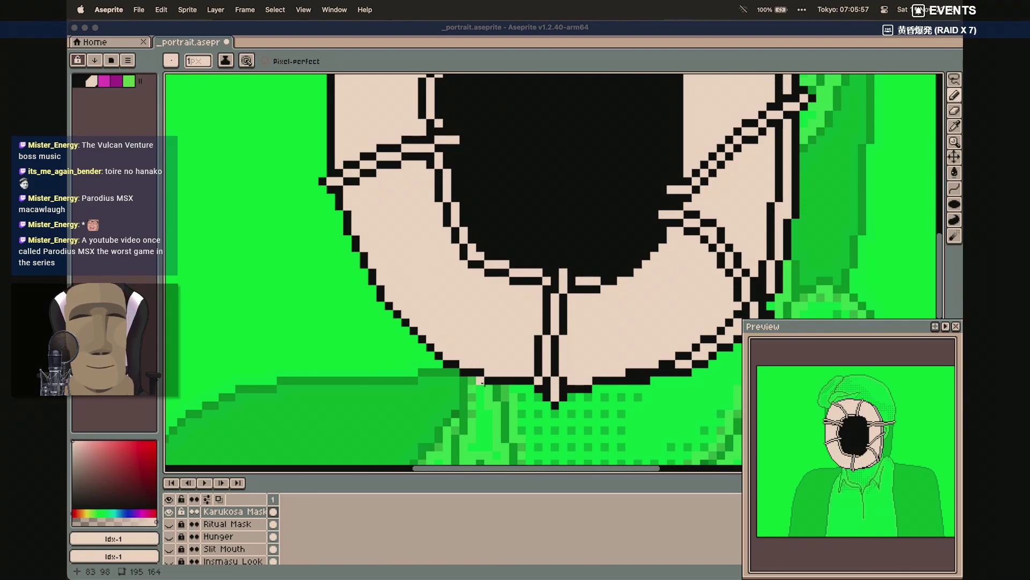
# Draw a short black curved crease off the opening's upper ear-side corner and a thickened one on the top panel of the mask
pyautogui.scroll(4, 468, 260)
pyautogui.hscroll(4, 468, 260)
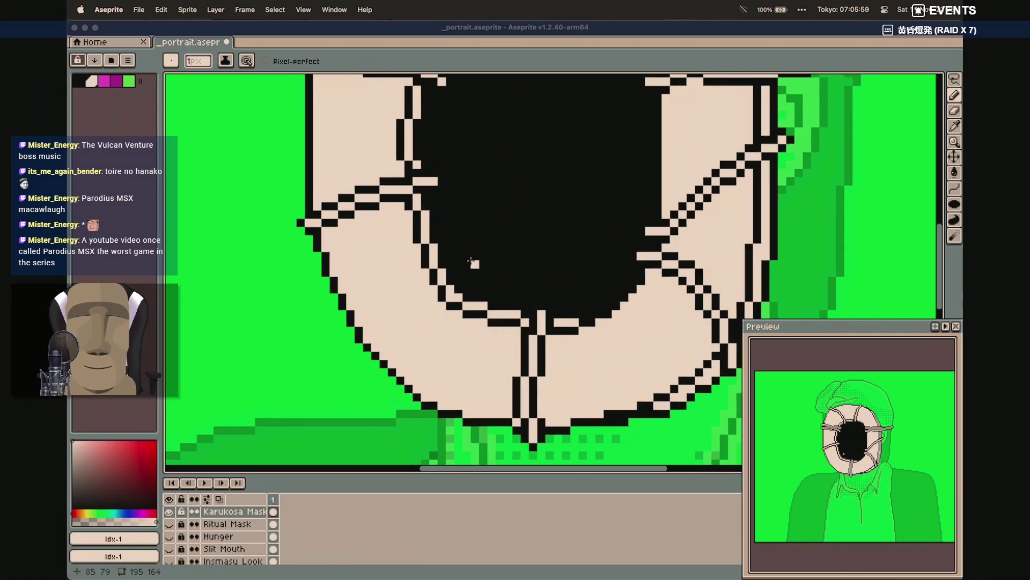
pyautogui.scroll(-2, 471, 260)
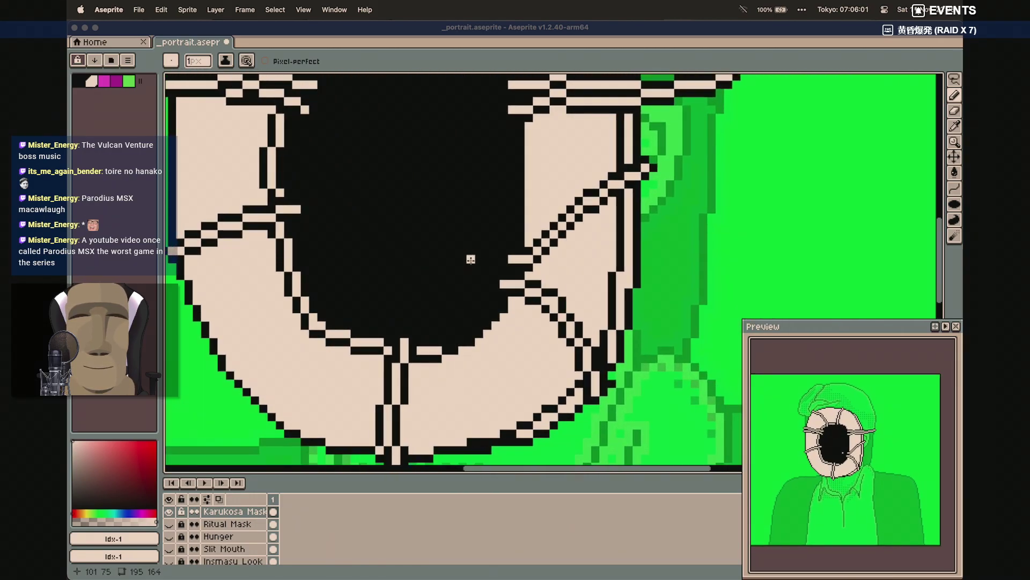
pyautogui.scroll(-2, 470, 260)
pyautogui.scroll(5, 471, 261)
pyautogui.hscroll(-3, 472, 262)
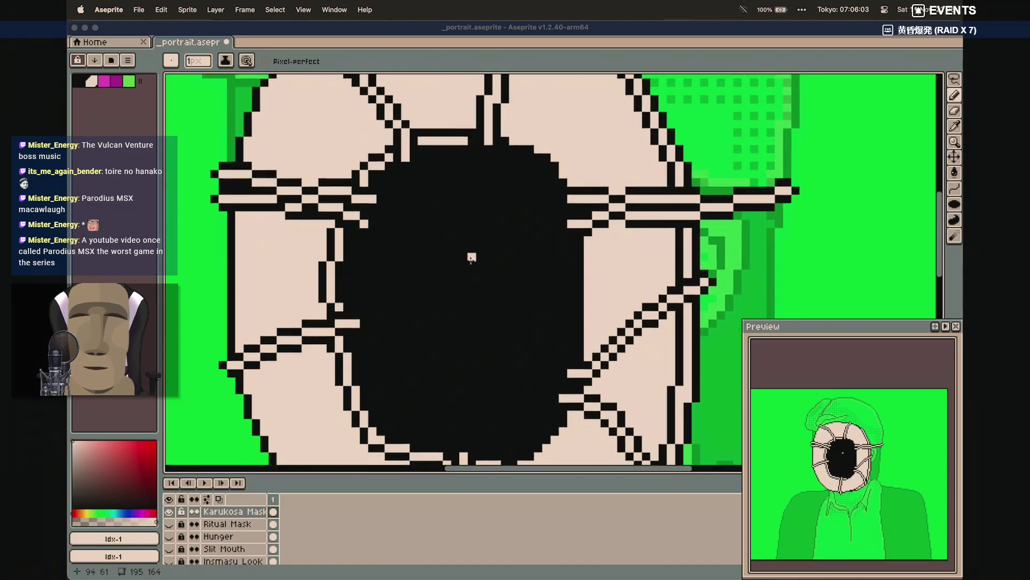
pyautogui.scroll(2, 472, 262)
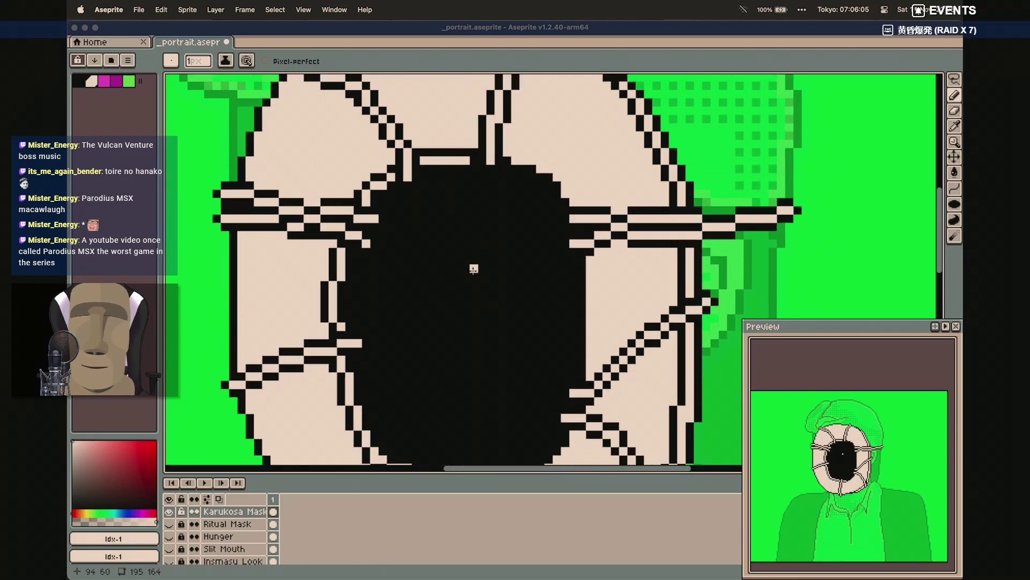
pyautogui.click(79, 81)
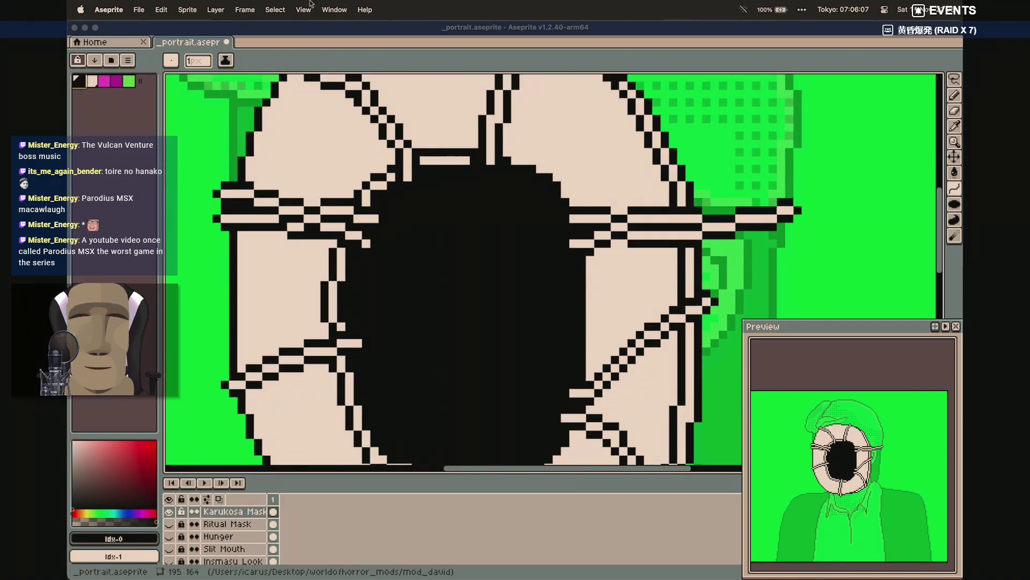
pyautogui.scroll(5, 568, 219)
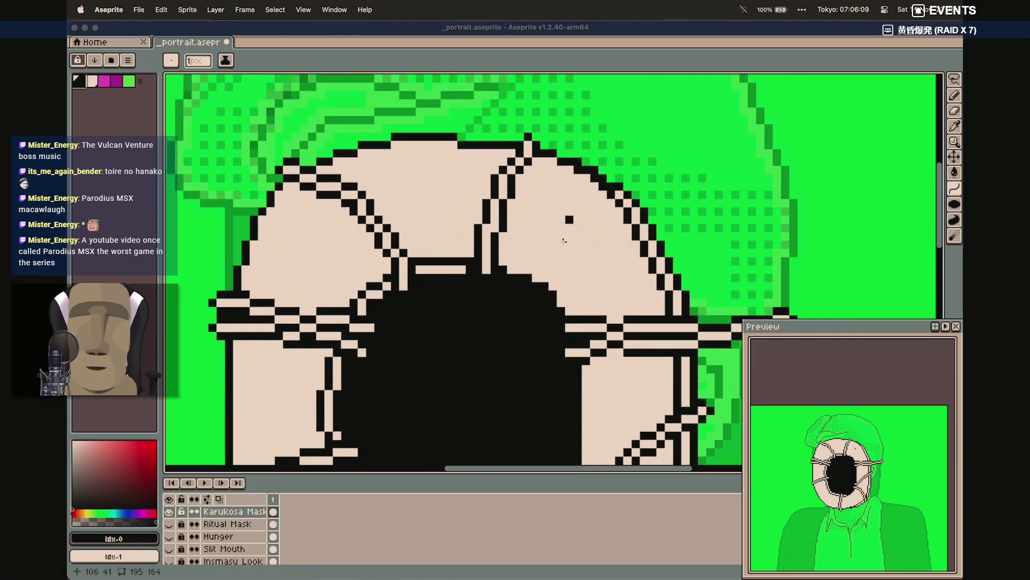
pyautogui.moveTo(539, 274)
pyautogui.mouseDown()
pyautogui.moveTo(583, 250)
pyautogui.moveTo(543, 278)
pyautogui.mouseUp()
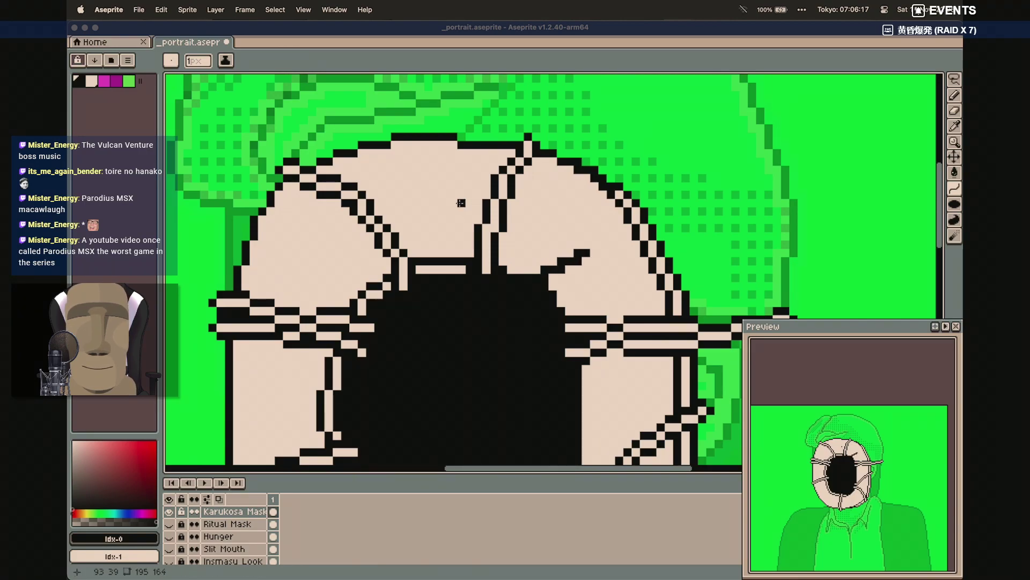
pyautogui.moveTo(393, 179); pyautogui.dragTo(453, 212)
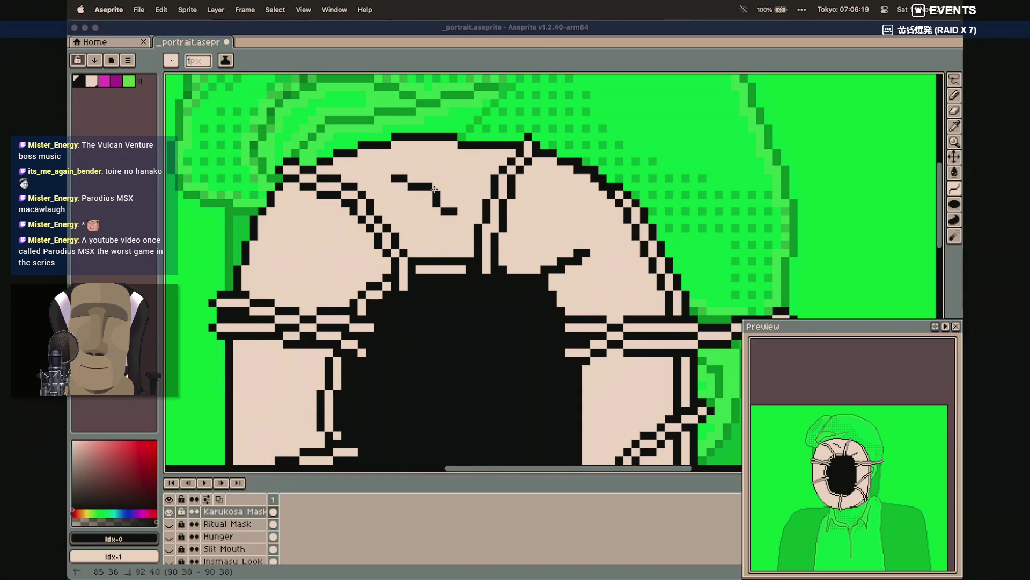
pyautogui.click(408, 181)
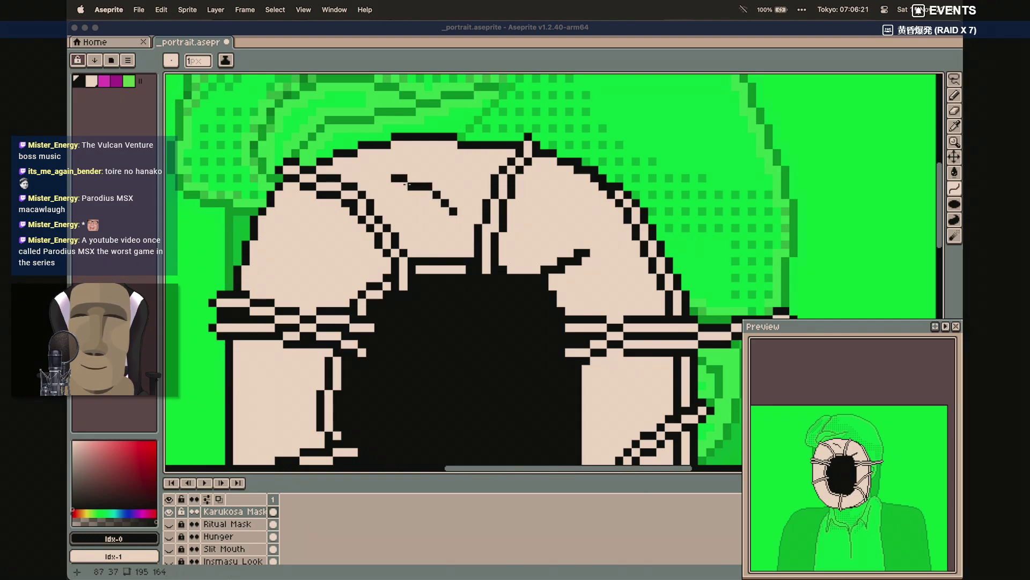
pyautogui.moveTo(395, 184); pyautogui.dragTo(441, 204)
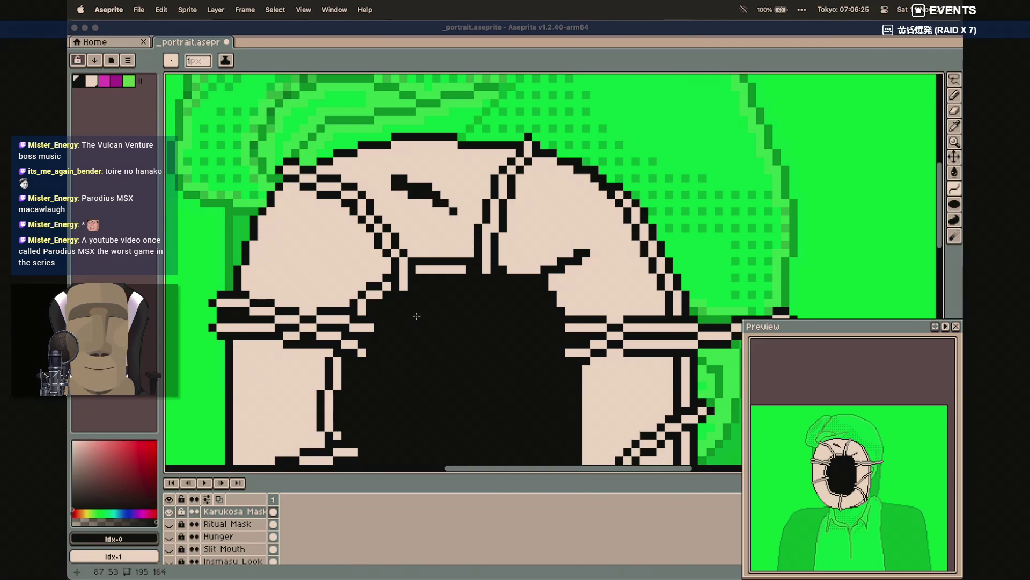
# Draw a long bowed black crease down the lower far-side panel, between the opening and the outer rim
pyautogui.scroll(-2, 412, 316)
pyautogui.scroll(2, 386, 320)
pyautogui.moveTo(374, 320); pyautogui.dragTo(380, 369)
pyautogui.click(379, 368)
pyautogui.moveTo(376, 323)
pyautogui.mouseDown()
pyautogui.moveTo(390, 386)
pyautogui.moveTo(413, 409)
pyautogui.mouseUp()
pyautogui.click(398, 380)
pyautogui.click(398, 380)
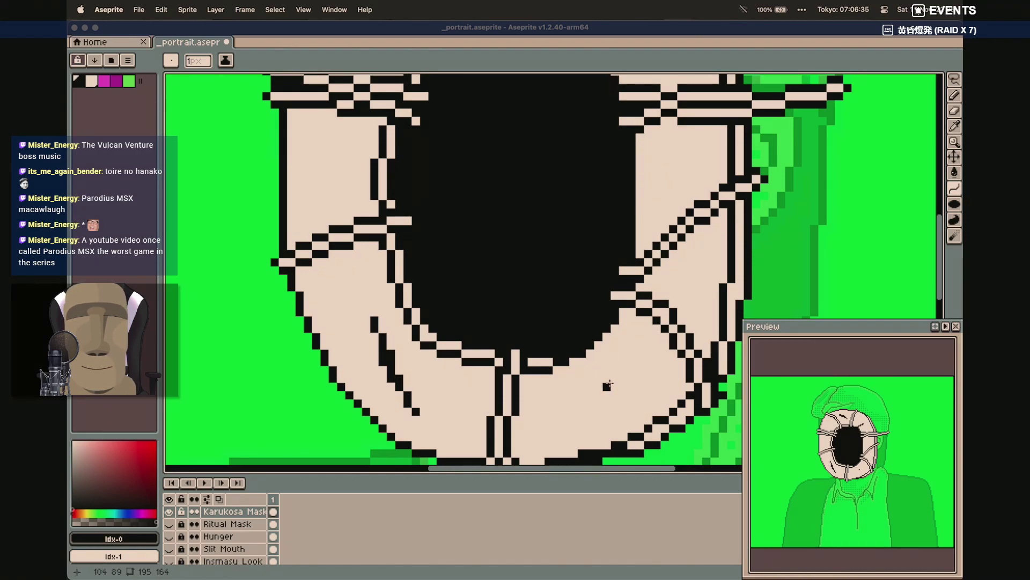
# Dither the mask's far-side outer edge in black with the saved pattern brush, from the horizontal strap down toward the lower crease
pyautogui.scroll(-2, 608, 384)
pyautogui.hscroll(2, 608, 384)
pyautogui.scroll(3, 610, 382)
pyautogui.scroll(4, 609, 382)
pyautogui.hscroll(1, 449, 333)
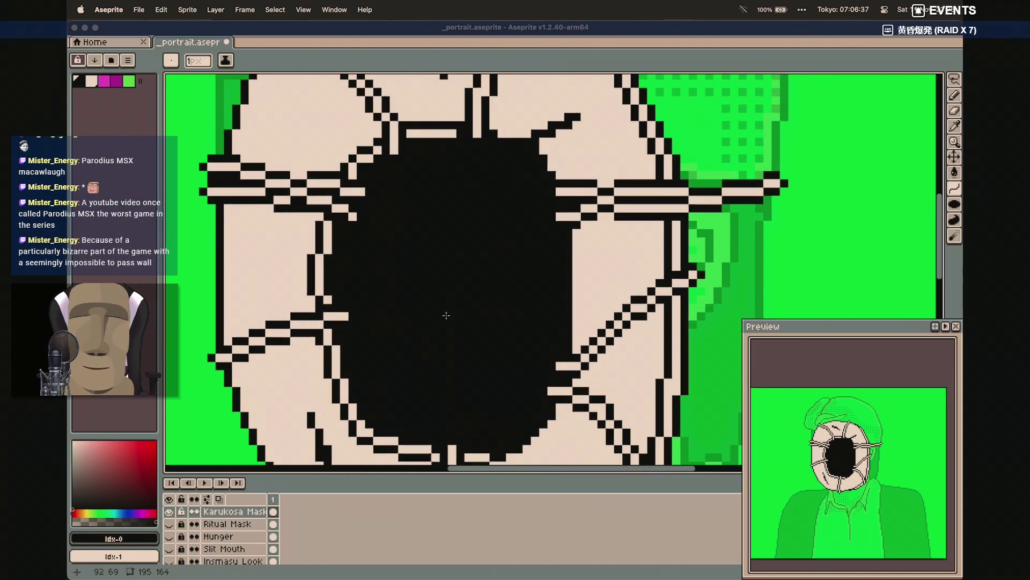
pyautogui.scroll(1, 504, 271)
pyautogui.hscroll(-1, 504, 270)
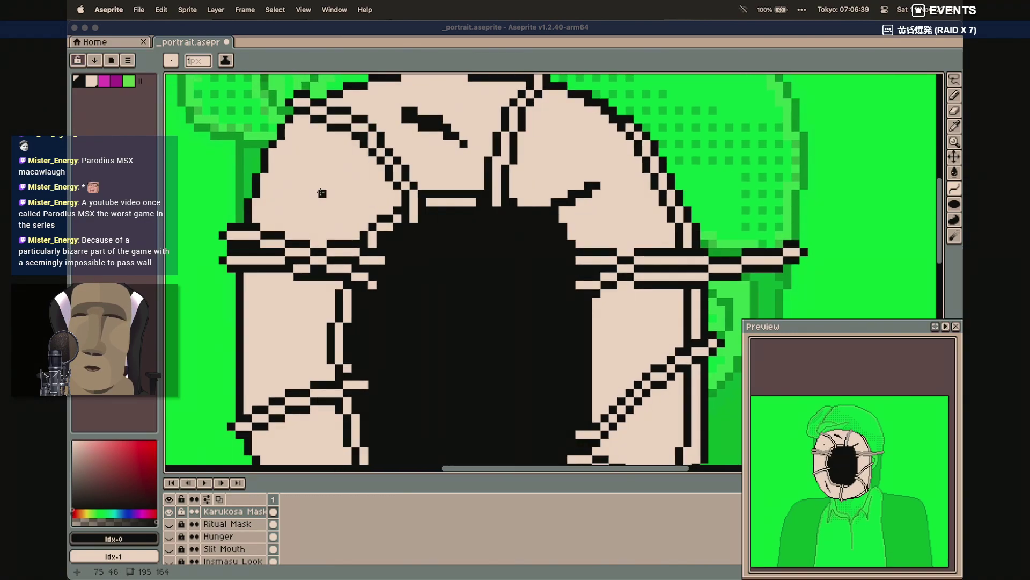
pyautogui.press('b')
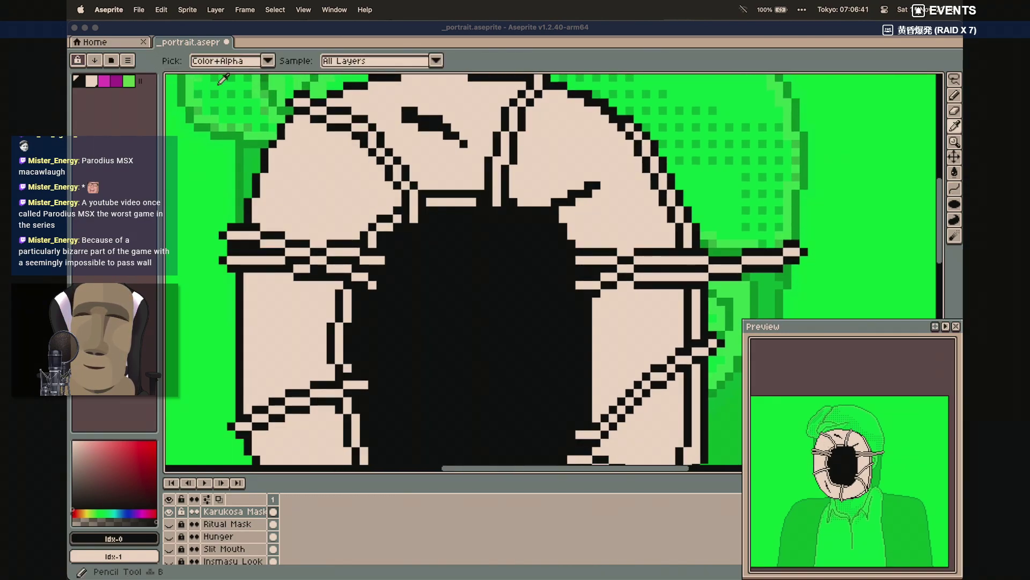
pyautogui.hotkey('alt', '1')
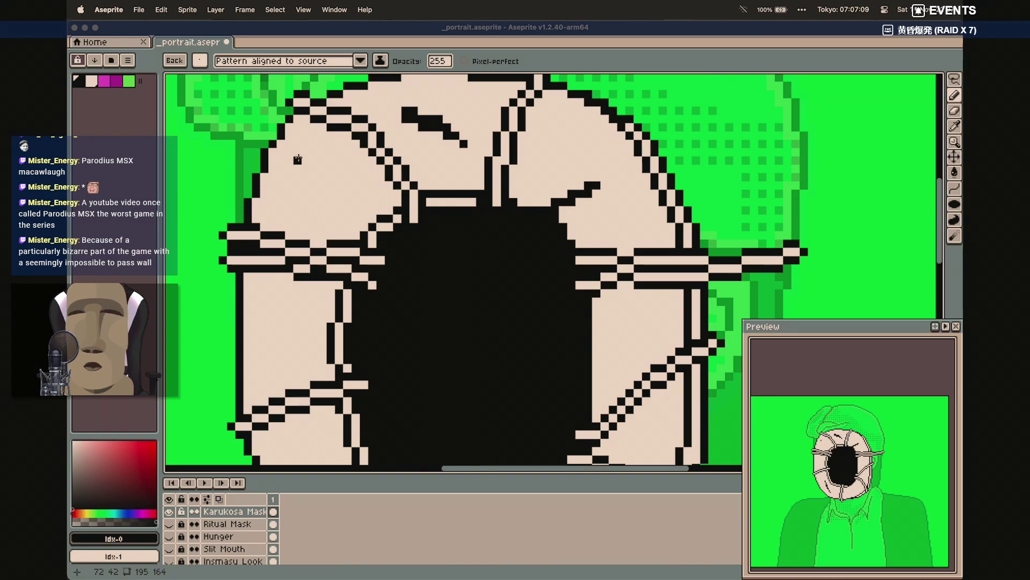
pyautogui.scroll(-5, 297, 159)
pyautogui.moveTo(243, 178)
pyautogui.mouseDown()
pyautogui.moveTo(257, 254)
pyautogui.moveTo(244, 280)
pyautogui.moveTo(284, 248)
pyautogui.mouseUp()
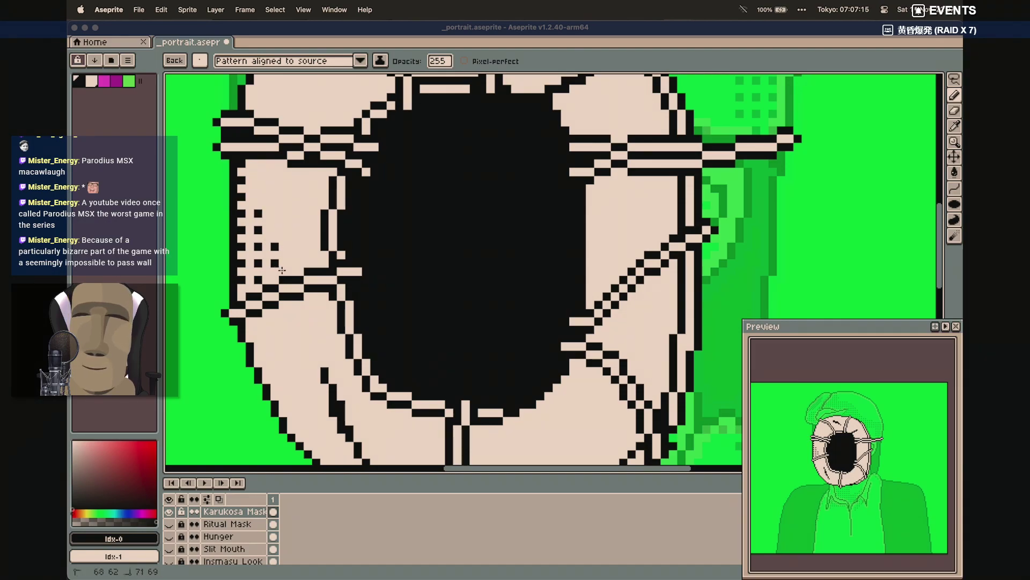
pyautogui.scroll(-2, 272, 279)
pyautogui.moveTo(273, 306)
pyautogui.mouseDown()
pyautogui.moveTo(293, 322)
pyautogui.moveTo(322, 407)
pyautogui.mouseUp()
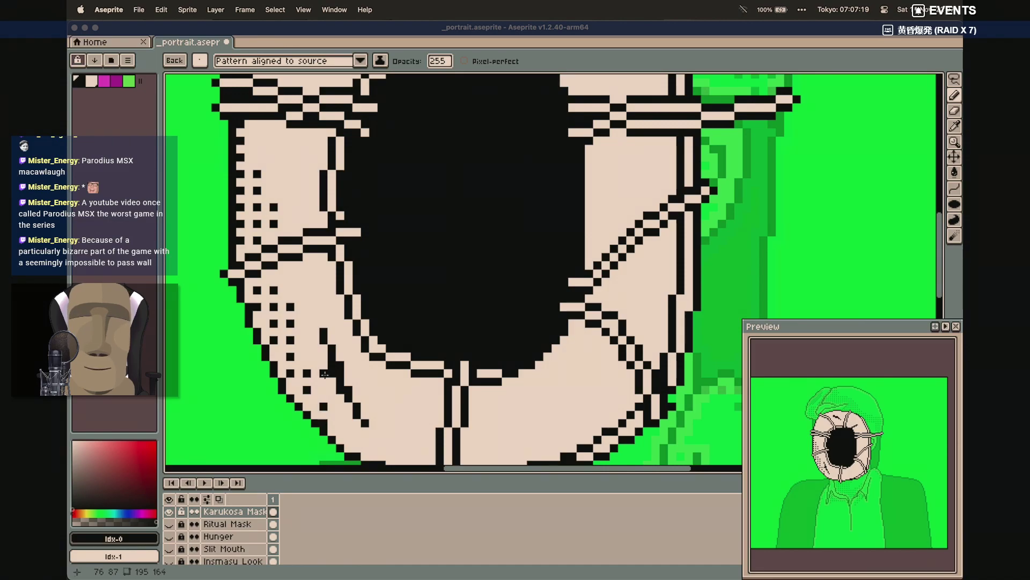
# Dither the upper far-side panel along its outer edge, and widen the dither just below the horizontal strap
pyautogui.scroll(5, 354, 343)
pyautogui.moveTo(250, 184)
pyautogui.mouseDown()
pyautogui.moveTo(236, 164)
pyautogui.moveTo(273, 111)
pyautogui.mouseUp()
pyautogui.moveTo(250, 252)
pyautogui.mouseDown()
pyautogui.moveTo(245, 314)
pyautogui.moveTo(244, 265)
pyautogui.moveTo(248, 286)
pyautogui.mouseUp()
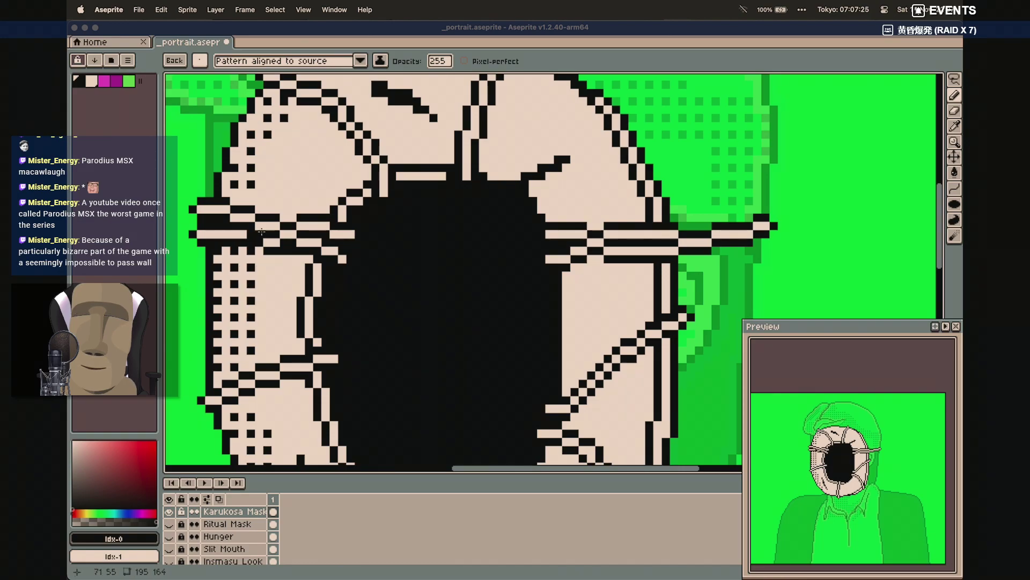
# Add a row of dither dots under the top panel's crease and a few dots below the crease at the opening's upper ear-side corner
pyautogui.scroll(3, 251, 234)
pyautogui.moveTo(383, 200); pyautogui.dragTo(416, 200)
pyautogui.scroll(-2, 416, 204)
pyautogui.hscroll(2, 416, 204)
pyautogui.moveTo(498, 231); pyautogui.dragTo(496, 243)
pyautogui.press('super+z')
pyautogui.click(481, 230)
pyautogui.click(496, 248)
pyautogui.scroll(-6, 450, 317)
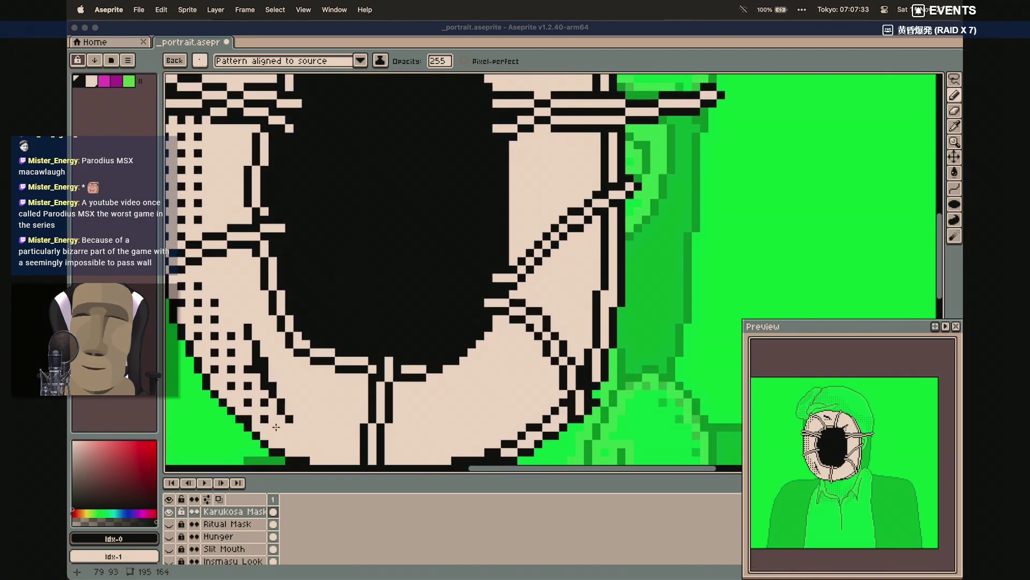
# Dither the lower ear-side panel with black dots stepping along the curved lower edge of the opening
pyautogui.scroll(-1, 462, 435)
pyautogui.hscroll(1, 461, 434)
pyautogui.click(398, 382)
pyautogui.click(413, 382)
pyautogui.click(430, 382)
pyautogui.click(430, 365)
pyautogui.click(446, 366)
pyautogui.click(446, 348)
pyautogui.click(464, 349)
pyautogui.click(463, 333)
pyautogui.click(463, 399)
# Dither a narrow vertical strip along the opening's ear-side edge, between the horizontal and diagonal straps
pyautogui.scroll(3, 469, 415)
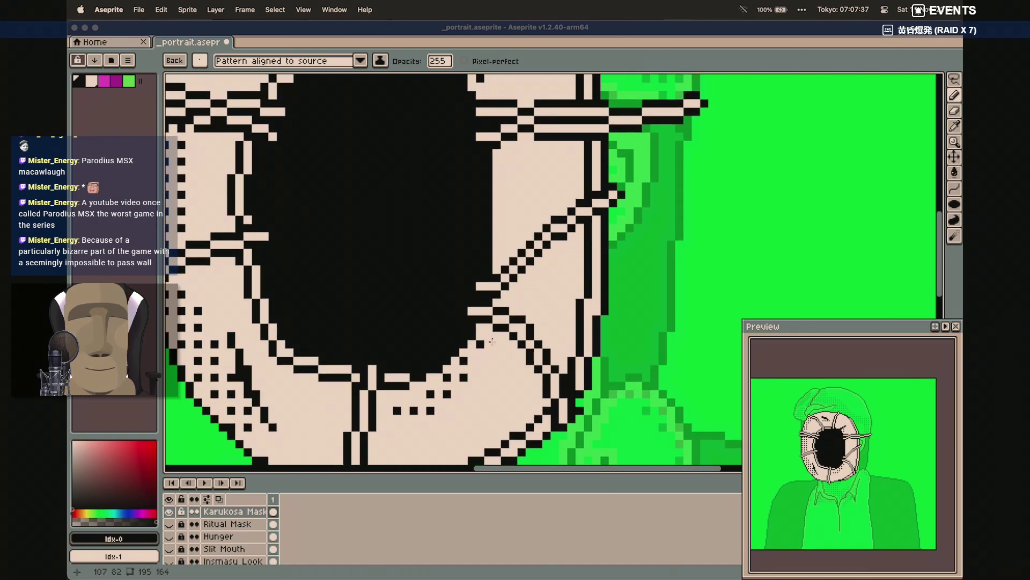
pyautogui.click(510, 183)
pyautogui.moveTo(511, 185)
pyautogui.mouseDown()
pyautogui.moveTo(508, 269)
pyautogui.moveTo(508, 176)
pyautogui.mouseUp()
pyautogui.scroll(1, 513, 245)
pyautogui.scroll(5, 514, 245)
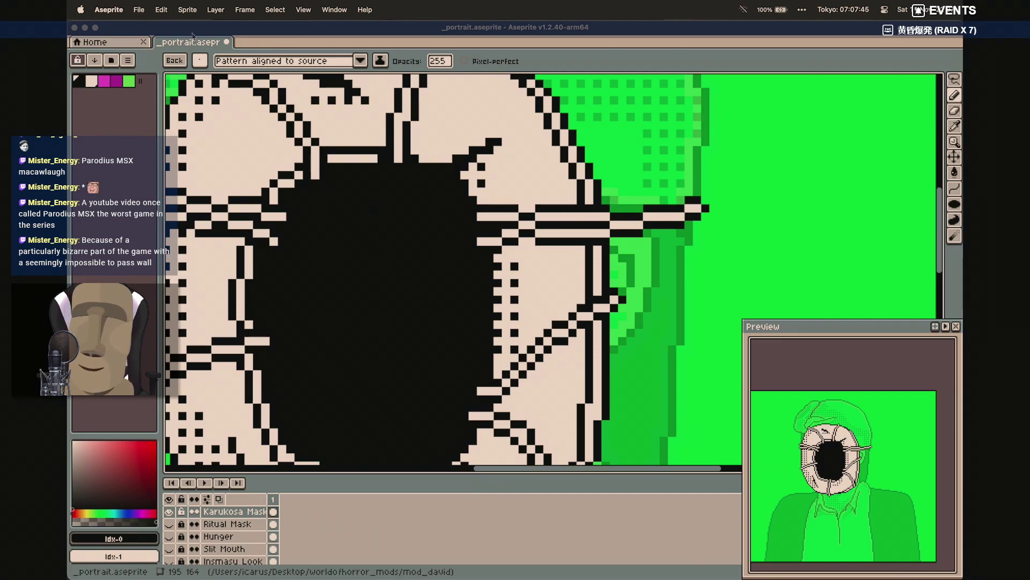
# Switch to a plain square 1 px brush and draw small black creases on the lower ear-side panels and upper ear-side rim
pyautogui.click(201, 63)
pyautogui.click(219, 79)
pyautogui.scroll(-3, 387, 195)
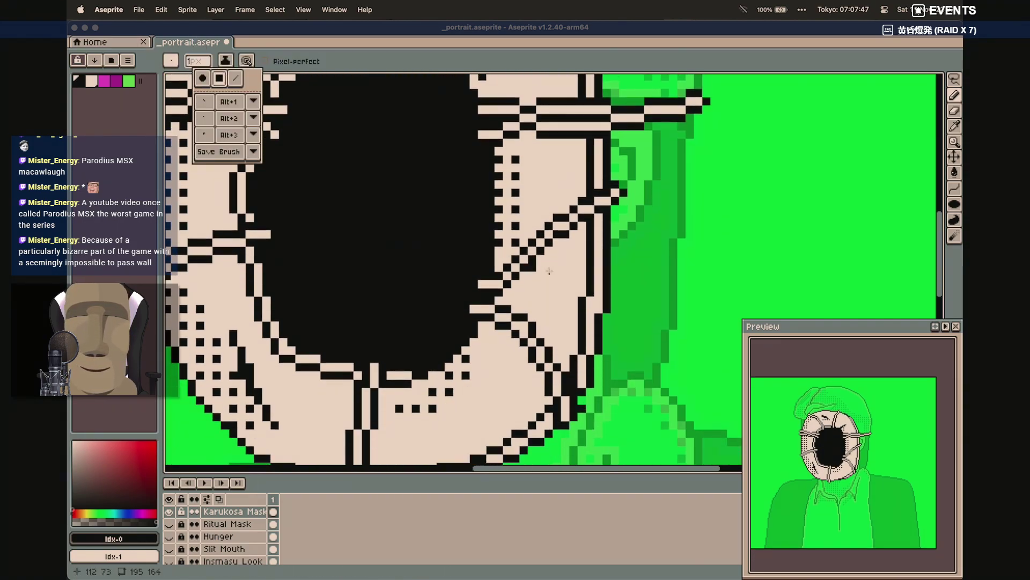
pyautogui.moveTo(566, 283); pyautogui.dragTo(529, 293)
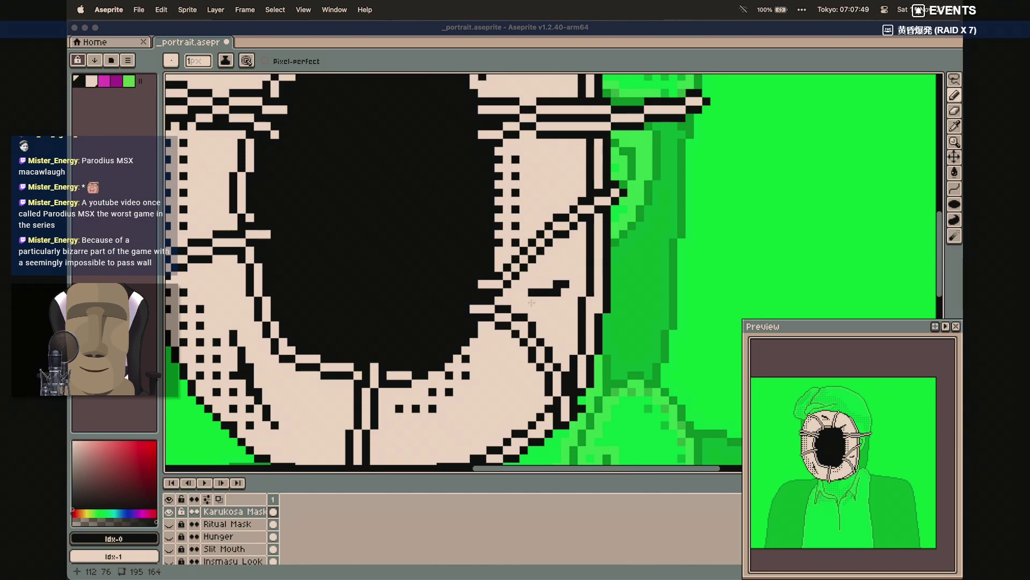
pyautogui.moveTo(488, 390); pyautogui.dragTo(519, 411)
pyautogui.scroll(5, 482, 409)
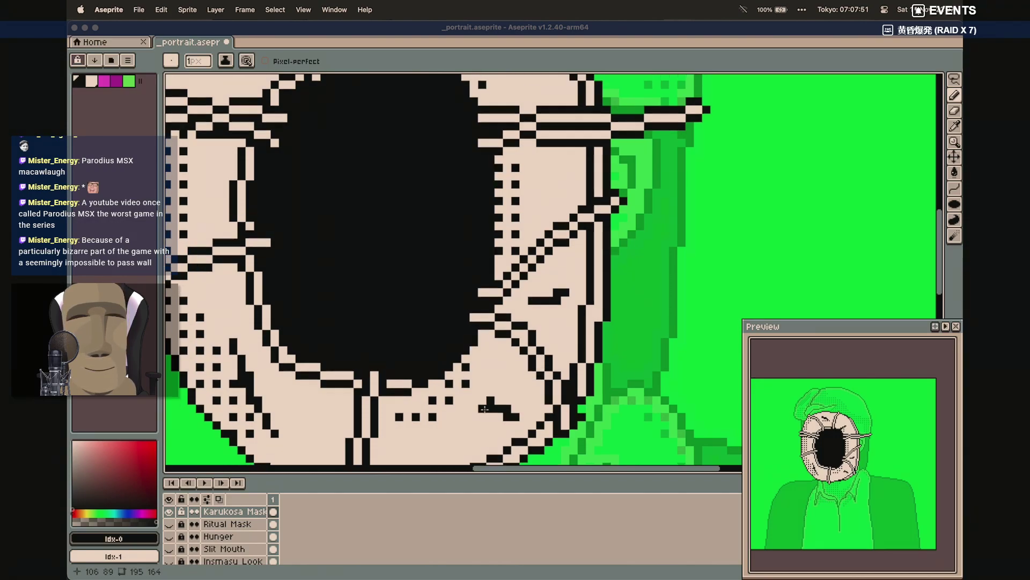
pyautogui.moveTo(507, 111); pyautogui.dragTo(524, 112)
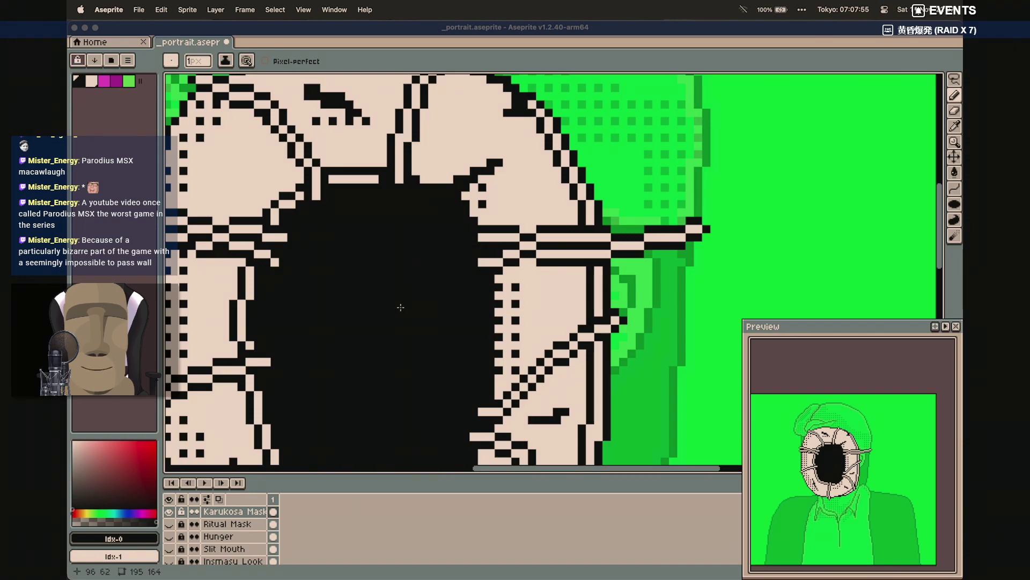
# Review the shaded mask and save the portrait file
pyautogui.scroll(-4, 400, 307)
pyautogui.scroll(5, 401, 307)
pyautogui.hscroll(-3, 401, 307)
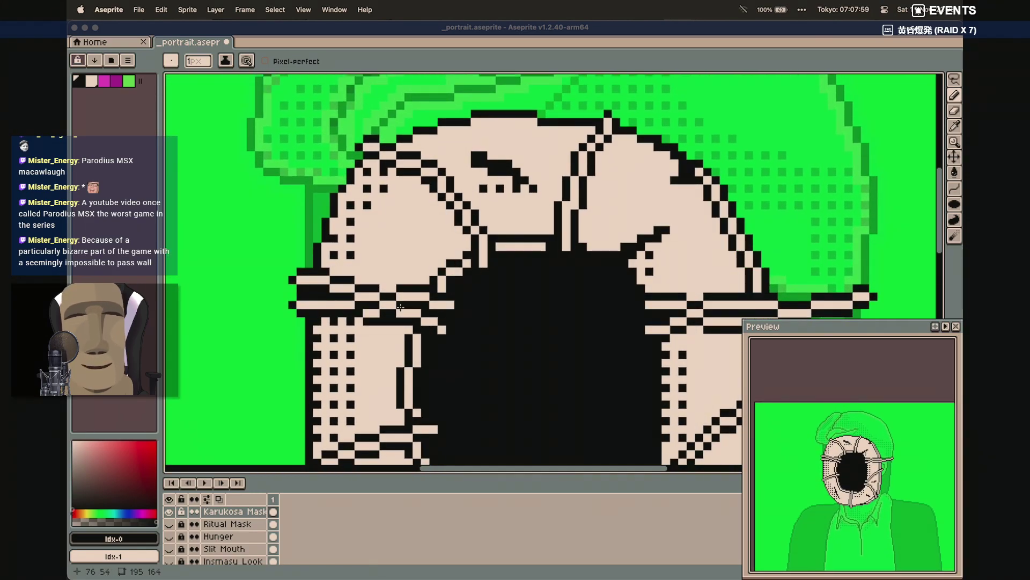
pyautogui.scroll(-2, 401, 307)
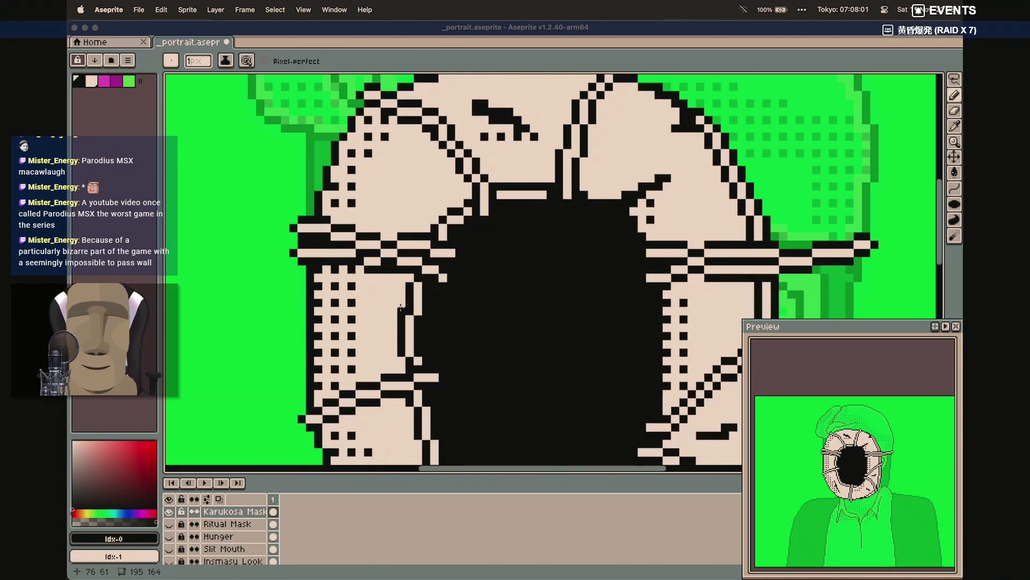
pyautogui.press('super+s')
# Dither a black cast shadow below the mask's lower rim and over the ear with the saved pattern brush
pyautogui.scroll(-3, 400, 307)
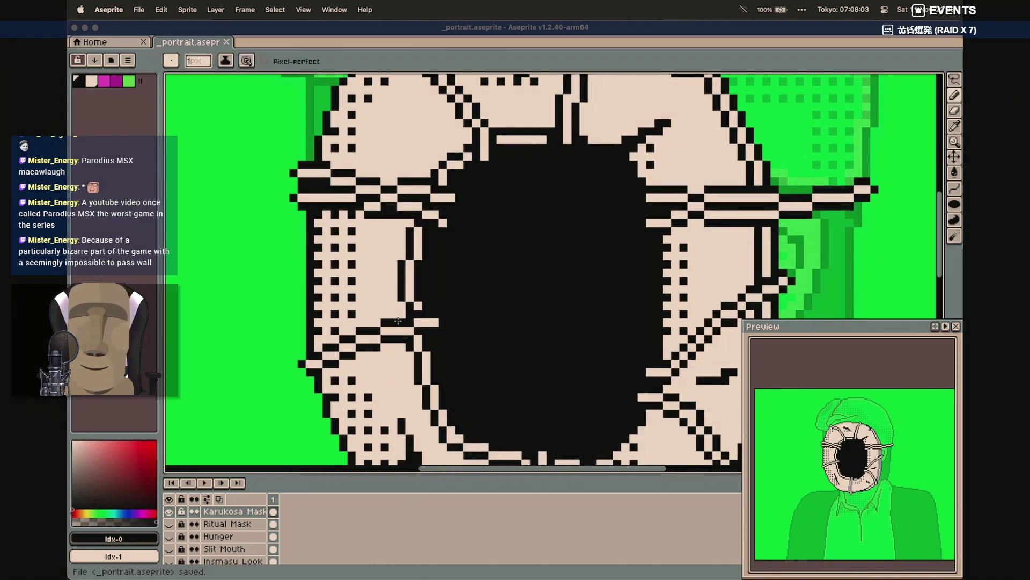
pyautogui.scroll(-1, 398, 321)
pyautogui.scroll(1, 398, 320)
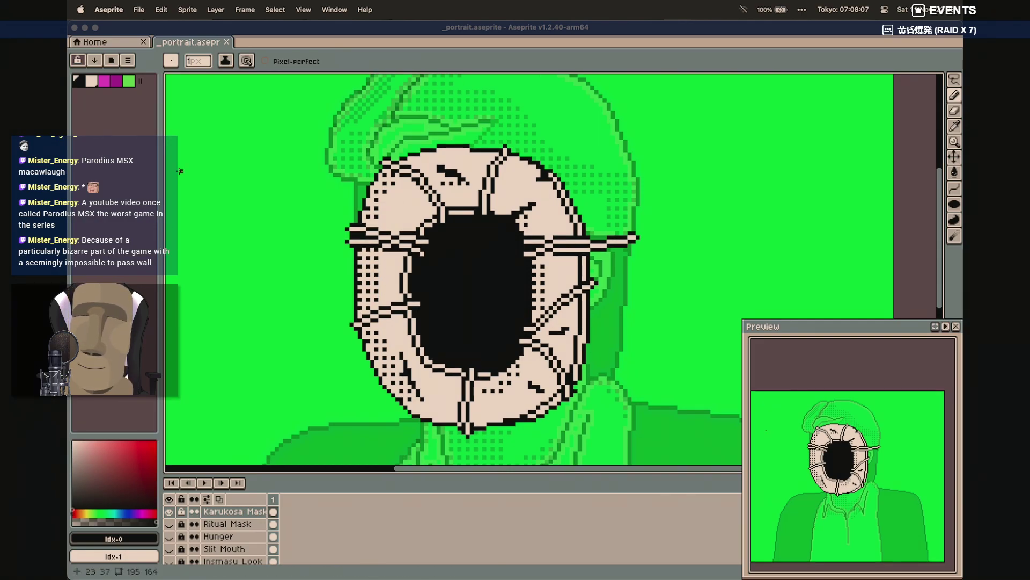
pyautogui.hotkey('alt', '1')
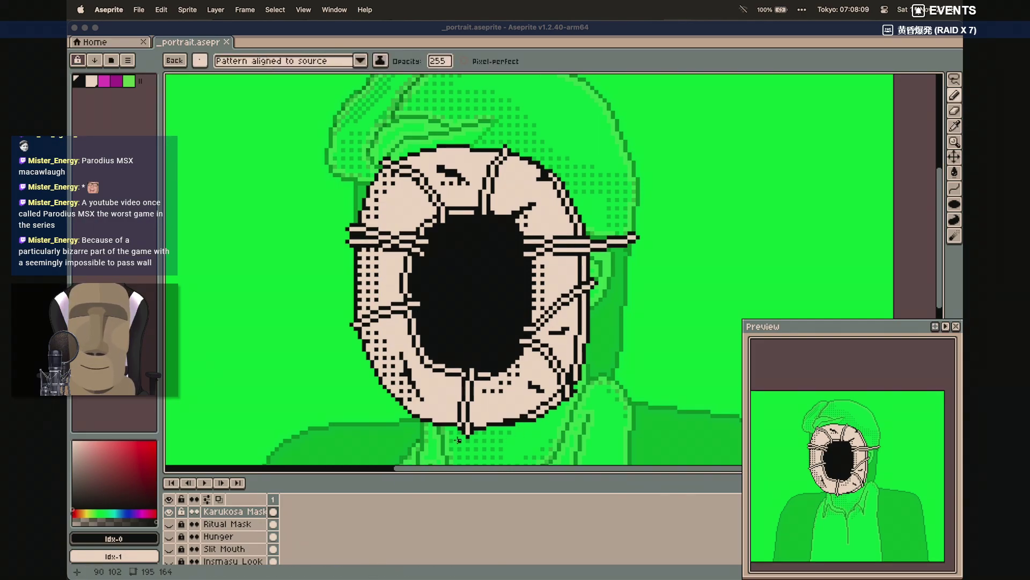
pyautogui.moveTo(448, 433)
pyautogui.mouseDown()
pyautogui.moveTo(530, 426)
pyautogui.moveTo(524, 430)
pyautogui.moveTo(578, 401)
pyautogui.mouseUp()
pyautogui.moveTo(600, 259); pyautogui.dragTo(595, 299)
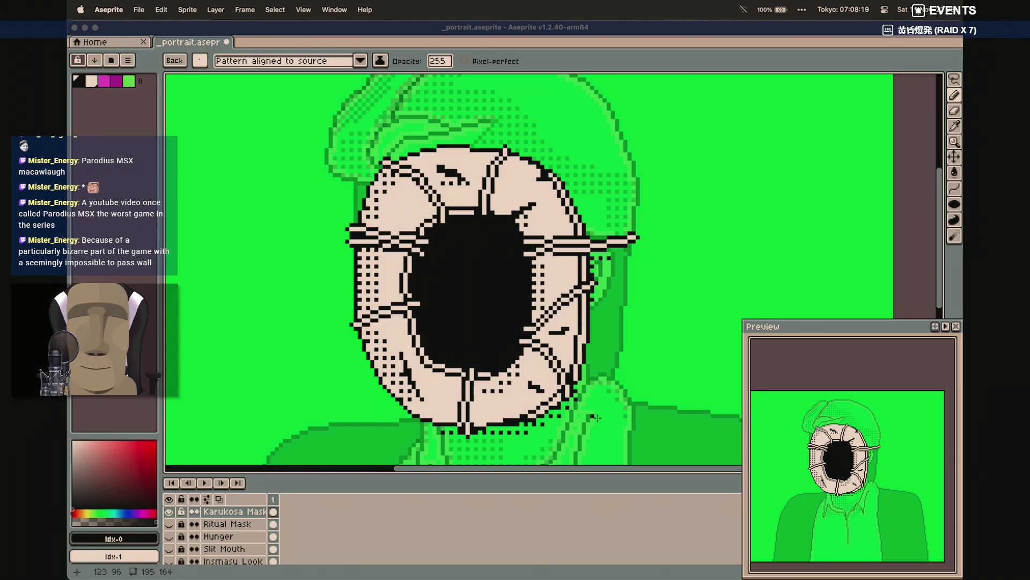
# Hide the Karukosa Mask layer and create a new layer above it
pyautogui.click(168, 511)
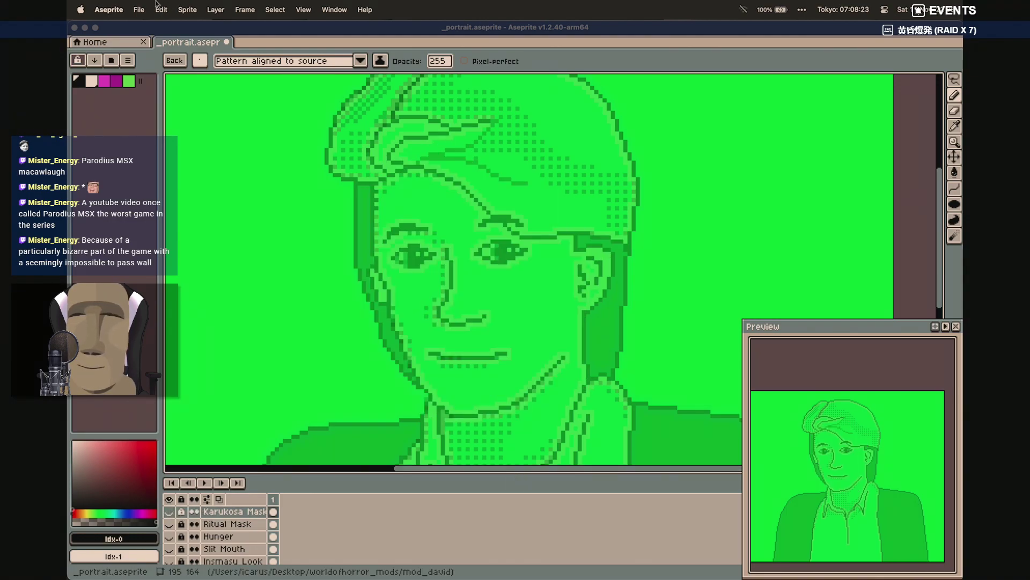
pyautogui.click(216, 9)
pyautogui.moveTo(294, 81)
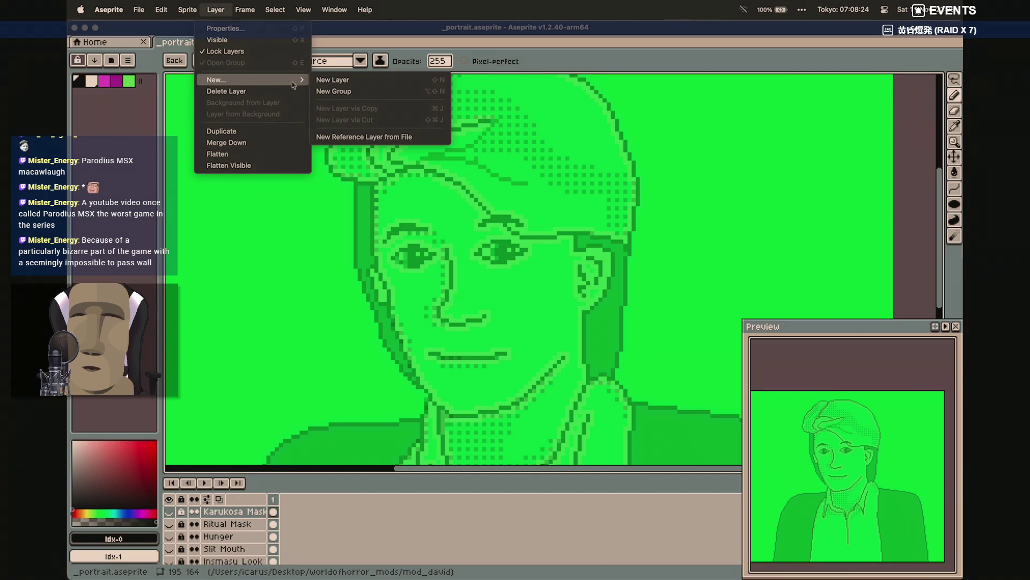
pyautogui.click(332, 80)
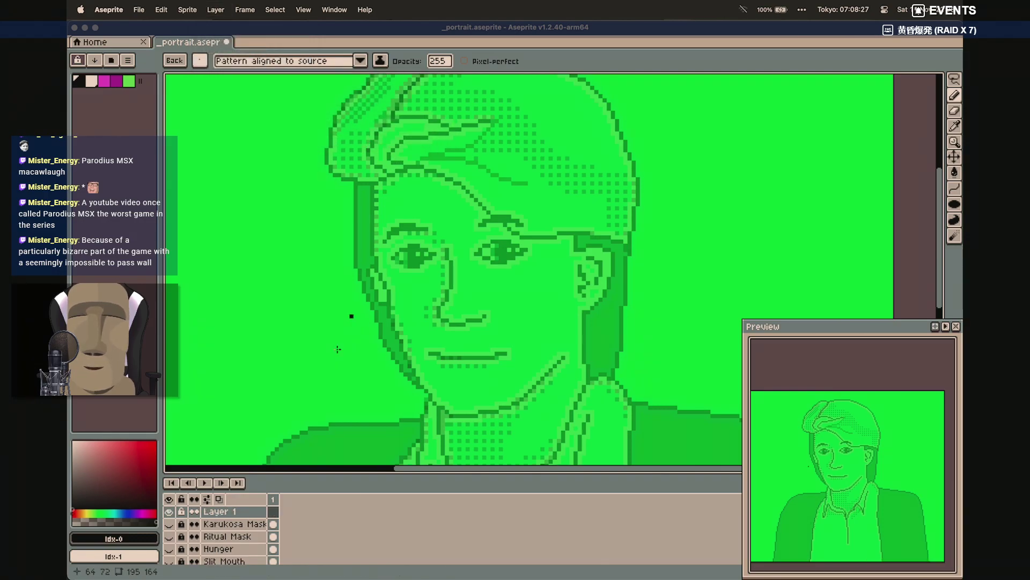
# Rename the new layer as Crestfallen Mask
pyautogui.doubleClick(220, 511)
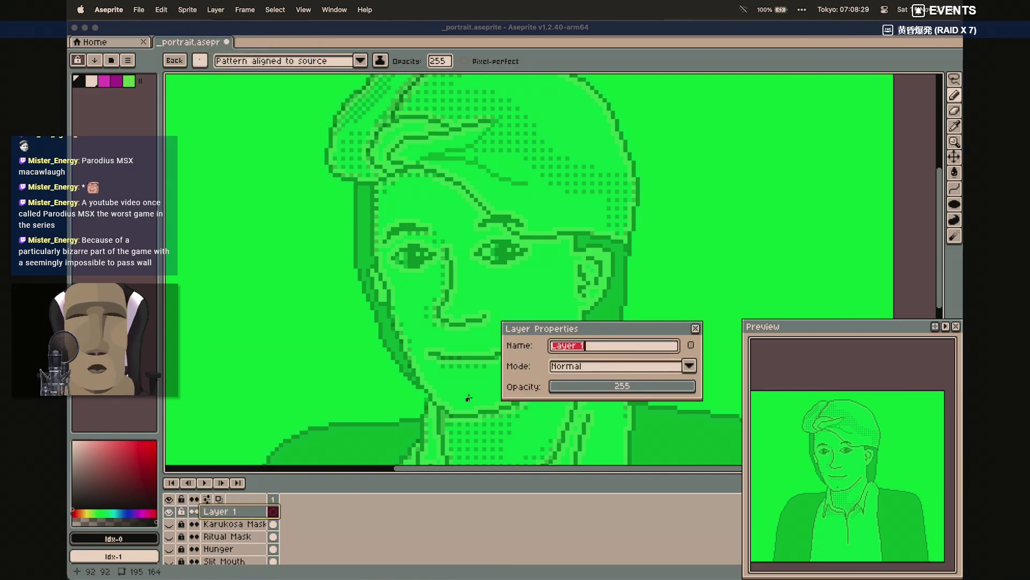
pyautogui.write('Crask')
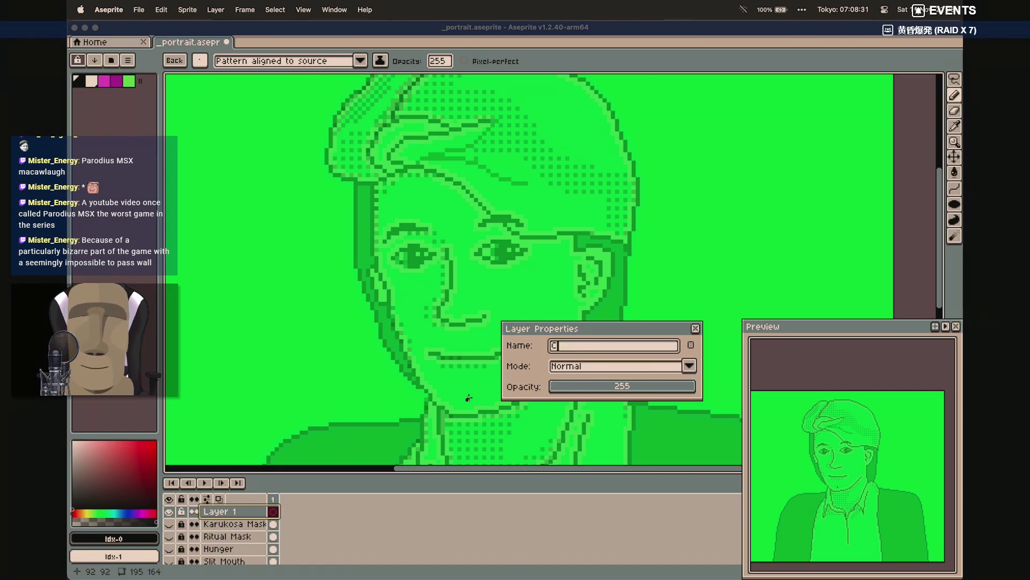
pyautogui.press('BackSpace')
pyautogui.press('BackSpace')
pyautogui.write('e')
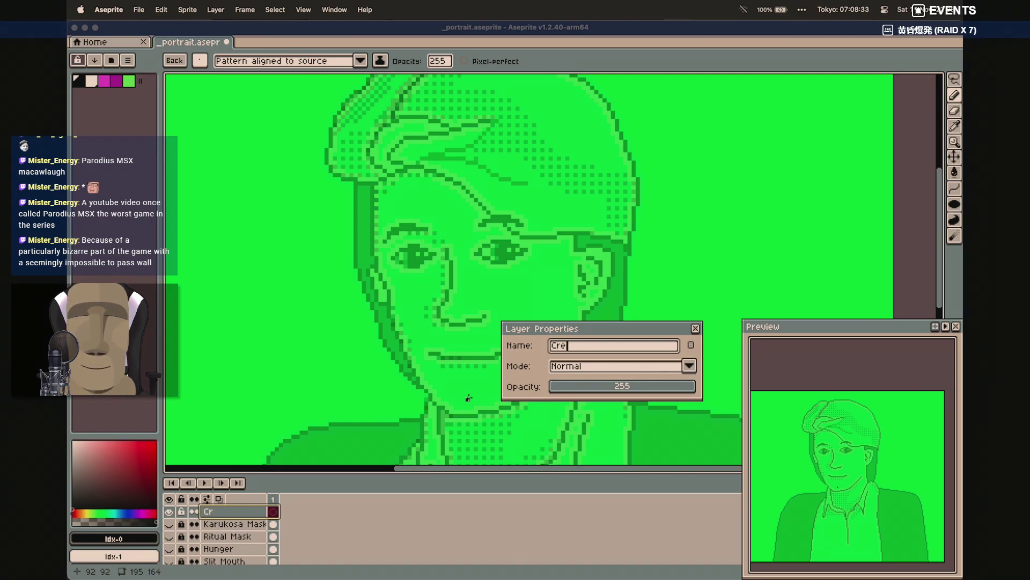
pyautogui.write('stfallen Mask')
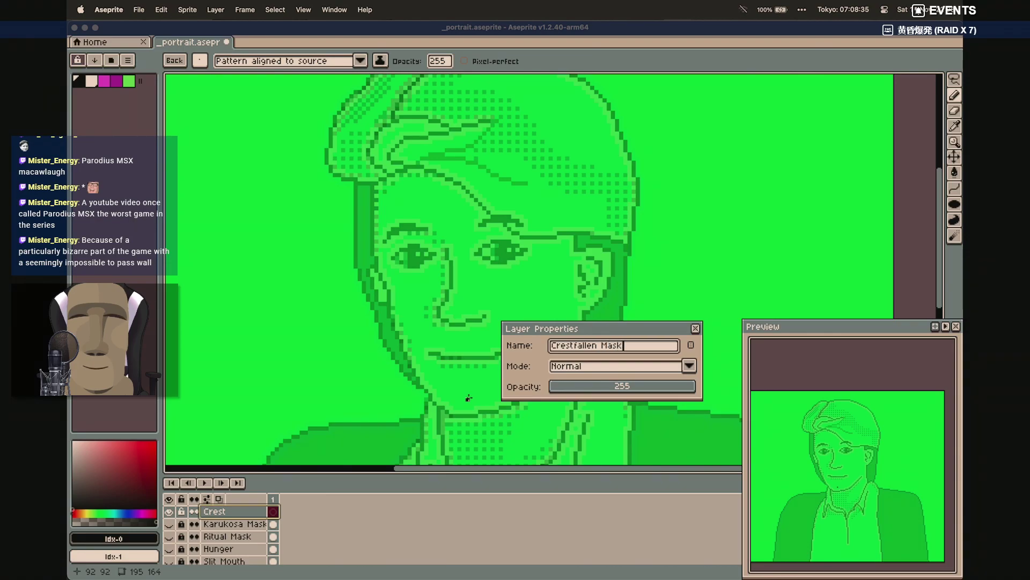
pyautogui.click(695, 328)
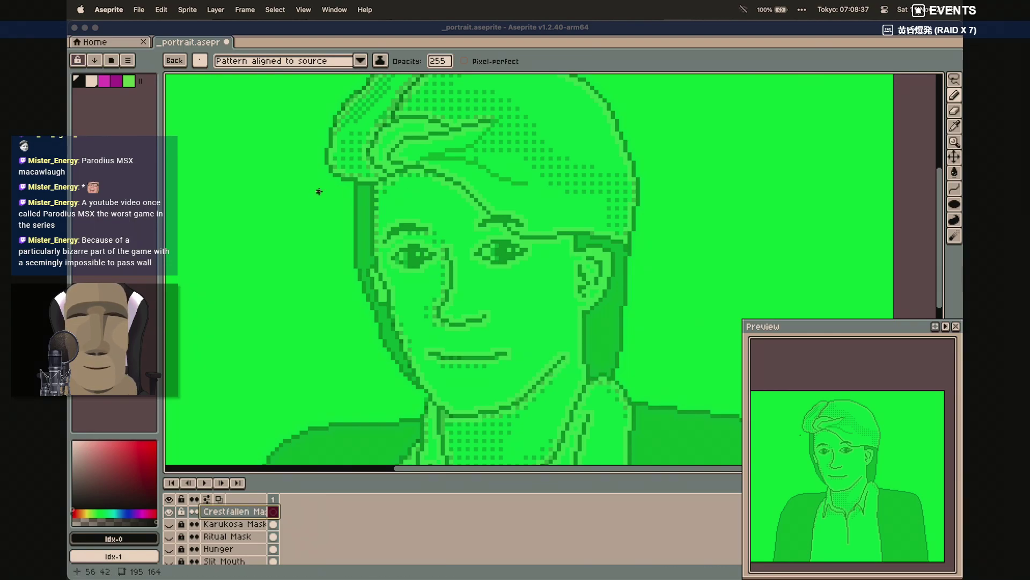
# Switch from the pattern brush to a plain square 1 px brush
pyautogui.click(205, 60)
pyautogui.click(224, 78)
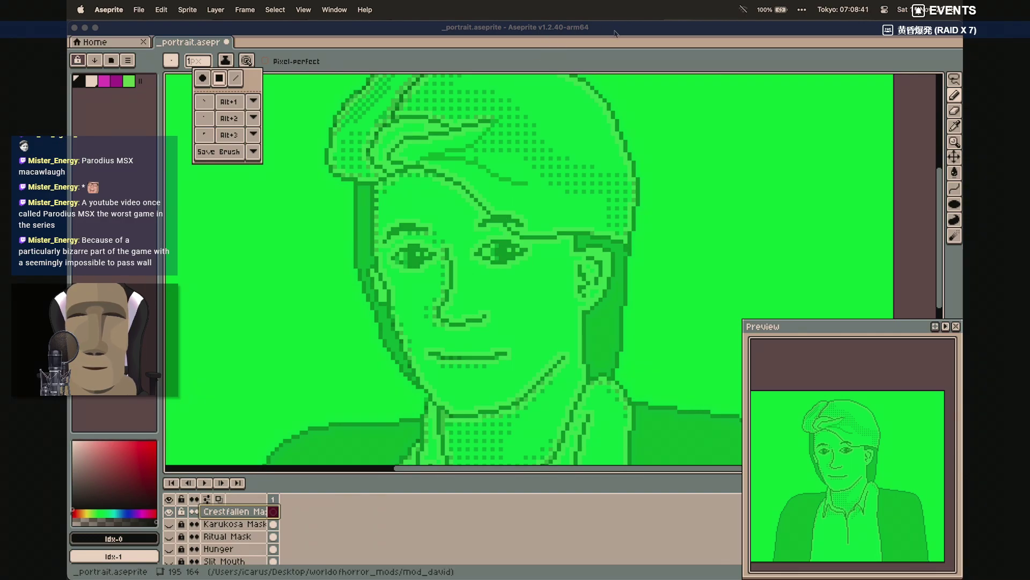
pyautogui.click(333, 50)
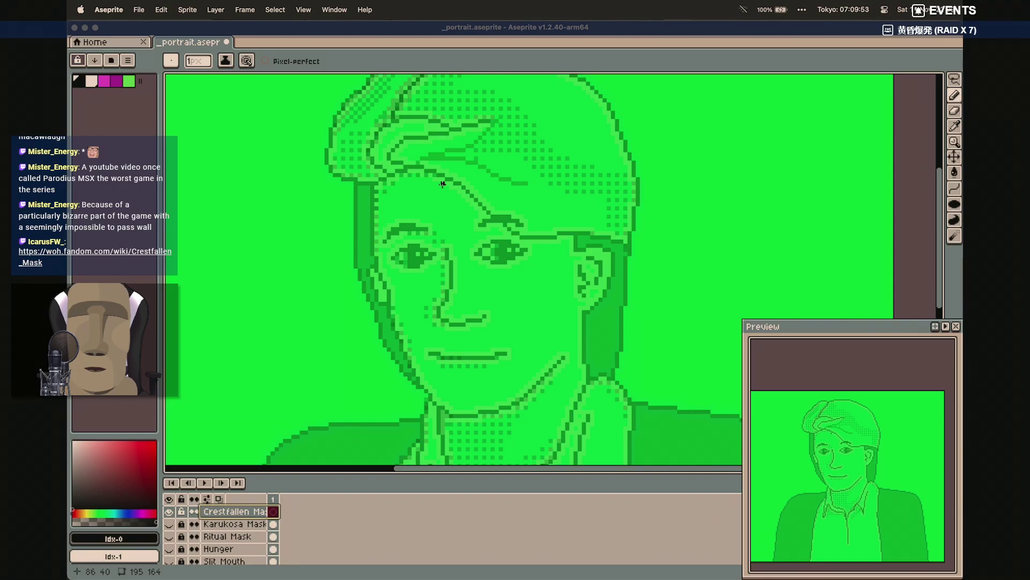
pyautogui.press('l')
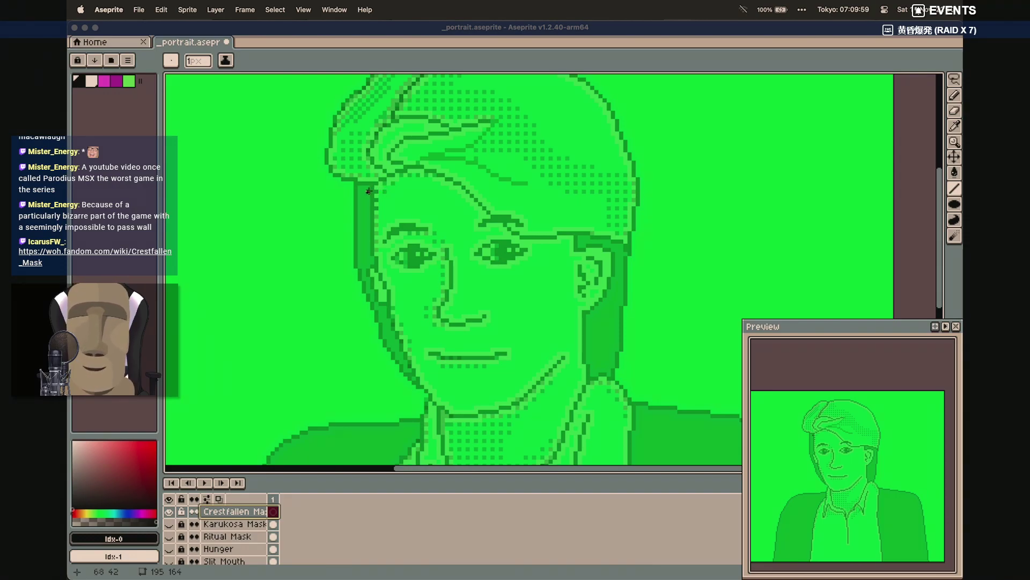
pyautogui.moveTo(369, 190); pyautogui.dragTo(575, 191)
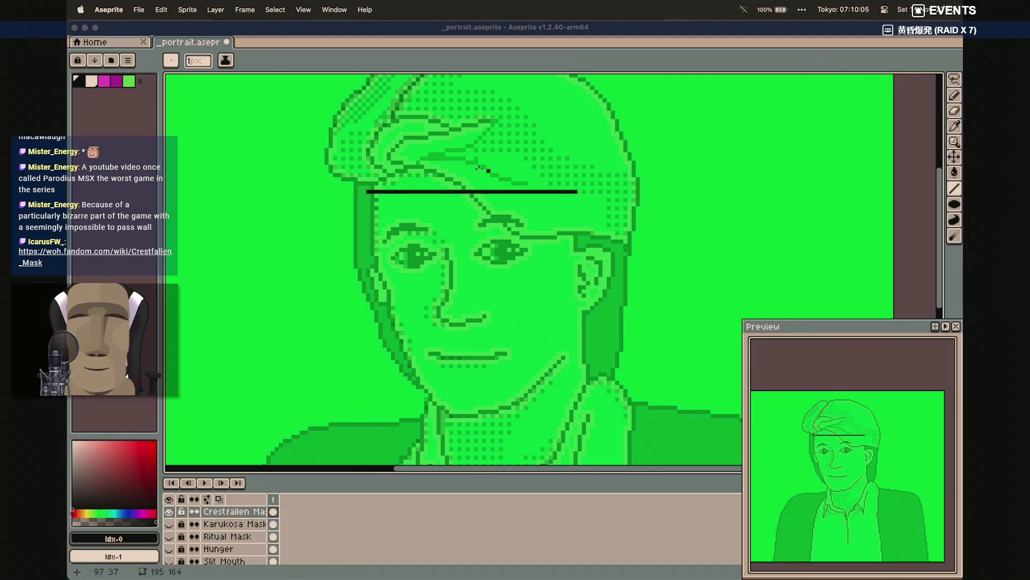
pyautogui.hotkey('ctrl', 'z')
# Draw the mask's upper edge as a black arched curve across the forehead with the Curve tool
pyautogui.hotkey('shift', 'l')
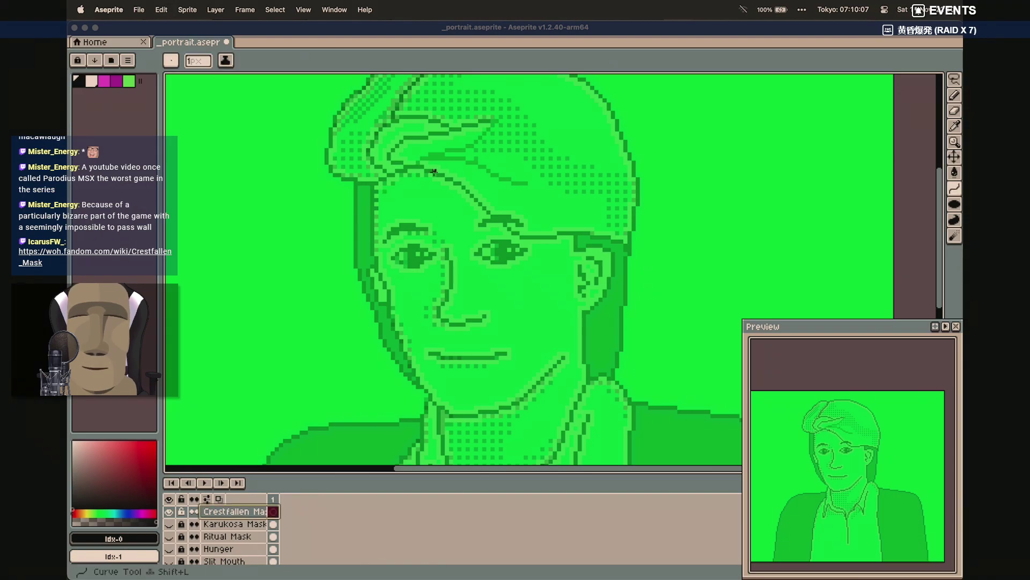
pyautogui.moveTo(368, 191); pyautogui.dragTo(575, 191)
pyautogui.moveTo(472, 191); pyautogui.dragTo(455, 155)
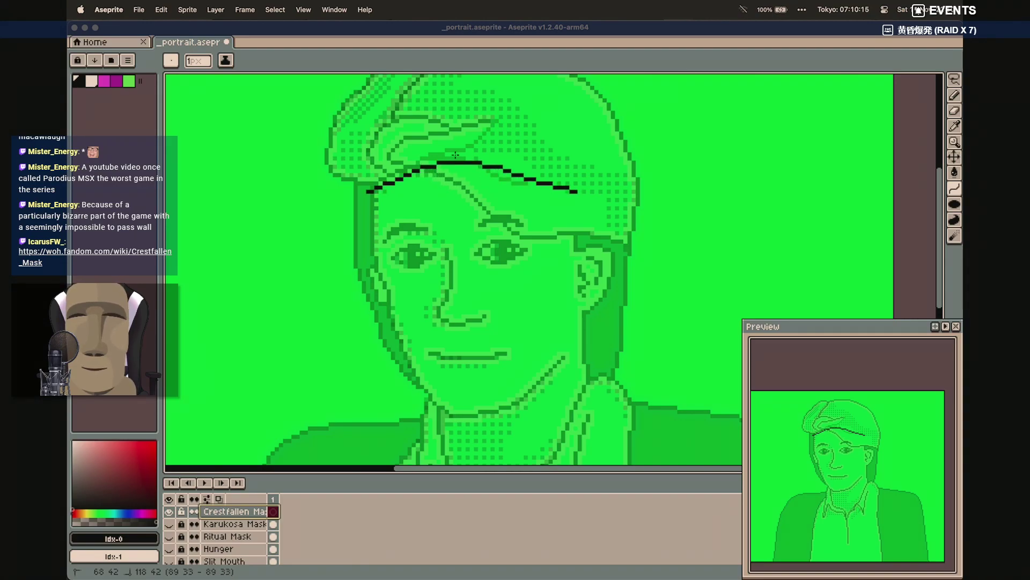
pyautogui.press('Escape')
pyautogui.moveTo(369, 191); pyautogui.dragTo(453, 154)
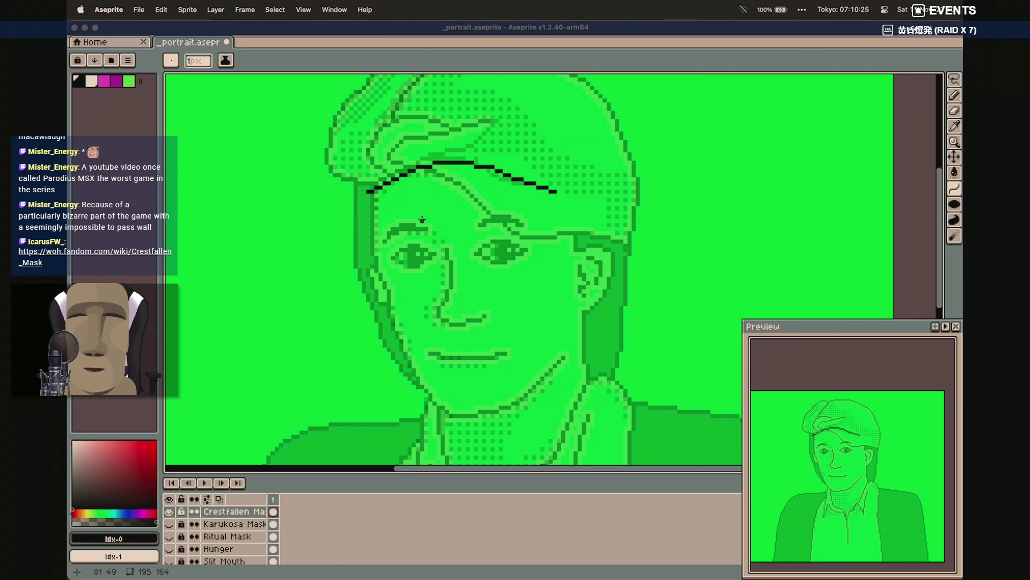
# Draw the mask's far-side contour in black curves from the temple down the cheek to the chin
pyautogui.moveTo(368, 191); pyautogui.dragTo(398, 352)
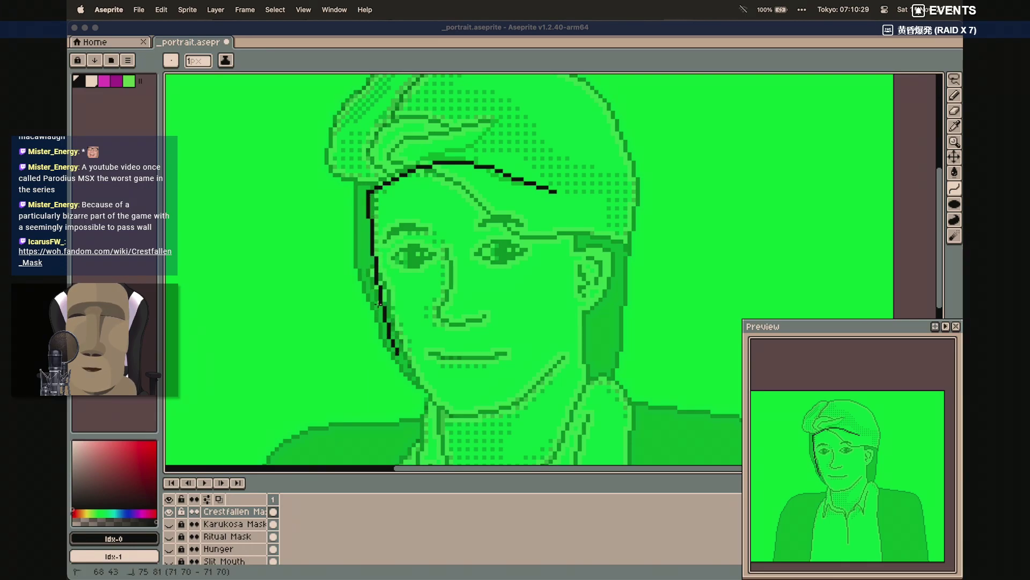
pyautogui.click(366, 276)
pyautogui.click(387, 321)
pyautogui.moveTo(391, 328); pyautogui.dragTo(451, 422)
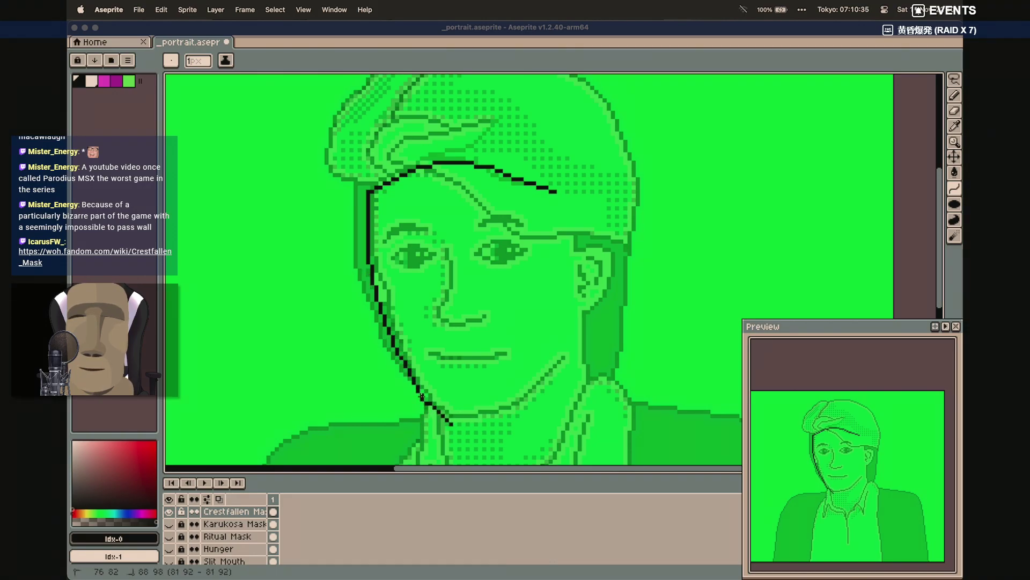
pyautogui.click(415, 394)
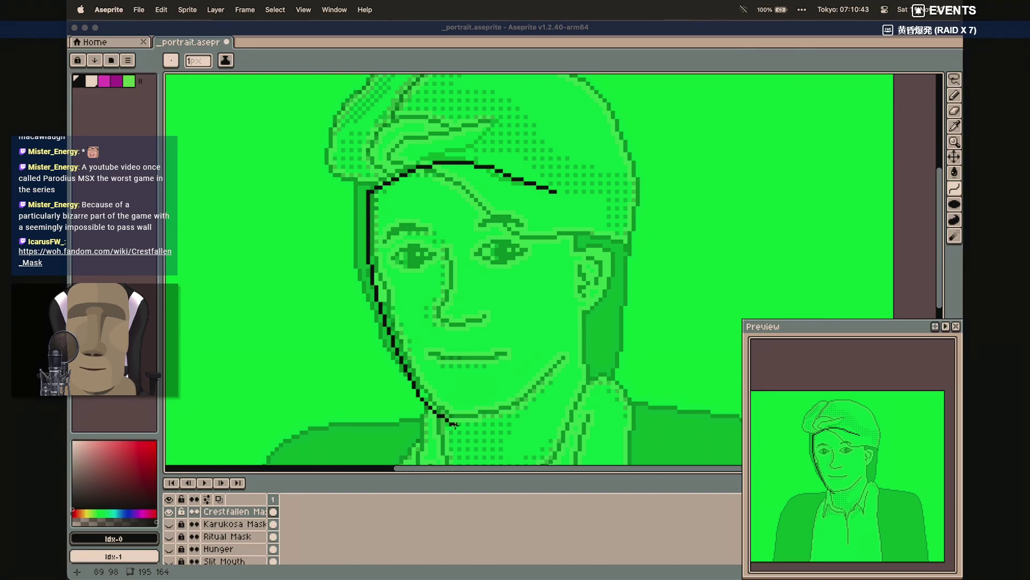
# Close the mask outline with a rounded chin curve and a bulging ear-side curve up to the forehead corner
pyautogui.click(486, 426)
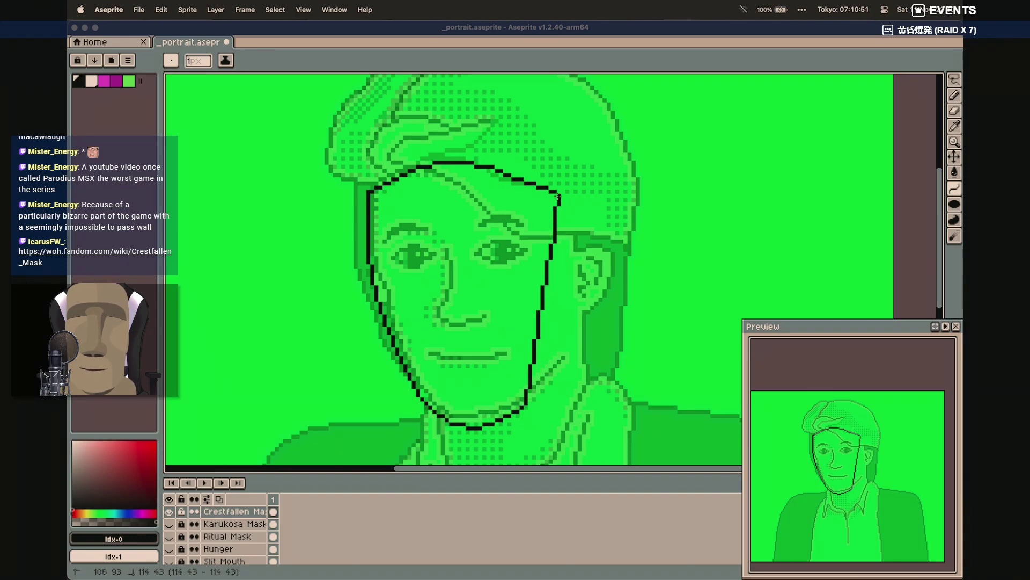
pyautogui.moveTo(525, 403); pyautogui.dragTo(558, 195)
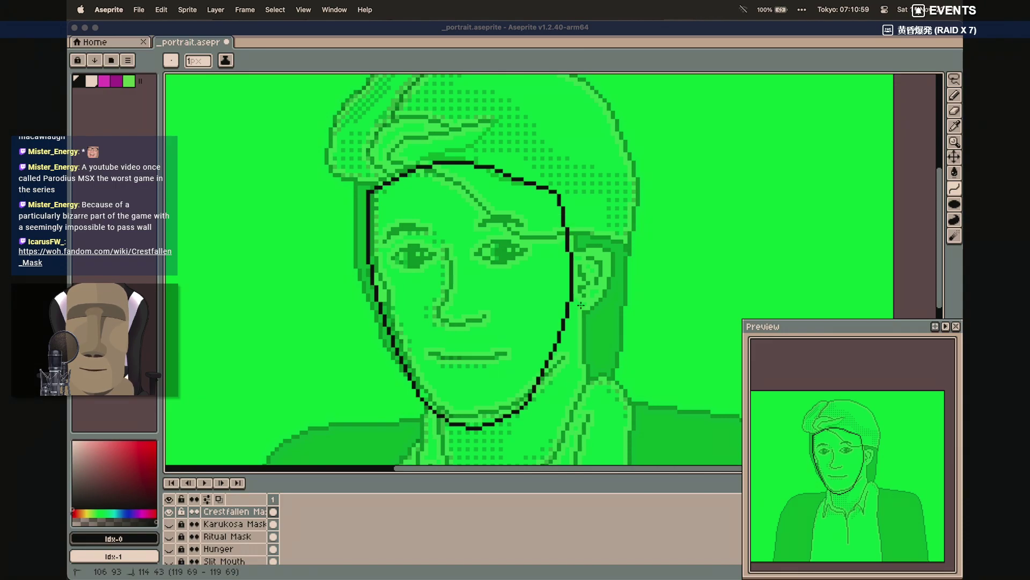
pyautogui.click(575, 314)
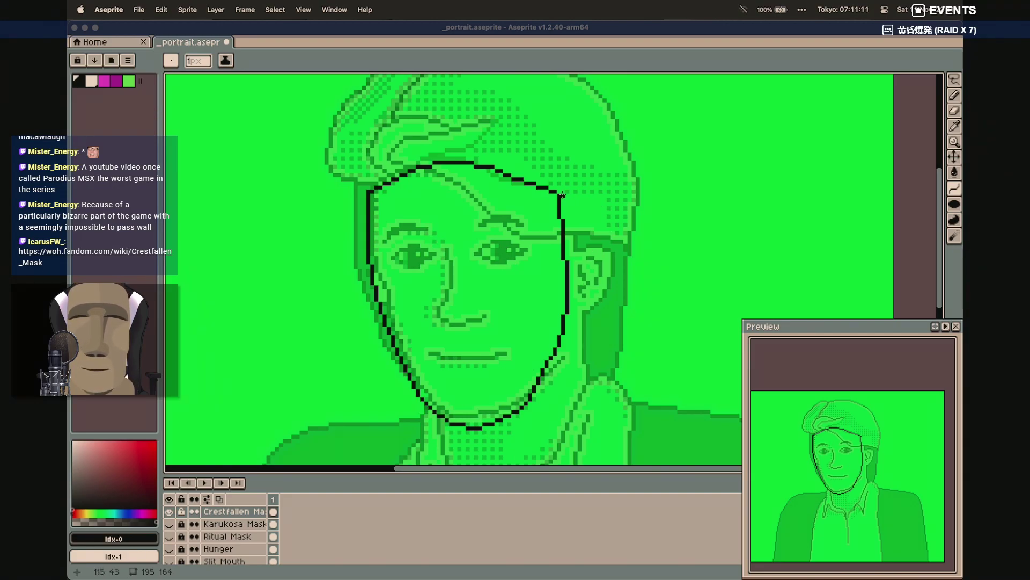
# Draw a short diagonal line outward from the upper ear-side corner and try a parallel curve down to the jaw
pyautogui.click(567, 200)
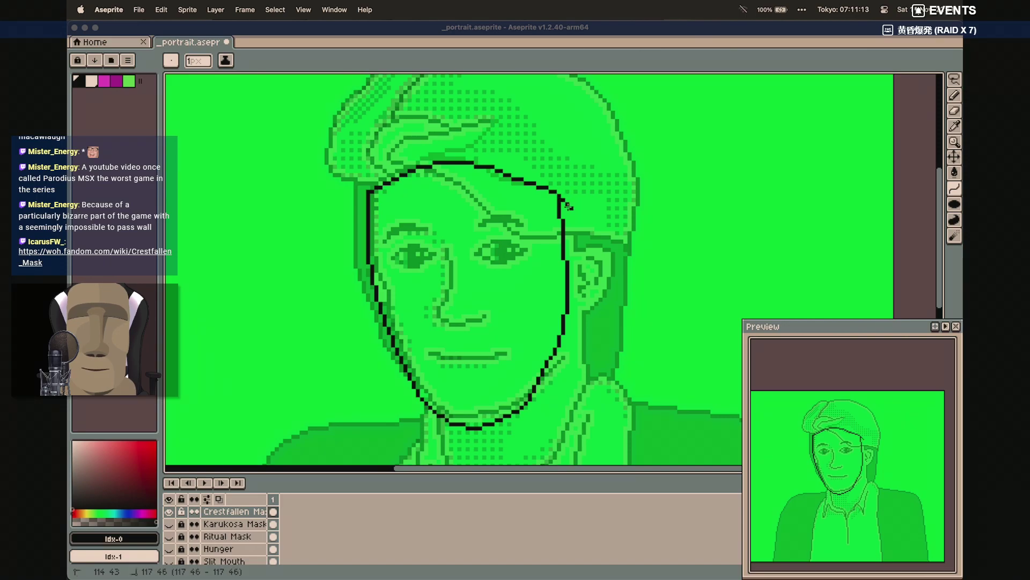
pyautogui.click(567, 207)
pyautogui.moveTo(569, 211)
pyautogui.mouseDown()
pyautogui.moveTo(573, 348)
pyautogui.moveTo(538, 401)
pyautogui.mouseUp()
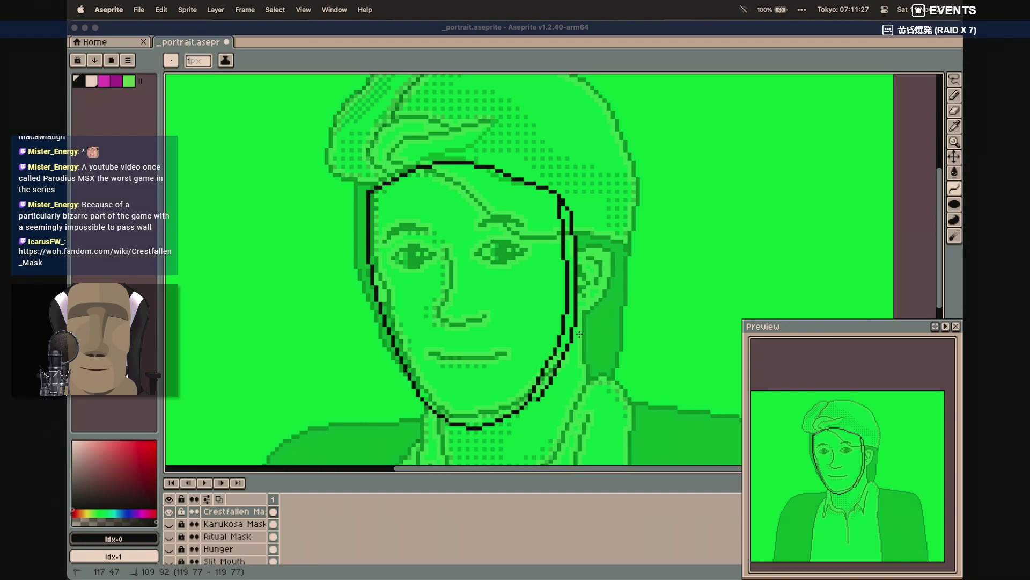
pyautogui.press('Escape')
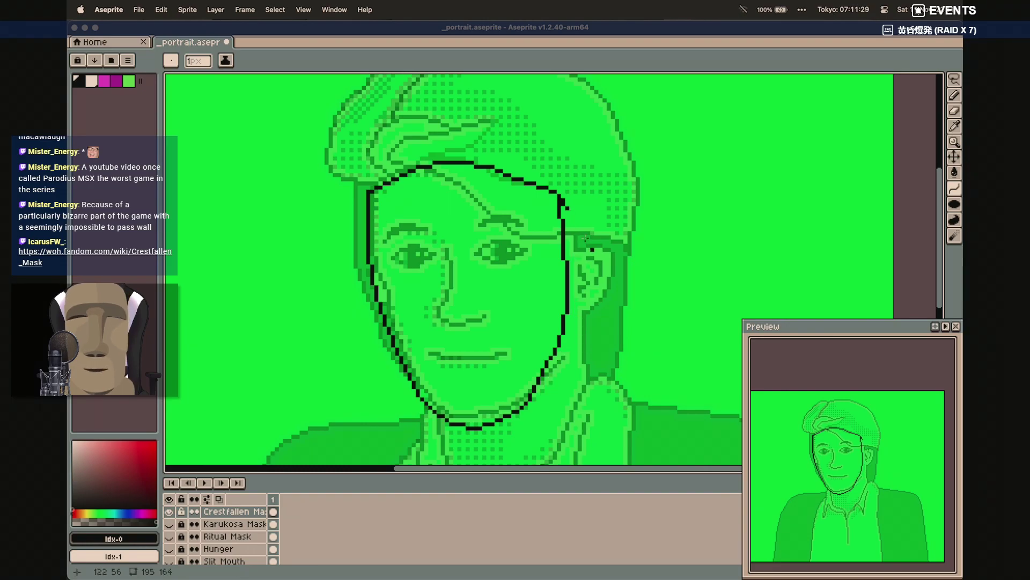
# Draw the mask's outer rim freehand with the Pencil, parallel to the ear-side edge from the upper corner past the ear
pyautogui.press('b')
pyautogui.scroll(1, 579, 215)
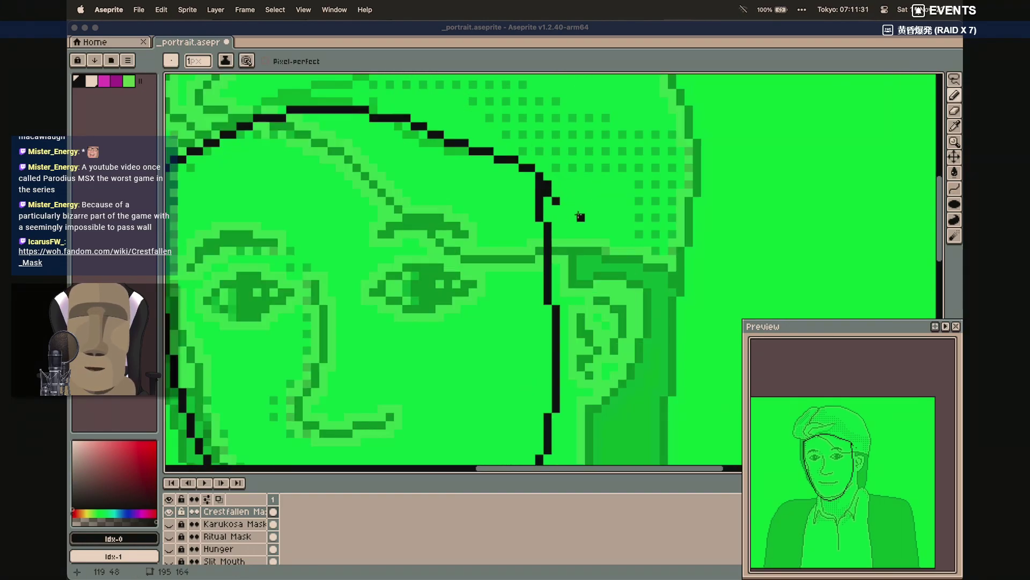
pyautogui.moveTo(563, 209); pyautogui.dragTo(571, 312)
pyautogui.scroll(-2, 572, 314)
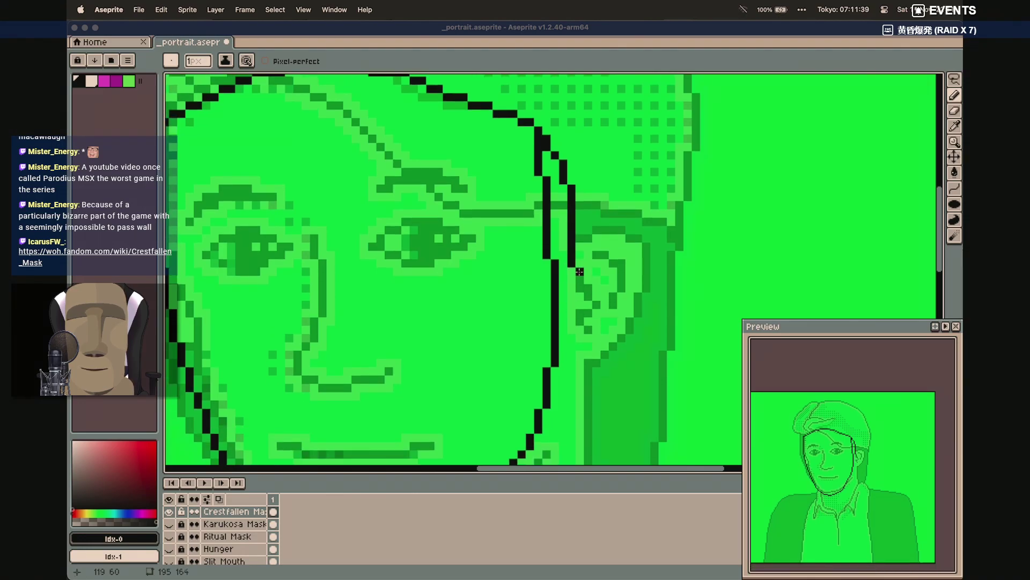
pyautogui.moveTo(579, 272)
pyautogui.mouseDown()
pyautogui.moveTo(578, 373)
pyautogui.moveTo(562, 355)
pyautogui.mouseUp()
pyautogui.scroll(-2, 578, 370)
pyautogui.scroll(-2, 571, 374)
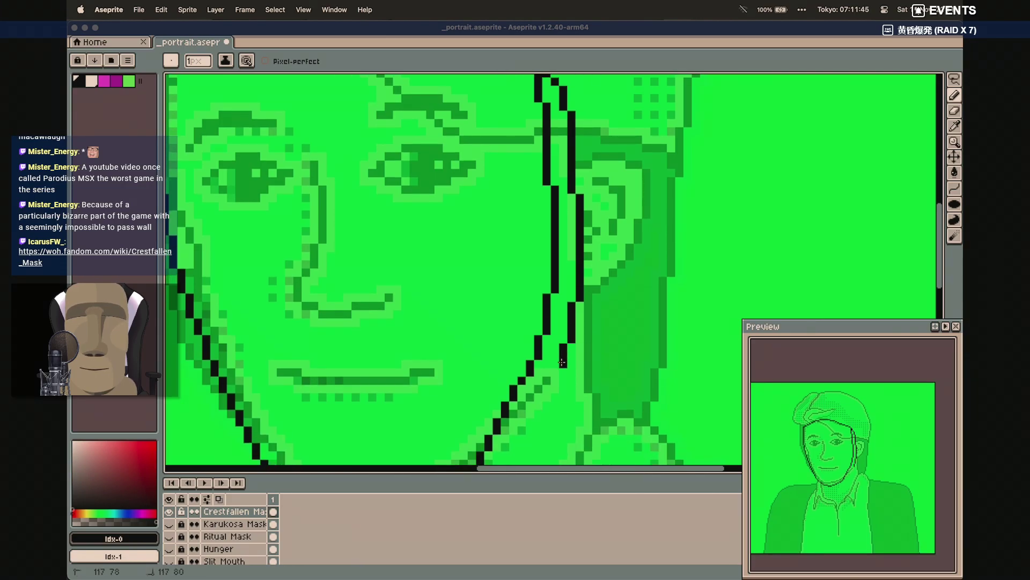
# Continue the outer rim line along the jaw and merge it into the mask outline under the chin
pyautogui.scroll(-3, 562, 362)
pyautogui.moveTo(552, 324)
pyautogui.mouseDown()
pyautogui.moveTo(499, 426)
pyautogui.moveTo(484, 427)
pyautogui.mouseUp()
pyautogui.click(538, 343)
pyautogui.click(513, 392)
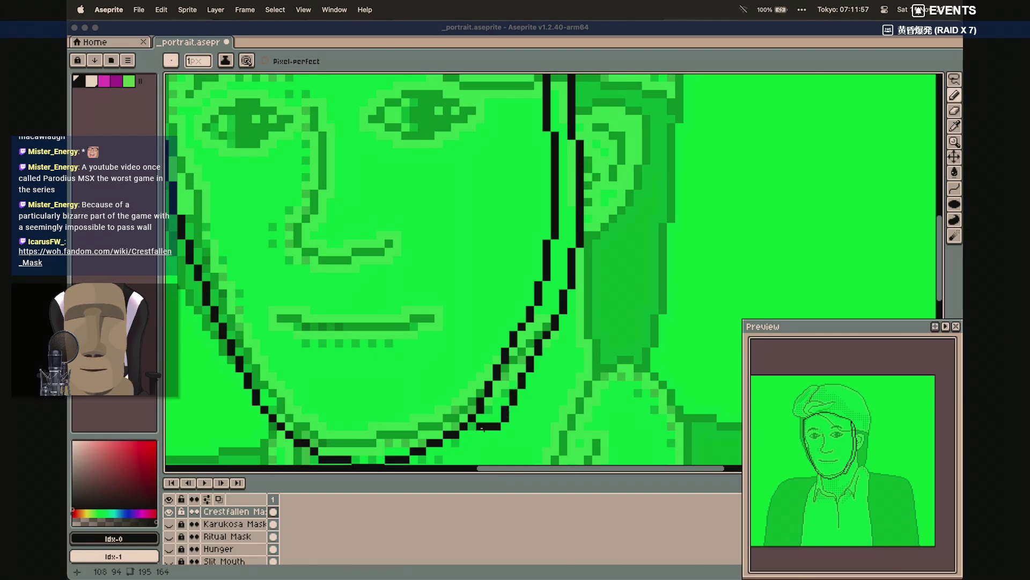
pyautogui.scroll(-2, 472, 433)
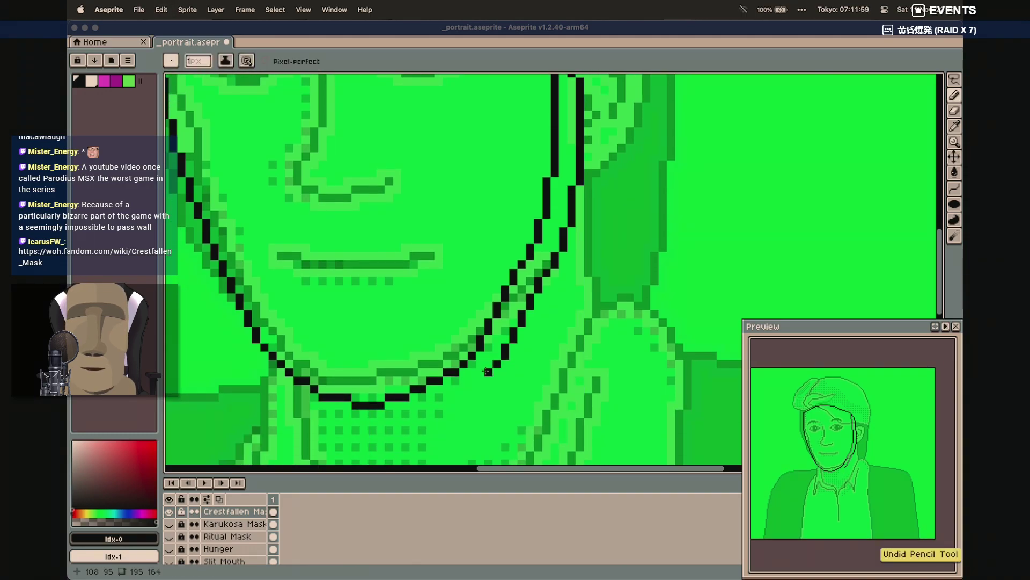
pyautogui.click(479, 372)
pyautogui.click(480, 380)
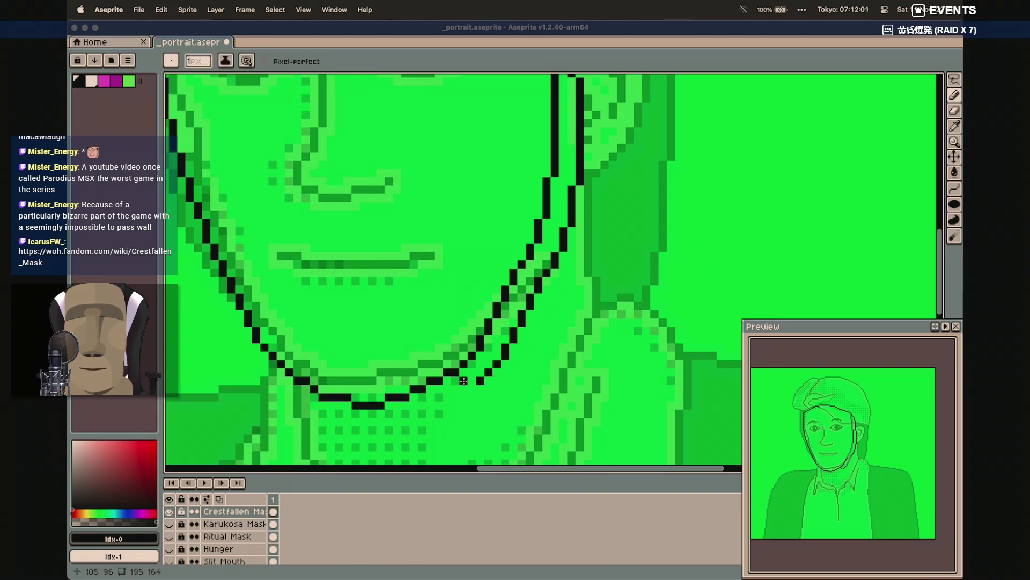
pyautogui.click(470, 387)
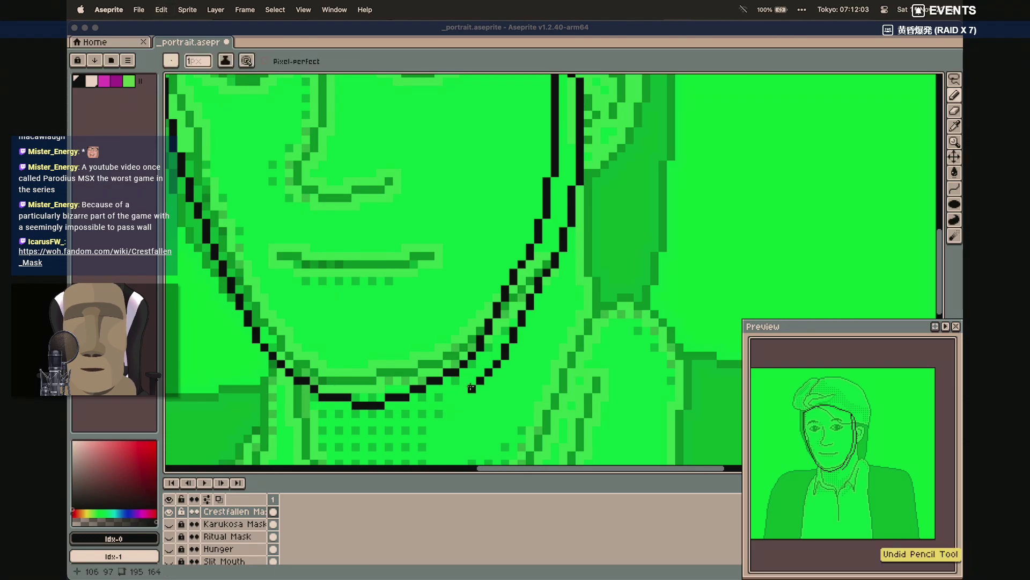
pyautogui.moveTo(455, 390); pyautogui.dragTo(390, 403)
pyautogui.click(447, 396)
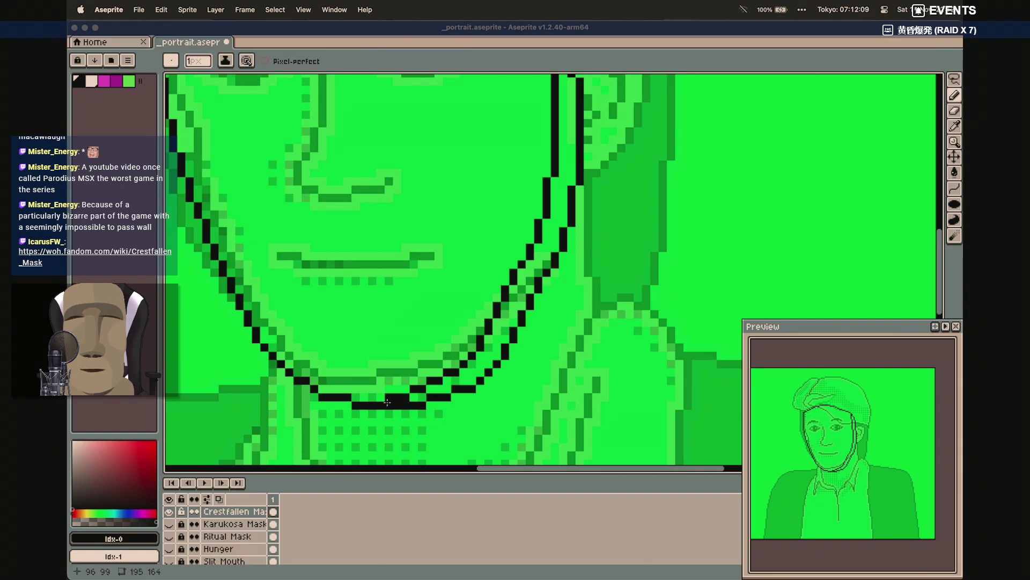
# Narrow the ear-side rim by drawing a black line just inside its outer edge and erasing the old outer pixels
pyautogui.scroll(5, 588, 155)
pyautogui.scroll(1, 587, 145)
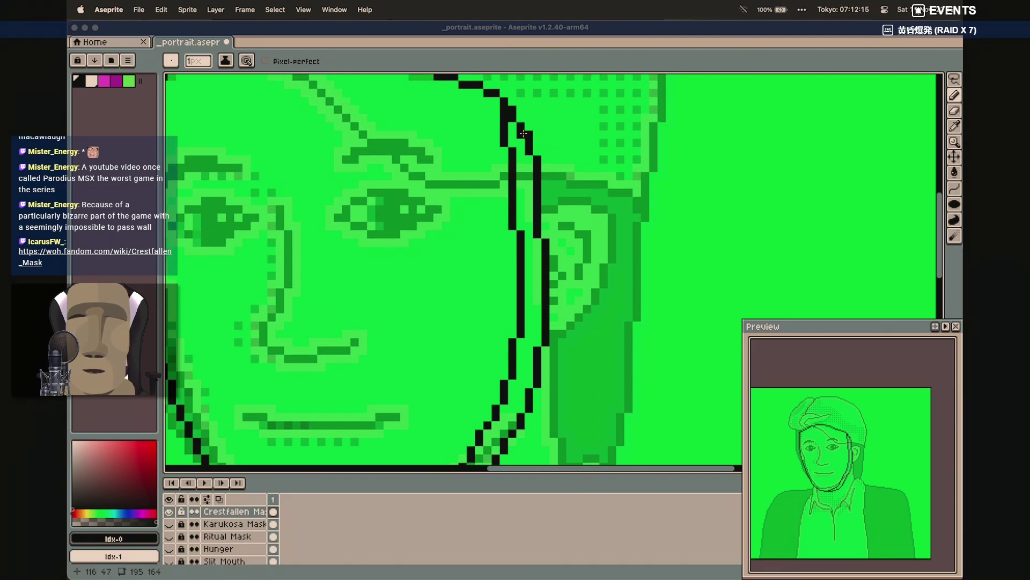
pyautogui.moveTo(522, 138)
pyautogui.mouseDown()
pyautogui.moveTo(525, 228)
pyautogui.moveTo(539, 242)
pyautogui.moveTo(519, 397)
pyautogui.mouseUp()
pyautogui.scroll(-1, 515, 390)
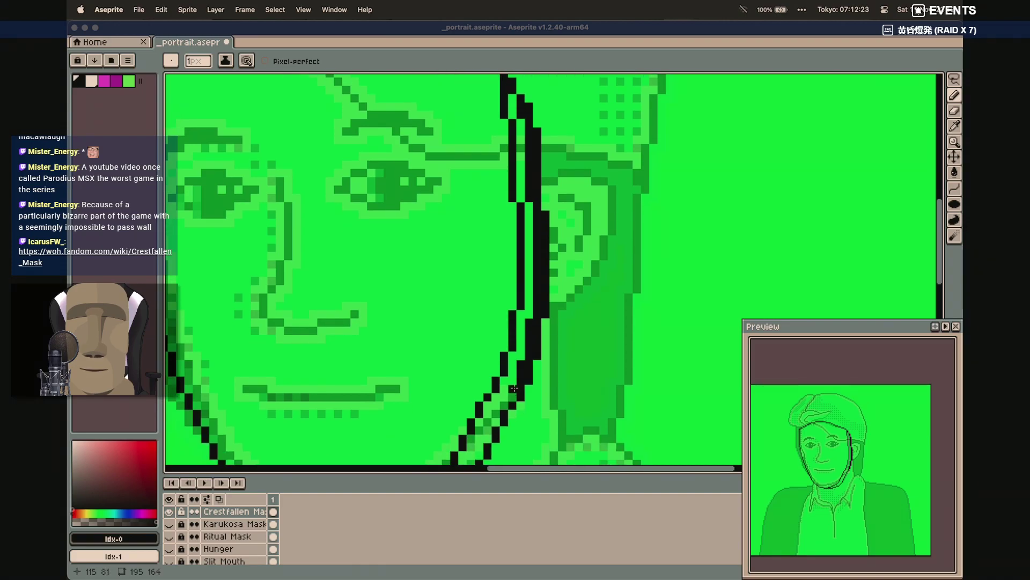
pyautogui.scroll(-2, 513, 400)
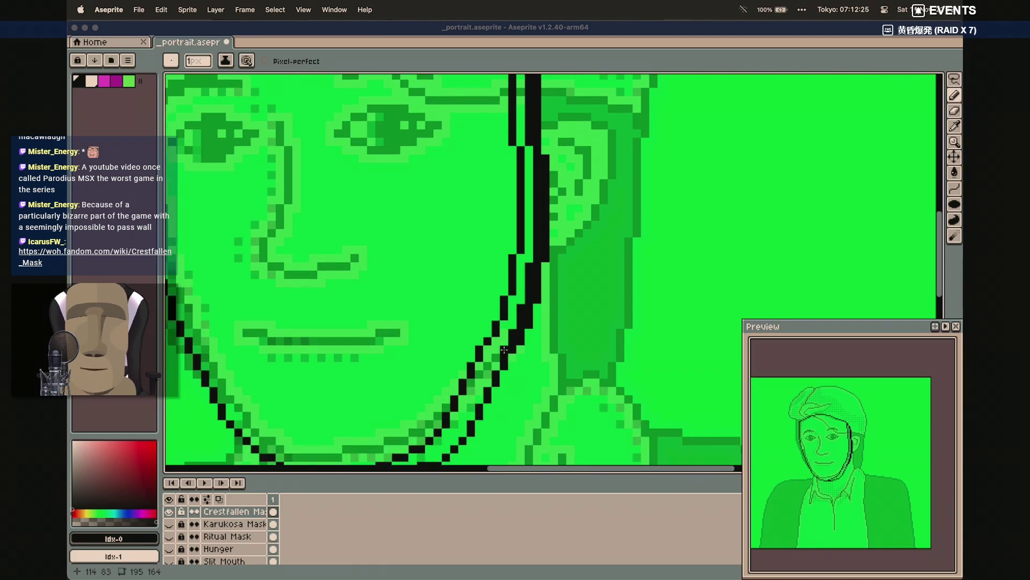
pyautogui.moveTo(502, 352)
pyautogui.mouseDown()
pyautogui.moveTo(473, 408)
pyautogui.moveTo(479, 424)
pyautogui.moveTo(545, 283)
pyautogui.moveTo(537, 266)
pyautogui.moveTo(537, 308)
pyautogui.moveTo(554, 224)
pyautogui.moveTo(545, 159)
pyautogui.moveTo(545, 271)
pyautogui.mouseUp()
pyautogui.press('e')
pyautogui.scroll(3, 545, 271)
pyautogui.moveTo(536, 171)
pyautogui.mouseDown()
pyautogui.moveTo(537, 142)
pyautogui.moveTo(536, 214)
pyautogui.moveTo(537, 113)
pyautogui.mouseUp()
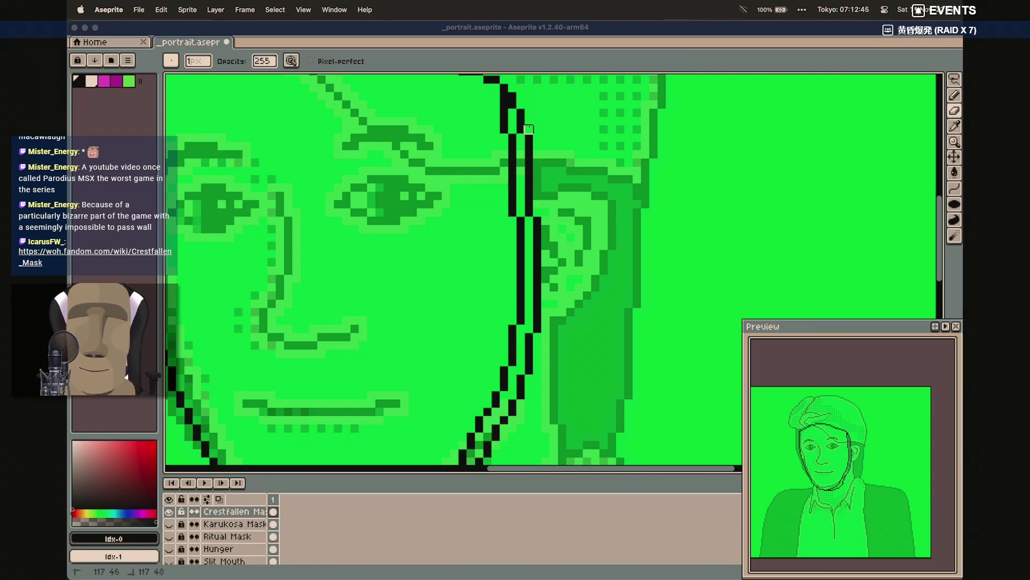
# Redraw the mask's outer rim slightly inward along the lower jaw in black and erase the old outer pixels
pyautogui.scroll(-5, 529, 113)
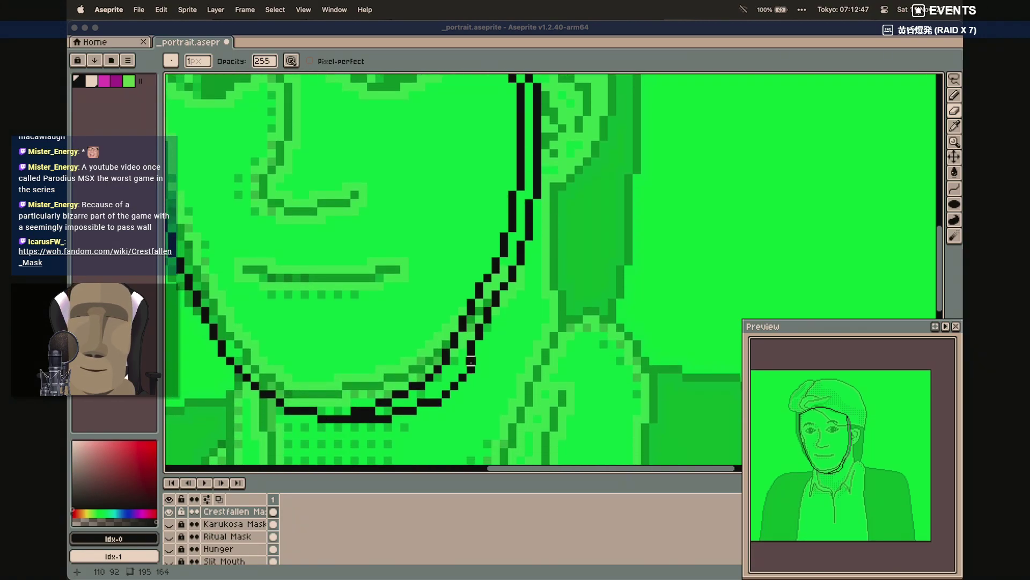
pyautogui.press('b')
pyautogui.click(463, 365)
pyautogui.moveTo(466, 366); pyautogui.dragTo(427, 402)
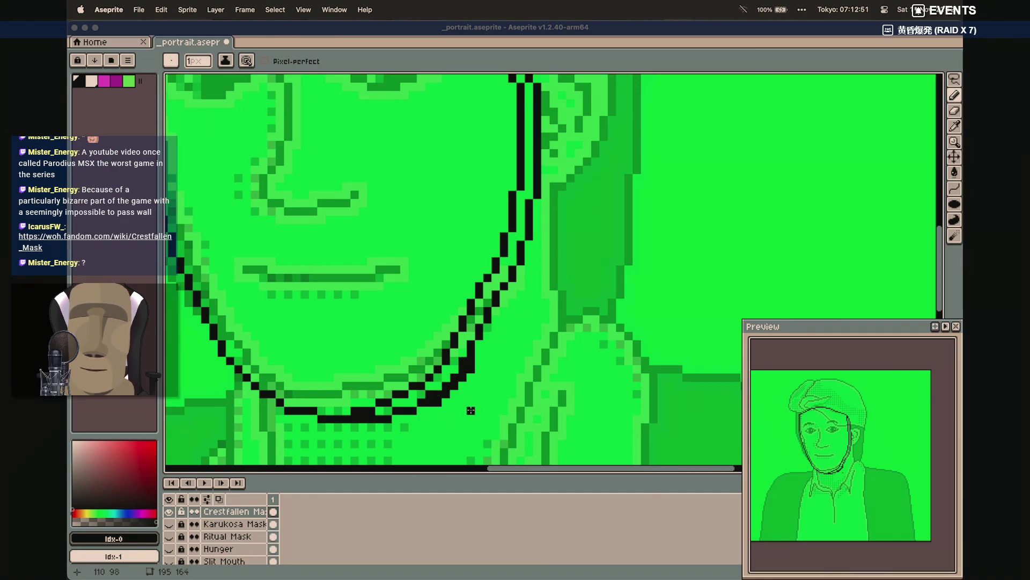
pyautogui.press('e')
pyautogui.moveTo(470, 361); pyautogui.dragTo(470, 369)
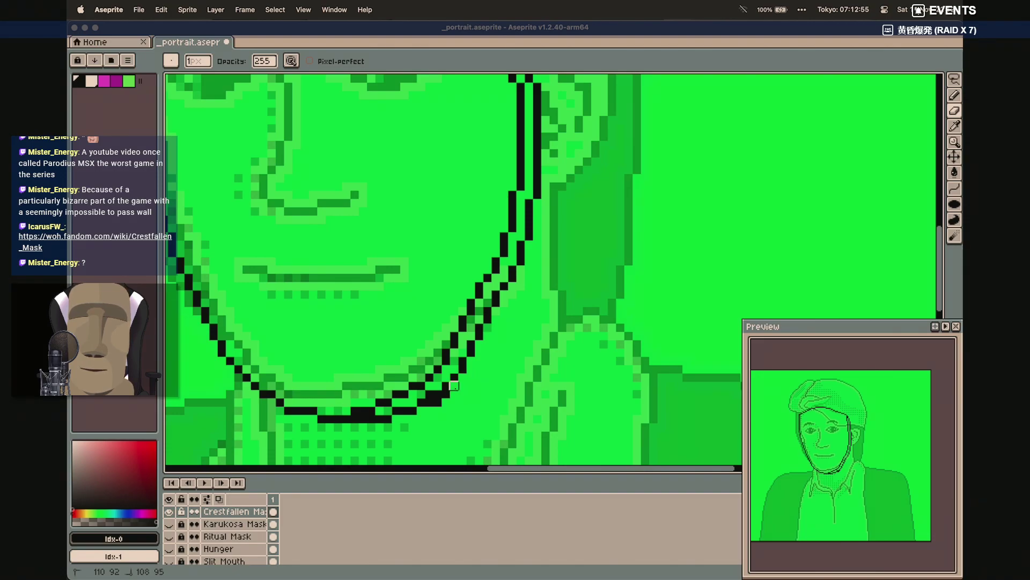
pyautogui.moveTo(450, 395); pyautogui.dragTo(439, 401)
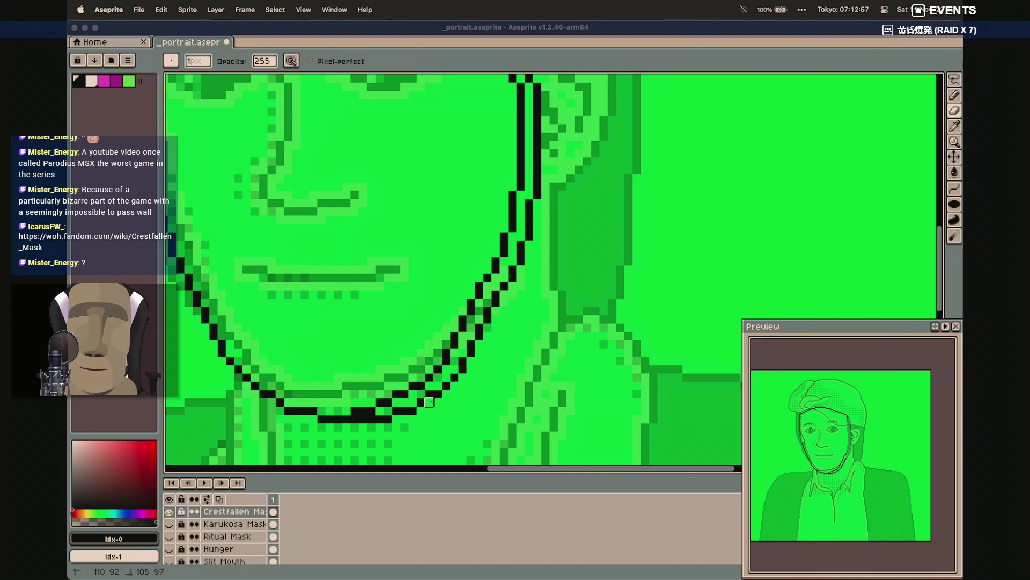
# Erase the doubled pixels under the chin and join the outer rim to the mask outline with a black pixel
pyautogui.click(387, 418)
pyautogui.click(380, 418)
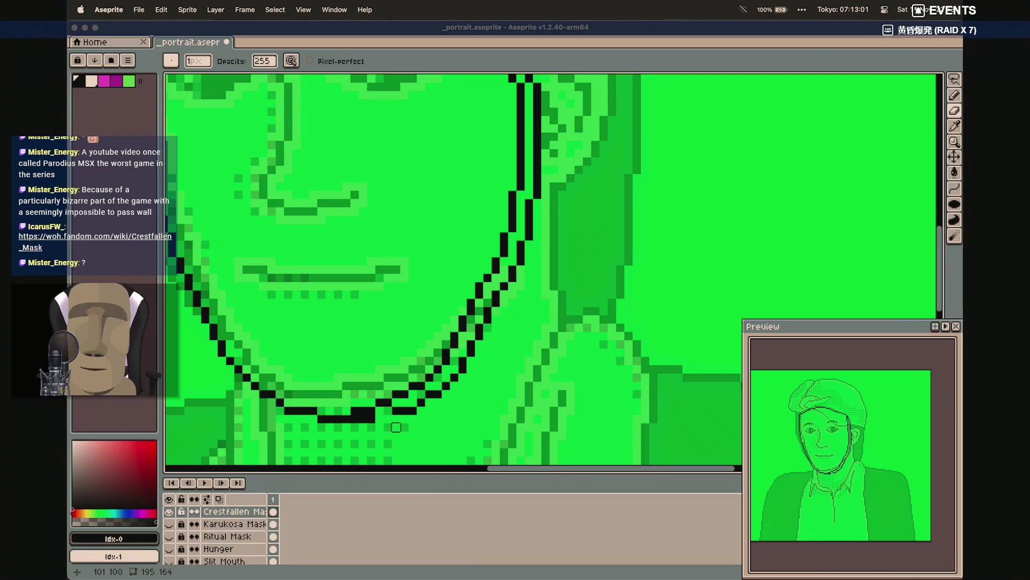
pyautogui.press('b')
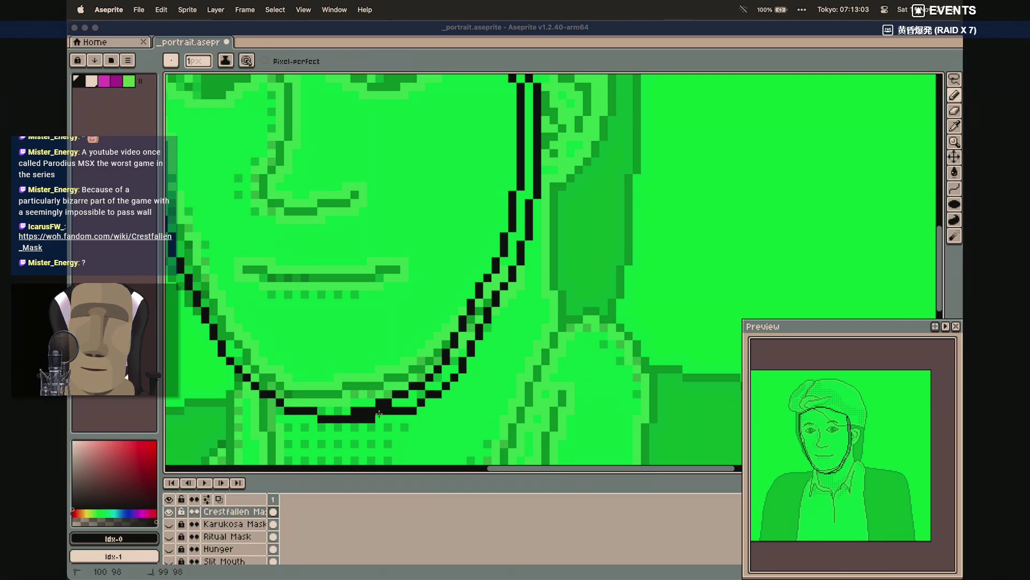
pyautogui.press('e')
pyautogui.moveTo(370, 419); pyautogui.dragTo(363, 419)
pyautogui.scroll(3, 453, 430)
pyautogui.scroll(-1, 453, 429)
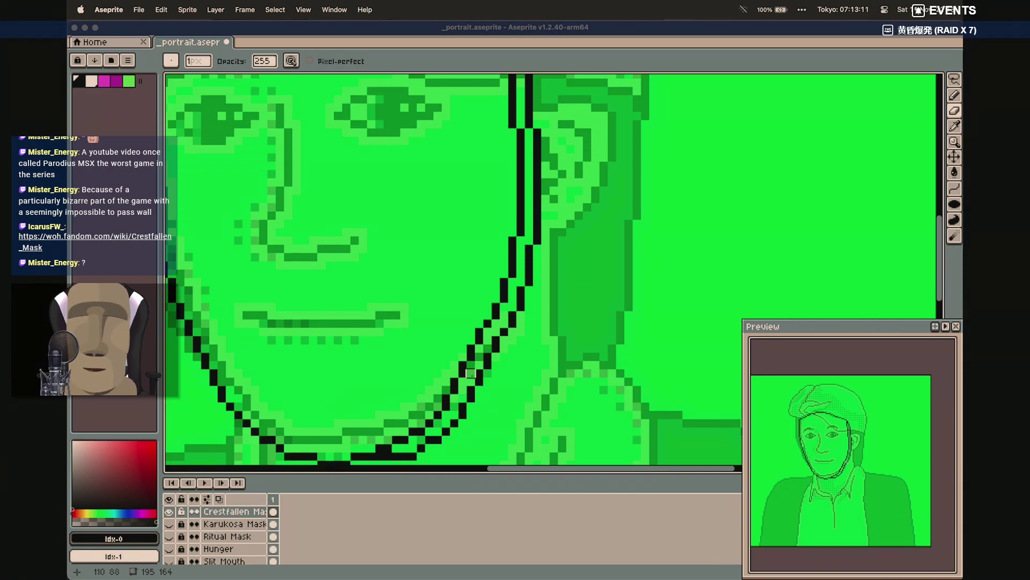
pyautogui.press('e')
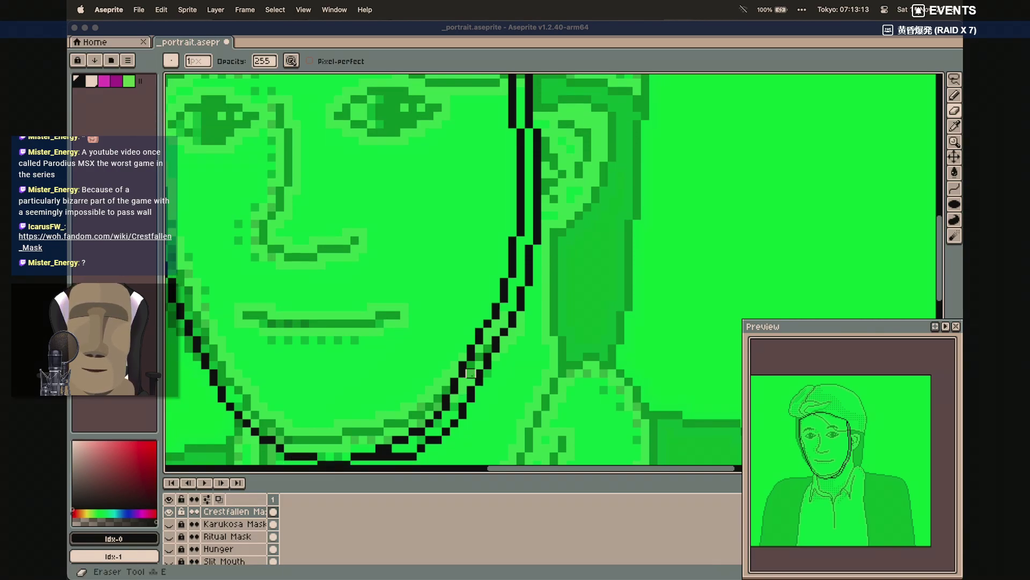
pyautogui.scroll(-3, 471, 373)
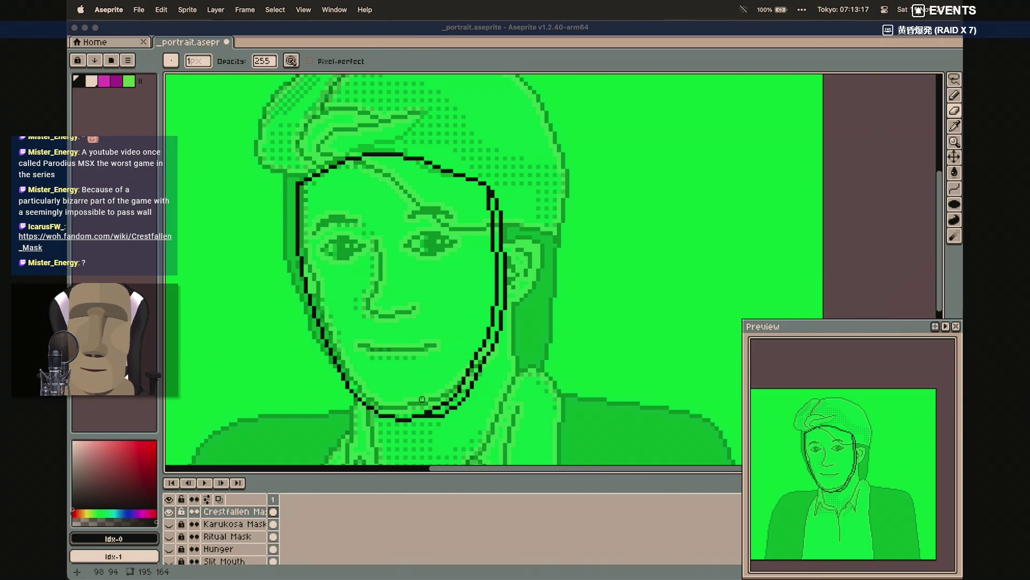
# Extend the chin's lowest black pixel row toward the ear side and erase the thick pixels above it
pyautogui.scroll(2, 422, 400)
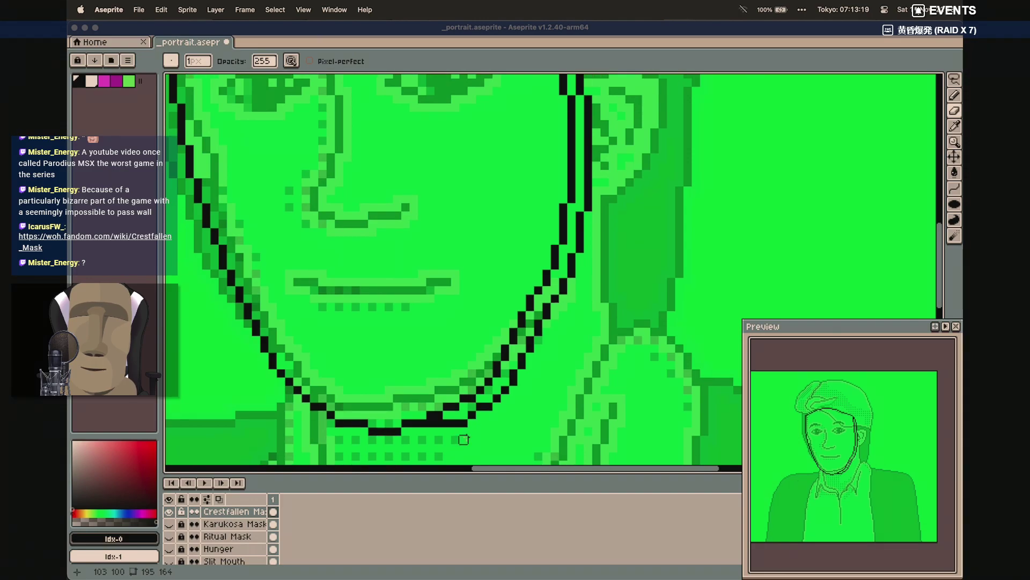
pyautogui.press('b')
pyautogui.moveTo(423, 431)
pyautogui.mouseDown()
pyautogui.moveTo(401, 411)
pyautogui.moveTo(430, 414)
pyautogui.mouseUp()
pyautogui.press('e')
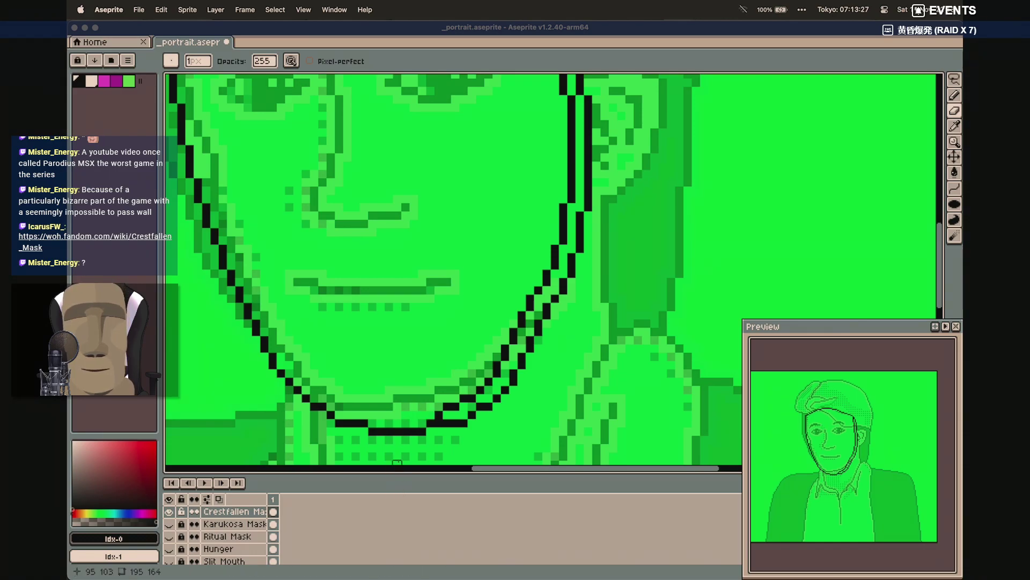
pyautogui.scroll(2, 460, 380)
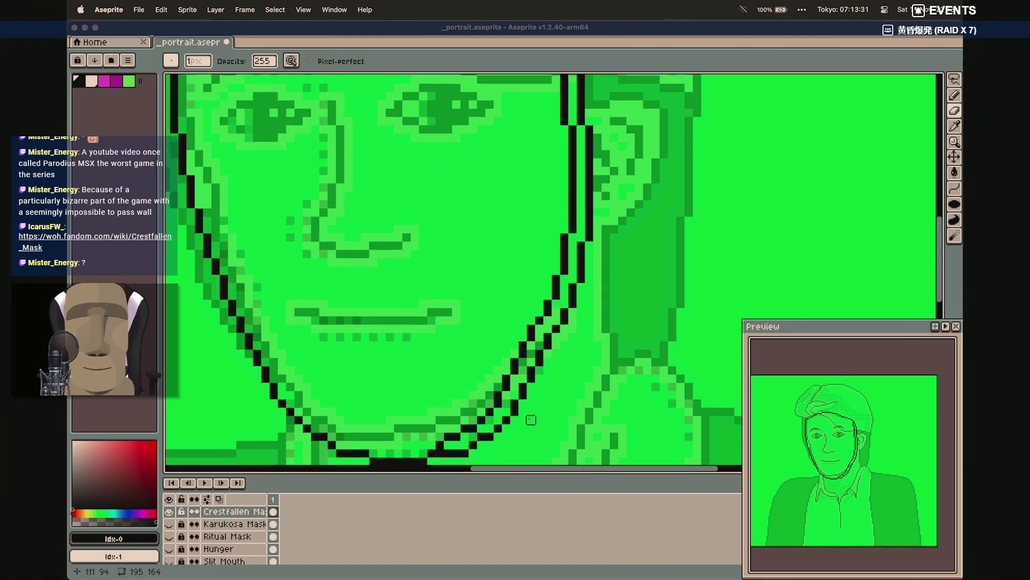
pyautogui.scroll(-3, 530, 420)
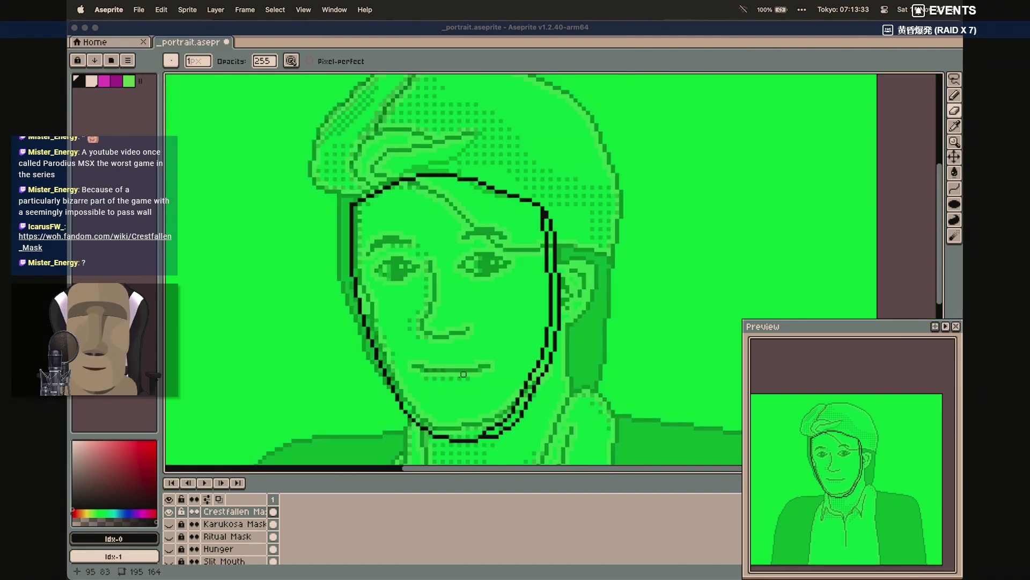
# Lengthen the chin's bottom row by one black pixel and erase the end of the inner rim line above it
pyautogui.press('r')
pyautogui.scroll(2, 468, 425)
pyautogui.scroll(-5, 487, 443)
pyautogui.press('r')
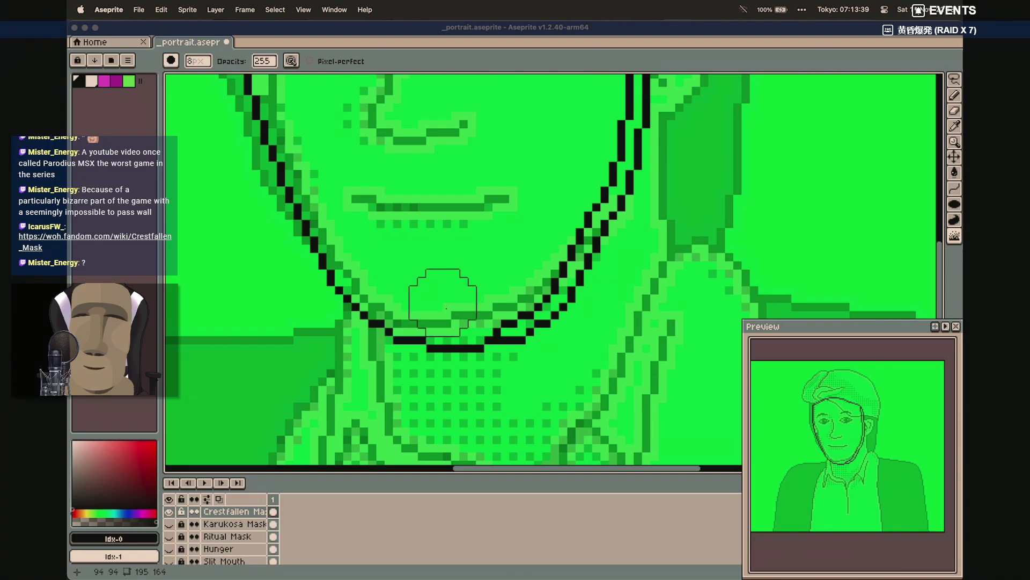
pyautogui.press('b')
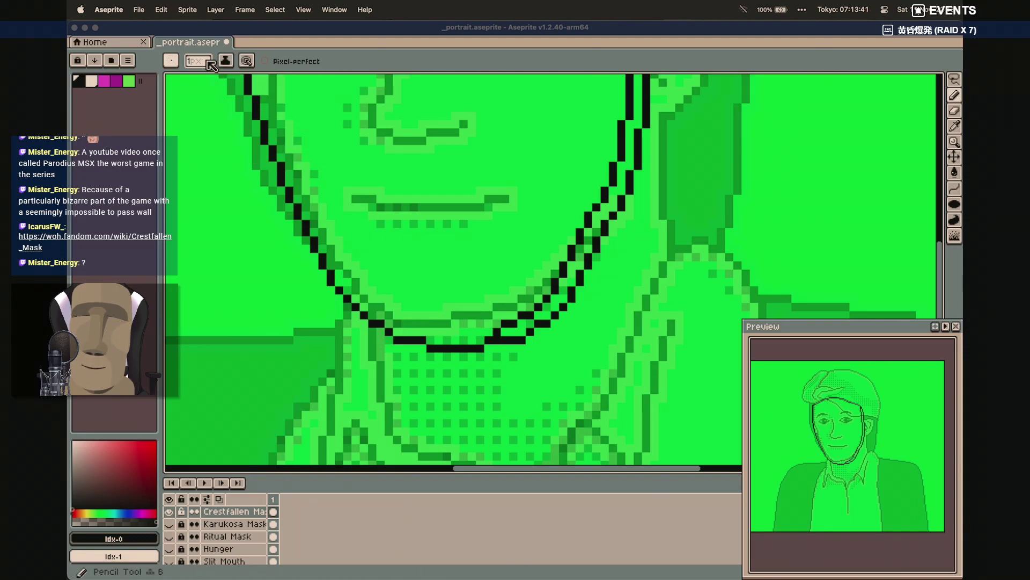
pyautogui.click(493, 346)
pyautogui.press('e')
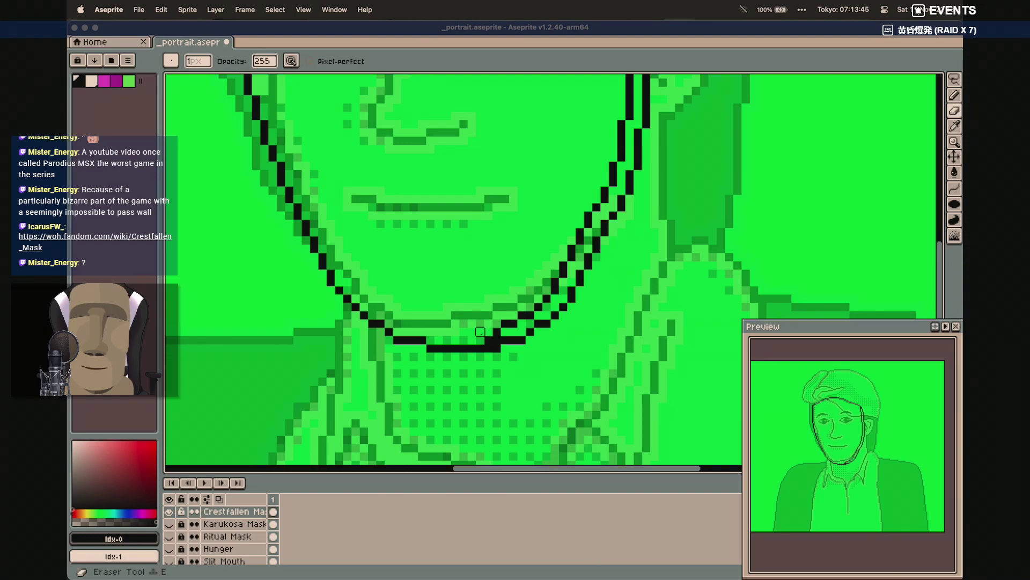
pyautogui.click(490, 334)
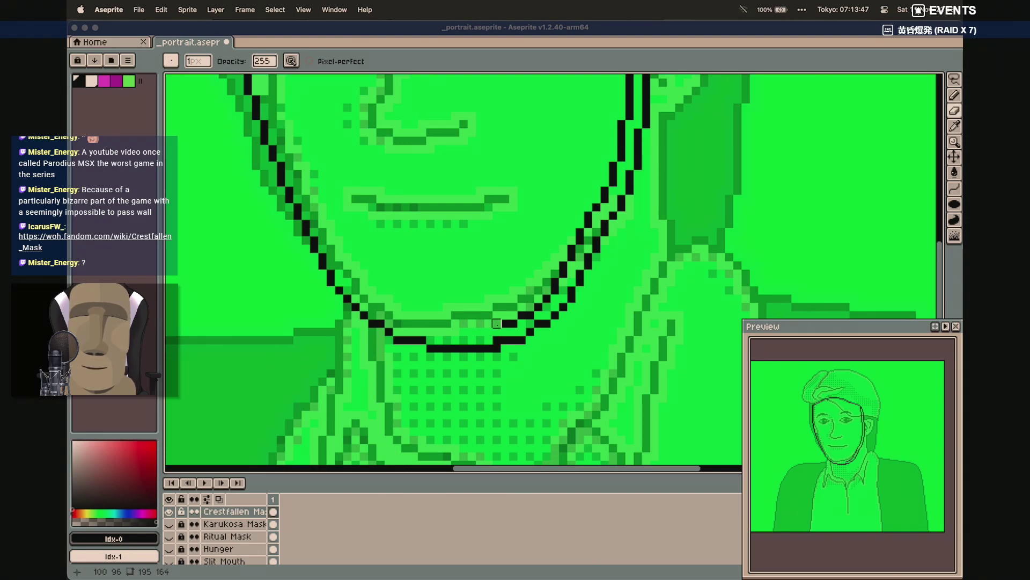
# Reshape the end of the inner rim line with single black pixels so it meets the chin outline at a steeper angle
pyautogui.press('b')
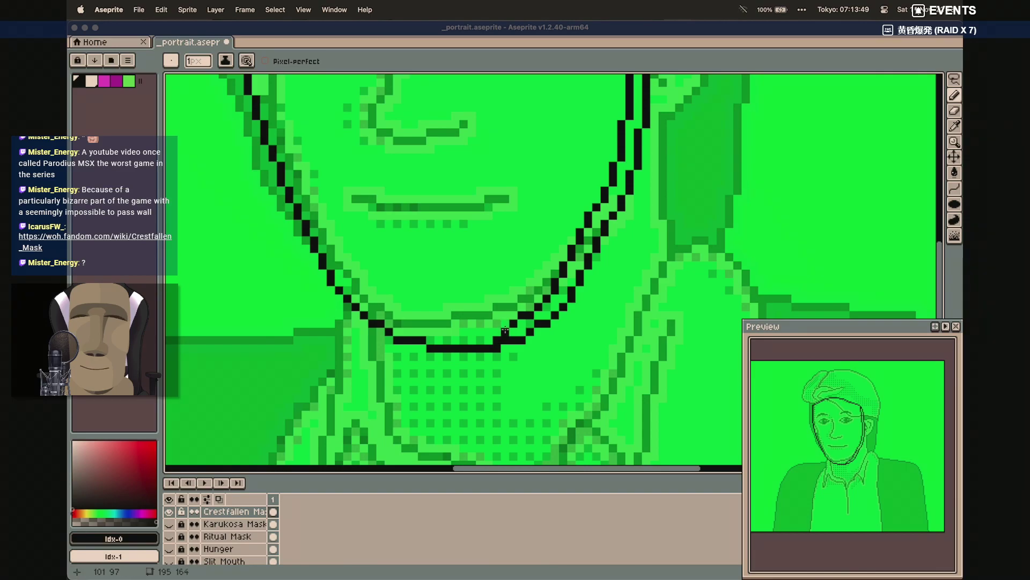
pyautogui.press('e')
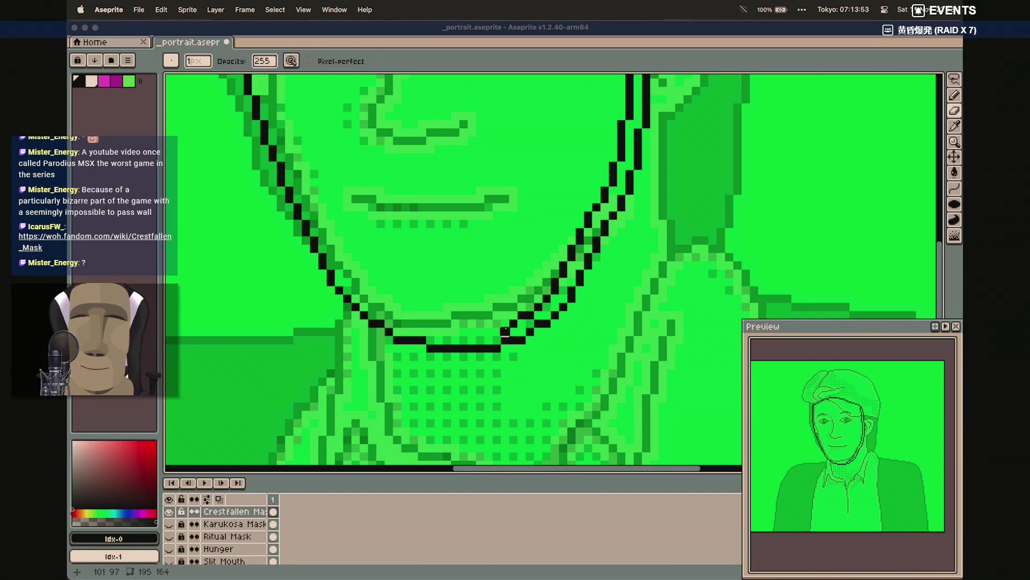
pyautogui.moveTo(521, 315); pyautogui.dragTo(514, 323)
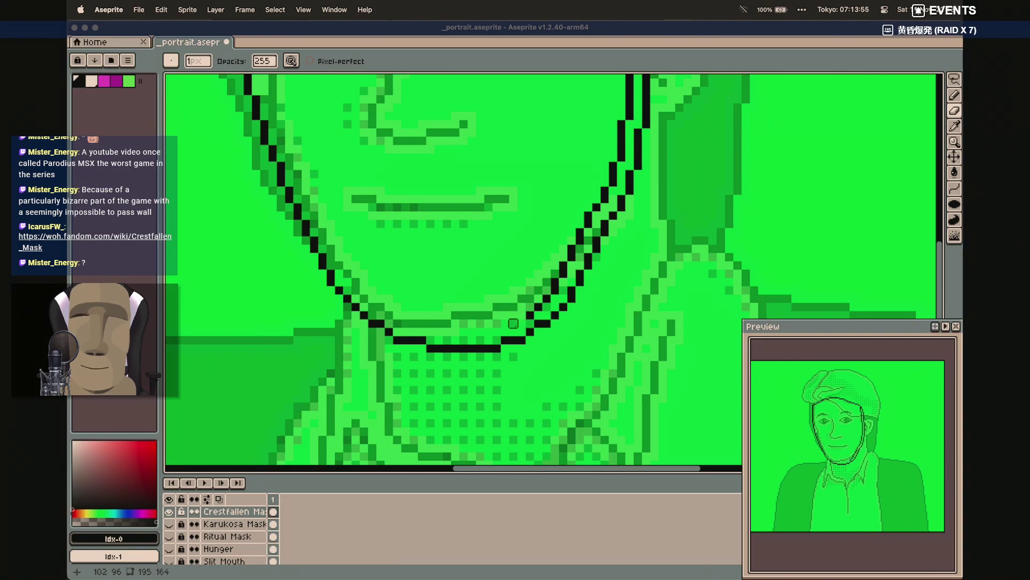
pyautogui.press('b')
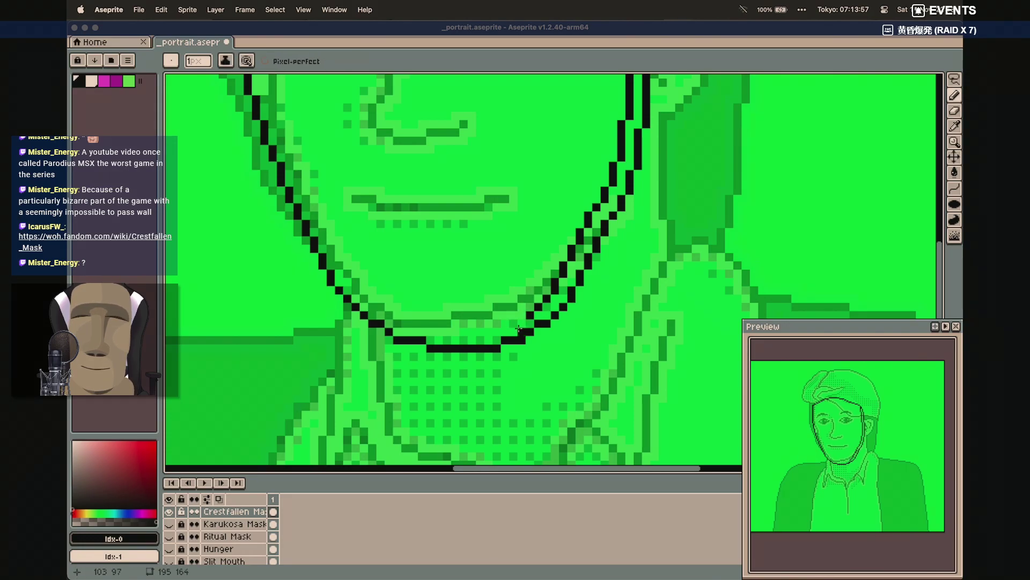
pyautogui.click(520, 356)
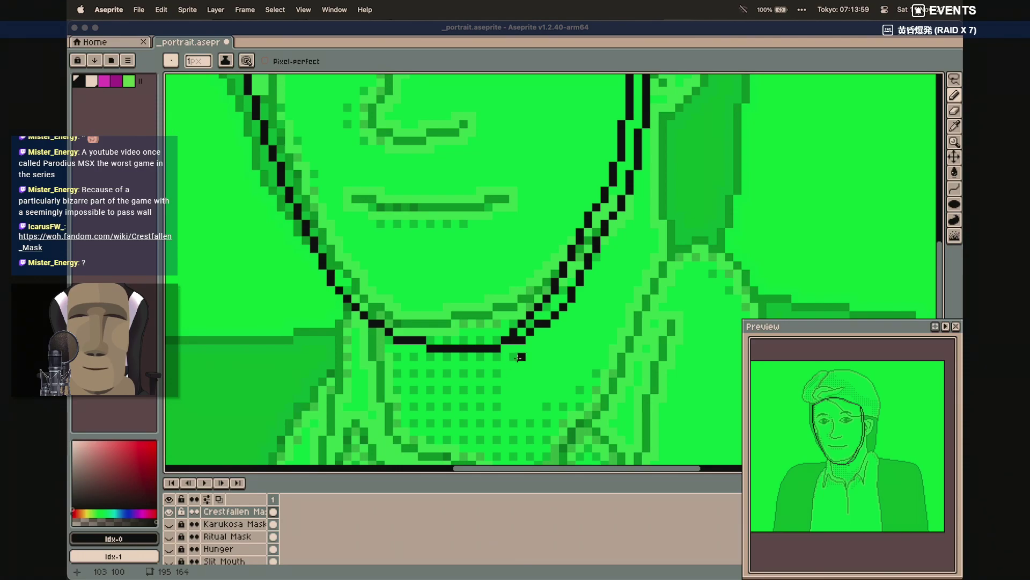
pyautogui.scroll(3, 519, 357)
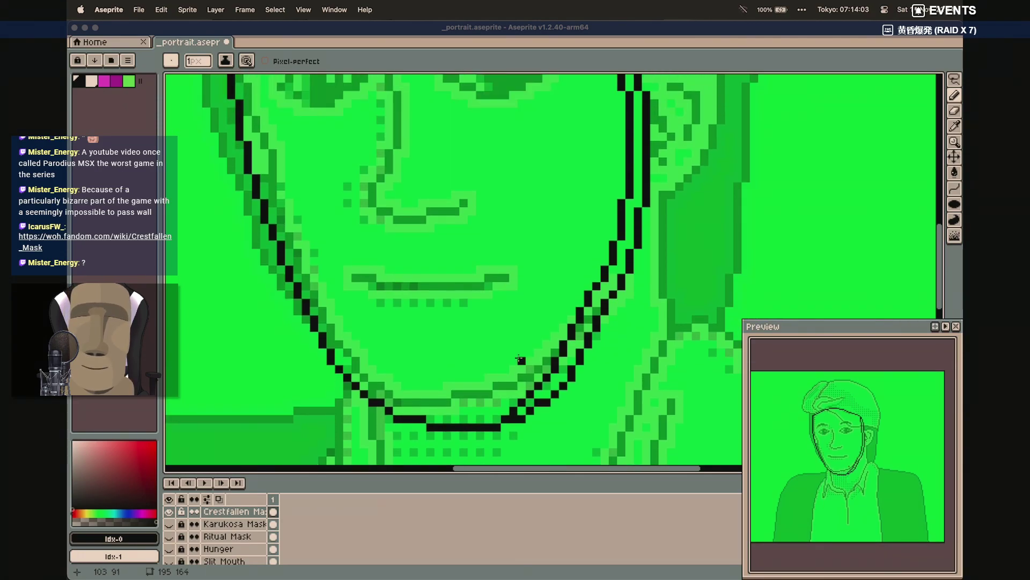
pyautogui.scroll(-2, 518, 357)
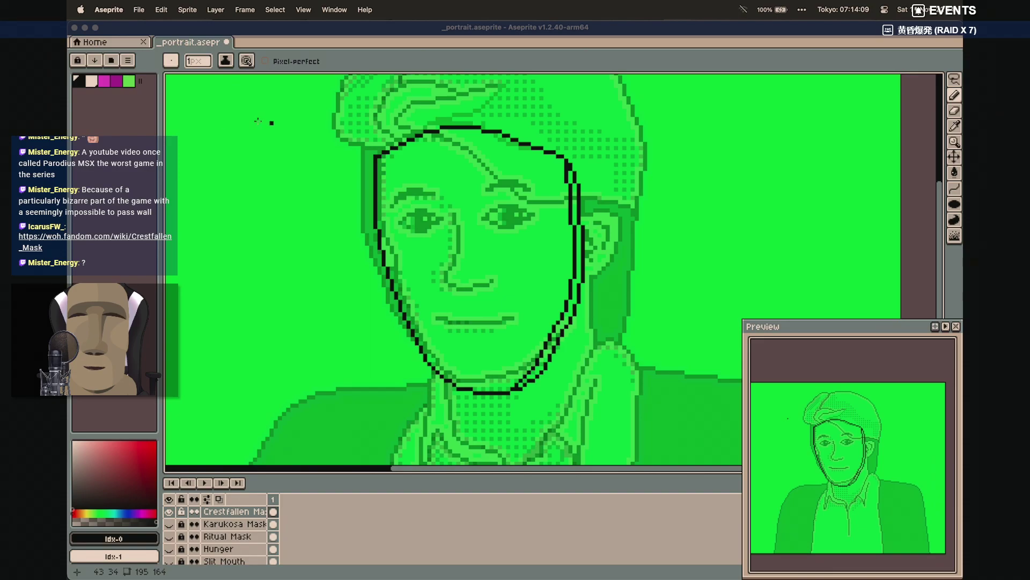
# Shift the mask outline about 2 pixels left and 1 pixel up, and fill its face and side rim with beige
pyautogui.click(958, 159)
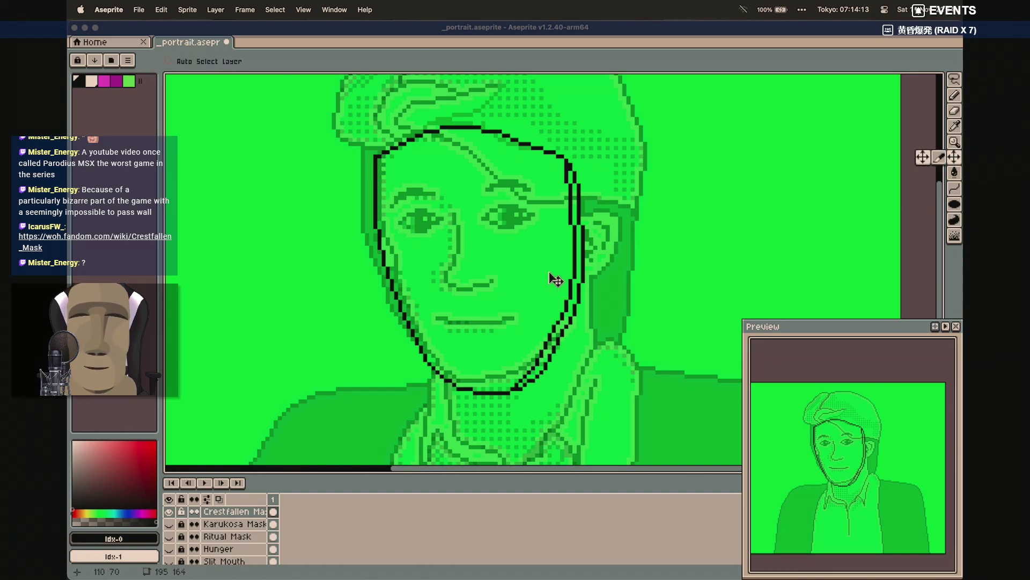
pyautogui.moveTo(522, 336); pyautogui.dragTo(500, 352)
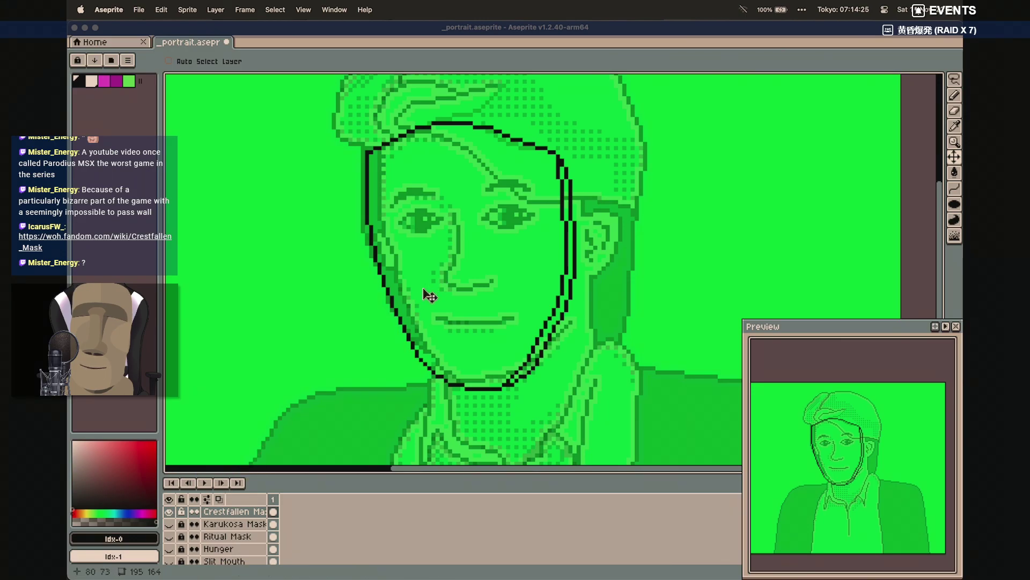
pyautogui.press('b')
pyautogui.click(91, 81)
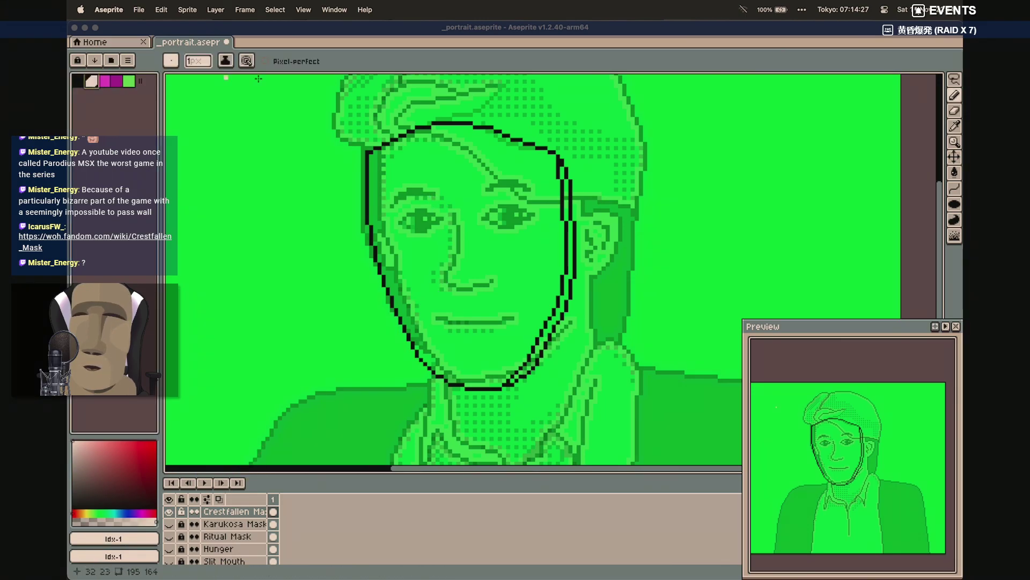
pyautogui.press('g')
pyautogui.click(429, 137)
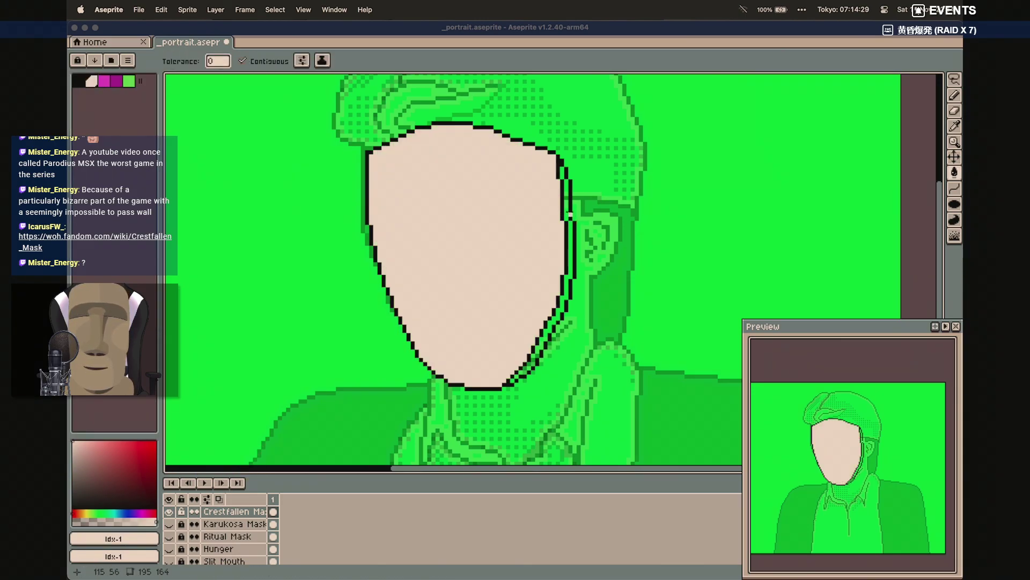
pyautogui.click(565, 187)
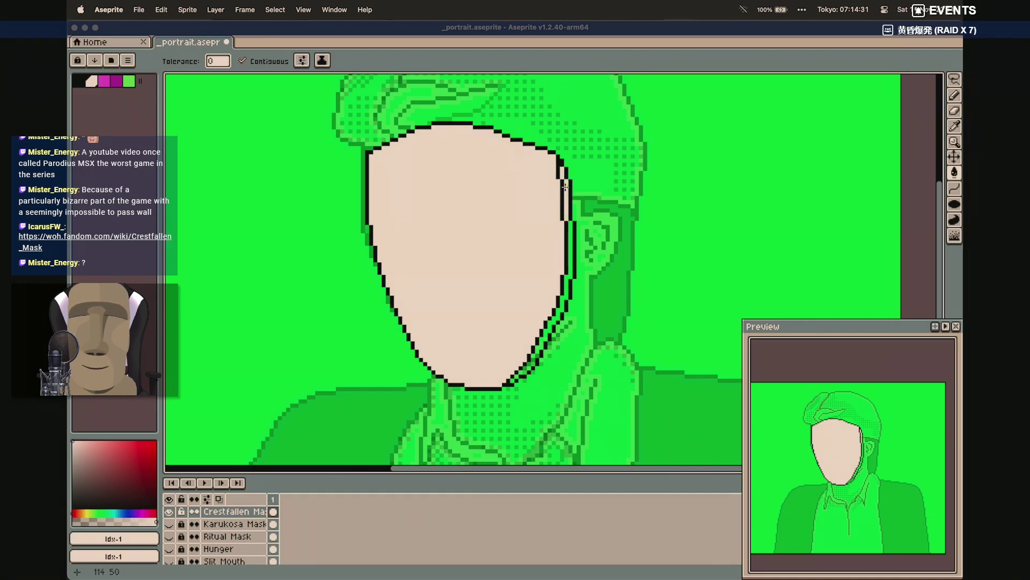
pyautogui.click(568, 233)
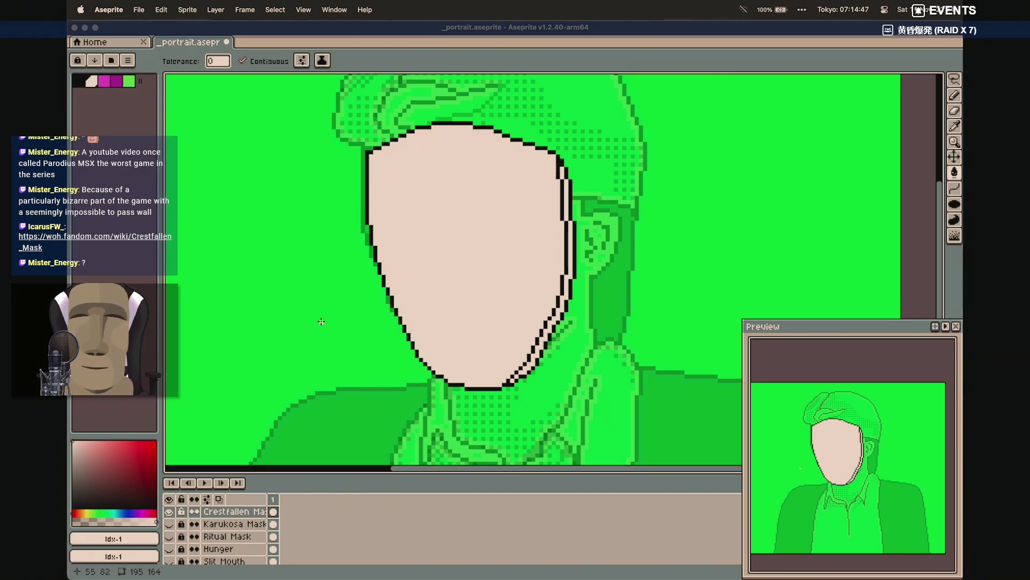
# Set black as the drawing colour for the Curve tool and compare the blank mask with the face beneath the Crestfallen Mask layer
pyautogui.press('b')
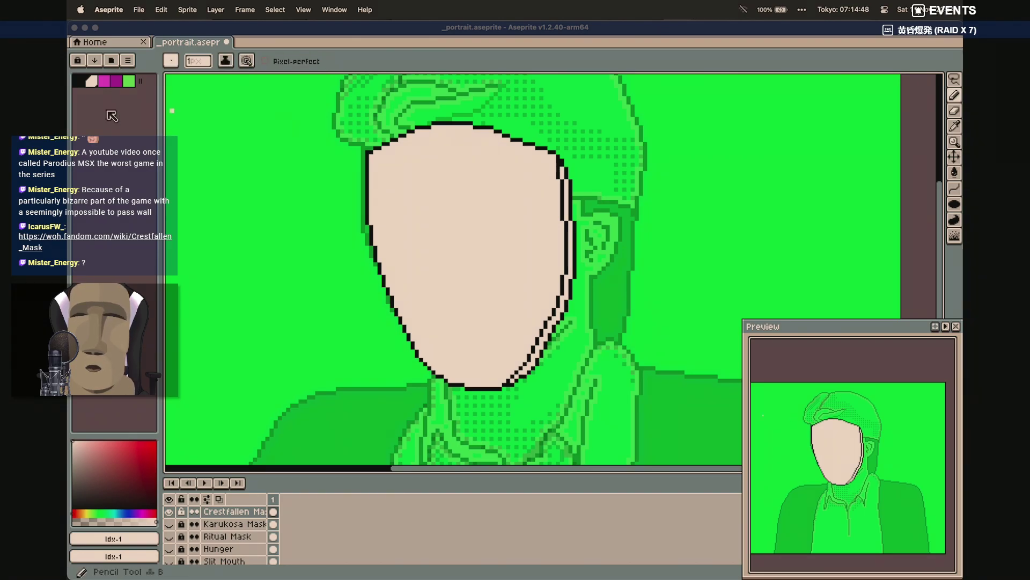
pyautogui.click(79, 81)
pyautogui.hotkey('shift', 'l')
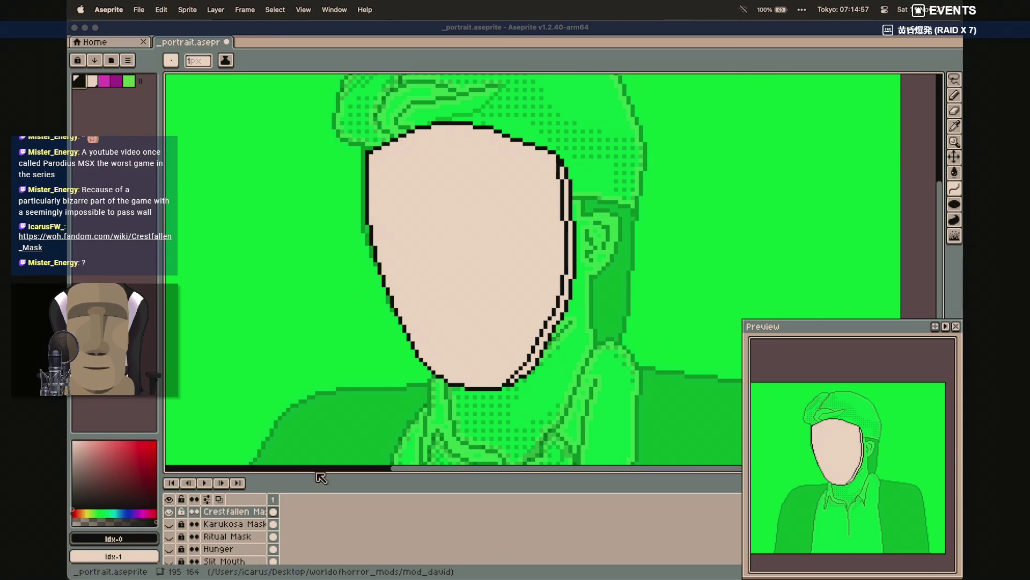
pyautogui.click(169, 512)
pyautogui.click(169, 511)
pyautogui.click(168, 512)
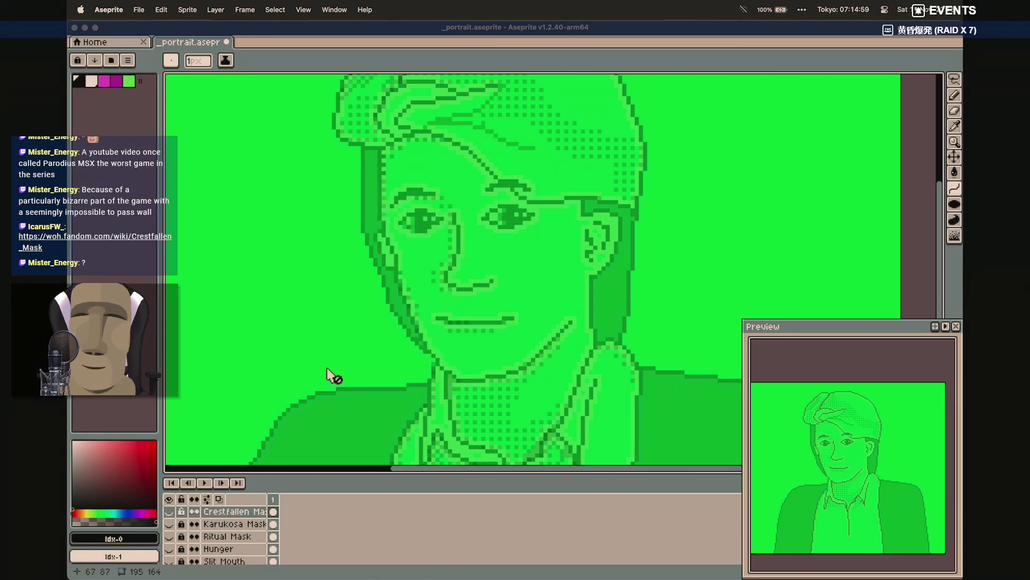
pyautogui.click(168, 512)
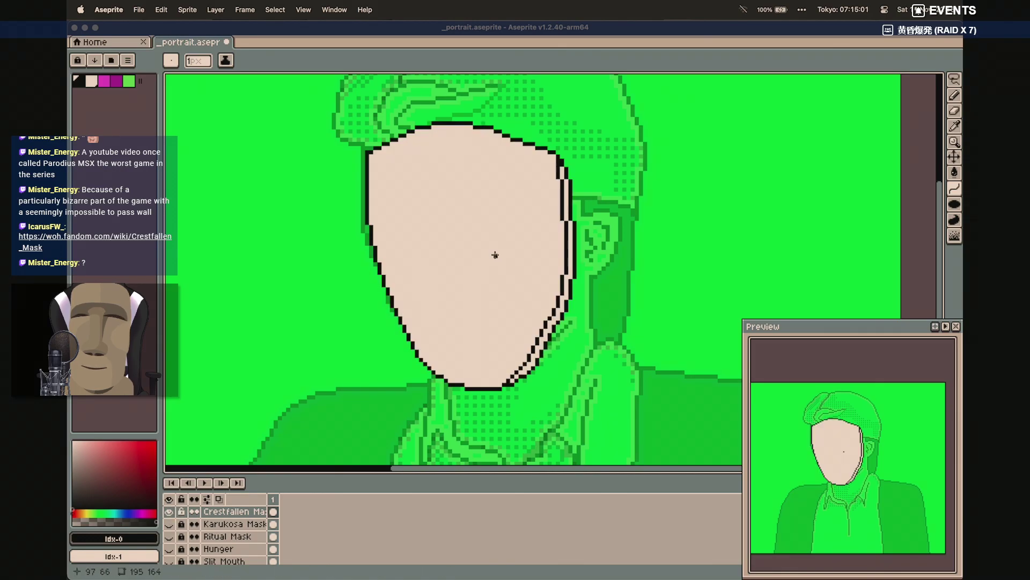
# Try an almond-shaped eye outline about 13 pixels wide on the ear side, checking its placement against the face beneath the mask
pyautogui.moveTo(475, 223)
pyautogui.mouseDown()
pyautogui.moveTo(499, 207)
pyautogui.moveTo(526, 220)
pyautogui.moveTo(495, 207)
pyautogui.moveTo(519, 240)
pyautogui.moveTo(525, 225)
pyautogui.mouseUp()
pyautogui.click(493, 208)
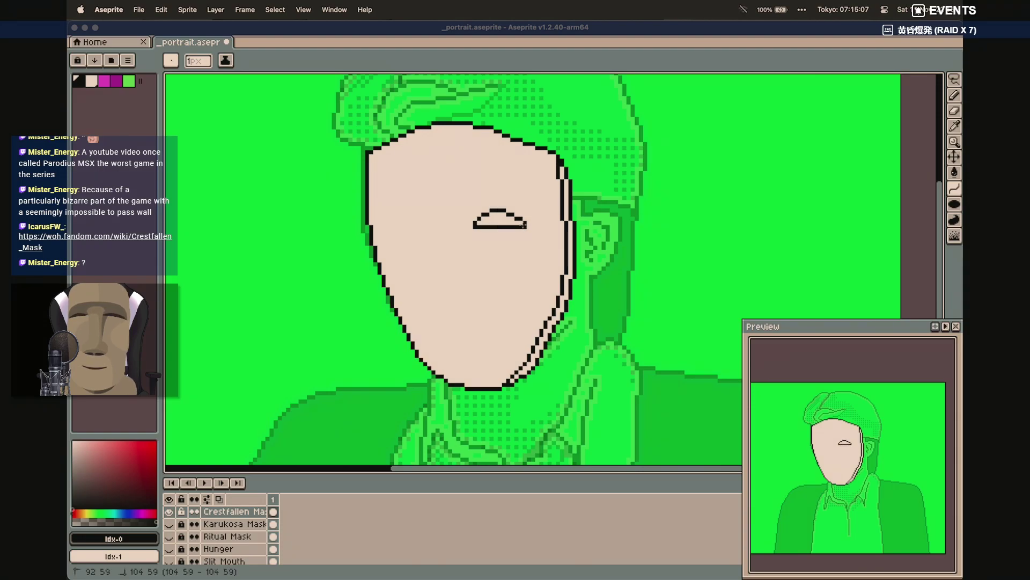
pyautogui.click(493, 243)
pyautogui.click(493, 243)
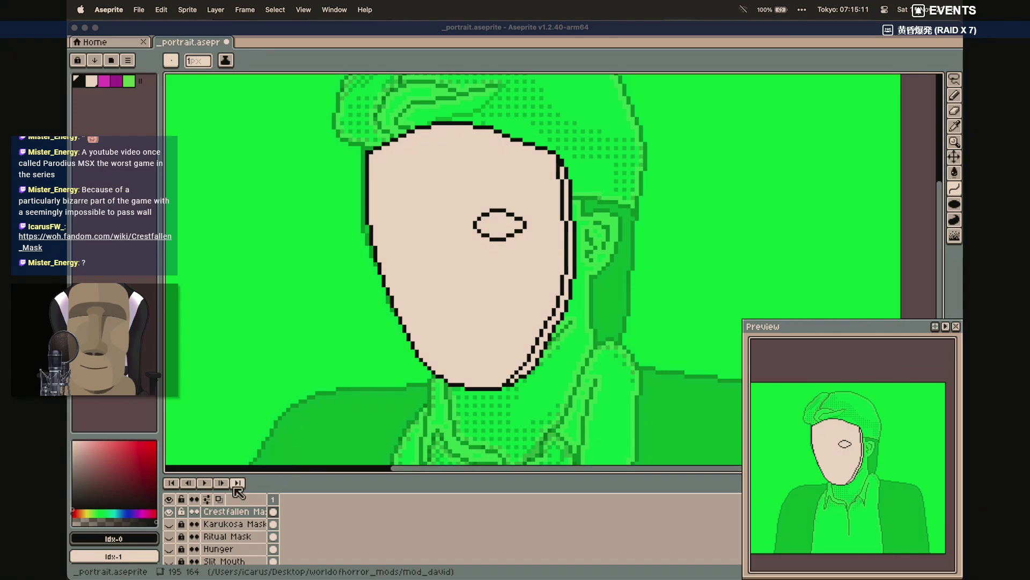
pyautogui.click(170, 512)
pyautogui.click(169, 511)
pyautogui.click(169, 512)
pyautogui.click(170, 512)
pyautogui.click(170, 512)
pyautogui.click(169, 512)
pyautogui.click(169, 512)
pyautogui.click(169, 512)
pyautogui.click(170, 512)
pyautogui.click(170, 512)
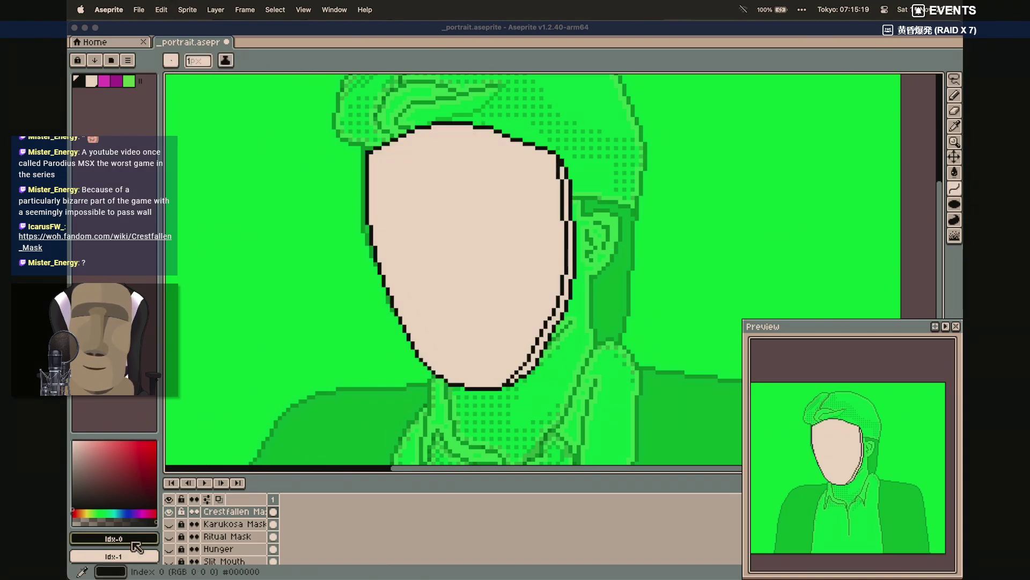
# Outline the ear-side eye with two opposing black curves about 13 pixels wide, aligned with the eye of the face beneath
pyautogui.click(169, 513)
pyautogui.click(169, 513)
pyautogui.click(170, 512)
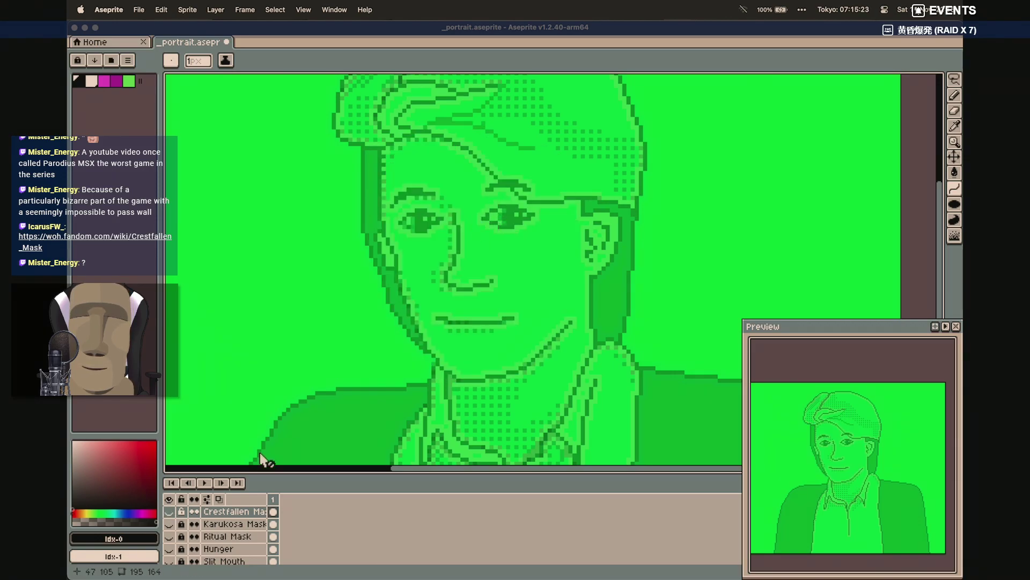
pyautogui.click(169, 511)
pyautogui.moveTo(483, 218); pyautogui.dragTo(533, 218)
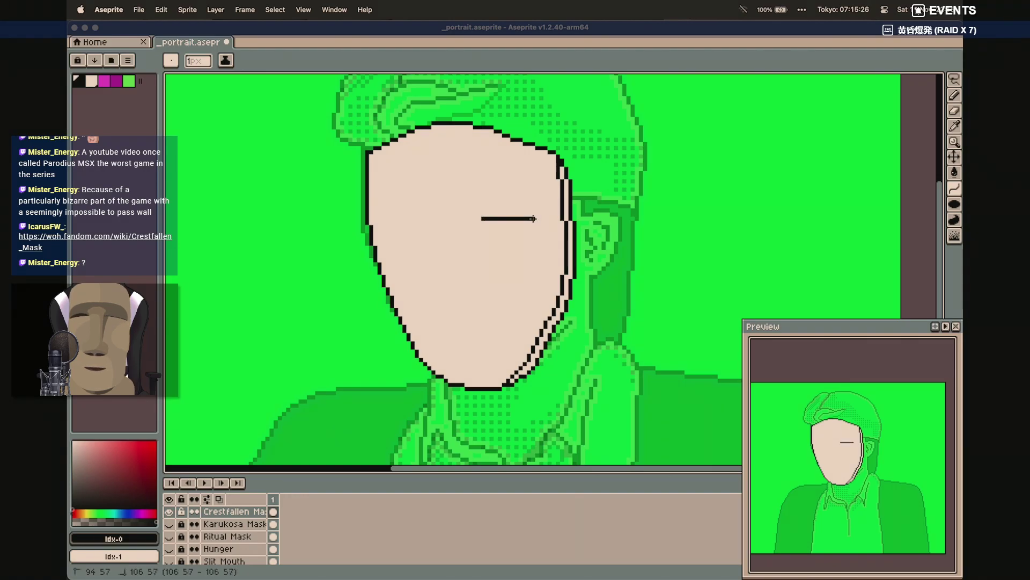
pyautogui.click(506, 202)
pyautogui.click(486, 217)
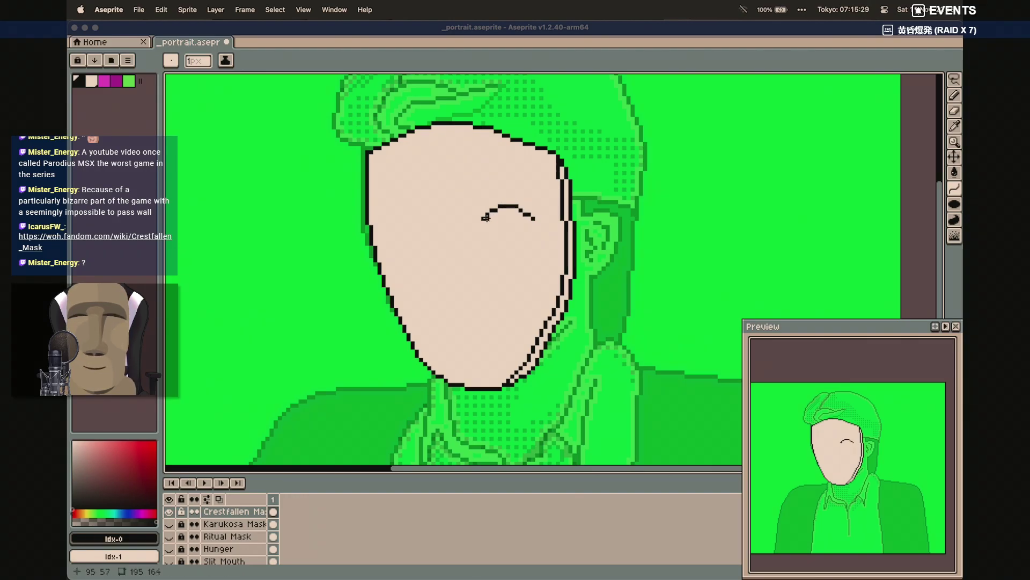
pyautogui.moveTo(484, 218); pyautogui.dragTo(531, 218)
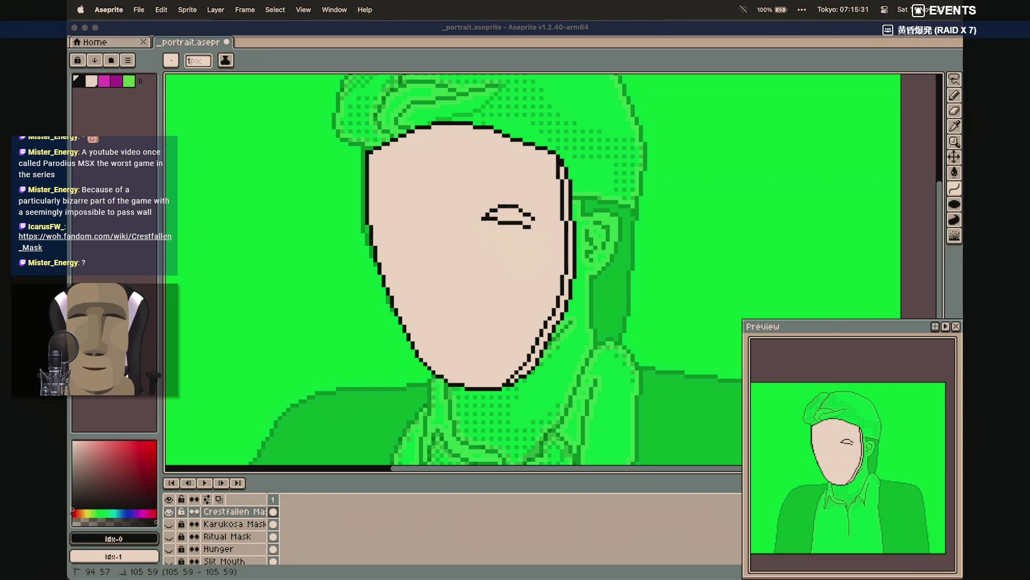
pyautogui.click(502, 237)
pyautogui.click(502, 238)
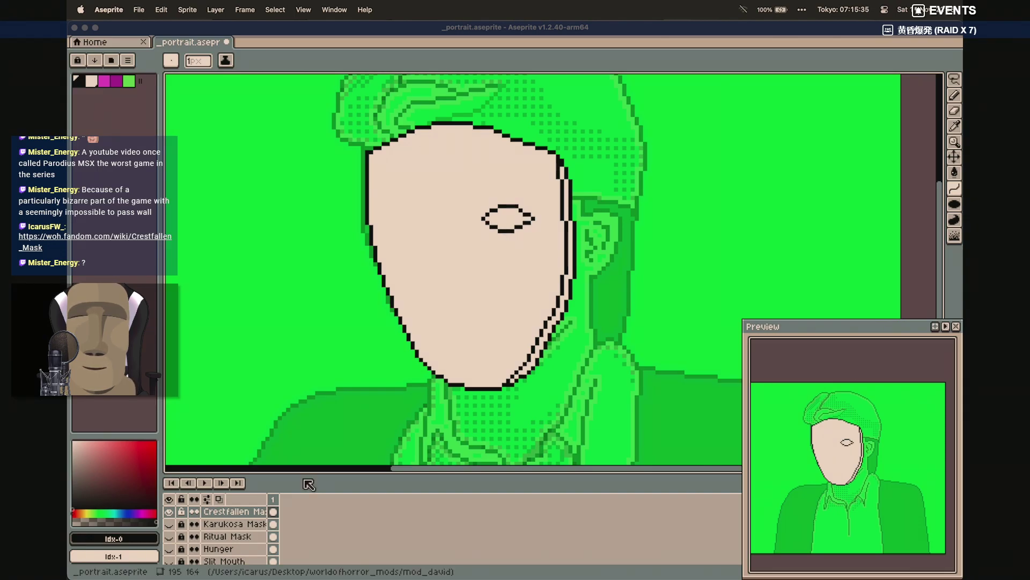
# Compare the new eye outline with the underlying face by repeatedly hiding and showing the Crestfallen Mask layer
pyautogui.click(169, 513)
pyautogui.click(170, 512)
pyautogui.click(170, 512)
pyautogui.click(170, 512)
pyautogui.click(169, 512)
pyautogui.click(170, 512)
pyautogui.click(170, 512)
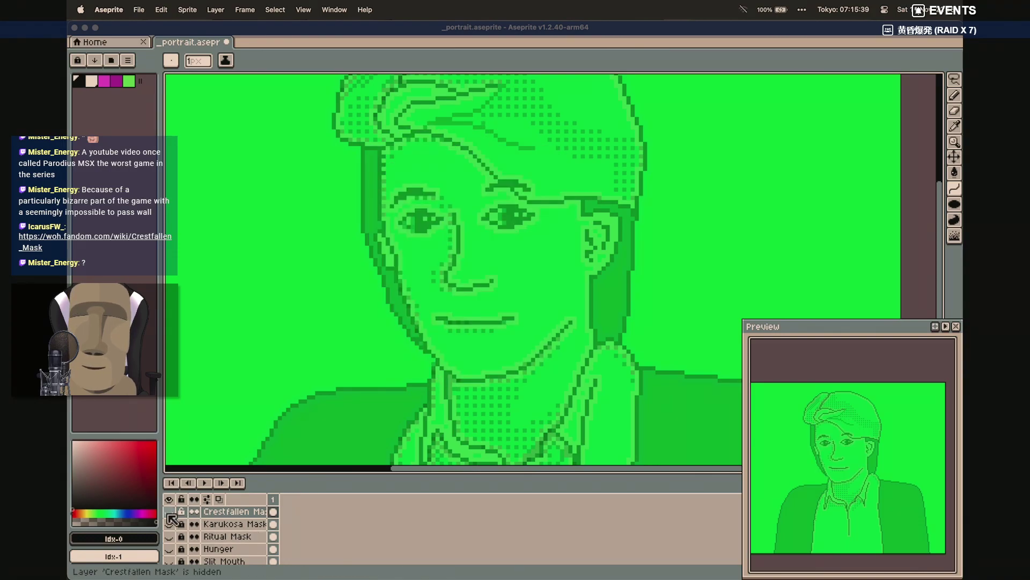
pyautogui.click(170, 512)
pyautogui.click(169, 513)
pyautogui.click(170, 513)
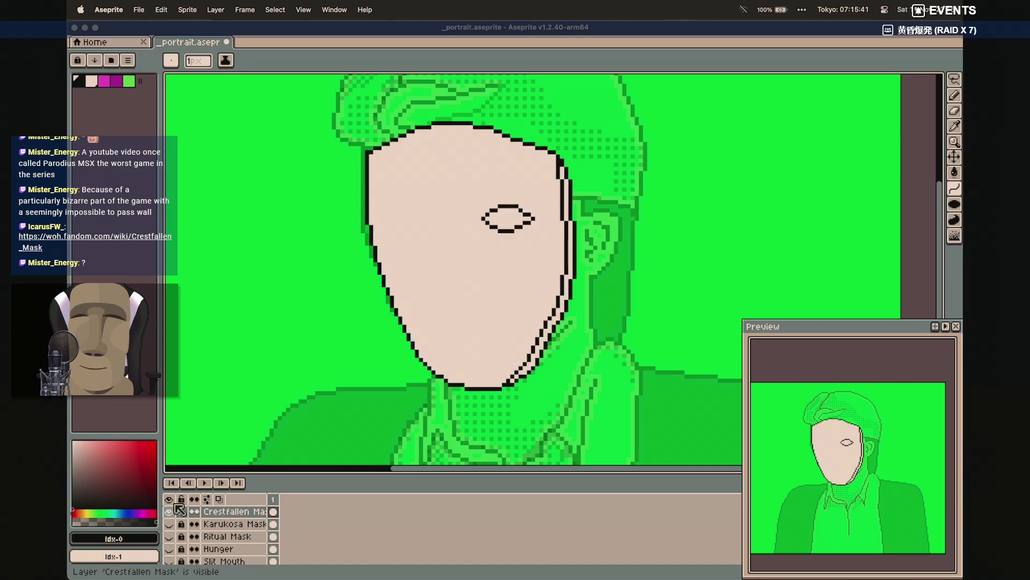
# Outline the mask's other eye with an upper and a lower black curve, about 10 pixels wide and slightly tilted
pyautogui.moveTo(444, 218); pyautogui.dragTo(405, 225)
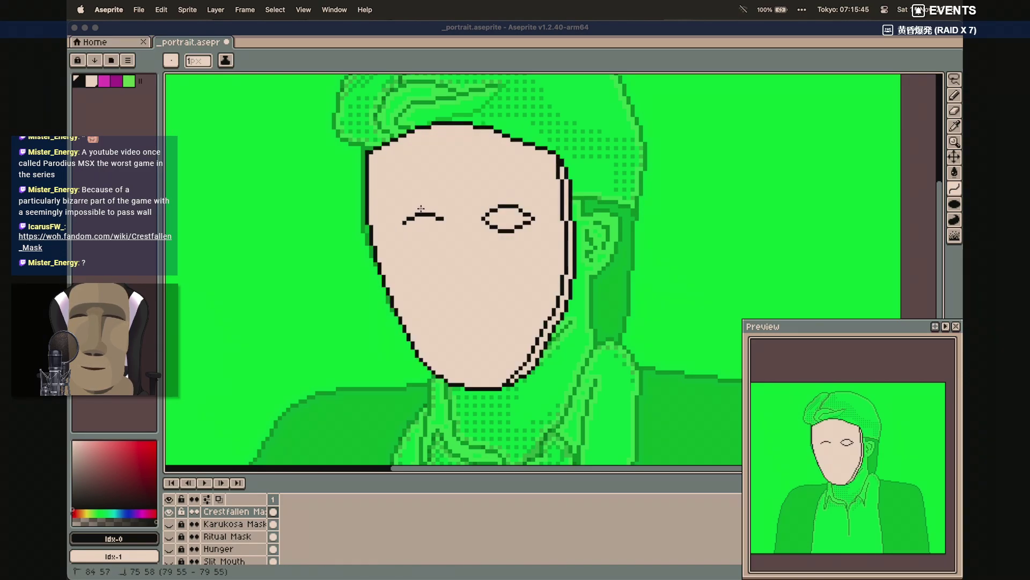
pyautogui.click(423, 208)
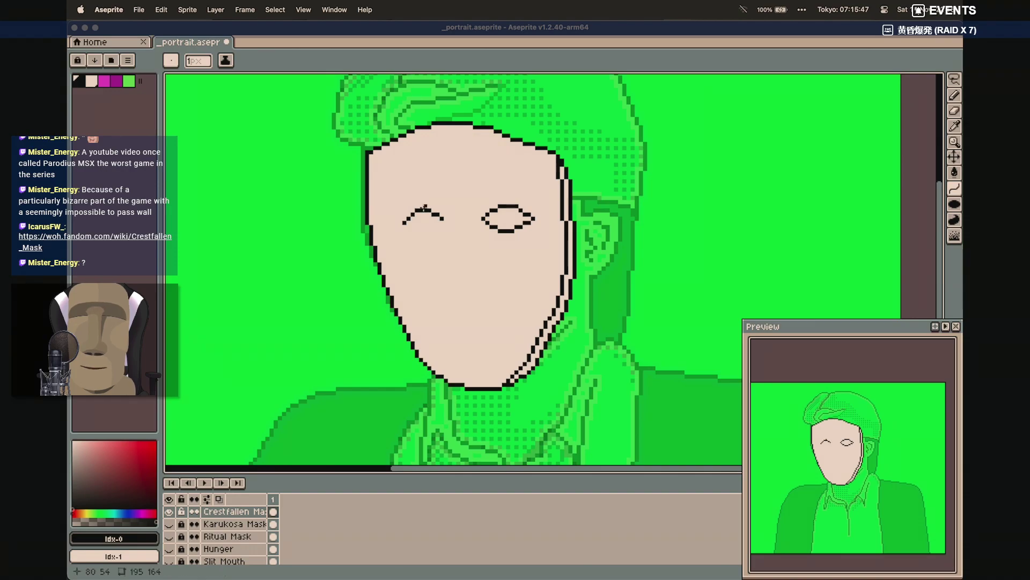
pyautogui.moveTo(405, 226); pyautogui.dragTo(441, 219)
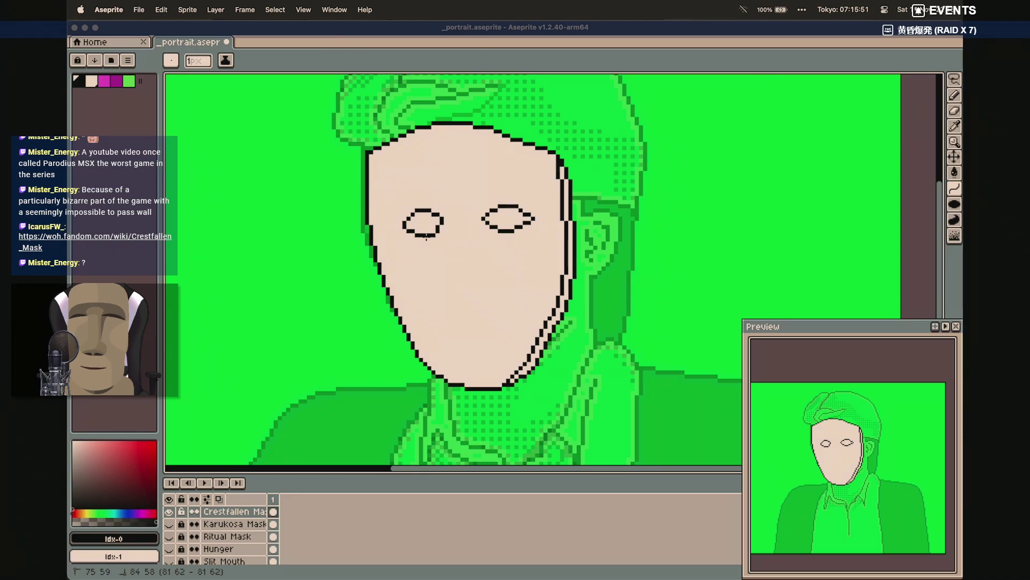
pyautogui.click(424, 237)
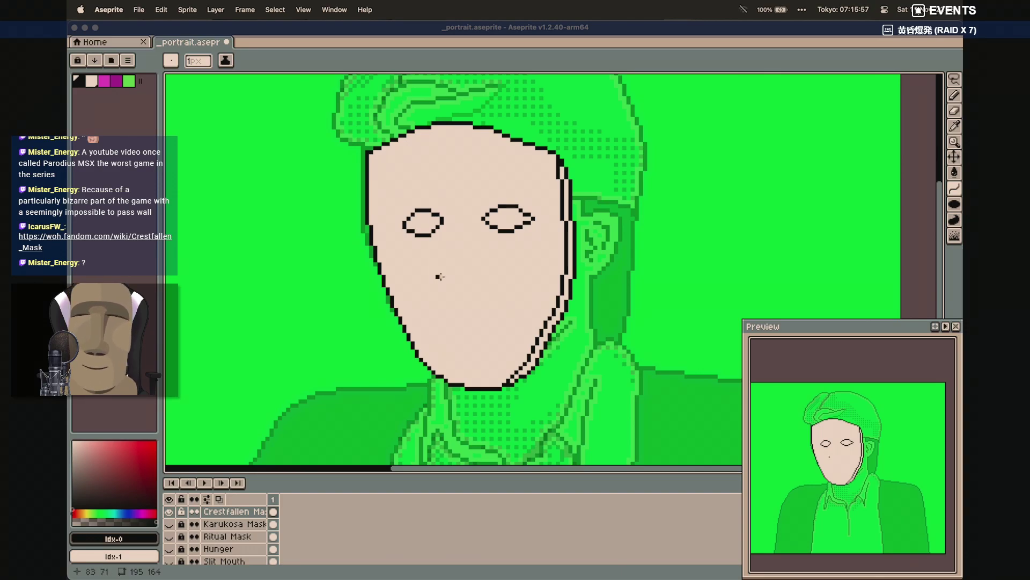
# Fill both eye outlines on the mask with black
pyautogui.press('g')
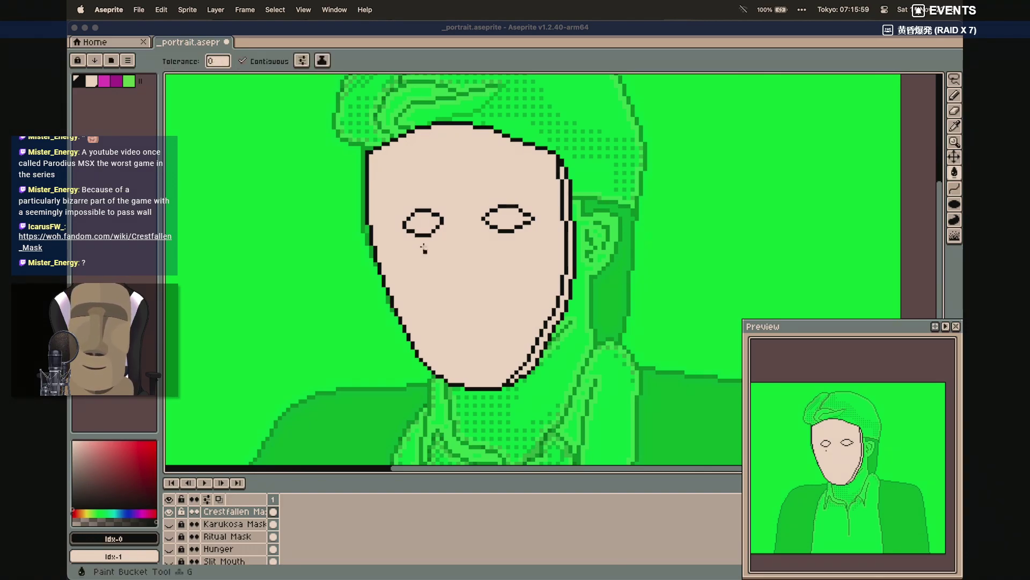
pyautogui.click(429, 222)
pyautogui.click(505, 220)
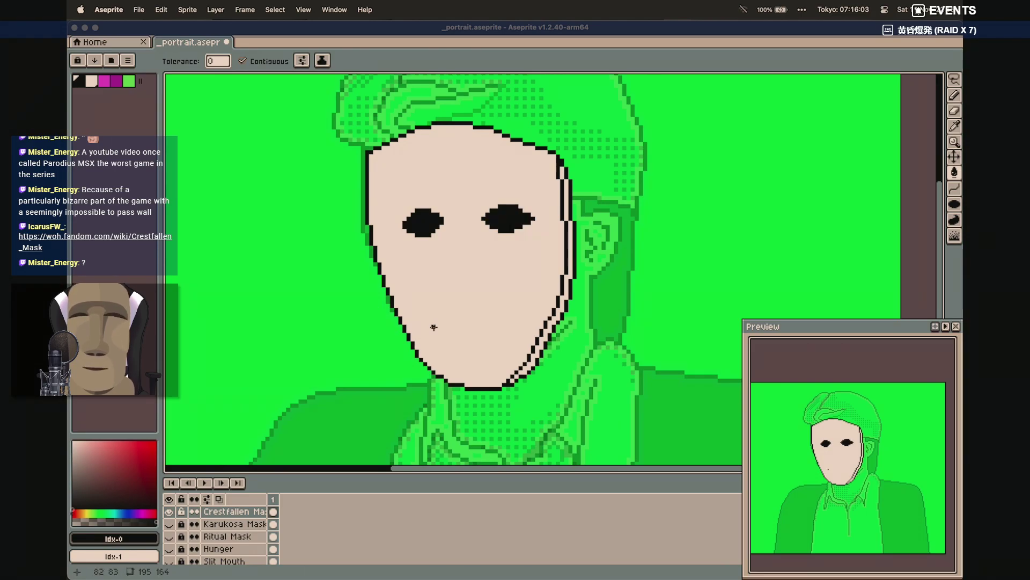
# Outline a downturned mouth about 16 pixels wide with two black curves, using the mouth of the face beneath as reference
pyautogui.hotkey('shift', 'l')
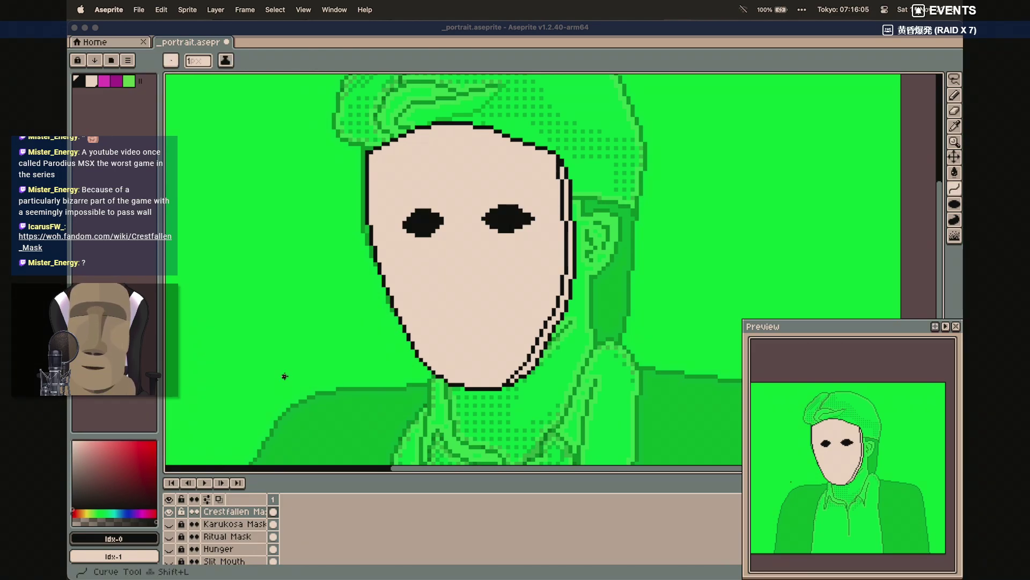
pyautogui.click(168, 514)
pyautogui.click(168, 514)
pyautogui.click(168, 514)
pyautogui.click(168, 514)
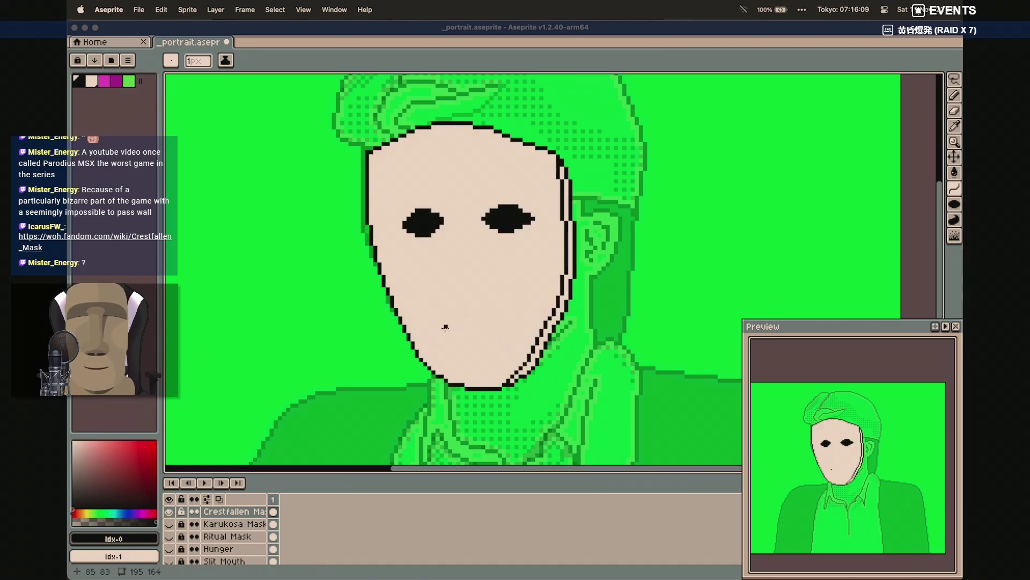
pyautogui.moveTo(440, 326); pyautogui.dragTo(505, 322)
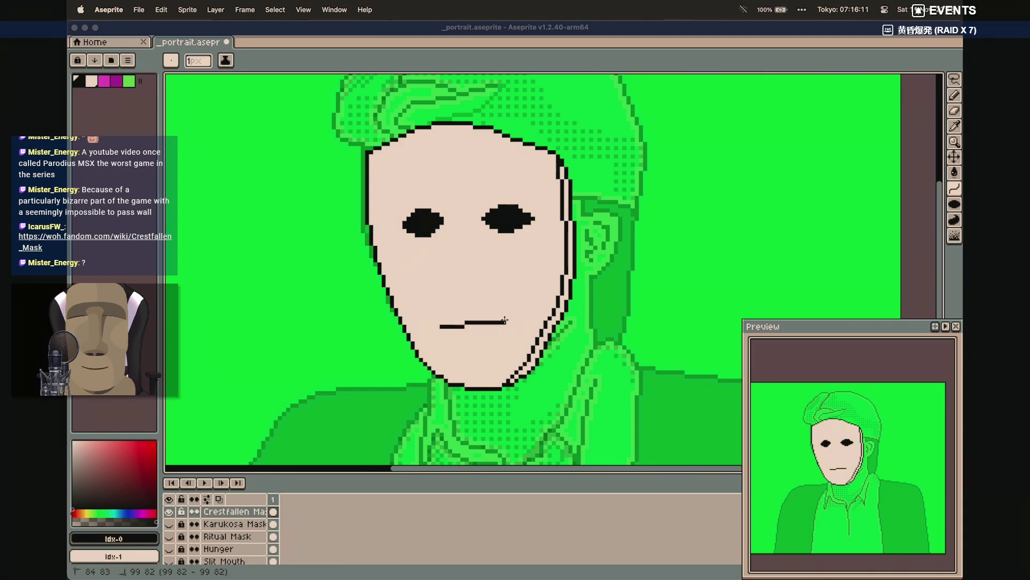
pyautogui.click(470, 298)
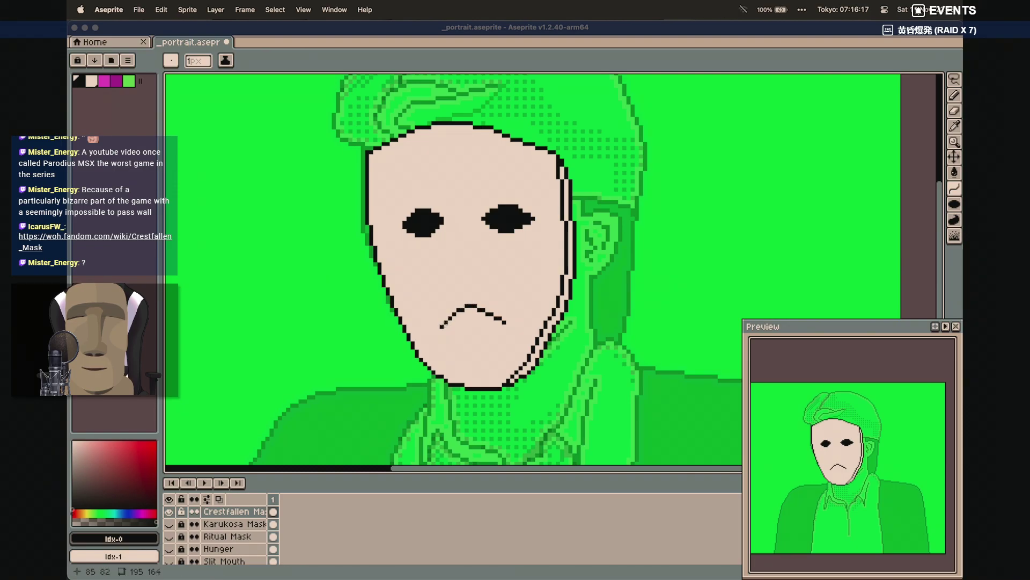
pyautogui.moveTo(439, 329); pyautogui.dragTo(475, 322)
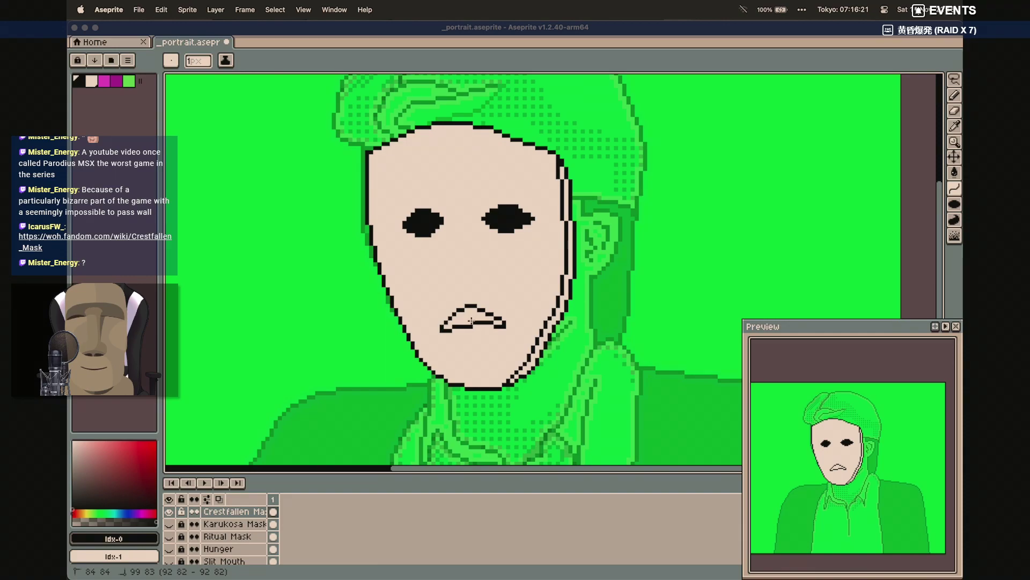
pyautogui.click(466, 321)
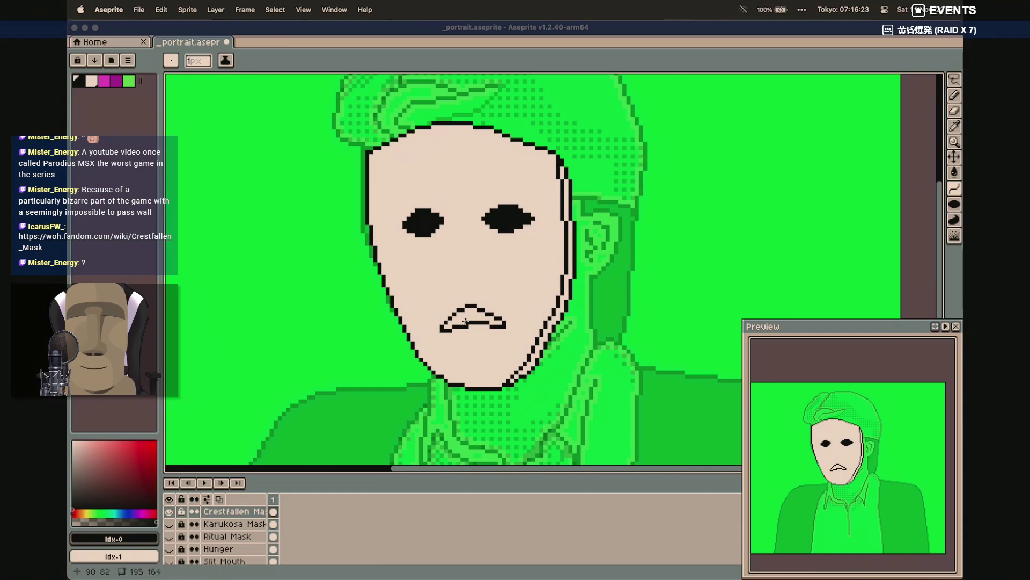
# Fill the mouth outline with black and compare the mask with the face beneath, leaving the Crestfallen Mask layer shown
pyautogui.press('g')
pyautogui.click(466, 321)
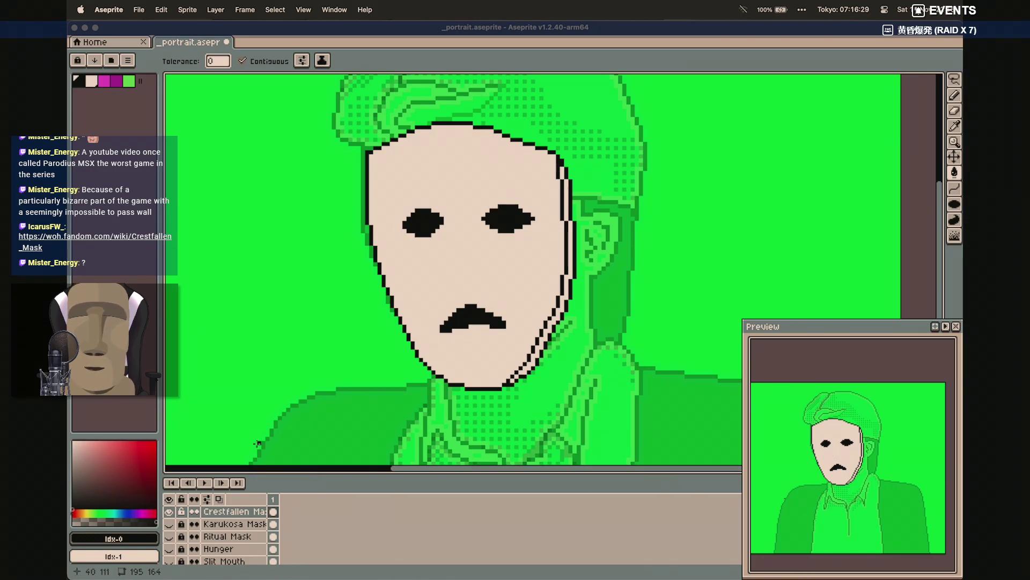
pyautogui.click(170, 512)
pyautogui.doubleClick(170, 511)
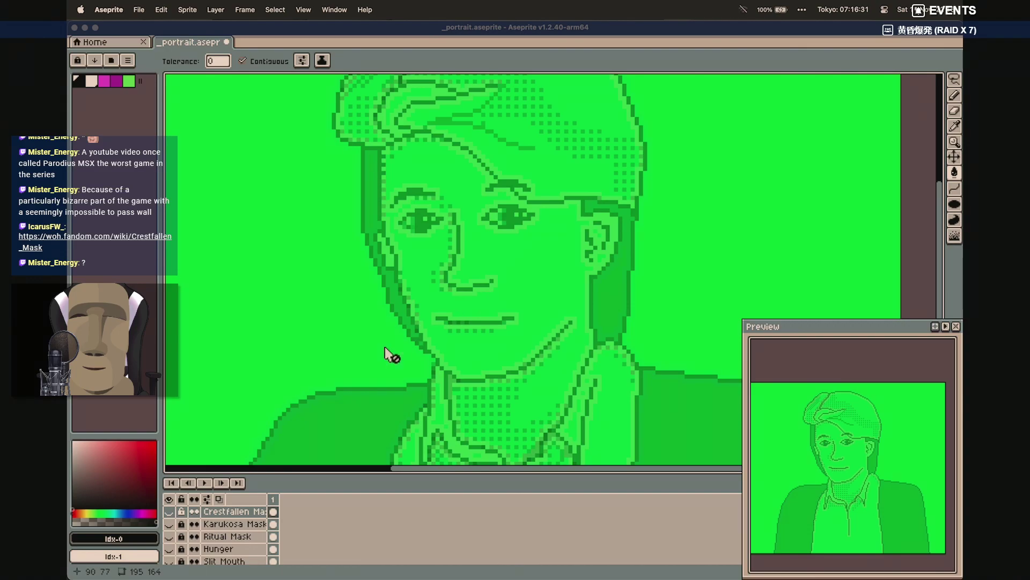
pyautogui.click(170, 512)
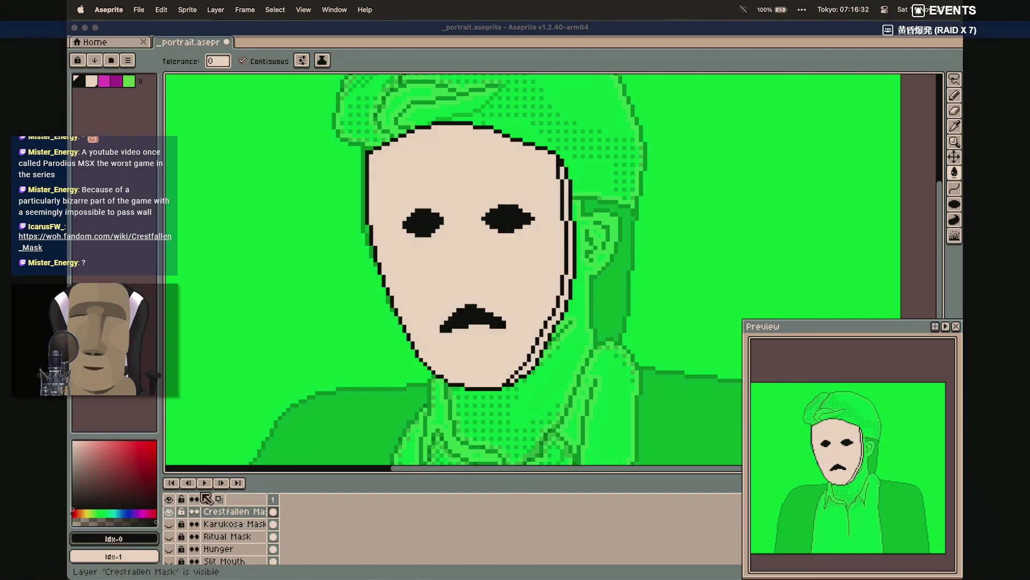
# Draw a small black nose mark about 7 pixels wide above the mouth, thickened at one end
pyautogui.click(455, 281)
pyautogui.press('super+z')
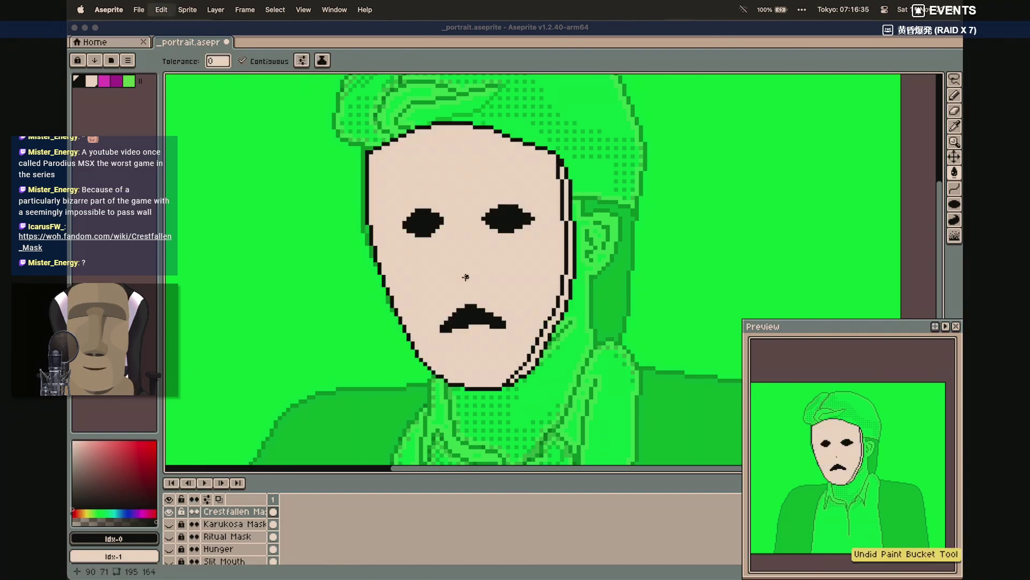
pyautogui.press('b')
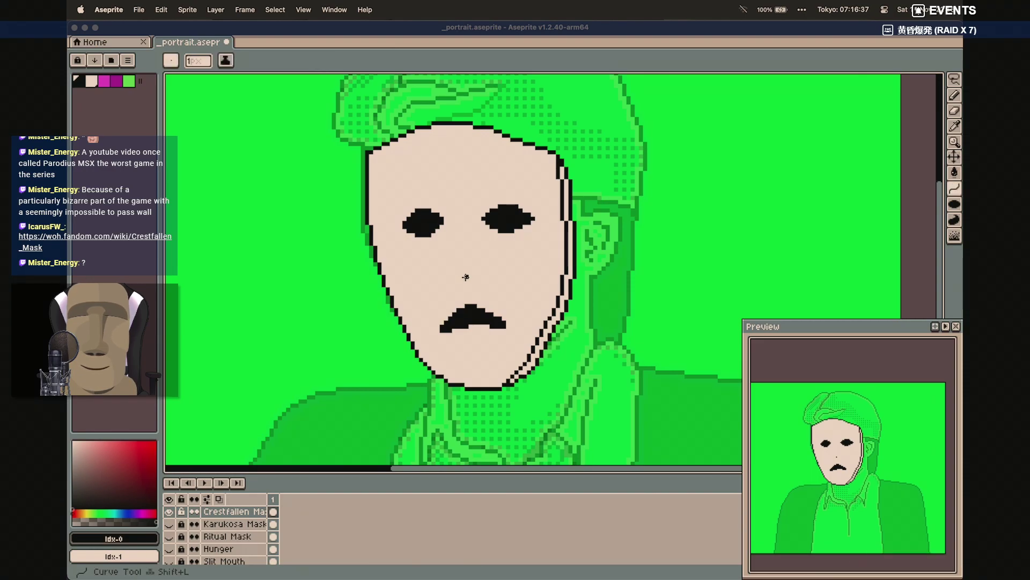
pyautogui.moveTo(452, 280); pyautogui.dragTo(482, 278)
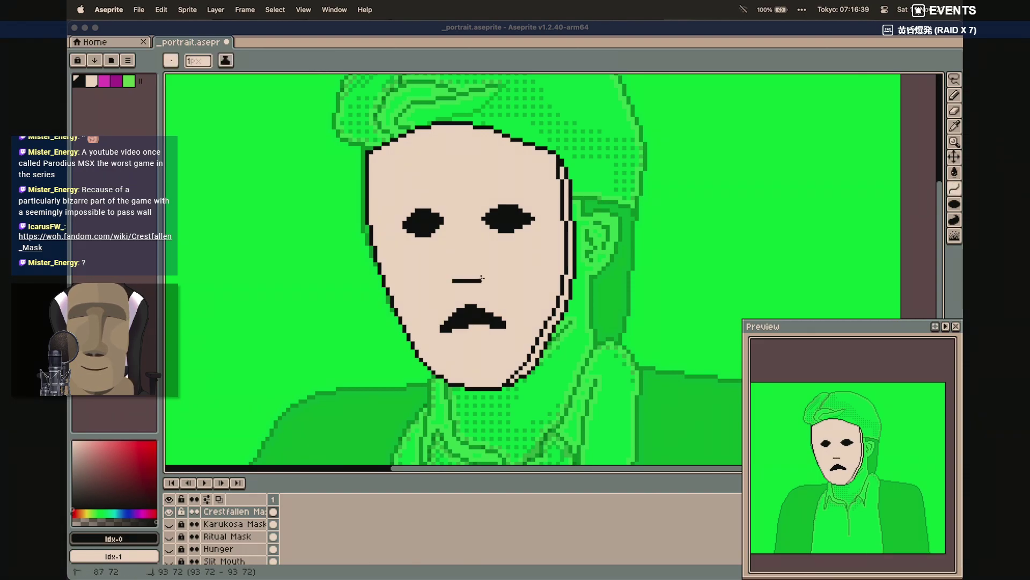
pyautogui.click(469, 274)
pyautogui.click(468, 274)
pyautogui.moveTo(452, 282)
pyautogui.mouseDown()
pyautogui.moveTo(479, 279)
pyautogui.moveTo(467, 280)
pyautogui.mouseUp()
pyautogui.press('b')
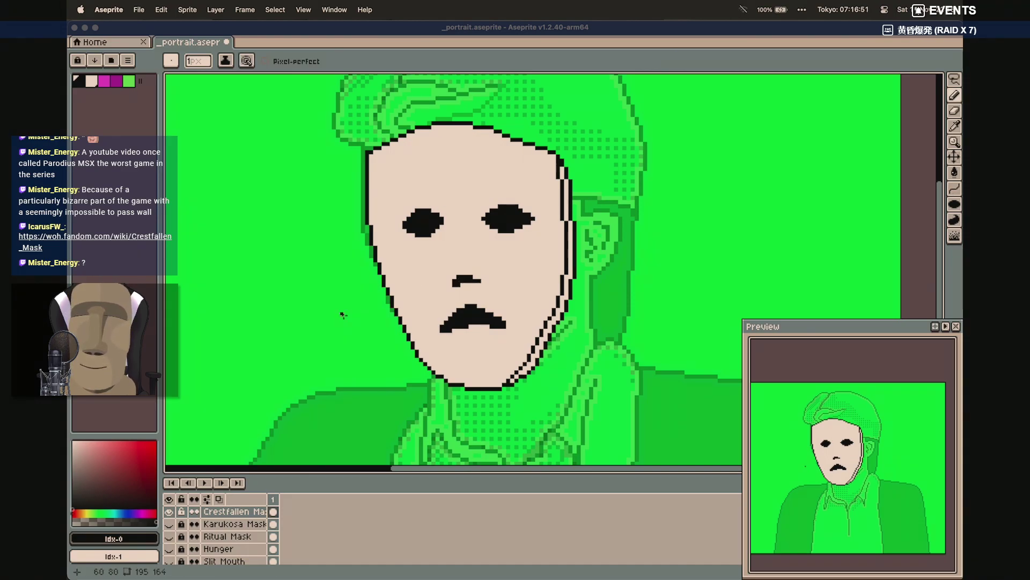
# Trim the outer ends of both eyes with the mask's skin colour and a 1-pixel square brush, then restore black as the drawing colour
pyautogui.hotkey('alt', '1')
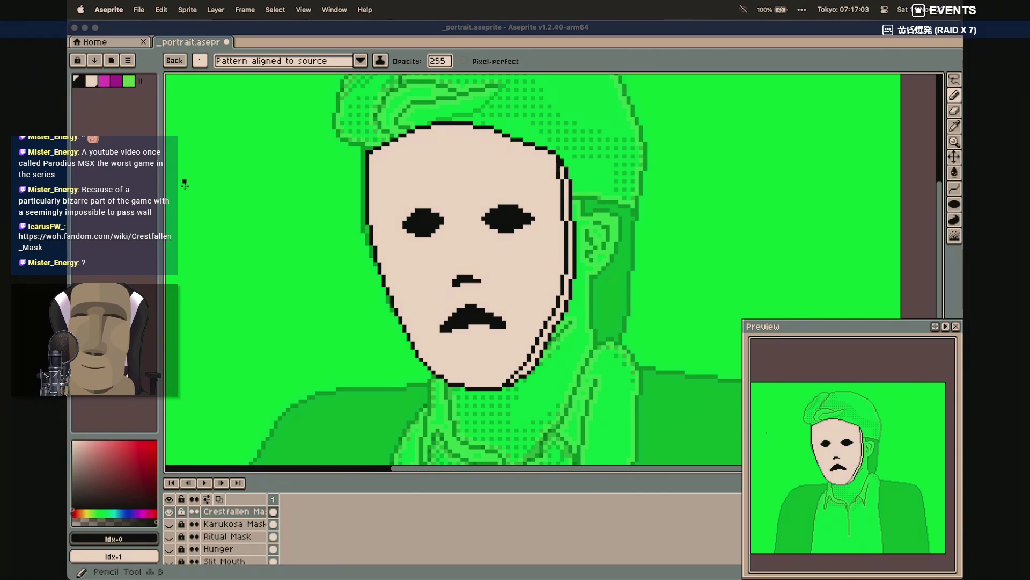
pyautogui.click(93, 83)
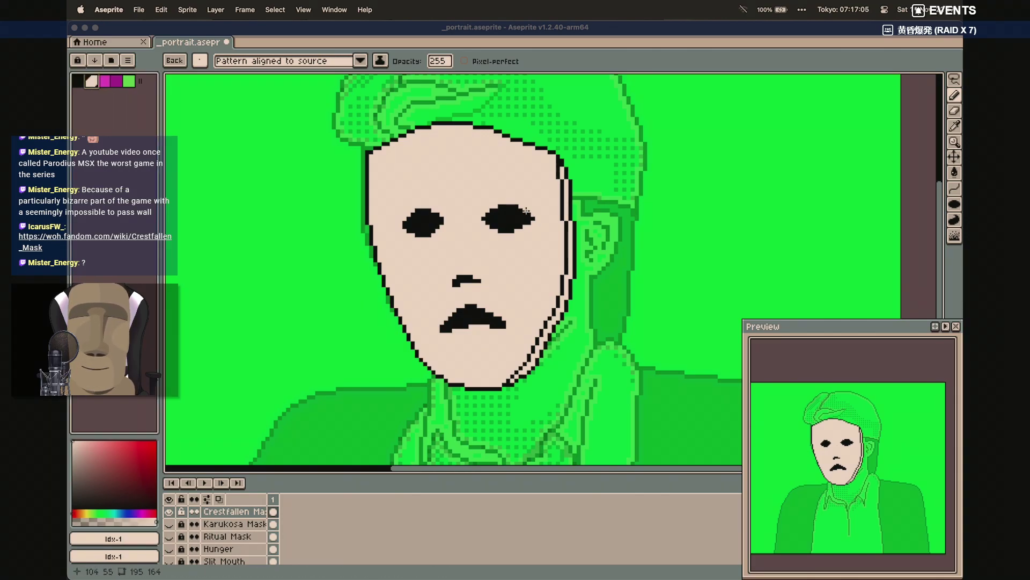
pyautogui.moveTo(529, 211); pyautogui.dragTo(533, 218)
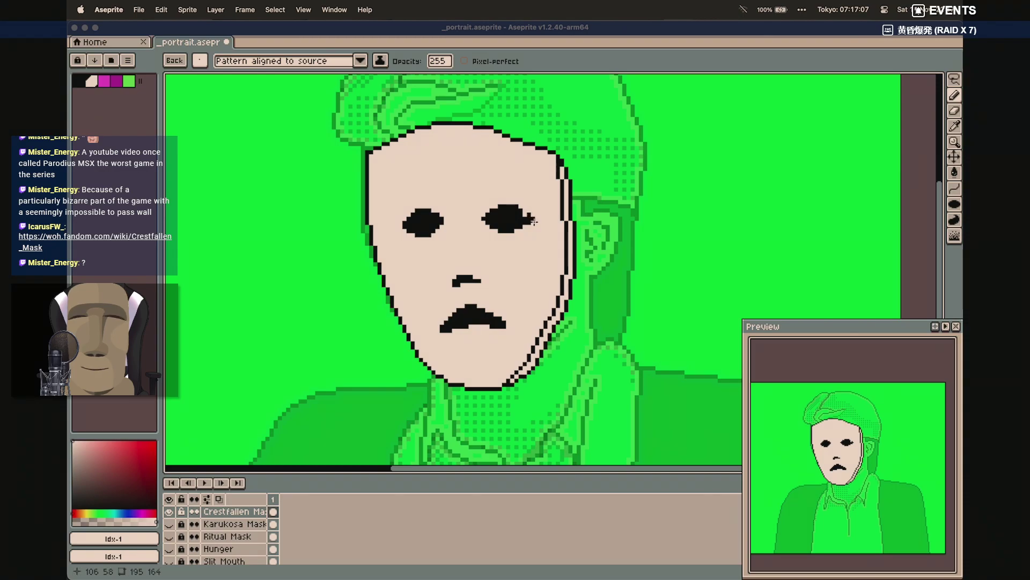
pyautogui.press('super+z')
pyautogui.keyDown('alt'); pyautogui.click(467, 137); pyautogui.keyUp('alt')
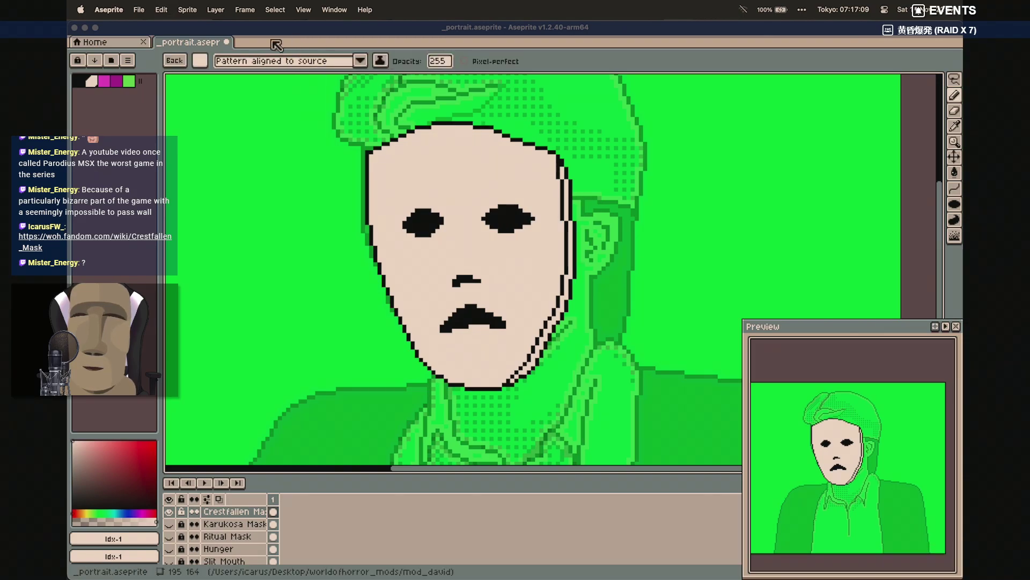
pyautogui.click(199, 61)
pyautogui.click(219, 78)
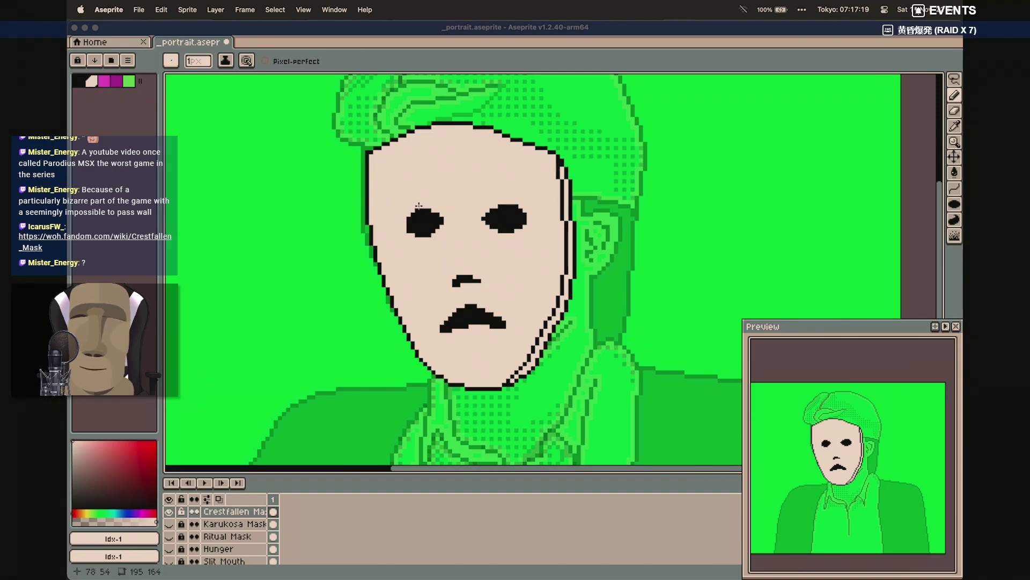
pyautogui.moveTo(421, 207)
pyautogui.mouseDown()
pyautogui.moveTo(406, 217)
pyautogui.moveTo(412, 248)
pyautogui.mouseUp()
pyautogui.moveTo(521, 204)
pyautogui.mouseDown()
pyautogui.moveTo(531, 223)
pyautogui.moveTo(518, 235)
pyautogui.mouseUp()
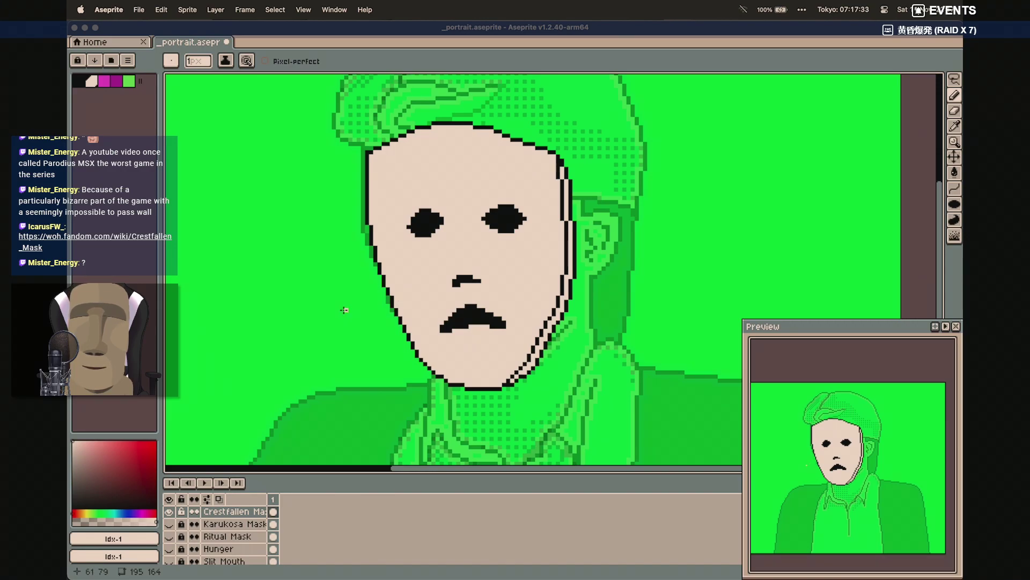
pyautogui.click(80, 82)
# Try to shade the area above both eyes with a sparse black dither brush
pyautogui.press('i')
pyautogui.press('b')
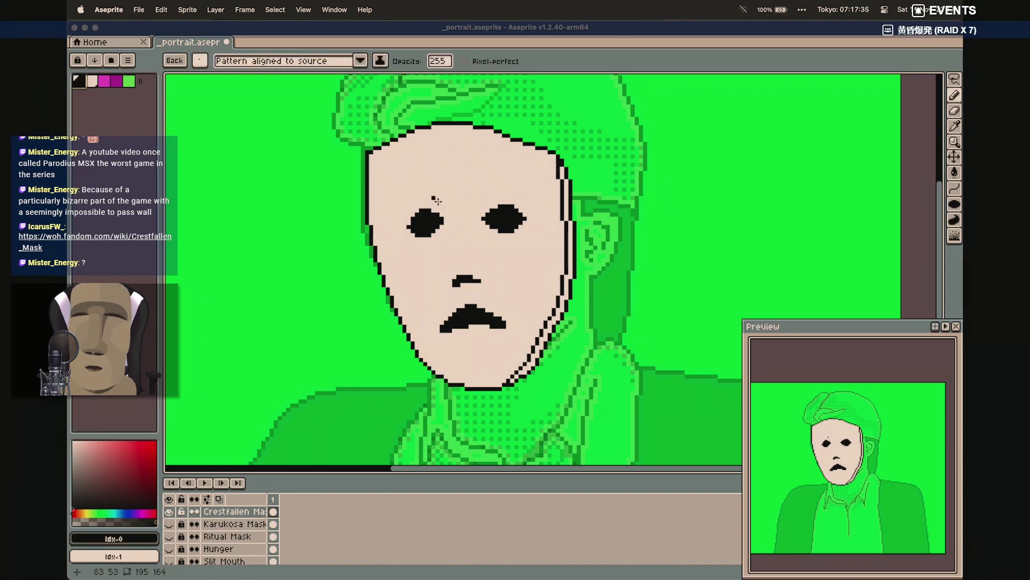
pyautogui.click(414, 219)
pyautogui.moveTo(424, 212)
pyautogui.mouseDown()
pyautogui.moveTo(433, 219)
pyautogui.moveTo(437, 196)
pyautogui.moveTo(411, 219)
pyautogui.moveTo(428, 199)
pyautogui.moveTo(441, 217)
pyautogui.moveTo(515, 212)
pyautogui.moveTo(489, 218)
pyautogui.moveTo(482, 191)
pyautogui.moveTo(508, 209)
pyautogui.mouseUp()
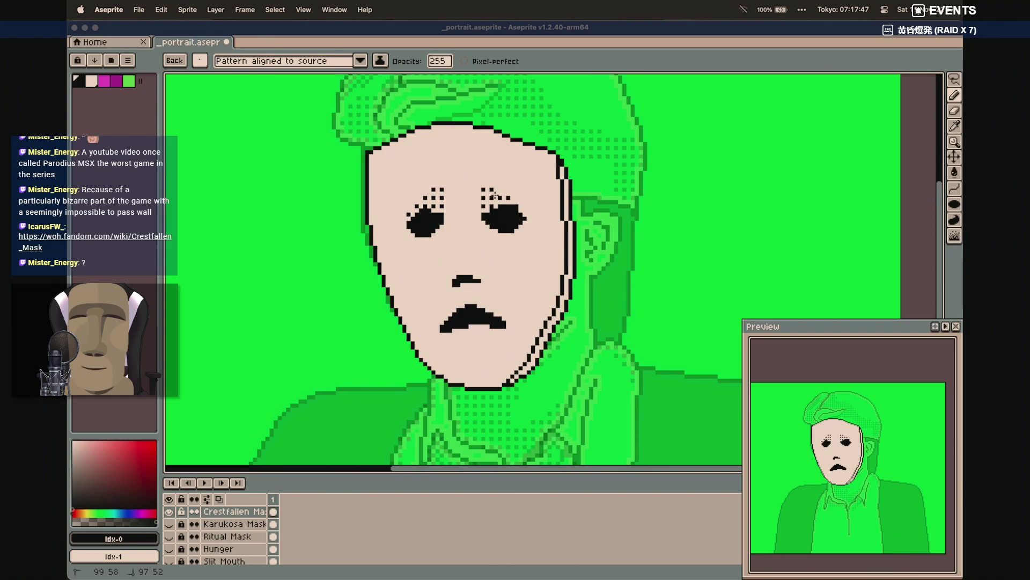
pyautogui.moveTo(506, 200); pyautogui.dragTo(525, 221)
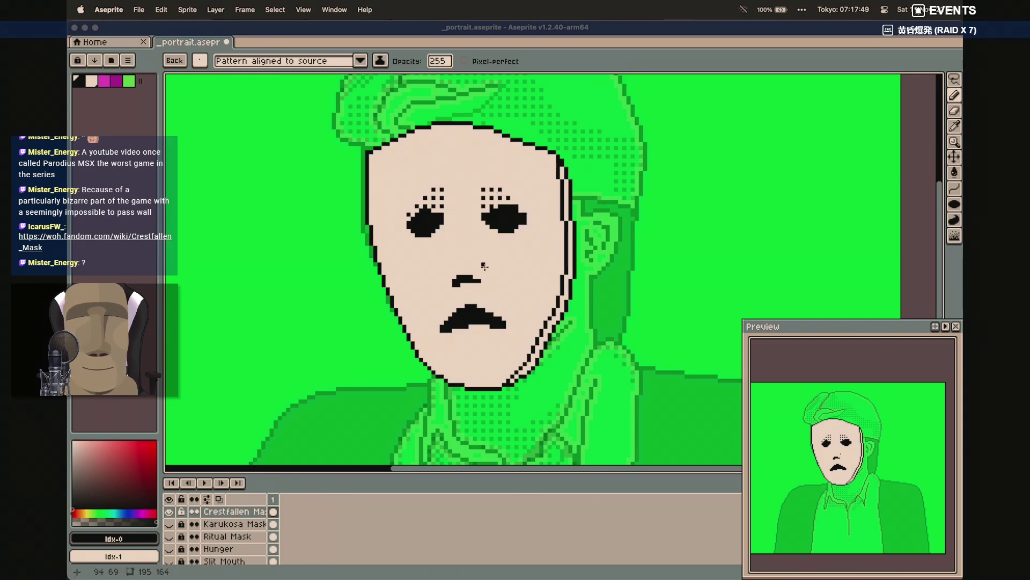
pyautogui.click(317, 274)
pyautogui.press('super+z')
pyautogui.press('super+z')
pyautogui.press('super+z')
pyautogui.press('super+z')
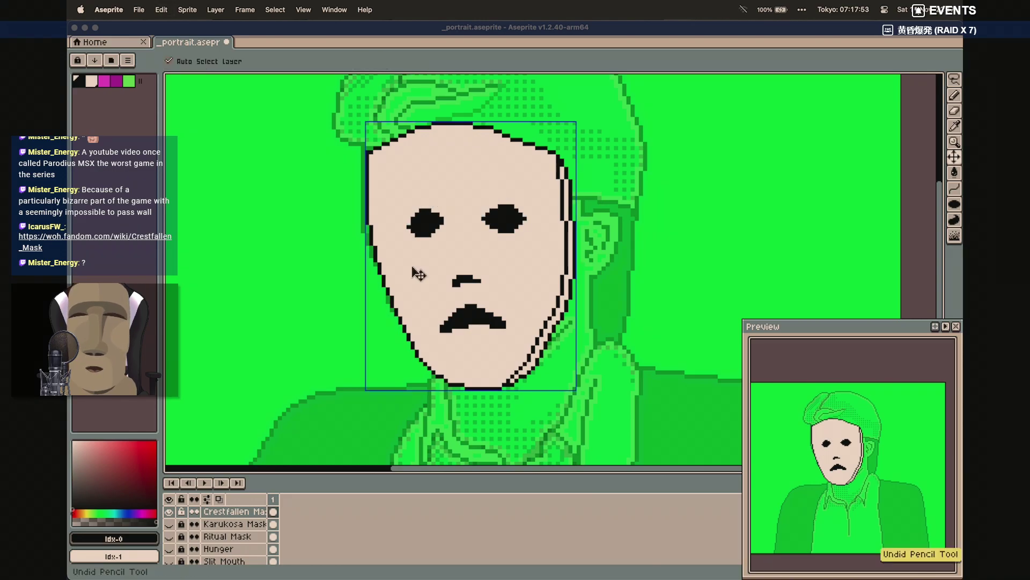
# Shade above both eyes, peaking towards the inner brows, and the bridge of the nose with a black checkerboard dither brush
pyautogui.press('i')
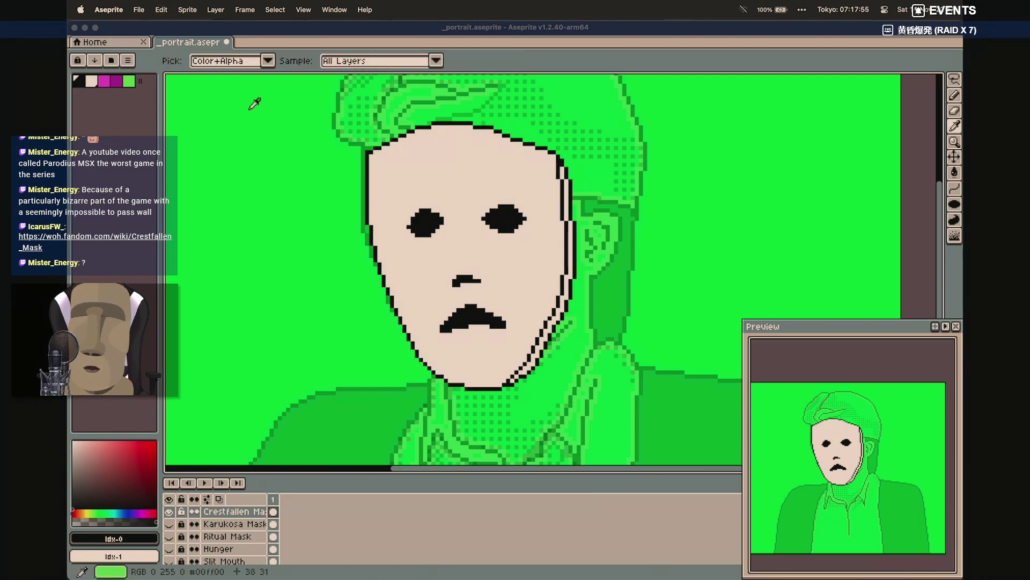
pyautogui.press('b')
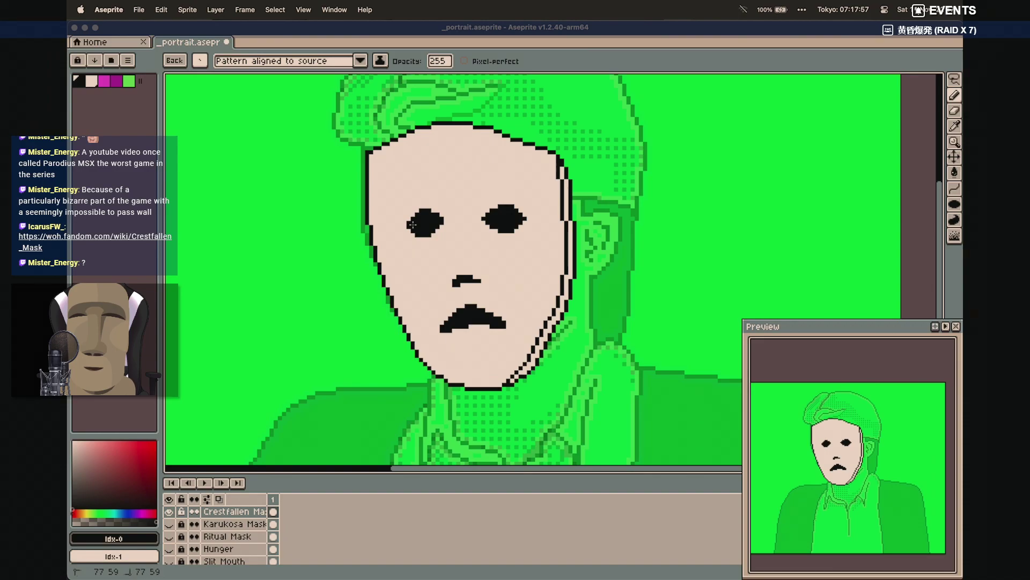
pyautogui.moveTo(418, 210)
pyautogui.mouseDown()
pyautogui.moveTo(437, 193)
pyautogui.moveTo(439, 213)
pyautogui.moveTo(442, 191)
pyautogui.mouseUp()
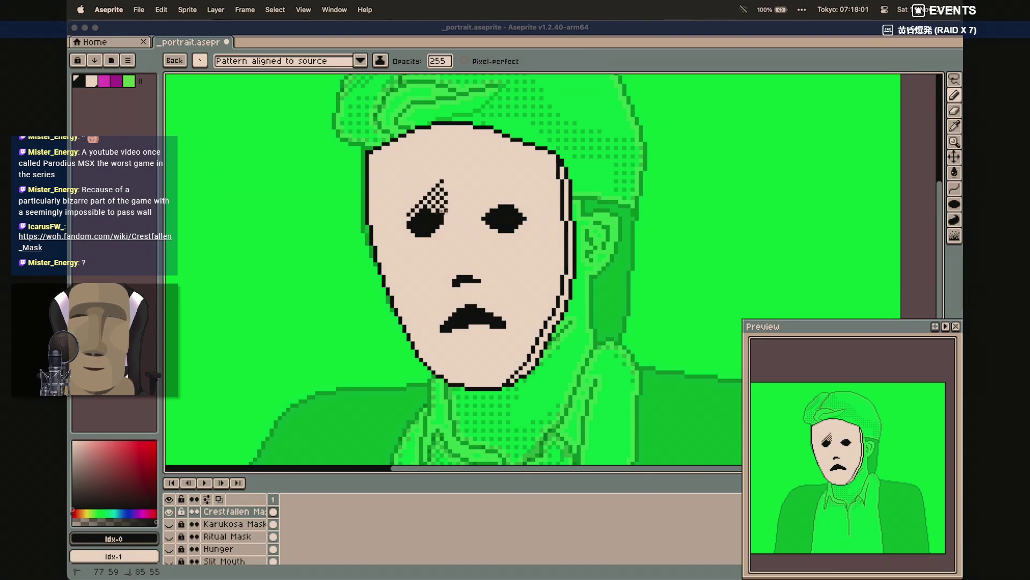
pyautogui.moveTo(490, 217)
pyautogui.mouseDown()
pyautogui.moveTo(482, 187)
pyautogui.moveTo(523, 210)
pyautogui.moveTo(494, 193)
pyautogui.moveTo(499, 207)
pyautogui.moveTo(518, 203)
pyautogui.mouseUp()
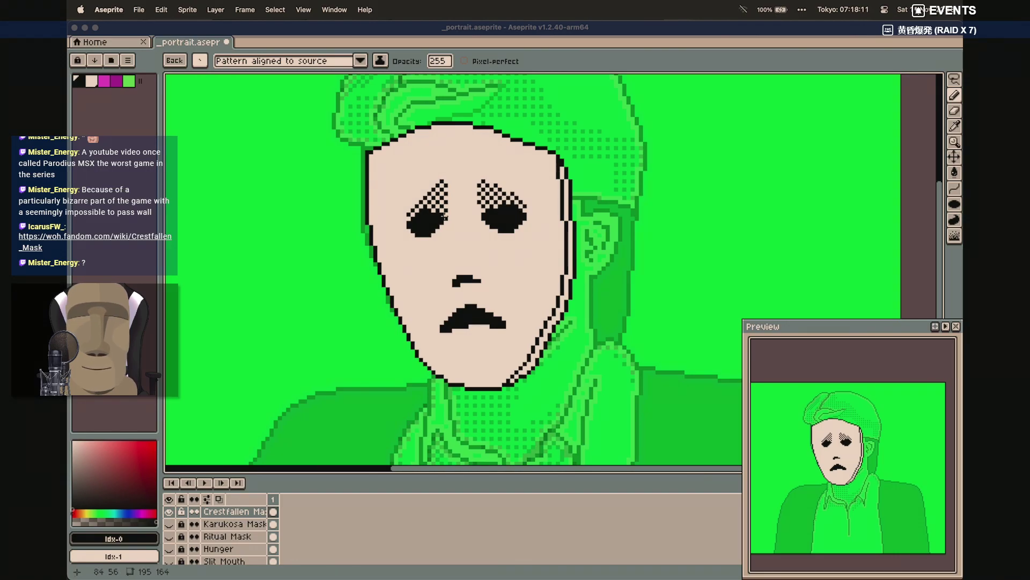
pyautogui.click(508, 198)
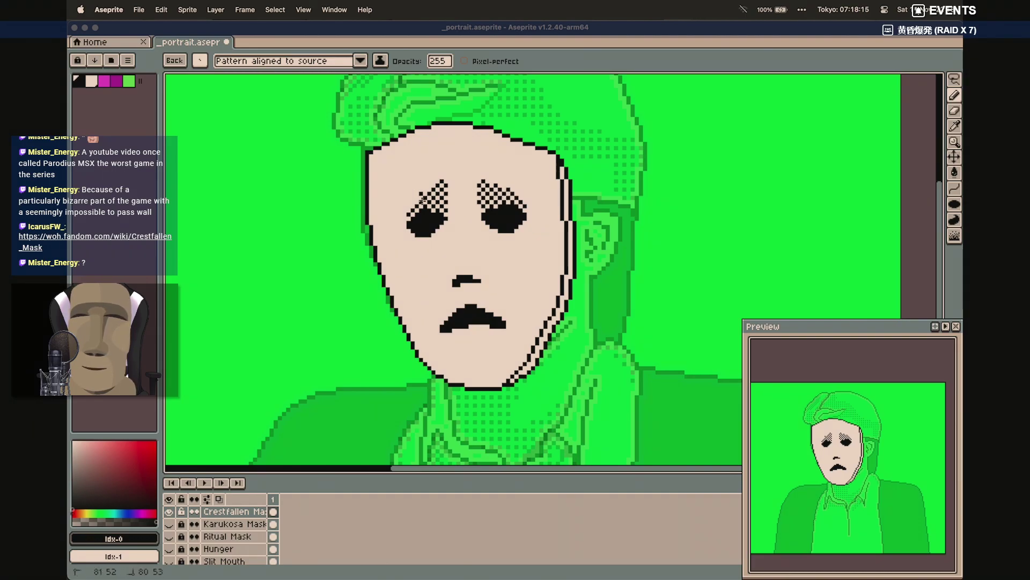
pyautogui.moveTo(414, 213); pyautogui.dragTo(429, 197)
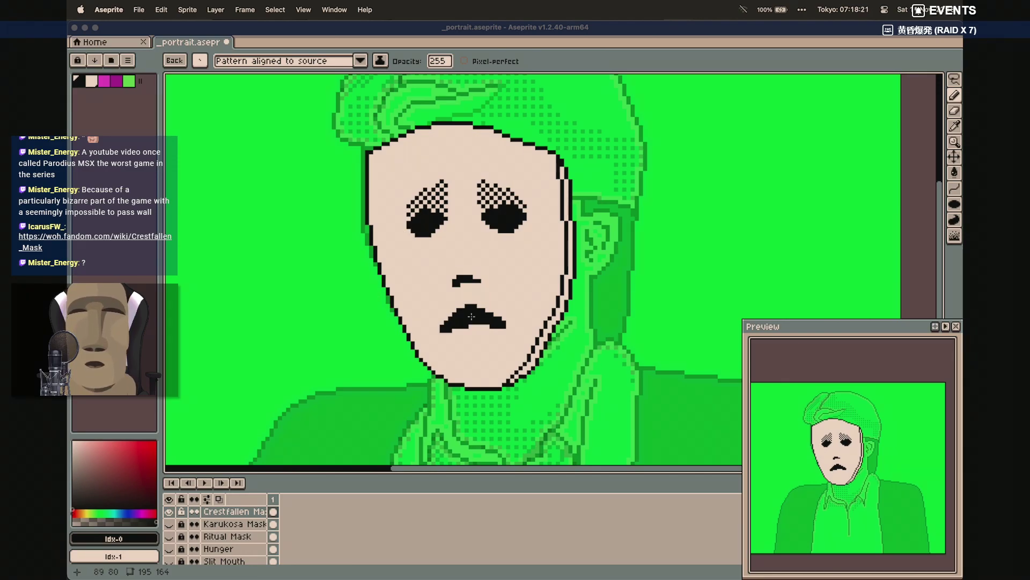
pyautogui.moveTo(466, 258)
pyautogui.mouseDown()
pyautogui.moveTo(458, 277)
pyautogui.moveTo(474, 264)
pyautogui.moveTo(475, 275)
pyautogui.mouseUp()
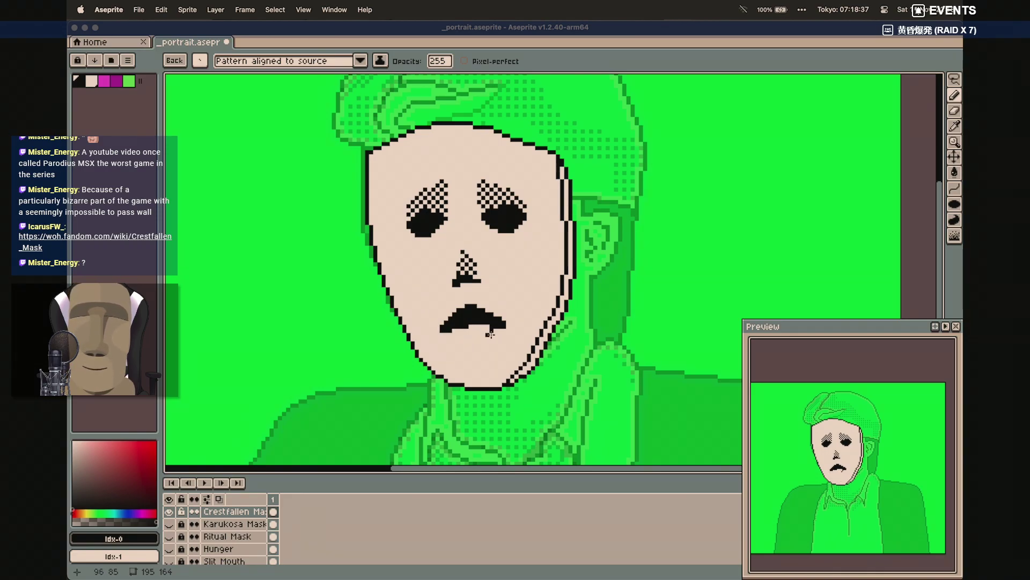
# Thicken the downturned mouth downwards in black with a 1-pixel square brush, making it about 17 pixels wide
pyautogui.press('b')
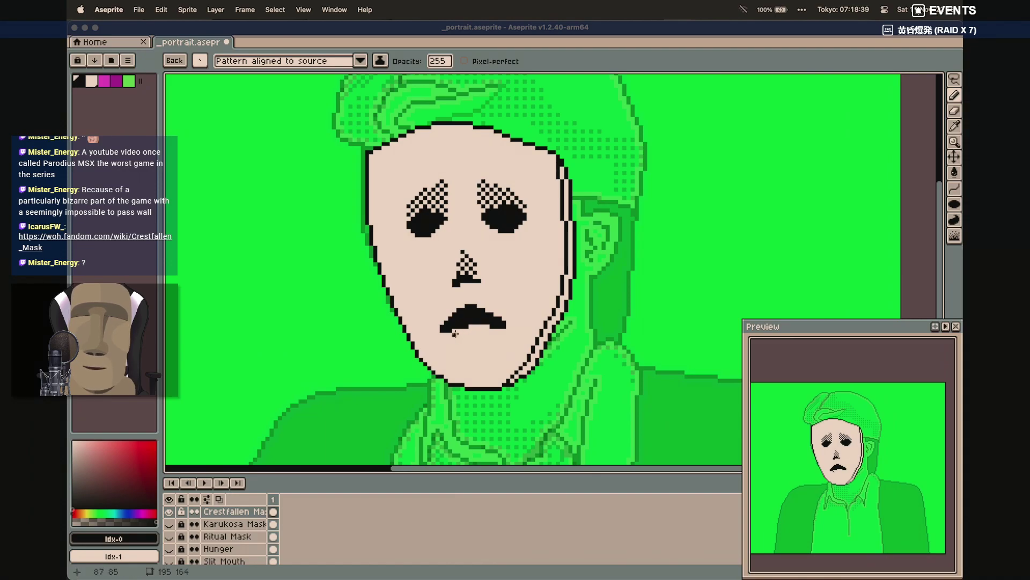
pyautogui.click(200, 61)
pyautogui.click(218, 78)
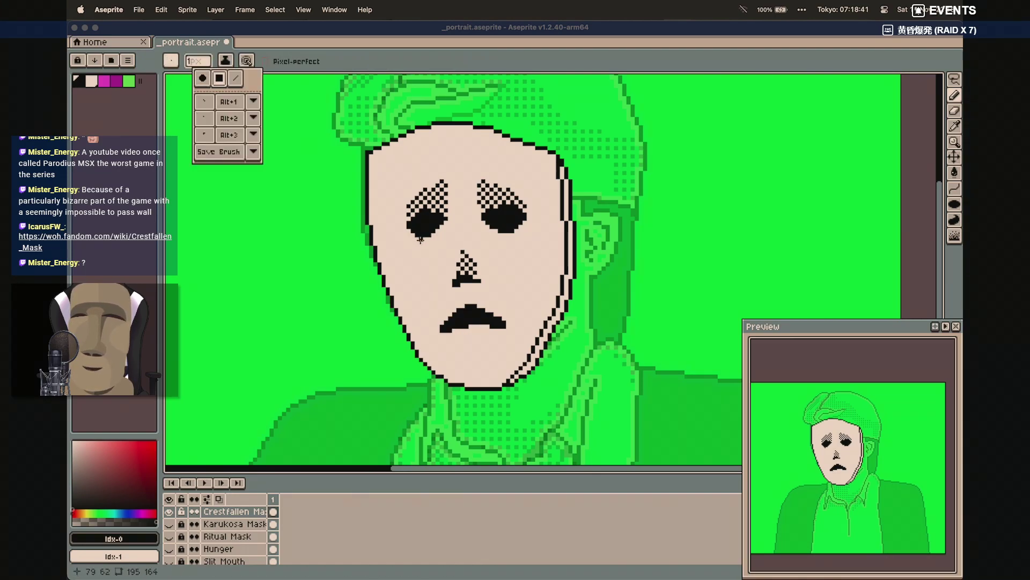
pyautogui.moveTo(445, 334)
pyautogui.mouseDown()
pyautogui.moveTo(501, 329)
pyautogui.moveTo(475, 332)
pyautogui.mouseUp()
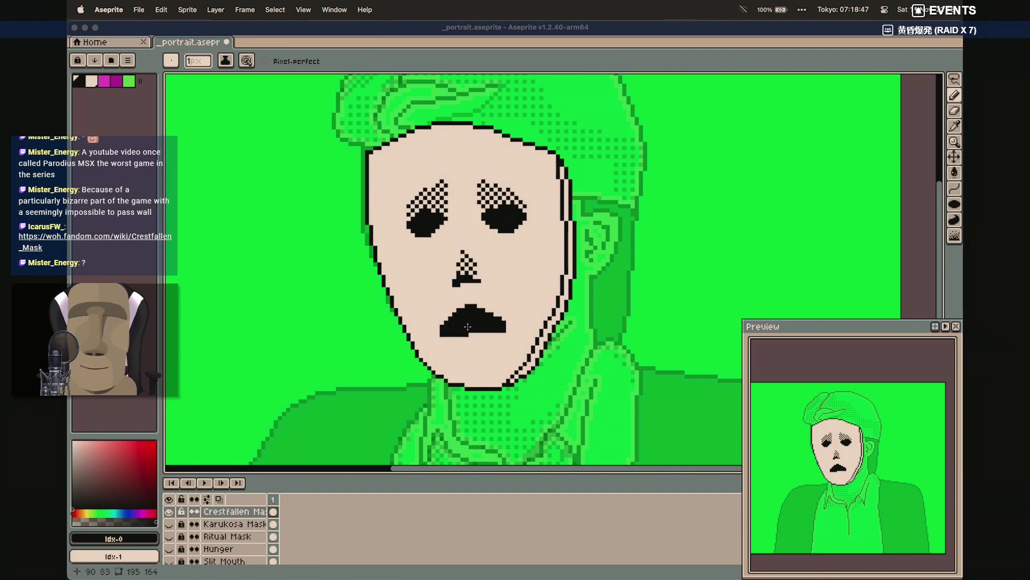
pyautogui.moveTo(443, 338); pyautogui.dragTo(508, 327)
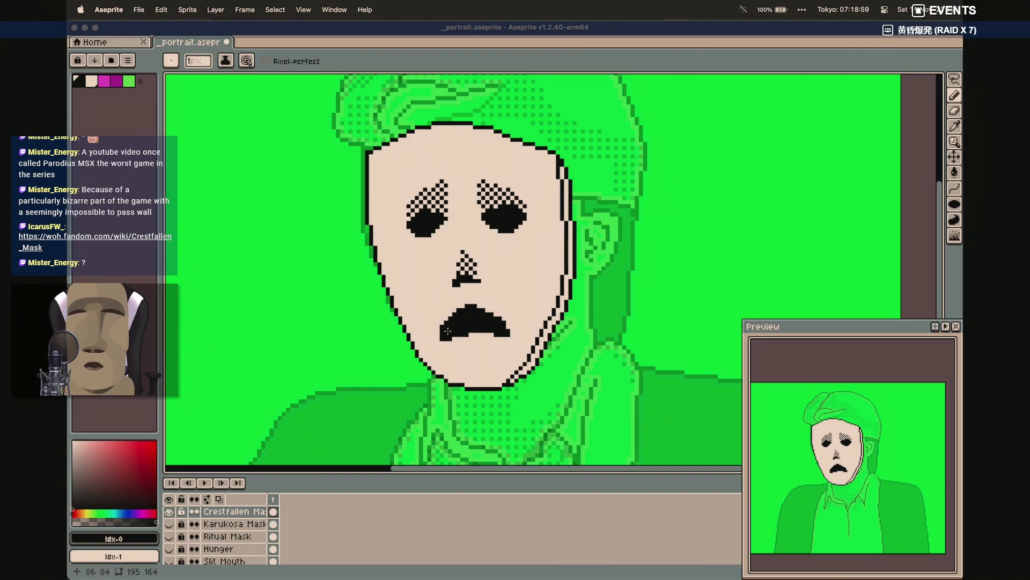
# Carve a thin curved lower lip out of the black mouth using the mask's skin colour
pyautogui.click(92, 82)
pyautogui.click(450, 335)
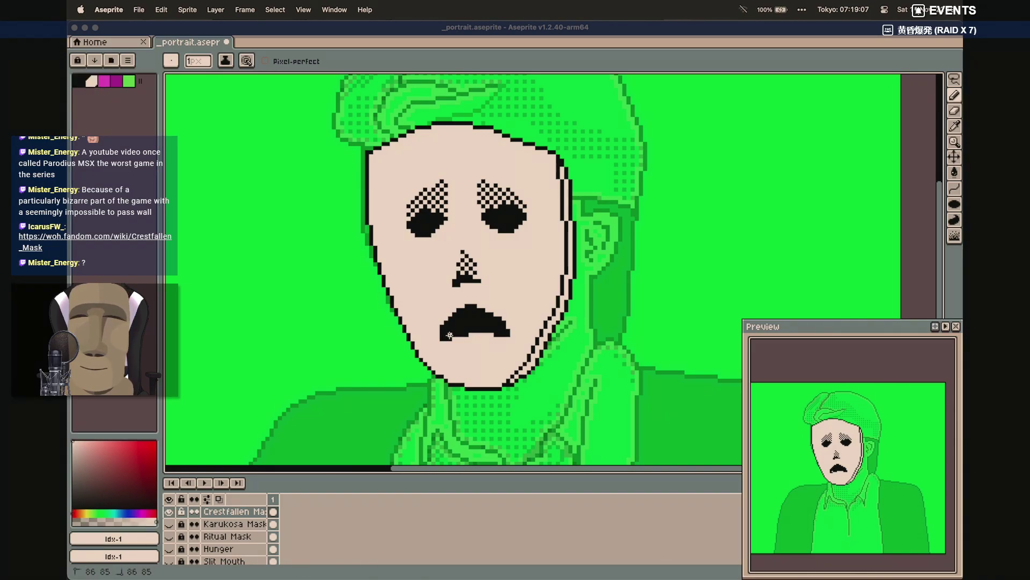
pyautogui.moveTo(454, 332); pyautogui.dragTo(503, 331)
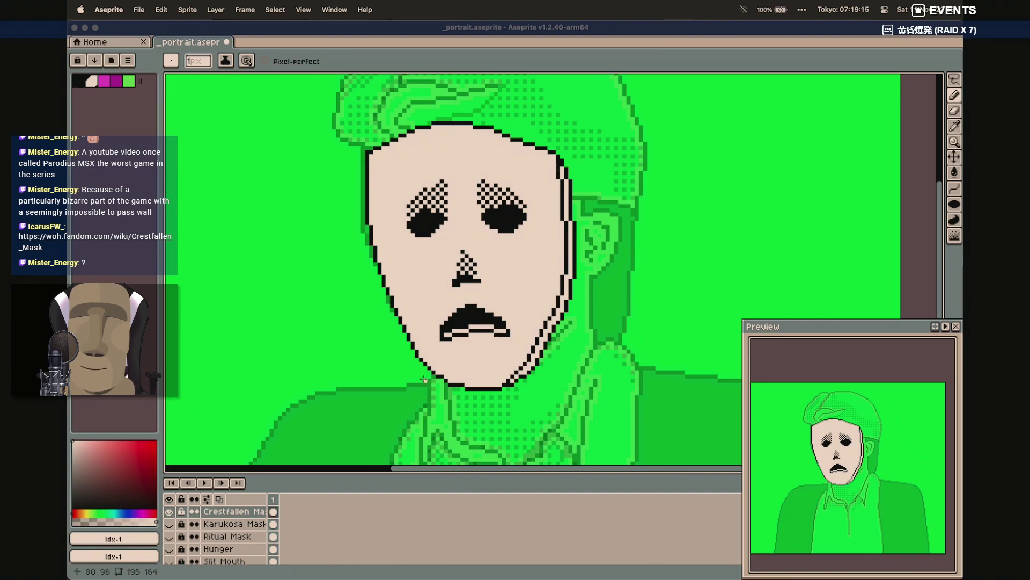
# Shade a strip about 14 pixels wide beneath the lower lip with the black checkerboard dither brush
pyautogui.click(78, 80)
pyautogui.hotkey('alt', '1')
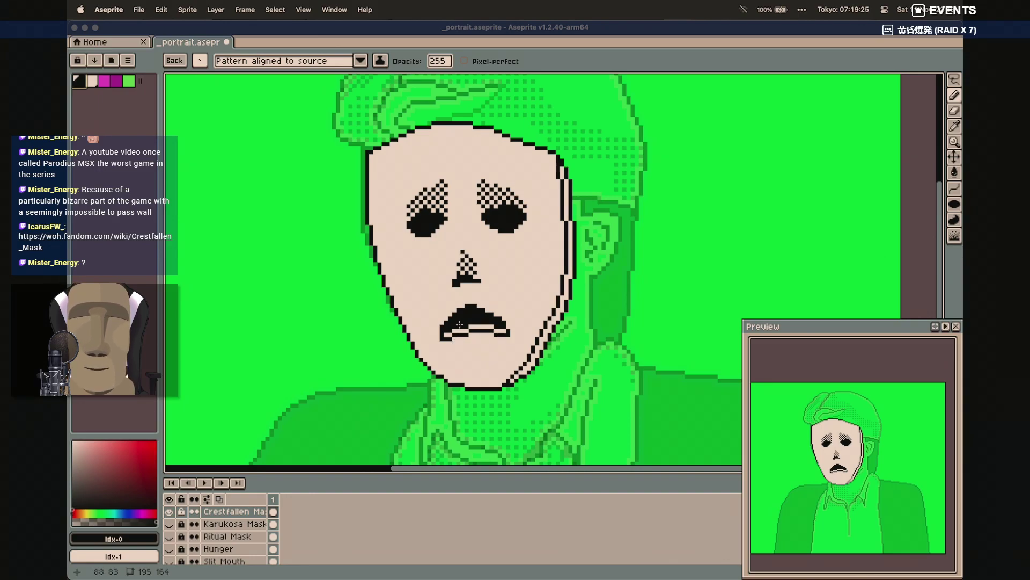
pyautogui.moveTo(452, 354); pyautogui.dragTo(505, 350)
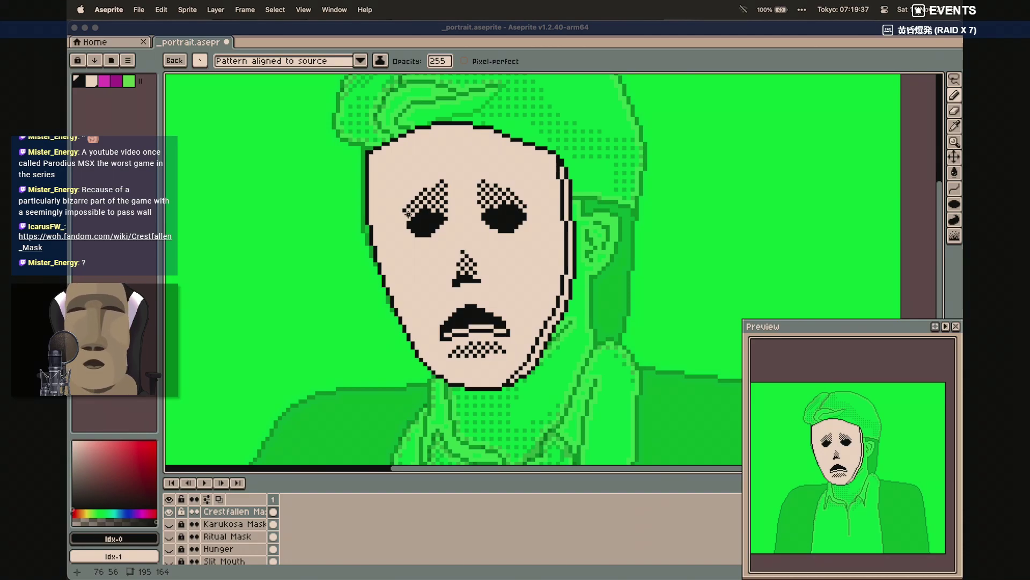
# Extend the black checkerboard shading around the sides and lower edges of both eyes
pyautogui.moveTo(444, 202); pyautogui.dragTo(450, 205)
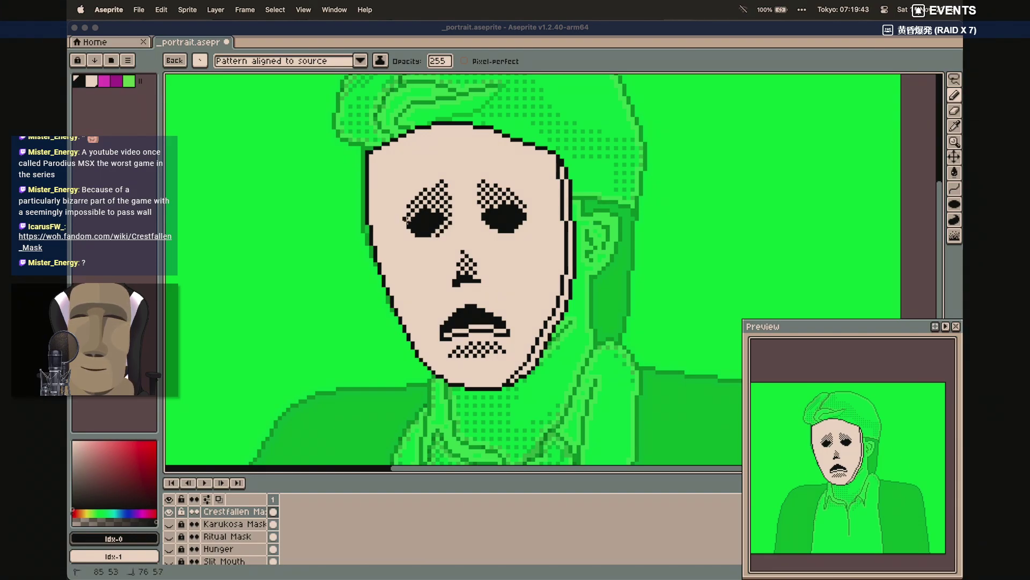
pyautogui.moveTo(408, 227); pyautogui.dragTo(408, 226)
pyautogui.moveTo(491, 210)
pyautogui.mouseDown()
pyautogui.moveTo(490, 227)
pyautogui.moveTo(500, 229)
pyautogui.mouseUp()
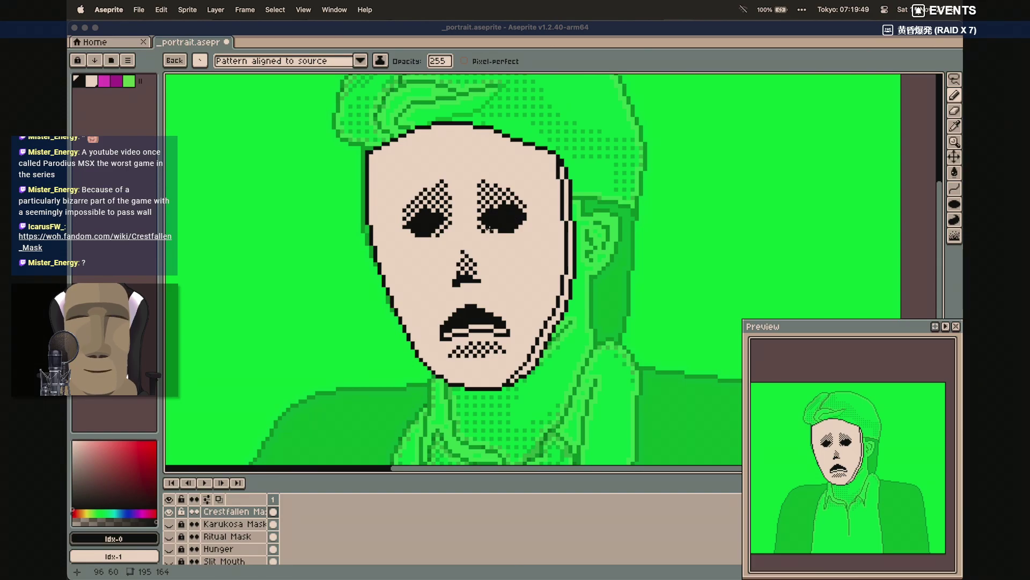
pyautogui.click(492, 230)
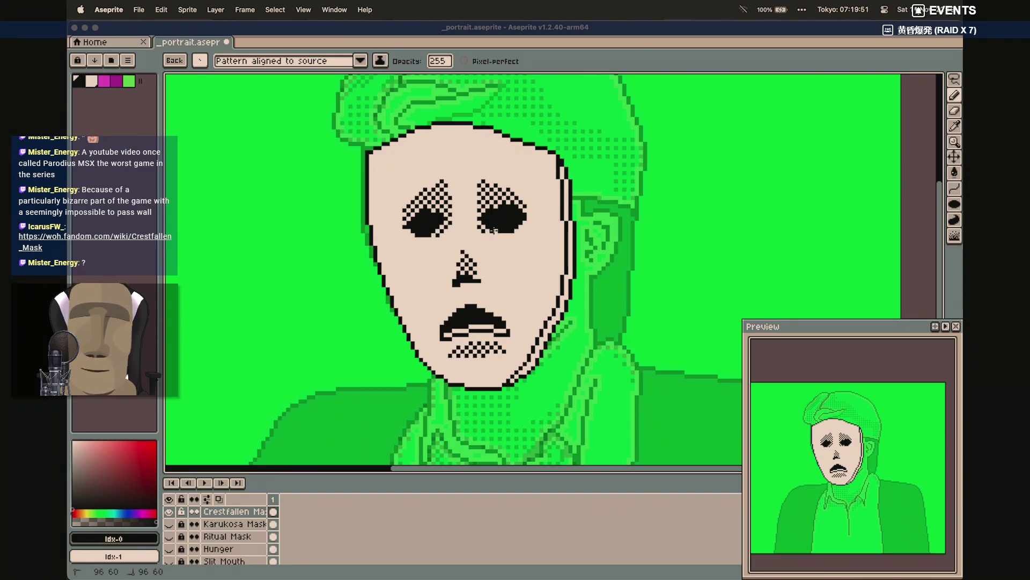
pyautogui.click(439, 232)
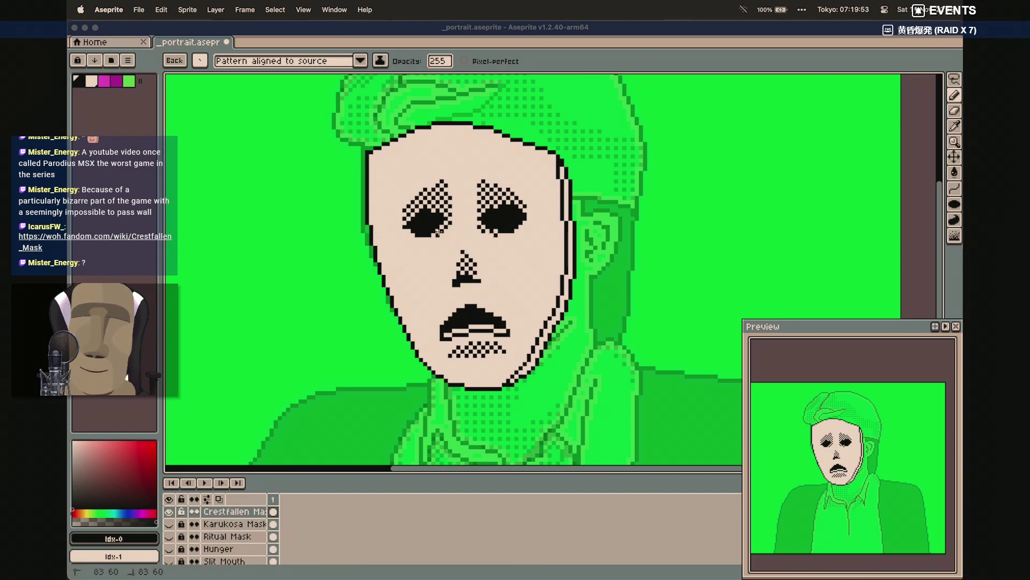
pyautogui.moveTo(431, 236); pyautogui.dragTo(436, 231)
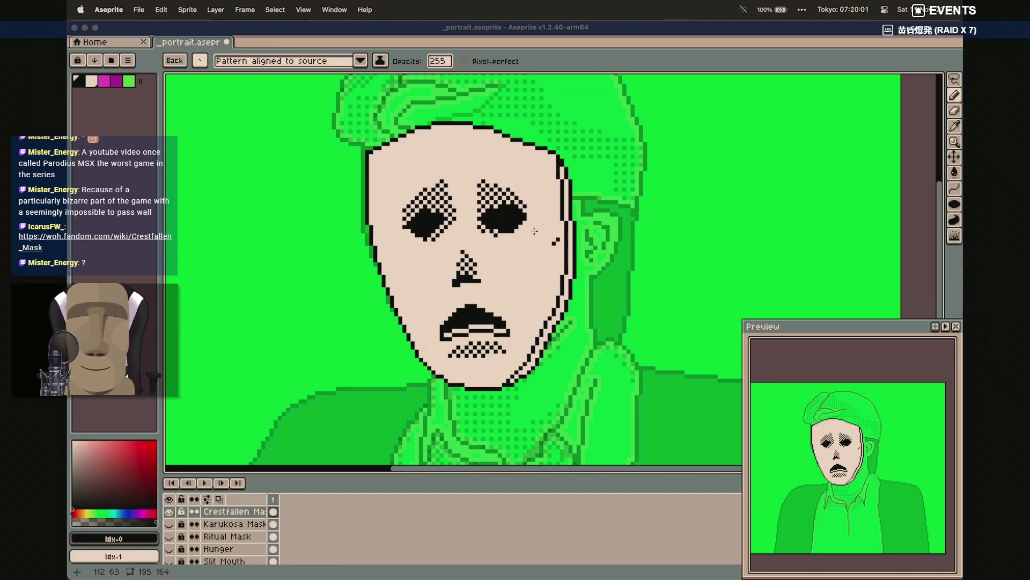
pyautogui.hscroll(-1, 473, 170)
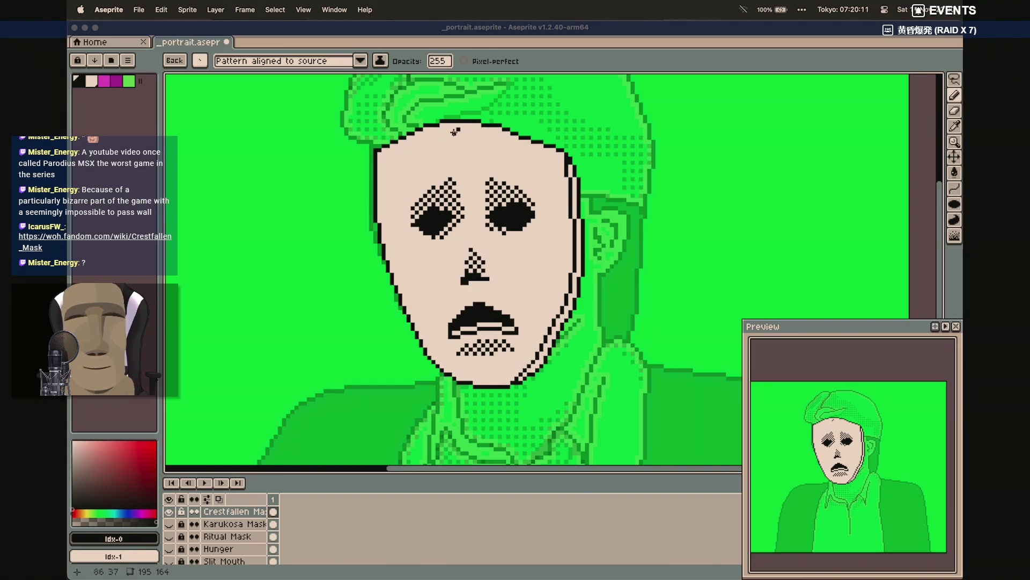
# Draw a lower black forehead curve about 27 pixels wide inside the mask's upper-left outline, using a 1-pixel square brush
pyautogui.moveTo(501, 156); pyautogui.dragTo(526, 219)
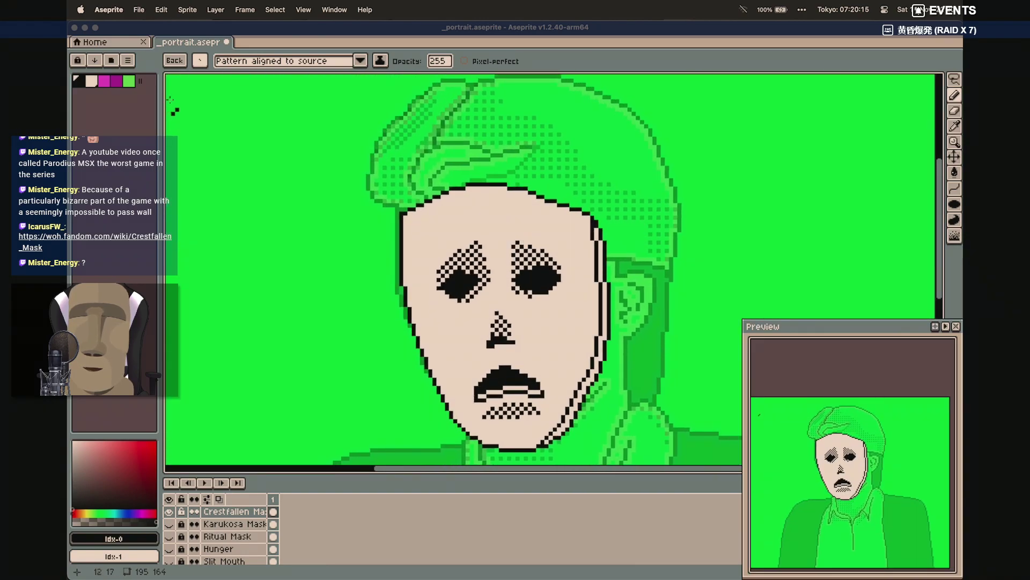
pyautogui.click(200, 60)
pyautogui.click(219, 78)
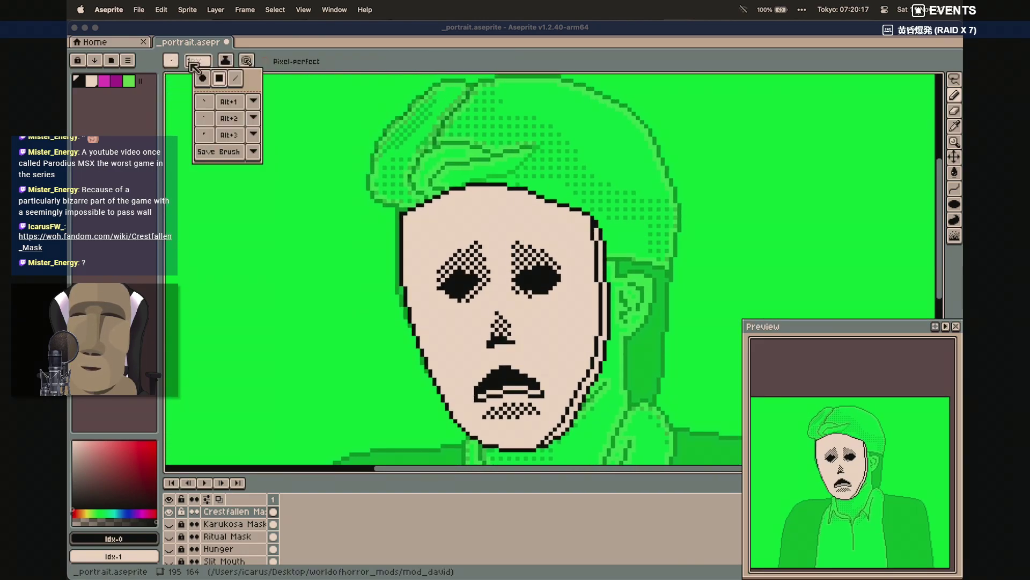
pyautogui.click(172, 61)
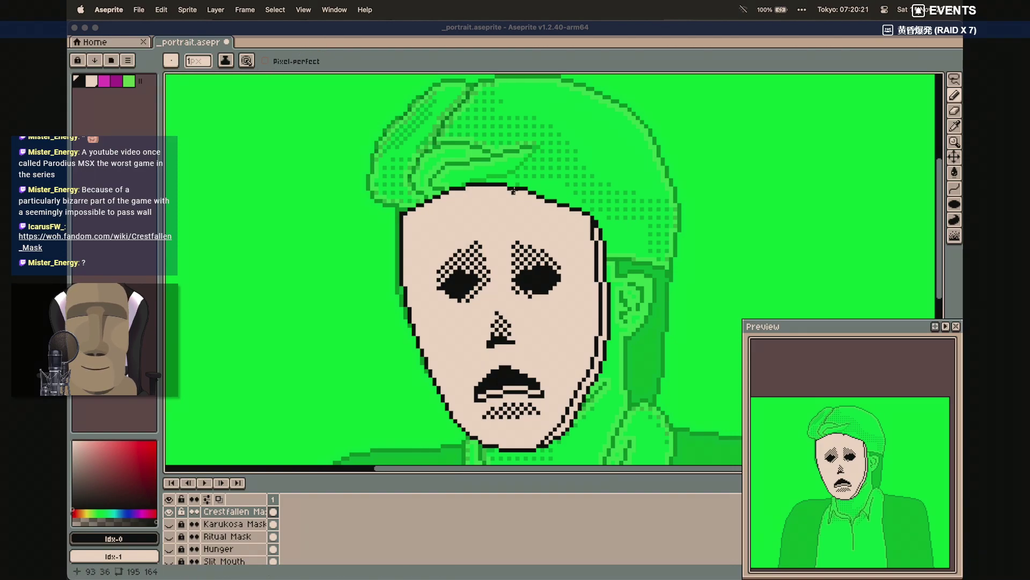
pyautogui.hotkey('shift', 'l')
pyautogui.moveTo(510, 189); pyautogui.dragTo(448, 190)
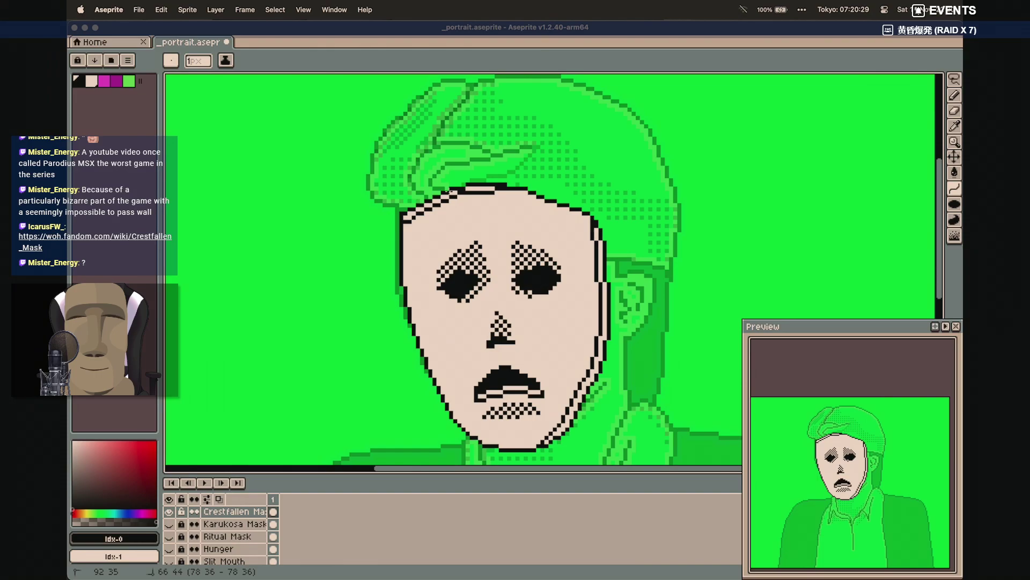
pyautogui.click(450, 191)
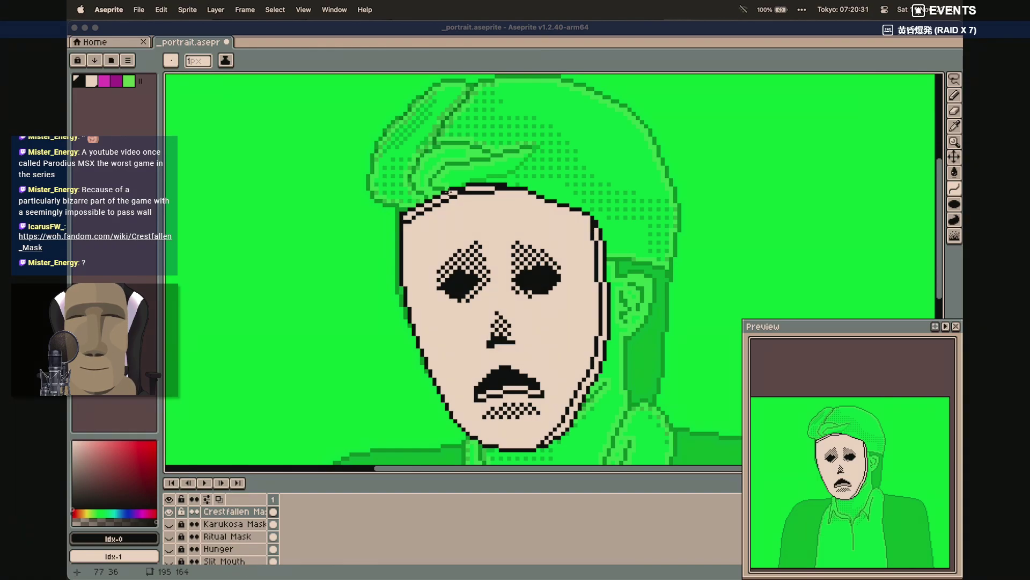
# Erase the old outline and leftover skin pixels above the new curve along the mask's upper-left forehead
pyautogui.press('b')
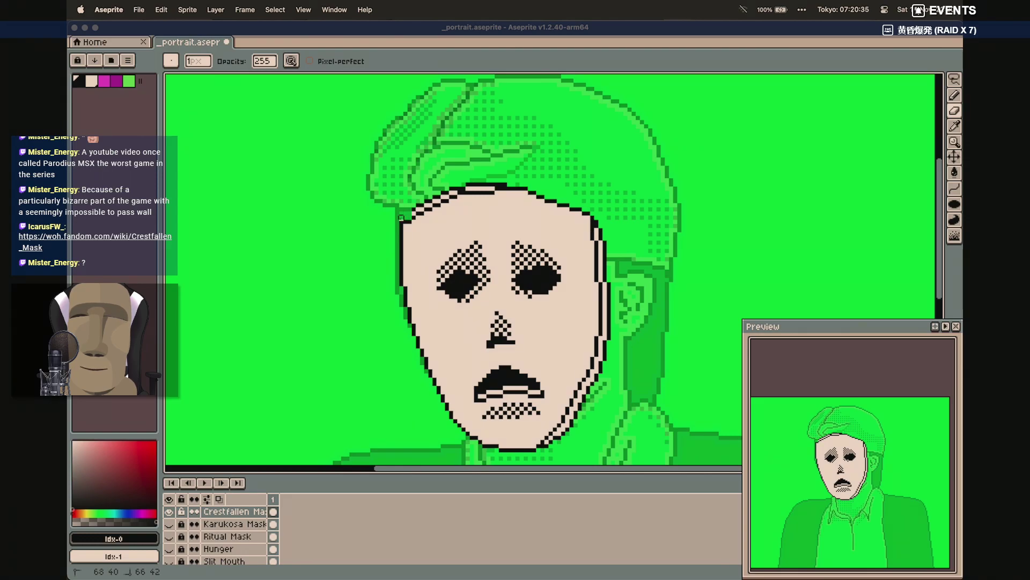
pyautogui.moveTo(413, 213); pyautogui.dragTo(422, 204)
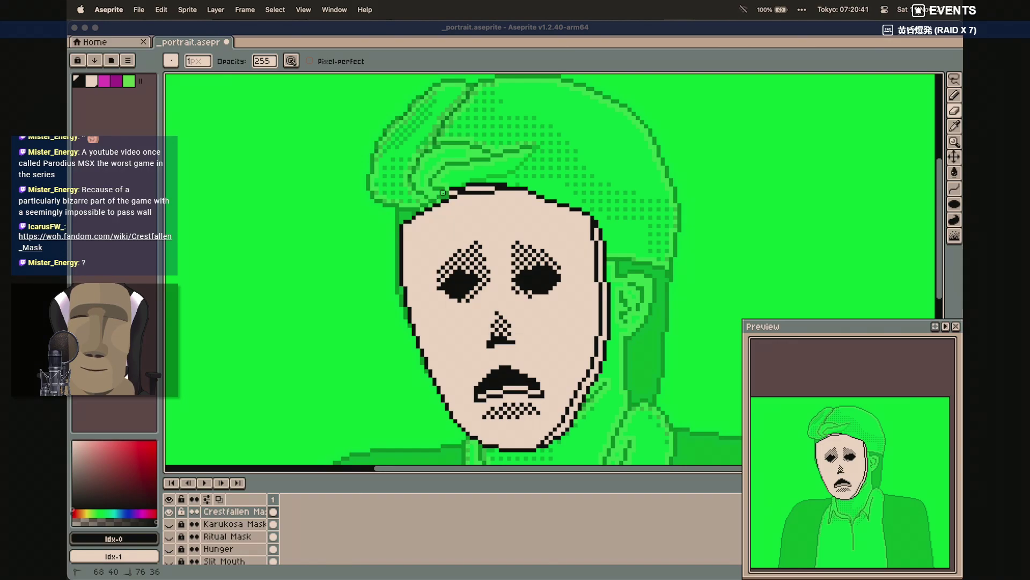
pyautogui.moveTo(455, 189)
pyautogui.mouseDown()
pyautogui.moveTo(509, 184)
pyautogui.moveTo(513, 171)
pyautogui.mouseUp()
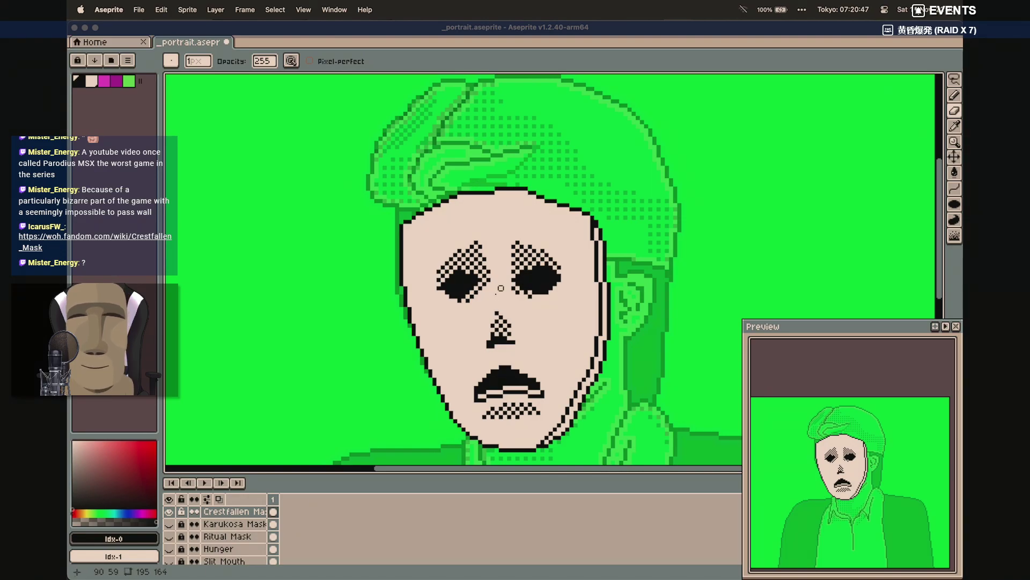
pyautogui.scroll(-5, 500, 319)
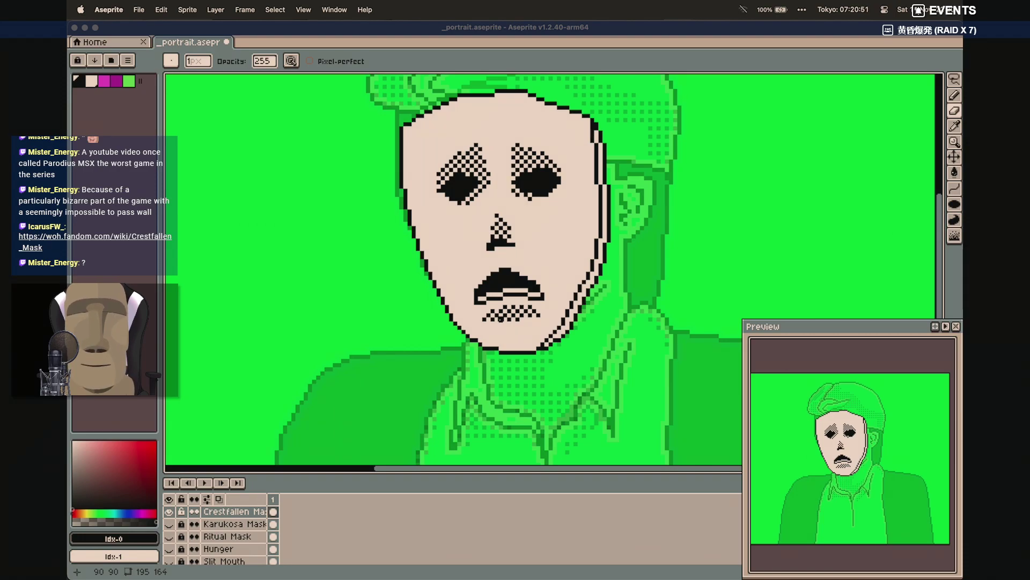
pyautogui.scroll(3, 501, 319)
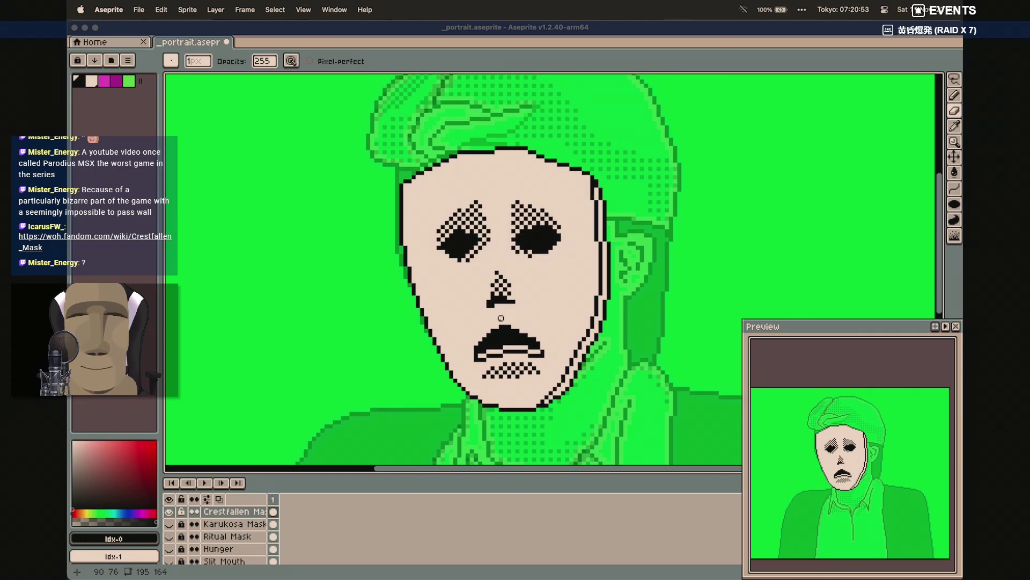
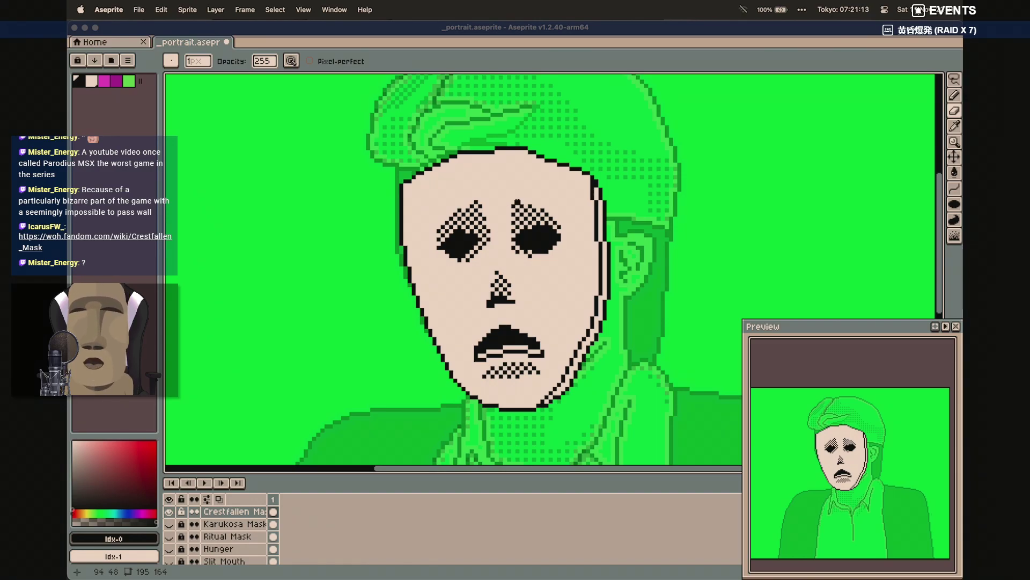
# Draw a curved black cheek crease about 8 pixels wide beneath each eye, rising towards the mask's outer edges
pyautogui.click(82, 78)
pyautogui.press('b')
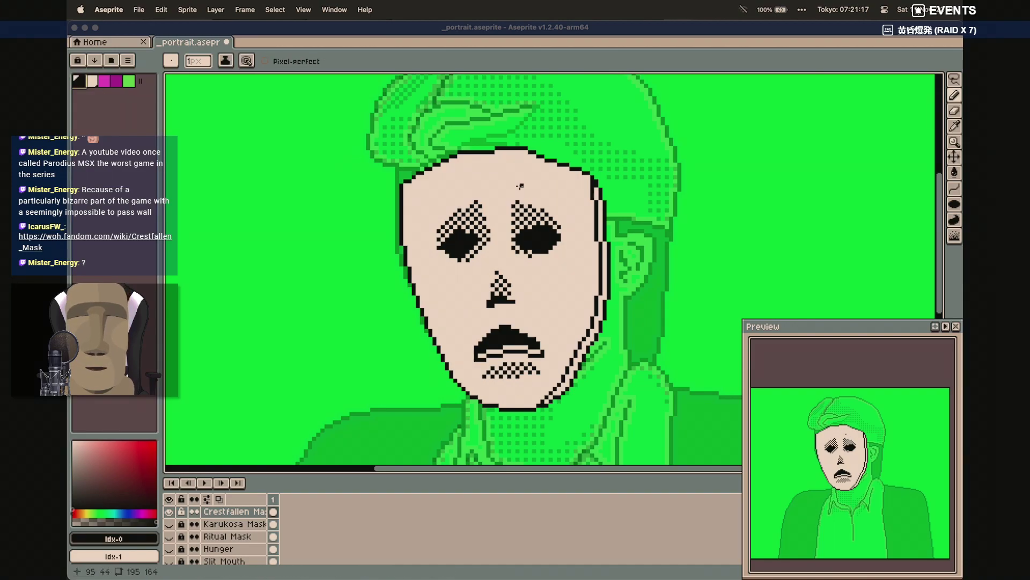
pyautogui.hotkey('shift', 'l')
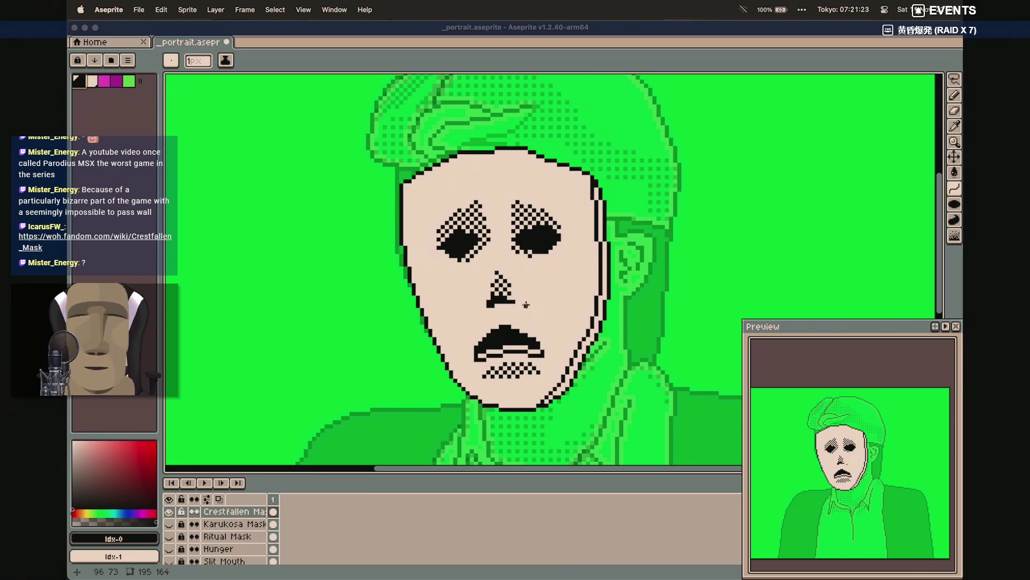
pyautogui.moveTo(433, 275); pyautogui.dragTo(449, 290)
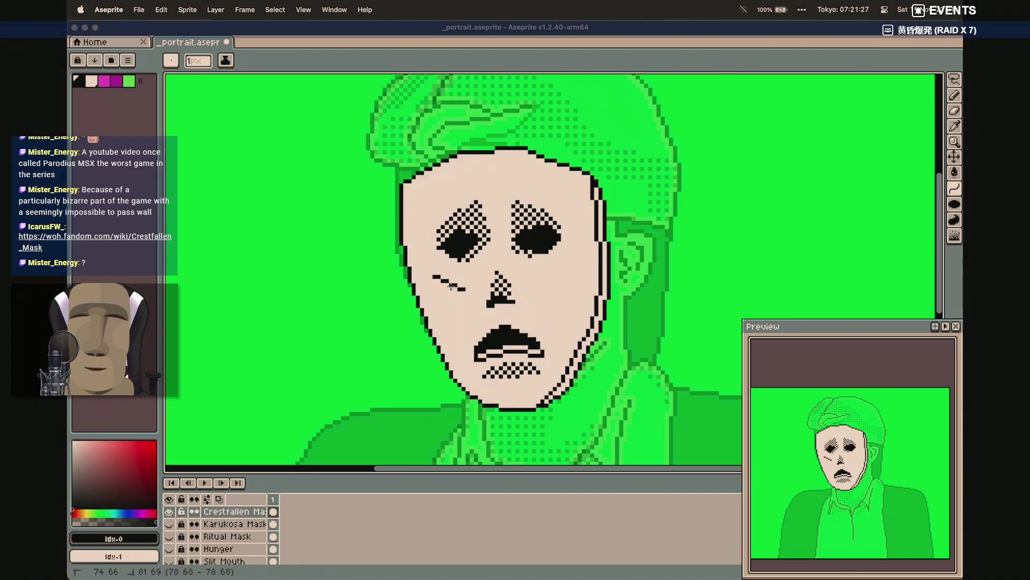
pyautogui.click(447, 288)
pyautogui.click(447, 288)
pyautogui.moveTo(434, 275); pyautogui.dragTo(462, 289)
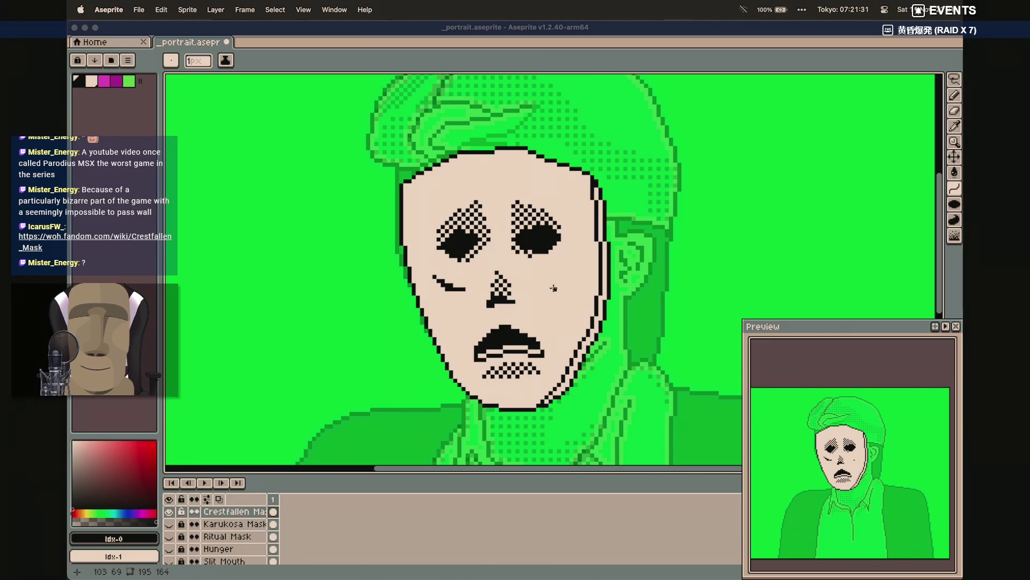
pyautogui.moveTo(547, 284); pyautogui.dragTo(575, 270)
pyautogui.doubleClick(563, 281)
pyautogui.doubleClick(575, 268)
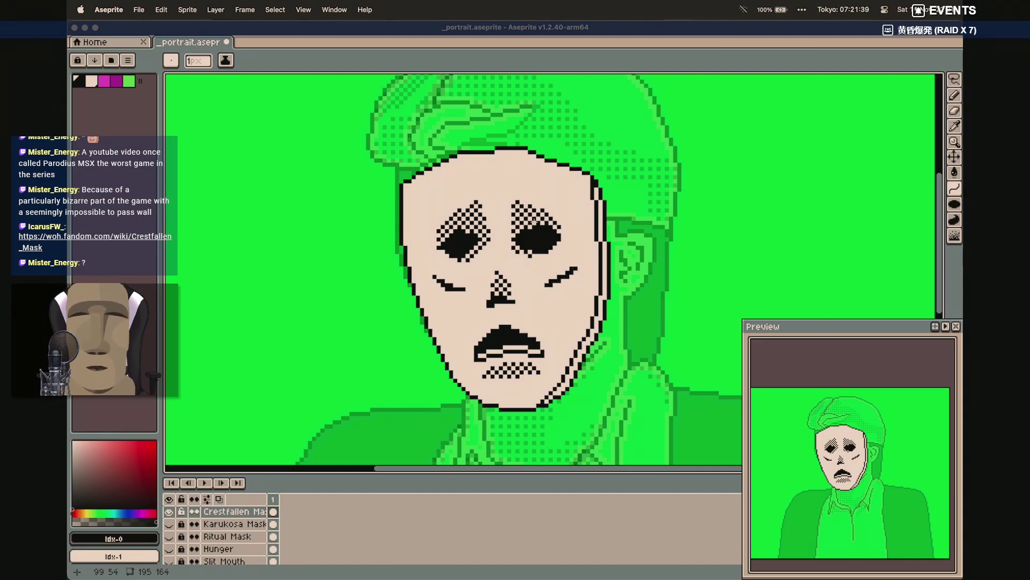
# Draw a black brow crease about 9 pixels wide above the right-hand eye, sloping down towards the mask's outer edge
pyautogui.moveTo(537, 173); pyautogui.dragTo(569, 196)
pyautogui.click(548, 186)
pyautogui.click(547, 188)
pyautogui.press('super+z')
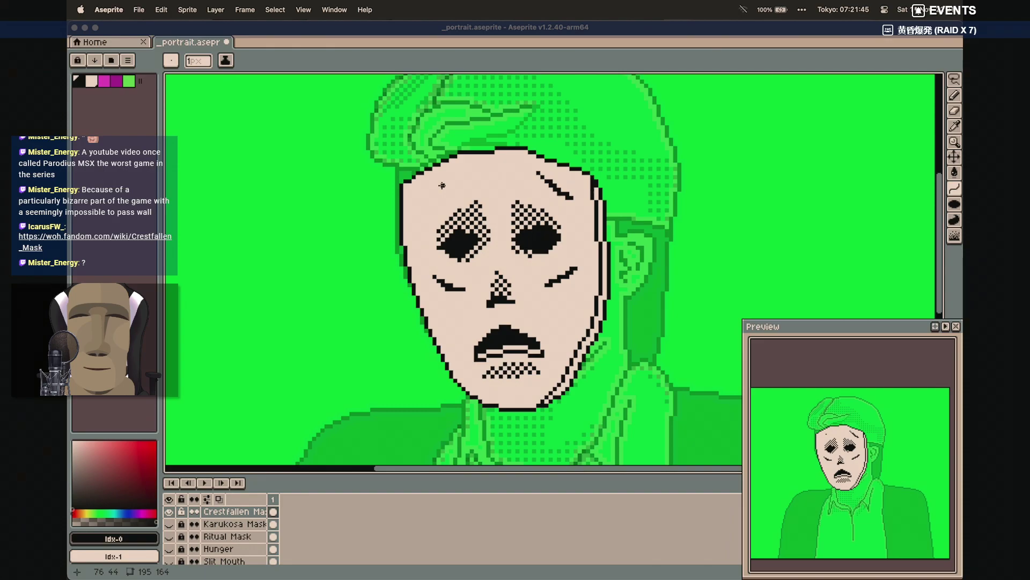
# Draw a thick arched black brow crease about 12 pixels wide above the left-hand eye, filled in solidly where it meets the mask's edge
pyautogui.moveTo(418, 193); pyautogui.dragTo(444, 197)
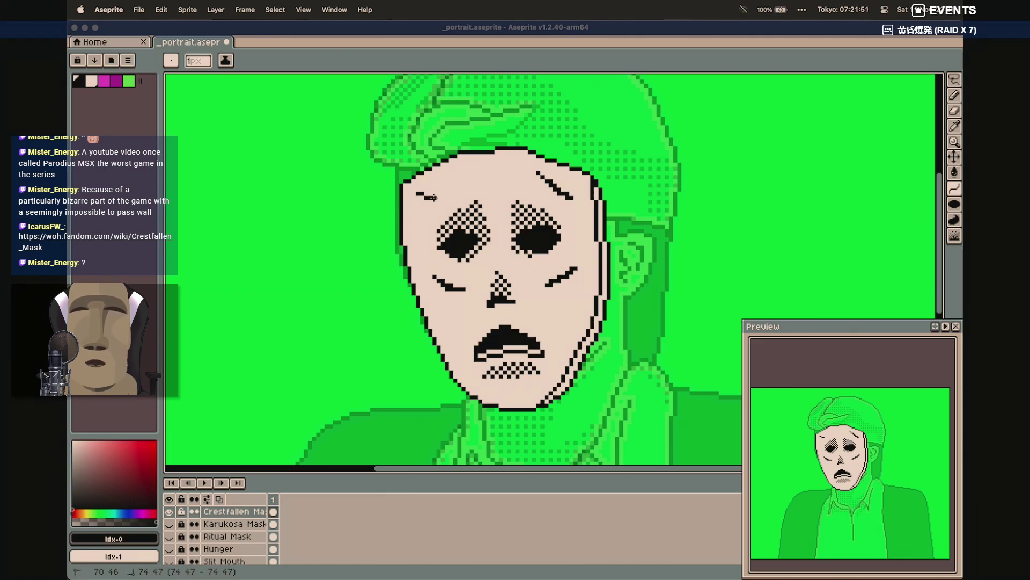
pyautogui.press('Escape')
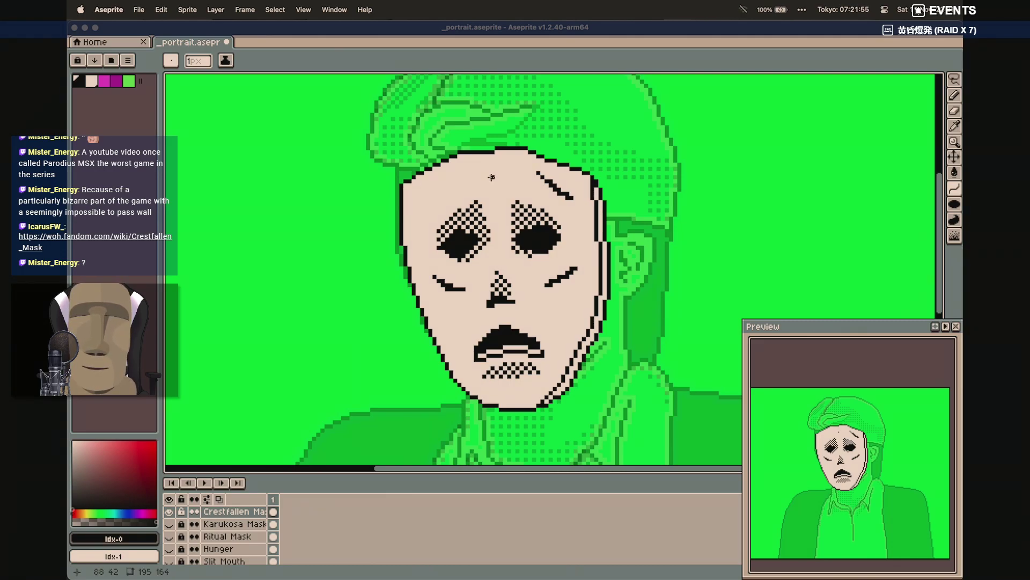
pyautogui.moveTo(402, 227); pyautogui.dragTo(442, 178)
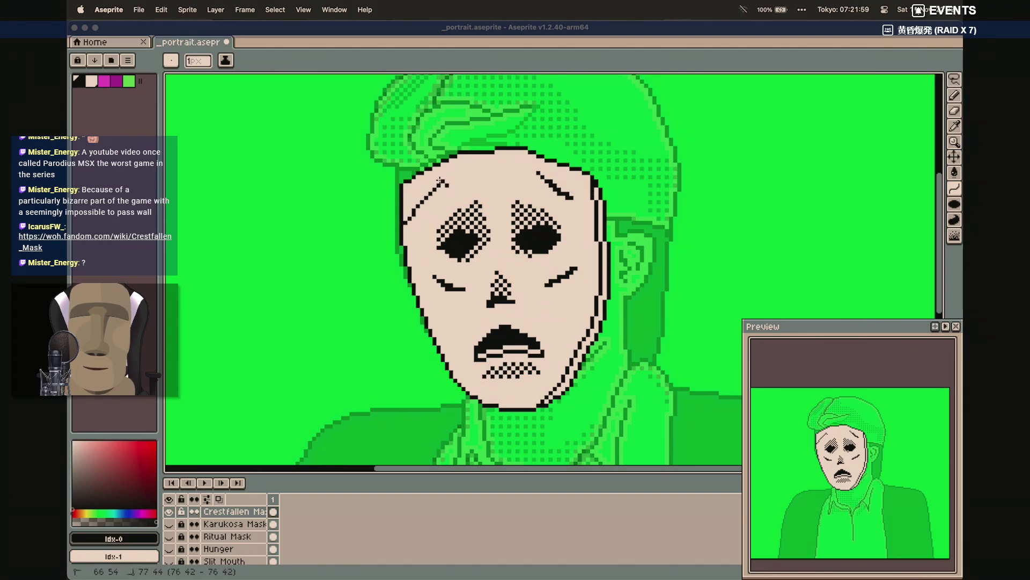
pyautogui.click(424, 198)
pyautogui.click(424, 198)
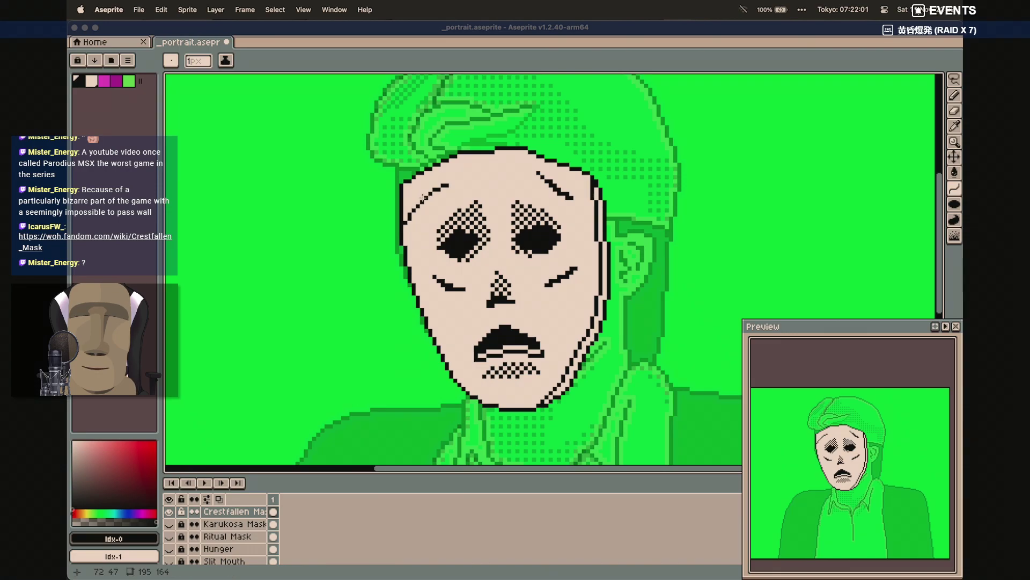
pyautogui.moveTo(401, 214); pyautogui.dragTo(438, 185)
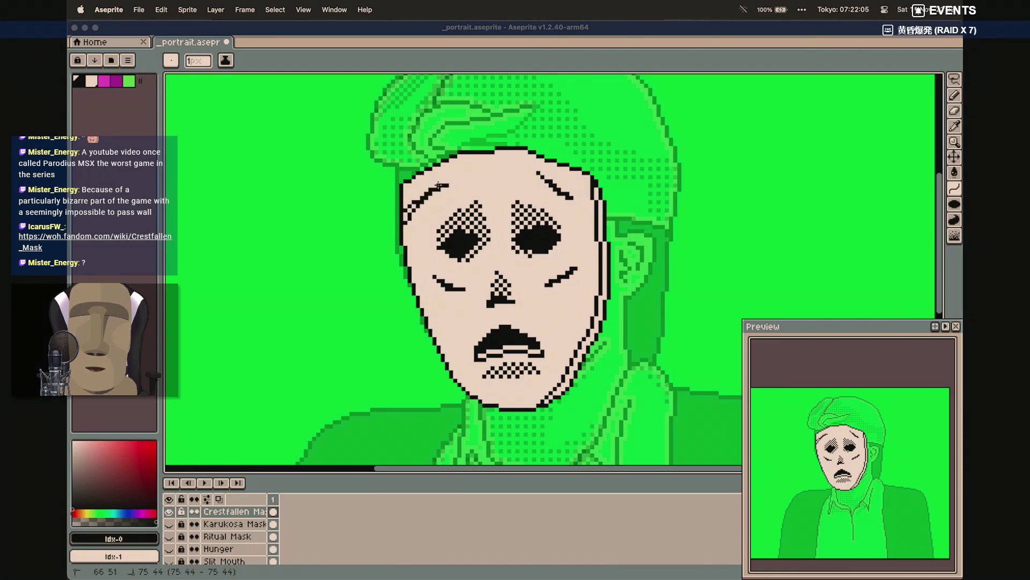
pyautogui.press('b')
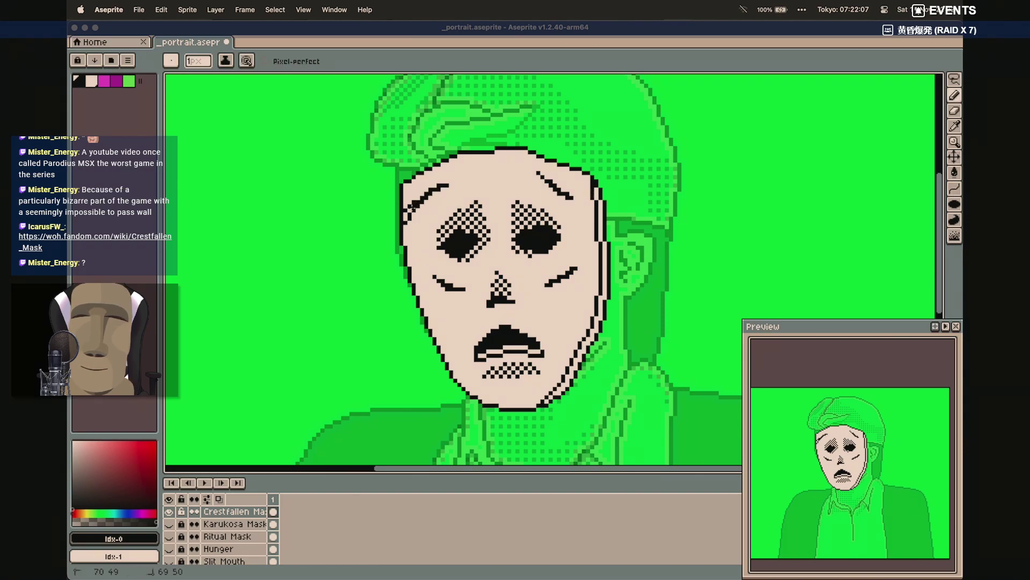
pyautogui.moveTo(406, 215); pyautogui.dragTo(405, 218)
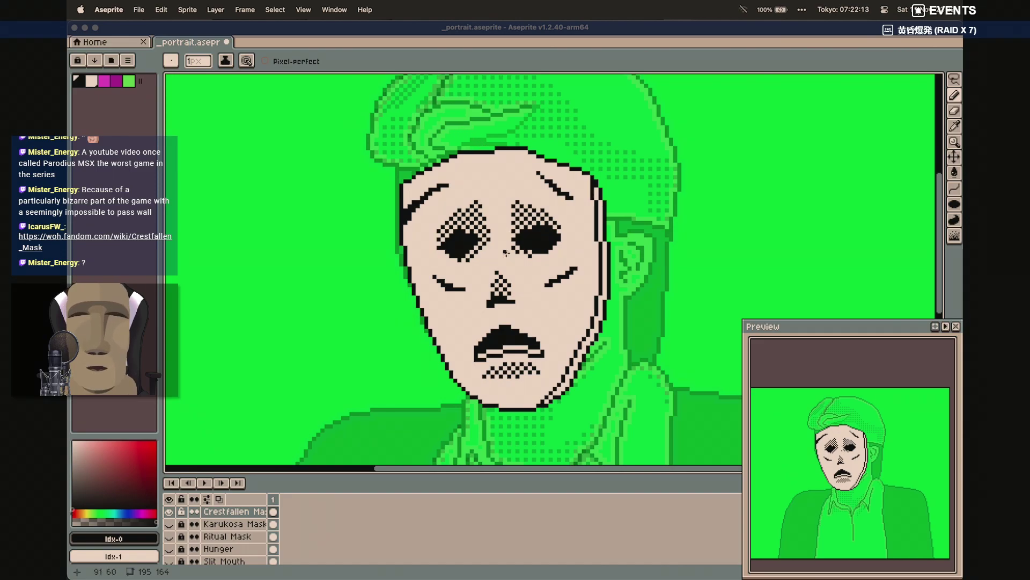
# Extend the black checkerboard shading upwards along the inner sides of both eyes, towards the middle of the forehead
pyautogui.hotkey('alt', '1')
pyautogui.moveTo(491, 228); pyautogui.dragTo(489, 199)
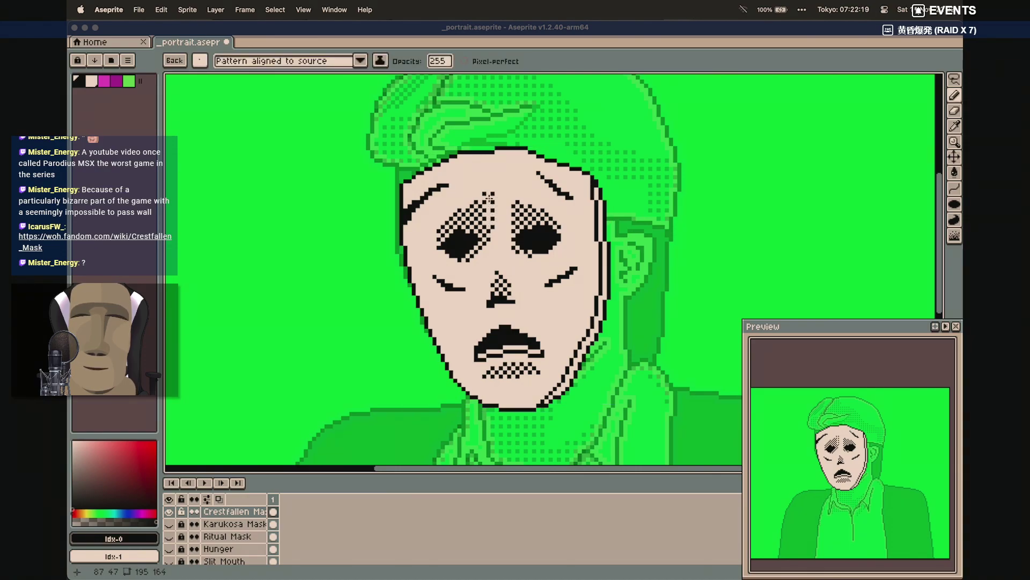
pyautogui.press('super+z')
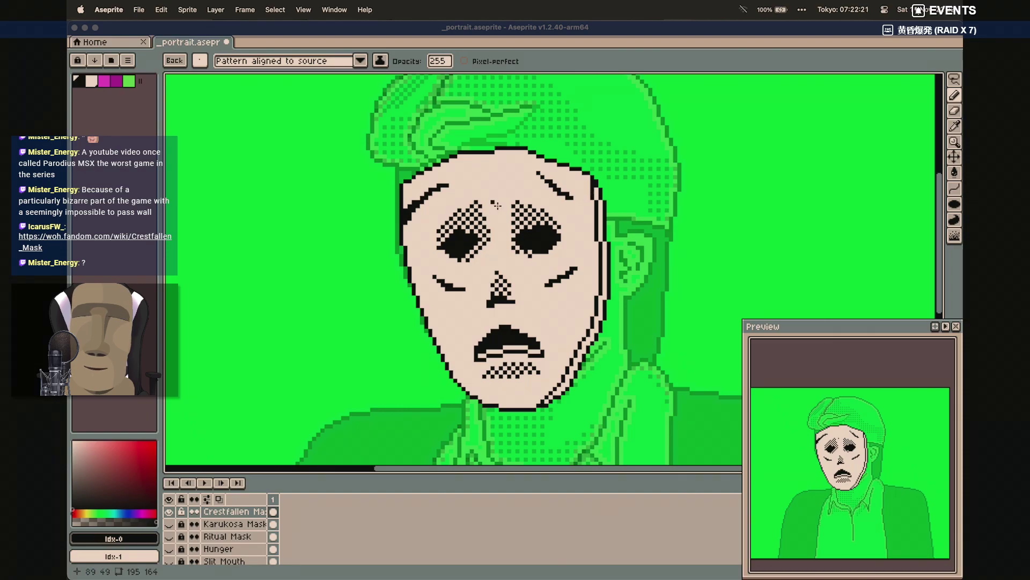
pyautogui.press('super+z')
pyautogui.moveTo(490, 225)
pyautogui.mouseDown()
pyautogui.moveTo(486, 198)
pyautogui.moveTo(507, 197)
pyautogui.moveTo(514, 233)
pyautogui.mouseUp()
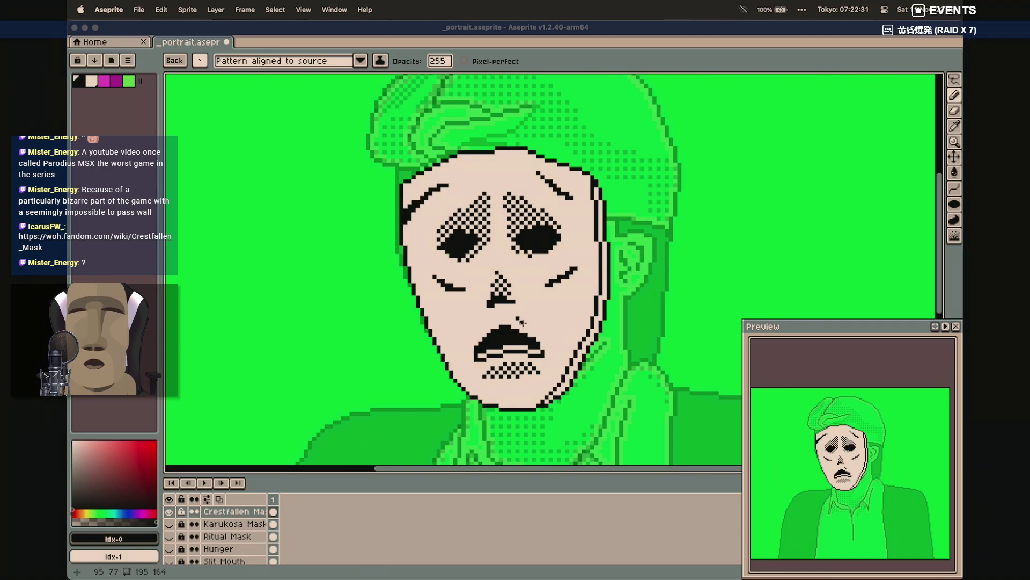
# Shade both cheeks below the crease lines with the sparse black dot dither brush
pyautogui.press('i')
pyautogui.press('b')
pyautogui.click(434, 302)
pyautogui.click(434, 294)
pyautogui.moveTo(448, 309); pyautogui.dragTo(469, 317)
pyautogui.moveTo(554, 310); pyautogui.dragTo(570, 296)
pyautogui.click(526, 318)
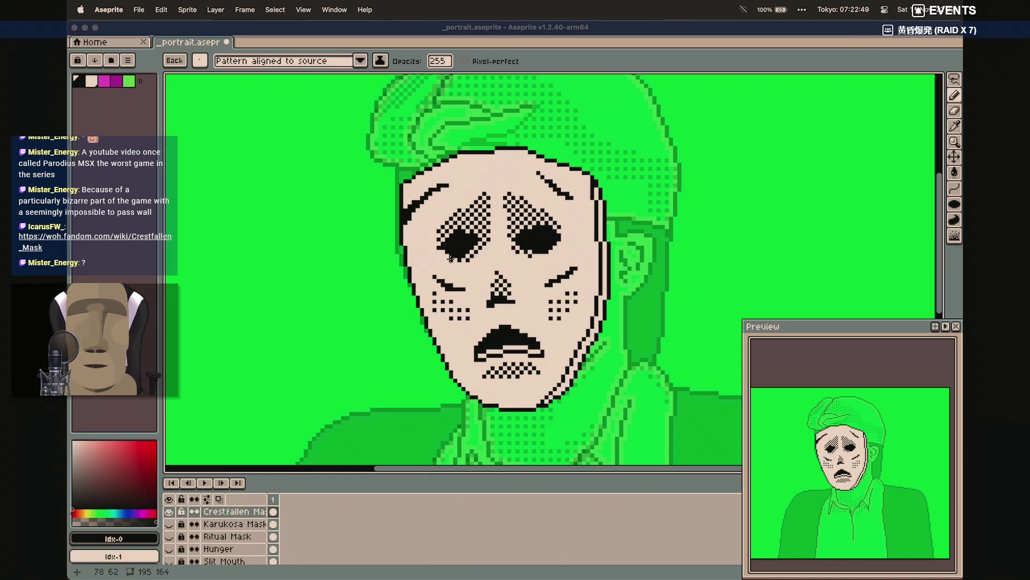
# Add short black strokes at the ends of both brow creases and along the chin's lower edges with a 1-pixel square brush
pyautogui.click(455, 179)
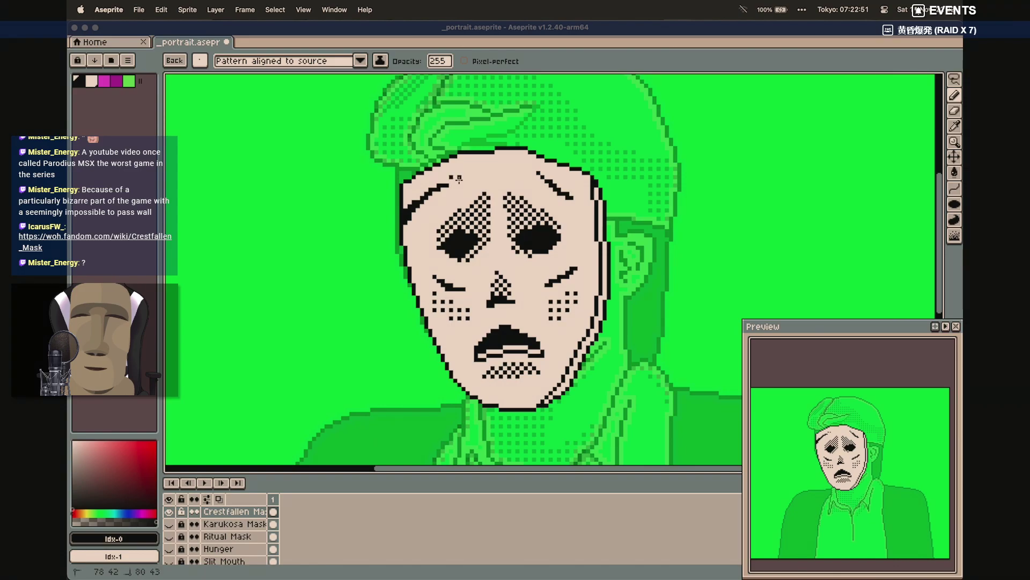
pyautogui.press('super+z')
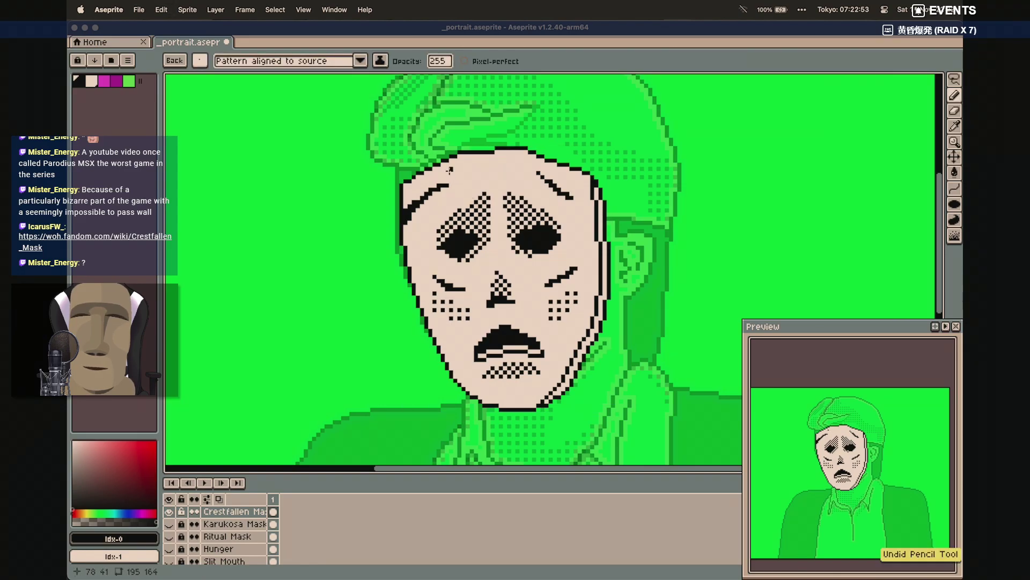
pyautogui.hotkey('alt', '2')
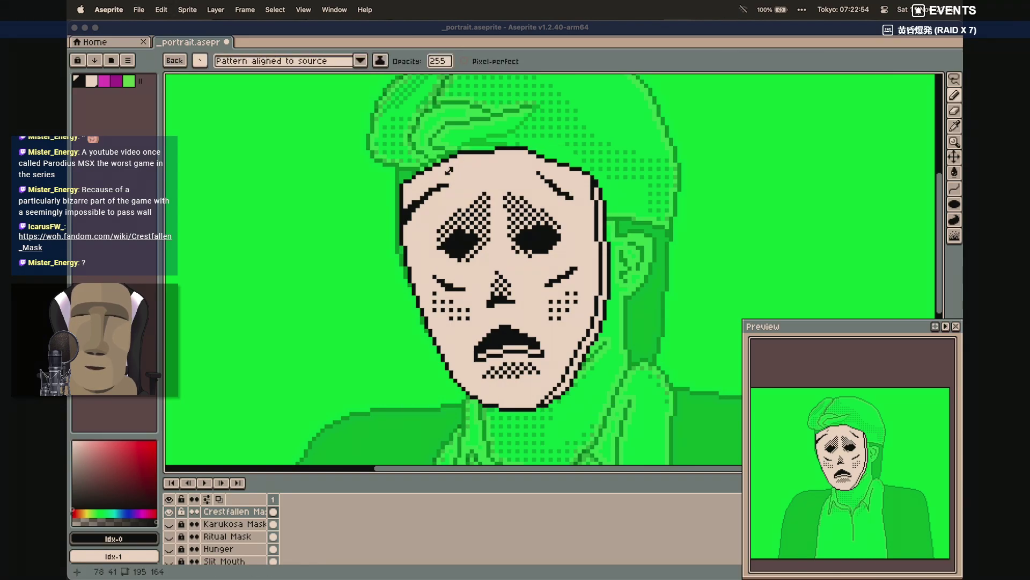
pyautogui.click(200, 61)
pyautogui.click(219, 79)
pyautogui.click(502, 51)
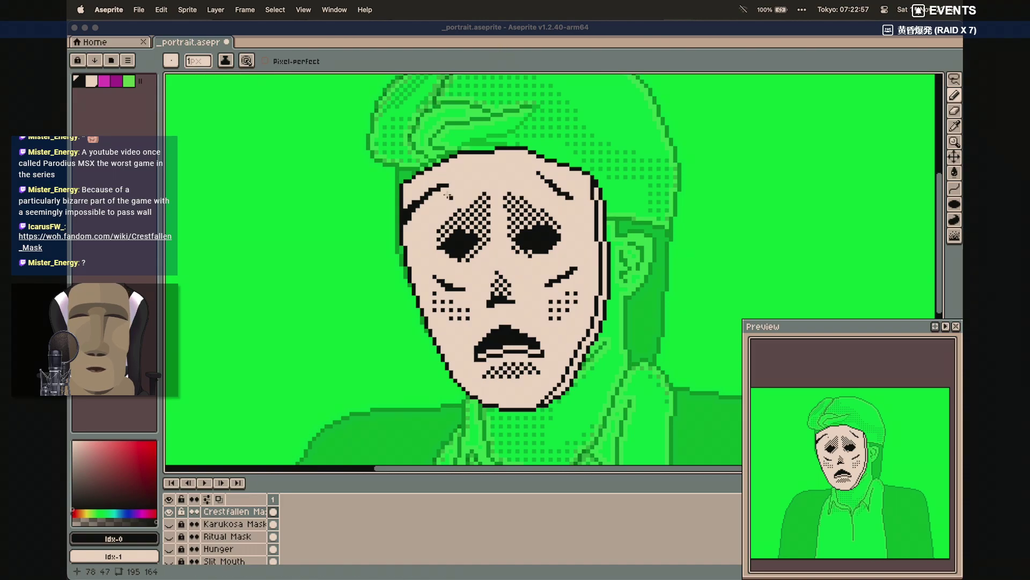
pyautogui.moveTo(458, 178); pyautogui.dragTo(464, 185)
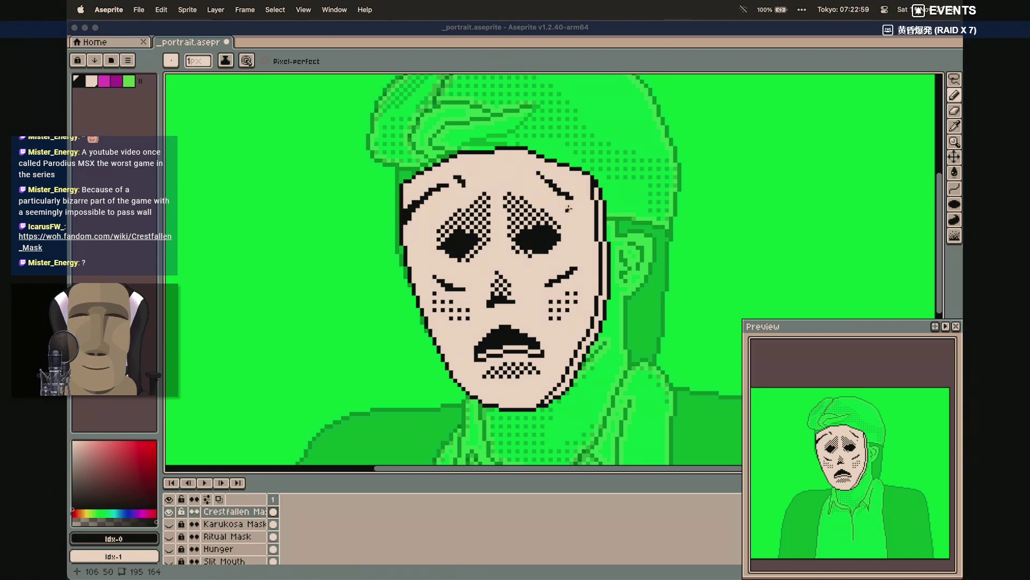
pyautogui.moveTo(582, 207); pyautogui.dragTo(585, 206)
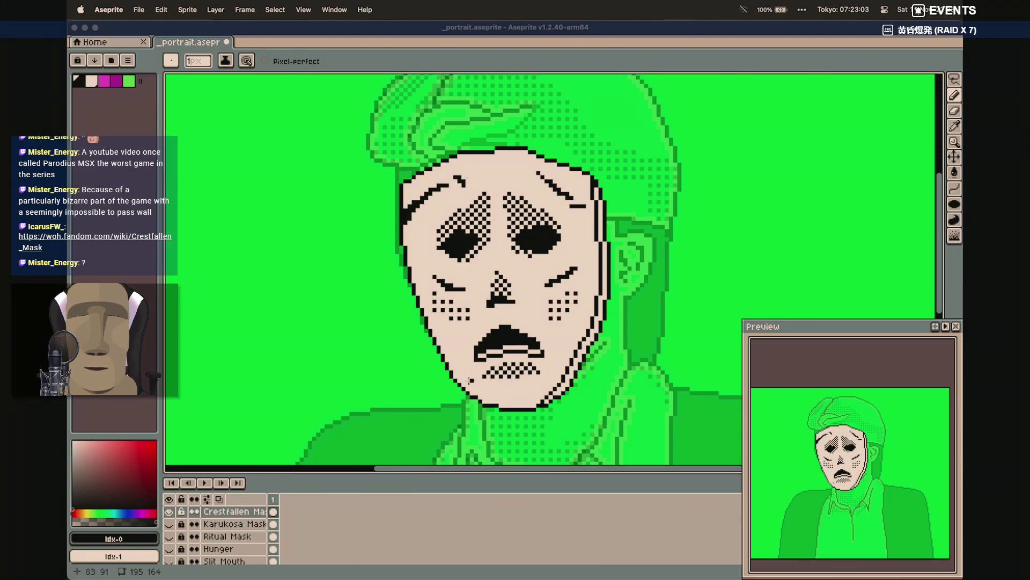
pyautogui.moveTo(521, 393); pyautogui.dragTo(545, 383)
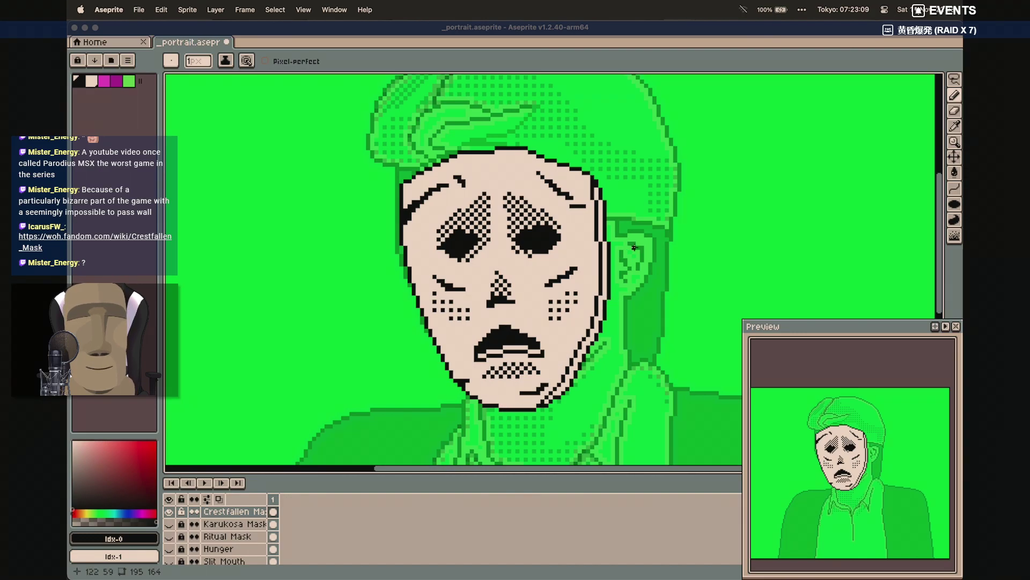
pyautogui.scroll(-2, 684, 270)
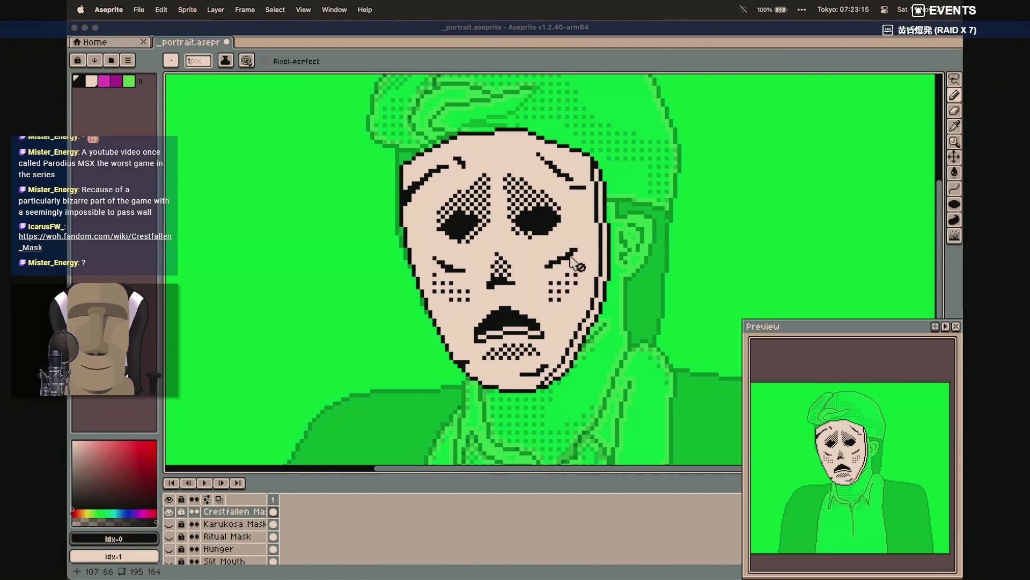
pyautogui.scroll(-1, 557, 337)
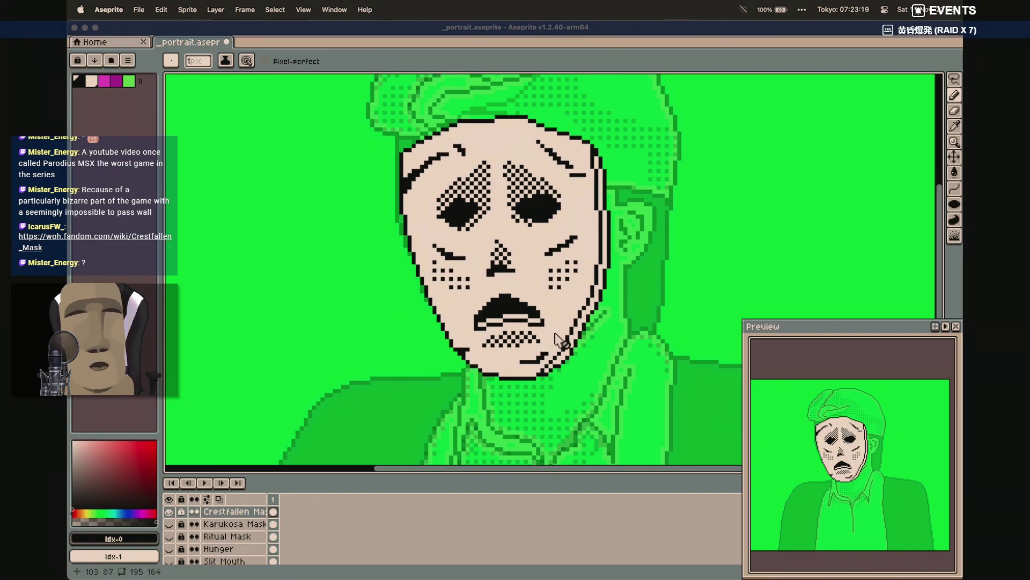
pyautogui.press('i')
pyautogui.press('b')
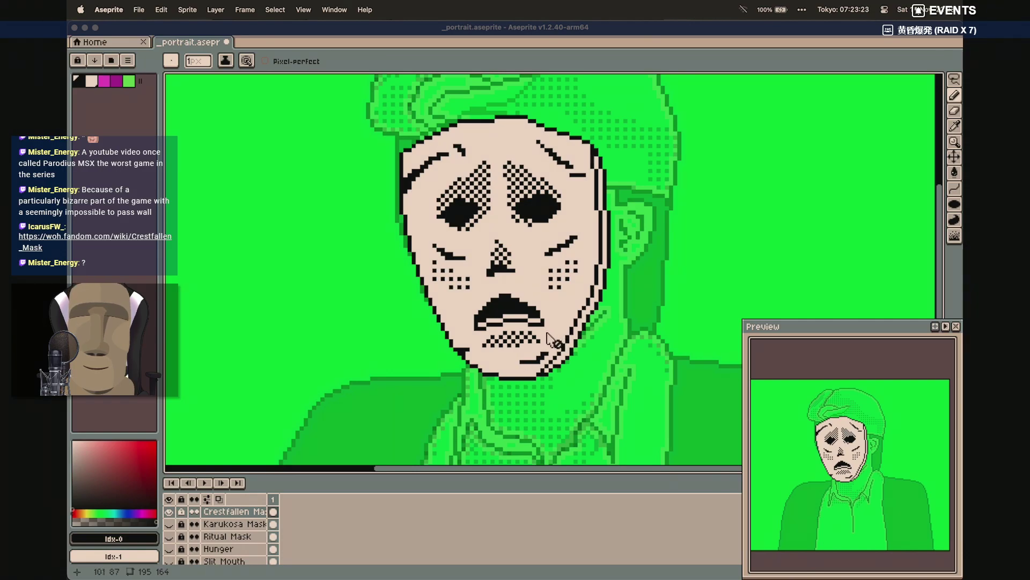
pyautogui.scroll(3, 553, 341)
pyautogui.scroll(-7, 553, 341)
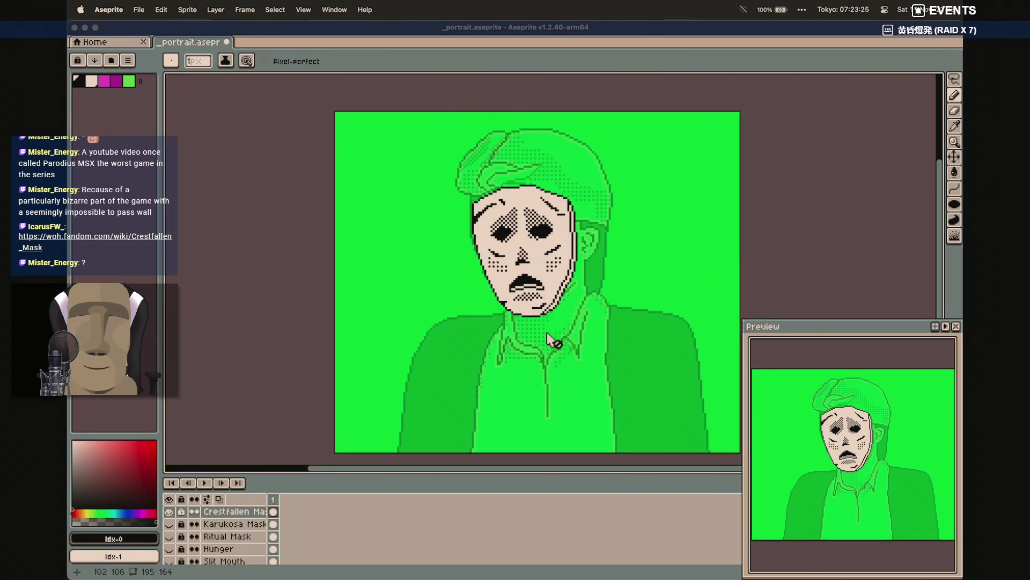
# Raise the opacity of the Shading, Solid BG and Outlines layers to 255
pyautogui.scroll(-5, 189, 541)
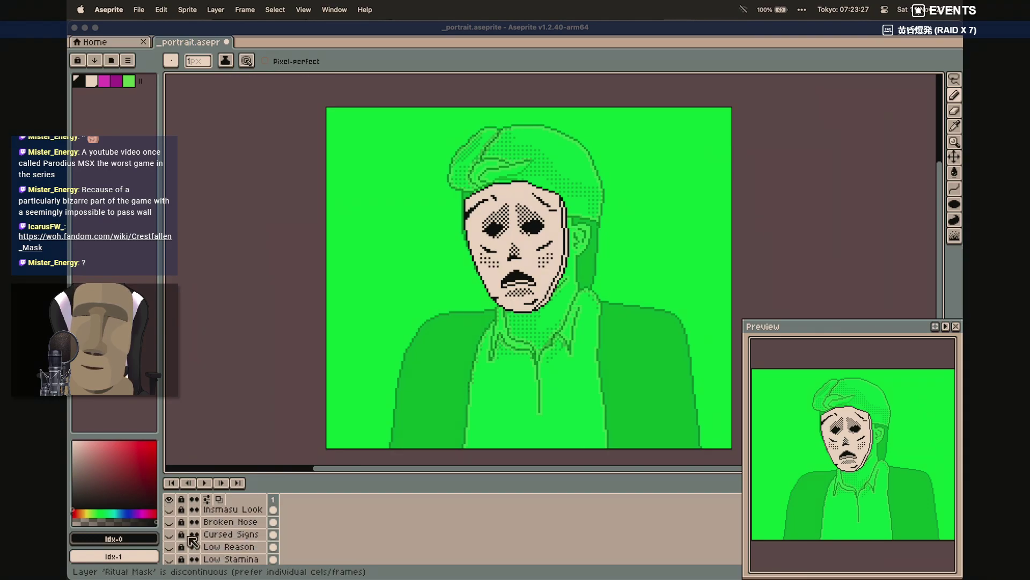
pyautogui.scroll(5, 188, 541)
pyautogui.doubleClick(232, 513)
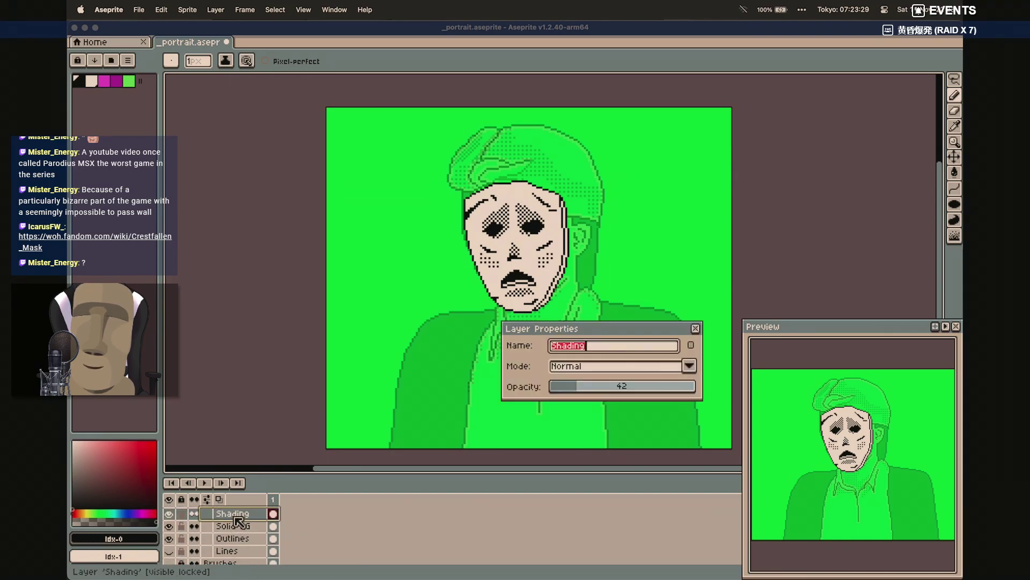
pyautogui.moveTo(663, 385); pyautogui.dragTo(711, 387)
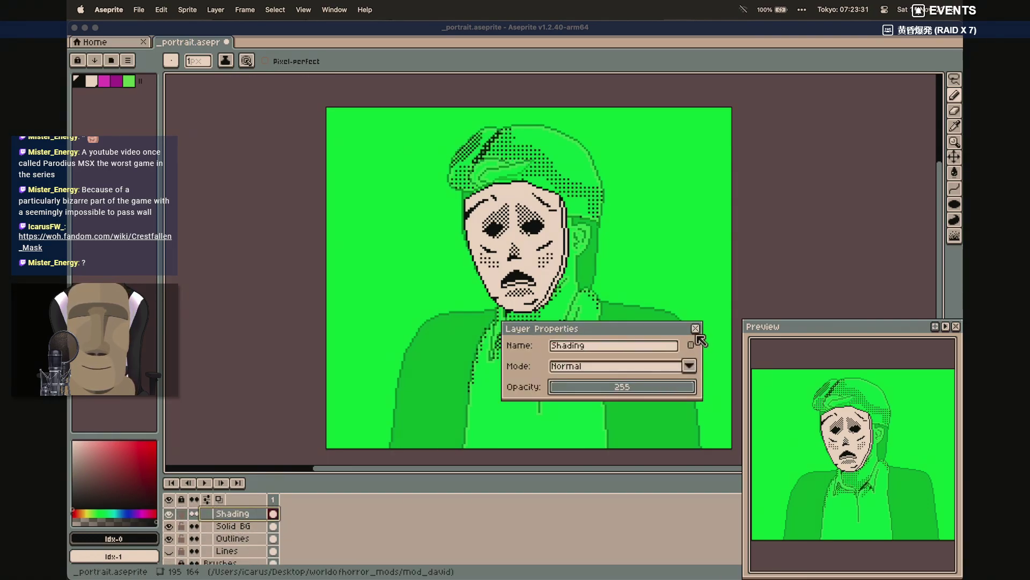
pyautogui.click(695, 328)
pyautogui.doubleClick(244, 525)
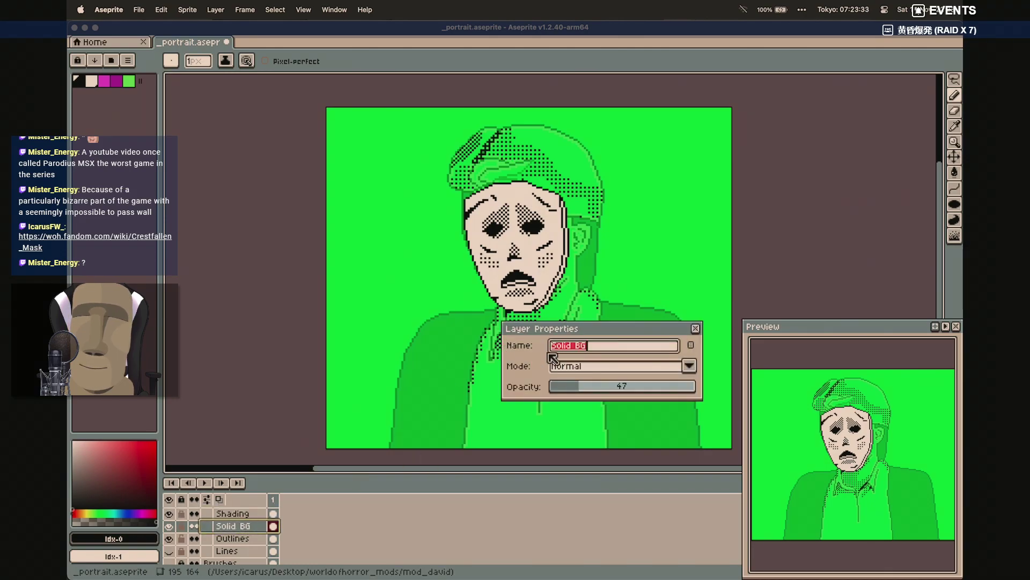
pyautogui.moveTo(605, 387); pyautogui.dragTo(704, 389)
pyautogui.click(696, 328)
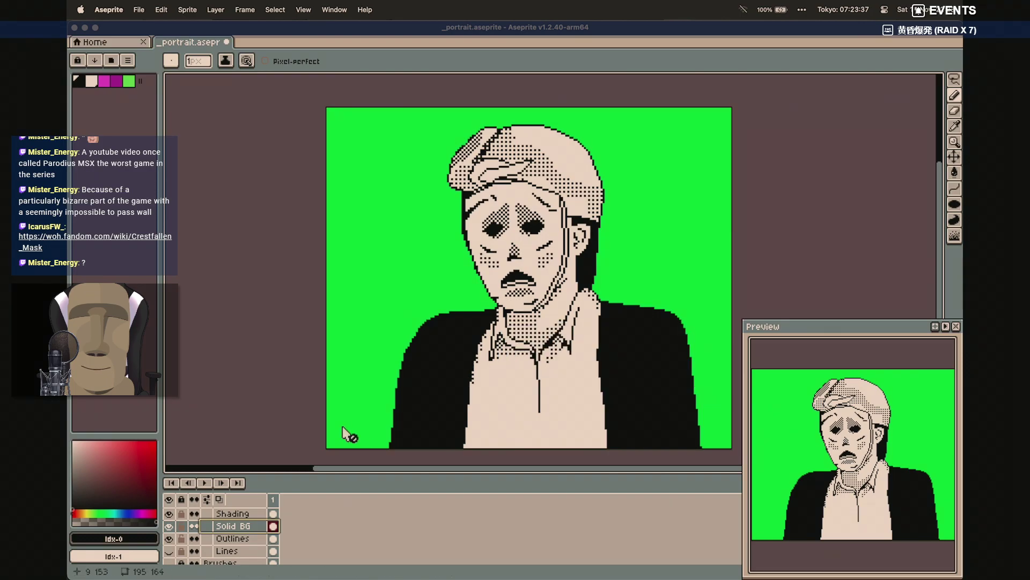
pyautogui.doubleClick(225, 537)
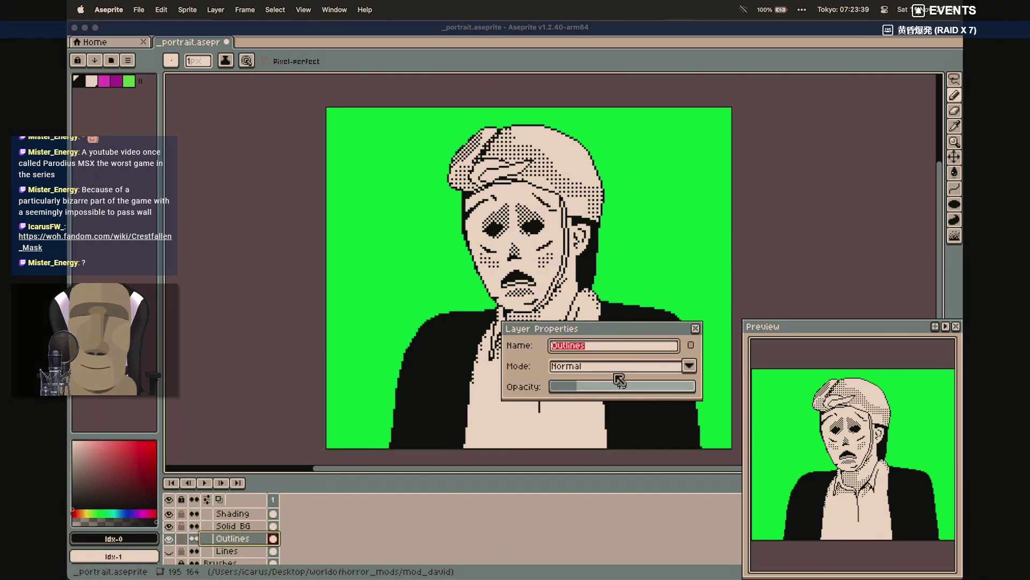
pyautogui.moveTo(619, 388); pyautogui.dragTo(698, 390)
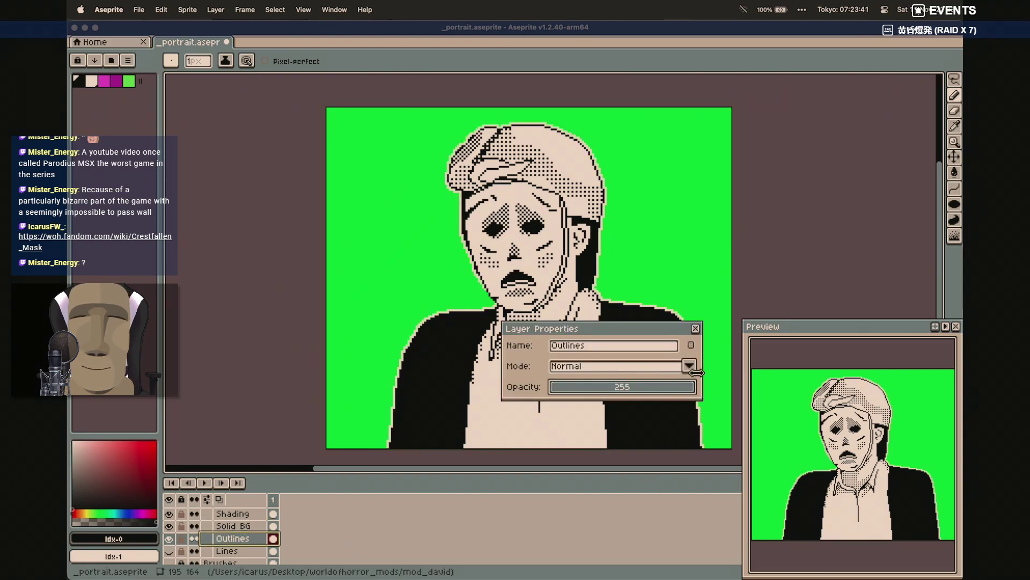
pyautogui.click(696, 328)
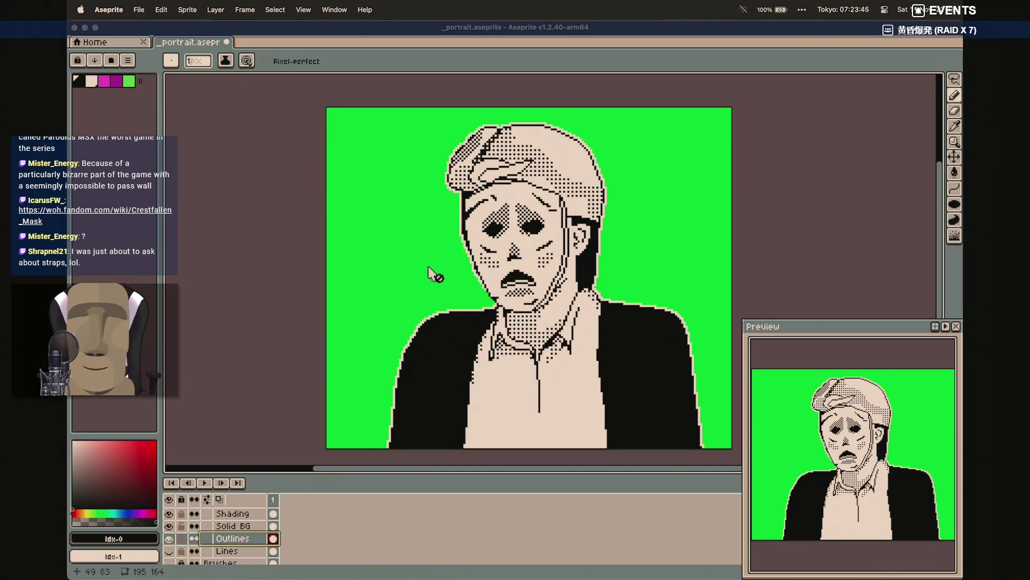
# Unlock the Crestfallen Mask layer, extend the pale one-pixel outline along the mask's lower left-hand jaw down to the collar, and save the file
pyautogui.scroll(-6, 234, 514)
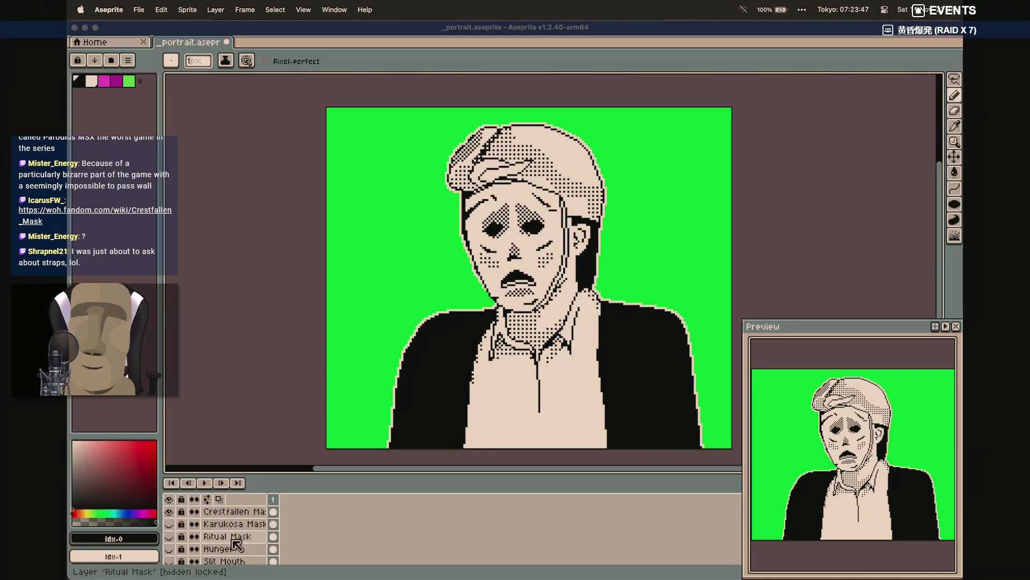
pyautogui.click(234, 515)
pyautogui.scroll(3, 518, 281)
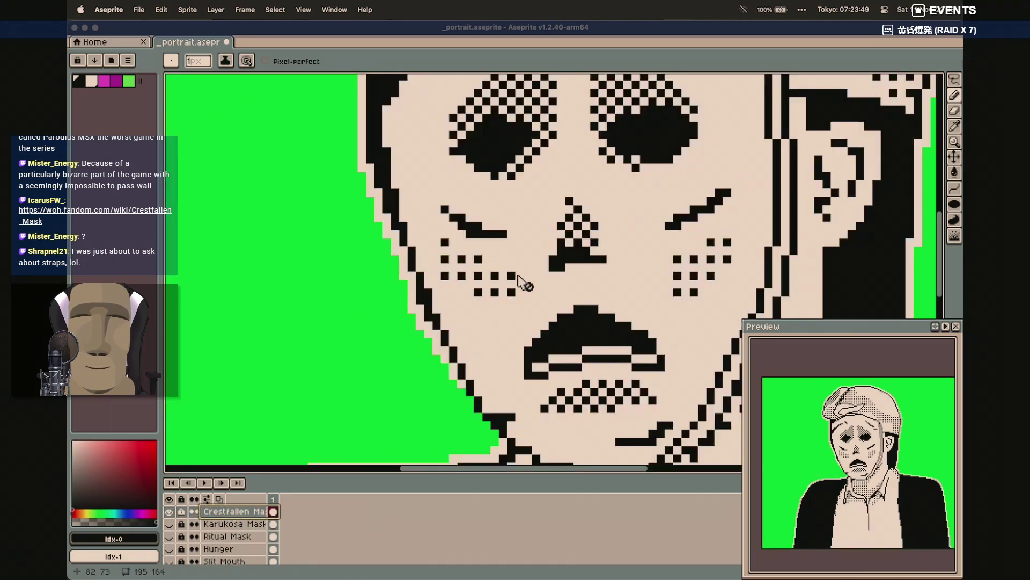
pyautogui.scroll(-1, 517, 282)
pyautogui.press('b')
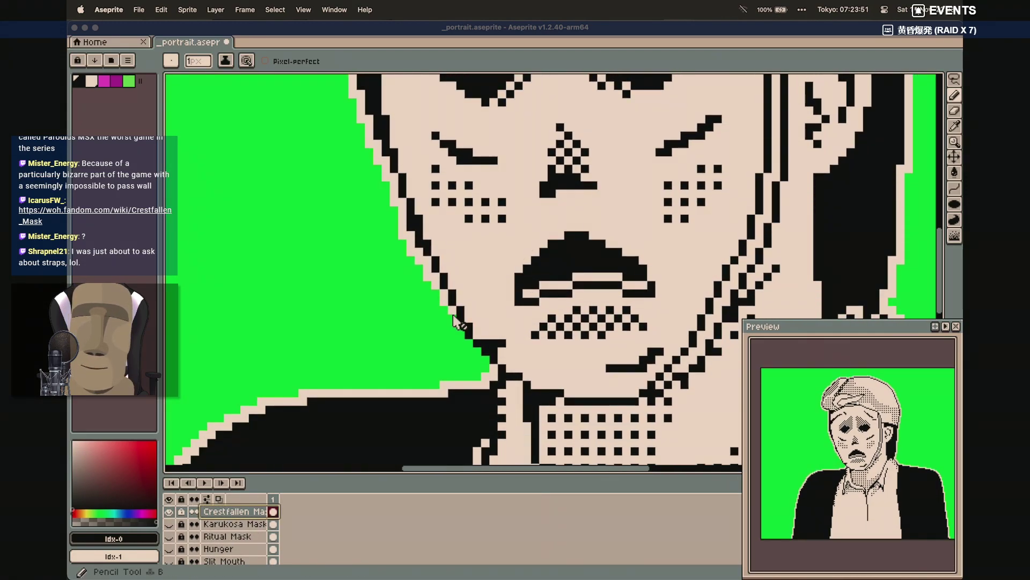
pyautogui.click(181, 512)
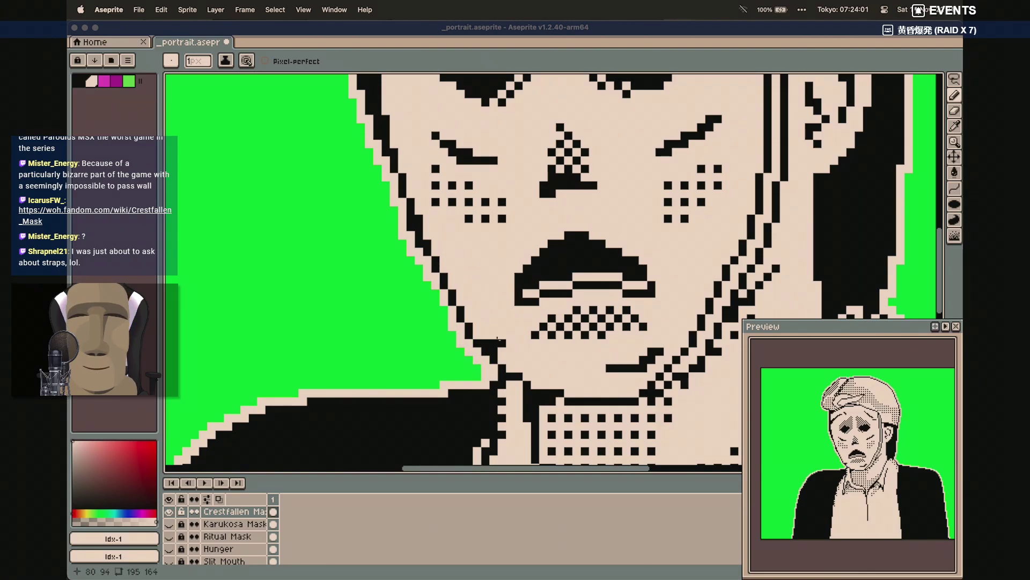
pyautogui.scroll(10, 515, 311)
pyautogui.hscroll(5, 515, 311)
pyautogui.scroll(-4, 515, 311)
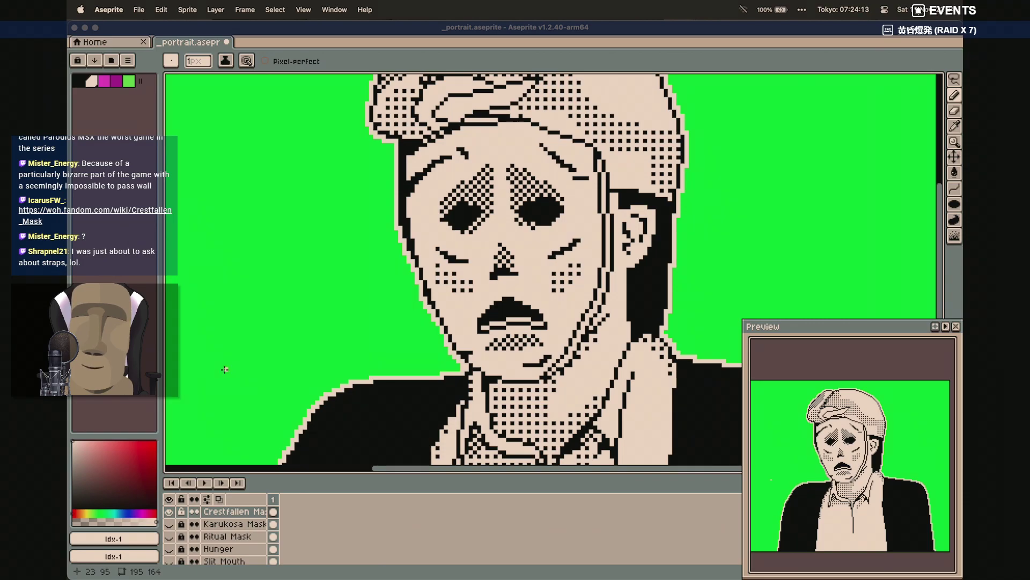
pyautogui.hotkey('ctrl', 's')
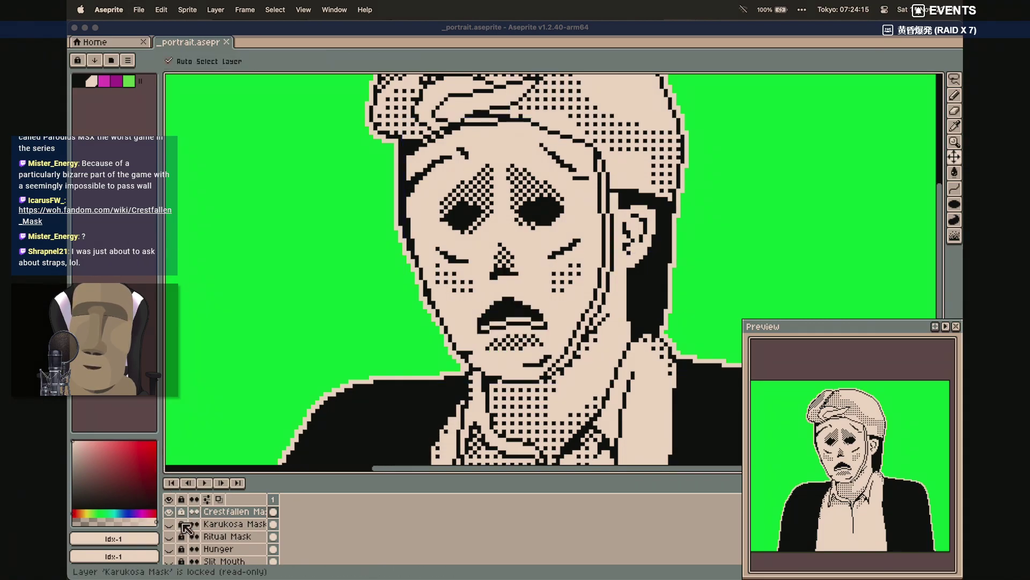
# Unlock and show the Karukosa Mask layer and hide the Crestfallen Mask layer
pyautogui.click(226, 526)
pyautogui.click(181, 524)
pyautogui.click(169, 524)
pyautogui.click(170, 512)
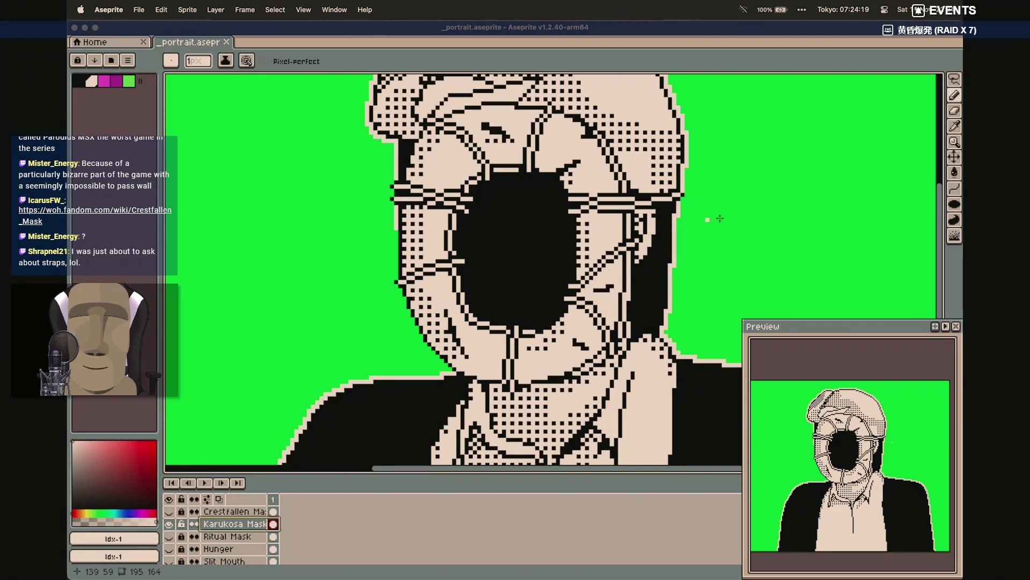
# Outline the strap ends protruding on both sides of the Karukosa mask with pale single pixels
pyautogui.click(686, 196)
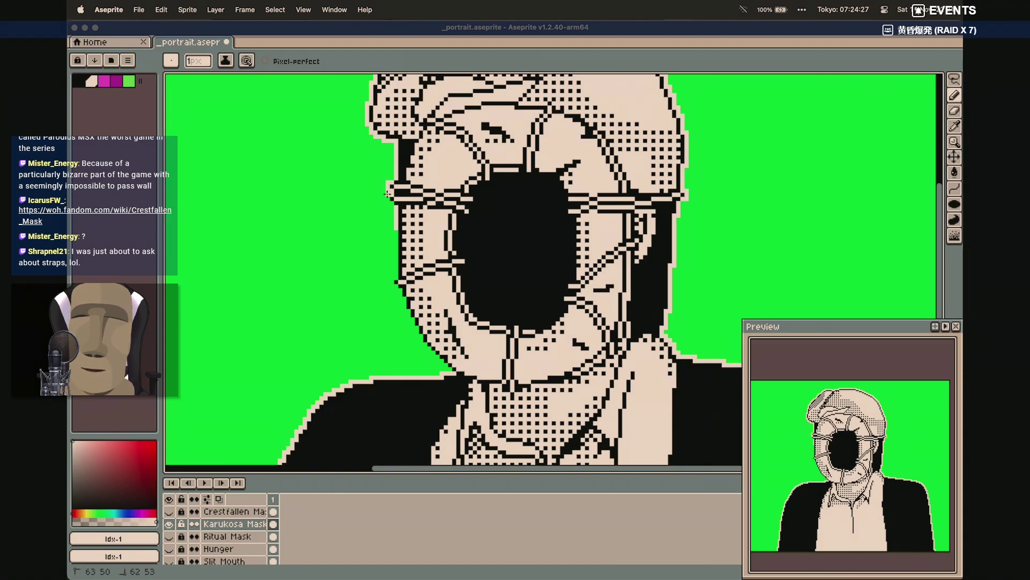
pyautogui.moveTo(337, 279); pyautogui.dragTo(409, 260)
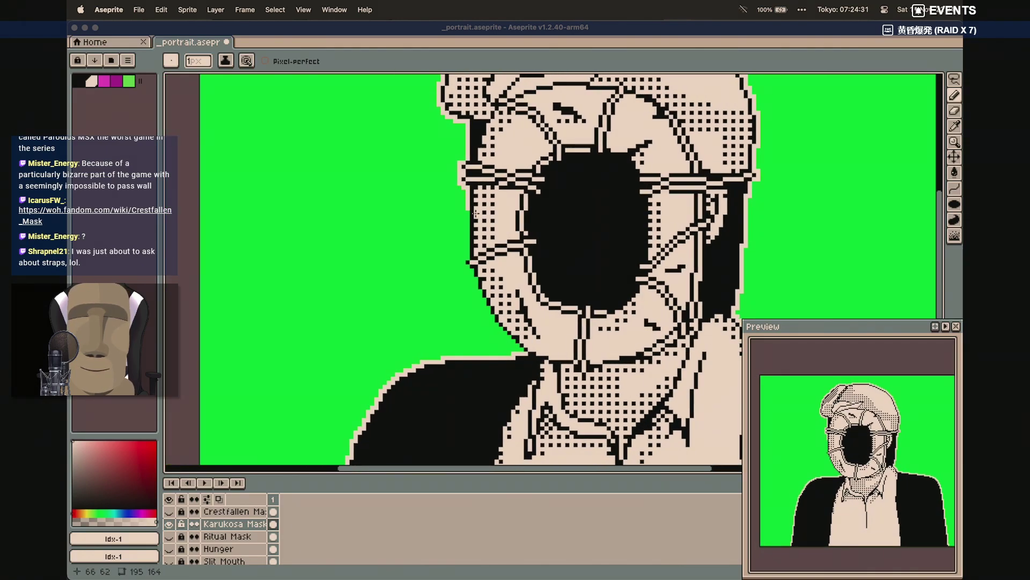
pyautogui.scroll(2, 475, 214)
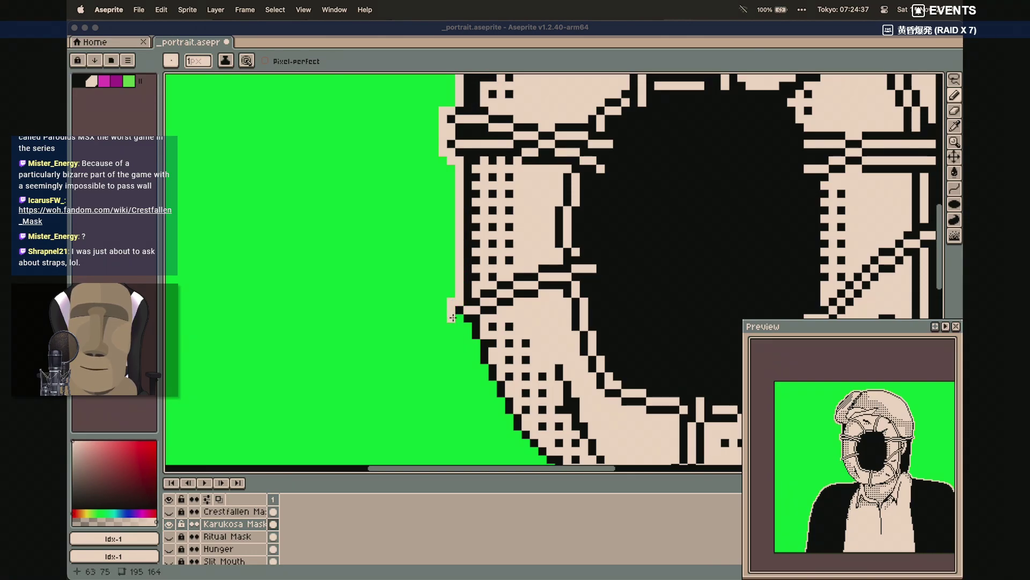
pyautogui.moveTo(457, 322); pyautogui.dragTo(464, 328)
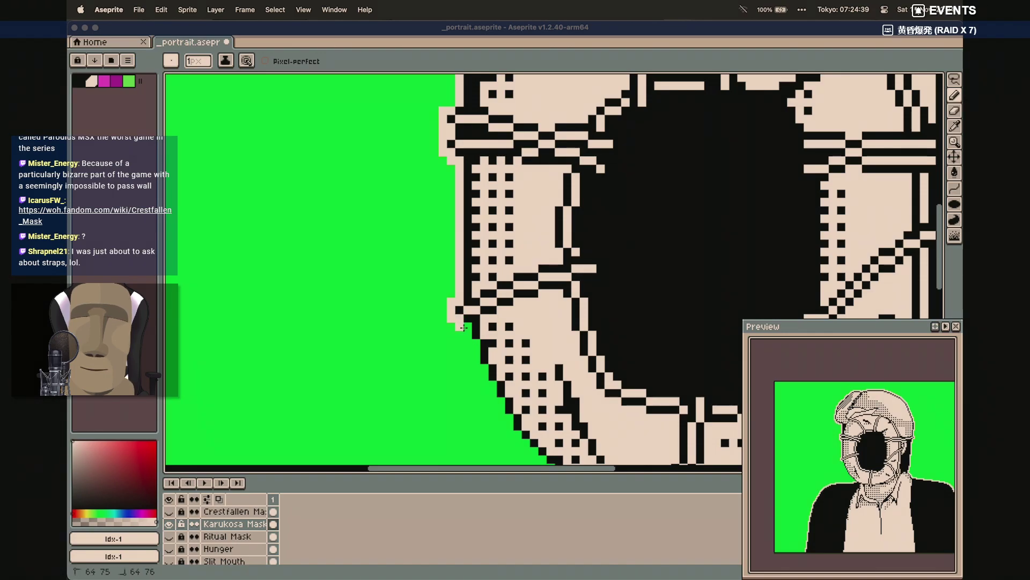
# Continue the pale outline down the Karukosa mask's left-hand jaw edge to the shoulder and save the file
pyautogui.scroll(-5, 465, 327)
pyautogui.moveTo(465, 204)
pyautogui.mouseDown()
pyautogui.moveTo(509, 297)
pyautogui.moveTo(558, 342)
pyautogui.mouseUp()
pyautogui.hscroll(5, 537, 338)
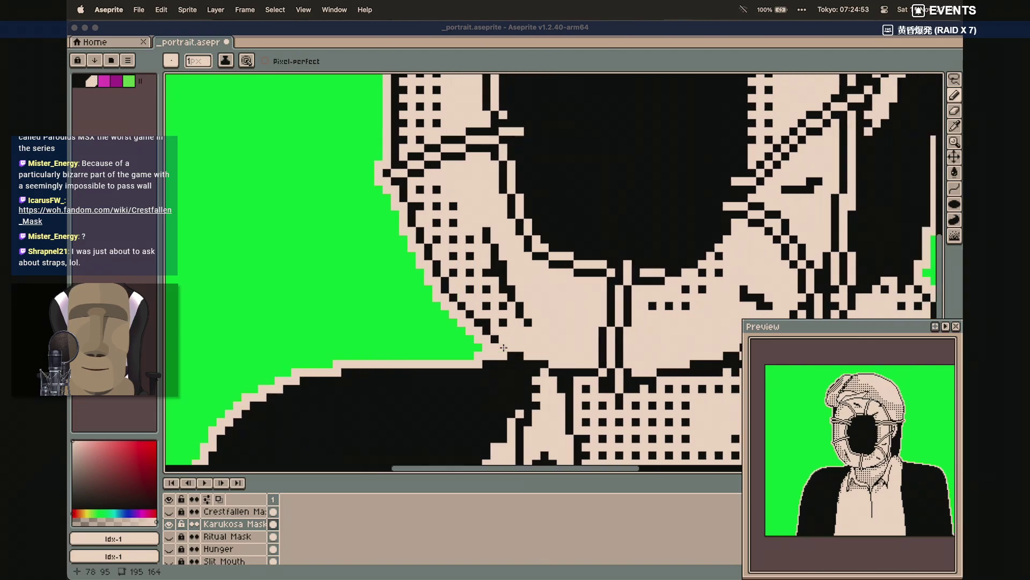
pyautogui.scroll(-3, 517, 330)
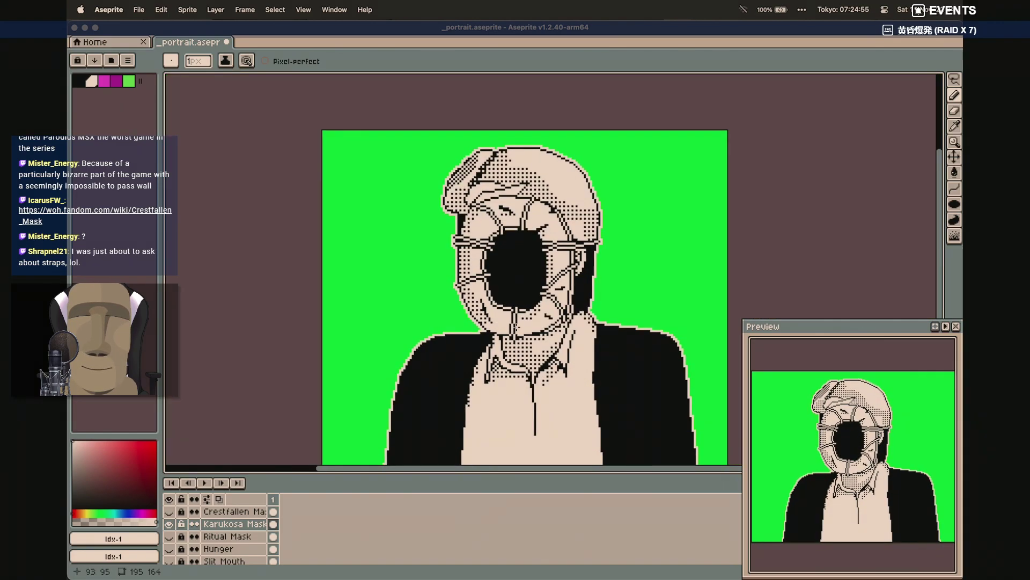
pyautogui.scroll(-3, 516, 328)
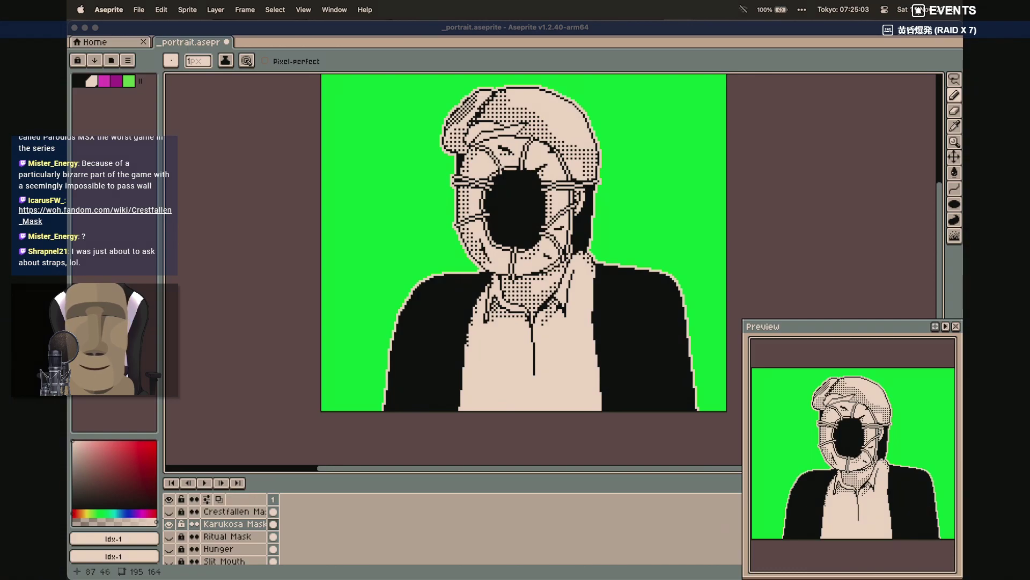
pyautogui.press('super+s')
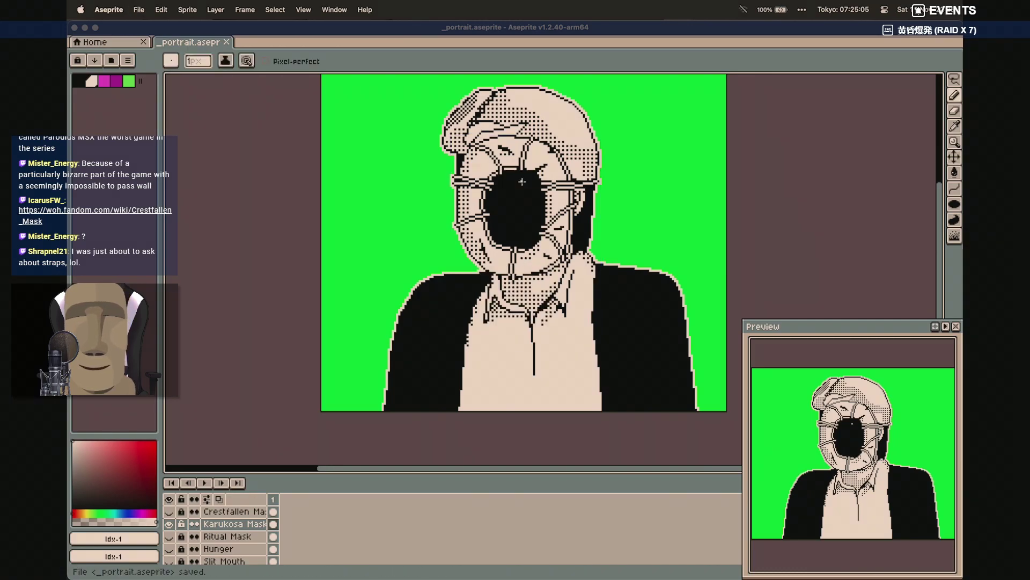
# Hide the Karukosa Mask and Crestfallen Mask layers and show the Ritual Mask layer
pyautogui.click(169, 524)
pyautogui.click(169, 511)
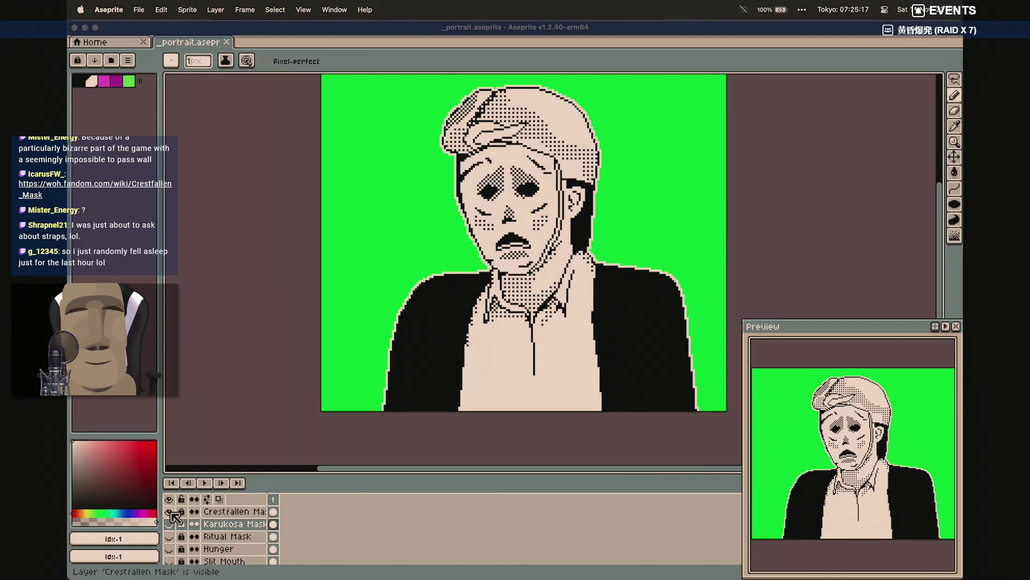
pyautogui.click(169, 512)
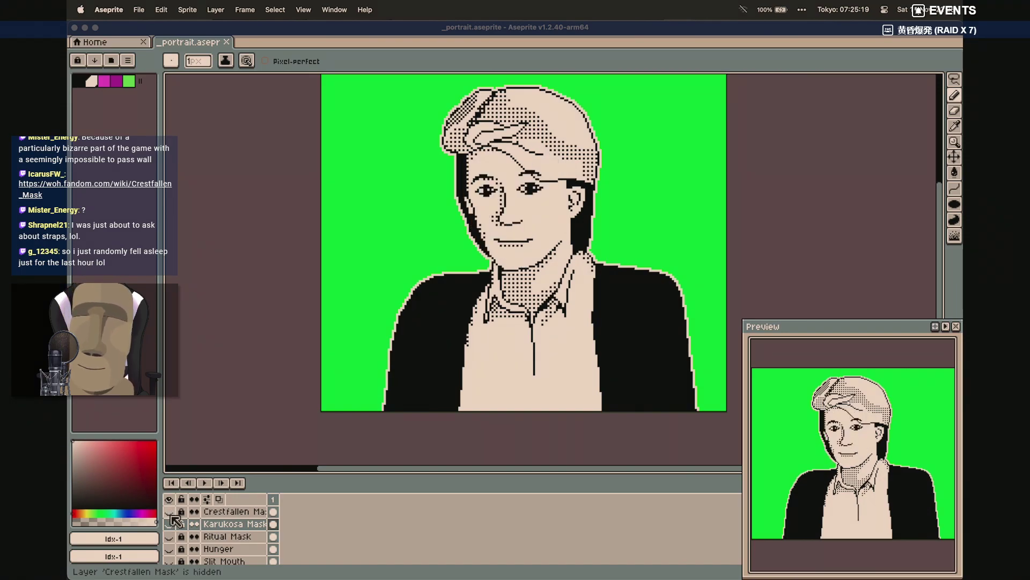
pyautogui.click(169, 536)
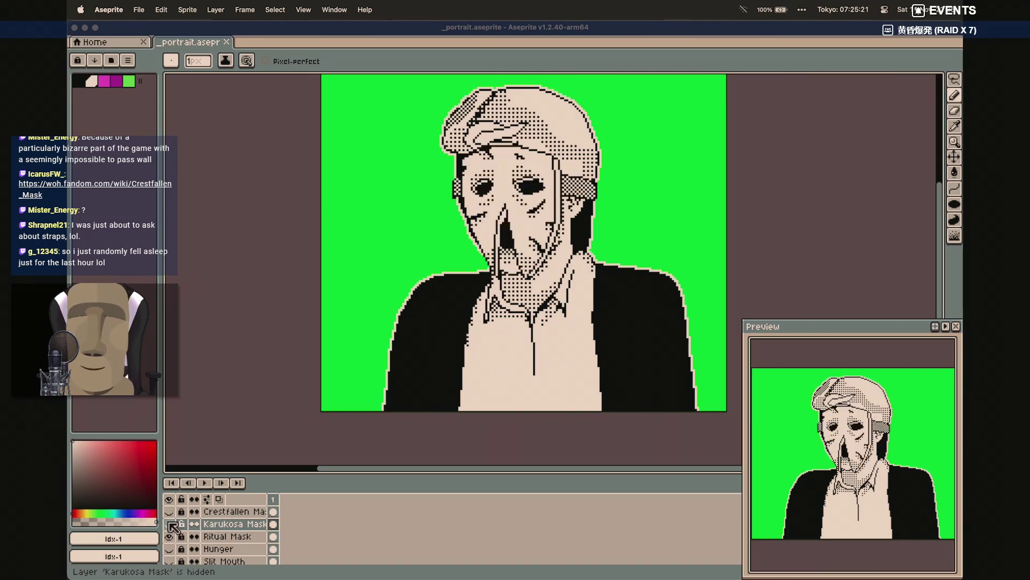
pyautogui.click(168, 526)
pyautogui.click(169, 536)
pyautogui.click(169, 537)
pyautogui.click(170, 529)
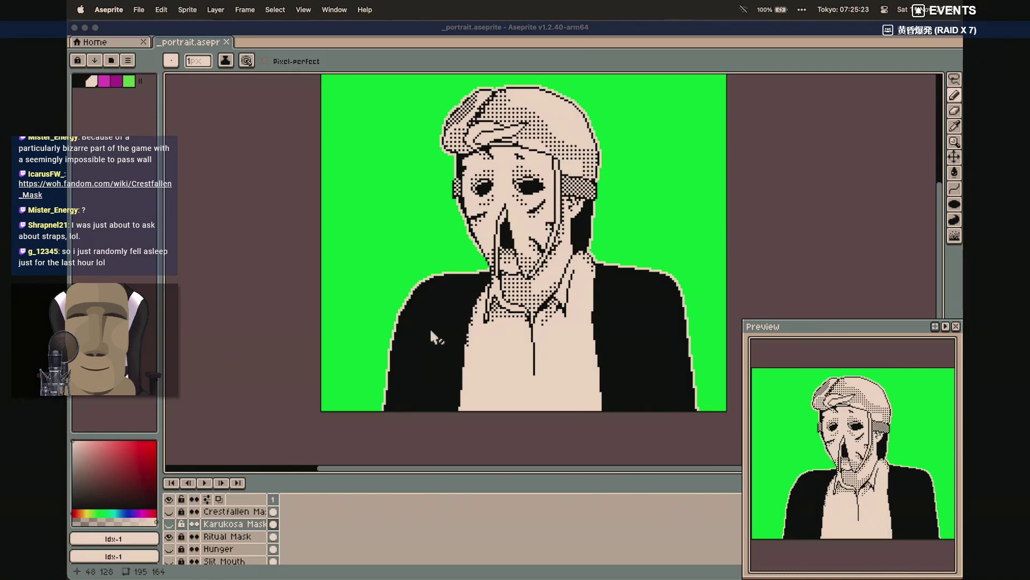
# Unlock the Ritual Mask layer and draw a pale one-pixel outline around the protruding strap ends on both sides of the head
pyautogui.scroll(4, 467, 225)
pyautogui.scroll(3, 488, 201)
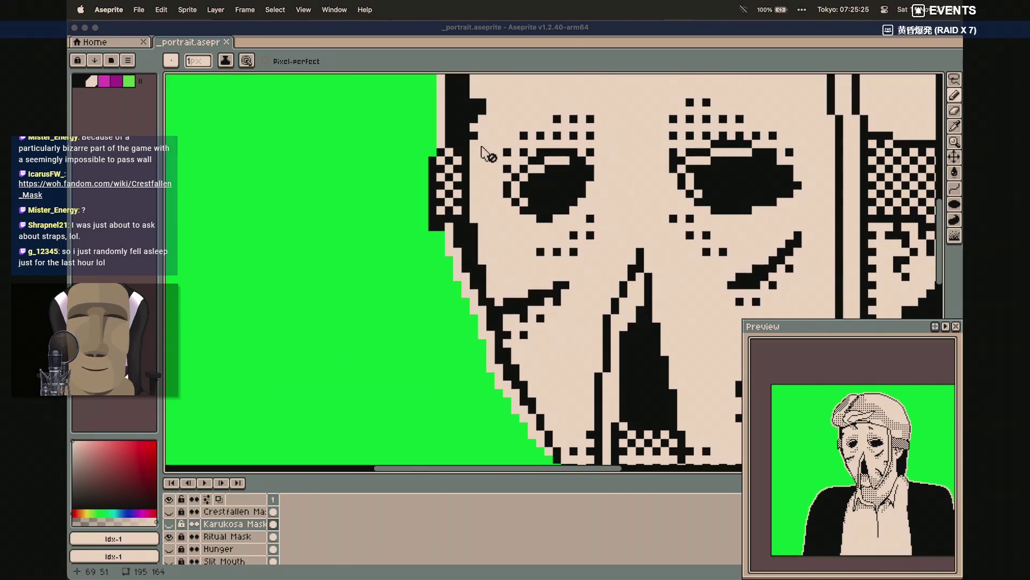
pyautogui.click(212, 537)
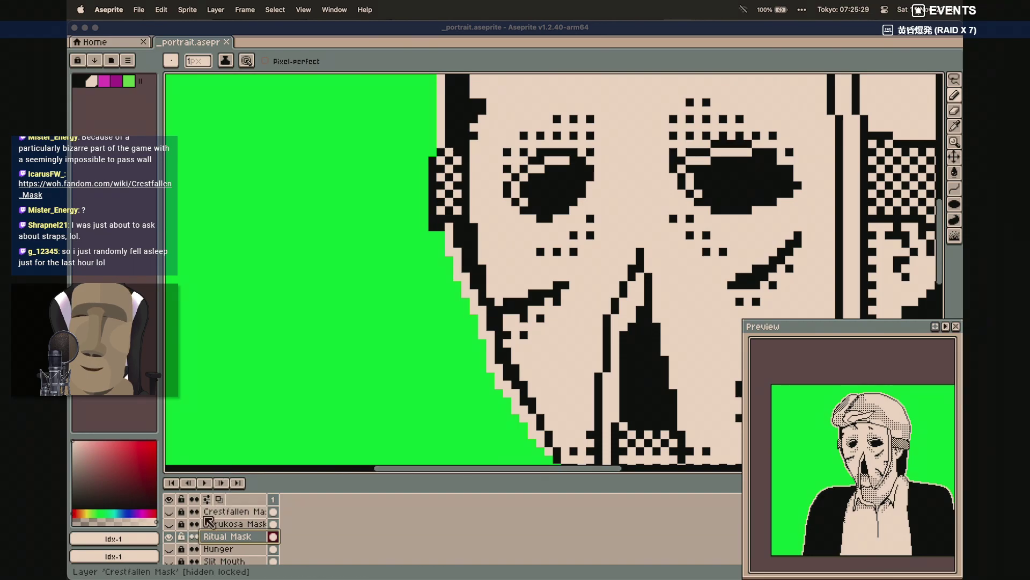
pyautogui.click(429, 154)
pyautogui.moveTo(430, 150)
pyautogui.mouseDown()
pyautogui.moveTo(423, 216)
pyautogui.moveTo(440, 236)
pyautogui.mouseUp()
pyautogui.hscroll(8, 613, 163)
pyautogui.moveTo(612, 163)
pyautogui.mouseDown()
pyautogui.moveTo(611, 233)
pyautogui.moveTo(601, 245)
pyautogui.mouseUp()
pyautogui.press('3')
pyautogui.hscroll(-2, 578, 257)
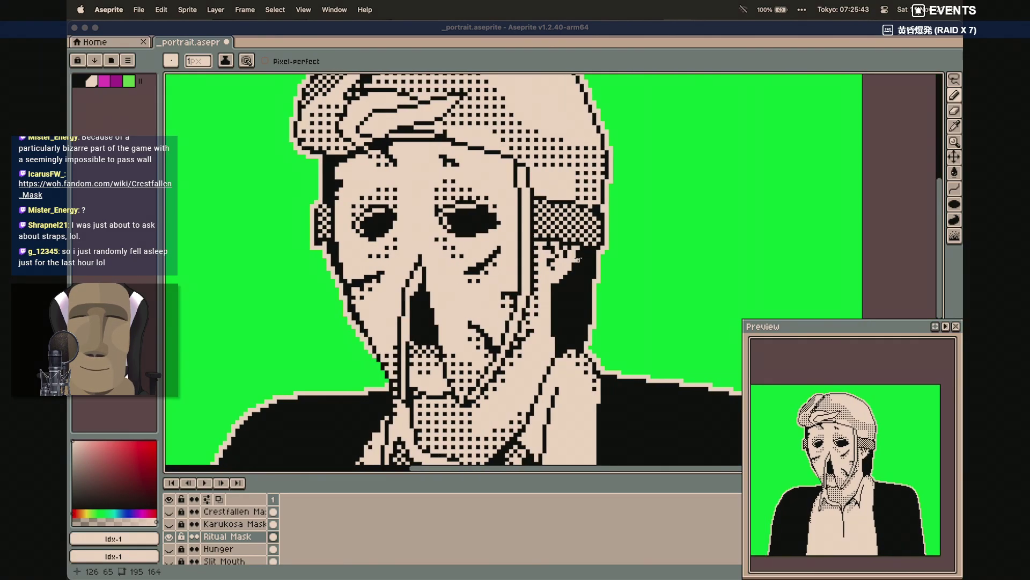
pyautogui.scroll(-2, 578, 258)
pyautogui.scroll(3, 492, 158)
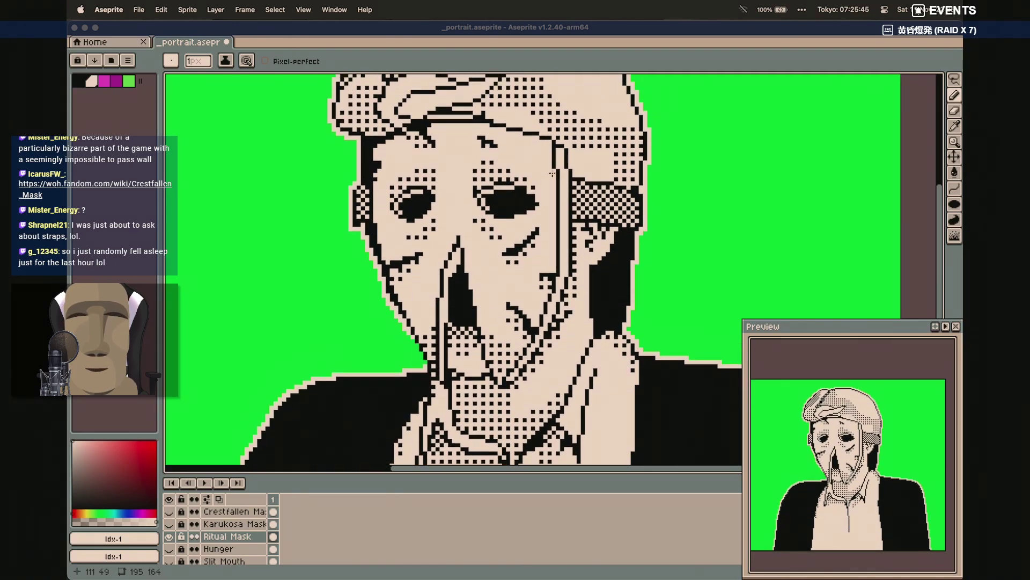
# Toggle the Ritual Mask layer's visibility repeatedly to compare the portrait with and without the mask
pyautogui.click(170, 536)
pyautogui.click(170, 536)
pyautogui.click(170, 536)
pyautogui.click(170, 536)
pyautogui.click(170, 536)
pyautogui.click(170, 537)
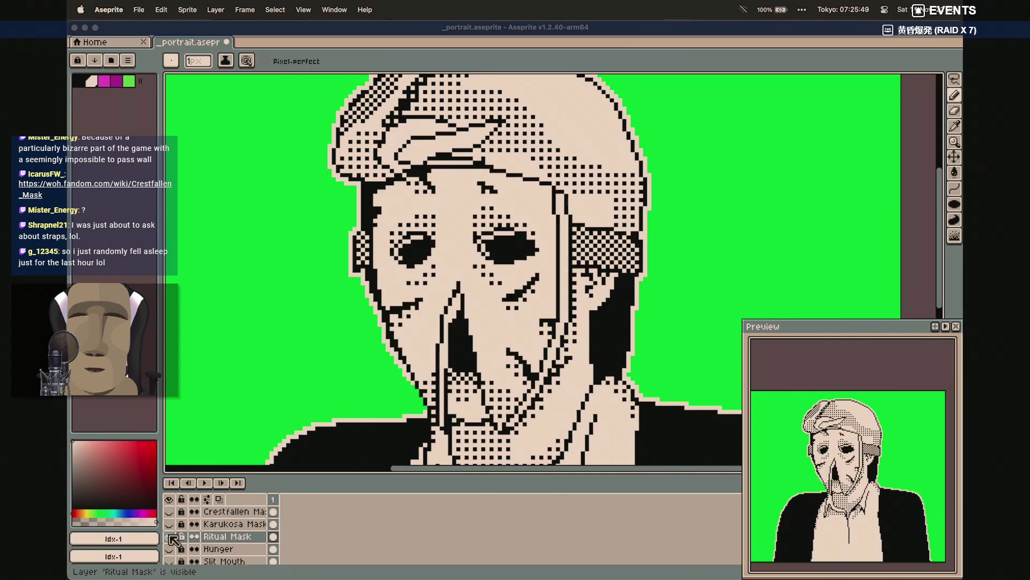
pyautogui.click(170, 536)
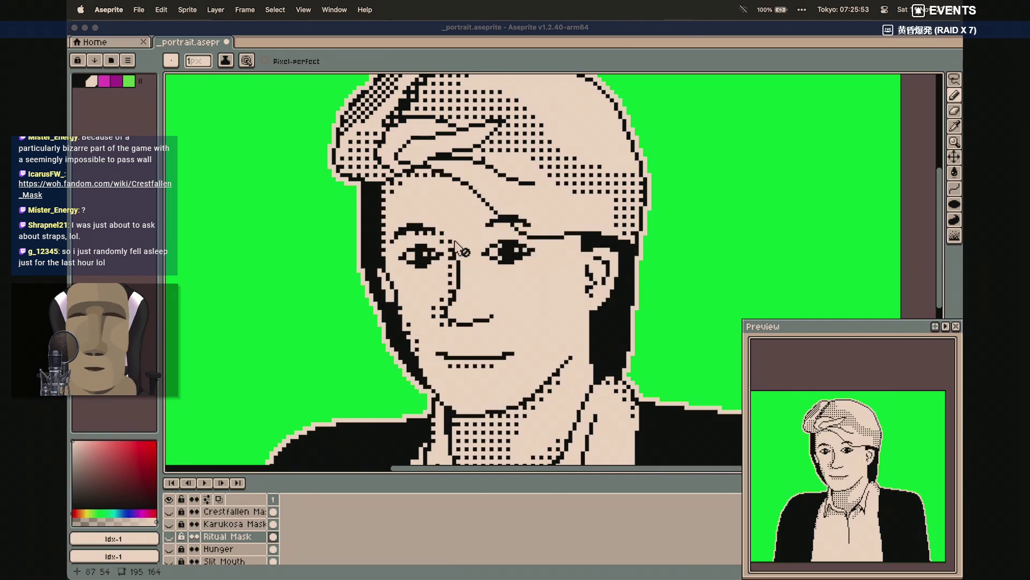
pyautogui.click(170, 536)
pyautogui.click(170, 536)
pyautogui.click(170, 536)
pyautogui.click(170, 536)
pyautogui.click(170, 537)
pyautogui.click(170, 536)
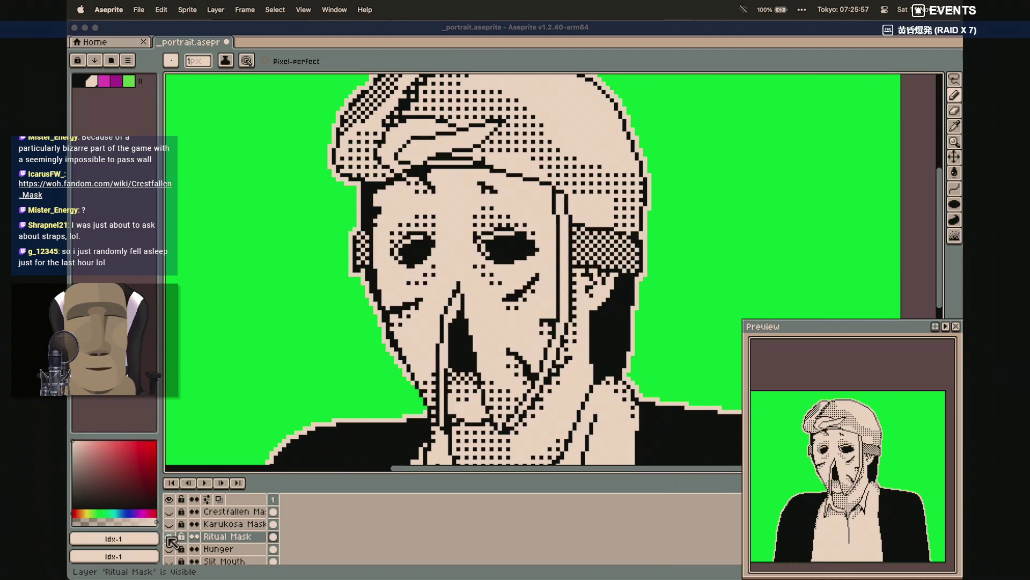
pyautogui.click(169, 536)
pyautogui.click(170, 536)
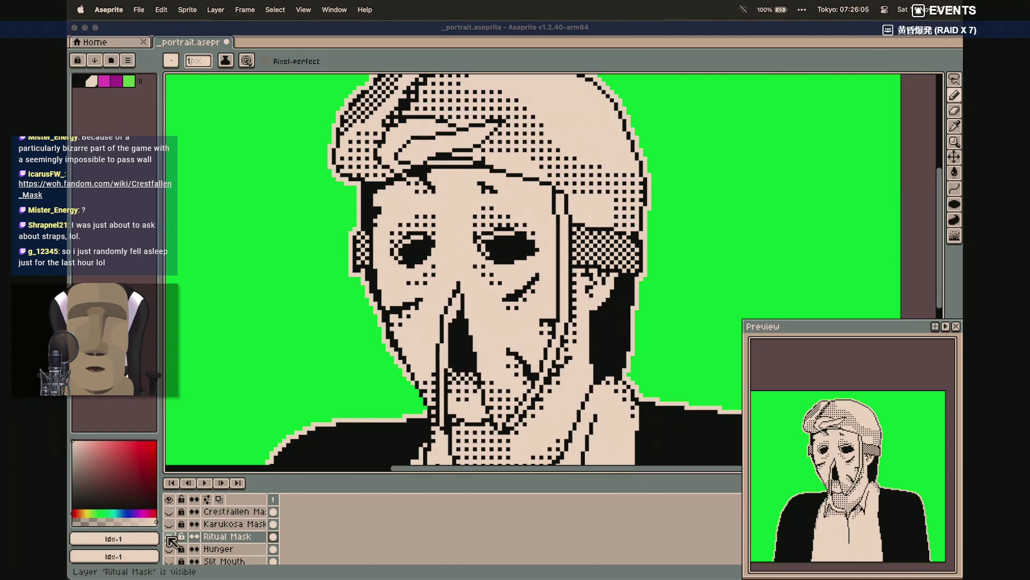
# Lock and hide the Ritual Mask layer, and show and select the Crestfallen Mask layer for editing
pyautogui.click(182, 537)
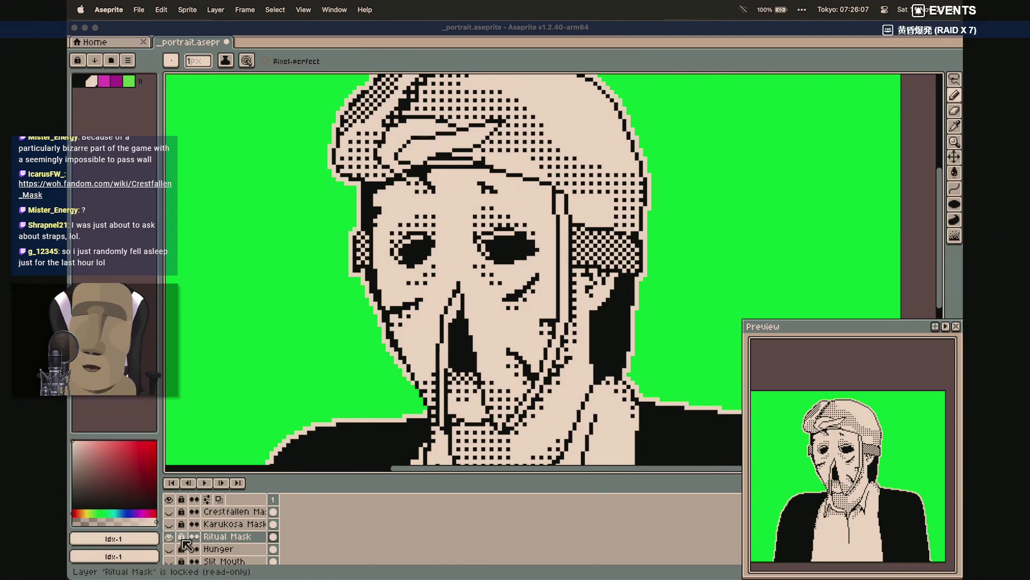
pyautogui.click(169, 536)
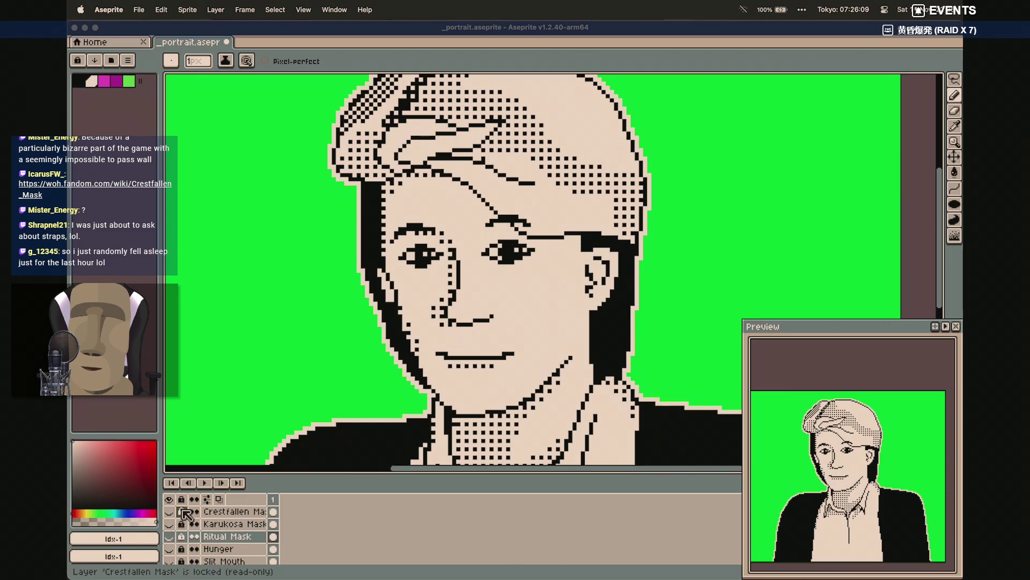
pyautogui.click(168, 511)
pyautogui.click(220, 514)
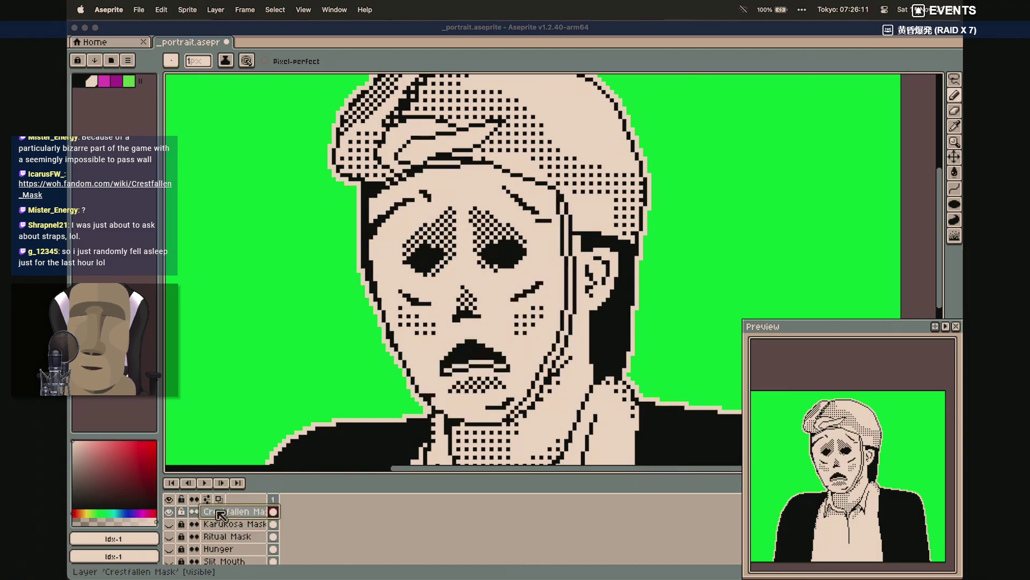
# Set the Crestfallen Mask layer's opacity to 70 in its layer properties
pyautogui.doubleClick(220, 514)
pyautogui.moveTo(597, 393)
pyautogui.mouseDown()
pyautogui.moveTo(582, 394)
pyautogui.moveTo(601, 393)
pyautogui.mouseUp()
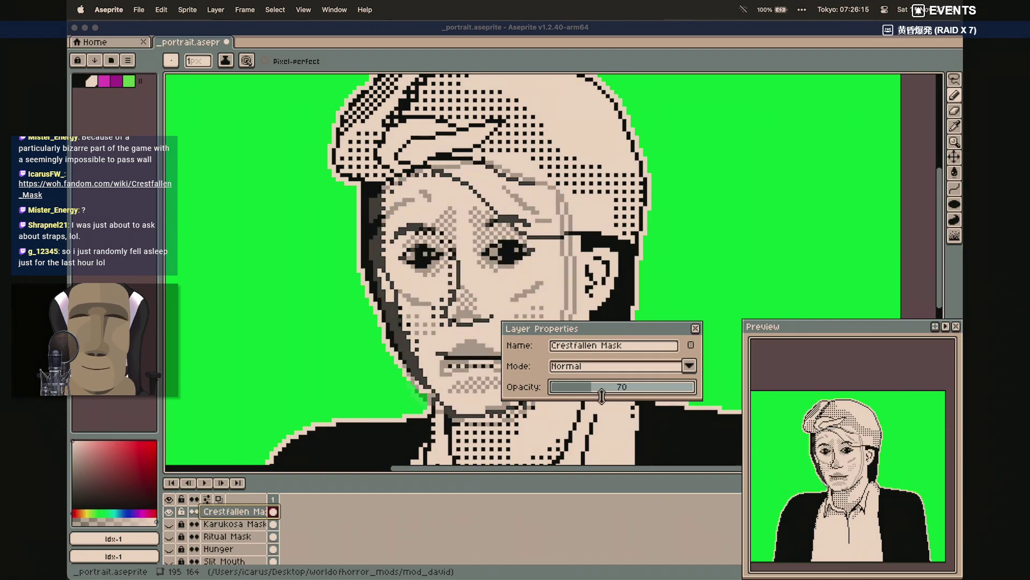
pyautogui.click(695, 328)
# Trace the portrait's fringe line in black on the Crestfallen Mask, from the top of the forehead past the eyebrow to the strap
pyautogui.scroll(2, 502, 268)
pyautogui.scroll(5, 501, 268)
pyautogui.hscroll(-5, 502, 268)
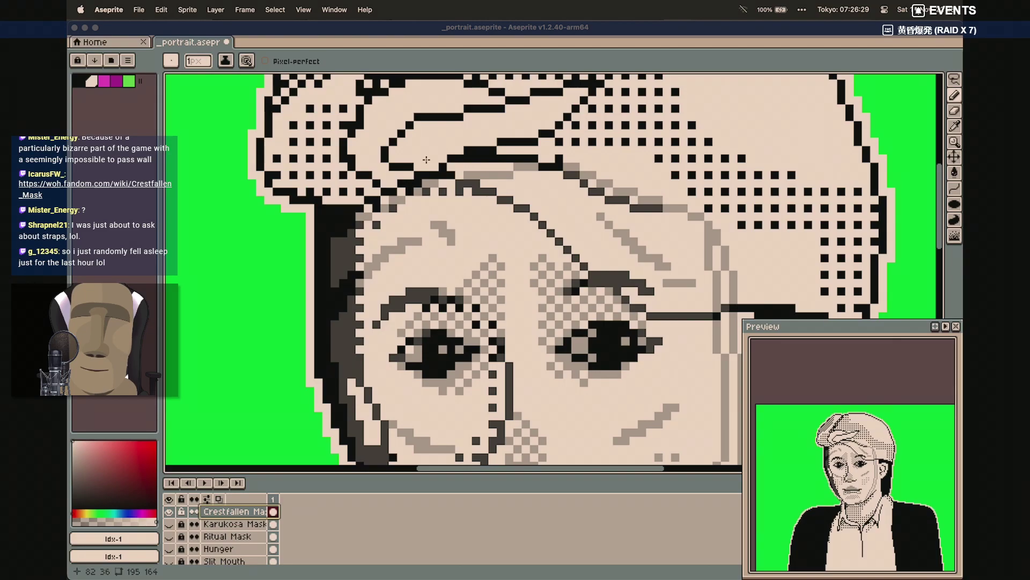
pyautogui.click(79, 81)
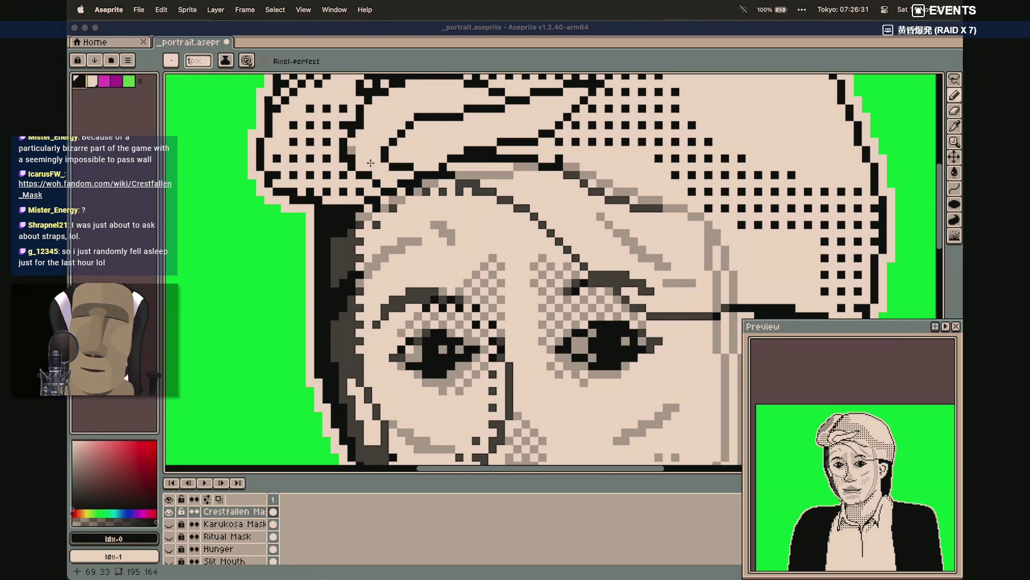
pyautogui.moveTo(459, 183); pyautogui.dragTo(470, 184)
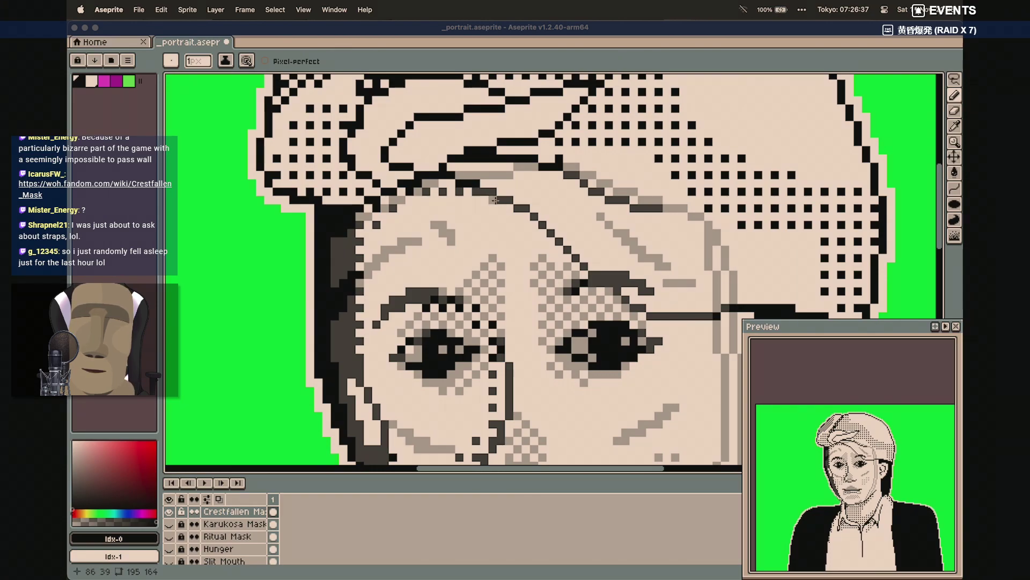
pyautogui.click(491, 193)
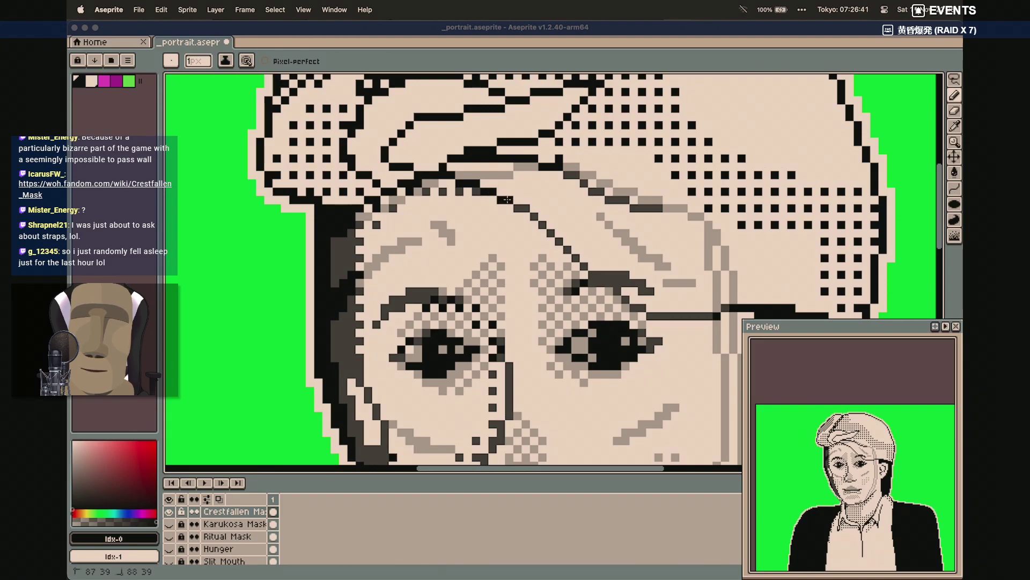
pyautogui.moveTo(517, 208); pyautogui.dragTo(526, 208)
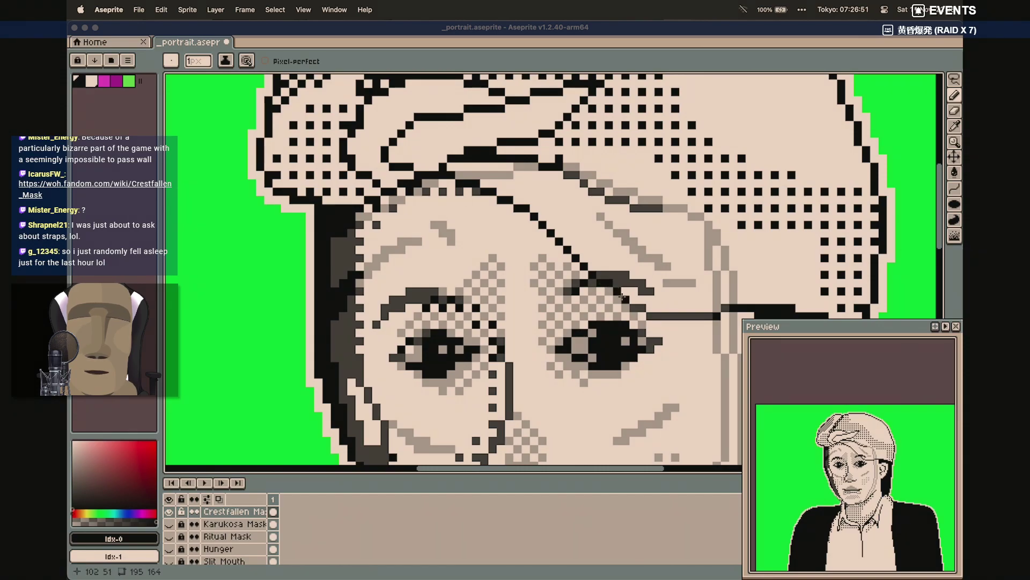
pyautogui.hscroll(2, 639, 307)
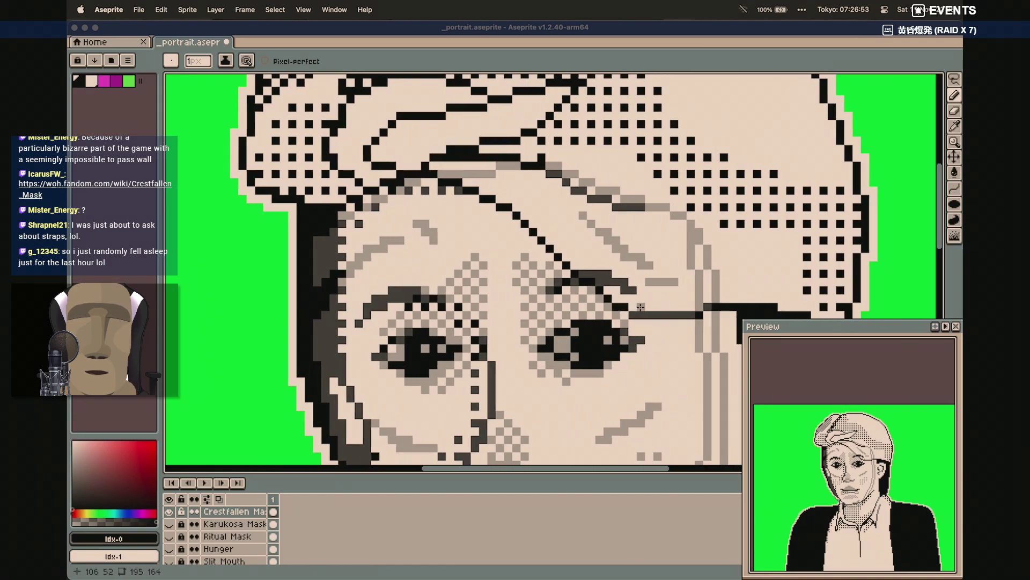
pyautogui.moveTo(650, 317)
pyautogui.mouseDown()
pyautogui.moveTo(710, 307)
pyautogui.moveTo(665, 304)
pyautogui.mouseUp()
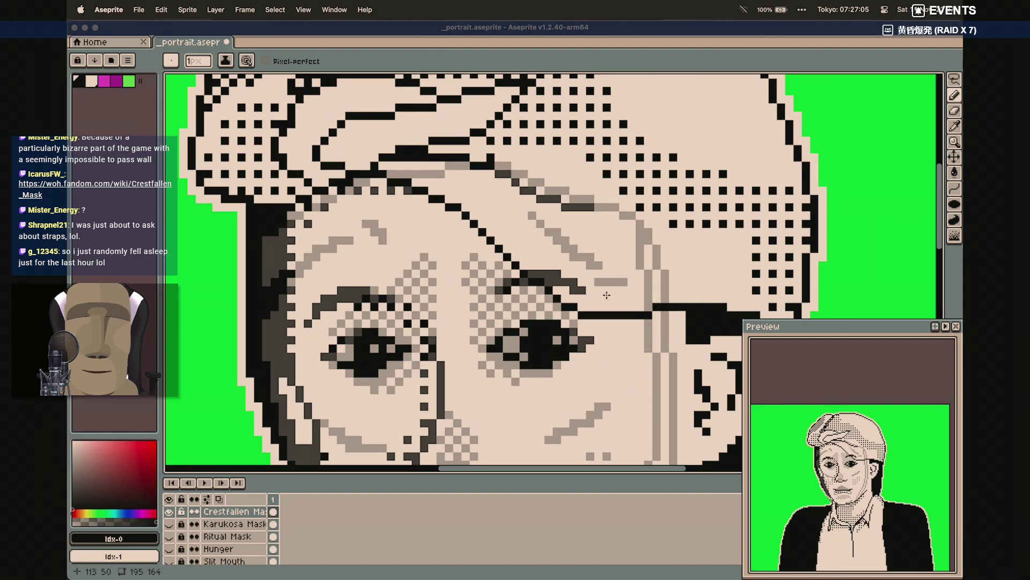
# Restore the Crestfallen Mask layer to full opacity and hide the Main layer group to isolate the mask
pyautogui.doubleClick(226, 516)
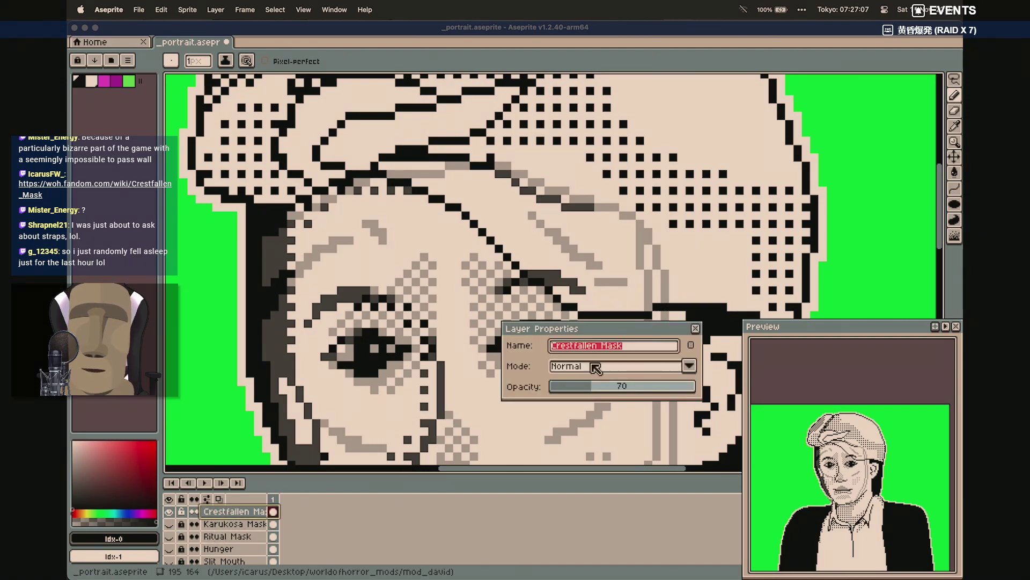
pyautogui.moveTo(670, 389); pyautogui.dragTo(710, 392)
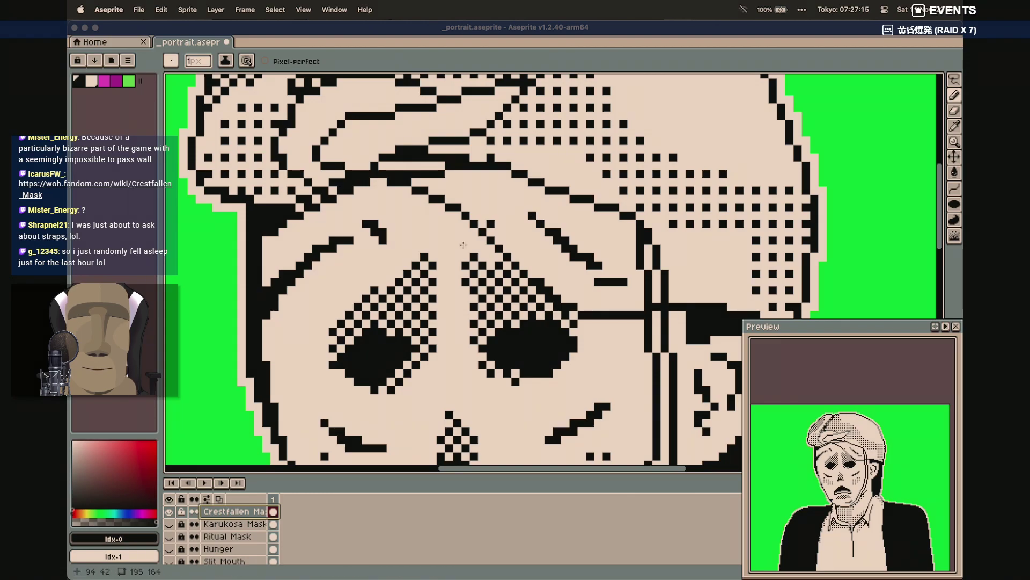
pyautogui.scroll(-3, 220, 529)
pyautogui.scroll(-10, 220, 529)
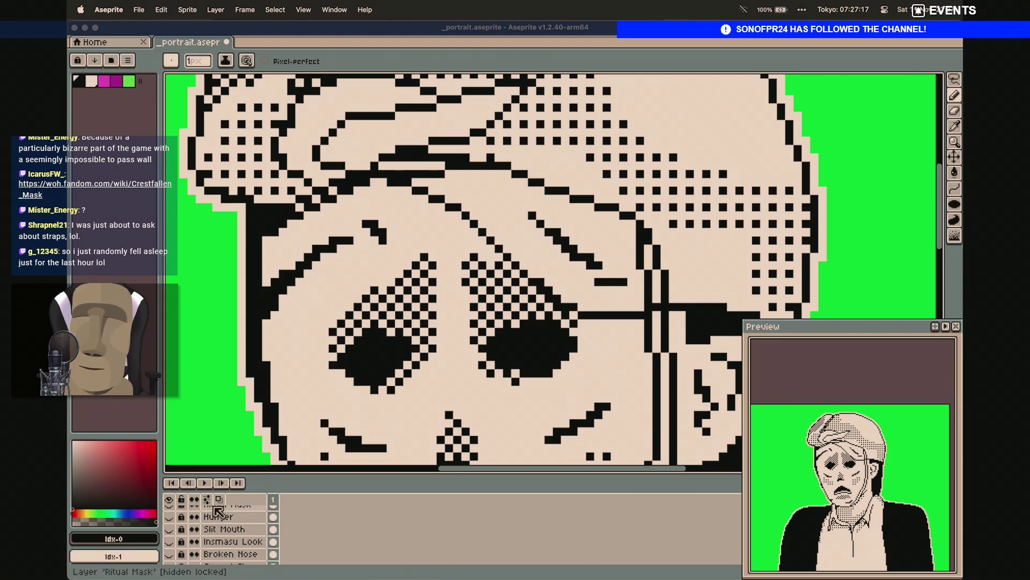
pyautogui.click(170, 546)
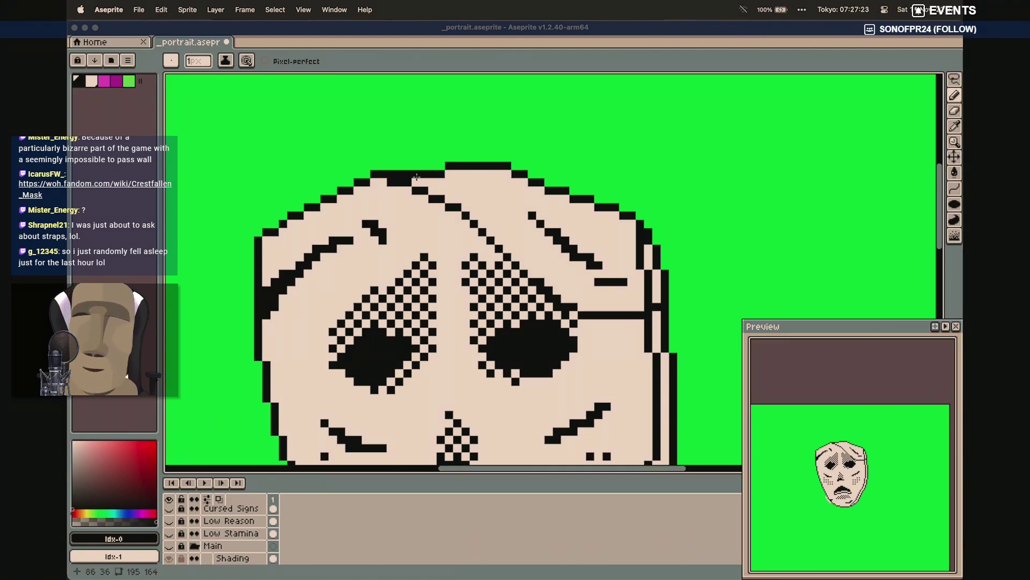
# Erase the part of the Crestfallen Mask above the traced fringe line and show the Main layer group again
pyautogui.press('e')
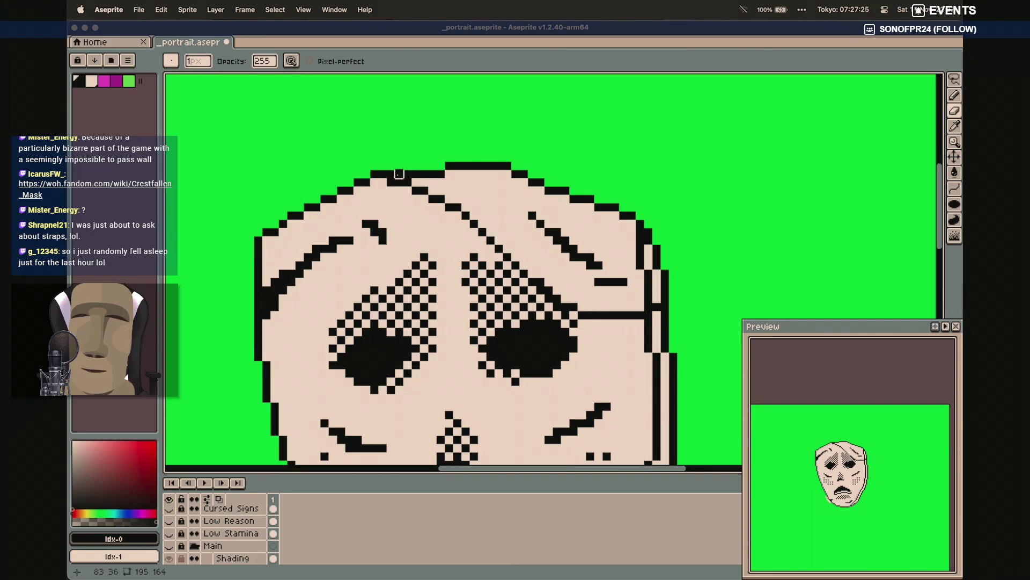
pyautogui.moveTo(391, 173)
pyautogui.mouseDown()
pyautogui.moveTo(432, 174)
pyautogui.moveTo(416, 182)
pyautogui.moveTo(457, 165)
pyautogui.moveTo(449, 165)
pyautogui.moveTo(490, 166)
pyautogui.moveTo(432, 182)
pyautogui.moveTo(465, 207)
pyautogui.mouseUp()
pyautogui.moveTo(465, 207)
pyautogui.mouseDown()
pyautogui.moveTo(498, 239)
pyautogui.moveTo(507, 232)
pyautogui.moveTo(482, 215)
pyautogui.moveTo(515, 241)
pyautogui.moveTo(507, 248)
pyautogui.moveTo(515, 256)
pyautogui.moveTo(532, 256)
pyautogui.moveTo(523, 265)
pyautogui.moveTo(532, 273)
pyautogui.moveTo(549, 274)
pyautogui.moveTo(540, 281)
pyautogui.moveTo(557, 298)
pyautogui.moveTo(599, 307)
pyautogui.moveTo(665, 299)
pyautogui.moveTo(665, 271)
pyautogui.moveTo(536, 264)
pyautogui.moveTo(665, 263)
pyautogui.moveTo(556, 265)
pyautogui.moveTo(528, 255)
pyautogui.moveTo(671, 256)
pyautogui.moveTo(623, 249)
pyautogui.moveTo(656, 248)
pyautogui.moveTo(656, 257)
pyautogui.moveTo(614, 240)
pyautogui.moveTo(513, 234)
pyautogui.moveTo(648, 239)
pyautogui.moveTo(662, 227)
pyautogui.moveTo(515, 223)
pyautogui.moveTo(638, 224)
pyautogui.moveTo(569, 215)
pyautogui.moveTo(534, 224)
pyautogui.moveTo(482, 209)
pyautogui.moveTo(570, 194)
pyautogui.moveTo(508, 207)
pyautogui.moveTo(566, 191)
pyautogui.moveTo(480, 191)
pyautogui.moveTo(501, 181)
pyautogui.moveTo(490, 173)
pyautogui.moveTo(499, 165)
pyautogui.moveTo(547, 193)
pyautogui.moveTo(482, 198)
pyautogui.mouseUp()
pyautogui.click(540, 282)
pyautogui.scroll(-8, 244, 535)
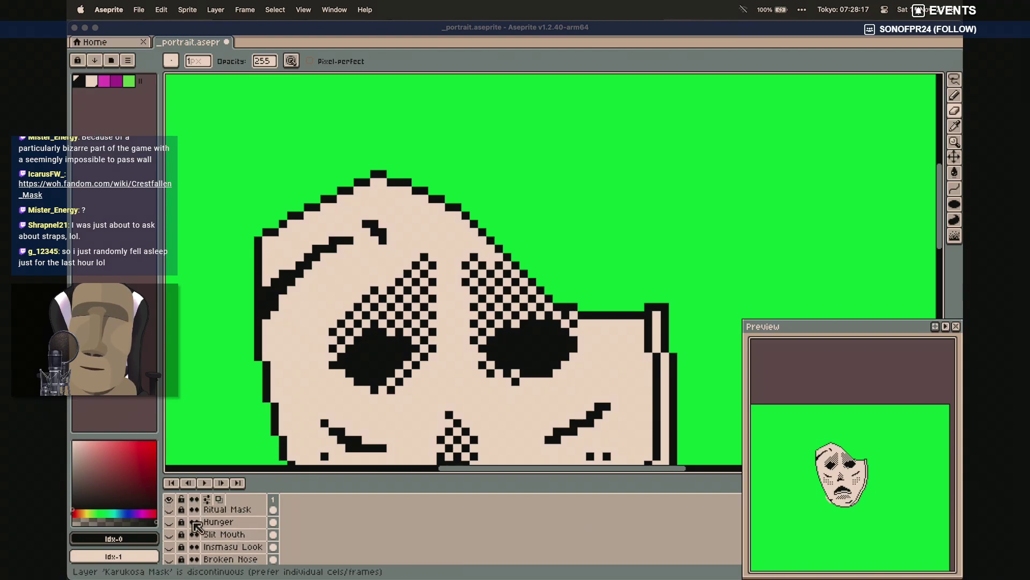
pyautogui.click(169, 542)
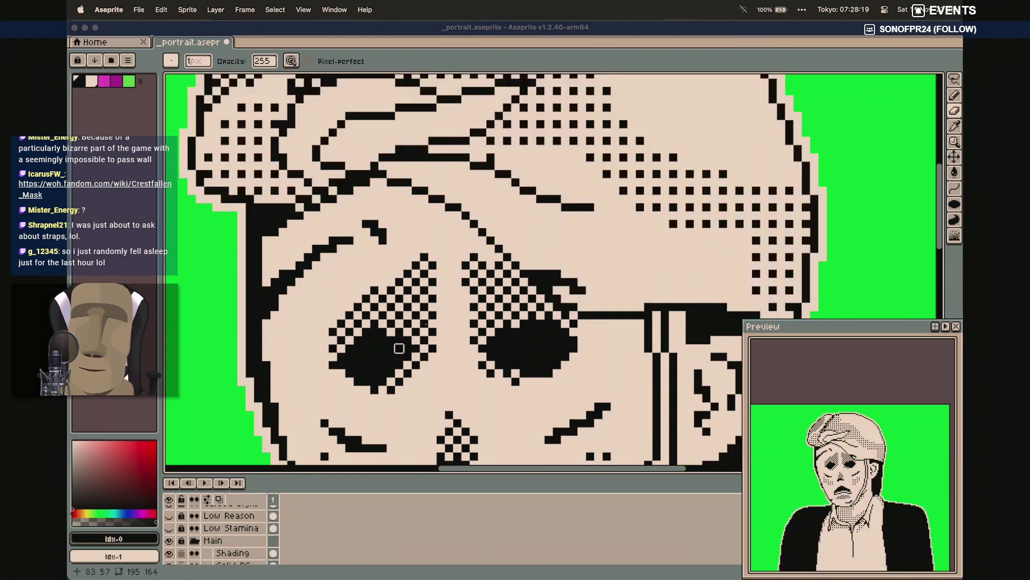
# Select the Crestfallen Mask layer and load the second saved pattern brush for the Pencil tool
pyautogui.scroll(-5, 432, 321)
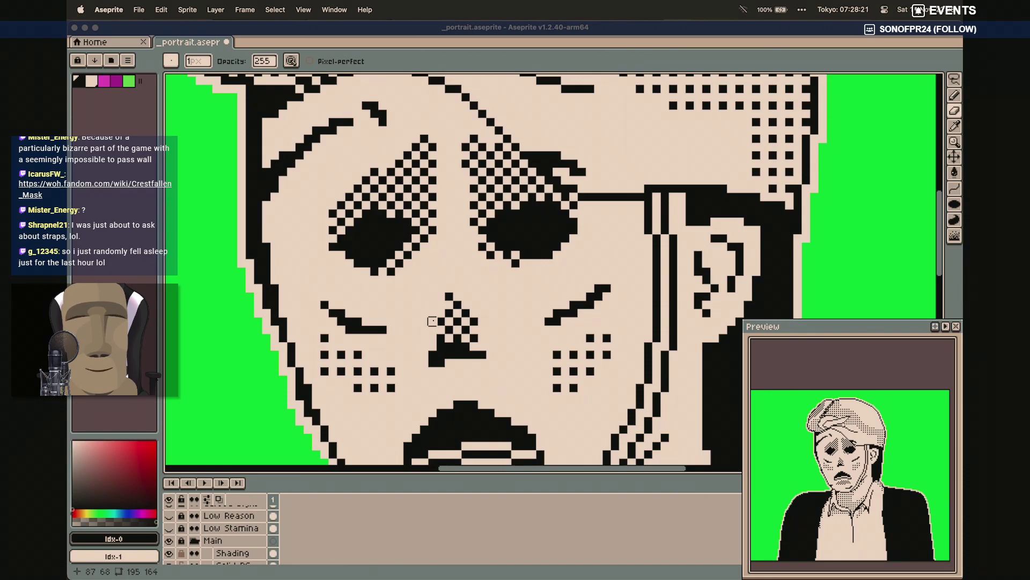
pyautogui.scroll(3, 432, 321)
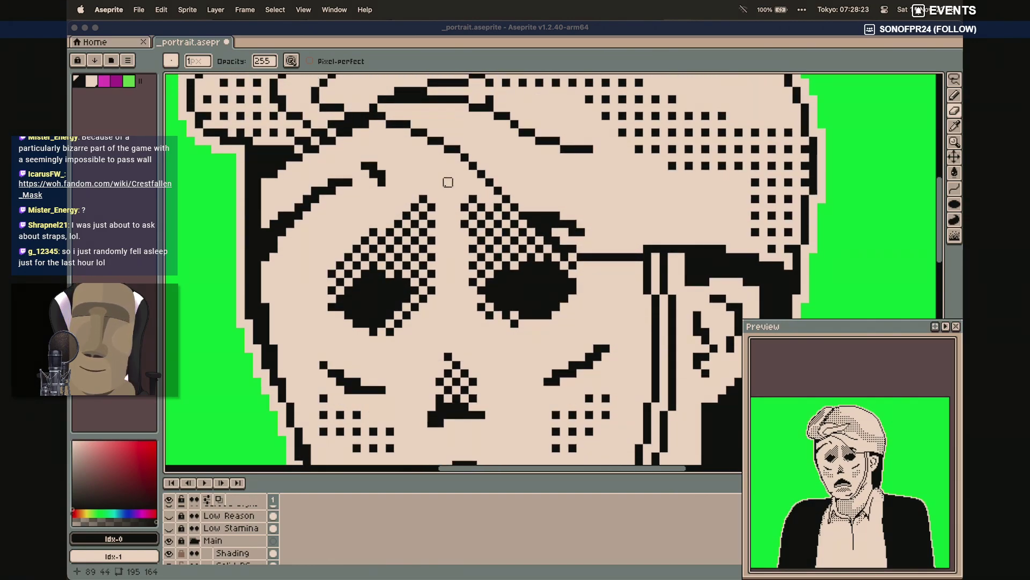
pyautogui.scroll(5, 225, 516)
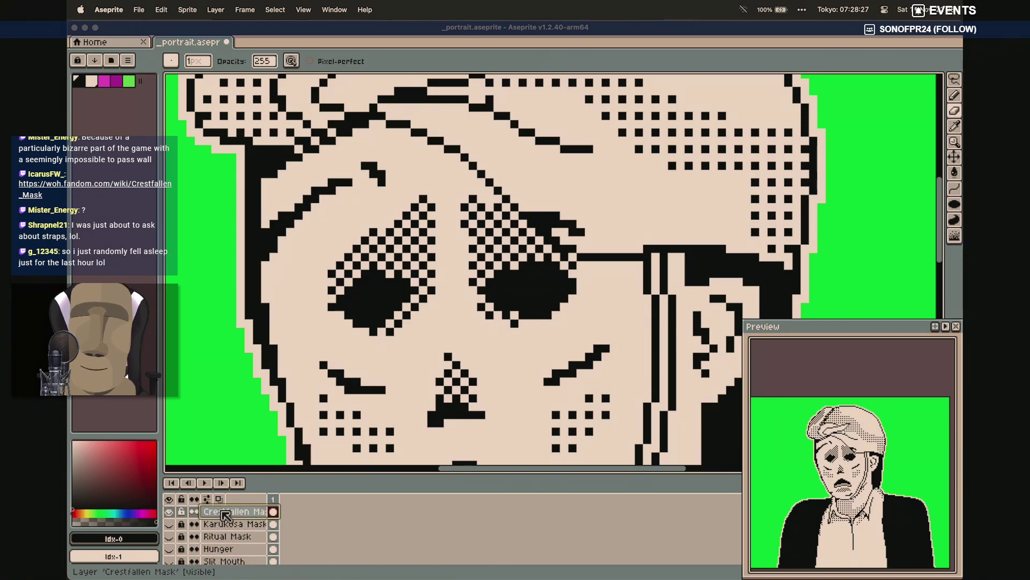
pyautogui.click(225, 514)
pyautogui.hotkey('alt', '1')
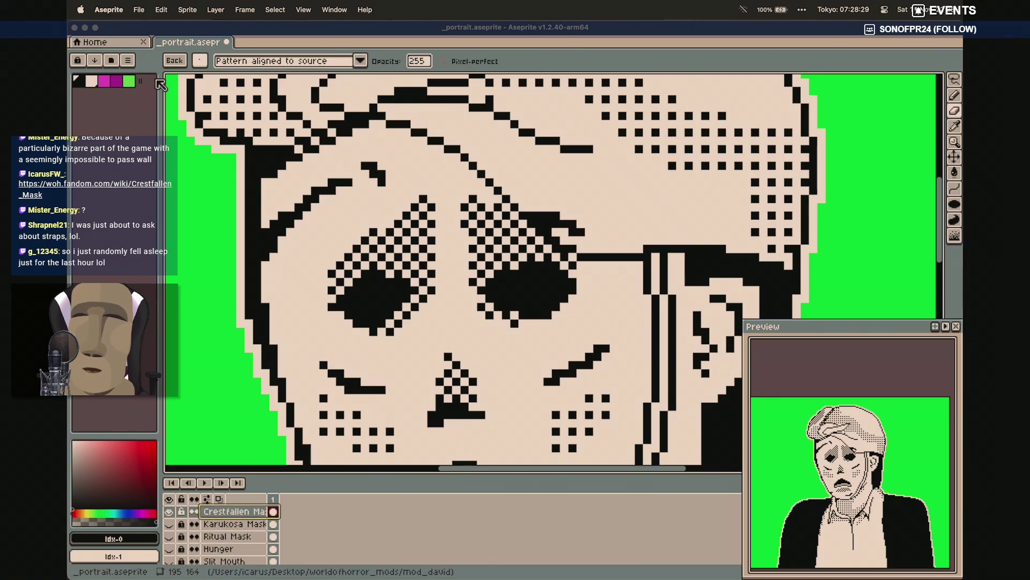
pyautogui.click(199, 60)
pyautogui.click(220, 79)
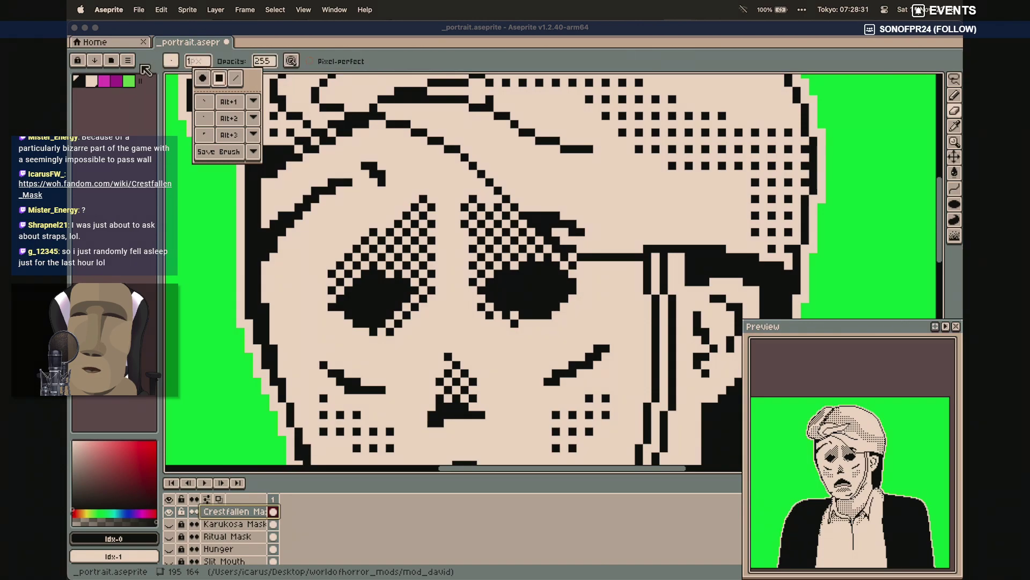
pyautogui.click(171, 60)
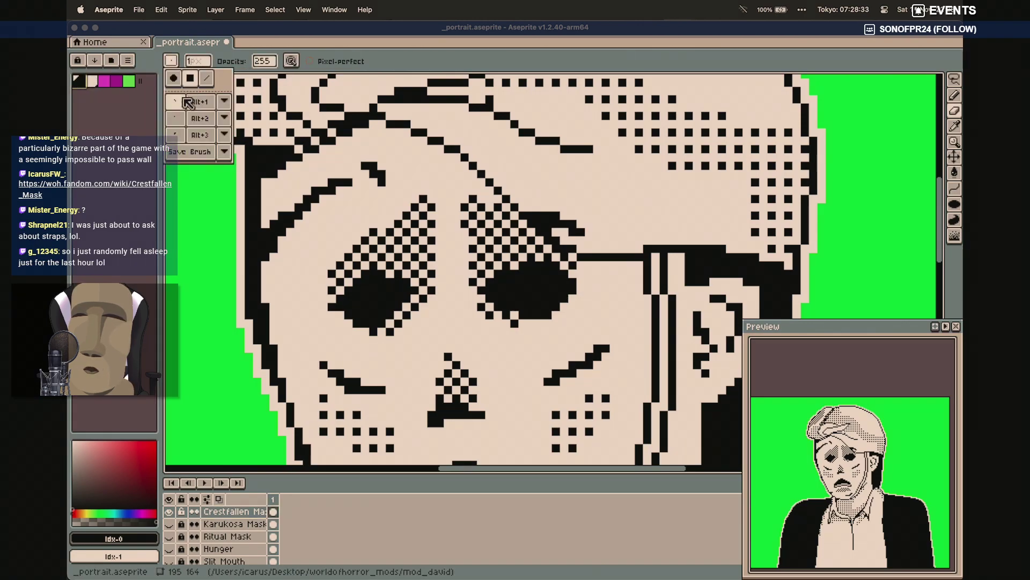
pyautogui.click(175, 120)
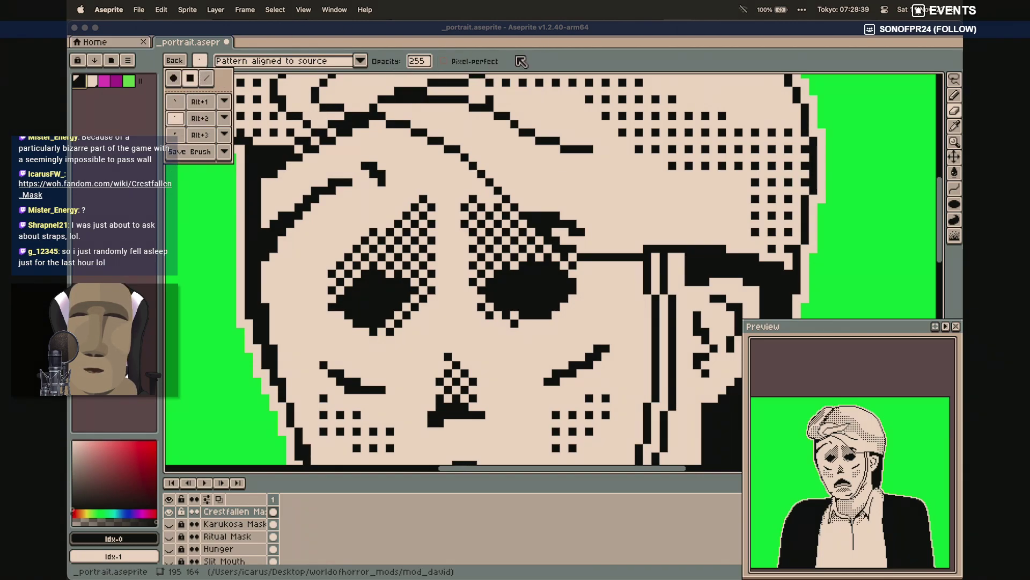
pyautogui.click(538, 55)
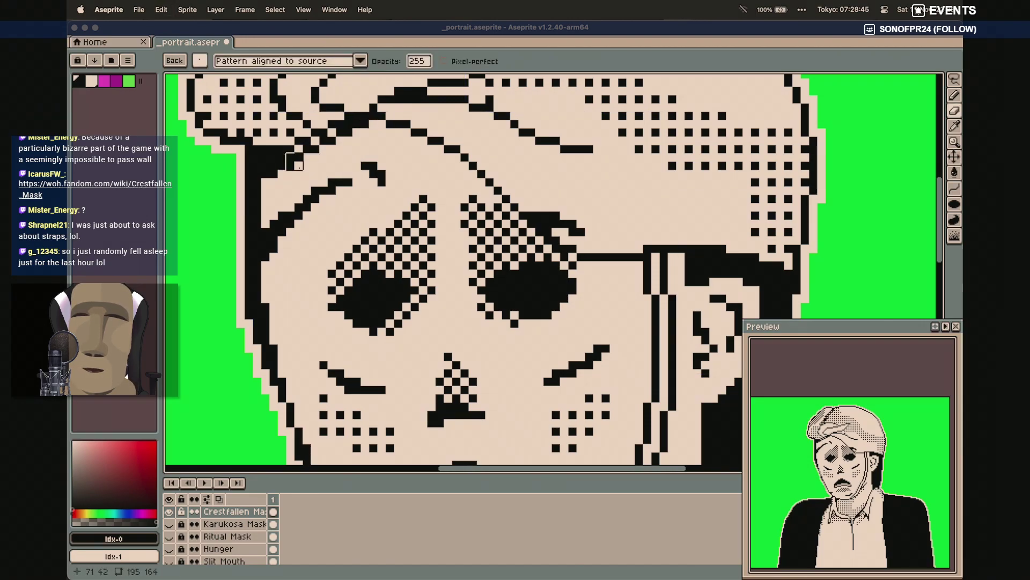
pyautogui.scroll(2, 261, 229)
pyautogui.scroll(4, 261, 230)
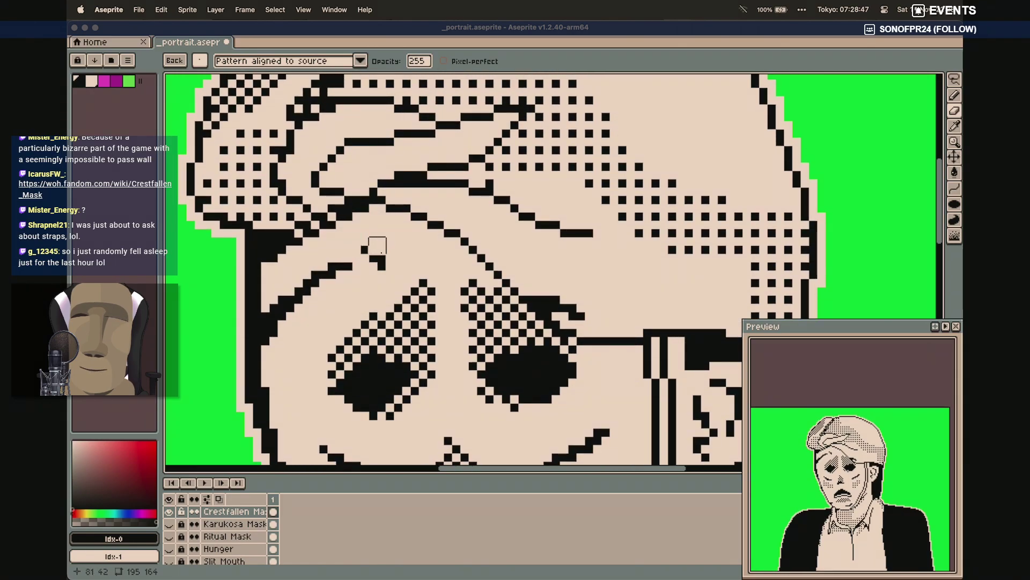
pyautogui.press('b')
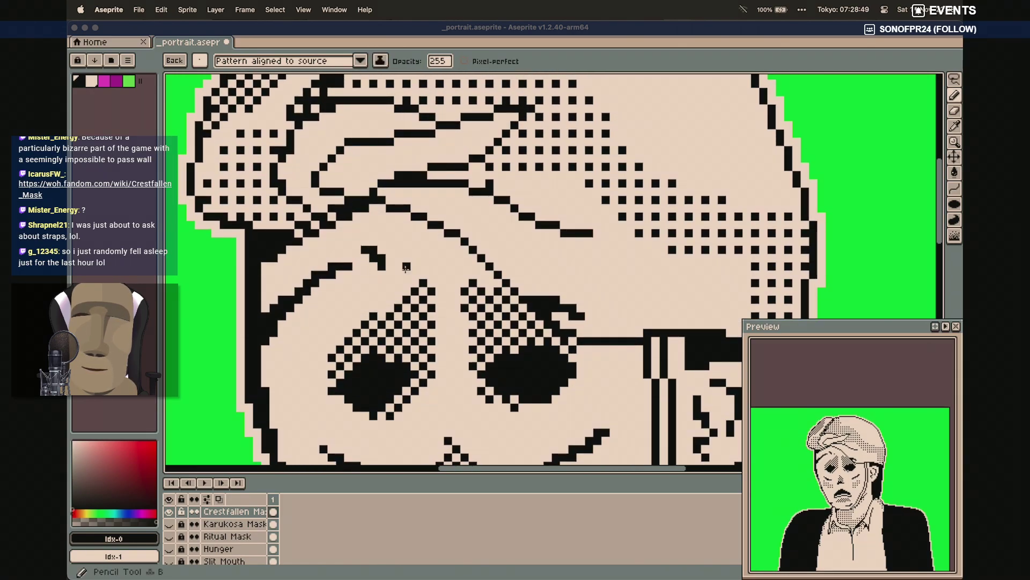
# Draw black dither shading just under the fringe line, across the mask's forehead and along the horizontal section to the strap
pyautogui.moveTo(378, 211); pyautogui.dragTo(476, 260)
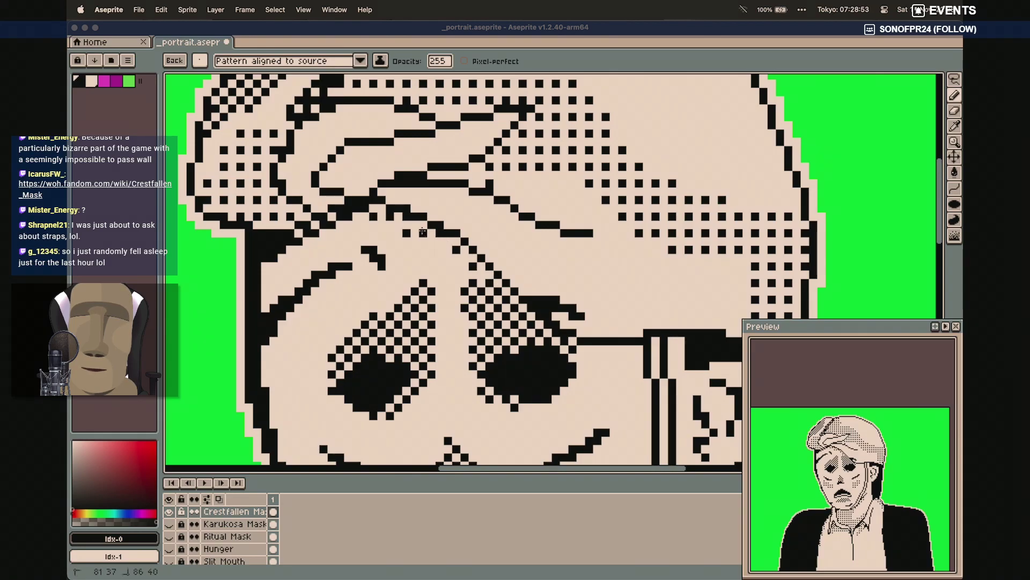
pyautogui.press('super+z')
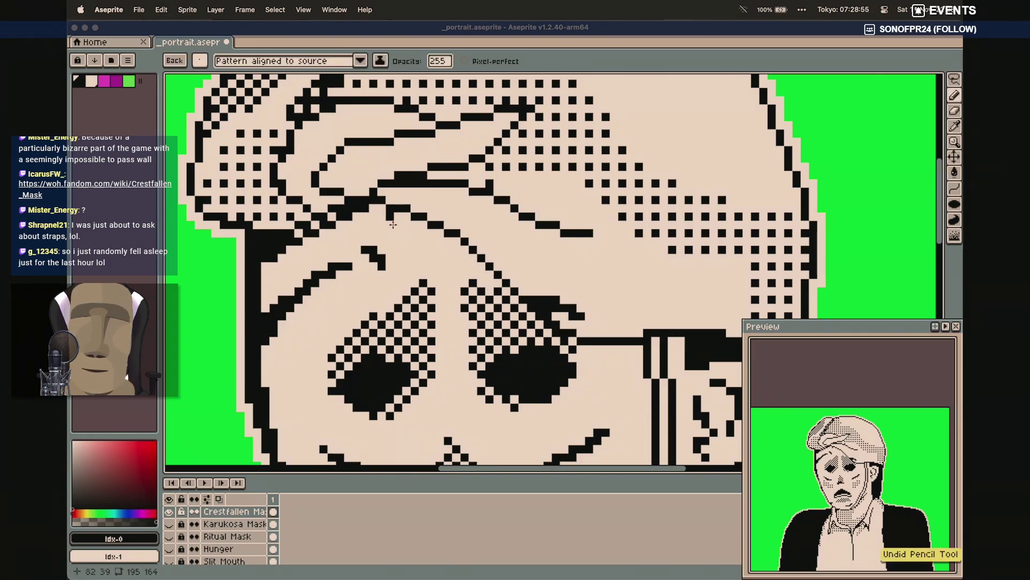
pyautogui.moveTo(381, 215)
pyautogui.mouseDown()
pyautogui.moveTo(459, 247)
pyautogui.moveTo(493, 284)
pyautogui.mouseUp()
pyautogui.moveTo(638, 349)
pyautogui.mouseDown()
pyautogui.moveTo(554, 312)
pyautogui.moveTo(573, 310)
pyautogui.mouseUp()
pyautogui.click(605, 311)
pyautogui.click(580, 304)
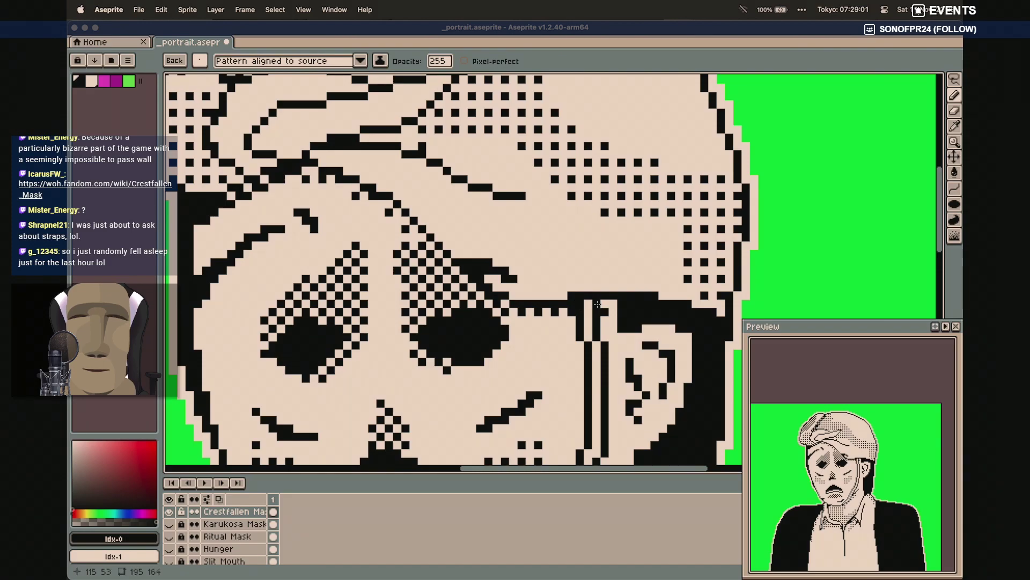
# Compare the Karukosa Mask, Ritual Mask and Hunger layers on the full portrait, with the Crestfallen Mask layer shown again at the end
pyautogui.scroll(-5, 580, 358)
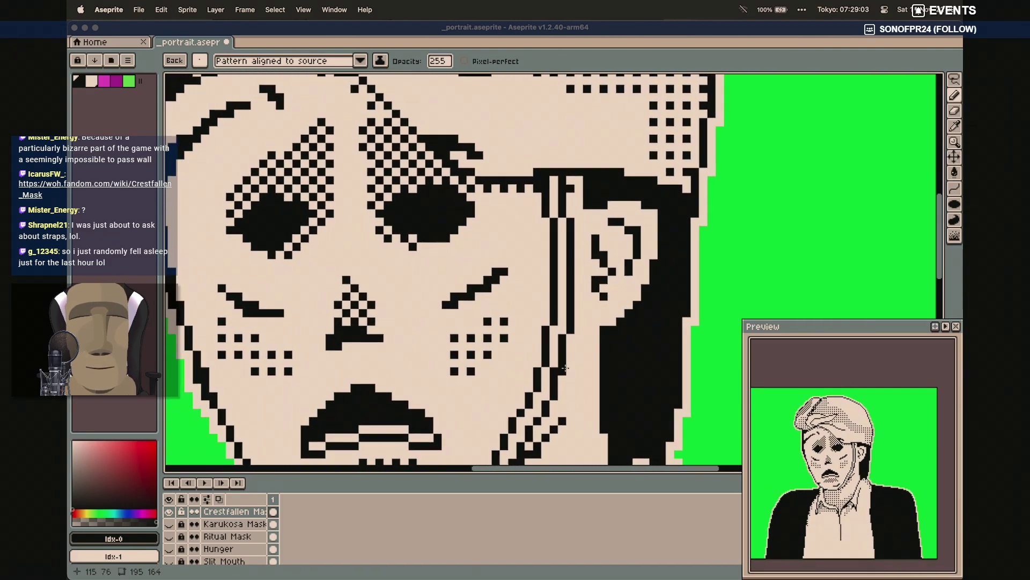
pyautogui.hscroll(-2, 565, 368)
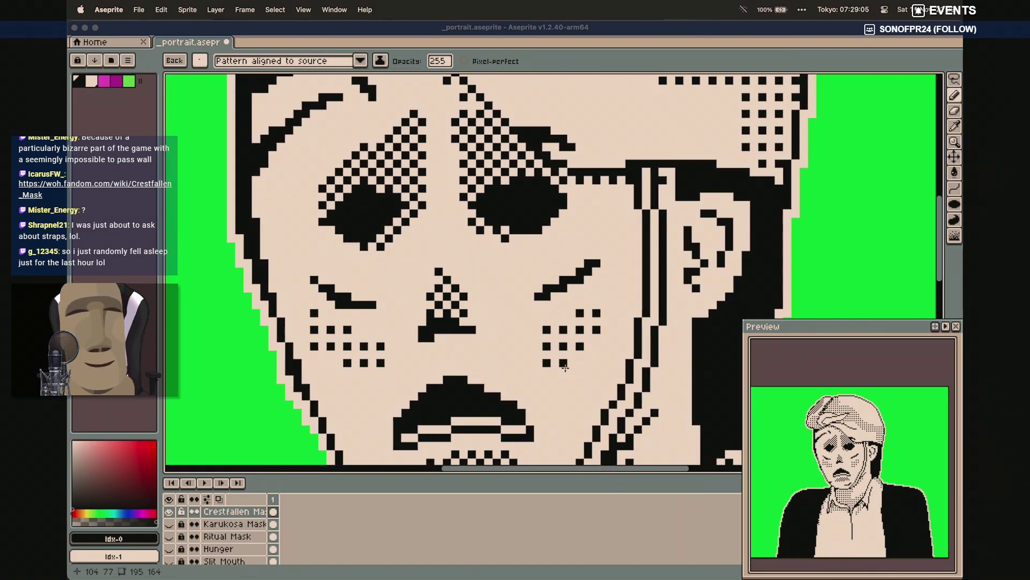
pyautogui.scroll(-1, 565, 368)
pyautogui.press('2')
pyautogui.scroll(-2, 565, 369)
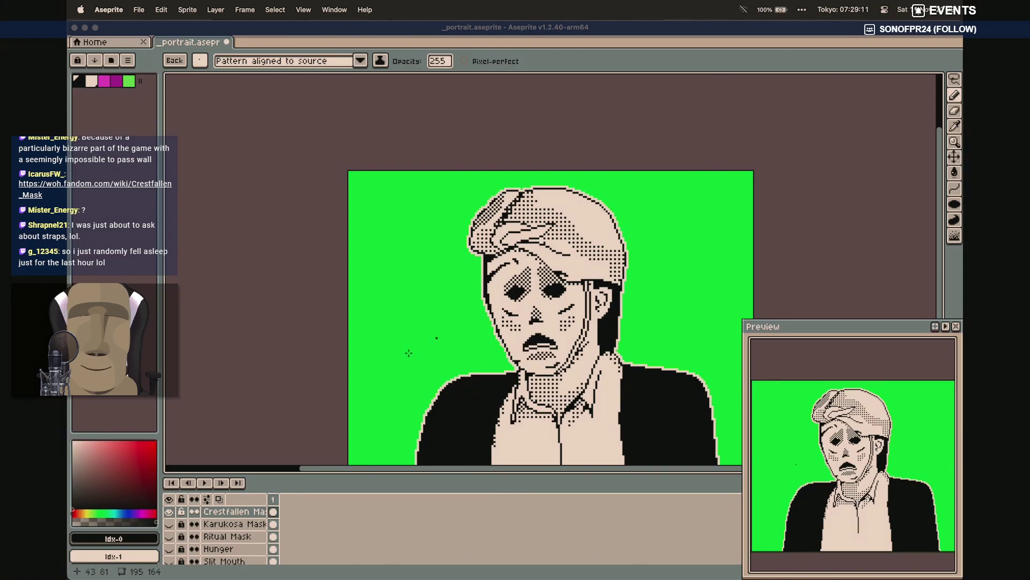
pyautogui.click(168, 511)
pyautogui.click(169, 524)
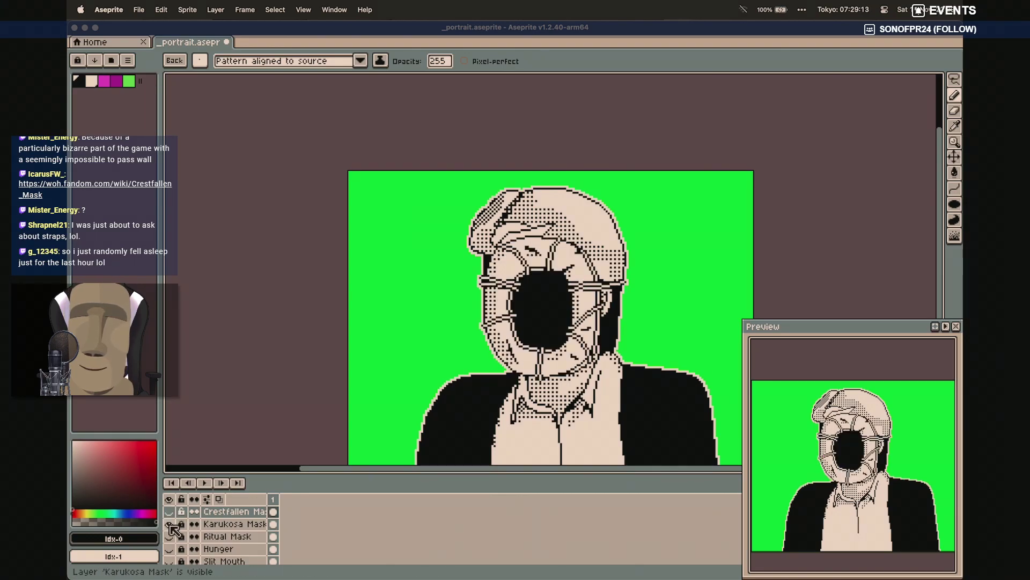
pyautogui.moveTo(169, 525); pyautogui.dragTo(170, 547)
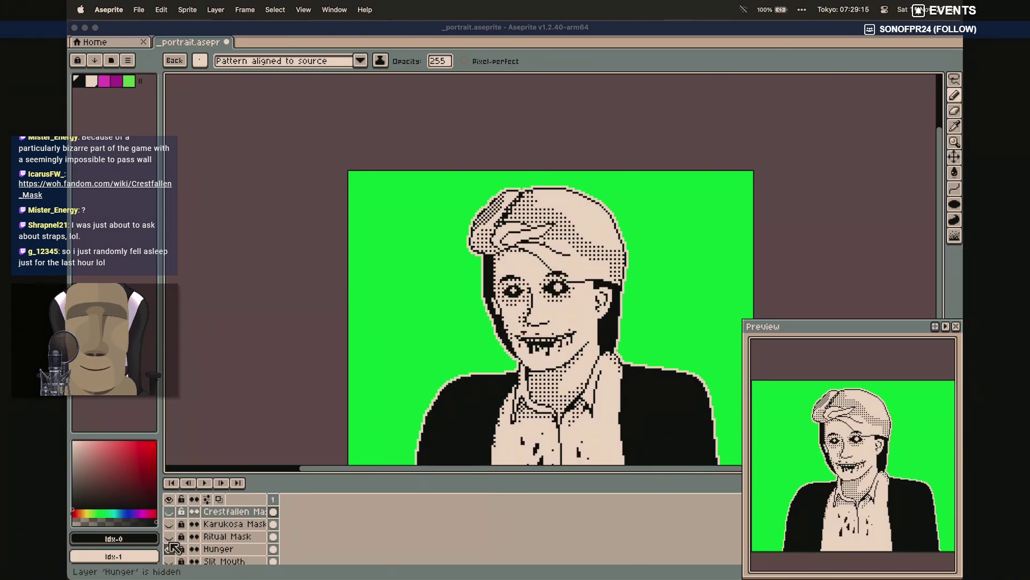
pyautogui.click(169, 548)
pyautogui.click(170, 548)
pyautogui.click(170, 548)
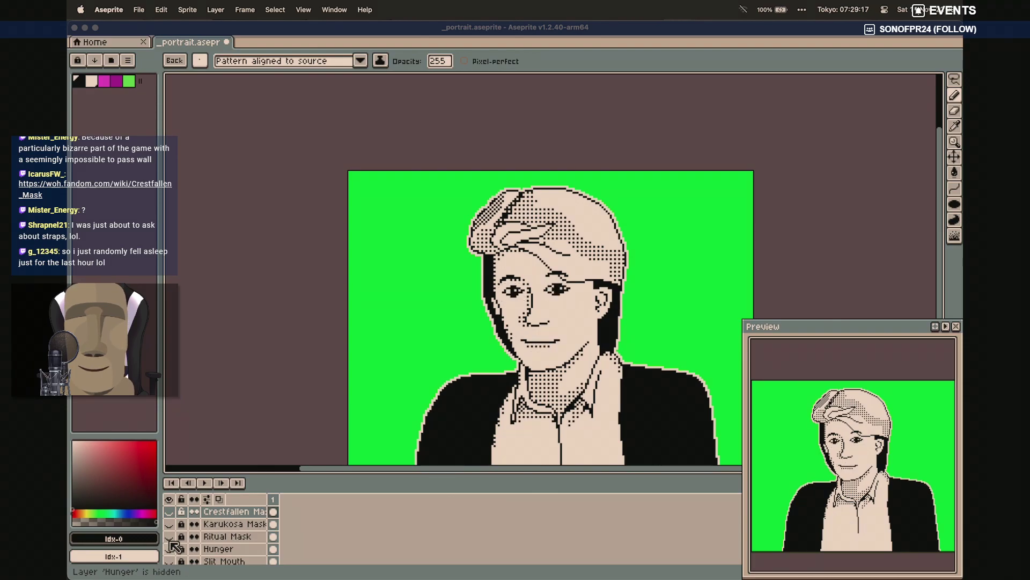
pyautogui.click(170, 537)
pyautogui.click(170, 536)
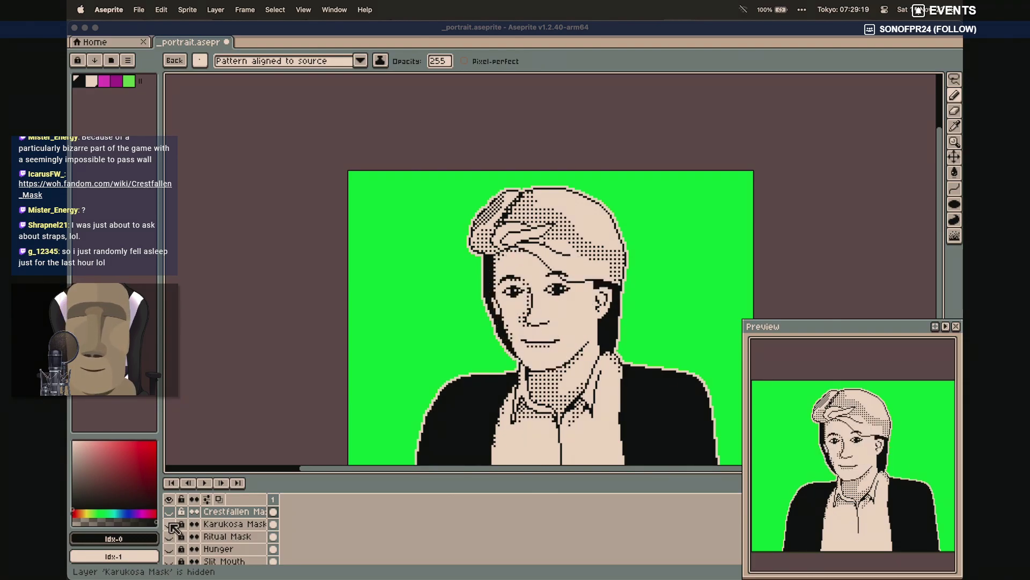
pyautogui.click(169, 512)
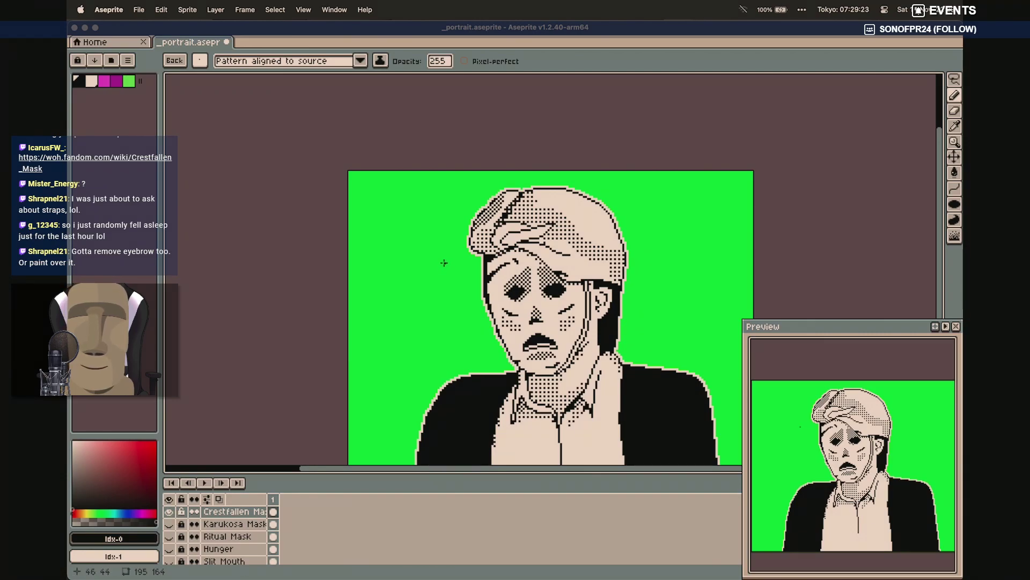
# Save the portrait file and compare the portrait with and without the Crestfallen Mask layer
pyautogui.scroll(2, 445, 262)
pyautogui.scroll(-4, 444, 261)
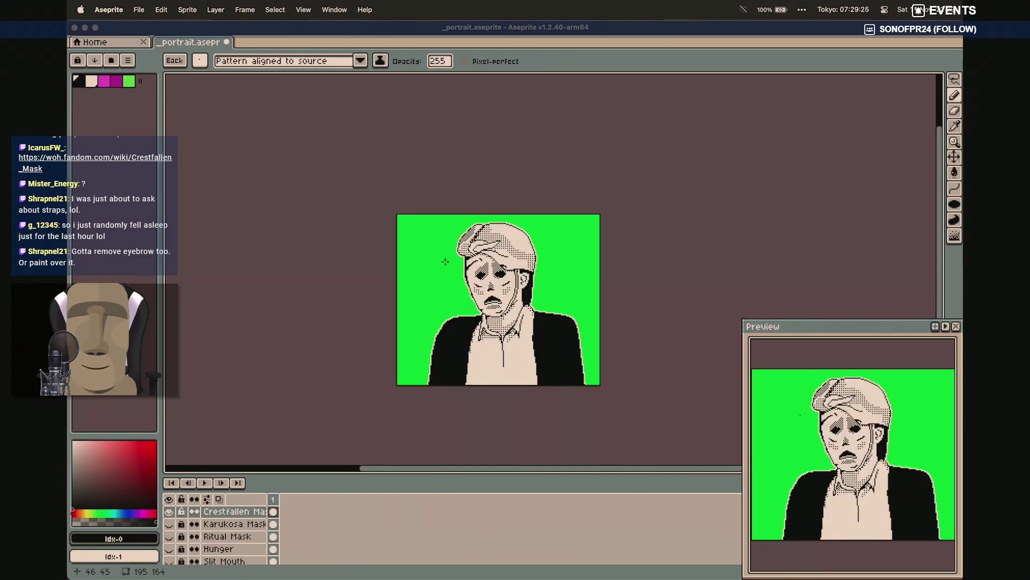
pyautogui.scroll(2, 445, 261)
pyautogui.scroll(-2, 444, 261)
pyautogui.press('super+s')
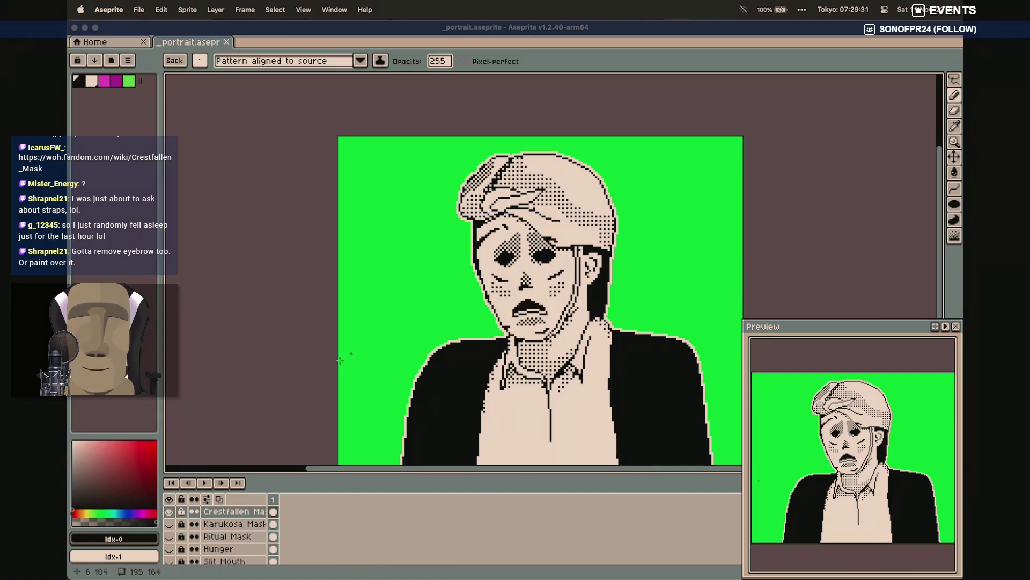
pyautogui.click(170, 512)
pyautogui.click(170, 513)
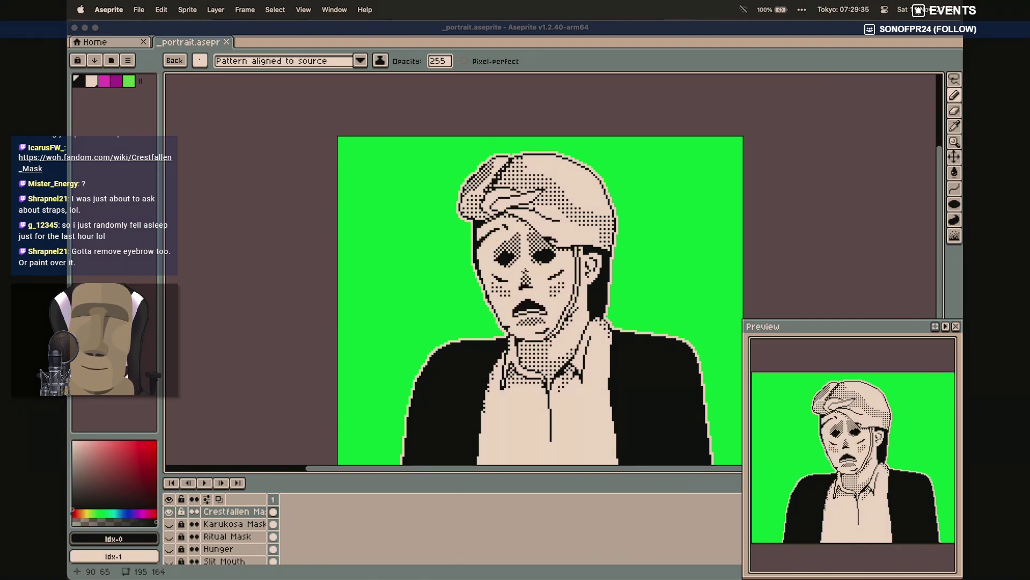
# Paint over the eyebrow showing beside the Crestfallen Mask's fringe edge with the light Idx-1 color, using a plain square 1 px pencil brush
pyautogui.scroll(5, 528, 269)
pyautogui.moveTo(651, 143); pyautogui.dragTo(575, 192)
pyautogui.click(91, 83)
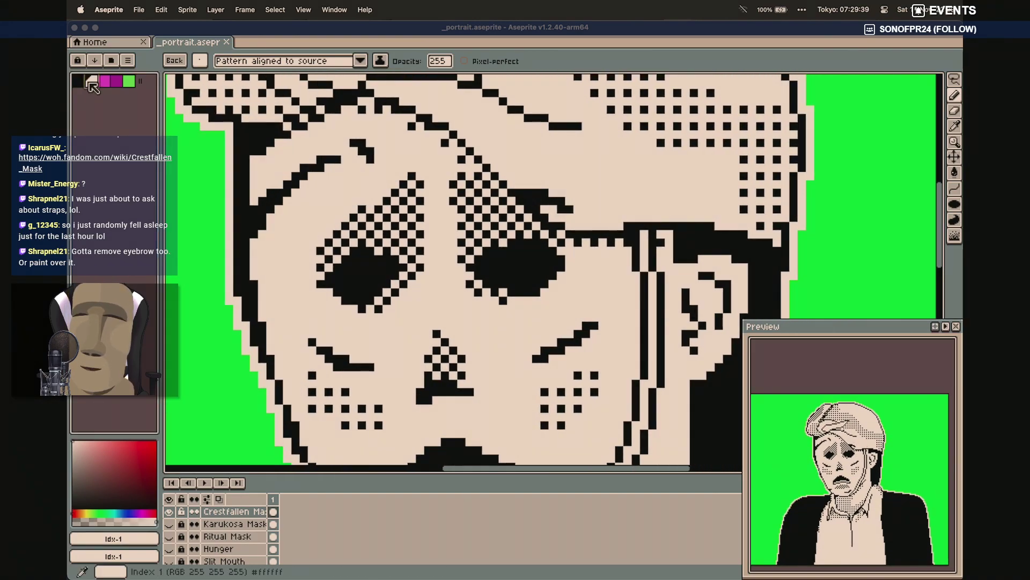
pyautogui.click(575, 205)
pyautogui.moveTo(563, 203); pyautogui.dragTo(564, 204)
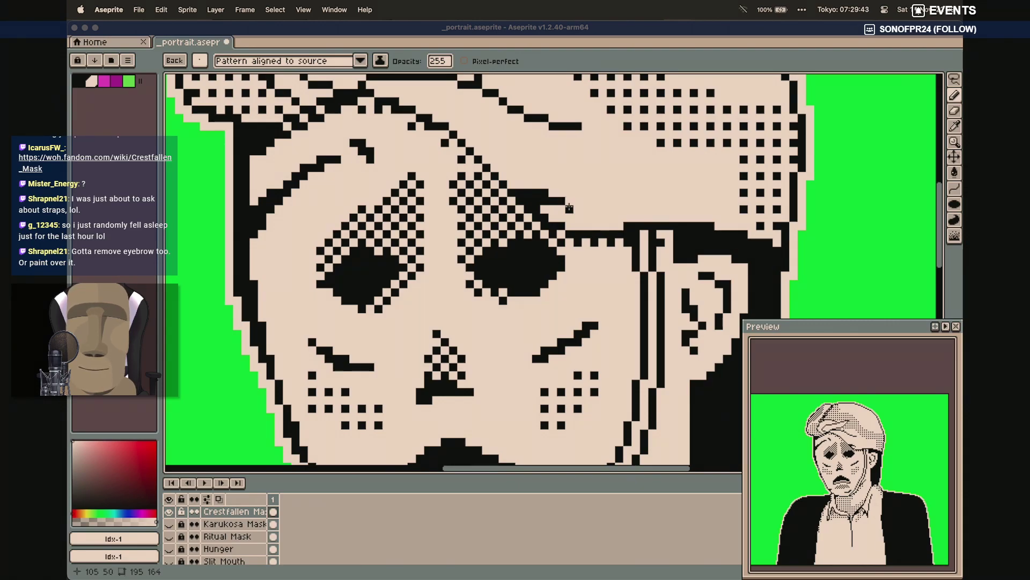
pyautogui.click(200, 60)
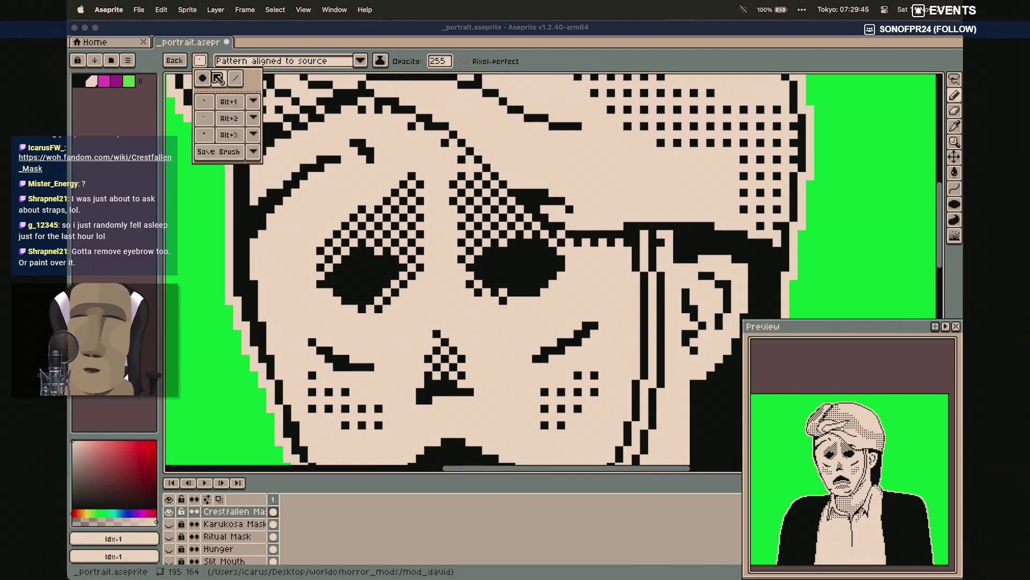
pyautogui.click(217, 78)
pyautogui.moveTo(571, 210)
pyautogui.mouseDown()
pyautogui.moveTo(537, 193)
pyautogui.moveTo(546, 214)
pyautogui.moveTo(523, 189)
pyautogui.mouseUp()
pyautogui.scroll(-1, 526, 182)
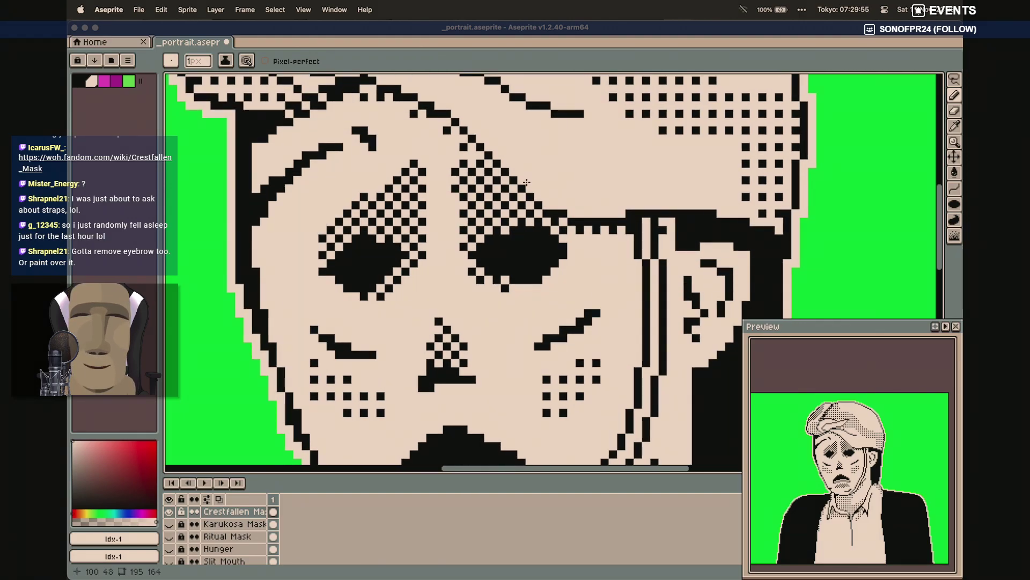
# Check the cleaned-up Crestfallen Mask at full portrait size and save the file
pyautogui.scroll(-1, 526, 182)
pyautogui.scroll(-2, 526, 182)
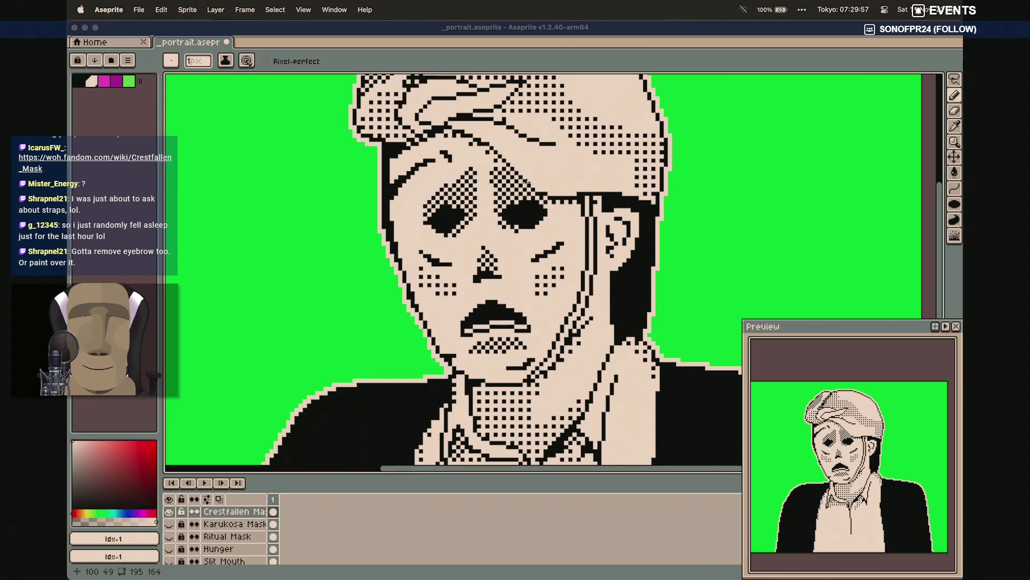
pyautogui.scroll(-2, 526, 182)
pyautogui.scroll(2, 527, 182)
pyautogui.scroll(5, 527, 182)
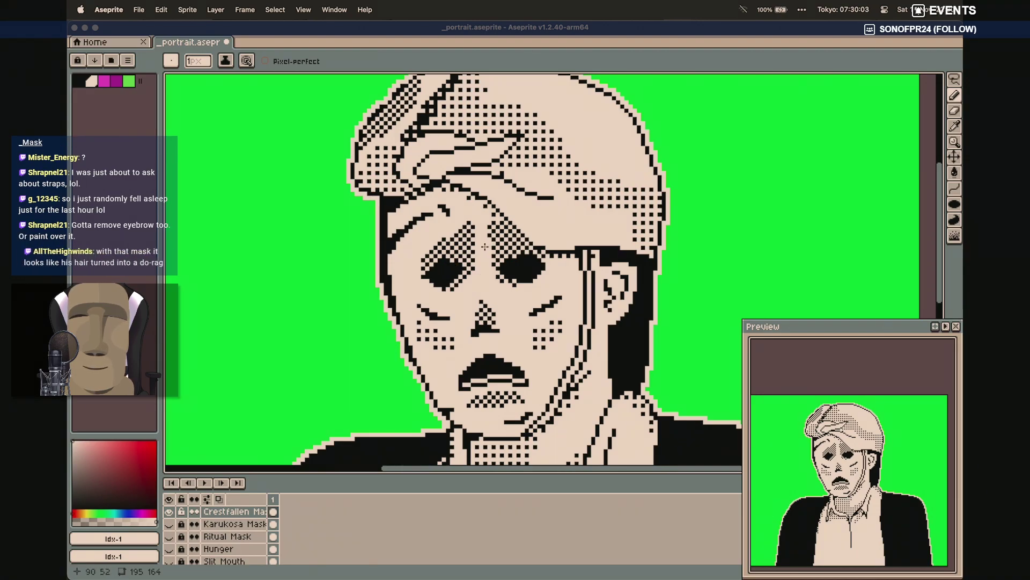
pyautogui.scroll(-2, 472, 279)
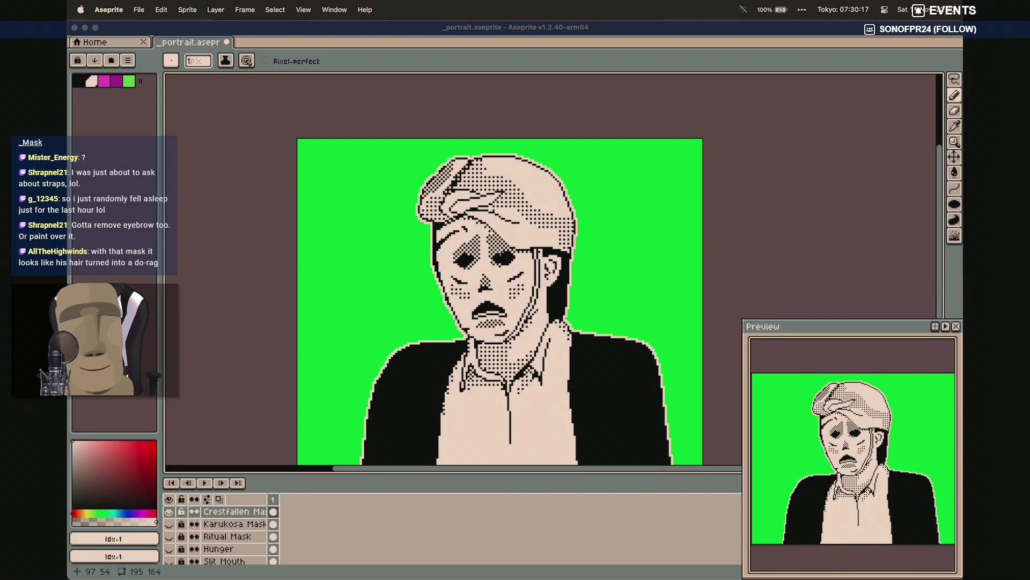
pyautogui.press('super+s')
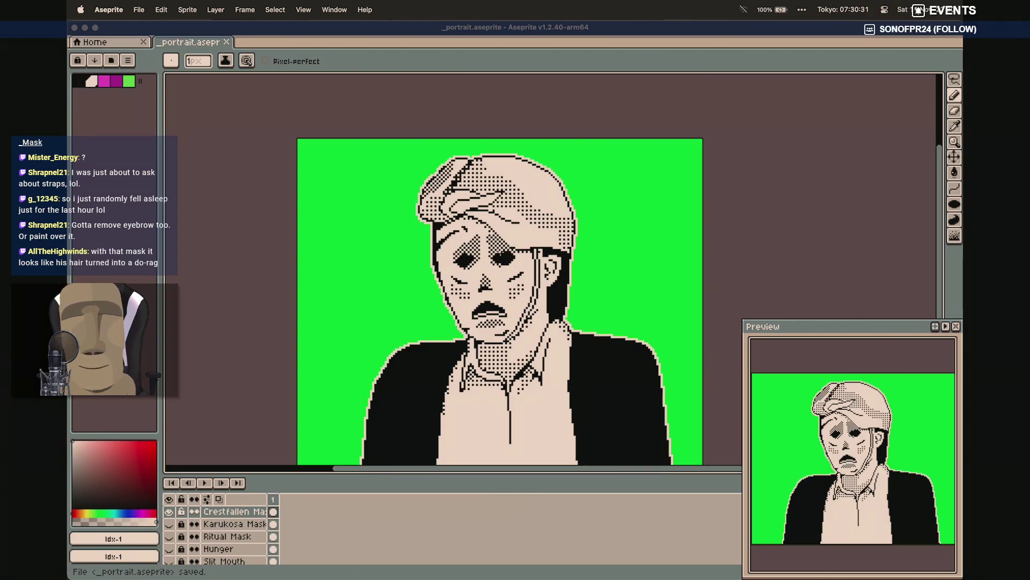
# Hide the Crestfallen Mask layer and compare the Karukosa Mask and Ritual Mask layers by alternating their visibility, with a final glance at the Crestfallen Mask
pyautogui.click(171, 513)
pyautogui.click(171, 525)
pyautogui.click(171, 525)
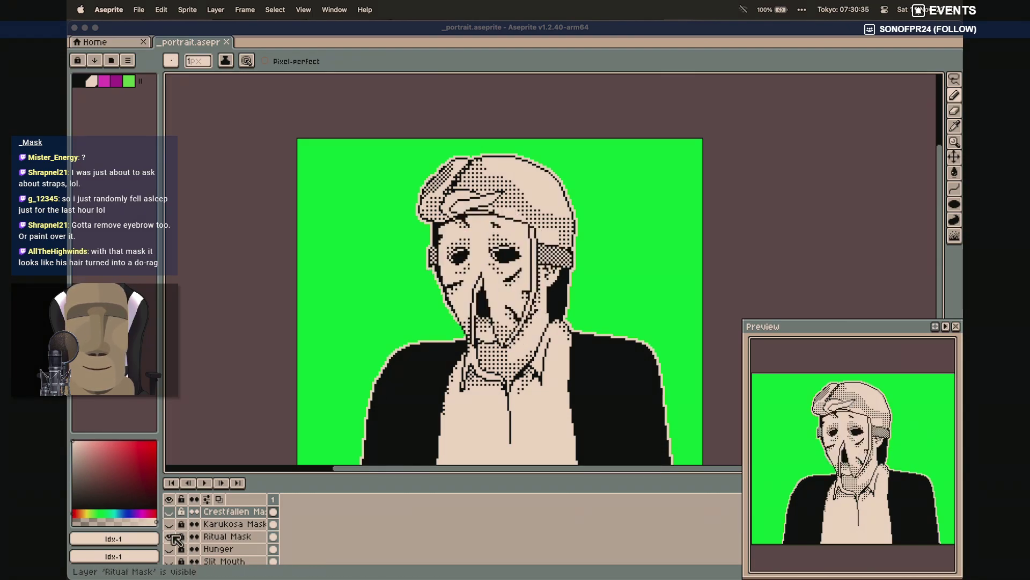
pyautogui.click(169, 536)
pyautogui.click(170, 525)
pyautogui.click(170, 524)
pyautogui.click(170, 536)
pyautogui.click(170, 536)
pyautogui.click(169, 524)
pyautogui.click(170, 524)
pyautogui.click(169, 536)
pyautogui.click(169, 536)
pyautogui.click(169, 524)
pyautogui.click(169, 524)
pyautogui.click(169, 525)
pyautogui.click(170, 525)
pyautogui.click(169, 536)
pyautogui.click(170, 536)
pyautogui.click(169, 536)
pyautogui.click(170, 536)
pyautogui.click(170, 524)
pyautogui.click(169, 525)
pyautogui.click(169, 536)
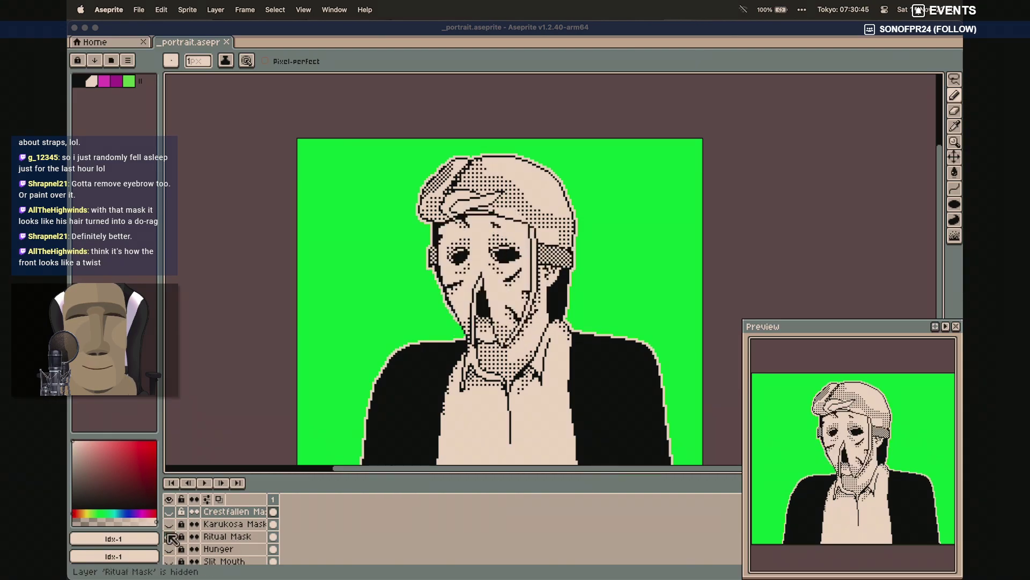
pyautogui.click(169, 535)
pyautogui.click(169, 525)
pyautogui.click(169, 525)
pyautogui.click(170, 536)
pyautogui.click(170, 536)
pyautogui.click(170, 524)
pyautogui.click(170, 525)
pyautogui.click(169, 512)
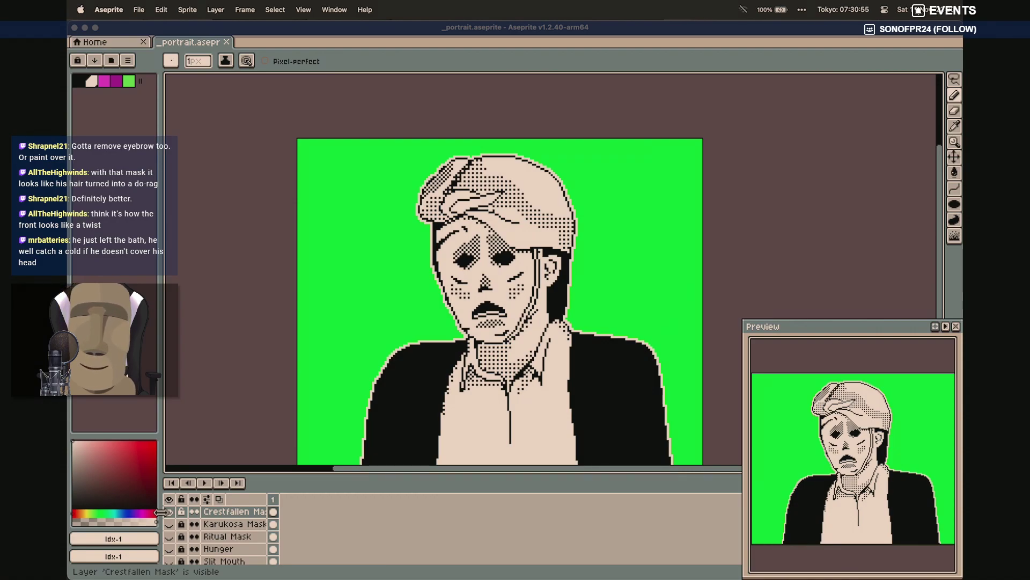
pyautogui.click(169, 511)
# Show the Hunger layer and examine its eyes, bloody mouth and shirt stains against the normal portrait
pyautogui.click(170, 549)
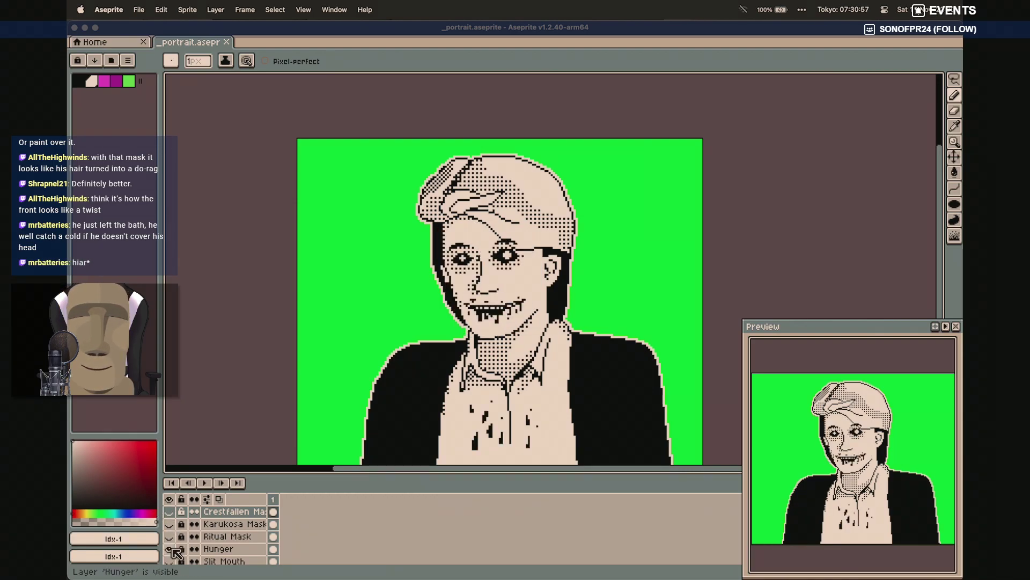
pyautogui.click(170, 549)
pyautogui.click(171, 548)
pyautogui.click(171, 549)
pyautogui.click(171, 549)
pyautogui.click(170, 549)
pyautogui.click(171, 549)
pyautogui.scroll(-3, 285, 339)
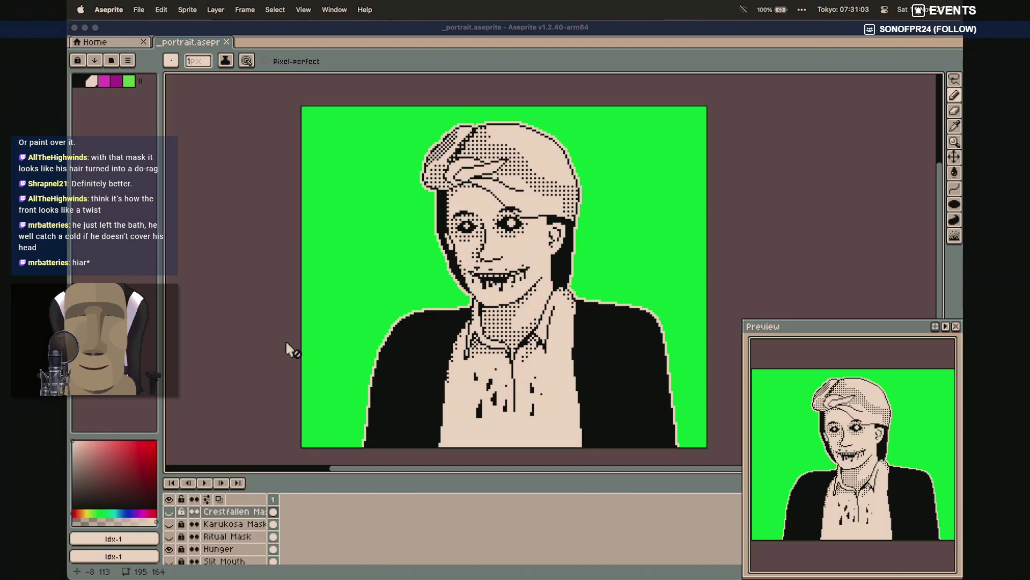
pyautogui.scroll(3, 285, 339)
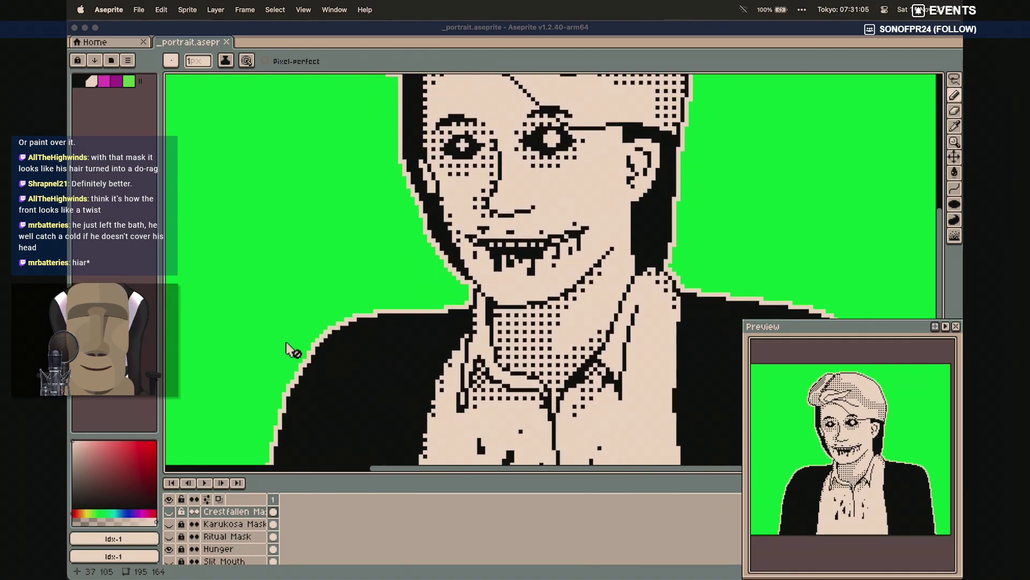
pyautogui.scroll(2, 285, 343)
pyautogui.scroll(-1, 285, 343)
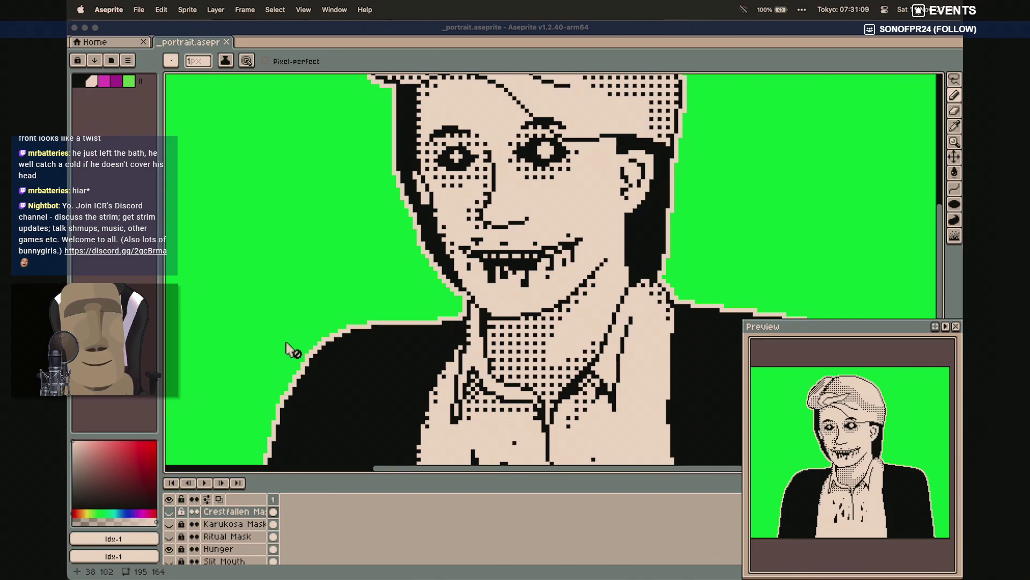
pyautogui.scroll(-1, 286, 343)
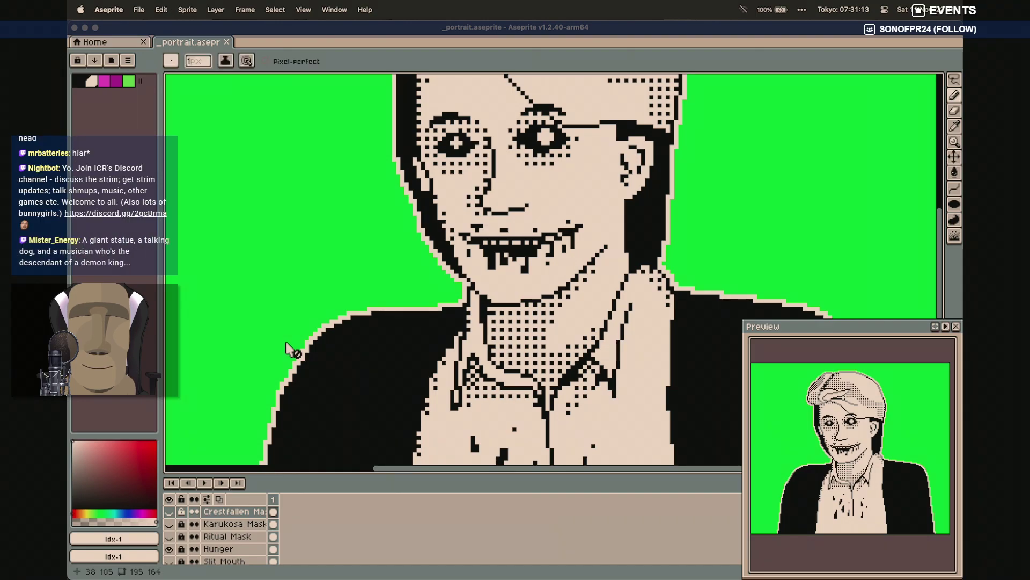
# Save the portrait file and take a screenshot of the whole screen with the Hunger face shown
pyautogui.hotkey('ctrl', 's')
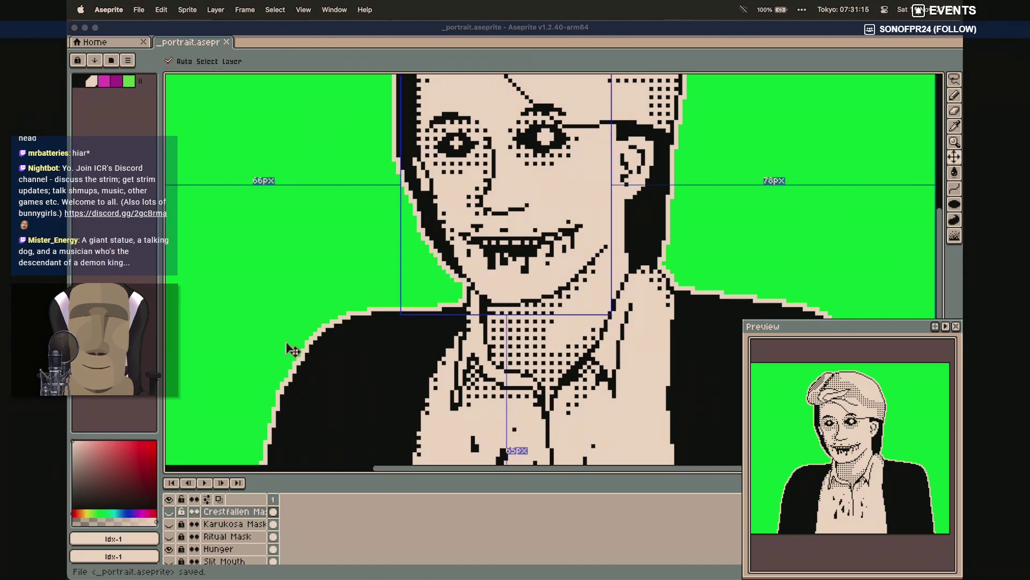
pyautogui.click(292, 351)
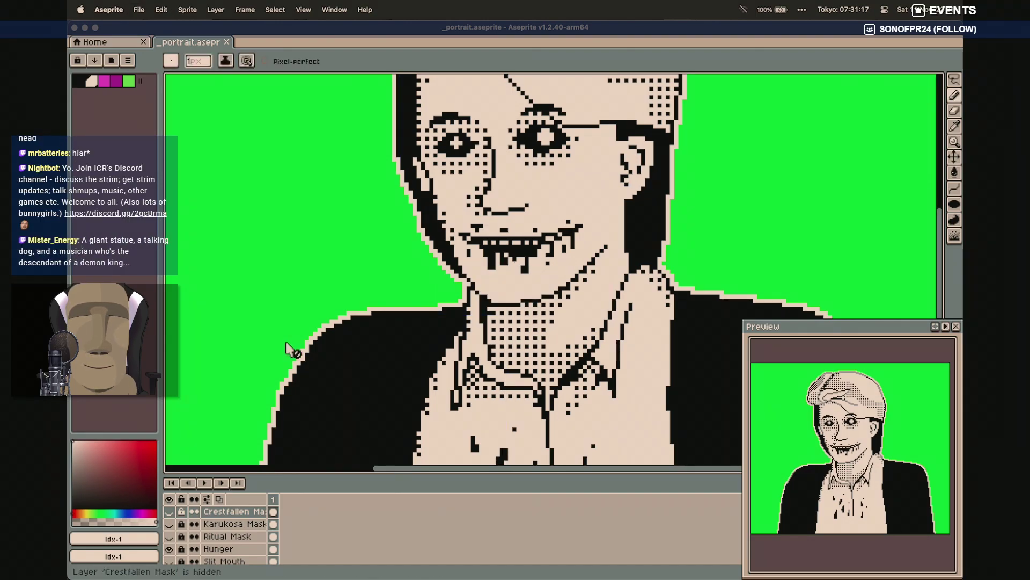
pyautogui.press('super+shift+3')
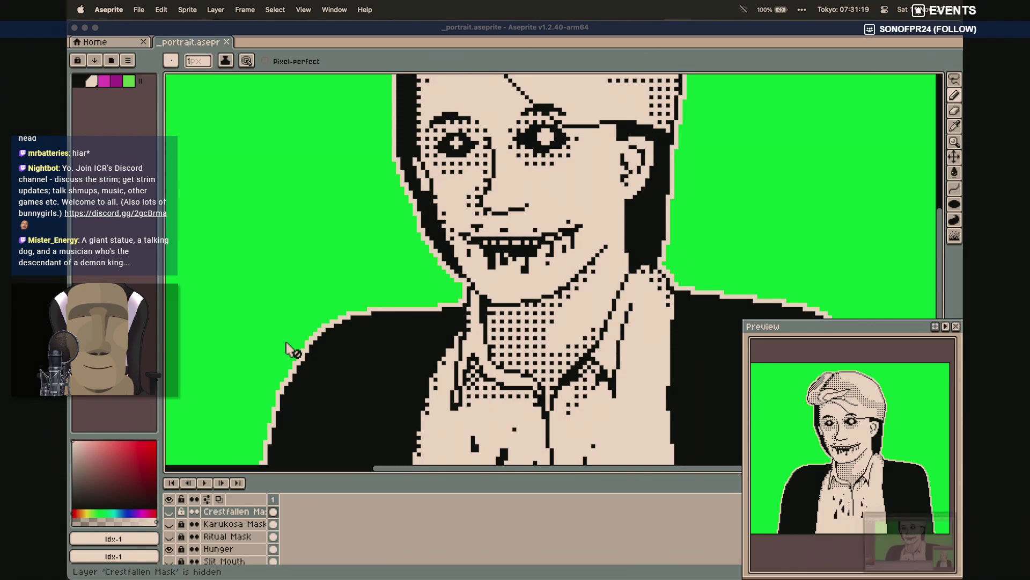
pyautogui.scroll(1, 179, 416)
pyautogui.click(178, 415)
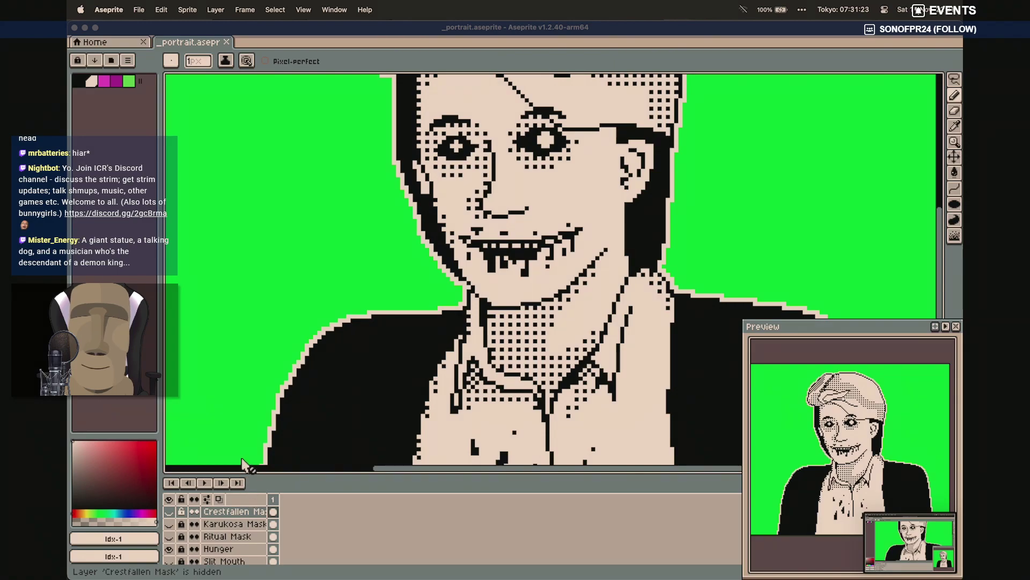
pyautogui.click(182, 512)
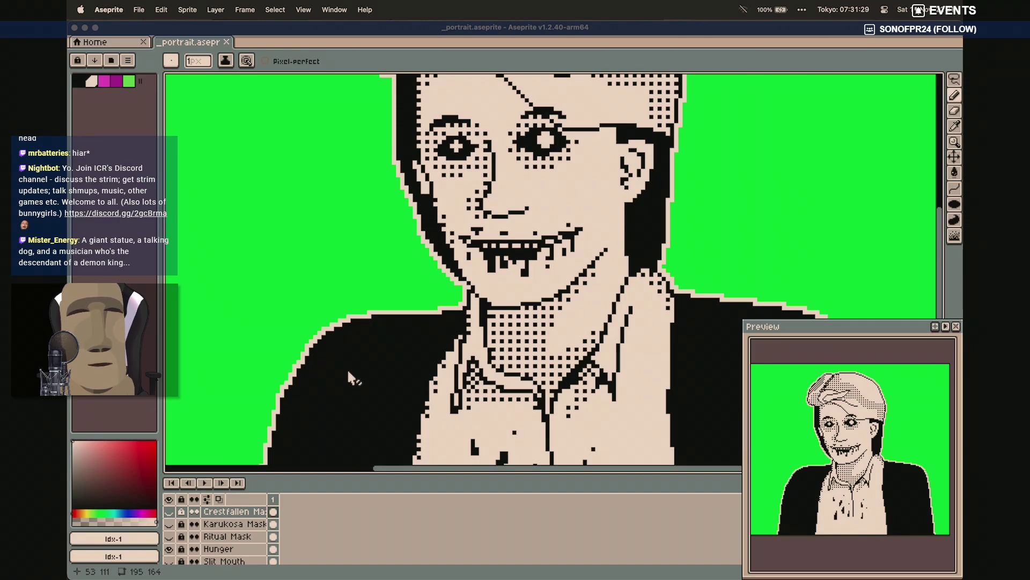
# Hide the Hunger layer and show the Low Stamina layer to view the injured face
pyautogui.scroll(-4, 406, 364)
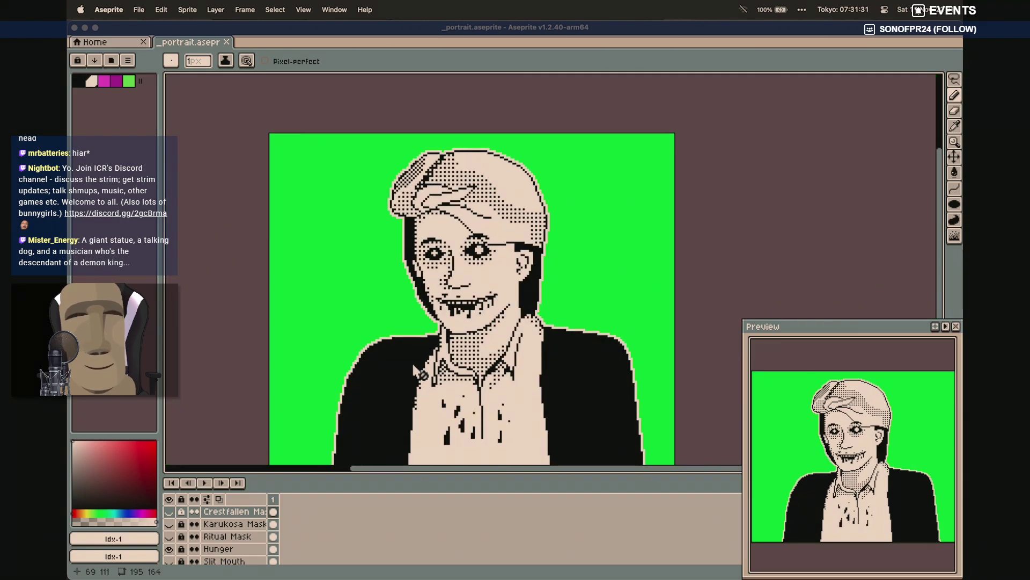
pyautogui.scroll(-2, 413, 366)
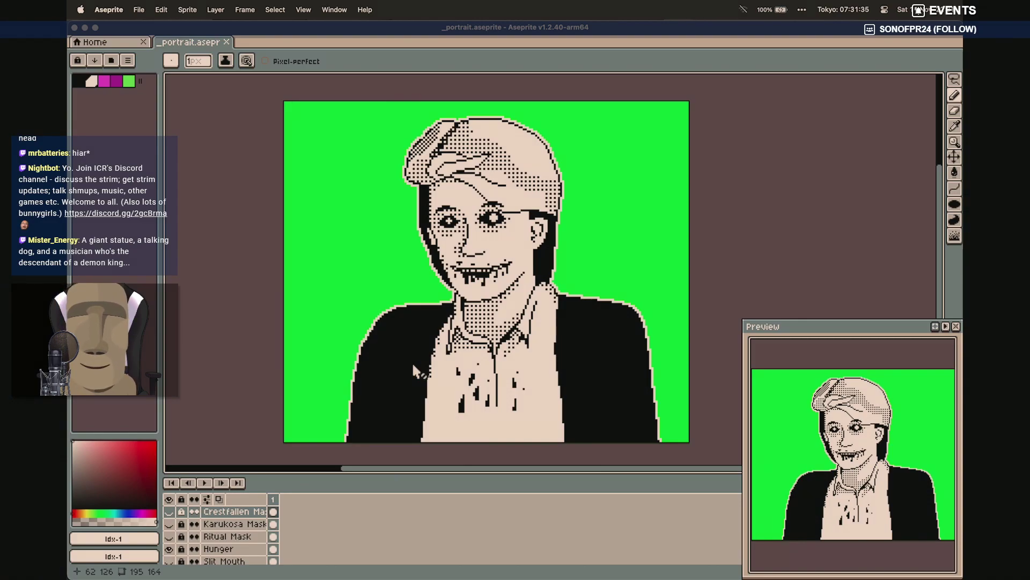
pyautogui.scroll(-2, 173, 545)
pyautogui.scroll(-2, 173, 545)
pyautogui.scroll(2, 173, 531)
pyautogui.click(169, 511)
pyautogui.scroll(4, 174, 516)
pyautogui.click(193, 517)
pyautogui.scroll(1, 194, 519)
pyautogui.click(170, 521)
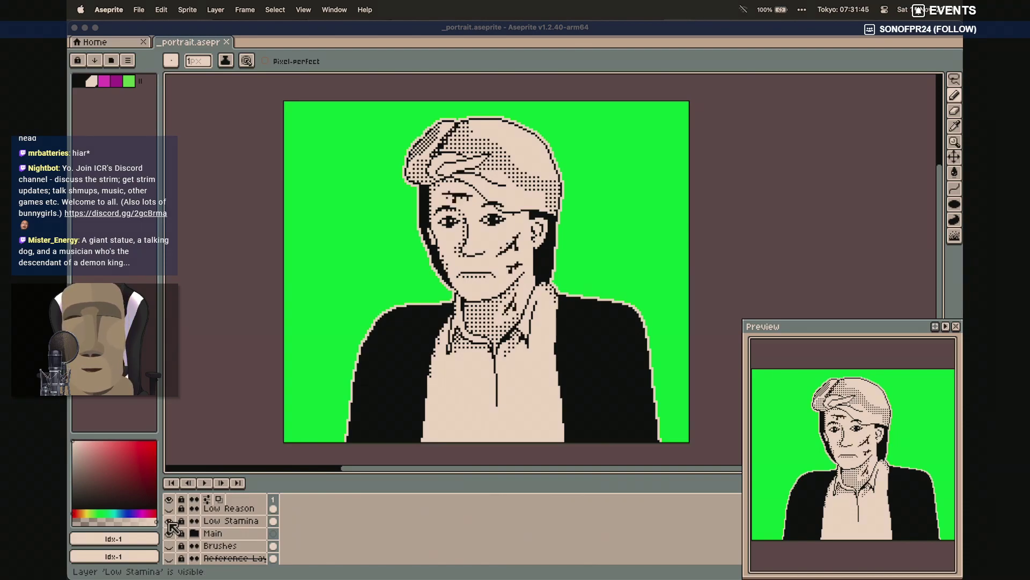
# Hide the Low Stamina layer and compare the Low Reason face with the normal portrait by toggling its visibility
pyautogui.click(170, 521)
pyautogui.scroll(1, 171, 522)
pyautogui.click(169, 516)
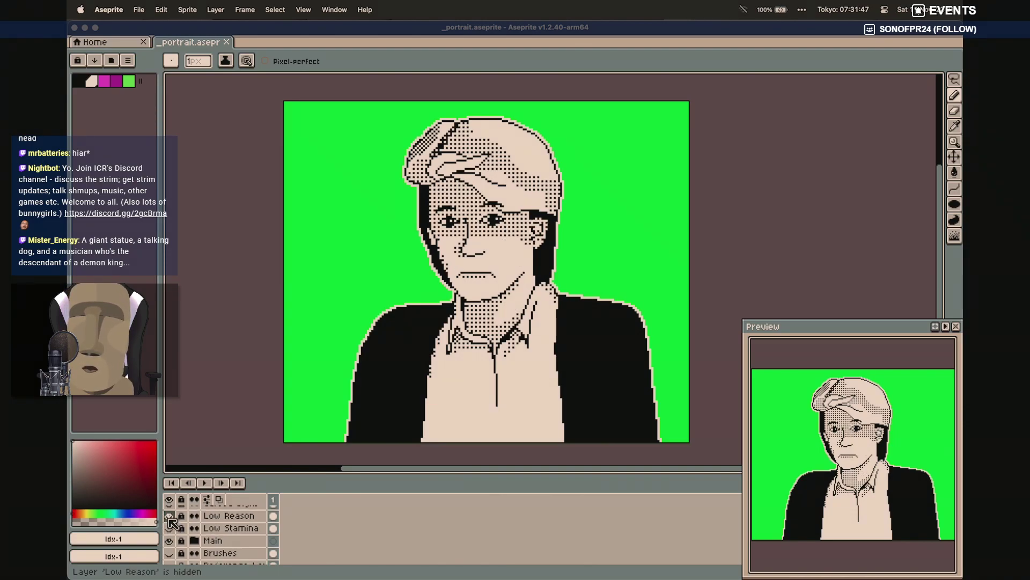
pyautogui.click(169, 516)
pyautogui.click(169, 516)
pyautogui.click(169, 516)
pyautogui.scroll(2, 168, 519)
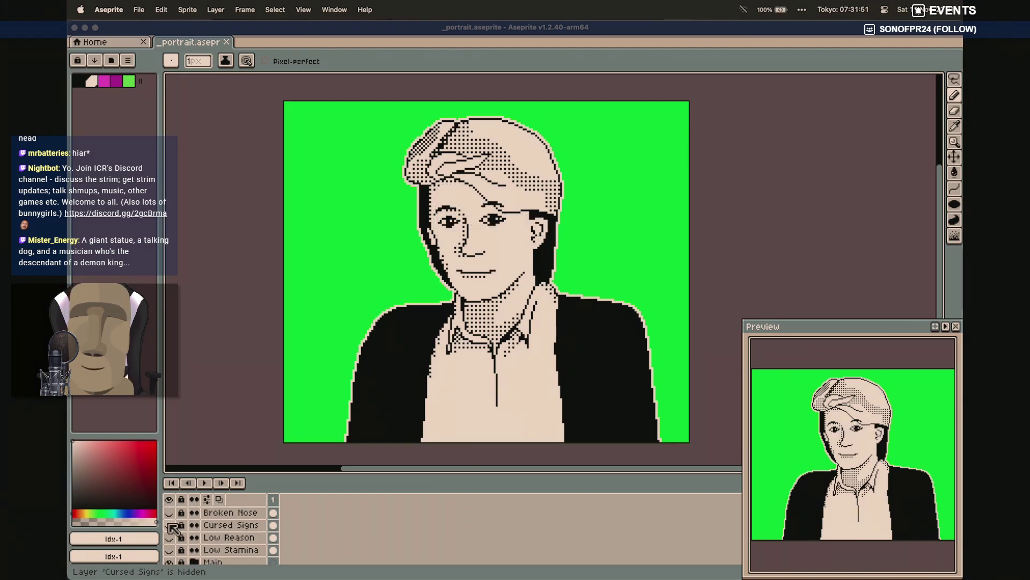
# Show the Cursed Signs and Broken Nose layers one at a time, hiding each again after viewing its face
pyautogui.click(171, 525)
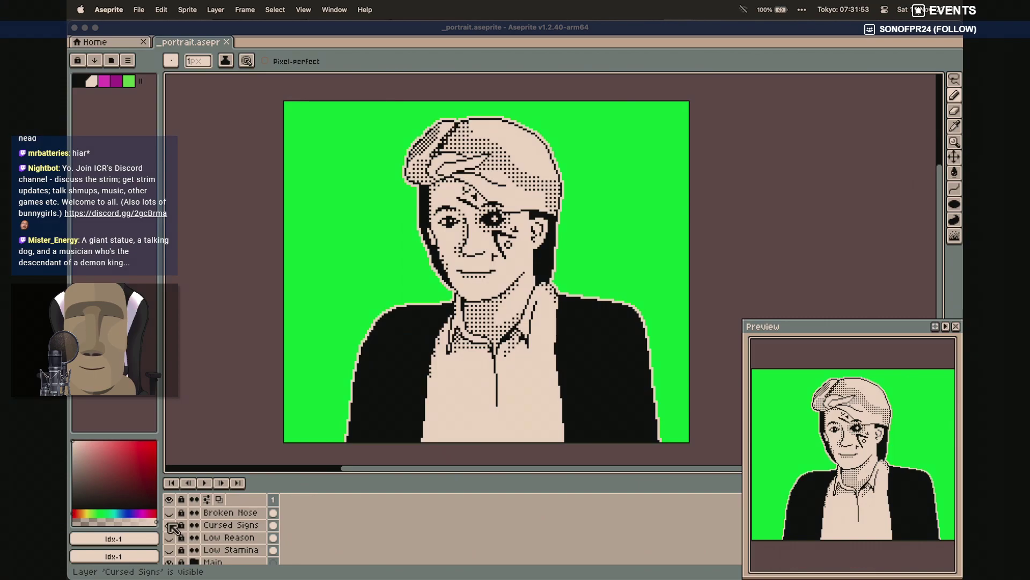
pyautogui.click(170, 524)
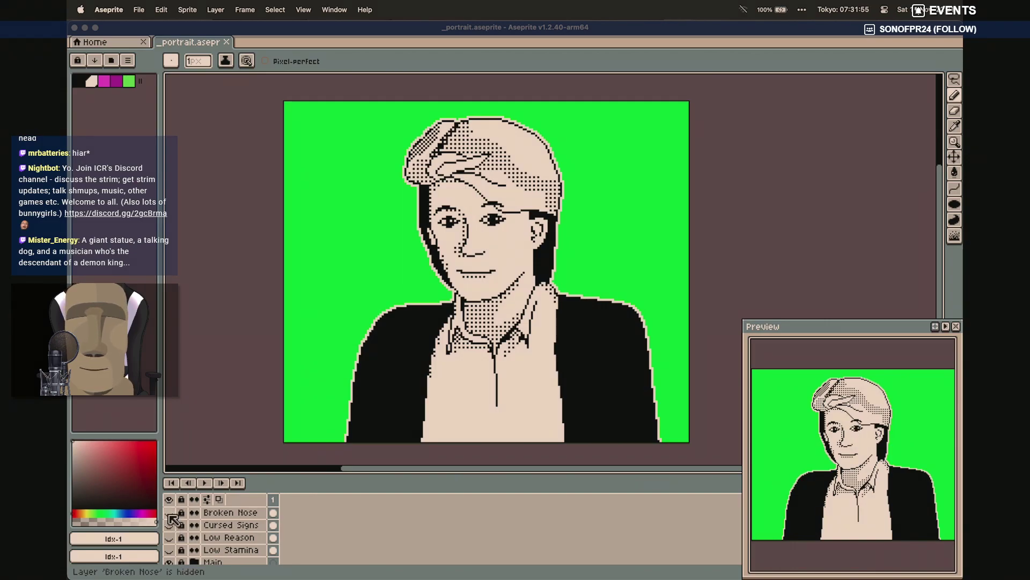
pyautogui.click(169, 513)
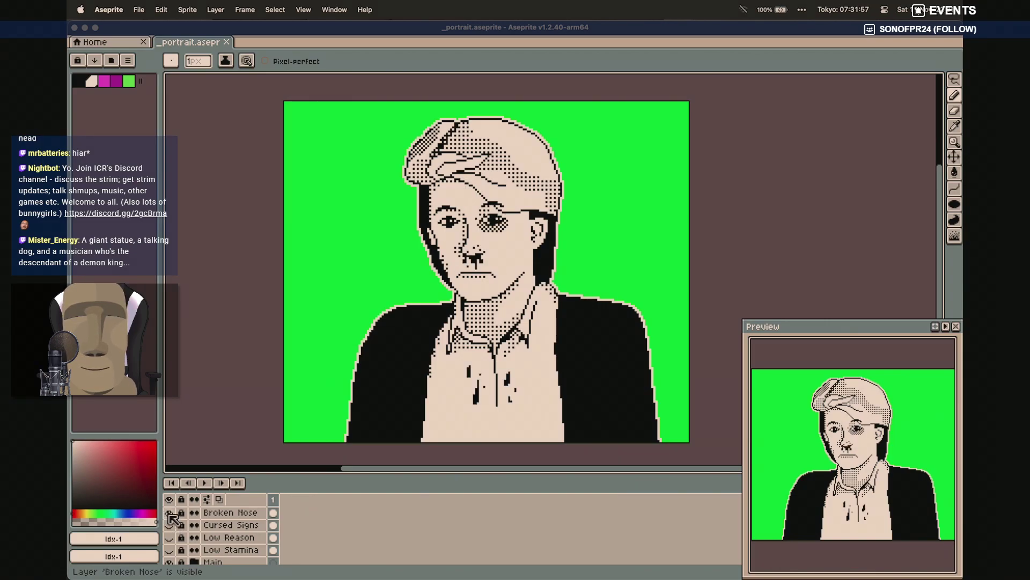
pyautogui.click(169, 514)
pyautogui.scroll(3, 171, 518)
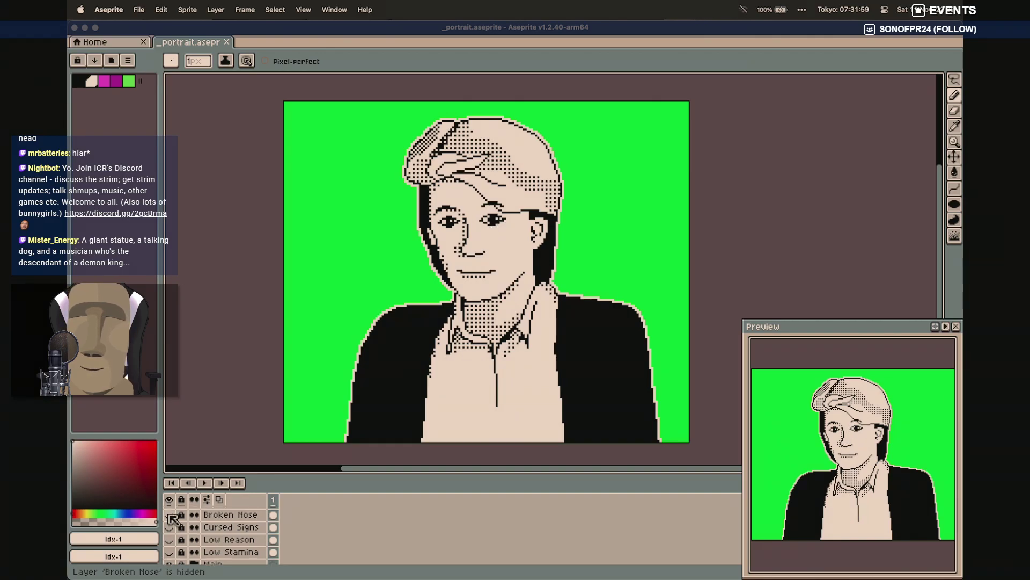
# Check the Insmasu Look layer and view the Slit Mouth layer's cut cheek on the portrait
pyautogui.click(169, 530)
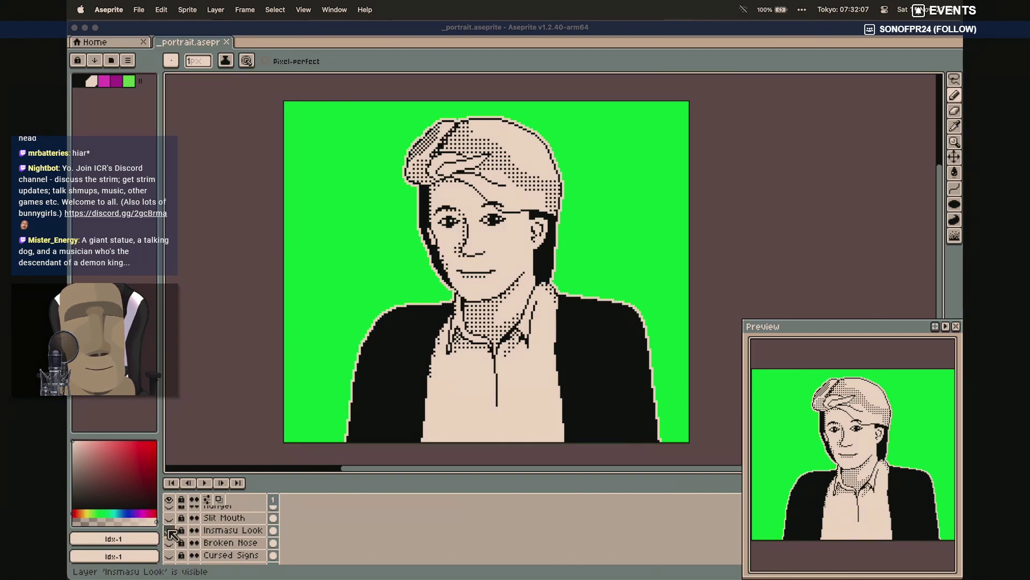
pyautogui.scroll(1, 170, 529)
pyautogui.click(169, 522)
pyautogui.click(168, 521)
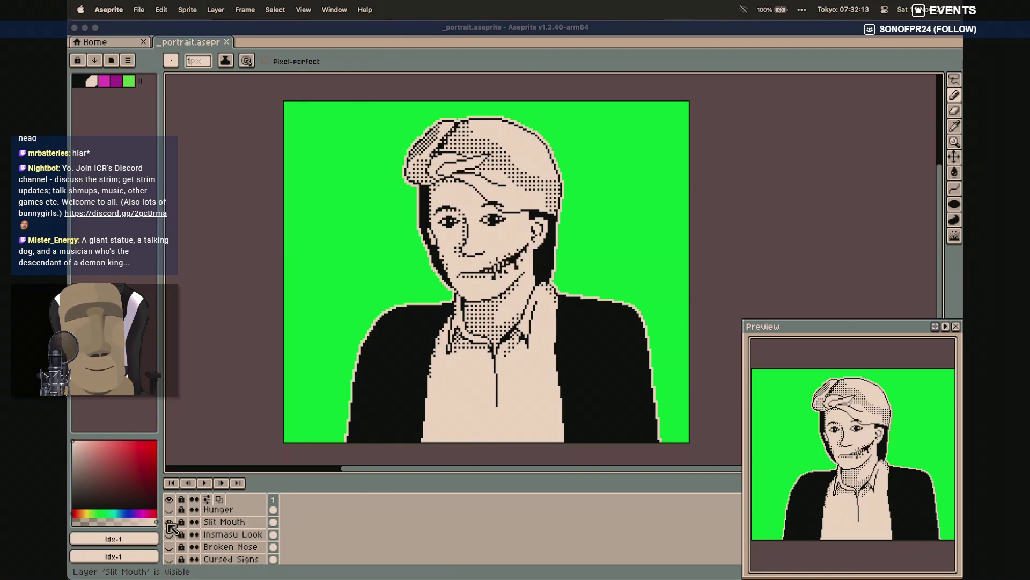
# Show the Hunger layer and examine its eyes, bloody mouth and shirt stains up close
pyautogui.click(169, 509)
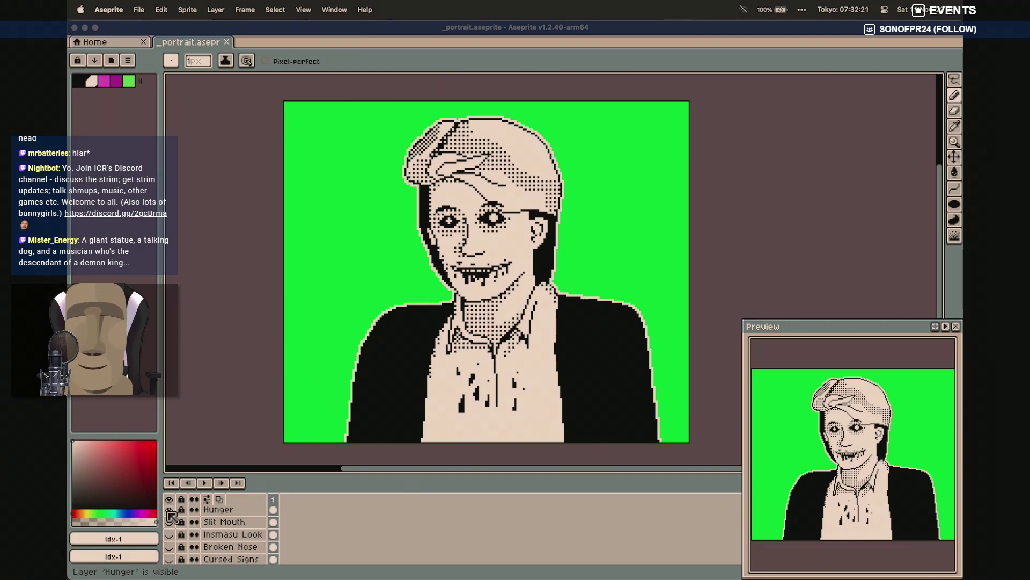
pyautogui.press('3')
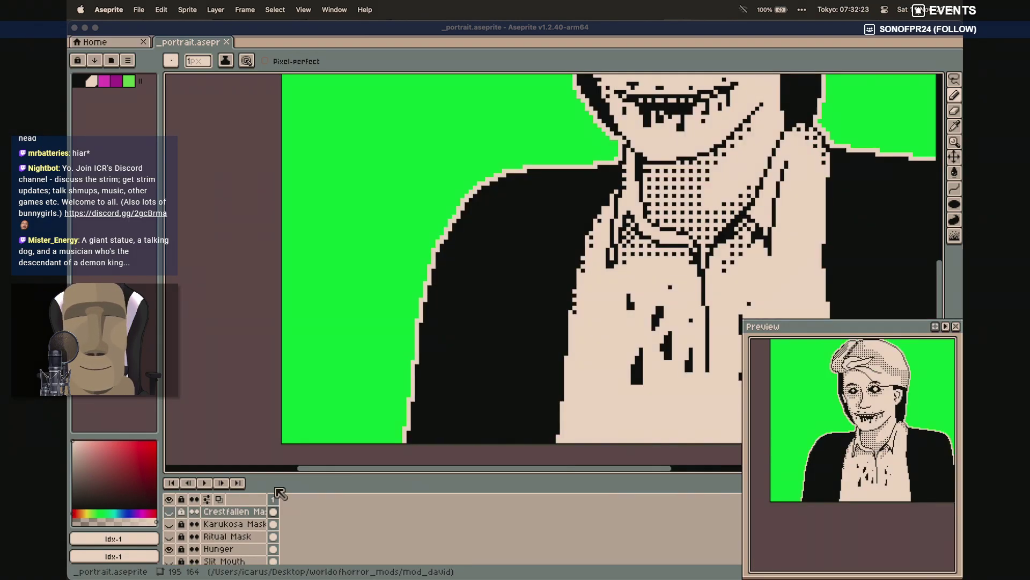
pyautogui.scroll(10, 636, 245)
pyautogui.scroll(8, 637, 250)
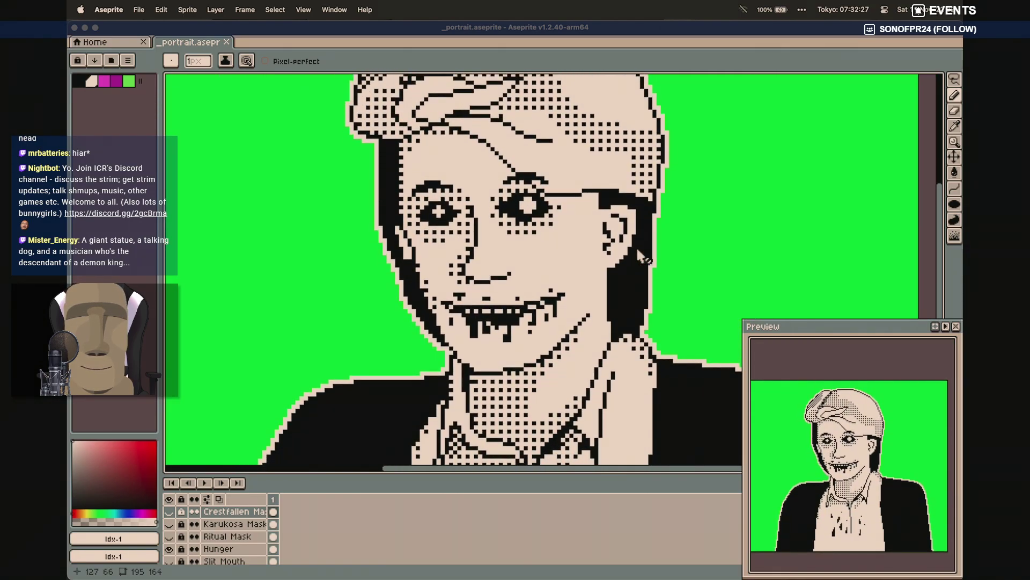
pyautogui.hscroll(-3, 637, 250)
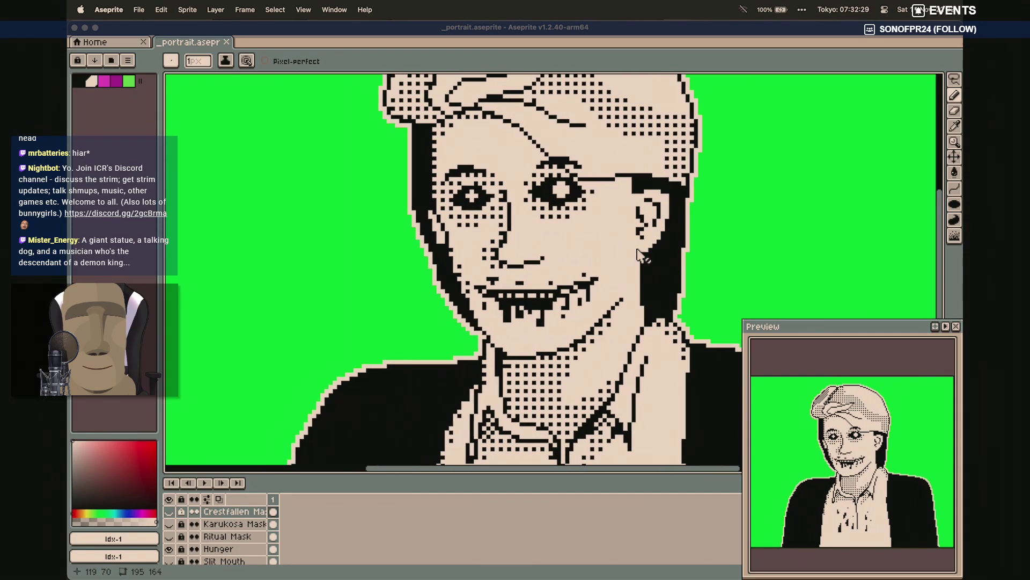
# Replace the Hunger layer with the Ritual Mask layer in view and pick the light beige colour with a square brush
pyautogui.click(169, 549)
pyautogui.click(169, 536)
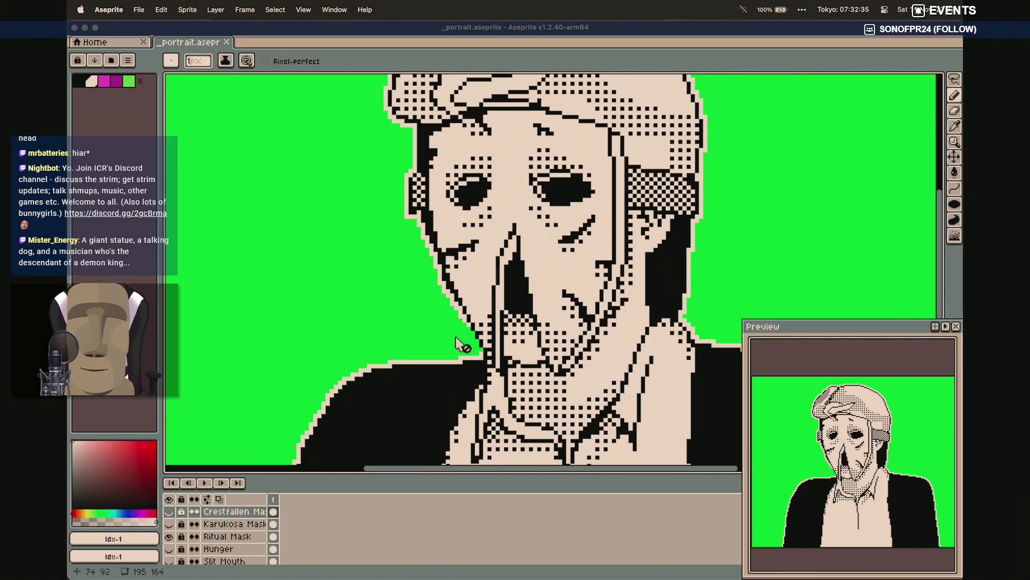
pyautogui.click(182, 512)
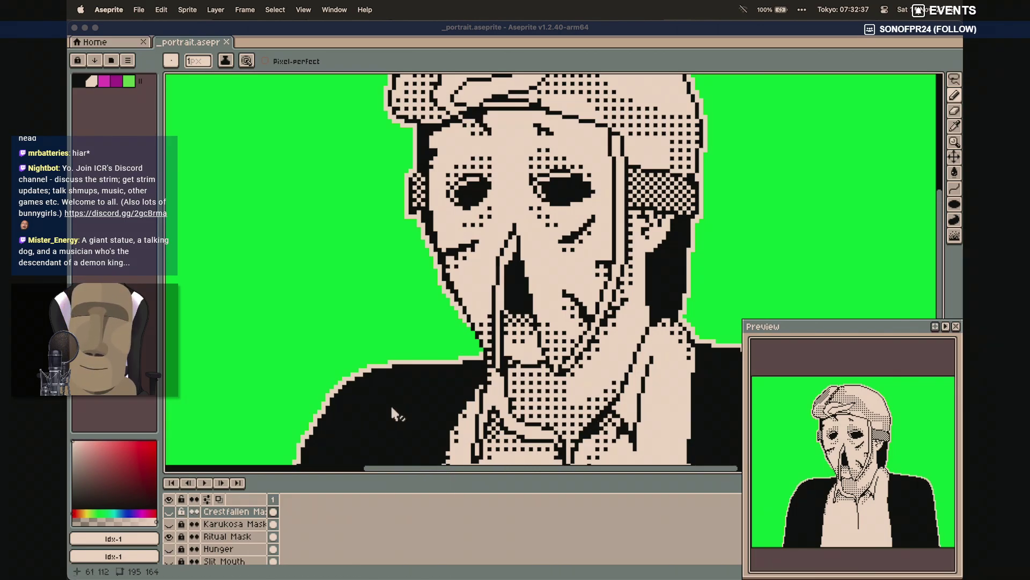
pyautogui.click(91, 81)
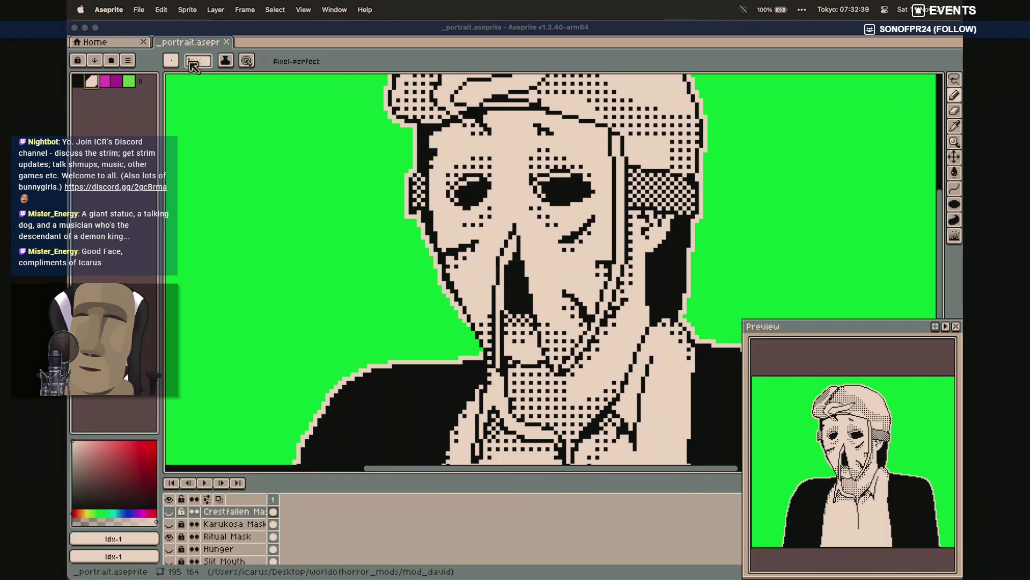
pyautogui.click(171, 62)
pyautogui.click(190, 77)
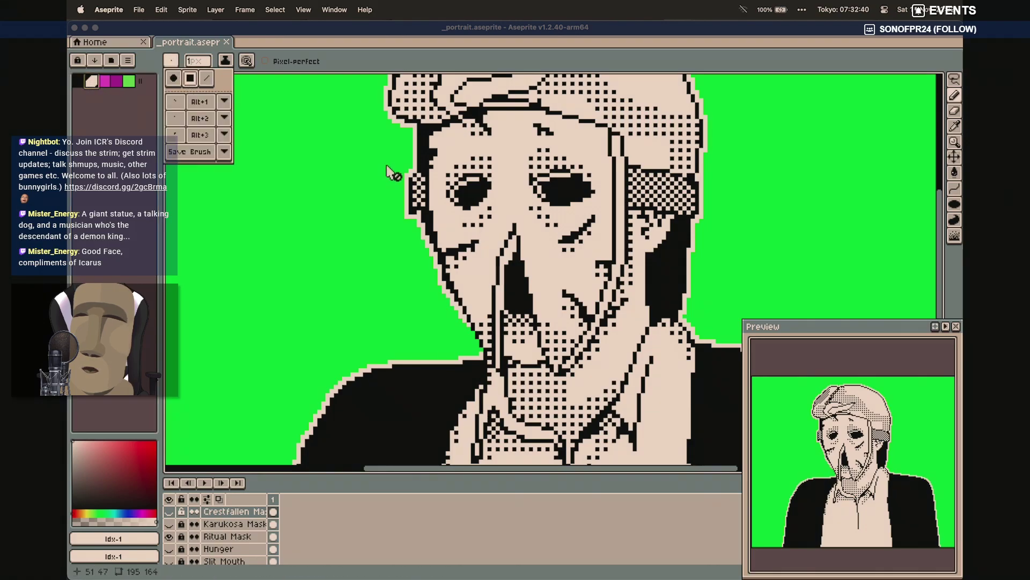
# Unlock and select the Ritual Mask layer, and redraw the light outline along the mask's lower jaw edge just above the shoulder
pyautogui.click(483, 314)
pyautogui.scroll(1, 469, 338)
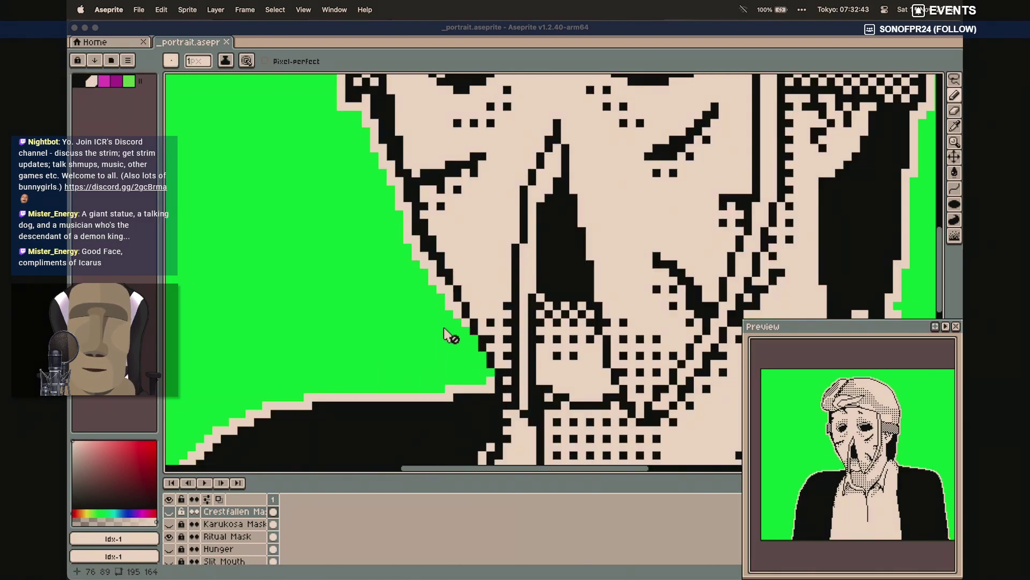
pyautogui.click(183, 538)
pyautogui.click(226, 536)
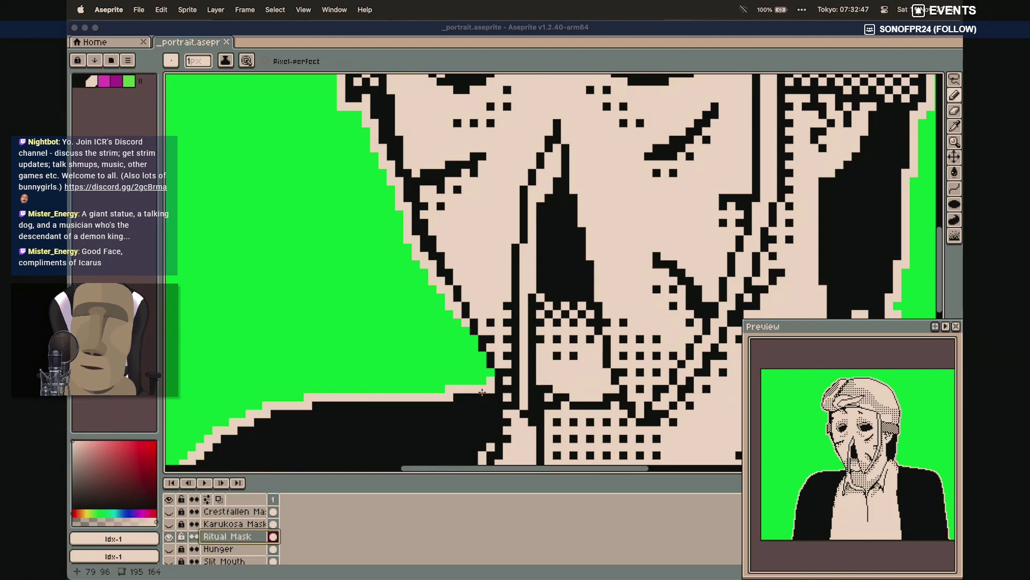
pyautogui.click(467, 331)
pyautogui.moveTo(471, 340); pyautogui.dragTo(472, 350)
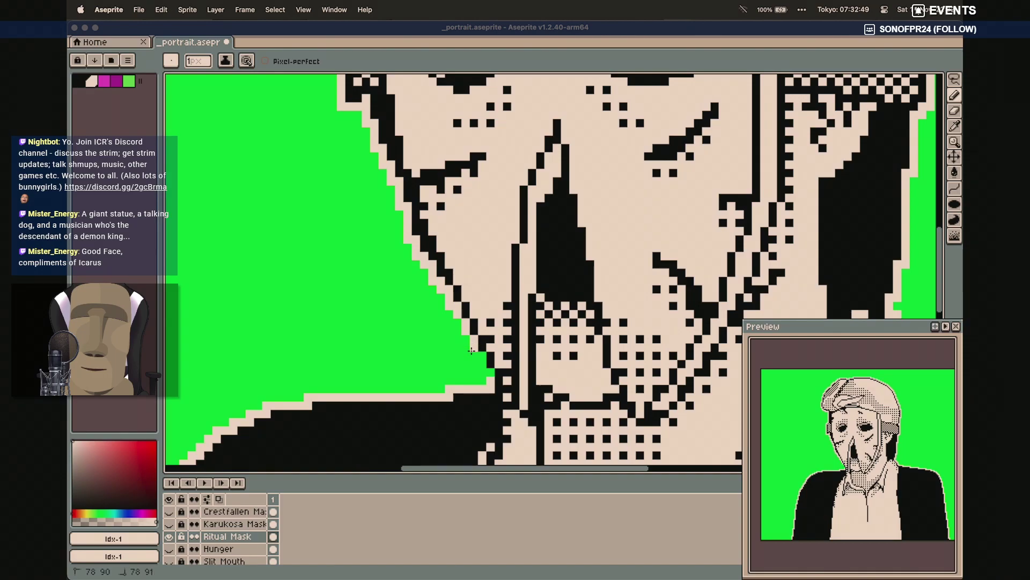
pyautogui.click(490, 373)
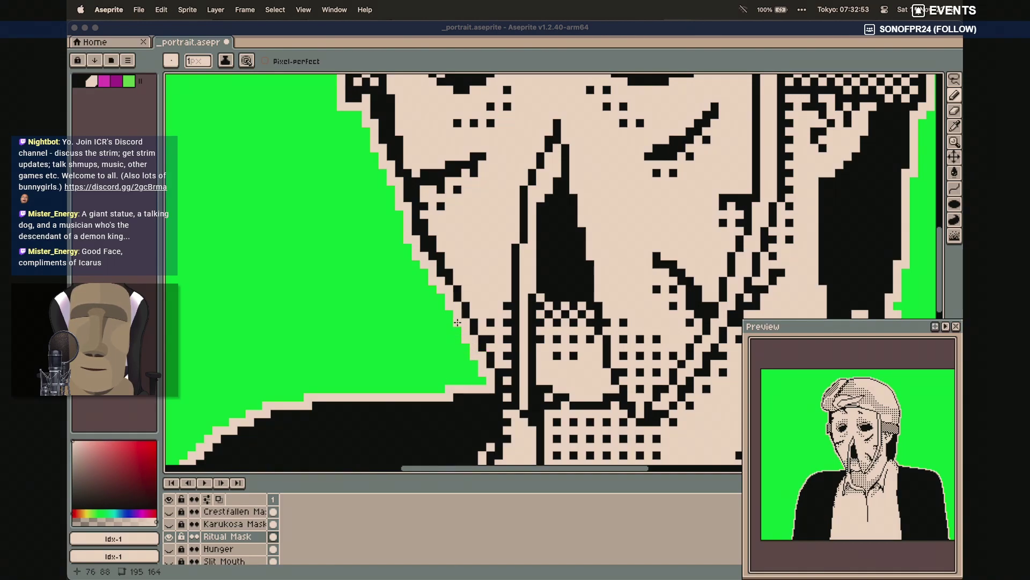
# Inspect the Ritual Mask over the whole face and compare it with the unmasked portrait by toggling the layer
pyautogui.scroll(5, 634, 235)
pyautogui.hscroll(5, 633, 235)
pyautogui.scroll(-3, 633, 236)
pyautogui.hscroll(-3, 633, 235)
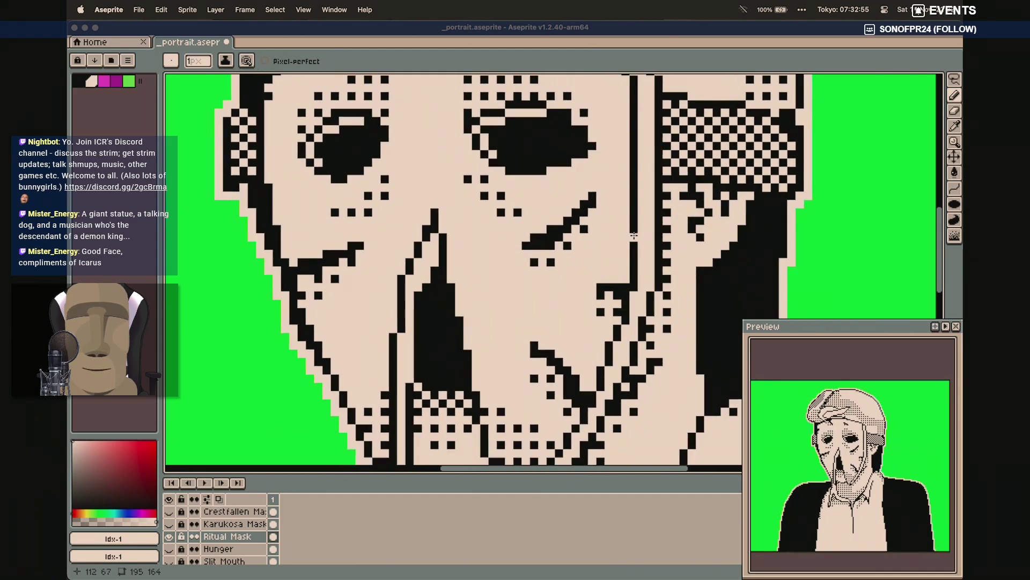
pyautogui.scroll(-3, 633, 235)
pyautogui.scroll(3, 634, 235)
pyautogui.hscroll(2, 634, 235)
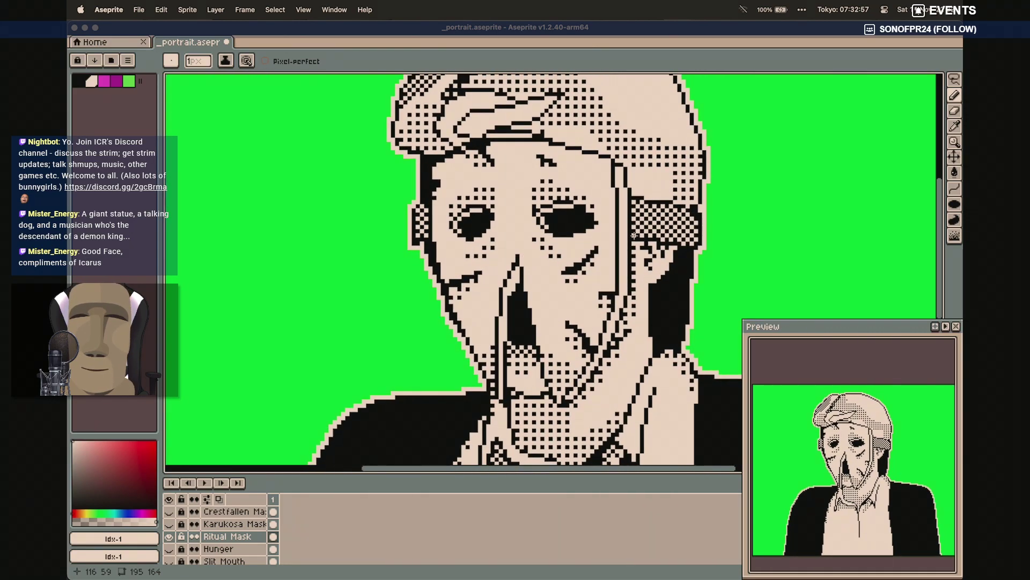
pyautogui.click(169, 536)
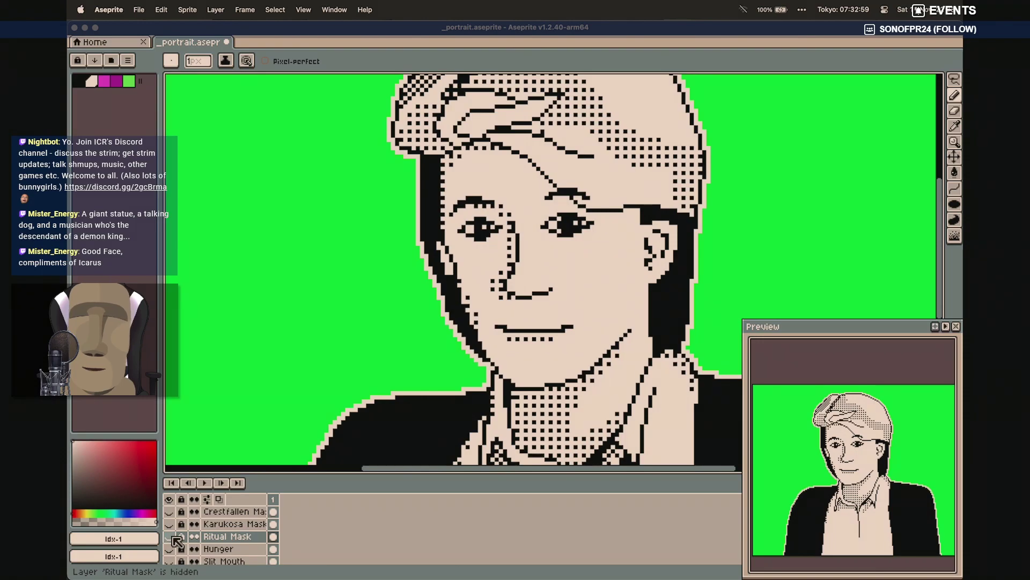
pyautogui.click(169, 536)
pyautogui.click(170, 536)
pyautogui.click(170, 536)
pyautogui.click(170, 536)
# Show and select the Karukosa Mask layer, and compare it with the bare face by toggling its visibility repeatedly
pyautogui.click(169, 524)
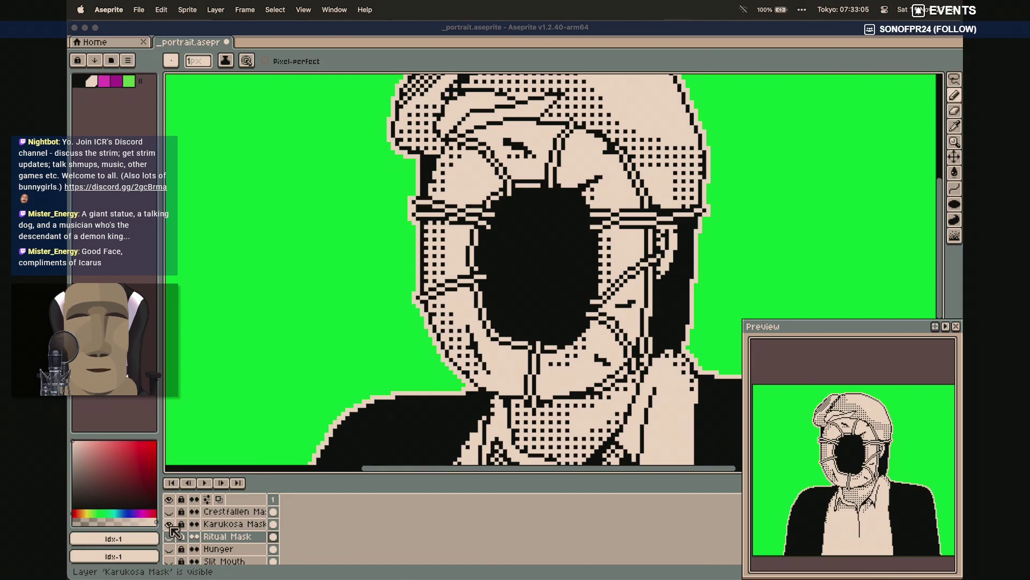
pyautogui.click(220, 524)
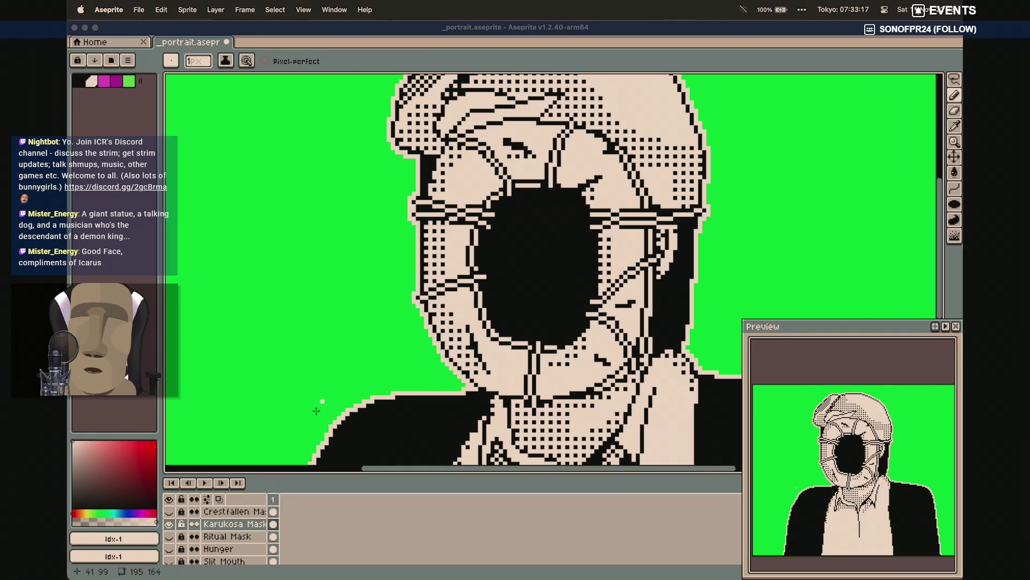
pyautogui.click(171, 523)
pyautogui.click(171, 524)
pyautogui.click(171, 523)
pyautogui.click(171, 524)
pyautogui.click(171, 524)
pyautogui.click(171, 523)
pyautogui.click(170, 524)
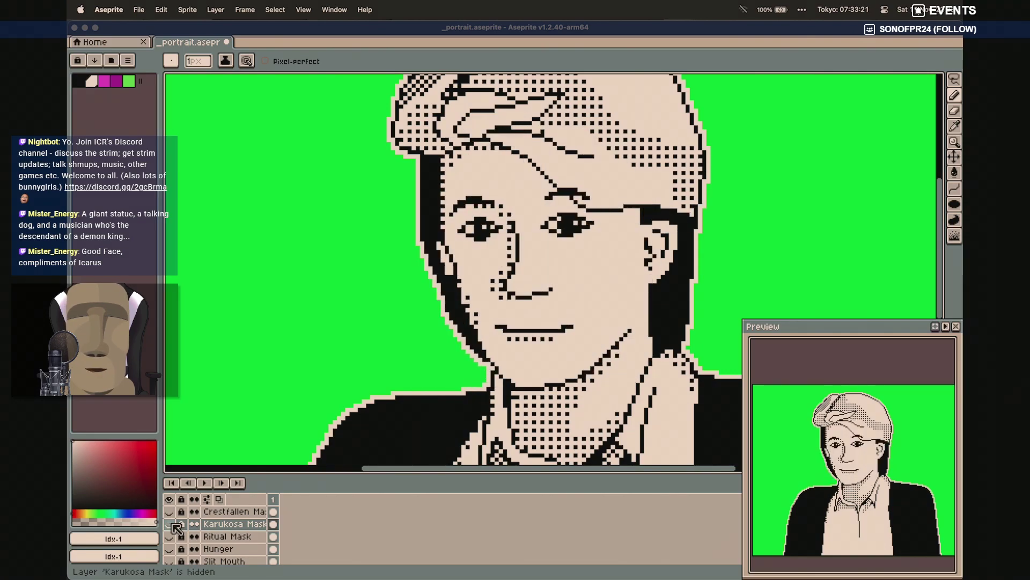
# Show the Crestfallen Mask layer to examine it, then hide it and inspect the unmasked portrait up close and as a whole
pyautogui.click(171, 512)
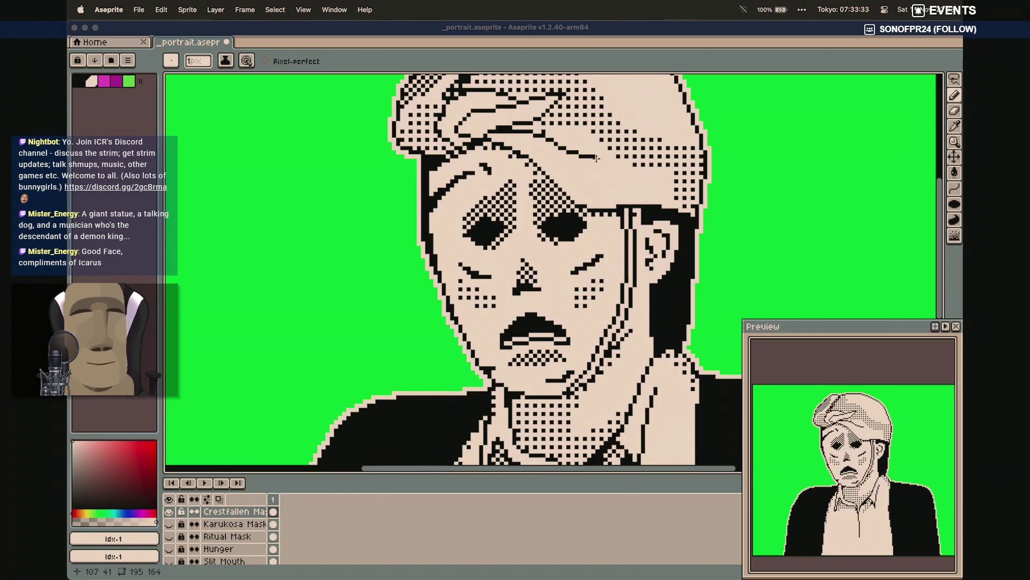
pyautogui.hscroll(3, 590, 160)
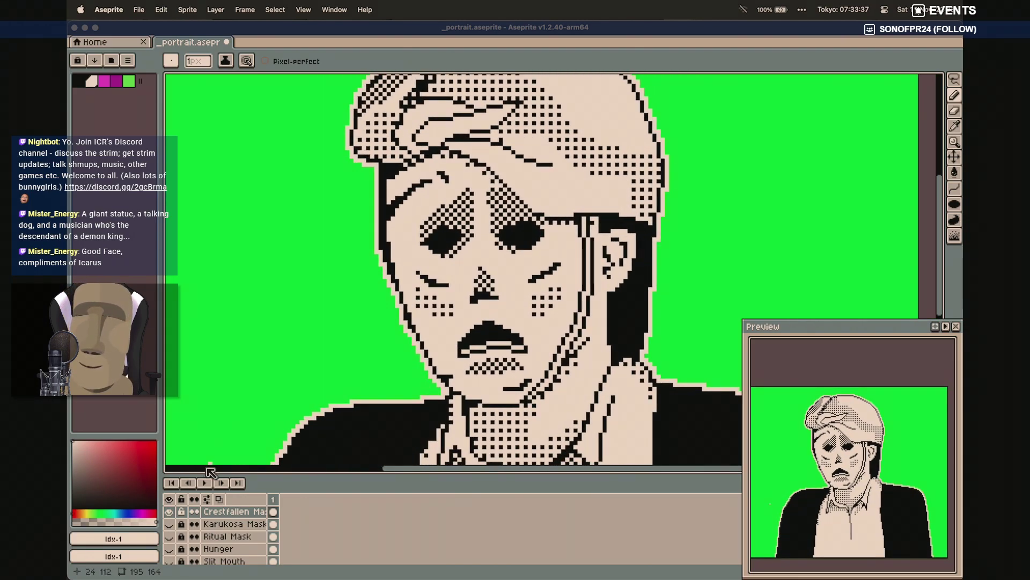
pyautogui.click(169, 511)
pyautogui.click(474, 228)
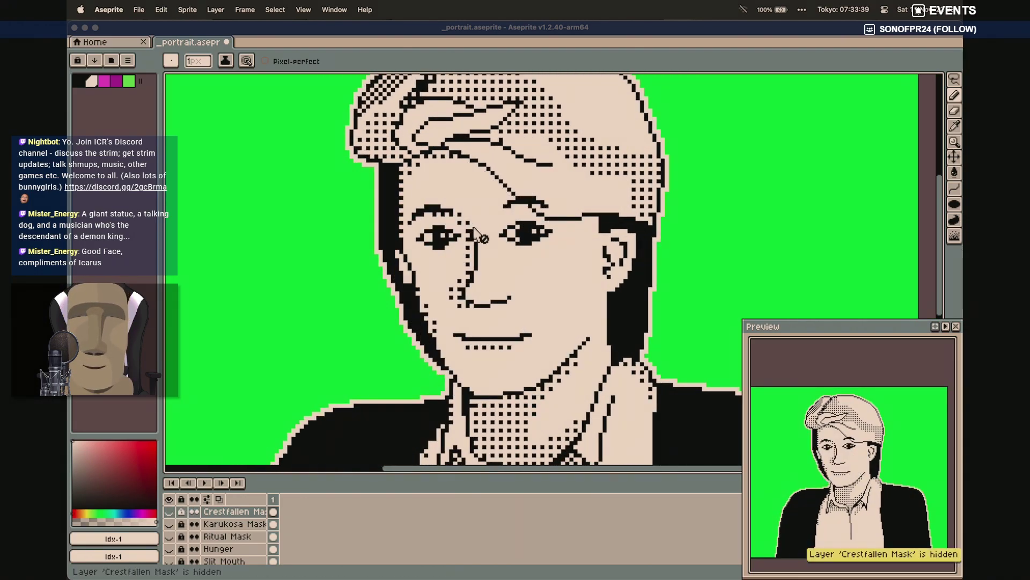
pyautogui.scroll(-3, 473, 228)
pyautogui.scroll(3, 473, 227)
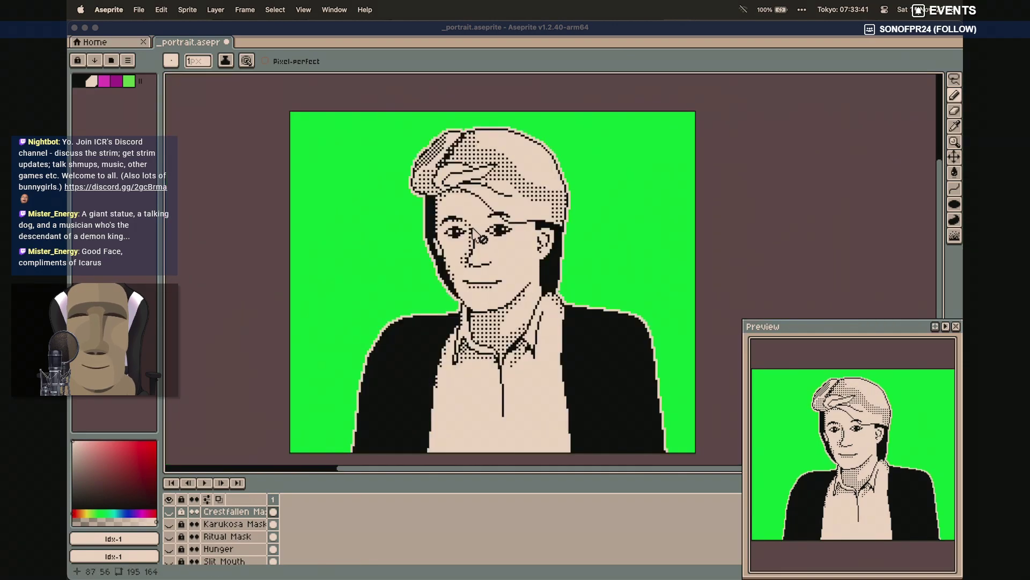
pyautogui.hscroll(-1, 474, 234)
pyautogui.scroll(-1, 474, 234)
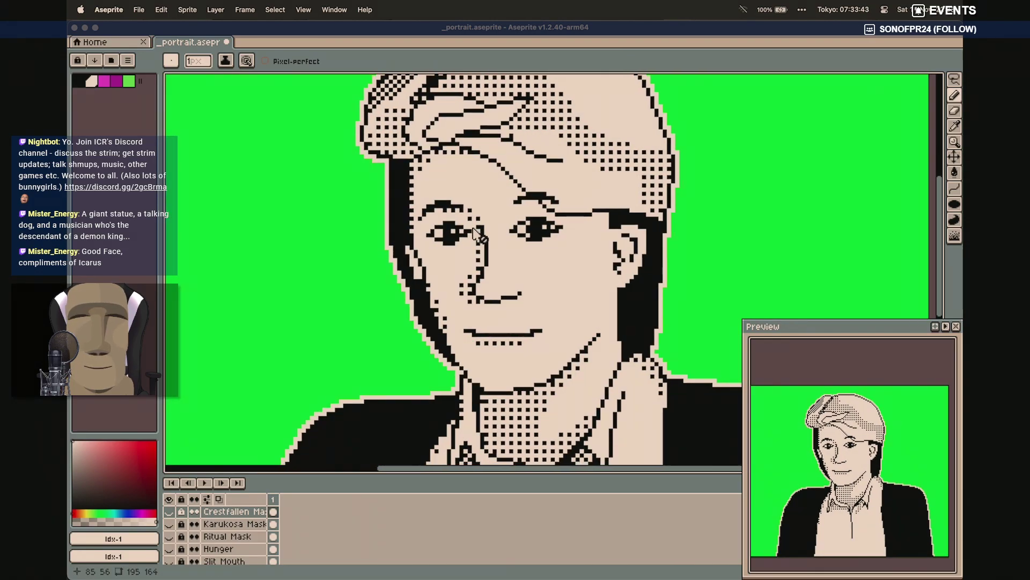
pyautogui.hscroll(-1, 491, 236)
pyautogui.scroll(1, 491, 236)
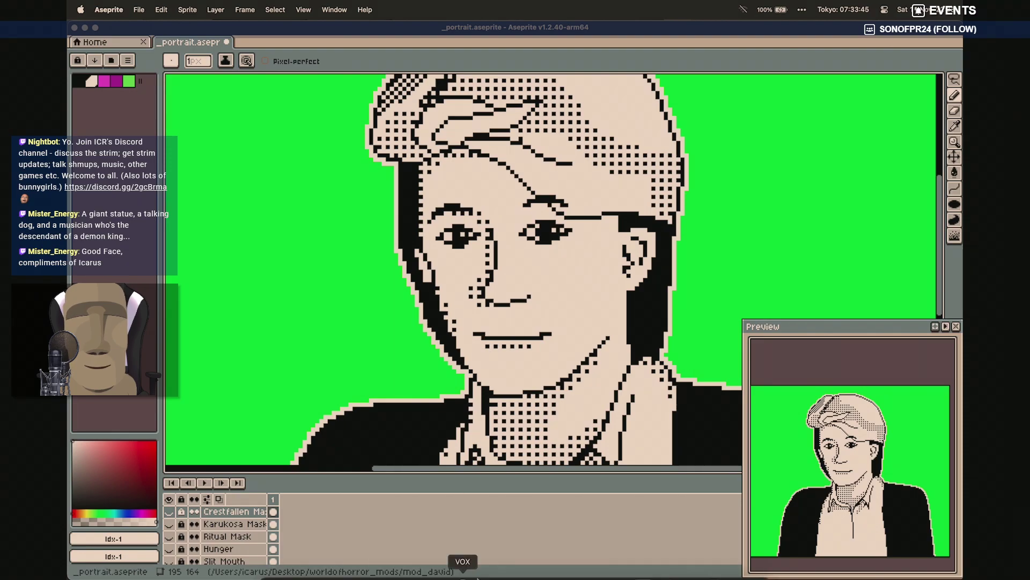
# Switch to the reference portrait screenshot in Preview and compare it with the drawn face in Aseprite
pyautogui.click(693, 566)
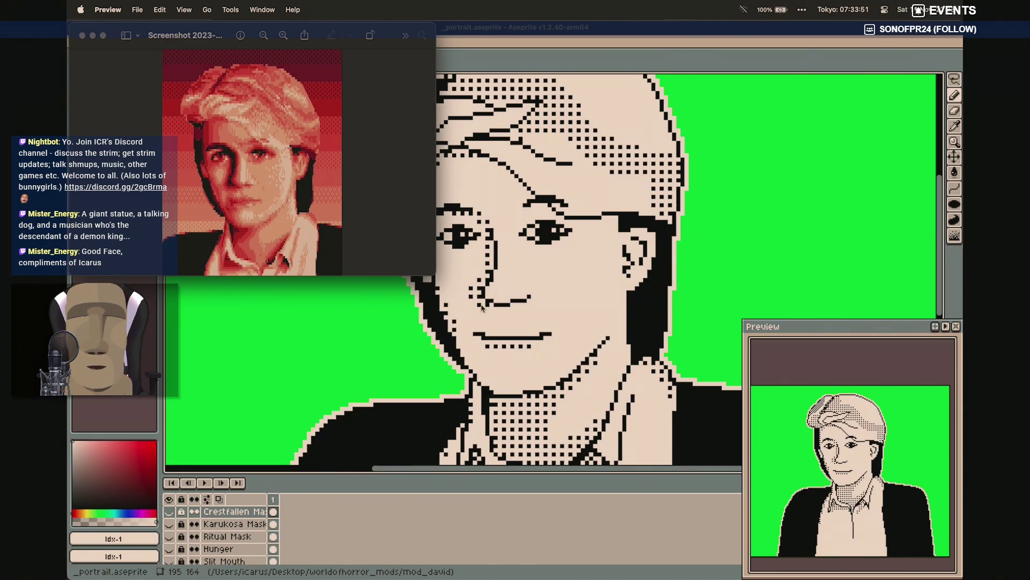
pyautogui.click(417, 344)
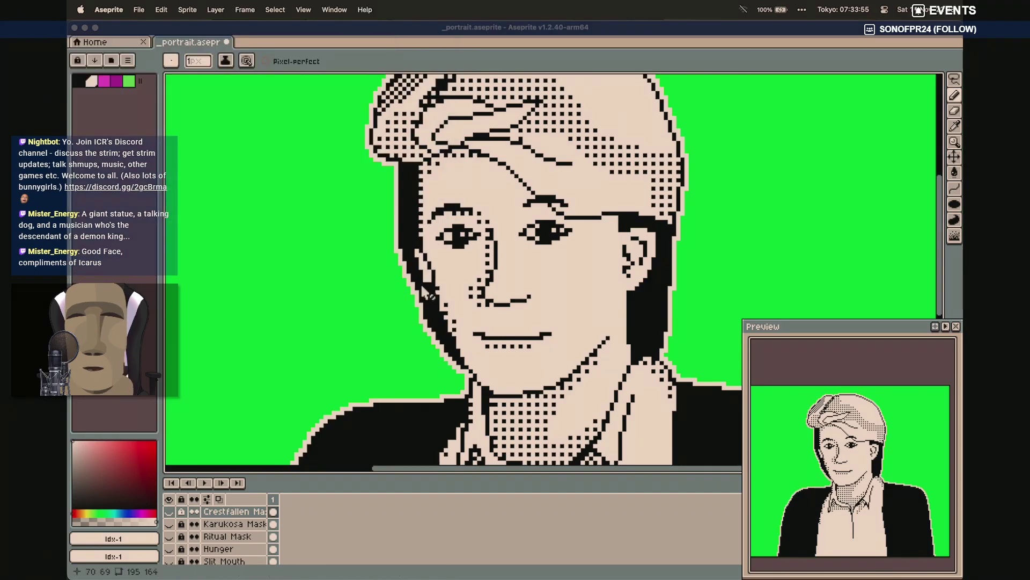
pyautogui.moveTo(642, 567)
pyautogui.click(692, 566)
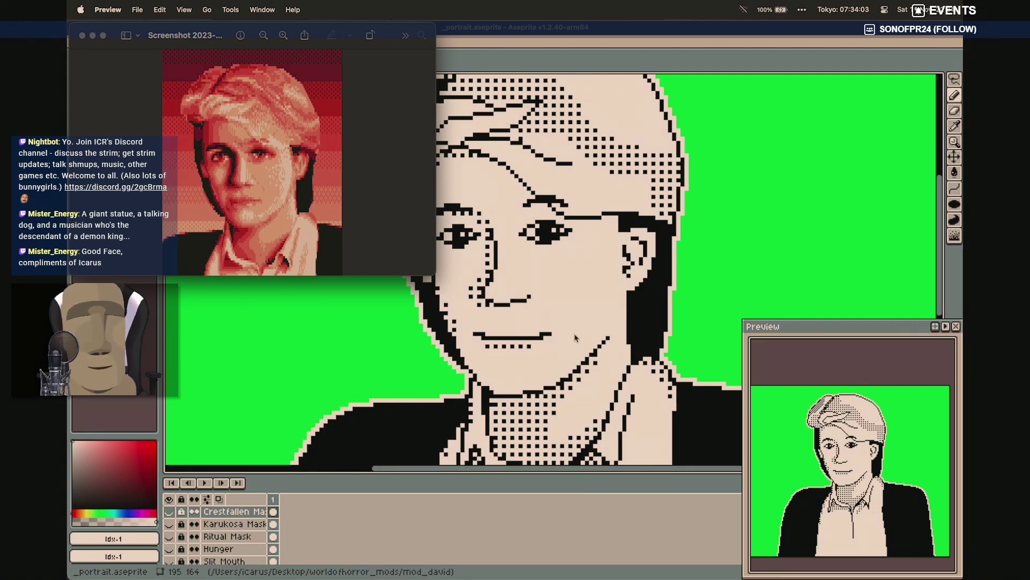
# Switch from the reference screenshot back to Aseprite and inspect the unmasked face from hair to collar
pyautogui.moveTo(642, 575)
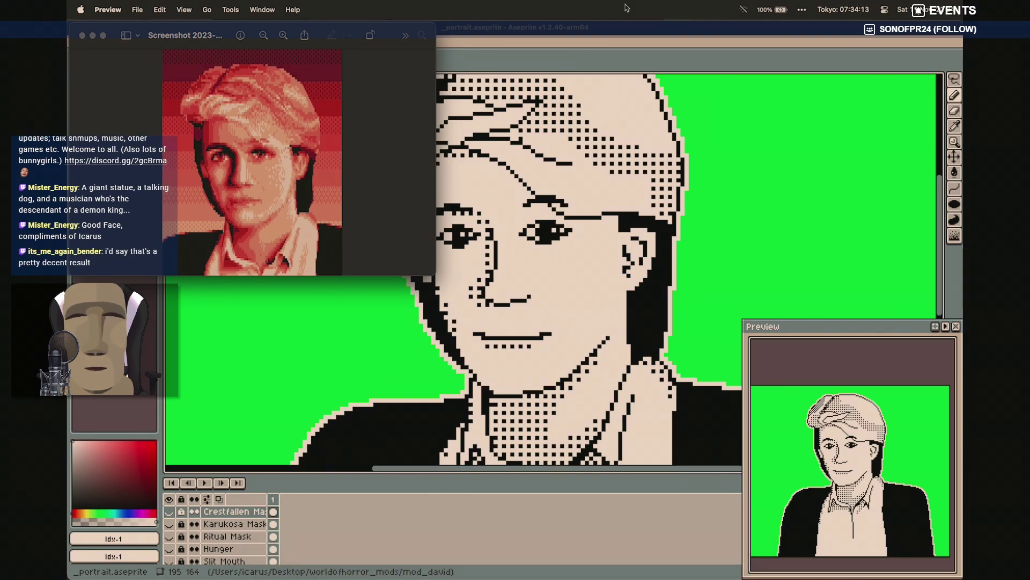
pyautogui.click(632, 31)
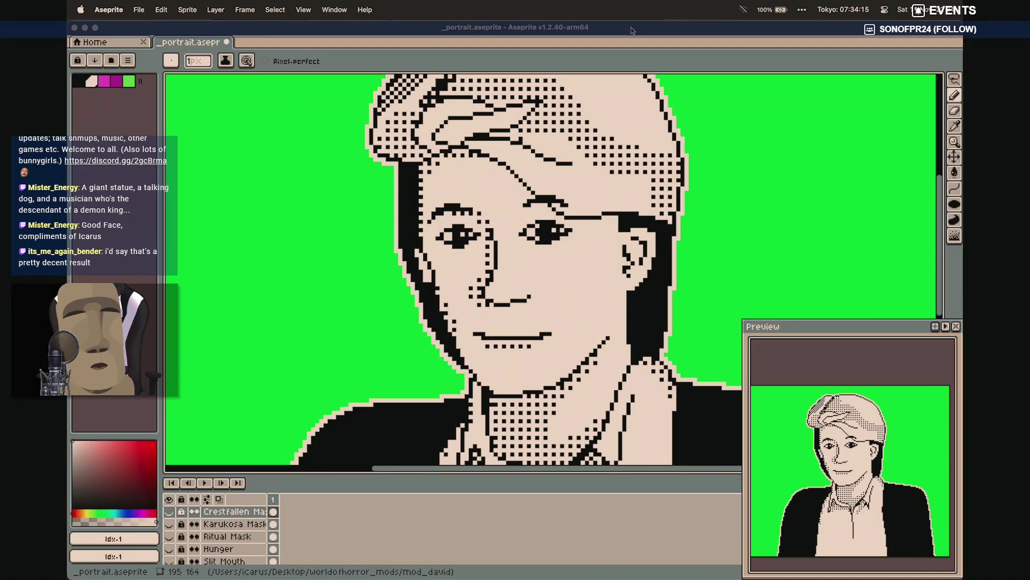
pyautogui.scroll(2, 549, 172)
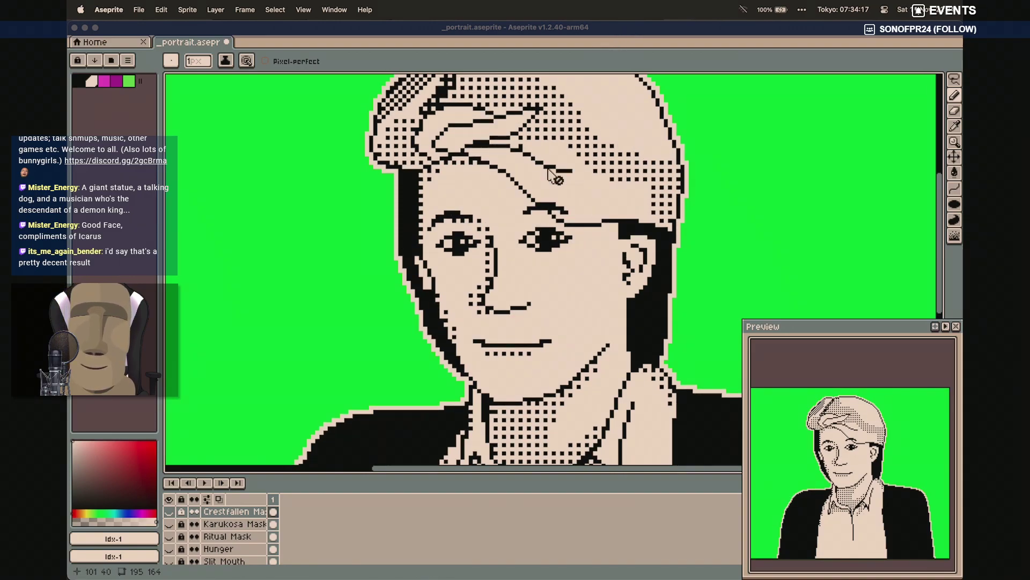
pyautogui.scroll(-5, 511, 202)
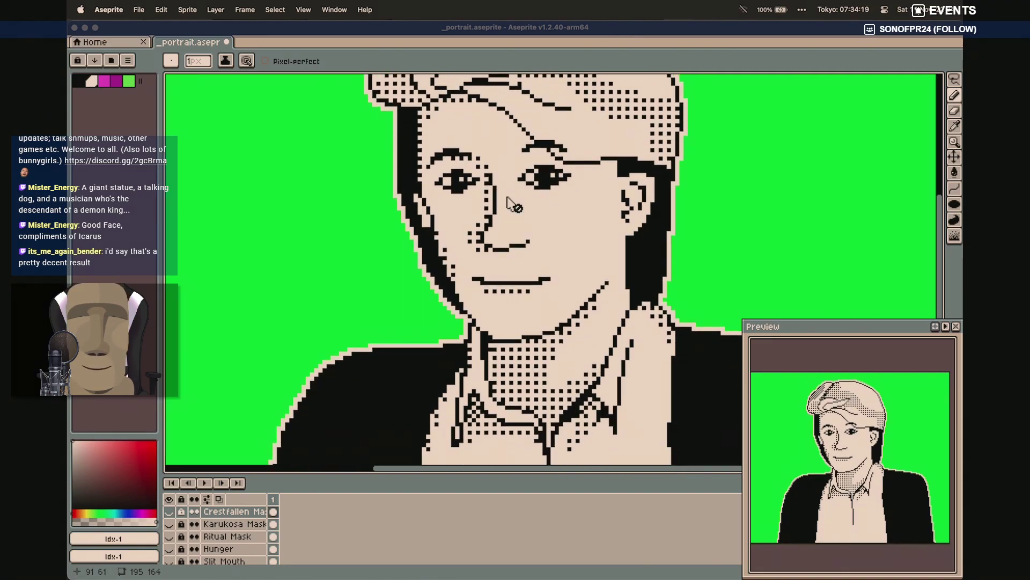
pyautogui.scroll(-1, 507, 197)
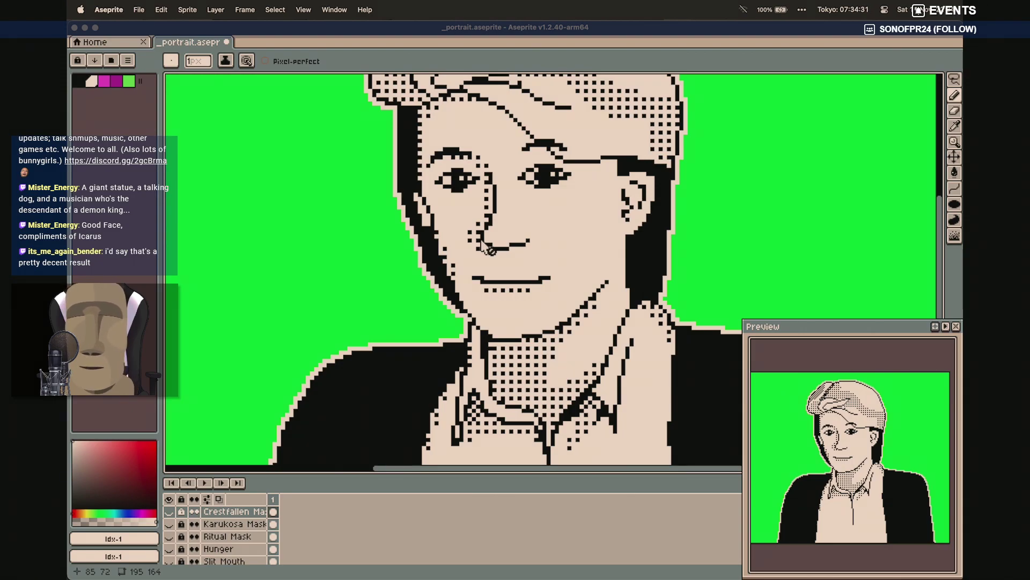
pyautogui.scroll(1, 417, 308)
# Show and hide the Low Stamina layer, and do the same with the Low Reason layer to check both variants
pyautogui.scroll(-5, 198, 513)
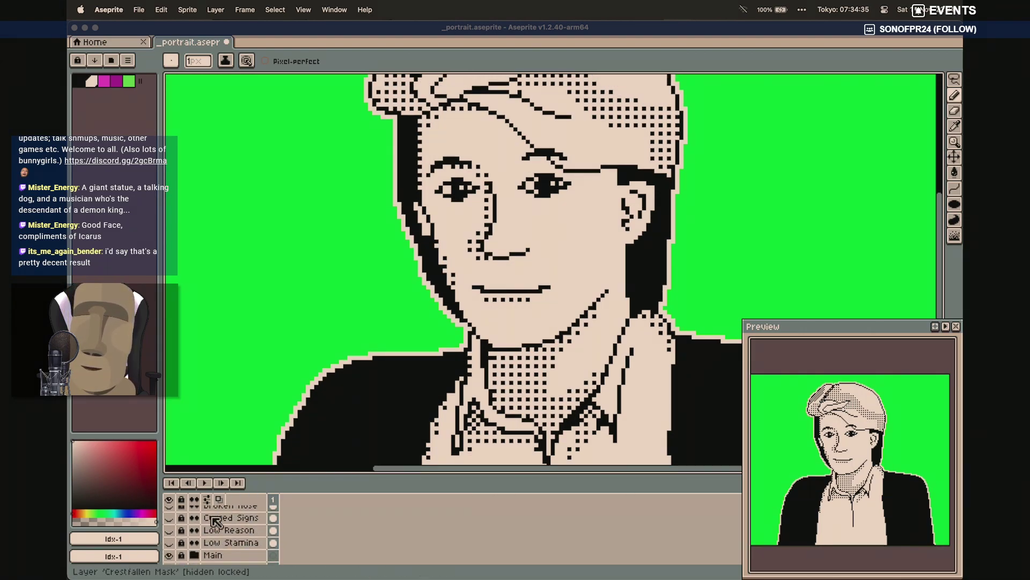
pyautogui.click(169, 526)
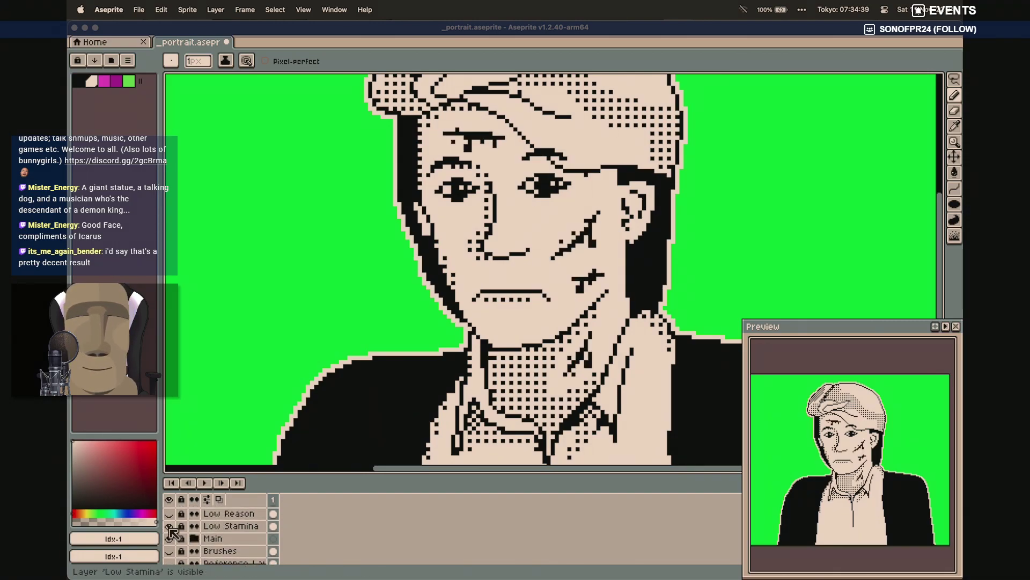
pyautogui.click(169, 527)
pyautogui.click(169, 513)
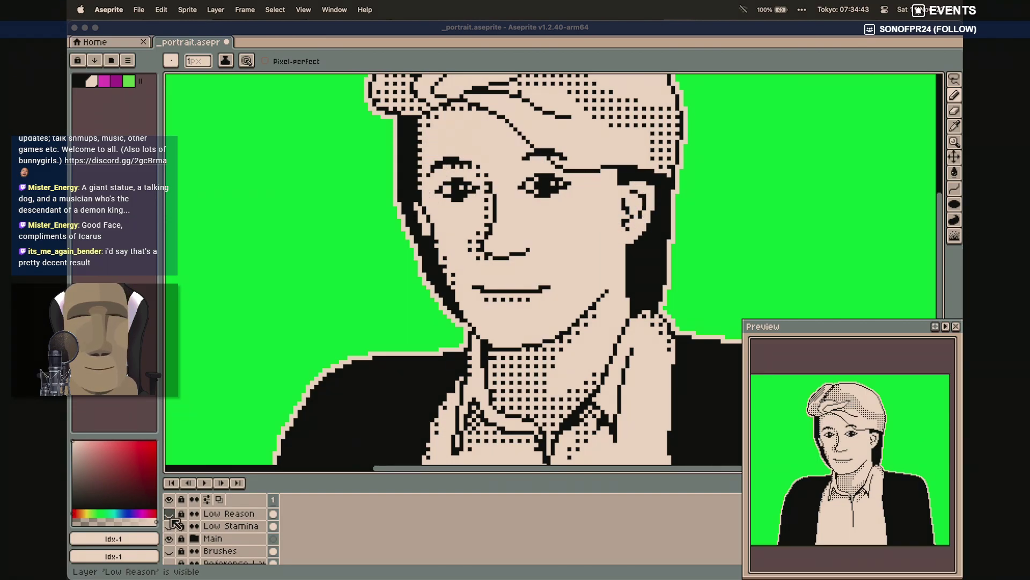
pyautogui.click(169, 513)
# Show and hide the Cursed Signs and Broken Nose layers one at a time to review them on the face
pyautogui.scroll(2, 177, 526)
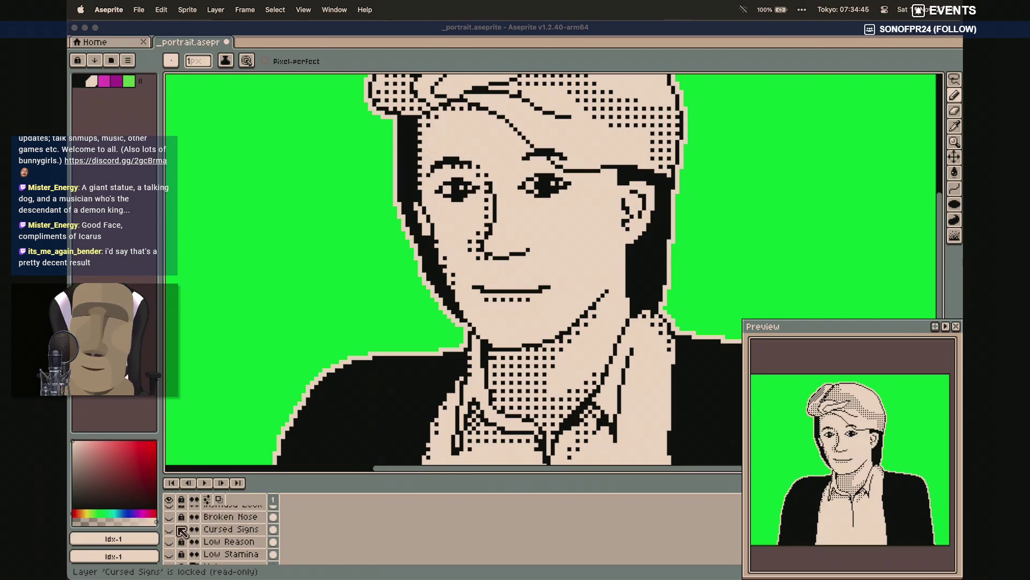
pyautogui.click(170, 529)
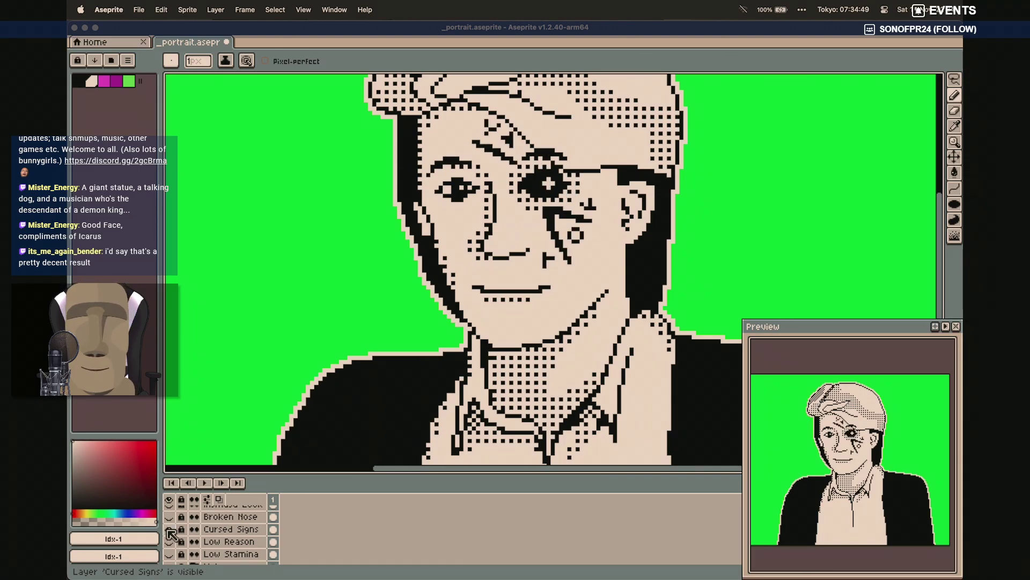
pyautogui.click(169, 529)
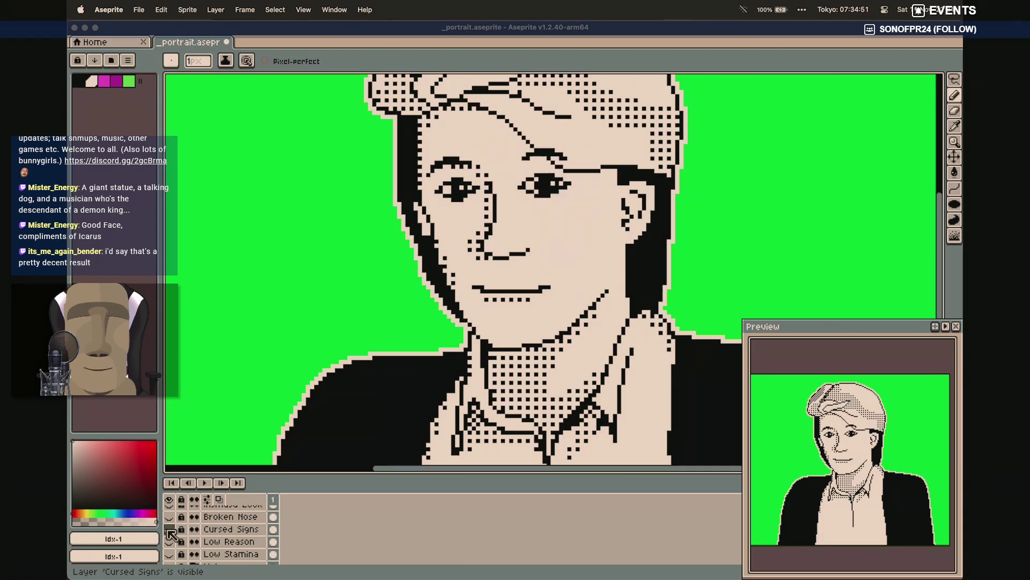
pyautogui.click(169, 517)
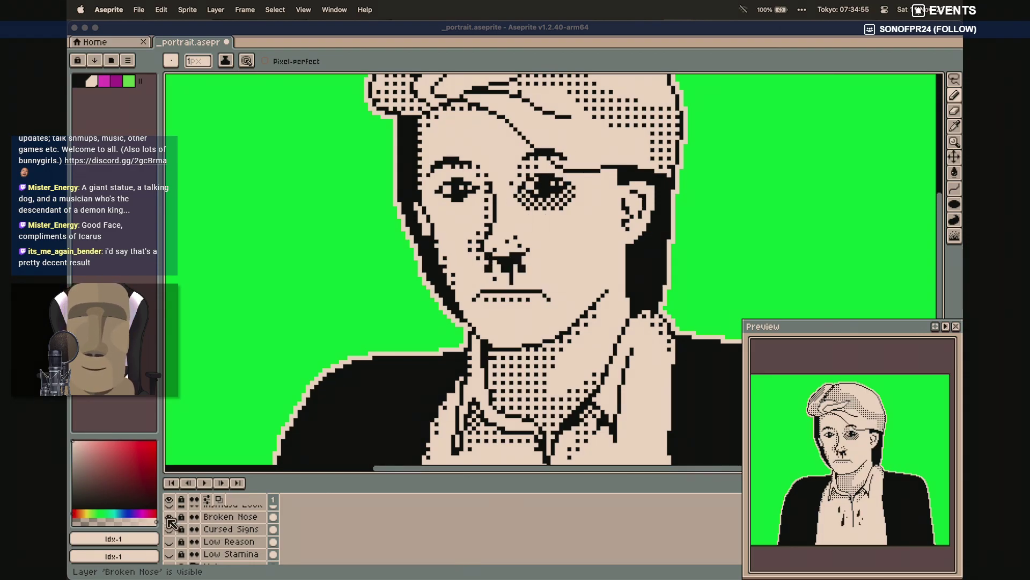
pyautogui.click(169, 517)
# Show the Slit Mouth layer to examine the stitched cheek, and hide it again
pyautogui.scroll(1, 215, 531)
pyautogui.scroll(2, 217, 539)
pyautogui.click(170, 526)
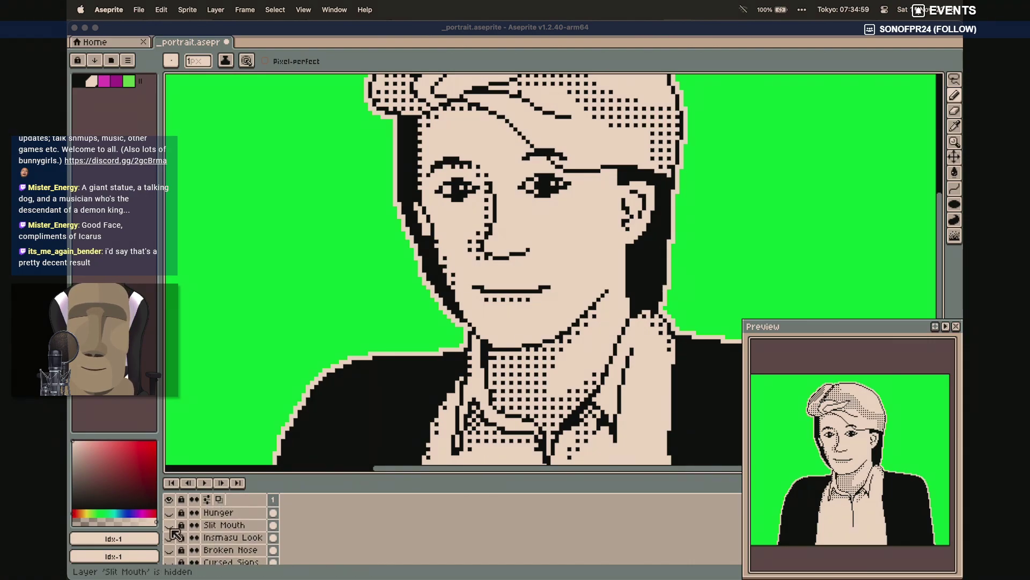
pyautogui.click(169, 525)
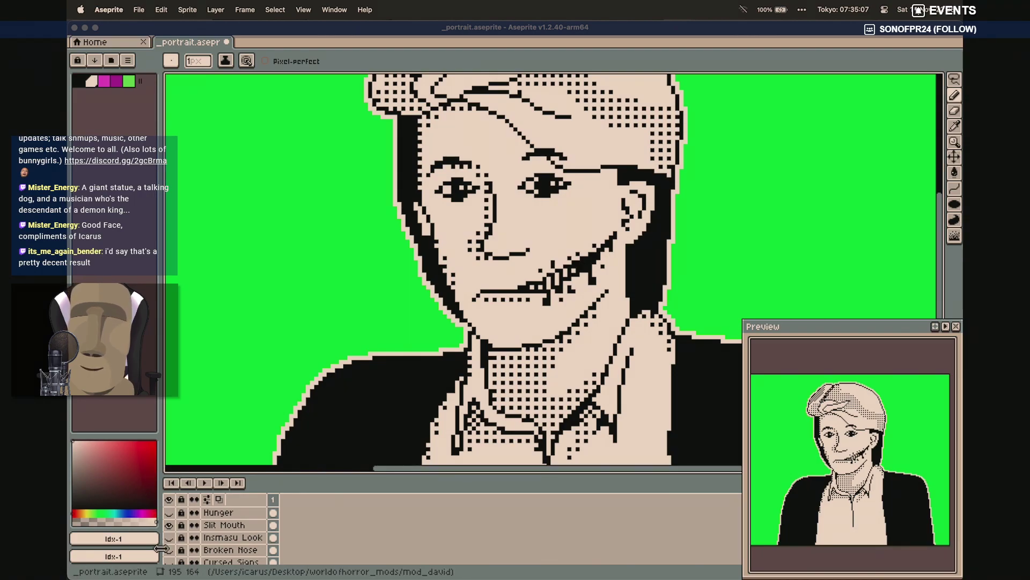
pyautogui.click(170, 525)
# Show the Hunger layer, examine its eyes, teeth and shirt stains over the whole portrait, and hide it again
pyautogui.click(170, 512)
pyautogui.scroll(1, 235, 538)
pyautogui.scroll(2, 235, 538)
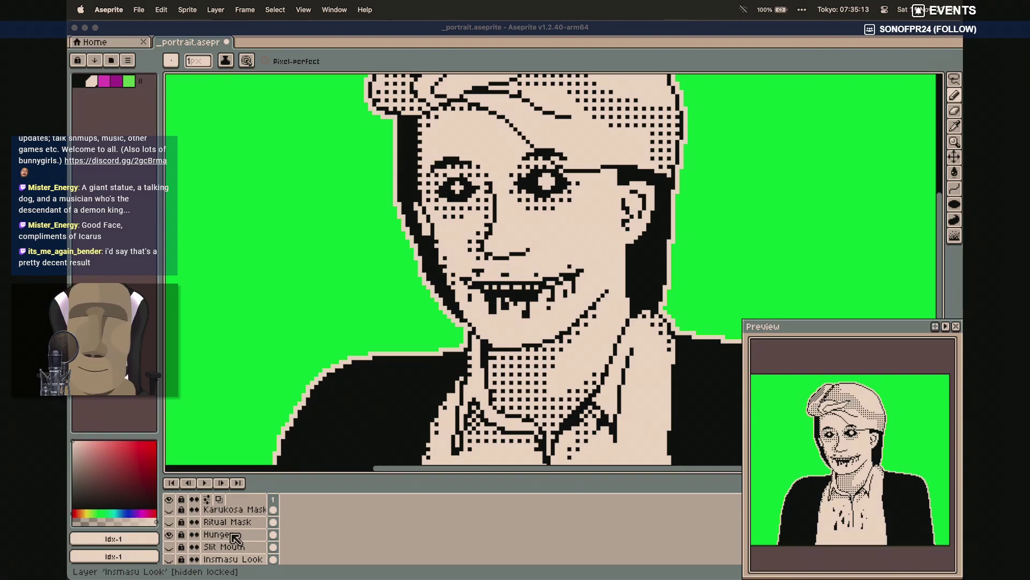
pyautogui.scroll(-1, 345, 468)
pyautogui.scroll(-10, 345, 468)
pyautogui.scroll(10, 345, 468)
pyautogui.scroll(-1, 345, 468)
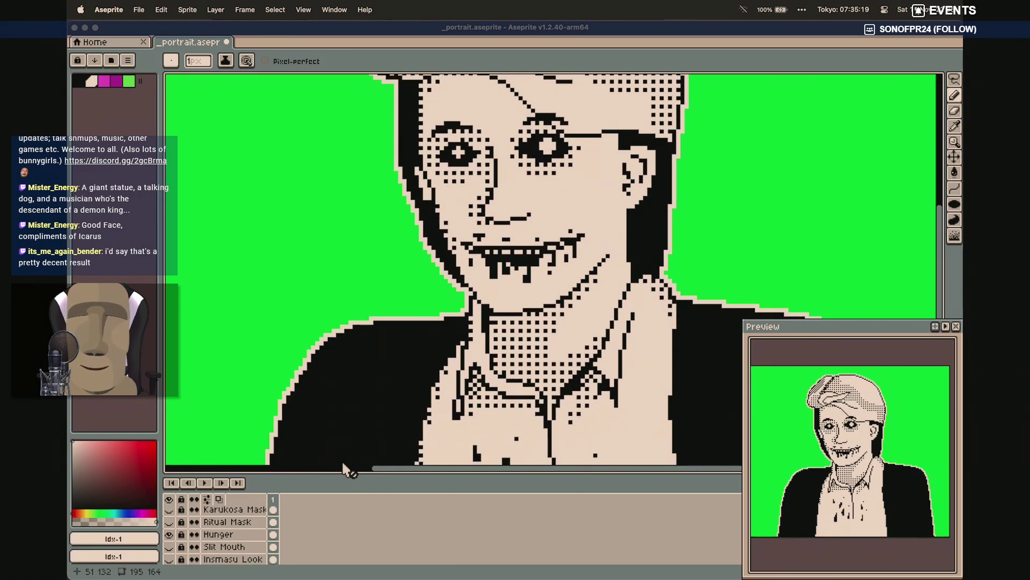
pyautogui.scroll(1, 169, 548)
pyautogui.click(169, 549)
# Show the Ritual Mask layer to examine it over the face, and hide it again
pyautogui.click(169, 537)
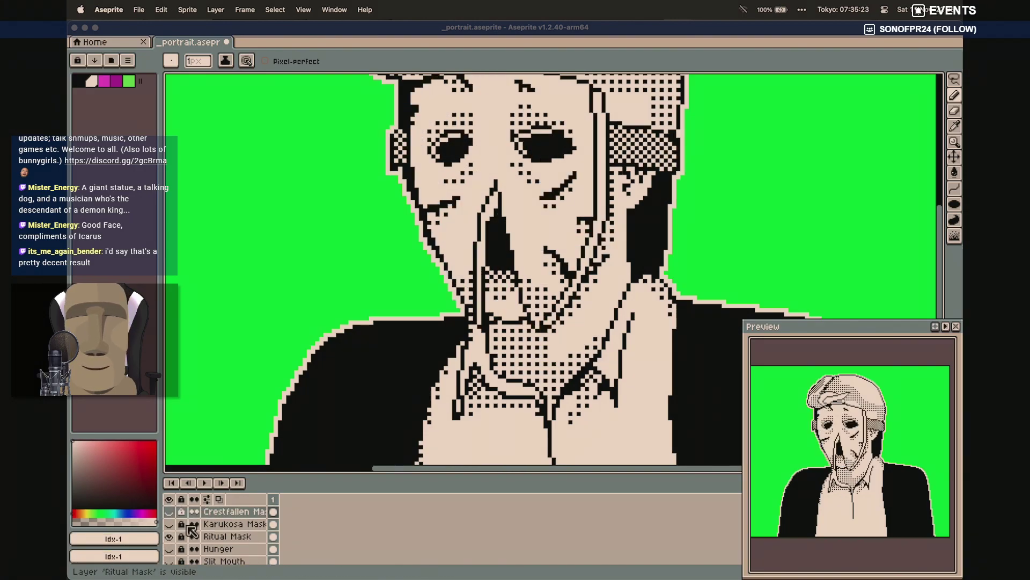
pyautogui.scroll(1, 303, 400)
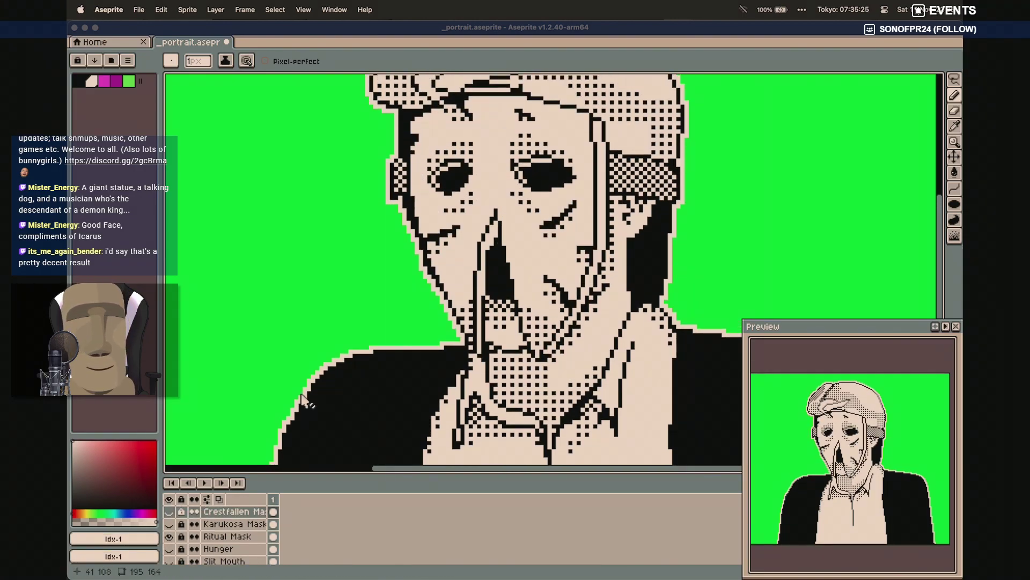
pyautogui.click(169, 536)
pyautogui.click(170, 532)
# Toggle the Karukosa Mask layer to compare it with the bare face, leaving it hidden
pyautogui.click(169, 525)
pyautogui.click(169, 532)
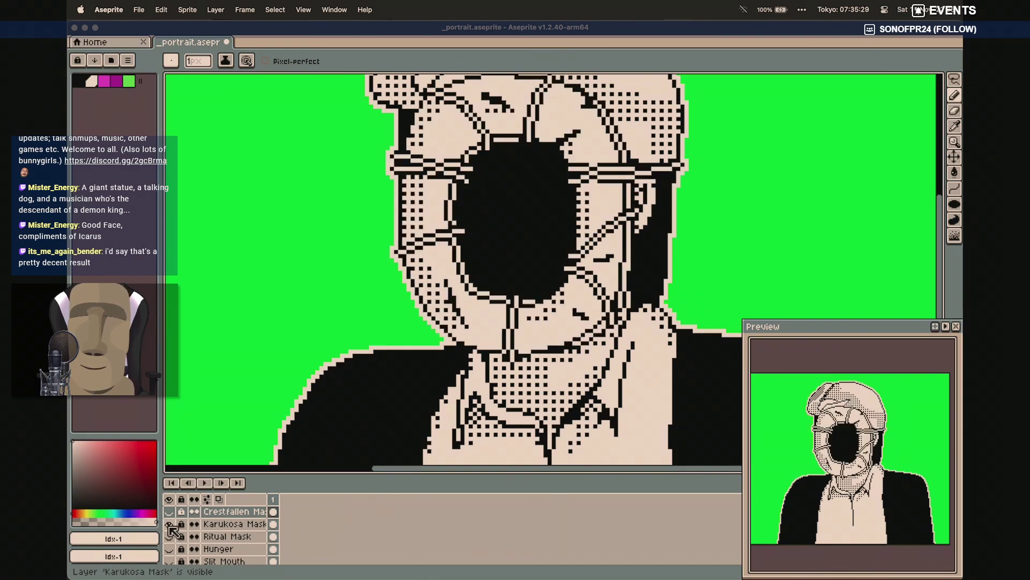
pyautogui.click(170, 524)
pyautogui.click(170, 524)
pyautogui.click(169, 524)
# Toggle the Crestfallen Mask layer to compare it with the bare face, leaving it hidden
pyautogui.click(171, 513)
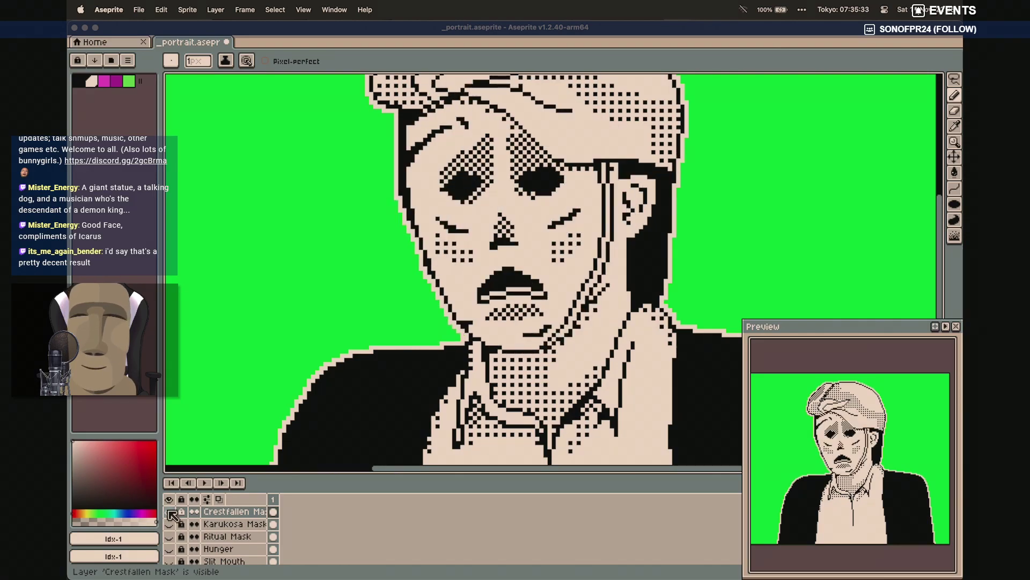
pyautogui.click(170, 512)
pyautogui.click(170, 513)
pyautogui.click(170, 513)
pyautogui.scroll(1, 293, 465)
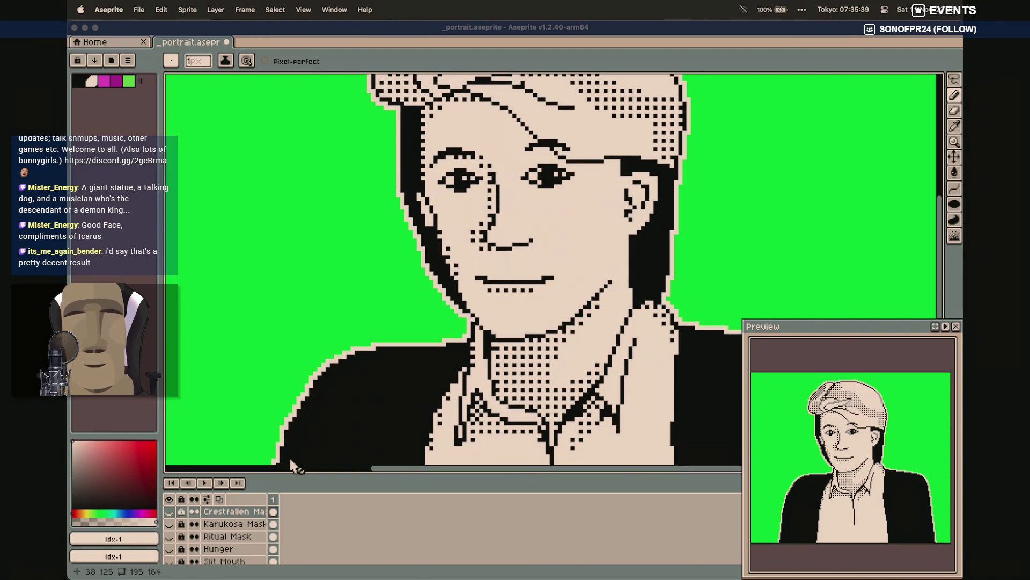
# Compare the unmasked portrait's hair and face with the reference screenshot in Preview, and return to Aseprite
pyautogui.scroll(10, 485, 142)
pyautogui.scroll(-2, 485, 142)
pyautogui.moveTo(590, 565)
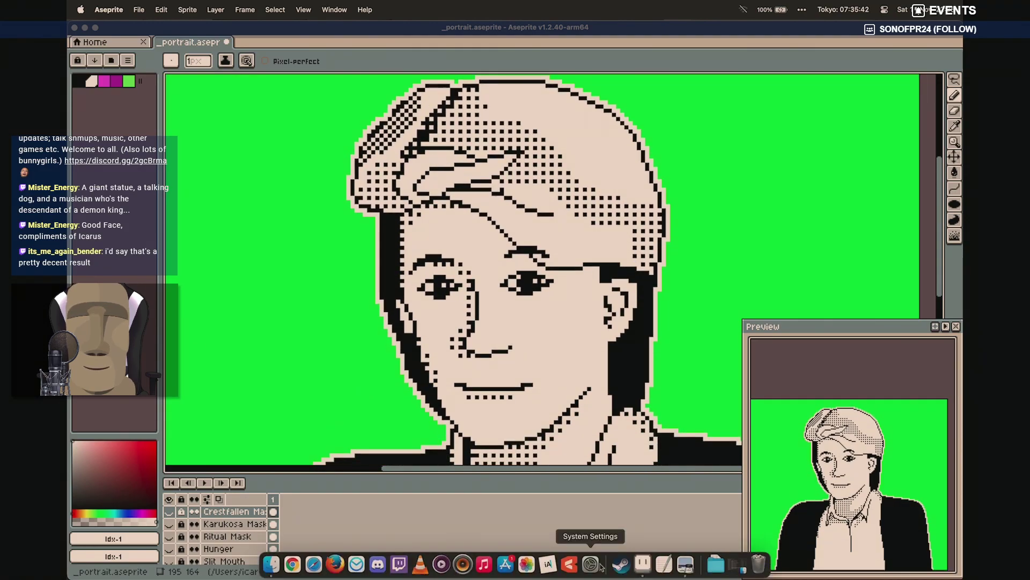
pyautogui.click(687, 563)
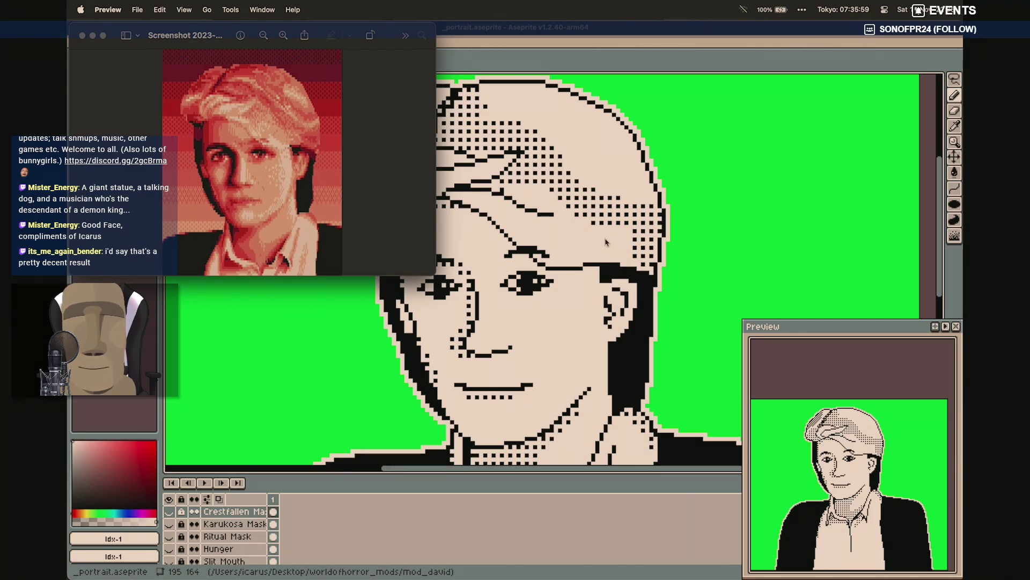
pyautogui.click(664, 36)
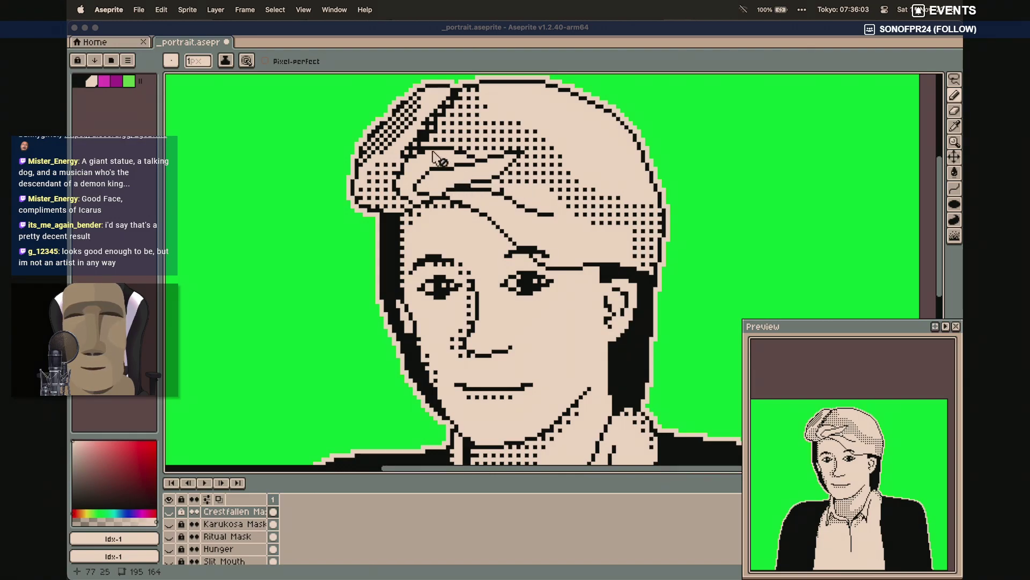
# Look over the unmasked portrait once more and save _portrait.aseprite
pyautogui.scroll(-1, 492, 188)
pyautogui.click(492, 189)
pyautogui.scroll(-1, 492, 189)
pyautogui.click(492, 189)
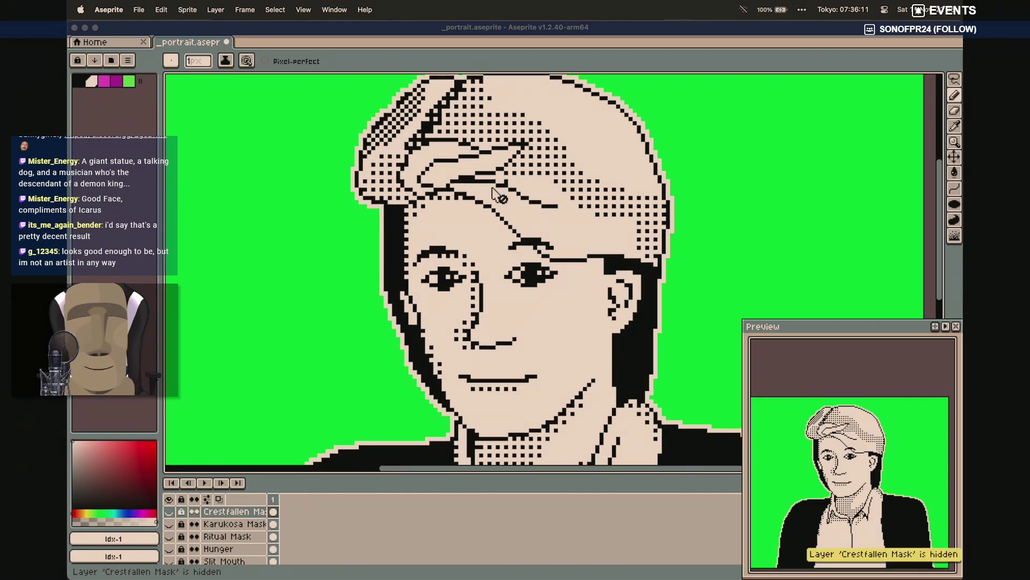
pyautogui.scroll(-4, 492, 189)
pyautogui.scroll(3, 492, 189)
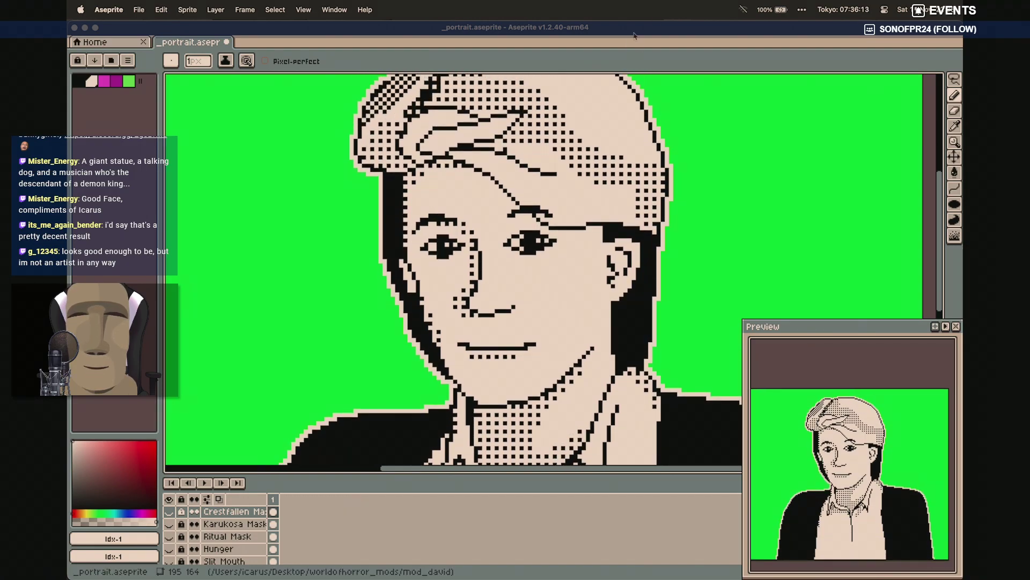
pyautogui.press('super+s')
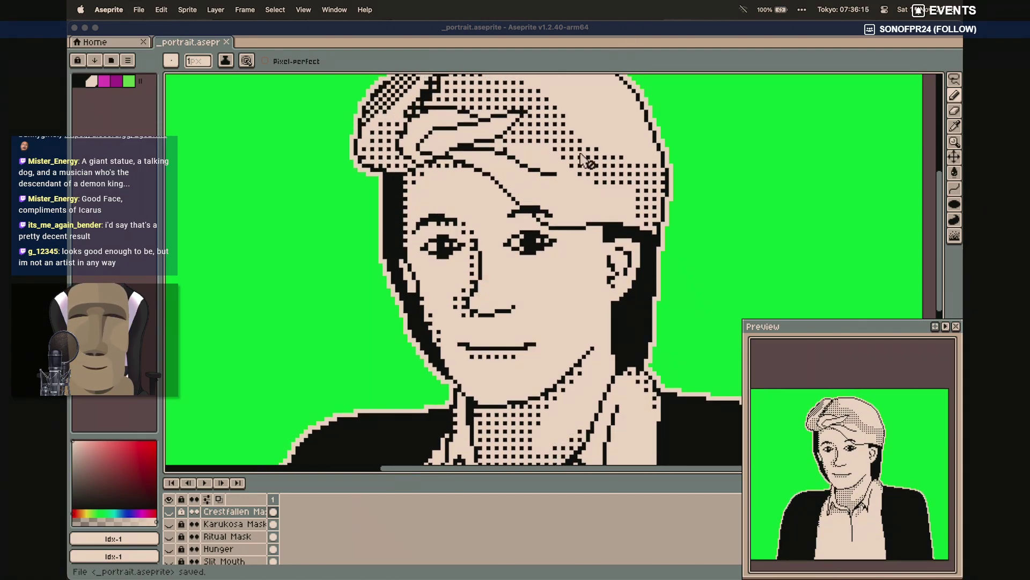
# Inspect the neck shading, collar, shirt and jacket of the unmasked portrait
pyautogui.scroll(2, 588, 148)
pyautogui.scroll(-6, 588, 147)
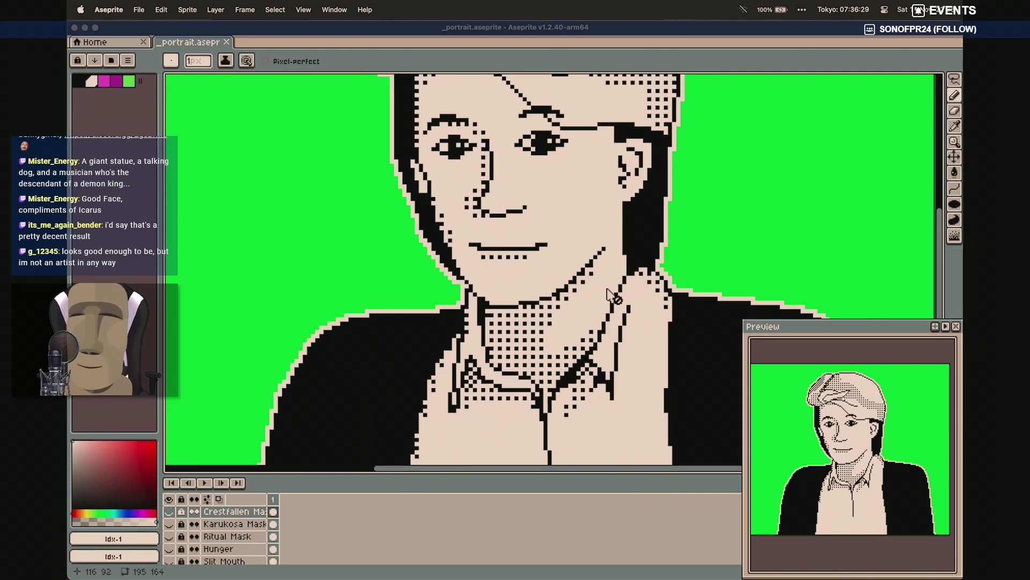
pyautogui.hscroll(1, 620, 322)
pyautogui.scroll(-3, 584, 374)
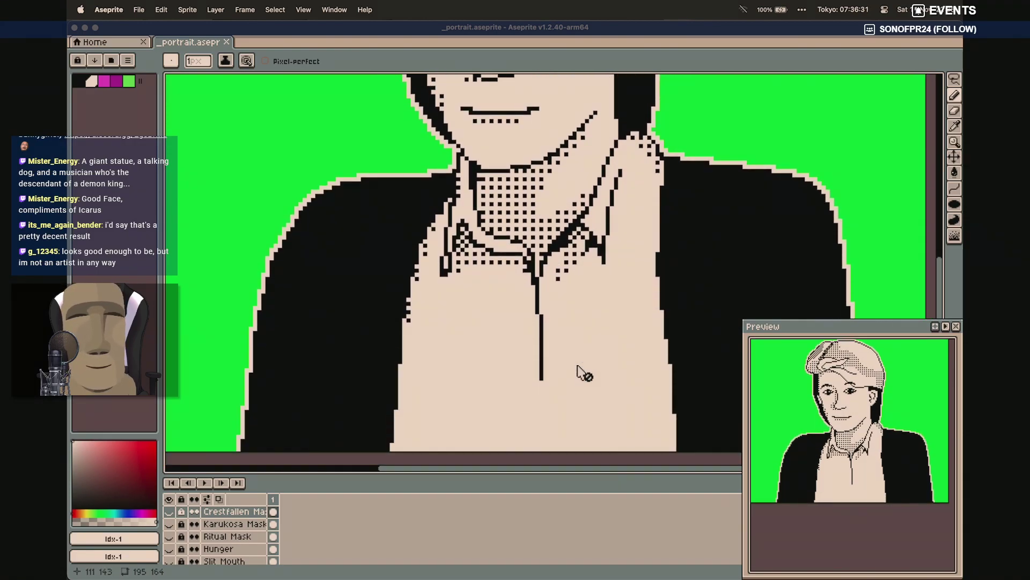
pyautogui.scroll(3, 580, 376)
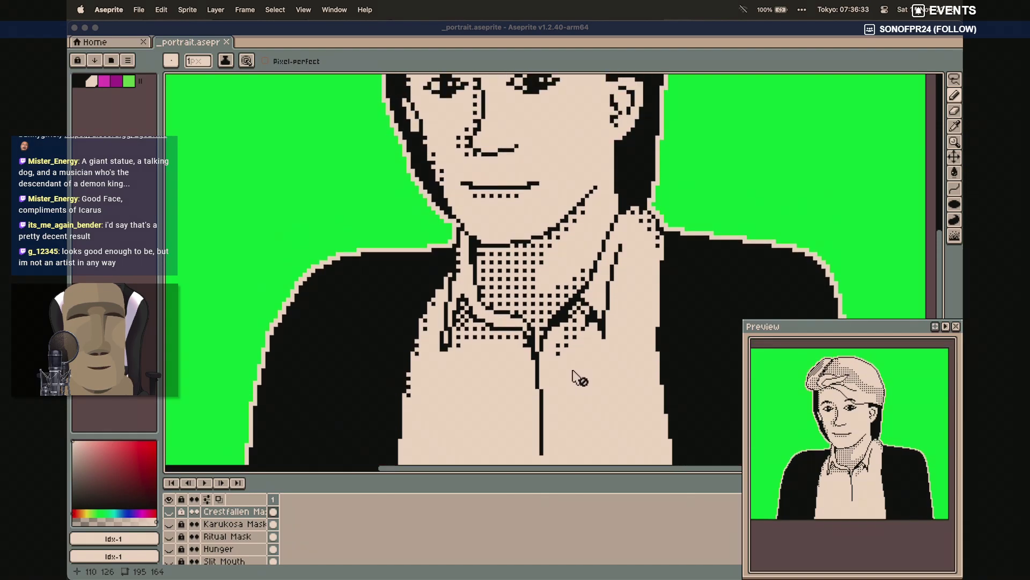
# Check the reference screenshot in Preview again, and switch back to Aseprite to re-examine the drawn face and hair
pyautogui.moveTo(719, 574)
pyautogui.click(685, 570)
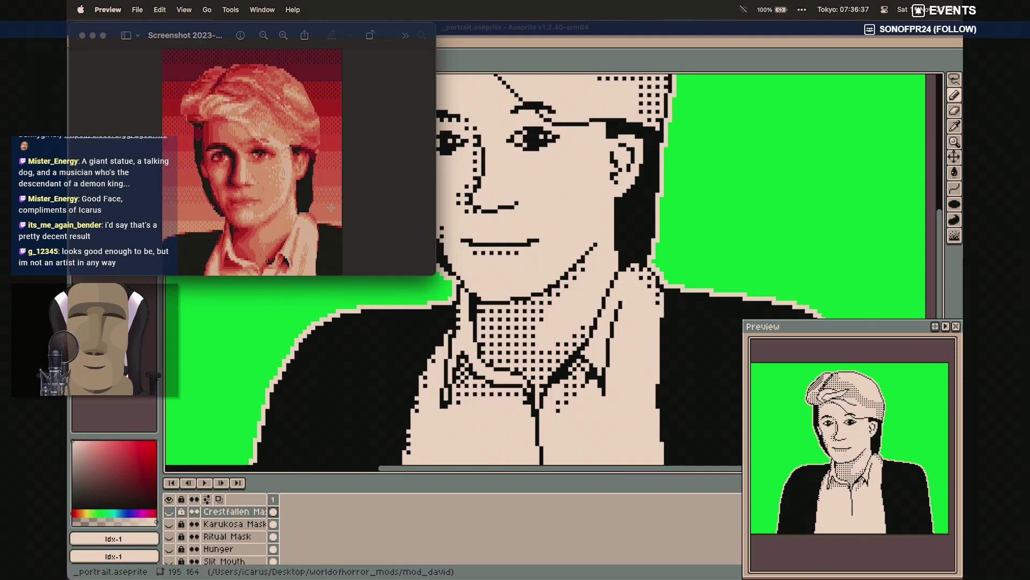
pyautogui.click(648, 25)
pyautogui.scroll(5, 541, 231)
pyautogui.scroll(-5, 541, 231)
pyautogui.hscroll(-1, 540, 230)
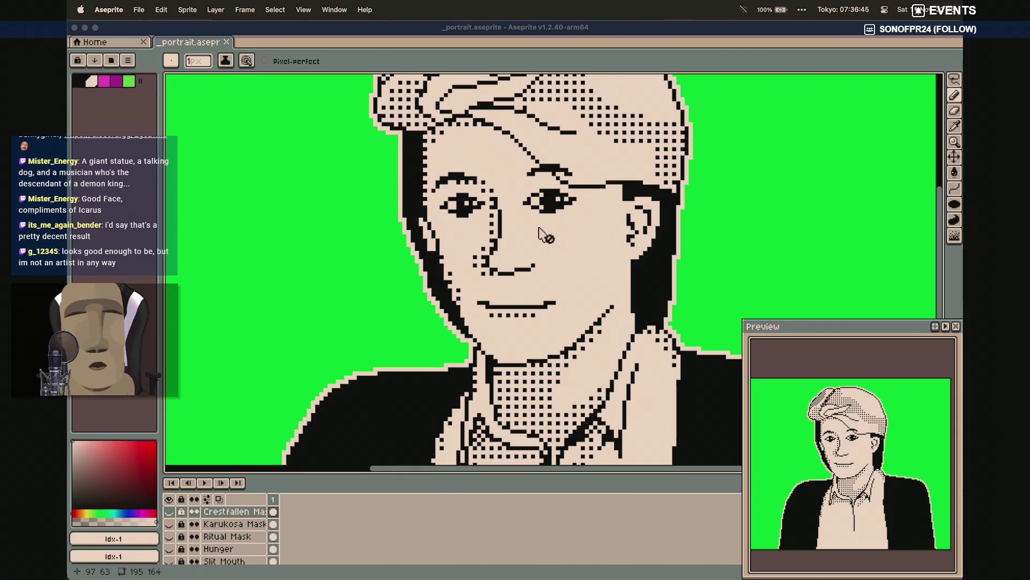
pyautogui.scroll(3, 540, 231)
pyautogui.scroll(-1, 541, 231)
pyautogui.scroll(-1, 542, 233)
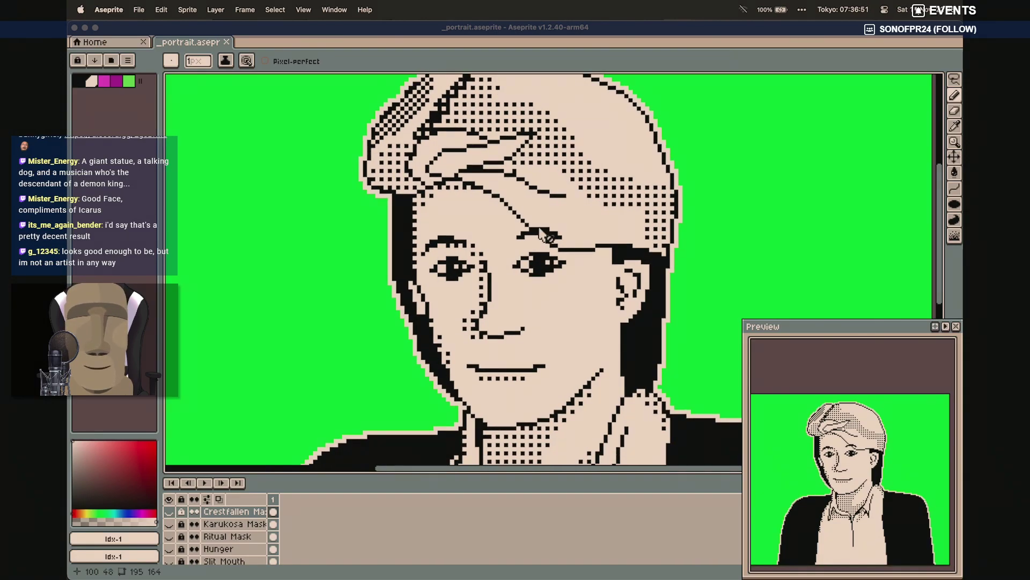
# Show the Hunger layer again and examine it from the face down to the stained shirt
pyautogui.scroll(-1, 394, 255)
pyautogui.scroll(-3, 237, 537)
pyautogui.click(170, 519)
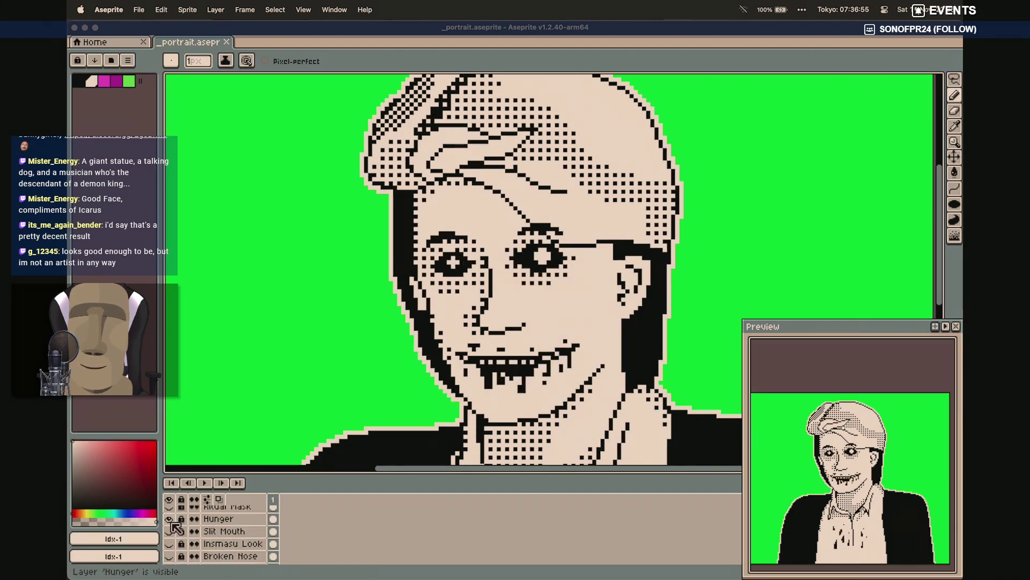
pyautogui.scroll(-5, 292, 362)
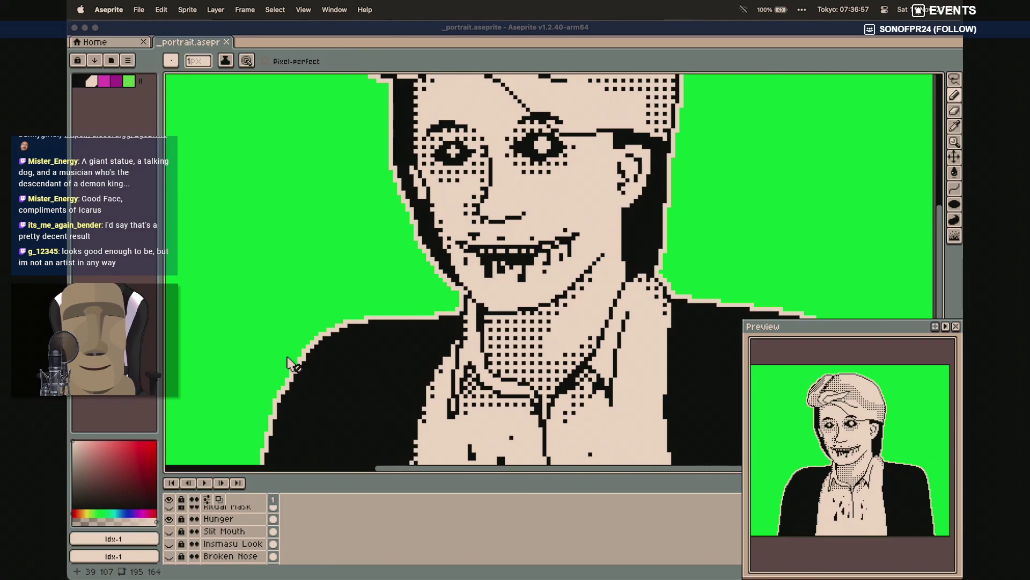
# Examine the Hunger layer's bloody mouth, eyes and stained shirt, and look back up to the hair
pyautogui.scroll(-1, 288, 358)
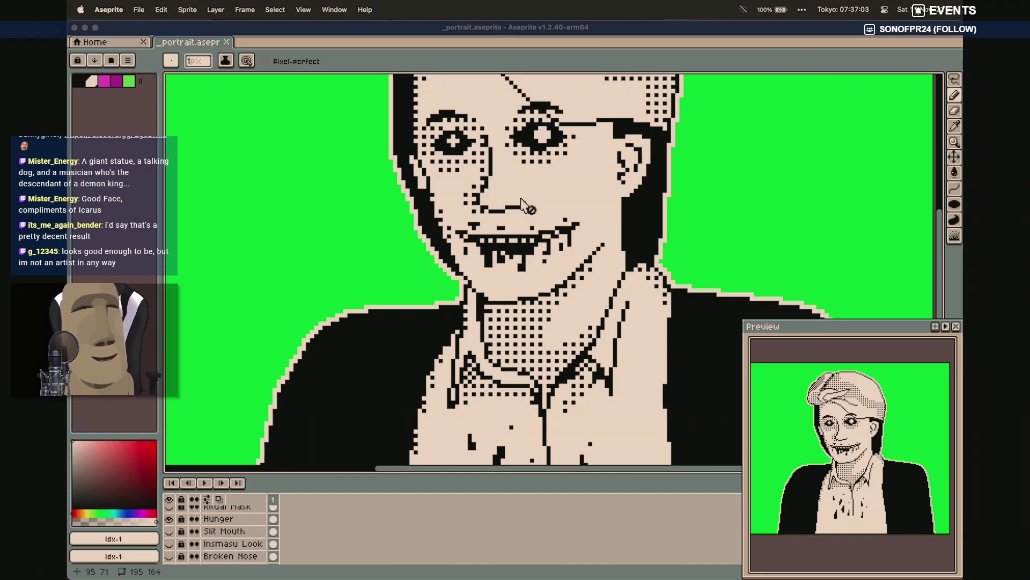
pyautogui.scroll(1, 523, 204)
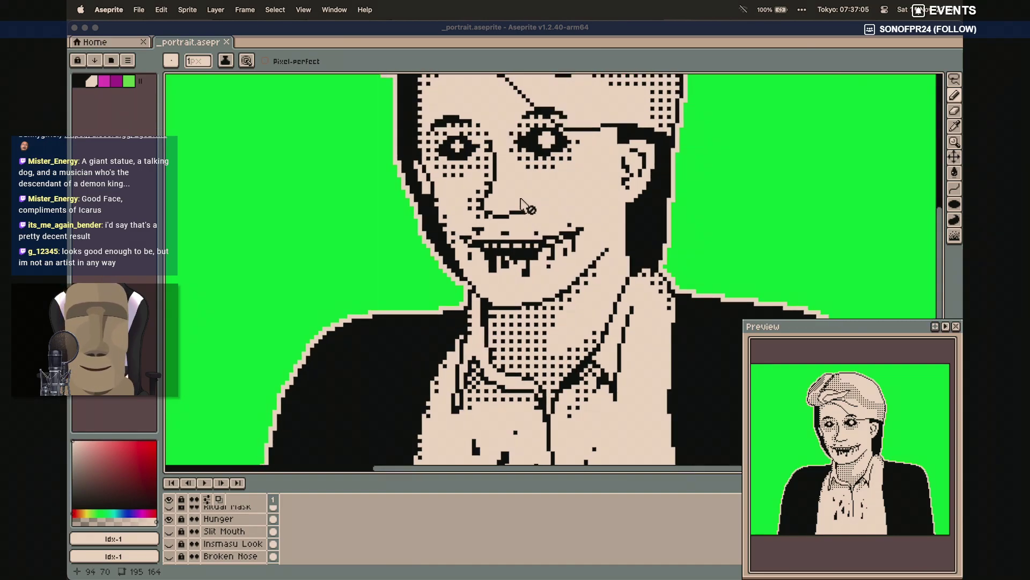
pyautogui.hscroll(-1, 534, 257)
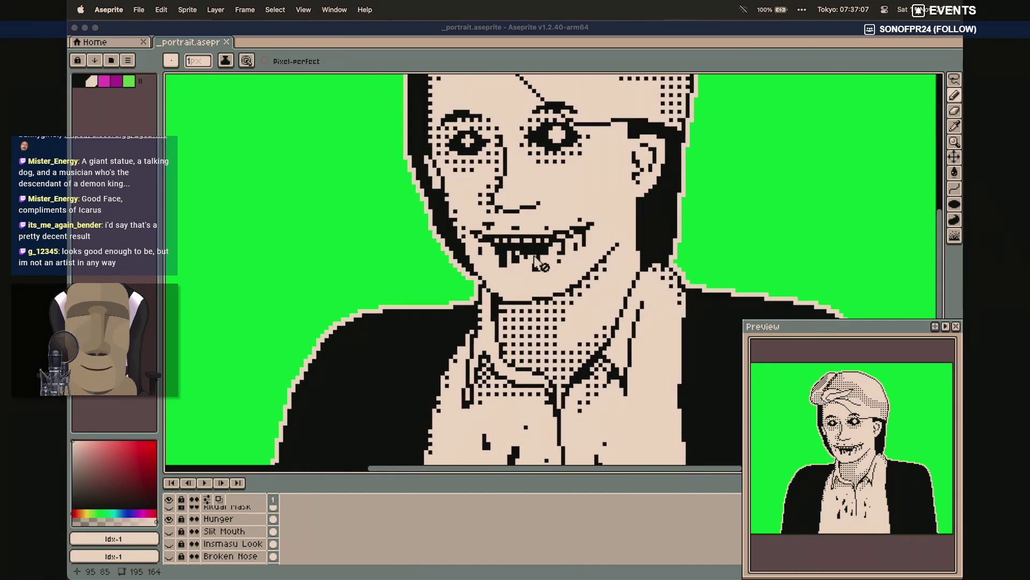
pyautogui.scroll(-1, 534, 257)
pyautogui.scroll(-1, 535, 257)
pyautogui.scroll(1, 535, 257)
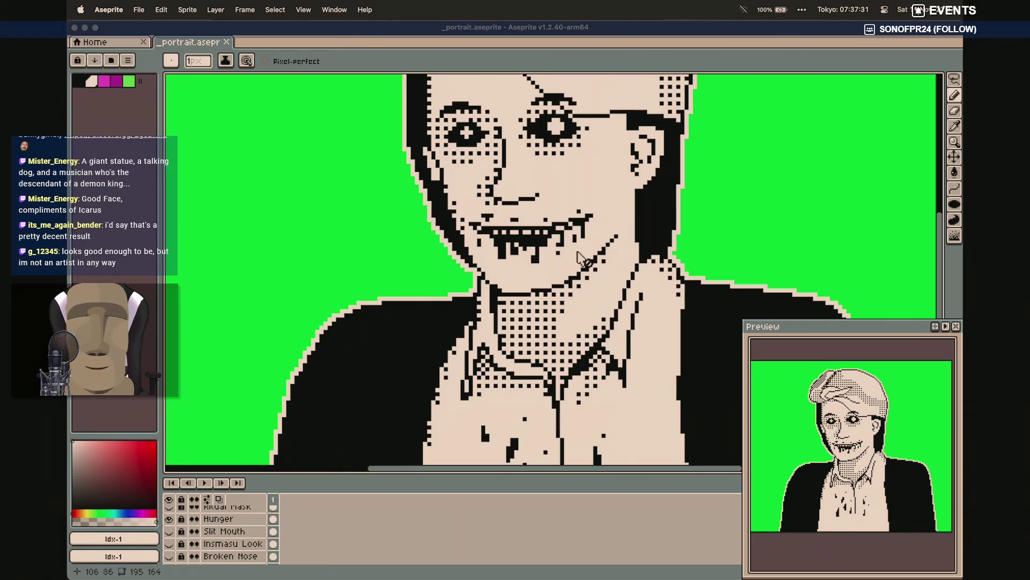
pyautogui.scroll(1, 575, 256)
pyautogui.scroll(6, 575, 256)
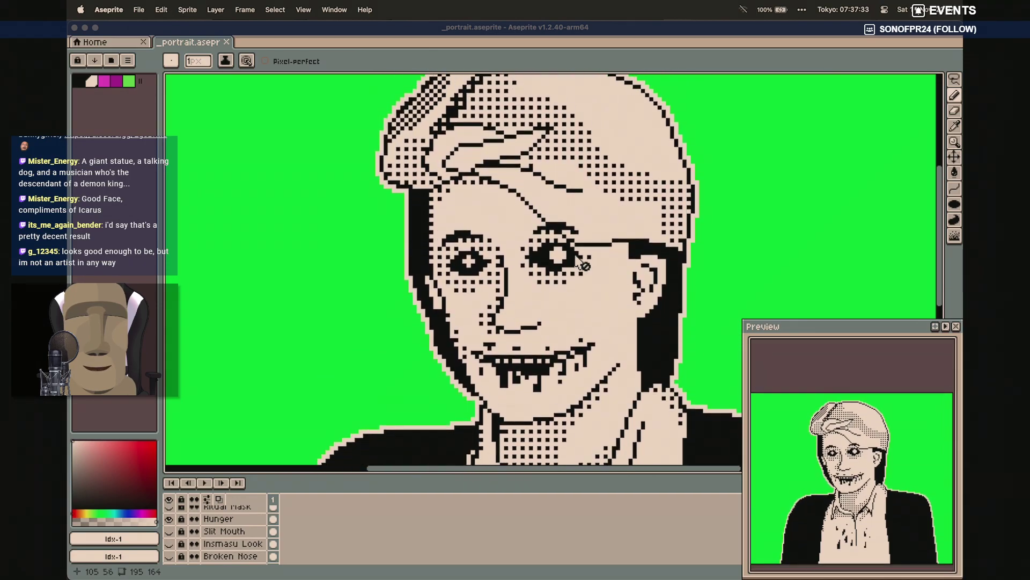
# Switch to Finder, preview the reference screenshots in the _assets folder starting with Screenshot 2023-11-11 at 14.04.20.png, and return to Aseprite
pyautogui.click(268, 565)
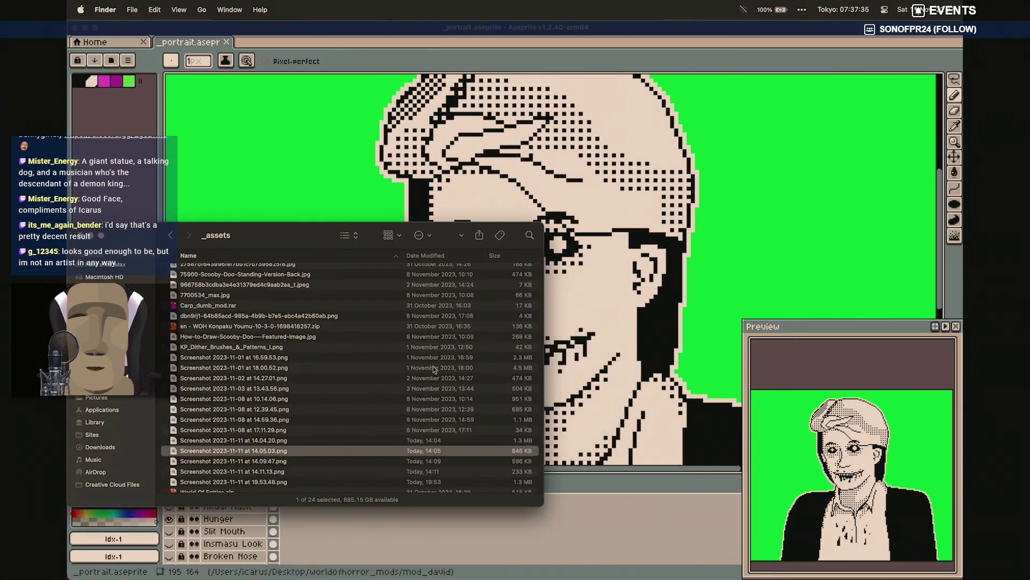
pyautogui.click(267, 441)
pyautogui.press('space')
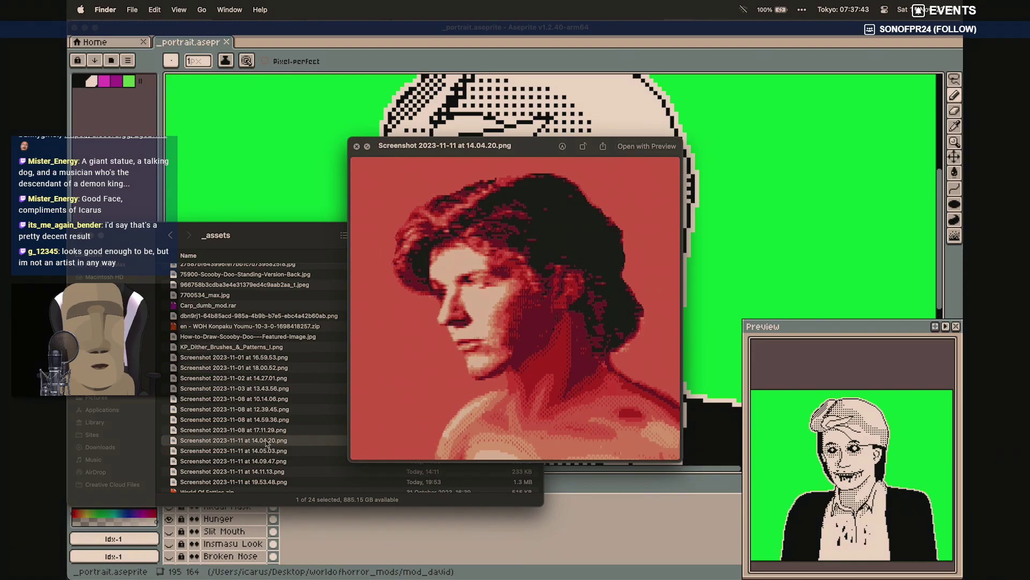
pyautogui.press('Down')
pyautogui.press('Down')
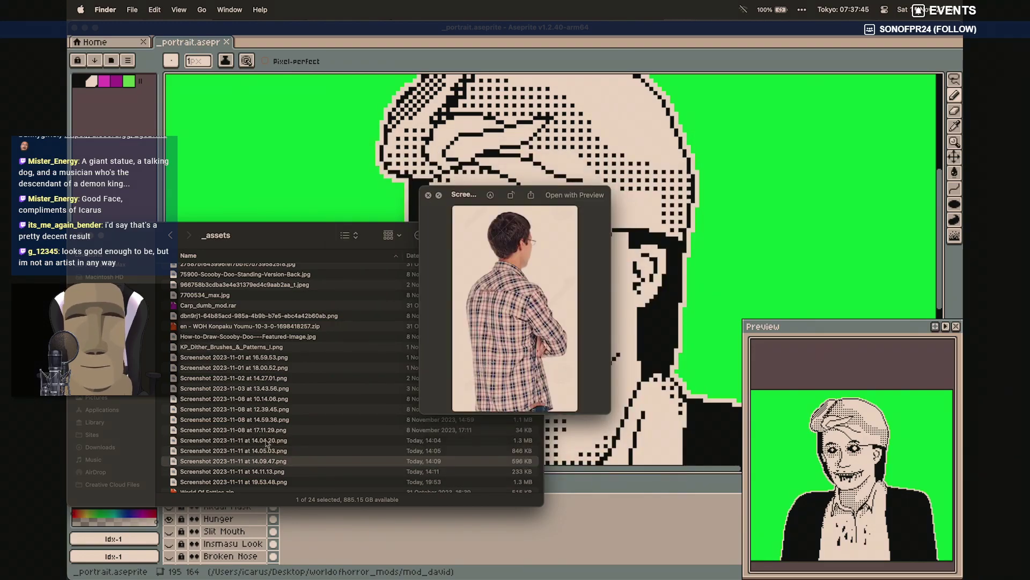
pyautogui.press('Down')
pyautogui.press('Up')
pyautogui.press('Down')
pyautogui.press('Up')
pyautogui.press('Down')
pyautogui.press('Up')
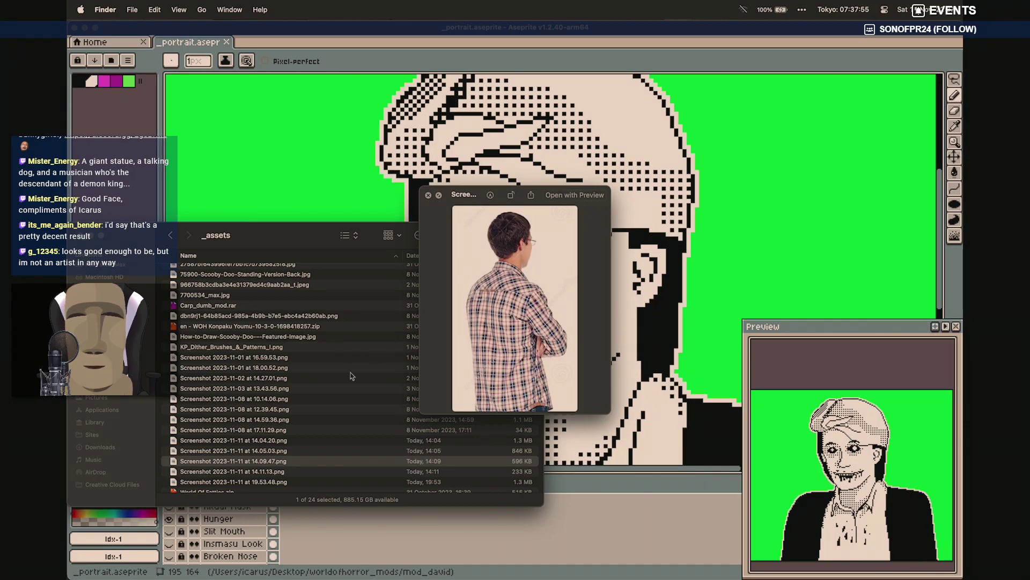
pyautogui.press('Down')
pyautogui.press('Up')
pyautogui.press('Up')
pyautogui.press('Up')
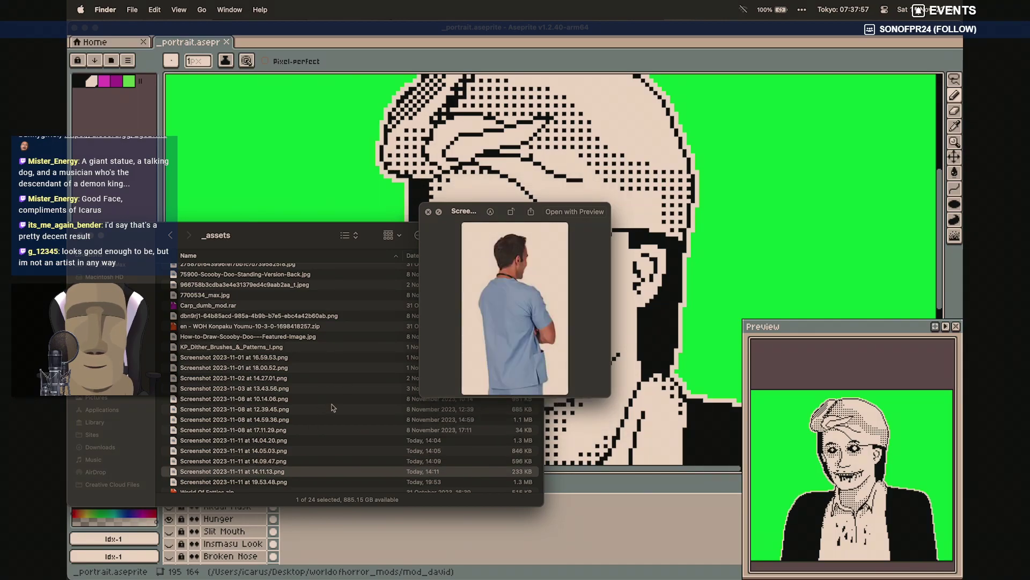
pyautogui.press('Up')
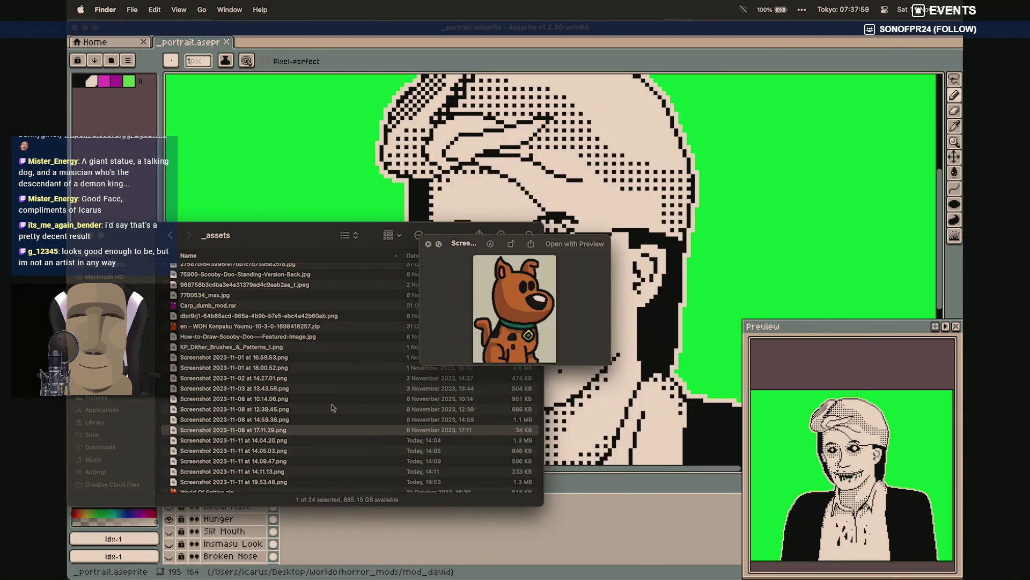
pyautogui.press('space')
pyautogui.click(603, 31)
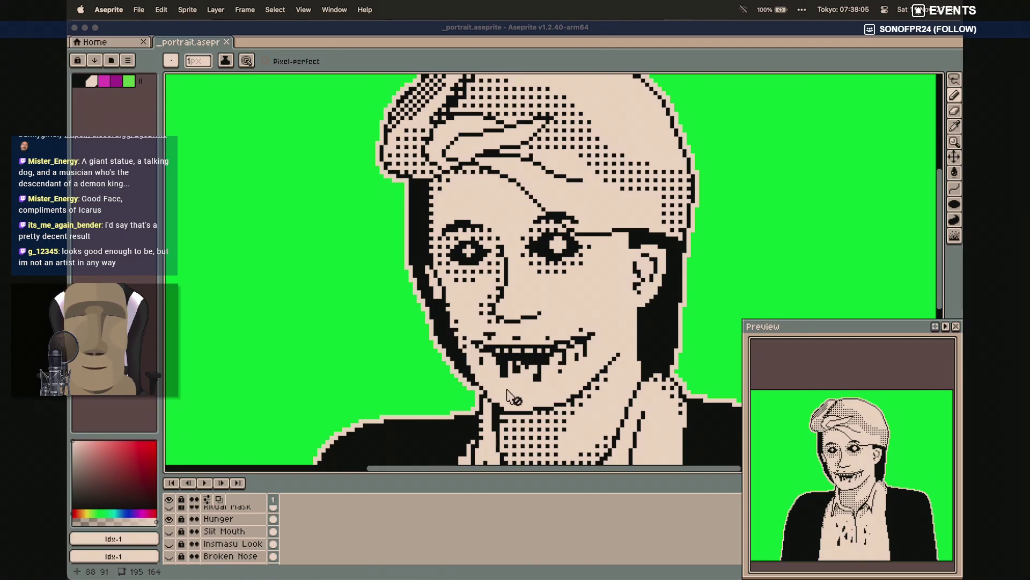
# Look over the portrait with the Hunger layer at 100% and 200% zoom
pyautogui.scroll(-2, 493, 206)
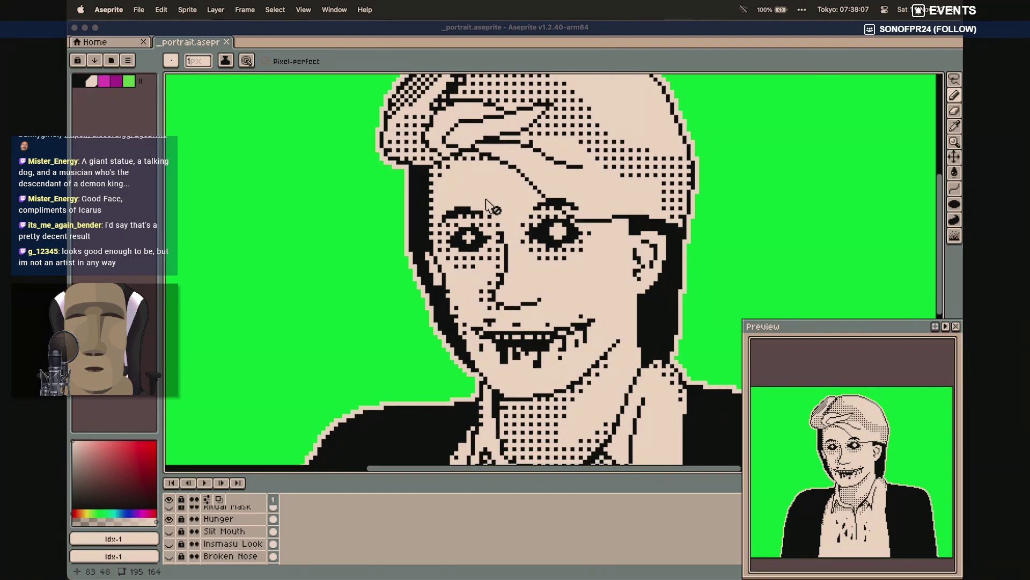
pyautogui.scroll(-1, 489, 206)
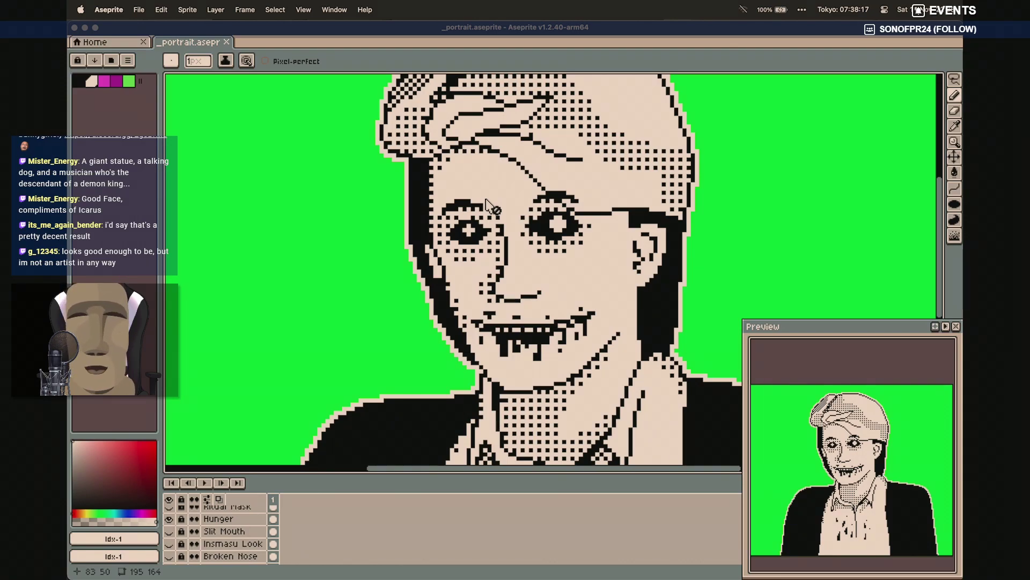
pyautogui.click(488, 205)
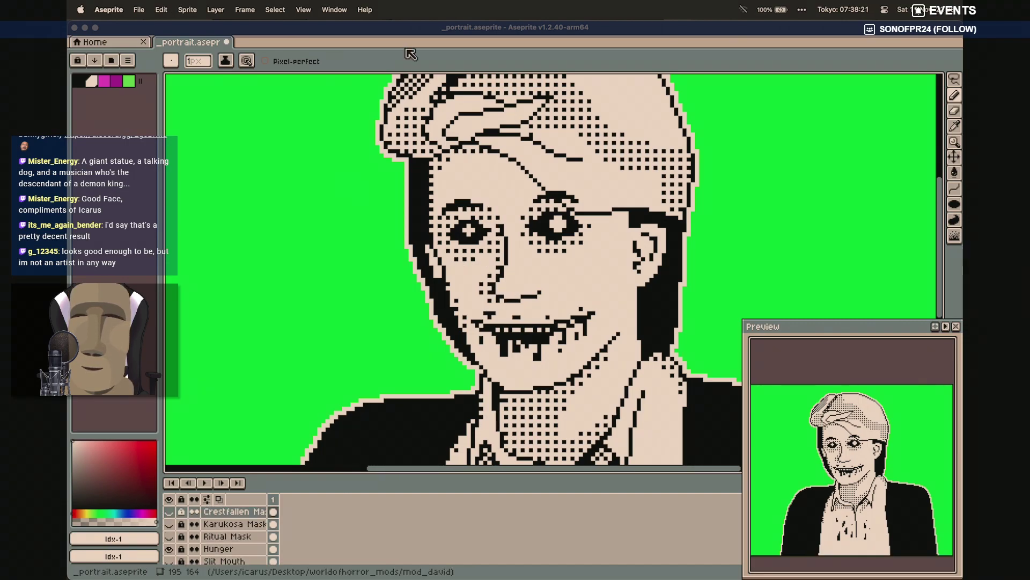
pyautogui.press('1')
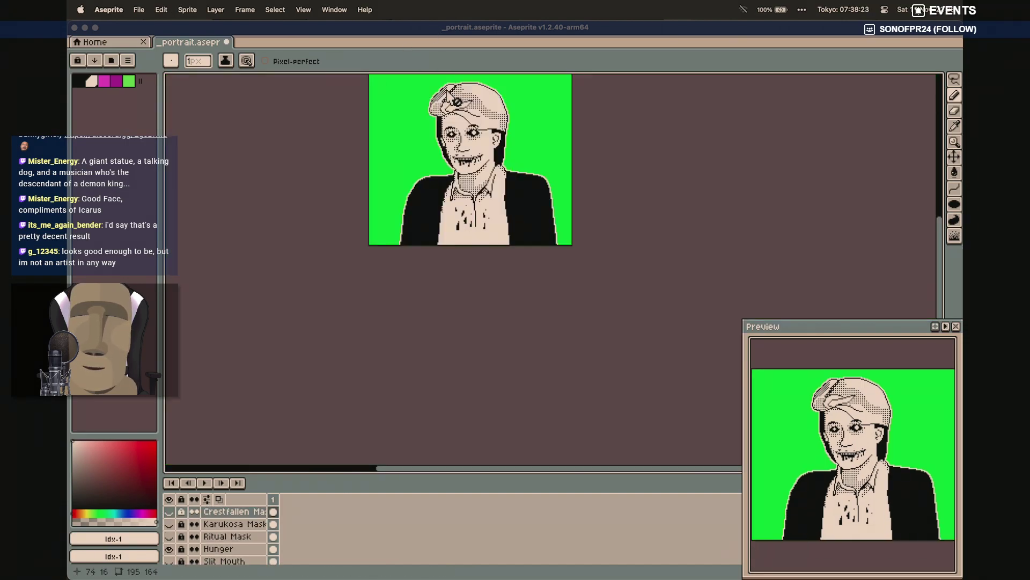
pyautogui.press('2')
pyautogui.scroll(3, 476, 150)
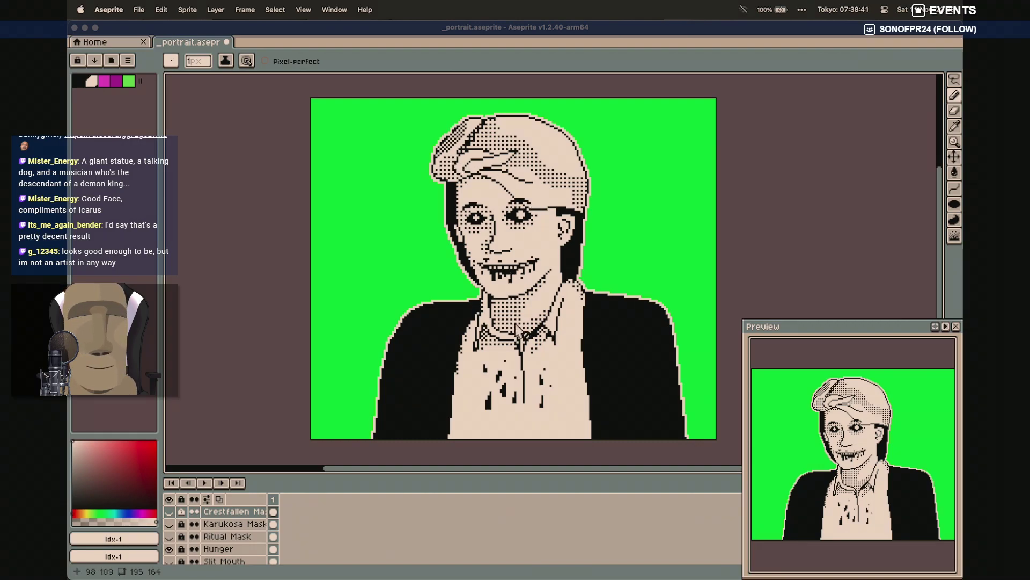
# Hide the Hunger layer and save _portrait.aseprite
pyautogui.click(170, 548)
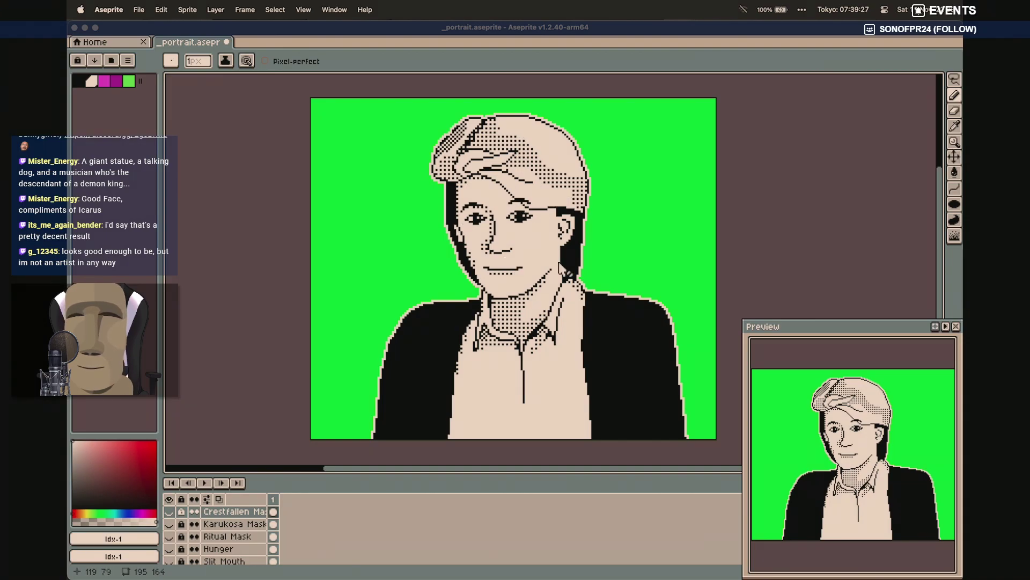
pyautogui.press('super+s')
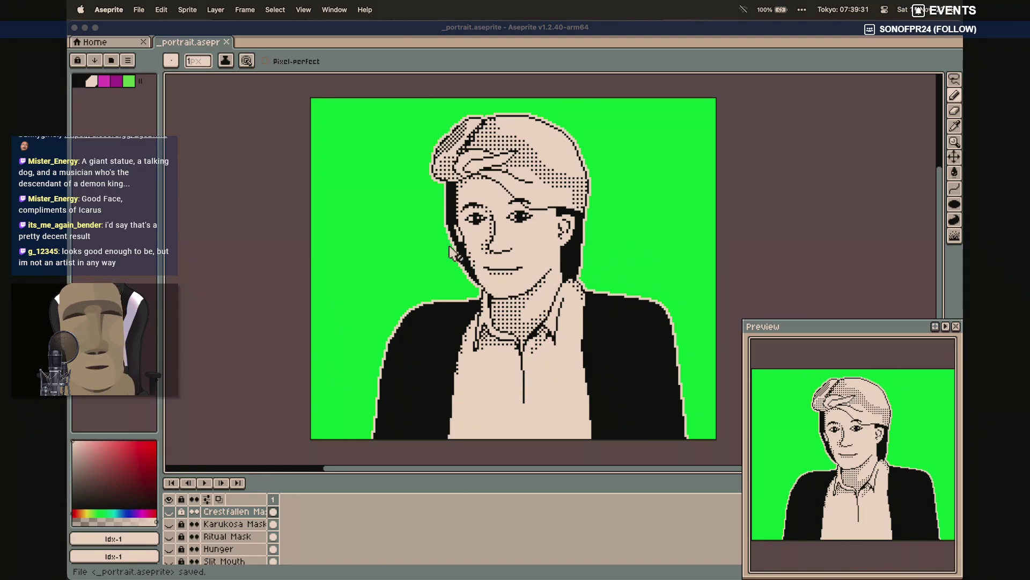
pyautogui.click(489, 199)
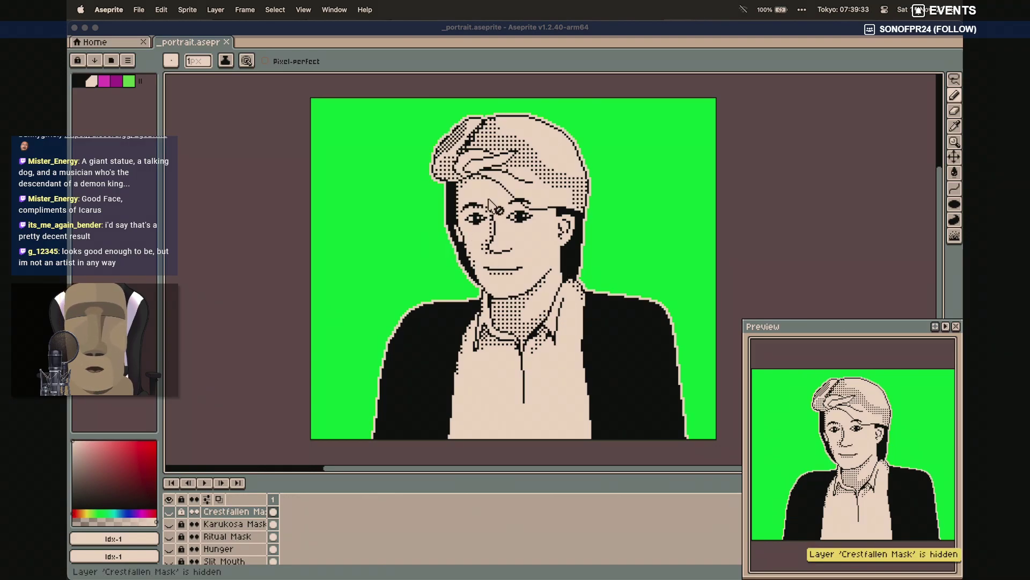
# Switch to Finder and open the character folder of mod_scoobydoo inside worldofhorror_mods
pyautogui.press('F4')
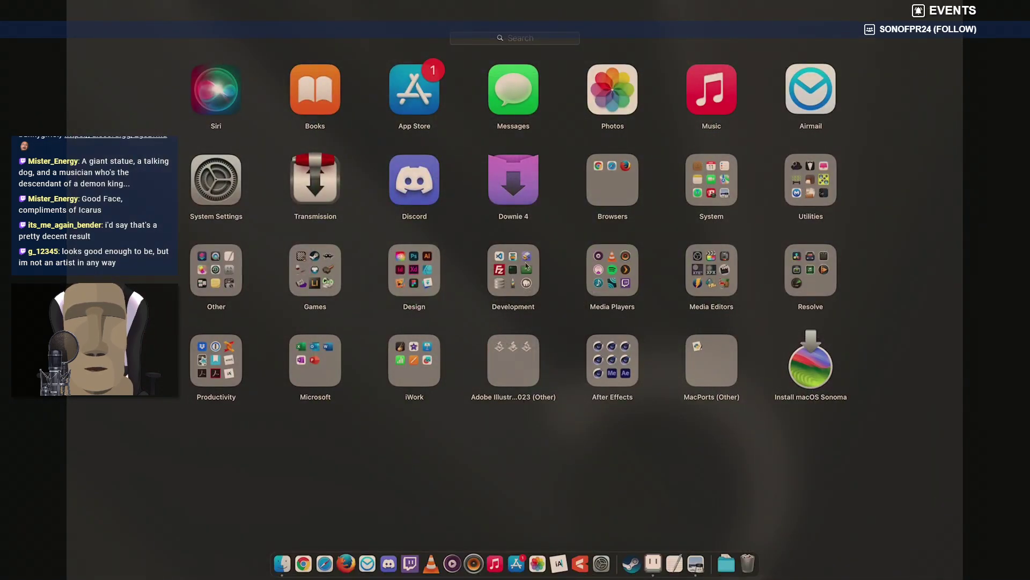
pyautogui.click(457, 471)
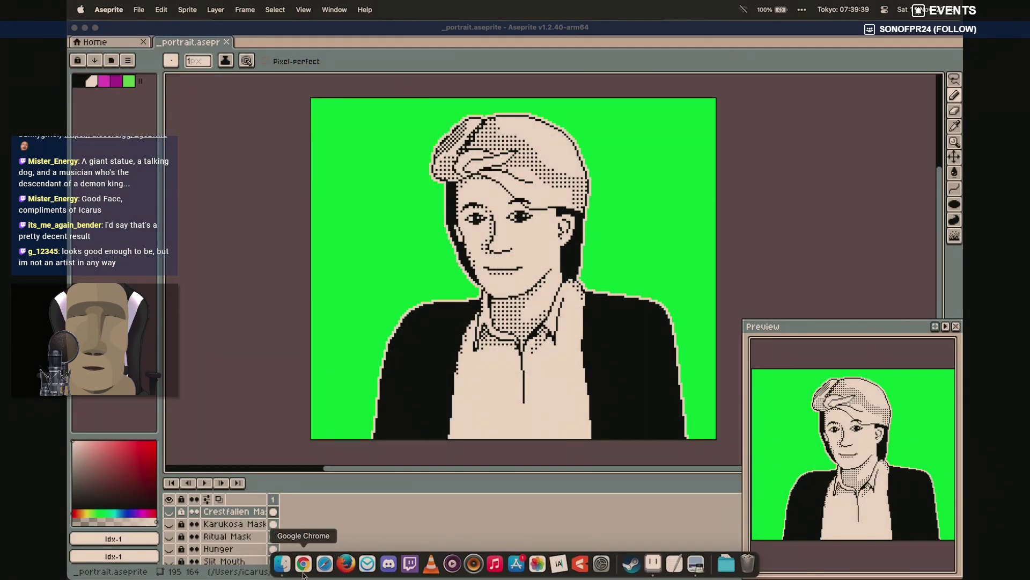
pyautogui.click(282, 563)
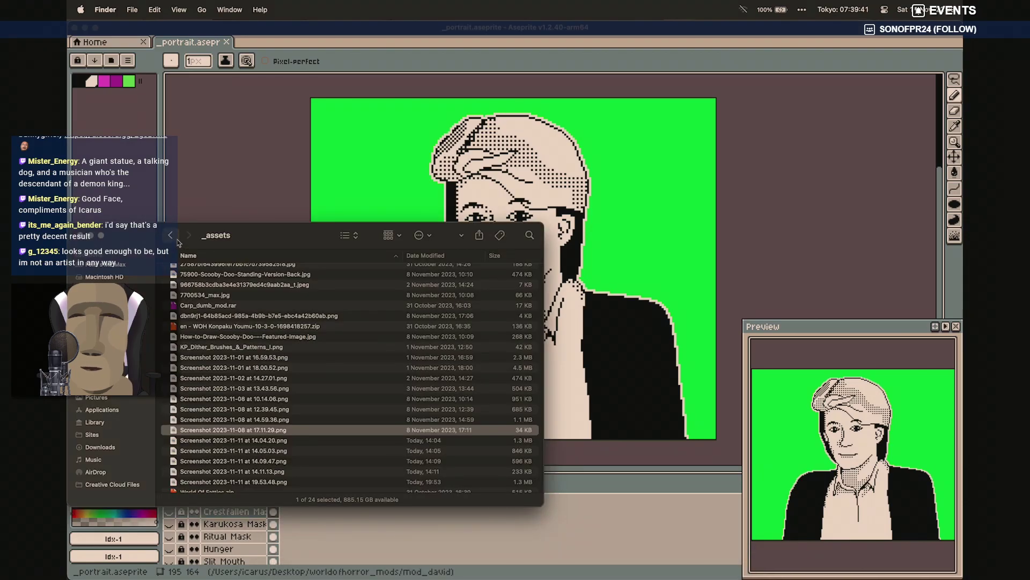
pyautogui.click(173, 236)
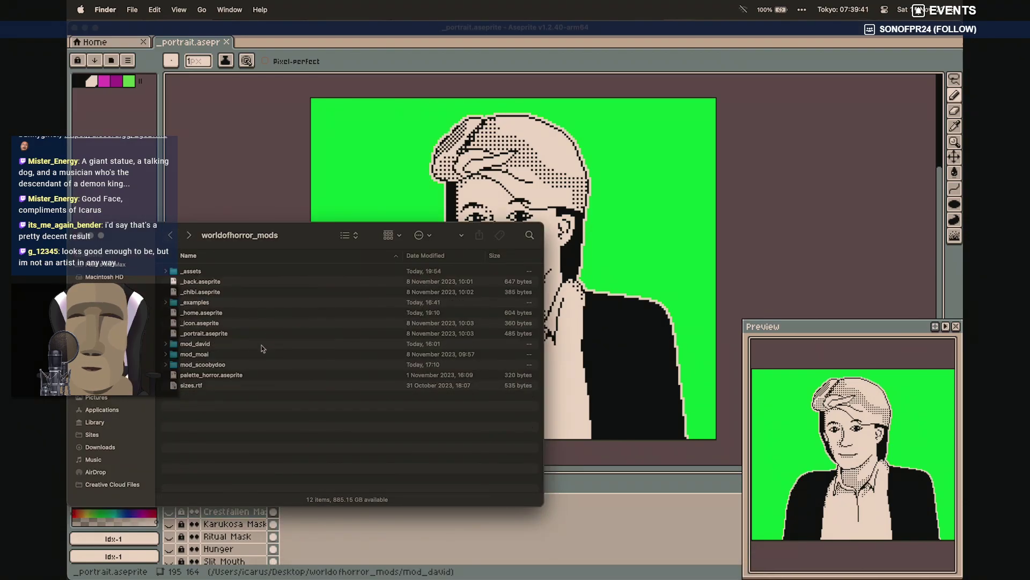
pyautogui.doubleClick(215, 364)
pyautogui.click(172, 236)
pyautogui.doubleClick(209, 367)
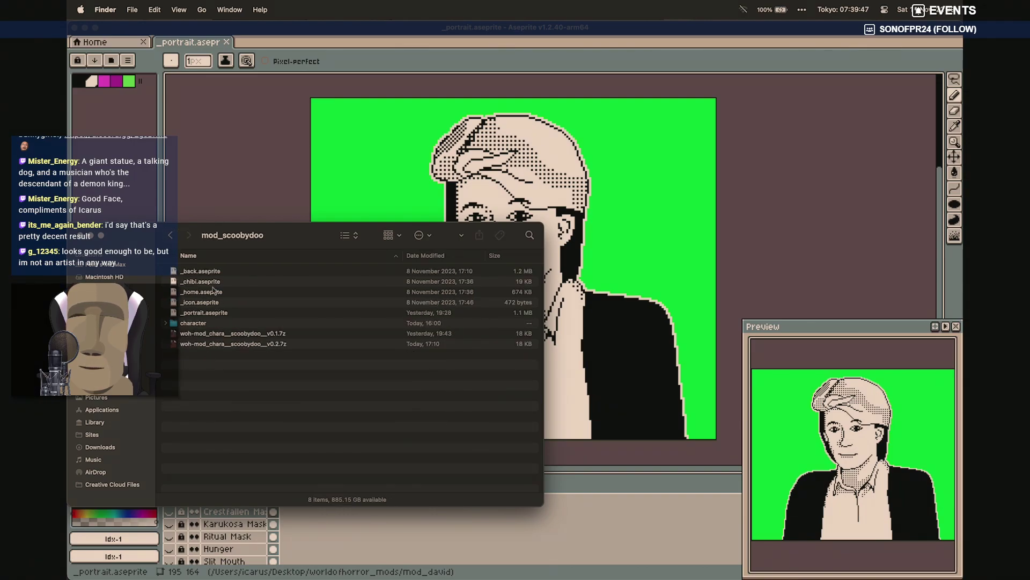
pyautogui.doubleClick(205, 323)
# Open character_scooby.ito in Sublime Text, choosing it from the Applications folder
pyautogui.click(218, 283)
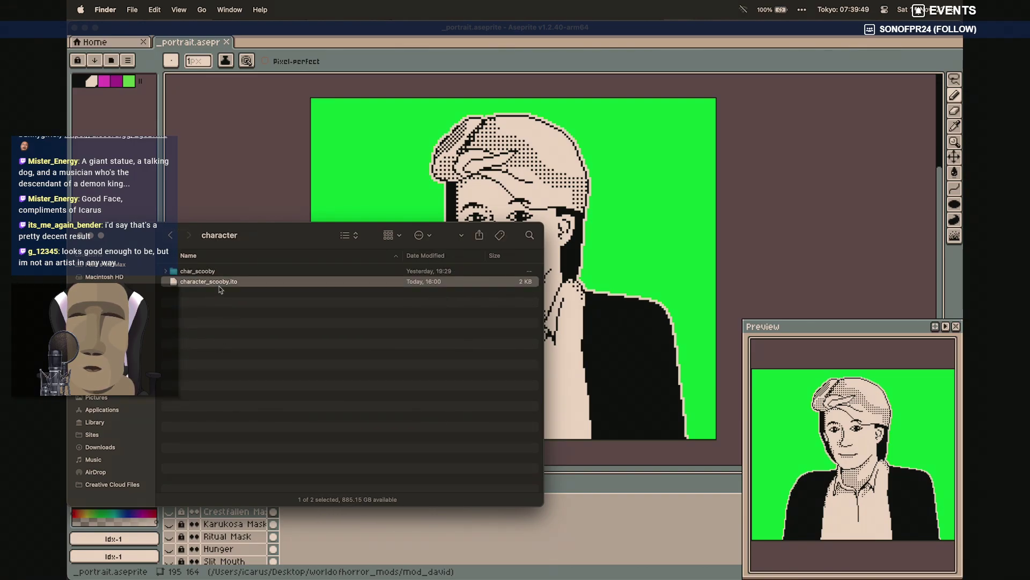
pyautogui.rightClick(219, 287)
pyautogui.moveTo(279, 304)
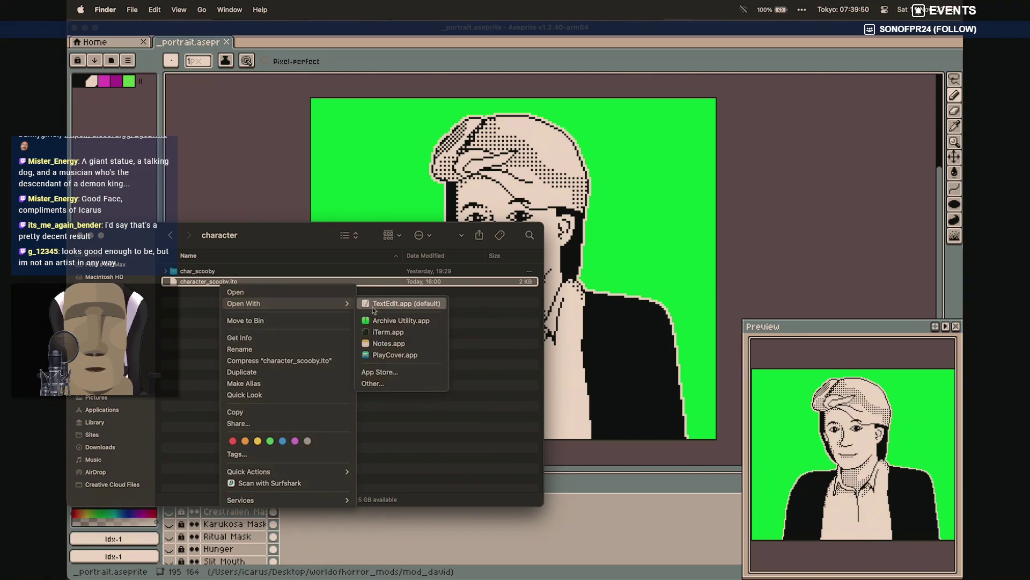
pyautogui.click(416, 382)
pyautogui.scroll(-20, 236, 345)
pyautogui.scroll(5, 223, 344)
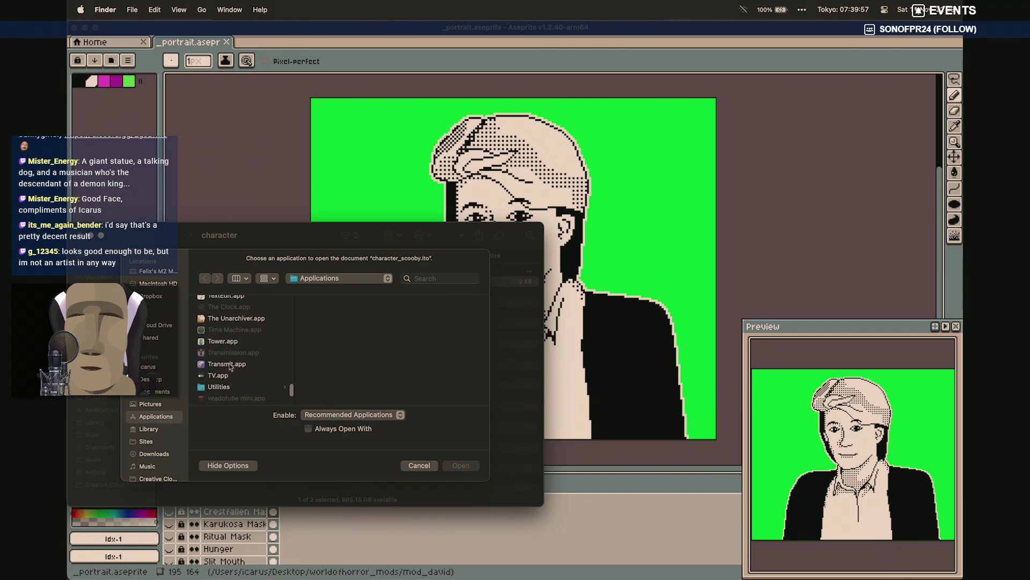
pyautogui.scroll(4, 229, 366)
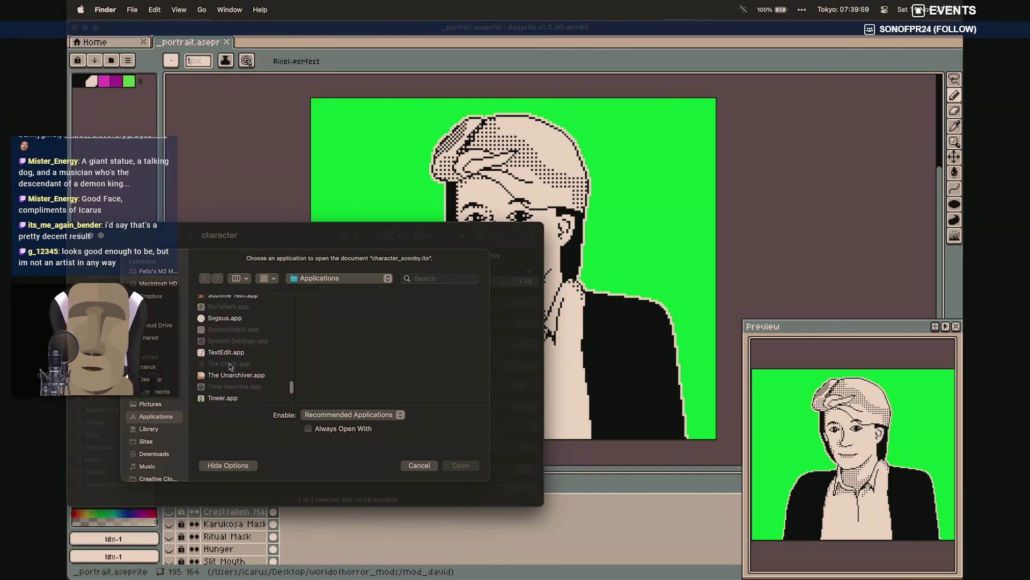
pyautogui.scroll(3, 229, 366)
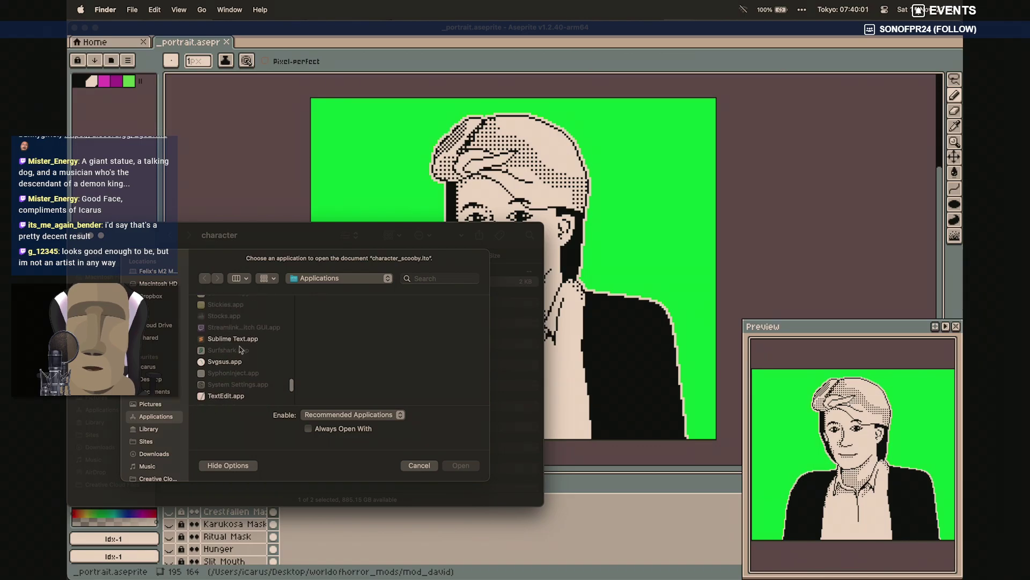
pyautogui.click(241, 341)
pyautogui.click(462, 465)
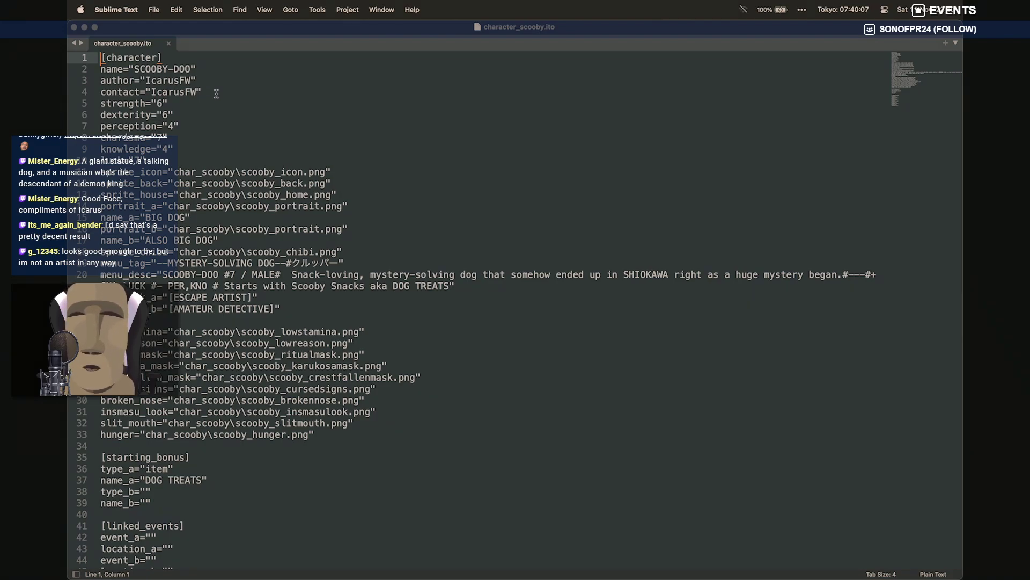
# Check the sprite_icon and sprite_back image paths in the [character] section
pyautogui.click(324, 173)
pyautogui.doubleClick(338, 171)
pyautogui.click(338, 183)
pyautogui.click(311, 170)
pyautogui.doubleClick(294, 184)
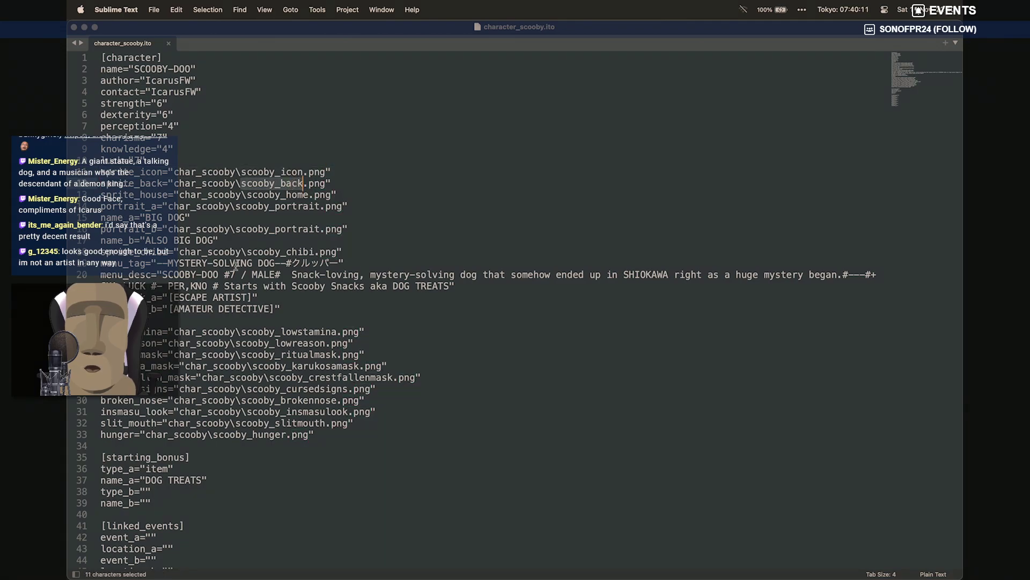
# Review the [starting_bonus] entries and highlight the name_a line with DOG TREATS
pyautogui.scroll(-4, 236, 266)
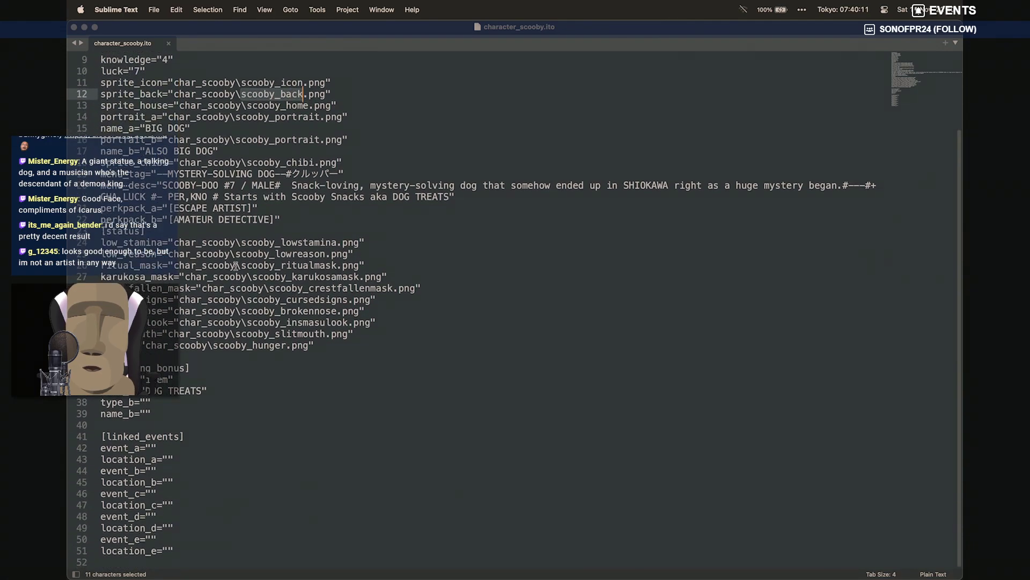
pyautogui.click(162, 411)
pyautogui.moveTo(162, 411); pyautogui.dragTo(117, 379)
pyautogui.scroll(3, 162, 446)
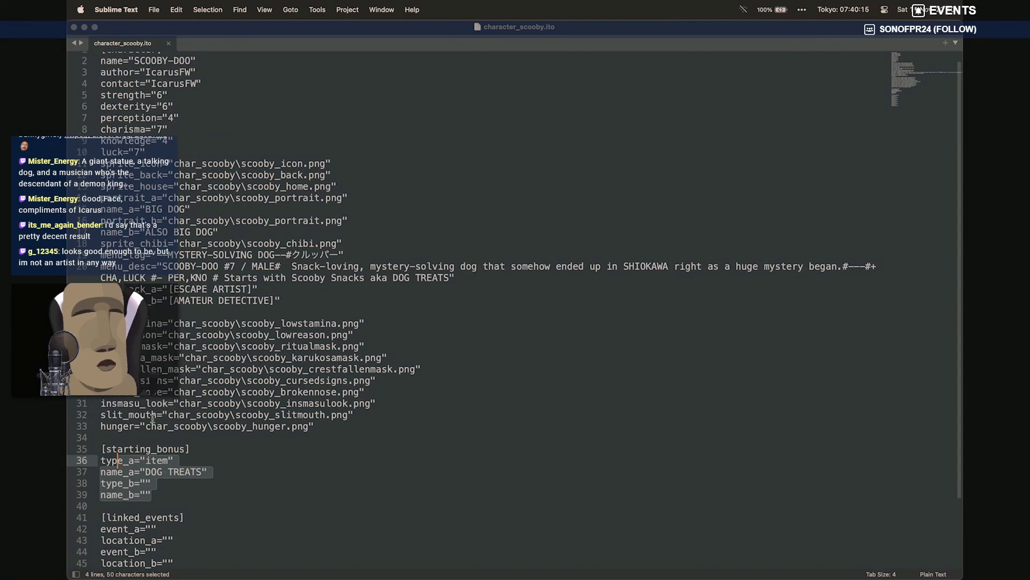
pyautogui.click(166, 483)
pyautogui.doubleClick(177, 472)
pyautogui.tripleClick(176, 472)
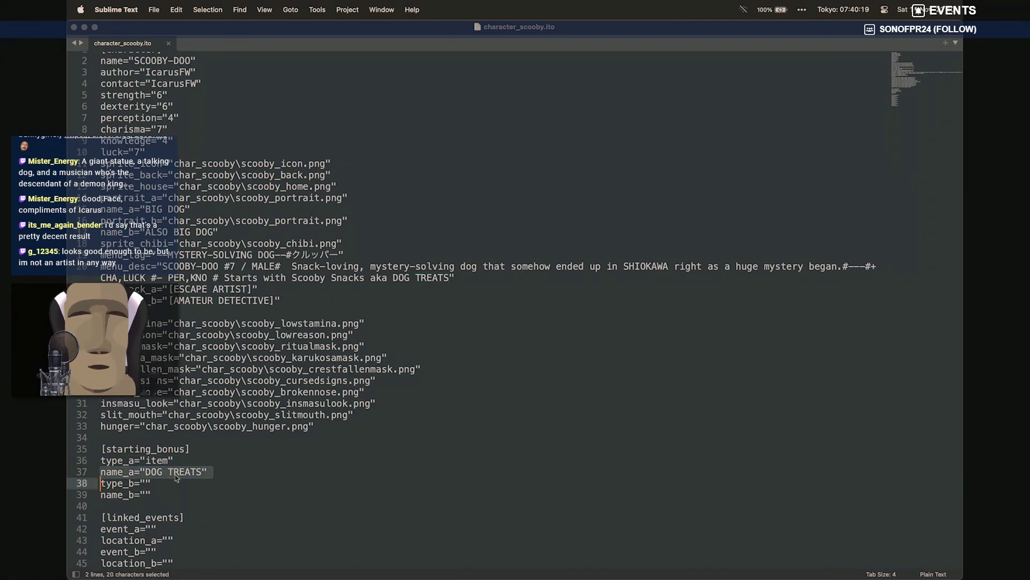
# Check the empty name_b entry in [starting_bonus] and the event and location entries under [linked_events]
pyautogui.click(180, 498)
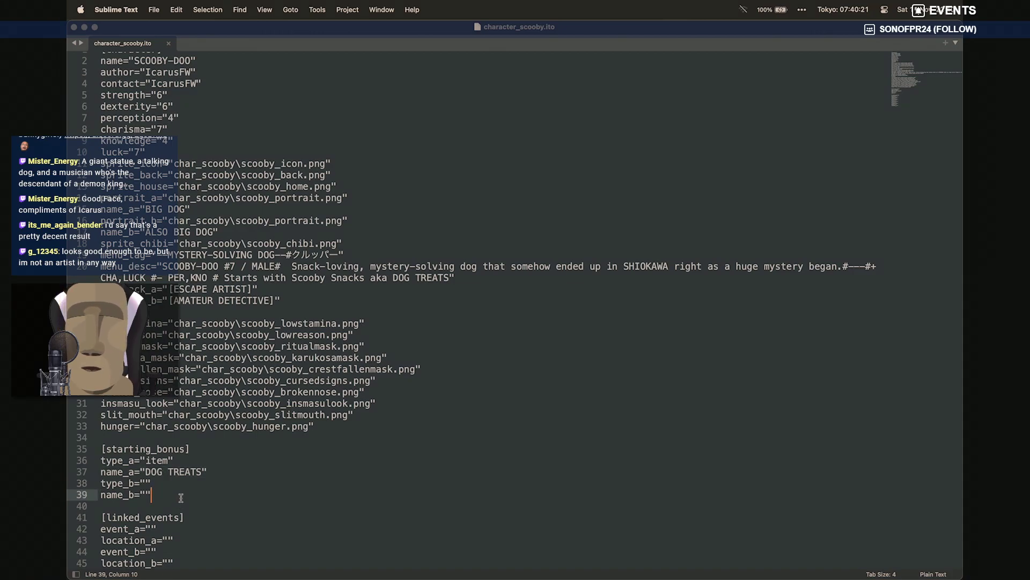
pyautogui.scroll(-3, 177, 476)
pyautogui.moveTo(165, 448); pyautogui.dragTo(98, 455)
pyautogui.click(214, 562)
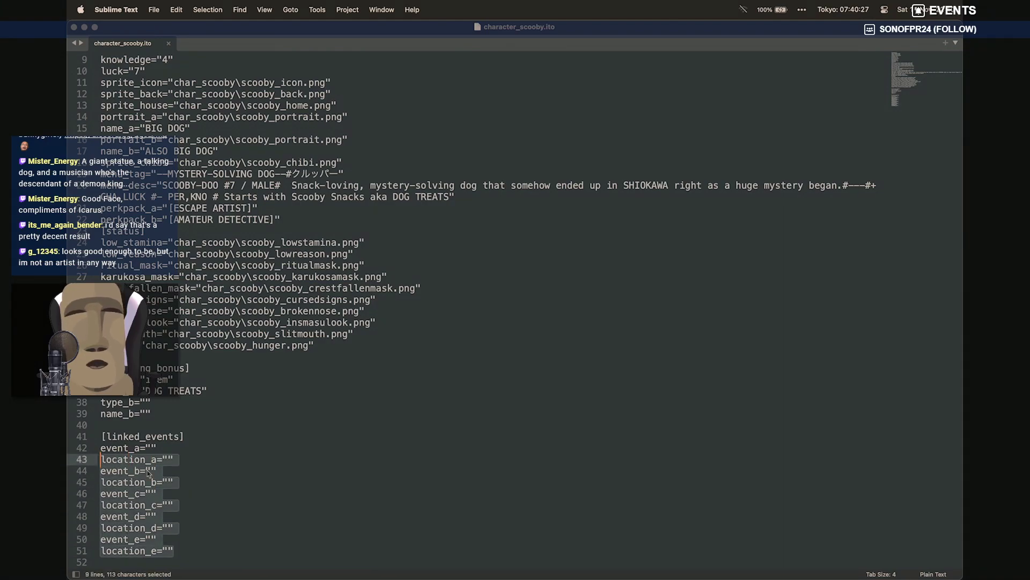
pyautogui.click(209, 426)
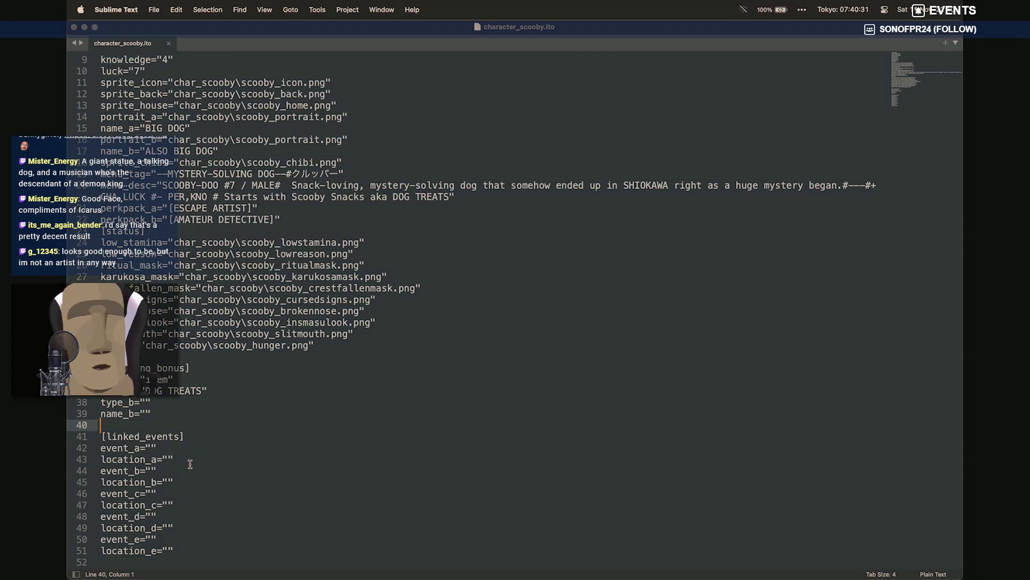
# Review the perkpack_a and perkpack_b lines, ESCAPE ARTIST and AMATEUR DETECTIVE, in the [character] section
pyautogui.scroll(1, 190, 465)
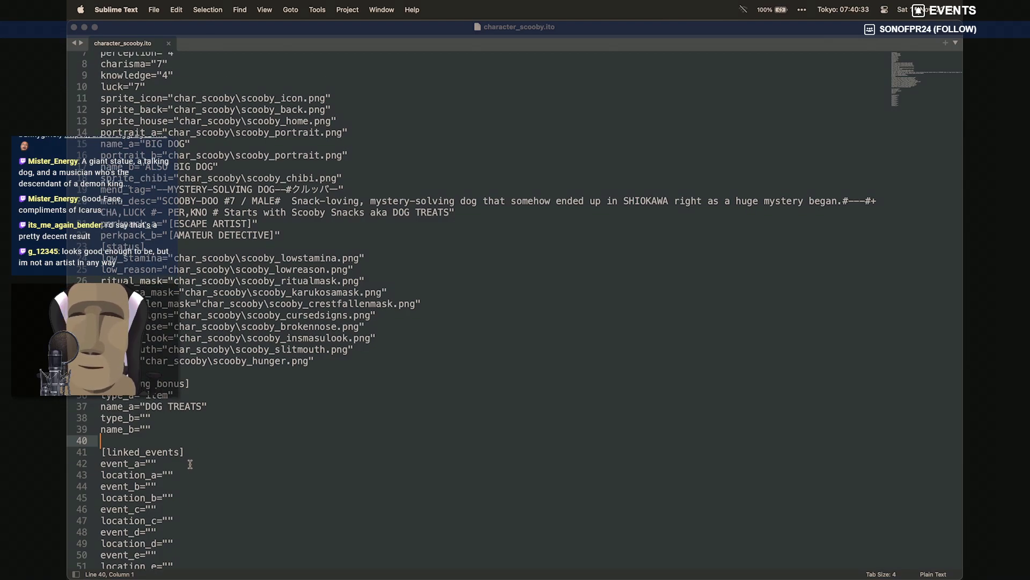
pyautogui.moveTo(292, 235); pyautogui.dragTo(97, 229)
pyautogui.click(289, 235)
pyautogui.moveTo(290, 234); pyautogui.dragTo(99, 235)
pyautogui.click(178, 233)
pyautogui.click(294, 232)
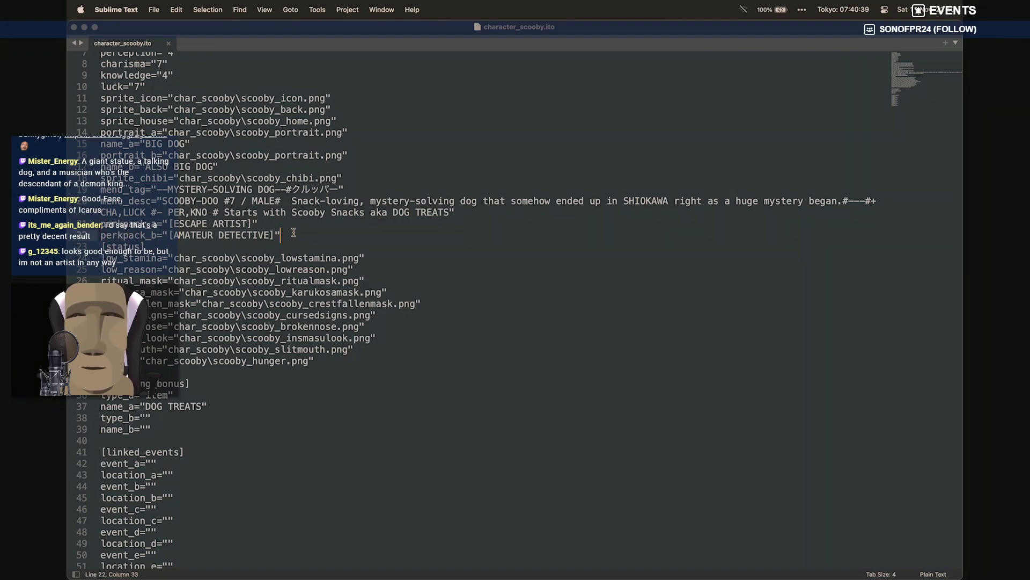
pyautogui.scroll(-1, 294, 232)
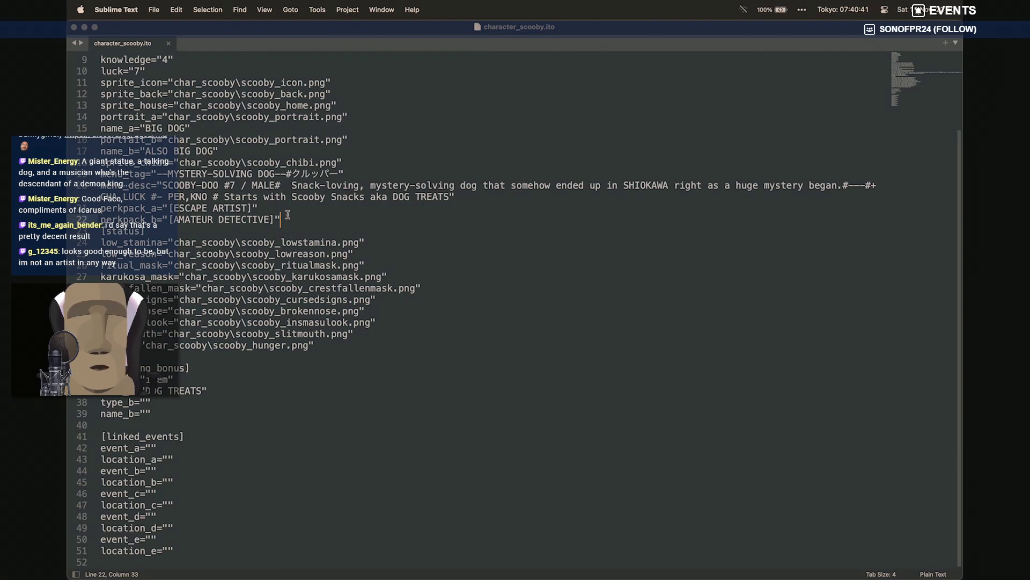
pyautogui.doubleClick(250, 208)
pyautogui.tripleClick(263, 222)
pyautogui.click(298, 224)
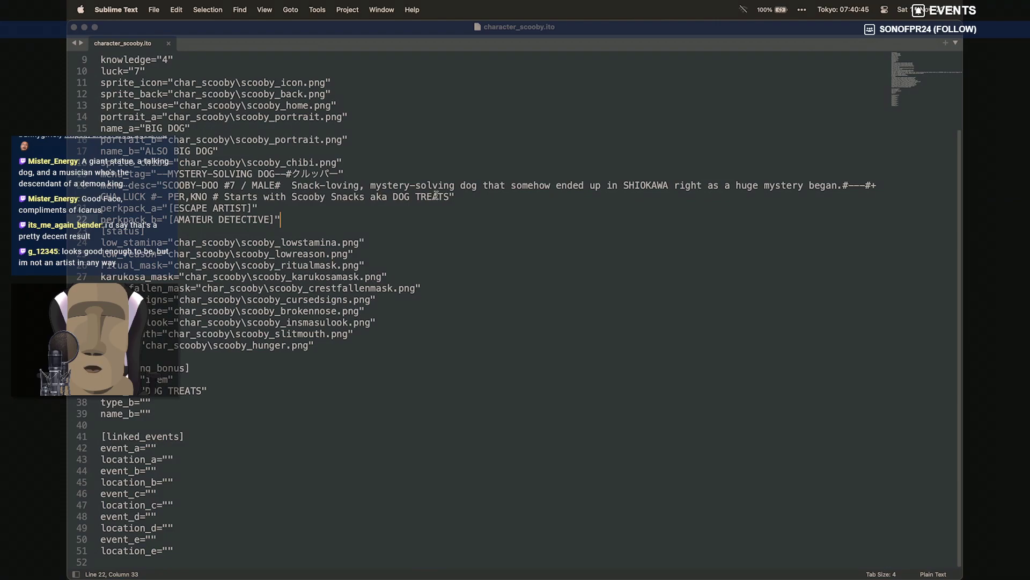
# Highlight and read the menu_desc description of SCOOBY-DOO, including the mention of DOG TREATS
pyautogui.moveTo(456, 197); pyautogui.dragTo(381, 197)
pyautogui.moveTo(285, 197); pyautogui.dragTo(68, 189)
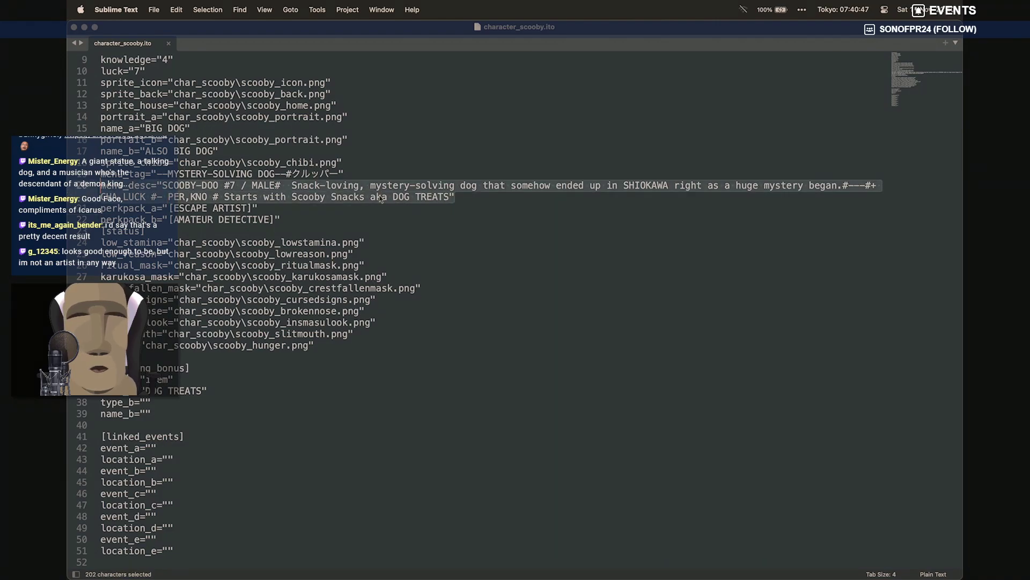
pyautogui.click(399, 197)
pyautogui.scroll(3, 357, 203)
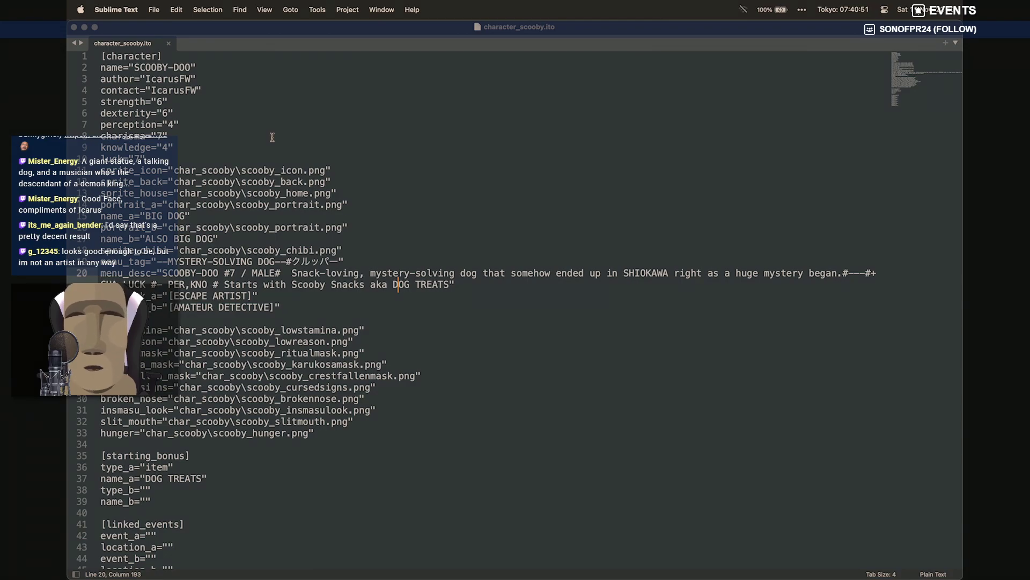
# Switch back to mod_david's _portrait.aseprite in Aseprite and look through its status layers
pyautogui.press('super+Tab')
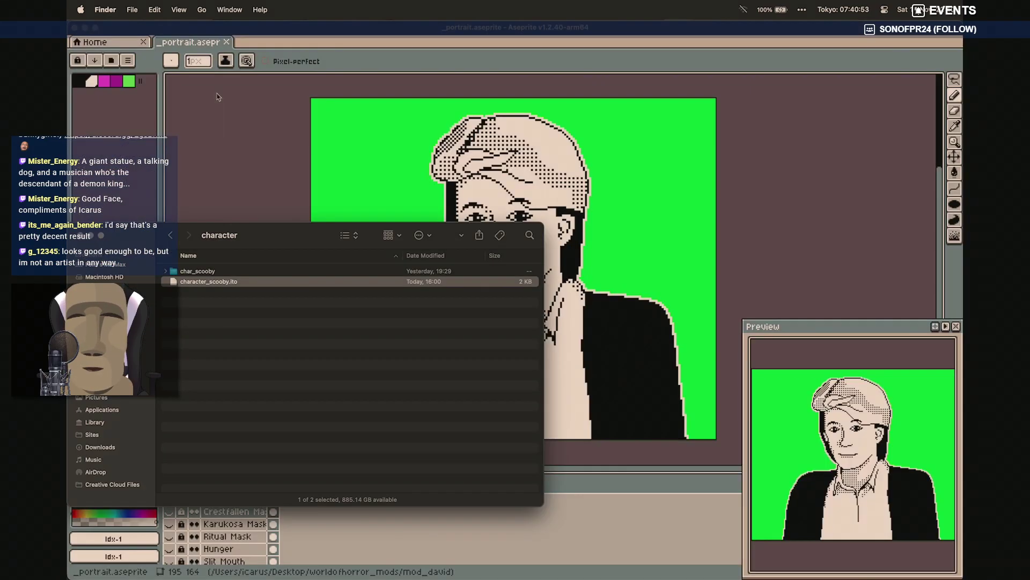
pyautogui.press('Escape')
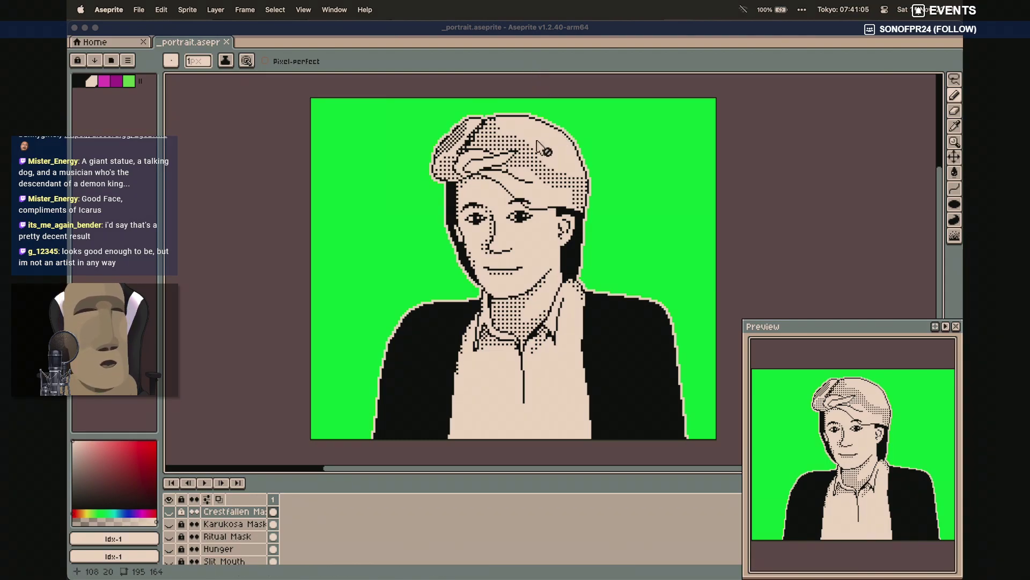
pyautogui.click(175, 534)
pyautogui.scroll(-3, 178, 538)
pyautogui.moveTo(324, 565)
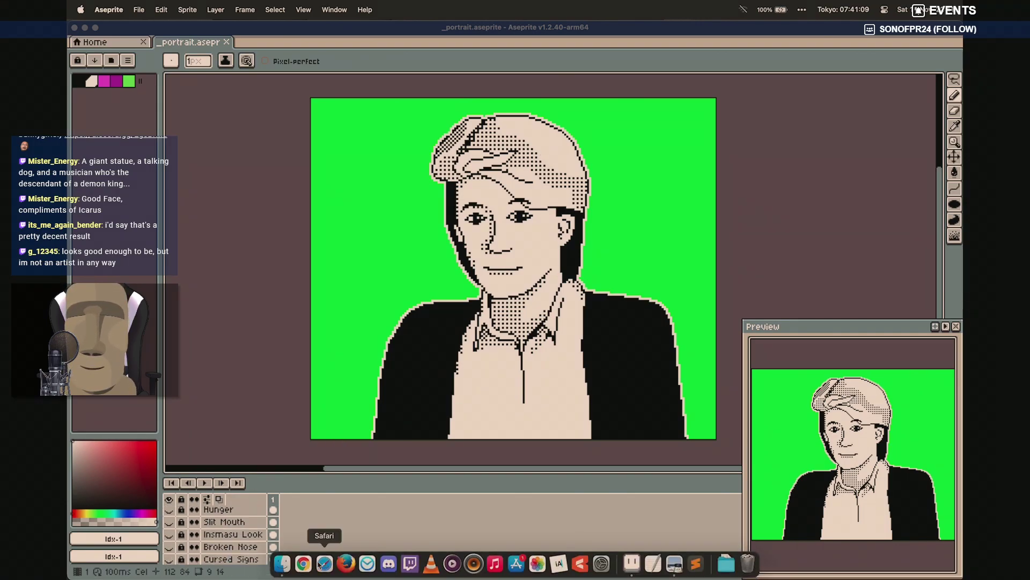
# Open _portrait.aseprite from the mod_scoobydoo folder in Finder and enlarge the Scooby-Doo portrait
pyautogui.click(282, 564)
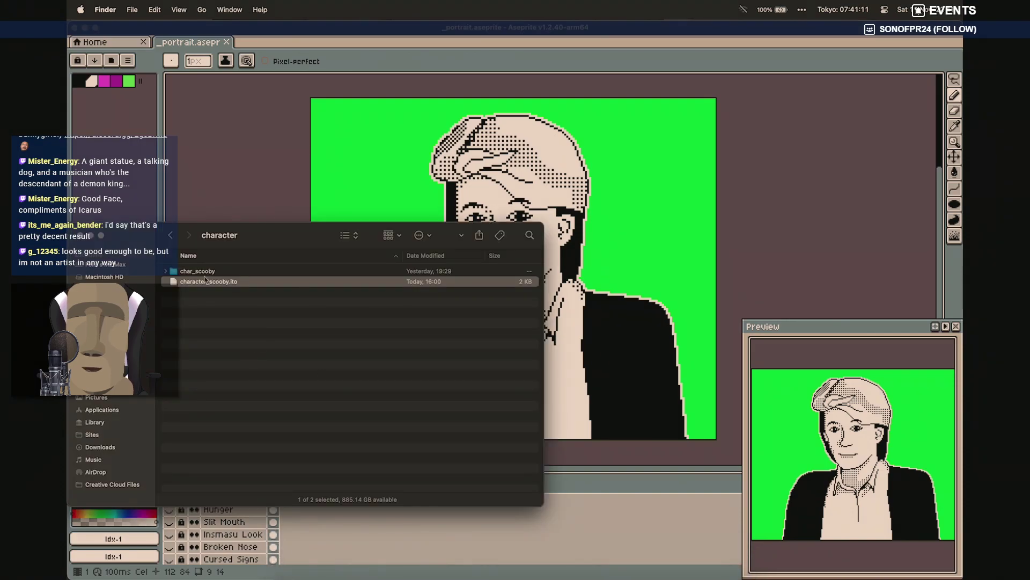
pyautogui.click(170, 236)
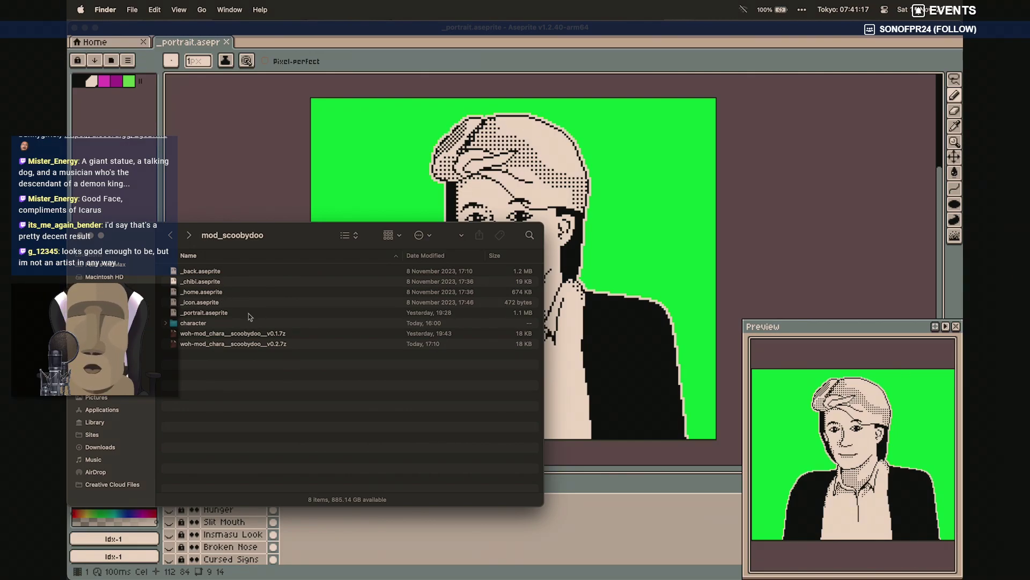
pyautogui.doubleClick(204, 313)
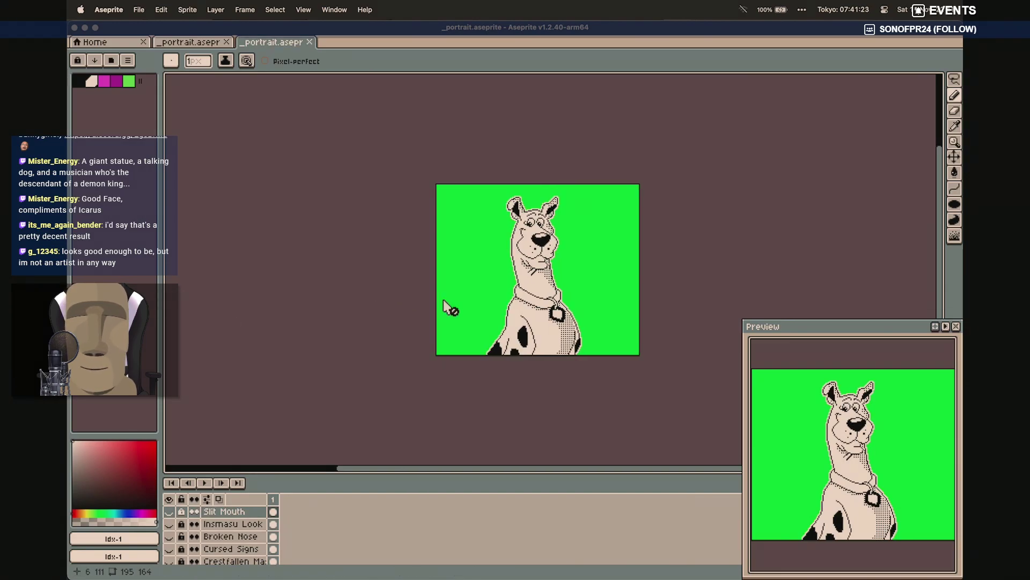
pyautogui.scroll(5, 450, 310)
pyautogui.scroll(-4, 444, 307)
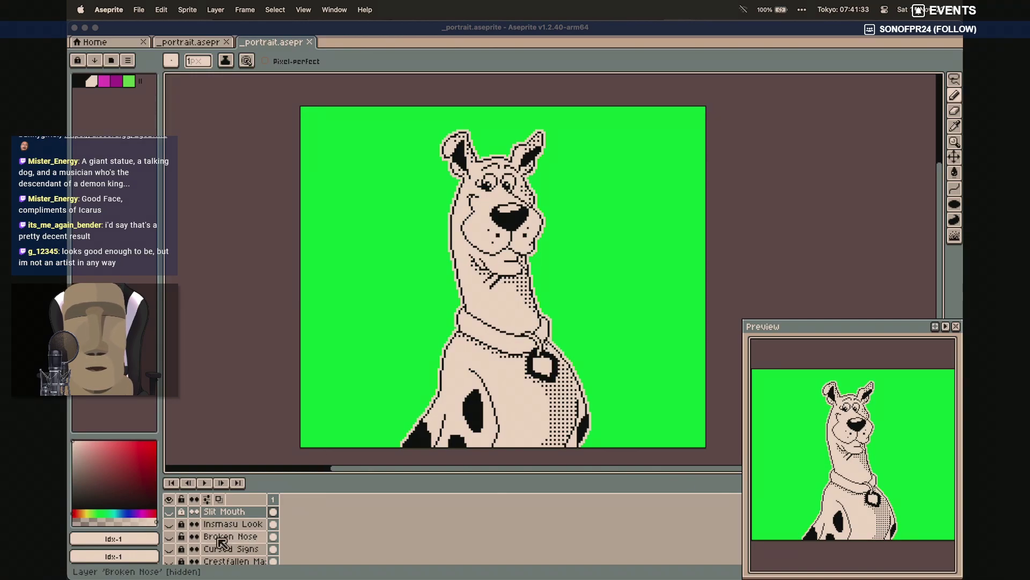
# Preview the Insmasu Look, Broken Nose and Cursed Signs layers on the Scooby-Doo portrait, hiding each again
pyautogui.click(171, 524)
pyautogui.click(170, 524)
pyautogui.click(171, 536)
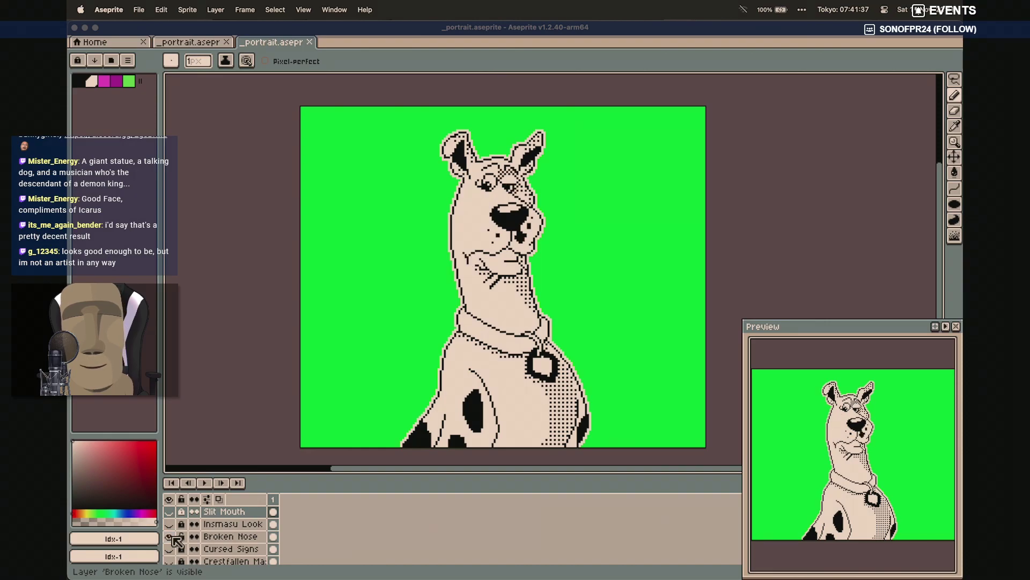
pyautogui.click(170, 536)
pyautogui.scroll(-2, 171, 532)
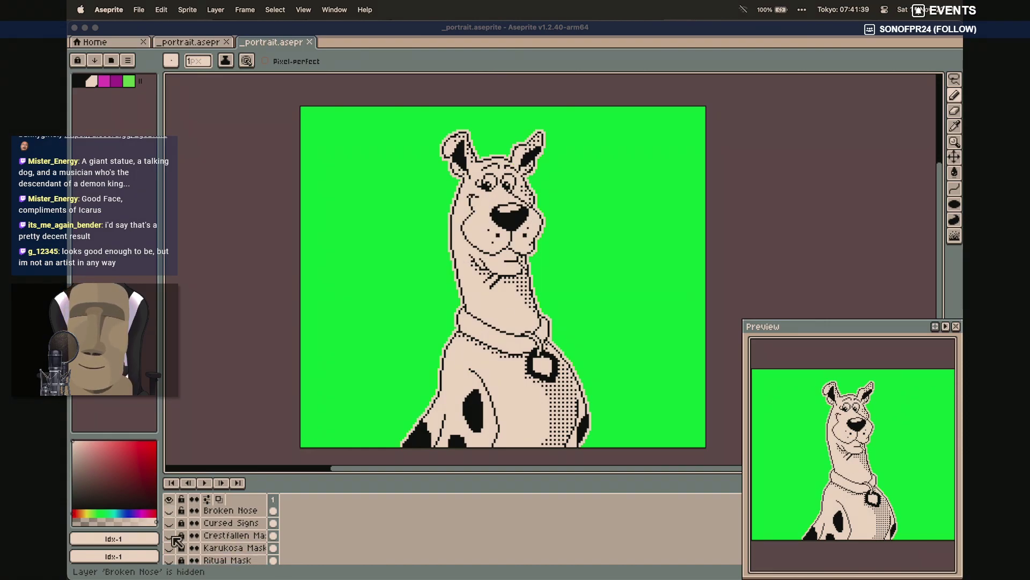
pyautogui.click(171, 524)
pyautogui.click(171, 524)
# Preview the Hunger layer on the Scooby-Doo portrait twice and leave it hidden
pyautogui.scroll(3, 171, 519)
pyautogui.click(170, 511)
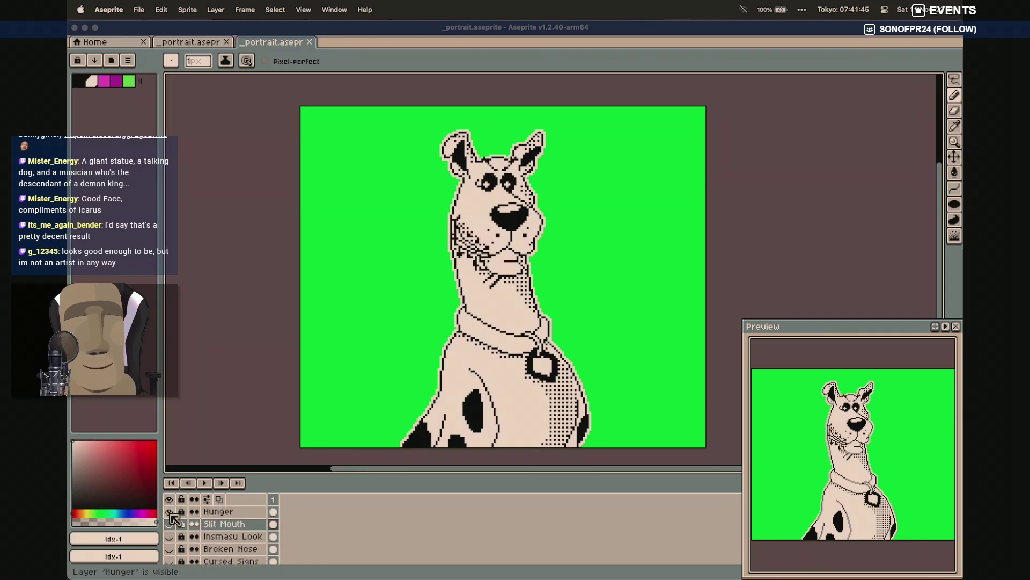
pyautogui.click(169, 511)
pyautogui.click(170, 511)
pyautogui.click(169, 511)
# Open _portrait.aseprite from the mod_moai folder in Finder and enlarge the moai portrait
pyautogui.moveTo(325, 573)
pyautogui.click(282, 563)
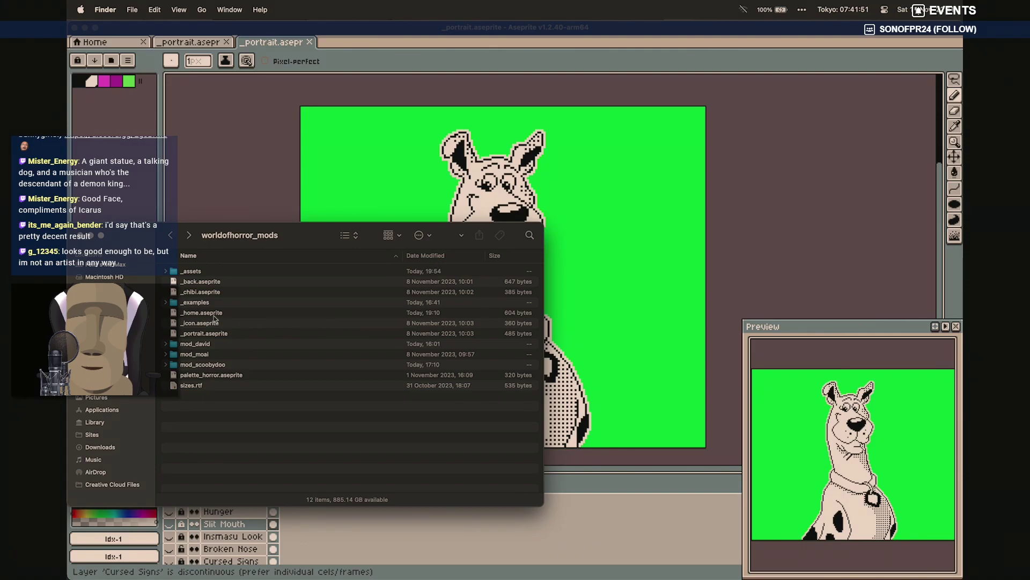
pyautogui.doubleClick(203, 354)
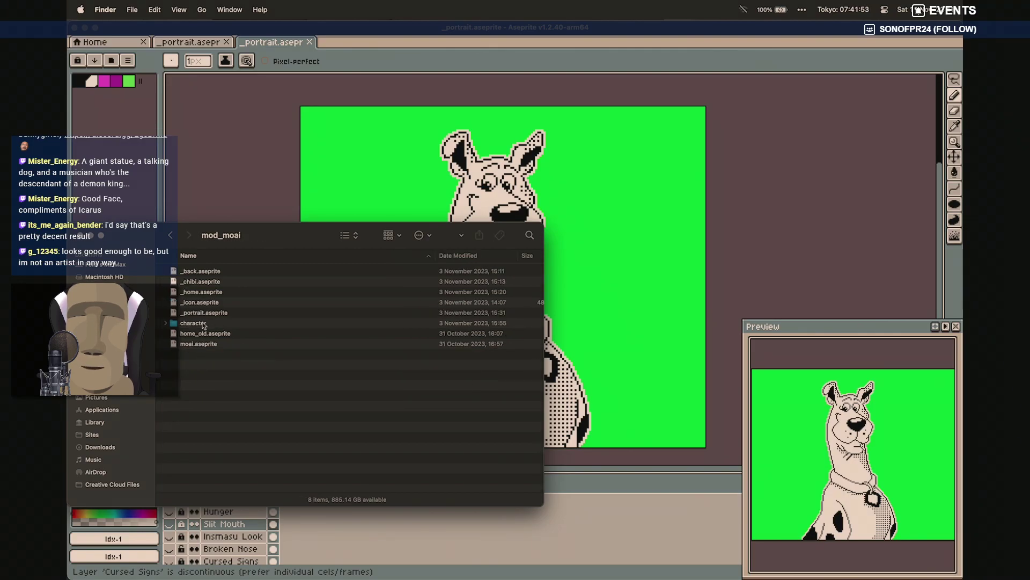
pyautogui.click(214, 315)
pyautogui.doubleClick(213, 315)
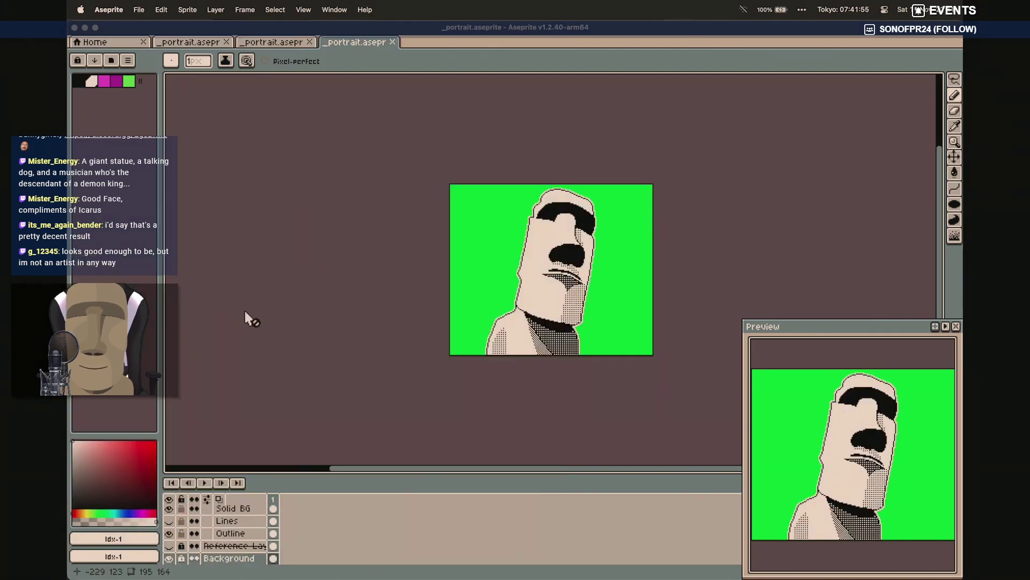
pyautogui.scroll(3, 383, 342)
pyautogui.hscroll(5, 392, 355)
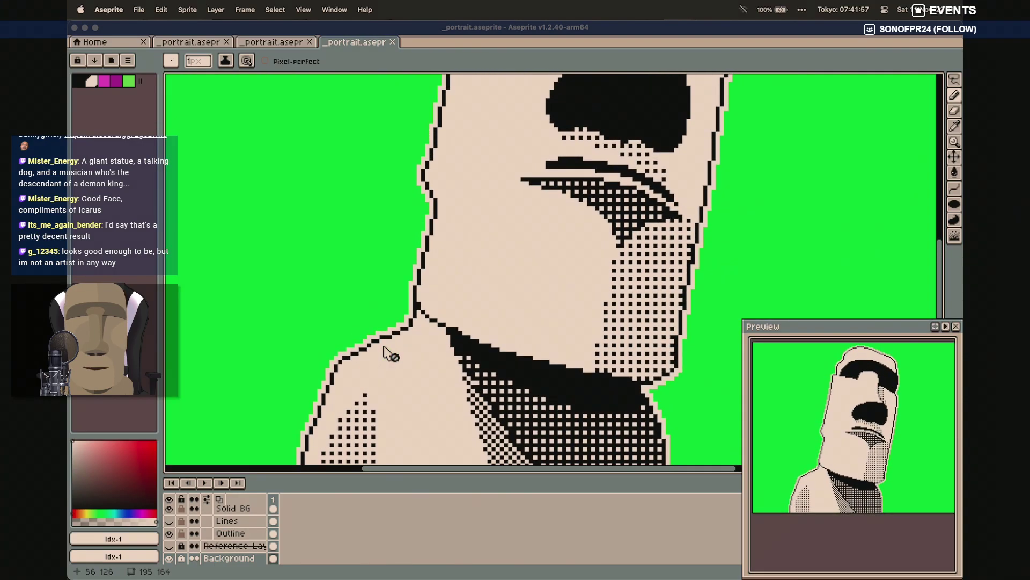
pyautogui.scroll(-3, 392, 355)
pyautogui.hscroll(-2, 371, 365)
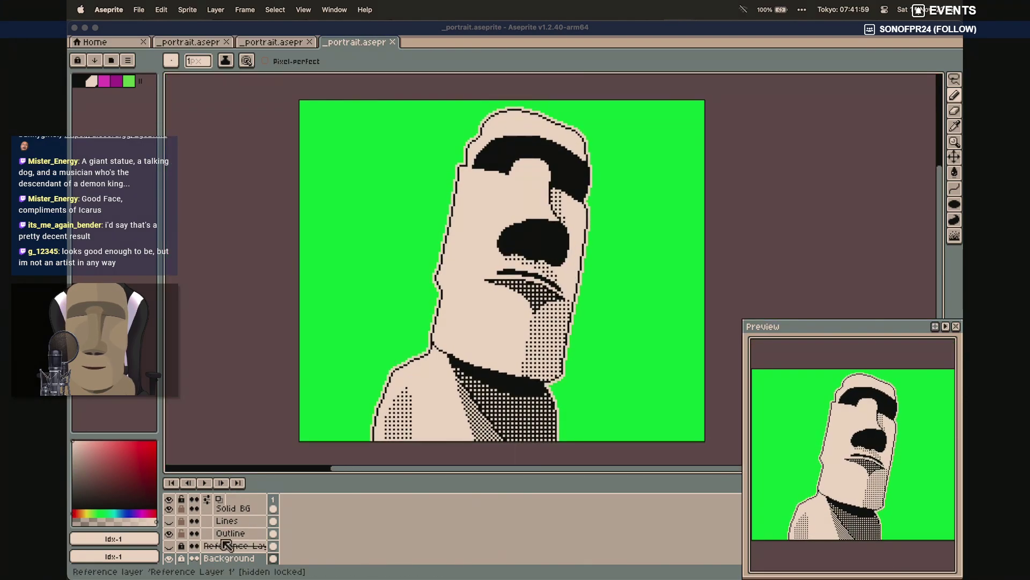
# Preview the Low Stamina, Hunger and following status layers on the moai portrait, hiding each again
pyautogui.scroll(3, 226, 545)
pyautogui.click(169, 524)
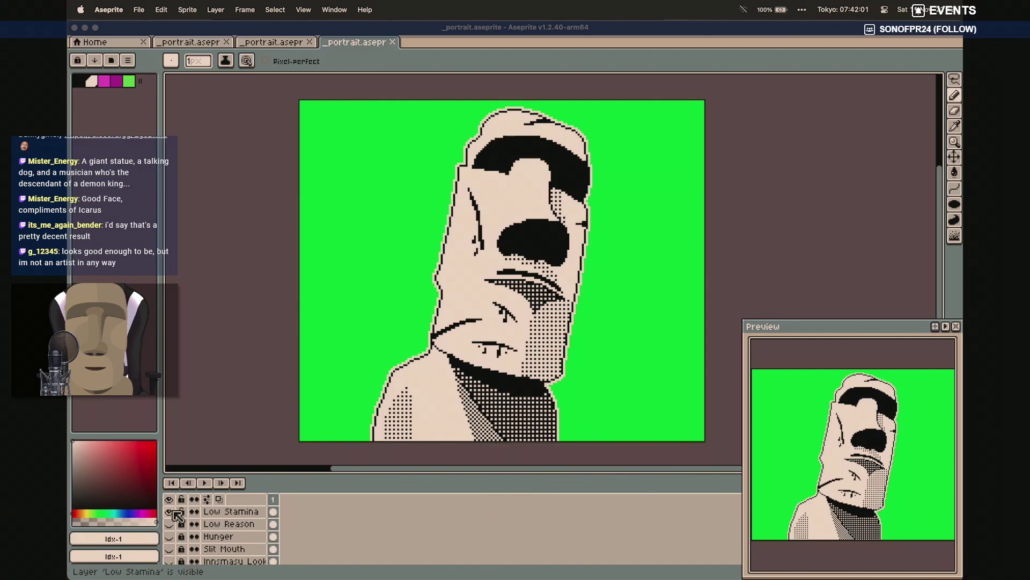
pyautogui.click(169, 524)
pyautogui.click(169, 536)
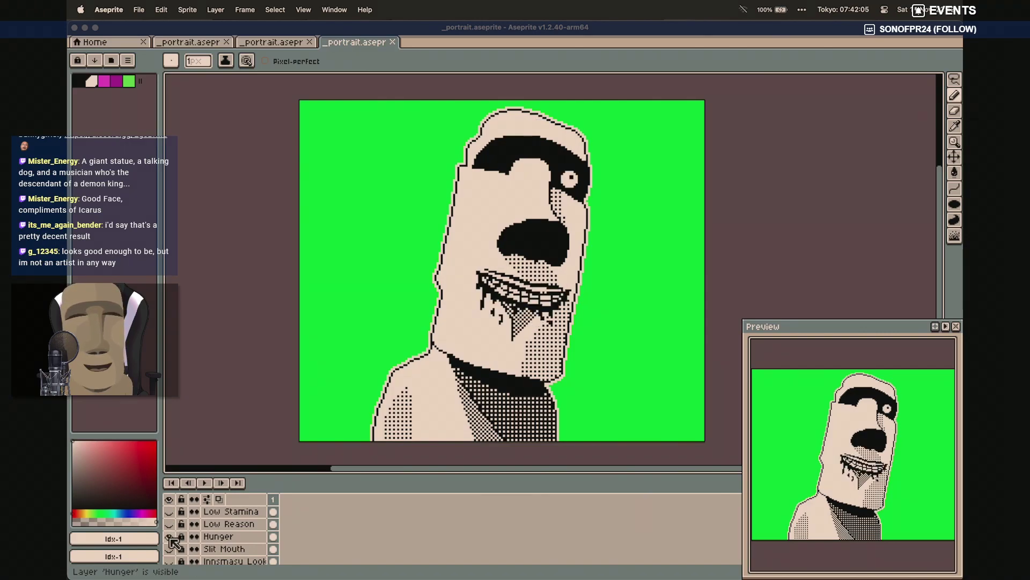
pyautogui.click(169, 536)
pyautogui.scroll(-2, 171, 539)
pyautogui.click(170, 520)
pyautogui.click(170, 520)
pyautogui.doubleClick(169, 521)
pyautogui.scroll(-3, 180, 526)
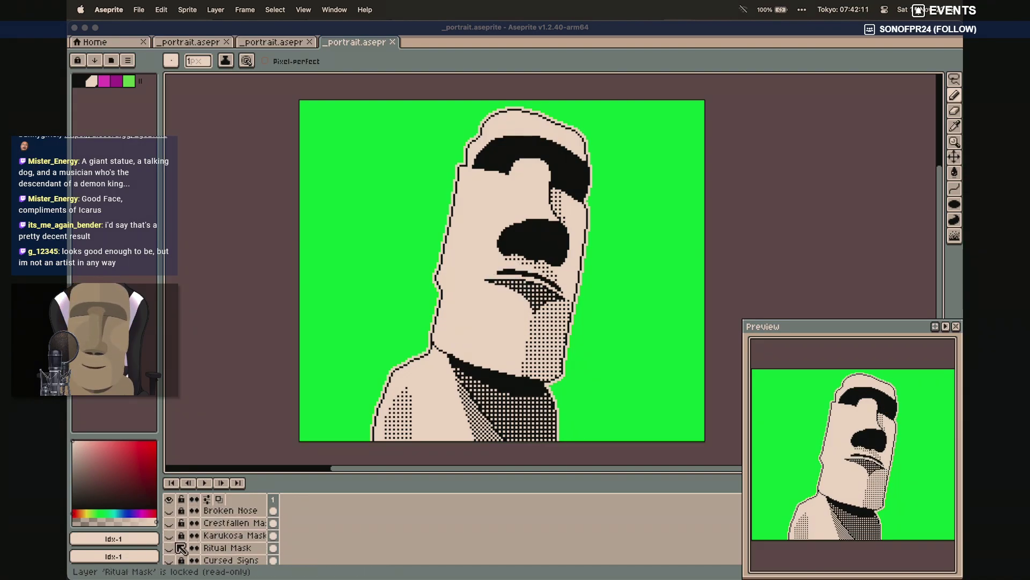
# Preview the Ritual Mask, Karukosa Mask and Crestfallen Mask layers on the moai portrait, hiding each again
pyautogui.click(169, 547)
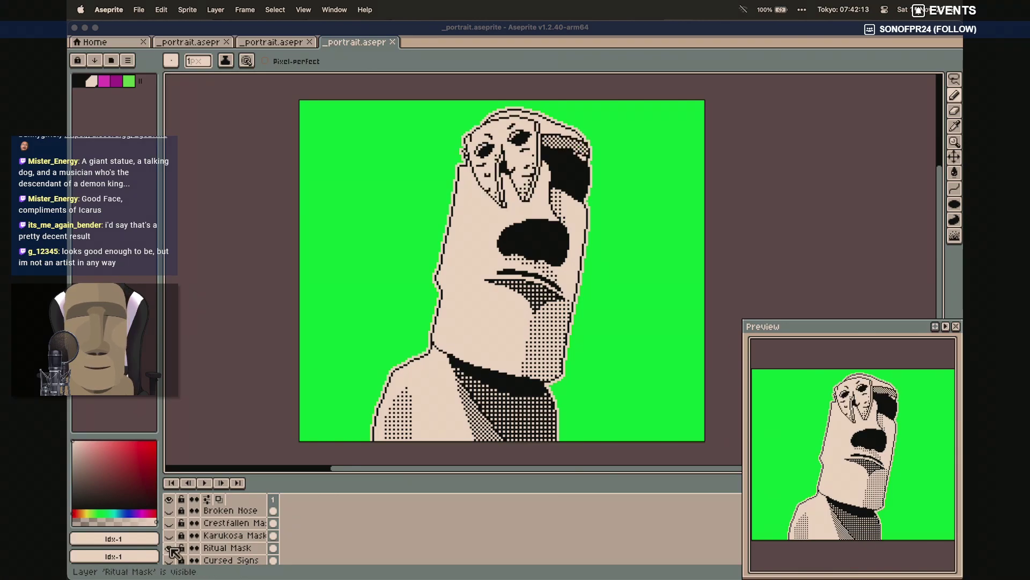
pyautogui.click(170, 547)
pyautogui.click(170, 535)
pyautogui.click(169, 535)
pyautogui.scroll(1, 175, 537)
pyautogui.click(170, 532)
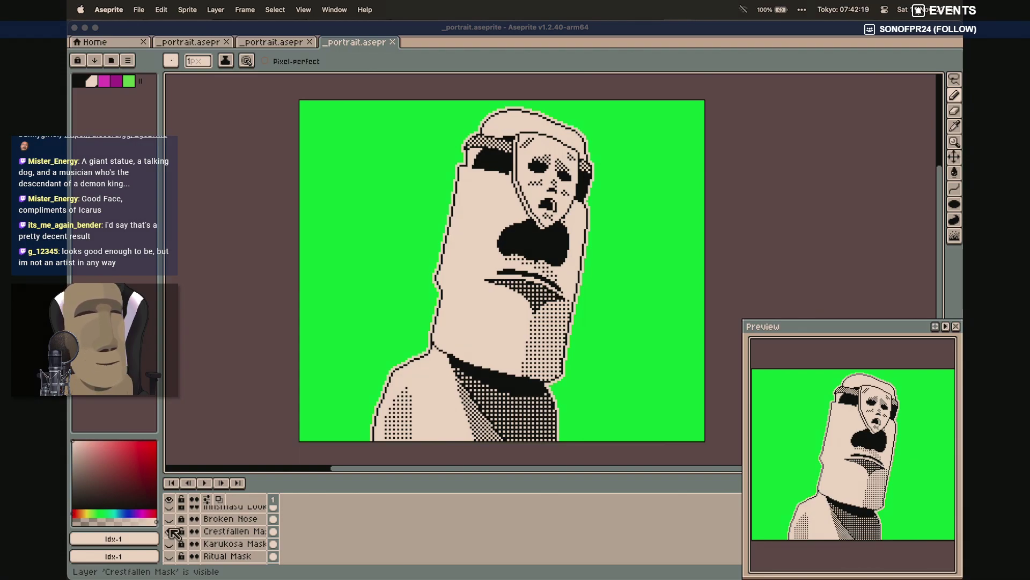
pyautogui.click(171, 531)
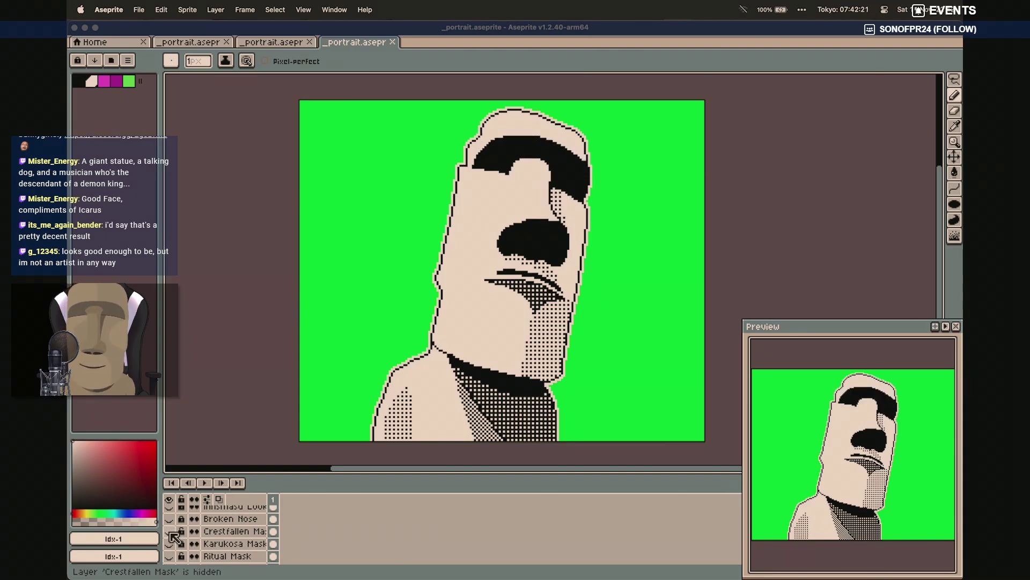
pyautogui.click(170, 544)
pyautogui.click(171, 543)
pyautogui.click(171, 556)
pyautogui.click(171, 555)
pyautogui.scroll(3, 288, 529)
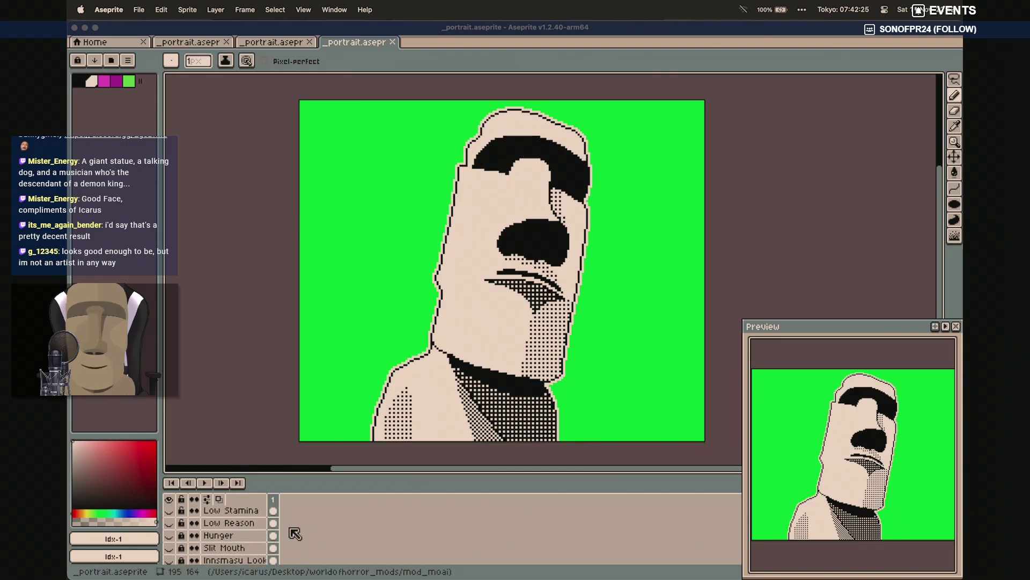
# Show the Hunger layer on the moai portrait and examine the teeth and eye up close
pyautogui.scroll(2, 246, 559)
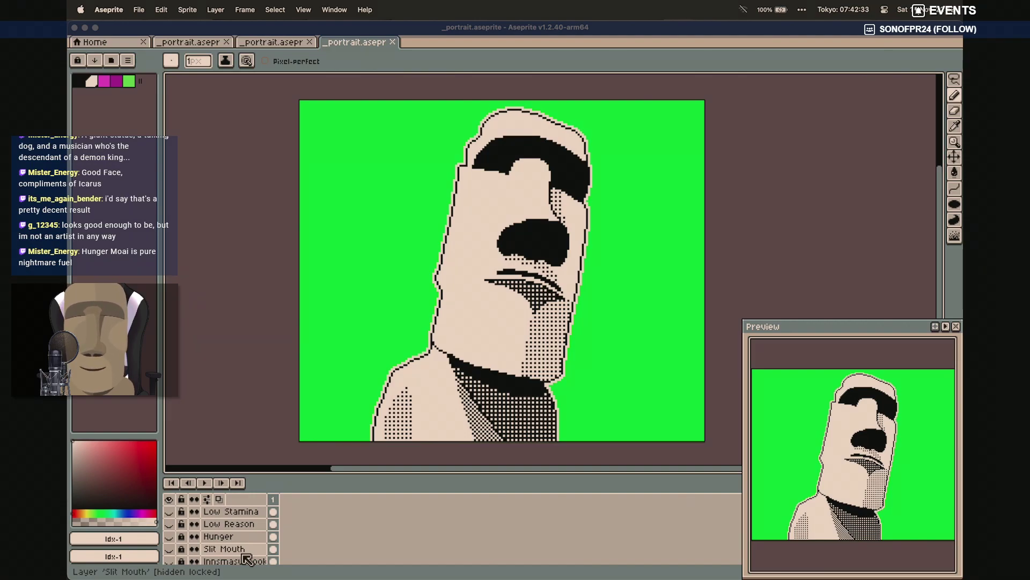
pyautogui.click(170, 536)
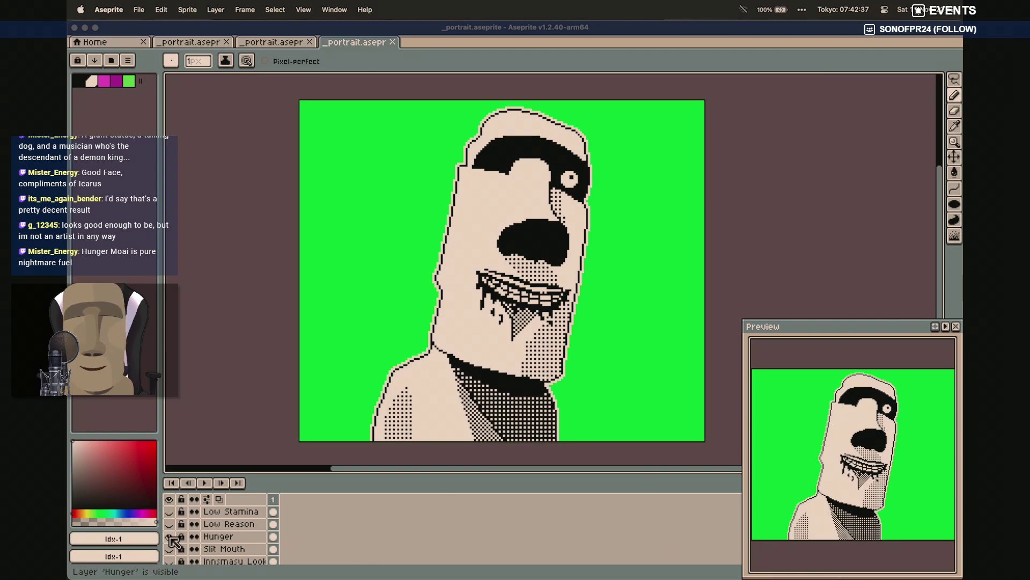
pyautogui.scroll(-10, 173, 541)
pyautogui.press('3')
pyautogui.scroll(10, 173, 541)
pyautogui.scroll(5, 543, 334)
pyautogui.hscroll(3, 543, 334)
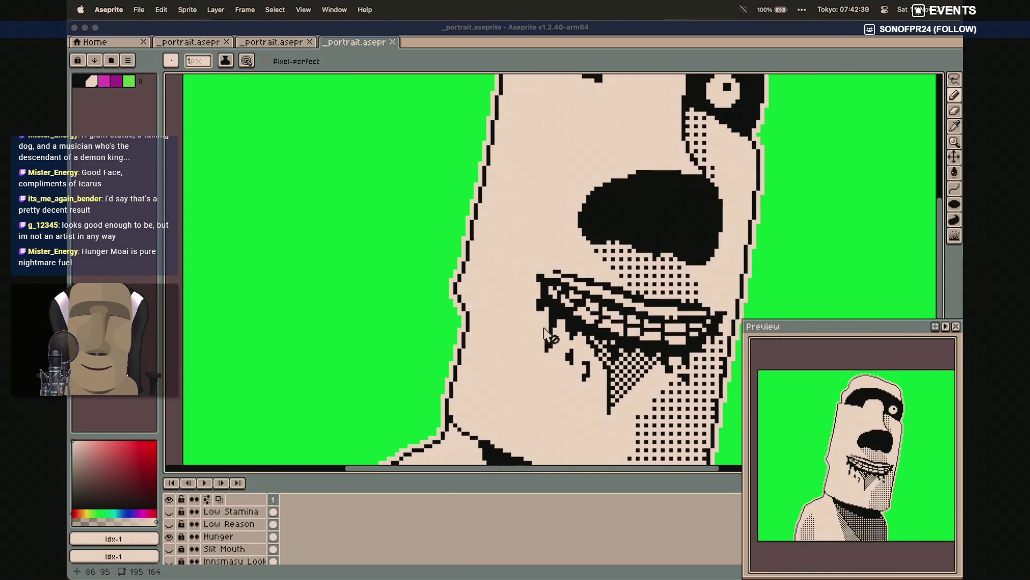
pyautogui.scroll(3, 545, 334)
pyautogui.hscroll(3, 544, 334)
pyautogui.scroll(1, 544, 330)
pyautogui.hscroll(1, 545, 330)
pyautogui.scroll(-1, 842, 440)
pyautogui.hscroll(-1, 842, 440)
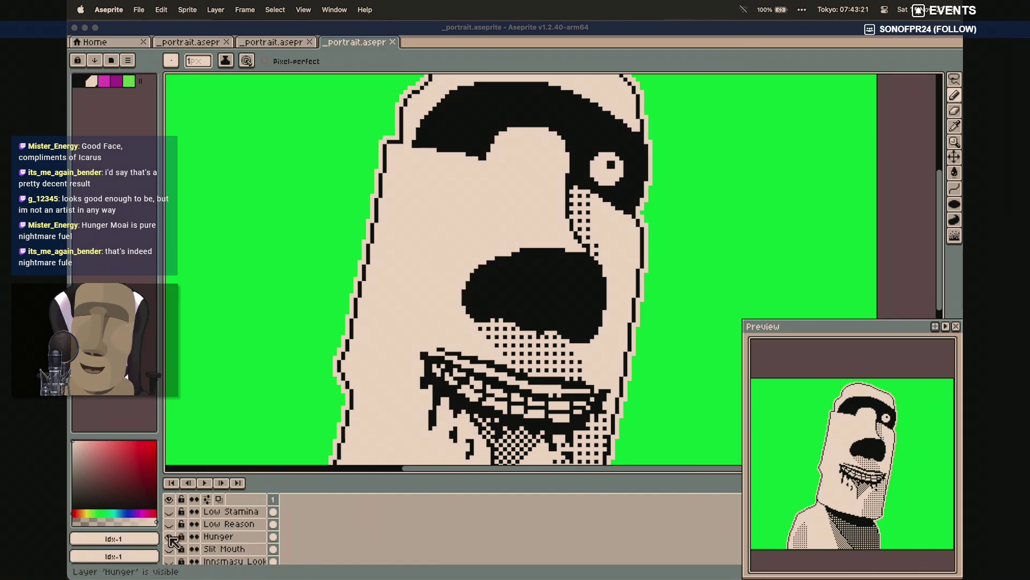
# Show the Cursed Signs layer together with the Hunger layer on the moai portrait
pyautogui.scroll(-10, 174, 541)
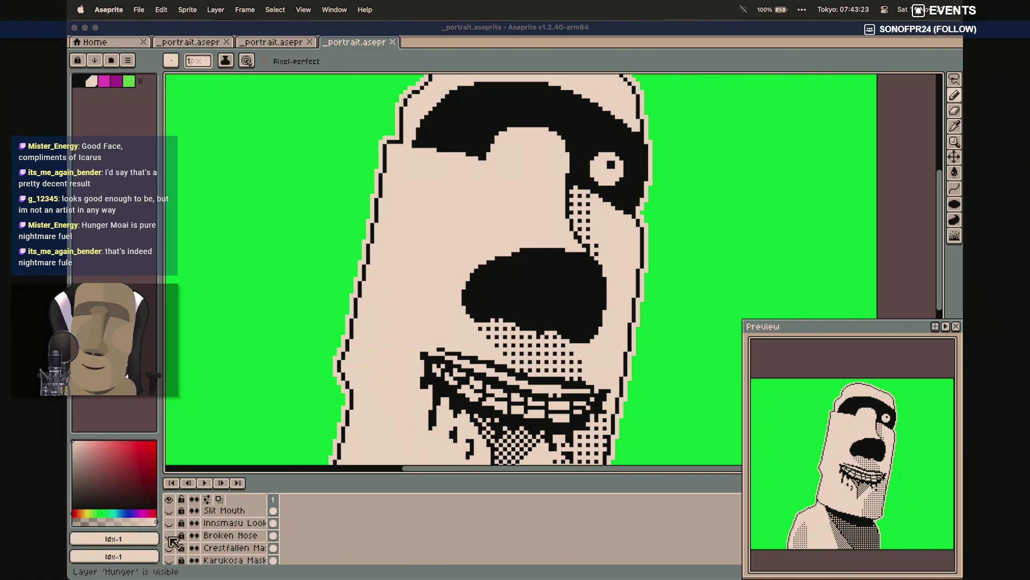
pyautogui.scroll(8, 174, 541)
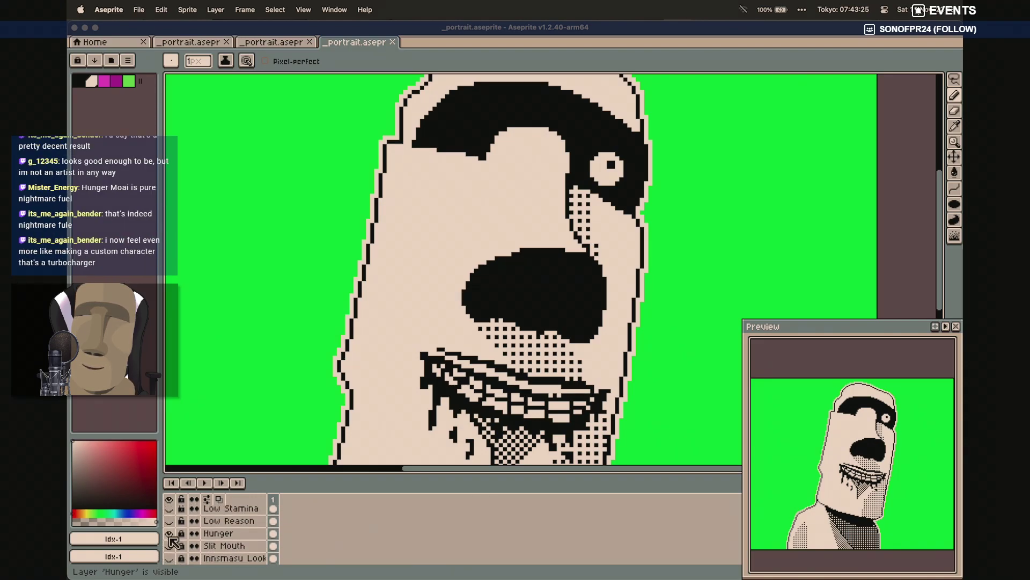
pyautogui.scroll(-8, 174, 540)
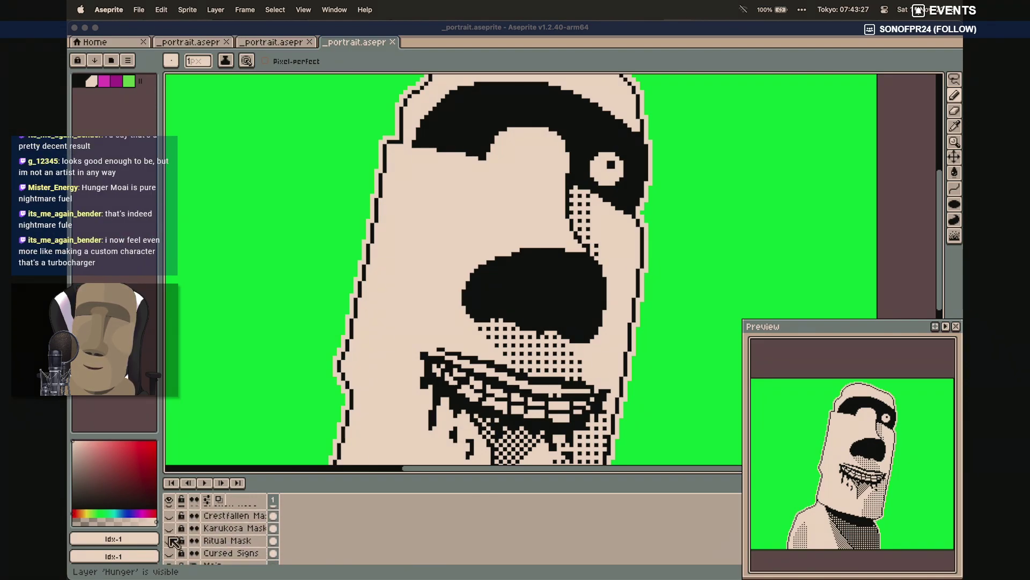
pyautogui.click(170, 554)
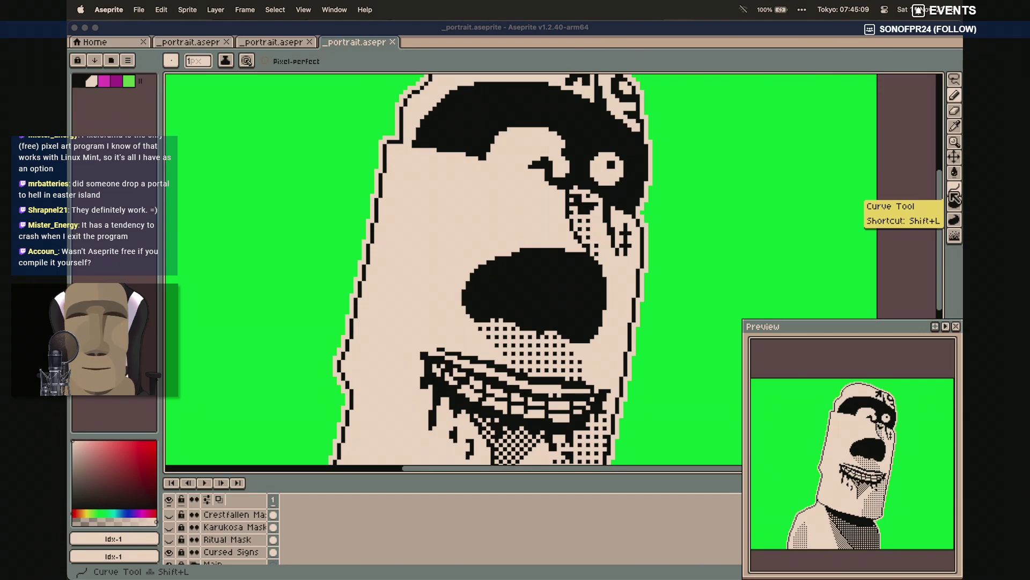
# Compare the open David, Scooby-Doo and moai portraits, finishing on the Scooby-Doo portrait
pyautogui.click(202, 45)
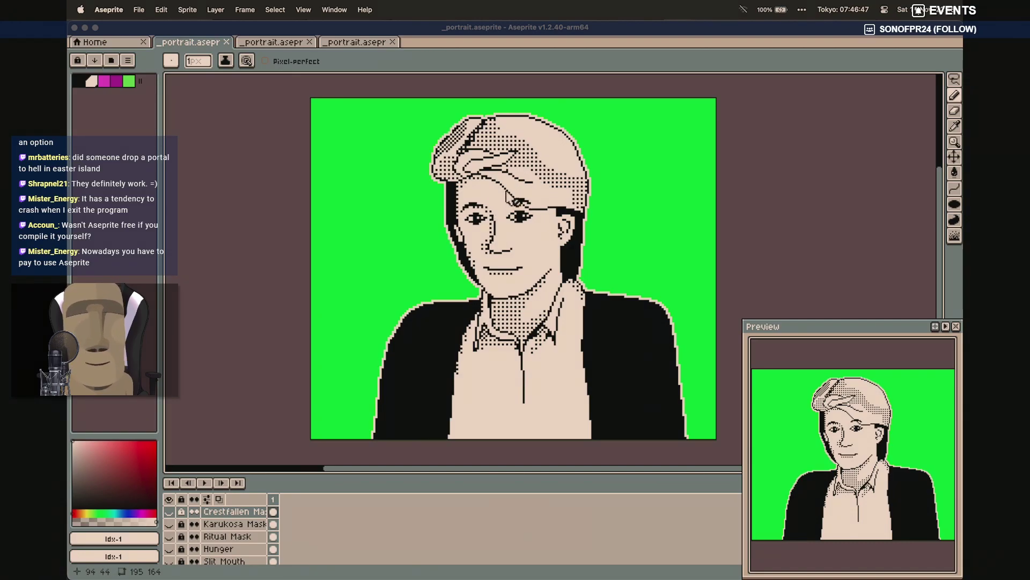
pyautogui.click(285, 45)
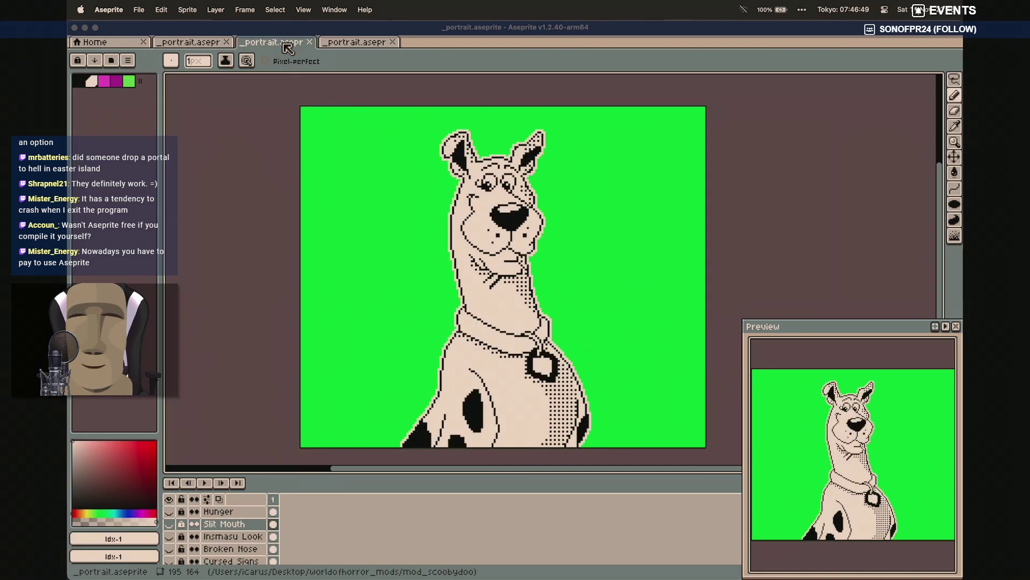
pyautogui.click(355, 44)
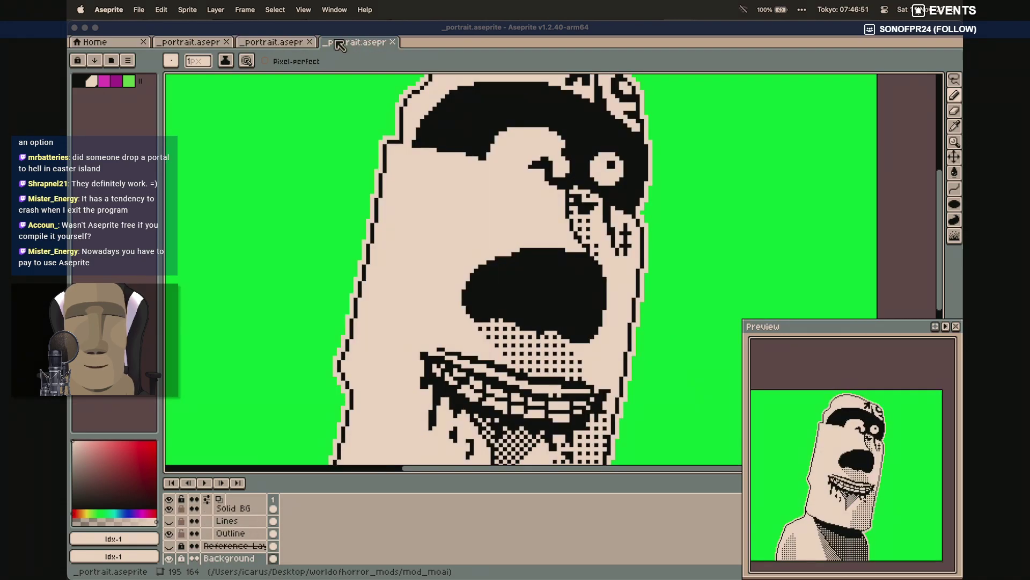
pyautogui.click(285, 43)
pyautogui.scroll(2, 209, 512)
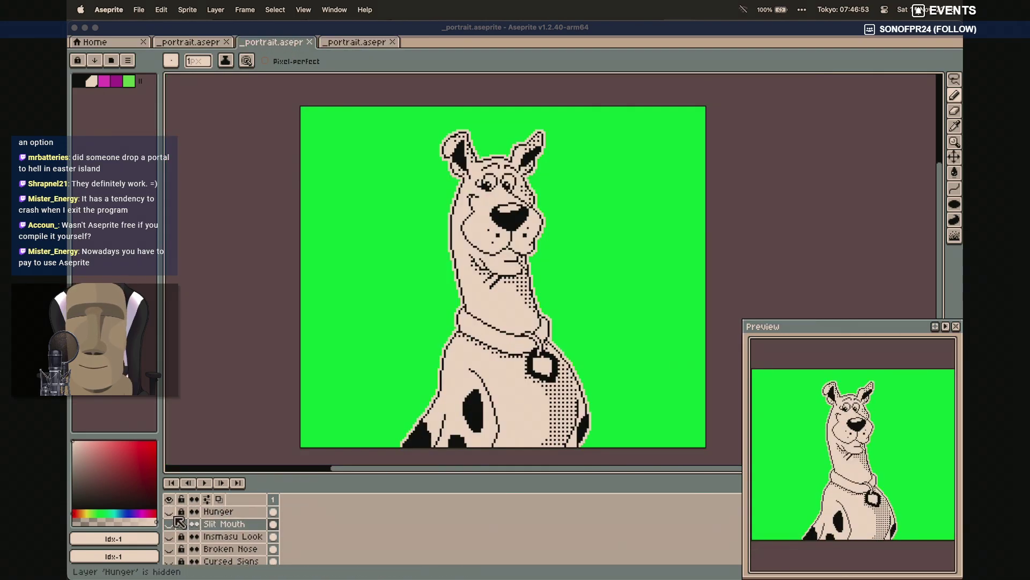
# Preview the Hunger and Insmasu Look layers on the Scooby-Doo portrait, hiding each again
pyautogui.click(169, 512)
pyautogui.click(170, 513)
pyautogui.click(171, 513)
pyautogui.click(170, 513)
pyautogui.click(171, 512)
pyautogui.click(170, 511)
pyautogui.click(169, 536)
pyautogui.click(169, 536)
# Show the Crestfallen Mask layer on the Scooby-Doo portrait and examine the mask and neck up close
pyautogui.scroll(-2, 180, 548)
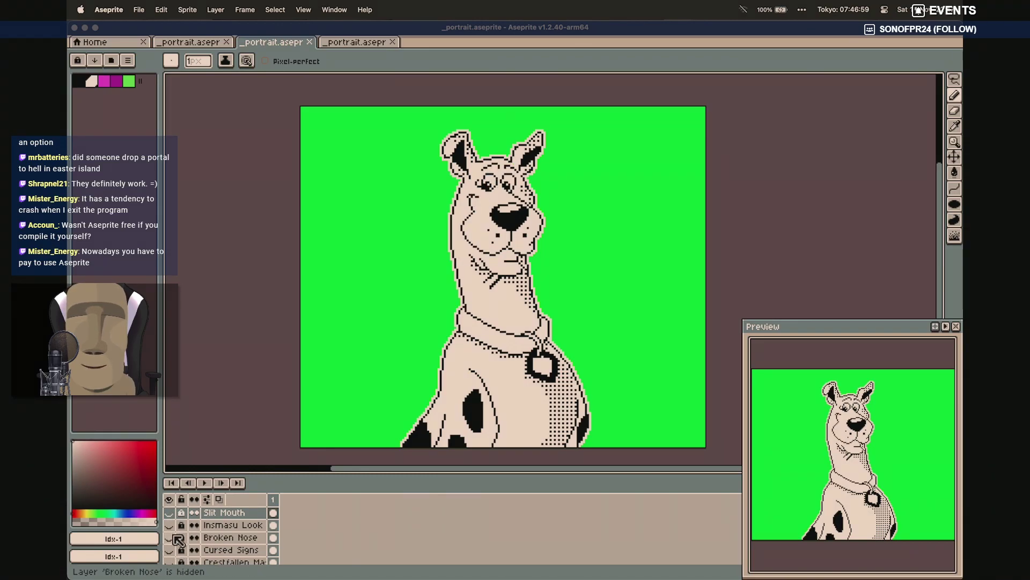
pyautogui.click(170, 545)
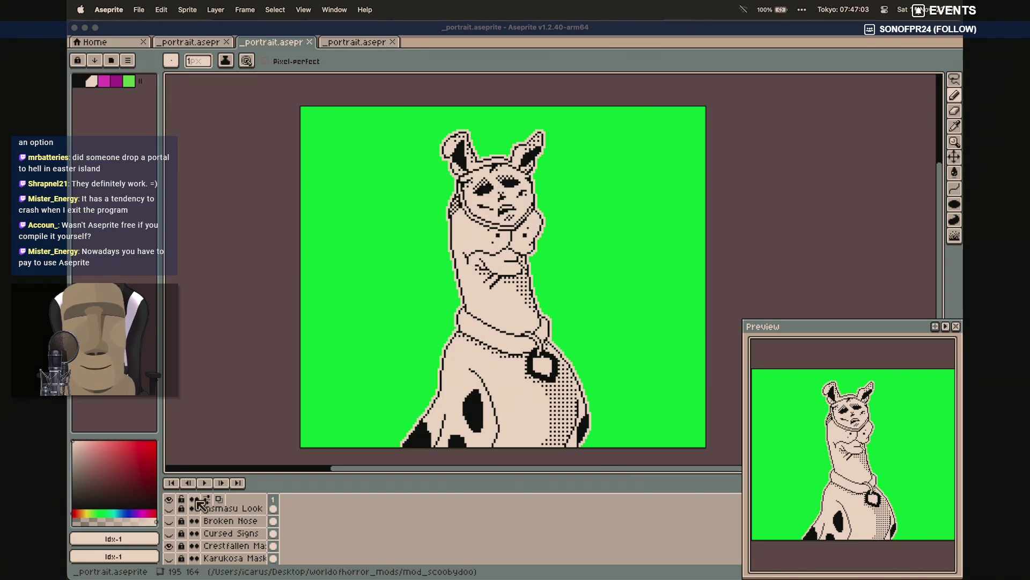
pyautogui.press('3')
pyautogui.scroll(1, 204, 502)
pyautogui.scroll(5, 557, 244)
pyautogui.hscroll(5, 556, 245)
pyautogui.scroll(3, 558, 246)
pyautogui.hscroll(-2, 558, 247)
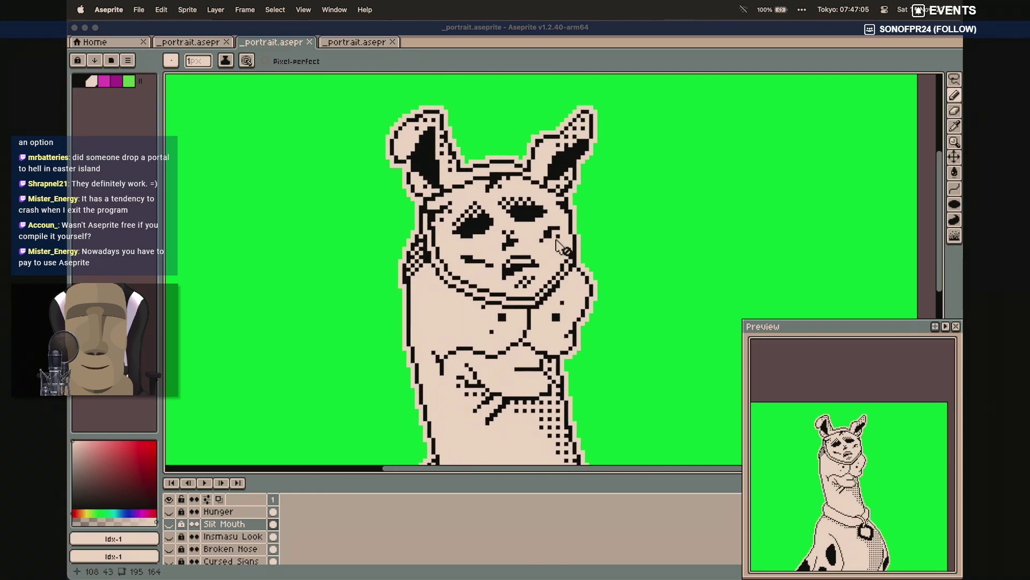
pyautogui.scroll(-1, 562, 248)
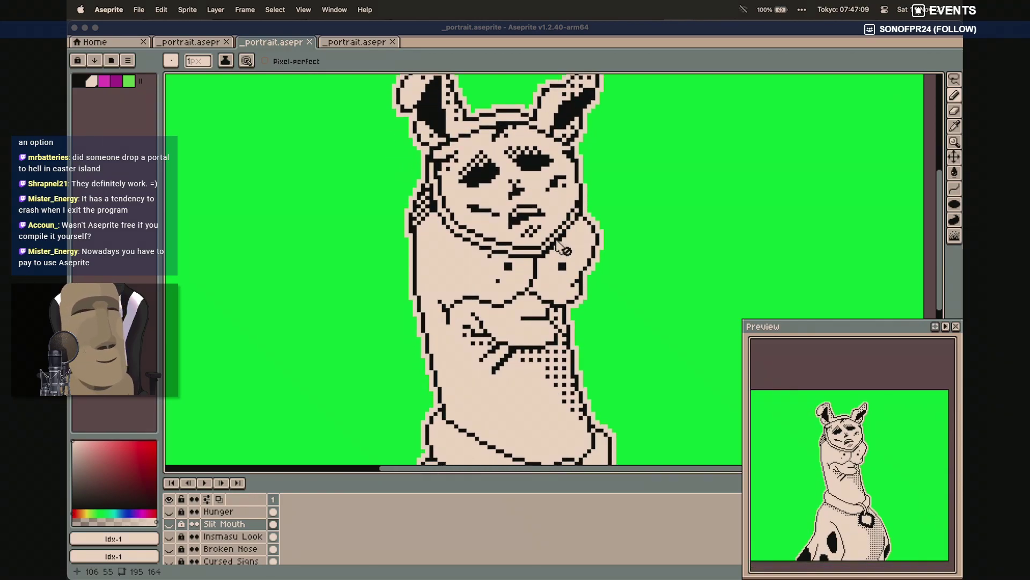
pyautogui.hscroll(-3, 562, 248)
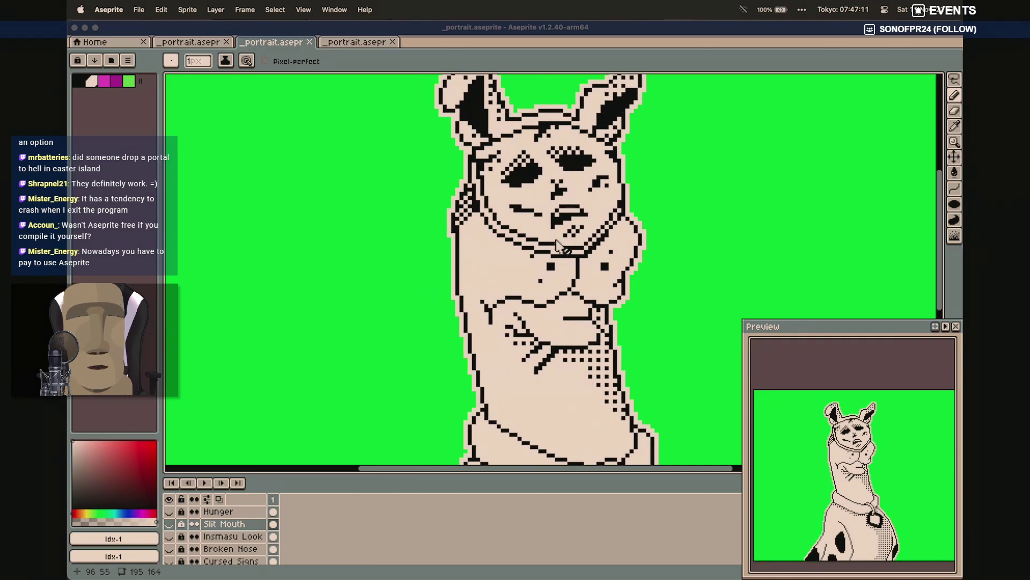
pyautogui.hscroll(1, 561, 248)
# Return to the David portrait, enlarge the face and show its Hunger layer to examine the mouth and shirt
pyautogui.click(362, 44)
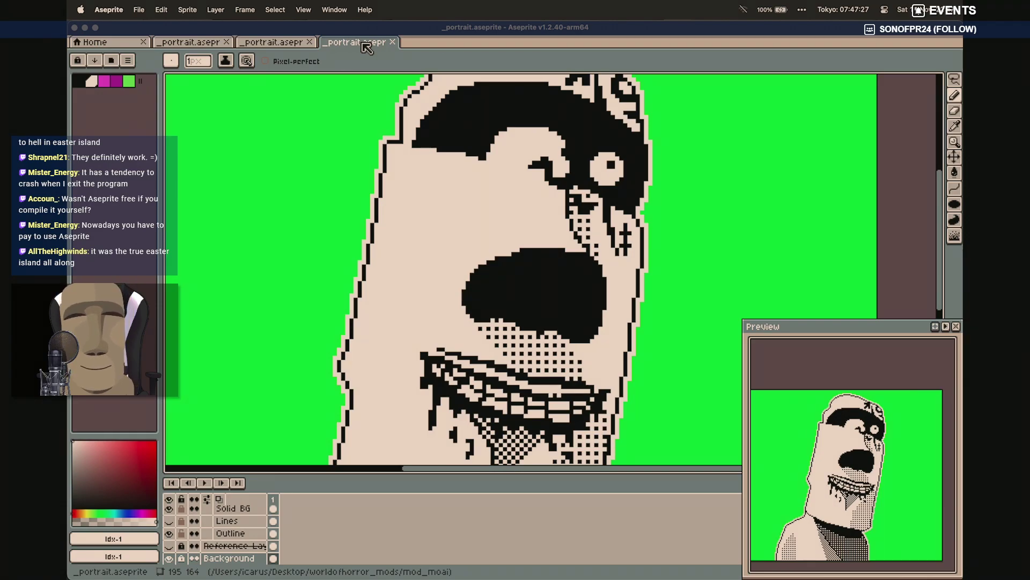
pyautogui.click(204, 48)
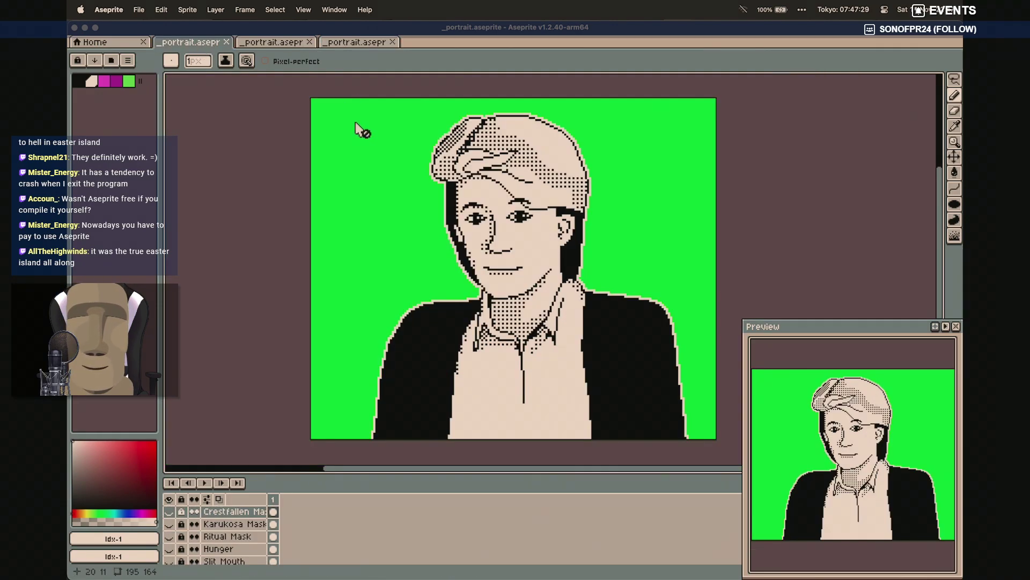
pyautogui.scroll(3, 386, 175)
pyautogui.scroll(-2, 408, 279)
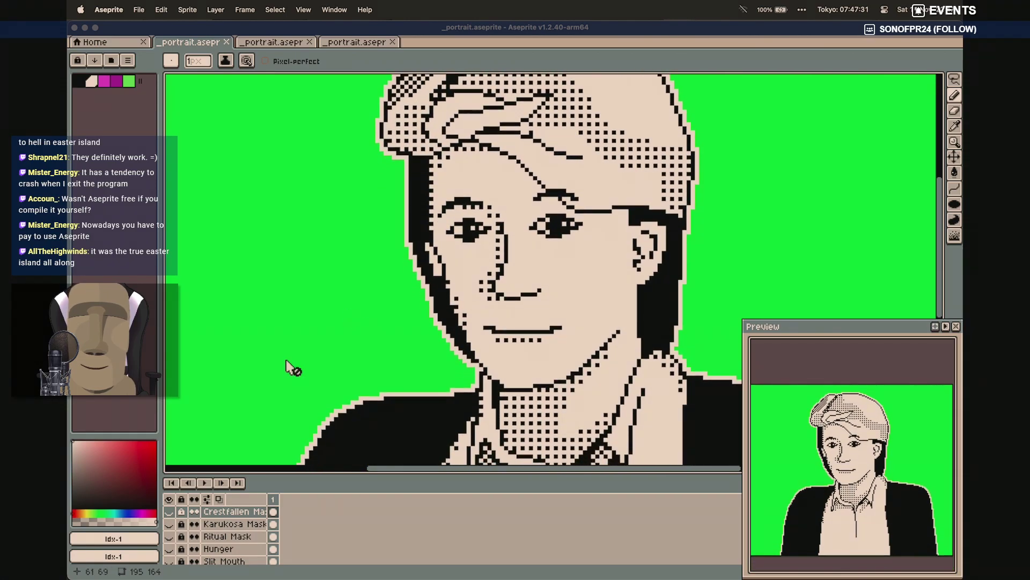
pyautogui.click(169, 548)
pyautogui.scroll(-5, 411, 336)
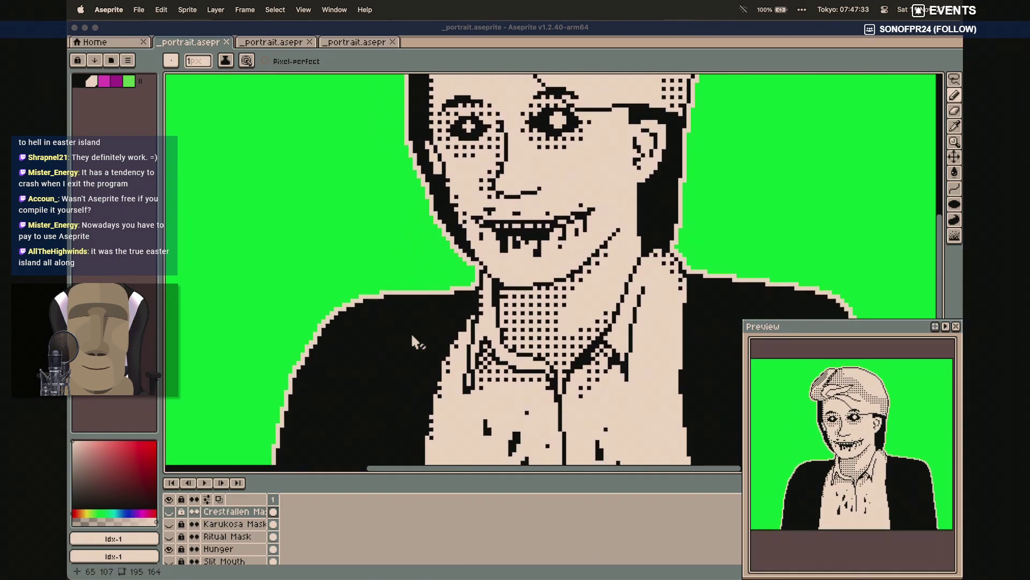
pyautogui.hscroll(-2, 411, 337)
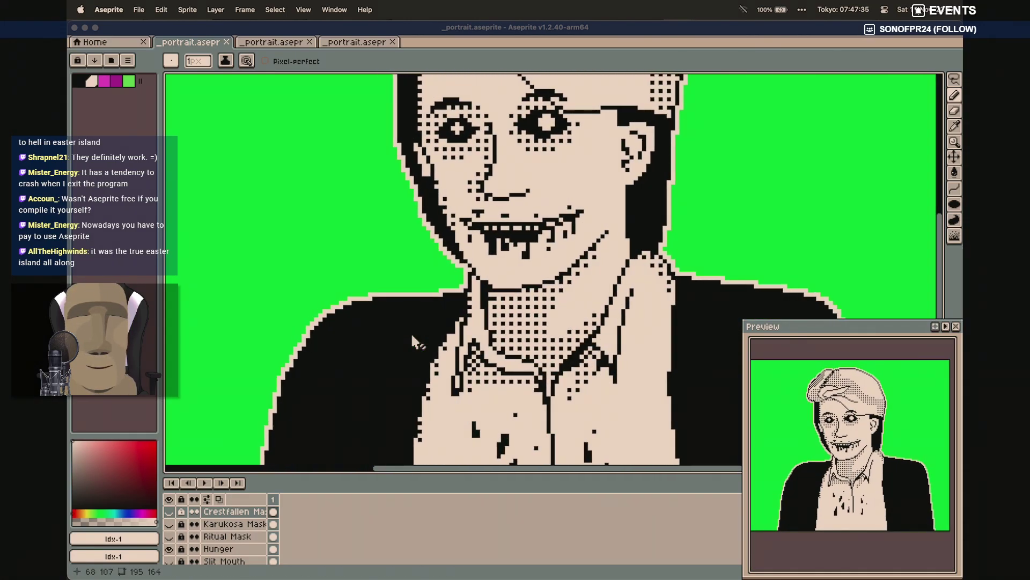